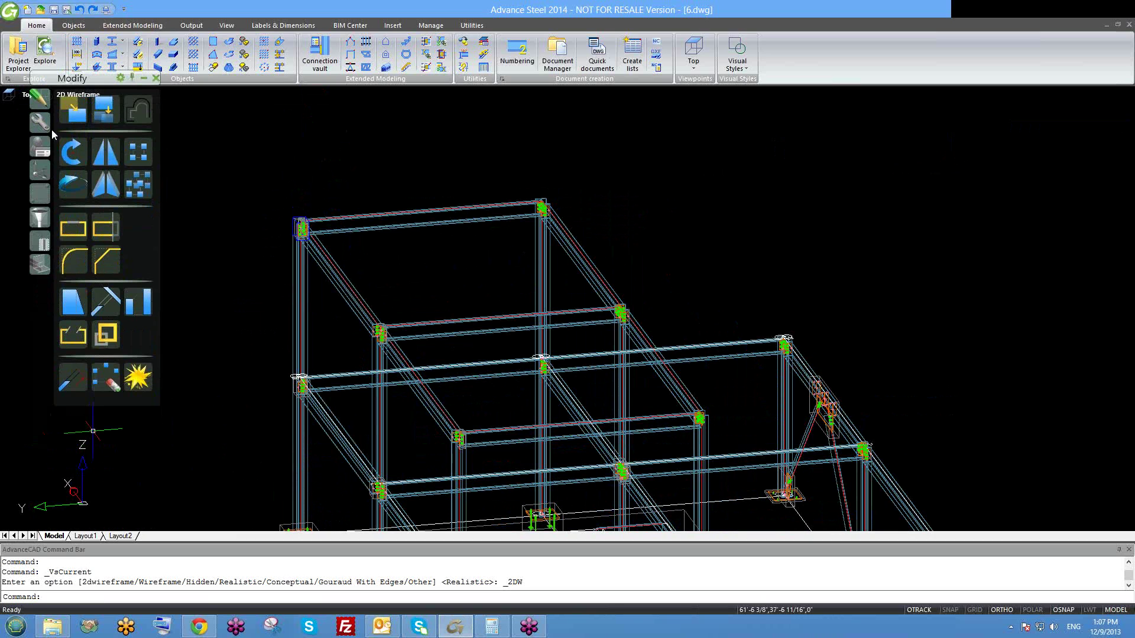
- Create a railing along the rear top beam between its two end columns, with no nosing point and the default connection values
{"action": "left_click", "coordinate": [74, 25]}
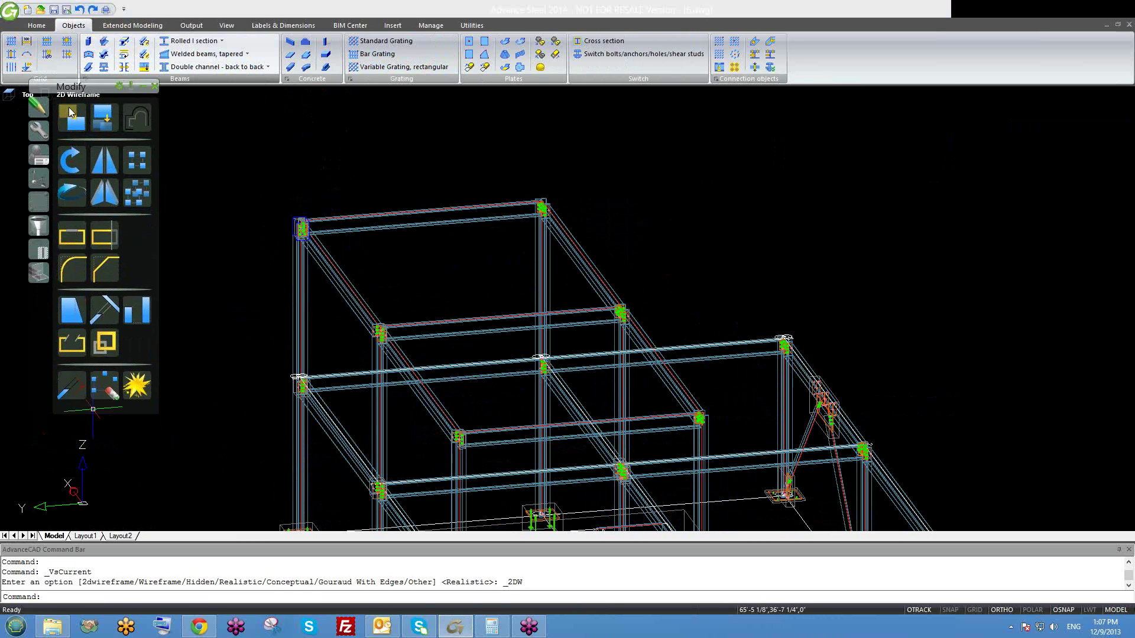
{"action": "left_click", "coordinate": [131, 24]}
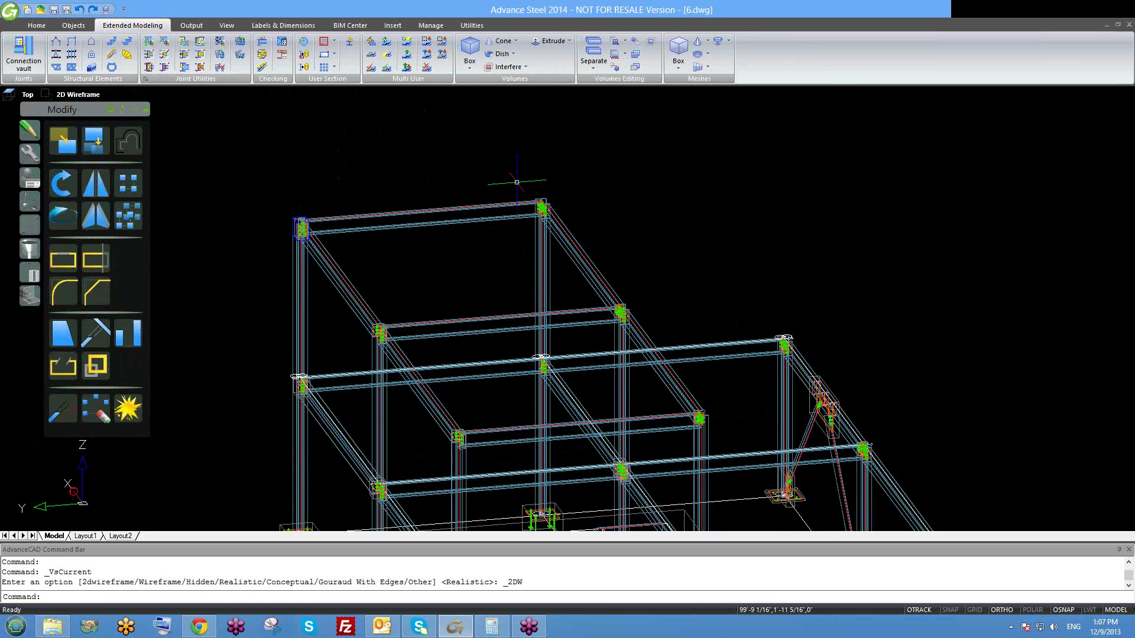
{"action": "scroll", "coordinate": [386, 217], "scroll_direction": "up", "scroll_amount": 2}
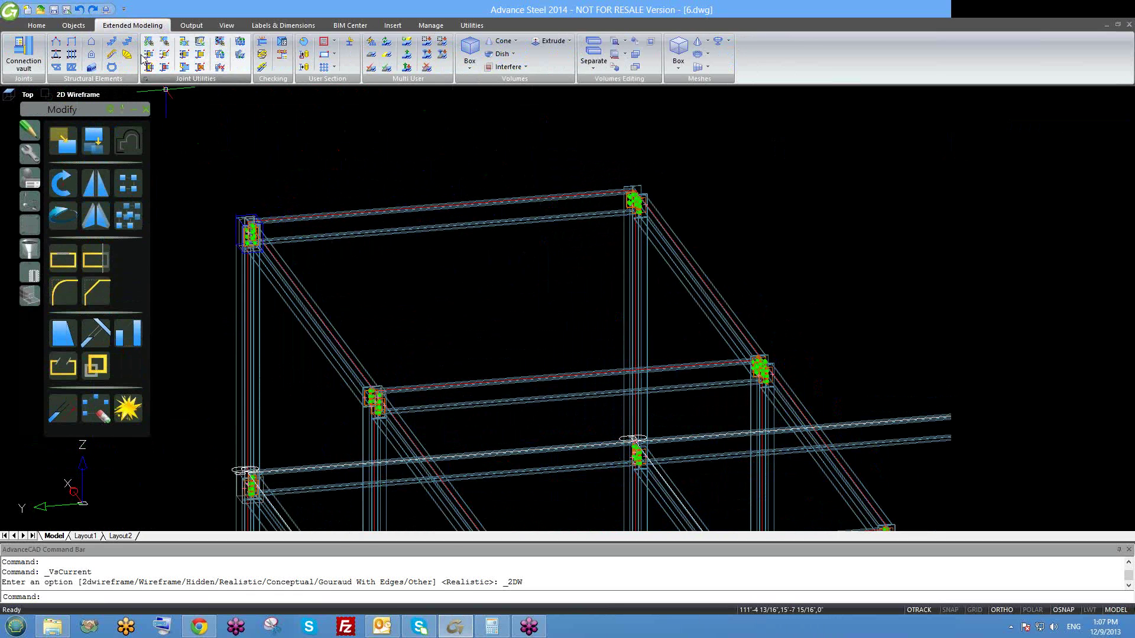
{"action": "left_click", "coordinate": [110, 58]}
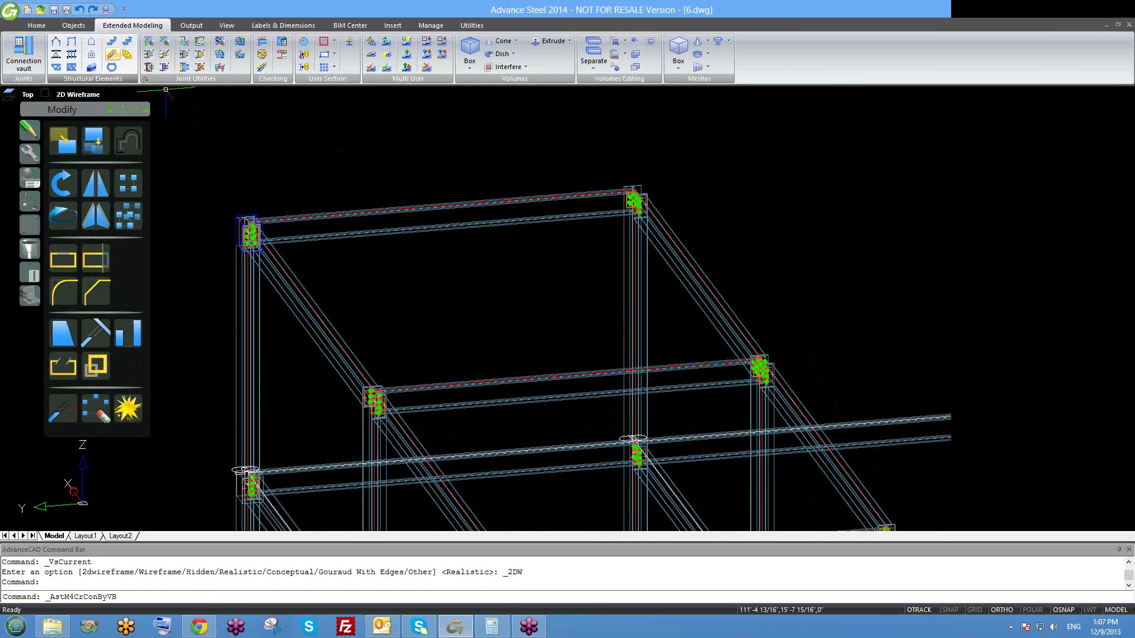
{"action": "middle_click_drag", "start_coordinate": [390, 266], "coordinate": [413, 266]}
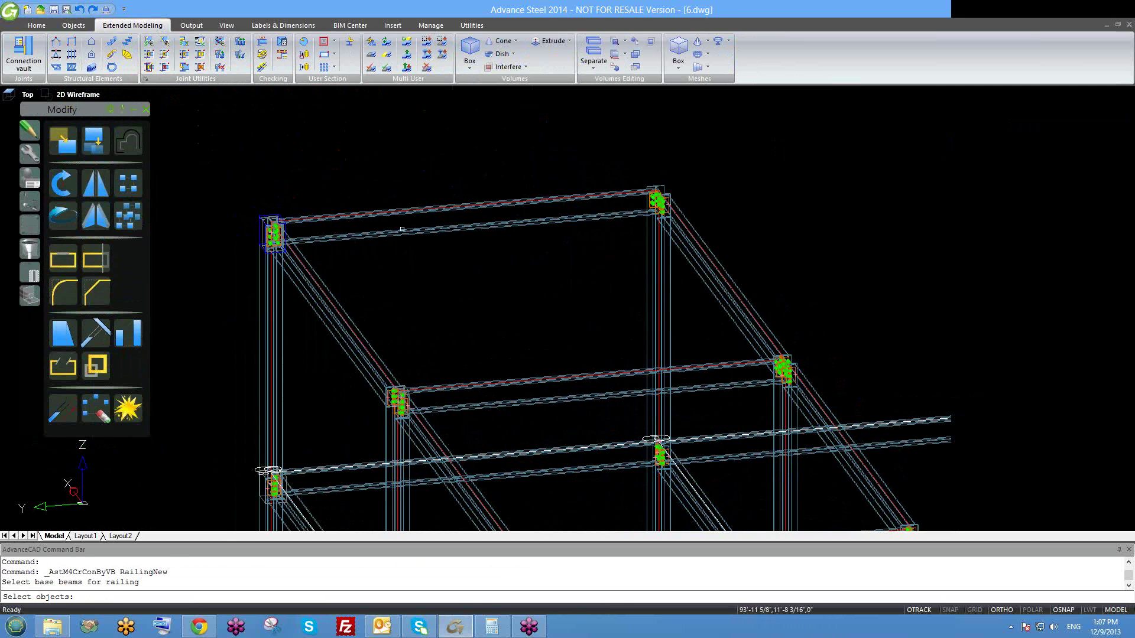
{"action": "left_click", "coordinate": [397, 214]}
{"action": "key", "text": "Return"}
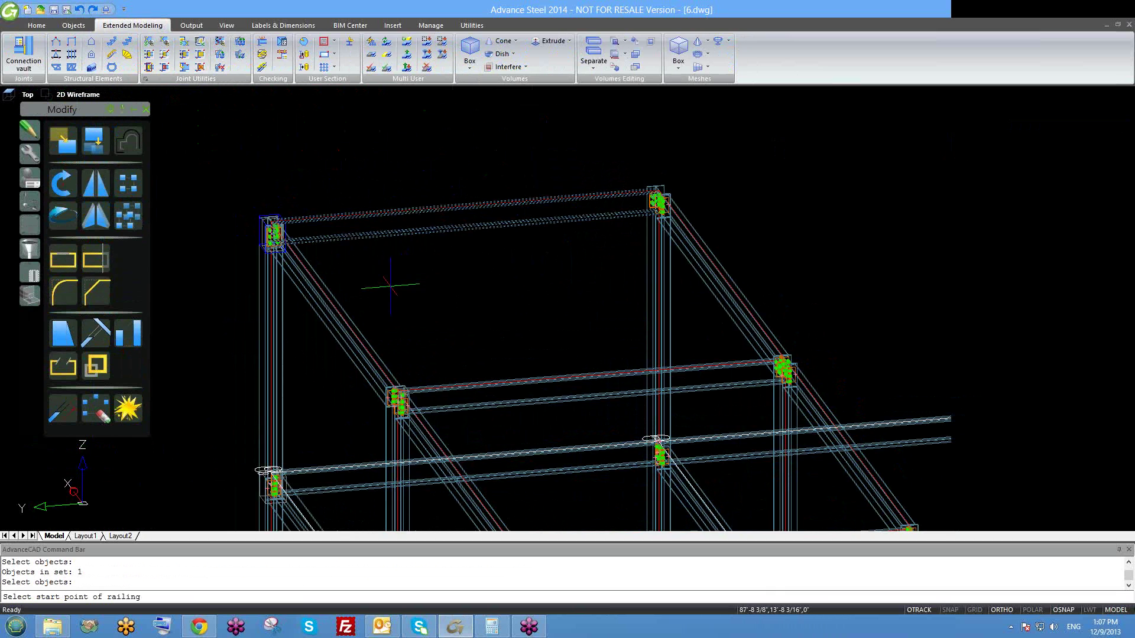
{"action": "scroll", "coordinate": [269, 222], "scroll_direction": "up", "scroll_amount": 2}
{"action": "left_click", "coordinate": [269, 226]}
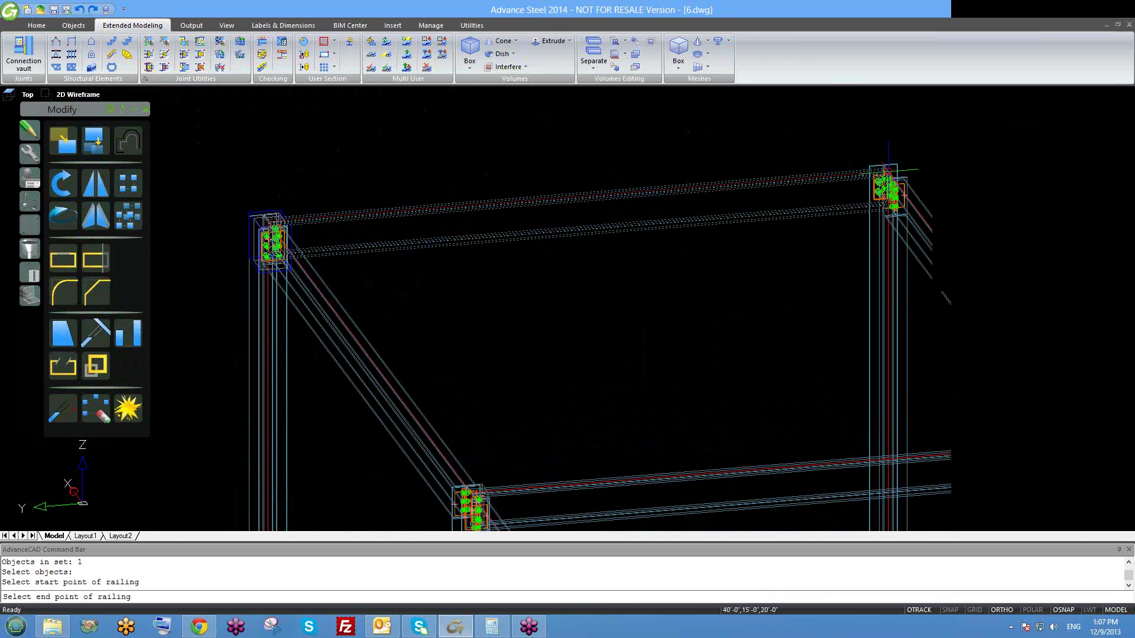
{"action": "scroll", "coordinate": [879, 162], "scroll_direction": "up", "scroll_amount": 3}
{"action": "left_click", "coordinate": [889, 176]}
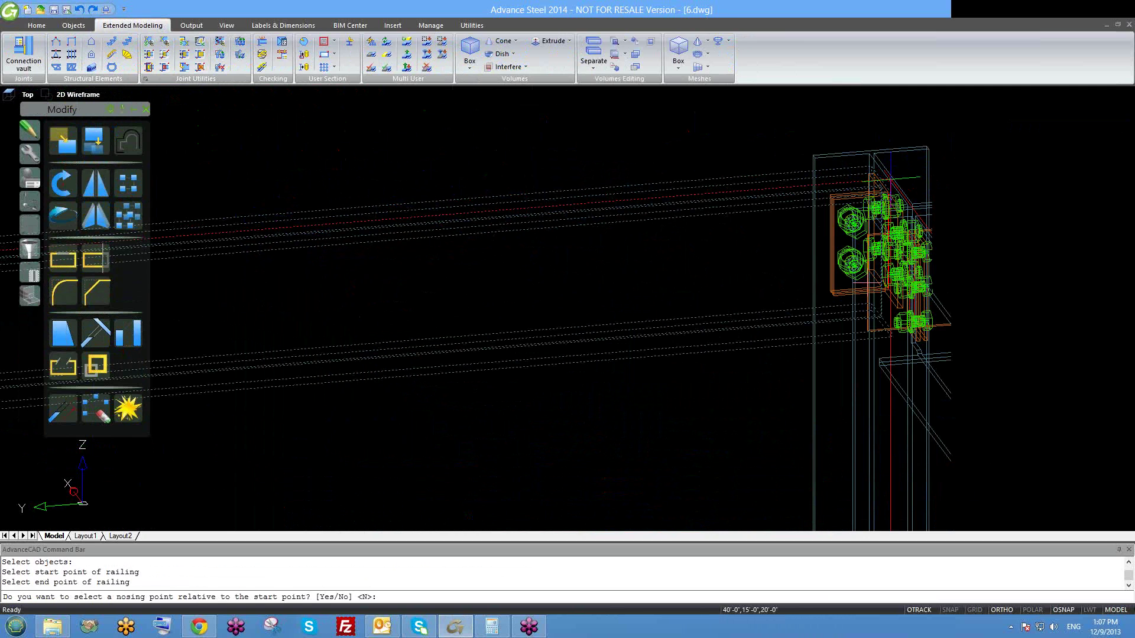
{"action": "key", "text": "Return"}
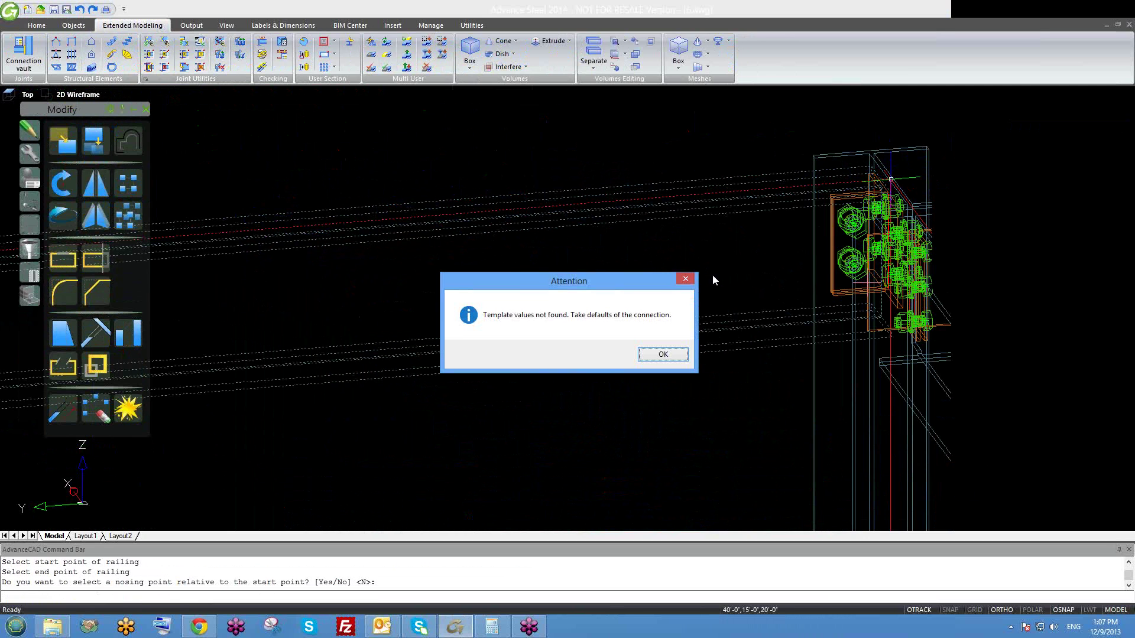
{"action": "left_click", "coordinate": [663, 354]}
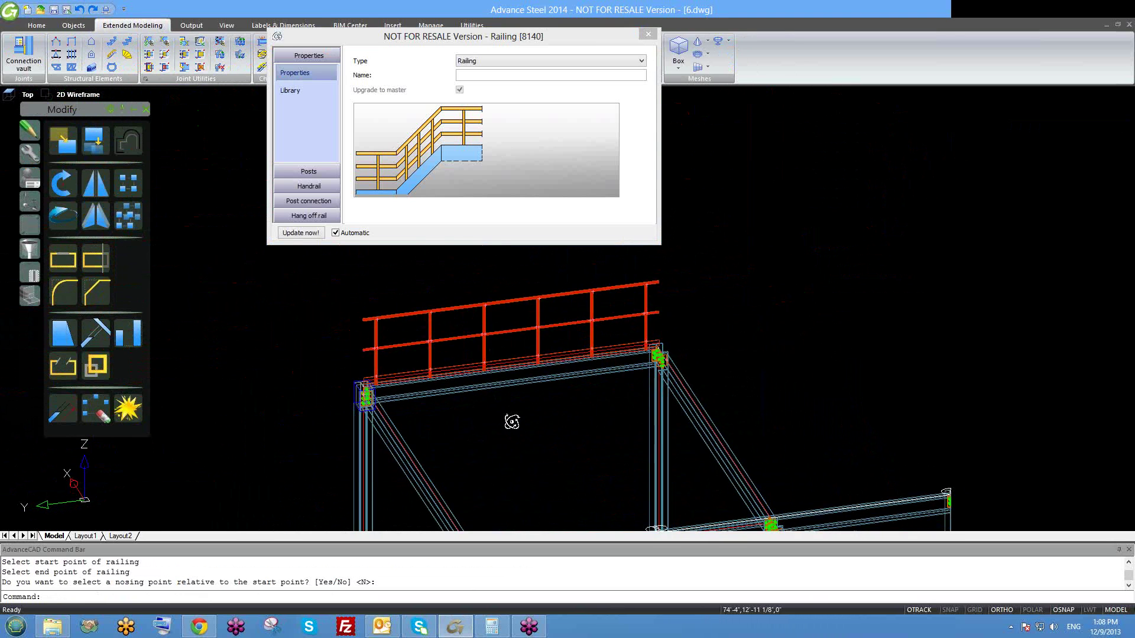
- Open the railing's post settings and examine the posts and rails in the model
{"action": "scroll", "coordinate": [467, 331], "scroll_direction": "up", "scroll_amount": 2}
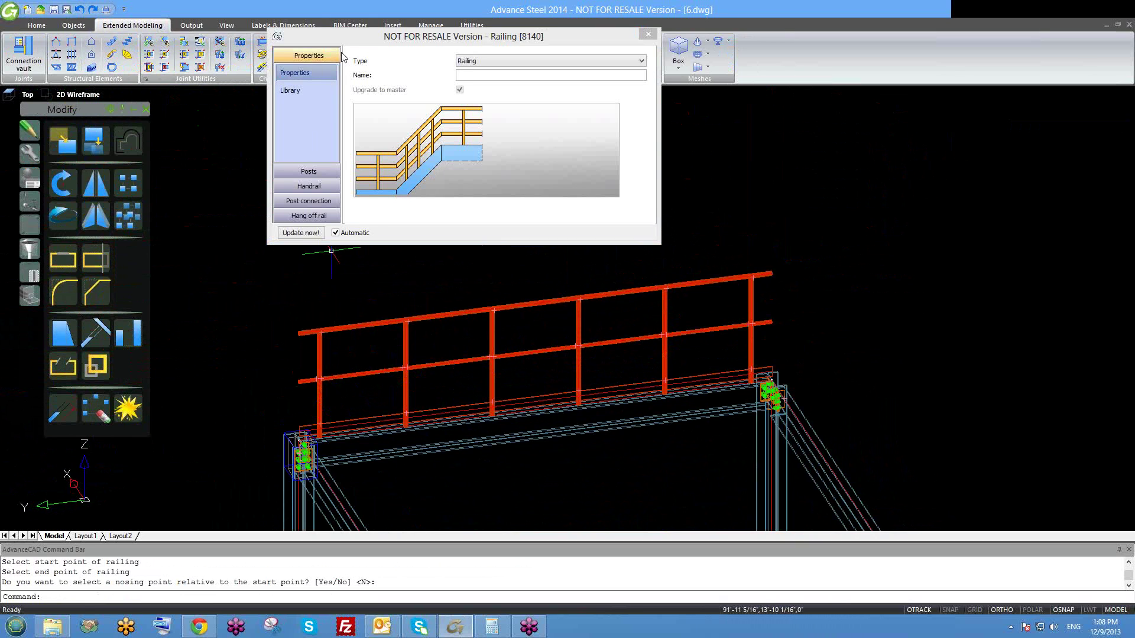
{"action": "left_click_drag", "start_coordinate": [346, 41], "coordinate": [334, 12]}
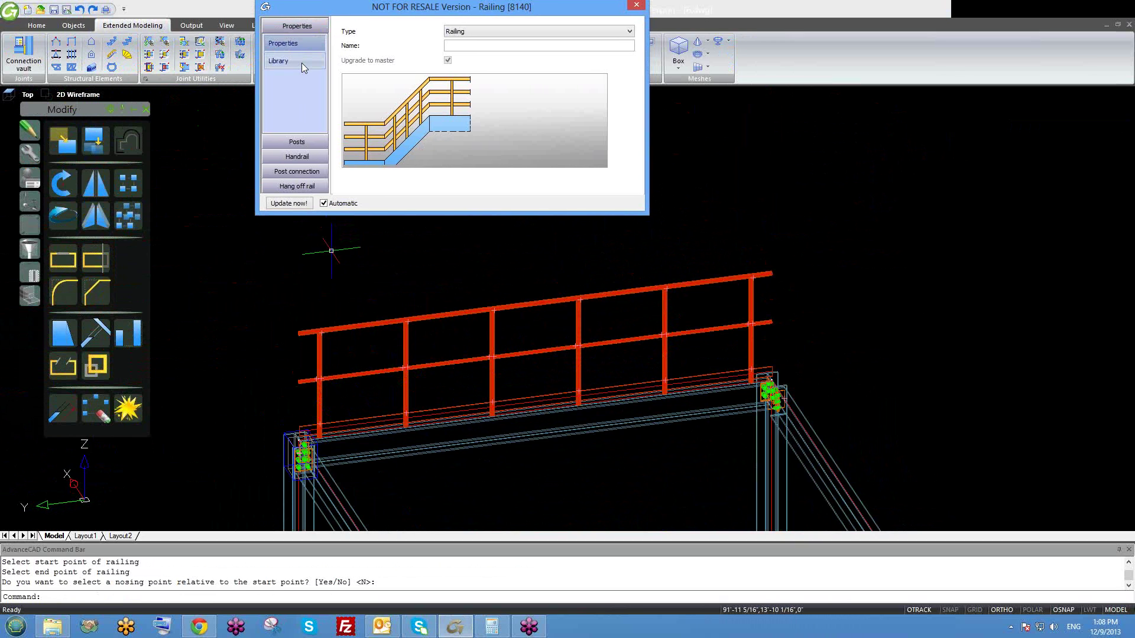
{"action": "left_click", "coordinate": [308, 142]}
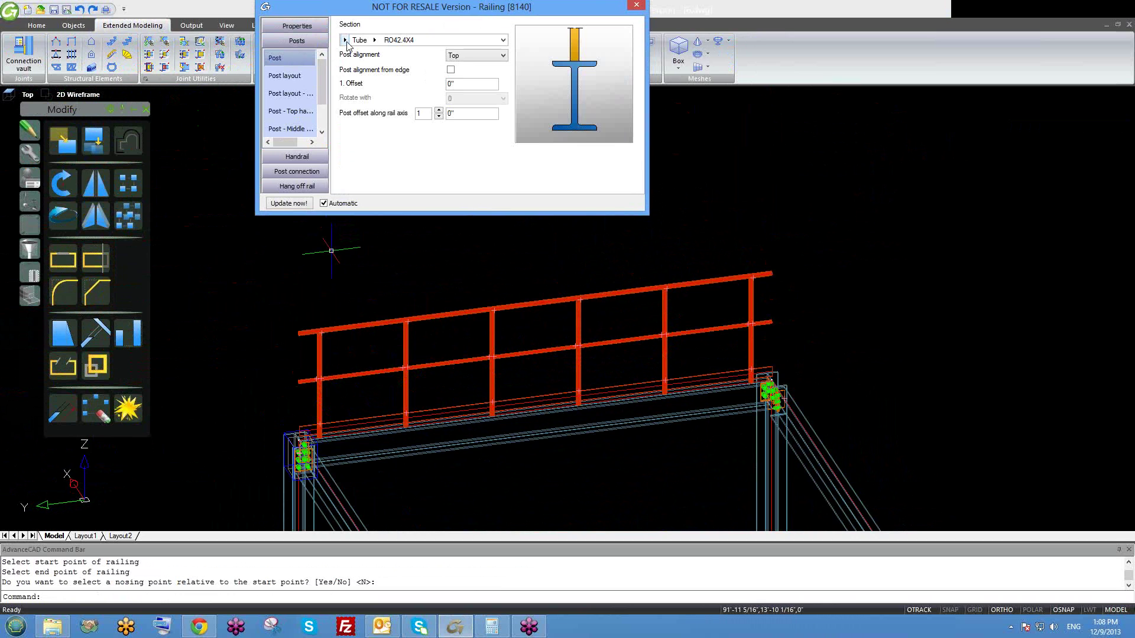
{"action": "scroll", "coordinate": [396, 379], "scroll_direction": "up", "scroll_amount": 5}
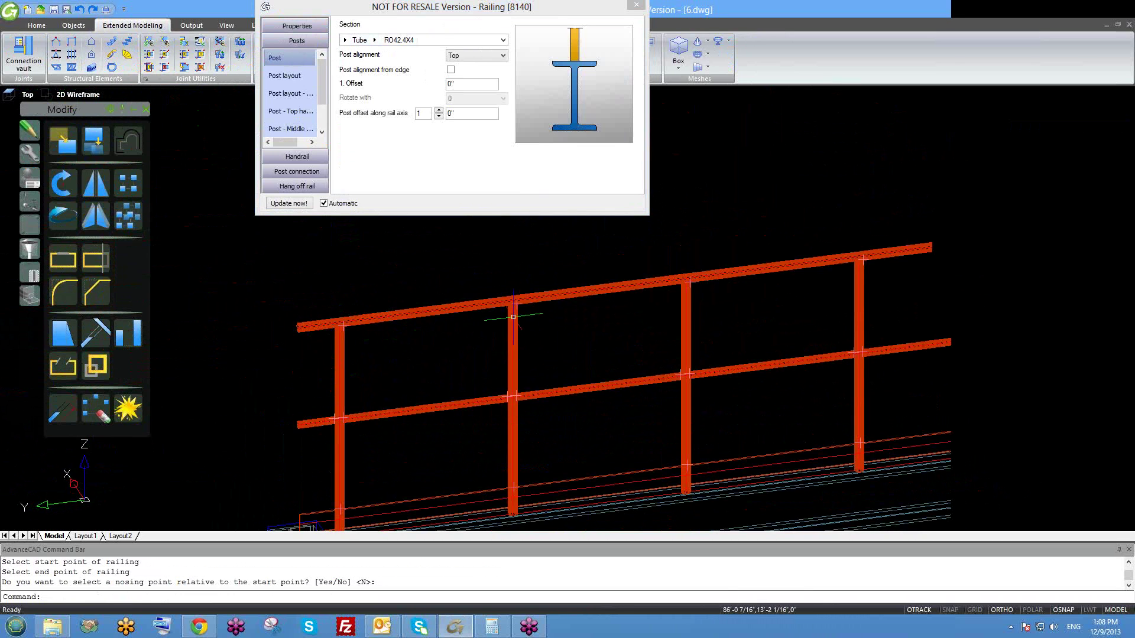
{"action": "scroll", "coordinate": [488, 328], "scroll_direction": "up", "scroll_amount": 2}
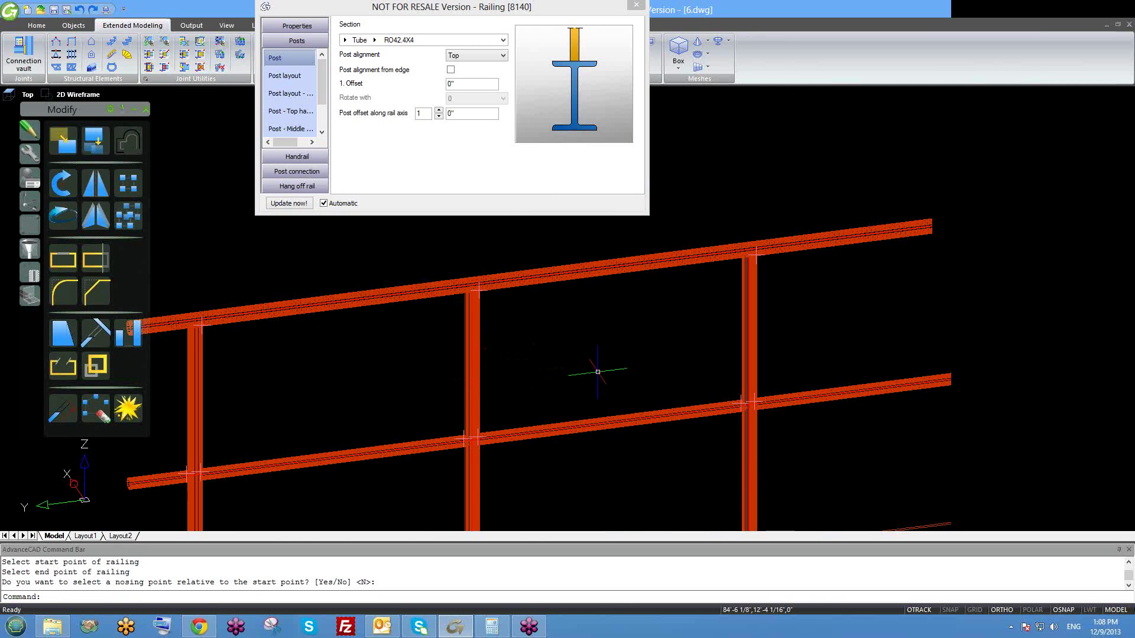
{"action": "middle_click_drag", "start_coordinate": [724, 315], "coordinate": [652, 335]}
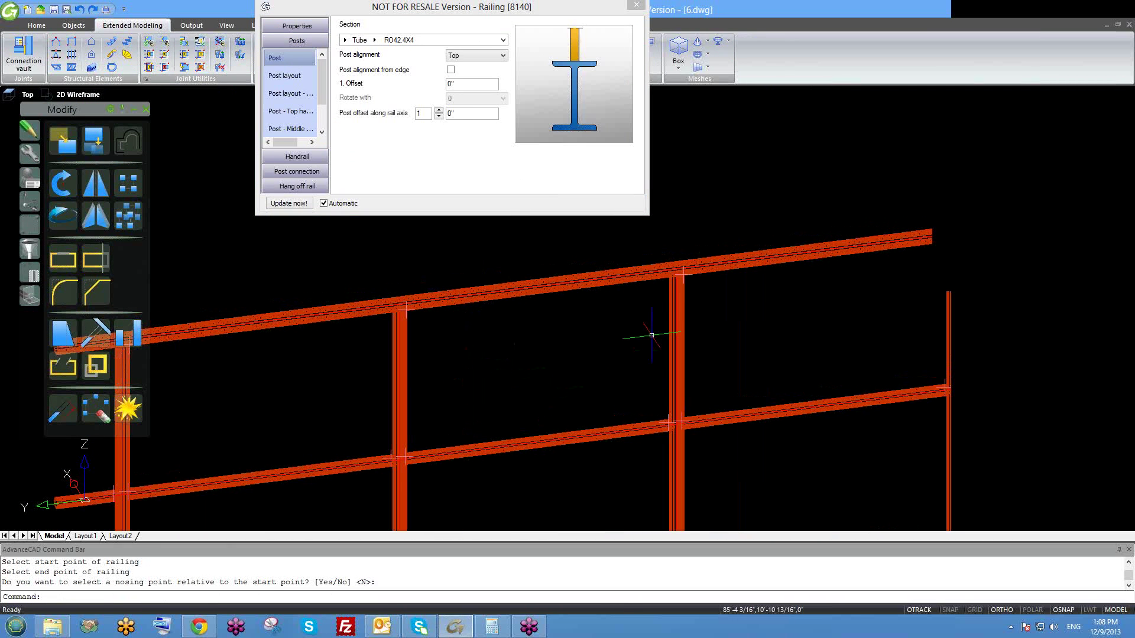
{"action": "scroll", "coordinate": [653, 341], "scroll_direction": "down", "scroll_amount": 2}
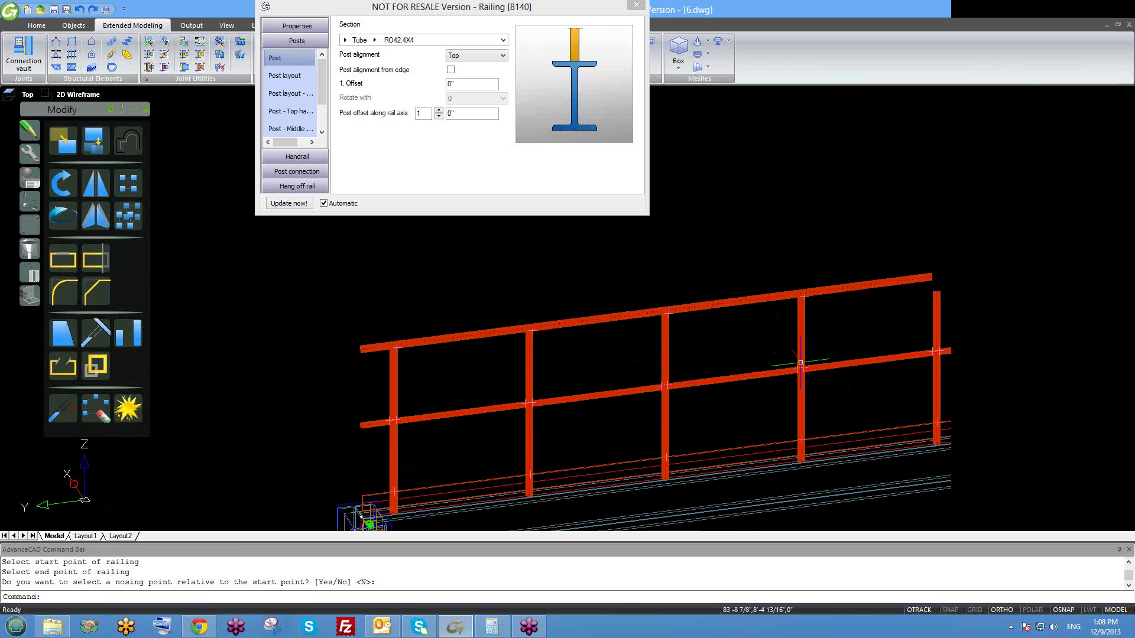
- Review the section classes and tube sizes available for the railing posts
{"action": "left_click", "coordinate": [376, 40]}
{"action": "left_click", "coordinate": [346, 40]}
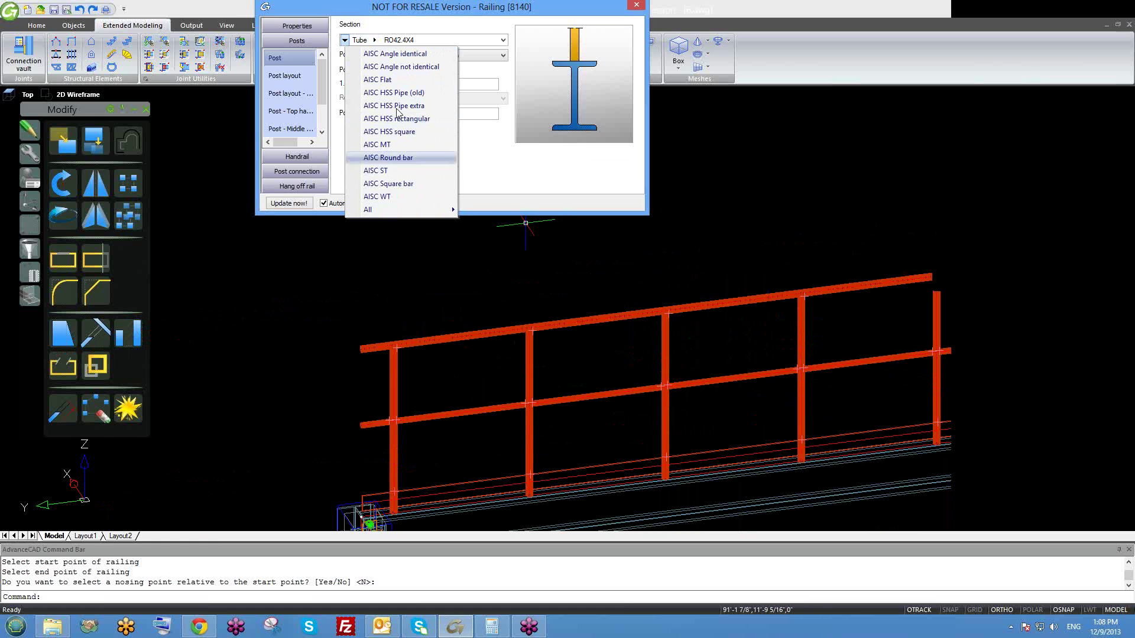
{"action": "left_click", "coordinate": [374, 40]}
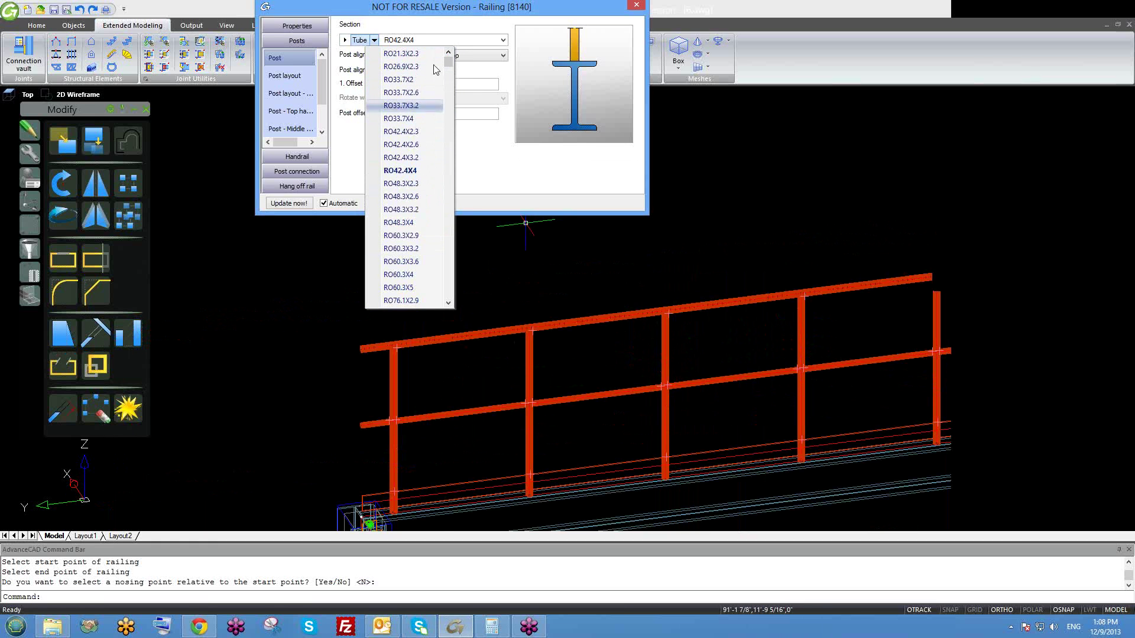
{"action": "left_click", "coordinate": [411, 39]}
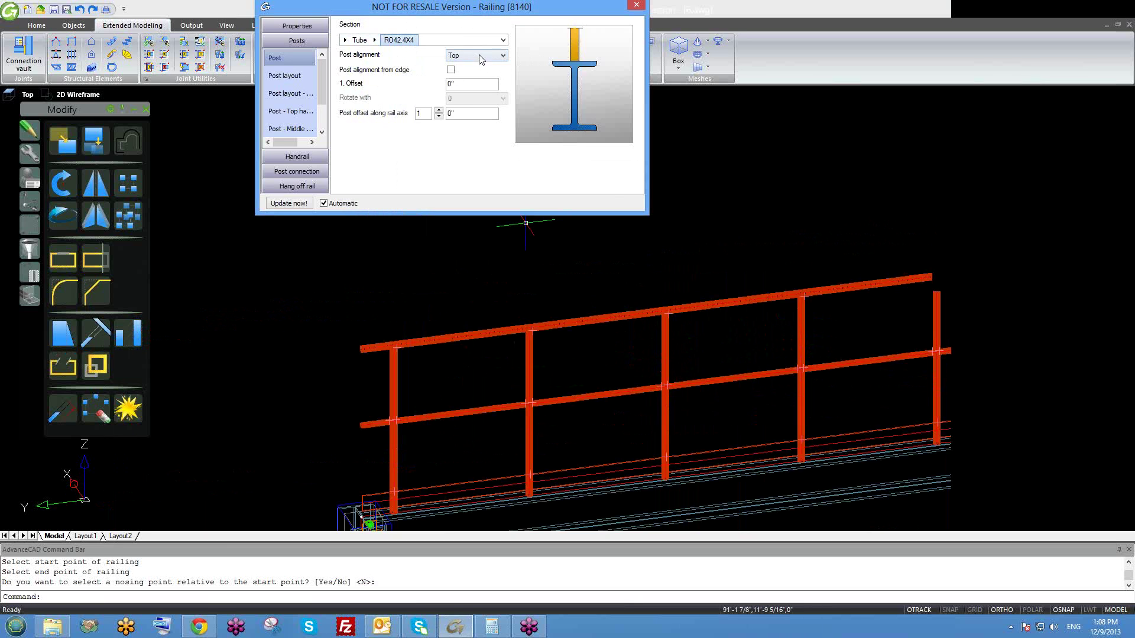
- Review the post alignment options and inspect how the post bases sit on the supporting beam, keeping the Top alignment
{"action": "scroll", "coordinate": [580, 488], "scroll_direction": "up", "scroll_amount": 4}
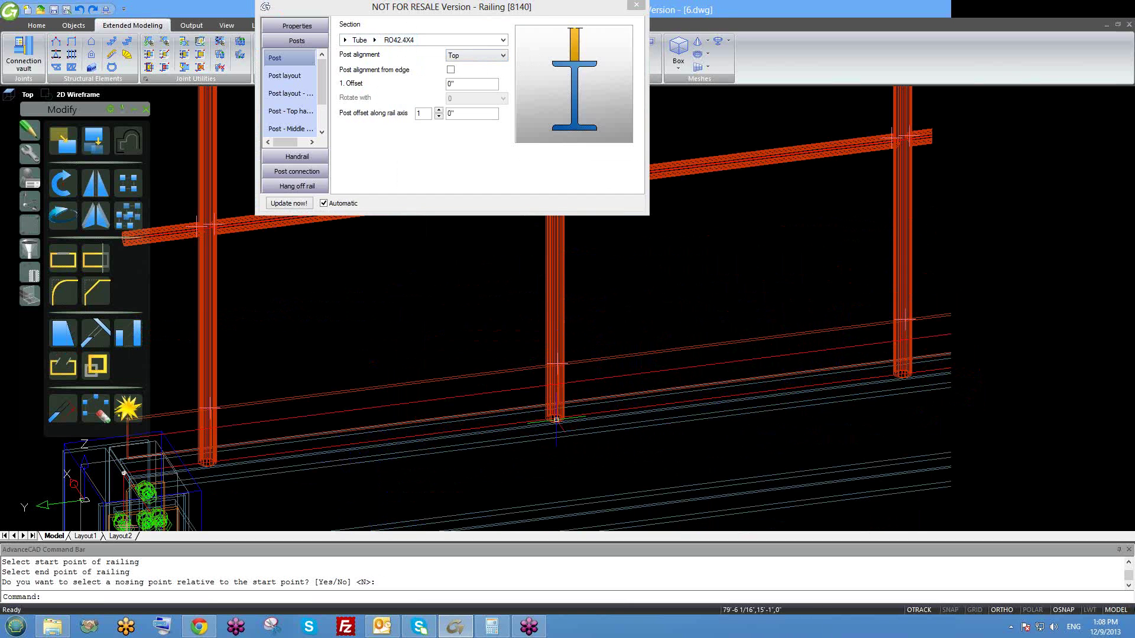
{"action": "left_click", "coordinate": [467, 57]}
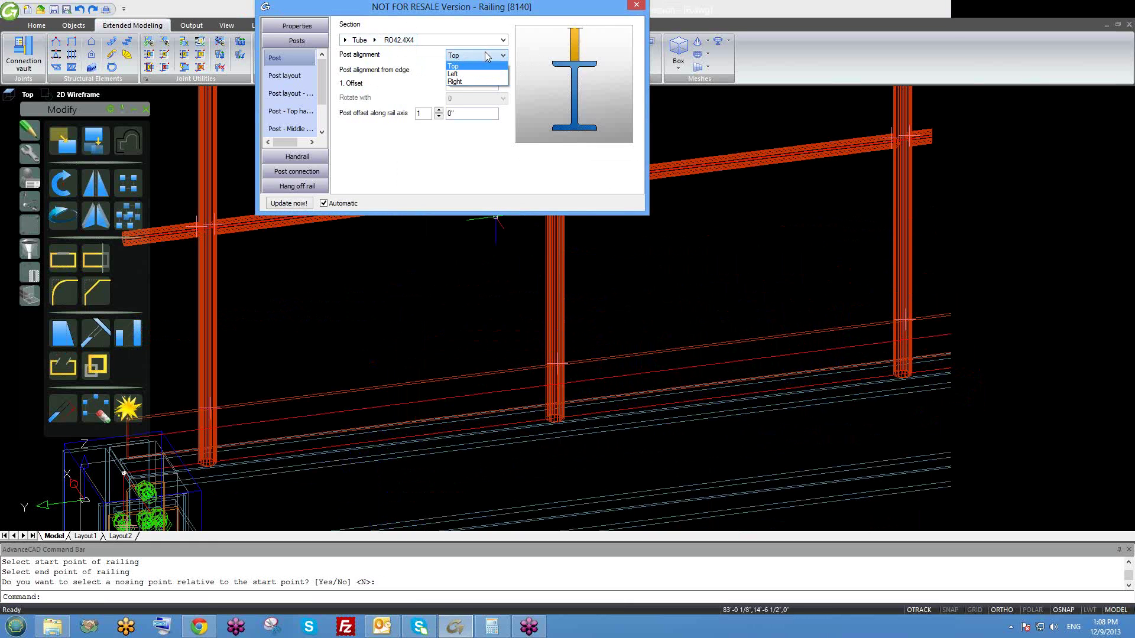
{"action": "left_click", "coordinate": [486, 56]}
{"action": "middle_click_drag", "start_coordinate": [589, 272], "coordinate": [629, 341]}
{"action": "scroll", "coordinate": [625, 310], "scroll_direction": "down", "scroll_amount": 2}
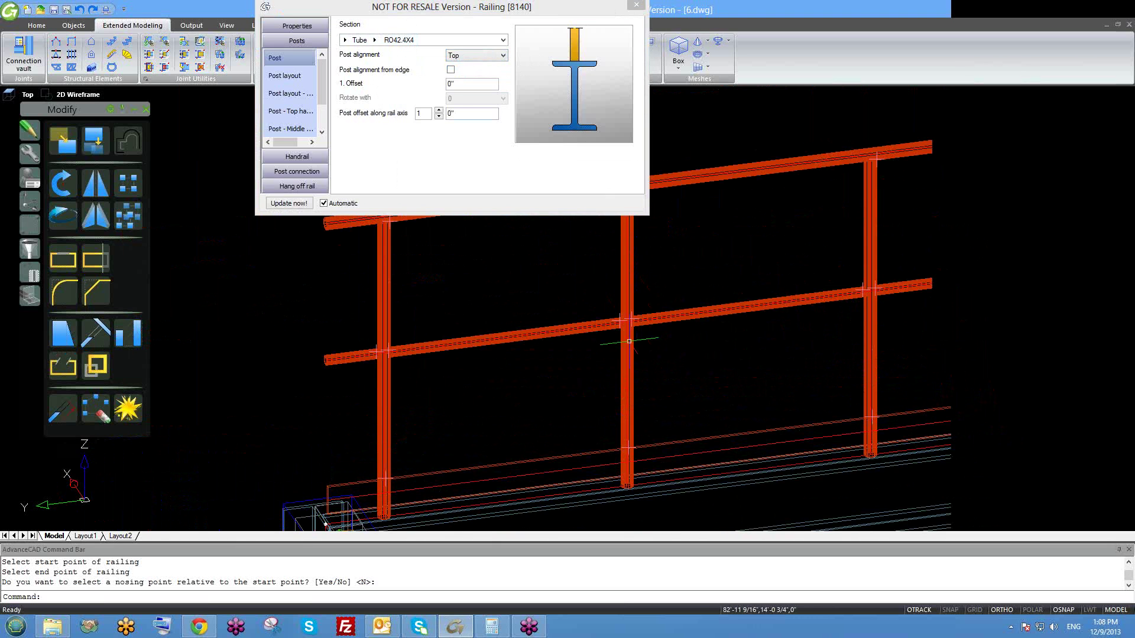
{"action": "scroll", "coordinate": [627, 506], "scroll_direction": "up", "scroll_amount": 2}
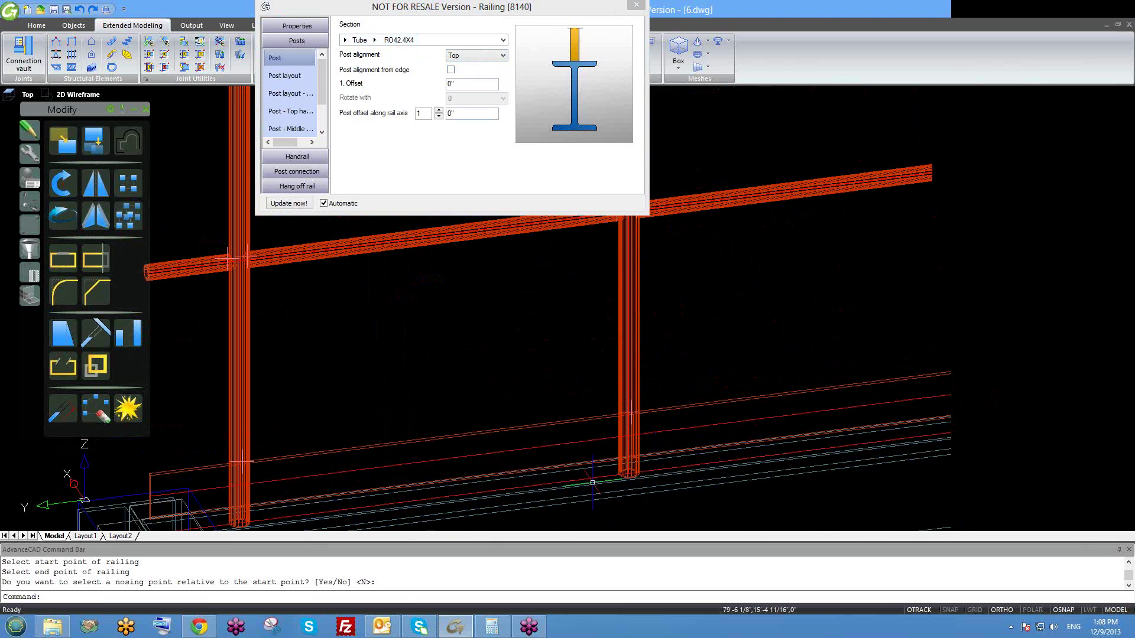
{"action": "scroll", "coordinate": [646, 483], "scroll_direction": "up", "scroll_amount": 3}
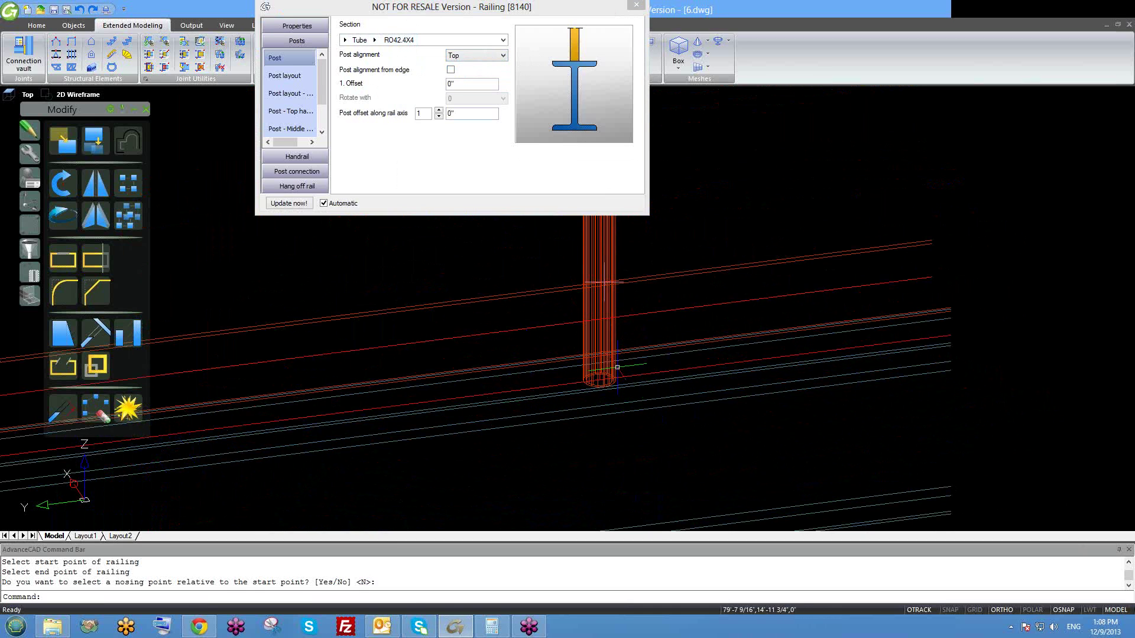
{"action": "left_click", "coordinate": [476, 59]}
{"action": "left_click", "coordinate": [479, 66]}
{"action": "middle_click_drag", "start_coordinate": [619, 422], "coordinate": [618, 344]}
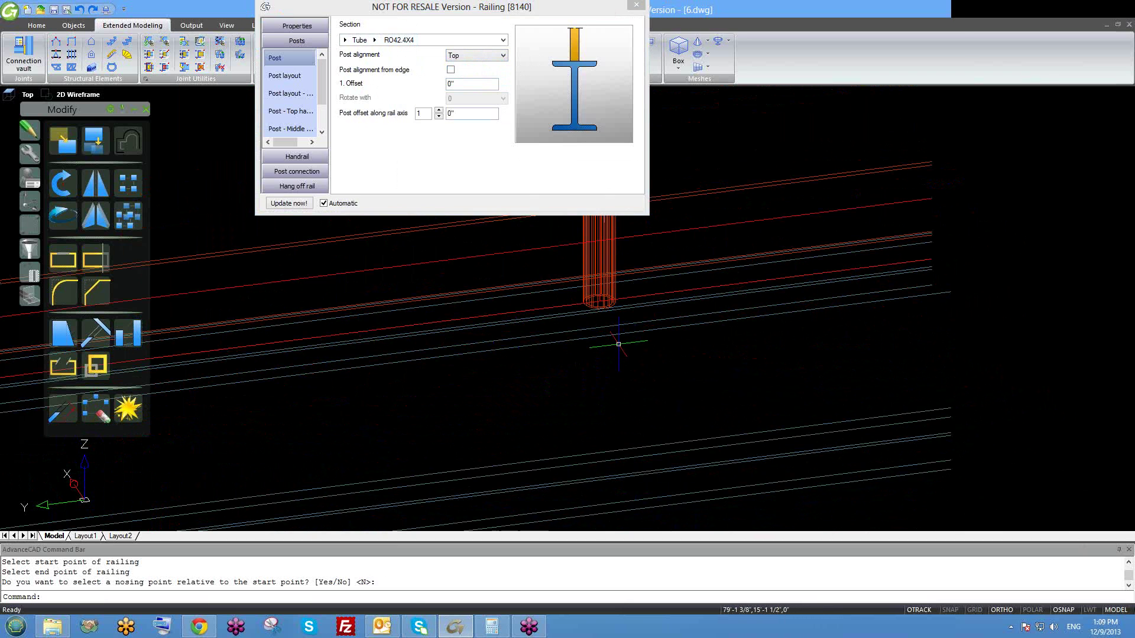
{"action": "scroll", "coordinate": [619, 344], "scroll_direction": "down", "scroll_amount": 2}
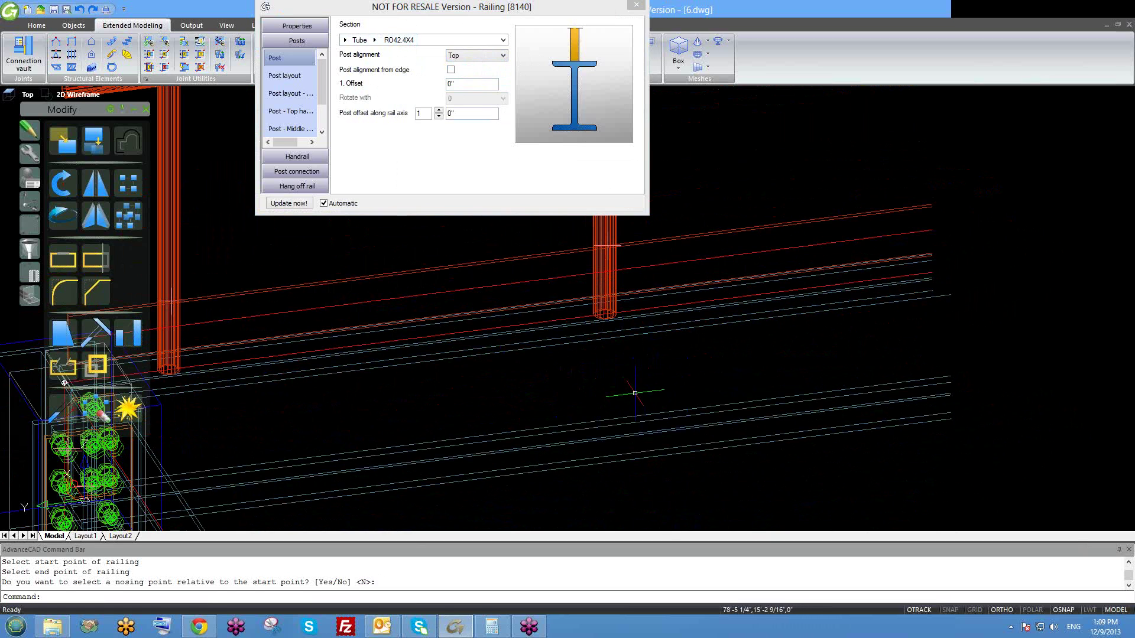
{"action": "left_click", "coordinate": [476, 55]}
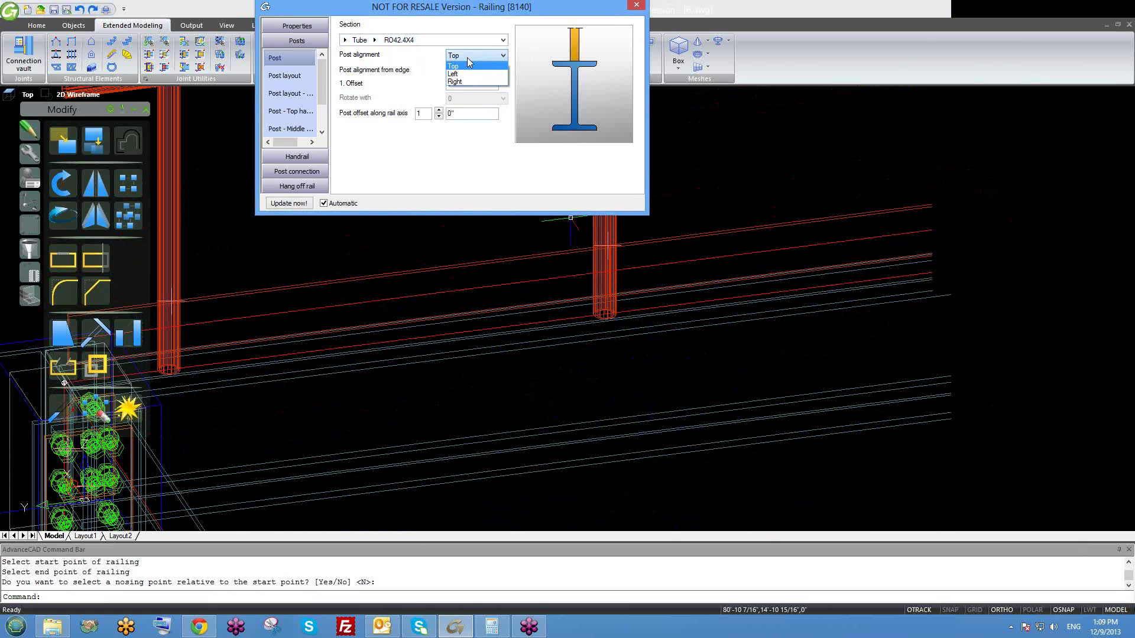
{"action": "left_click", "coordinate": [467, 58]}
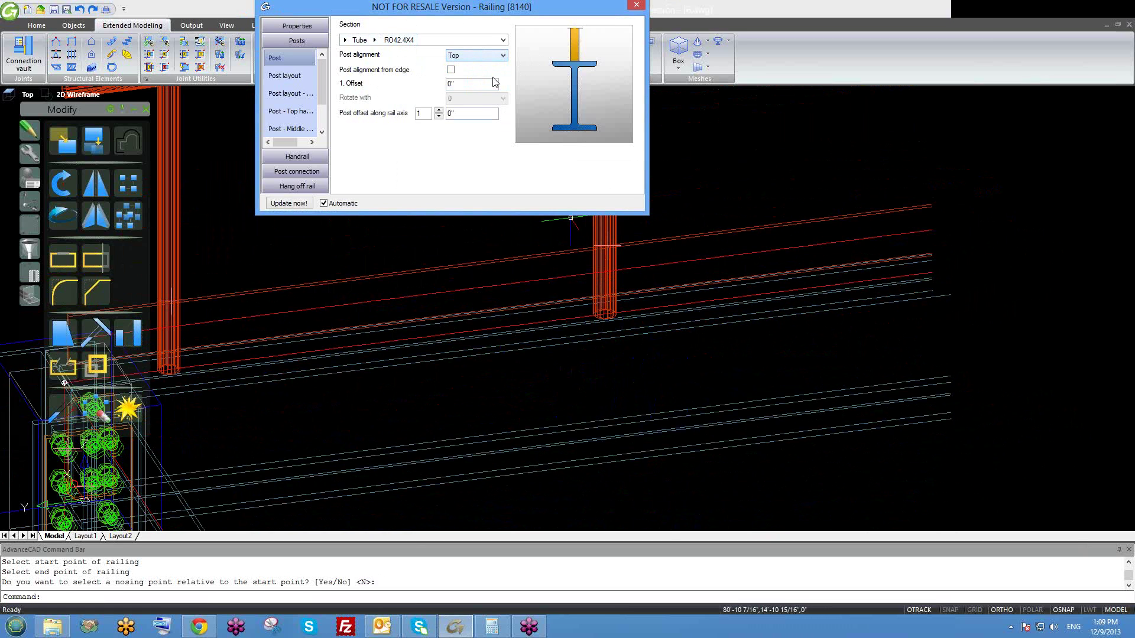
{"action": "middle_click_drag", "start_coordinate": [674, 326], "coordinate": [677, 372]}
{"action": "scroll", "coordinate": [640, 391], "scroll_direction": "down", "scroll_amount": 2}
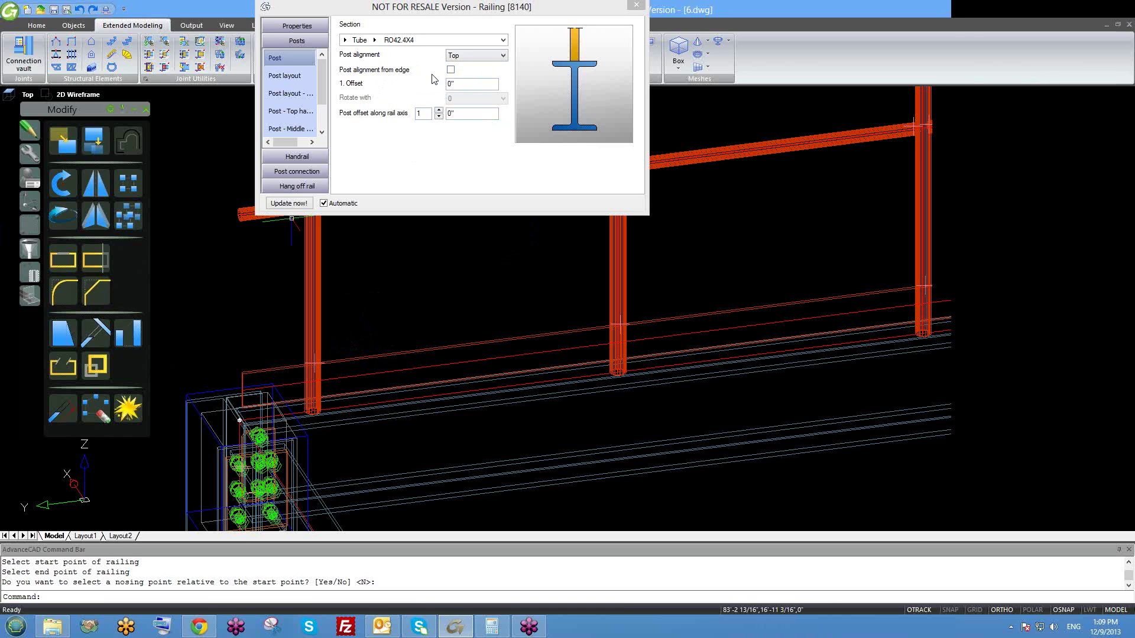
- Set the railing posts' offset to 5" and inspect the post bases relative to the beam
{"action": "left_click", "coordinate": [478, 85]}
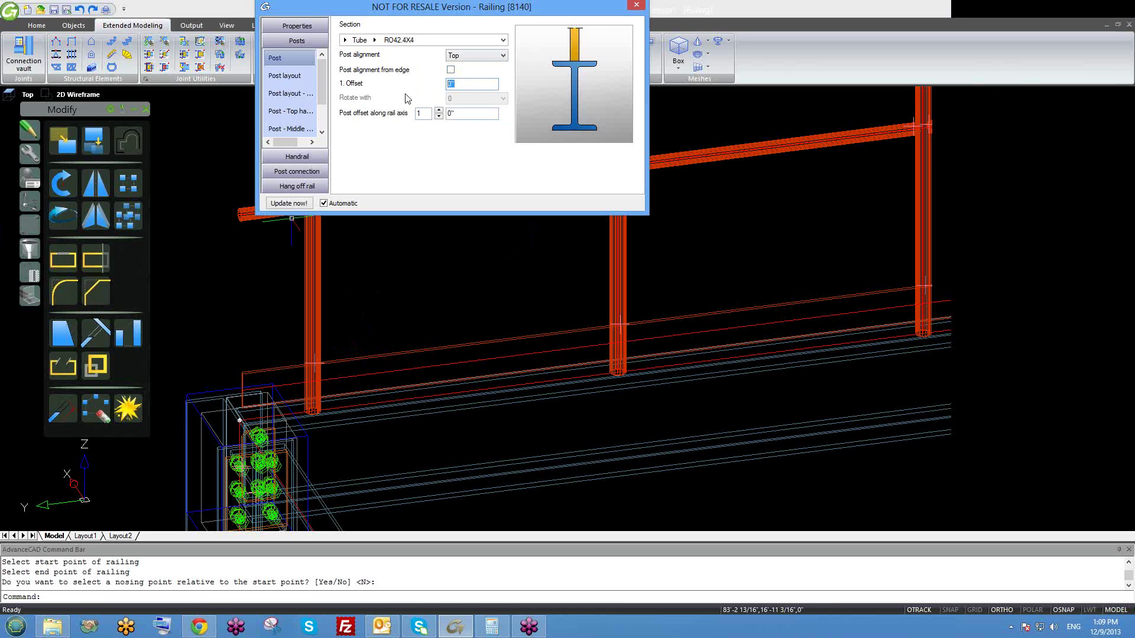
{"action": "type", "text": "5"}
{"action": "key", "text": "Return"}
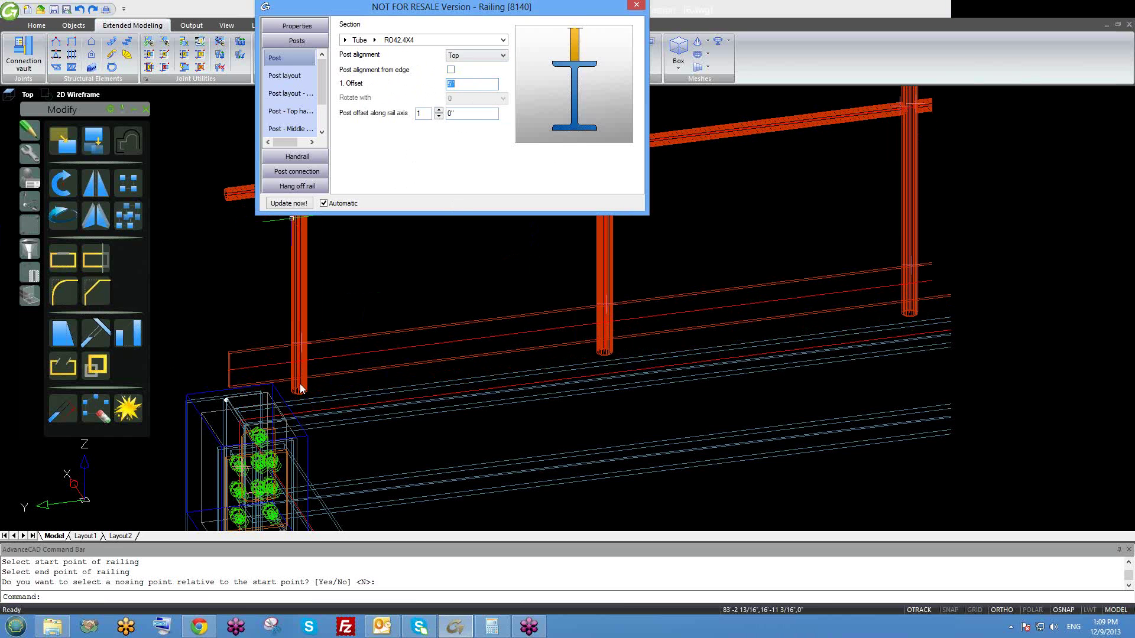
{"action": "mouse_move", "coordinate": [320, 420]}
{"action": "middle_mouse_down", "text": "shift"}
{"action": "mouse_move", "coordinate": [349, 416]}
{"action": "mouse_move", "coordinate": [340, 450]}
{"action": "middle_mouse_up", "text": "shift"}
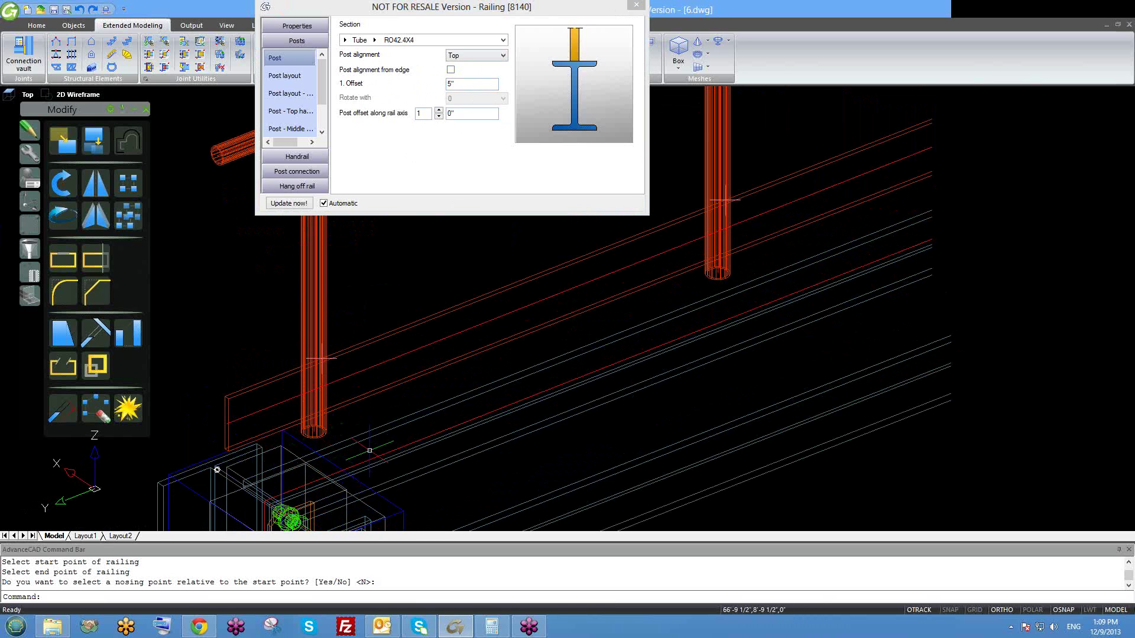
- Reset the railing posts' offset to 0"
{"action": "left_click", "coordinate": [476, 84]}
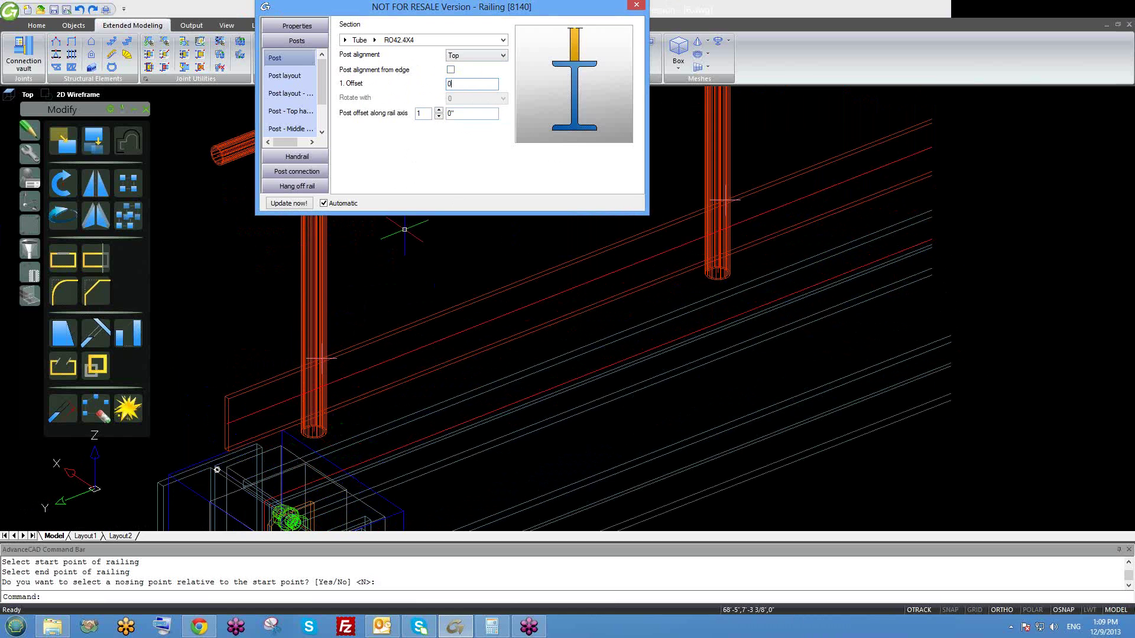
{"action": "type", "text": "0"}
{"action": "key", "text": "Return"}
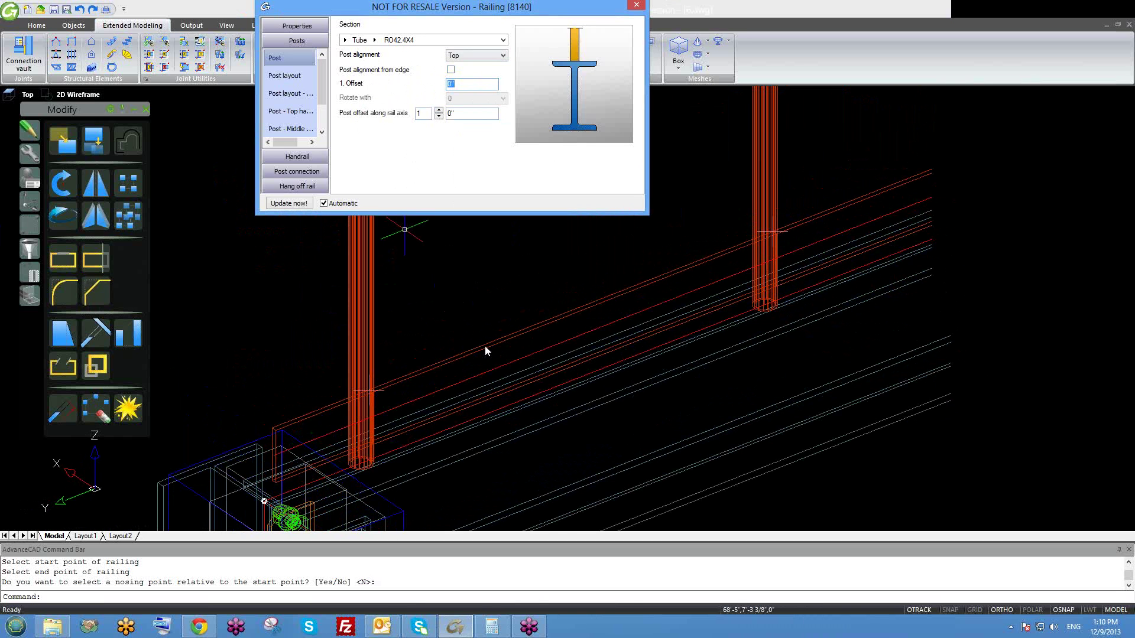
- Select post 2 as the post that takes the offset along the rail axis
{"action": "middle_click_drag", "start_coordinate": [484, 347], "coordinate": [475, 384]}
{"action": "scroll", "coordinate": [458, 346], "scroll_direction": "down", "scroll_amount": 3}
{"action": "scroll", "coordinate": [459, 346], "scroll_direction": "down", "scroll_amount": 3}
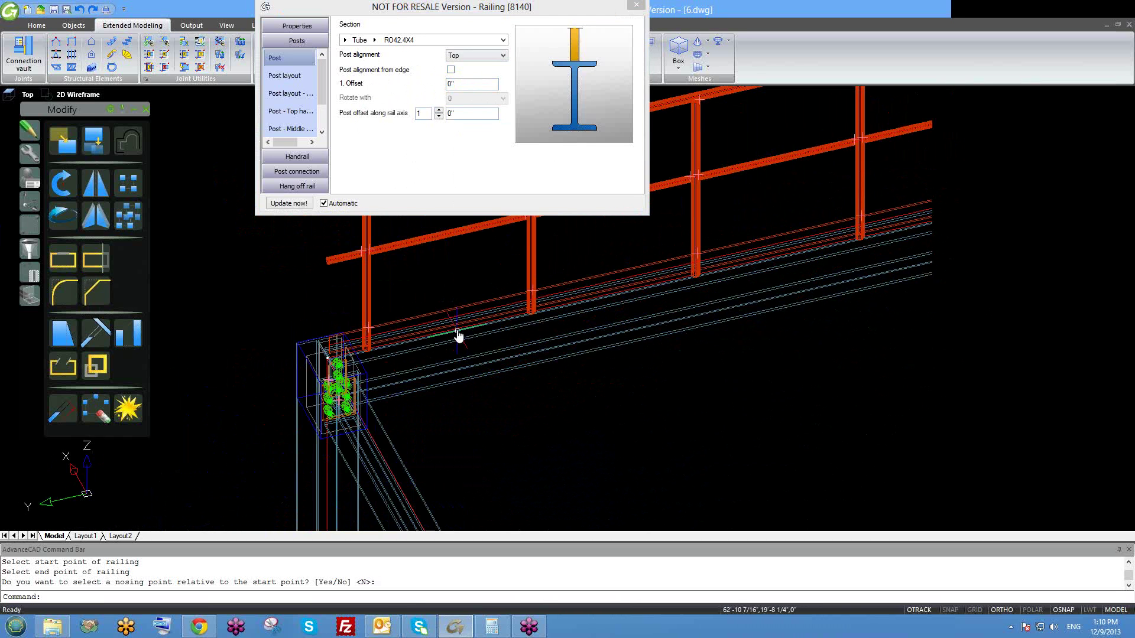
{"action": "middle_click_drag", "start_coordinate": [591, 318], "coordinate": [480, 369]}
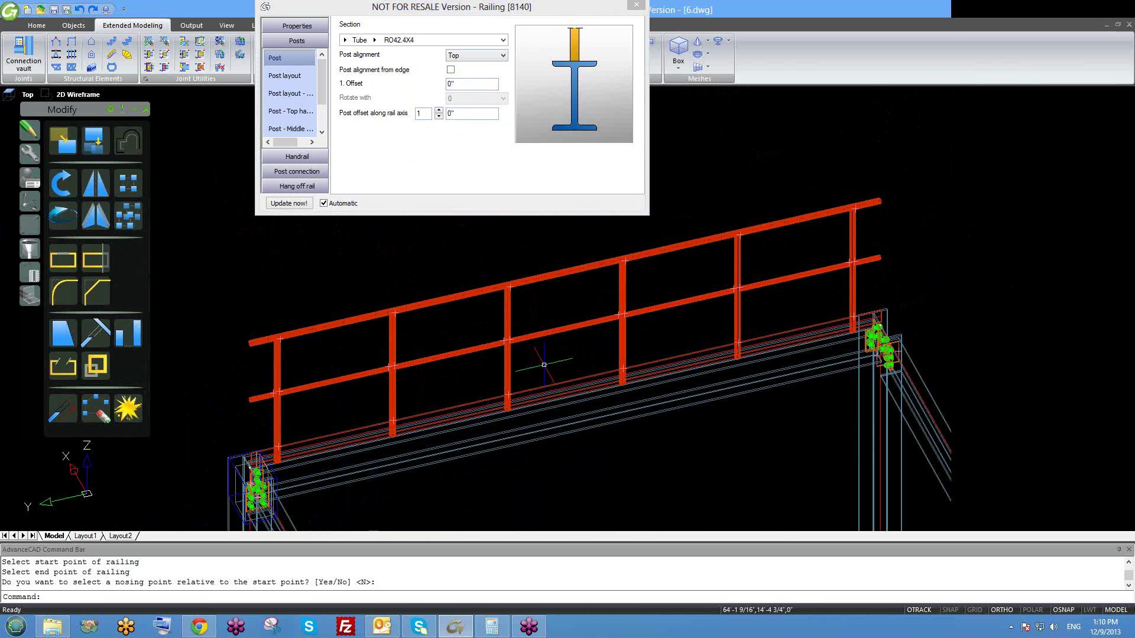
{"action": "left_click", "coordinate": [439, 111]}
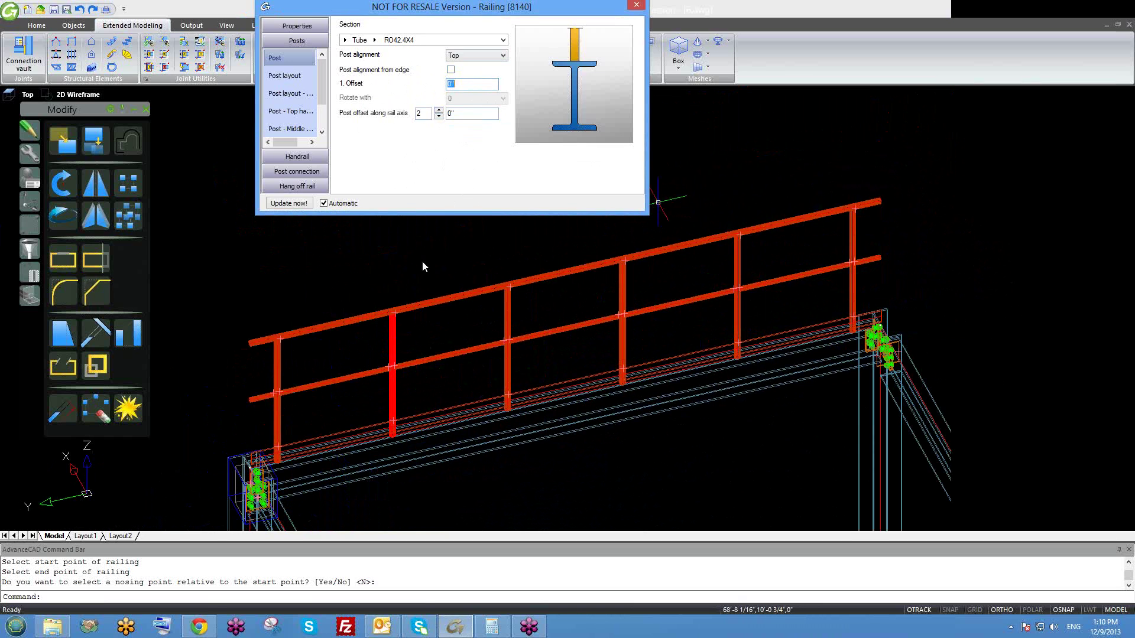
{"action": "double_click", "coordinate": [451, 115]}
{"action": "left_click", "coordinate": [711, 172]}
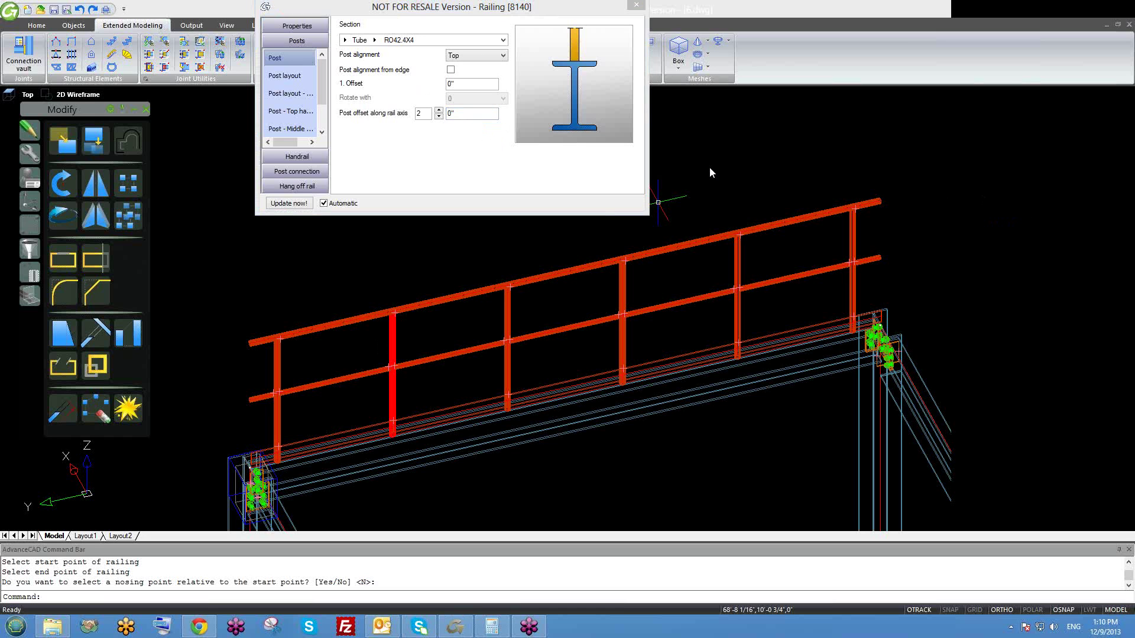
- Set the second post's offset along the rail axis to 5" and then to -5" to compare both directions
{"action": "left_click", "coordinate": [302, 79]}
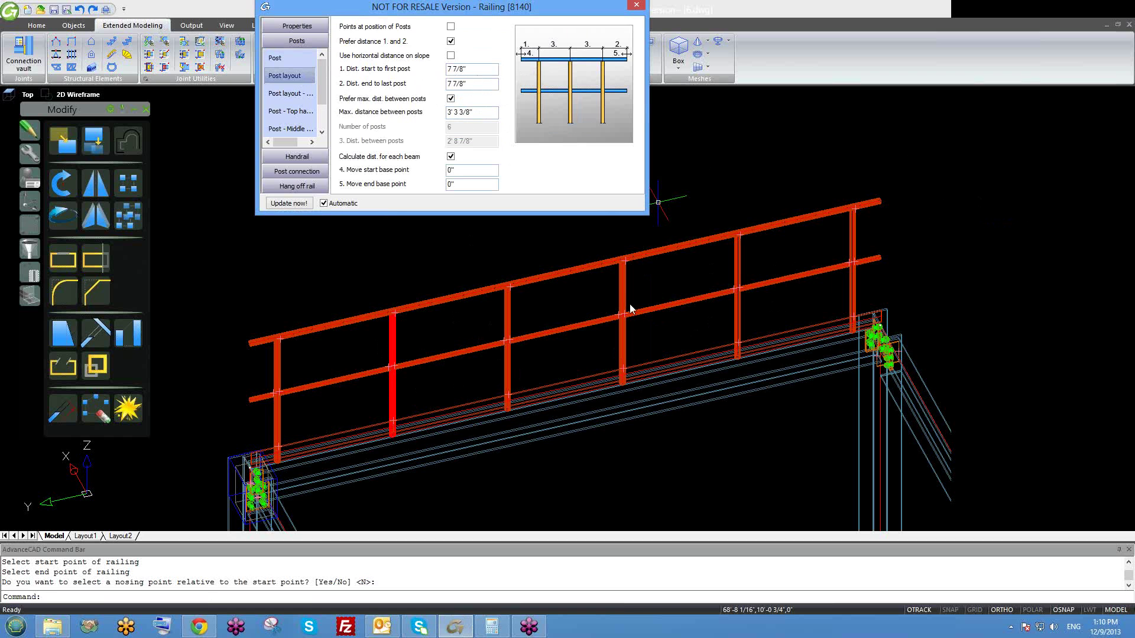
{"action": "left_click", "coordinate": [292, 58]}
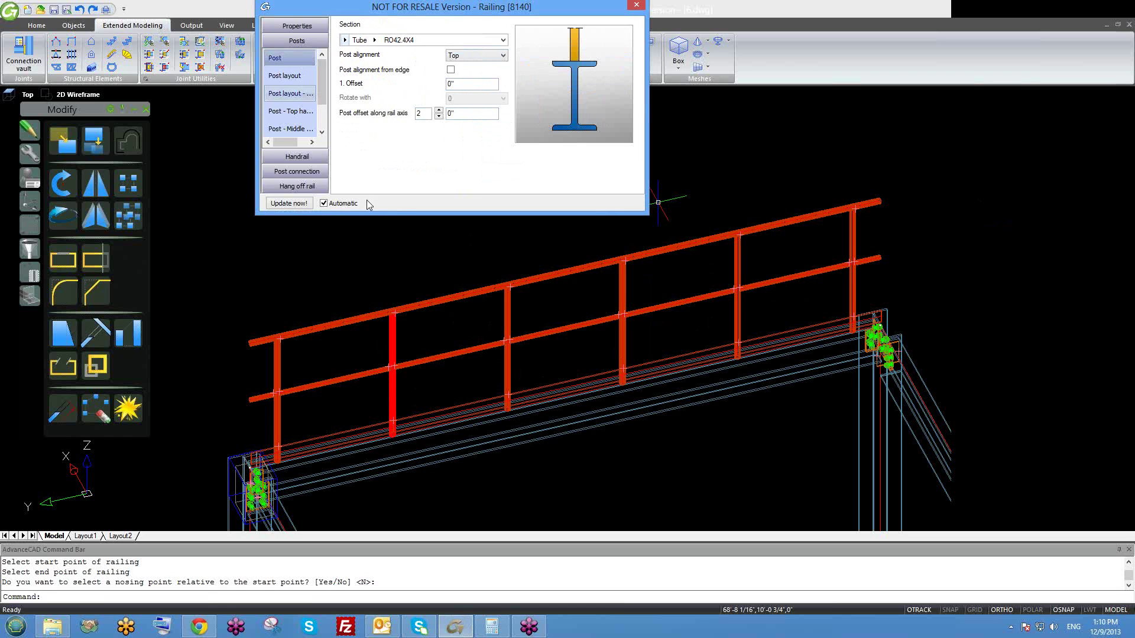
{"action": "scroll", "coordinate": [393, 418], "scroll_direction": "up", "scroll_amount": 3}
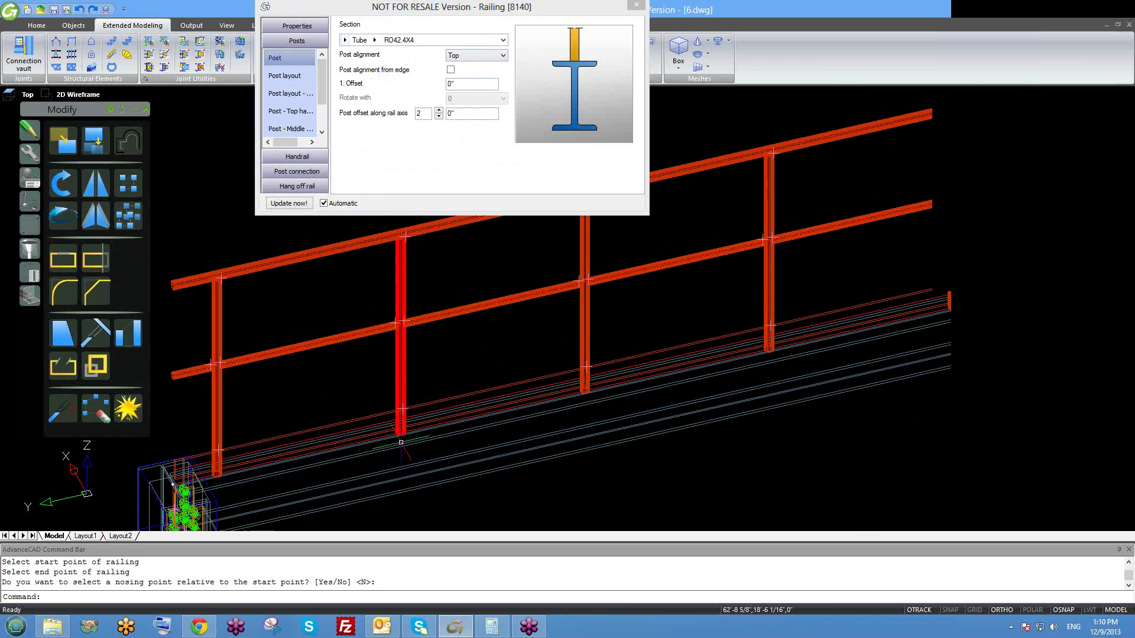
{"action": "scroll", "coordinate": [407, 393], "scroll_direction": "down", "scroll_amount": 4}
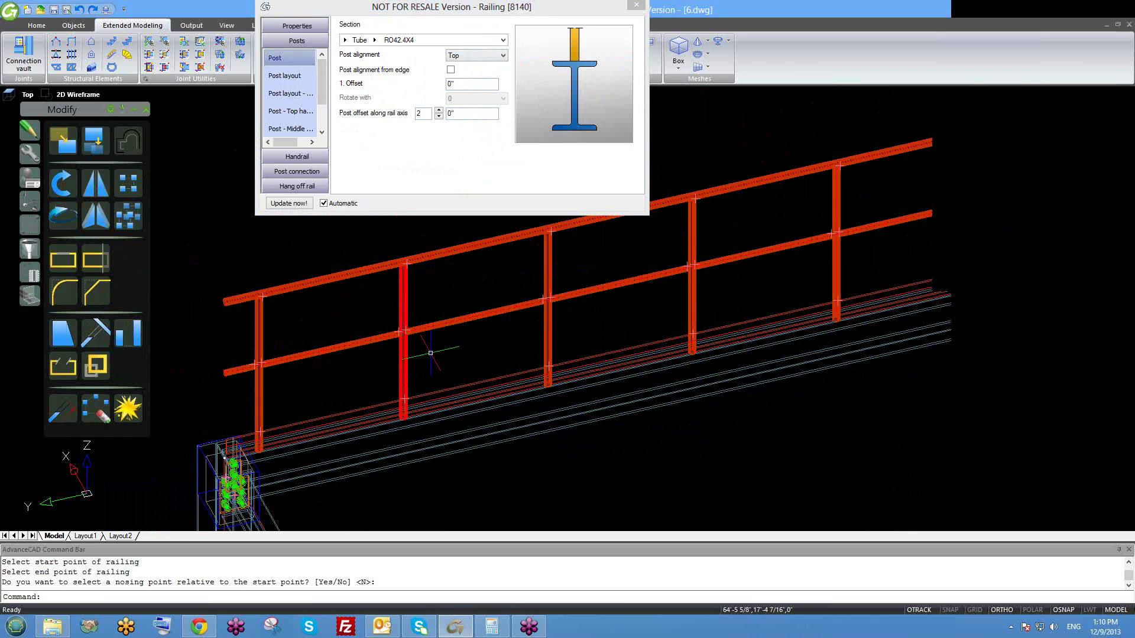
{"action": "scroll", "coordinate": [405, 381], "scroll_direction": "up", "scroll_amount": 3}
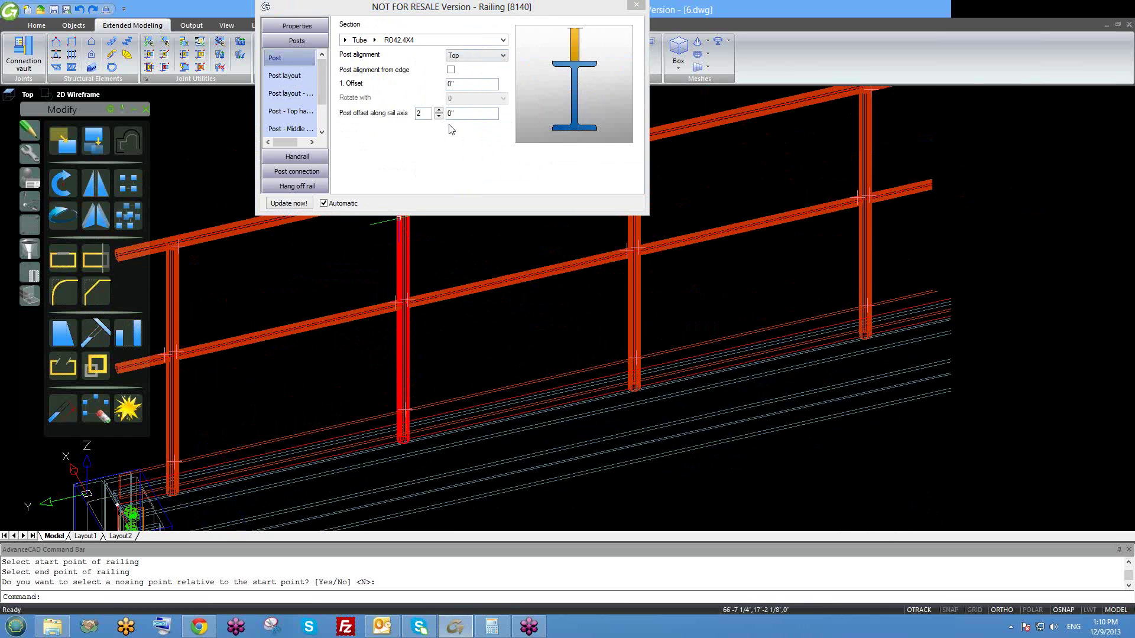
{"action": "left_click", "coordinate": [466, 114]}
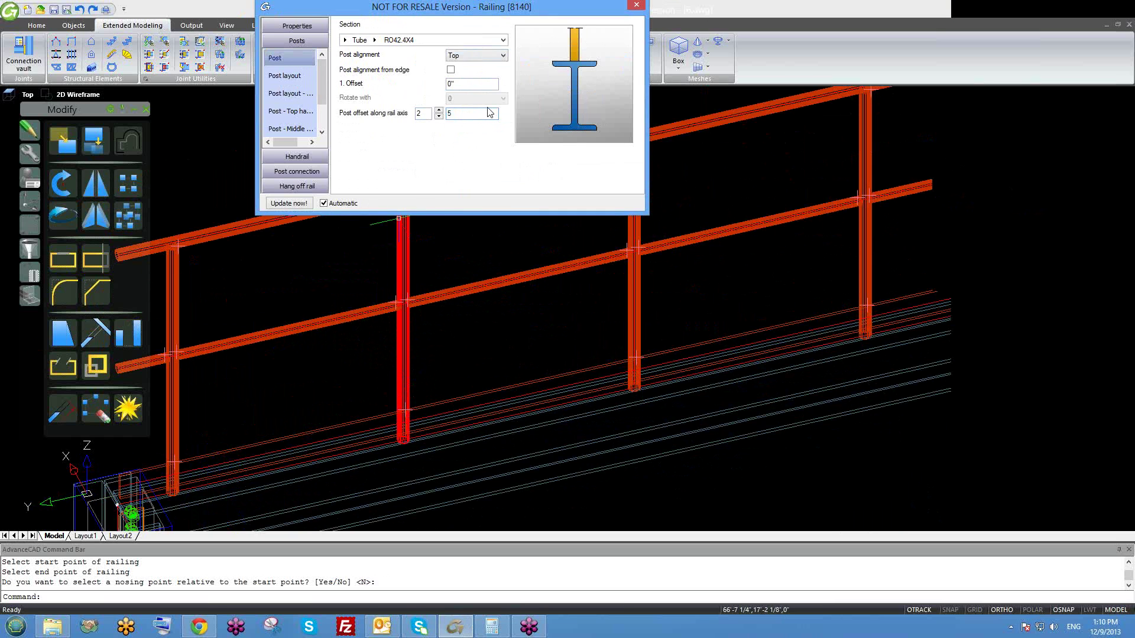
{"action": "key", "text": "Return"}
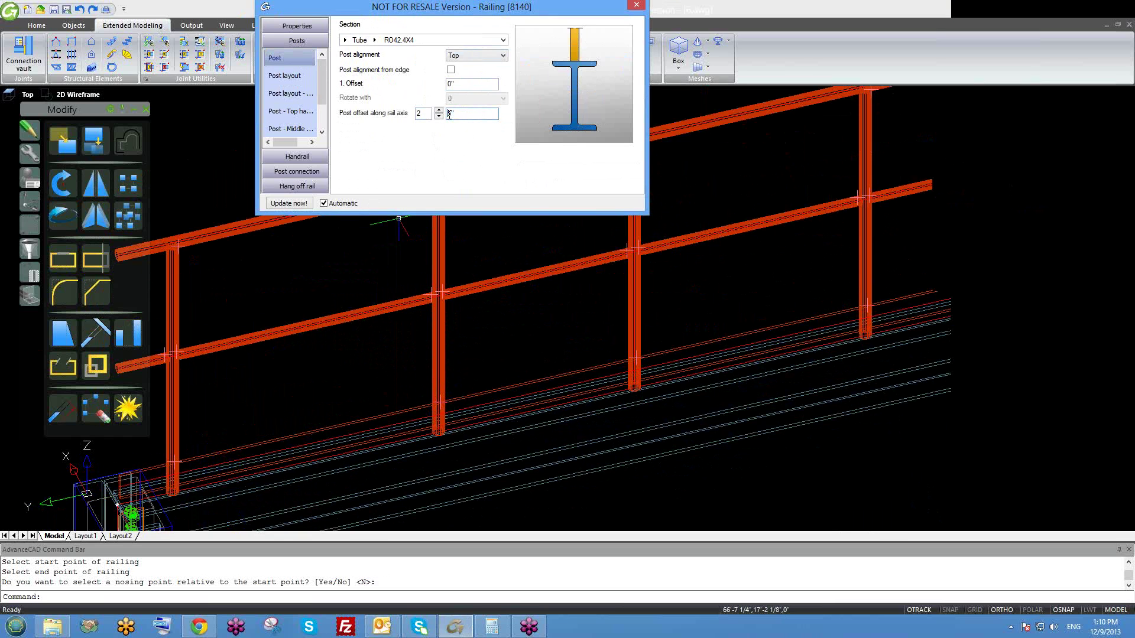
{"action": "key", "text": "Return"}
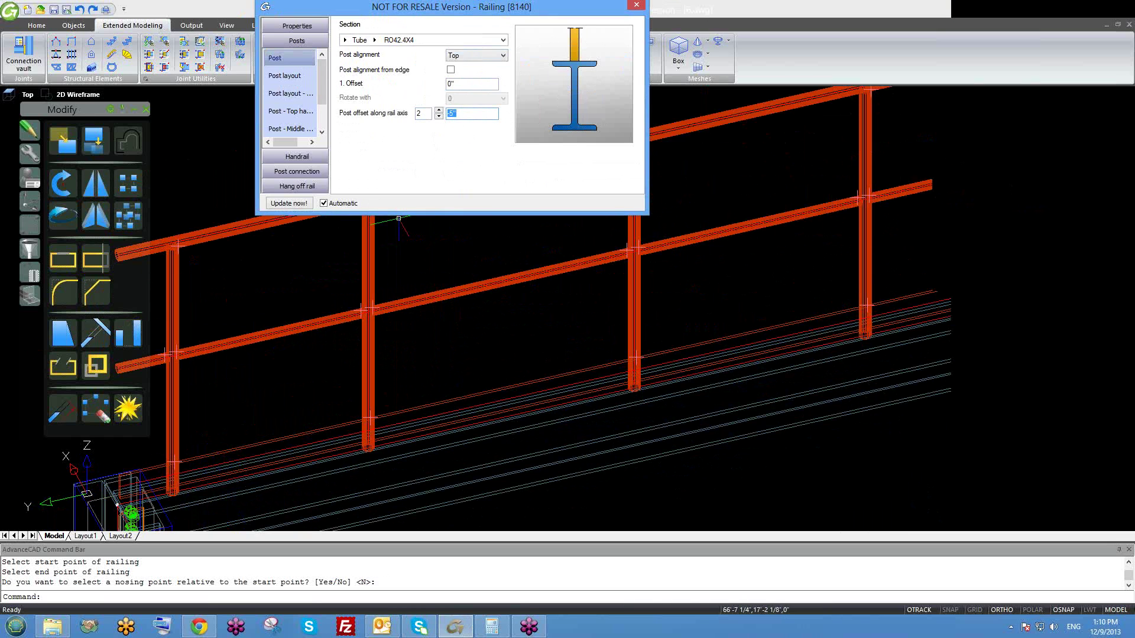
- Reset the second post's offset along the rail axis to 0" and select post 3 for the offset
{"action": "type", "text": "0"}
{"action": "key", "text": "Return"}
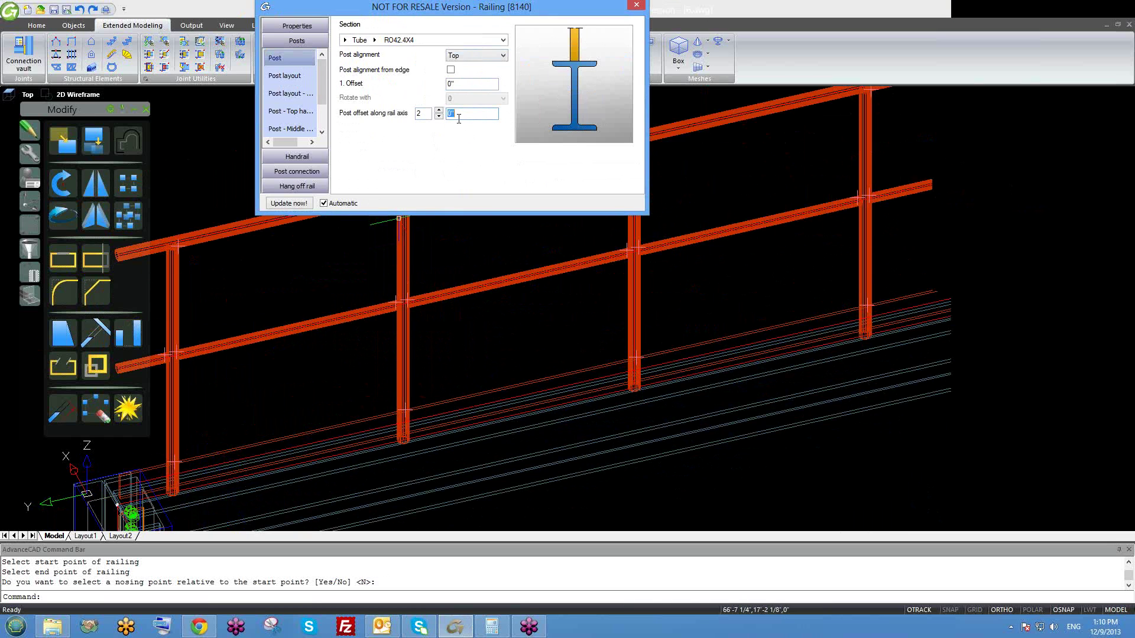
{"action": "left_click_drag", "start_coordinate": [505, 15], "coordinate": [454, 14]}
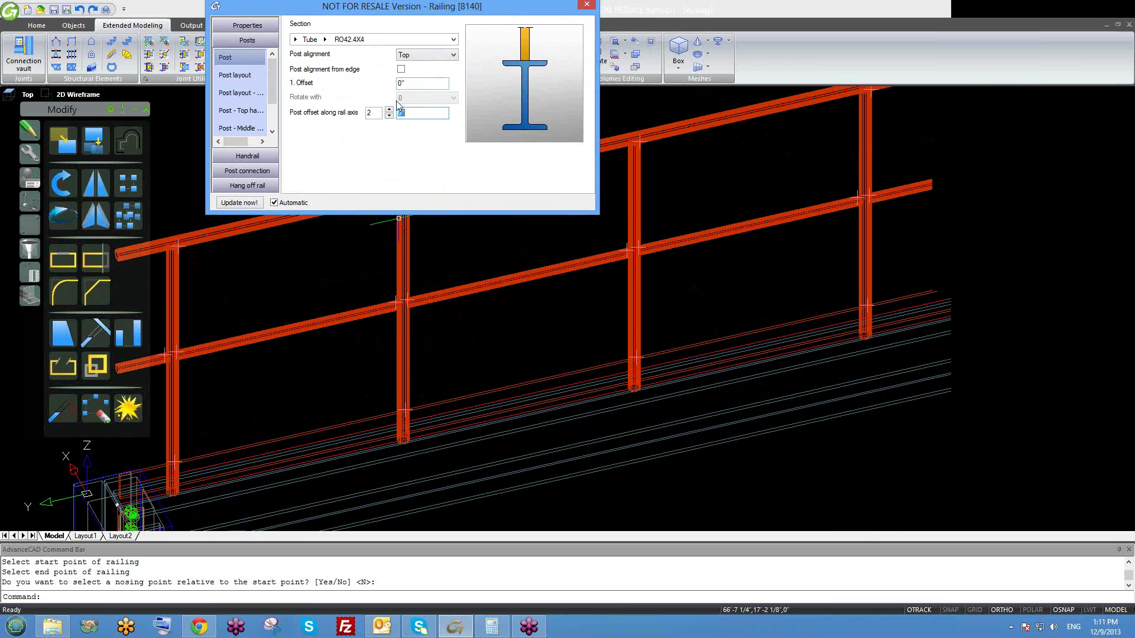
{"action": "left_click", "coordinate": [389, 110]}
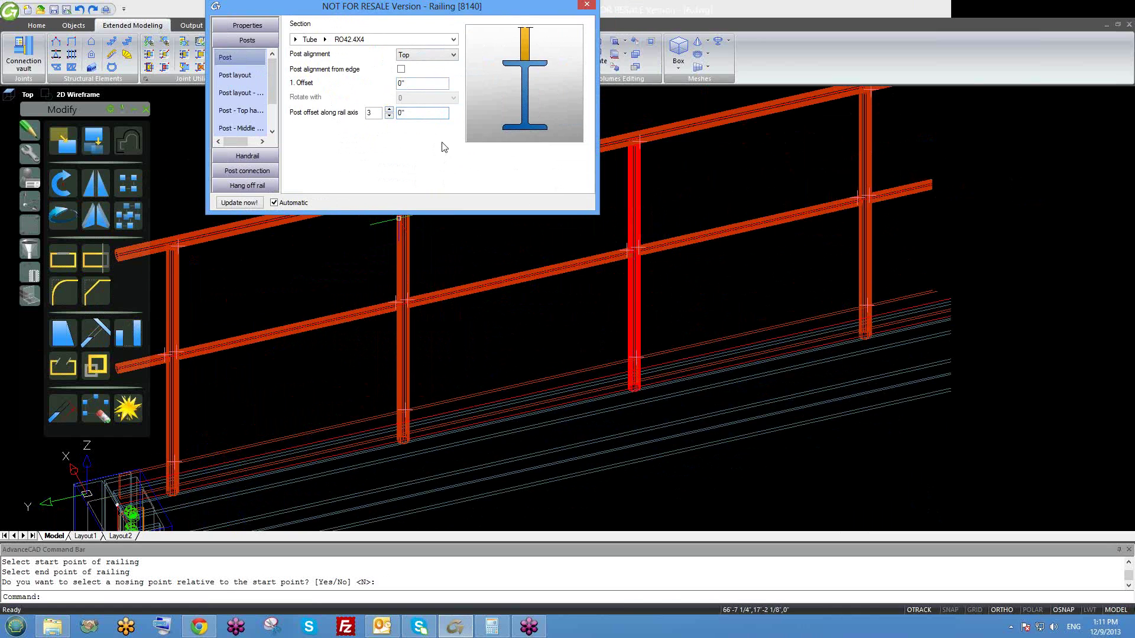
- Review the post layout settings, including horizontal distance on slope, and examine the railing and the stairs in the frame
{"action": "left_click", "coordinate": [241, 80]}
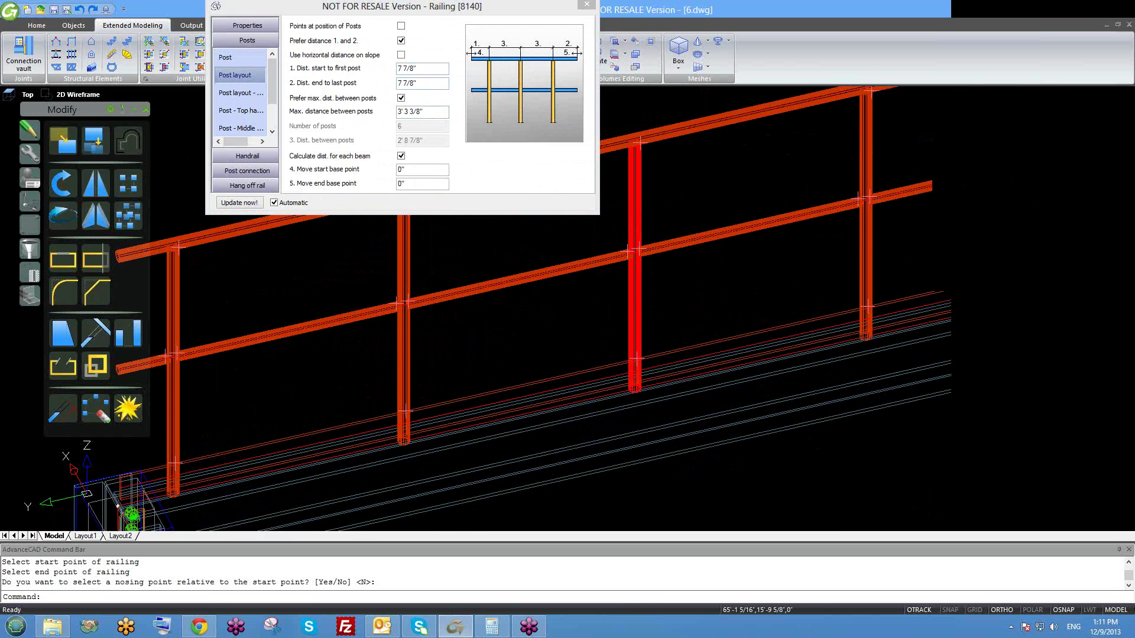
{"action": "scroll", "coordinate": [495, 238], "scroll_direction": "down", "scroll_amount": 2}
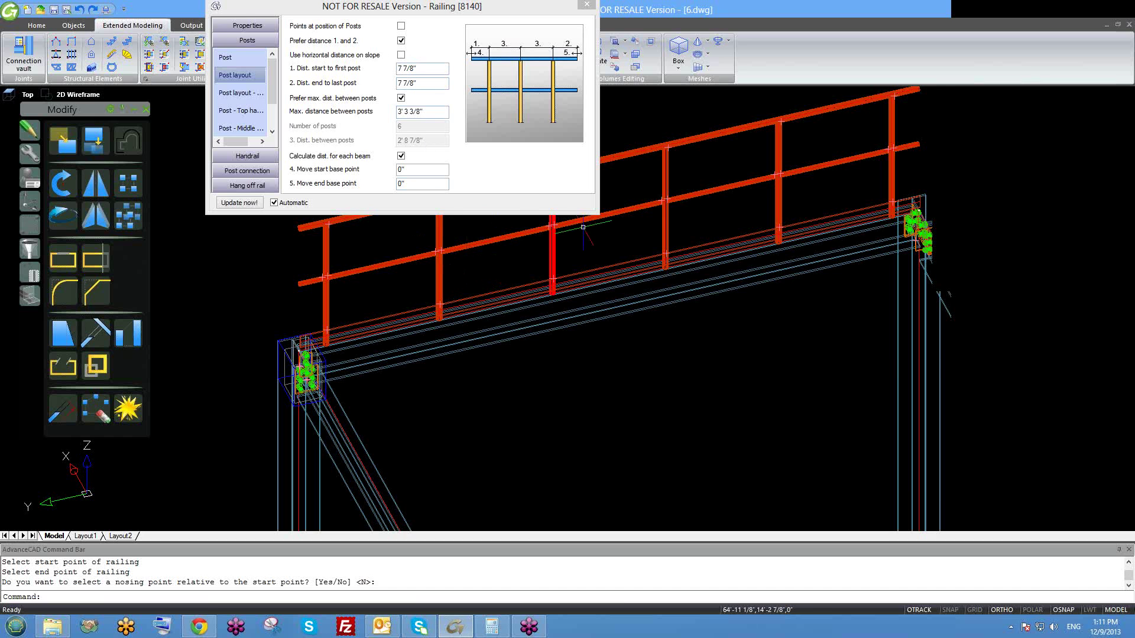
{"action": "scroll", "coordinate": [666, 225], "scroll_direction": "down", "scroll_amount": 2}
{"action": "scroll", "coordinate": [684, 188], "scroll_direction": "up", "scroll_amount": 2}
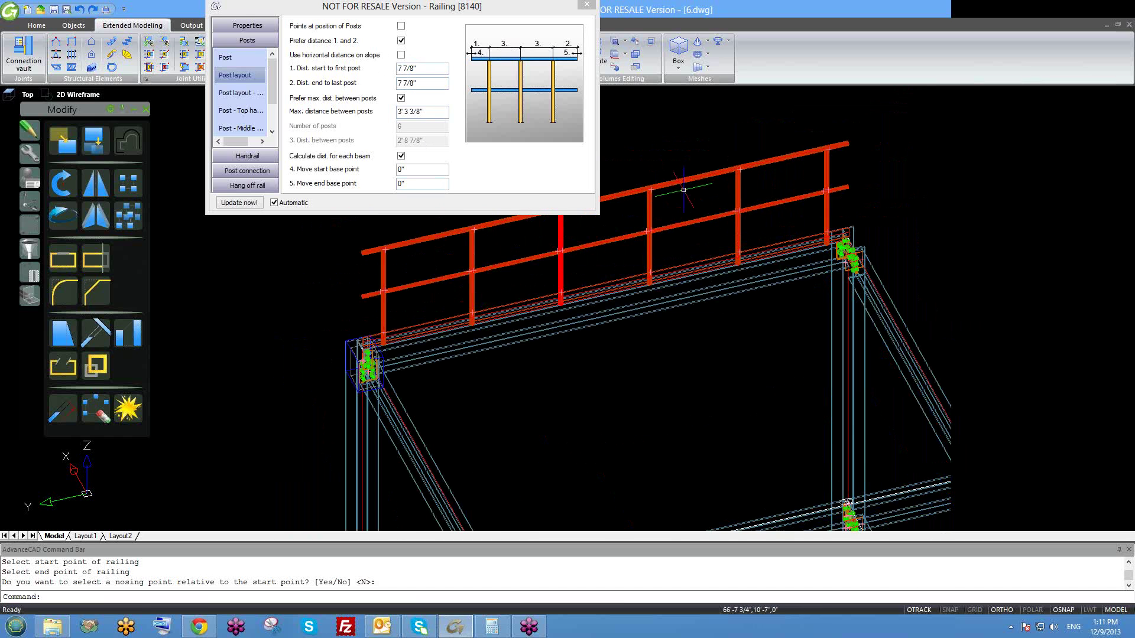
{"action": "scroll", "coordinate": [684, 190], "scroll_direction": "down", "scroll_amount": 5}
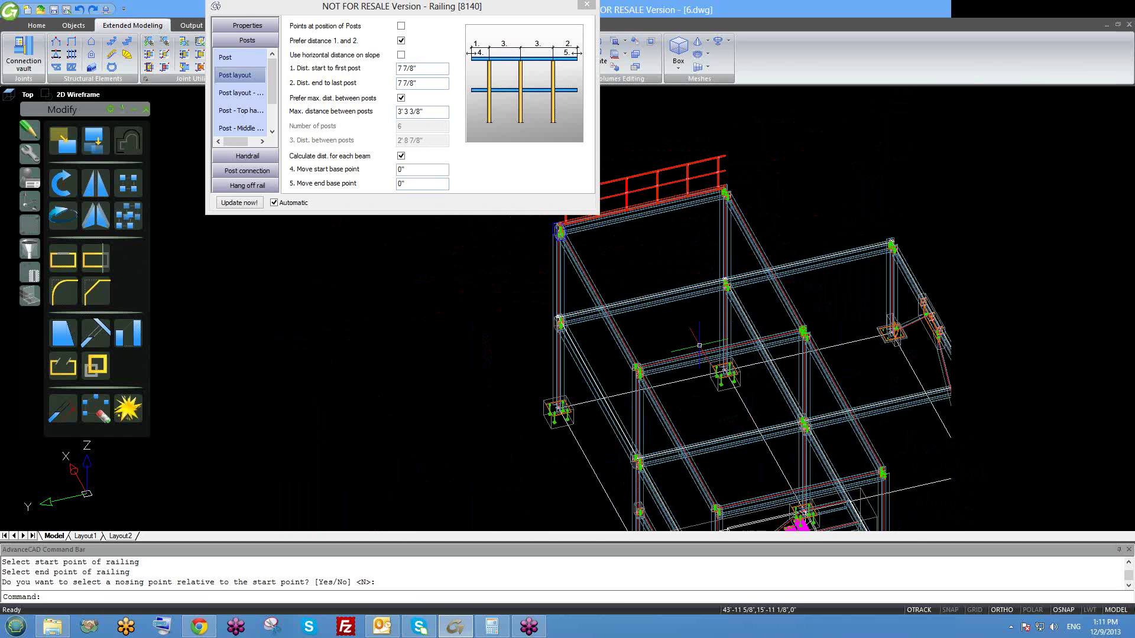
{"action": "scroll", "coordinate": [735, 481], "scroll_direction": "up", "scroll_amount": 4}
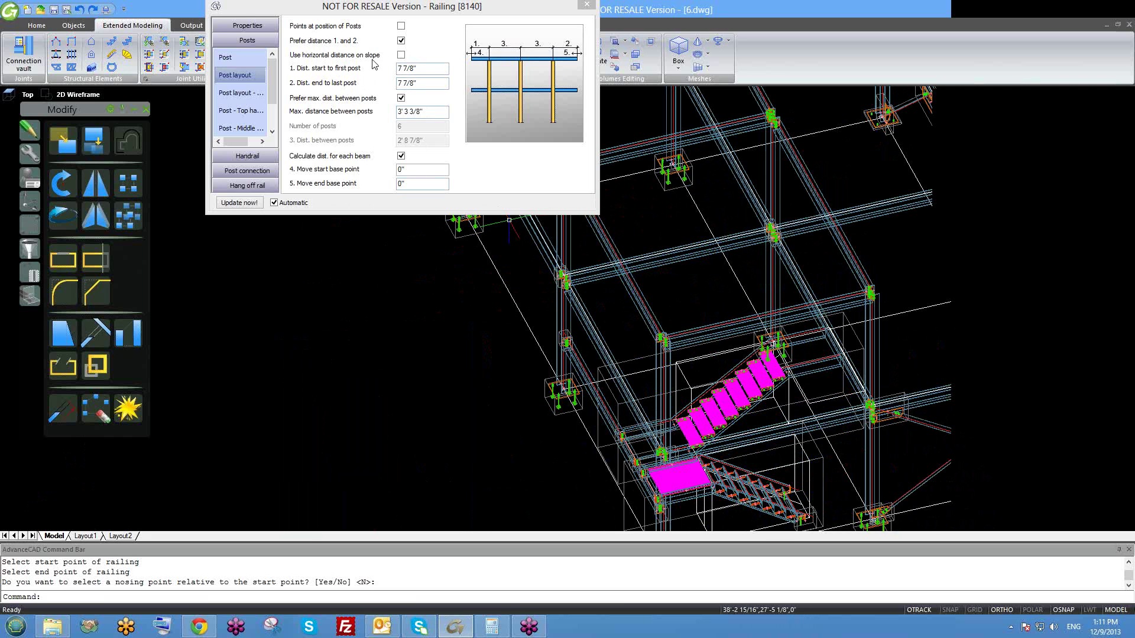
{"action": "middle_click_drag", "start_coordinate": [509, 220], "coordinate": [493, 316]}
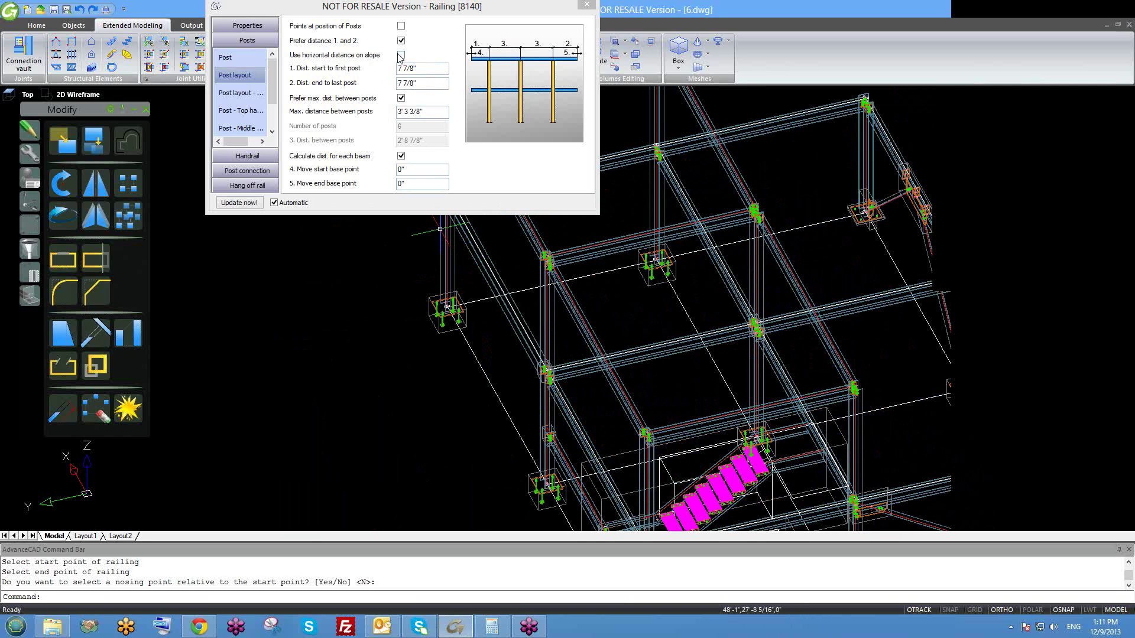
{"action": "middle_click_drag", "start_coordinate": [644, 220], "coordinate": [578, 310]}
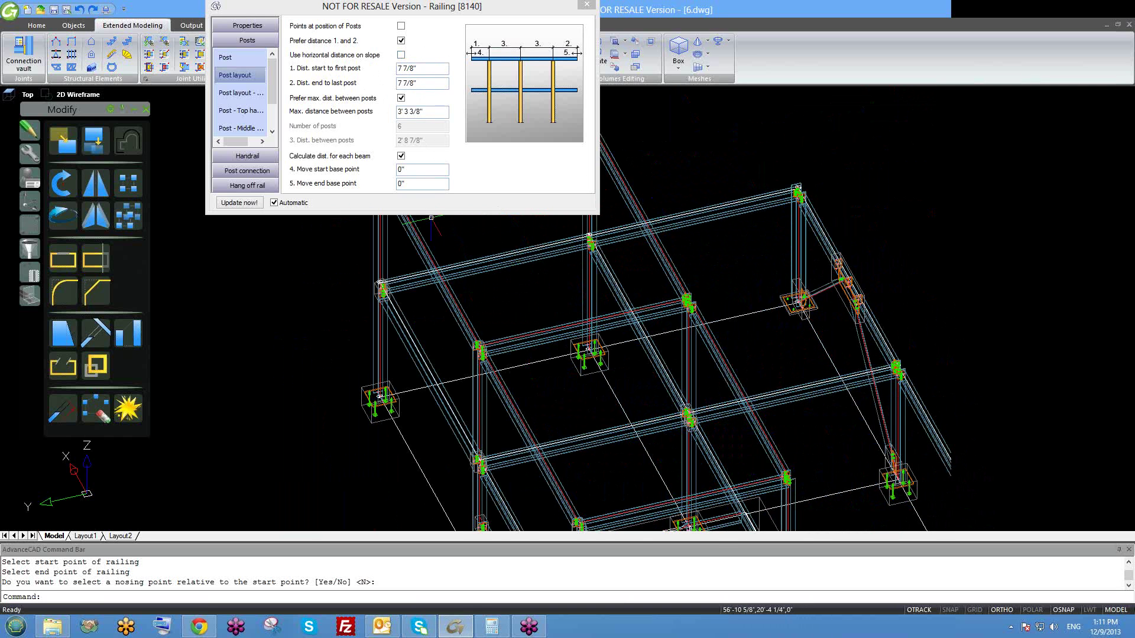
{"action": "middle_click_drag", "start_coordinate": [566, 491], "coordinate": [560, 488]}
{"action": "middle_click_drag", "start_coordinate": [460, 251], "coordinate": [489, 405]}
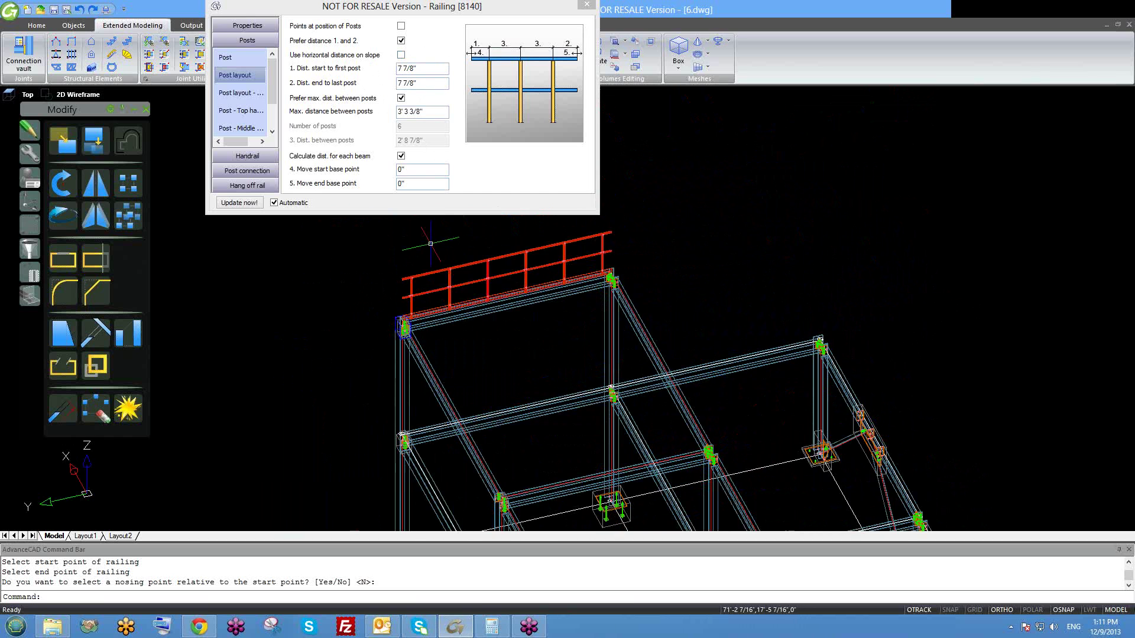
{"action": "scroll", "coordinate": [430, 243], "scroll_direction": "up", "scroll_amount": 5}
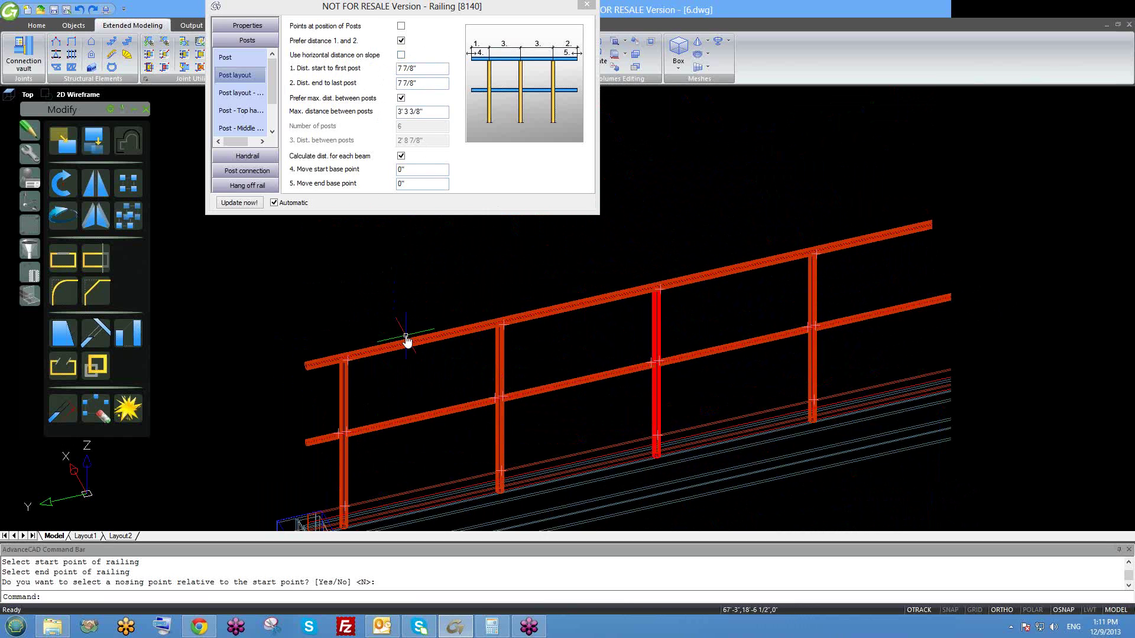
{"action": "middle_click_drag", "start_coordinate": [406, 337], "coordinate": [412, 304]}
- Set the distances from the railing start to the first post and from its end to the last post to 8"
{"action": "left_click_drag", "start_coordinate": [430, 70], "coordinate": [362, 74]}
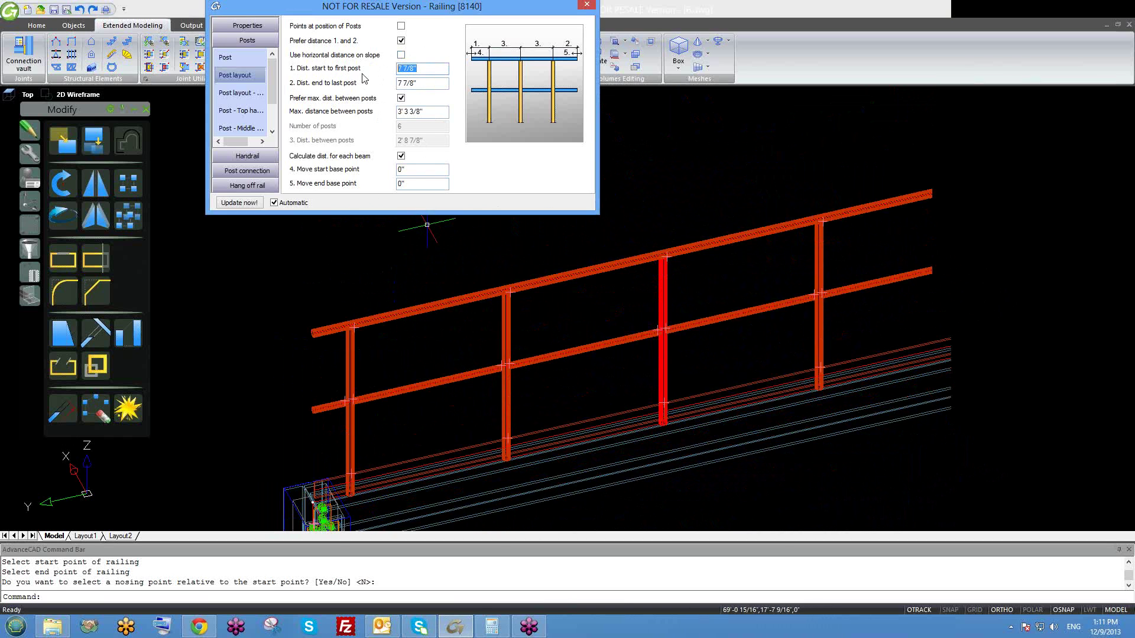
{"action": "type", "text": "8"}
{"action": "key", "text": "Tab"}
{"action": "type", "text": "8"}
{"action": "left_click", "coordinate": [420, 68]}
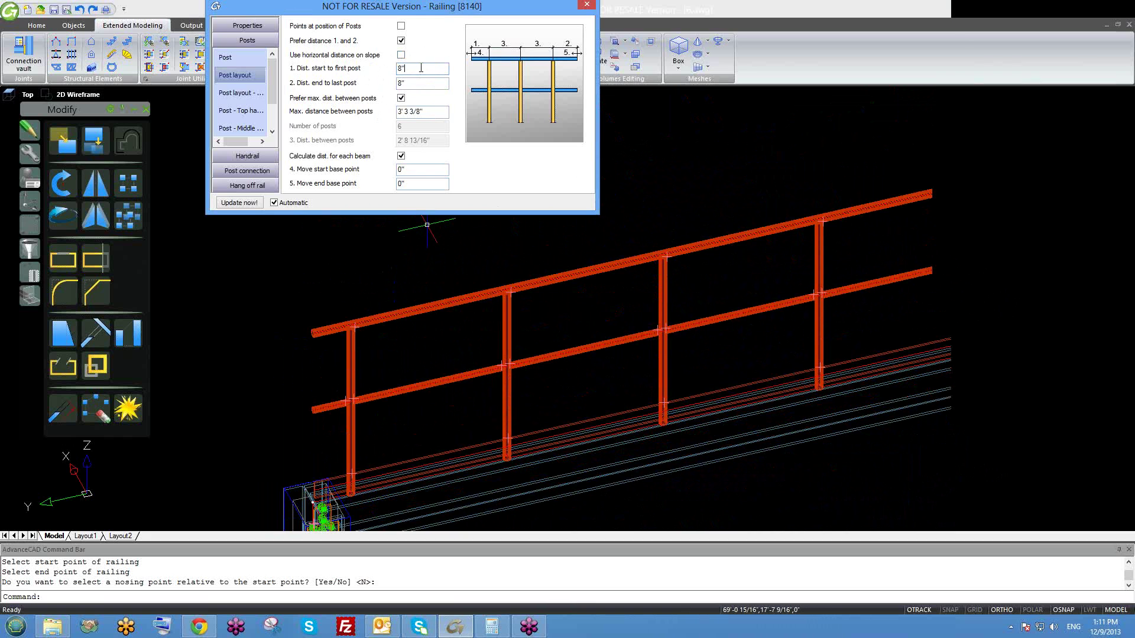
{"action": "left_click", "coordinate": [420, 81]}
- Set the start-to-first-post and end-to-last-post distances to 0" and inspect the end posts above the column connections
{"action": "scroll", "coordinate": [409, 392], "scroll_direction": "up", "scroll_amount": 3}
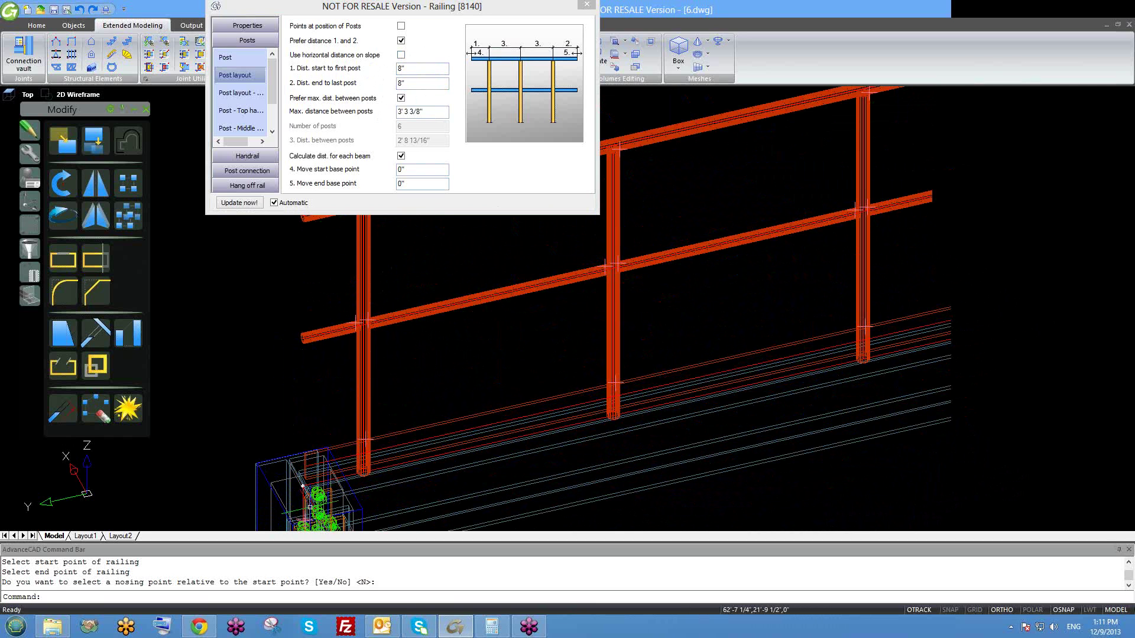
{"action": "scroll", "coordinate": [299, 476], "scroll_direction": "up", "scroll_amount": 2}
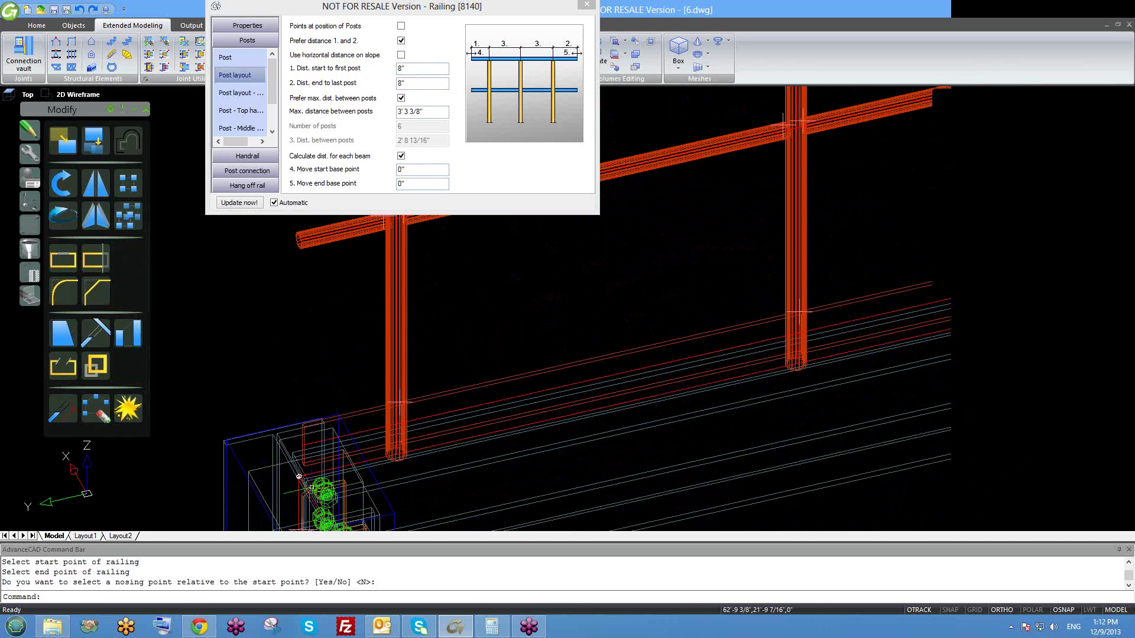
{"action": "scroll", "coordinate": [293, 476], "scroll_direction": "up", "scroll_amount": 2}
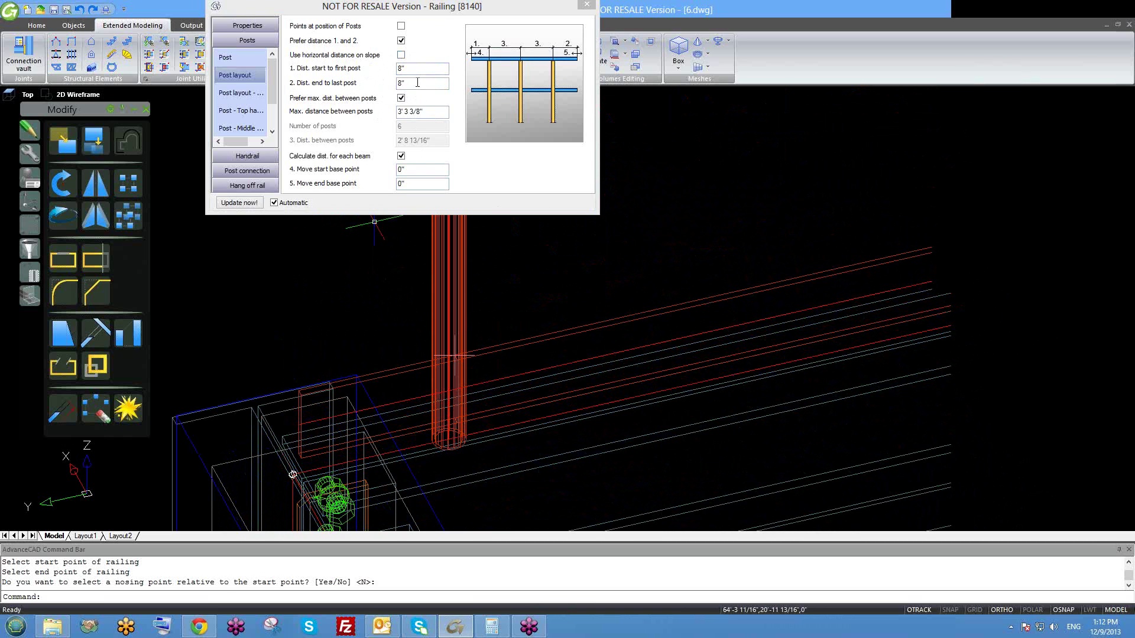
{"action": "left_click", "coordinate": [375, 91]}
{"action": "key", "text": "Return"}
{"action": "key", "text": "shift+Tab"}
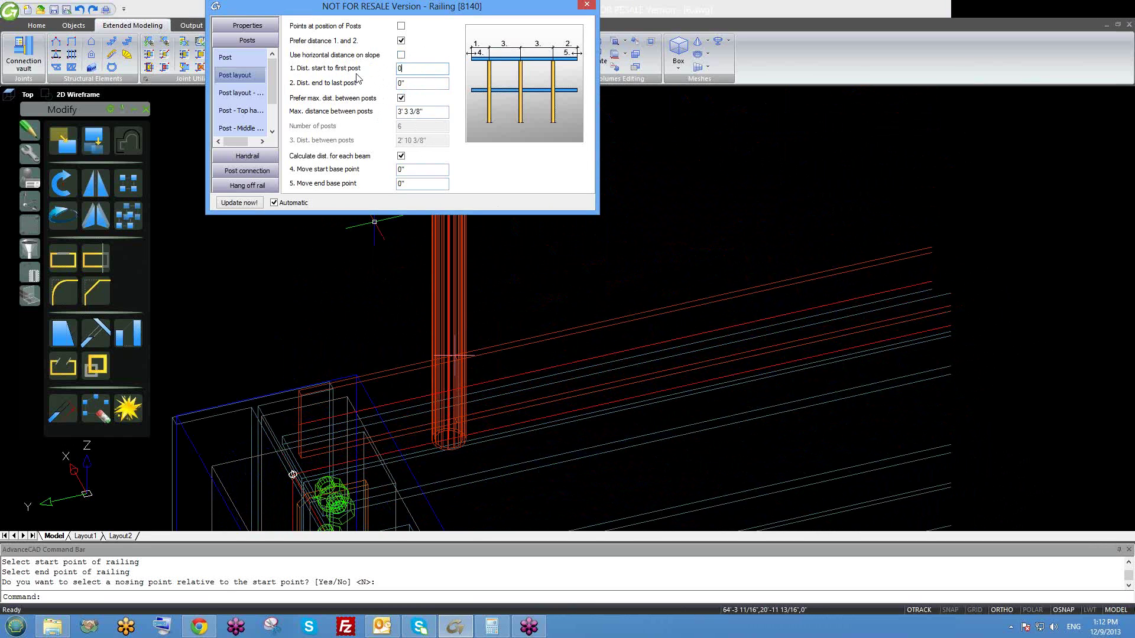
{"action": "key", "text": "Return"}
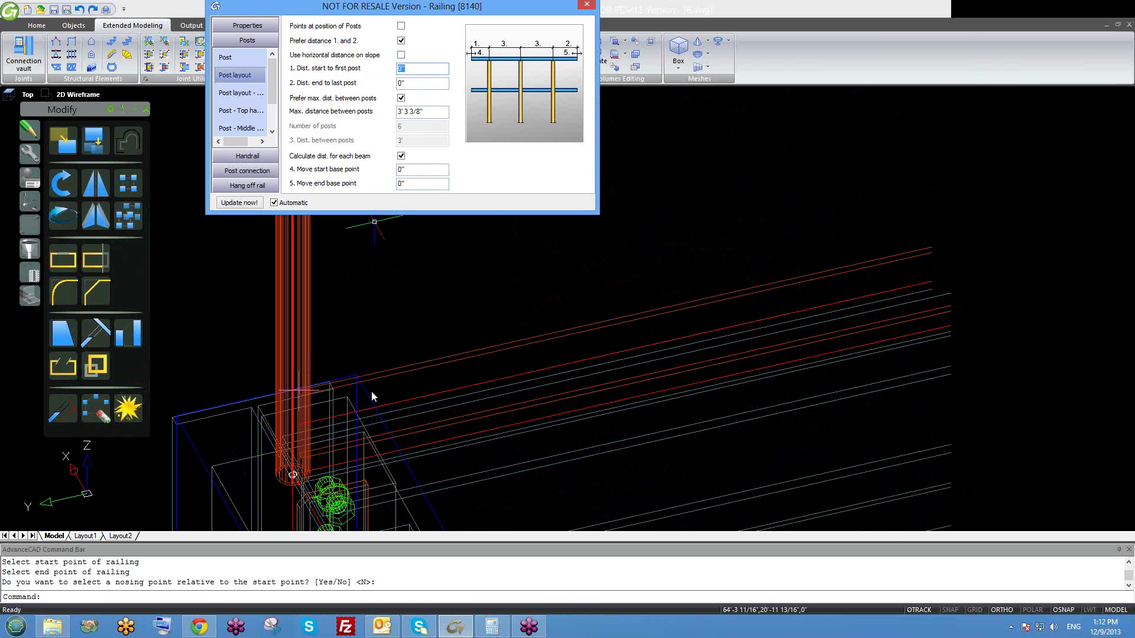
{"action": "scroll", "coordinate": [292, 474], "scroll_direction": "down", "scroll_amount": 5}
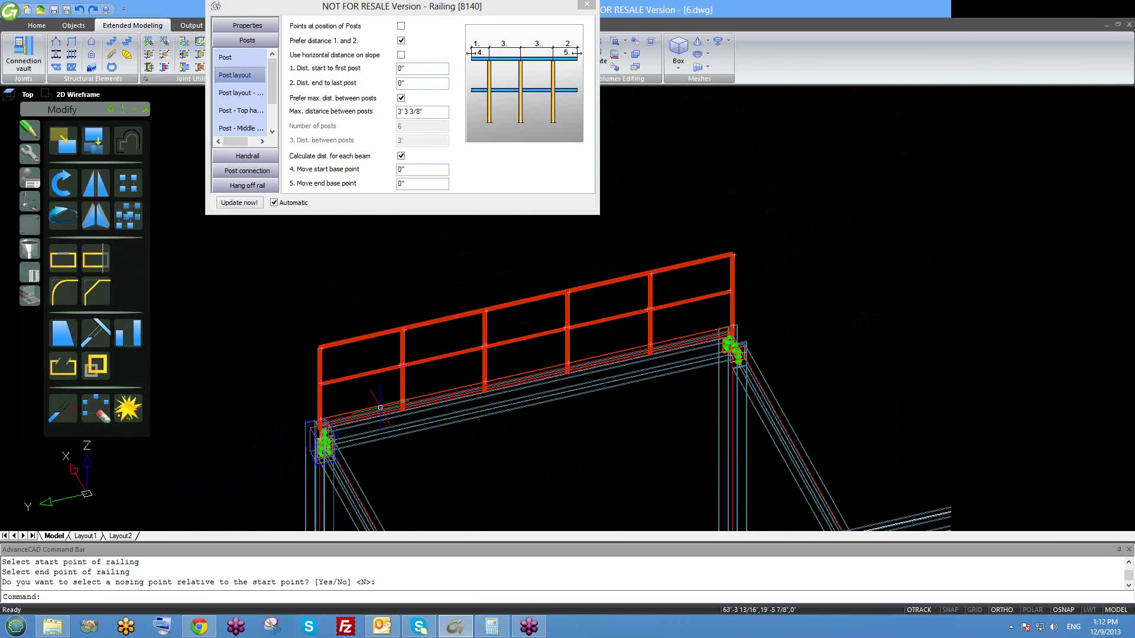
{"action": "scroll", "coordinate": [293, 474], "scroll_direction": "down", "scroll_amount": 1}
{"action": "scroll", "coordinate": [849, 341], "scroll_direction": "up", "scroll_amount": 5}
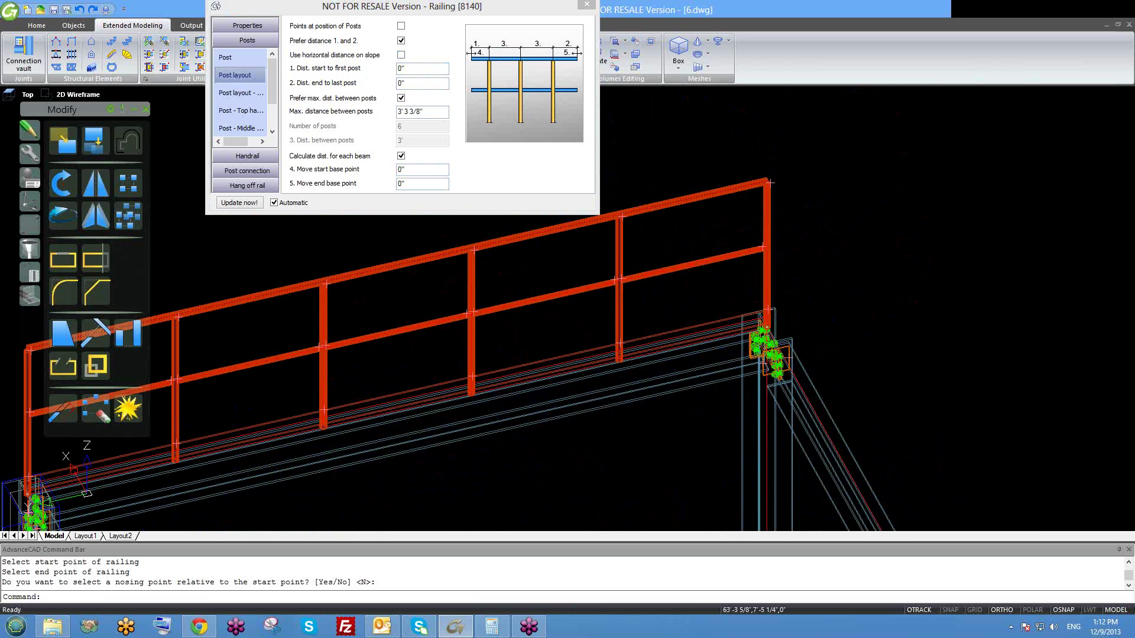
{"action": "scroll", "coordinate": [851, 343], "scroll_direction": "down", "scroll_amount": 6}
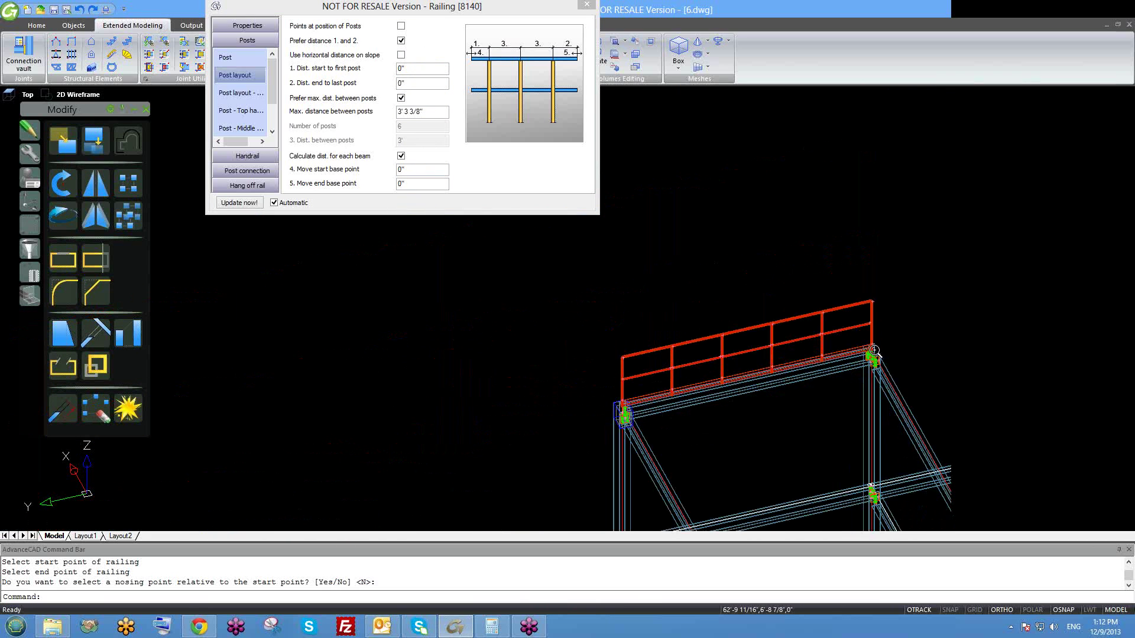
{"action": "scroll", "coordinate": [585, 390], "scroll_direction": "up", "scroll_amount": 7}
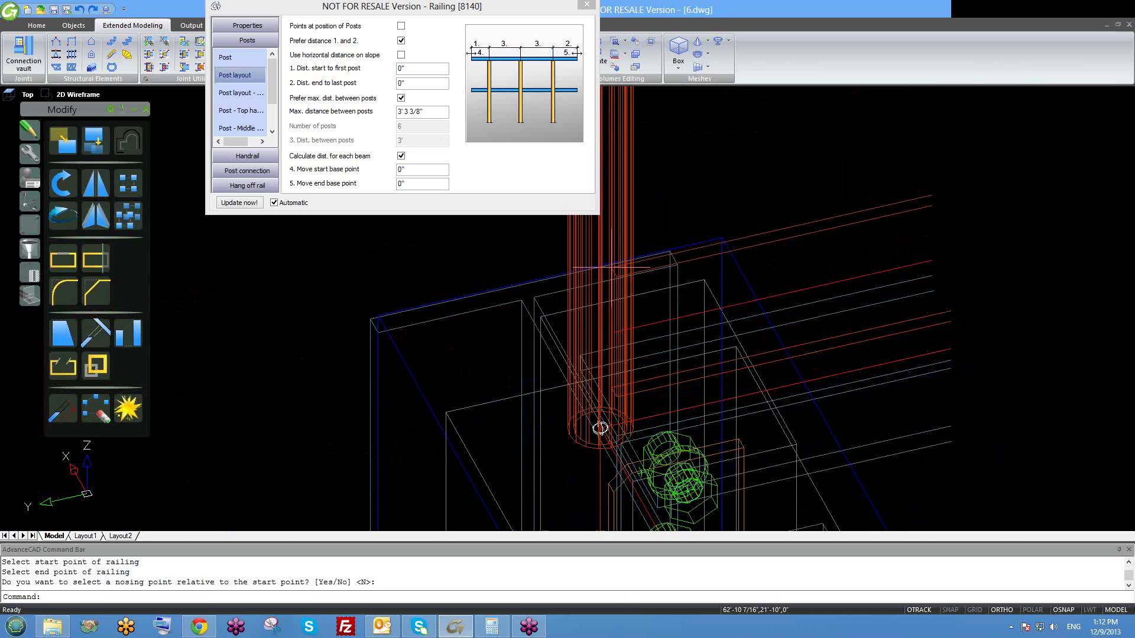
- Examine the railing's start point at the base of the first post and close the railing settings
{"action": "middle_click_drag", "start_coordinate": [600, 429], "coordinate": [536, 454]}
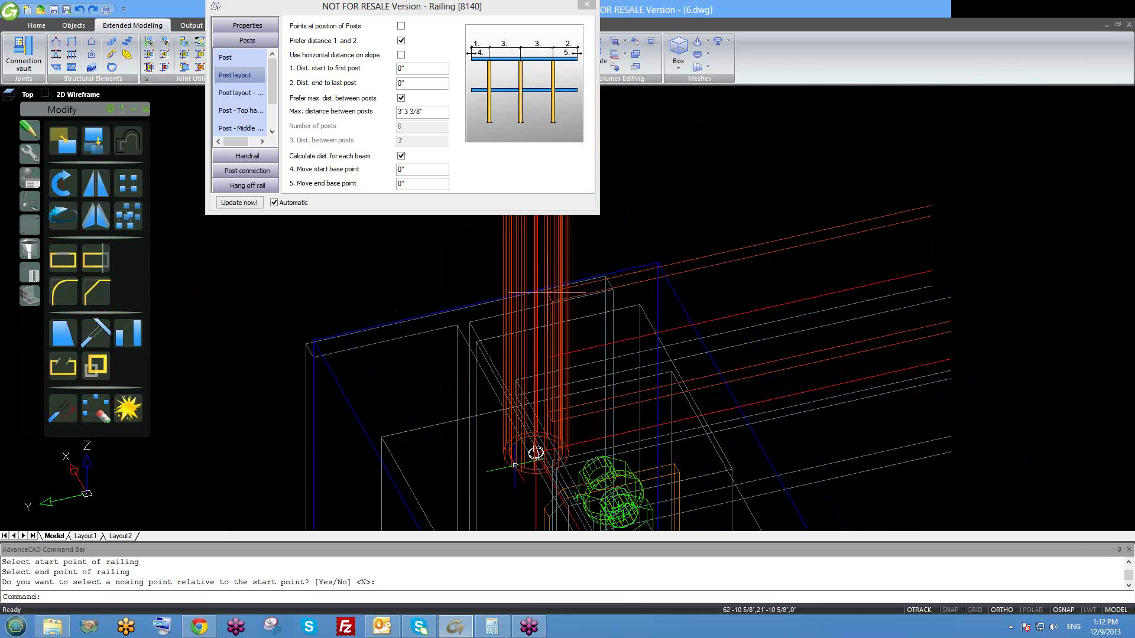
{"action": "scroll", "coordinate": [536, 453], "scroll_direction": "up", "scroll_amount": 5}
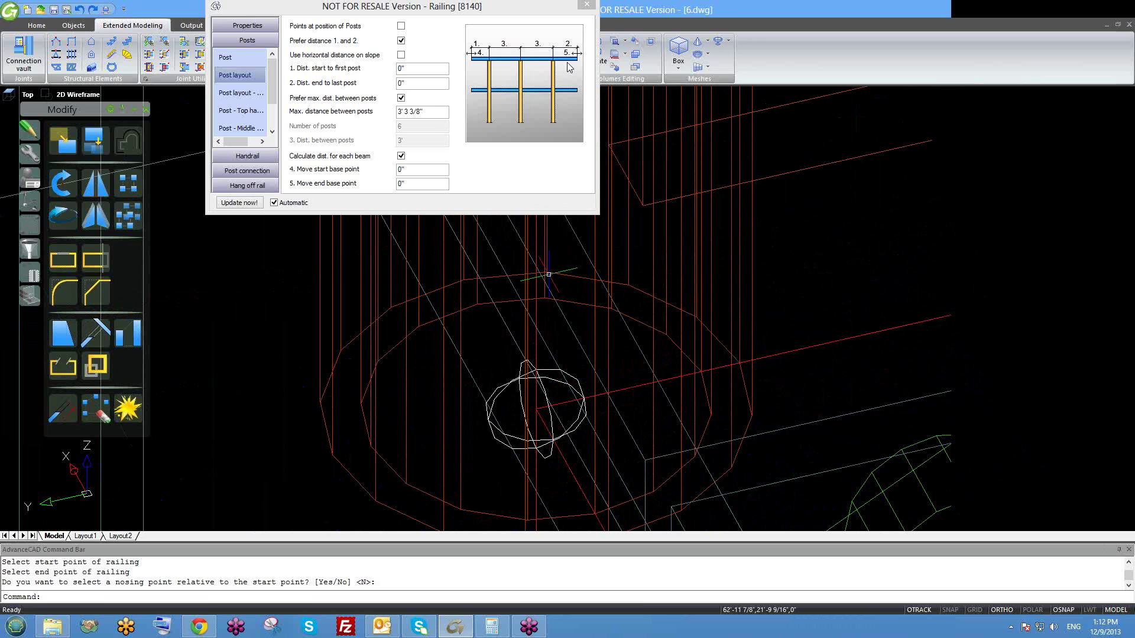
{"action": "left_click", "coordinate": [583, 5]}
{"action": "left_click", "coordinate": [584, 4]}
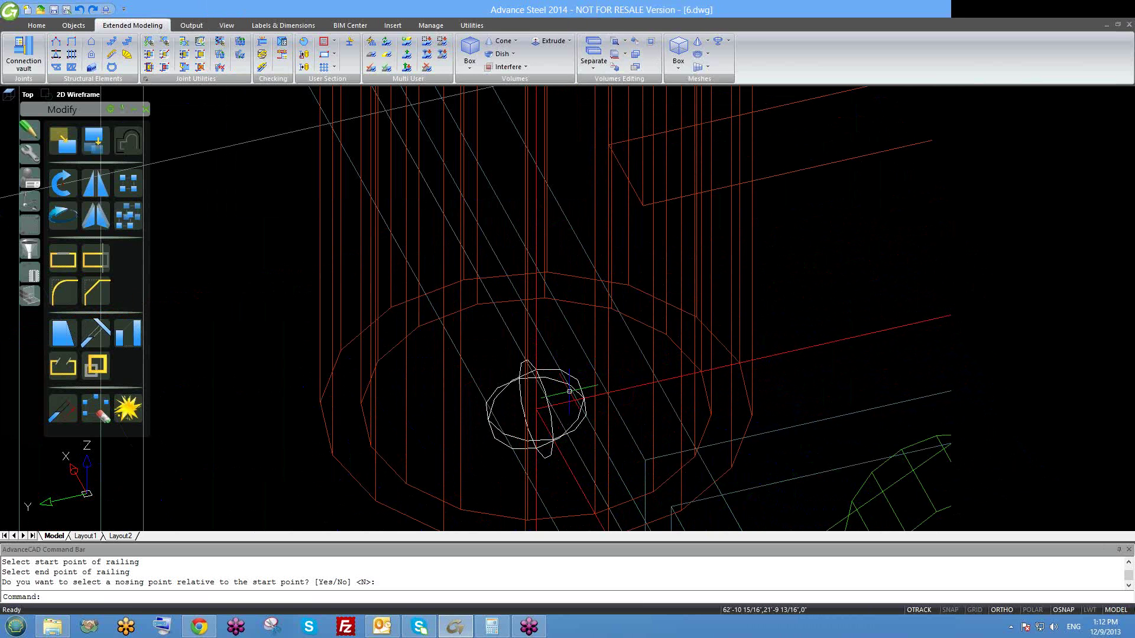
{"action": "scroll", "coordinate": [602, 438], "scroll_direction": "down", "scroll_amount": 2}
{"action": "middle_click_drag", "start_coordinate": [592, 426], "coordinate": [581, 408], "text": "shift"}
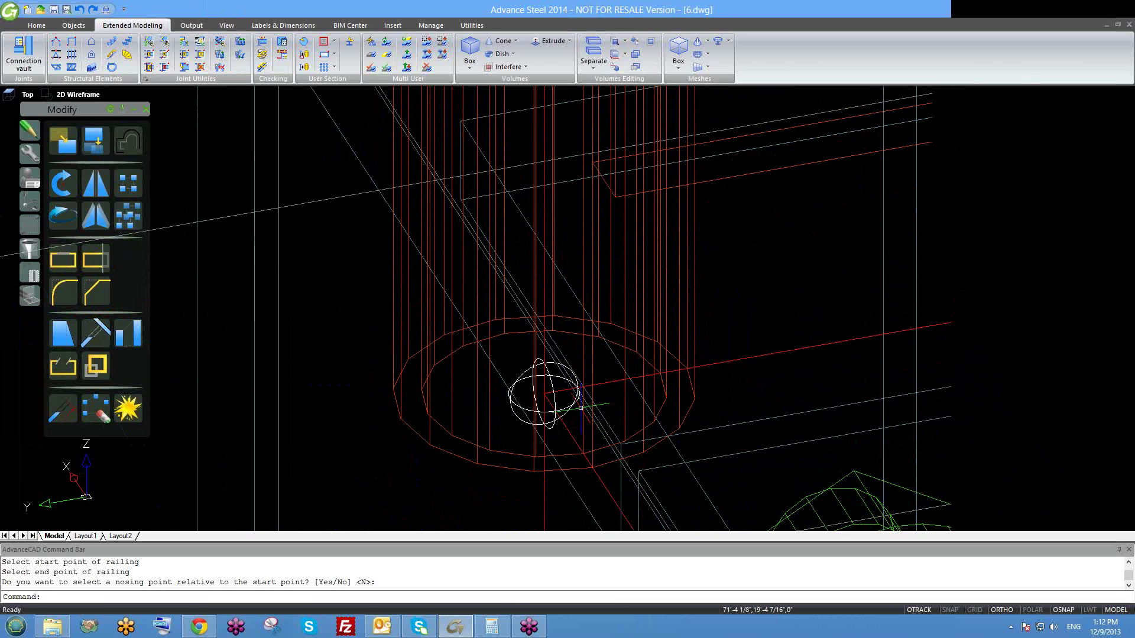
{"action": "scroll", "coordinate": [581, 408], "scroll_direction": "down", "scroll_amount": 2}
{"action": "middle_click_drag", "start_coordinate": [634, 372], "coordinate": [540, 419]}
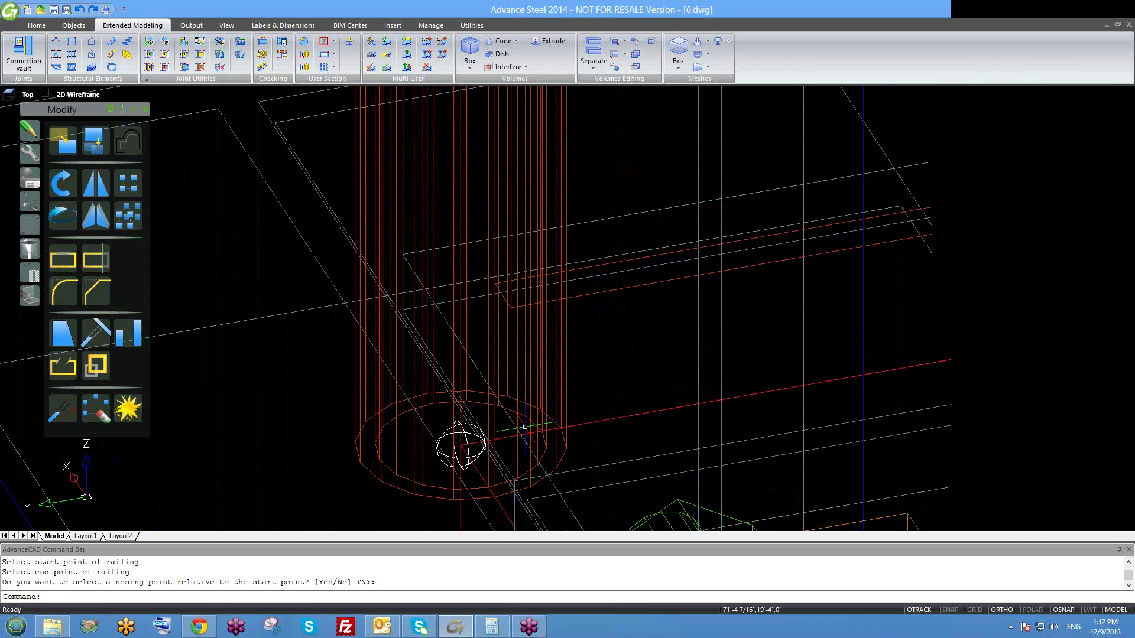
{"action": "scroll", "coordinate": [510, 430], "scroll_direction": "down", "scroll_amount": 5}
{"action": "scroll", "coordinate": [492, 277], "scroll_direction": "down", "scroll_amount": 5}
{"action": "scroll", "coordinate": [490, 184], "scroll_direction": "down", "scroll_amount": 6}
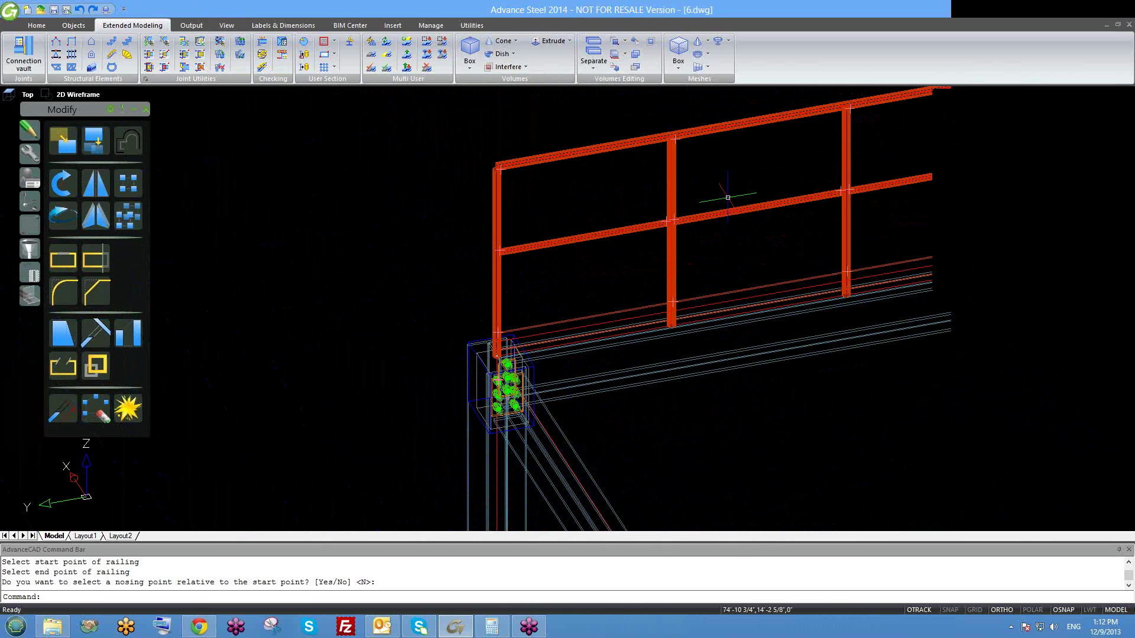
- Stretch the railing's start point 10" along the beam away from the column connection
{"action": "scroll", "coordinate": [500, 331], "scroll_direction": "up", "scroll_amount": 8}
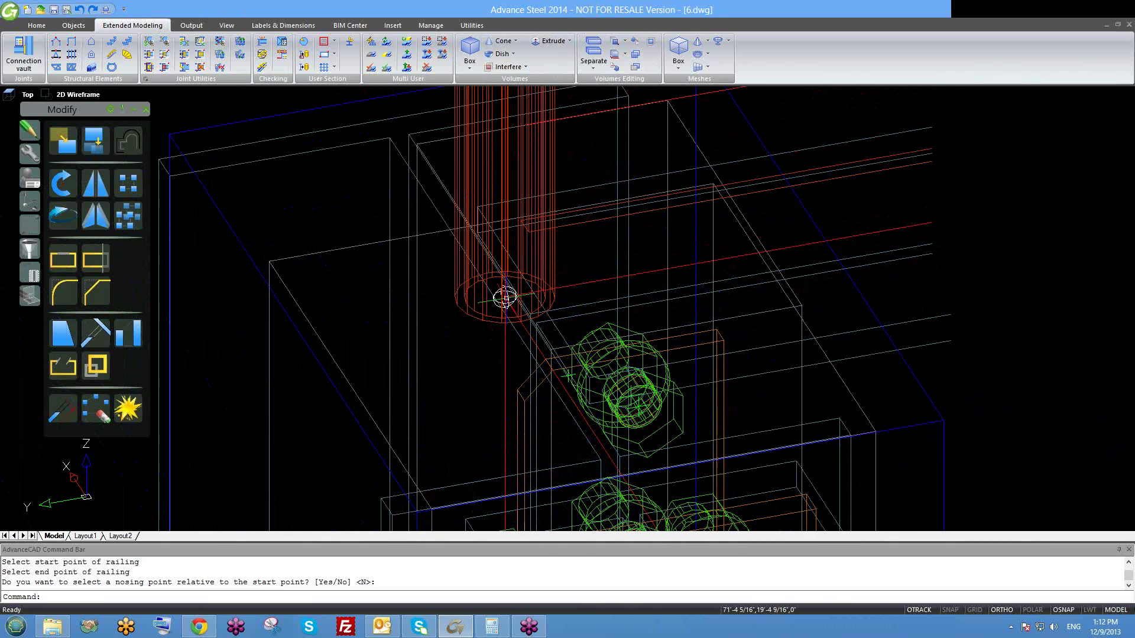
{"action": "left_click", "coordinate": [505, 297]}
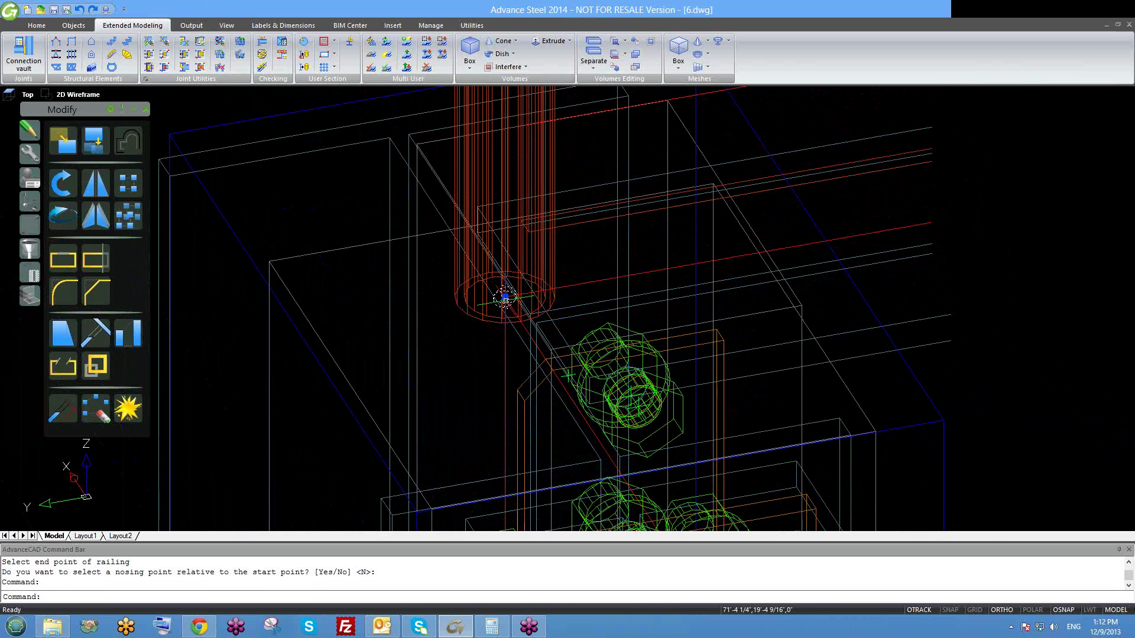
{"action": "left_click", "coordinate": [505, 298]}
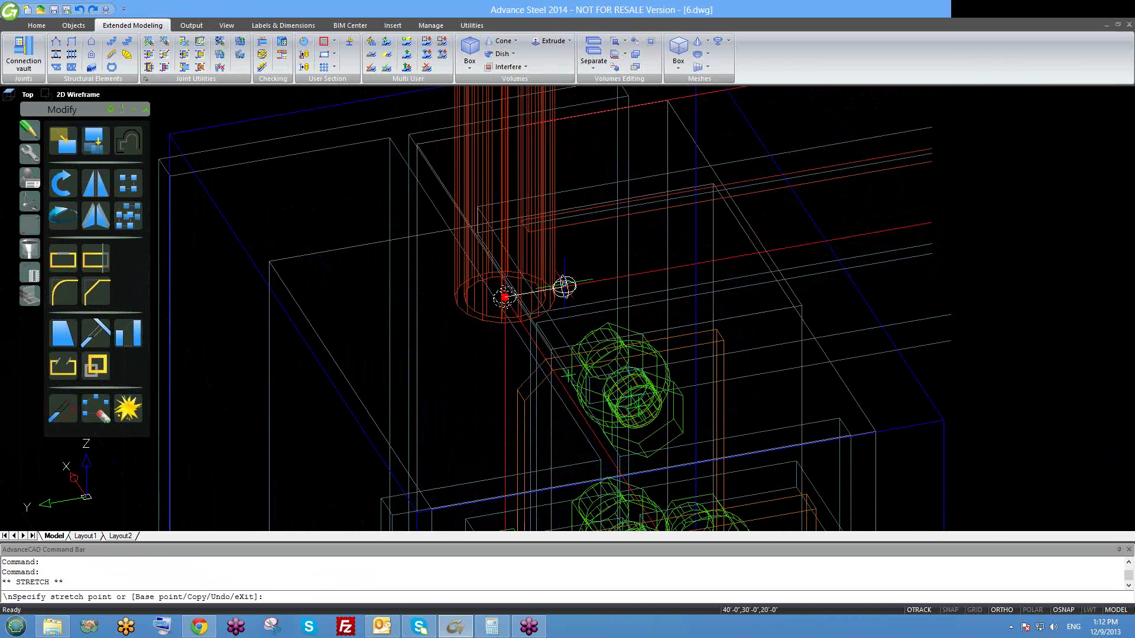
{"action": "scroll", "coordinate": [530, 293], "scroll_direction": "up", "scroll_amount": 3}
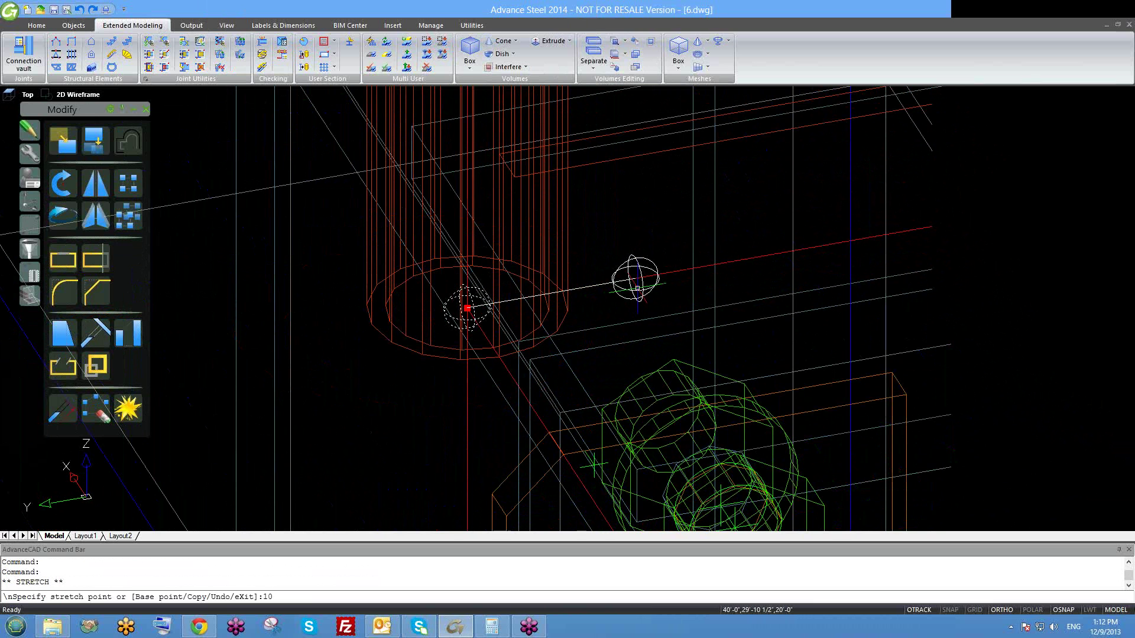
{"action": "key", "text": "Return"}
{"action": "scroll", "coordinate": [637, 289], "scroll_direction": "down", "scroll_amount": 3}
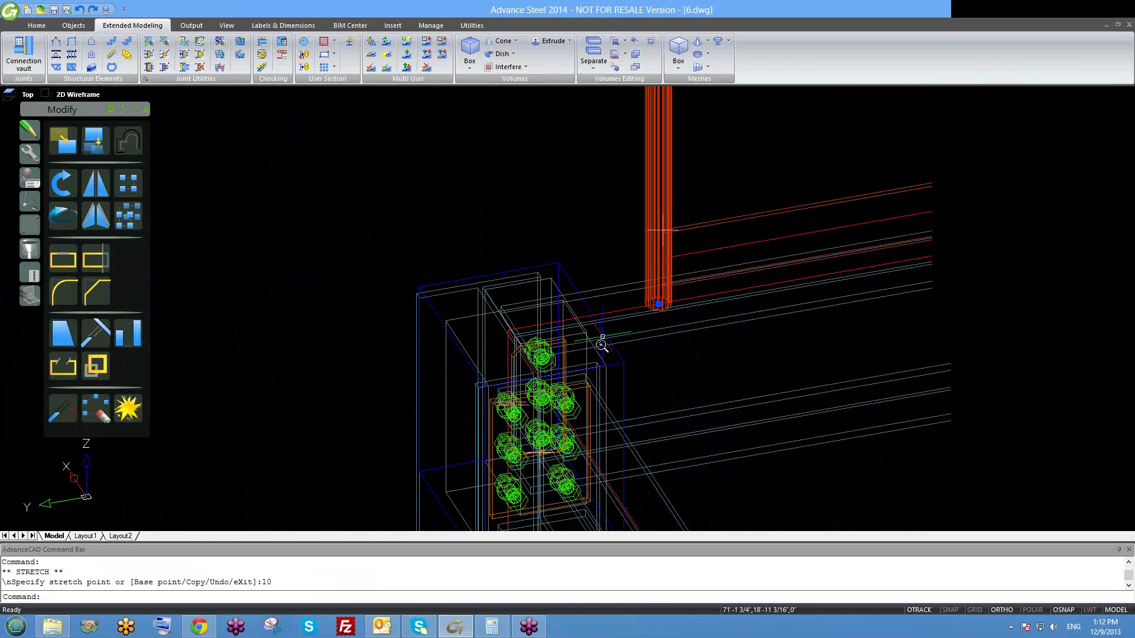
{"action": "scroll", "coordinate": [602, 346], "scroll_direction": "down", "scroll_amount": 2}
{"action": "scroll", "coordinate": [615, 340], "scroll_direction": "up", "scroll_amount": 1}
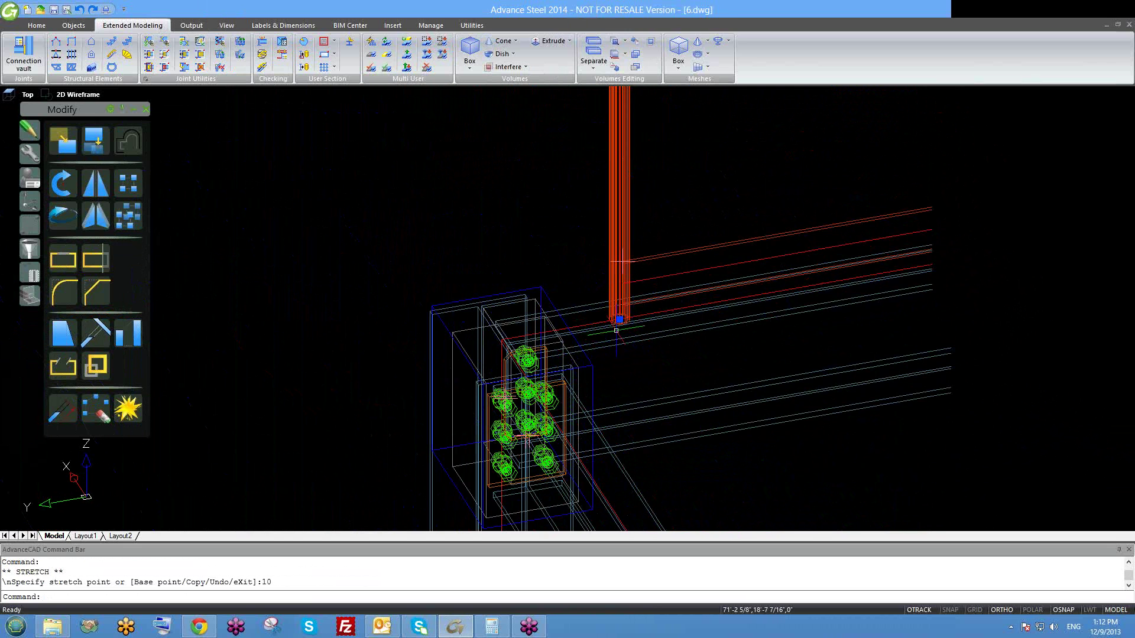
{"action": "scroll", "coordinate": [616, 330], "scroll_direction": "up", "scroll_amount": 2}
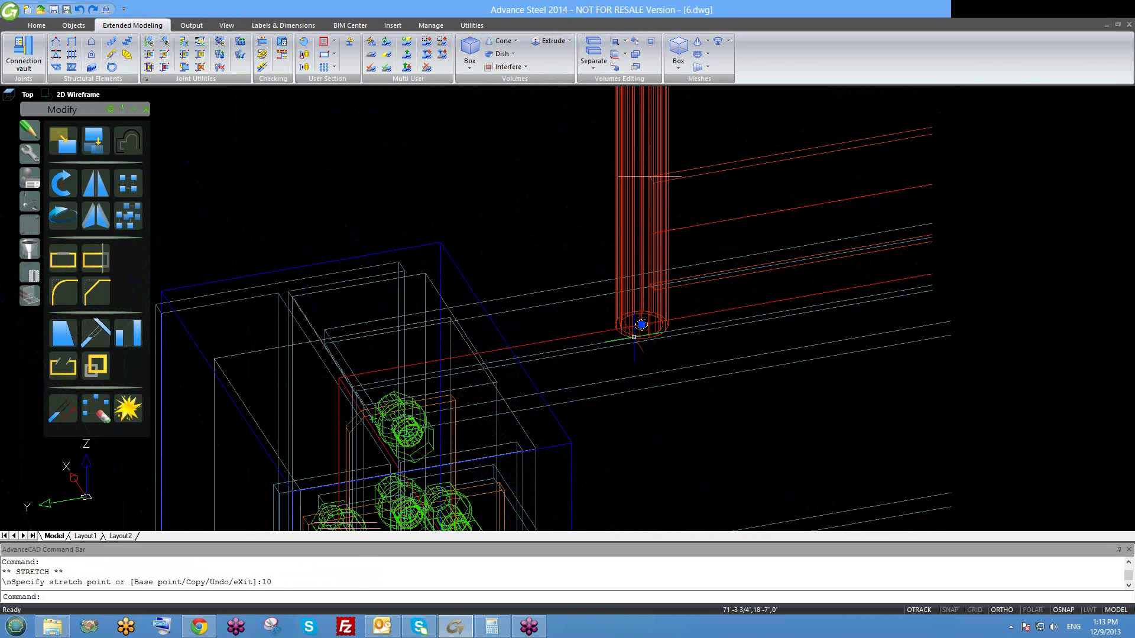
{"action": "key", "text": "Escape"}
- Examine the first post's base in the Hidden visual style, and return the view to 2D Wireframe
{"action": "scroll", "coordinate": [632, 319], "scroll_direction": "up", "scroll_amount": 1}
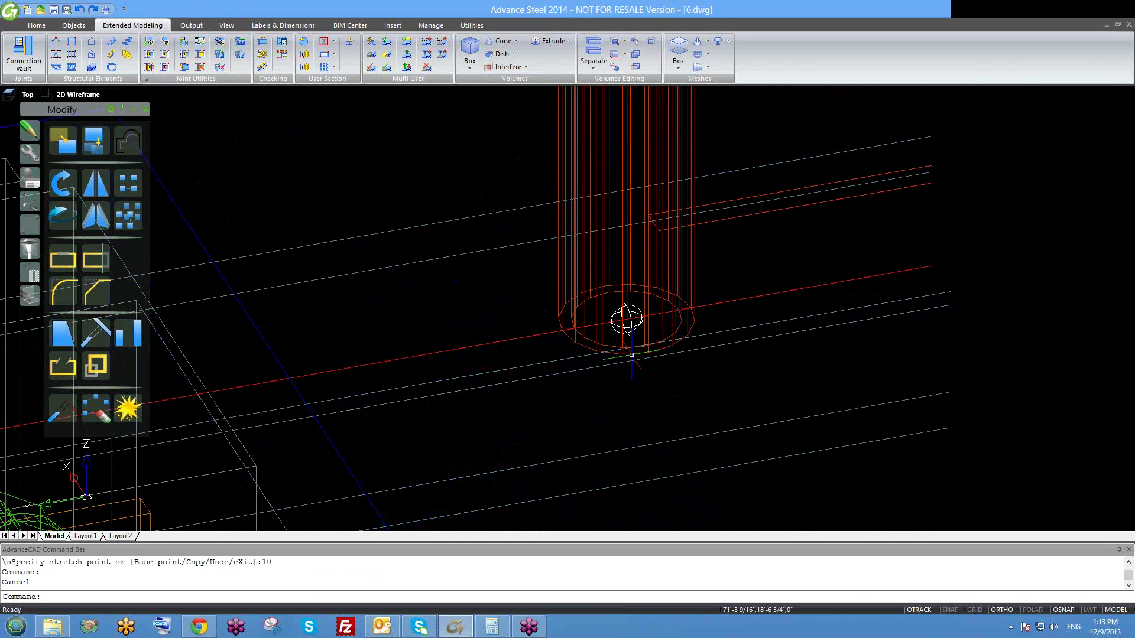
{"action": "scroll", "coordinate": [627, 322], "scroll_direction": "up", "scroll_amount": 1}
{"action": "left_click", "coordinate": [70, 95]}
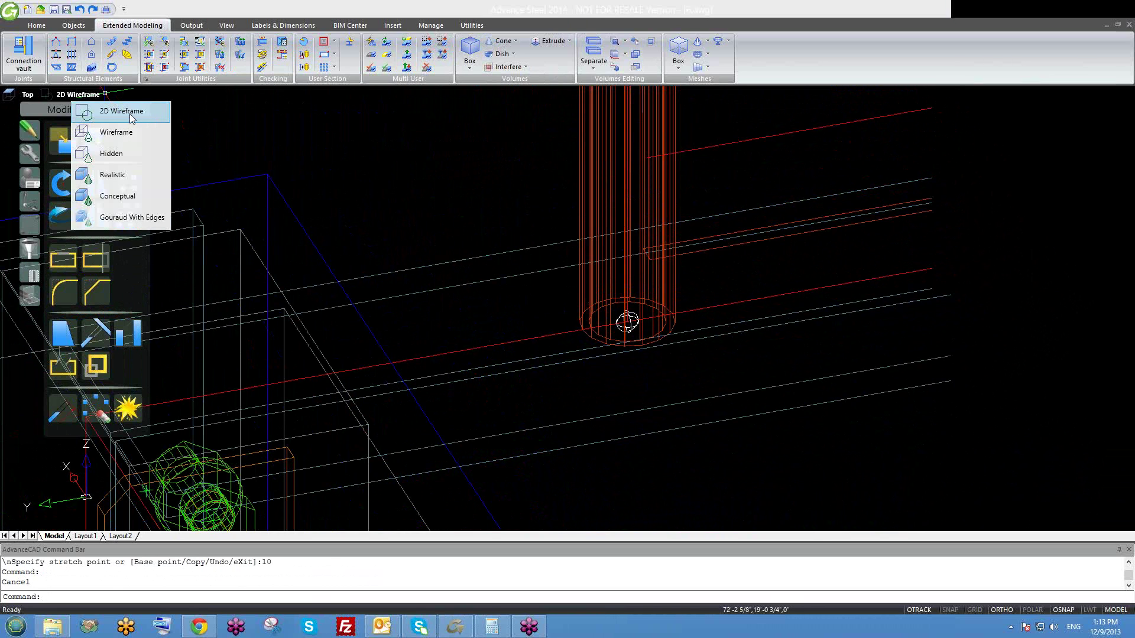
{"action": "left_click", "coordinate": [126, 155]}
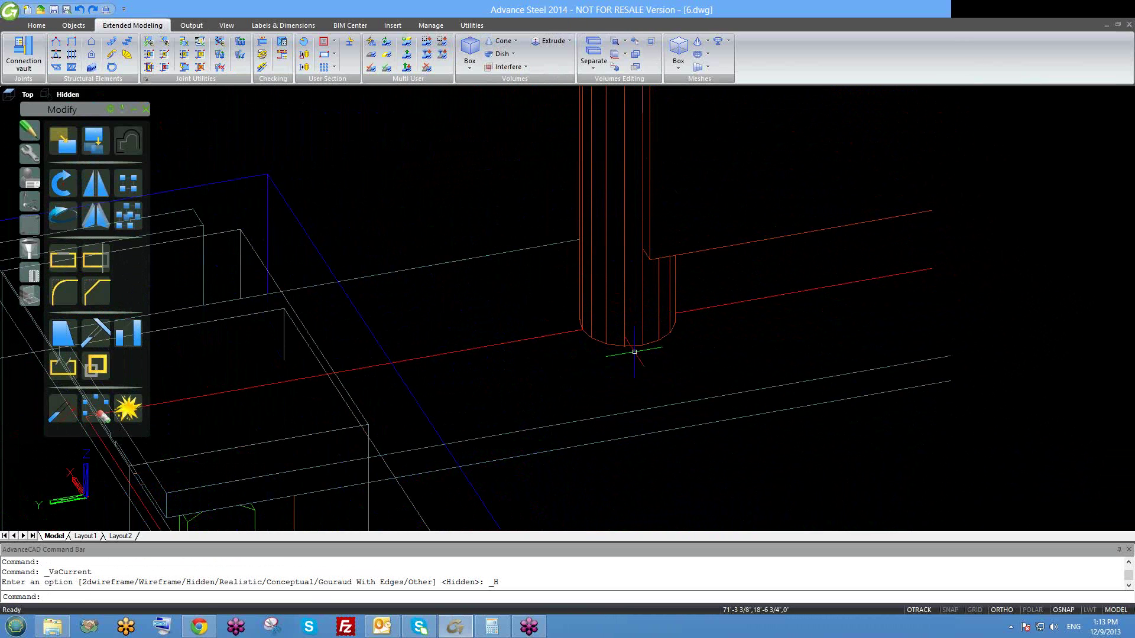
{"action": "scroll", "coordinate": [664, 303], "scroll_direction": "down", "scroll_amount": 2}
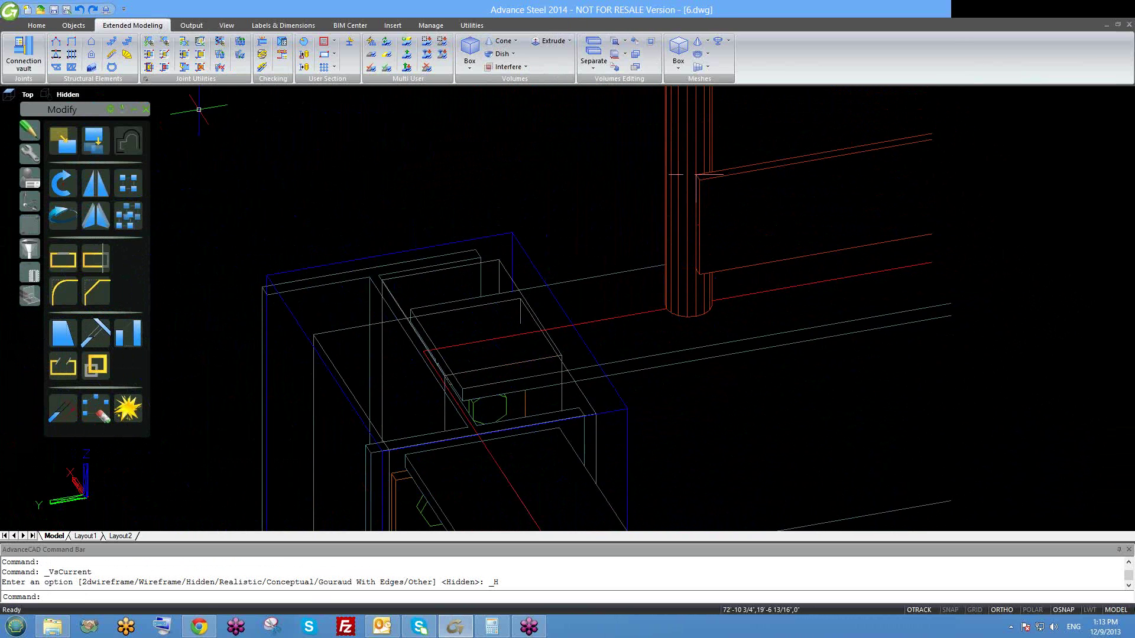
{"action": "left_click", "coordinate": [68, 95]}
{"action": "left_click", "coordinate": [111, 111]}
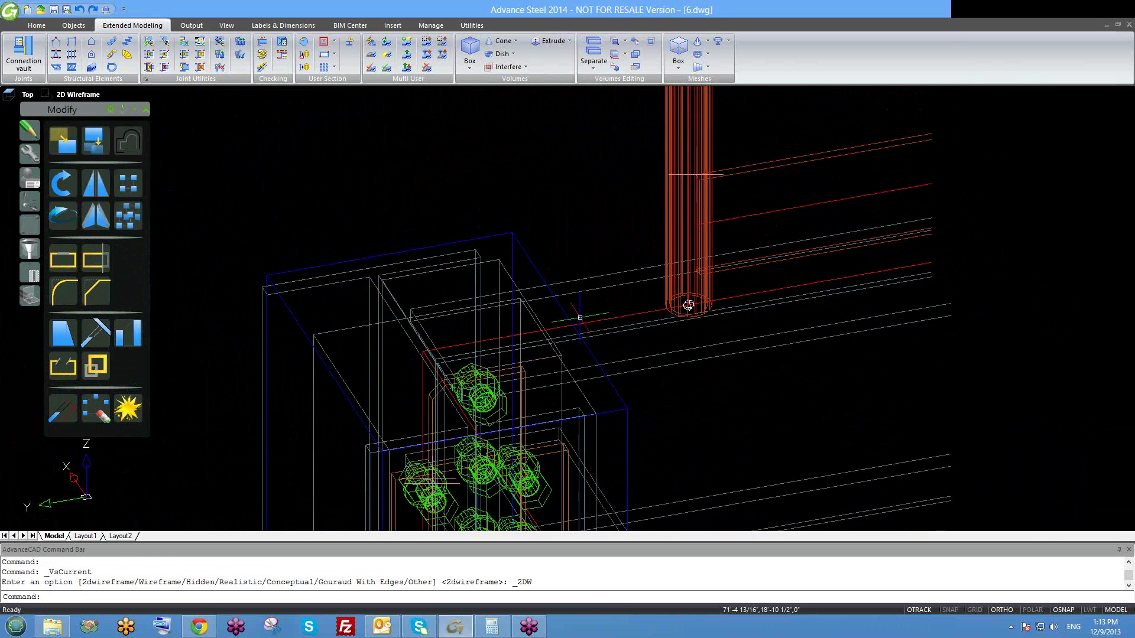
- Try to bring the railing's start point back toward the column by stretching it twice with a distance of -10"
{"action": "scroll", "coordinate": [686, 303], "scroll_direction": "up", "scroll_amount": 2}
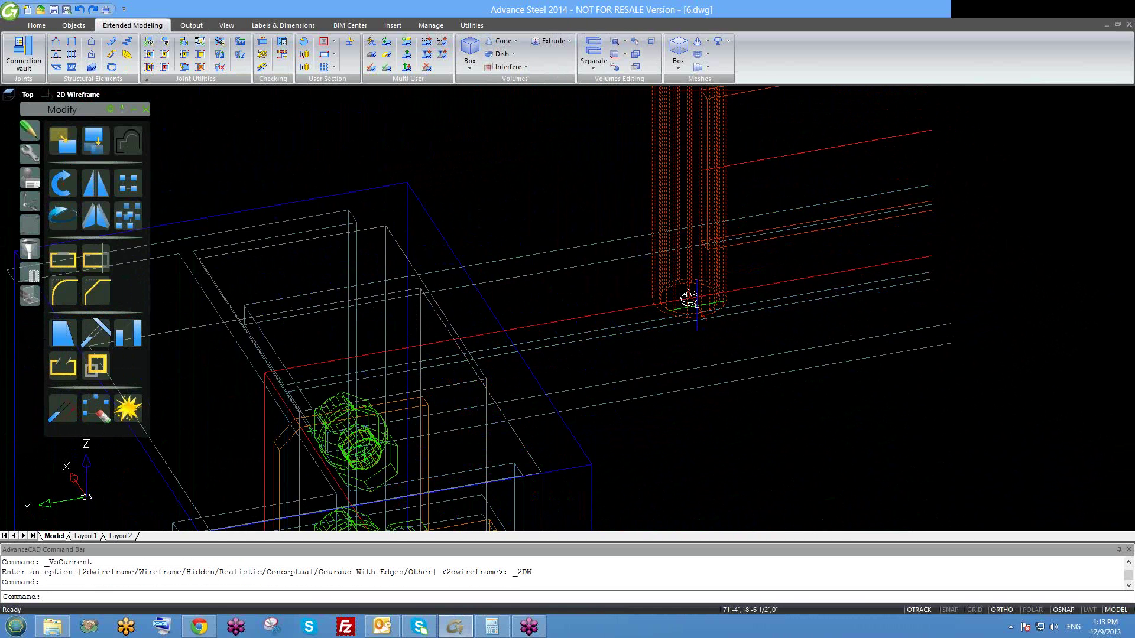
{"action": "scroll", "coordinate": [689, 298], "scroll_direction": "up", "scroll_amount": 2}
{"action": "key", "text": "Escape"}
{"action": "left_click", "coordinate": [684, 296]}
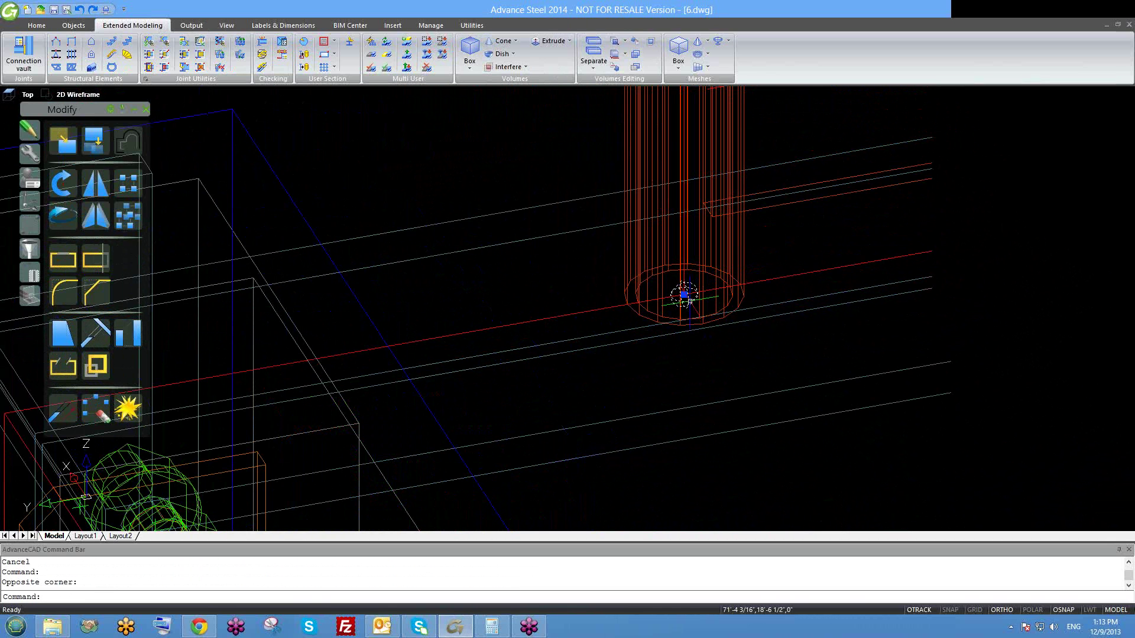
{"action": "left_click", "coordinate": [684, 295]}
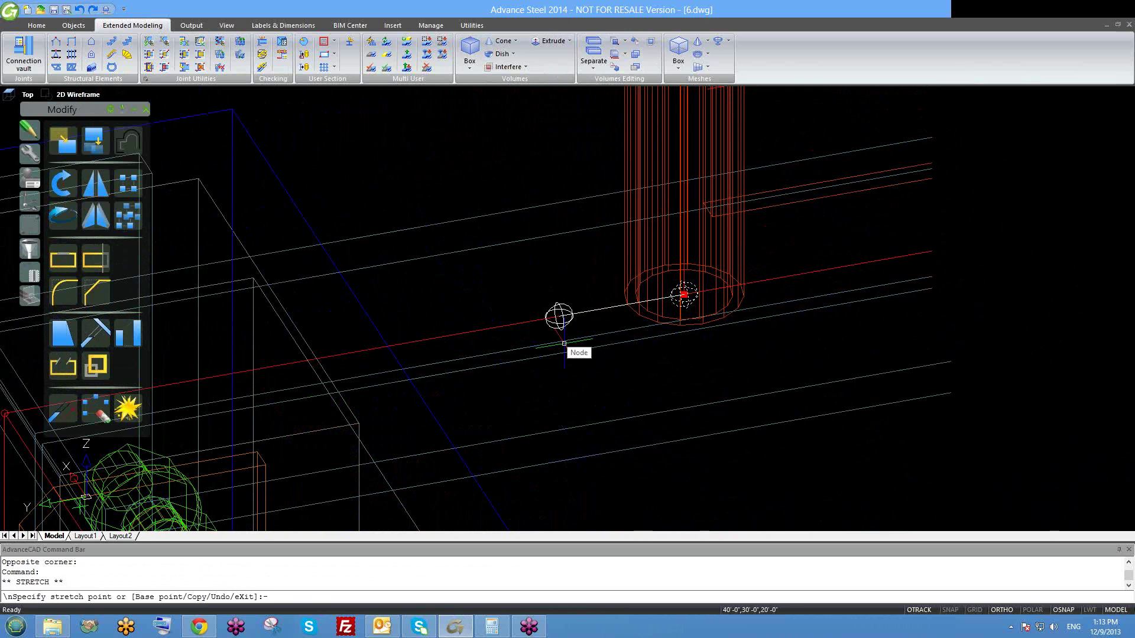
{"action": "type", "text": "-10"}
{"action": "key", "text": "Return"}
{"action": "scroll", "coordinate": [570, 325], "scroll_direction": "down", "scroll_amount": 3}
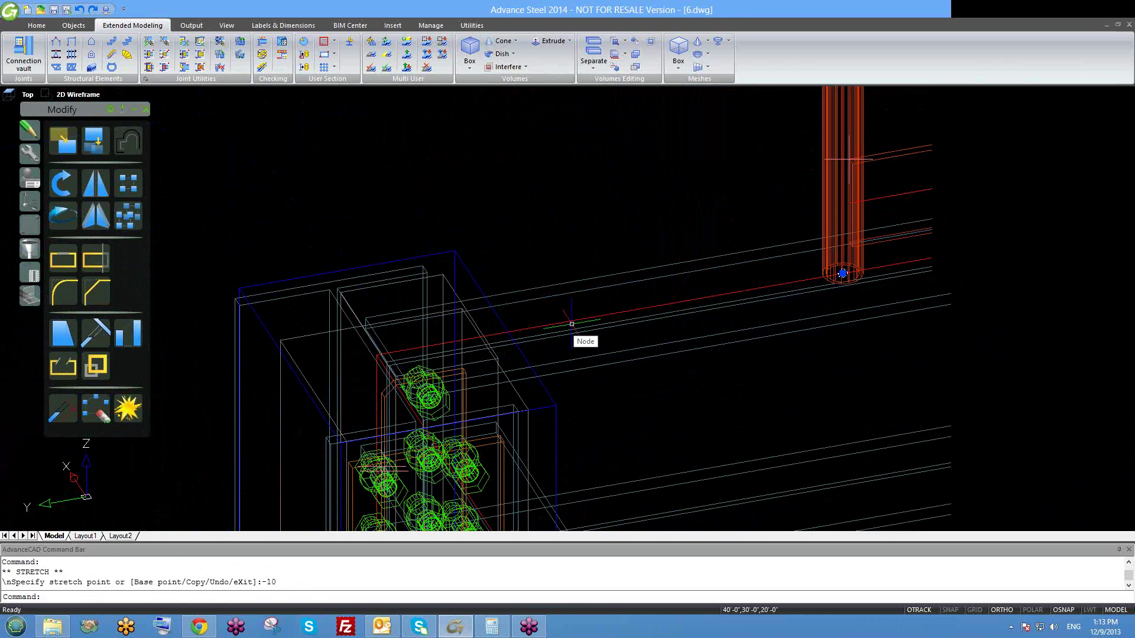
{"action": "left_click", "coordinate": [842, 273]}
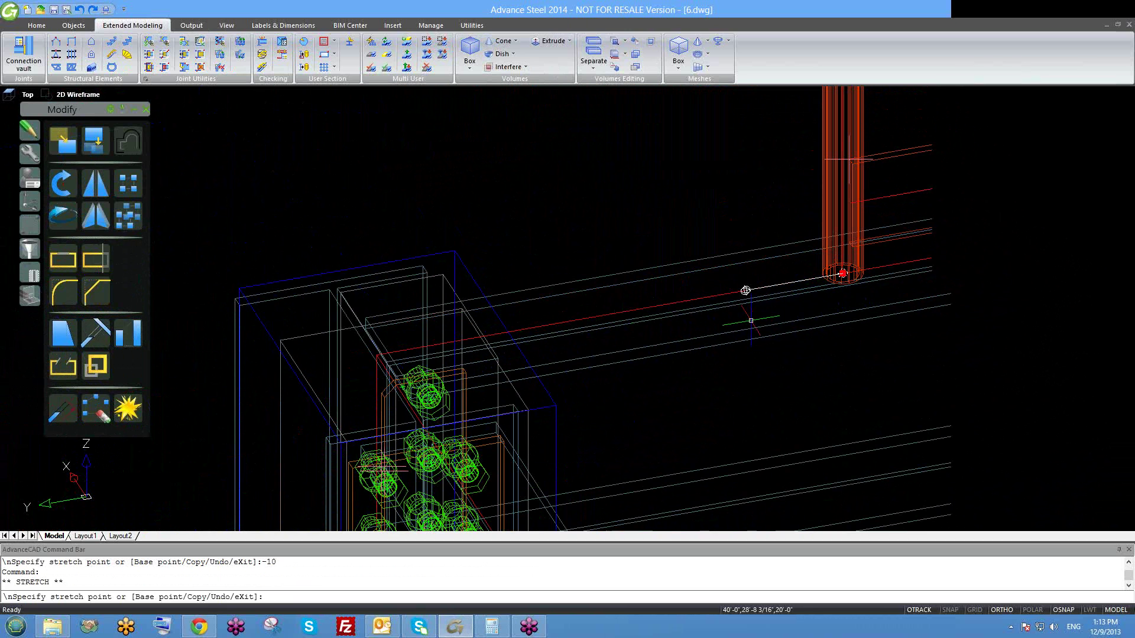
{"action": "type", "text": "-10"}
{"action": "key", "text": "Return"}
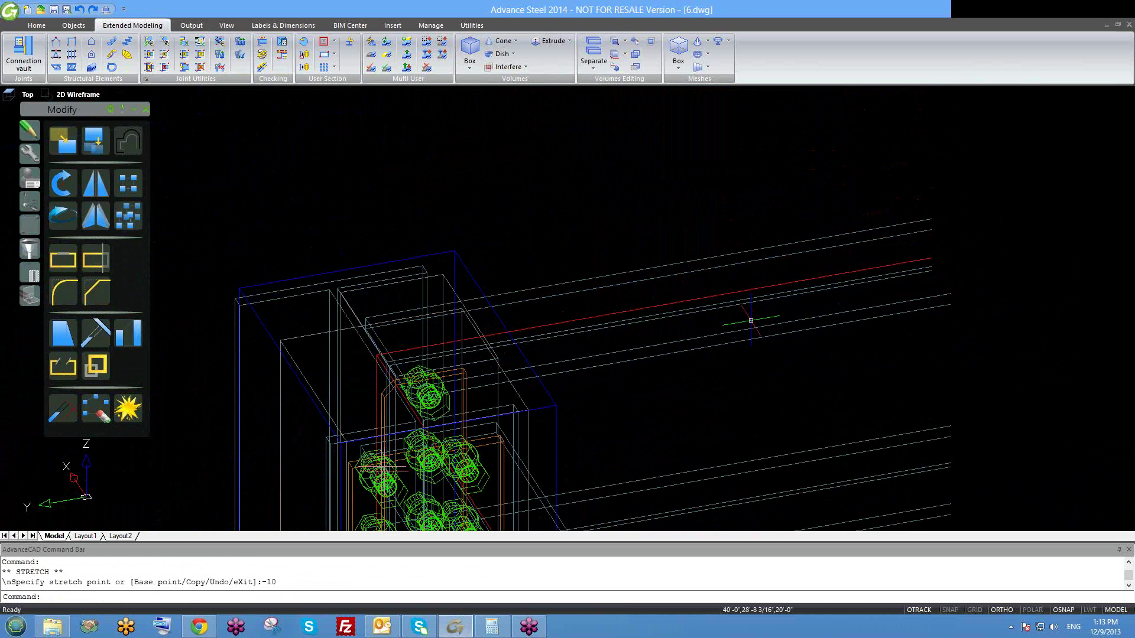
{"action": "scroll", "coordinate": [680, 340], "scroll_direction": "down", "scroll_amount": 4}
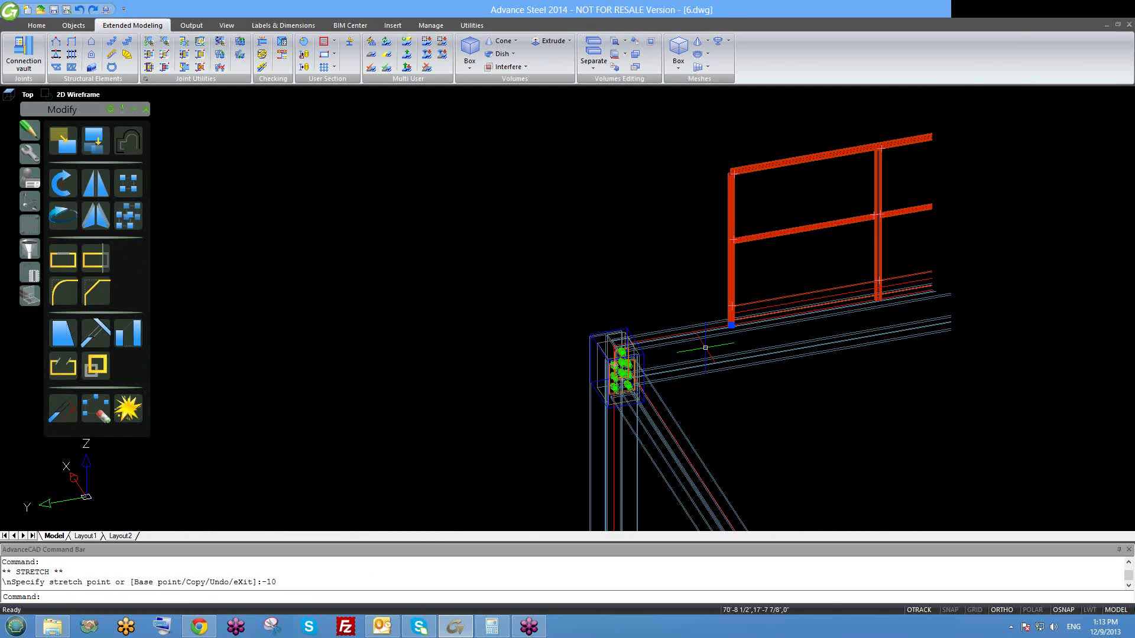
{"action": "scroll", "coordinate": [710, 331], "scroll_direction": "up", "scroll_amount": 3}
{"action": "key", "text": "Escape"}
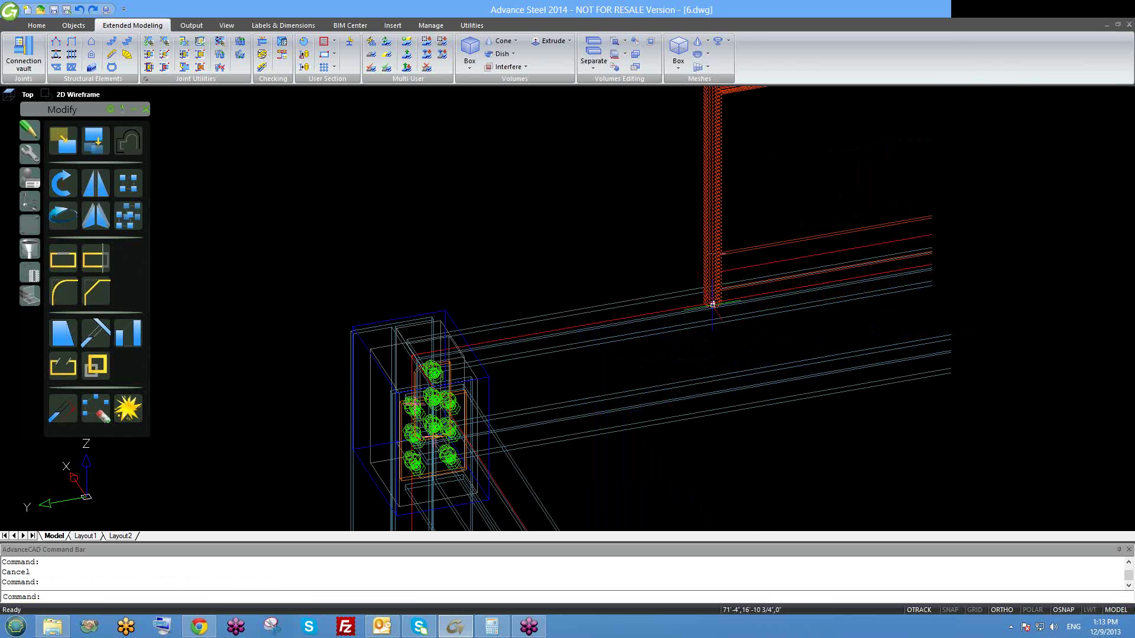
- Stretch the railing's start point back to the end of the beam axis at the column connection
{"action": "scroll", "coordinate": [713, 301], "scroll_direction": "up", "scroll_amount": 2}
{"action": "scroll", "coordinate": [713, 302], "scroll_direction": "up", "scroll_amount": 2}
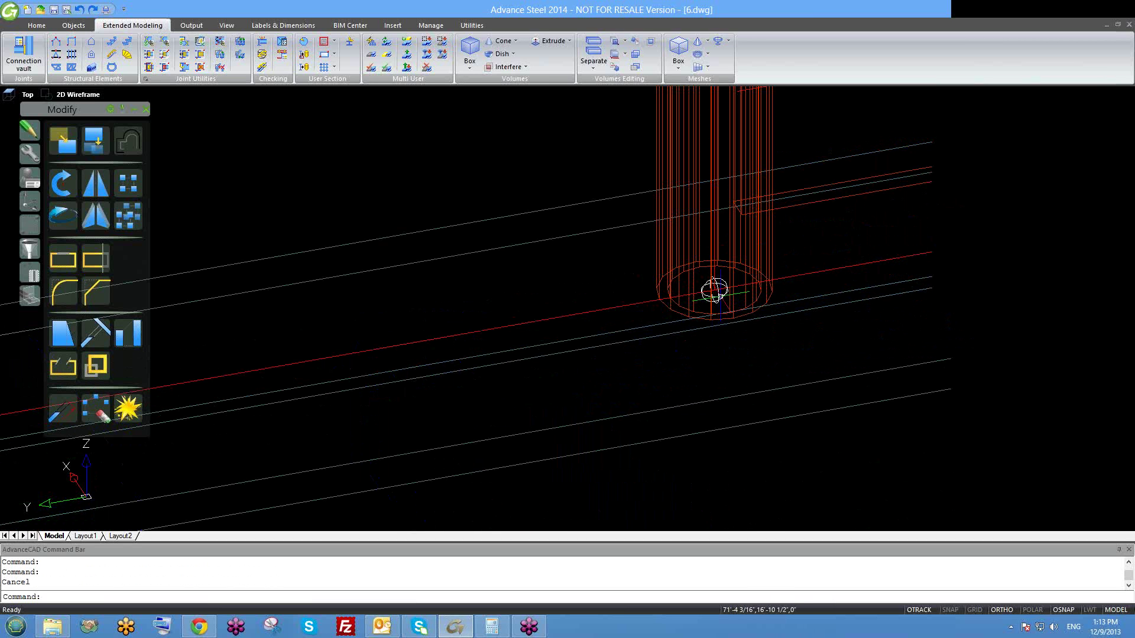
{"action": "left_click", "coordinate": [714, 289]}
{"action": "scroll", "coordinate": [820, 279], "scroll_direction": "down", "scroll_amount": 2}
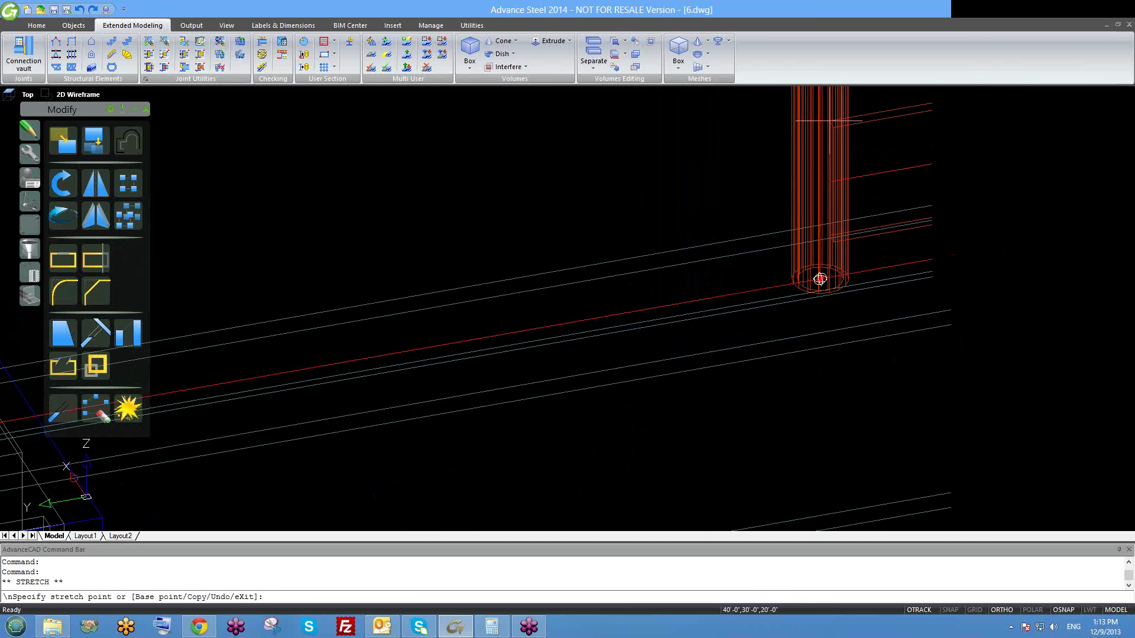
{"action": "scroll", "coordinate": [848, 300], "scroll_direction": "down", "scroll_amount": 2}
{"action": "scroll", "coordinate": [388, 375], "scroll_direction": "up", "scroll_amount": 2}
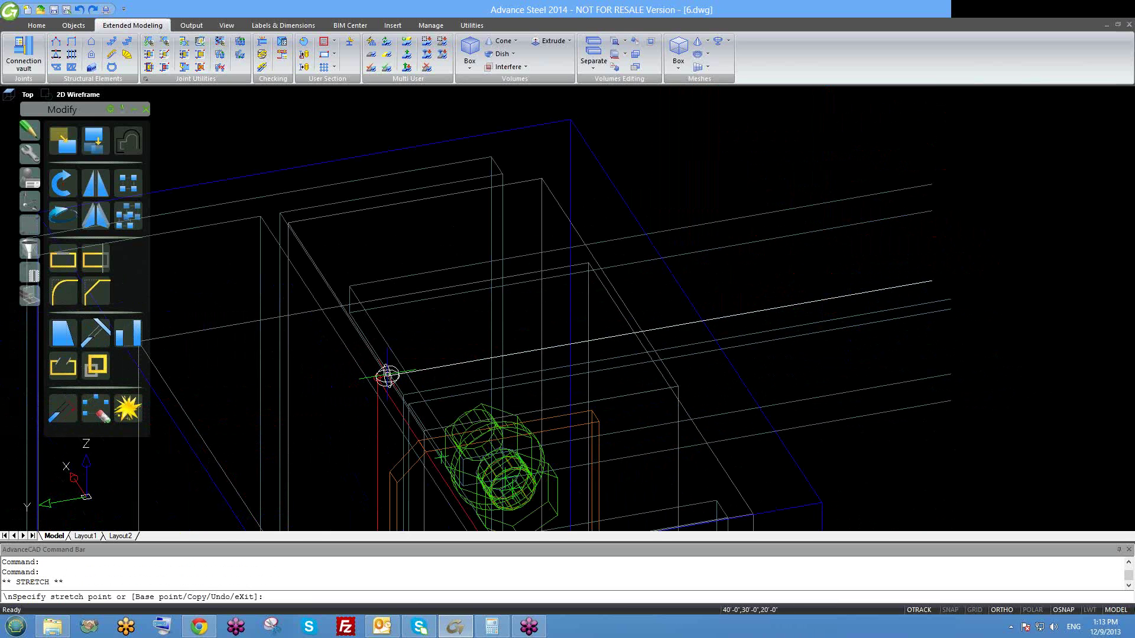
{"action": "left_click", "coordinate": [378, 377]}
{"action": "key", "text": "Escape"}
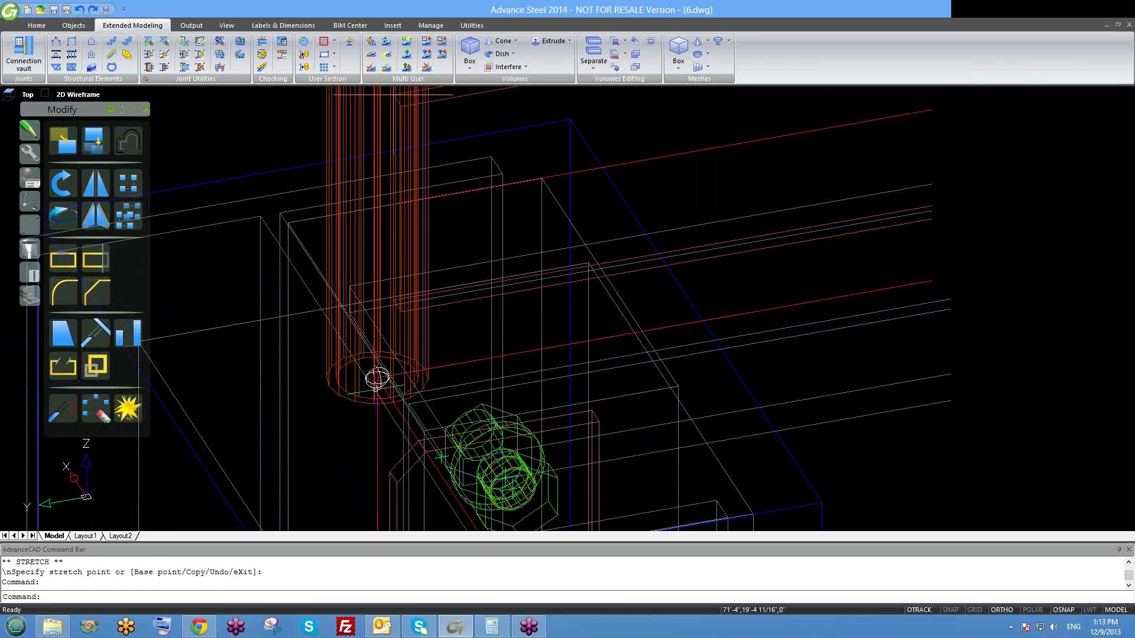
{"action": "scroll", "coordinate": [376, 384], "scroll_direction": "down", "scroll_amount": 4}
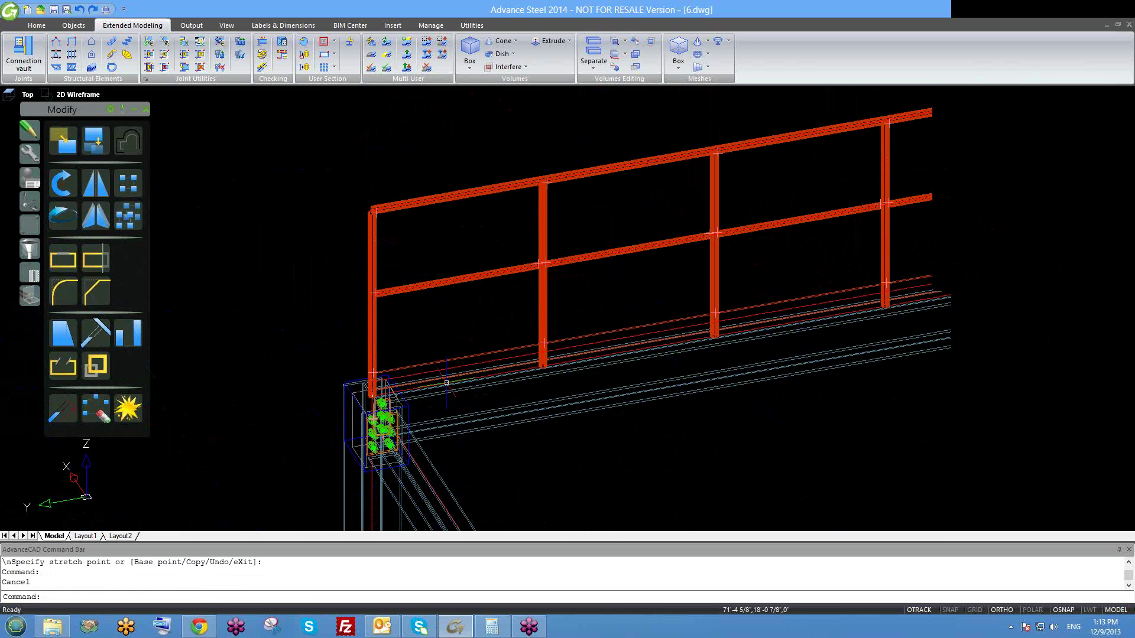
{"action": "scroll", "coordinate": [384, 381], "scroll_direction": "up", "scroll_amount": 3}
{"action": "middle_click_drag", "start_coordinate": [317, 237], "coordinate": [319, 355]}
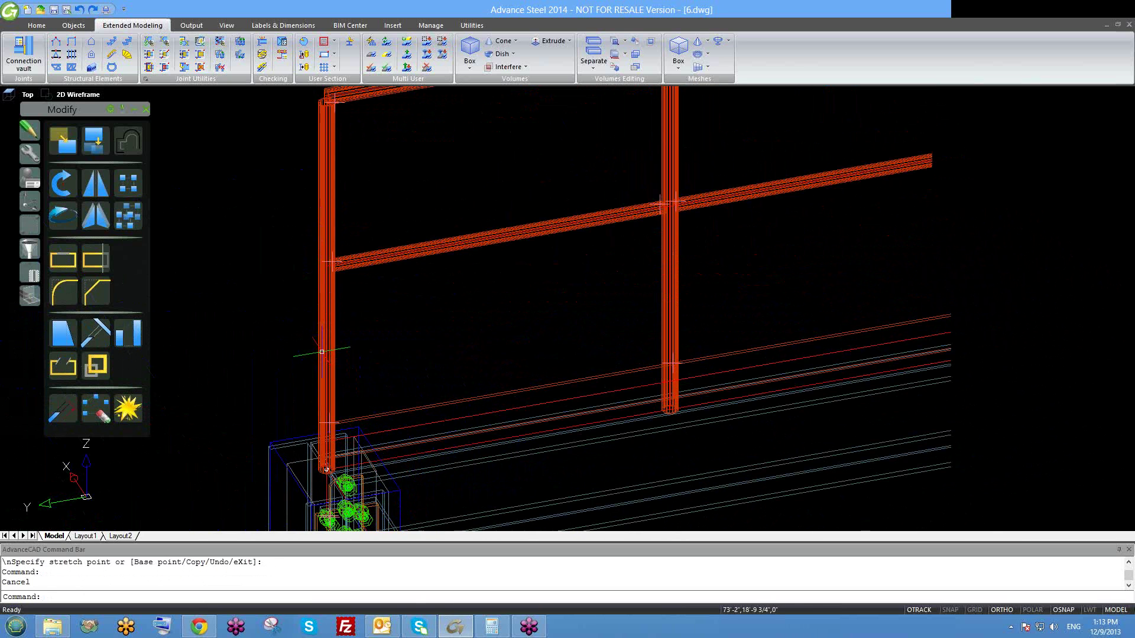
{"action": "left_click", "coordinate": [318, 303]}
{"action": "right_click", "coordinate": [318, 302]}
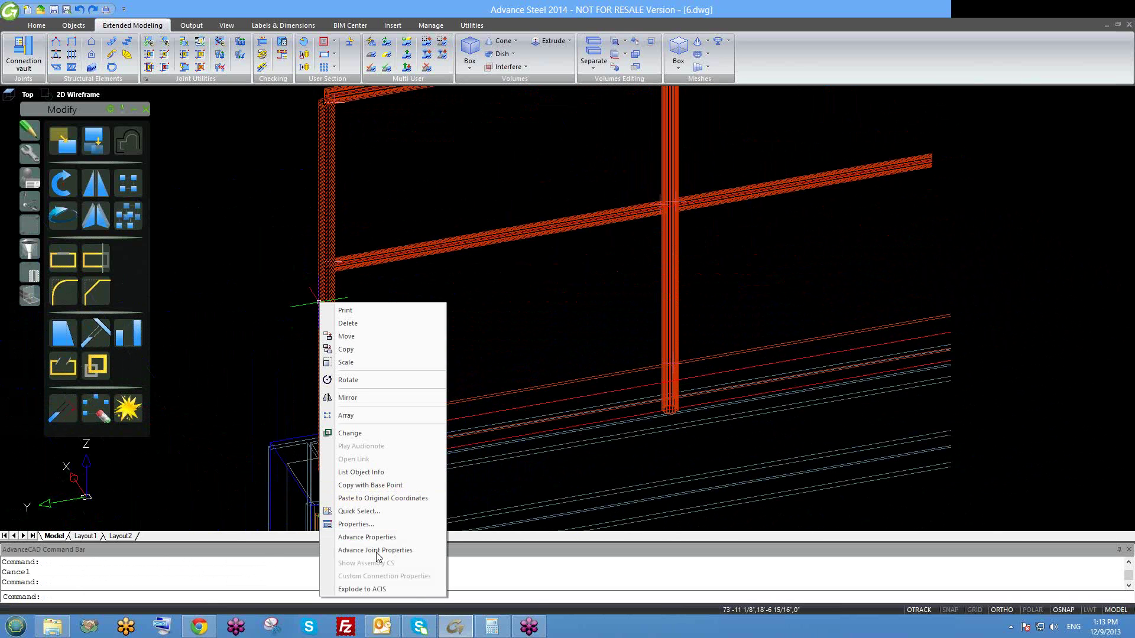
{"action": "key", "text": "Escape"}
{"action": "key", "text": "Escape"}
- Reopen the railing's joint properties from one of its elements and show the post layout settings
{"action": "scroll", "coordinate": [237, 395], "scroll_direction": "down", "scroll_amount": 5}
{"action": "middle_click_drag", "start_coordinate": [664, 230], "coordinate": [608, 192]}
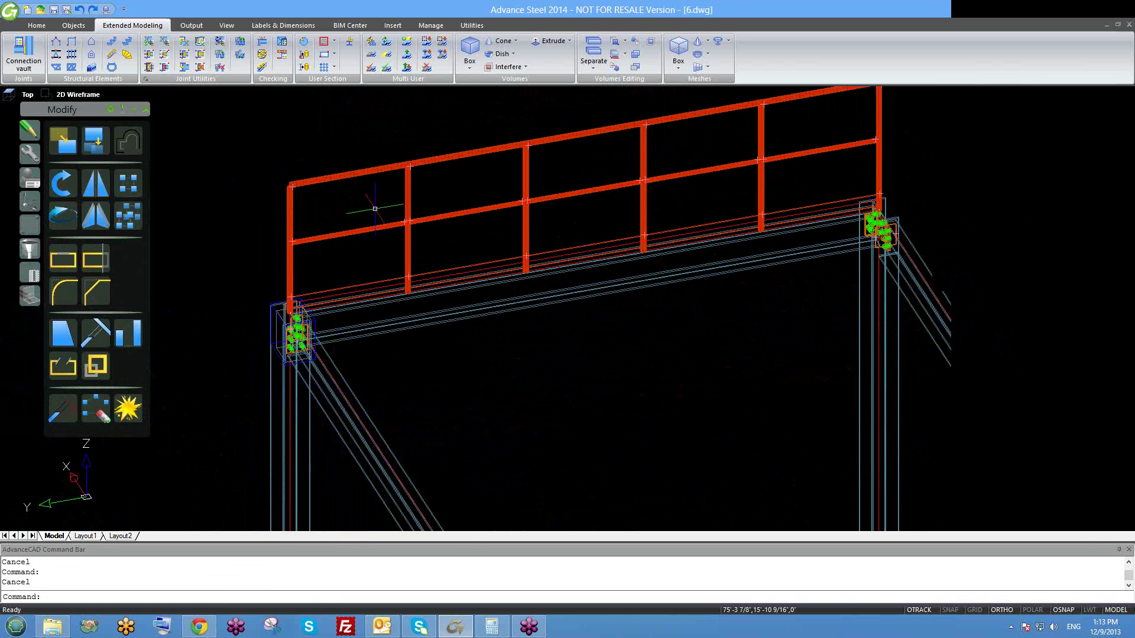
{"action": "left_click", "coordinate": [291, 216]}
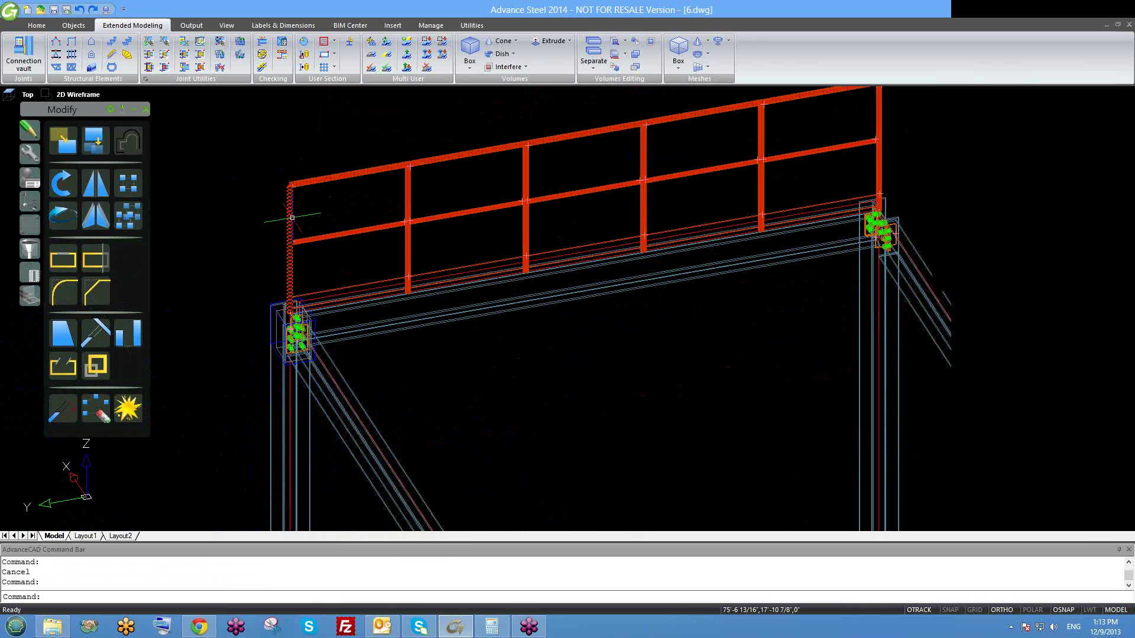
{"action": "scroll", "coordinate": [525, 201], "scroll_direction": "up", "scroll_amount": 5}
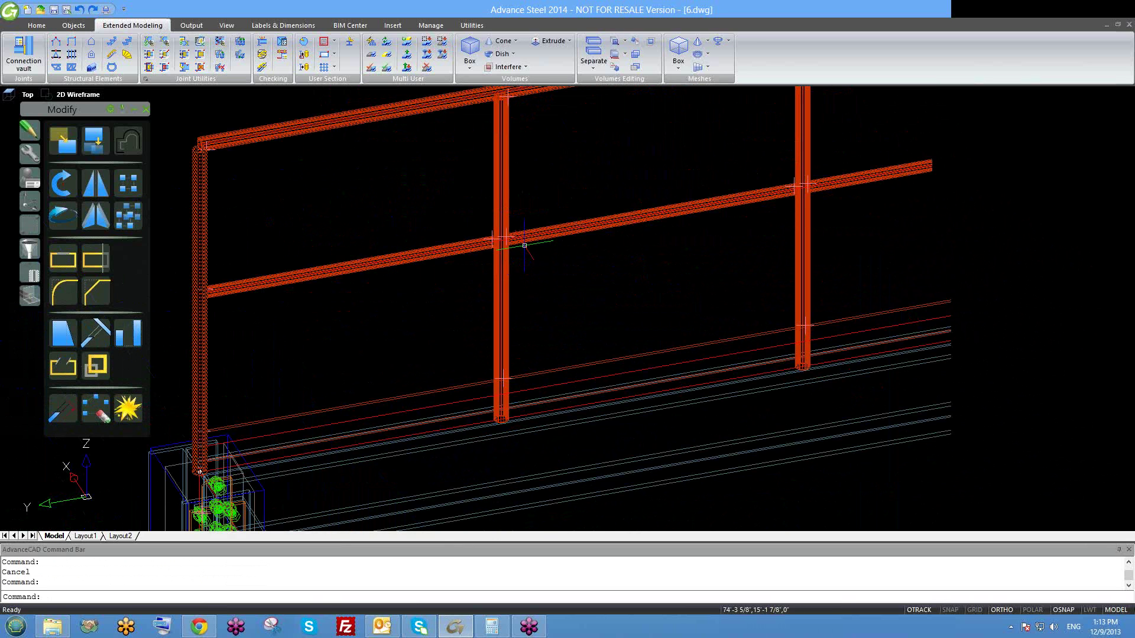
{"action": "key", "text": "Escape"}
{"action": "scroll", "coordinate": [493, 234], "scroll_direction": "up", "scroll_amount": 4}
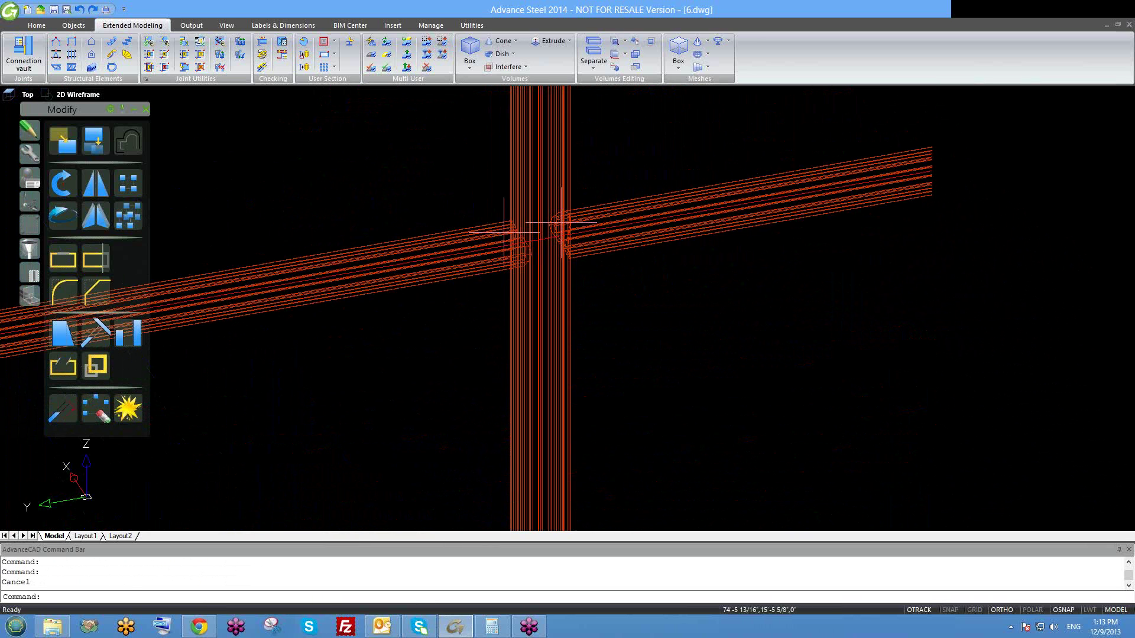
{"action": "right_click", "coordinate": [504, 207]}
{"action": "left_click", "coordinate": [505, 205]}
{"action": "right_click", "coordinate": [503, 204]}
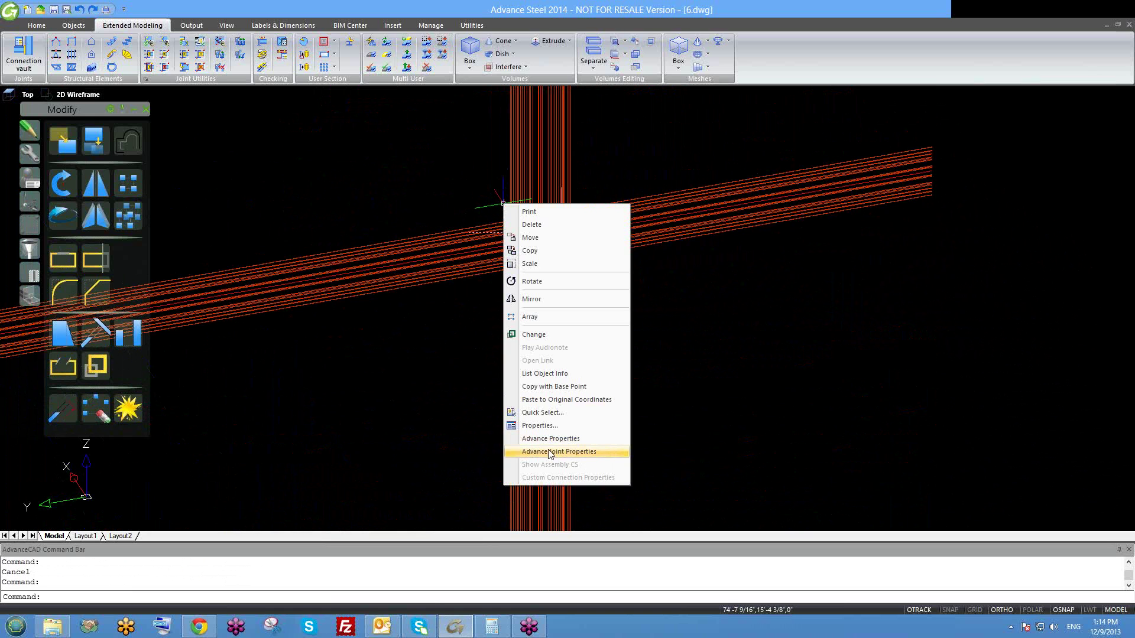
{"action": "left_click", "coordinate": [558, 451]}
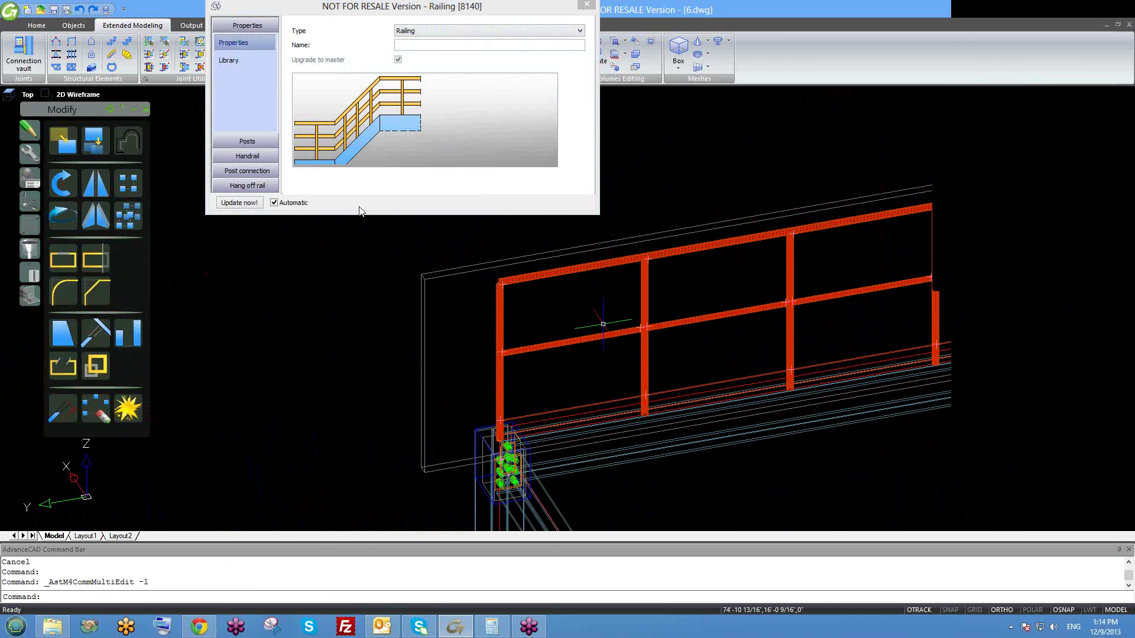
{"action": "left_click", "coordinate": [247, 141]}
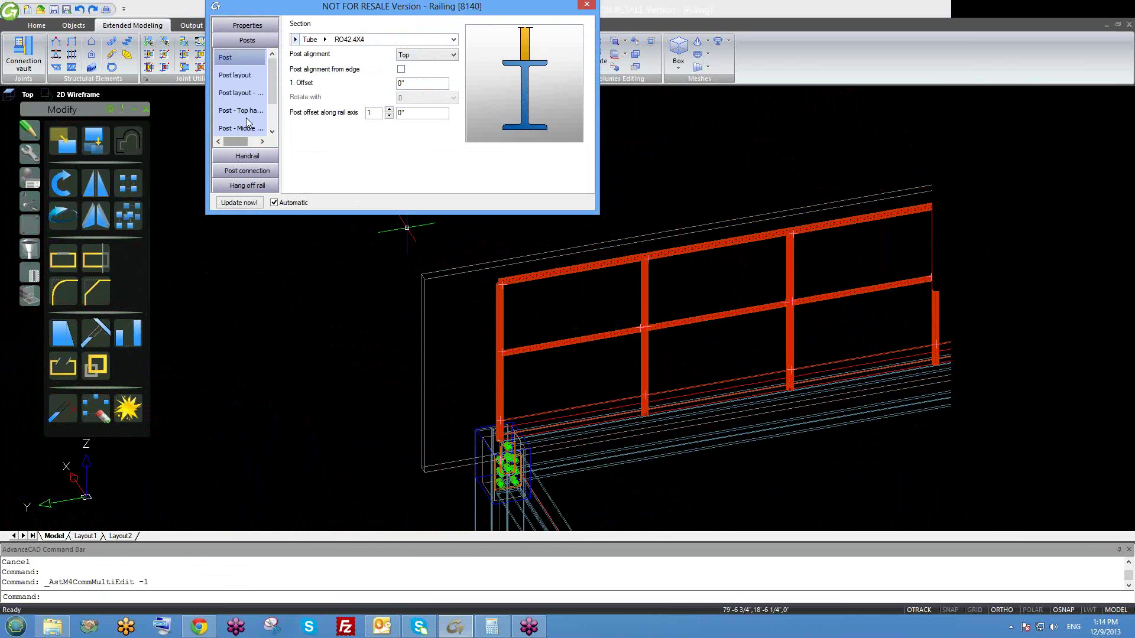
{"action": "left_click", "coordinate": [253, 76]}
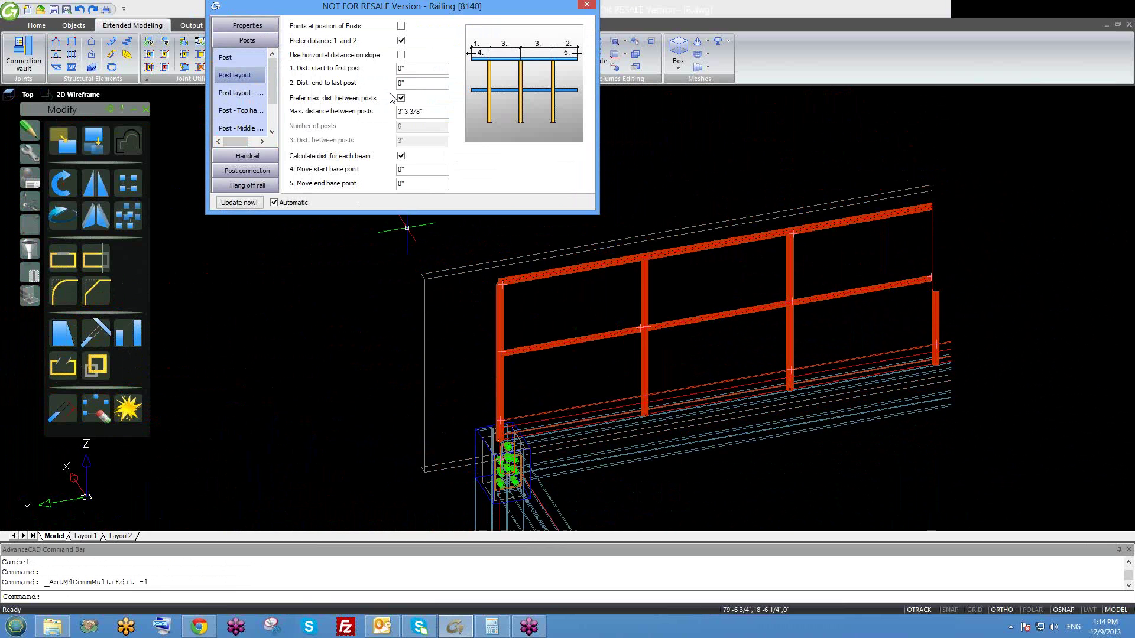
- Examine the first post's base at the column connection and the handrail corner at its upper end
{"action": "scroll", "coordinate": [512, 318], "scroll_direction": "up", "scroll_amount": 2}
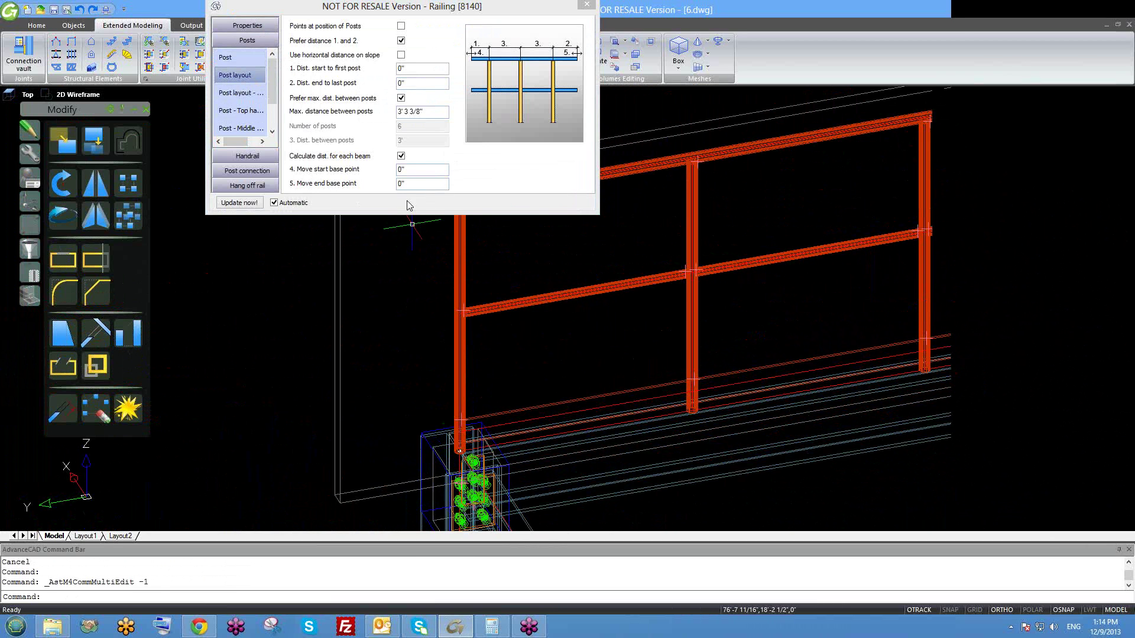
{"action": "scroll", "coordinate": [459, 423], "scroll_direction": "up", "scroll_amount": 3}
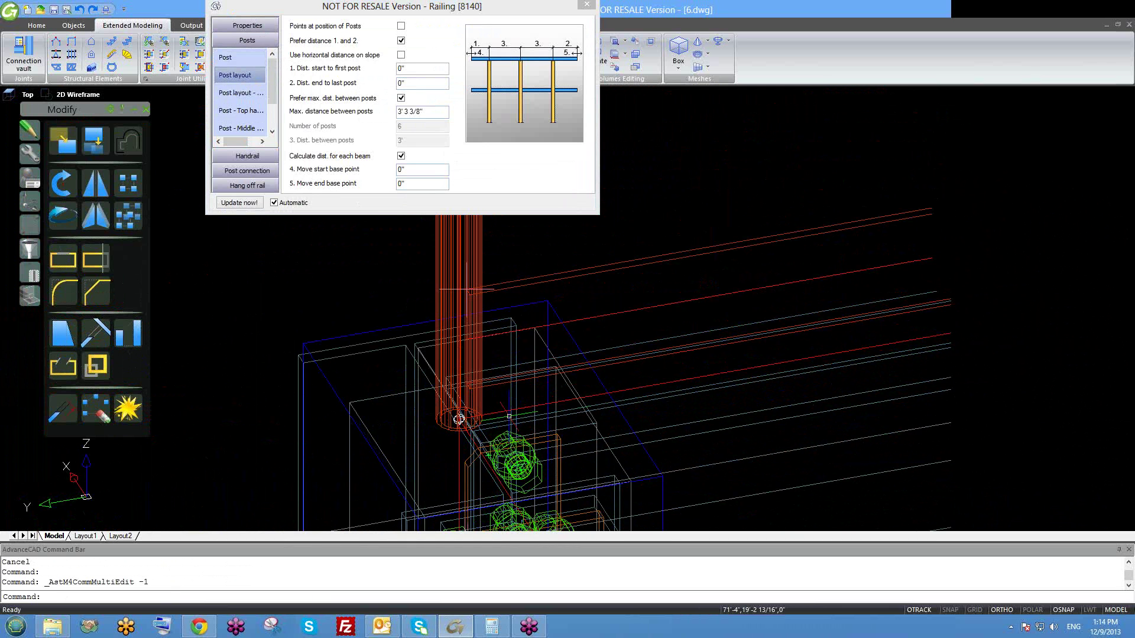
{"action": "scroll", "coordinate": [458, 419], "scroll_direction": "down", "scroll_amount": 5}
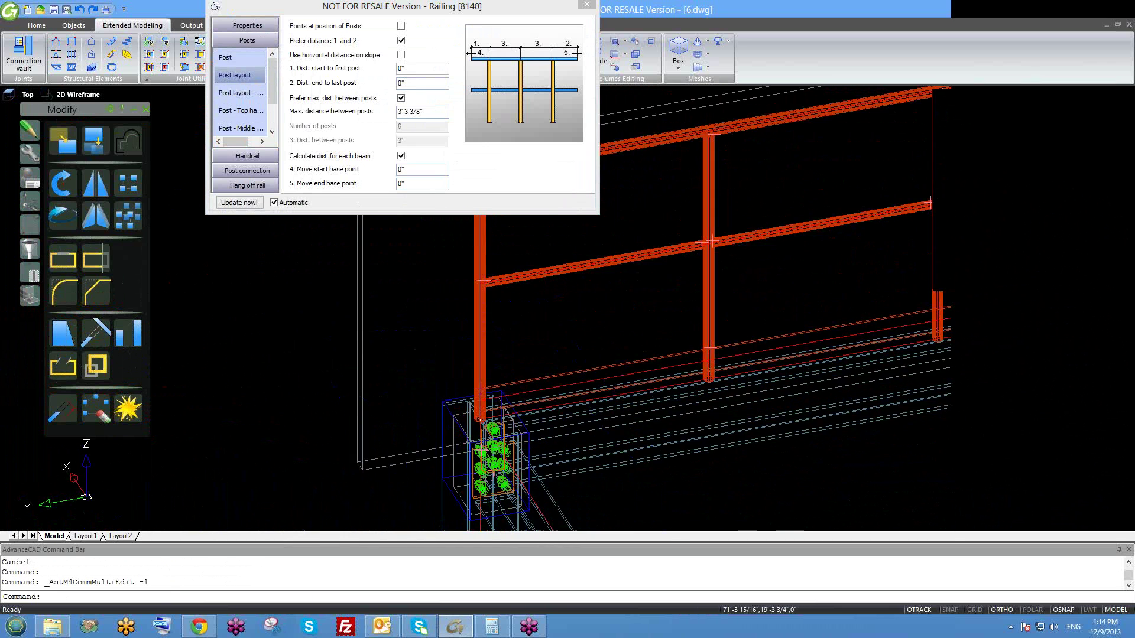
{"action": "scroll", "coordinate": [492, 343], "scroll_direction": "up", "scroll_amount": 5}
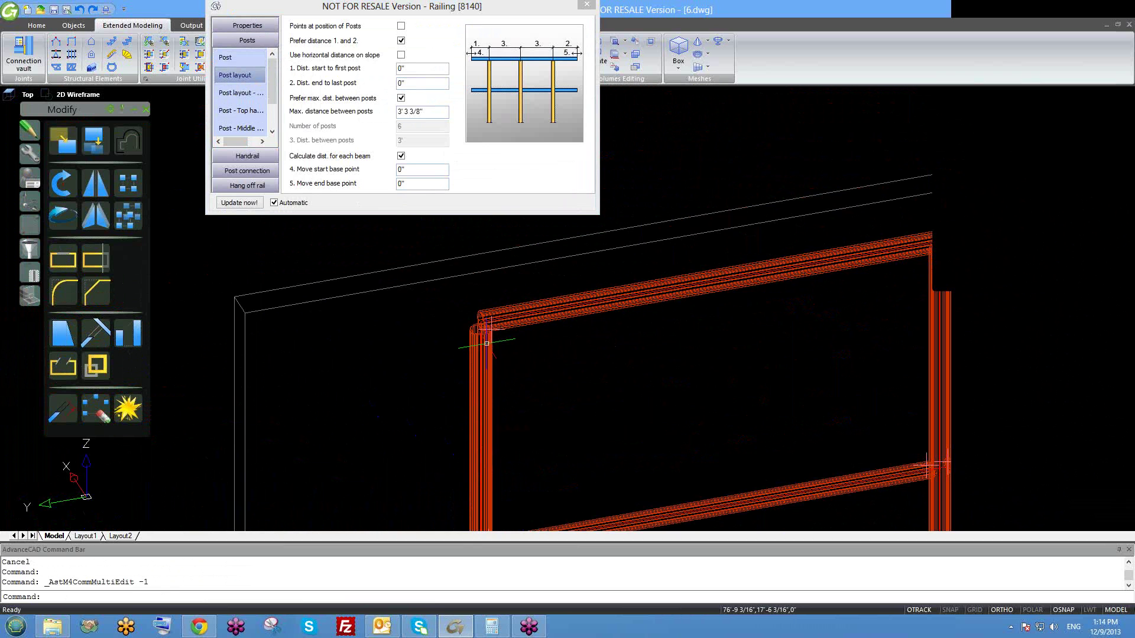
{"action": "scroll", "coordinate": [490, 341], "scroll_direction": "up", "scroll_amount": 2}
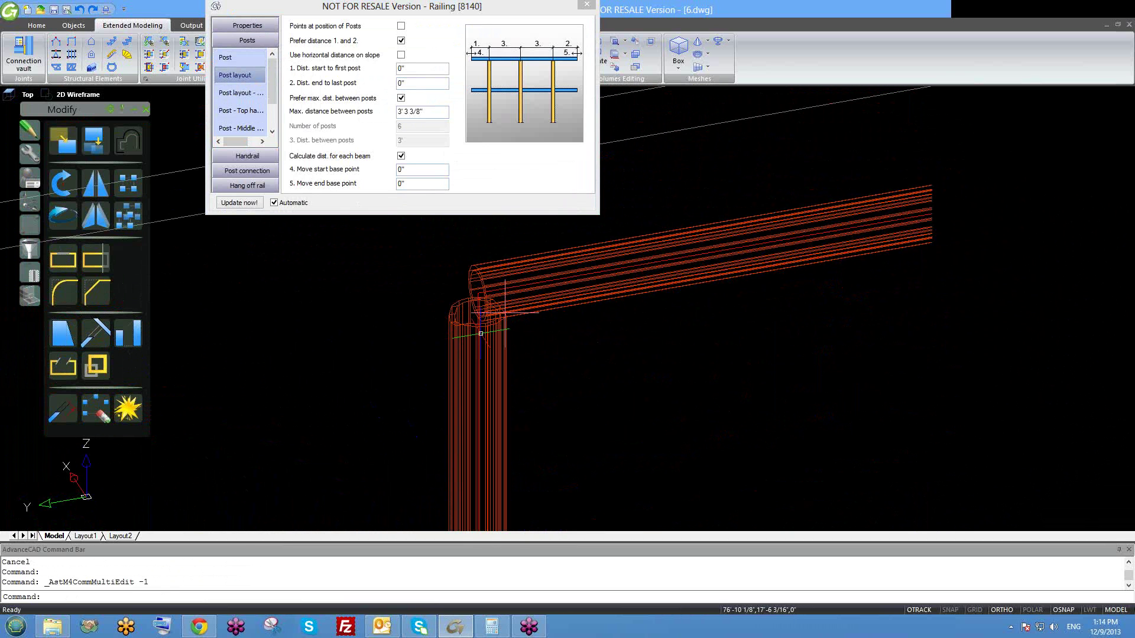
{"action": "scroll", "coordinate": [481, 334], "scroll_direction": "down", "scroll_amount": 3}
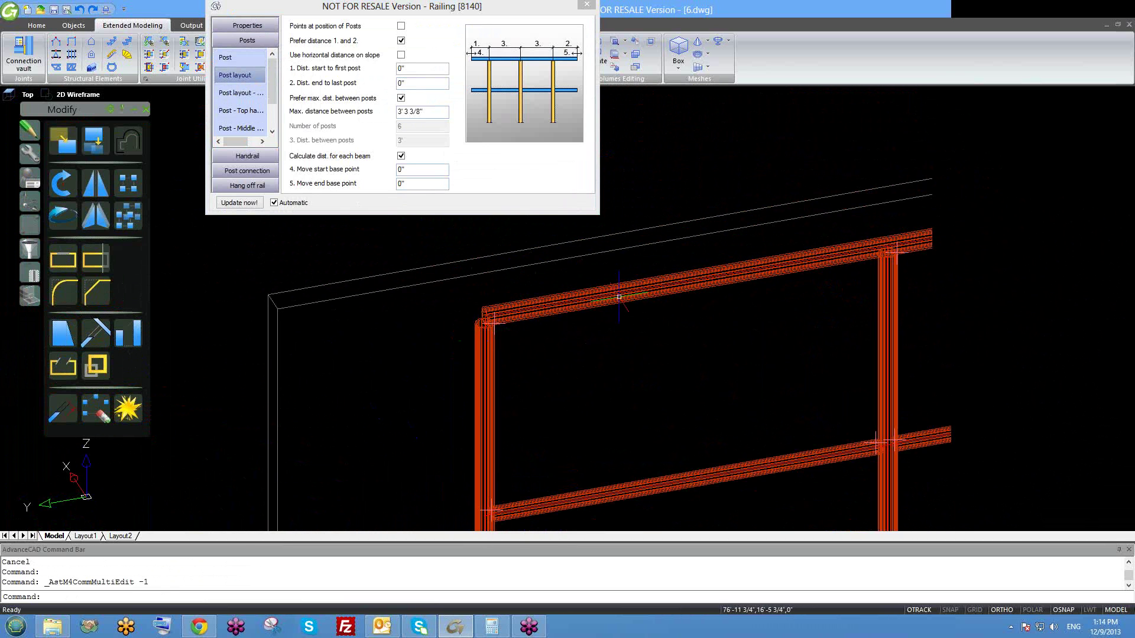
{"action": "scroll", "coordinate": [492, 316], "scroll_direction": "up", "scroll_amount": 2}
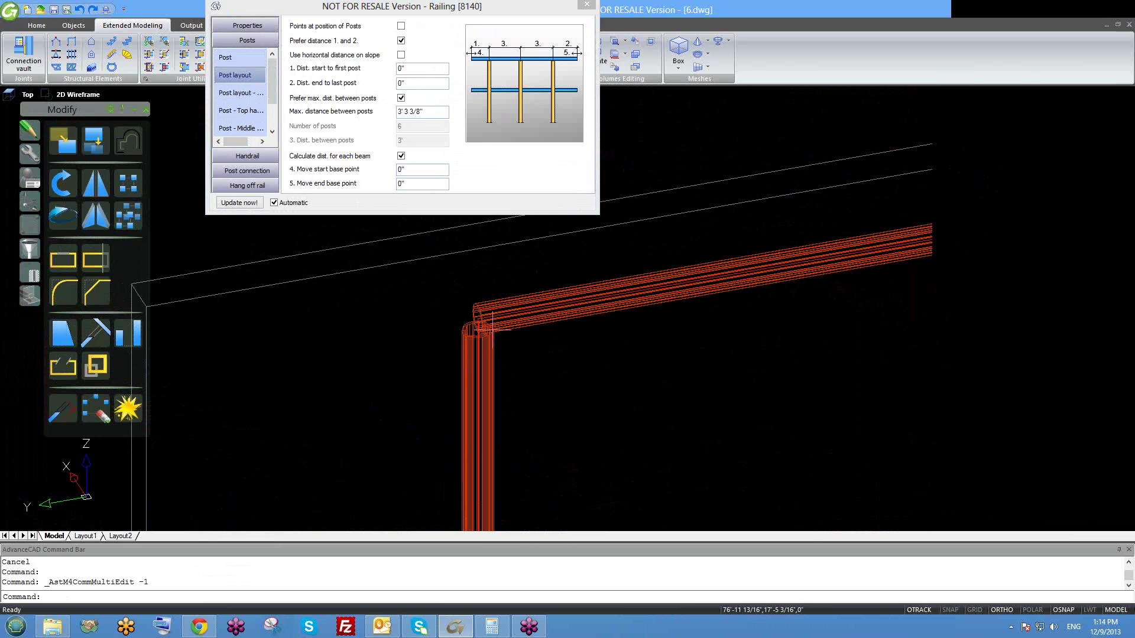
{"action": "scroll", "coordinate": [482, 296], "scroll_direction": "up", "scroll_amount": 1}
{"action": "scroll", "coordinate": [473, 304], "scroll_direction": "down", "scroll_amount": 4}
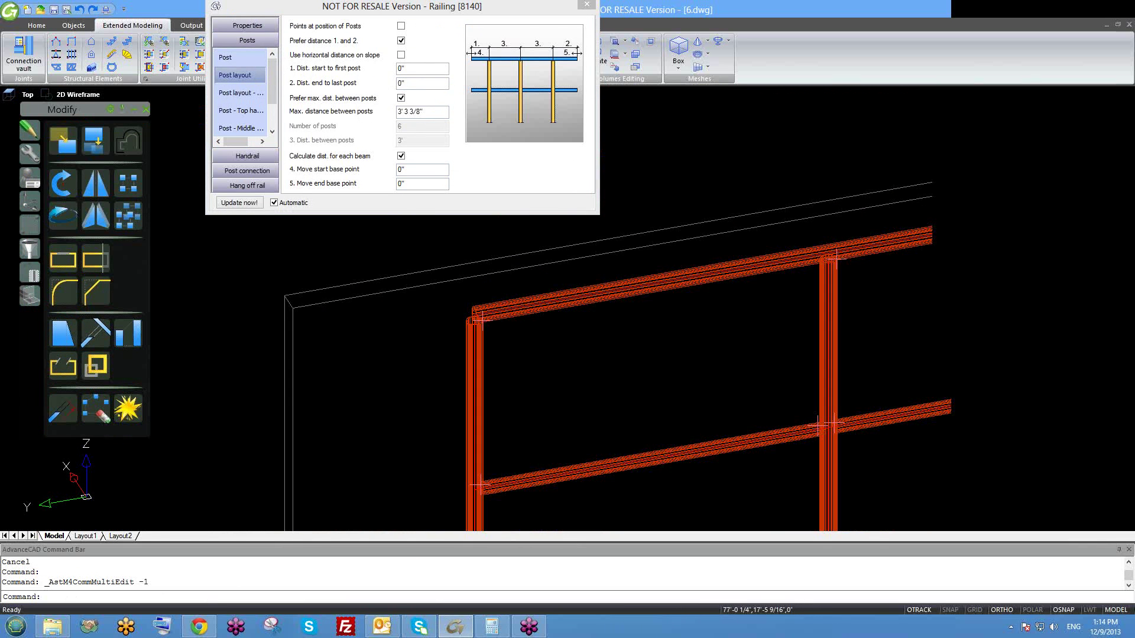
{"action": "scroll", "coordinate": [461, 425], "scroll_direction": "up", "scroll_amount": 4}
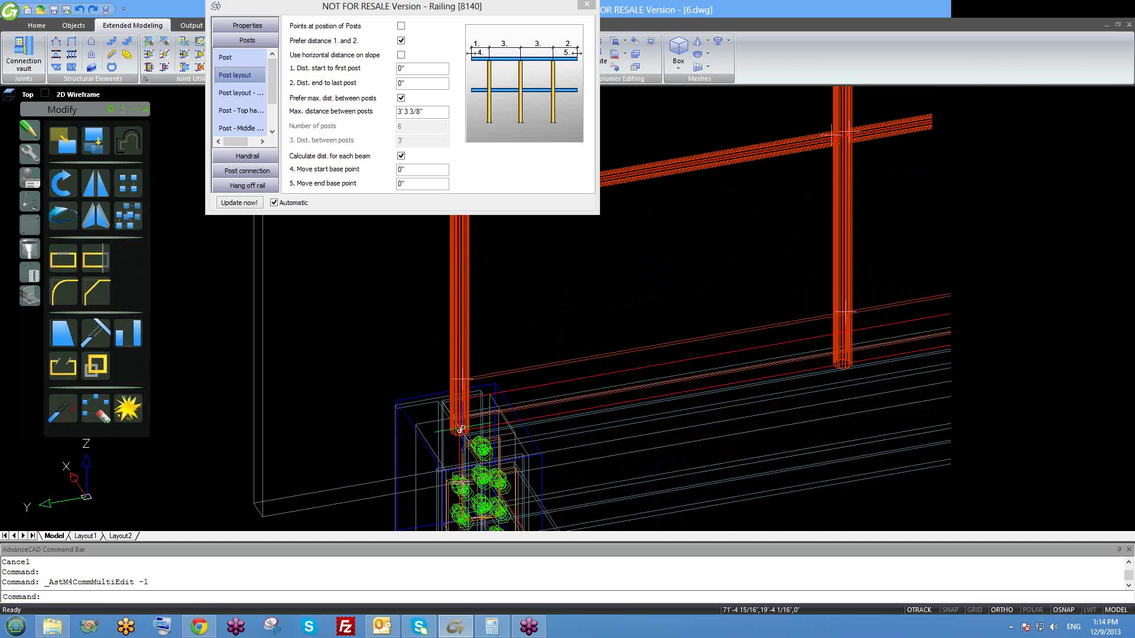
{"action": "middle_click_drag", "start_coordinate": [460, 431], "coordinate": [436, 460]}
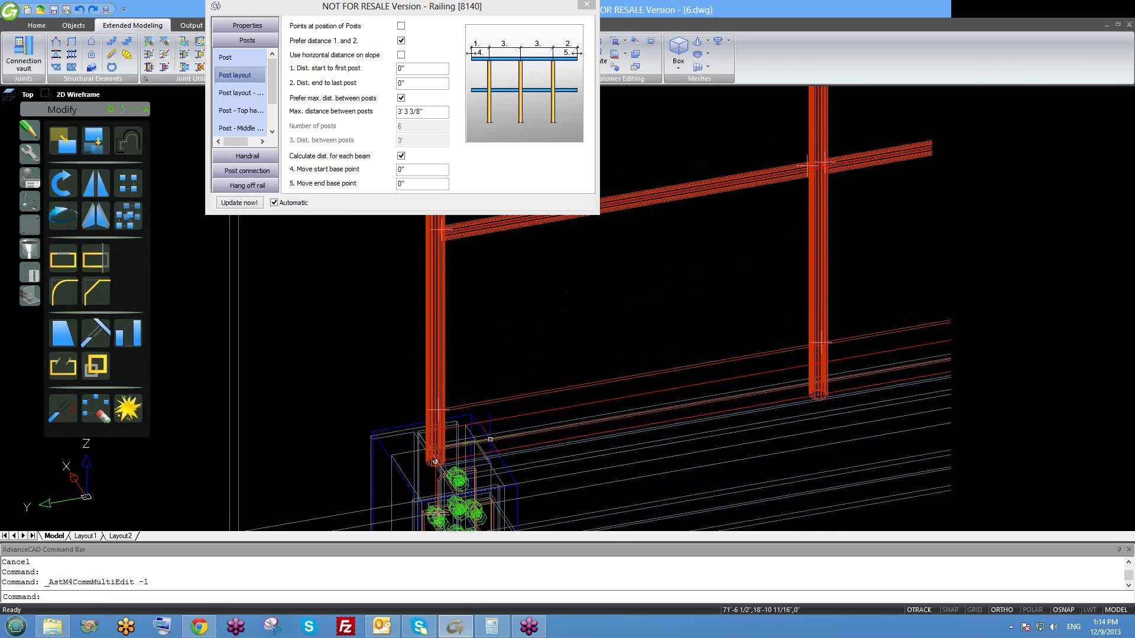
- Set the railing's Move start base point distance to -5"
{"action": "left_click", "coordinate": [422, 170]}
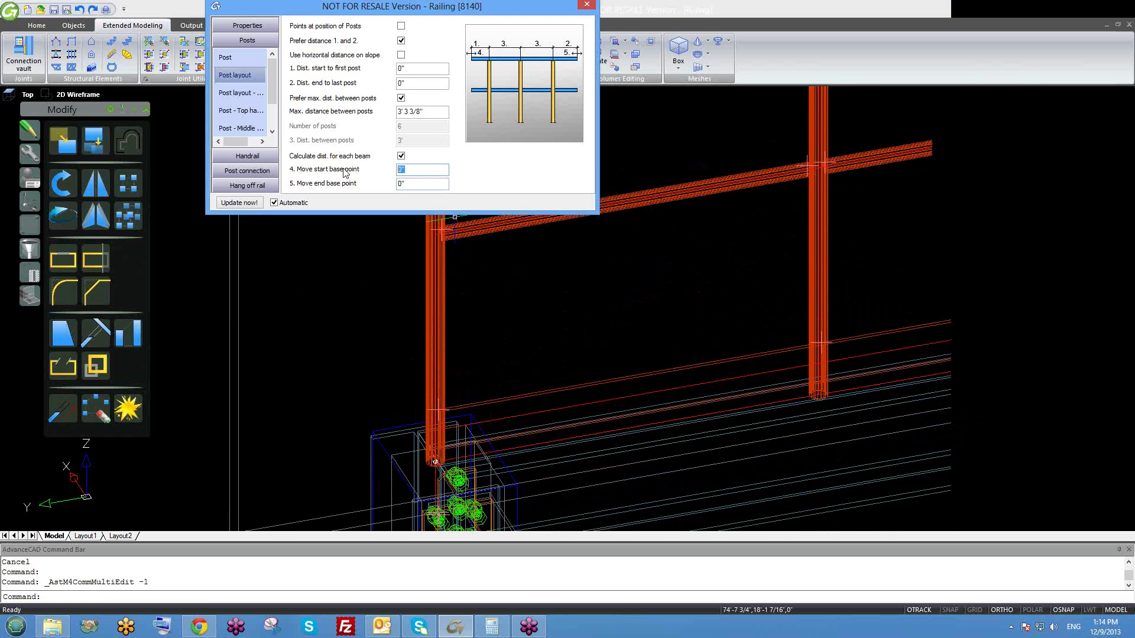
{"action": "type", "text": "5"}
{"action": "key", "text": "BackSpace"}
{"action": "type", "text": "-5"}
{"action": "key", "text": "Return"}
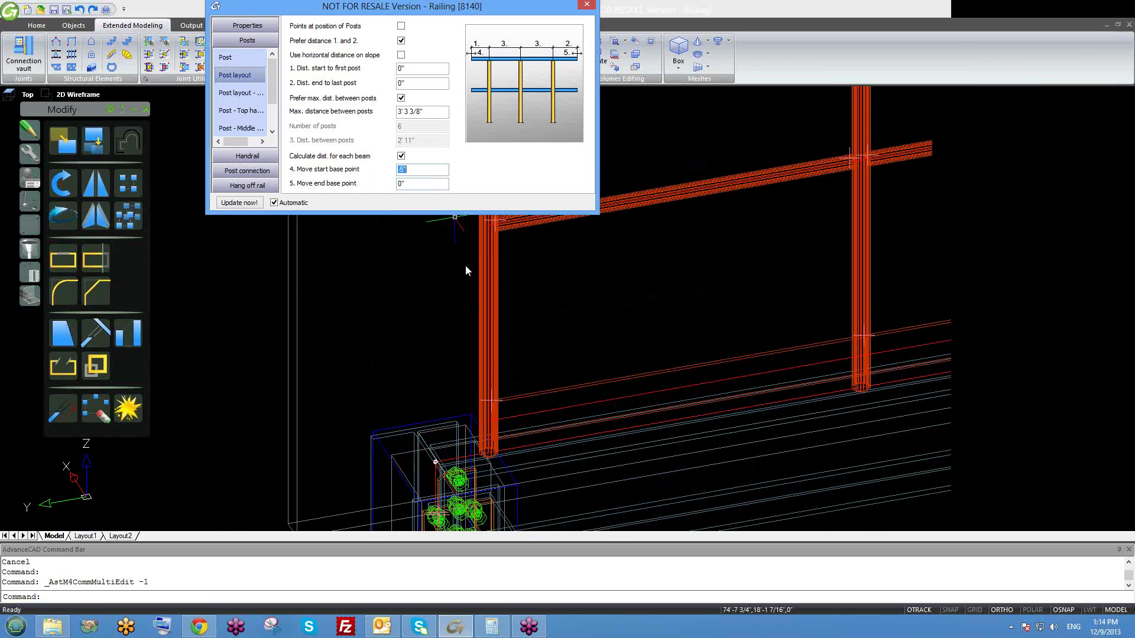
- Examine how the shifted start base point affects the first post's base and the handrail's upper corner
{"action": "middle_click_drag", "start_coordinate": [485, 334], "coordinate": [434, 387]}
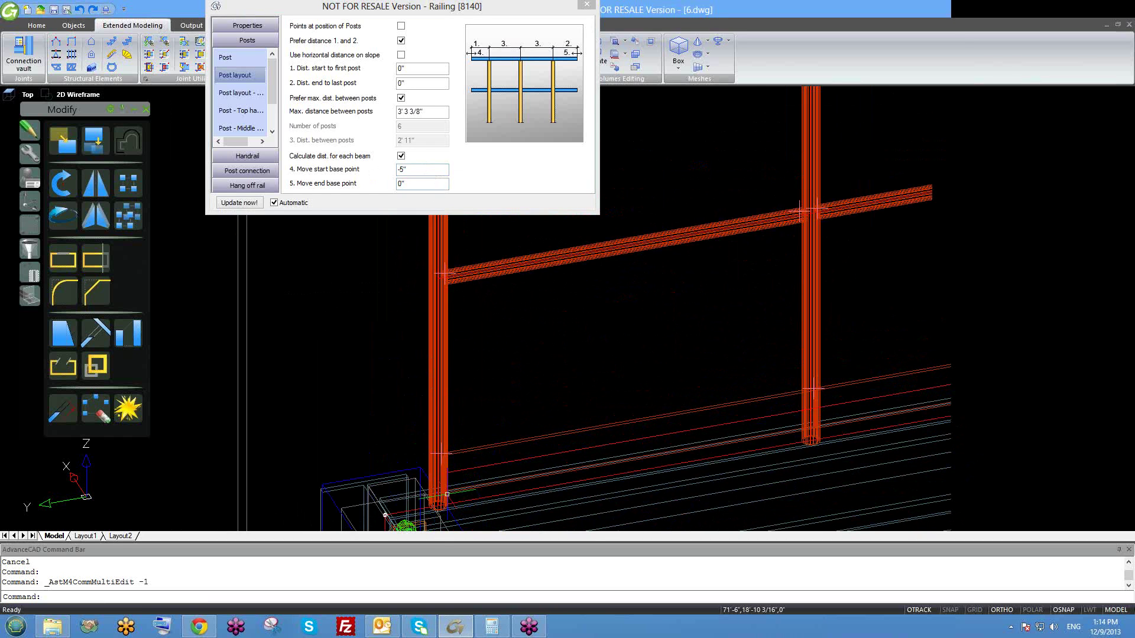
{"action": "scroll", "coordinate": [461, 419], "scroll_direction": "down", "scroll_amount": 2}
{"action": "scroll", "coordinate": [446, 307], "scroll_direction": "up", "scroll_amount": 6}
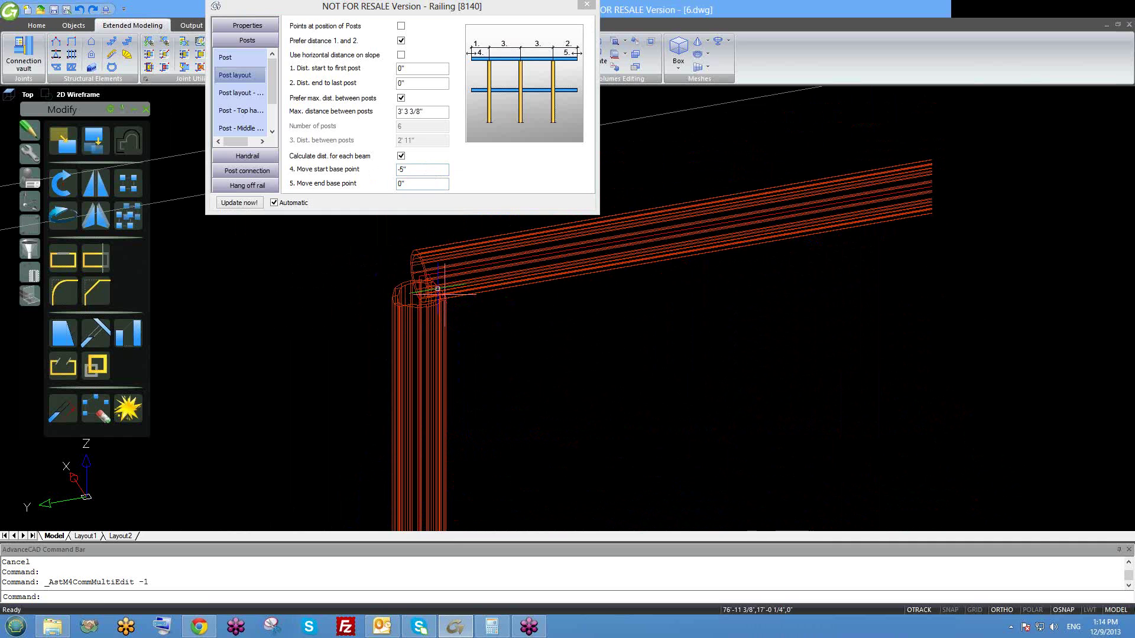
{"action": "scroll", "coordinate": [438, 288], "scroll_direction": "down", "scroll_amount": 4}
{"action": "scroll", "coordinate": [450, 428], "scroll_direction": "down", "scroll_amount": 4}
{"action": "scroll", "coordinate": [464, 422], "scroll_direction": "up", "scroll_amount": 2}
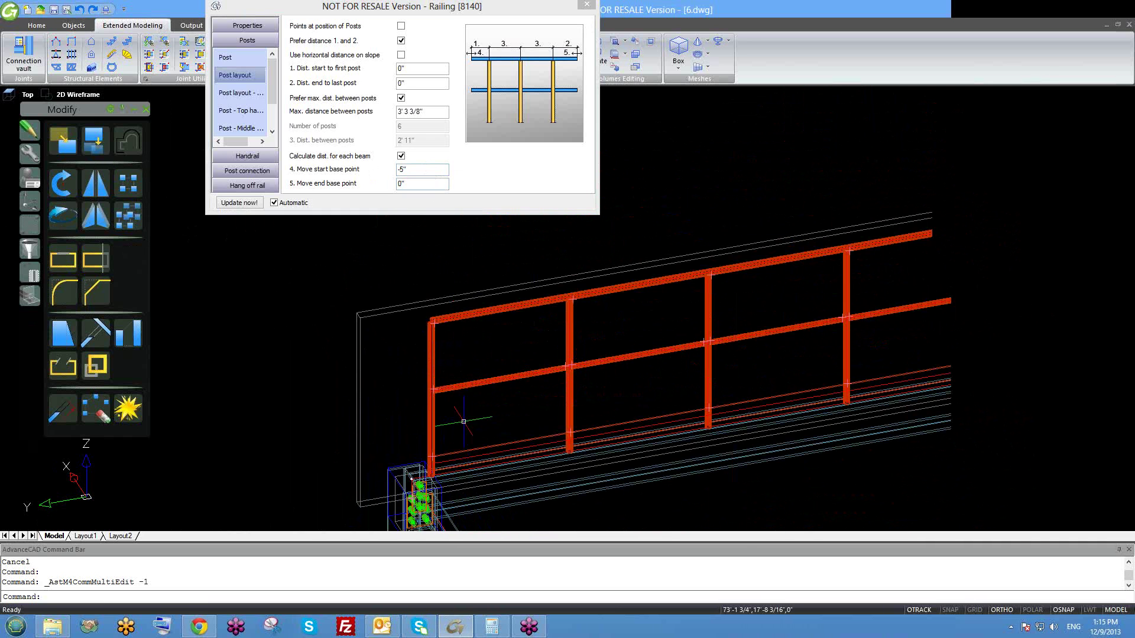
{"action": "scroll", "coordinate": [414, 468], "scroll_direction": "up", "scroll_amount": 1}
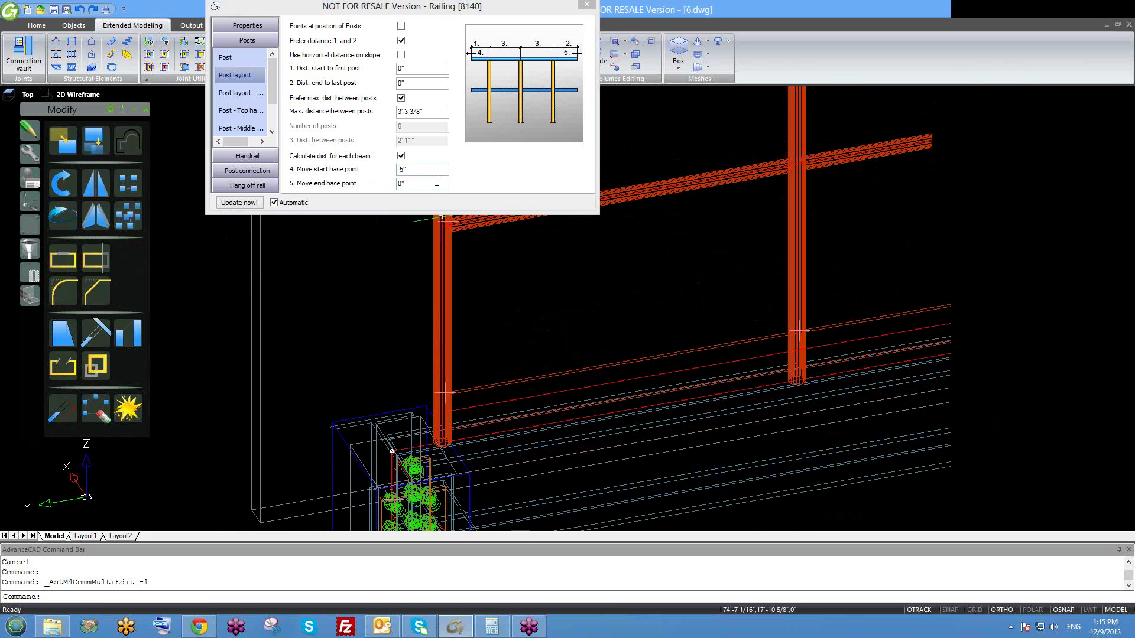
- Reset the railing's Move start base point distance to 0"
{"action": "double_click", "coordinate": [408, 171]}
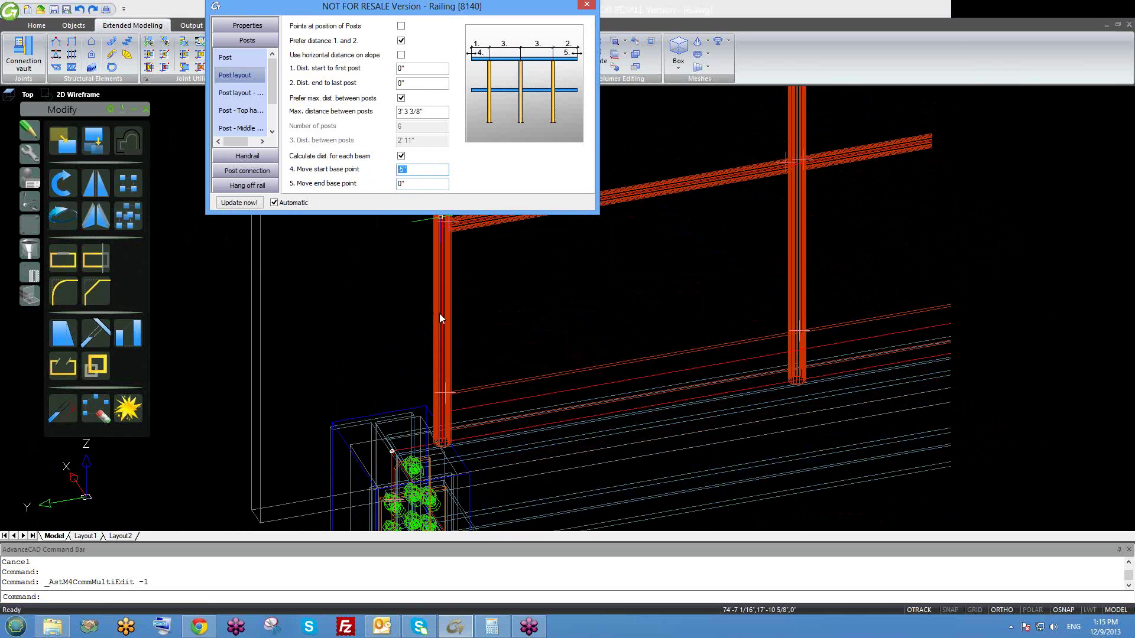
{"action": "left_click", "coordinate": [429, 186]}
{"action": "left_click", "coordinate": [425, 172]}
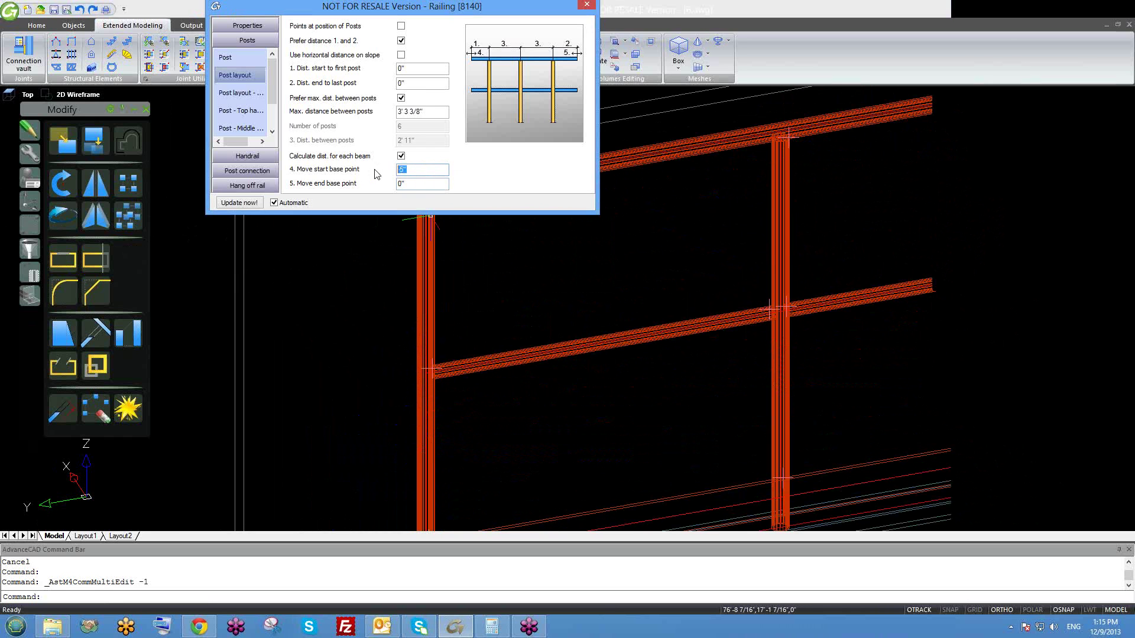
{"action": "scroll", "coordinate": [517, 331], "scroll_direction": "down", "scroll_amount": 4}
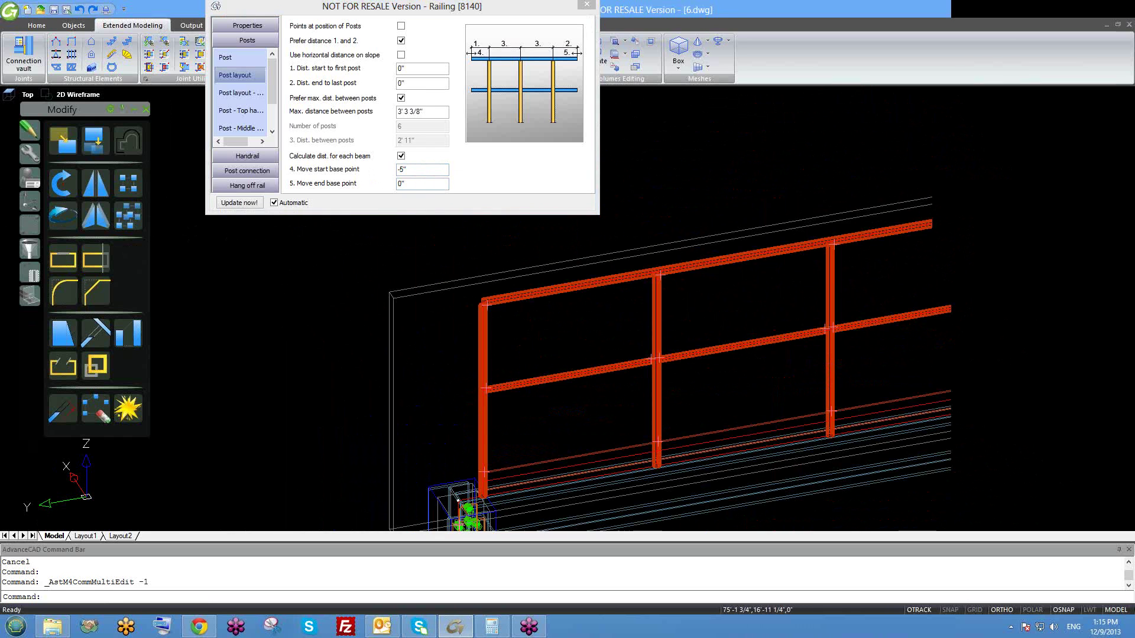
{"action": "left_click", "coordinate": [382, 179]}
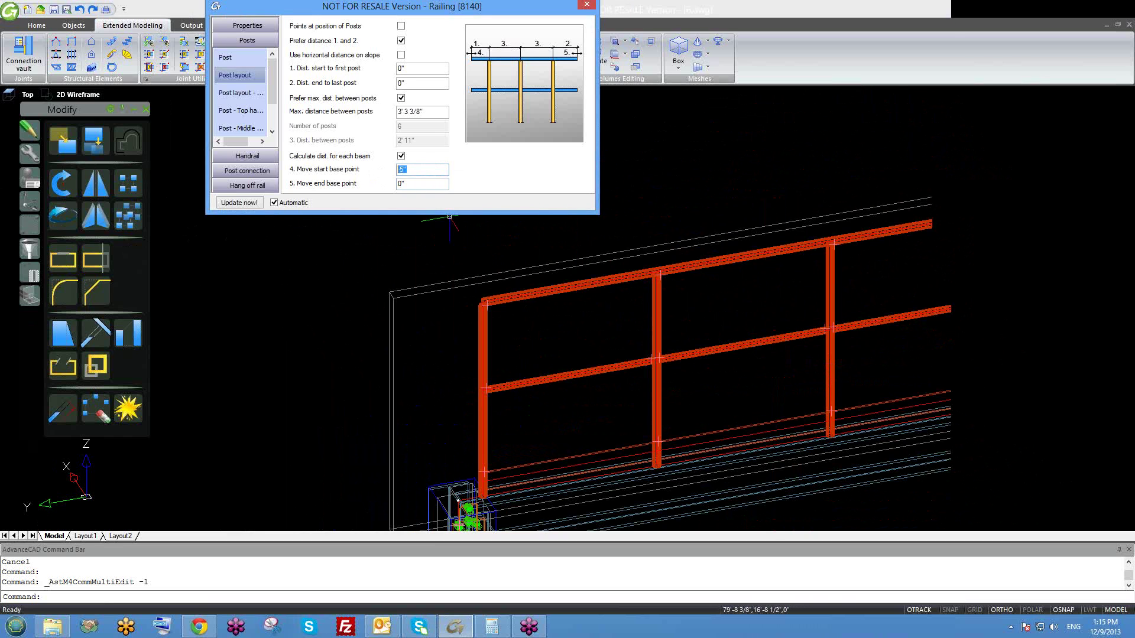
{"action": "key", "text": "Return"}
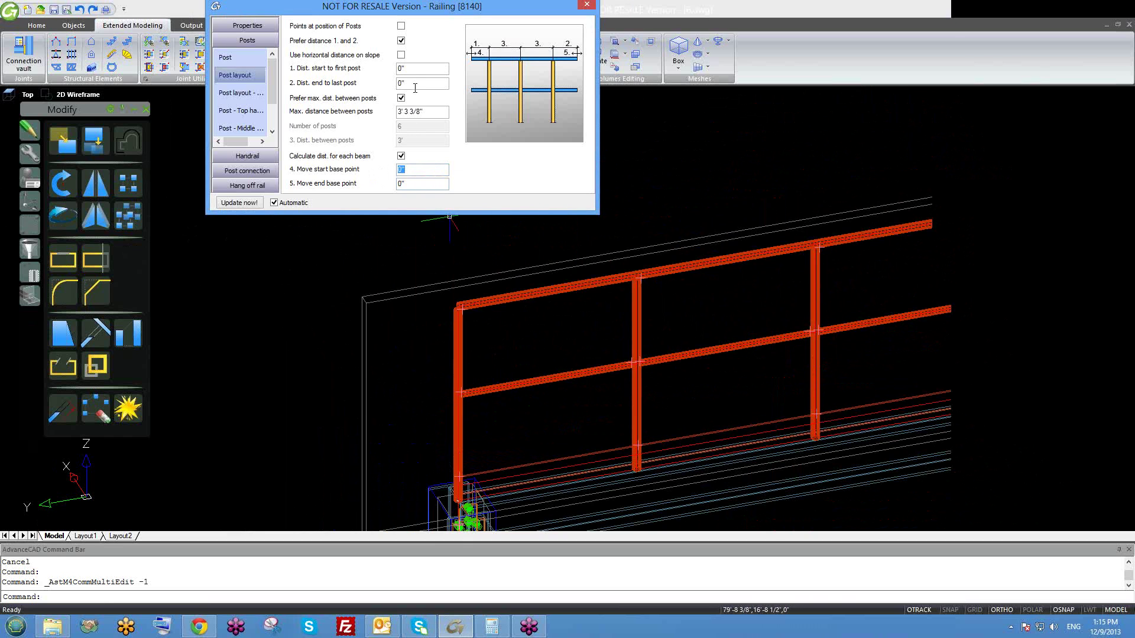
- Set the distance from the railing's start to the first post to 8"
{"action": "double_click", "coordinate": [398, 68]}
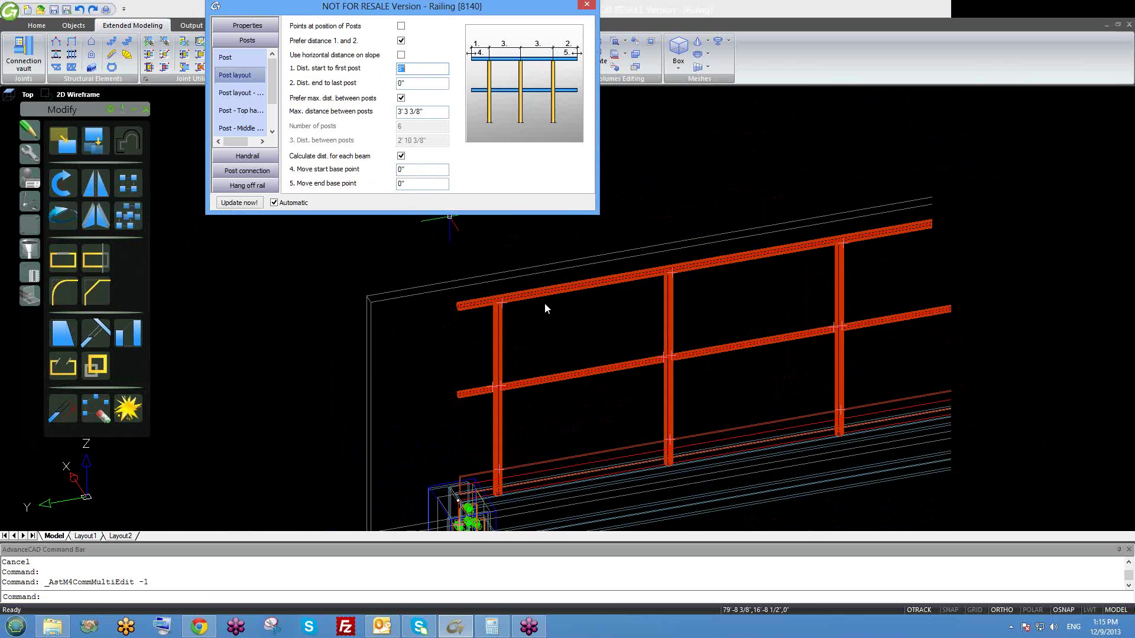
{"action": "left_click", "coordinate": [524, 332]}
- Examine the overhang of the top and middle rails beyond the first post
{"action": "scroll", "coordinate": [506, 306], "scroll_direction": "up", "scroll_amount": 2}
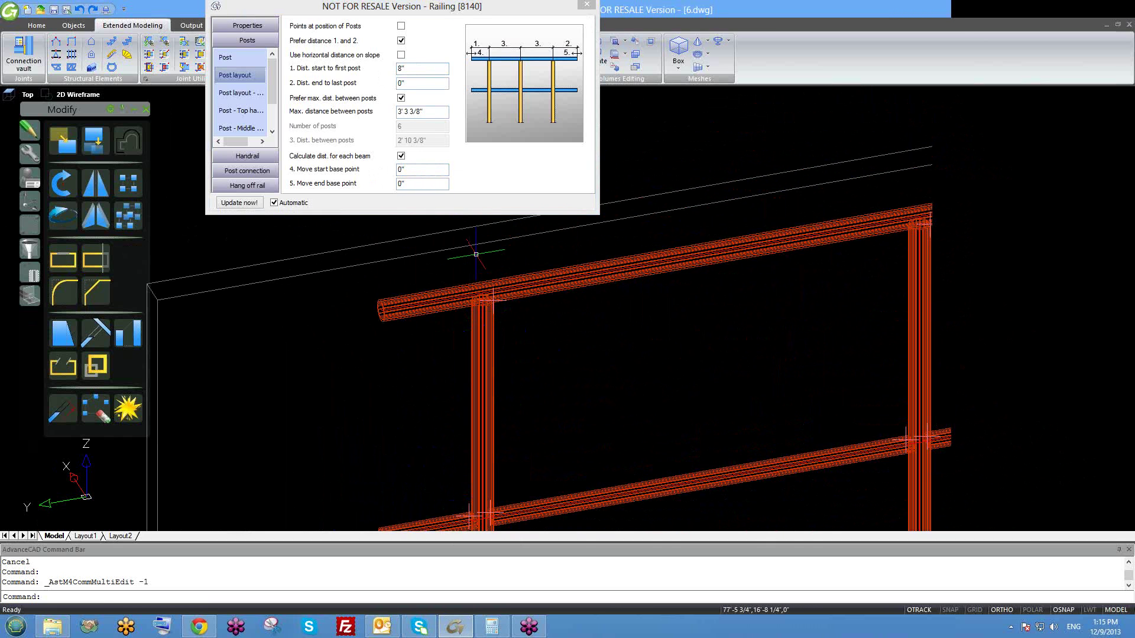
{"action": "scroll", "coordinate": [484, 319], "scroll_direction": "down", "scroll_amount": 2}
{"action": "scroll", "coordinate": [482, 278], "scroll_direction": "up", "scroll_amount": 1}
{"action": "scroll", "coordinate": [550, 305], "scroll_direction": "down", "scroll_amount": 3}
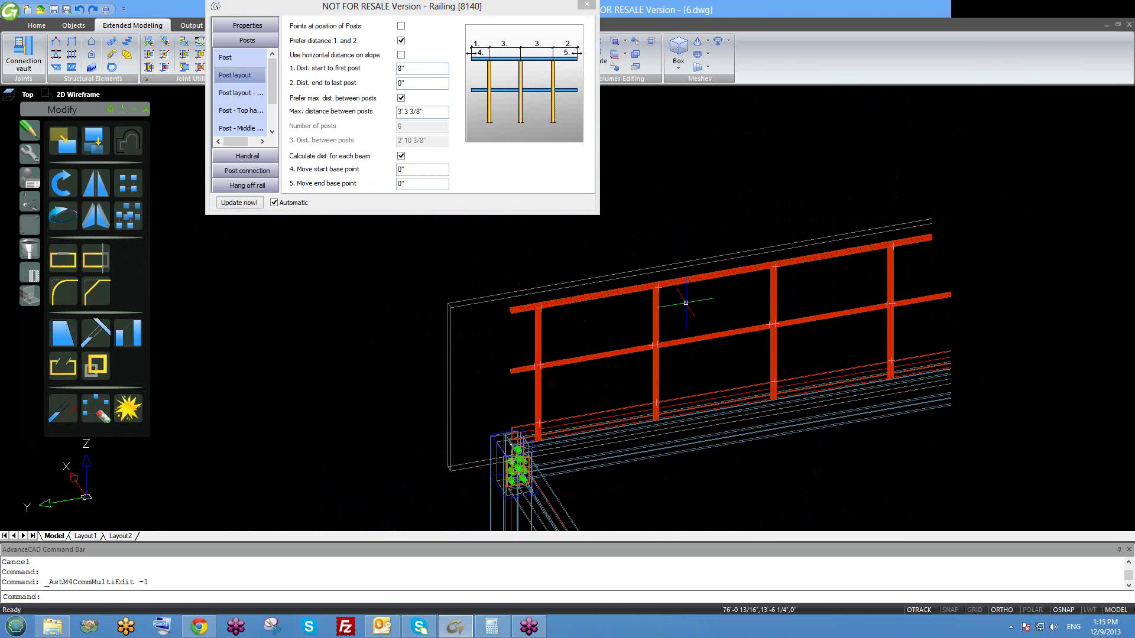
{"action": "scroll", "coordinate": [650, 310], "scroll_direction": "up", "scroll_amount": 3}
{"action": "scroll", "coordinate": [503, 362], "scroll_direction": "down", "scroll_amount": 2}
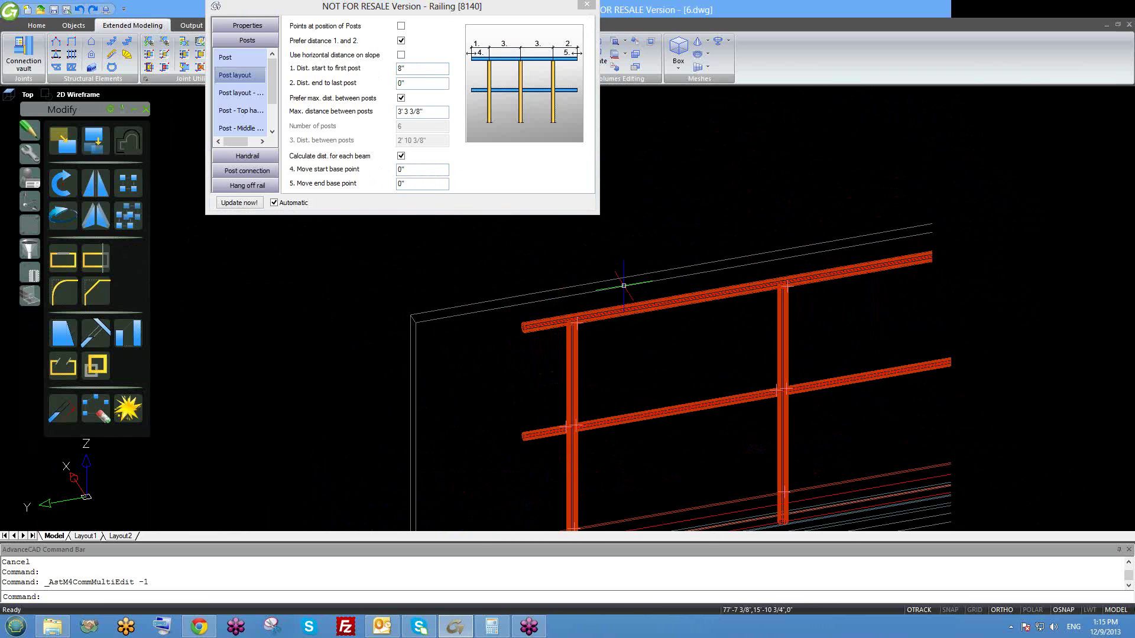
{"action": "scroll", "coordinate": [494, 341], "scroll_direction": "up", "scroll_amount": 1}
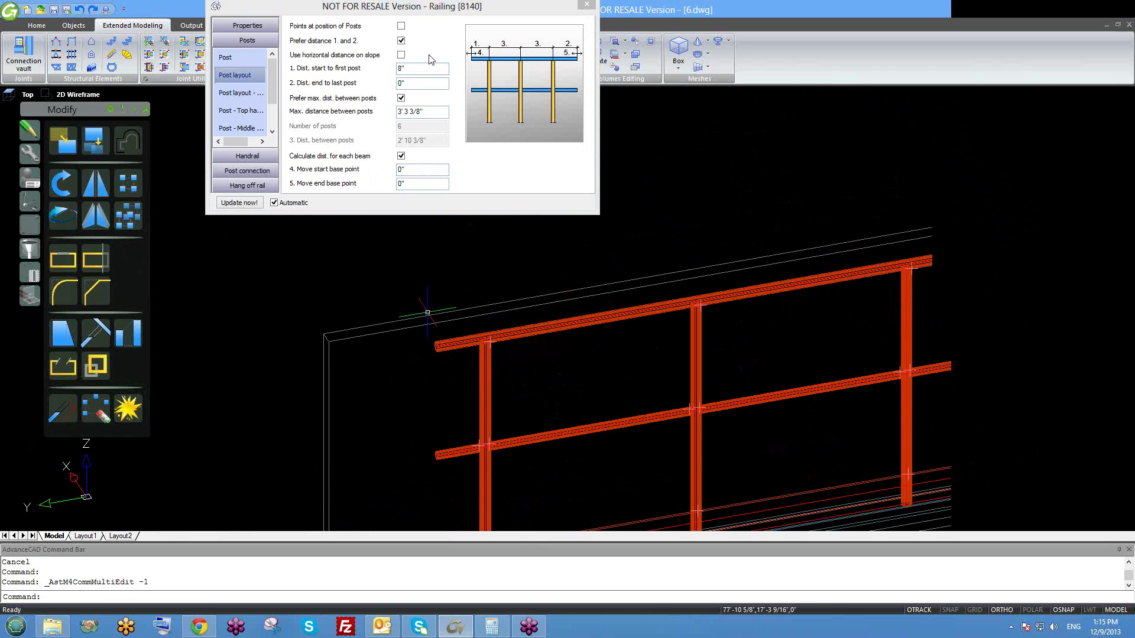
{"action": "scroll", "coordinate": [497, 363], "scroll_direction": "up", "scroll_amount": 2}
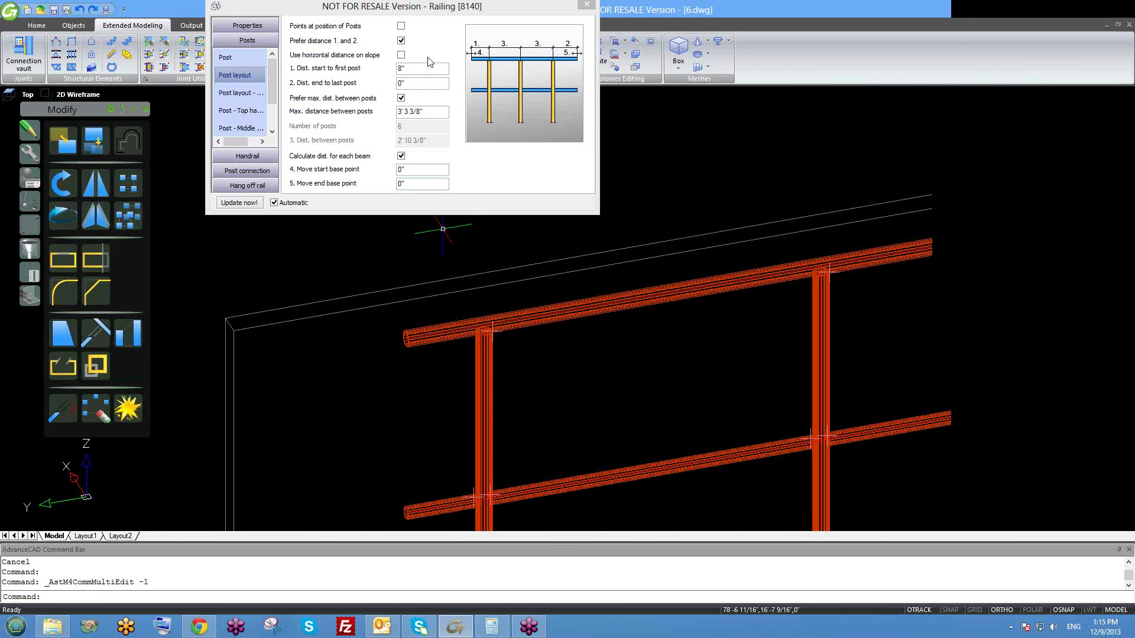
- Reset the distance from the railing's start to the first post to 0"
{"action": "scroll", "coordinate": [615, 332], "scroll_direction": "down", "scroll_amount": 5}
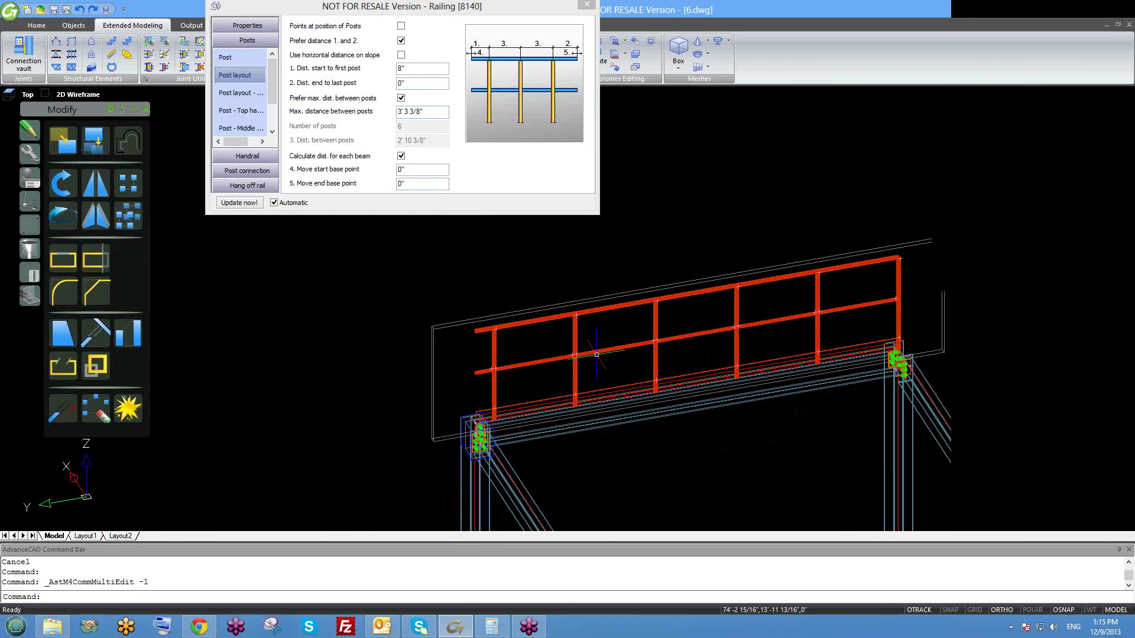
{"action": "middle_click_drag", "start_coordinate": [630, 364], "coordinate": [602, 346]}
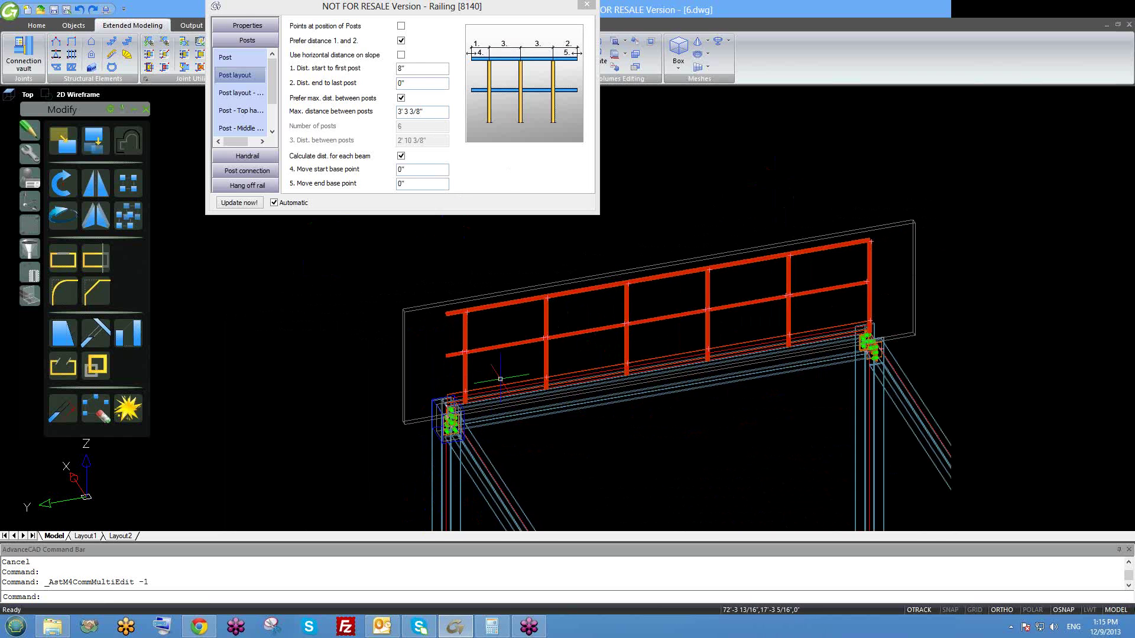
{"action": "double_click", "coordinate": [420, 73]}
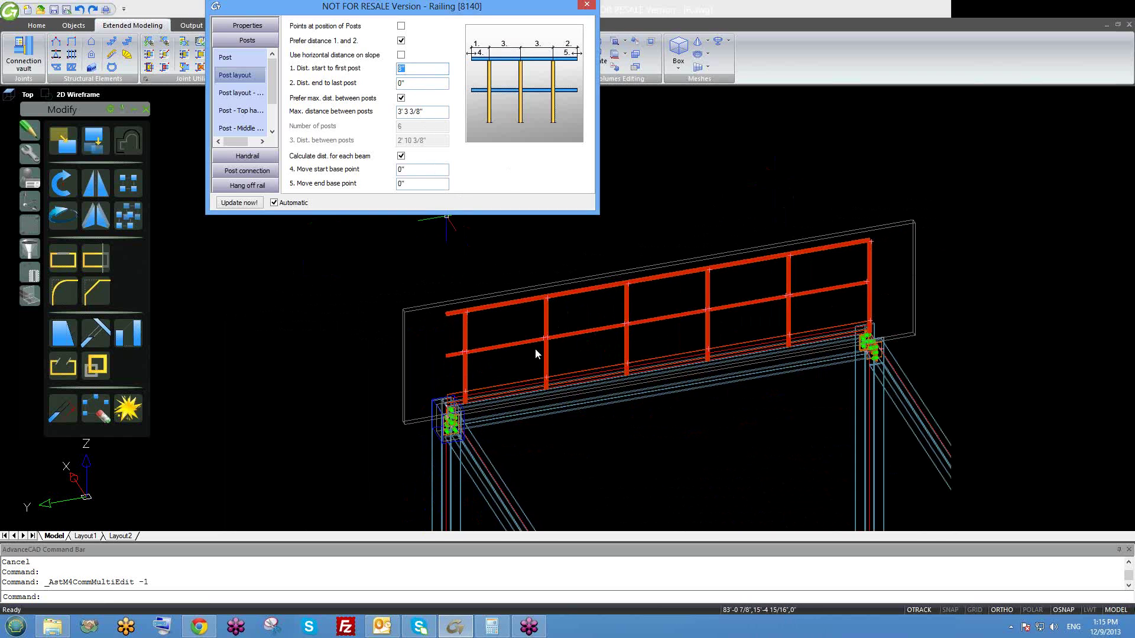
{"action": "scroll", "coordinate": [469, 402], "scroll_direction": "up", "scroll_amount": 5}
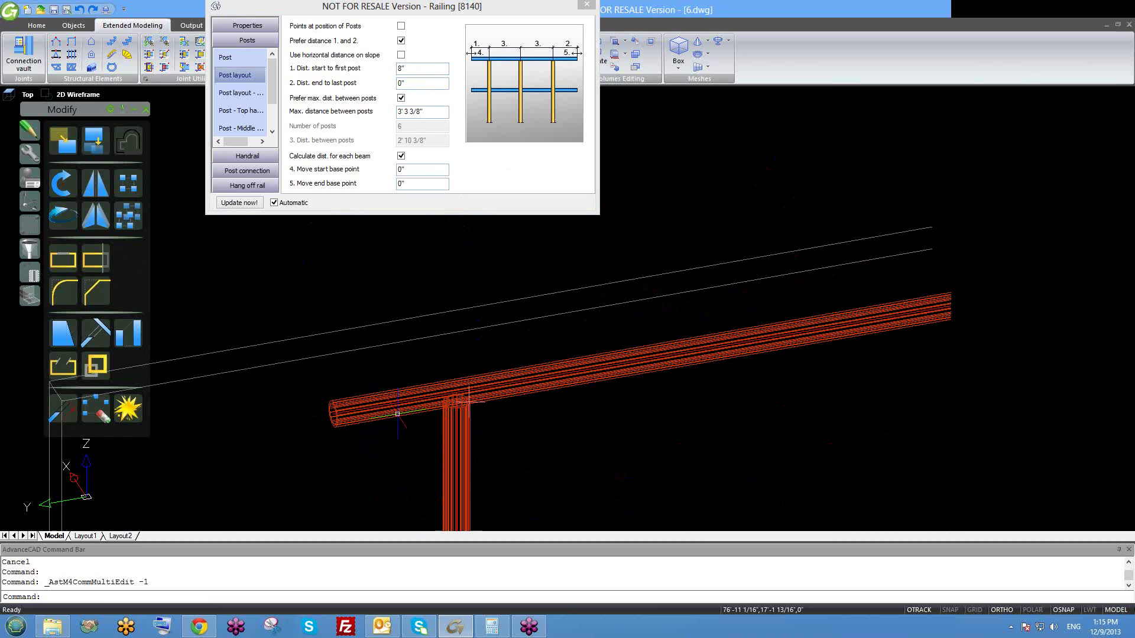
{"action": "scroll", "coordinate": [398, 414], "scroll_direction": "down", "scroll_amount": 4}
{"action": "left_click", "coordinate": [422, 67]}
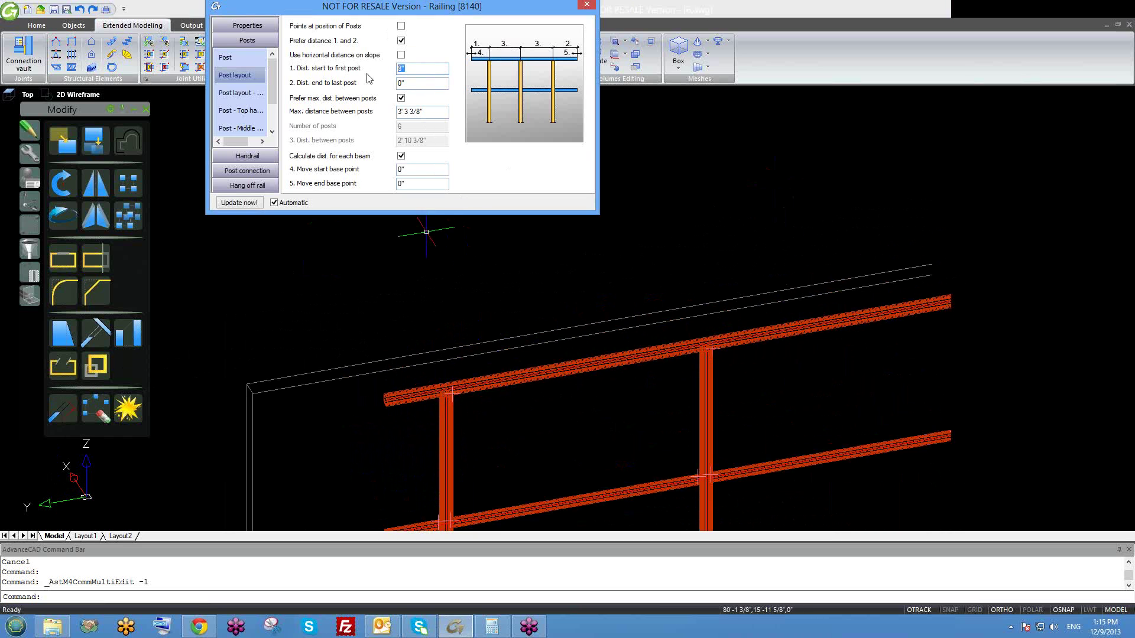
{"action": "type", "text": "0"}
{"action": "scroll", "coordinate": [434, 398], "scroll_direction": "down", "scroll_amount": 5}
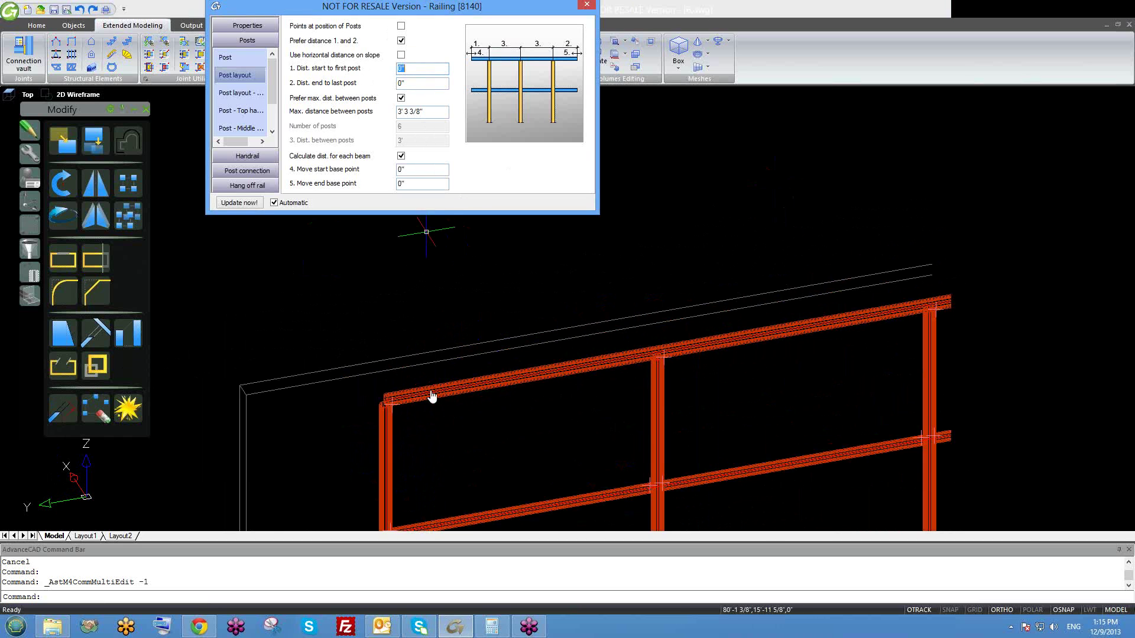
- Set the railing's Move start base point distance to -5" so the first post moves inward from the column connection
{"action": "scroll", "coordinate": [479, 416], "scroll_direction": "up", "scroll_amount": 10}
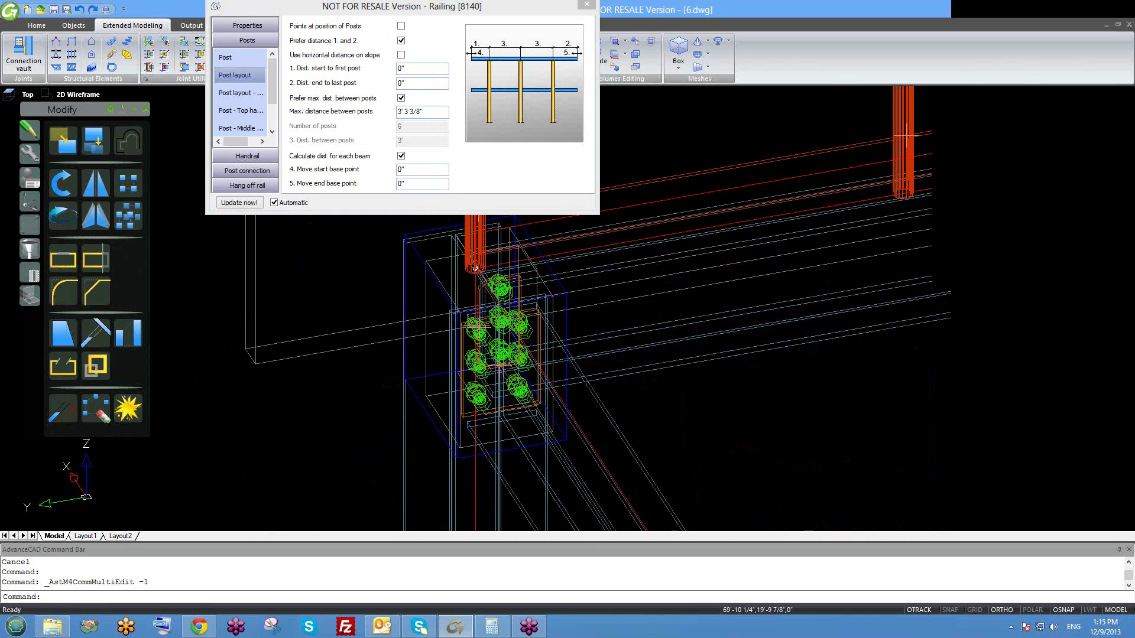
{"action": "left_click", "coordinate": [418, 169]}
{"action": "left_click_drag", "start_coordinate": [388, 173], "coordinate": [387, 173]}
{"action": "type", "text": "5"}
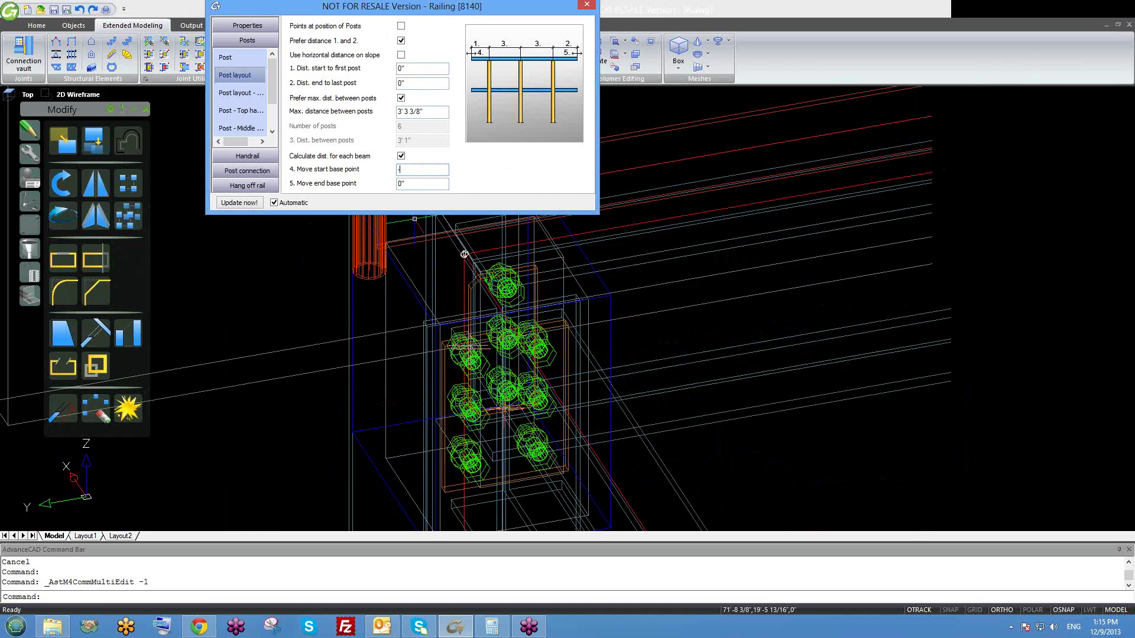
{"action": "scroll", "coordinate": [465, 252], "scroll_direction": "down", "scroll_amount": 6}
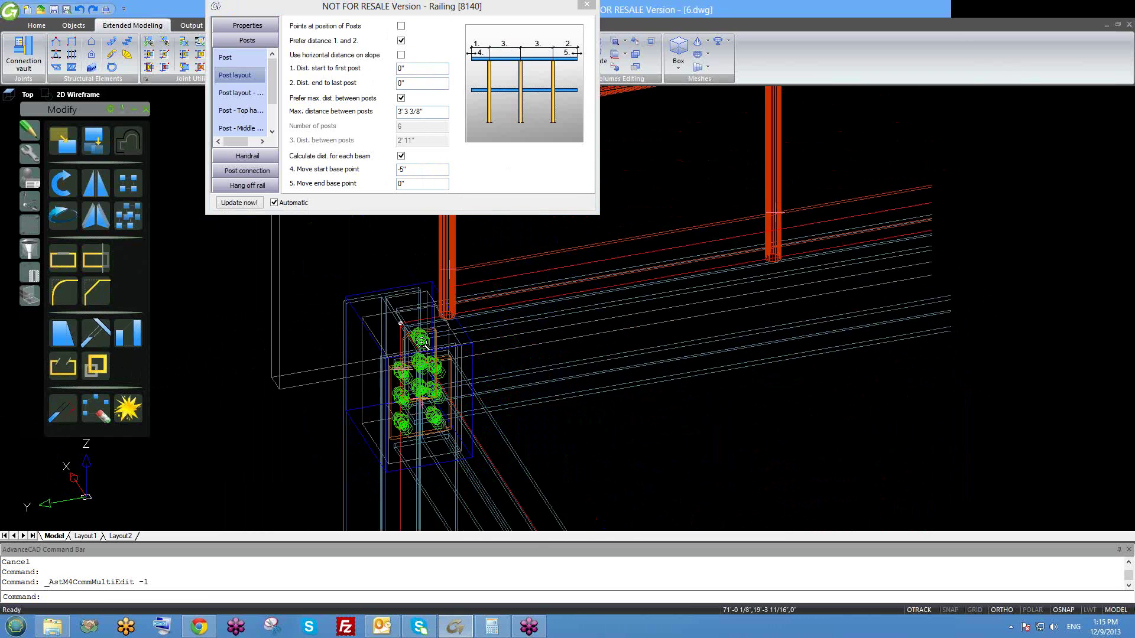
{"action": "middle_click_drag", "start_coordinate": [461, 308], "coordinate": [424, 413]}
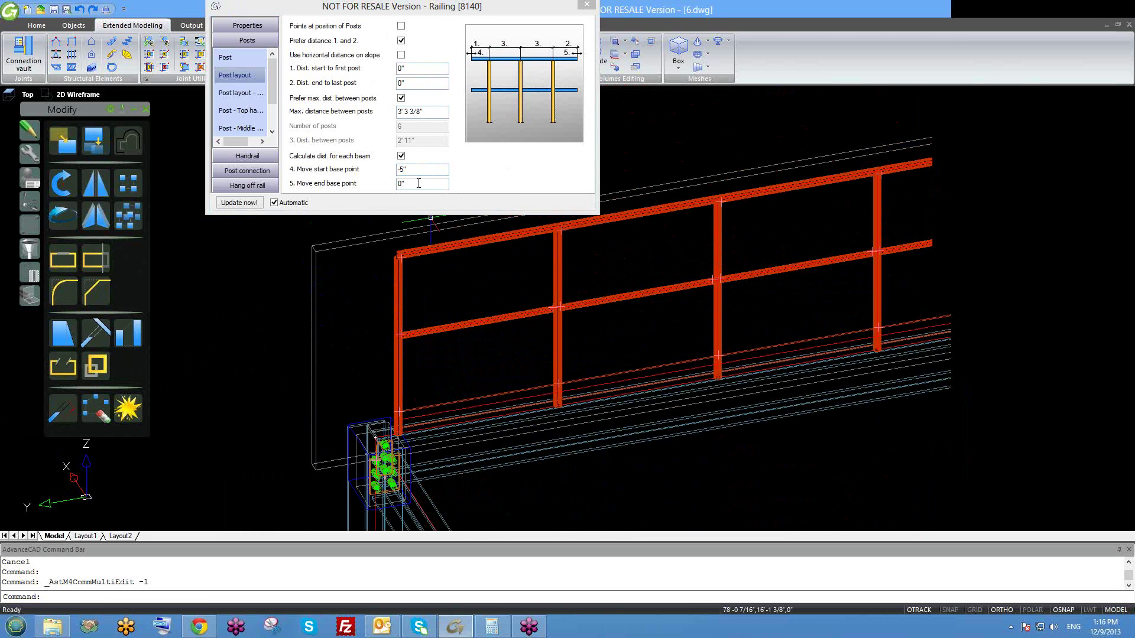
- Set the railing's Move end base point distance to 5" and check the last post's position at the beam end
{"action": "left_click_drag", "start_coordinate": [418, 184], "coordinate": [350, 201]}
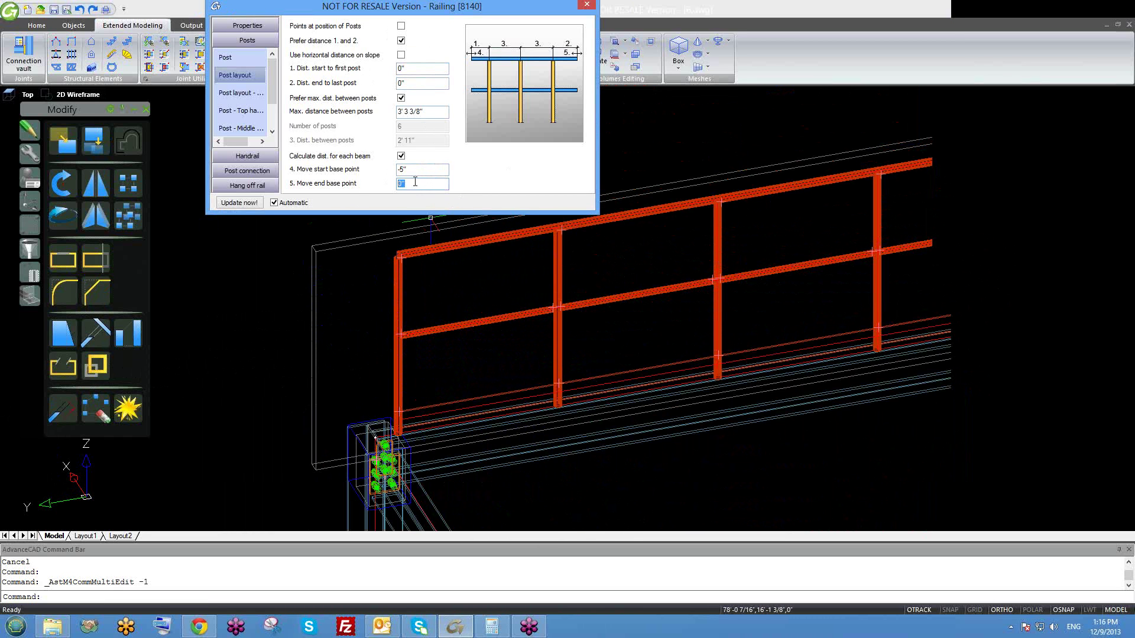
{"action": "scroll", "coordinate": [544, 302], "scroll_direction": "down", "scroll_amount": 5}
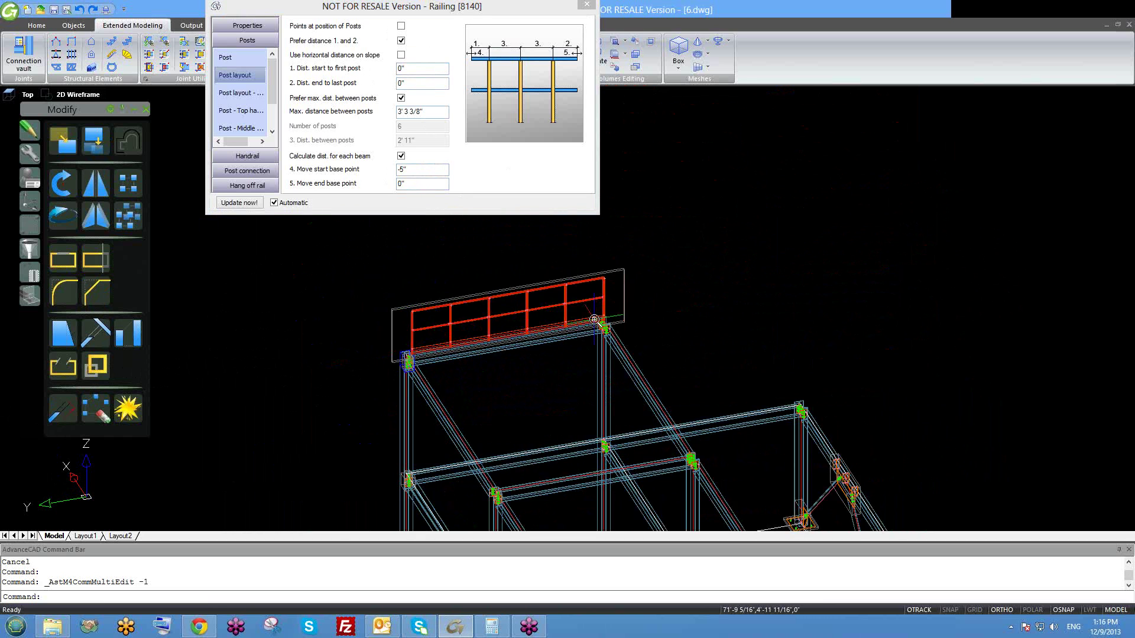
{"action": "scroll", "coordinate": [664, 331], "scroll_direction": "up", "scroll_amount": 10}
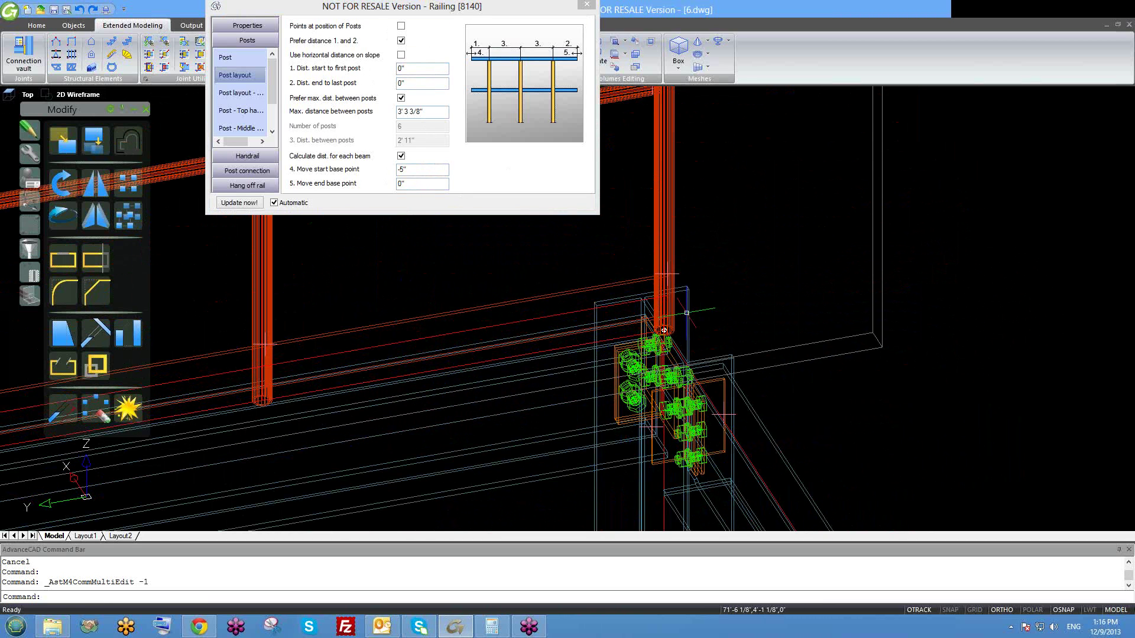
{"action": "scroll", "coordinate": [668, 329], "scroll_direction": "down", "scroll_amount": 7}
{"action": "scroll", "coordinate": [681, 325], "scroll_direction": "up", "scroll_amount": 3}
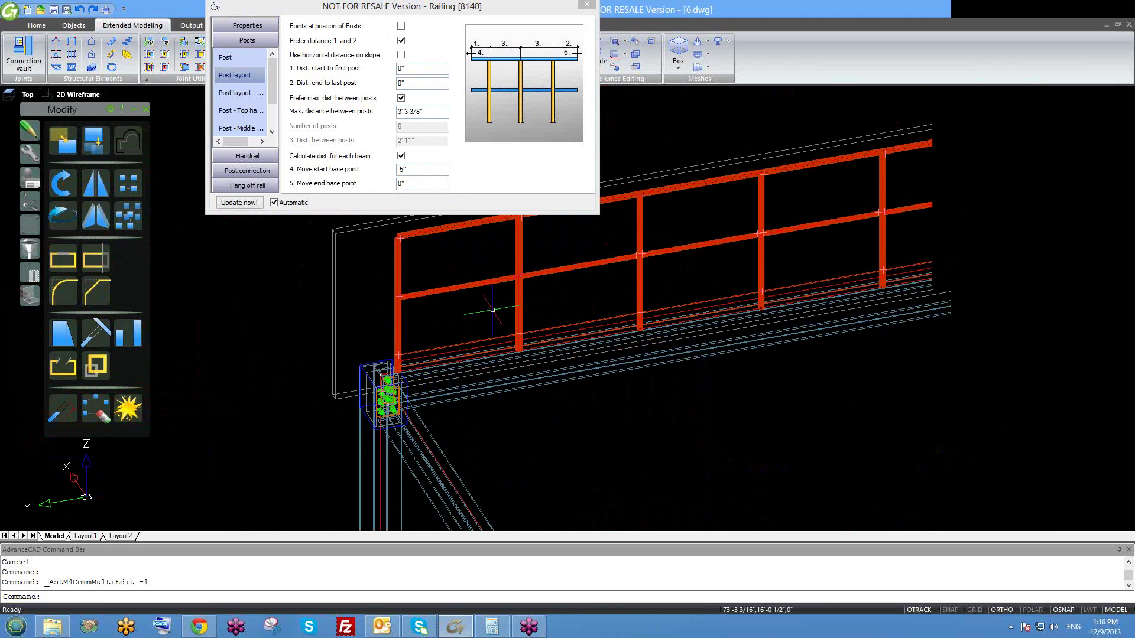
{"action": "scroll", "coordinate": [399, 227], "scroll_direction": "up", "scroll_amount": 3}
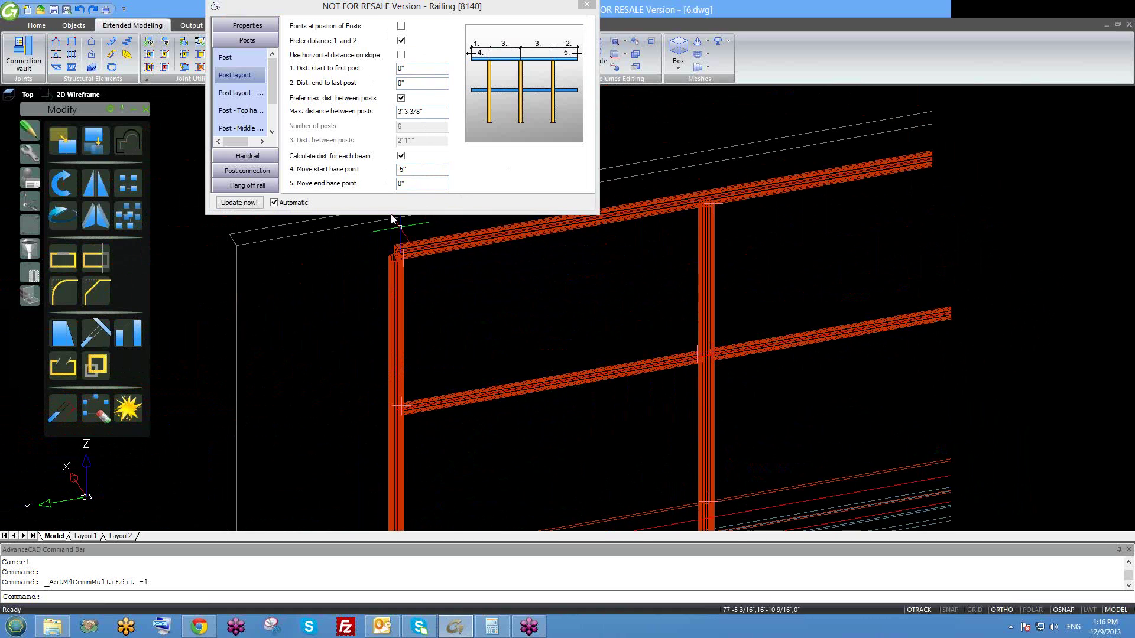
{"action": "left_click", "coordinate": [420, 171]}
{"action": "left_click", "coordinate": [405, 186]}
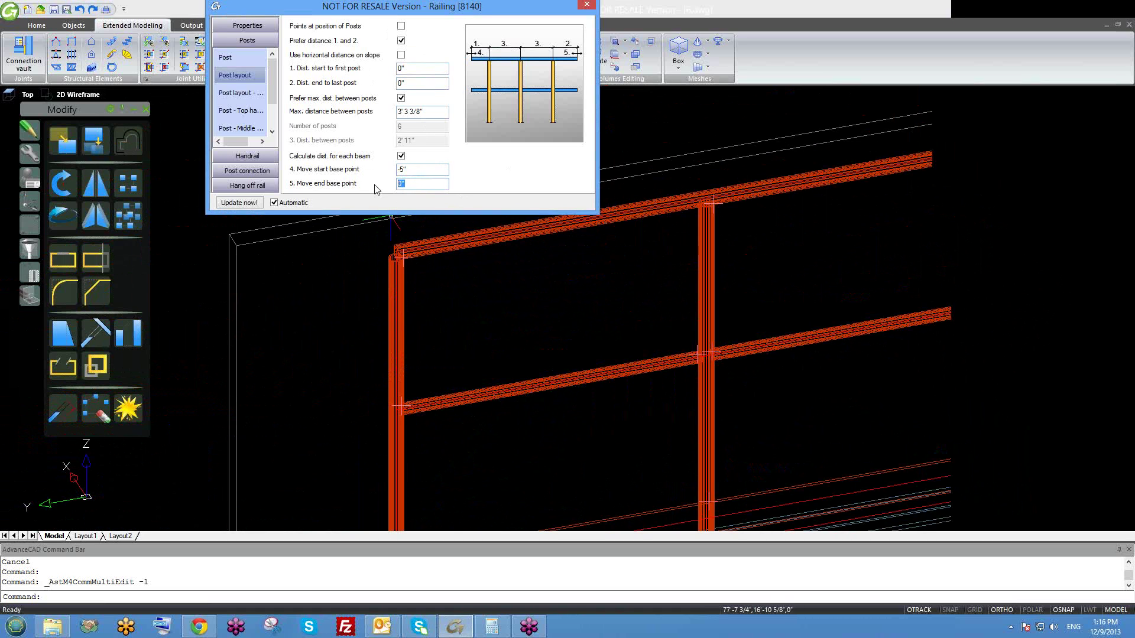
{"action": "key", "text": "Return"}
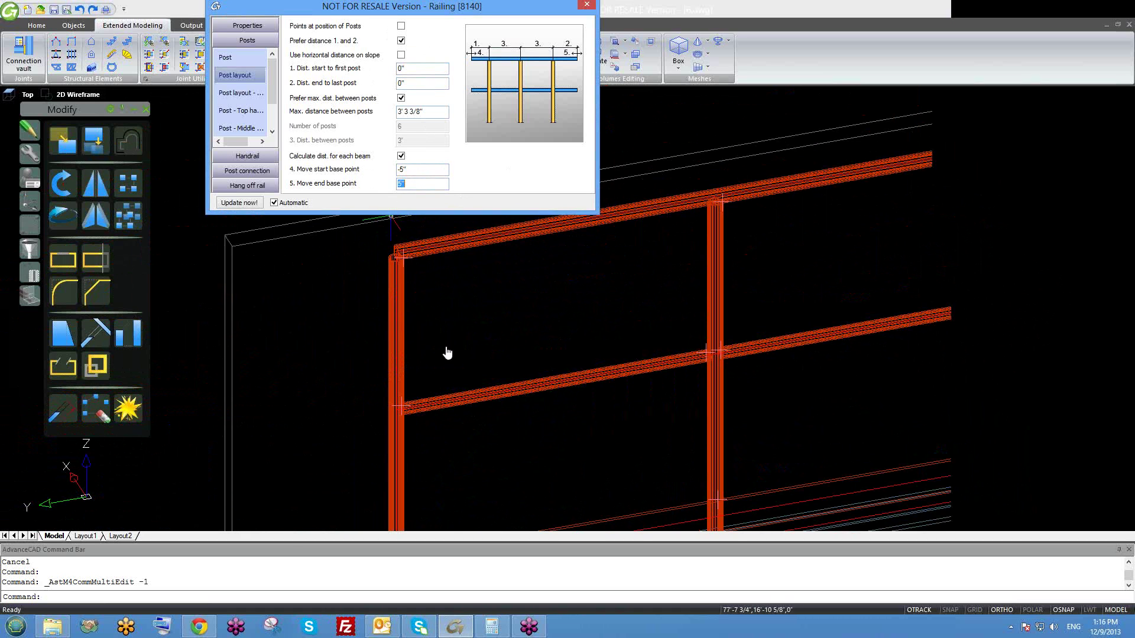
{"action": "scroll", "coordinate": [447, 352], "scroll_direction": "down", "scroll_amount": 5}
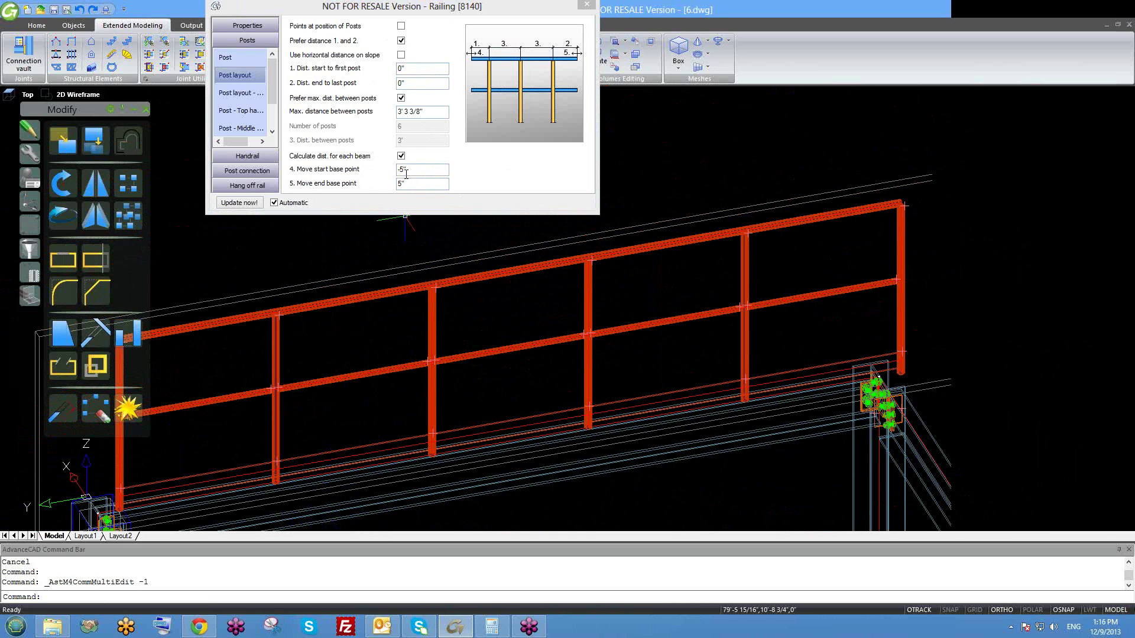
- Set the railing's Move end base point distance to -5" to shift the last post inward from the beam end
{"action": "left_click", "coordinate": [366, 188]}
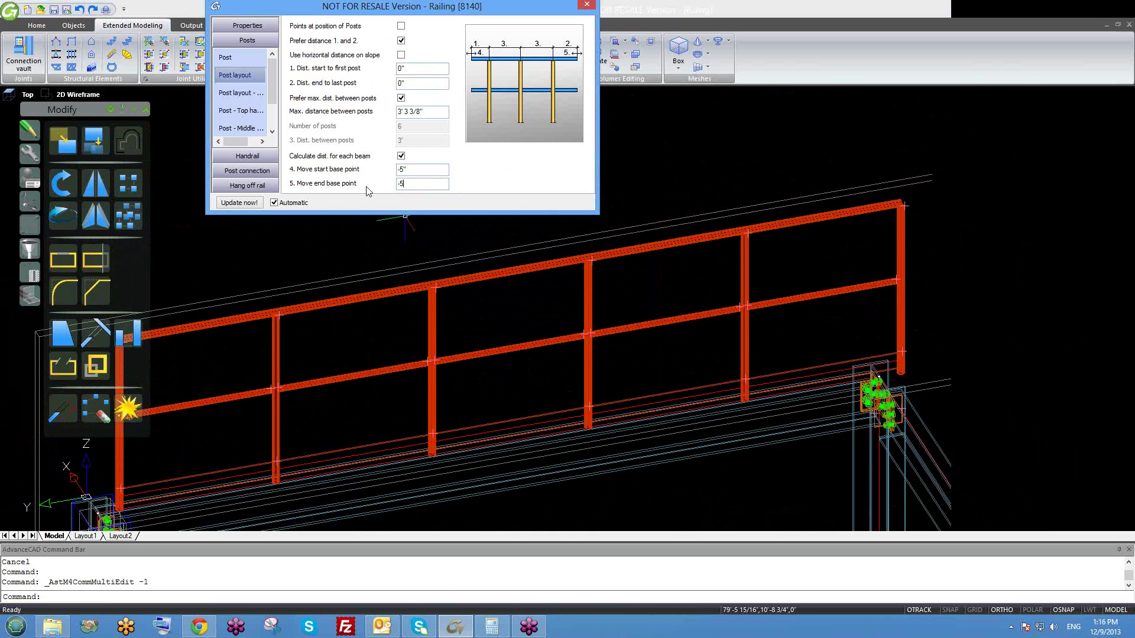
{"action": "type", "text": "-5"}
{"action": "key", "text": "Return"}
{"action": "middle_click_drag", "start_coordinate": [671, 329], "coordinate": [600, 318]}
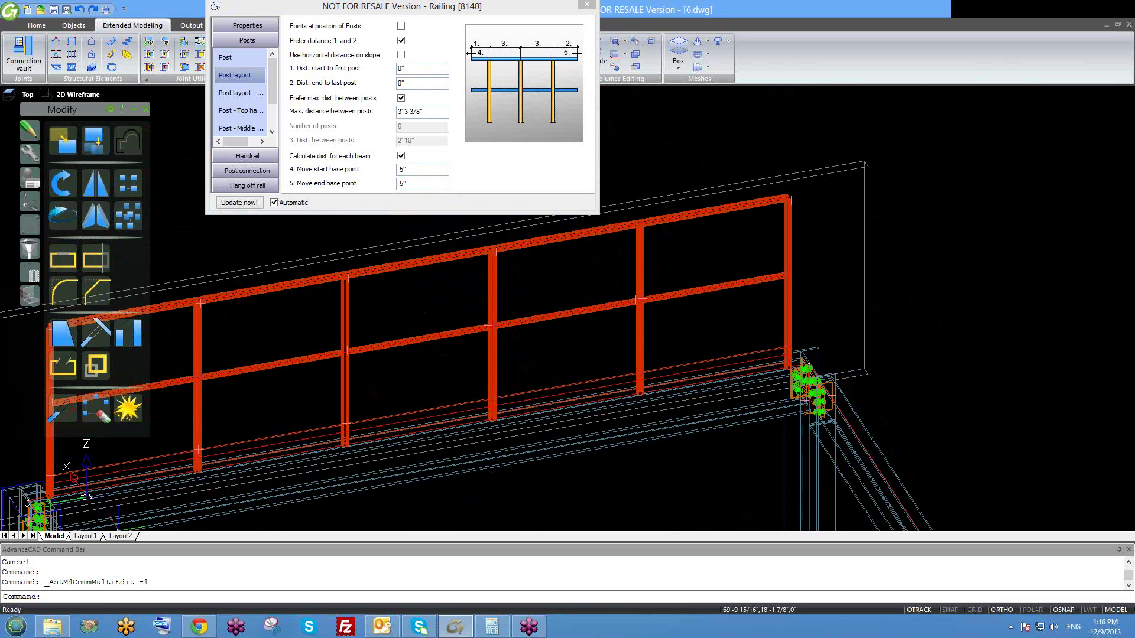
{"action": "scroll", "coordinate": [438, 428], "scroll_direction": "down", "scroll_amount": 4}
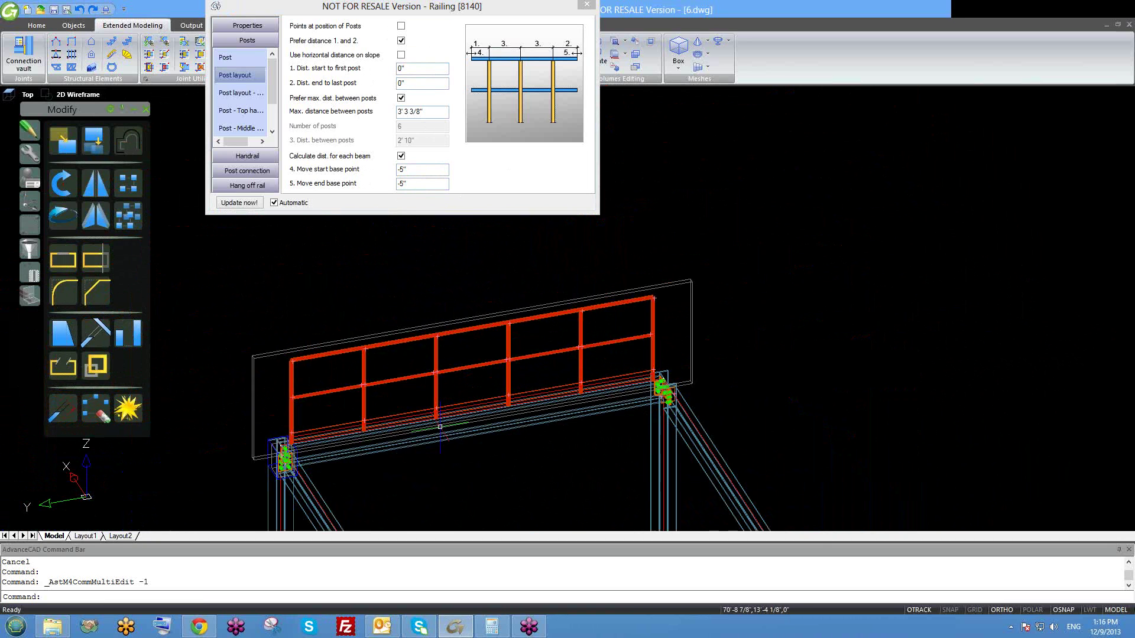
{"action": "middle_click_drag", "start_coordinate": [397, 446], "coordinate": [391, 465], "text": "shift"}
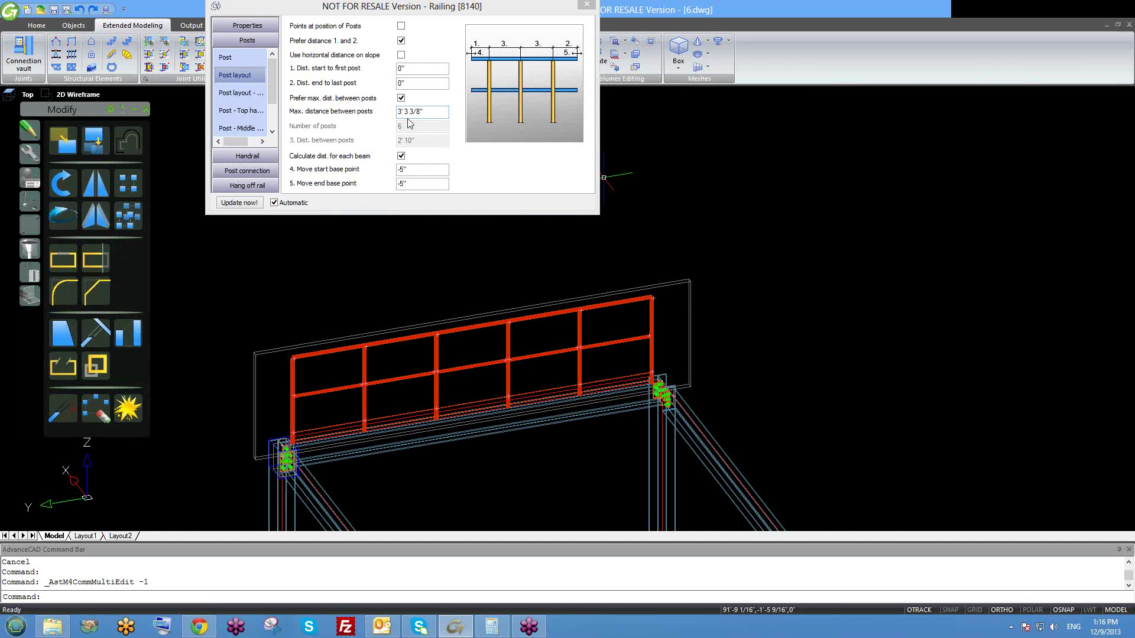
- Set the maximum distance between the railing posts to 2'
{"action": "left_click", "coordinate": [399, 112]}
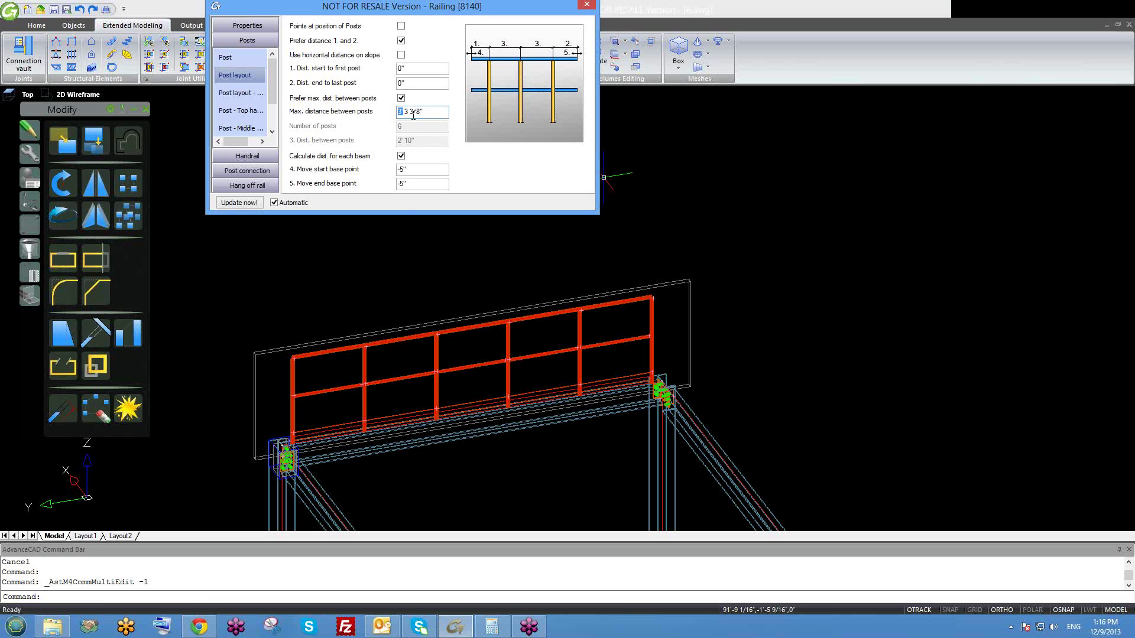
{"action": "middle_click_drag", "start_coordinate": [361, 395], "coordinate": [410, 387]}
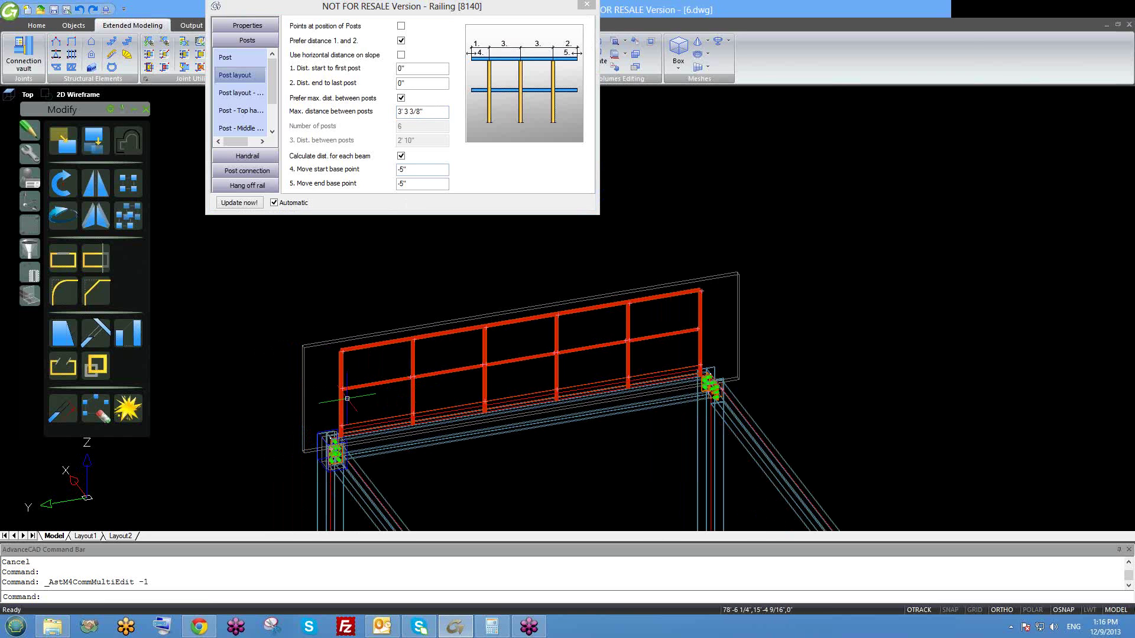
{"action": "scroll", "coordinate": [378, 393], "scroll_direction": "up", "scroll_amount": 2}
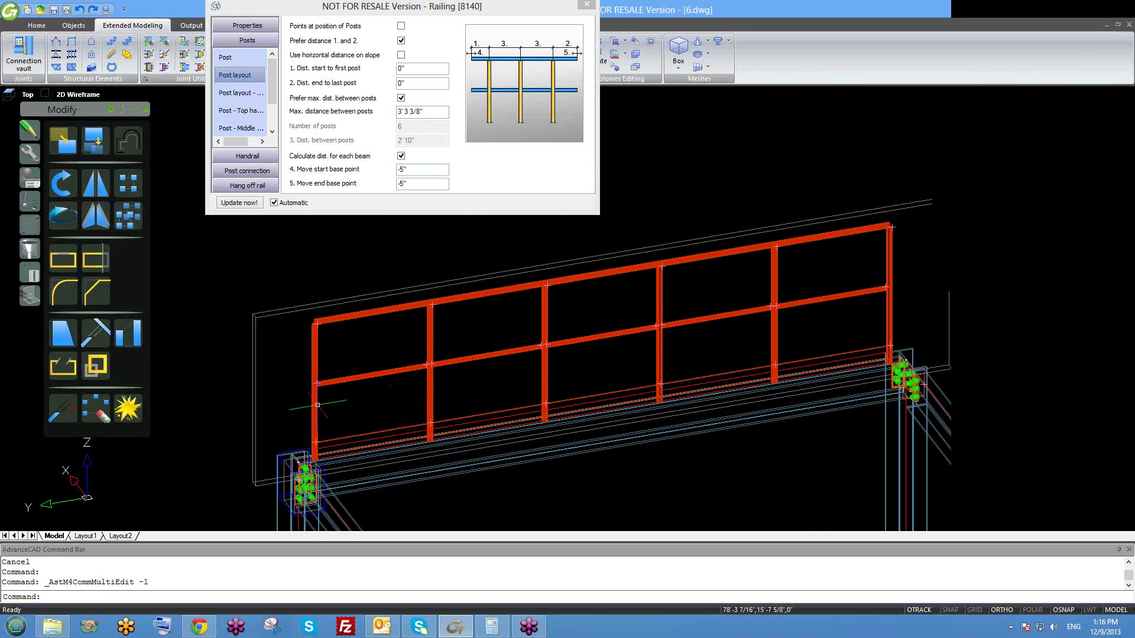
{"action": "left_click", "coordinate": [445, 111]}
{"action": "type", "text": "3"}
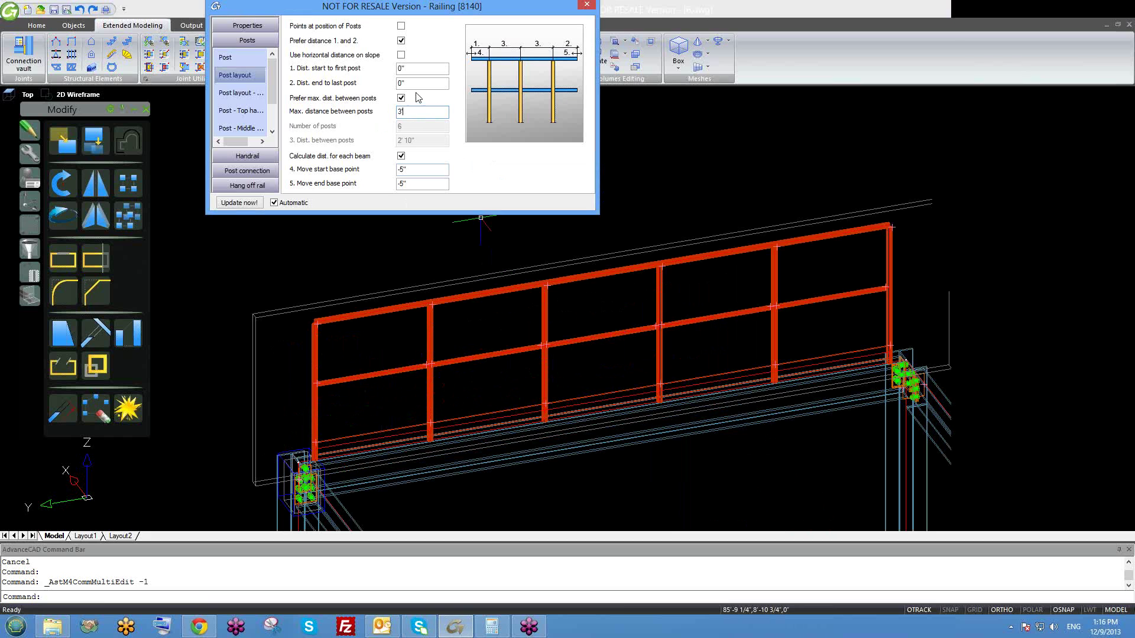
{"action": "type", "text": "'"}
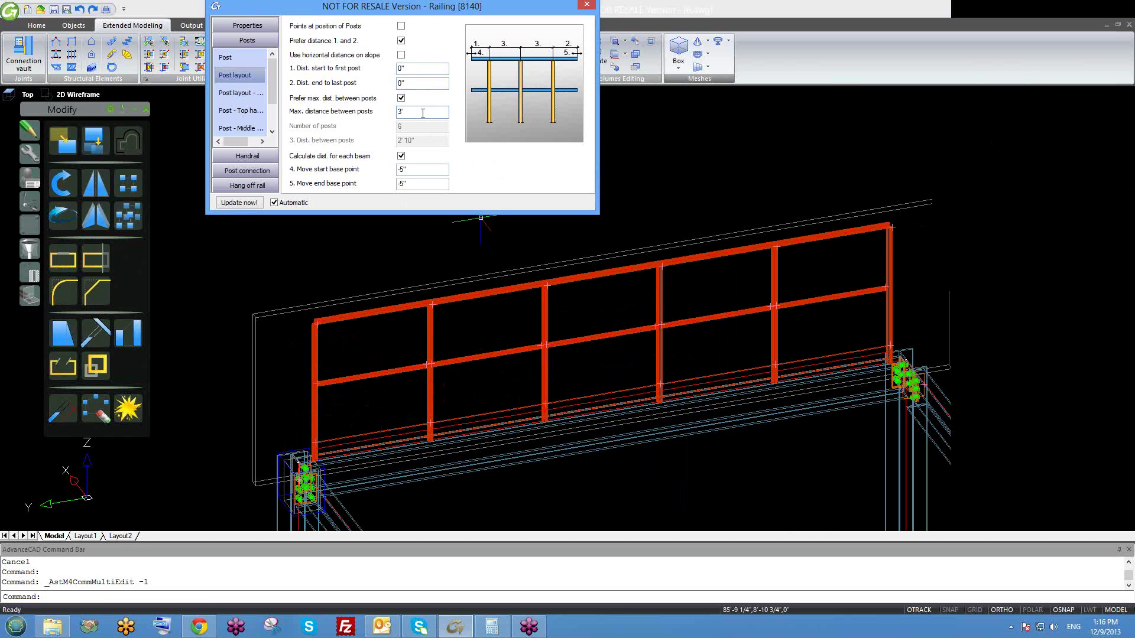
{"action": "type", "text": "2"}
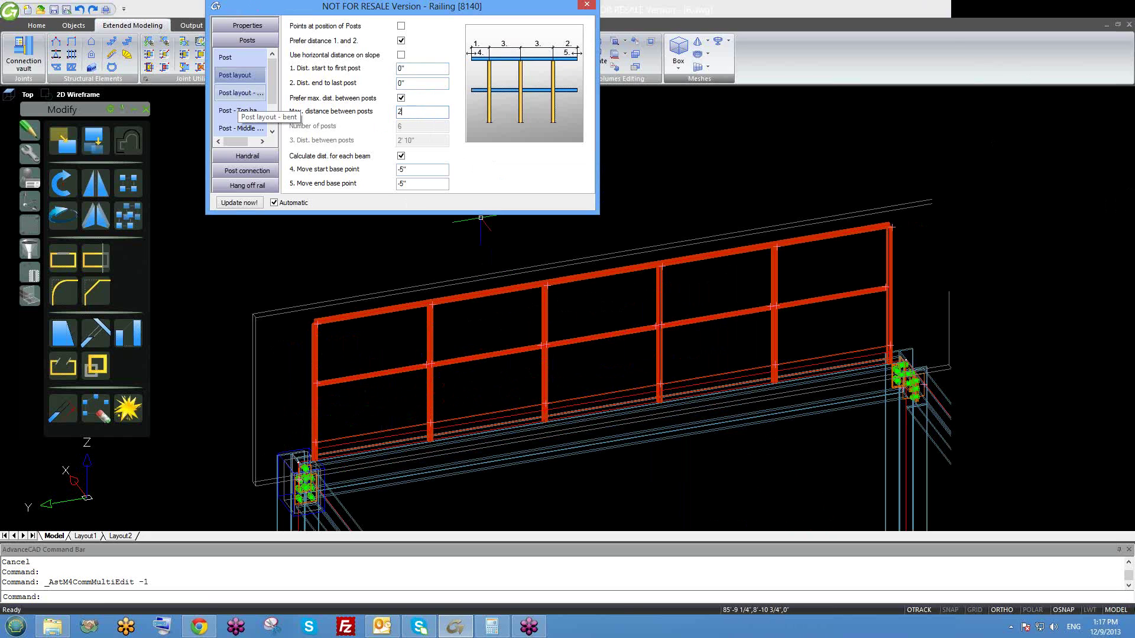
{"action": "type", "text": "'"}
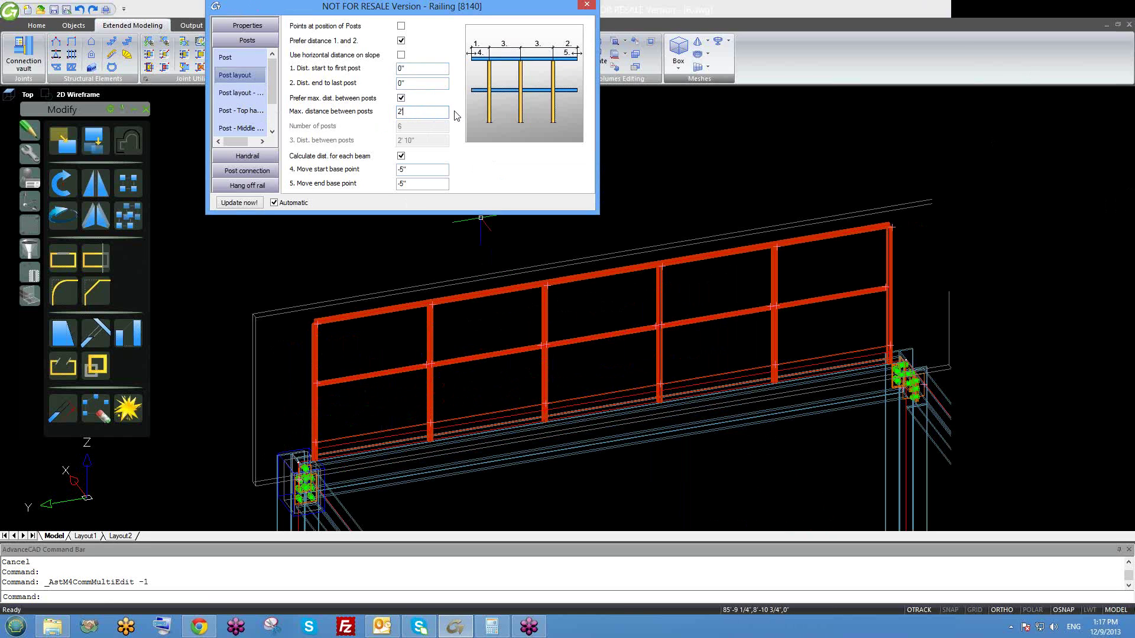
{"action": "key", "text": "Return"}
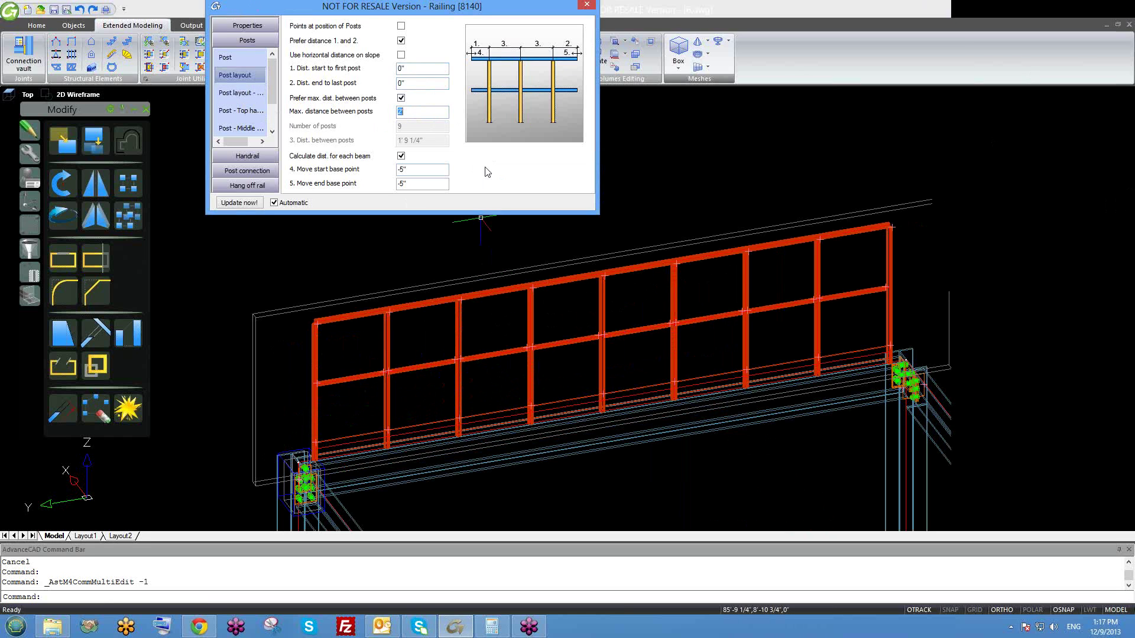
- Turn off the preference for a maximum distance between posts and set the number of posts to 8
{"action": "left_click", "coordinate": [495, 364]}
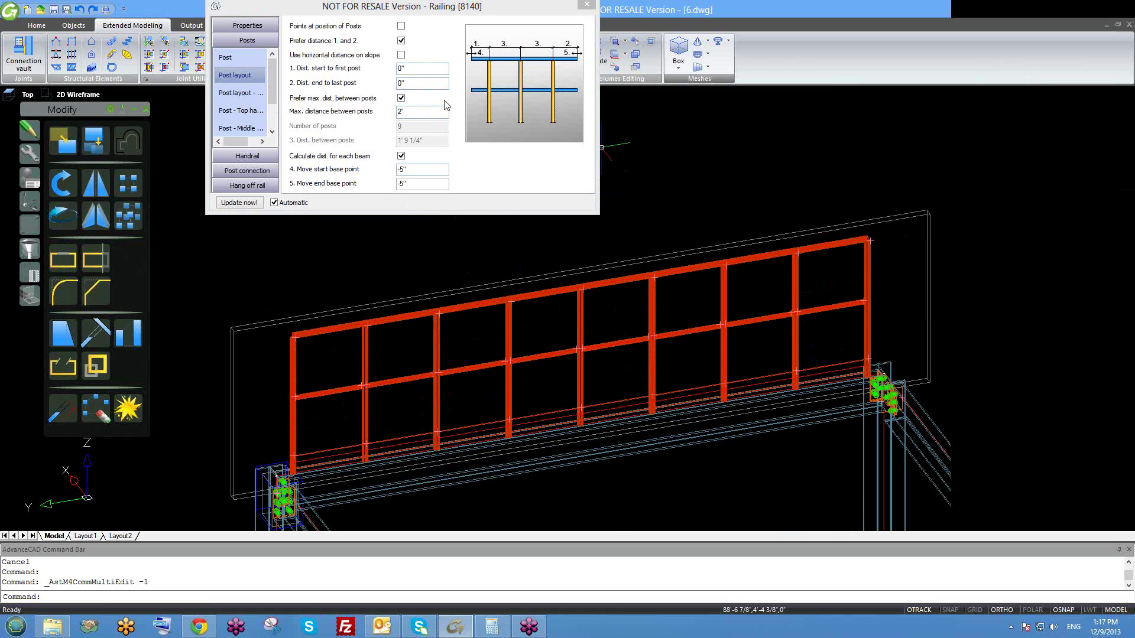
{"action": "left_click", "coordinate": [391, 111]}
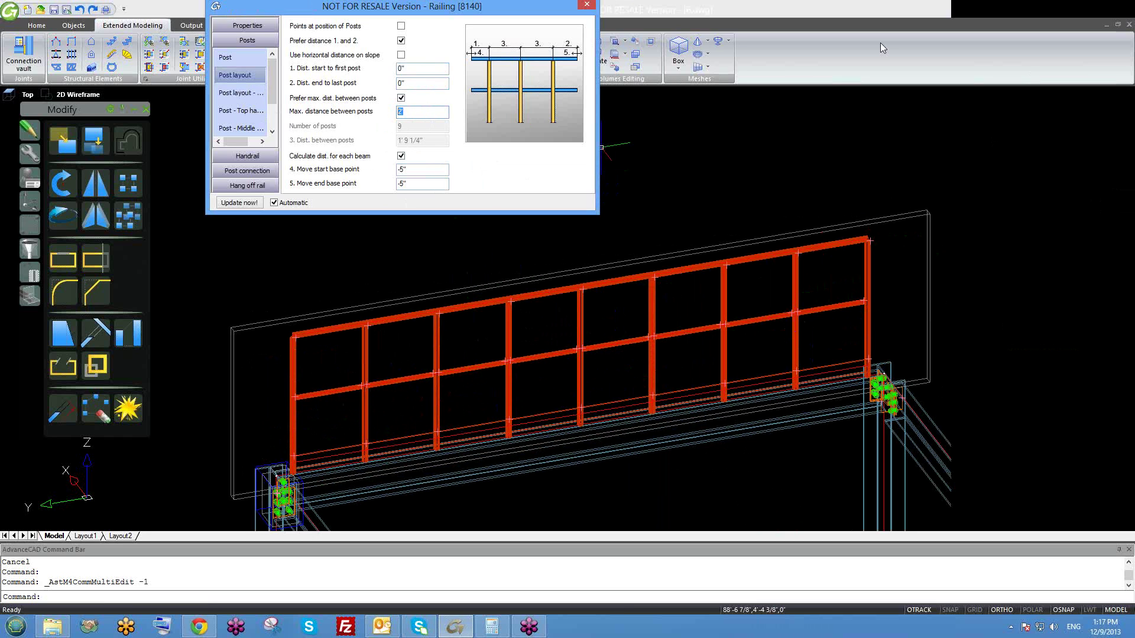
{"action": "left_click", "coordinate": [401, 98]}
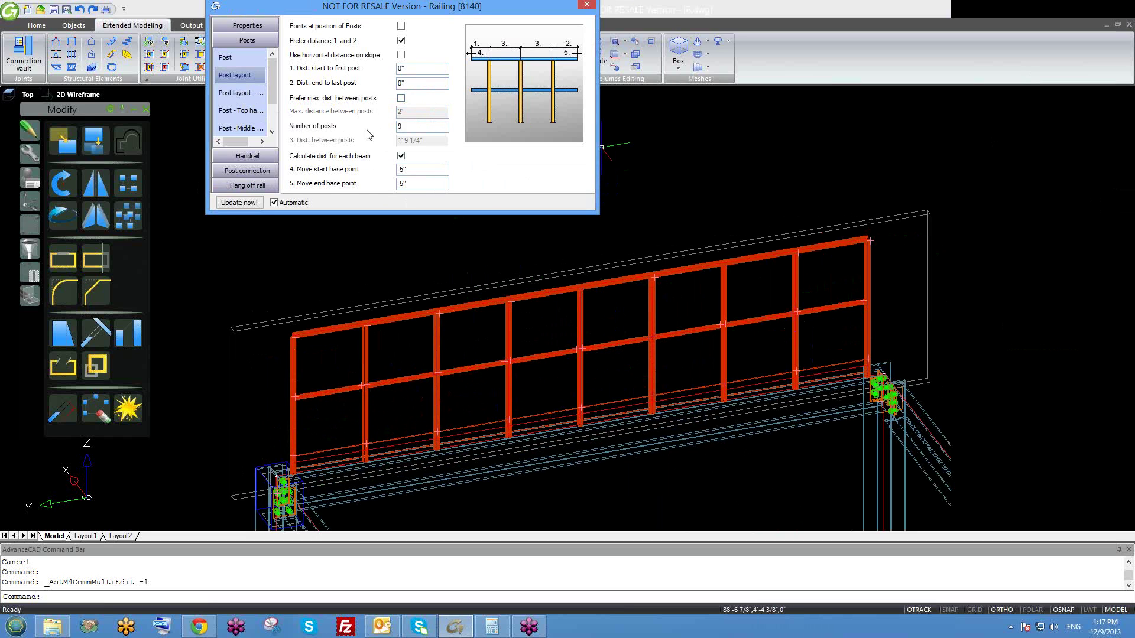
{"action": "double_click", "coordinate": [411, 129]}
{"action": "type", "text": "8"}
{"action": "key", "text": "Return"}
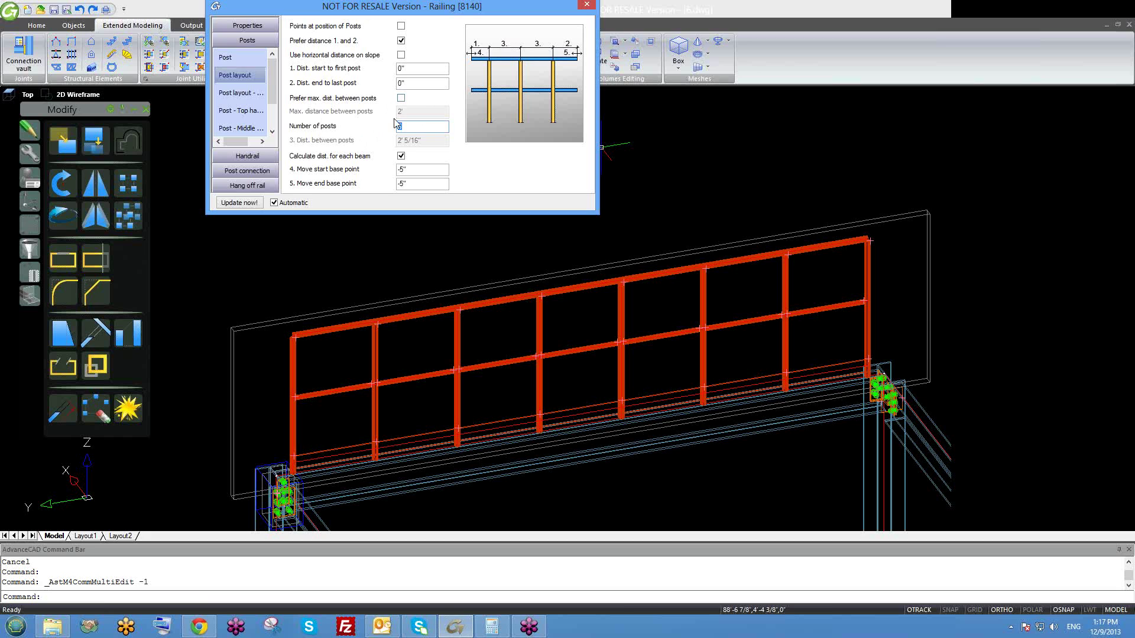
- Turn the preference for a maximum distance between posts back on and inspect the post spacing along the railing
{"action": "left_click", "coordinate": [232, 96]}
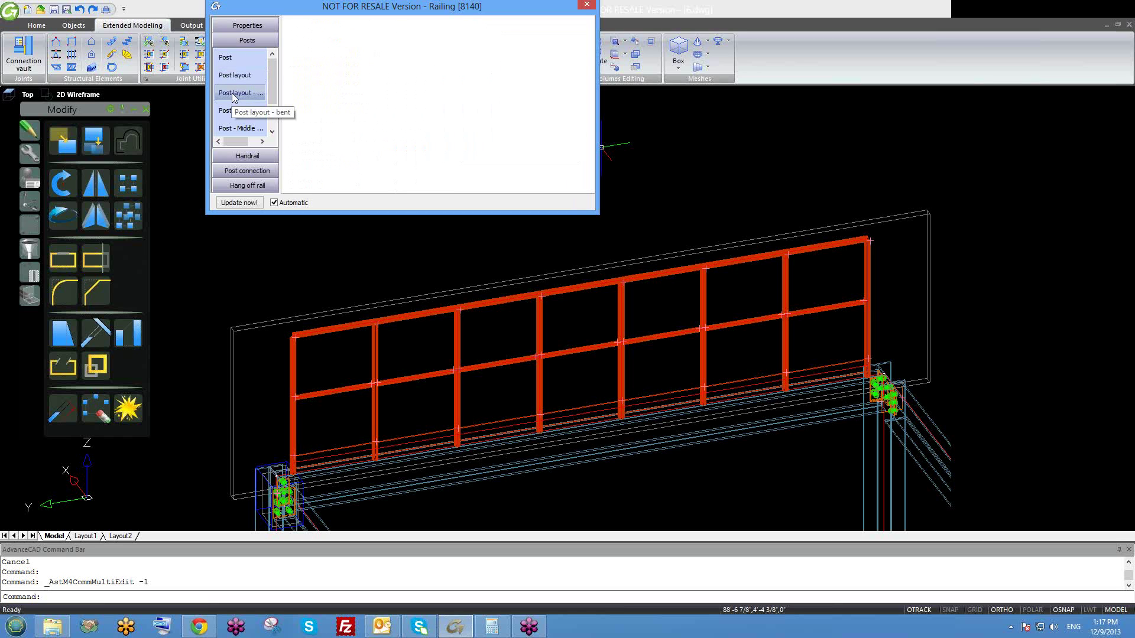
{"action": "middle_click_drag", "start_coordinate": [787, 320], "coordinate": [750, 323]}
{"action": "scroll", "coordinate": [718, 324], "scroll_direction": "down", "scroll_amount": 3}
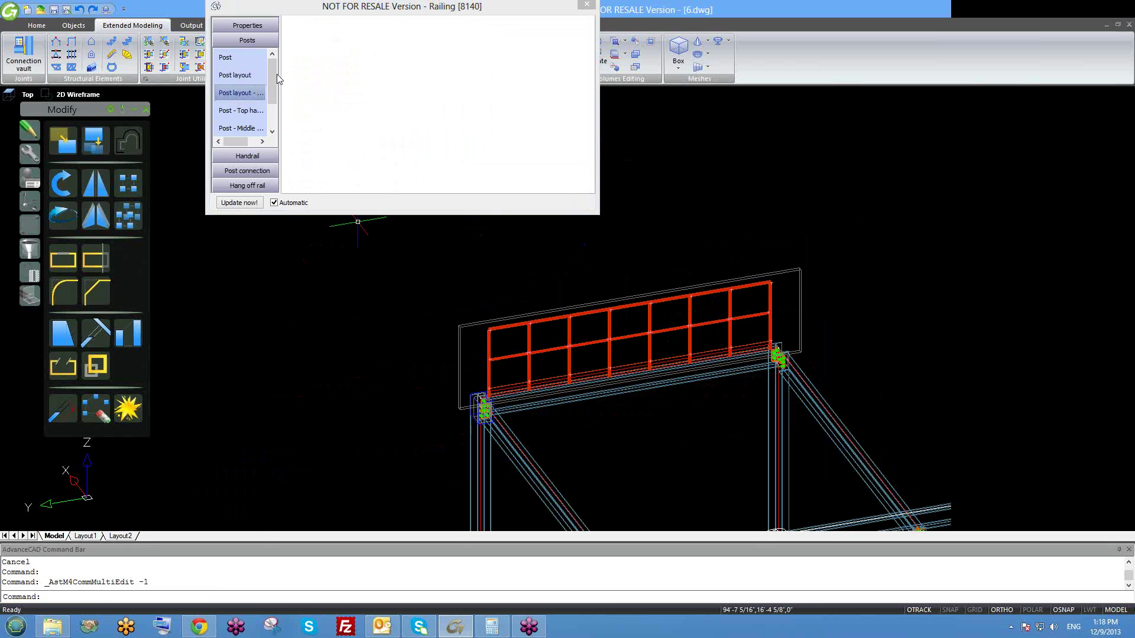
{"action": "left_click", "coordinate": [234, 75]}
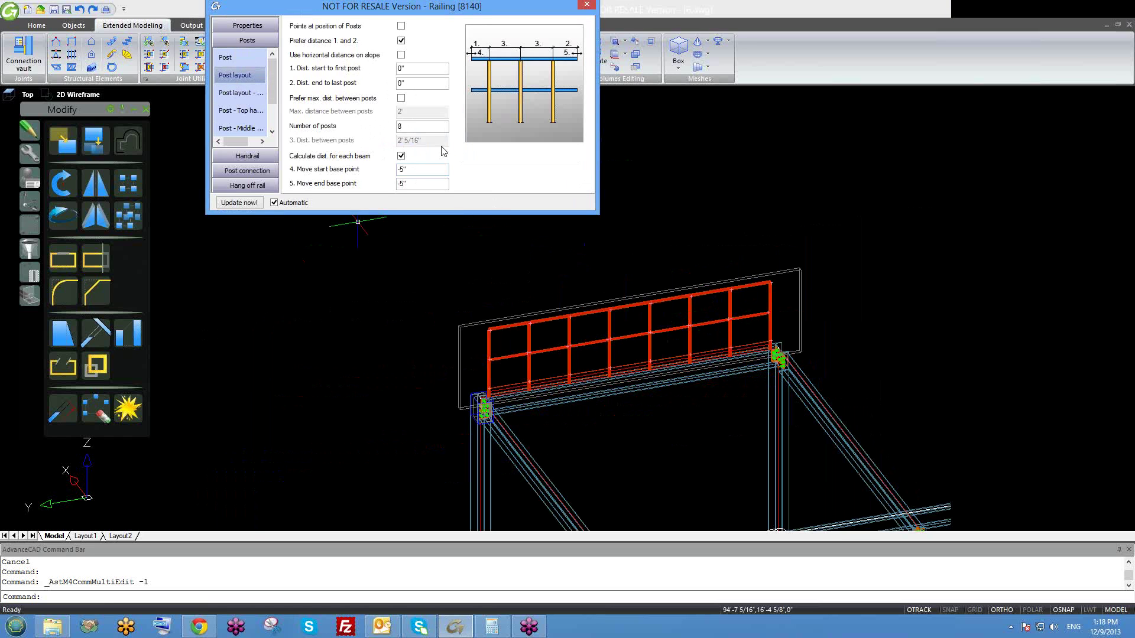
{"action": "left_click", "coordinate": [401, 98]}
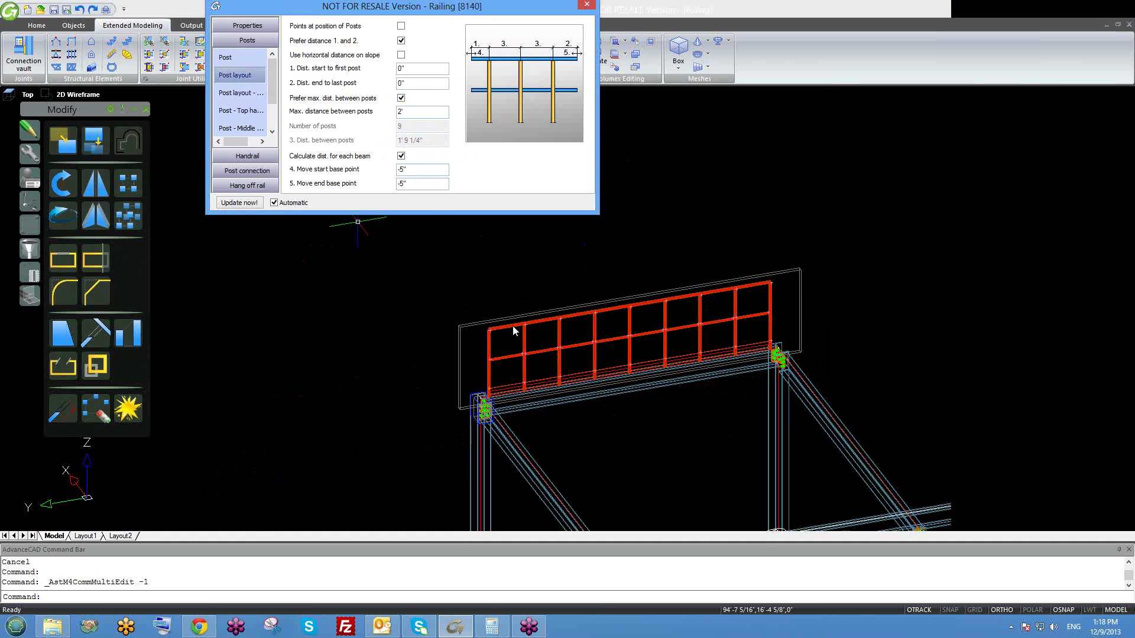
{"action": "scroll", "coordinate": [491, 402], "scroll_direction": "up", "scroll_amount": 5}
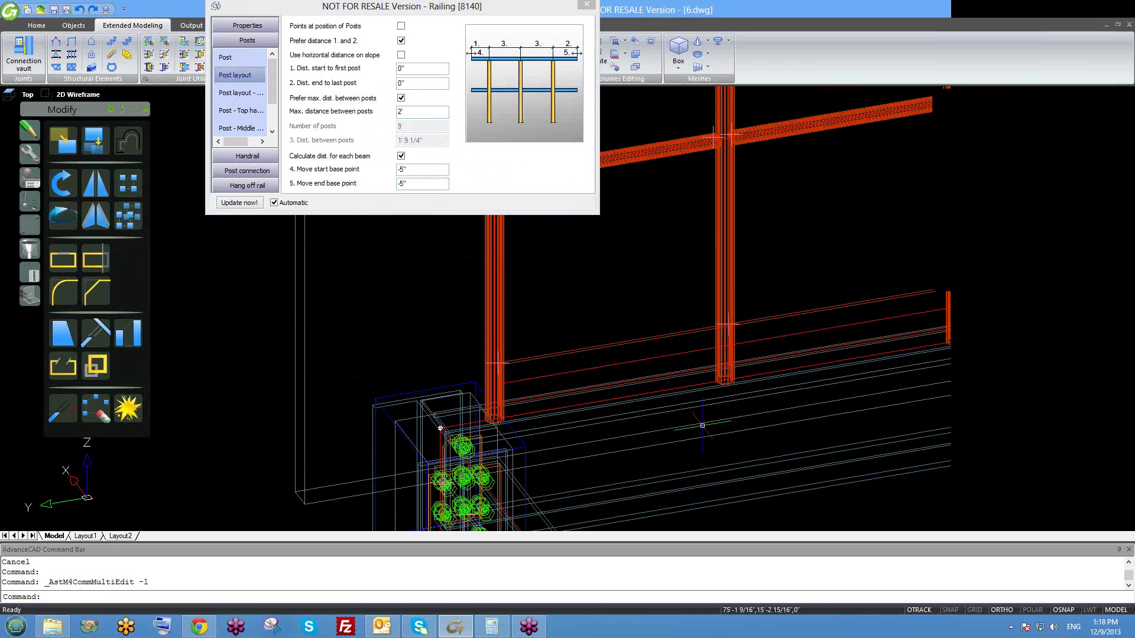
{"action": "middle_click_drag", "start_coordinate": [674, 375], "coordinate": [599, 448]}
{"action": "scroll", "coordinate": [599, 428], "scroll_direction": "down", "scroll_amount": 2}
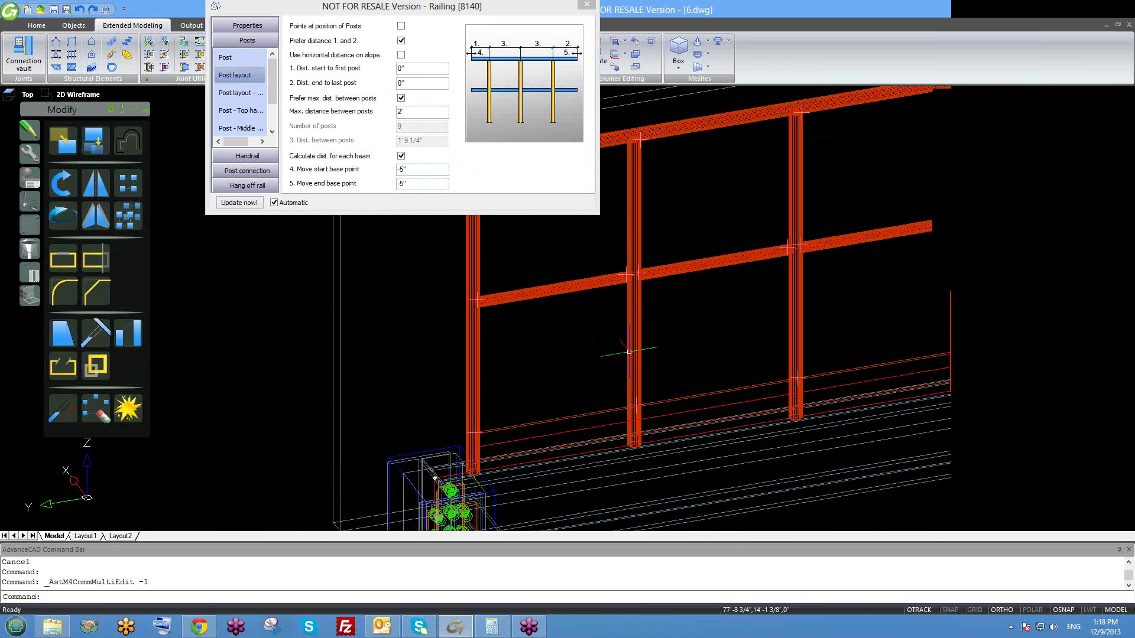
{"action": "scroll", "coordinate": [639, 337], "scroll_direction": "down", "scroll_amount": 1}
{"action": "middle_click_drag", "start_coordinate": [650, 298], "coordinate": [478, 384]}
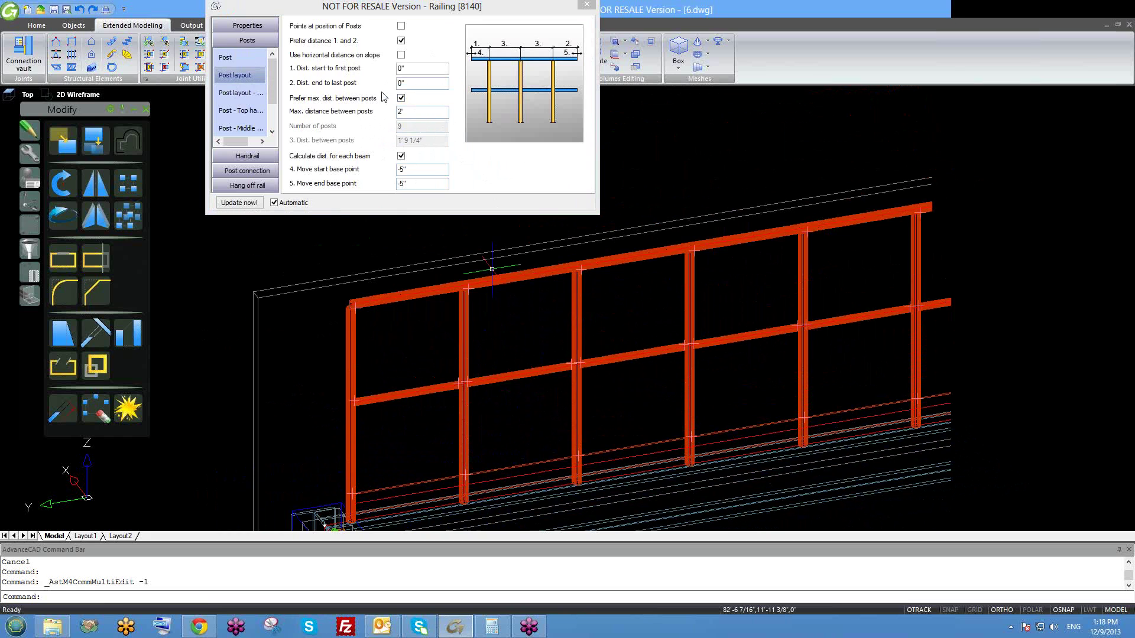
- Set the maximum distance between the railing posts to 3' and close the railing settings
{"action": "double_click", "coordinate": [420, 116]}
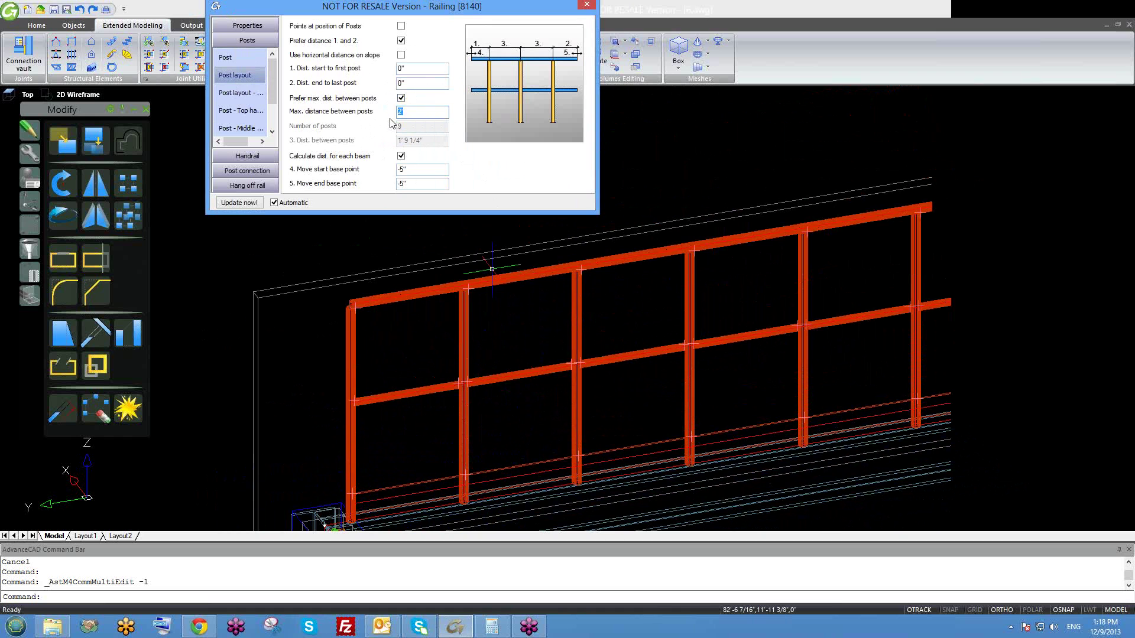
{"action": "left_click", "coordinate": [627, 331]}
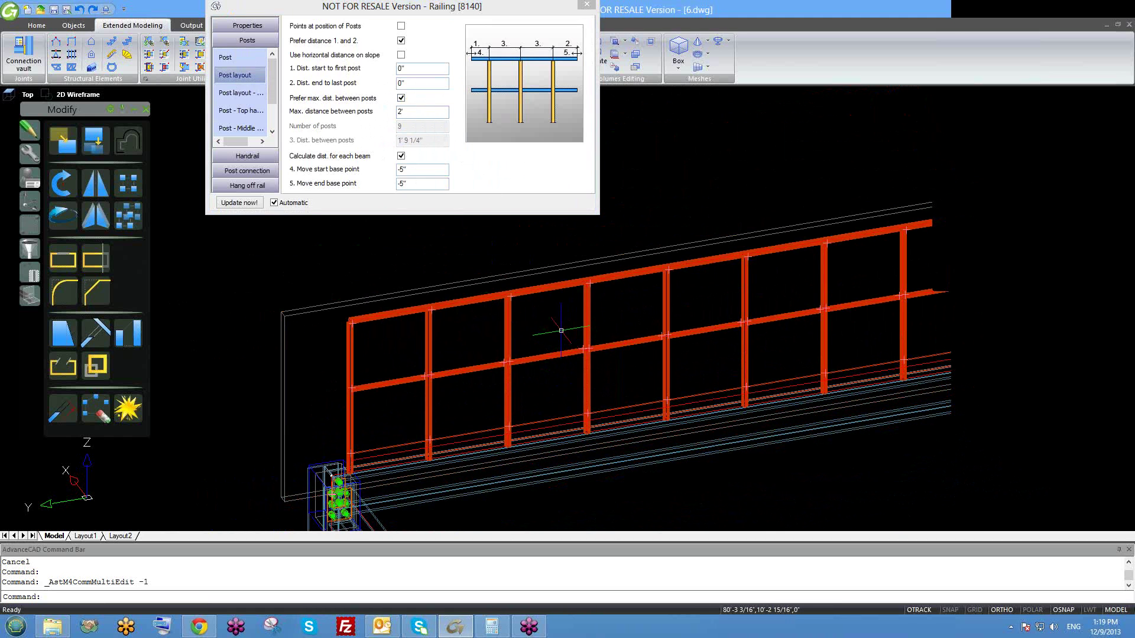
{"action": "middle_click_drag", "start_coordinate": [713, 320], "coordinate": [702, 320]}
{"action": "middle_click_drag", "start_coordinate": [587, 225], "coordinate": [528, 237]}
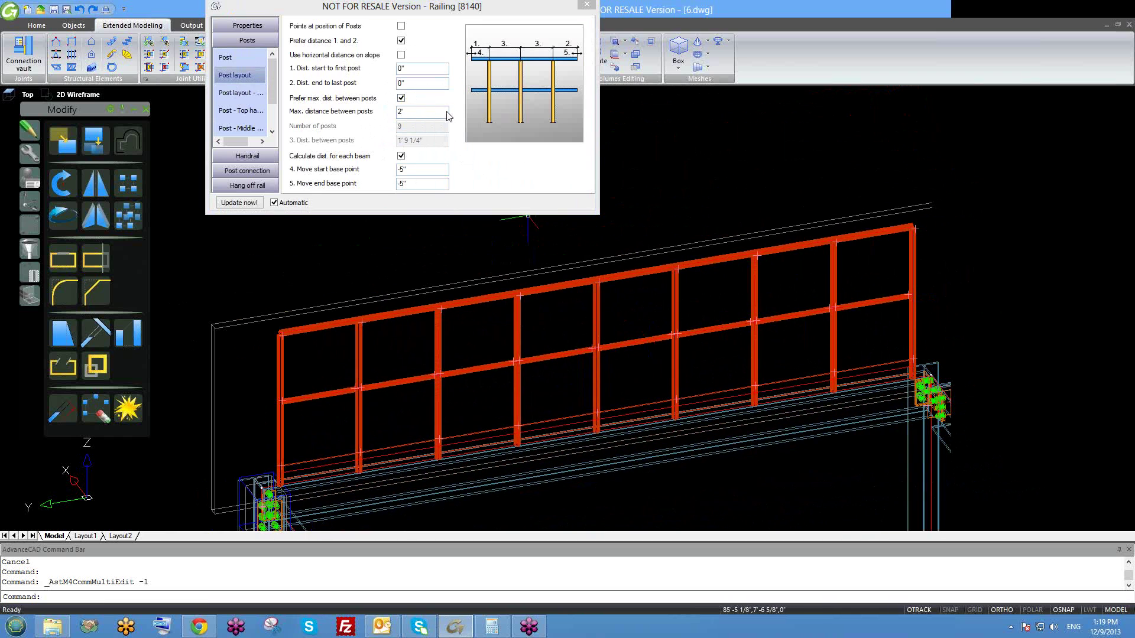
{"action": "left_click", "coordinate": [324, 121]}
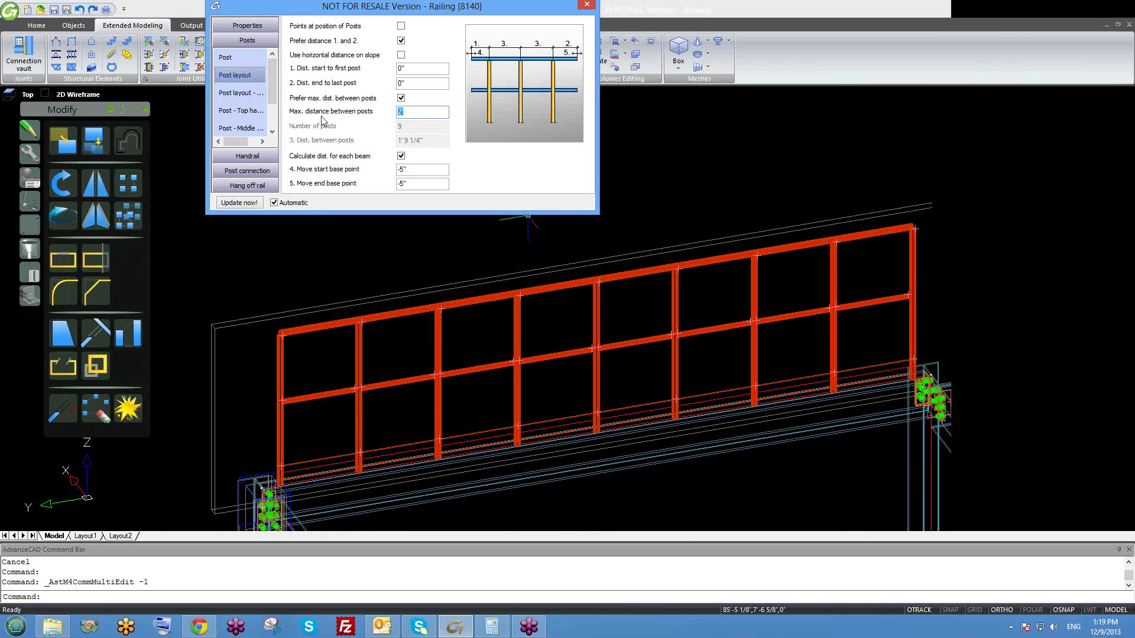
{"action": "type", "text": "3'"}
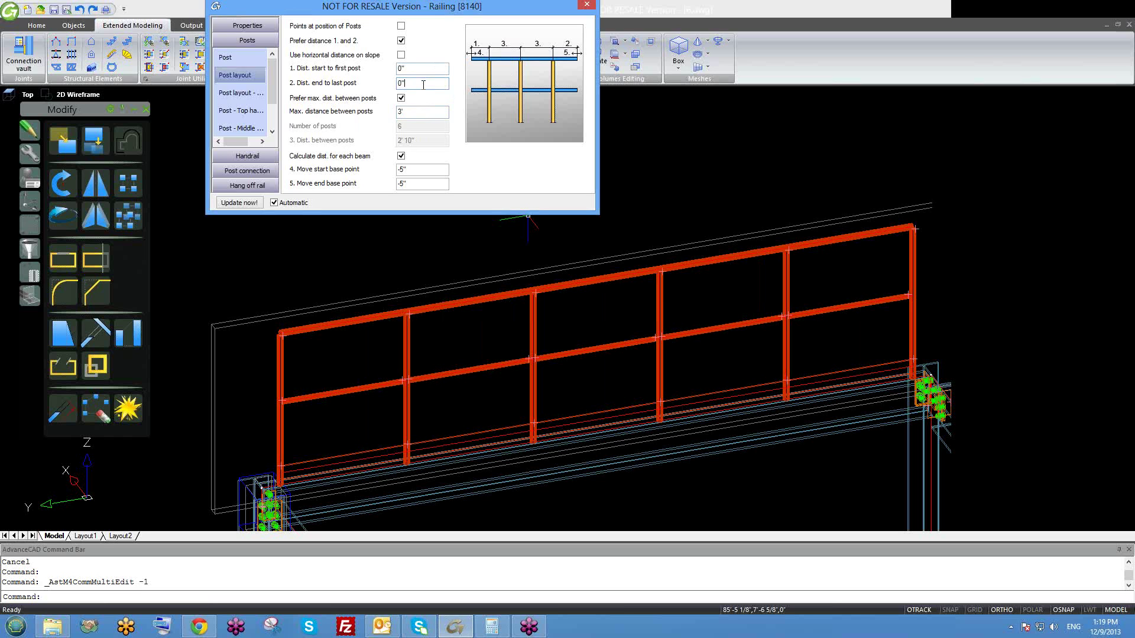
{"action": "middle_click_drag", "start_coordinate": [704, 510], "coordinate": [691, 493]}
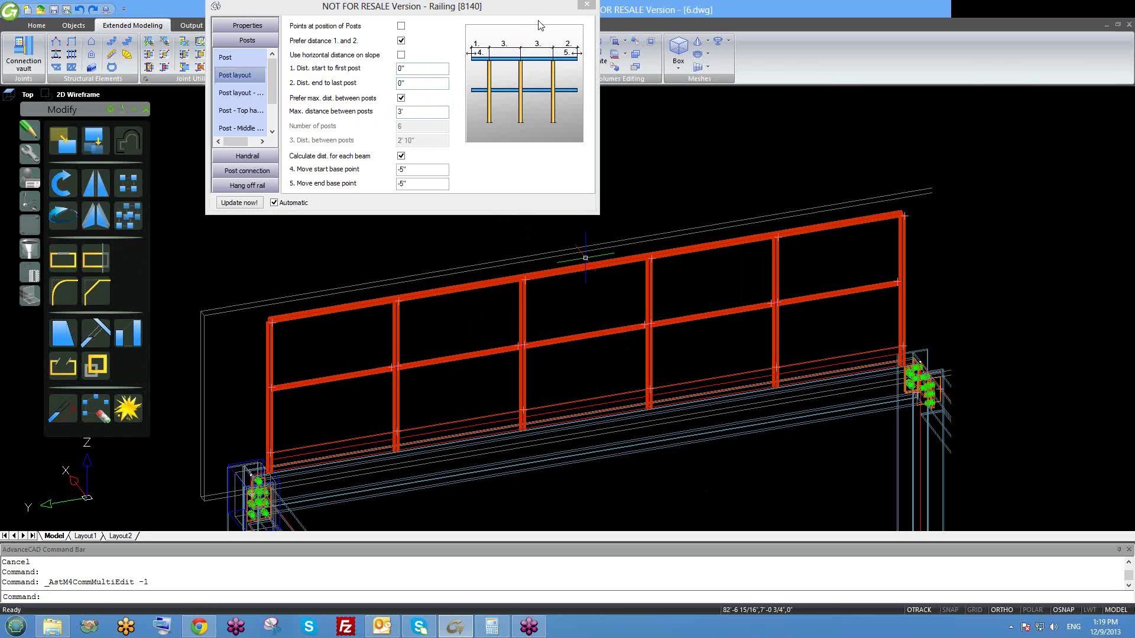
{"action": "left_click", "coordinate": [586, 6]}
{"action": "left_click", "coordinate": [587, 6]}
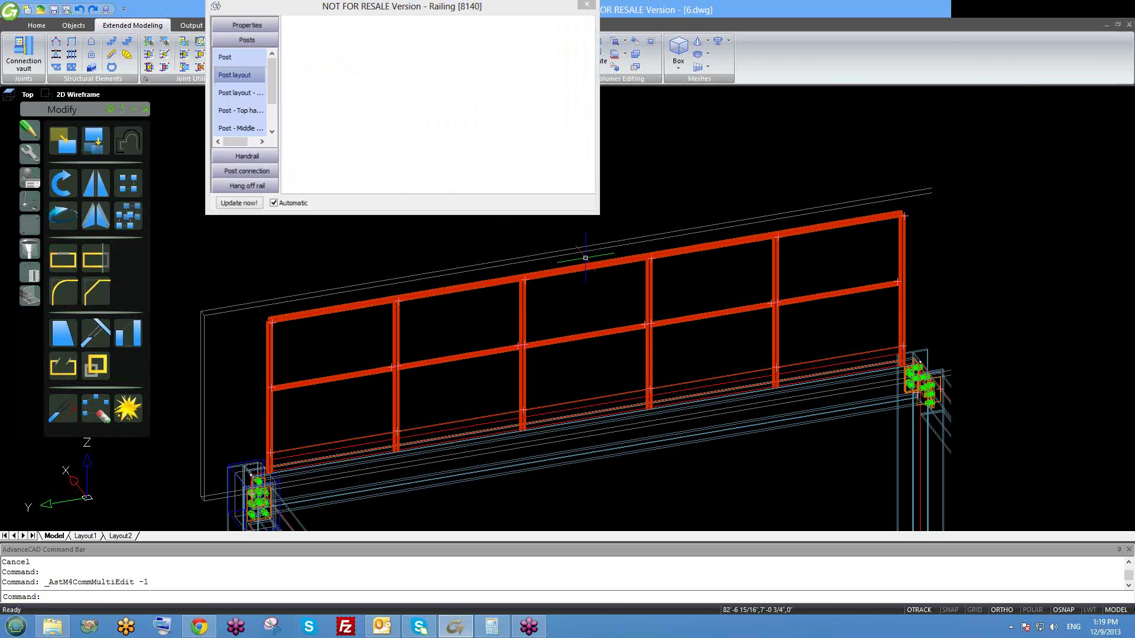
- Measure the distance between the base centres of two neighbouring intermediate posts of the railing
{"action": "scroll", "coordinate": [421, 465], "scroll_direction": "up", "scroll_amount": 2}
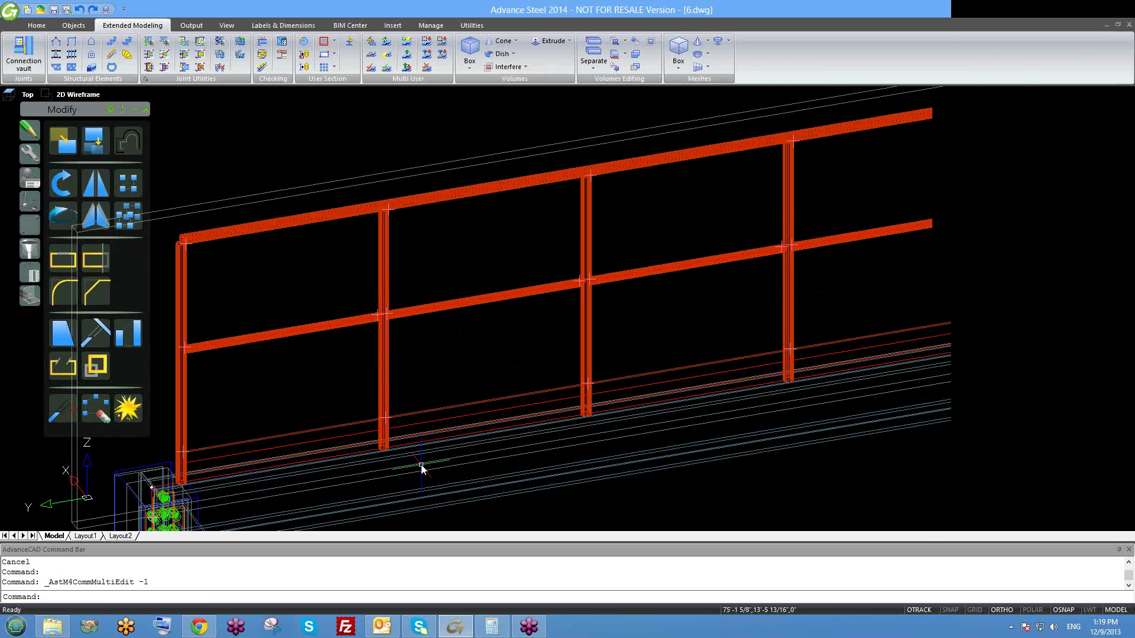
{"action": "type", "text": "di"}
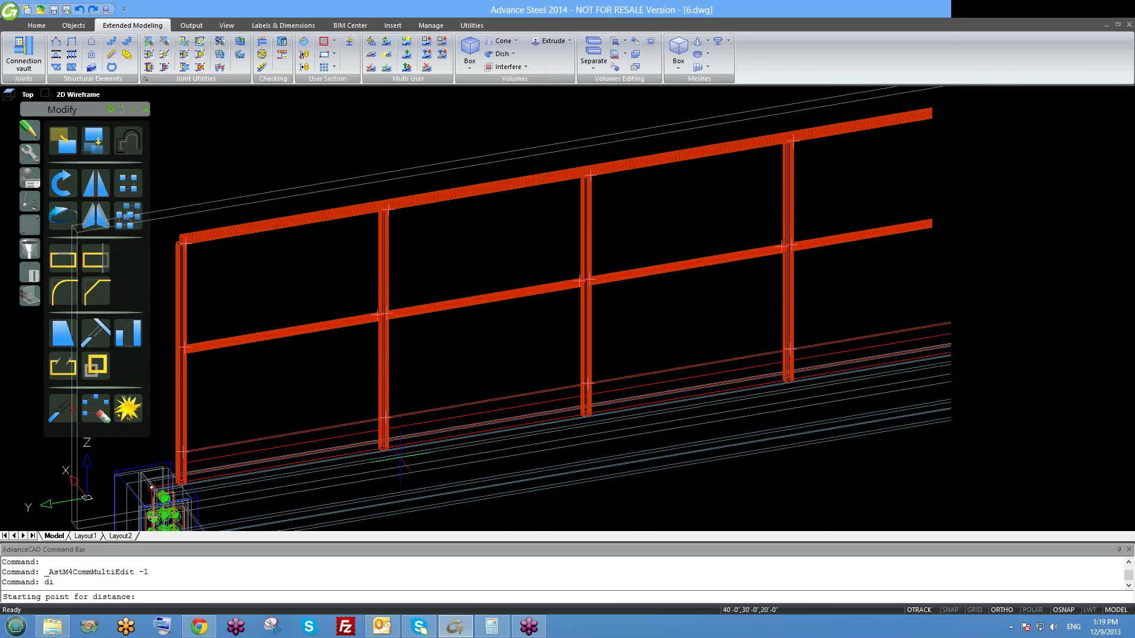
{"action": "scroll", "coordinate": [399, 459], "scroll_direction": "up", "scroll_amount": 4}
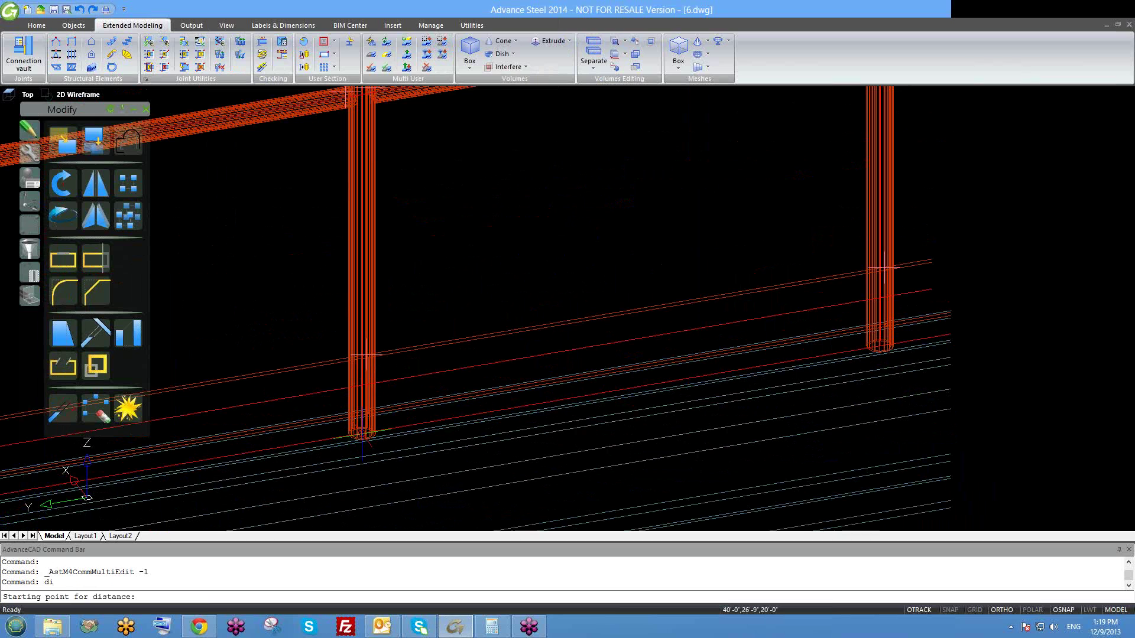
{"action": "left_click", "coordinate": [362, 435]}
{"action": "left_click", "coordinate": [880, 347]}
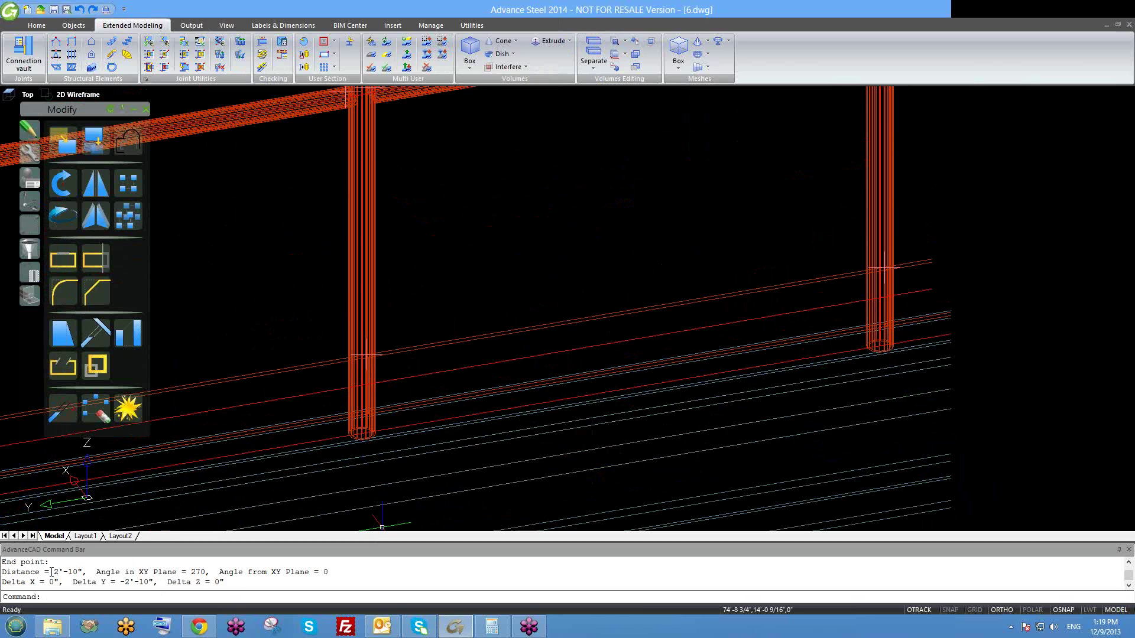
{"action": "left_click_drag", "start_coordinate": [53, 572], "coordinate": [79, 575]}
{"action": "left_click", "coordinate": [149, 573]}
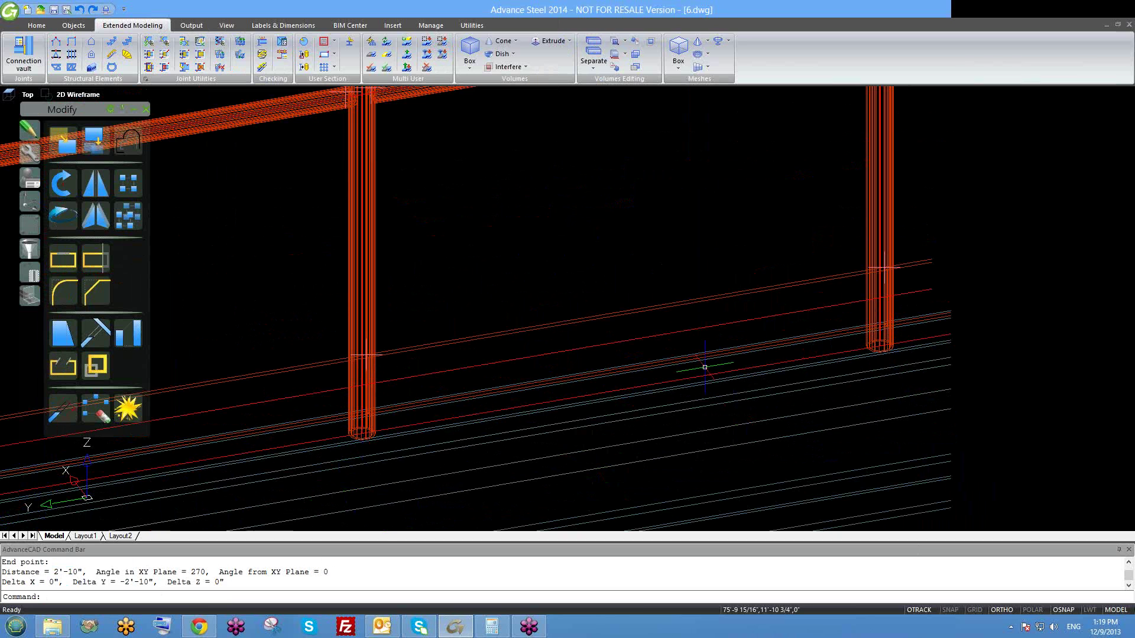
- Measure the distance between the bases of the last two posts at the far end of the railing
{"action": "scroll", "coordinate": [493, 423], "scroll_direction": "down", "scroll_amount": 5}
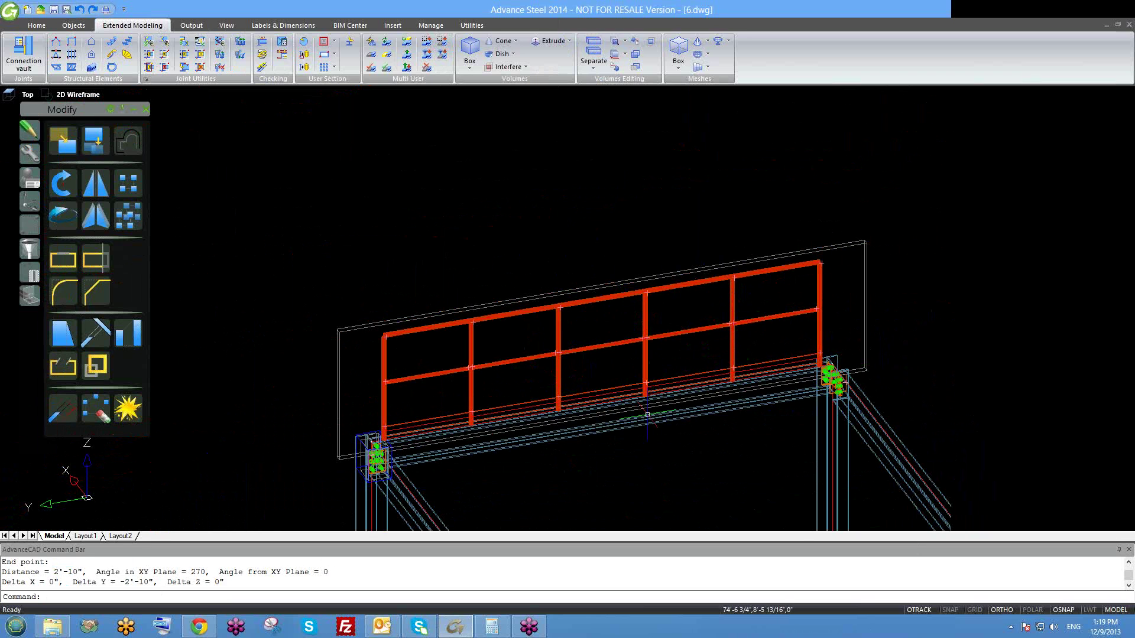
{"action": "type", "text": "di"}
{"action": "key", "text": "Return"}
{"action": "scroll", "coordinate": [648, 415], "scroll_direction": "up", "scroll_amount": 6}
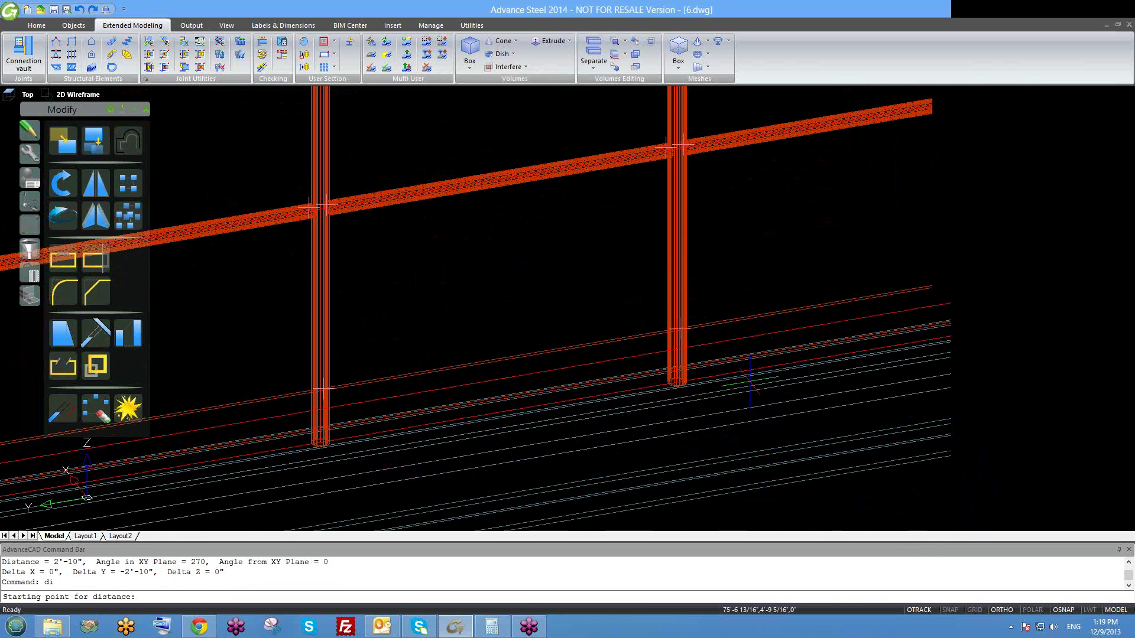
{"action": "left_click", "coordinate": [675, 377]}
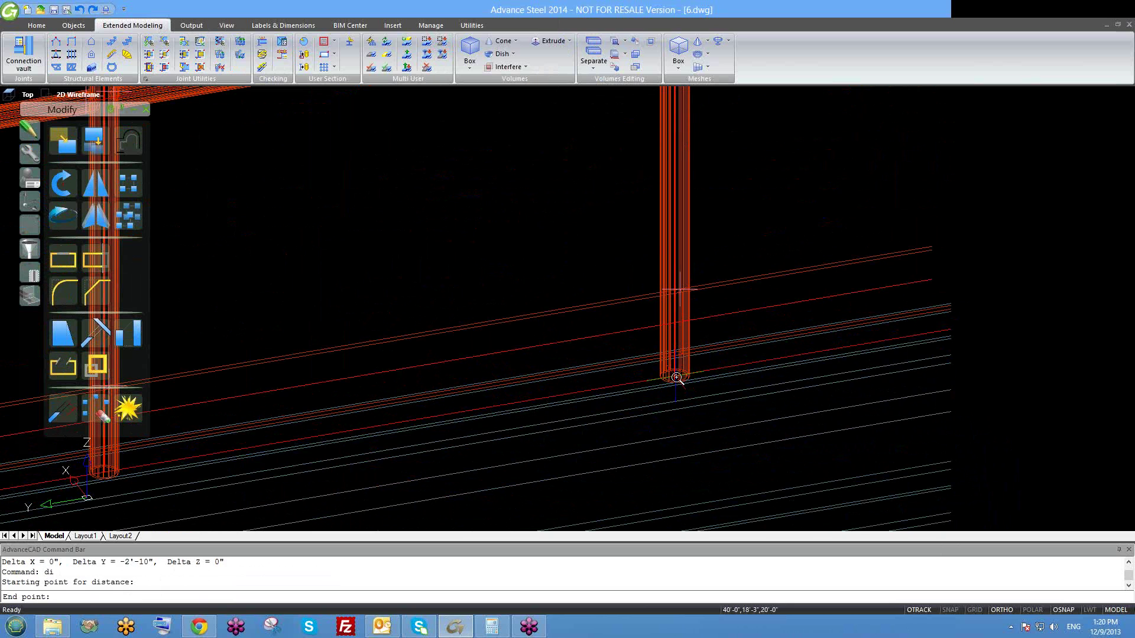
{"action": "scroll", "coordinate": [675, 376], "scroll_direction": "down", "scroll_amount": 6}
{"action": "scroll", "coordinate": [822, 347], "scroll_direction": "up", "scroll_amount": 6}
{"action": "left_click", "coordinate": [813, 352]}
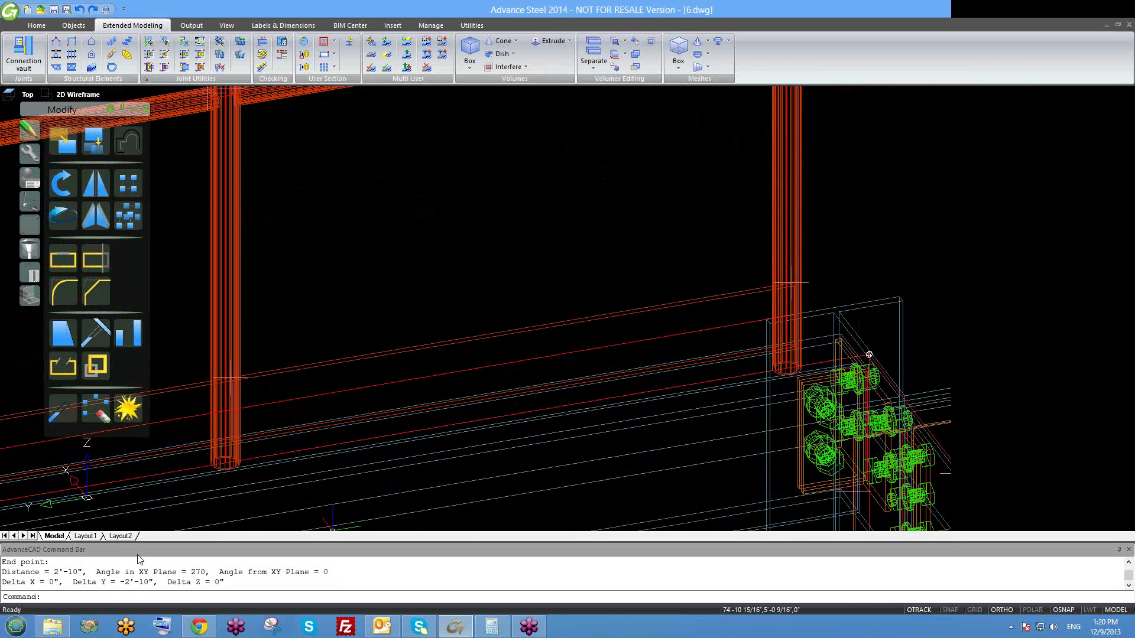
{"action": "scroll", "coordinate": [745, 313], "scroll_direction": "down", "scroll_amount": 5}
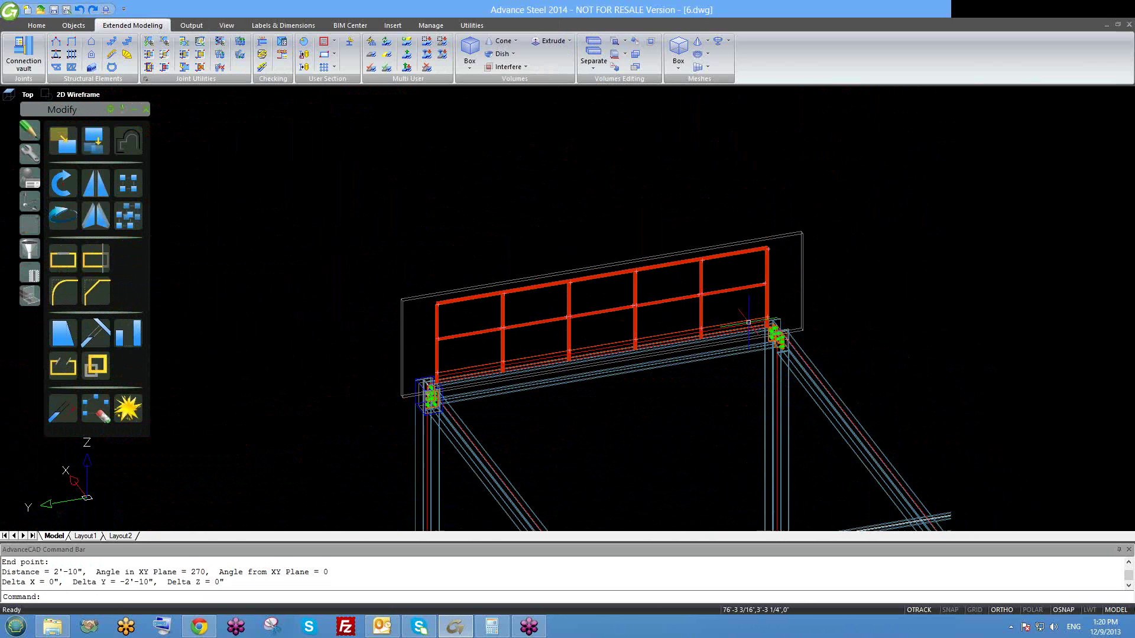
- Reopen the railing's joint properties at the post layout and switch the maximum distance preference off and on again
{"action": "scroll", "coordinate": [661, 329], "scroll_direction": "up", "scroll_amount": 1}
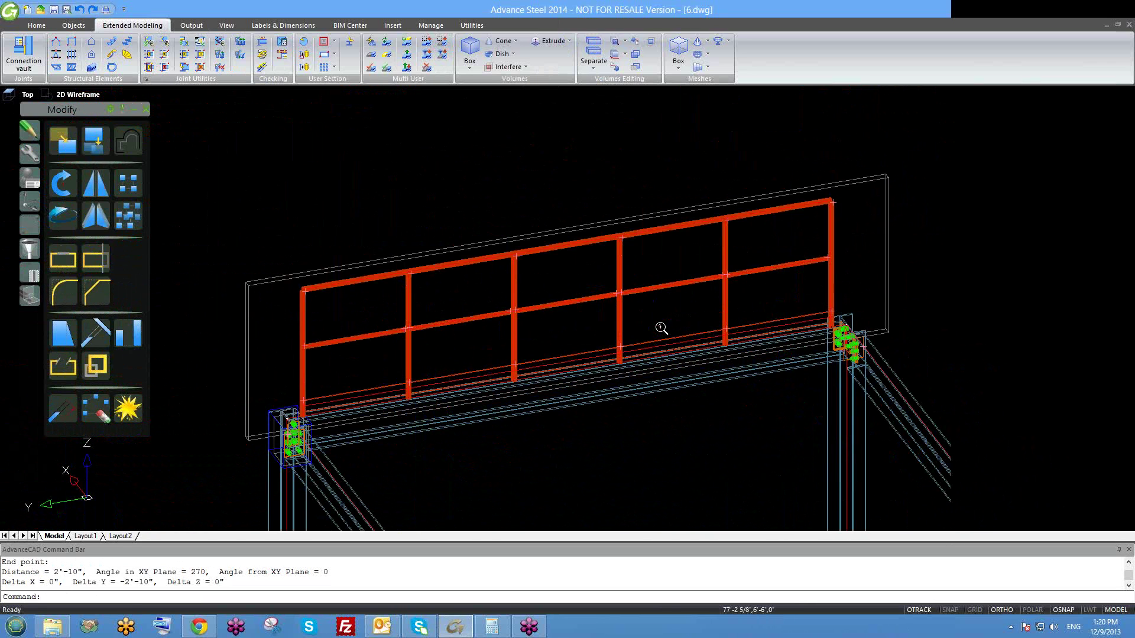
{"action": "left_click", "coordinate": [619, 319]}
{"action": "right_click", "coordinate": [621, 318]}
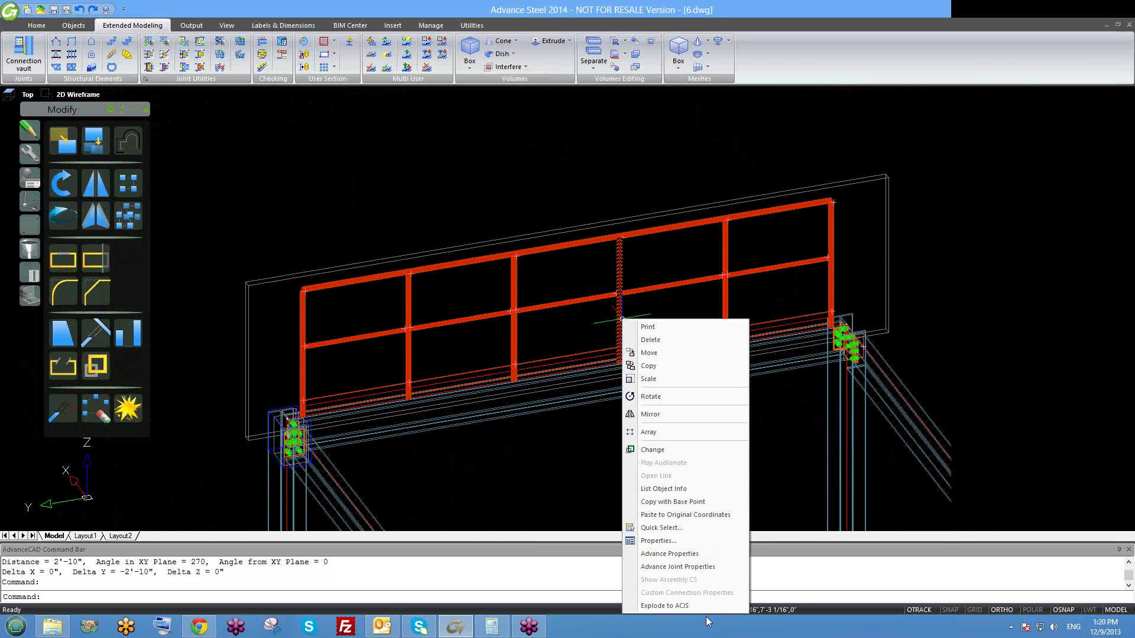
{"action": "left_click", "coordinate": [707, 567]}
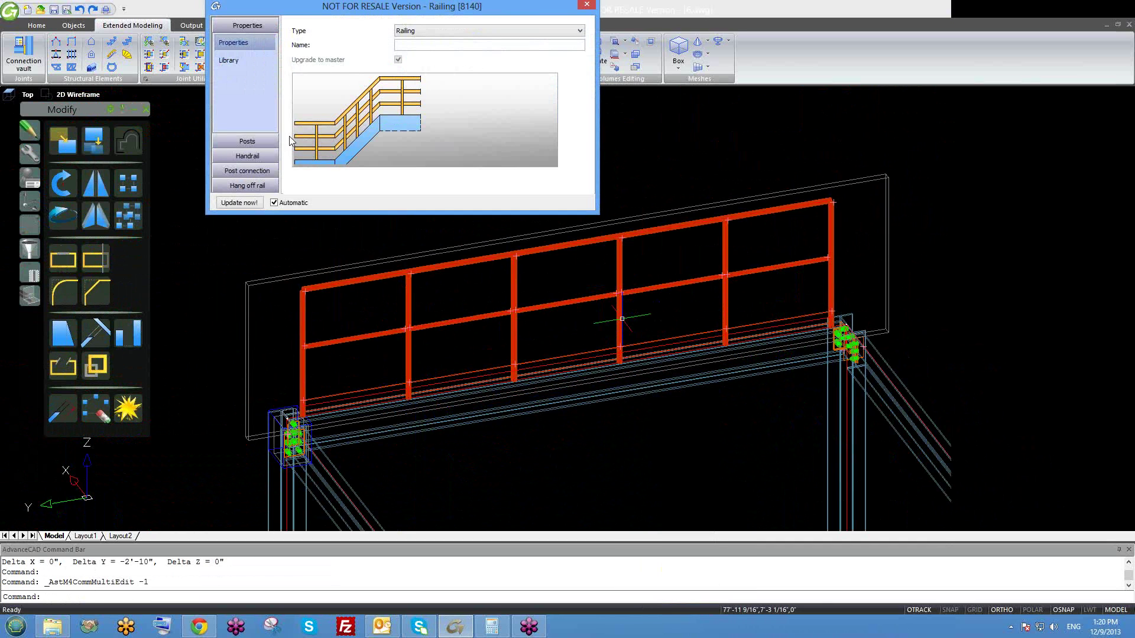
{"action": "left_click", "coordinate": [271, 142]}
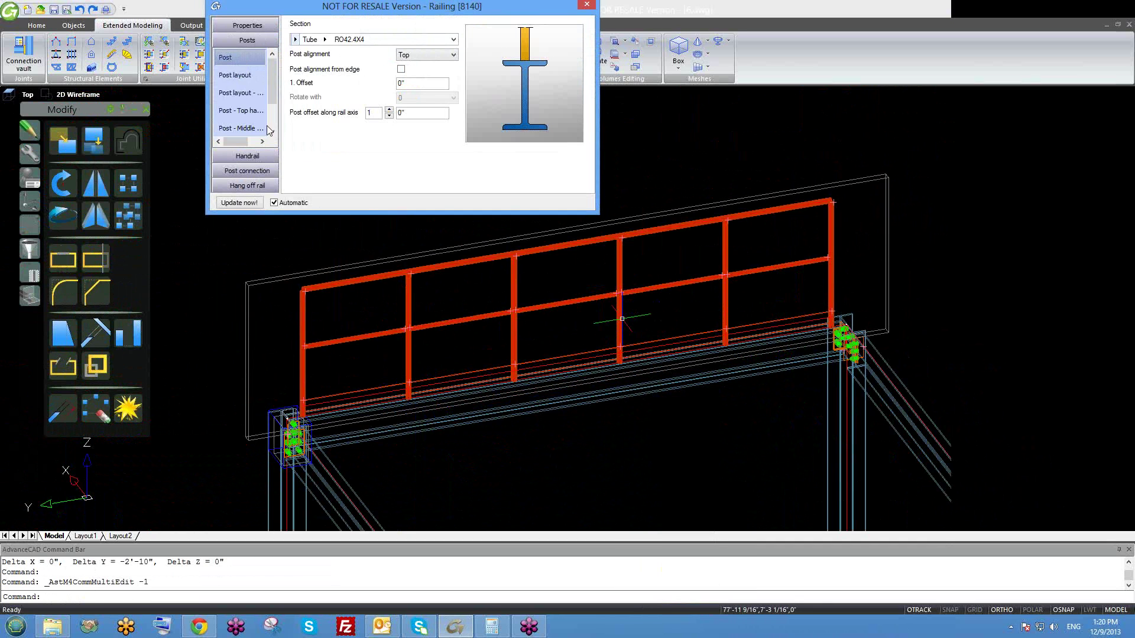
{"action": "left_click", "coordinate": [230, 76]}
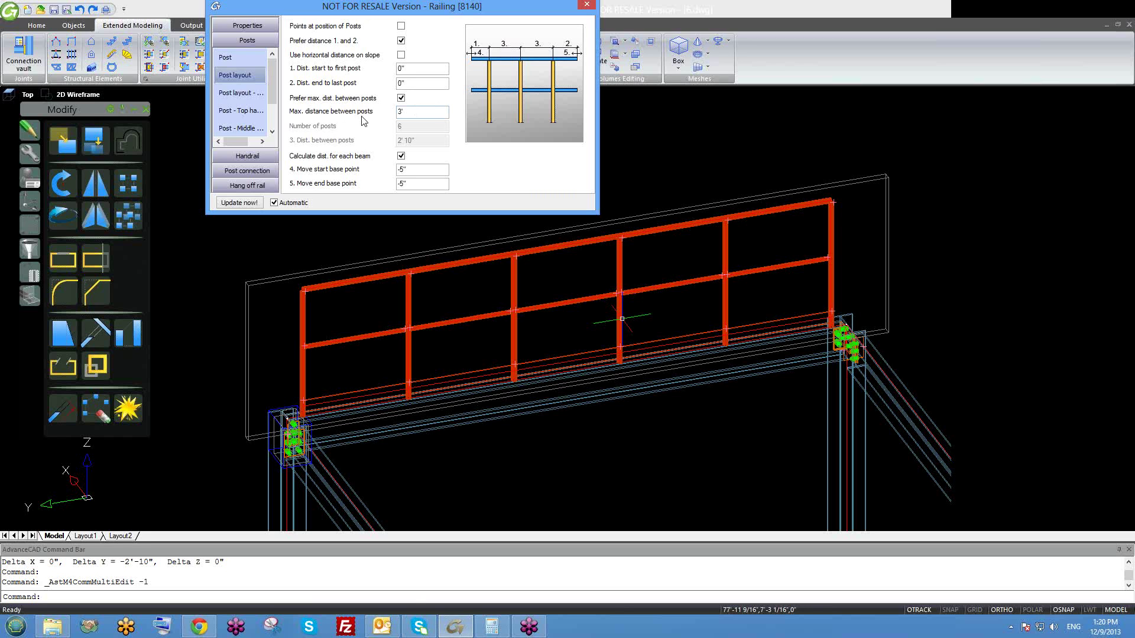
{"action": "left_click", "coordinate": [401, 99]}
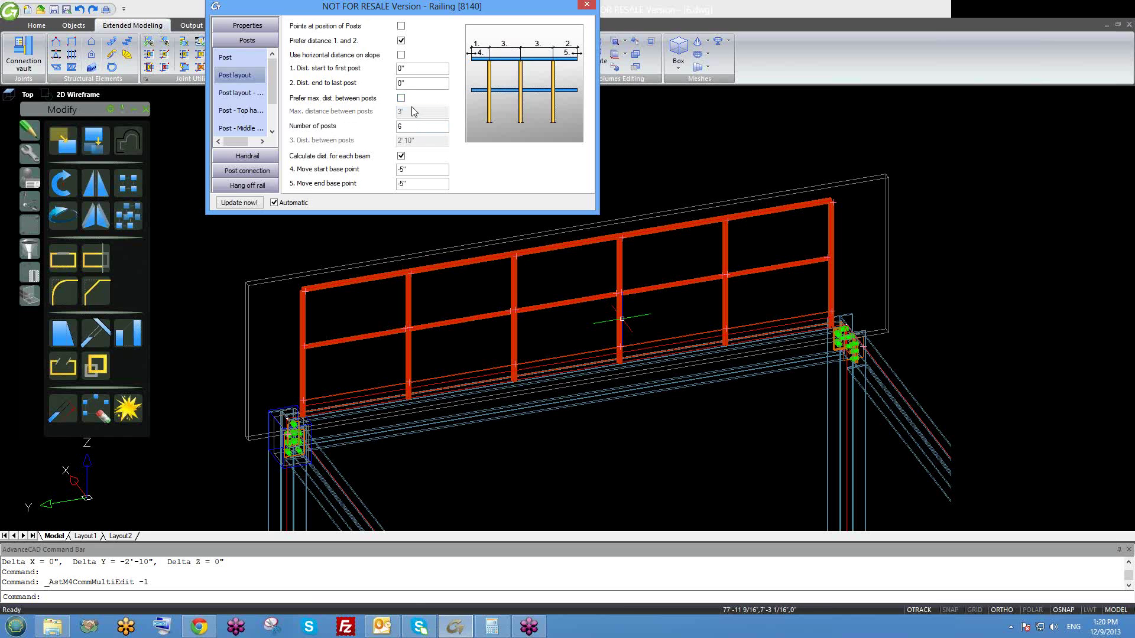
{"action": "left_click", "coordinate": [401, 99]}
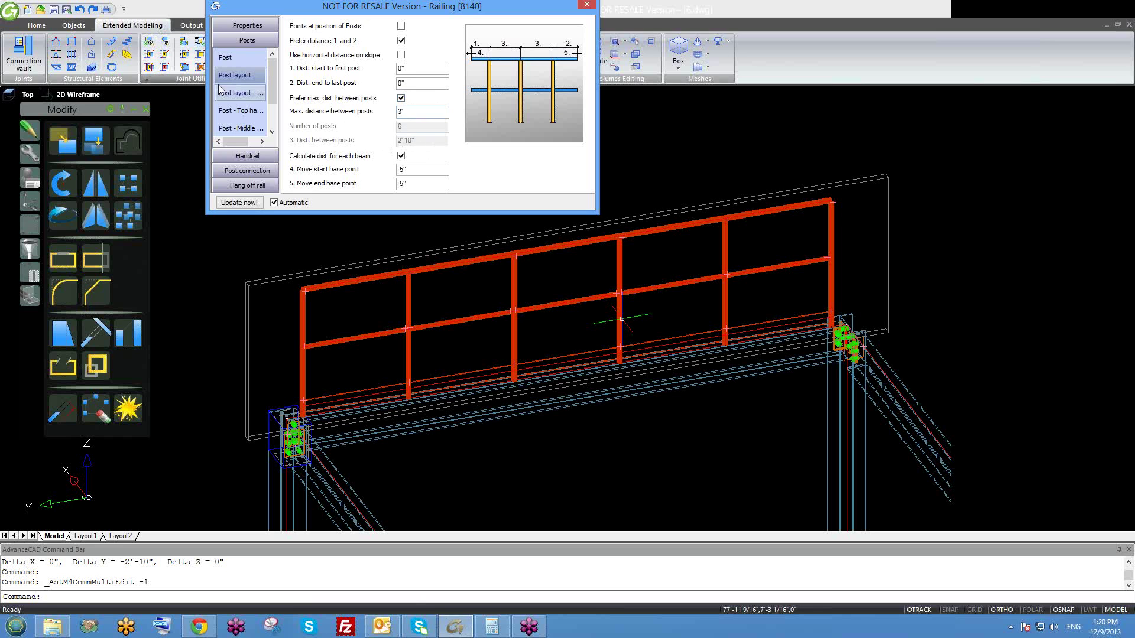
- View the additional post layout page of the railing properties and open the settings for the post-to-top-handrail connection
{"action": "left_click", "coordinate": [251, 97]}
{"action": "left_click", "coordinate": [248, 99]}
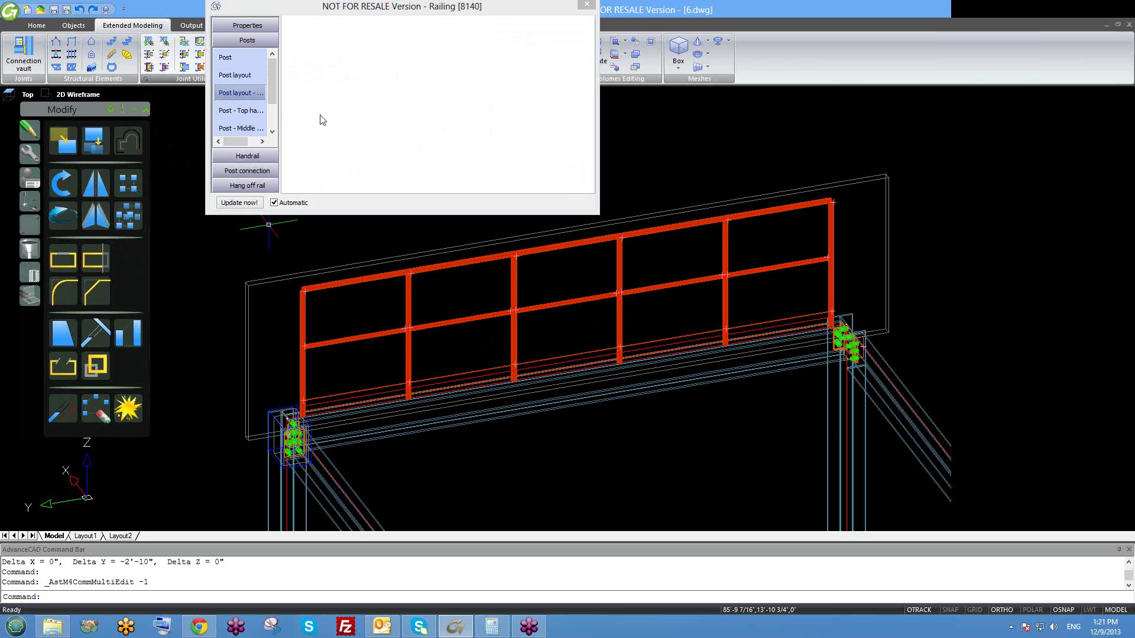
{"action": "left_click", "coordinate": [247, 111]}
{"action": "left_click", "coordinate": [251, 93]}
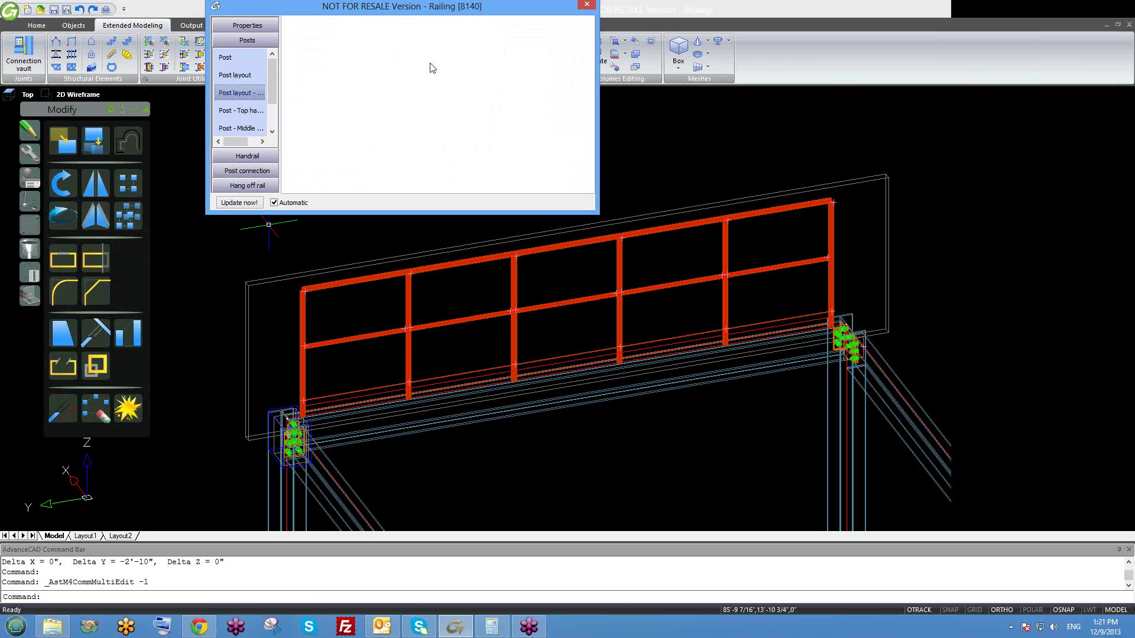
{"action": "left_click", "coordinate": [228, 112]}
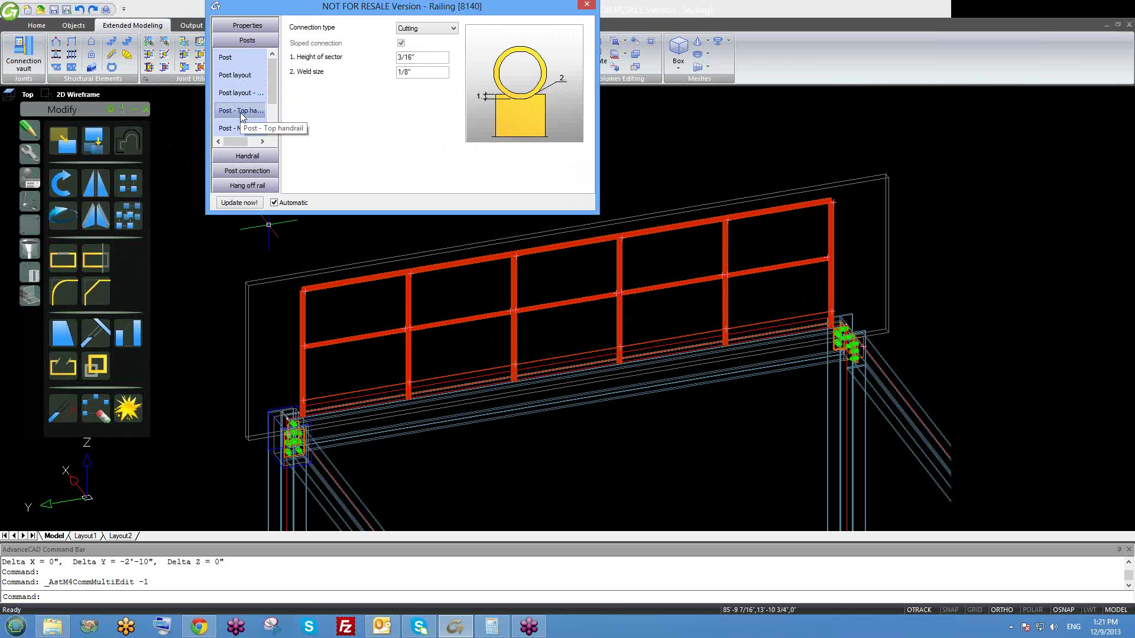
- Examine closely how the post tops meet the top handrail along the railing
{"action": "scroll", "coordinate": [422, 347], "scroll_direction": "up", "scroll_amount": 5}
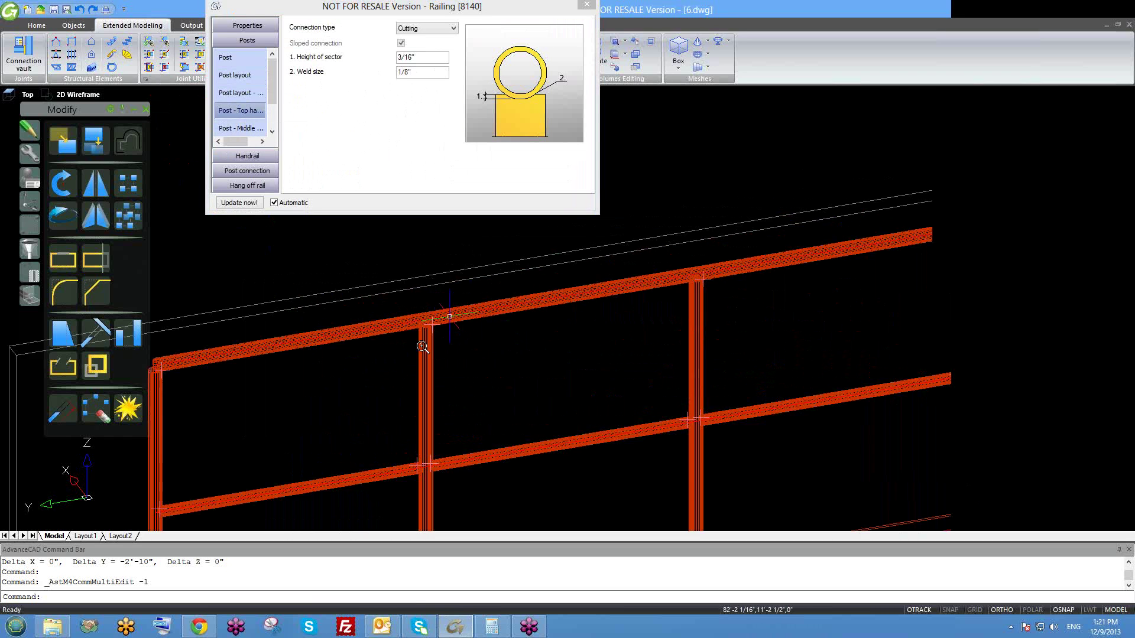
{"action": "scroll", "coordinate": [422, 347], "scroll_direction": "up", "scroll_amount": 4}
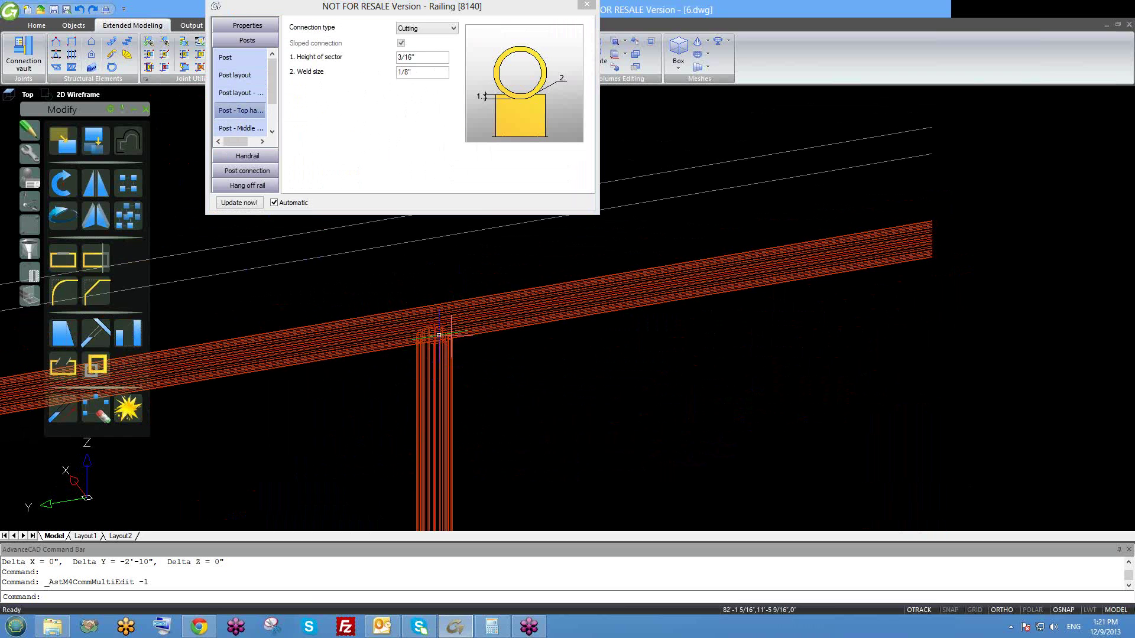
{"action": "scroll", "coordinate": [425, 332], "scroll_direction": "down", "scroll_amount": 4}
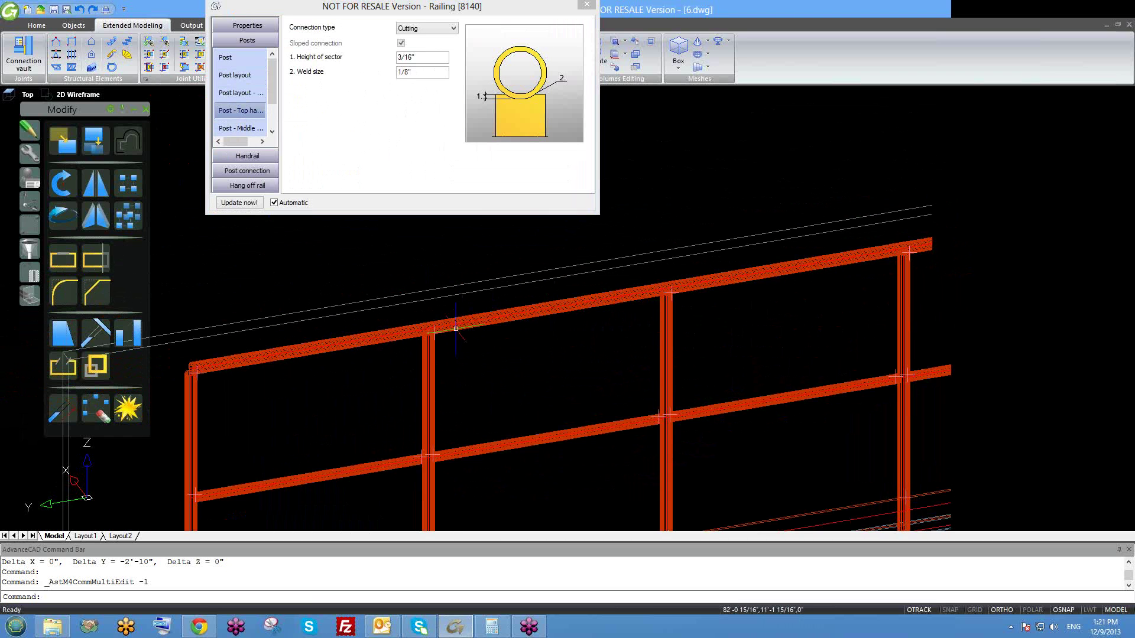
{"action": "scroll", "coordinate": [427, 474], "scroll_direction": "down", "scroll_amount": 3}
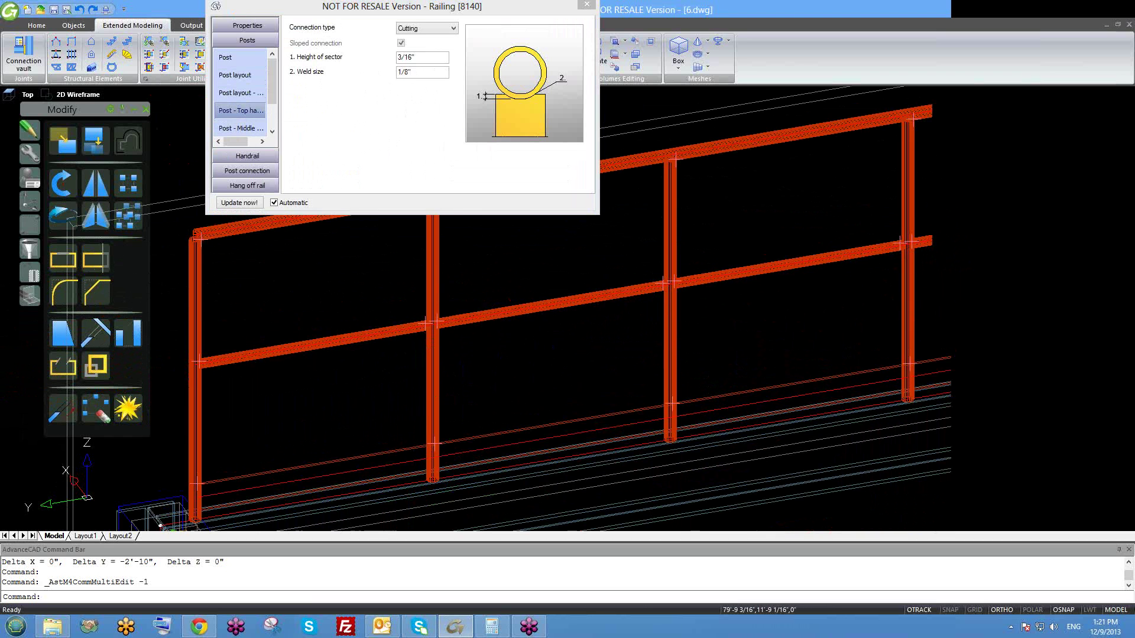
{"action": "scroll", "coordinate": [503, 425], "scroll_direction": "down", "scroll_amount": 2}
{"action": "scroll", "coordinate": [492, 328], "scroll_direction": "up", "scroll_amount": 4}
{"action": "scroll", "coordinate": [453, 312], "scroll_direction": "up", "scroll_amount": 5}
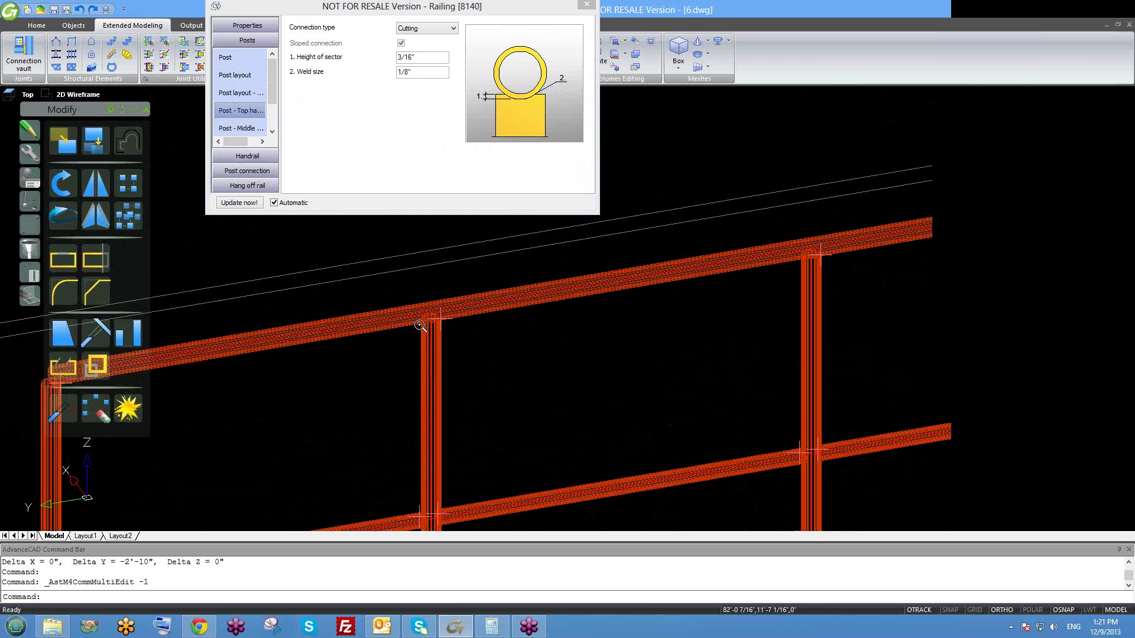
{"action": "scroll", "coordinate": [725, 326], "scroll_direction": "down", "scroll_amount": 4}
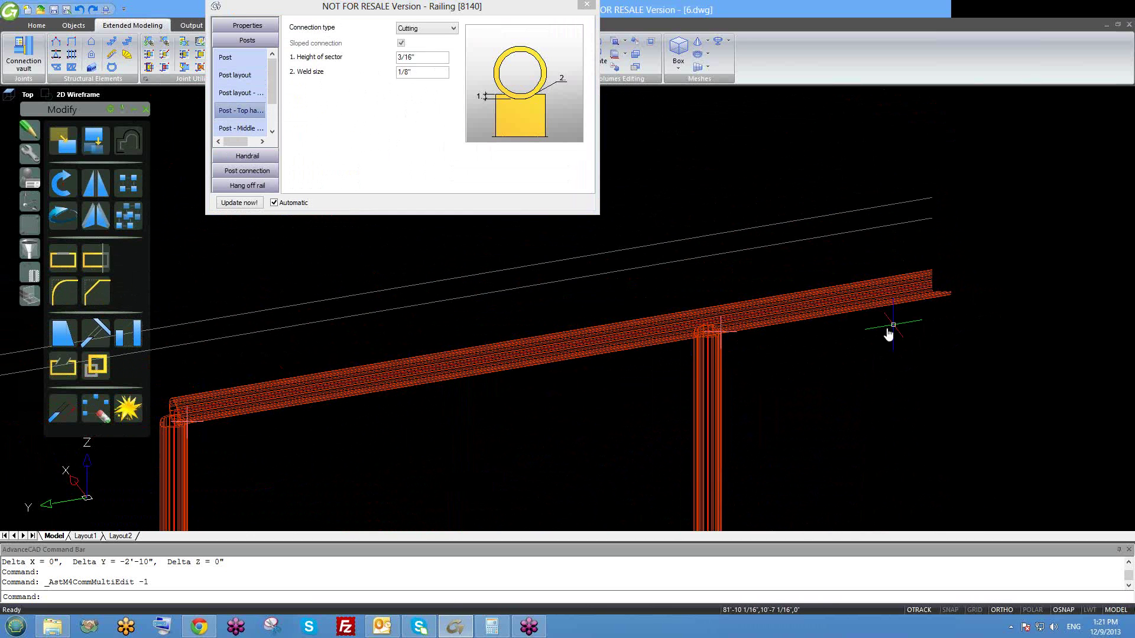
{"action": "middle_click_drag", "start_coordinate": [887, 329], "coordinate": [588, 431]}
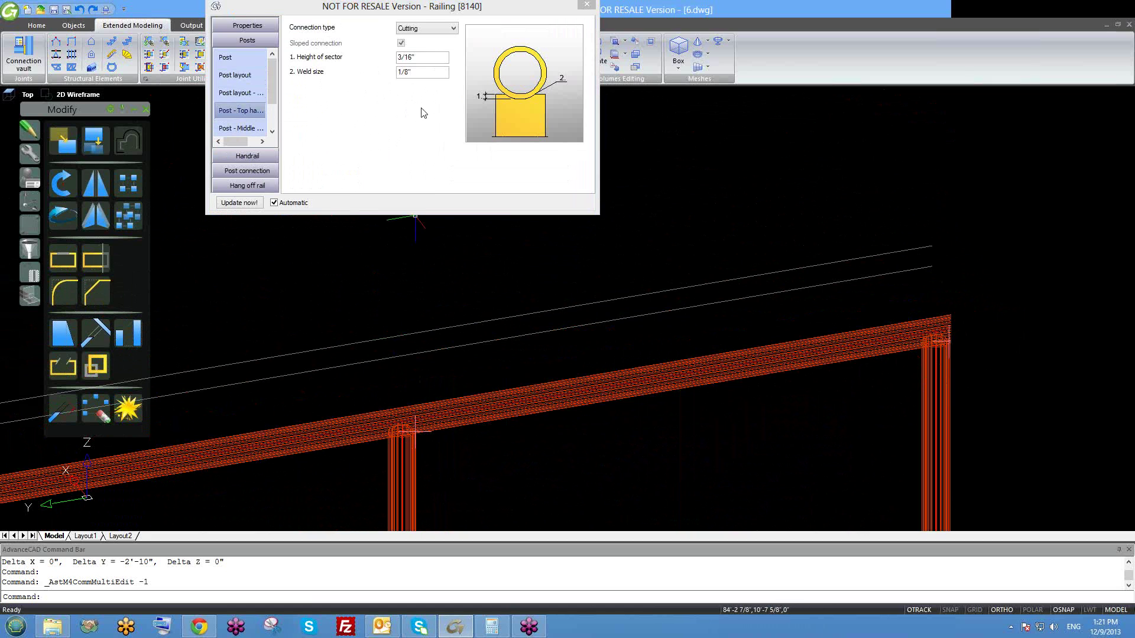
- Try the By bar, Aligned + chamfer and Cut + chamfer connections between posts and top handrail, returning to Cutting
{"action": "left_click", "coordinate": [418, 29]}
{"action": "left_click", "coordinate": [417, 55]}
{"action": "left_click", "coordinate": [423, 29]}
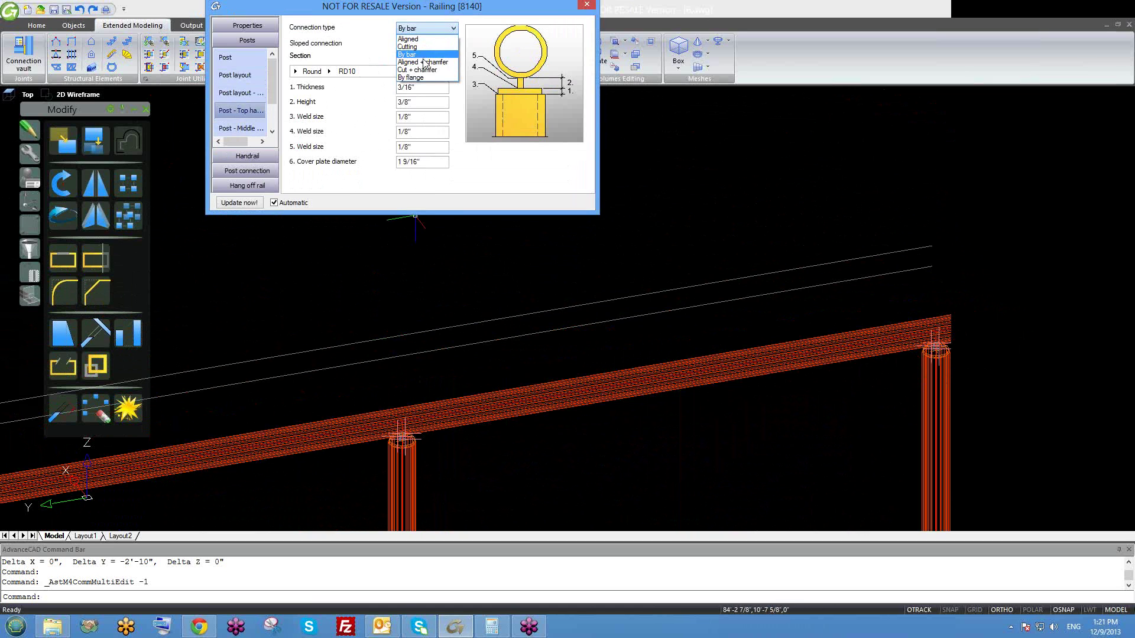
{"action": "left_click", "coordinate": [424, 61]}
{"action": "left_click", "coordinate": [431, 28]}
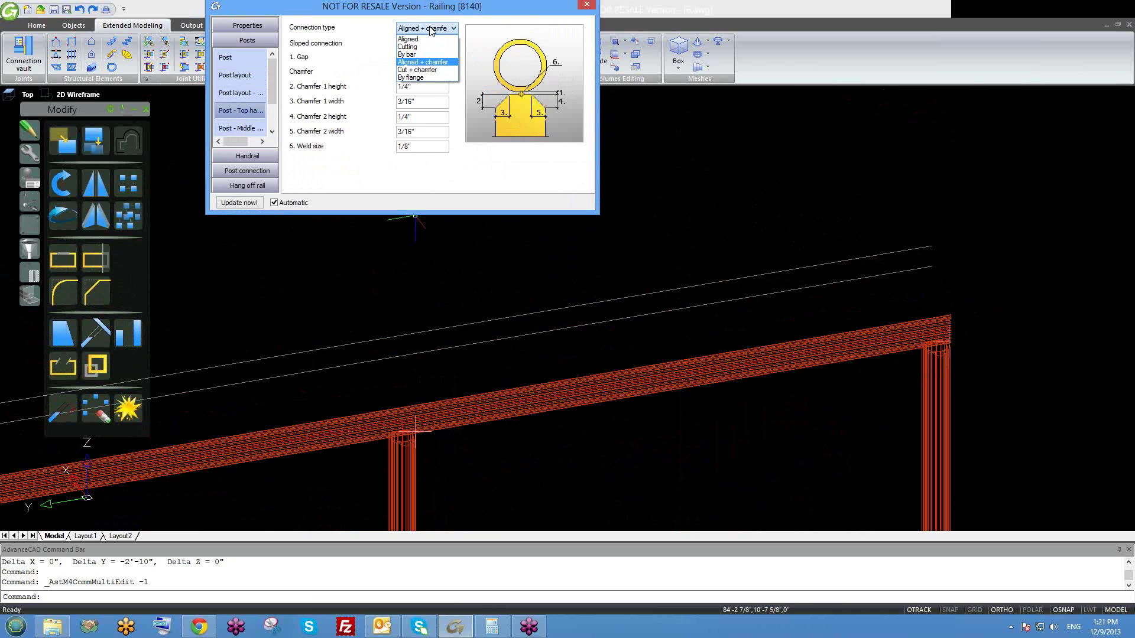
{"action": "left_click", "coordinate": [426, 69]}
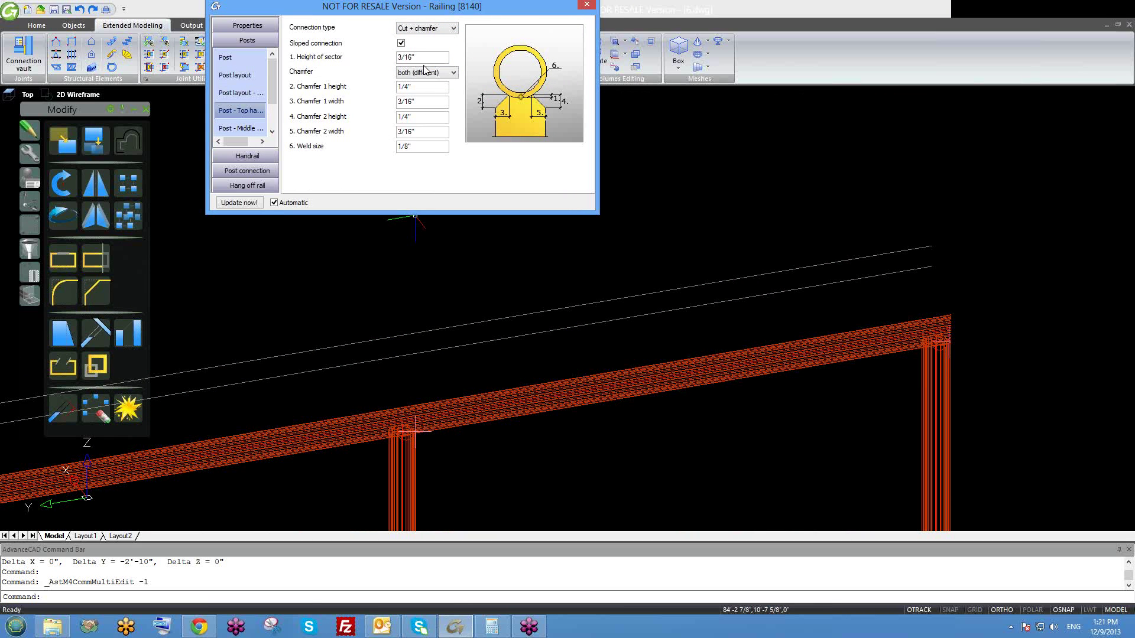
{"action": "scroll", "coordinate": [428, 492], "scroll_direction": "up", "scroll_amount": 5}
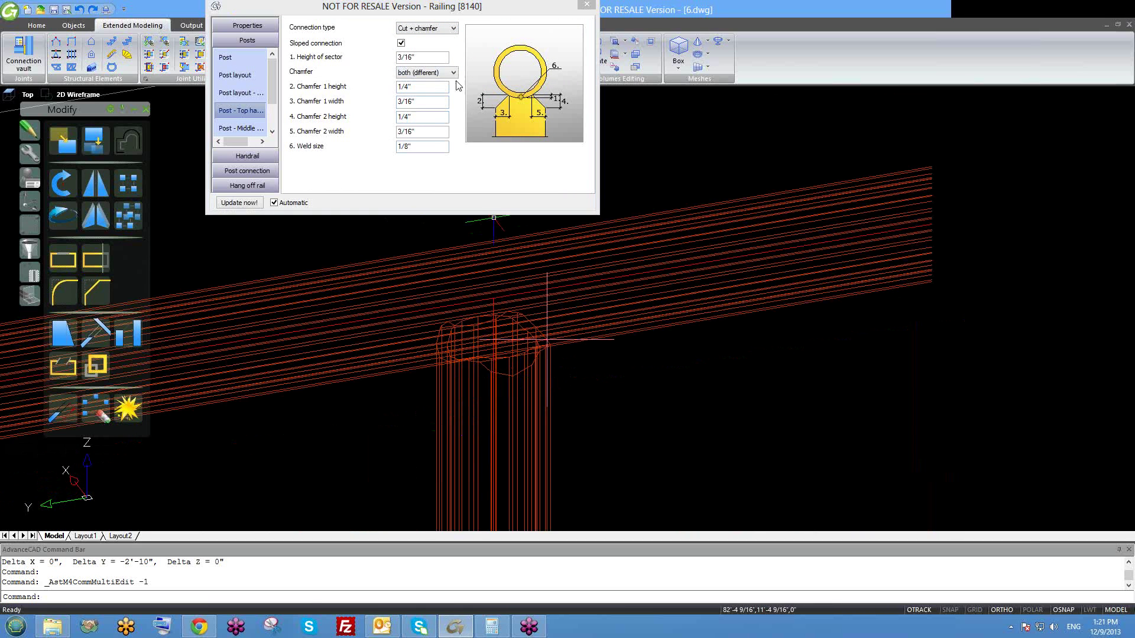
{"action": "left_click", "coordinate": [434, 30]}
{"action": "left_click", "coordinate": [433, 30]}
{"action": "left_click", "coordinate": [431, 30]}
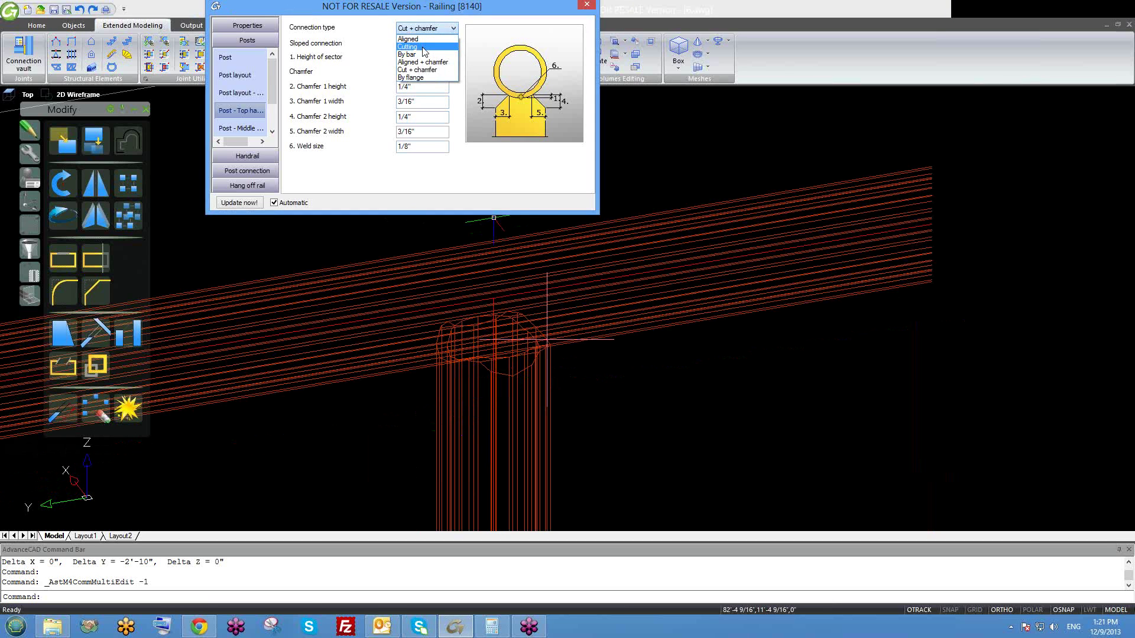
{"action": "left_click", "coordinate": [424, 47]}
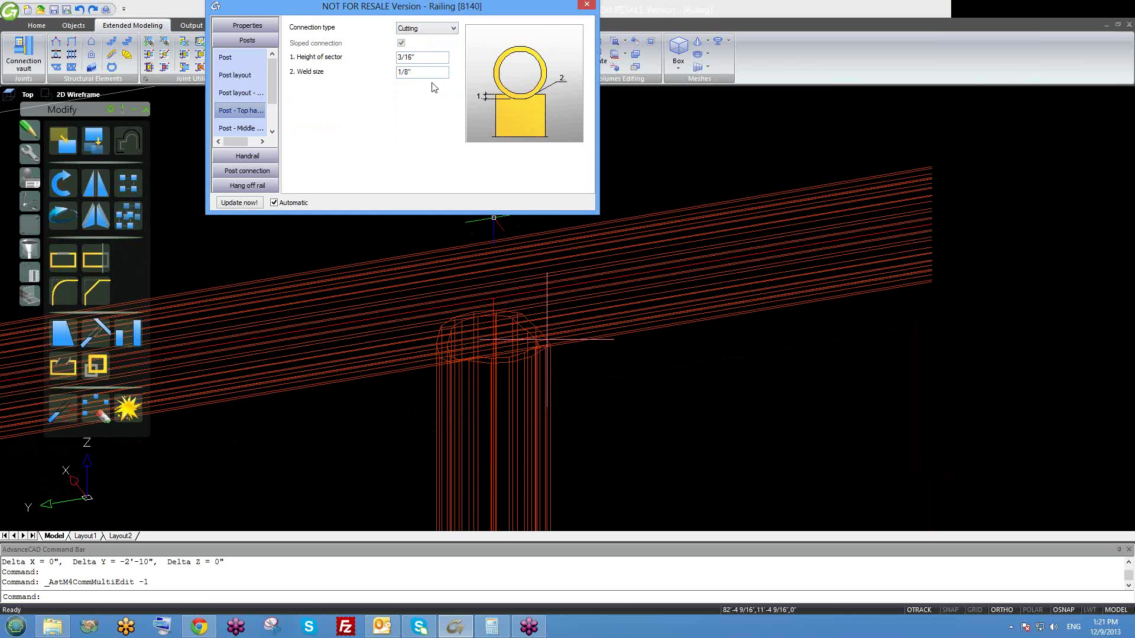
- Switch the top handrail connection to Cut + chamfer, inspect the post end from the side and restore Cutting
{"action": "left_click", "coordinate": [425, 29]}
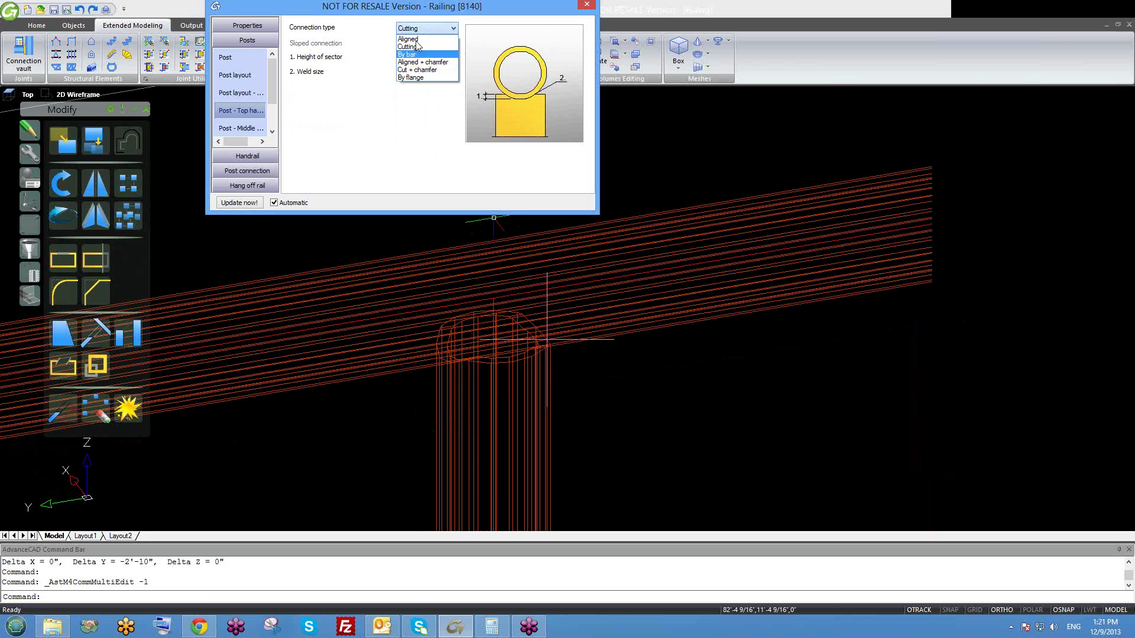
{"action": "left_click", "coordinate": [428, 69]}
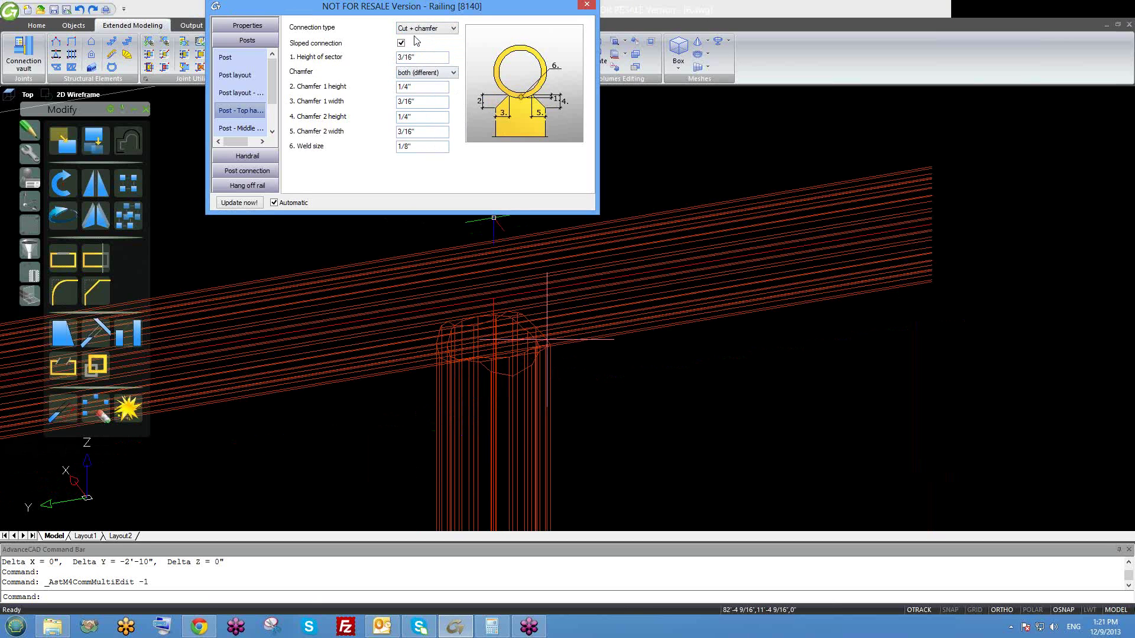
{"action": "middle_click_drag", "start_coordinate": [496, 281], "coordinate": [426, 274], "text": "shift"}
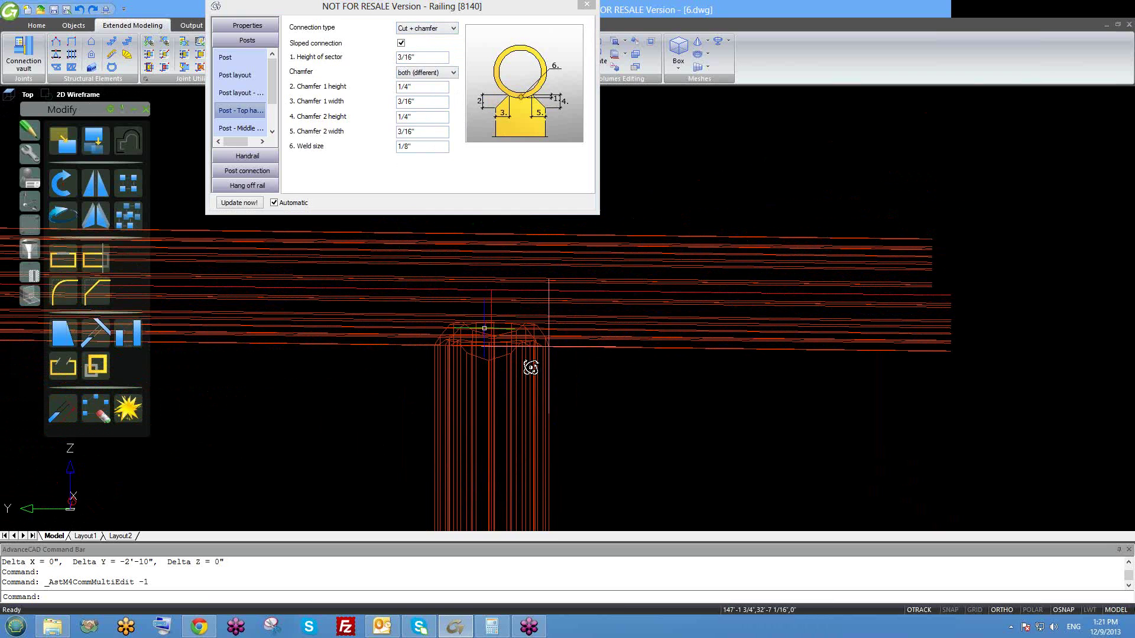
{"action": "middle_click_drag", "start_coordinate": [530, 368], "coordinate": [431, 70], "text": "shift"}
{"action": "left_click", "coordinate": [425, 29]}
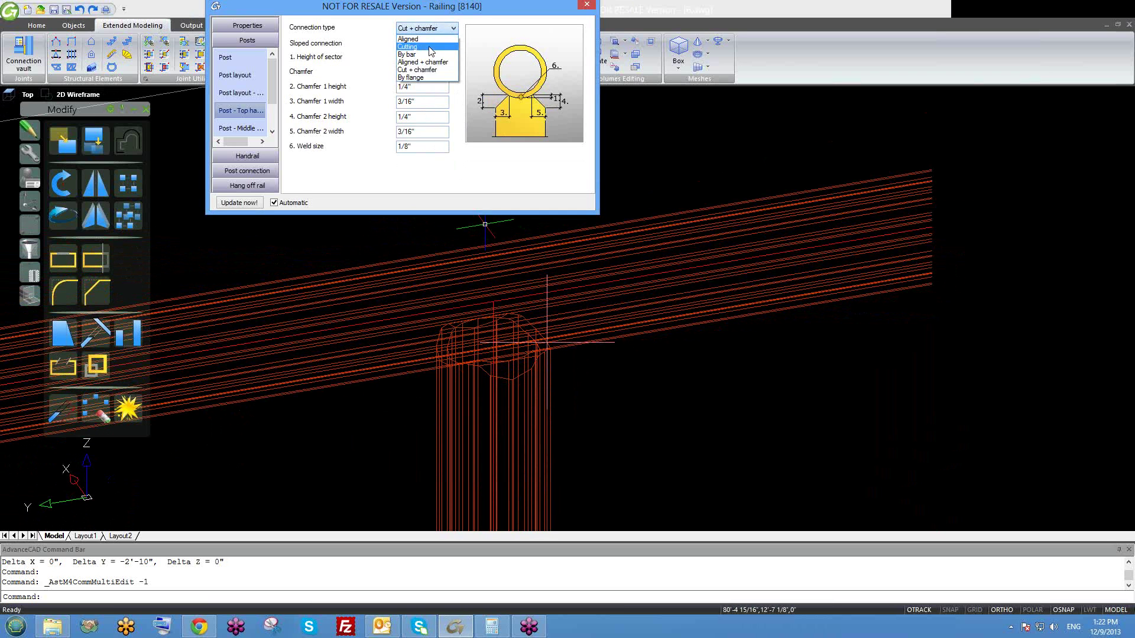
{"action": "left_click", "coordinate": [417, 43]}
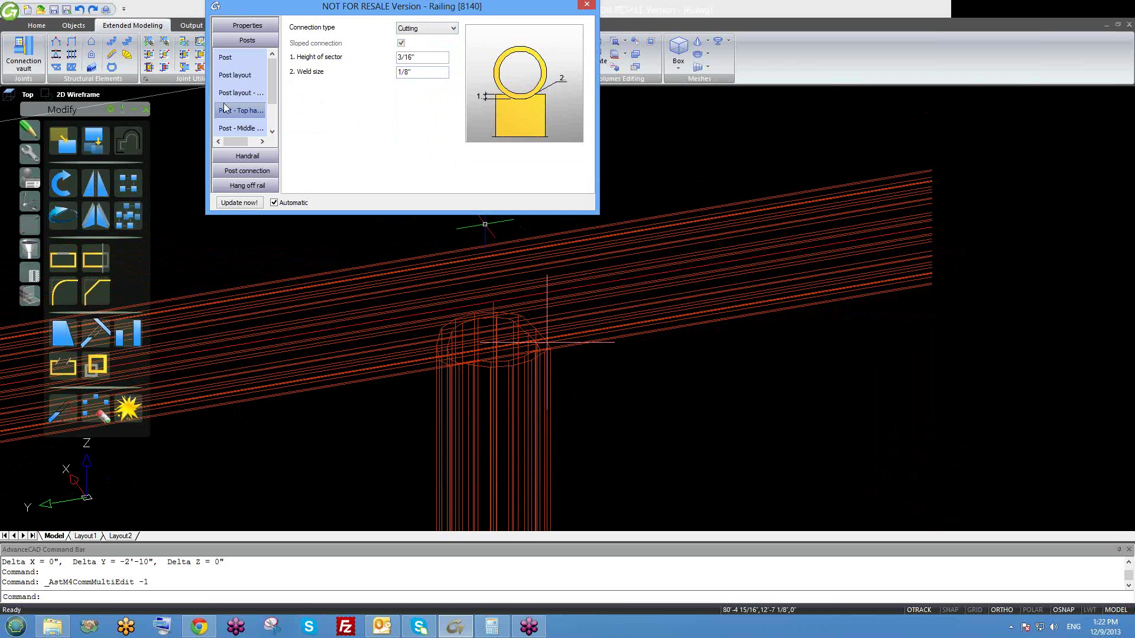
- Open the post-to-middle-handrail connection settings and examine the joint where the middle handrail meets a post
{"action": "left_click", "coordinate": [246, 134]}
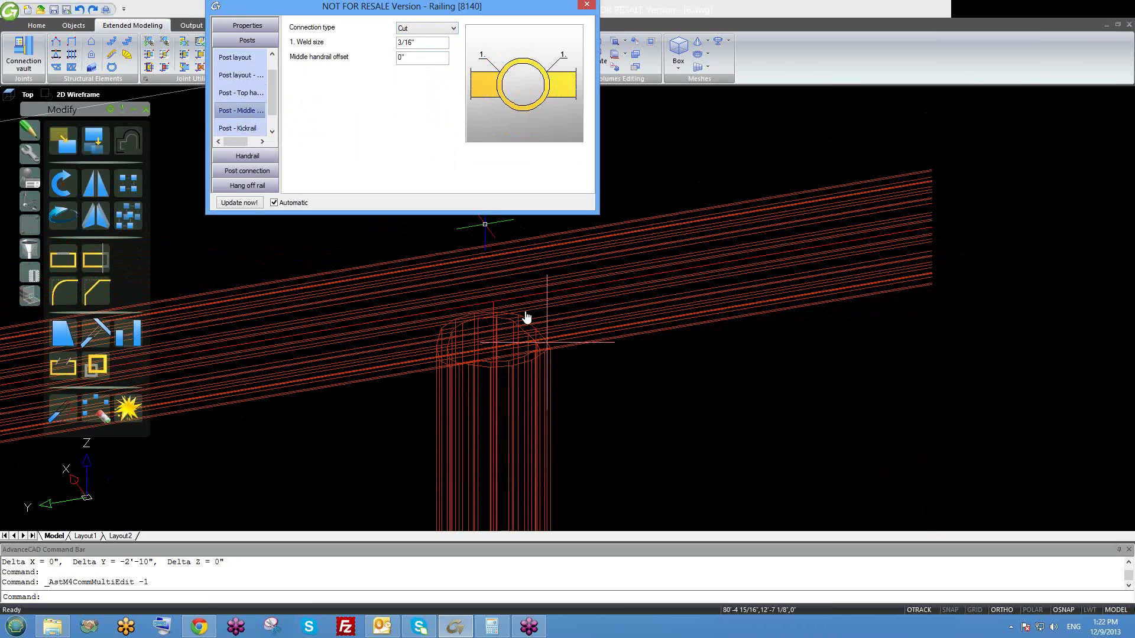
{"action": "scroll", "coordinate": [529, 295], "scroll_direction": "down", "scroll_amount": 5}
{"action": "scroll", "coordinate": [530, 493], "scroll_direction": "up", "scroll_amount": 5}
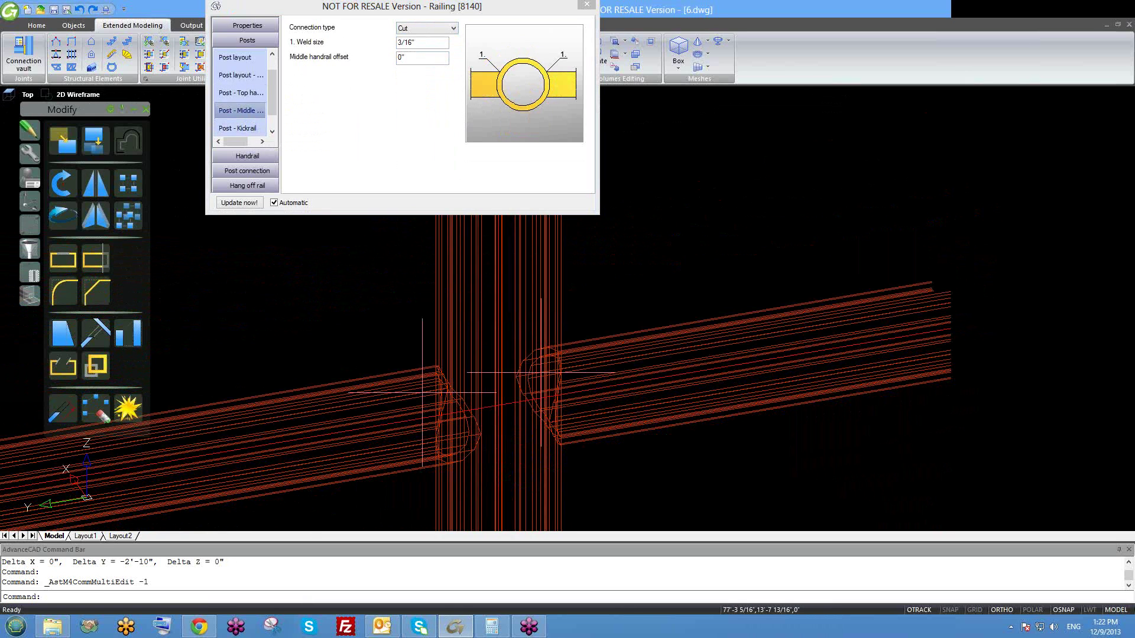
{"action": "scroll", "coordinate": [525, 466], "scroll_direction": "down", "scroll_amount": 1}
{"action": "middle_click_drag", "start_coordinate": [522, 471], "coordinate": [517, 479], "text": "shift"}
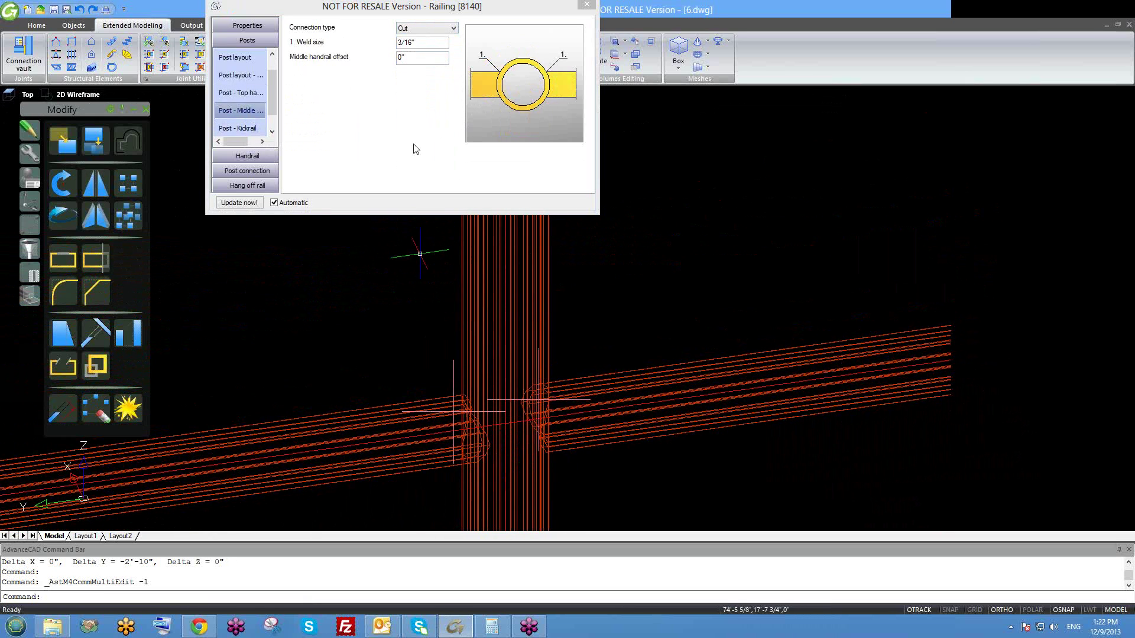
- Try the Aligned, Continuous and Cut - variable connections for the middle handrail, returning to Cut
{"action": "left_click", "coordinate": [427, 28]}
{"action": "left_click", "coordinate": [422, 47]}
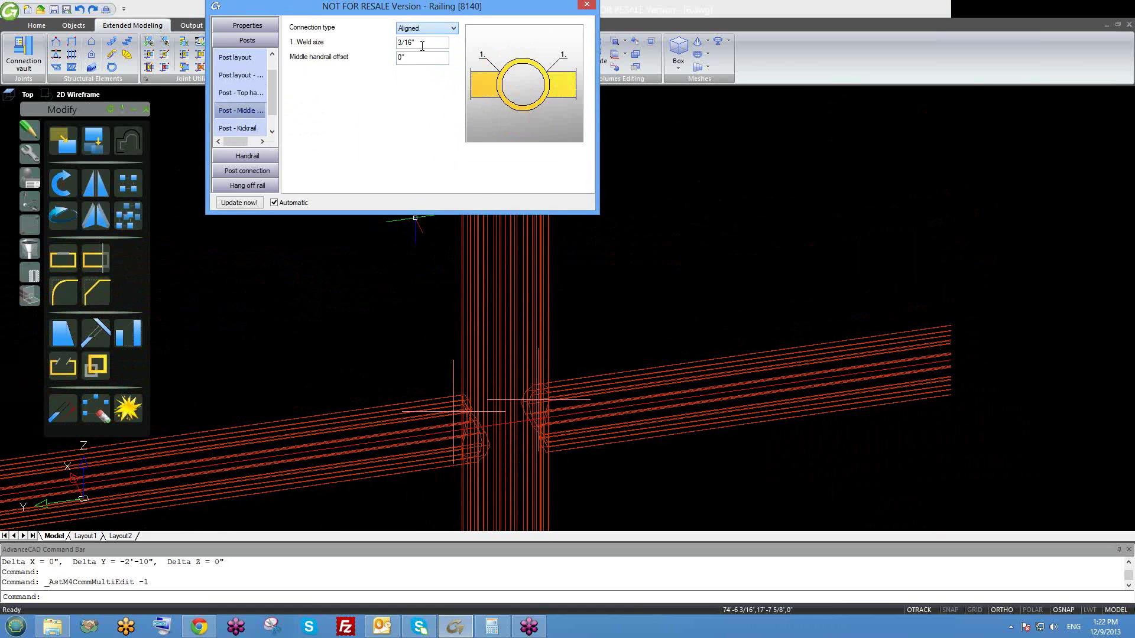
{"action": "left_click", "coordinate": [426, 29]}
{"action": "left_click", "coordinate": [425, 54]}
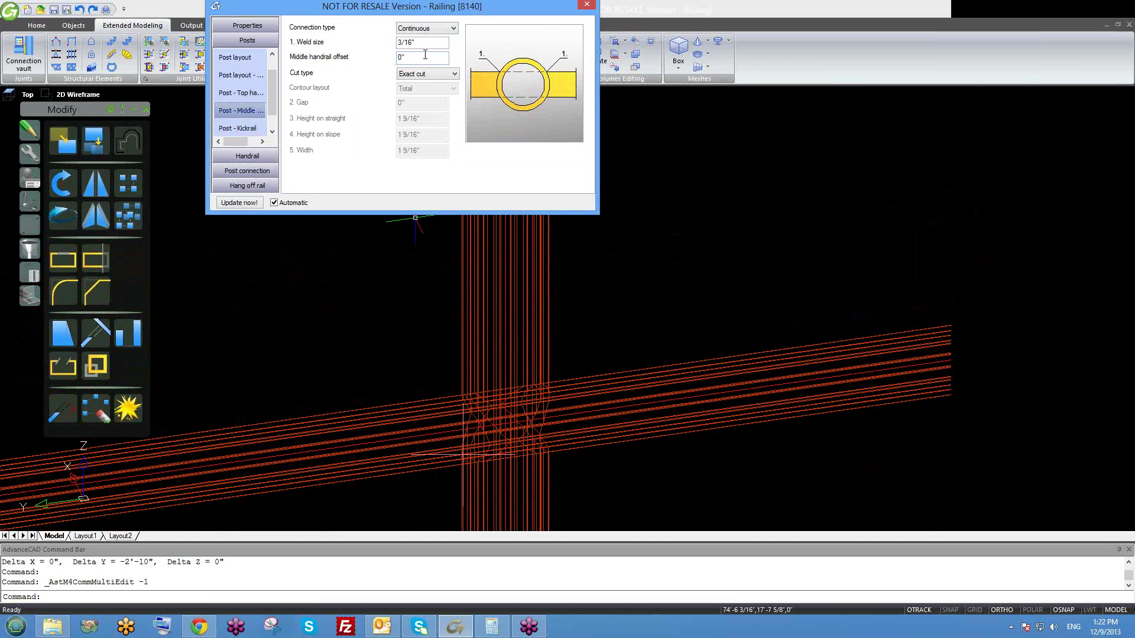
{"action": "left_click", "coordinate": [427, 29]}
{"action": "left_click", "coordinate": [424, 60]}
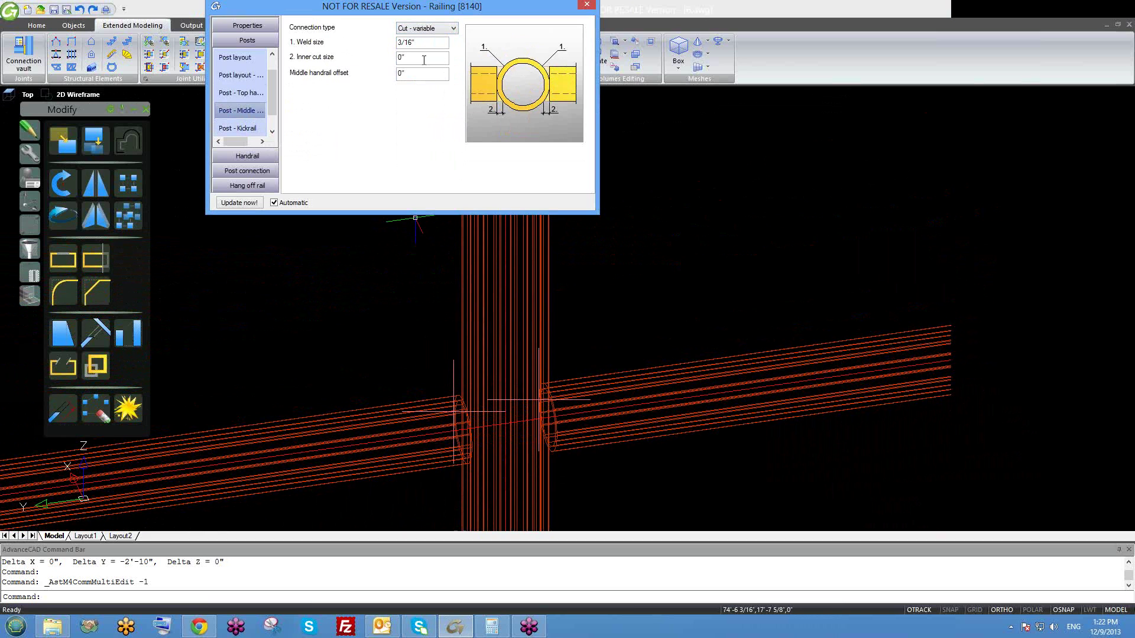
{"action": "left_click", "coordinate": [427, 31]}
{"action": "left_click", "coordinate": [427, 40]}
- Open the post-to-kickrail connection settings and examine the kickrail along the bases of the posts
{"action": "scroll", "coordinate": [530, 324], "scroll_direction": "down", "scroll_amount": 6}
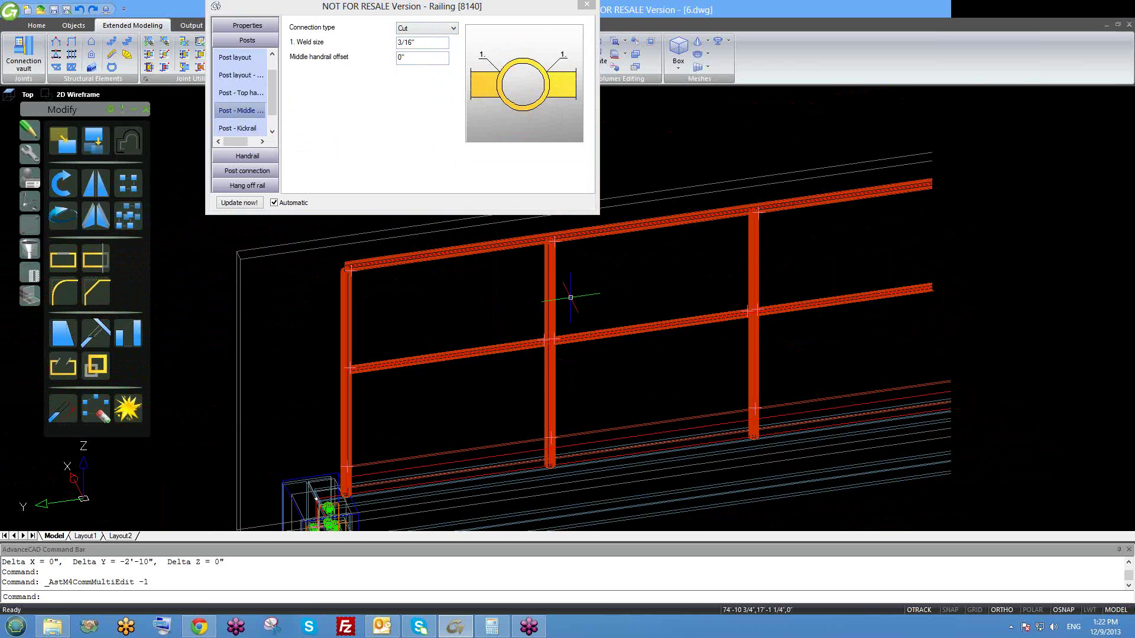
{"action": "middle_click_drag", "start_coordinate": [562, 296], "coordinate": [532, 304]}
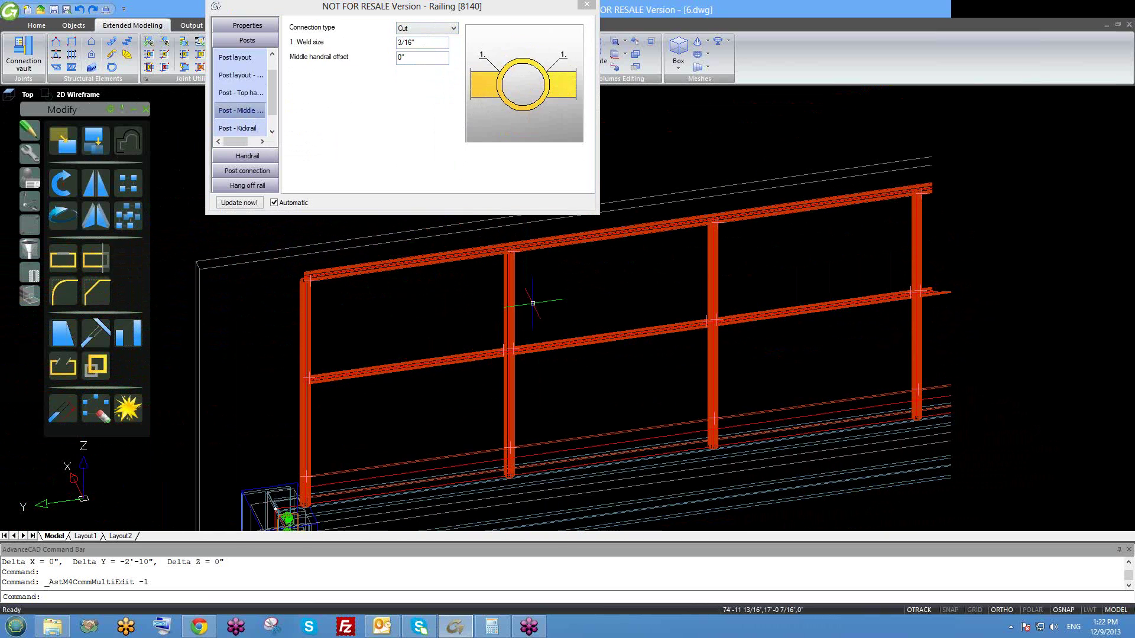
{"action": "left_click", "coordinate": [236, 129]}
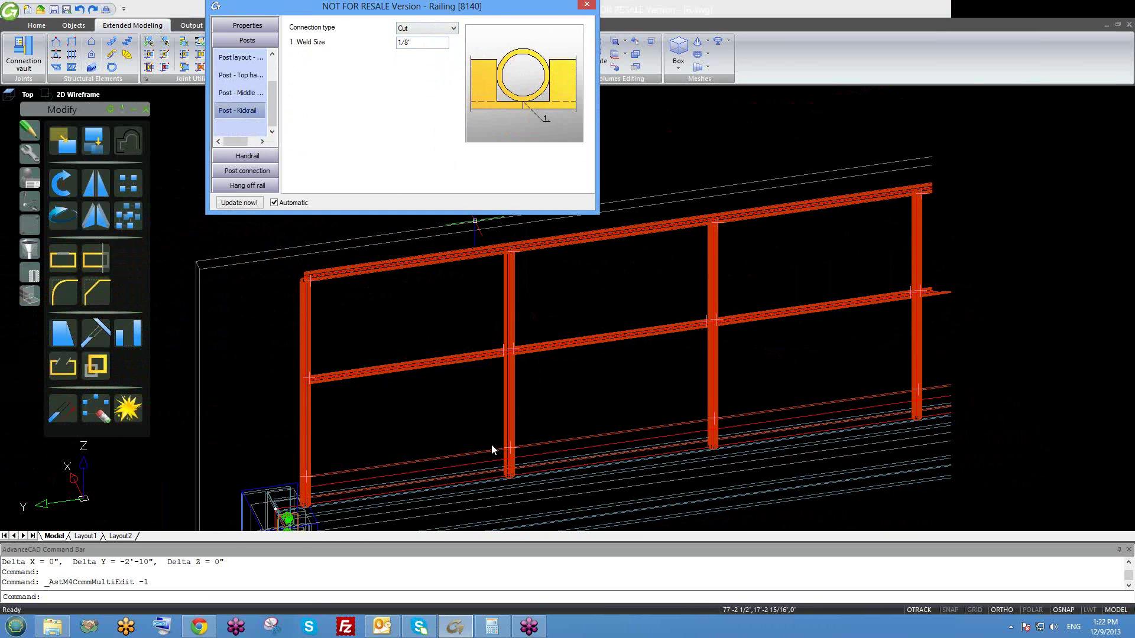
{"action": "middle_click_drag", "start_coordinate": [516, 450], "coordinate": [545, 368]}
{"action": "scroll", "coordinate": [544, 367], "scroll_direction": "up", "scroll_amount": 3}
{"action": "scroll", "coordinate": [577, 355], "scroll_direction": "down", "scroll_amount": 4}
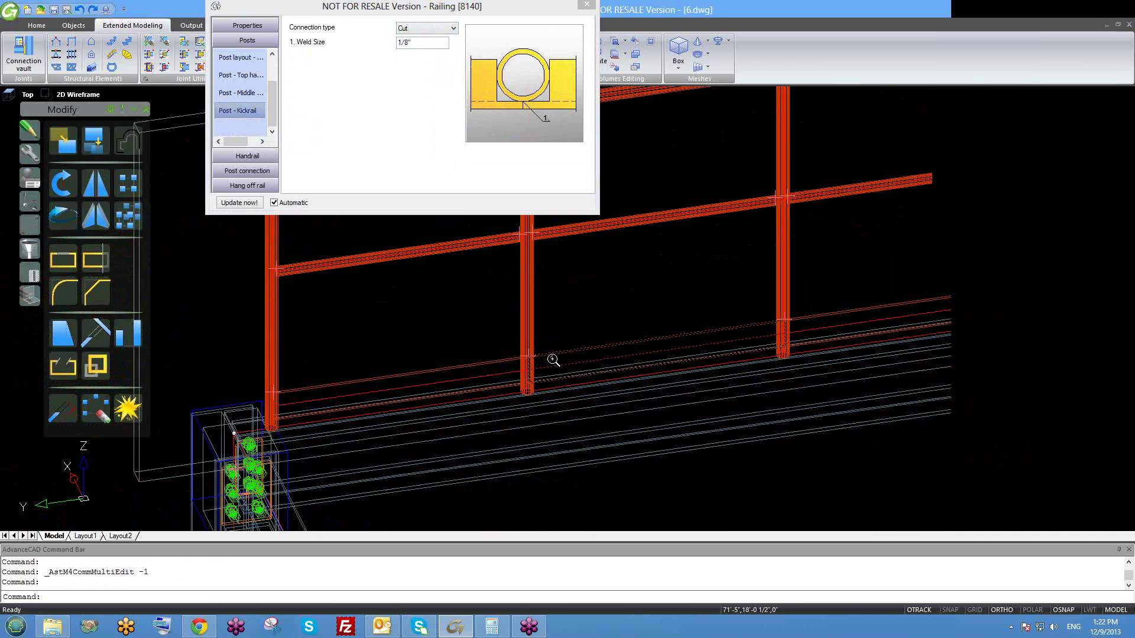
{"action": "scroll", "coordinate": [718, 337], "scroll_direction": "up", "scroll_amount": 2}
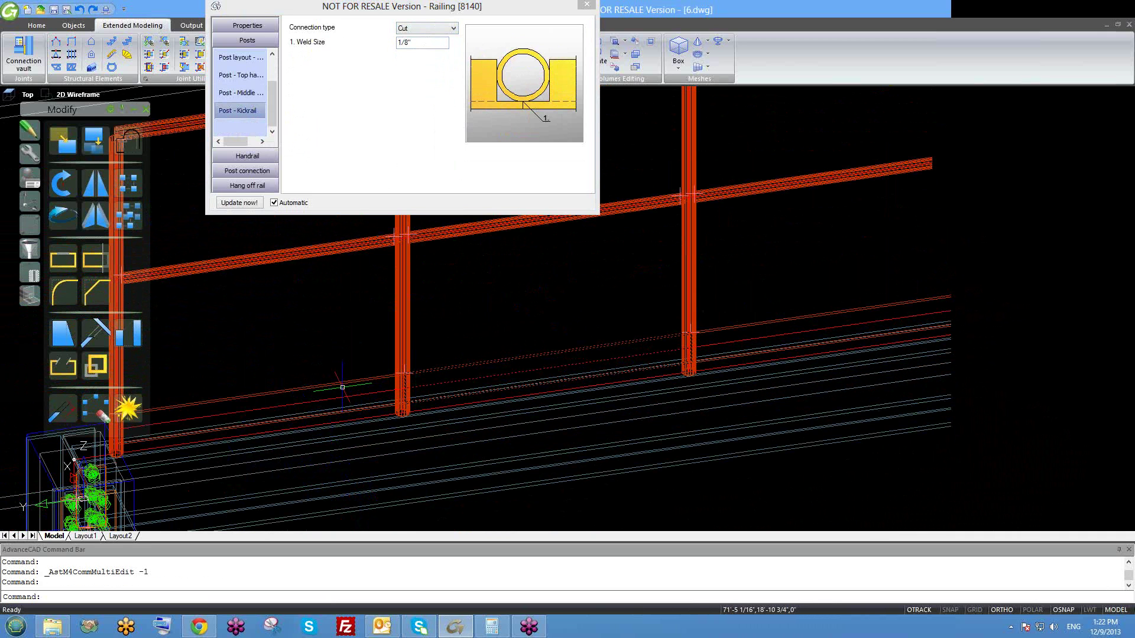
{"action": "middle_click_drag", "start_coordinate": [349, 387], "coordinate": [482, 377]}
{"action": "middle_click_drag", "start_coordinate": [662, 362], "coordinate": [614, 380]}
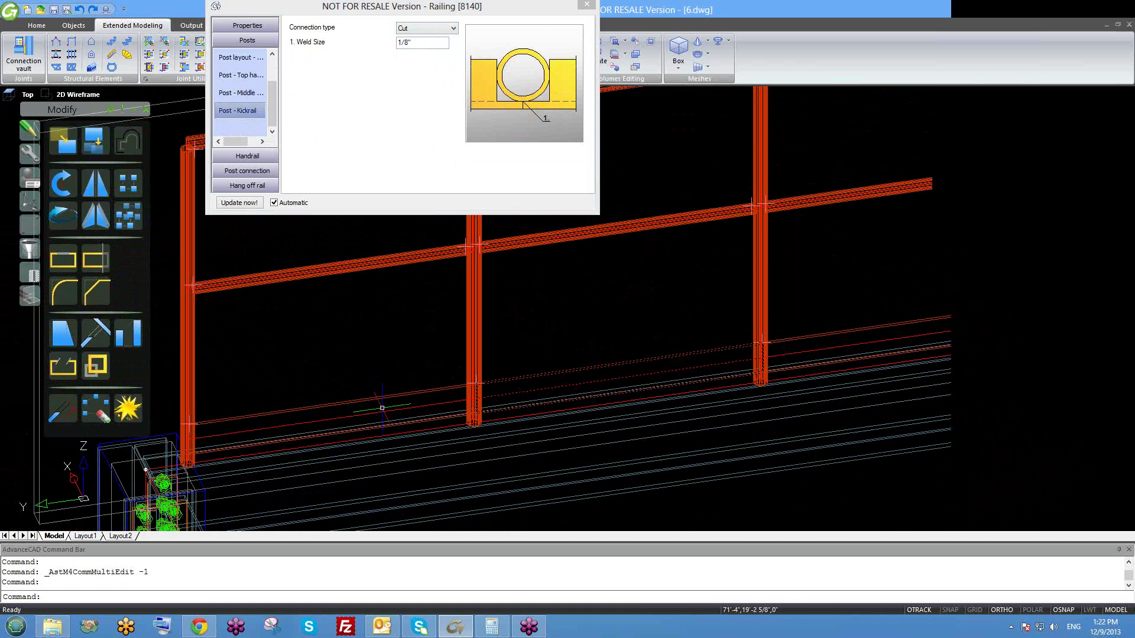
{"action": "scroll", "coordinate": [408, 408], "scroll_direction": "down", "scroll_amount": 1}
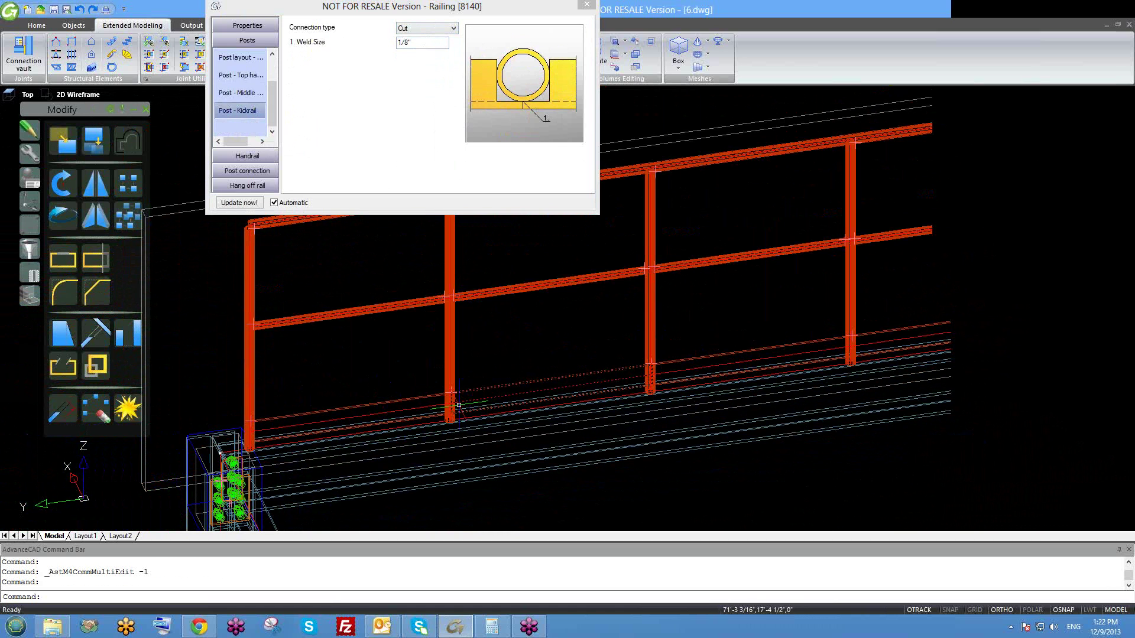
- Change the post-to-kickrail connection type to Continue - welded
{"action": "left_click", "coordinate": [430, 29]}
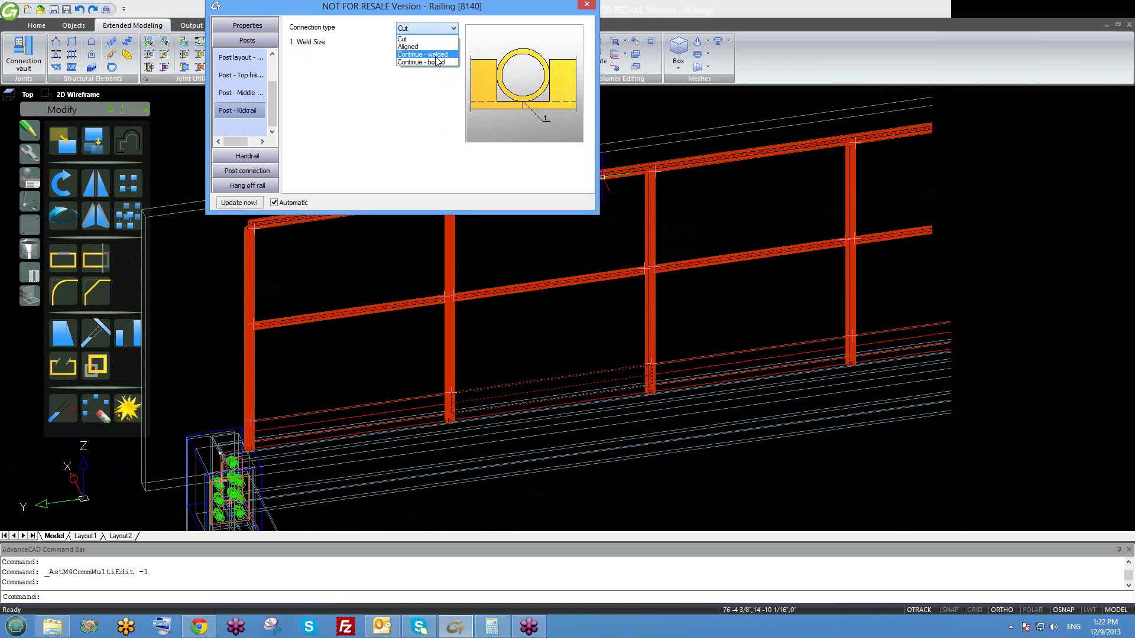
{"action": "left_click", "coordinate": [436, 55]}
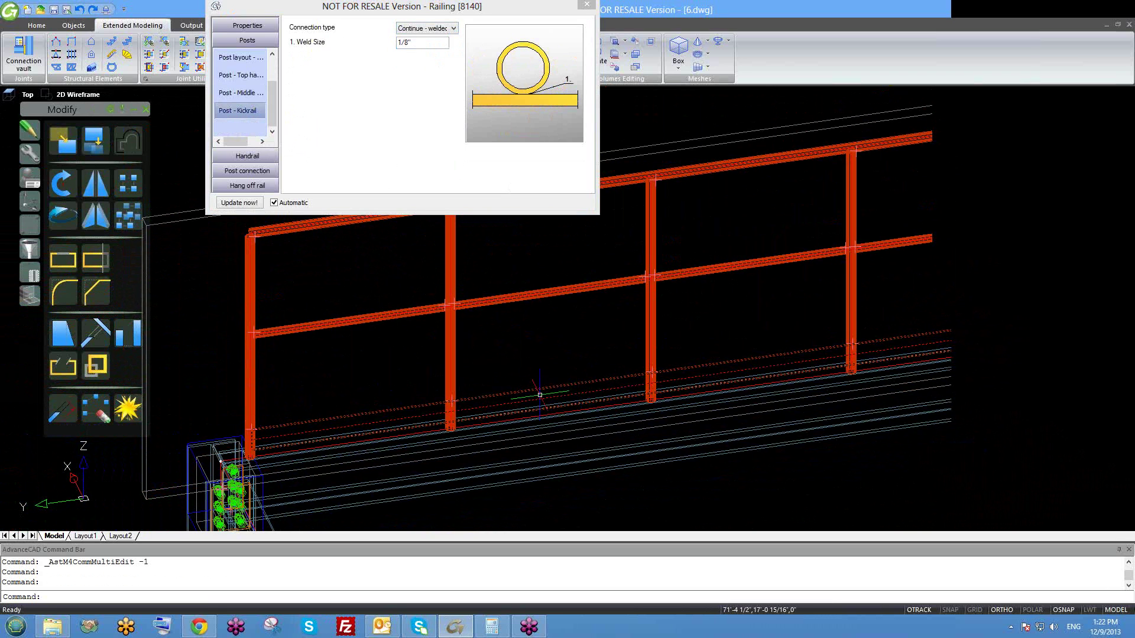
{"action": "key", "text": "Escape"}
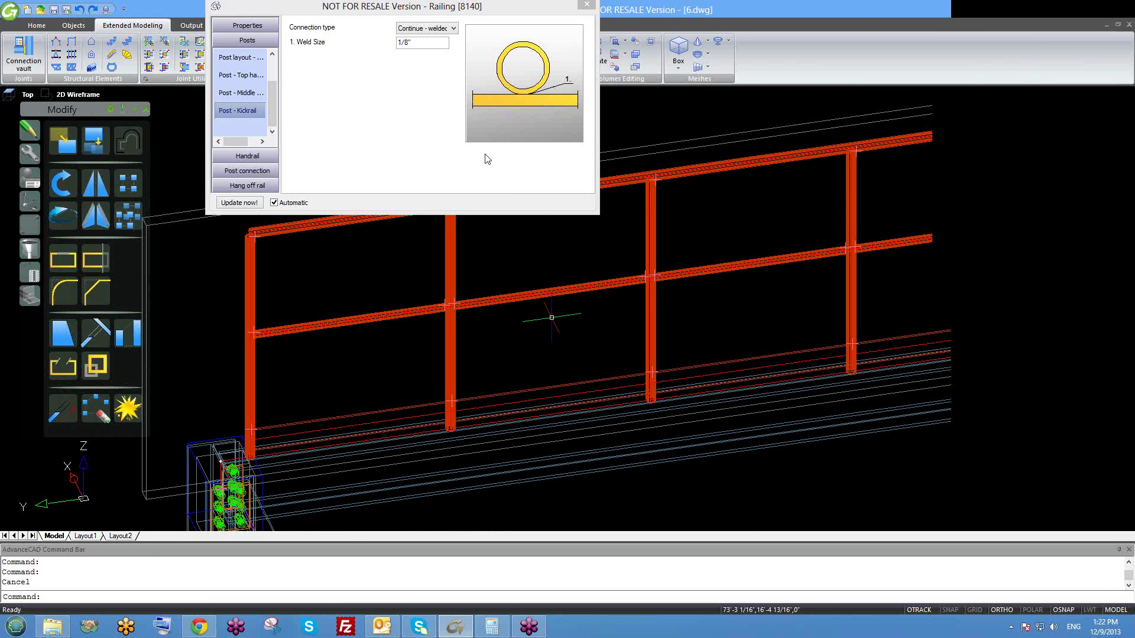
- Try the Continue - bolted connection for the kickrail, returning to Continue - welded and its weld size setting
{"action": "left_click", "coordinate": [427, 30]}
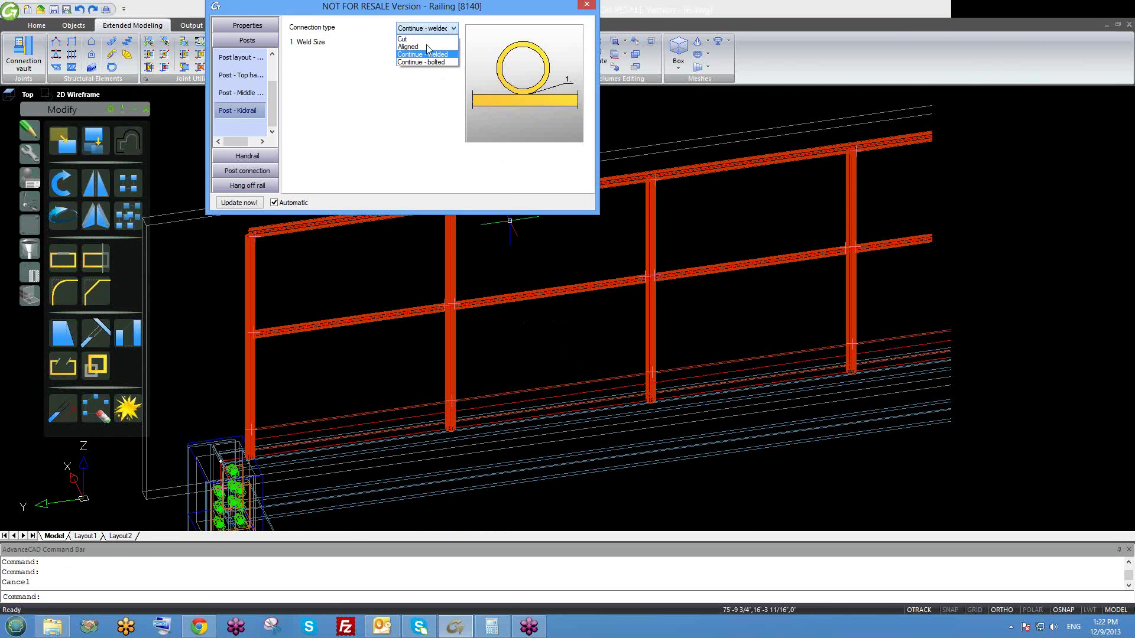
{"action": "left_click", "coordinate": [432, 63]}
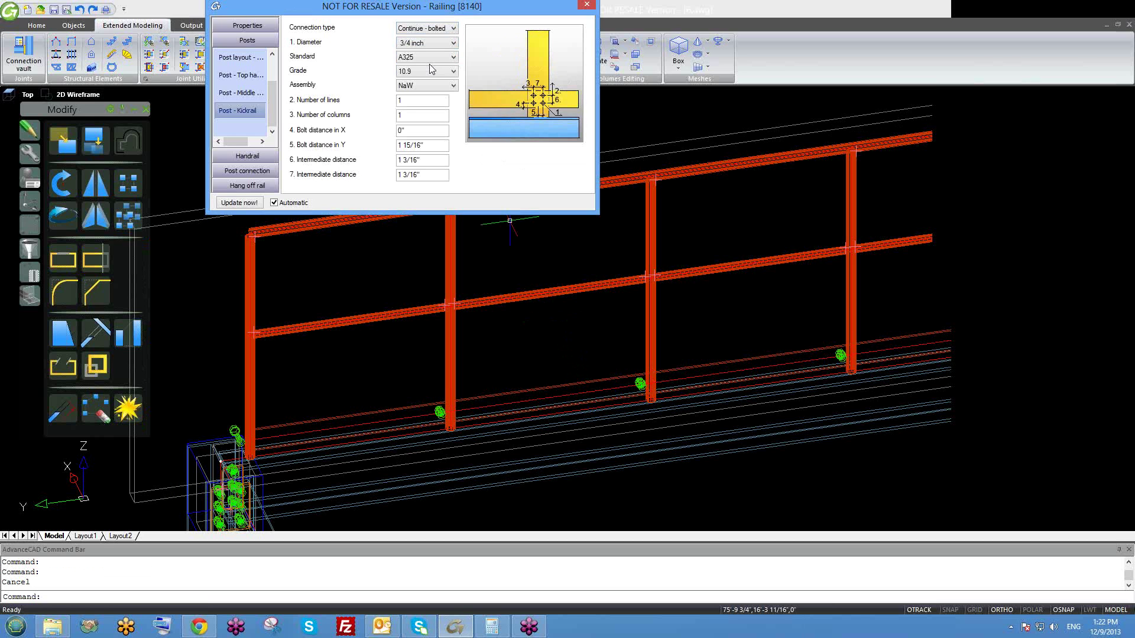
{"action": "left_click", "coordinate": [425, 29]}
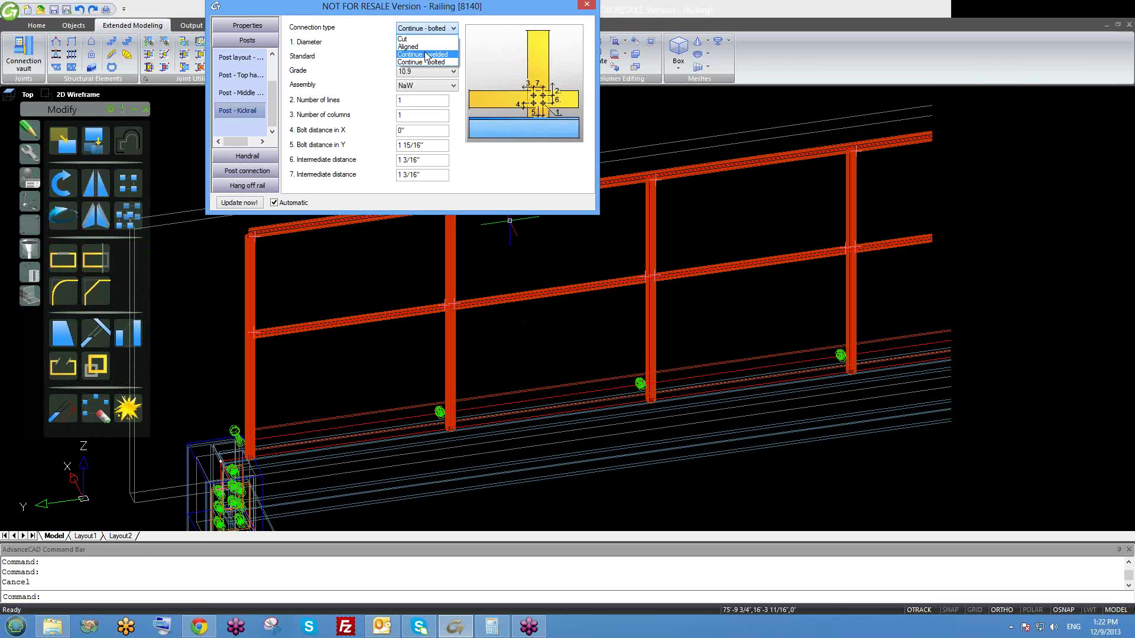
{"action": "left_click", "coordinate": [422, 54]}
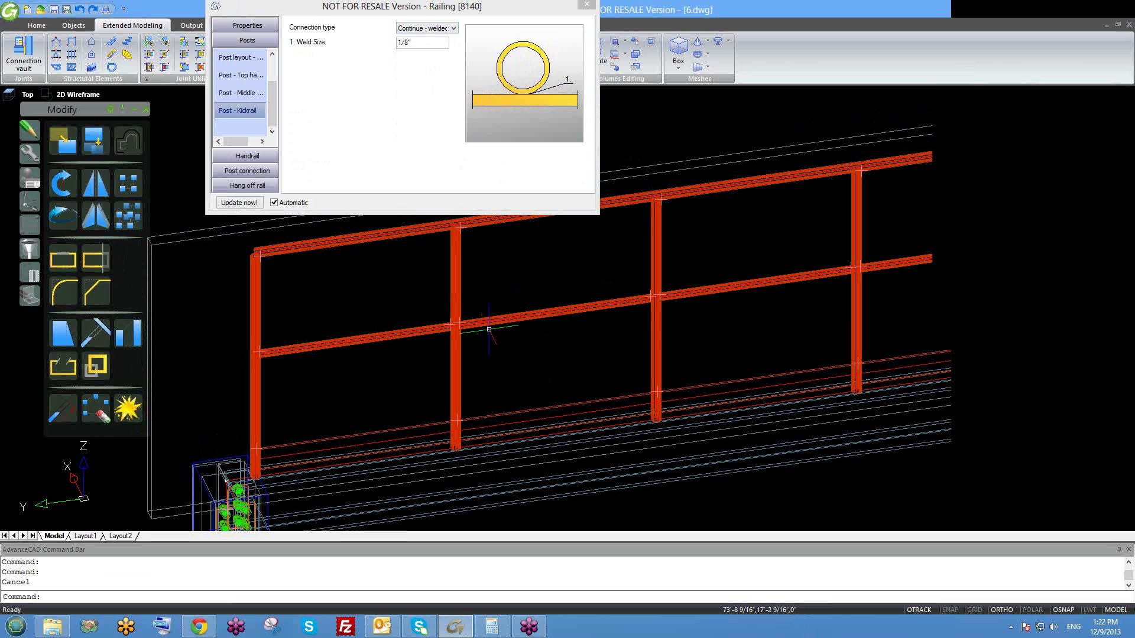
{"action": "double_click", "coordinate": [415, 46]}
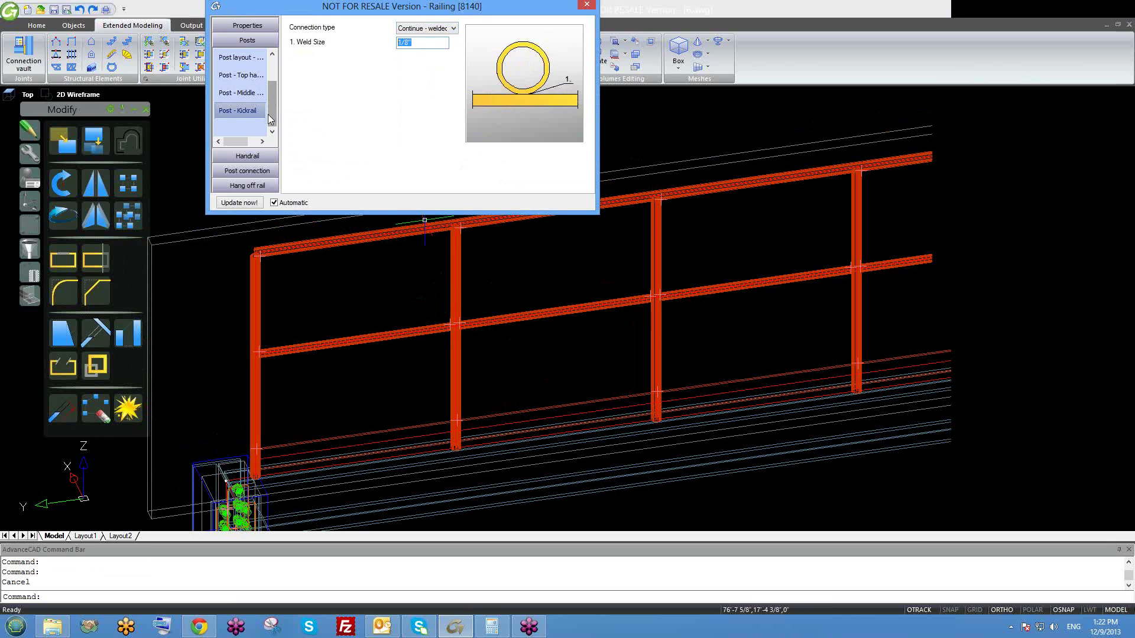
- Open the top handrail settings and examine the top handrail running along the posts
{"action": "left_click", "coordinate": [255, 156]}
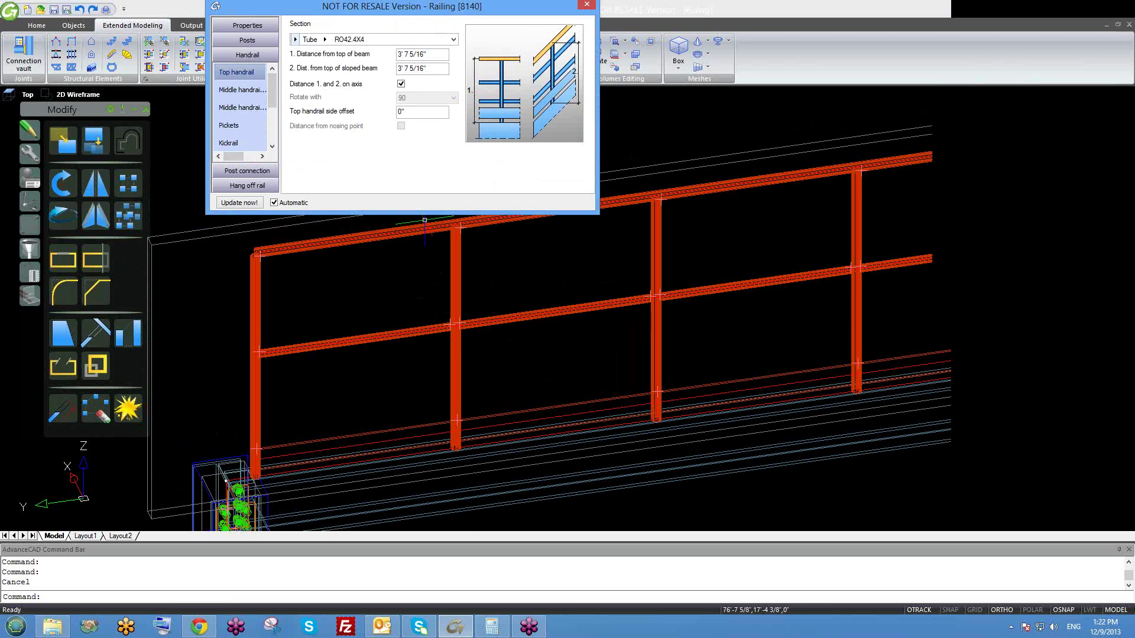
{"action": "scroll", "coordinate": [546, 375], "scroll_direction": "down", "scroll_amount": 3}
{"action": "middle_click_drag", "start_coordinate": [547, 403], "coordinate": [550, 378], "text": "shift"}
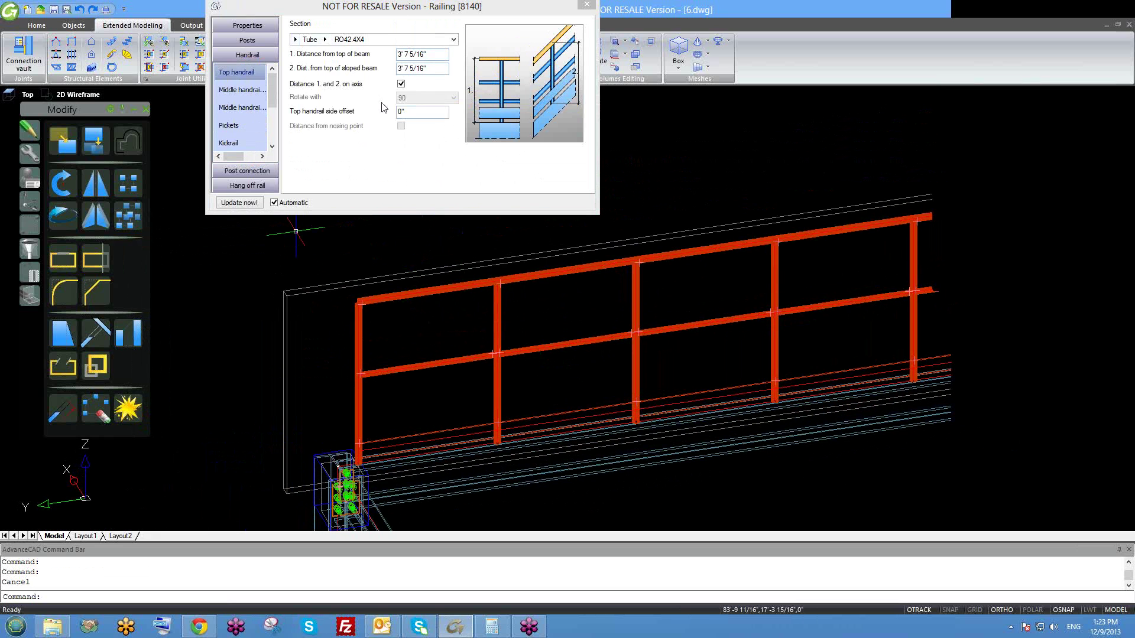
{"action": "scroll", "coordinate": [435, 289], "scroll_direction": "up", "scroll_amount": 4}
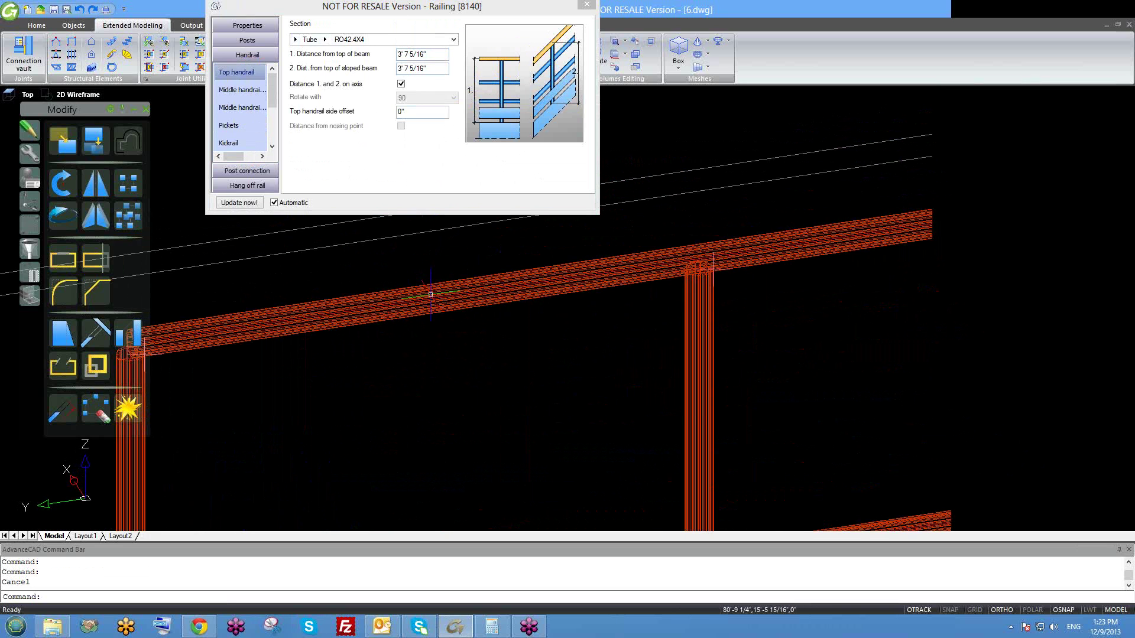
{"action": "middle_click_drag", "start_coordinate": [431, 294], "coordinate": [520, 355]}
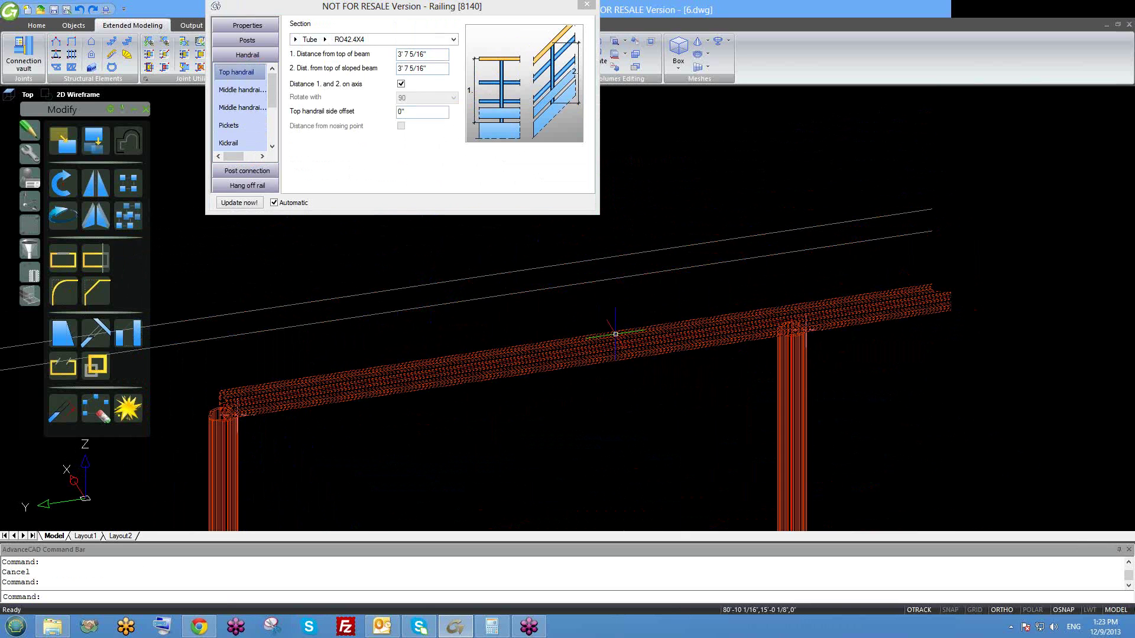
{"action": "key", "text": "Escape"}
{"action": "scroll", "coordinate": [615, 334], "scroll_direction": "down", "scroll_amount": 3}
{"action": "middle_click_drag", "start_coordinate": [833, 434], "coordinate": [639, 385]}
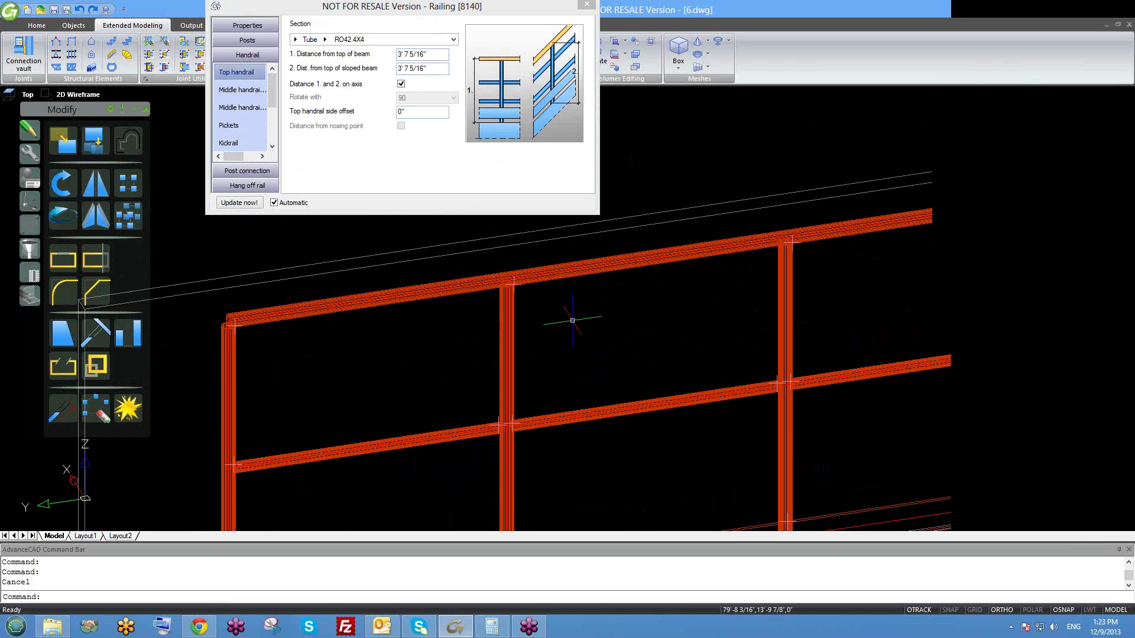
{"action": "scroll", "coordinate": [573, 321], "scroll_direction": "down", "scroll_amount": 2}
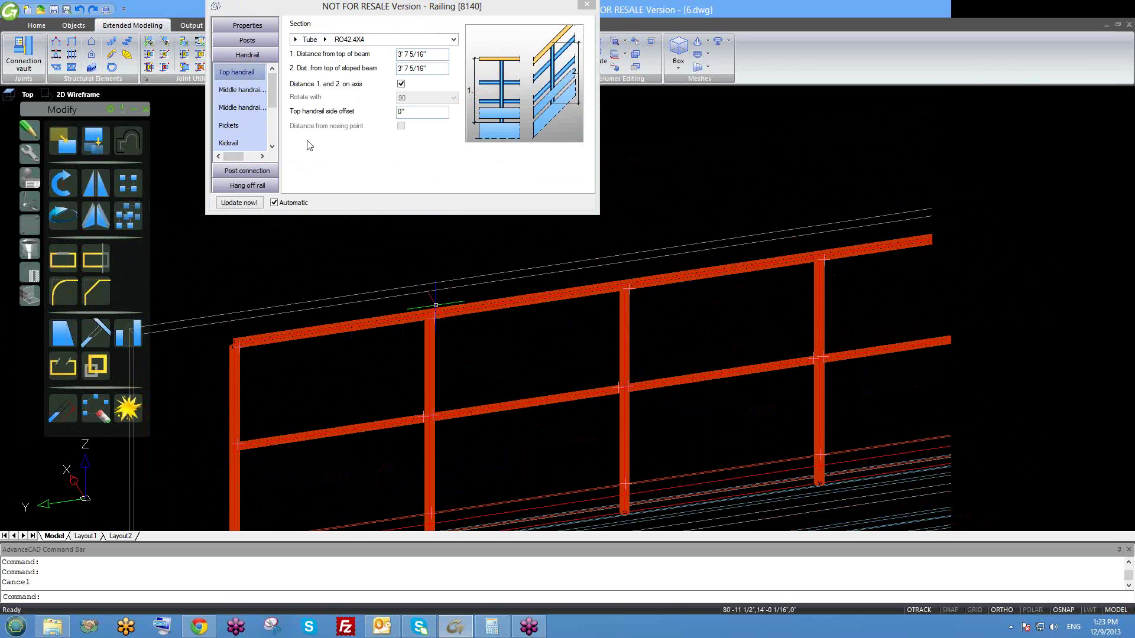
- Try the tube section RO42.4X3.2 and an AISC Flat section for the top handrail
{"action": "left_click", "coordinate": [325, 40]}
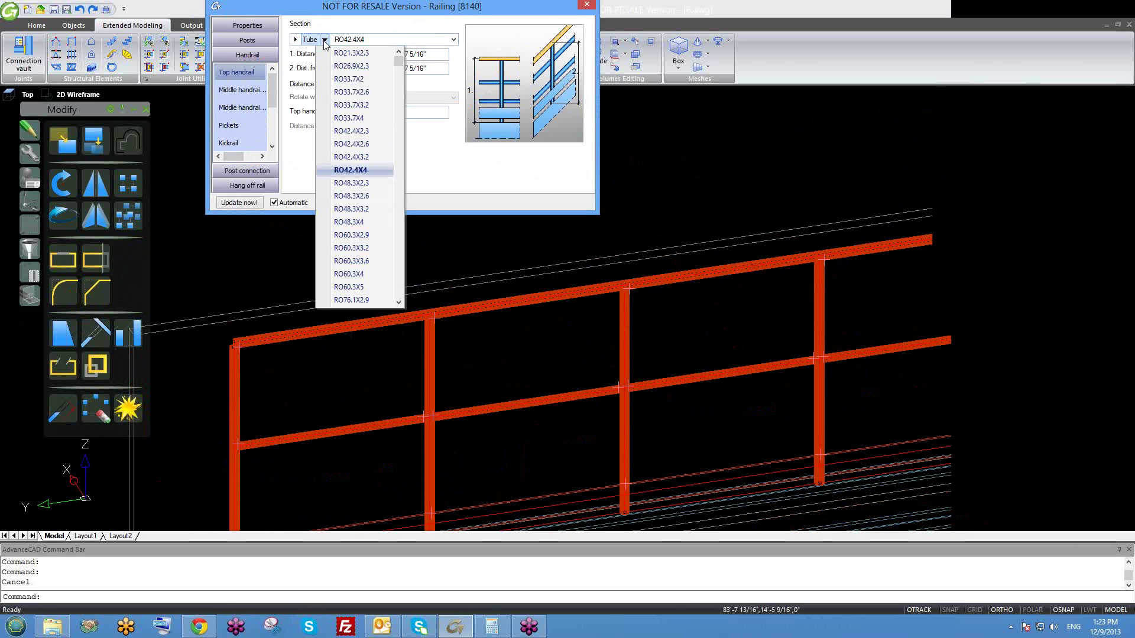
{"action": "left_click", "coordinate": [356, 158]}
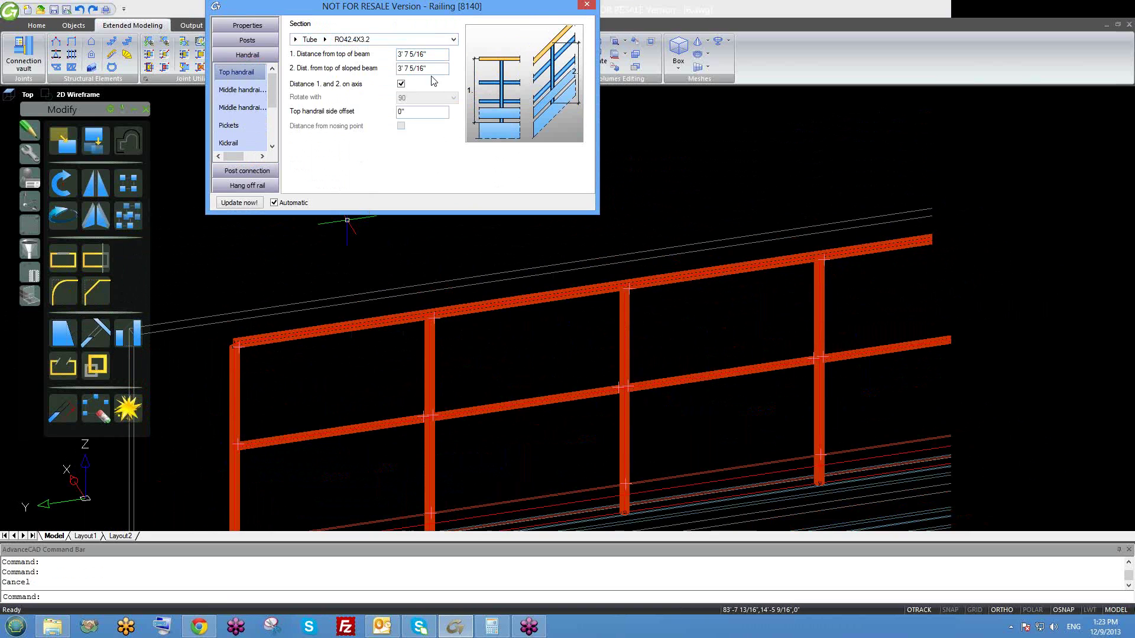
{"action": "left_click", "coordinate": [431, 109]}
{"action": "left_click", "coordinate": [297, 42]}
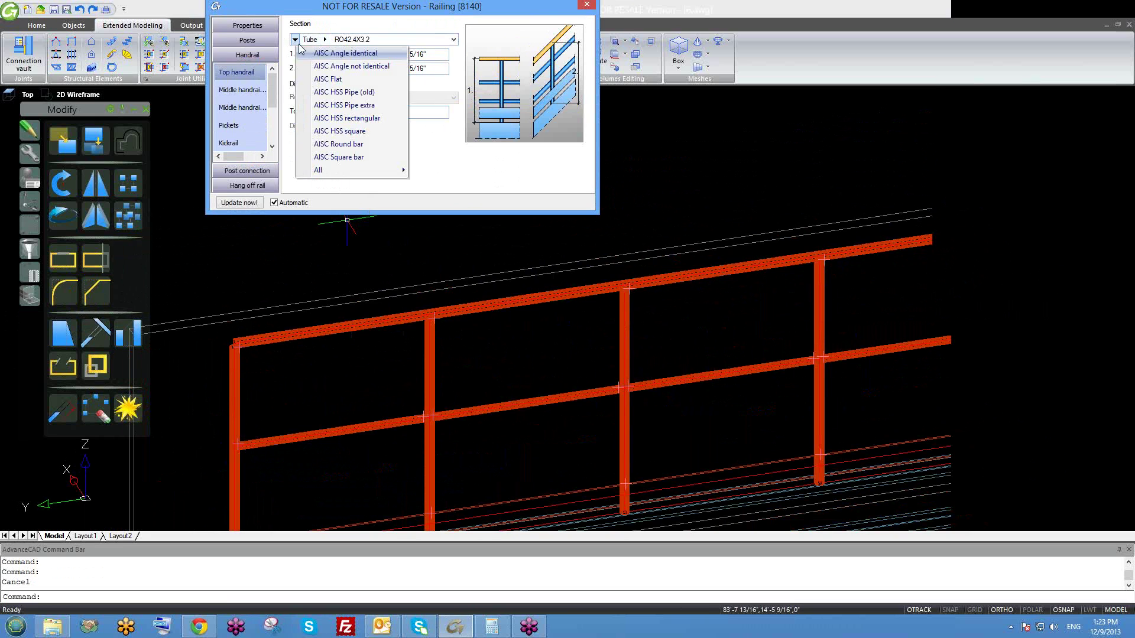
{"action": "left_click", "coordinate": [344, 81]}
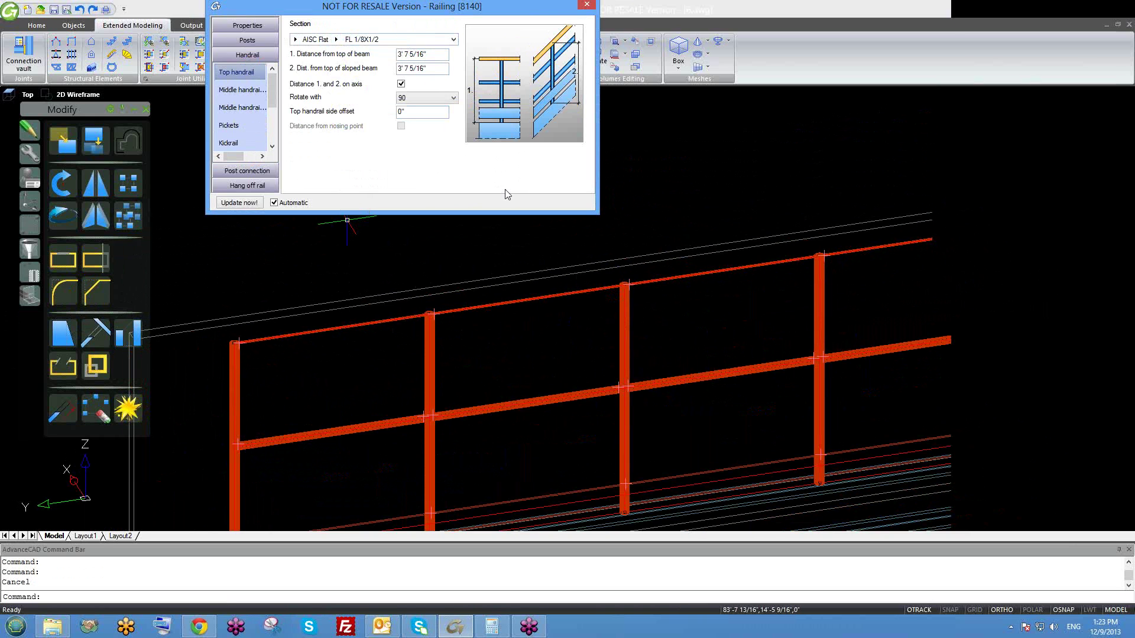
- Change the top handrail section to AISC HSS Pipe (old) with size Pipe 2 3/8X1/4
{"action": "left_click", "coordinate": [294, 40]}
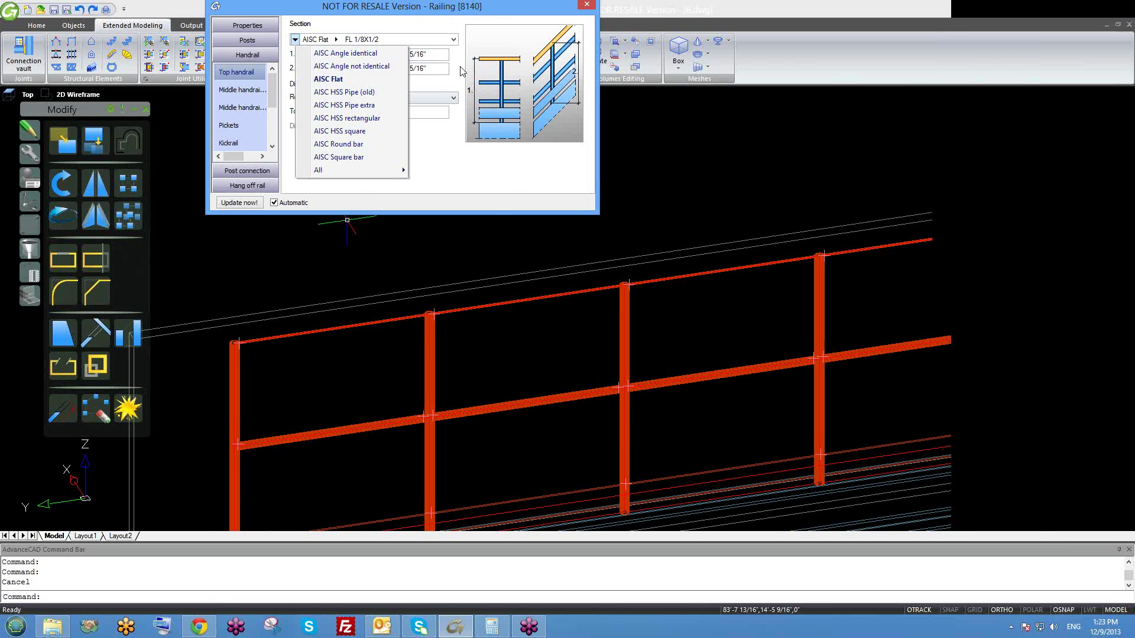
{"action": "left_click", "coordinate": [378, 95]}
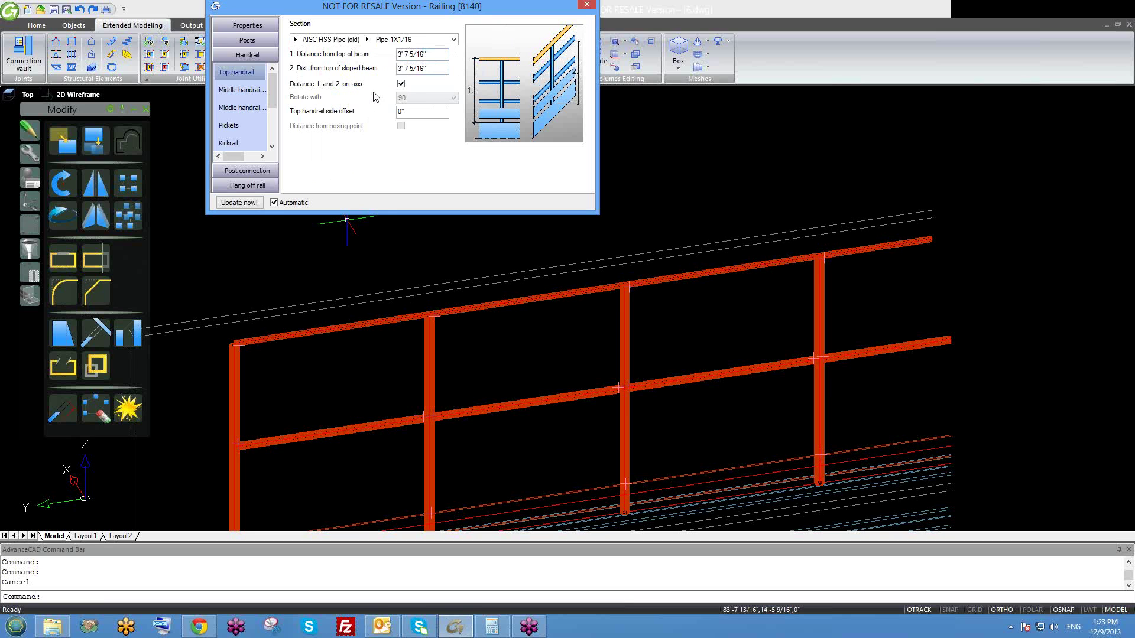
{"action": "left_click", "coordinate": [367, 40]}
{"action": "scroll", "coordinate": [396, 248], "scroll_direction": "down", "scroll_amount": 5}
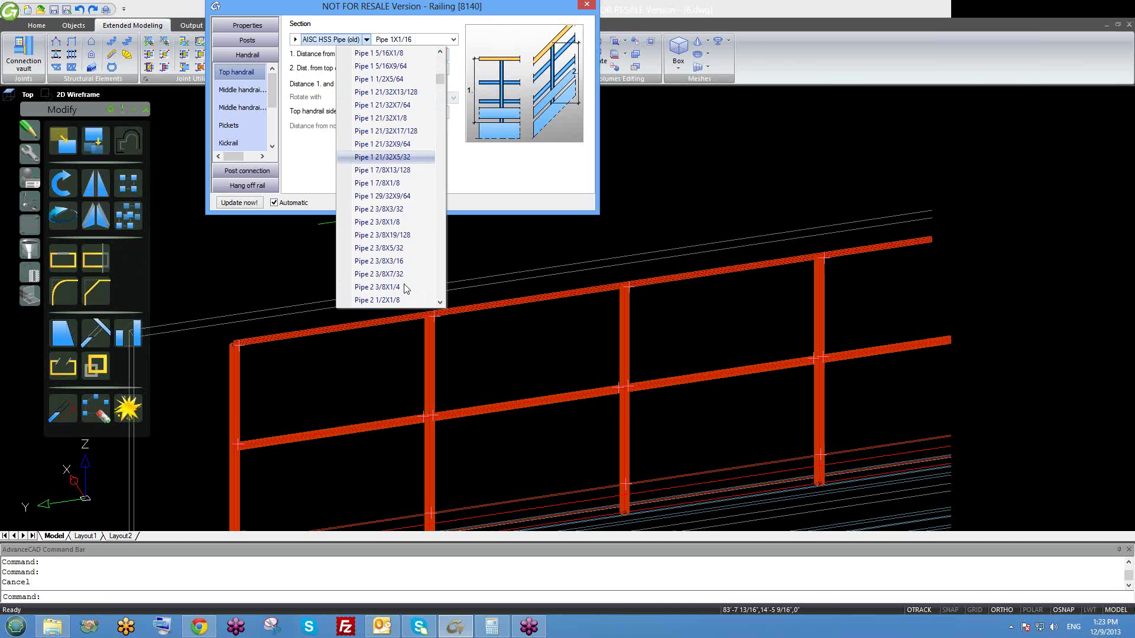
{"action": "left_click", "coordinate": [405, 287]}
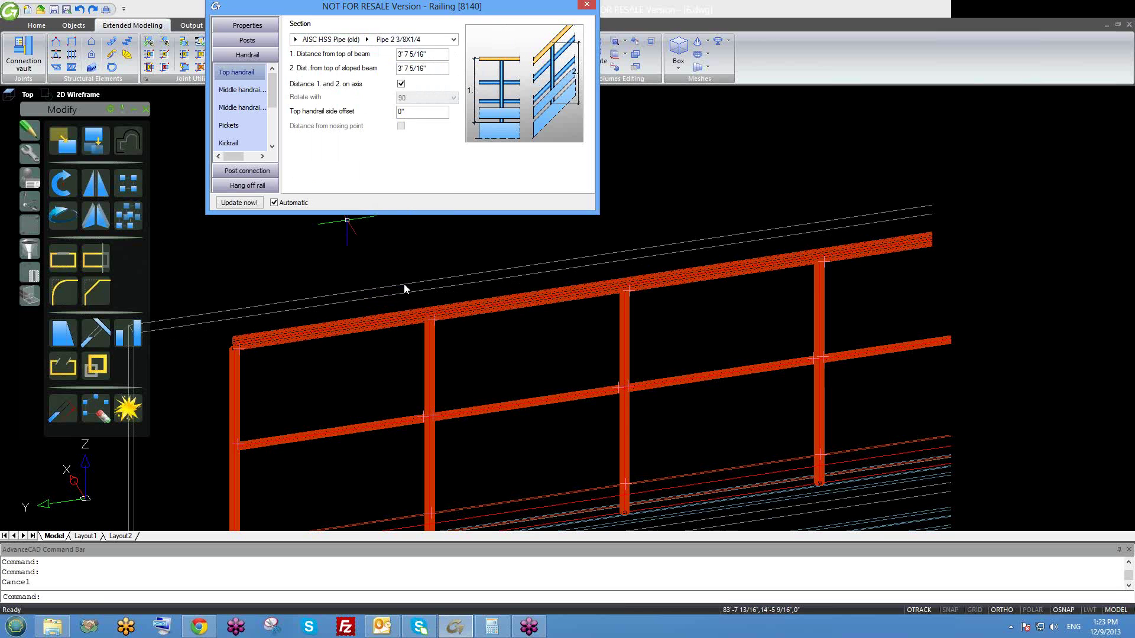
- Try Pipe 2 3/8X7/32 for the top handrail and settle on the smaller Pipe 1 1/4X9/64
{"action": "left_click", "coordinate": [367, 40]}
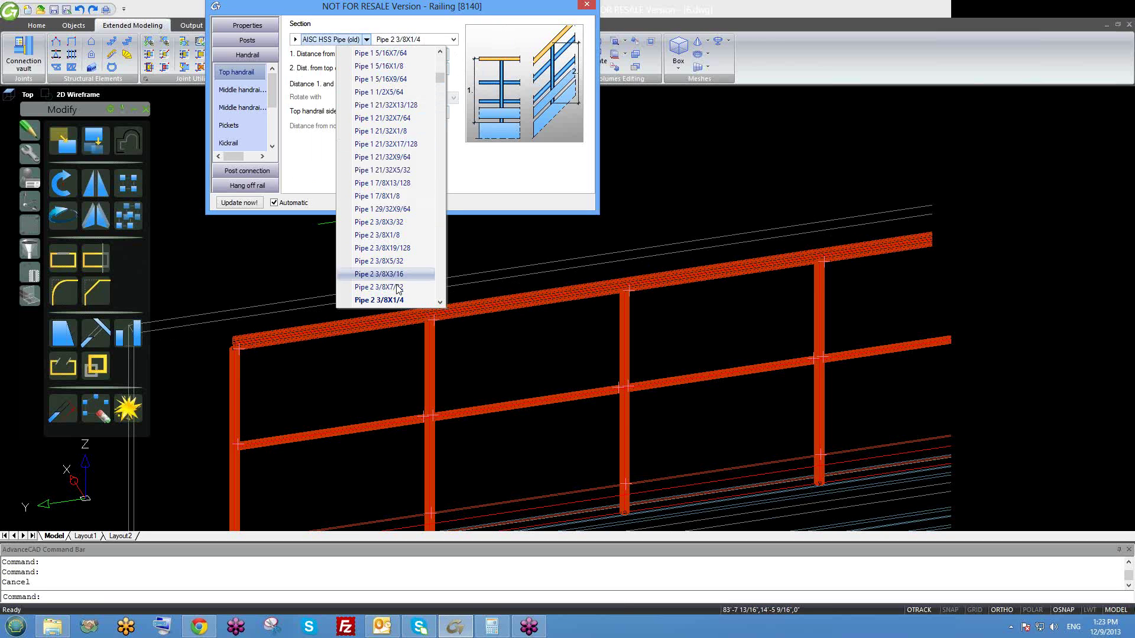
{"action": "left_click", "coordinate": [398, 288]}
{"action": "left_click", "coordinate": [367, 39]}
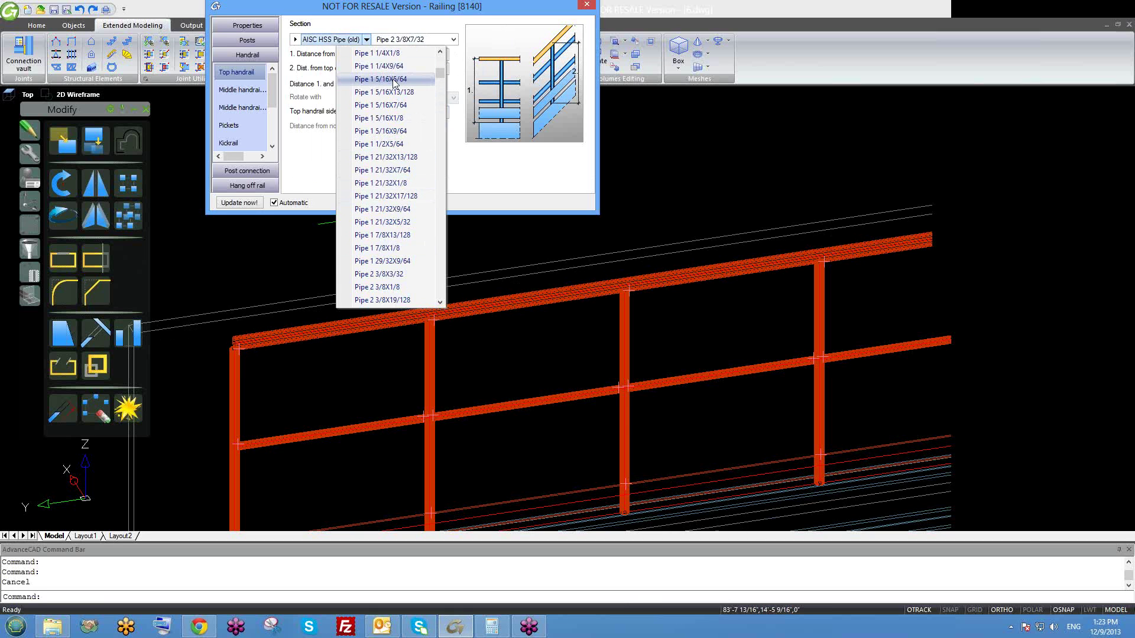
{"action": "scroll", "coordinate": [395, 71], "scroll_direction": "up", "scroll_amount": 1}
{"action": "left_click", "coordinate": [395, 66]}
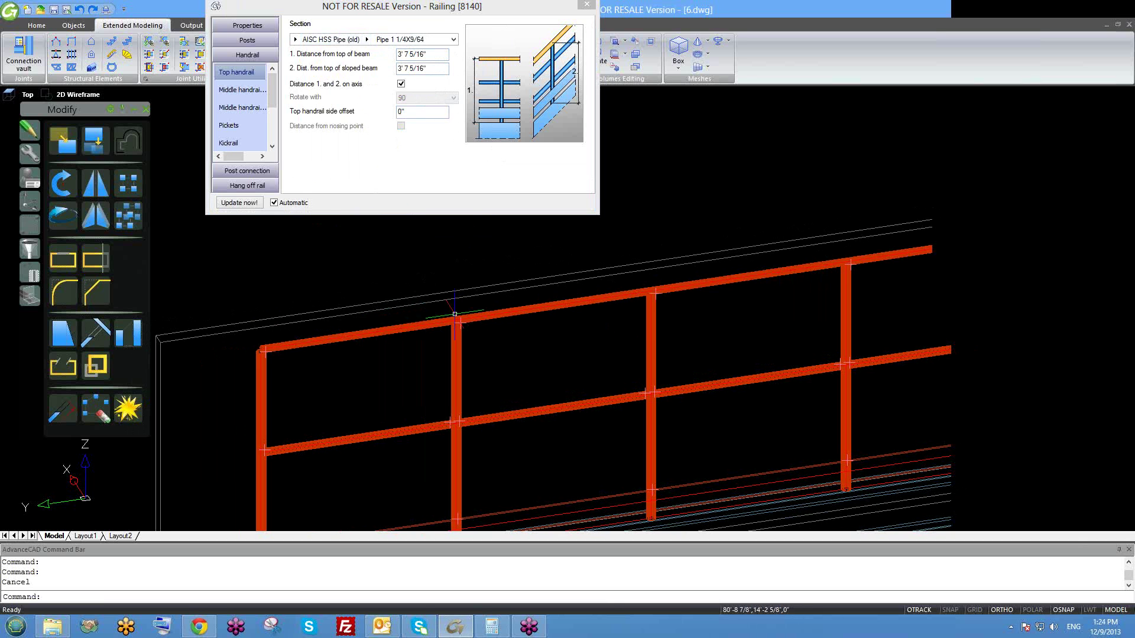
- Examine the joint where the top handrail pipe meets the end post
{"action": "middle_click_drag", "start_coordinate": [313, 498], "coordinate": [444, 439]}
{"action": "scroll", "coordinate": [367, 499], "scroll_direction": "up", "scroll_amount": 2}
{"action": "middle_click_drag", "start_coordinate": [336, 495], "coordinate": [388, 302], "text": "shift"}
{"action": "scroll", "coordinate": [388, 302], "scroll_direction": "up", "scroll_amount": 3}
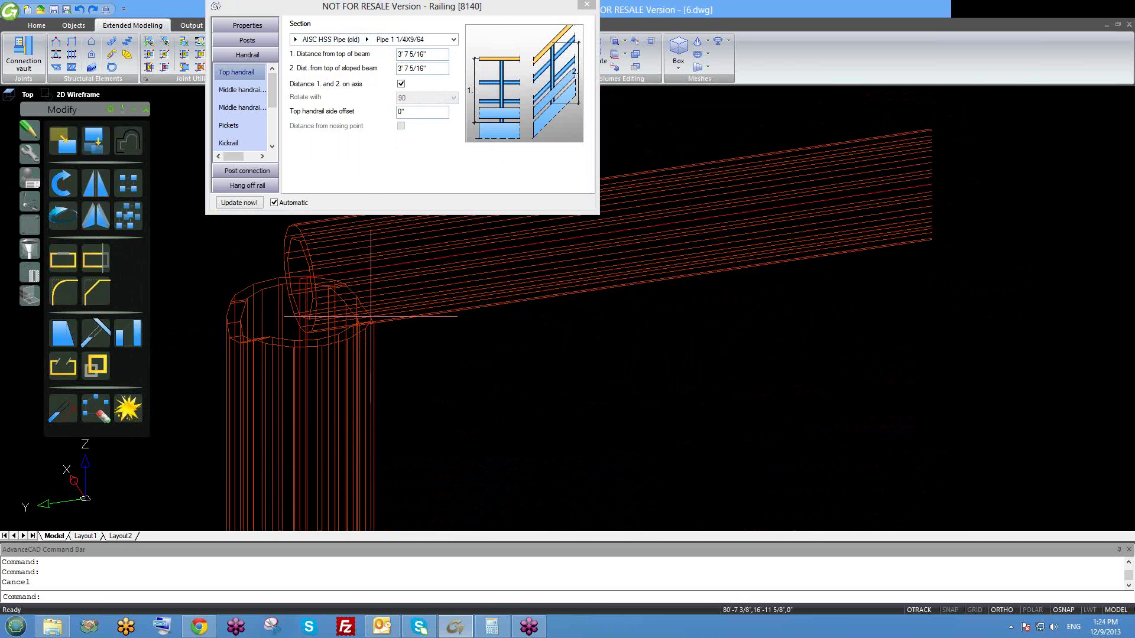
{"action": "key", "text": "Escape"}
{"action": "middle_click_drag", "start_coordinate": [508, 328], "coordinate": [438, 327]}
{"action": "scroll", "coordinate": [438, 326], "scroll_direction": "down", "scroll_amount": 5}
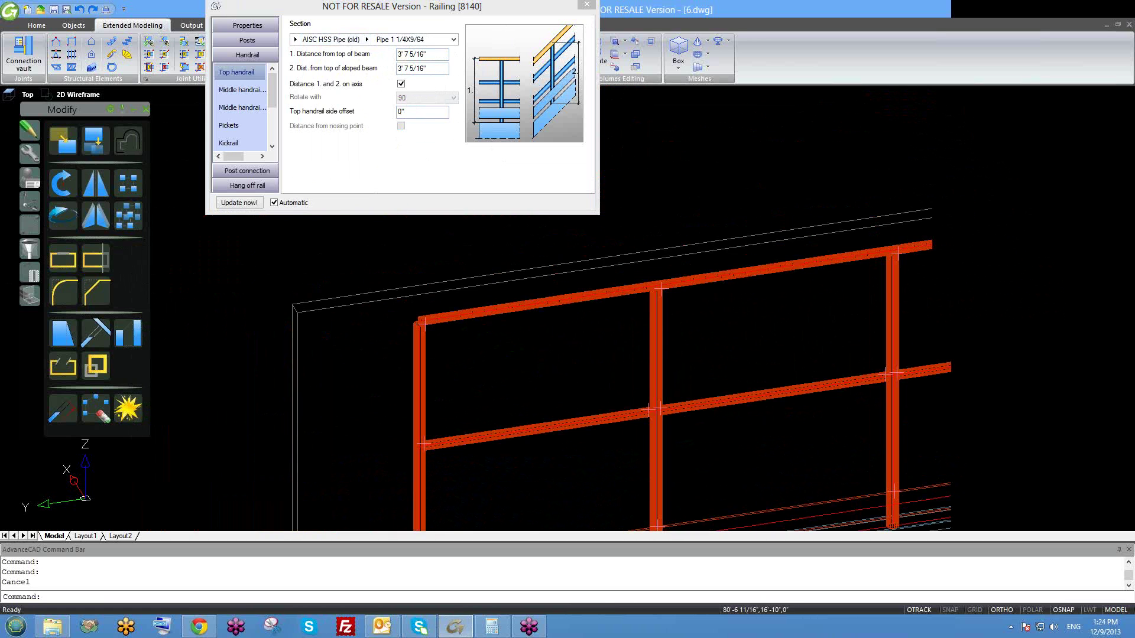
- Review the top handrail's distance from the beam, inspecting the end post from its base to the handrail
{"action": "left_click", "coordinate": [431, 67]}
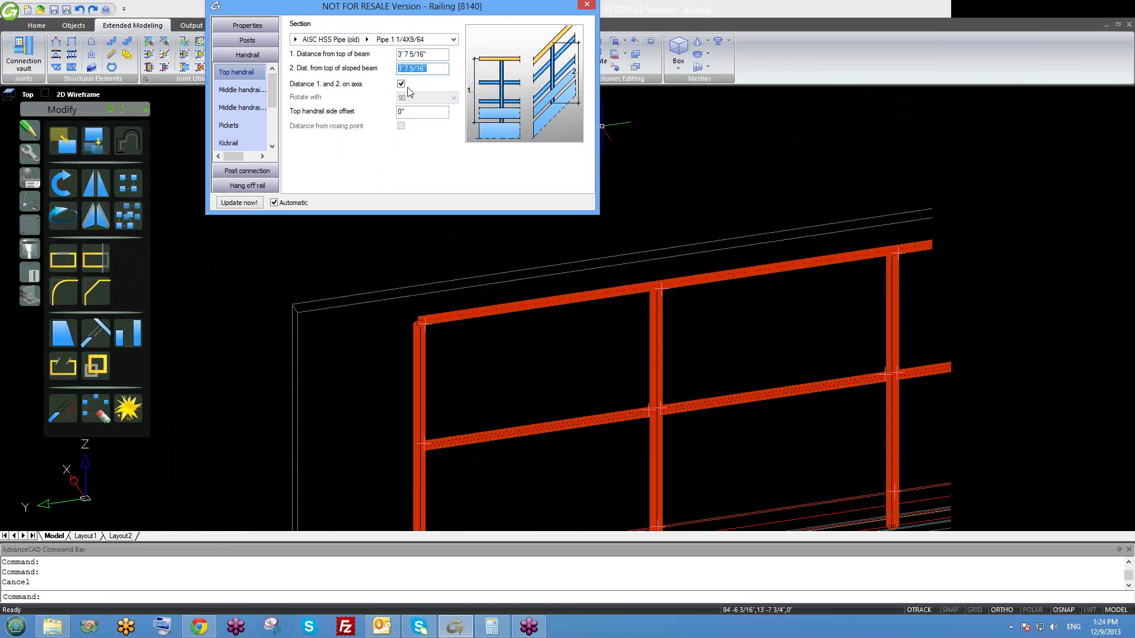
{"action": "left_click", "coordinate": [433, 371]}
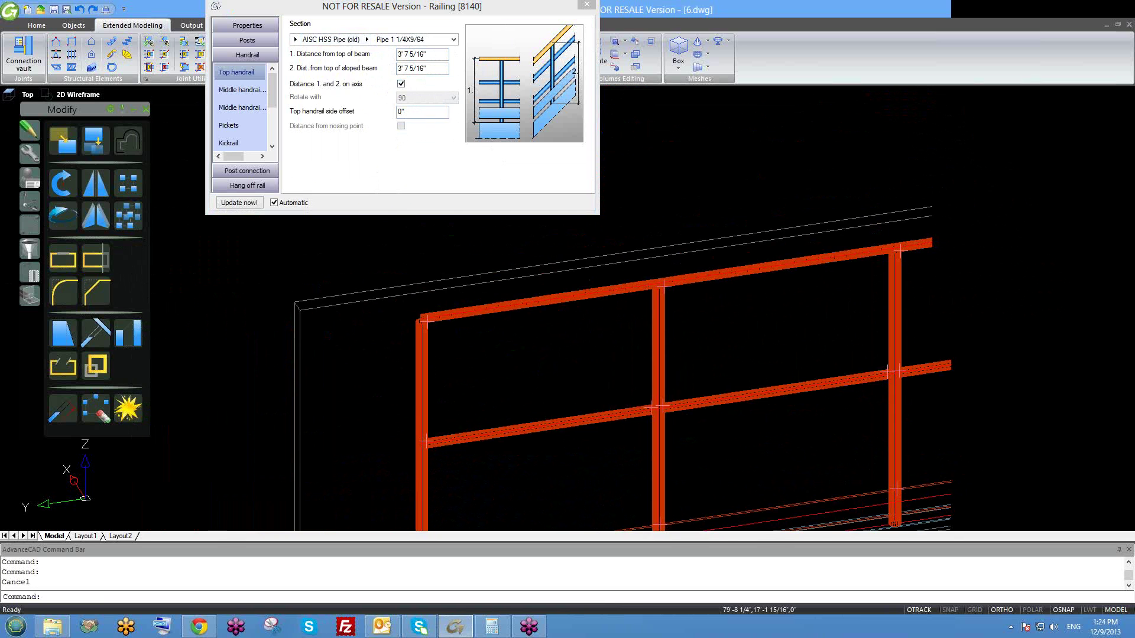
{"action": "scroll", "coordinate": [437, 376], "scroll_direction": "down", "scroll_amount": 1}
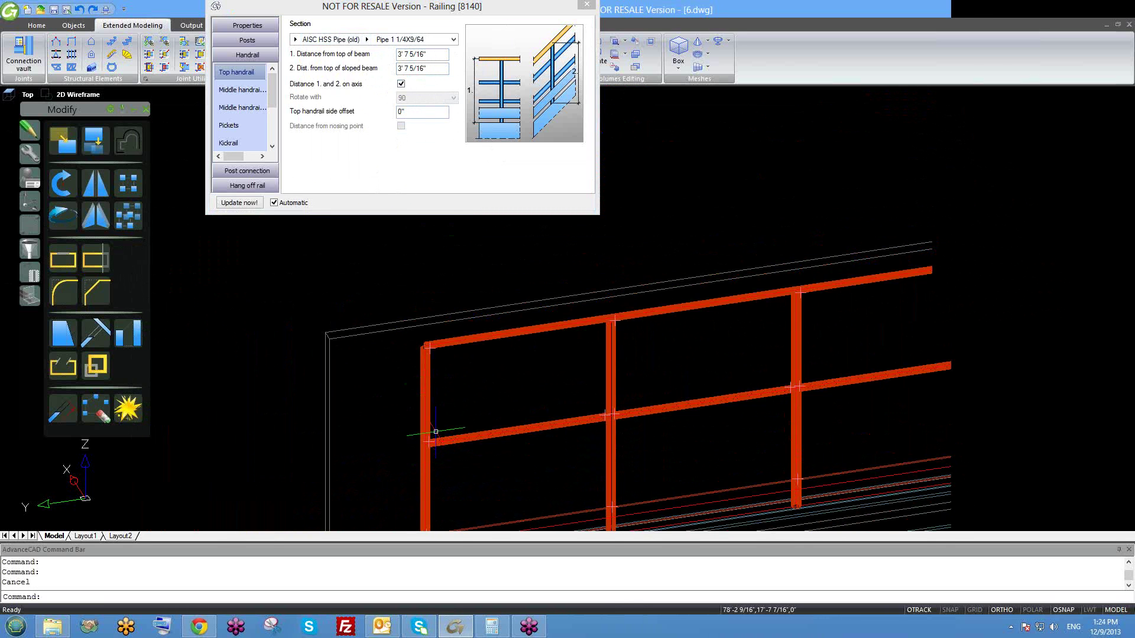
{"action": "scroll", "coordinate": [431, 438], "scroll_direction": "up", "scroll_amount": 4}
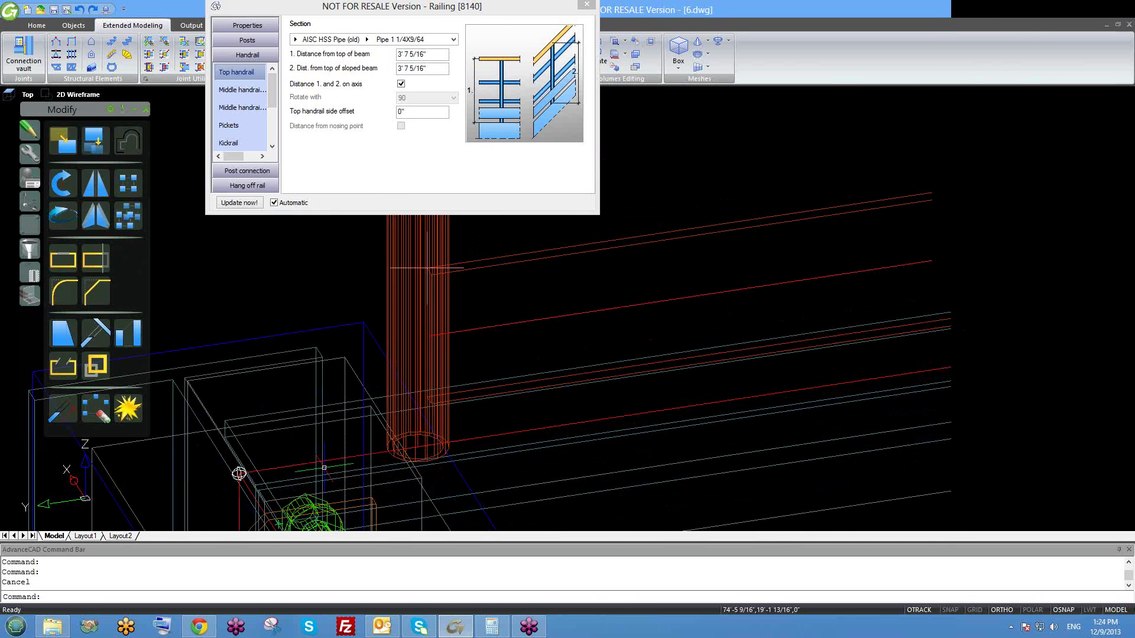
{"action": "scroll", "coordinate": [330, 482], "scroll_direction": "down", "scroll_amount": 3}
{"action": "scroll", "coordinate": [367, 309], "scroll_direction": "up", "scroll_amount": 2}
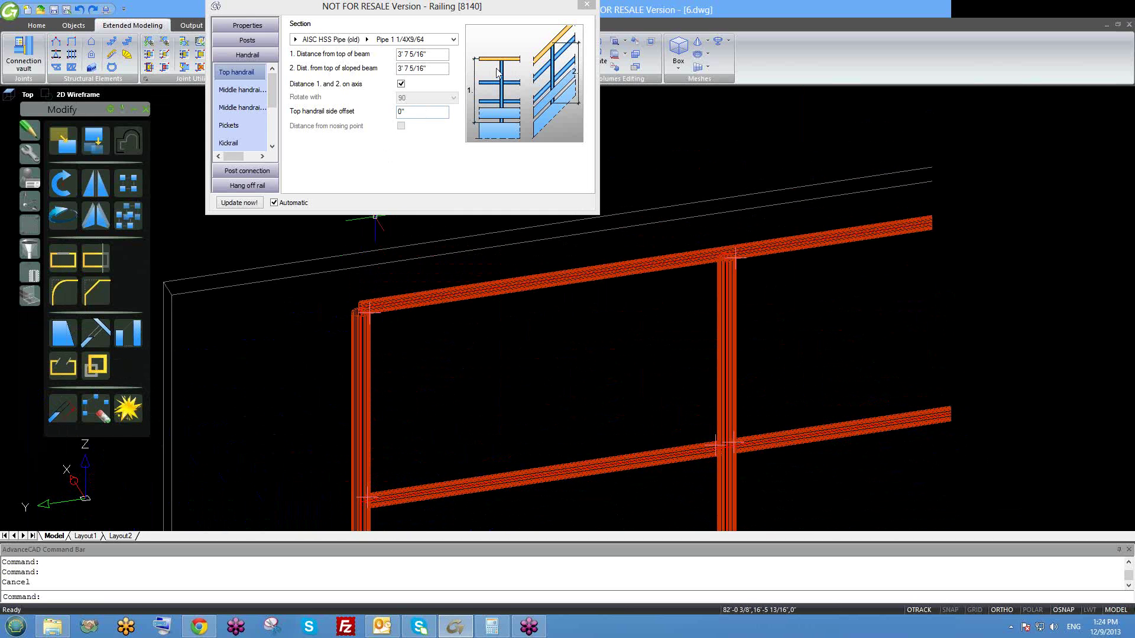
- Turn off measuring distances 1 and 2 on the top handrail's axis and inspect the handrail at the end post
{"action": "left_click", "coordinate": [401, 85]}
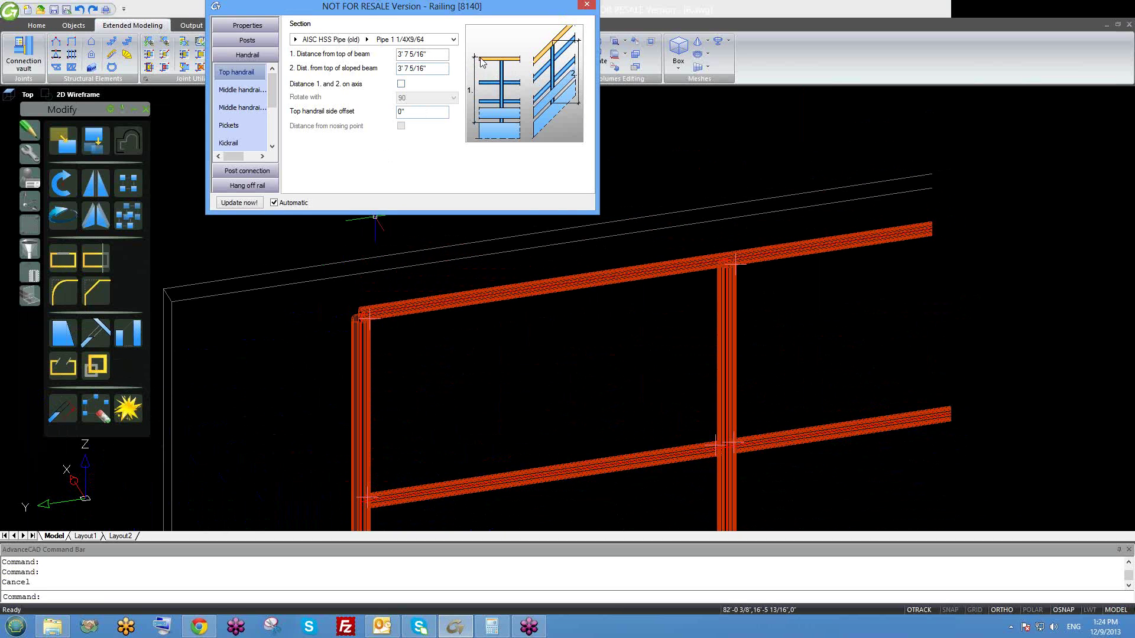
{"action": "scroll", "coordinate": [374, 293], "scroll_direction": "up", "scroll_amount": 5}
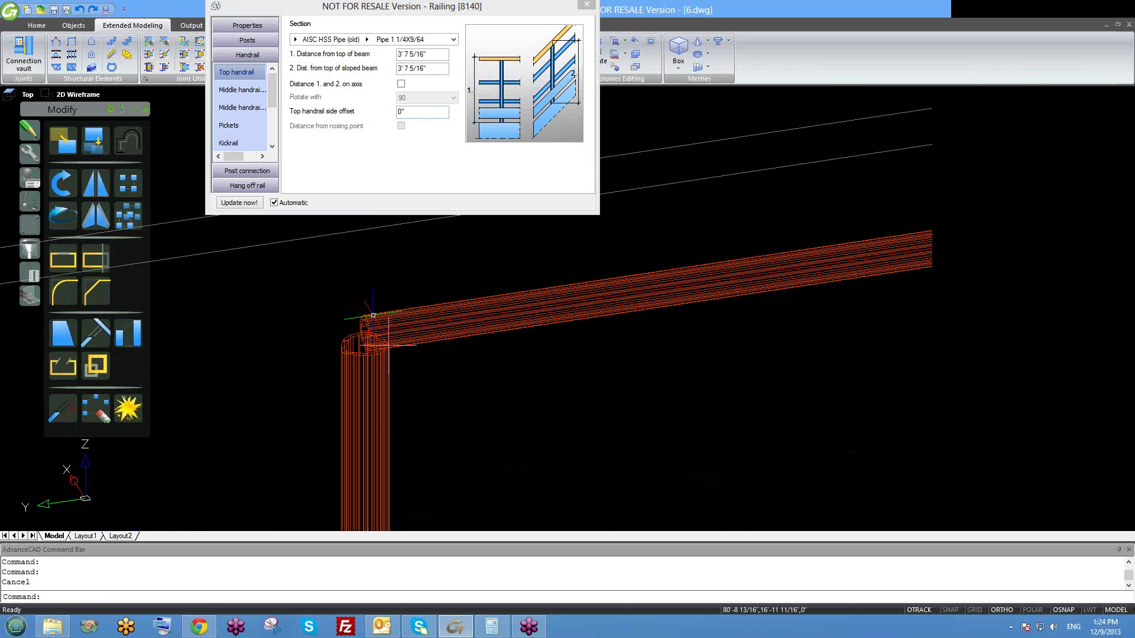
{"action": "scroll", "coordinate": [277, 324], "scroll_direction": "down", "scroll_amount": 5}
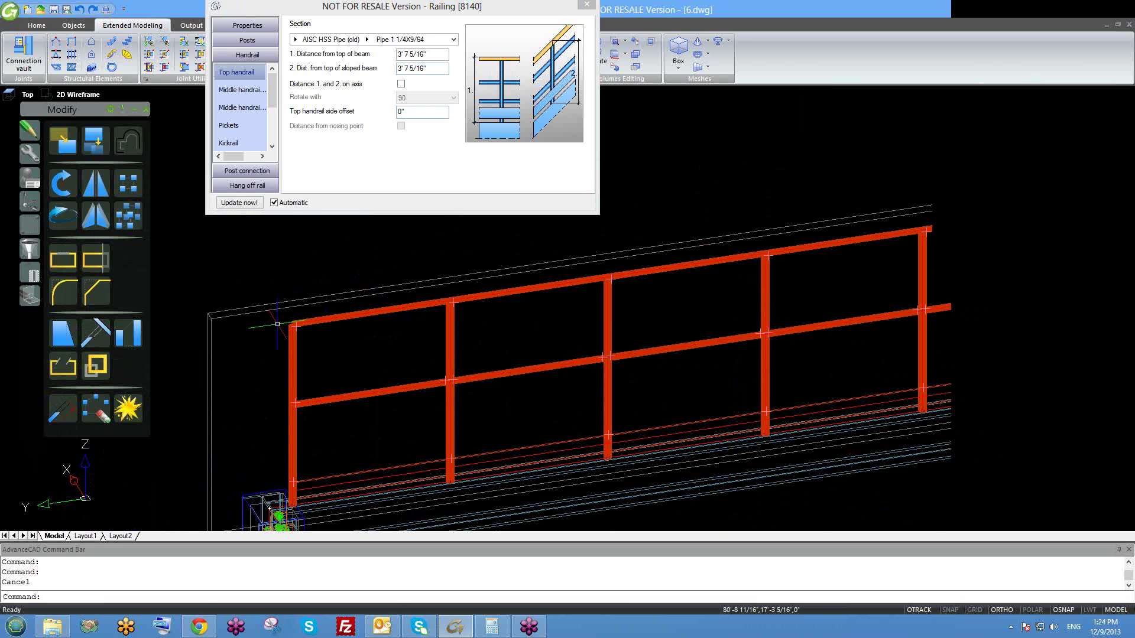
- Inspect the base of the end post and turn measuring distances 1 and 2 on the top handrail's axis back on
{"action": "scroll", "coordinate": [281, 485], "scroll_direction": "up", "scroll_amount": 5}
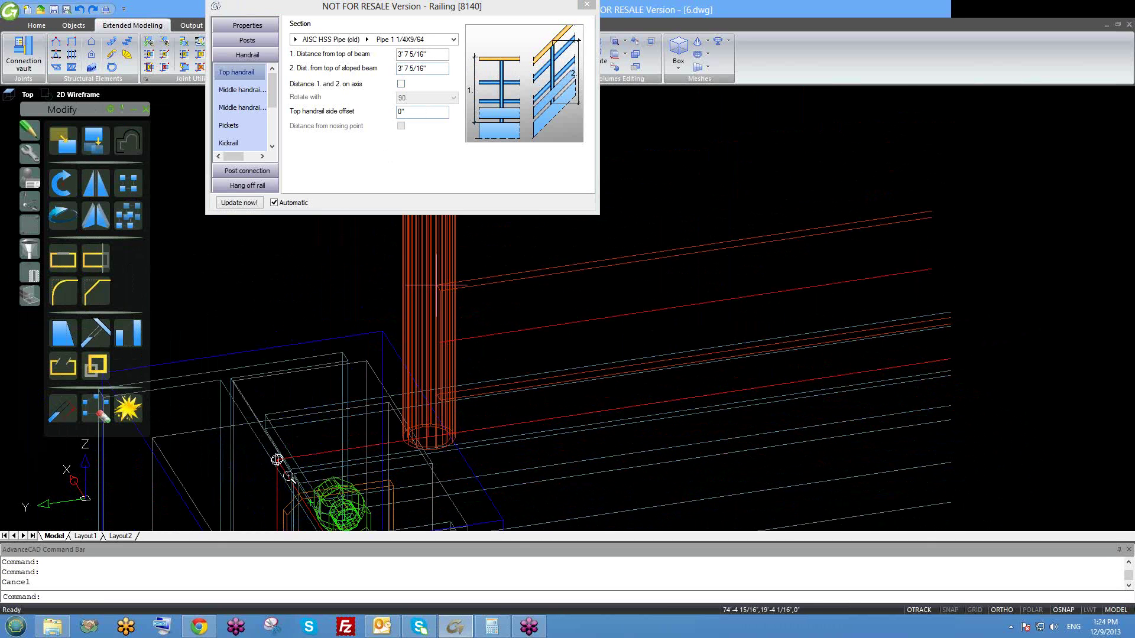
{"action": "scroll", "coordinate": [281, 461], "scroll_direction": "down", "scroll_amount": 3}
{"action": "scroll", "coordinate": [313, 449], "scroll_direction": "up", "scroll_amount": 3}
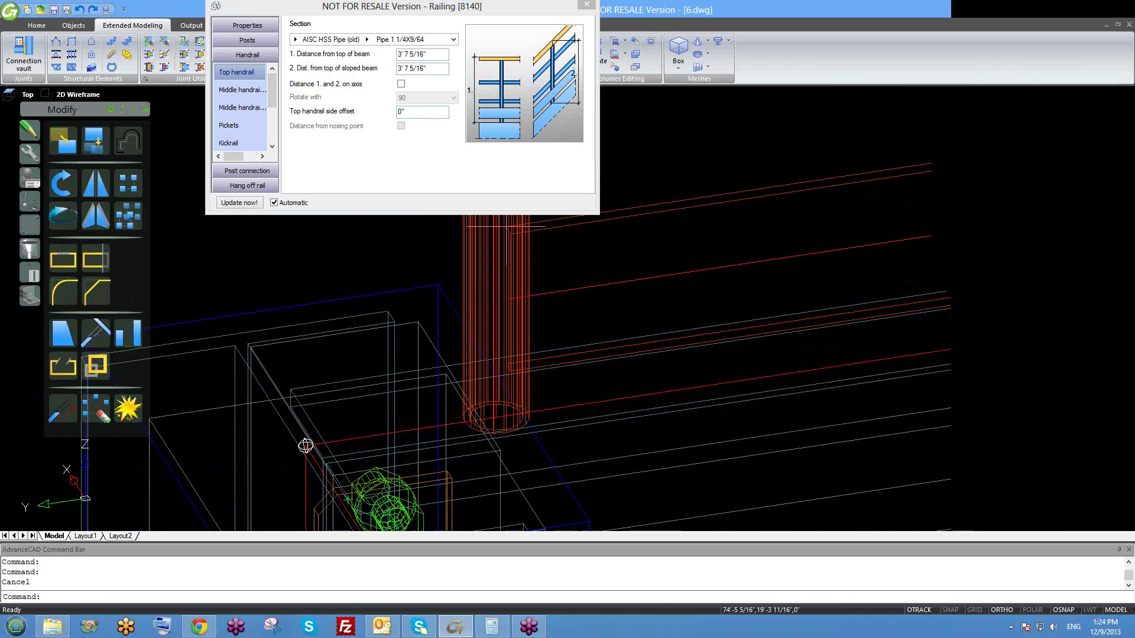
{"action": "scroll", "coordinate": [307, 437], "scroll_direction": "down", "scroll_amount": 5}
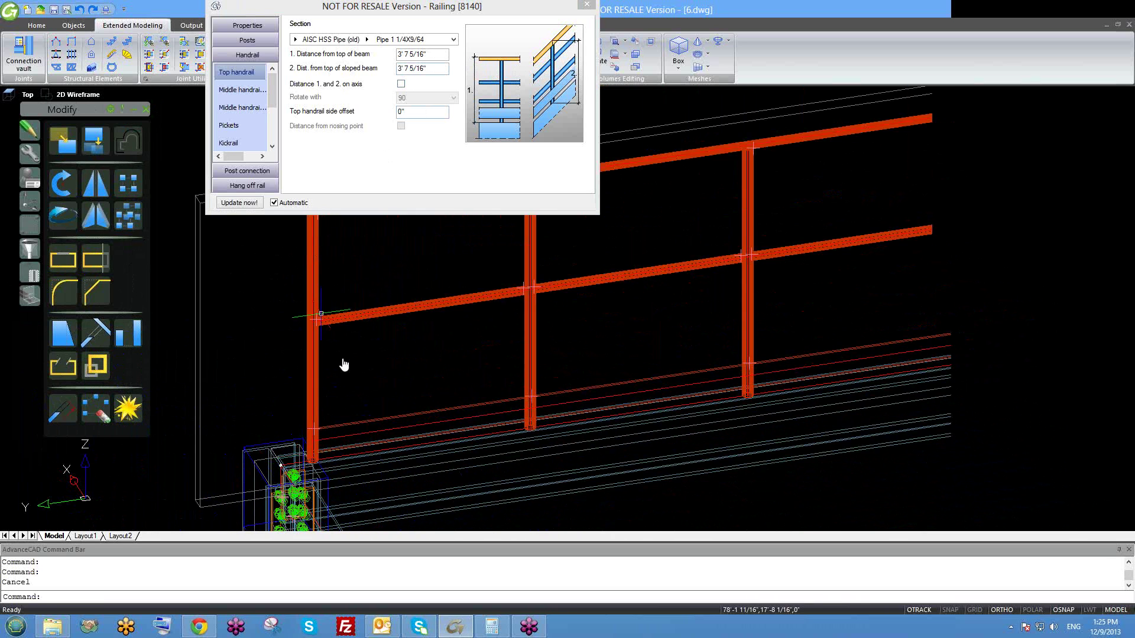
{"action": "middle_click_drag", "start_coordinate": [345, 364], "coordinate": [380, 409]}
{"action": "left_click", "coordinate": [401, 84]}
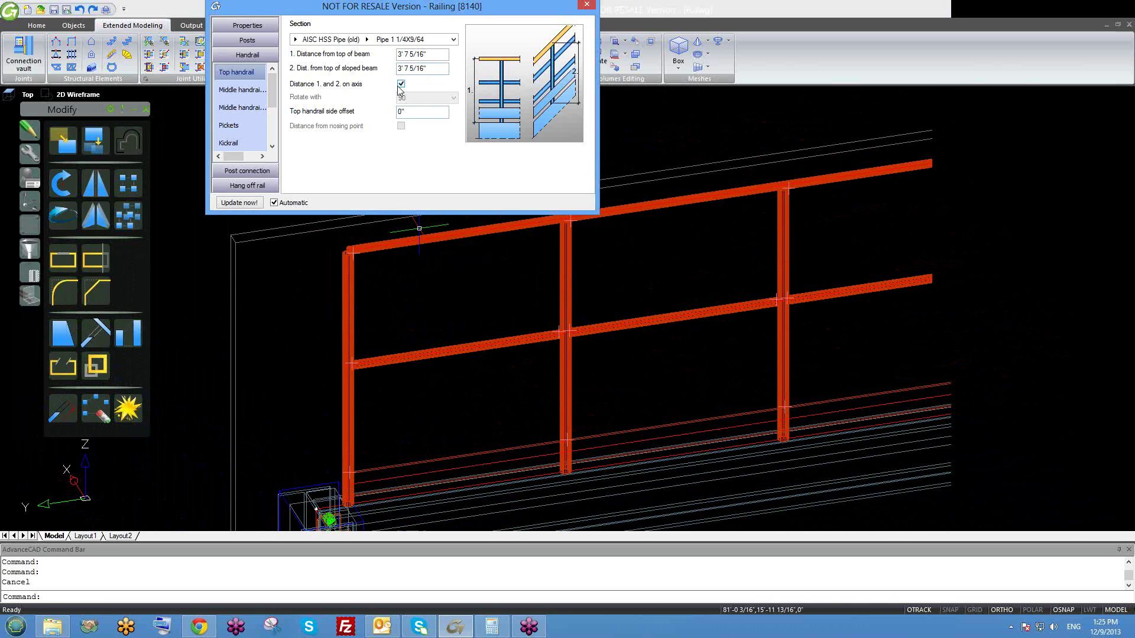
- Set the top handrail's distance from the top of the beam to 3' 6" and check the whole railing
{"action": "left_click", "coordinate": [423, 54]}
{"action": "left_click_drag", "start_coordinate": [427, 54], "coordinate": [410, 54]}
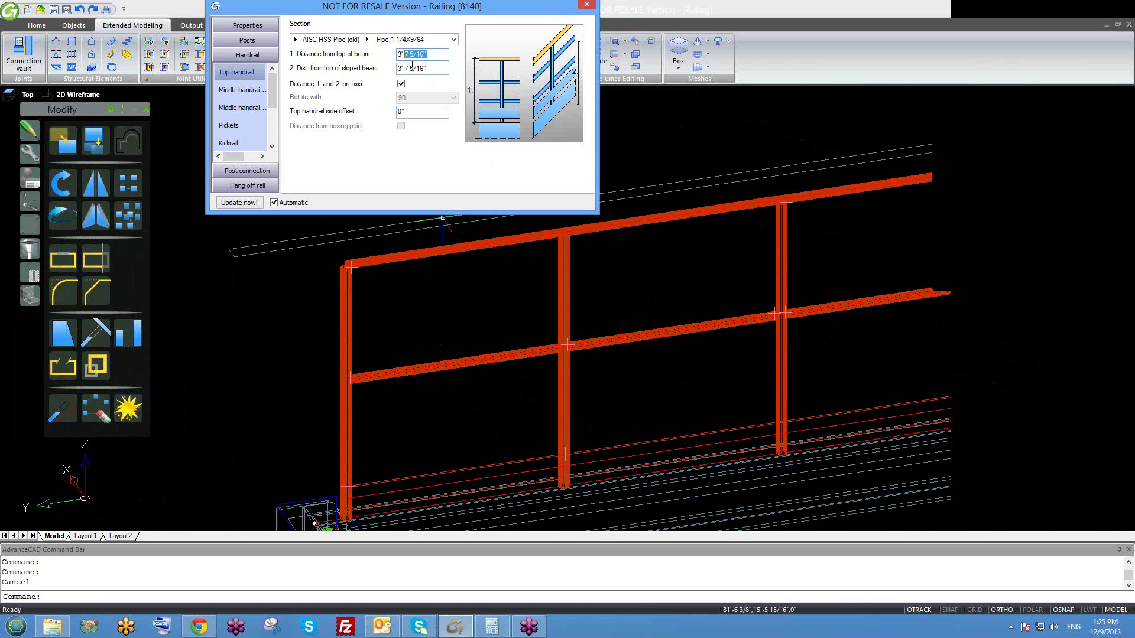
{"action": "type", "text": "6"}
{"action": "left_click", "coordinate": [434, 69]}
{"action": "left_click_drag", "start_coordinate": [431, 69], "coordinate": [408, 67]}
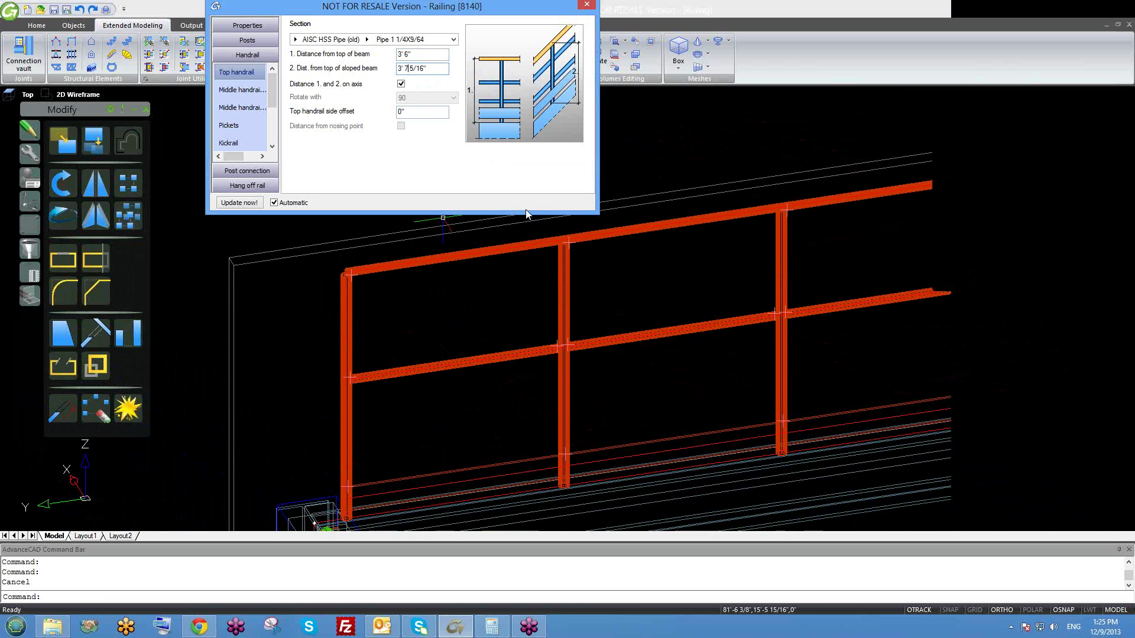
{"action": "scroll", "coordinate": [532, 310], "scroll_direction": "down", "scroll_amount": 2}
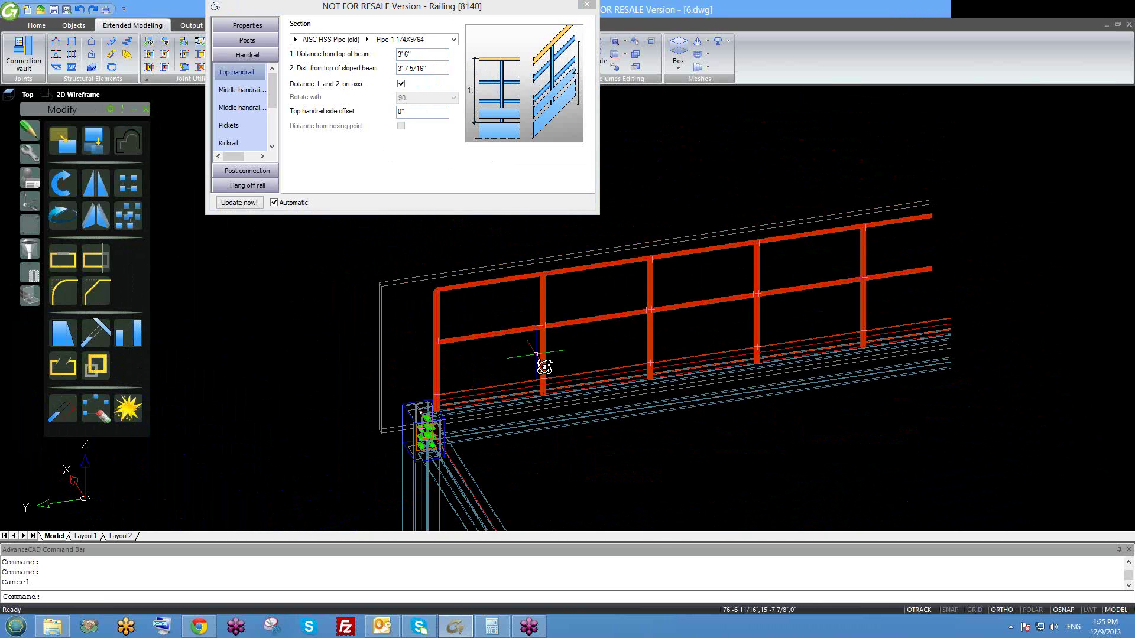
{"action": "scroll", "coordinate": [538, 361], "scroll_direction": "down", "scroll_amount": 1}
{"action": "middle_click_drag", "start_coordinate": [523, 338], "coordinate": [487, 397]}
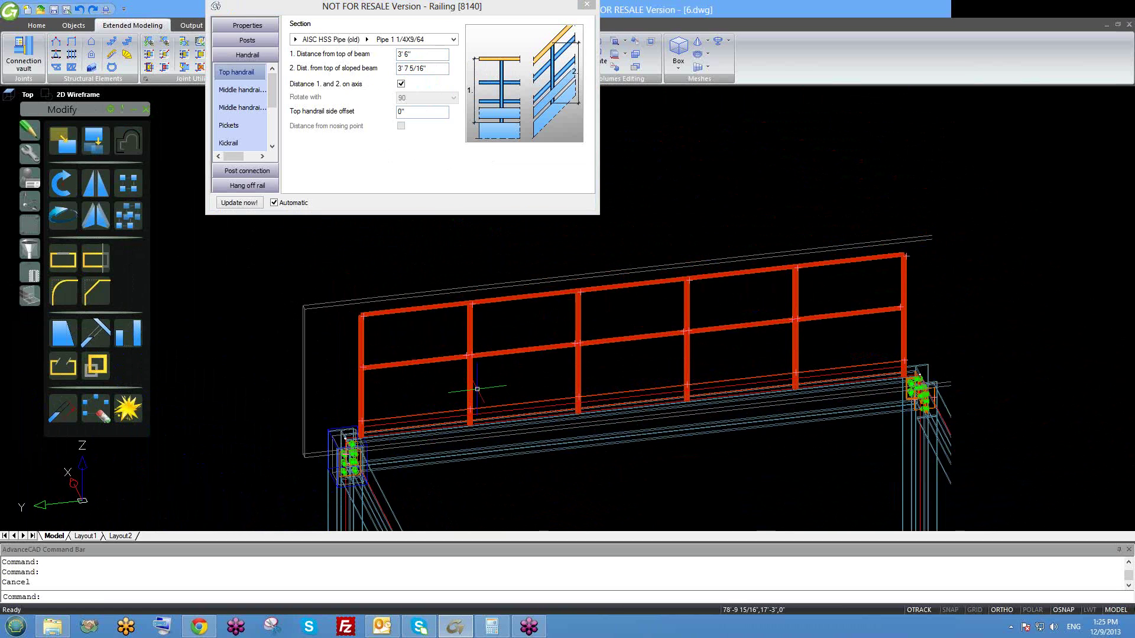
- Open the horizontal middle handrail settings and review the reference options for its distance
{"action": "left_click", "coordinate": [253, 99]}
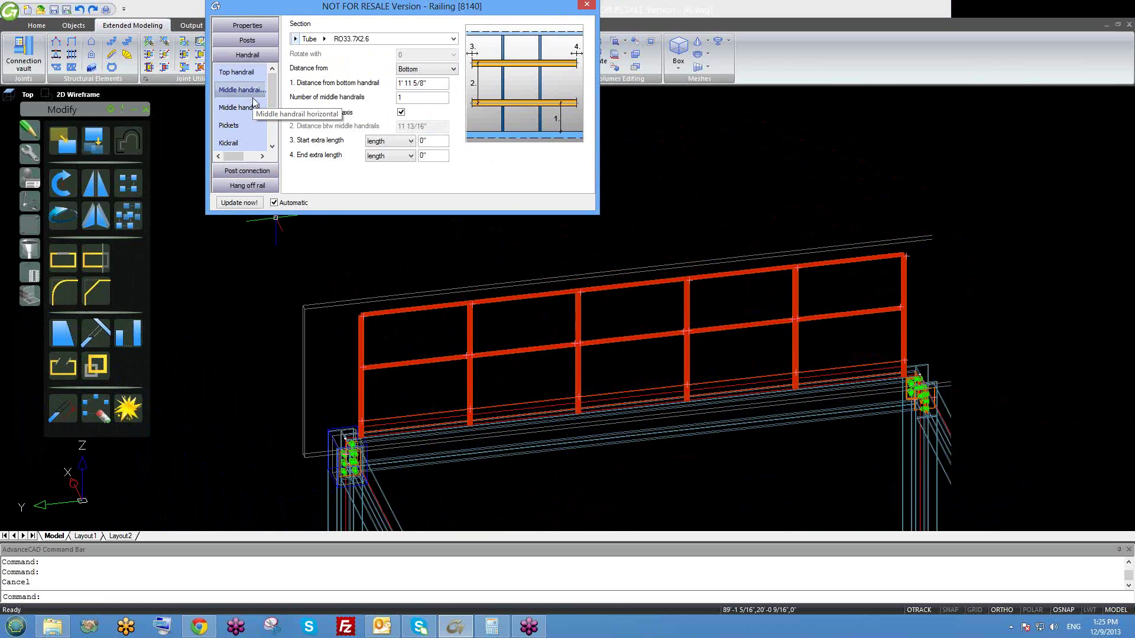
{"action": "scroll", "coordinate": [495, 349], "scroll_direction": "up", "scroll_amount": 3}
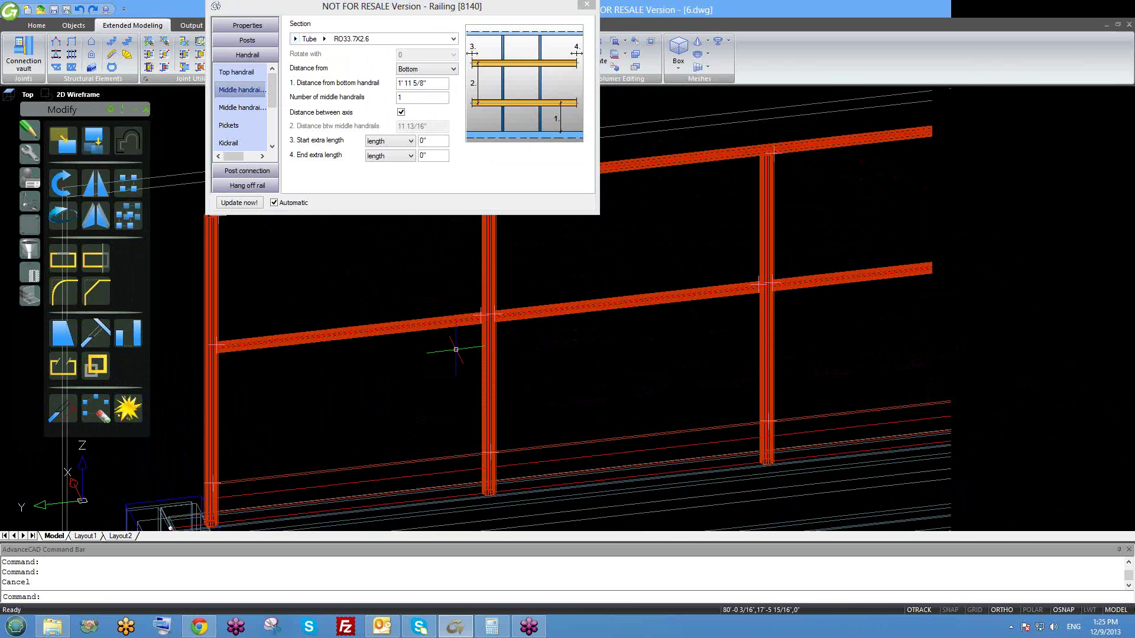
{"action": "scroll", "coordinate": [494, 348], "scroll_direction": "down", "scroll_amount": 1}
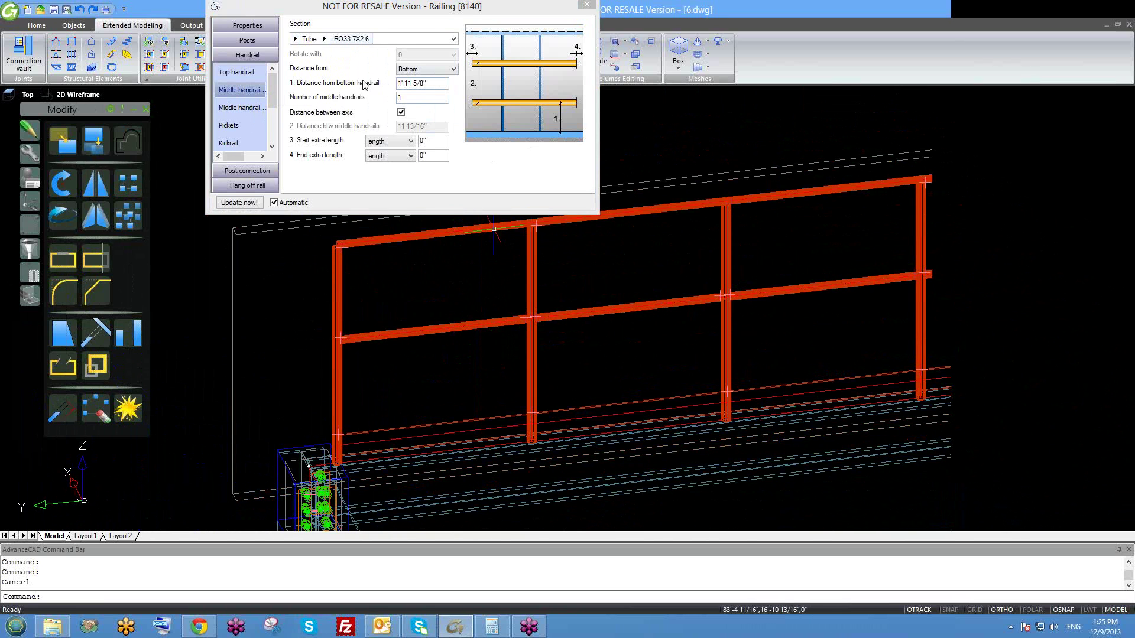
{"action": "middle_click_drag", "start_coordinate": [584, 316], "coordinate": [513, 361]}
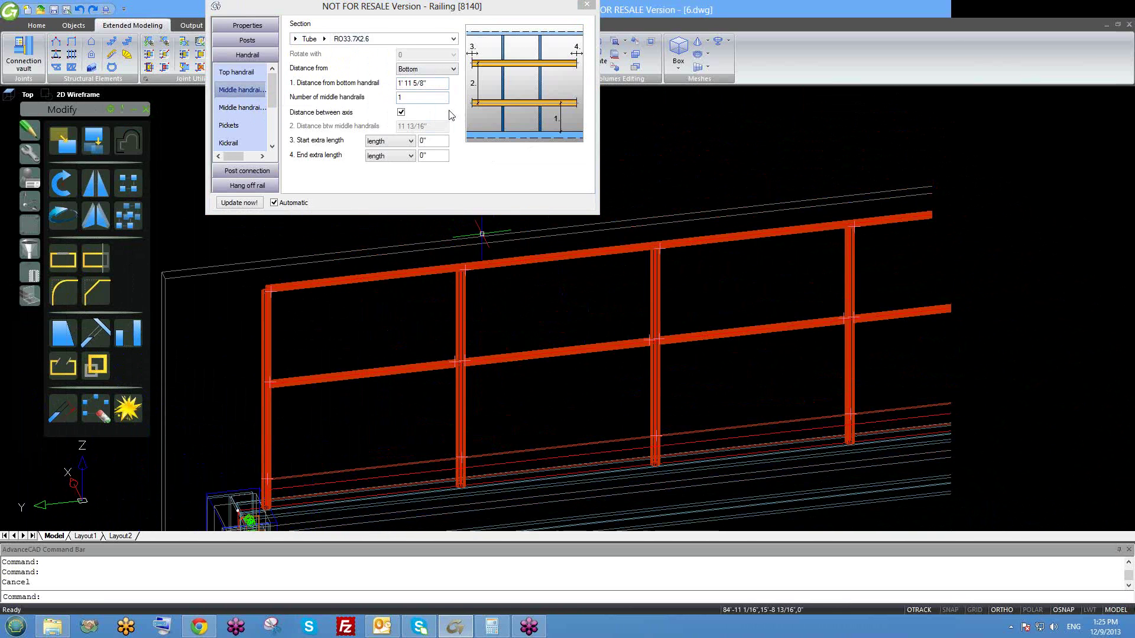
{"action": "left_click", "coordinate": [422, 72]}
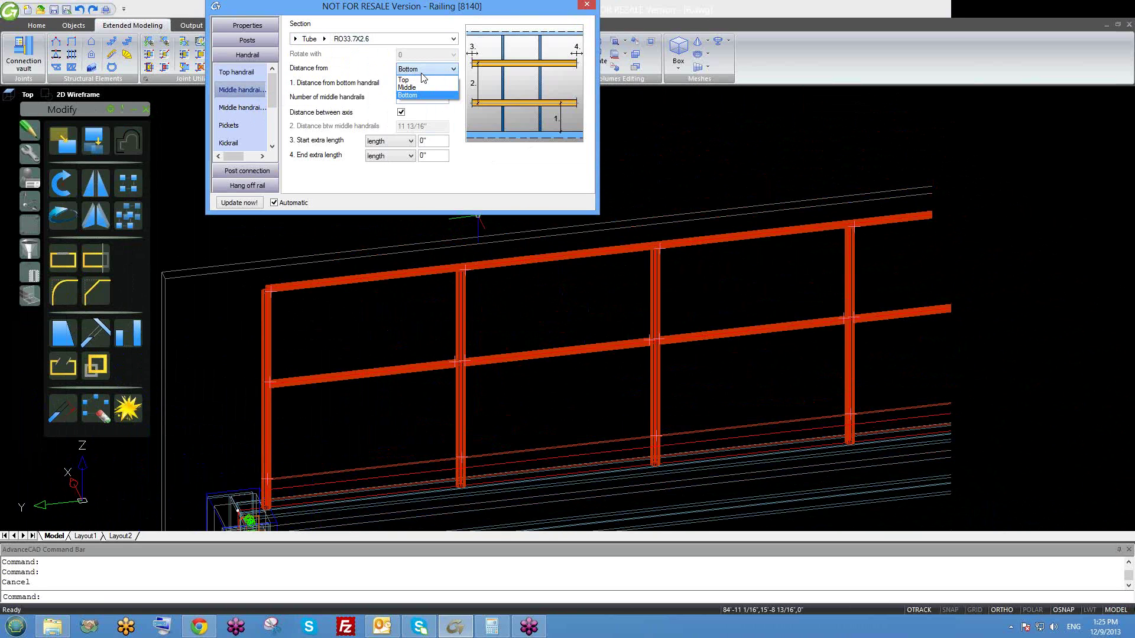
{"action": "left_click", "coordinate": [422, 73]}
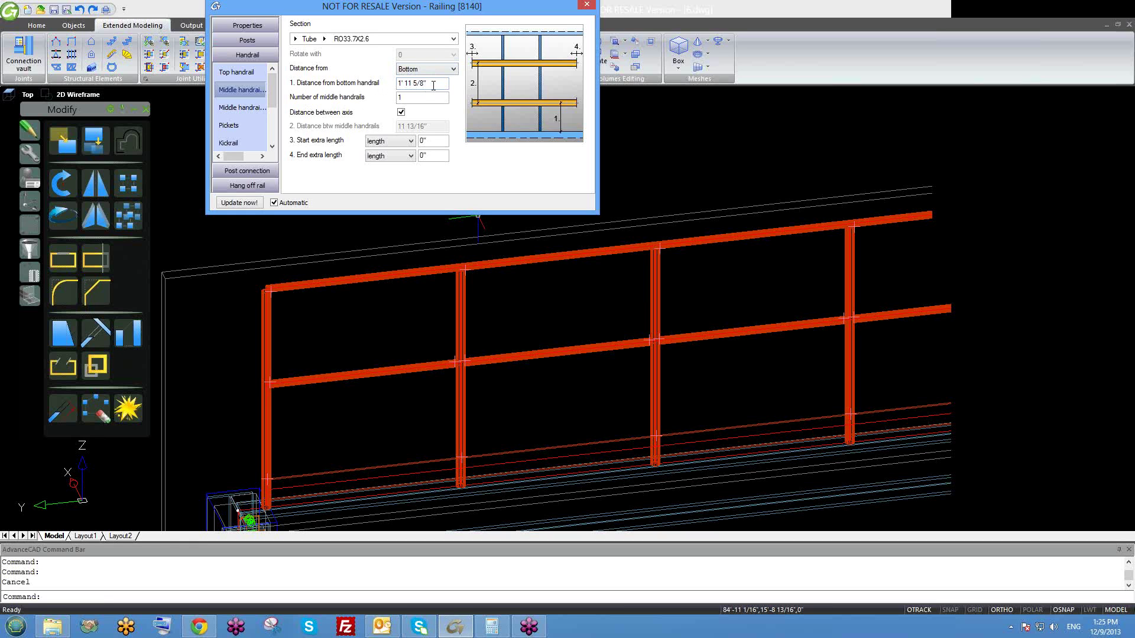
- Set the middle handrail's distance from the bottom to 2'
{"action": "left_click_drag", "start_coordinate": [397, 91], "coordinate": [380, 92]}
{"action": "type", "text": "1"}
{"action": "left_click", "coordinate": [431, 100]}
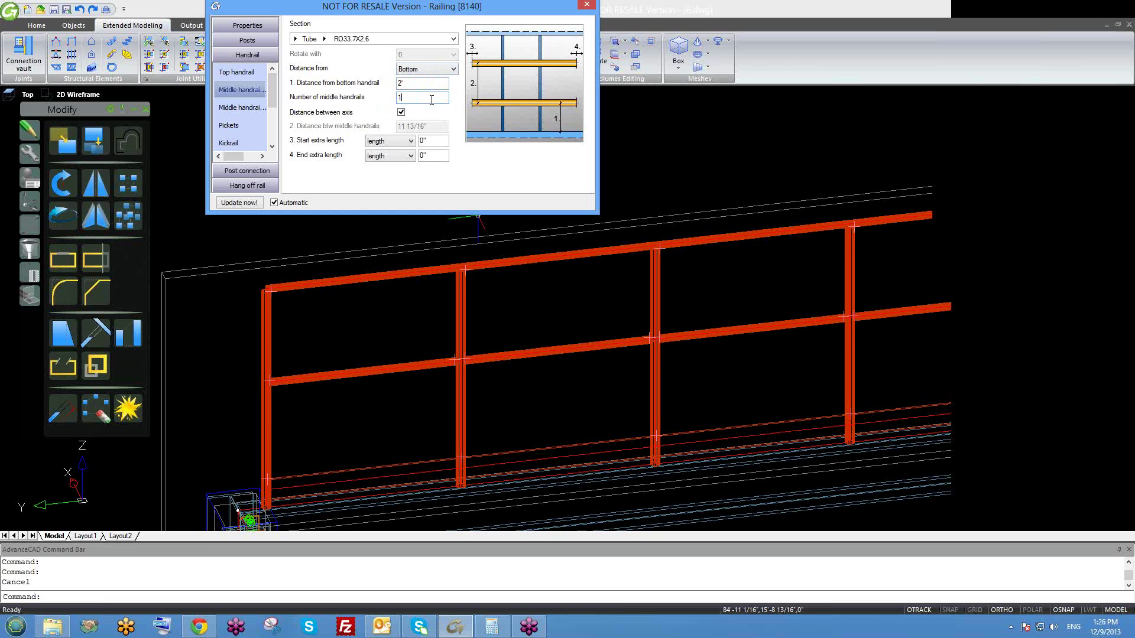
{"action": "middle_click_drag", "start_coordinate": [509, 371], "coordinate": [512, 360]}
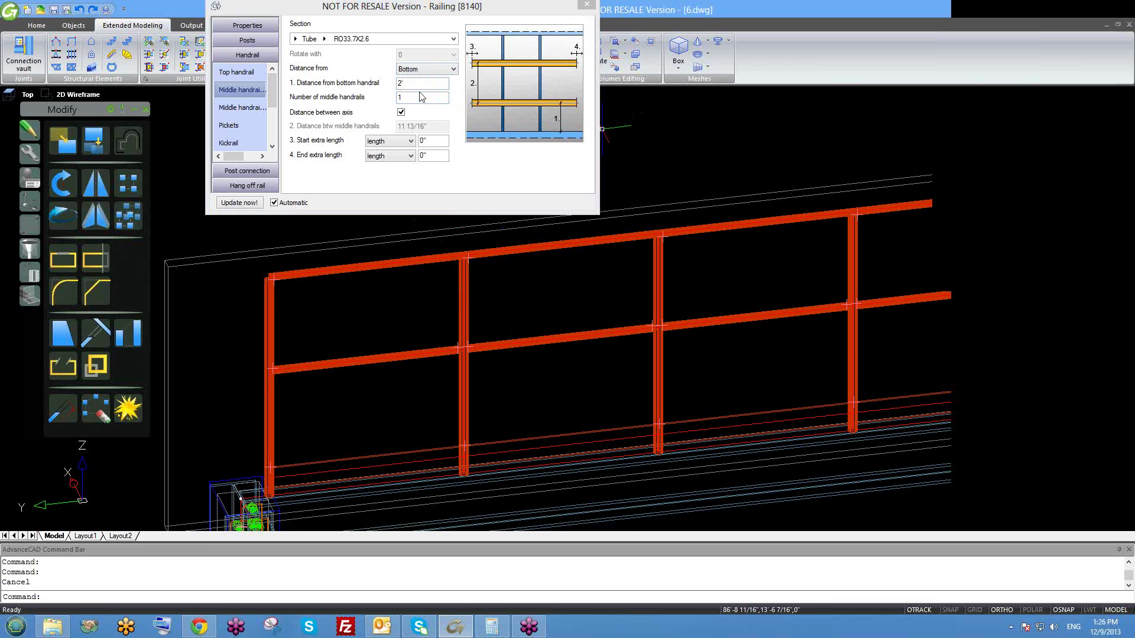
- Set the number of middle handrails to 2
{"action": "left_click", "coordinate": [401, 84]}
{"action": "double_click", "coordinate": [401, 84]}
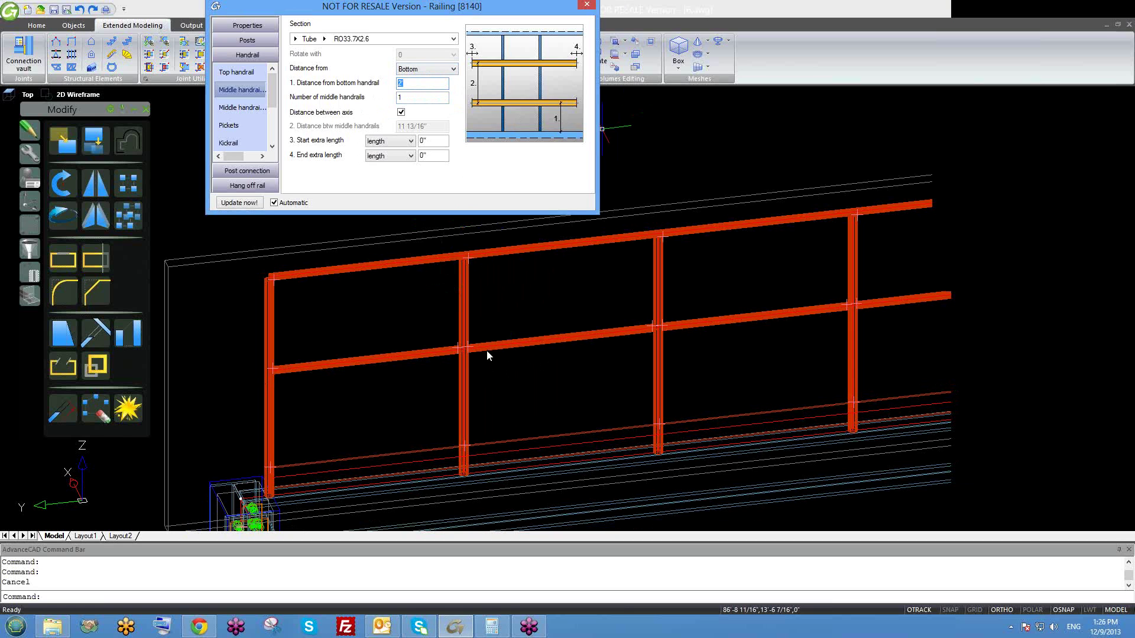
{"action": "key", "text": "Tab"}
{"action": "type", "text": "2"}
{"action": "left_click", "coordinate": [412, 85]}
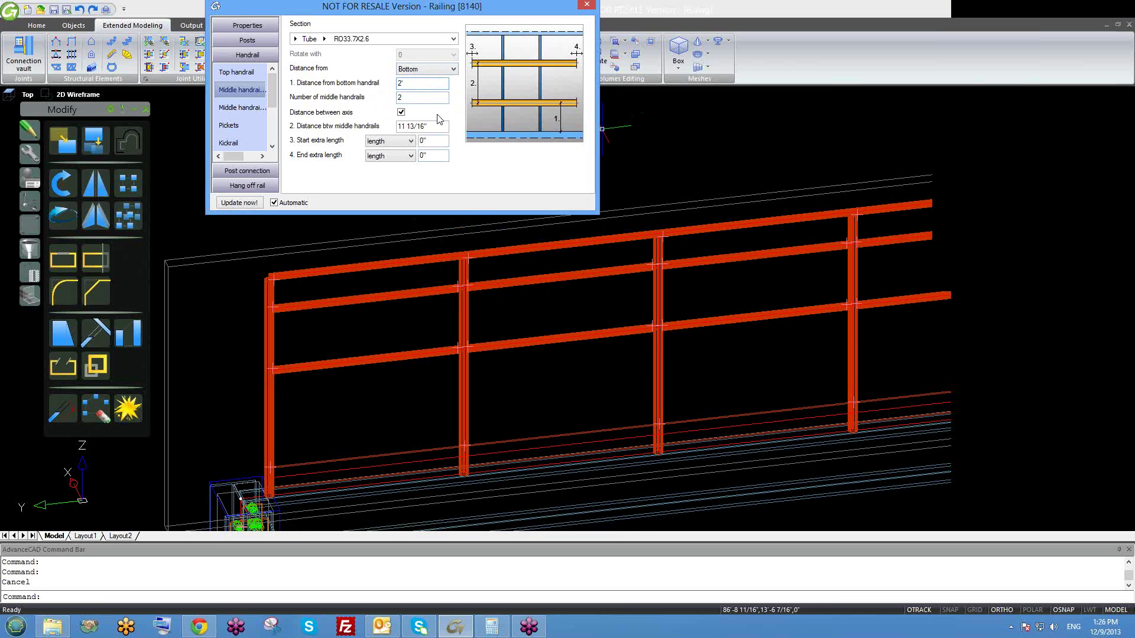
{"action": "left_click", "coordinate": [504, 327]}
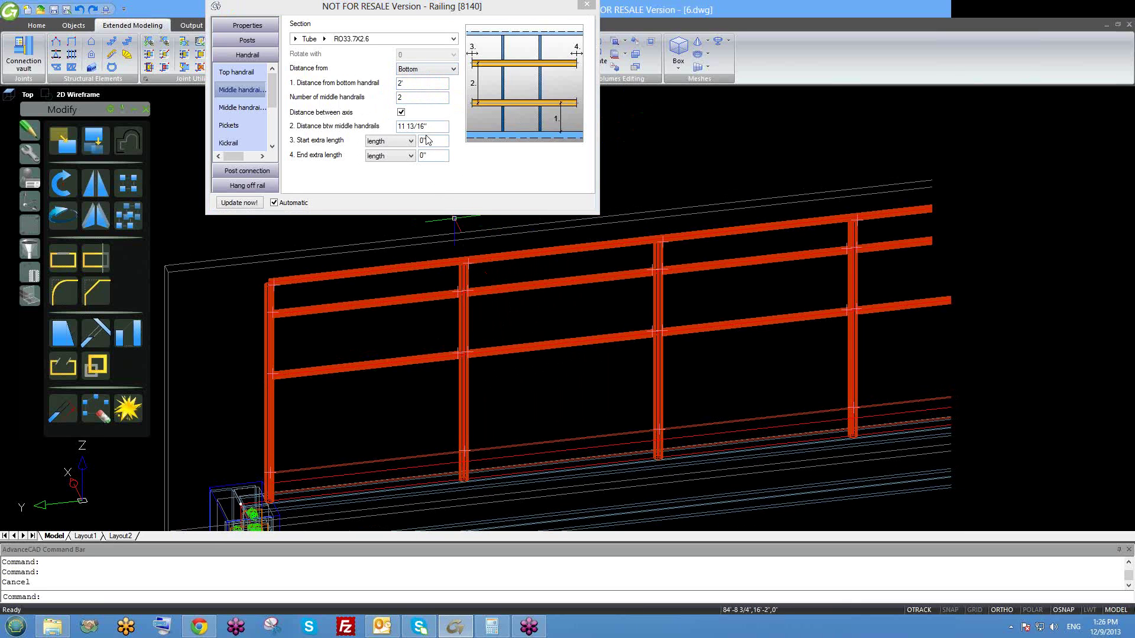
- Try Middle as the reference for the middle handrails' distance and settle on Top
{"action": "left_click", "coordinate": [425, 71]}
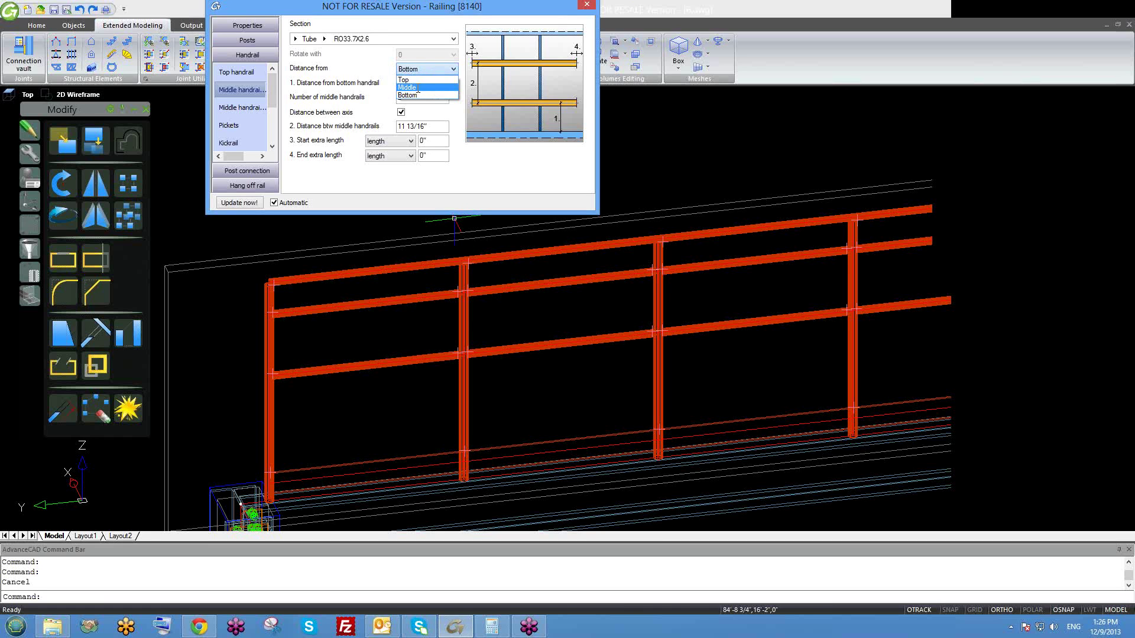
{"action": "left_click", "coordinate": [418, 88]}
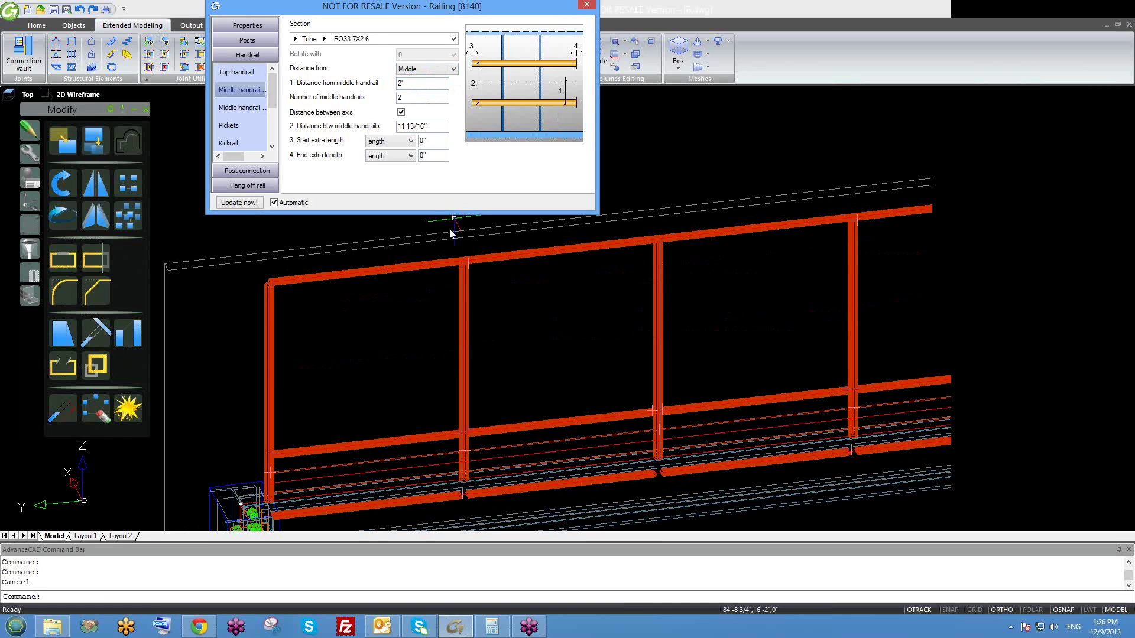
{"action": "left_click", "coordinate": [427, 70]}
{"action": "left_click", "coordinate": [425, 80]}
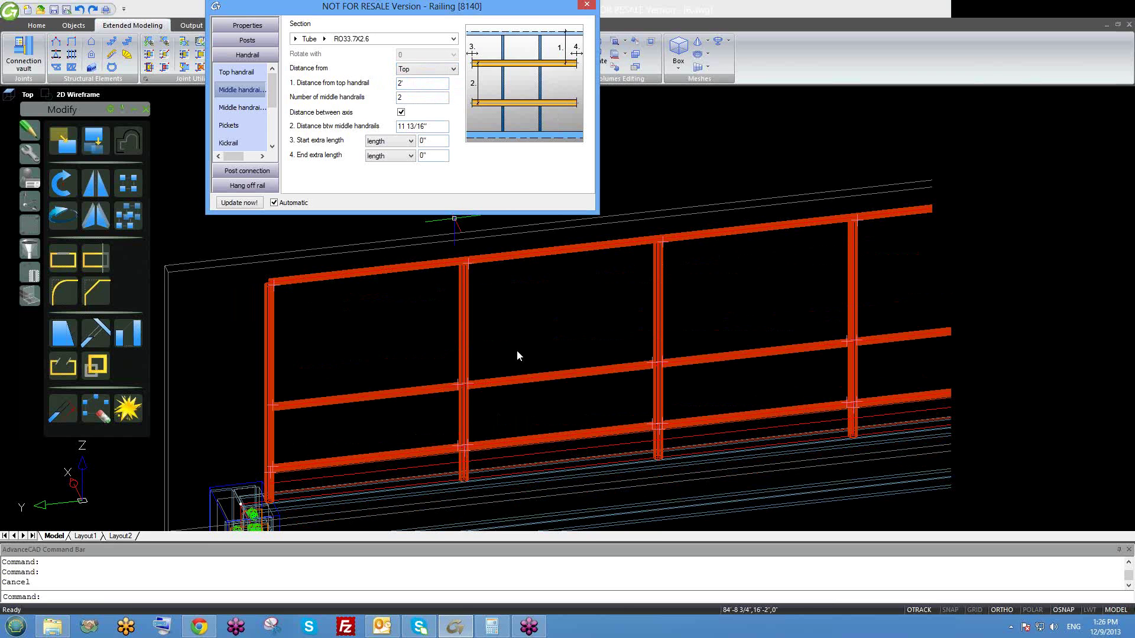
{"action": "middle_click_drag", "start_coordinate": [511, 370], "coordinate": [544, 337]}
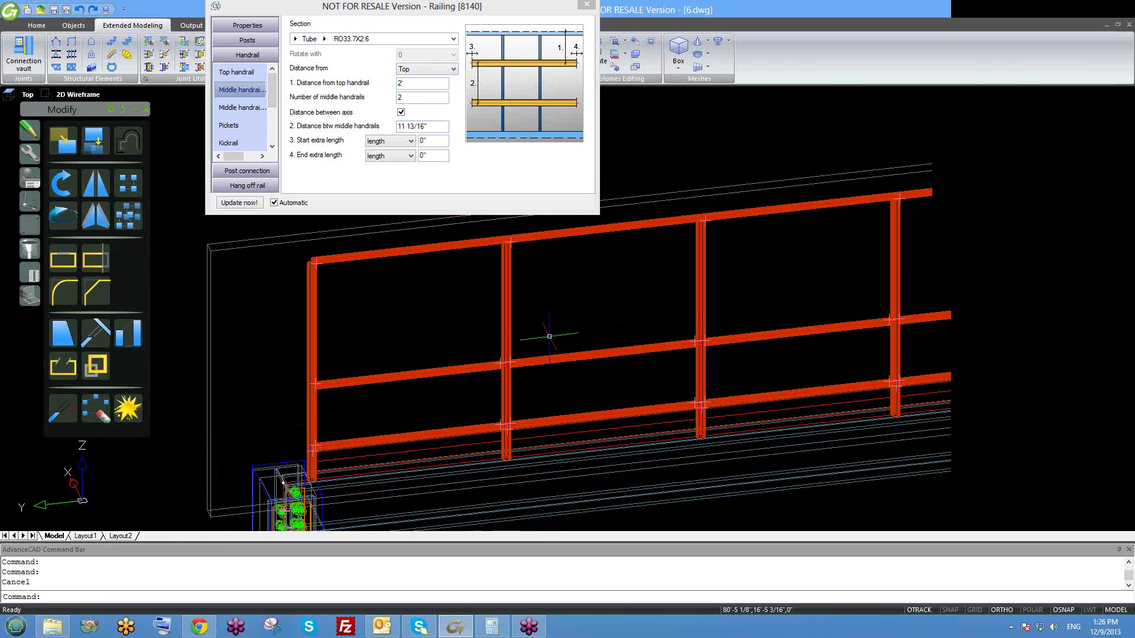
{"action": "double_click", "coordinate": [409, 83]}
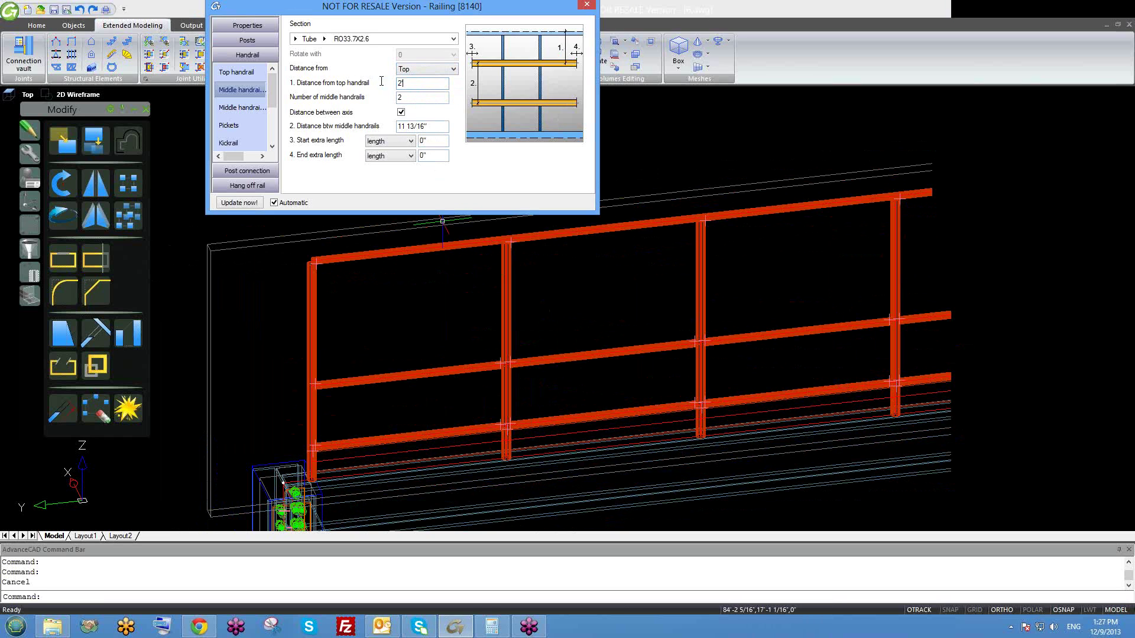
{"action": "middle_click_drag", "start_coordinate": [550, 371], "coordinate": [545, 360]}
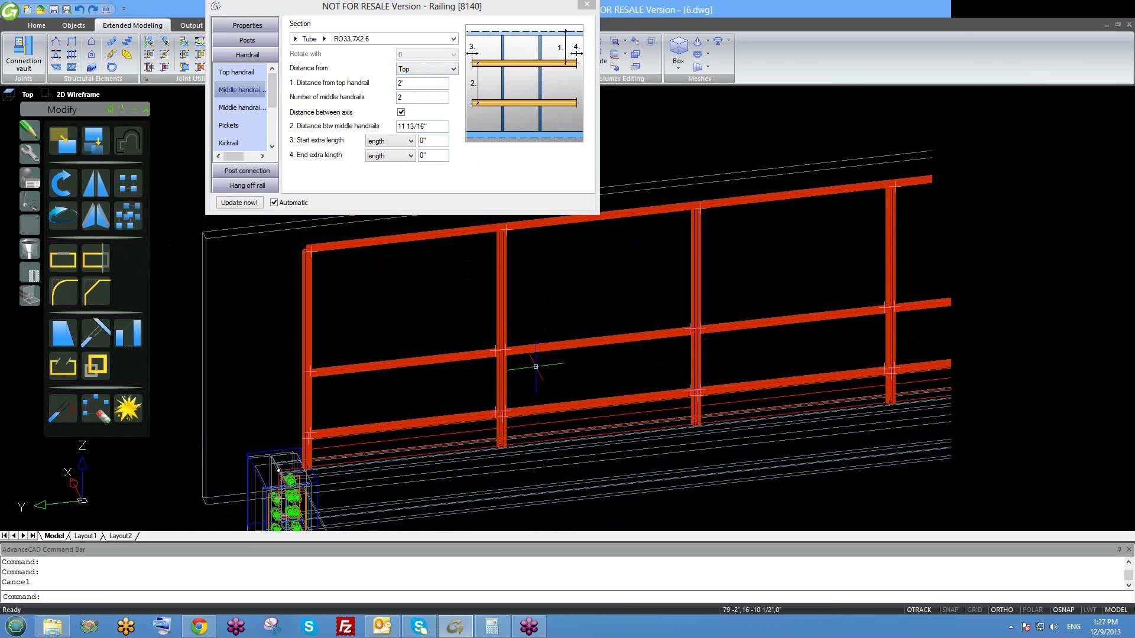
- Measure the distance from the upper middle handrail to the base of the second post
{"action": "type", "text": "di"}
{"action": "key", "text": "Return"}
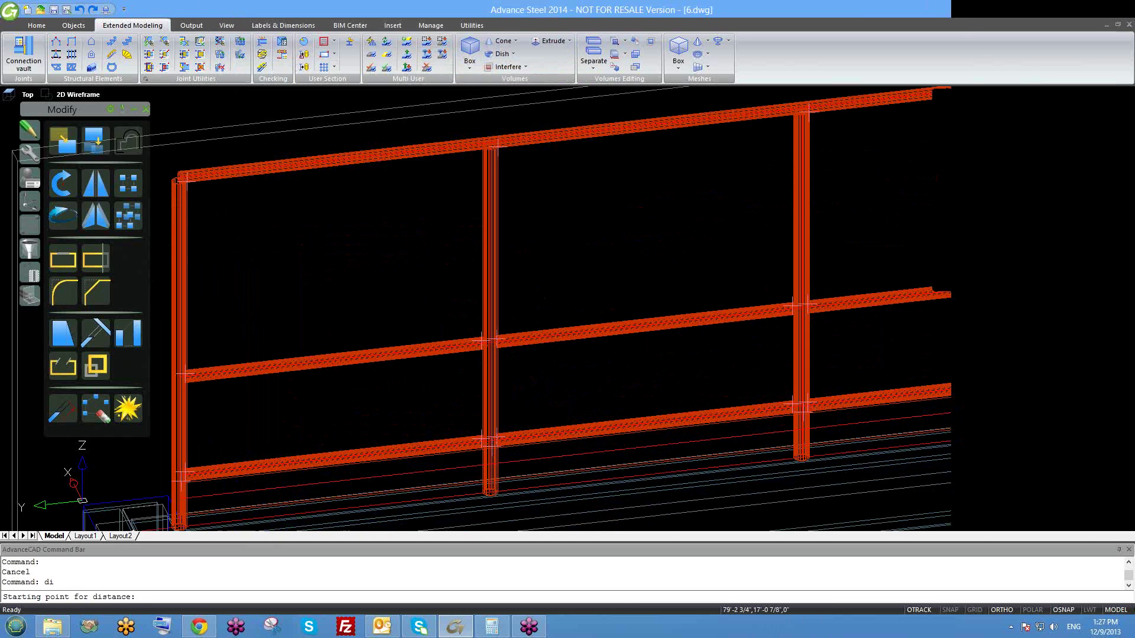
{"action": "scroll", "coordinate": [484, 343], "scroll_direction": "up", "scroll_amount": 4}
{"action": "left_click", "coordinate": [485, 335]}
{"action": "middle_click_drag", "start_coordinate": [485, 335], "coordinate": [485, 235]}
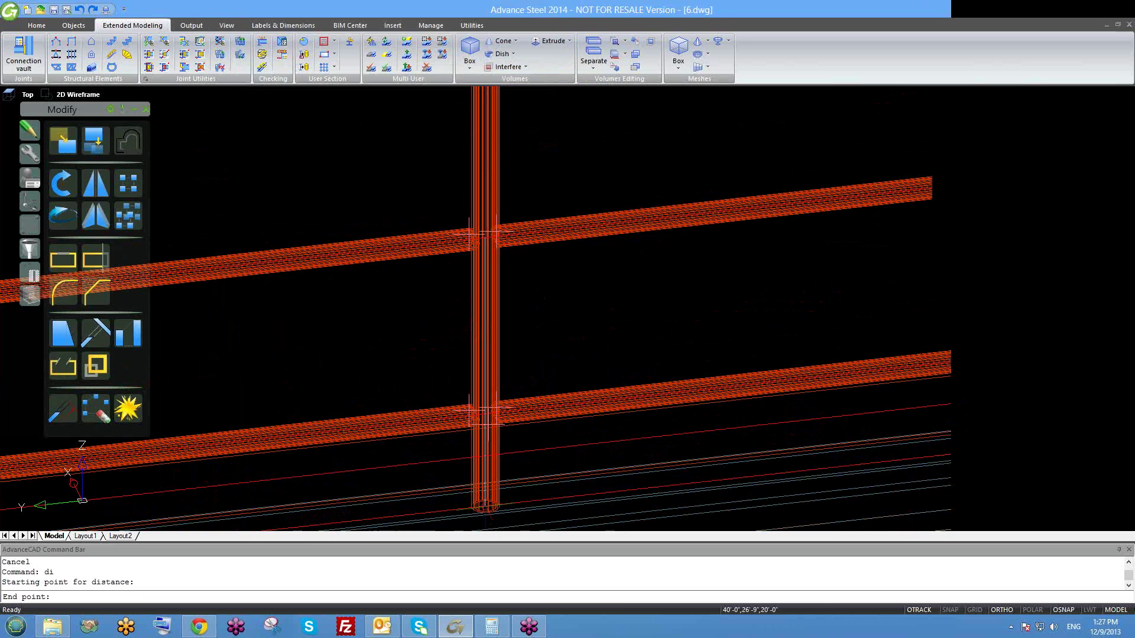
{"action": "left_click", "coordinate": [485, 509]}
{"action": "middle_click_drag", "start_coordinate": [485, 499], "coordinate": [509, 399]}
{"action": "scroll", "coordinate": [518, 408], "scroll_direction": "down", "scroll_amount": 5}
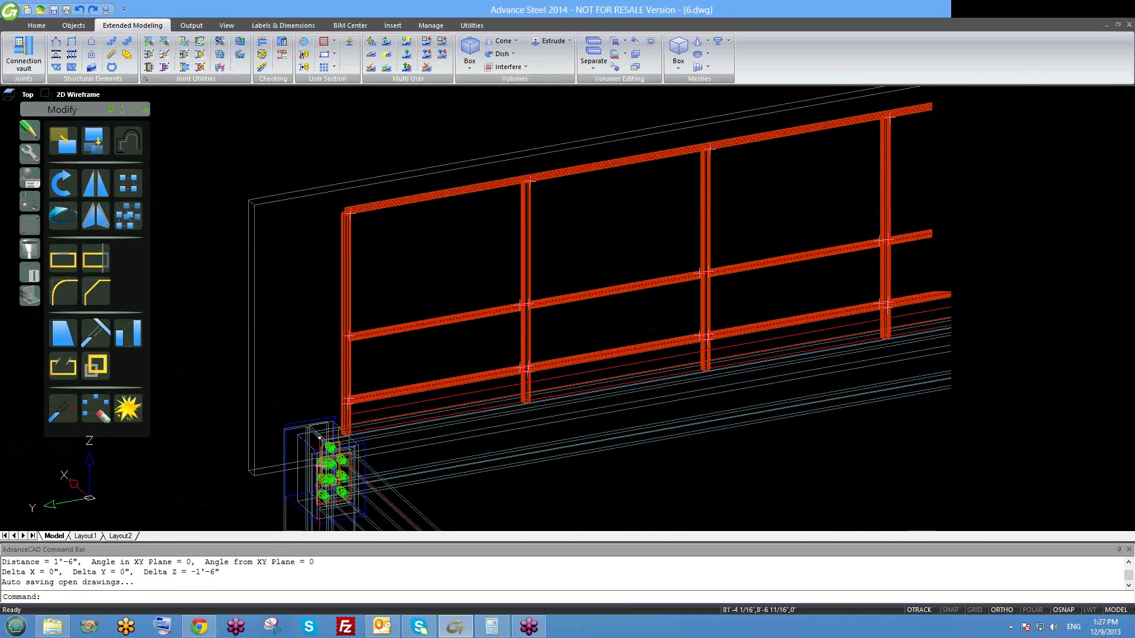
- Measure the distance from the upper middle handrail to the top handrail at the second post
{"action": "type", "text": "di"}
{"action": "key", "text": "Return"}
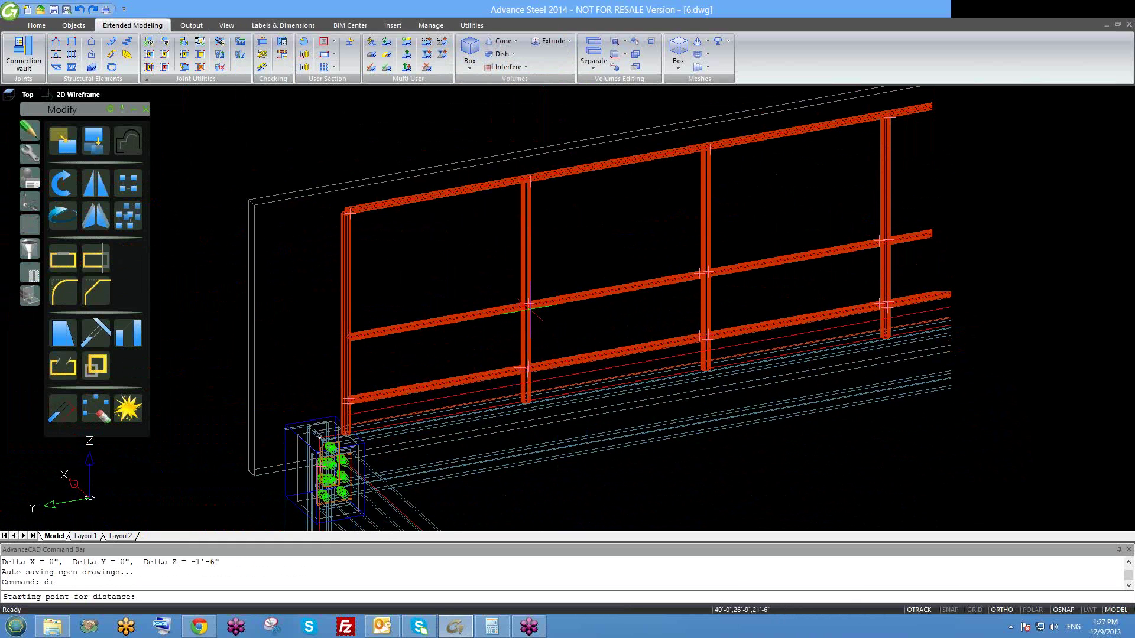
{"action": "left_click", "coordinate": [528, 305]}
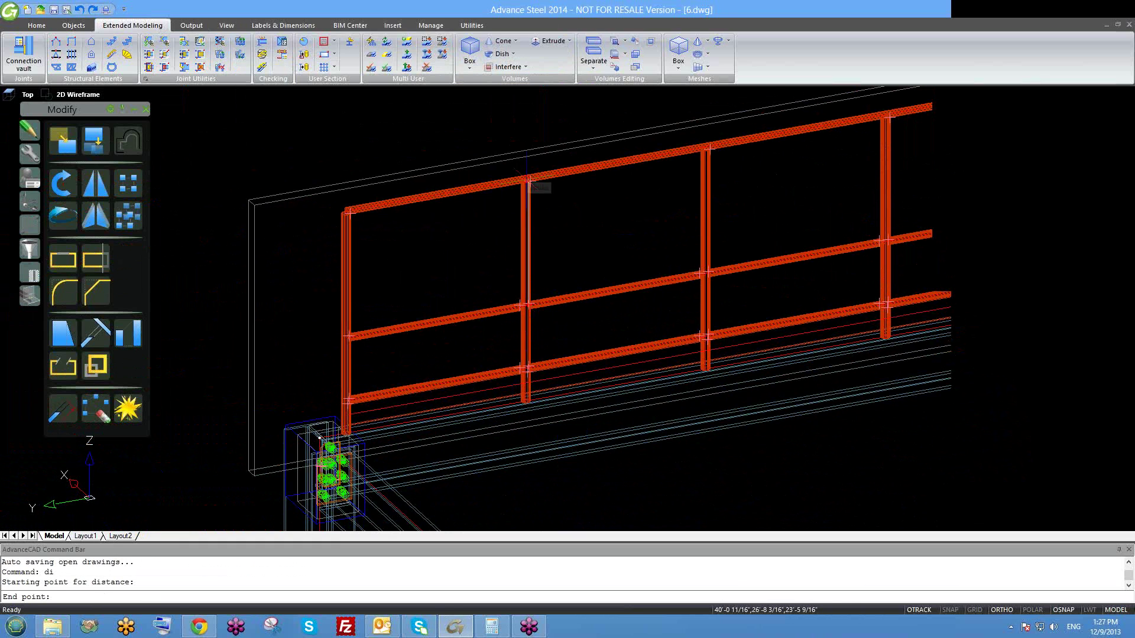
{"action": "left_click", "coordinate": [527, 179]}
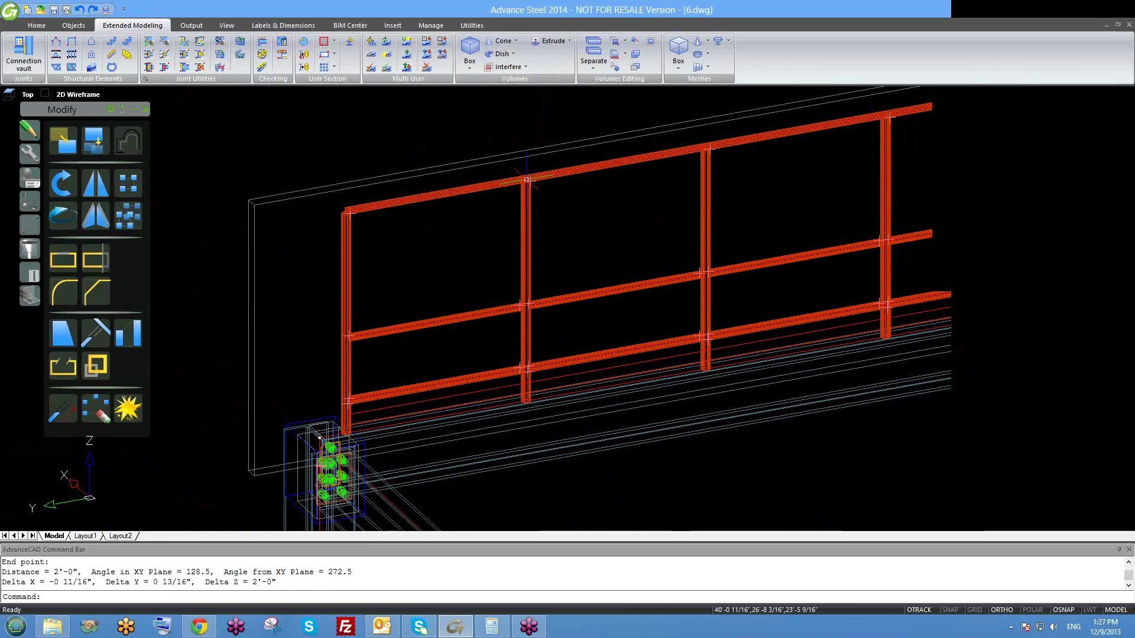
{"action": "left_click_drag", "start_coordinate": [78, 572], "coordinate": [25, 572]}
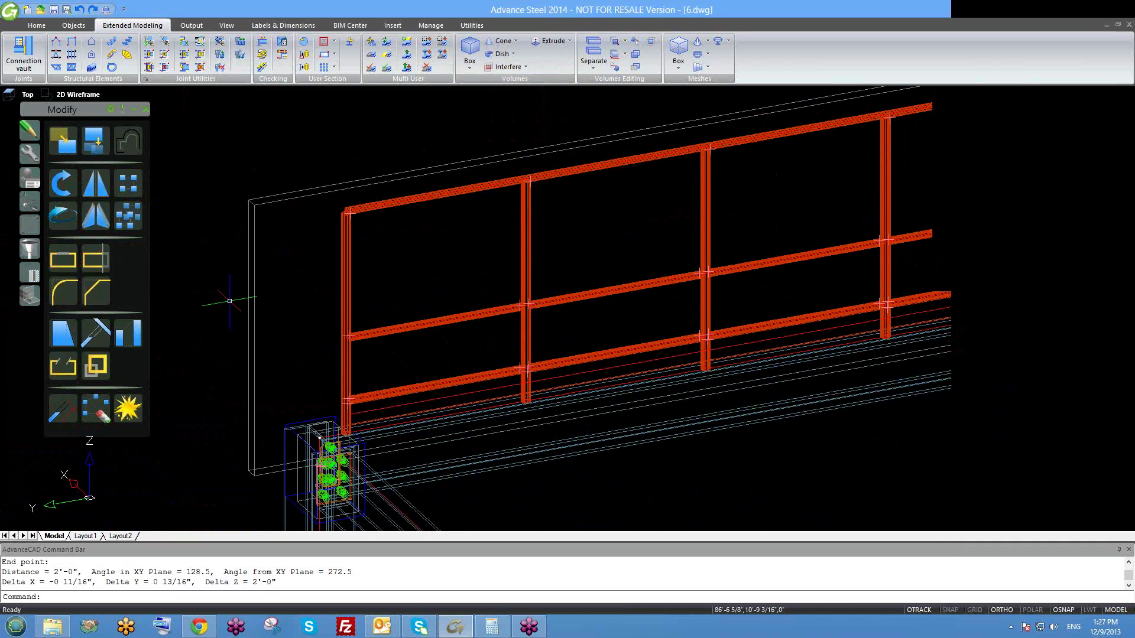
- Reopen the railing's joint properties from the top handrail and show the handrail settings
{"action": "double_click", "coordinate": [409, 199]}
{"action": "right_click", "coordinate": [409, 199]}
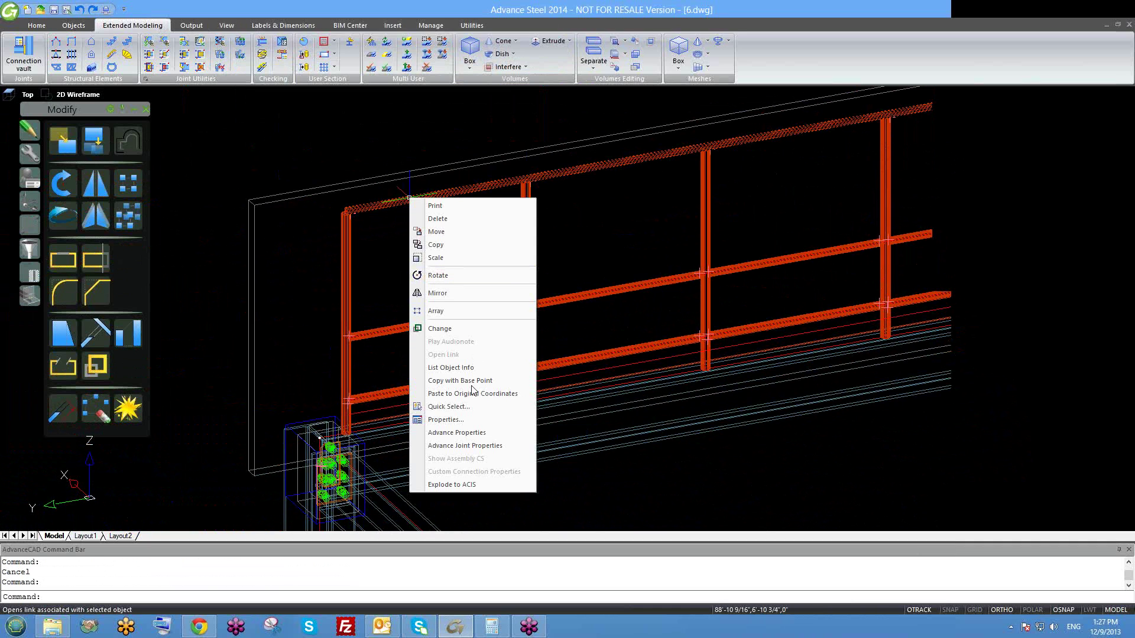
{"action": "left_click", "coordinate": [465, 446]}
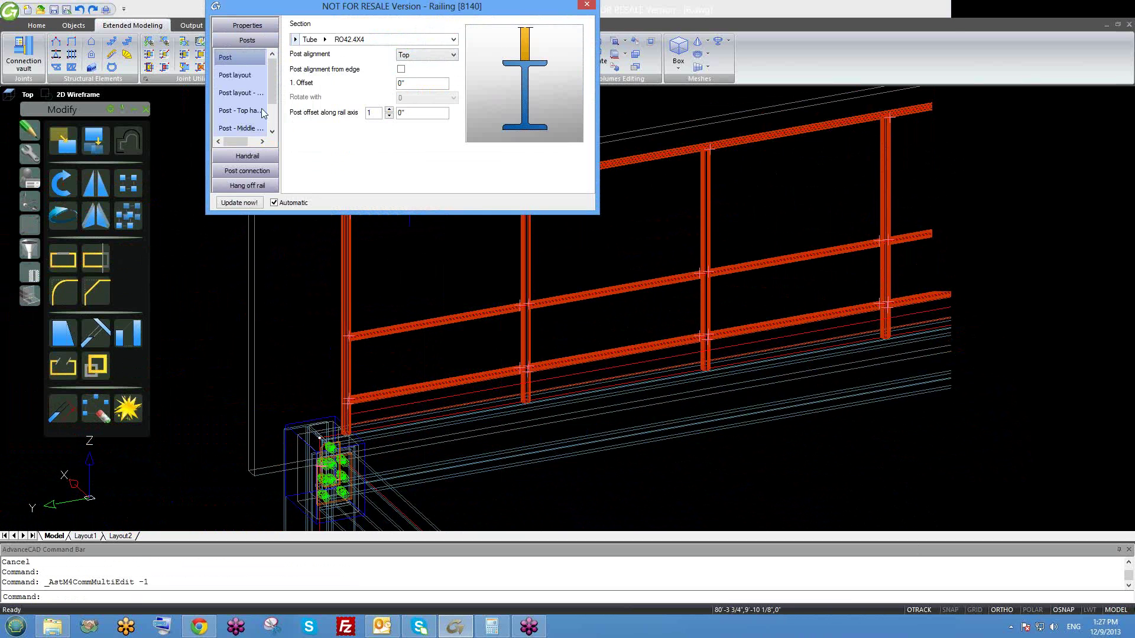
{"action": "left_click", "coordinate": [250, 157]}
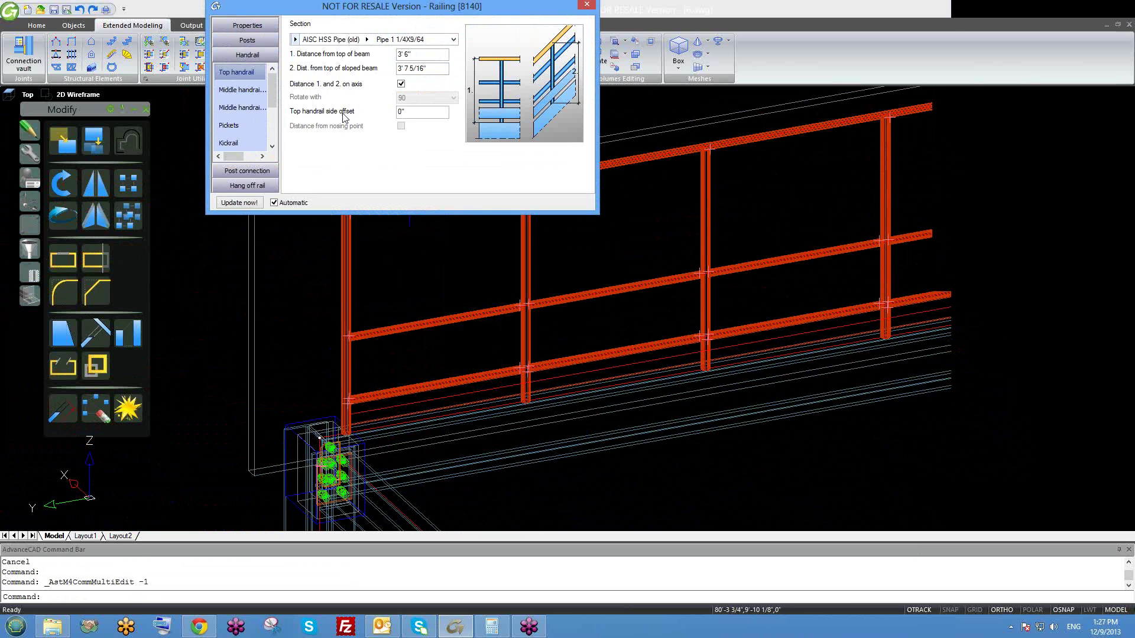
- Show the first middle handrail settings and move the dialog clear of the railing
{"action": "left_click", "coordinate": [255, 90]}
{"action": "left_click_drag", "start_coordinate": [467, 7], "coordinate": [824, 9]}
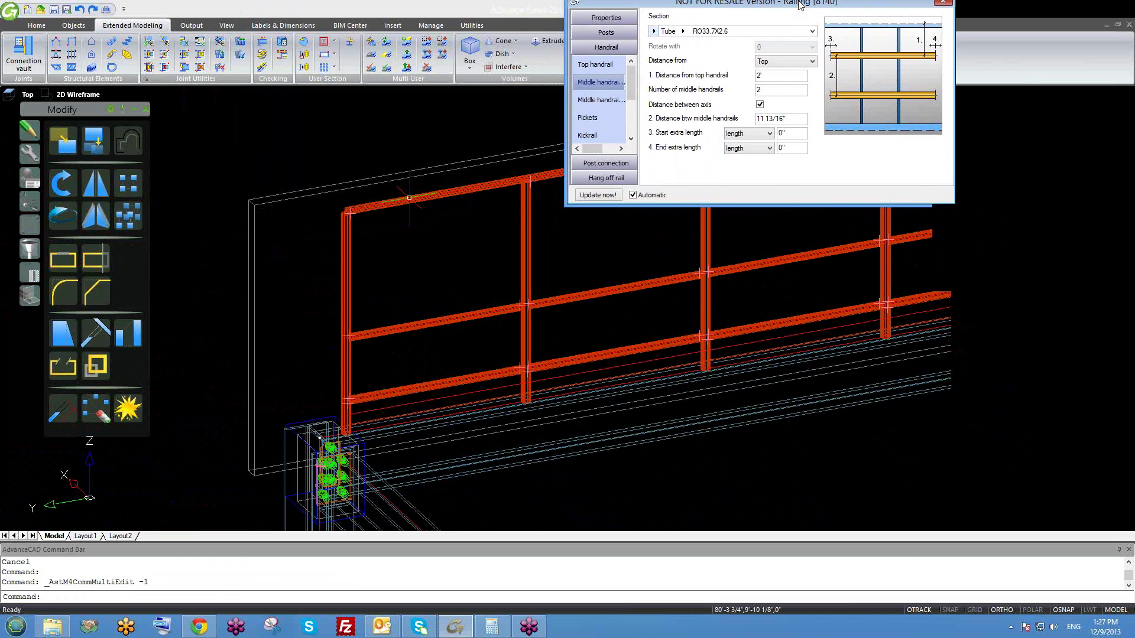
{"action": "middle_click_drag", "start_coordinate": [545, 299], "coordinate": [467, 329]}
{"action": "middle_click_drag", "start_coordinate": [478, 282], "coordinate": [462, 228]}
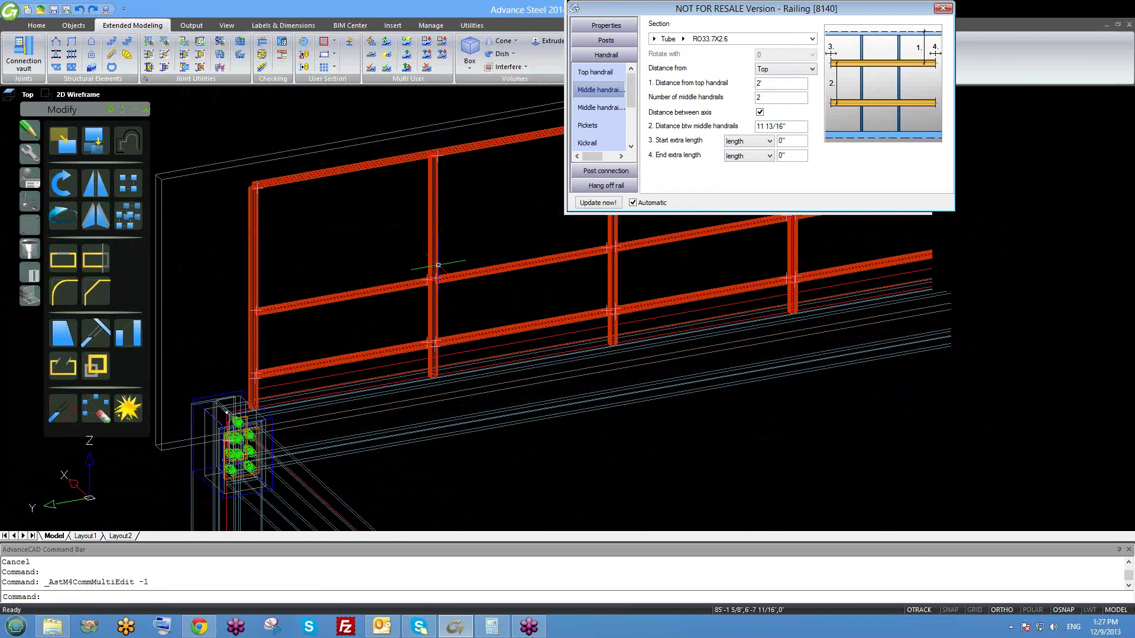
- Set the number of middle handrails to 1
{"action": "double_click", "coordinate": [773, 83]}
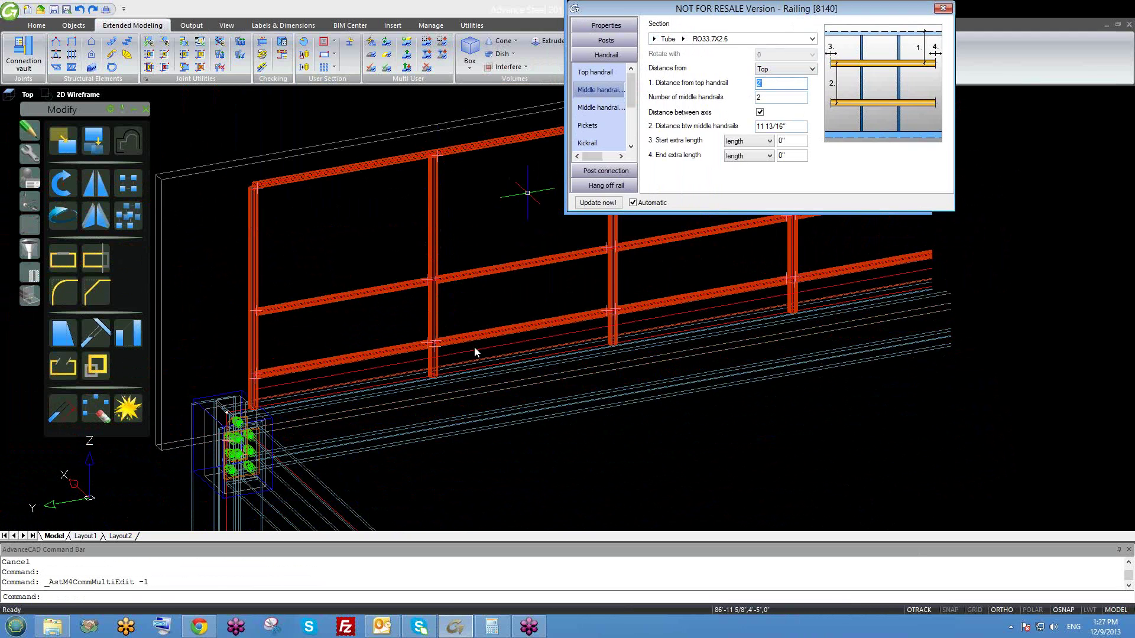
{"action": "key", "text": "Tab"}
{"action": "double_click", "coordinate": [771, 97]}
{"action": "key", "text": "Return"}
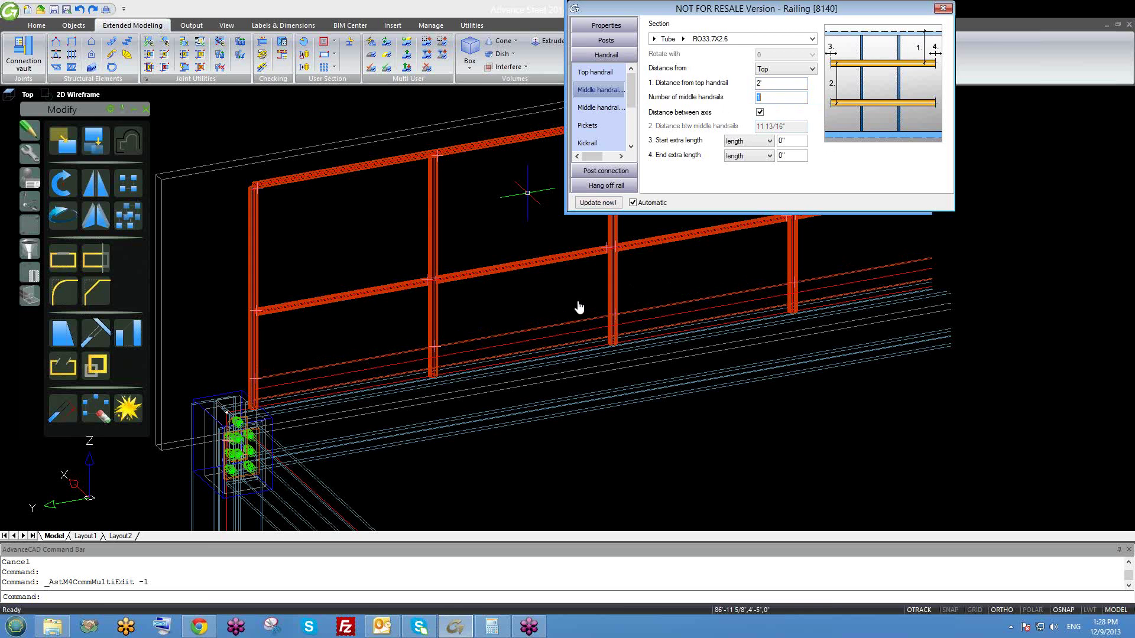
{"action": "middle_click_drag", "start_coordinate": [578, 309], "coordinate": [545, 295]}
{"action": "middle_click_drag", "start_coordinate": [387, 278], "coordinate": [418, 311]}
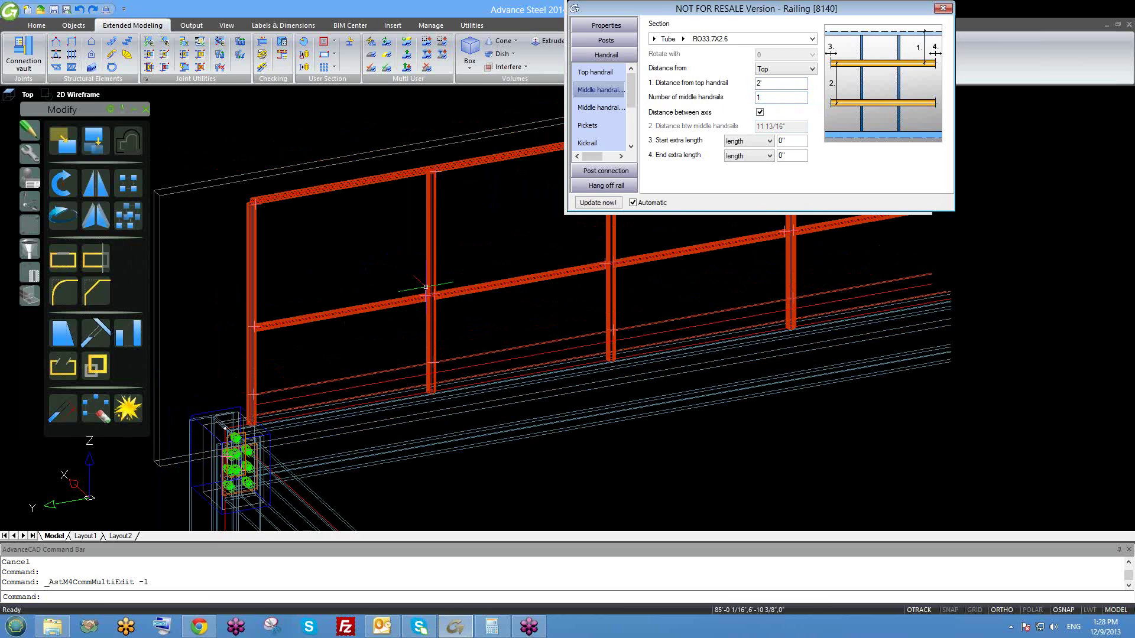
- Try a distance of 4' from the top handrail for the middle handrail
{"action": "double_click", "coordinate": [777, 83]}
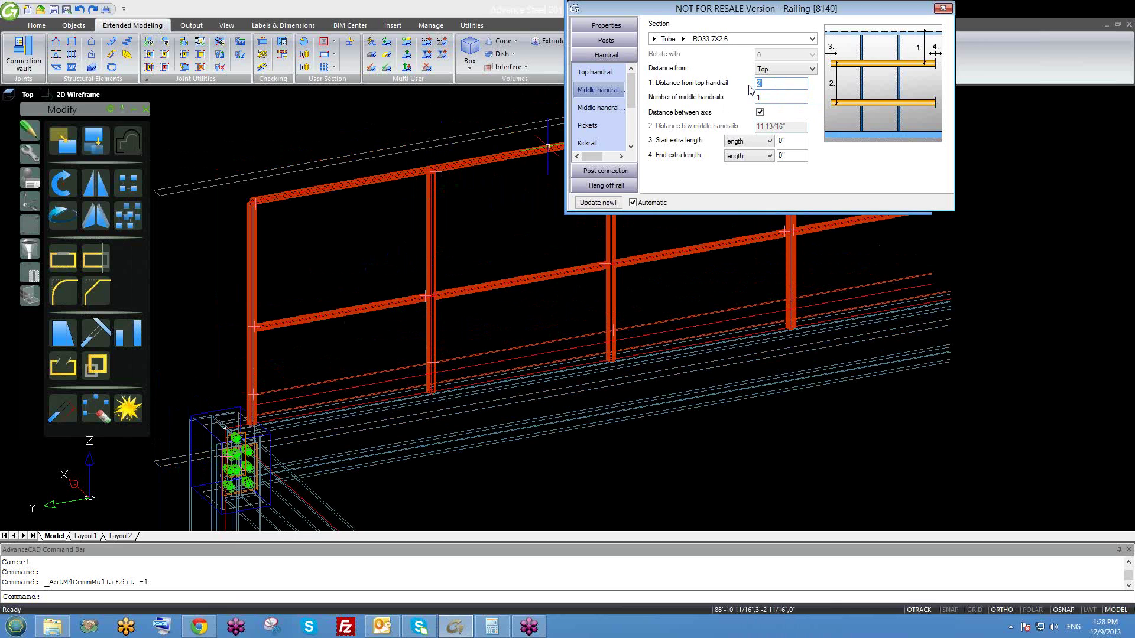
{"action": "type", "text": "4"}
{"action": "key", "text": "Return"}
{"action": "middle_click_drag", "start_coordinate": [546, 409], "coordinate": [539, 431]}
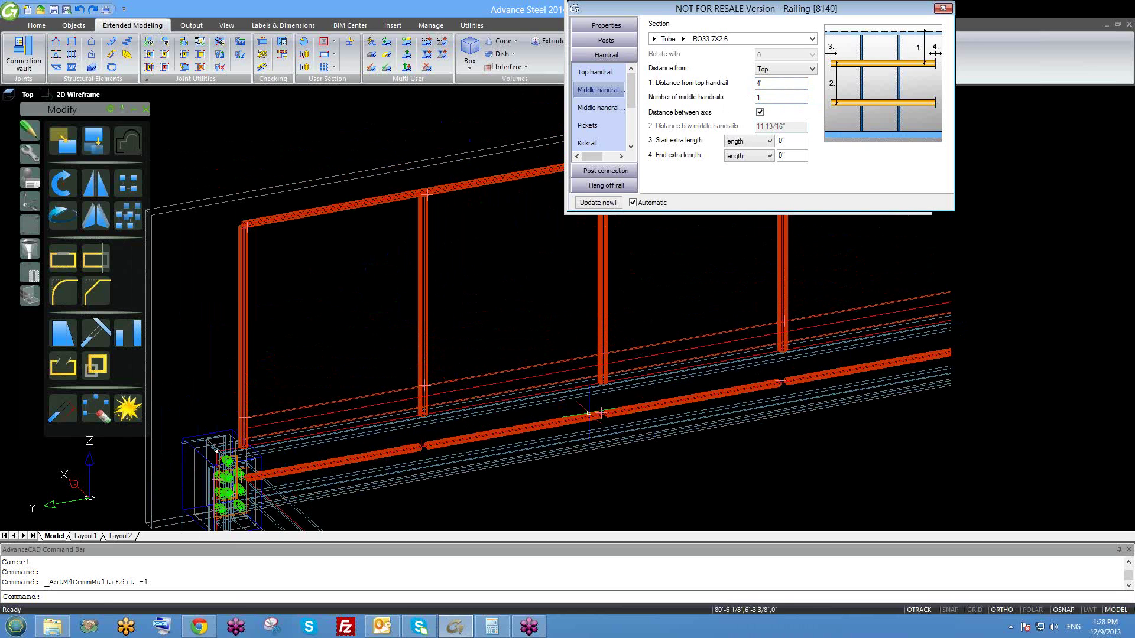
{"action": "middle_click_drag", "start_coordinate": [570, 278], "coordinate": [500, 291]}
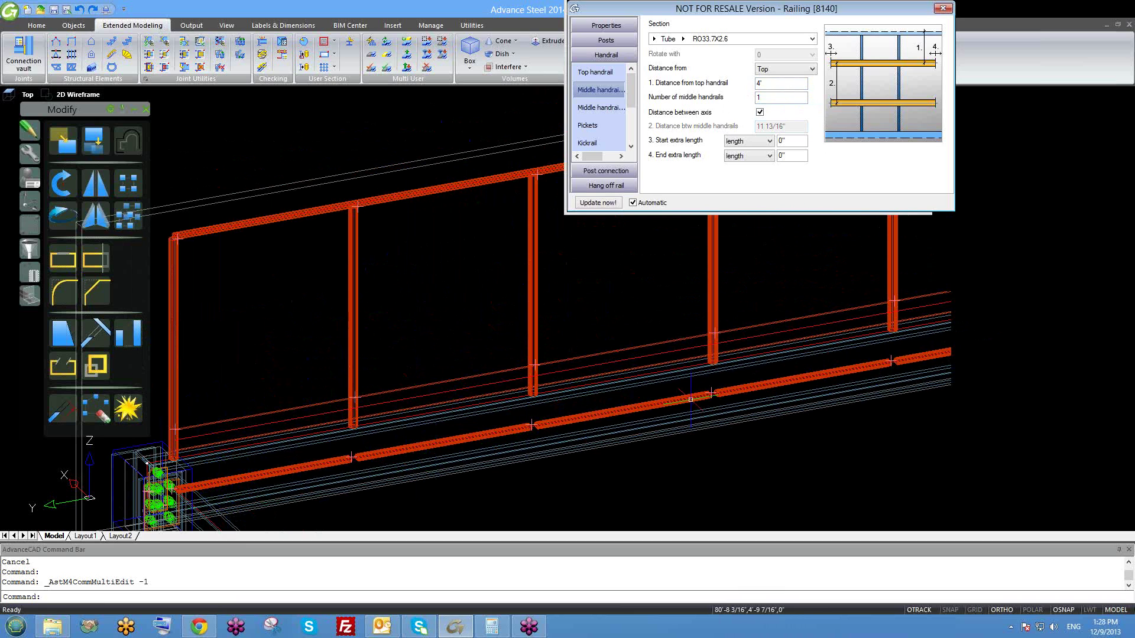
- Set the middle handrail's distance from the top handrail to 2'
{"action": "double_click", "coordinate": [771, 82]}
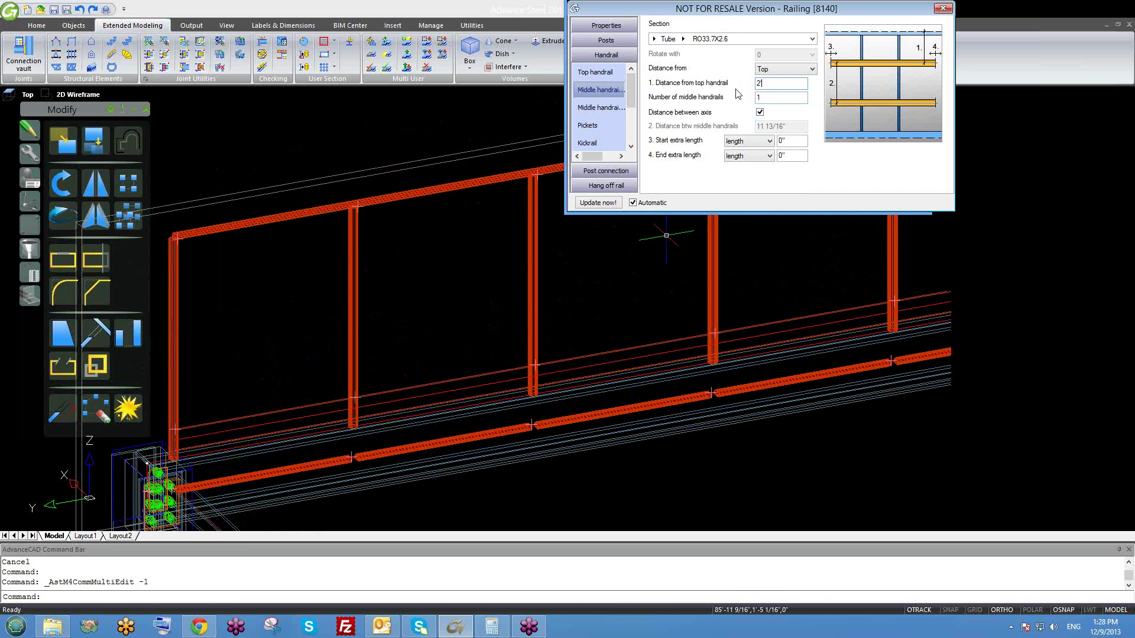
{"action": "type", "text": "2"}
{"action": "key", "text": "Return"}
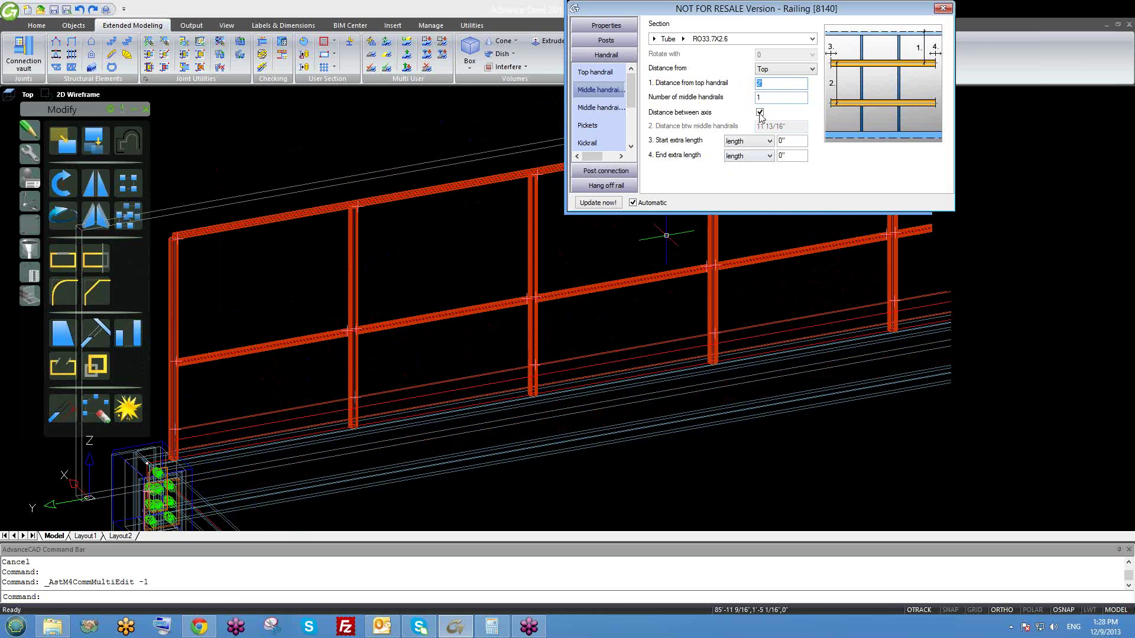
{"action": "middle_click_drag", "start_coordinate": [438, 379], "coordinate": [434, 343]}
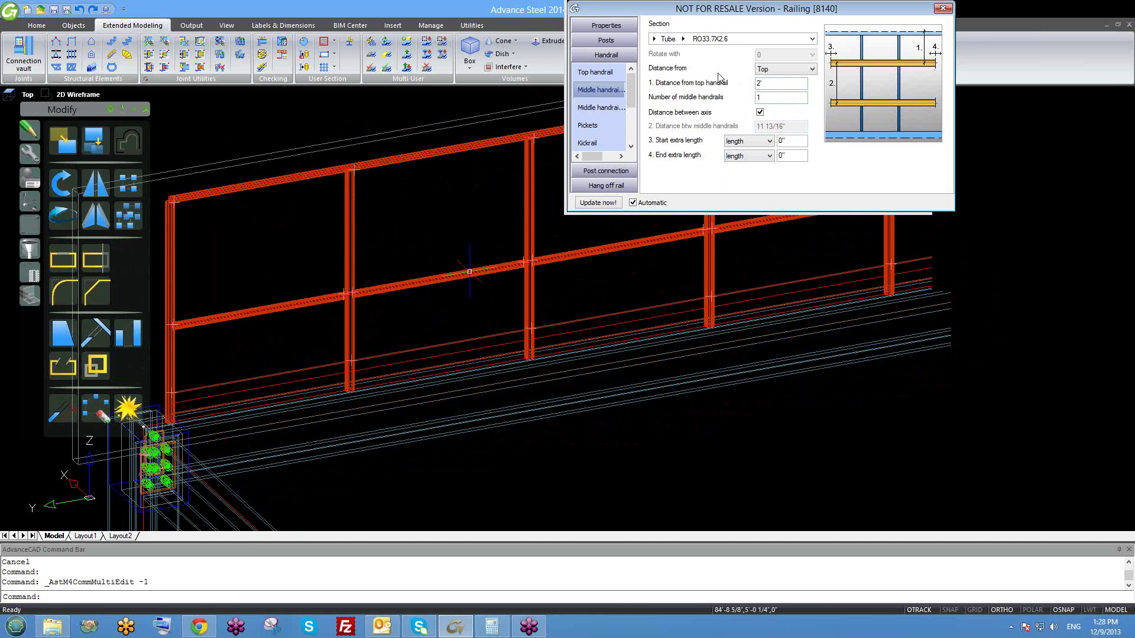
- Reference the middle handrail distance from Bottom and set the number of middle handrails to 2
{"action": "left_click", "coordinate": [792, 70]}
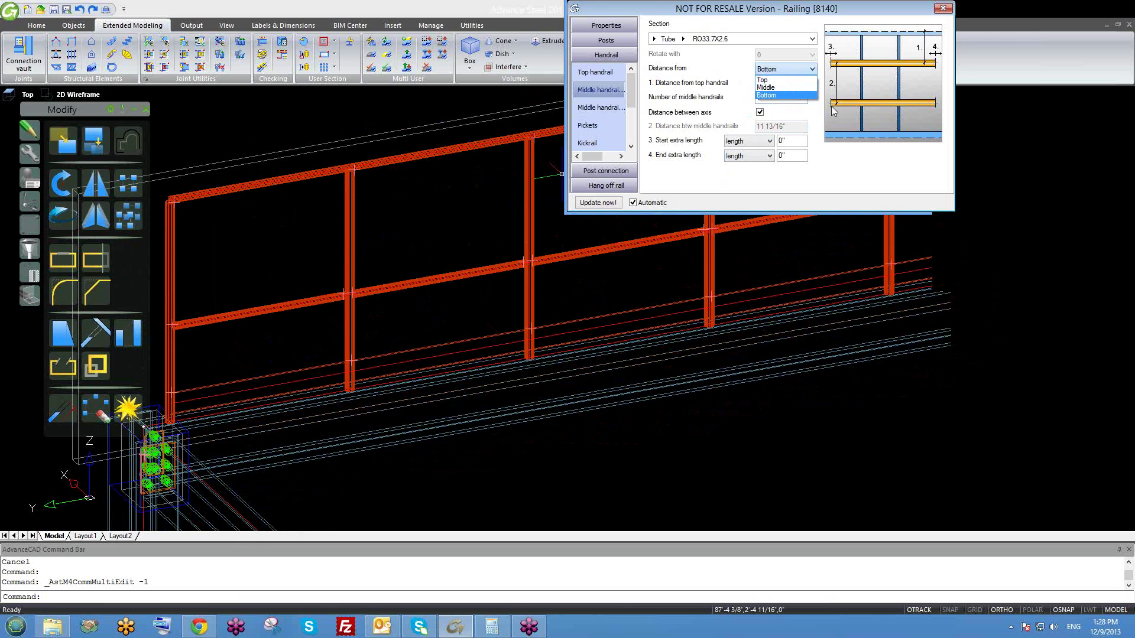
{"action": "left_click", "coordinate": [792, 96]}
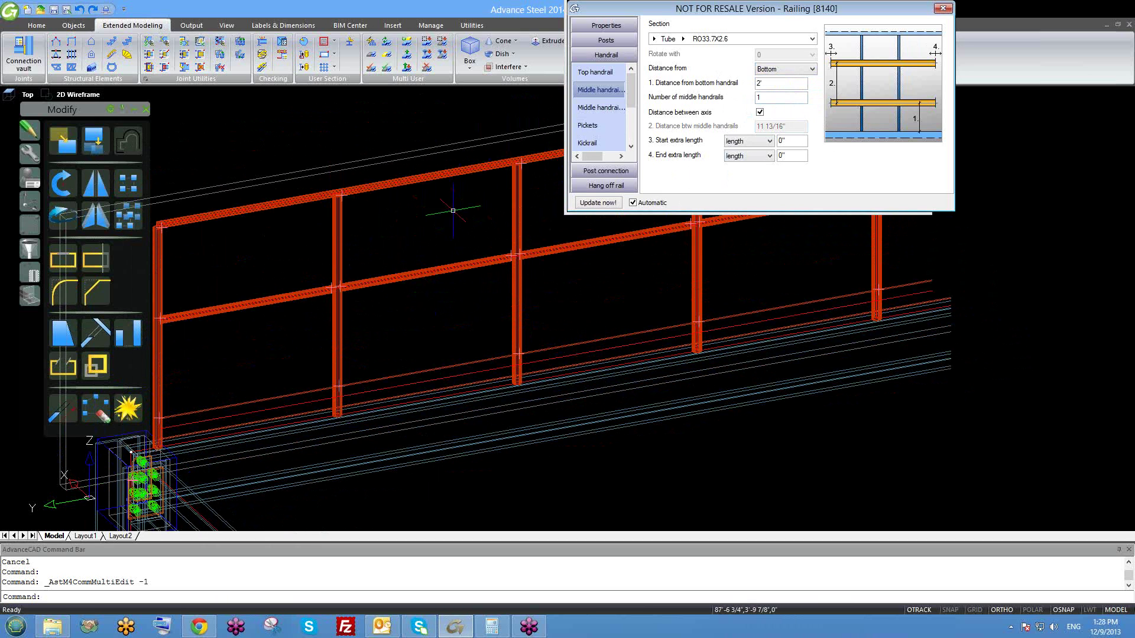
{"action": "left_click", "coordinate": [749, 108]}
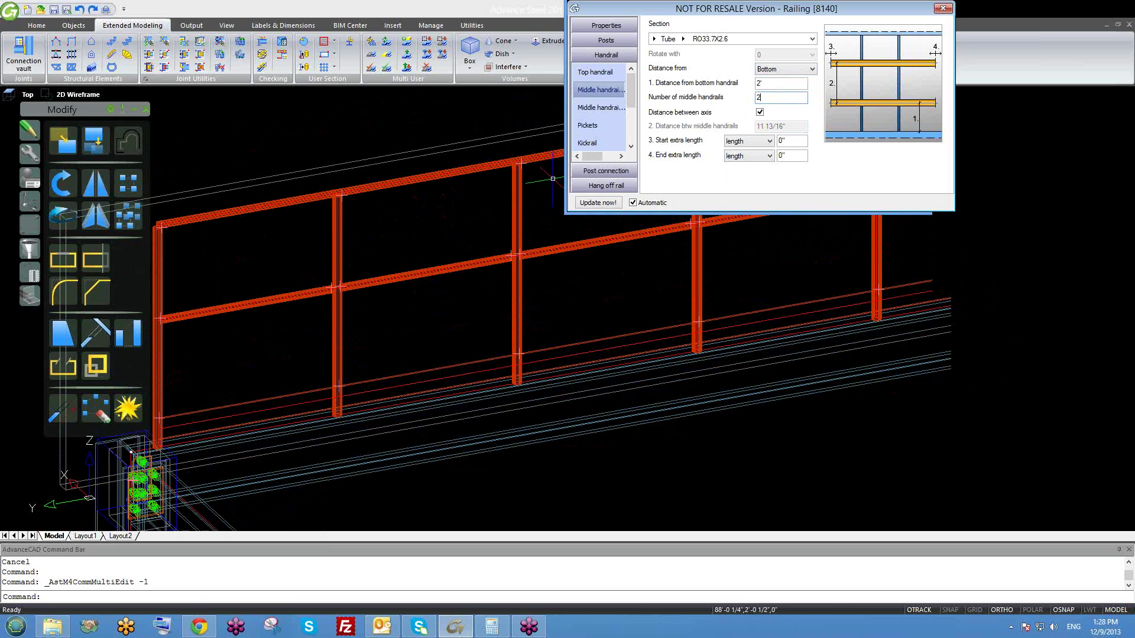
{"action": "type", "text": "2"}
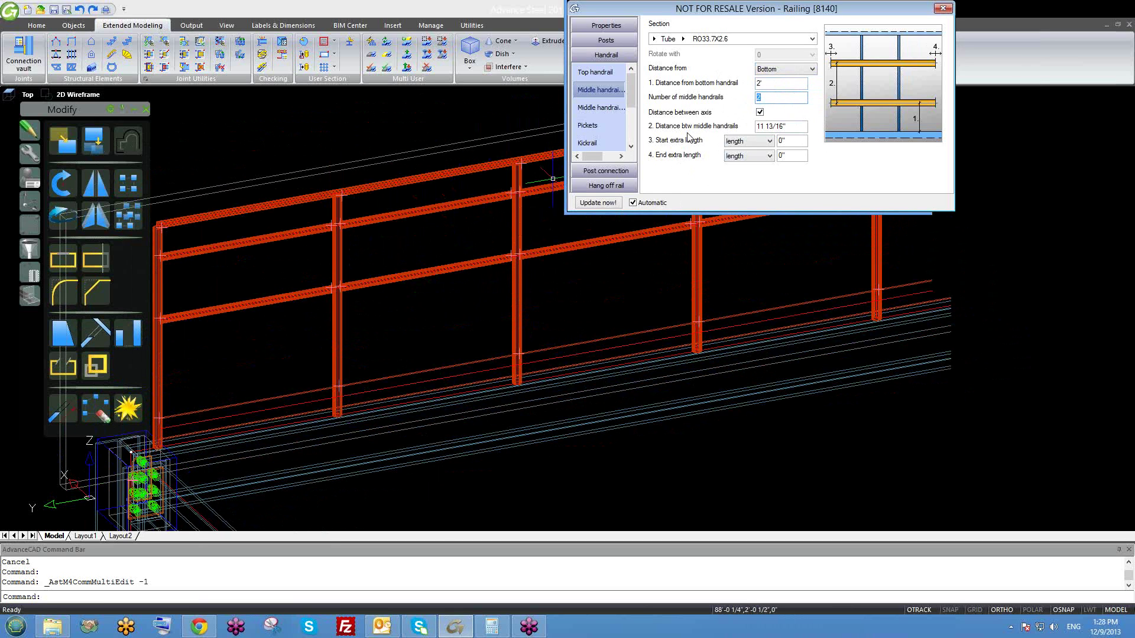
{"action": "left_click_drag", "start_coordinate": [792, 124], "coordinate": [754, 126]}
{"action": "left_click_drag", "start_coordinate": [788, 126], "coordinate": [748, 129]}
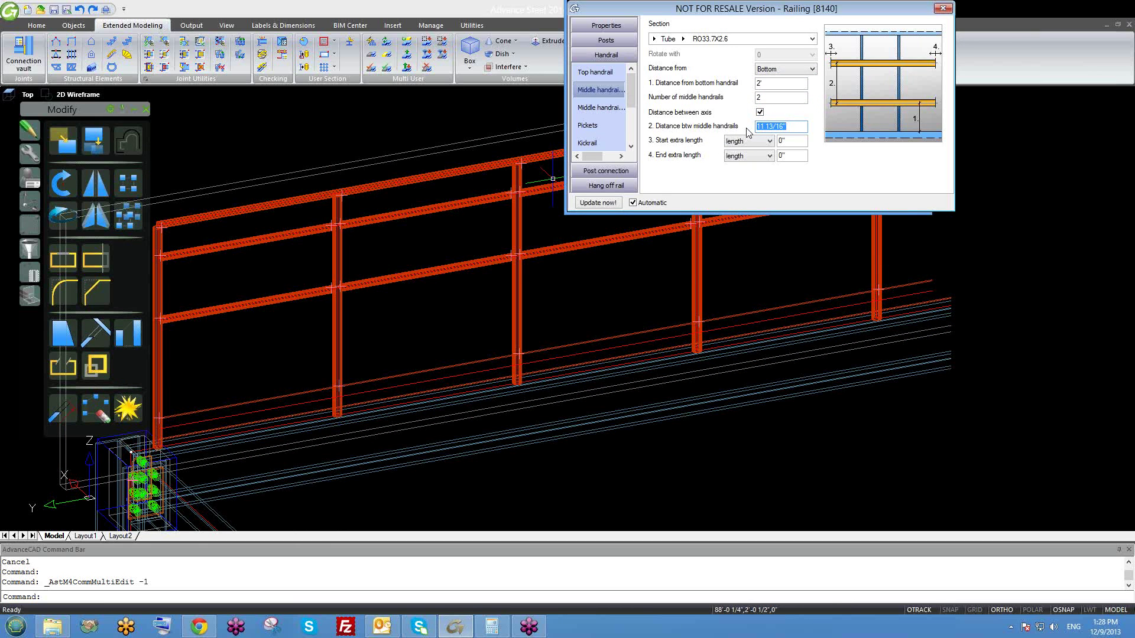
{"action": "left_click_drag", "start_coordinate": [789, 126], "coordinate": [722, 136]}
{"action": "left_click_drag", "start_coordinate": [763, 98], "coordinate": [745, 101]}
{"action": "middle_click_drag", "start_coordinate": [477, 236], "coordinate": [444, 219]}
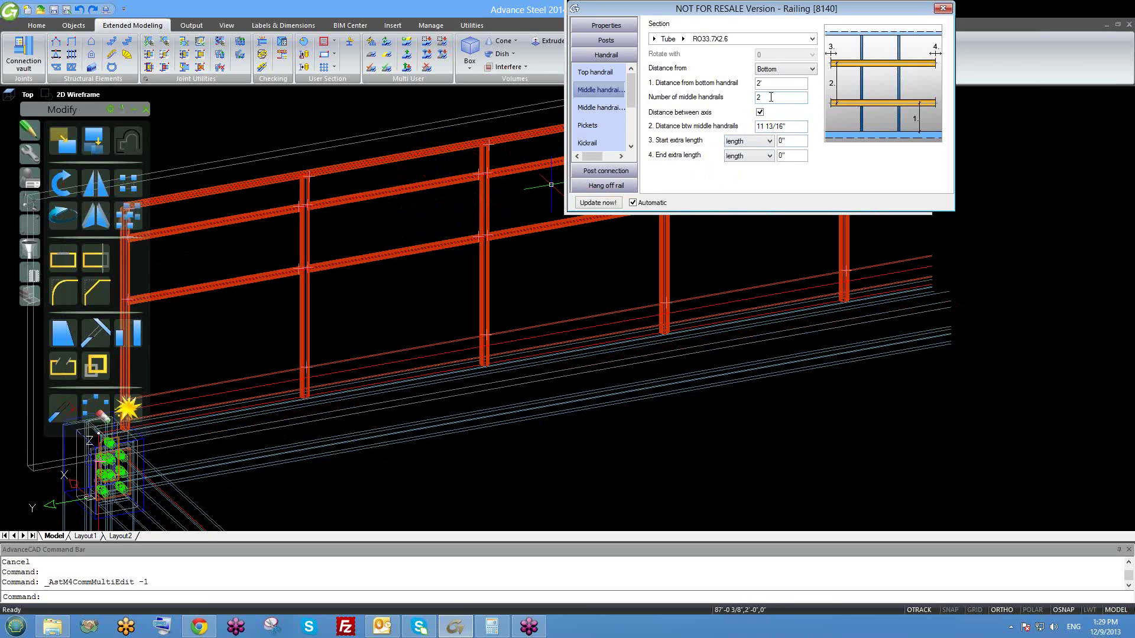
- Set the middle handrails' distance from the bottom to 1'
{"action": "left_click_drag", "start_coordinate": [767, 87], "coordinate": [756, 86]}
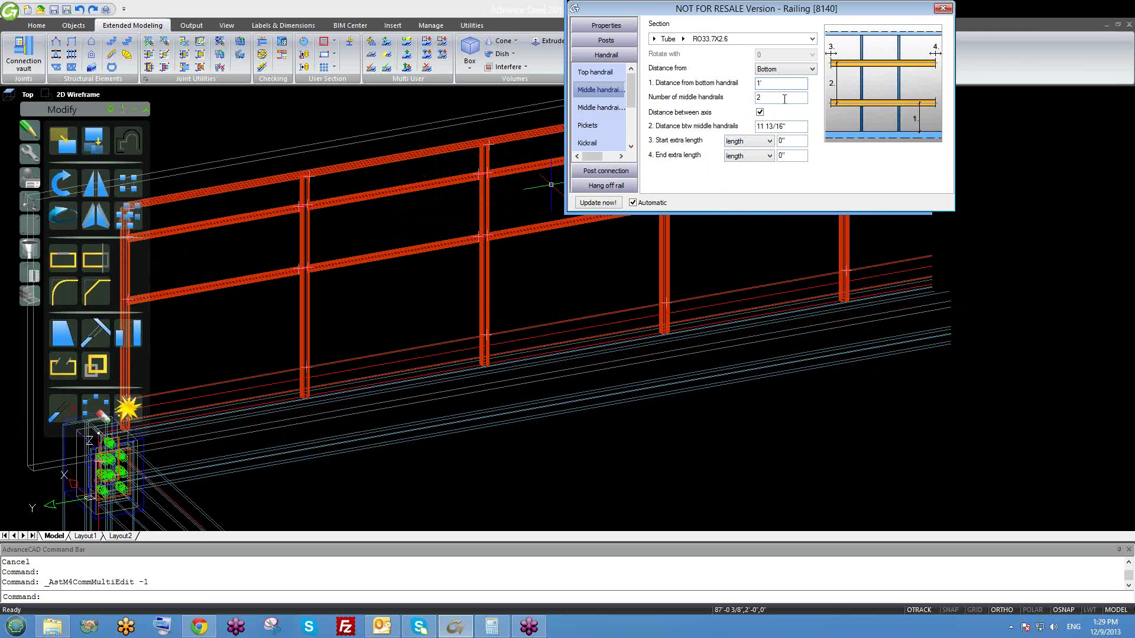
{"action": "left_click", "coordinate": [784, 99]}
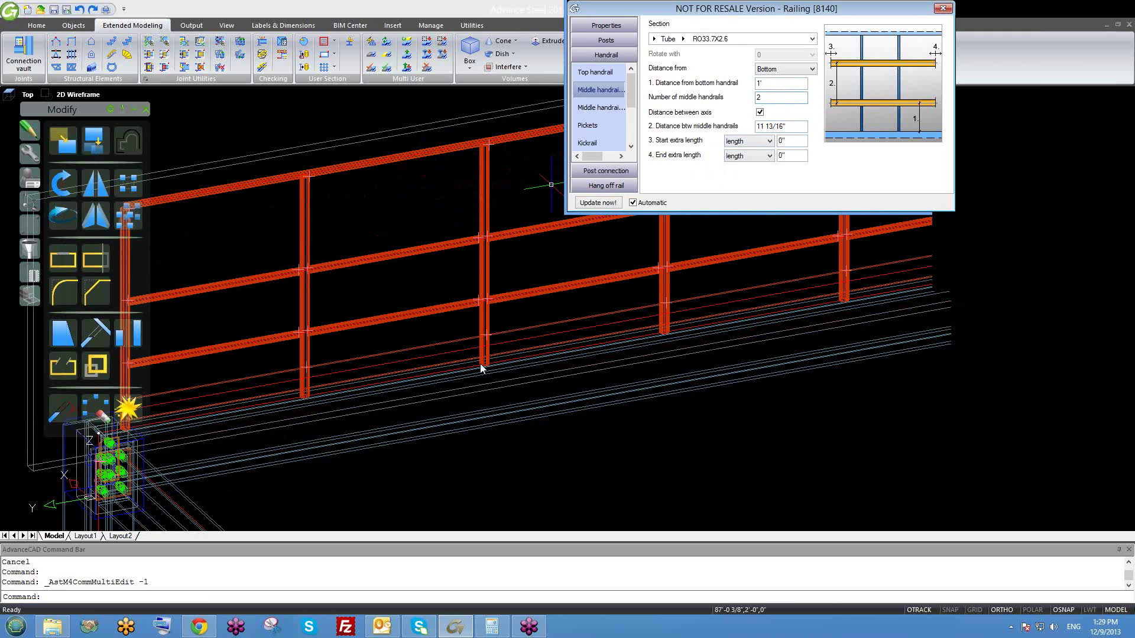
{"action": "scroll", "coordinate": [551, 184], "scroll_direction": "up", "scroll_amount": 1}
{"action": "scroll", "coordinate": [485, 313], "scroll_direction": "up", "scroll_amount": 1}
{"action": "scroll", "coordinate": [489, 346], "scroll_direction": "up", "scroll_amount": 1}
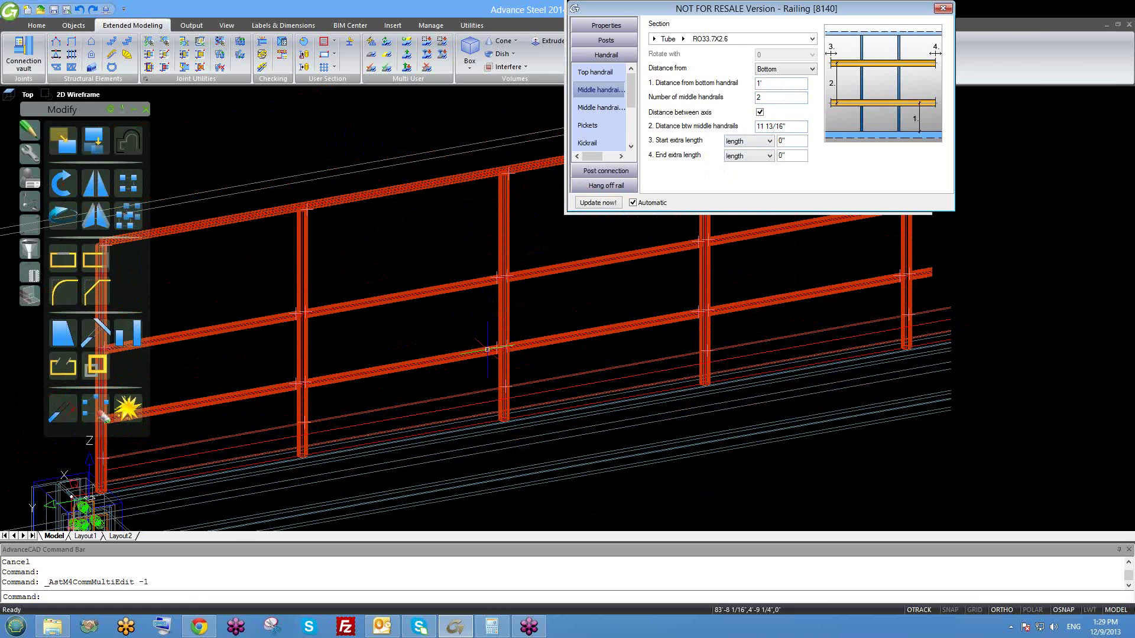
- Increase the number of middle handrails to 3 and check their spacing along the posts
{"action": "double_click", "coordinate": [761, 98]}
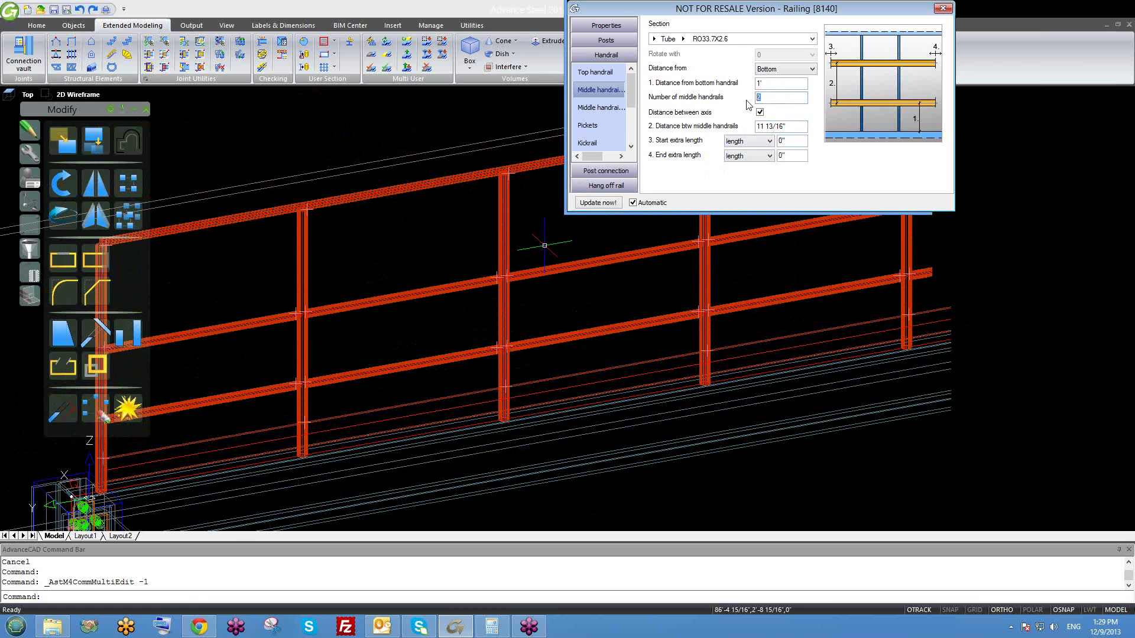
{"action": "type", "text": "3"}
{"action": "key", "text": "Return"}
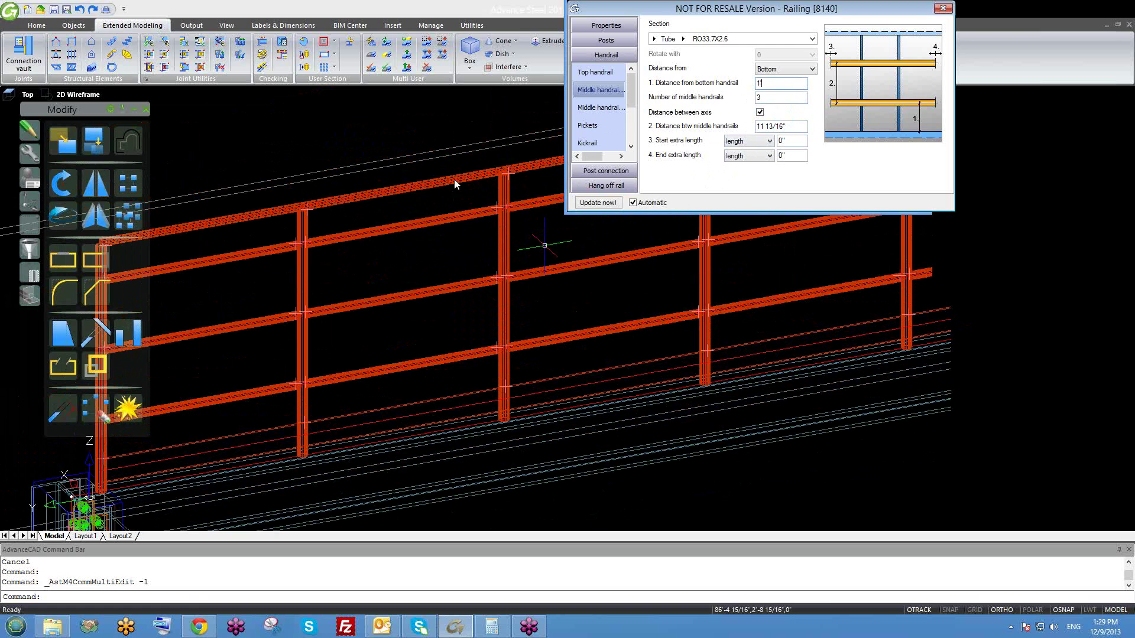
{"action": "scroll", "coordinate": [475, 199], "scroll_direction": "up", "scroll_amount": 2}
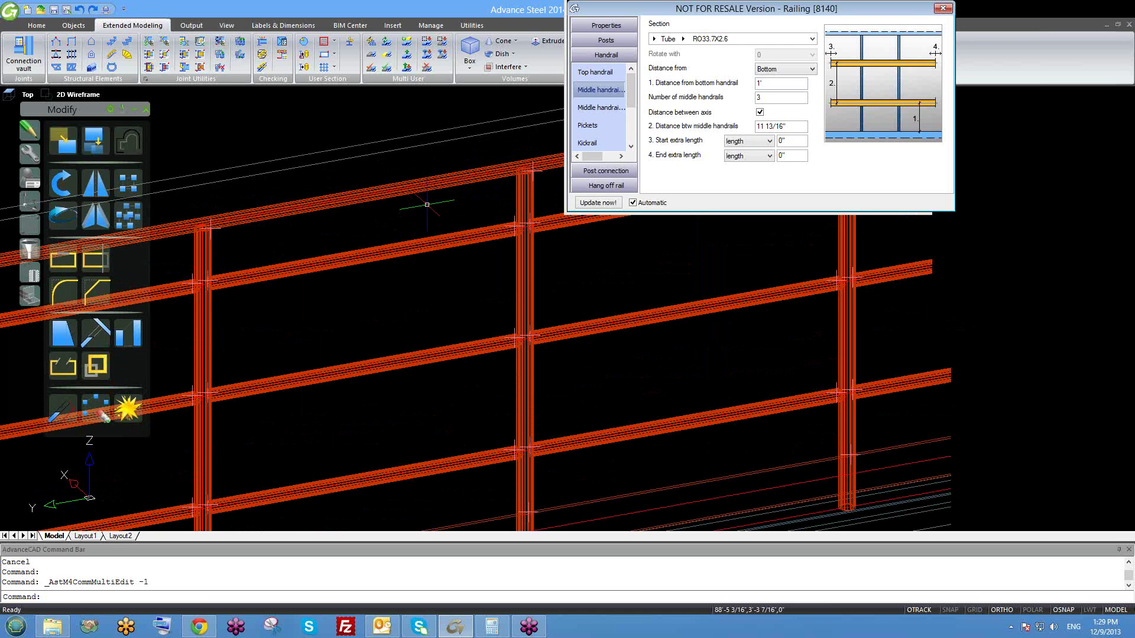
{"action": "left_click", "coordinate": [435, 236]}
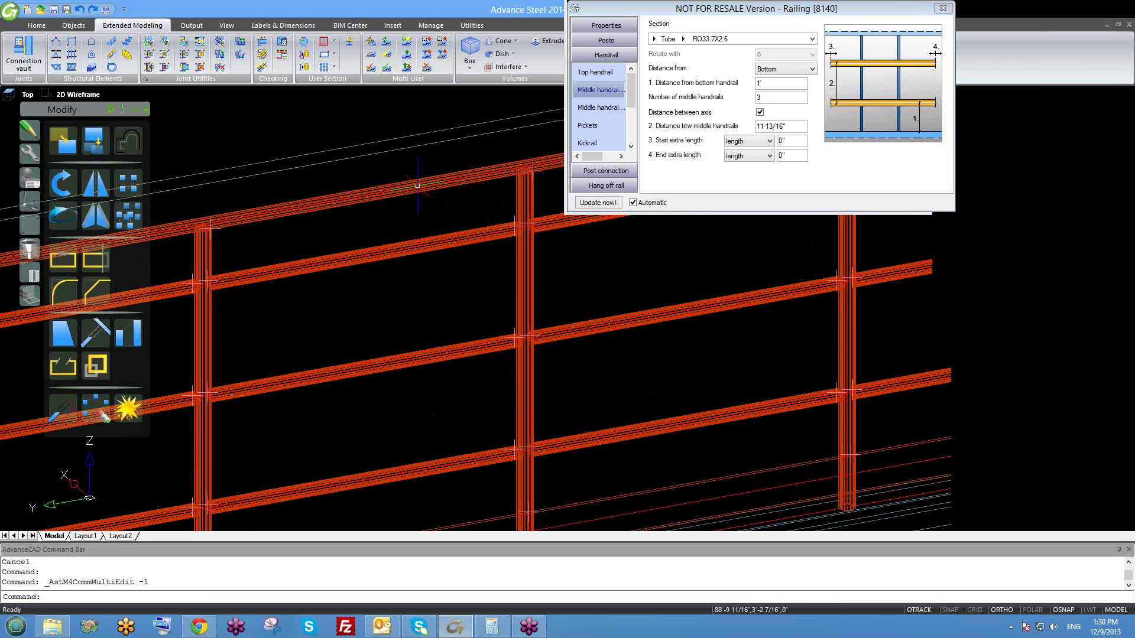
{"action": "scroll", "coordinate": [435, 260], "scroll_direction": "down", "scroll_amount": 2}
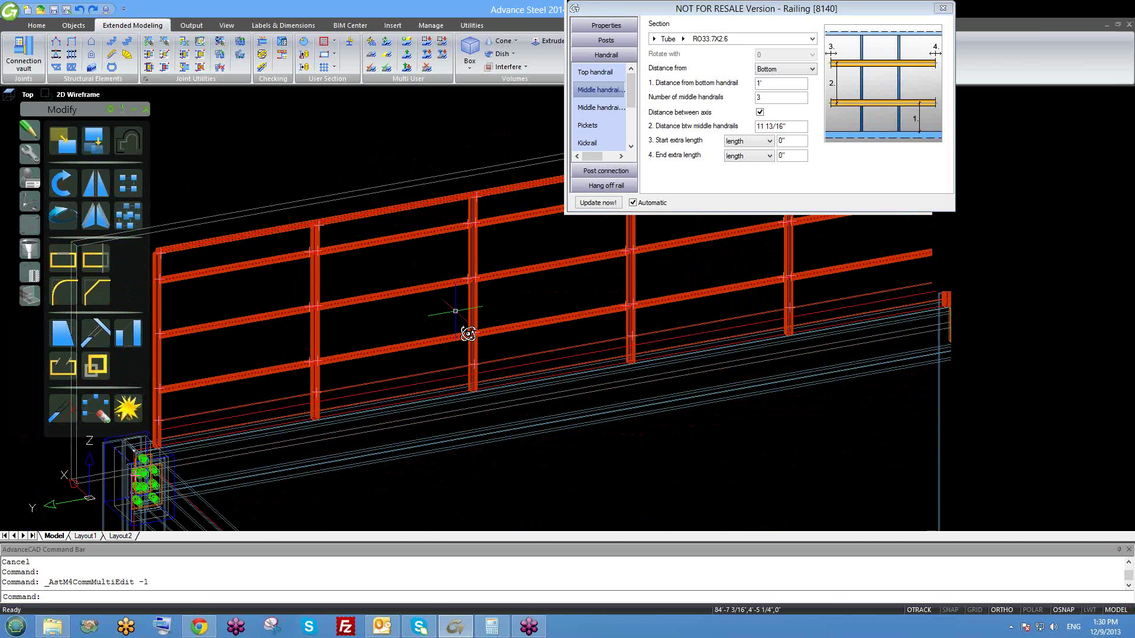
{"action": "scroll", "coordinate": [464, 330], "scroll_direction": "up", "scroll_amount": 3}
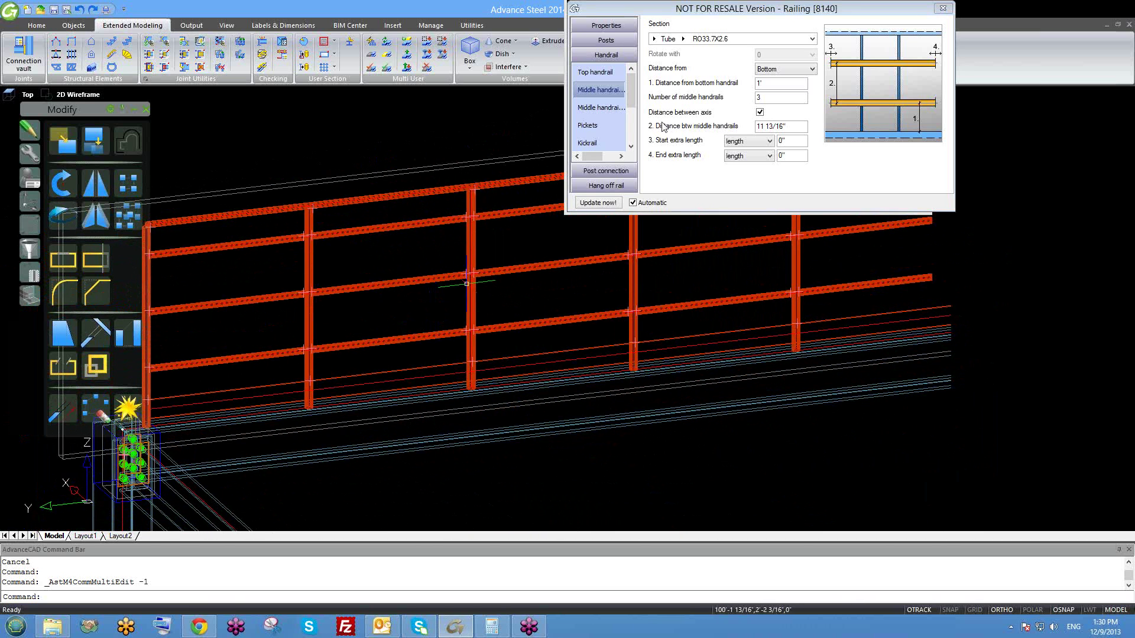
- Set the distance between the middle handrails to 10"
{"action": "left_click_drag", "start_coordinate": [775, 99], "coordinate": [754, 135]}
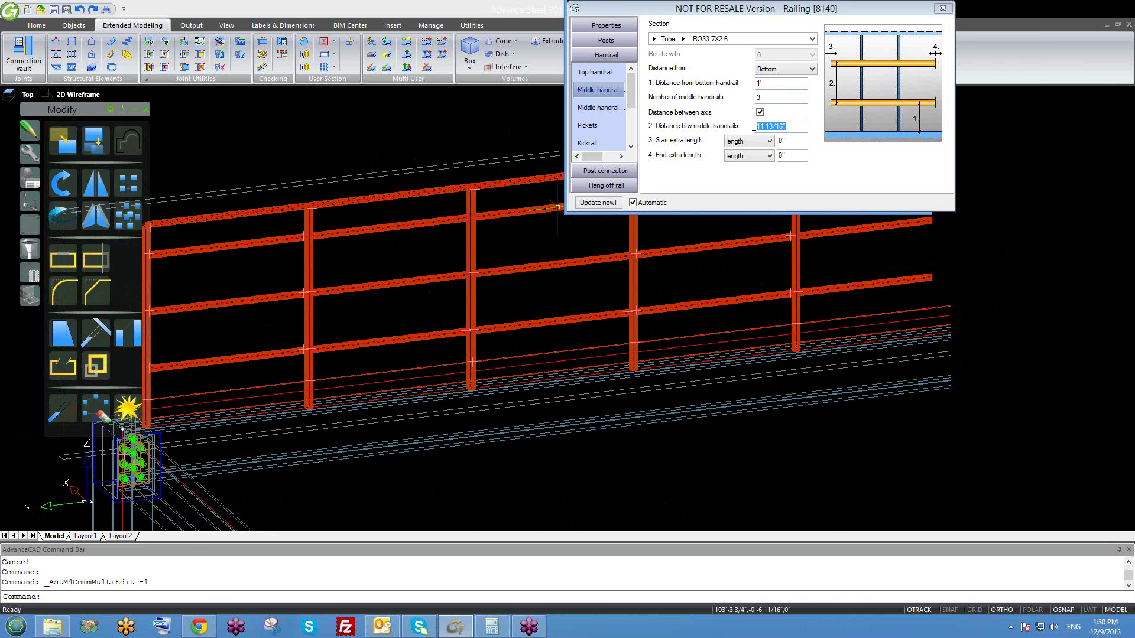
{"action": "type", "text": "10"}
{"action": "key", "text": "Return"}
{"action": "middle_click_drag", "start_coordinate": [503, 327], "coordinate": [473, 298]}
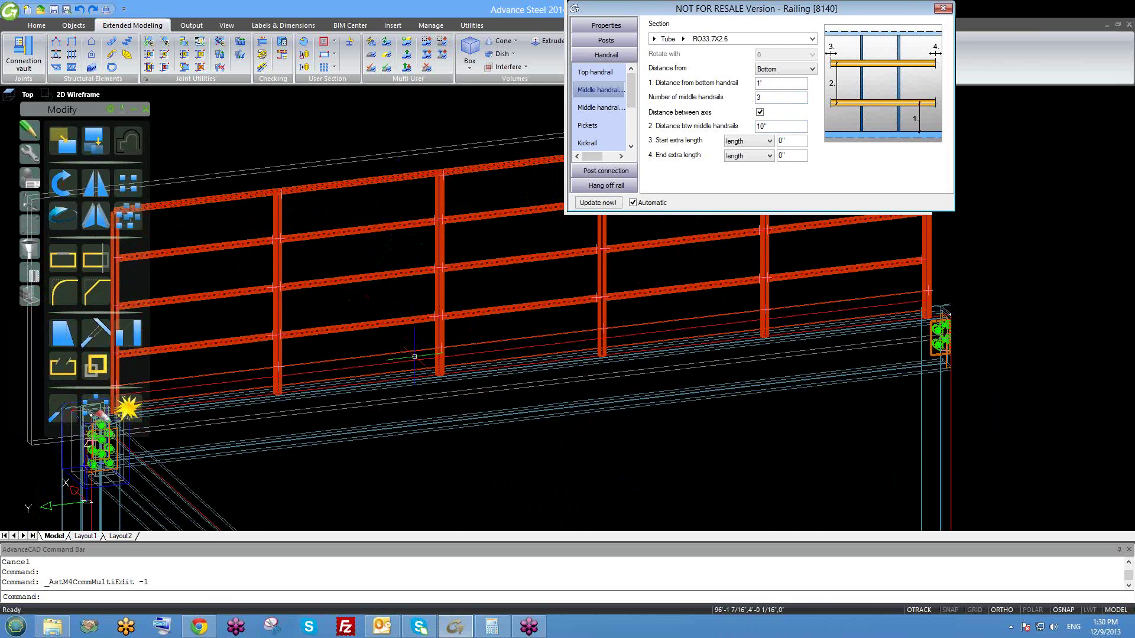
{"action": "mouse_move", "coordinate": [426, 373]}
{"action": "middle_mouse_down", "text": "shift"}
{"action": "mouse_move", "coordinate": [448, 344]}
{"action": "mouse_move", "coordinate": [416, 380]}
{"action": "middle_mouse_up", "text": "shift"}
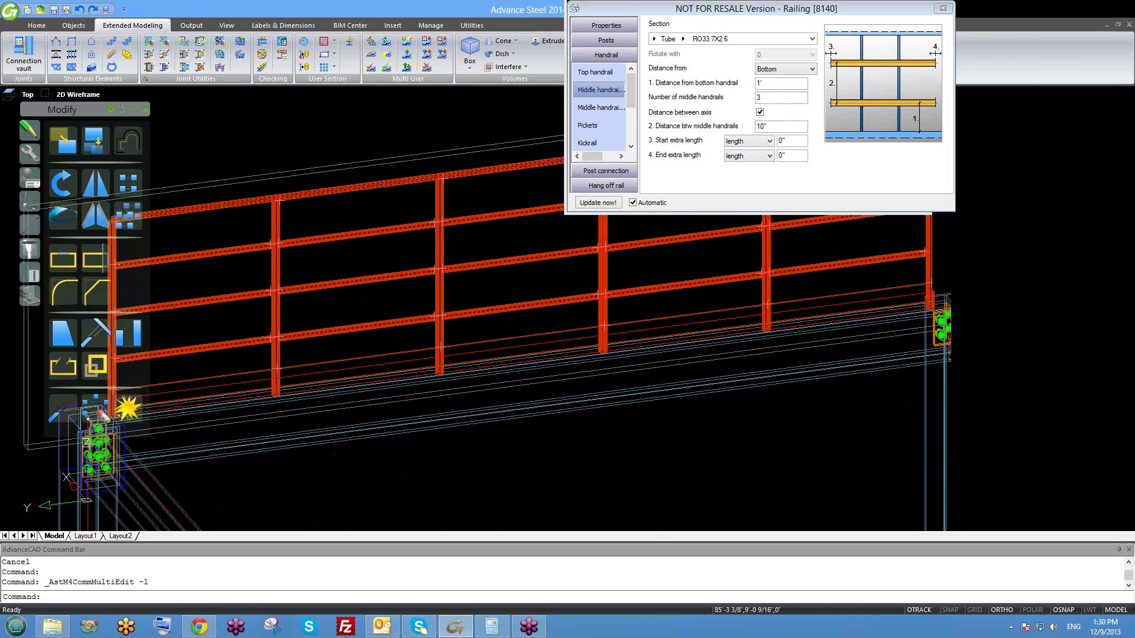
{"action": "scroll", "coordinate": [413, 380], "scroll_direction": "up", "scroll_amount": 3}
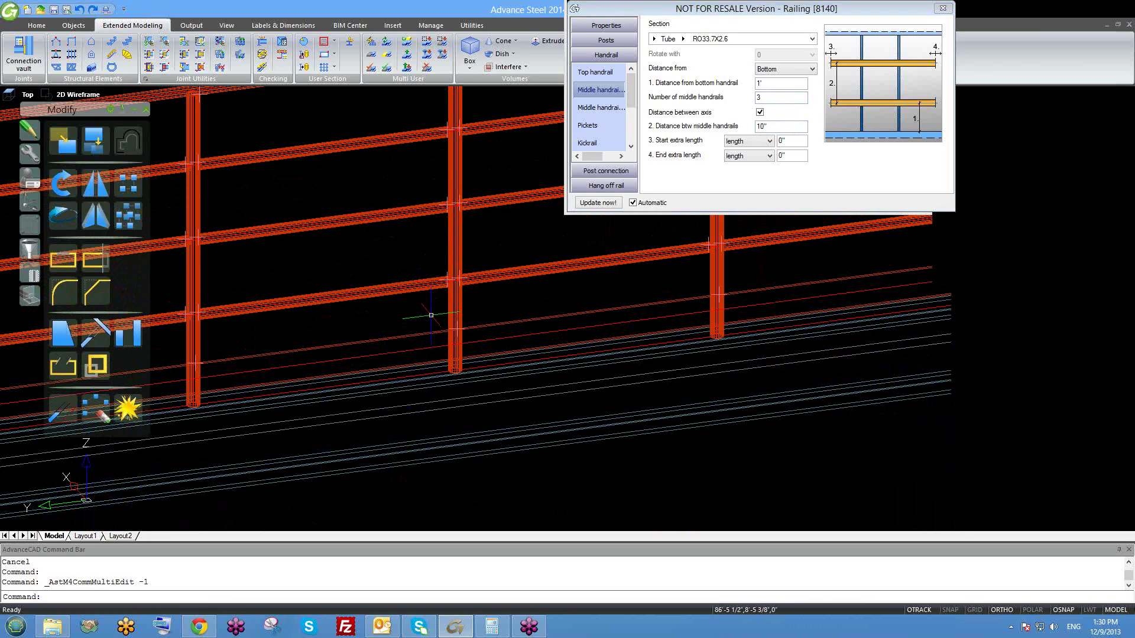
- Extend the middle handrails beyond the first post with a start extra length of 5"
{"action": "scroll", "coordinate": [431, 315], "scroll_direction": "down", "scroll_amount": 3}
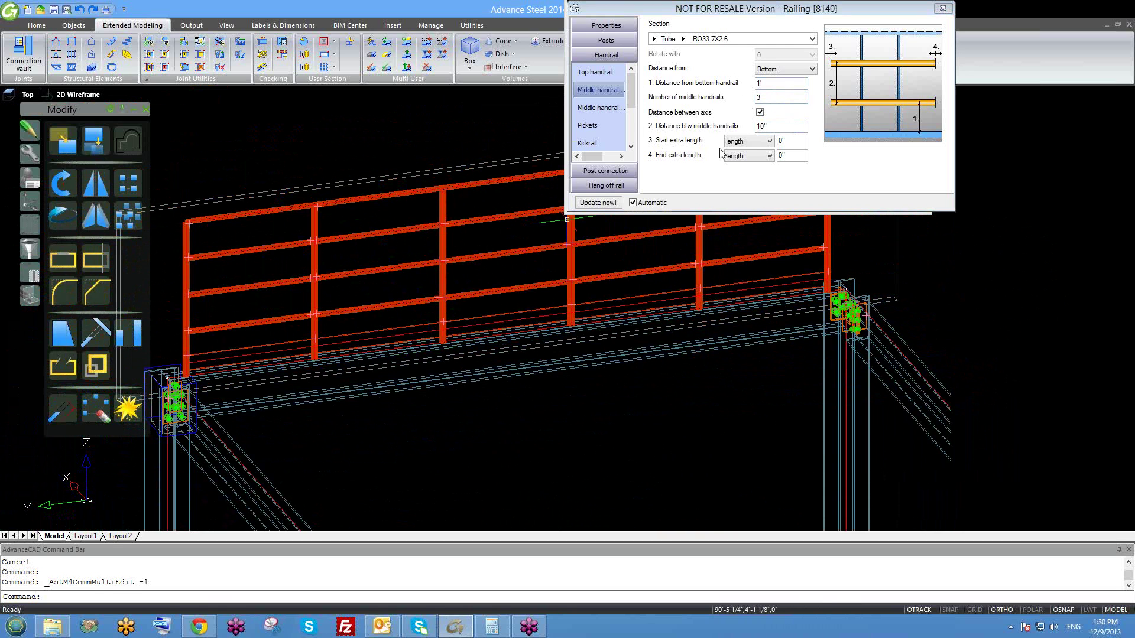
{"action": "scroll", "coordinate": [402, 224], "scroll_direction": "up", "scroll_amount": 4}
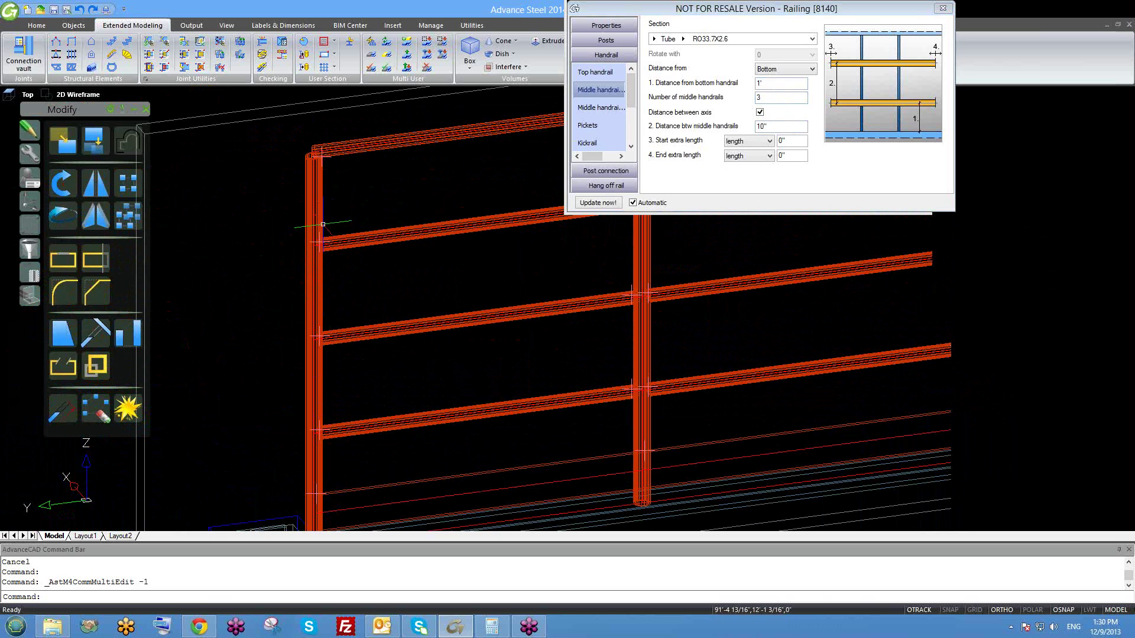
{"action": "left_click", "coordinate": [795, 137]}
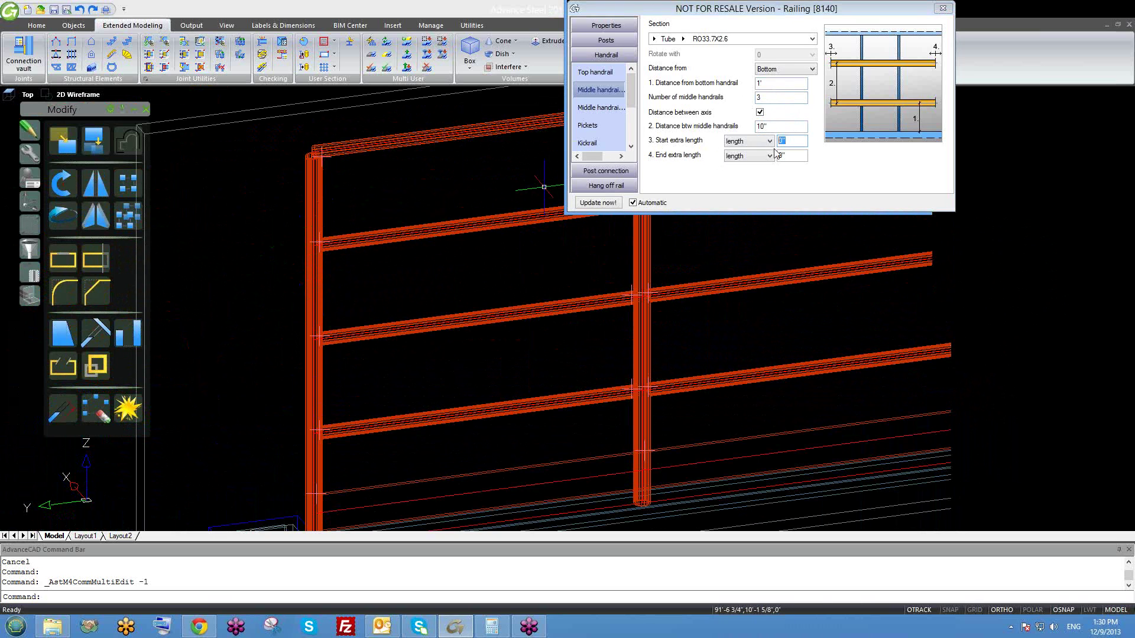
{"action": "type", "text": "5"}
{"action": "left_click", "coordinate": [795, 156]}
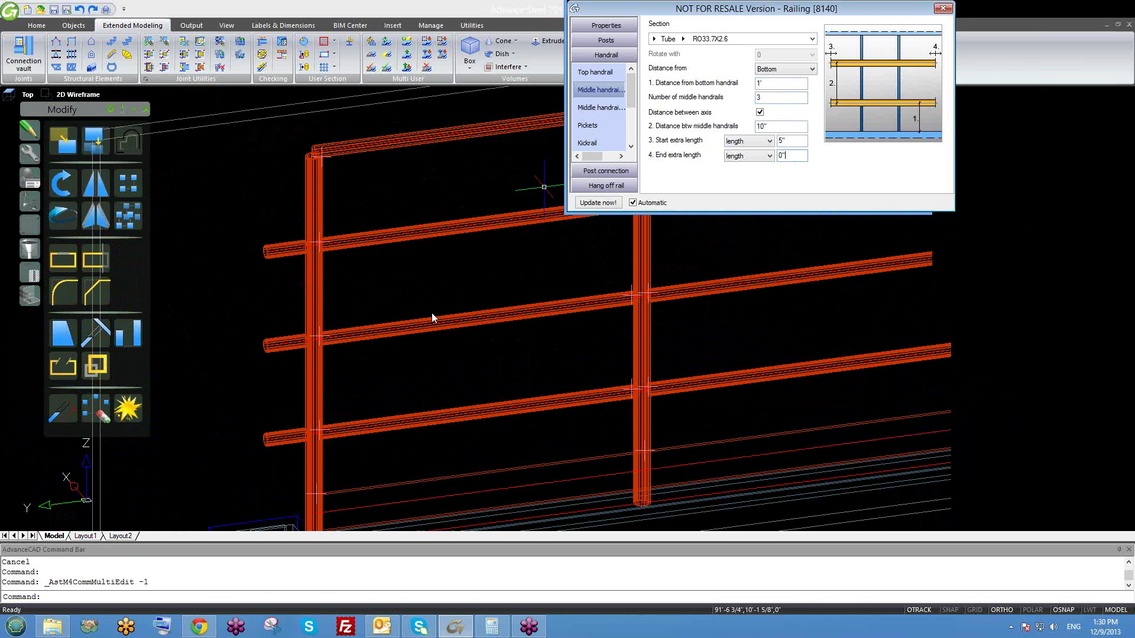
{"action": "middle_click_drag", "start_coordinate": [430, 270], "coordinate": [418, 246]}
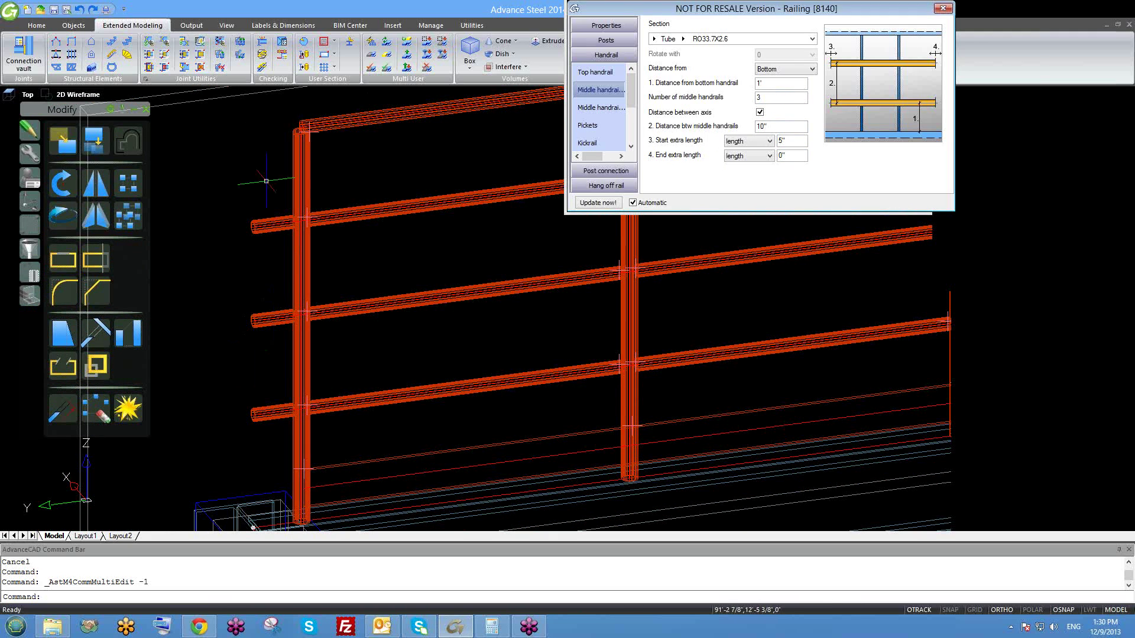
- Reset the middle handrails' start extra length to 0"
{"action": "left_click", "coordinate": [587, 78]}
{"action": "left_click", "coordinate": [601, 109]}
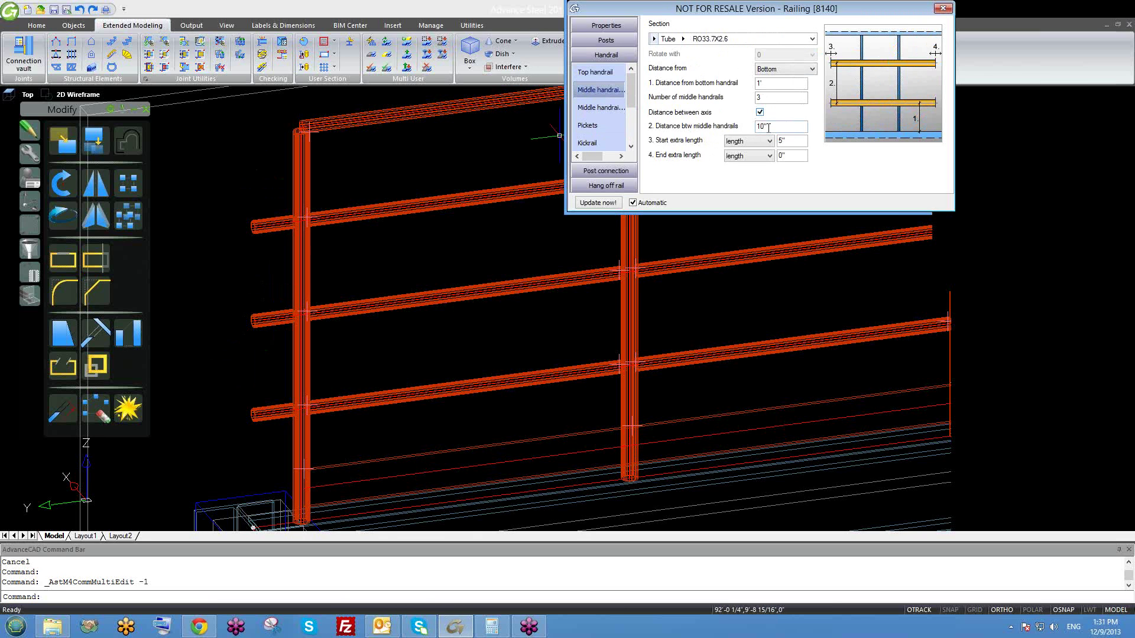
{"action": "left_click", "coordinate": [792, 157]}
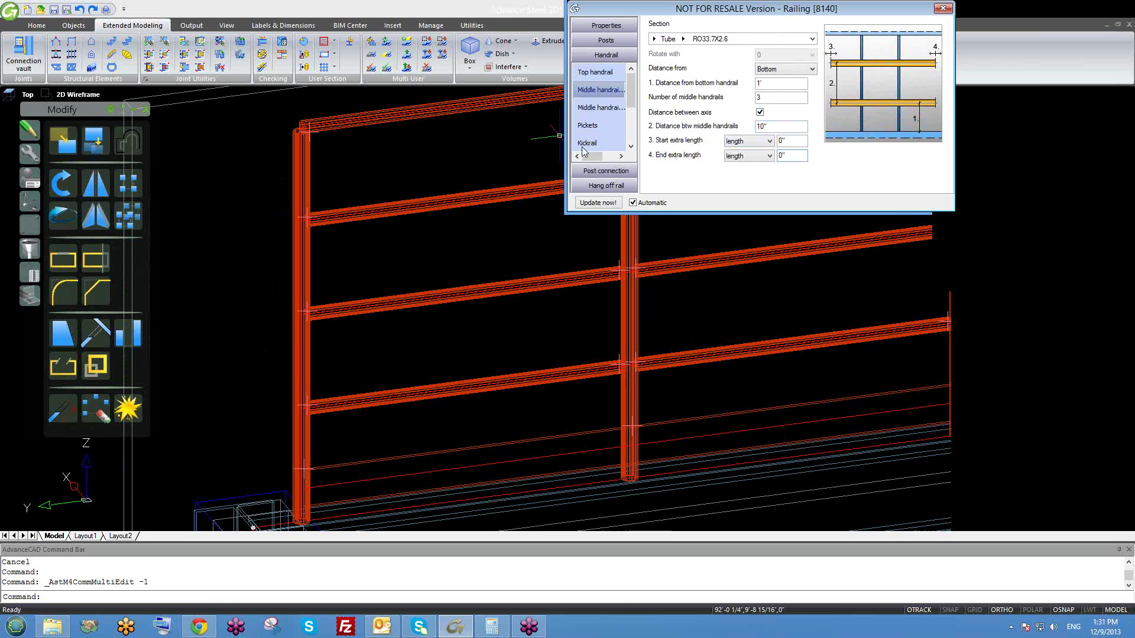
- Enable pickets on the railing, keeping the Tube RO33.7X2.6 section
{"action": "left_click", "coordinate": [600, 109]}
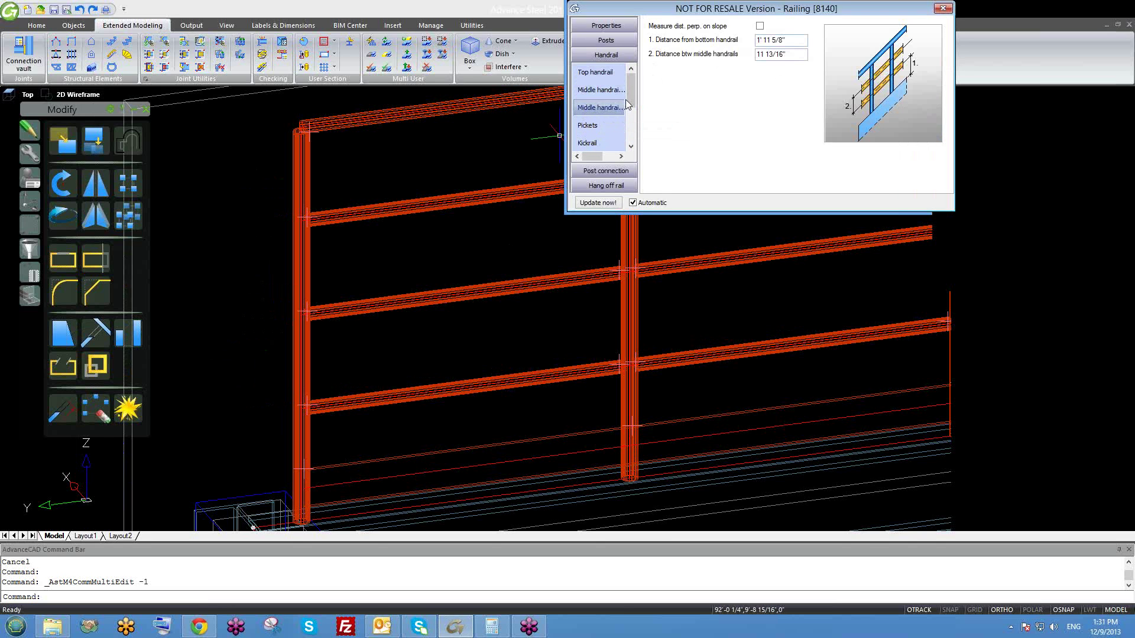
{"action": "left_click_drag", "start_coordinate": [634, 95], "coordinate": [634, 105]}
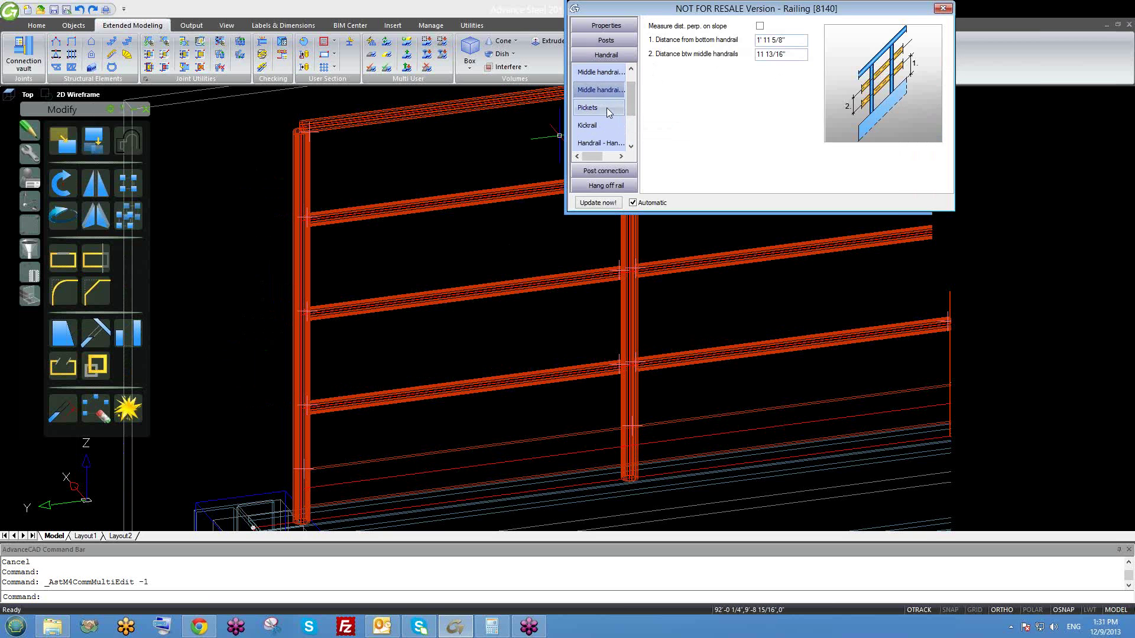
{"action": "left_click", "coordinate": [607, 107]}
{"action": "middle_click_drag", "start_coordinate": [550, 217], "coordinate": [401, 191]}
{"action": "scroll", "coordinate": [401, 191], "scroll_direction": "down", "scroll_amount": 6}
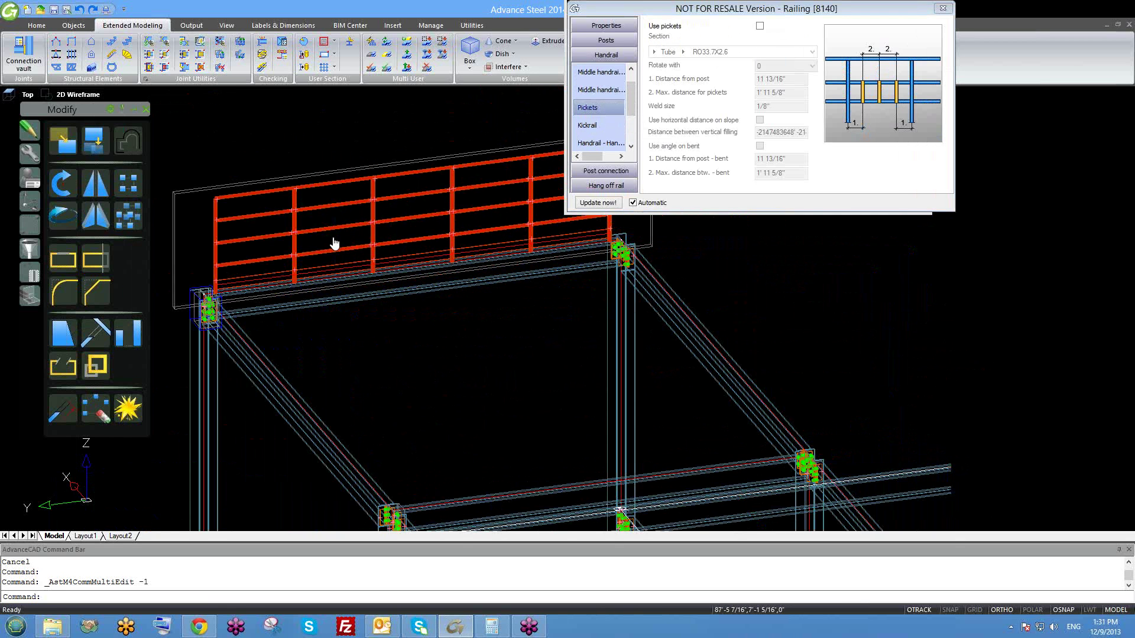
{"action": "middle_click_drag", "start_coordinate": [334, 243], "coordinate": [275, 238]}
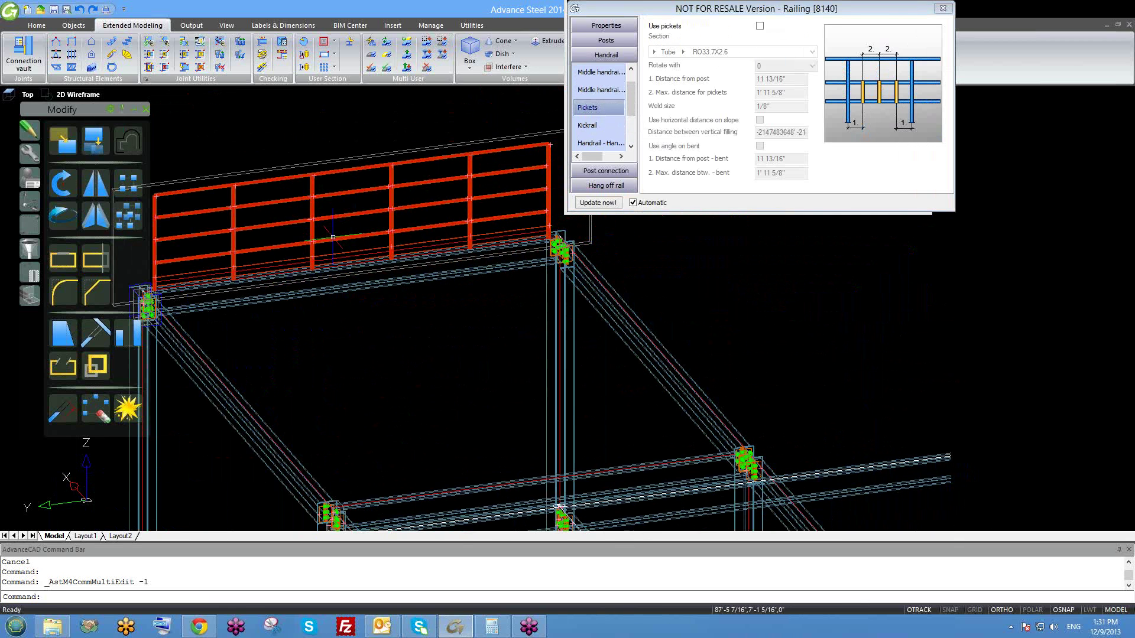
{"action": "left_click", "coordinate": [761, 27]}
{"action": "left_click", "coordinate": [760, 26]}
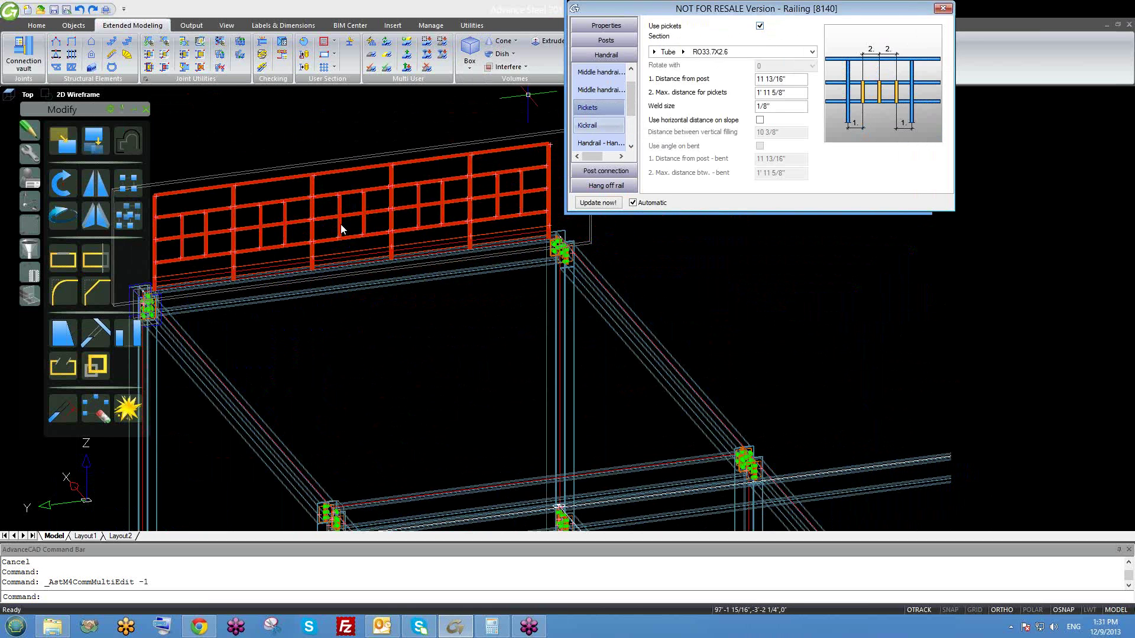
- Examine the pickets between the railing posts and review their distance settings alongside the sloped middle handrail settings
{"action": "scroll", "coordinate": [303, 212], "scroll_direction": "up", "scroll_amount": 3}
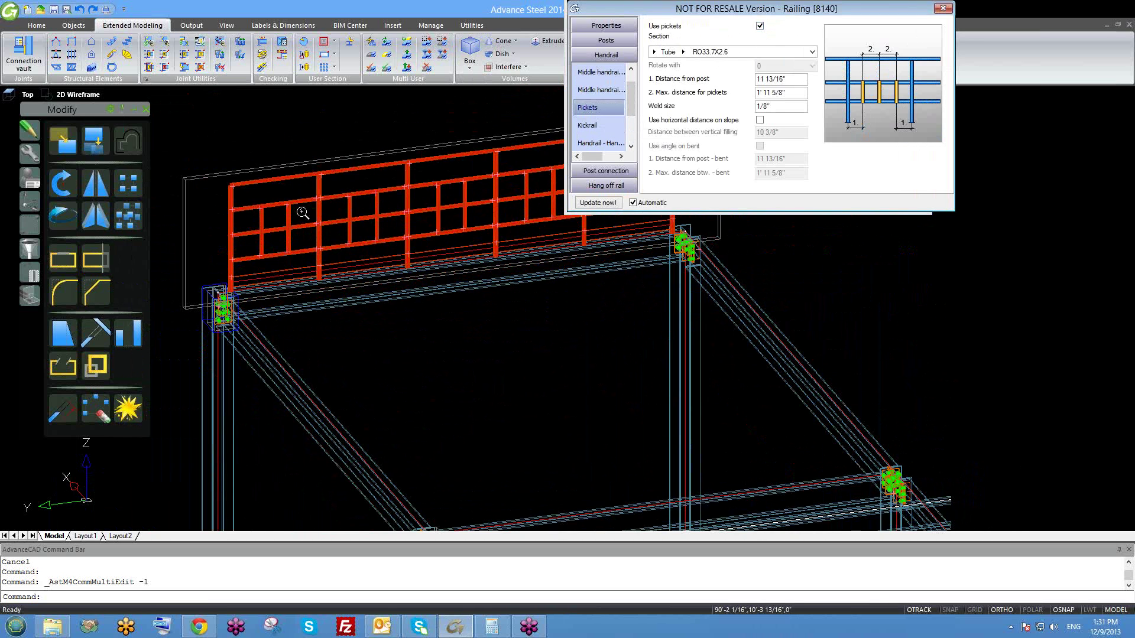
{"action": "middle_click_drag", "start_coordinate": [507, 203], "coordinate": [409, 221]}
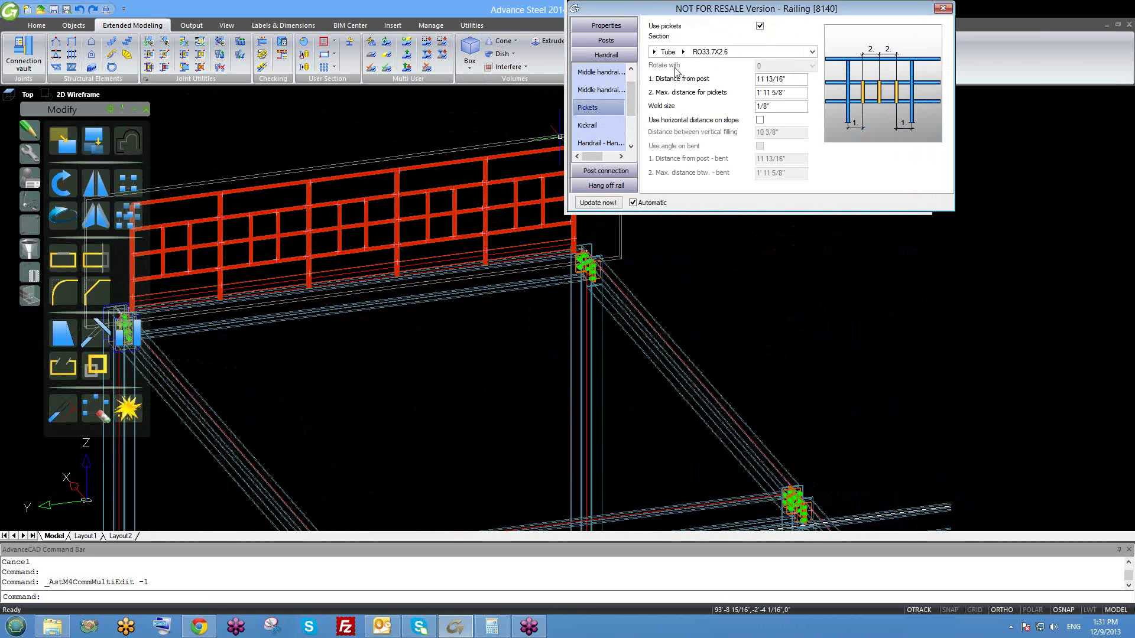
{"action": "scroll", "coordinate": [347, 233], "scroll_direction": "up", "scroll_amount": 5}
{"action": "scroll", "coordinate": [468, 259], "scroll_direction": "down", "scroll_amount": 5}
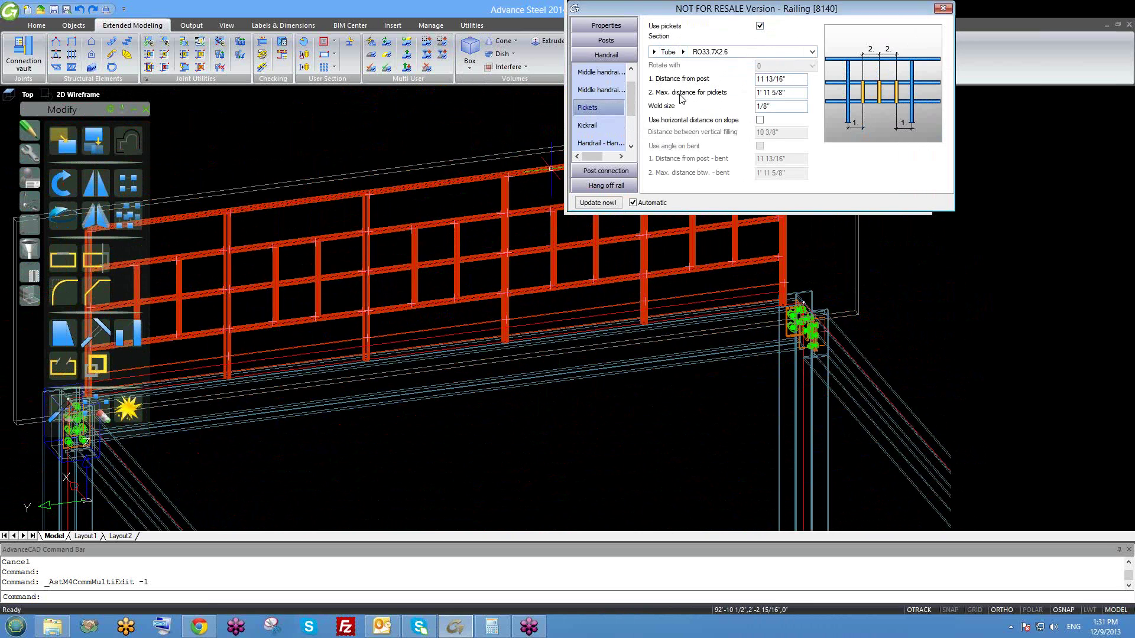
{"action": "left_click", "coordinate": [601, 90]}
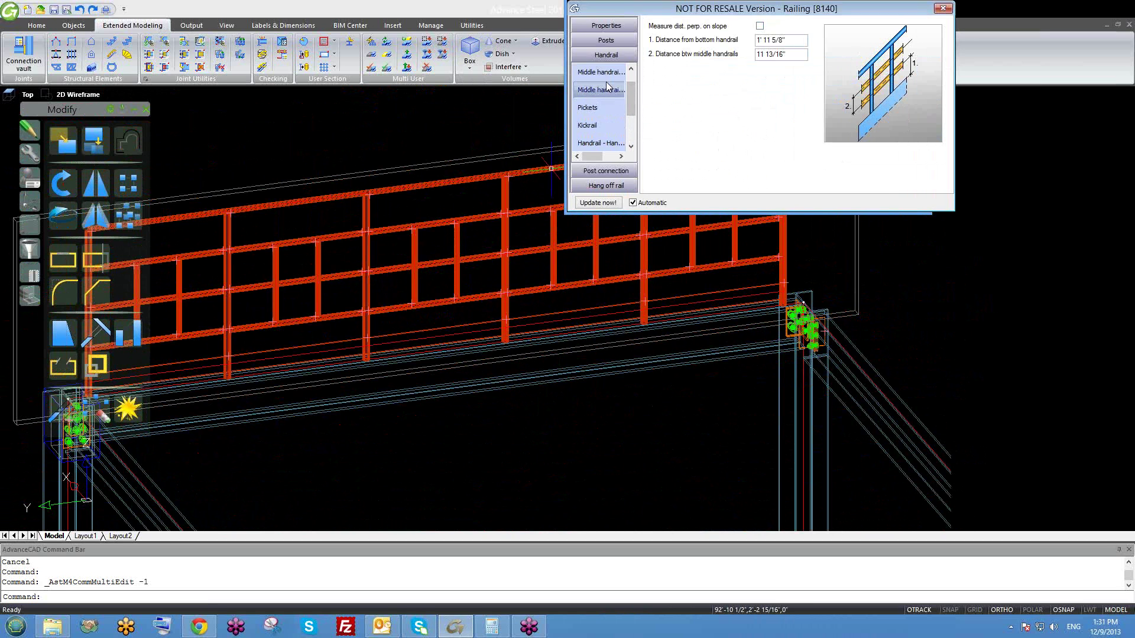
{"action": "left_click", "coordinate": [595, 110]}
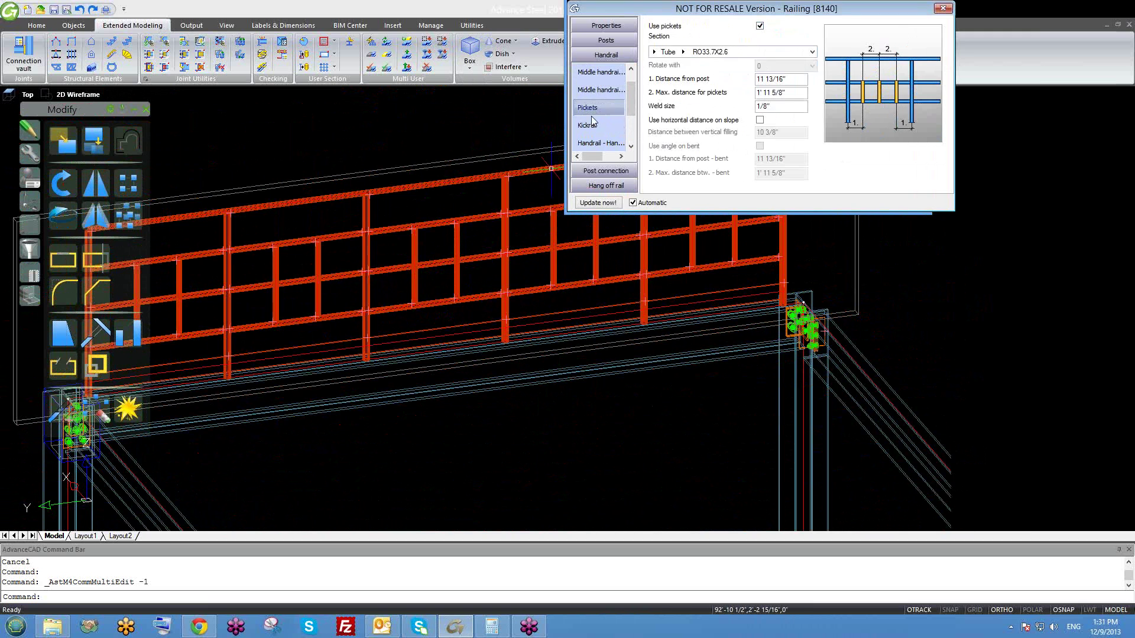
- Turn the railing's kick rail off and back on to compare the railing with and without it
{"action": "left_click", "coordinate": [590, 127]}
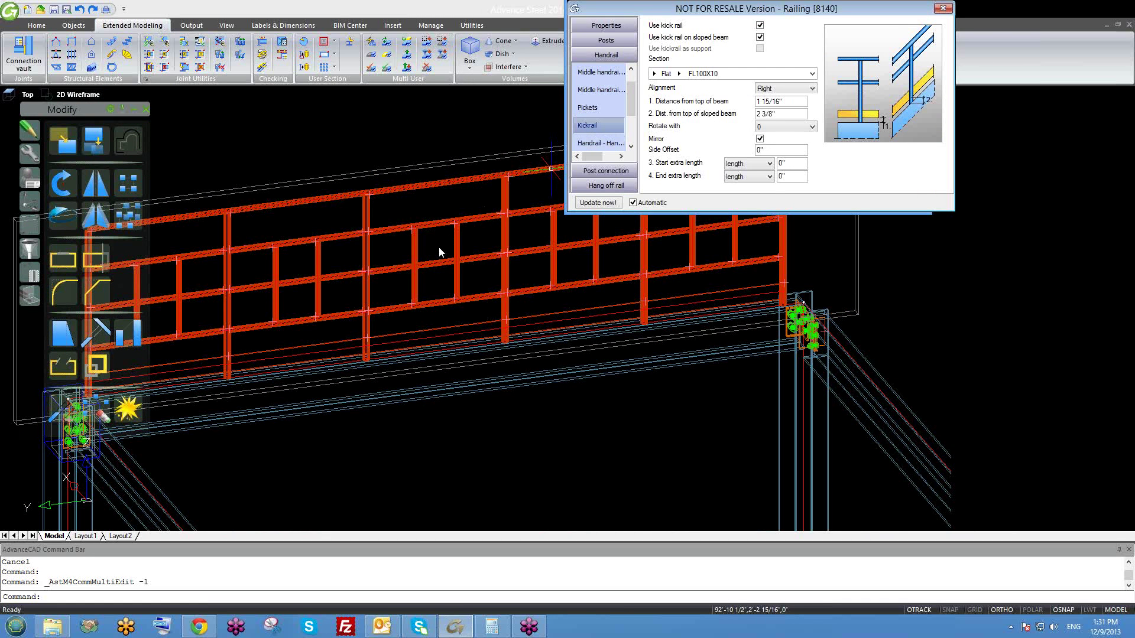
{"action": "middle_click_drag", "start_coordinate": [241, 371], "coordinate": [298, 293]}
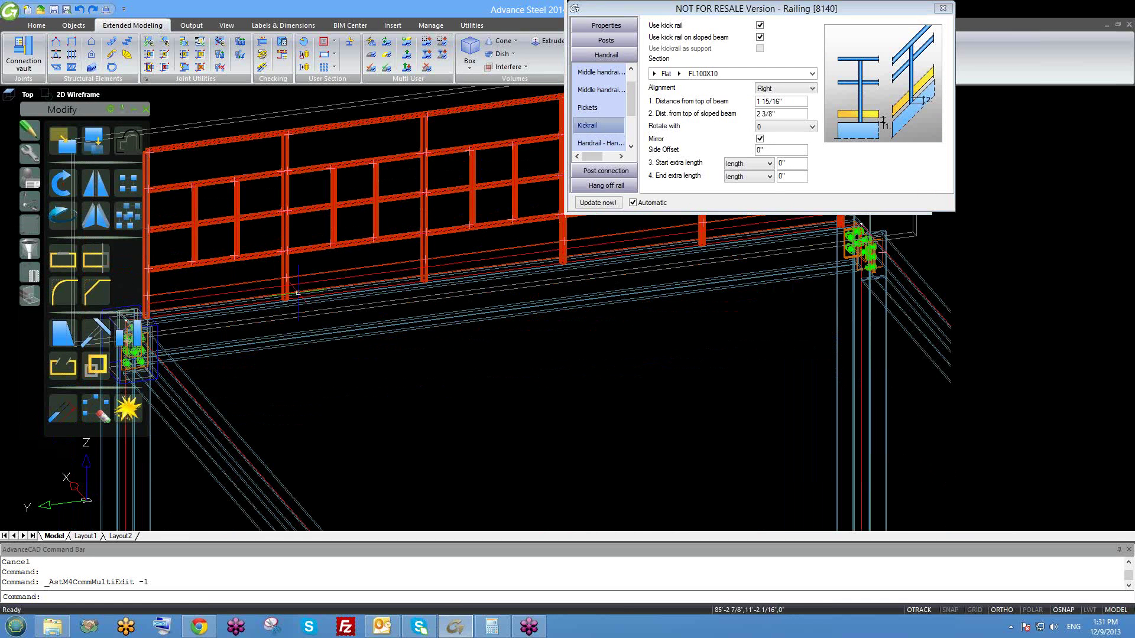
{"action": "left_click", "coordinate": [762, 27]}
{"action": "left_click", "coordinate": [759, 25]}
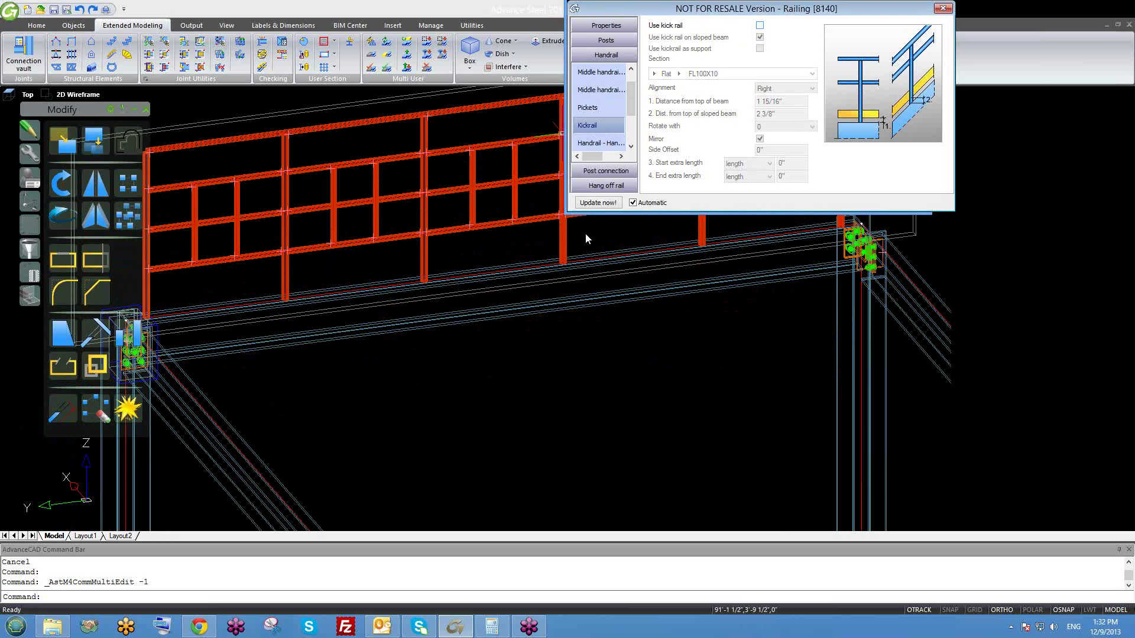
{"action": "scroll", "coordinate": [559, 291], "scroll_direction": "down", "scroll_amount": 3}
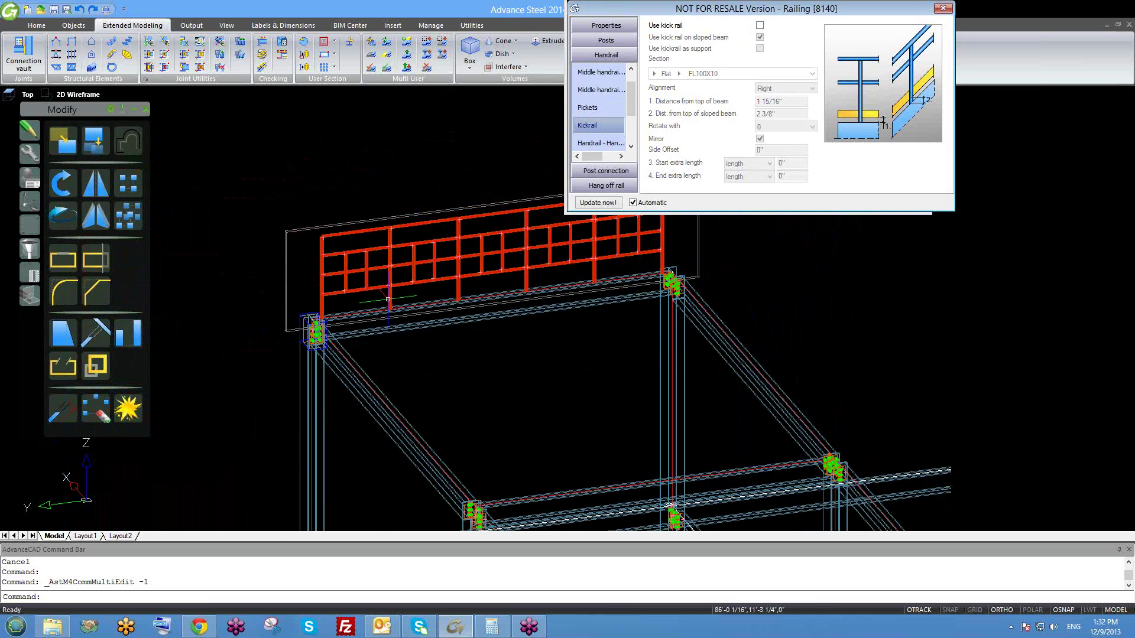
{"action": "left_click", "coordinate": [759, 27]}
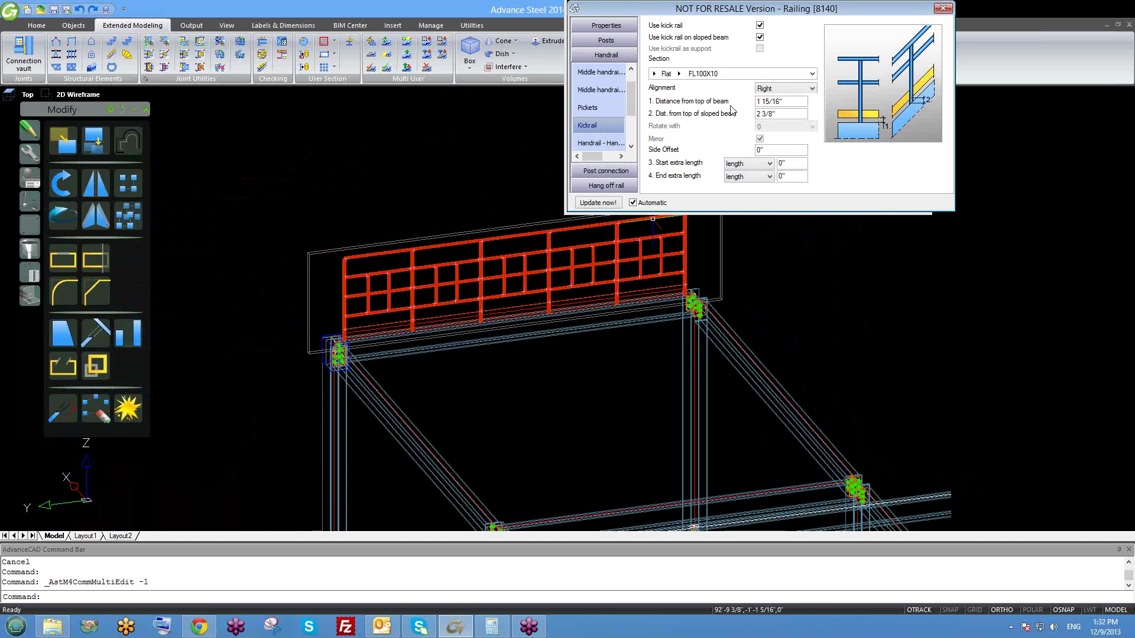
- Review the kick rail's alignment options, keeping it set to Right
{"action": "left_click", "coordinate": [773, 88]}
{"action": "left_click", "coordinate": [775, 88]}
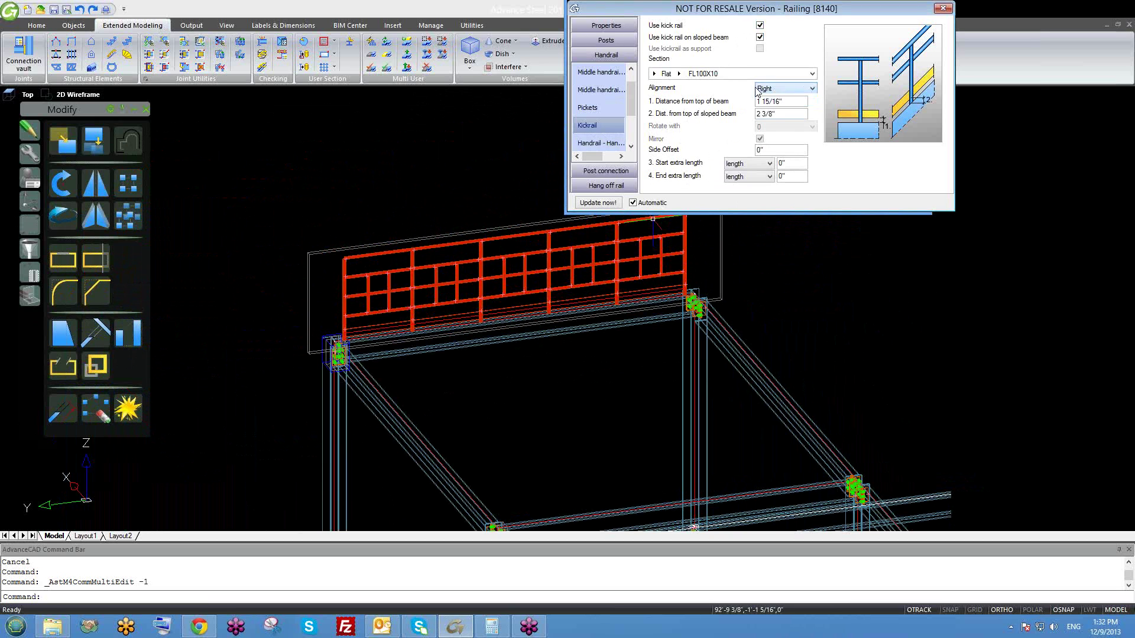
{"action": "middle_click_drag", "start_coordinate": [492, 275], "coordinate": [508, 259]}
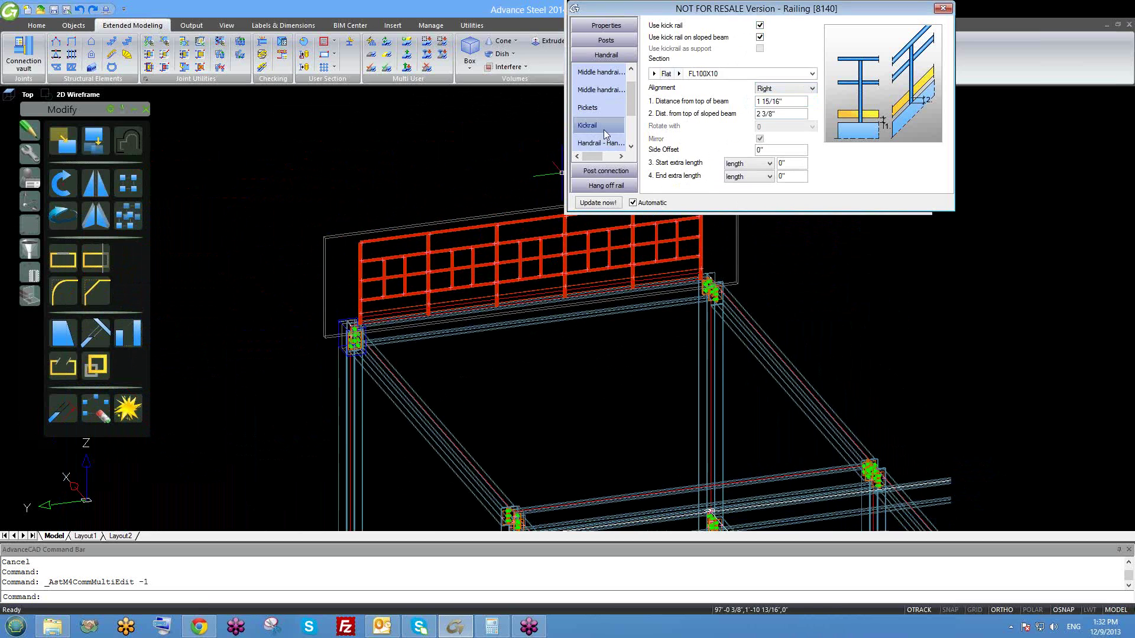
- Turn off the pickets in the railing's handrail settings and open the Handrail - Handrail connection settings
{"action": "left_click", "coordinate": [636, 110]}
{"action": "left_click_drag", "start_coordinate": [636, 109], "coordinate": [636, 116]}
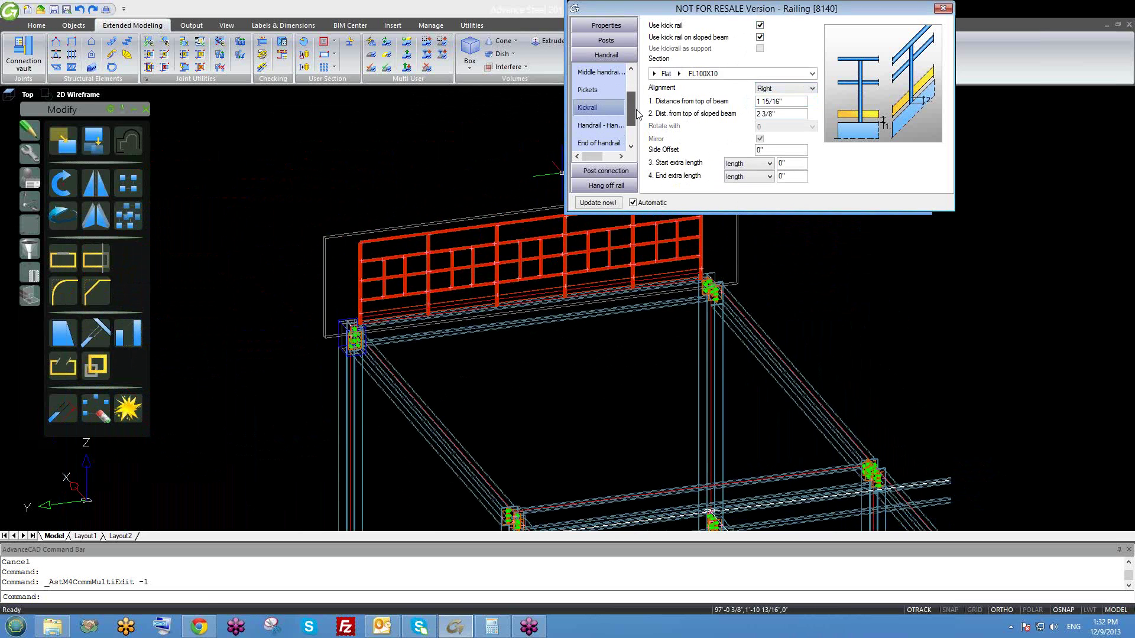
{"action": "left_click", "coordinate": [606, 126]}
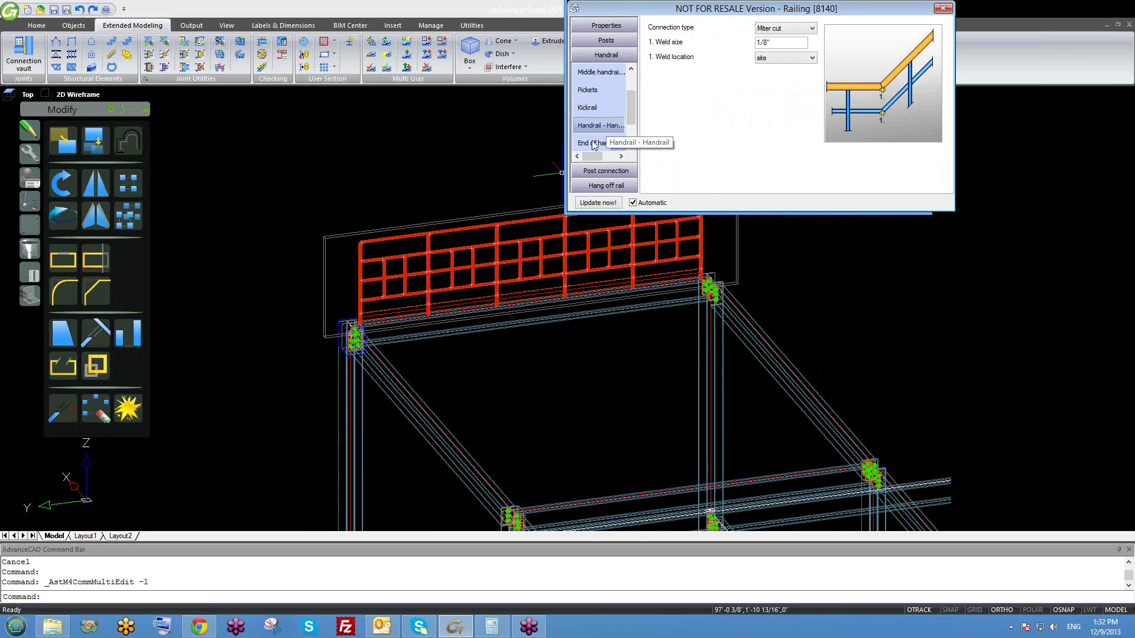
{"action": "left_click", "coordinate": [613, 89]}
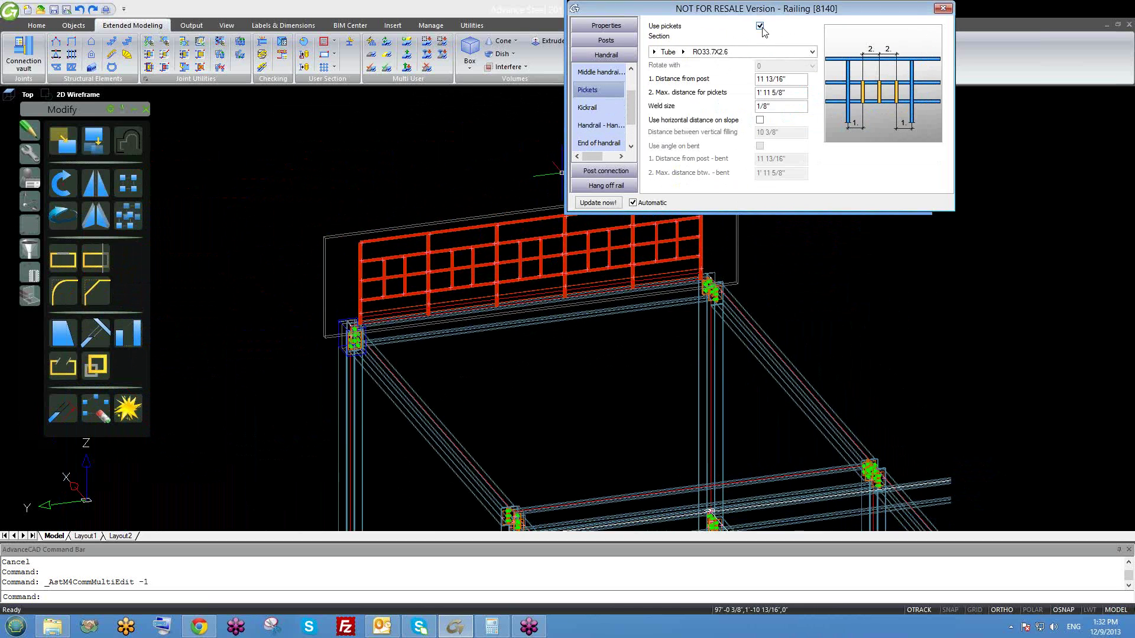
{"action": "left_click", "coordinate": [586, 128]}
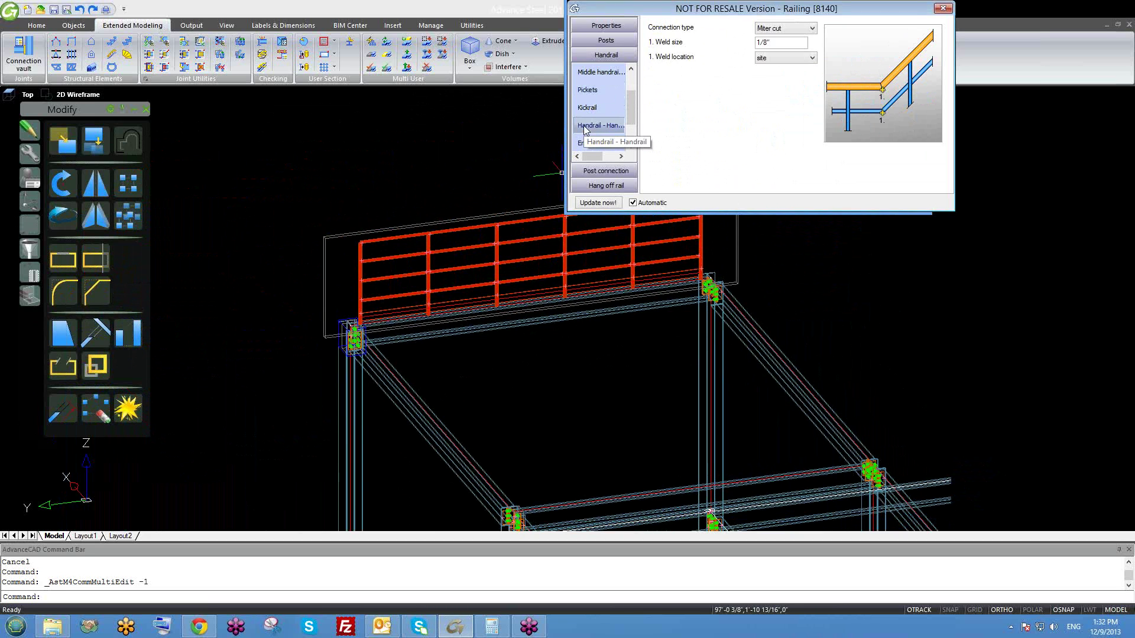
- Examine the horizontal rails of the railing alongside the Handrail - Handrail connection settings
{"action": "left_click_drag", "start_coordinate": [633, 112], "coordinate": [633, 122]}
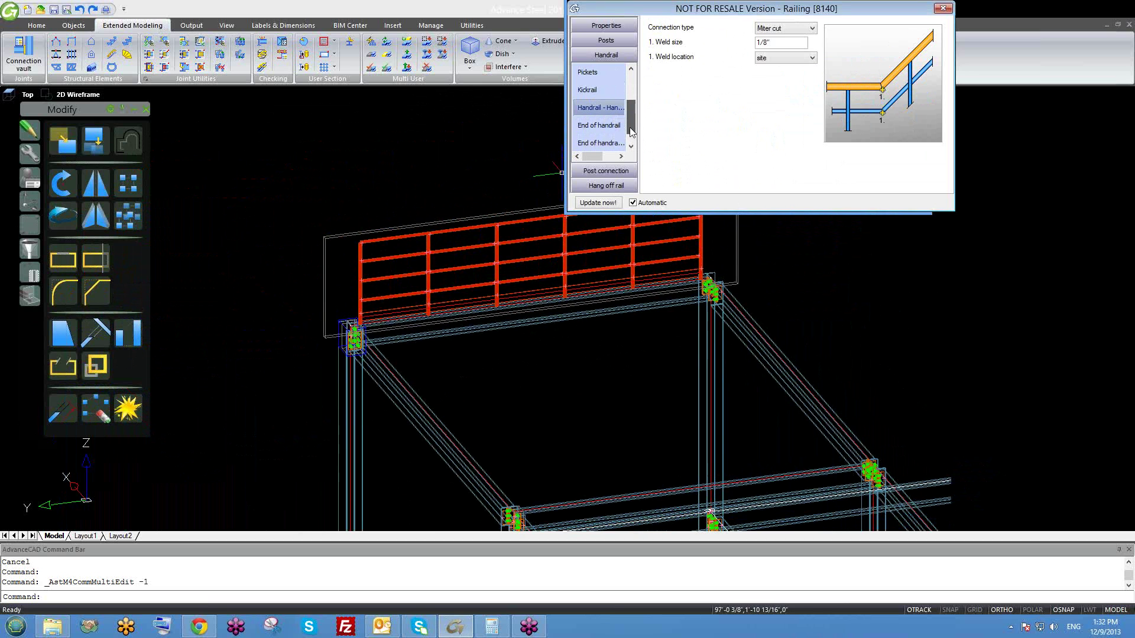
{"action": "middle_click_drag", "start_coordinate": [416, 311], "coordinate": [401, 328]}
{"action": "scroll", "coordinate": [384, 285], "scroll_direction": "up", "scroll_amount": 2}
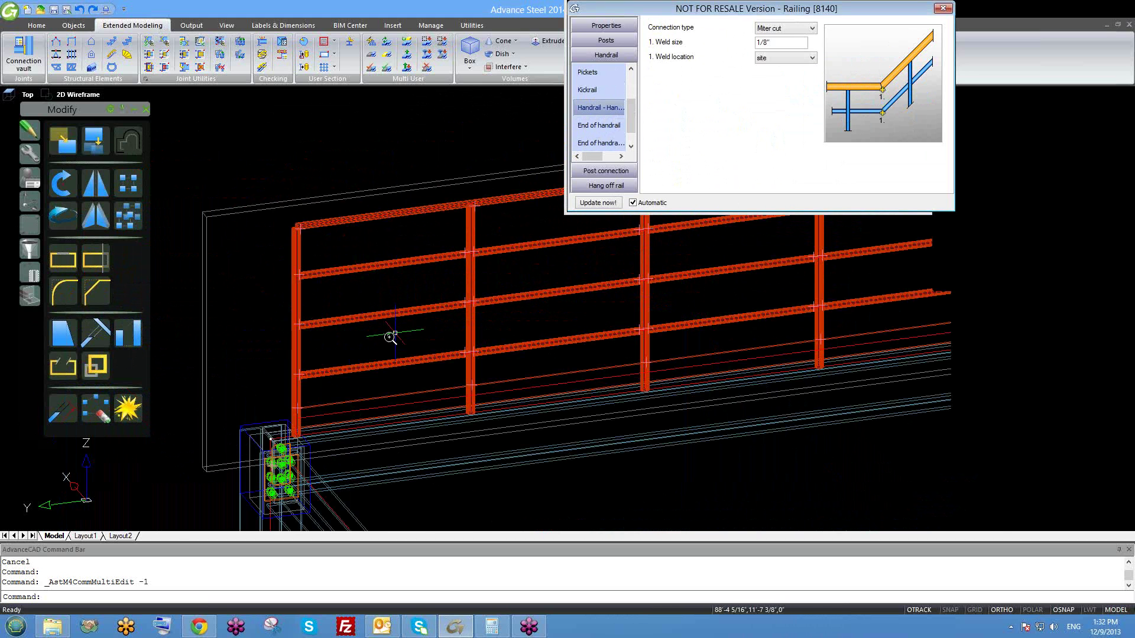
{"action": "scroll", "coordinate": [459, 331], "scroll_direction": "down", "scroll_amount": 3}
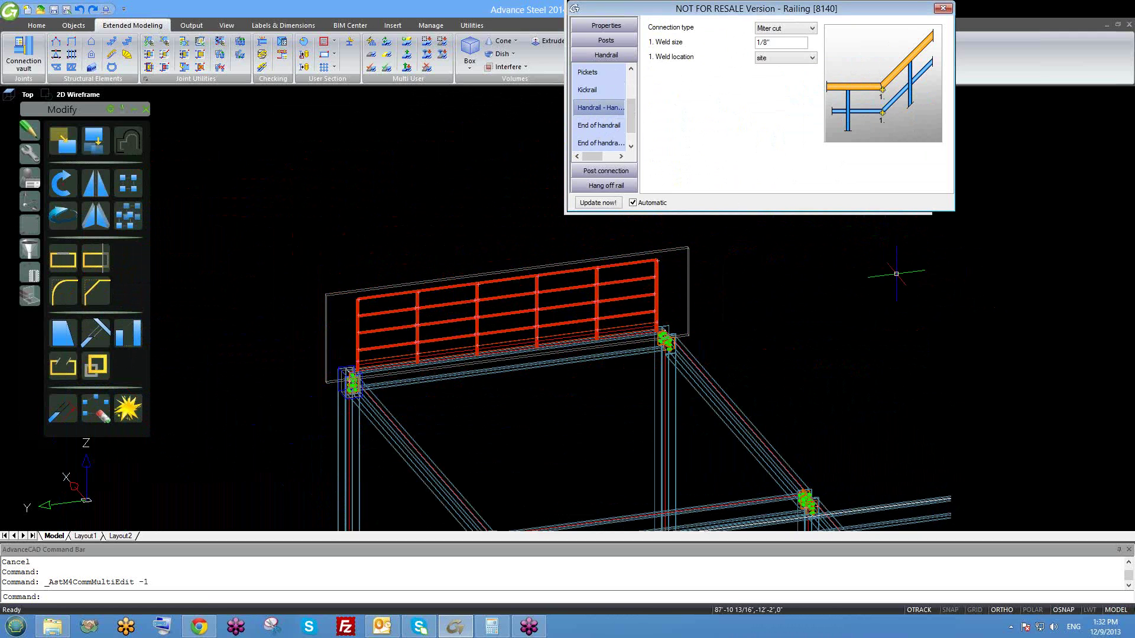
{"action": "middle_click_drag", "start_coordinate": [883, 290], "coordinate": [775, 318]}
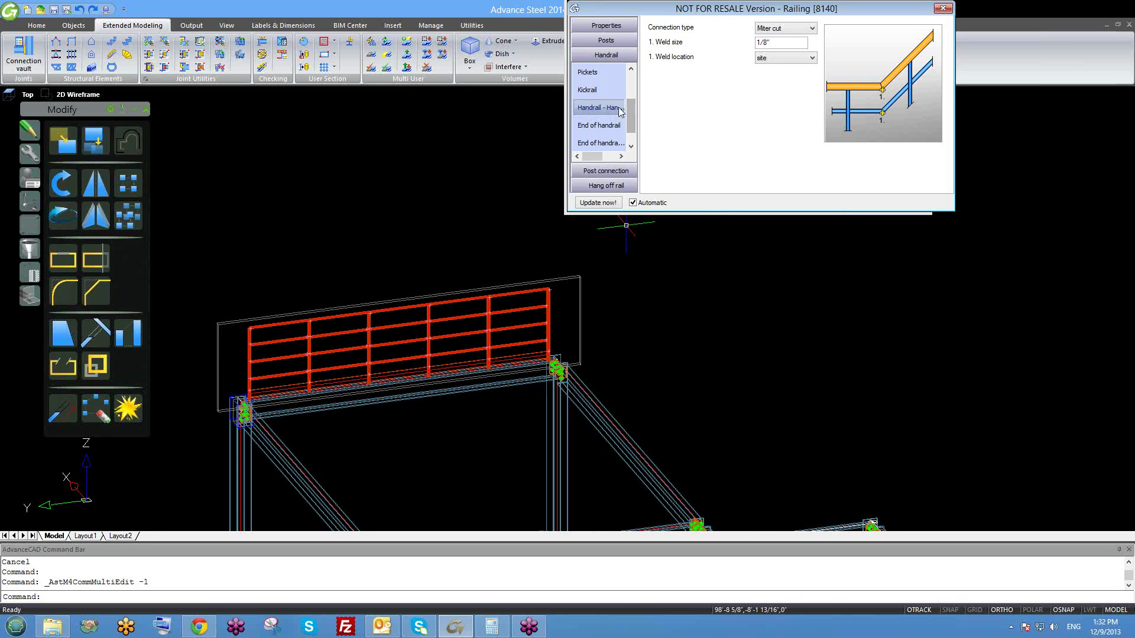
{"action": "left_click_drag", "start_coordinate": [631, 116], "coordinate": [631, 124]}
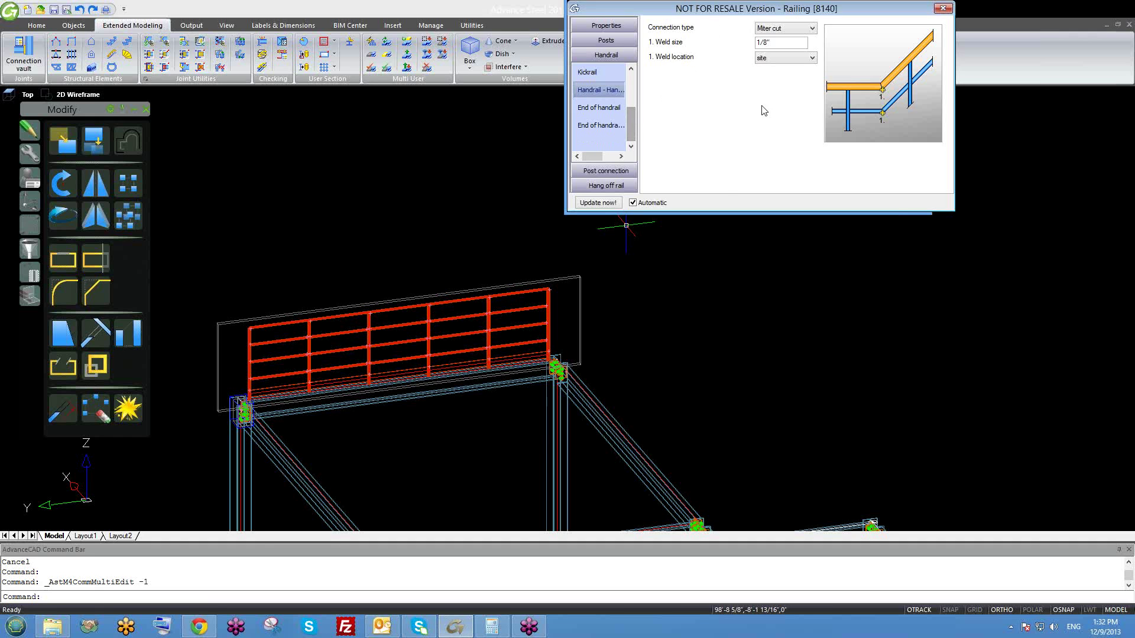
{"action": "middle_click_drag", "start_coordinate": [382, 367], "coordinate": [406, 369]}
{"action": "scroll", "coordinate": [407, 370], "scroll_direction": "up", "scroll_amount": 2}
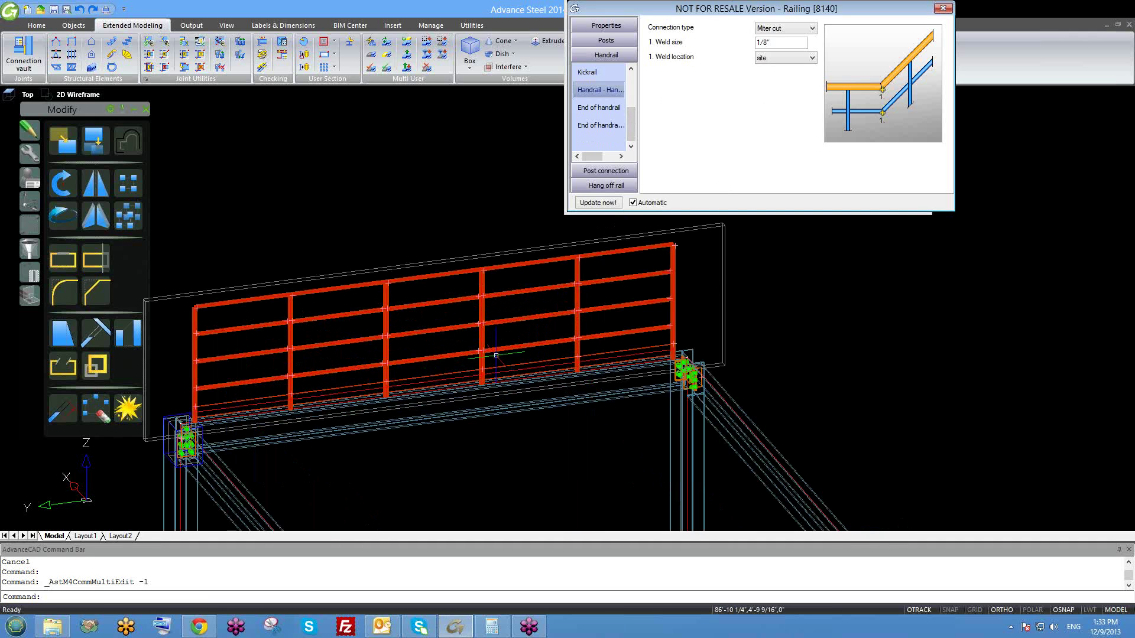
{"action": "scroll", "coordinate": [703, 358], "scroll_direction": "down", "scroll_amount": 2}
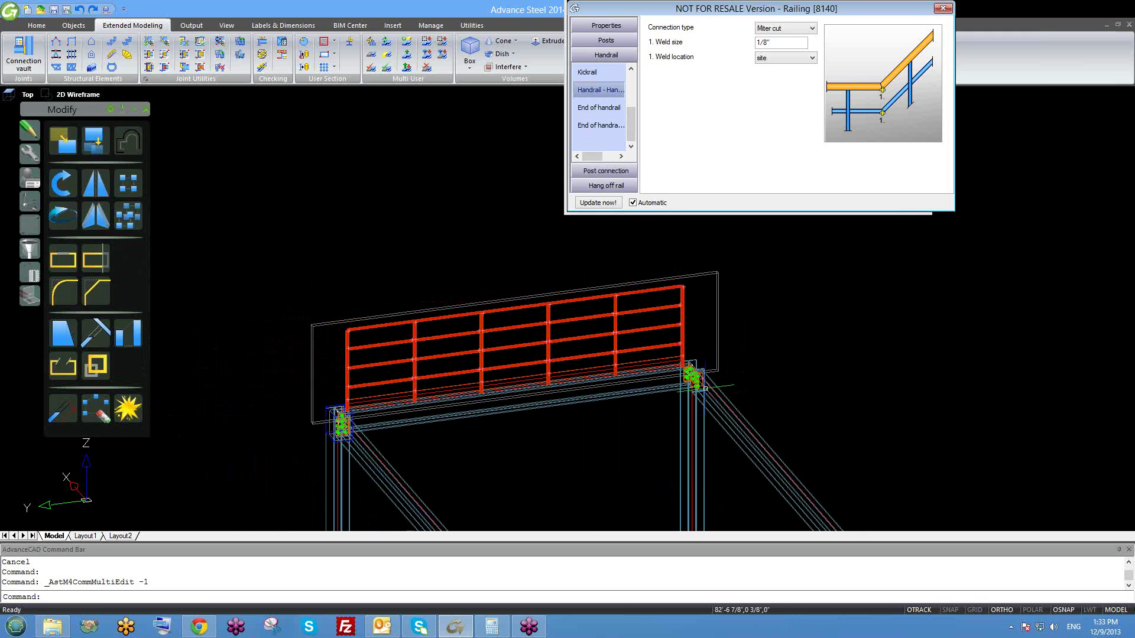
- Set the end of handrail connection type to Elbow for the railing
{"action": "left_click", "coordinate": [611, 114]}
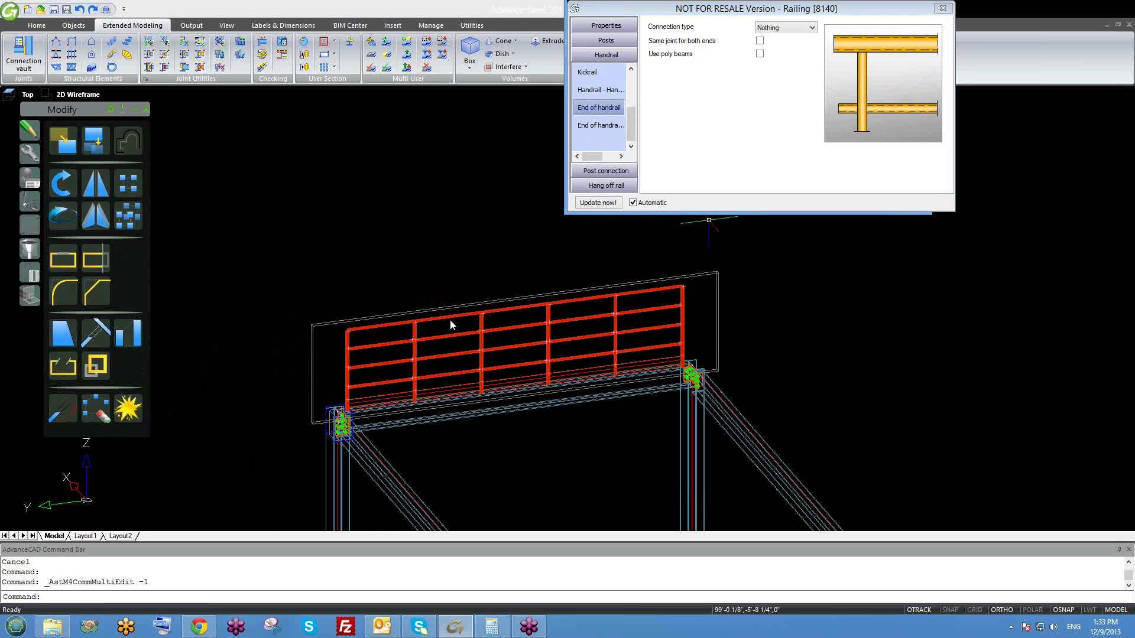
{"action": "middle_click_drag", "start_coordinate": [342, 353], "coordinate": [339, 326]}
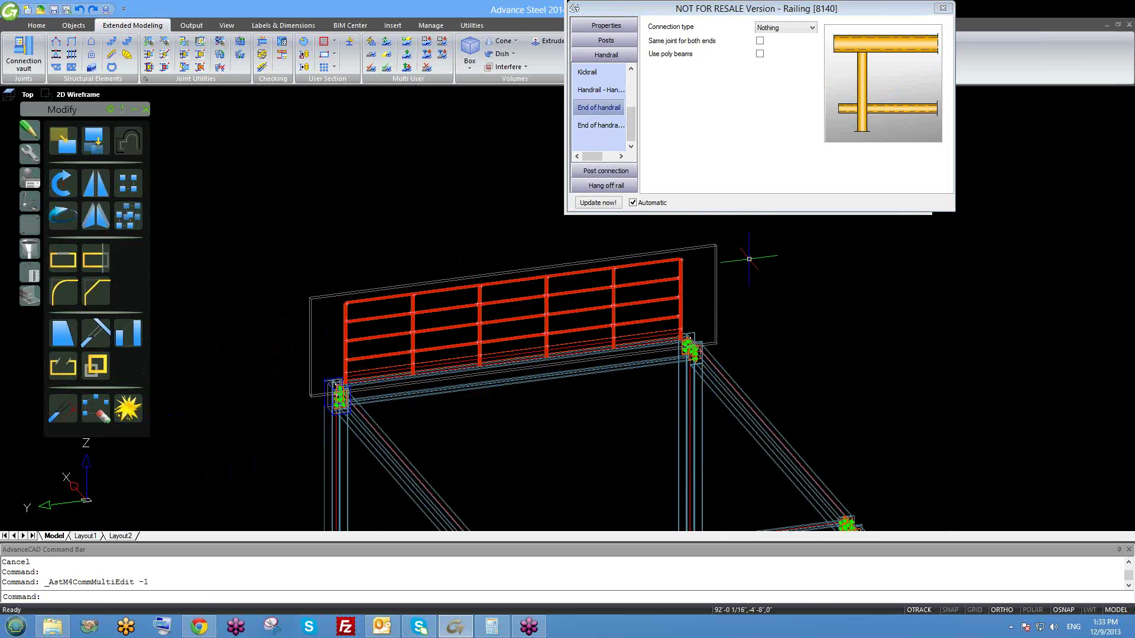
{"action": "scroll", "coordinate": [745, 258], "scroll_direction": "up", "scroll_amount": 2}
{"action": "scroll", "coordinate": [688, 229], "scroll_direction": "up", "scroll_amount": 1}
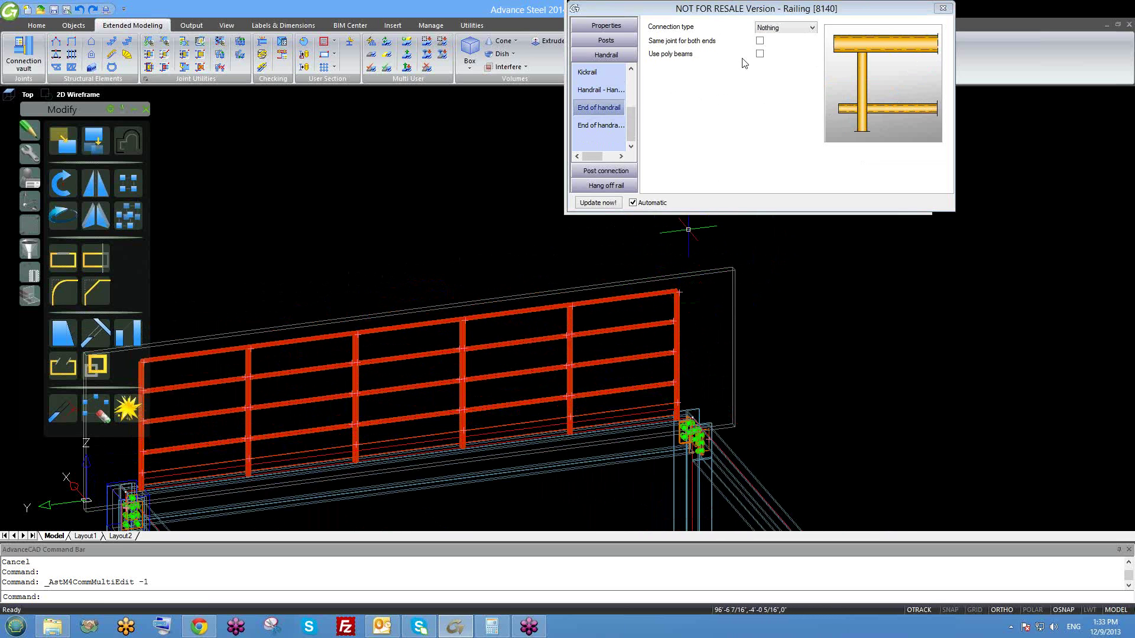
{"action": "left_click", "coordinate": [800, 27]}
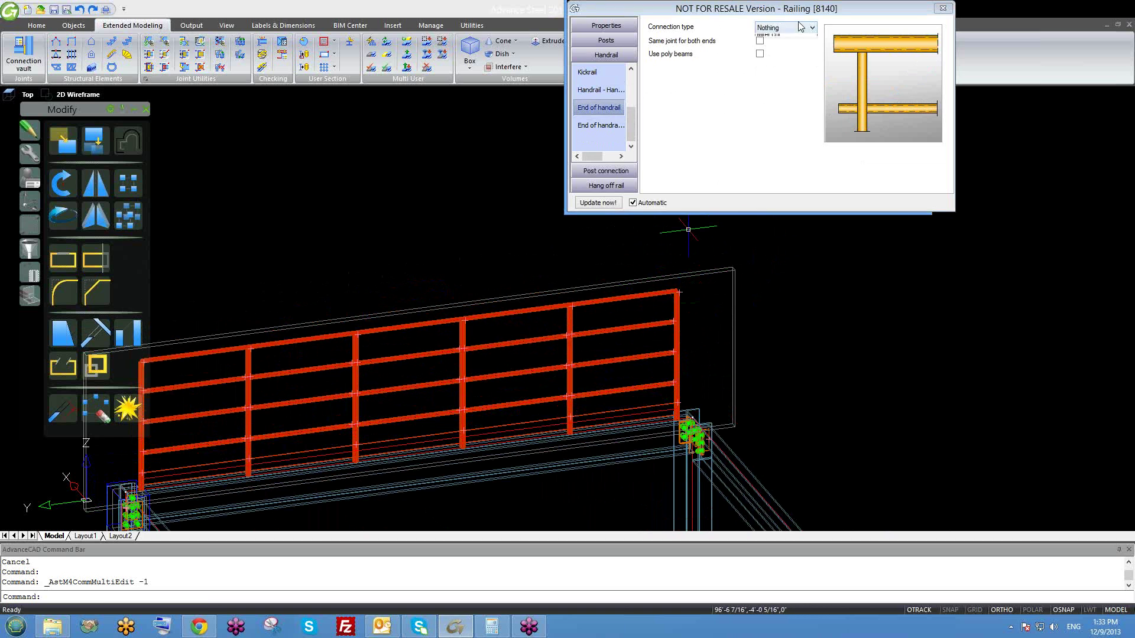
{"action": "left_click", "coordinate": [790, 46]}
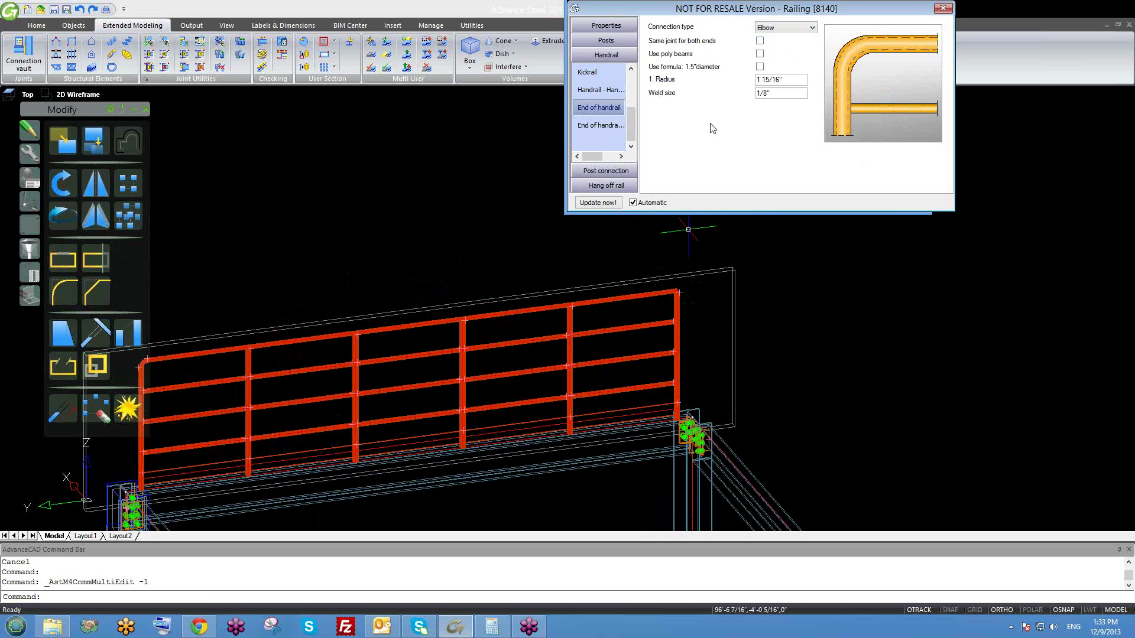
{"action": "middle_click_drag", "start_coordinate": [206, 384], "coordinate": [446, 378]}
{"action": "scroll", "coordinate": [411, 385], "scroll_direction": "up", "scroll_amount": 3}
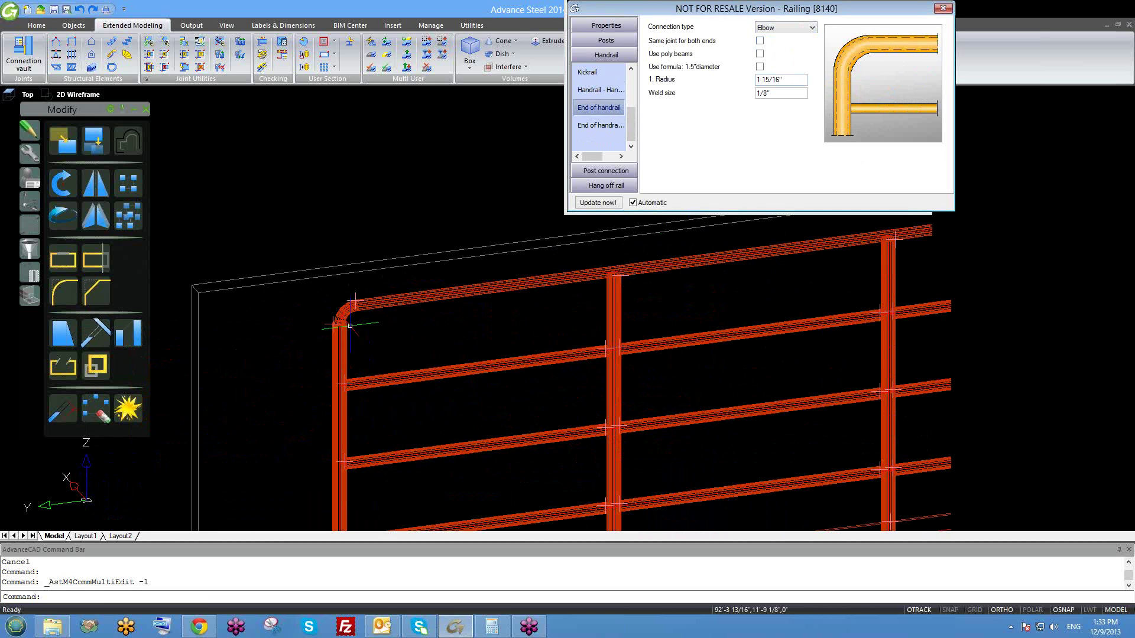
- Try the Miter cut and Nothing connection types at the end of the handrail, and restore Elbow
{"action": "left_click", "coordinate": [772, 30]}
{"action": "left_click", "coordinate": [781, 52]}
{"action": "left_click", "coordinate": [778, 27]}
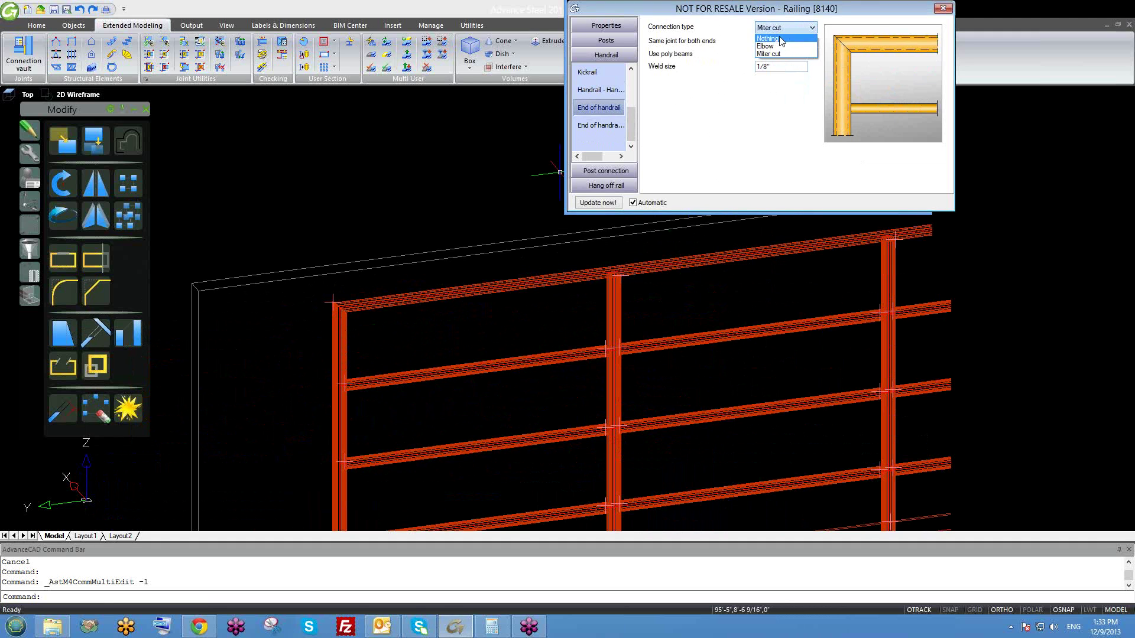
{"action": "left_click", "coordinate": [782, 39]}
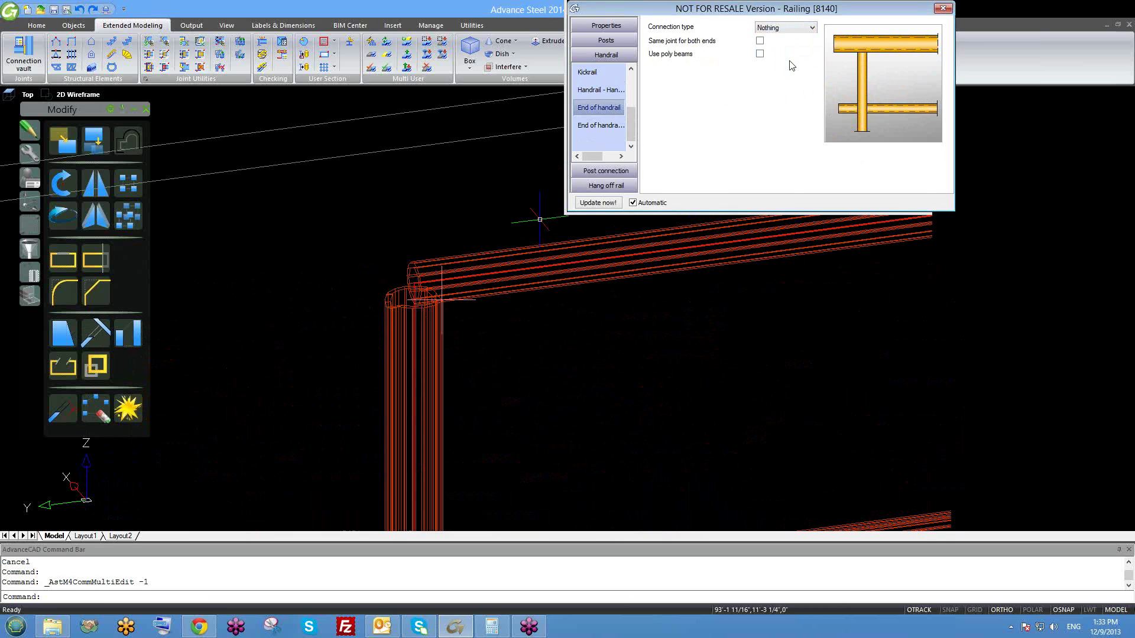
{"action": "left_click", "coordinate": [785, 27]}
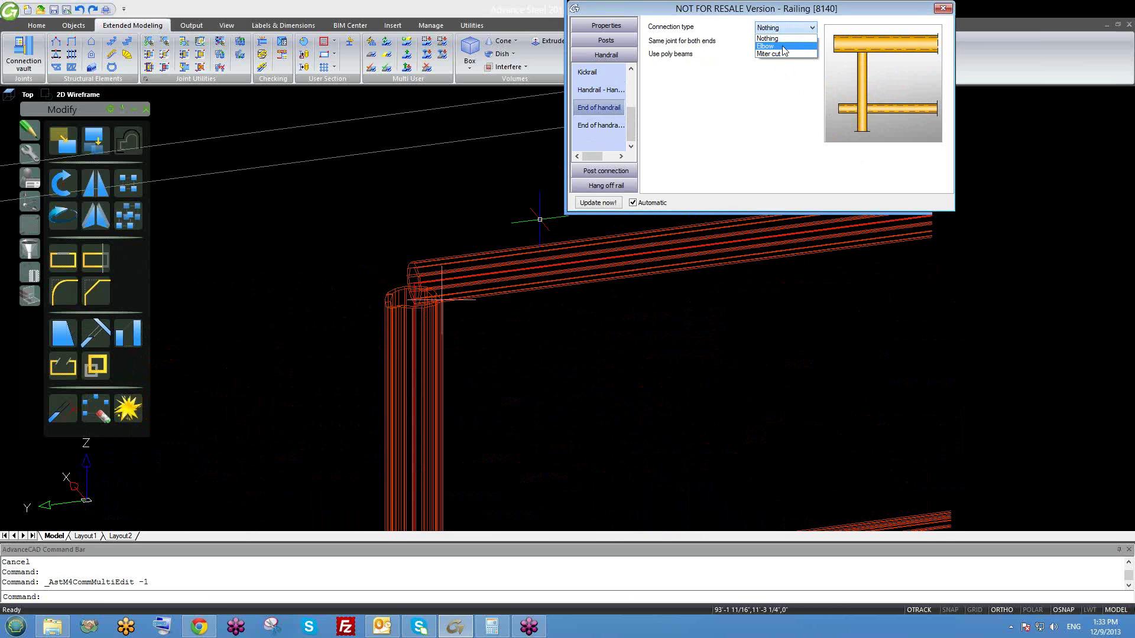
{"action": "left_click", "coordinate": [782, 55]}
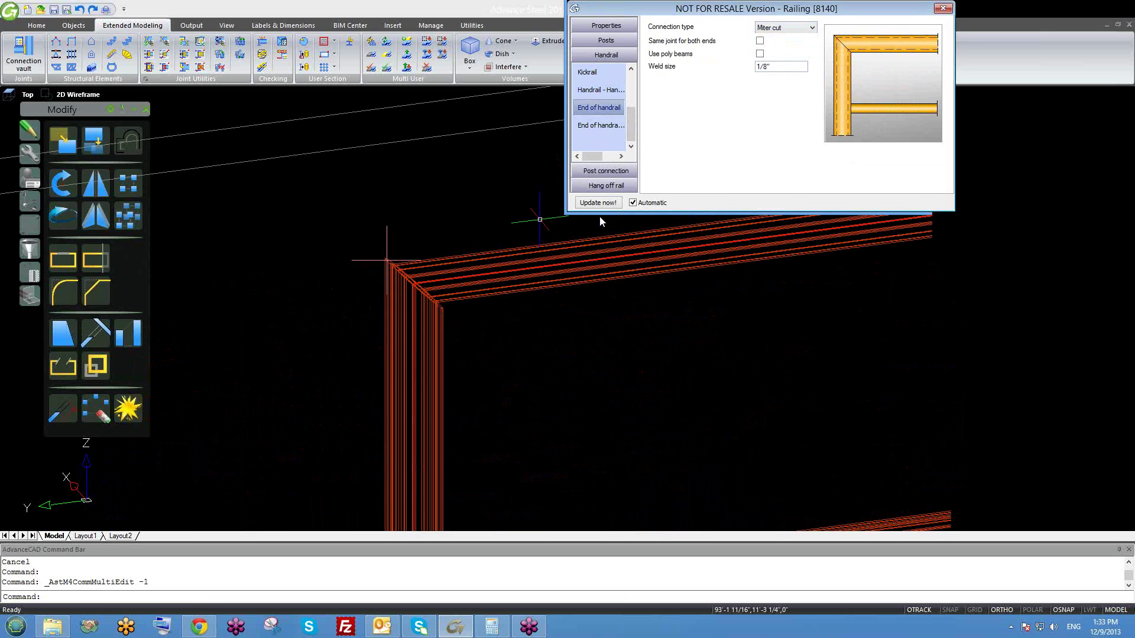
{"action": "left_click", "coordinate": [788, 33]}
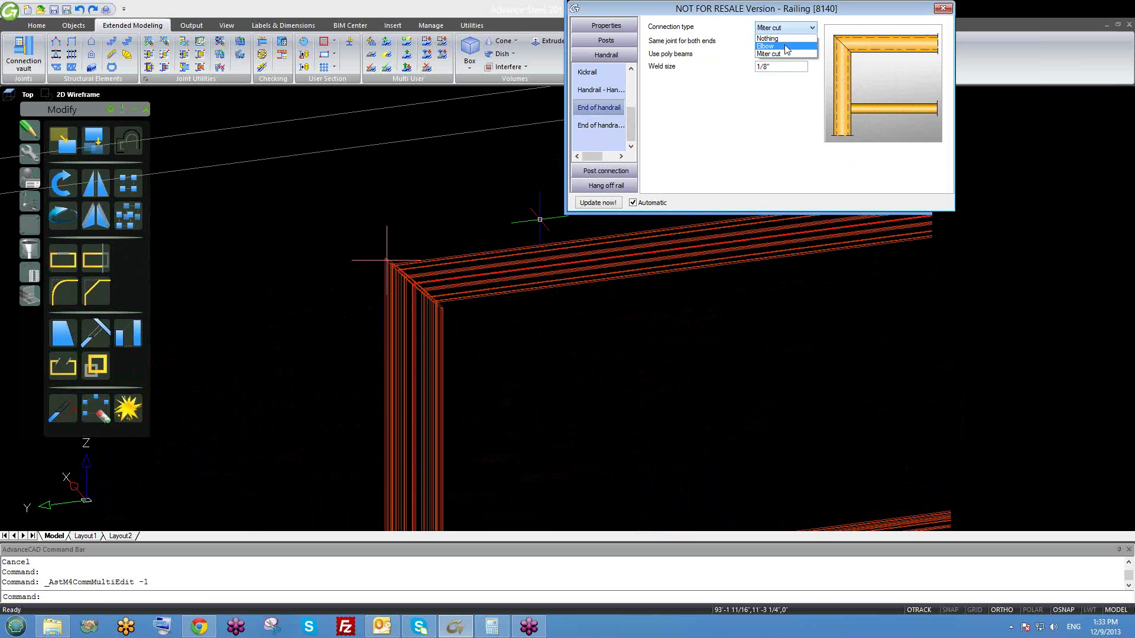
{"action": "left_click", "coordinate": [785, 47]}
- Examine the elbow where the top handrail meets the end post
{"action": "scroll", "coordinate": [459, 304], "scroll_direction": "down", "scroll_amount": 3}
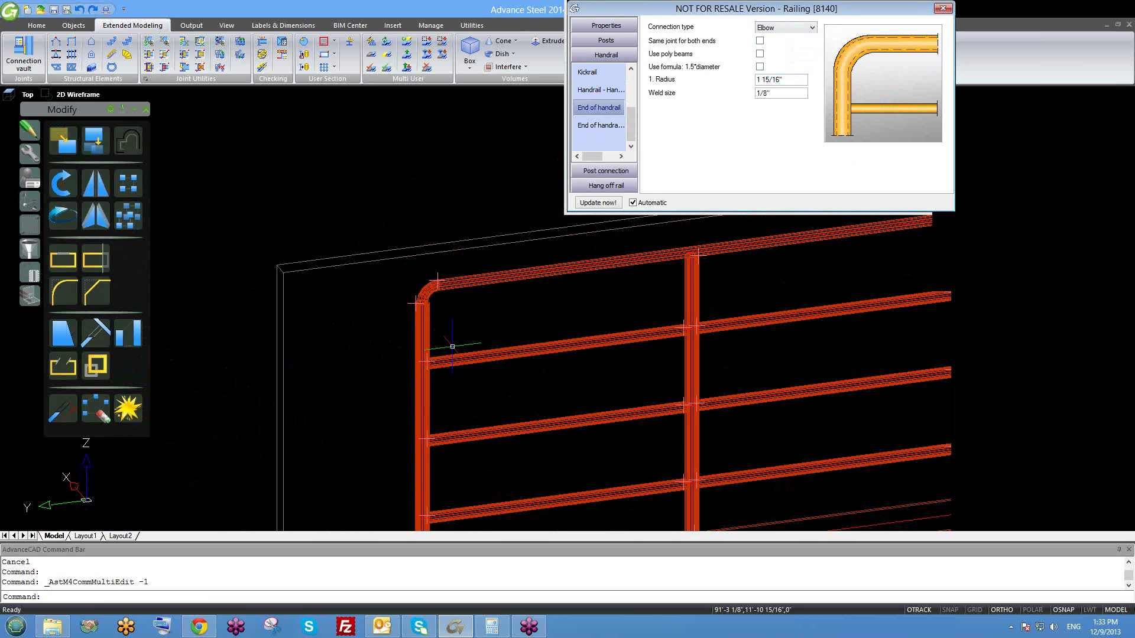
{"action": "scroll", "coordinate": [408, 260], "scroll_direction": "up", "scroll_amount": 3}
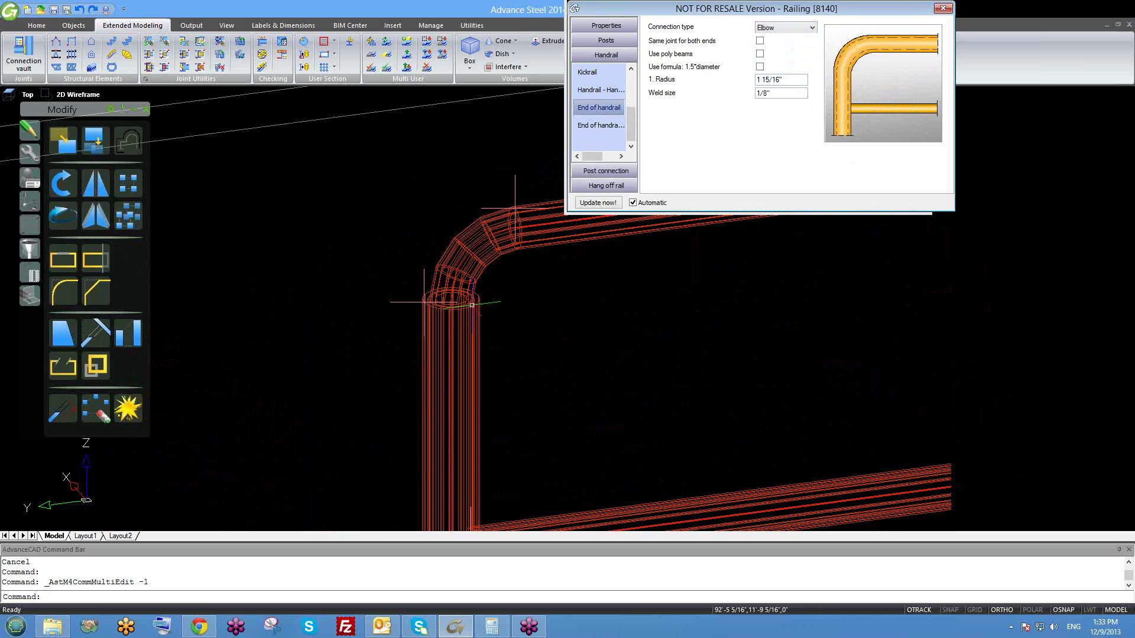
{"action": "scroll", "coordinate": [464, 302], "scroll_direction": "down", "scroll_amount": 1}
{"action": "scroll", "coordinate": [540, 289], "scroll_direction": "down", "scroll_amount": 1}
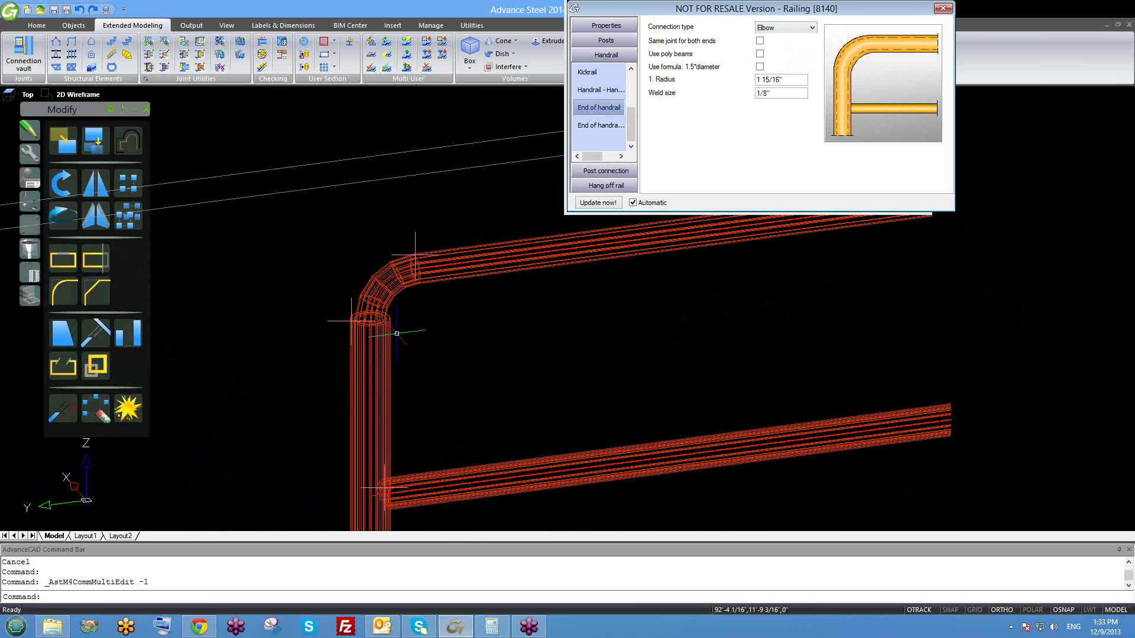
{"action": "scroll", "coordinate": [424, 228], "scroll_direction": "up", "scroll_amount": 2}
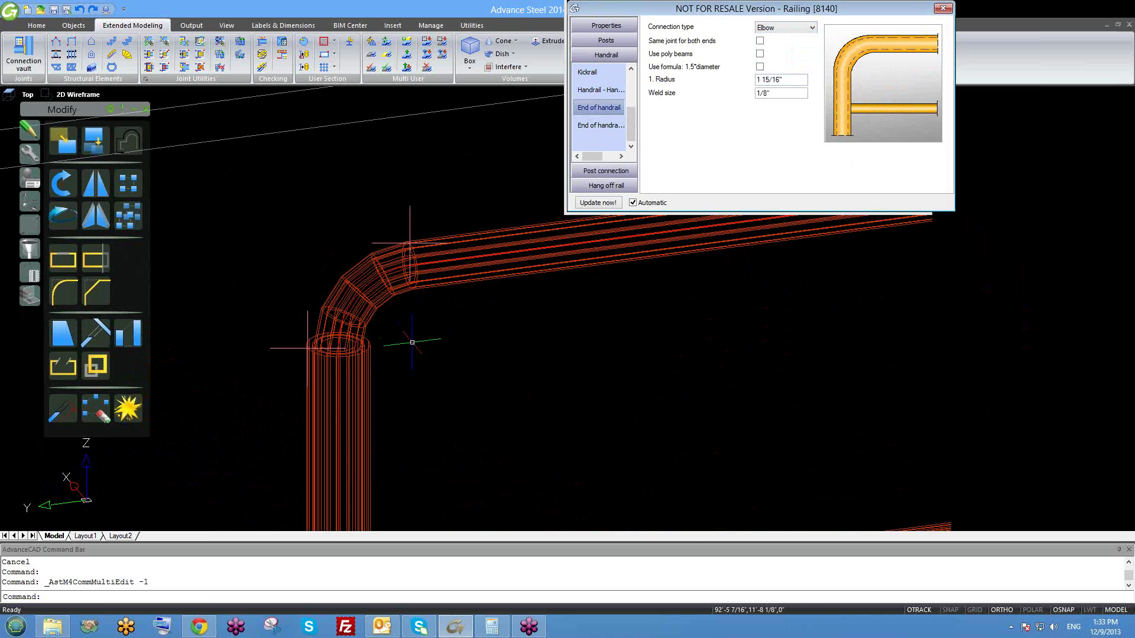
{"action": "scroll", "coordinate": [443, 256], "scroll_direction": "down", "scroll_amount": 2}
{"action": "scroll", "coordinate": [425, 233], "scroll_direction": "up", "scroll_amount": 3}
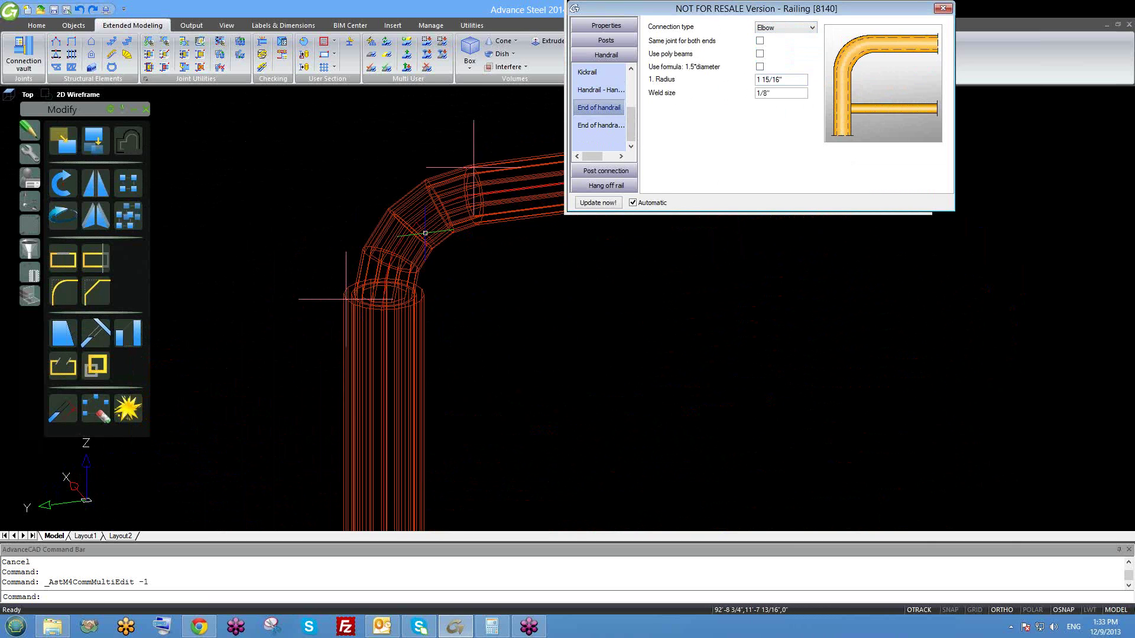
{"action": "scroll", "coordinate": [425, 233], "scroll_direction": "down", "scroll_amount": 3}
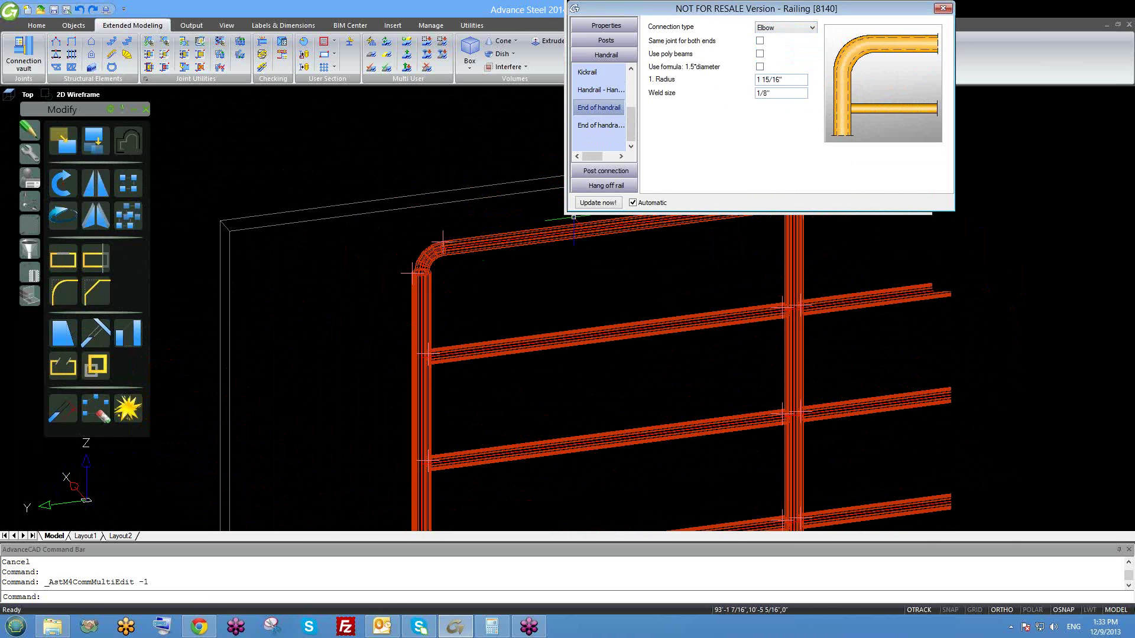
{"action": "middle_click_drag", "start_coordinate": [651, 286], "coordinate": [540, 279]}
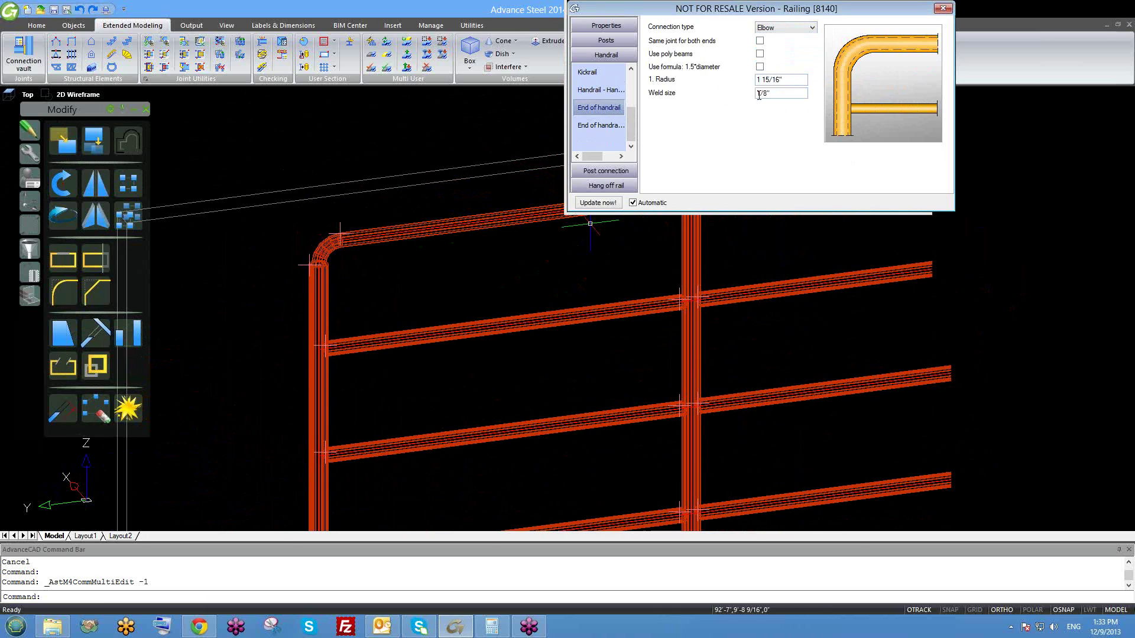
- Set the end of handrail connection type to Elbow and use the same joint for both ends
{"action": "left_click_drag", "start_coordinate": [793, 11], "coordinate": [768, 14]}
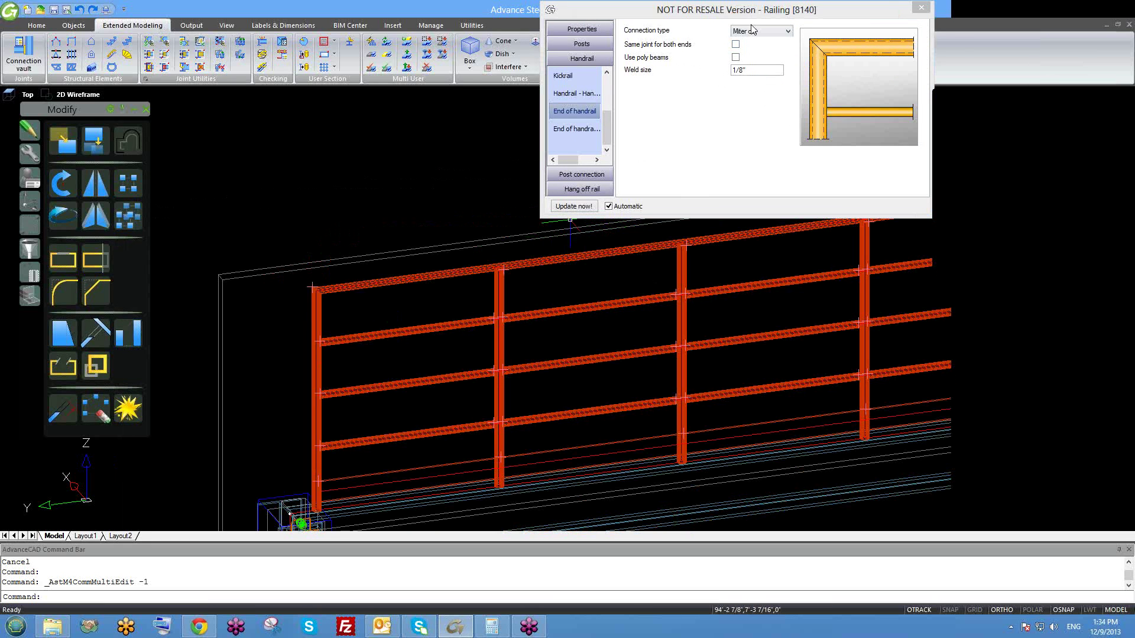
{"action": "left_click", "coordinate": [753, 30]}
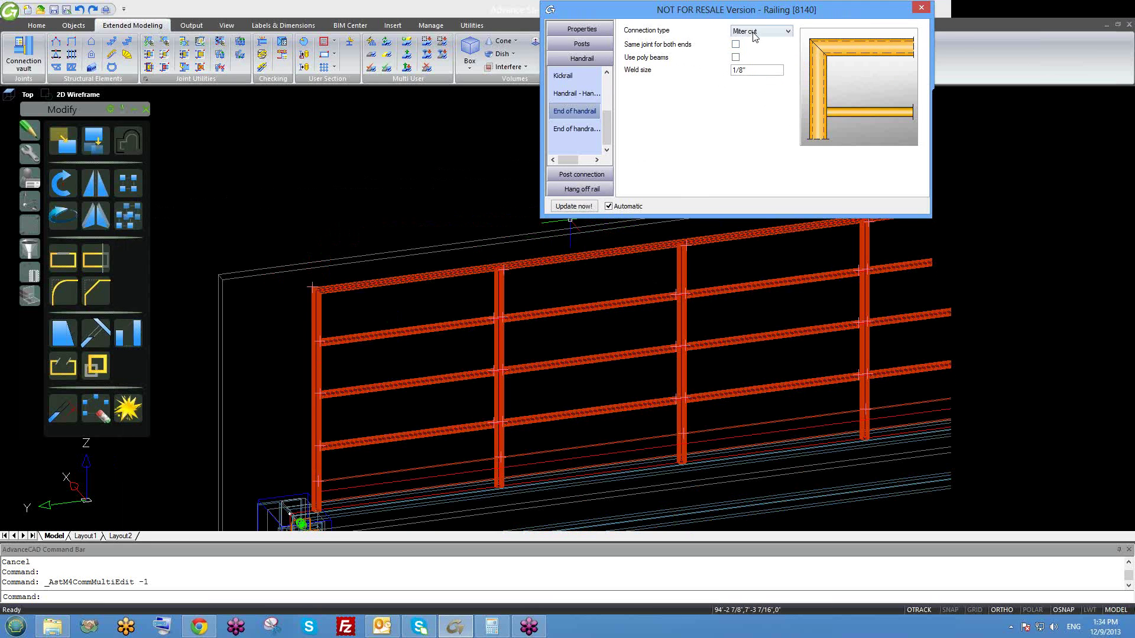
{"action": "left_click", "coordinate": [757, 46]}
{"action": "scroll", "coordinate": [587, 328], "scroll_direction": "down", "scroll_amount": 5}
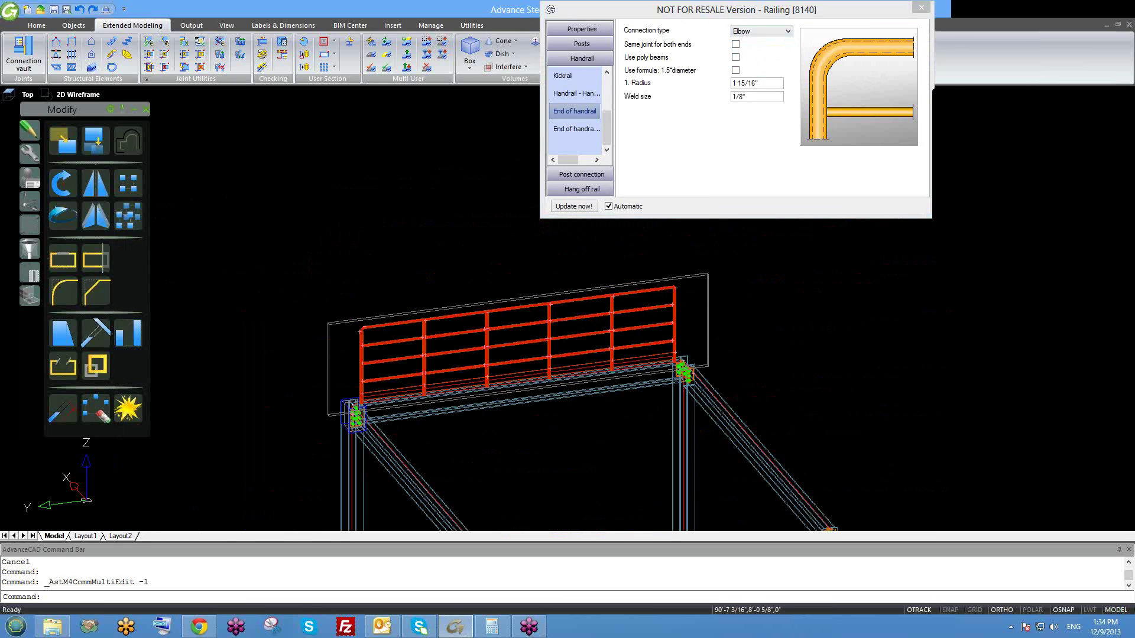
{"action": "scroll", "coordinate": [680, 236], "scroll_direction": "up", "scroll_amount": 3}
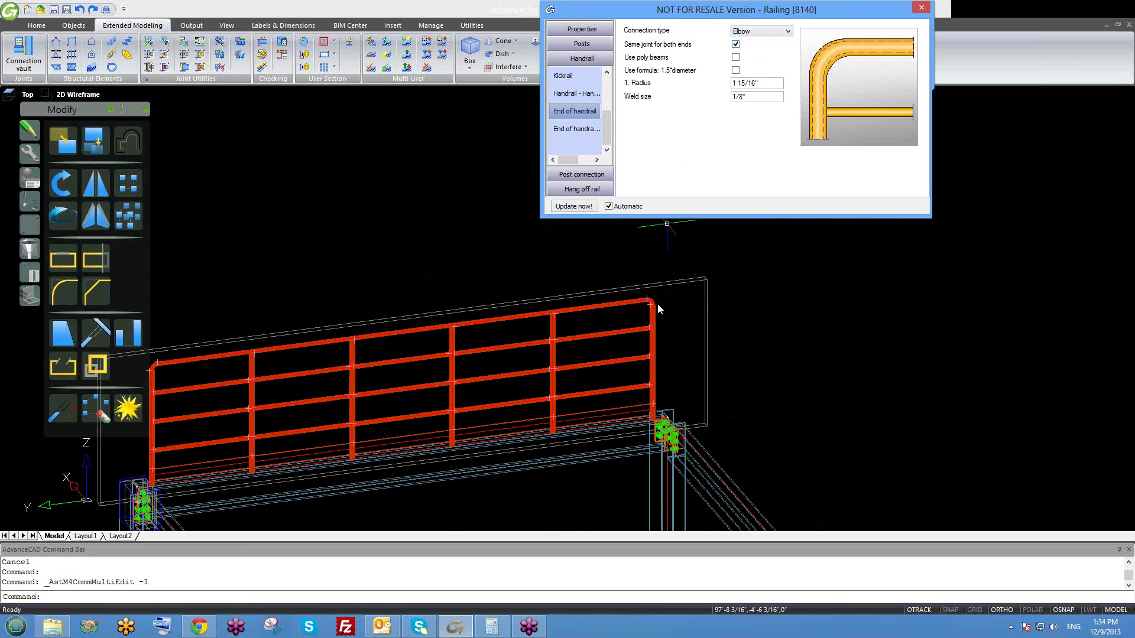
- Examine the elbow joining the top handrail to the end post, including its separate bend segment
{"action": "scroll", "coordinate": [650, 311], "scroll_direction": "up", "scroll_amount": 5}
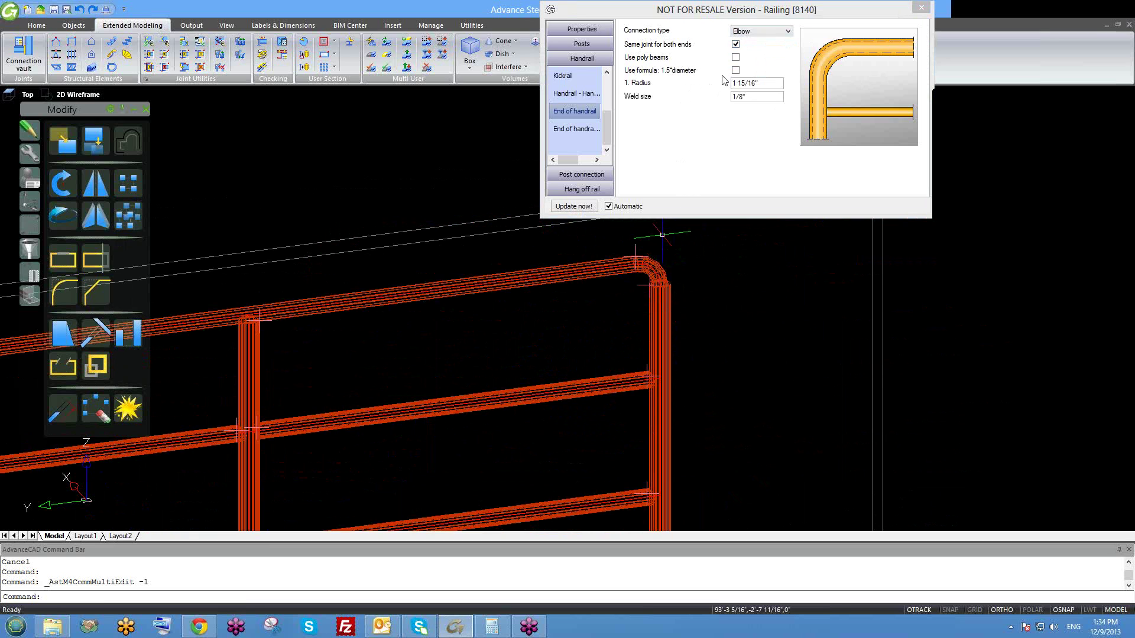
{"action": "double_click", "coordinate": [769, 84]}
{"action": "scroll", "coordinate": [664, 288], "scroll_direction": "up", "scroll_amount": 2}
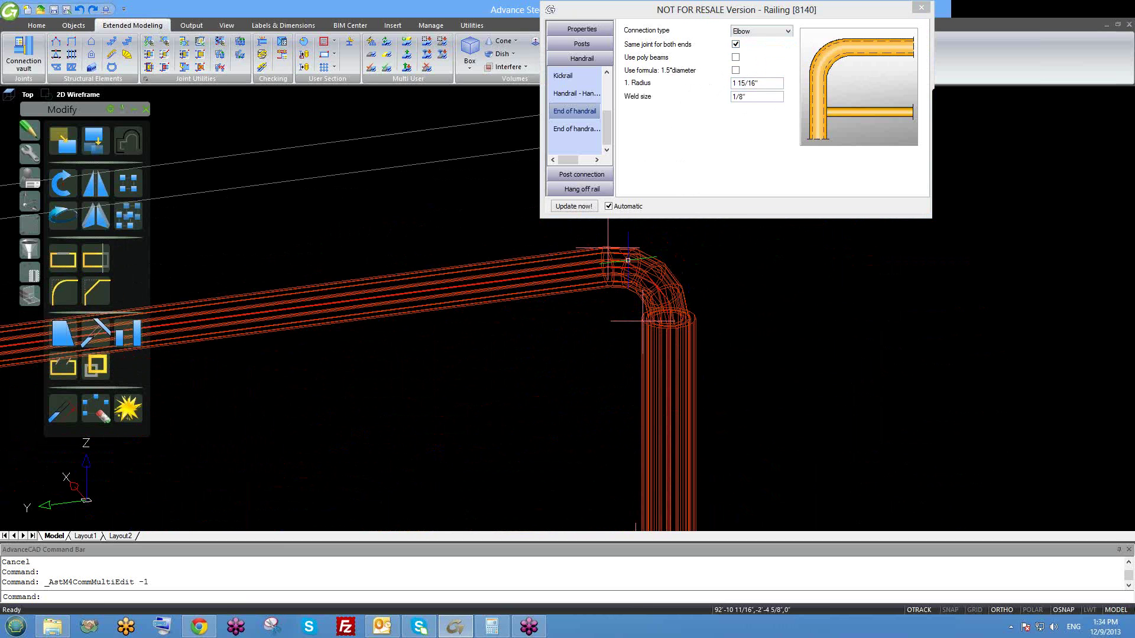
{"action": "scroll", "coordinate": [628, 261], "scroll_direction": "down", "scroll_amount": 2}
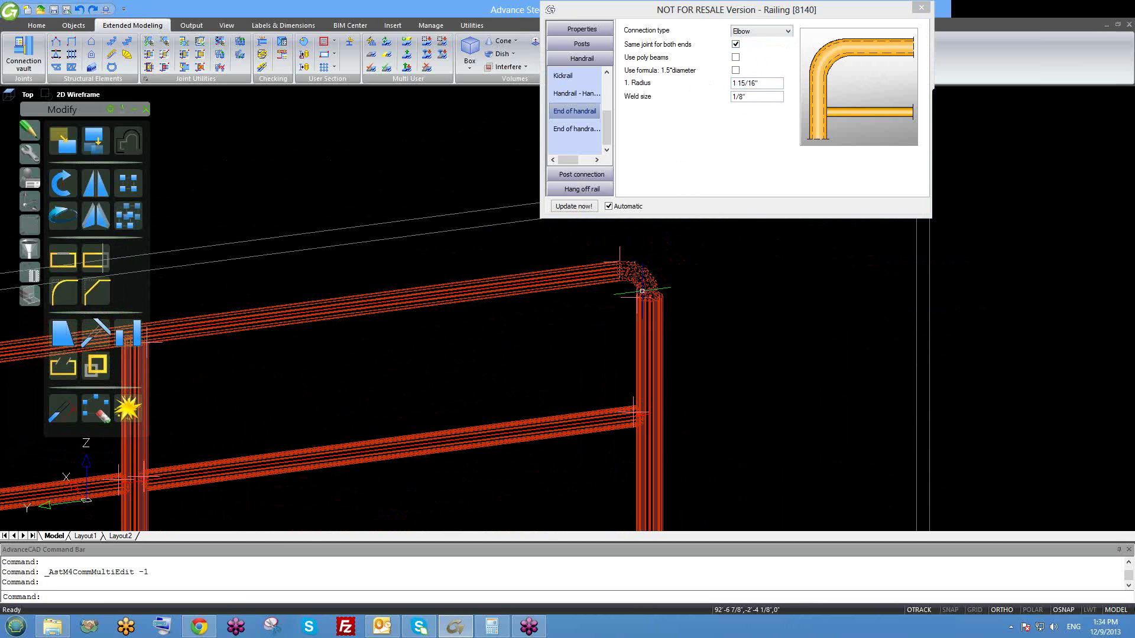
{"action": "key", "text": "Escape"}
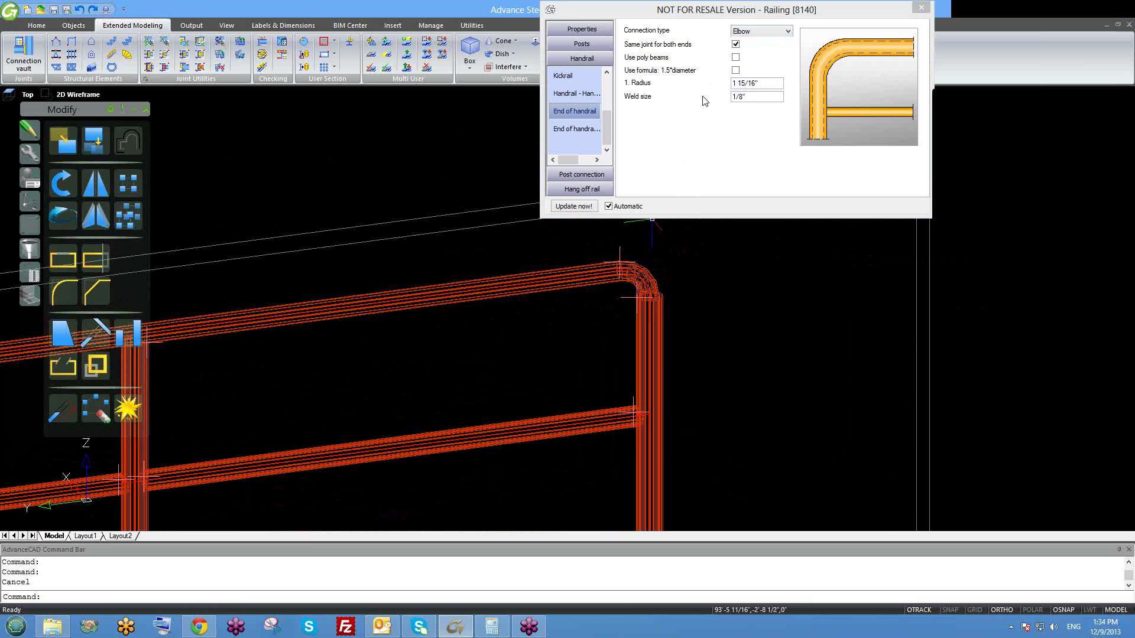
{"action": "left_click", "coordinate": [641, 274]}
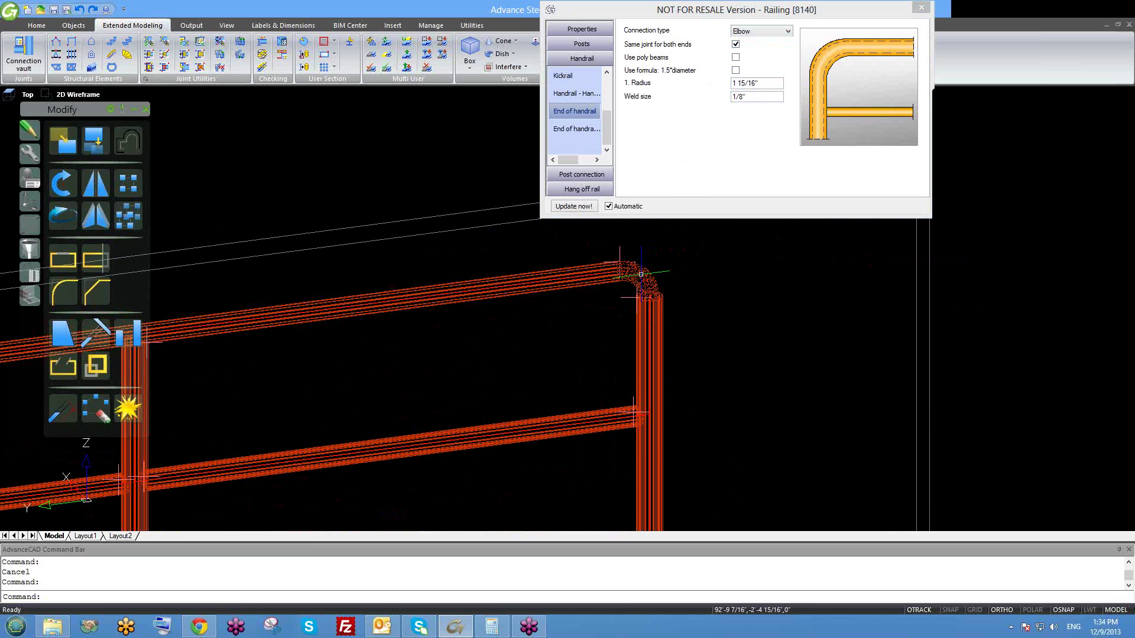
{"action": "scroll", "coordinate": [641, 275], "scroll_direction": "up", "scroll_amount": 1}
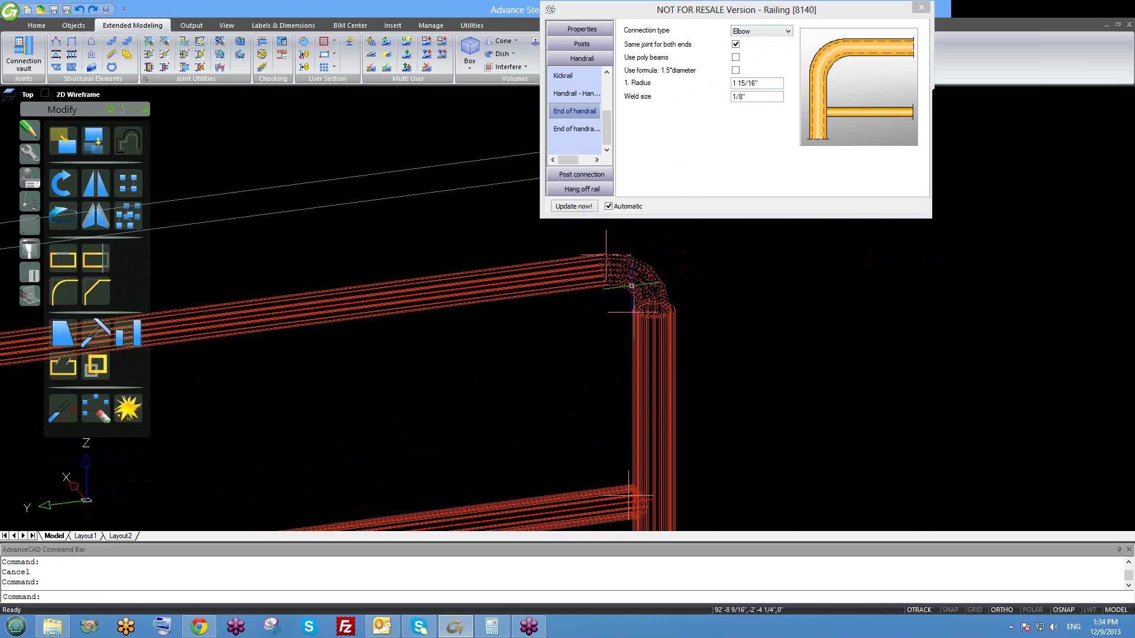
{"action": "key", "text": "Escape"}
{"action": "scroll", "coordinate": [515, 304], "scroll_direction": "down", "scroll_amount": 1}
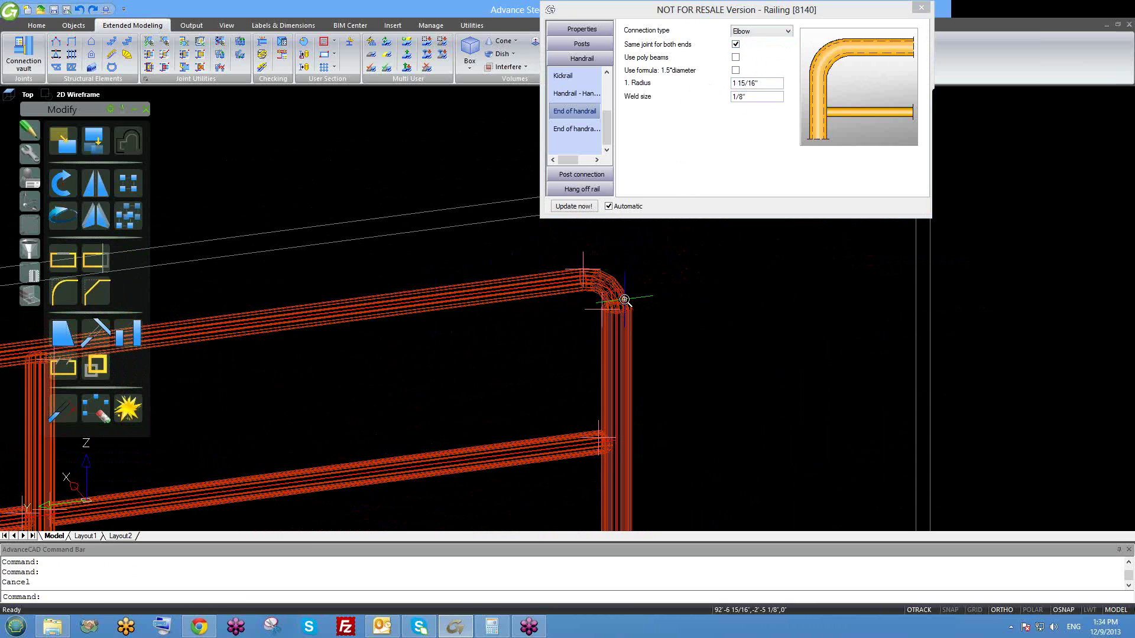
{"action": "scroll", "coordinate": [625, 300], "scroll_direction": "up", "scroll_amount": 1}
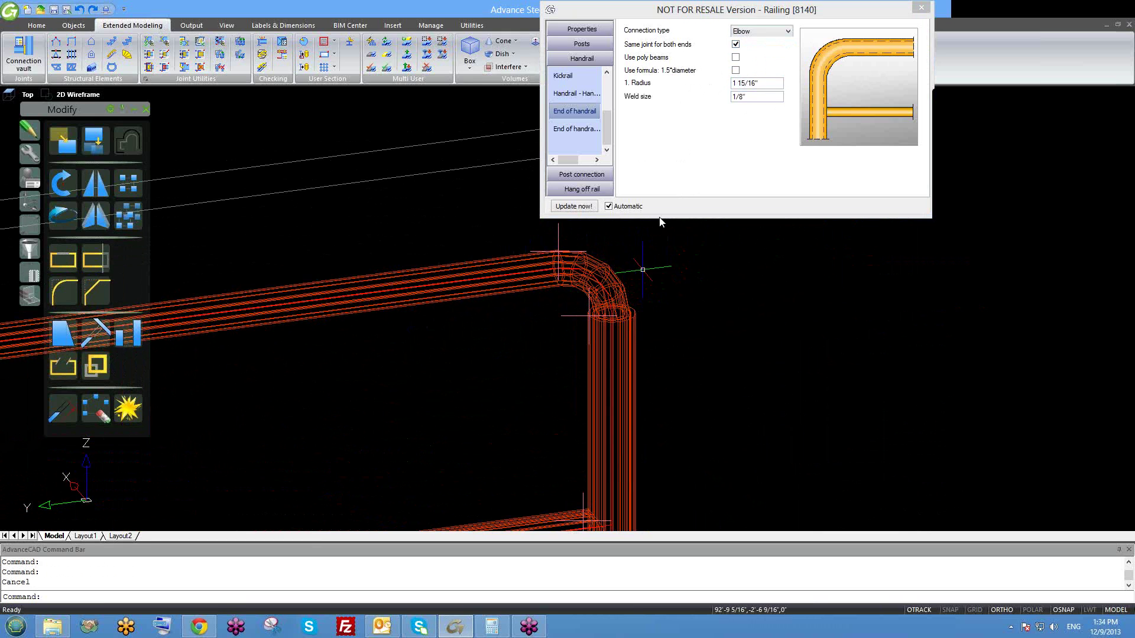
- Try the Use poly beams option on the handrail elbow, and turn it back off
{"action": "left_click", "coordinate": [737, 58]}
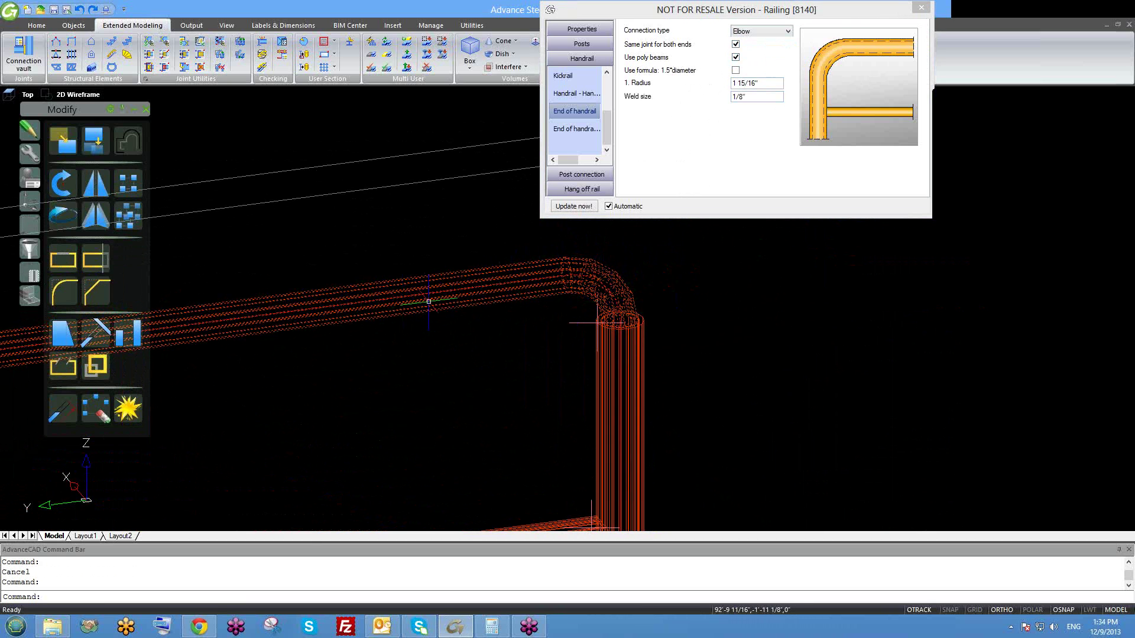
{"action": "left_click", "coordinate": [736, 58]}
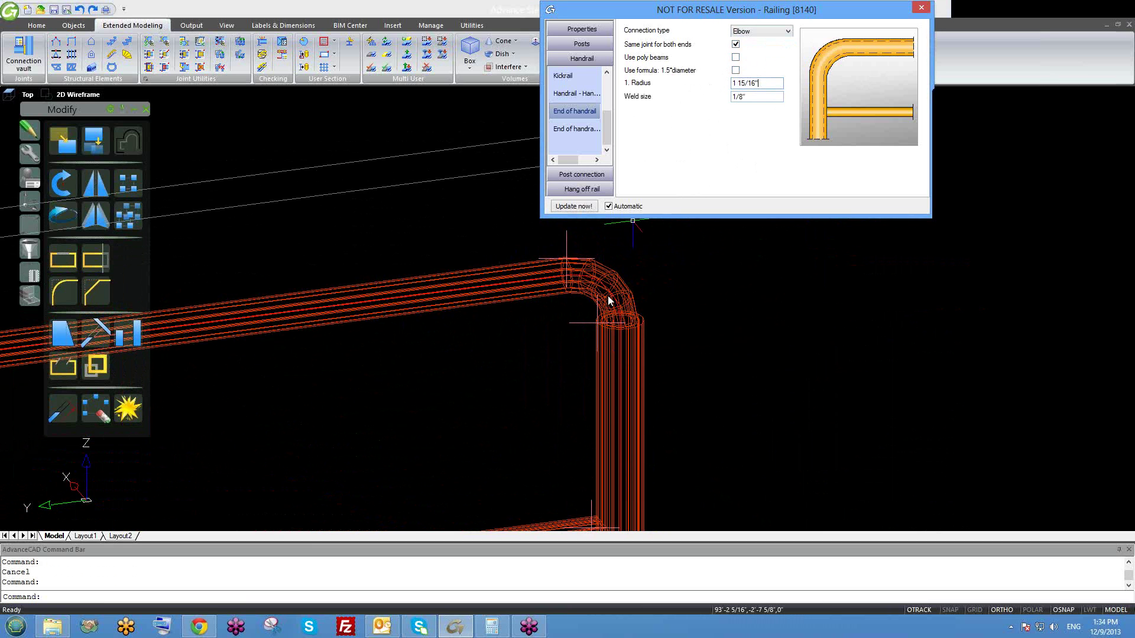
{"action": "scroll", "coordinate": [612, 301], "scroll_direction": "down", "scroll_amount": 3}
{"action": "scroll", "coordinate": [657, 352], "scroll_direction": "down", "scroll_amount": 4}
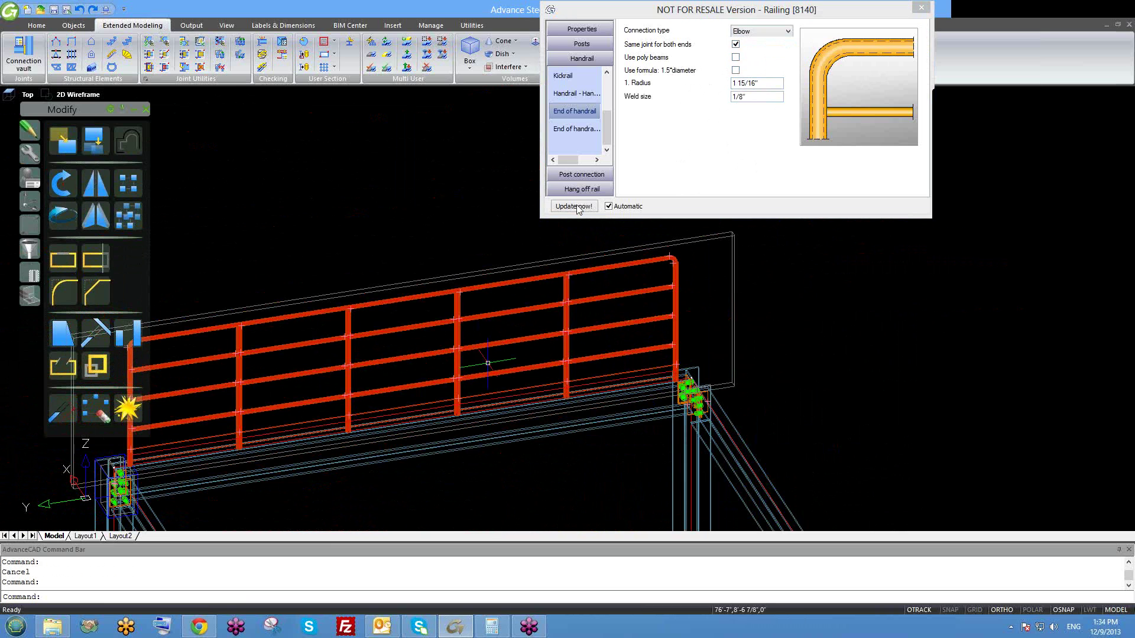
- Turn off using the same joint for both handrail ends and open the joint settings for End of handrail (end)
{"action": "left_click", "coordinate": [581, 131]}
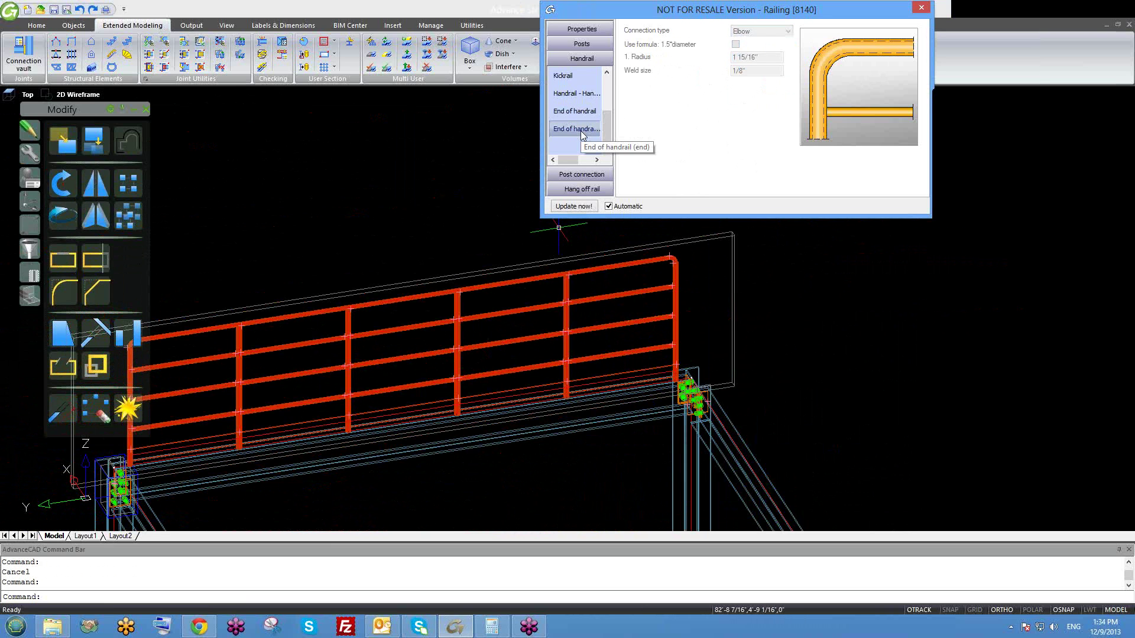
{"action": "left_click", "coordinate": [580, 114]}
{"action": "left_click", "coordinate": [735, 45]}
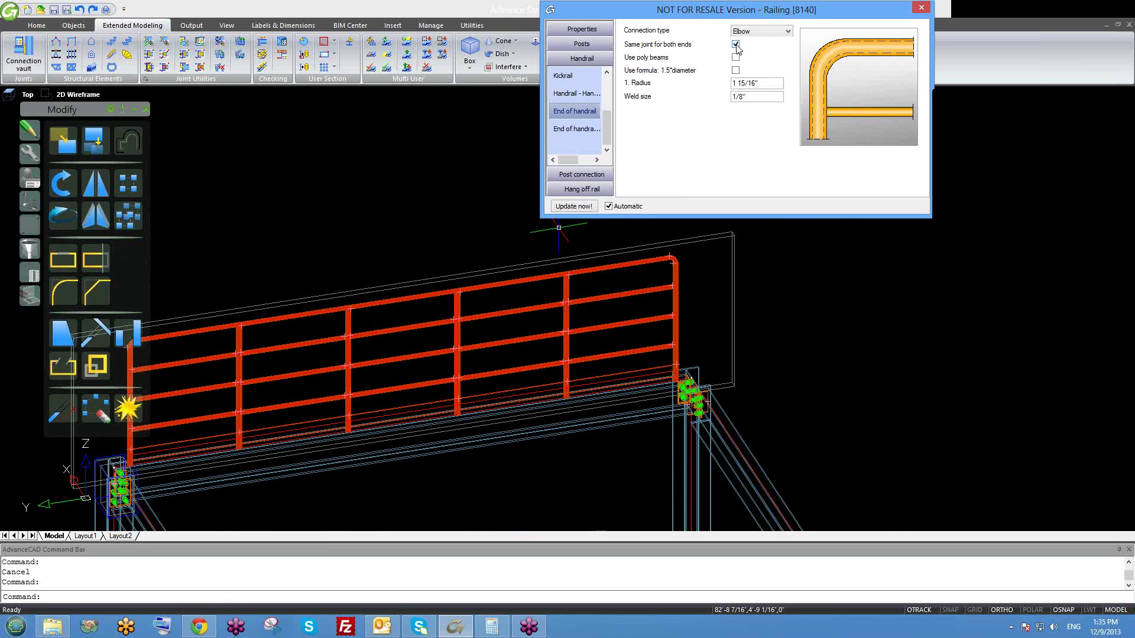
{"action": "left_click", "coordinate": [580, 136]}
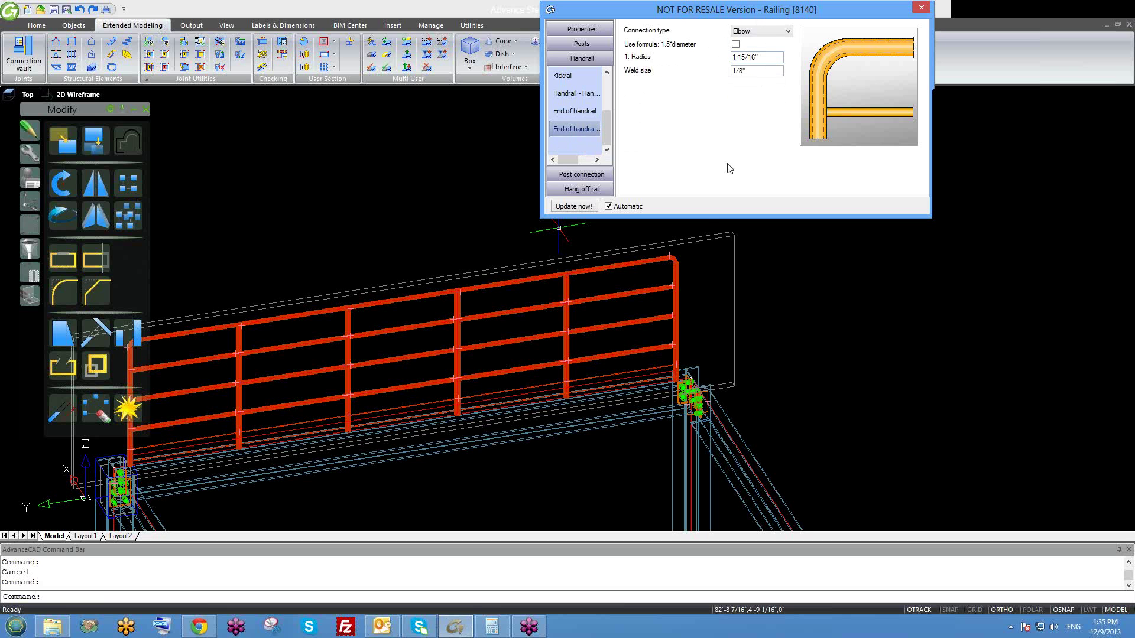
- Try the Nothing and Miter cut connection types at the second end of the handrail, and restore Elbow
{"action": "scroll", "coordinate": [688, 236], "scroll_direction": "up", "scroll_amount": 6}
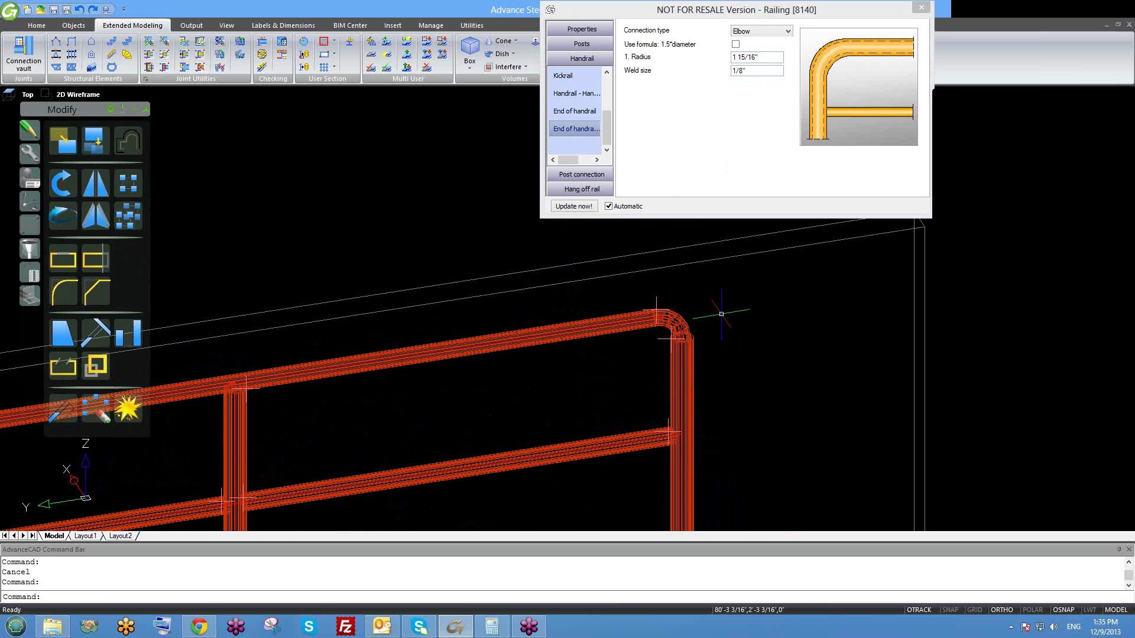
{"action": "scroll", "coordinate": [722, 313], "scroll_direction": "up", "scroll_amount": 2}
{"action": "left_click", "coordinate": [761, 31]}
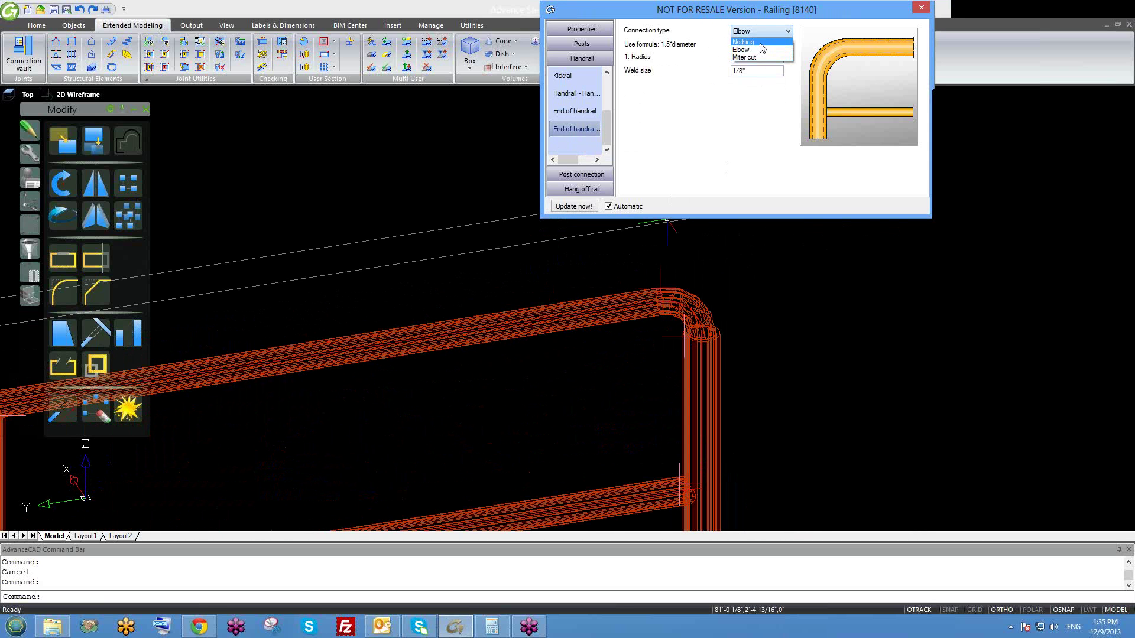
{"action": "left_click", "coordinate": [761, 43]}
{"action": "left_click", "coordinate": [761, 30]}
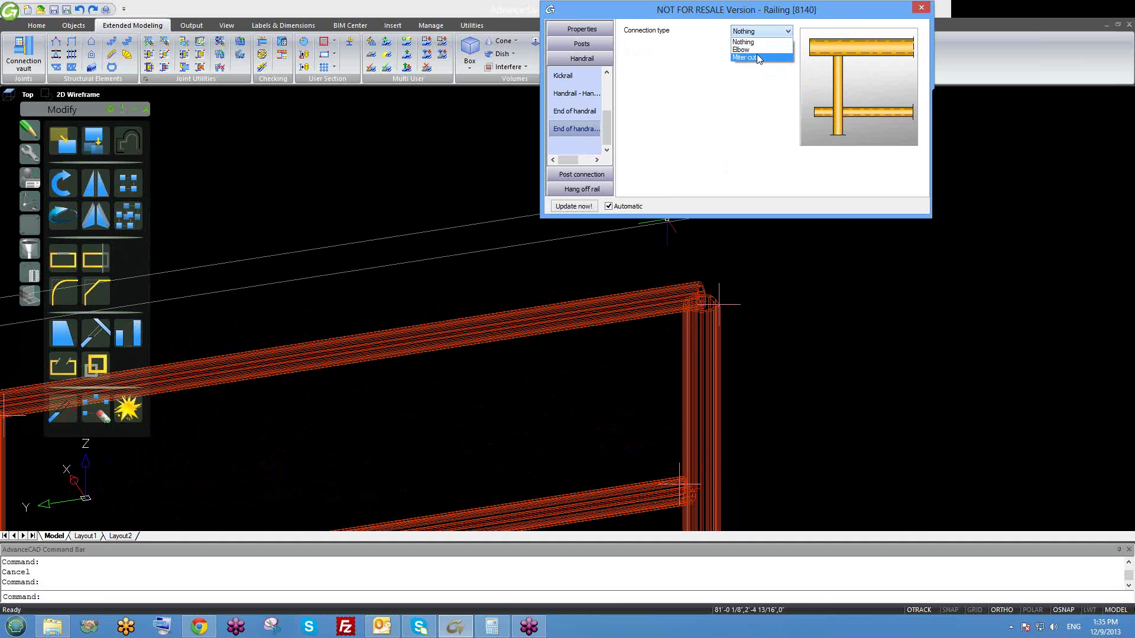
{"action": "left_click", "coordinate": [757, 56]}
{"action": "left_click", "coordinate": [762, 32]}
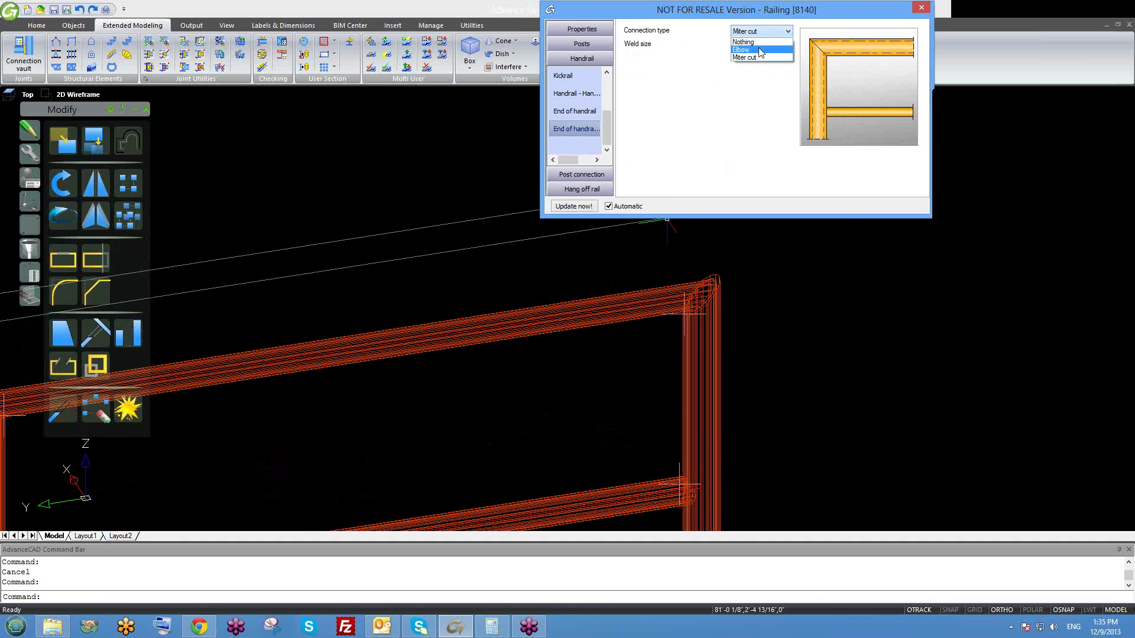
{"action": "left_click", "coordinate": [741, 49]}
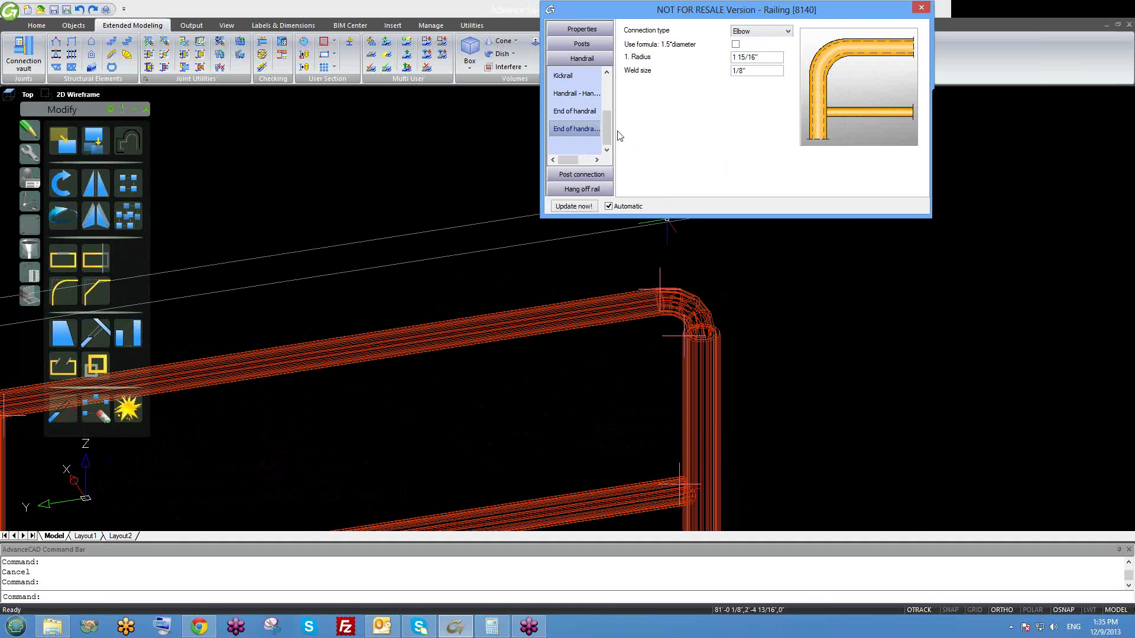
- Compare the joint settings of the two handrail ends and review the whole railing
{"action": "left_click", "coordinate": [585, 114]}
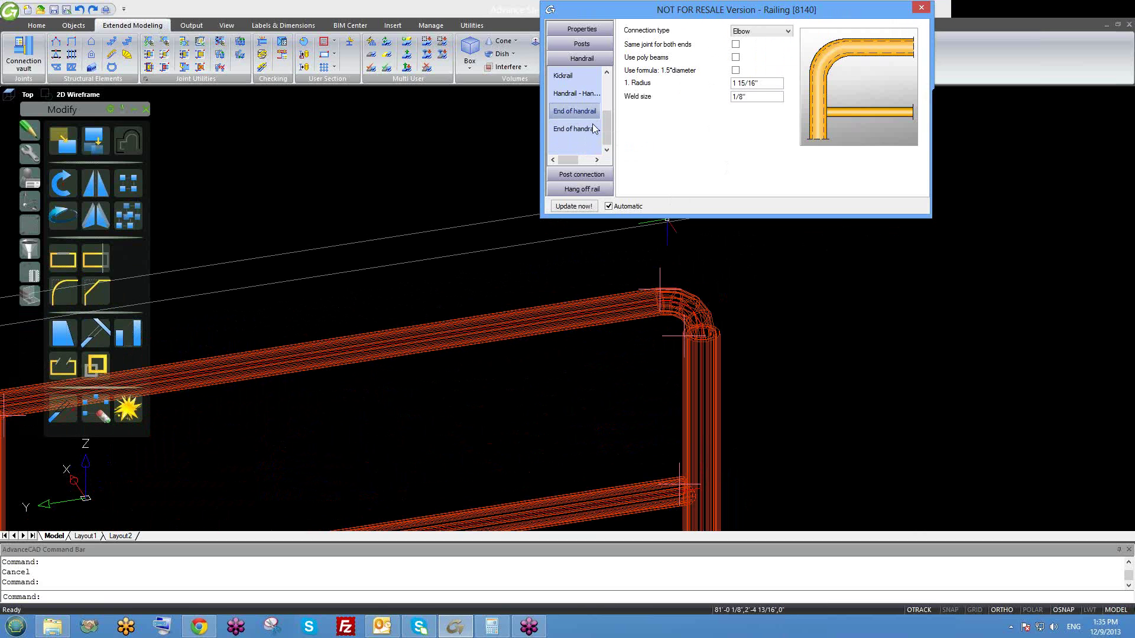
{"action": "left_click", "coordinate": [562, 132]}
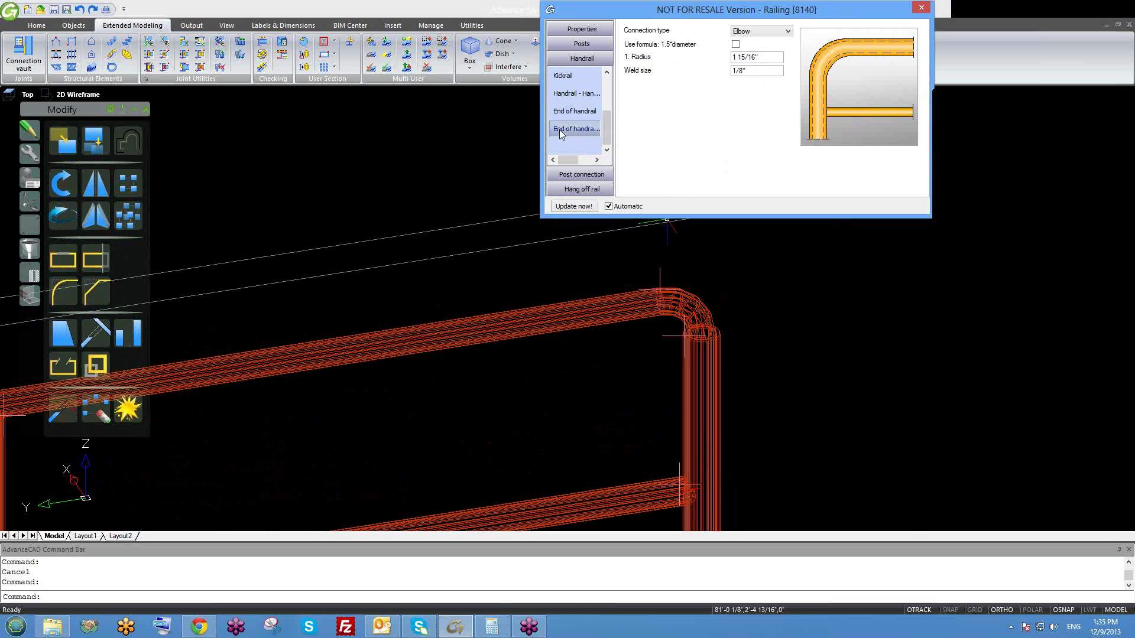
{"action": "scroll", "coordinate": [599, 335], "scroll_direction": "down", "scroll_amount": 2}
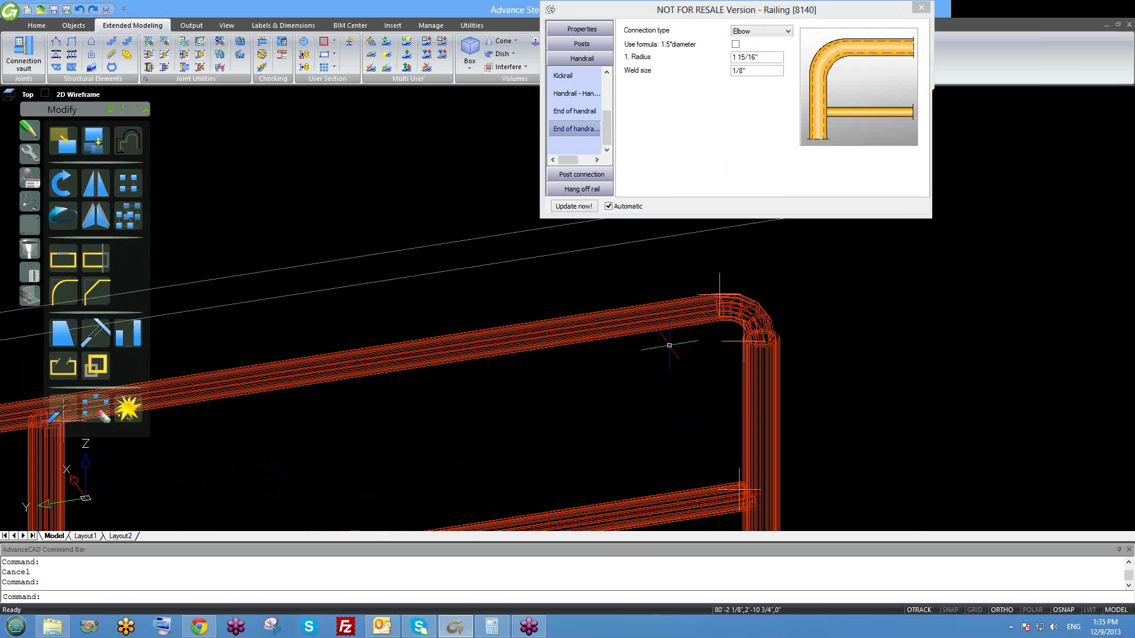
{"action": "scroll", "coordinate": [612, 355], "scroll_direction": "down", "scroll_amount": 4}
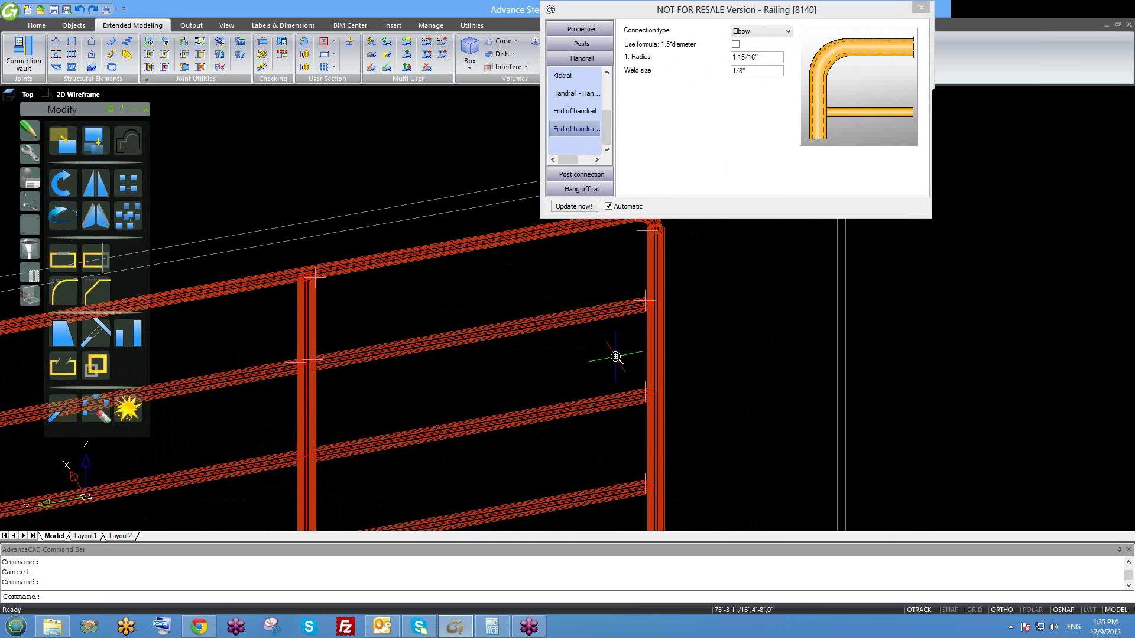
{"action": "middle_click_drag", "start_coordinate": [577, 347], "coordinate": [680, 327]}
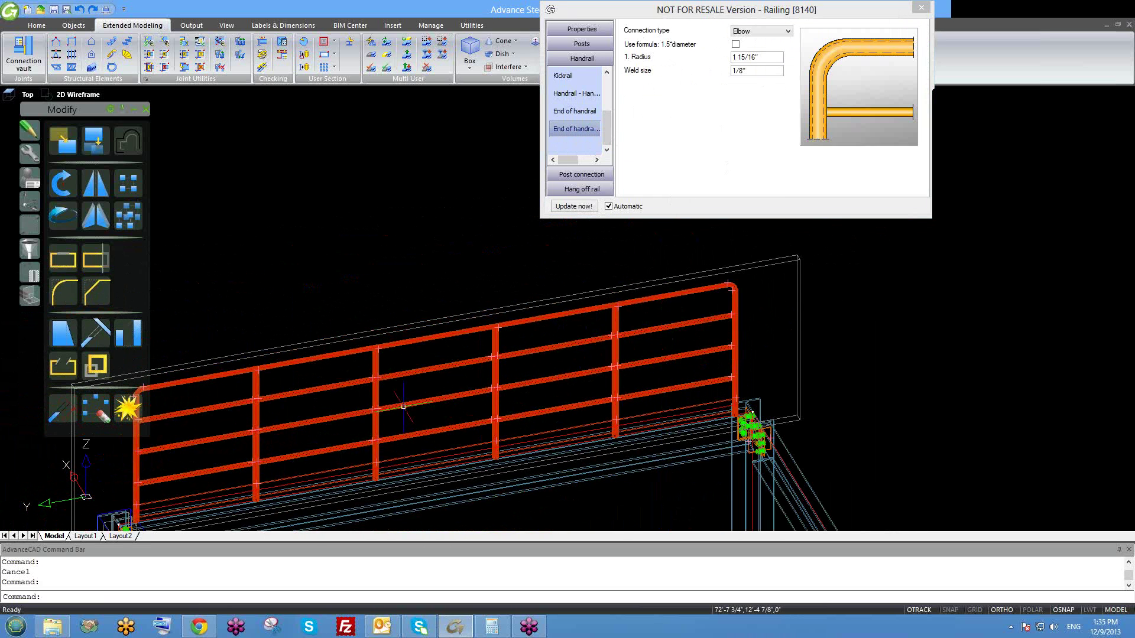
{"action": "middle_click_drag", "start_coordinate": [385, 423], "coordinate": [474, 403]}
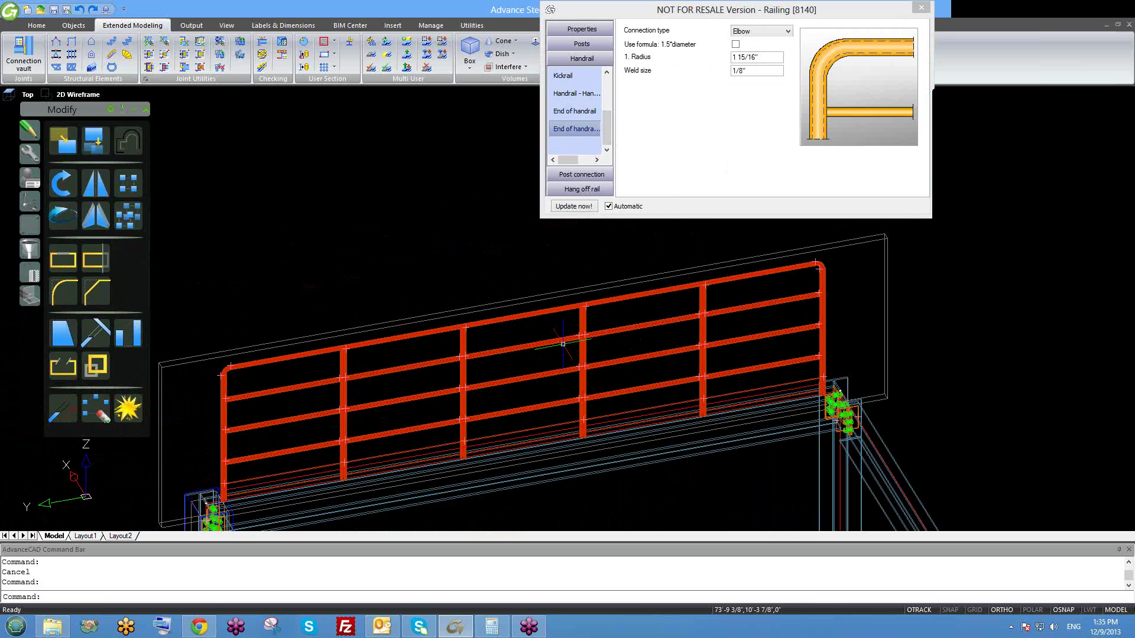
{"action": "left_click", "coordinate": [609, 127]}
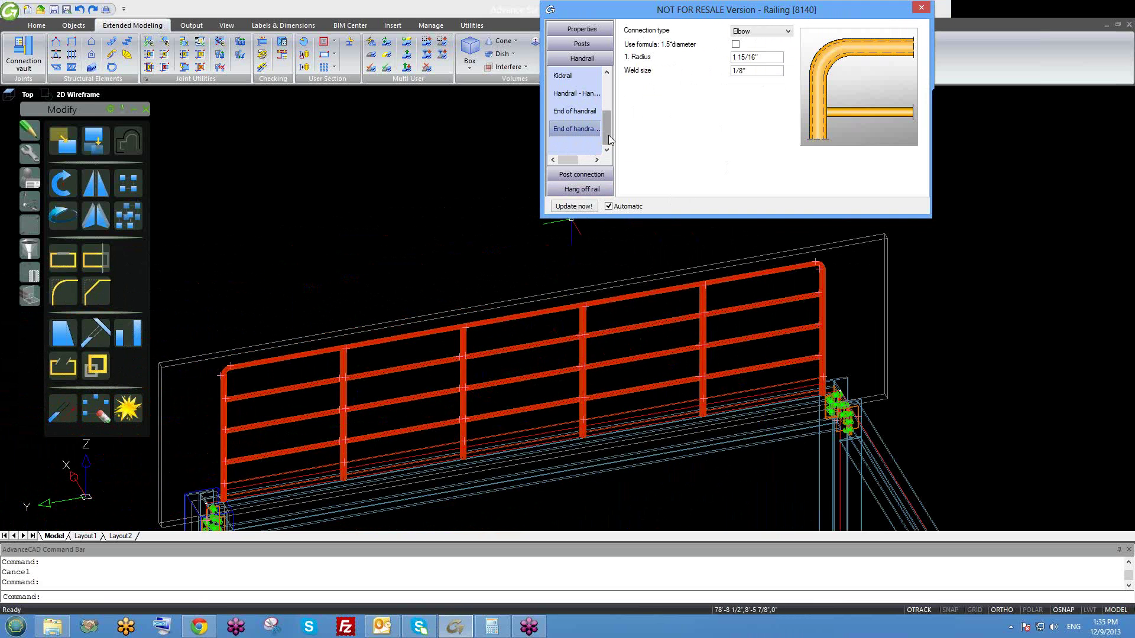
- Set the post connection type to Weld where the railing posts meet the beam
{"action": "left_click", "coordinate": [592, 177]}
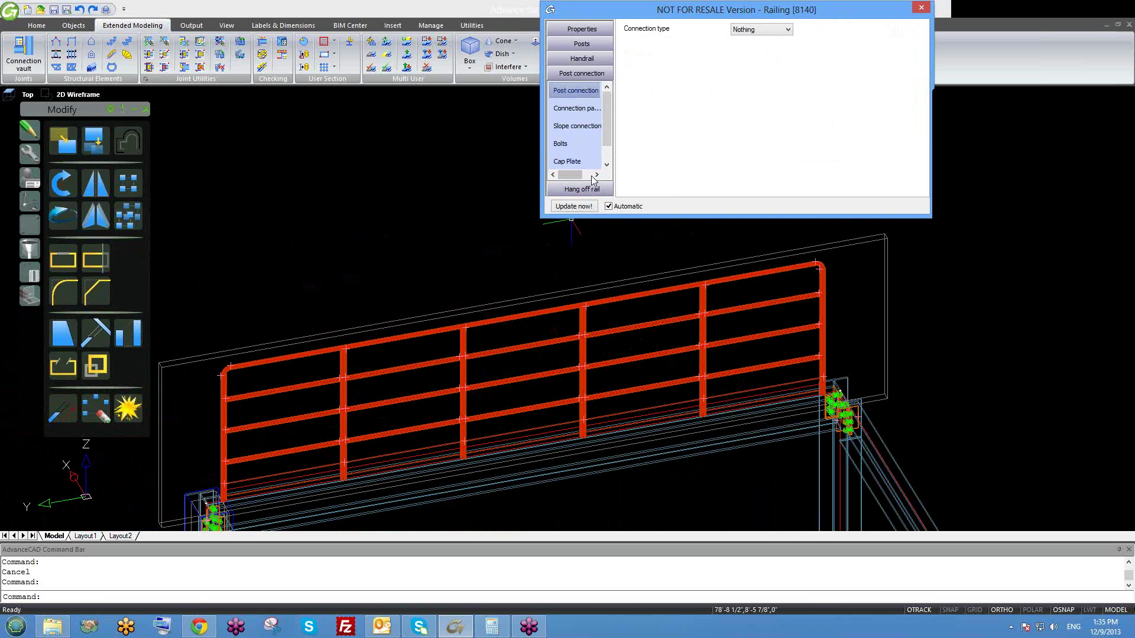
{"action": "scroll", "coordinate": [540, 368], "scroll_direction": "up", "scroll_amount": 6}
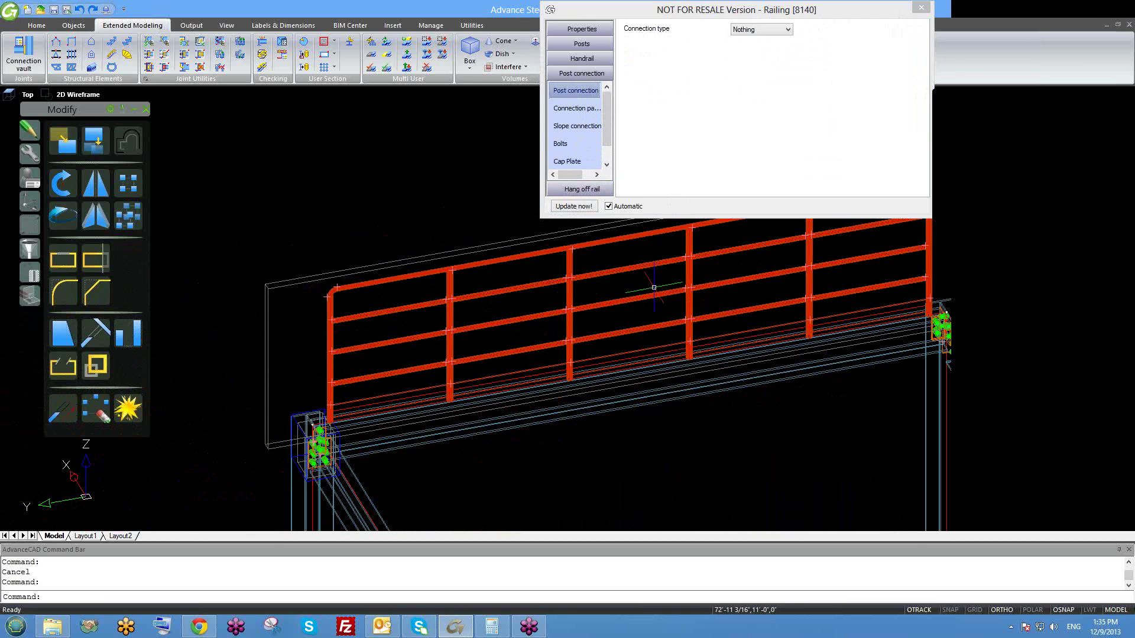
{"action": "scroll", "coordinate": [445, 400], "scroll_direction": "down", "scroll_amount": 6}
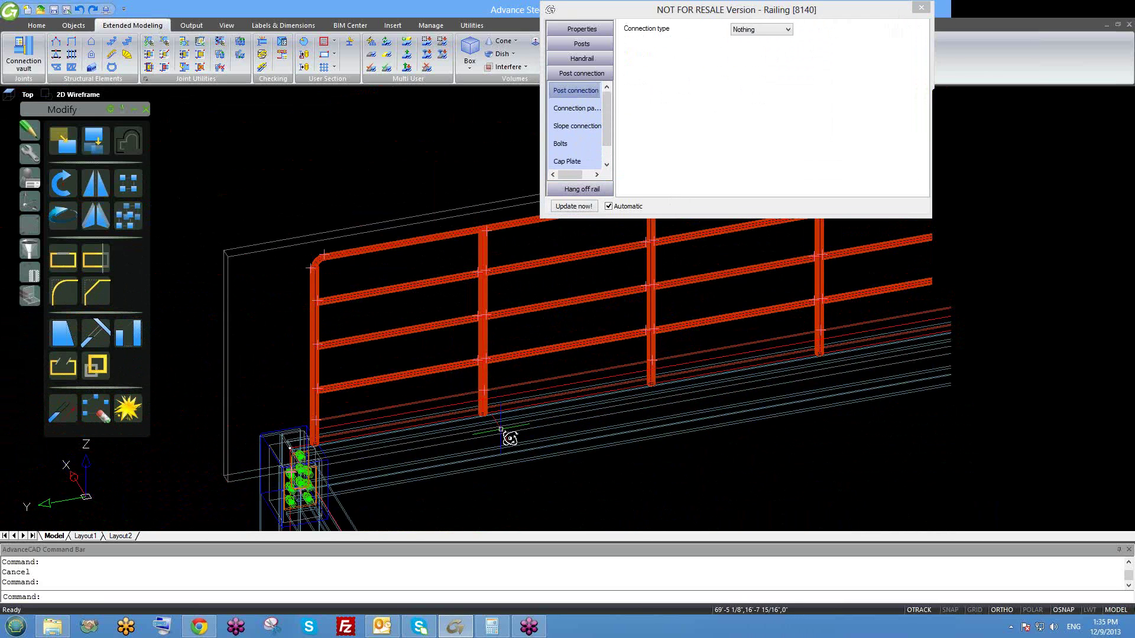
{"action": "scroll", "coordinate": [507, 434], "scroll_direction": "up", "scroll_amount": 2}
{"action": "scroll", "coordinate": [514, 407], "scroll_direction": "up", "scroll_amount": 3}
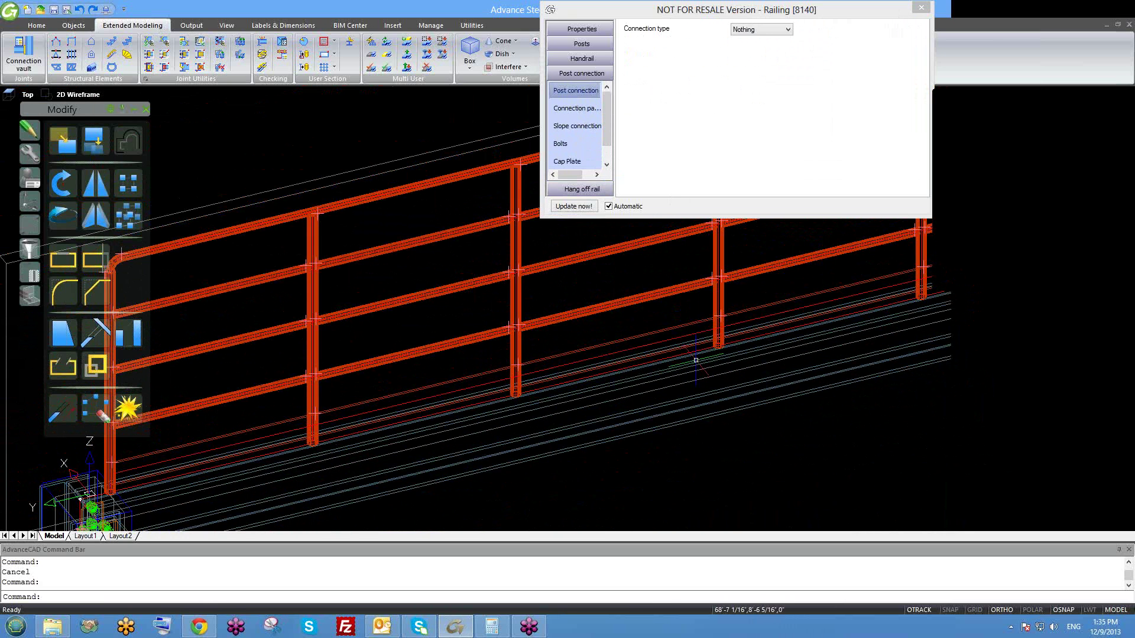
{"action": "middle_click_drag", "start_coordinate": [610, 376], "coordinate": [556, 388]}
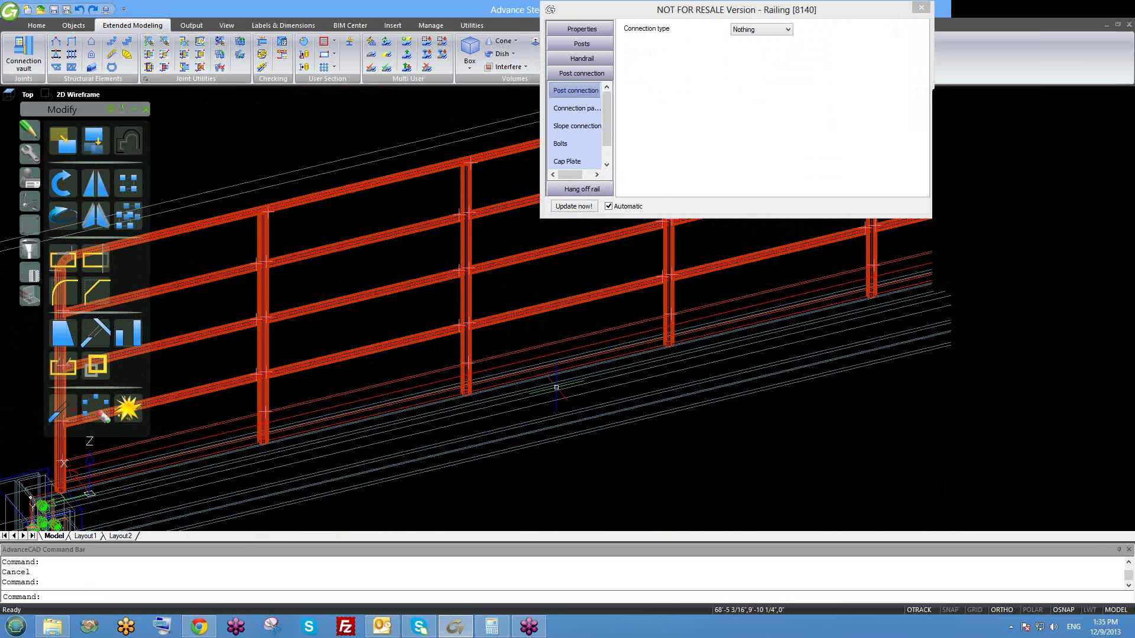
{"action": "left_click", "coordinate": [752, 31]}
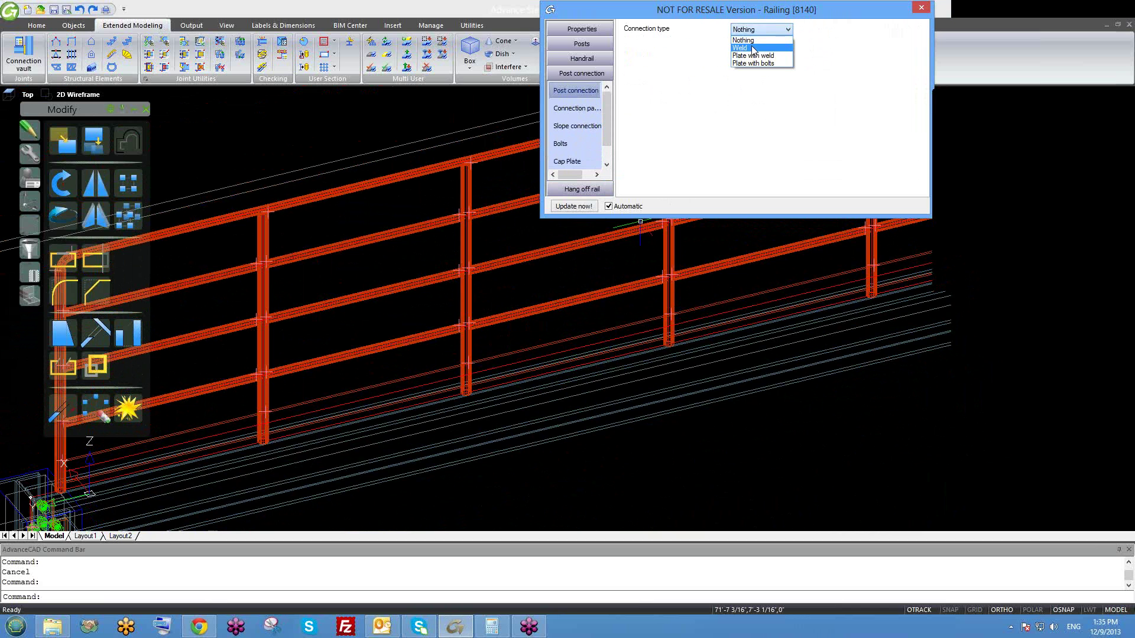
{"action": "left_click", "coordinate": [754, 50]}
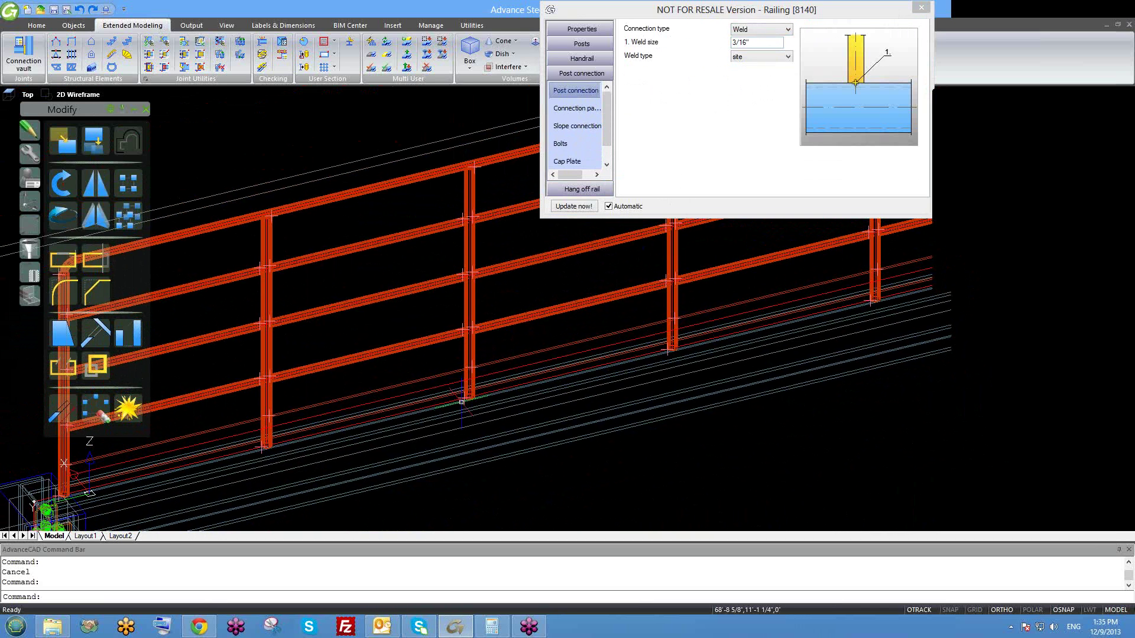
- Try the Plate with weld post connection, and set the connection type to Plate with bolts
{"action": "left_click", "coordinate": [761, 29]}
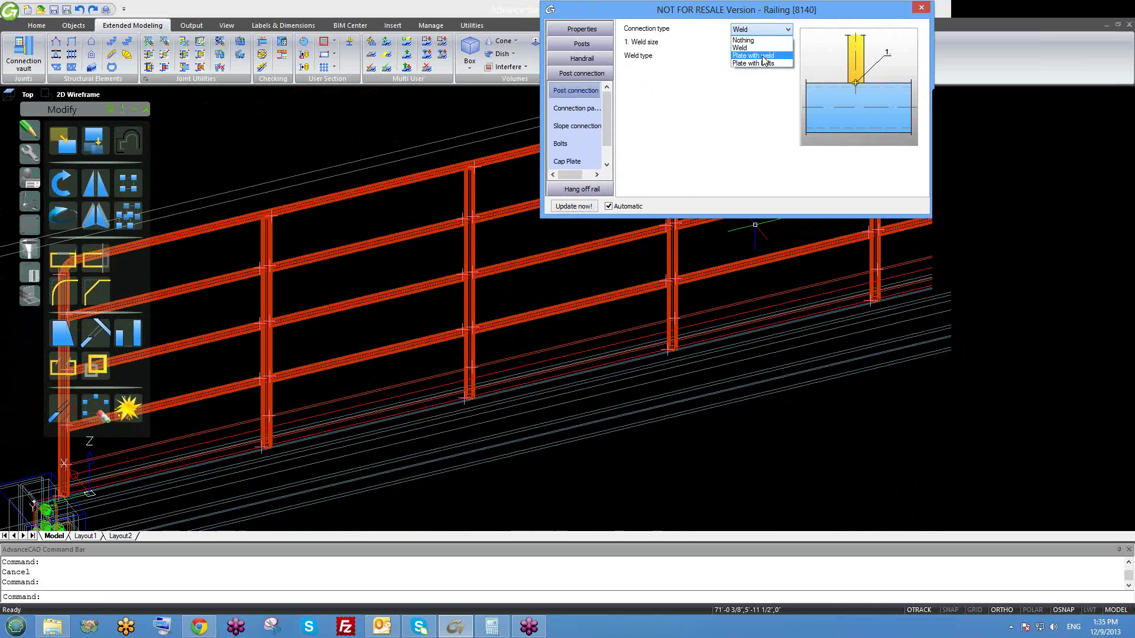
{"action": "left_click", "coordinate": [763, 56]}
{"action": "left_click", "coordinate": [762, 30]}
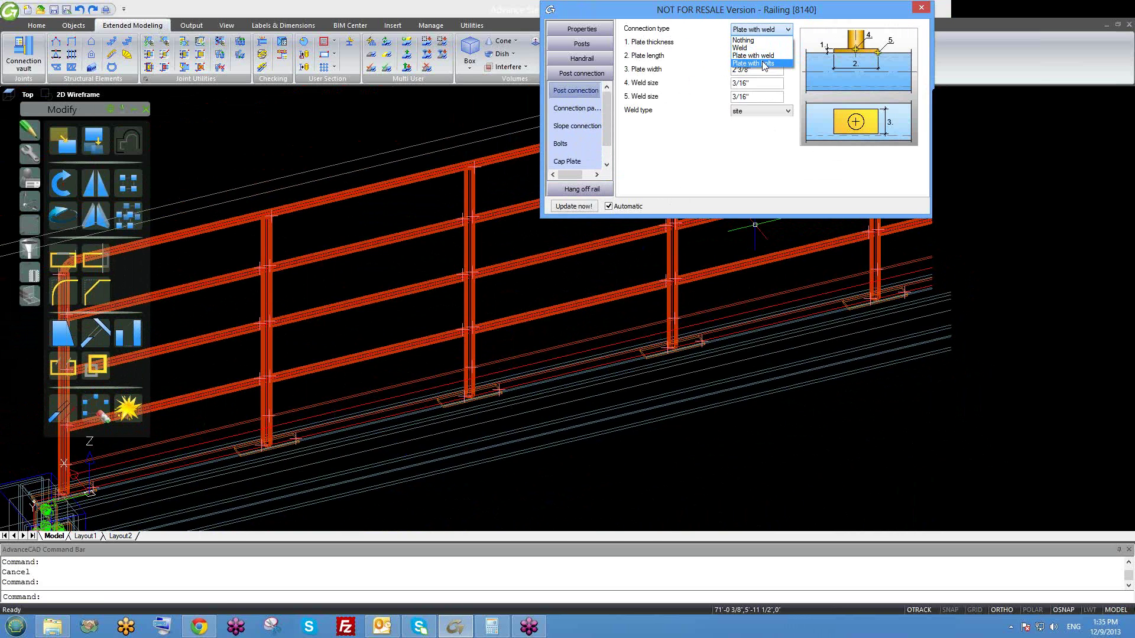
{"action": "left_click", "coordinate": [764, 64]}
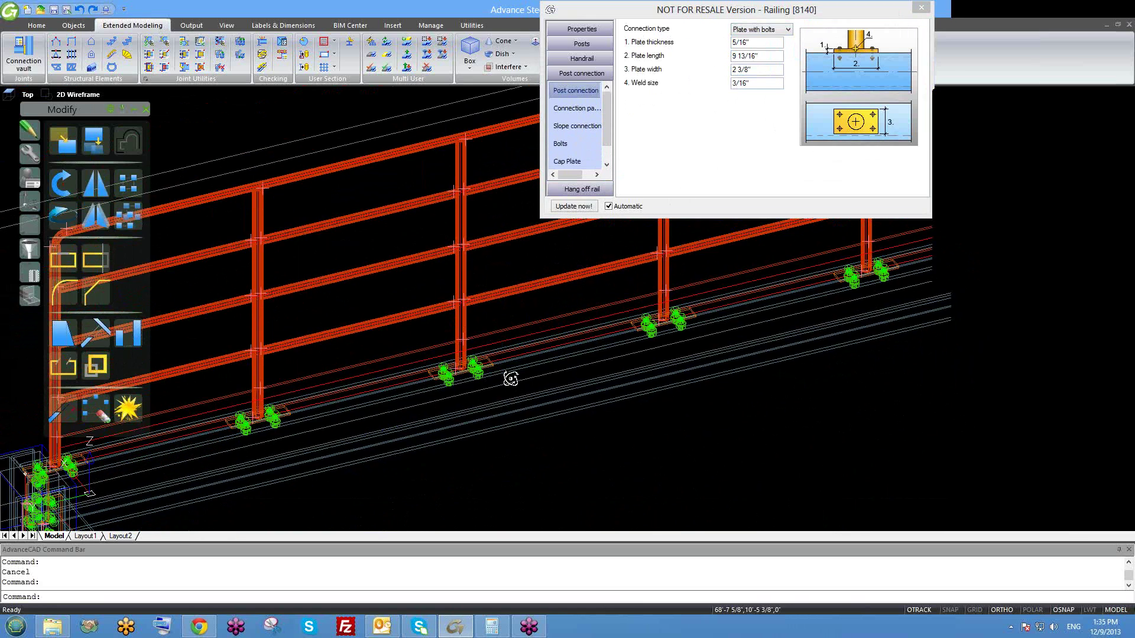
{"action": "scroll", "coordinate": [509, 378], "scroll_direction": "up", "scroll_amount": 5}
{"action": "scroll", "coordinate": [498, 292], "scroll_direction": "up", "scroll_amount": 3}
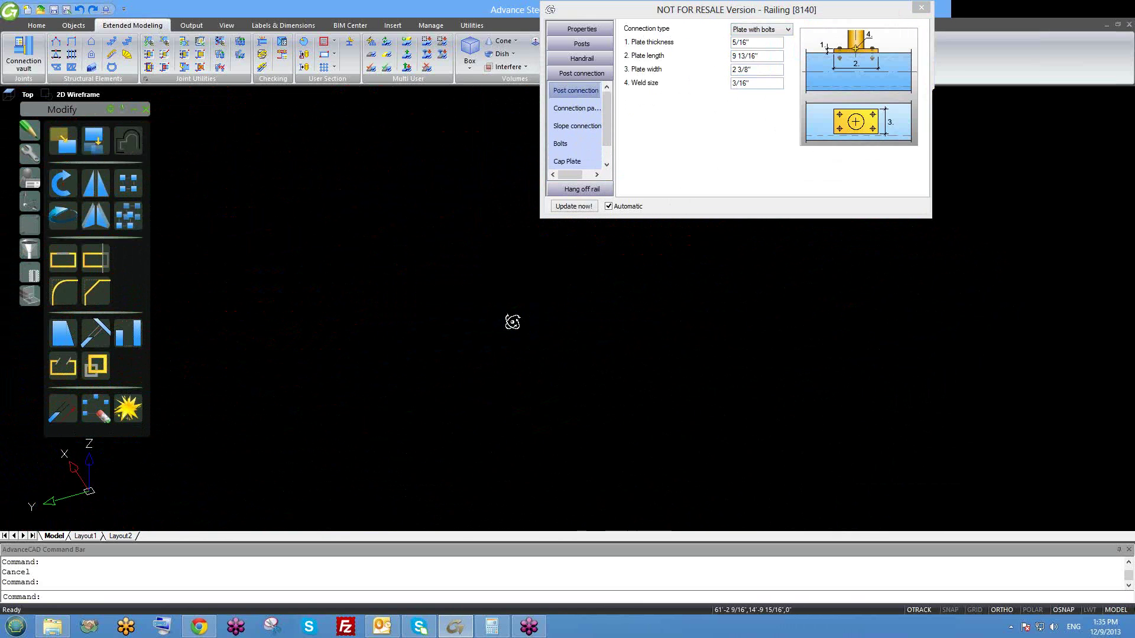
{"action": "middle_click_drag", "start_coordinate": [499, 292], "coordinate": [466, 469]}
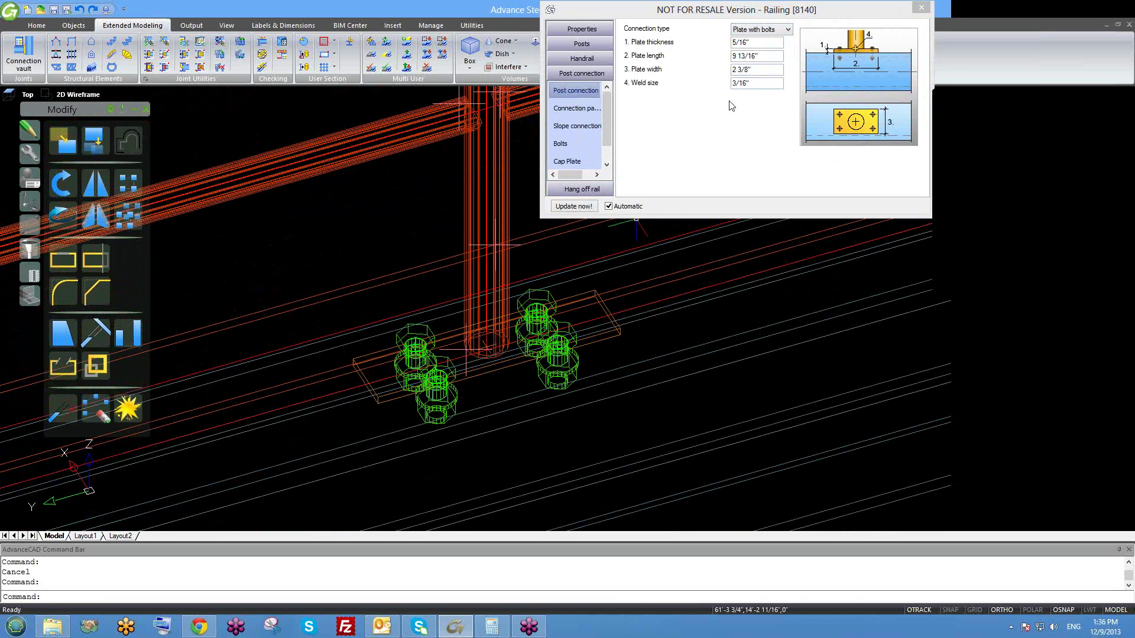
- Set the post base plate's length to 8" and its width to 5"
{"action": "left_click", "coordinate": [759, 54]}
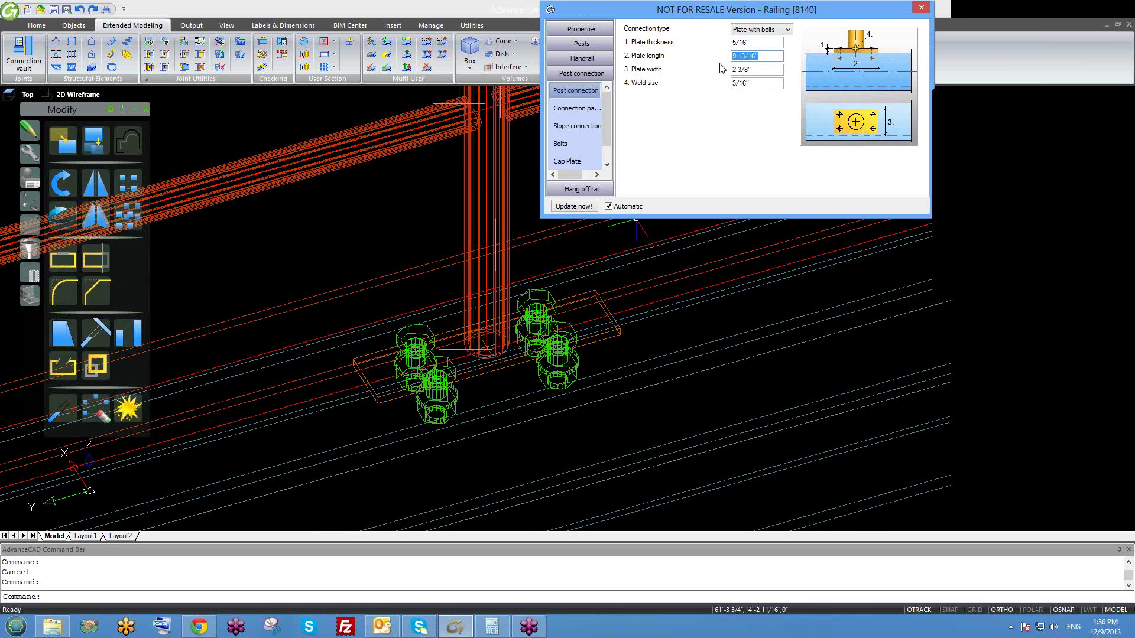
{"action": "type", "text": "8"}
{"action": "left_click", "coordinate": [756, 71]}
{"action": "left_click_drag", "start_coordinate": [756, 73], "coordinate": [702, 74]}
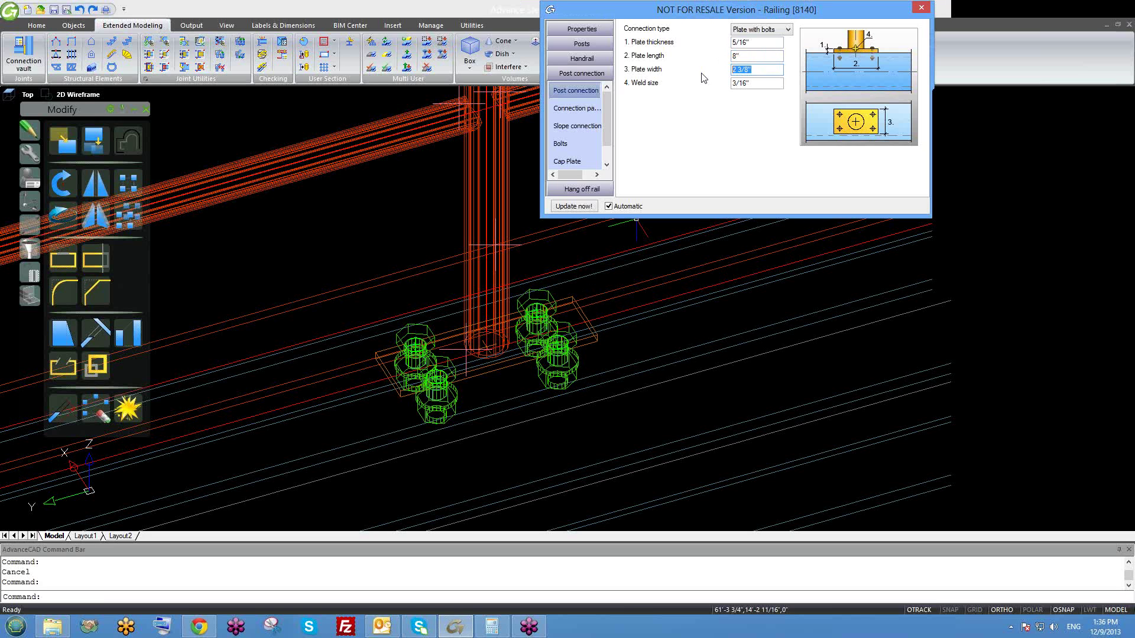
{"action": "type", "text": "5"}
{"action": "key", "text": "Return"}
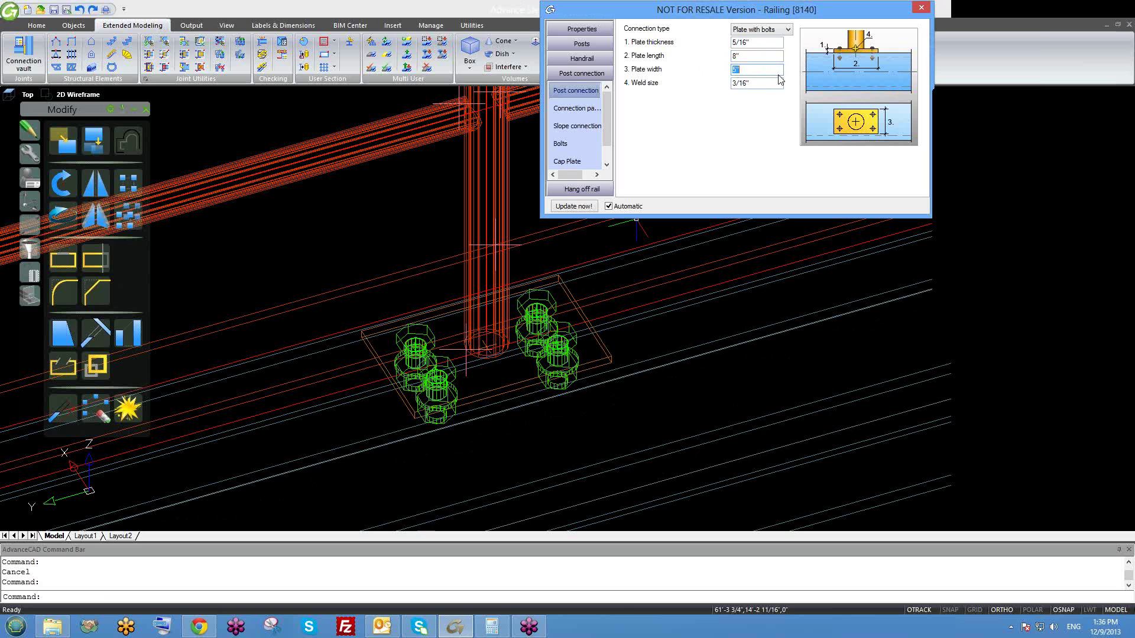
- Set the post base plate's thickness to 1/4"
{"action": "left_click_drag", "start_coordinate": [775, 82], "coordinate": [722, 83]}
{"action": "left_click_drag", "start_coordinate": [760, 41], "coordinate": [716, 48]}
{"action": "type", "text": "3/"}
{"action": "key", "text": "shift+Home"}
{"action": "type", "text": ".25"}
{"action": "left_click", "coordinate": [588, 325]}
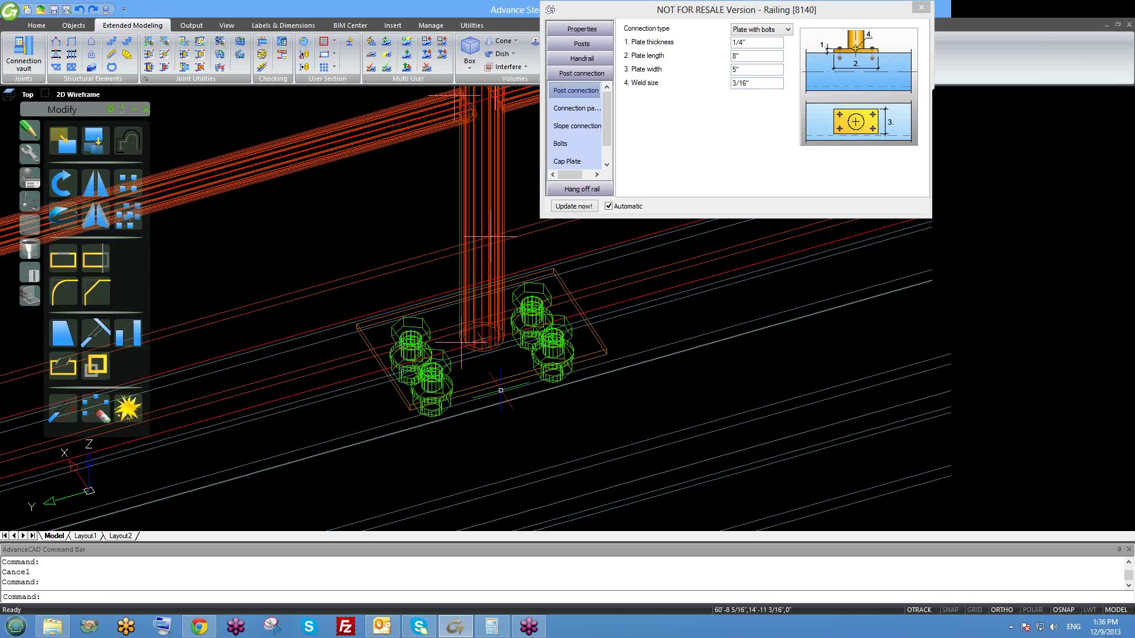
- Open the post connection's plate and bolt layout parameters, try three bolt columns and restore two
{"action": "left_click", "coordinate": [573, 109]}
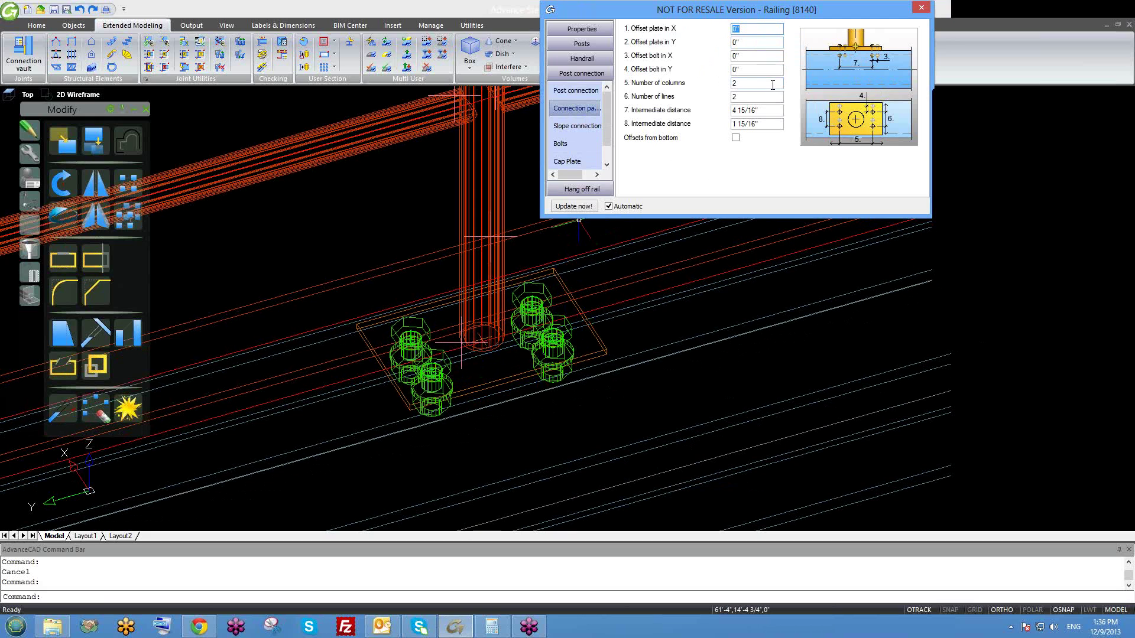
{"action": "left_click", "coordinate": [748, 85]}
{"action": "key", "text": "Tab"}
{"action": "double_click", "coordinate": [744, 83]}
{"action": "left_click", "coordinate": [756, 98]}
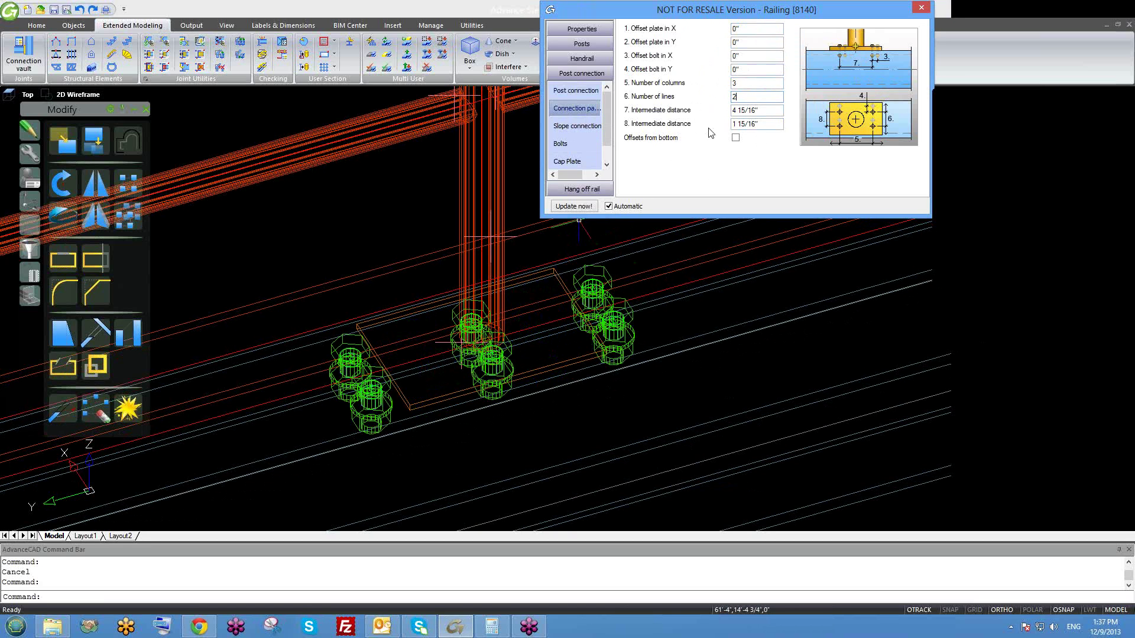
{"action": "key", "text": "shift+Tab"}
{"action": "type", "text": "2"}
- Set the intermediate distance between the bolt columns (dimension 7) to 4.25"
{"action": "left_click", "coordinate": [739, 99]}
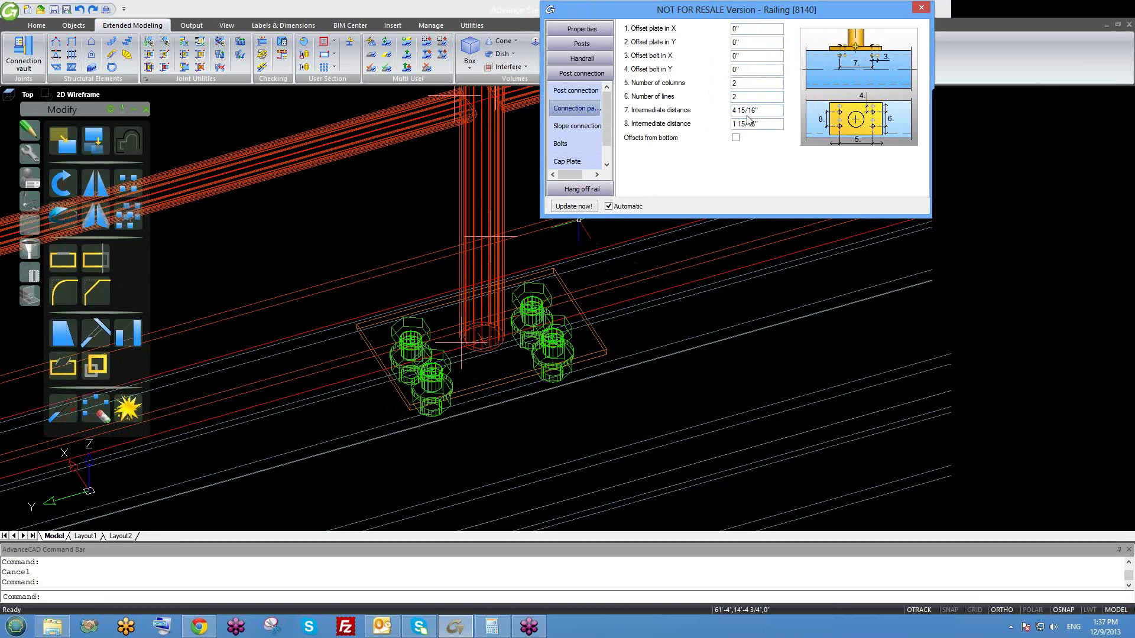
{"action": "key", "text": "Tab"}
{"action": "type", "text": "4"}
{"action": "left_click", "coordinate": [761, 124]}
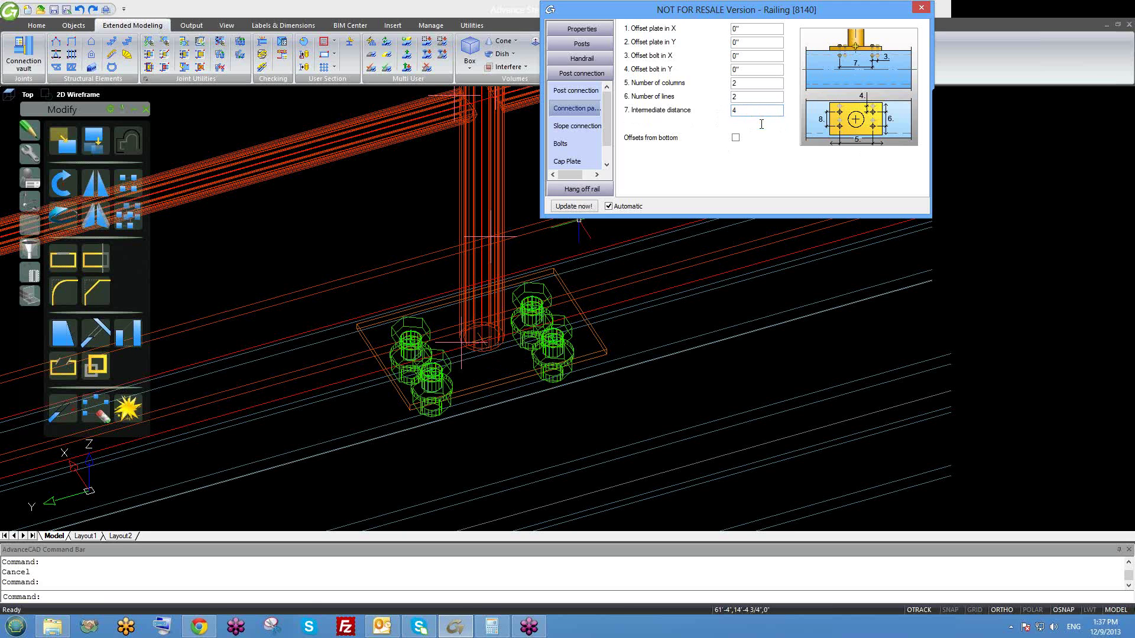
{"action": "left_click_drag", "start_coordinate": [743, 111], "coordinate": [679, 112]}
{"action": "type", "text": "4"}
{"action": "type", "text": "5"}
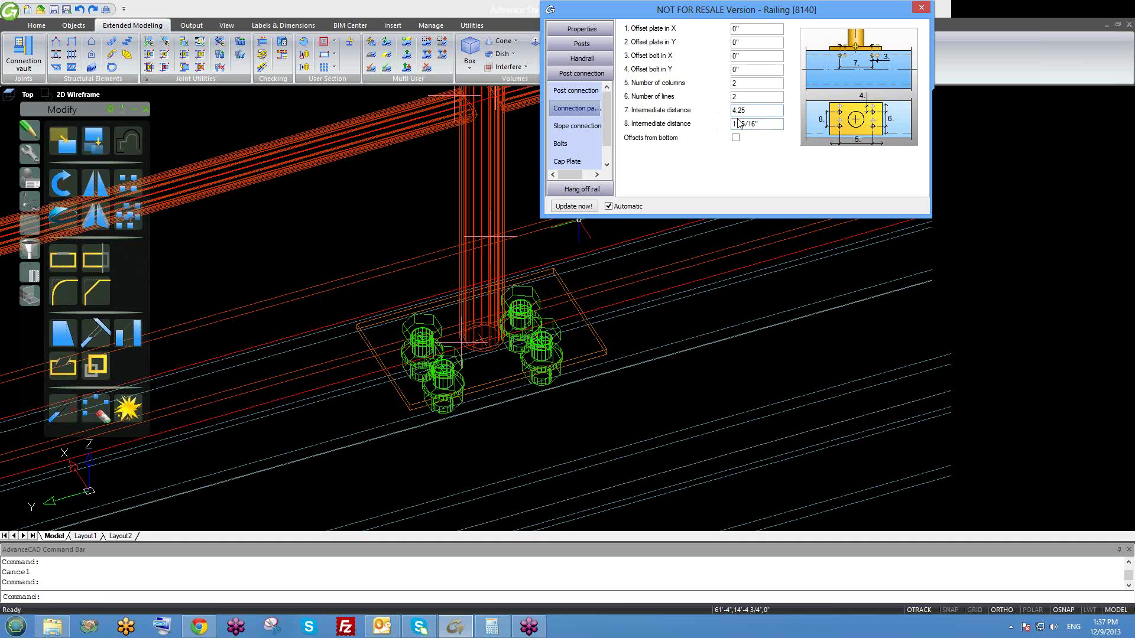
- Try intermediate distances of 2" and 3" between the bolt lines (dimension 8) and check the bolts on the plate
{"action": "left_click", "coordinate": [769, 125]}
{"action": "key", "text": "Return"}
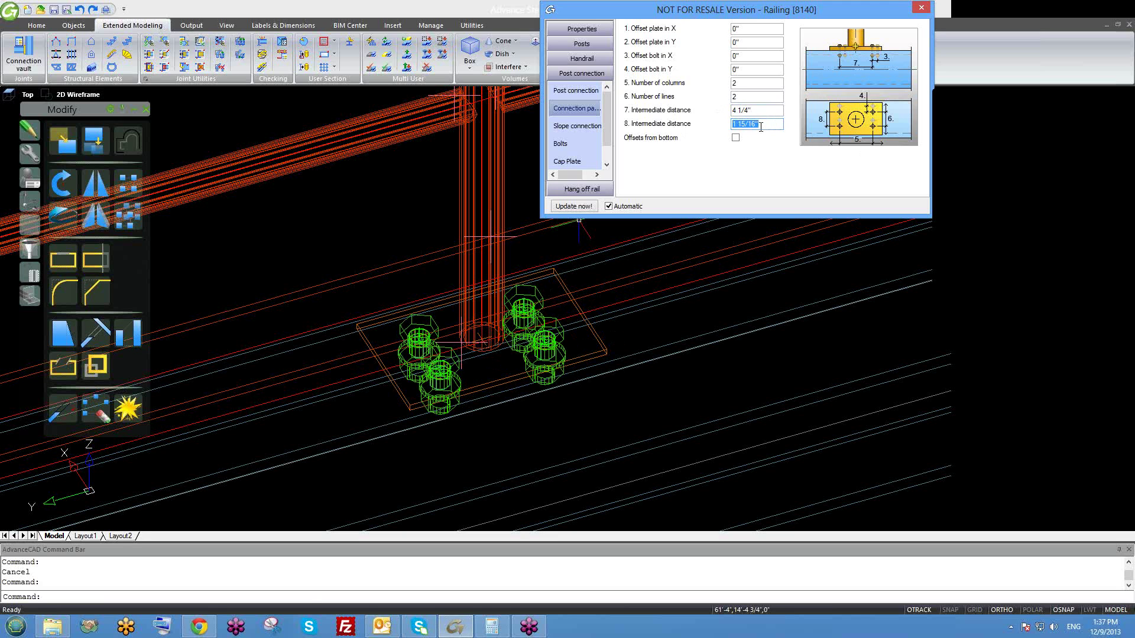
{"action": "type", "text": "2"}
{"action": "left_click", "coordinate": [761, 106]}
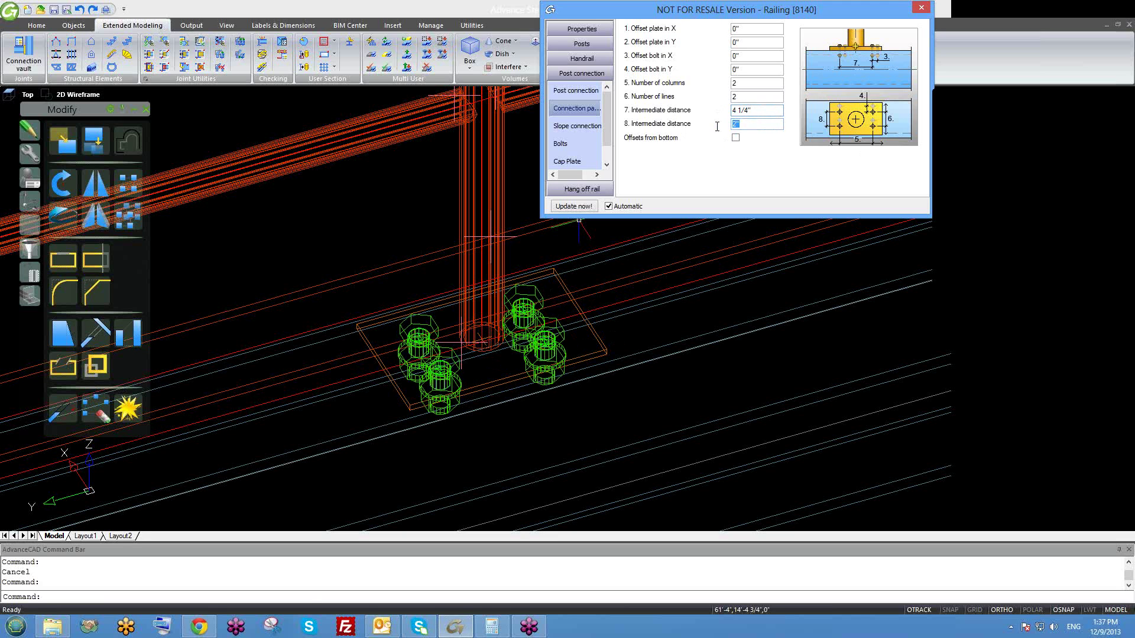
{"action": "type", "text": "3"}
{"action": "key", "text": "Return"}
{"action": "middle_click_drag", "start_coordinate": [497, 393], "coordinate": [490, 406]}
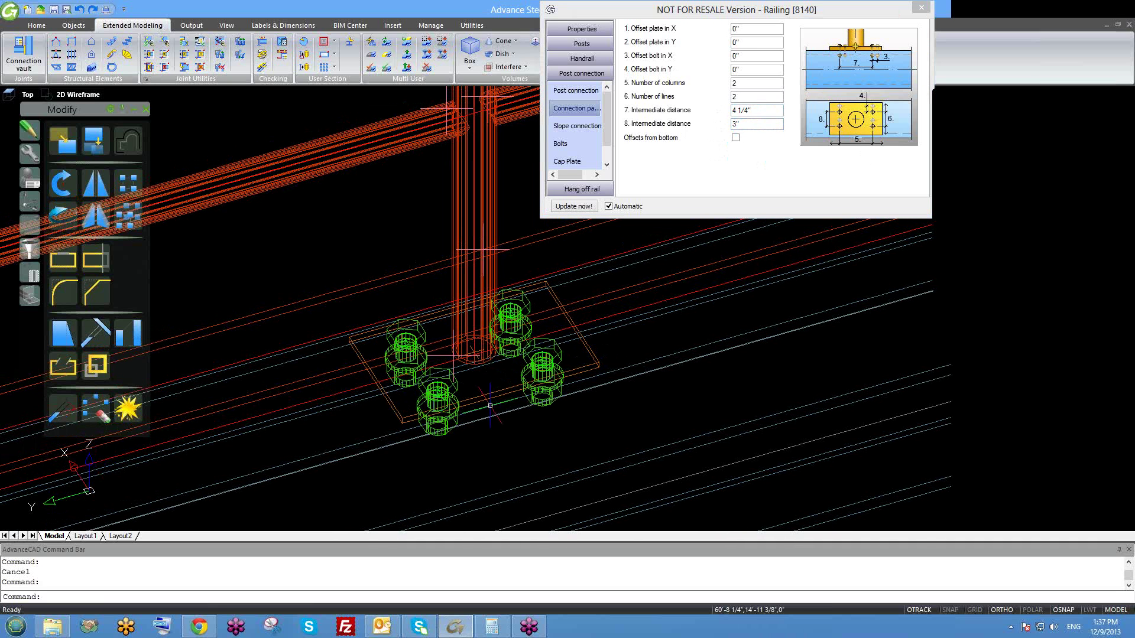
{"action": "scroll", "coordinate": [490, 405], "scroll_direction": "down", "scroll_amount": 5}
{"action": "scroll", "coordinate": [484, 392], "scroll_direction": "up", "scroll_amount": 6}
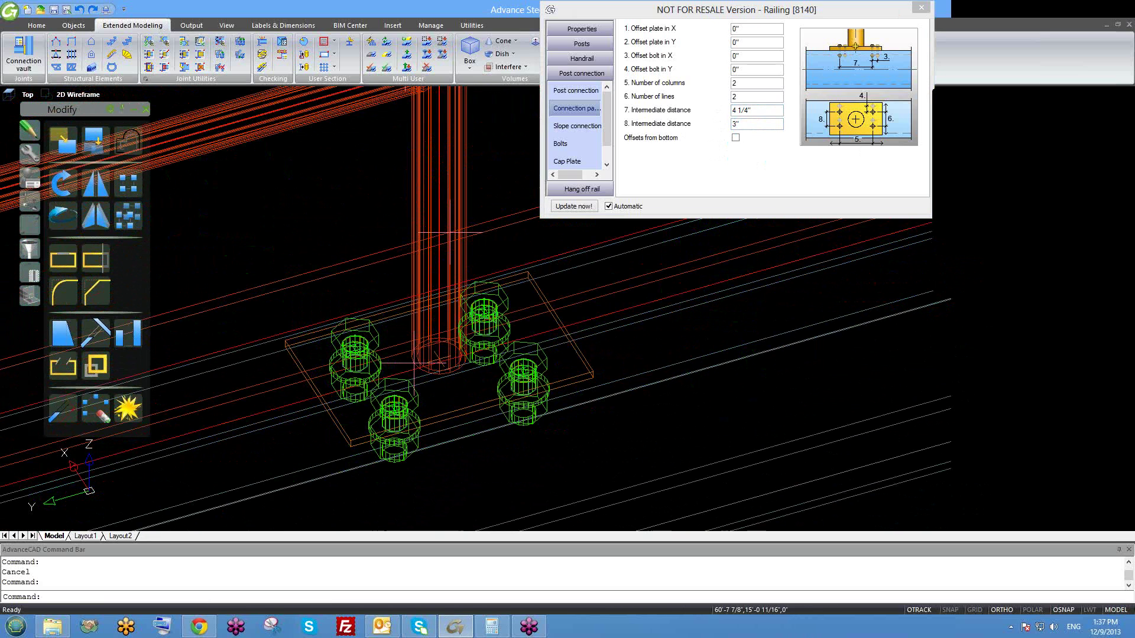
{"action": "middle_click_drag", "start_coordinate": [560, 259], "coordinate": [589, 258]}
- Set the intermediate distance between the bolt lines (dimension 8) to 2 1/2"
{"action": "left_click", "coordinate": [732, 127]}
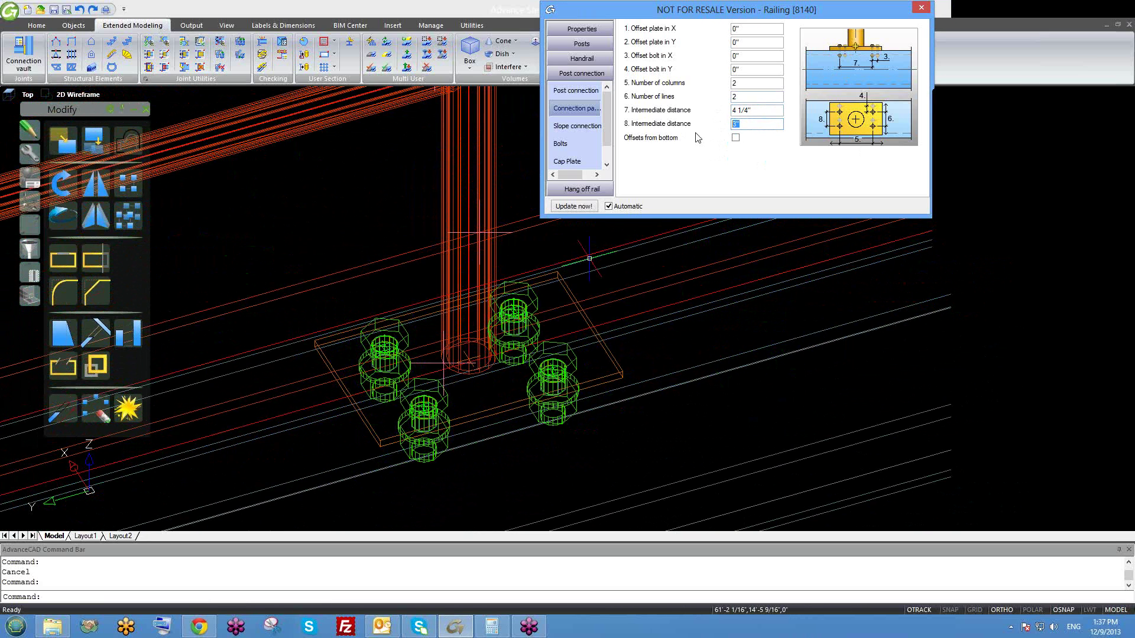
{"action": "type", "text": "2 1/2"}
{"action": "key", "text": "Return"}
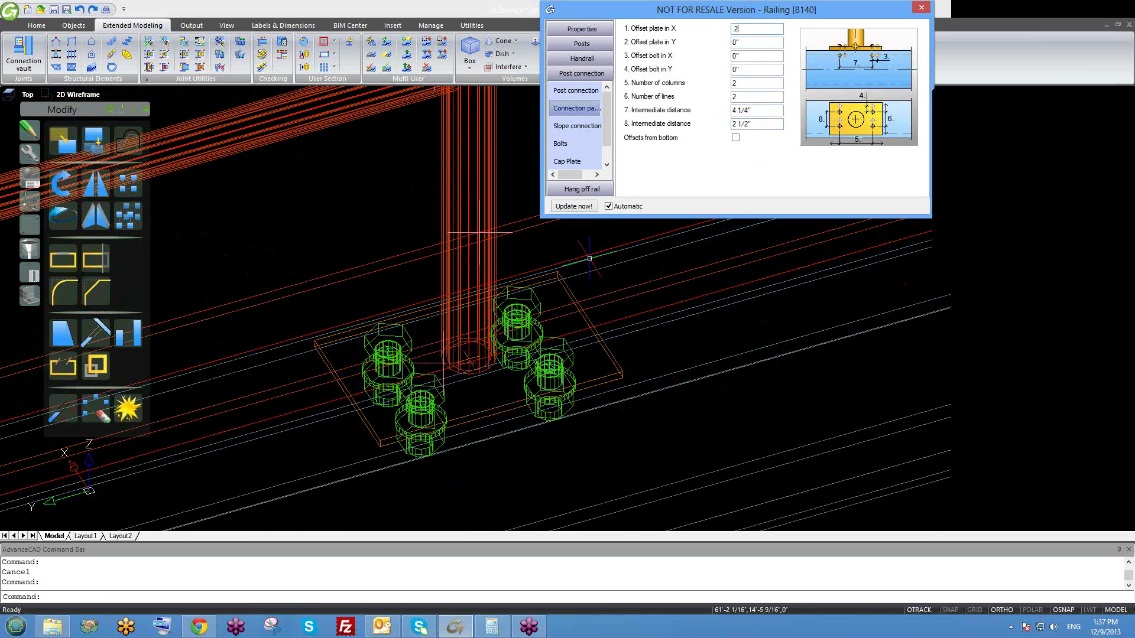
- Try a base plate offset of 1/4" in X and restore it to 0"
{"action": "type", "text": ".25"}
{"action": "key", "text": "Return"}
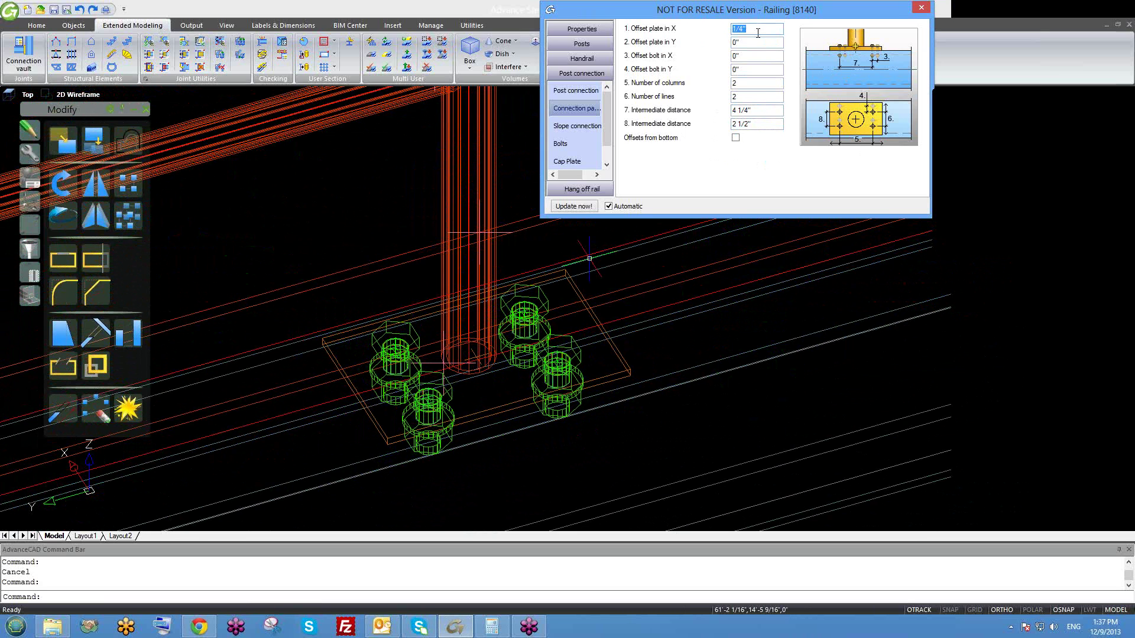
{"action": "type", "text": "0"}
{"action": "key", "text": "Tab"}
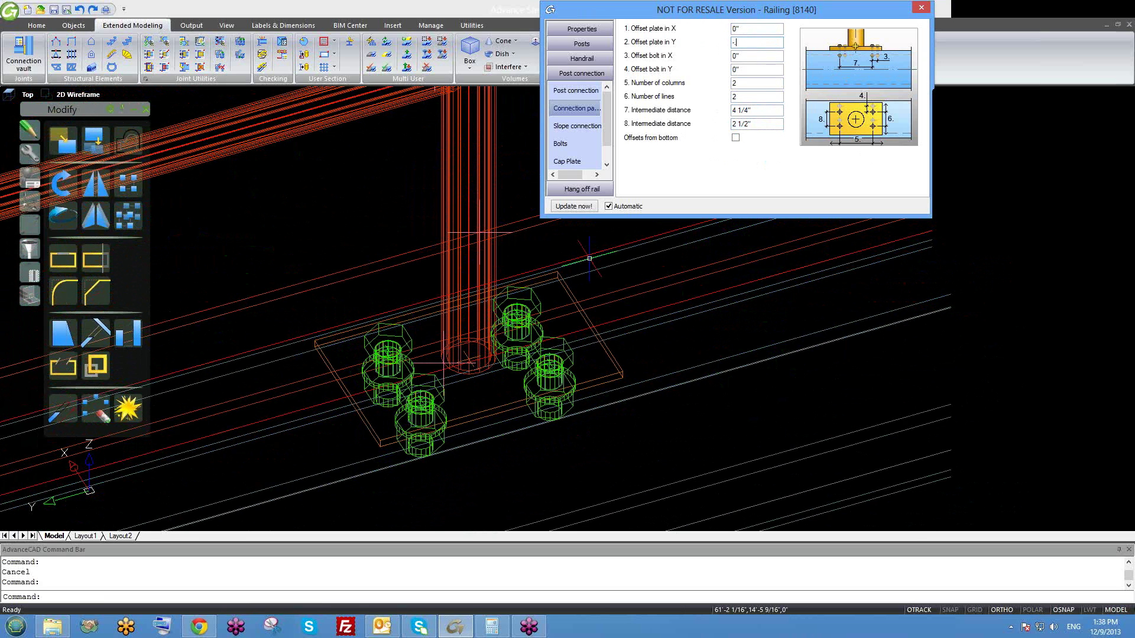
- Try a base plate offset of -1/4" in Y, and set the offset to 1/4"
{"action": "type", "text": "-.25"}
{"action": "key", "text": "Return"}
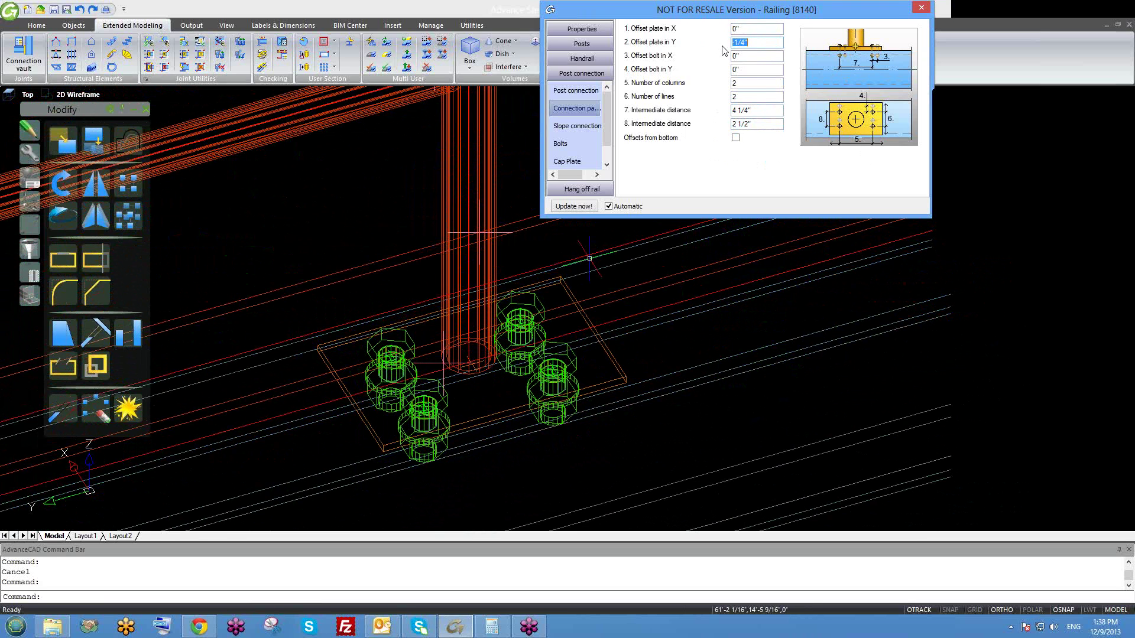
{"action": "left_click", "coordinate": [736, 42]}
{"action": "key", "text": "BackSpace"}
{"action": "left_click", "coordinate": [763, 56]}
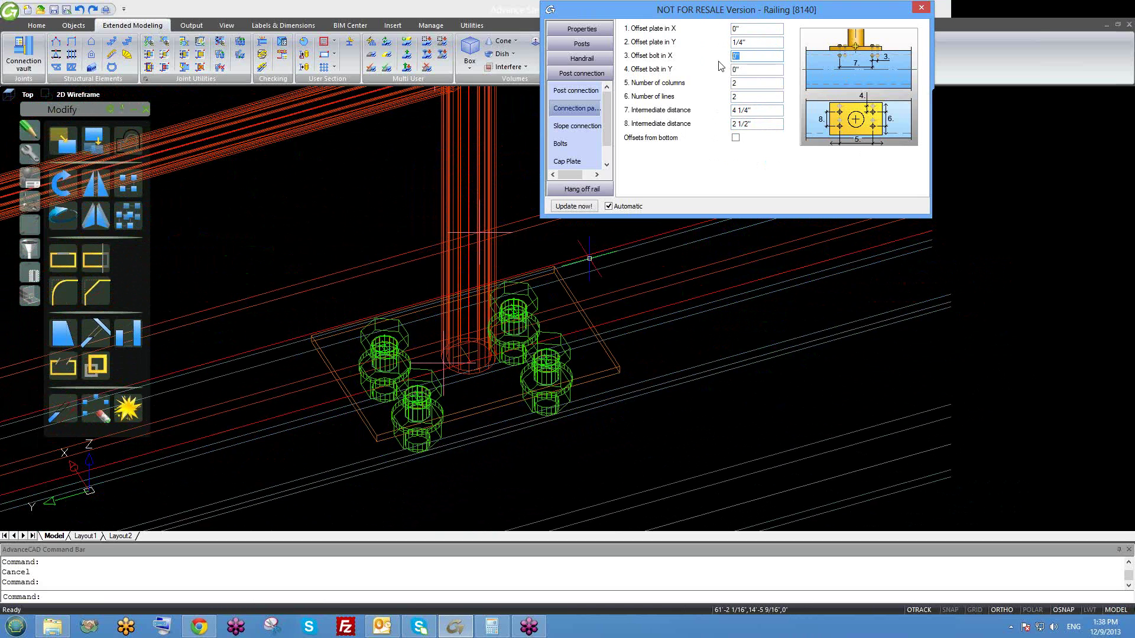
- Set the bolt offset in Y to 1/4"
{"action": "key", "text": "Tab"}
{"action": "key", "text": "BackSpace"}
{"action": "type", "text": ".25"}
{"action": "key", "text": "Return"}
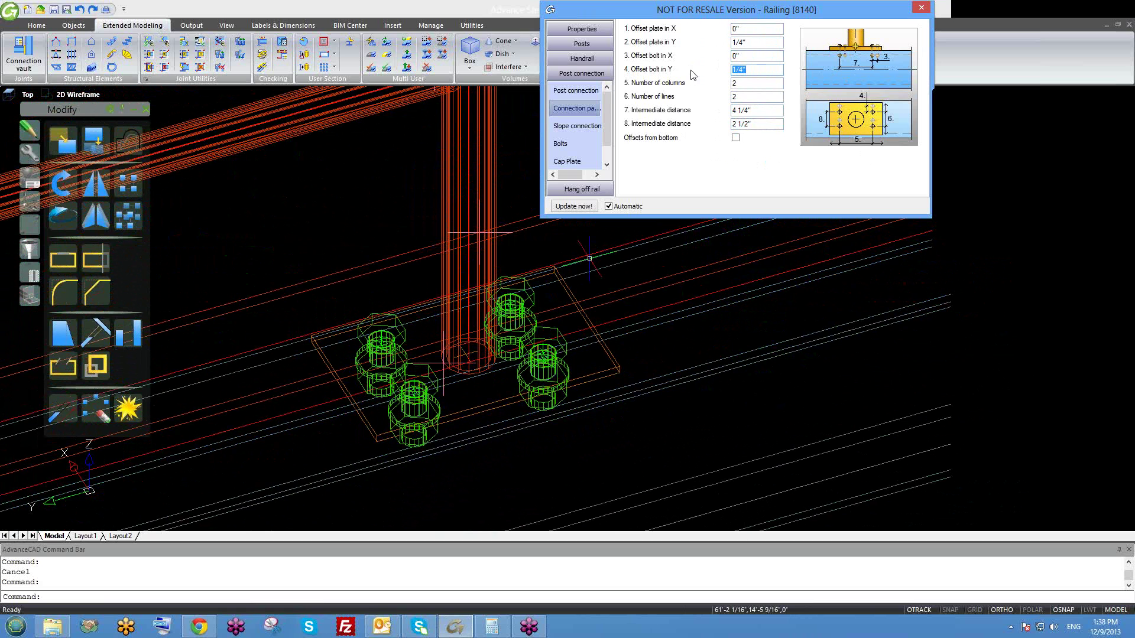
- Try bolt offsets in Y of 1/2" and 3/4", and restore 1/4"
{"action": "type", "text": ".5"}
{"action": "key", "text": "Return"}
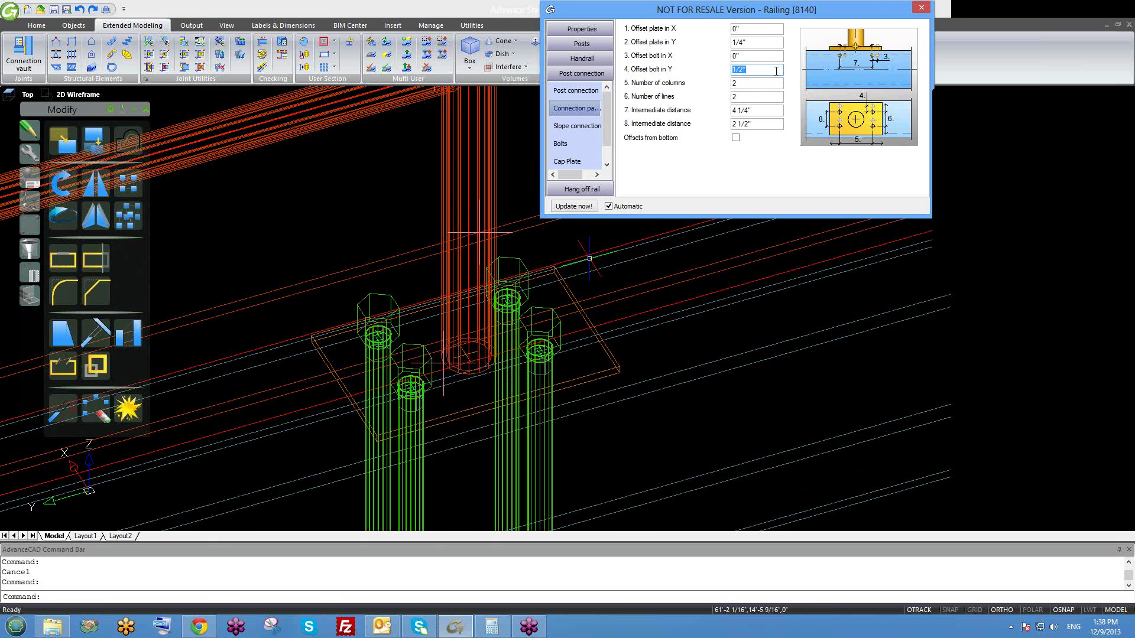
{"action": "type", "text": ".75"}
{"action": "key", "text": "Return"}
{"action": "type", "text": ".25"}
{"action": "key", "text": "Return"}
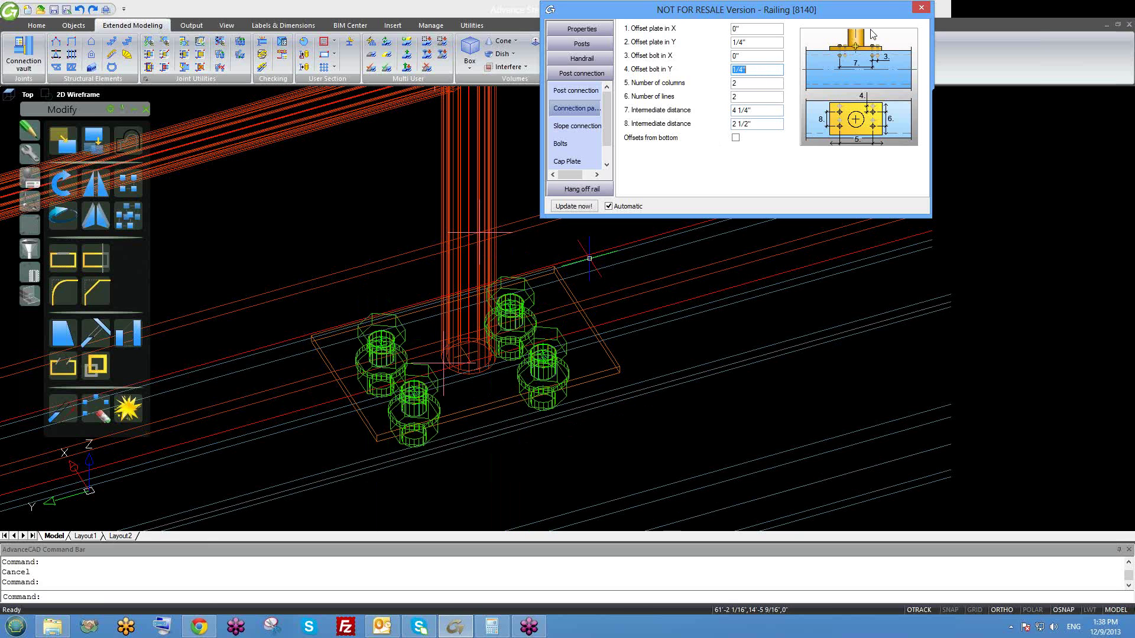
- Close the railing settings and inspect the bolted base plates along the railing and at one post
{"action": "left_click", "coordinate": [922, 7]}
{"action": "scroll", "coordinate": [571, 261], "scroll_direction": "down", "scroll_amount": 4}
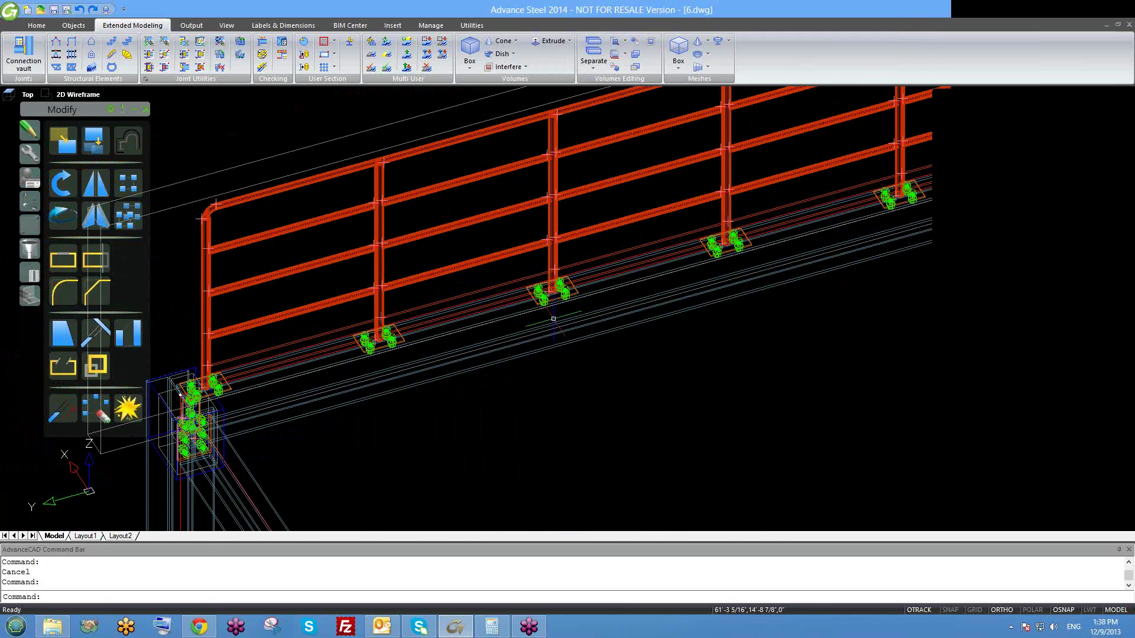
{"action": "scroll", "coordinate": [550, 331], "scroll_direction": "down", "scroll_amount": 2}
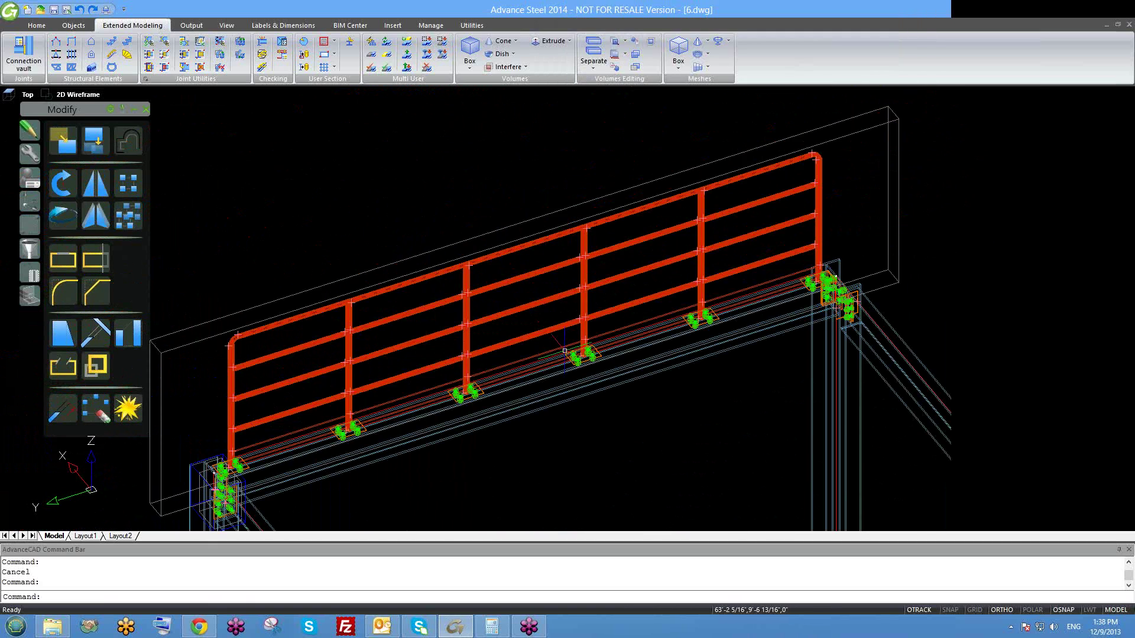
{"action": "scroll", "coordinate": [550, 336], "scroll_direction": "down", "scroll_amount": 1}
{"action": "scroll", "coordinate": [578, 360], "scroll_direction": "up", "scroll_amount": 8}
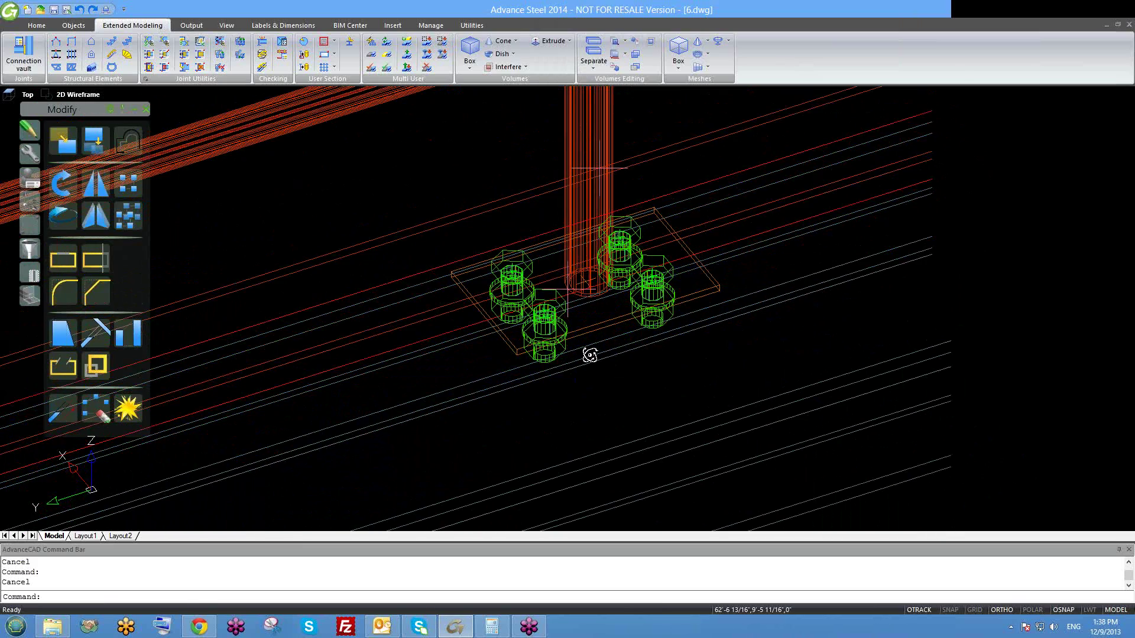
{"action": "middle_click_drag", "start_coordinate": [590, 355], "coordinate": [568, 414], "text": "shift"}
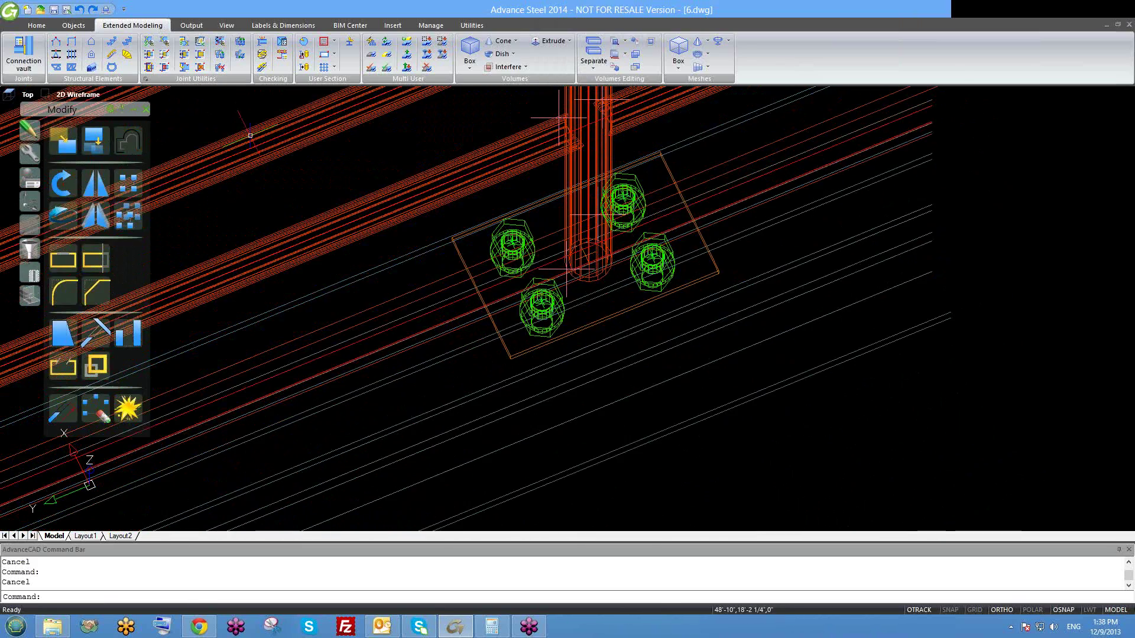
- Switch the visual style to Hidden and examine the base plate bolts from above and beneath the beam
{"action": "left_click", "coordinate": [72, 95]}
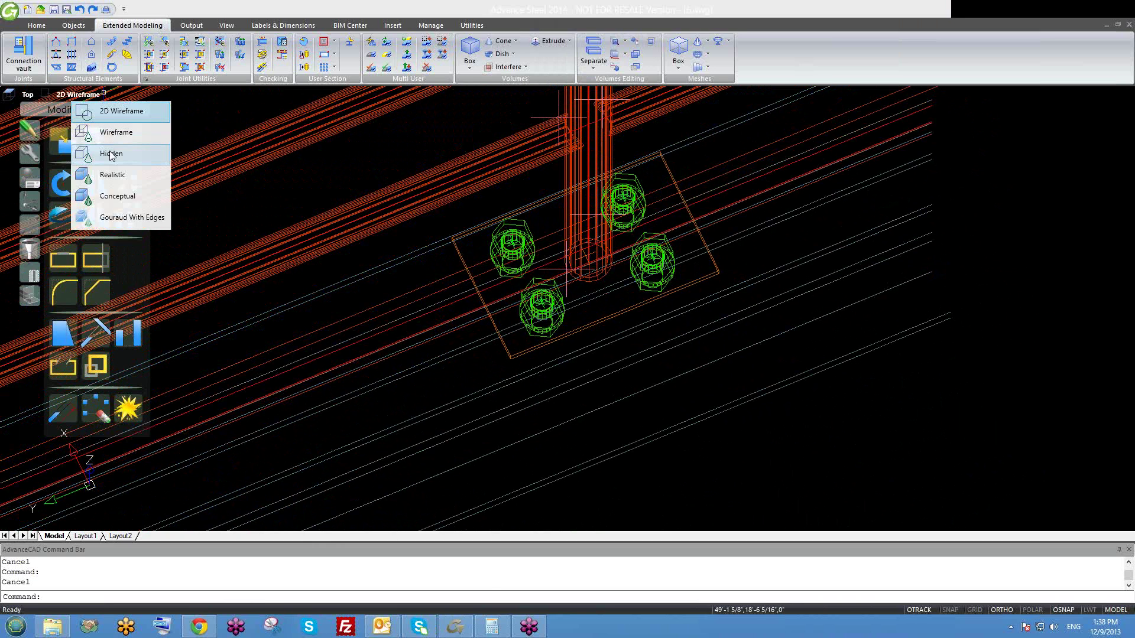
{"action": "left_click", "coordinate": [111, 154]}
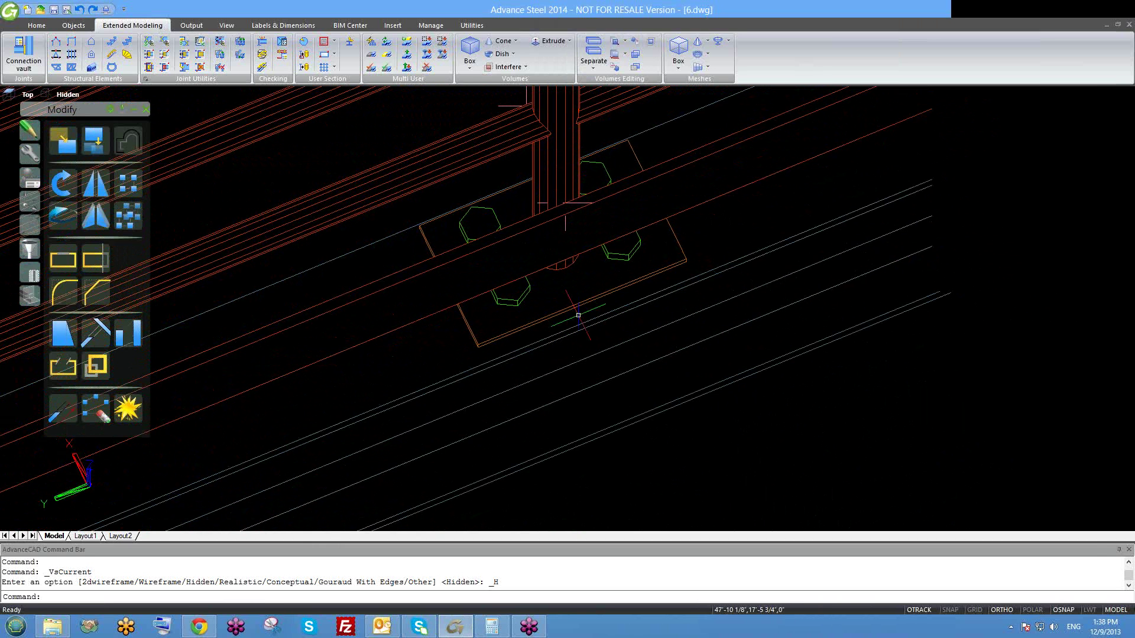
{"action": "middle_click_drag", "start_coordinate": [674, 131], "coordinate": [676, 152], "text": "shift"}
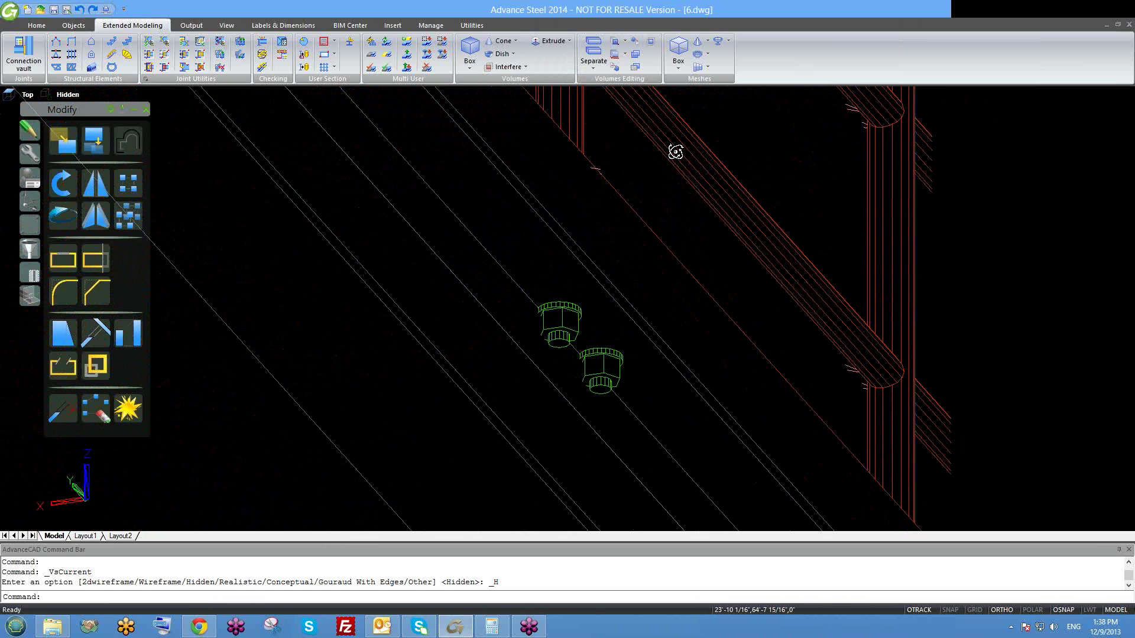
{"action": "scroll", "coordinate": [556, 308], "scroll_direction": "up", "scroll_amount": 1}
{"action": "scroll", "coordinate": [548, 314], "scroll_direction": "up", "scroll_amount": 1}
{"action": "scroll", "coordinate": [535, 322], "scroll_direction": "down", "scroll_amount": 2}
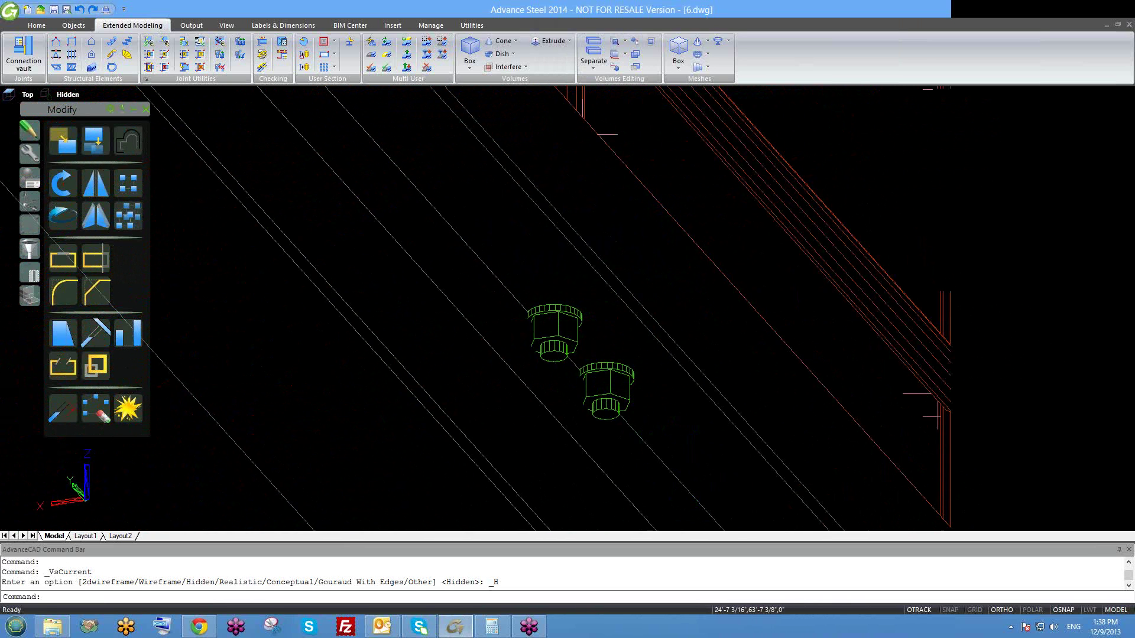
- Open the railing's joint properties from a base plate bolt and display the post connection's plate and bolt parameters
{"action": "scroll", "coordinate": [543, 331], "scroll_direction": "up", "scroll_amount": 1}
{"action": "scroll", "coordinate": [543, 331], "scroll_direction": "up", "scroll_amount": 1}
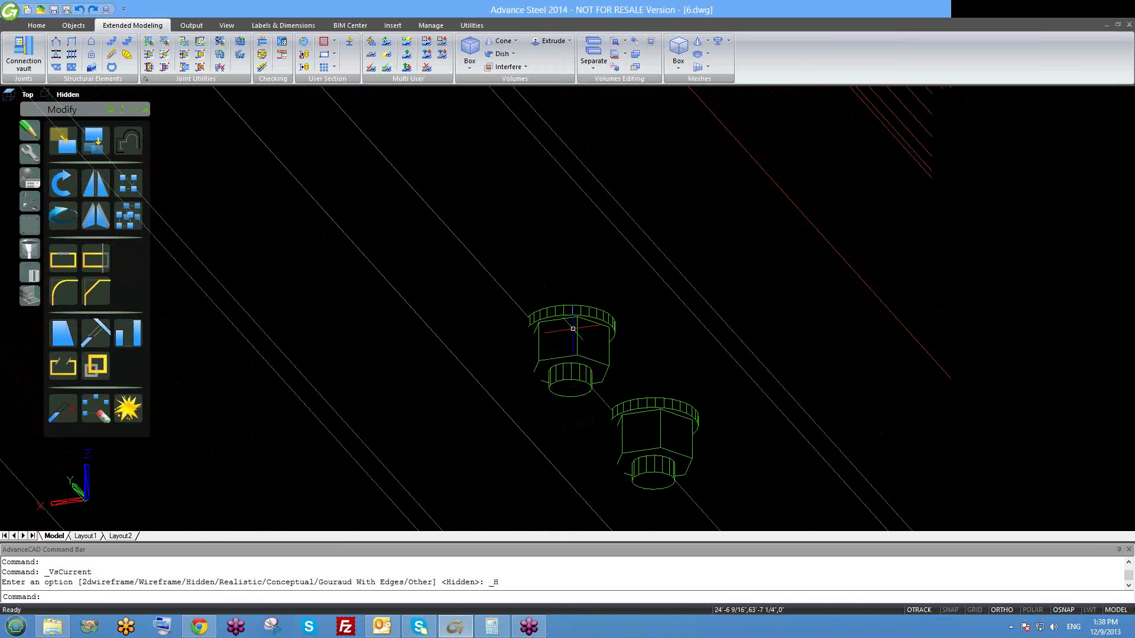
{"action": "scroll", "coordinate": [556, 328], "scroll_direction": "down", "scroll_amount": 1}
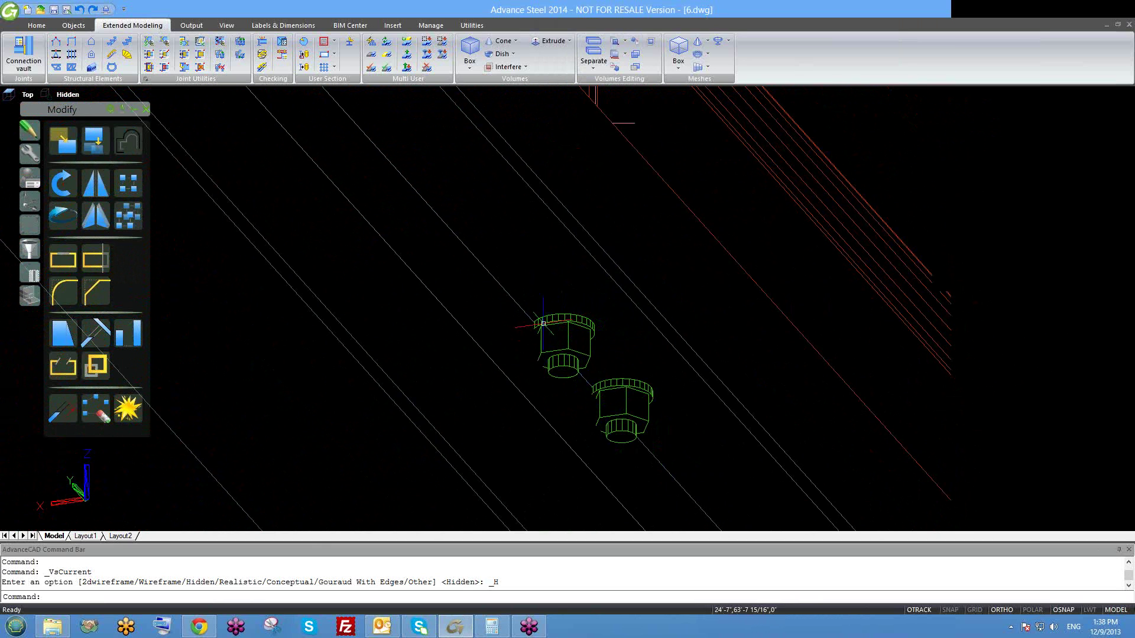
{"action": "scroll", "coordinate": [490, 343], "scroll_direction": "down", "scroll_amount": 1}
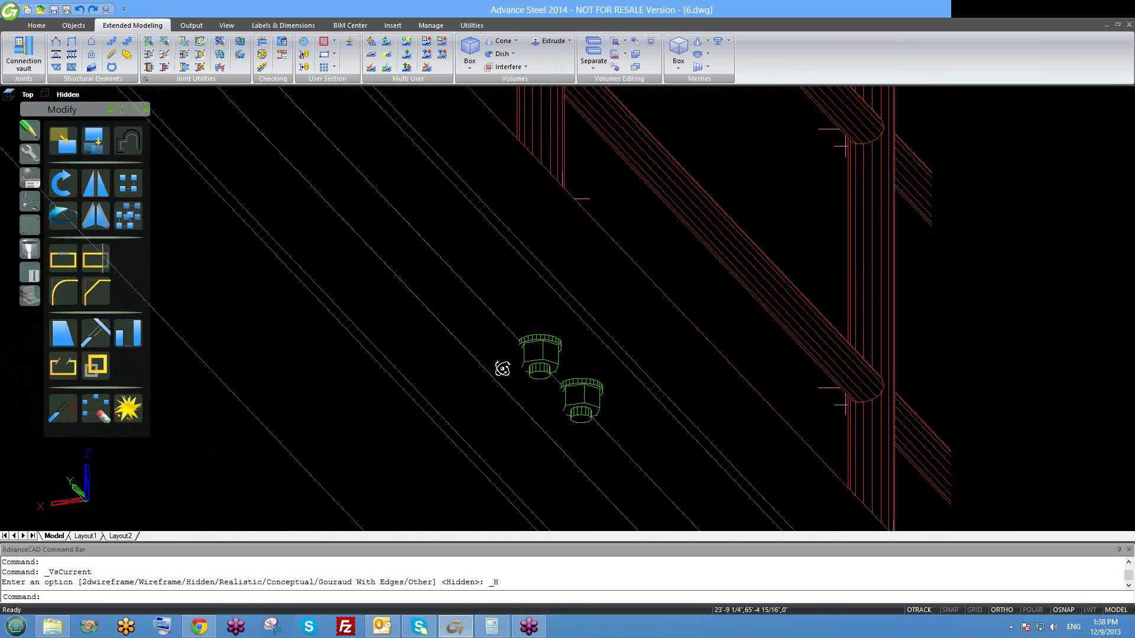
{"action": "middle_click_drag", "start_coordinate": [504, 357], "coordinate": [518, 420]}
{"action": "right_click", "coordinate": [517, 420]}
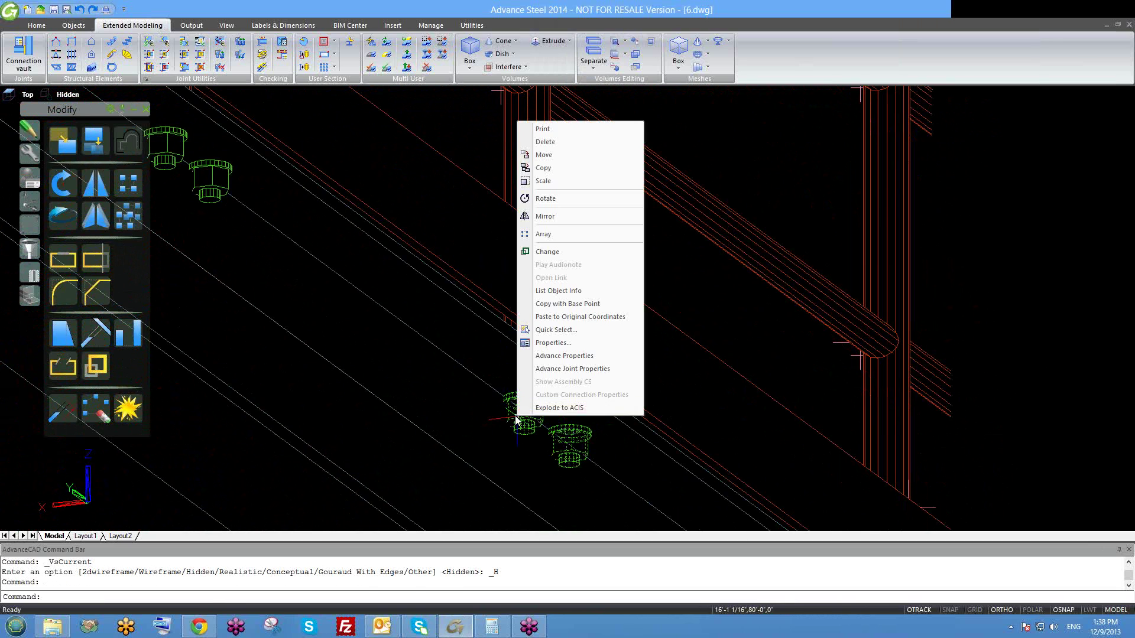
{"action": "left_click", "coordinate": [547, 372]}
{"action": "left_click", "coordinate": [600, 146]}
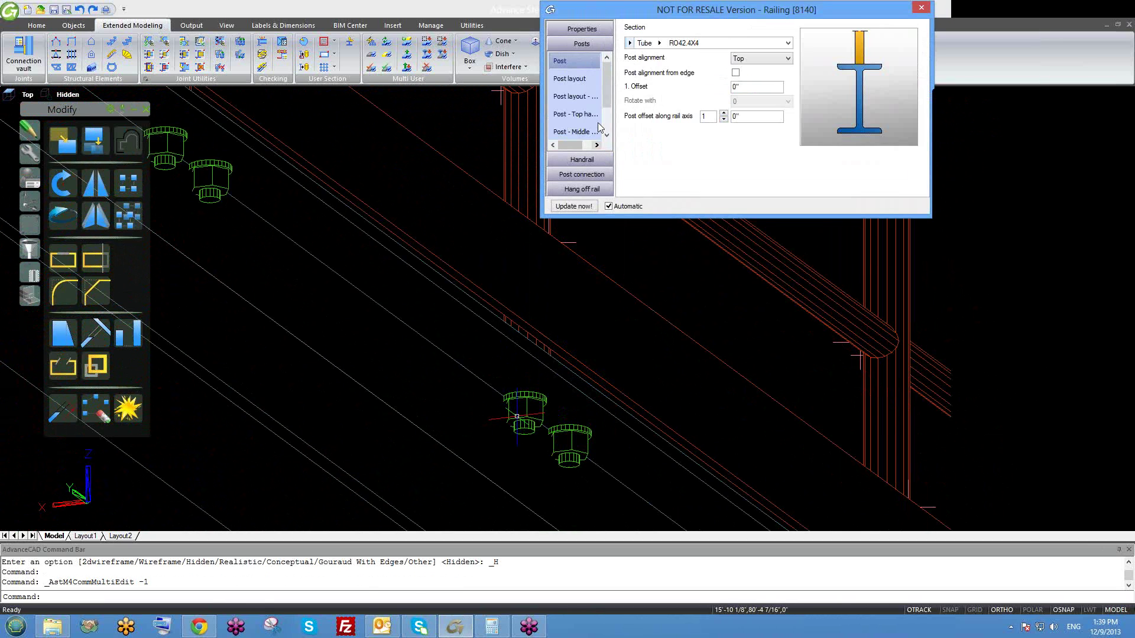
{"action": "left_click", "coordinate": [582, 174]}
{"action": "left_click", "coordinate": [577, 109]}
- Try 2" and 3" for the base plate bolts' second intermediate distance, and set it to 3 1/2"
{"action": "double_click", "coordinate": [750, 110]}
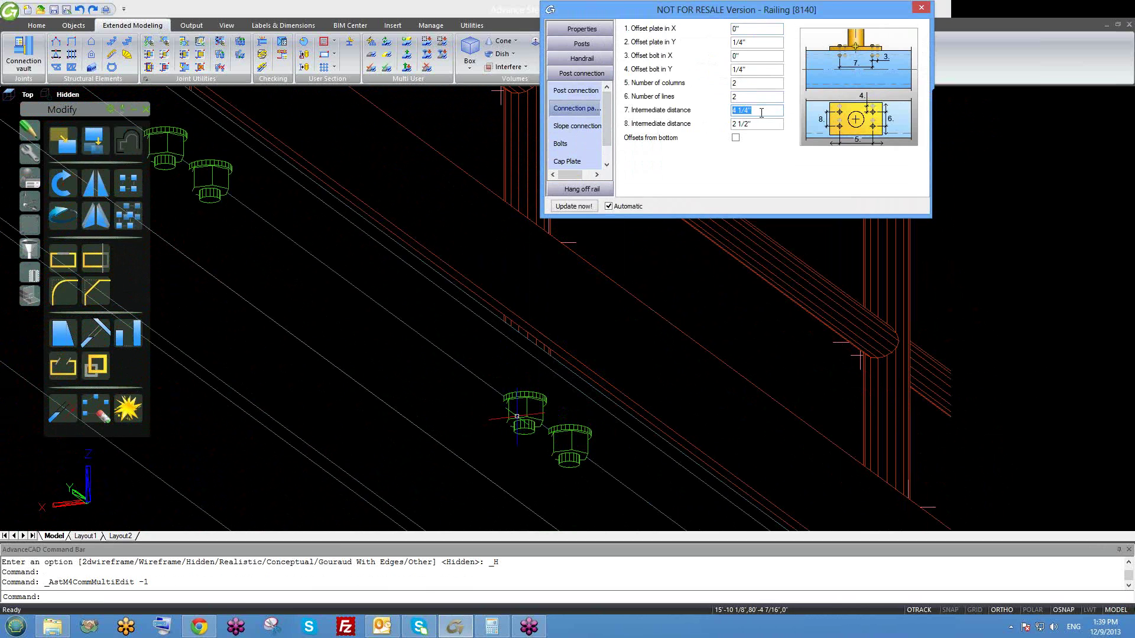
{"action": "key", "text": "Tab"}
{"action": "type", "text": "2"}
{"action": "key", "text": "Return"}
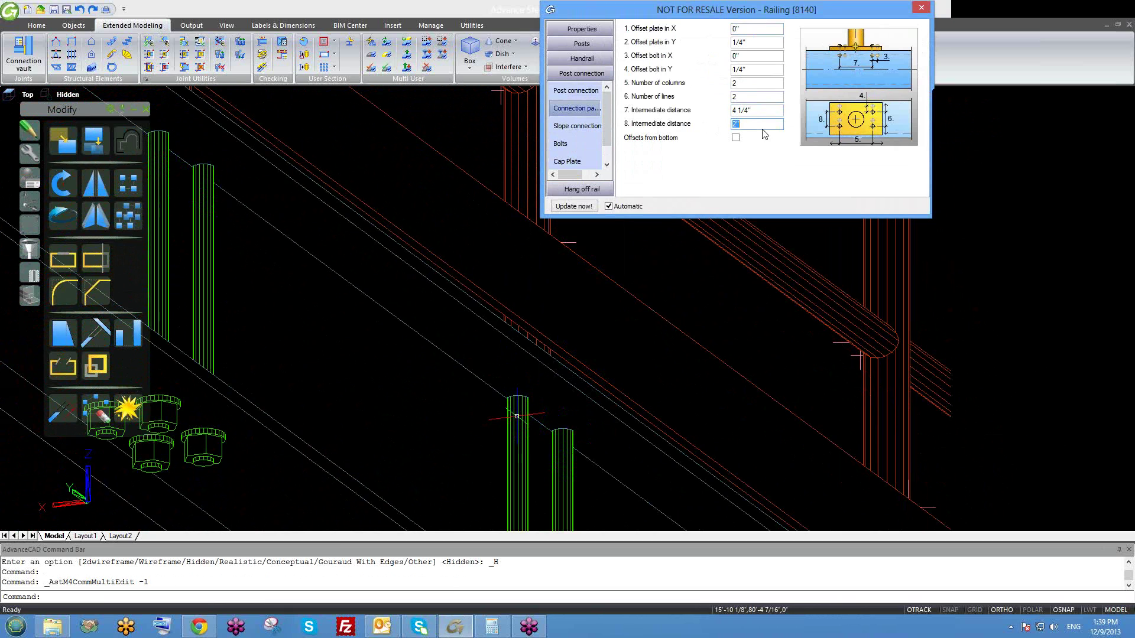
{"action": "key", "text": "Return"}
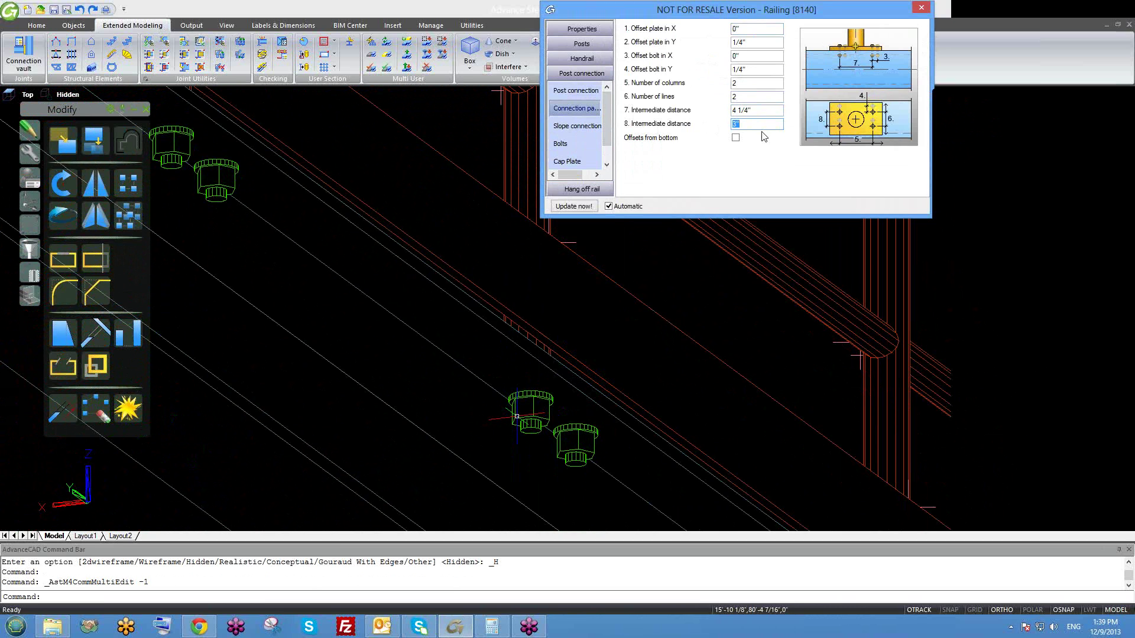
{"action": "type", "text": ".5"}
{"action": "key", "text": "Return"}
{"action": "middle_click_drag", "start_coordinate": [583, 271], "coordinate": [473, 423], "text": "shift"}
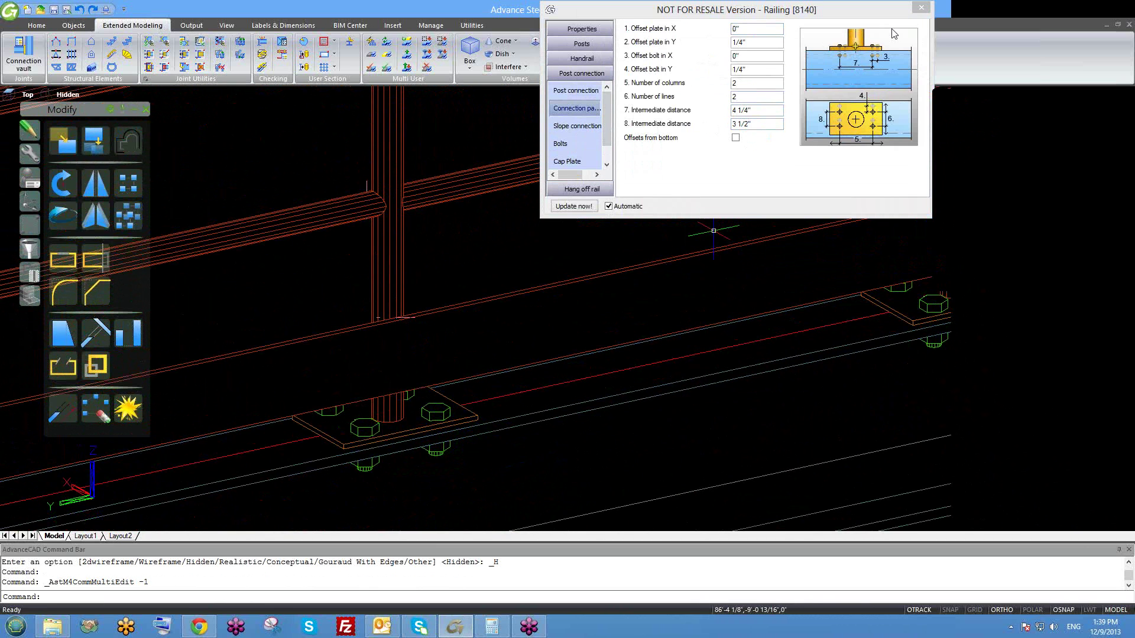
- Move the railing settings window aside and inspect a base plate's bolts and the whole railing on the beam
{"action": "left_click", "coordinate": [915, 8]}
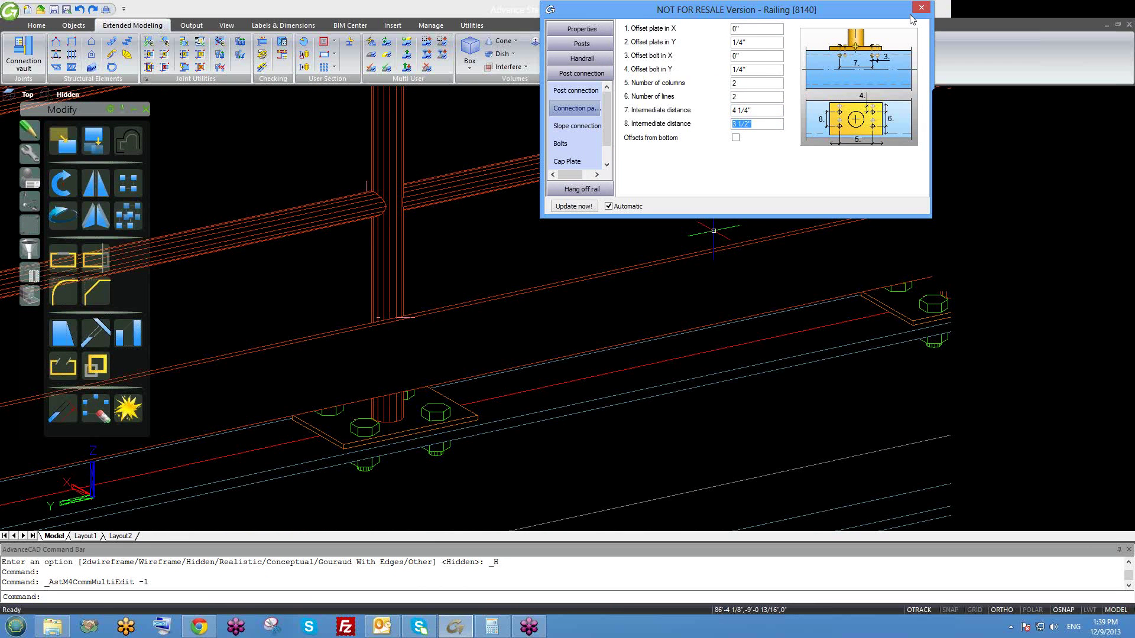
{"action": "left_click_drag", "start_coordinate": [828, 11], "coordinate": [789, 37]}
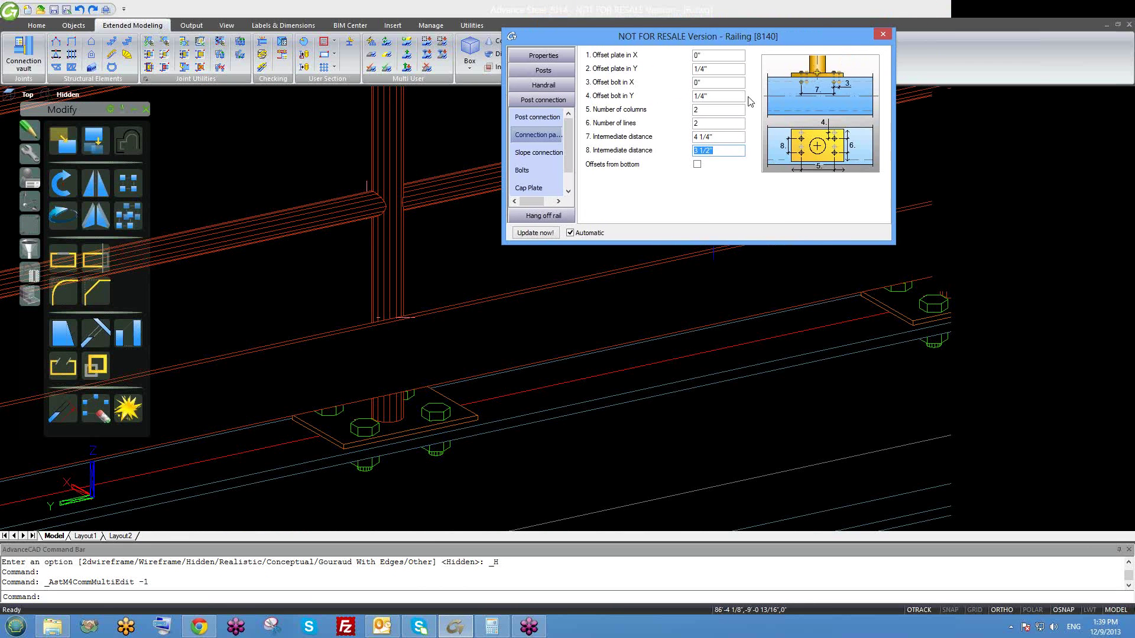
{"action": "left_click", "coordinate": [687, 73]}
{"action": "middle_click_drag", "start_coordinate": [424, 435], "coordinate": [448, 411]}
{"action": "left_click_drag", "start_coordinate": [713, 95], "coordinate": [671, 69]}
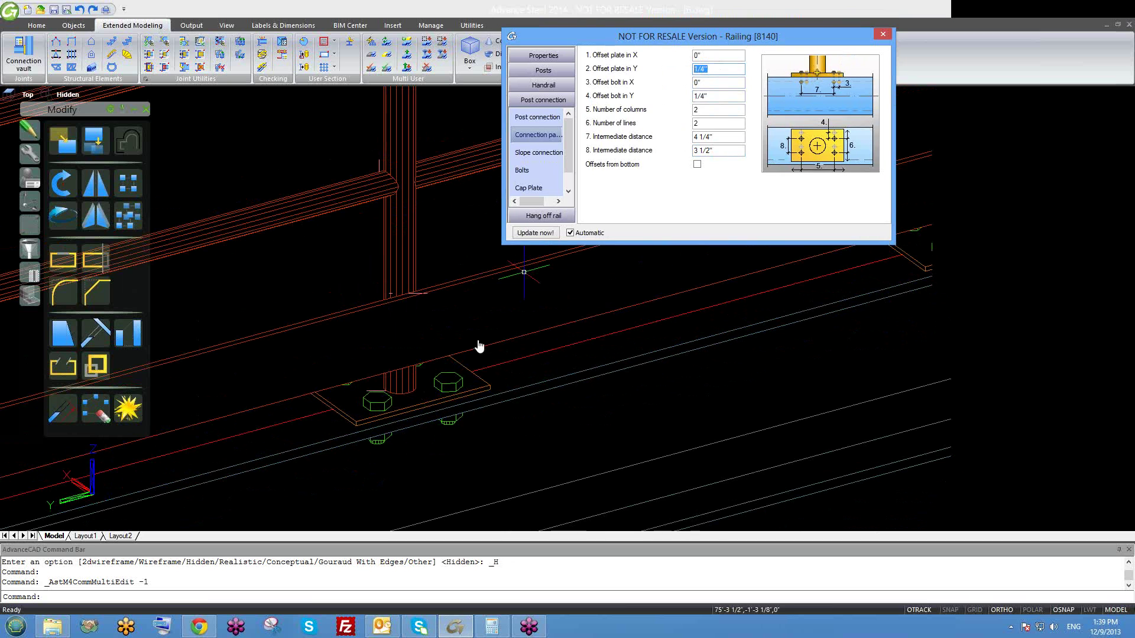
{"action": "middle_click_drag", "start_coordinate": [480, 347], "coordinate": [480, 302]}
{"action": "mouse_move", "coordinate": [456, 368]}
{"action": "middle_mouse_down", "text": "shift"}
{"action": "mouse_move", "coordinate": [477, 402]}
{"action": "mouse_move", "coordinate": [459, 393]}
{"action": "mouse_move", "coordinate": [481, 312]}
{"action": "mouse_move", "coordinate": [518, 305]}
{"action": "mouse_move", "coordinate": [469, 384]}
{"action": "middle_mouse_up", "text": "shift"}
{"action": "scroll", "coordinate": [458, 393], "scroll_direction": "down", "scroll_amount": 2}
{"action": "scroll", "coordinate": [469, 384], "scroll_direction": "down", "scroll_amount": 4}
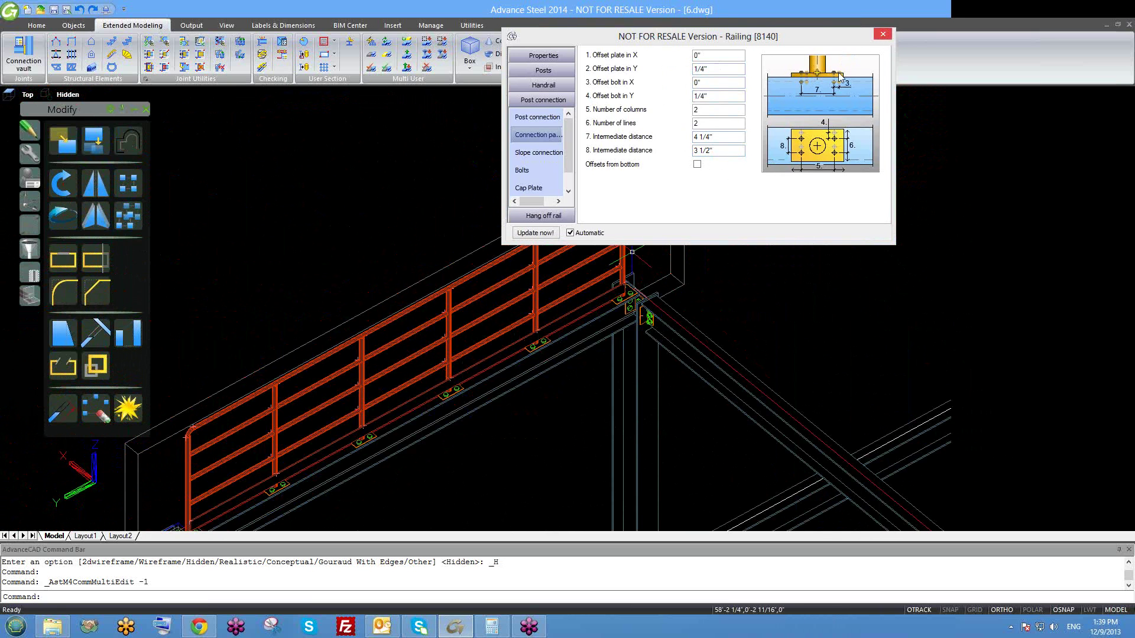
- Review the post connection's slope connection and bolt settings against the railing
{"action": "left_click", "coordinate": [548, 159]}
{"action": "left_click", "coordinate": [549, 158]}
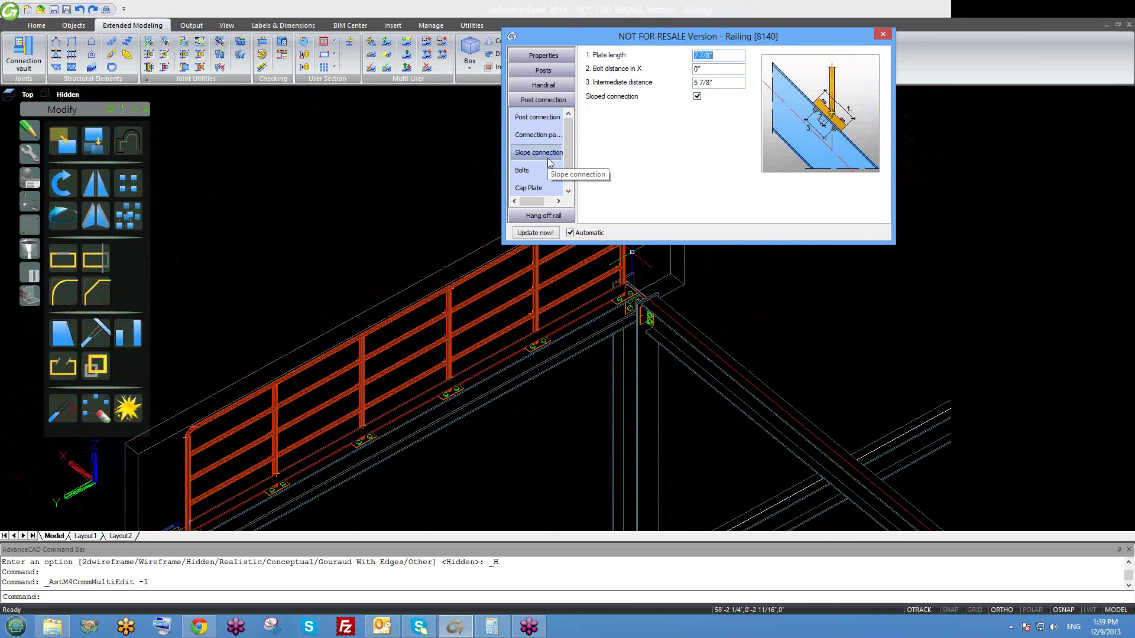
{"action": "middle_click_drag", "start_coordinate": [508, 355], "coordinate": [439, 323]}
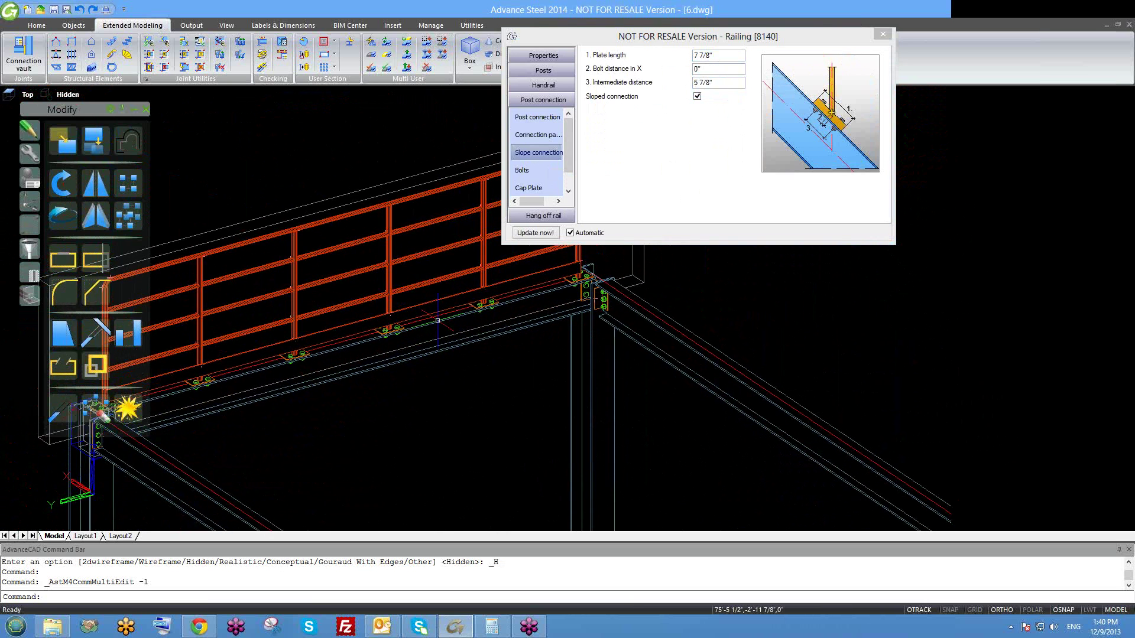
{"action": "middle_click_drag", "start_coordinate": [499, 301], "coordinate": [514, 328]}
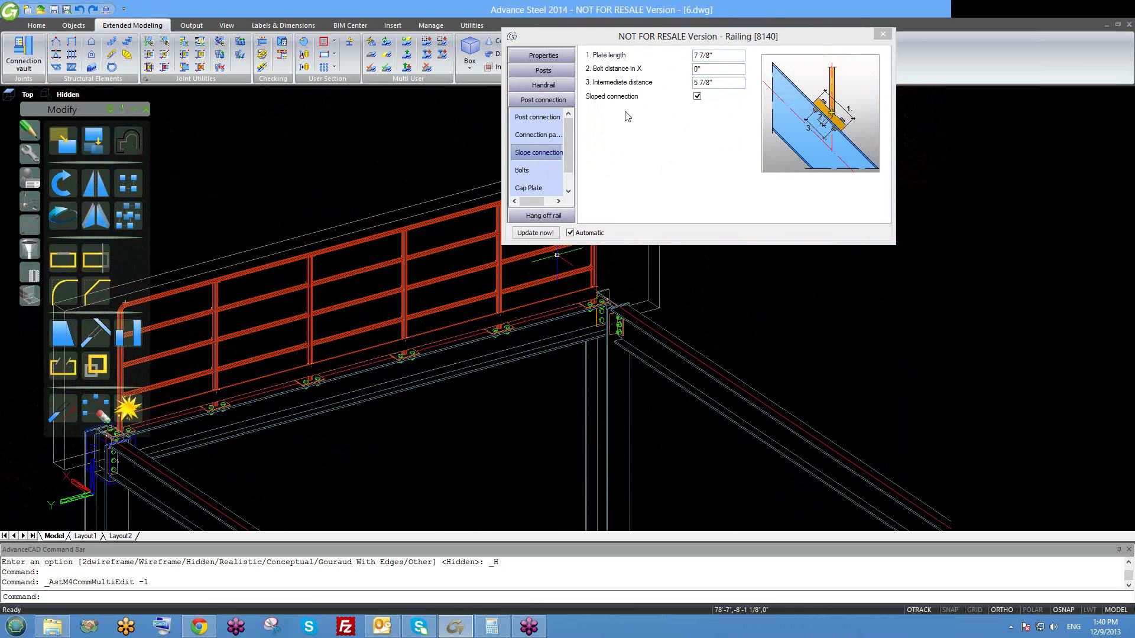
{"action": "left_click", "coordinate": [535, 171]}
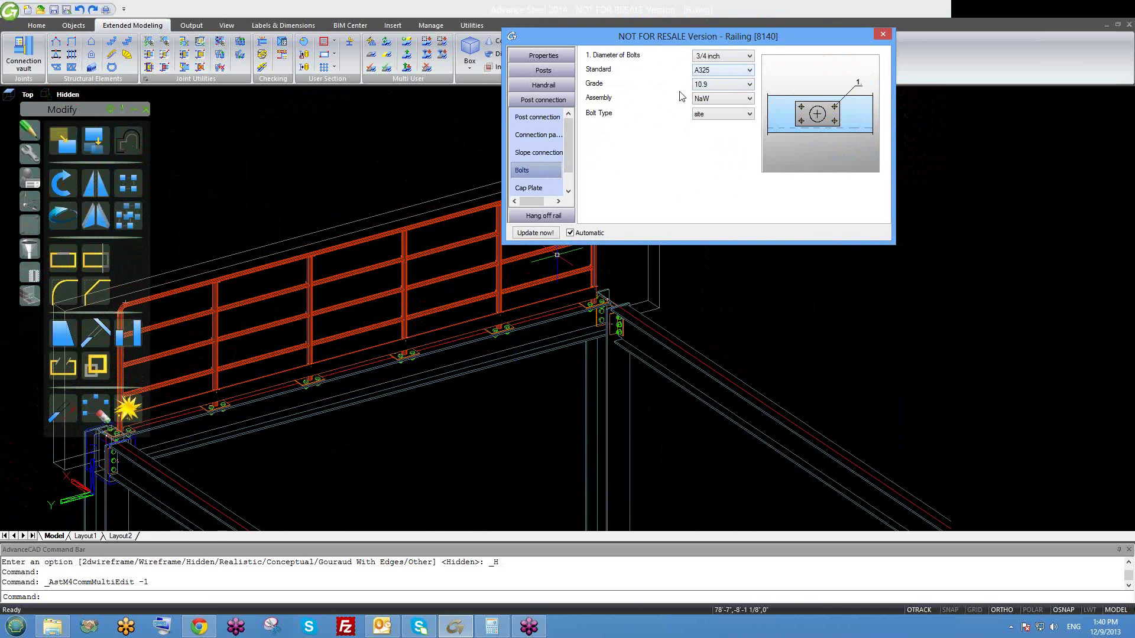
- Review the cap plate settings and examine a post's base plate and its top at the handrail
{"action": "scroll", "coordinate": [544, 188], "scroll_direction": "down", "scroll_amount": 1}
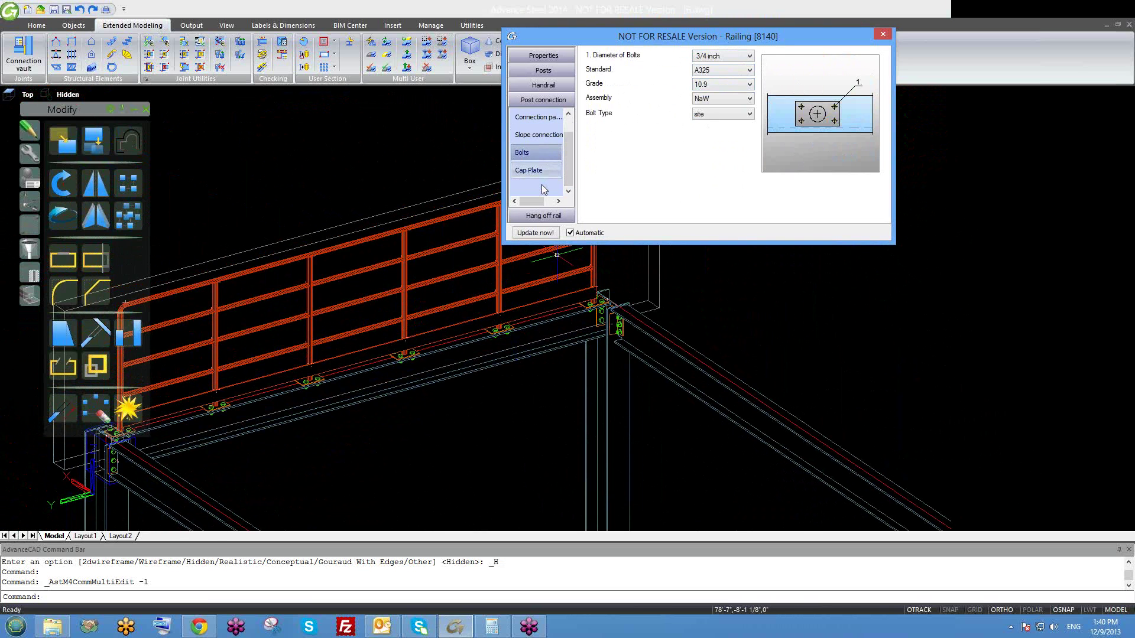
{"action": "left_click", "coordinate": [539, 171]}
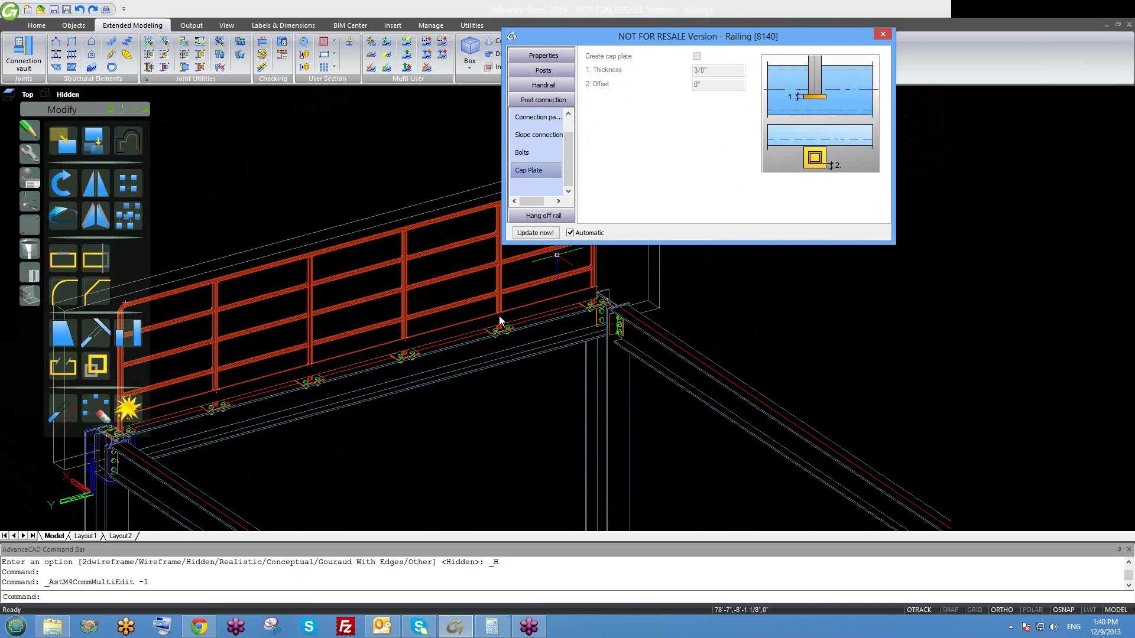
{"action": "scroll", "coordinate": [500, 320], "scroll_direction": "up", "scroll_amount": 5}
{"action": "scroll", "coordinate": [493, 300], "scroll_direction": "up", "scroll_amount": 4}
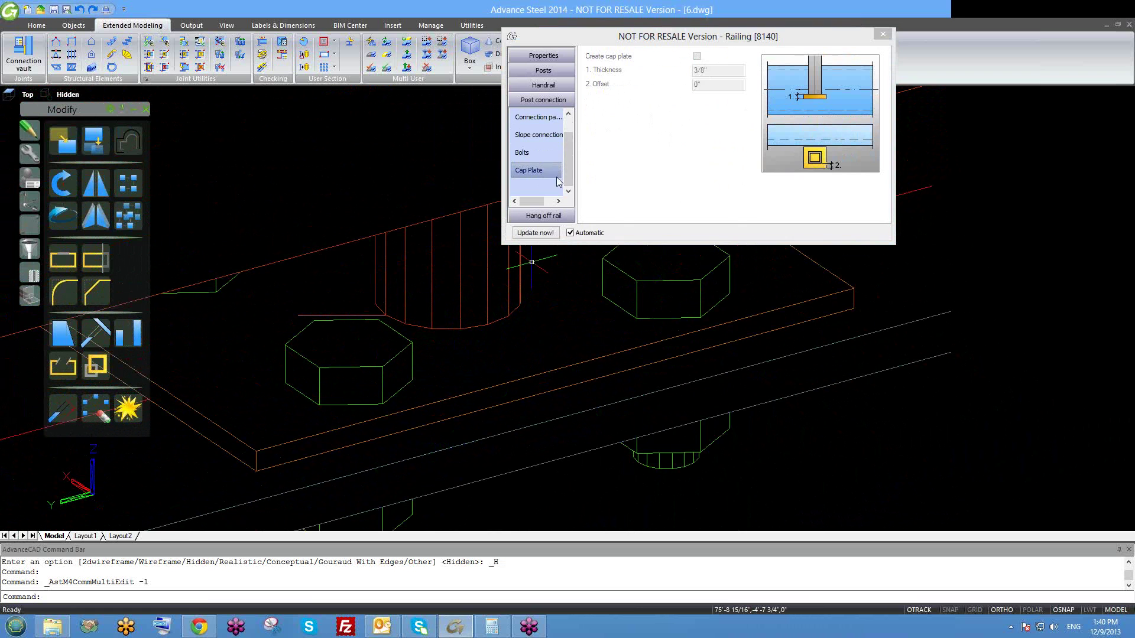
{"action": "scroll", "coordinate": [514, 261], "scroll_direction": "down", "scroll_amount": 6}
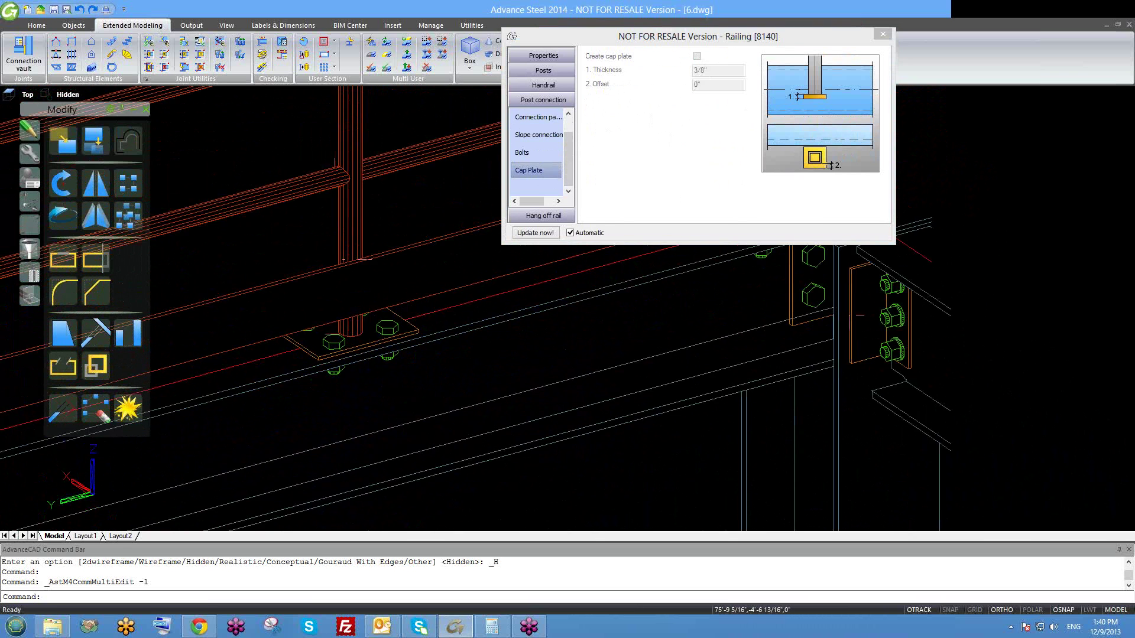
{"action": "scroll", "coordinate": [360, 199], "scroll_direction": "up", "scroll_amount": 4}
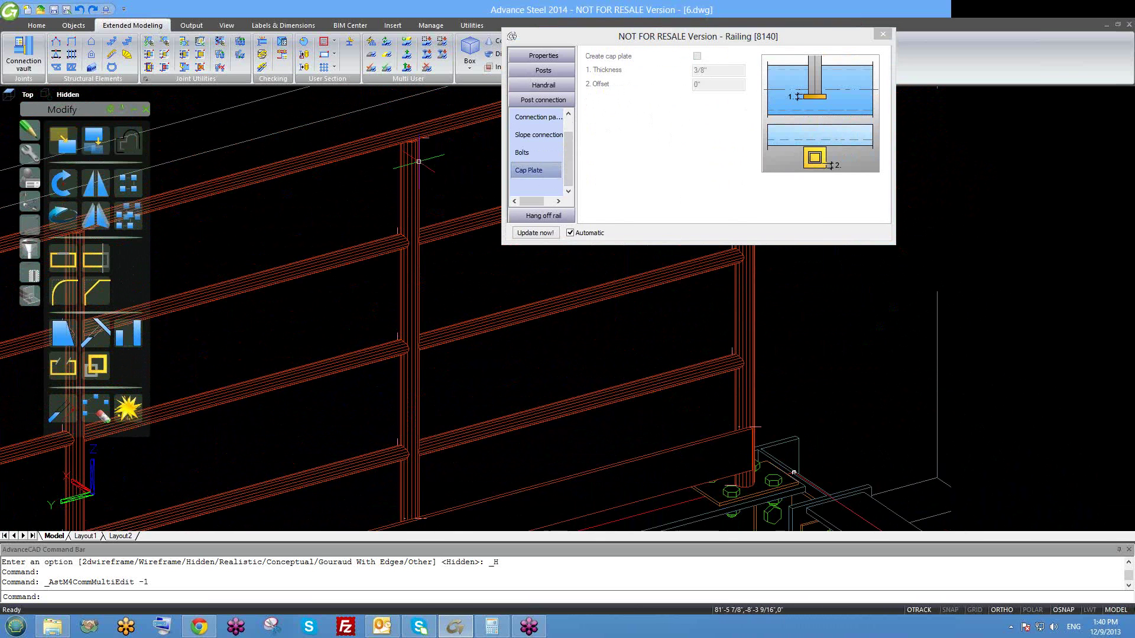
- Review the bolt and slope connection settings again, ending at the main post connection type and plate size settings
{"action": "left_click", "coordinate": [549, 156]}
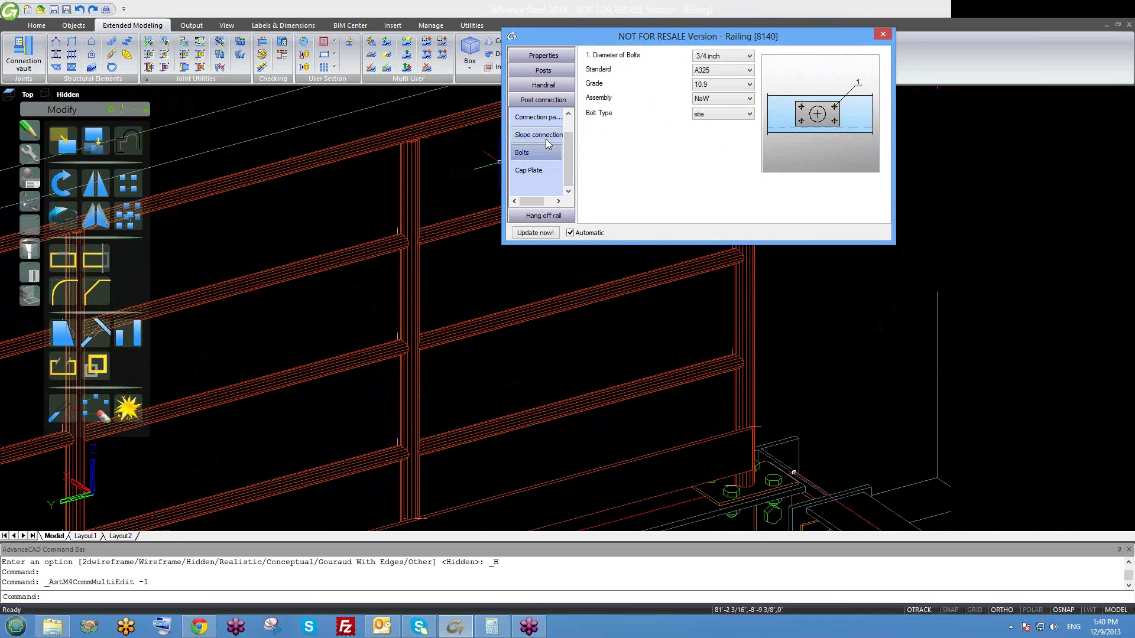
{"action": "left_click", "coordinate": [540, 135]}
{"action": "left_click", "coordinate": [556, 118]}
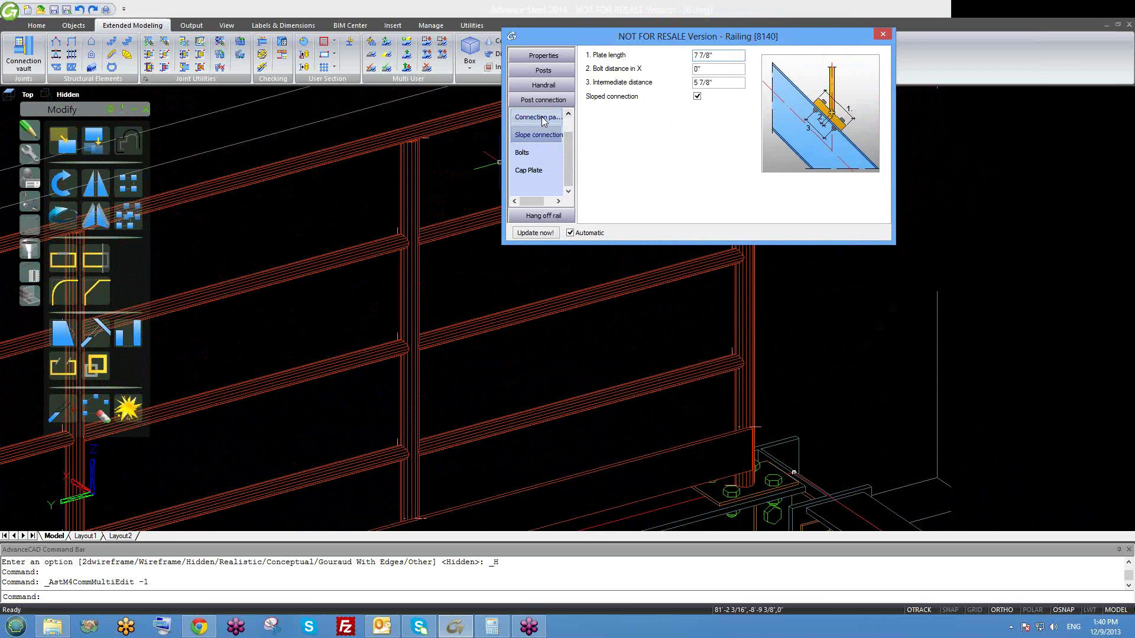
{"action": "scroll", "coordinate": [566, 150], "scroll_direction": "up", "scroll_amount": 1}
{"action": "left_click", "coordinate": [537, 117]}
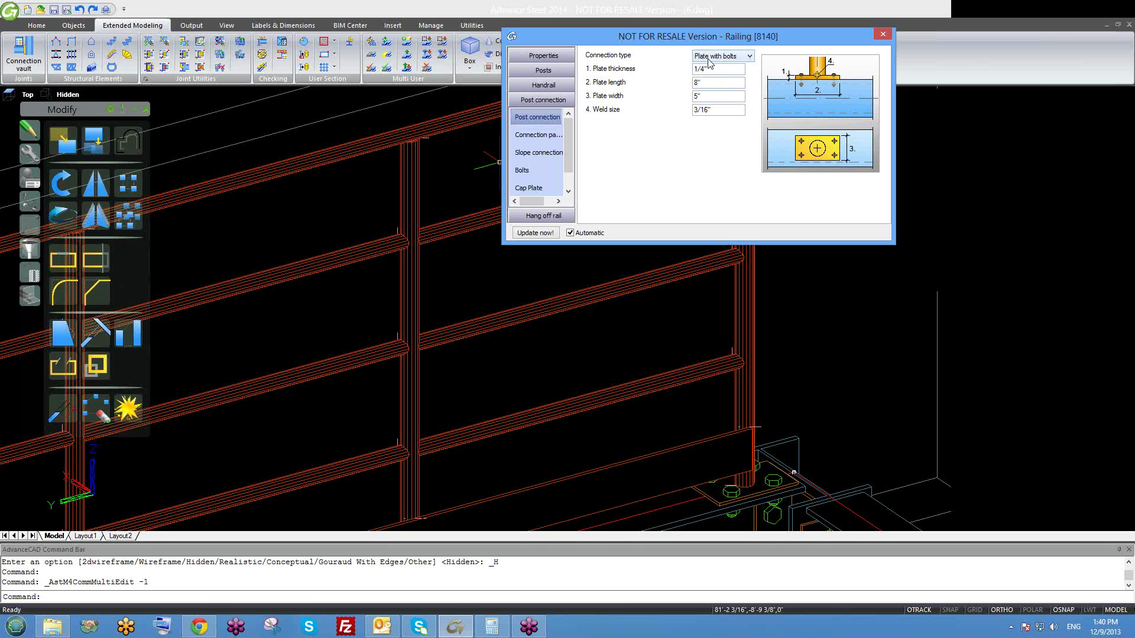
- Try adding a grab rail to the railing and inspect its bent connector at the post
{"action": "left_click", "coordinate": [543, 216]}
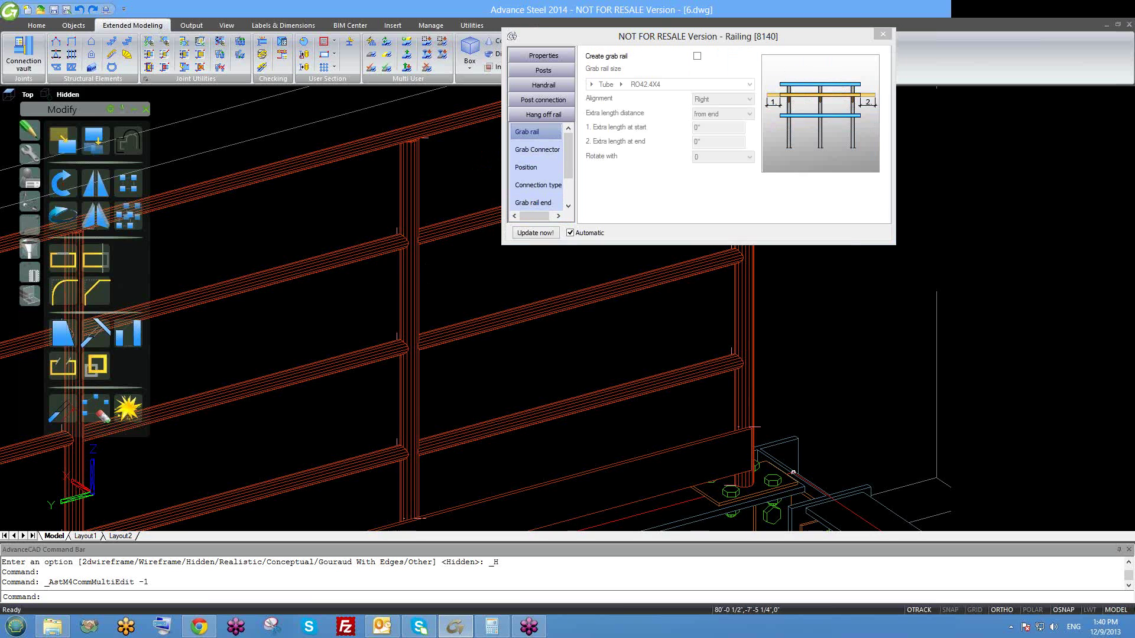
{"action": "scroll", "coordinate": [414, 248], "scroll_direction": "down", "scroll_amount": 5}
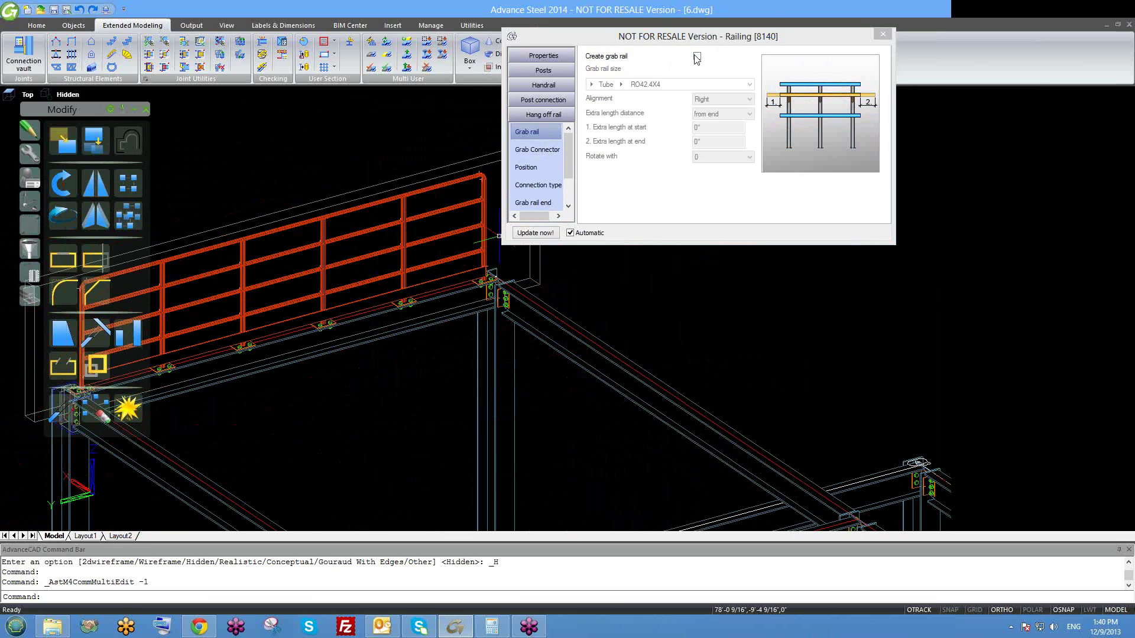
{"action": "left_click", "coordinate": [697, 58]}
{"action": "left_click", "coordinate": [697, 58]}
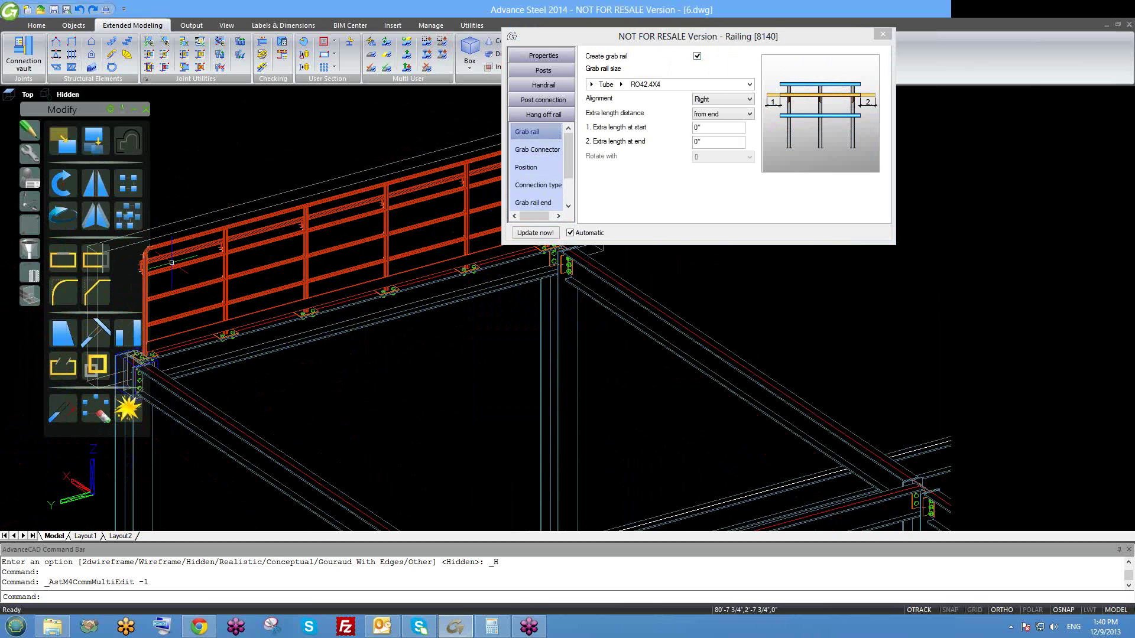
{"action": "scroll", "coordinate": [236, 242], "scroll_direction": "up", "scroll_amount": 6}
{"action": "middle_click_drag", "start_coordinate": [249, 246], "coordinate": [376, 271], "text": "shift"}
{"action": "scroll", "coordinate": [390, 275], "scroll_direction": "up", "scroll_amount": 6}
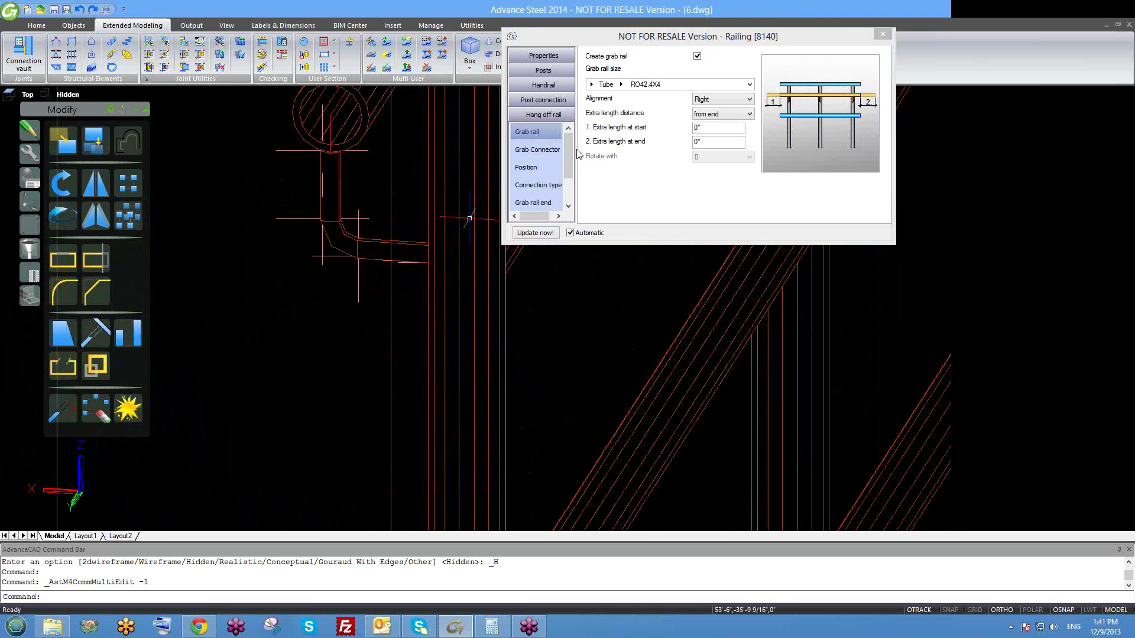
- Review the grab rail's connector, position, connection type and rail end settings
{"action": "left_click", "coordinate": [537, 150]}
{"action": "left_click", "coordinate": [539, 169]}
{"action": "left_click", "coordinate": [539, 185]}
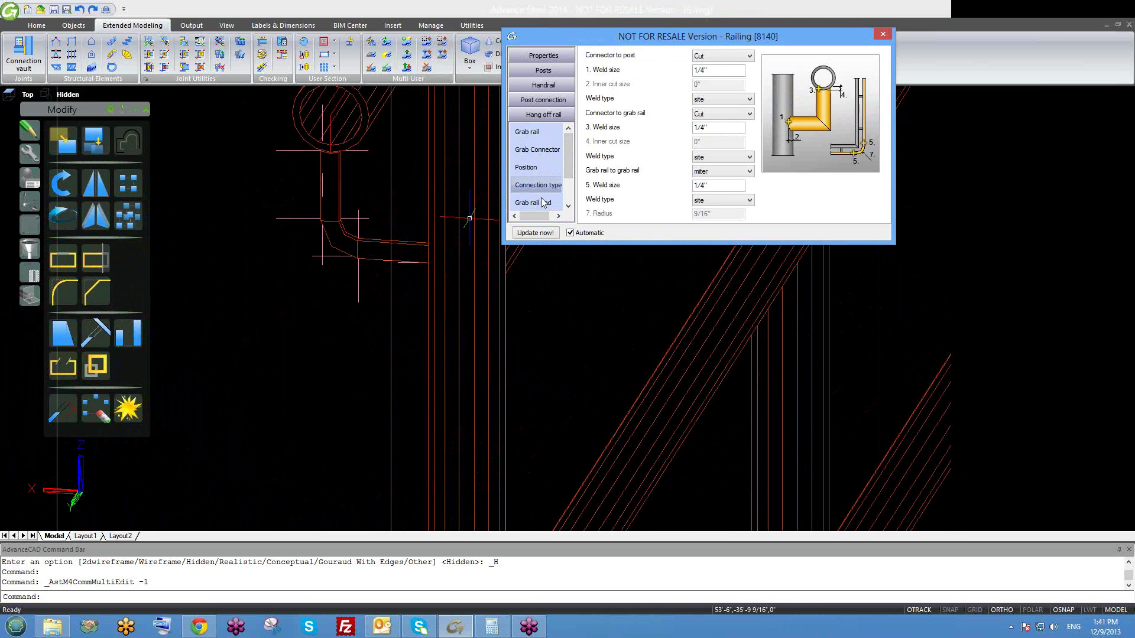
{"action": "left_click", "coordinate": [543, 203]}
{"action": "scroll", "coordinate": [549, 187], "scroll_direction": "down", "scroll_amount": 1}
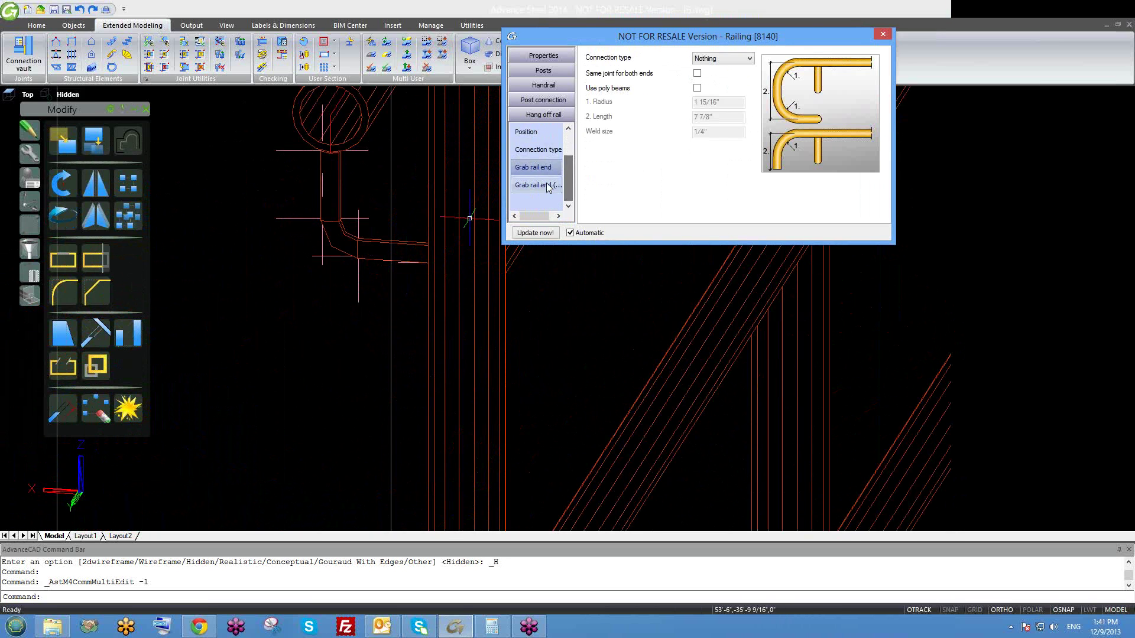
{"action": "left_click", "coordinate": [545, 152]}
{"action": "key", "text": "Up"}
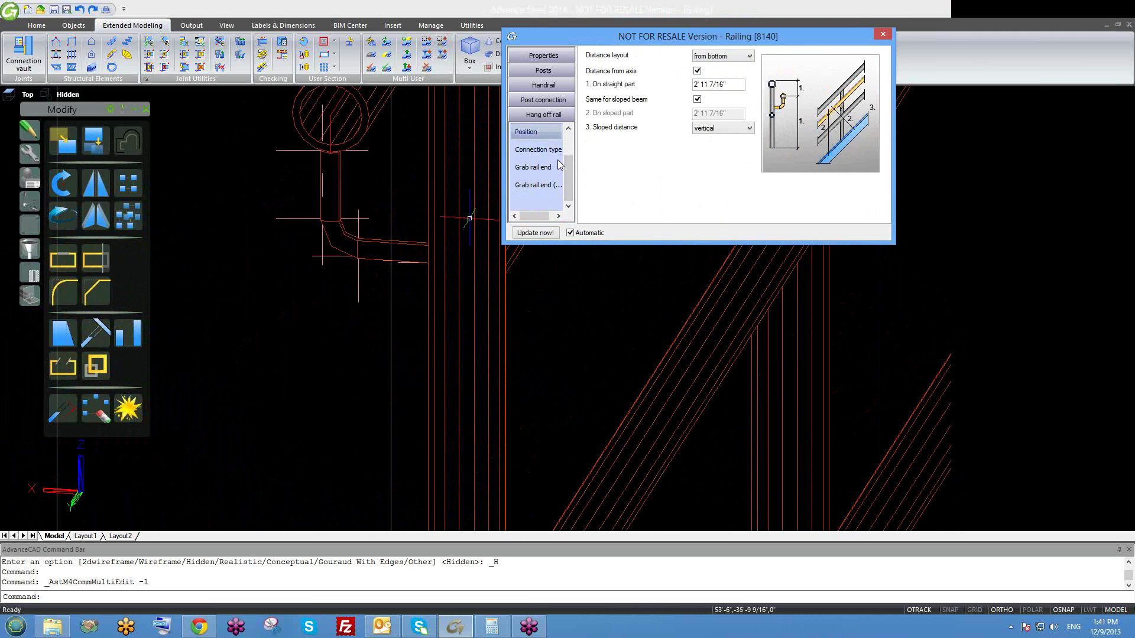
{"action": "scroll", "coordinate": [536, 137], "scroll_direction": "up", "scroll_amount": 1}
- Turn off the grab rail and check the railing on the steel frame
{"action": "left_click", "coordinate": [535, 133]}
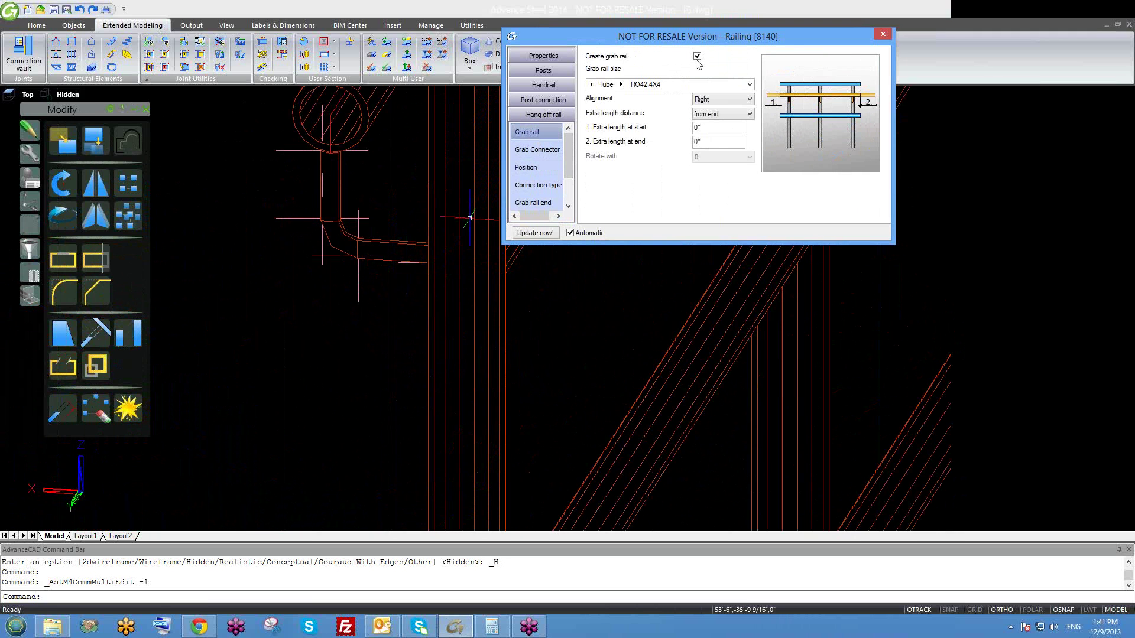
{"action": "left_click", "coordinate": [697, 56]}
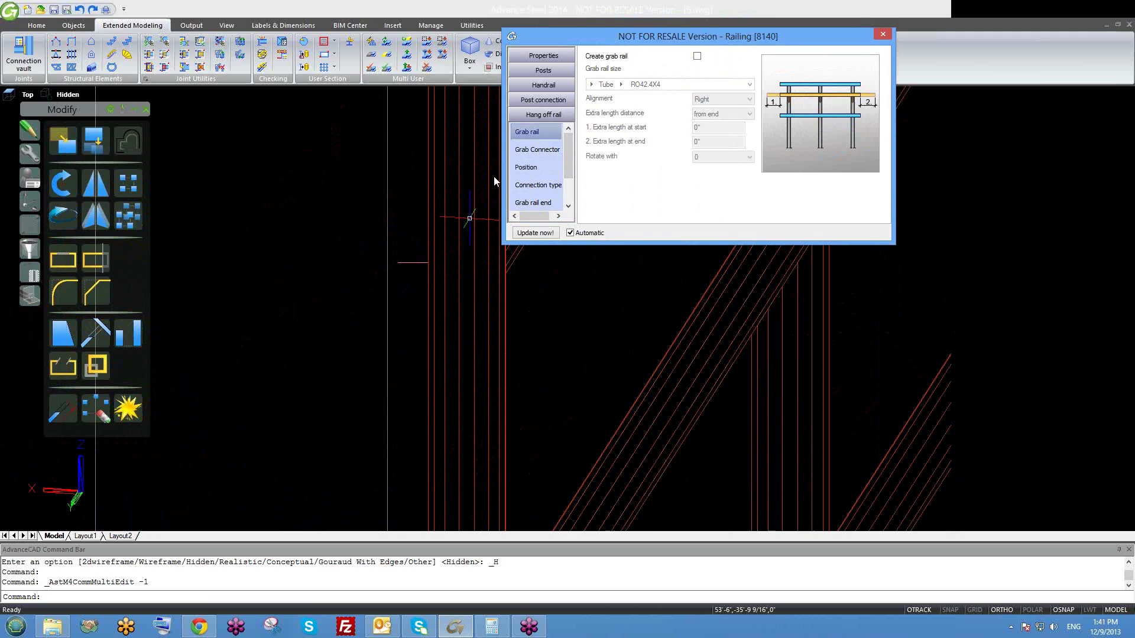
{"action": "mouse_move", "coordinate": [469, 218]}
{"action": "middle_mouse_down", "text": "shift"}
{"action": "mouse_move", "coordinate": [419, 279]}
{"action": "mouse_move", "coordinate": [388, 295]}
{"action": "mouse_move", "coordinate": [438, 278]}
{"action": "middle_mouse_up", "text": "shift"}
{"action": "scroll", "coordinate": [394, 297], "scroll_direction": "down", "scroll_amount": 3}
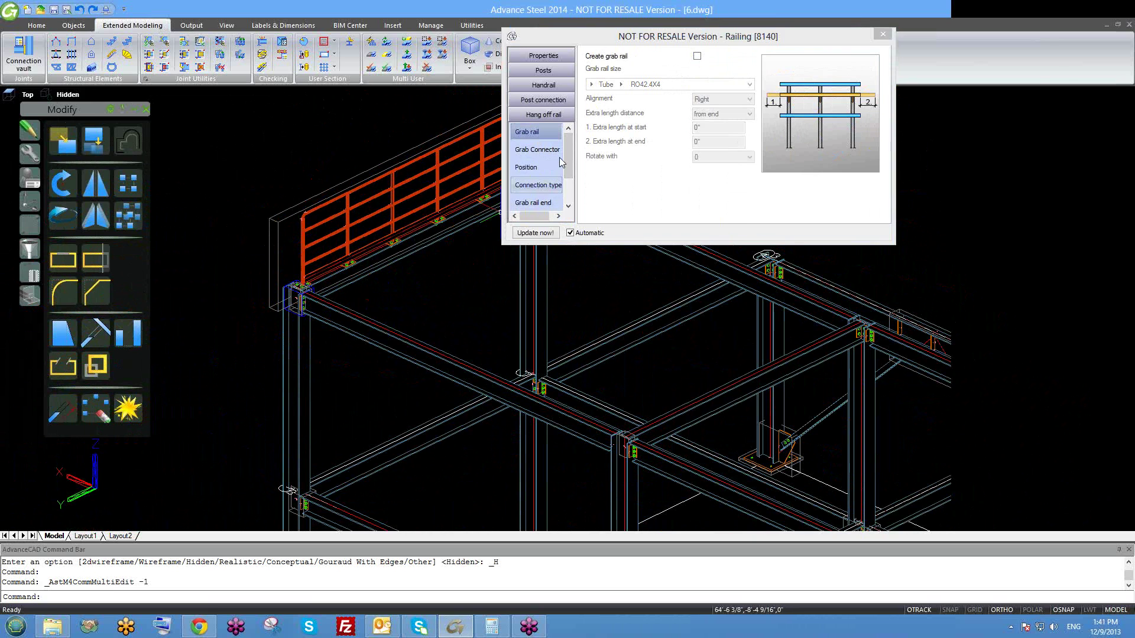
- Save the railing's current settings as a new entry in the railing library
{"action": "left_click", "coordinate": [556, 52]}
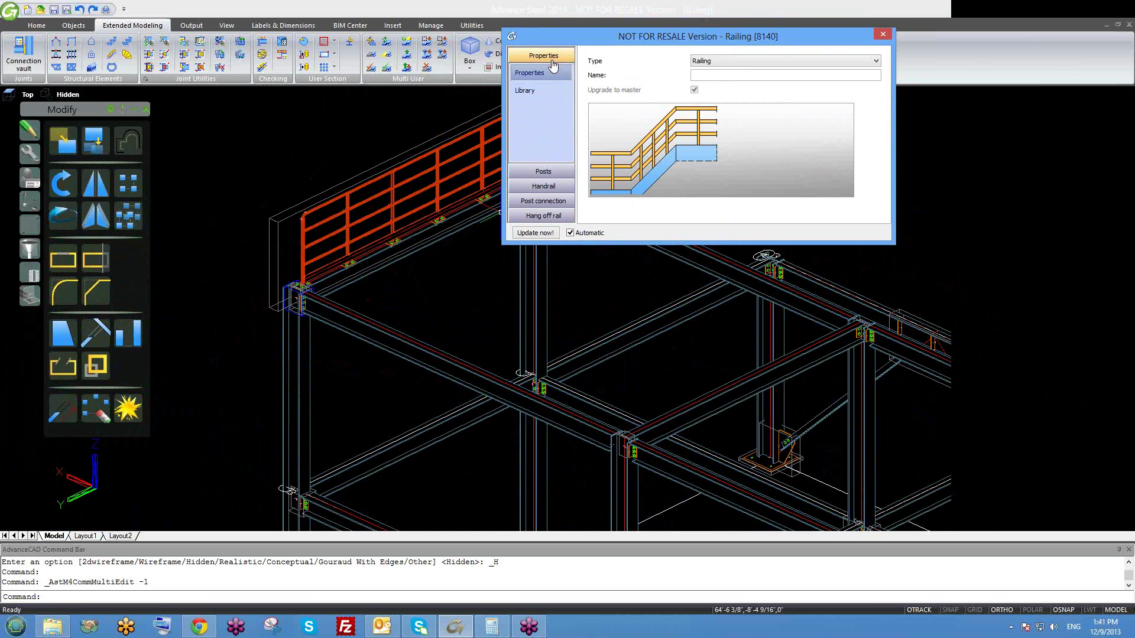
{"action": "left_click", "coordinate": [534, 91]}
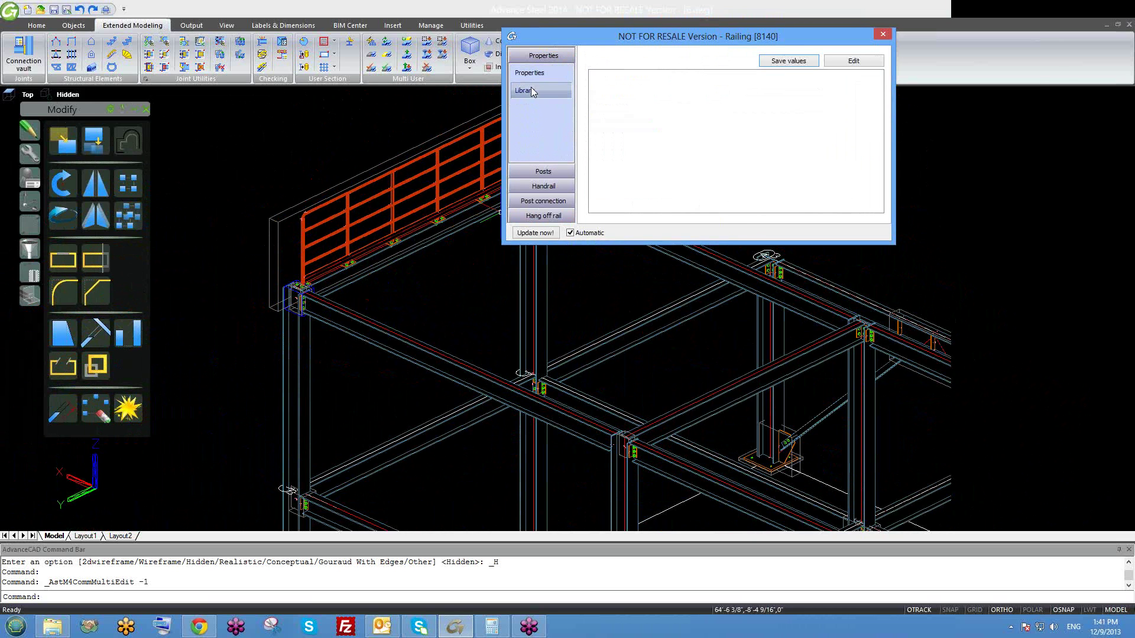
{"action": "left_click", "coordinate": [780, 67]}
- Set the saved library entry's comment to "dec 2" and close the railing settings
{"action": "left_click", "coordinate": [869, 65]}
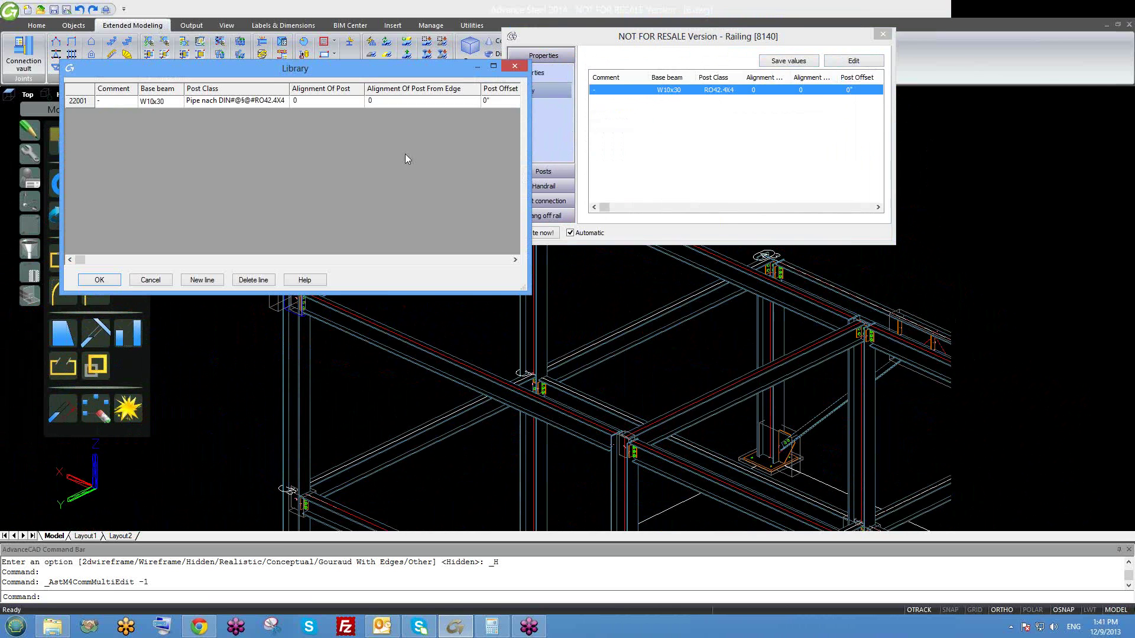
{"action": "left_click", "coordinate": [119, 102]}
{"action": "type", "text": "dec"}
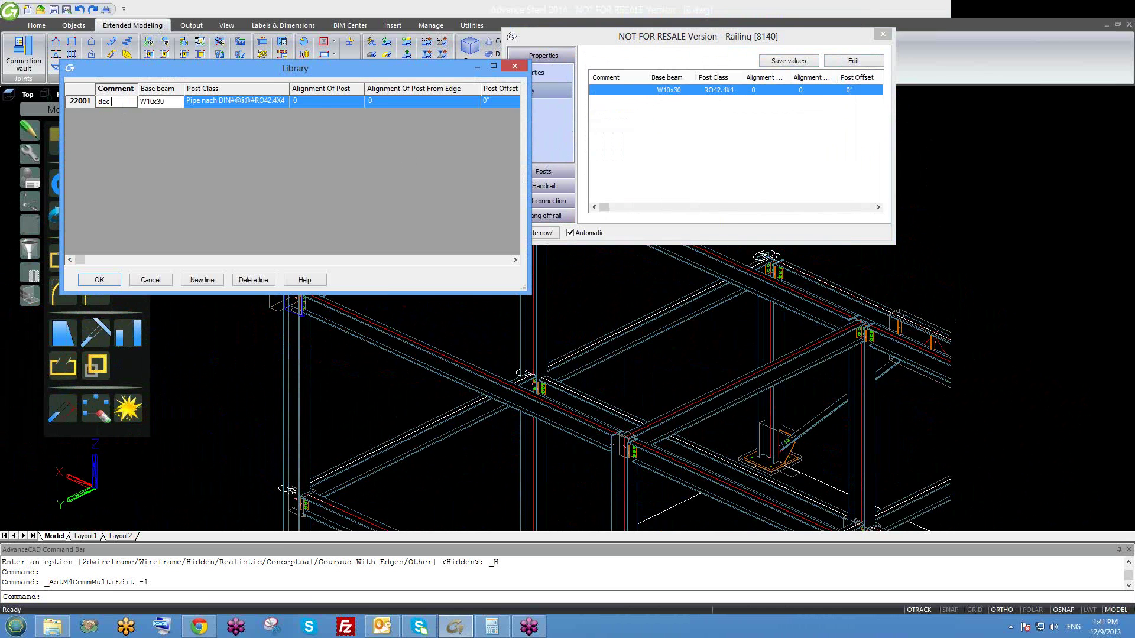
{"action": "type", "text": " 2"}
{"action": "left_click", "coordinate": [116, 283]}
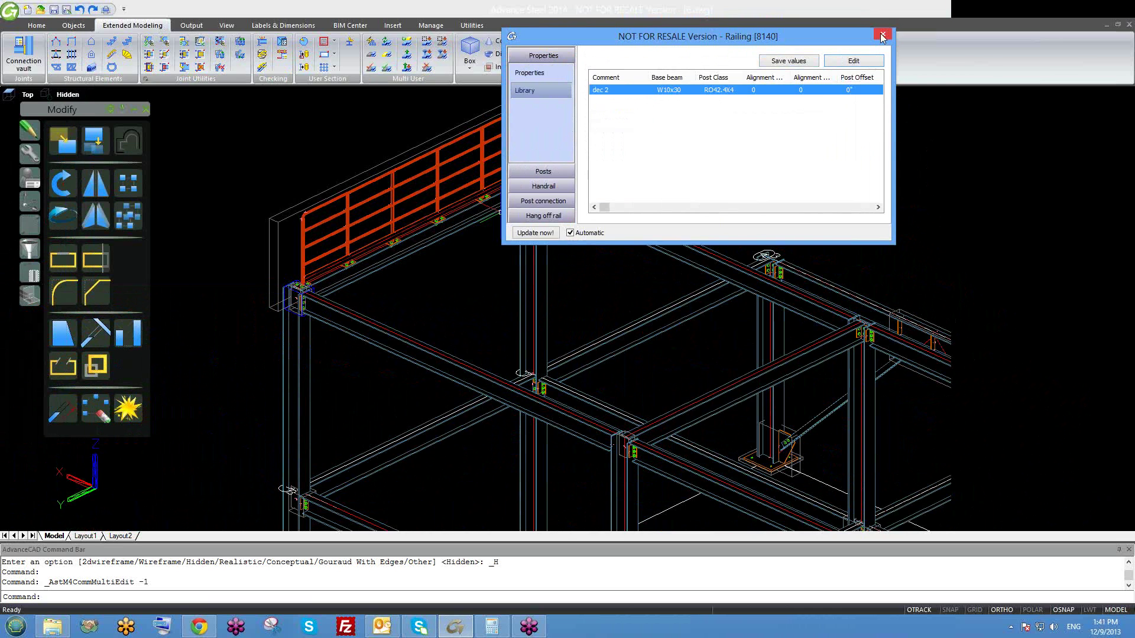
{"action": "left_click", "coordinate": [882, 37]}
{"action": "middle_click_drag", "start_coordinate": [456, 387], "coordinate": [402, 346]}
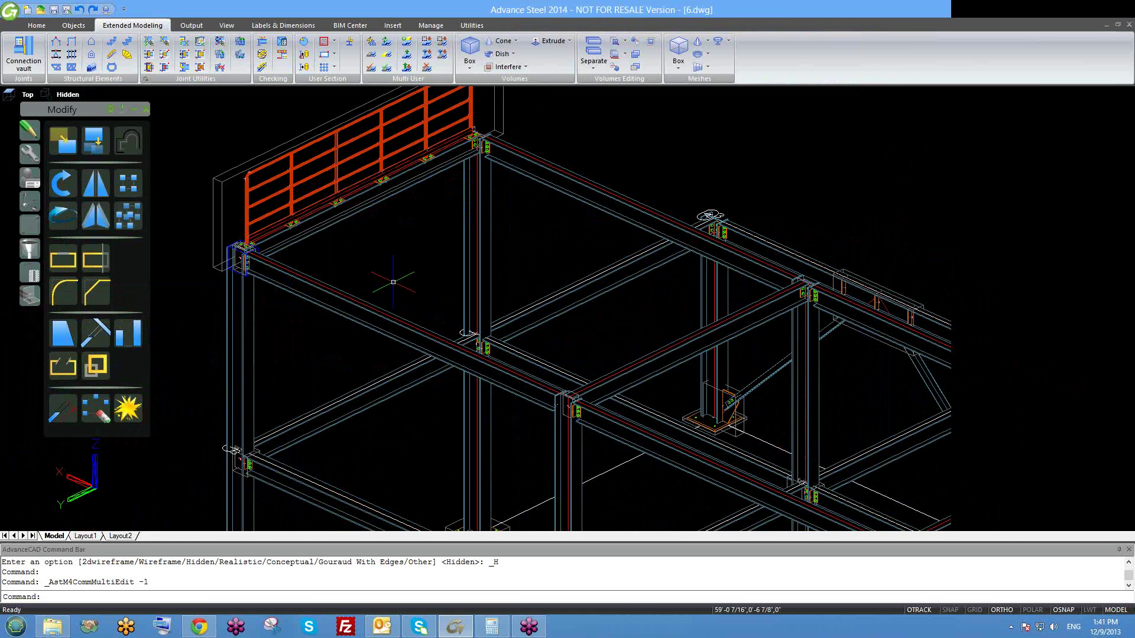
{"action": "scroll", "coordinate": [452, 284], "scroll_direction": "down", "scroll_amount": 2}
{"action": "middle_click_drag", "start_coordinate": [500, 317], "coordinate": [506, 293], "text": "shift"}
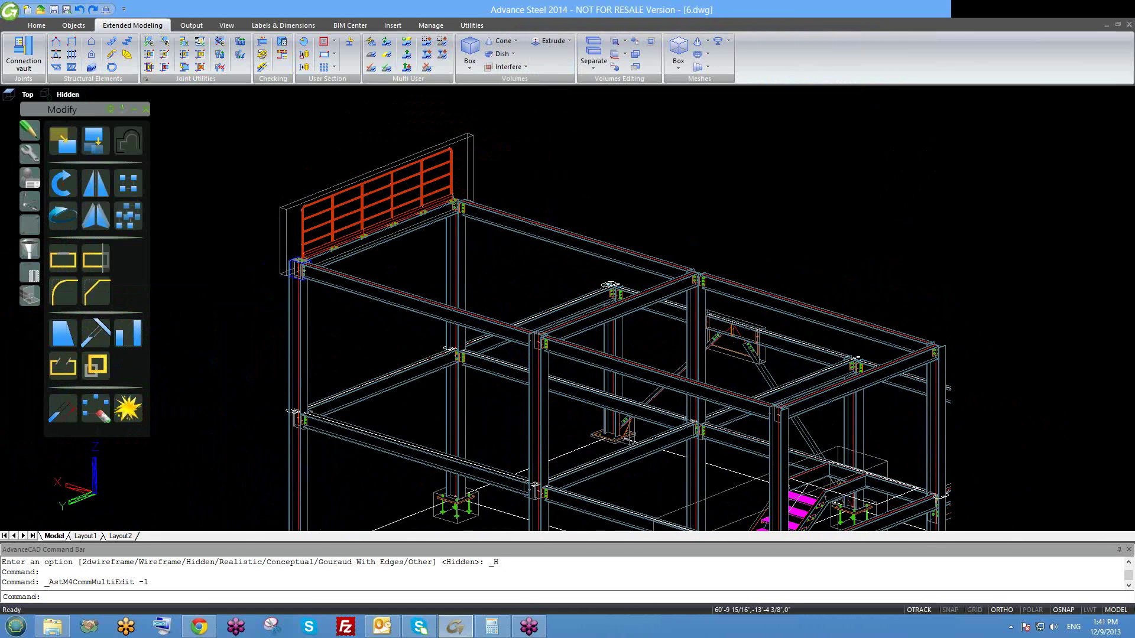
{"action": "left_click", "coordinate": [434, 308]}
{"action": "left_click", "coordinate": [542, 220]}
{"action": "left_click", "coordinate": [523, 262]}
{"action": "key", "text": "Escape"}
- Copy the four top beams of the railed bay to an empty area away from the steel frame
{"action": "middle_click_drag", "start_coordinate": [567, 334], "coordinate": [580, 325], "text": "shift"}
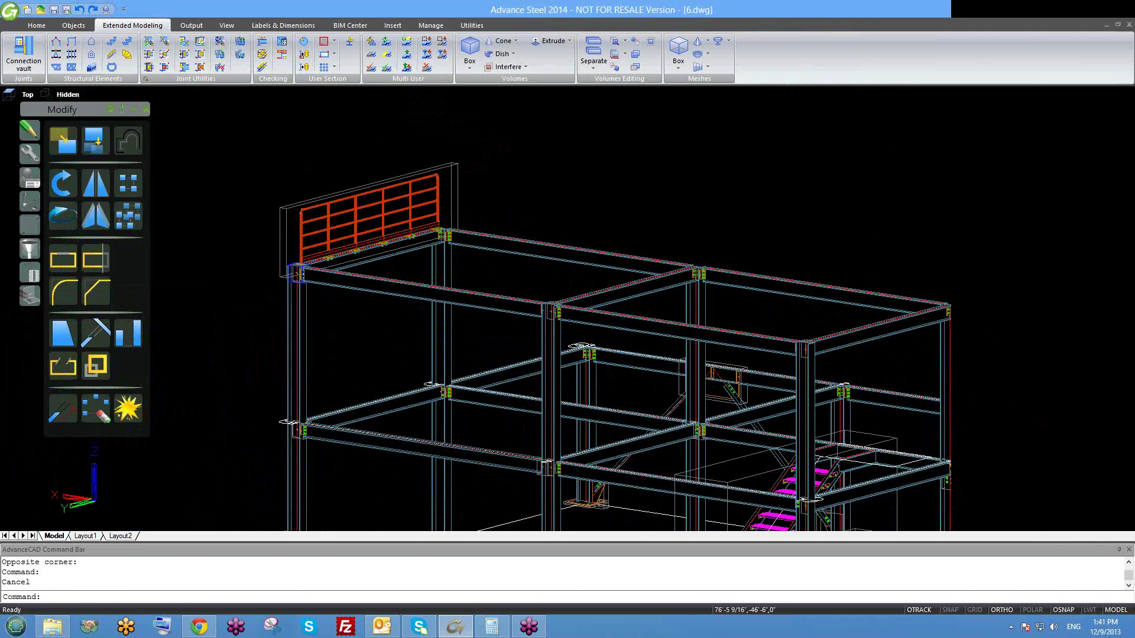
{"action": "left_click", "coordinate": [497, 300]}
{"action": "left_click", "coordinate": [515, 243]}
{"action": "scroll", "coordinate": [398, 258], "scroll_direction": "up", "scroll_amount": 4}
{"action": "left_click", "coordinate": [397, 258]}
{"action": "left_click", "coordinate": [248, 260]}
{"action": "scroll", "coordinate": [500, 302], "scroll_direction": "down", "scroll_amount": 2}
{"action": "type", "text": "co"}
{"action": "key", "text": "Return"}
{"action": "left_click", "coordinate": [756, 343]}
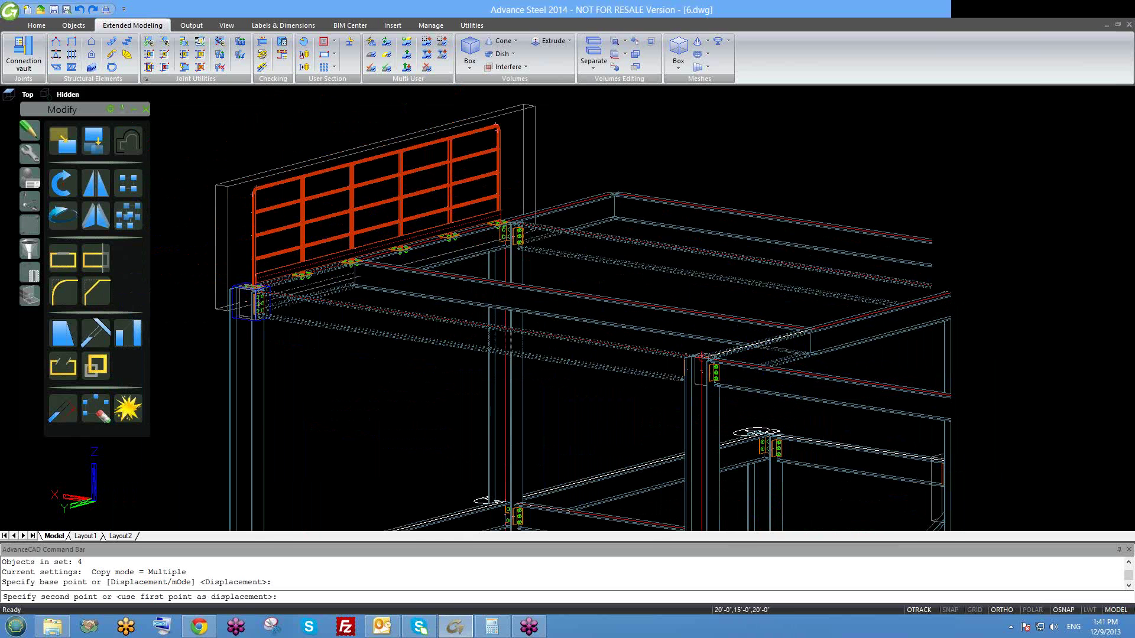
{"action": "scroll", "coordinate": [812, 330], "scroll_direction": "down", "scroll_amount": 3}
{"action": "middle_click_drag", "start_coordinate": [812, 329], "coordinate": [362, 449]}
{"action": "left_click", "coordinate": [665, 374]}
{"action": "key", "text": "Escape"}
- Start a new railing and choose all four copied beams as its base beams
{"action": "scroll", "coordinate": [667, 379], "scroll_direction": "up", "scroll_amount": 4}
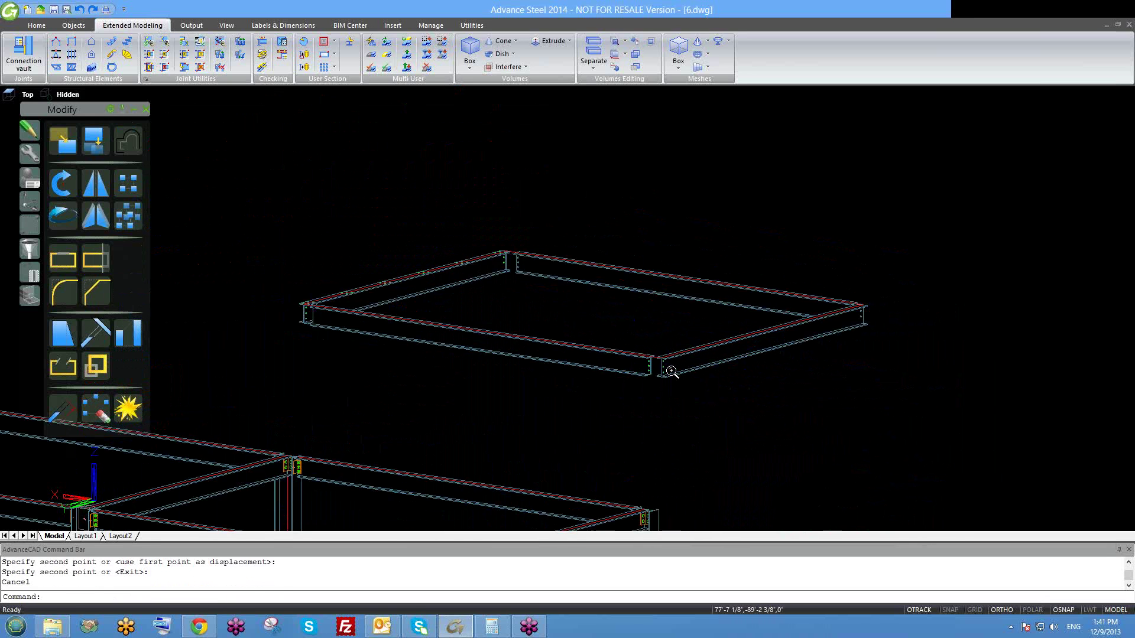
{"action": "scroll", "coordinate": [675, 391], "scroll_direction": "down", "scroll_amount": 5}
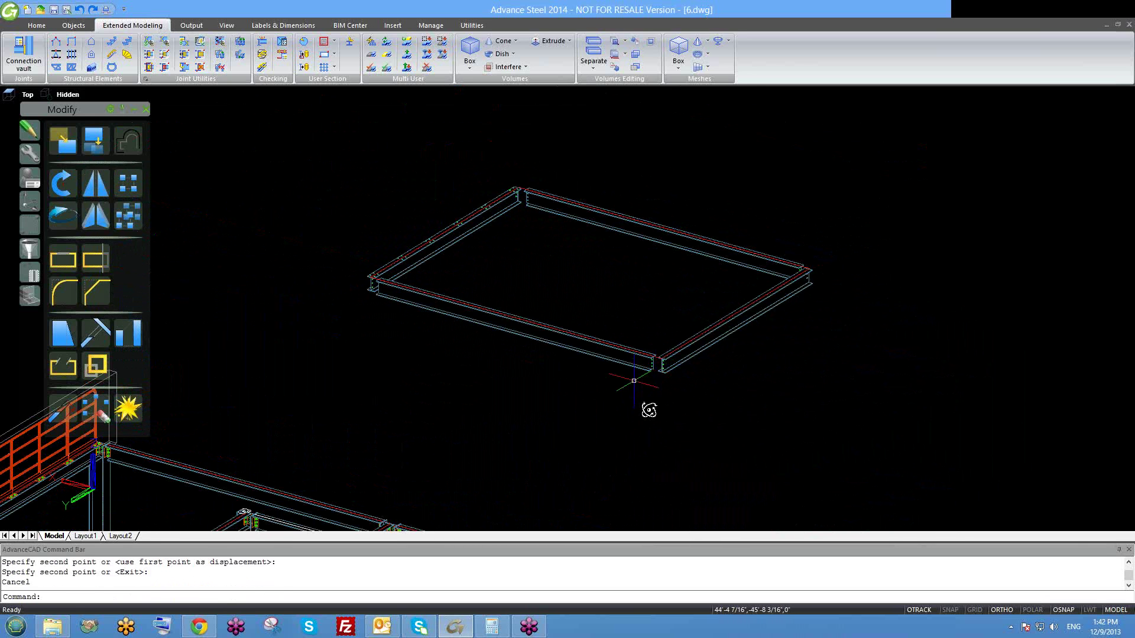
{"action": "middle_click_drag", "start_coordinate": [675, 390], "coordinate": [629, 397], "text": "shift"}
{"action": "scroll", "coordinate": [631, 397], "scroll_direction": "up", "scroll_amount": 3}
{"action": "scroll", "coordinate": [502, 407], "scroll_direction": "down", "scroll_amount": 5}
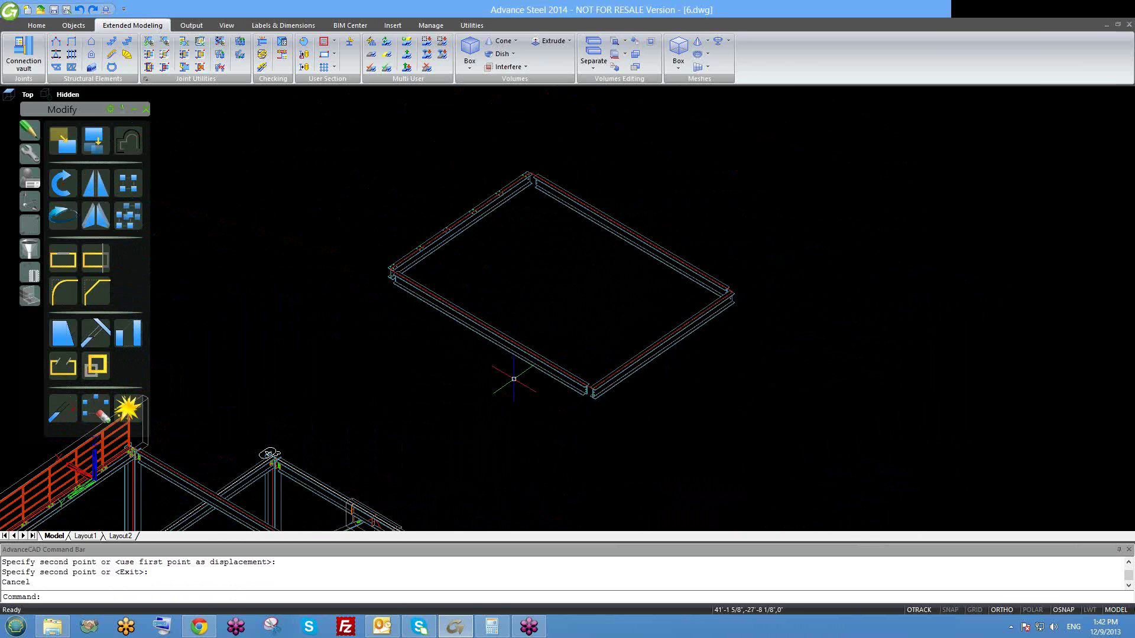
{"action": "middle_click_drag", "start_coordinate": [535, 372], "coordinate": [503, 386]}
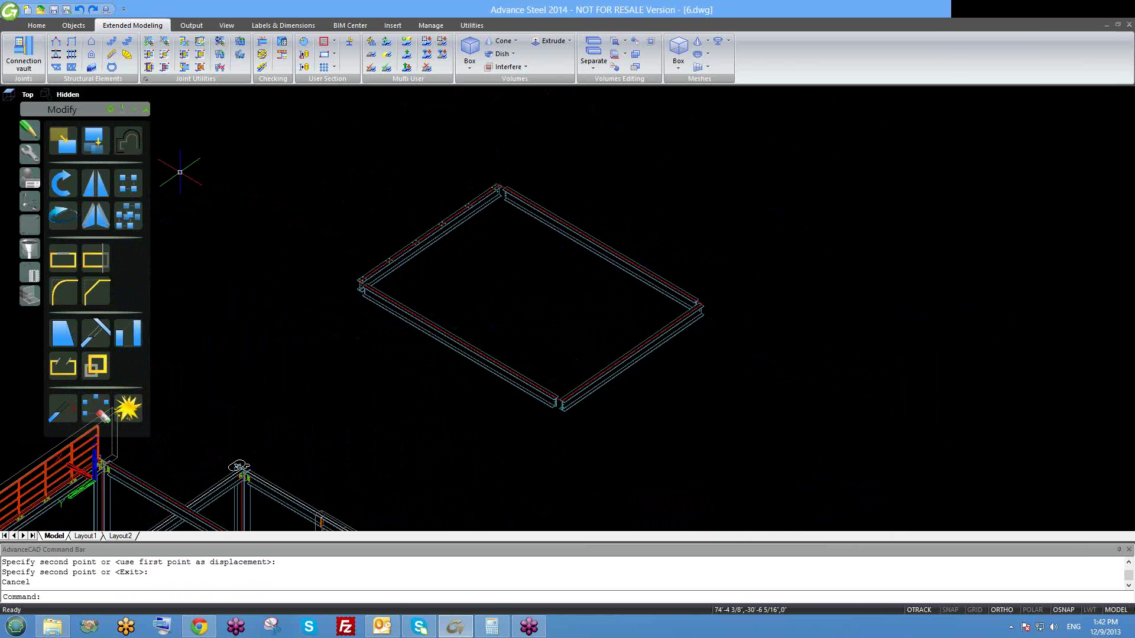
{"action": "left_click", "coordinate": [74, 25]}
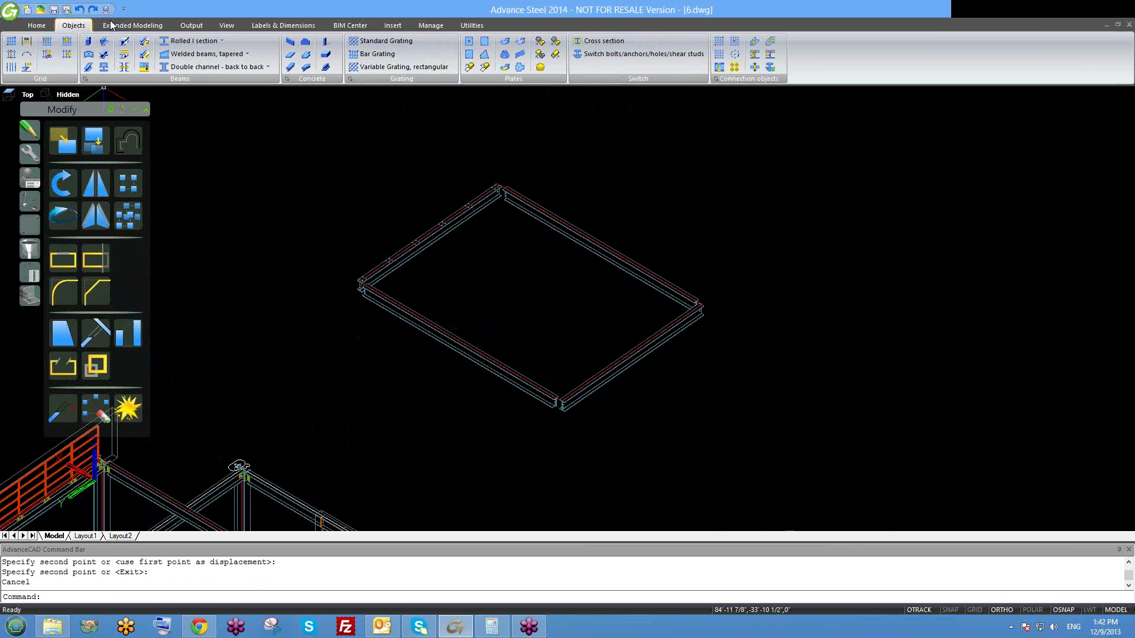
{"action": "left_click", "coordinate": [111, 25]}
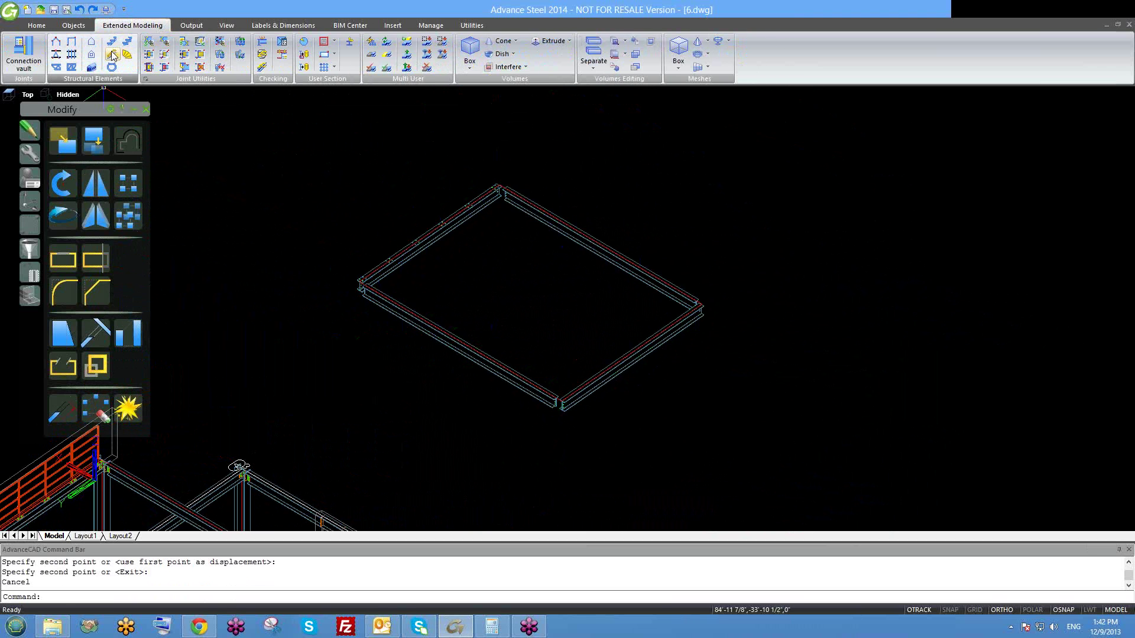
{"action": "left_click", "coordinate": [113, 53]}
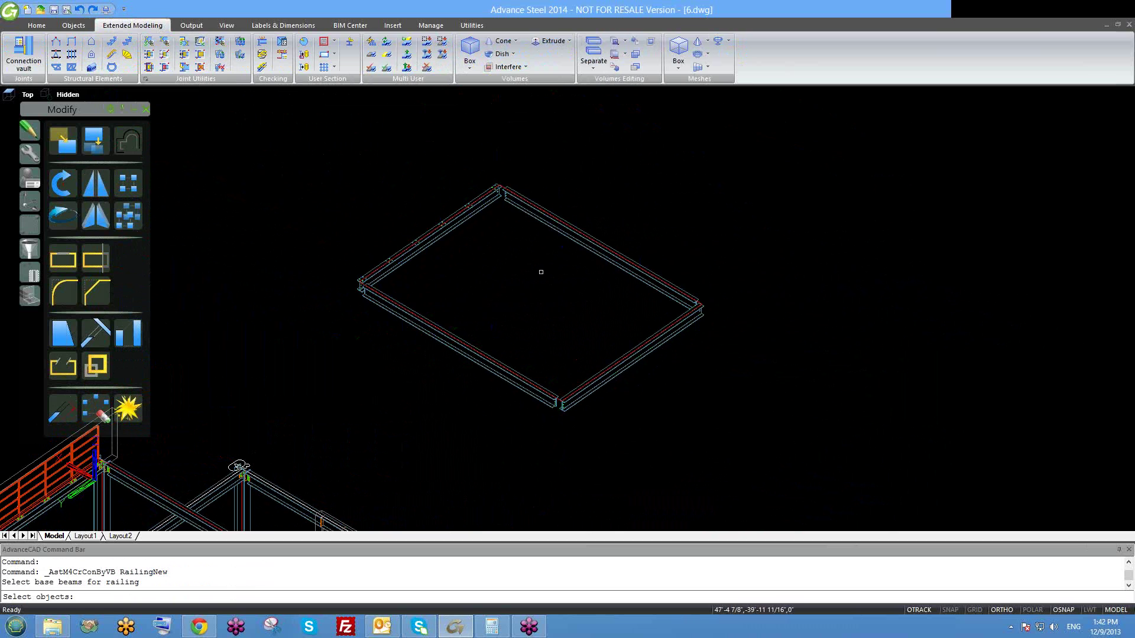
{"action": "left_click", "coordinate": [439, 330]}
{"action": "left_click", "coordinate": [643, 358]}
{"action": "left_click", "coordinate": [645, 232]}
{"action": "left_click", "coordinate": [420, 196]}
{"action": "key", "text": "Return"}
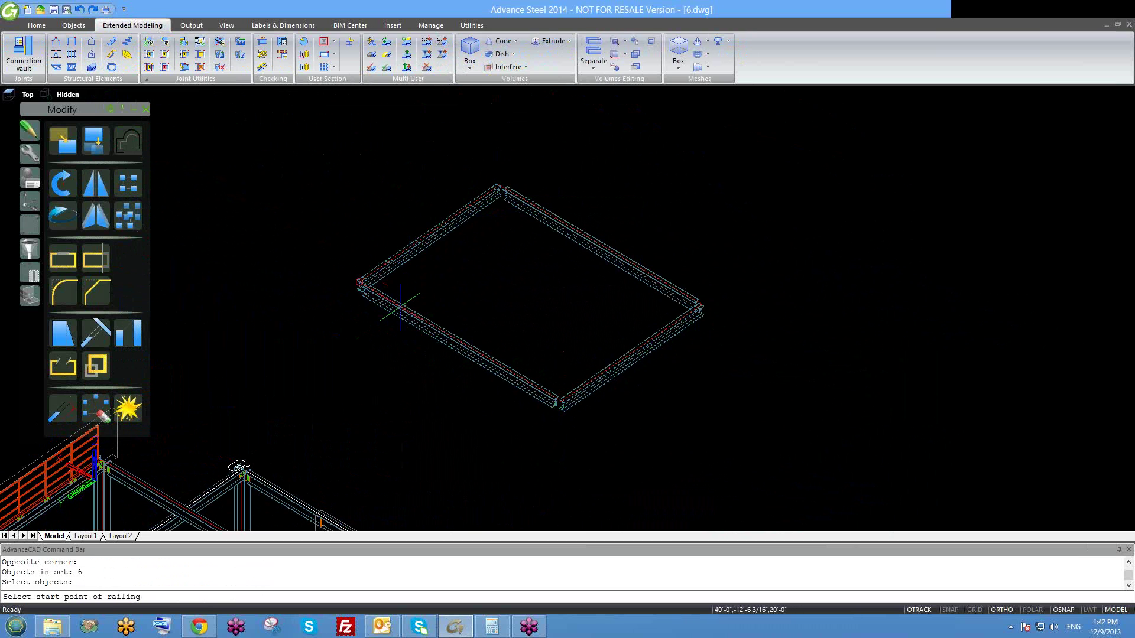
- Place the railing's start and end points at the two ends of the beam with the bolt holes, without a nosing point
{"action": "scroll", "coordinate": [401, 296], "scroll_direction": "up", "scroll_amount": 3}
{"action": "scroll", "coordinate": [279, 228], "scroll_direction": "up", "scroll_amount": 3}
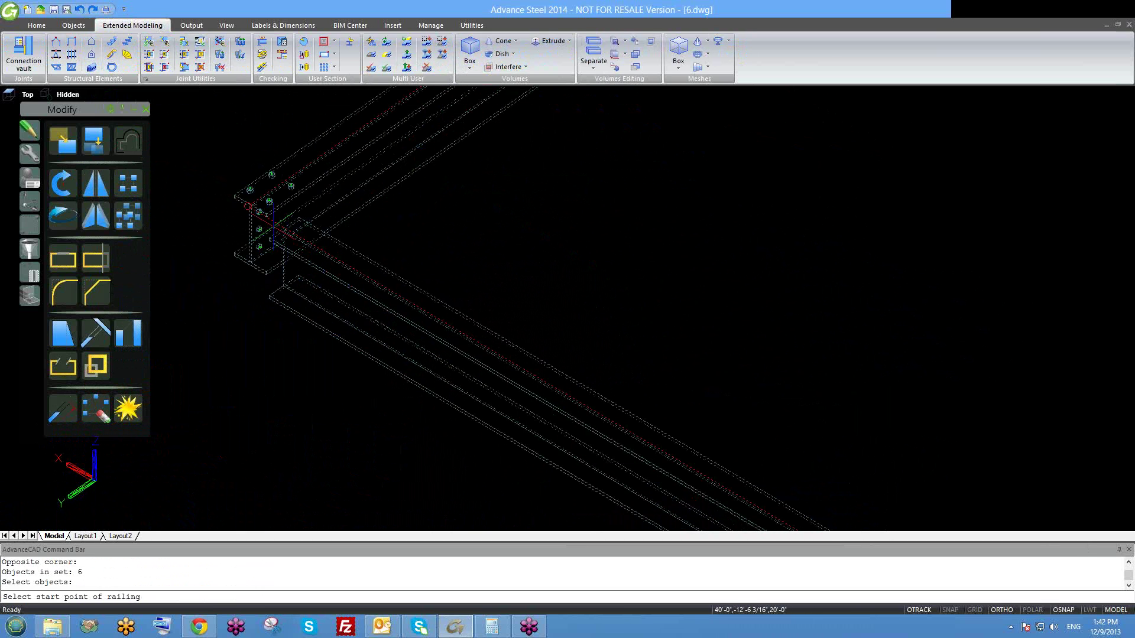
{"action": "scroll", "coordinate": [237, 212], "scroll_direction": "up", "scroll_amount": 2}
{"action": "left_click", "coordinate": [266, 212]}
{"action": "scroll", "coordinate": [256, 243], "scroll_direction": "down", "scroll_amount": 3}
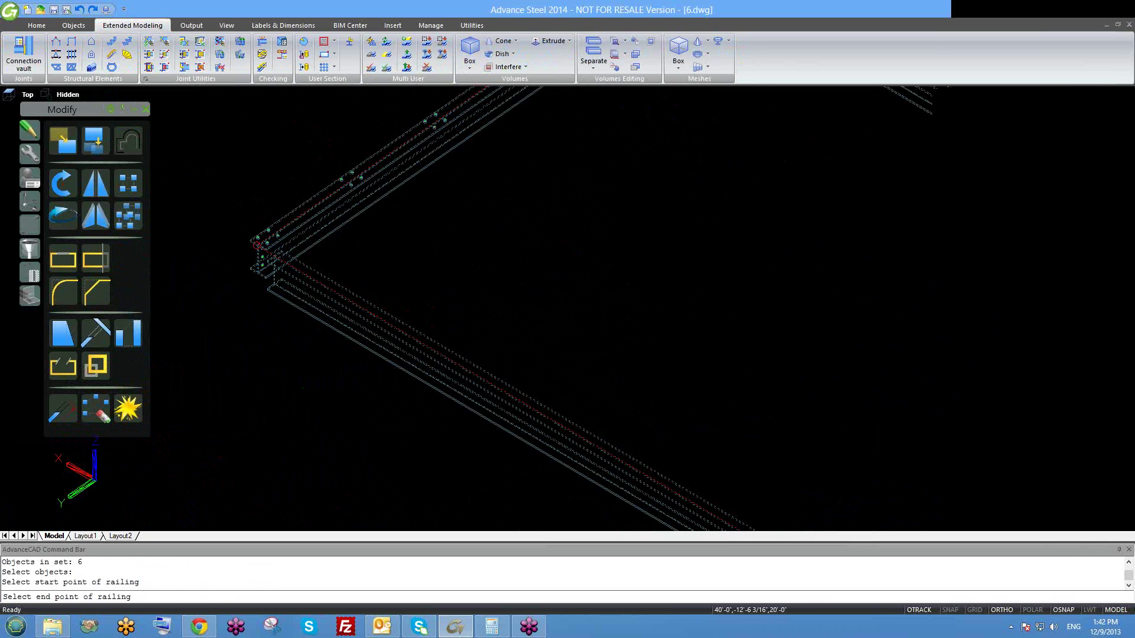
{"action": "scroll", "coordinate": [388, 145], "scroll_direction": "up", "scroll_amount": 3}
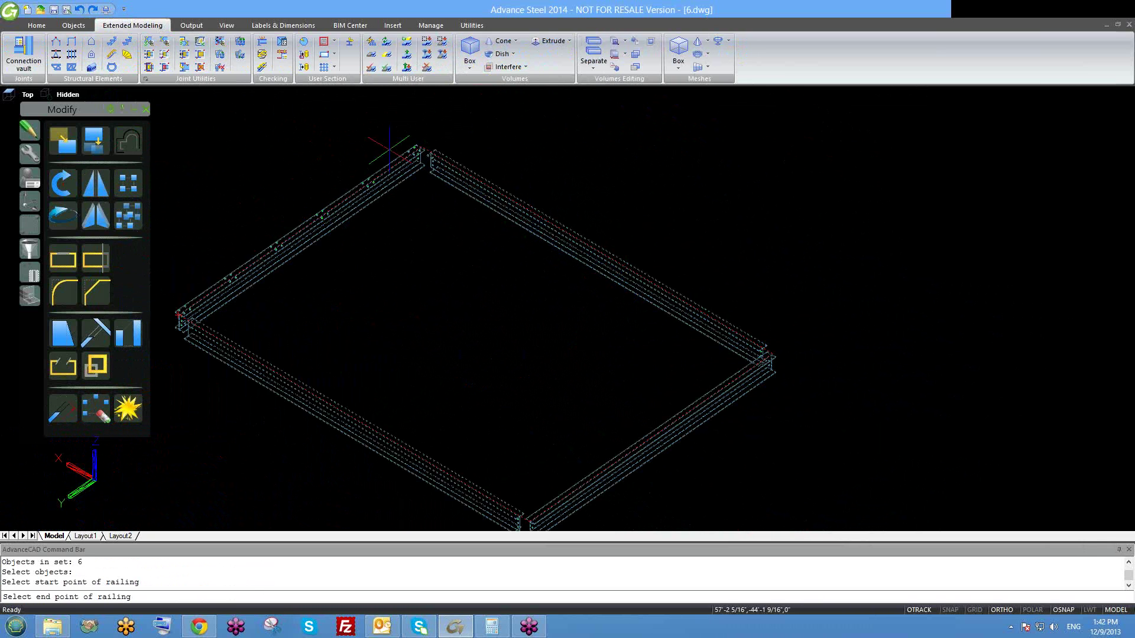
{"action": "scroll", "coordinate": [406, 146], "scroll_direction": "up", "scroll_amount": 2}
{"action": "left_click", "coordinate": [433, 146]}
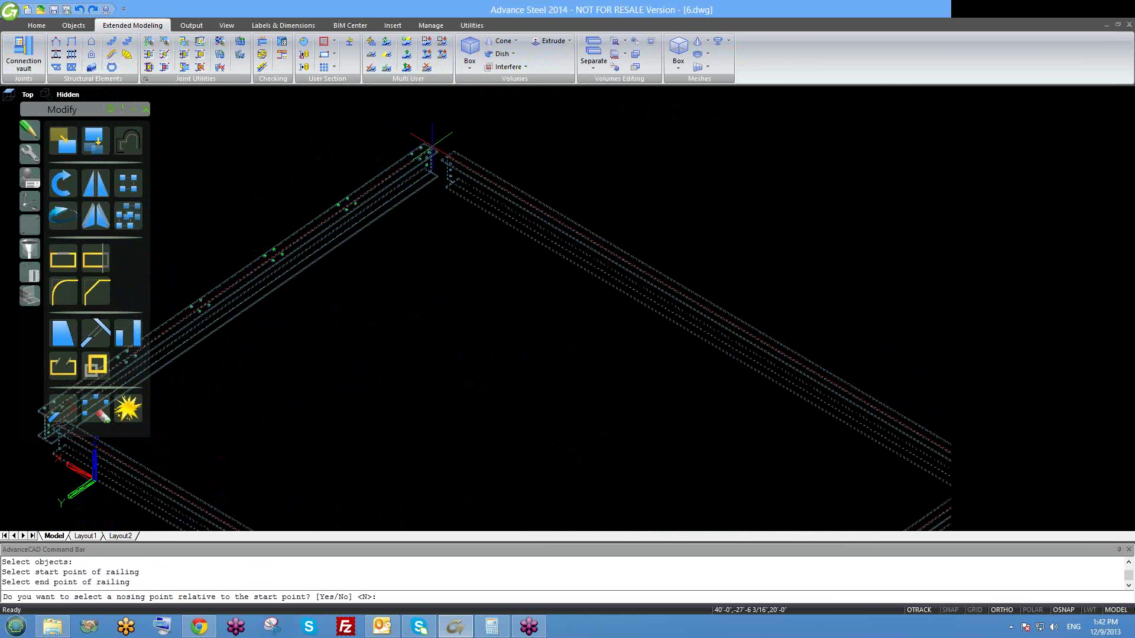
{"action": "key", "text": "Return"}
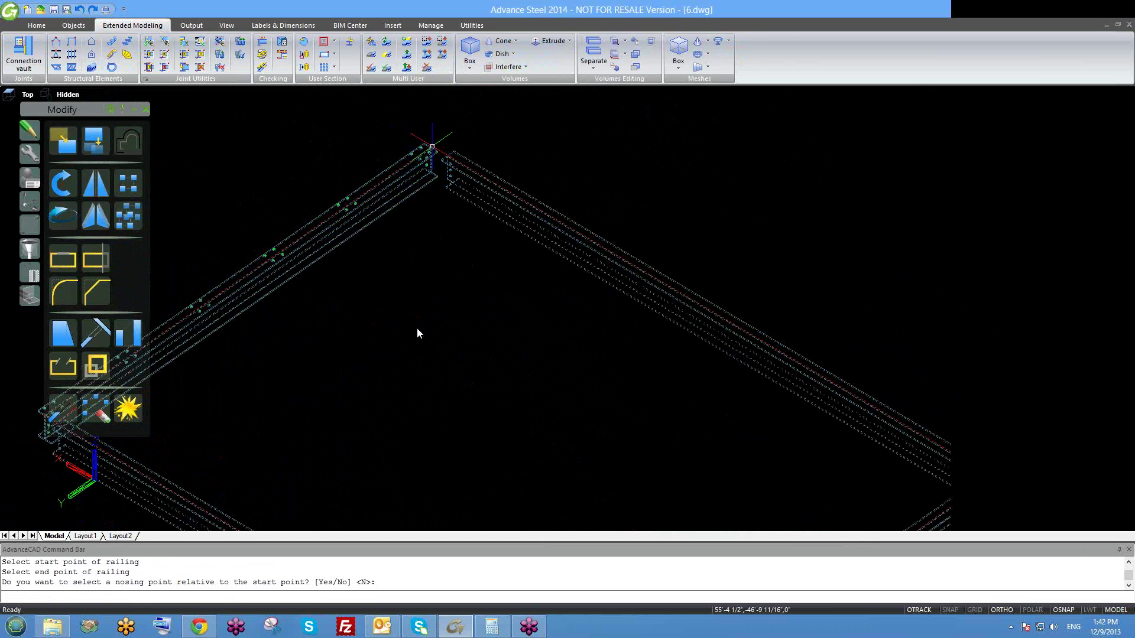
- Examine the new railing's run around the copied beams, its corners and bolted base plates, and close its settings
{"action": "middle_click_drag", "start_coordinate": [484, 255], "coordinate": [434, 269]}
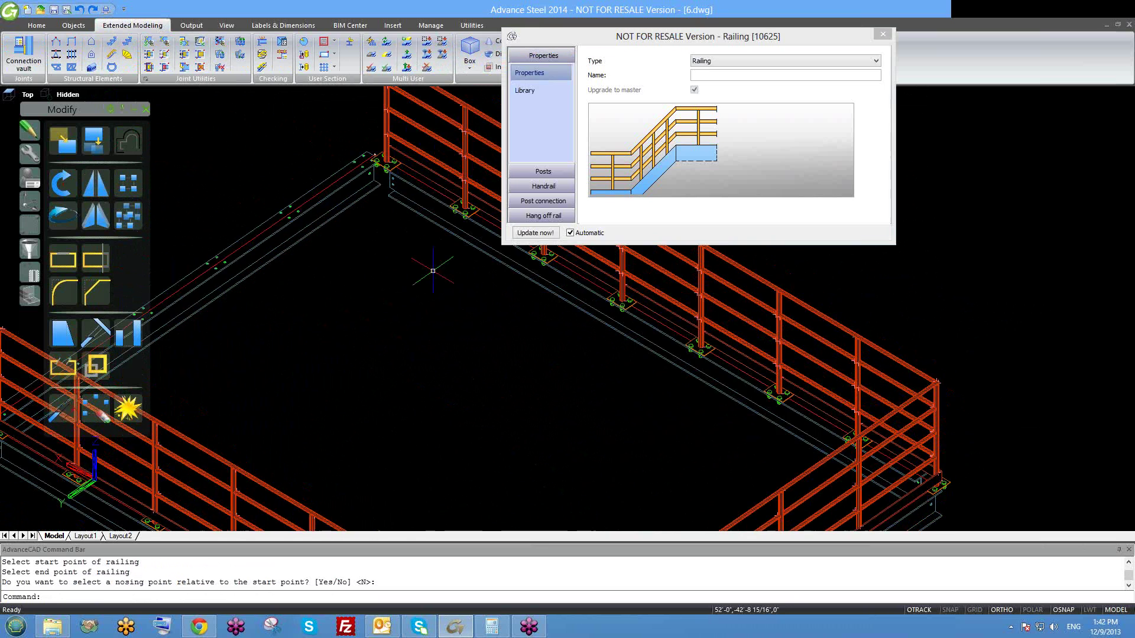
{"action": "scroll", "coordinate": [434, 269], "scroll_direction": "down", "scroll_amount": 3}
{"action": "scroll", "coordinate": [392, 319], "scroll_direction": "down", "scroll_amount": 2}
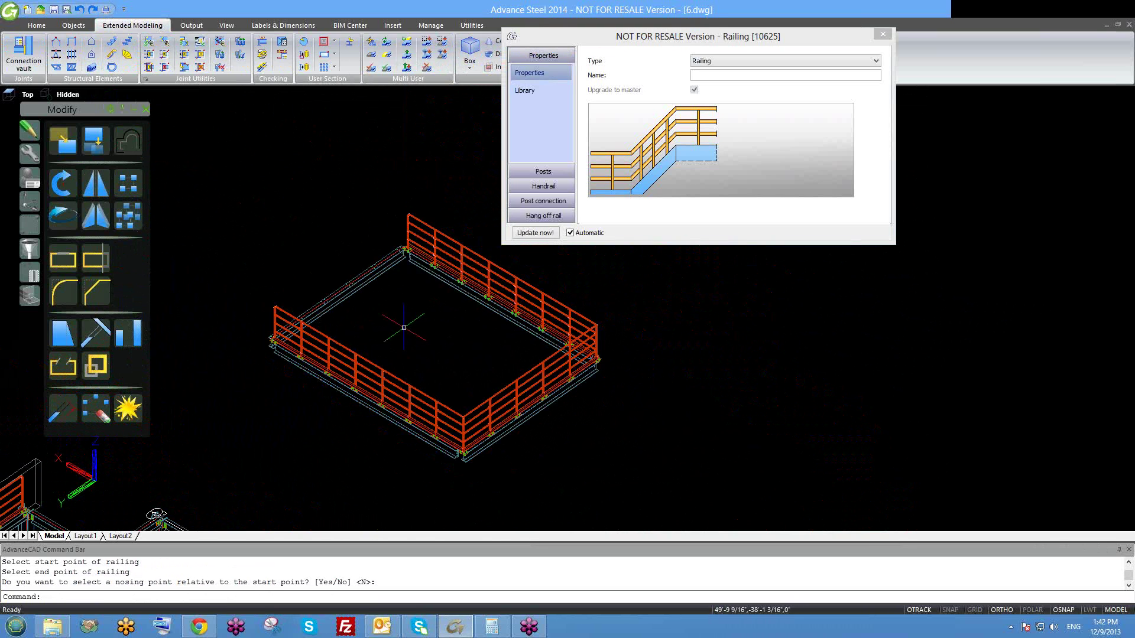
{"action": "middle_click_drag", "start_coordinate": [411, 358], "coordinate": [444, 342], "text": "shift"}
{"action": "scroll", "coordinate": [461, 405], "scroll_direction": "up", "scroll_amount": 4}
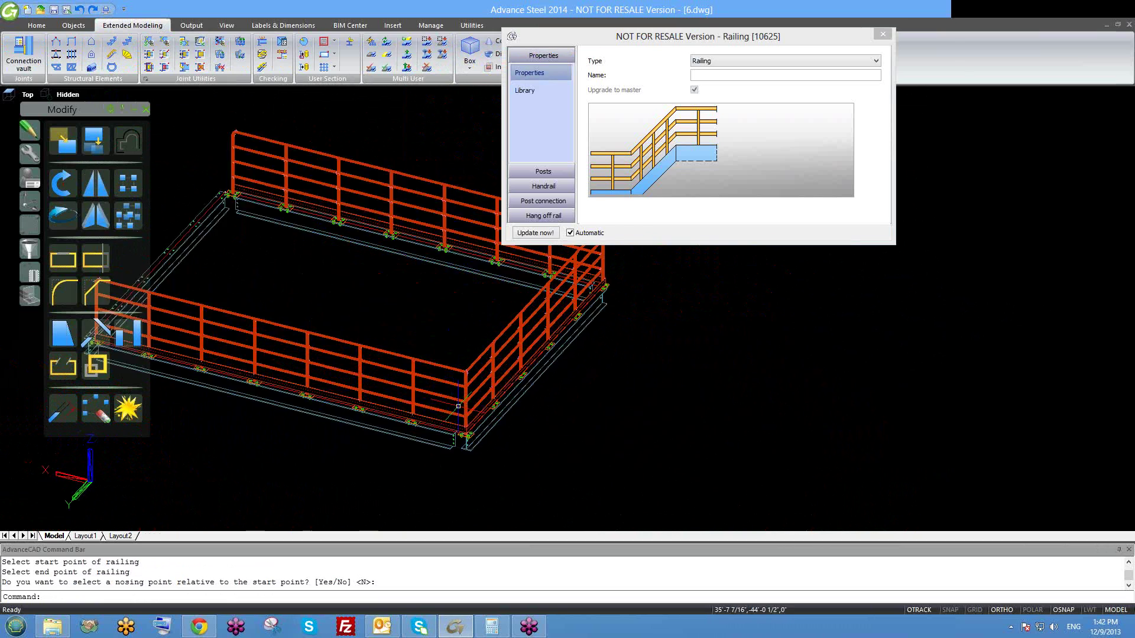
{"action": "middle_click_drag", "start_coordinate": [493, 408], "coordinate": [461, 395], "text": "shift"}
{"action": "scroll", "coordinate": [401, 436], "scroll_direction": "up", "scroll_amount": 2}
{"action": "scroll", "coordinate": [395, 417], "scroll_direction": "down", "scroll_amount": 3}
{"action": "scroll", "coordinate": [395, 416], "scroll_direction": "down", "scroll_amount": 2}
{"action": "scroll", "coordinate": [458, 384], "scroll_direction": "up", "scroll_amount": 3}
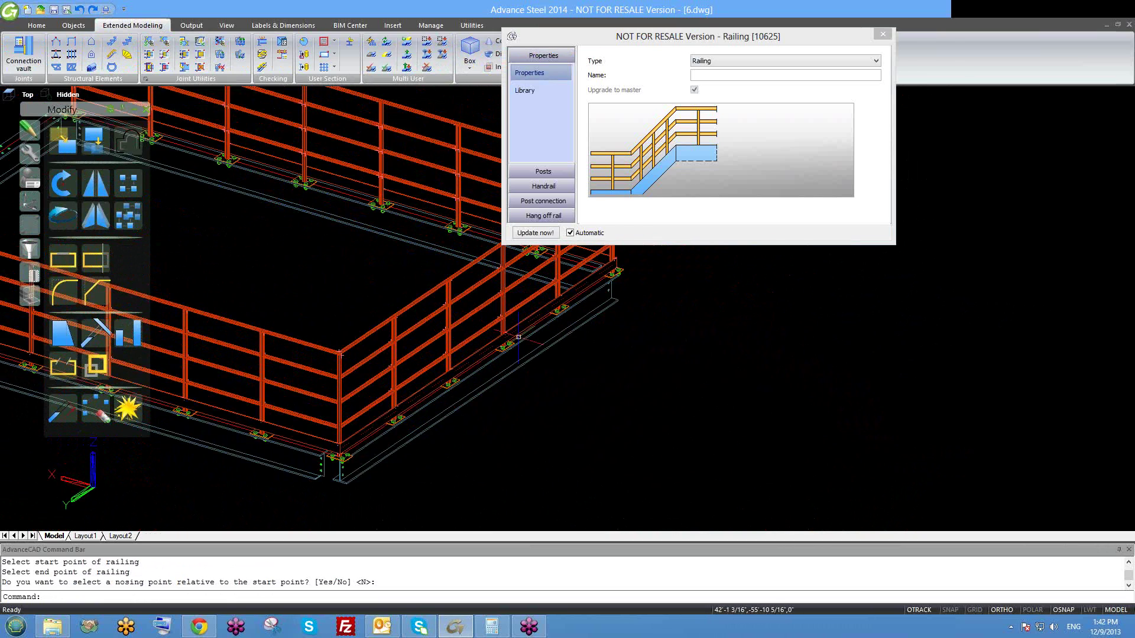
{"action": "scroll", "coordinate": [490, 405], "scroll_direction": "up", "scroll_amount": 2}
{"action": "scroll", "coordinate": [489, 405], "scroll_direction": "up", "scroll_amount": 3}
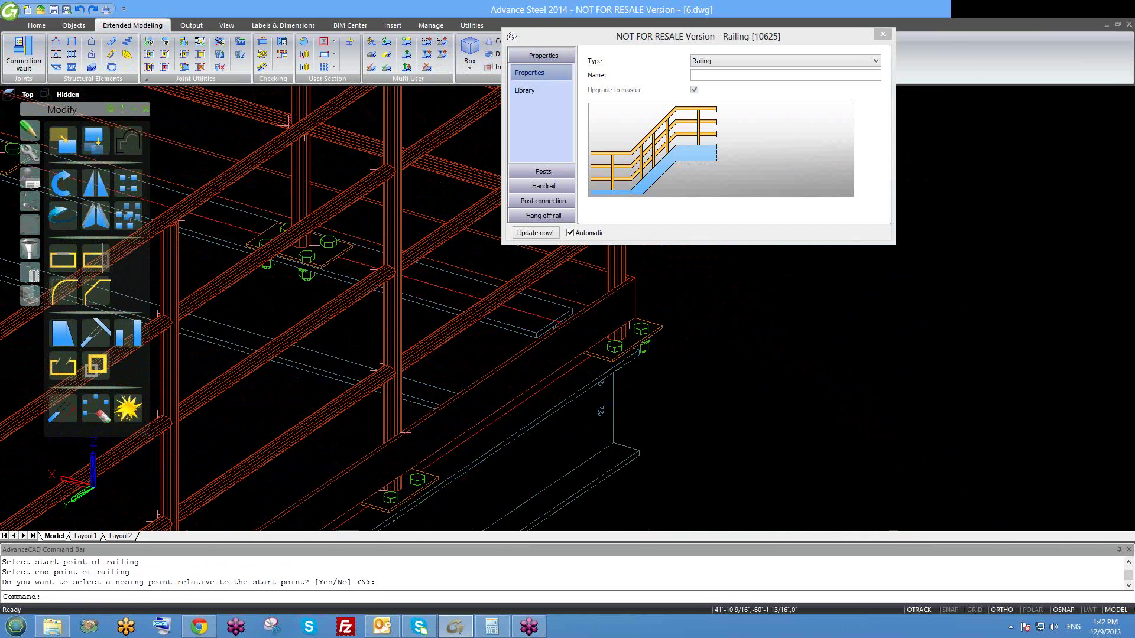
{"action": "scroll", "coordinate": [584, 387], "scroll_direction": "down", "scroll_amount": 5}
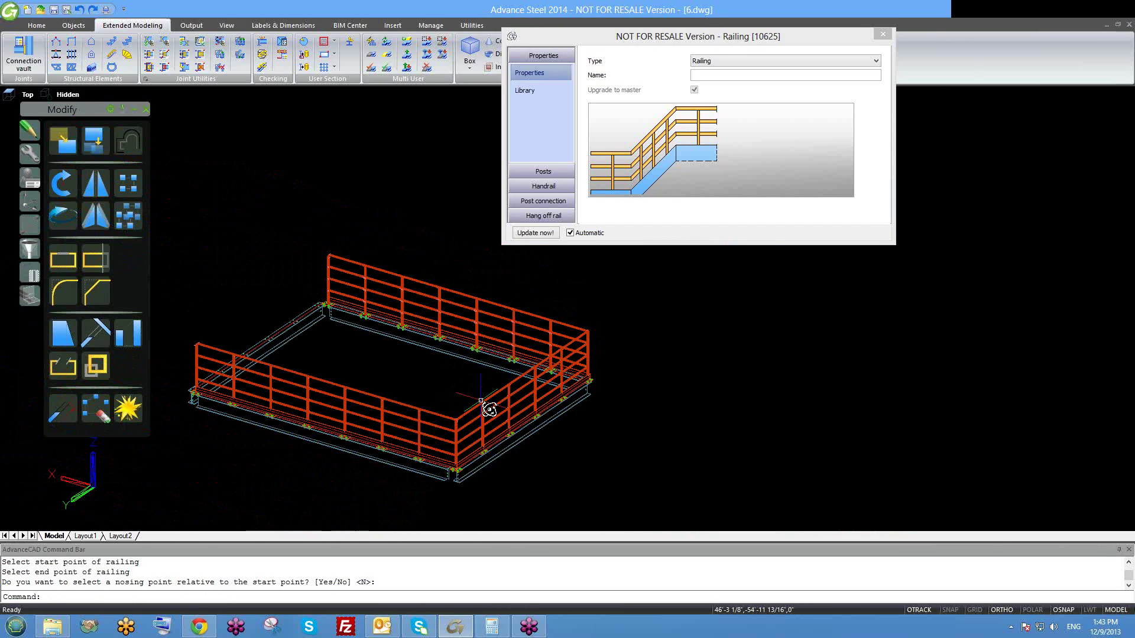
{"action": "middle_click_drag", "start_coordinate": [489, 408], "coordinate": [597, 400], "text": "shift"}
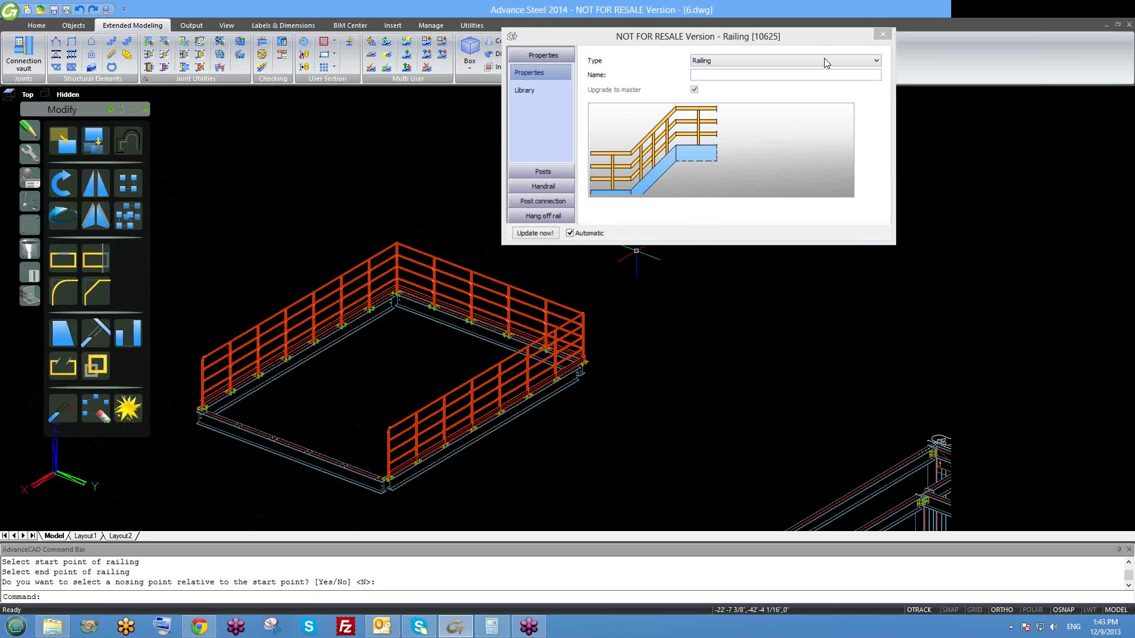
{"action": "left_click", "coordinate": [883, 36]}
- Open the joint properties of the new railing from its far corner post
{"action": "middle_click_drag", "start_coordinate": [427, 370], "coordinate": [420, 363], "text": "shift"}
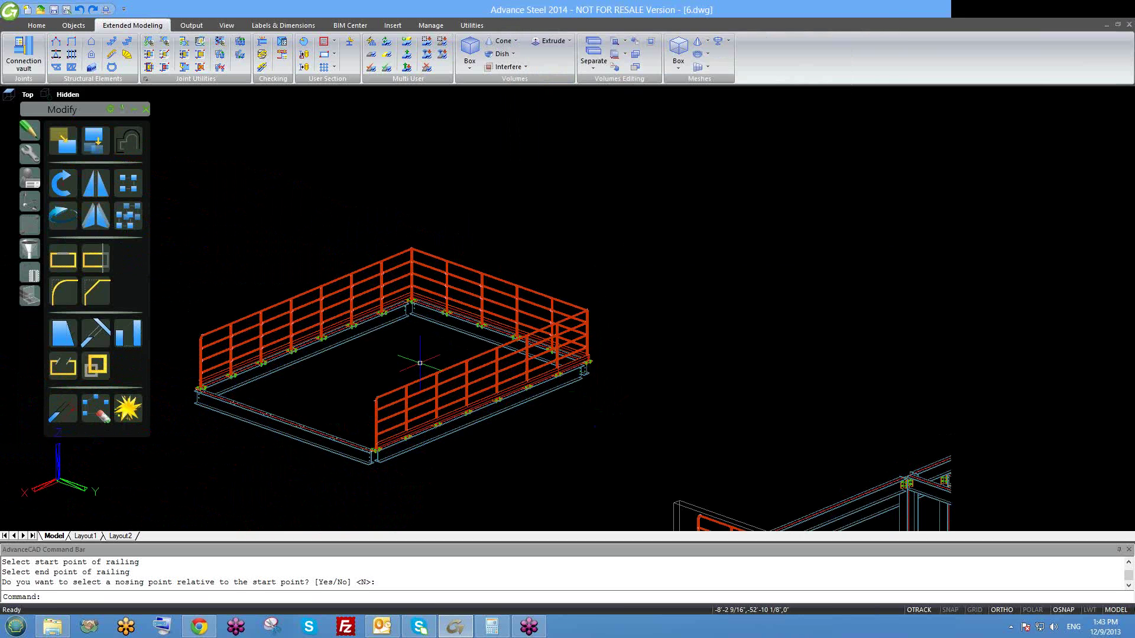
{"action": "left_click", "coordinate": [410, 385]}
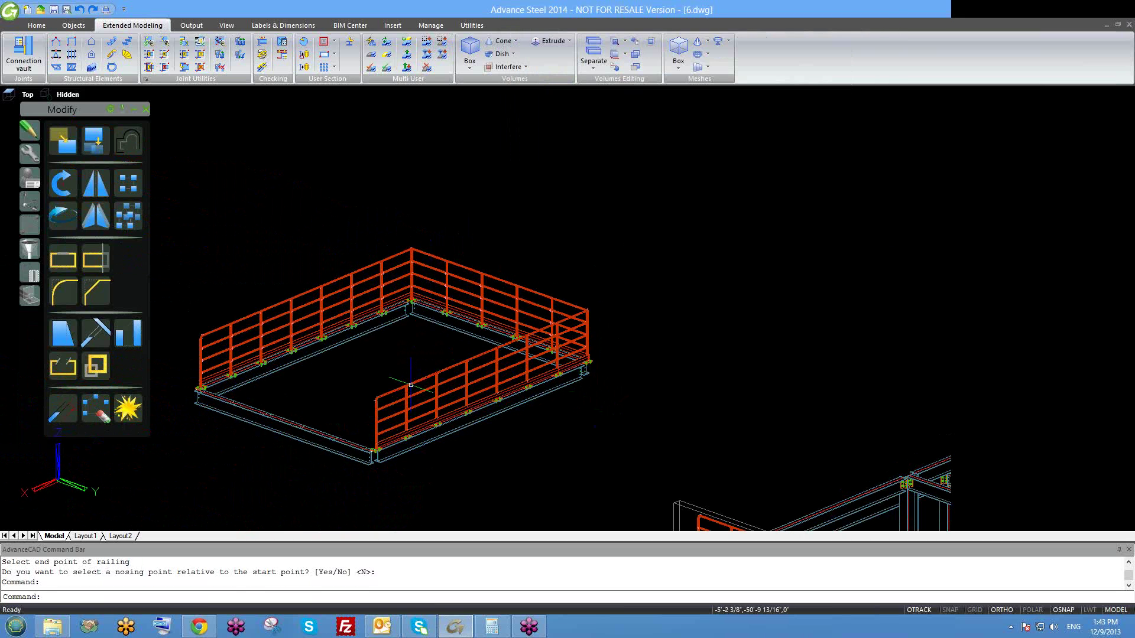
{"action": "key", "text": "Escape"}
{"action": "scroll", "coordinate": [413, 265], "scroll_direction": "up", "scroll_amount": 2}
{"action": "scroll", "coordinate": [437, 296], "scroll_direction": "down", "scroll_amount": 3}
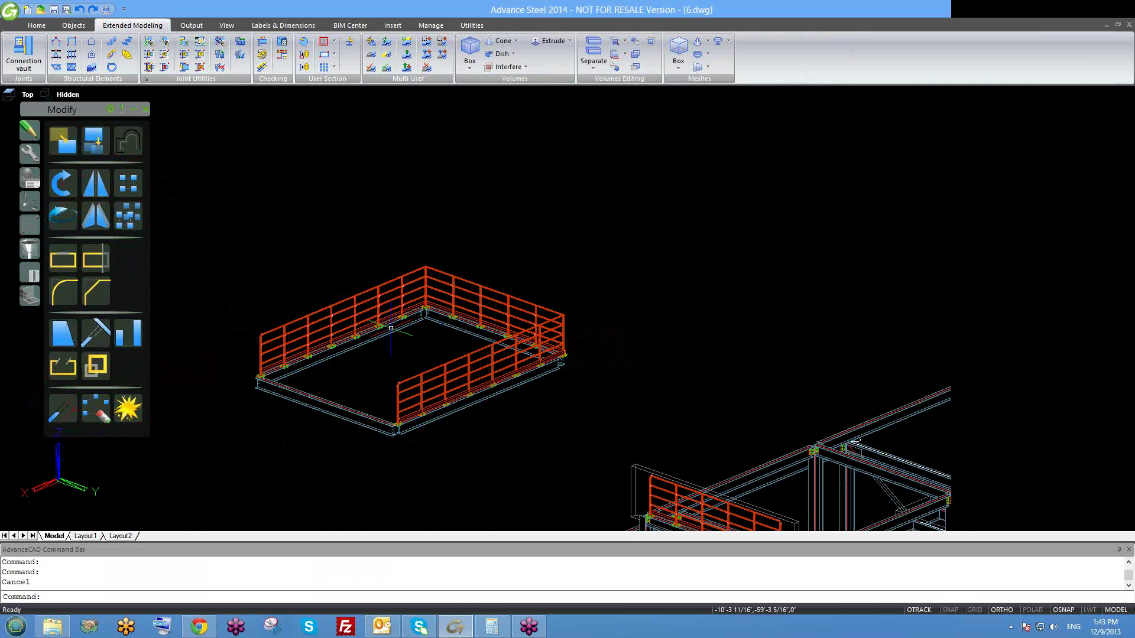
{"action": "scroll", "coordinate": [426, 243], "scroll_direction": "up", "scroll_amount": 5}
{"action": "scroll", "coordinate": [426, 243], "scroll_direction": "up", "scroll_amount": 3}
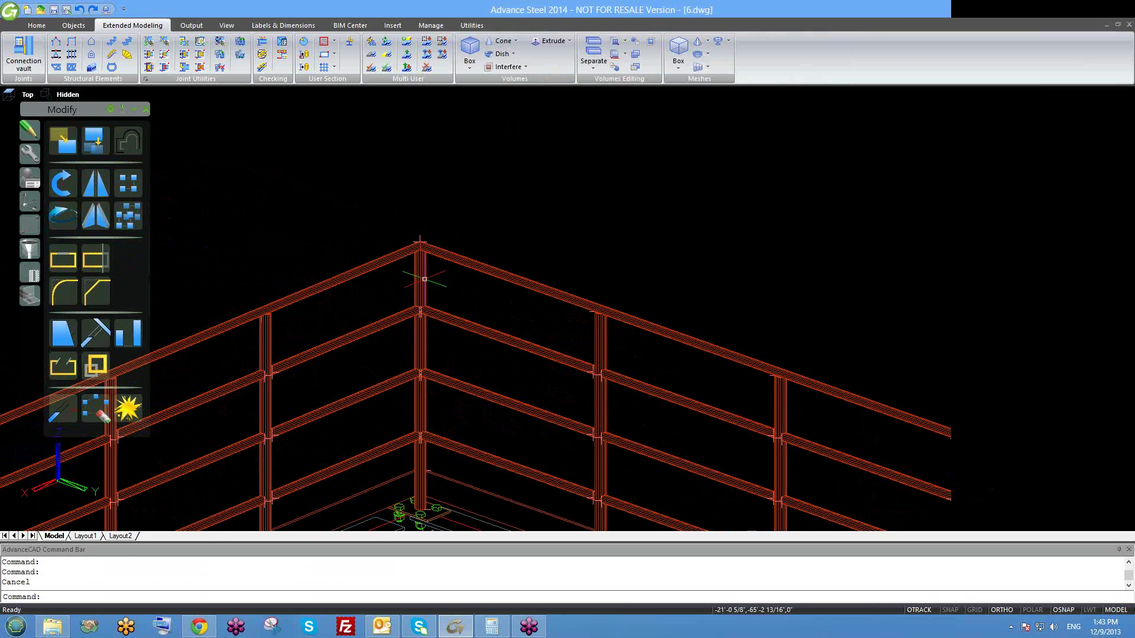
{"action": "right_click", "coordinate": [422, 266]}
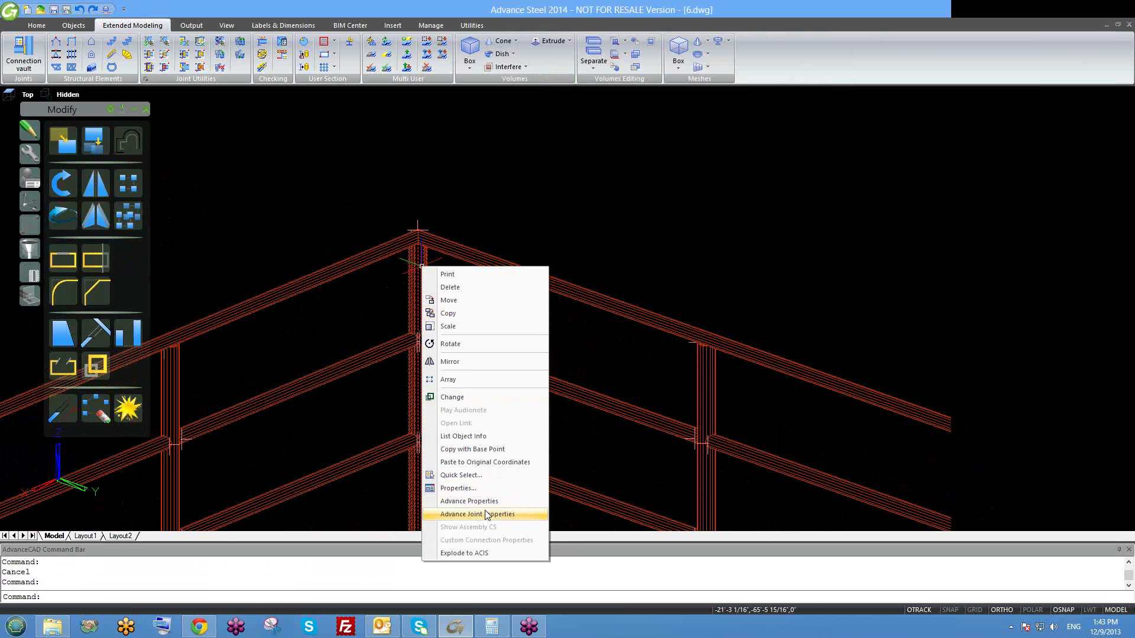
{"action": "left_click", "coordinate": [485, 512]}
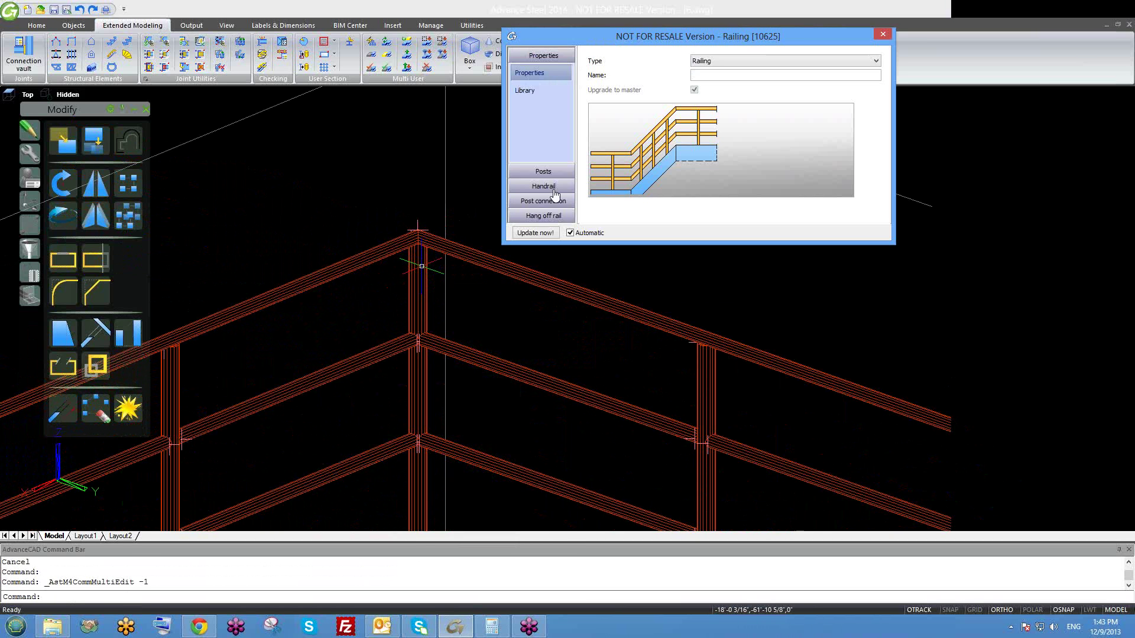
- Look through the handrail, post connection and grab rail settings of the railing, ending at the handrail-to-handrail connection settings
{"action": "left_click", "coordinate": [560, 187]}
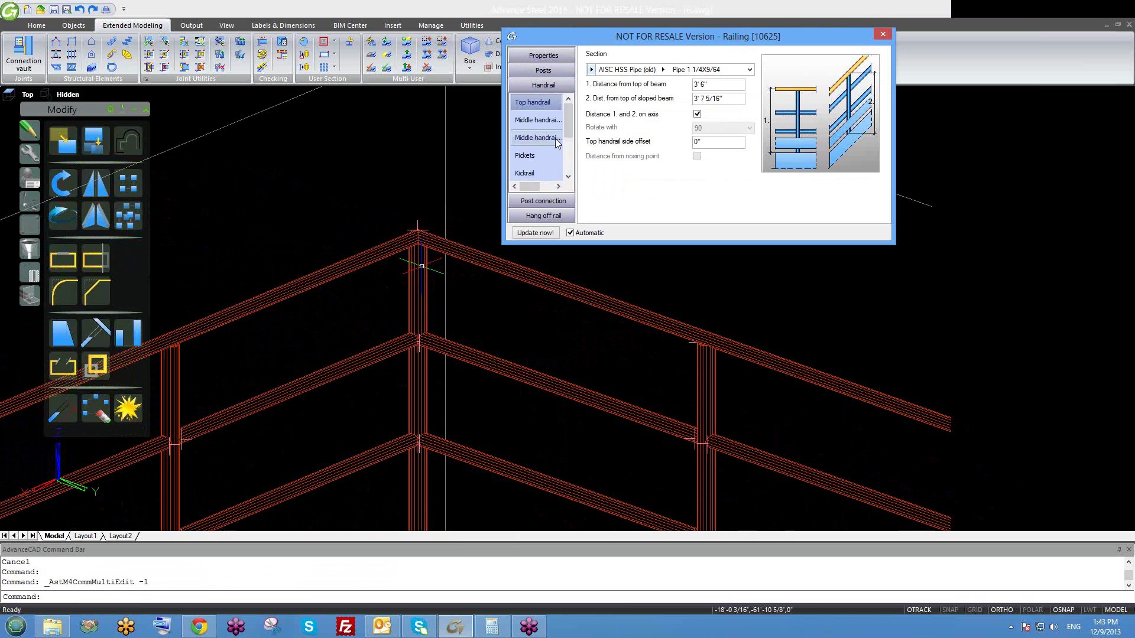
{"action": "left_click", "coordinate": [554, 124]}
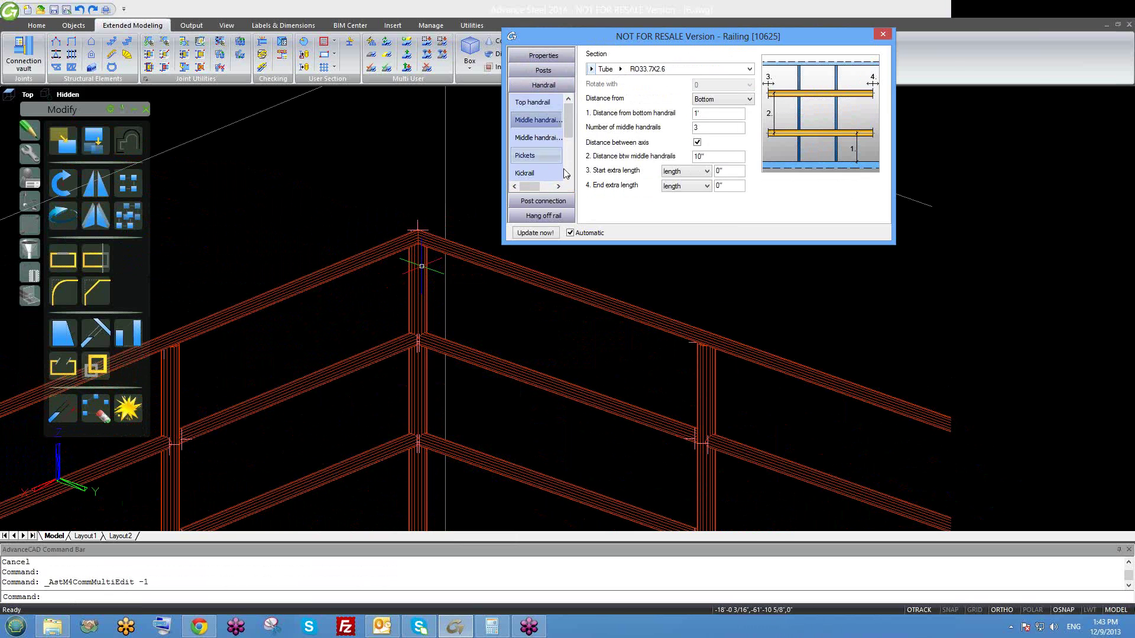
{"action": "left_click", "coordinate": [544, 201]}
{"action": "left_click", "coordinate": [543, 216]}
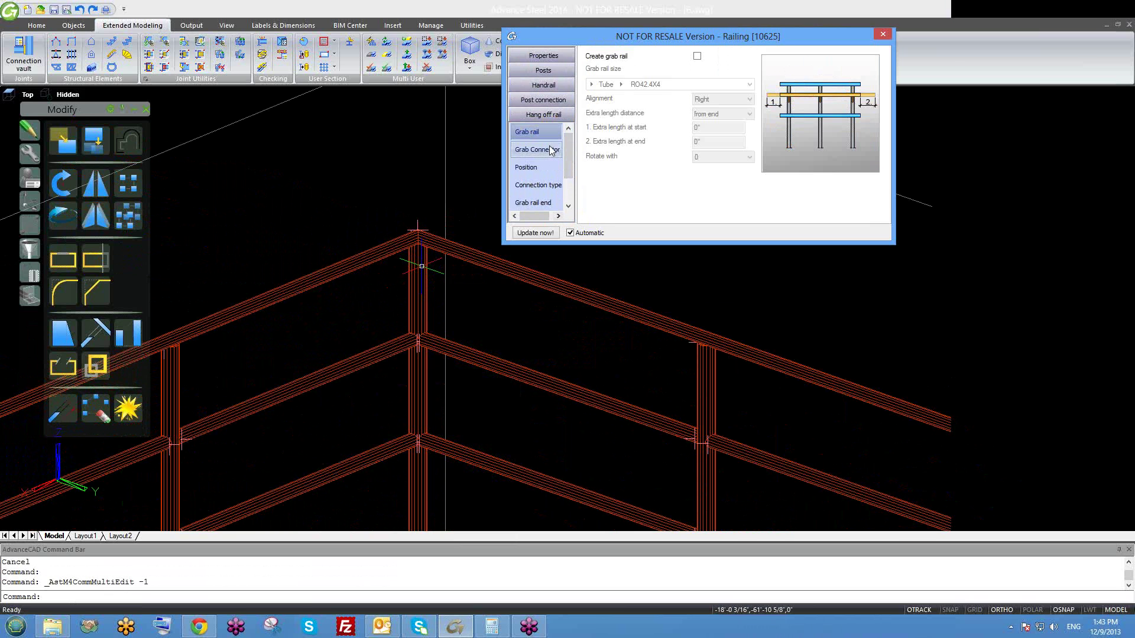
{"action": "left_click", "coordinate": [553, 150]}
{"action": "left_click", "coordinate": [558, 88]}
{"action": "left_click_drag", "start_coordinate": [571, 122], "coordinate": [573, 144]}
{"action": "left_click", "coordinate": [549, 139]}
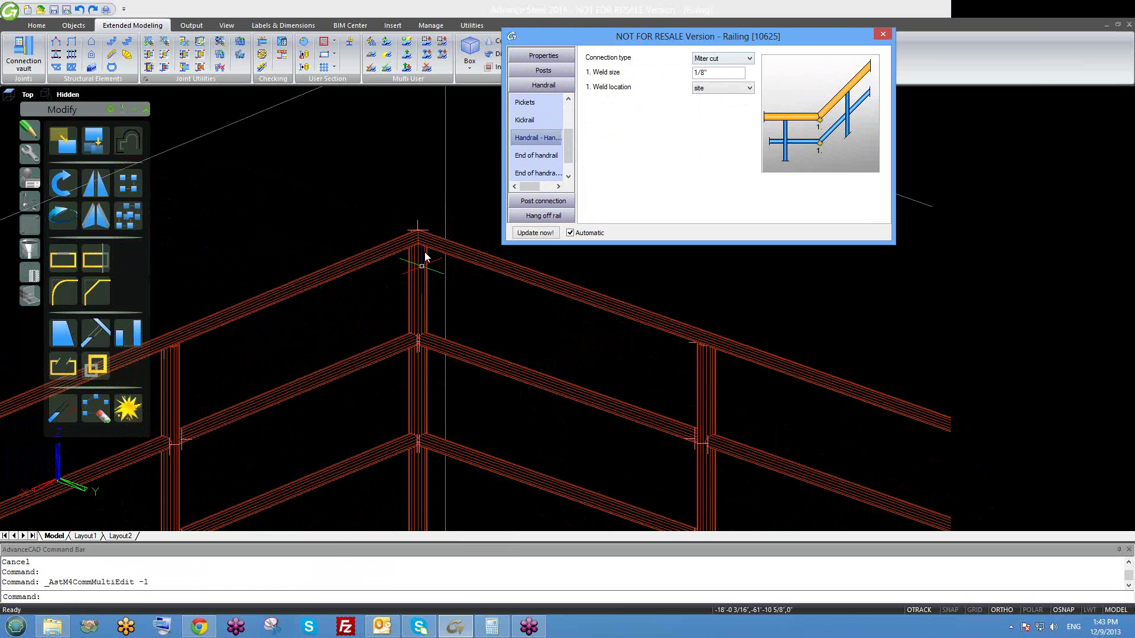
- Try the Elbow connection type for the handrail corners and switch it back to Miter cut
{"action": "left_click", "coordinate": [722, 58]}
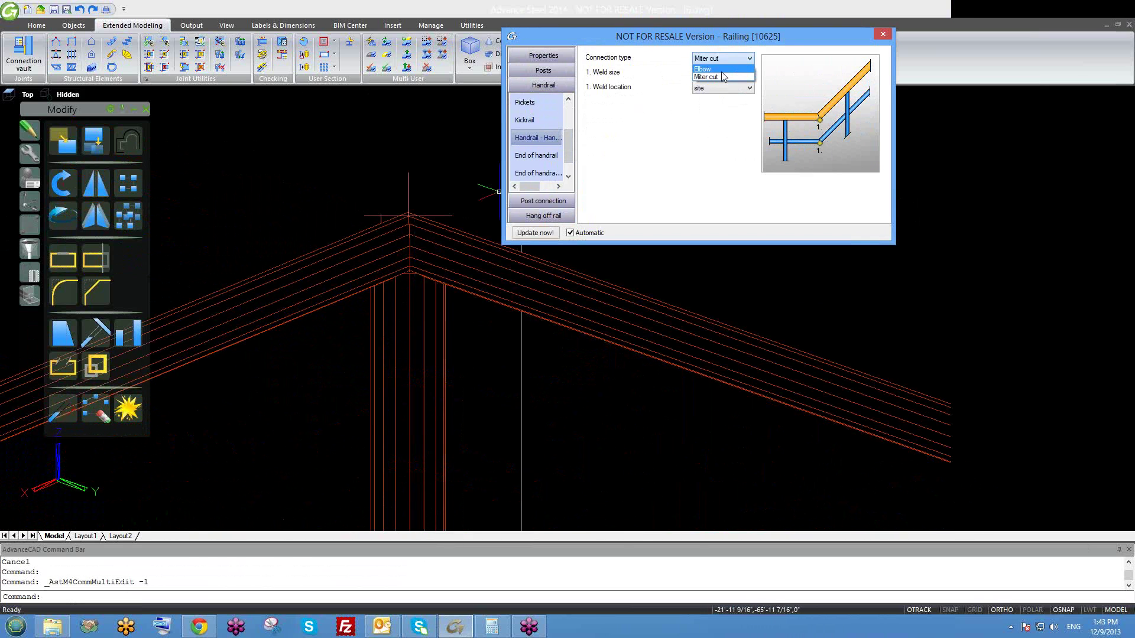
{"action": "left_click", "coordinate": [714, 69]}
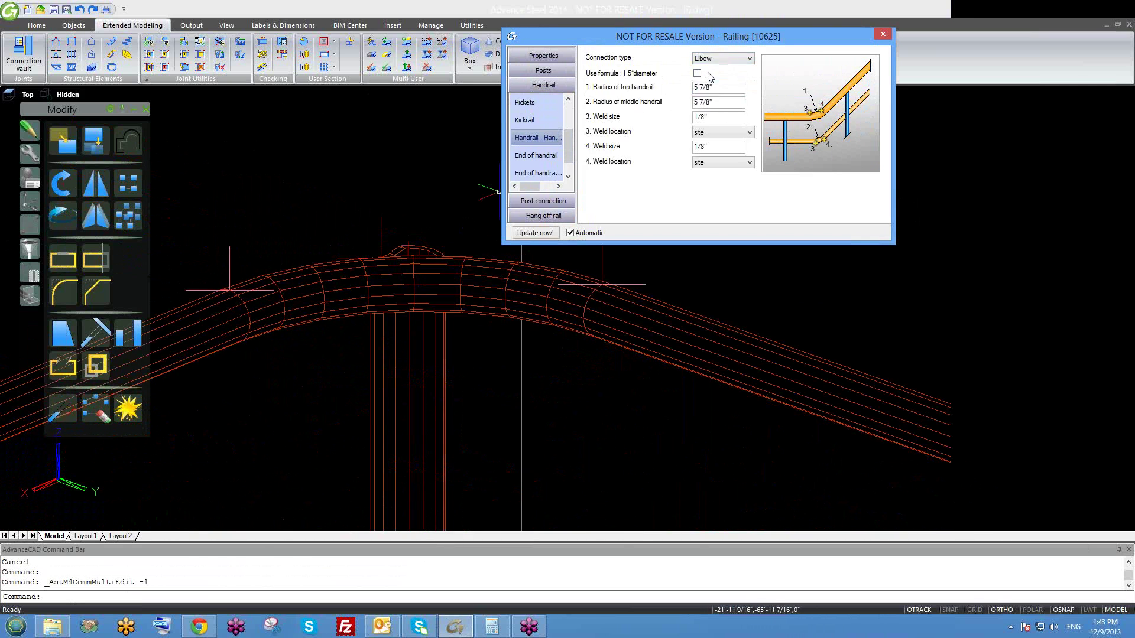
{"action": "scroll", "coordinate": [353, 349], "scroll_direction": "down", "scroll_amount": 5}
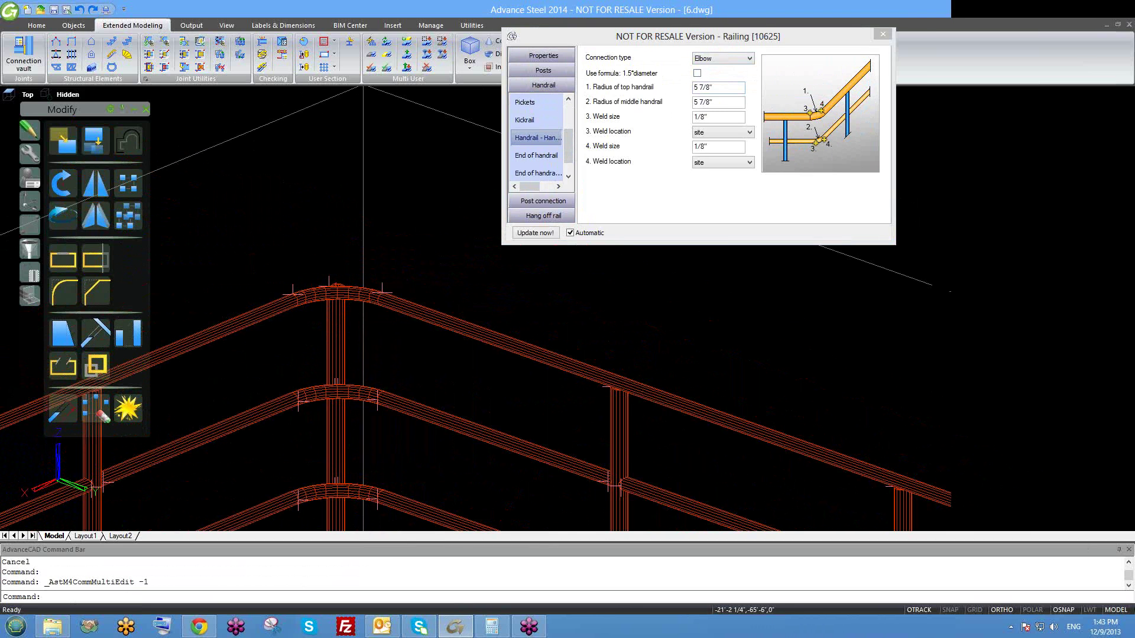
{"action": "left_click", "coordinate": [729, 66]}
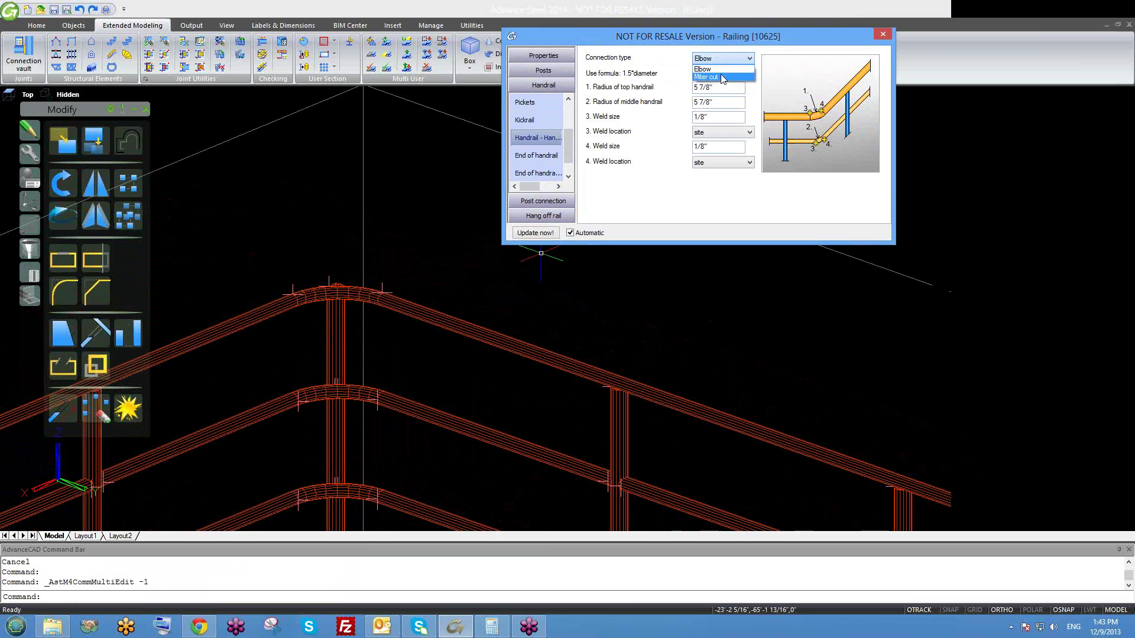
{"action": "left_click", "coordinate": [721, 75]}
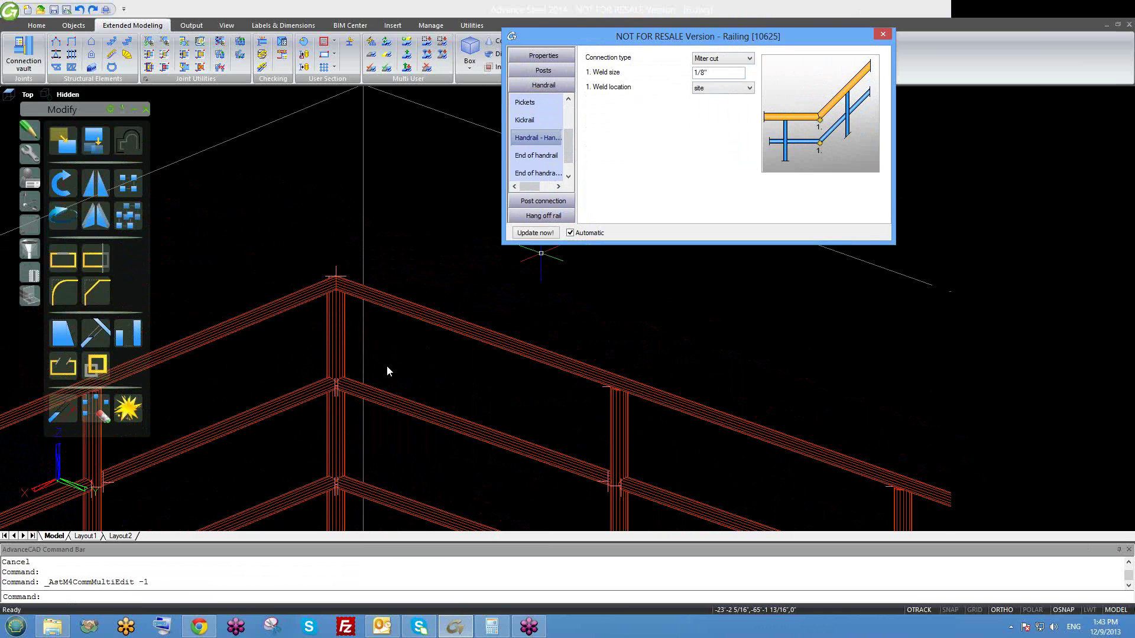
- Examine the whole multi-sided railing with its mitred corners around the copied beams and close its settings
{"action": "scroll", "coordinate": [340, 298], "scroll_direction": "down", "scroll_amount": 3}
{"action": "scroll", "coordinate": [340, 299], "scroll_direction": "down", "scroll_amount": 2}
{"action": "scroll", "coordinate": [358, 340], "scroll_direction": "down", "scroll_amount": 2}
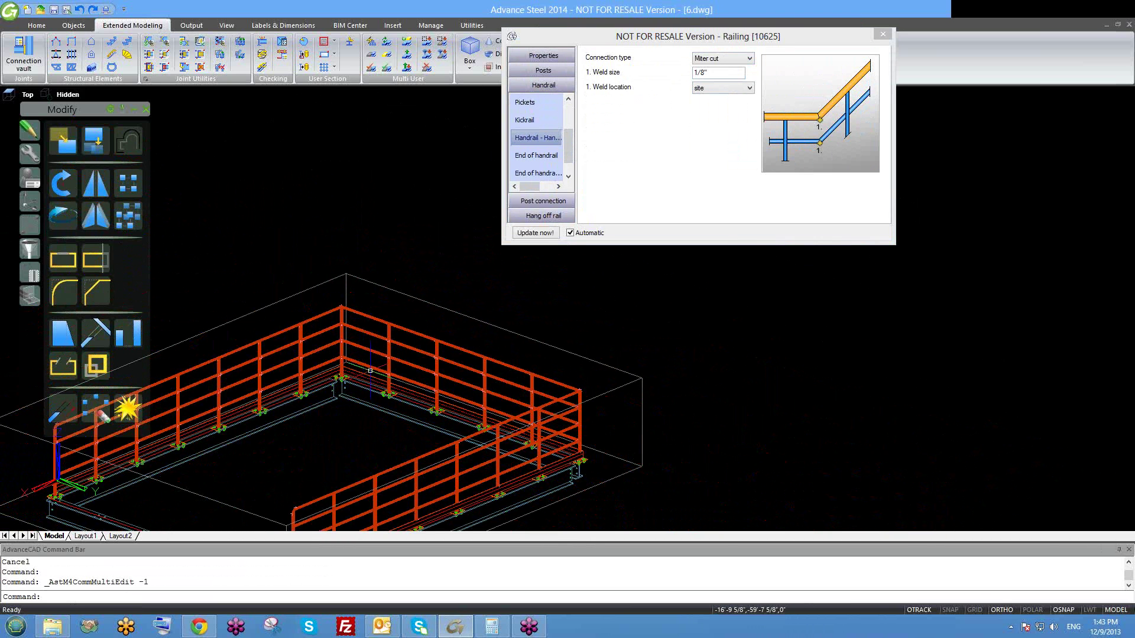
{"action": "mouse_move", "coordinate": [384, 396]}
{"action": "middle_mouse_down", "text": "shift"}
{"action": "mouse_move", "coordinate": [527, 431]}
{"action": "mouse_move", "coordinate": [383, 437]}
{"action": "mouse_move", "coordinate": [390, 414]}
{"action": "middle_mouse_up", "text": "shift"}
{"action": "scroll", "coordinate": [381, 438], "scroll_direction": "down", "scroll_amount": 4}
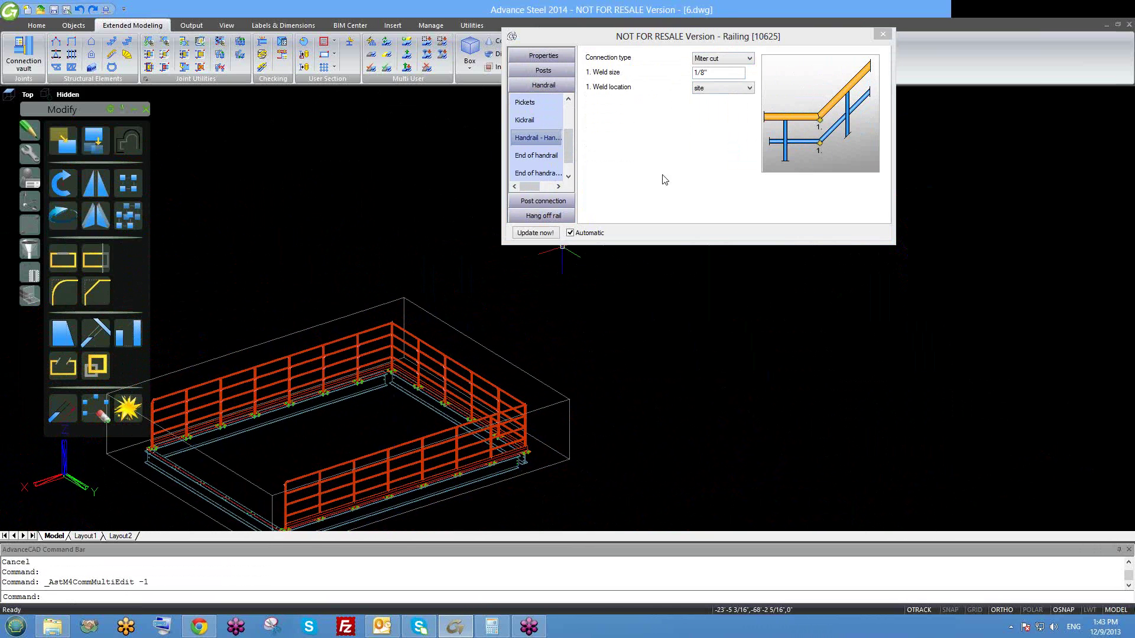
{"action": "left_click", "coordinate": [884, 34]}
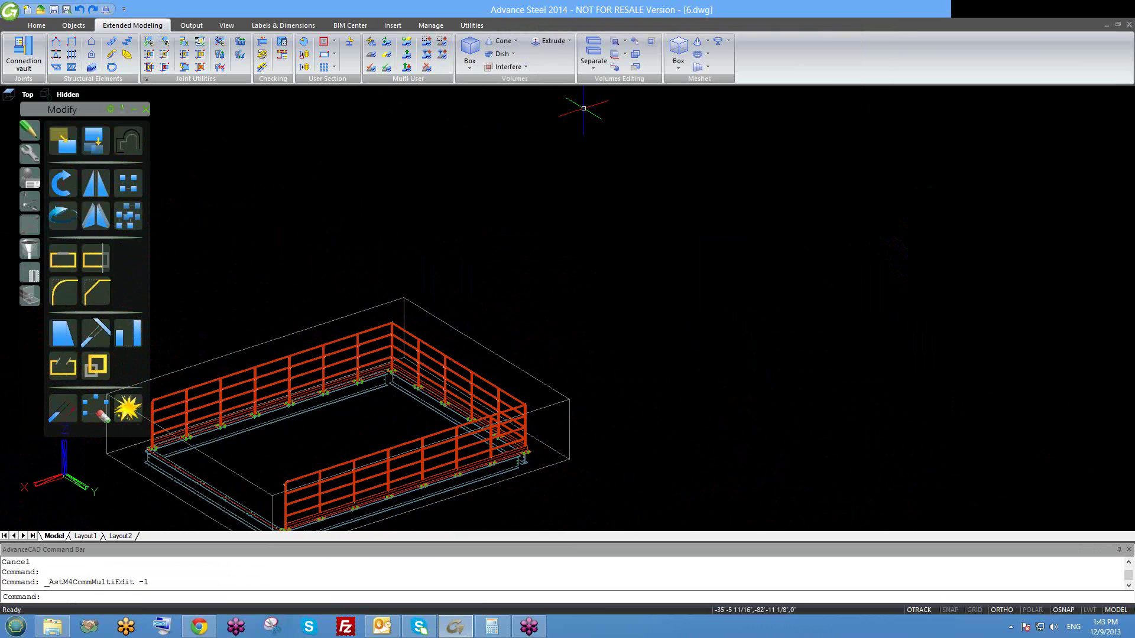
- Erase the multi-sided railing together with the four copied beams it stands on
{"action": "scroll", "coordinate": [522, 224], "scroll_direction": "down", "scroll_amount": 2}
{"action": "left_click", "coordinate": [514, 436]}
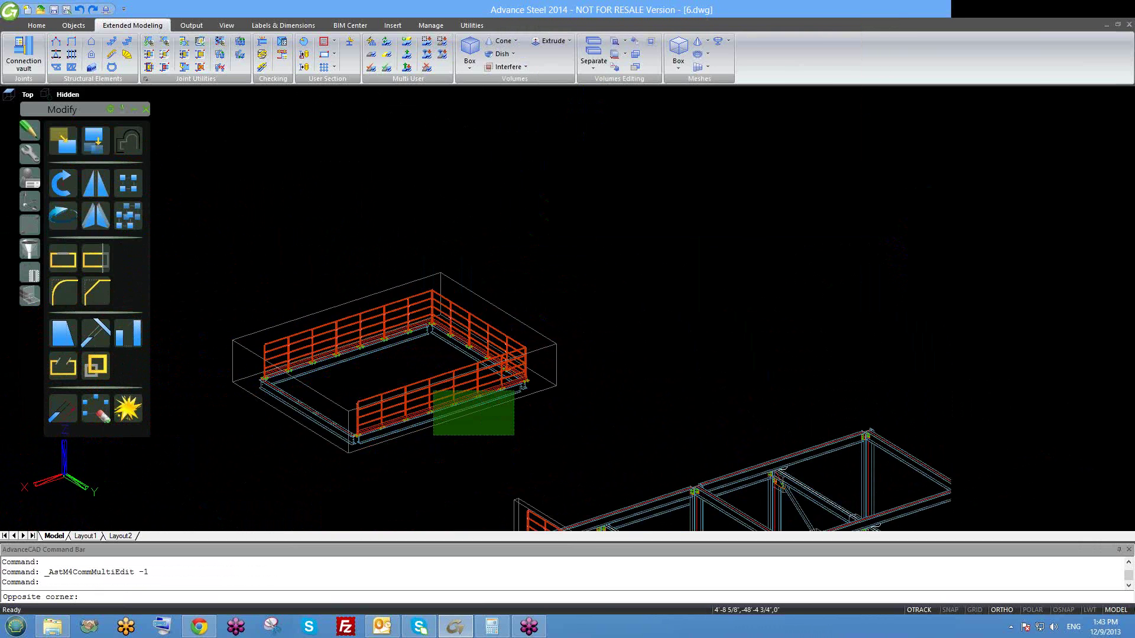
{"action": "left_click", "coordinate": [274, 256]}
{"action": "type", "text": "e"}
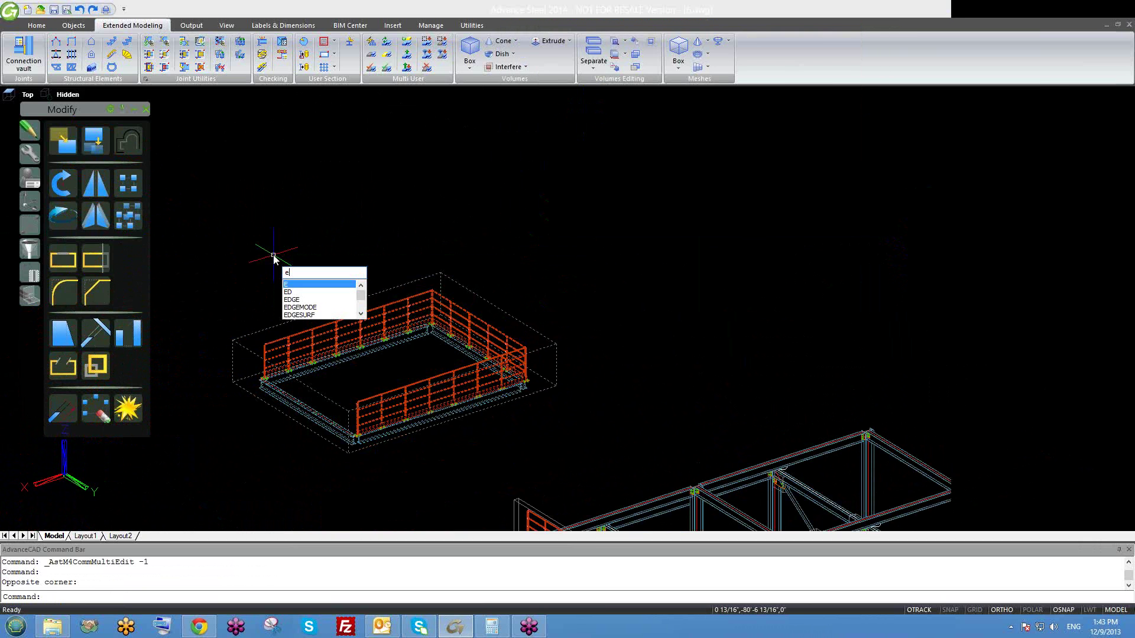
{"action": "key", "text": "Return"}
{"action": "left_click", "coordinate": [609, 420]}
{"action": "left_click", "coordinate": [160, 278]}
{"action": "type", "text": "e"}
{"action": "key", "text": "Return"}
- Examine the original railing on the building frame, especially the bolted base plate of its end post at the beam corner
{"action": "scroll", "coordinate": [355, 385], "scroll_direction": "down", "scroll_amount": 6}
{"action": "scroll", "coordinate": [417, 453], "scroll_direction": "up", "scroll_amount": 3}
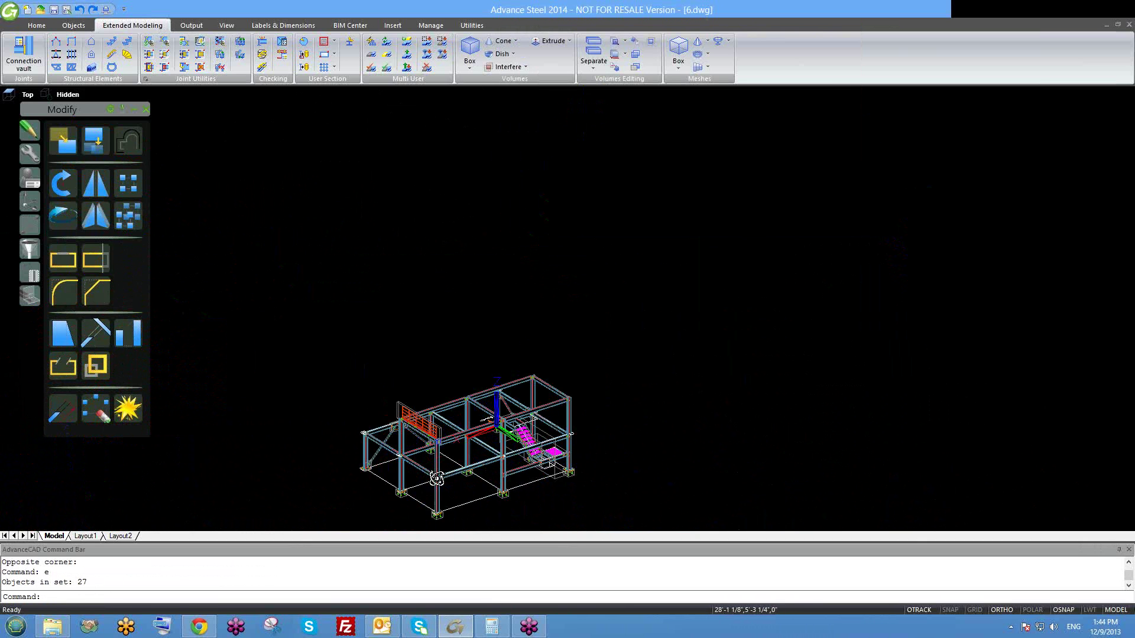
{"action": "scroll", "coordinate": [437, 479], "scroll_direction": "up", "scroll_amount": 10}
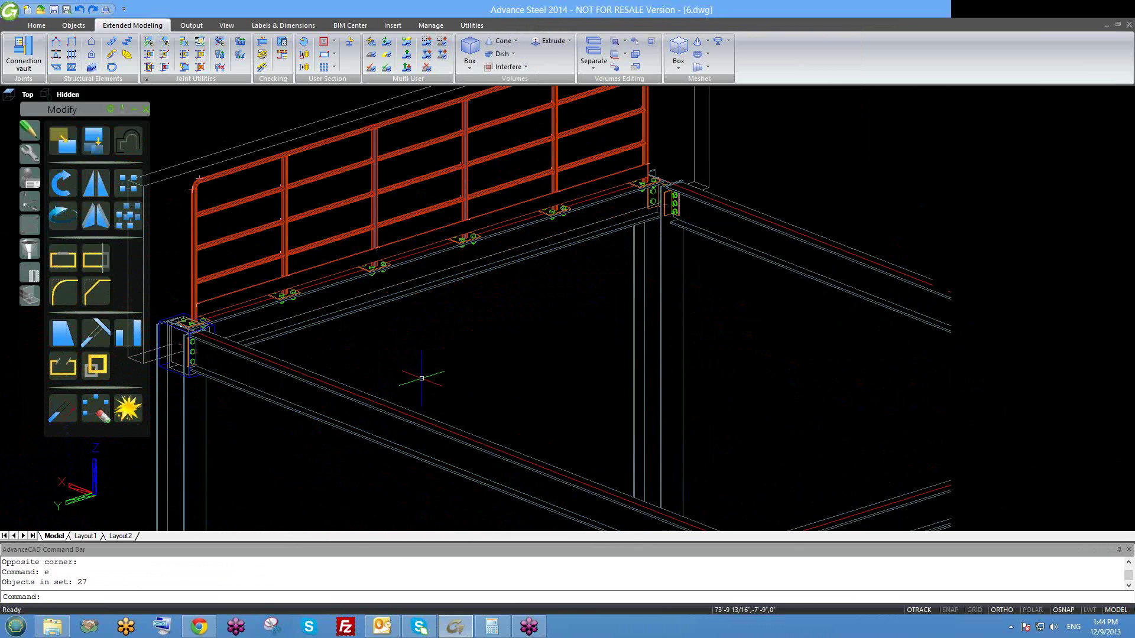
{"action": "left_click", "coordinate": [978, 203]}
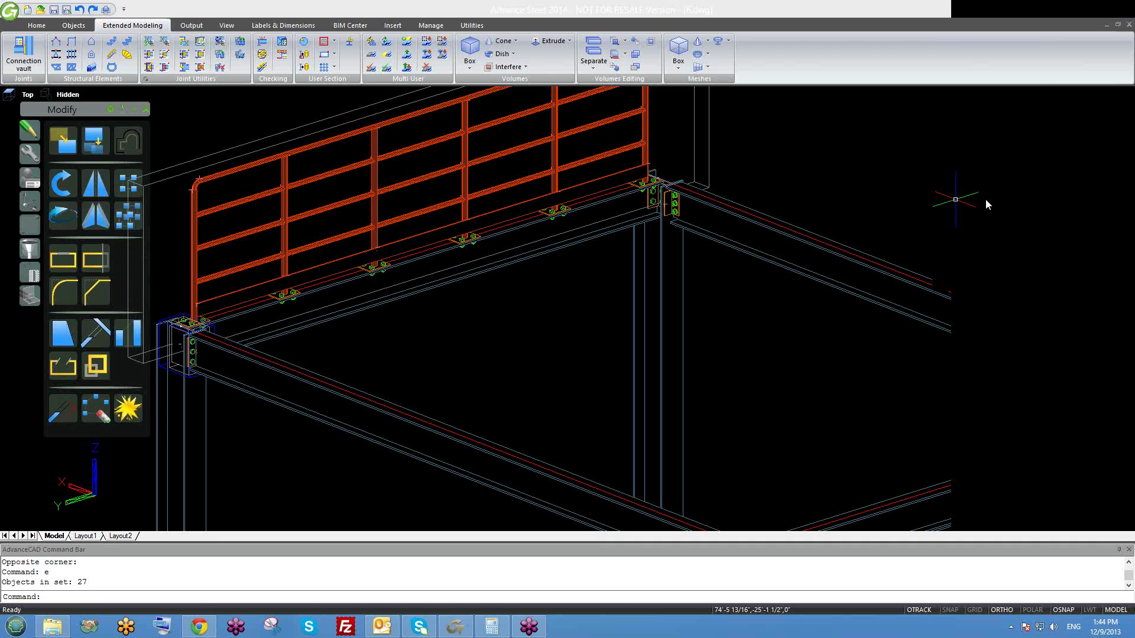
{"action": "middle_click_drag", "start_coordinate": [703, 293], "coordinate": [672, 327]}
{"action": "scroll", "coordinate": [662, 313], "scroll_direction": "down", "scroll_amount": 4}
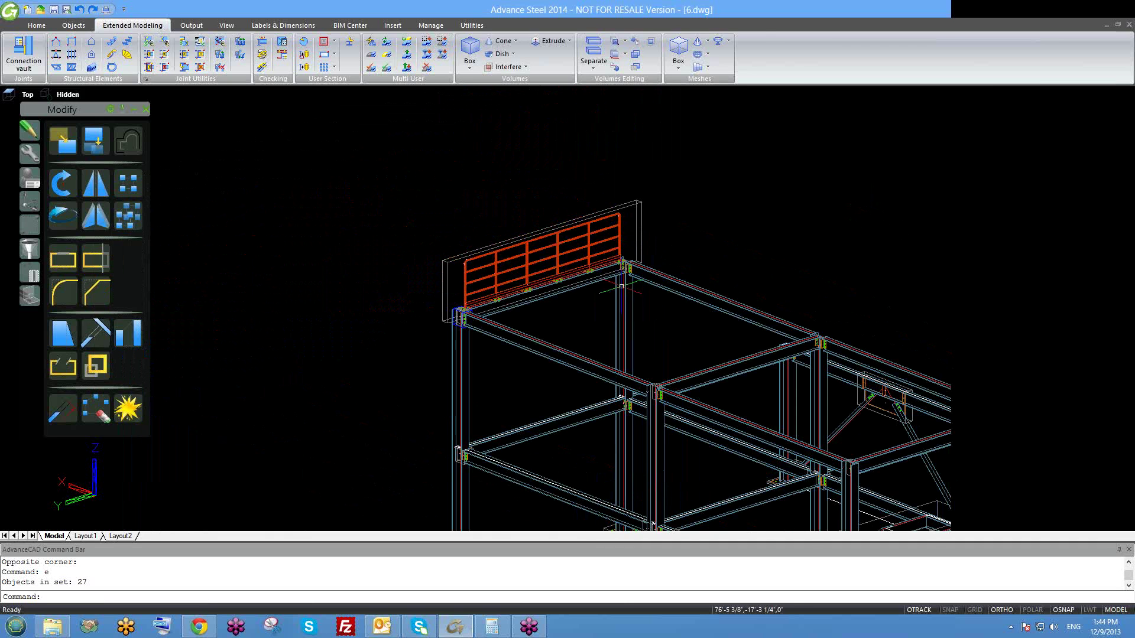
{"action": "scroll", "coordinate": [624, 283], "scroll_direction": "up", "scroll_amount": 5}
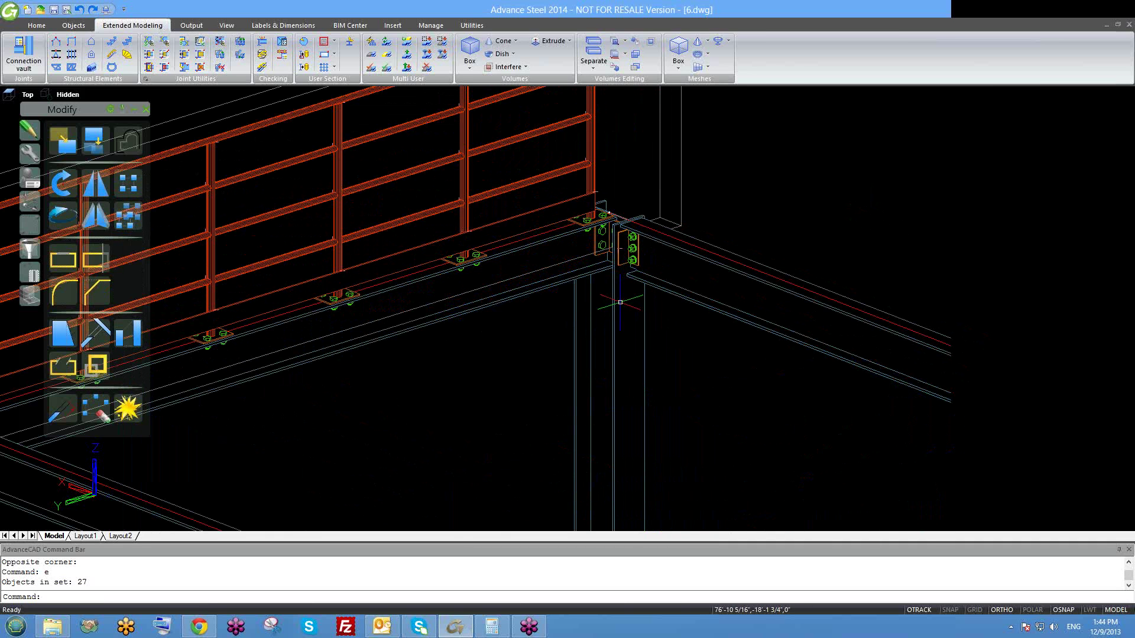
{"action": "scroll", "coordinate": [620, 302], "scroll_direction": "up", "scroll_amount": 1}
{"action": "scroll", "coordinate": [598, 284], "scroll_direction": "up", "scroll_amount": 4}
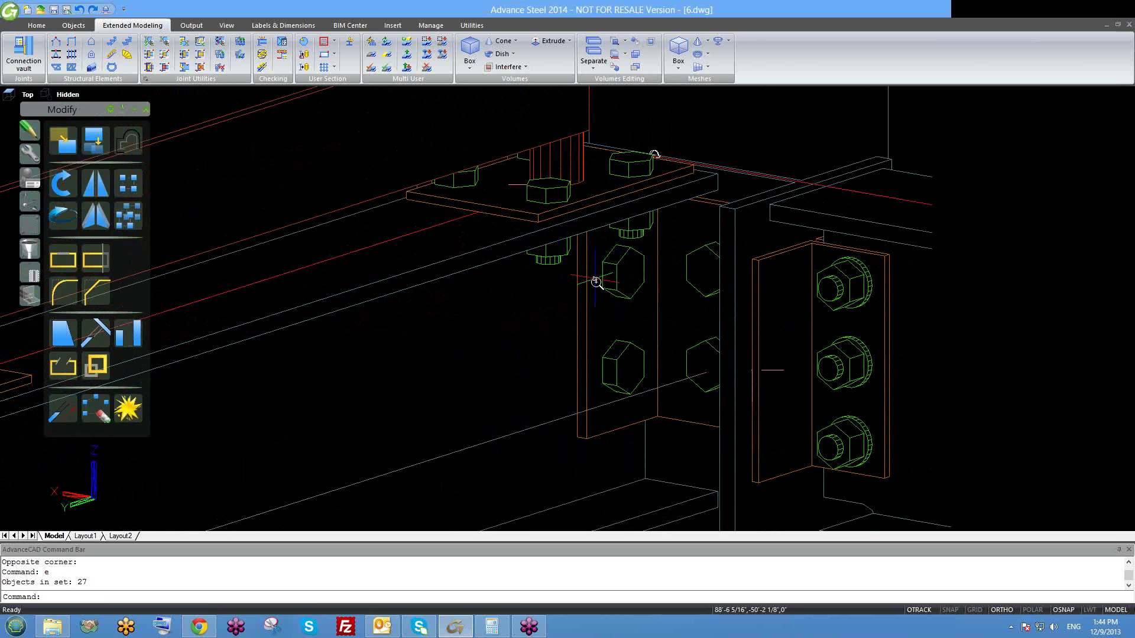
{"action": "scroll", "coordinate": [597, 282], "scroll_direction": "up", "scroll_amount": 5}
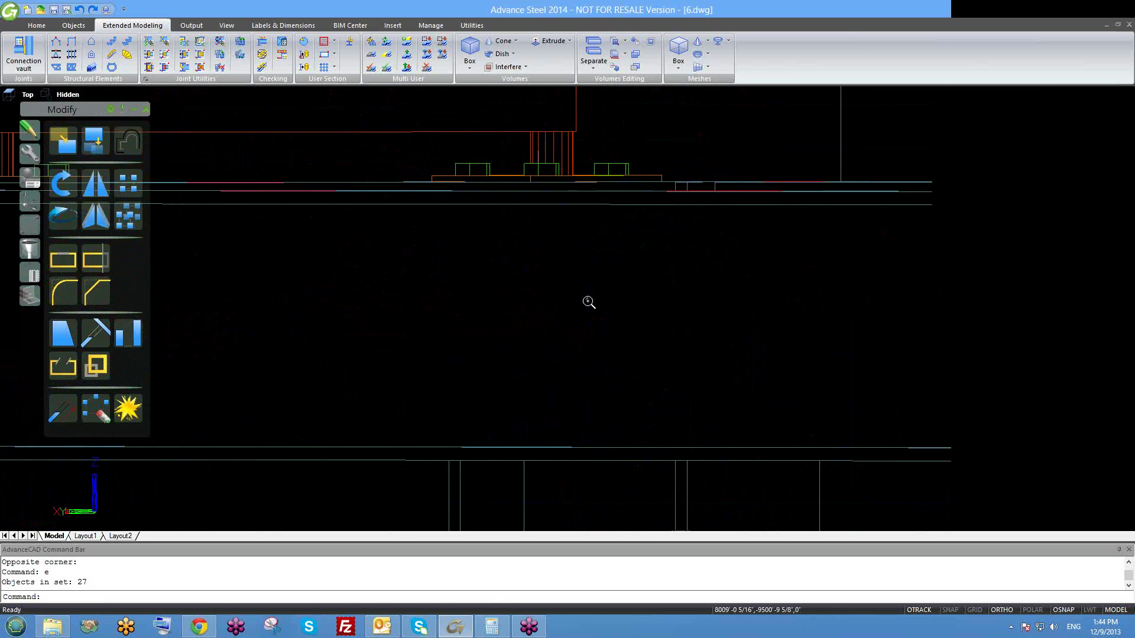
{"action": "scroll", "coordinate": [573, 357], "scroll_direction": "down", "scroll_amount": 5}
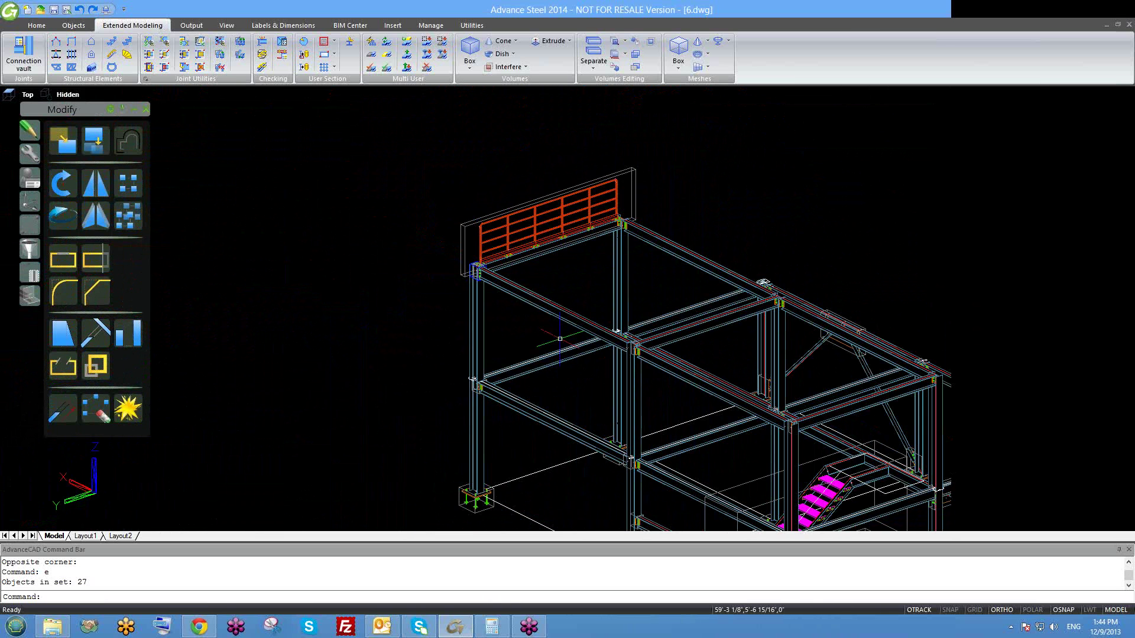
- Save the drawing
{"action": "key", "text": "ctrl+s"}
- Examine the complete steel frame with its stair, bracing and railing from several sides
{"action": "scroll", "coordinate": [560, 339], "scroll_direction": "down", "scroll_amount": 2}
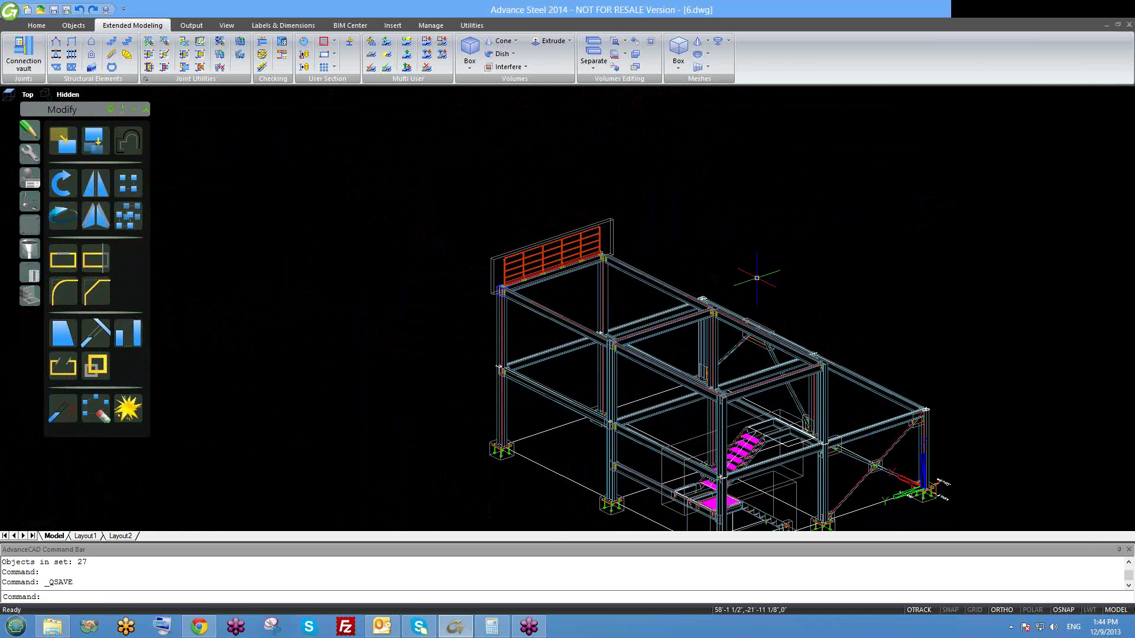
{"action": "middle_click_drag", "start_coordinate": [756, 279], "coordinate": [672, 255]}
{"action": "middle_click_drag", "start_coordinate": [608, 307], "coordinate": [887, 296], "text": "shift"}
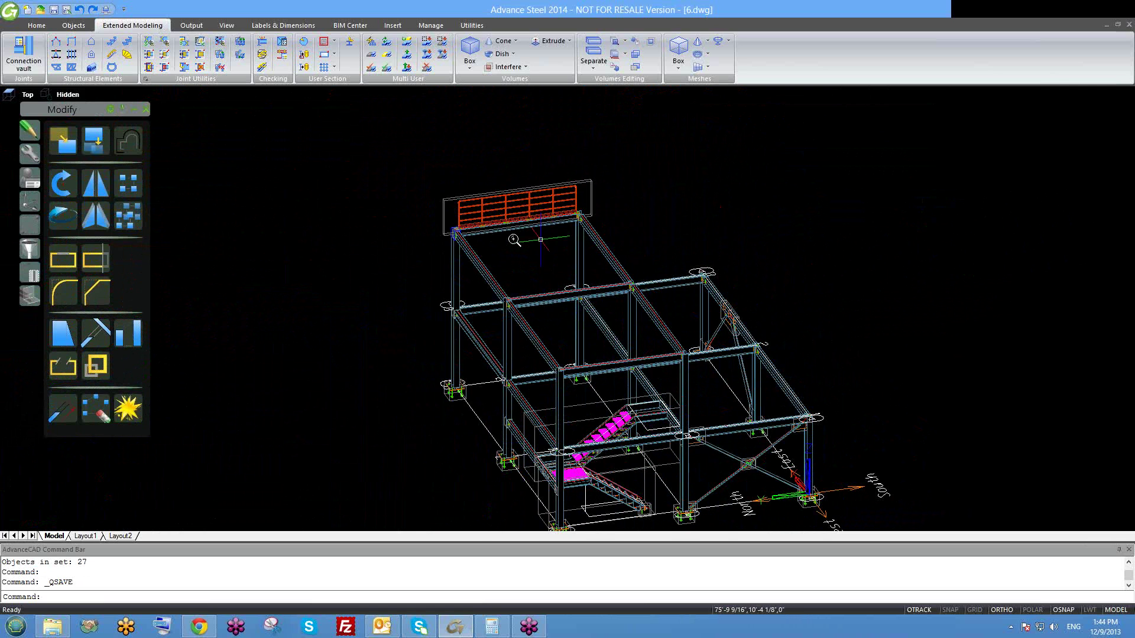
{"action": "scroll", "coordinate": [517, 235], "scroll_direction": "up", "scroll_amount": 5}
{"action": "scroll", "coordinate": [522, 233], "scroll_direction": "down", "scroll_amount": 2}
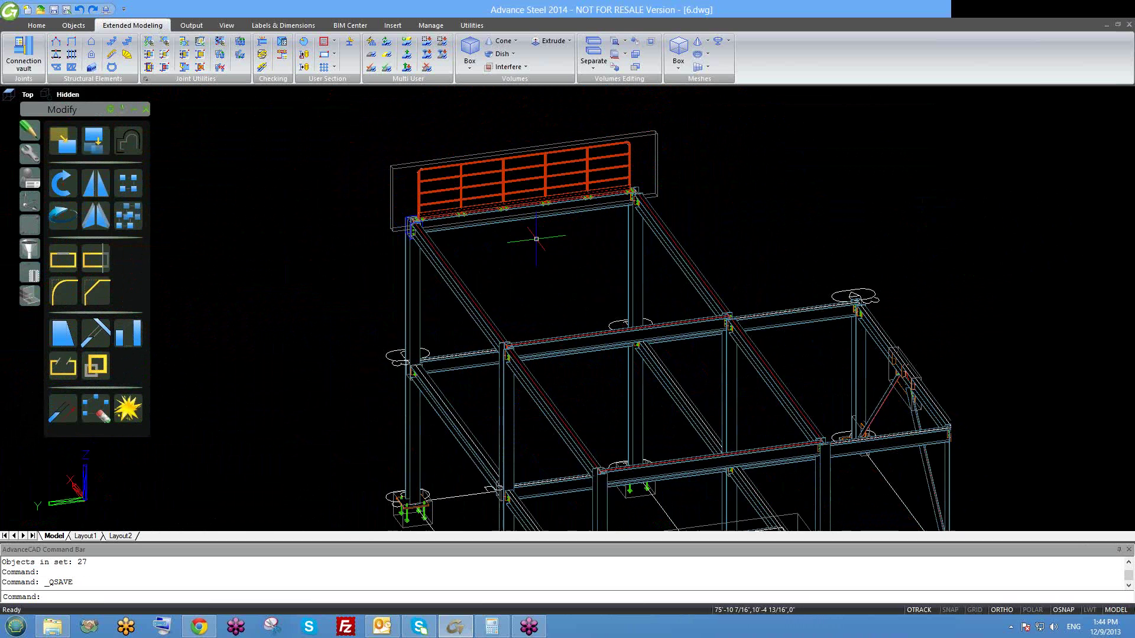
{"action": "middle_click_drag", "start_coordinate": [649, 271], "coordinate": [535, 294]}
{"action": "scroll", "coordinate": [534, 294], "scroll_direction": "down", "scroll_amount": 3}
{"action": "middle_click_drag", "start_coordinate": [484, 323], "coordinate": [541, 367], "text": "shift"}
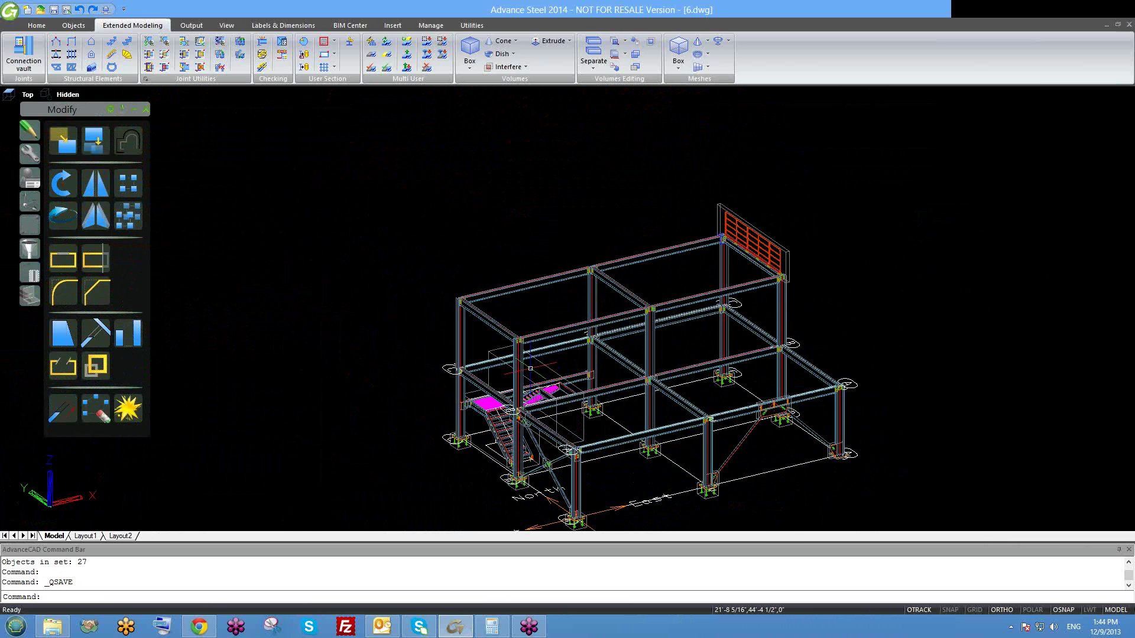
{"action": "middle_click_drag", "start_coordinate": [629, 343], "coordinate": [500, 347]}
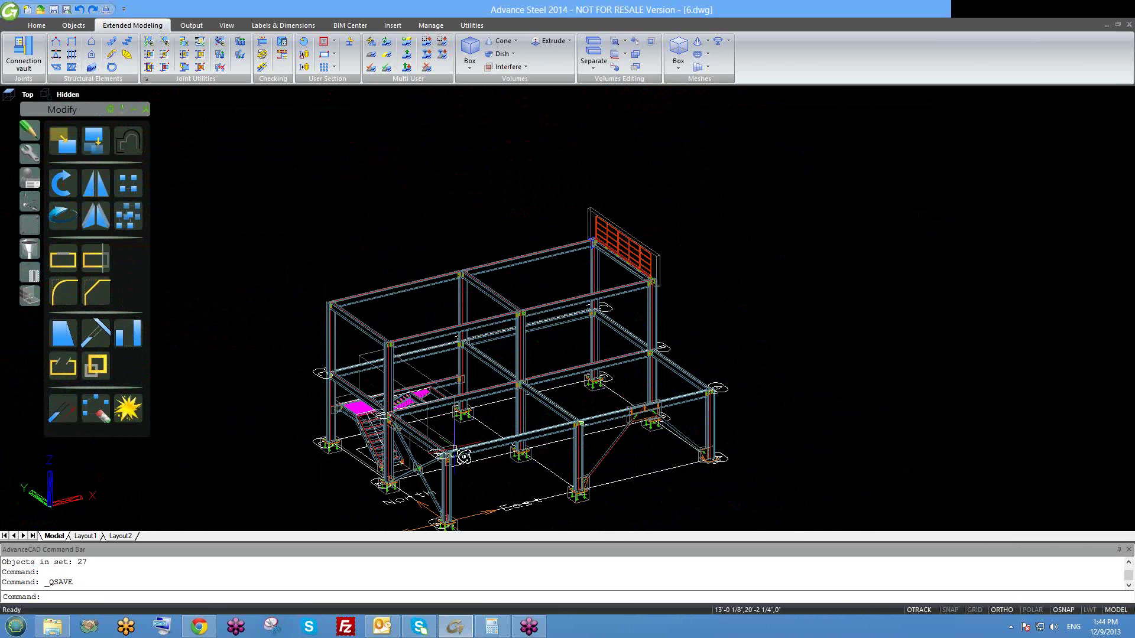
{"action": "middle_click_drag", "start_coordinate": [469, 452], "coordinate": [469, 438], "text": "shift"}
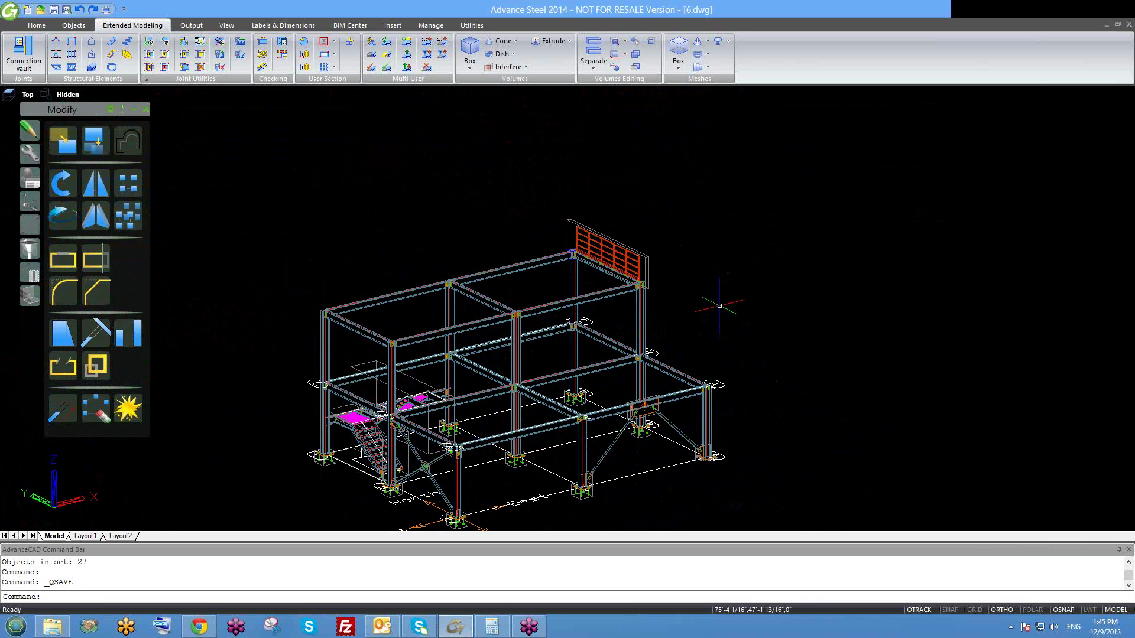
- Examine the railing on the upper end beam up close from both faces, including its rails, posts and base plates
{"action": "scroll", "coordinate": [589, 280], "scroll_direction": "up", "scroll_amount": 5}
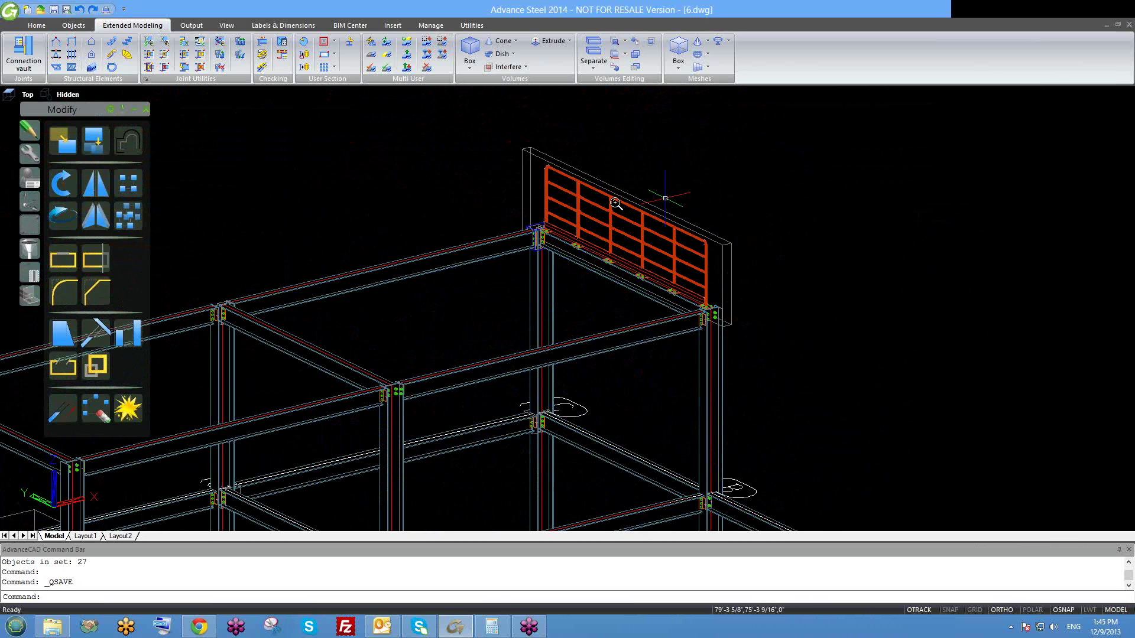
{"action": "scroll", "coordinate": [590, 216], "scroll_direction": "down", "scroll_amount": 1}
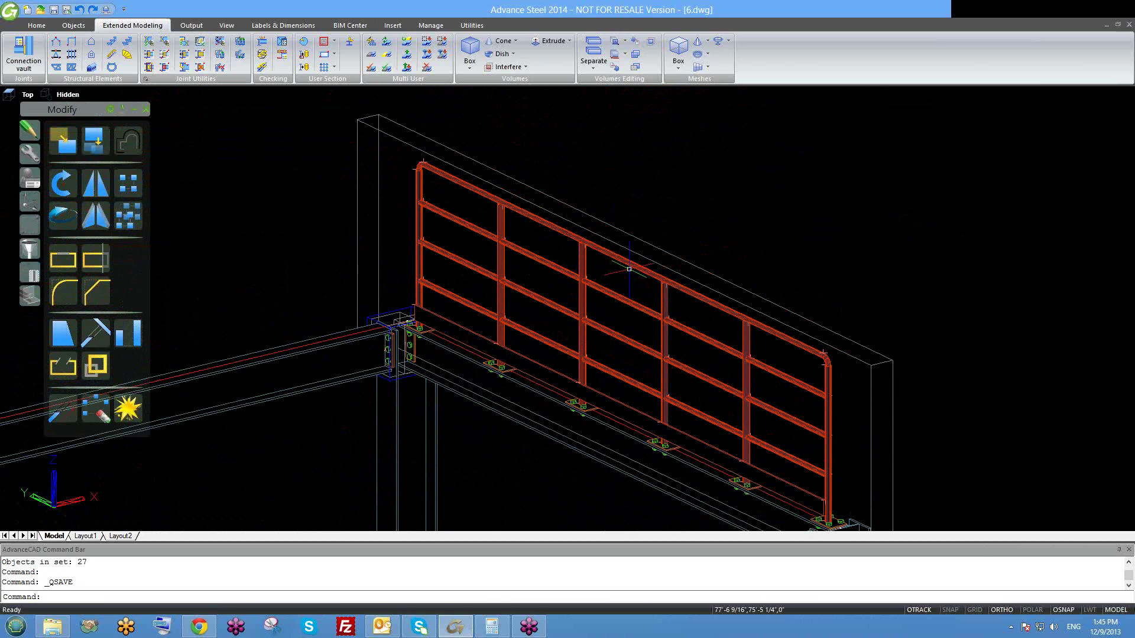
{"action": "scroll", "coordinate": [623, 291], "scroll_direction": "down", "scroll_amount": 2}
{"action": "scroll", "coordinate": [623, 291], "scroll_direction": "down", "scroll_amount": 2}
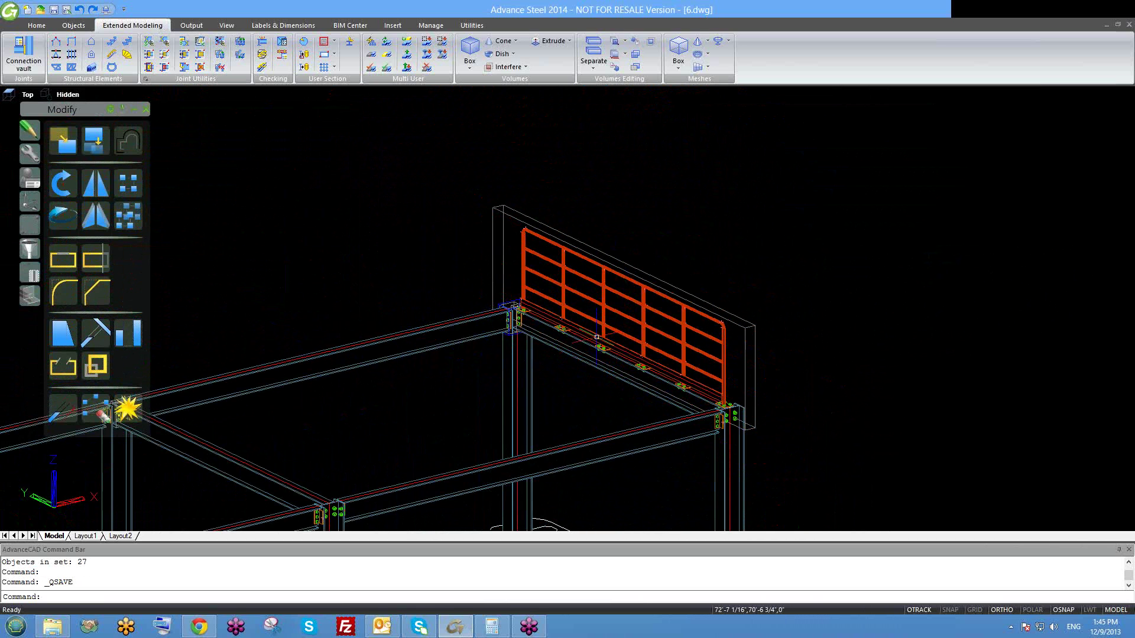
{"action": "scroll", "coordinate": [624, 355], "scroll_direction": "up", "scroll_amount": 1}
{"action": "middle_click_drag", "start_coordinate": [497, 407], "coordinate": [627, 406], "text": "shift"}
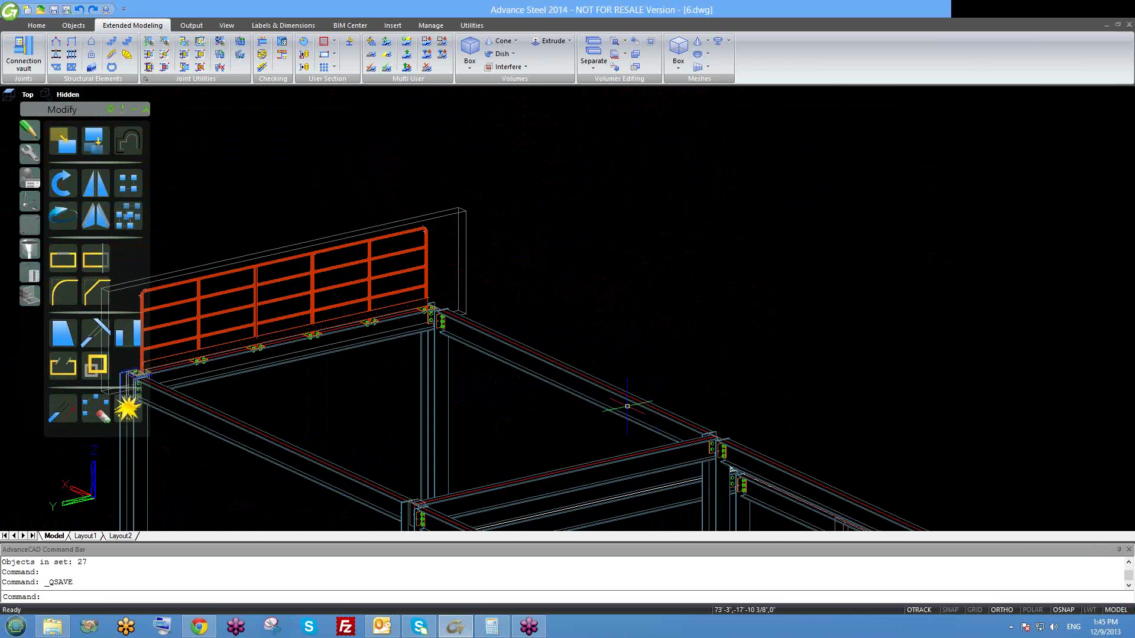
{"action": "middle_click_drag", "start_coordinate": [518, 398], "coordinate": [560, 352], "text": "shift"}
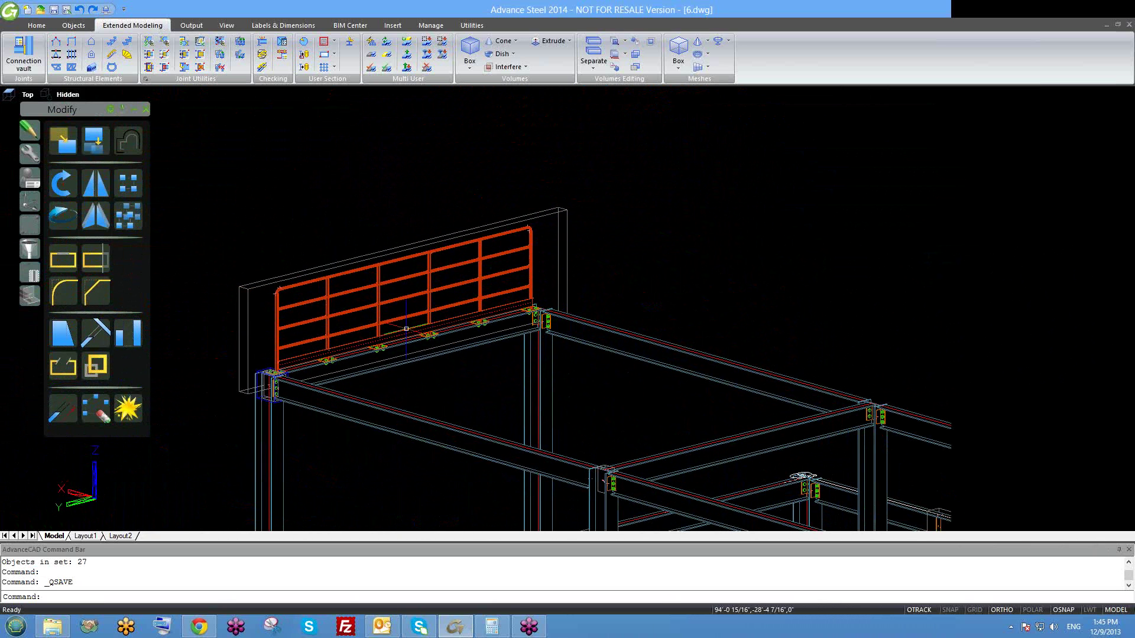
{"action": "middle_click_drag", "start_coordinate": [610, 375], "coordinate": [607, 368], "text": "shift"}
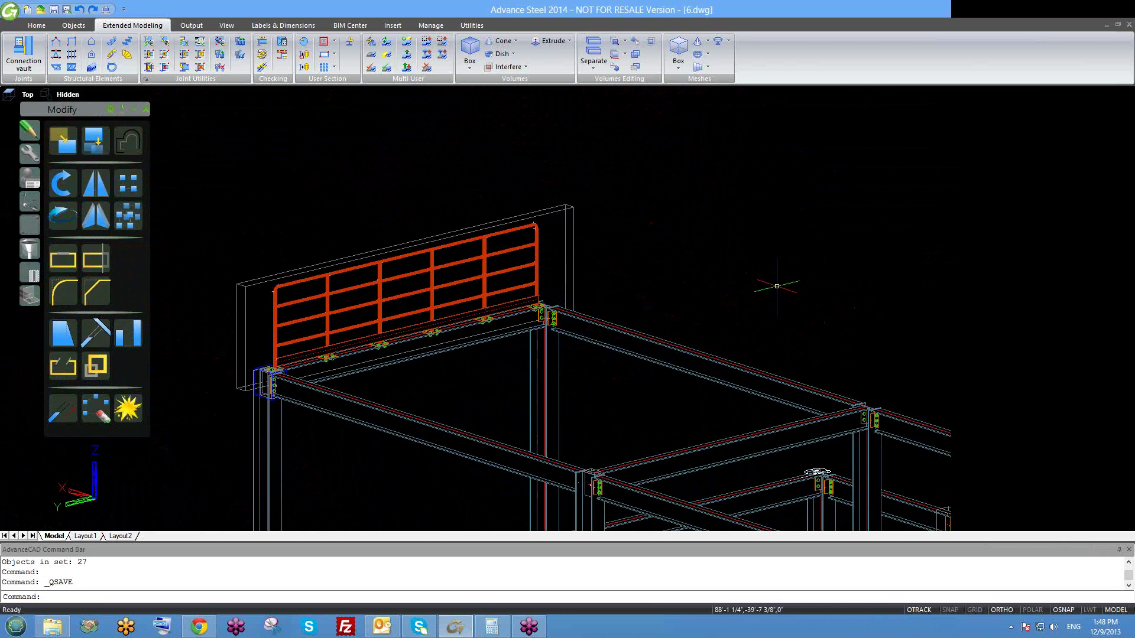
{"action": "middle_click_drag", "start_coordinate": [380, 393], "coordinate": [380, 372]}
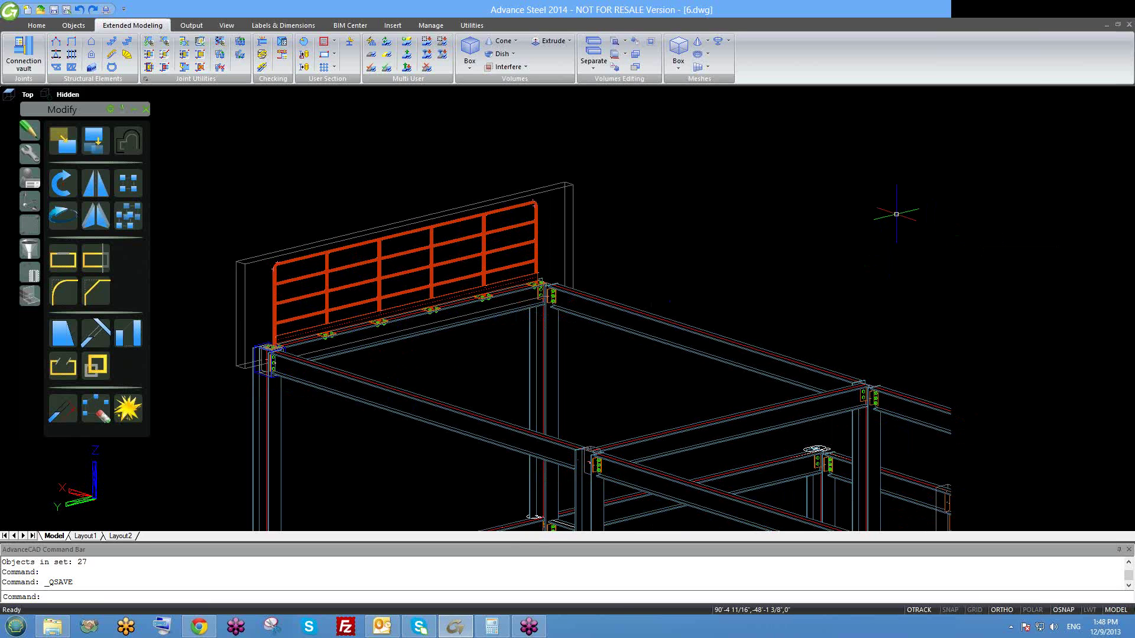
- Examine the whole steel frame from the opposite side, zooming in on the railing's posts and base connections
{"action": "middle_click_drag", "start_coordinate": [700, 253], "coordinate": [692, 261]}
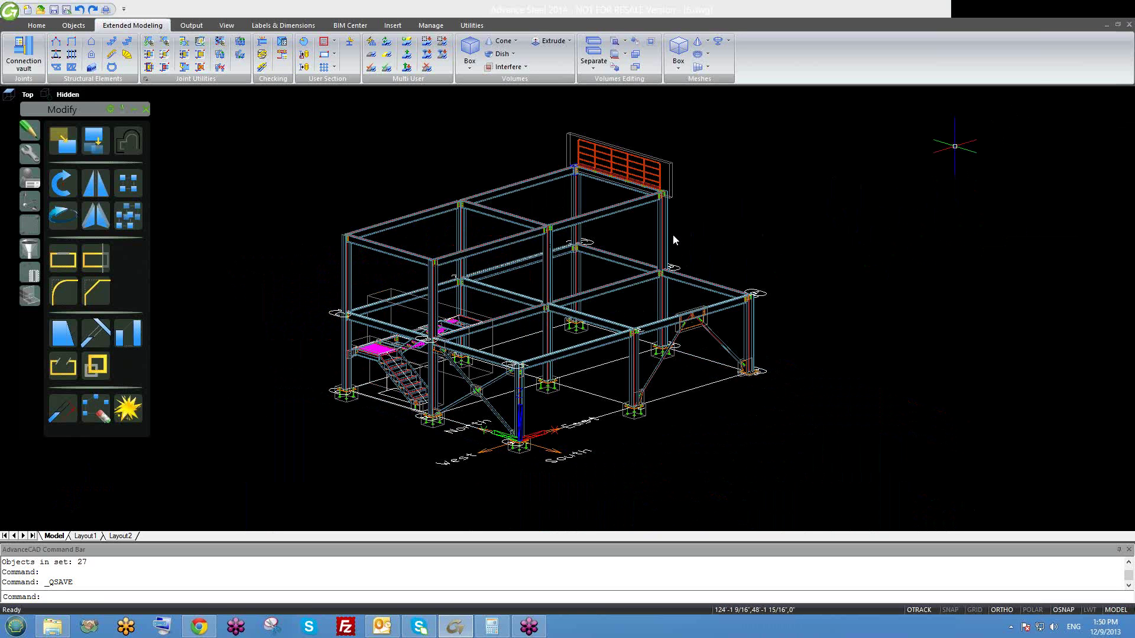
{"action": "scroll", "coordinate": [597, 323], "scroll_direction": "down", "scroll_amount": 2}
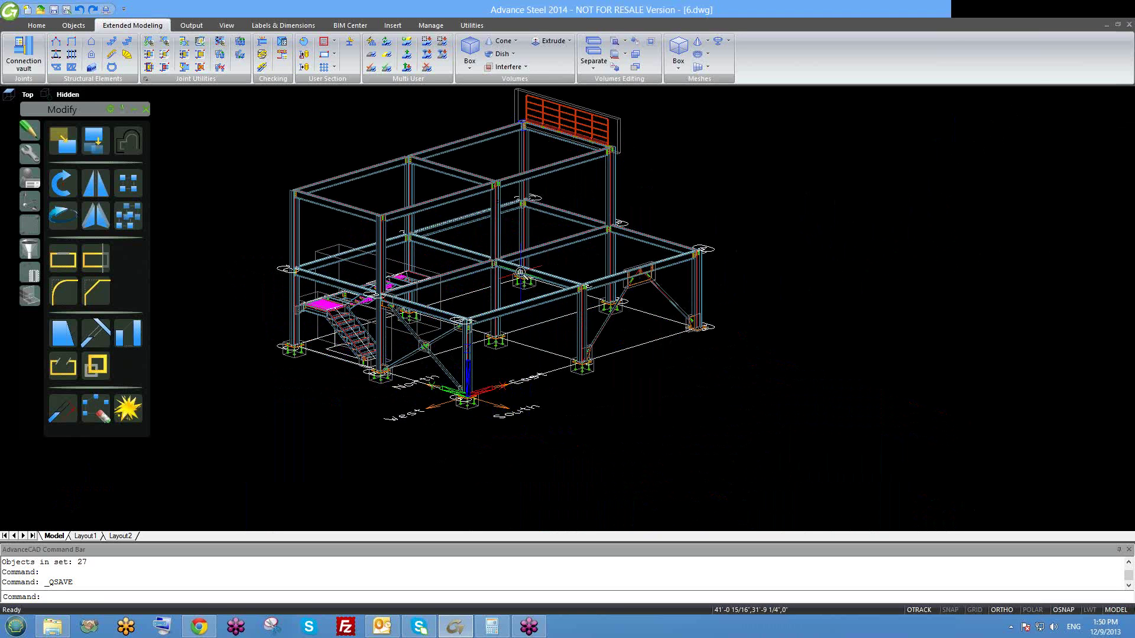
{"action": "scroll", "coordinate": [521, 237], "scroll_direction": "up", "scroll_amount": 2}
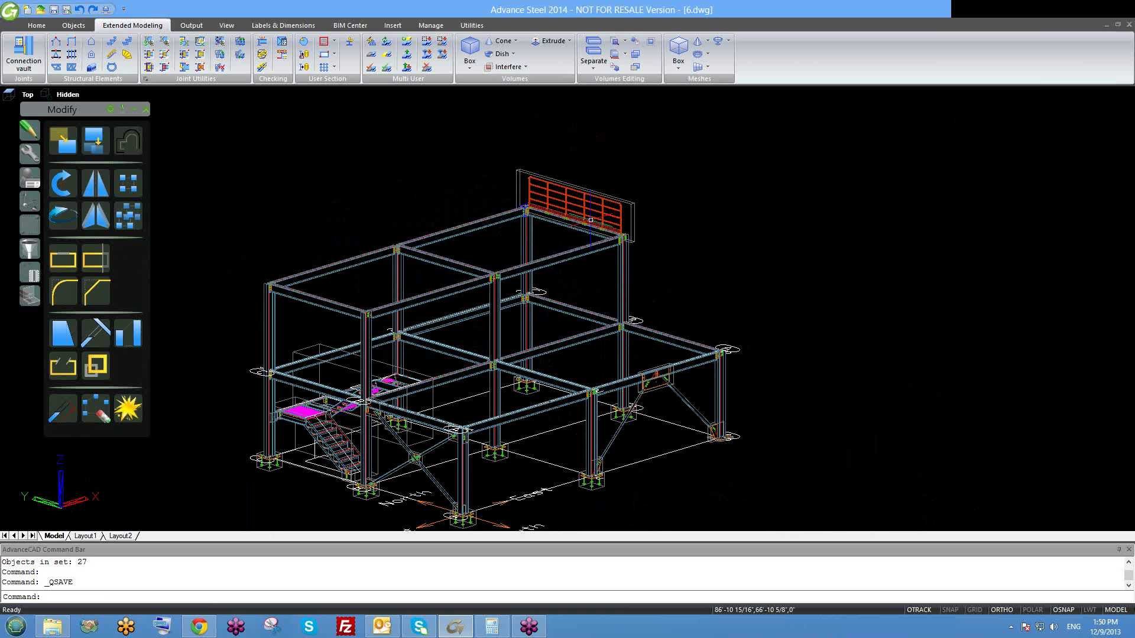
{"action": "scroll", "coordinate": [591, 207], "scroll_direction": "up", "scroll_amount": 3}
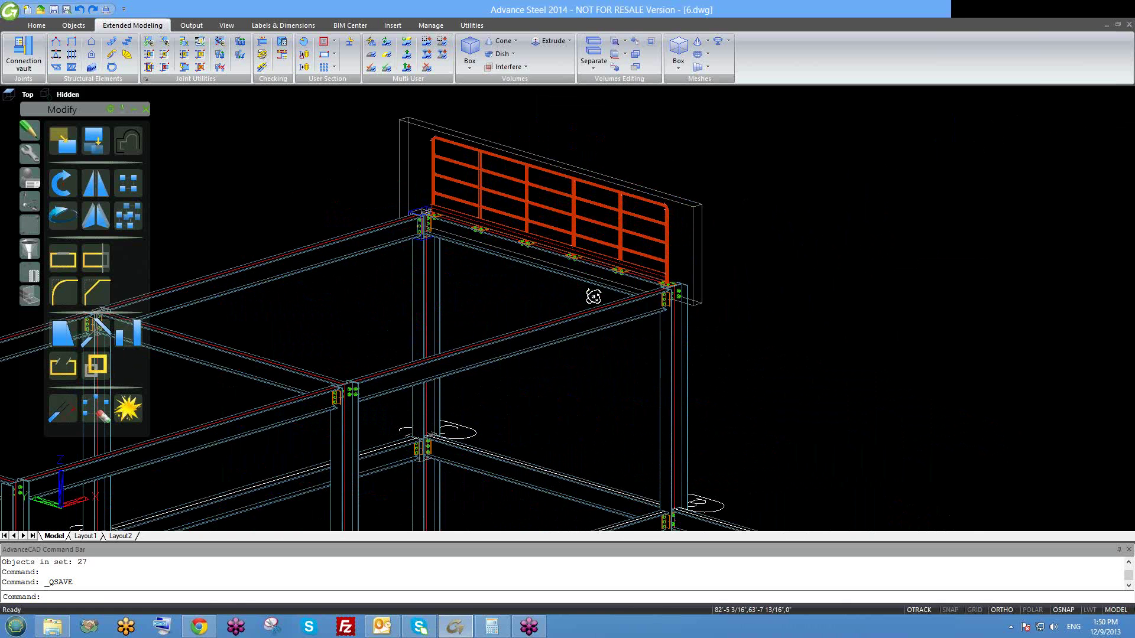
{"action": "scroll", "coordinate": [571, 287], "scroll_direction": "up", "scroll_amount": 2}
{"action": "scroll", "coordinate": [578, 260], "scroll_direction": "up", "scroll_amount": 2}
{"action": "scroll", "coordinate": [577, 260], "scroll_direction": "down", "scroll_amount": 6}
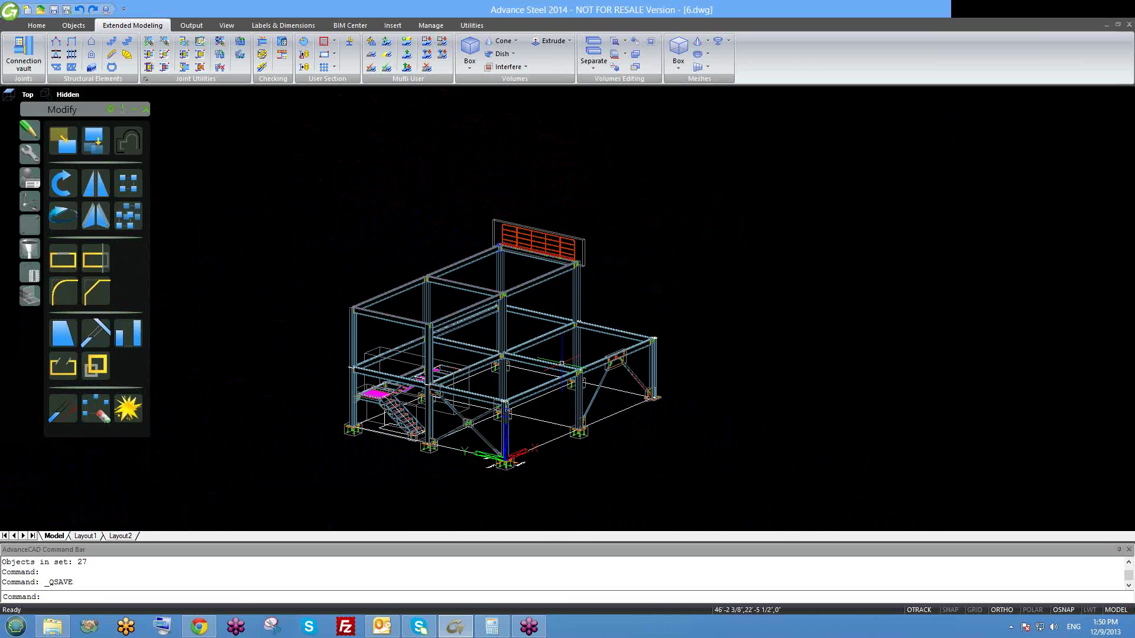
{"action": "middle_click_drag", "start_coordinate": [502, 376], "coordinate": [596, 364]}
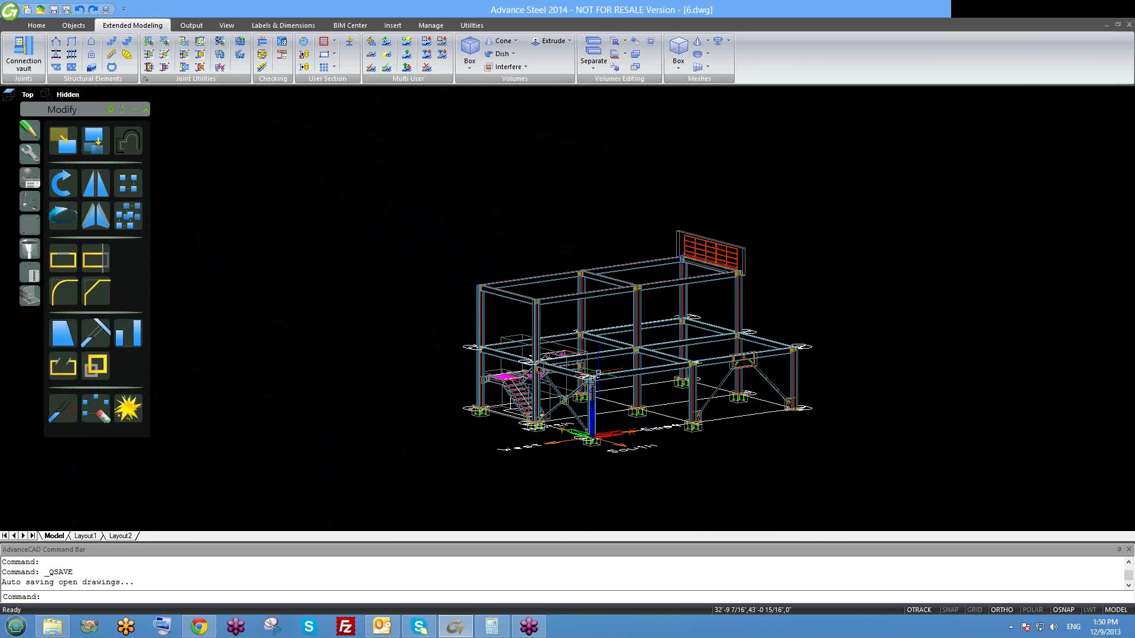
{"action": "middle_click_drag", "start_coordinate": [599, 372], "coordinate": [534, 342]}
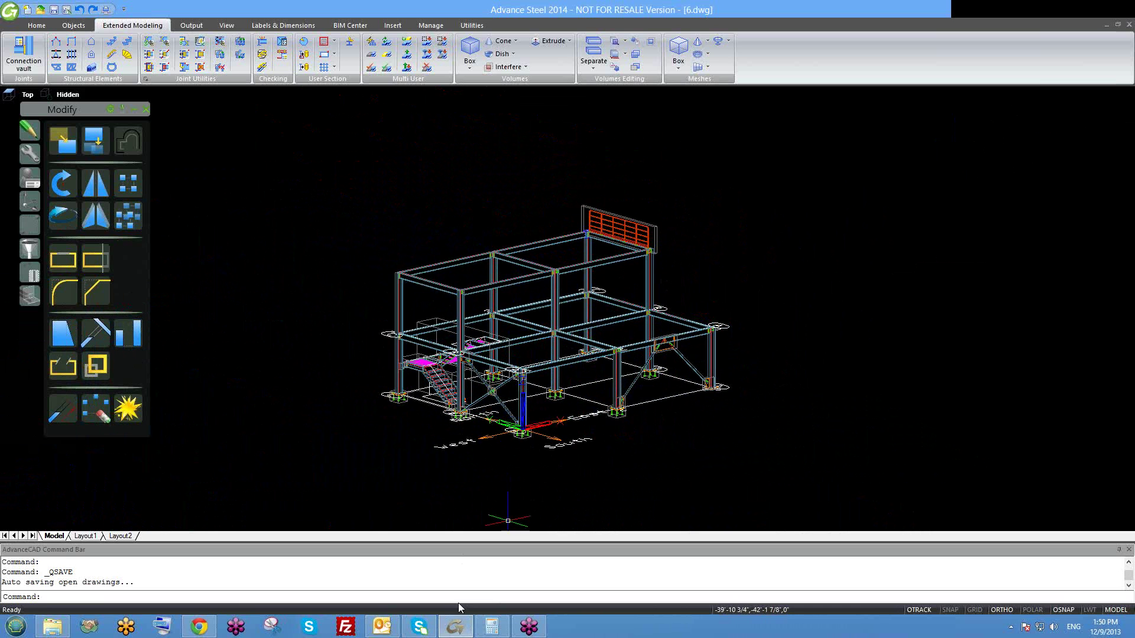
{"action": "mouse_move", "coordinate": [454, 622]}
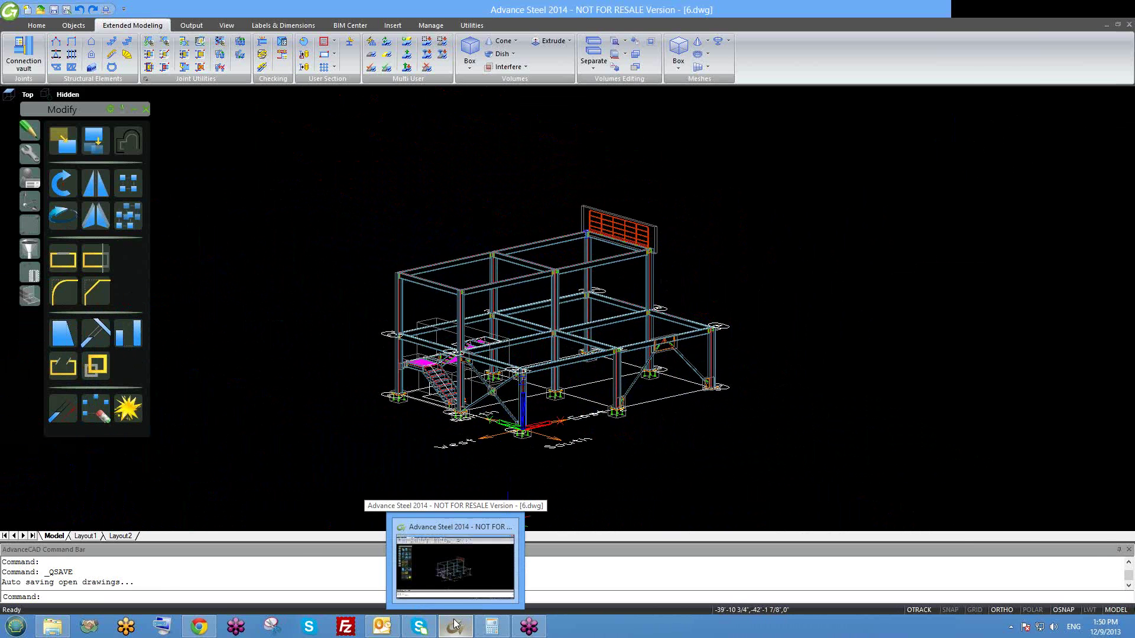
{"action": "left_click", "coordinate": [455, 623]}
{"action": "left_click", "coordinate": [455, 628]}
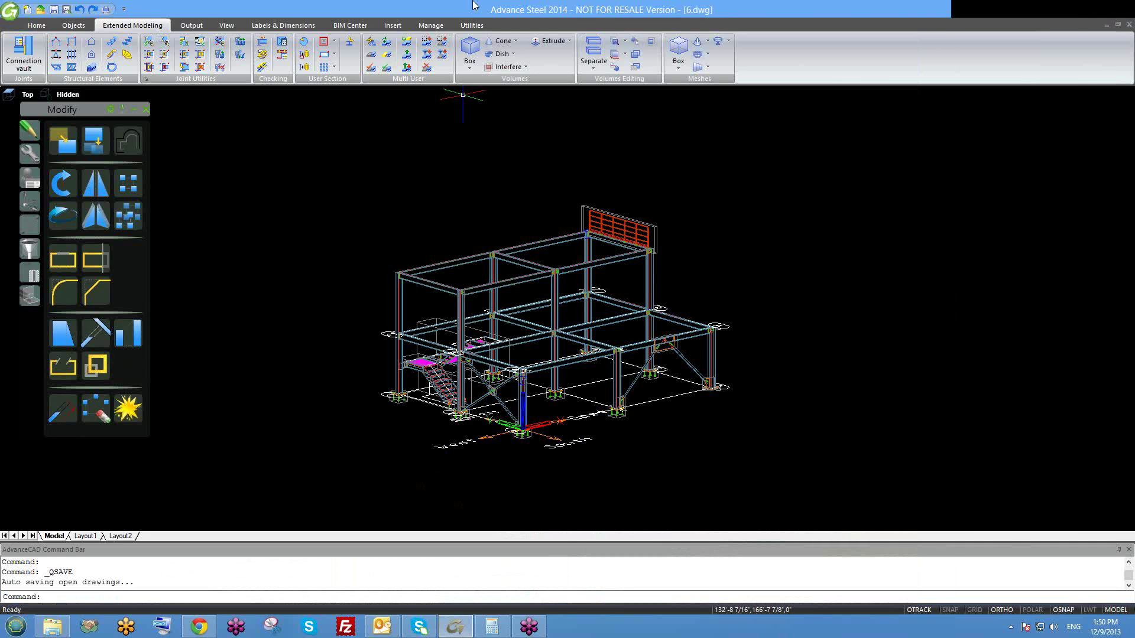
{"action": "left_click_drag", "start_coordinate": [623, 6], "coordinate": [440, 32]}
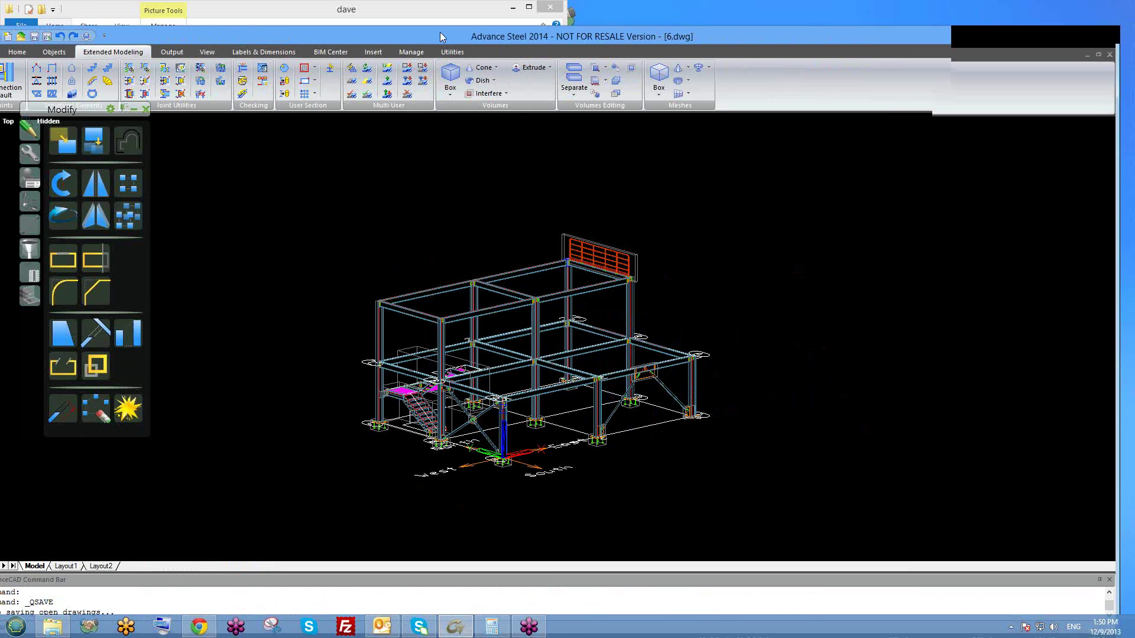
{"action": "double_click", "coordinate": [440, 32]}
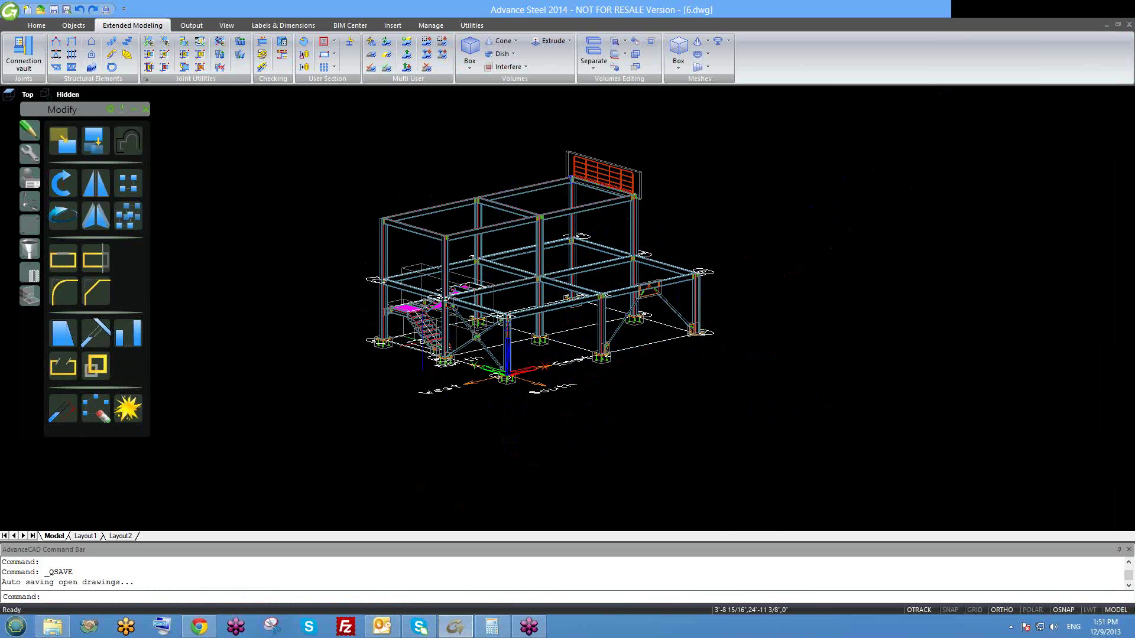
- Switch the tool palette to the Selection category
{"action": "middle_click_drag", "start_coordinate": [438, 371], "coordinate": [444, 391], "text": "shift"}
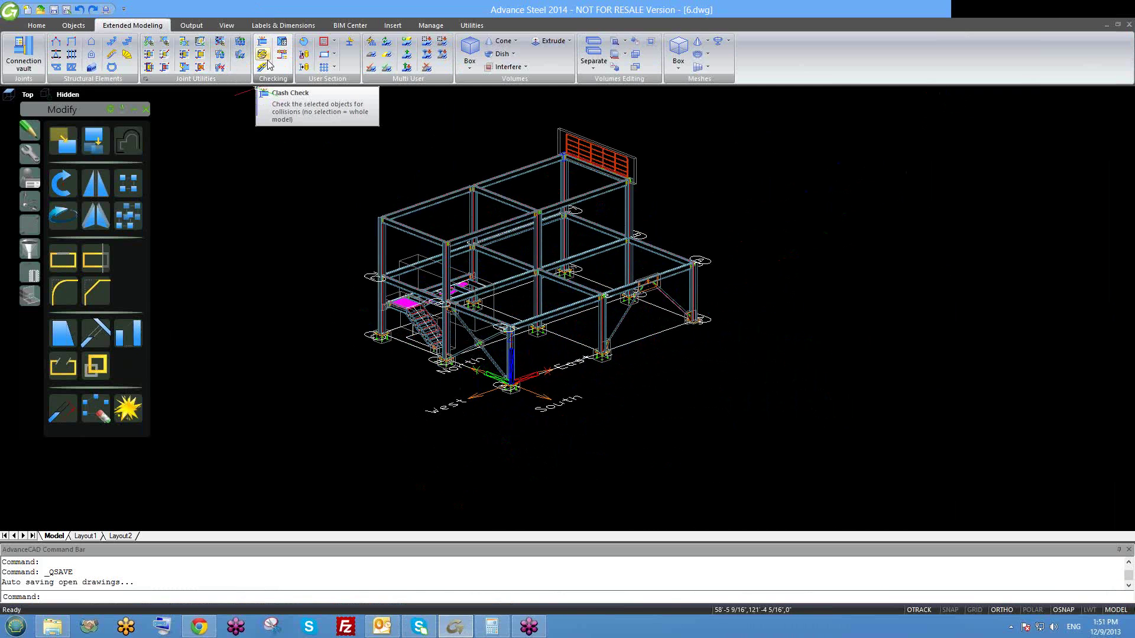
{"action": "left_click", "coordinate": [30, 225]}
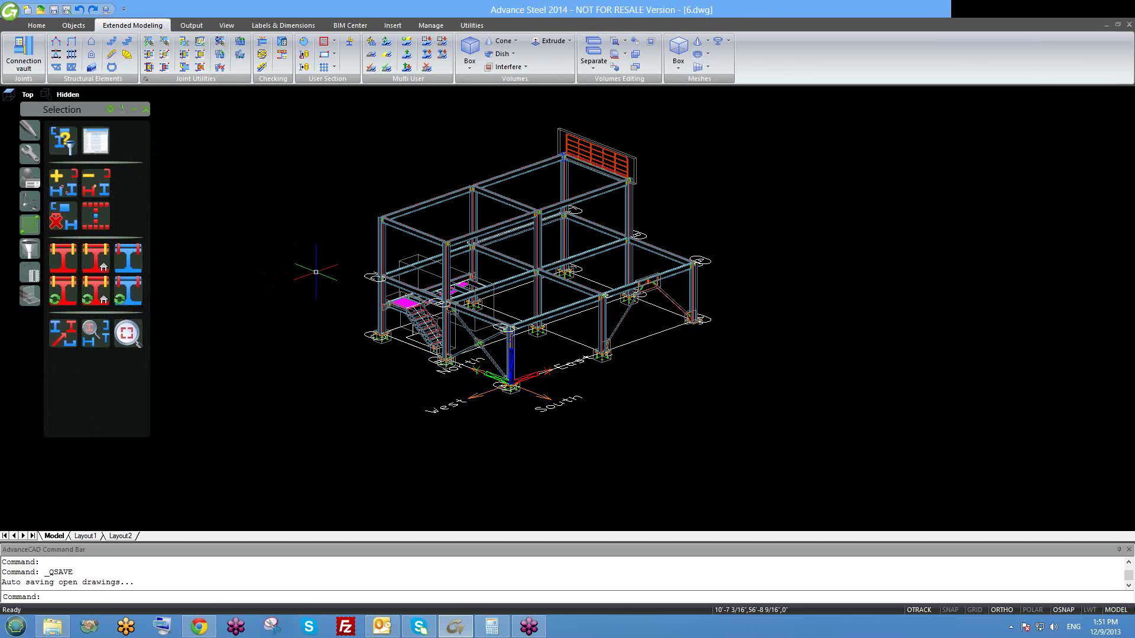
{"action": "middle_click_drag", "start_coordinate": [413, 320], "coordinate": [393, 301], "text": "shift"}
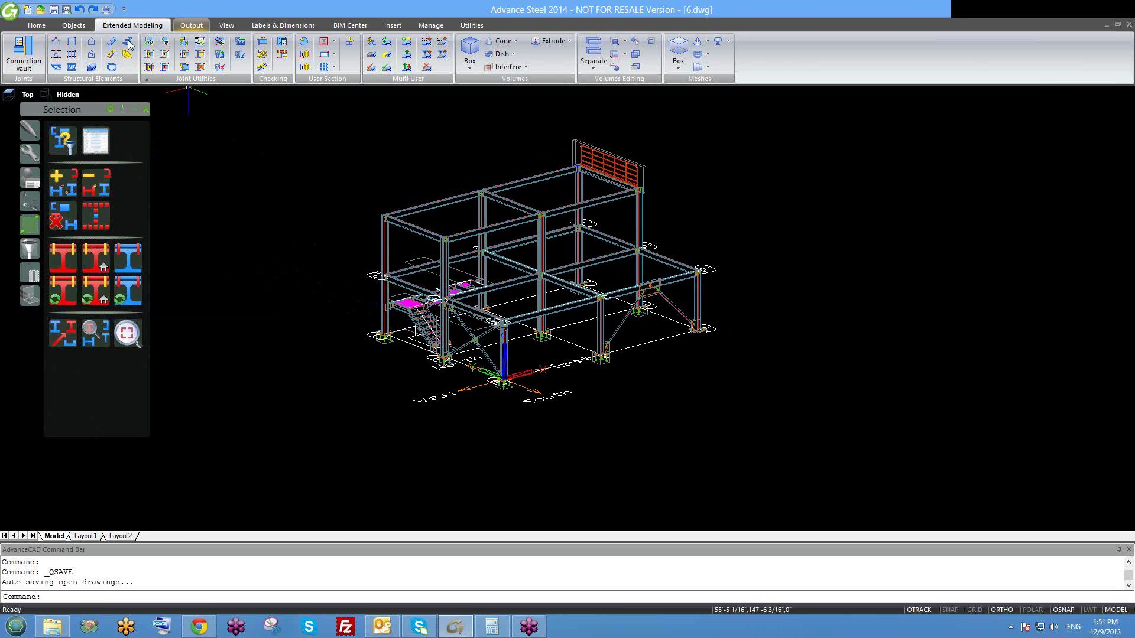
- Try the With Drawing Number method for both single parts and assemblies in the numbering settings, and discard the changes
{"action": "left_click", "coordinate": [19, 61]}
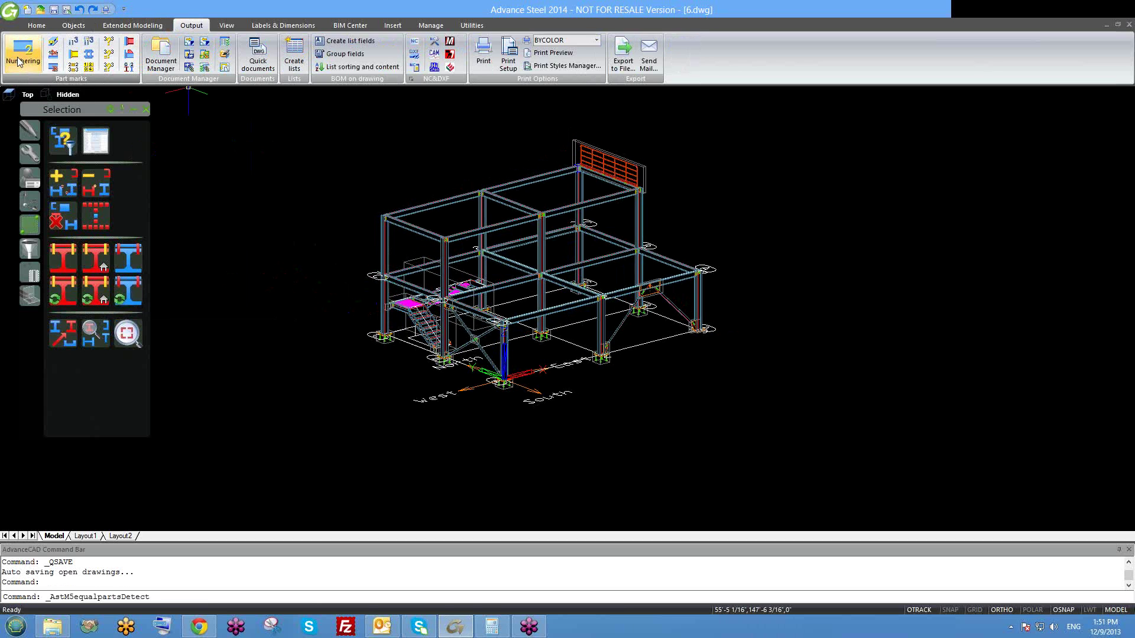
{"action": "left_click_drag", "start_coordinate": [539, 131], "coordinate": [216, 85]}
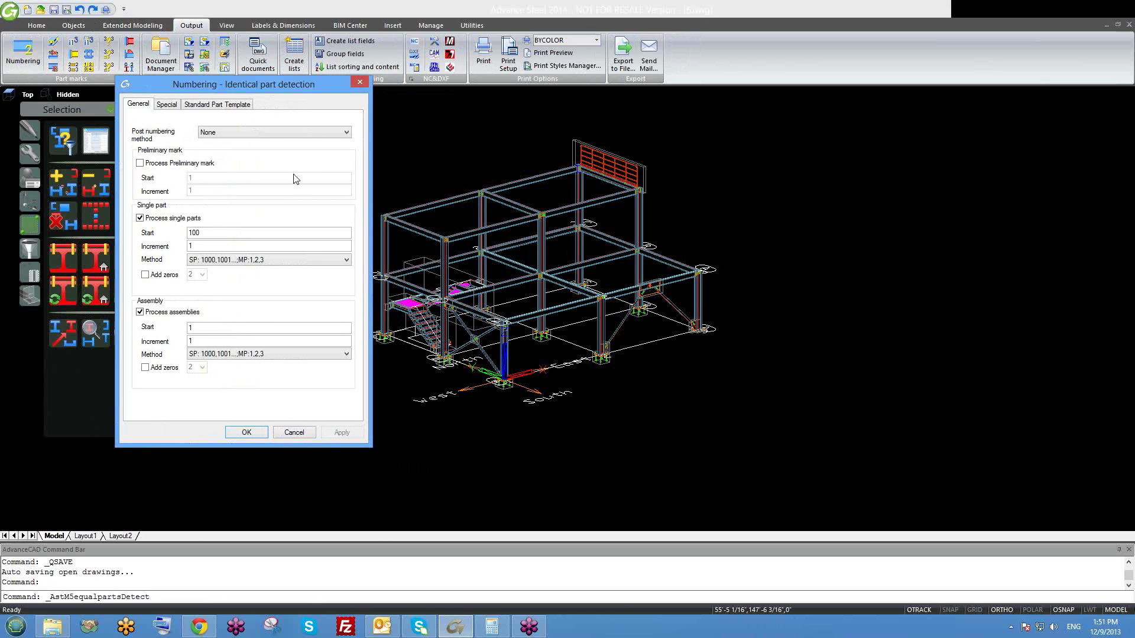
{"action": "left_click", "coordinate": [254, 260]}
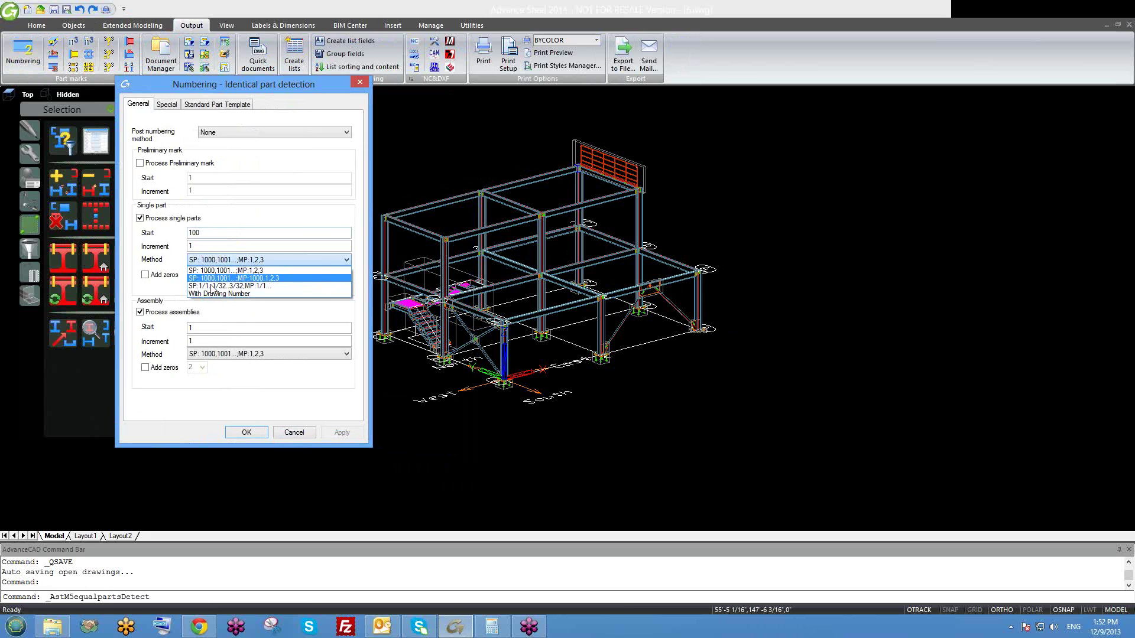
{"action": "left_click", "coordinate": [217, 252]}
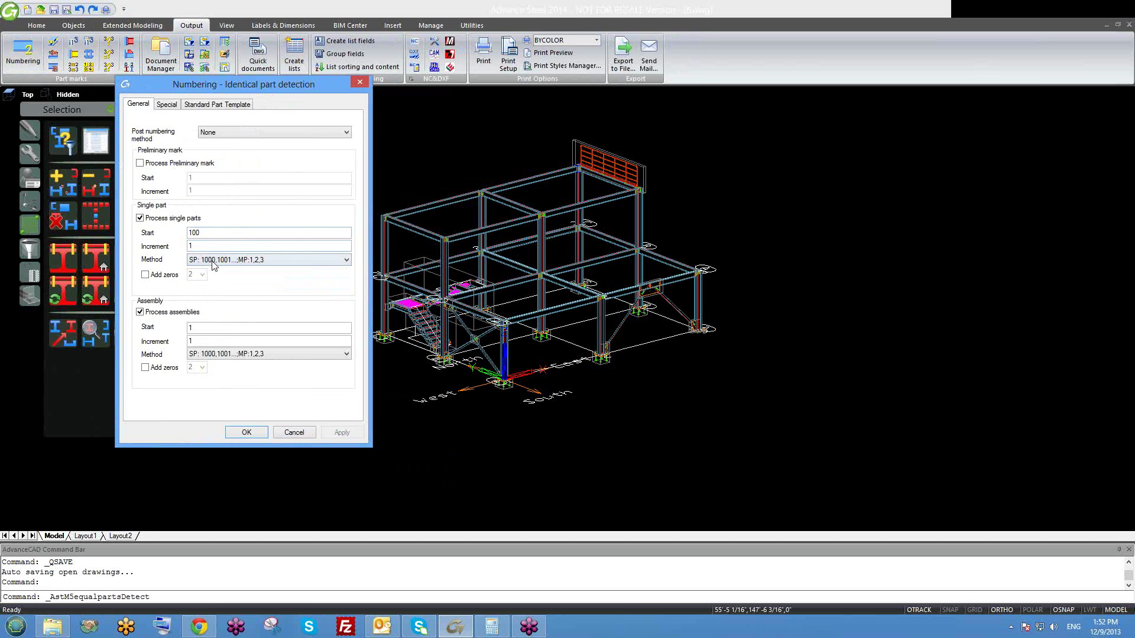
{"action": "left_click", "coordinate": [214, 260]}
{"action": "left_click", "coordinate": [220, 292]}
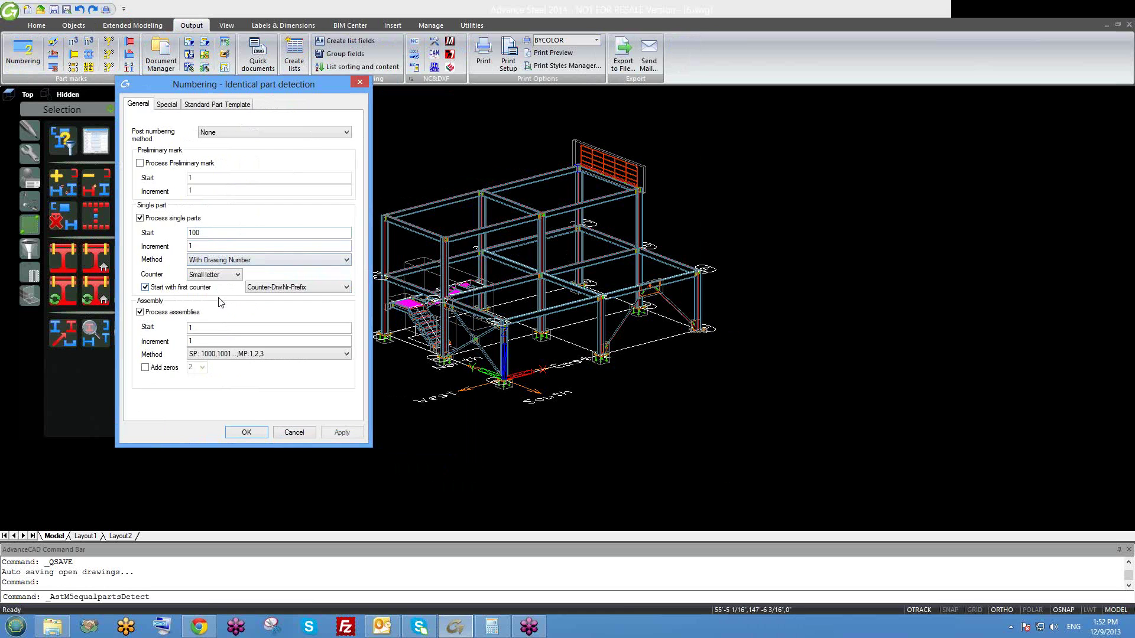
{"action": "left_click", "coordinate": [232, 354]}
{"action": "left_click", "coordinate": [282, 401]}
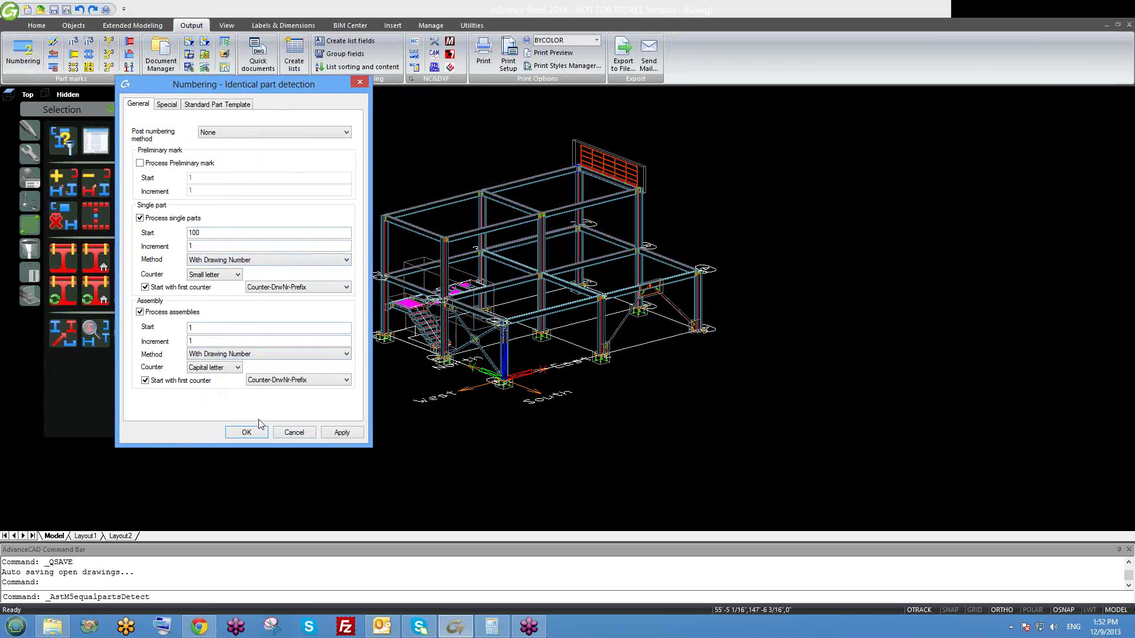
{"action": "left_click", "coordinate": [294, 433]}
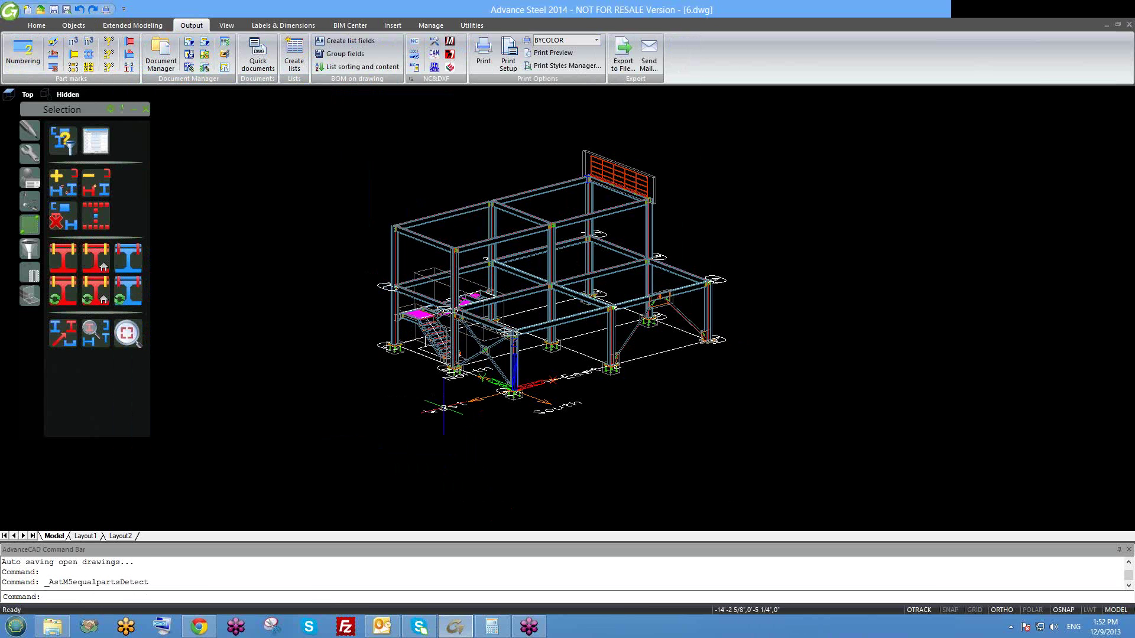
- Switch to the drawing 4047-1_0.dwg and examine the marks and base plate details of columns 4047-1A and 4047-1B
{"action": "double_click", "coordinate": [213, 5]}
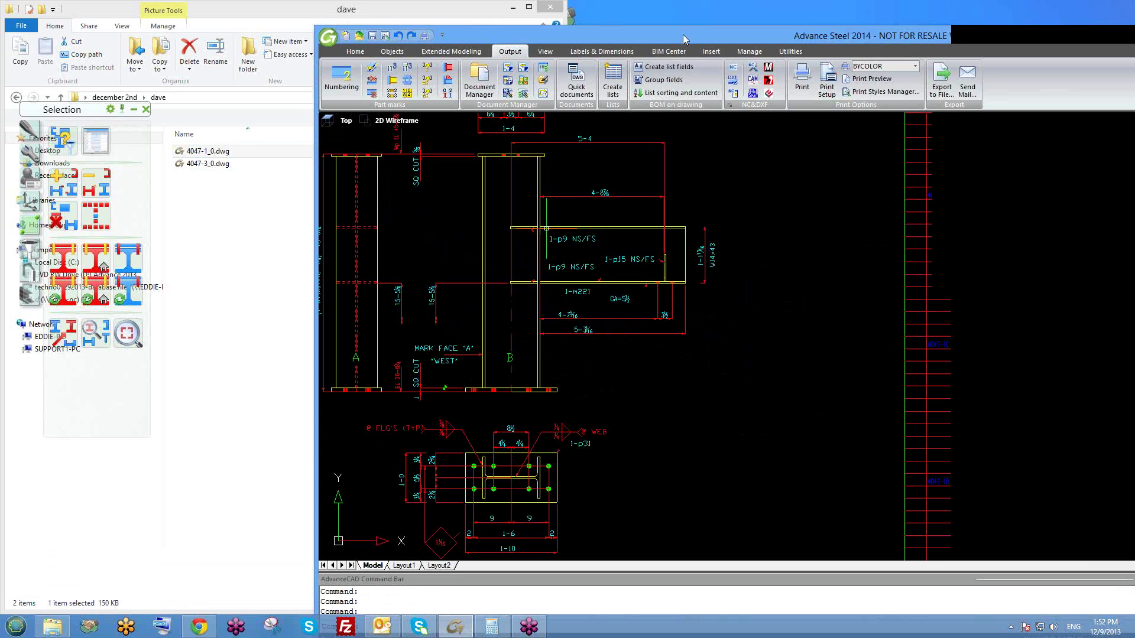
{"action": "scroll", "coordinate": [522, 327], "scroll_direction": "up", "scroll_amount": 1}
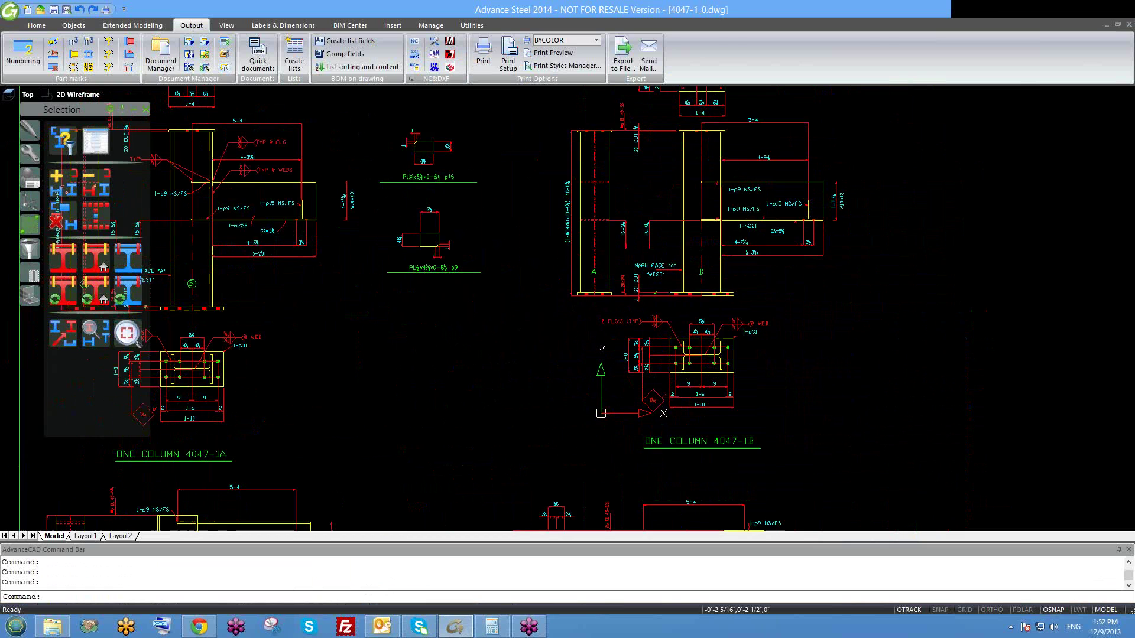
{"action": "scroll", "coordinate": [715, 456], "scroll_direction": "up", "scroll_amount": 1}
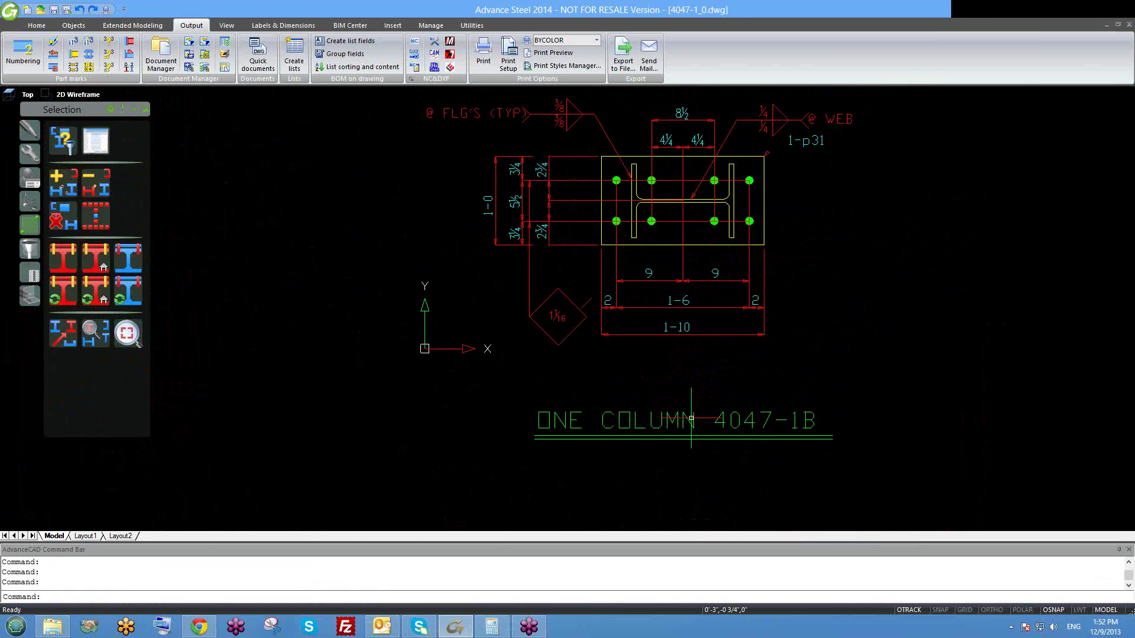
{"action": "scroll", "coordinate": [683, 430], "scroll_direction": "down", "scroll_amount": 5}
{"action": "scroll", "coordinate": [723, 426], "scroll_direction": "up", "scroll_amount": 5}
{"action": "scroll", "coordinate": [723, 427], "scroll_direction": "down", "scroll_amount": 5}
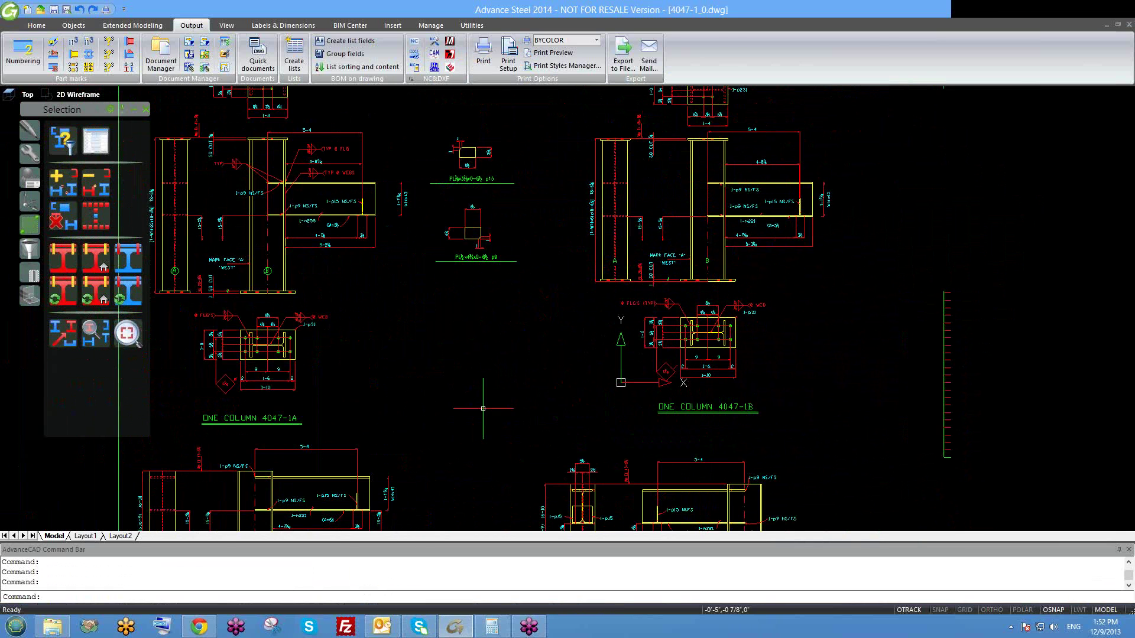
{"action": "scroll", "coordinate": [272, 426], "scroll_direction": "up", "scroll_amount": 5}
{"action": "scroll", "coordinate": [324, 426], "scroll_direction": "down", "scroll_amount": 3}
{"action": "scroll", "coordinate": [324, 426], "scroll_direction": "up", "scroll_amount": 2}
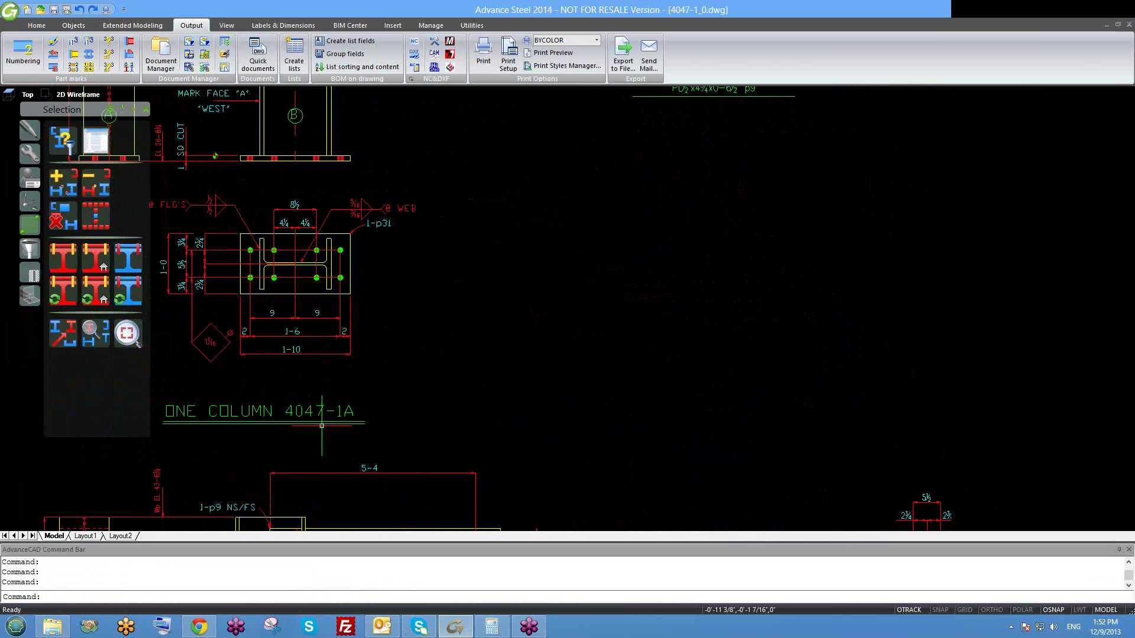
{"action": "scroll", "coordinate": [323, 423], "scroll_direction": "up", "scroll_amount": 4}
{"action": "scroll", "coordinate": [326, 352], "scroll_direction": "down", "scroll_amount": 3}
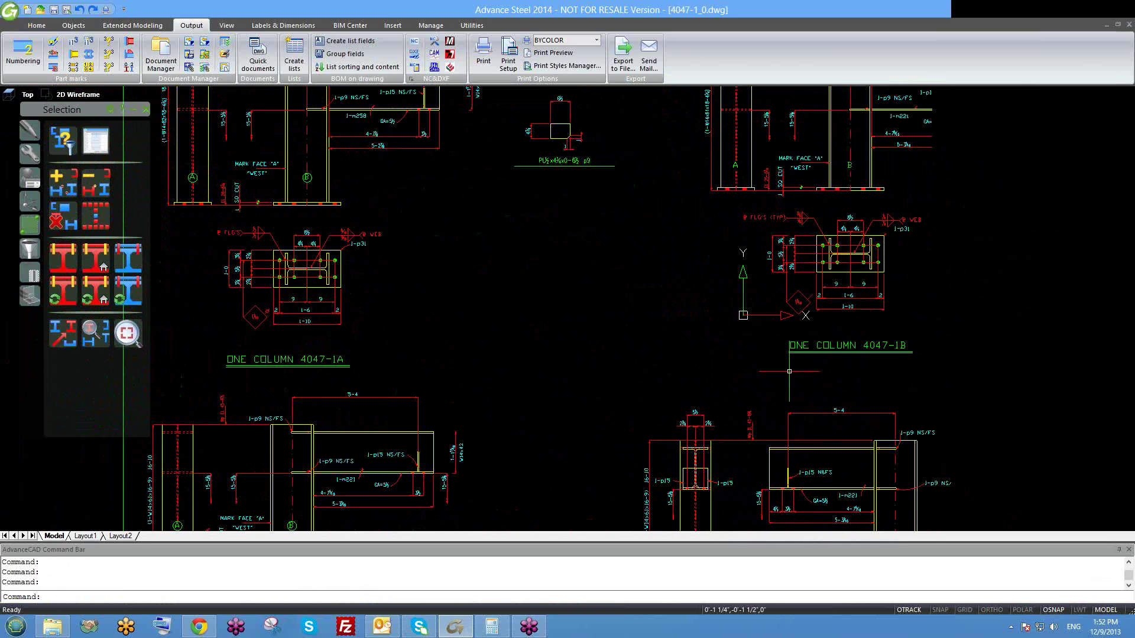
- Examine the whole column sheet, comparing the lettered marks of the lower column details with 4047-1A
{"action": "scroll", "coordinate": [855, 364], "scroll_direction": "down", "scroll_amount": 2}
{"action": "scroll", "coordinate": [293, 405], "scroll_direction": "down", "scroll_amount": 1}
{"action": "scroll", "coordinate": [392, 456], "scroll_direction": "up", "scroll_amount": 3}
{"action": "scroll", "coordinate": [484, 345], "scroll_direction": "down", "scroll_amount": 5}
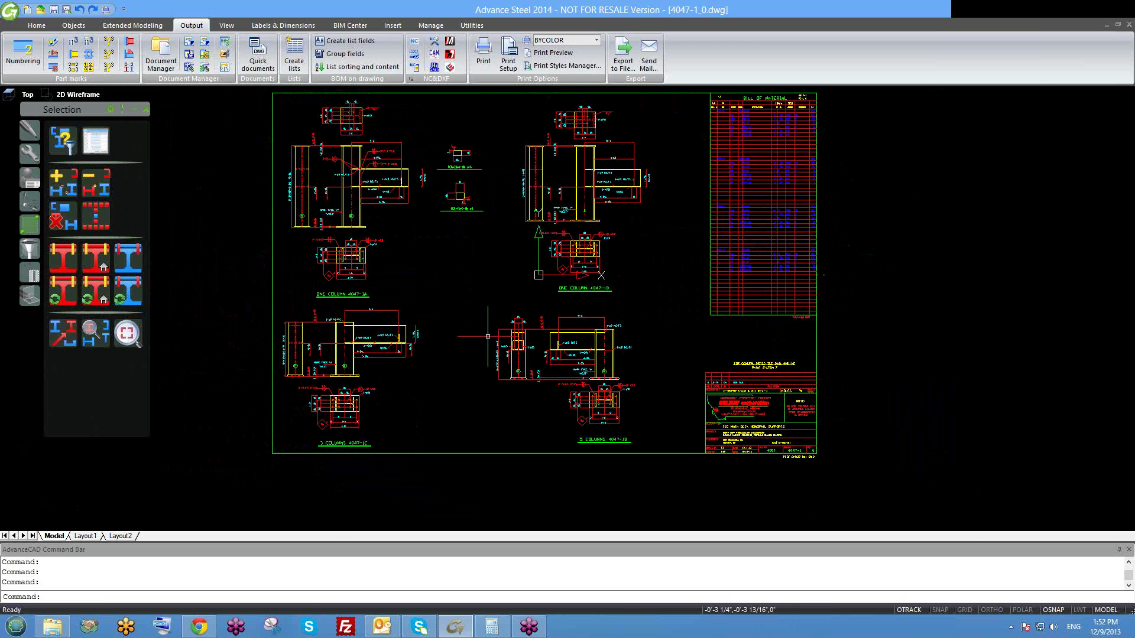
{"action": "middle_click_drag", "start_coordinate": [488, 219], "coordinate": [466, 274]}
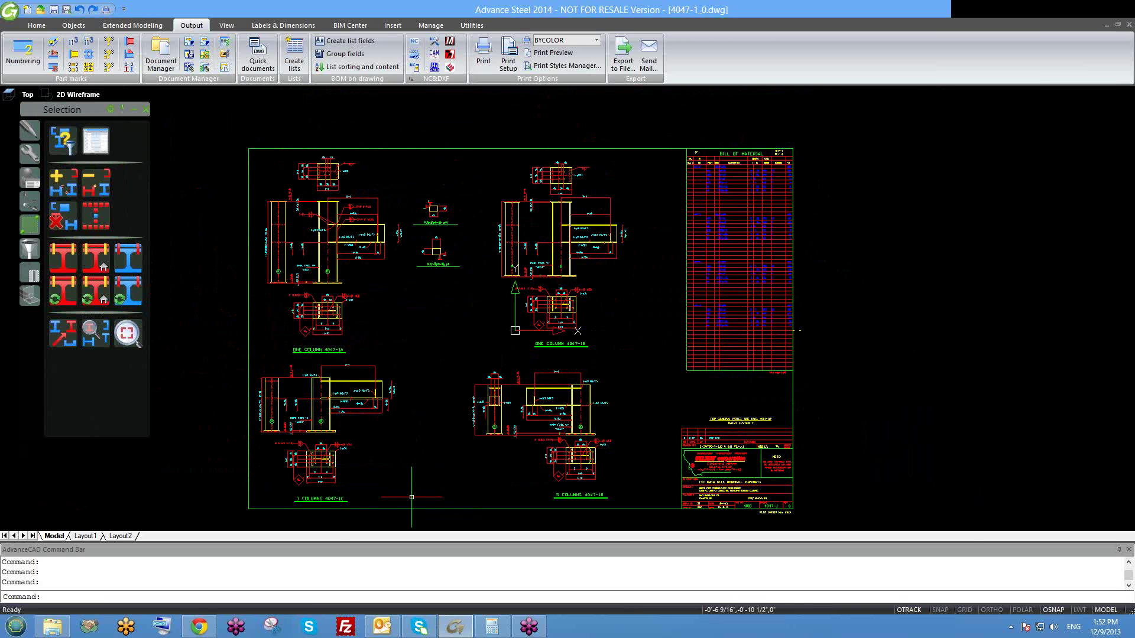
{"action": "scroll", "coordinate": [355, 492], "scroll_direction": "up", "scroll_amount": 6}
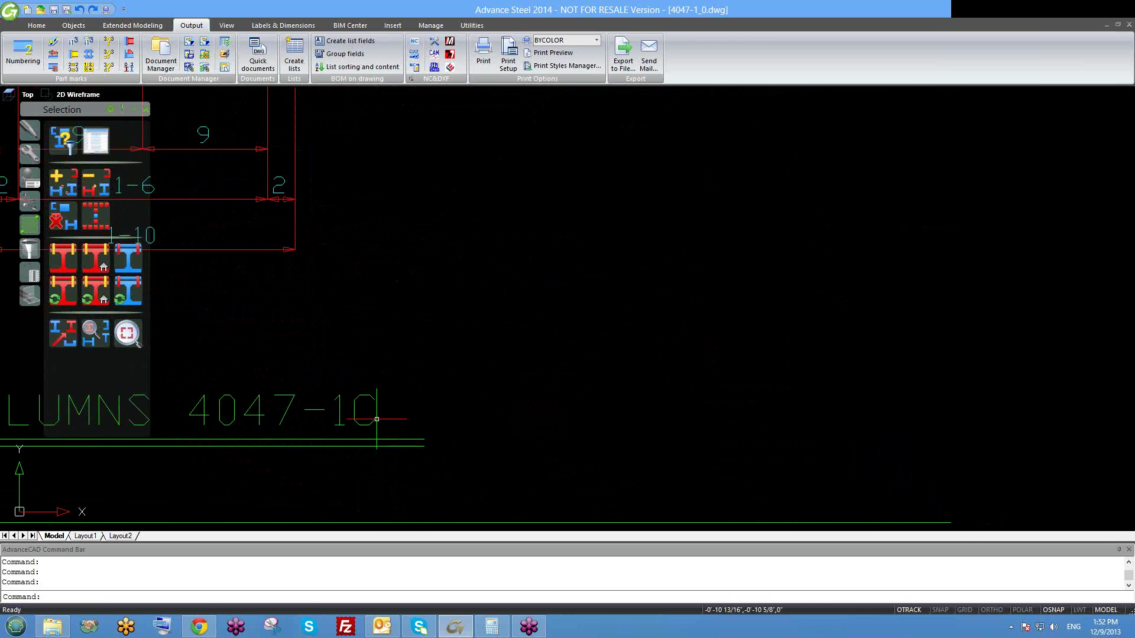
{"action": "scroll", "coordinate": [357, 411], "scroll_direction": "down", "scroll_amount": 4}
{"action": "middle_click_drag", "start_coordinate": [666, 263], "coordinate": [518, 378]}
{"action": "scroll", "coordinate": [518, 378], "scroll_direction": "down", "scroll_amount": 3}
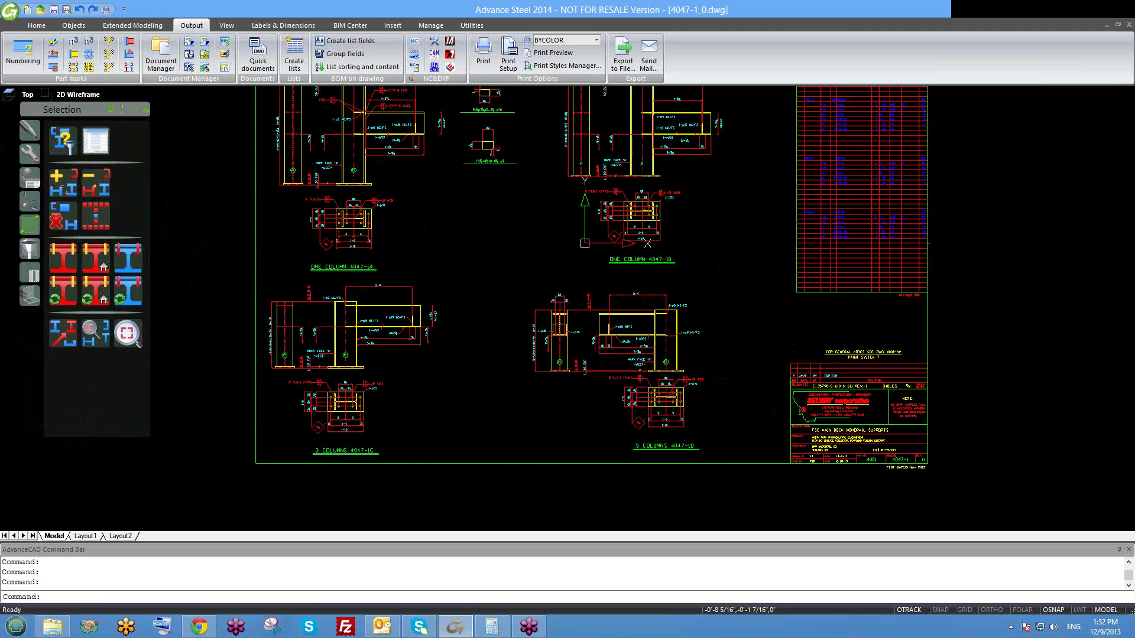
{"action": "middle_click_drag", "start_coordinate": [425, 254], "coordinate": [439, 329]}
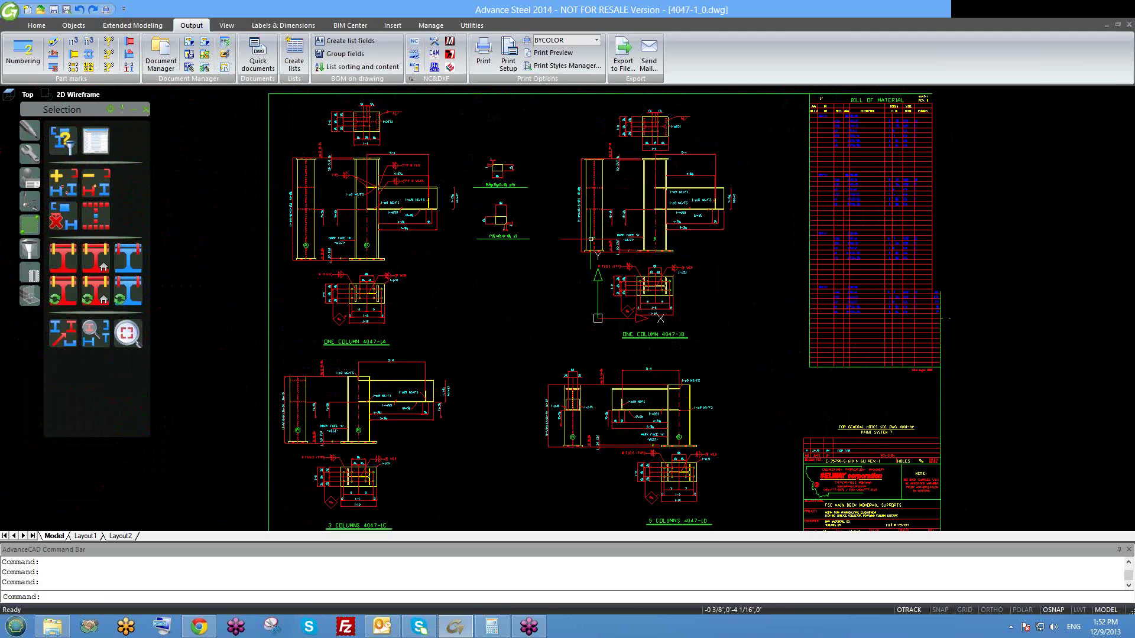
{"action": "scroll", "coordinate": [402, 354], "scroll_direction": "up", "scroll_amount": 5}
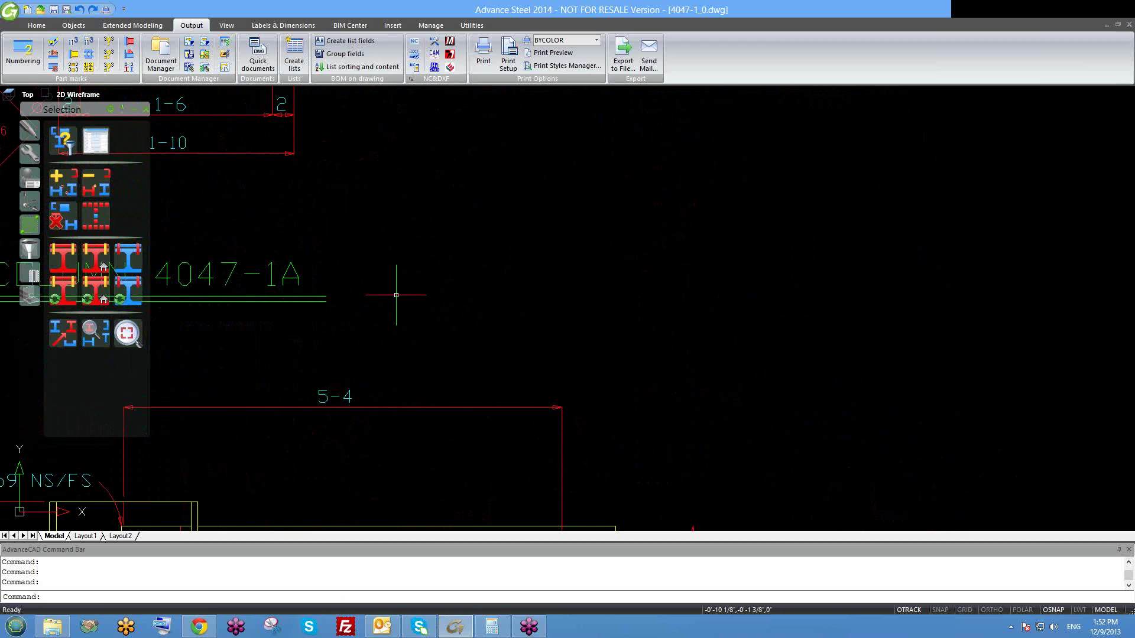
- Return to the steel frame model 6.dwg
{"action": "left_click", "coordinate": [455, 625]}
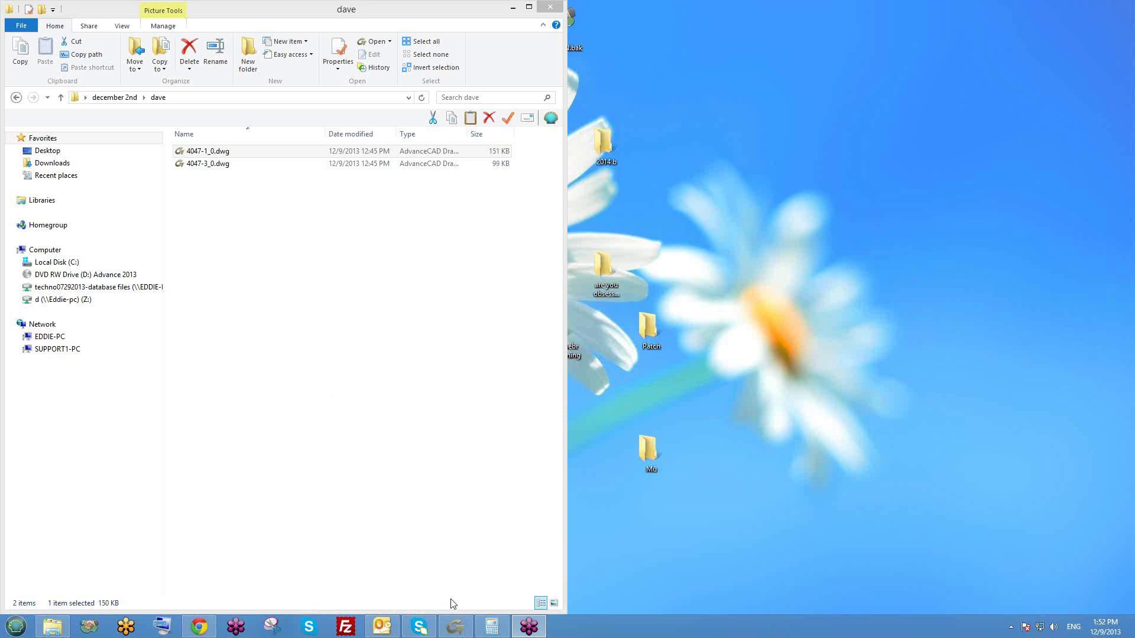
{"action": "left_click", "coordinate": [454, 624]}
{"action": "key", "text": "ctrl+Tab"}
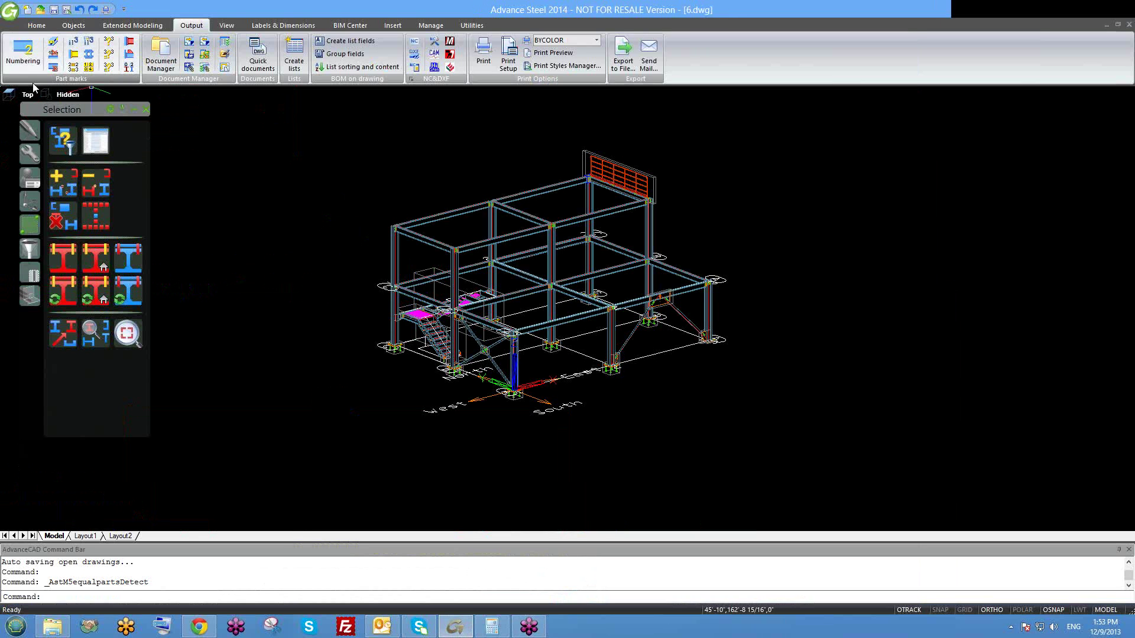
- Switch to the drawing 4047-1_0.dwg and examine the drawing number, revision and project fields in its title block
{"action": "key", "text": "ctrl+Tab"}
{"action": "scroll", "coordinate": [451, 319], "scroll_direction": "down", "scroll_amount": 6}
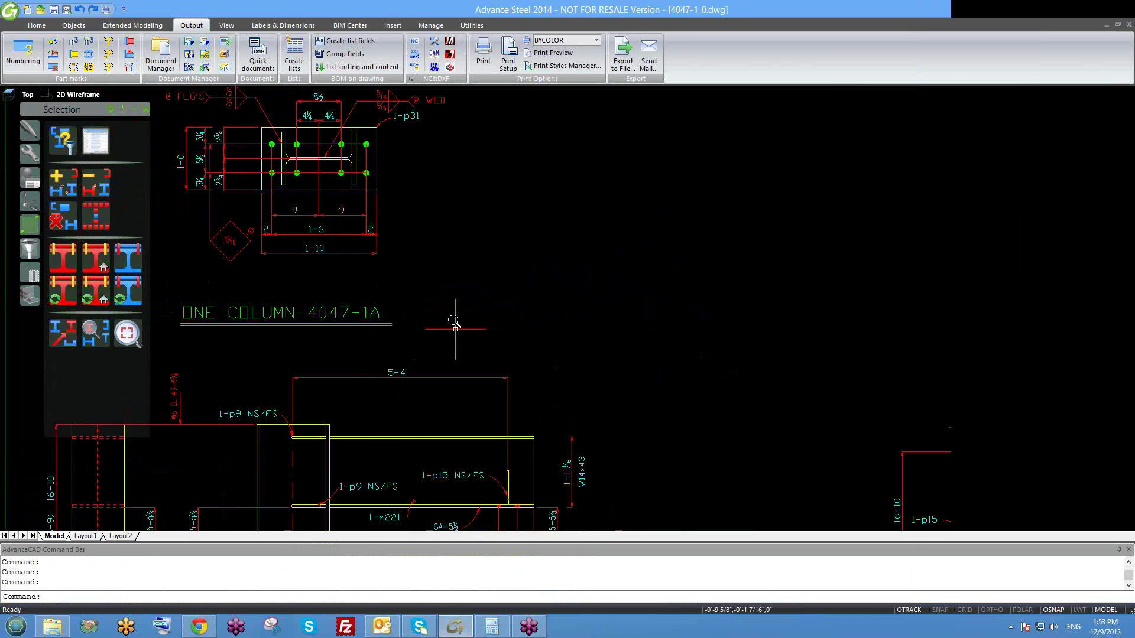
{"action": "scroll", "coordinate": [713, 462], "scroll_direction": "up", "scroll_amount": 8}
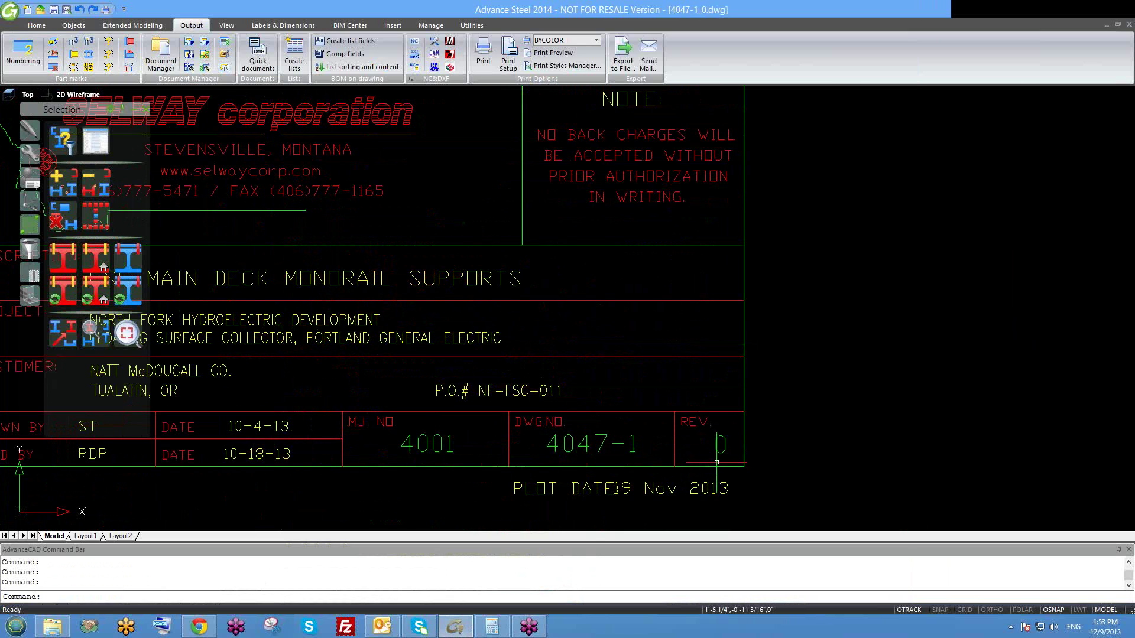
{"action": "middle_click_drag", "start_coordinate": [606, 406], "coordinate": [735, 385]}
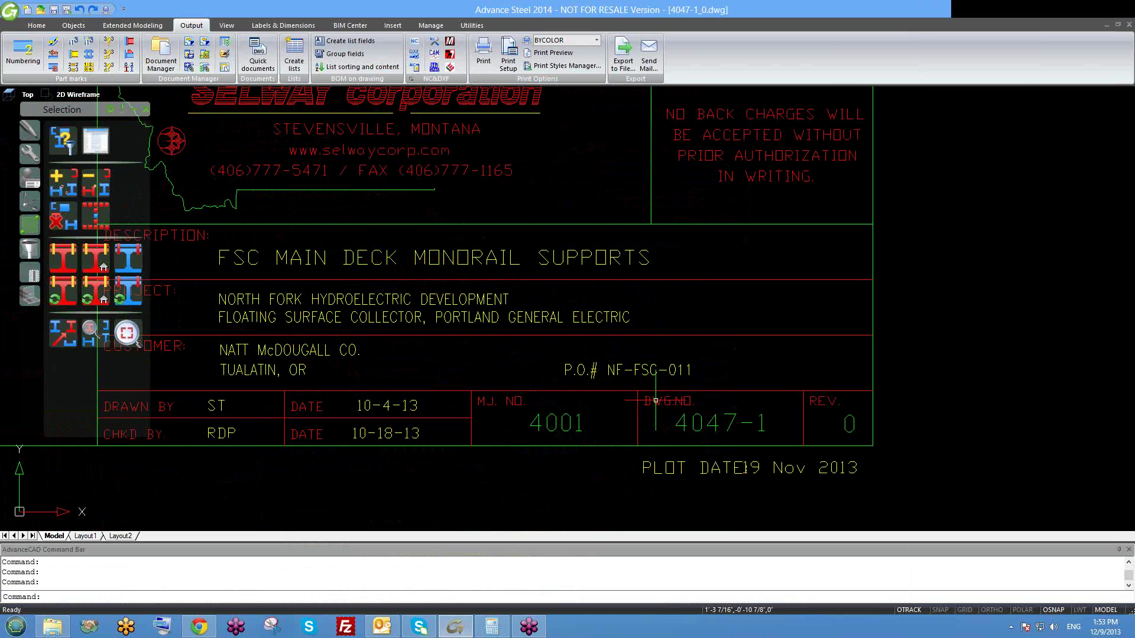
{"action": "scroll", "coordinate": [430, 423], "scroll_direction": "down", "scroll_amount": 3}
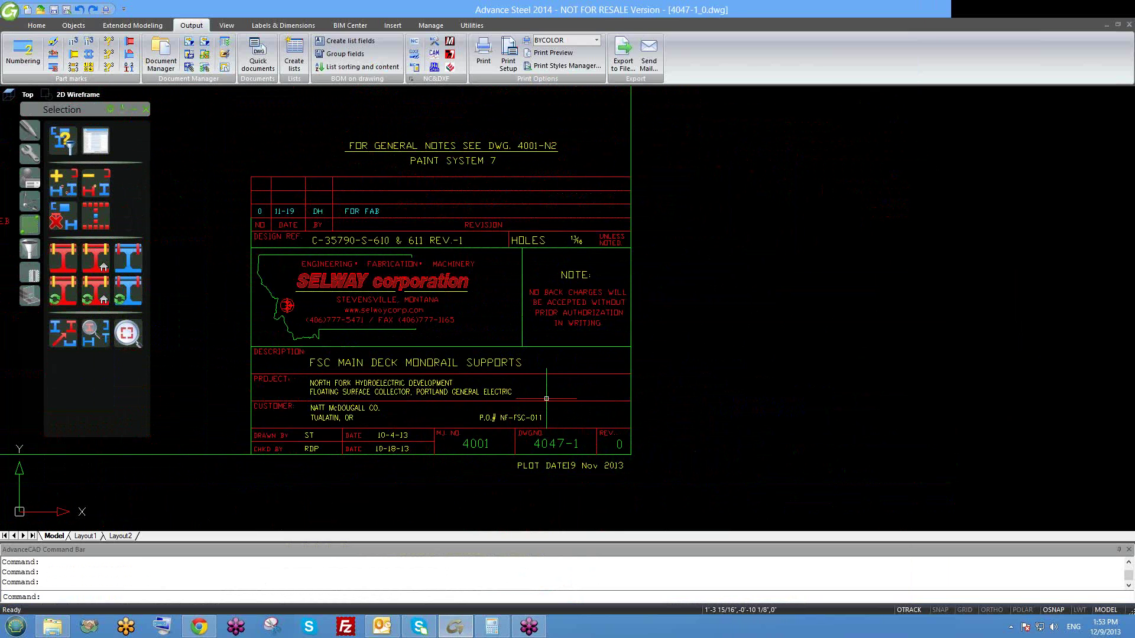
{"action": "scroll", "coordinate": [293, 226], "scroll_direction": "up", "scroll_amount": 2}
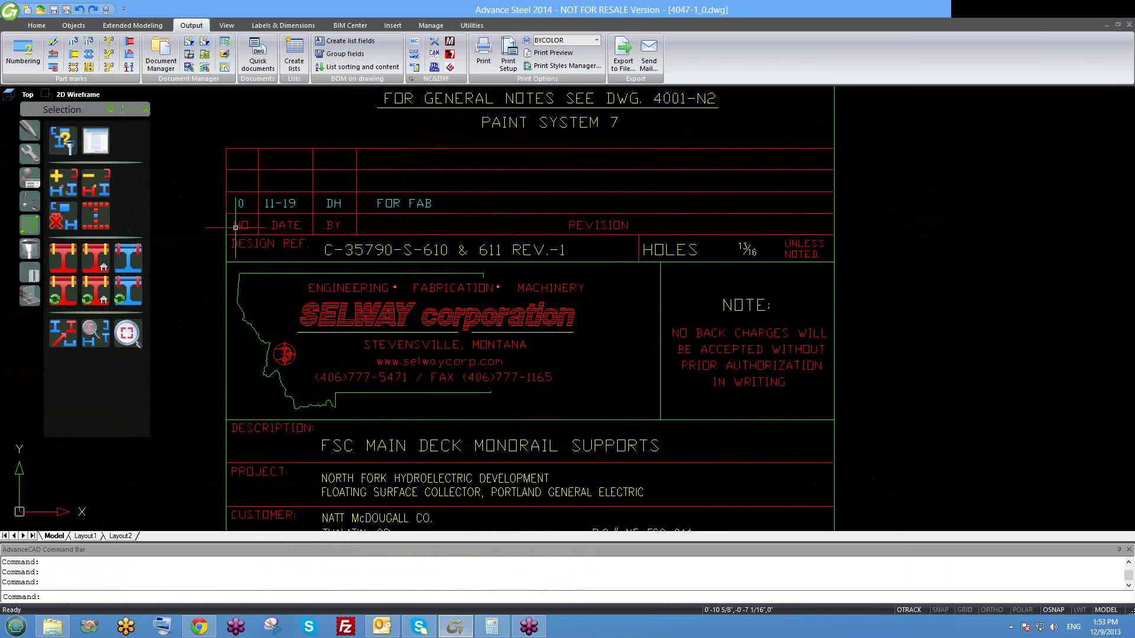
{"action": "scroll", "coordinate": [458, 266], "scroll_direction": "down", "scroll_amount": 1}
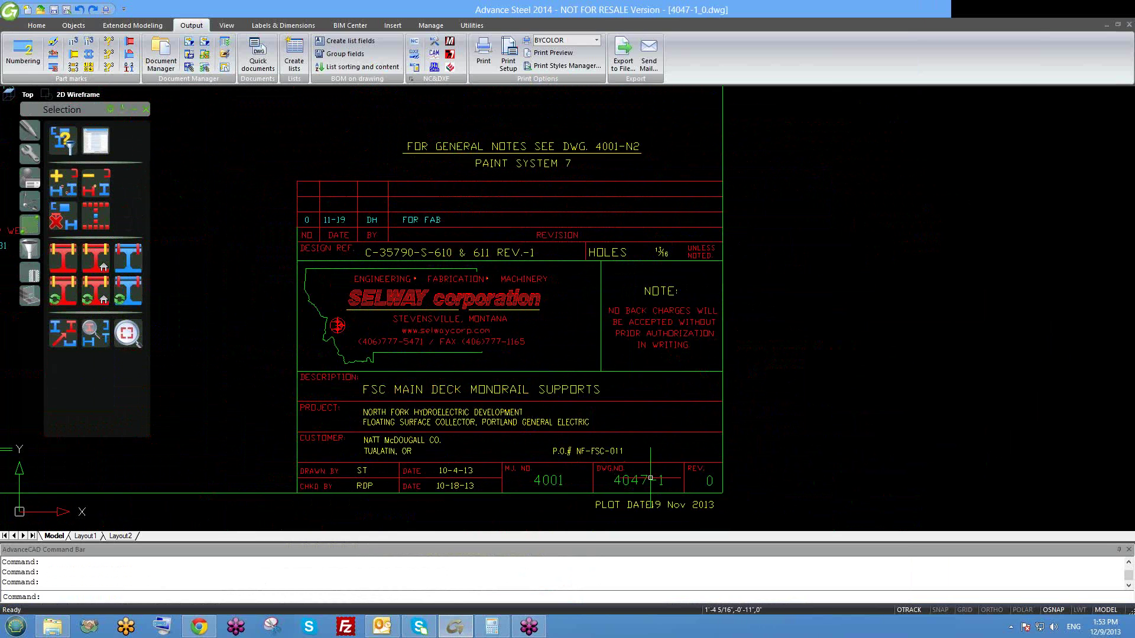
{"action": "scroll", "coordinate": [696, 504], "scroll_direction": "up", "scroll_amount": 3}
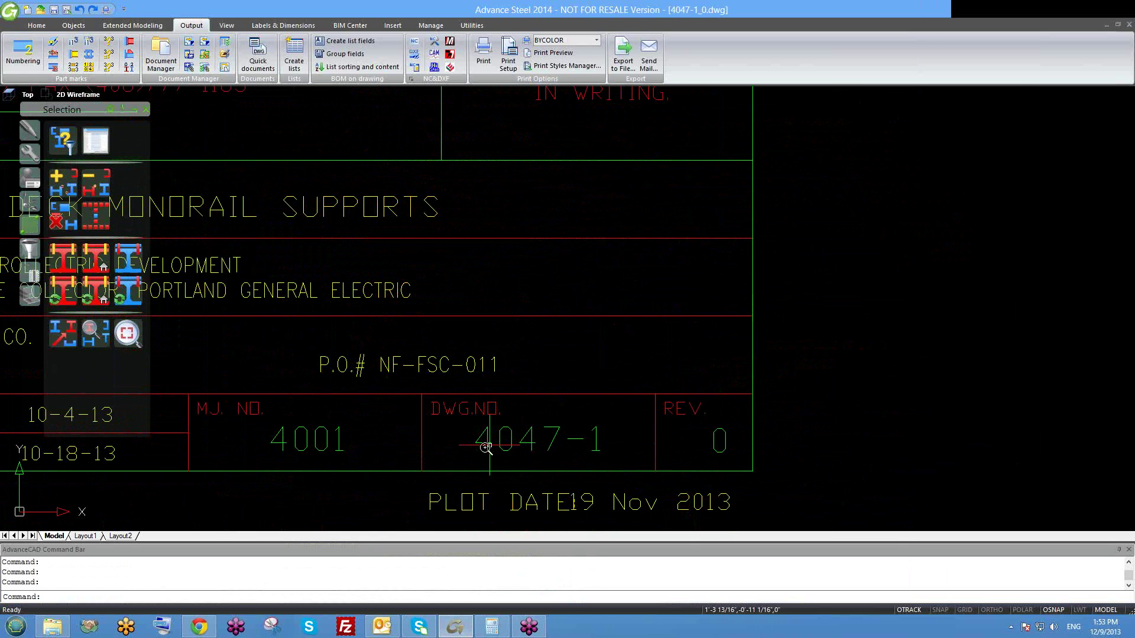
{"action": "scroll", "coordinate": [483, 441], "scroll_direction": "up", "scroll_amount": 2}
{"action": "left_click", "coordinate": [560, 435]}
{"action": "key", "text": "Escape"}
{"action": "scroll", "coordinate": [560, 435], "scroll_direction": "down", "scroll_amount": 2}
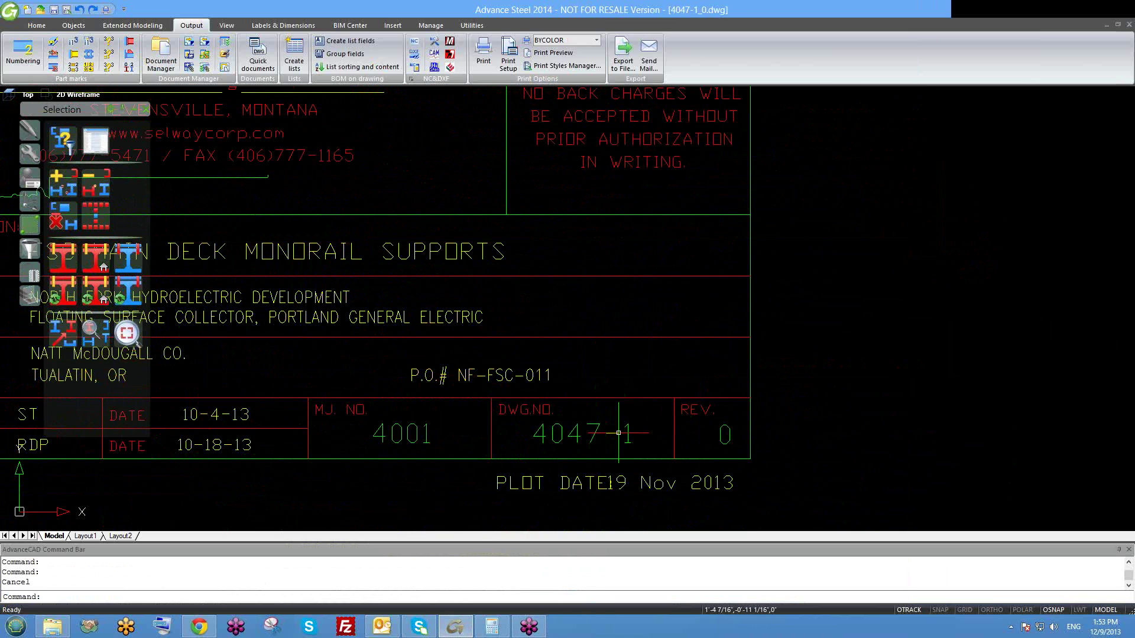
- Examine the title of the 4047-1D columns and compare the column marks across the sheet
{"action": "scroll", "coordinate": [619, 433], "scroll_direction": "down", "scroll_amount": 3}
{"action": "middle_click_drag", "start_coordinate": [302, 302], "coordinate": [742, 401]}
{"action": "scroll", "coordinate": [755, 407], "scroll_direction": "down", "scroll_amount": 1}
{"action": "scroll", "coordinate": [631, 483], "scroll_direction": "up", "scroll_amount": 1}
{"action": "scroll", "coordinate": [630, 482], "scroll_direction": "up", "scroll_amount": 1}
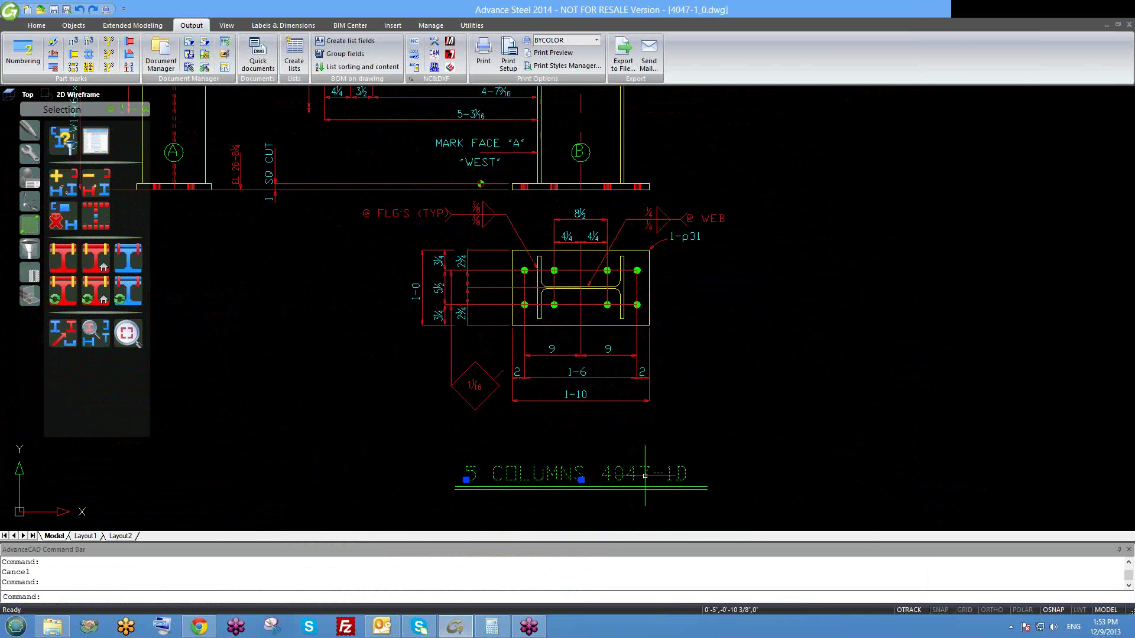
{"action": "scroll", "coordinate": [634, 449], "scroll_direction": "down", "scroll_amount": 3}
{"action": "scroll", "coordinate": [570, 213], "scroll_direction": "up", "scroll_amount": 3}
{"action": "scroll", "coordinate": [418, 253], "scroll_direction": "down", "scroll_amount": 3}
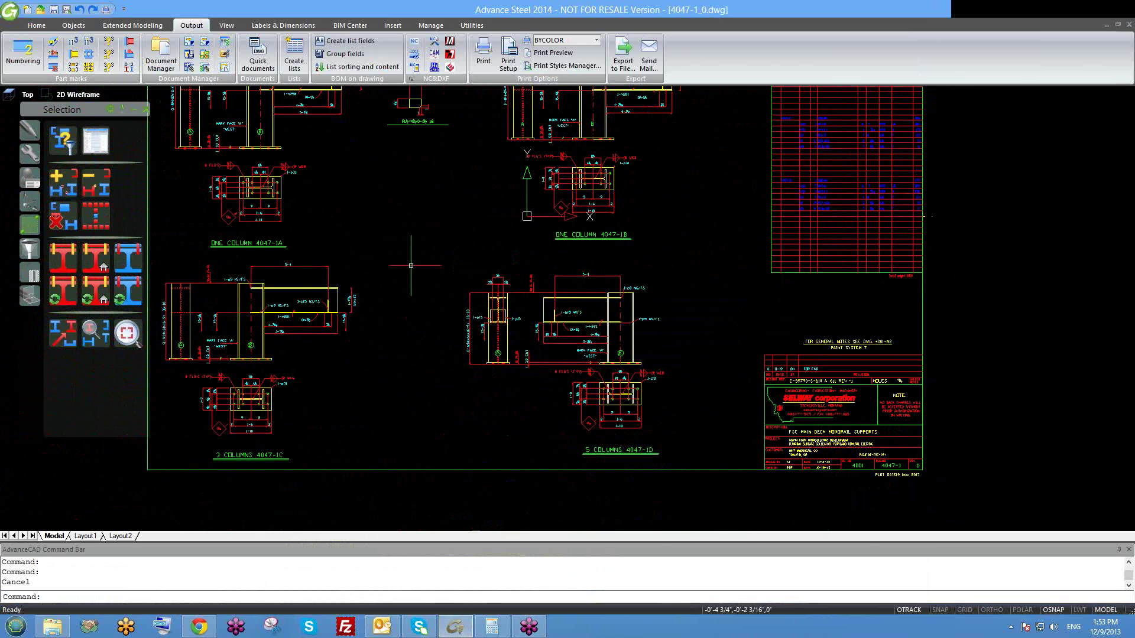
{"action": "scroll", "coordinate": [229, 246], "scroll_direction": "up", "scroll_amount": 2}
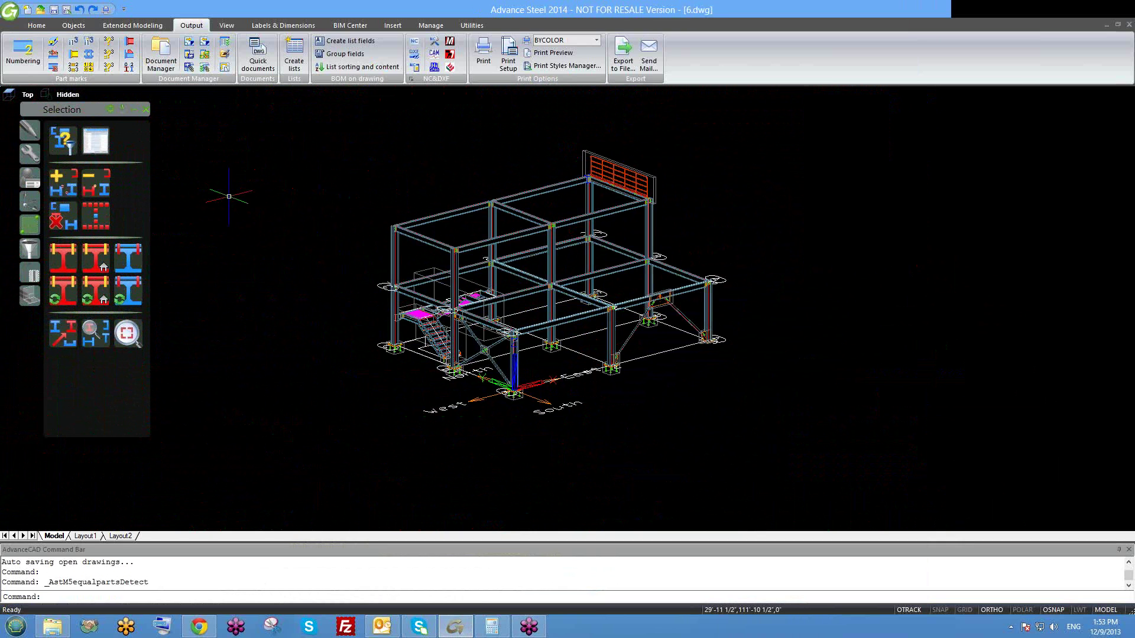
- Try With Drawing Number numbering for single parts and assemblies in 6.dwg, check the assembly counter options, and cancel the settings
{"action": "left_click", "coordinate": [24, 56]}
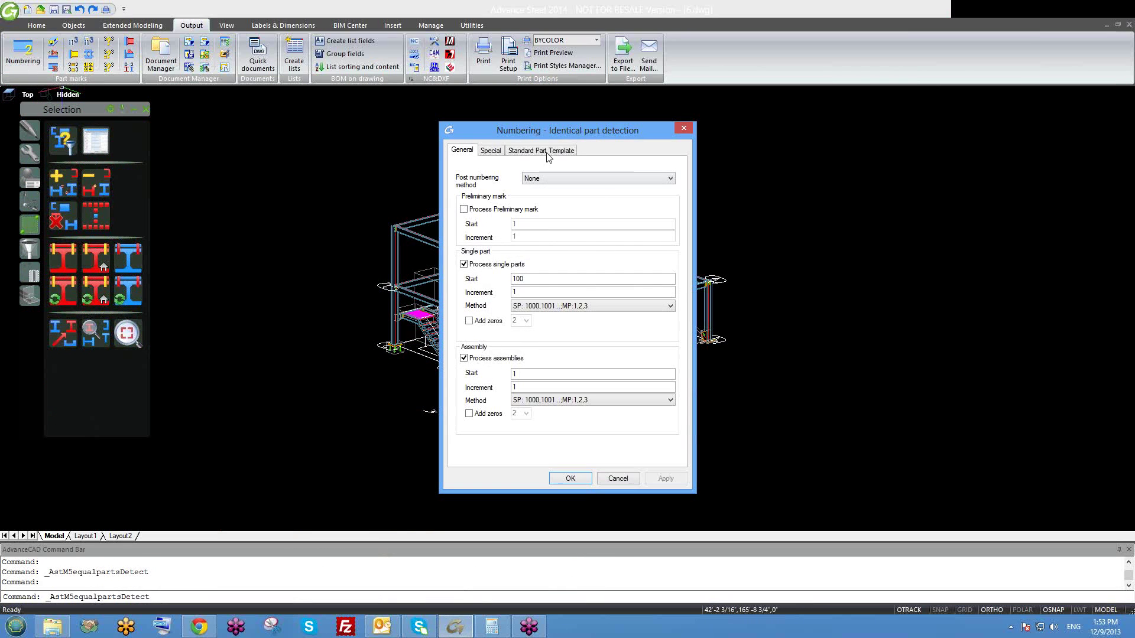
{"action": "left_click", "coordinate": [261, 259]}
{"action": "left_click", "coordinate": [264, 289]}
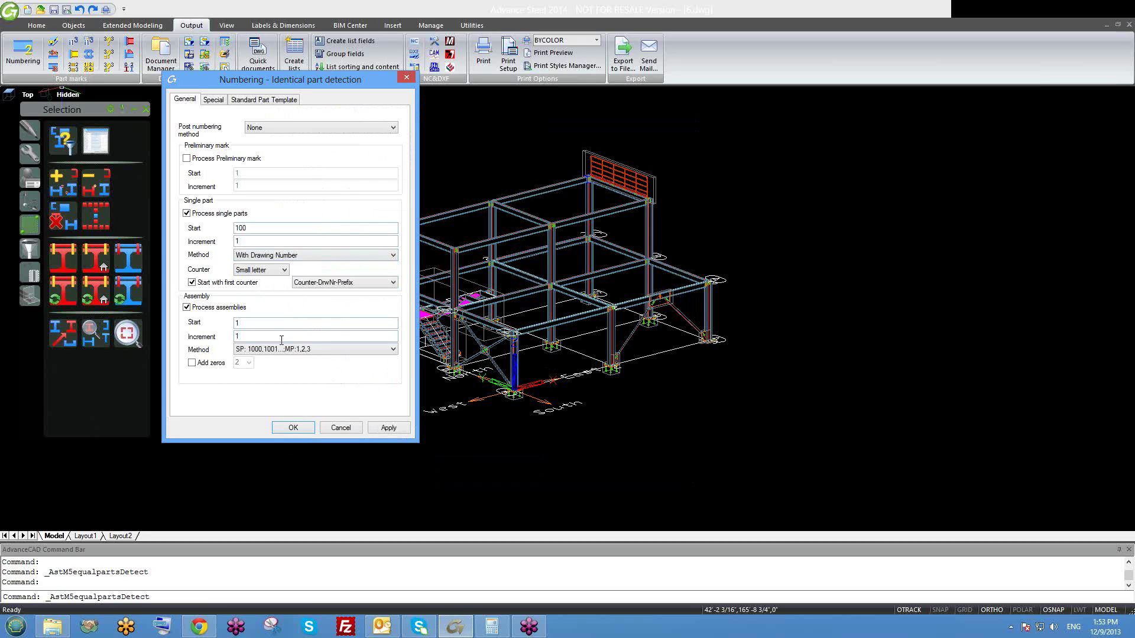
{"action": "left_click", "coordinate": [286, 350]}
{"action": "left_click", "coordinate": [274, 389]}
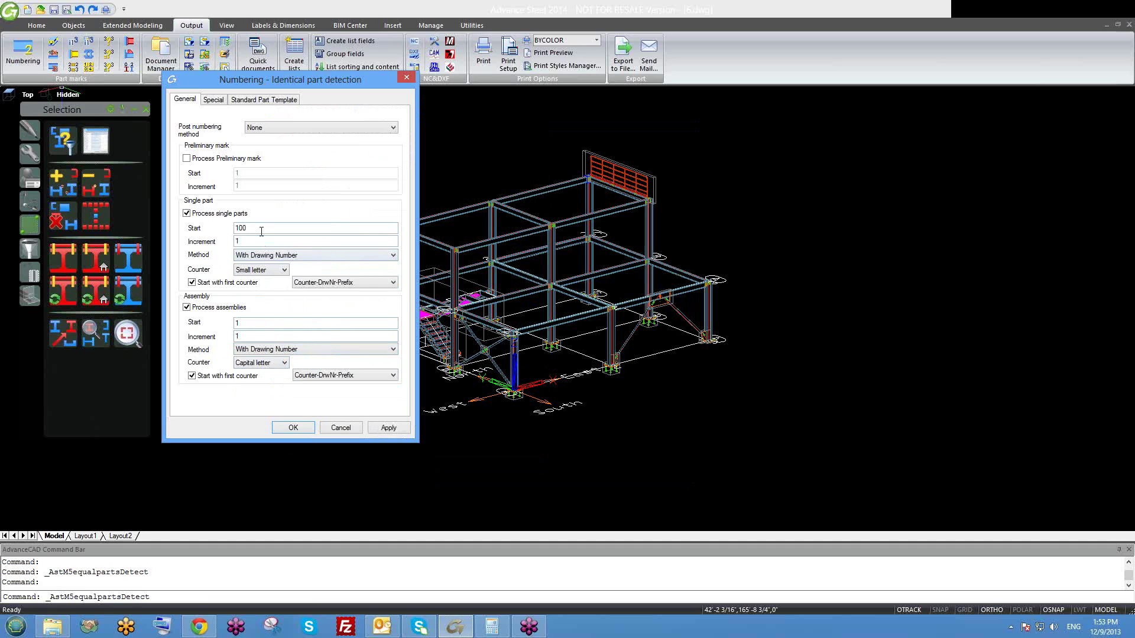
{"action": "left_click", "coordinate": [253, 363]}
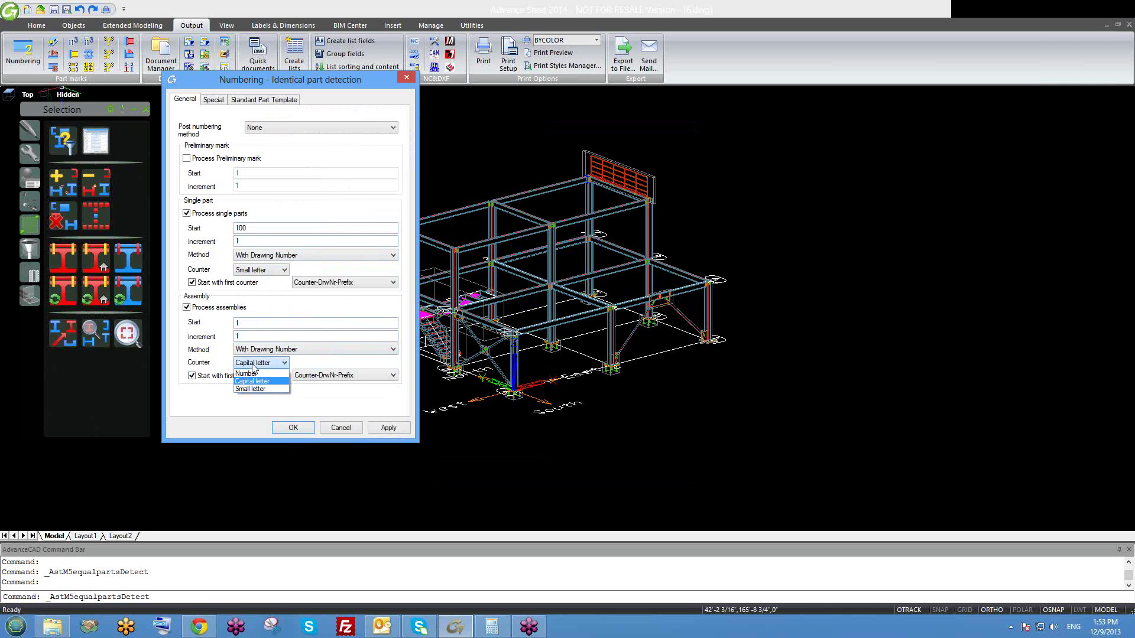
{"action": "left_click", "coordinate": [253, 365]}
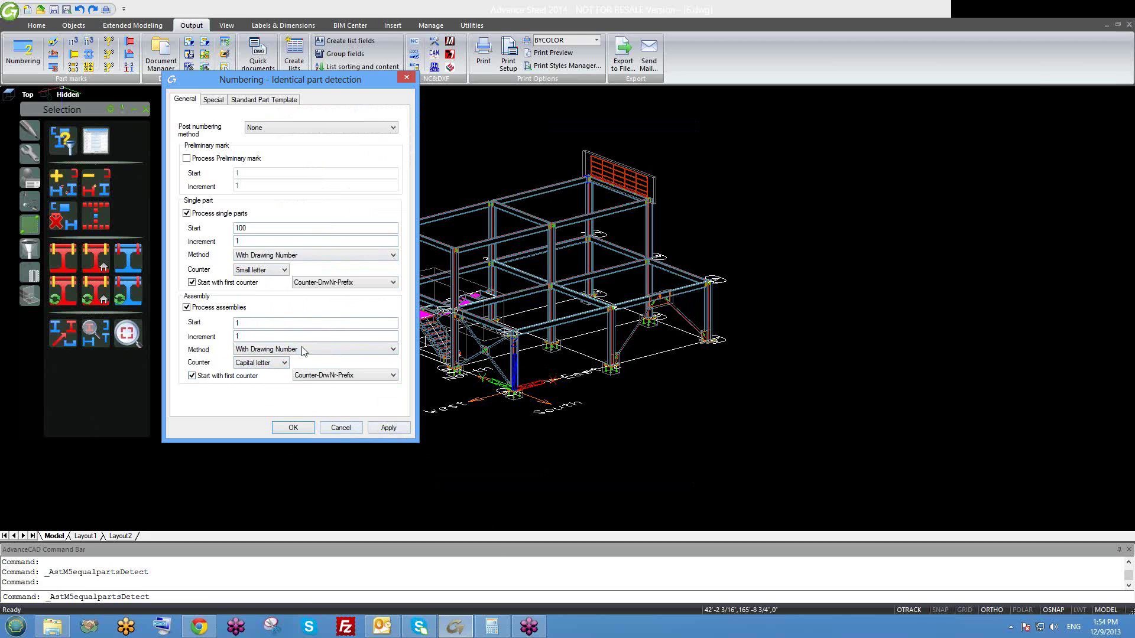
{"action": "left_click", "coordinate": [454, 629]}
{"action": "left_click", "coordinate": [340, 427]}
- Launch Advance Steel 2013 from the desktop as a standalone application
{"action": "left_click", "coordinate": [454, 627]}
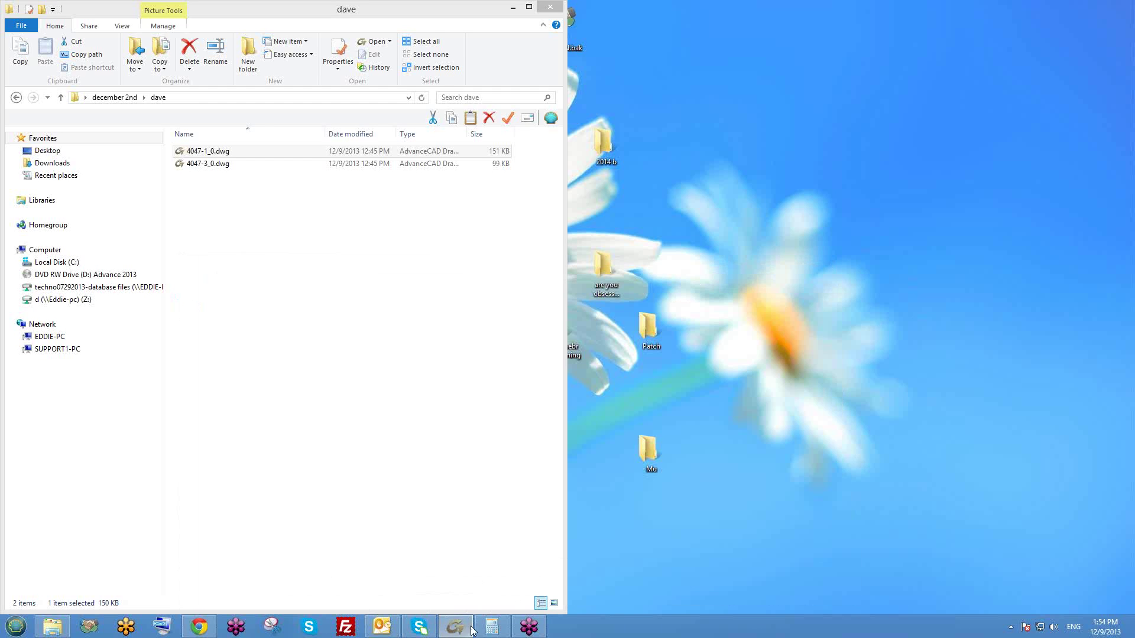
{"action": "left_click", "coordinate": [512, 12]}
{"action": "double_click", "coordinate": [121, 408]}
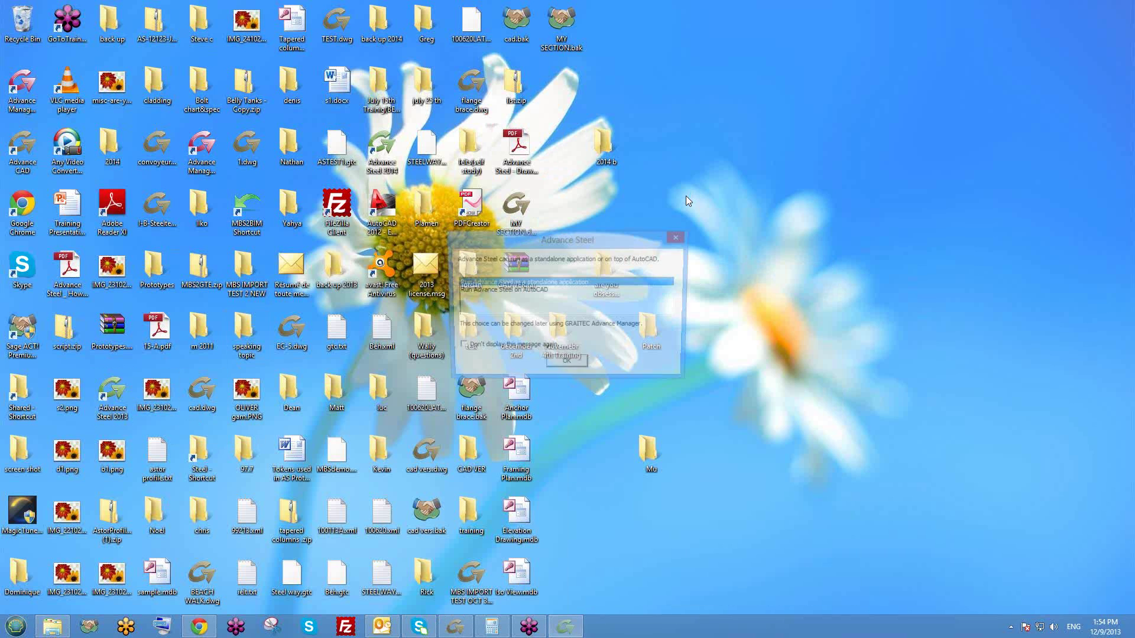
{"action": "left_click", "coordinate": [578, 363]}
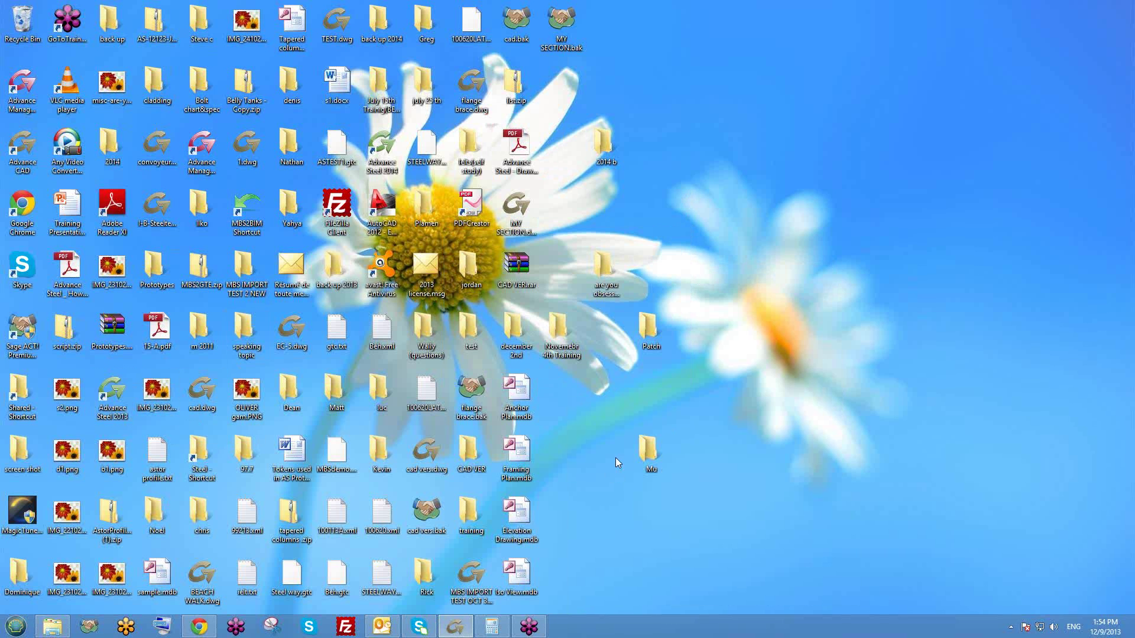
- Return to the model 6.dwg in Advance Steel 2014 and open the numbering settings
{"action": "left_click", "coordinate": [444, 631]}
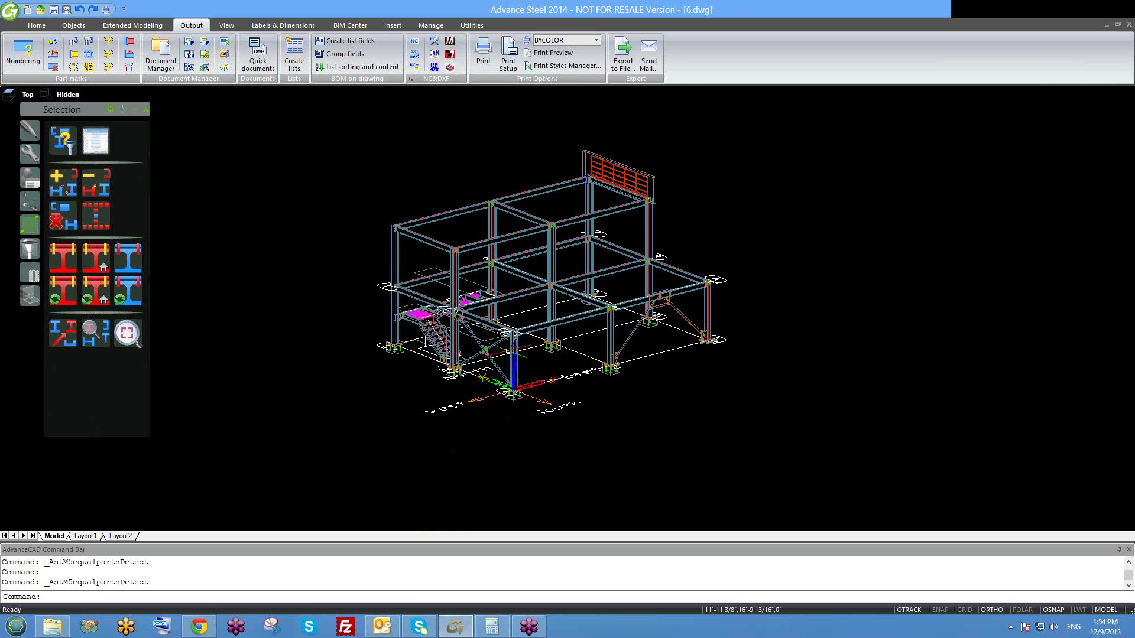
{"action": "scroll", "coordinate": [499, 350], "scroll_direction": "up", "scroll_amount": 2}
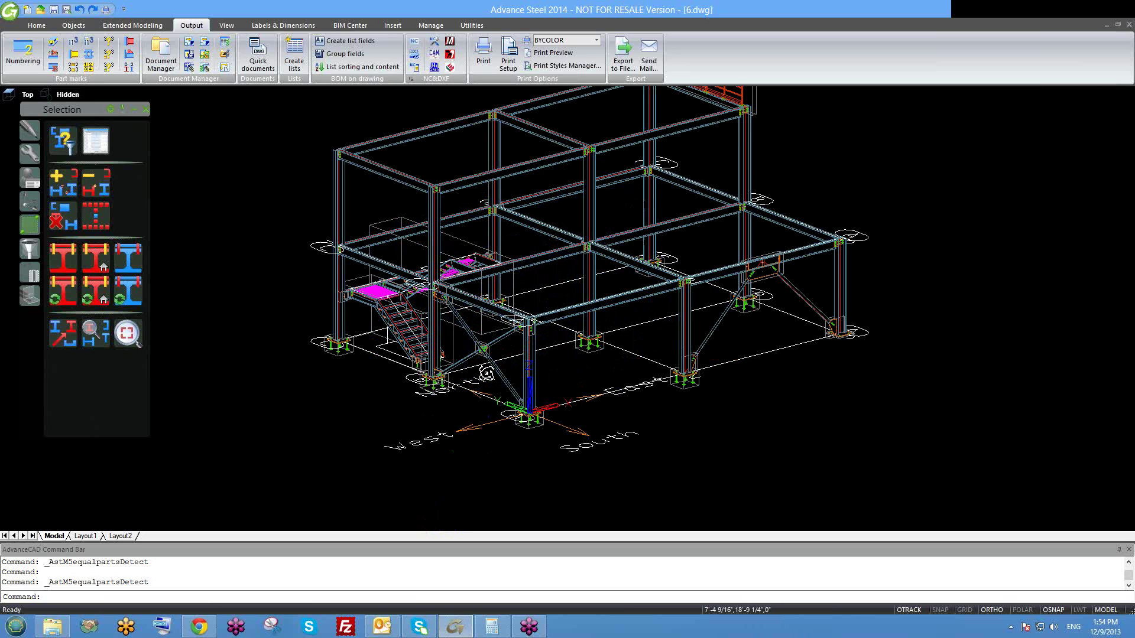
{"action": "scroll", "coordinate": [408, 337], "scroll_direction": "up", "scroll_amount": 4}
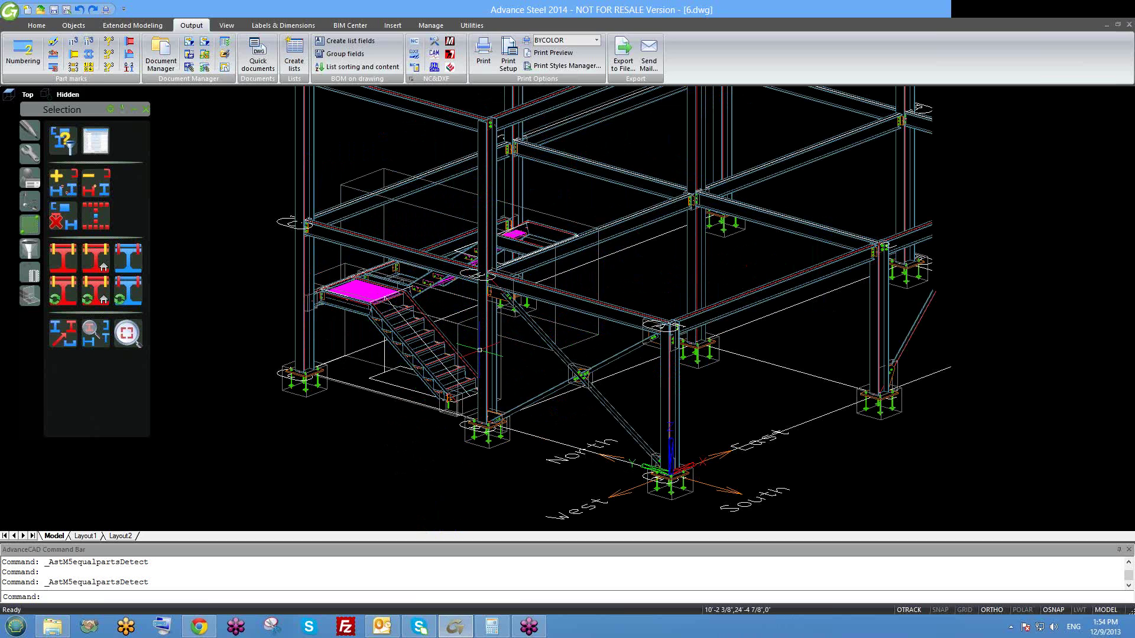
{"action": "left_click", "coordinate": [75, 64]}
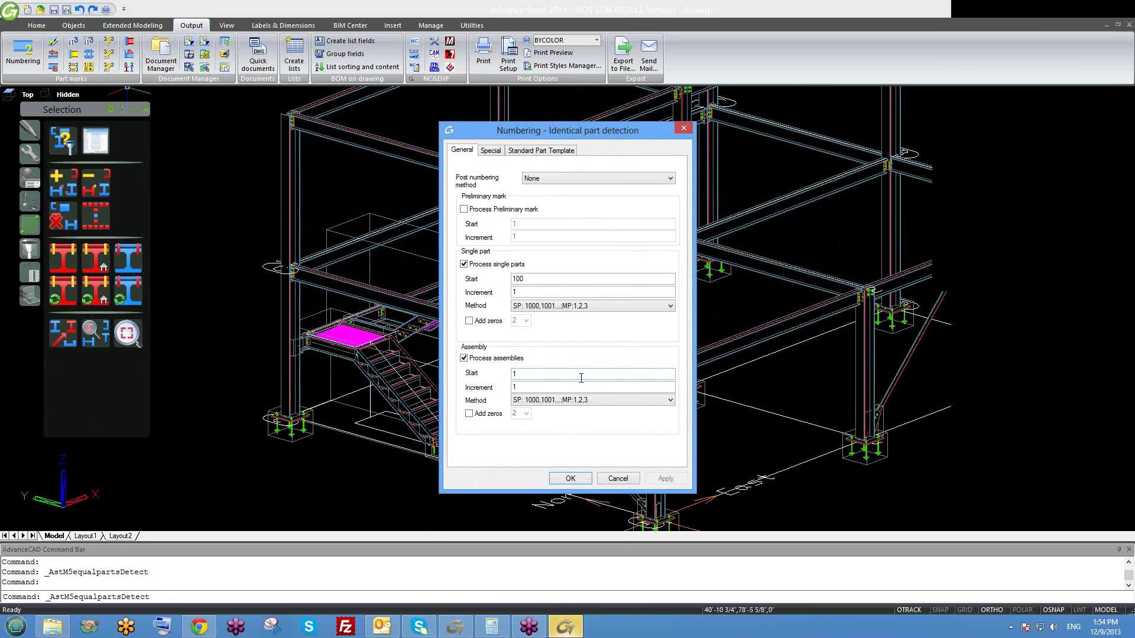
- Switch to Advance Steel 2013, start a new drawing from ASTemplate.dwt, and open 4047-1_0.dwg in it as read-only
{"action": "left_click", "coordinate": [565, 626]}
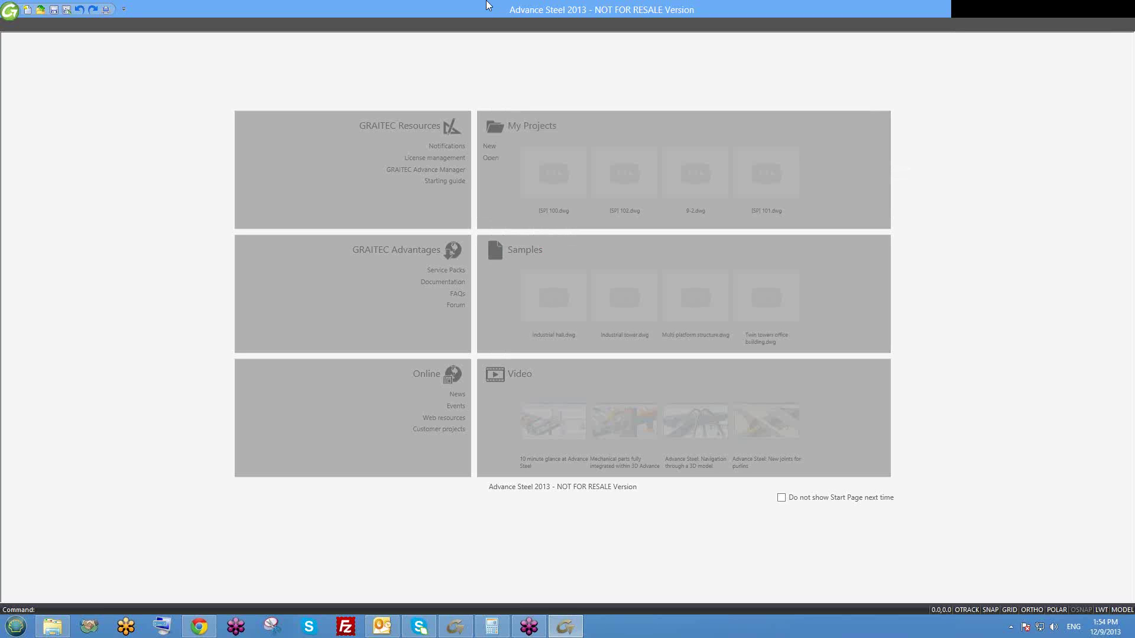
{"action": "left_click", "coordinate": [488, 146]}
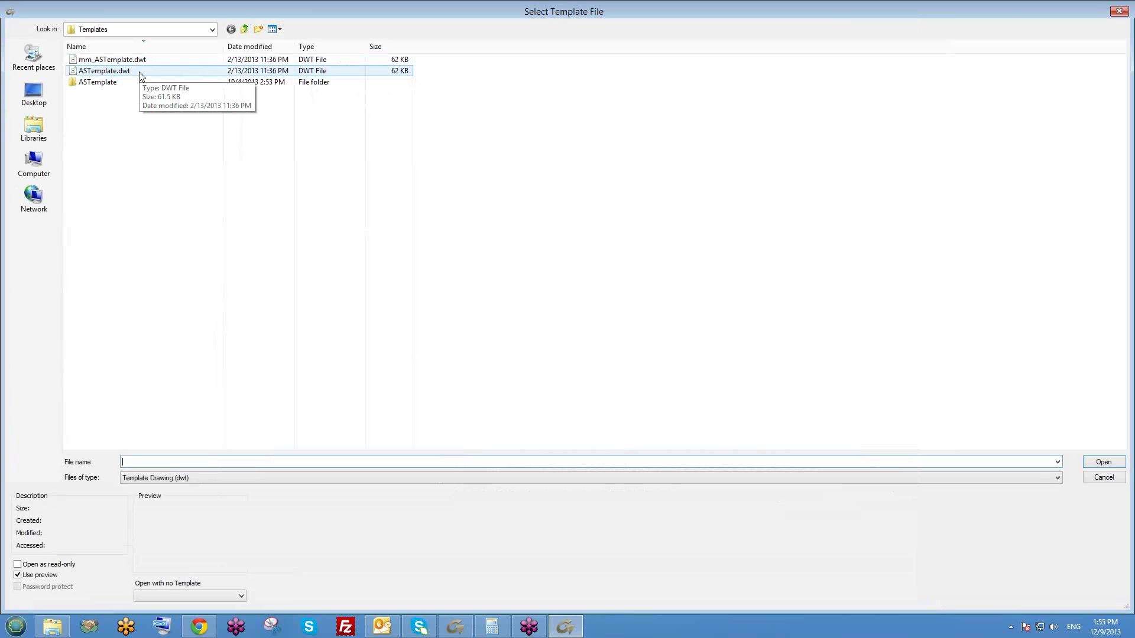
{"action": "double_click", "coordinate": [140, 73]}
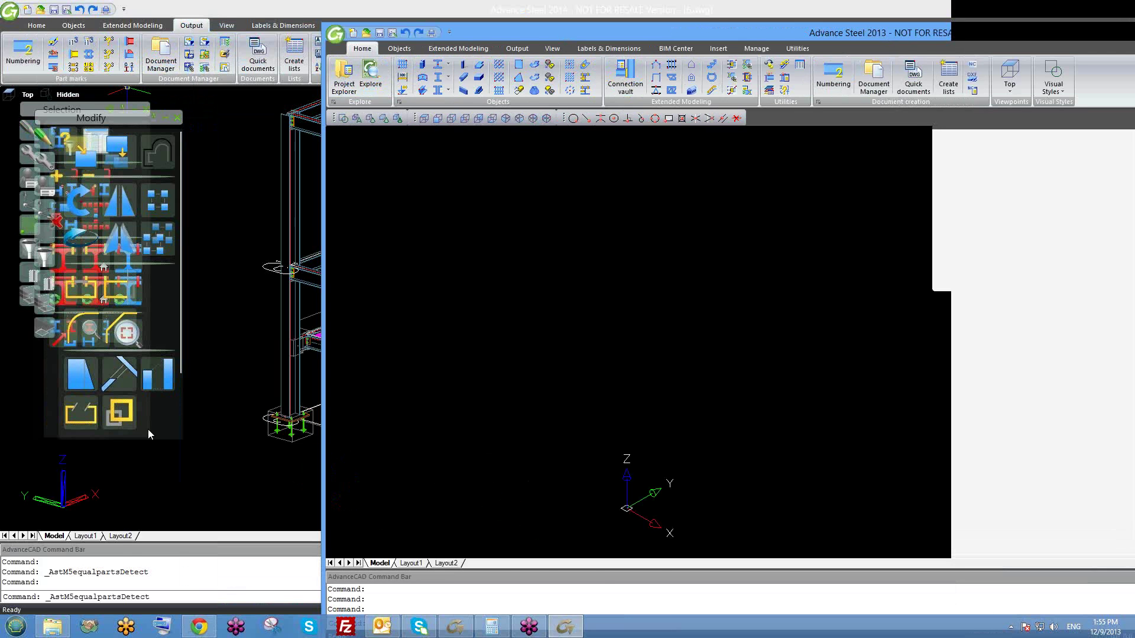
{"action": "left_click", "coordinate": [57, 633]}
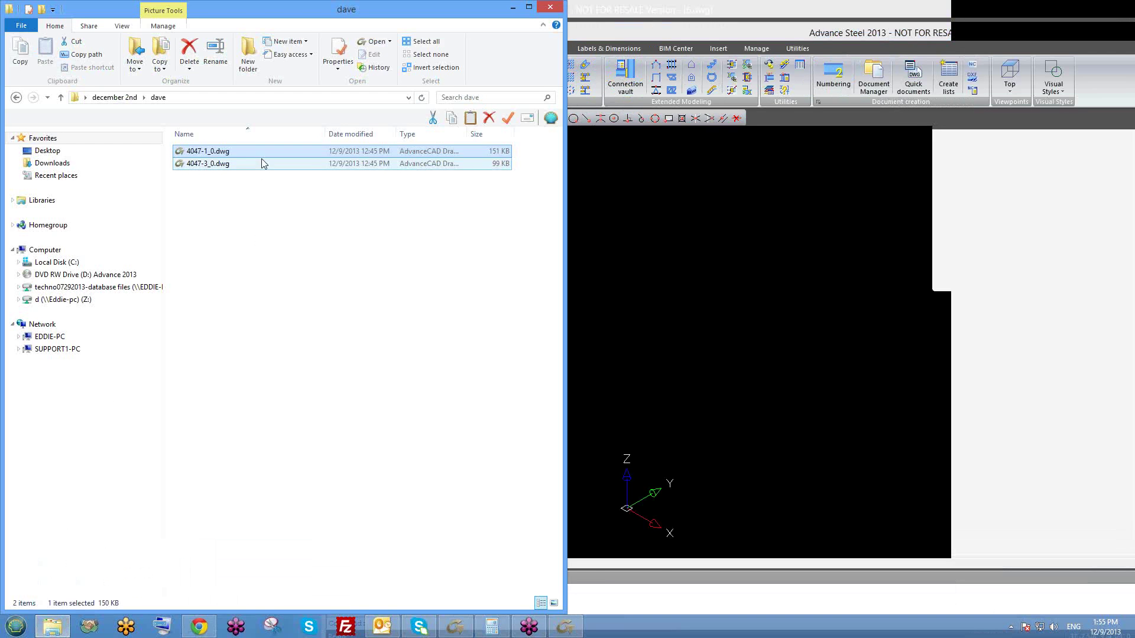
{"action": "left_click_drag", "start_coordinate": [647, 276], "coordinate": [649, 278]}
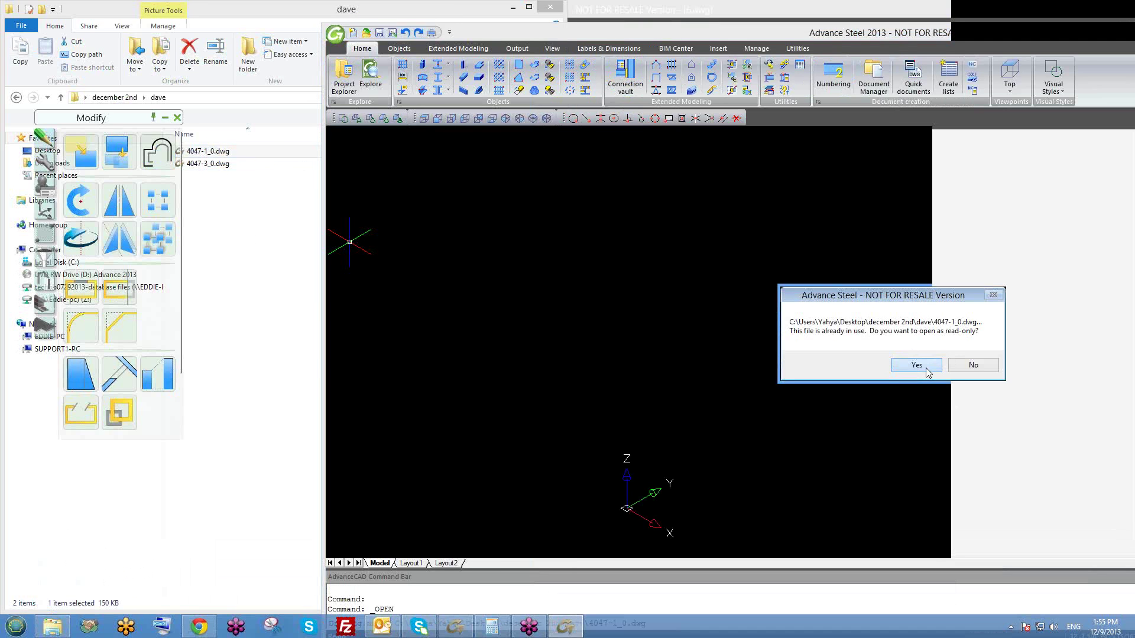
{"action": "left_click", "coordinate": [916, 365]}
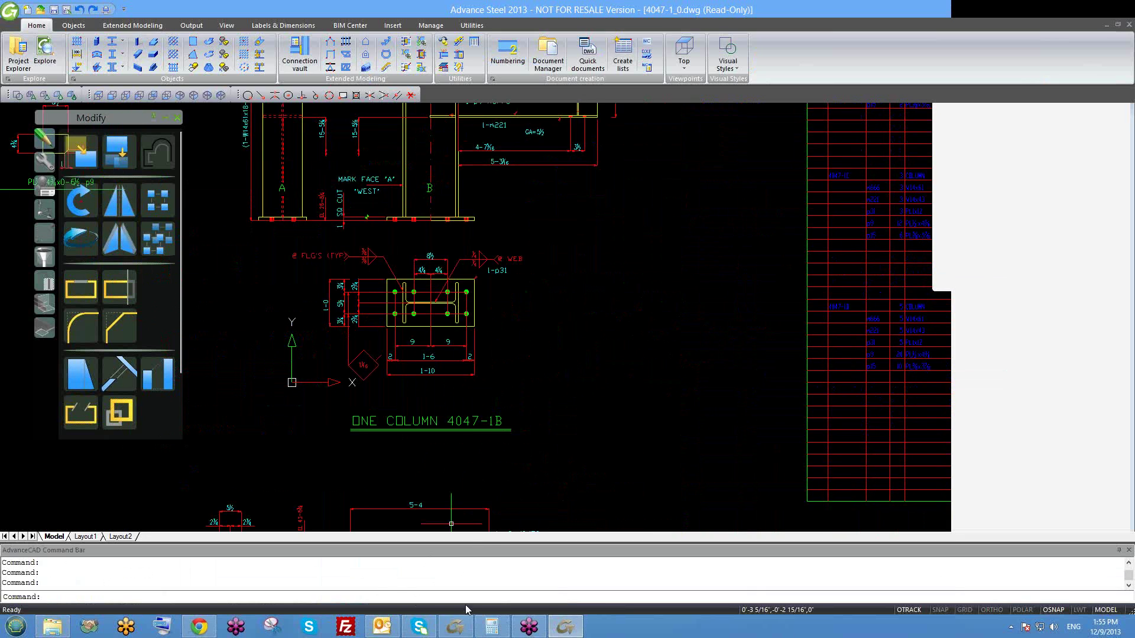
- Examine the letter suffix in the title of column 4047-1B
{"action": "scroll", "coordinate": [499, 425], "scroll_direction": "up", "scroll_amount": 4}
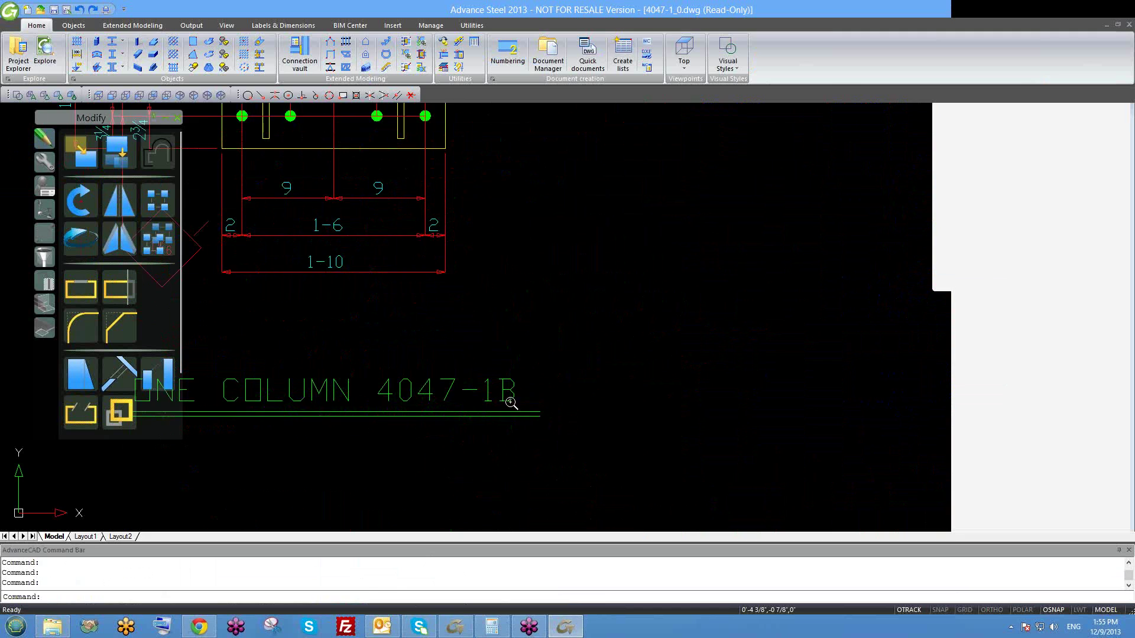
{"action": "scroll", "coordinate": [512, 404], "scroll_direction": "up", "scroll_amount": 2}
{"action": "scroll", "coordinate": [506, 384], "scroll_direction": "up", "scroll_amount": 2}
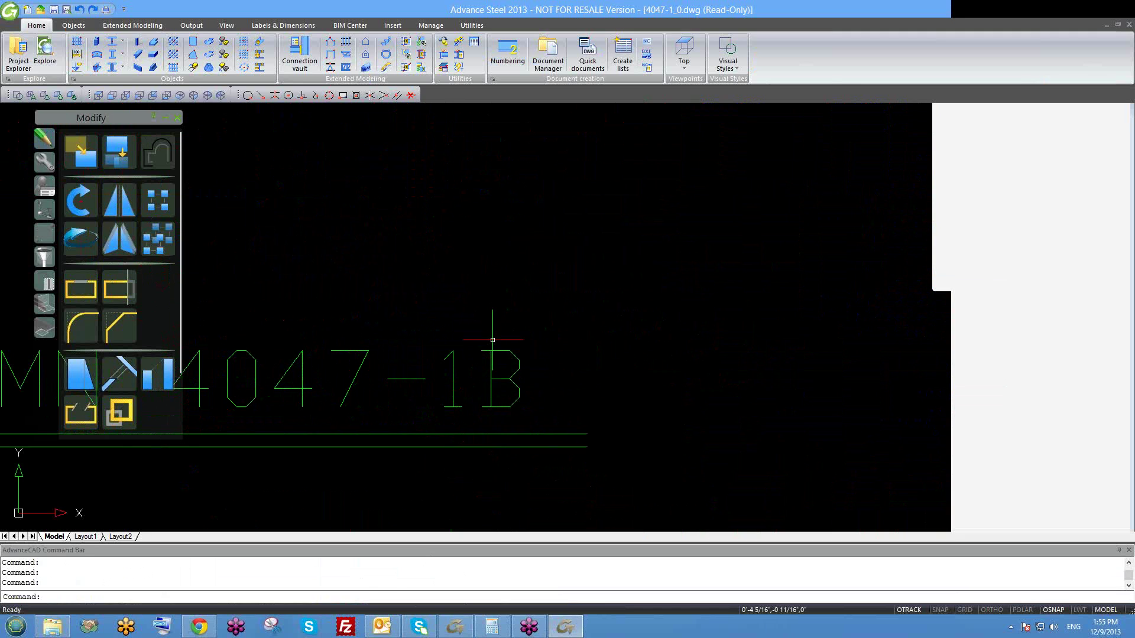
{"action": "scroll", "coordinate": [520, 368], "scroll_direction": "down", "scroll_amount": 1}
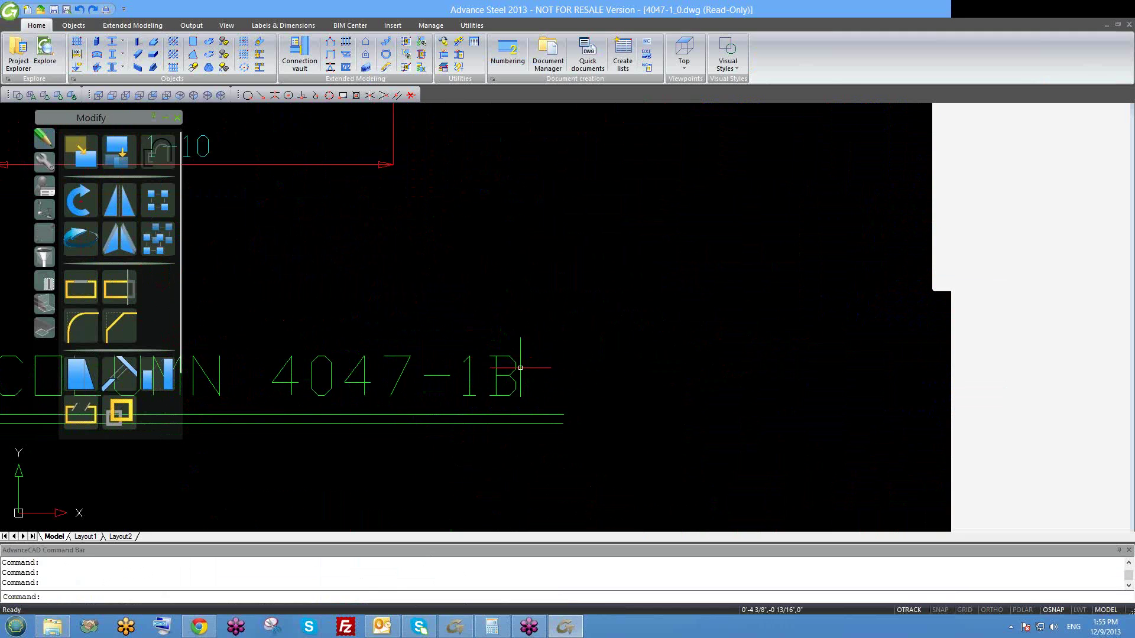
- Switch back to the numbering settings in Advance Steel 2014 and set the With Drawing Number method for single parts and assemblies
{"action": "left_click", "coordinate": [455, 627]}
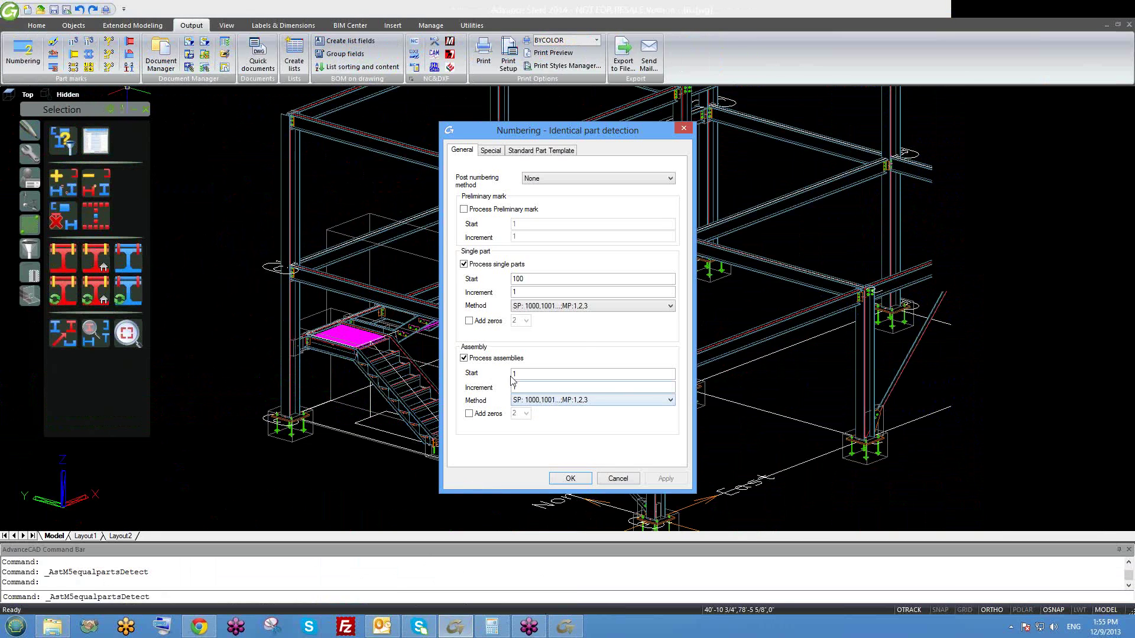
{"action": "left_click", "coordinate": [539, 306]}
{"action": "left_click", "coordinate": [538, 347]}
{"action": "left_click", "coordinate": [537, 401]}
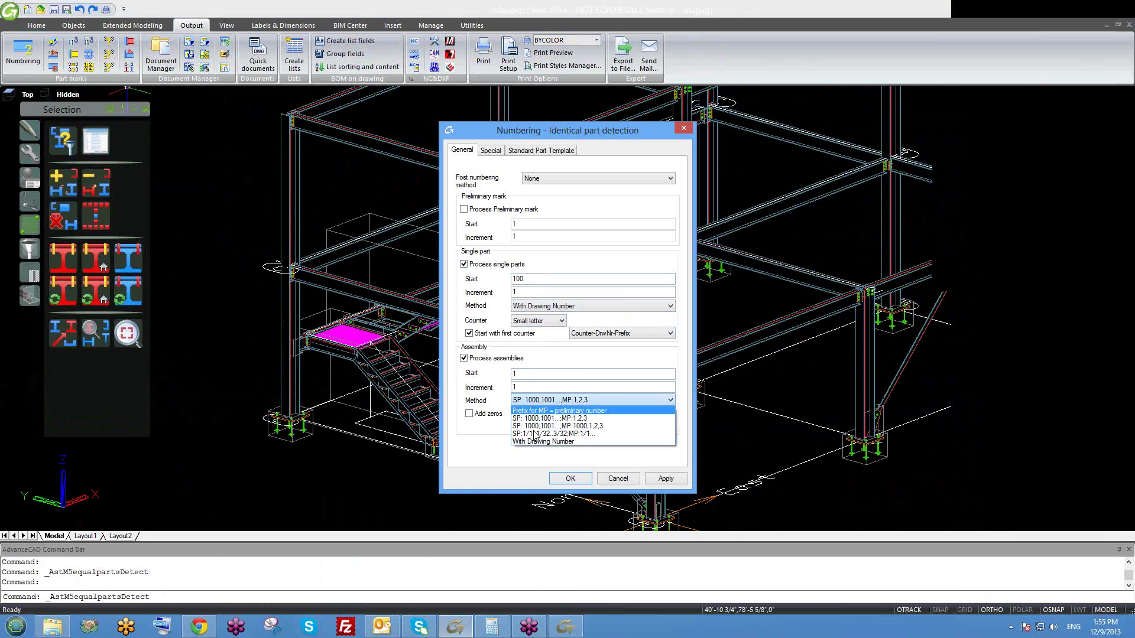
{"action": "left_click", "coordinate": [538, 442]}
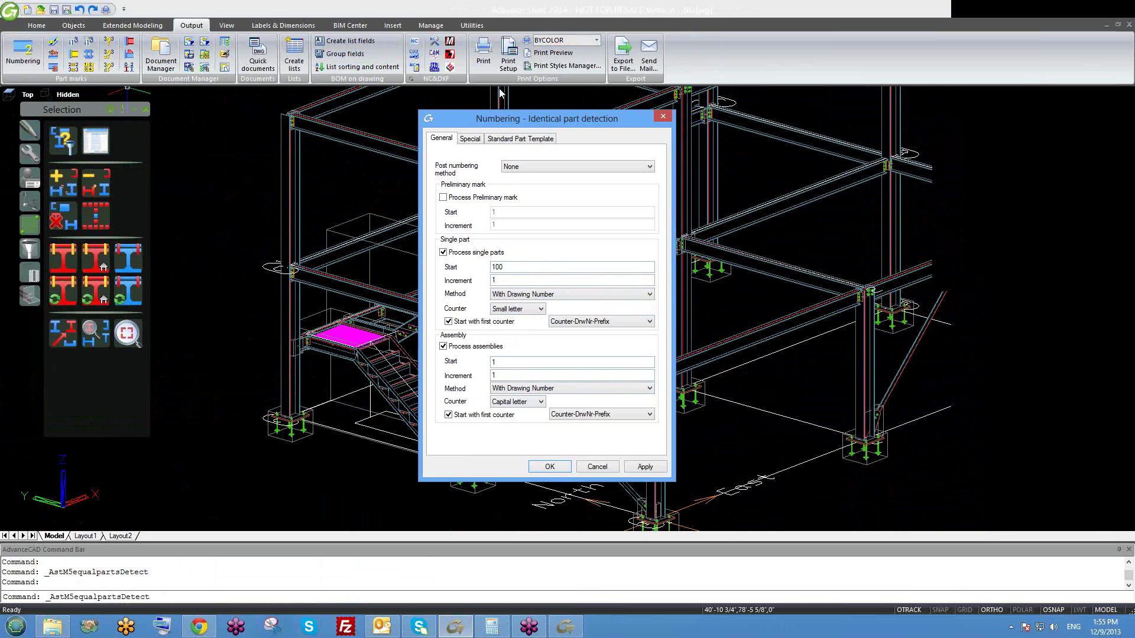
- Set the assembly mark order in the numbering settings to DrwNr-Prefix-Counter
{"action": "left_click_drag", "start_coordinate": [566, 129], "coordinate": [496, 83]}
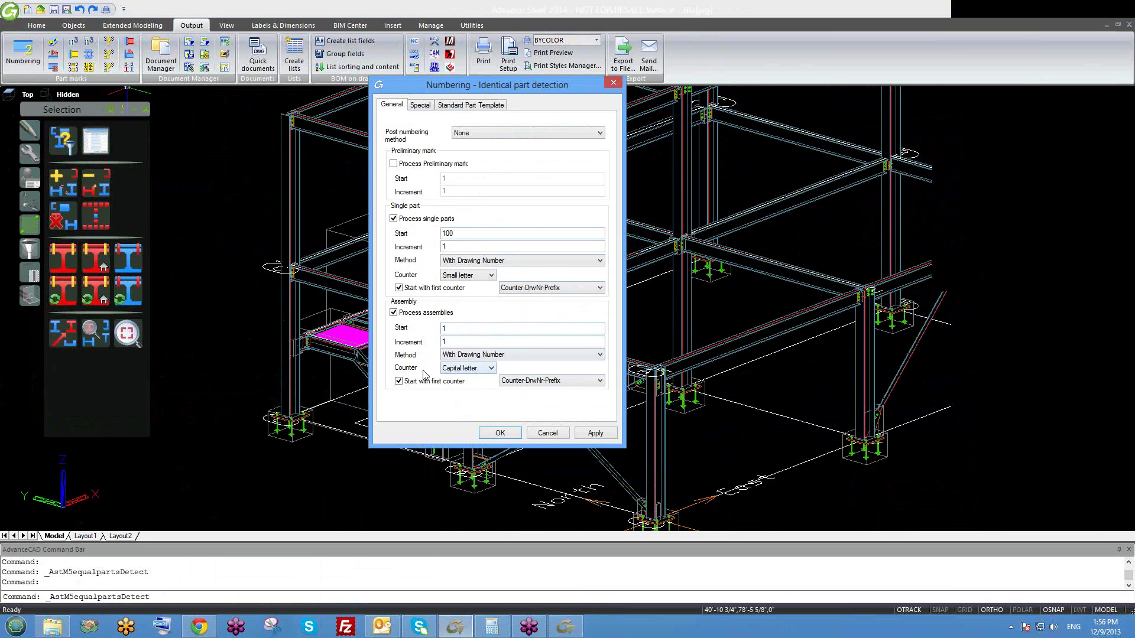
{"action": "left_click", "coordinate": [468, 372]}
{"action": "left_click", "coordinate": [469, 382]}
{"action": "left_click", "coordinate": [554, 381]}
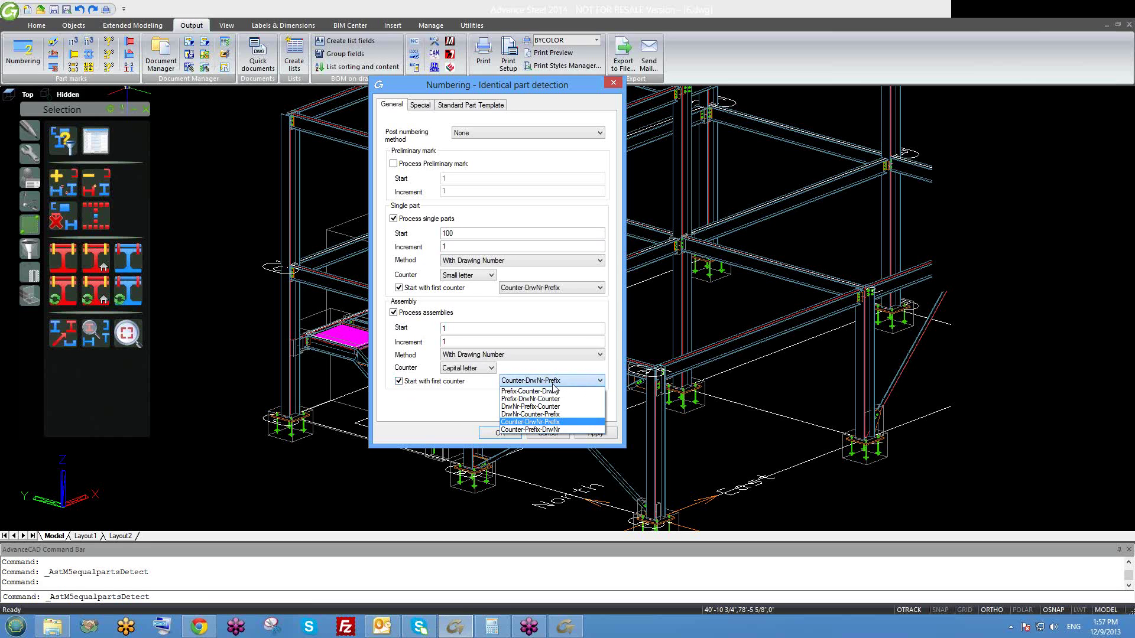
{"action": "left_click", "coordinate": [529, 407]}
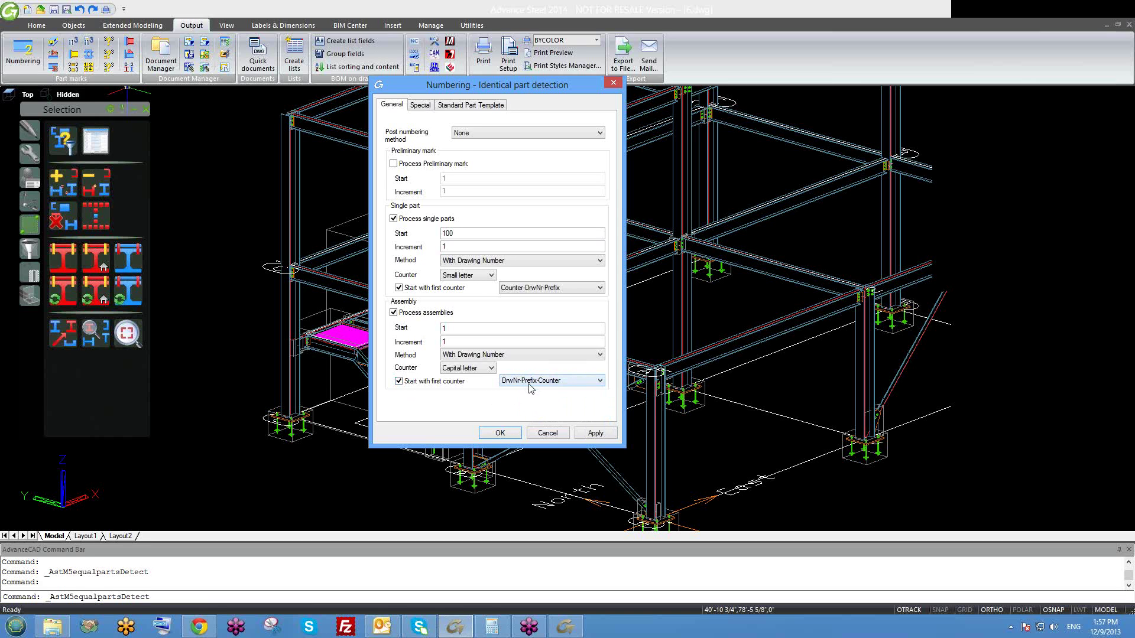
- Switch to 4047-1_0.dwg in Advance Steel 2013 and compare the titles of columns 4047-1A and 4047-1B
{"action": "left_click", "coordinate": [566, 627]}
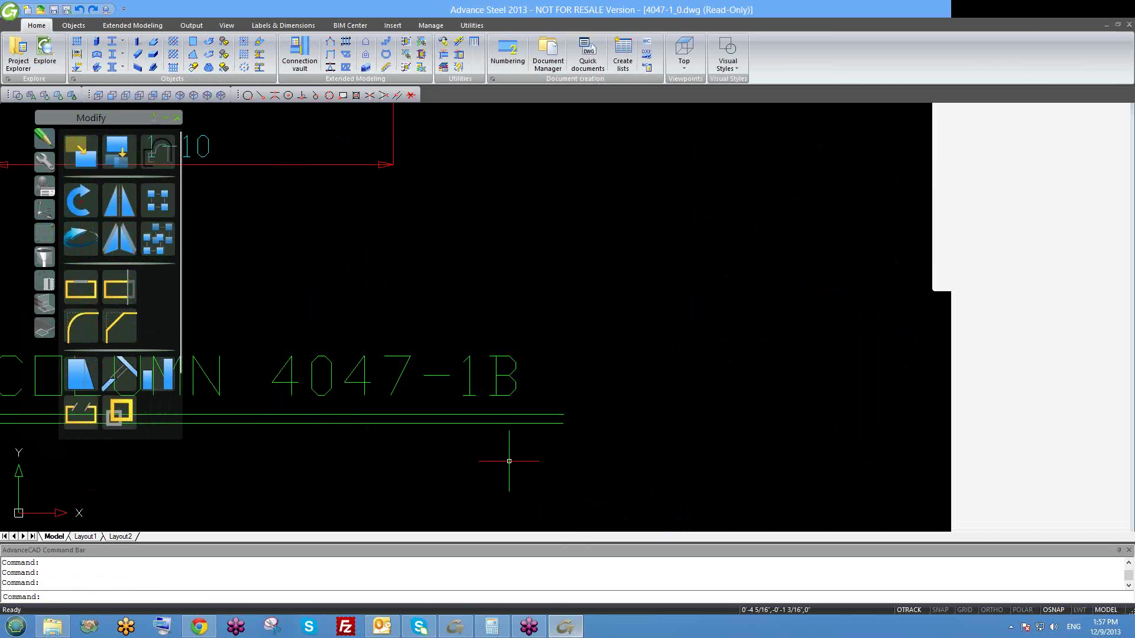
{"action": "scroll", "coordinate": [621, 408], "scroll_direction": "down", "scroll_amount": 5}
{"action": "middle_click_drag", "start_coordinate": [480, 255], "coordinate": [651, 396]}
{"action": "scroll", "coordinate": [408, 239], "scroll_direction": "down", "scroll_amount": 4}
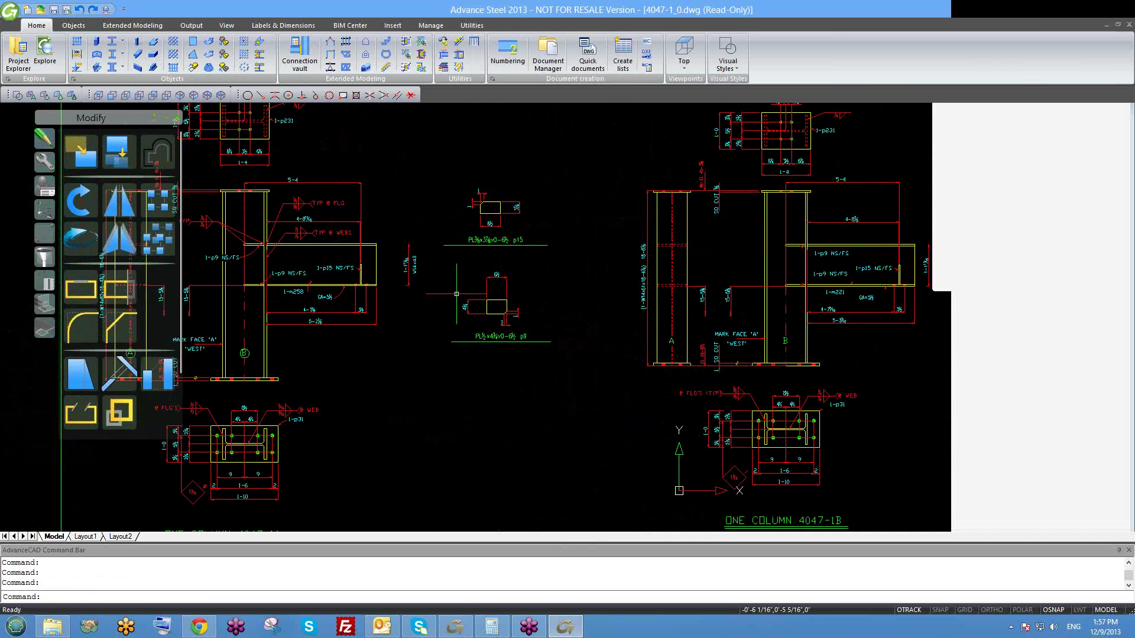
{"action": "scroll", "coordinate": [479, 281], "scroll_direction": "down", "scroll_amount": 2}
{"action": "scroll", "coordinate": [680, 427], "scroll_direction": "up", "scroll_amount": 4}
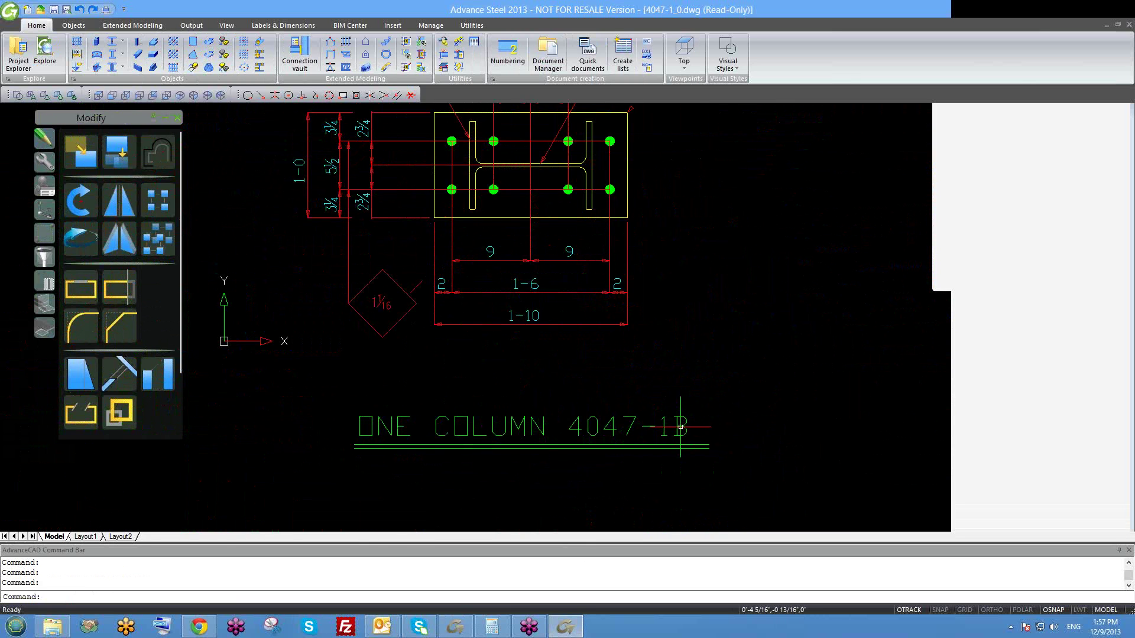
{"action": "middle_click_drag", "start_coordinate": [680, 427], "coordinate": [703, 439]}
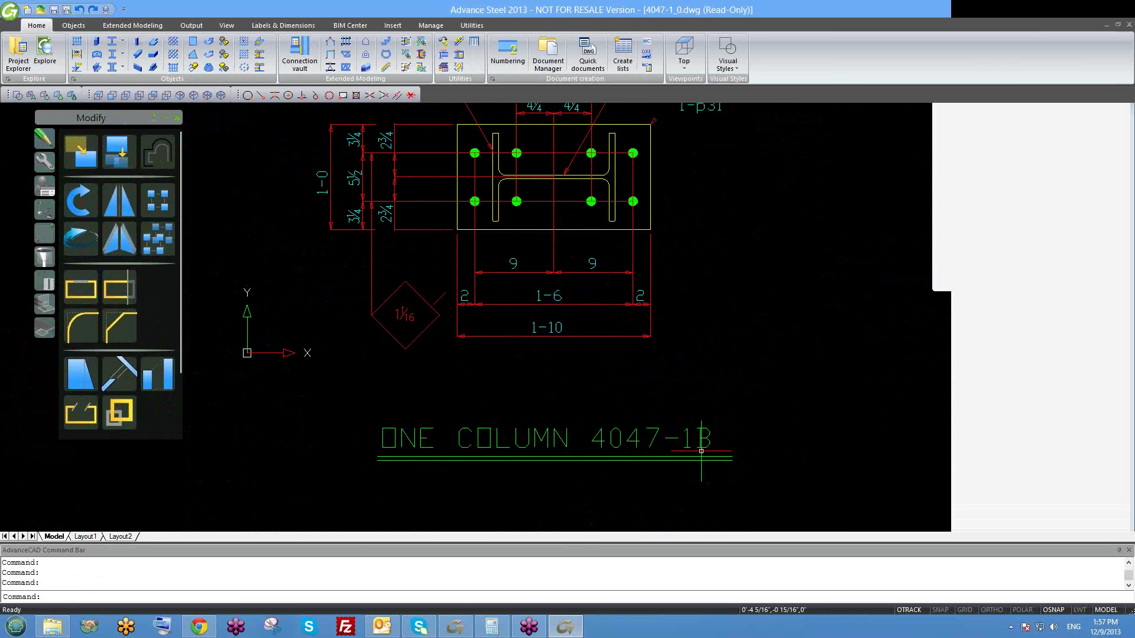
{"action": "scroll", "coordinate": [702, 451], "scroll_direction": "down", "scroll_amount": 5}
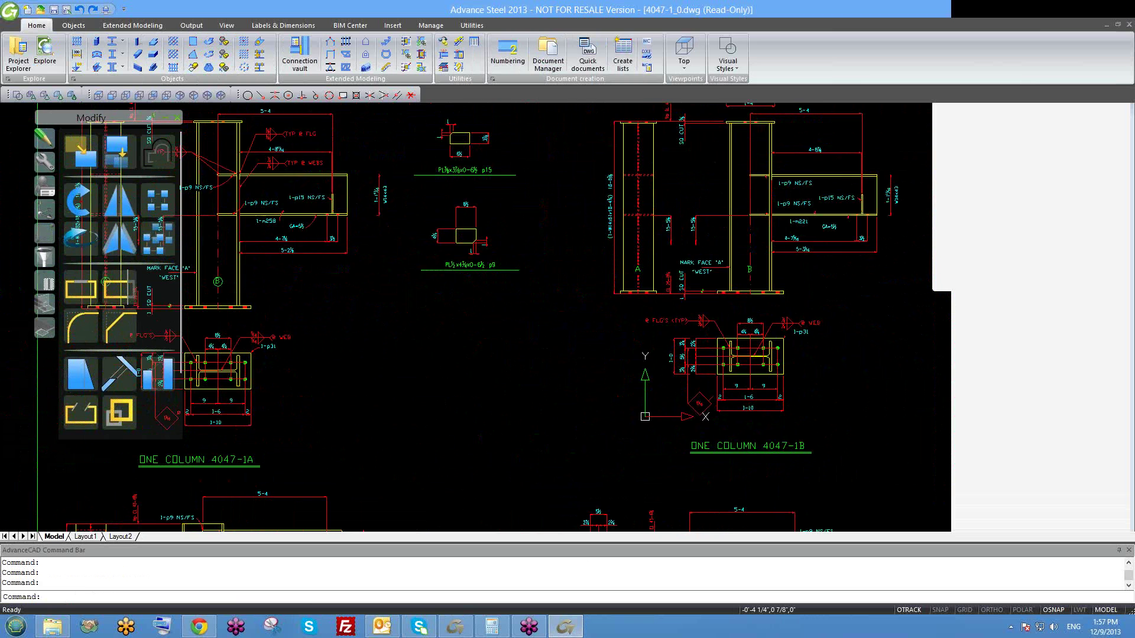
{"action": "middle_click_drag", "start_coordinate": [272, 334], "coordinate": [354, 343]}
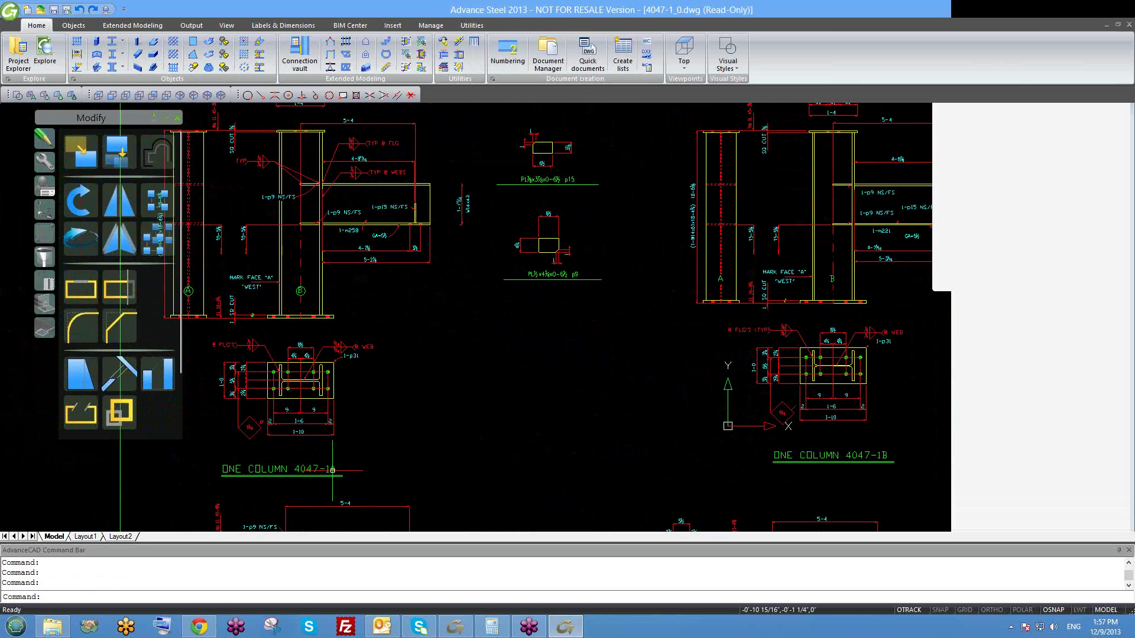
{"action": "middle_click_drag", "start_coordinate": [445, 454], "coordinate": [430, 344]}
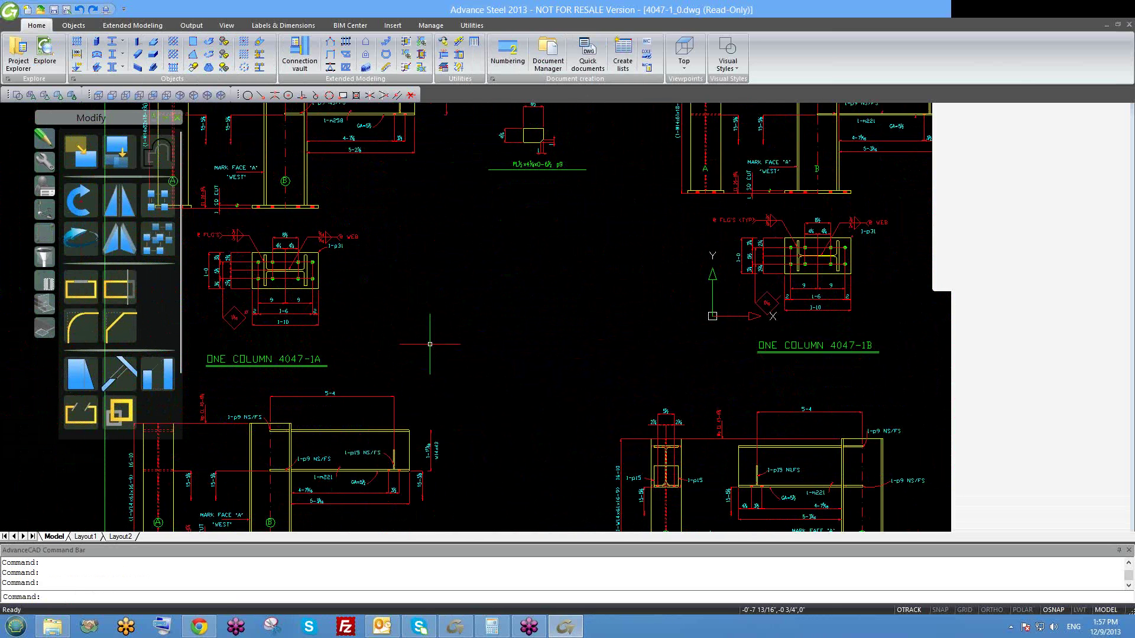
- Switch back to the numbering settings in Advance Steel 2014, review the assembly counter types, and close the settings without saving
{"action": "left_click", "coordinate": [472, 632]}
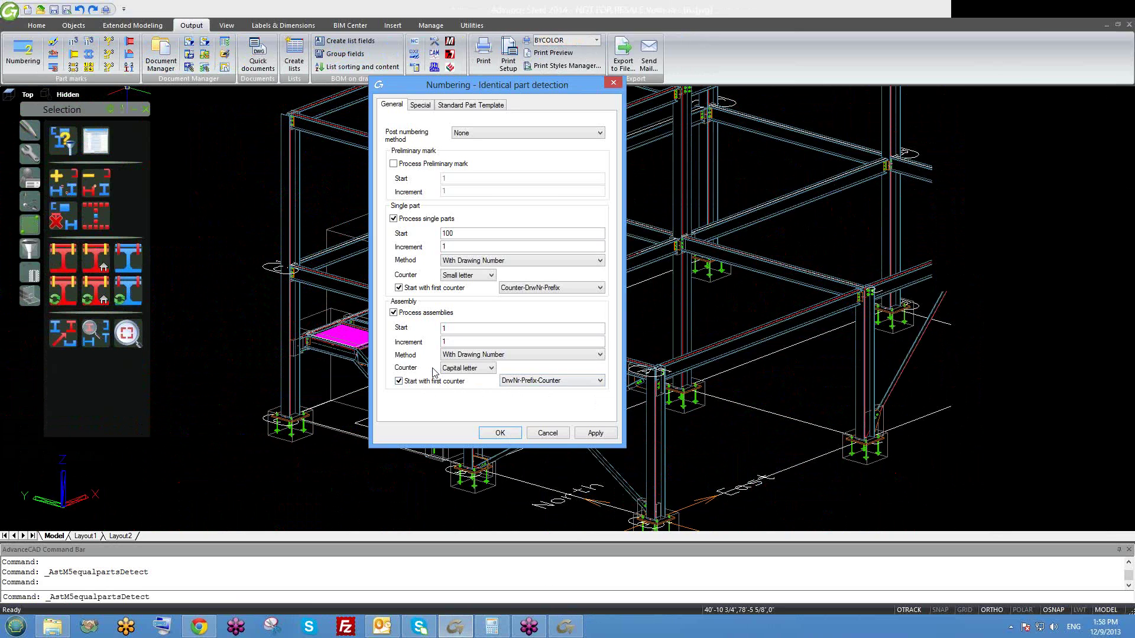
{"action": "left_click", "coordinate": [465, 370]}
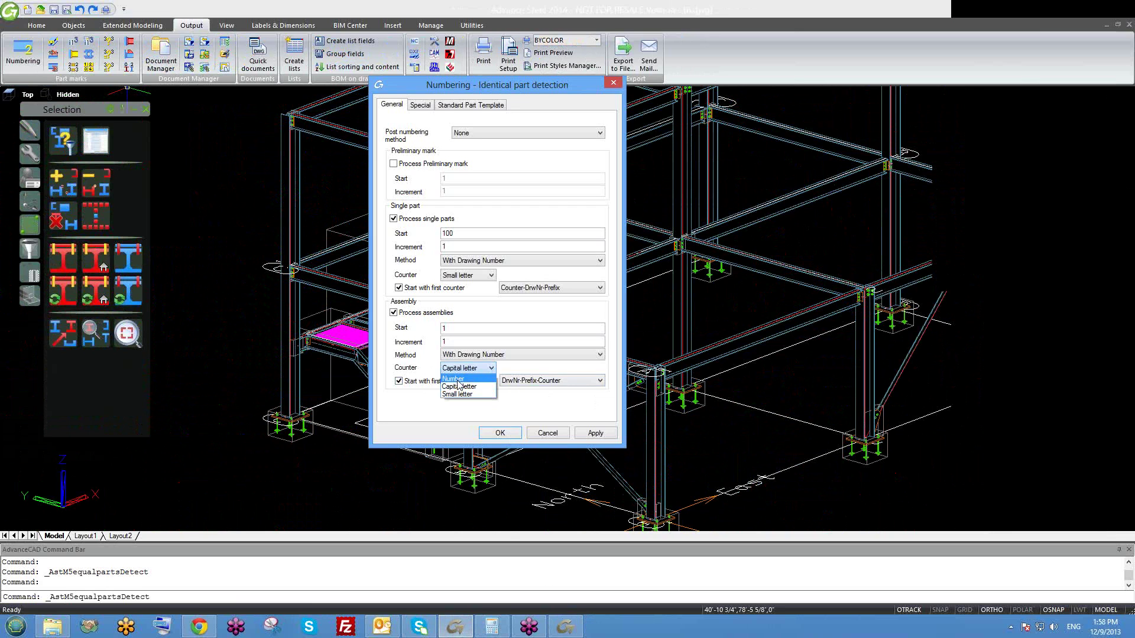
{"action": "left_click", "coordinate": [535, 395]}
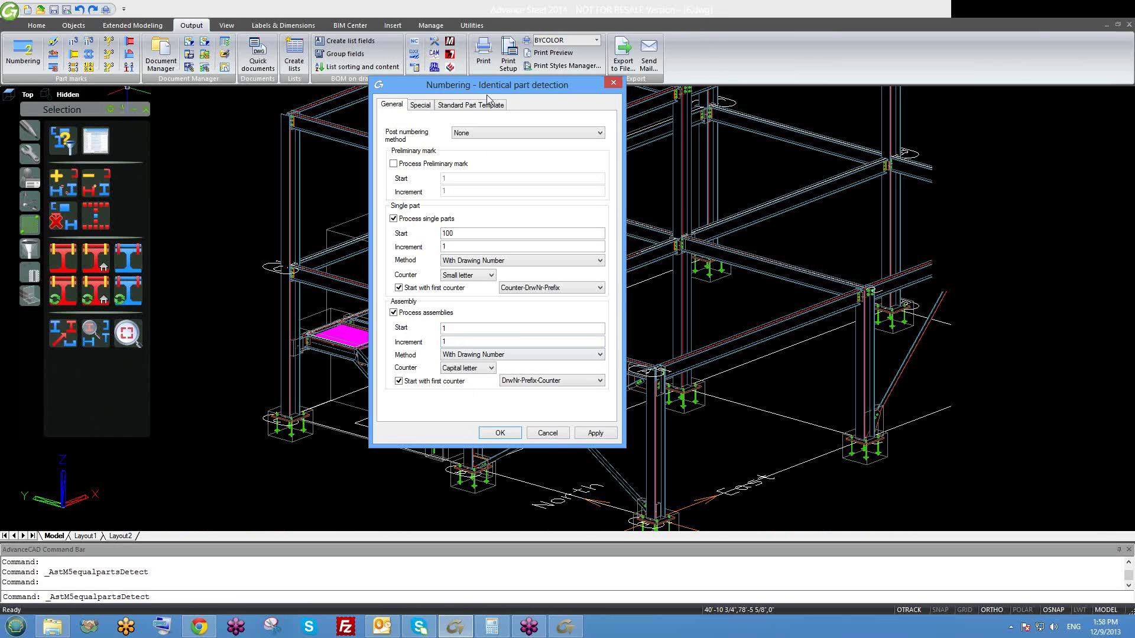
{"action": "left_click_drag", "start_coordinate": [488, 86], "coordinate": [474, 82]}
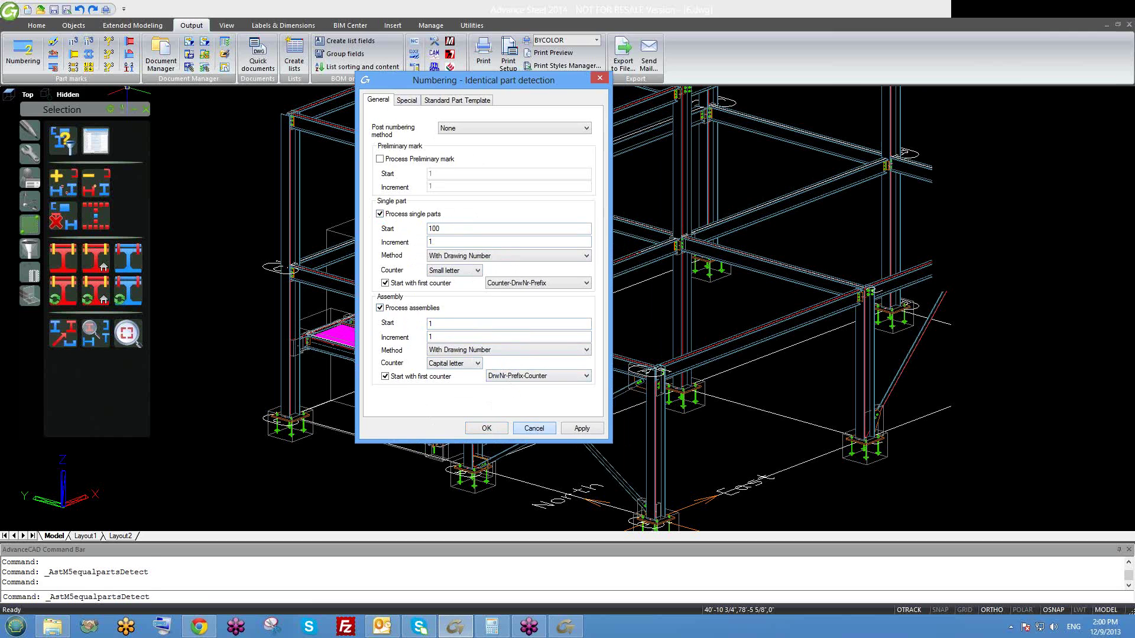
{"action": "left_click", "coordinate": [534, 428]}
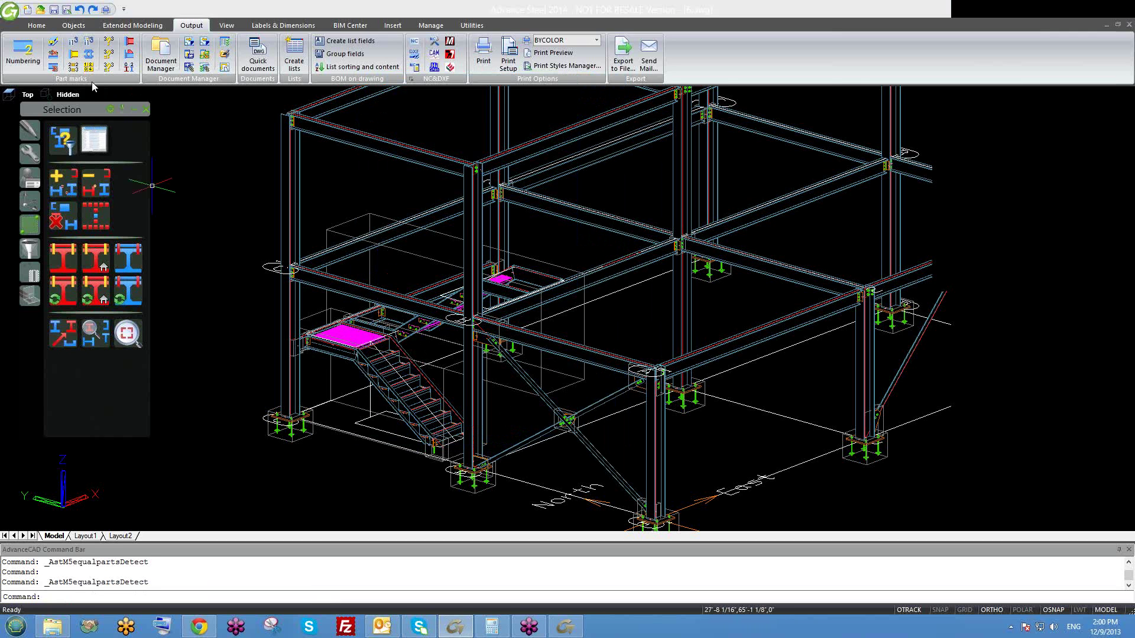
- Open the prefix configuration and display the prefixes of the Beam role in the user's Default set for any beam
{"action": "left_click", "coordinate": [90, 43]}
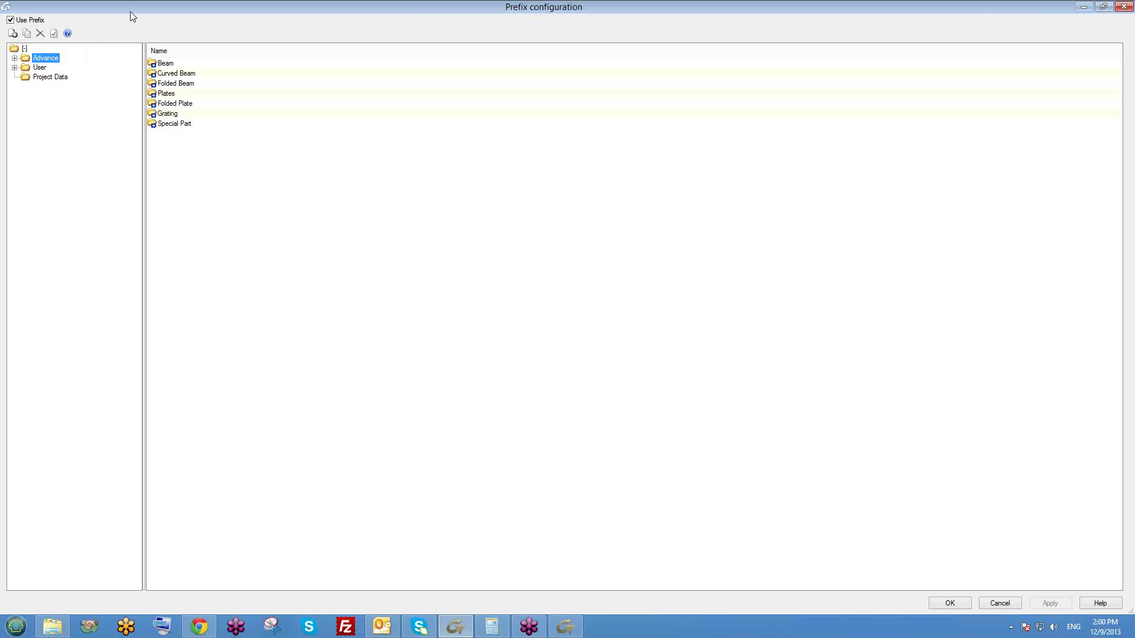
{"action": "left_click_drag", "start_coordinate": [130, 12], "coordinate": [278, 130]}
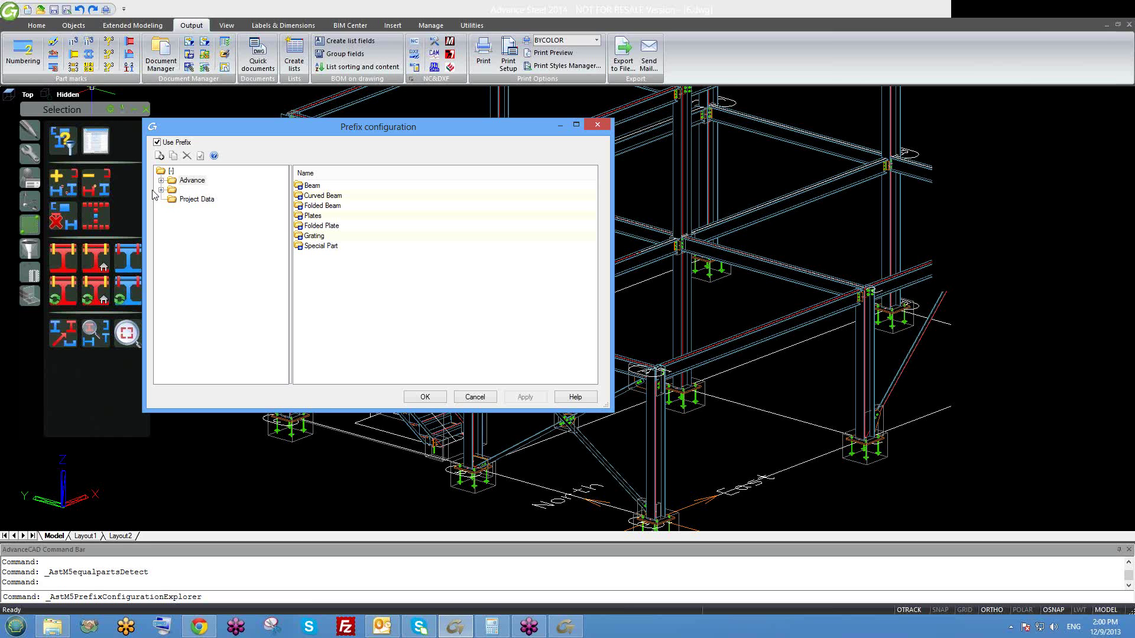
{"action": "left_click", "coordinate": [161, 190]}
{"action": "left_click", "coordinate": [172, 200]}
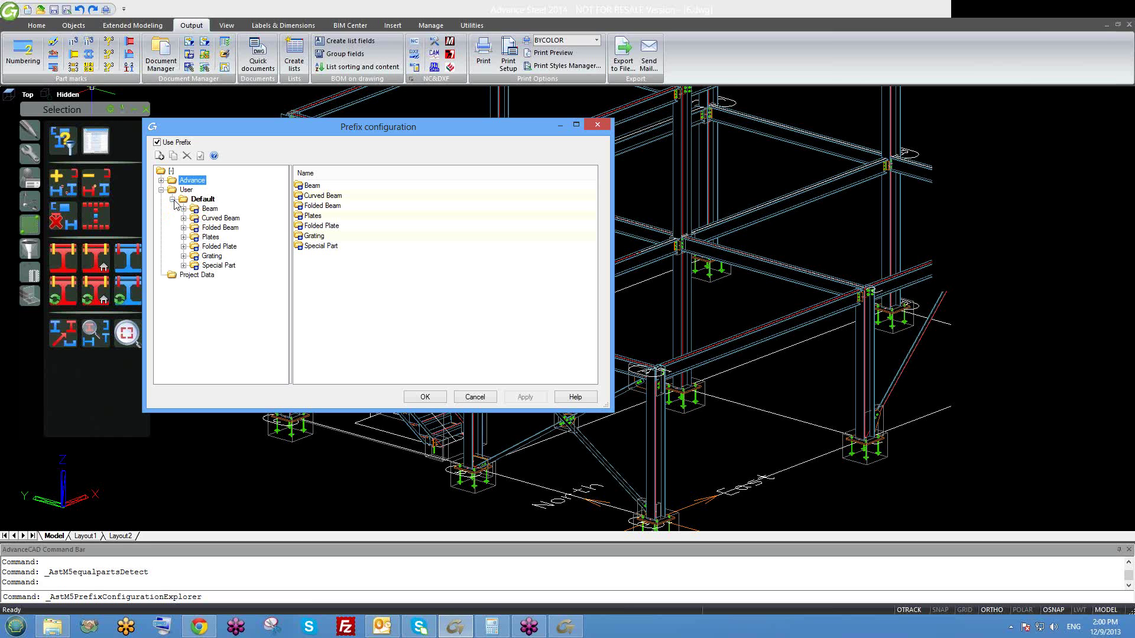
{"action": "double_click", "coordinate": [208, 210]}
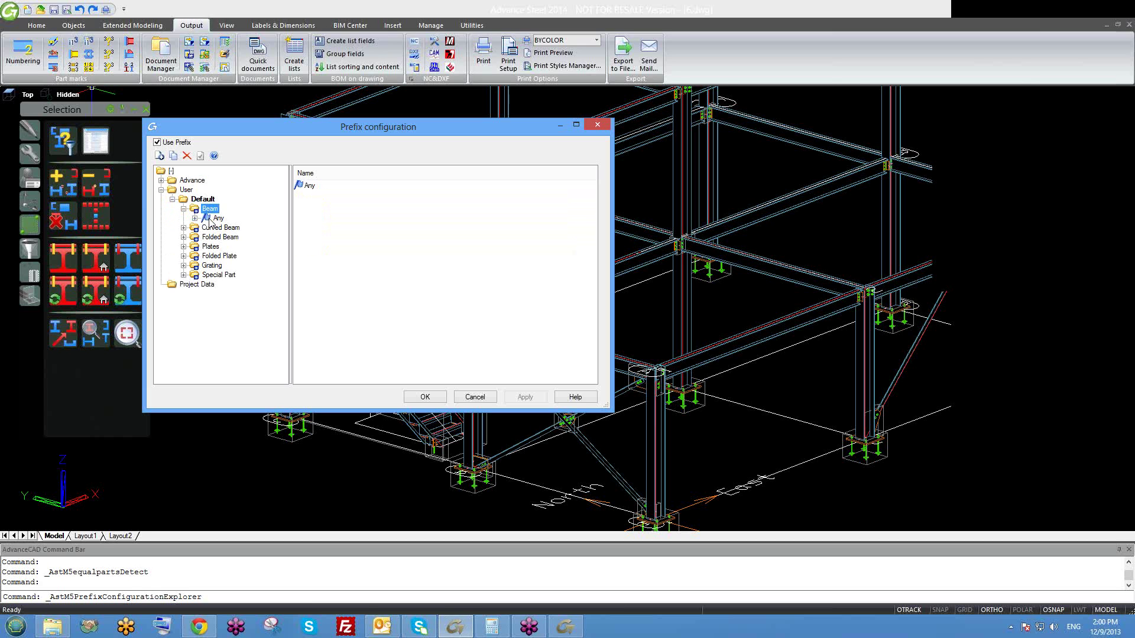
{"action": "left_click", "coordinate": [213, 219]}
{"action": "double_click", "coordinate": [211, 218]}
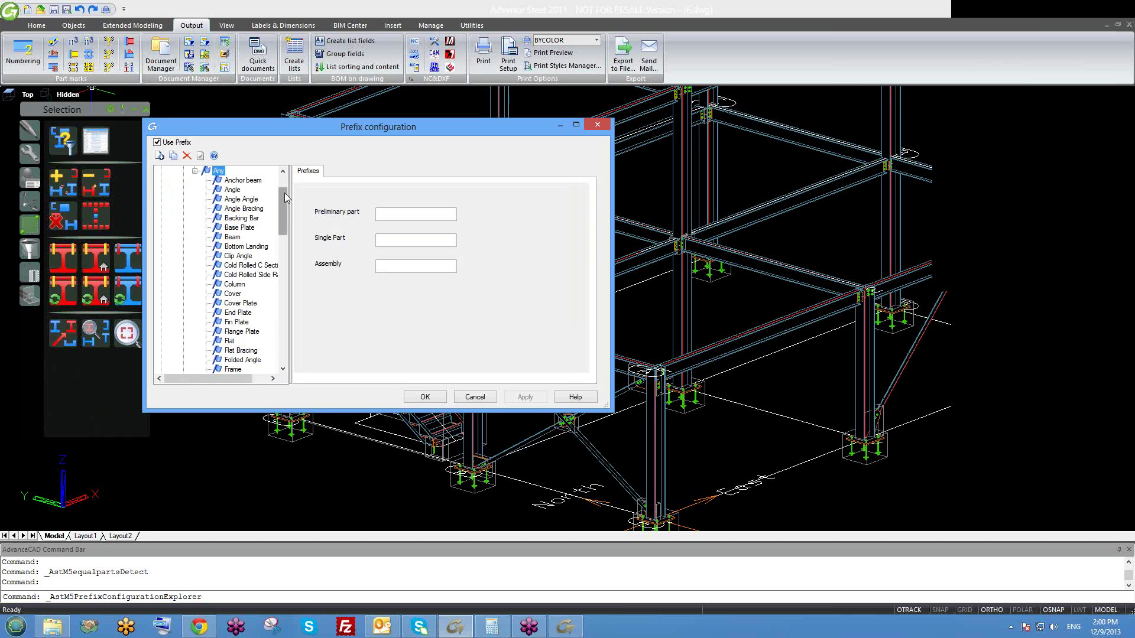
{"action": "left_click_drag", "start_coordinate": [285, 192], "coordinate": [285, 185]}
{"action": "left_click", "coordinate": [230, 277]}
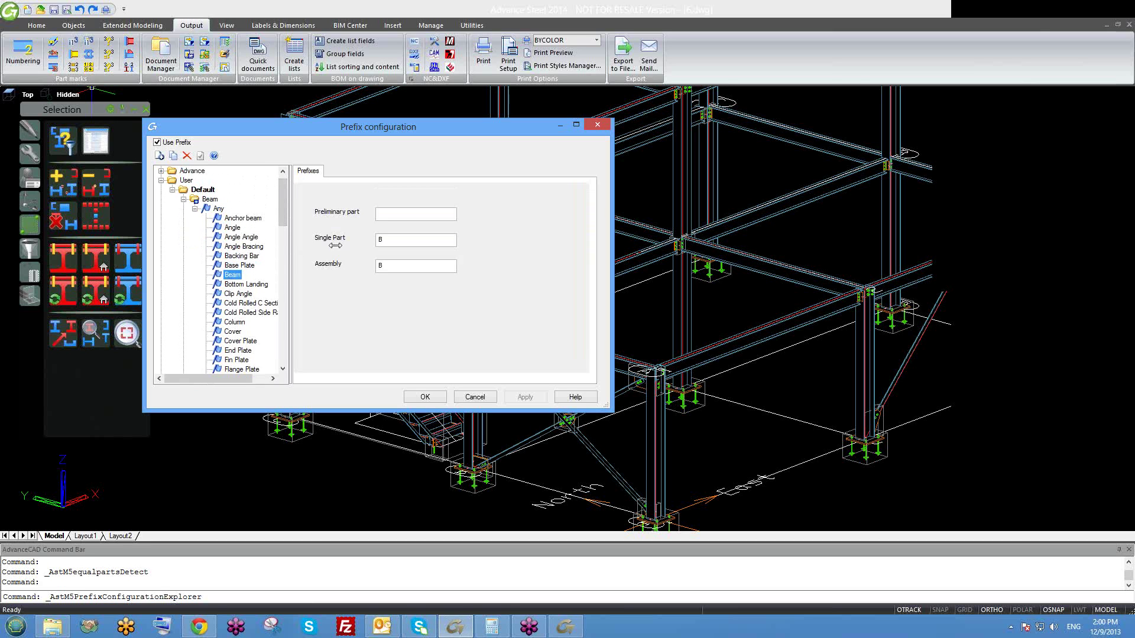
- Examine the Beam role's single part and assembly prefixes, inspect the Clip Angle and Cover roles, and collapse the User folder
{"action": "left_click", "coordinate": [388, 240]}
{"action": "double_click", "coordinate": [388, 239]}
{"action": "double_click", "coordinate": [391, 266]}
{"action": "left_click", "coordinate": [390, 240]}
{"action": "left_click", "coordinate": [240, 294]}
{"action": "left_click", "coordinate": [233, 332]}
{"action": "left_click", "coordinate": [195, 210]}
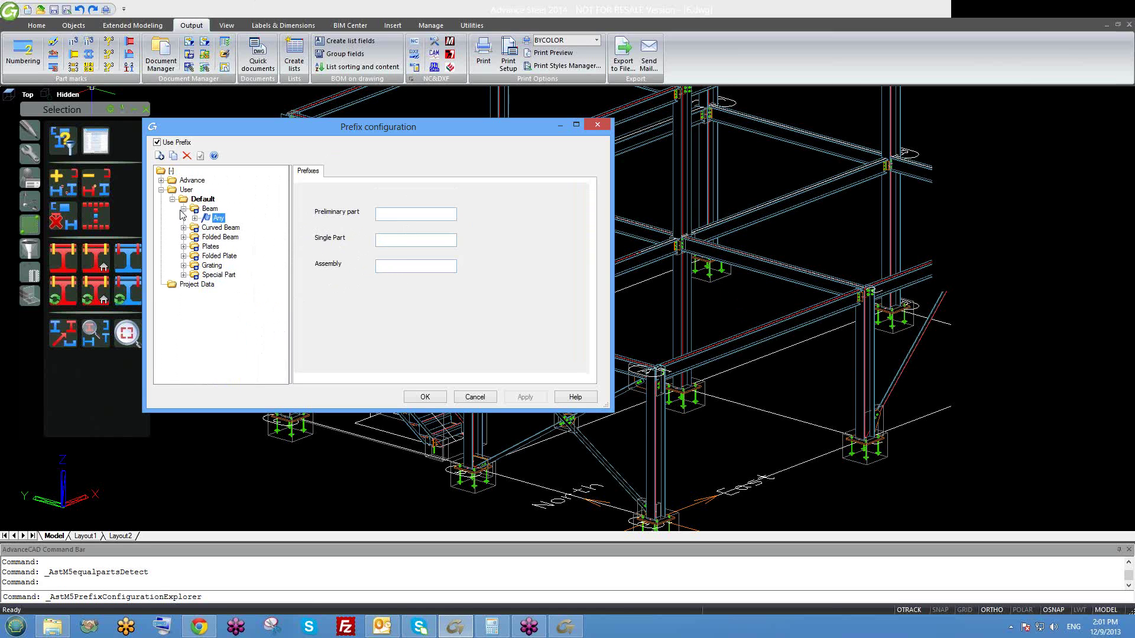
{"action": "left_click", "coordinate": [182, 209]}
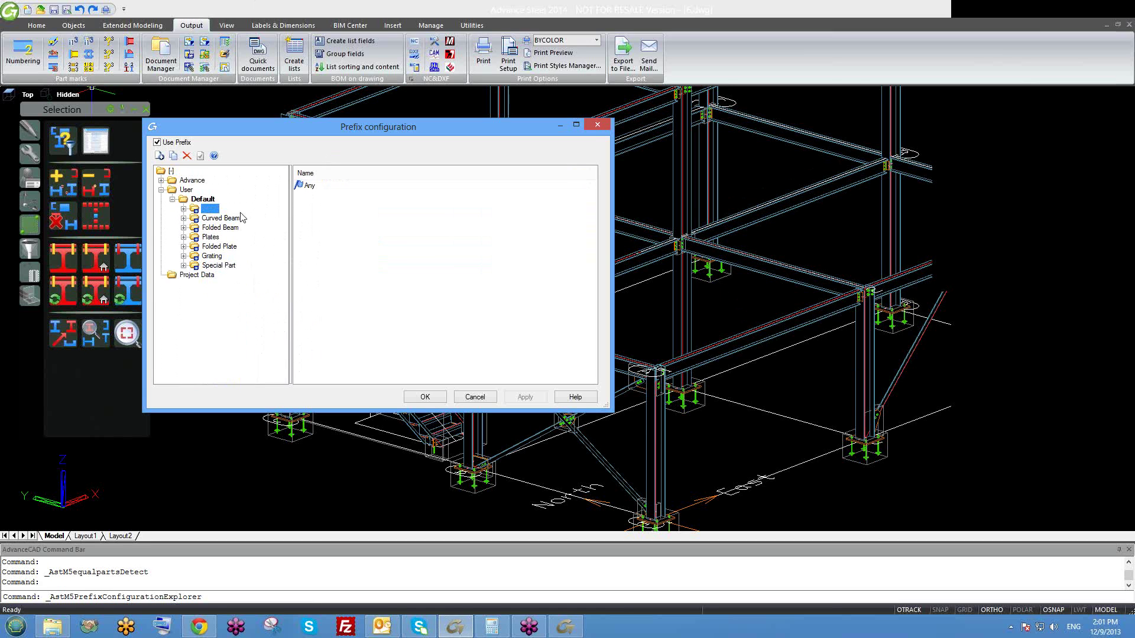
{"action": "left_click", "coordinate": [173, 200]}
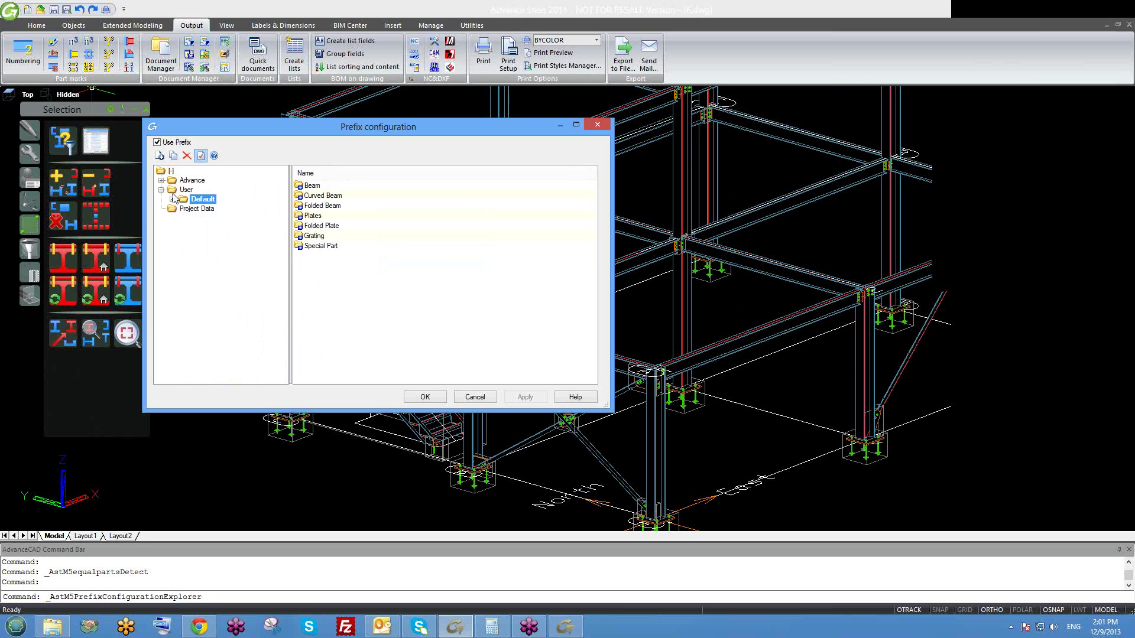
{"action": "left_click", "coordinate": [165, 190]}
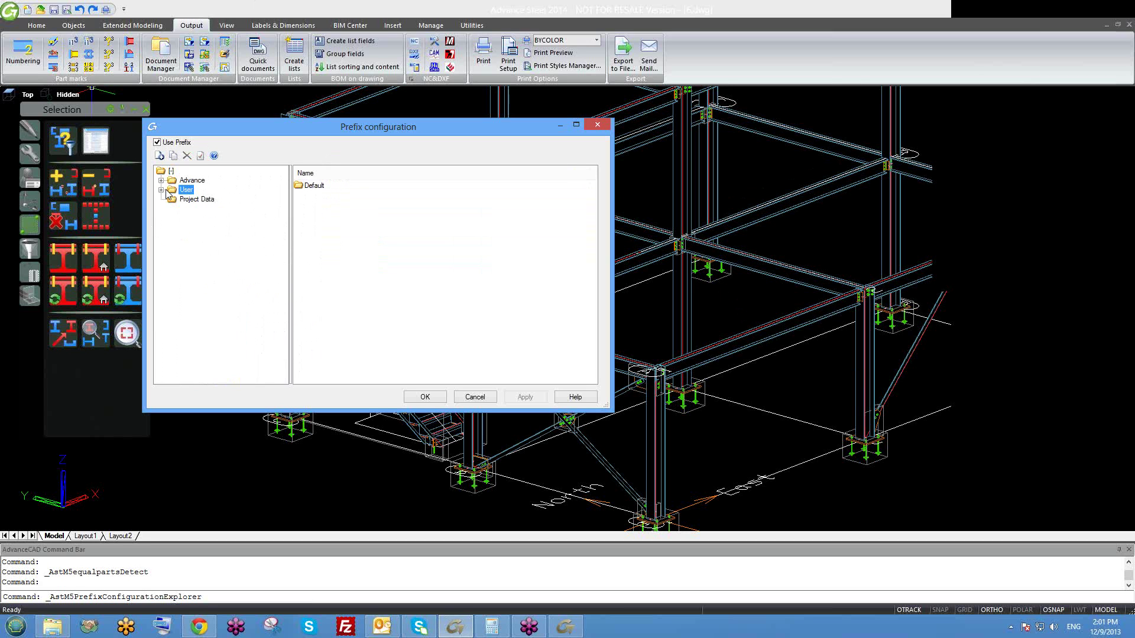
- Compare the Advance and User prefix folders and expand the Default set in the User folder
{"action": "left_click", "coordinate": [984, 193]}
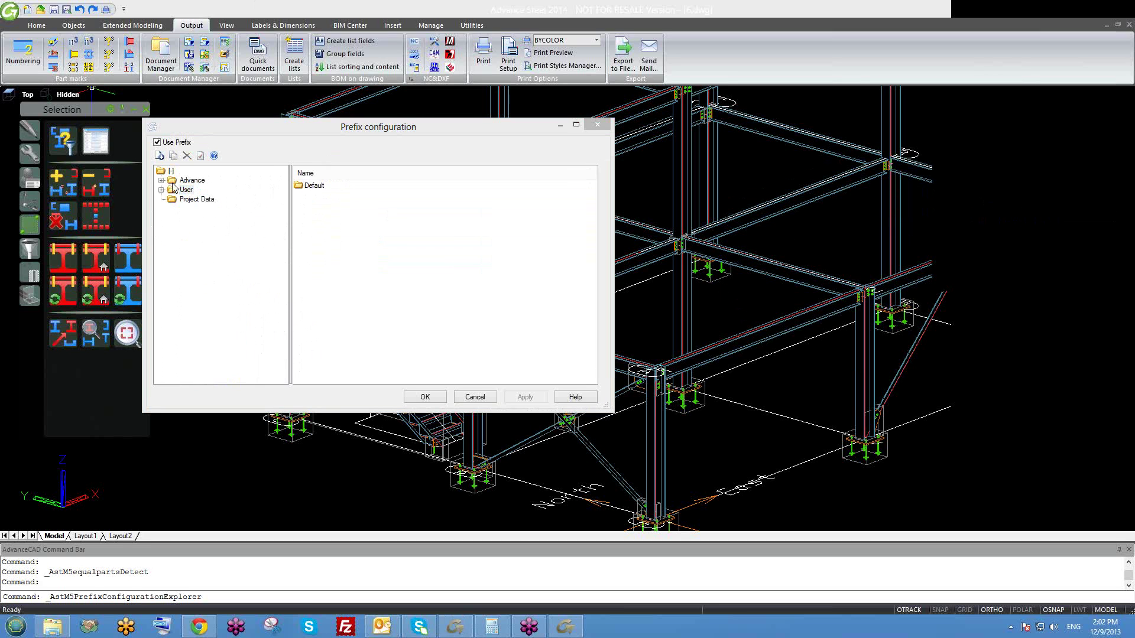
{"action": "left_click", "coordinate": [194, 181]}
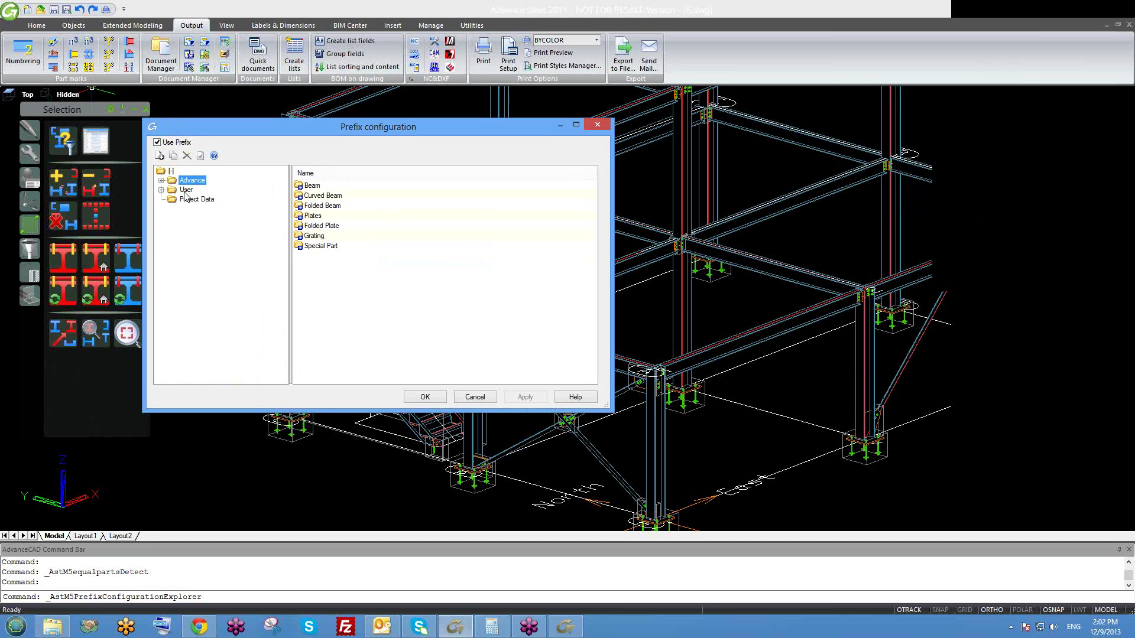
{"action": "left_click", "coordinate": [186, 190]}
{"action": "left_click", "coordinate": [188, 181]}
{"action": "left_click", "coordinate": [187, 190]}
{"action": "key", "text": "Up"}
{"action": "left_click", "coordinate": [162, 180]}
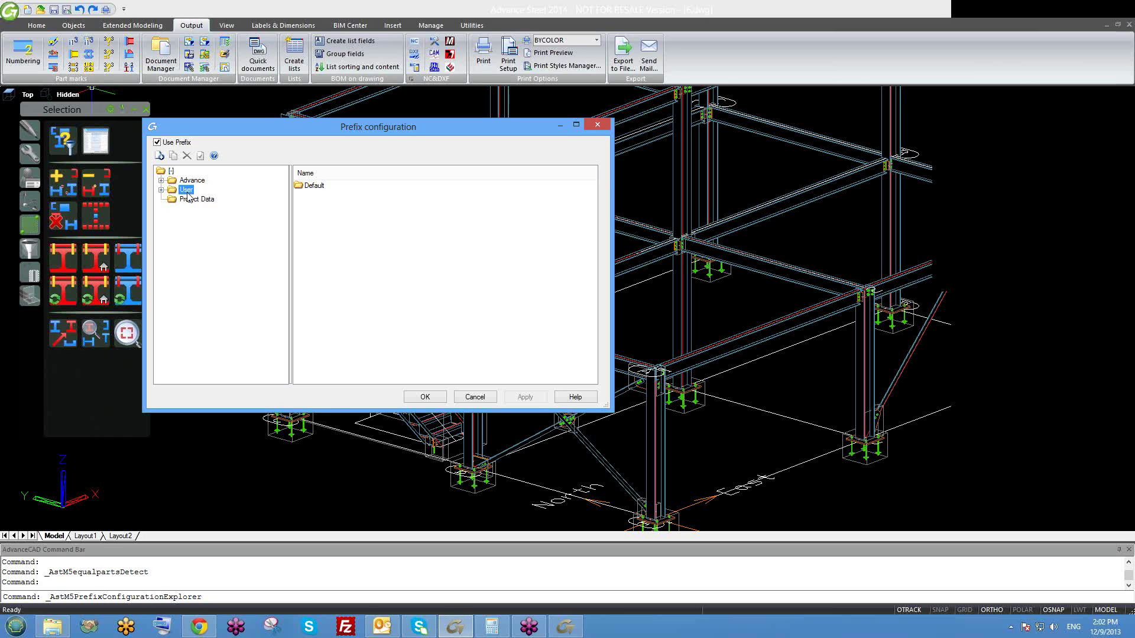
{"action": "double_click", "coordinate": [186, 190]}
{"action": "double_click", "coordinate": [195, 201]}
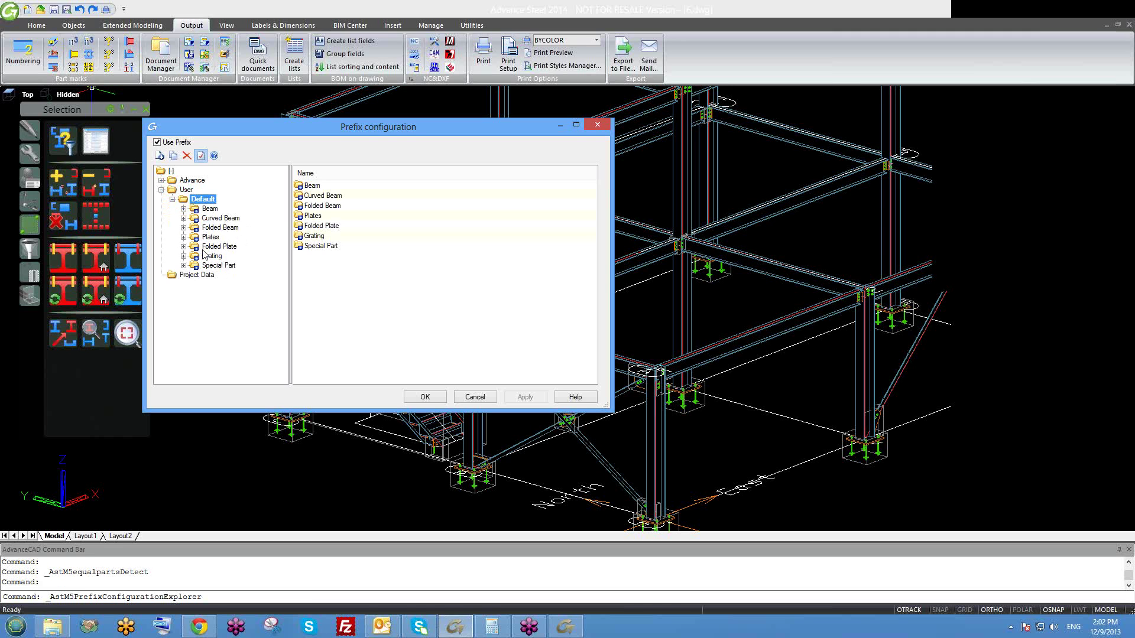
- Disable the use of prefixes and save the prefix configuration
{"action": "left_click_drag", "start_coordinate": [460, 397], "coordinate": [335, 216]}
{"action": "left_click", "coordinate": [157, 144]}
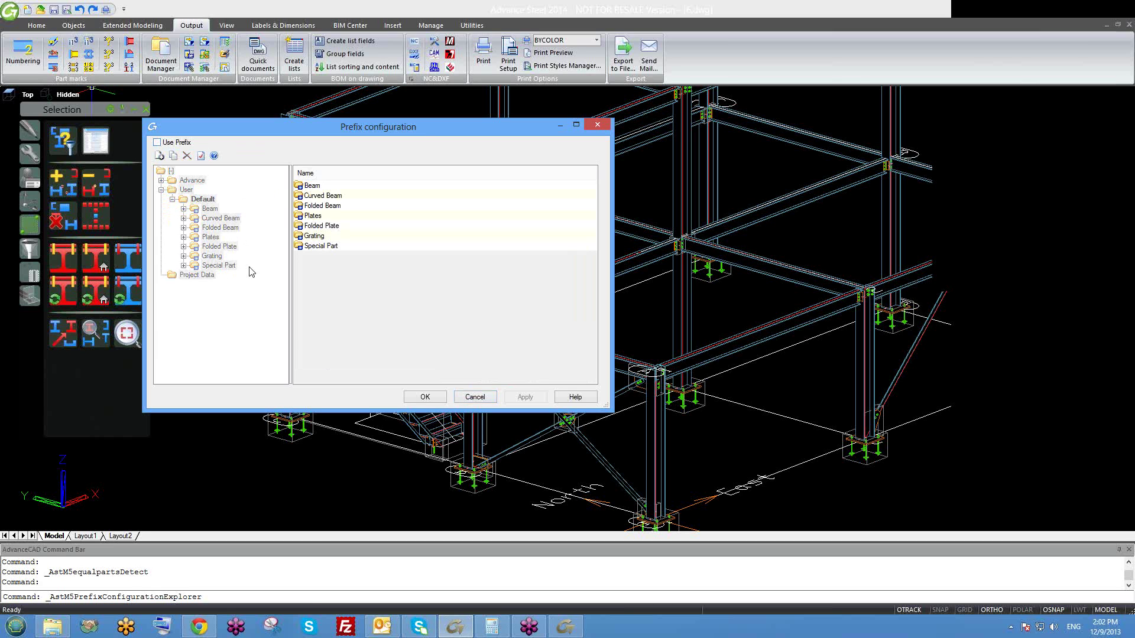
{"action": "left_click", "coordinate": [425, 398]}
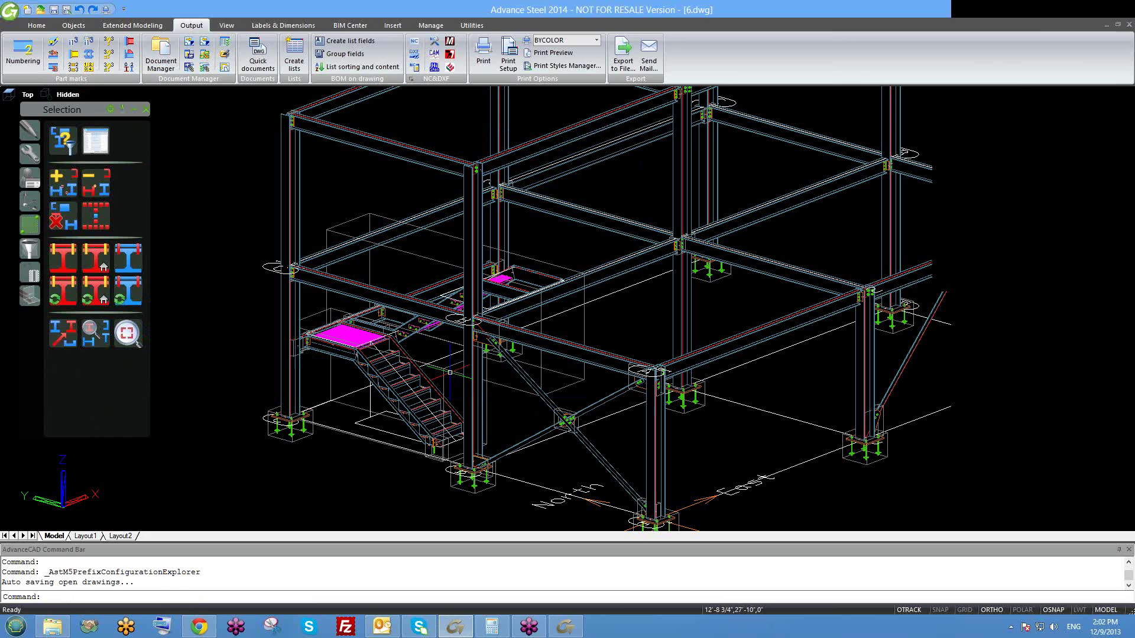
- Reopen the numbering settings and switch to 4047-1_0.dwg in Advance Steel 2013 to examine the drawing number in its title block
{"action": "scroll", "coordinate": [452, 322], "scroll_direction": "up", "scroll_amount": 2}
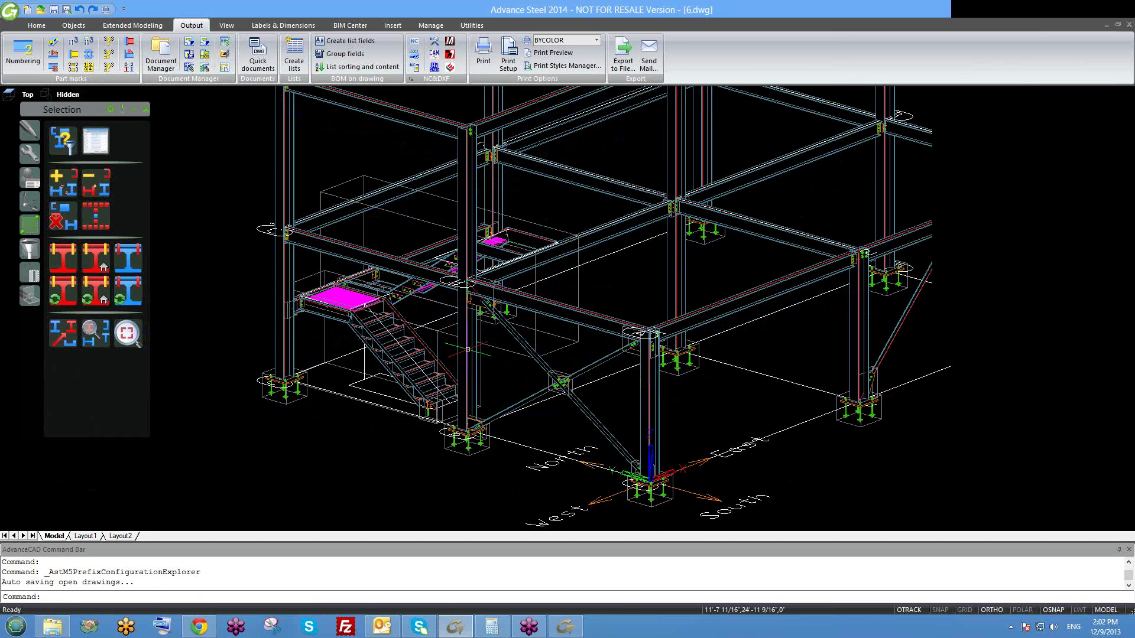
{"action": "left_click", "coordinate": [11, 67]}
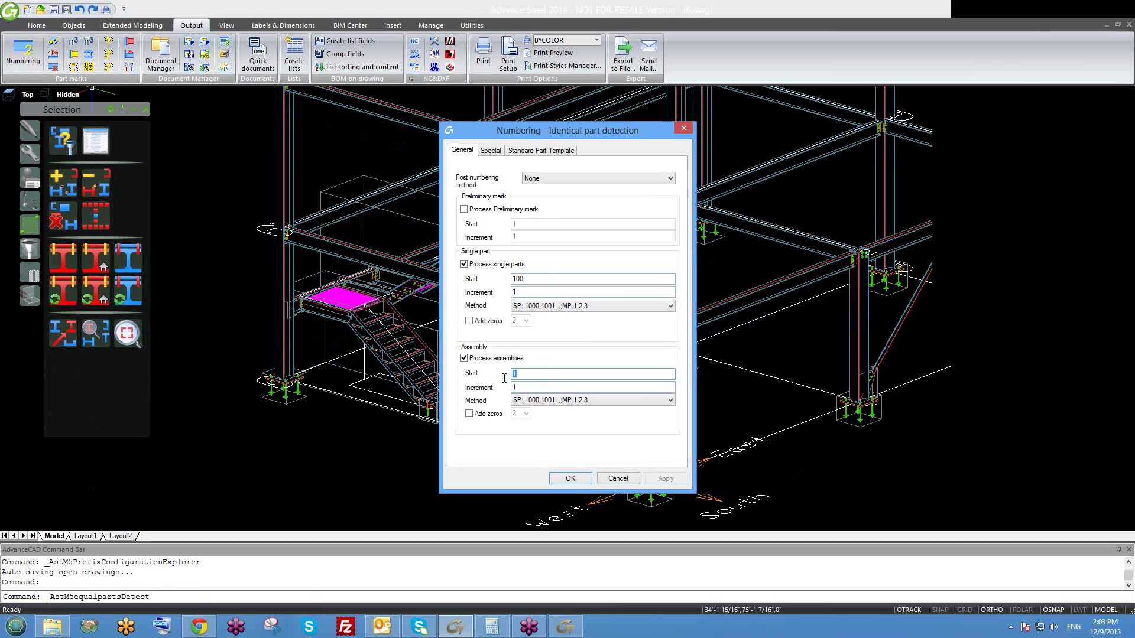
{"action": "left_click", "coordinate": [566, 627]}
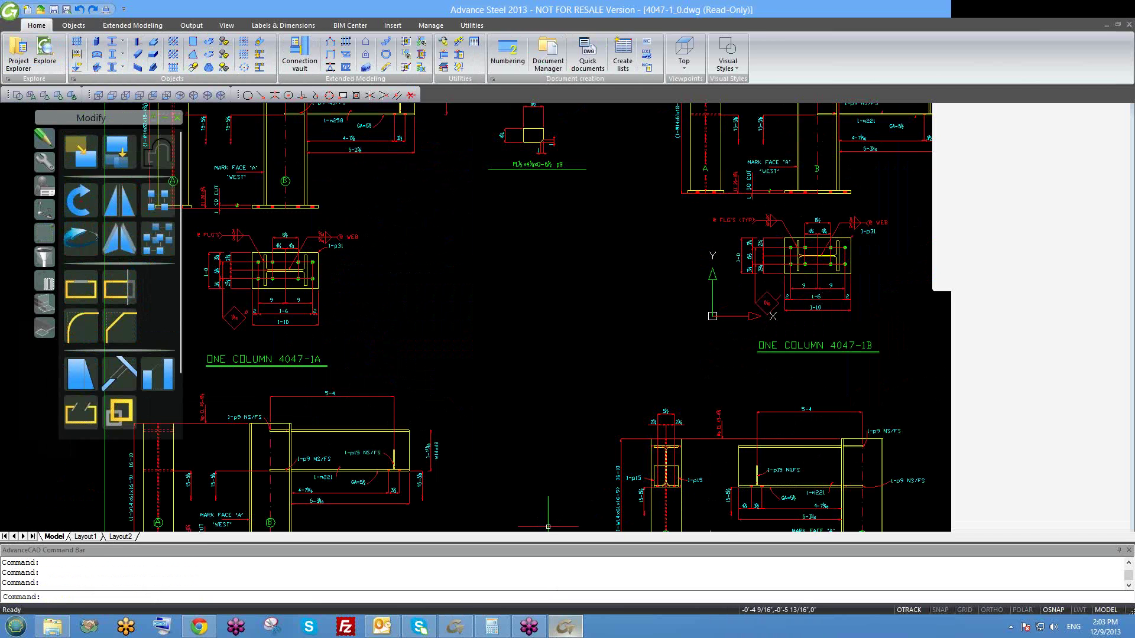
{"action": "scroll", "coordinate": [705, 422], "scroll_direction": "down", "scroll_amount": 3}
{"action": "scroll", "coordinate": [765, 461], "scroll_direction": "up", "scroll_amount": 6}
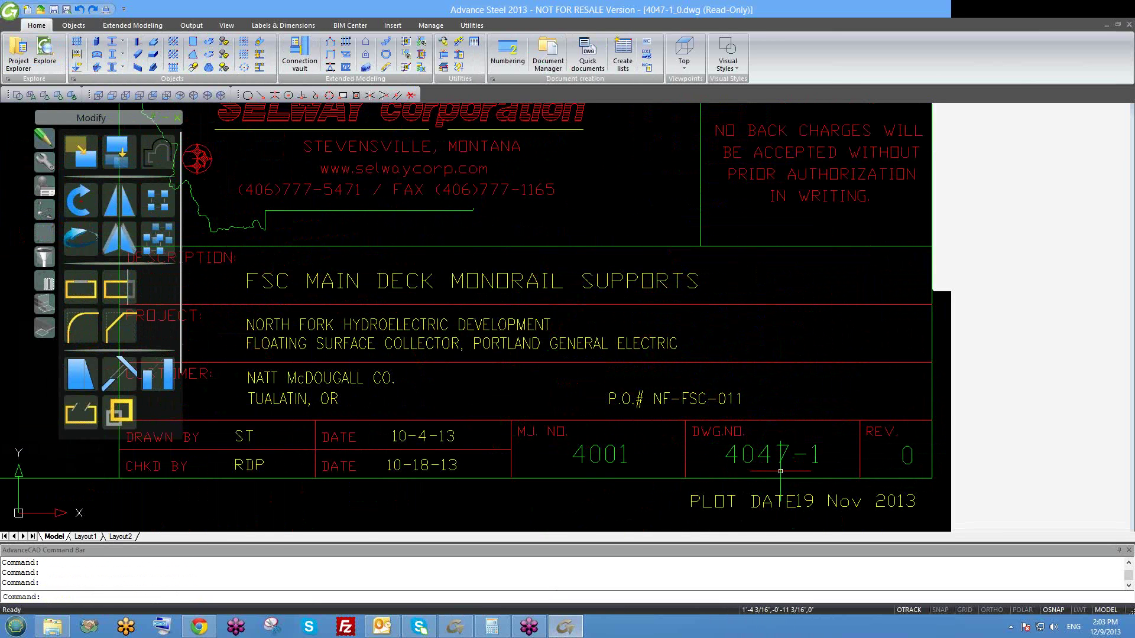
- Switch back to the Advance Steel 2014 model and set the assembly numbering method to With Drawing Number
{"action": "scroll", "coordinate": [770, 468], "scroll_direction": "up", "scroll_amount": 2}
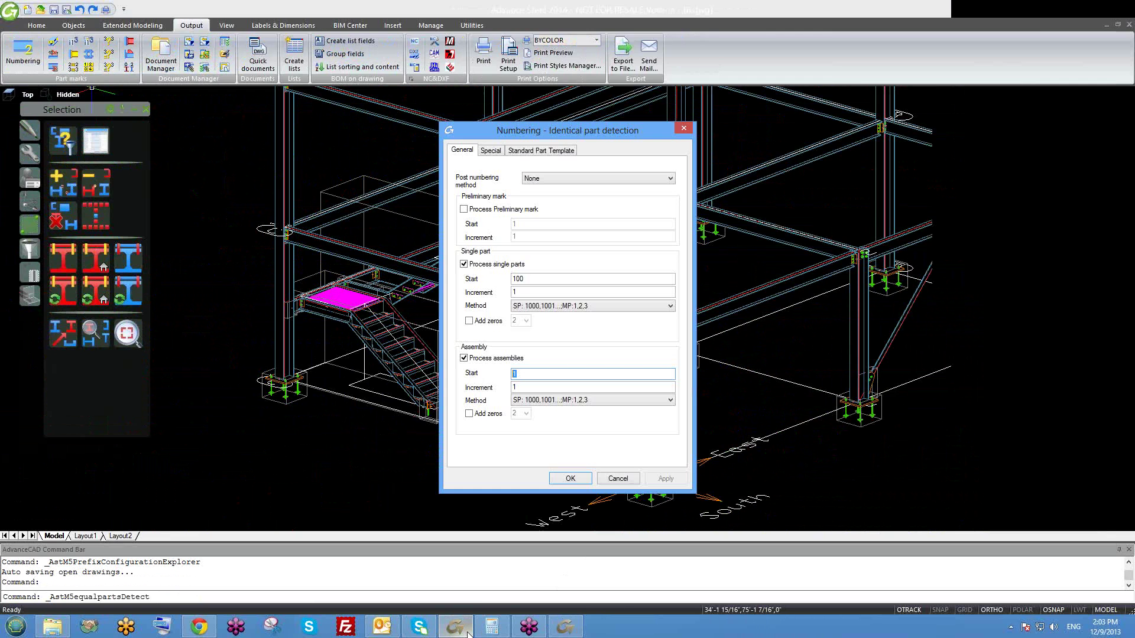
{"action": "left_click", "coordinate": [455, 627]}
{"action": "left_click_drag", "start_coordinate": [519, 387], "coordinate": [507, 392]}
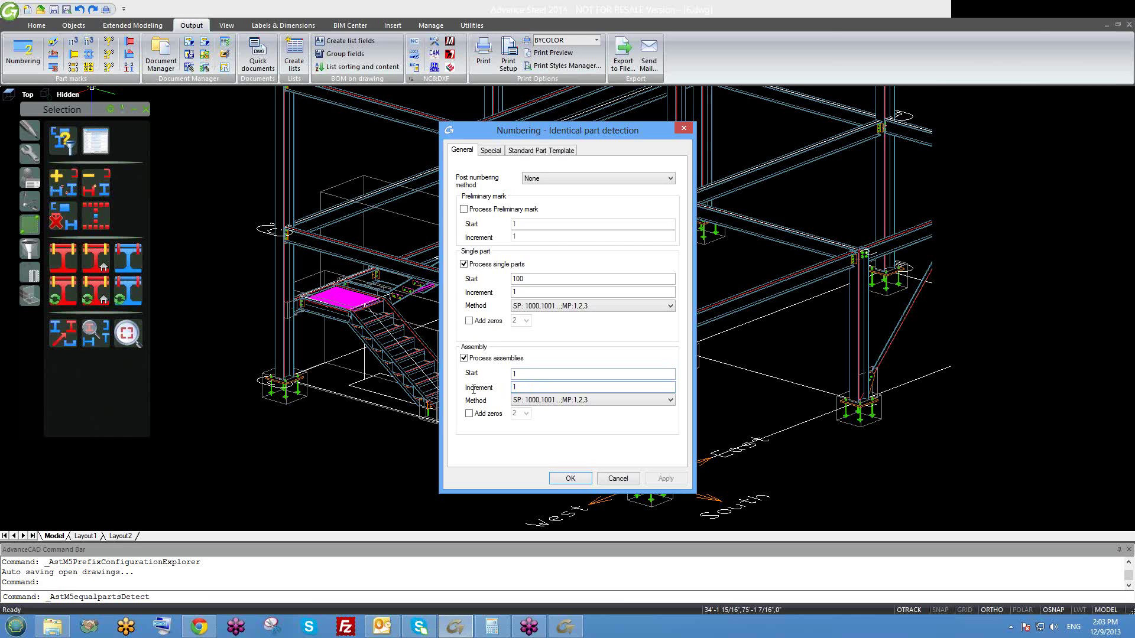
{"action": "left_click_drag", "start_coordinate": [488, 374], "coordinate": [470, 379]}
{"action": "left_click_drag", "start_coordinate": [512, 392], "coordinate": [504, 393]}
{"action": "left_click", "coordinate": [527, 375]}
{"action": "left_click_drag", "start_coordinate": [513, 374], "coordinate": [520, 375]}
{"action": "left_click", "coordinate": [536, 404]}
{"action": "left_click", "coordinate": [538, 440]}
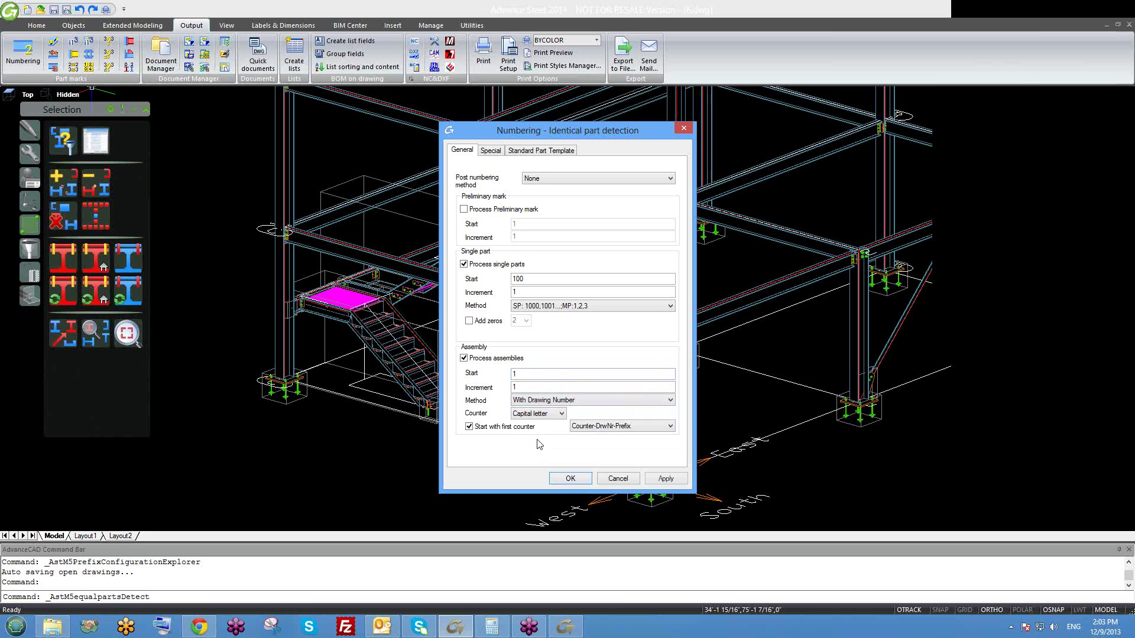
- Set the single part method to With Drawing Number and the assembly mark order to DrwNr-Counter-Prefix
{"action": "left_click", "coordinate": [539, 309]}
{"action": "left_click", "coordinate": [550, 317]}
{"action": "left_click", "coordinate": [557, 309]}
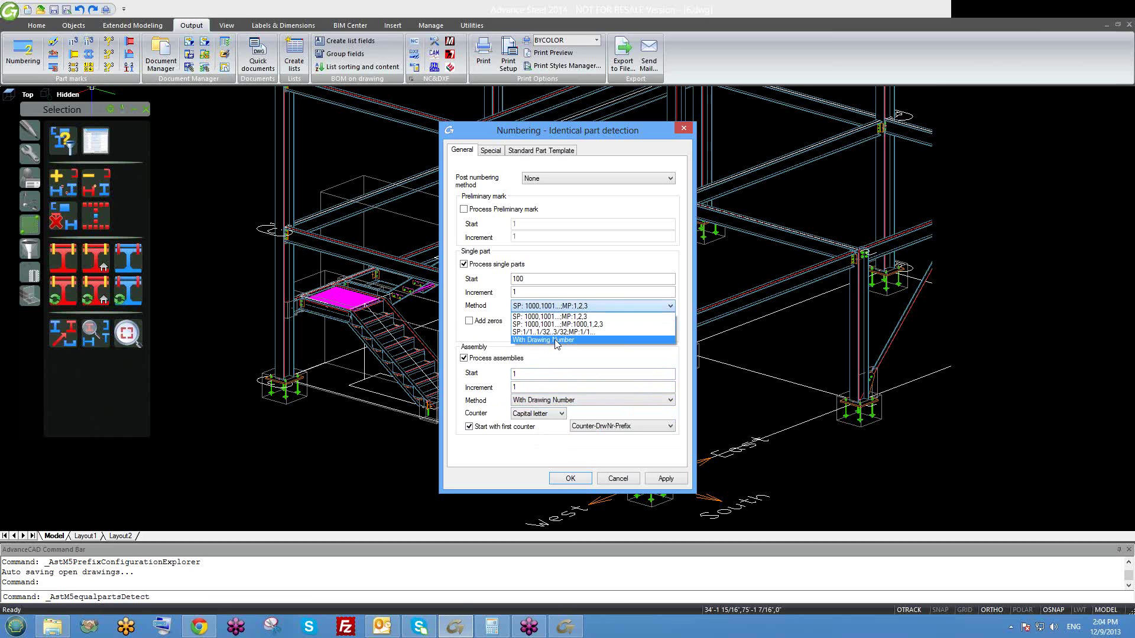
{"action": "left_click", "coordinate": [557, 341]}
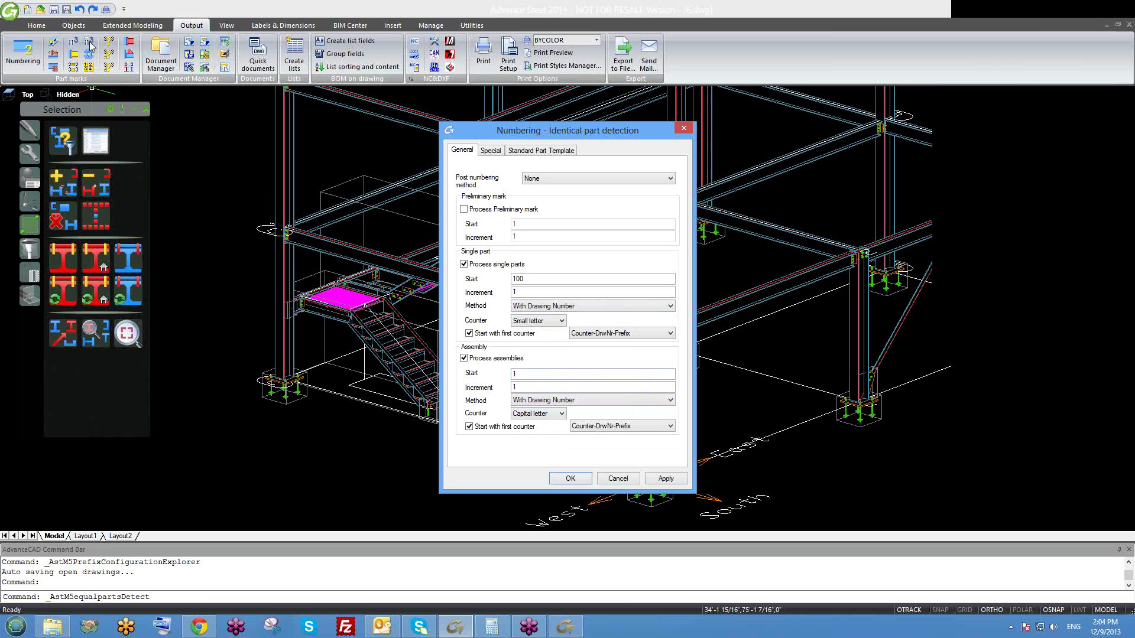
{"action": "left_click", "coordinate": [650, 426]}
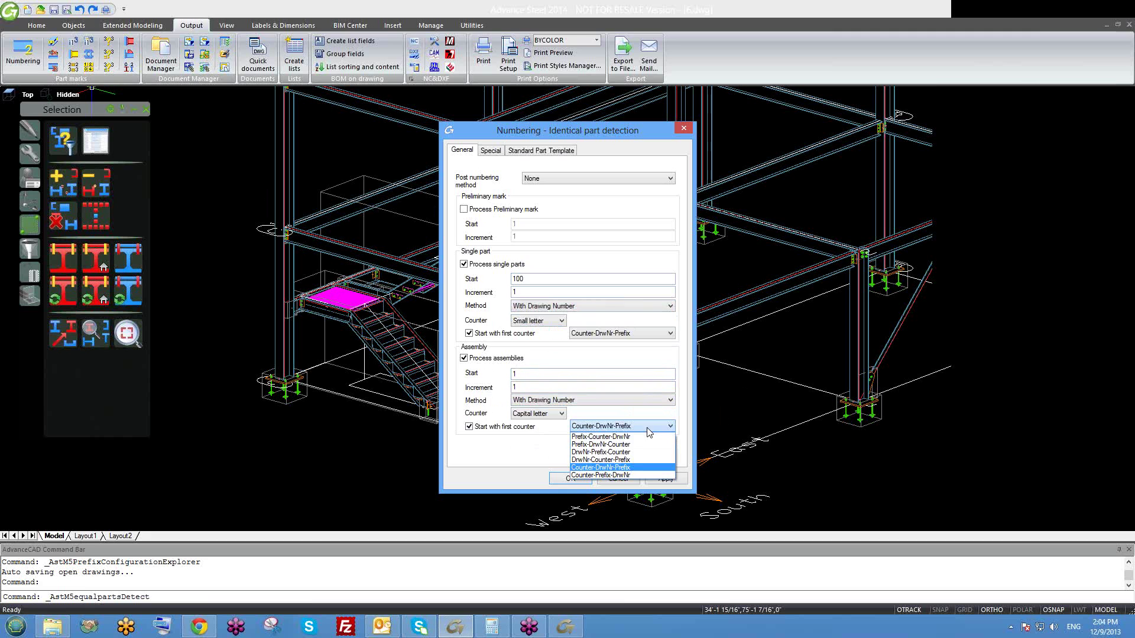
{"action": "left_click", "coordinate": [616, 460]}
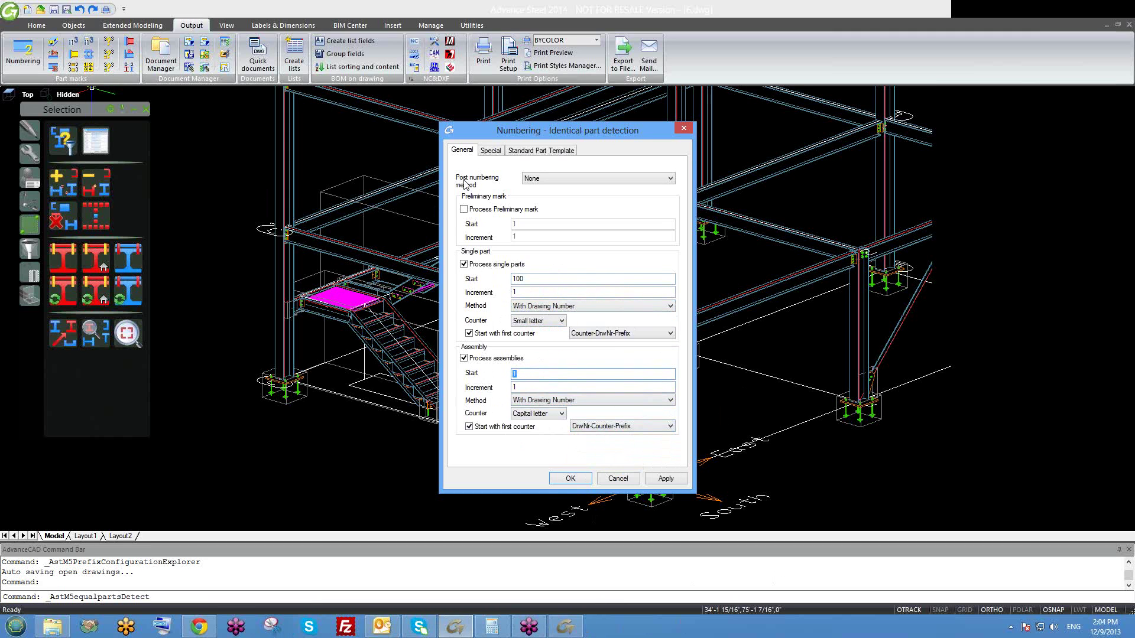
- Review the post numbering, special and standard part template settings, and run the numbering on the model
{"action": "left_click", "coordinate": [550, 180]}
{"action": "left_click", "coordinate": [551, 187]}
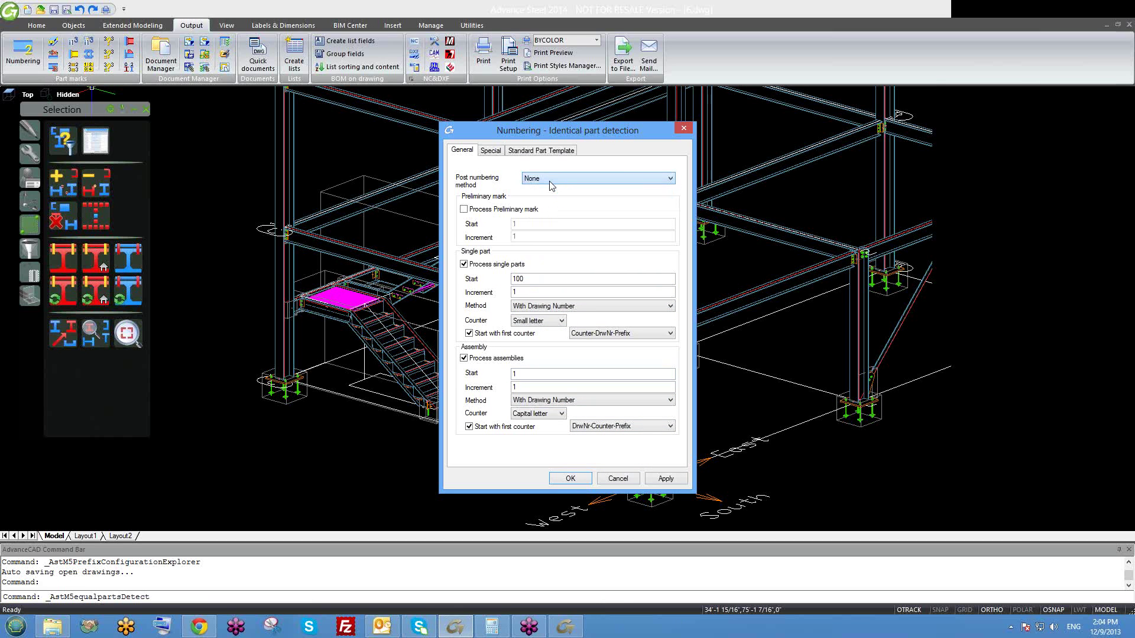
{"action": "left_click", "coordinate": [489, 152]}
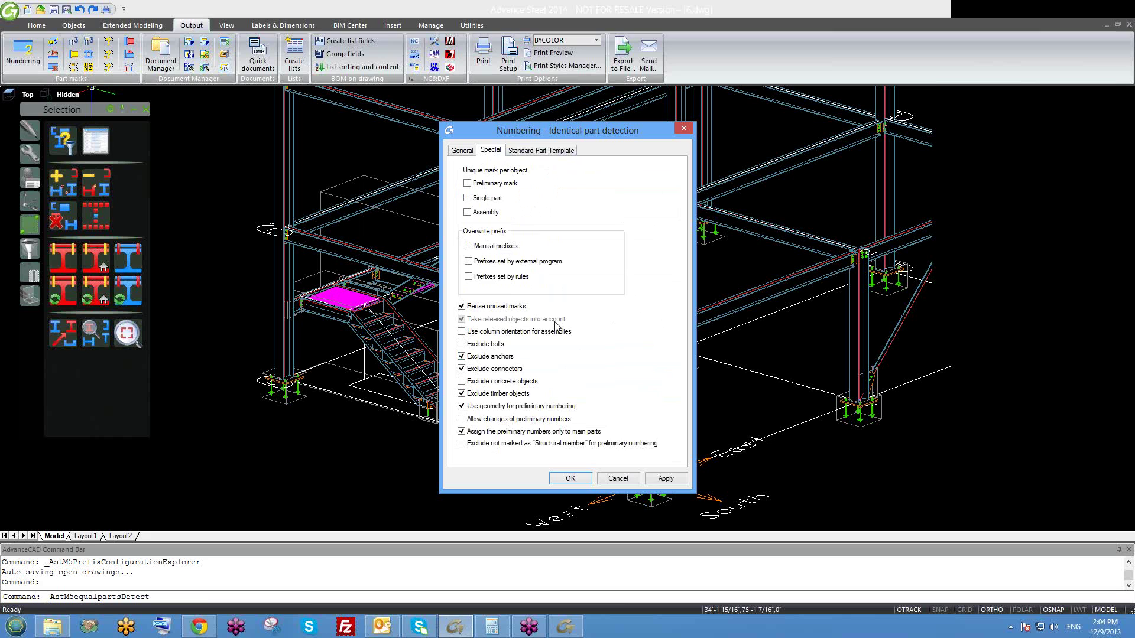
{"action": "left_click", "coordinate": [550, 152]}
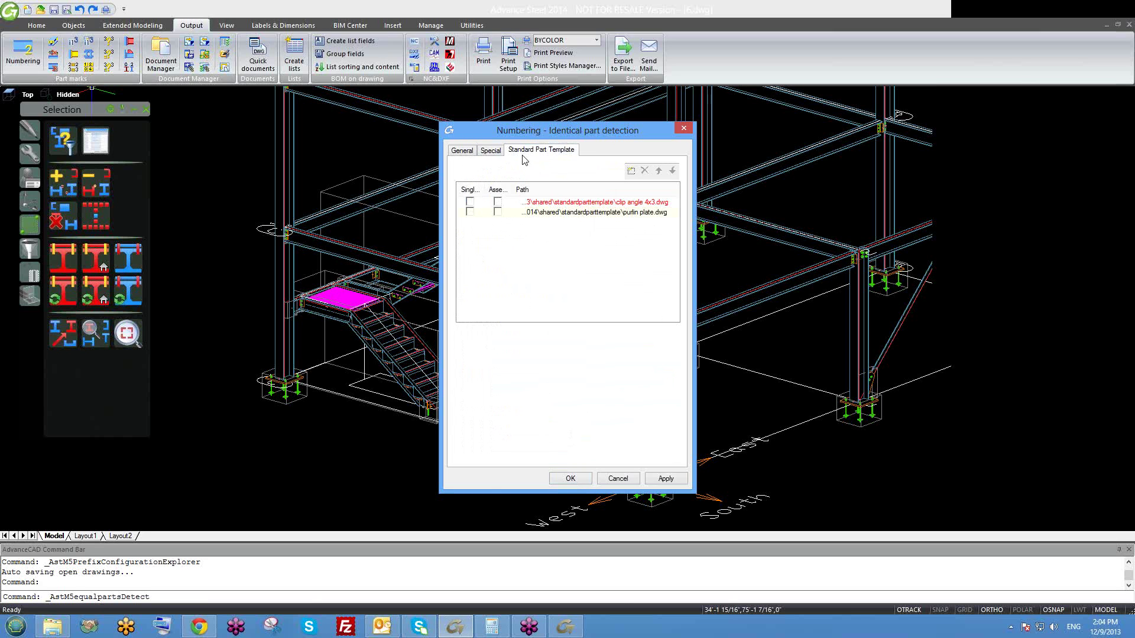
{"action": "left_click", "coordinate": [458, 154]}
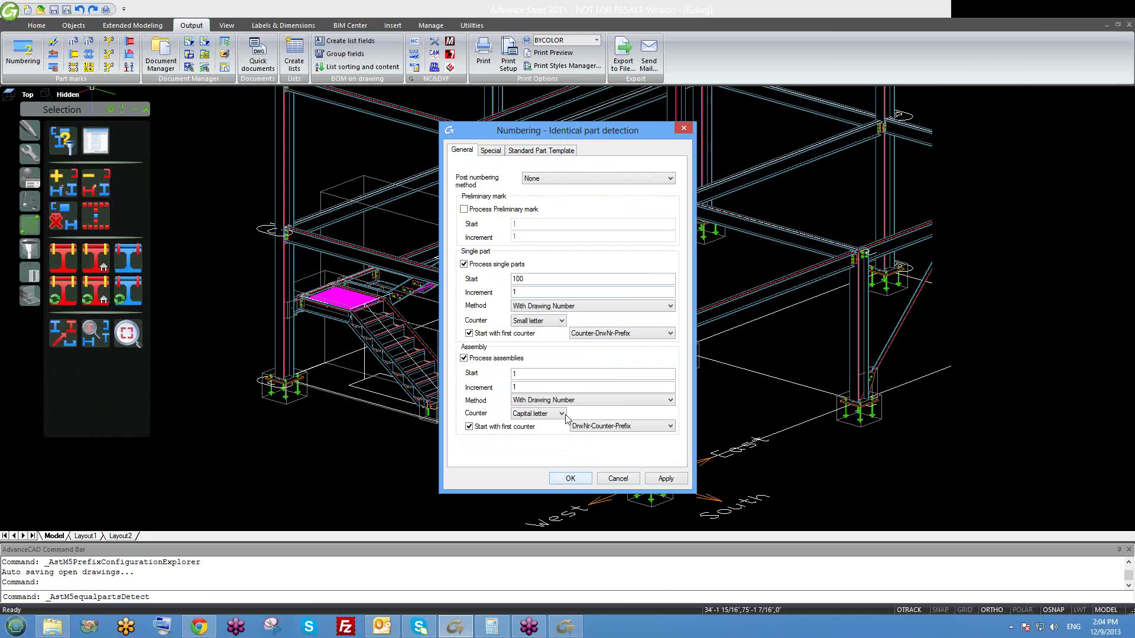
{"action": "left_click", "coordinate": [572, 478]}
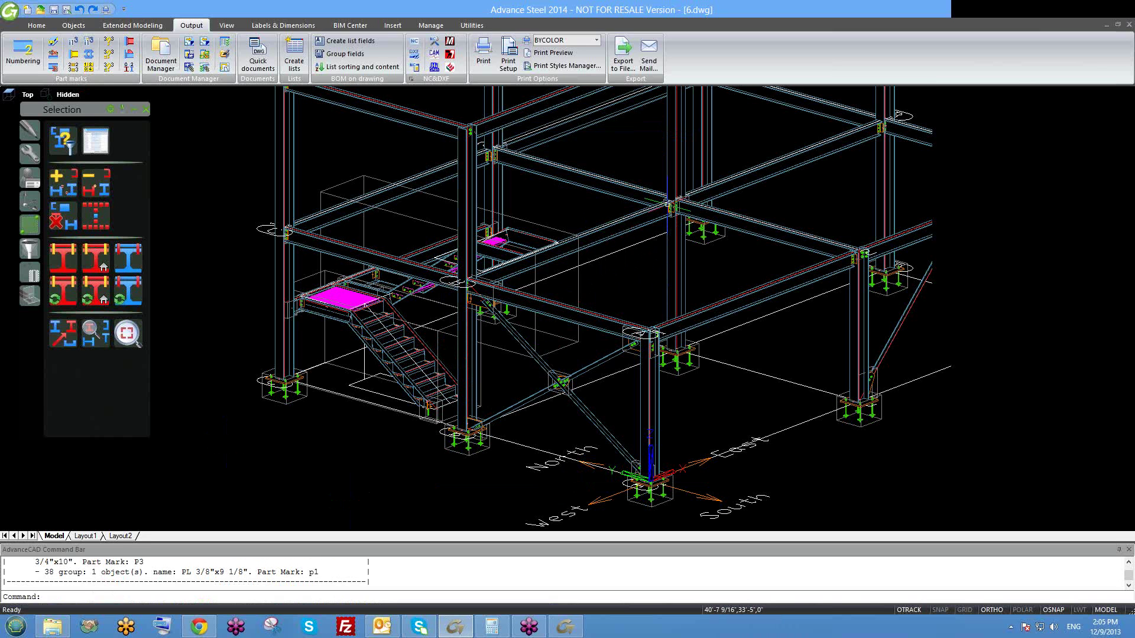
- Inspect the naming marks and prefixes of the W10x30 floor beam and check the Use Prefix setting without changing it
{"action": "scroll", "coordinate": [656, 272], "scroll_direction": "down", "scroll_amount": 3}
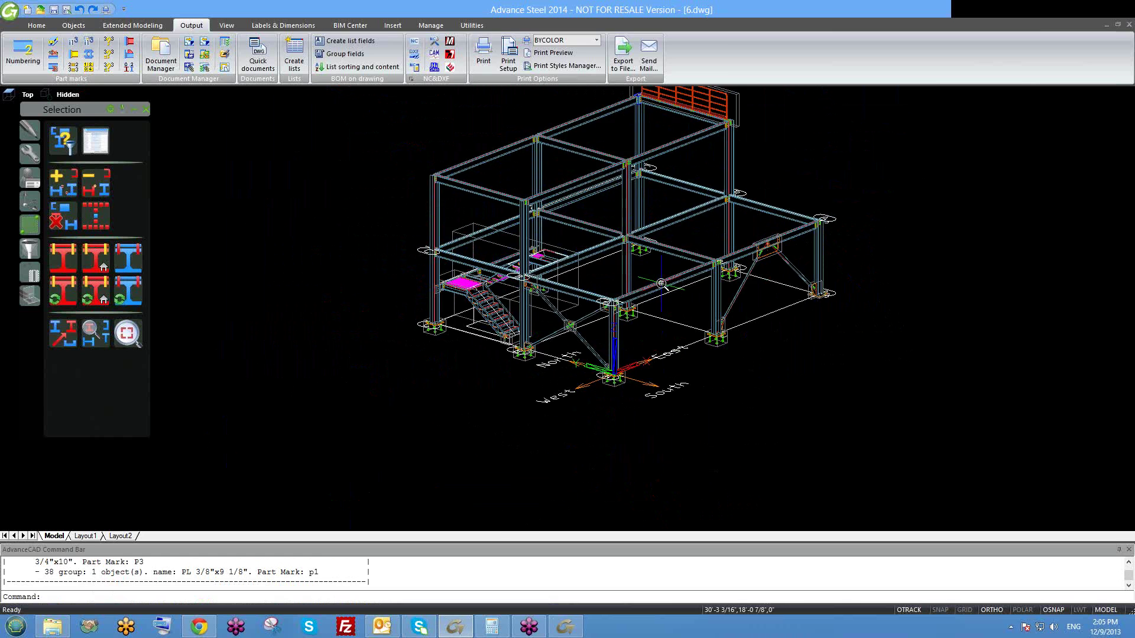
{"action": "scroll", "coordinate": [651, 293], "scroll_direction": "up", "scroll_amount": 4}
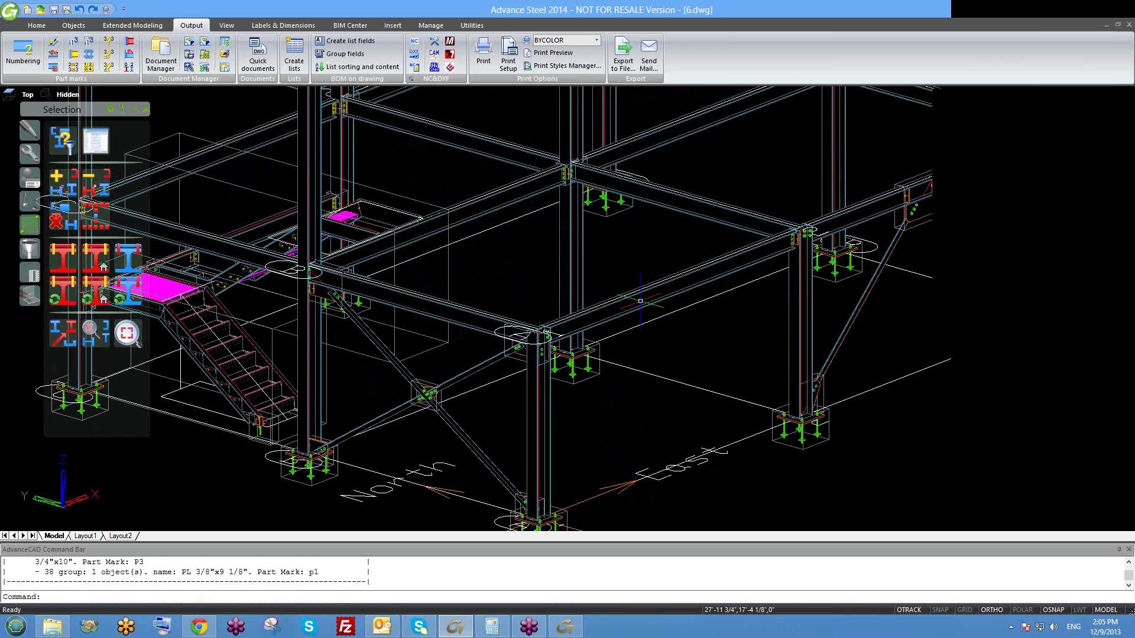
{"action": "double_click", "coordinate": [670, 293]}
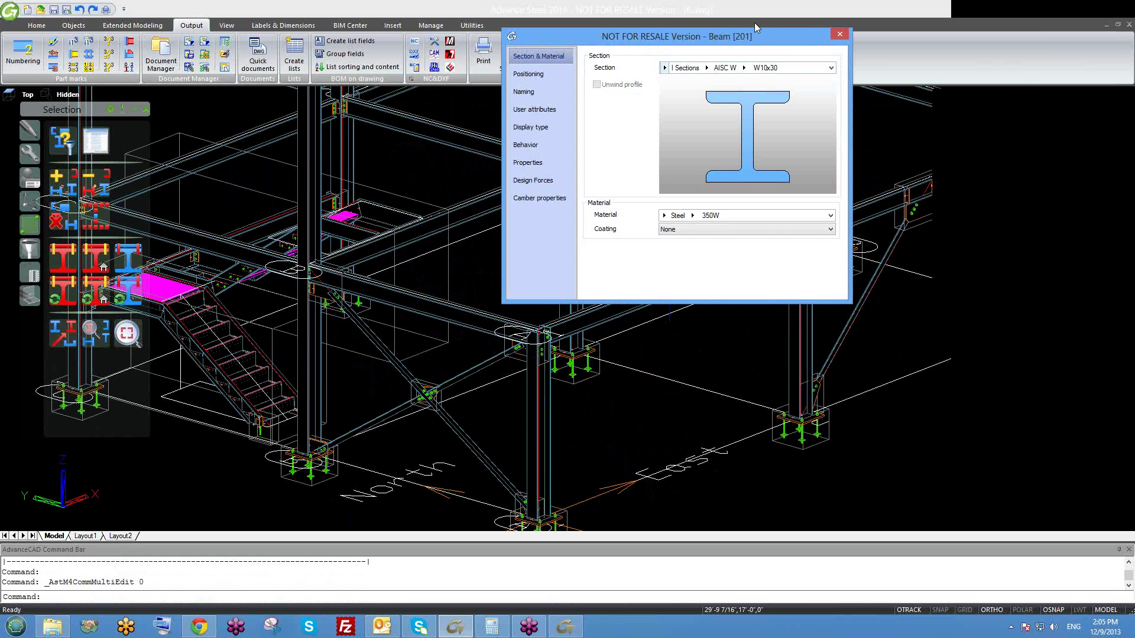
{"action": "left_click_drag", "start_coordinate": [752, 38], "coordinate": [332, 12]}
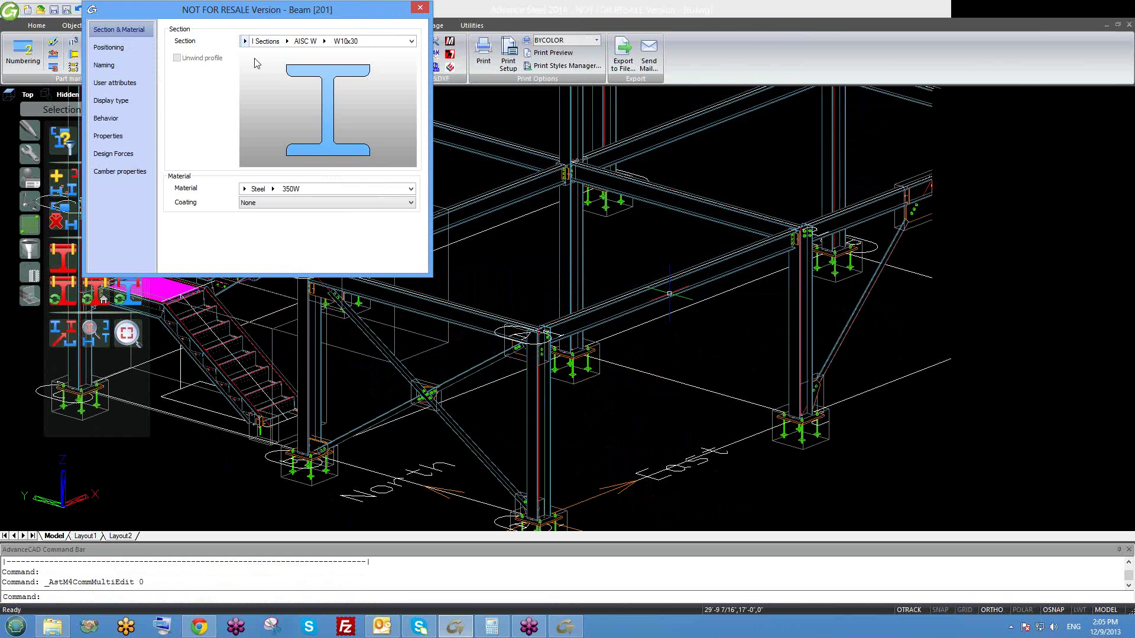
{"action": "left_click", "coordinate": [110, 67]}
{"action": "key", "text": "Tab"}
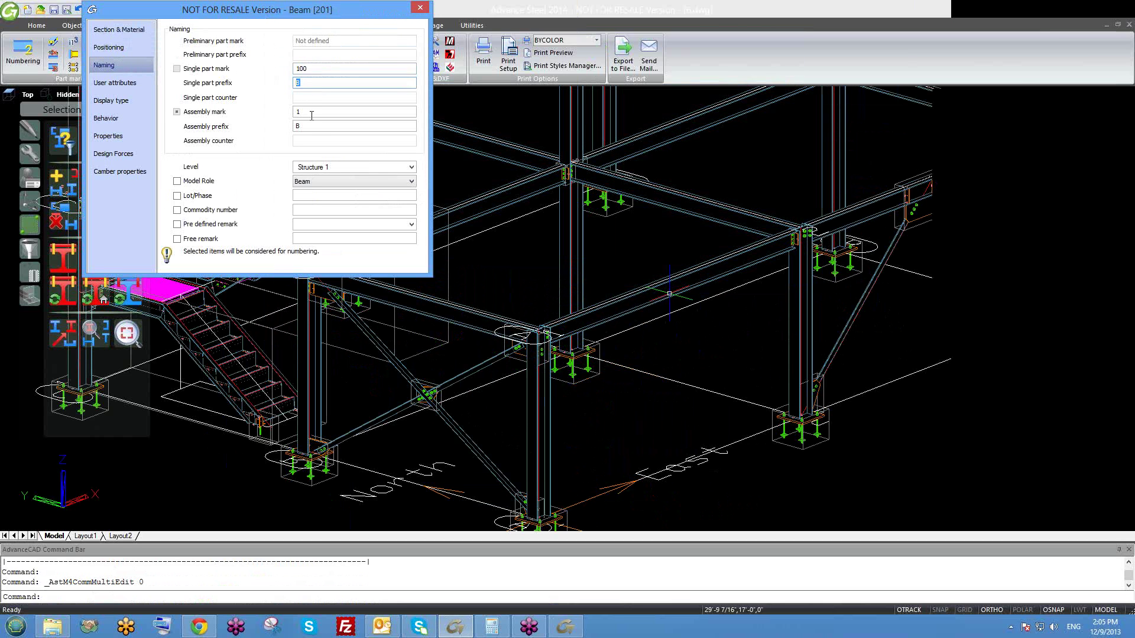
{"action": "left_click", "coordinate": [420, 7]}
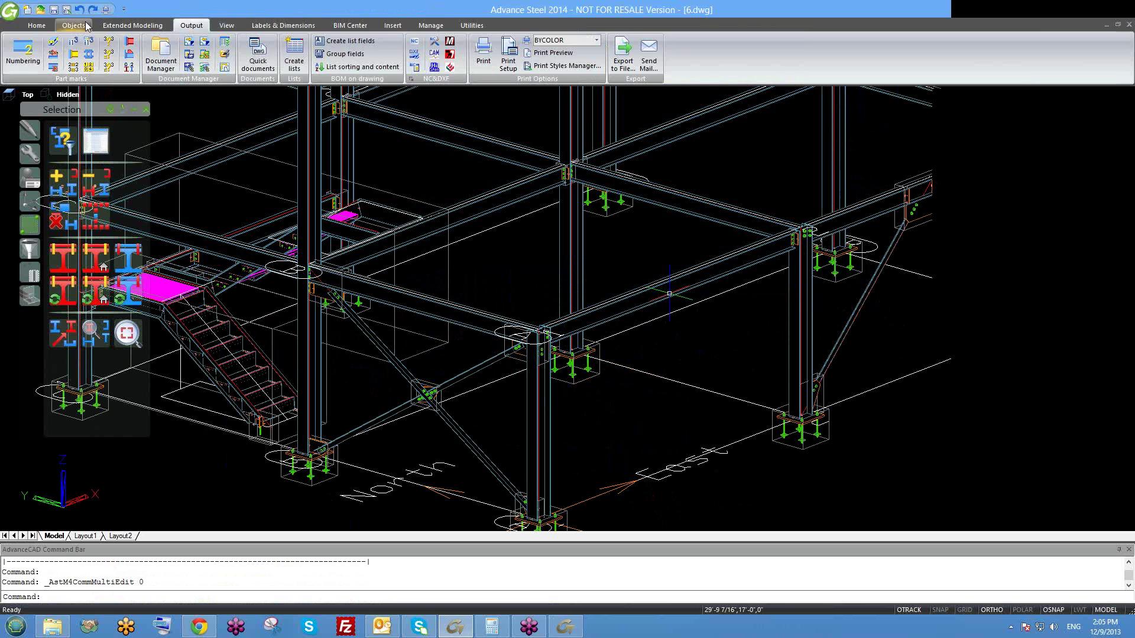
{"action": "left_click", "coordinate": [73, 41]}
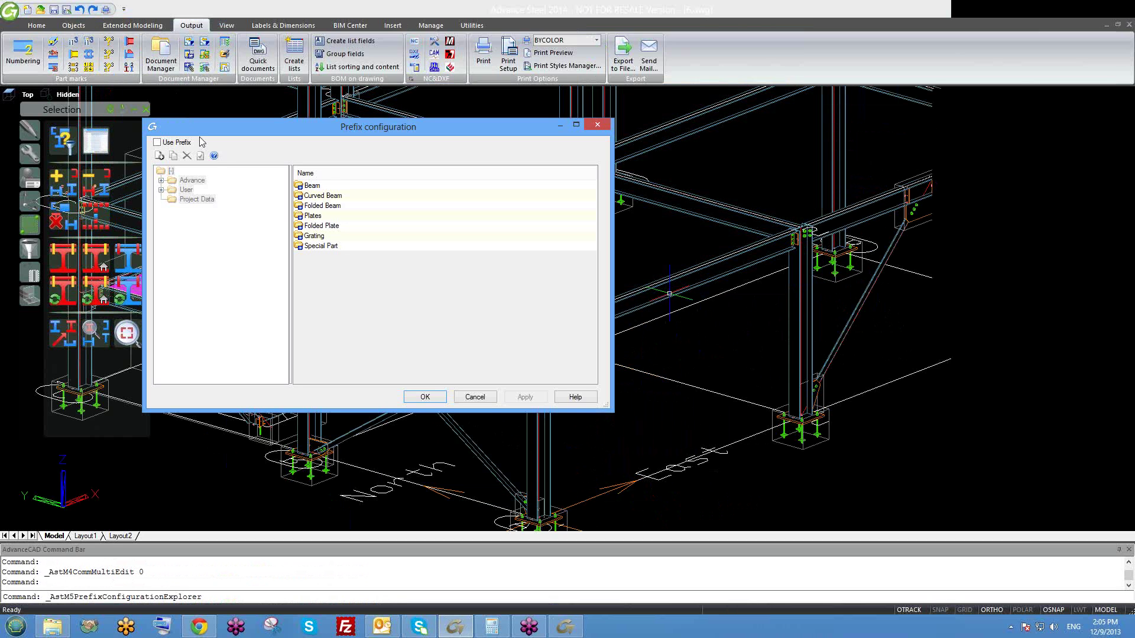
{"action": "left_click", "coordinate": [475, 397]}
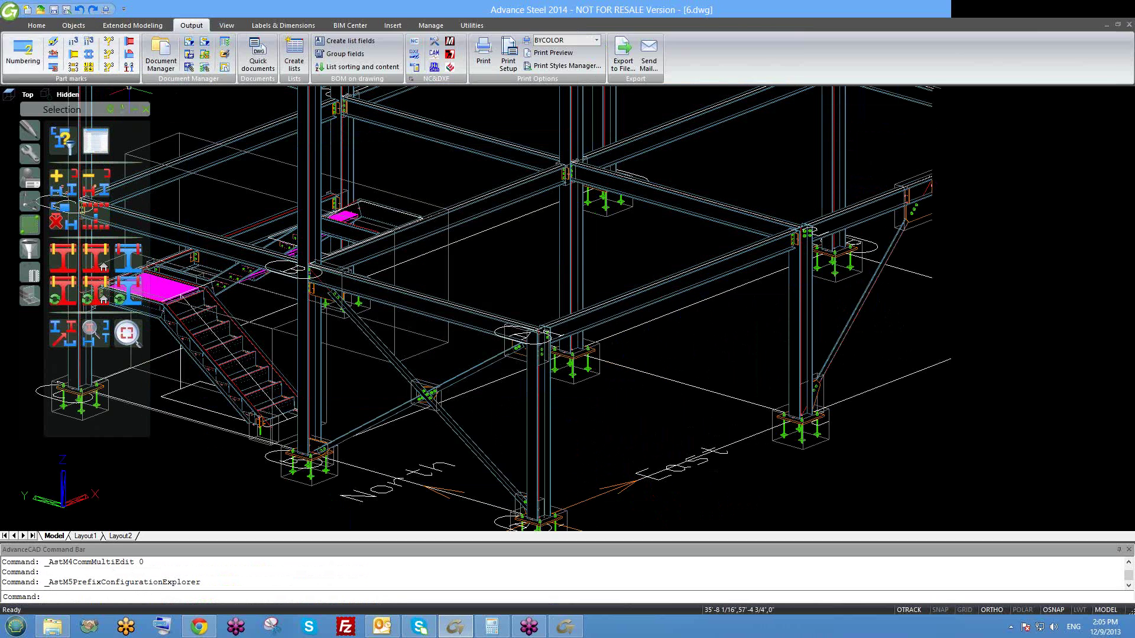
- Delete the existing single part marks and part numbers from the entire model
{"action": "scroll", "coordinate": [609, 242], "scroll_direction": "down", "scroll_amount": 5}
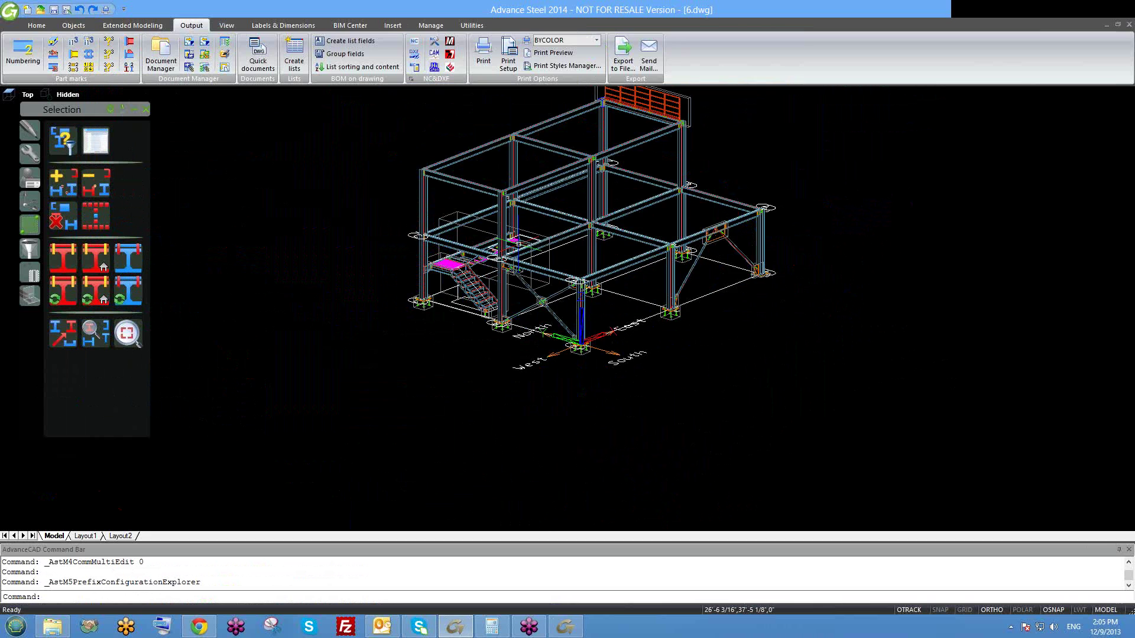
{"action": "left_click", "coordinate": [59, 55]}
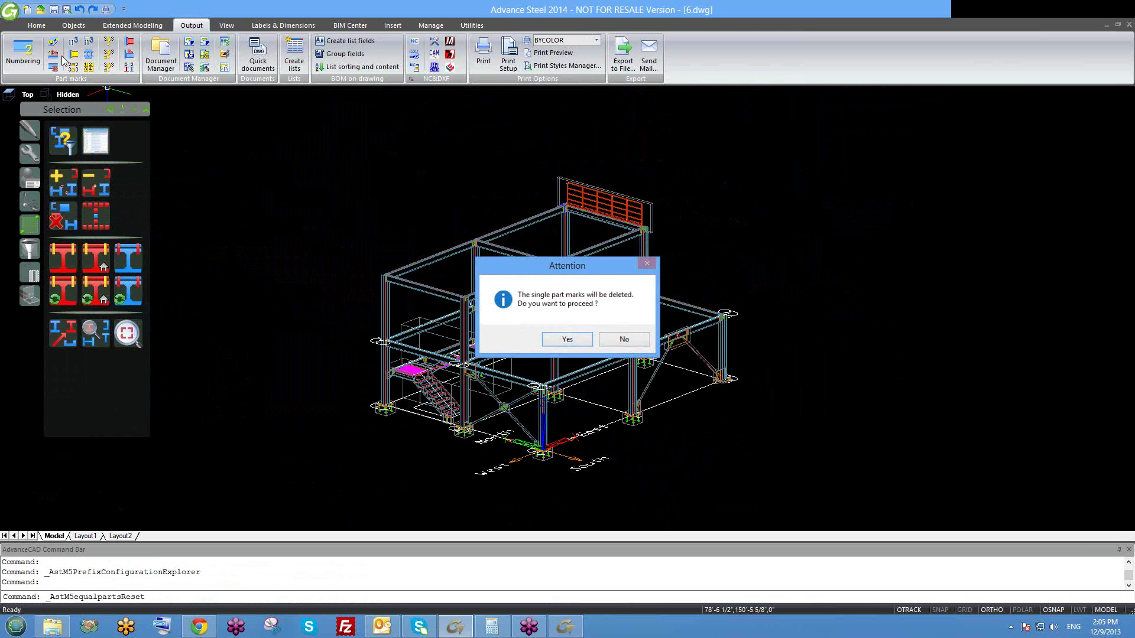
{"action": "key", "text": "Return"}
{"action": "left_click", "coordinate": [54, 67]}
{"action": "key", "text": "Return"}
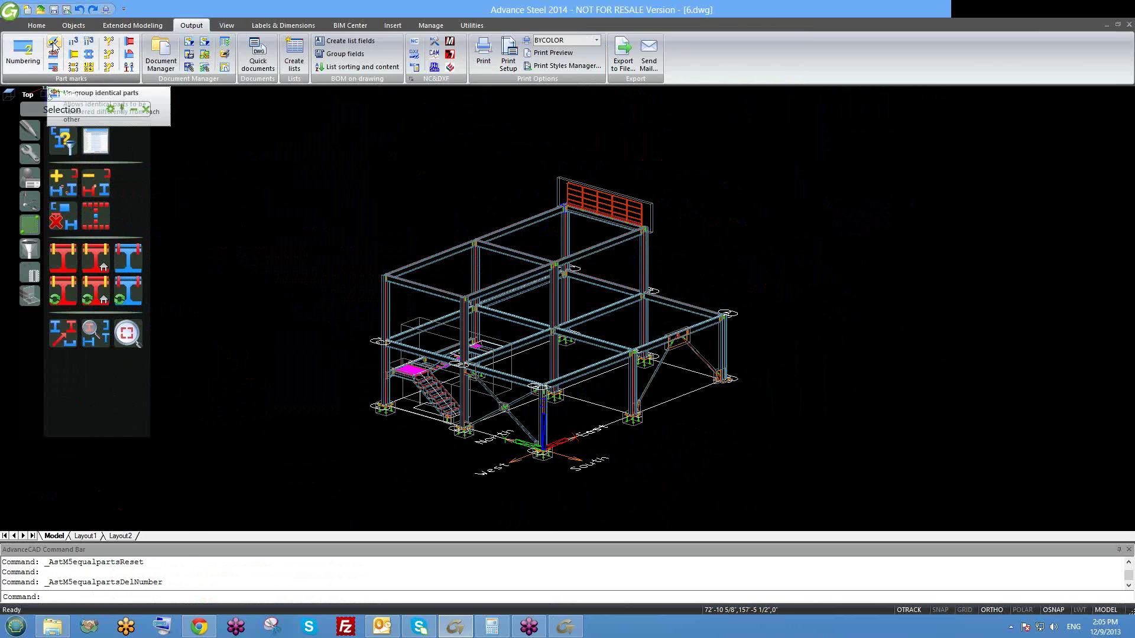
{"action": "left_click", "coordinate": [54, 55]}
{"action": "key", "text": "Return"}
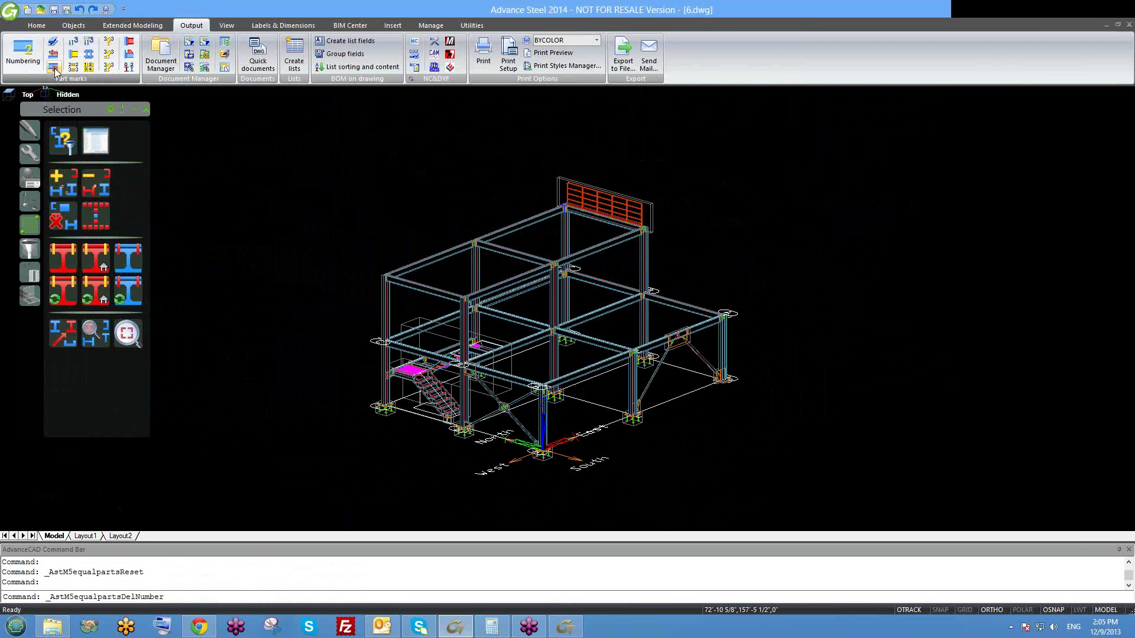
{"action": "key", "text": "Return"}
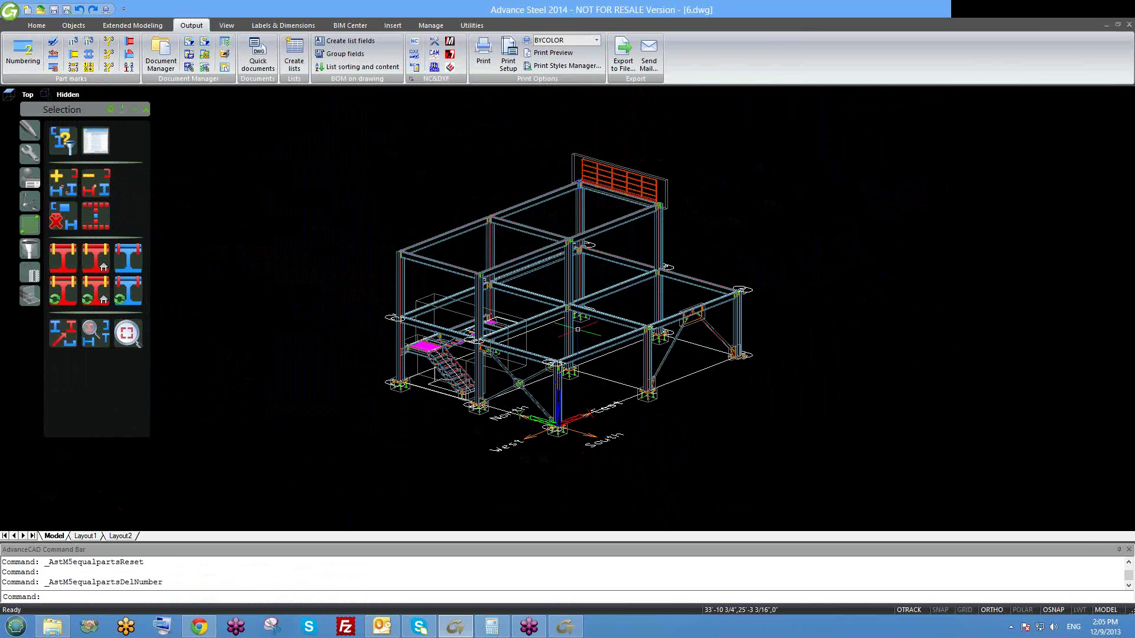
- Inspect the single part and assembly marks of a W12x45 column in its naming properties
{"action": "scroll", "coordinate": [638, 349], "scroll_direction": "up", "scroll_amount": 2}
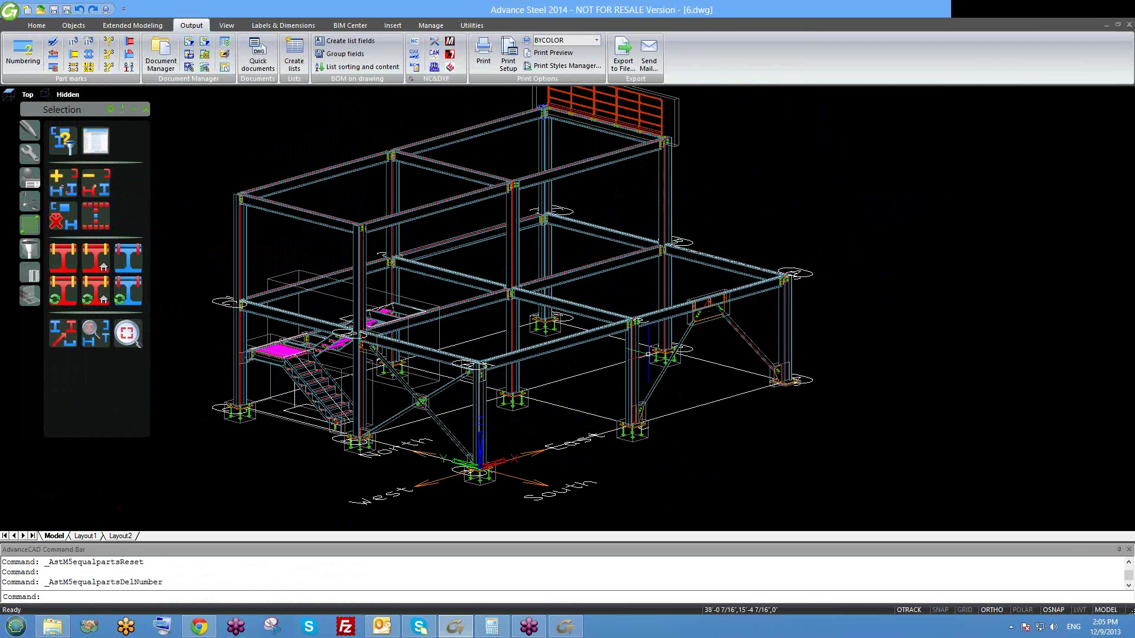
{"action": "scroll", "coordinate": [638, 350], "scroll_direction": "up", "scroll_amount": 2}
{"action": "double_click", "coordinate": [413, 215]}
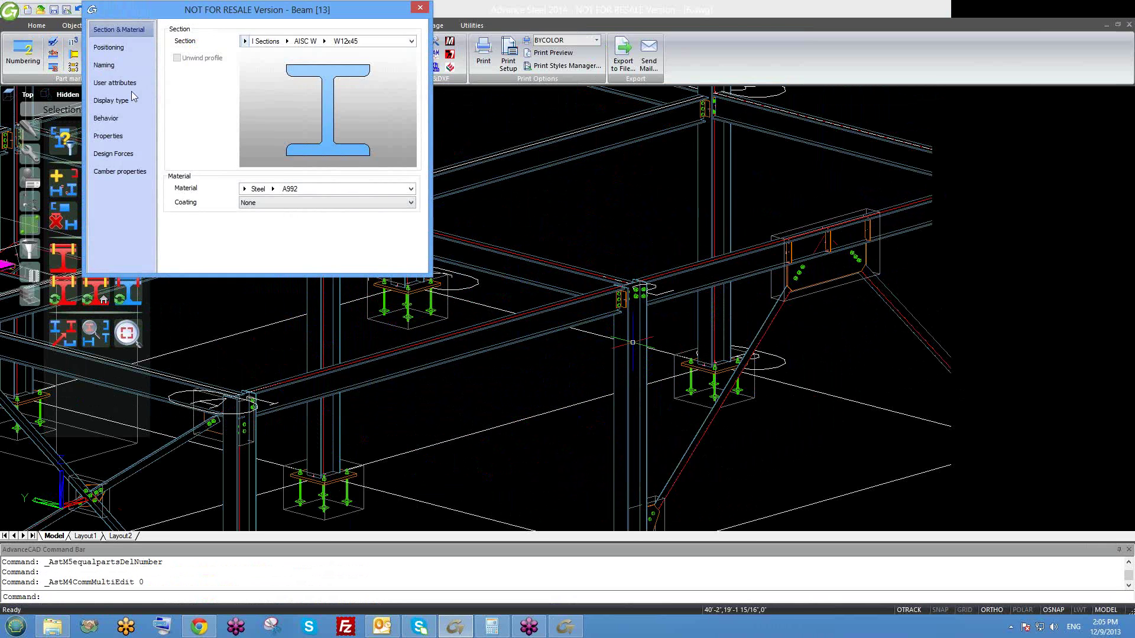
{"action": "left_click", "coordinate": [106, 65]}
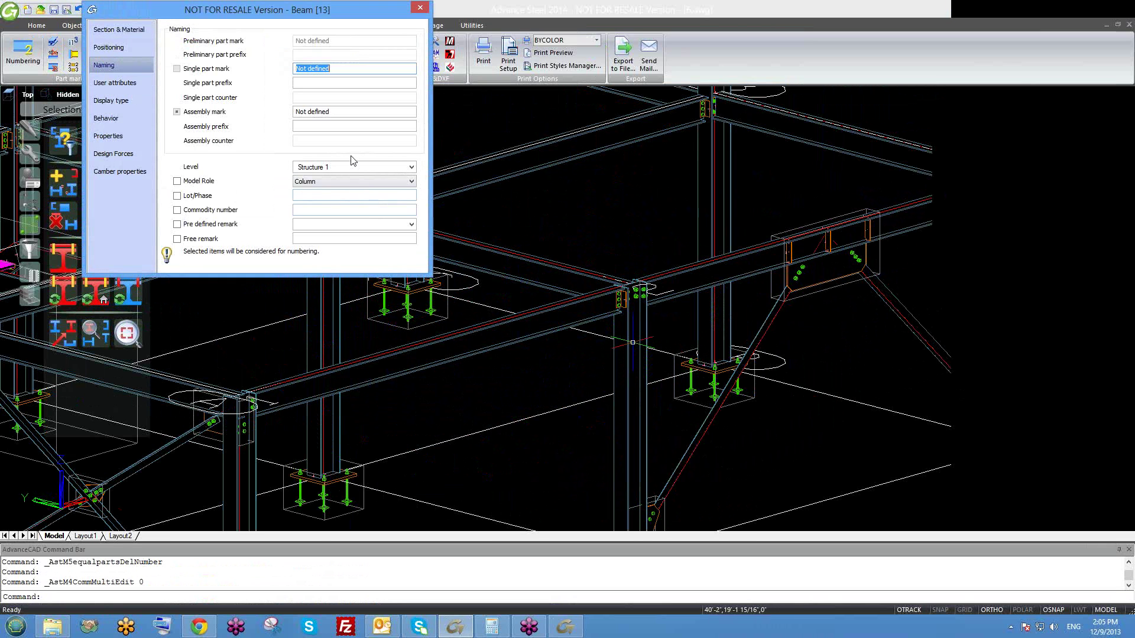
{"action": "left_click", "coordinate": [420, 5]}
- Run the numbering again with the With Drawing Number method for both single parts and assemblies
{"action": "scroll", "coordinate": [611, 389], "scroll_direction": "down", "scroll_amount": 8}
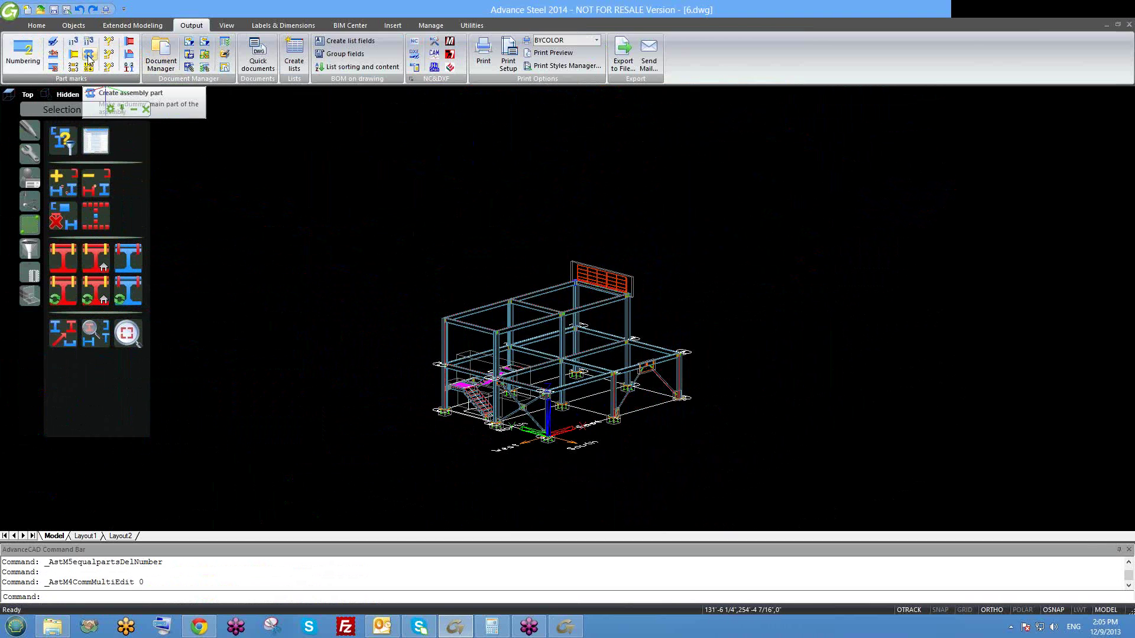
{"action": "left_click", "coordinate": [24, 56]}
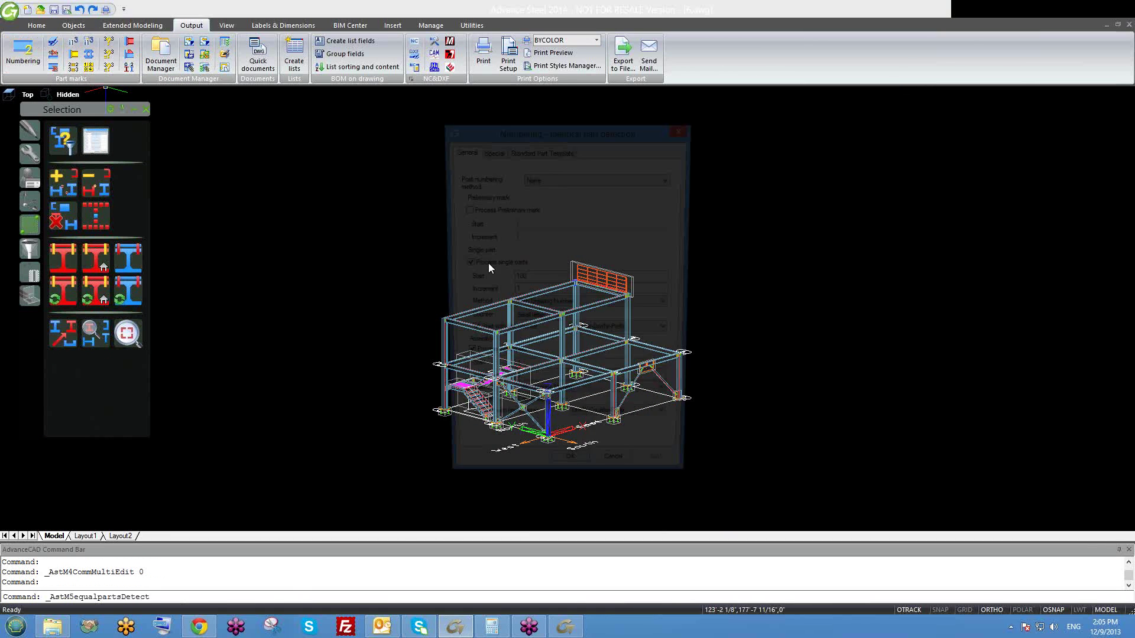
{"action": "left_click", "coordinate": [569, 479]}
- Check the single part and assembly marks assigned to the W10x30 floor beam after renumbering
{"action": "scroll", "coordinate": [534, 338], "scroll_direction": "up", "scroll_amount": 5}
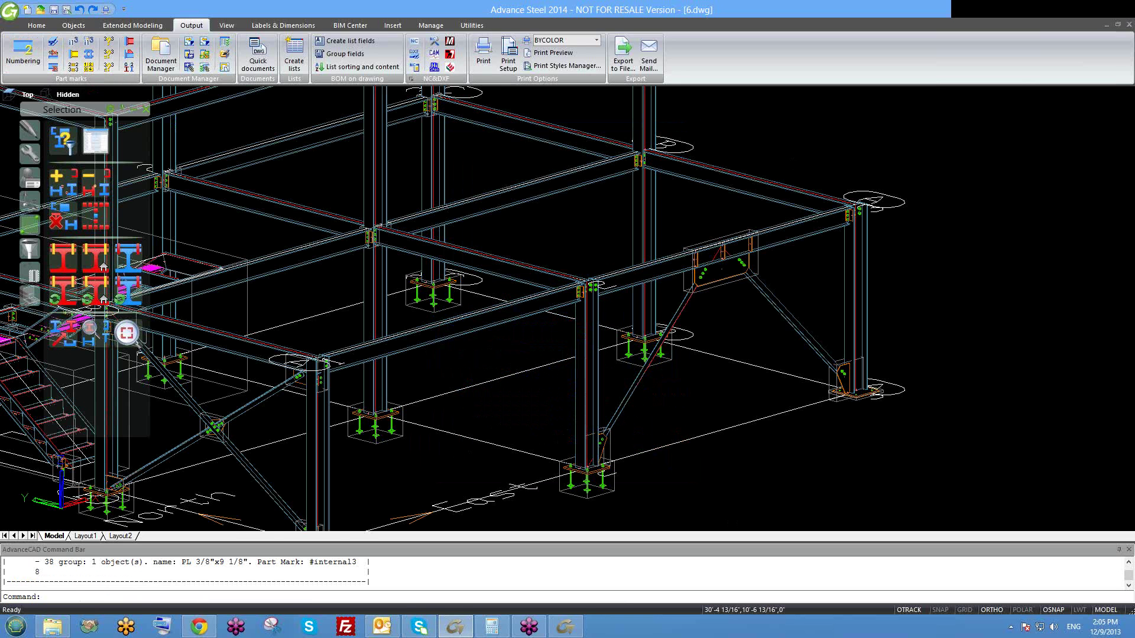
{"action": "double_click", "coordinate": [455, 335]}
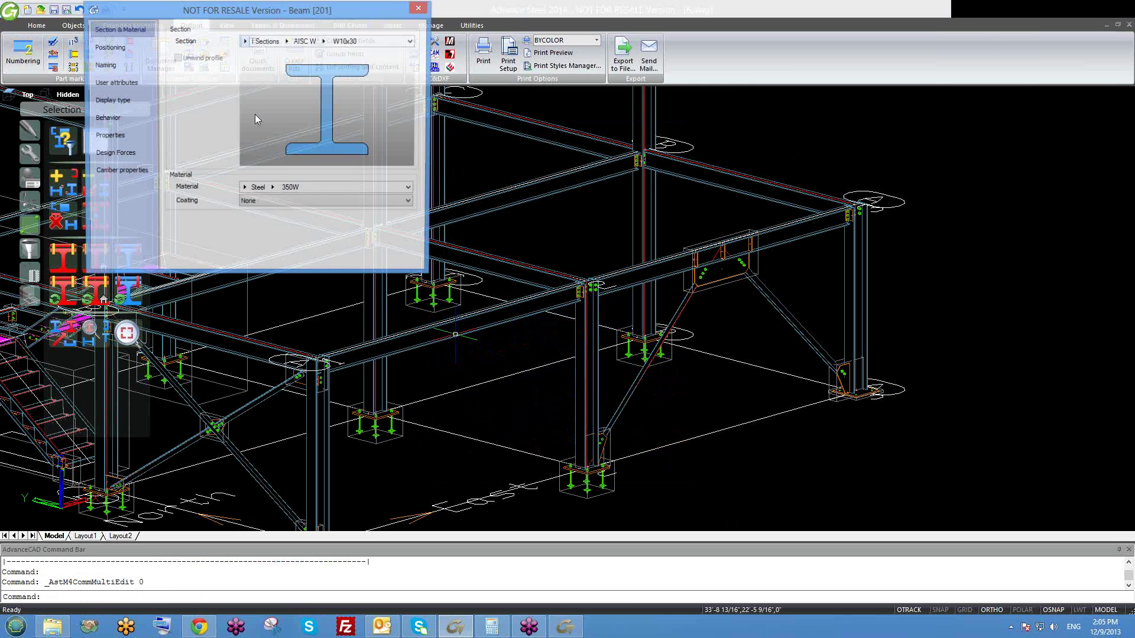
{"action": "left_click", "coordinate": [104, 65]}
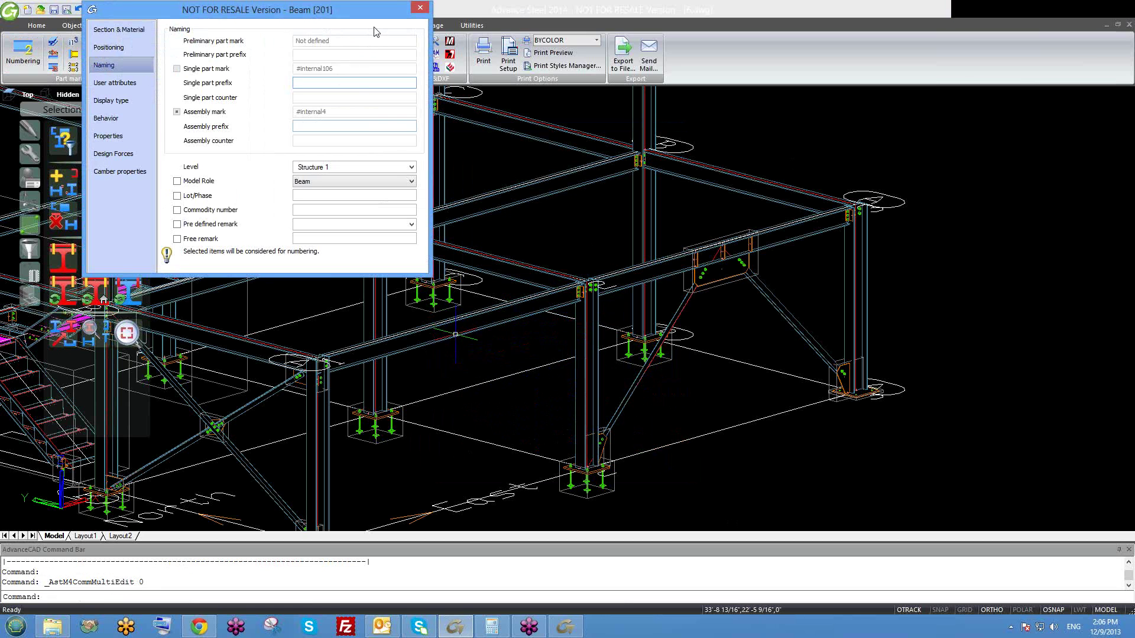
{"action": "left_click", "coordinate": [421, 11]}
- Review the With Drawing Number methods, counters and mark formats for single parts and assemblies in the numbering settings
{"action": "left_click", "coordinate": [33, 55]}
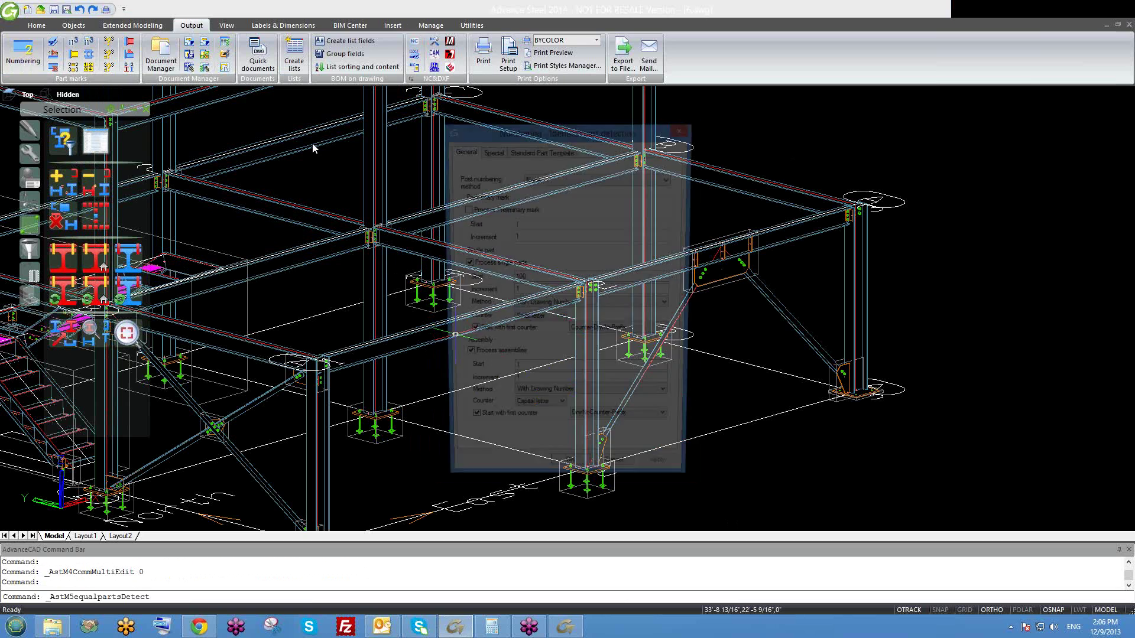
{"action": "left_click_drag", "start_coordinate": [516, 133], "coordinate": [82, 10]}
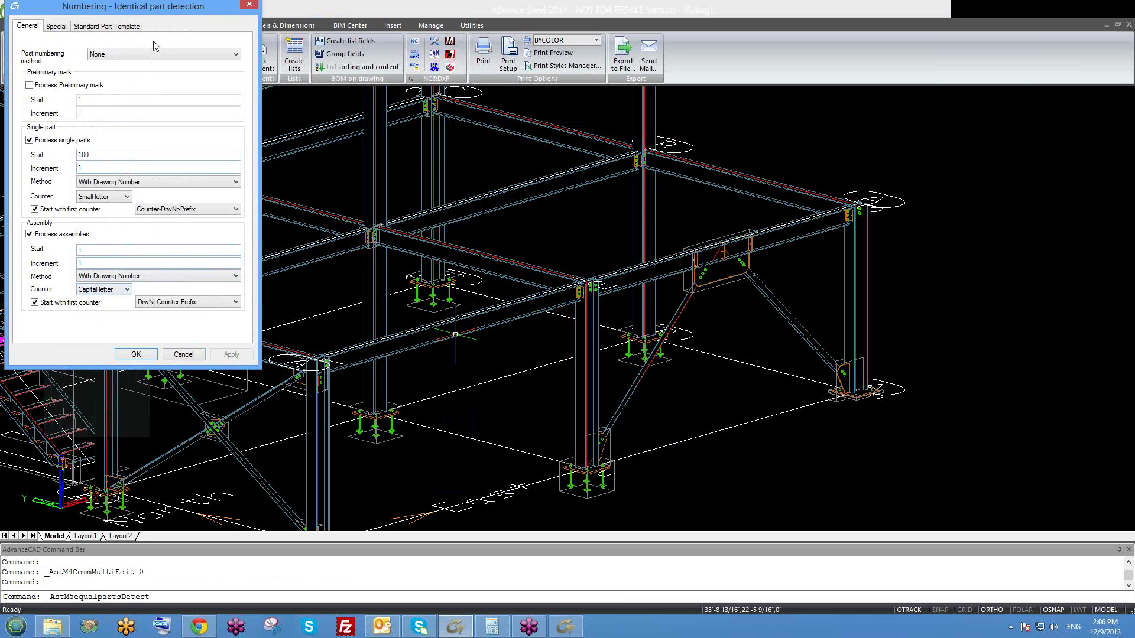
{"action": "left_click_drag", "start_coordinate": [159, 7], "coordinate": [203, 13]}
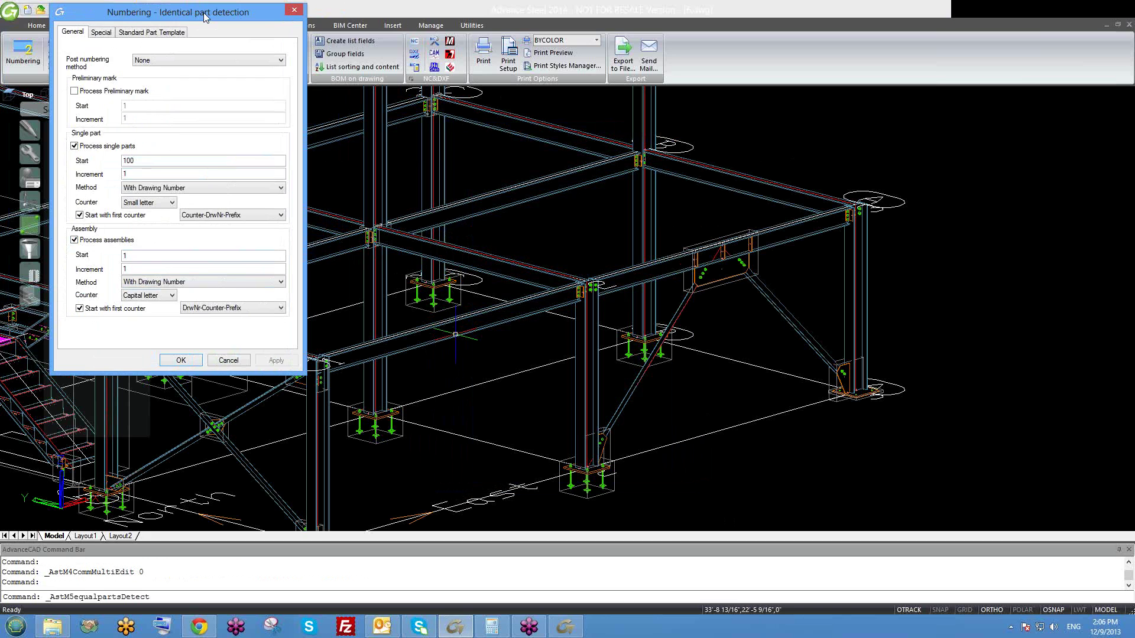
{"action": "left_click", "coordinate": [188, 365]}
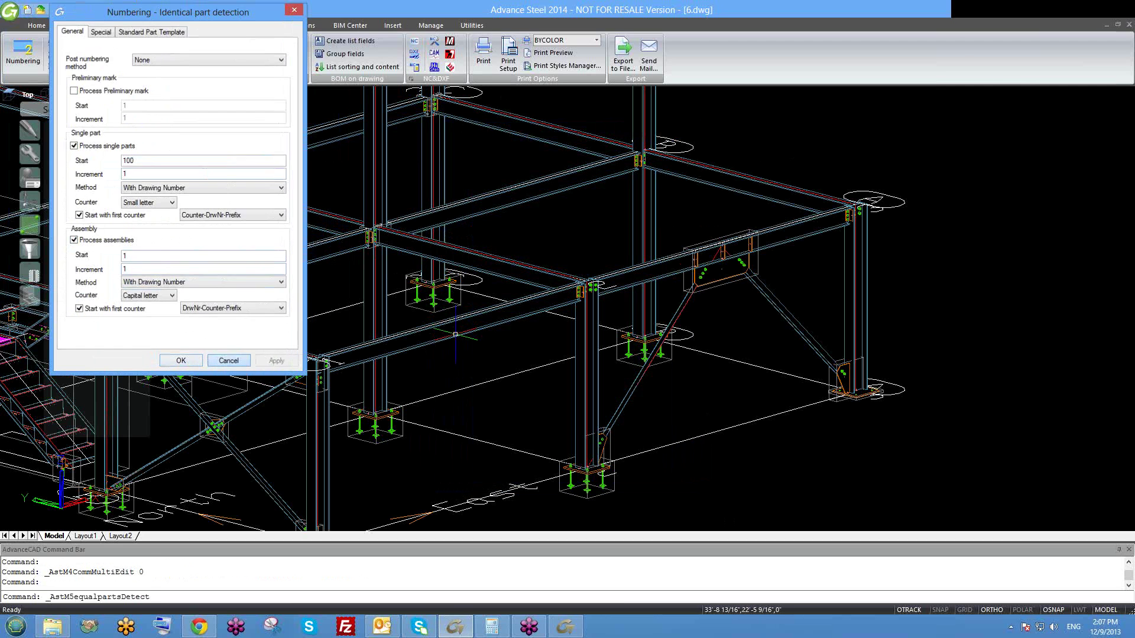
{"action": "scroll", "coordinate": [547, 282], "scroll_direction": "up", "scroll_amount": 2}
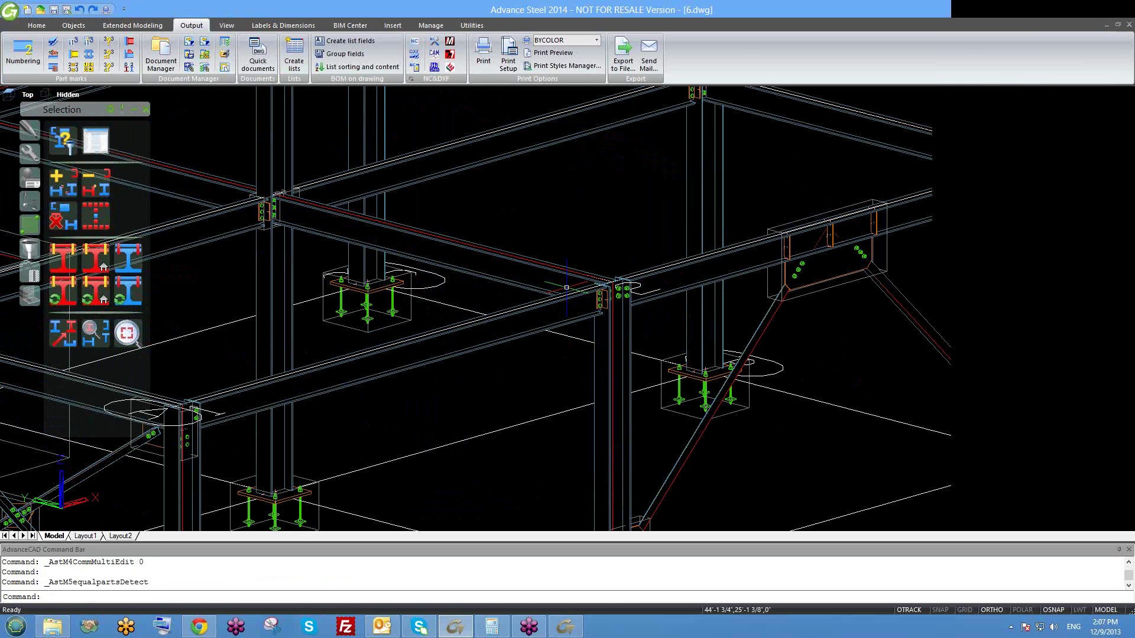
{"action": "scroll", "coordinate": [674, 211], "scroll_direction": "down", "scroll_amount": 2}
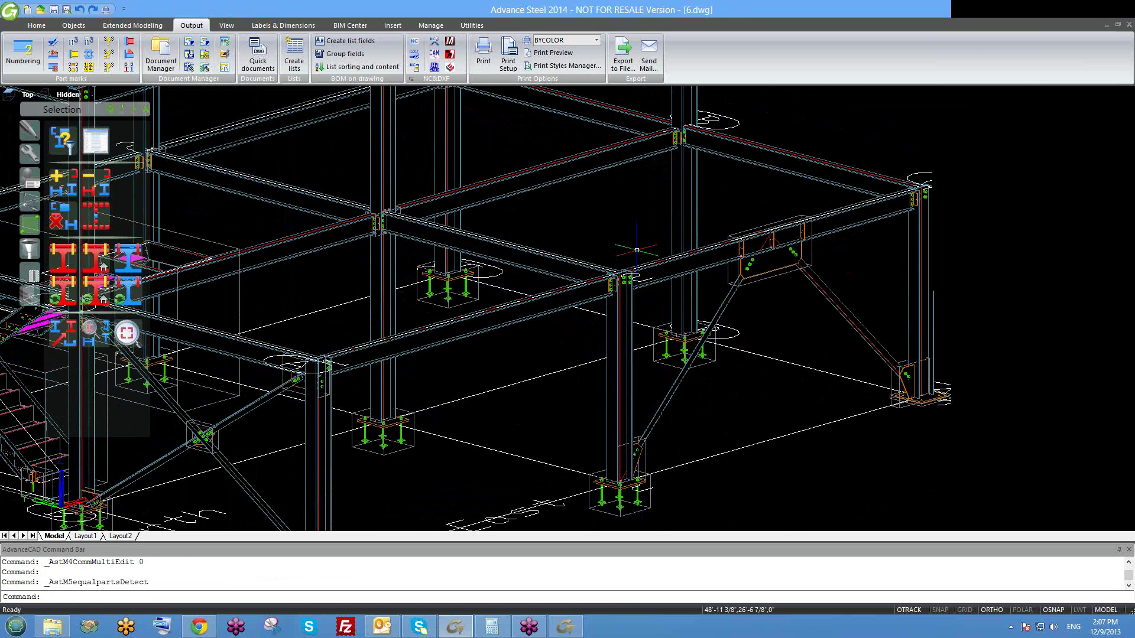
{"action": "scroll", "coordinate": [587, 347], "scroll_direction": "down", "scroll_amount": 3}
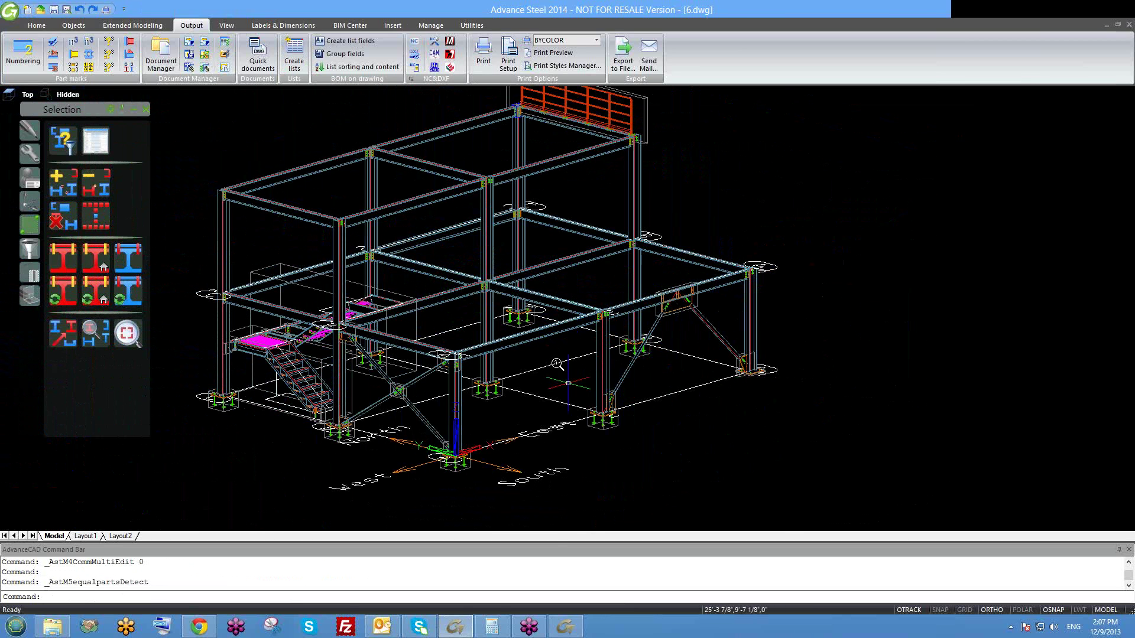
{"action": "scroll", "coordinate": [554, 360], "scroll_direction": "up", "scroll_amount": 2}
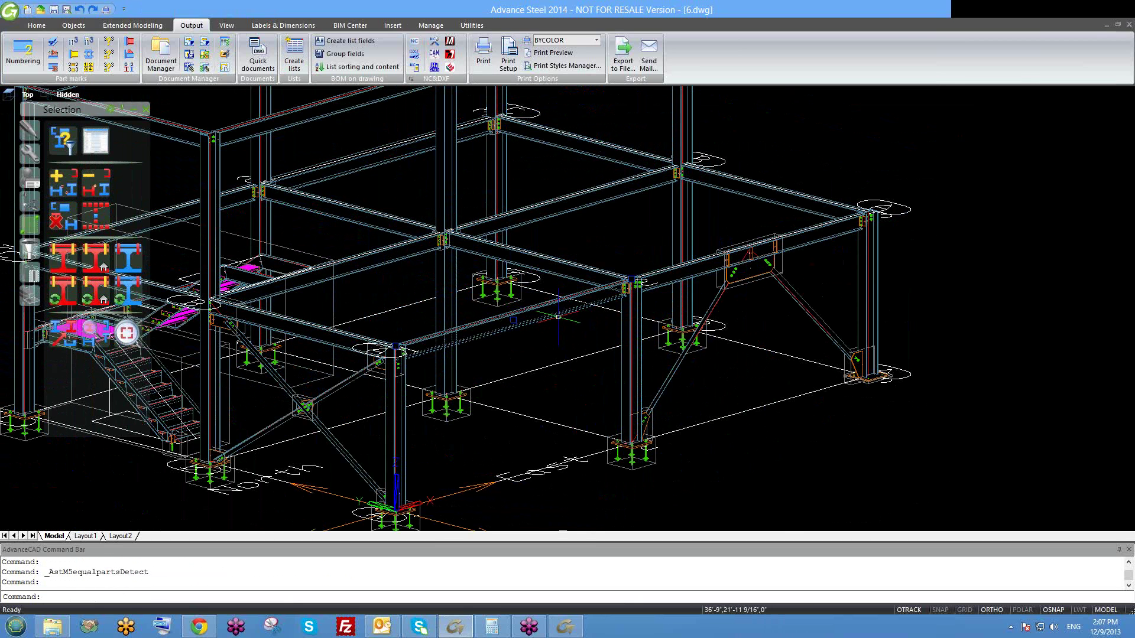
{"action": "key", "text": "Escape"}
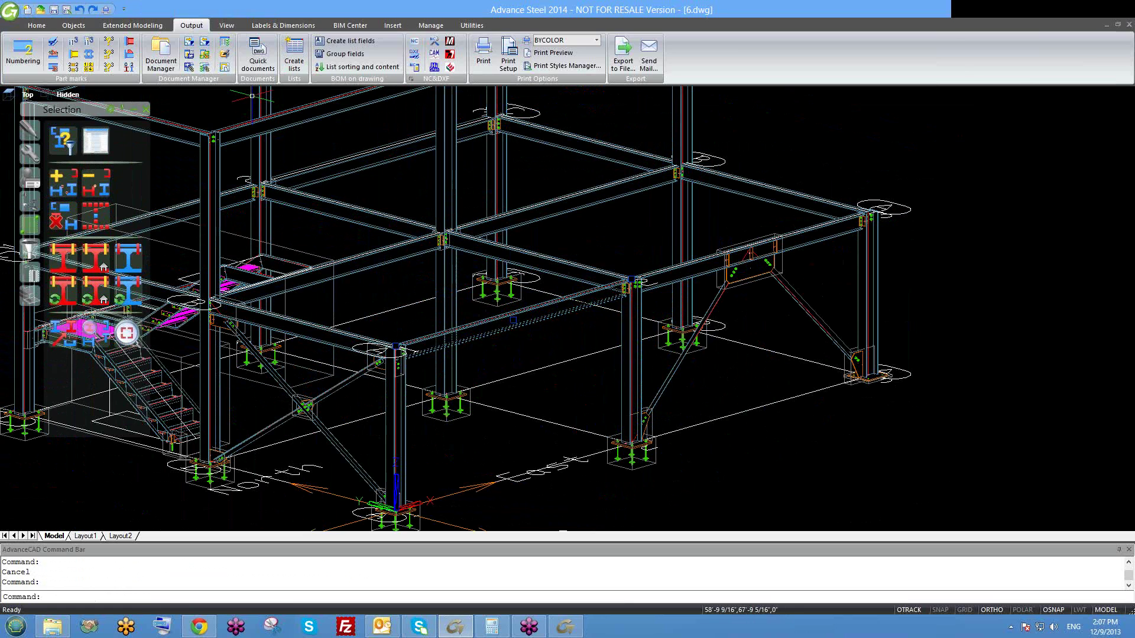
- Open the quick documents library and browse the User drawing processes to the Mainparts category
{"action": "left_click", "coordinate": [262, 62]}
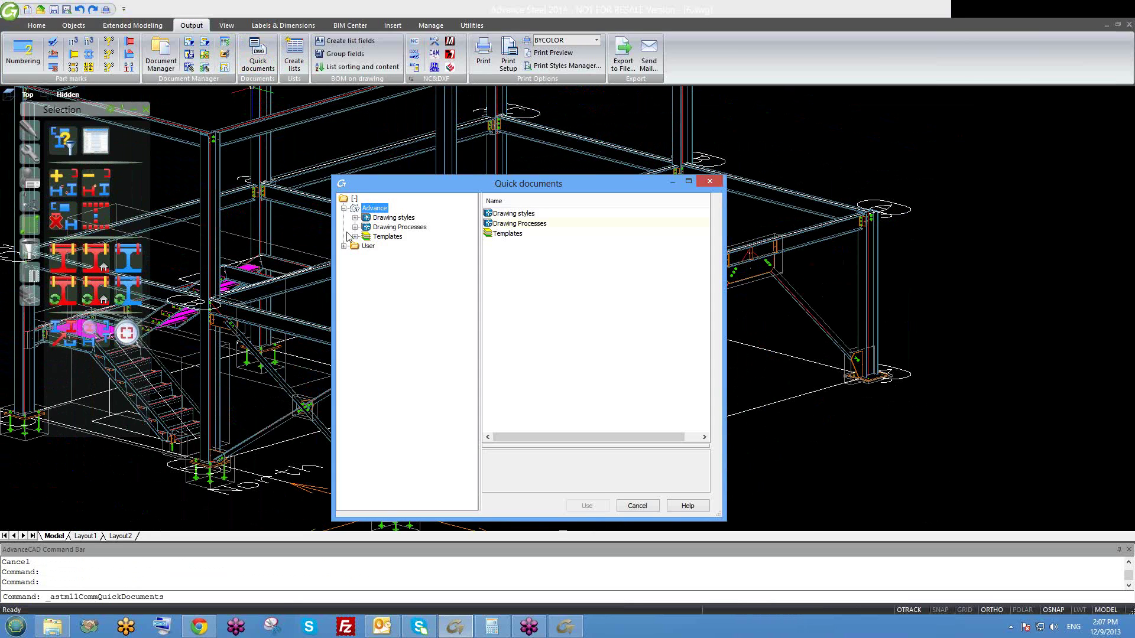
{"action": "left_click", "coordinate": [344, 208]}
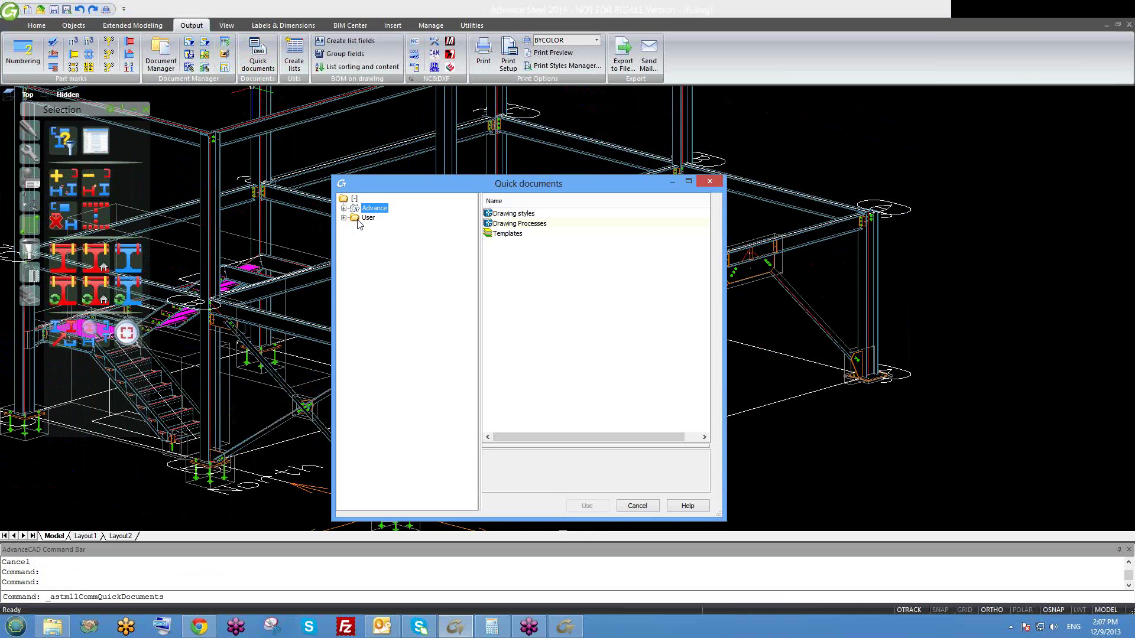
{"action": "left_click", "coordinate": [343, 217]}
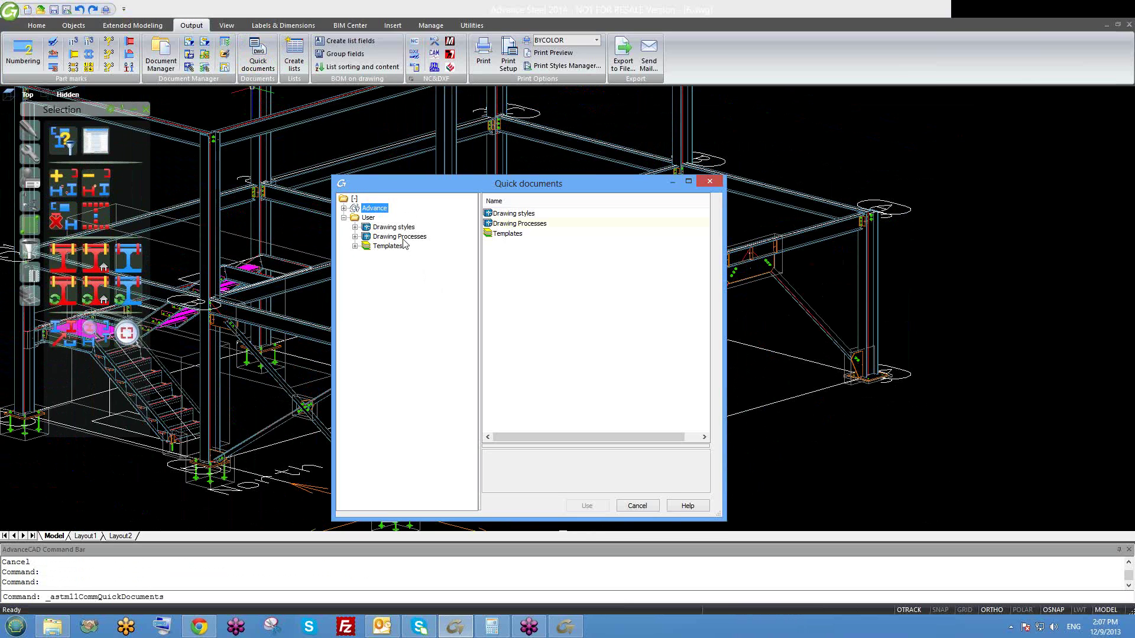
{"action": "left_click", "coordinate": [403, 239]}
{"action": "left_click", "coordinate": [355, 237]}
{"action": "left_click", "coordinate": [355, 237]}
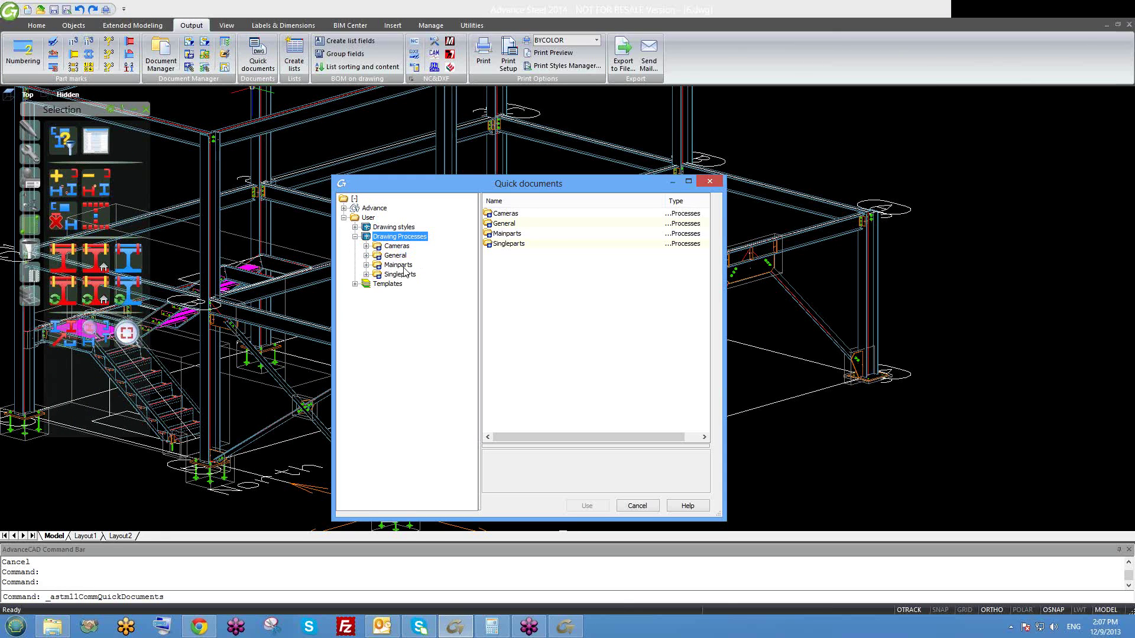
{"action": "left_click", "coordinate": [404, 268]}
- Expand the Mainparts category into its individual processes and widen the tree to fit their full names
{"action": "left_click_drag", "start_coordinate": [346, 175], "coordinate": [155, 71]}
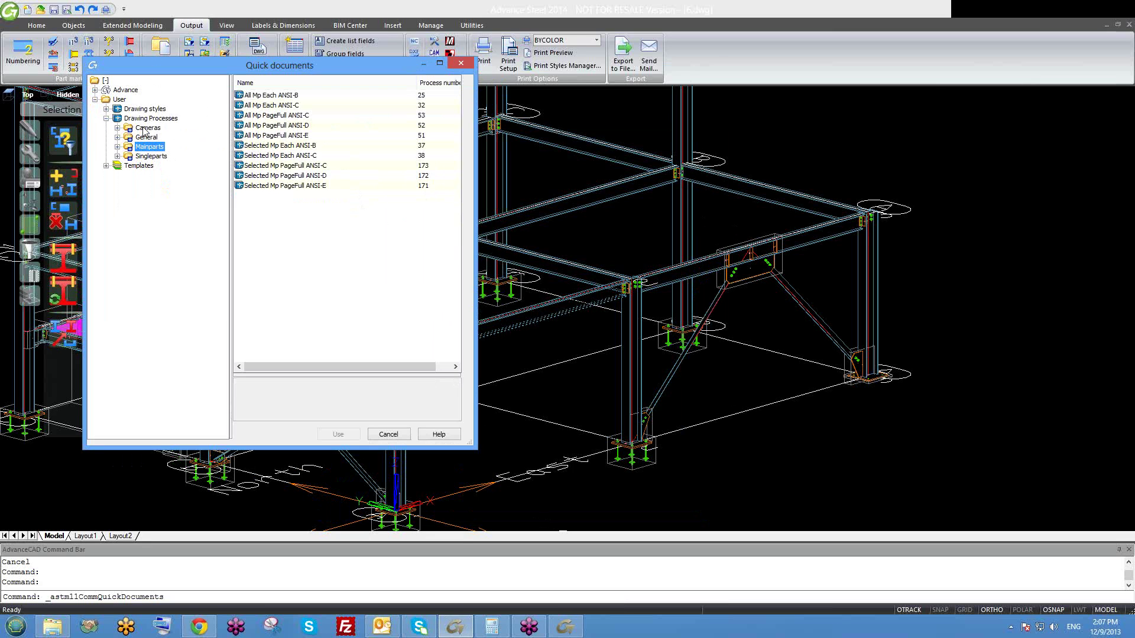
{"action": "left_click", "coordinate": [117, 148]}
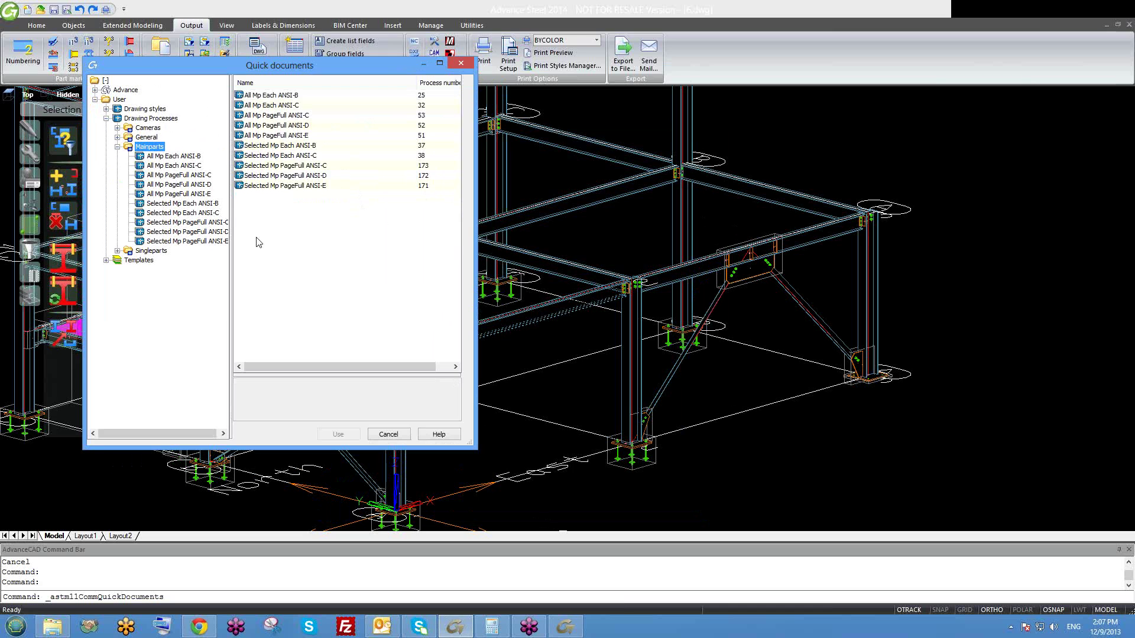
{"action": "left_click_drag", "start_coordinate": [230, 240], "coordinate": [275, 239]}
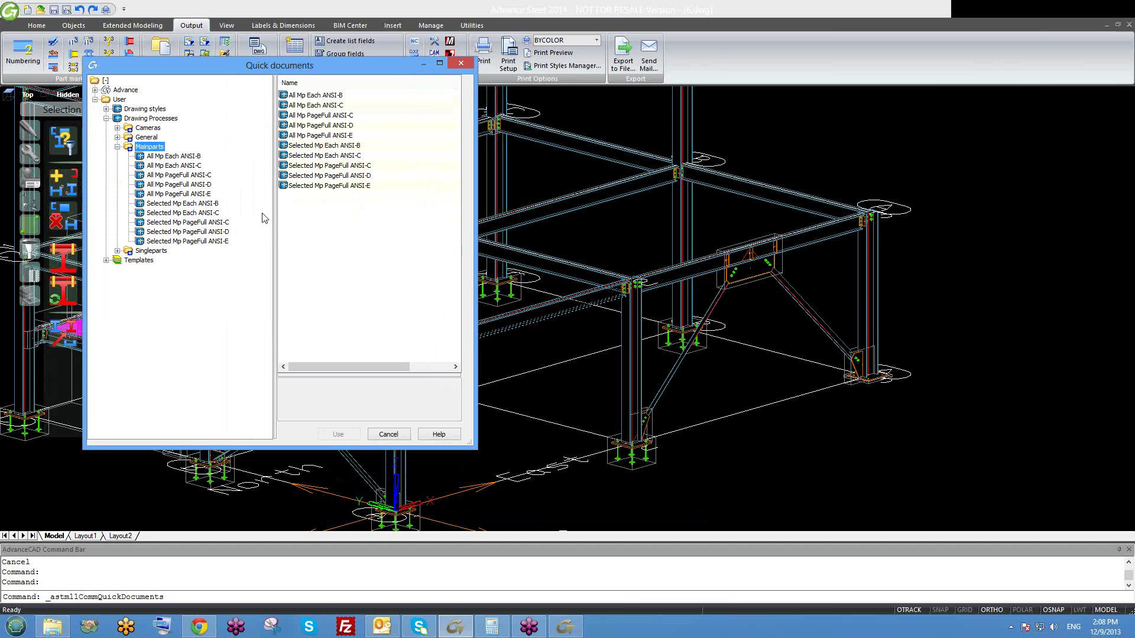
- Preview the All Mp PageFull and All Mp Each main part processes, ending on All Mp Each ANSI-B
{"action": "left_click", "coordinate": [175, 174]}
{"action": "left_click", "coordinate": [175, 193]}
{"action": "left_click", "coordinate": [175, 184]}
{"action": "left_click", "coordinate": [177, 174]}
{"action": "left_click", "coordinate": [177, 166]}
{"action": "left_click", "coordinate": [178, 157]}
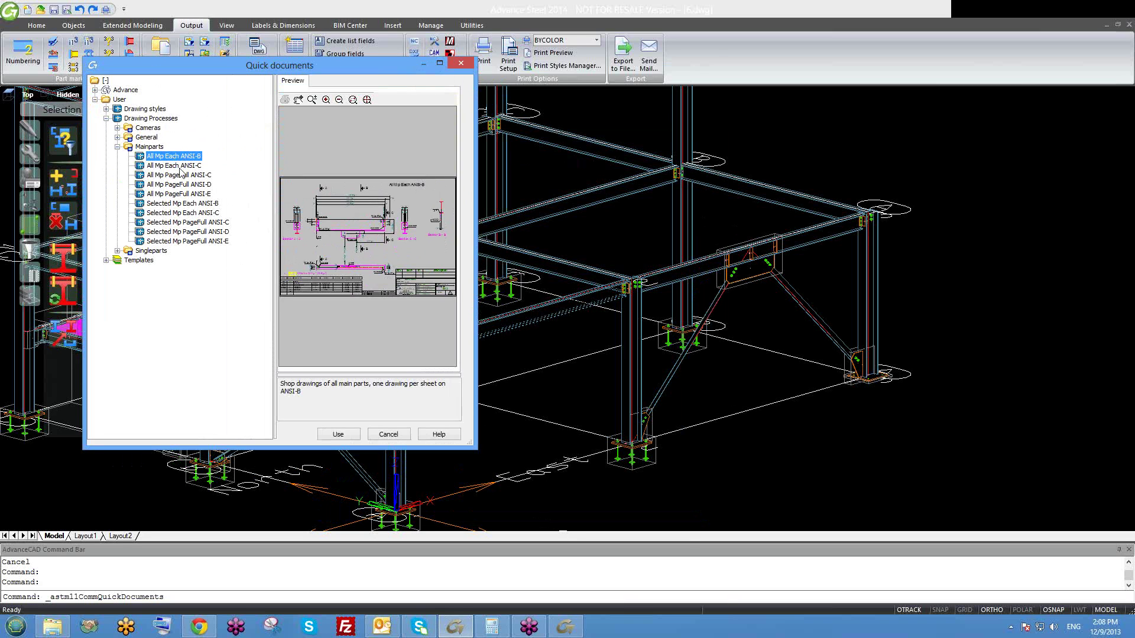
- Compare the previews of the All Mp Each and All Mp PageFull main-part drawing processes across the ANSI-B to ANSI-E sheet sizes
{"action": "key", "text": "Down"}
{"action": "key", "text": "Down"}
{"action": "key", "text": "Down"}
{"action": "left_click", "coordinate": [181, 176]}
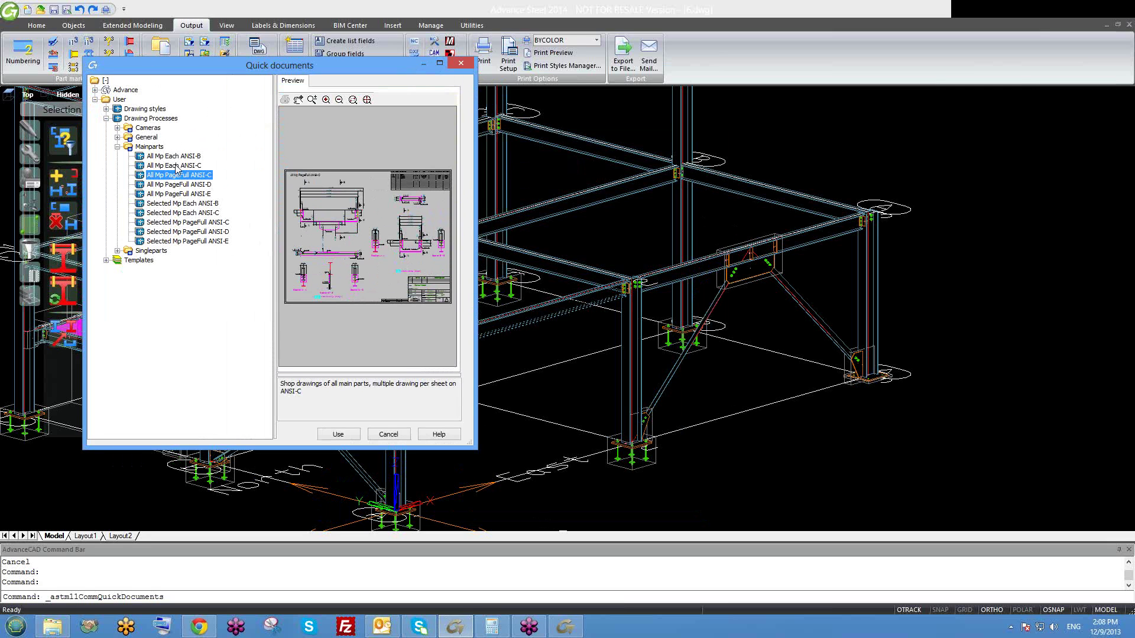
{"action": "left_click", "coordinate": [167, 158]}
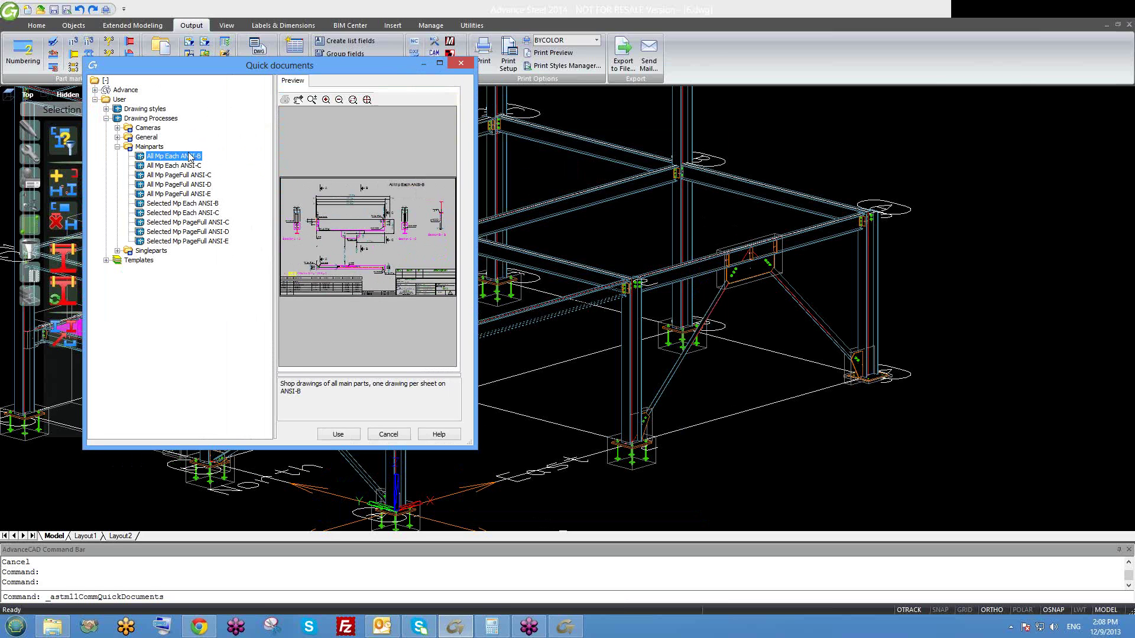
{"action": "left_click", "coordinate": [194, 166]}
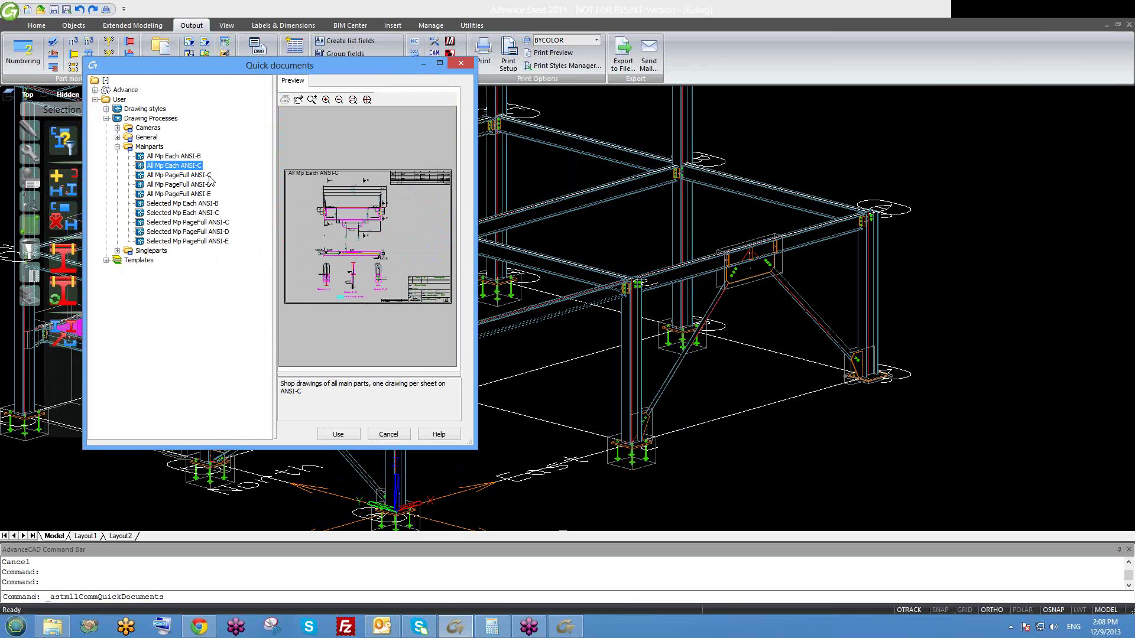
{"action": "left_click", "coordinate": [175, 157]}
{"action": "left_click", "coordinate": [172, 176]}
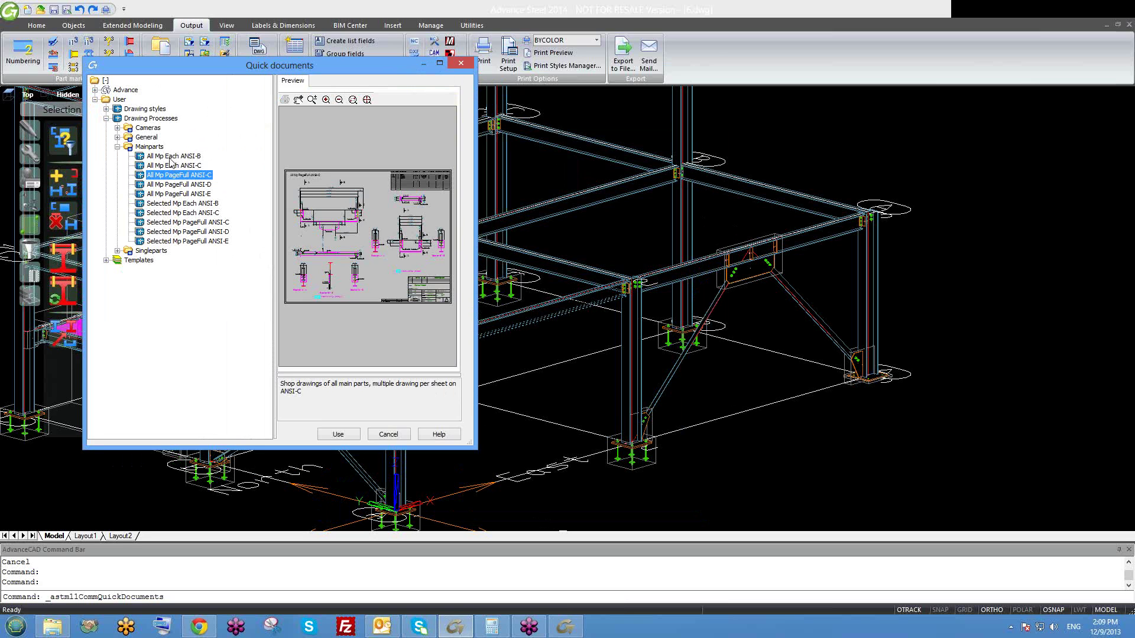
{"action": "left_click", "coordinate": [170, 157]}
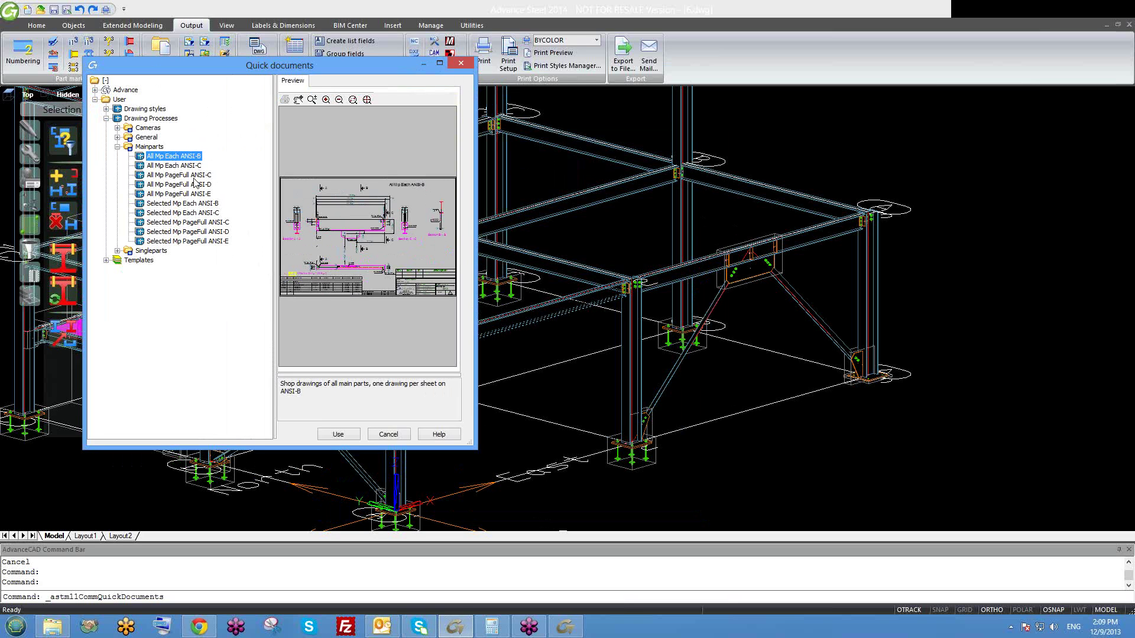
{"action": "left_click", "coordinate": [200, 197]}
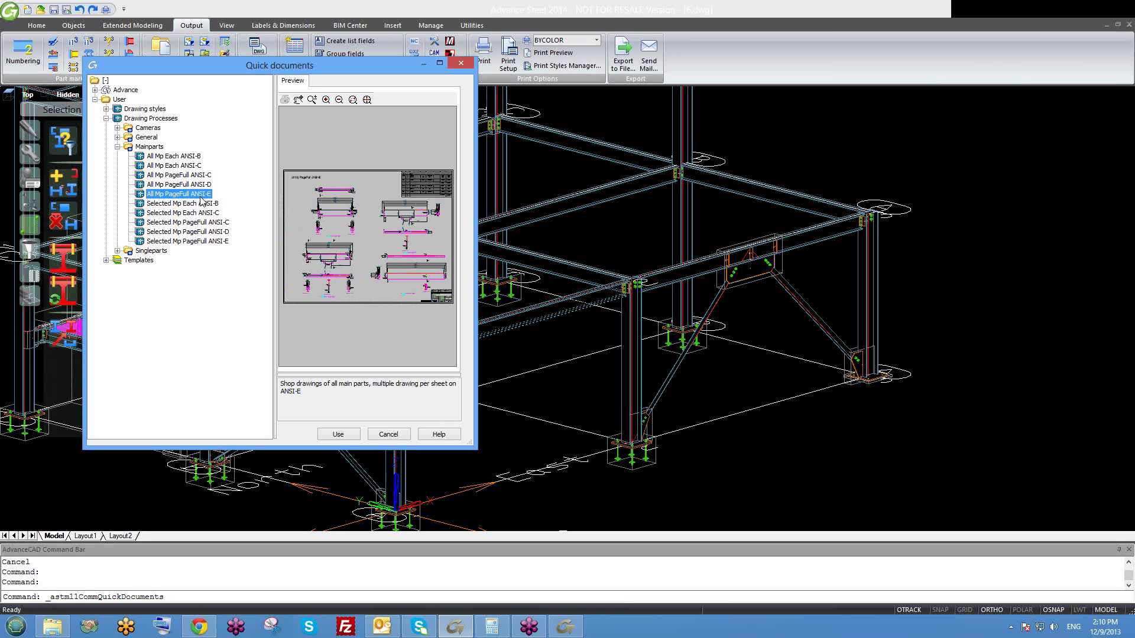
{"action": "left_click", "coordinate": [200, 185]}
{"action": "left_click", "coordinate": [201, 176]}
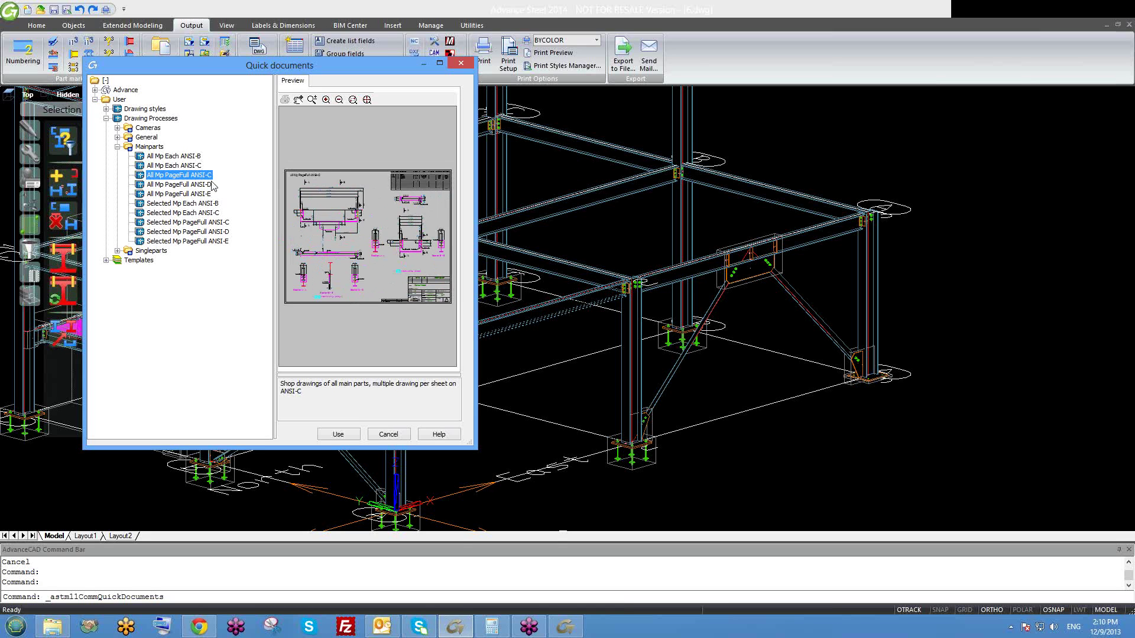
{"action": "left_click", "coordinate": [199, 166]}
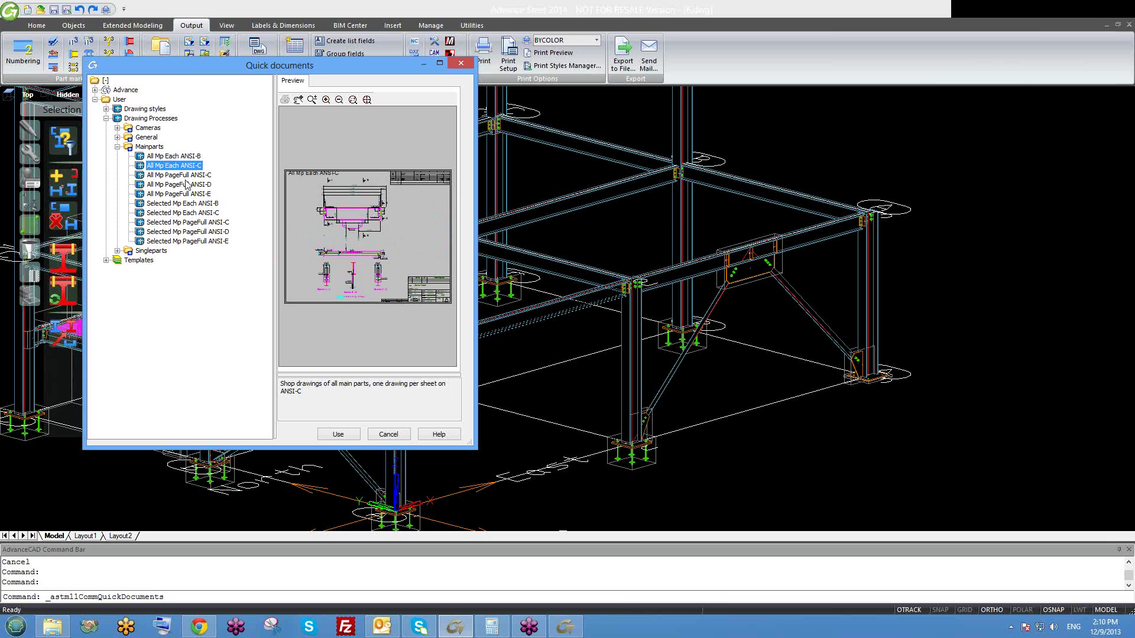
{"action": "left_click", "coordinate": [193, 157]}
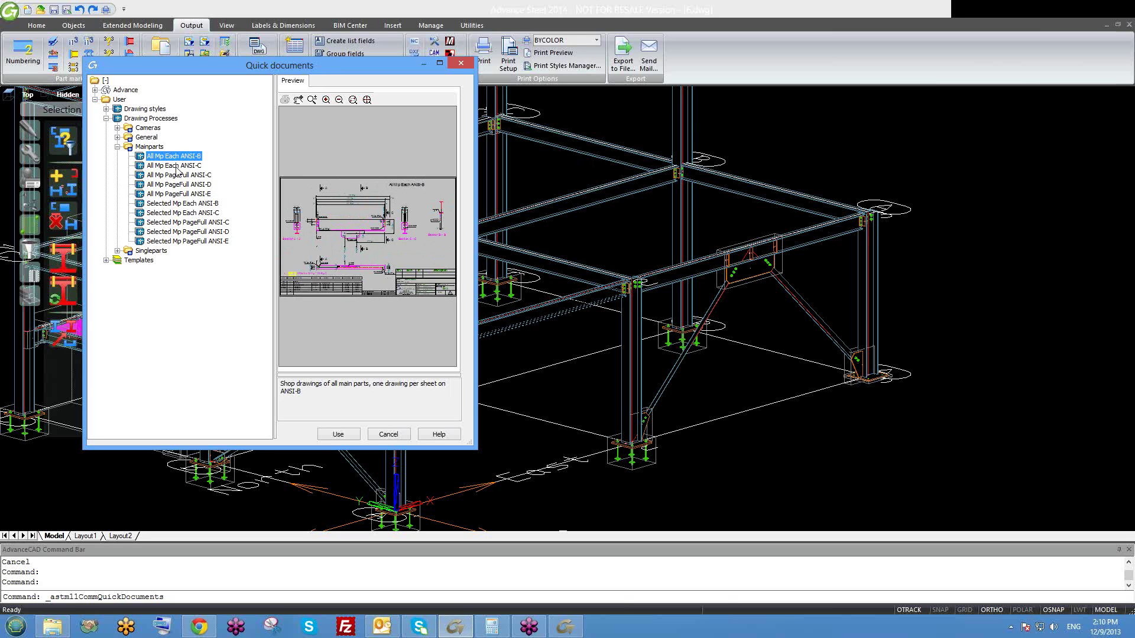
{"action": "left_click", "coordinate": [172, 175]}
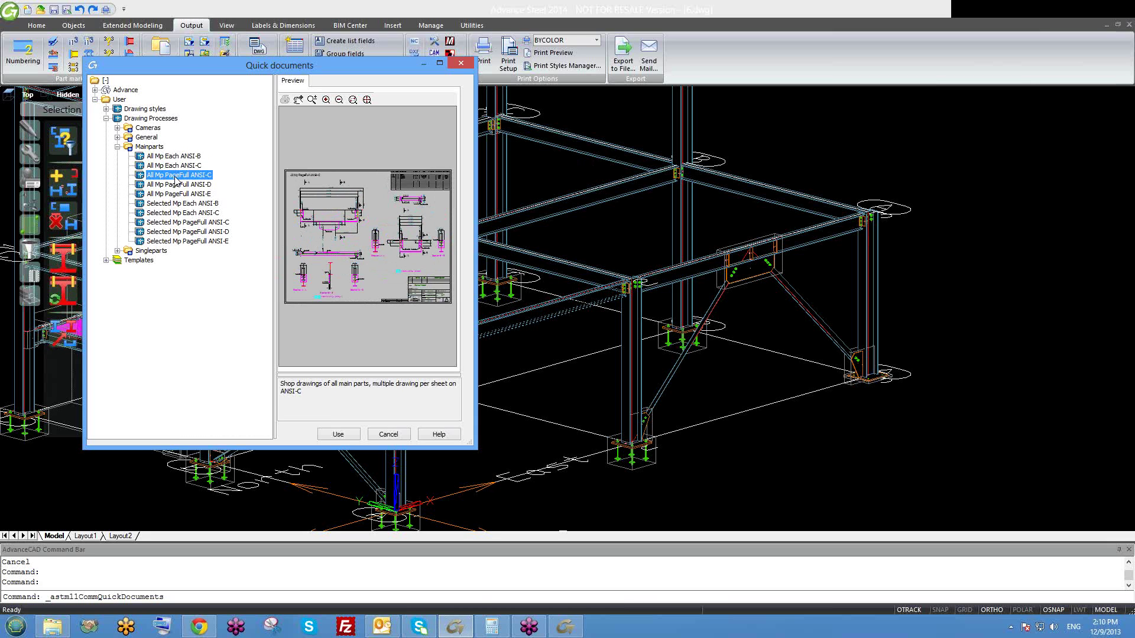
{"action": "left_click", "coordinate": [209, 195]}
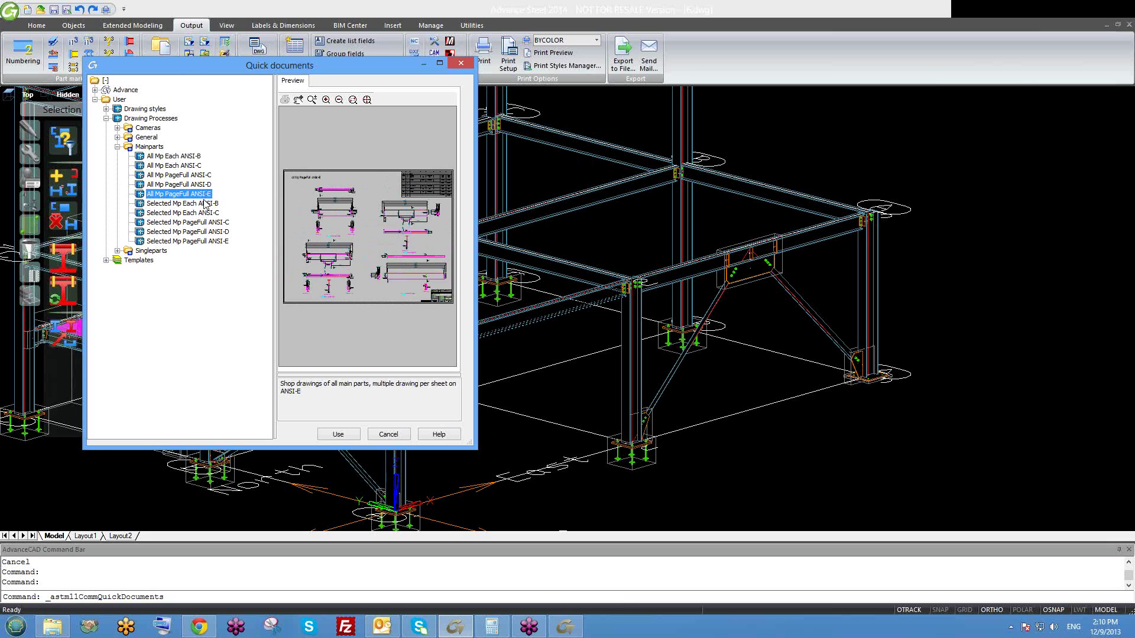
{"action": "left_click", "coordinate": [205, 176]}
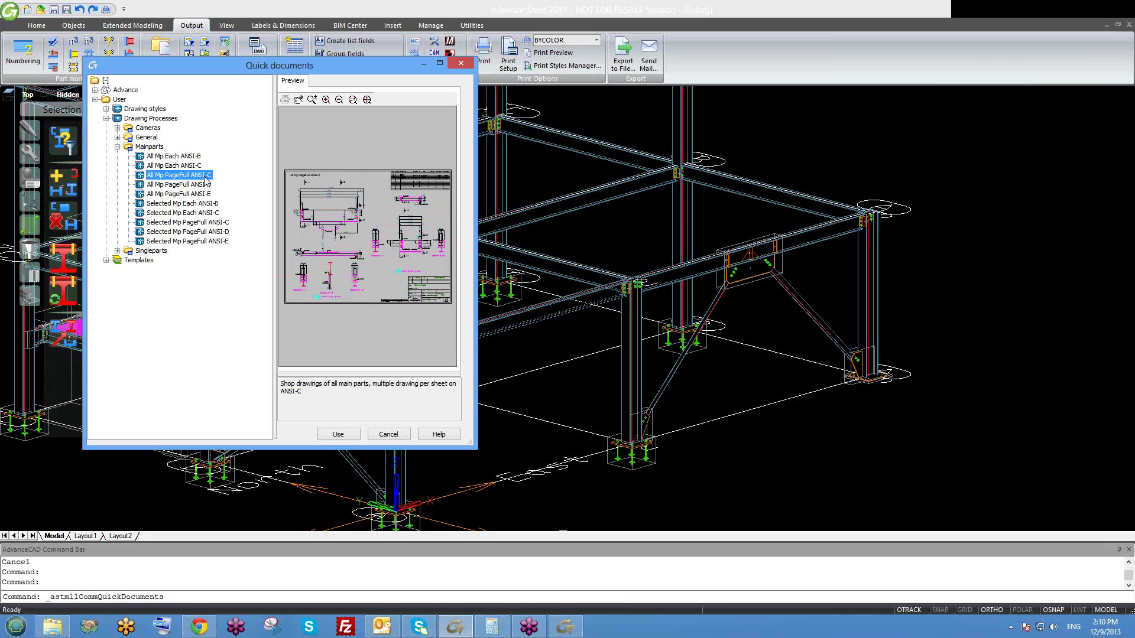
{"action": "left_click", "coordinate": [197, 194]}
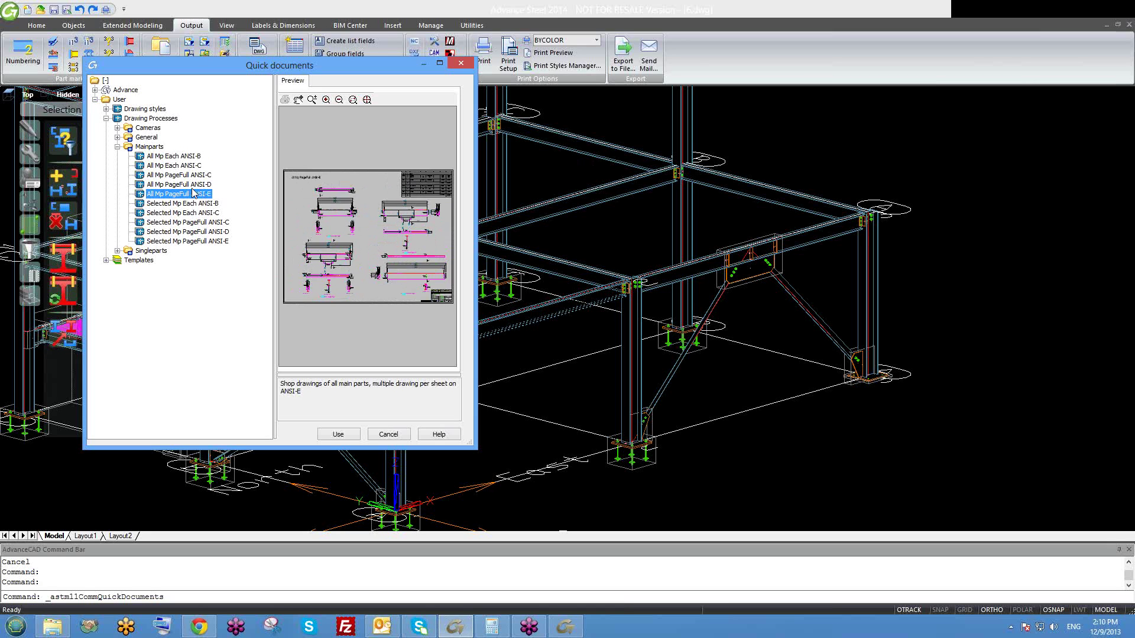
{"action": "left_click", "coordinate": [170, 158]}
{"action": "left_click", "coordinate": [170, 165]}
{"action": "left_click", "coordinate": [171, 177]}
{"action": "left_click", "coordinate": [174, 196]}
- Look through the Selected Mp processes and start Selected Mp Each ANSI-C for the selected beam
{"action": "left_click", "coordinate": [204, 213]}
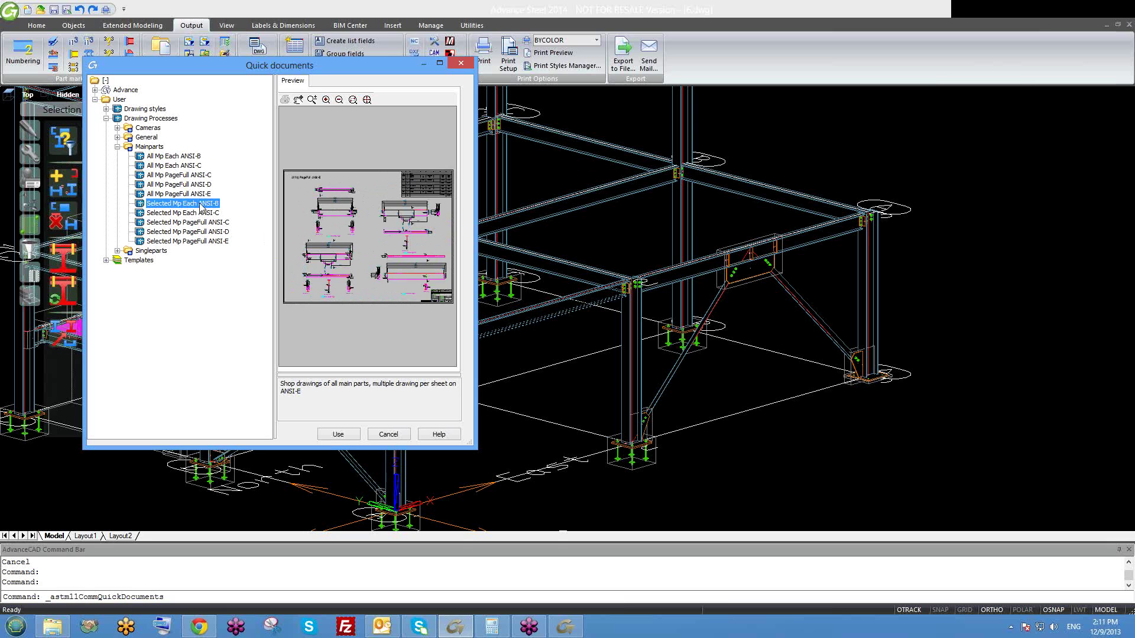
{"action": "left_click", "coordinate": [210, 231]}
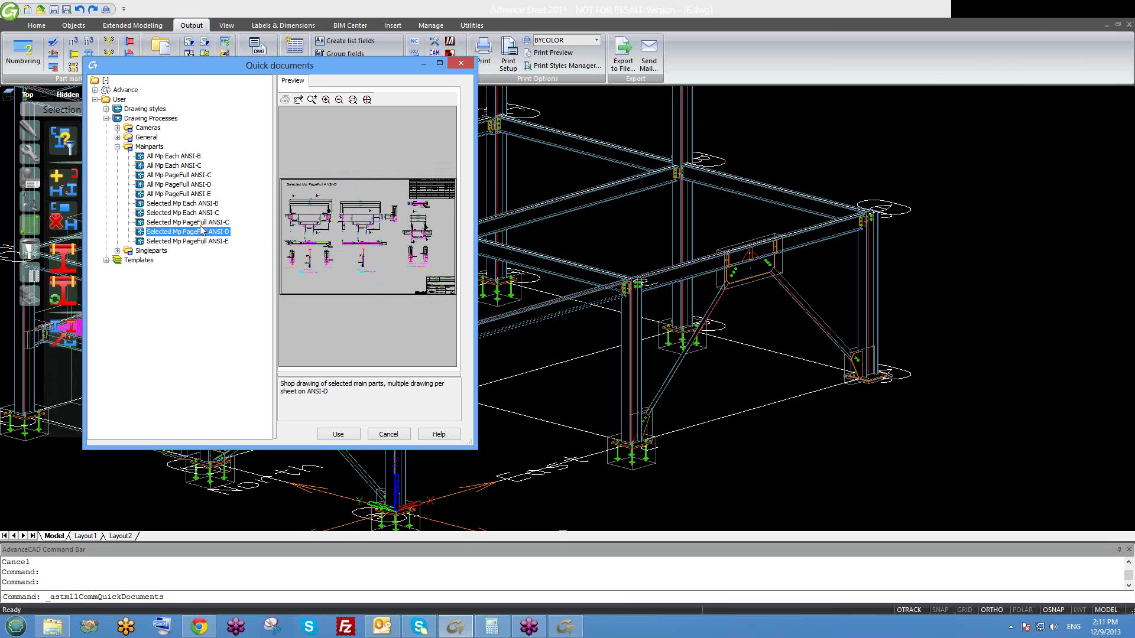
{"action": "left_click", "coordinate": [206, 242]}
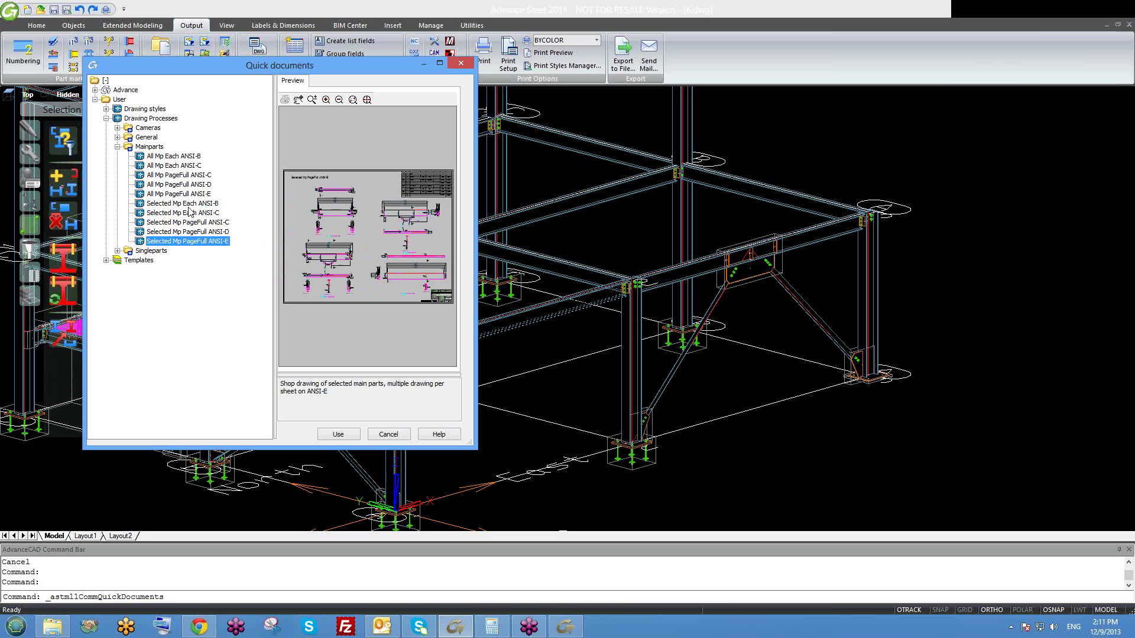
{"action": "left_click", "coordinate": [195, 214]}
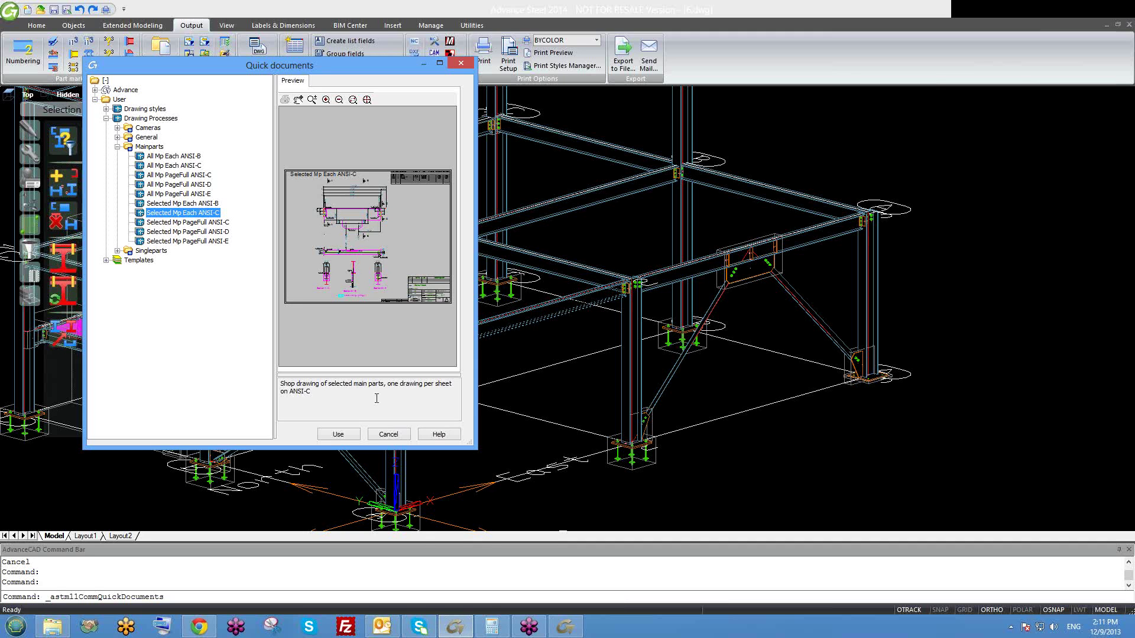
{"action": "left_click", "coordinate": [338, 434]}
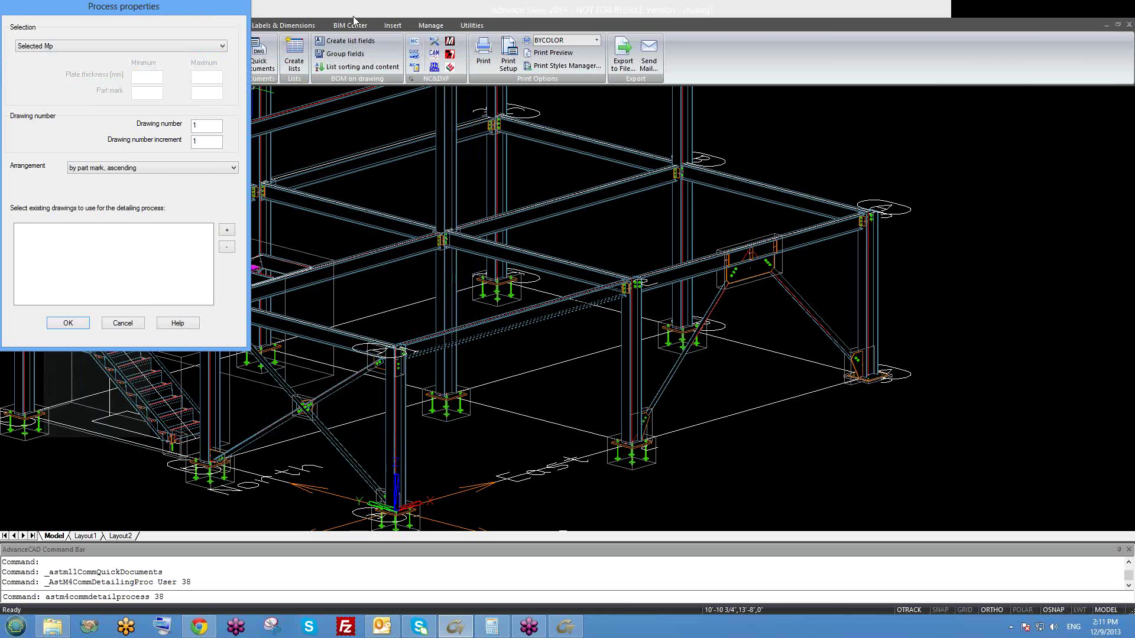
{"action": "left_click_drag", "start_coordinate": [346, 13], "coordinate": [294, 14]}
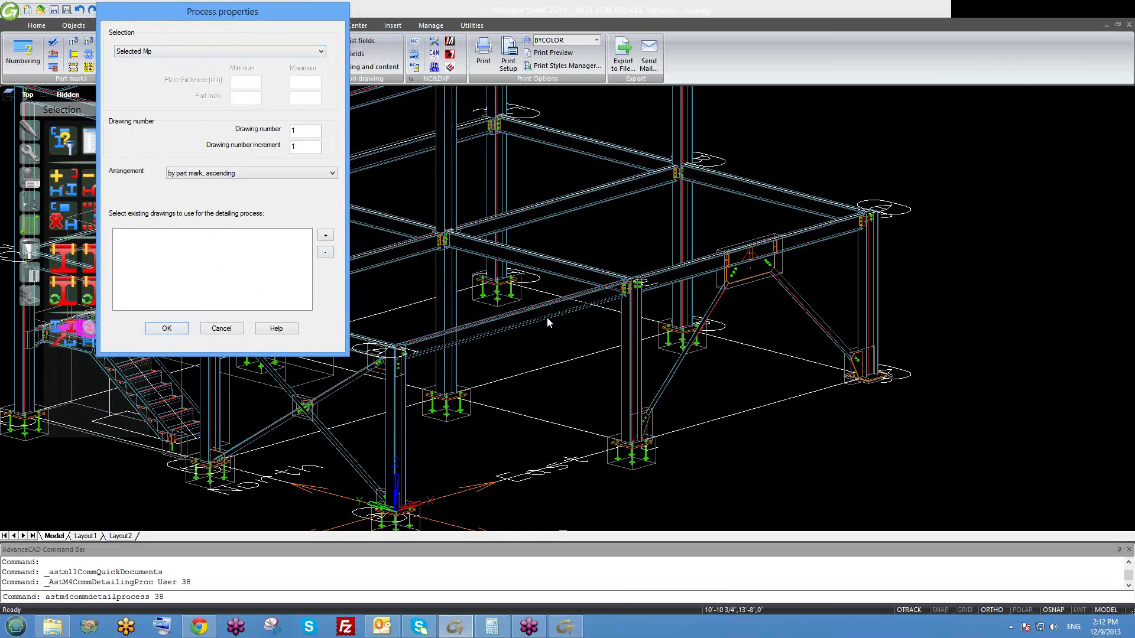
- Check which existing drawings are available for the detailing process, and run the process without adding any
{"action": "left_click", "coordinate": [325, 238]}
{"action": "left_click_drag", "start_coordinate": [279, 72], "coordinate": [304, 72]}
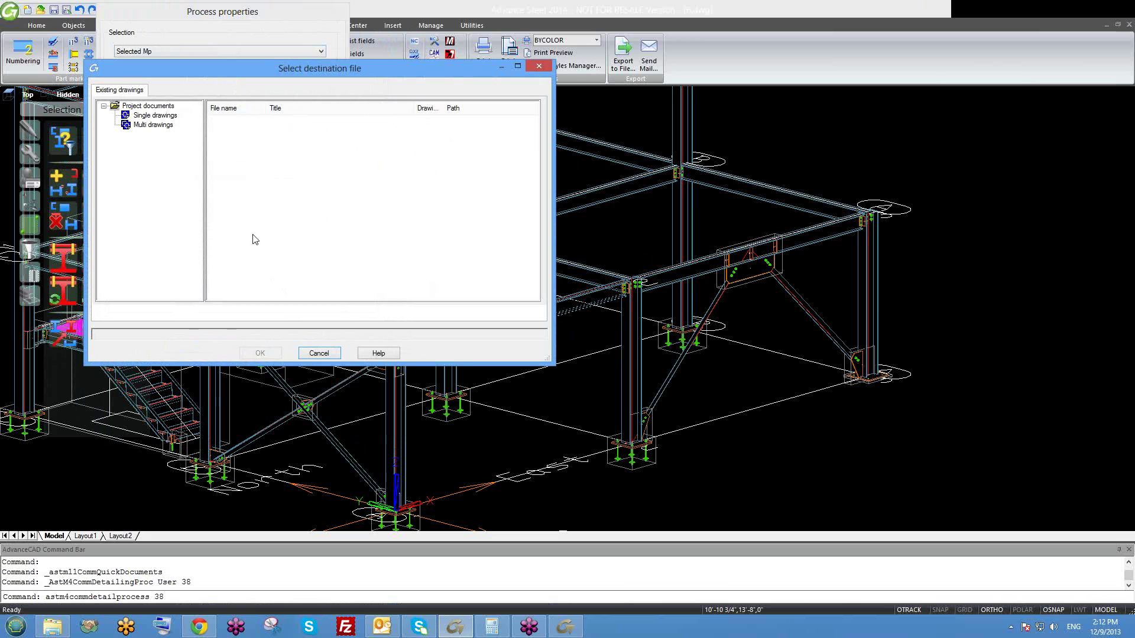
{"action": "left_click", "coordinate": [320, 354]}
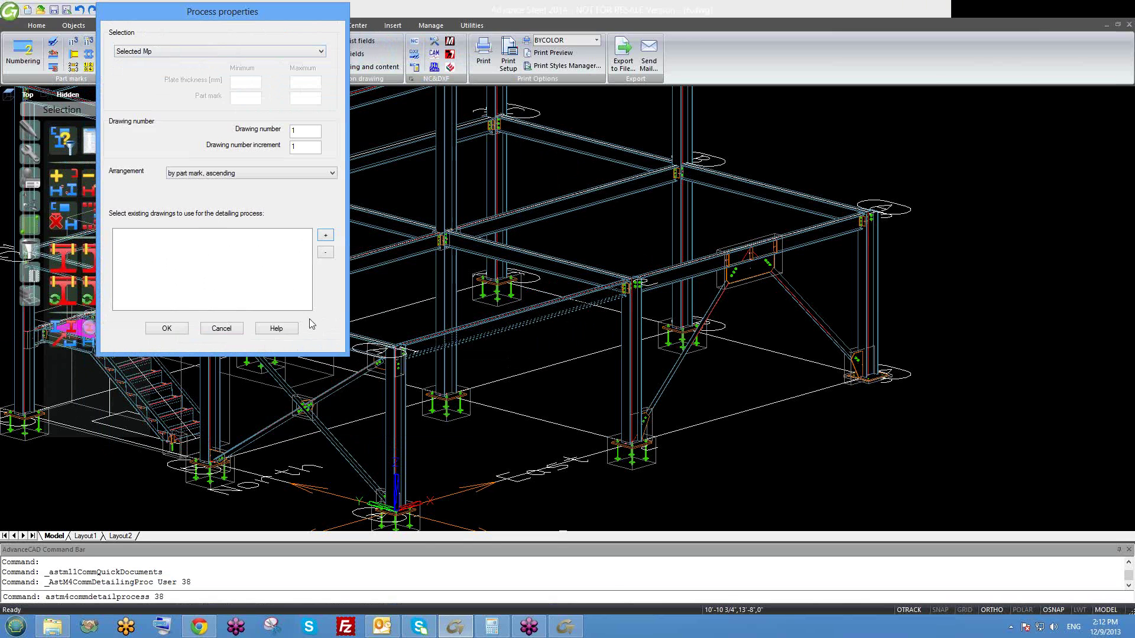
{"action": "left_click", "coordinate": [166, 328]}
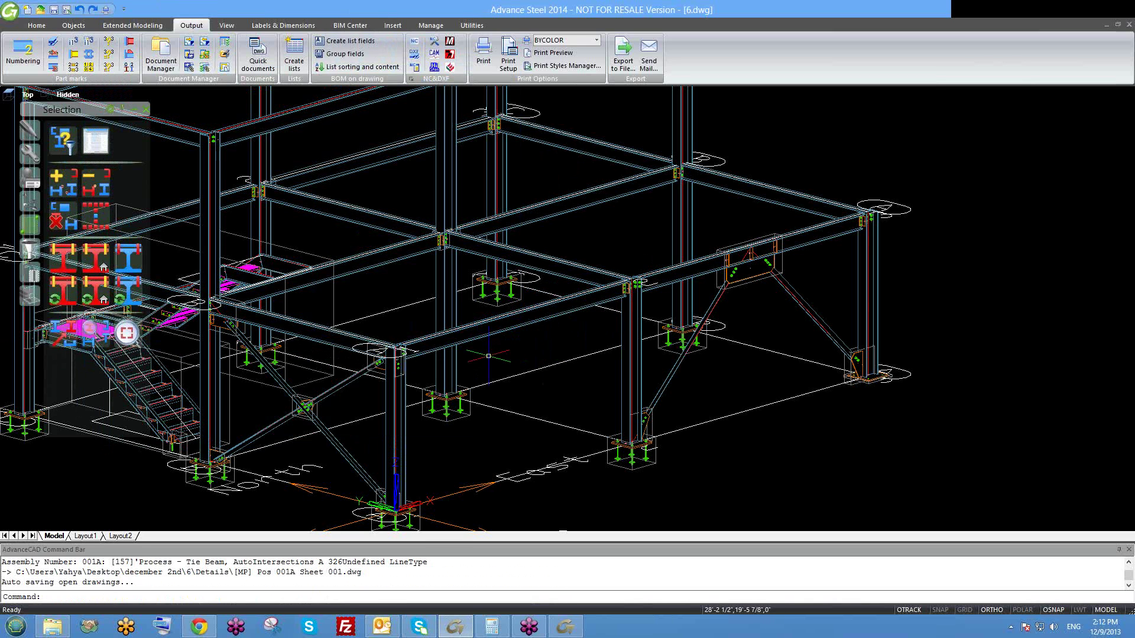
- Open the assembly detail drawing of the detailed beam from the model and view the whole sheet
{"action": "middle_click_drag", "start_coordinate": [541, 338], "coordinate": [625, 327]}
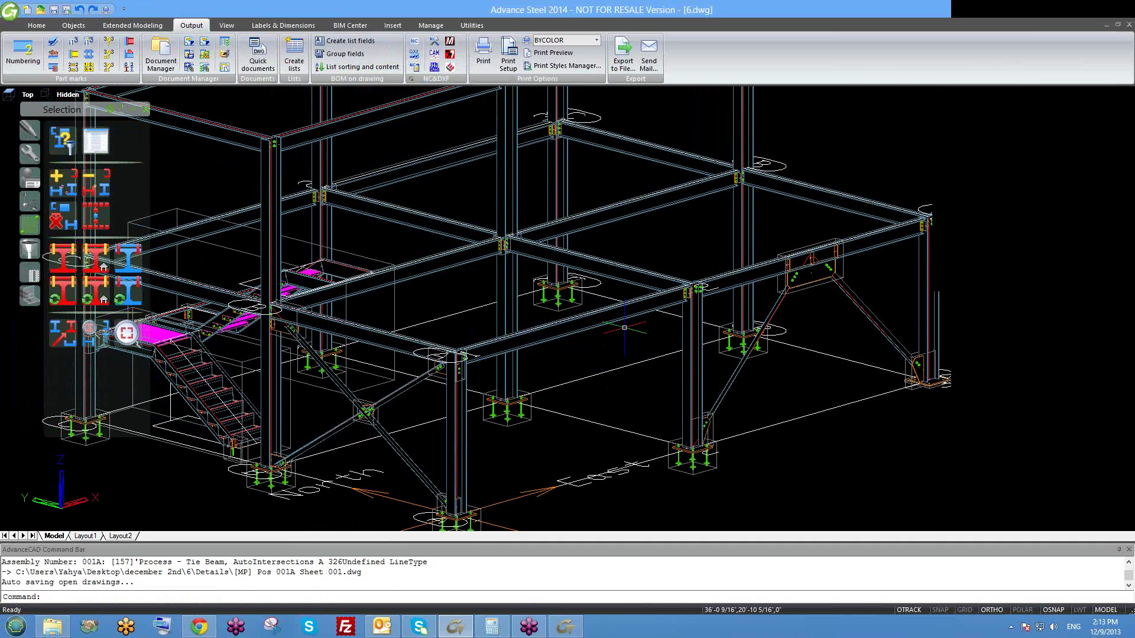
{"action": "left_click", "coordinate": [591, 327]}
{"action": "right_click", "coordinate": [596, 328]}
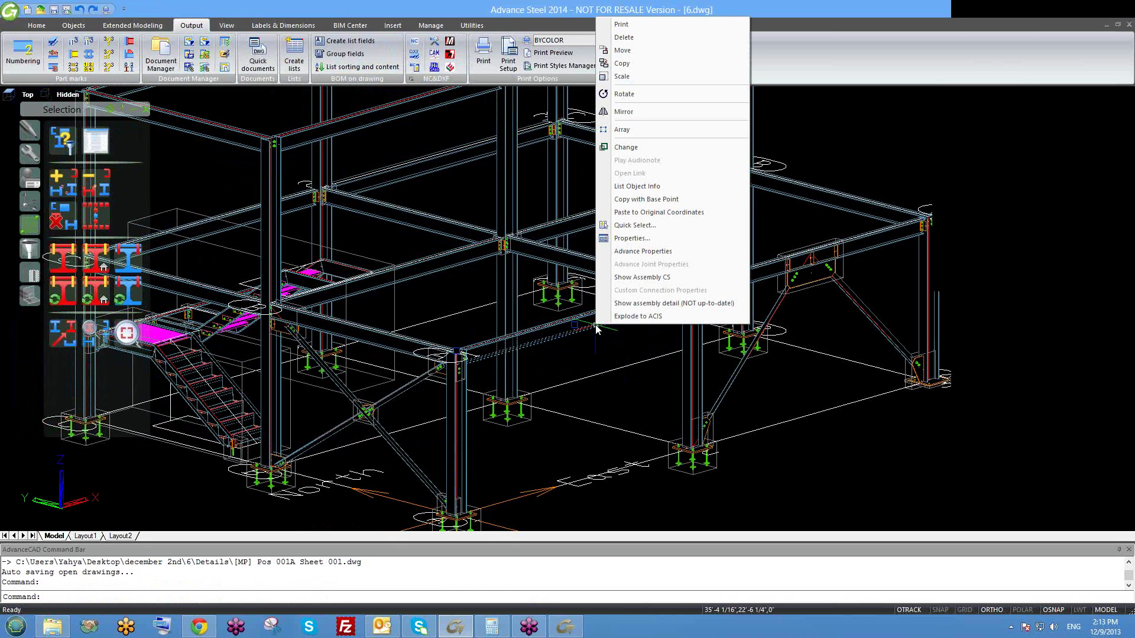
{"action": "left_click", "coordinate": [674, 304]}
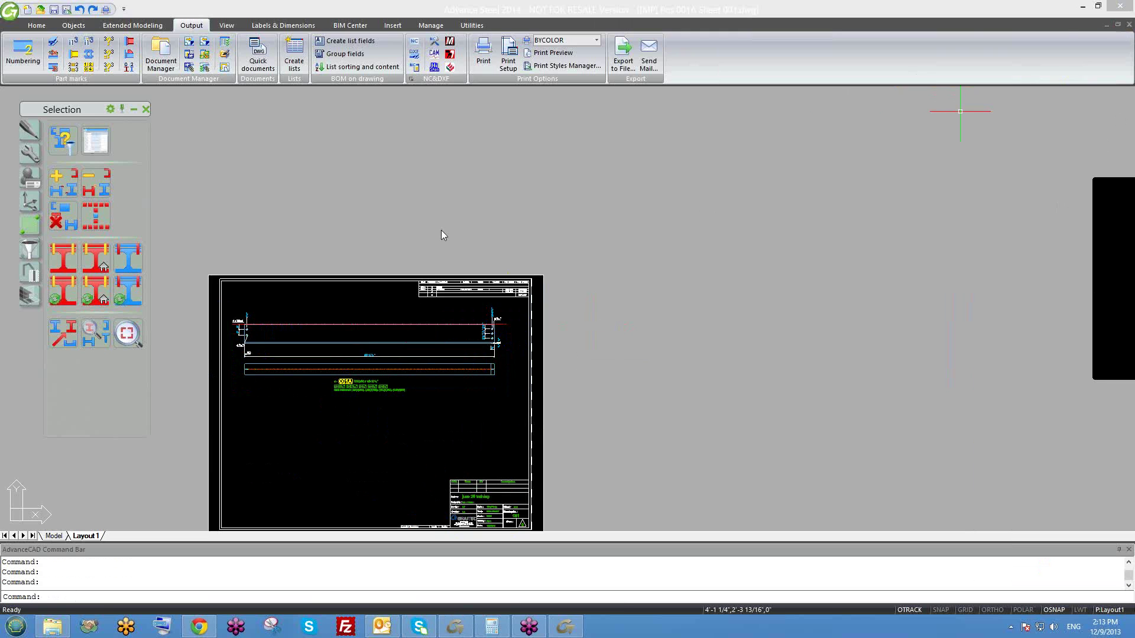
{"action": "middle_click_drag", "start_coordinate": [487, 293], "coordinate": [487, 194]}
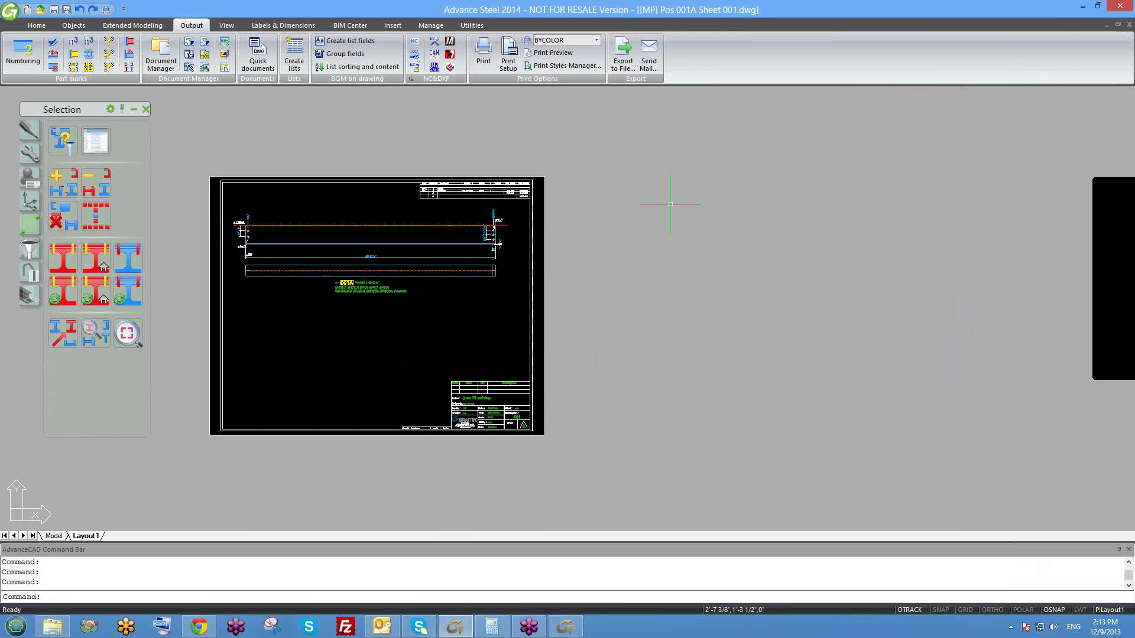
- Close the assembly detail drawing without saving changes and deselect the beam in the model
{"action": "left_click", "coordinate": [1129, 25]}
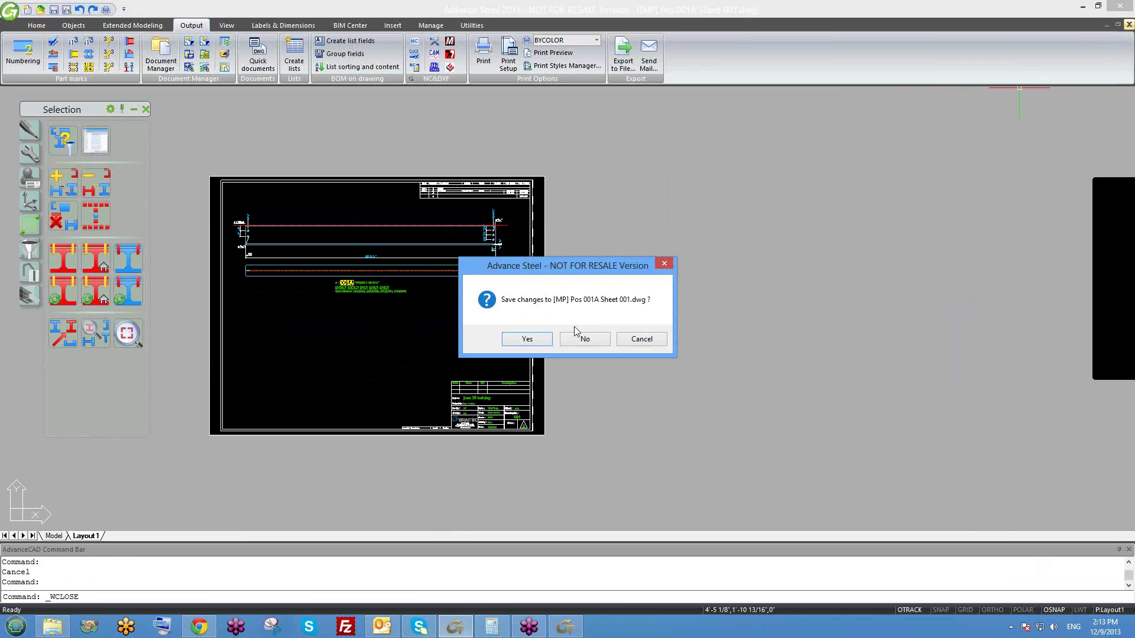
{"action": "left_click", "coordinate": [586, 339]}
{"action": "key", "text": "Escape"}
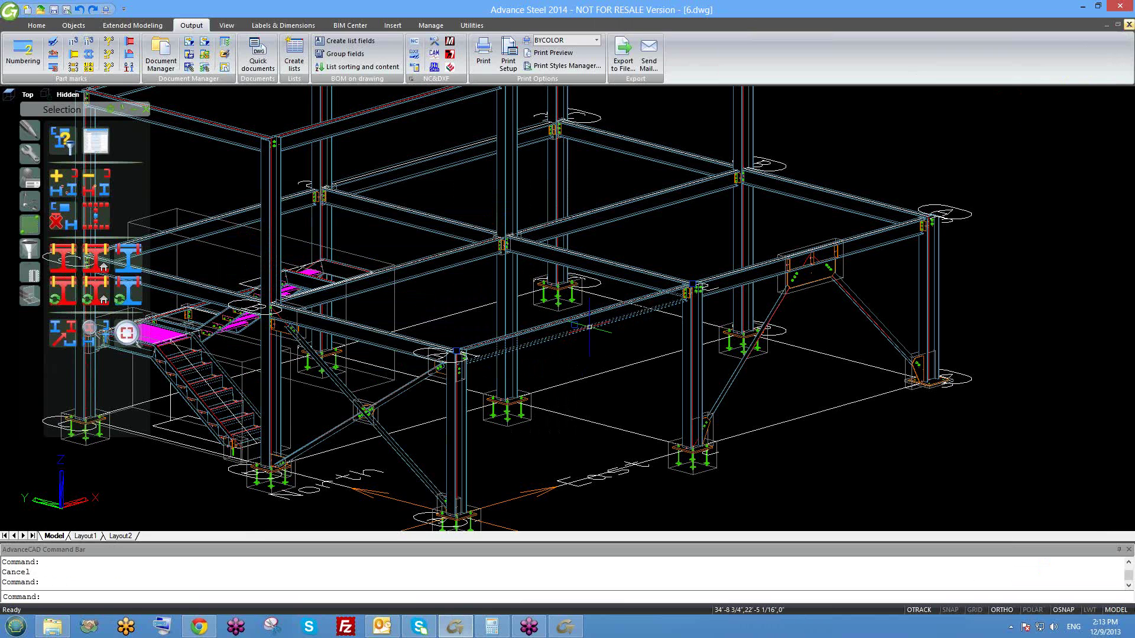
{"action": "key", "text": "Escape"}
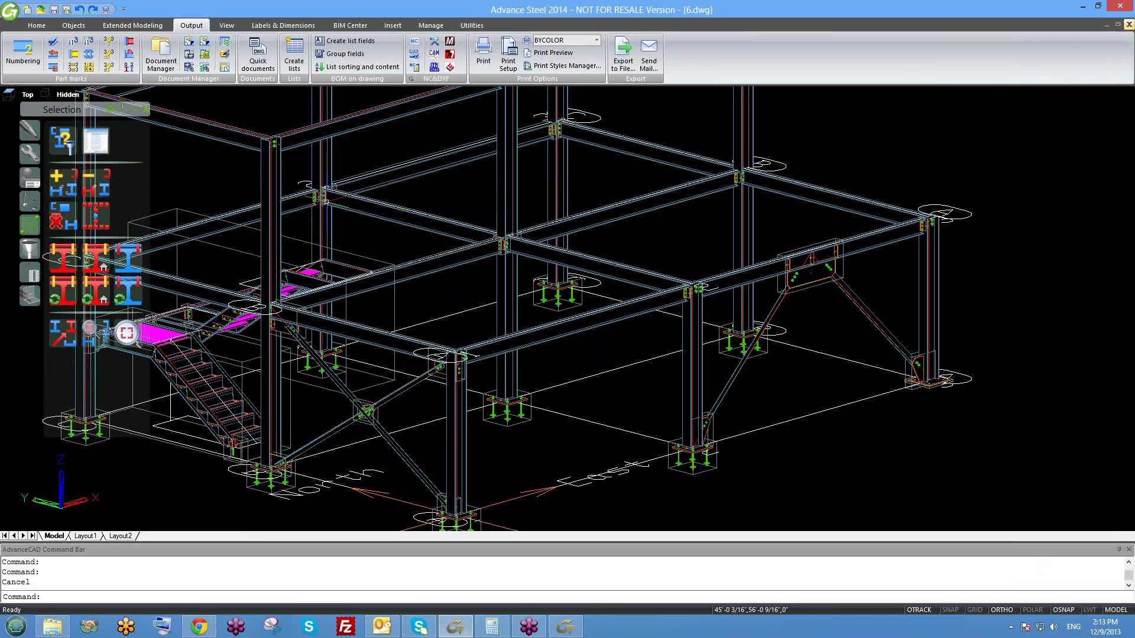
- Open the Document Manager and list the project's up-to-date detail drawings
{"action": "left_click", "coordinate": [166, 60]}
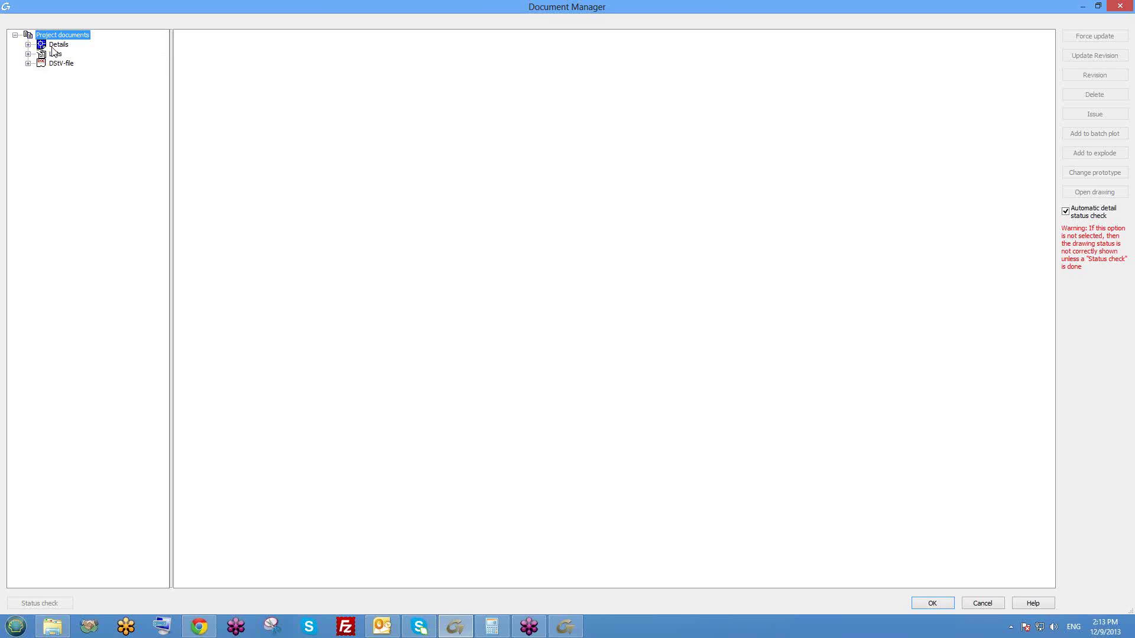
{"action": "left_click", "coordinate": [55, 46]}
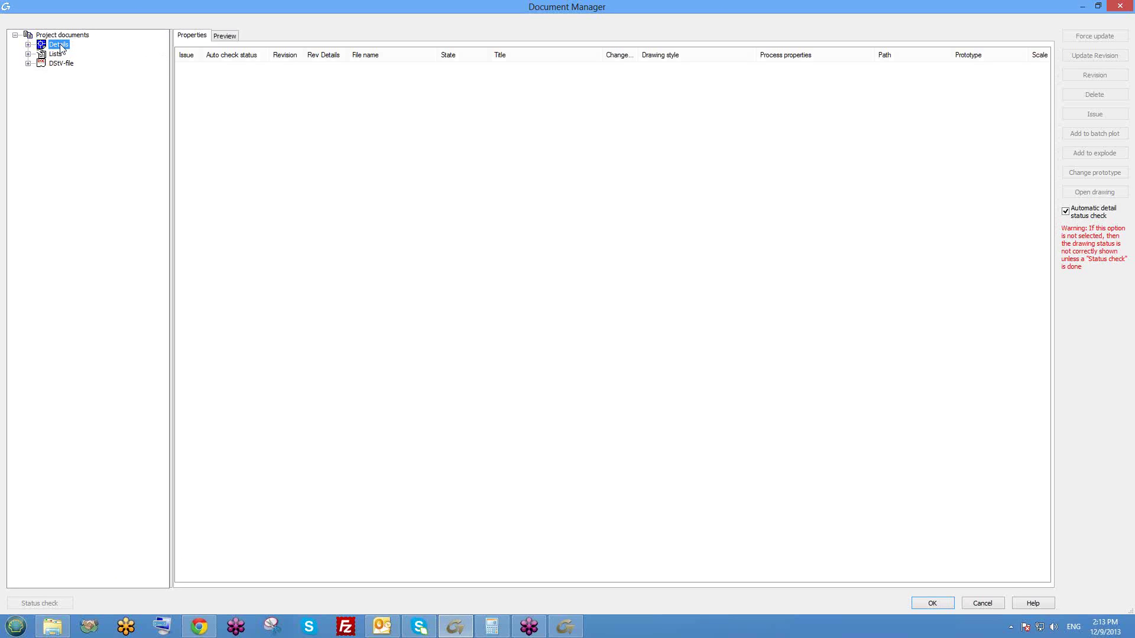
{"action": "left_click", "coordinate": [30, 45]}
{"action": "left_click", "coordinate": [29, 45]}
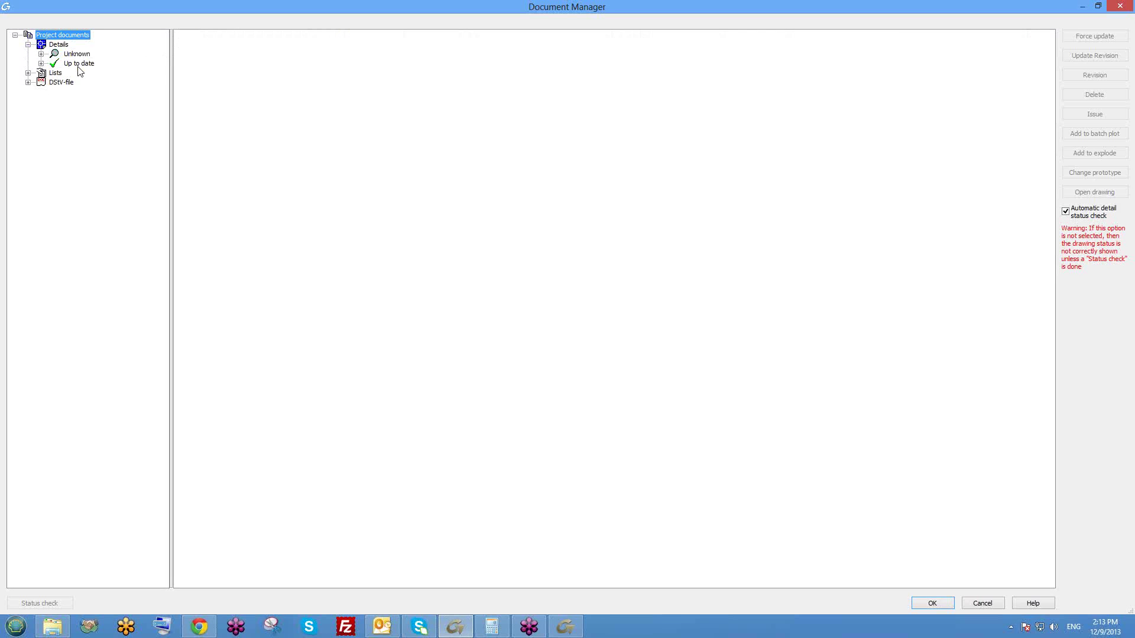
{"action": "left_click", "coordinate": [78, 63]}
{"action": "double_click", "coordinate": [78, 63]}
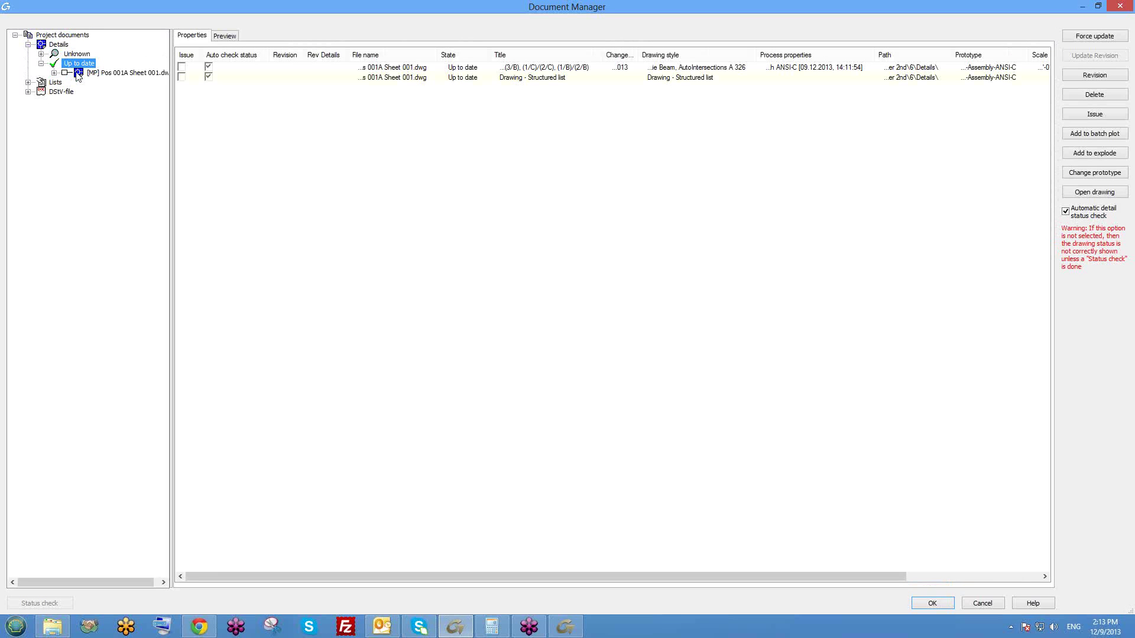
- Widen the document tree to show full file names and review the Unknown and Up to date detail groups
{"action": "left_click_drag", "start_coordinate": [172, 114], "coordinate": [281, 115]}
{"action": "left_click", "coordinate": [142, 72]}
{"action": "left_click", "coordinate": [77, 53]}
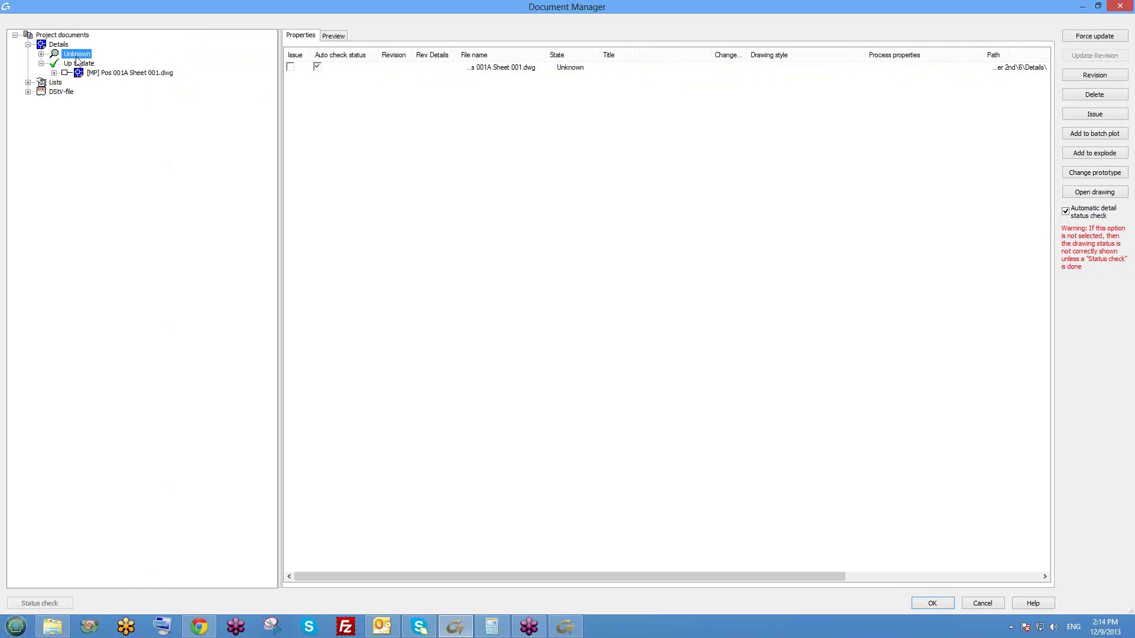
{"action": "left_click", "coordinate": [40, 53]}
{"action": "left_click", "coordinate": [41, 53]}
{"action": "left_click", "coordinate": [77, 63]}
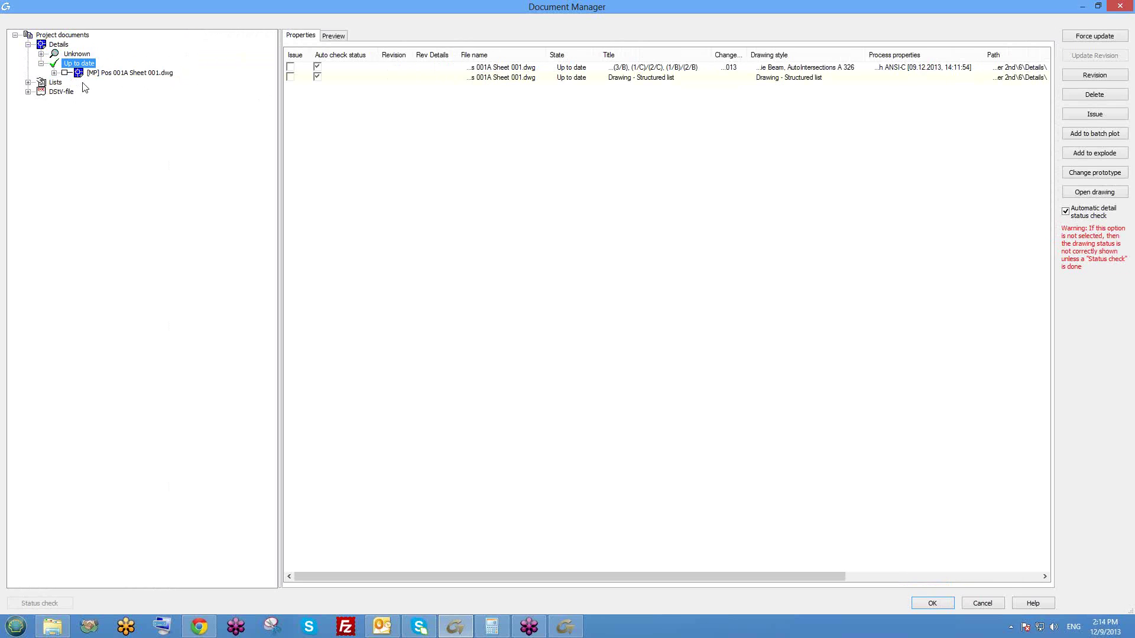
- Open the up-to-date detail drawing [MP] Pos 001A Sheet 001.dwg from the document tree and view the whole sheet
{"action": "left_click", "coordinate": [129, 74]}
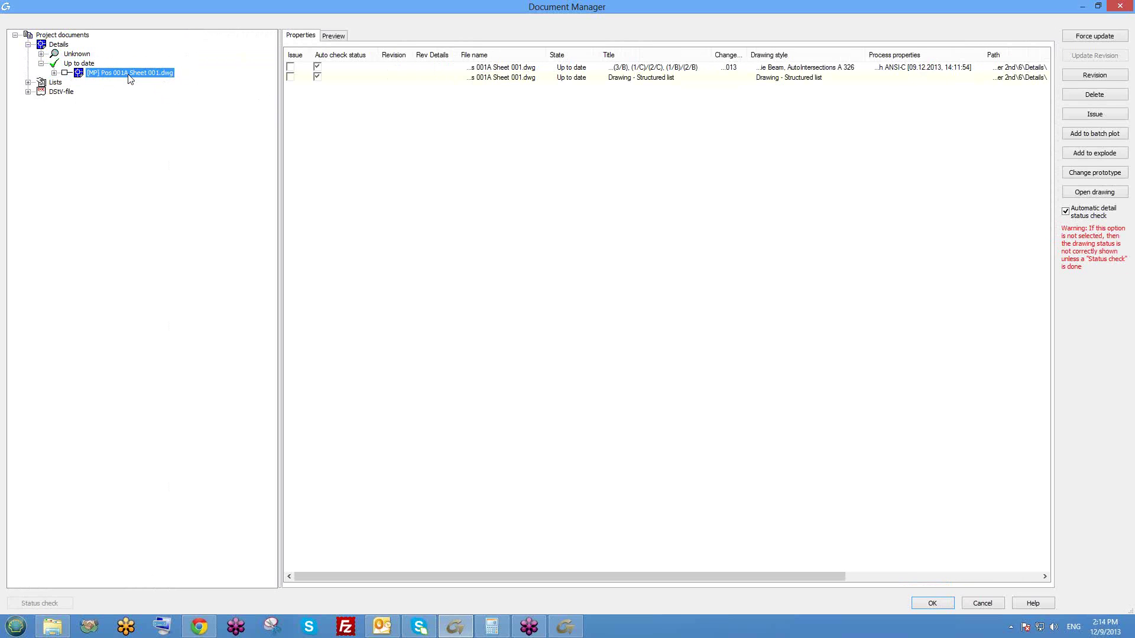
{"action": "double_click", "coordinate": [128, 75]}
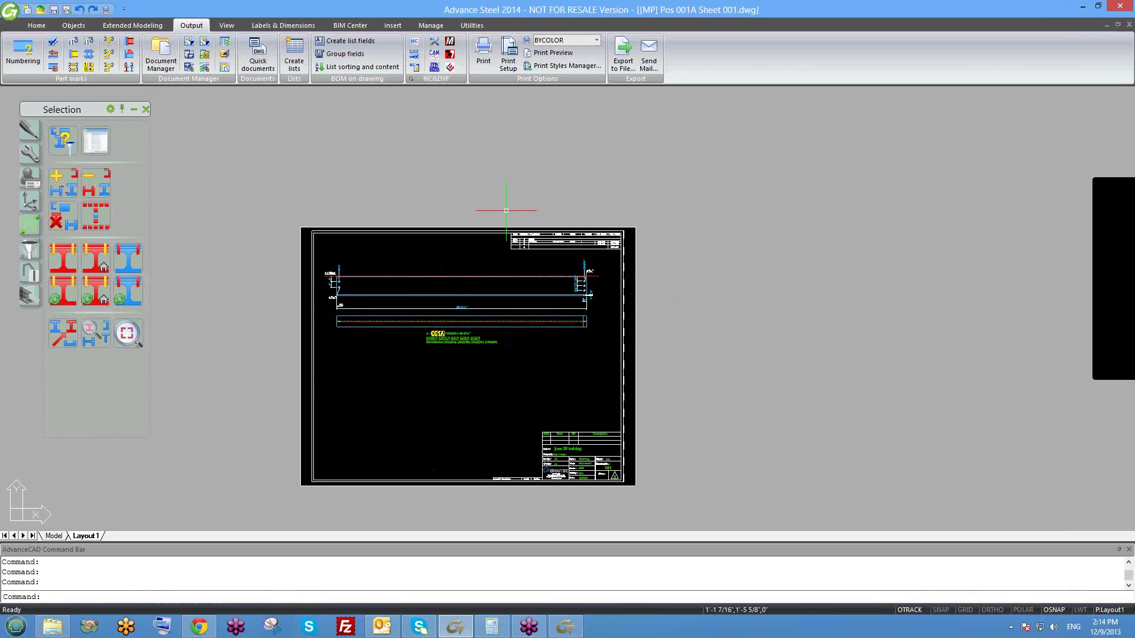
{"action": "middle_click_drag", "start_coordinate": [404, 341], "coordinate": [459, 325]}
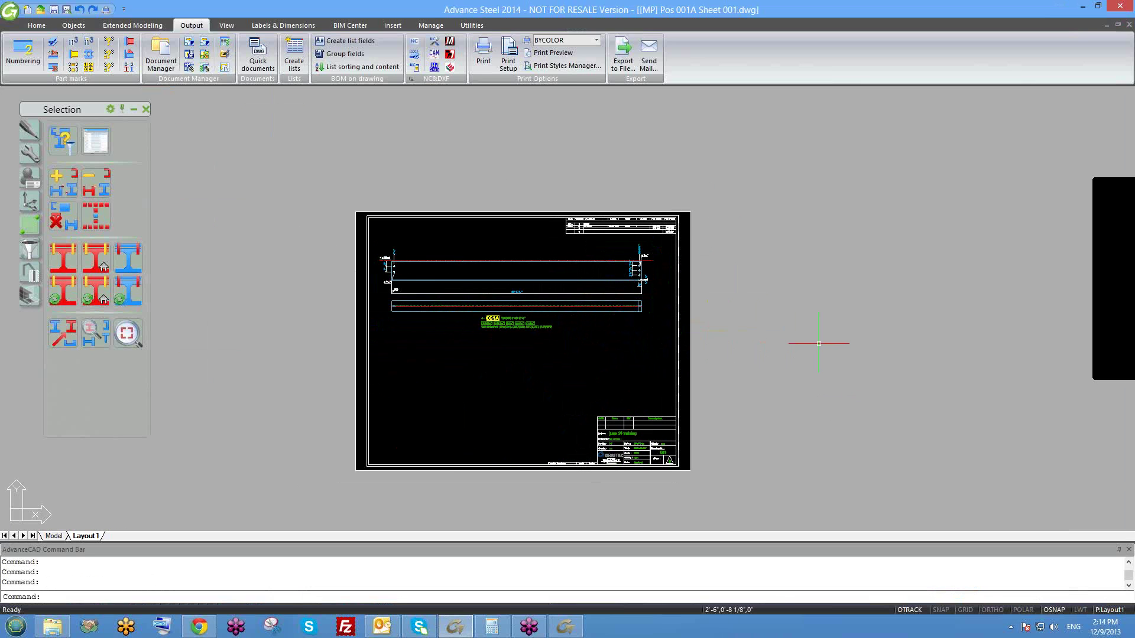
- Cycle through the open drawings to compare the model 6.dwg, 4047-1_0.dwg and the detail sheet, ending on the sheet
{"action": "key", "text": "ctrl+Tab"}
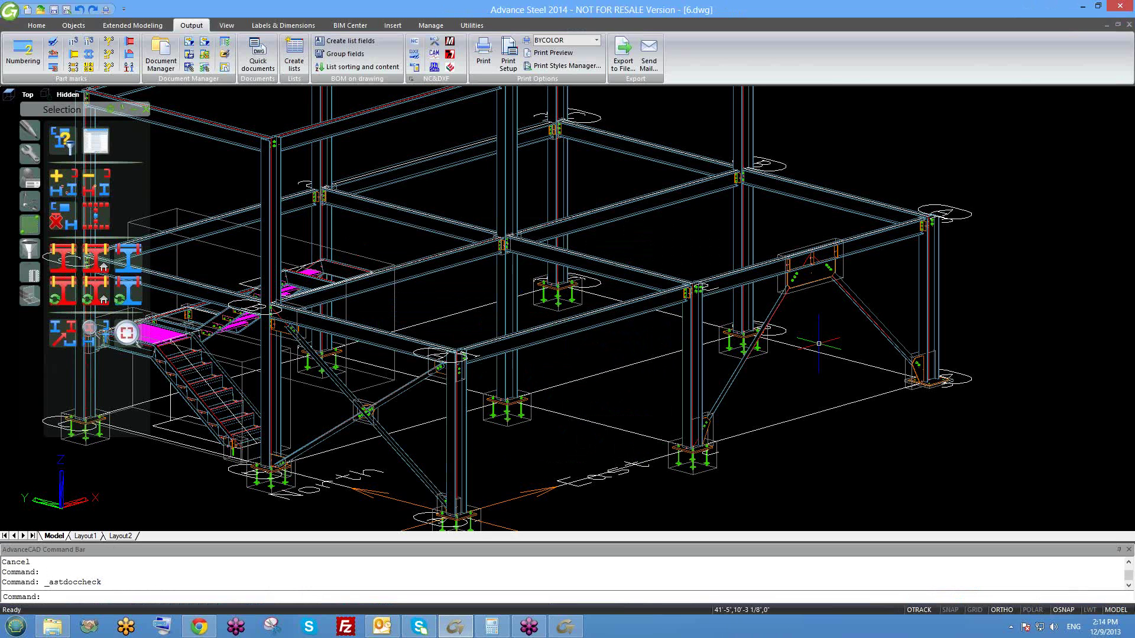
{"action": "key", "text": "ctrl+Tab"}
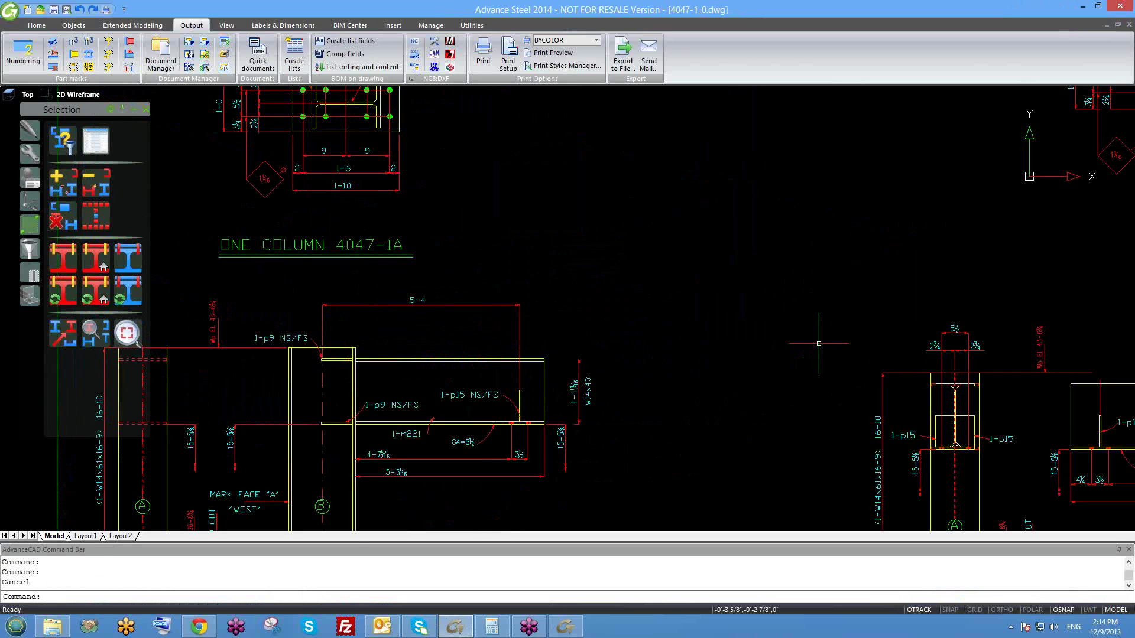
{"action": "key", "text": "ctrl+Tab"}
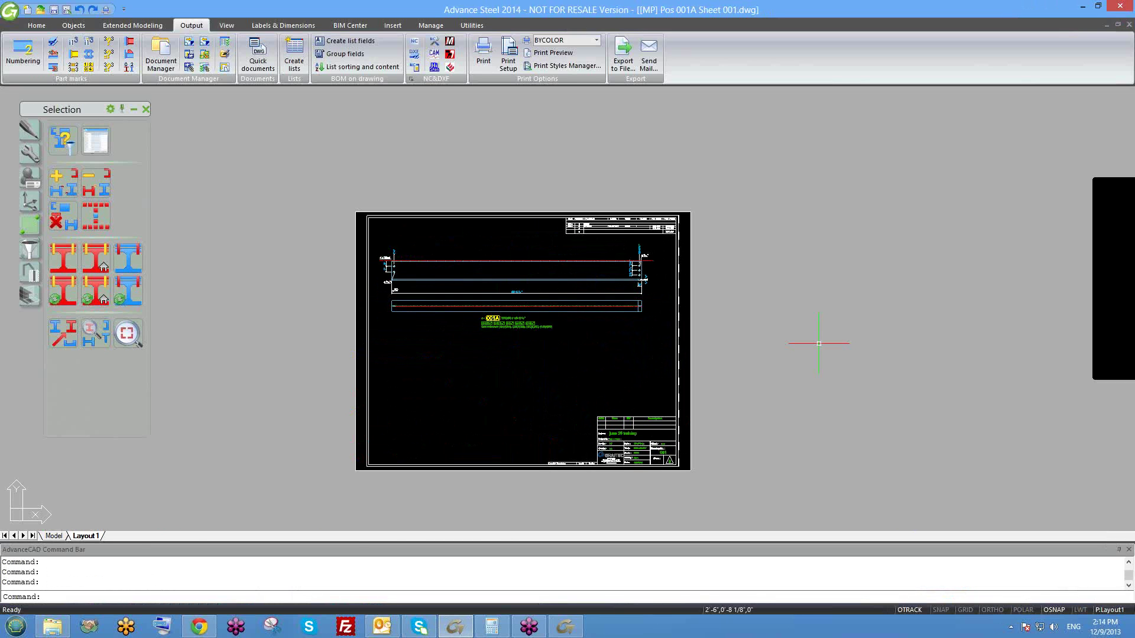
{"action": "key", "text": "ctrl+Tab"}
{"action": "key", "text": "ctrl+Tab"}
{"action": "key", "text": "ctrl+Tab"}
{"action": "key", "text": "ctrl+Tab"}
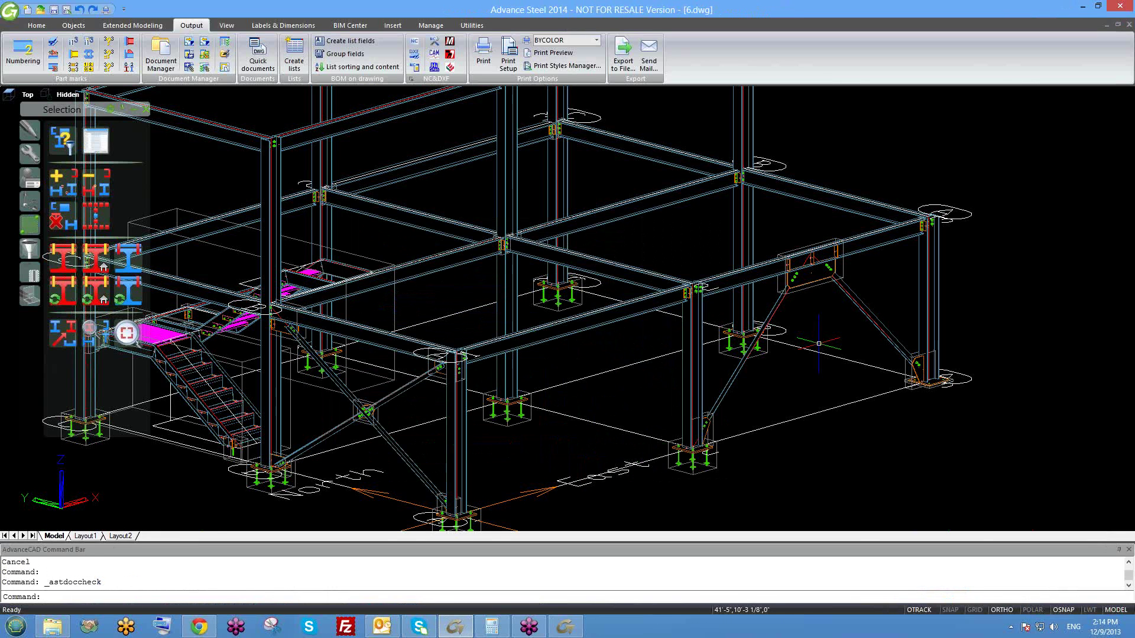
{"action": "key", "text": "ctrl+Tab"}
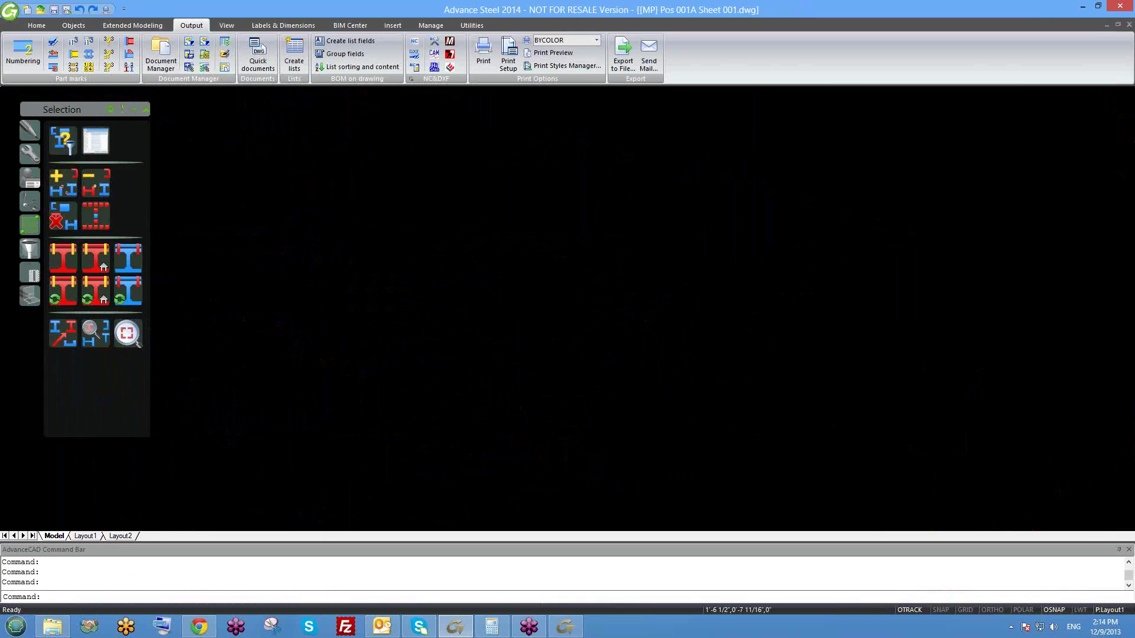
{"action": "key", "text": "ctrl+Tab"}
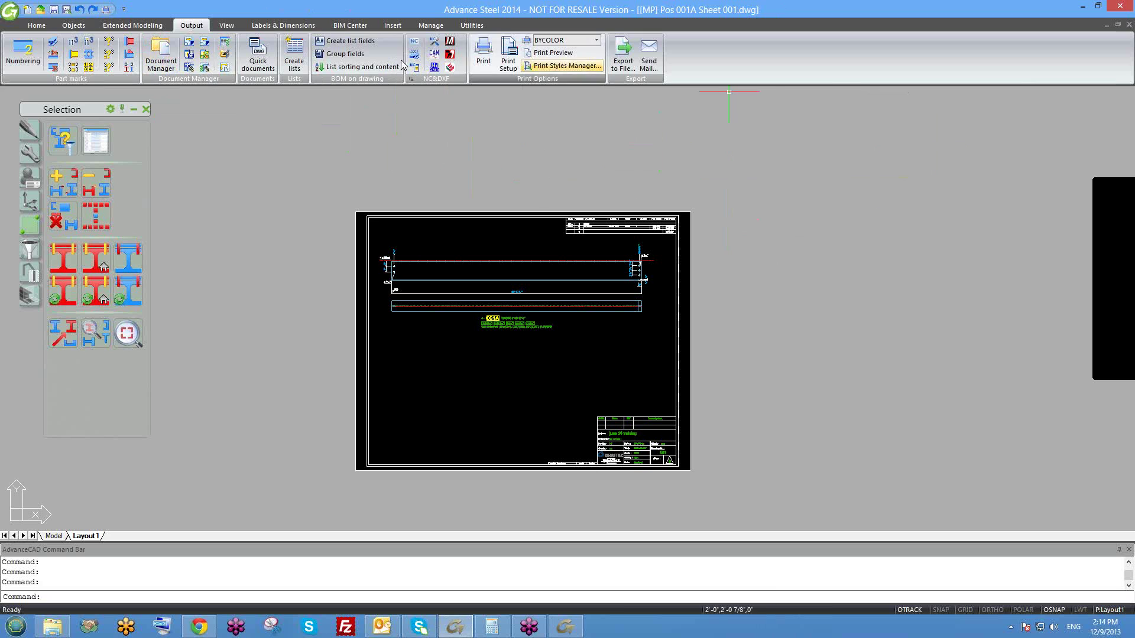
- Try to open the Document Manager from within the detail drawing and read the command line response
{"action": "left_click", "coordinate": [161, 56]}
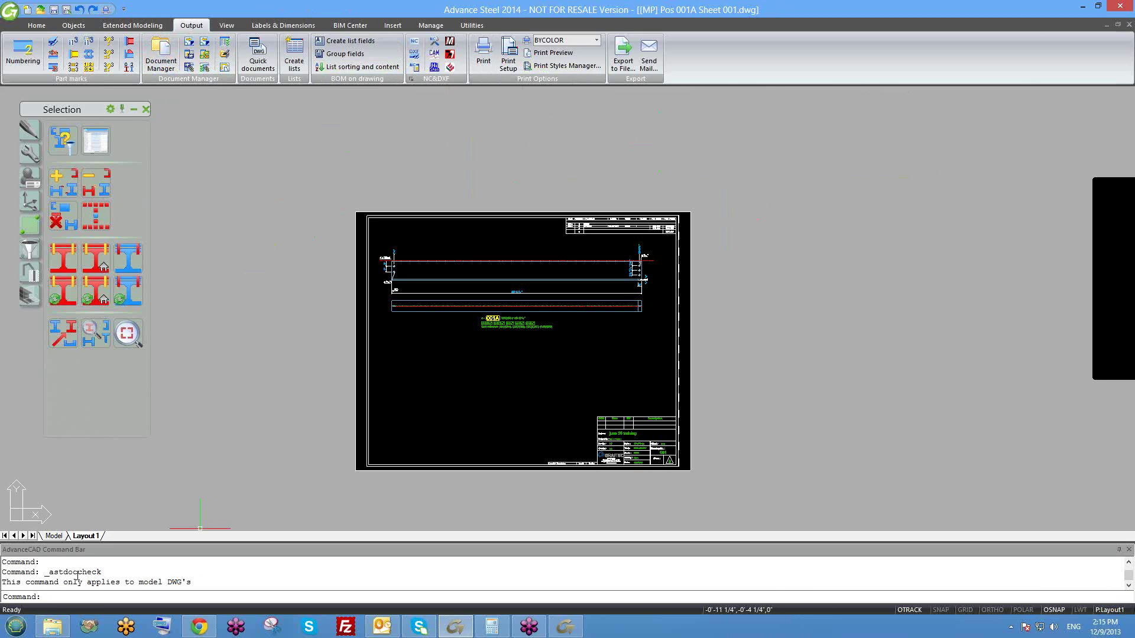
{"action": "left_click_drag", "start_coordinate": [94, 584], "coordinate": [197, 586]}
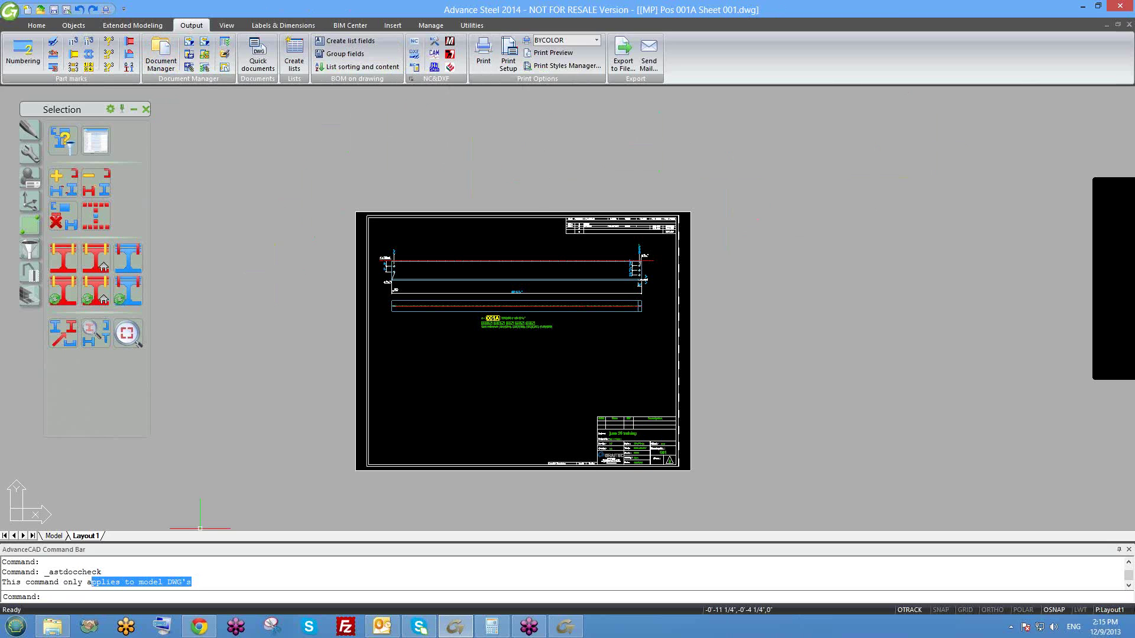
{"action": "left_click", "coordinate": [223, 405]}
{"action": "key", "text": "Escape"}
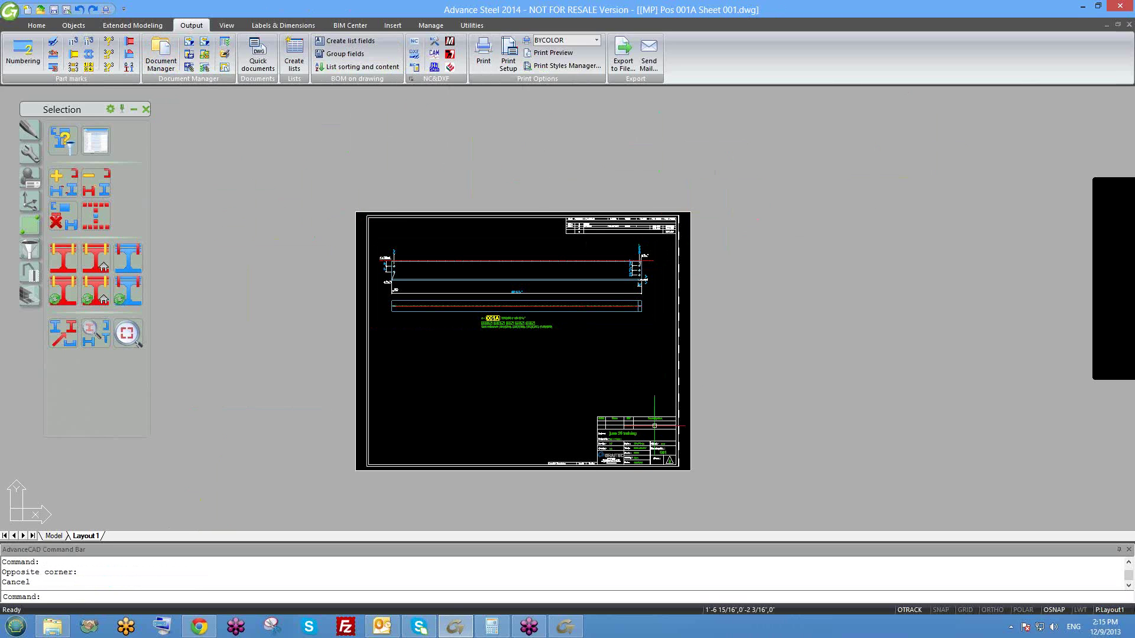
- Close the detail drawing without saving changes and return to the beams in the 3D model
{"action": "left_click", "coordinate": [1129, 25]}
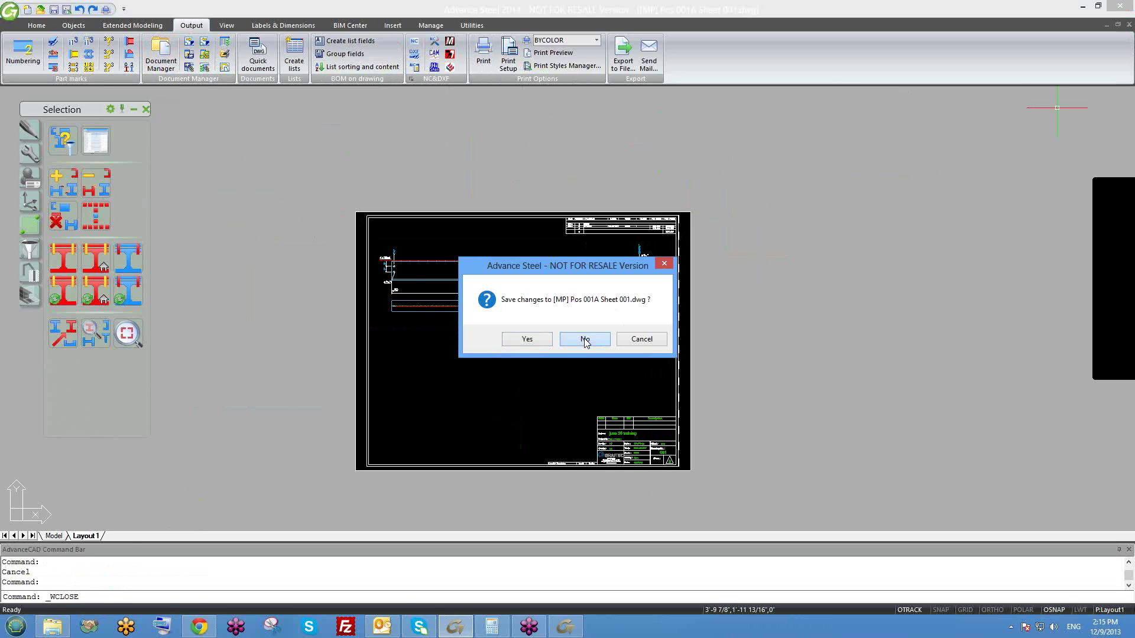
{"action": "left_click", "coordinate": [585, 341]}
{"action": "scroll", "coordinate": [529, 292], "scroll_direction": "down", "scroll_amount": 3}
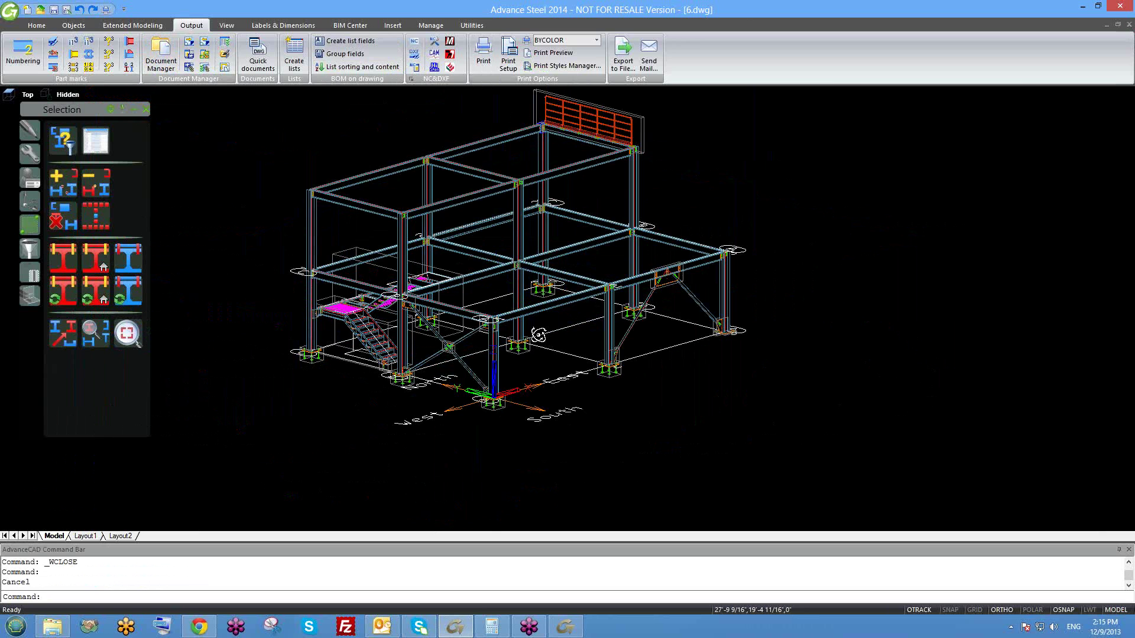
{"action": "scroll", "coordinate": [538, 335], "scroll_direction": "up", "scroll_amount": 5}
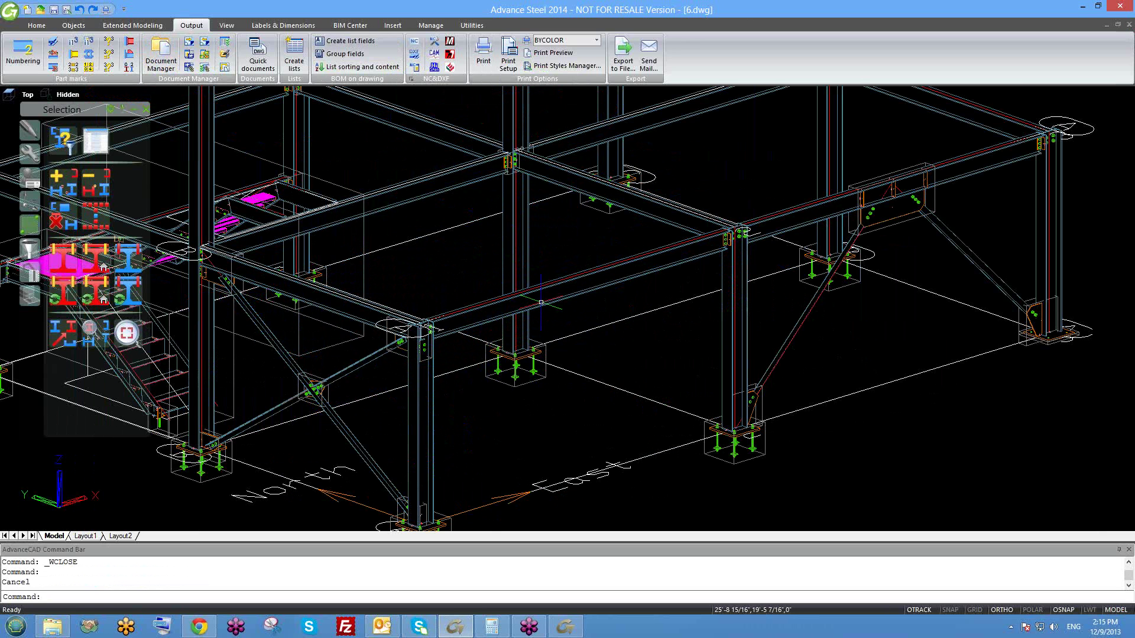
- Reopen the Document Manager from the model and open [MP] Pos 001A Sheet 001.dwg from the up-to-date details
{"action": "left_click", "coordinate": [161, 53]}
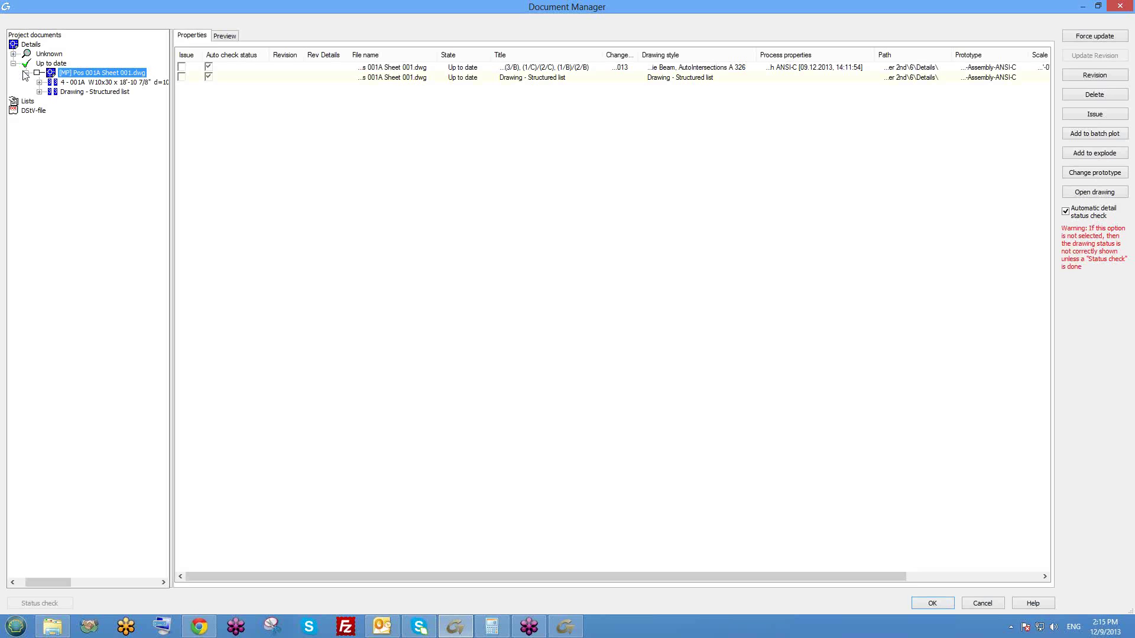
{"action": "left_click", "coordinate": [57, 45]}
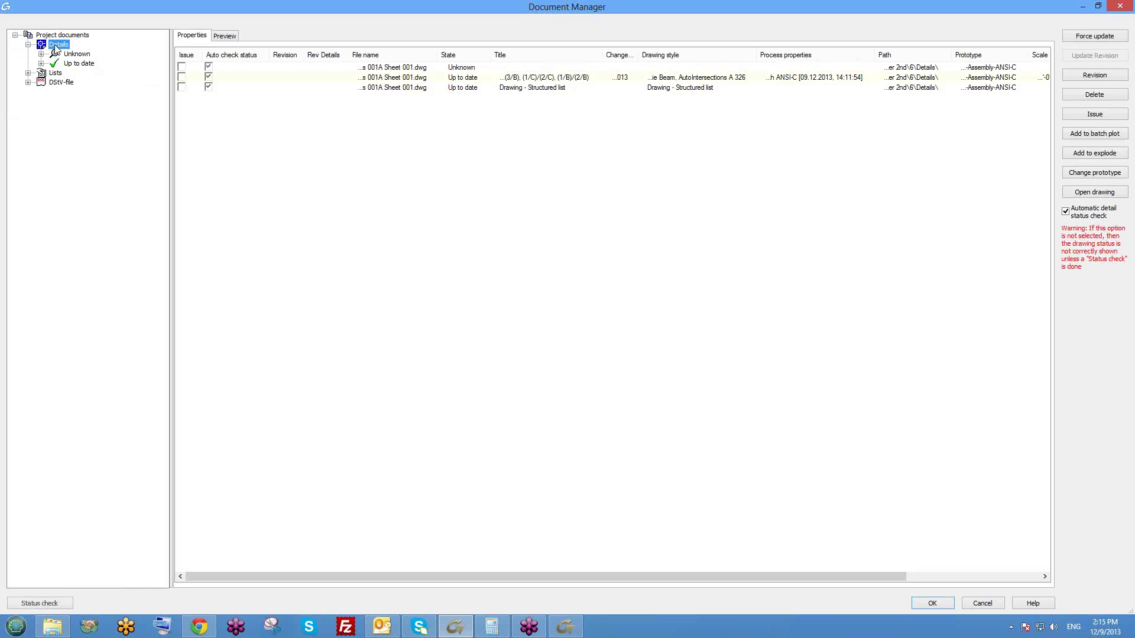
{"action": "left_click", "coordinate": [77, 65]}
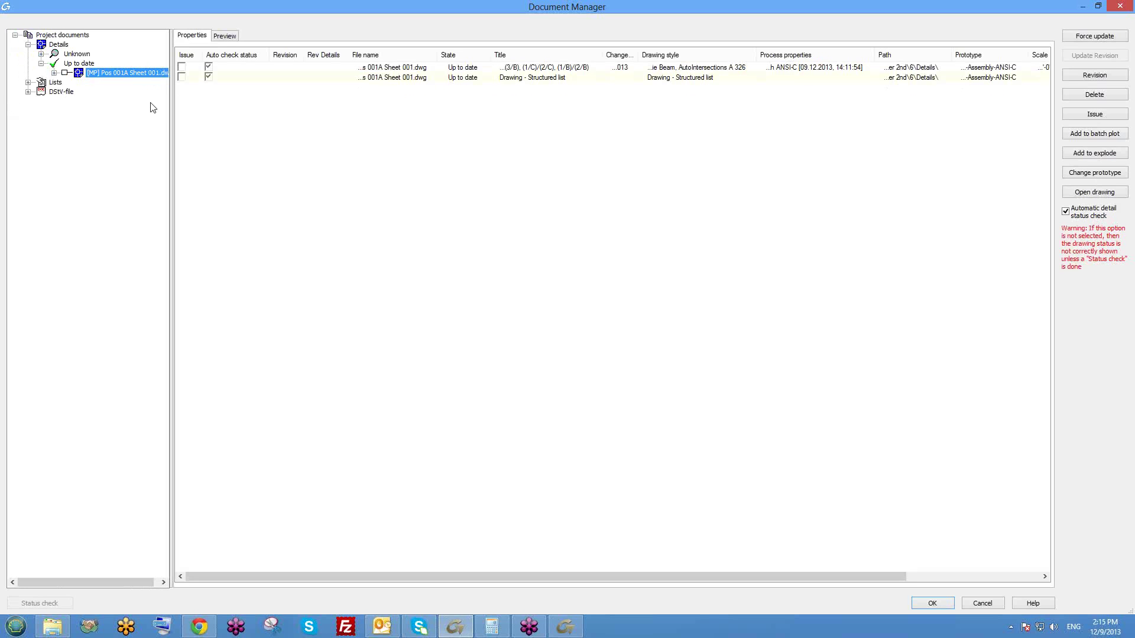
{"action": "left_click_drag", "start_coordinate": [173, 118], "coordinate": [237, 117]}
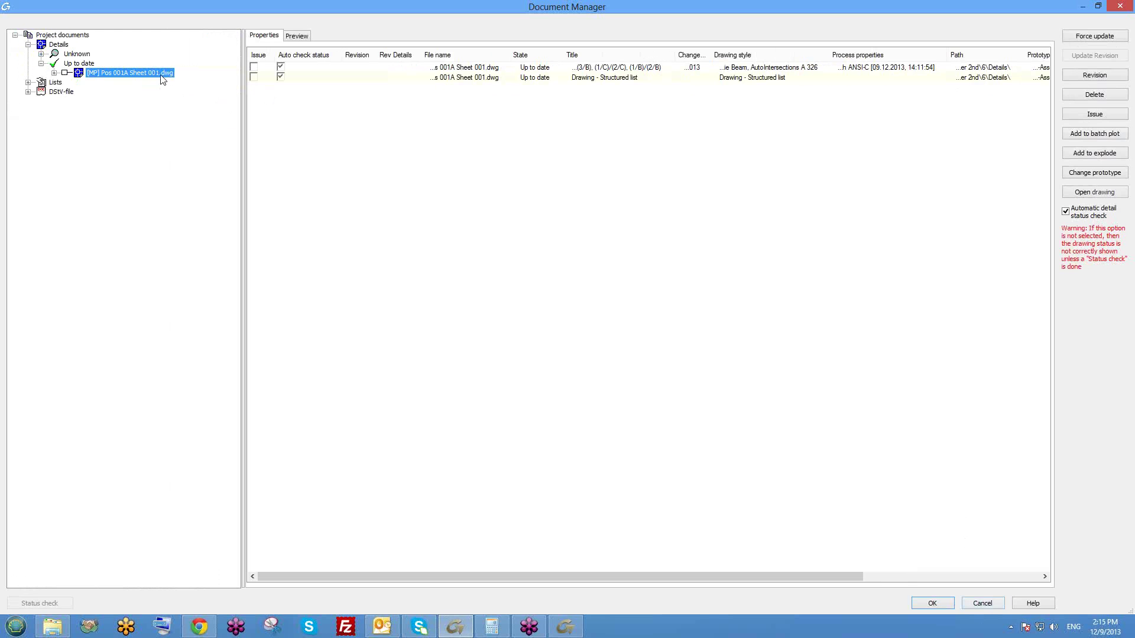
{"action": "double_click", "coordinate": [130, 73]}
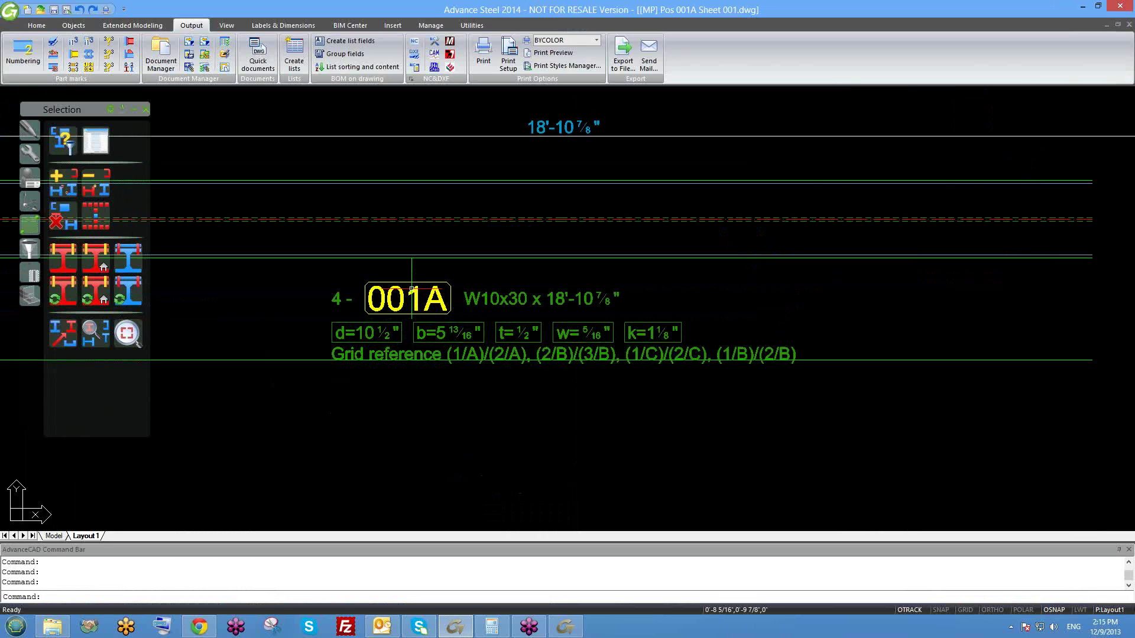
- Examine the part mark label 001A with its quantity, section size and grid reference below the beam views
{"action": "scroll", "coordinate": [411, 288], "scroll_direction": "up", "scroll_amount": 2}
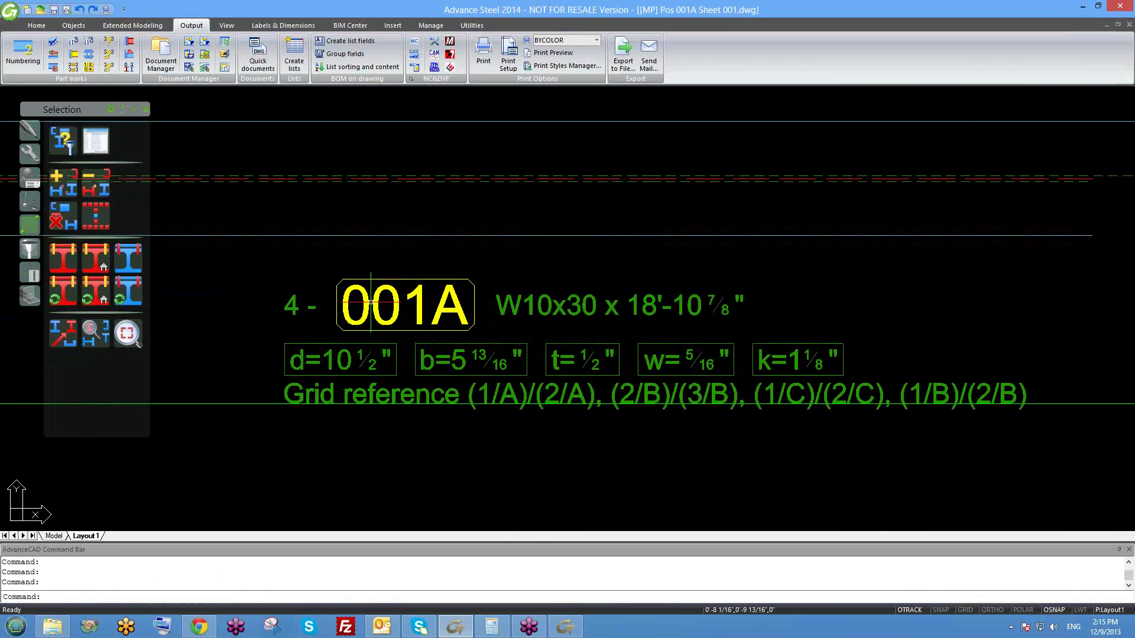
{"action": "scroll", "coordinate": [408, 298], "scroll_direction": "up", "scroll_amount": 2}
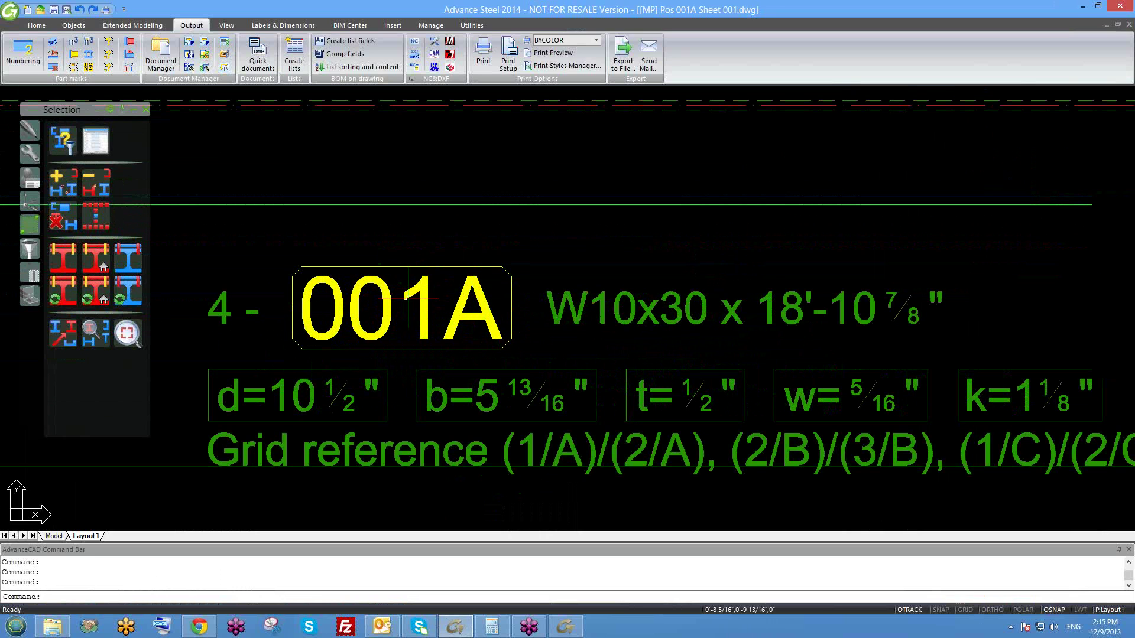
{"action": "middle_click_drag", "start_coordinate": [420, 335], "coordinate": [473, 367]}
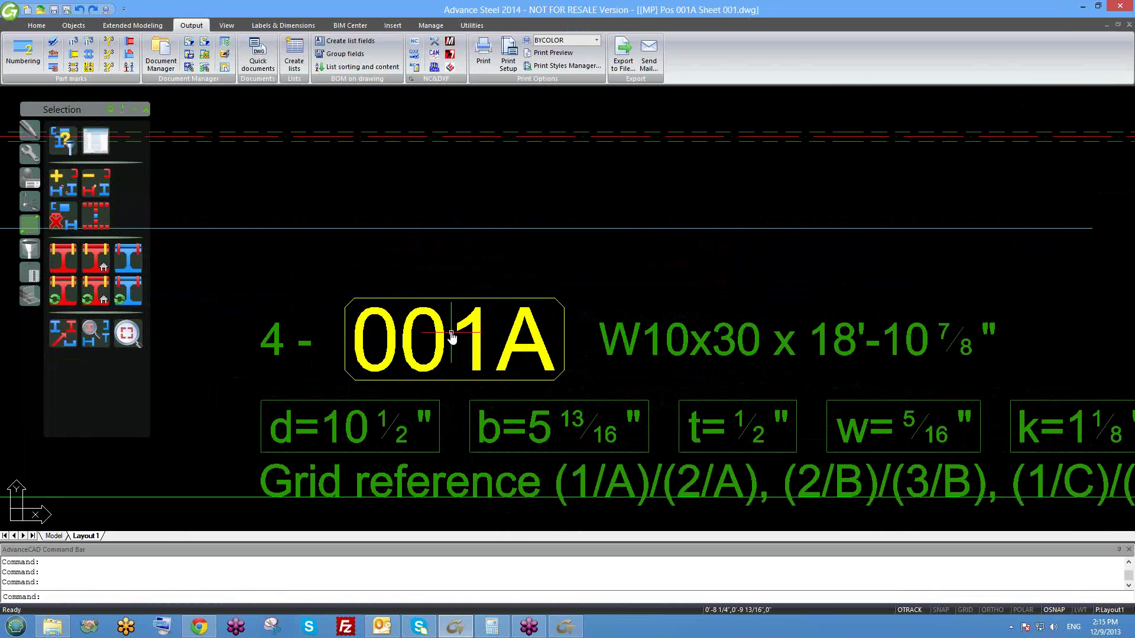
{"action": "scroll", "coordinate": [452, 337], "scroll_direction": "down", "scroll_amount": 2}
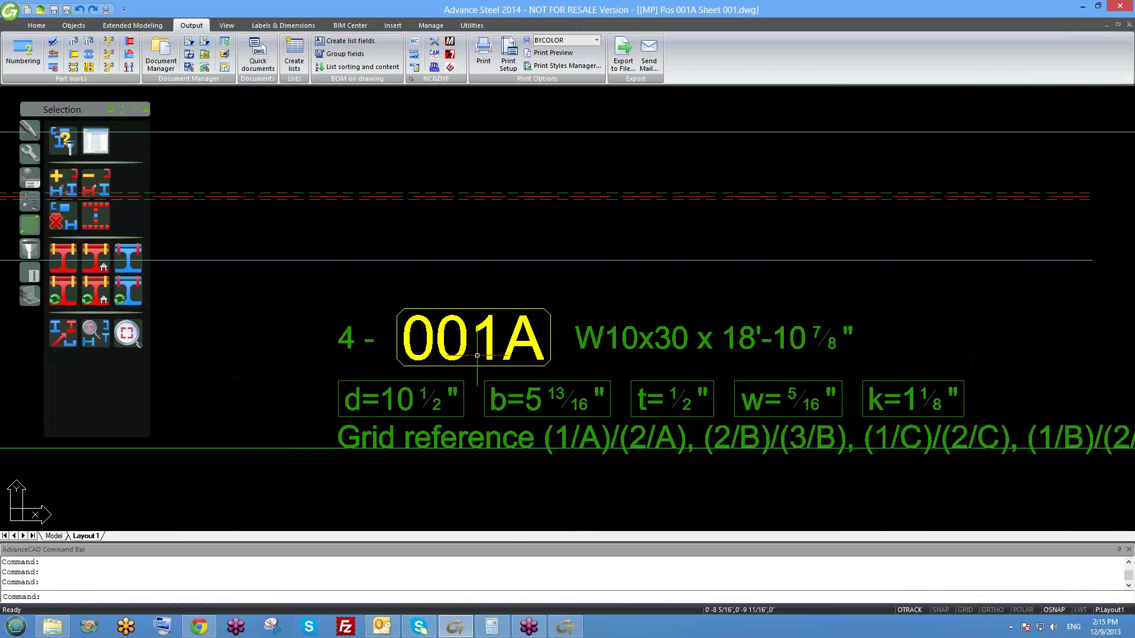
{"action": "middle_click_drag", "start_coordinate": [529, 373], "coordinate": [516, 402]}
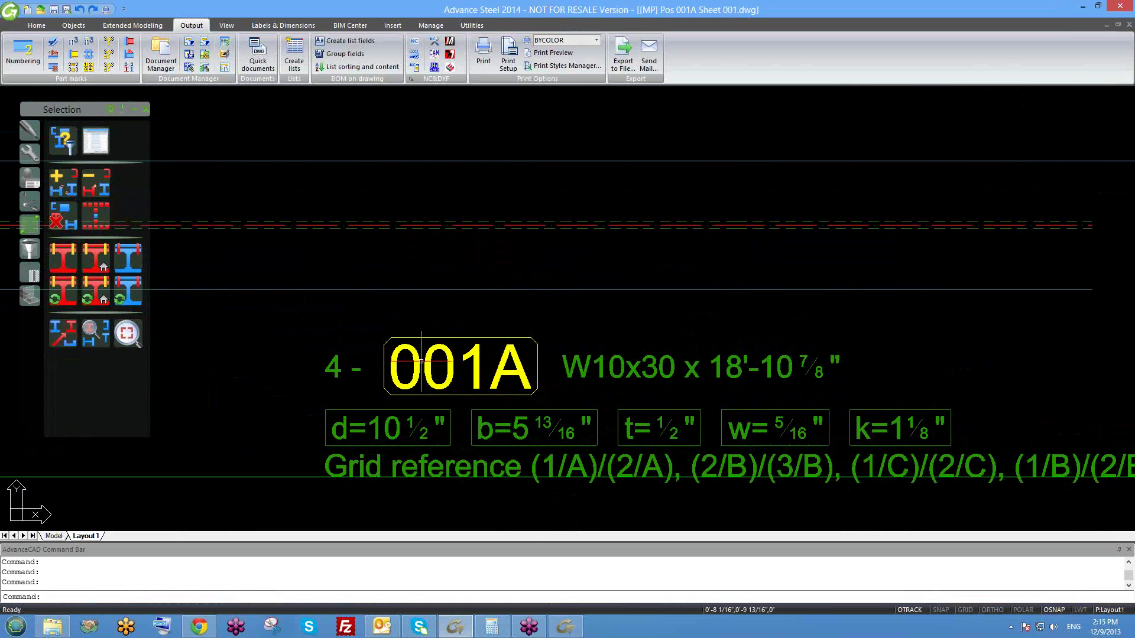
{"action": "scroll", "coordinate": [404, 358], "scroll_direction": "up", "scroll_amount": 2}
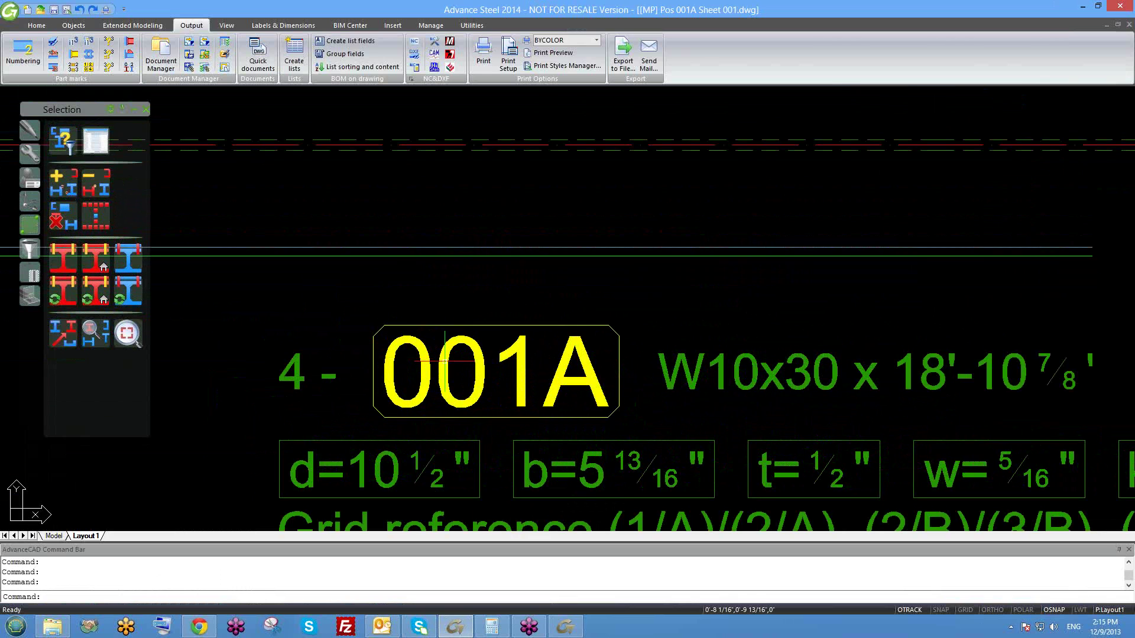
{"action": "middle_click_drag", "start_coordinate": [499, 339], "coordinate": [462, 324]}
- Examine the drawing number in the sheet's title block and view the whole sheet again
{"action": "scroll", "coordinate": [462, 323], "scroll_direction": "down", "scroll_amount": 14}
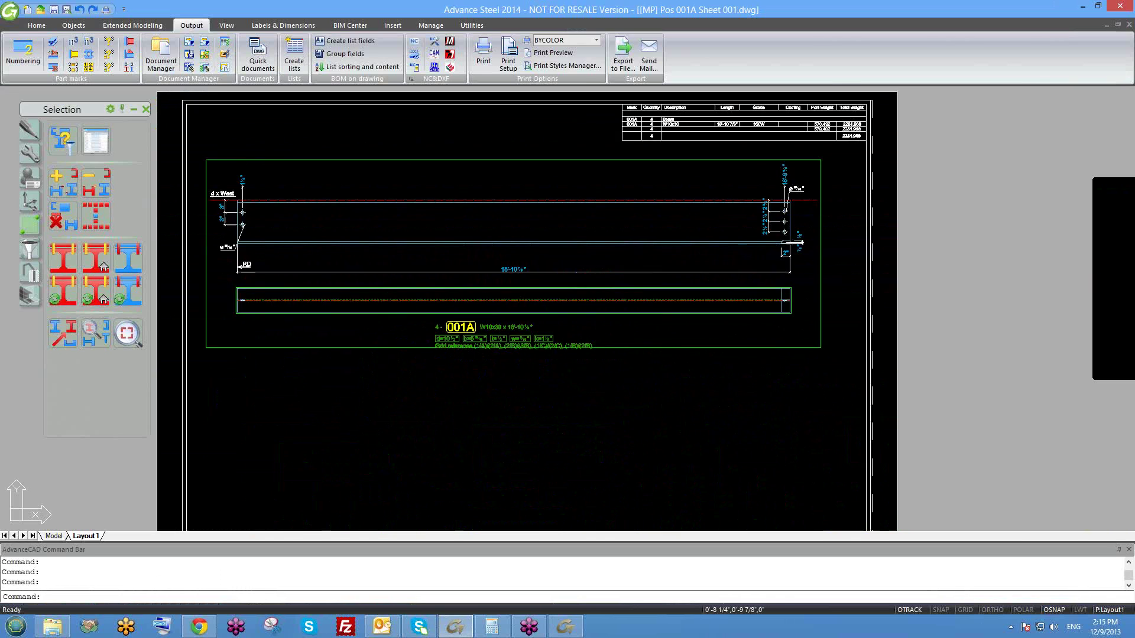
{"action": "scroll", "coordinate": [609, 325], "scroll_direction": "up", "scroll_amount": 10}
{"action": "scroll", "coordinate": [609, 325], "scroll_direction": "up", "scroll_amount": 2}
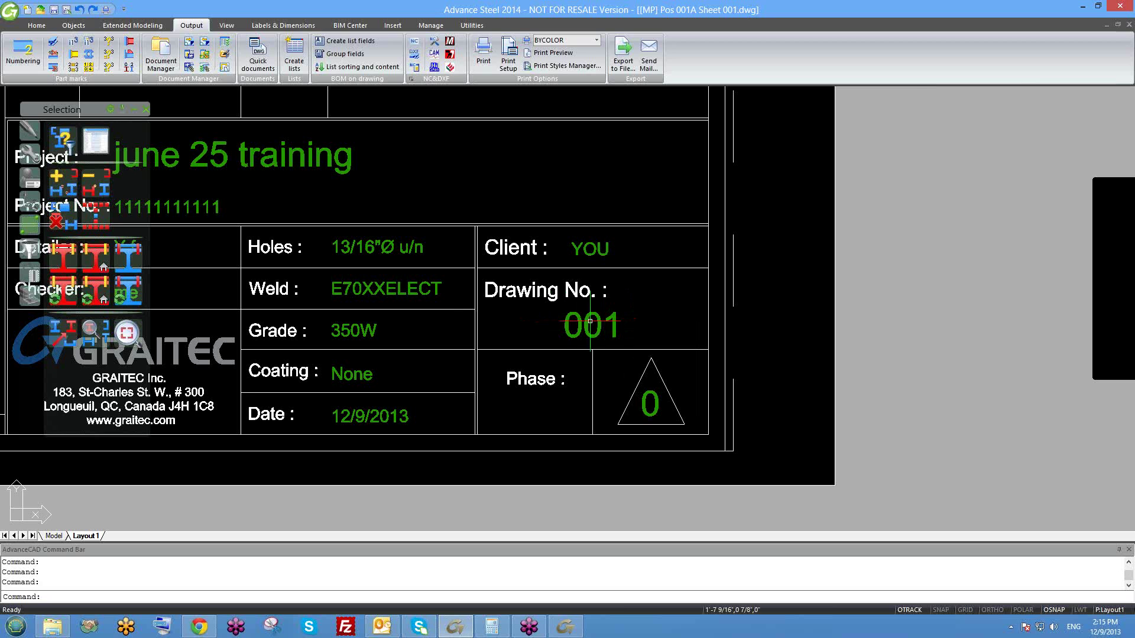
{"action": "scroll", "coordinate": [661, 381], "scroll_direction": "down", "scroll_amount": 3}
{"action": "scroll", "coordinate": [661, 380], "scroll_direction": "down", "scroll_amount": 5}
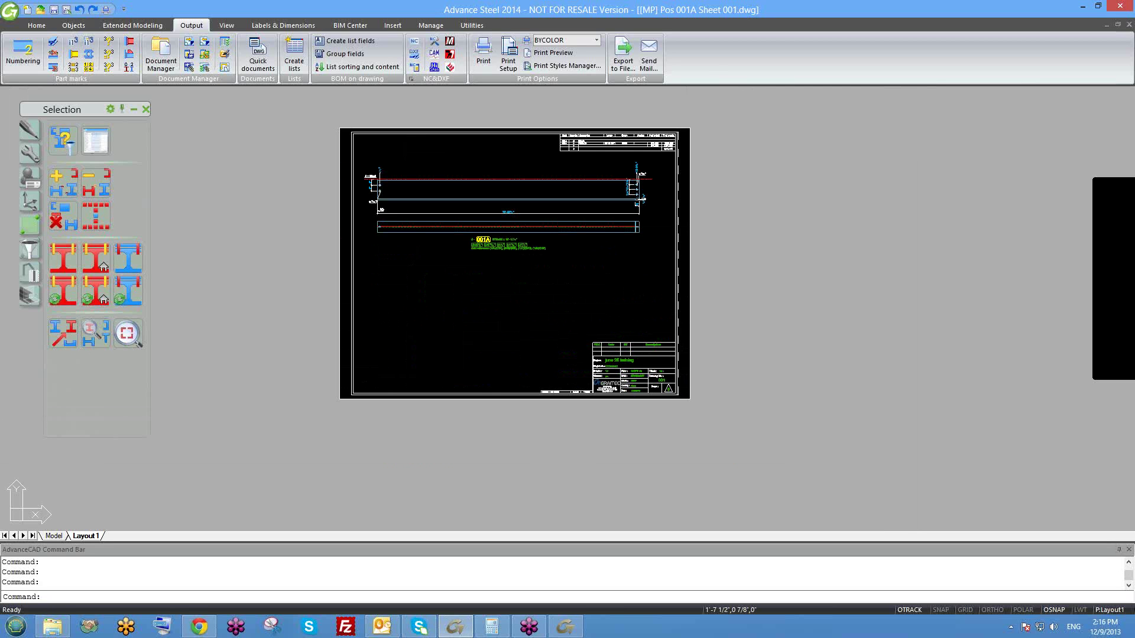
- Check the assembly start number and numbering method in the model's Numbering settings, and leave them without applying changes
{"action": "key", "text": "ctrl+Tab"}
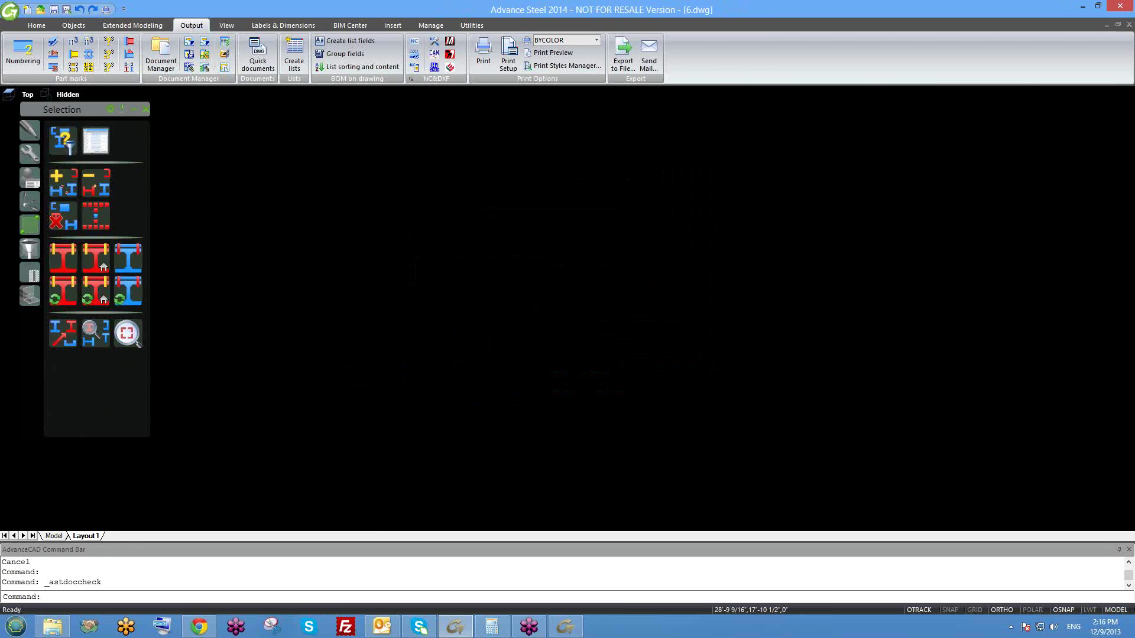
{"action": "left_click", "coordinate": [23, 53]}
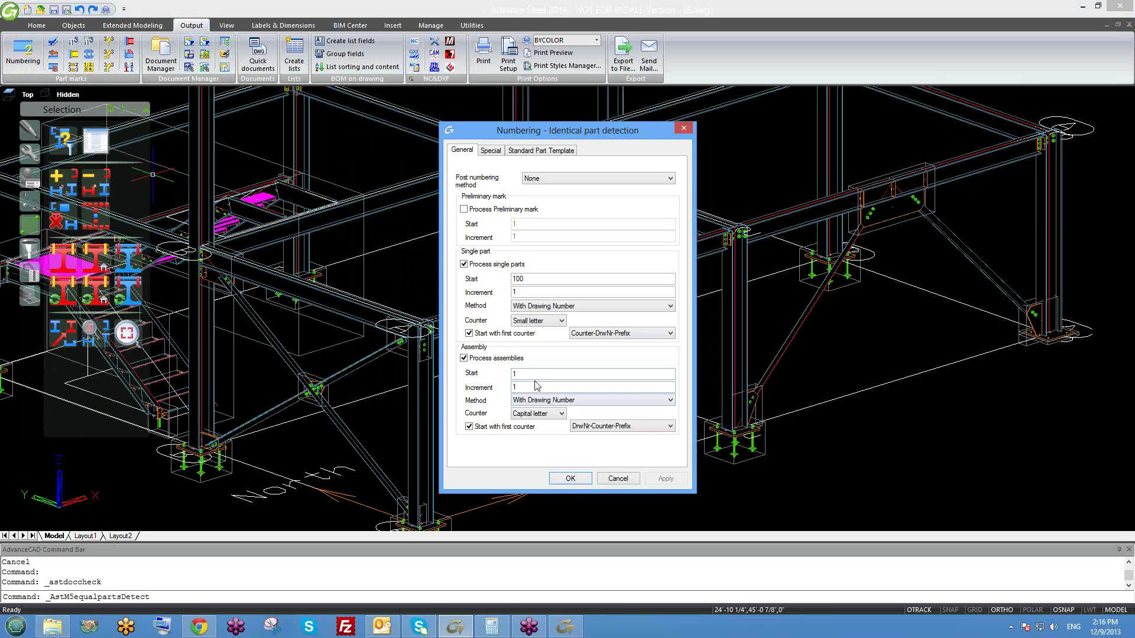
{"action": "left_click_drag", "start_coordinate": [515, 372], "coordinate": [512, 373]}
{"action": "left_click", "coordinate": [618, 478]}
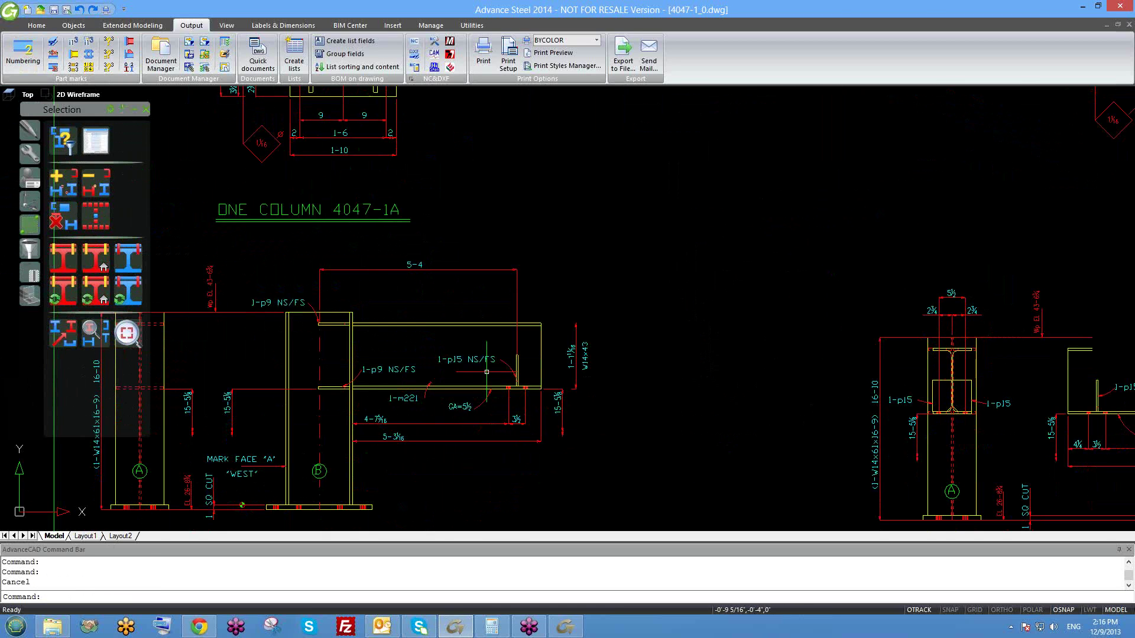
- Close the reference drawing 4047-1_0.dwg without saving and examine the drawing number in the detail sheet's title block
{"action": "left_click", "coordinate": [1128, 25]}
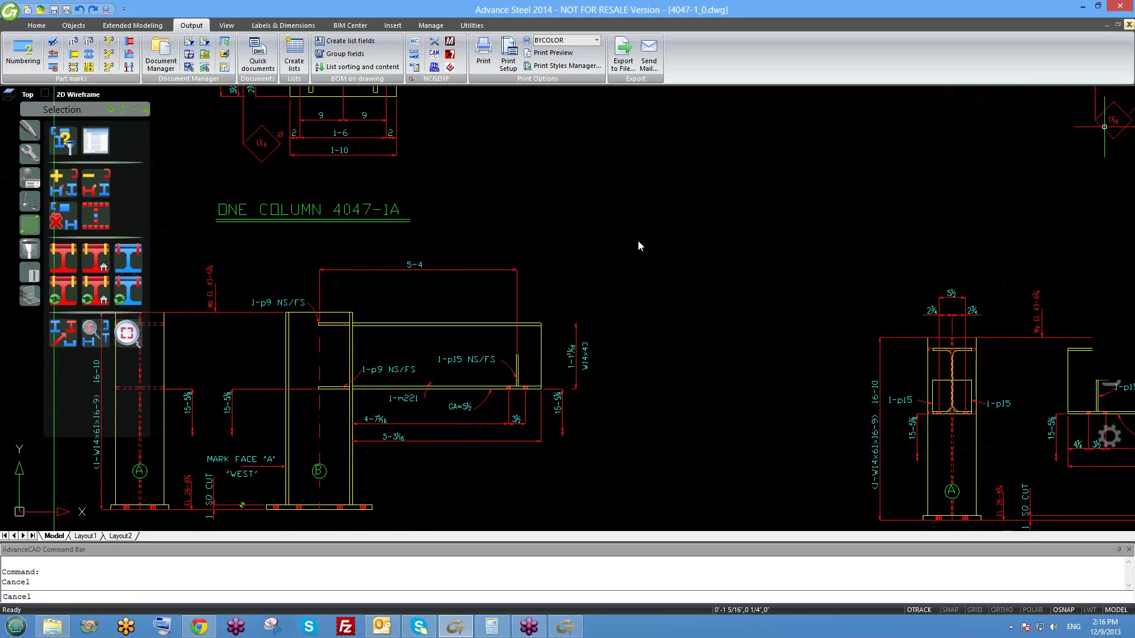
{"action": "left_click", "coordinate": [578, 337]}
{"action": "scroll", "coordinate": [627, 366], "scroll_direction": "up", "scroll_amount": 8}
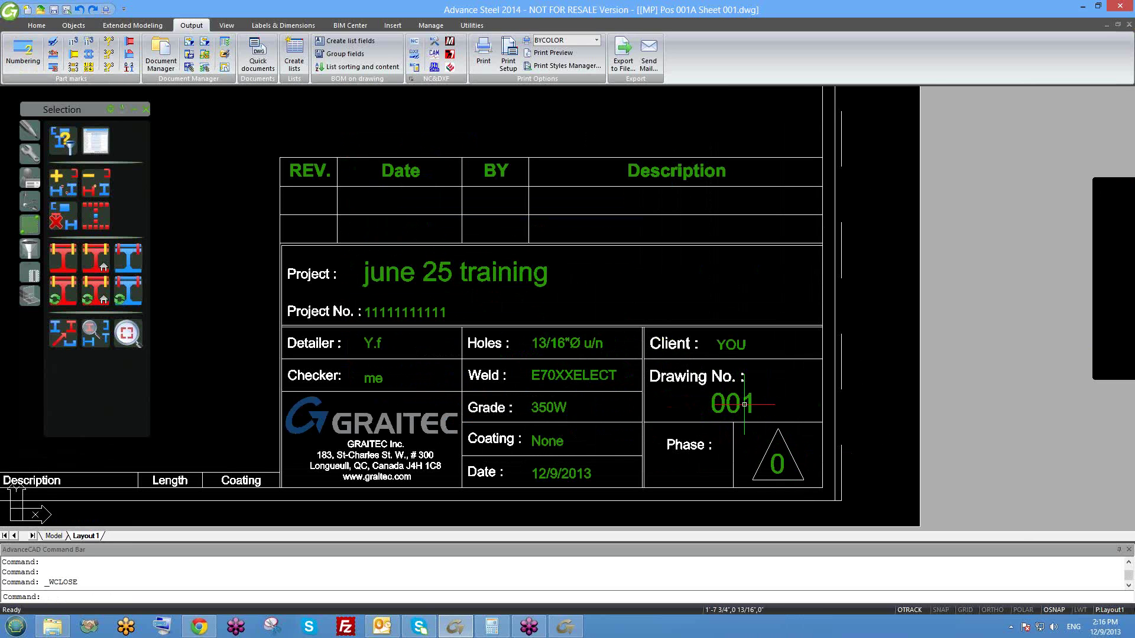
{"action": "scroll", "coordinate": [740, 408], "scroll_direction": "down", "scroll_amount": 6}
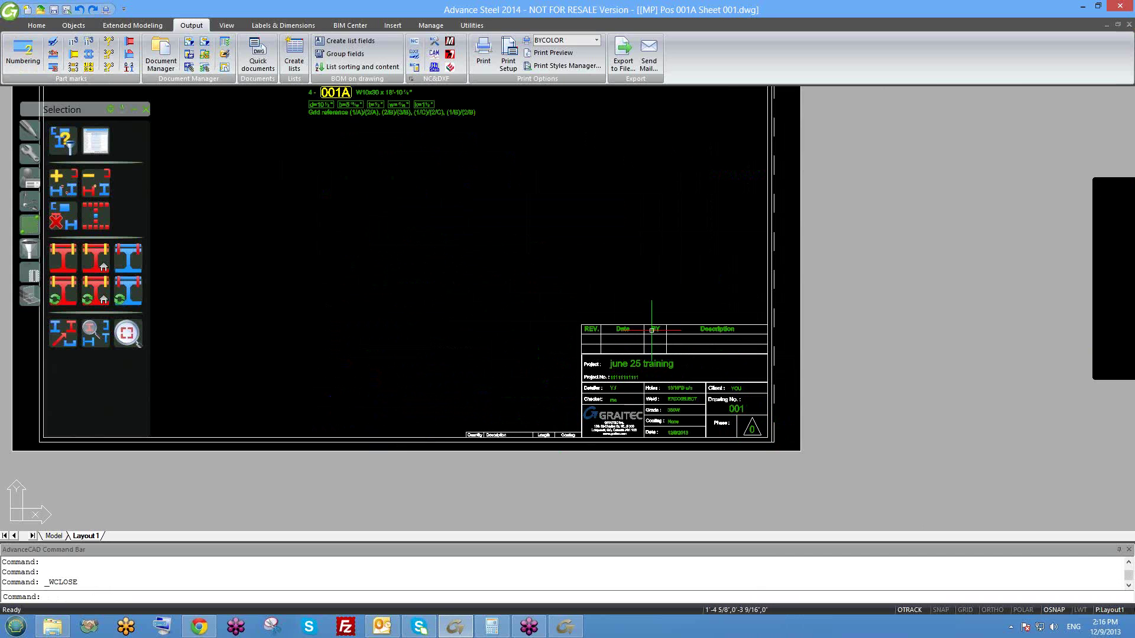
- Examine the 001A part mark label below the beam views and close the detail drawing without saving
{"action": "scroll", "coordinate": [587, 393], "scroll_direction": "up", "scroll_amount": 6}
{"action": "scroll", "coordinate": [408, 255], "scroll_direction": "up", "scroll_amount": 4}
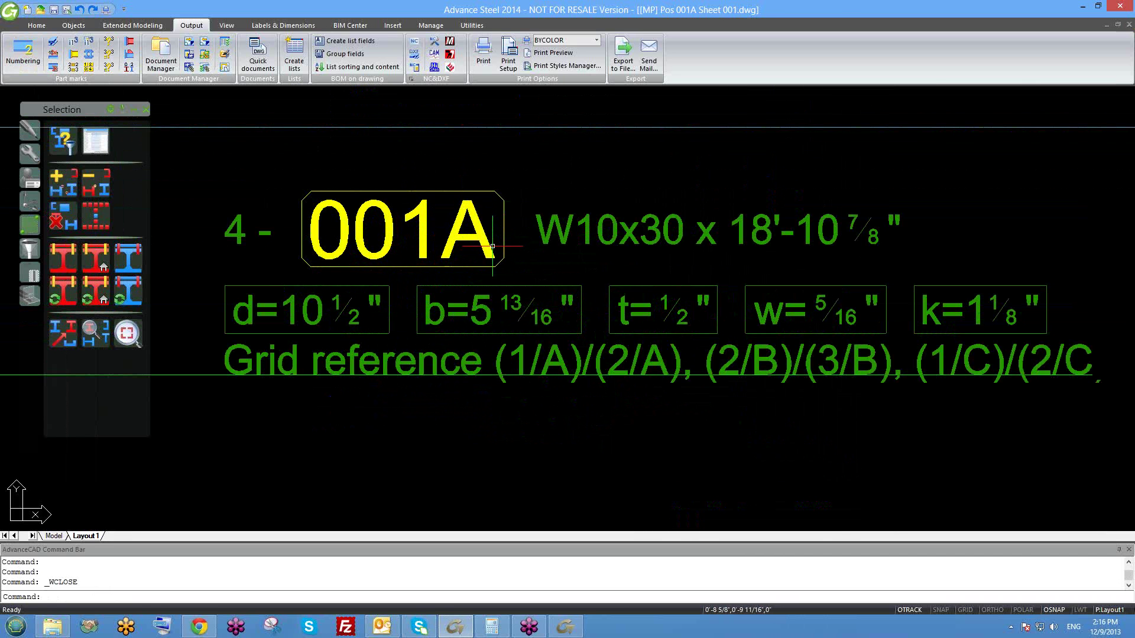
{"action": "scroll", "coordinate": [470, 228], "scroll_direction": "down", "scroll_amount": 8}
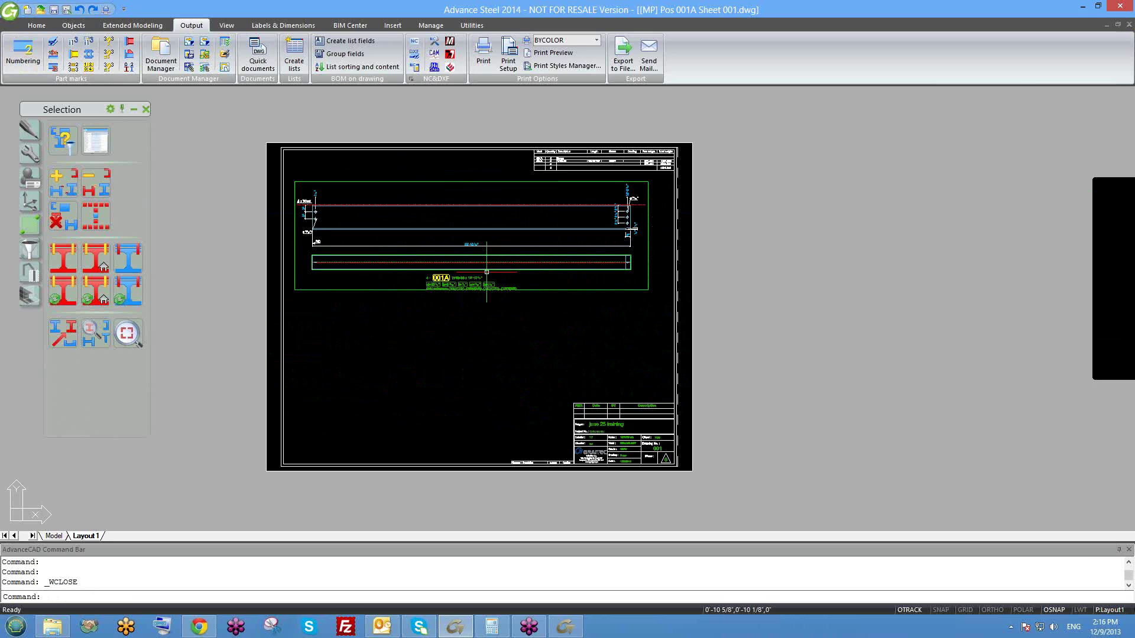
{"action": "scroll", "coordinate": [441, 279], "scroll_direction": "up", "scroll_amount": 5}
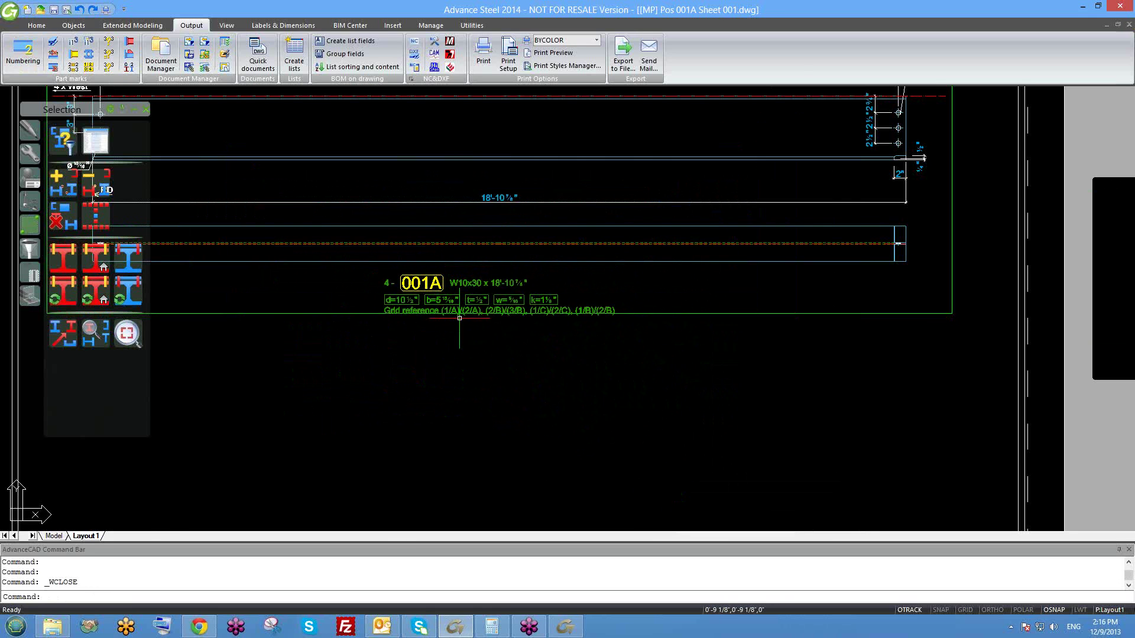
{"action": "scroll", "coordinate": [494, 298], "scroll_direction": "down", "scroll_amount": 6}
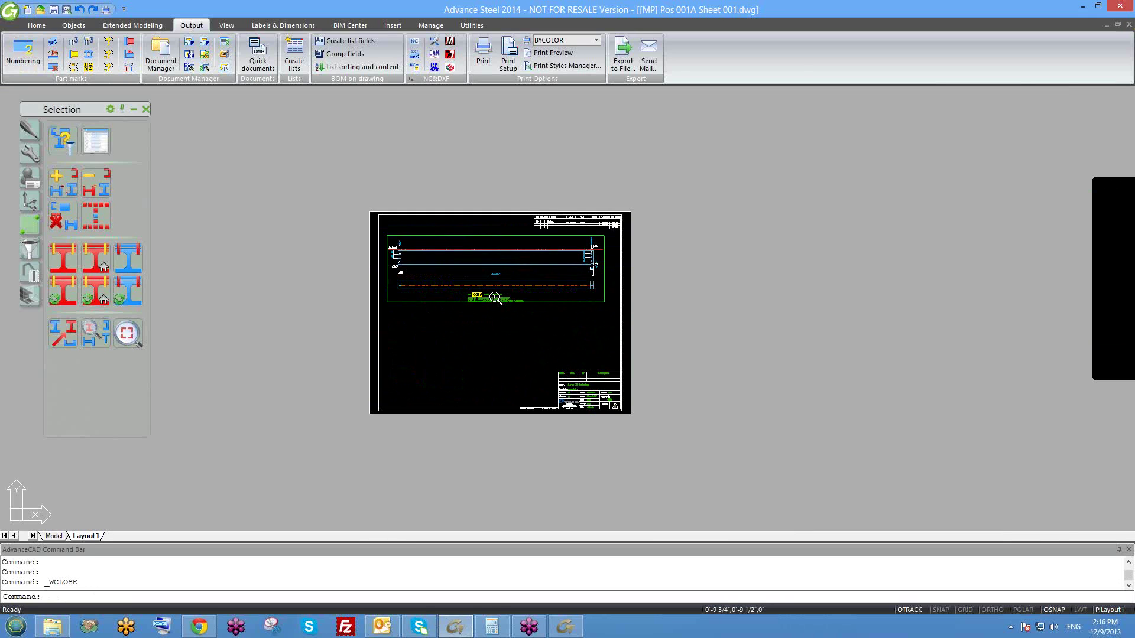
{"action": "left_click", "coordinate": [1129, 26]}
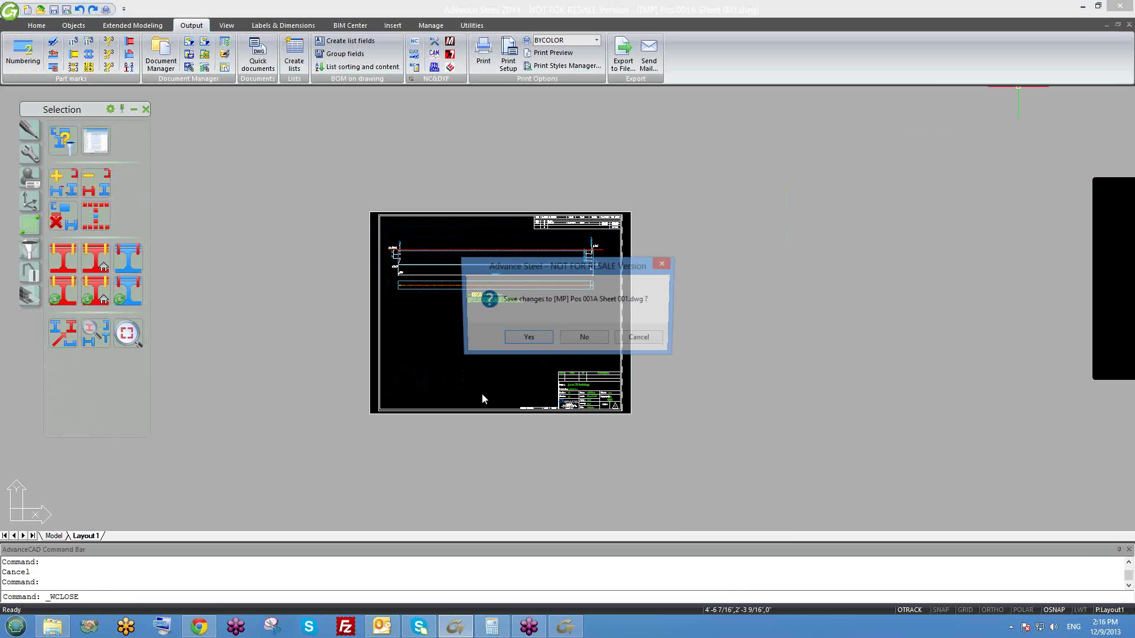
{"action": "left_click", "coordinate": [585, 338]}
- Check the single part and assembly settings in the model's Numbering dialog, and leave it without applying changes
{"action": "scroll", "coordinate": [537, 426], "scroll_direction": "down", "scroll_amount": 5}
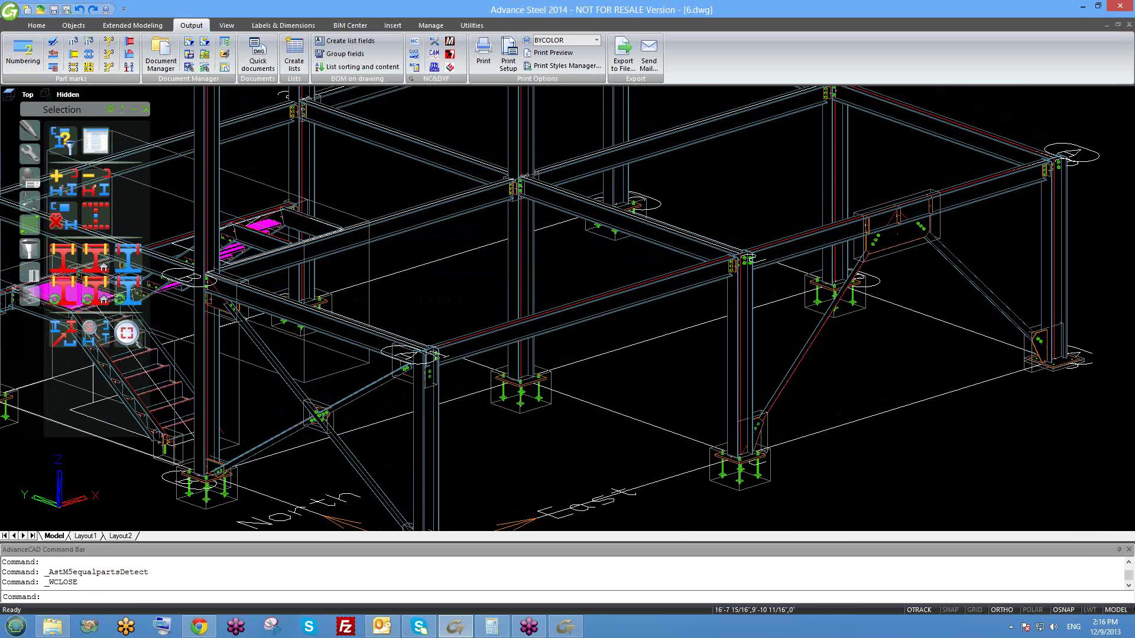
{"action": "scroll", "coordinate": [567, 385], "scroll_direction": "down", "scroll_amount": 2}
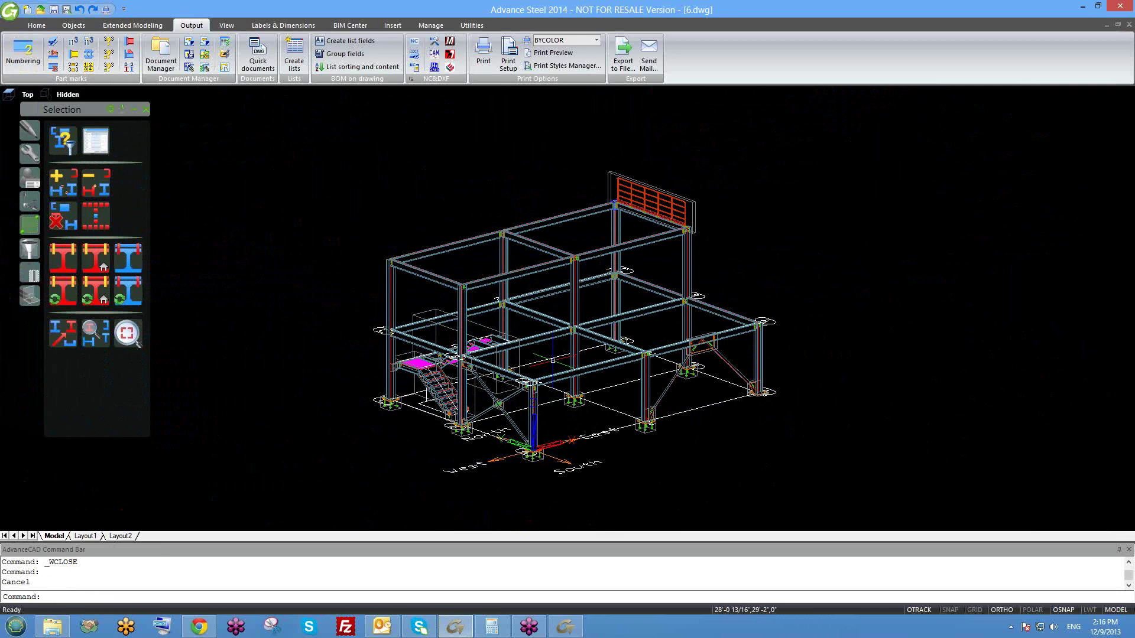
{"action": "scroll", "coordinate": [591, 367], "scroll_direction": "up", "scroll_amount": 3}
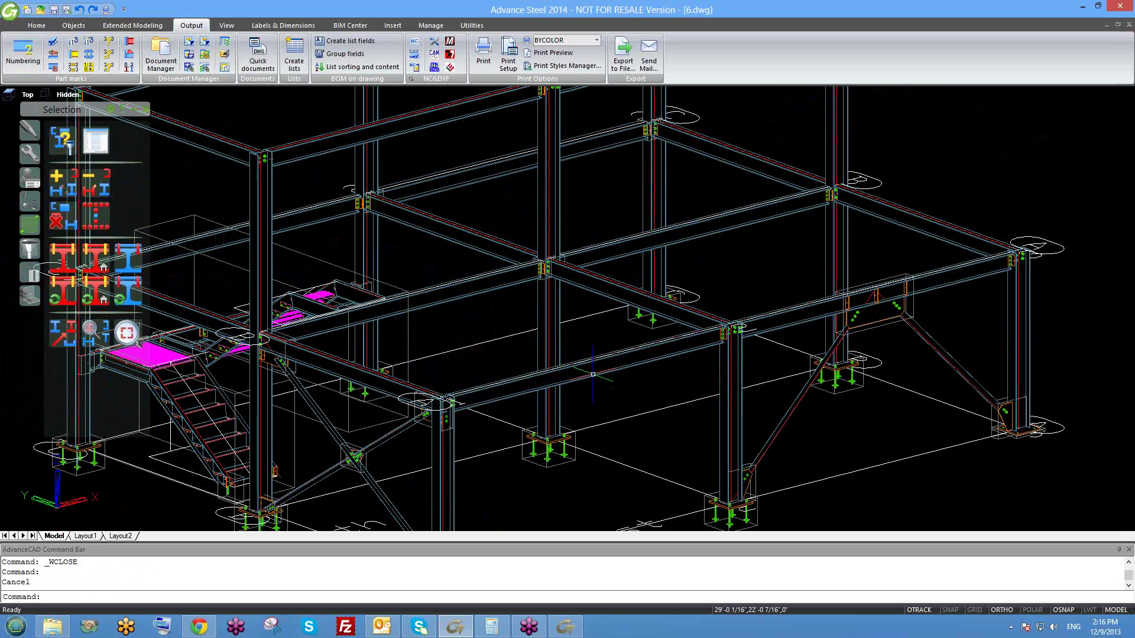
{"action": "left_click", "coordinate": [594, 374]}
{"action": "left_click", "coordinate": [23, 52]}
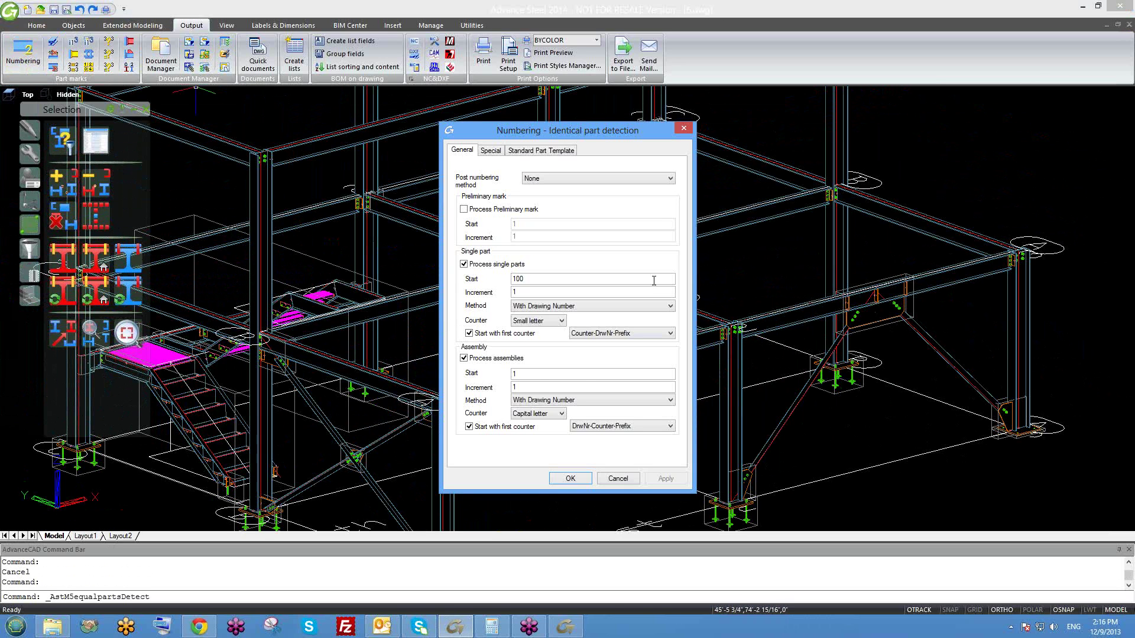
{"action": "left_click", "coordinate": [627, 480]}
- Show the assembly detail of the lower-level front beam directly from the model
{"action": "scroll", "coordinate": [545, 324], "scroll_direction": "up", "scroll_amount": 2}
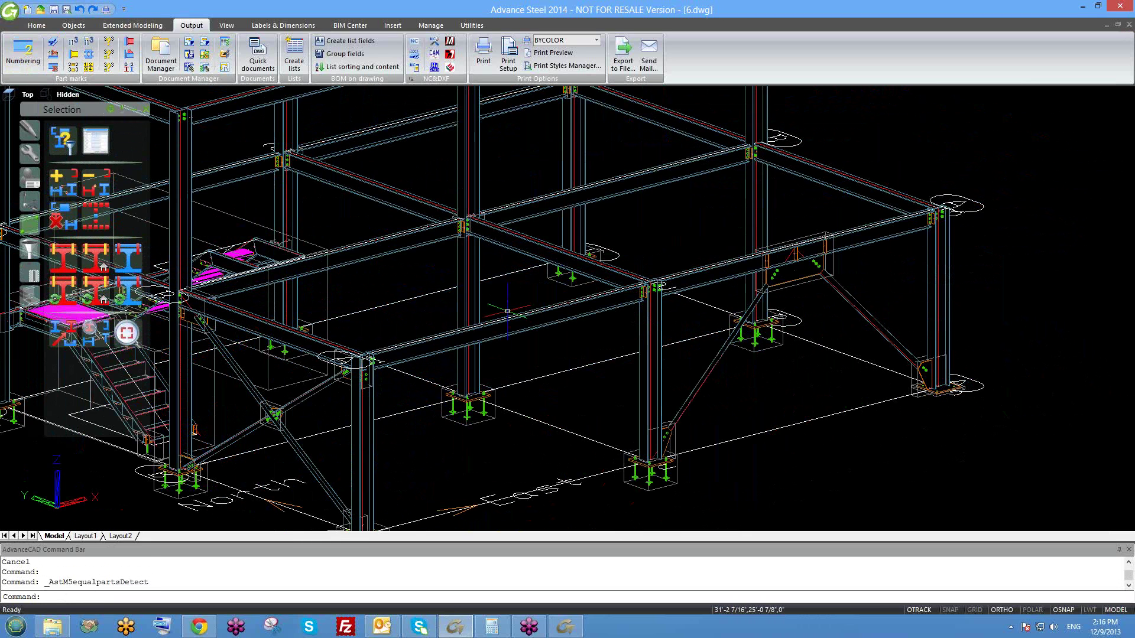
{"action": "scroll", "coordinate": [544, 324], "scroll_direction": "down", "scroll_amount": 3}
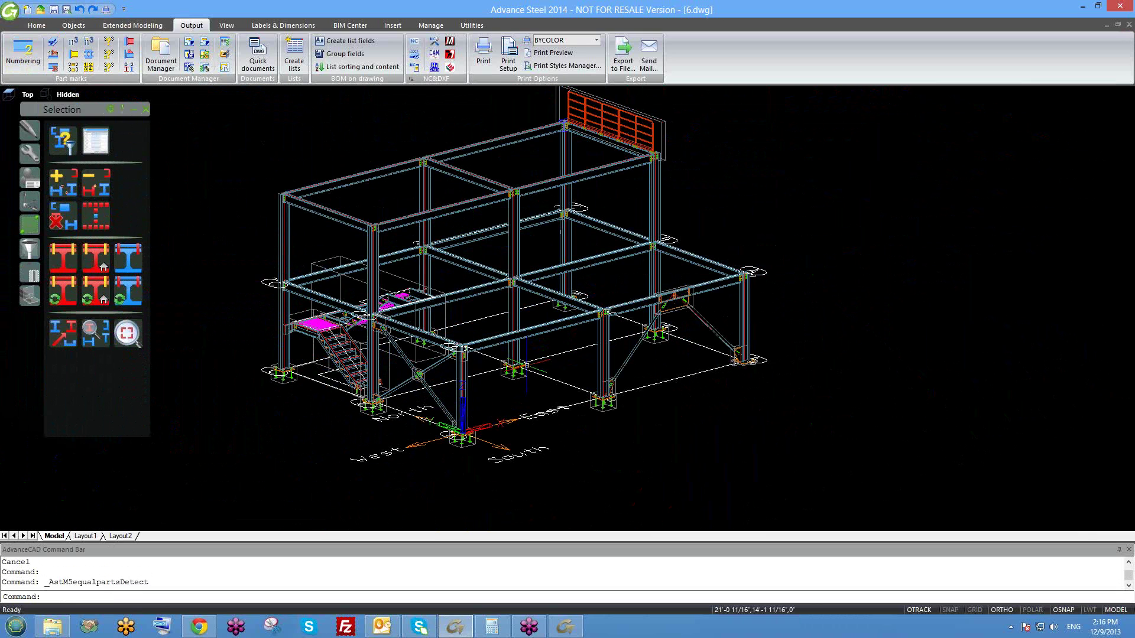
{"action": "scroll", "coordinate": [582, 343], "scroll_direction": "up", "scroll_amount": 2}
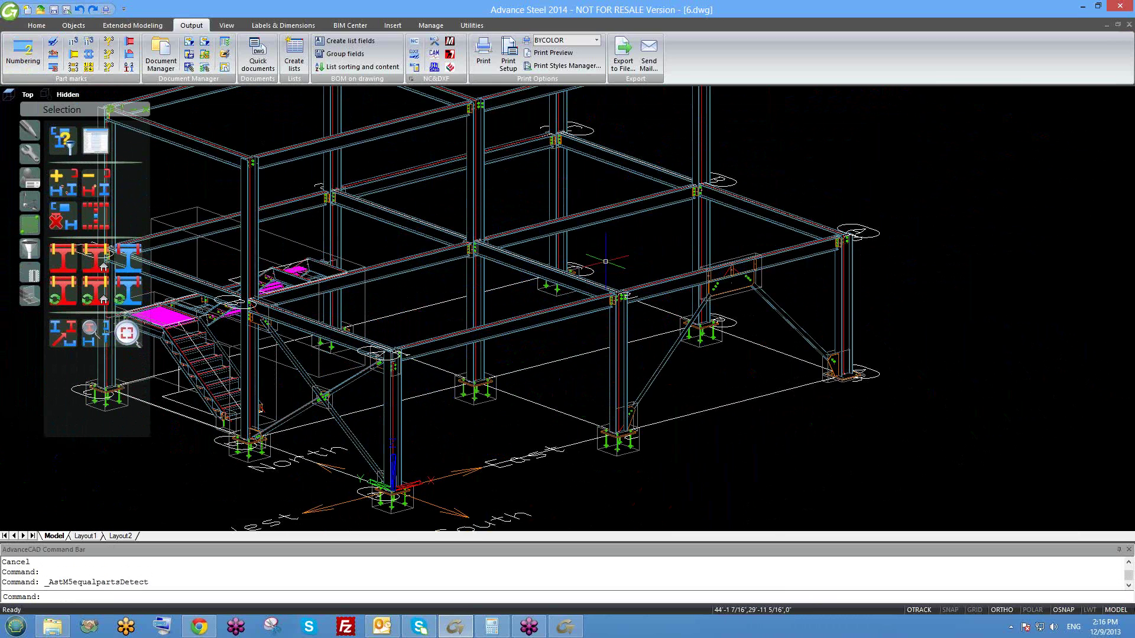
{"action": "scroll", "coordinate": [586, 257], "scroll_direction": "down", "scroll_amount": 3}
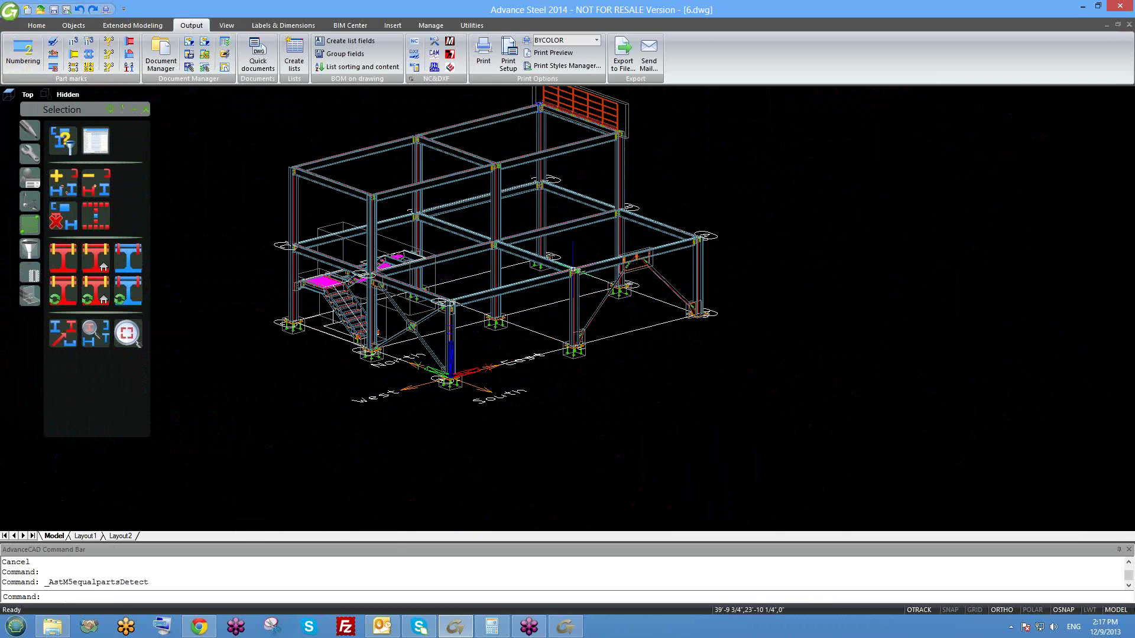
{"action": "left_click", "coordinate": [544, 277]}
{"action": "right_click", "coordinate": [545, 285]}
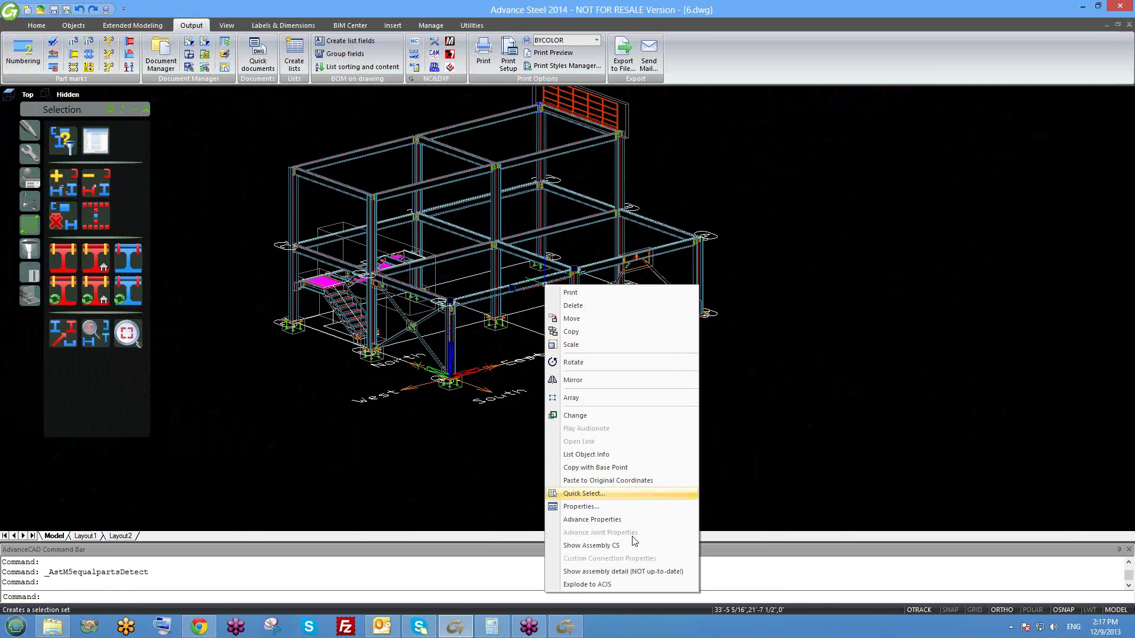
{"action": "left_click", "coordinate": [631, 571]}
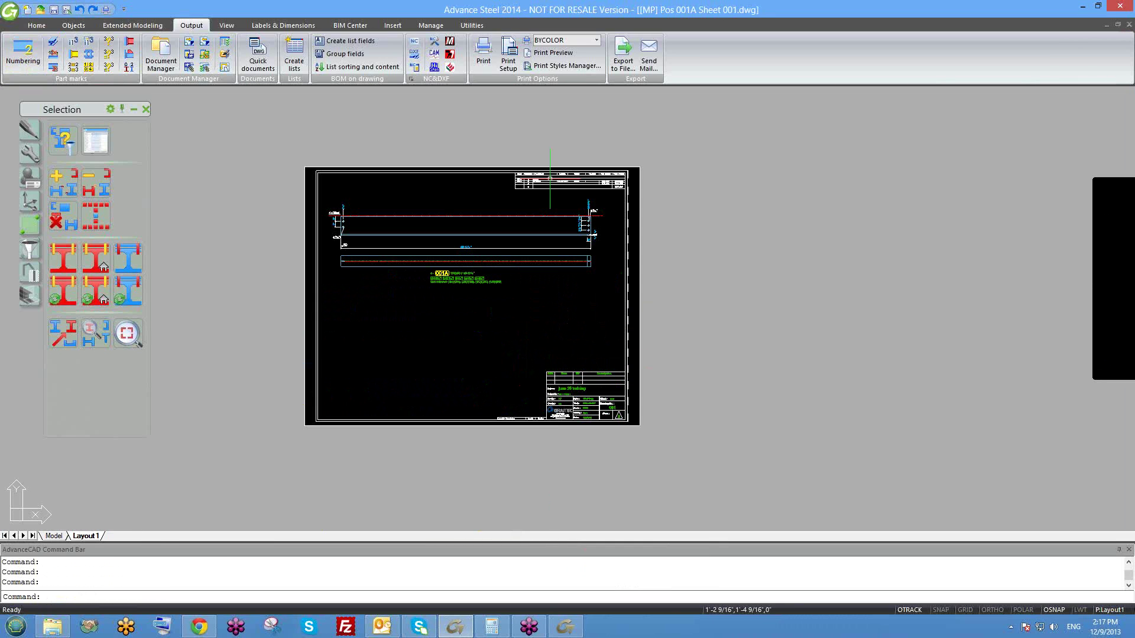
{"action": "left_click", "coordinate": [497, 171]}
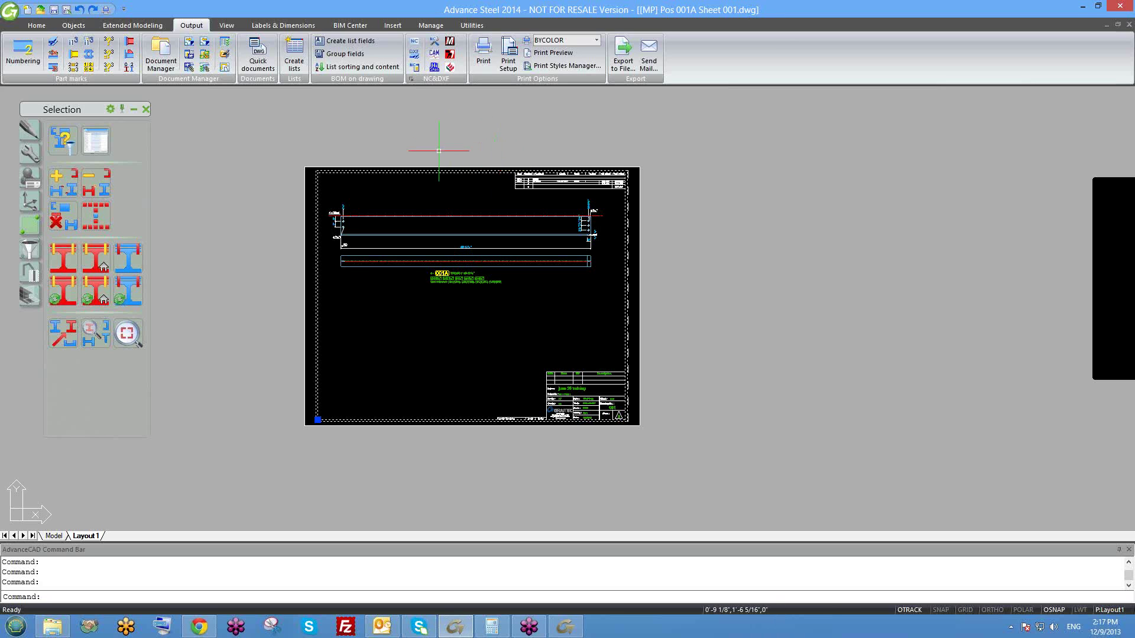
{"action": "key", "text": "Escape"}
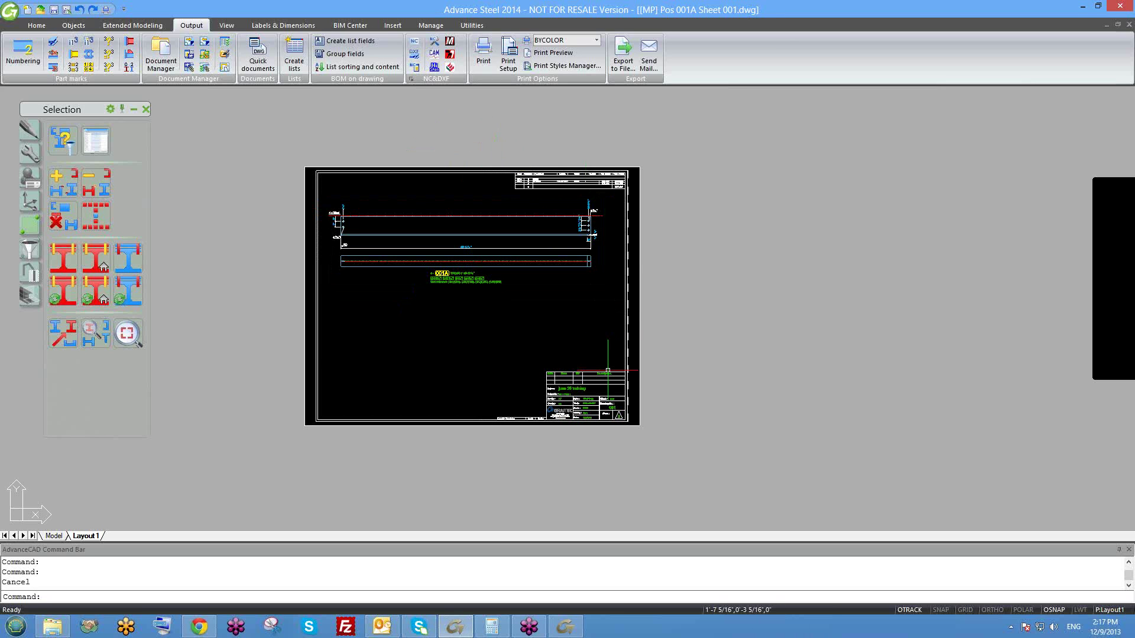
- Examine the drawing number and project details in the sheet's title block and view the whole sheet again
{"action": "scroll", "coordinate": [551, 407], "scroll_direction": "up", "scroll_amount": 2}
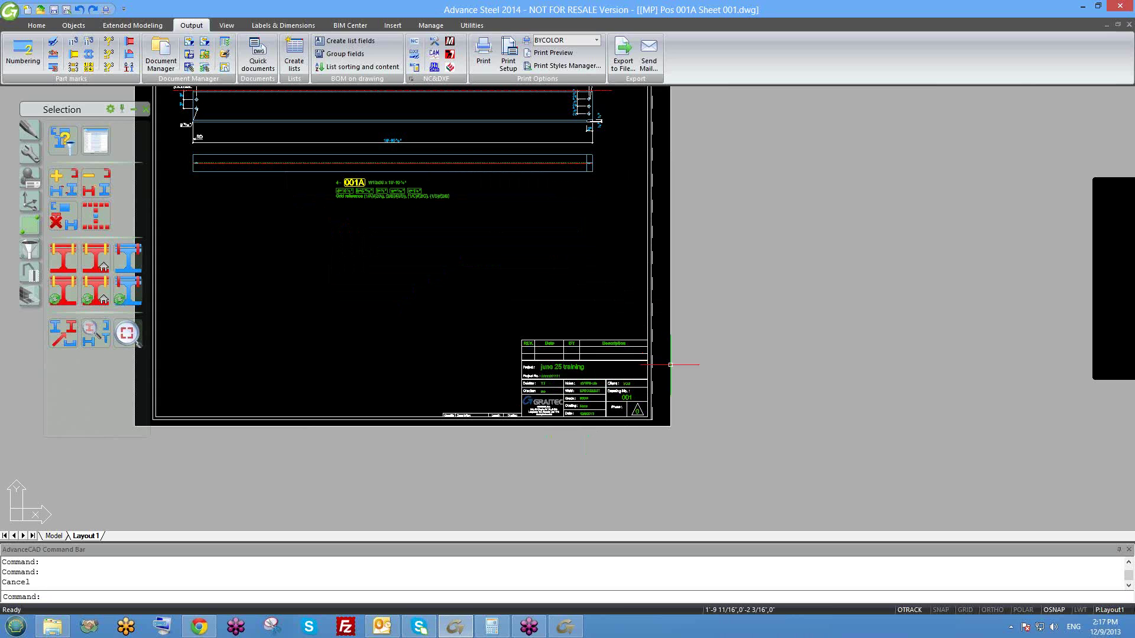
{"action": "scroll", "coordinate": [608, 444], "scroll_direction": "up", "scroll_amount": 4}
{"action": "scroll", "coordinate": [636, 349], "scroll_direction": "down", "scroll_amount": 3}
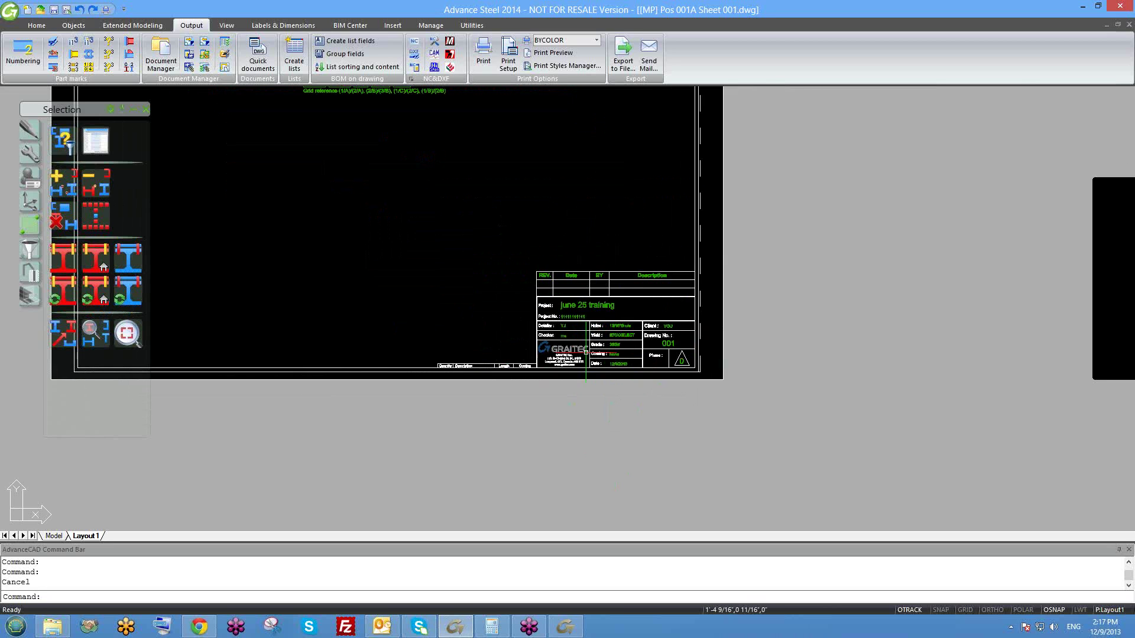
{"action": "scroll", "coordinate": [588, 310], "scroll_direction": "up", "scroll_amount": 2}
{"action": "scroll", "coordinate": [561, 364], "scroll_direction": "up", "scroll_amount": 2}
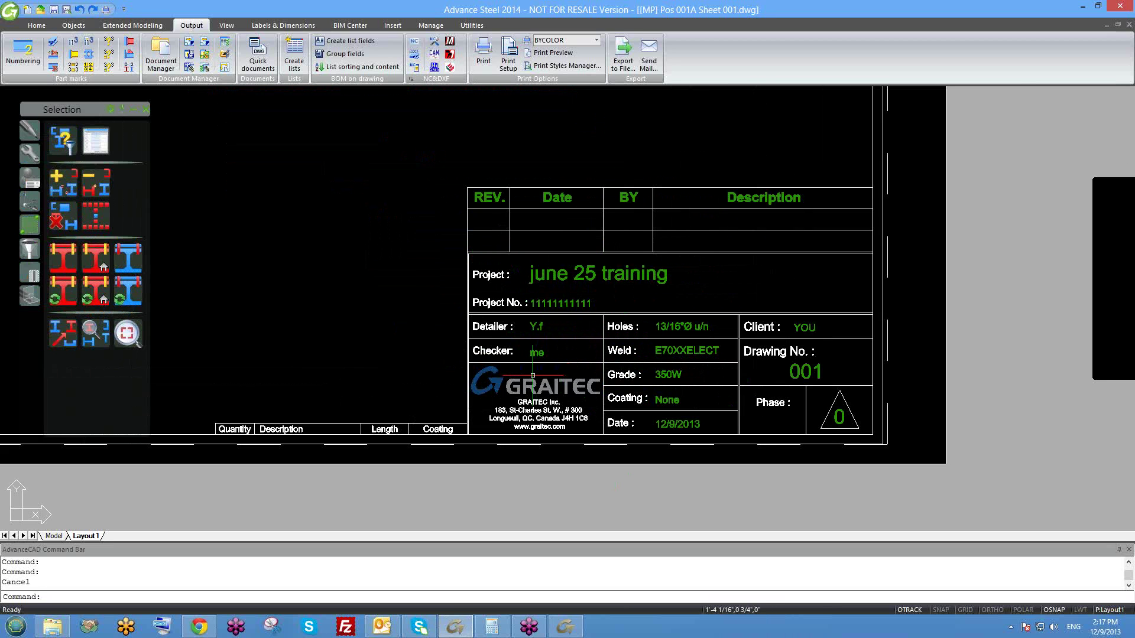
{"action": "scroll", "coordinate": [532, 364], "scroll_direction": "down", "scroll_amount": 2}
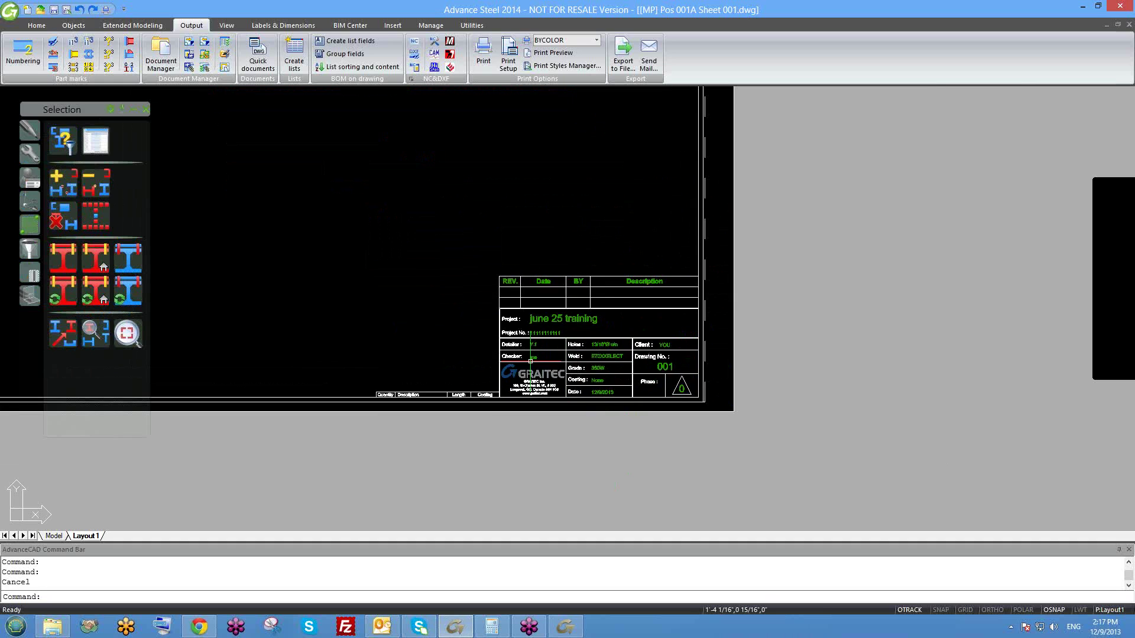
{"action": "scroll", "coordinate": [554, 401], "scroll_direction": "down", "scroll_amount": 3}
{"action": "middle_click_drag", "start_coordinate": [555, 381], "coordinate": [544, 370]}
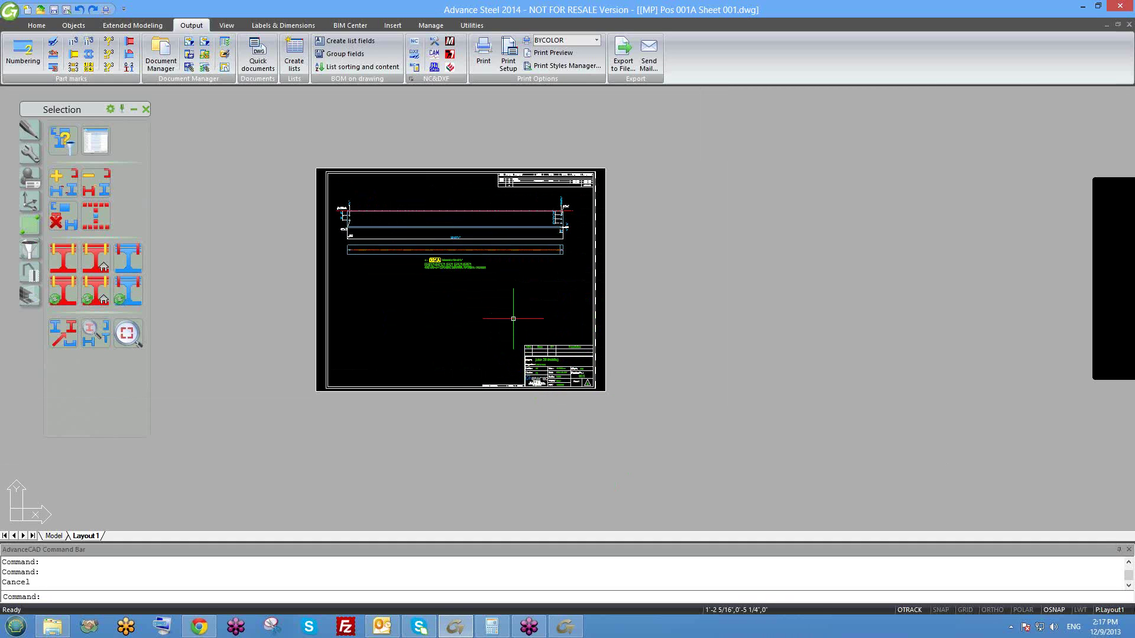
- Close the beam's detail drawing without saving and clear the beam selection in the model
{"action": "scroll", "coordinate": [523, 352], "scroll_direction": "up", "scroll_amount": 3}
{"action": "scroll", "coordinate": [618, 324], "scroll_direction": "down", "scroll_amount": 2}
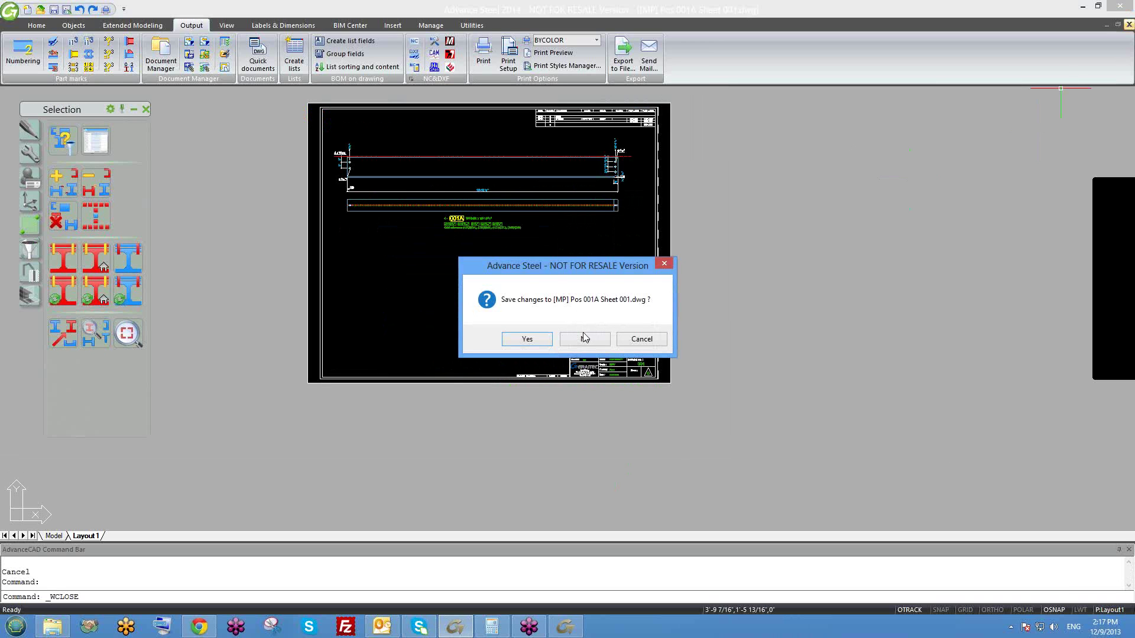
{"action": "left_click", "coordinate": [583, 337]}
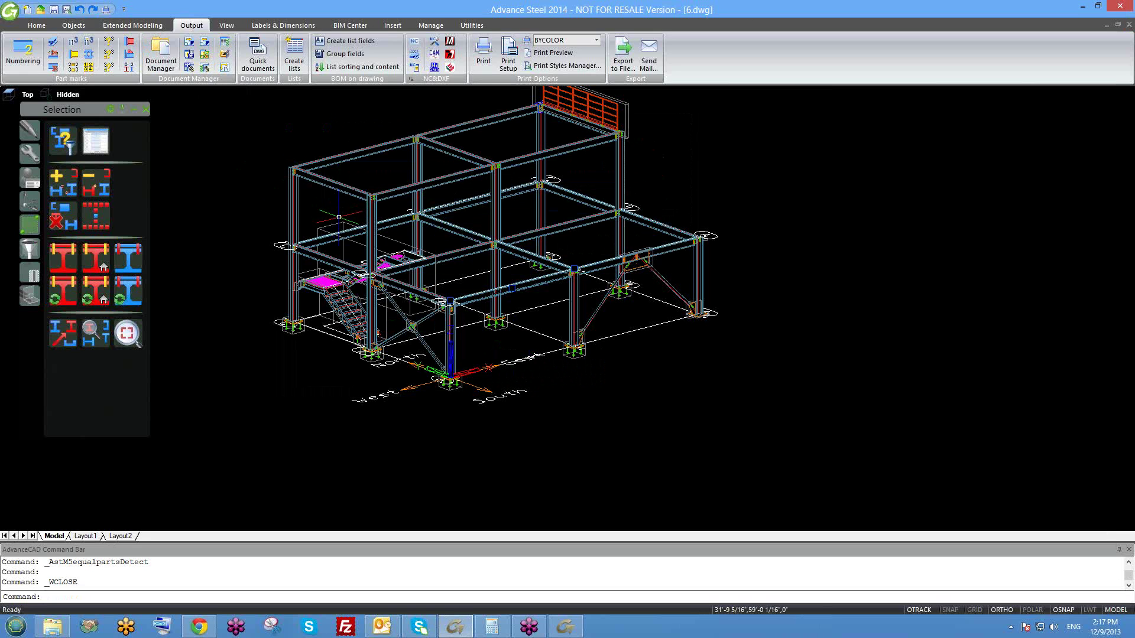
{"action": "key", "text": "Escape"}
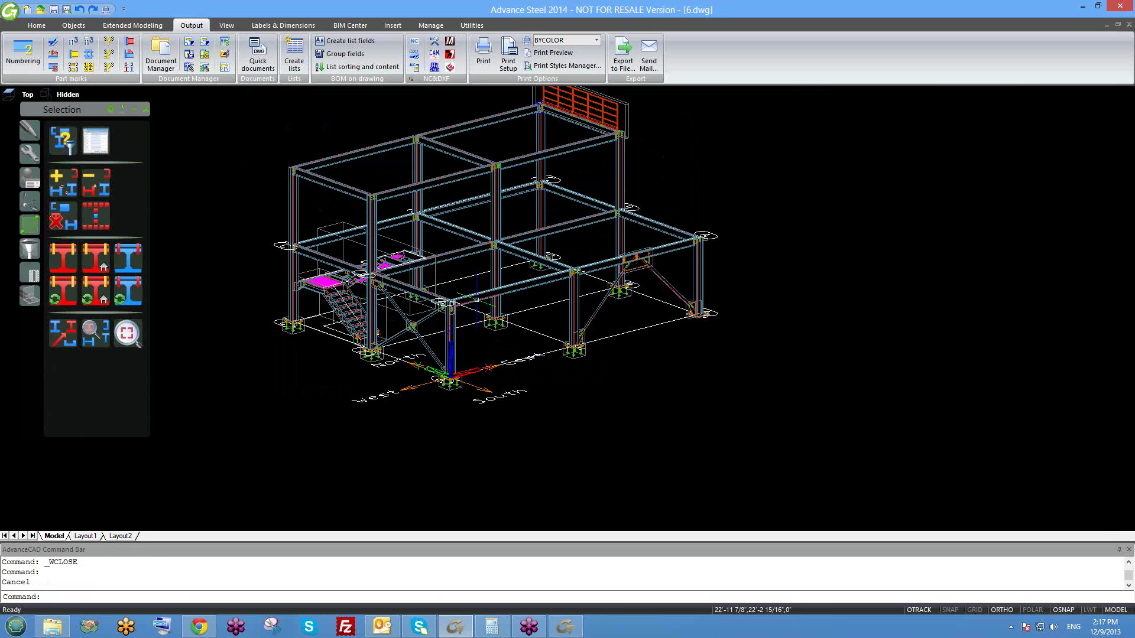
- Reopen the assembly detail of the same front beam from the model
{"action": "scroll", "coordinate": [477, 299], "scroll_direction": "up", "scroll_amount": 3}
{"action": "right_click", "coordinate": [514, 293]}
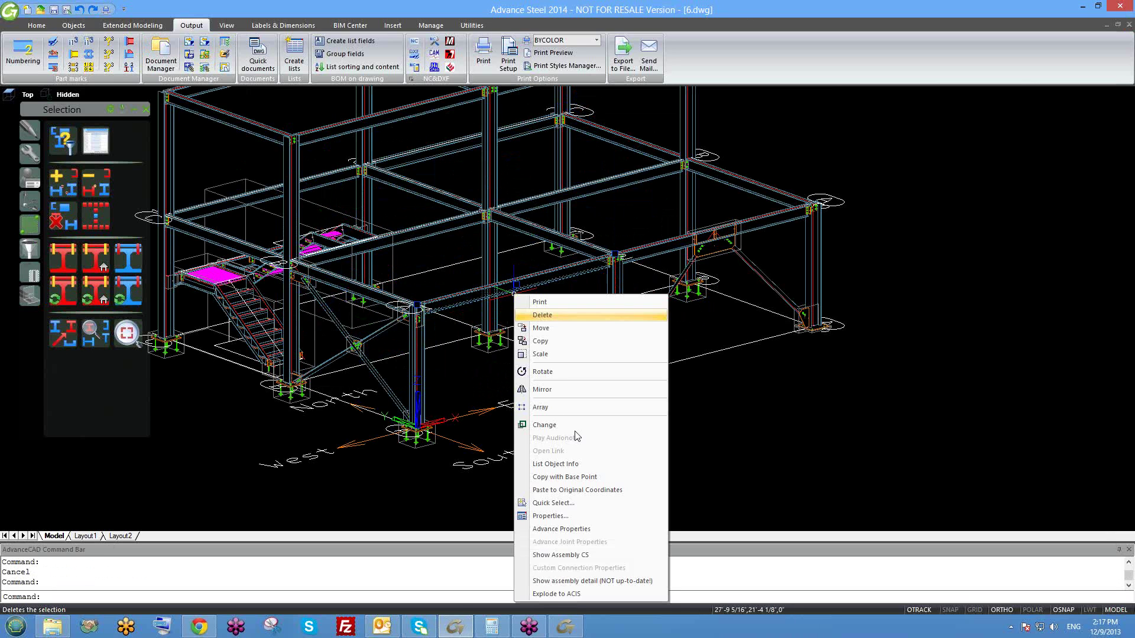
{"action": "left_click", "coordinate": [592, 581]}
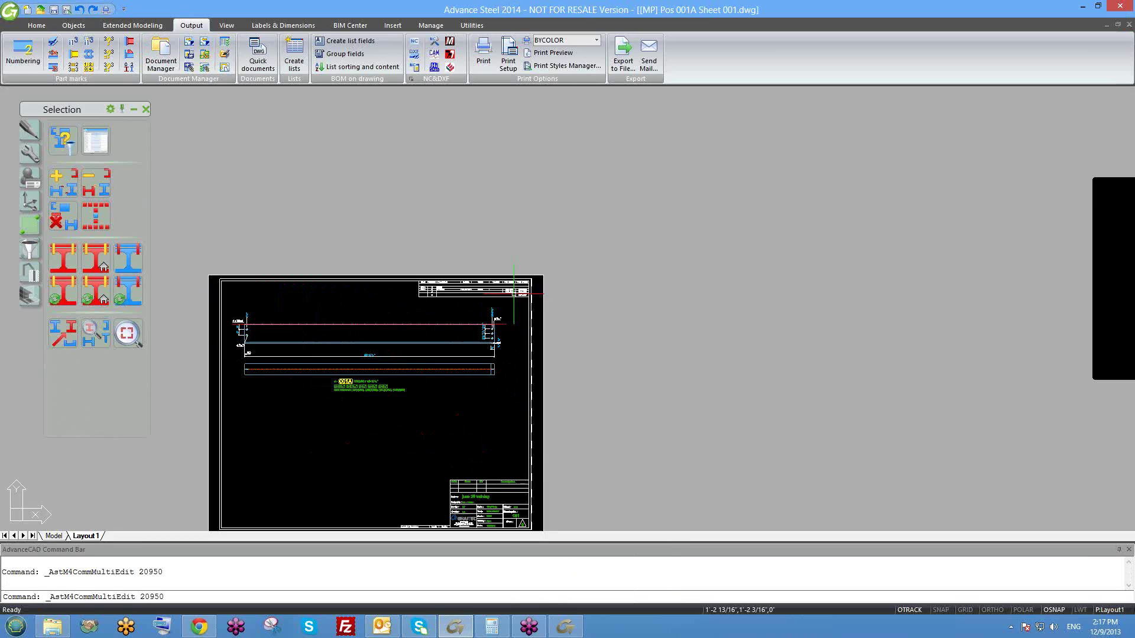
{"action": "mouse_move", "coordinate": [1124, 221]}
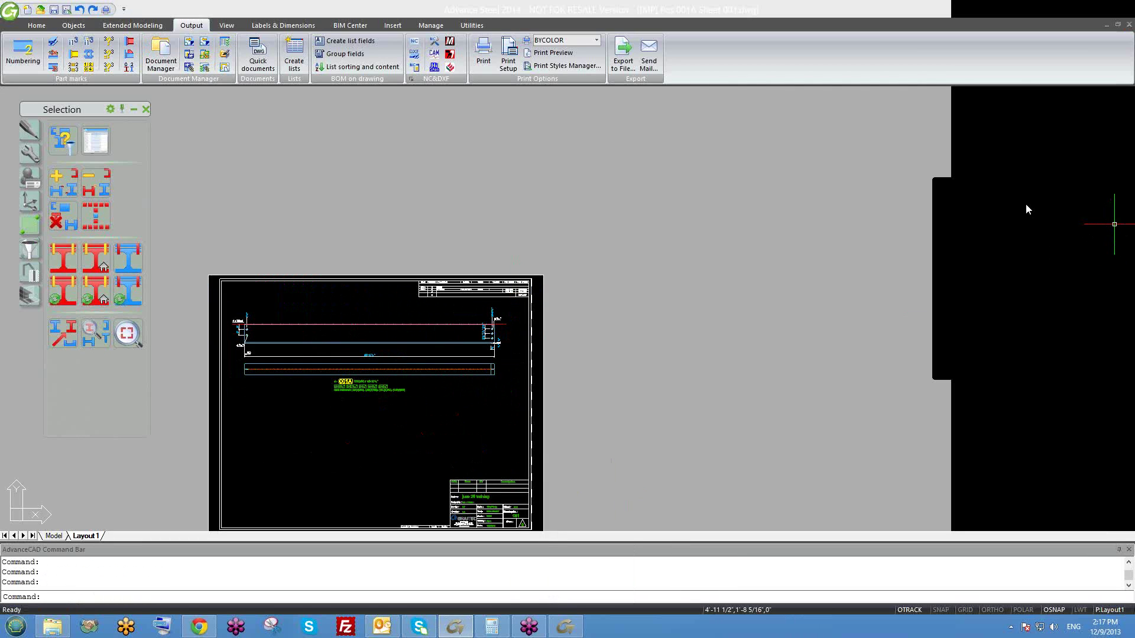
{"action": "middle_click_drag", "start_coordinate": [507, 425], "coordinate": [523, 378]}
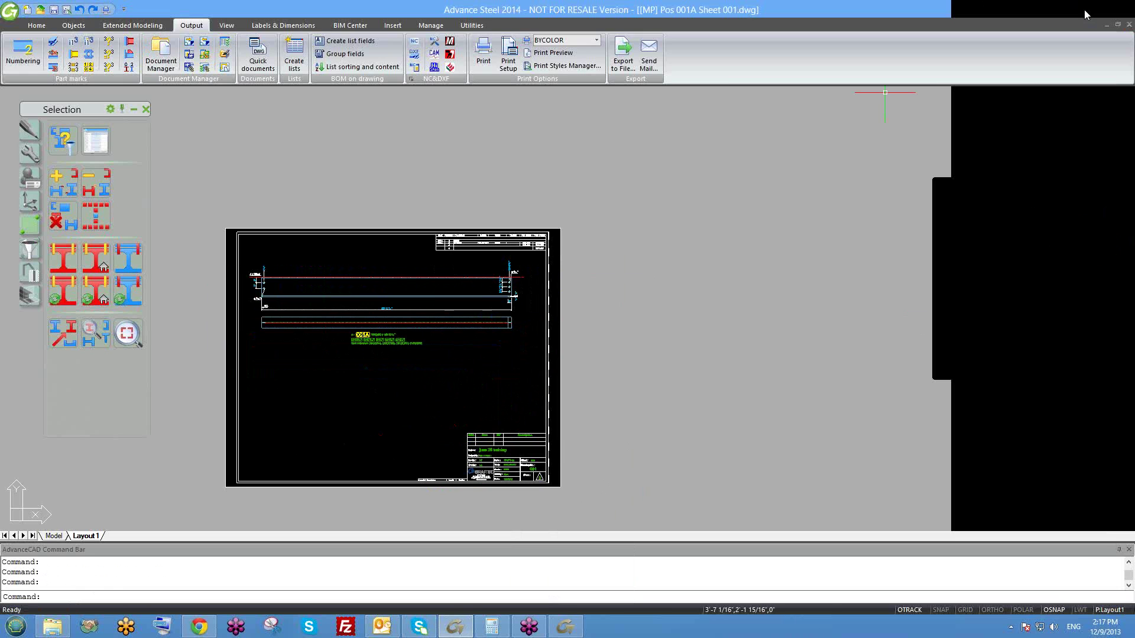
{"action": "left_click_drag", "start_coordinate": [1085, 11], "coordinate": [949, 137]}
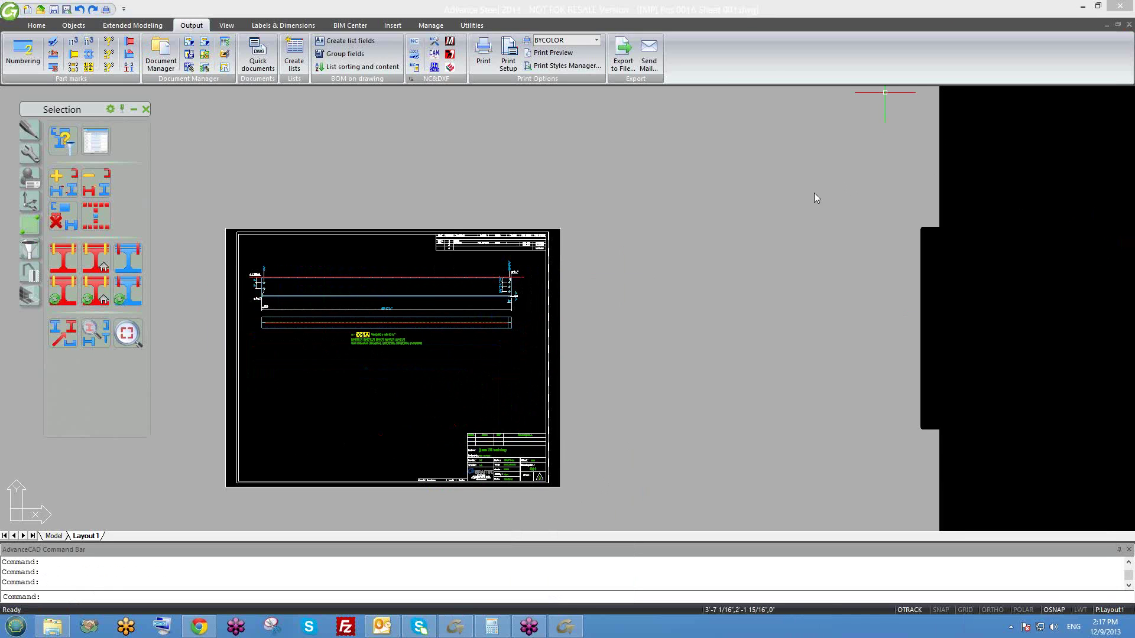
{"action": "left_click", "coordinate": [725, 254]}
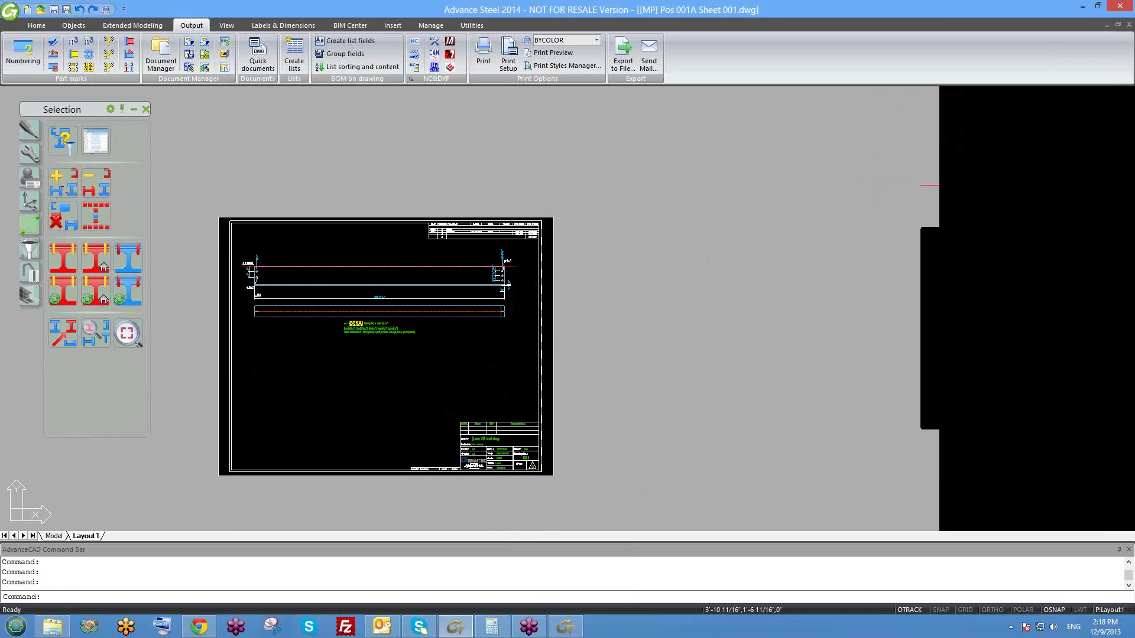
{"action": "middle_click_drag", "start_coordinate": [489, 305], "coordinate": [525, 291]}
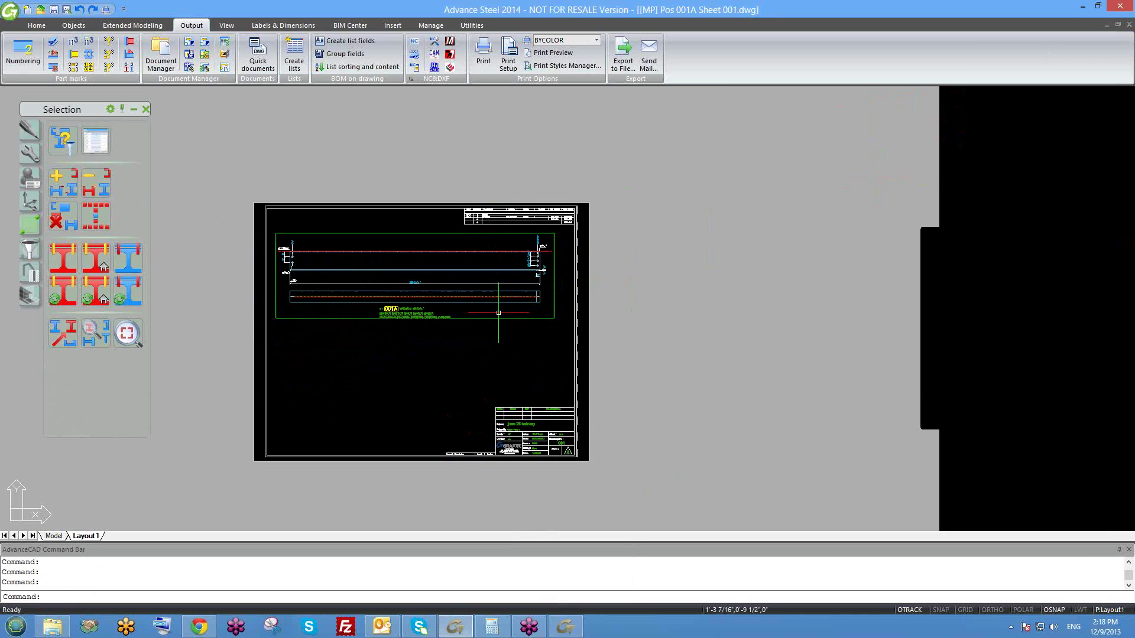
{"action": "scroll", "coordinate": [284, 274], "scroll_direction": "up", "scroll_amount": 2}
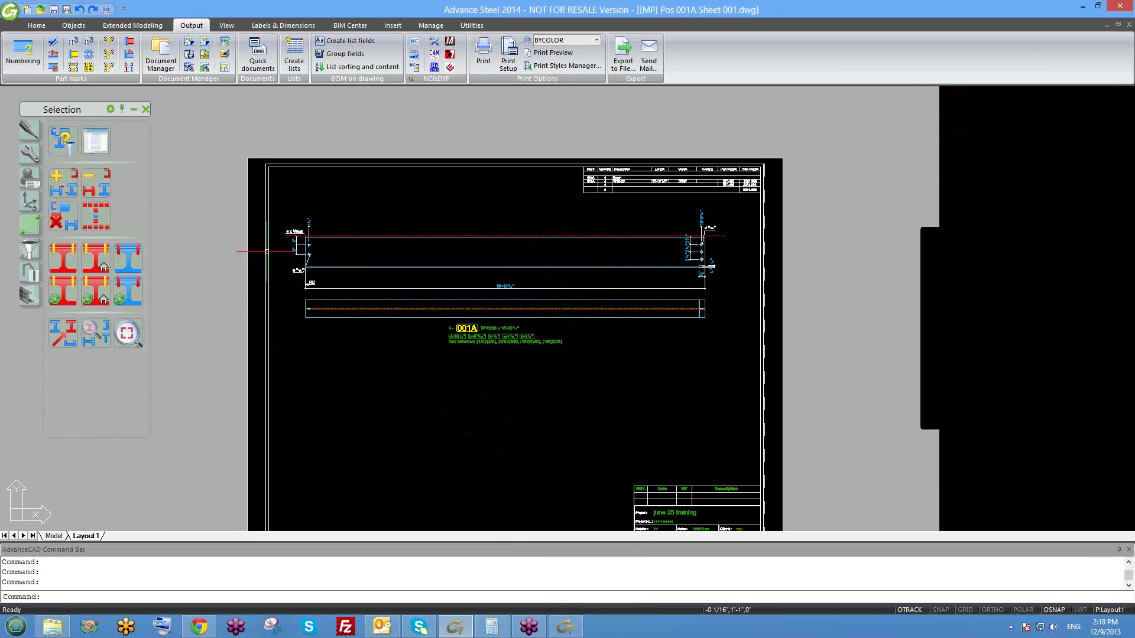
{"action": "scroll", "coordinate": [355, 309], "scroll_direction": "down", "scroll_amount": 1}
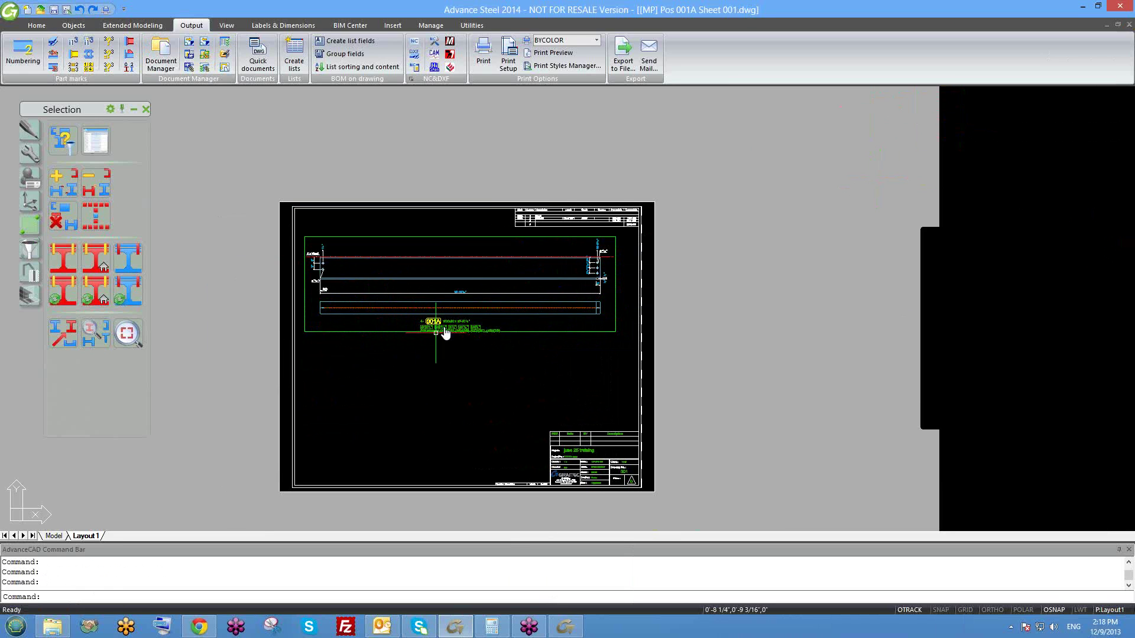
{"action": "middle_click_drag", "start_coordinate": [436, 322], "coordinate": [469, 320]}
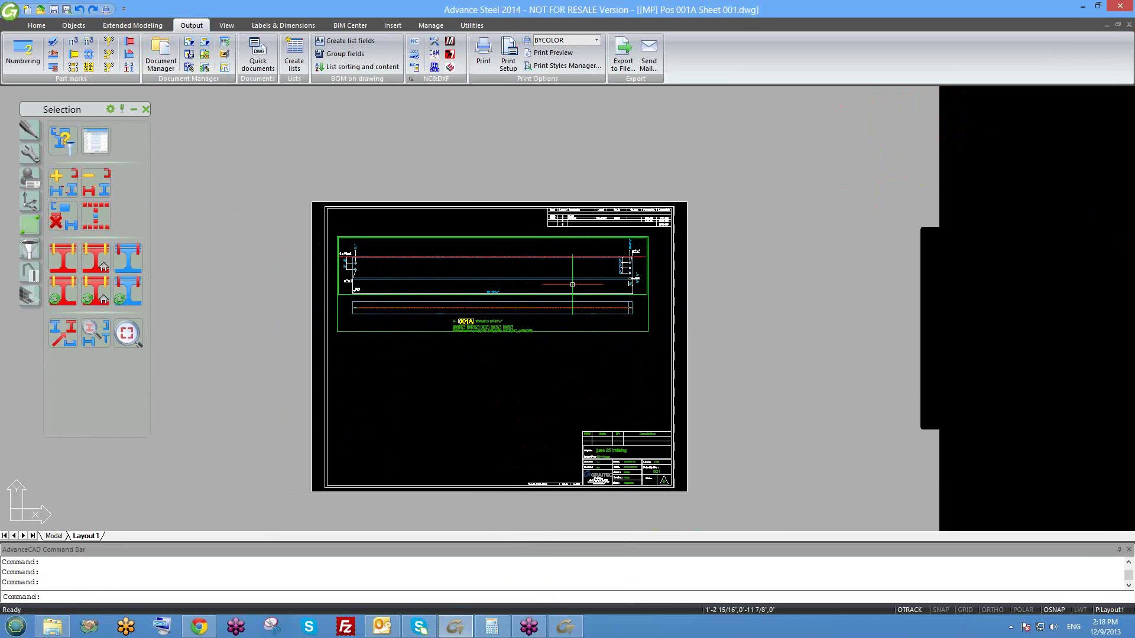
- Examine the front beam's detail sheet with its views and parts list, leaving the drawing open
{"action": "scroll", "coordinate": [648, 240], "scroll_direction": "up", "scroll_amount": 2}
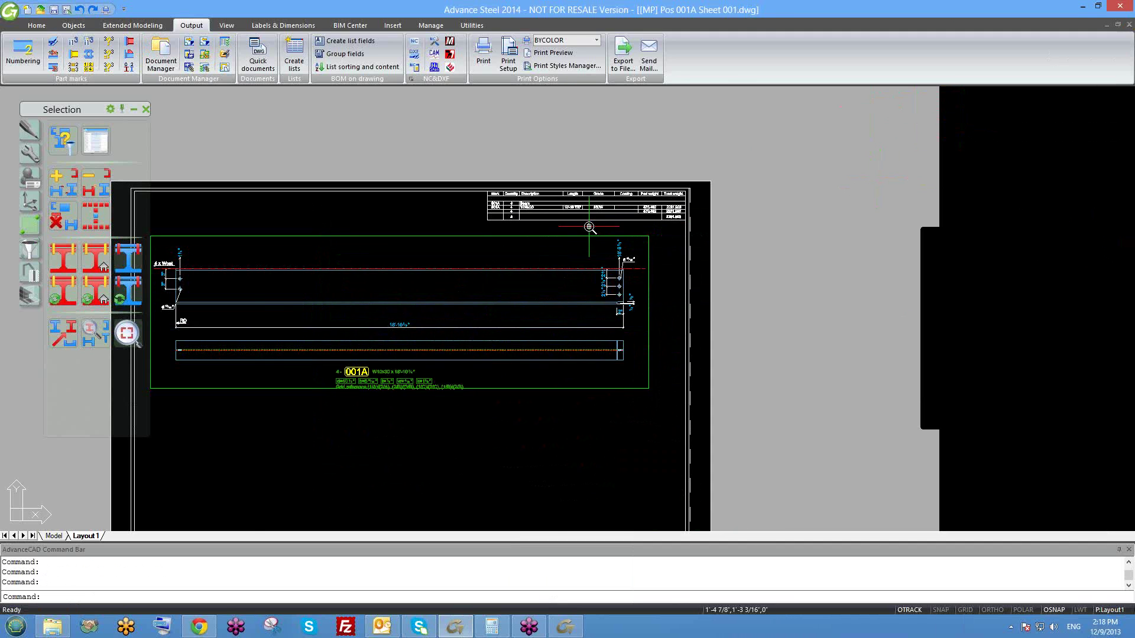
{"action": "scroll", "coordinate": [593, 233], "scroll_direction": "down", "scroll_amount": 1}
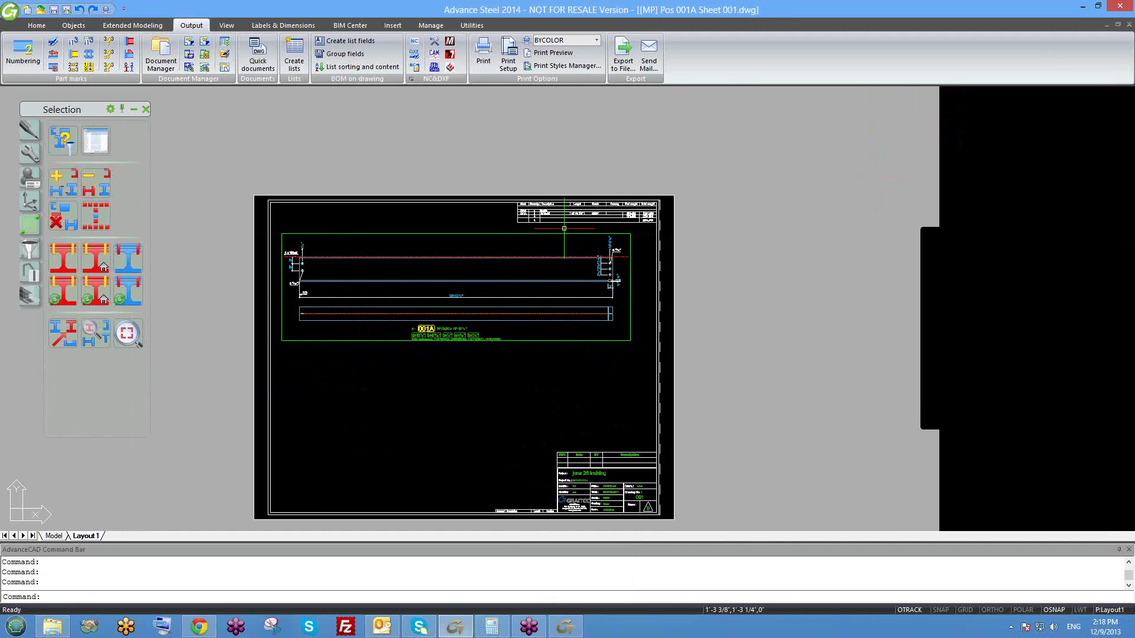
{"action": "middle_click_drag", "start_coordinate": [564, 228], "coordinate": [596, 248]}
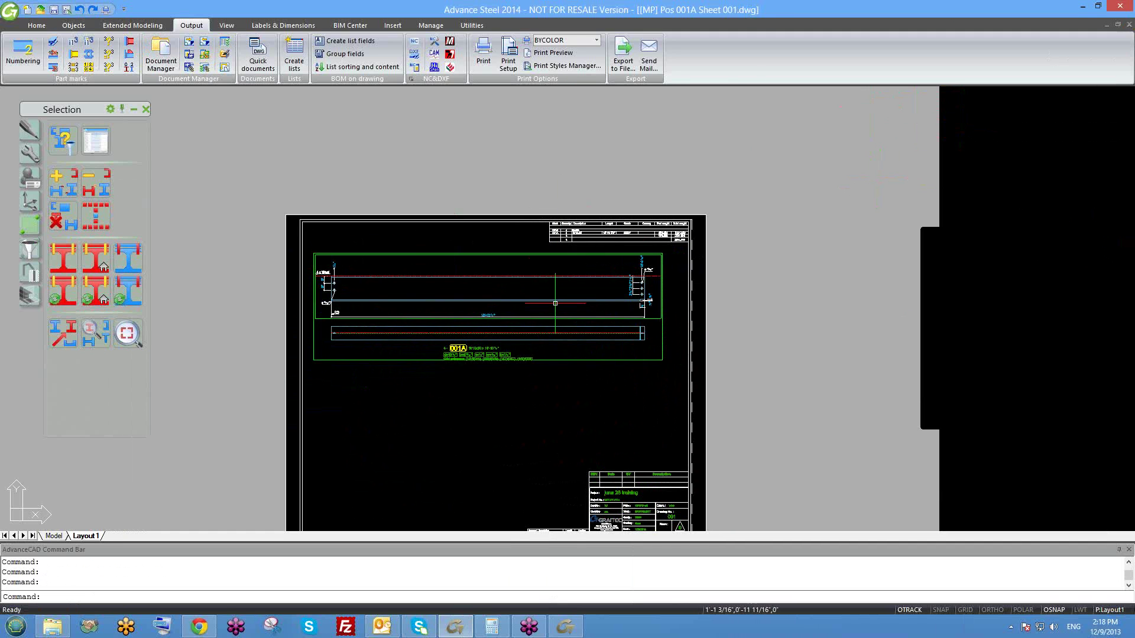
{"action": "scroll", "coordinate": [494, 294], "scroll_direction": "down", "scroll_amount": 1}
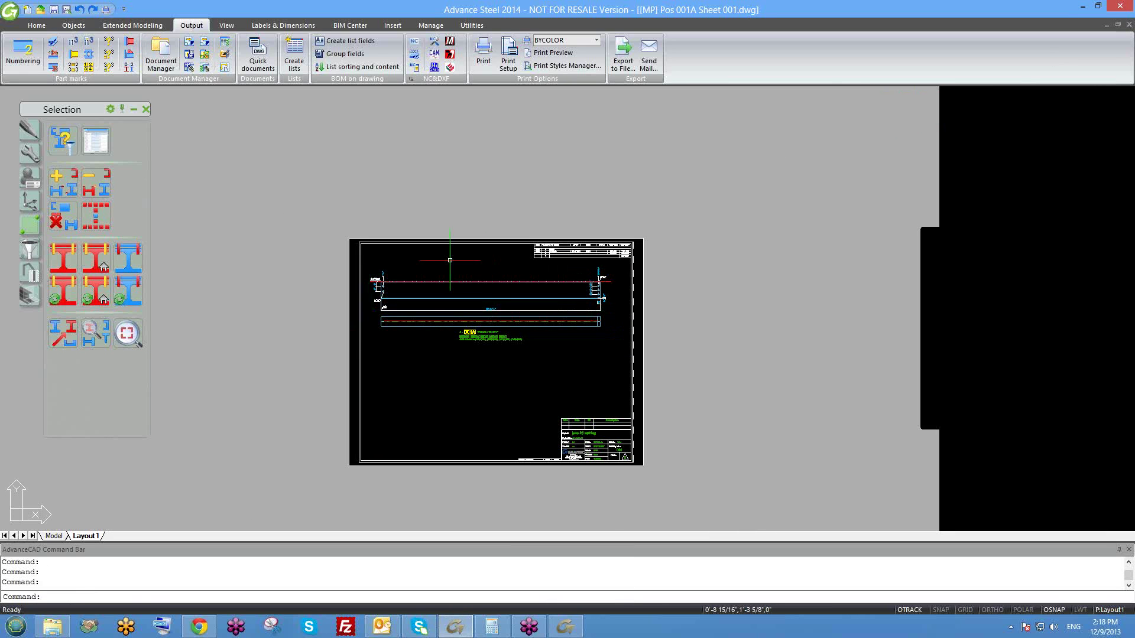
{"action": "scroll", "coordinate": [472, 272], "scroll_direction": "up", "scroll_amount": 1}
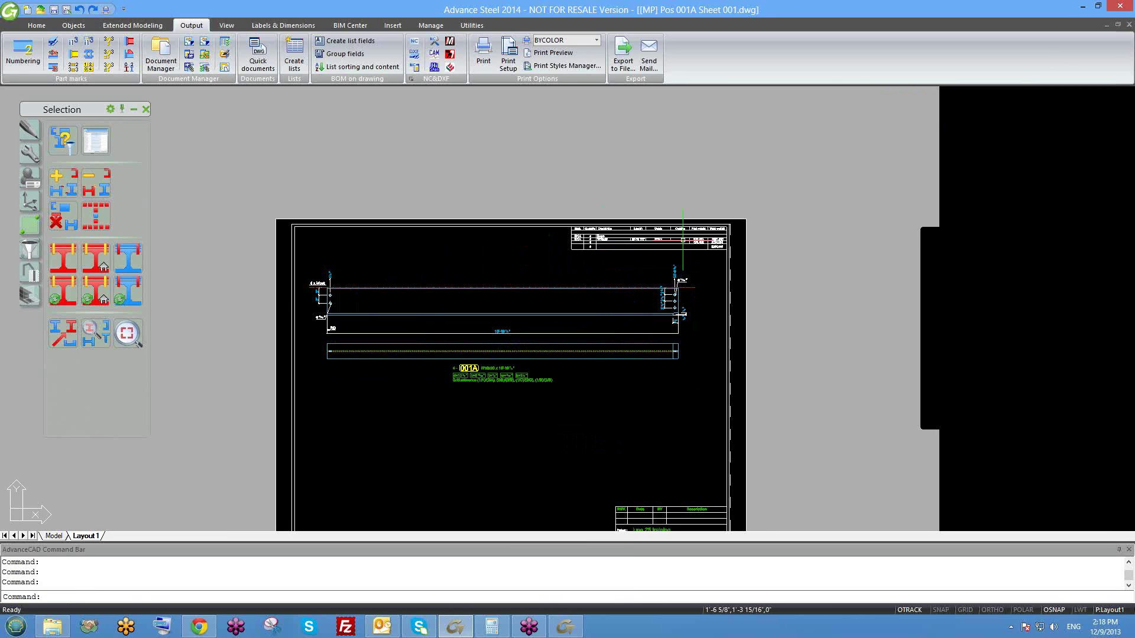
{"action": "middle_click_drag", "start_coordinate": [832, 243], "coordinate": [799, 199]}
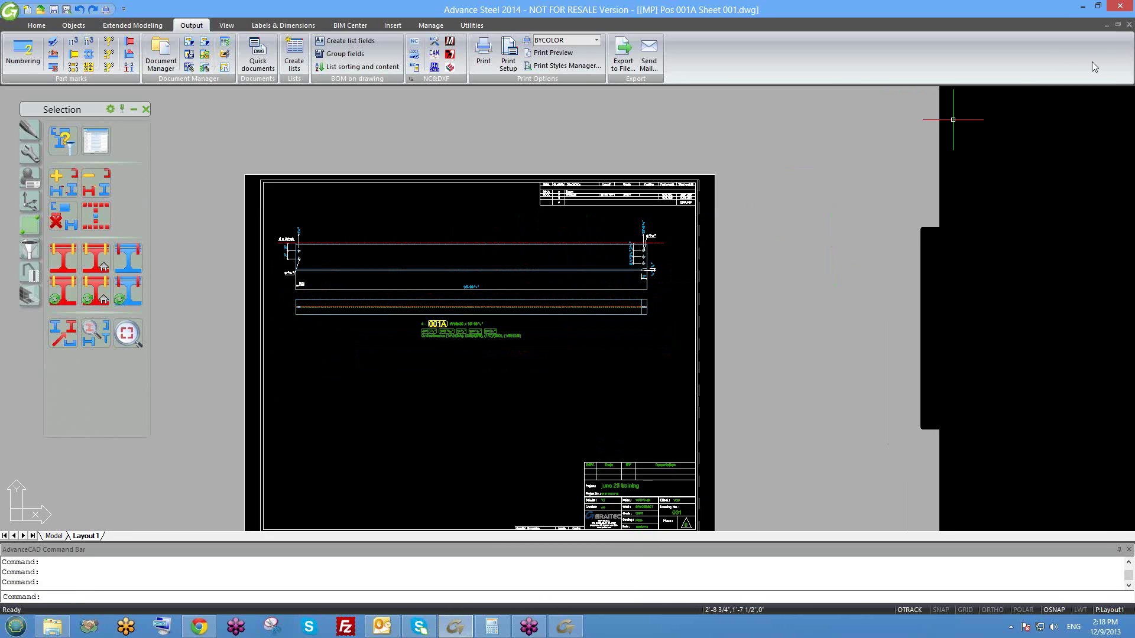
{"action": "left_click", "coordinate": [1129, 25]}
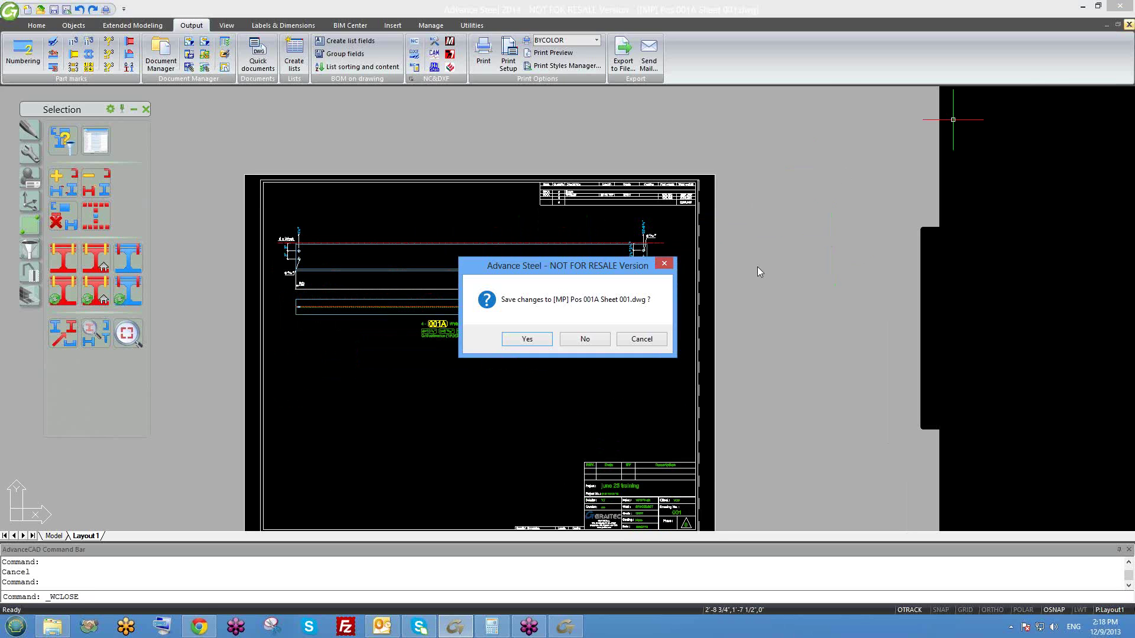
{"action": "left_click", "coordinate": [641, 339]}
- Move the revision table off the title block into the empty space above it
{"action": "middle_click_drag", "start_coordinate": [622, 380], "coordinate": [544, 302]}
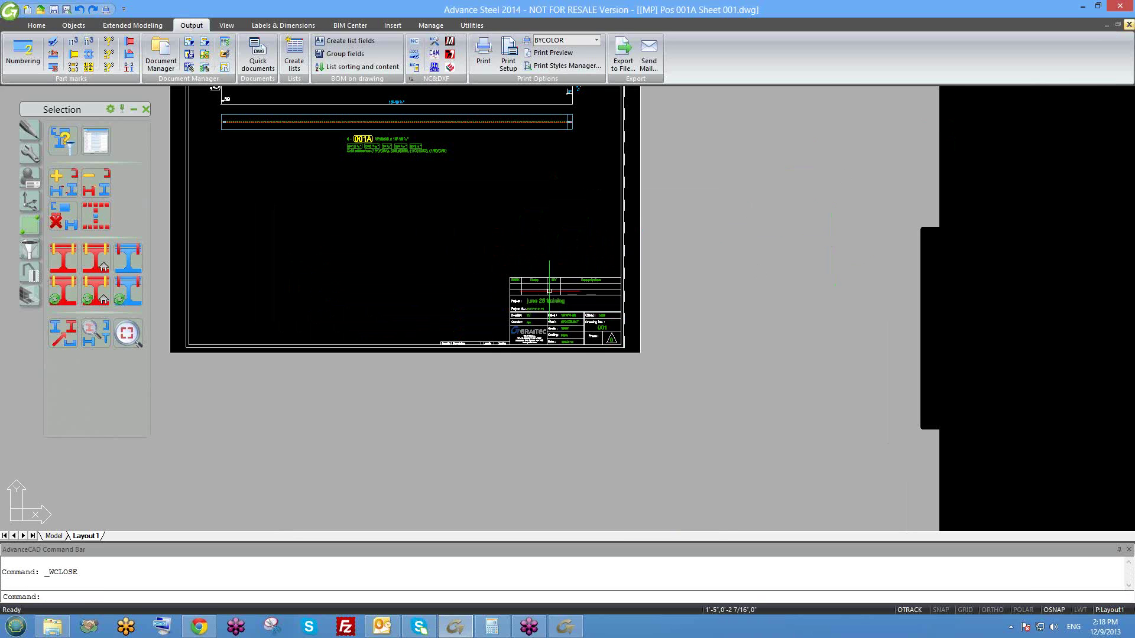
{"action": "scroll", "coordinate": [564, 318], "scroll_direction": "up", "scroll_amount": 1}
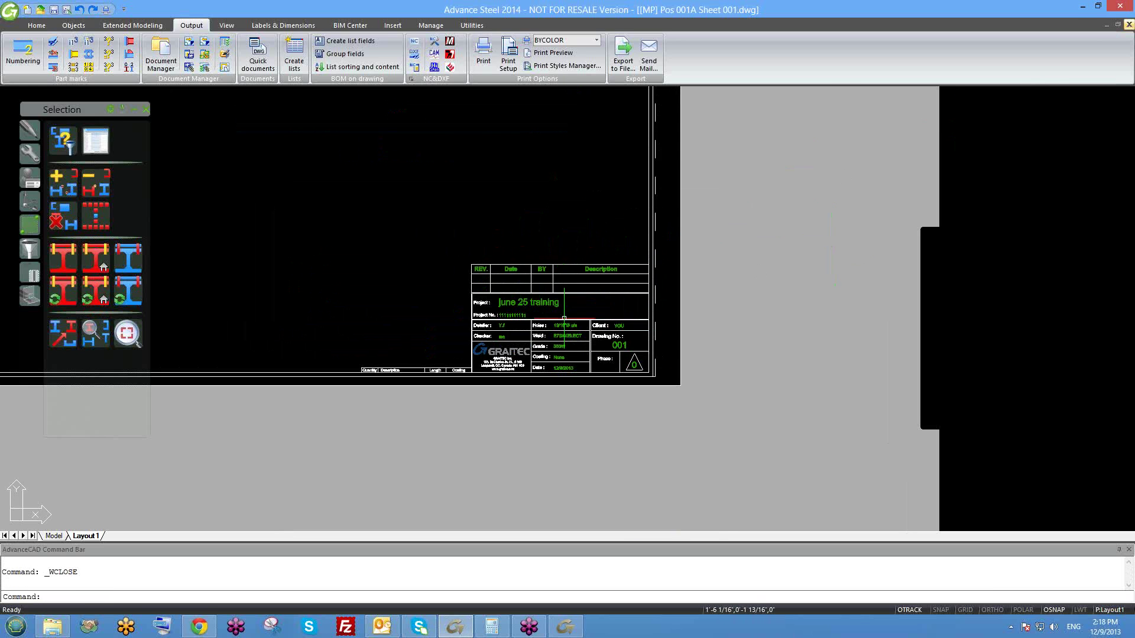
{"action": "left_click", "coordinate": [524, 275]}
{"action": "key", "text": "Escape"}
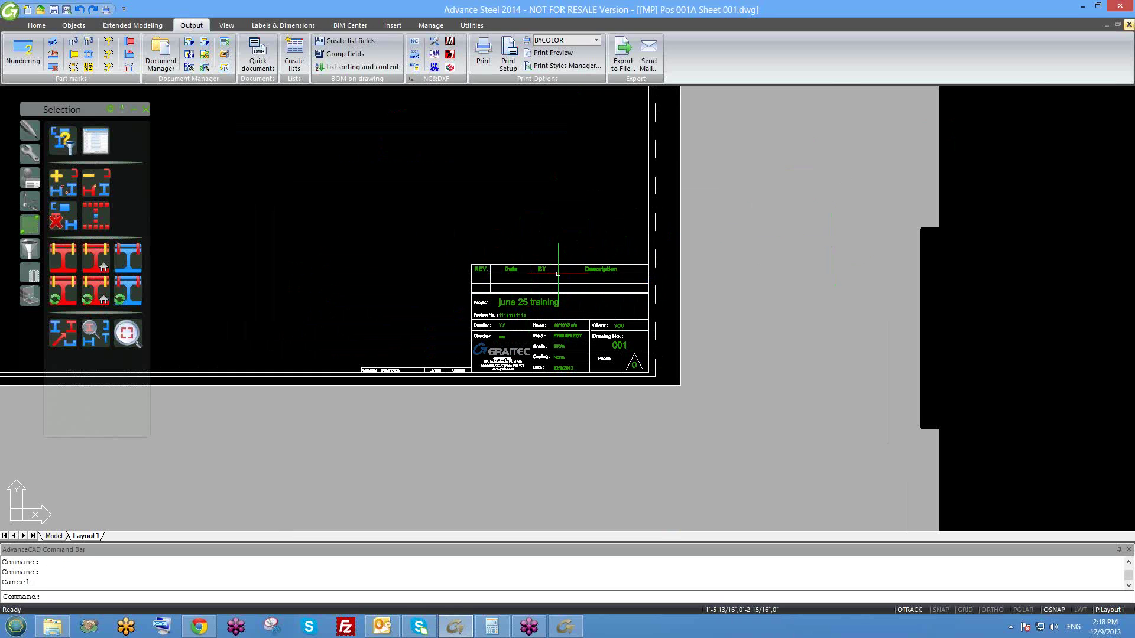
{"action": "left_click", "coordinate": [558, 273]}
{"action": "key", "text": "Escape"}
{"action": "scroll", "coordinate": [556, 266], "scroll_direction": "up", "scroll_amount": 1}
{"action": "left_click", "coordinate": [623, 281]}
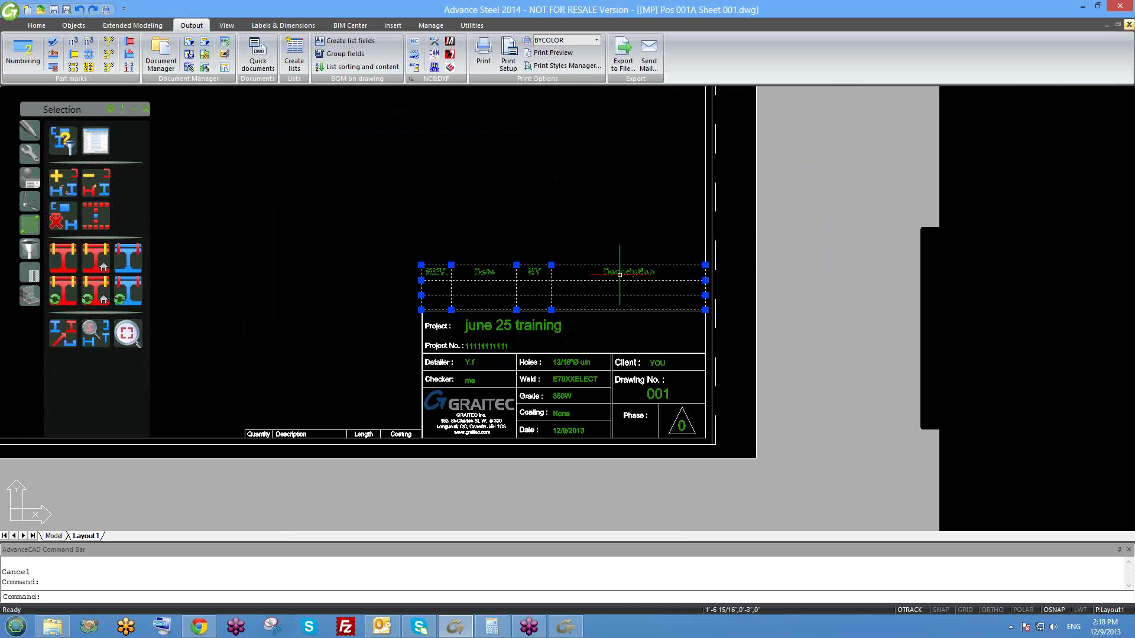
{"action": "type", "text": "m"}
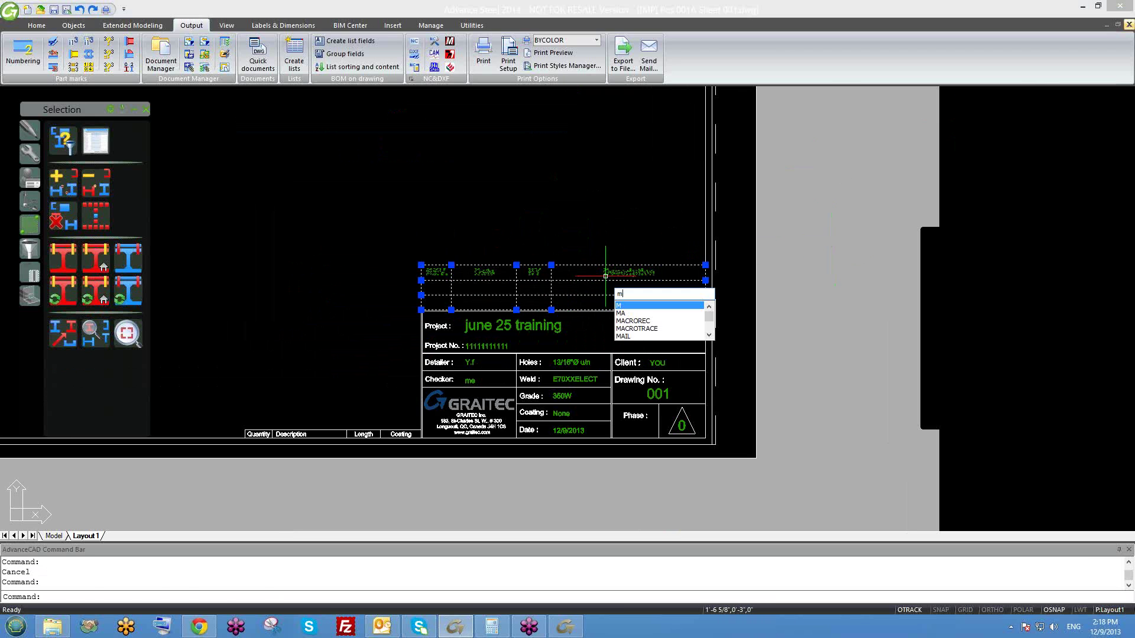
{"action": "key", "text": "Return"}
{"action": "left_click", "coordinate": [606, 276]}
{"action": "left_click", "coordinate": [520, 203]}
- Stretch the revision table's Description column wider by its outer edge and regenerate the drawing
{"action": "left_click", "coordinate": [525, 227]}
{"action": "left_click", "coordinate": [505, 209]}
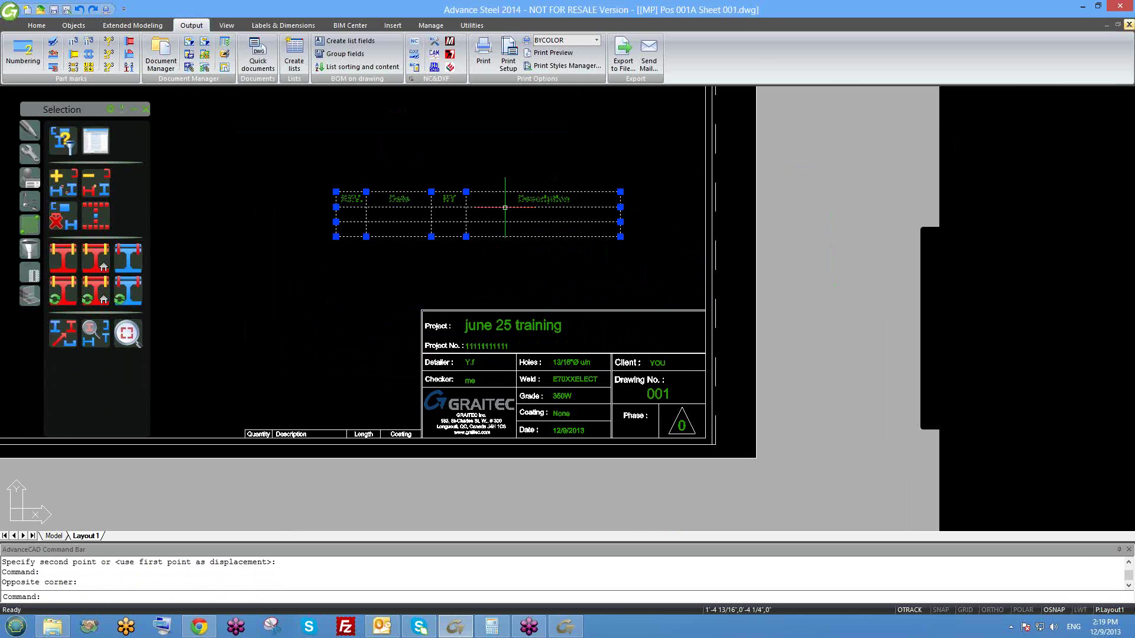
{"action": "left_click", "coordinate": [620, 236]}
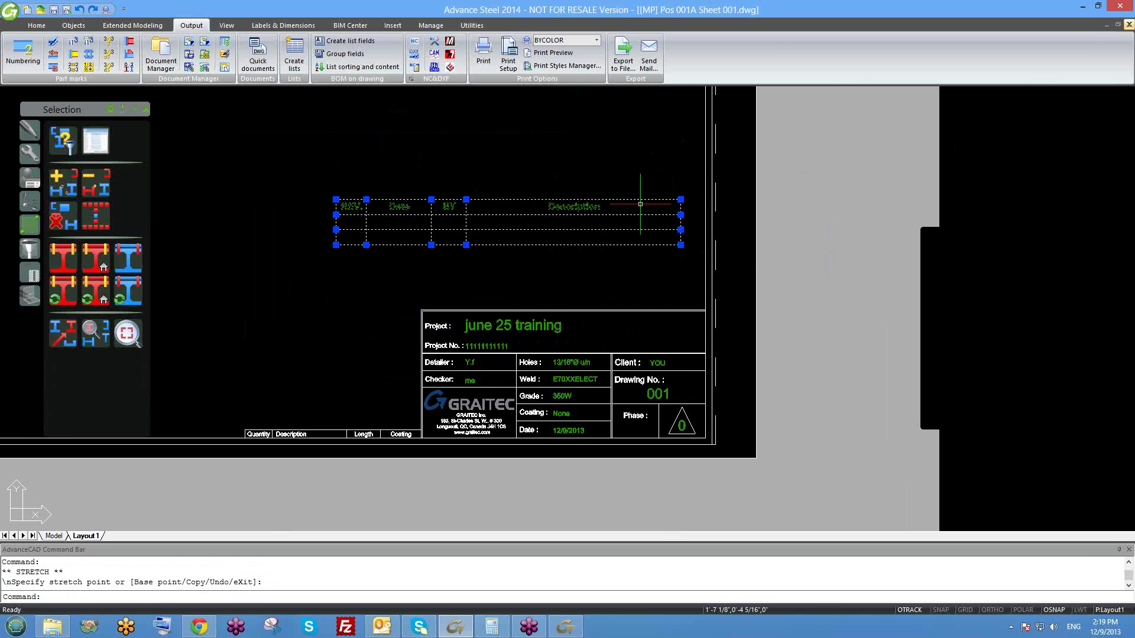
{"action": "key", "text": "Escape"}
{"action": "type", "text": "gen"}
{"action": "key", "text": "Return"}
{"action": "left_click", "coordinate": [591, 215]}
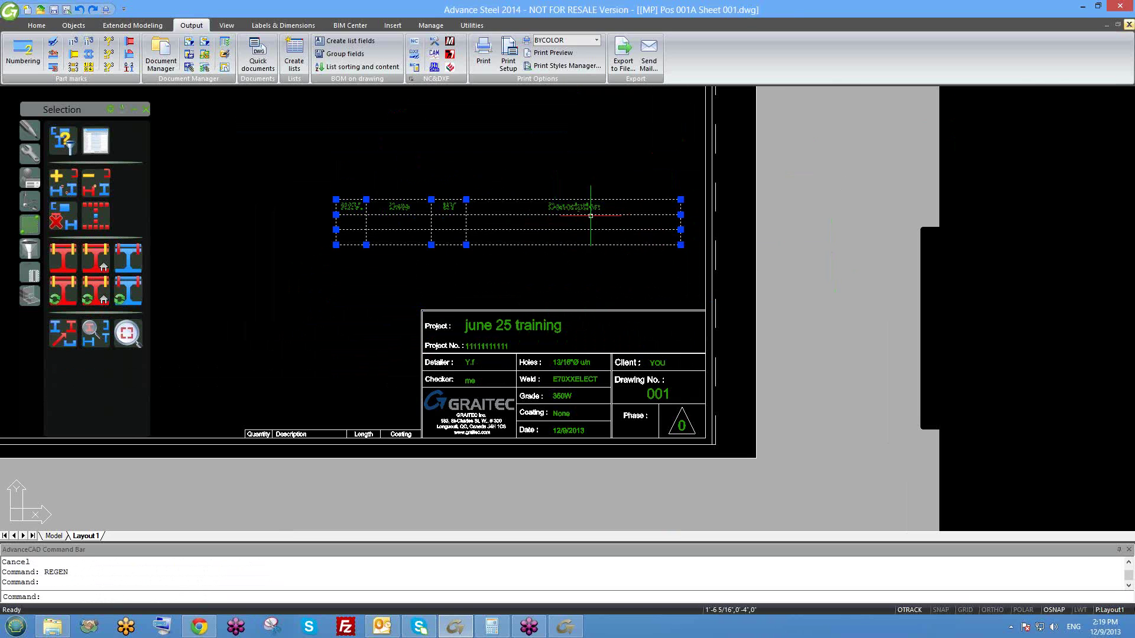
{"action": "left_click", "coordinate": [680, 215]}
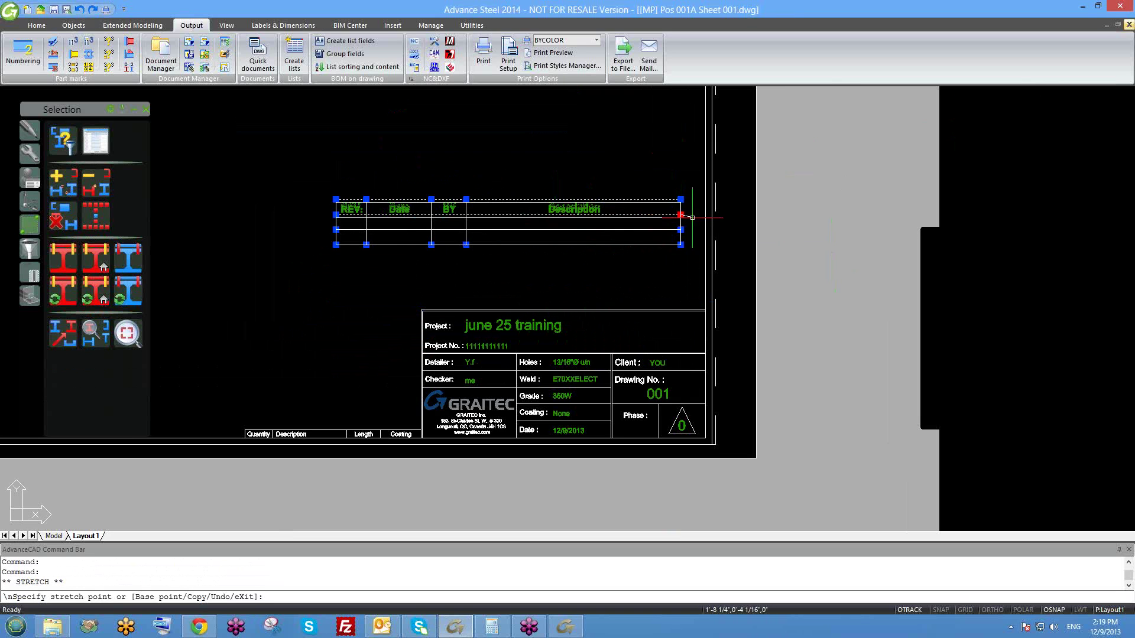
{"action": "key", "text": "Escape"}
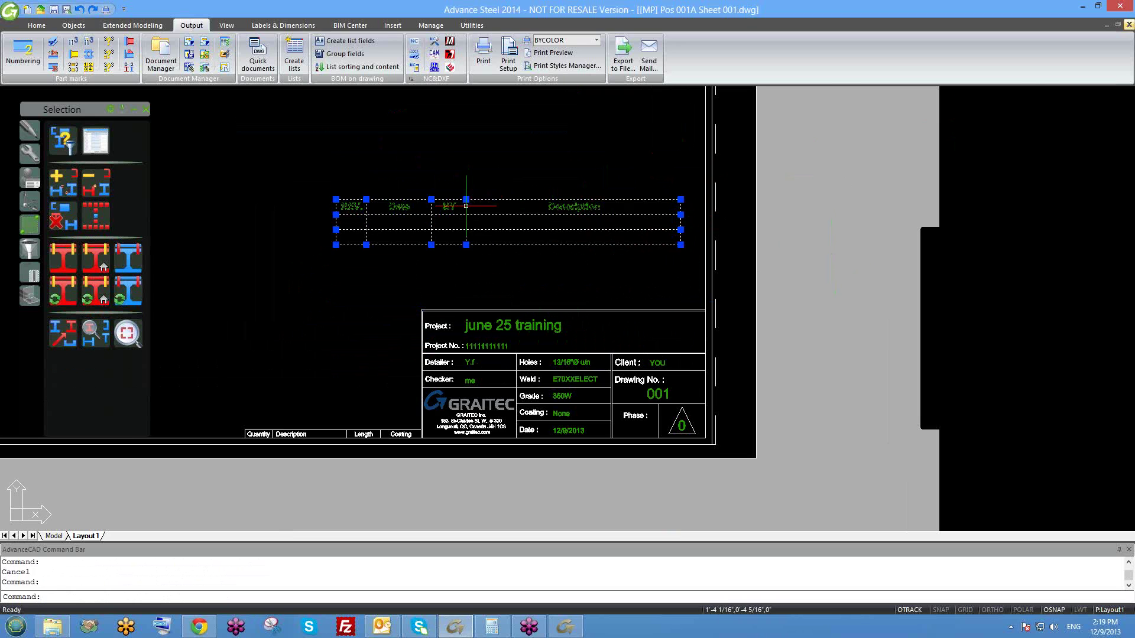
{"action": "left_click", "coordinate": [466, 199]}
{"action": "key", "text": "Escape"}
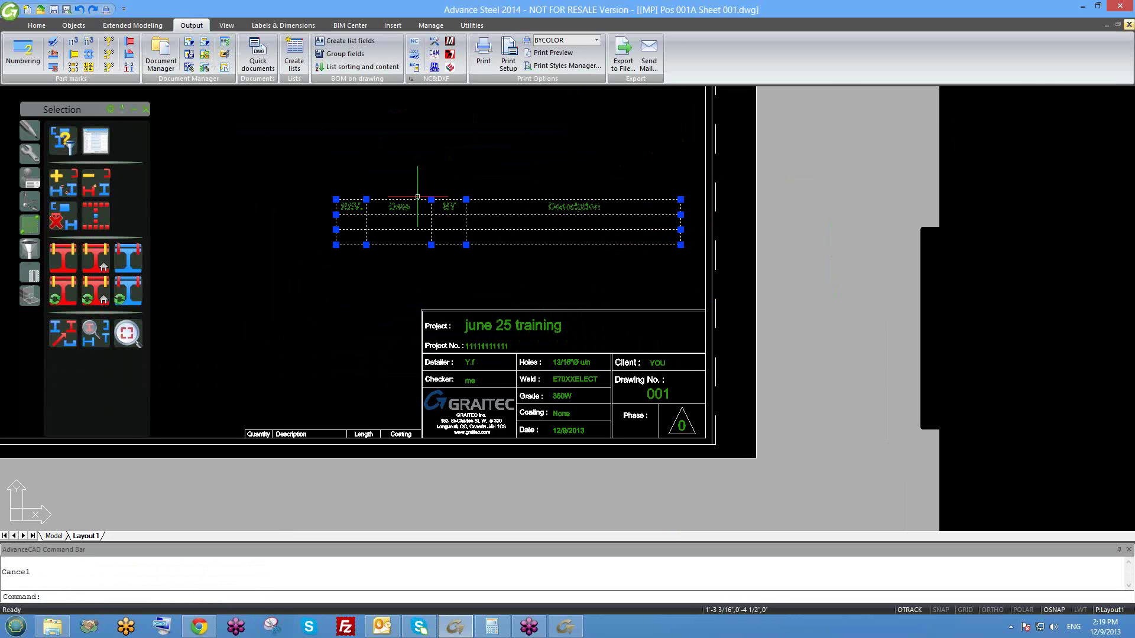
{"action": "left_click", "coordinate": [432, 200]}
{"action": "key", "text": "Escape"}
- Widen the revision table's REV. column by stretching the table's outer edge away from the Date column
{"action": "left_click", "coordinate": [336, 200]}
{"action": "left_click", "coordinate": [303, 149]}
{"action": "key", "text": "Escape"}
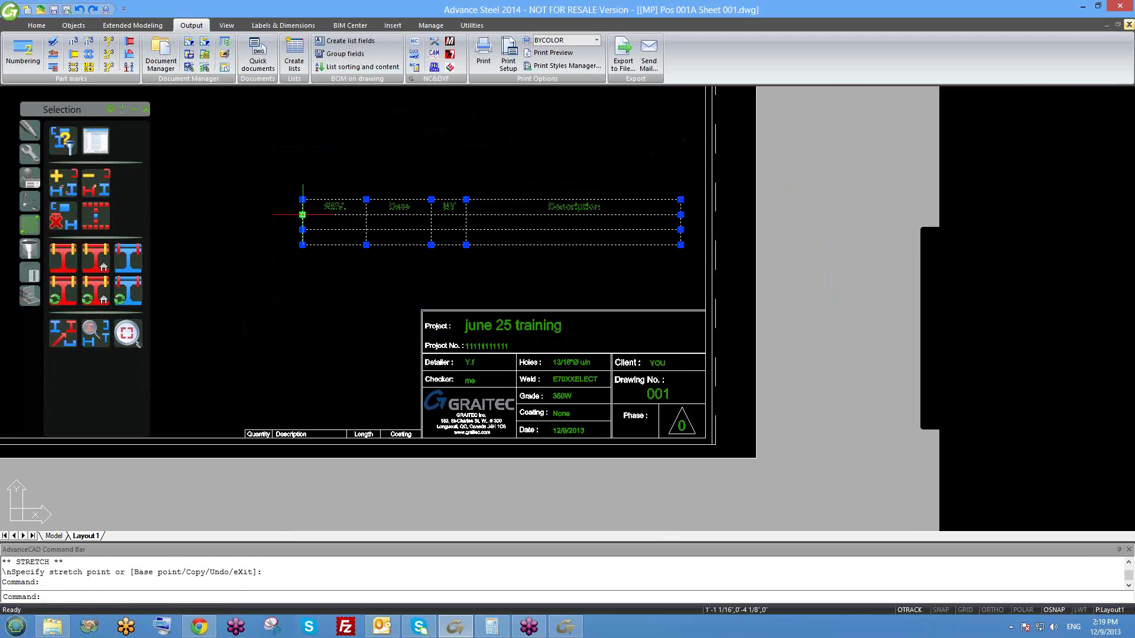
- Try to stretch the revision table at the lower edge of its header row, with ortho mode on and off
{"action": "left_click", "coordinate": [303, 215]}
{"action": "left_click", "coordinate": [303, 215]}
{"action": "key", "text": "F8"}
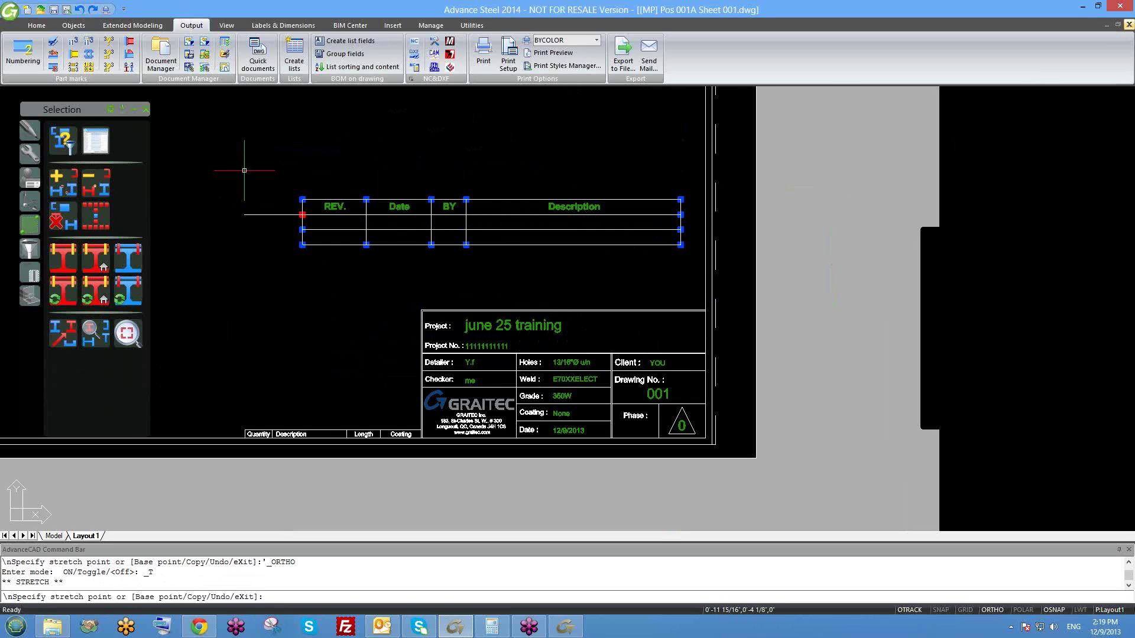
{"action": "left_click", "coordinate": [271, 168]}
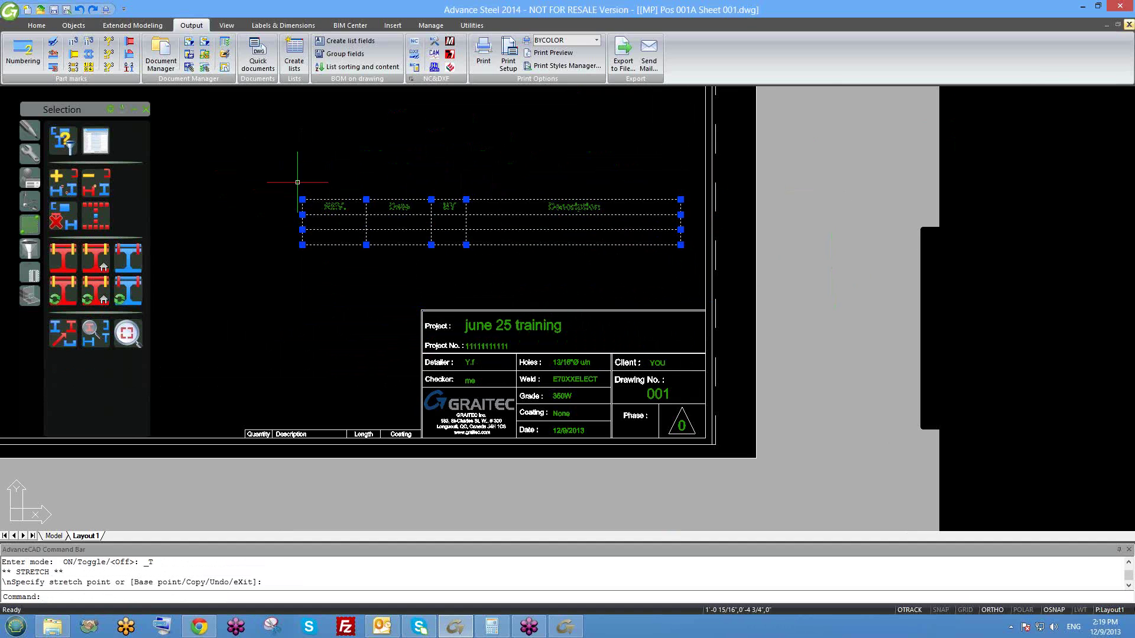
{"action": "key", "text": "Escape"}
{"action": "key", "text": "F8"}
{"action": "left_click", "coordinate": [309, 208]}
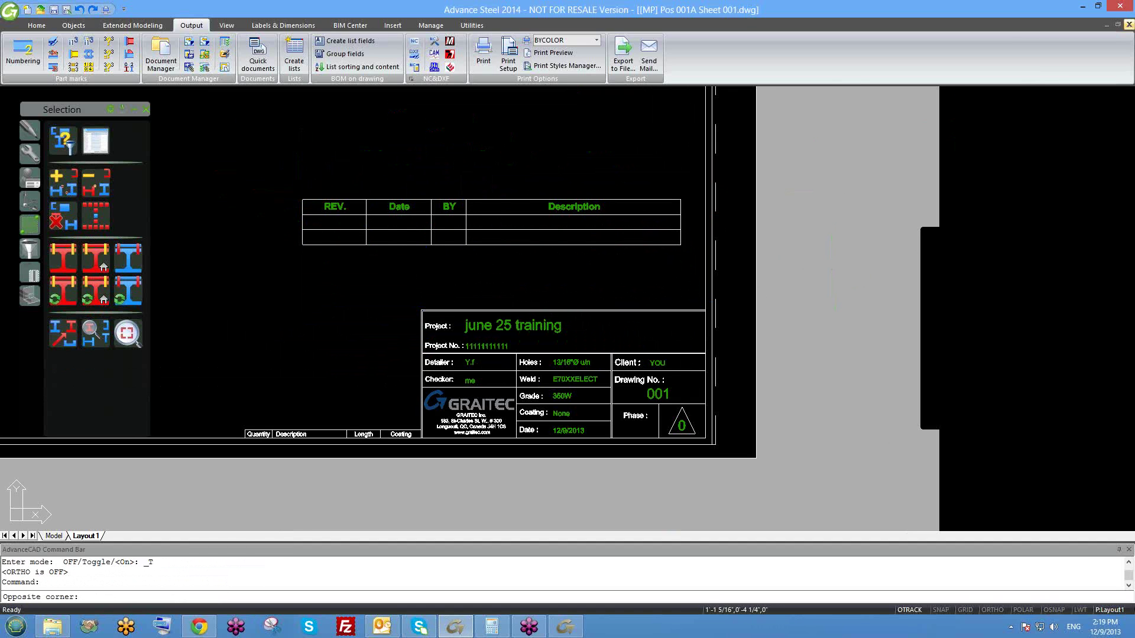
{"action": "left_click", "coordinate": [306, 220]}
{"action": "left_click", "coordinate": [302, 215]}
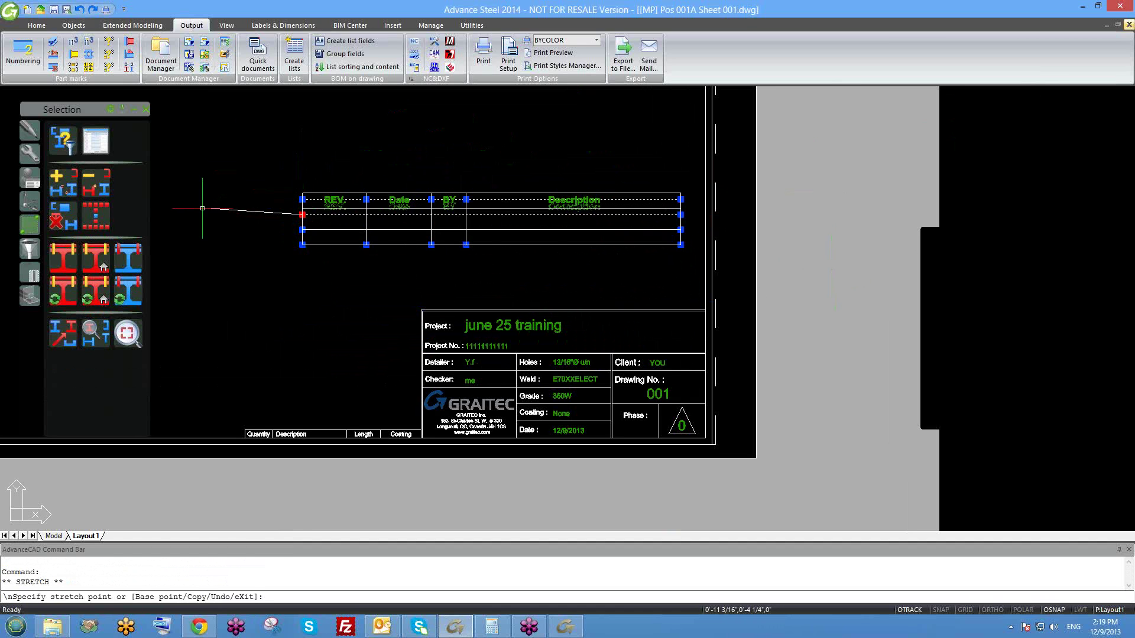
{"action": "key", "text": "Escape"}
- Open the revision table's Revision Control settings, look at the Column Format page and close them
{"action": "double_click", "coordinate": [368, 220]}
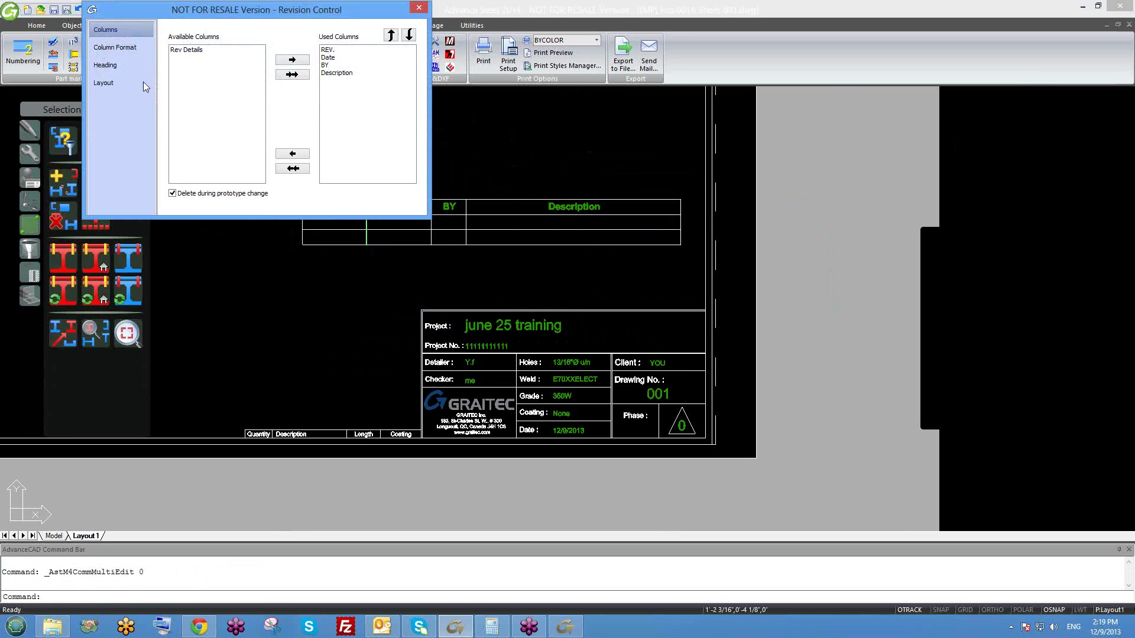
{"action": "left_click", "coordinate": [116, 47]}
{"action": "left_click", "coordinate": [418, 7]}
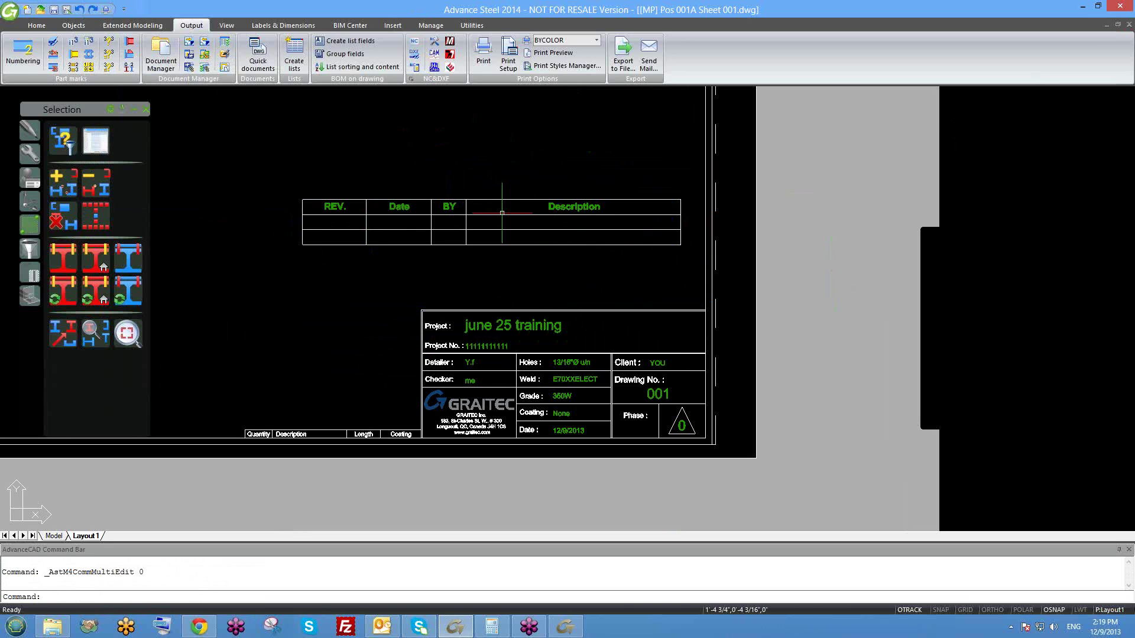
- Undo the stretches and the move of the revision table
{"action": "key", "text": "ctrl+z"}
{"action": "key", "text": "F8"}
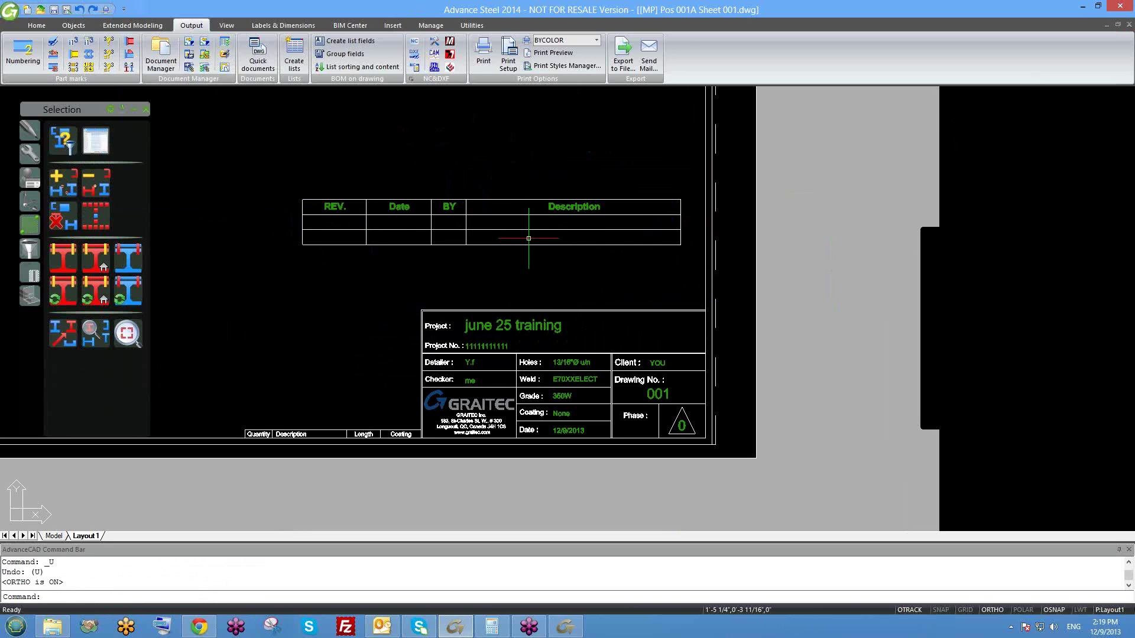
{"action": "key", "text": "ctrl+z"}
{"action": "key", "text": "ctrl+z"}
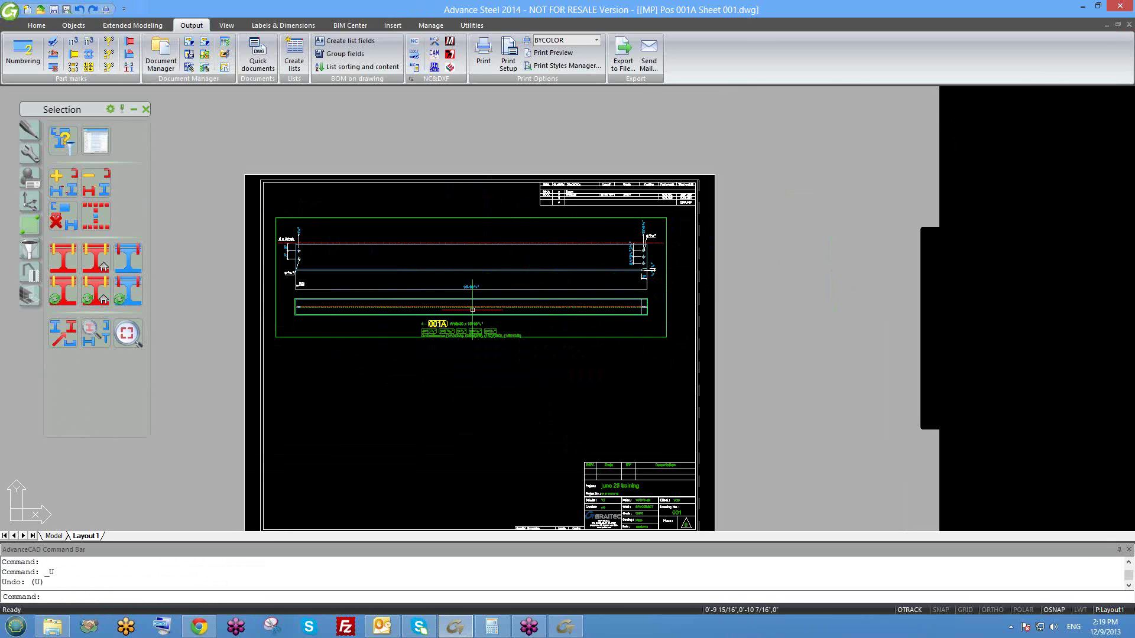
- Move the revision table away from the title block again, leaving a gap above the project details
{"action": "middle_click_drag", "start_coordinate": [675, 527], "coordinate": [569, 364]}
{"action": "scroll", "coordinate": [557, 355], "scroll_direction": "up", "scroll_amount": 2}
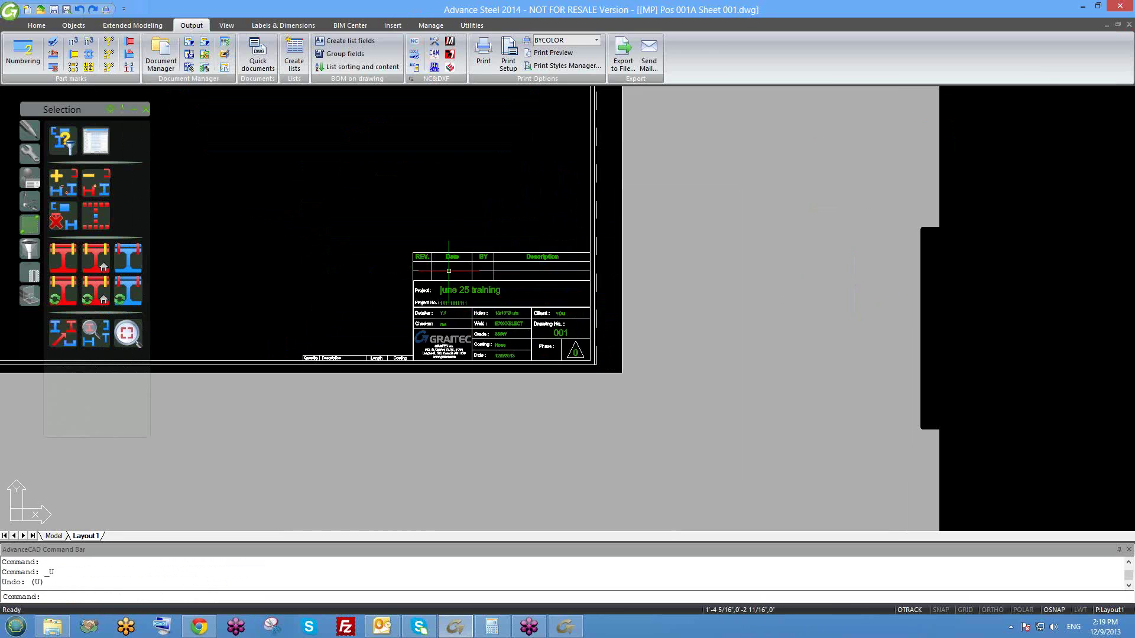
{"action": "scroll", "coordinate": [448, 271], "scroll_direction": "up", "scroll_amount": 4}
{"action": "left_click", "coordinate": [485, 258]}
{"action": "left_click_drag", "start_coordinate": [485, 258], "coordinate": [406, 163]}
{"action": "scroll", "coordinate": [533, 252], "scroll_direction": "down", "scroll_amount": 3}
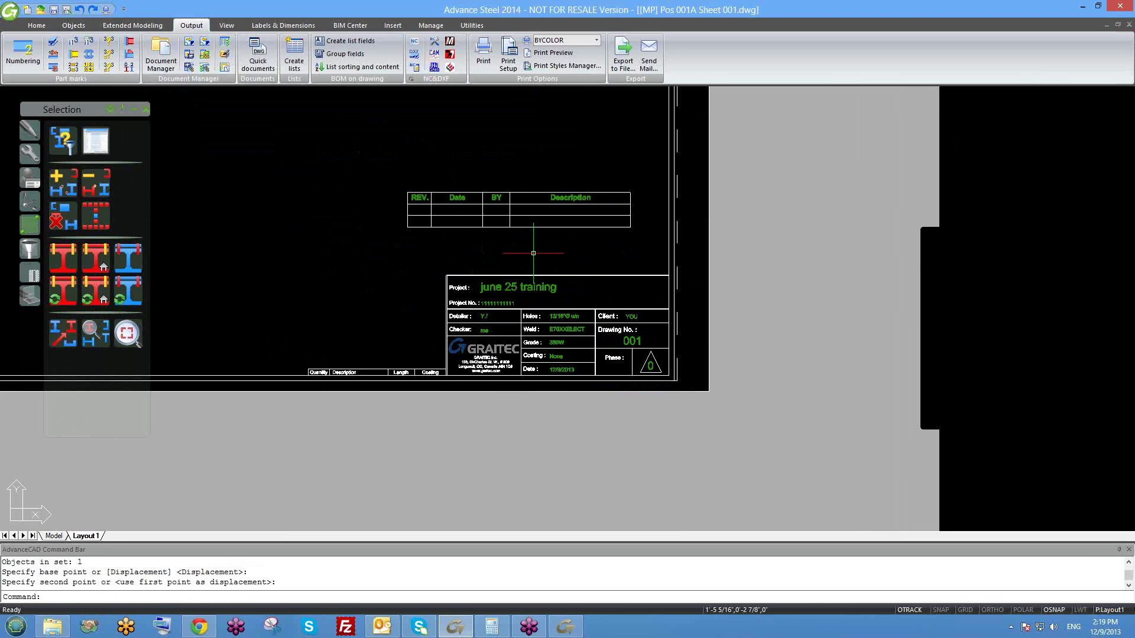
{"action": "middle_click_drag", "start_coordinate": [529, 252], "coordinate": [746, 331]}
{"action": "left_click", "coordinate": [740, 320]}
{"action": "left_click", "coordinate": [722, 314]}
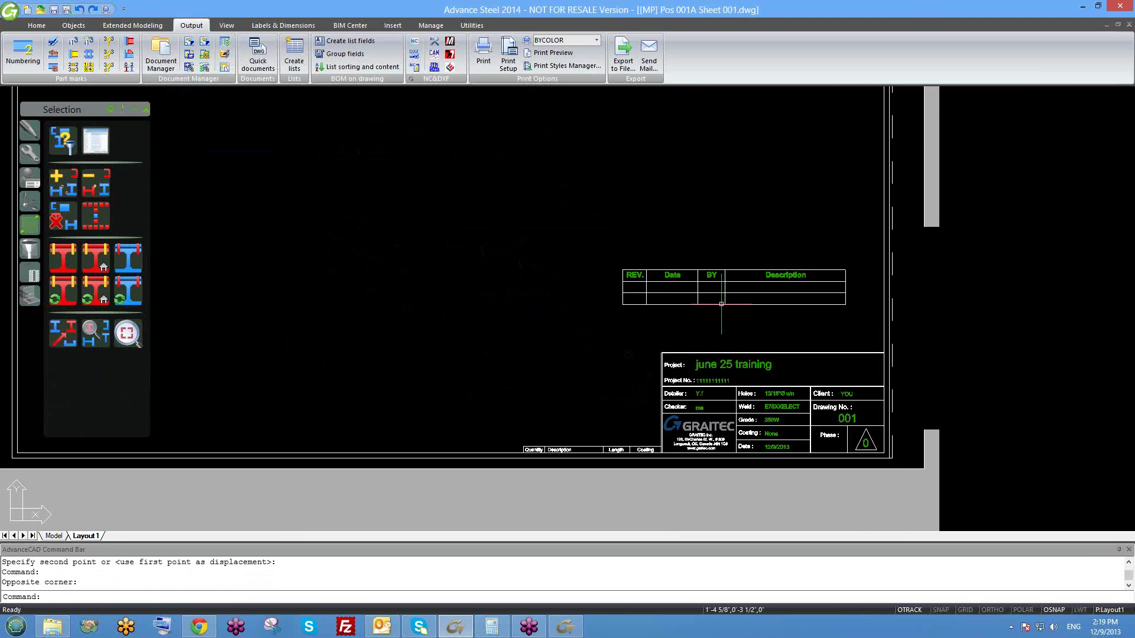
- Examine the quantity, description, length and coating list beside the title block and clear its selection
{"action": "middle_click_drag", "start_coordinate": [733, 356], "coordinate": [674, 289]}
{"action": "scroll", "coordinate": [551, 390], "scroll_direction": "up", "scroll_amount": 4}
{"action": "left_click", "coordinate": [539, 380]}
{"action": "left_click", "coordinate": [530, 332]}
{"action": "scroll", "coordinate": [530, 363], "scroll_direction": "down", "scroll_amount": 2}
{"action": "scroll", "coordinate": [531, 363], "scroll_direction": "down", "scroll_amount": 6}
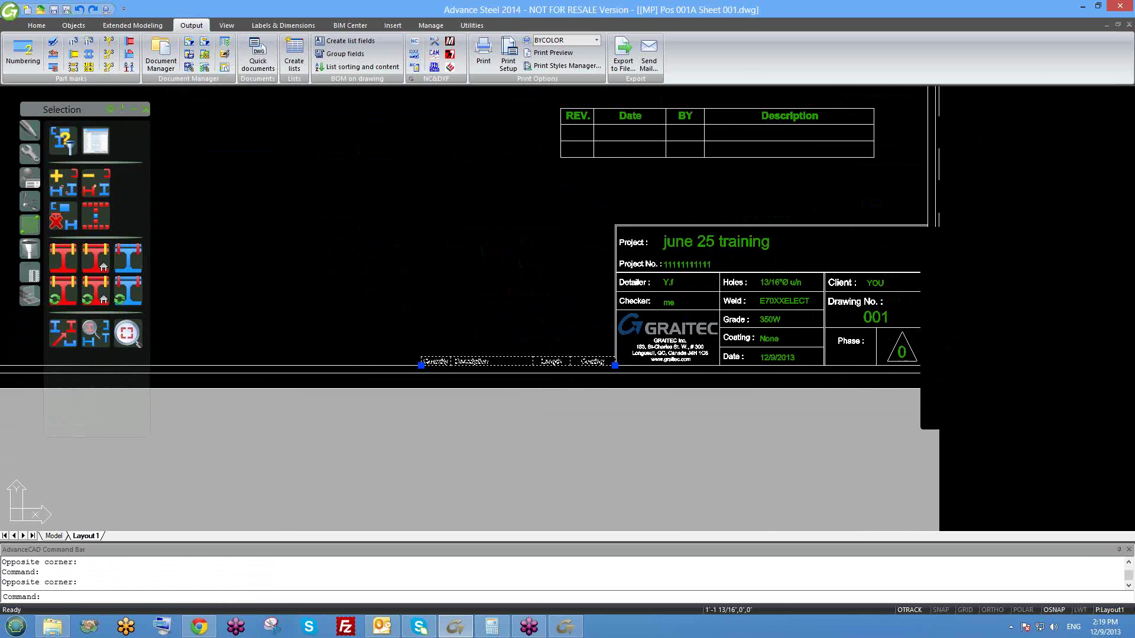
{"action": "scroll", "coordinate": [504, 361], "scroll_direction": "up", "scroll_amount": 5}
{"action": "key", "text": "Escape"}
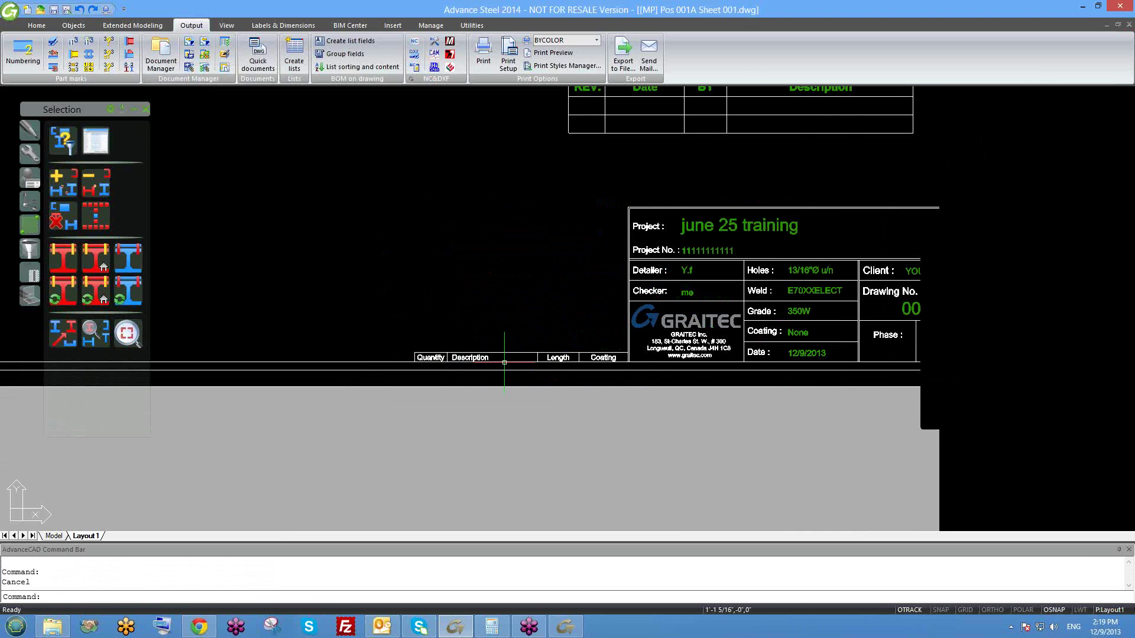
- Examine the beam's parts list with its quantities, grade and weights at the sheet's upper corner
{"action": "scroll", "coordinate": [504, 363], "scroll_direction": "down", "scroll_amount": 3}
{"action": "middle_click_drag", "start_coordinate": [601, 153], "coordinate": [577, 367]}
{"action": "middle_click_drag", "start_coordinate": [589, 211], "coordinate": [587, 426]}
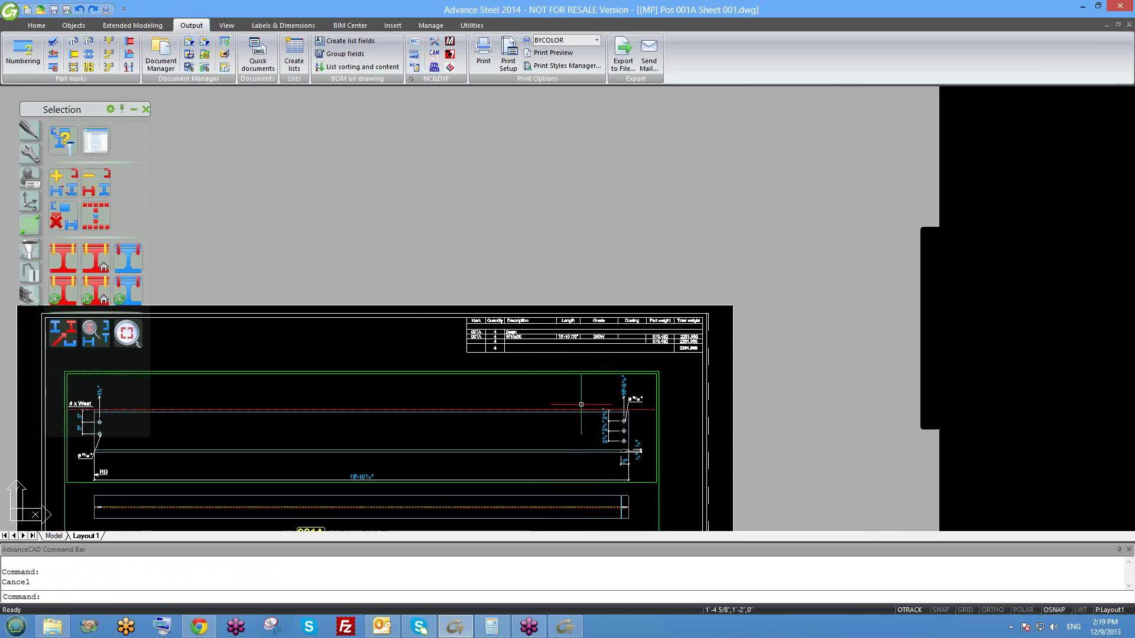
{"action": "scroll", "coordinate": [587, 426], "scroll_direction": "up", "scroll_amount": 2}
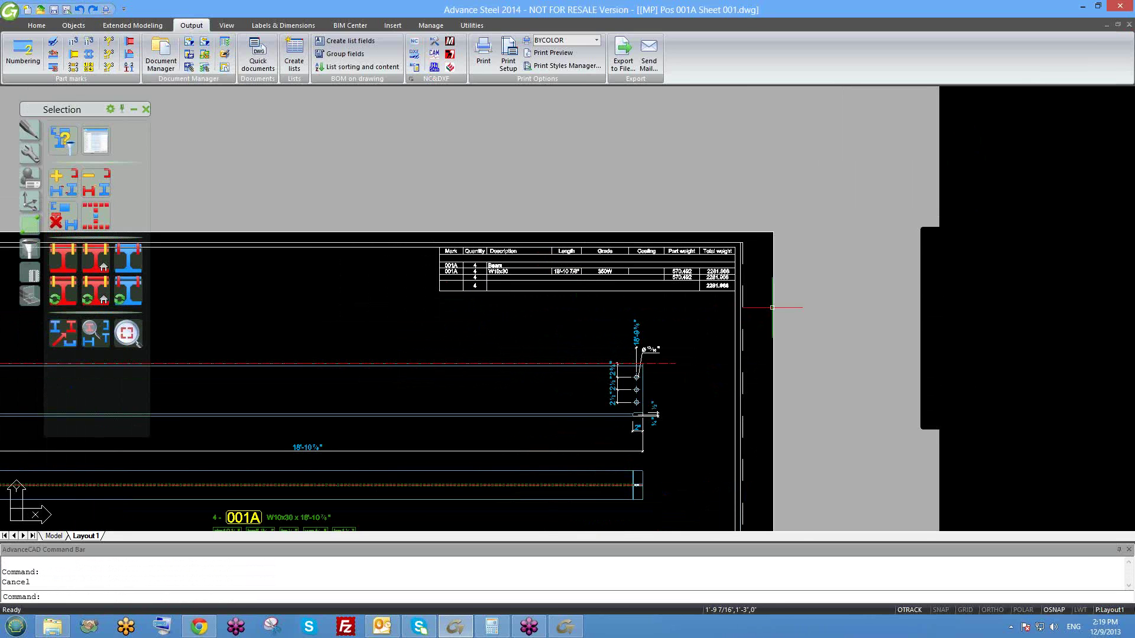
{"action": "scroll", "coordinate": [541, 271], "scroll_direction": "down", "scroll_amount": 5}
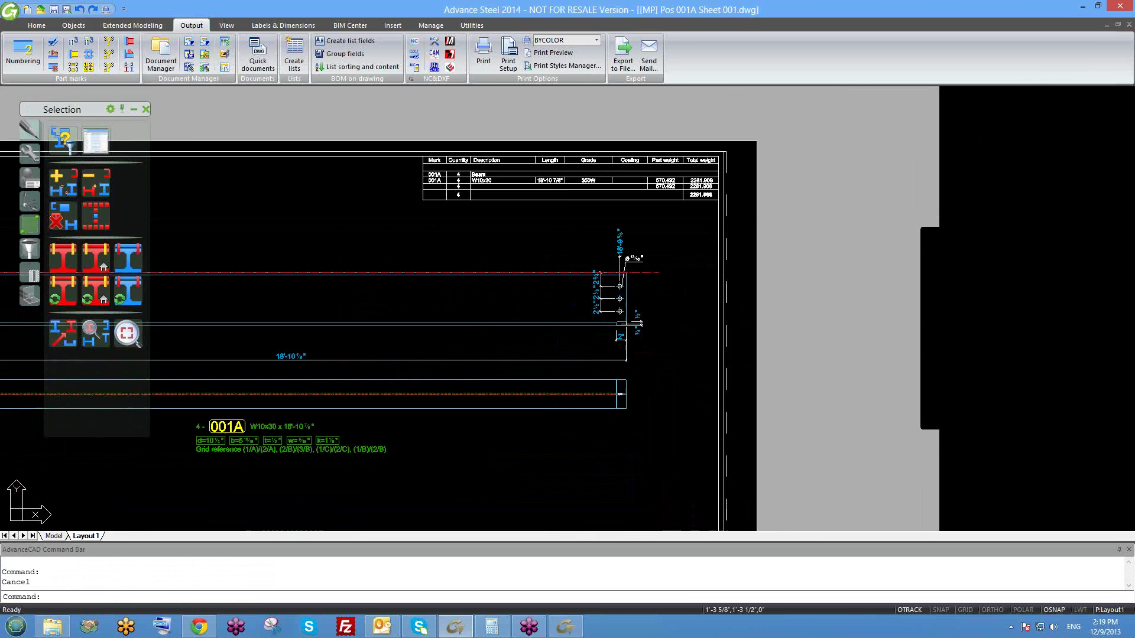
- Point out the parts list at the sheet's upper corner and the revision table, clearing each selection
{"action": "left_click", "coordinate": [509, 153]}
{"action": "key", "text": "Escape"}
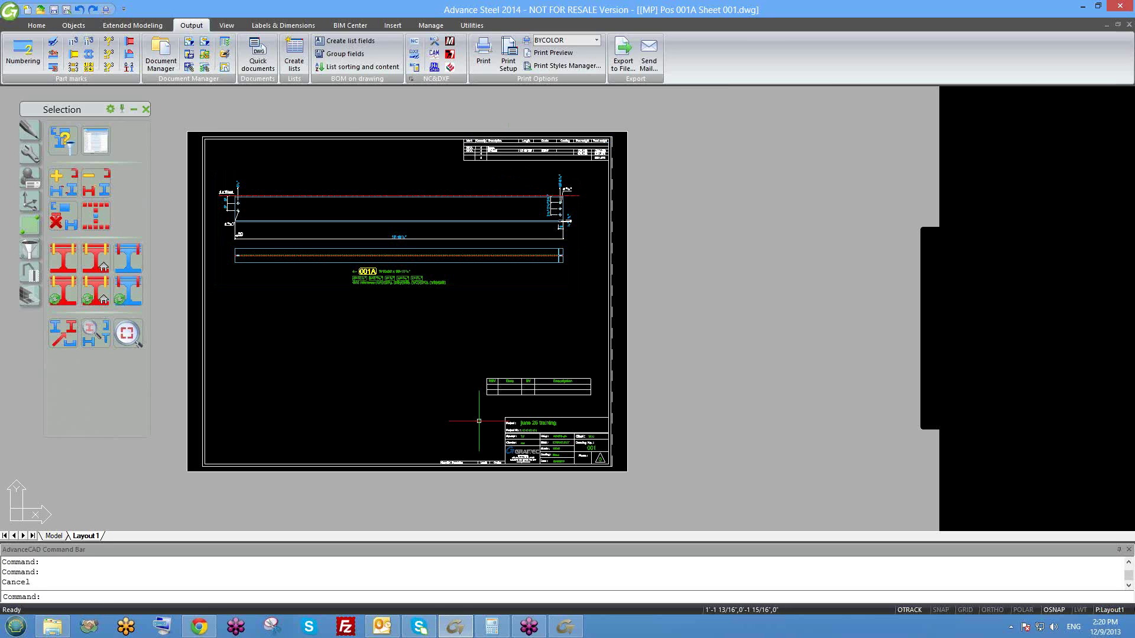
{"action": "scroll", "coordinate": [524, 441], "scroll_direction": "up", "scroll_amount": 2}
{"action": "left_click", "coordinate": [522, 356]}
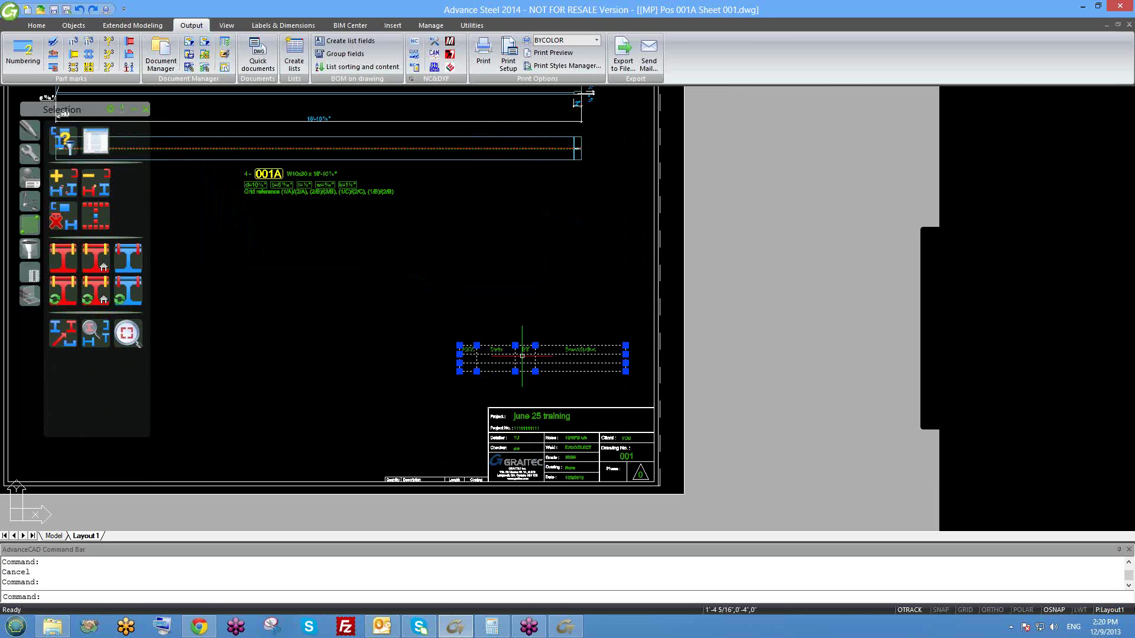
{"action": "key", "text": "Escape"}
- Move the quantity, description, length and coating list up and away from the title block, clear of the sheet border
{"action": "scroll", "coordinate": [536, 433], "scroll_direction": "up", "scroll_amount": 2}
{"action": "scroll", "coordinate": [536, 433], "scroll_direction": "up", "scroll_amount": 1}
{"action": "left_click", "coordinate": [534, 427]}
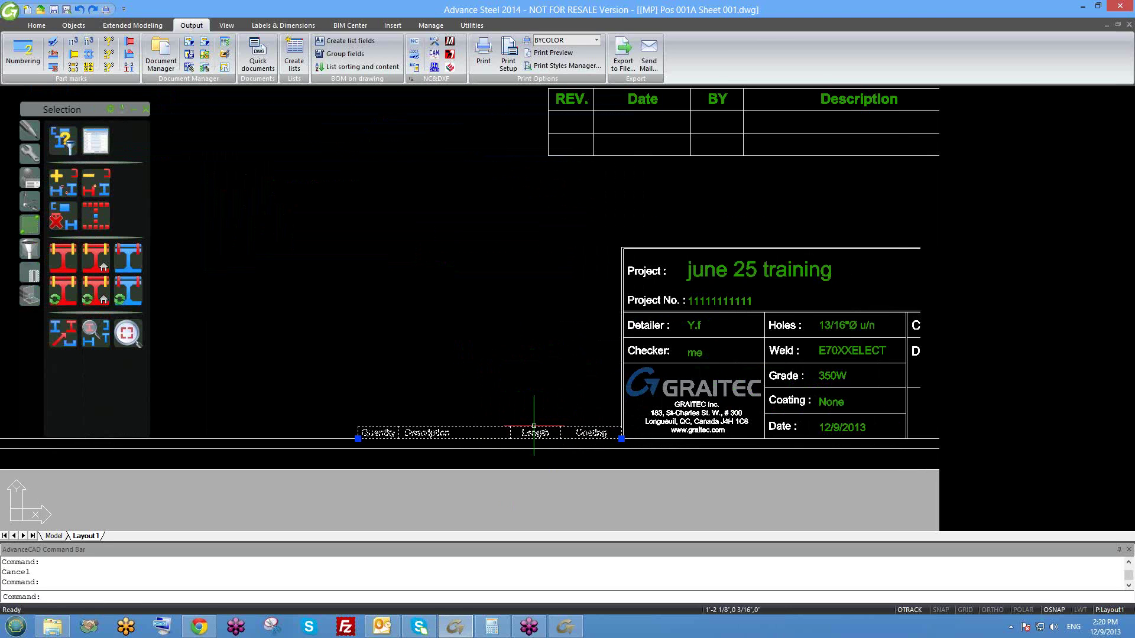
{"action": "type", "text": "m"}
{"action": "key", "text": "Return"}
{"action": "left_click", "coordinate": [534, 426]}
{"action": "left_click", "coordinate": [472, 322]}
{"action": "scroll", "coordinate": [471, 342], "scroll_direction": "down", "scroll_amount": 3}
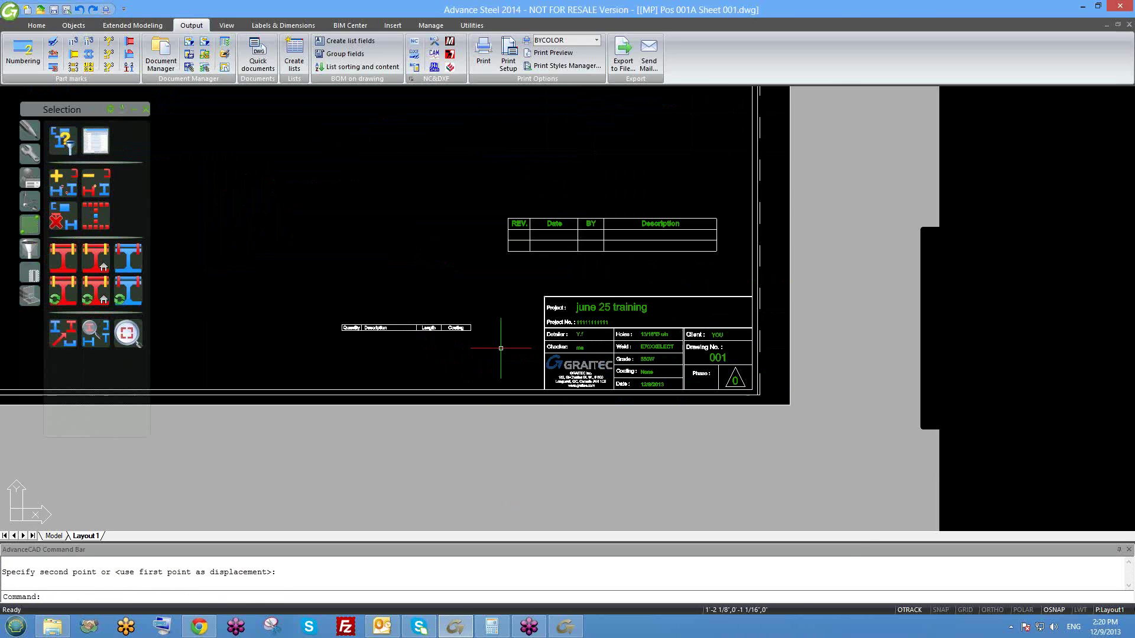
- Examine the project name and project number in the drawing's title block
{"action": "scroll", "coordinate": [667, 342], "scroll_direction": "up", "scroll_amount": 2}
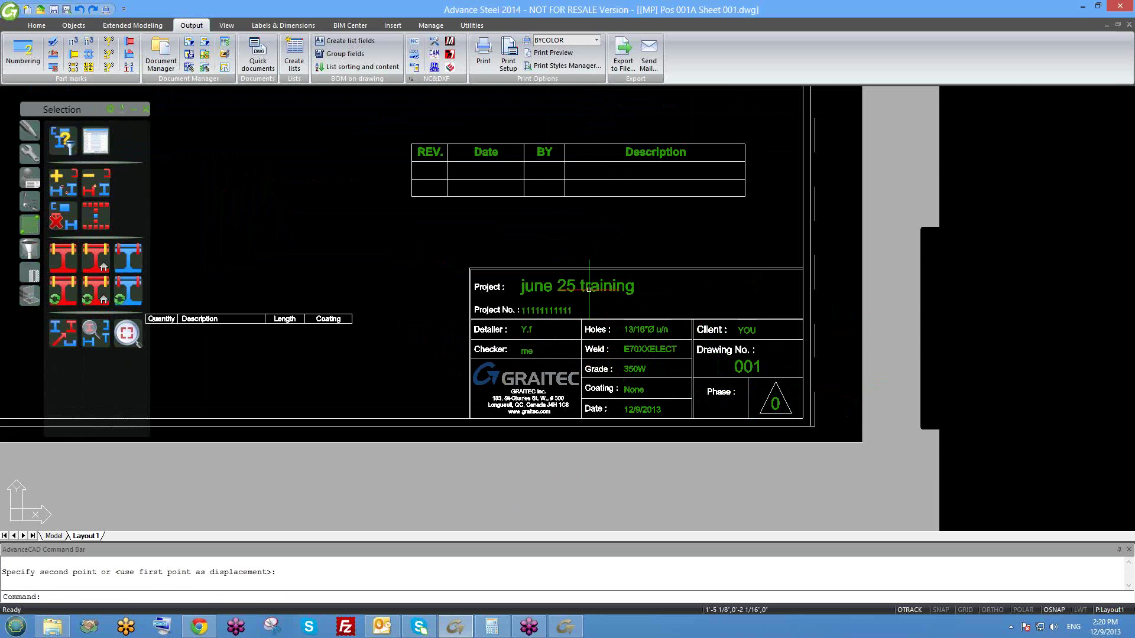
{"action": "scroll", "coordinate": [493, 282], "scroll_direction": "up", "scroll_amount": 4}
{"action": "key", "text": "Escape"}
{"action": "key", "text": "Escape"}
{"action": "left_click", "coordinate": [480, 328]}
{"action": "key", "text": "Escape"}
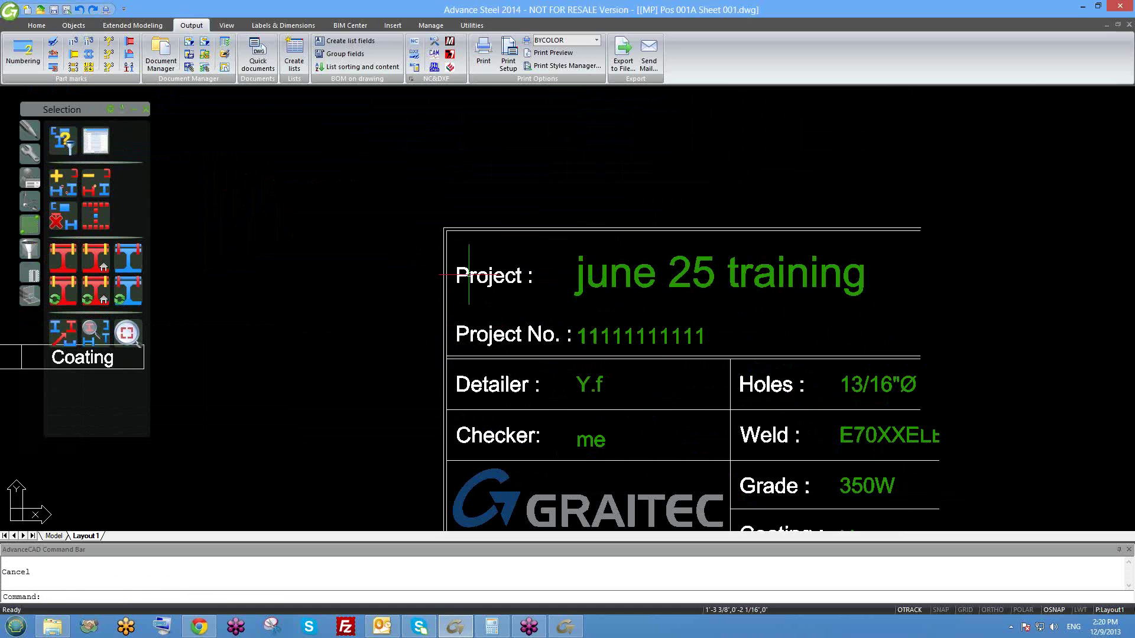
{"action": "scroll", "coordinate": [469, 276], "scroll_direction": "down", "scroll_amount": 2}
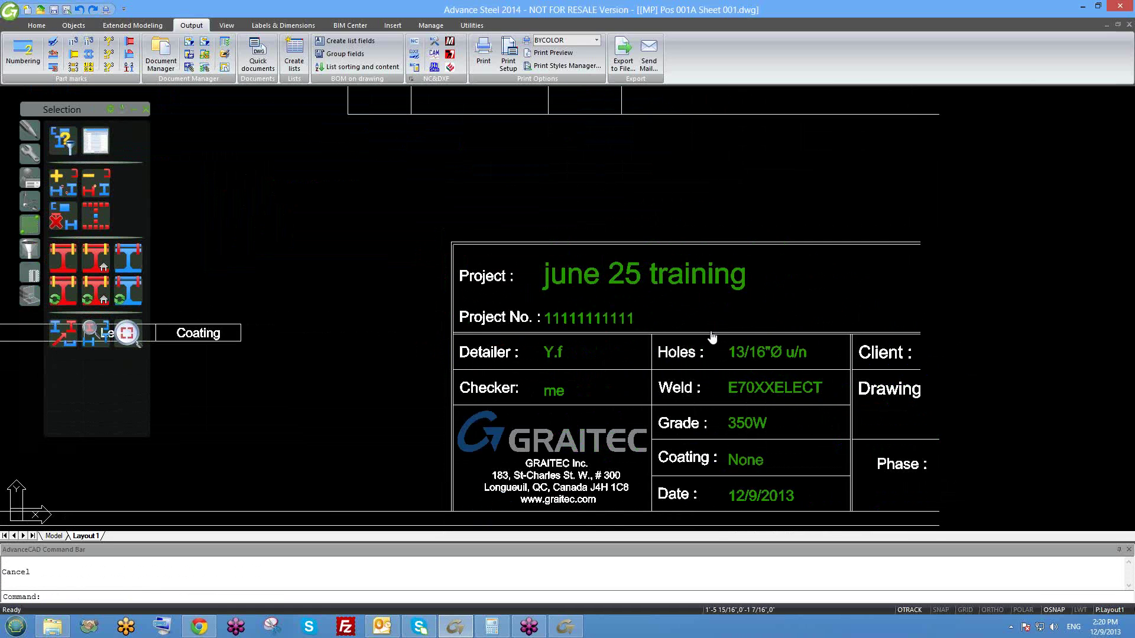
{"action": "scroll", "coordinate": [589, 303], "scroll_direction": "down", "scroll_amount": 1}
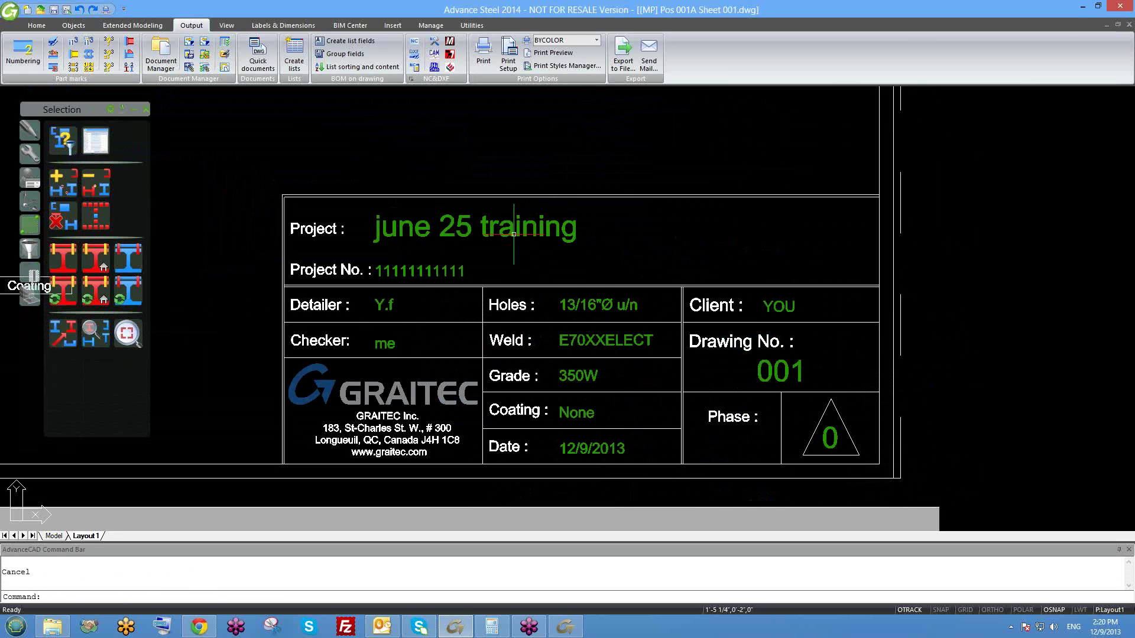
{"action": "scroll", "coordinate": [516, 304], "scroll_direction": "down", "scroll_amount": 3}
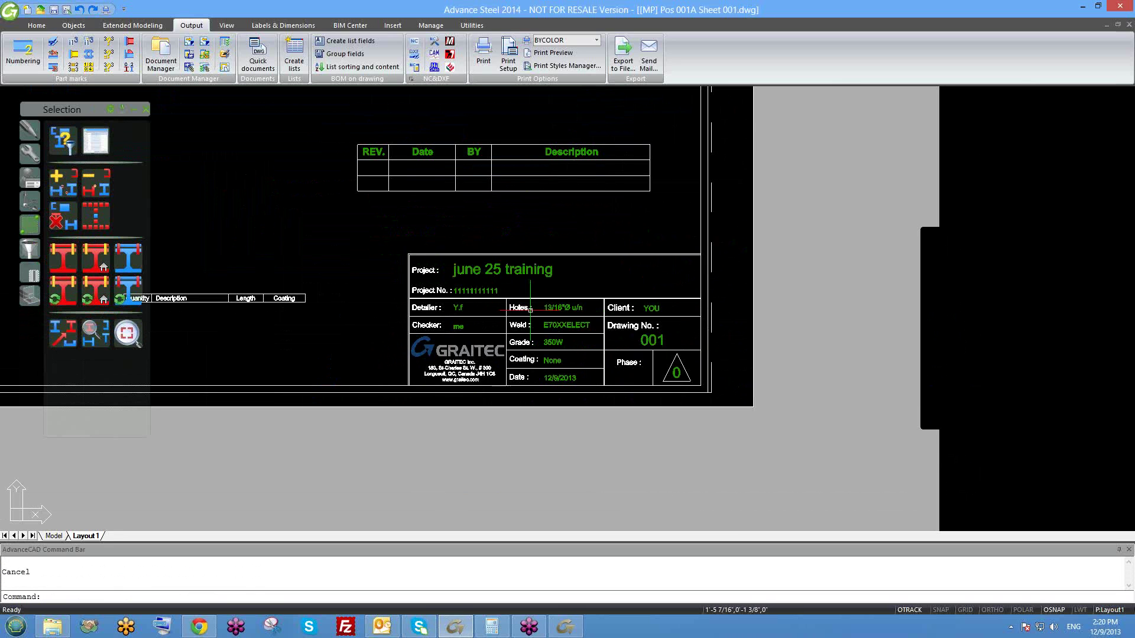
- Examine the title block's detailer, checker, holes, weld, grade, client, drawing number and phase fields, then the whole sheet
{"action": "middle_click_drag", "start_coordinate": [540, 305], "coordinate": [559, 315]}
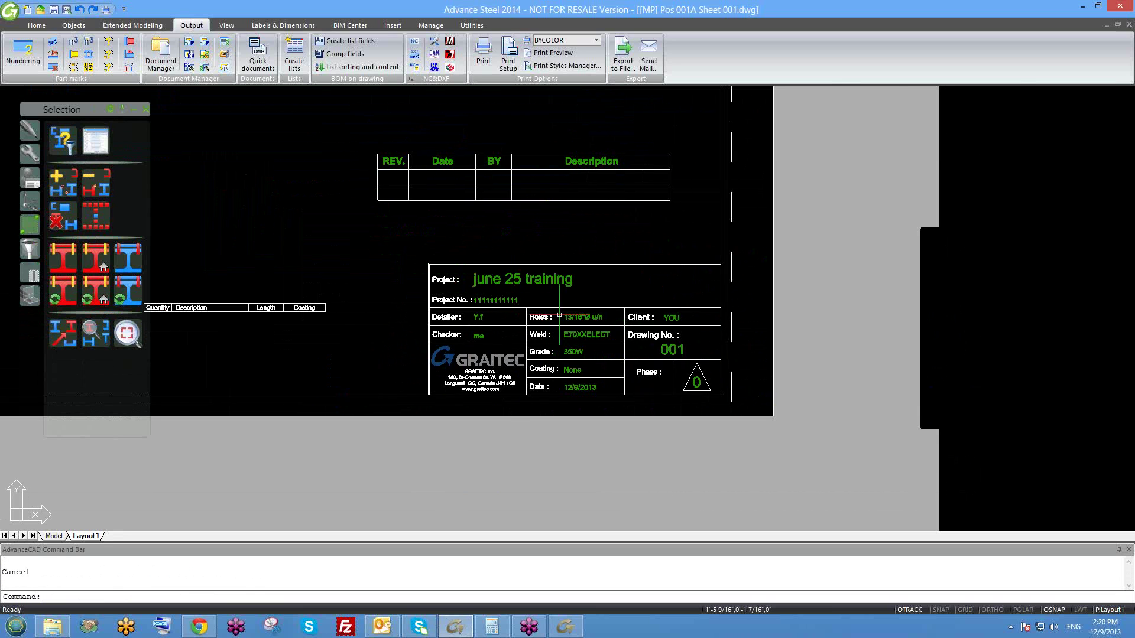
{"action": "scroll", "coordinate": [559, 315], "scroll_direction": "up", "scroll_amount": 2}
{"action": "middle_click_drag", "start_coordinate": [496, 278], "coordinate": [657, 343]}
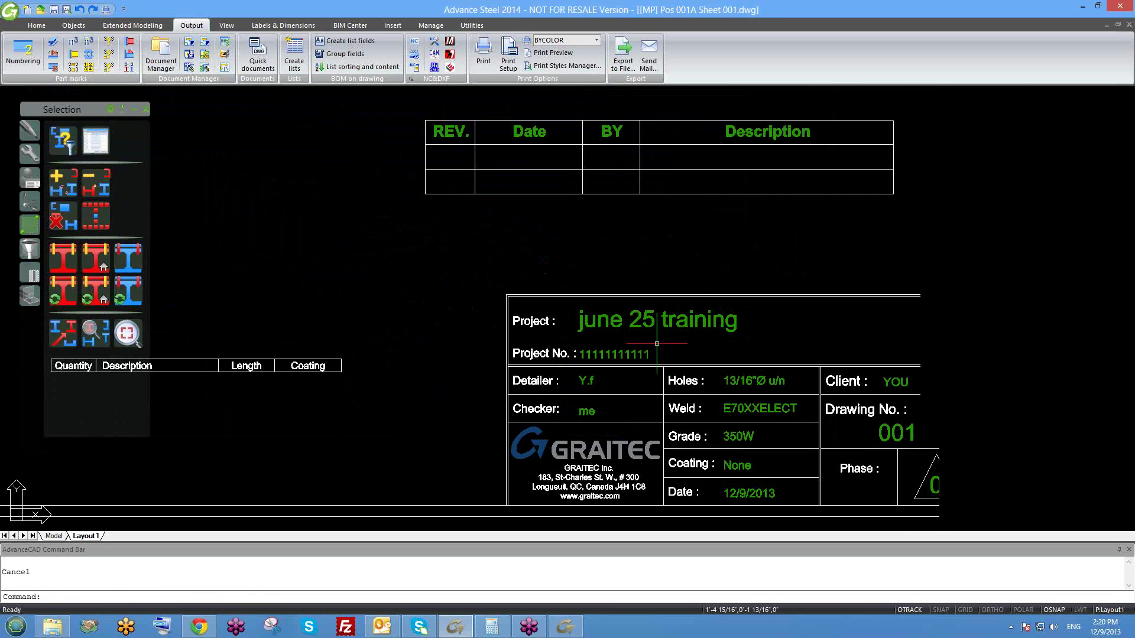
{"action": "mouse_move", "coordinate": [722, 357]}
{"action": "middle_mouse_down"}
{"action": "mouse_move", "coordinate": [671, 324]}
{"action": "mouse_move", "coordinate": [644, 382]}
{"action": "middle_mouse_up"}
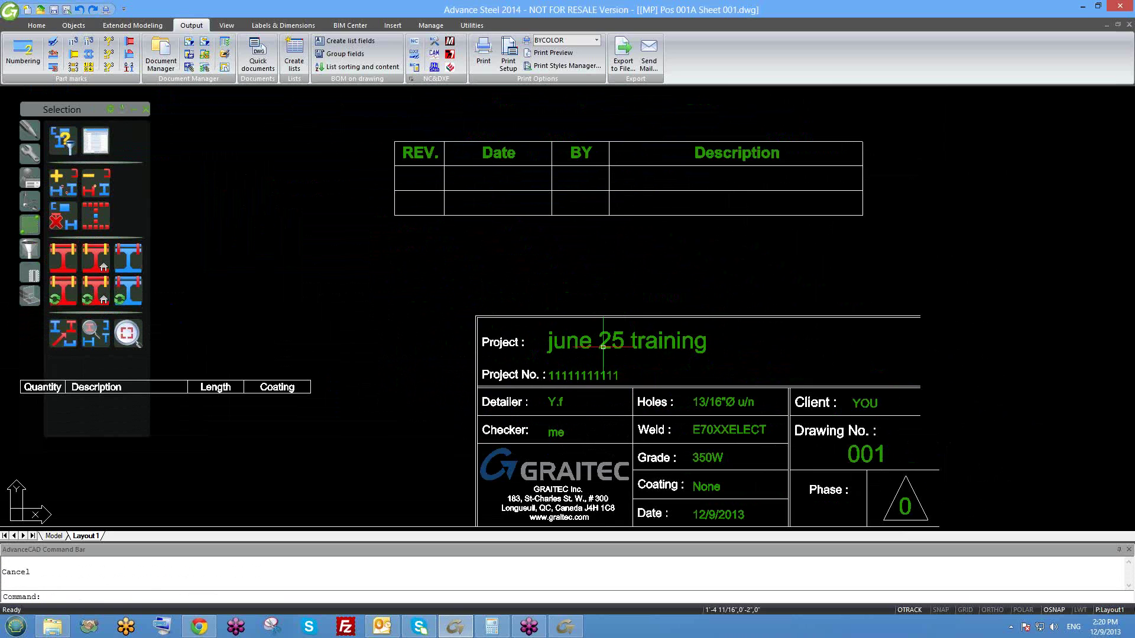
{"action": "middle_click_drag", "start_coordinate": [535, 350], "coordinate": [512, 267]}
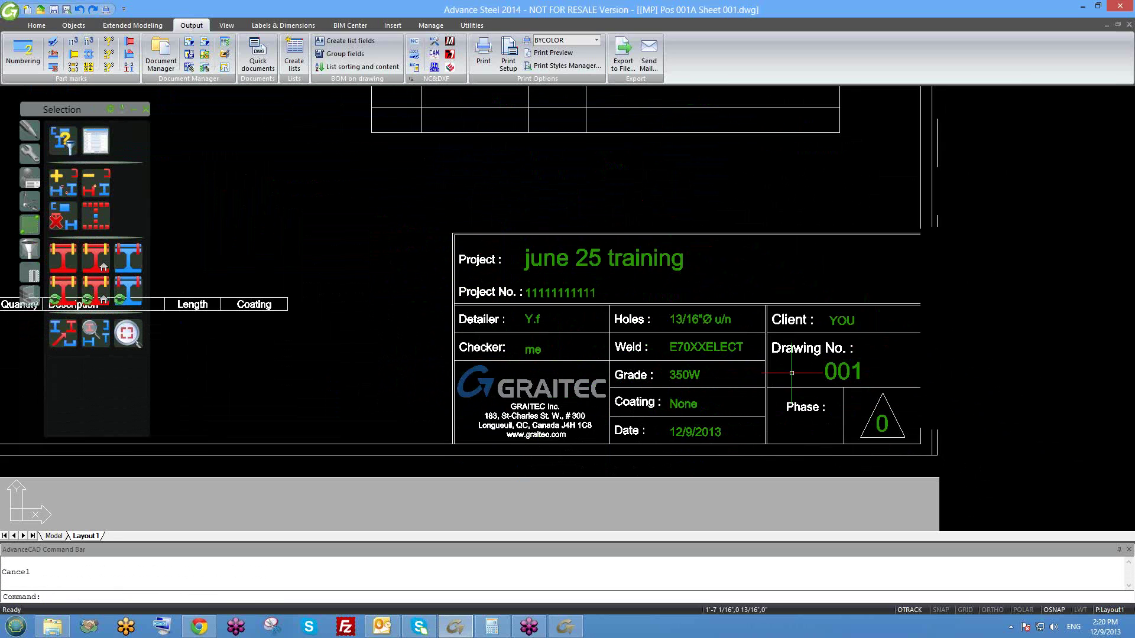
{"action": "scroll", "coordinate": [612, 264], "scroll_direction": "up", "scroll_amount": 2}
{"action": "left_click", "coordinate": [614, 263]}
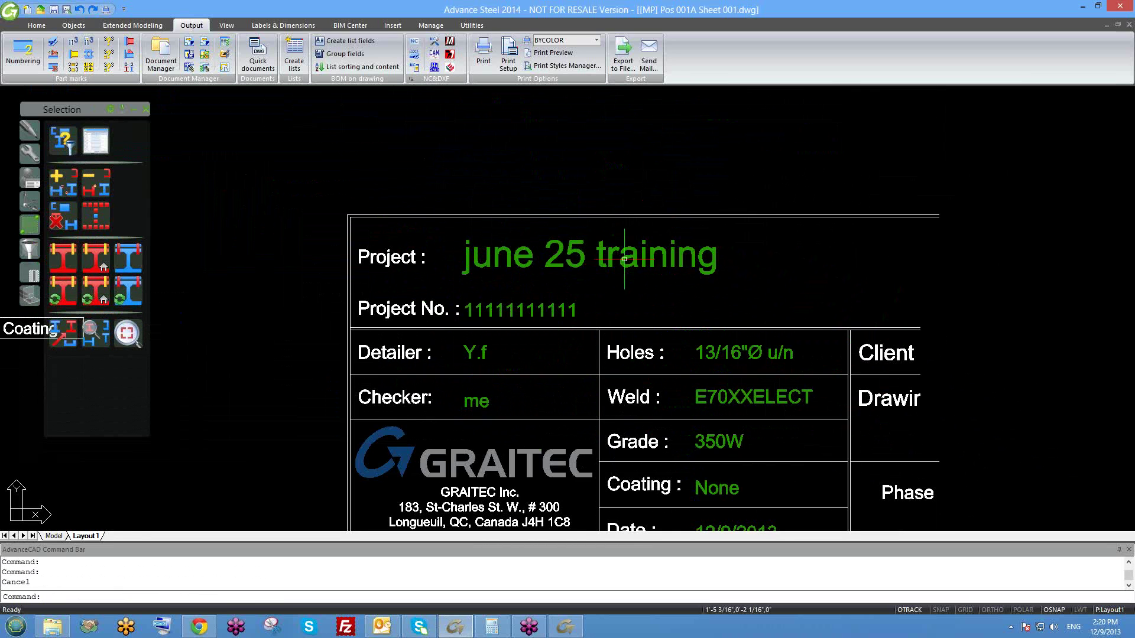
{"action": "key", "text": "Escape"}
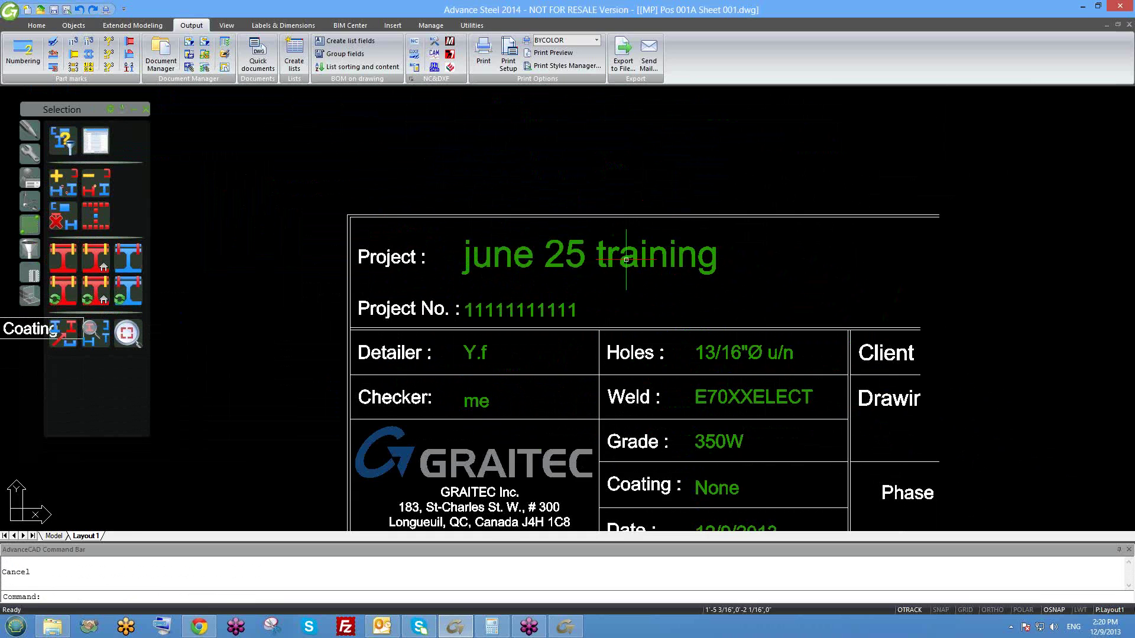
{"action": "scroll", "coordinate": [626, 261], "scroll_direction": "down", "scroll_amount": 1}
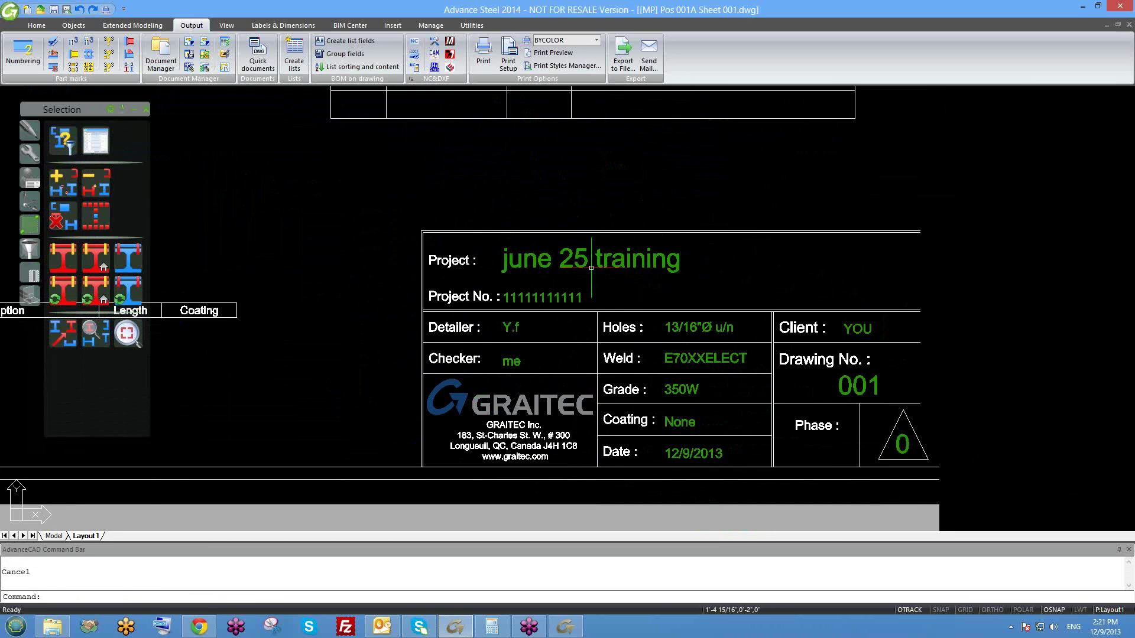
{"action": "scroll", "coordinate": [591, 268], "scroll_direction": "down", "scroll_amount": 1}
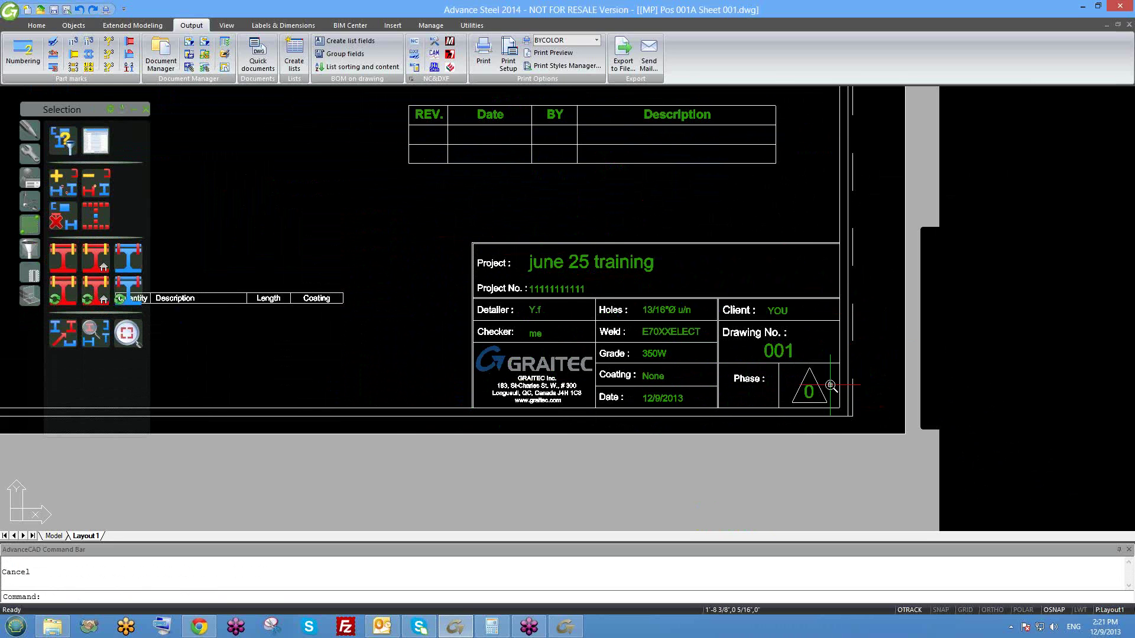
{"action": "scroll", "coordinate": [831, 385], "scroll_direction": "down", "scroll_amount": 1}
{"action": "scroll", "coordinate": [733, 370], "scroll_direction": "down", "scroll_amount": 1}
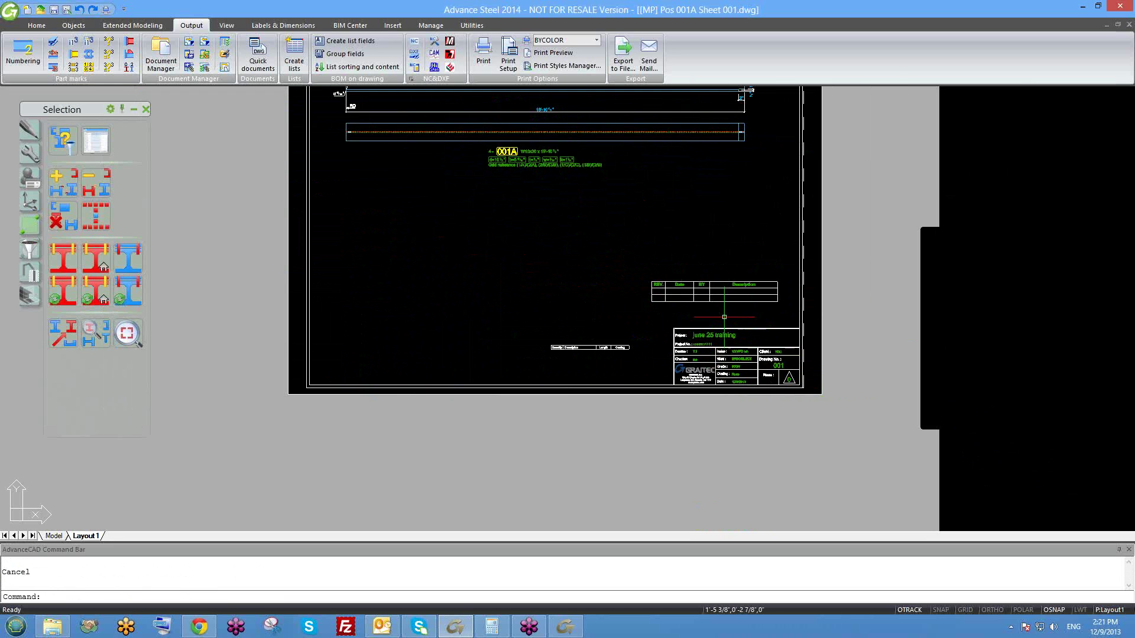
{"action": "scroll", "coordinate": [657, 304], "scroll_direction": "down", "scroll_amount": 1}
{"action": "middle_click_drag", "start_coordinate": [644, 319], "coordinate": [616, 271]}
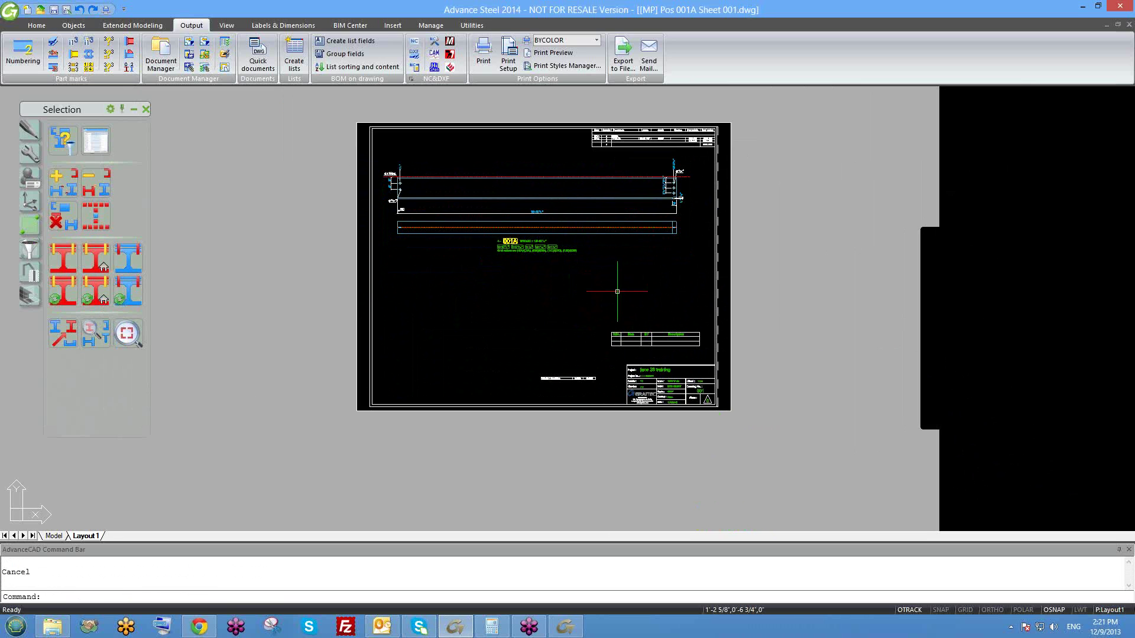
- Switch to the 6.dwg model and open its project settings
{"action": "key", "text": "ctrl+Tab"}
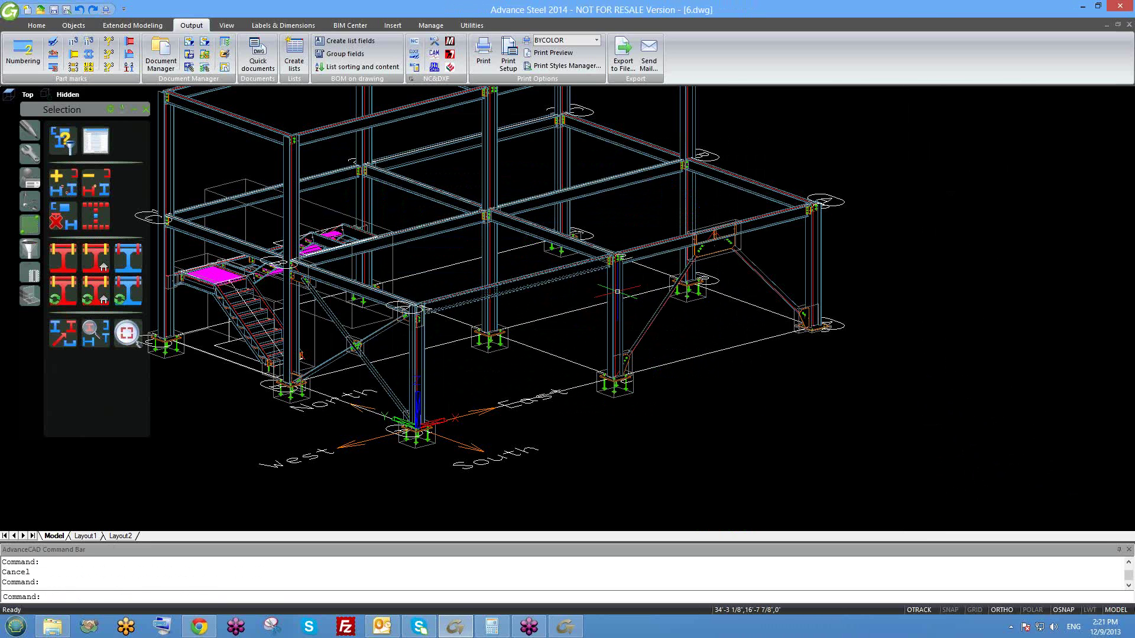
{"action": "scroll", "coordinate": [585, 298], "scroll_direction": "down", "scroll_amount": 2}
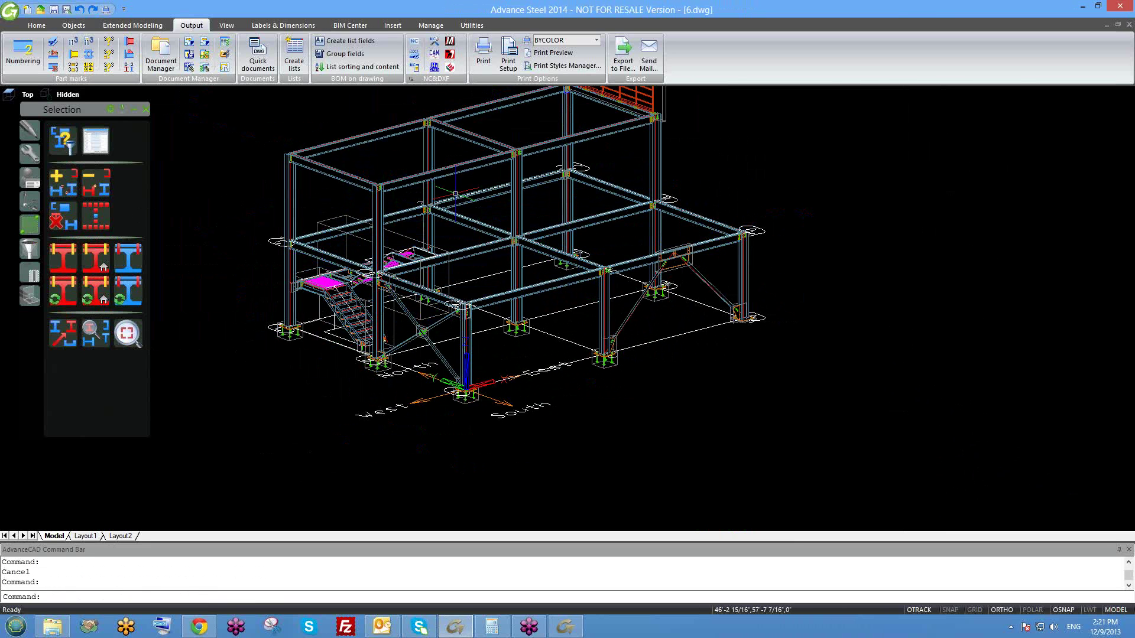
{"action": "left_click", "coordinate": [431, 26]}
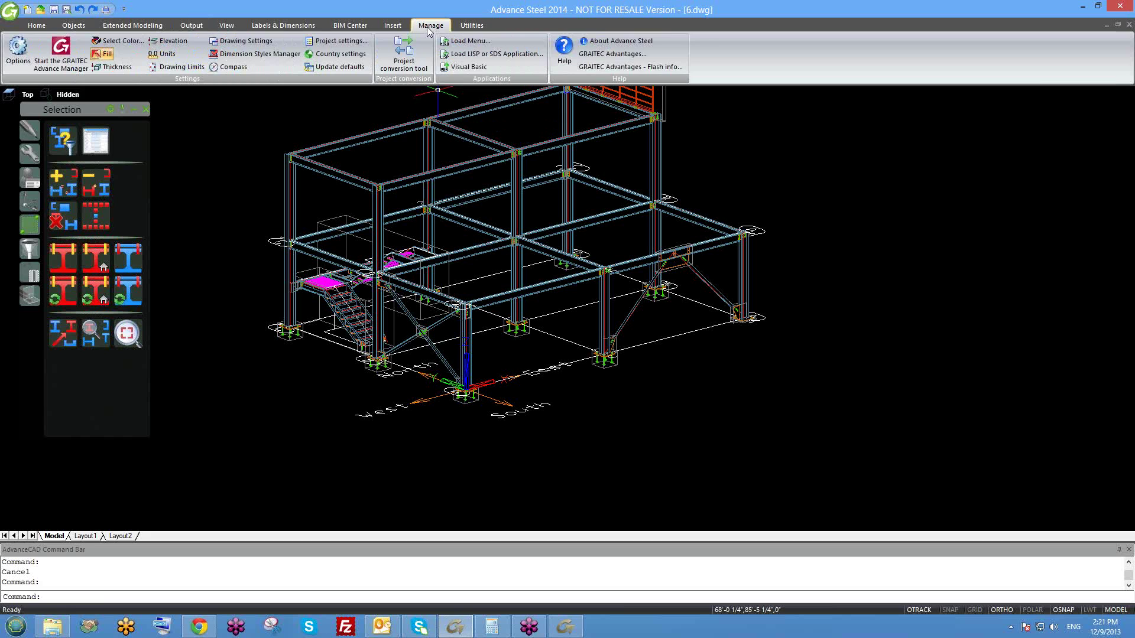
{"action": "left_click", "coordinate": [343, 41]}
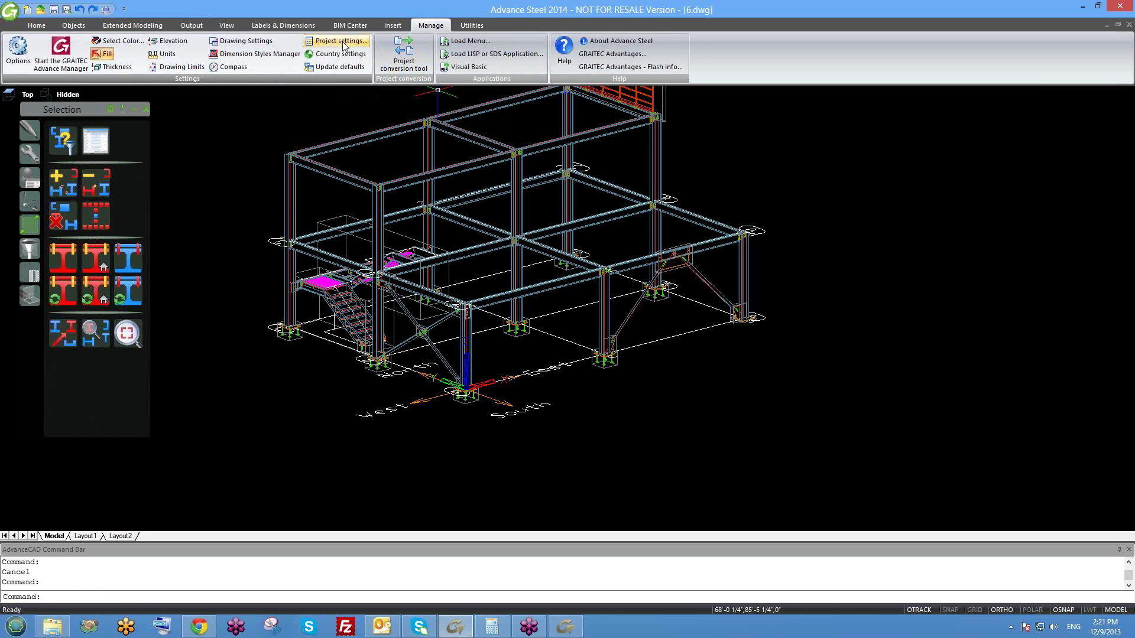
{"action": "left_click_drag", "start_coordinate": [527, 185], "coordinate": [463, 149]}
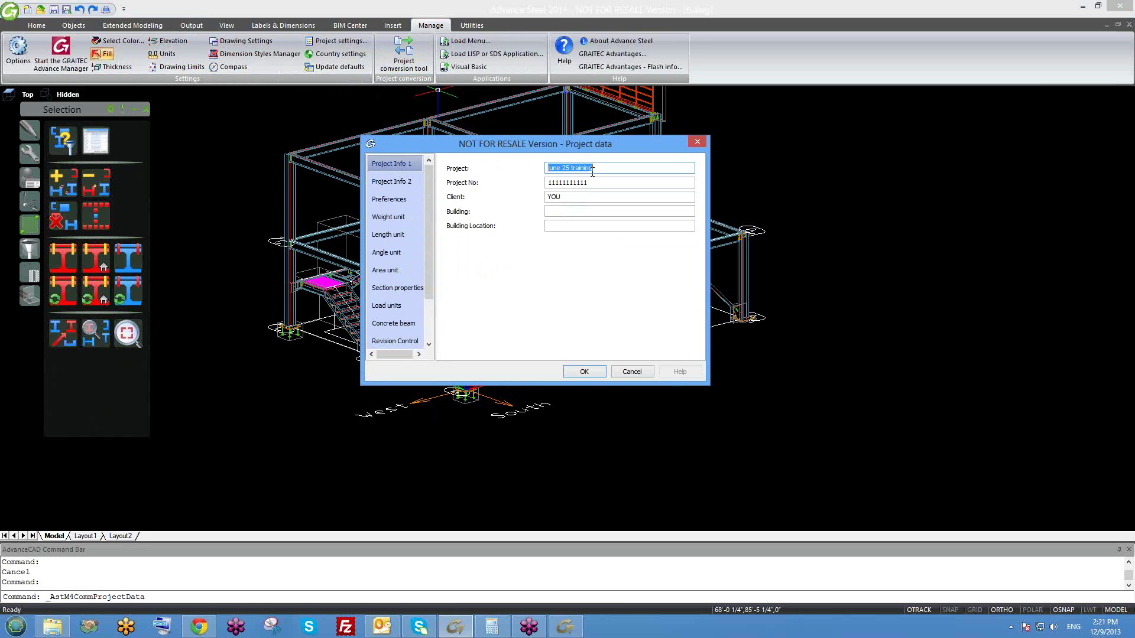
- Set the project name to "dec 2nd" and the project number to 456788
{"action": "type", "text": "dec 2nd"}
{"action": "key", "text": "Tab"}
{"action": "key", "text": "shift+Tab"}
{"action": "key", "text": "Tab"}
{"action": "type", "text": "4"}
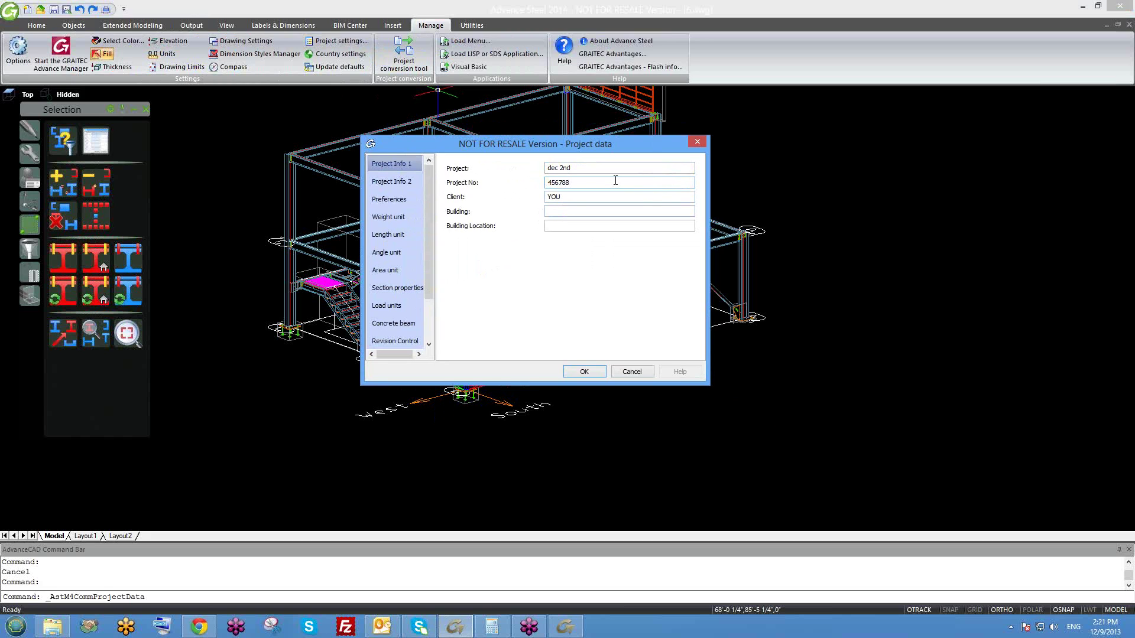
- Review the client, building and building location fields of the project data
{"action": "left_click_drag", "start_coordinate": [535, 199], "coordinate": [587, 199]}
{"action": "left_click", "coordinate": [586, 199]}
{"action": "left_click", "coordinate": [549, 211]}
{"action": "key", "text": "Tab"}
{"action": "key", "text": "Tab"}
{"action": "key", "text": "Tab"}
- Review the contractor, order date, checker and detailer fields in Project Info 2 and accept the project data
{"action": "left_click", "coordinate": [401, 185]}
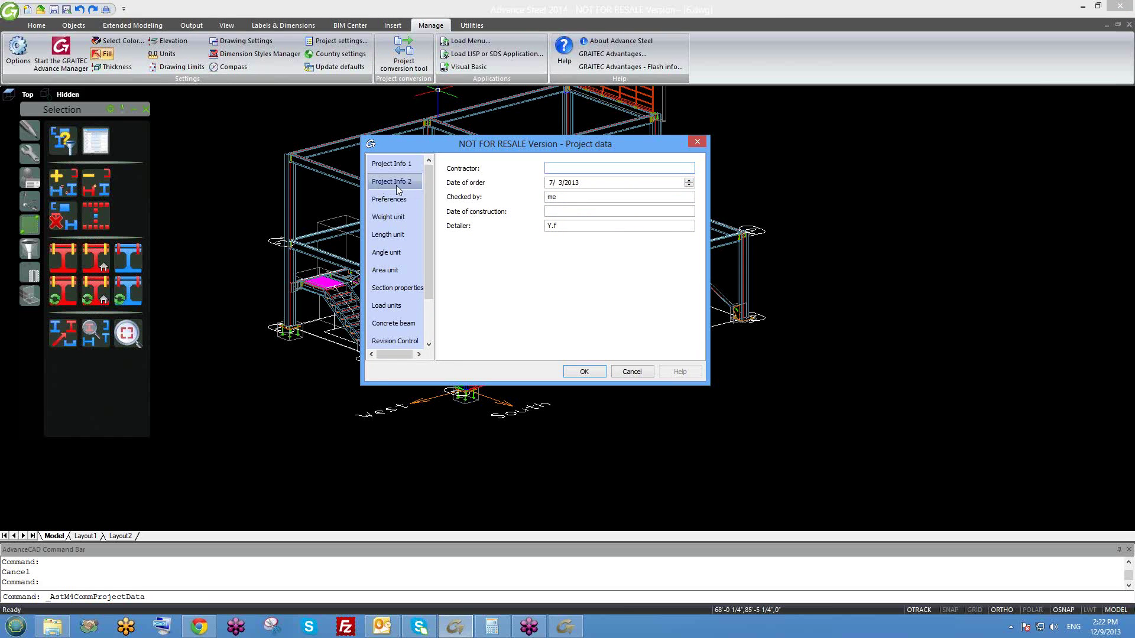
{"action": "left_click", "coordinate": [615, 186]}
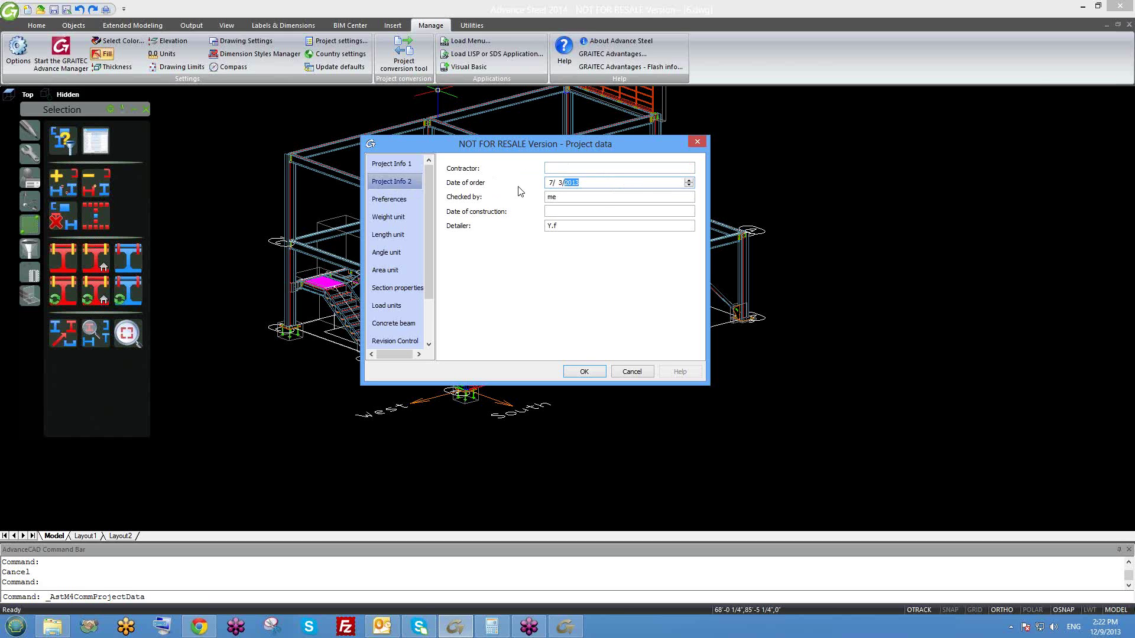
{"action": "double_click", "coordinate": [563, 199]}
{"action": "double_click", "coordinate": [551, 225]}
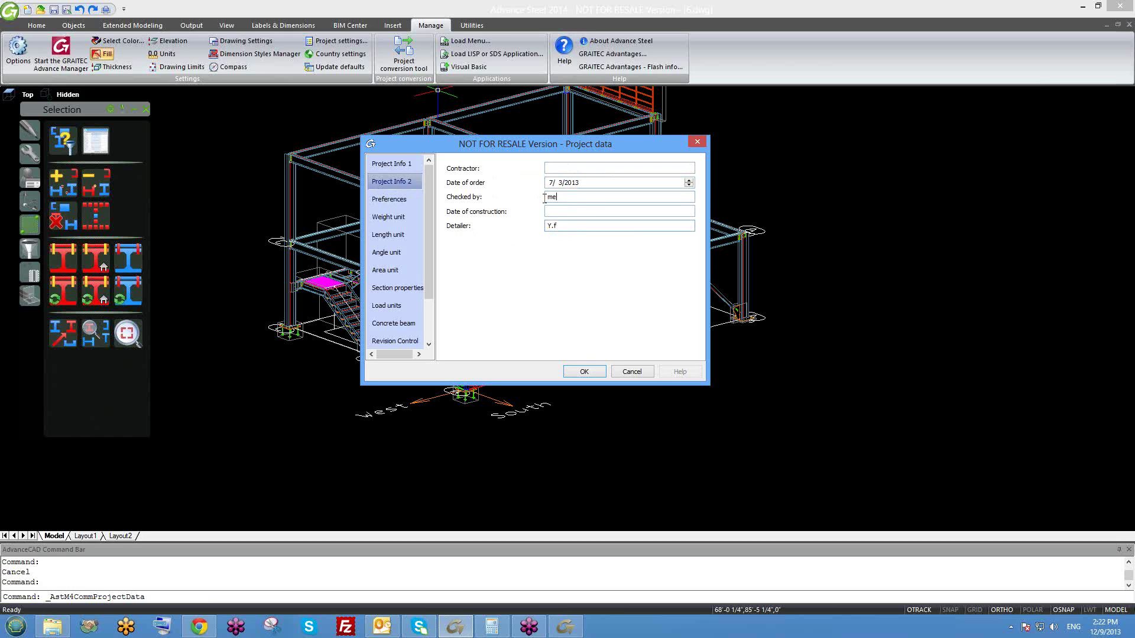
{"action": "left_click", "coordinate": [569, 183]}
{"action": "left_click", "coordinate": [560, 169]}
{"action": "left_click", "coordinate": [571, 228]}
{"action": "double_click", "coordinate": [561, 197]}
{"action": "key", "text": "shift+Tab"}
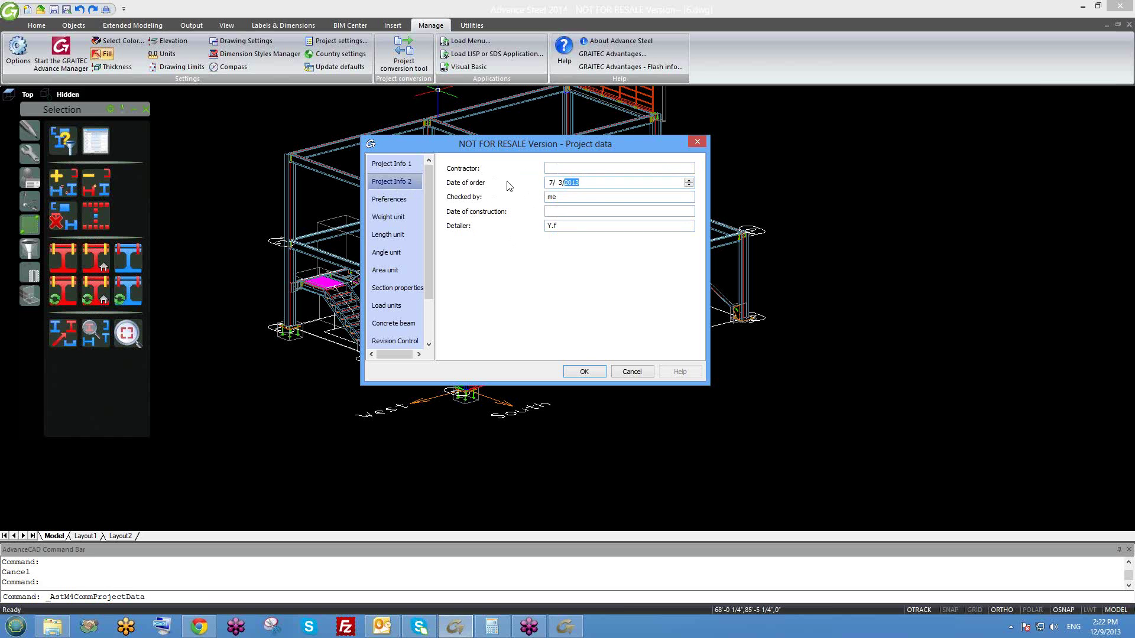
{"action": "left_click", "coordinate": [597, 374]}
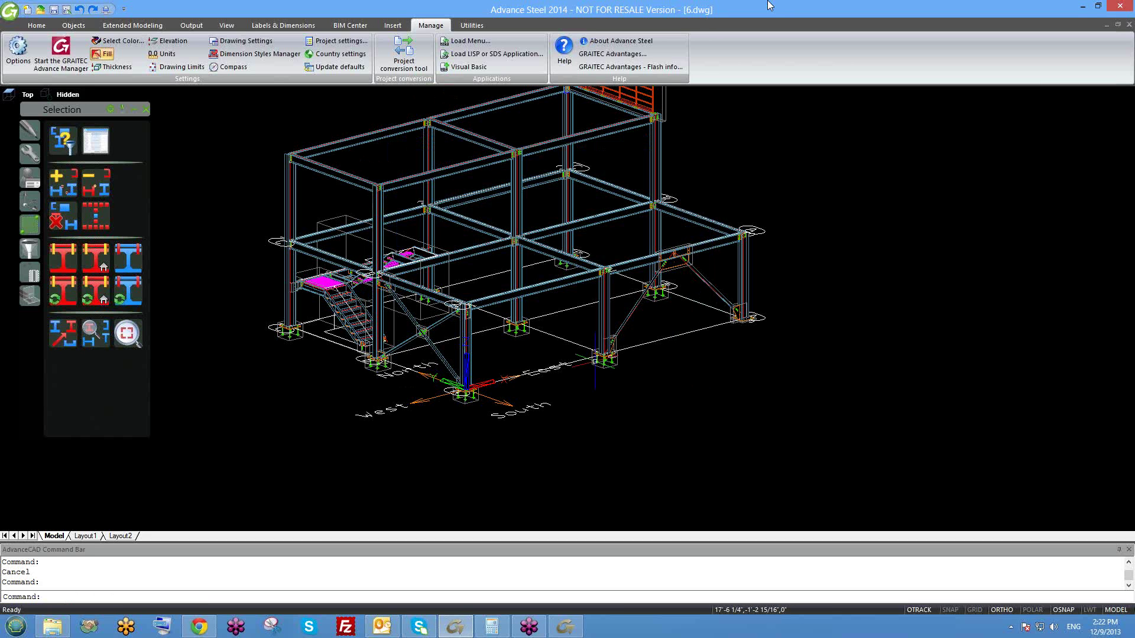
{"action": "scroll", "coordinate": [570, 327], "scroll_direction": "down", "scroll_amount": 2}
{"action": "middle_click_drag", "start_coordinate": [666, 211], "coordinate": [595, 223]}
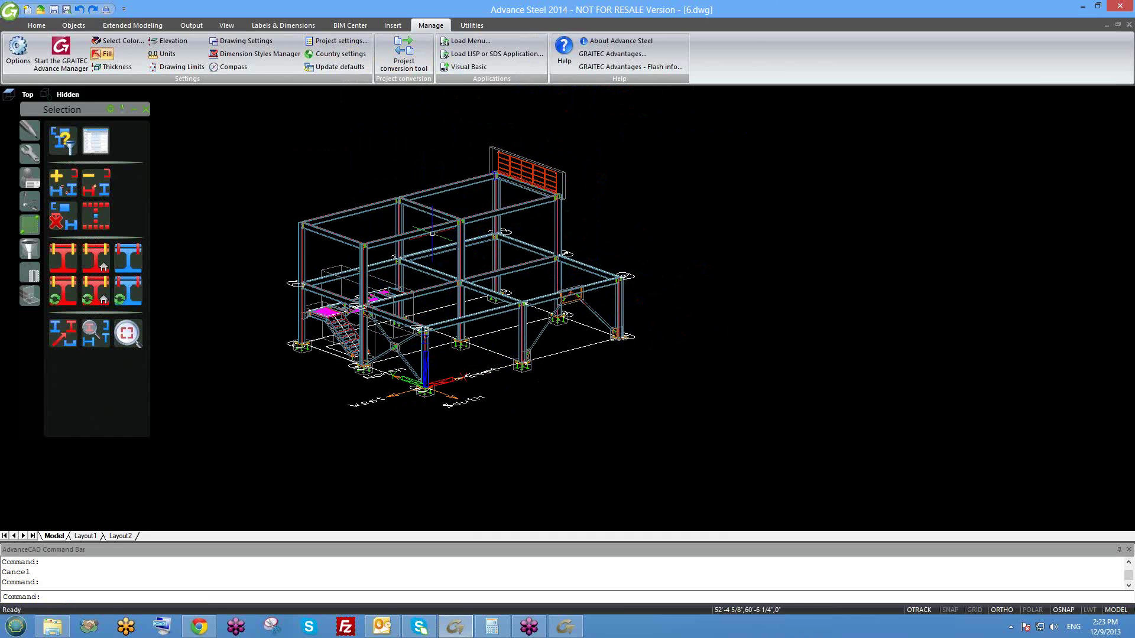
{"action": "middle_click_drag", "start_coordinate": [396, 244], "coordinate": [434, 241]}
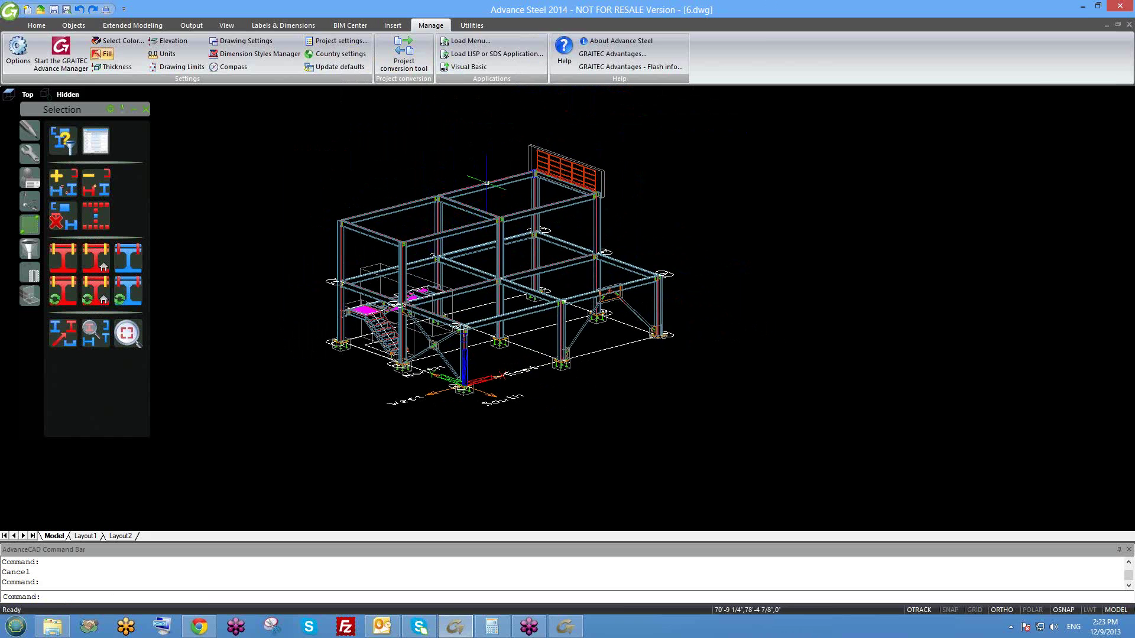
- Switch to the Pos 001A Sheet 001 drawing and check the project name and number in its title block
{"action": "left_click", "coordinate": [268, 26]}
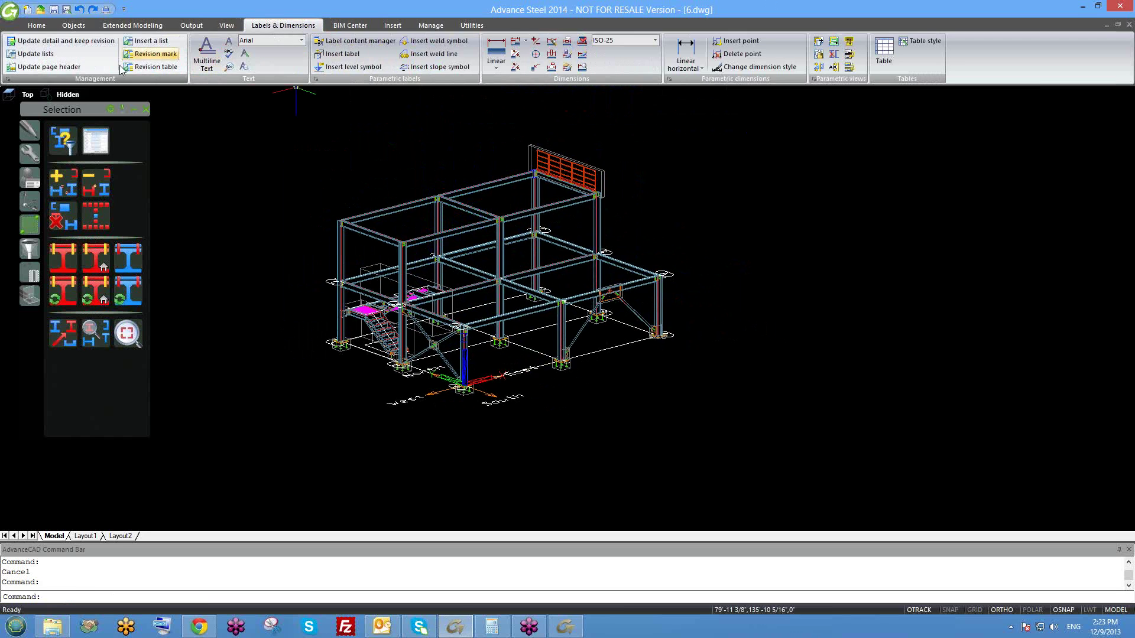
{"action": "left_click", "coordinate": [7, 80]}
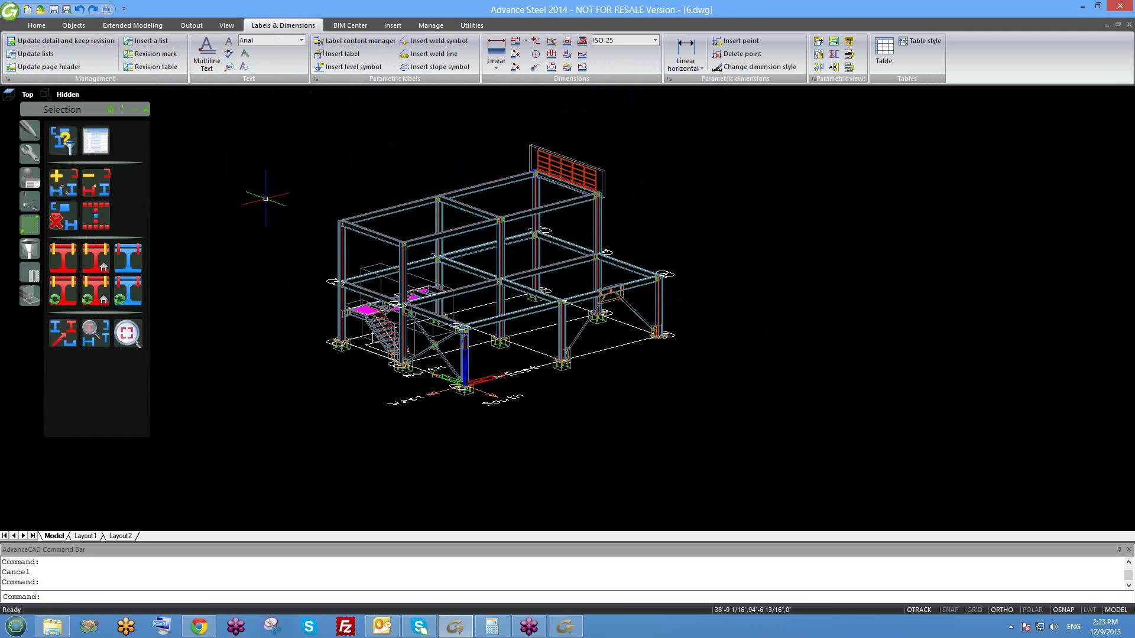
{"action": "key", "text": "ctrl+Tab"}
{"action": "scroll", "coordinate": [600, 345], "scroll_direction": "up", "scroll_amount": 5}
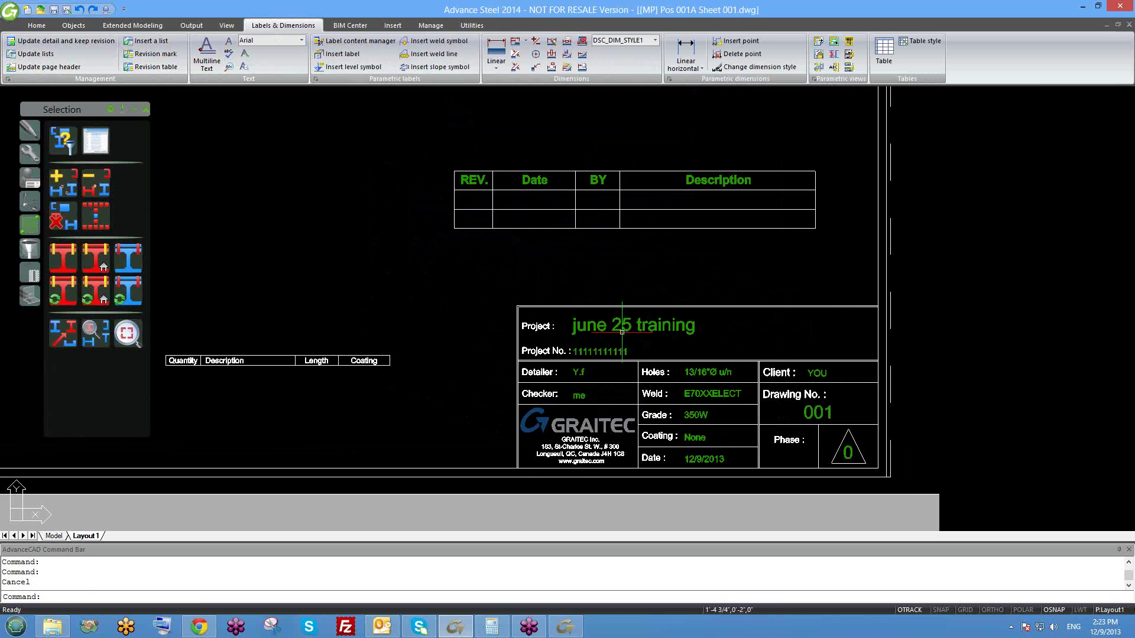
{"action": "scroll", "coordinate": [555, 343], "scroll_direction": "down", "scroll_amount": 3}
- Return to the 6.dwg model, review the Project Info 1 fields in the project settings and leave them without changes
{"action": "key", "text": "ctrl+Tab"}
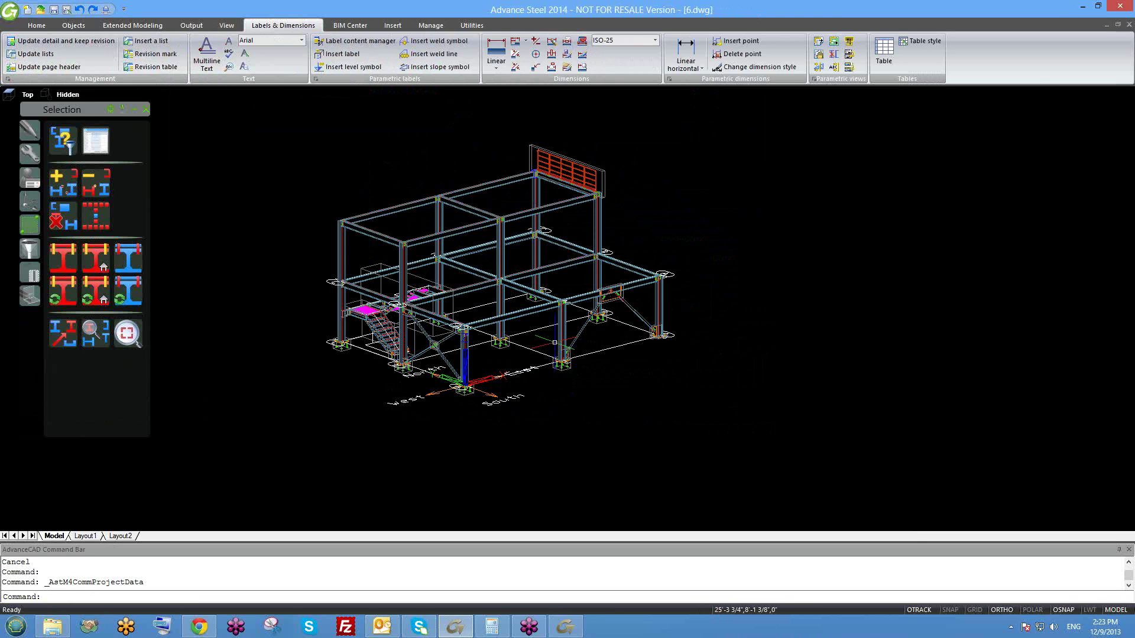
{"action": "left_click", "coordinate": [431, 25]}
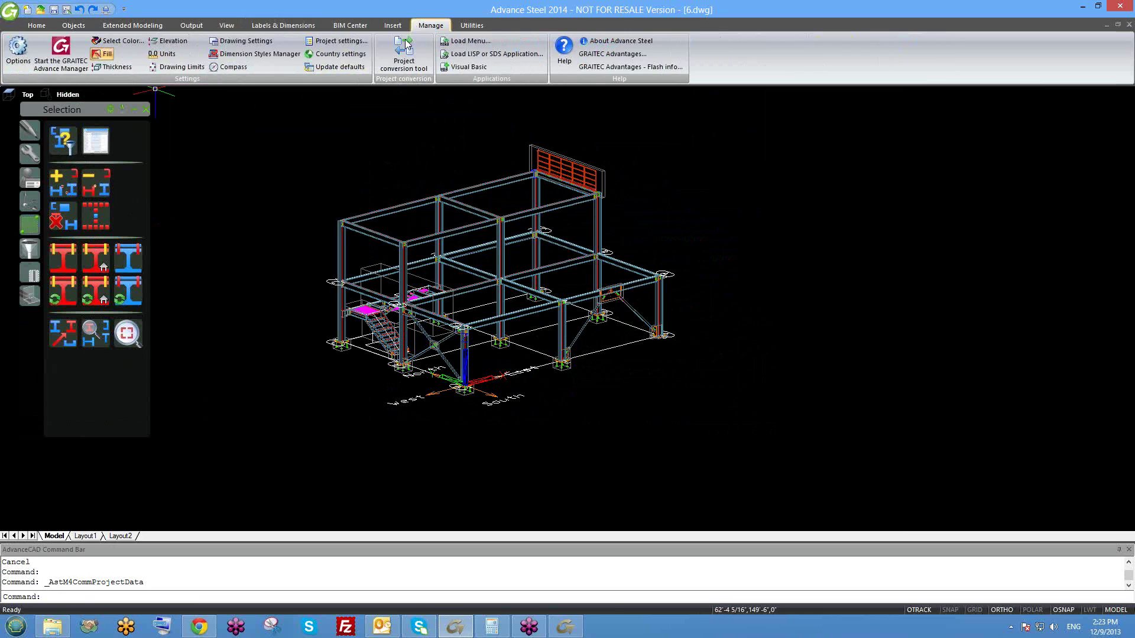
{"action": "left_click", "coordinate": [337, 40]}
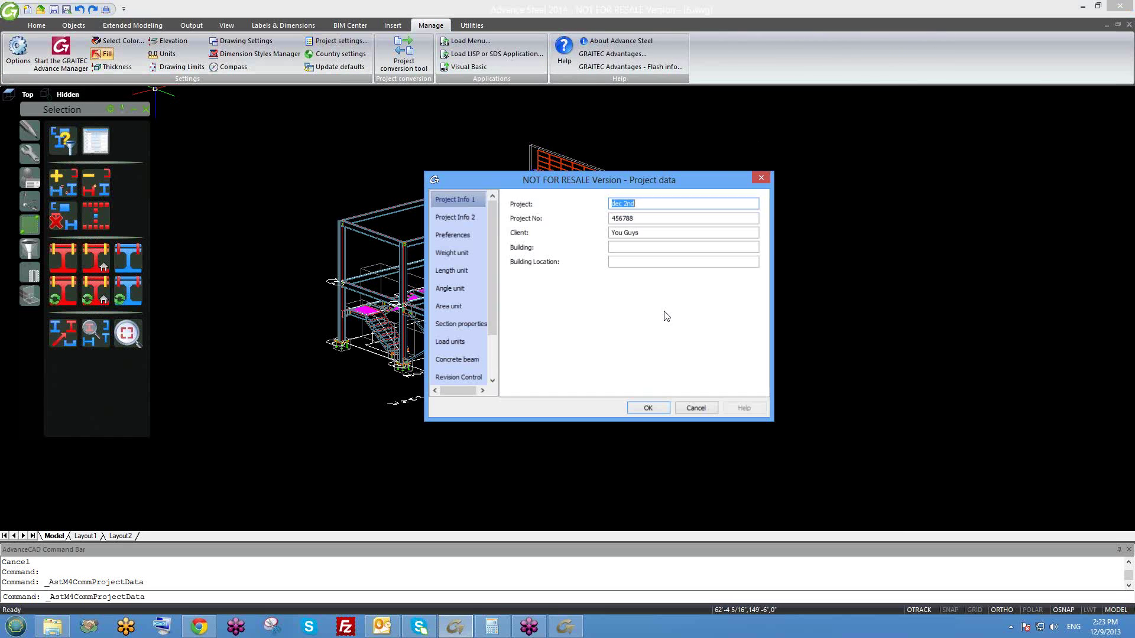
{"action": "left_click", "coordinate": [640, 204]}
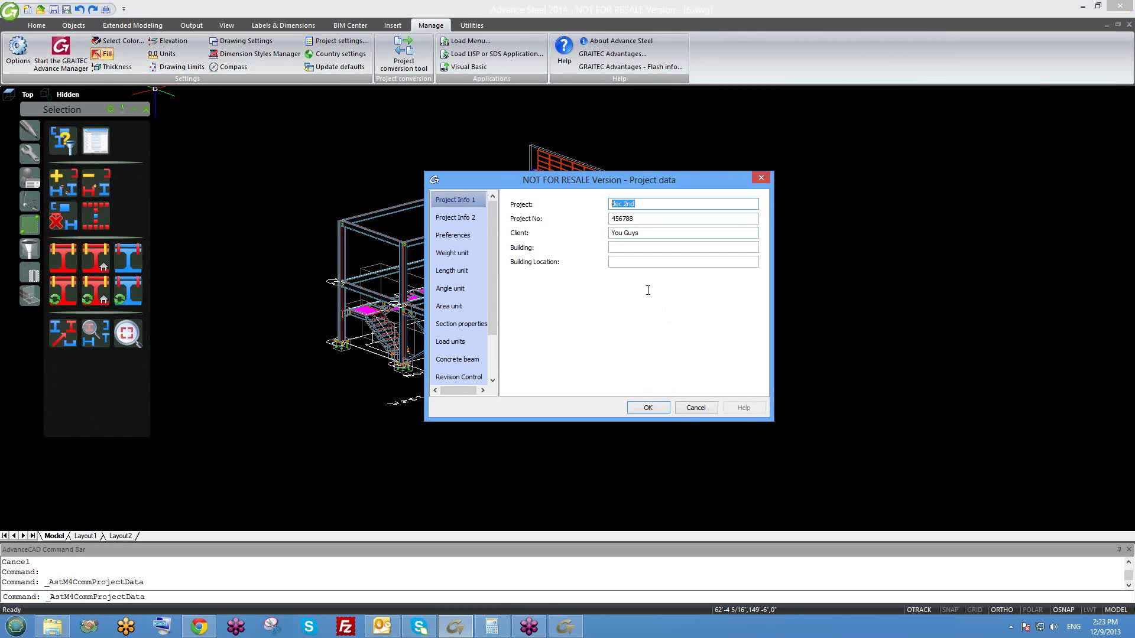
{"action": "left_click", "coordinate": [690, 408]}
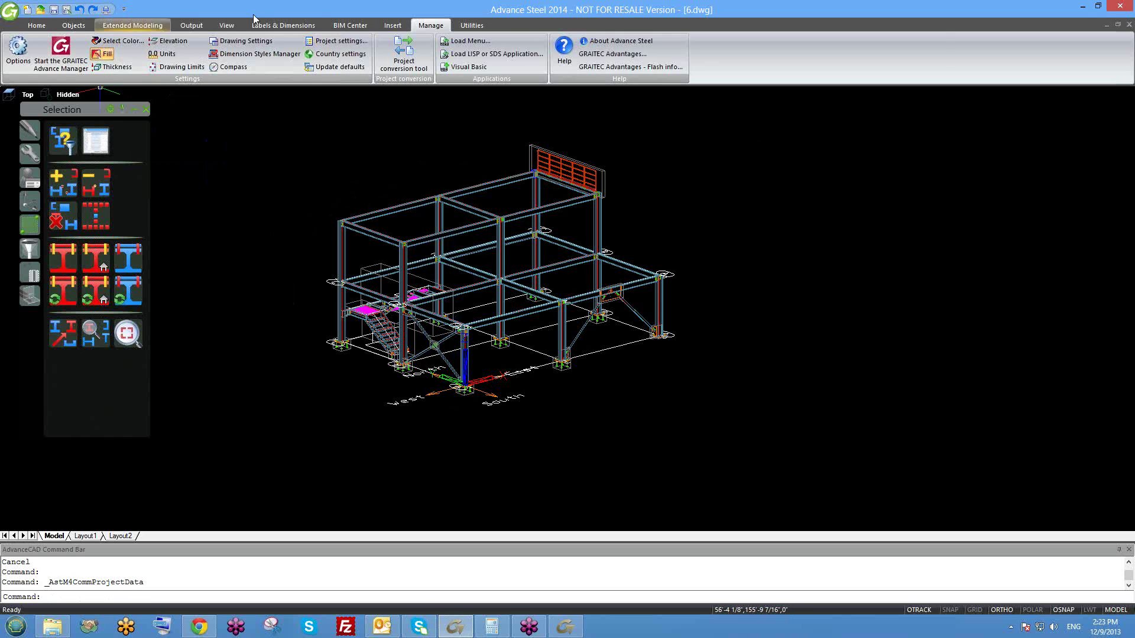
- Update the page header from the model's project data and bring up the title block in the Pos 001A Sheet 001 drawing
{"action": "left_click", "coordinate": [268, 27]}
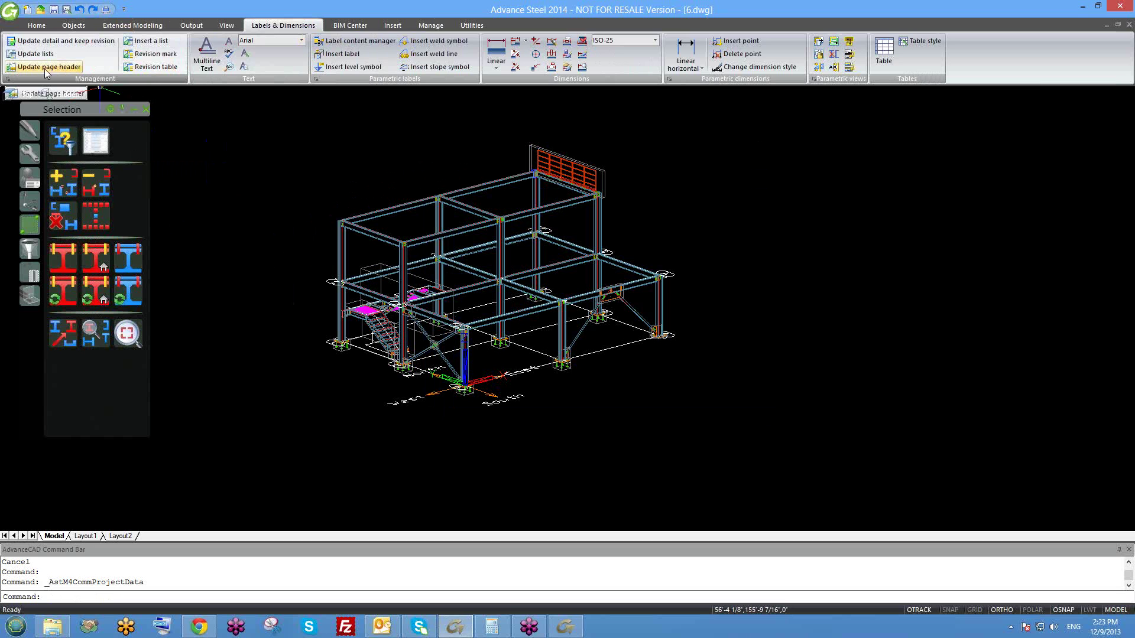
{"action": "middle_click_drag", "start_coordinate": [344, 249], "coordinate": [351, 260]}
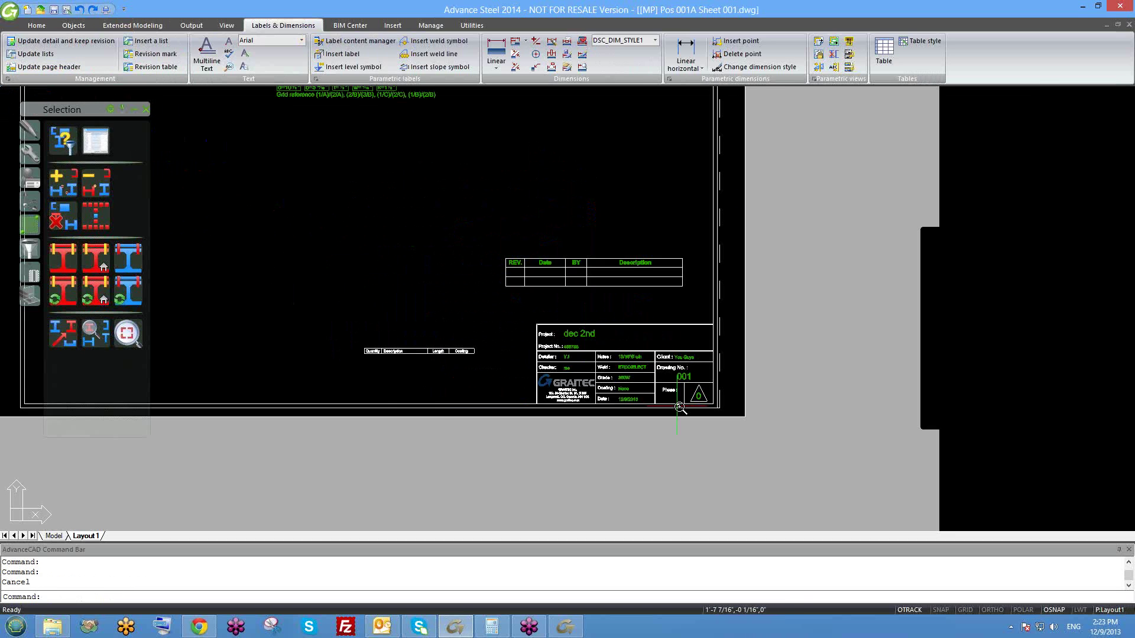
{"action": "scroll", "coordinate": [674, 405], "scroll_direction": "up", "scroll_amount": 2}
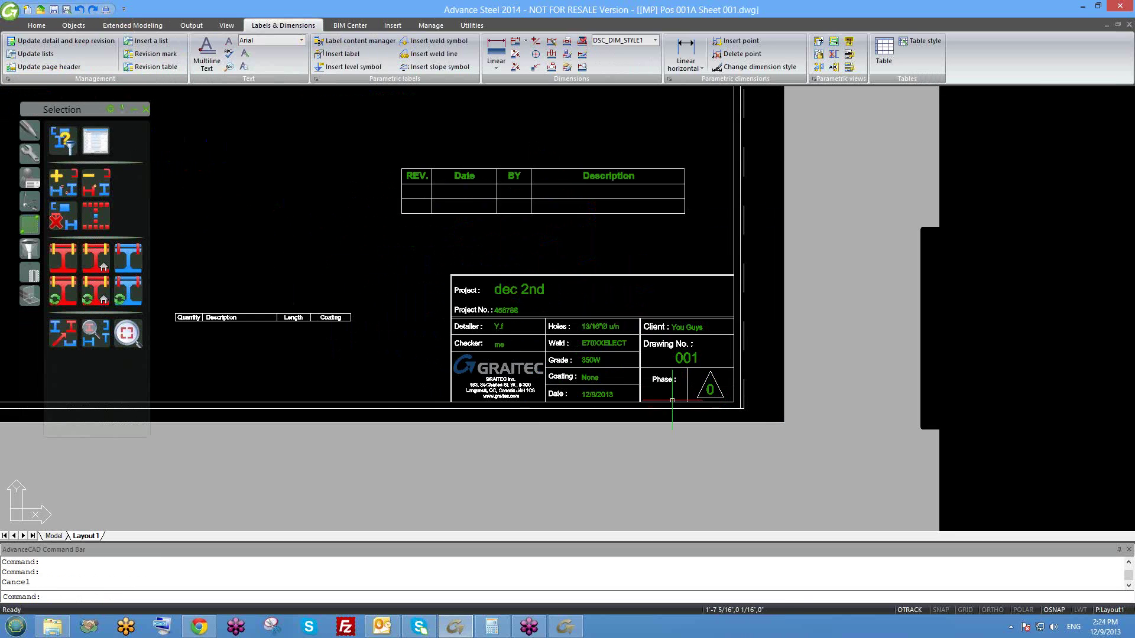
{"action": "scroll", "coordinate": [519, 327], "scroll_direction": "up", "scroll_amount": 2}
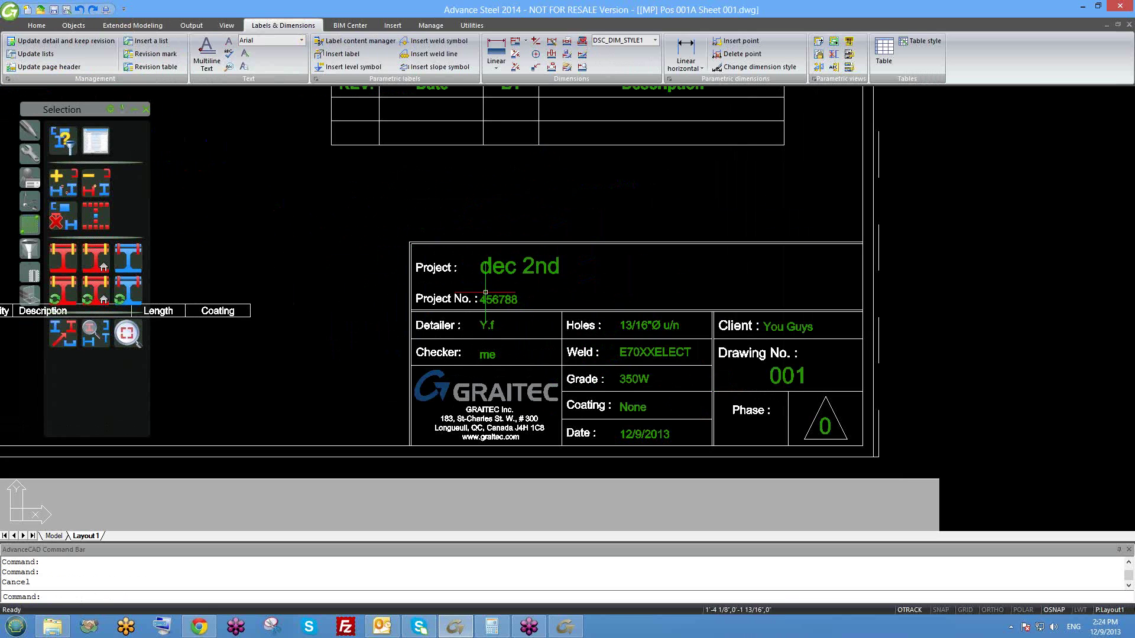
- Examine the updated title block's project name, project number, detailer, checker and client fields
{"action": "scroll", "coordinate": [485, 293], "scroll_direction": "up", "scroll_amount": 1}
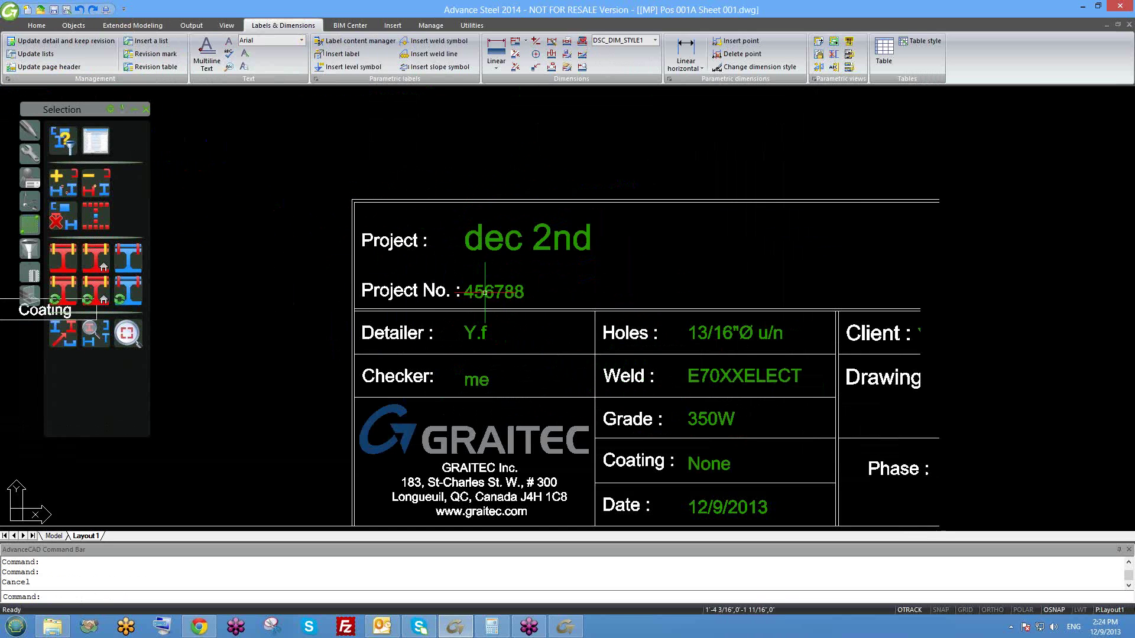
{"action": "scroll", "coordinate": [446, 303], "scroll_direction": "down", "scroll_amount": 1}
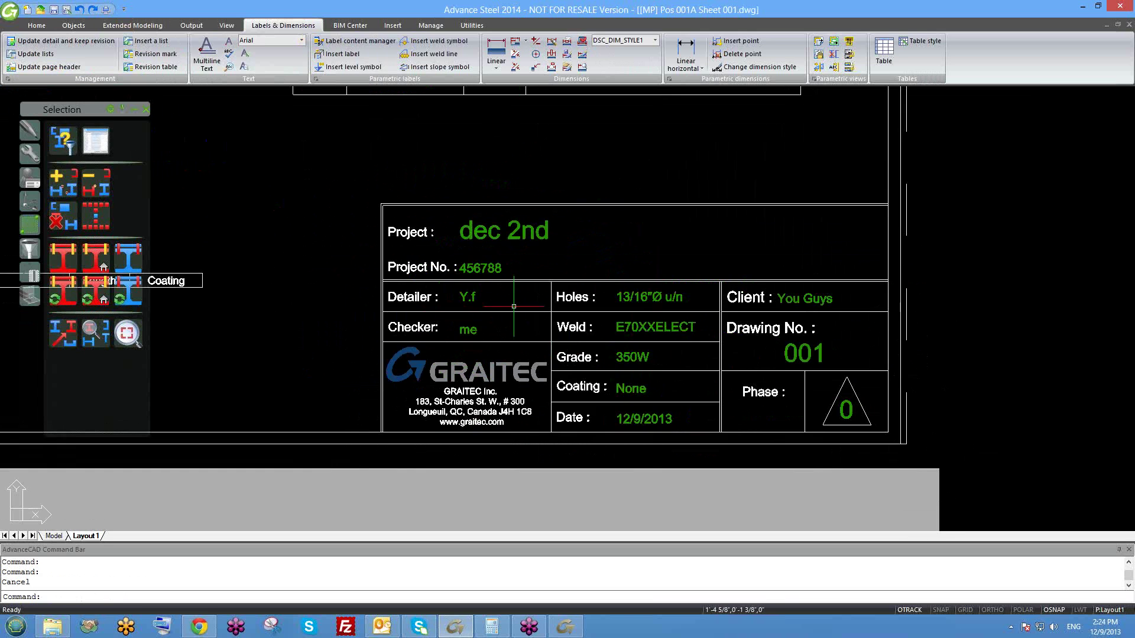
{"action": "scroll", "coordinate": [615, 266], "scroll_direction": "down", "scroll_amount": 3}
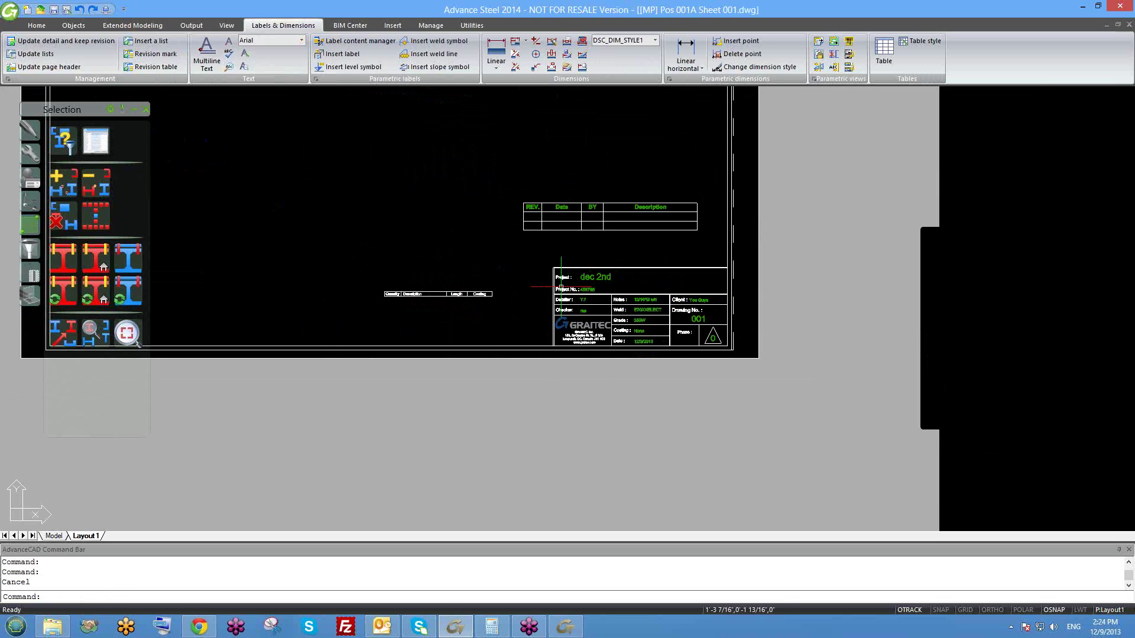
{"action": "scroll", "coordinate": [561, 288], "scroll_direction": "up", "scroll_amount": 2}
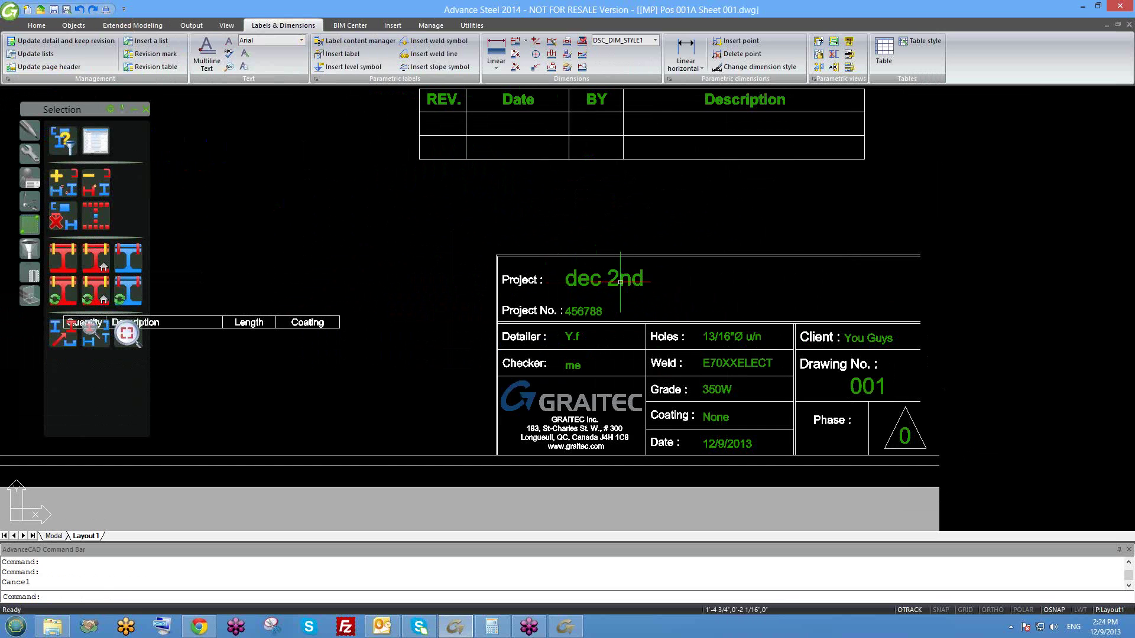
{"action": "middle_click_drag", "start_coordinate": [620, 282], "coordinate": [582, 279]}
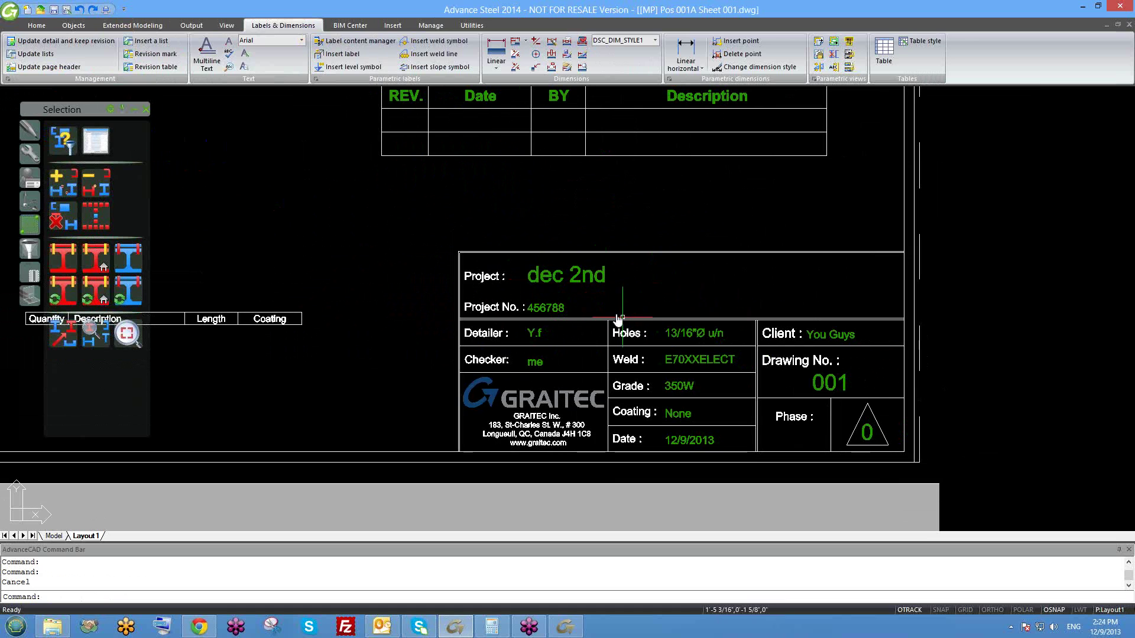
{"action": "middle_click_drag", "start_coordinate": [623, 317], "coordinate": [583, 293]}
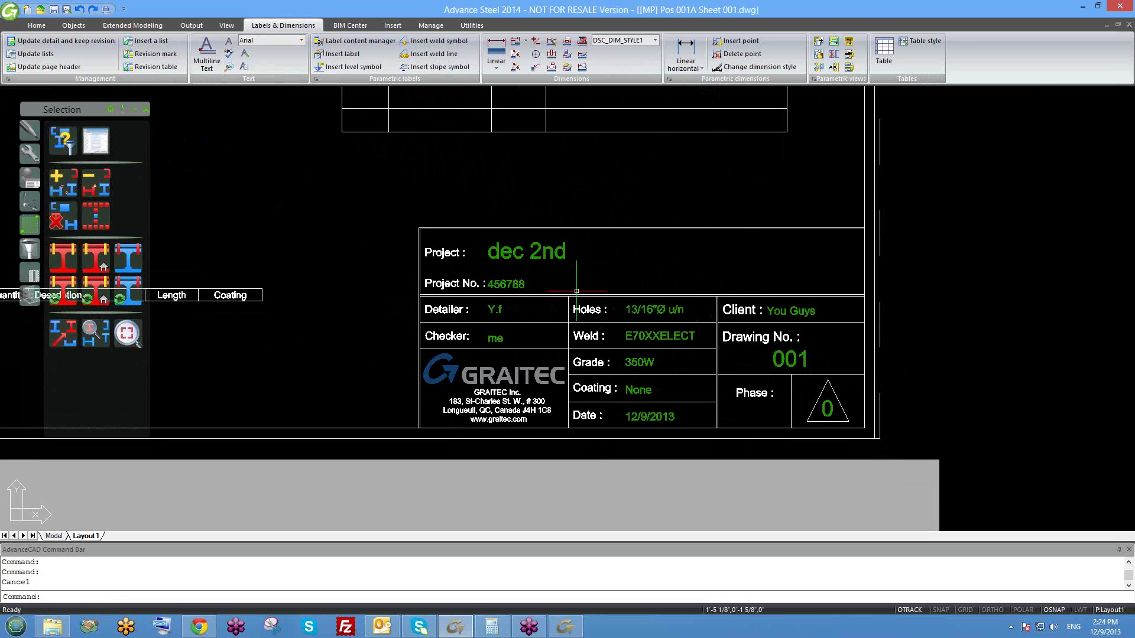
{"action": "middle_click_drag", "start_coordinate": [567, 252], "coordinate": [564, 238]}
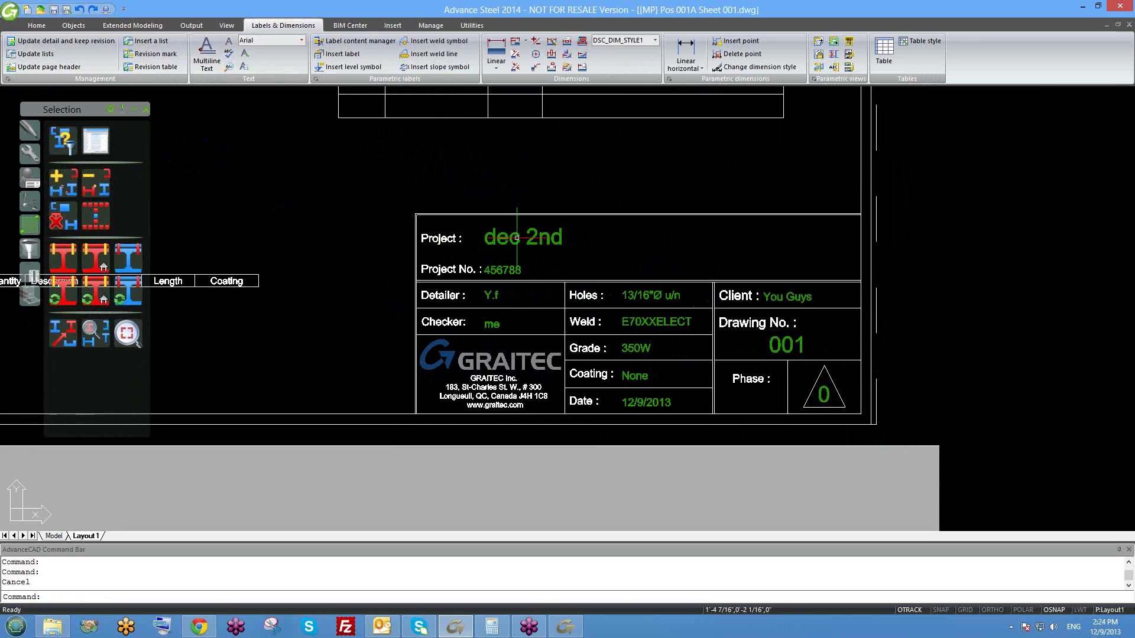
{"action": "scroll", "coordinate": [514, 237], "scroll_direction": "up", "scroll_amount": 2}
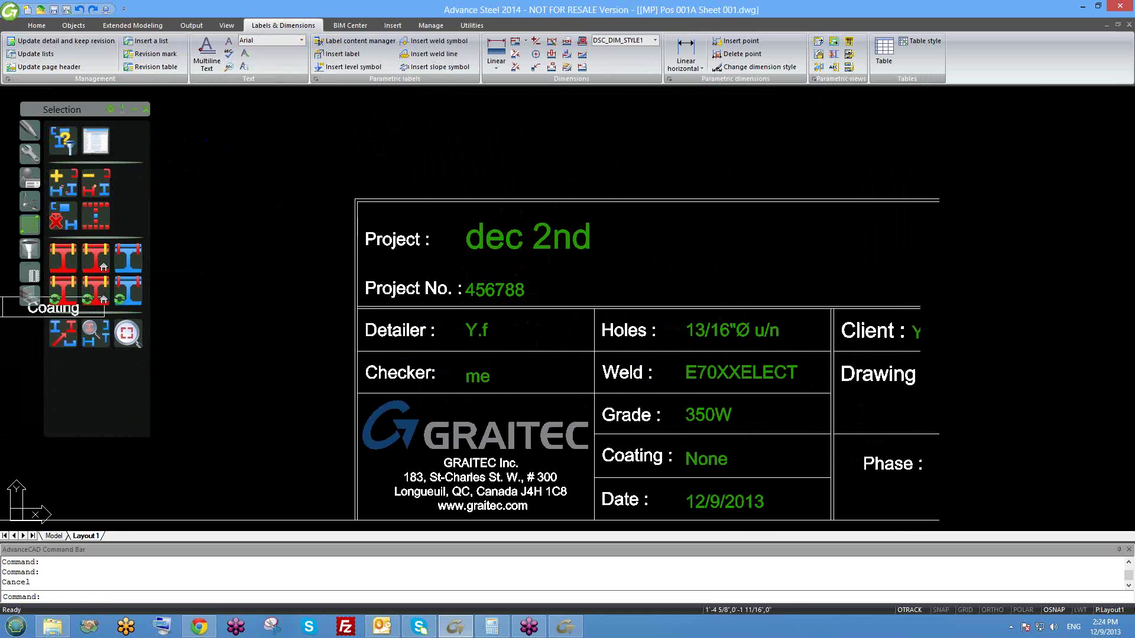
{"action": "middle_click_drag", "start_coordinate": [545, 291], "coordinate": [541, 284]}
{"action": "scroll", "coordinate": [541, 284], "scroll_direction": "down", "scroll_amount": 3}
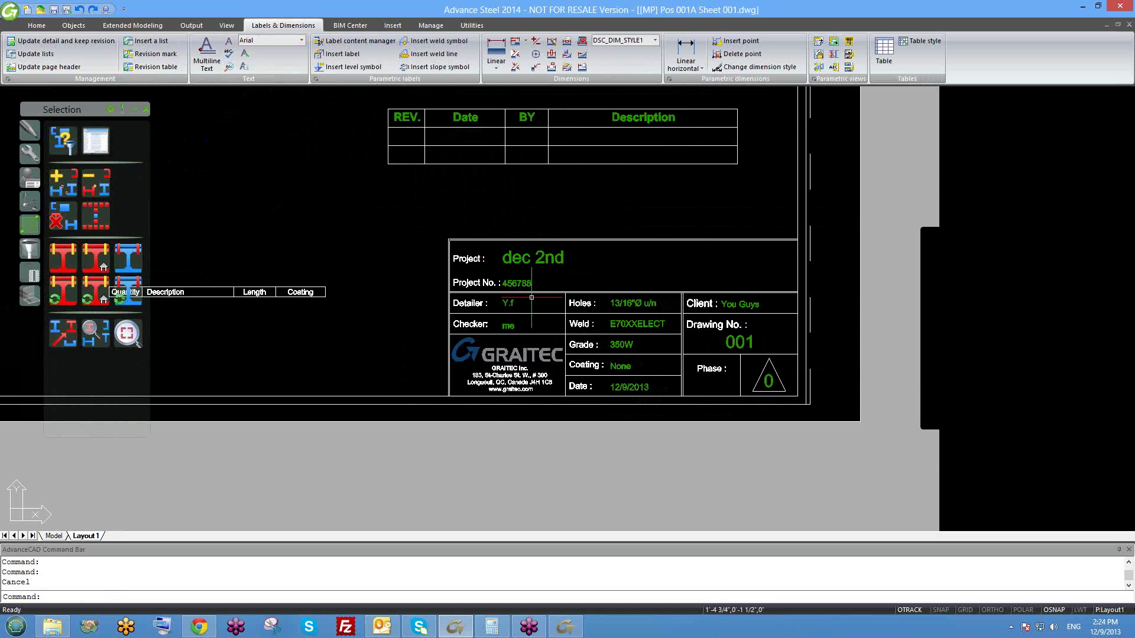
{"action": "middle_click_drag", "start_coordinate": [551, 269], "coordinate": [588, 284]}
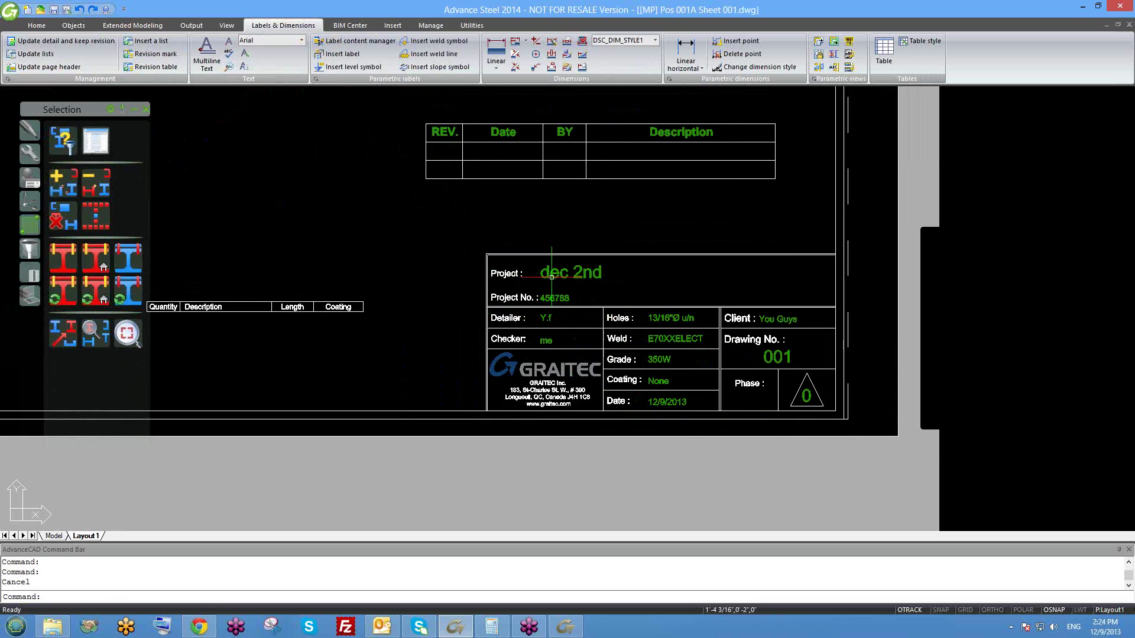
{"action": "scroll", "coordinate": [531, 279], "scroll_direction": "up", "scroll_amount": 2}
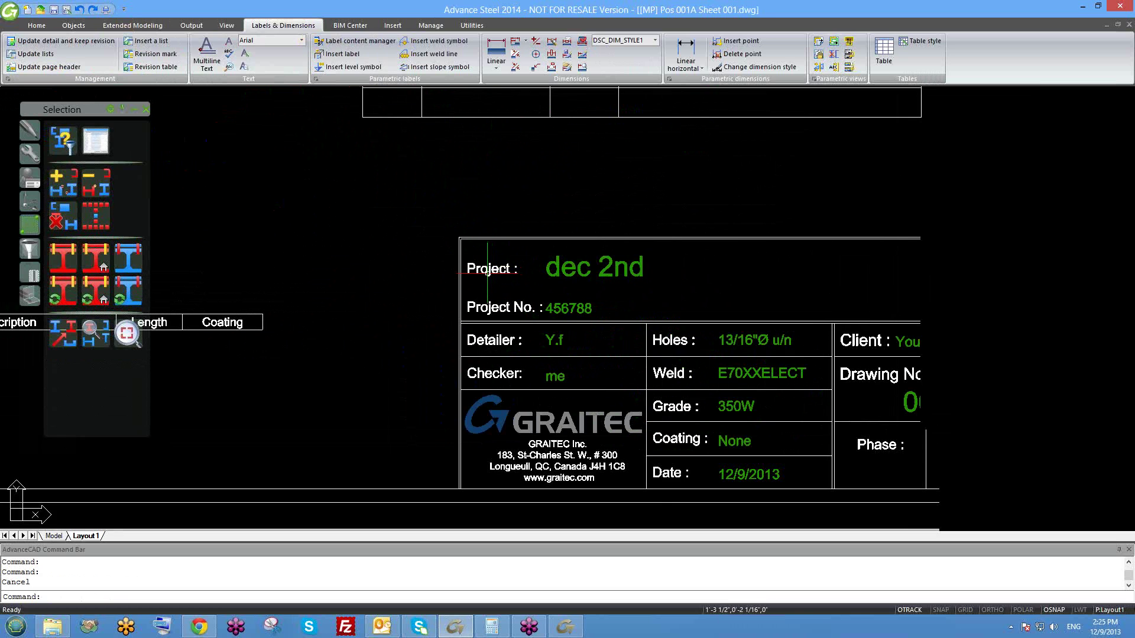
{"action": "scroll", "coordinate": [488, 269], "scroll_direction": "up", "scroll_amount": 2}
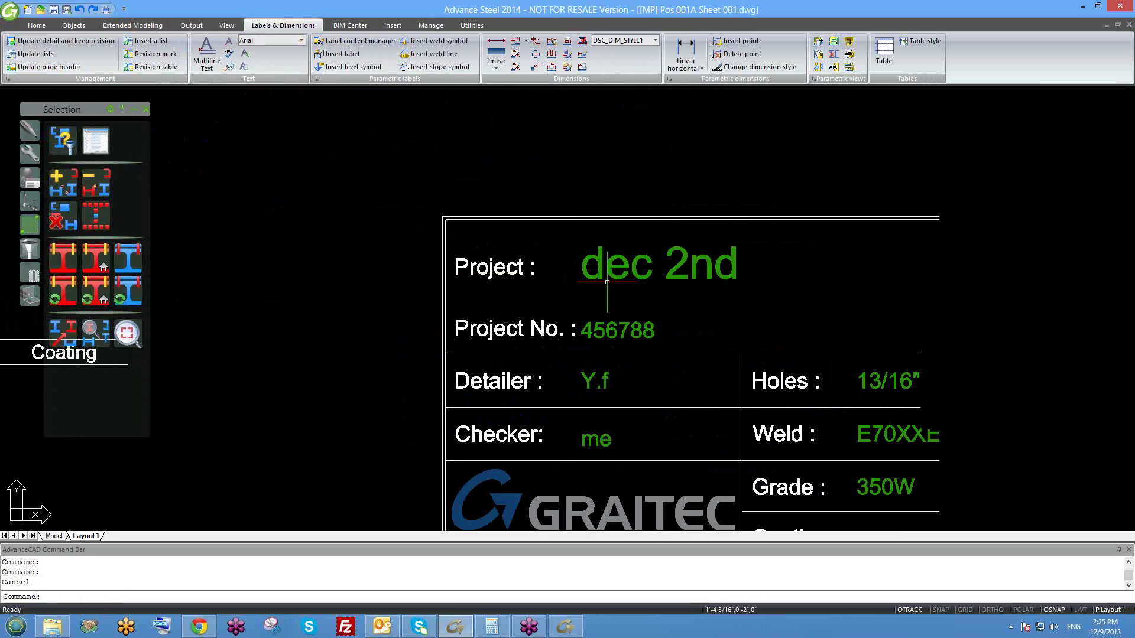
{"action": "scroll", "coordinate": [579, 270], "scroll_direction": "down", "scroll_amount": 3}
{"action": "scroll", "coordinate": [579, 271], "scroll_direction": "down", "scroll_amount": 3}
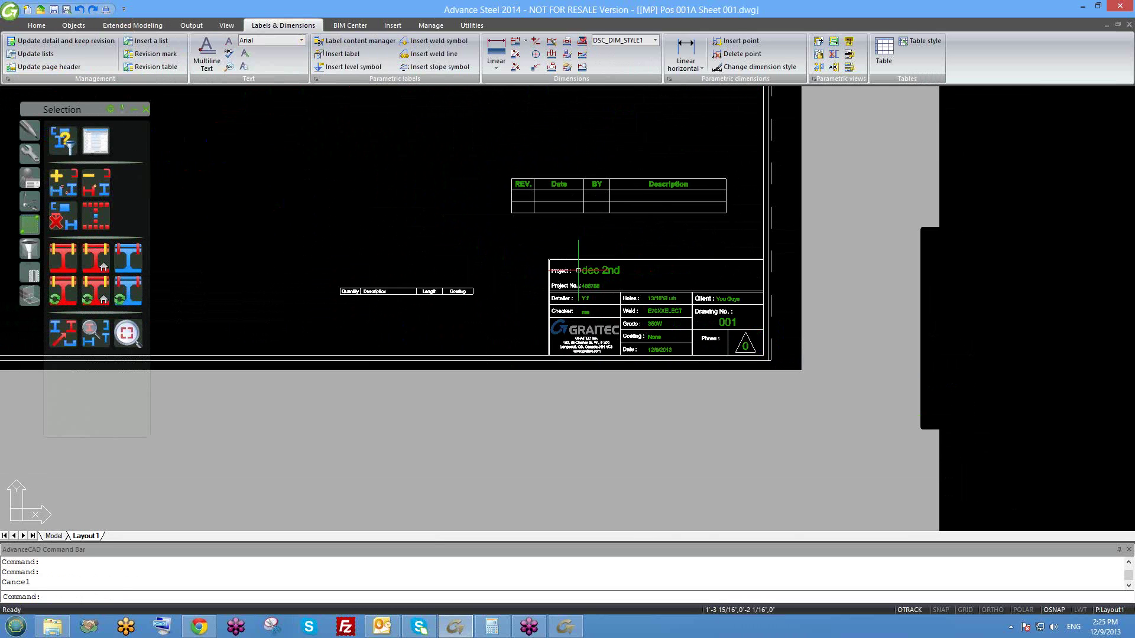
- Switch to the 6.dwg model, reopen the project data to review the title block source fields, and close it unchanged
{"action": "key", "text": "ctrl+Tab"}
{"action": "scroll", "coordinate": [575, 287], "scroll_direction": "down", "scroll_amount": 2}
{"action": "scroll", "coordinate": [485, 287], "scroll_direction": "up", "scroll_amount": 2}
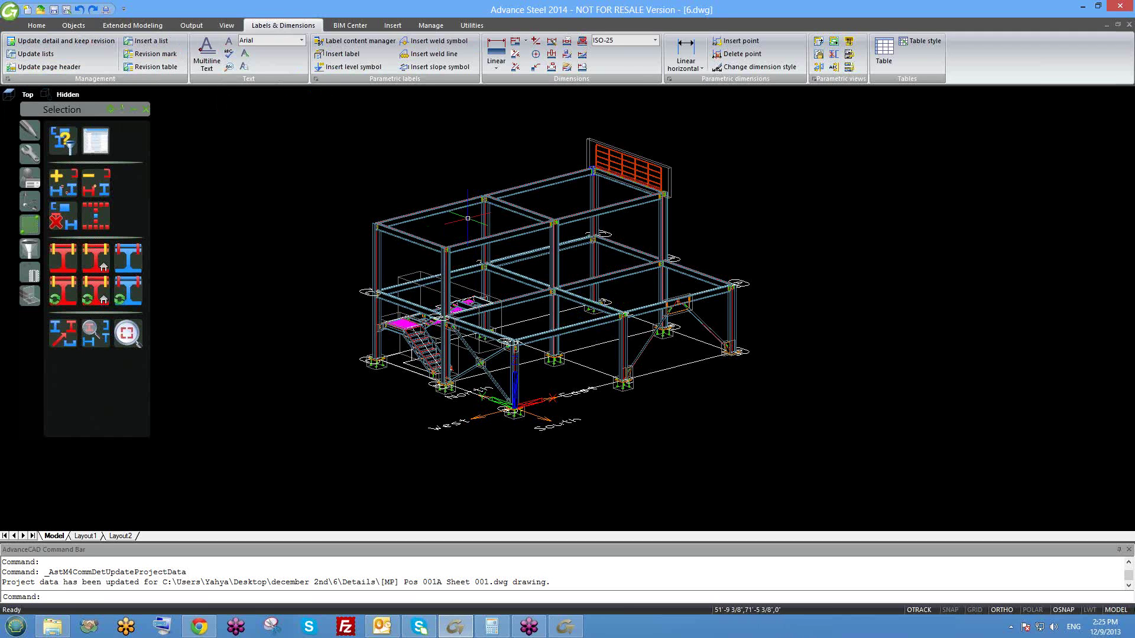
{"action": "middle_click_drag", "start_coordinate": [561, 244], "coordinate": [580, 258]}
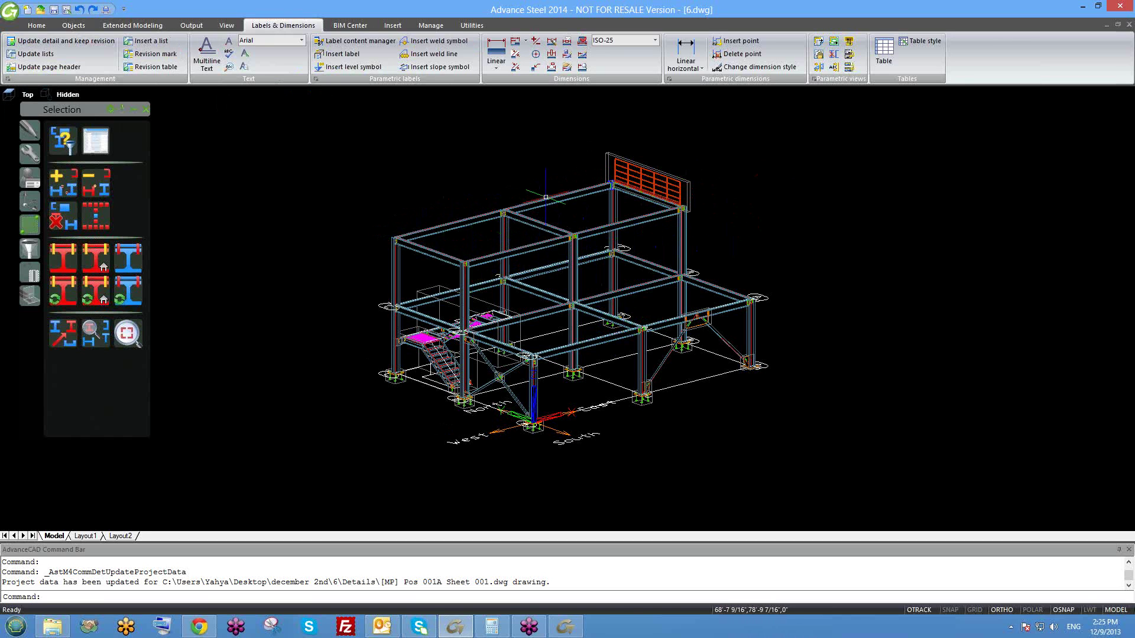
{"action": "left_click", "coordinate": [430, 26]}
{"action": "left_click", "coordinate": [337, 41]}
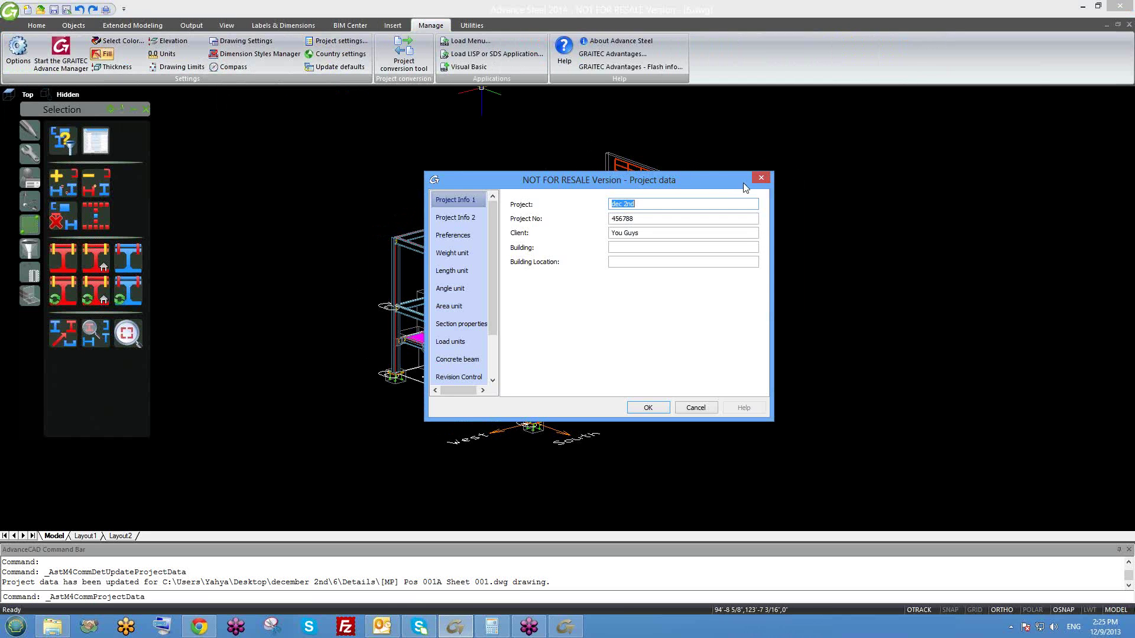
{"action": "left_click", "coordinate": [761, 178]}
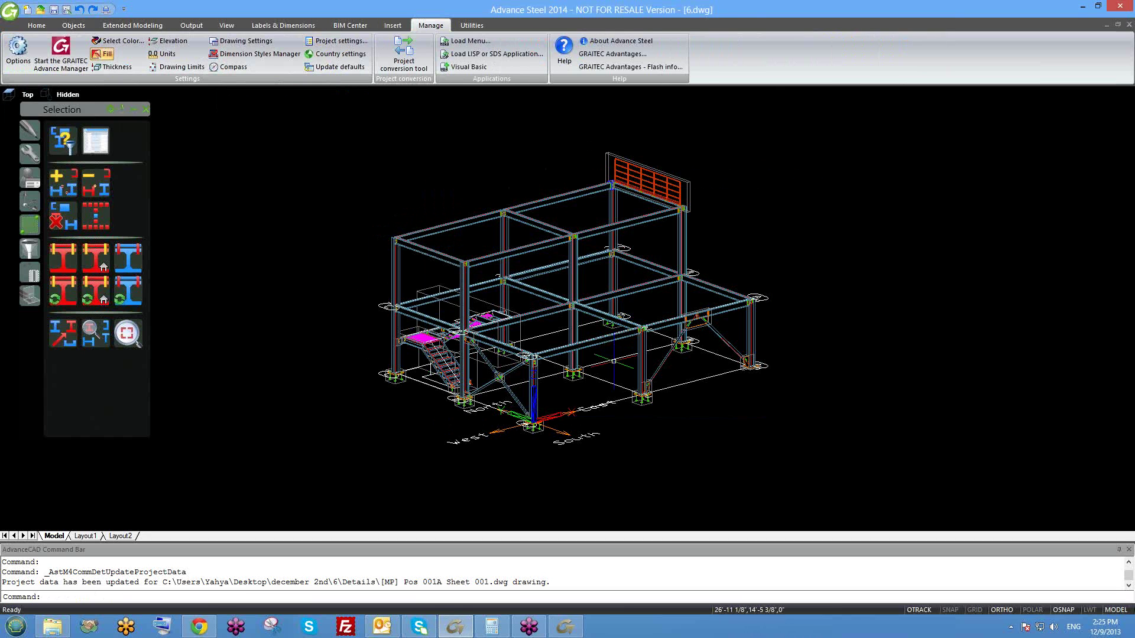
- Go back to the Pos 001A Sheet 001 drawing and examine the title block's company logo, address and material fields
{"action": "scroll", "coordinate": [609, 343], "scroll_direction": "down", "scroll_amount": 2}
{"action": "scroll", "coordinate": [605, 330], "scroll_direction": "up", "scroll_amount": 4}
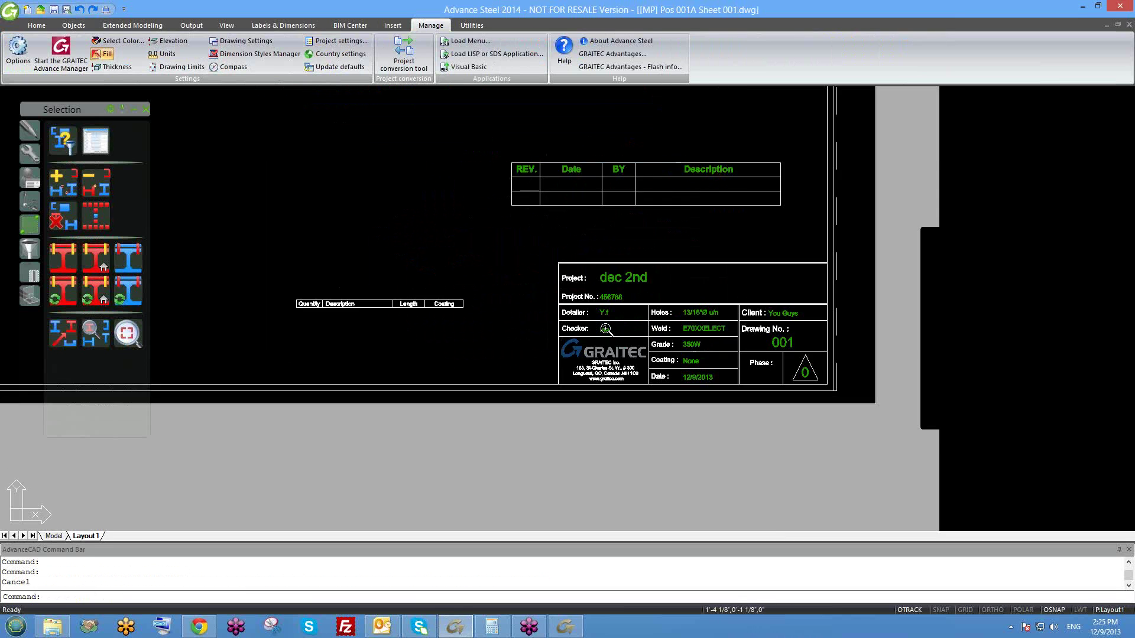
{"action": "middle_click_drag", "start_coordinate": [658, 327], "coordinate": [603, 335]}
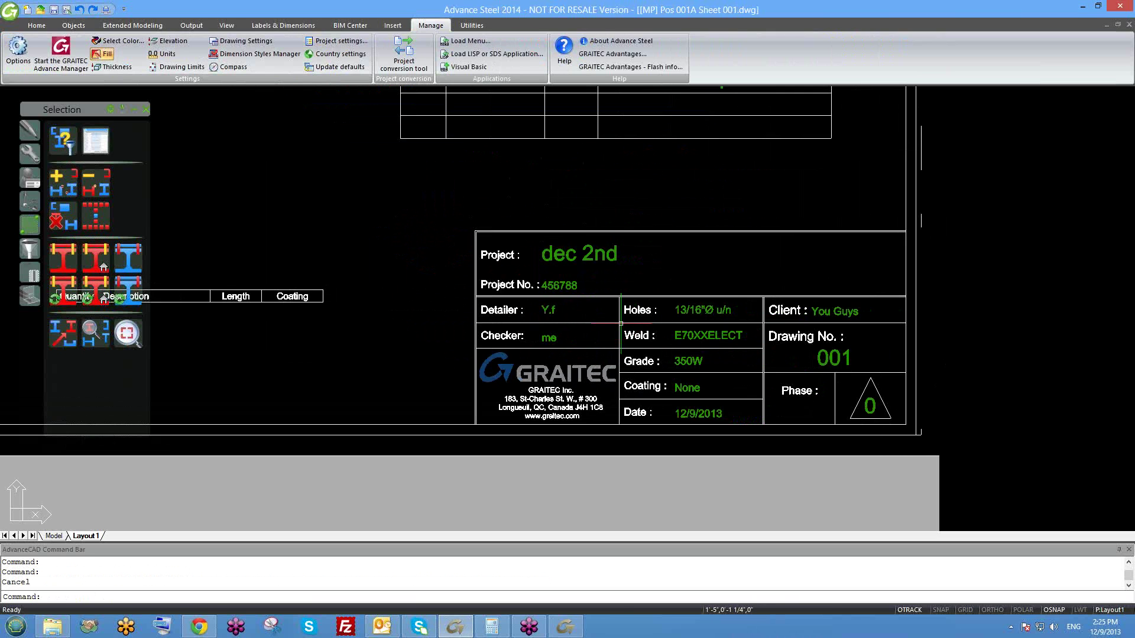
{"action": "middle_click_drag", "start_coordinate": [699, 367], "coordinate": [650, 354]}
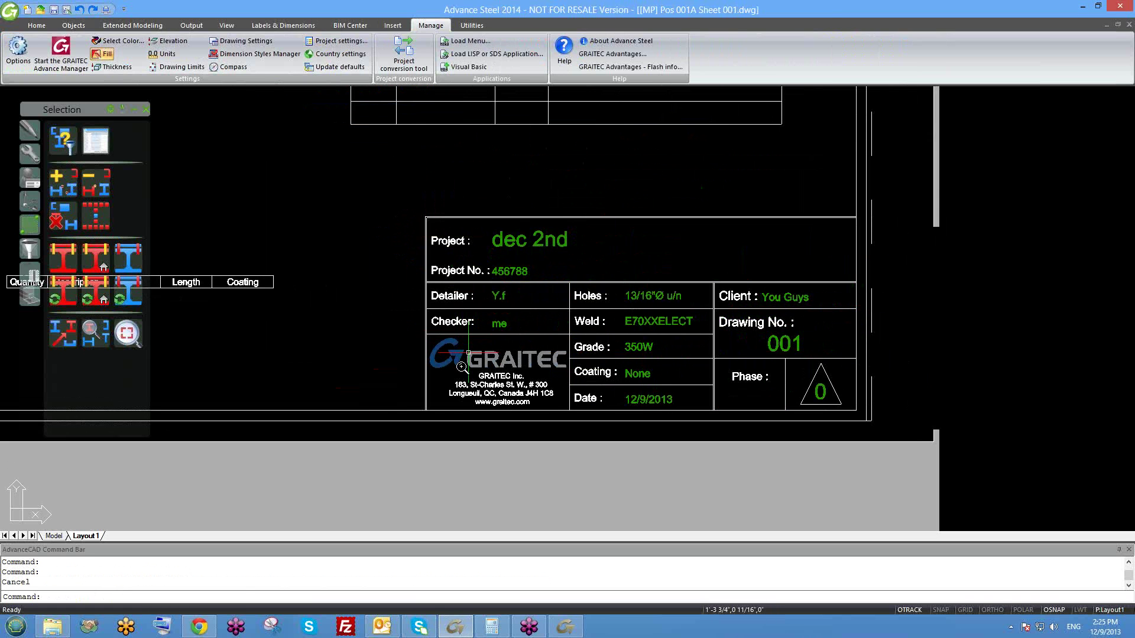
{"action": "scroll", "coordinate": [461, 366], "scroll_direction": "up", "scroll_amount": 2}
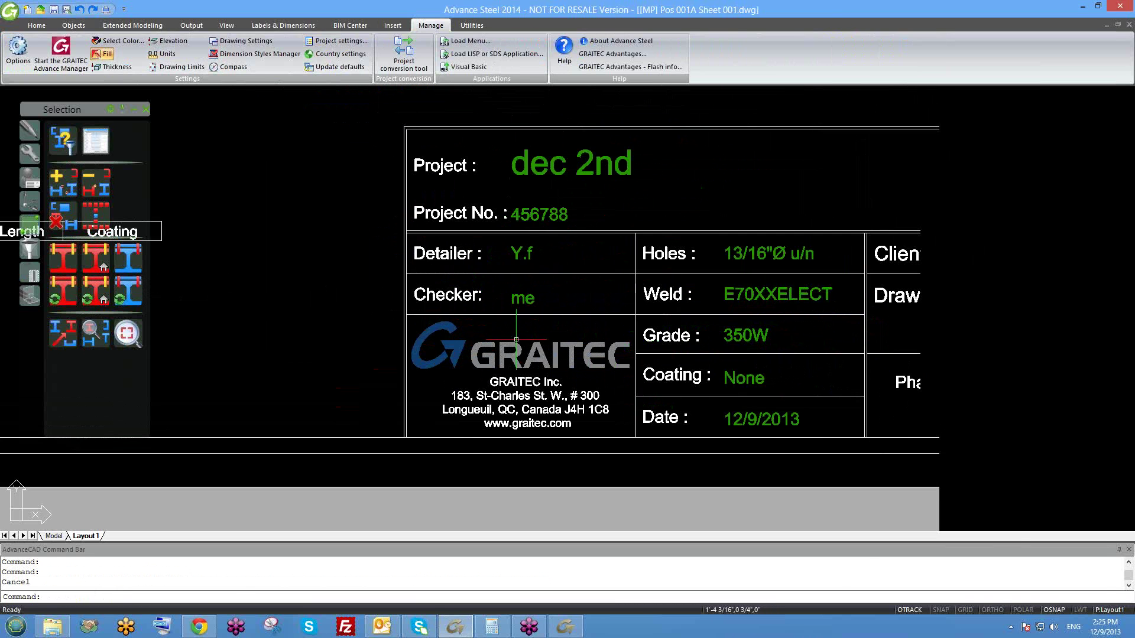
{"action": "scroll", "coordinate": [517, 340], "scroll_direction": "down", "scroll_amount": 2}
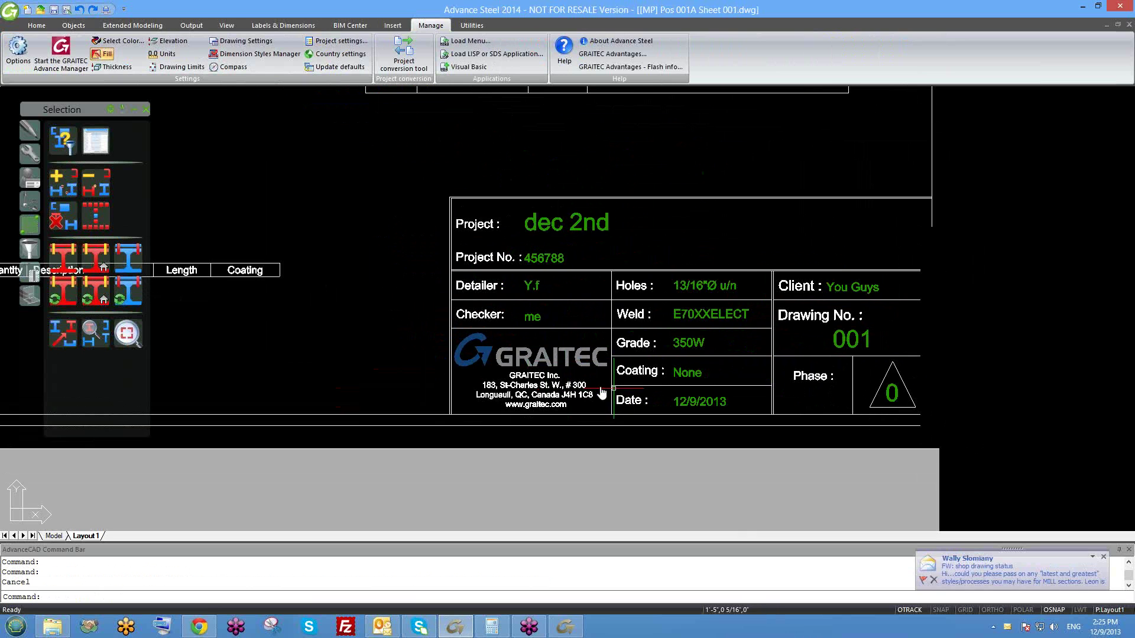
{"action": "middle_click_drag", "start_coordinate": [602, 393], "coordinate": [552, 371]}
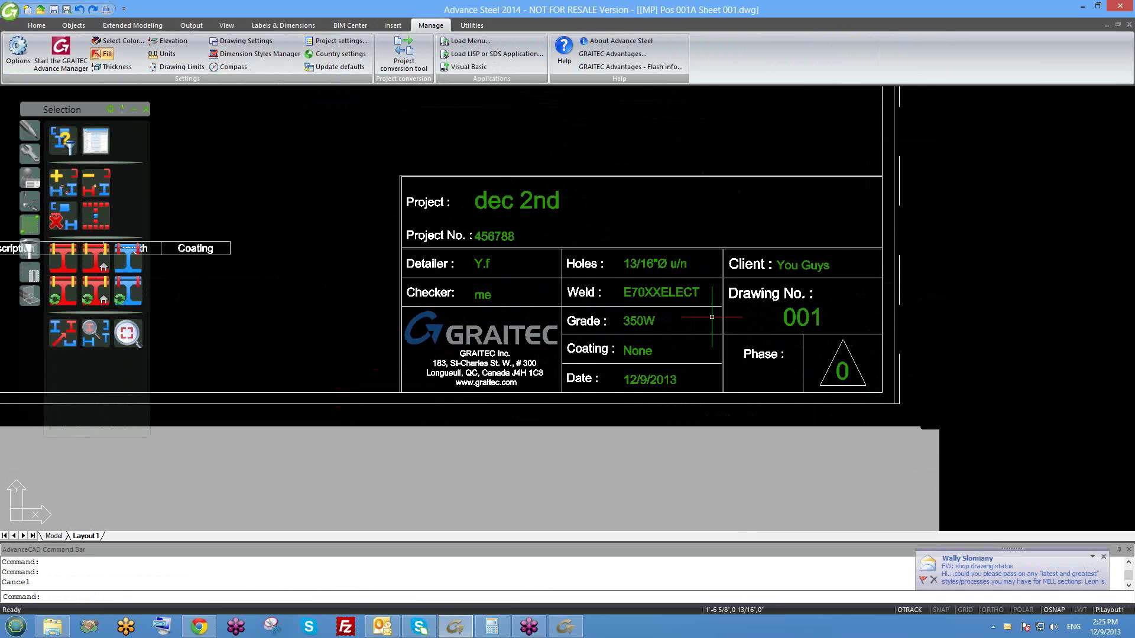
- Leave the title block view, show the desktop, and open the document Tokens used in AS Prototypes.doc in Word
{"action": "middle_click_drag", "start_coordinate": [583, 304], "coordinate": [506, 296]}
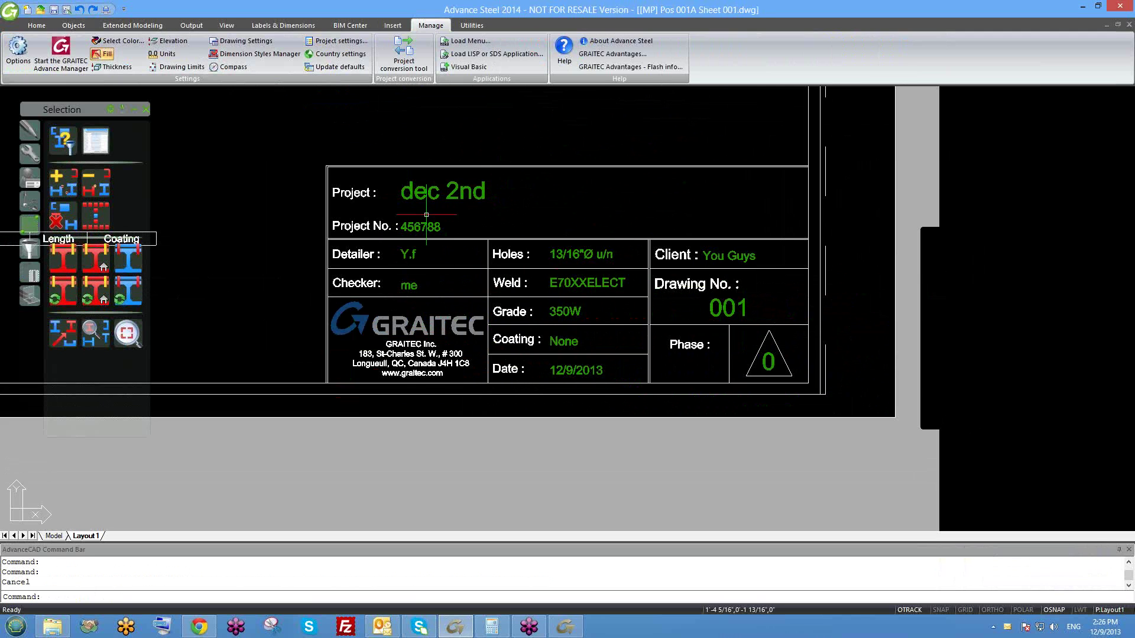
{"action": "middle_click_drag", "start_coordinate": [439, 227], "coordinate": [468, 242]}
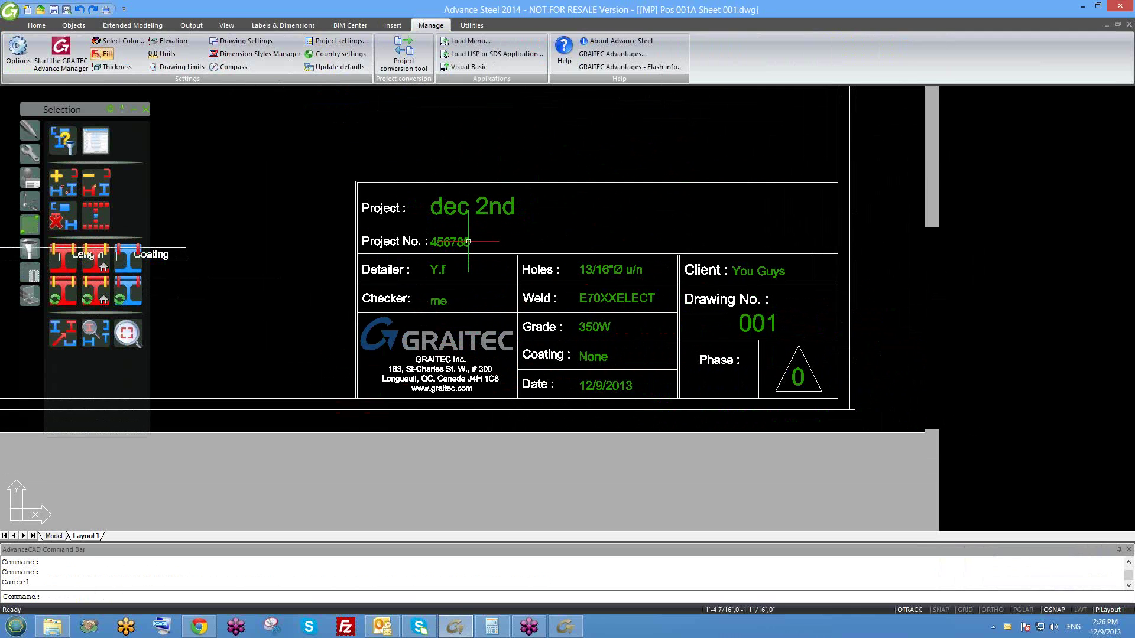
{"action": "right_click", "coordinate": [621, 628]}
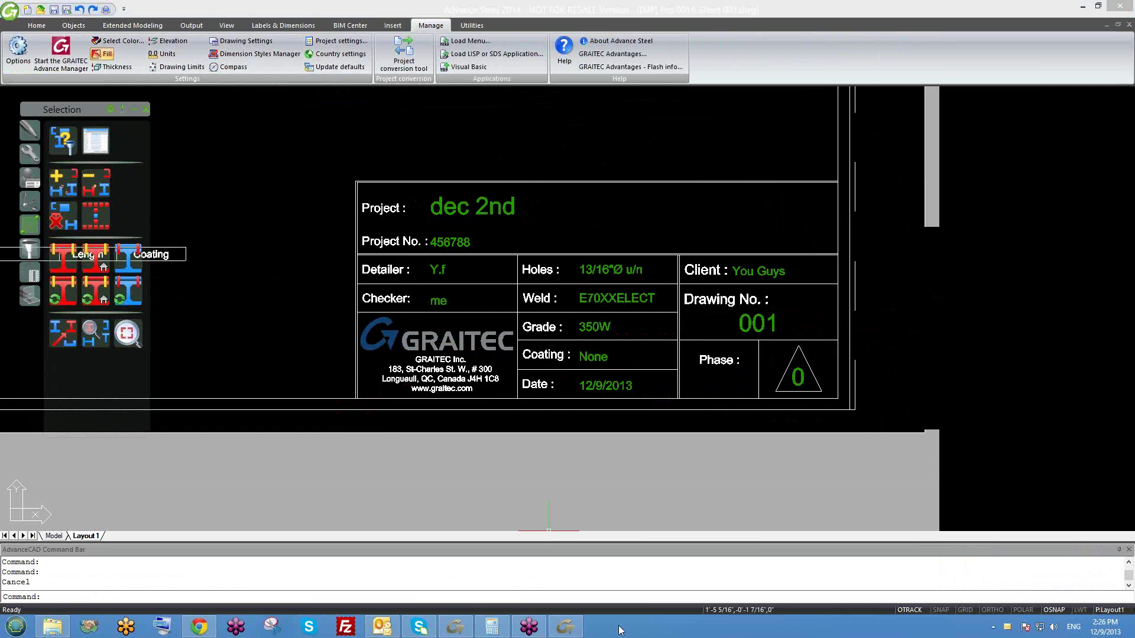
{"action": "left_click", "coordinate": [645, 569]}
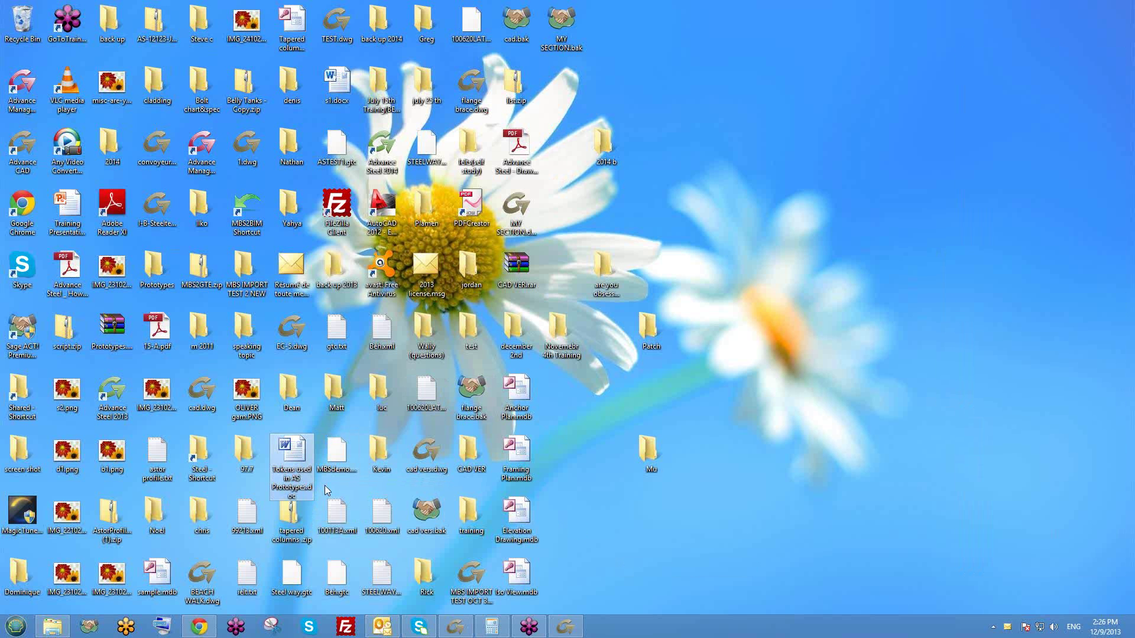
{"action": "double_click", "coordinate": [293, 467]}
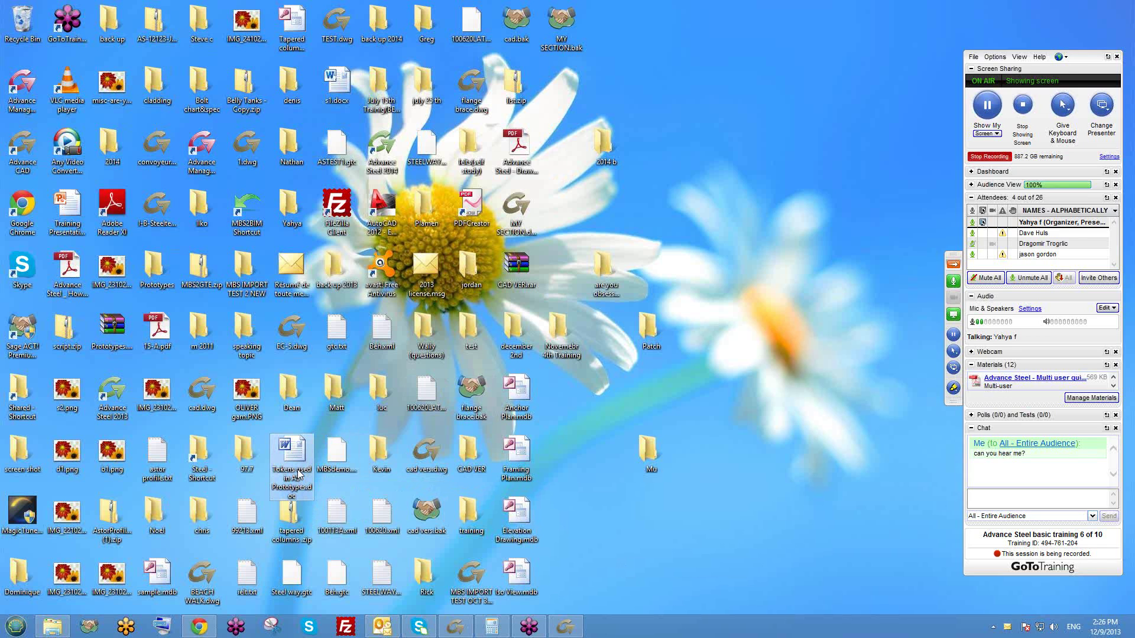
- Read through the list of prototype tokens and their descriptions, from PROJECT down to REV_COMMENT
{"action": "scroll", "coordinate": [554, 209], "scroll_direction": "down", "scroll_amount": 3}
{"action": "scroll", "coordinate": [554, 209], "scroll_direction": "down", "scroll_amount": 10}
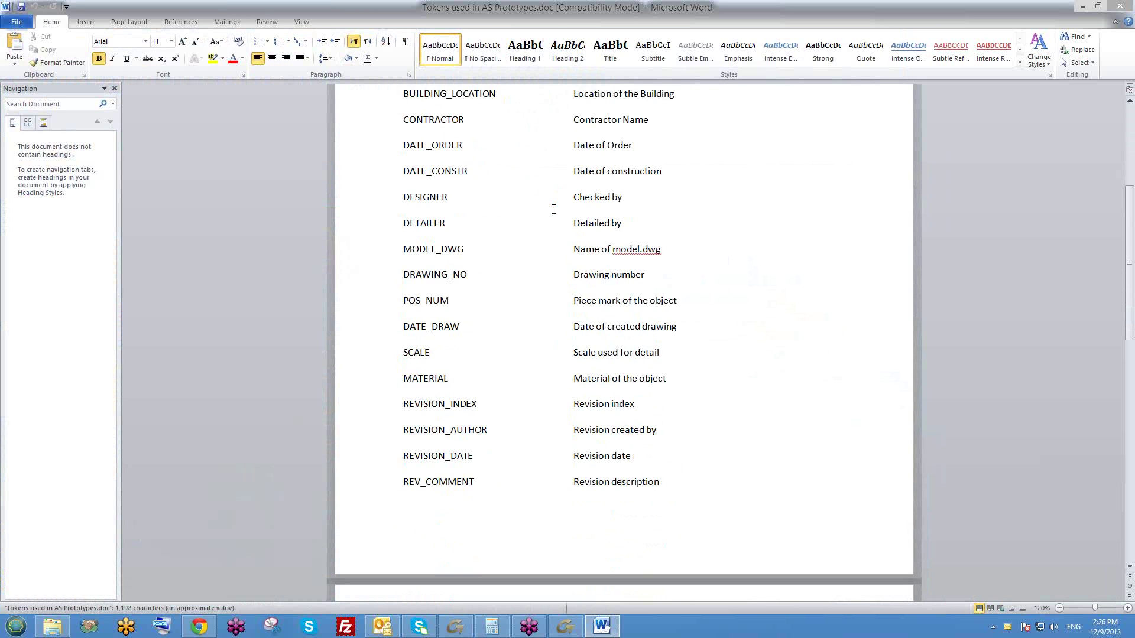
{"action": "scroll", "coordinate": [571, 291], "scroll_direction": "up", "scroll_amount": 15}
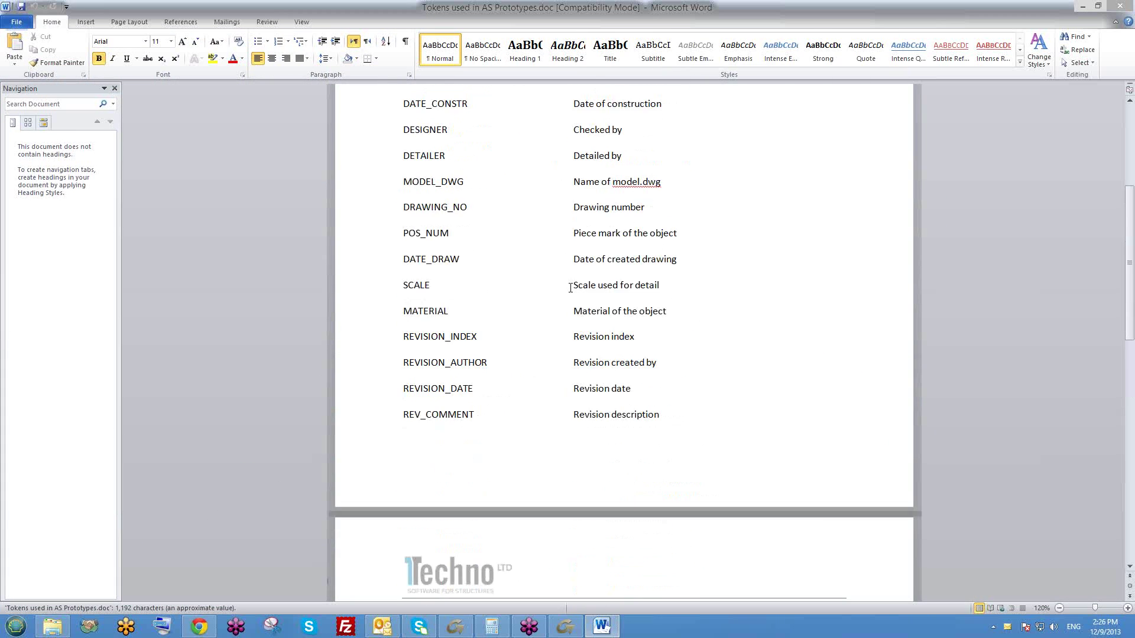
{"action": "scroll", "coordinate": [508, 210], "scroll_direction": "down", "scroll_amount": 15}
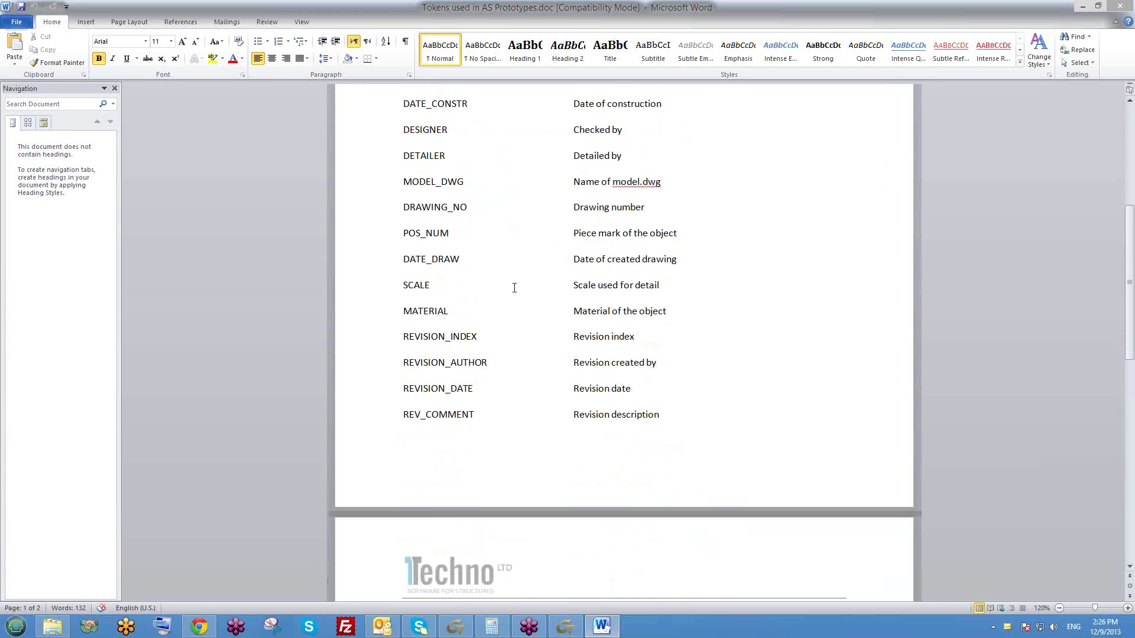
{"action": "scroll", "coordinate": [501, 427], "scroll_direction": "up", "scroll_amount": 15}
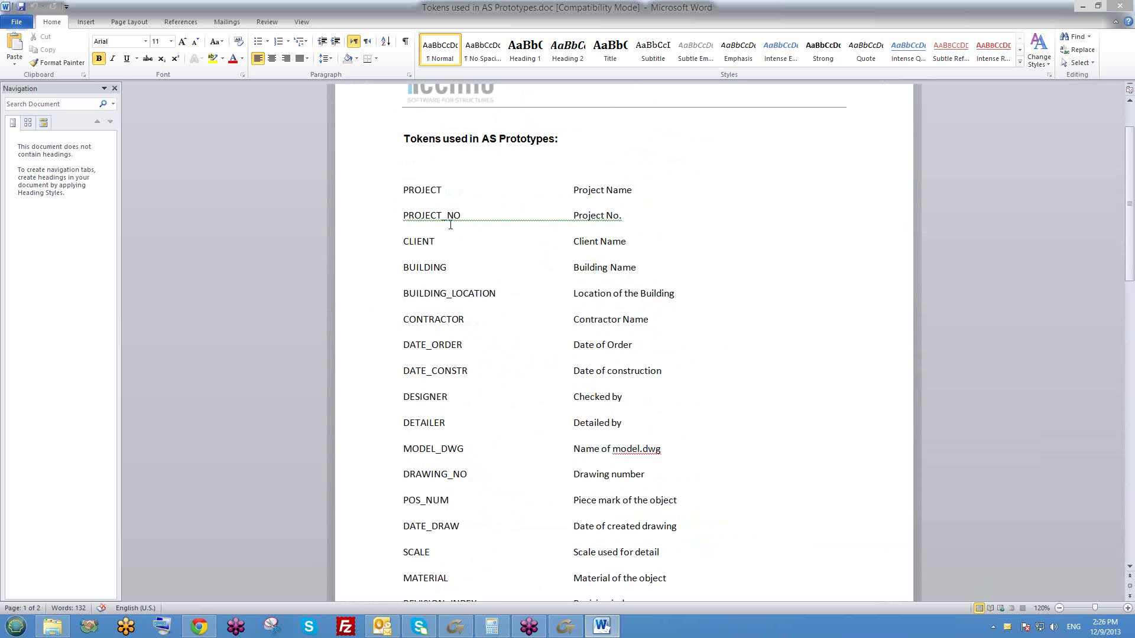
{"action": "scroll", "coordinate": [462, 240], "scroll_direction": "down", "scroll_amount": 3}
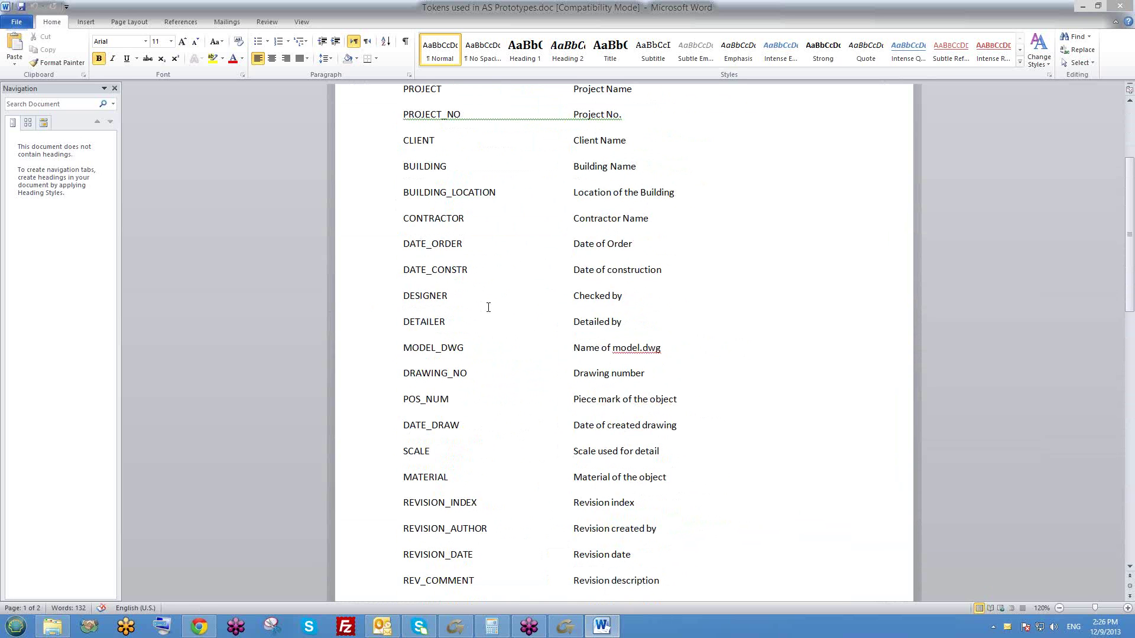
{"action": "scroll", "coordinate": [485, 309], "scroll_direction": "up", "scroll_amount": 3}
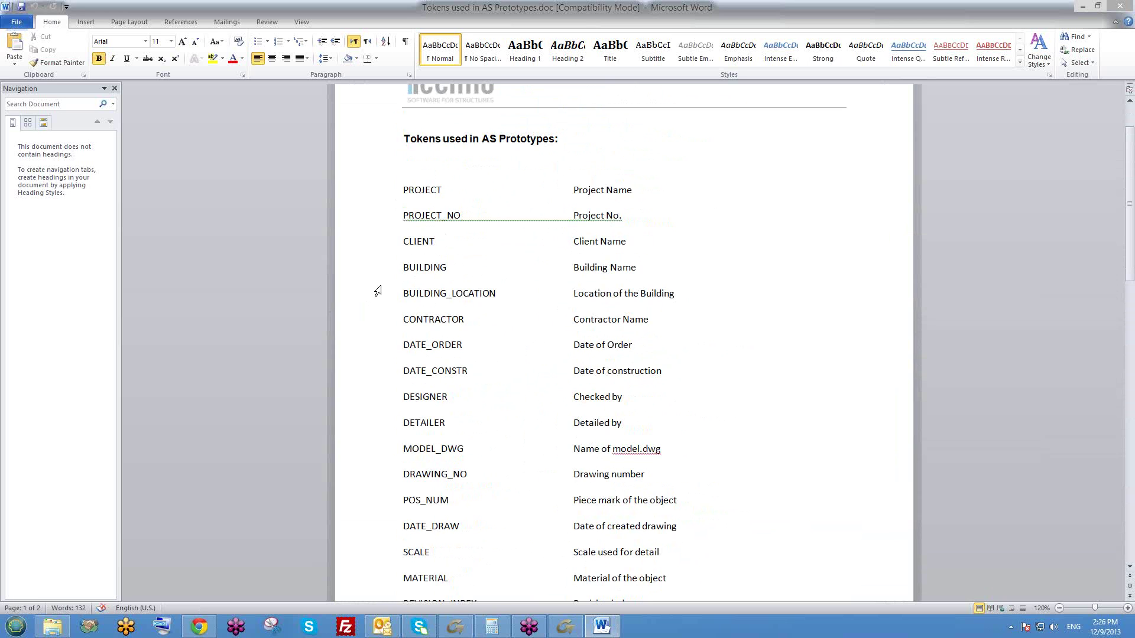
- Compare the PROJECT, CONTRACTOR and DATE_DRAW tokens with their descriptions by highlighting them in the list
{"action": "left_click", "coordinate": [403, 190]}
{"action": "triple_click", "coordinate": [621, 191]}
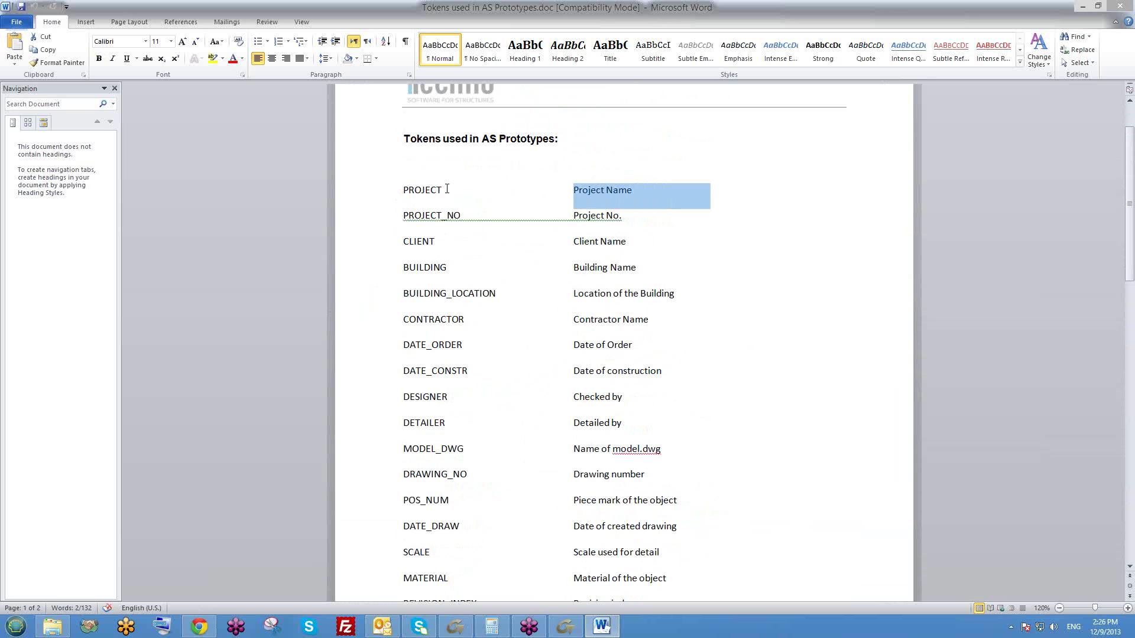
{"action": "left_click_drag", "start_coordinate": [404, 190], "coordinate": [445, 190]}
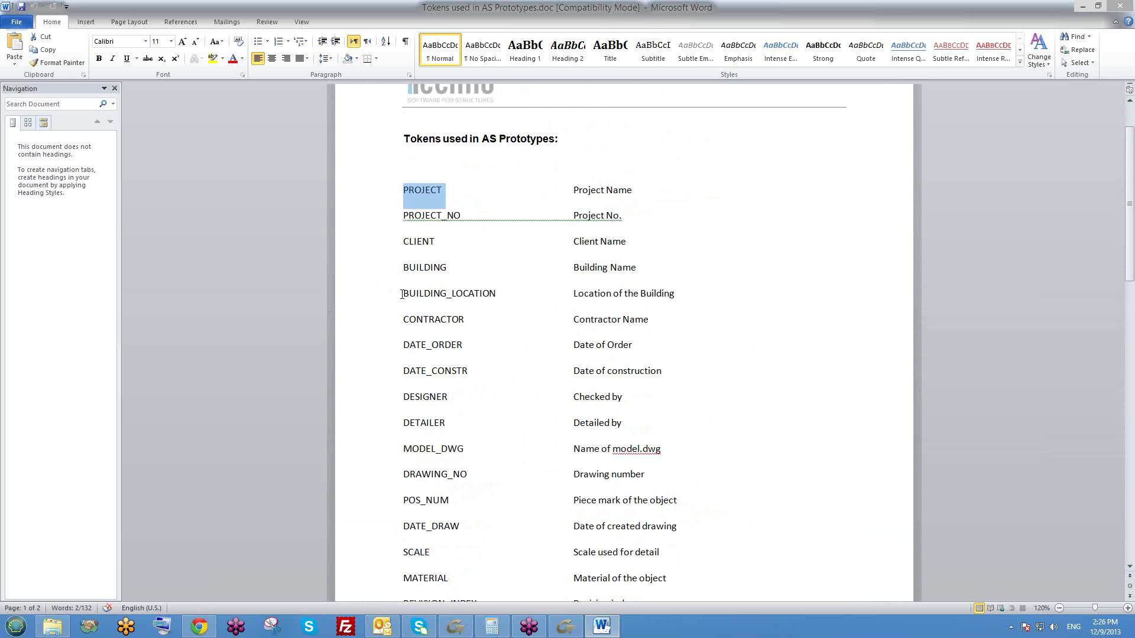
{"action": "left_click_drag", "start_coordinate": [649, 320], "coordinate": [573, 319]}
{"action": "left_click_drag", "start_coordinate": [475, 320], "coordinate": [409, 336]}
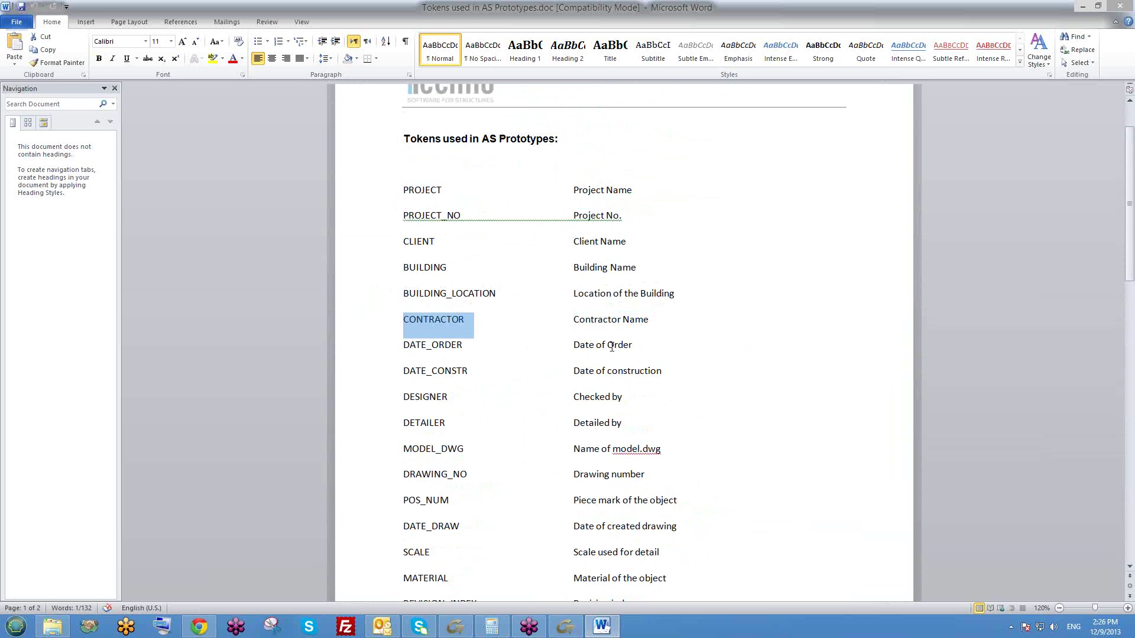
{"action": "scroll", "coordinate": [612, 347], "scroll_direction": "down", "scroll_amount": 3}
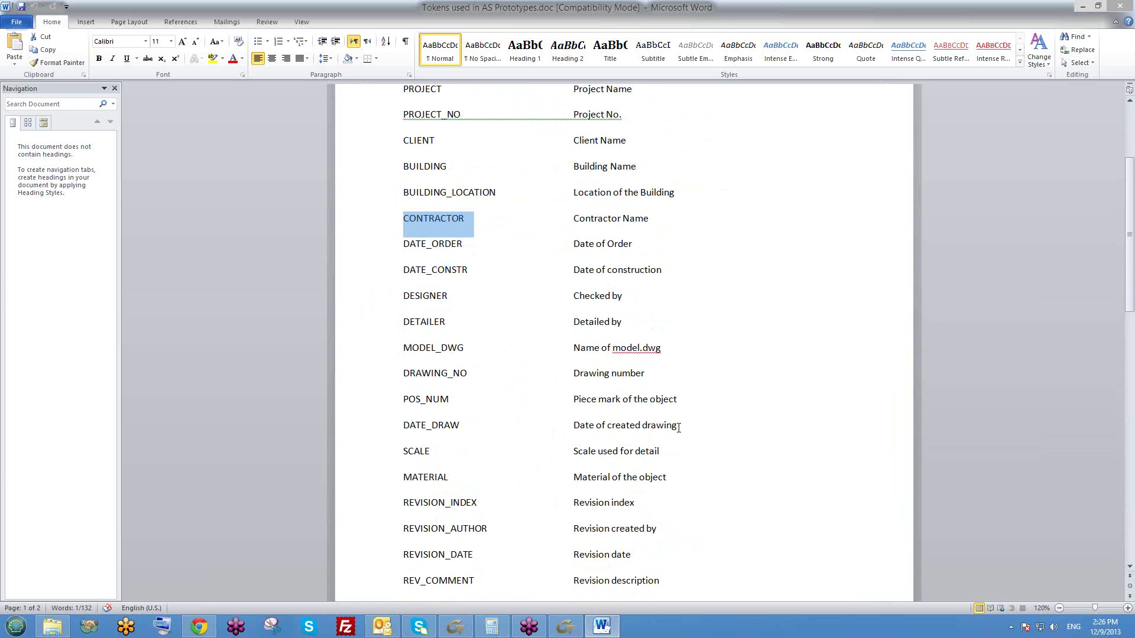
{"action": "left_click_drag", "start_coordinate": [679, 427], "coordinate": [386, 436]}
- Review the token names and descriptions again, from PROJECT_NO and CLIENT down to the revision tokens
{"action": "scroll", "coordinate": [562, 284], "scroll_direction": "up", "scroll_amount": 2}
{"action": "left_click_drag", "start_coordinate": [597, 152], "coordinate": [590, 341]}
{"action": "left_click", "coordinate": [623, 363]}
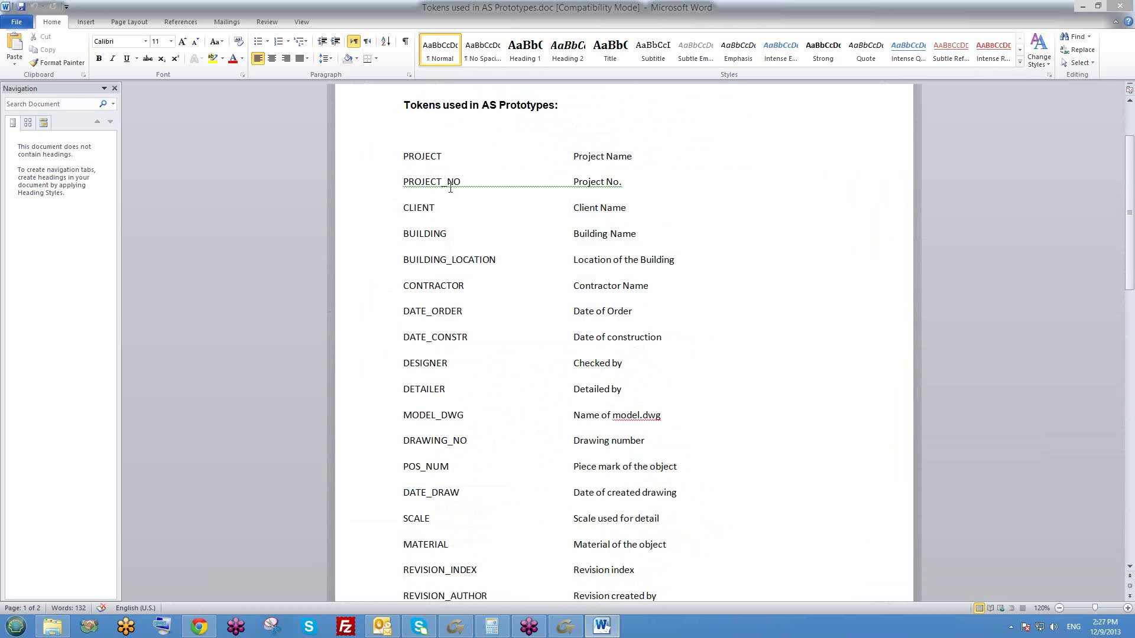
{"action": "left_click_drag", "start_coordinate": [449, 186], "coordinate": [440, 192]}
{"action": "left_click", "coordinate": [422, 214]}
{"action": "scroll", "coordinate": [521, 336], "scroll_direction": "down", "scroll_amount": 6}
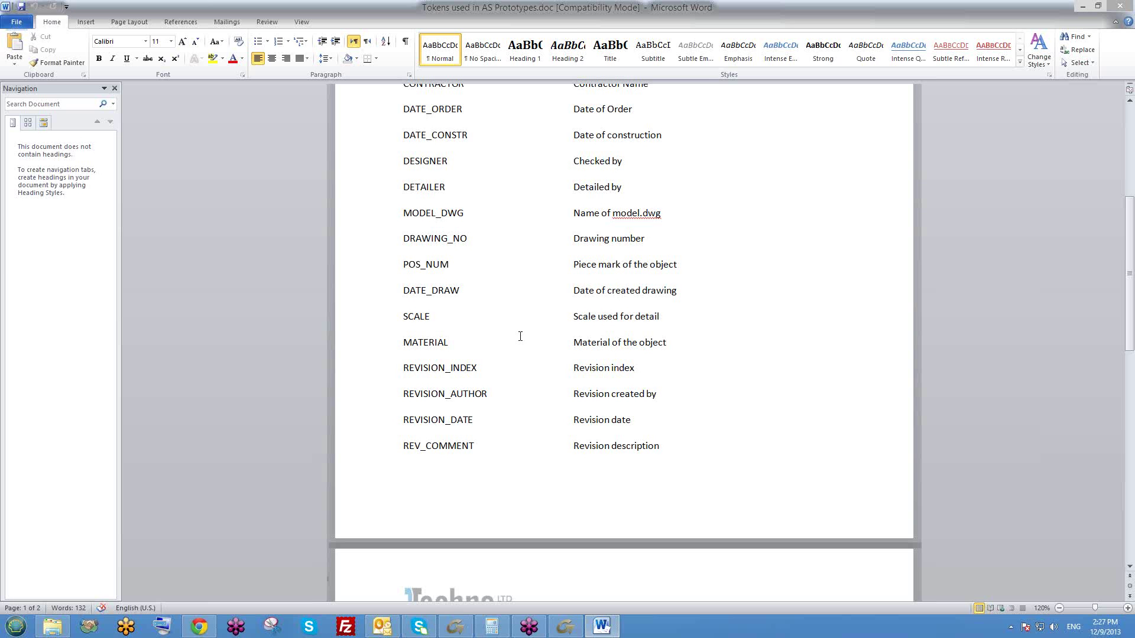
- Switch to Advance Steel to view the whole 4047-1_0.dwg sheet, and return to the Pos 001A Sheet 001 title block for comparison
{"action": "left_click", "coordinate": [564, 625]}
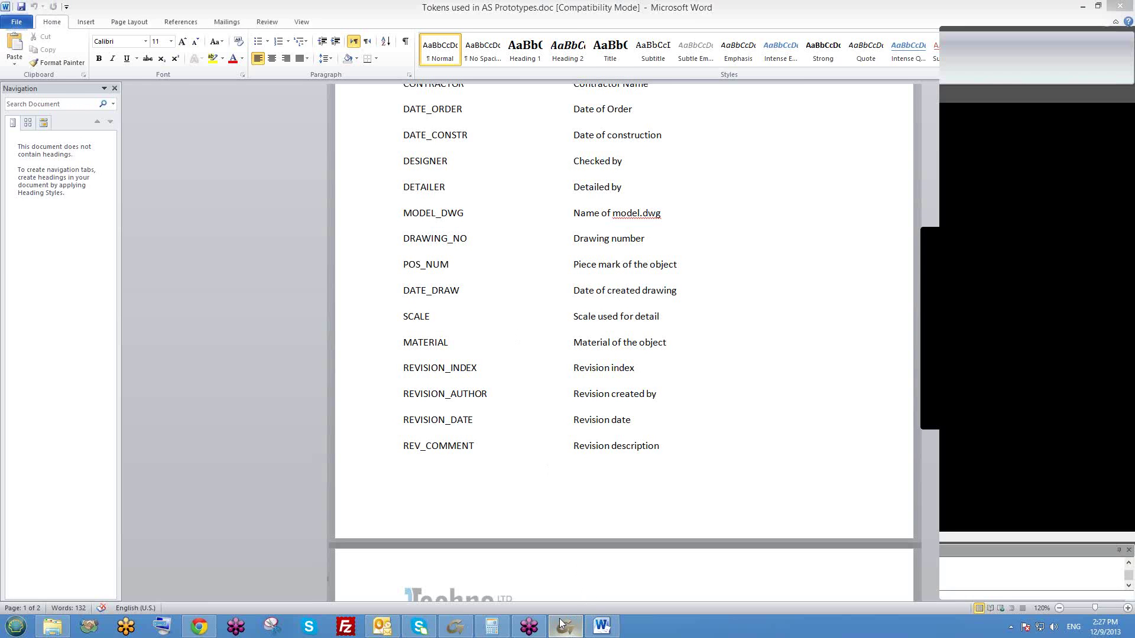
{"action": "scroll", "coordinate": [556, 403], "scroll_direction": "down", "scroll_amount": 8}
{"action": "middle_click_drag", "start_coordinate": [571, 415], "coordinate": [612, 447]}
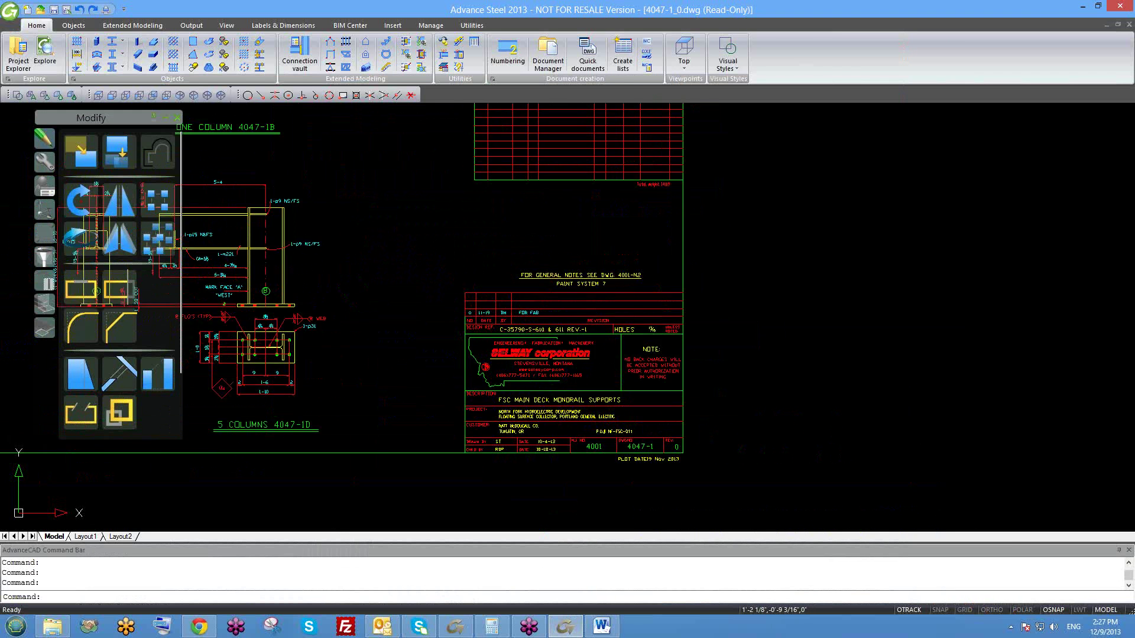
{"action": "scroll", "coordinate": [699, 460], "scroll_direction": "down", "scroll_amount": 5}
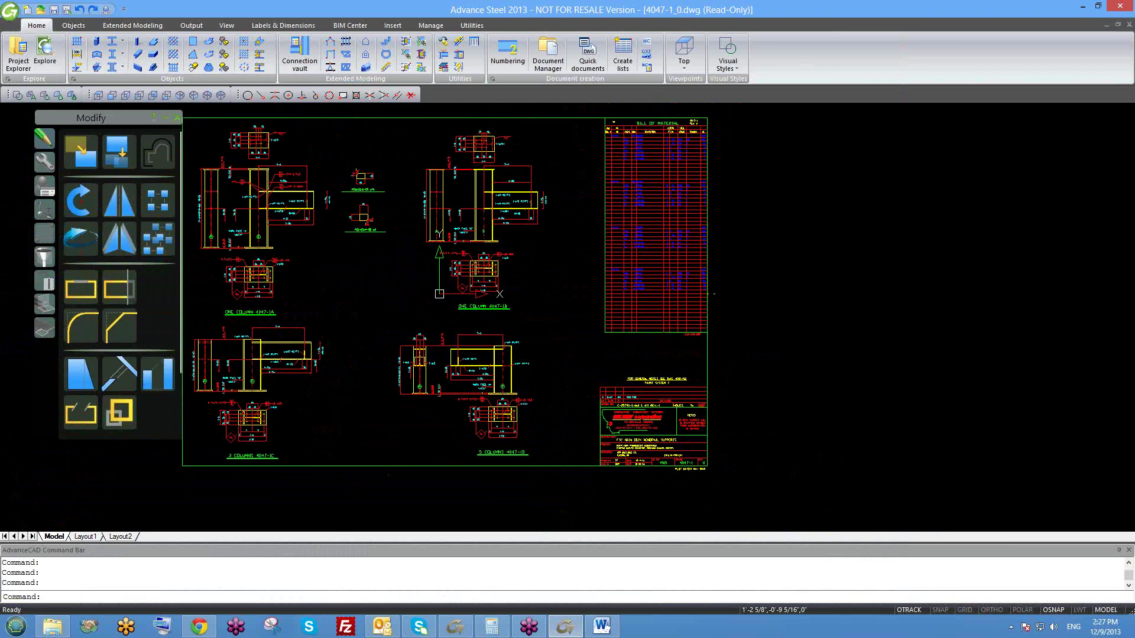
{"action": "left_click", "coordinate": [455, 625]}
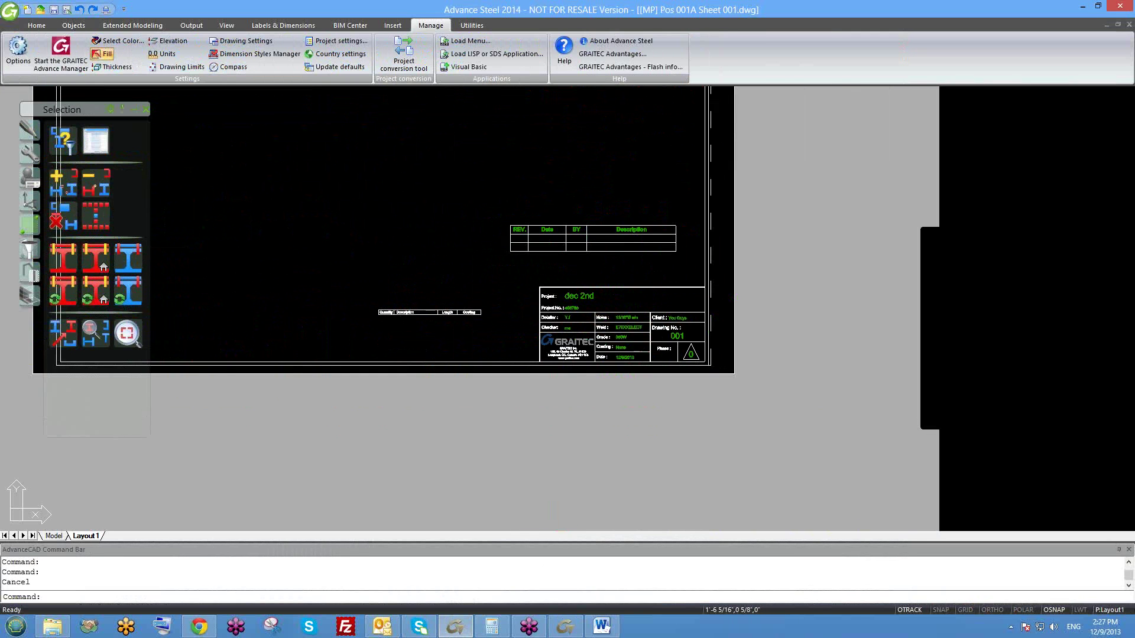
{"action": "scroll", "coordinate": [636, 341], "scroll_direction": "up", "scroll_amount": 2}
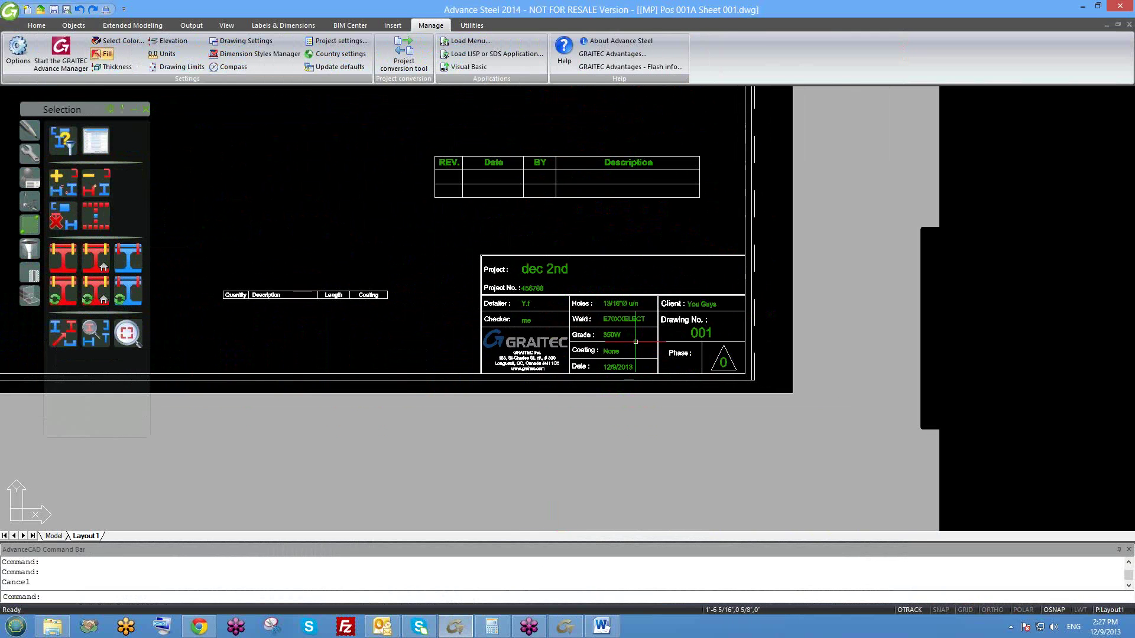
{"action": "middle_click_drag", "start_coordinate": [614, 326], "coordinate": [607, 336]}
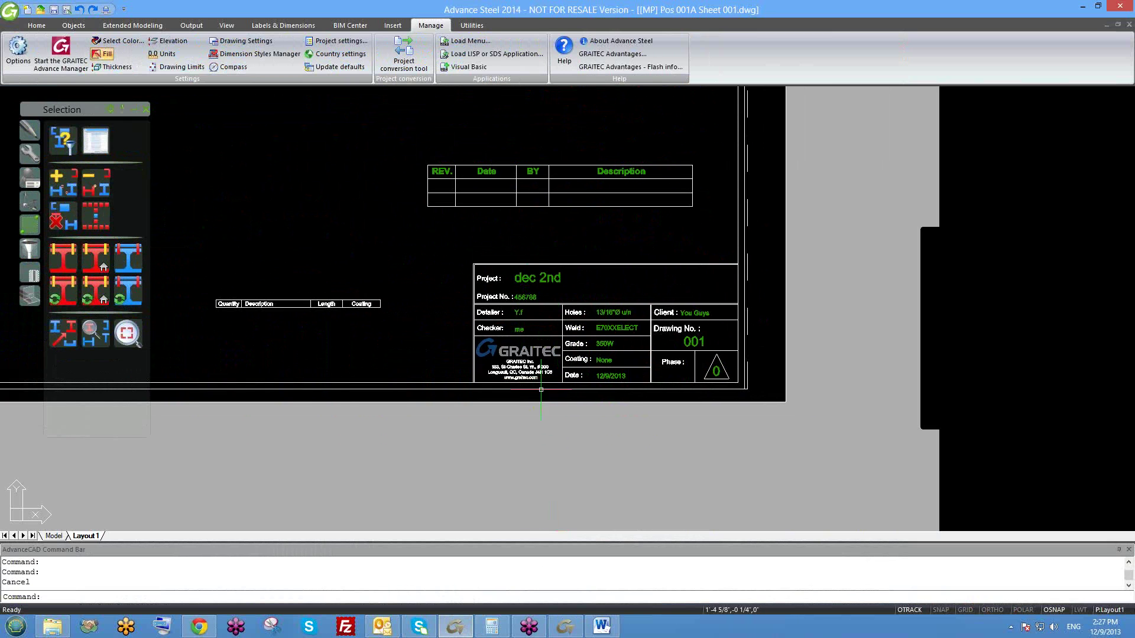
- Switch to the 4047-1_0.dwg drawing and examine its title block and the revision rows above it
{"action": "left_click", "coordinate": [565, 627]}
{"action": "scroll", "coordinate": [728, 201], "scroll_direction": "up", "scroll_amount": 3}
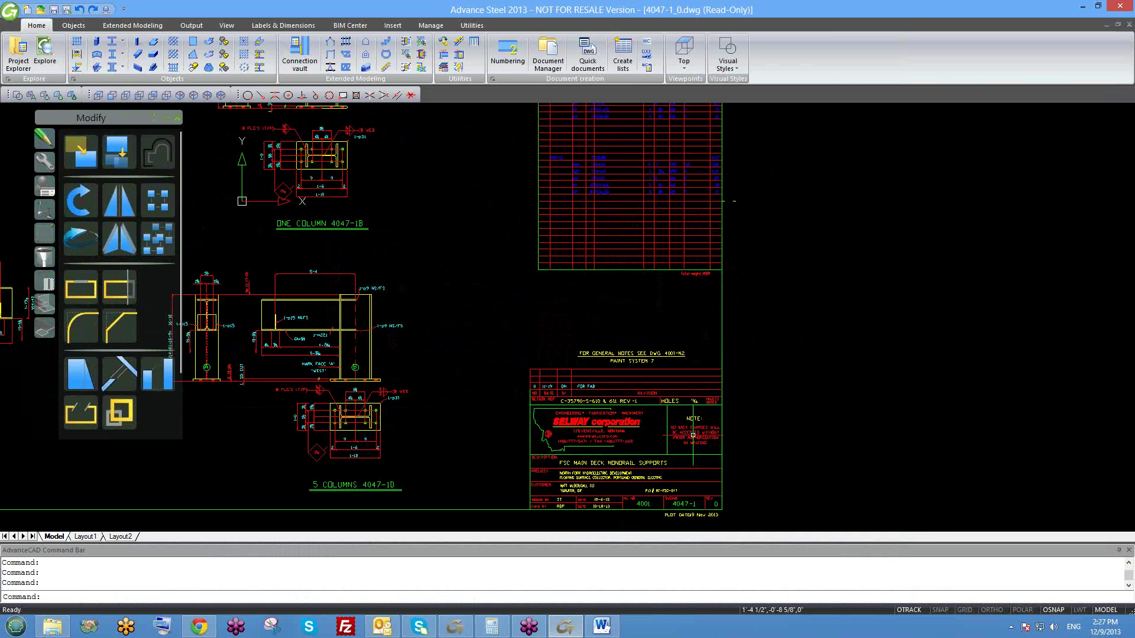
{"action": "scroll", "coordinate": [614, 385], "scroll_direction": "up", "scroll_amount": 2}
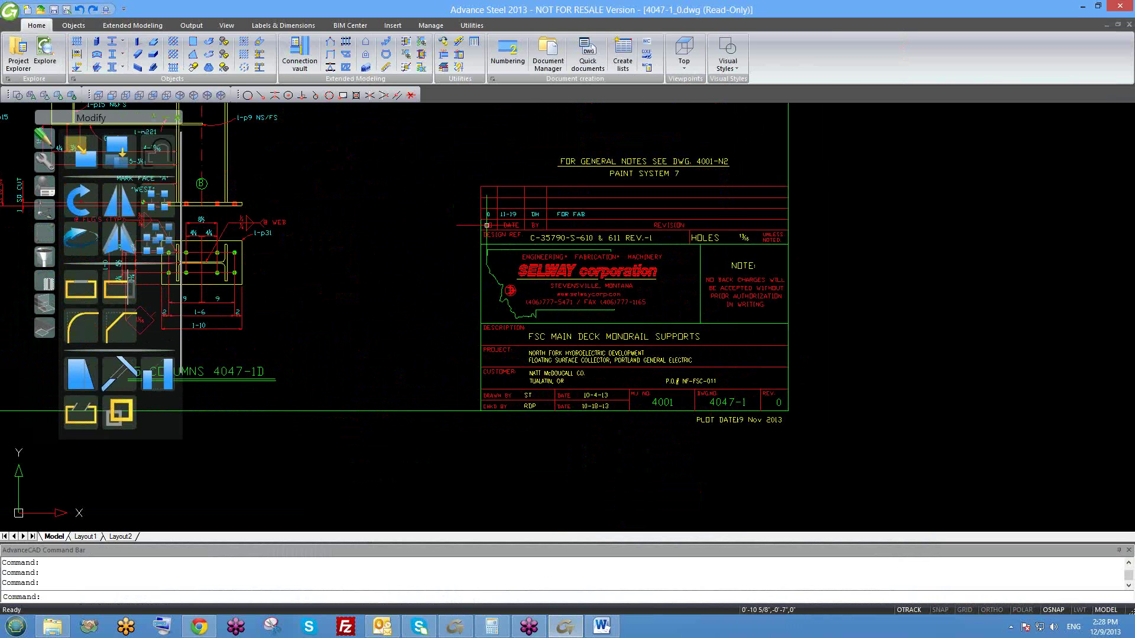
{"action": "left_click", "coordinate": [494, 191]}
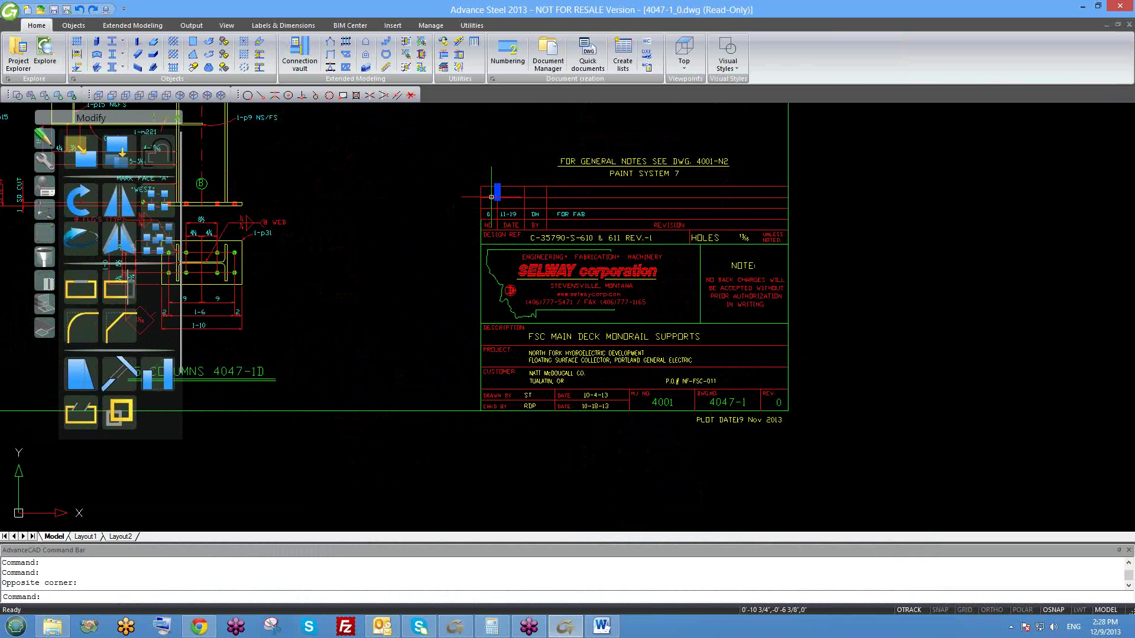
{"action": "scroll", "coordinate": [519, 195], "scroll_direction": "up", "scroll_amount": 2}
{"action": "key", "text": "Escape"}
{"action": "scroll", "coordinate": [467, 242], "scroll_direction": "down", "scroll_amount": 2}
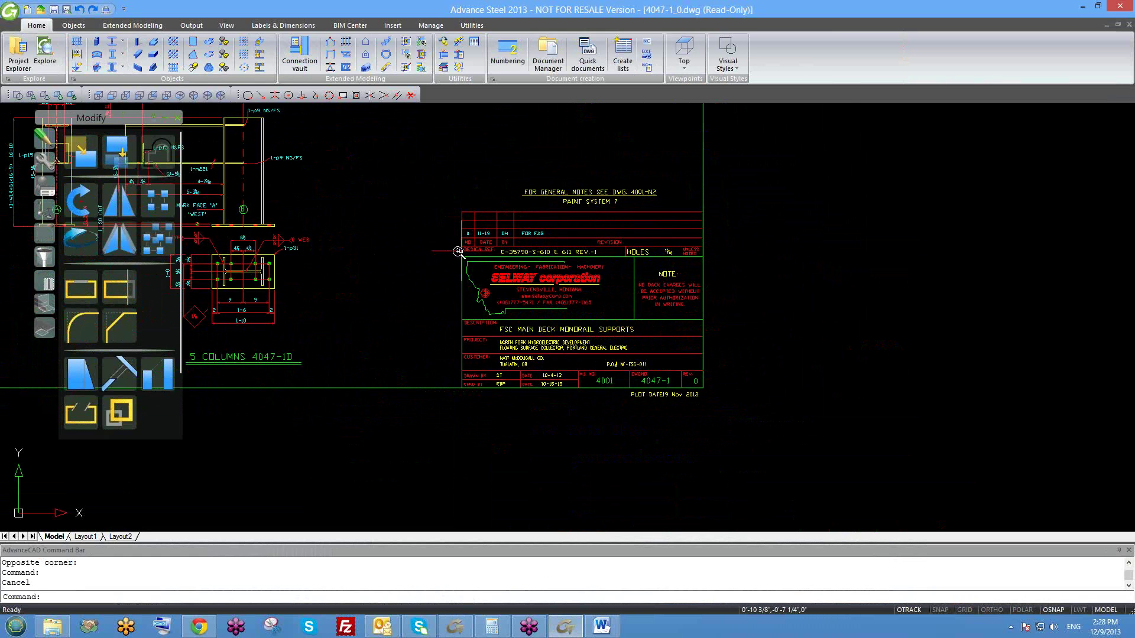
- Try to copy the SELWAY corporation title block, without its revision rows, to the empty space beside the sheet
{"action": "scroll", "coordinate": [455, 251], "scroll_direction": "up", "scroll_amount": 2}
{"action": "left_click", "coordinate": [458, 239]}
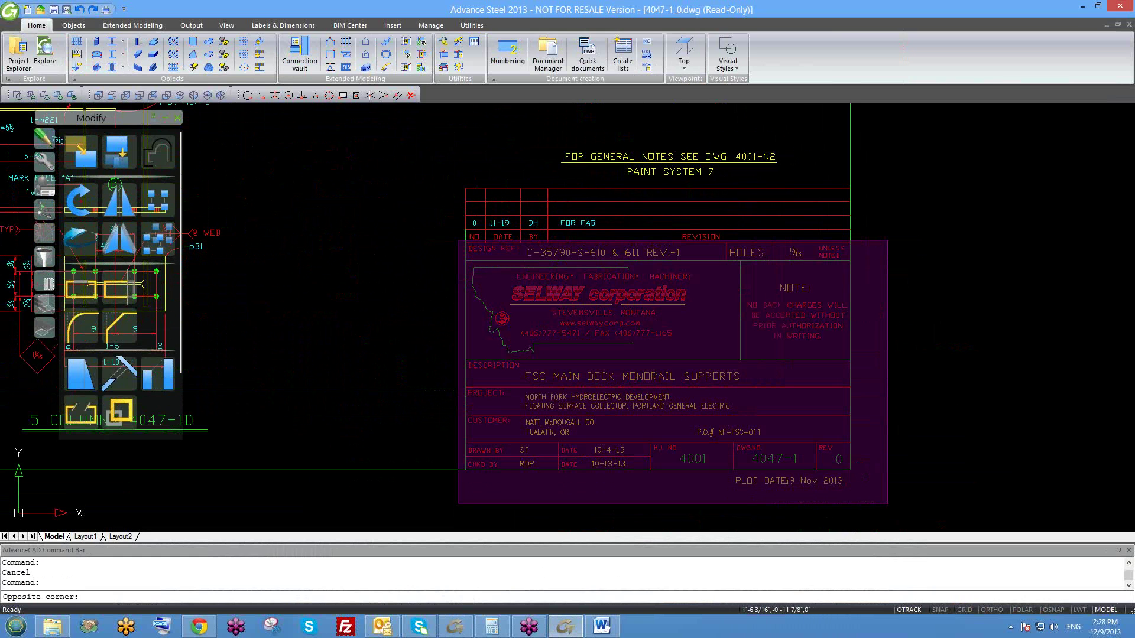
{"action": "left_click", "coordinate": [887, 482]}
{"action": "scroll", "coordinate": [680, 371], "scroll_direction": "down", "scroll_amount": 3}
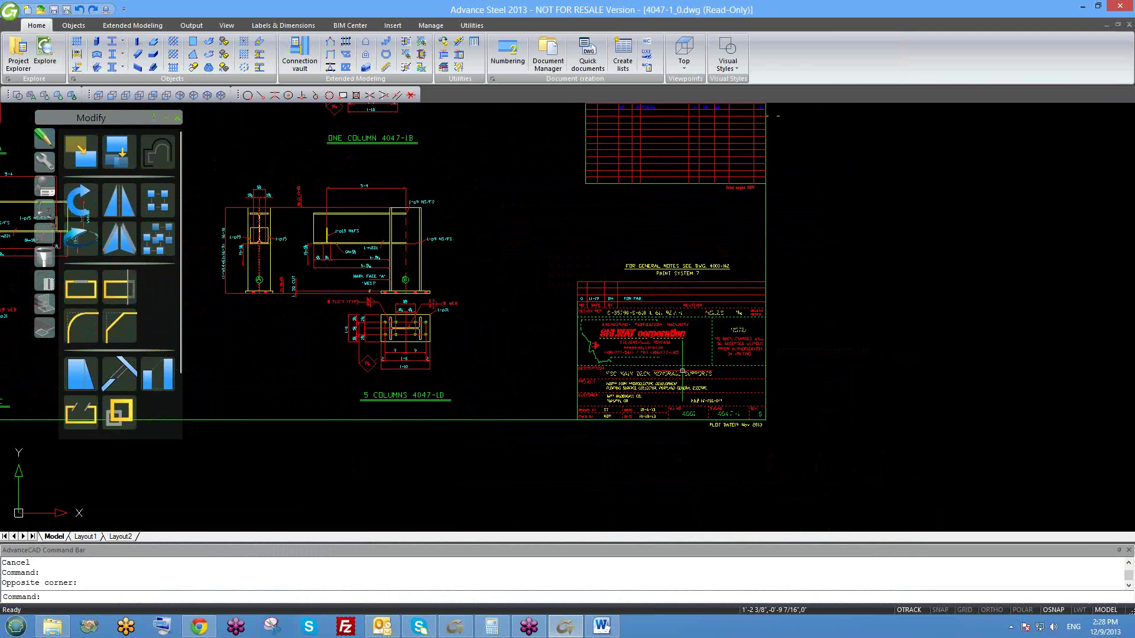
{"action": "type", "text": "co"}
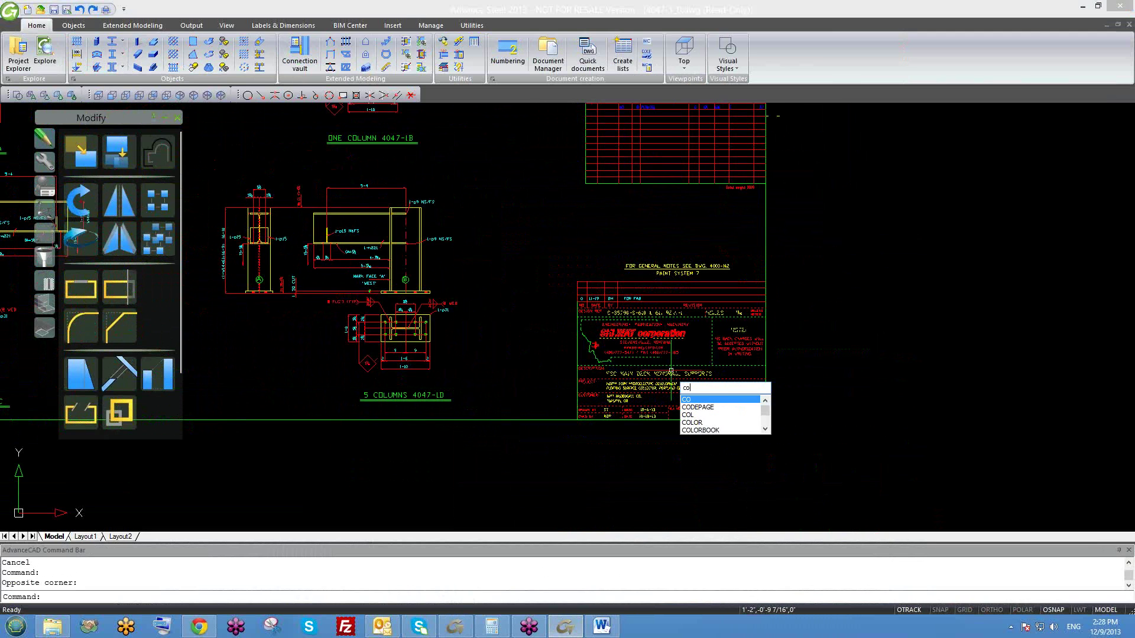
{"action": "key", "text": "Return"}
{"action": "left_click", "coordinate": [617, 345]}
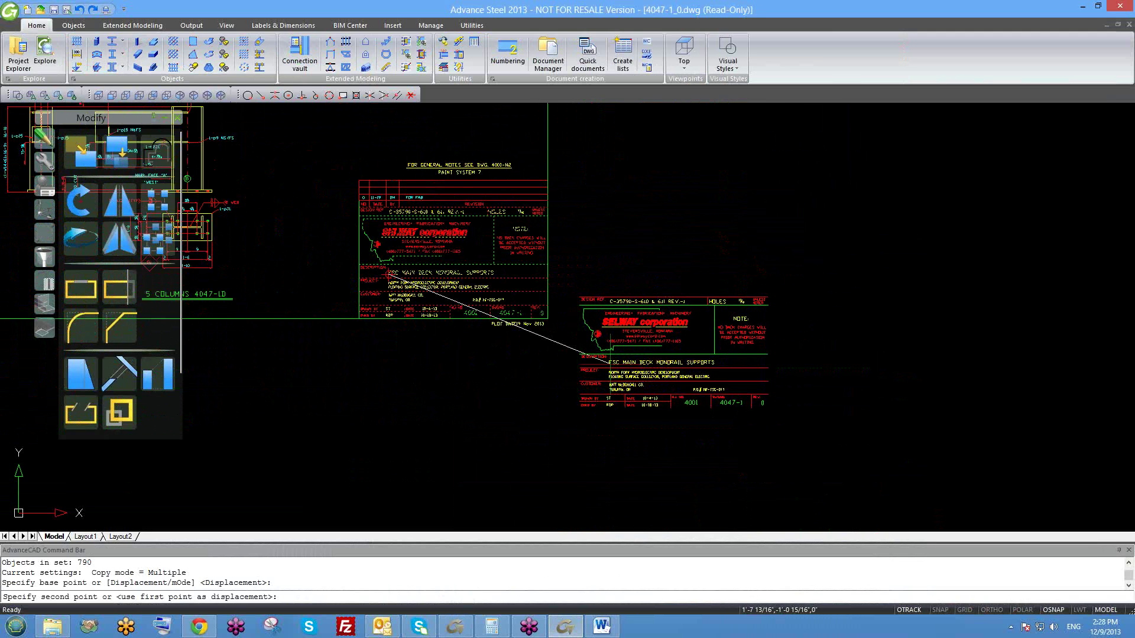
{"action": "key", "text": "Escape"}
- Examine the SELWAY title block's fields, and return to Pos 001A Sheet 001 to inspect the project name and number fields
{"action": "scroll", "coordinate": [399, 245], "scroll_direction": "up", "scroll_amount": 2}
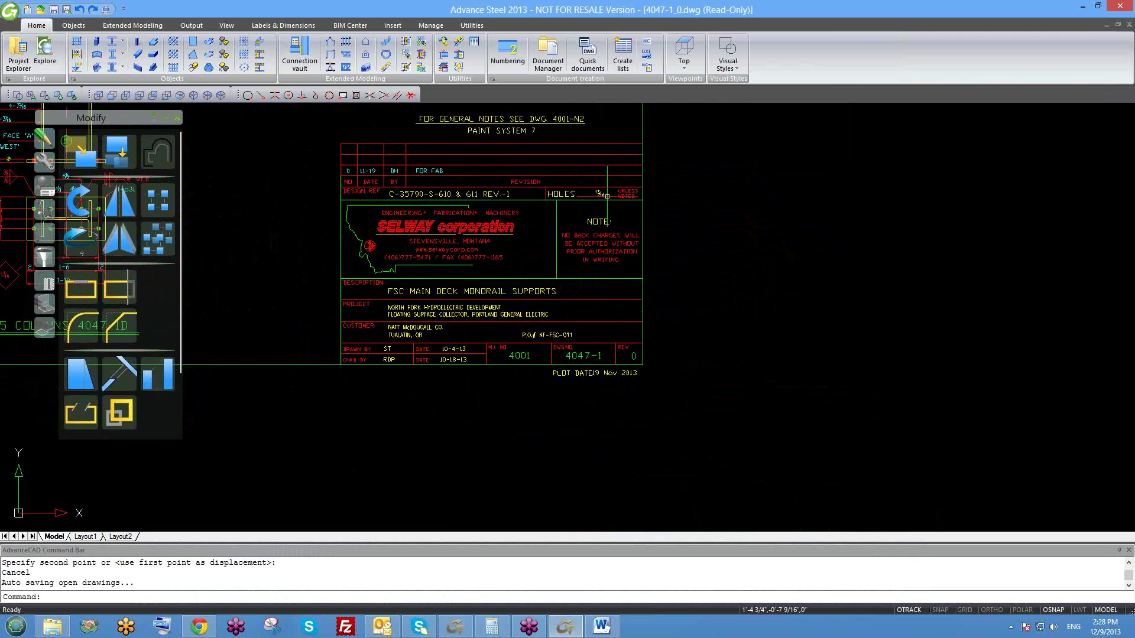
{"action": "middle_click_drag", "start_coordinate": [358, 278], "coordinate": [380, 290]}
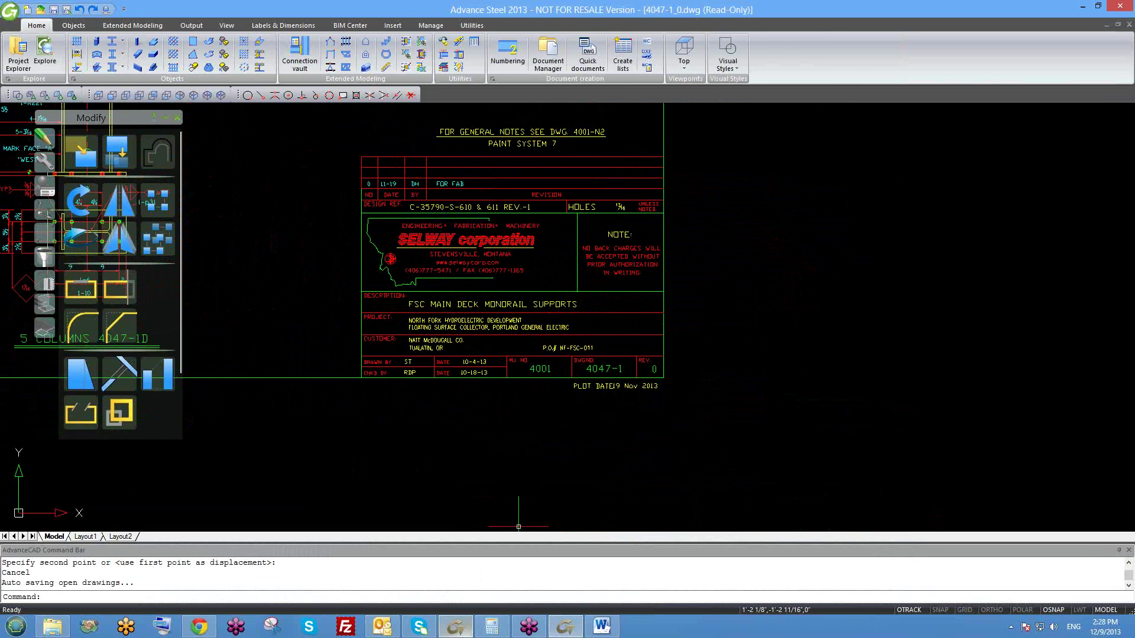
{"action": "left_click", "coordinate": [469, 622]}
{"action": "scroll", "coordinate": [518, 273], "scroll_direction": "up", "scroll_amount": 2}
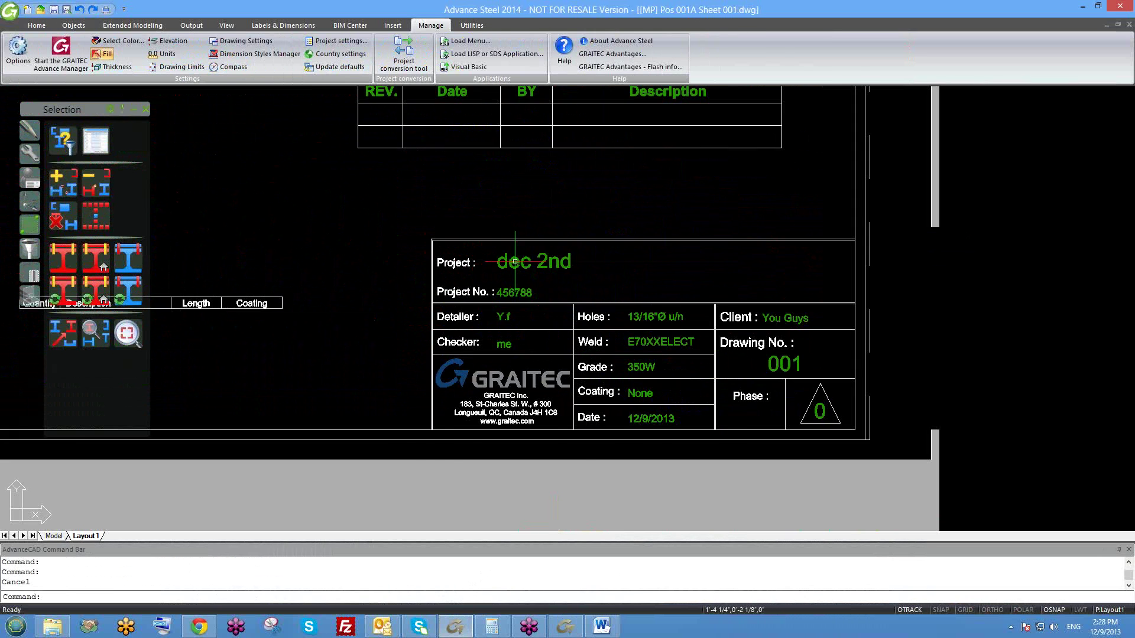
{"action": "scroll", "coordinate": [515, 260], "scroll_direction": "up", "scroll_amount": 2}
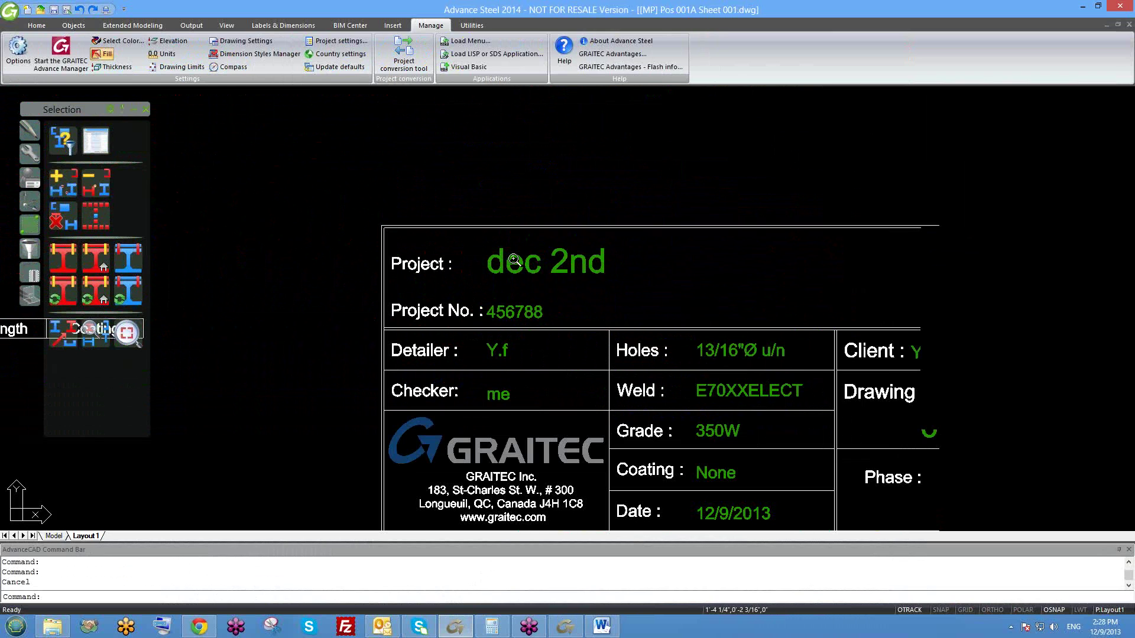
- Examine the title block fields and the revision table on Pos 001A Sheet 001
{"action": "scroll", "coordinate": [513, 252], "scroll_direction": "down", "scroll_amount": 4}
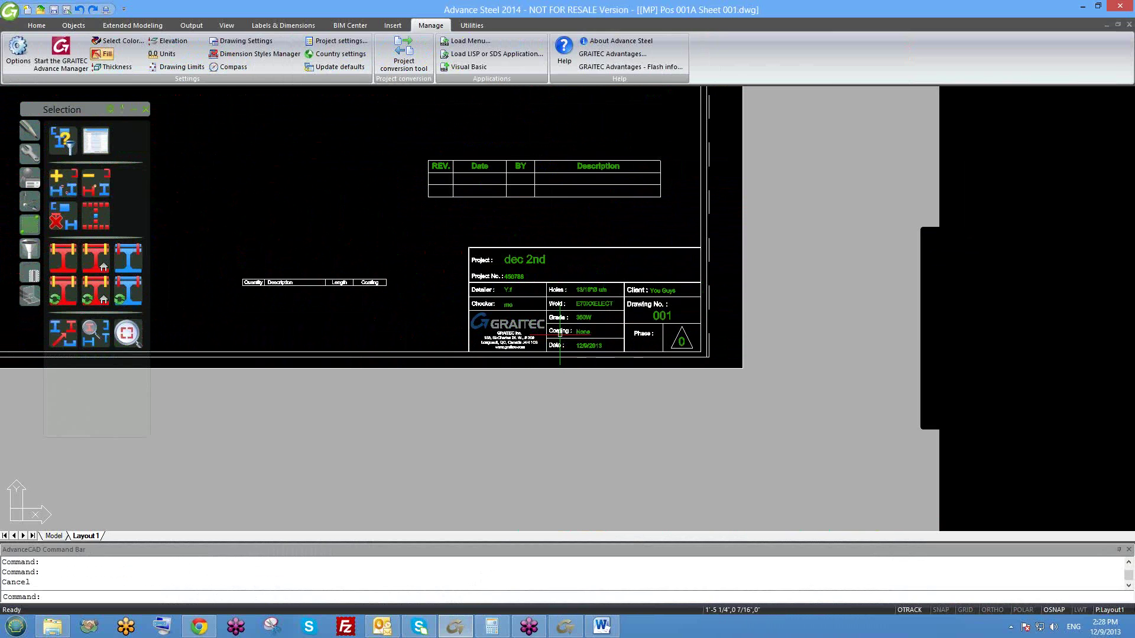
{"action": "scroll", "coordinate": [507, 294], "scroll_direction": "up", "scroll_amount": 5}
{"action": "scroll", "coordinate": [497, 343], "scroll_direction": "down", "scroll_amount": 6}
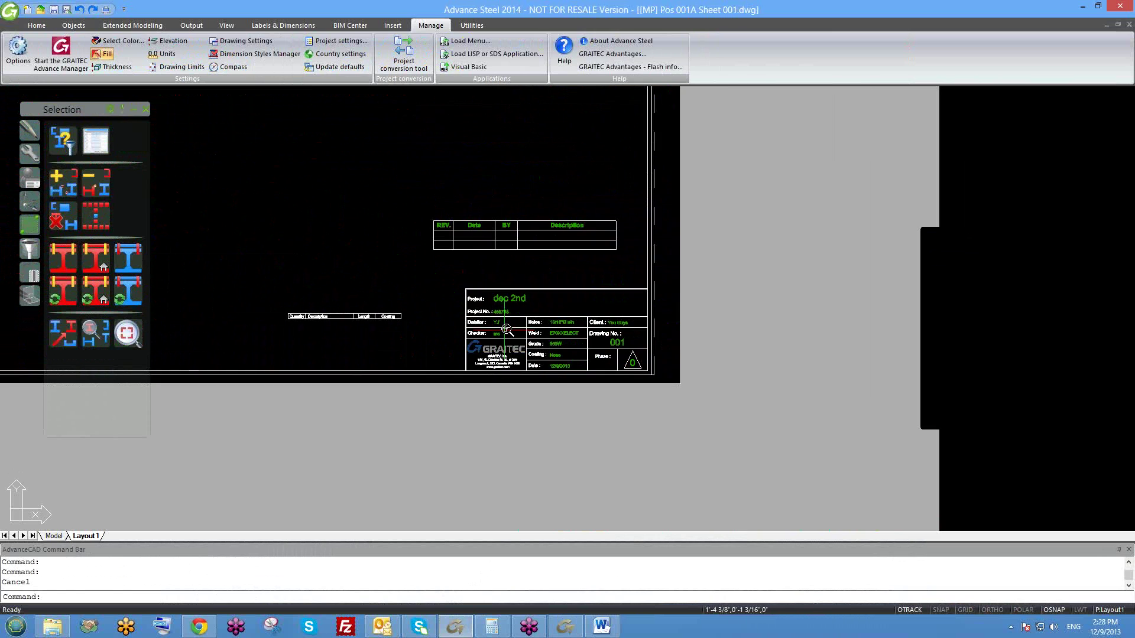
{"action": "scroll", "coordinate": [505, 328], "scroll_direction": "up", "scroll_amount": 2}
{"action": "scroll", "coordinate": [554, 344], "scroll_direction": "up", "scroll_amount": 2}
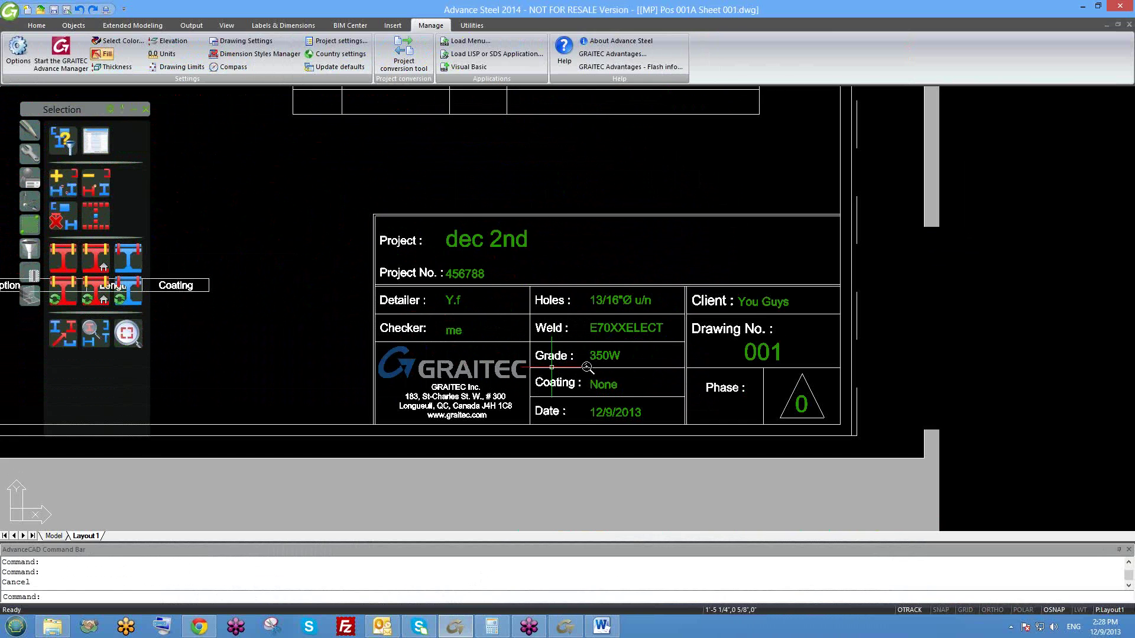
{"action": "scroll", "coordinate": [568, 363], "scroll_direction": "down", "scroll_amount": 3}
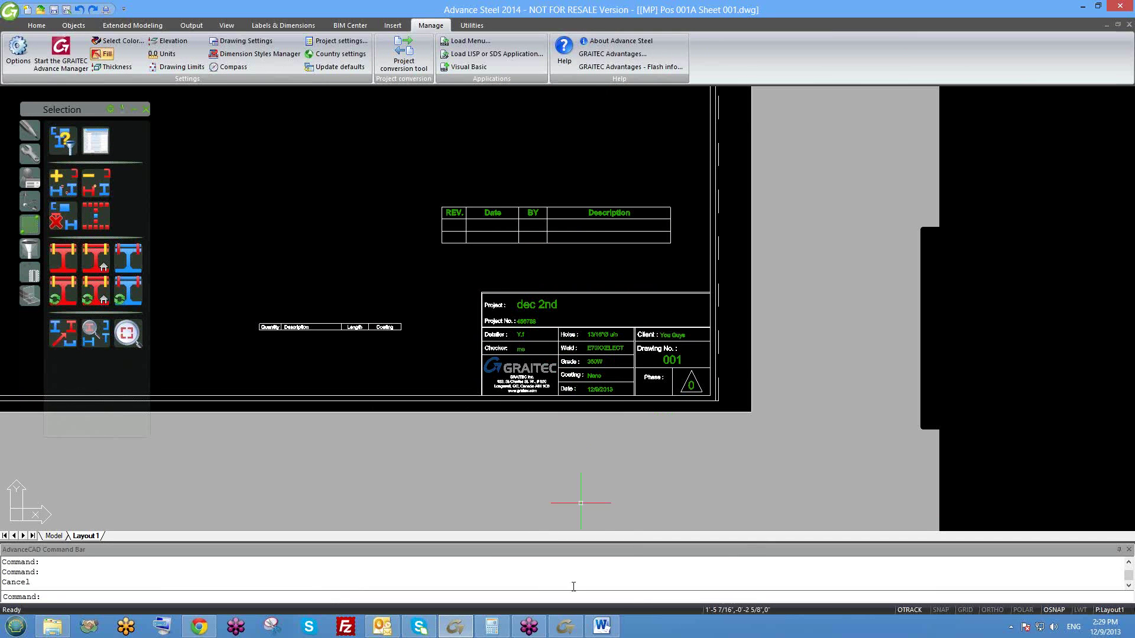
- Switch to the 4047-1_0.dwg drawing, select the SELWAY title block to examine its description, project and customer fields, and clear the selection
{"action": "left_click", "coordinate": [566, 627]}
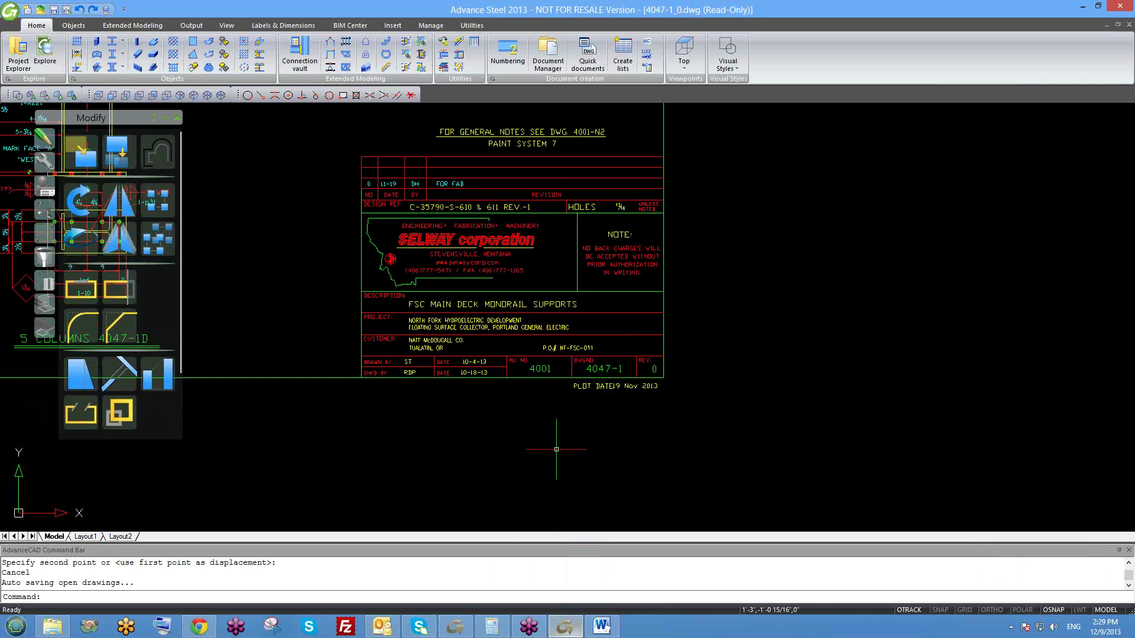
{"action": "left_click", "coordinate": [358, 207]}
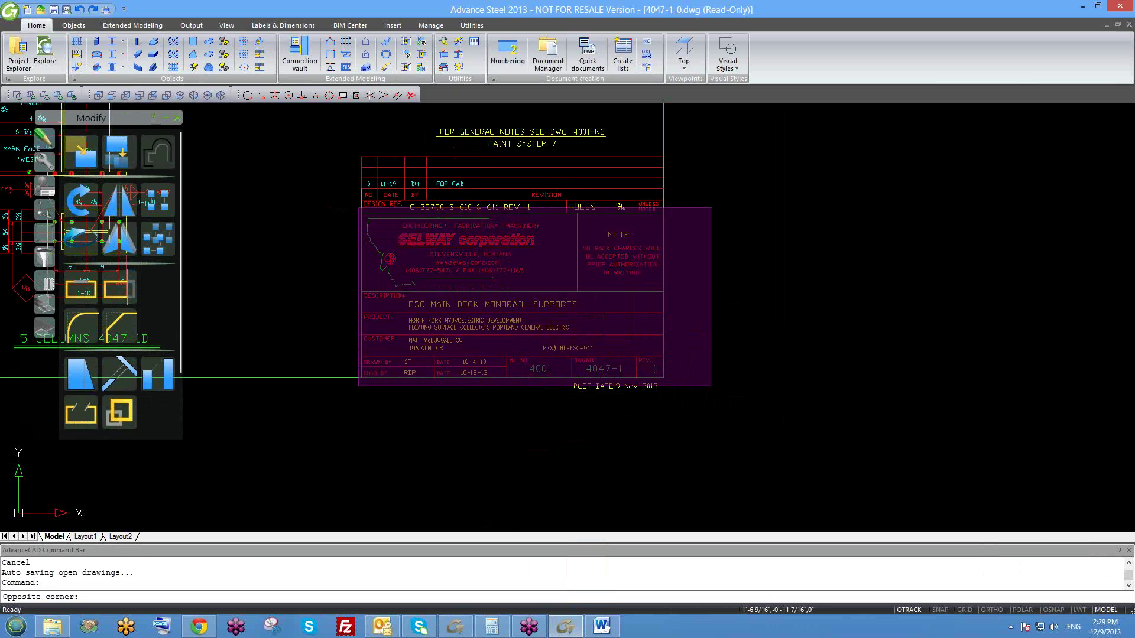
{"action": "left_click", "coordinate": [712, 385]}
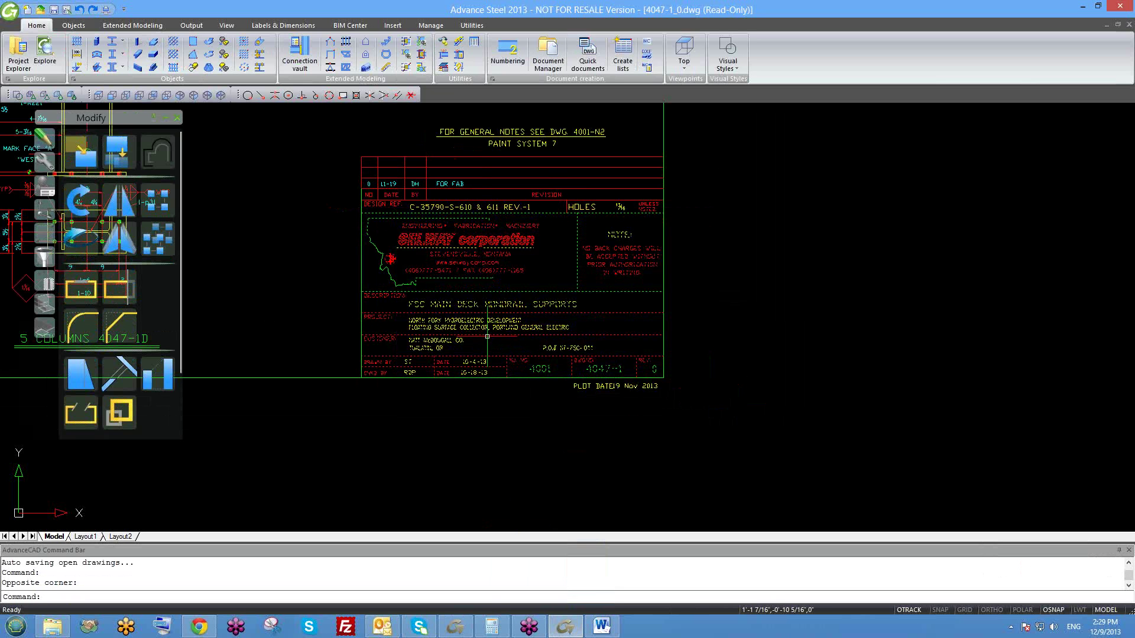
{"action": "scroll", "coordinate": [417, 310], "scroll_direction": "up", "scroll_amount": 3}
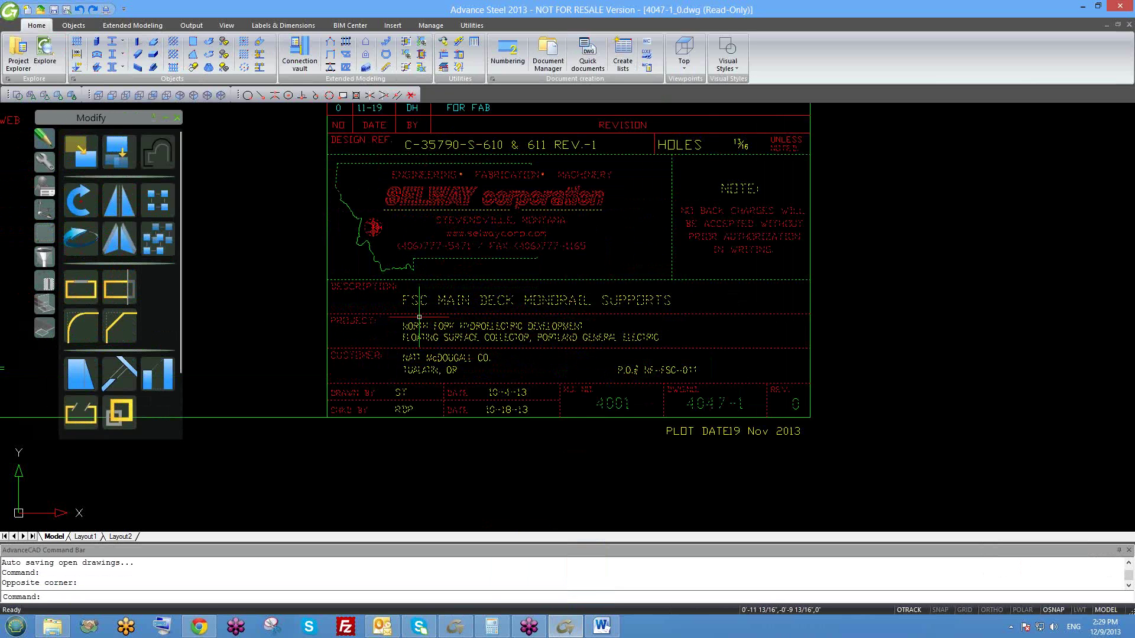
{"action": "scroll", "coordinate": [417, 310], "scroll_direction": "up", "scroll_amount": 2}
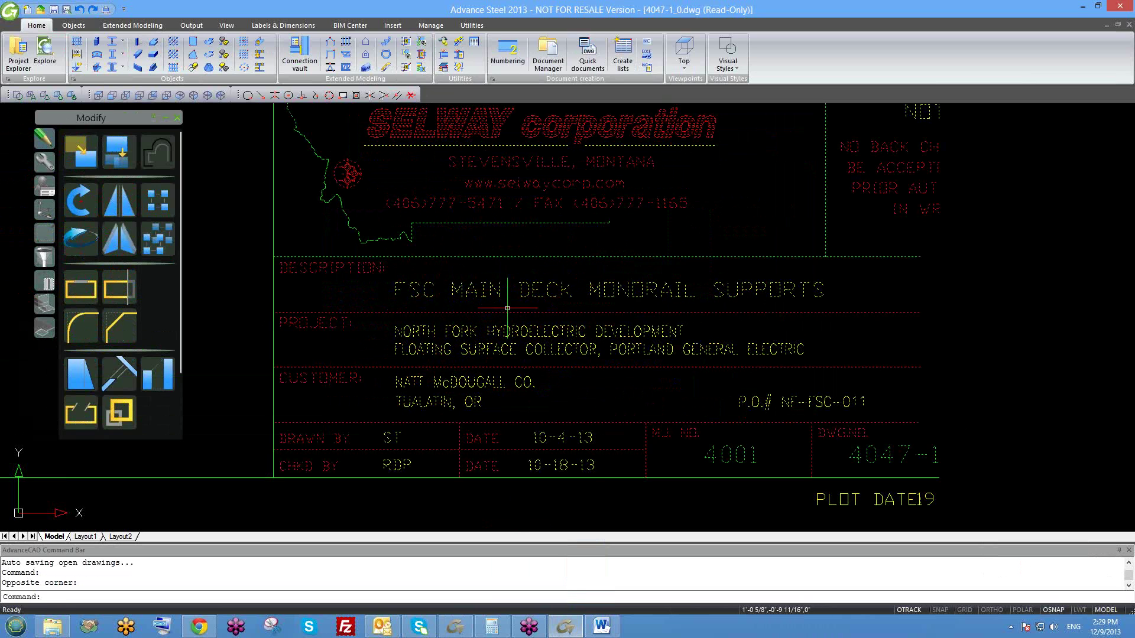
{"action": "scroll", "coordinate": [518, 319], "scroll_direction": "down", "scroll_amount": 3}
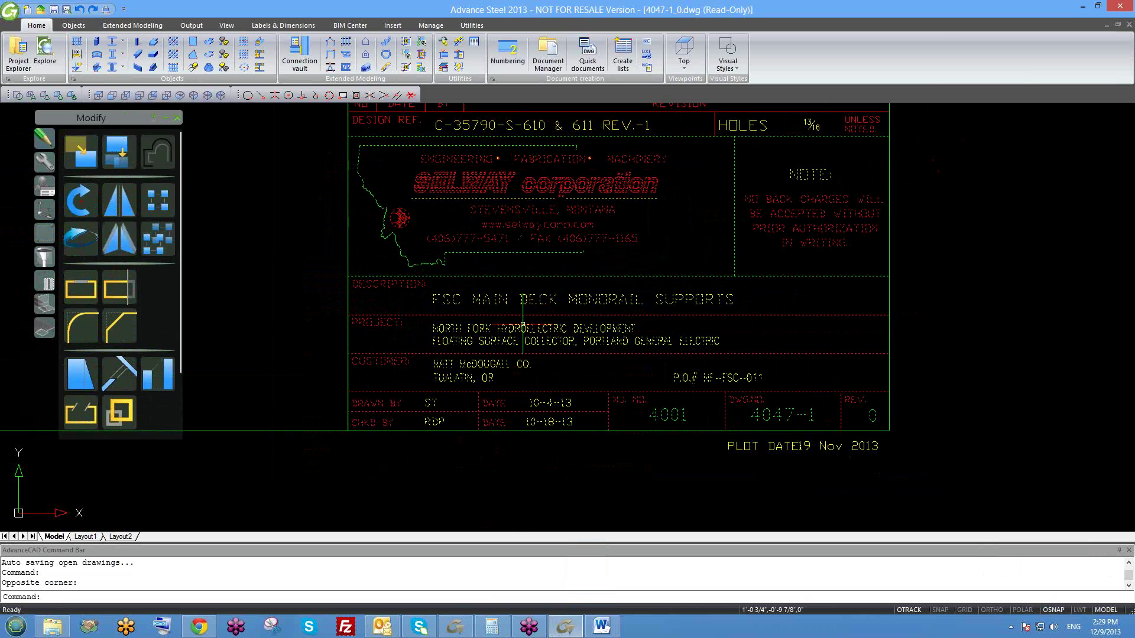
{"action": "key", "text": "Escape"}
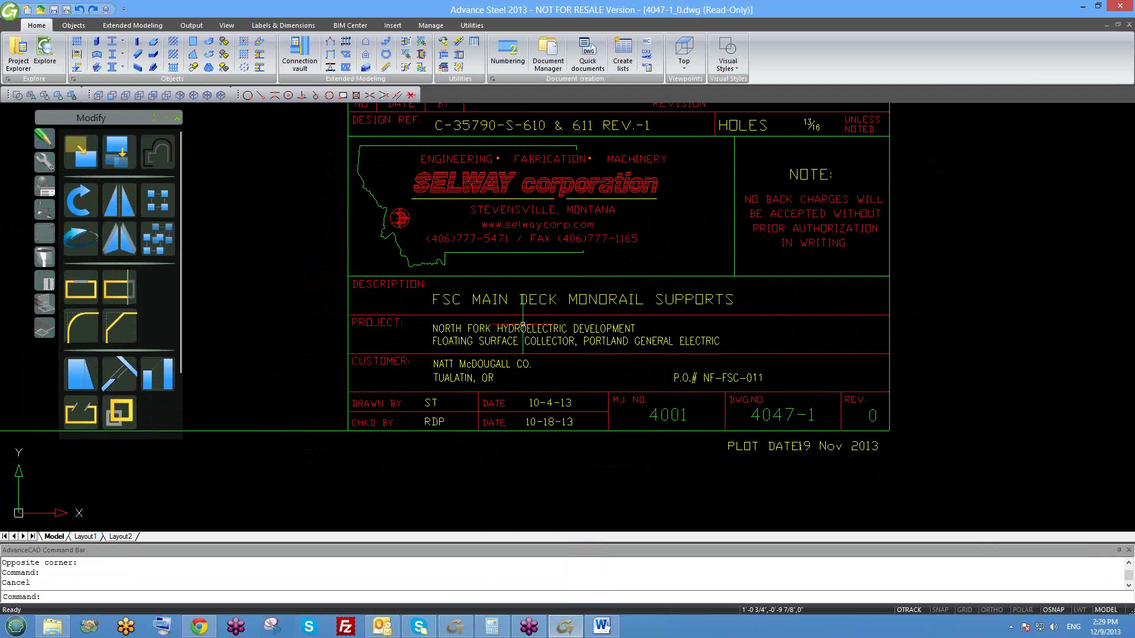
{"action": "scroll", "coordinate": [523, 325], "scroll_direction": "down", "scroll_amount": 5}
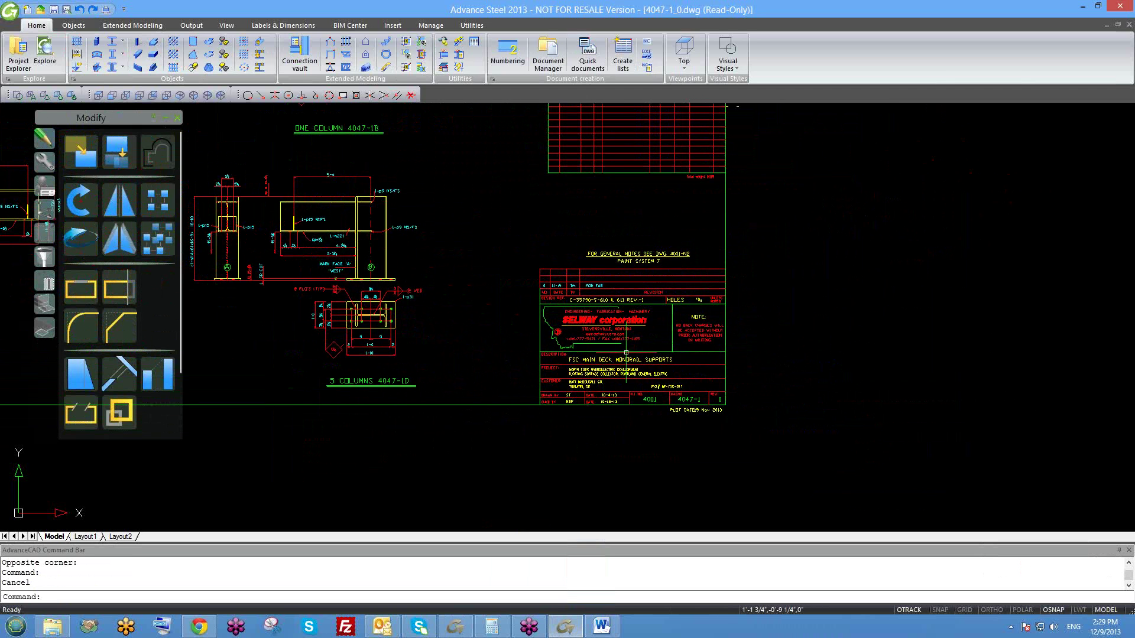
- Return to the Pos 001A Sheet 001 drawing, view the whole sheet, and close it without saving changes
{"action": "key", "text": "ctrl+Tab"}
{"action": "key", "text": "ctrl+Tab"}
{"action": "key", "text": "ctrl+Tab"}
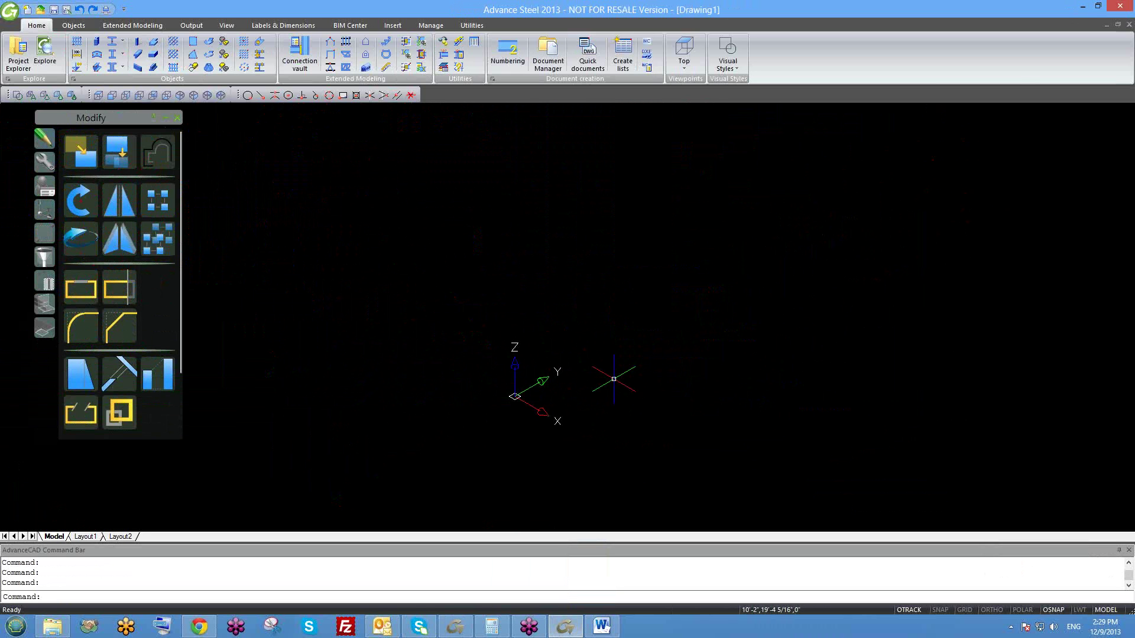
{"action": "left_click", "coordinate": [455, 627]}
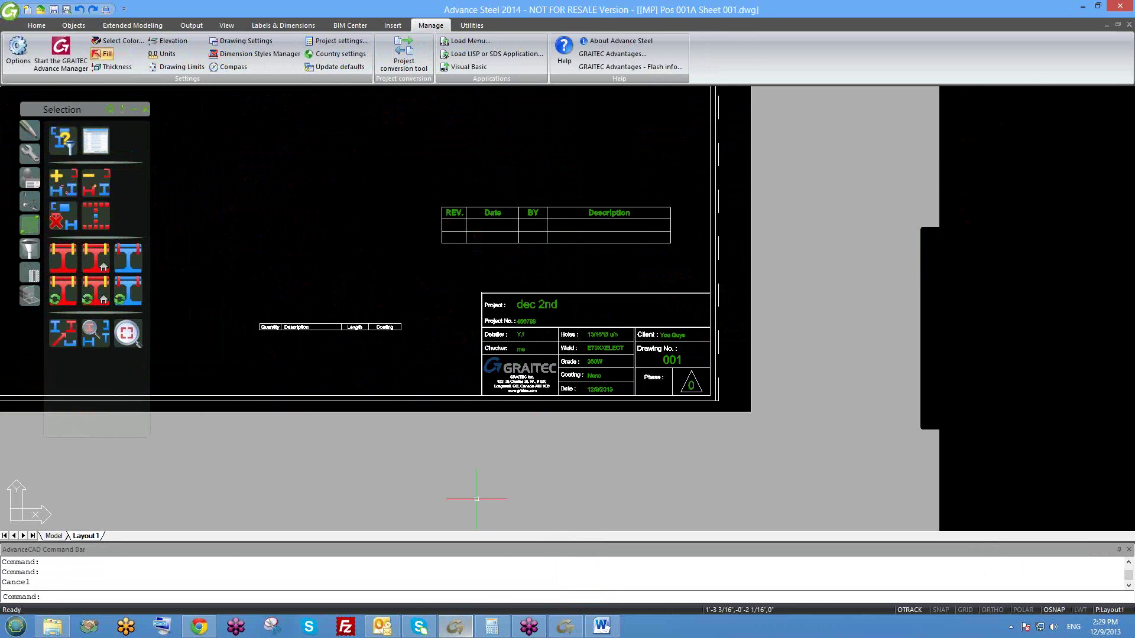
{"action": "scroll", "coordinate": [707, 388], "scroll_direction": "down", "scroll_amount": 3}
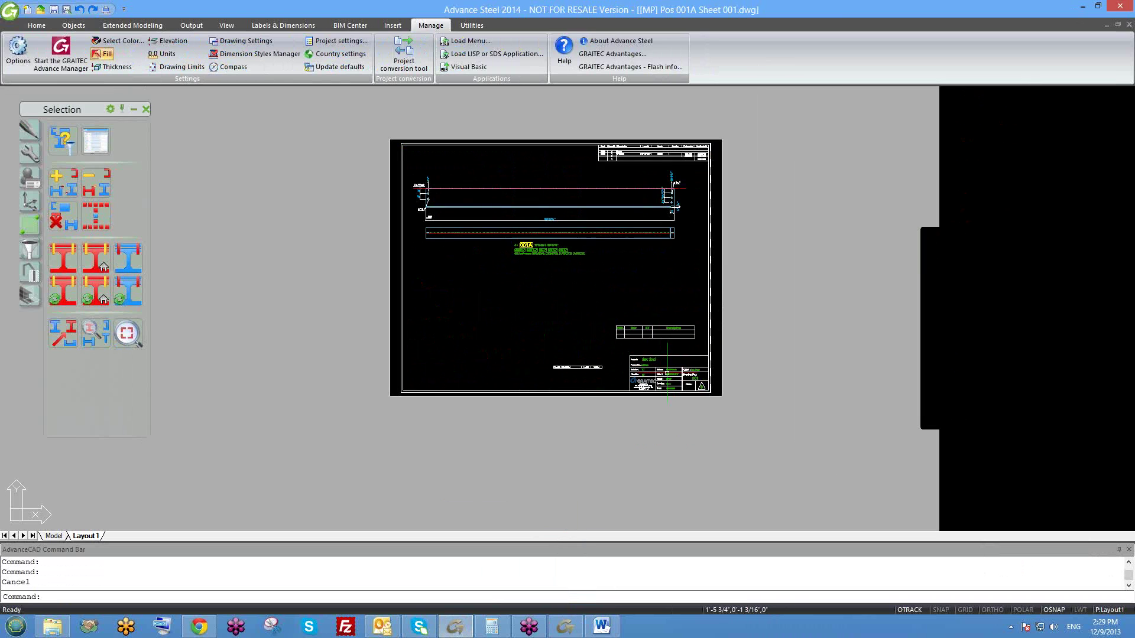
{"action": "scroll", "coordinate": [667, 374], "scroll_direction": "up", "scroll_amount": 4}
{"action": "scroll", "coordinate": [642, 377], "scroll_direction": "down", "scroll_amount": 5}
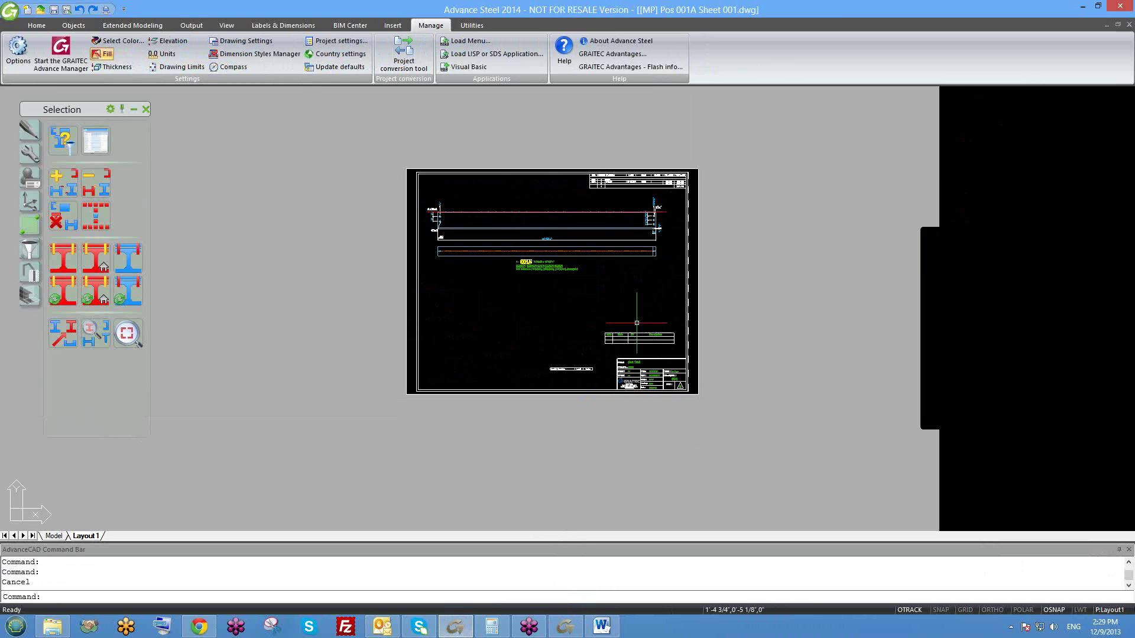
{"action": "left_click", "coordinate": [1129, 25]}
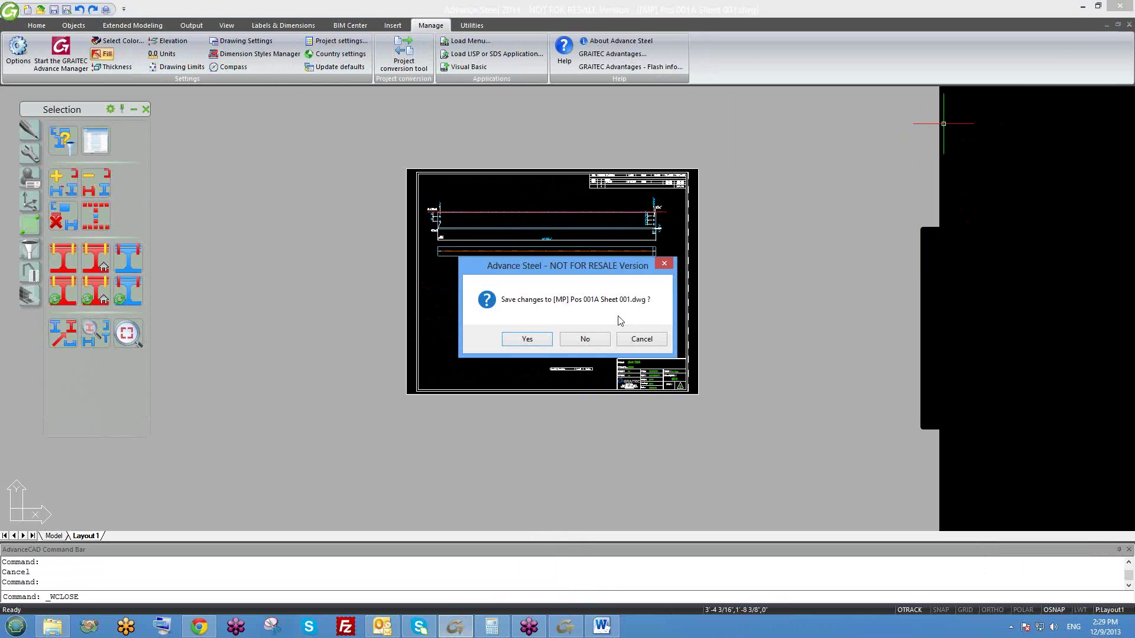
{"action": "left_click", "coordinate": [585, 338]}
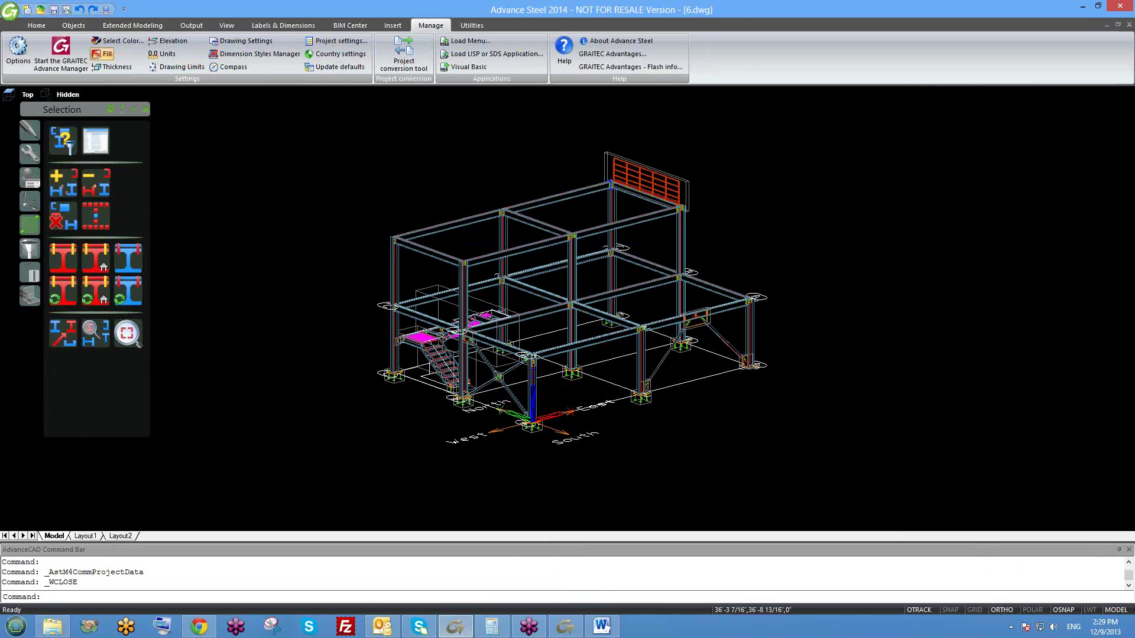
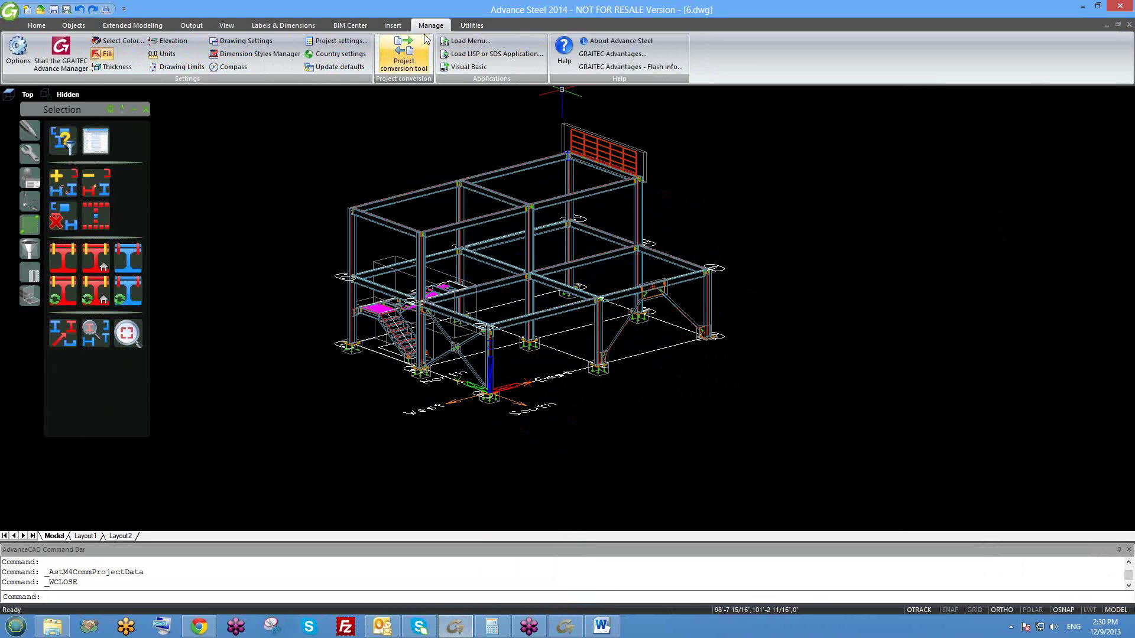
- Review the project data on the Project Info 1 and Project Info 2 pages, and close the dialog without changes
{"action": "left_click", "coordinate": [343, 41]}
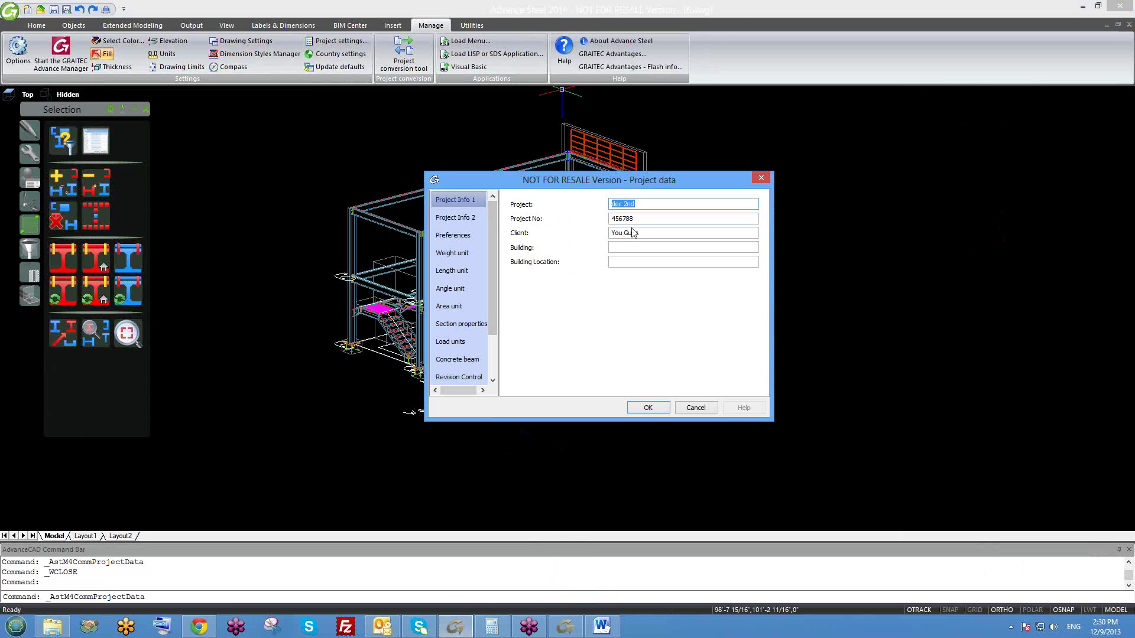
{"action": "left_click_drag", "start_coordinate": [639, 232], "coordinate": [467, 243]}
{"action": "left_click", "coordinate": [460, 221]}
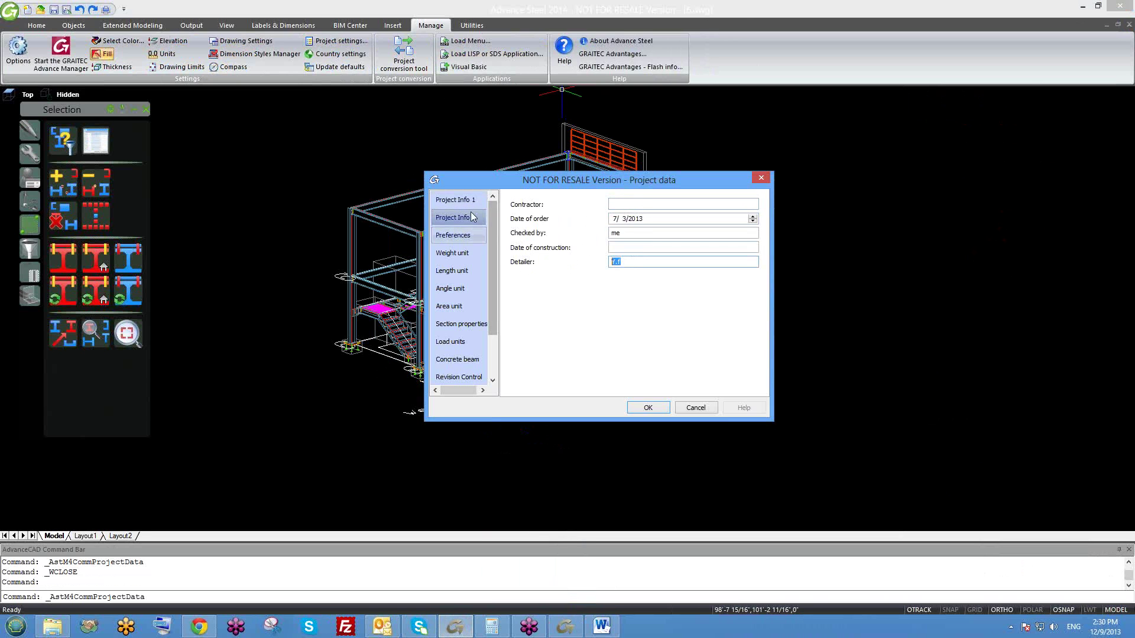
{"action": "left_click", "coordinate": [455, 200]}
{"action": "left_click", "coordinate": [761, 177]}
{"action": "left_click", "coordinate": [245, 41]}
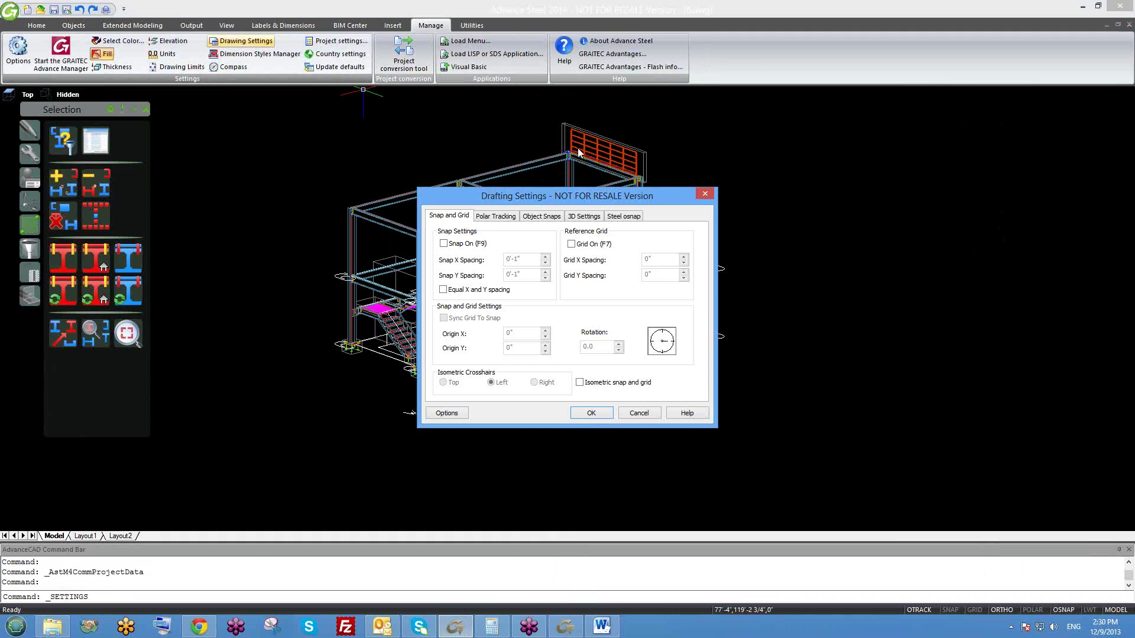
{"action": "left_click", "coordinate": [704, 195]}
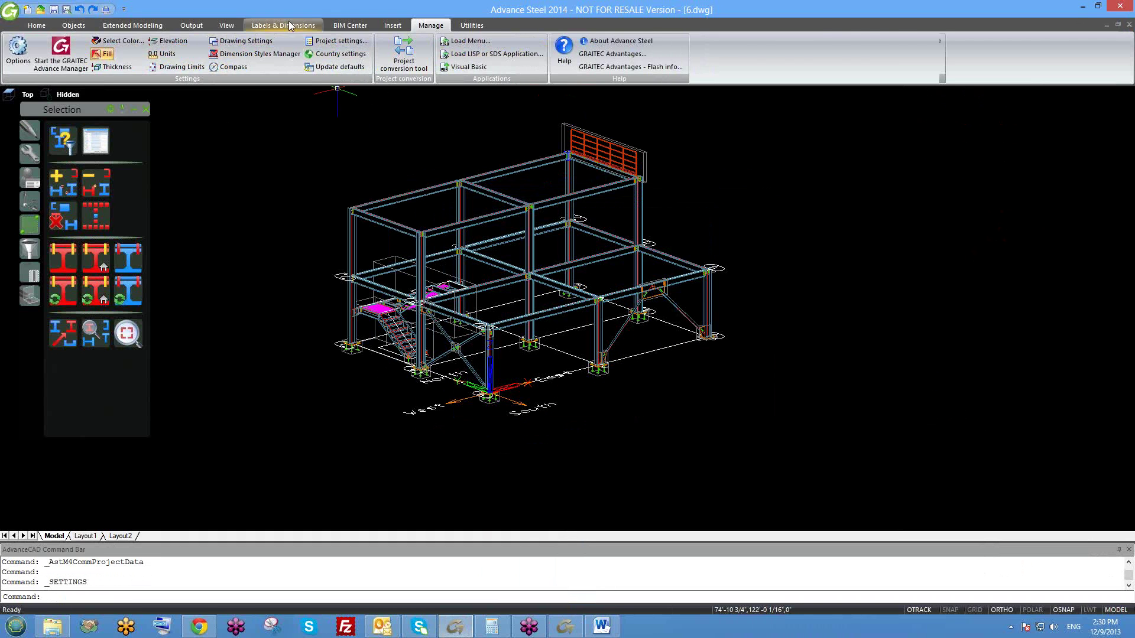
{"action": "left_click", "coordinate": [283, 25]}
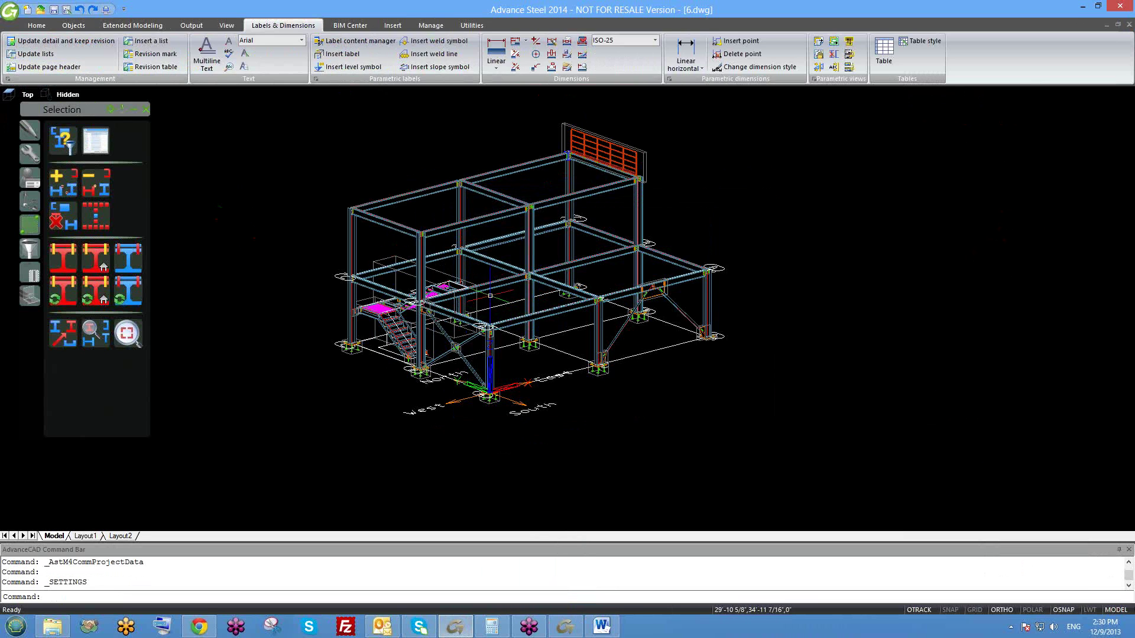
{"action": "middle_click_drag", "start_coordinate": [506, 266], "coordinate": [505, 280]}
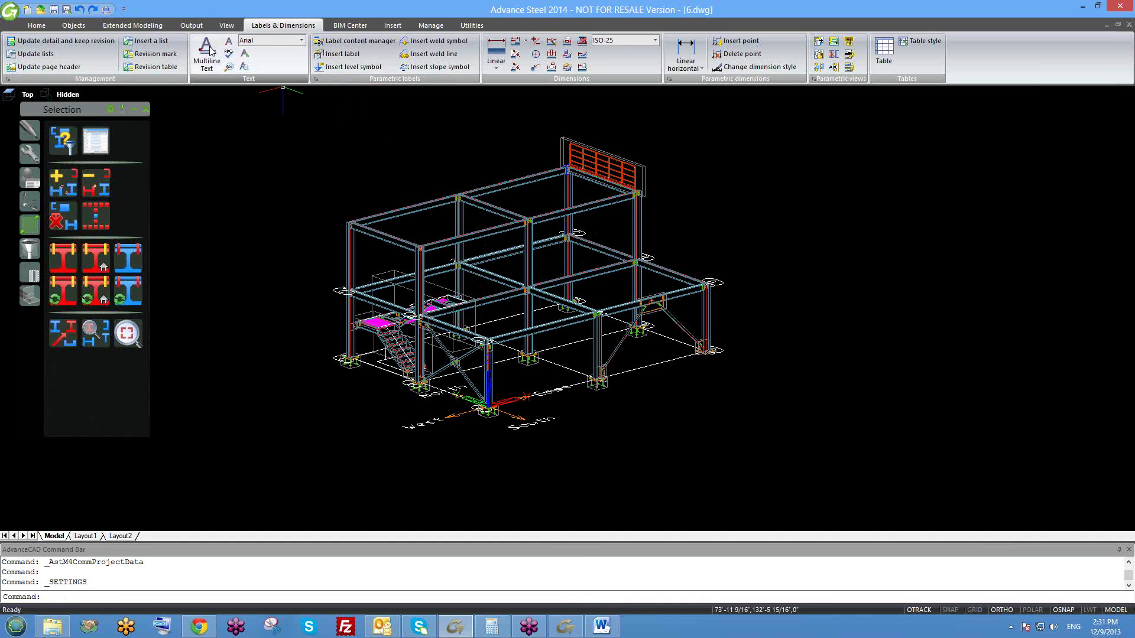
- Browse the default prototype drawings, preview ASDETPROTO-ANSI-D.dwg and ASDETPROTO-Assembly-ANSI-D.dwg, and close the list without opening a file
{"action": "left_click", "coordinate": [197, 28]}
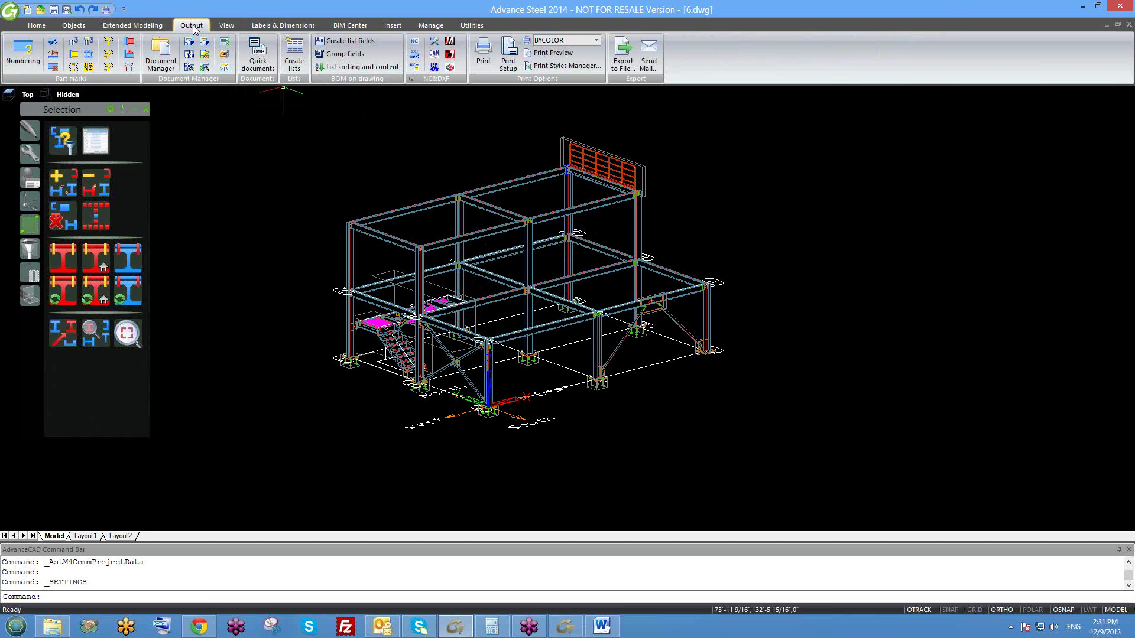
{"action": "left_click", "coordinate": [226, 60]}
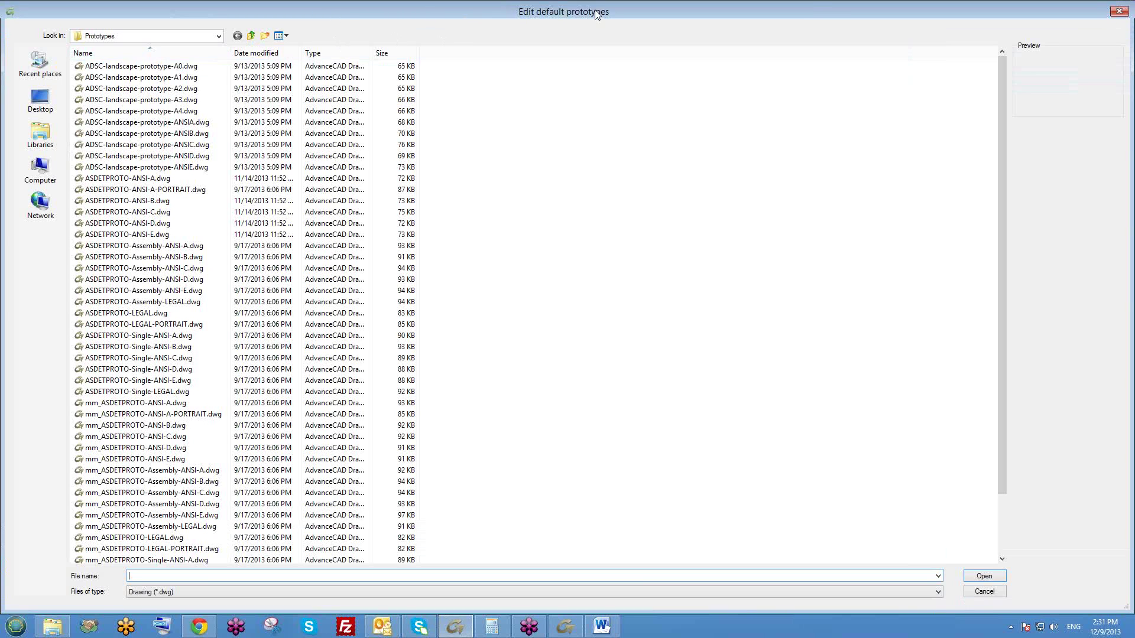
{"action": "left_click", "coordinate": [215, 224]}
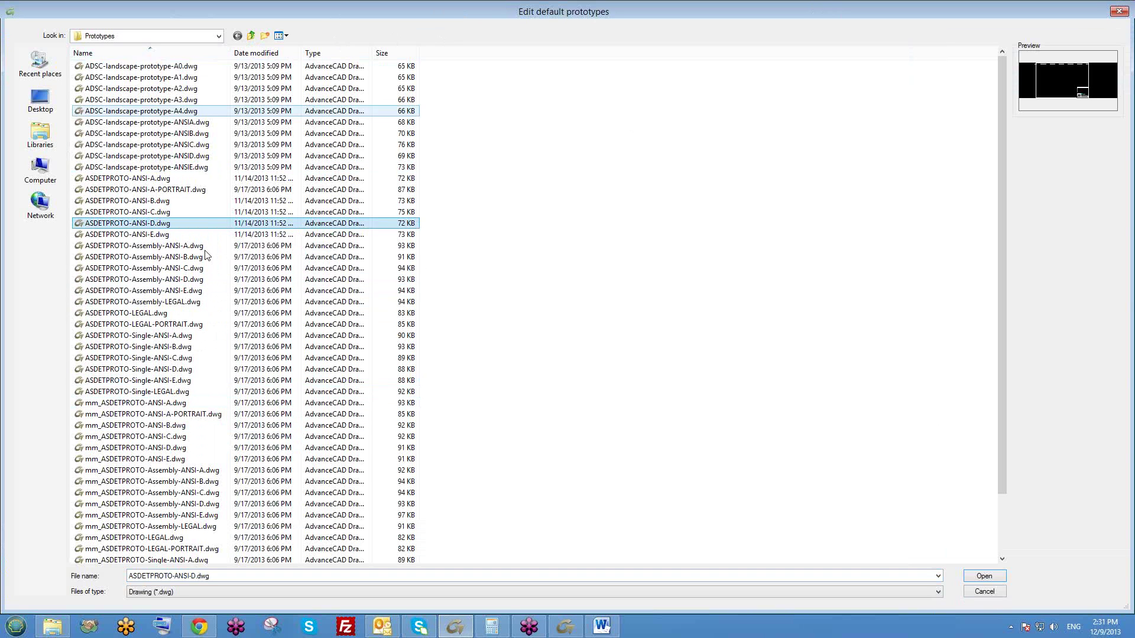
{"action": "scroll", "coordinate": [188, 212], "scroll_direction": "down", "scroll_amount": 2}
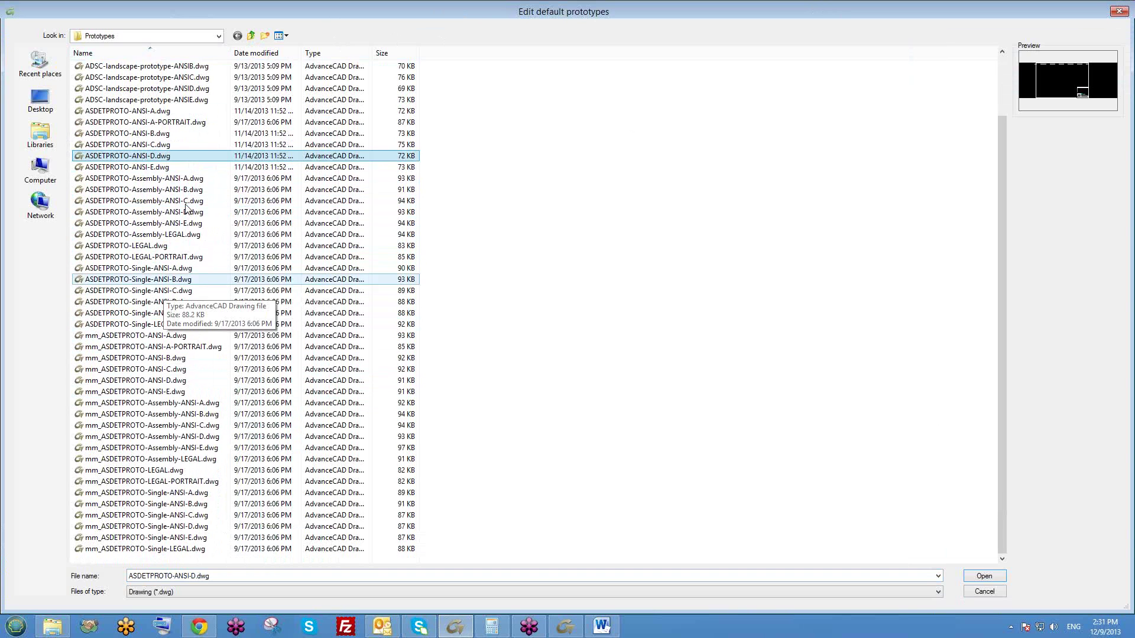
{"action": "scroll", "coordinate": [190, 358], "scroll_direction": "up", "scroll_amount": 2}
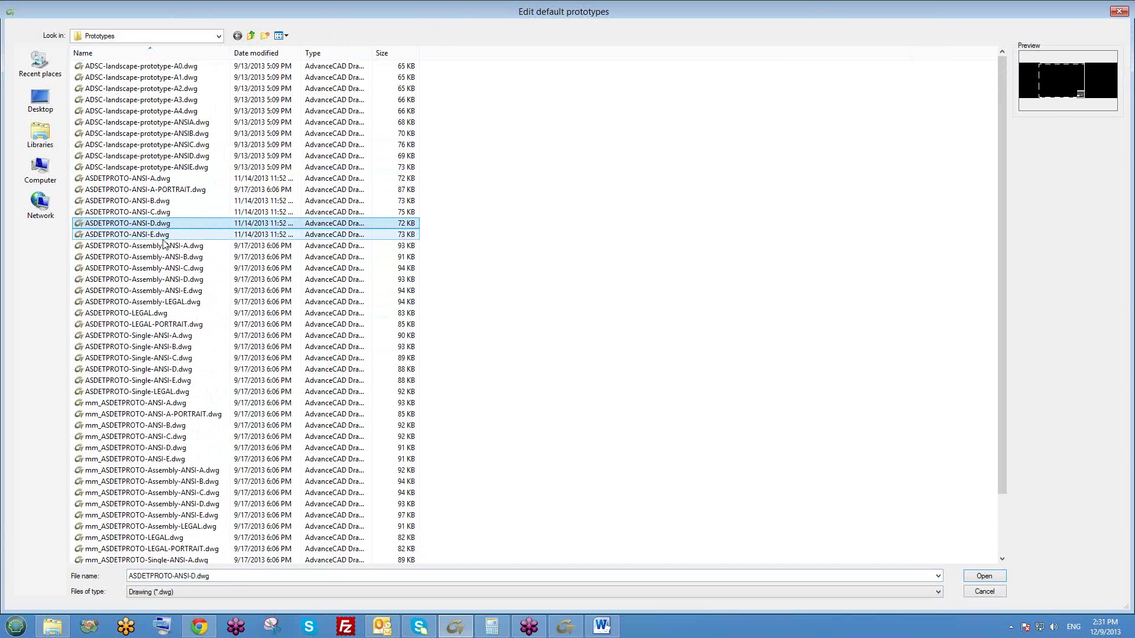
{"action": "left_click", "coordinate": [167, 279]}
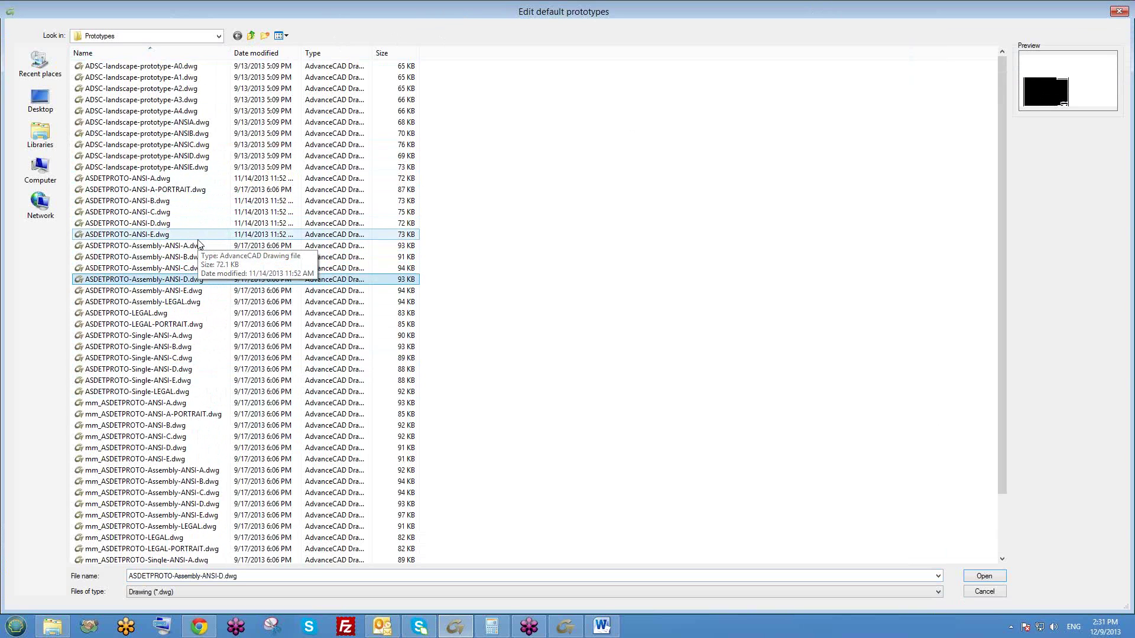
{"action": "left_click", "coordinate": [487, 209]}
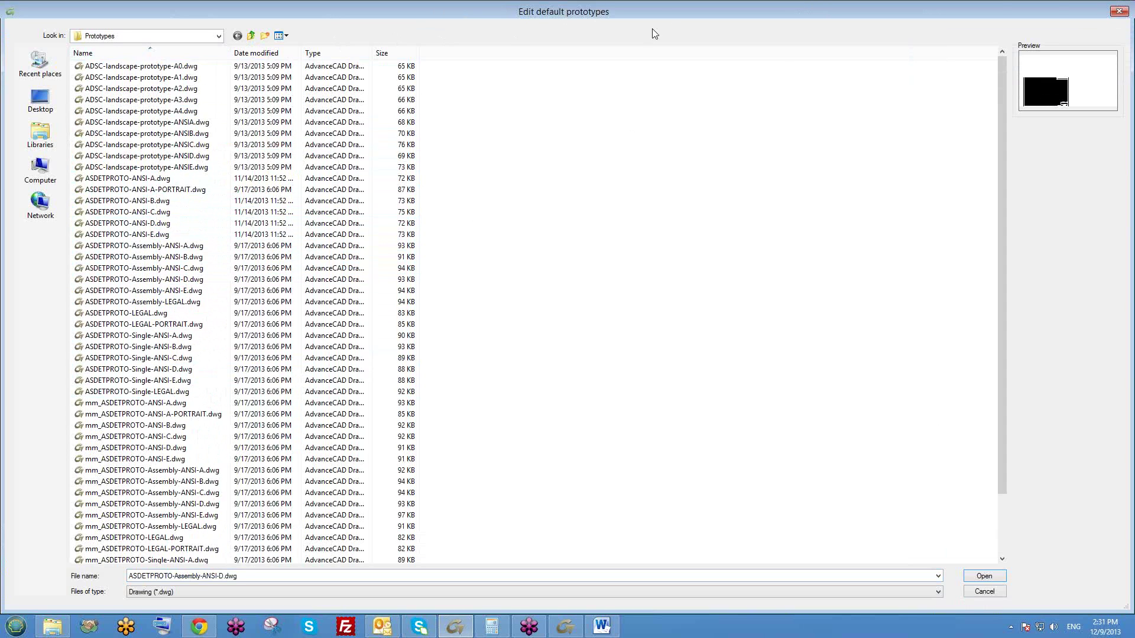
{"action": "left_click", "coordinate": [1119, 10]}
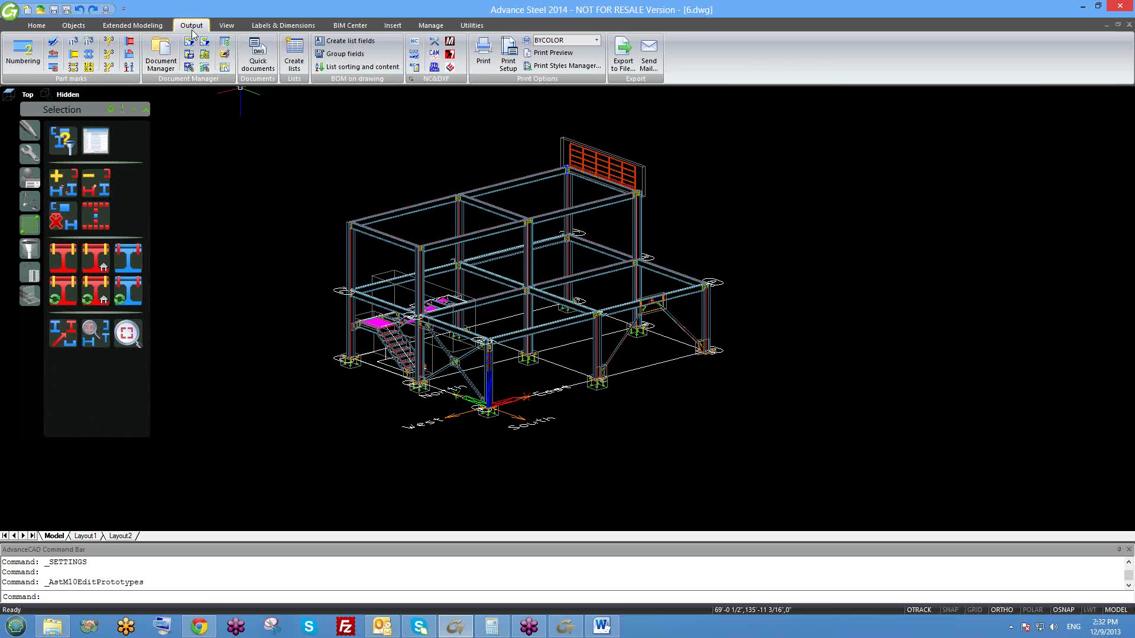
- Open the default prototypes list and preview several ASDETPROTO Single and Assembly files, mm_ASDETPROTO-ANSI-A.dwg and ASDETPROTO-Single-LEGAL.dwg
{"action": "left_click", "coordinate": [223, 56]}
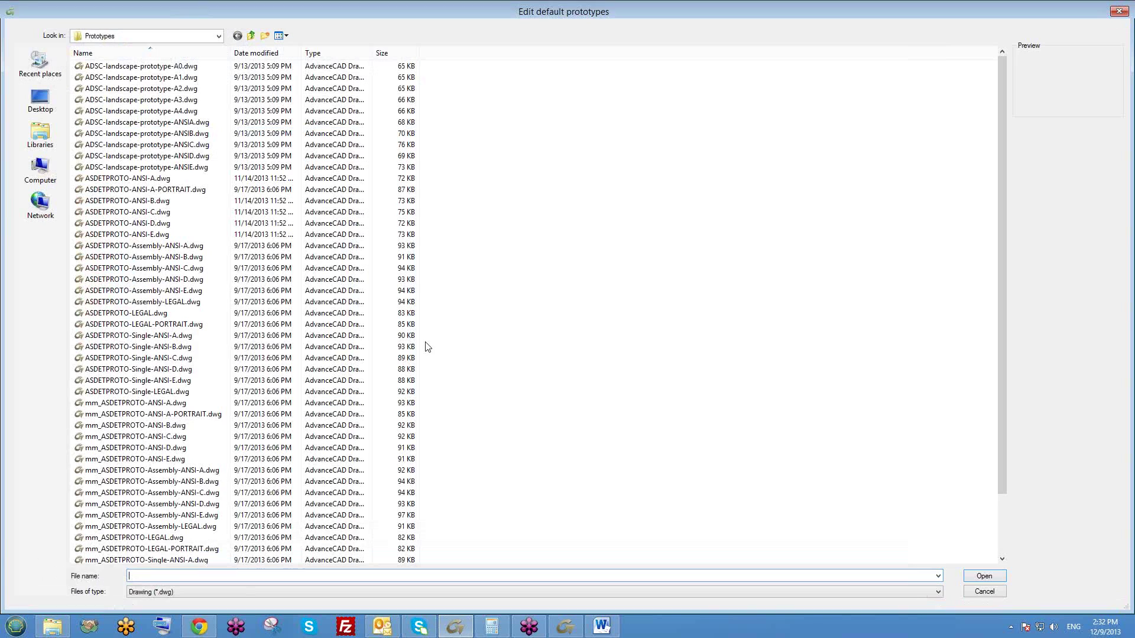
{"action": "left_click", "coordinate": [256, 337]}
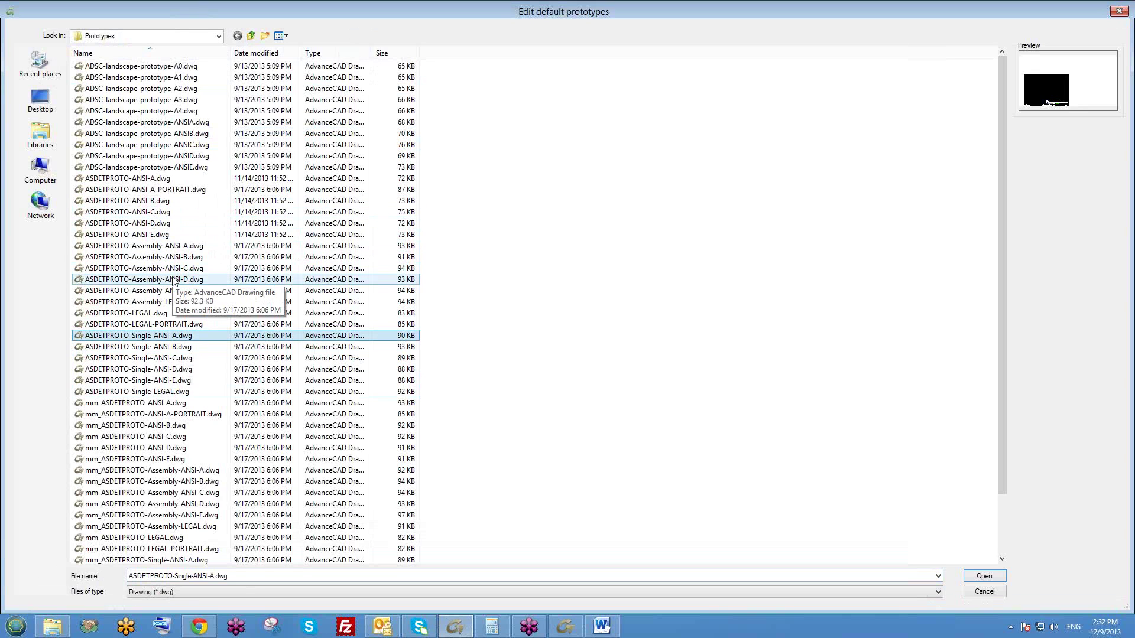
{"action": "left_click", "coordinate": [116, 269]}
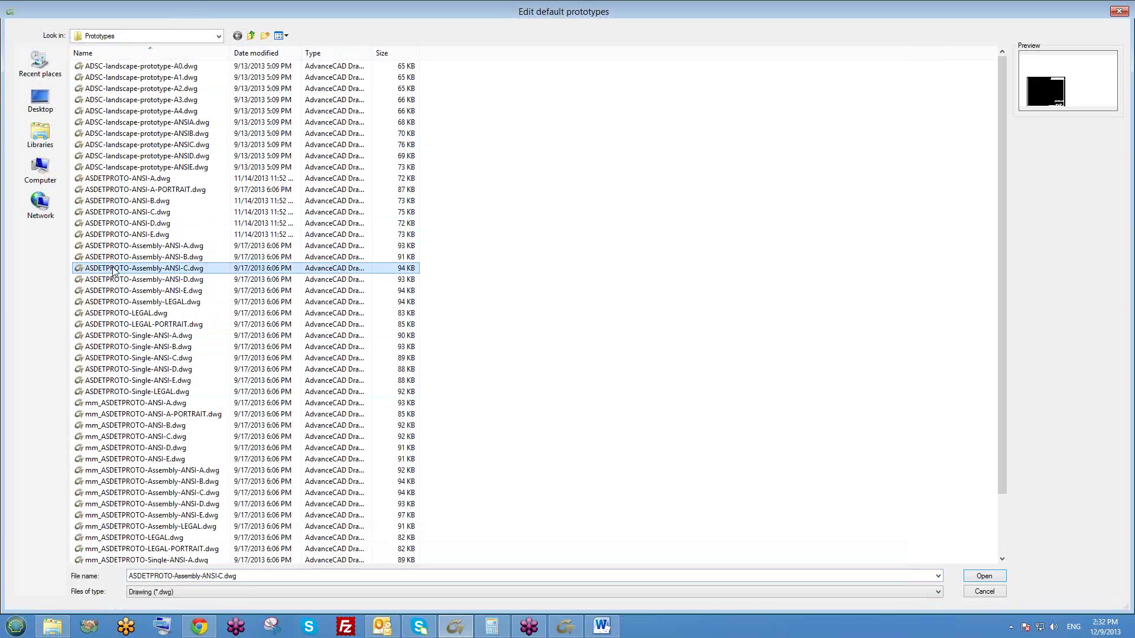
{"action": "left_click", "coordinate": [184, 281]}
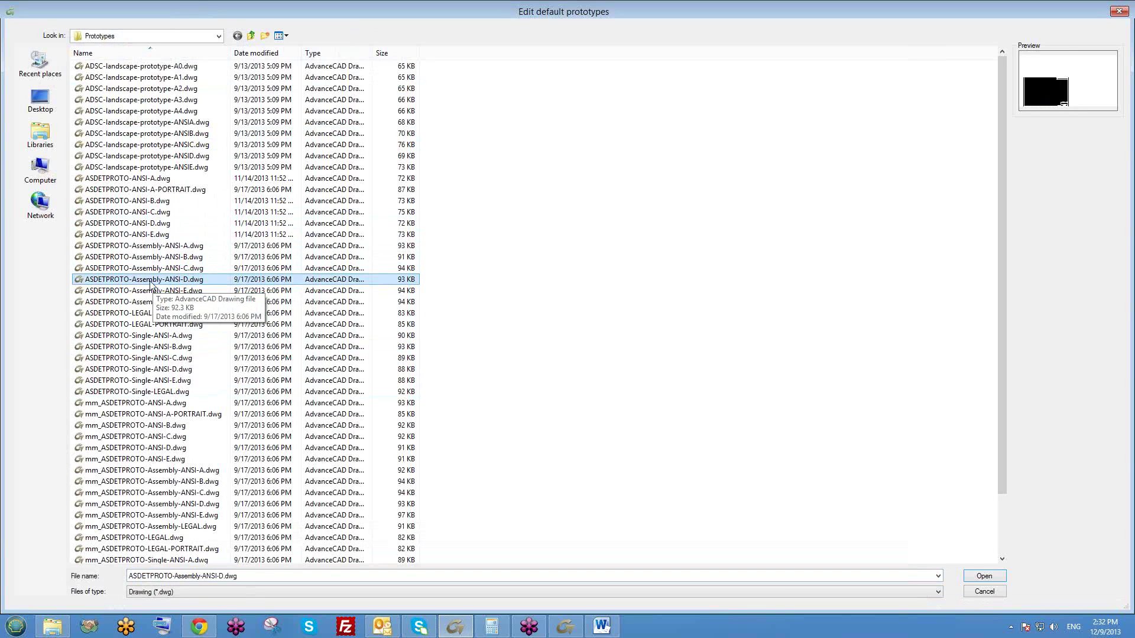
{"action": "left_click", "coordinate": [135, 405]}
{"action": "scroll", "coordinate": [135, 414], "scroll_direction": "down", "scroll_amount": 2}
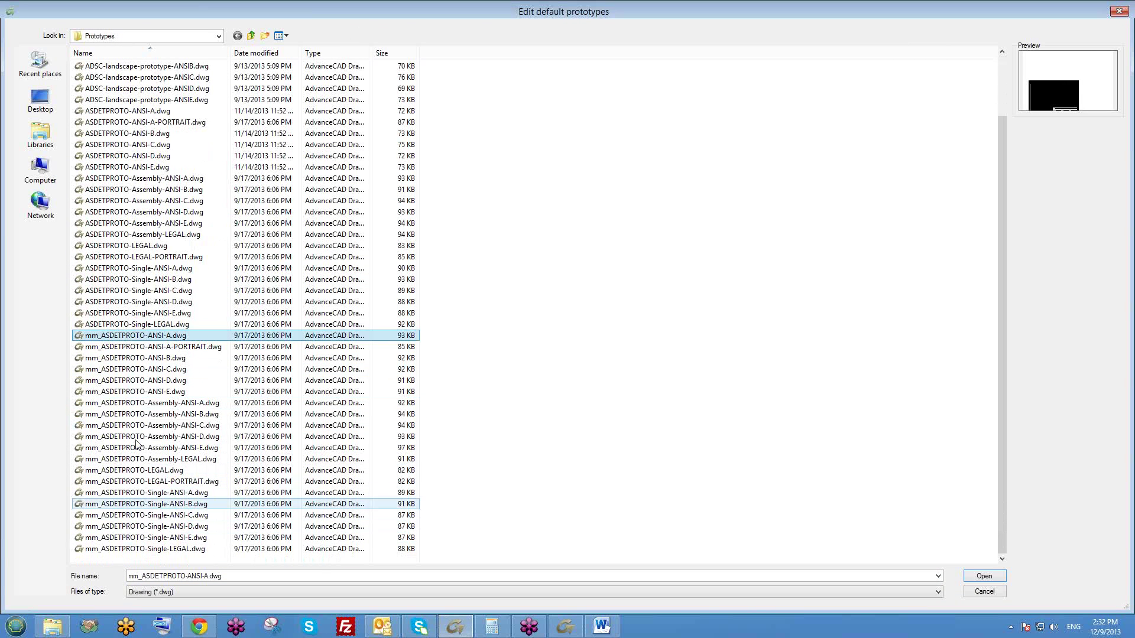
{"action": "left_click", "coordinate": [142, 325]}
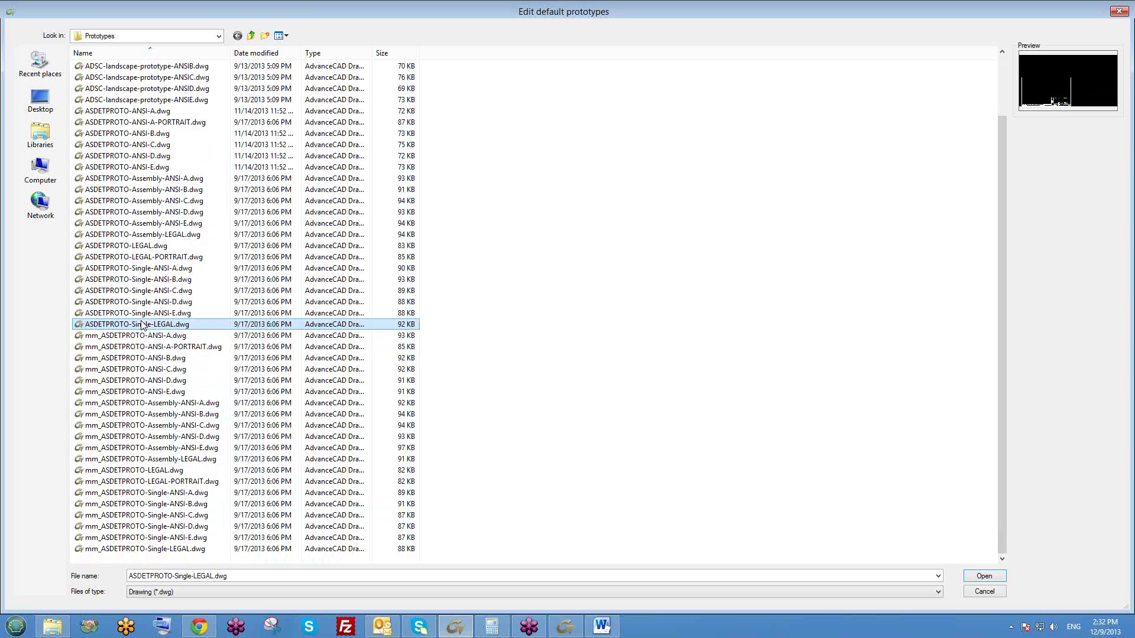
{"action": "scroll", "coordinate": [147, 284], "scroll_direction": "up", "scroll_amount": 2}
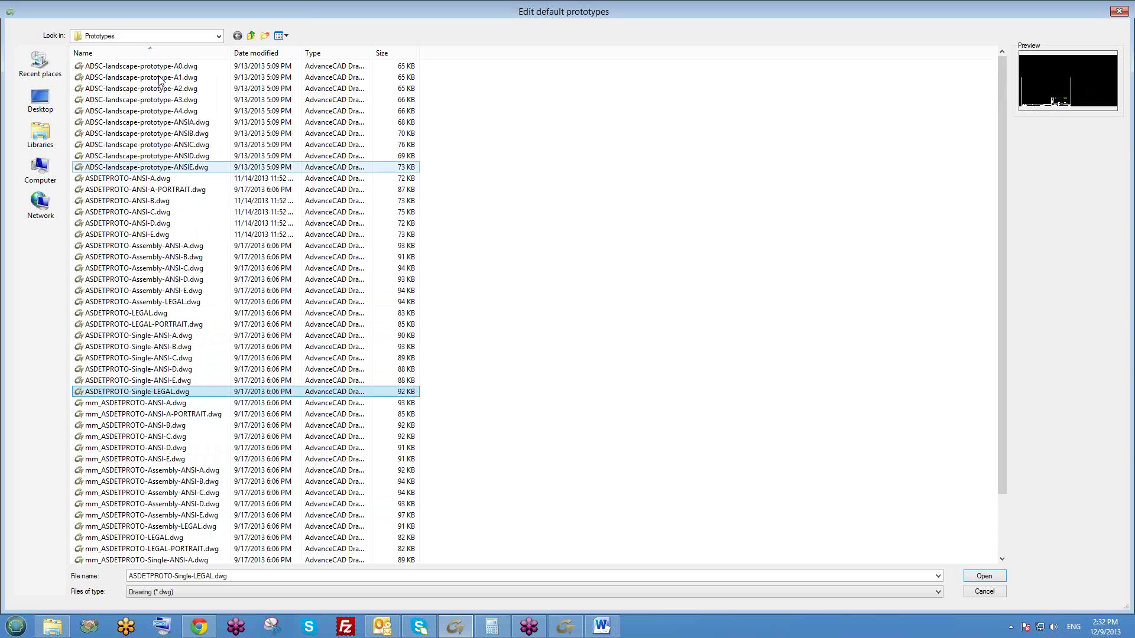
- Select the prototypes from ASDETPROTO-ANSI-A.dwg through ASDETPROTO-Single-ANSI-E.dwg, reselect only Assembly-ANSI-D and Single-ANSI-D, and close the list without opening them
{"action": "left_click", "coordinate": [163, 178]}
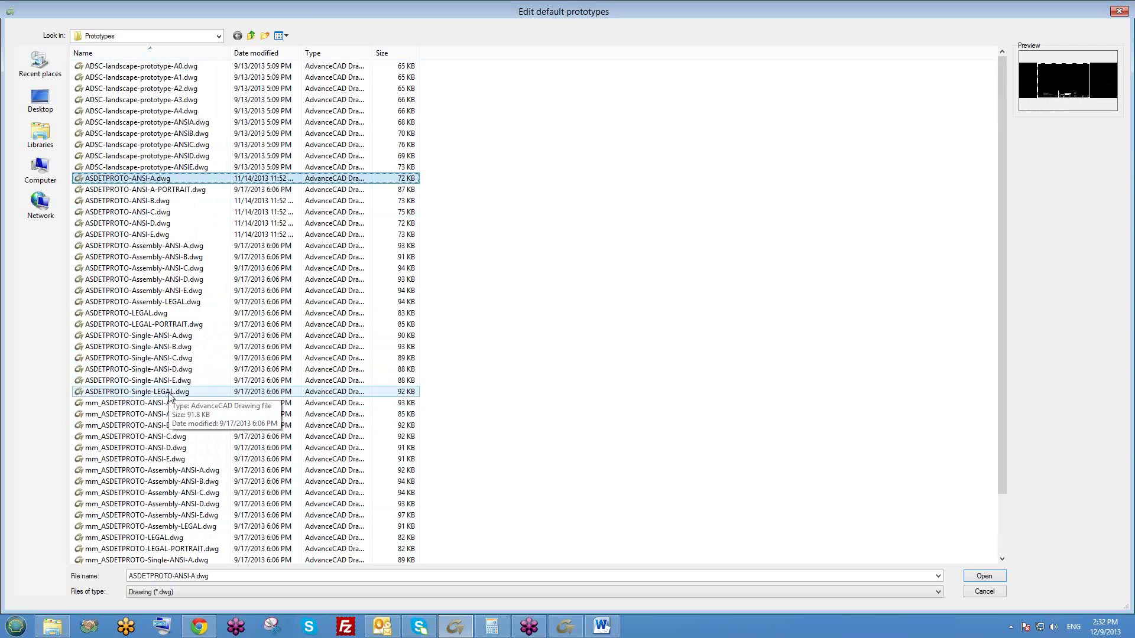
{"action": "left_click", "coordinate": [173, 380], "text": "shift"}
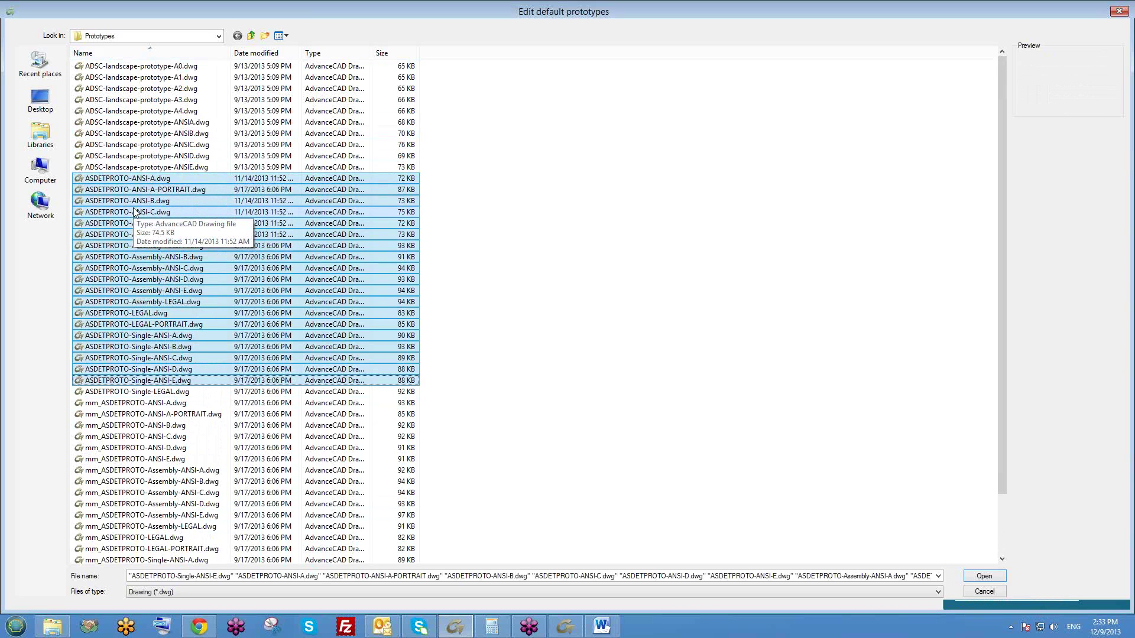
{"action": "left_click", "coordinate": [217, 279]}
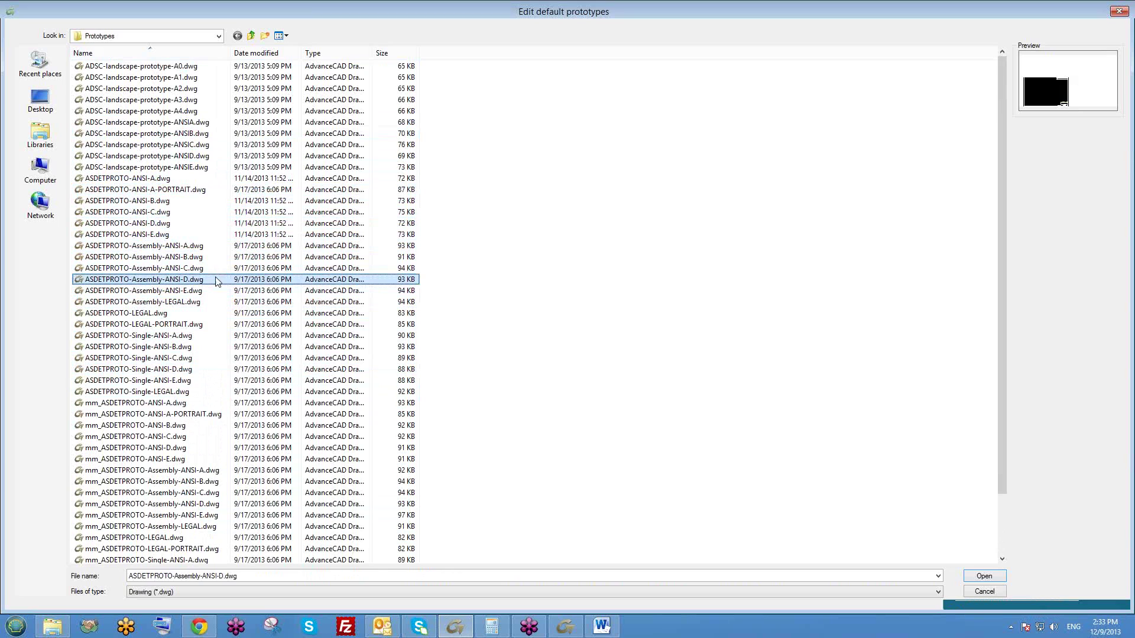
{"action": "left_click", "coordinate": [147, 347]}
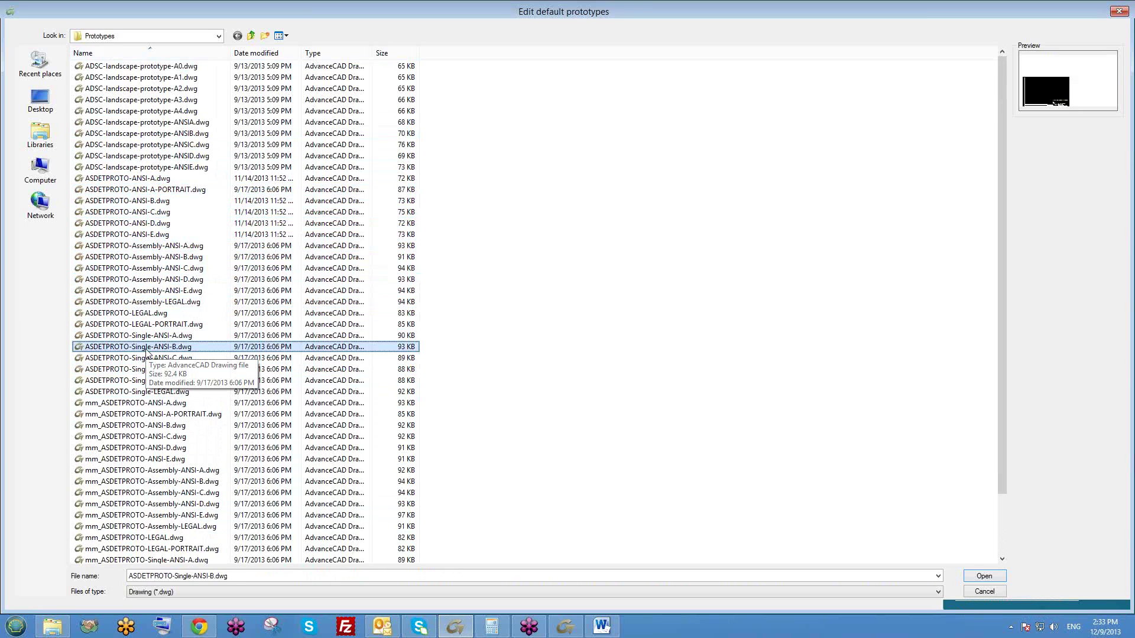
{"action": "left_click", "coordinate": [144, 270]}
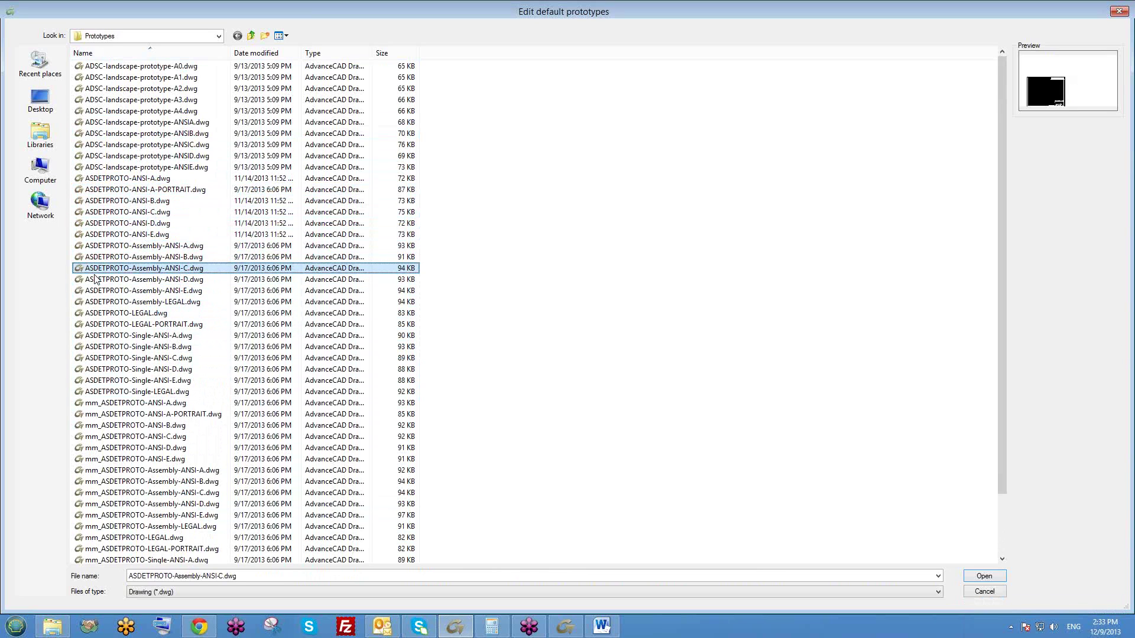
{"action": "left_click", "coordinate": [179, 280]}
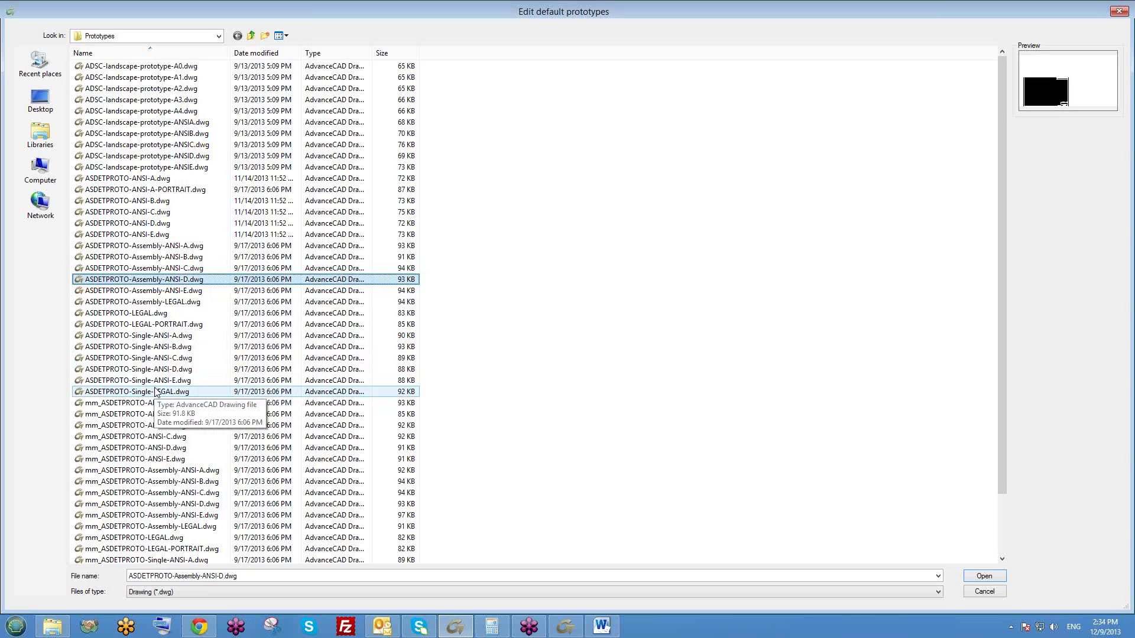
{"action": "left_click", "coordinate": [164, 370], "text": "ctrl"}
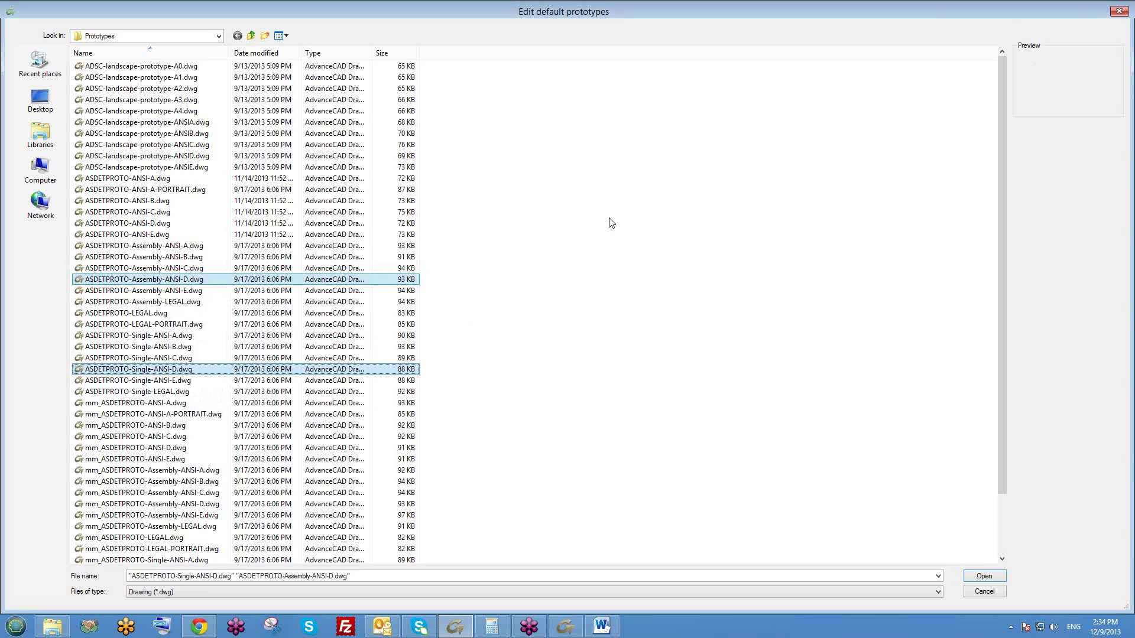
{"action": "left_click", "coordinate": [1119, 12]}
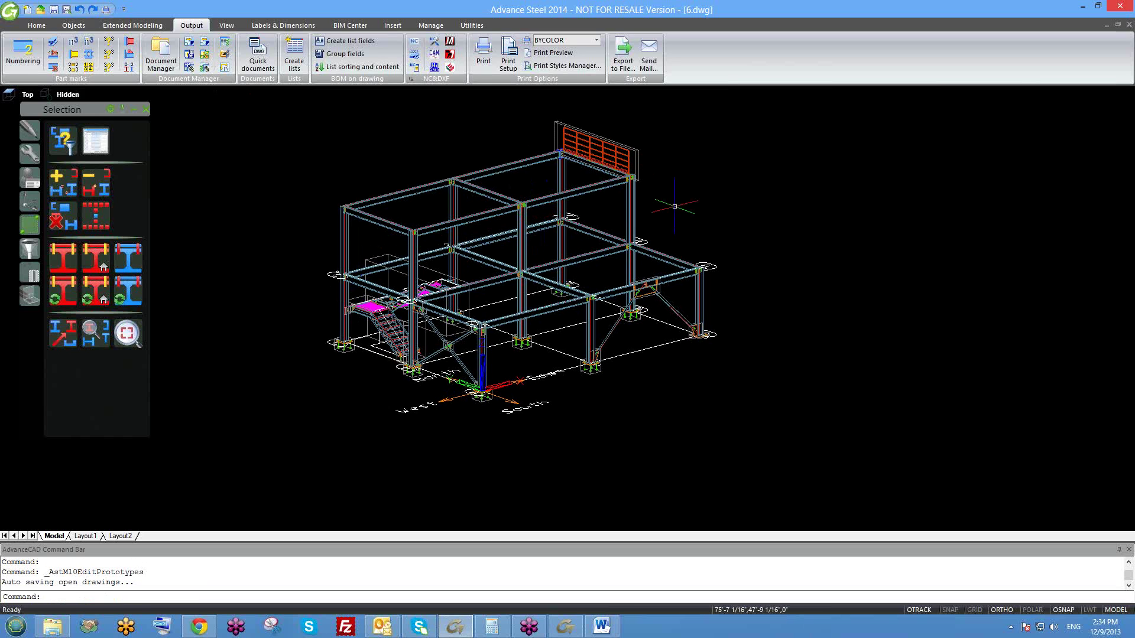
- Show the desktop, open the december 2nd folder in File Explorer, and maximize its window
{"action": "middle_click_drag", "start_coordinate": [675, 206], "coordinate": [674, 252]}
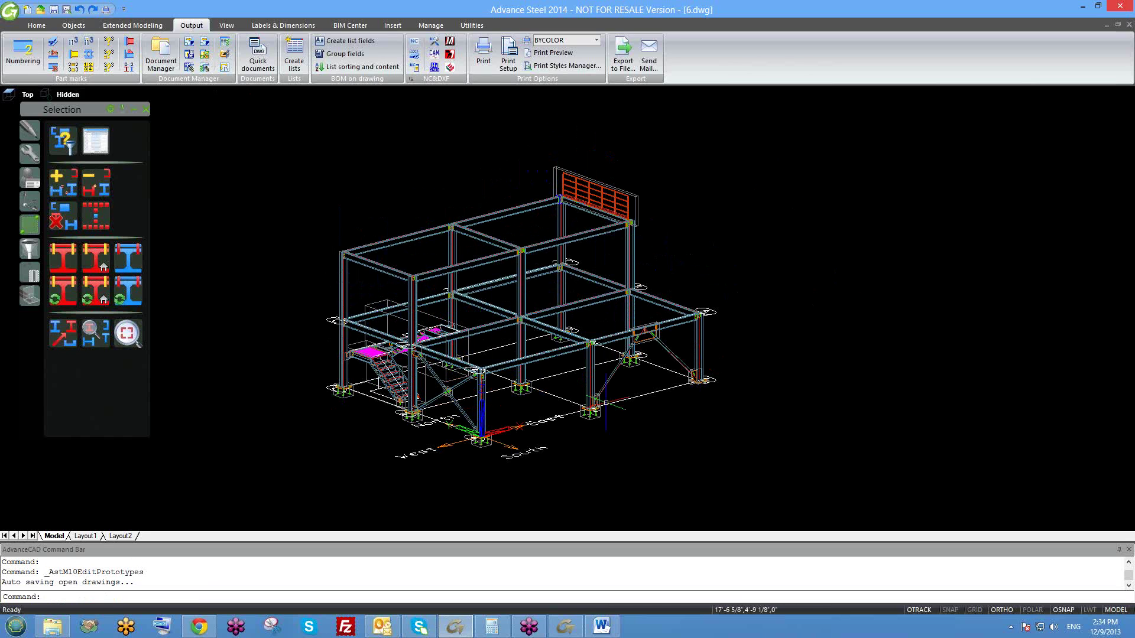
{"action": "middle_click_drag", "start_coordinate": [541, 302], "coordinate": [536, 293]}
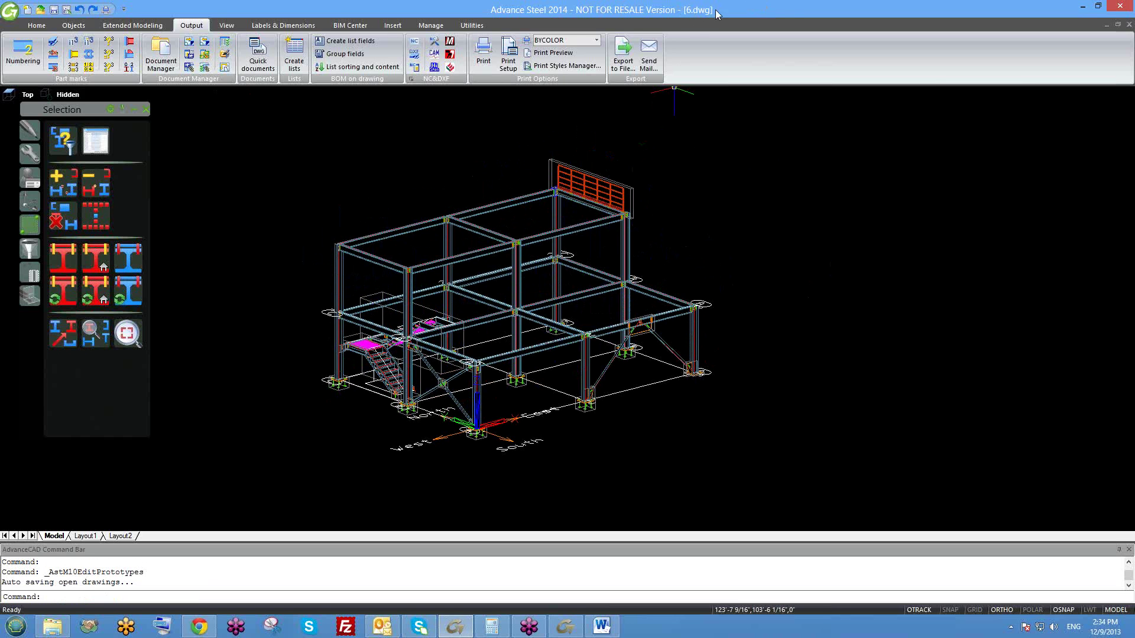
{"action": "left_click_drag", "start_coordinate": [690, 13], "coordinate": [778, 35]}
{"action": "left_click", "coordinate": [847, 13]}
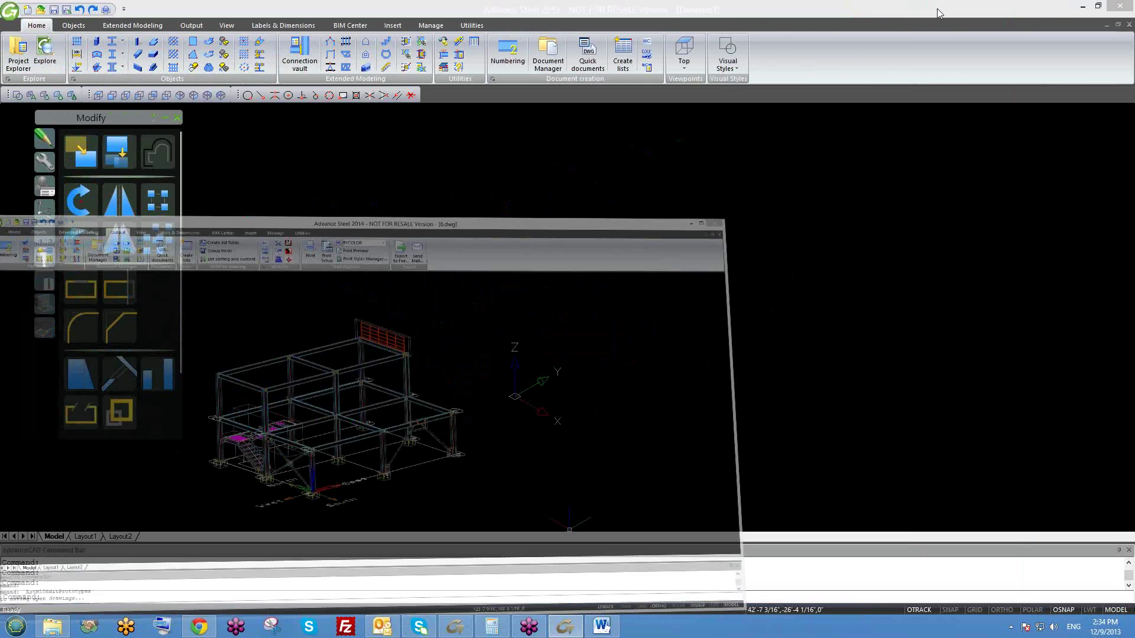
{"action": "right_click", "coordinate": [850, 630]}
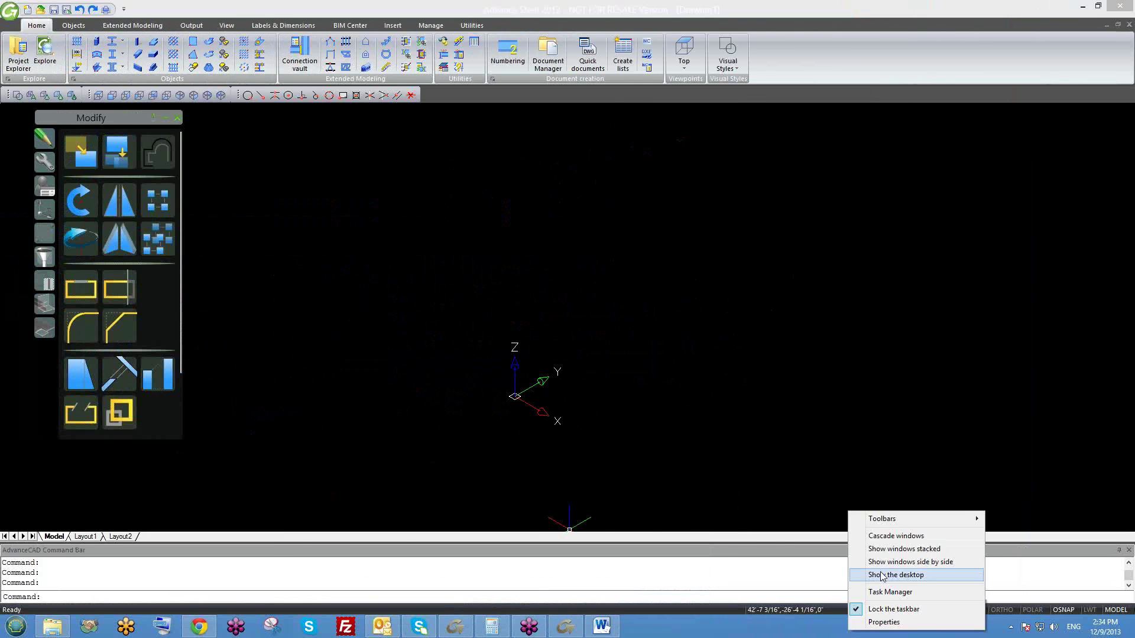
{"action": "left_click", "coordinate": [881, 576]}
{"action": "left_click", "coordinate": [519, 351]}
{"action": "double_click", "coordinate": [519, 354]}
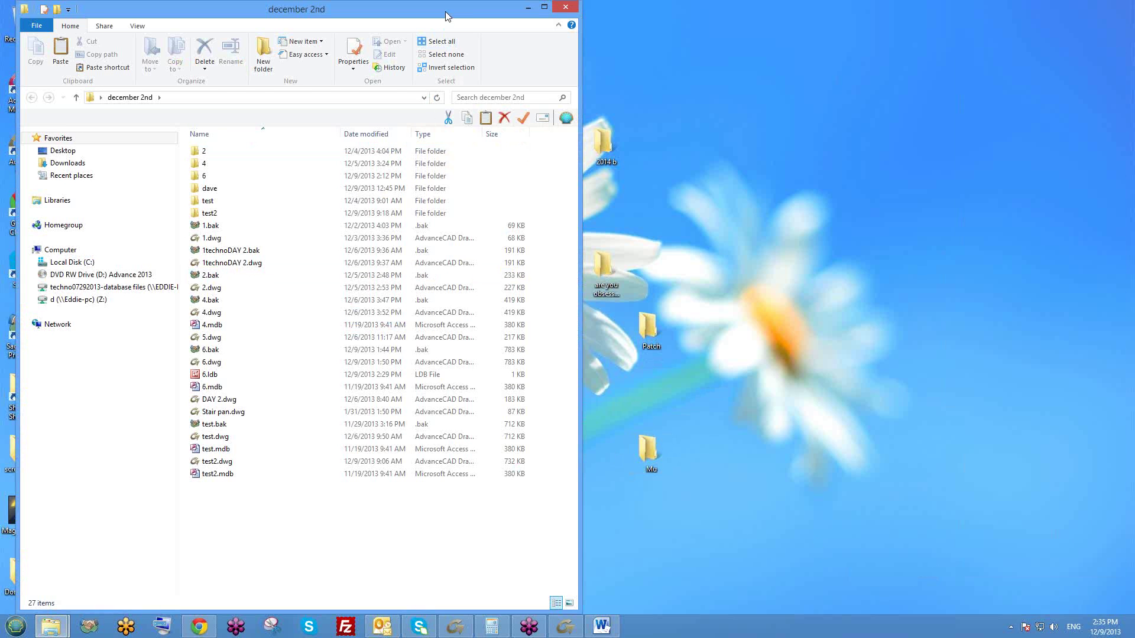
{"action": "double_click", "coordinate": [446, 11]}
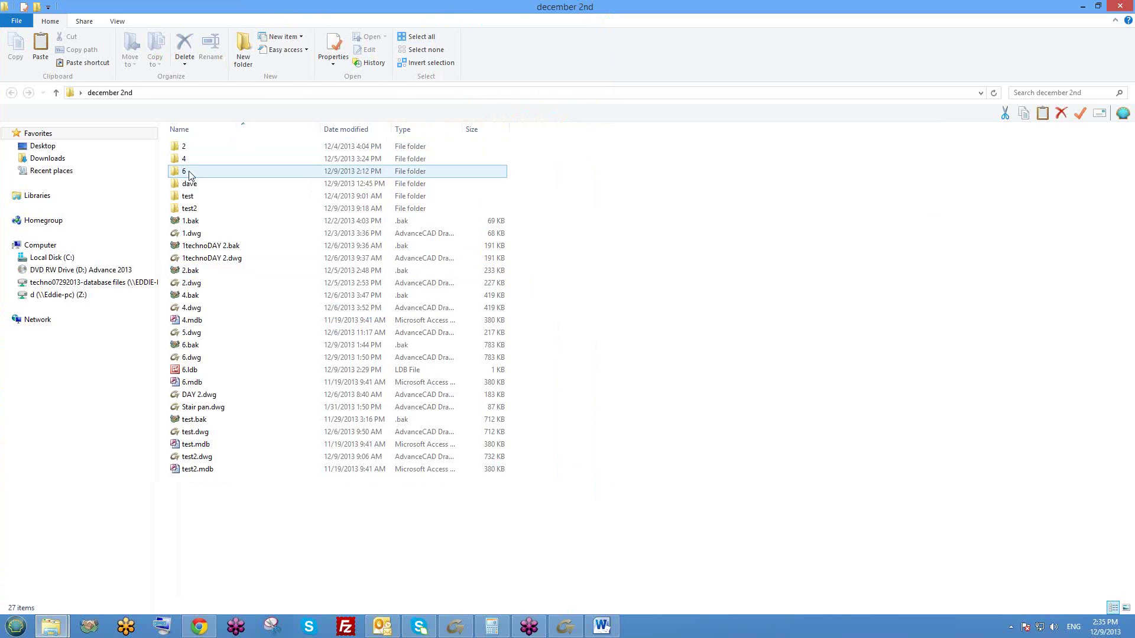
- Locate the 6.dwg model and its matching folder 6 in the december 2nd folder, and open folder 6
{"action": "left_click", "coordinate": [189, 176]}
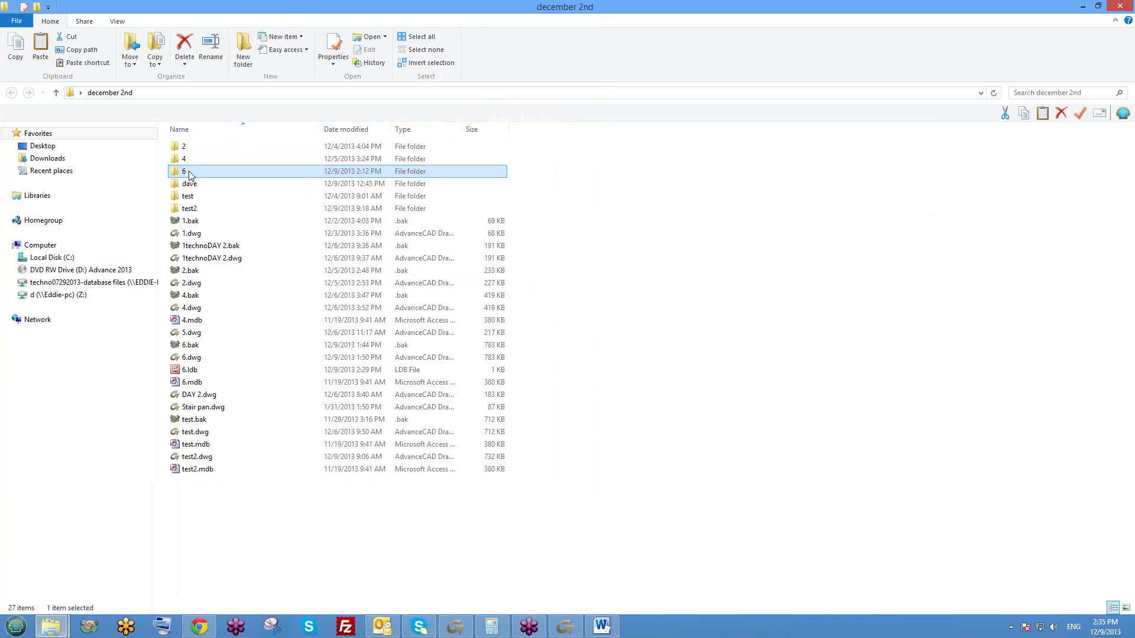
{"action": "left_click", "coordinate": [189, 359]}
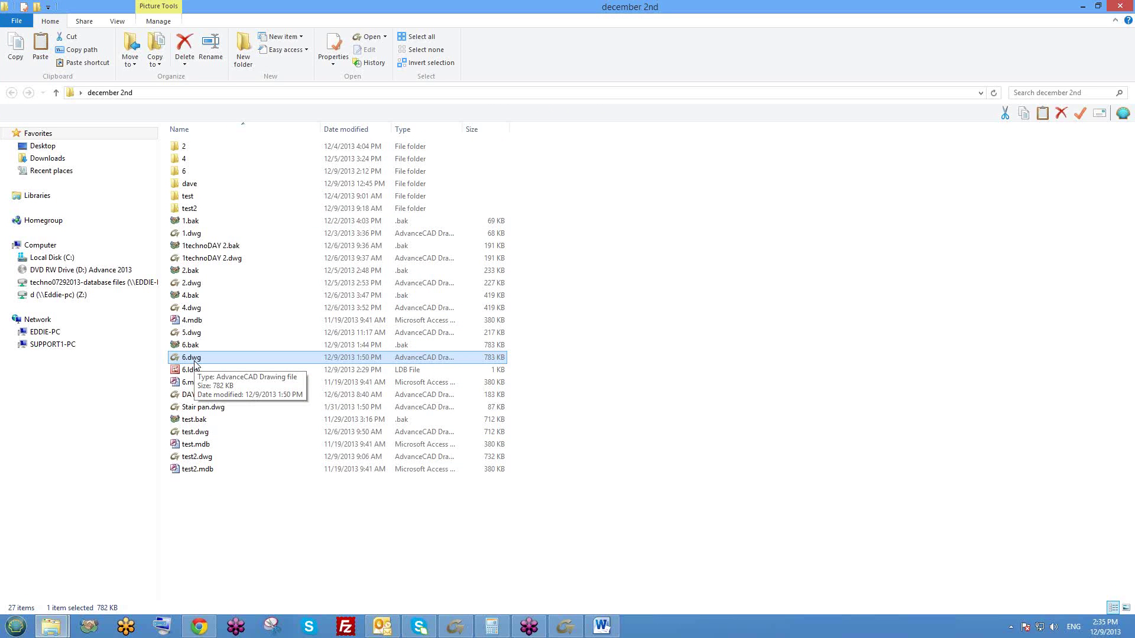
{"action": "double_click", "coordinate": [194, 172]}
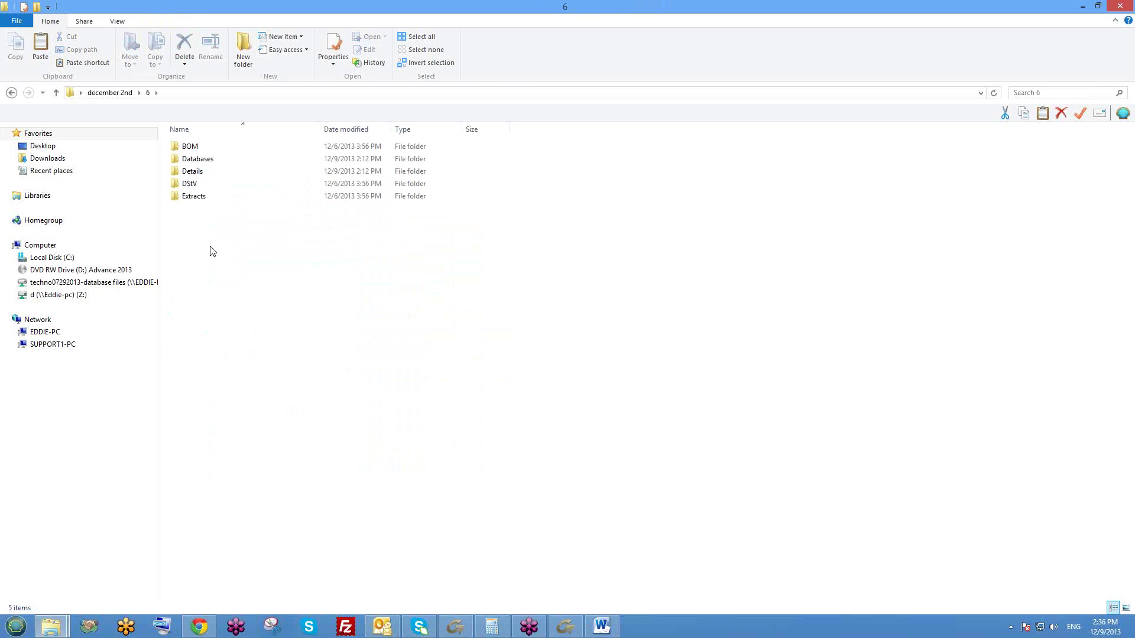
- Examine the contents of the Databases and Details subfolders, including [MP] Pos 001A Sheet 001.dwg, and return to folder 6
{"action": "left_click", "coordinate": [204, 158]}
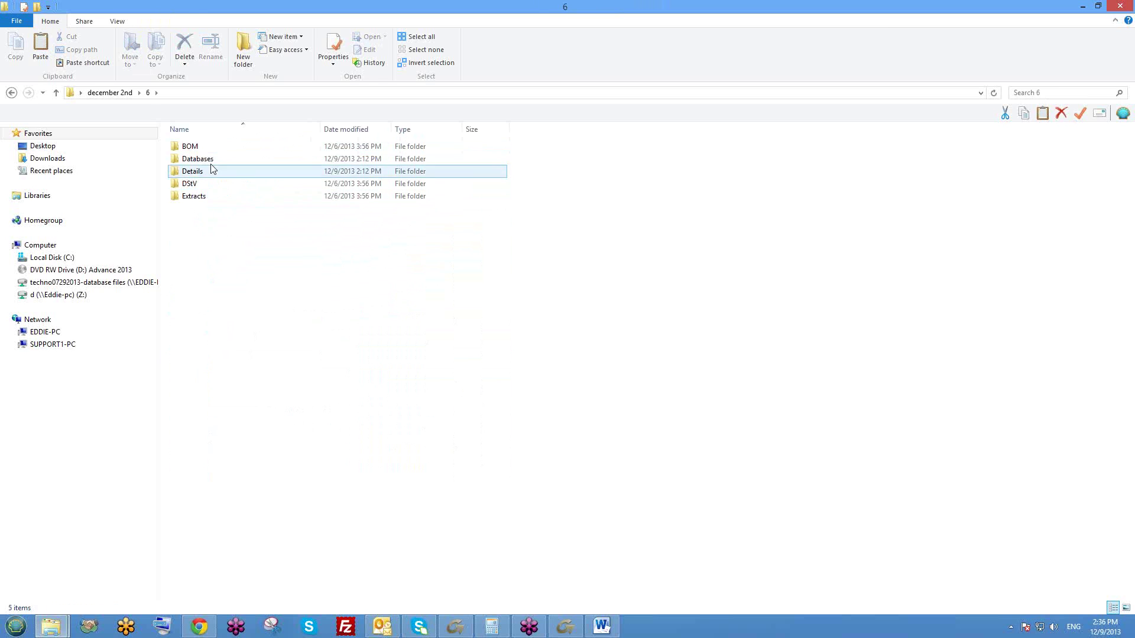
{"action": "double_click", "coordinate": [208, 161]}
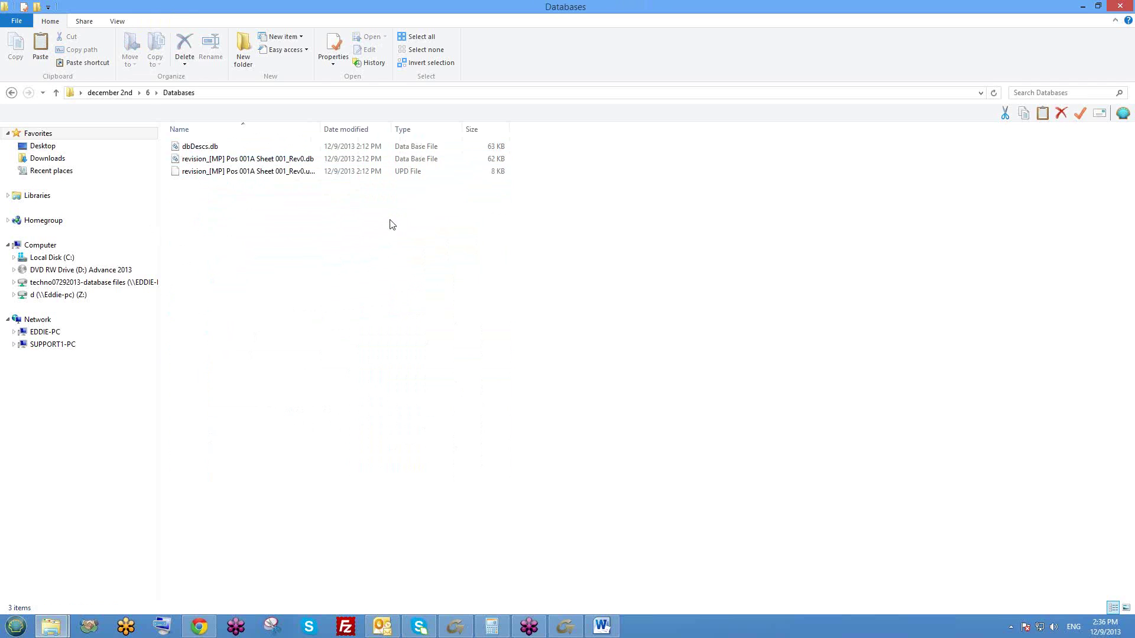
{"action": "key", "text": "BackSpace"}
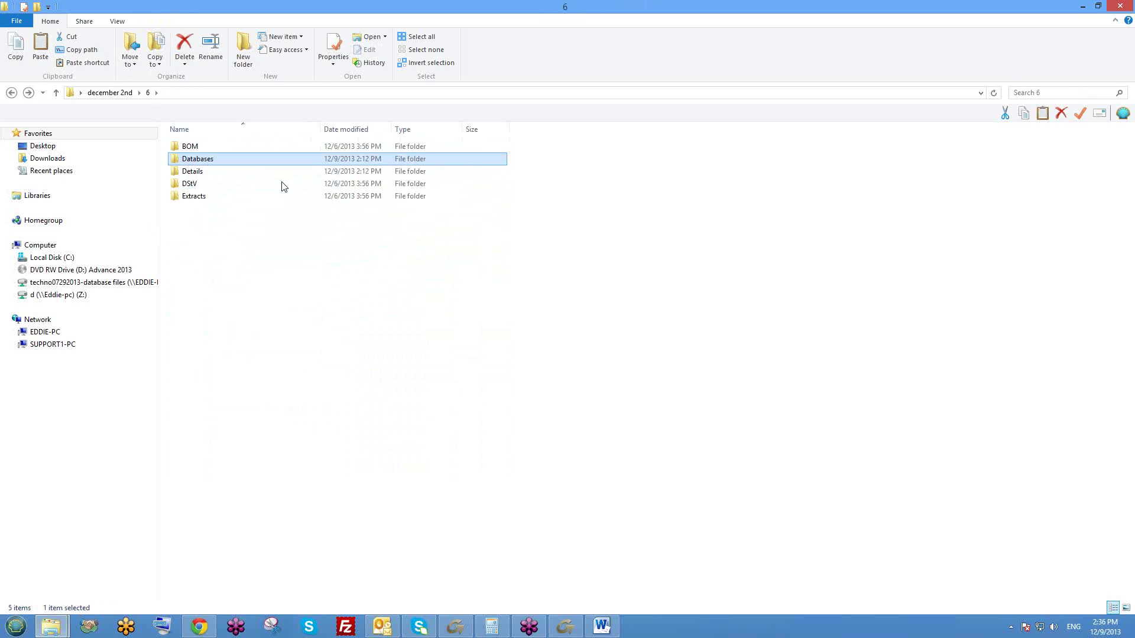
{"action": "double_click", "coordinate": [197, 173]}
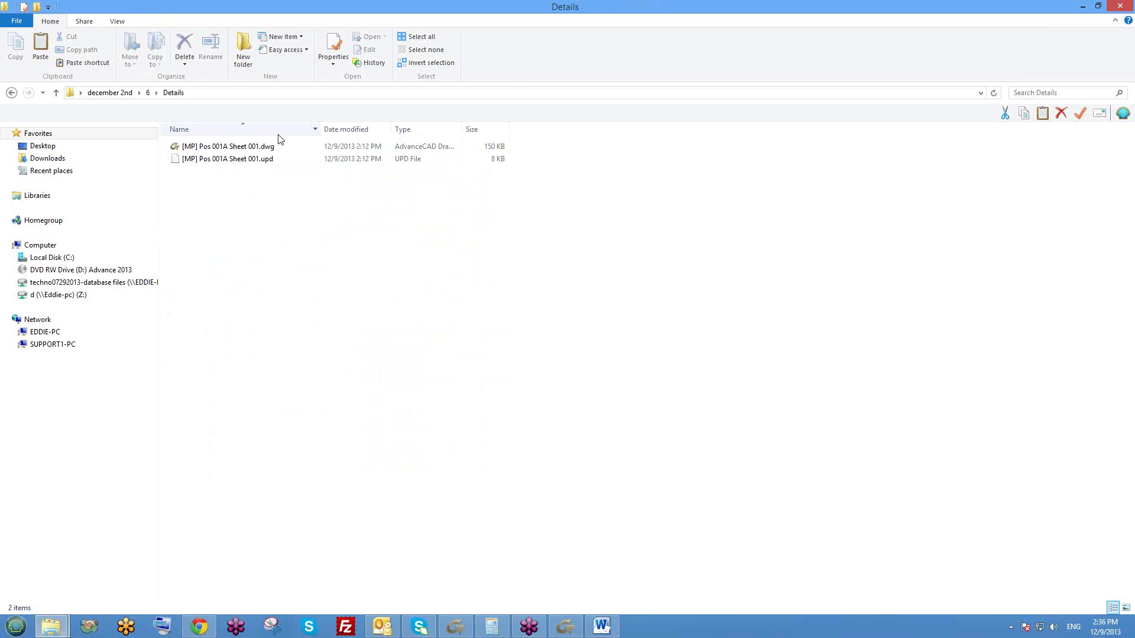
{"action": "left_click", "coordinate": [198, 152]}
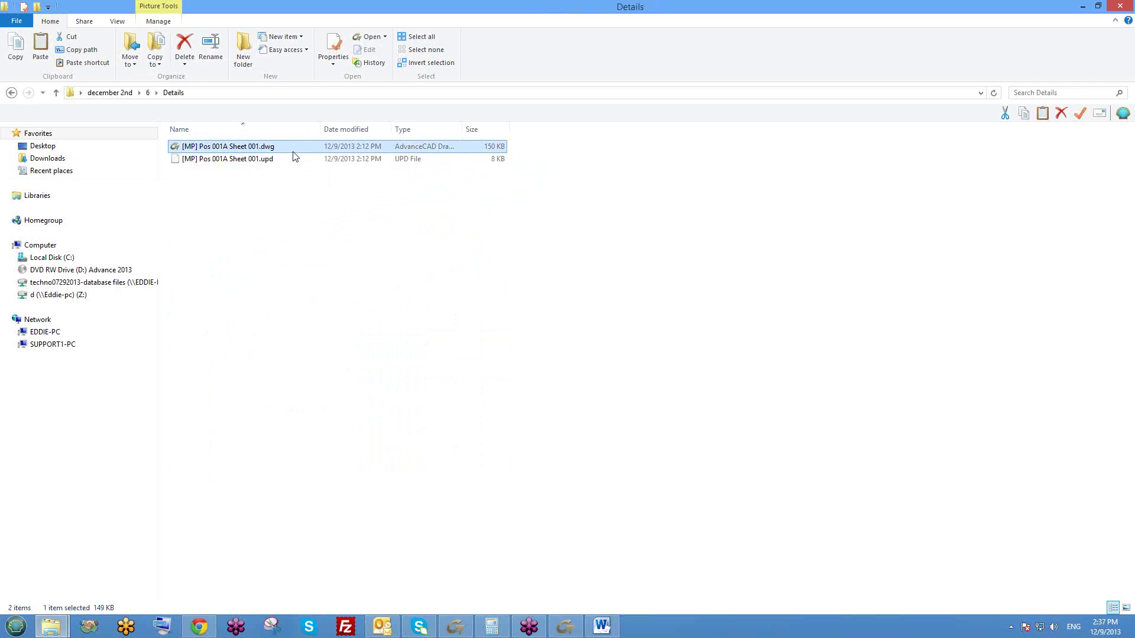
{"action": "key", "text": "BackSpace"}
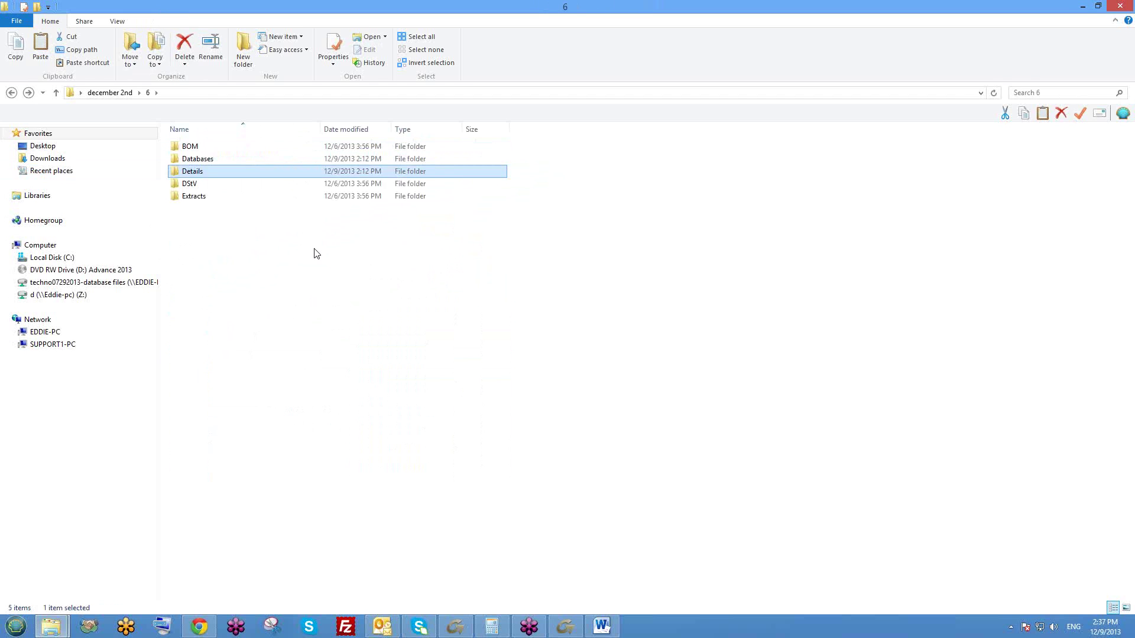
{"action": "double_click", "coordinate": [269, 174]}
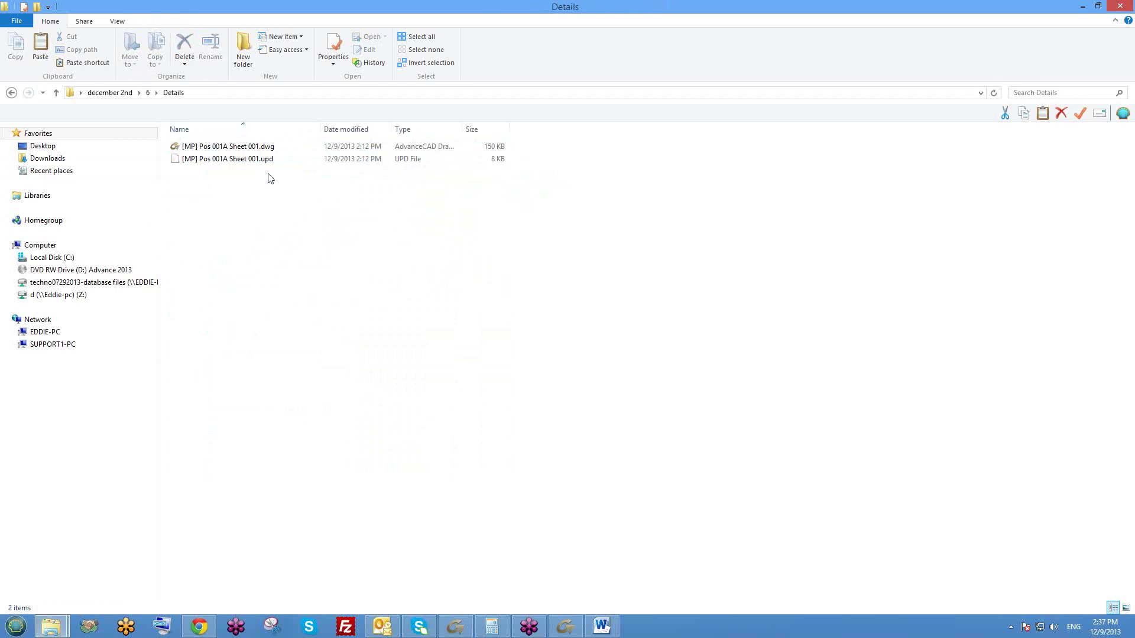
{"action": "key", "text": "BackSpace"}
- Check the contents of the DStV and Extracts subfolders, return to folder 6, and clear the selection
{"action": "double_click", "coordinate": [195, 183]}
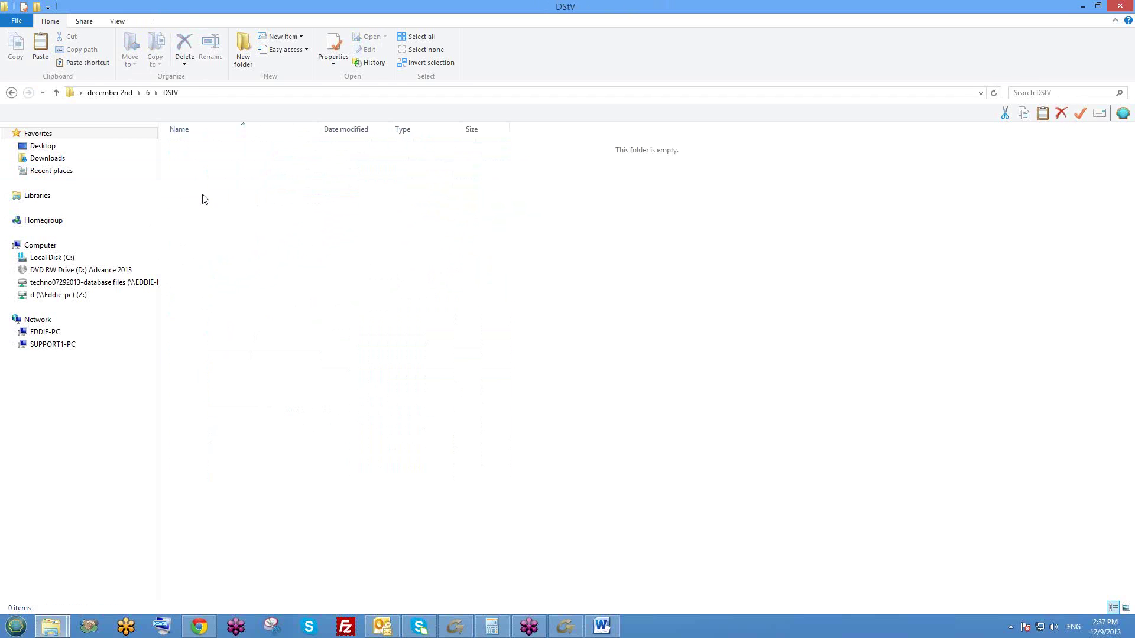
{"action": "key", "text": "BackSpace"}
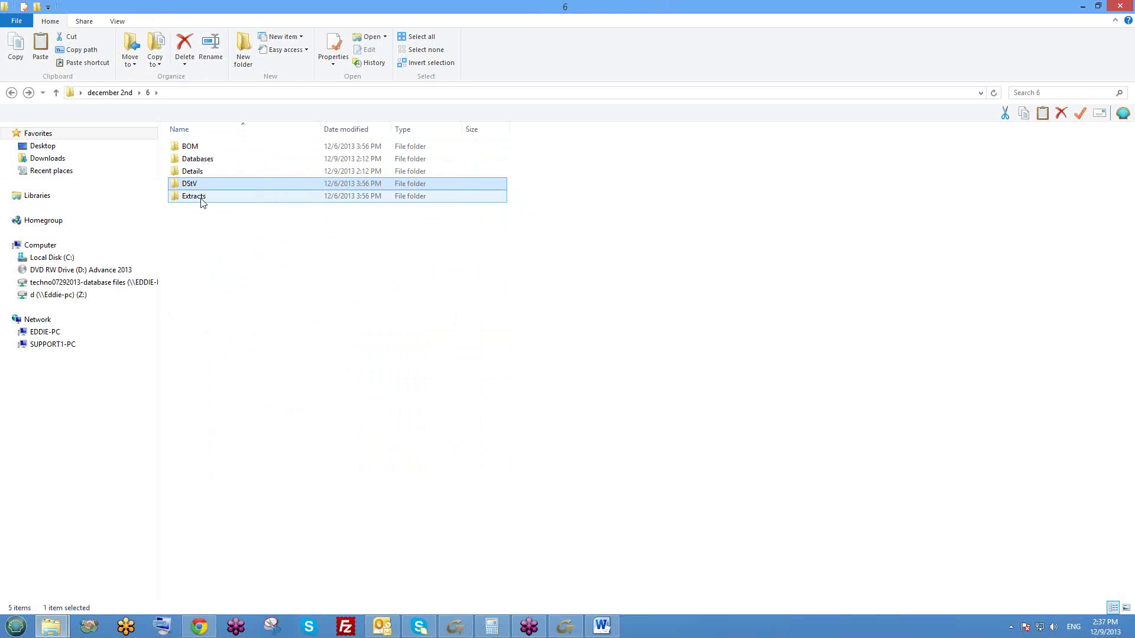
{"action": "left_click", "coordinate": [201, 198]}
{"action": "double_click", "coordinate": [202, 199]}
{"action": "key", "text": "BackSpace"}
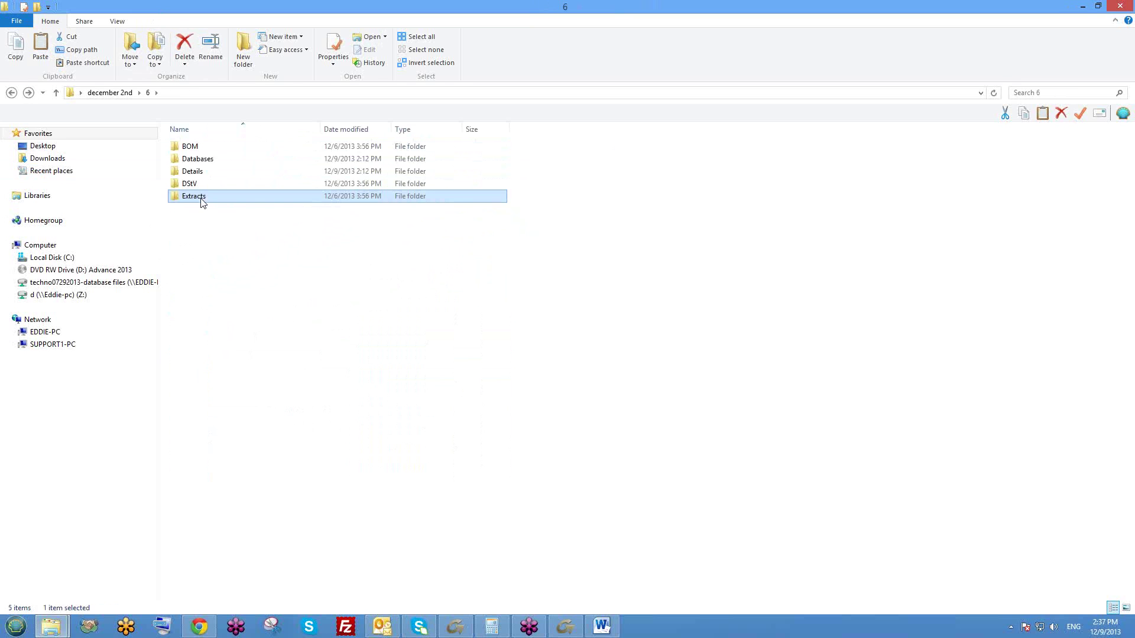
{"action": "left_click", "coordinate": [207, 217]}
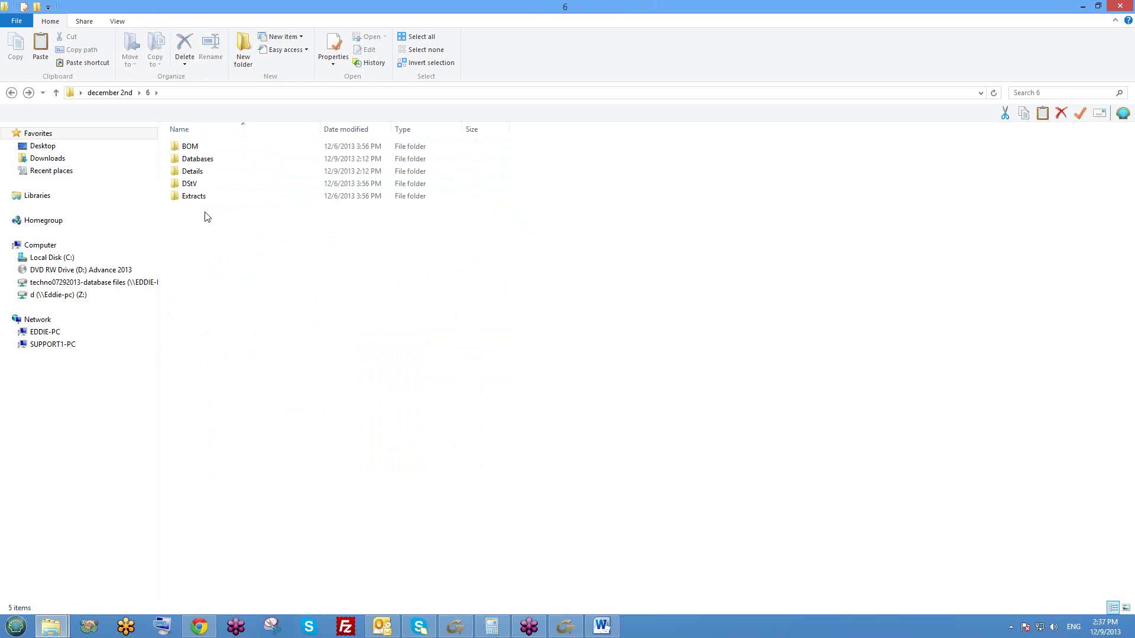
- Create a new folder named Prototypes inside folder 6
{"action": "right_click", "coordinate": [224, 237]}
{"action": "mouse_move", "coordinate": [253, 387]}
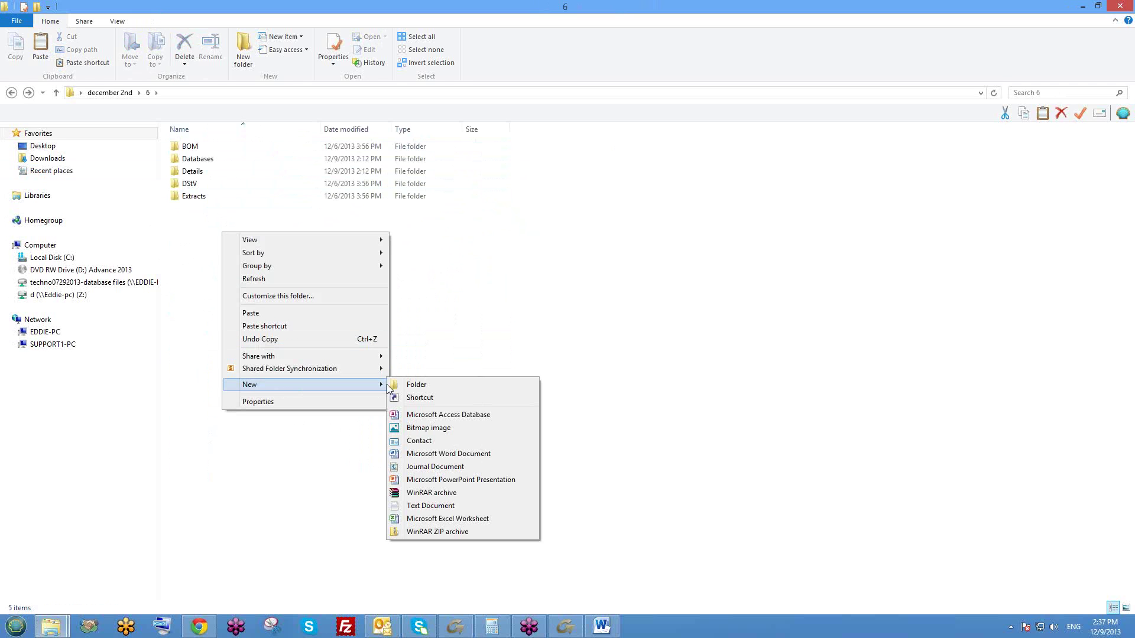
{"action": "left_click", "coordinate": [412, 389]}
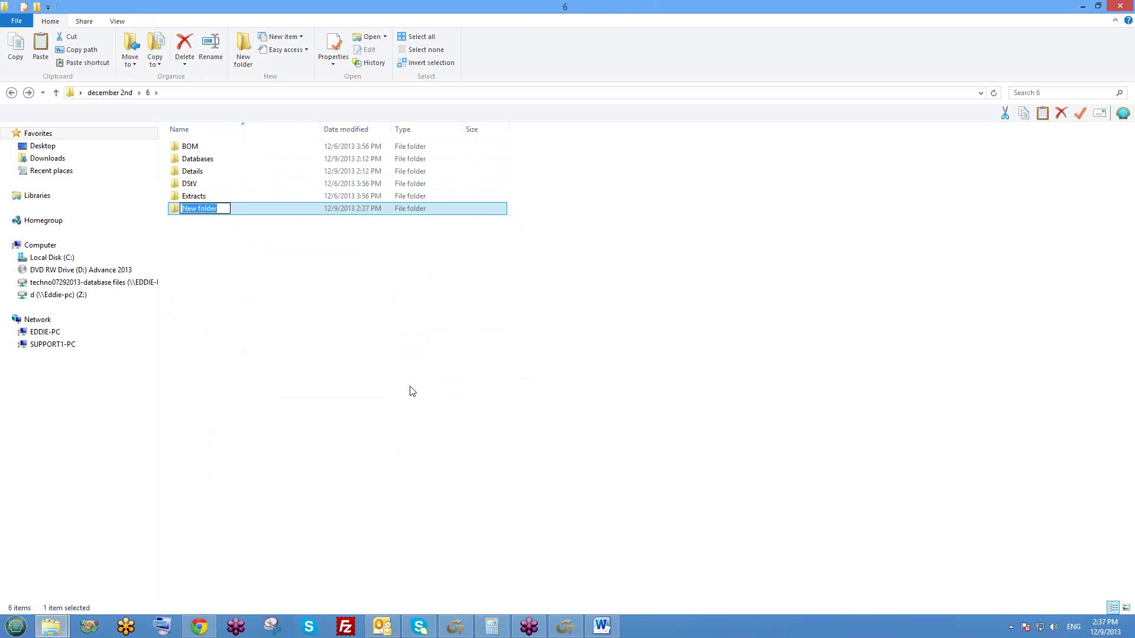
{"action": "type", "text": "Prototypes"}
{"action": "left_click_drag", "start_coordinate": [251, 195], "coordinate": [250, 190]}
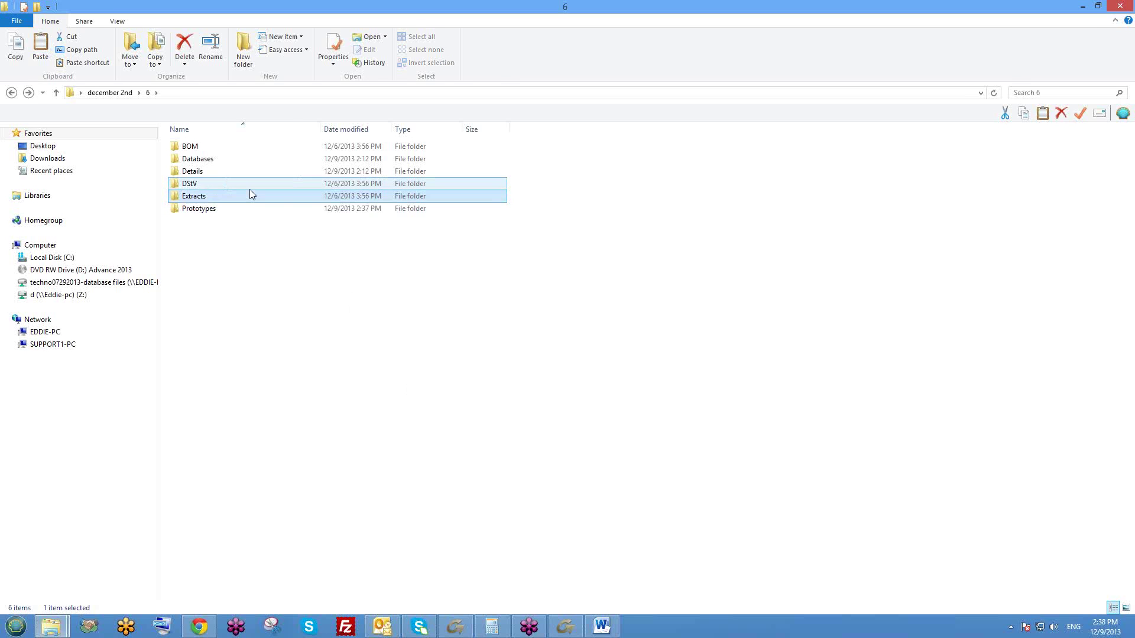
{"action": "left_click", "coordinate": [208, 211]}
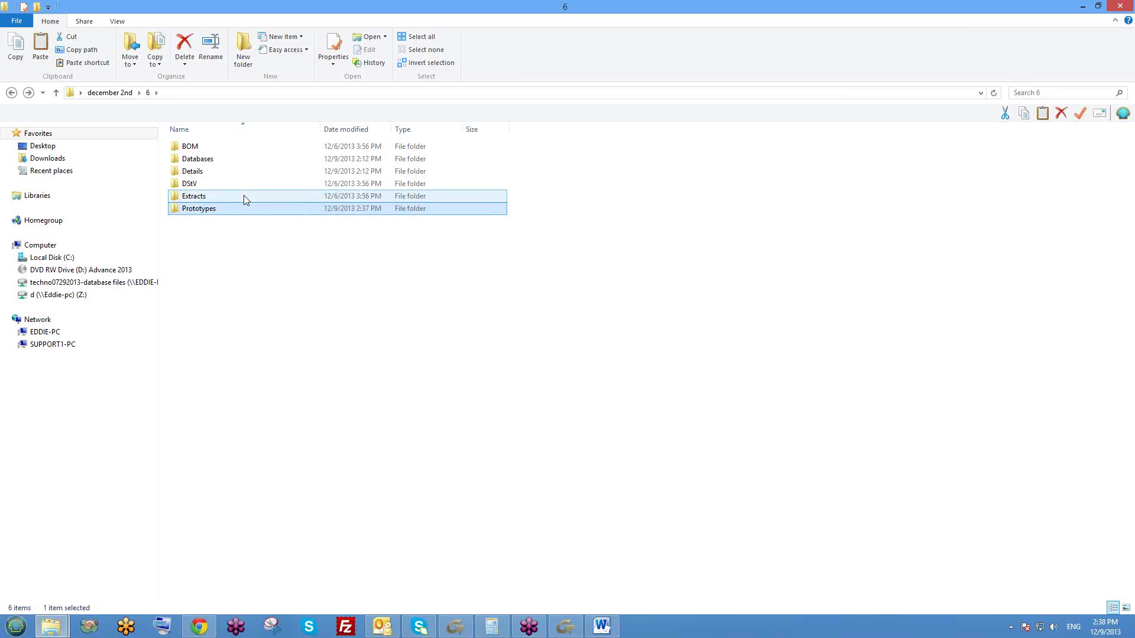
{"action": "left_click", "coordinate": [249, 224]}
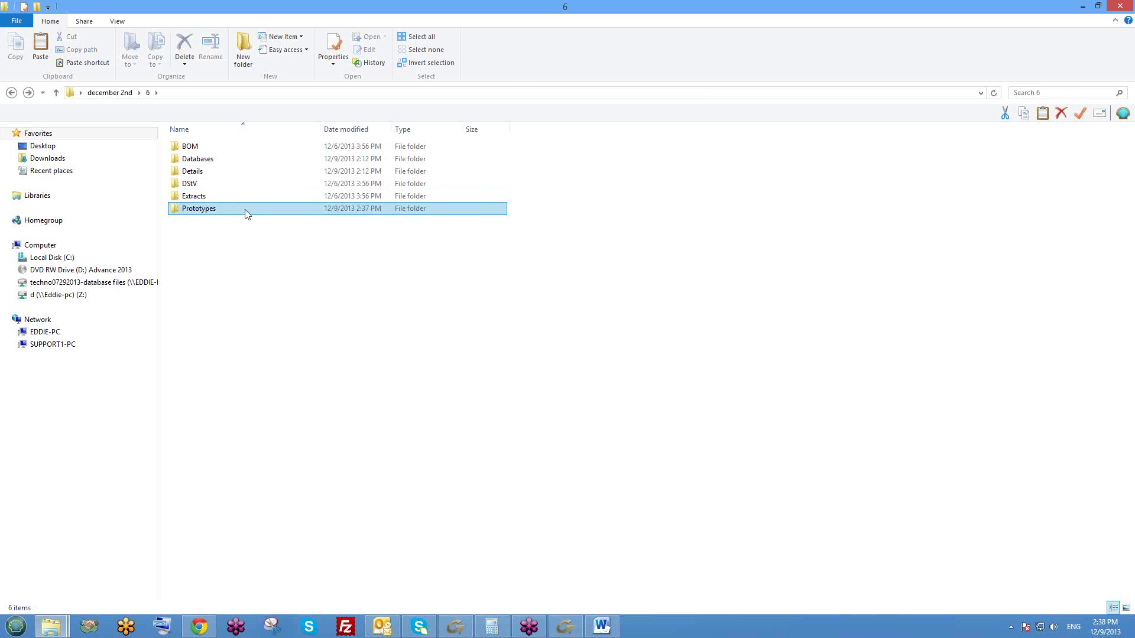
- Paste the copied ASDETPROTO-Assembly-ANSI-D.dwg and ASDETPROTO-Single-ANSI-D.dwg drawings into the Prototypes folder
{"action": "double_click", "coordinate": [245, 210]}
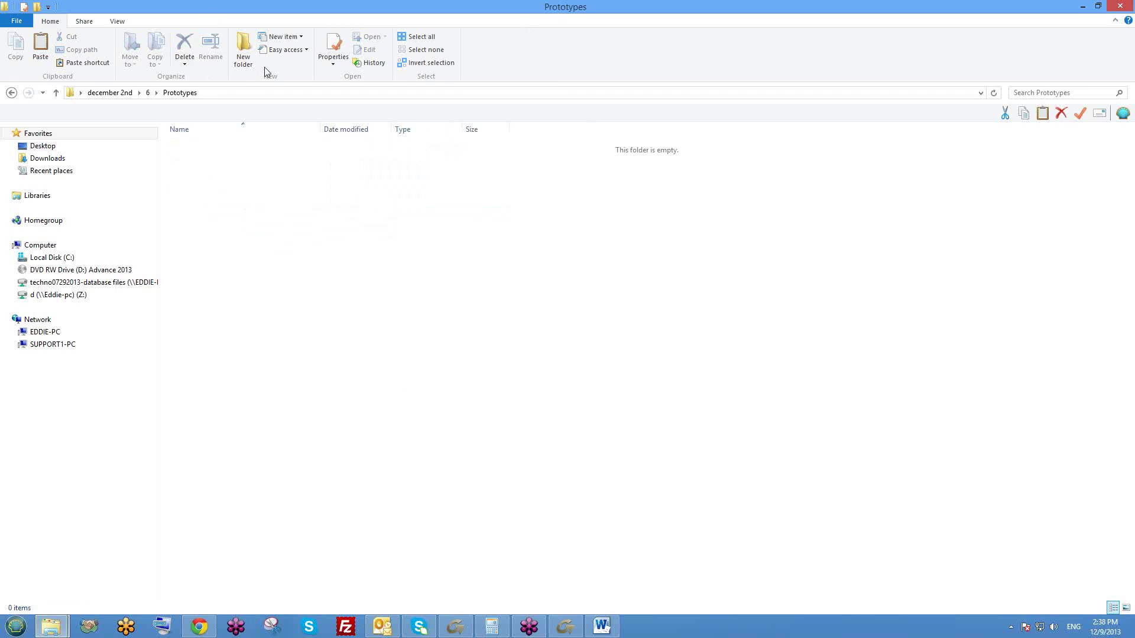
{"action": "key", "text": "ctrl+v"}
{"action": "left_click", "coordinate": [301, 185]}
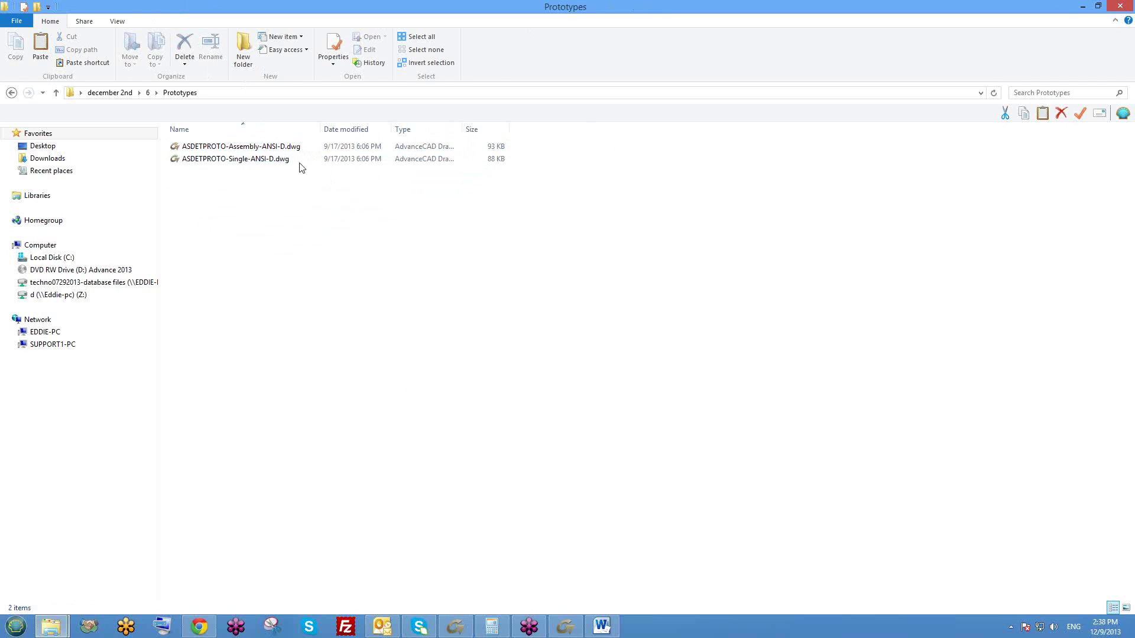
{"action": "left_click", "coordinate": [300, 163]}
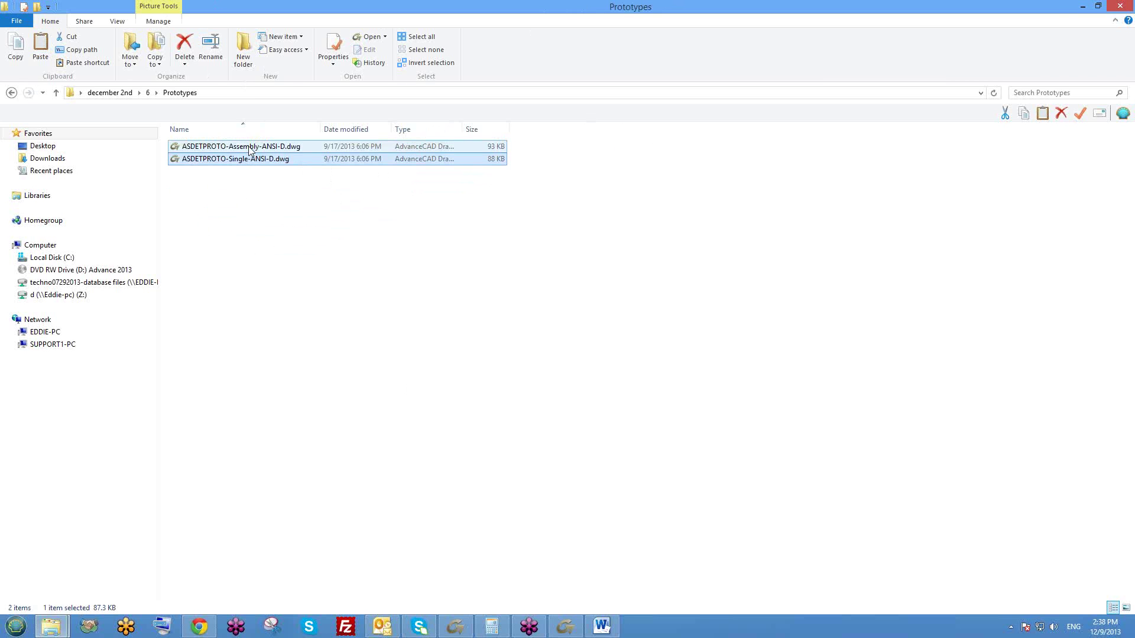
{"action": "left_click", "coordinate": [251, 150]}
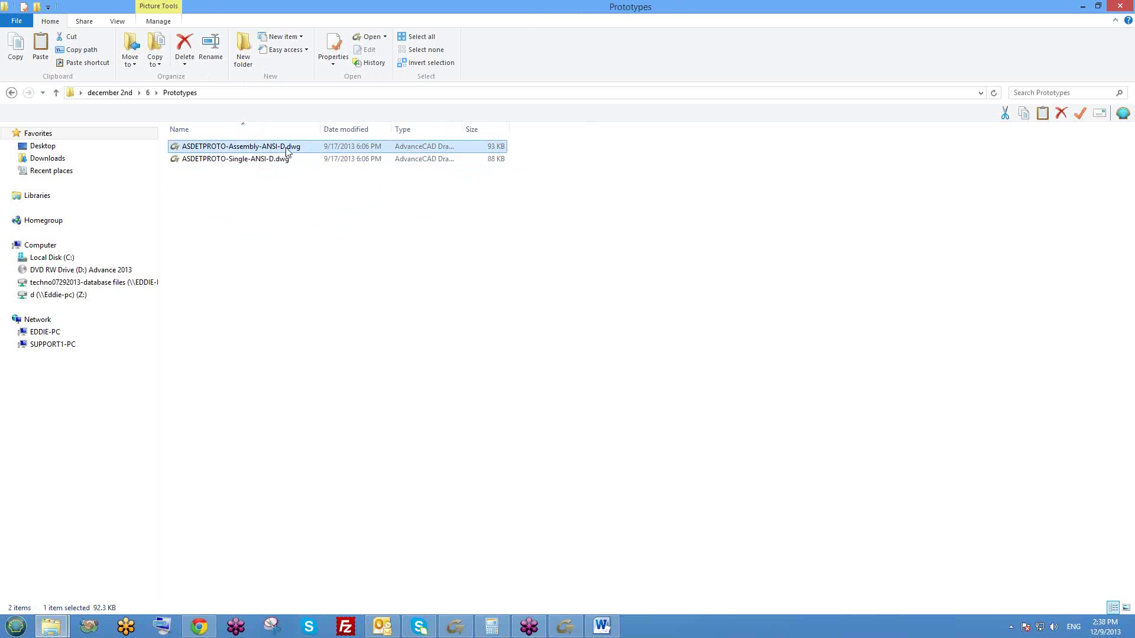
{"action": "left_click", "coordinate": [424, 243]}
{"action": "left_click", "coordinate": [254, 151]}
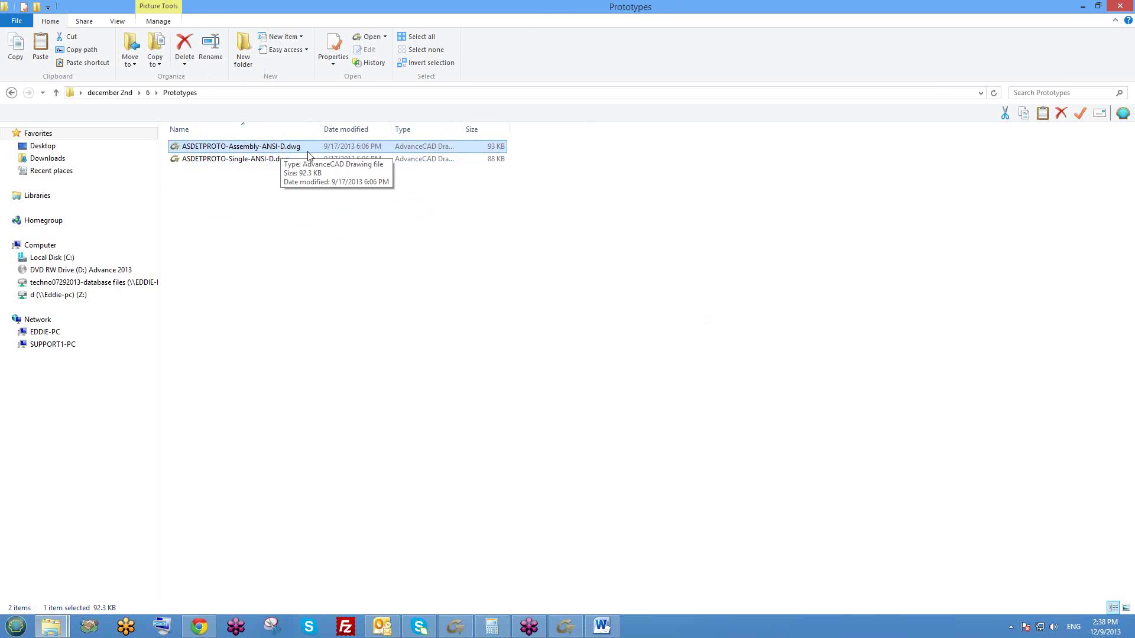
- Restore the Prototypes folder window, switch to Advance Steel, and arrange both windows so the files and drawing area show together
{"action": "double_click", "coordinate": [513, 5]}
{"action": "left_click_drag", "start_coordinate": [285, 14], "coordinate": [242, 1]}
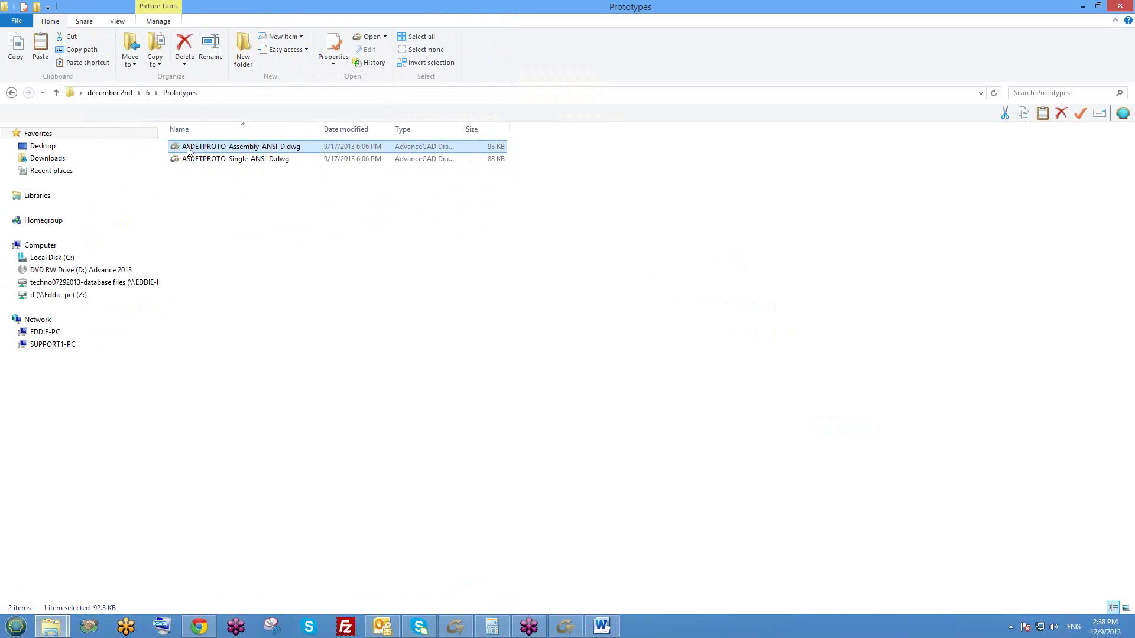
{"action": "left_click_drag", "start_coordinate": [434, 9], "coordinate": [155, 44]}
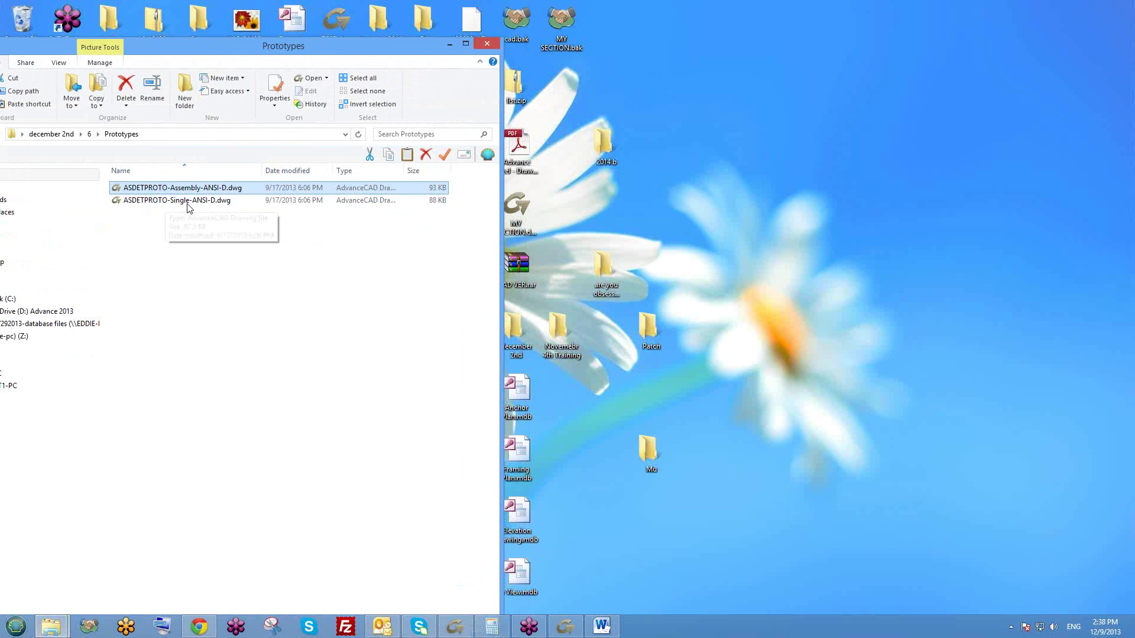
{"action": "left_click", "coordinate": [460, 627]}
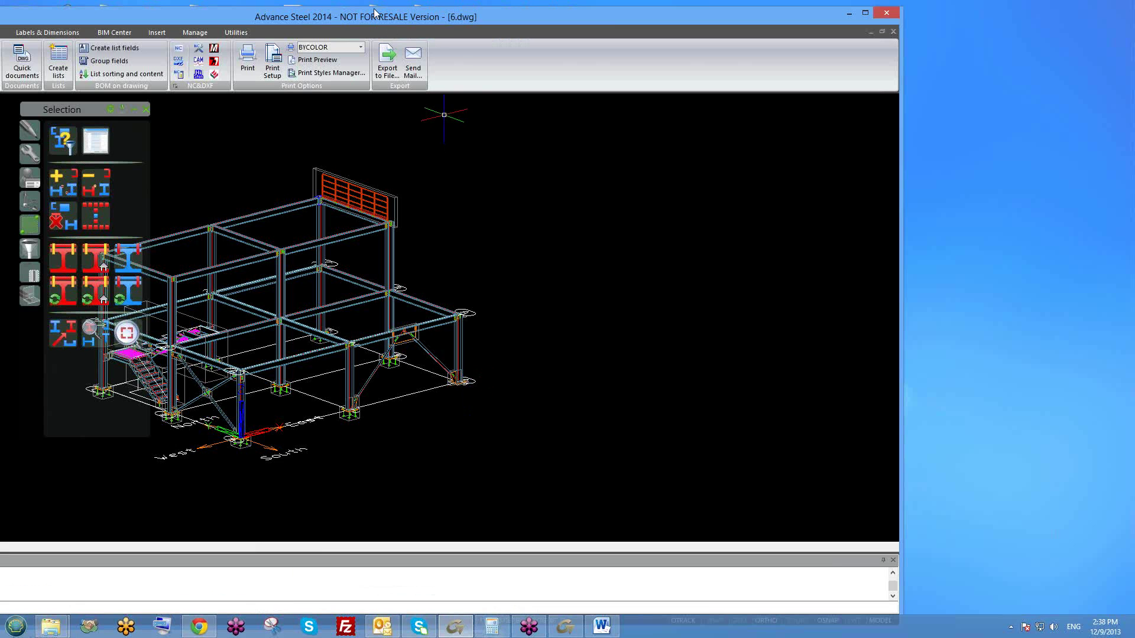
{"action": "left_click_drag", "start_coordinate": [613, 16], "coordinate": [913, 56]}
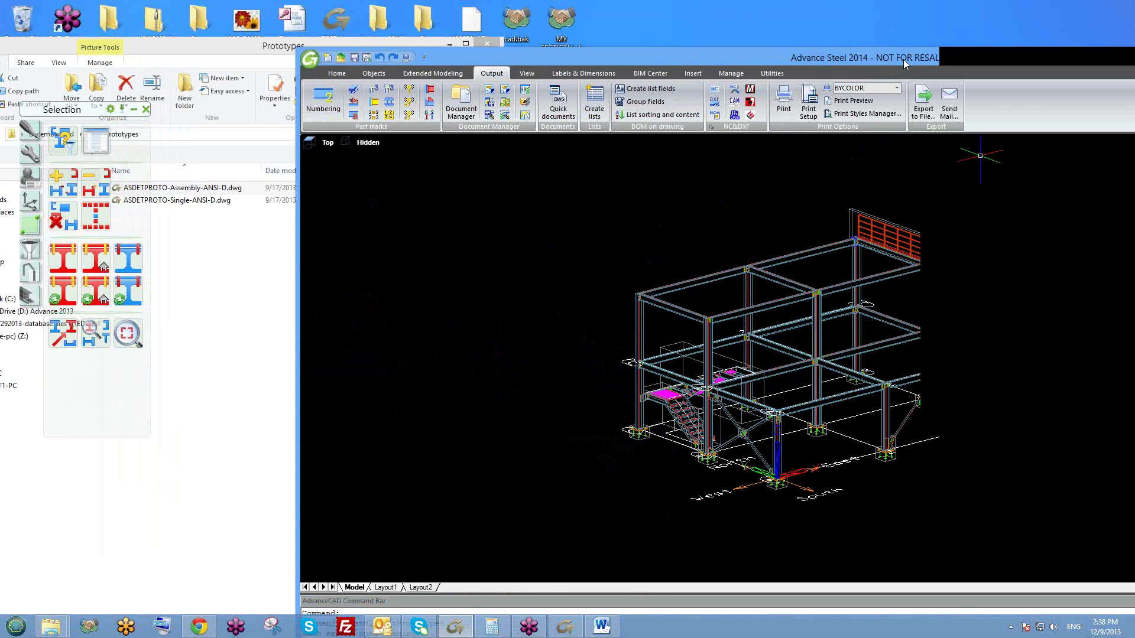
- Open ASDETPROTO-Assembly-ANSI-D.dwg from the Prototypes folder in Advance Steel and maximize the program window
{"action": "mouse_move", "coordinate": [257, 190]}
{"action": "left_mouse_down"}
{"action": "mouse_move", "coordinate": [243, 193]}
{"action": "mouse_move", "coordinate": [392, 291]}
{"action": "mouse_move", "coordinate": [453, 270]}
{"action": "left_mouse_up"}
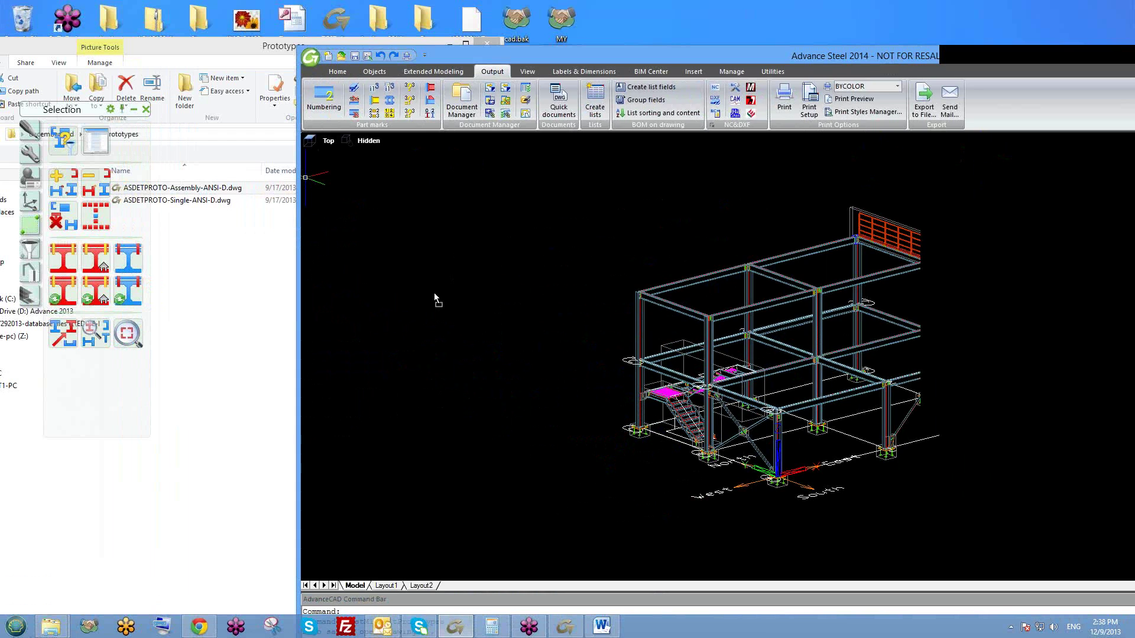
{"action": "left_click_drag", "start_coordinate": [434, 292], "coordinate": [434, 293]}
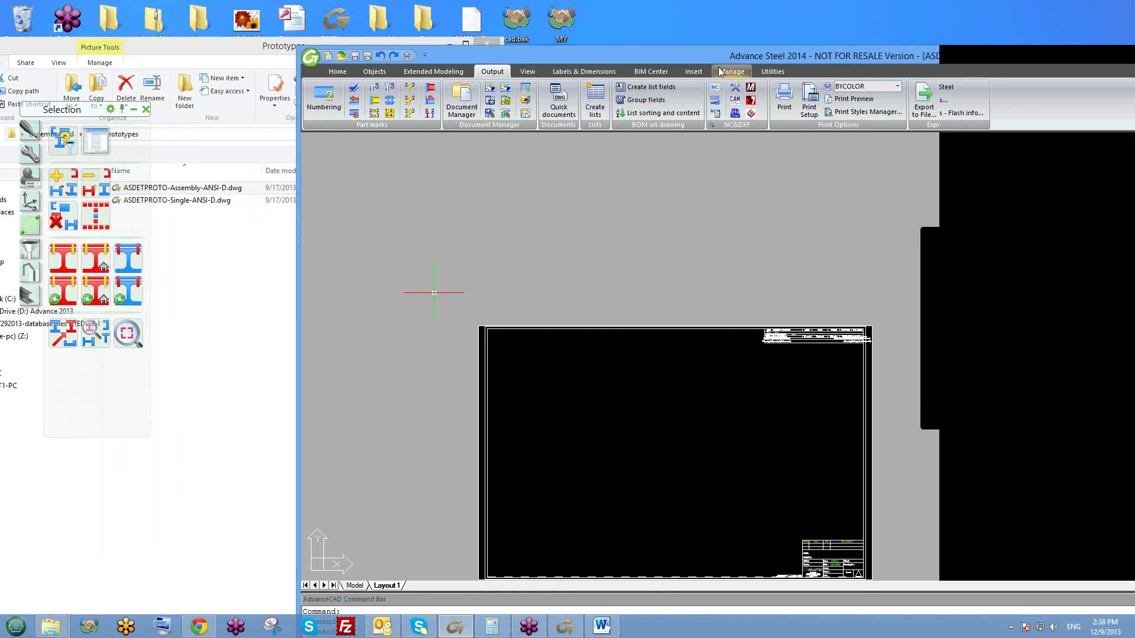
{"action": "left_click", "coordinate": [722, 71]}
{"action": "double_click", "coordinate": [718, 56]}
- Examine the assembly prototype's sheet layout and the parts list template in its upper right corner
{"action": "middle_click_drag", "start_coordinate": [529, 464], "coordinate": [562, 320]}
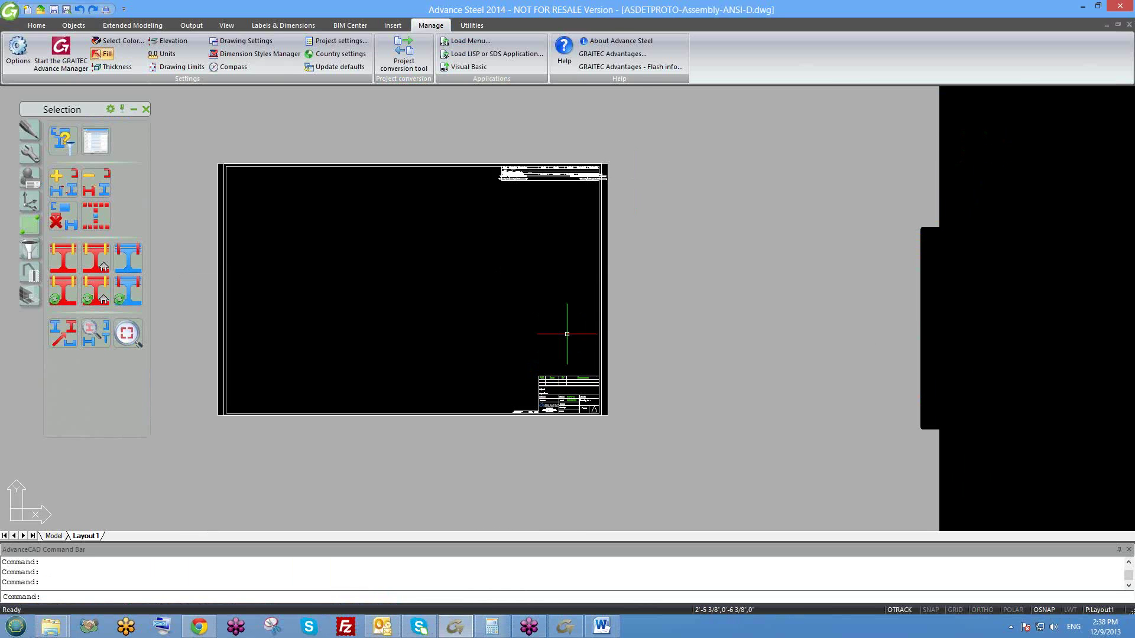
{"action": "scroll", "coordinate": [544, 396], "scroll_direction": "up", "scroll_amount": 2}
{"action": "scroll", "coordinate": [543, 397], "scroll_direction": "down", "scroll_amount": 2}
{"action": "middle_click_drag", "start_coordinate": [571, 243], "coordinate": [606, 244]}
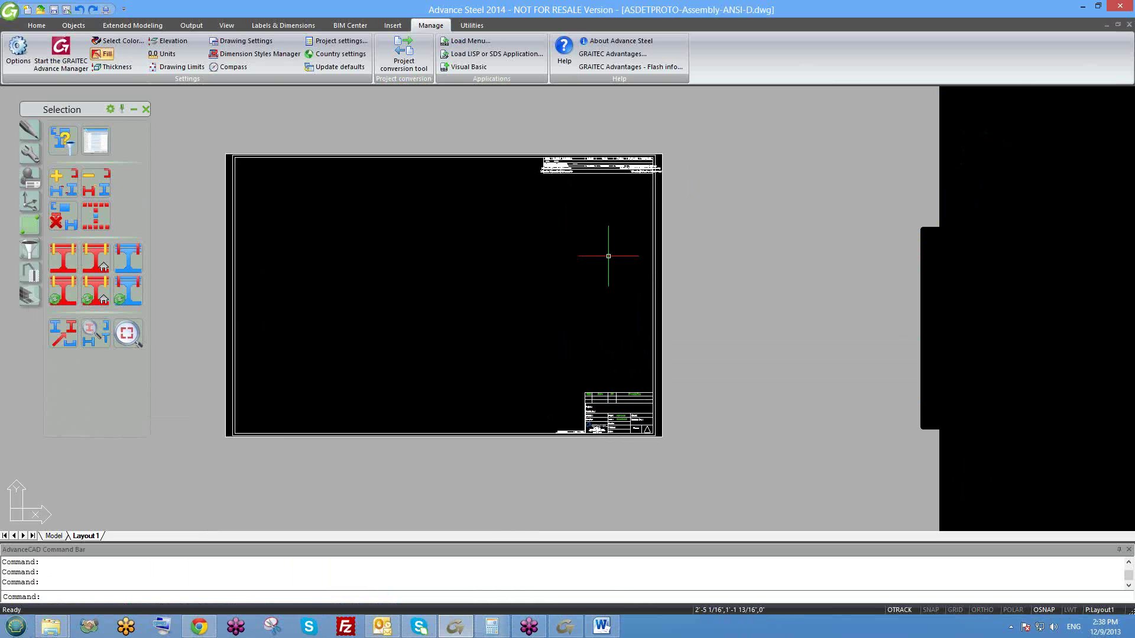
{"action": "scroll", "coordinate": [566, 175], "scroll_direction": "up", "scroll_amount": 2}
{"action": "scroll", "coordinate": [576, 157], "scroll_direction": "up", "scroll_amount": 1}
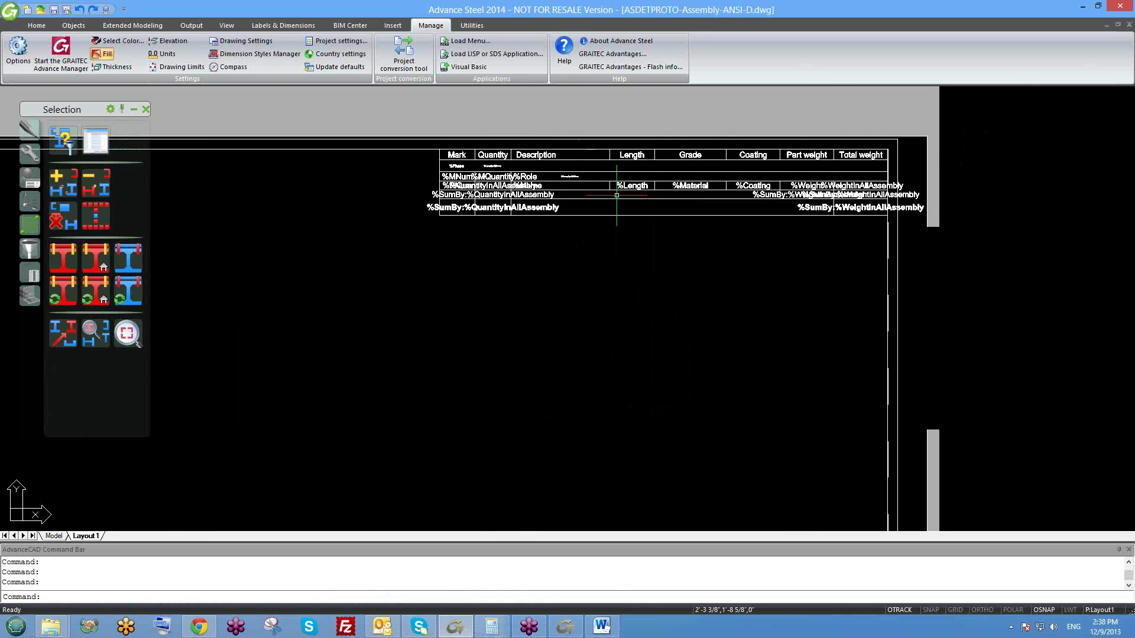
{"action": "scroll", "coordinate": [696, 217], "scroll_direction": "down", "scroll_amount": 2}
{"action": "scroll", "coordinate": [695, 218], "scroll_direction": "up", "scroll_amount": 5}
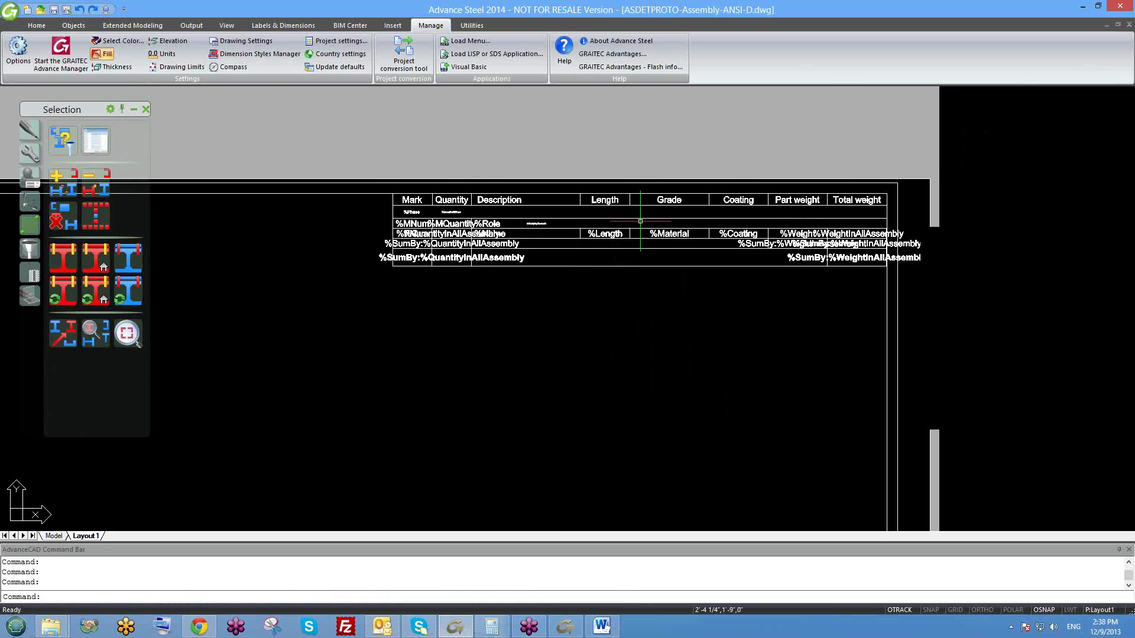
{"action": "scroll", "coordinate": [535, 235], "scroll_direction": "up", "scroll_amount": 1}
{"action": "scroll", "coordinate": [557, 269], "scroll_direction": "down", "scroll_amount": 4}
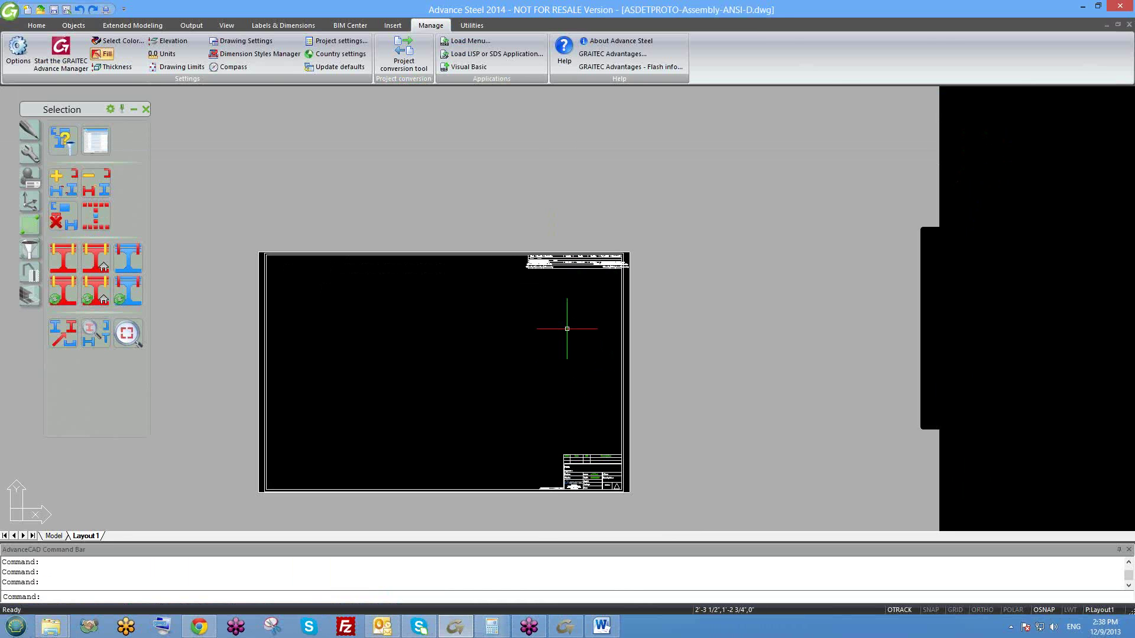
{"action": "scroll", "coordinate": [558, 504], "scroll_direction": "up", "scroll_amount": 5}
{"action": "scroll", "coordinate": [540, 435], "scroll_direction": "down", "scroll_amount": 3}
{"action": "scroll", "coordinate": [523, 520], "scroll_direction": "down", "scroll_amount": 5}
{"action": "scroll", "coordinate": [526, 246], "scroll_direction": "up", "scroll_amount": 4}
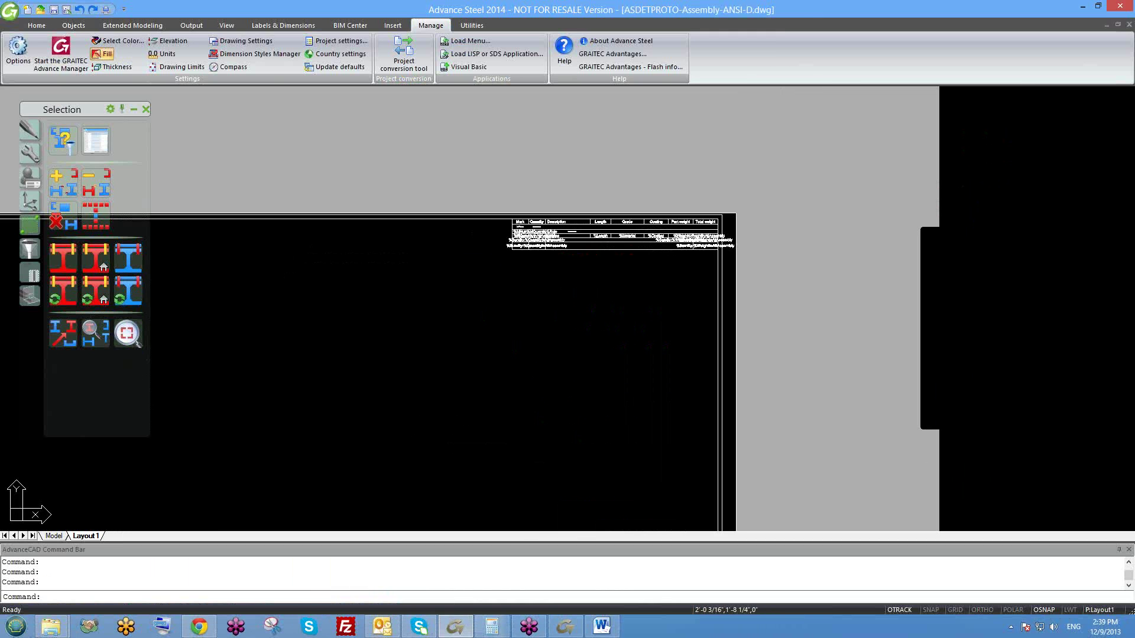
{"action": "middle_click_drag", "start_coordinate": [582, 289], "coordinate": [665, 269]}
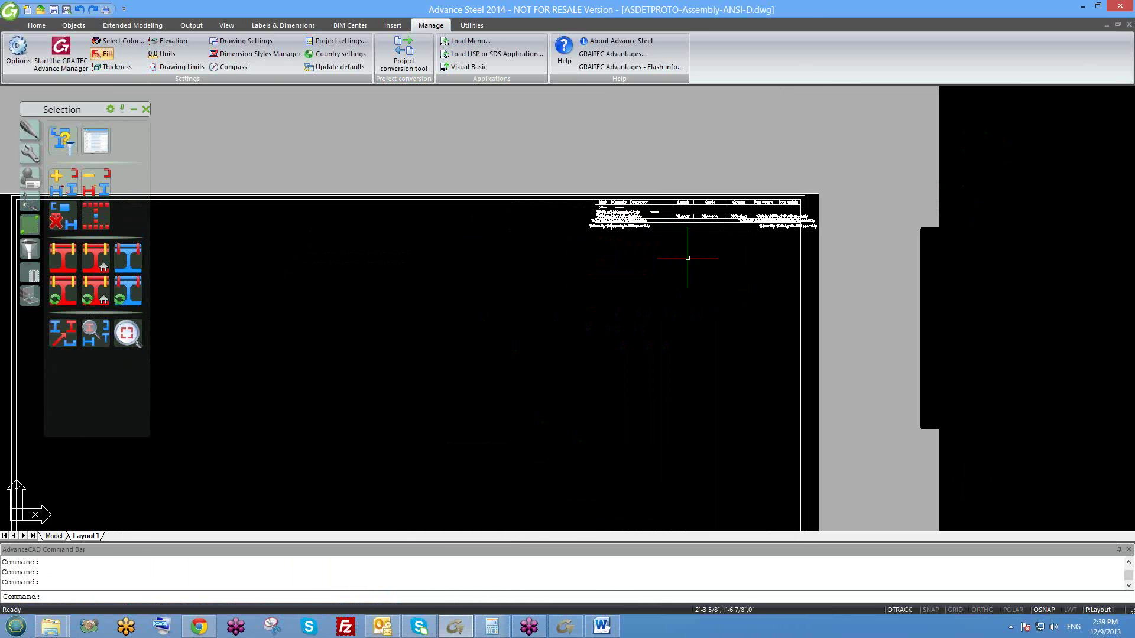
{"action": "scroll", "coordinate": [703, 267], "scroll_direction": "down", "scroll_amount": 5}
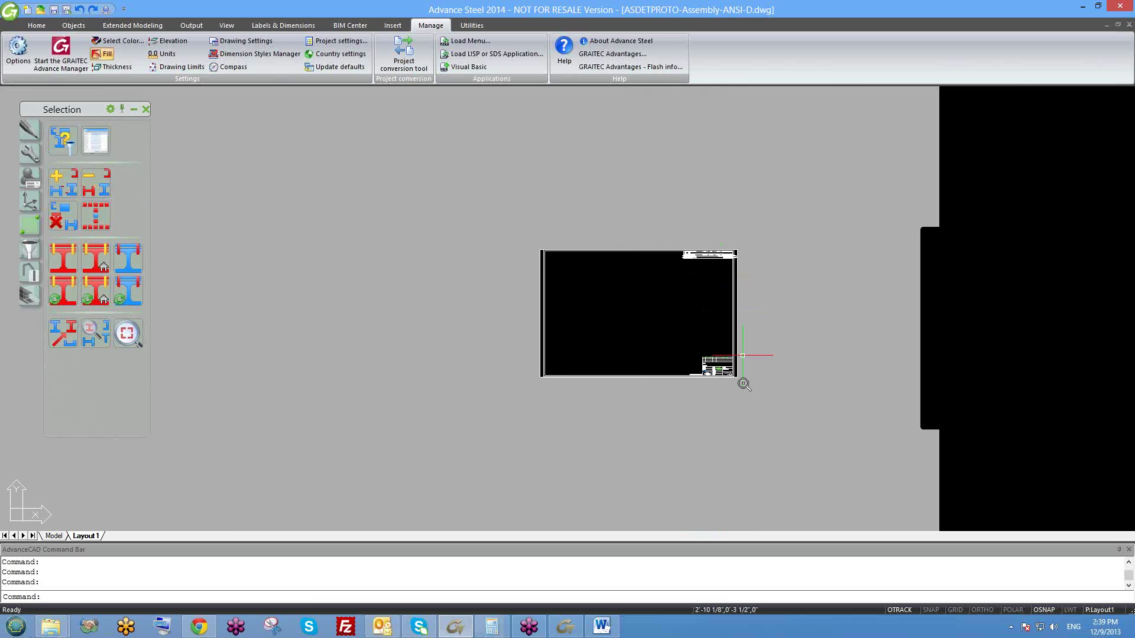
- Move the revision table off the title block, up and to the left into the empty sheet area
{"action": "scroll", "coordinate": [744, 383], "scroll_direction": "up", "scroll_amount": 7}
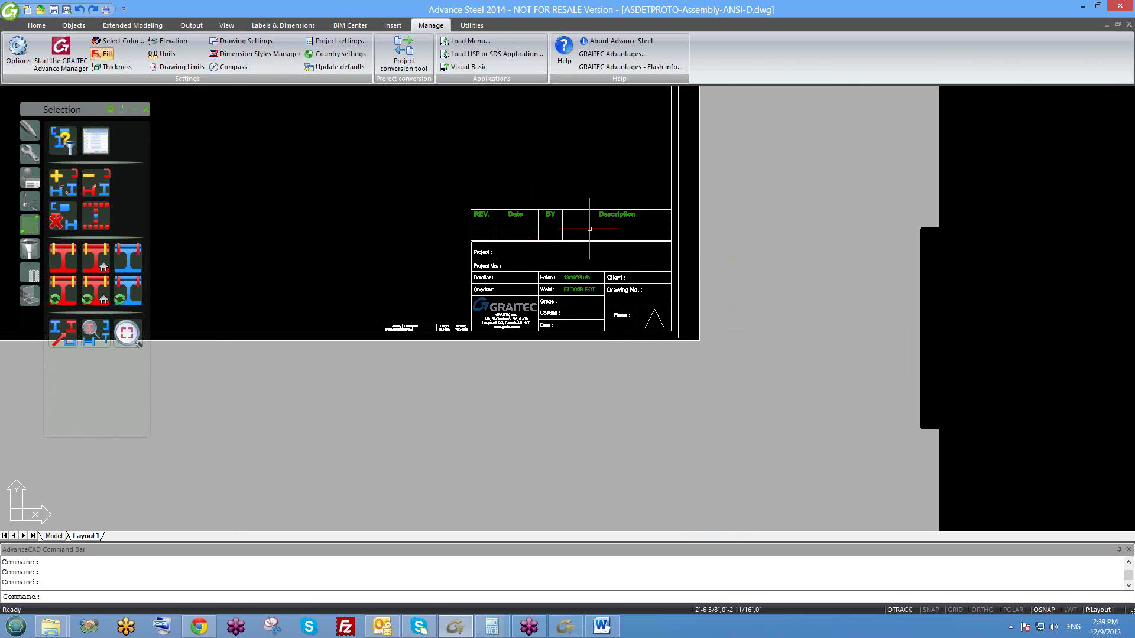
{"action": "left_click", "coordinate": [543, 218]}
{"action": "key", "text": "m"}
{"action": "key", "text": "Return"}
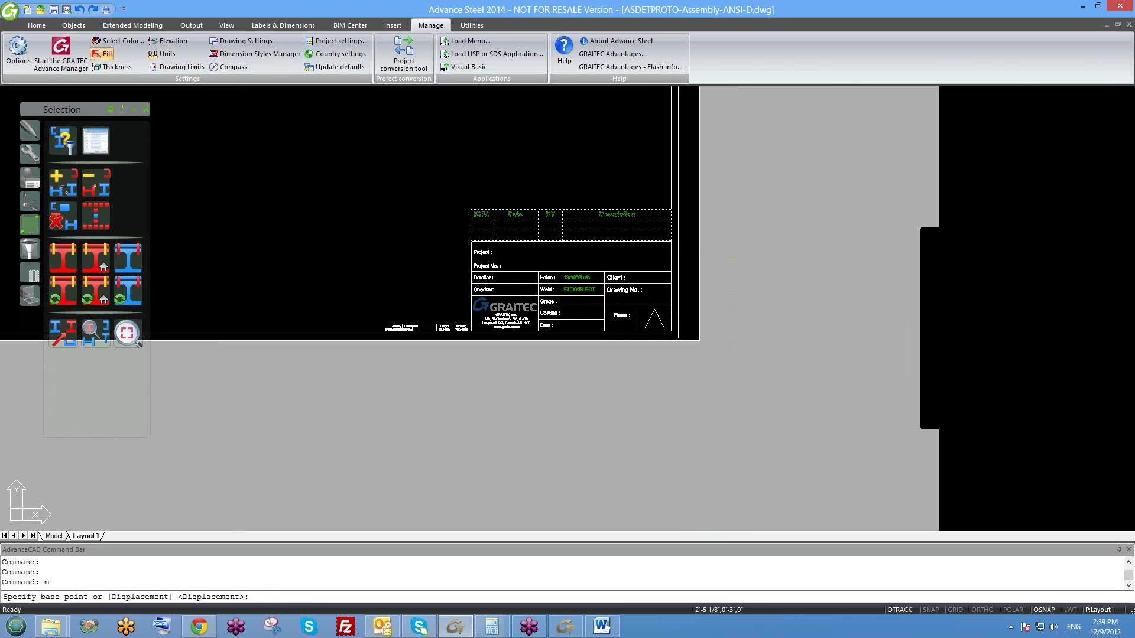
{"action": "left_click", "coordinate": [543, 218]}
{"action": "left_click", "coordinate": [477, 118]}
{"action": "scroll", "coordinate": [603, 262], "scroll_direction": "down", "scroll_amount": 2}
{"action": "scroll", "coordinate": [603, 262], "scroll_direction": "up", "scroll_amount": 2}
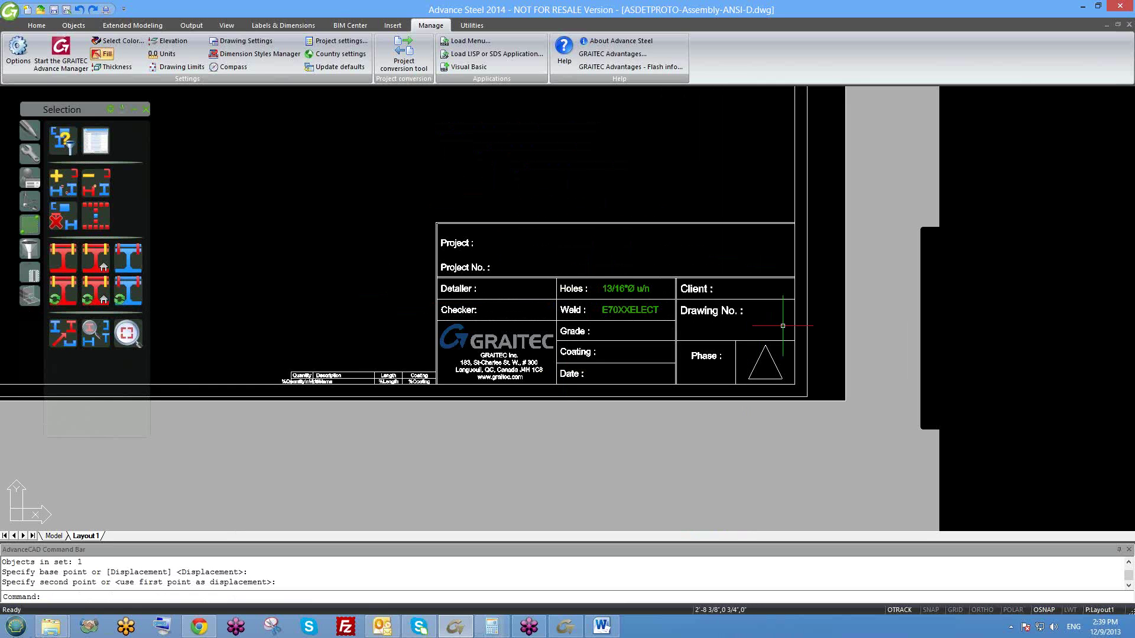
- Move the small quantity and description list beside the title block up and to the left
{"action": "middle_click_drag", "start_coordinate": [564, 379], "coordinate": [538, 361]}
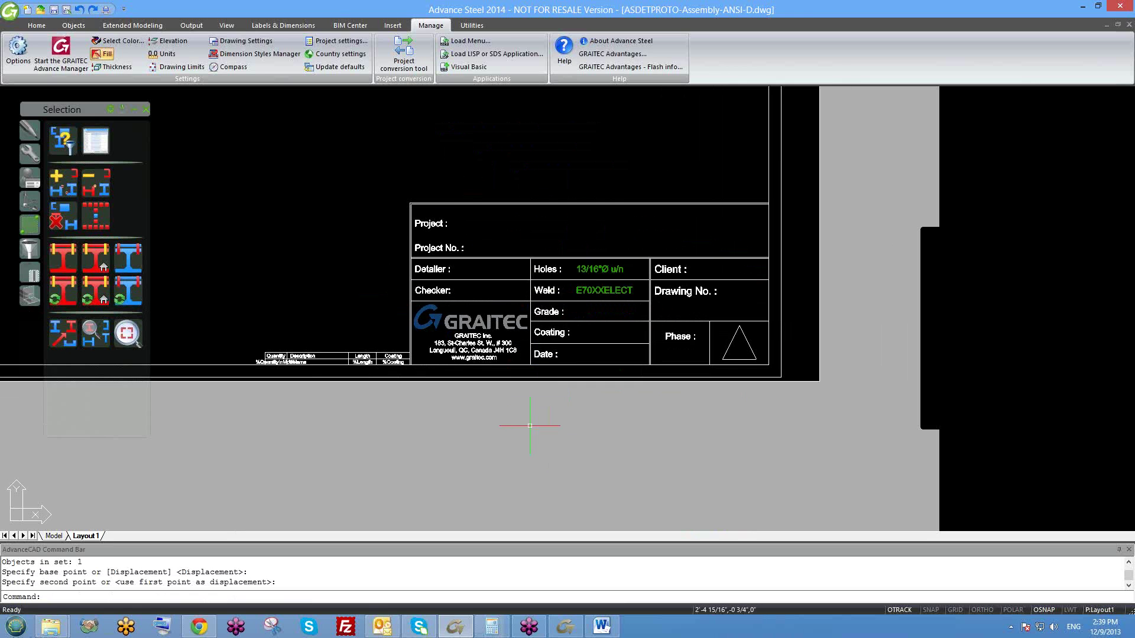
{"action": "left_click", "coordinate": [370, 362]}
{"action": "type", "text": "m"}
{"action": "key", "text": "Return"}
{"action": "left_click", "coordinate": [370, 362]}
{"action": "left_click", "coordinate": [289, 251]}
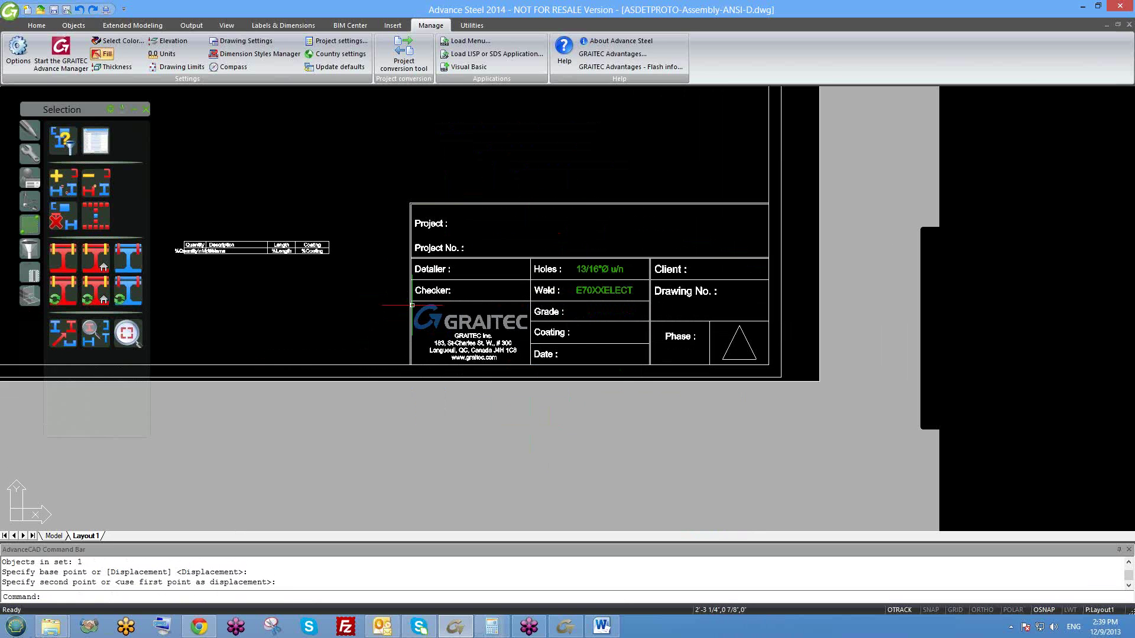
- Draw a closed four-sided outline of lines just above the title block, with ortho mode turned on
{"action": "scroll", "coordinate": [485, 326], "scroll_direction": "down", "scroll_amount": 3}
{"action": "scroll", "coordinate": [577, 340], "scroll_direction": "up", "scroll_amount": 3}
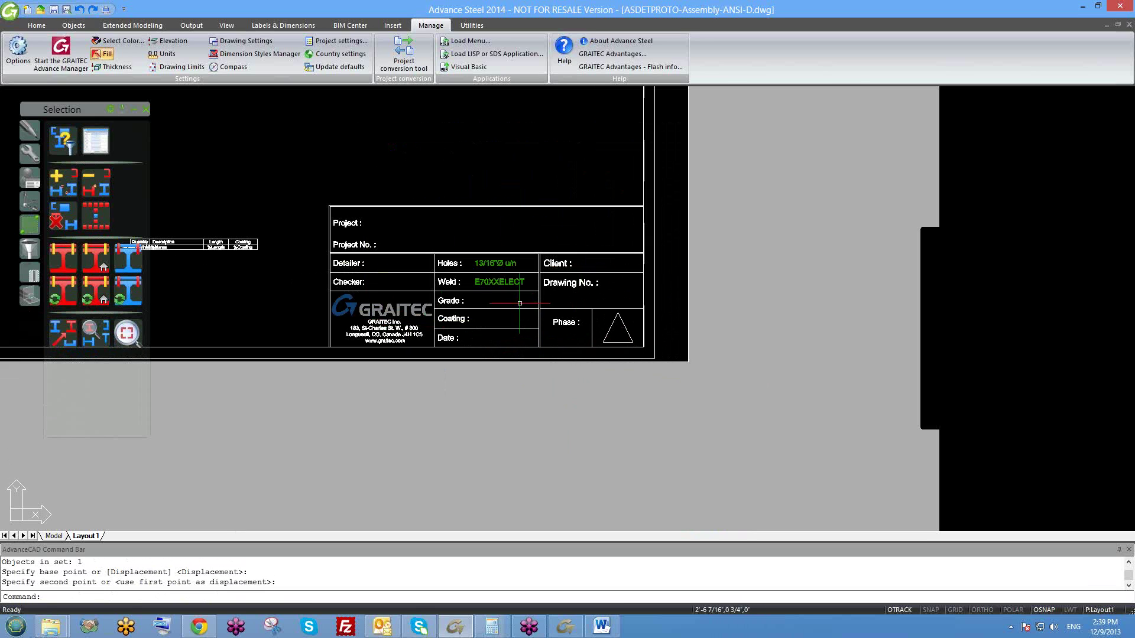
{"action": "middle_click_drag", "start_coordinate": [466, 277], "coordinate": [506, 340]}
{"action": "type", "text": "l"}
{"action": "key", "text": "Return"}
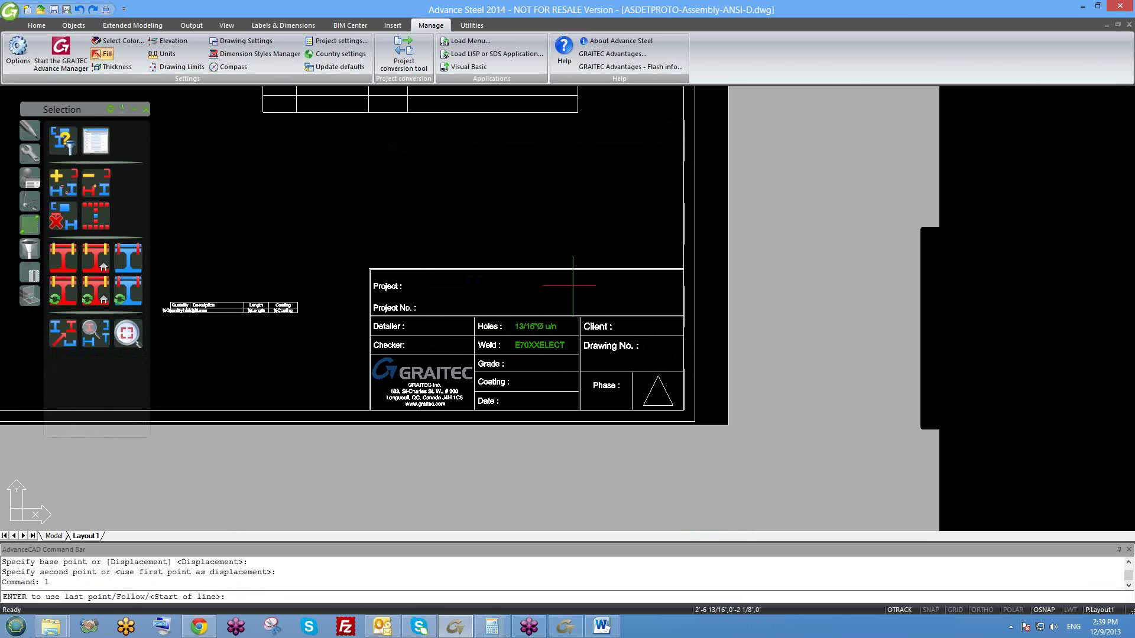
{"action": "left_click", "coordinate": [665, 251]}
{"action": "key", "text": "F8"}
{"action": "left_click", "coordinate": [665, 171]}
{"action": "left_click", "coordinate": [480, 171]}
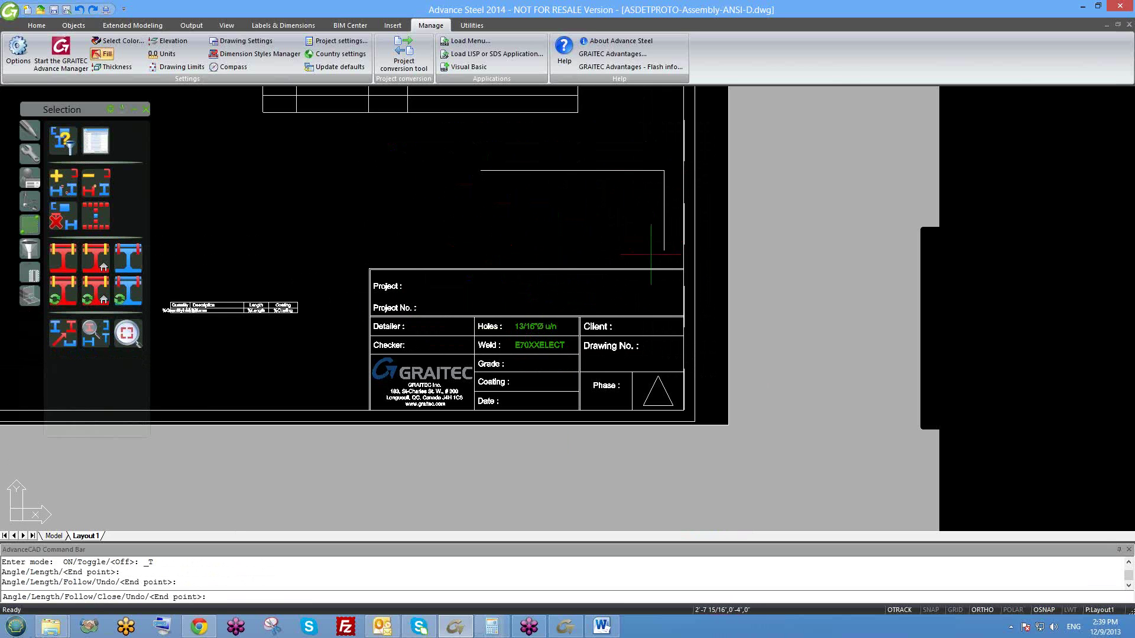
{"action": "left_click", "coordinate": [480, 253]}
{"action": "type", "text": "c"}
{"action": "key", "text": "Return"}
- Erase the slanted bottom line of the outline above the title block
{"action": "left_click", "coordinate": [646, 251]}
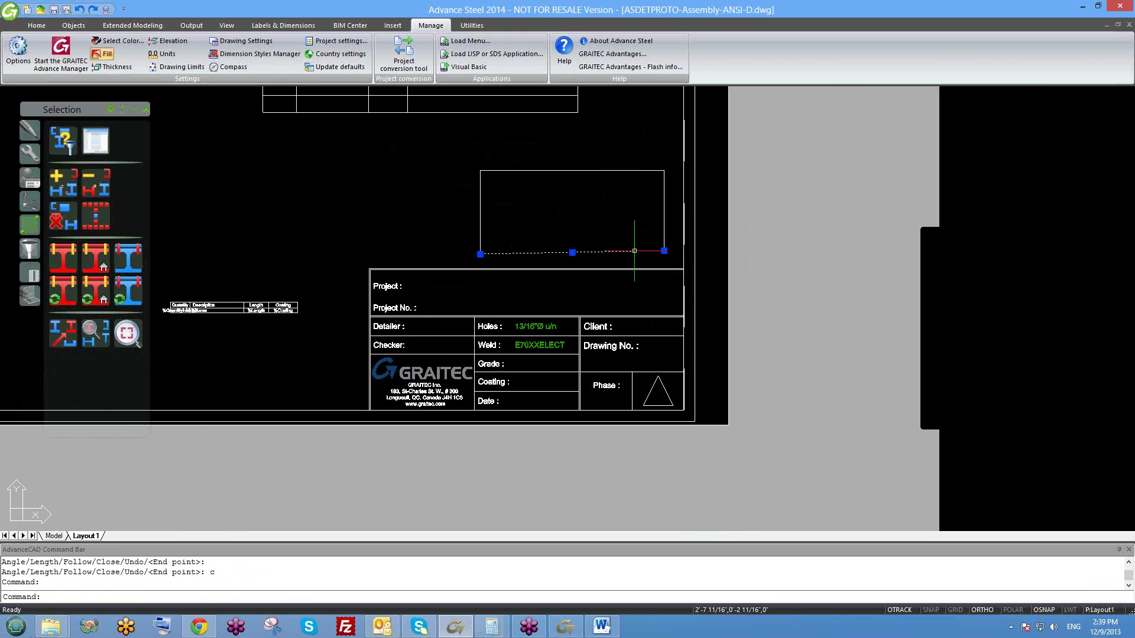
{"action": "type", "text": "e"}
{"action": "key", "text": "Return"}
- Erase the three remaining outline lines above the title block
{"action": "left_click", "coordinate": [667, 238]}
{"action": "left_click", "coordinate": [423, 128]}
{"action": "key", "text": "Escape"}
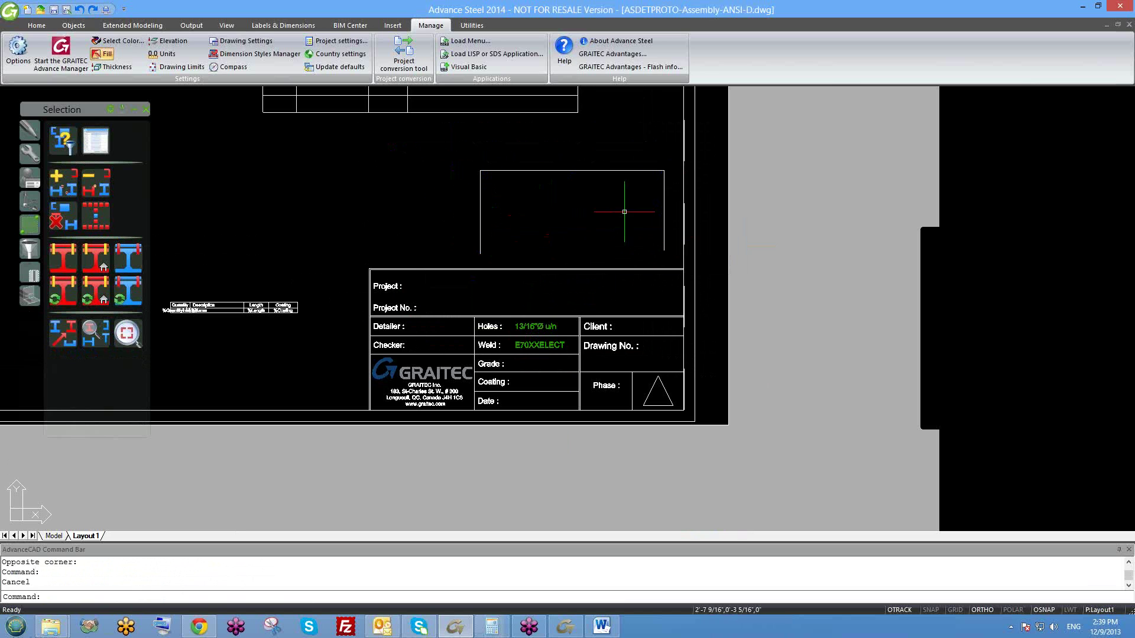
{"action": "left_click", "coordinate": [678, 225]}
{"action": "left_click", "coordinate": [426, 141]}
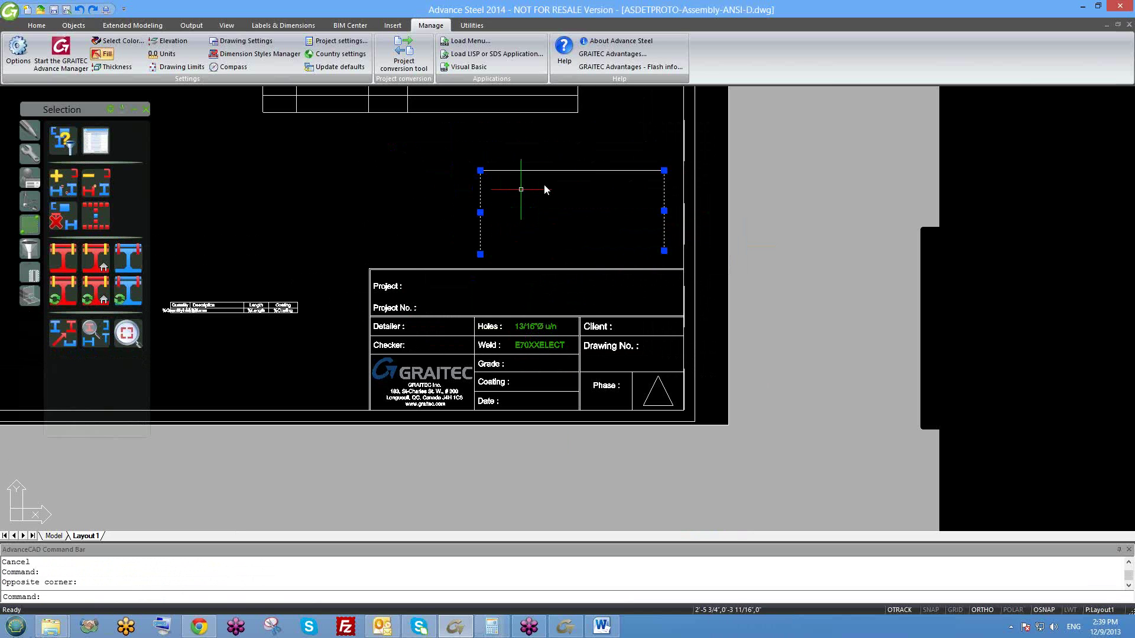
{"action": "type", "text": "e"}
{"action": "key", "text": "Return"}
{"action": "scroll", "coordinate": [476, 260], "scroll_direction": "down", "scroll_amount": 4}
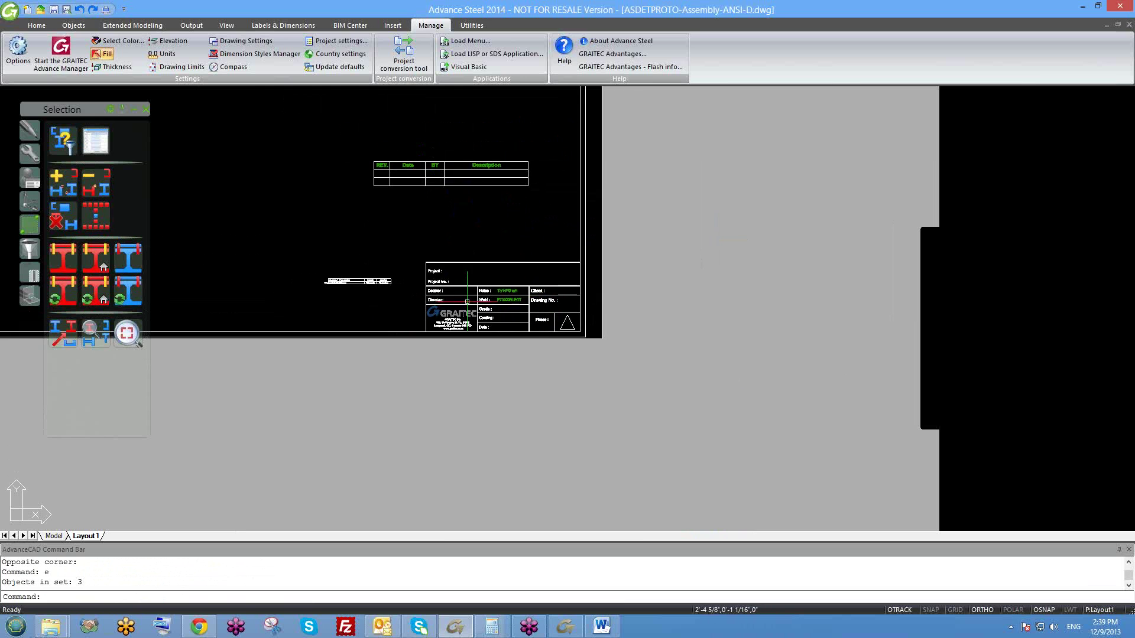
{"action": "scroll", "coordinate": [468, 282], "scroll_direction": "up", "scroll_amount": 2}
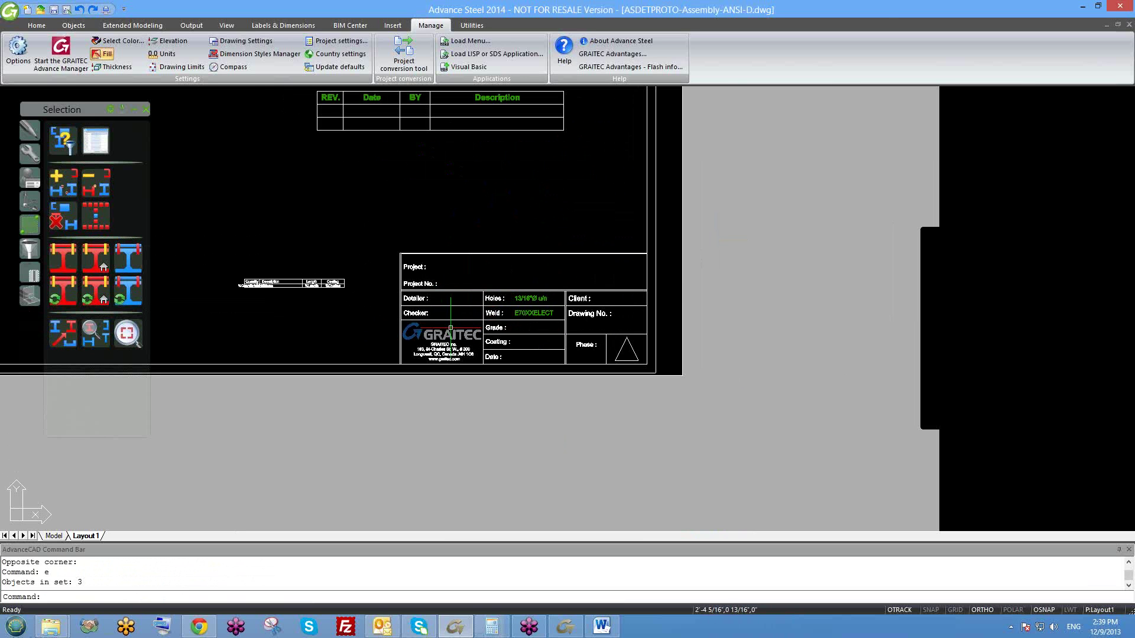
- Switch to Advance Steel 2013 and close Drawing1 without saving its changes
{"action": "key", "text": "ctrl+Tab"}
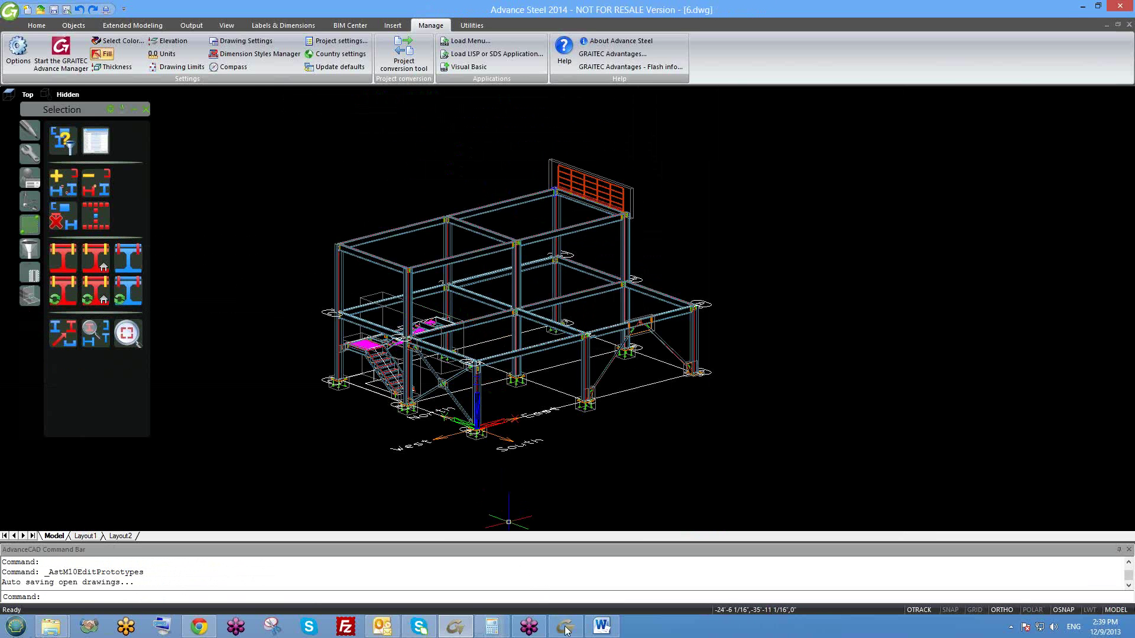
{"action": "left_click", "coordinate": [566, 628]}
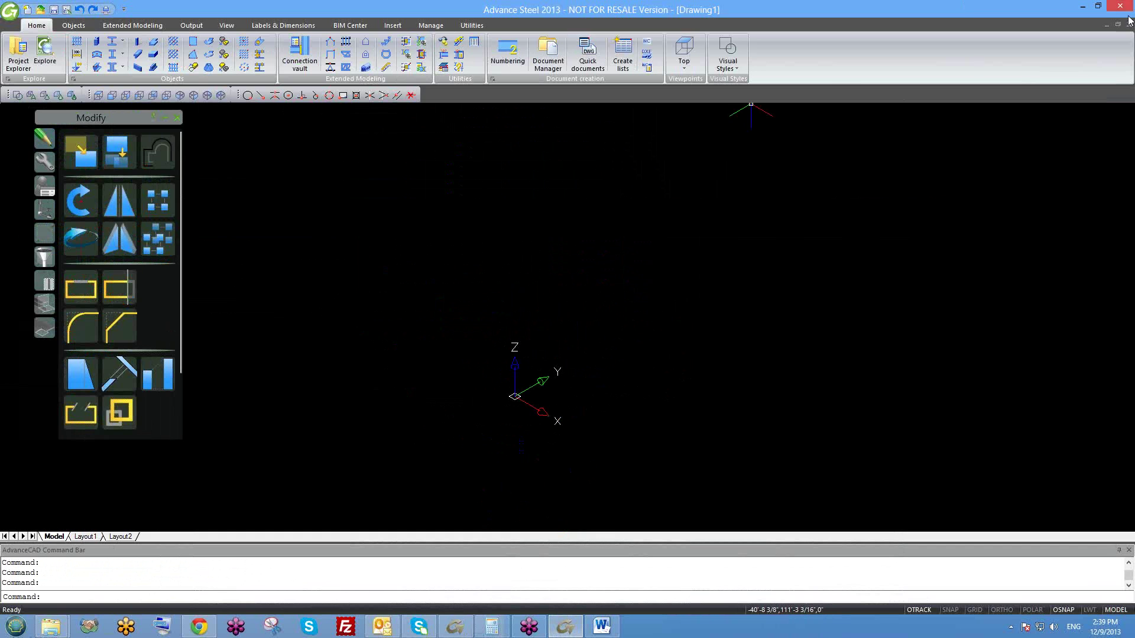
{"action": "key", "text": "ctrl+F4"}
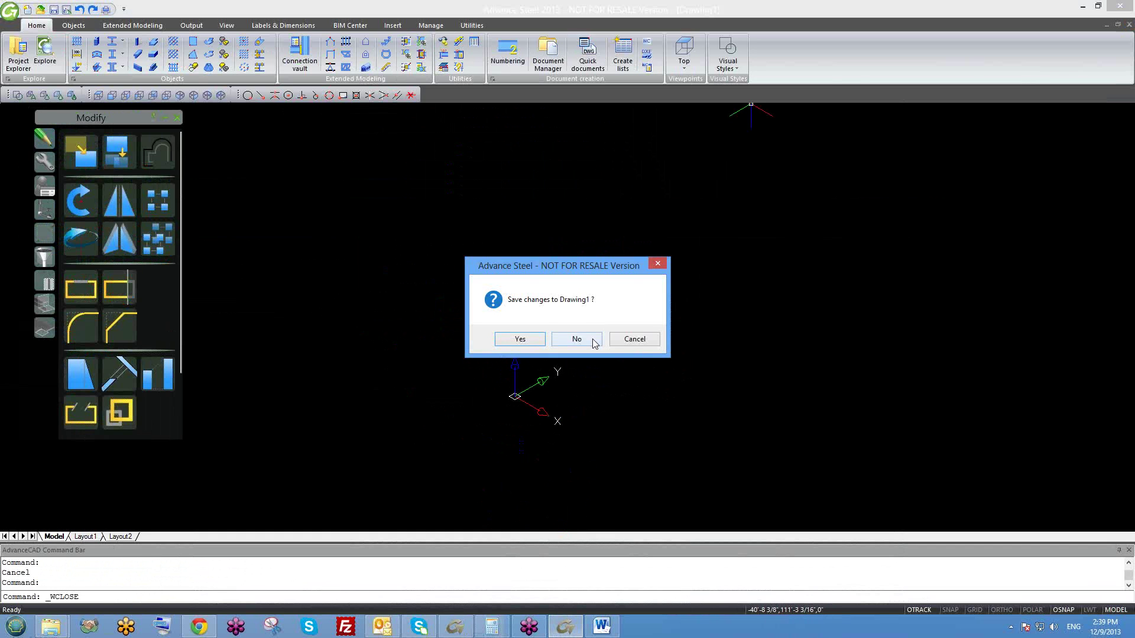
{"action": "left_click", "coordinate": [576, 339]}
- Examine the title block of 4047-1_0.dwg and highlight the revision rows above it with a selection window
{"action": "scroll", "coordinate": [507, 288], "scroll_direction": "up", "scroll_amount": 4}
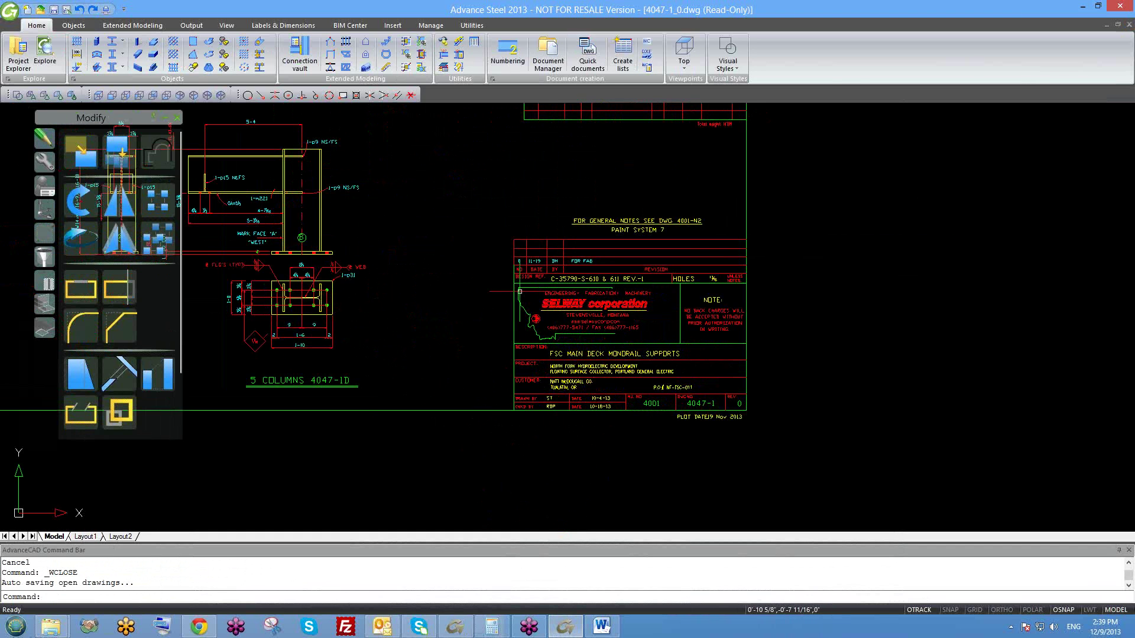
{"action": "scroll", "coordinate": [518, 285], "scroll_direction": "up", "scroll_amount": 2}
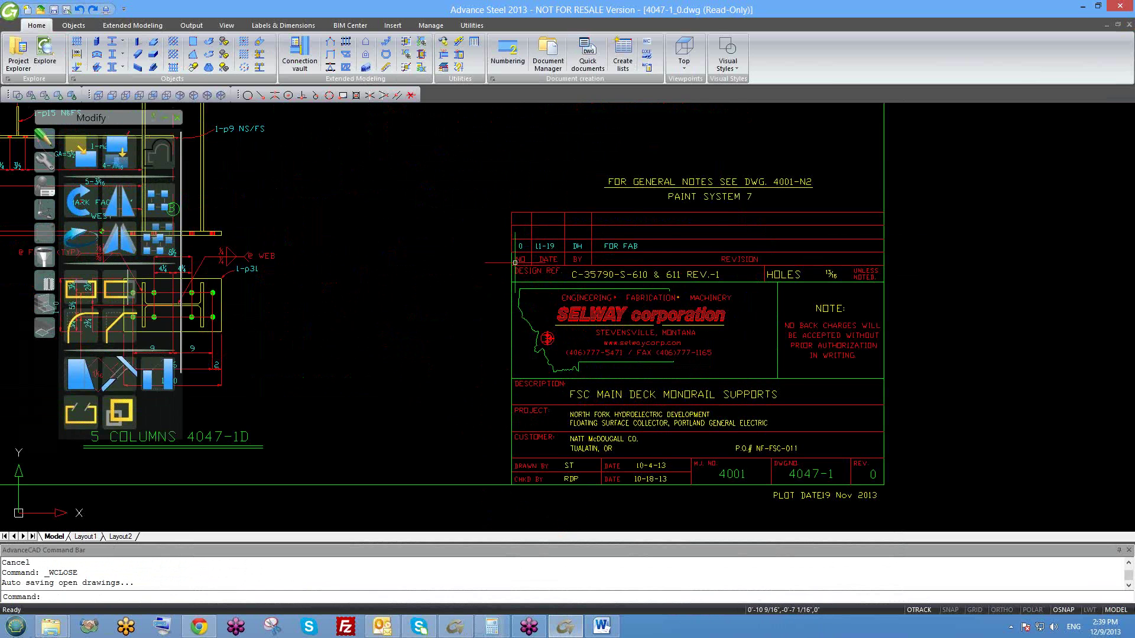
{"action": "middle_click_drag", "start_coordinate": [763, 255], "coordinate": [722, 224]}
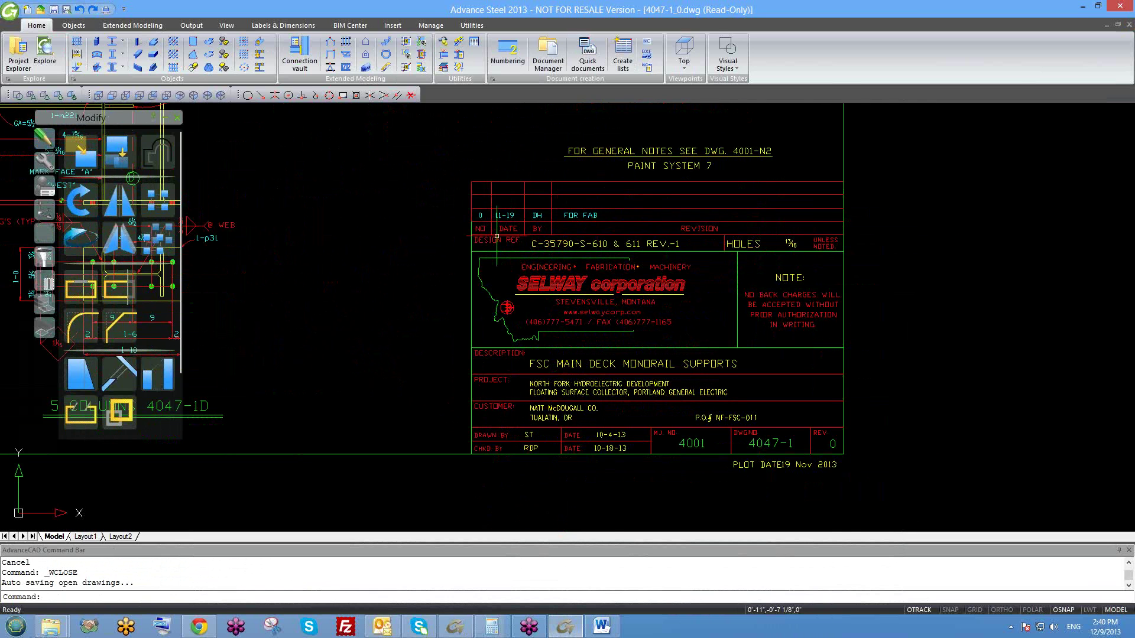
{"action": "scroll", "coordinate": [496, 237], "scroll_direction": "up", "scroll_amount": 2}
{"action": "left_click", "coordinate": [450, 142]}
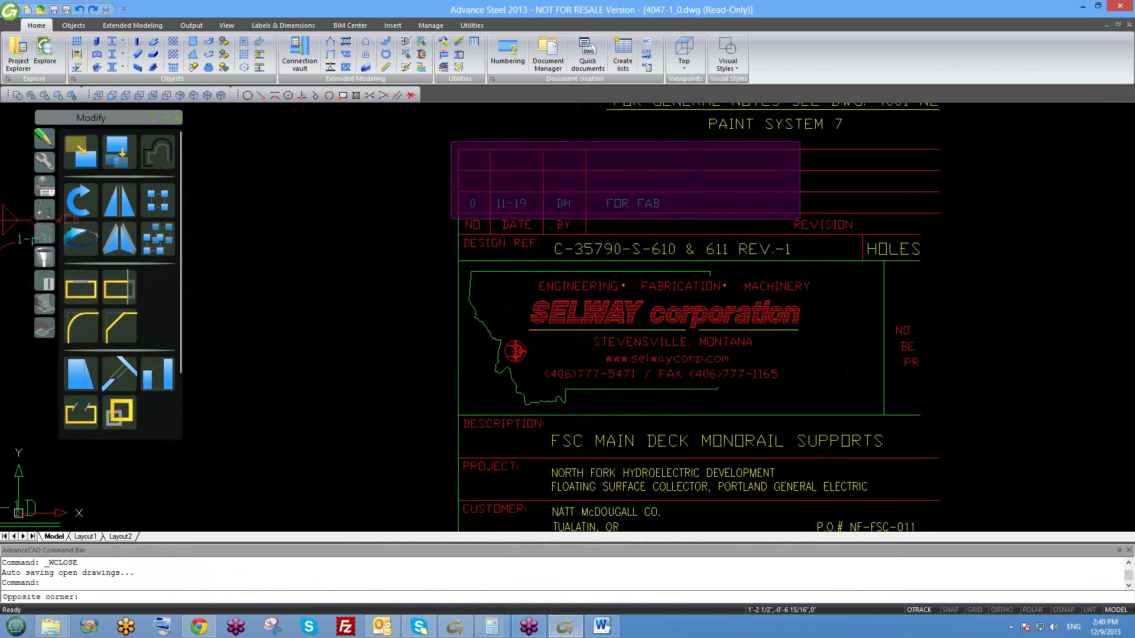
{"action": "middle_click_drag", "start_coordinate": [801, 219], "coordinate": [673, 201]}
{"action": "left_click", "coordinate": [946, 207]}
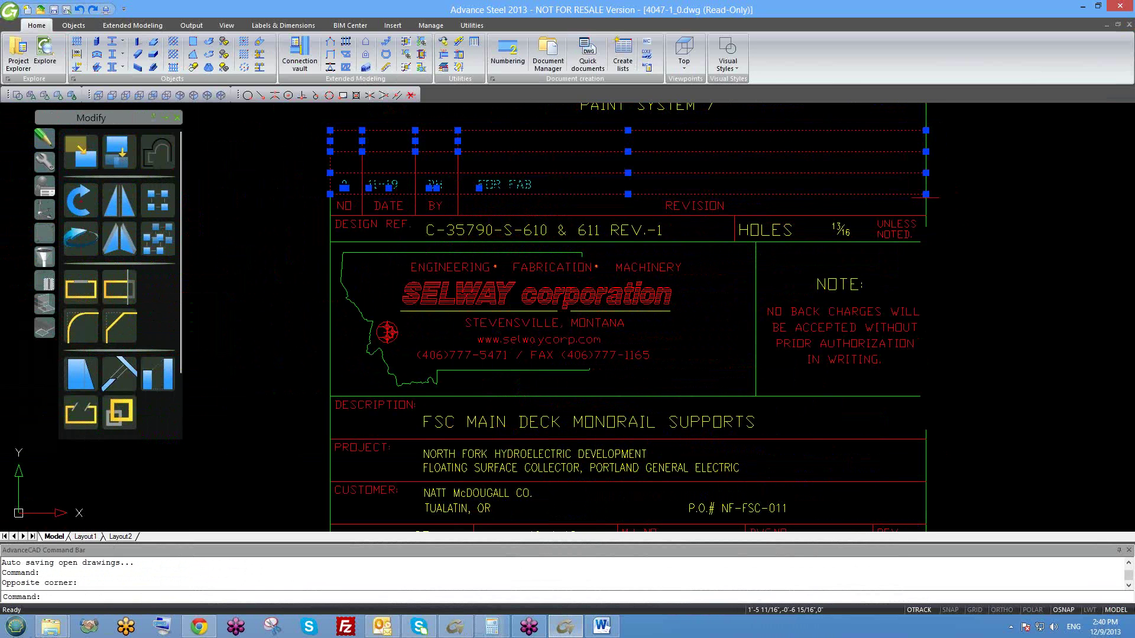
{"action": "scroll", "coordinate": [639, 246], "scroll_direction": "down", "scroll_amount": 2}
{"action": "key", "text": "Escape"}
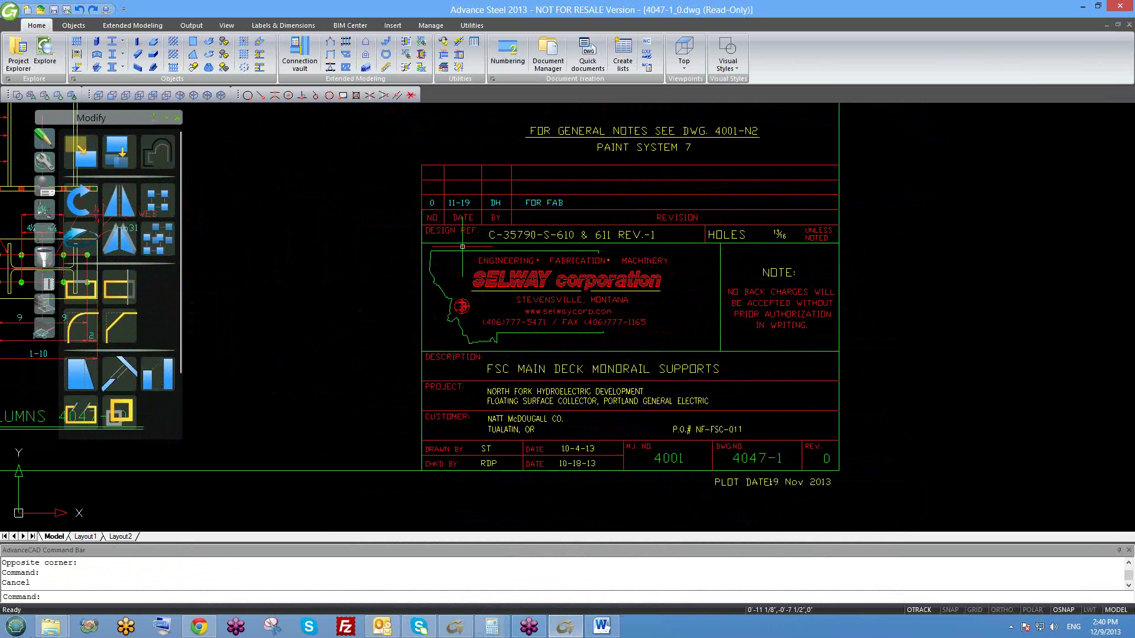
- Copy the title block below the revision rows of 4047-1_0.dwg to the clipboard
{"action": "left_click", "coordinate": [416, 221]}
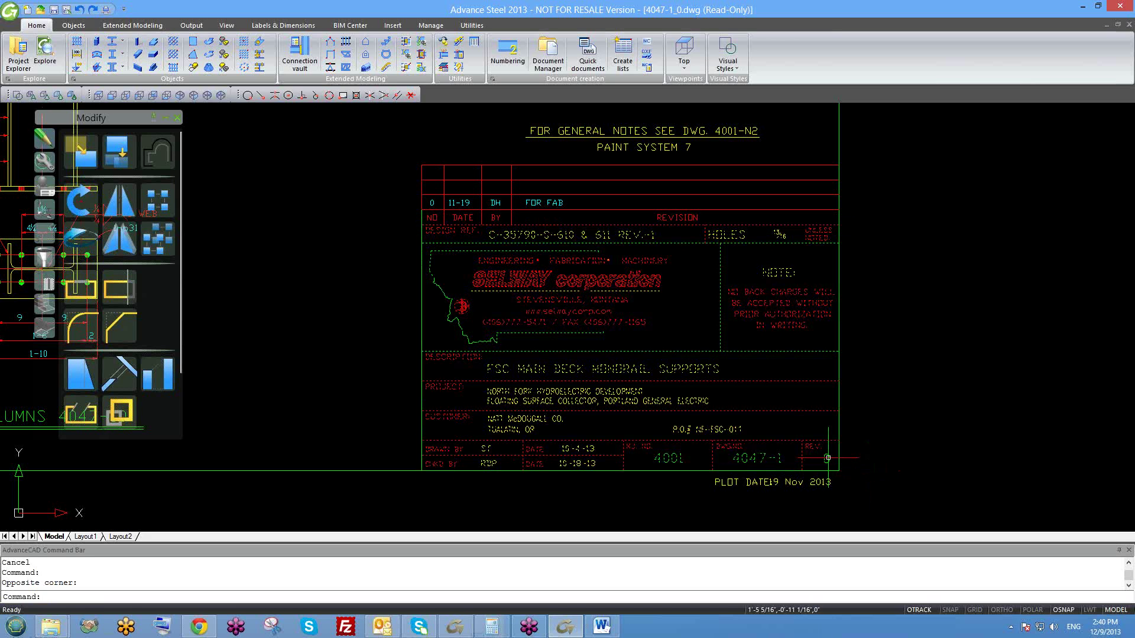
{"action": "key", "text": "ctrl+c"}
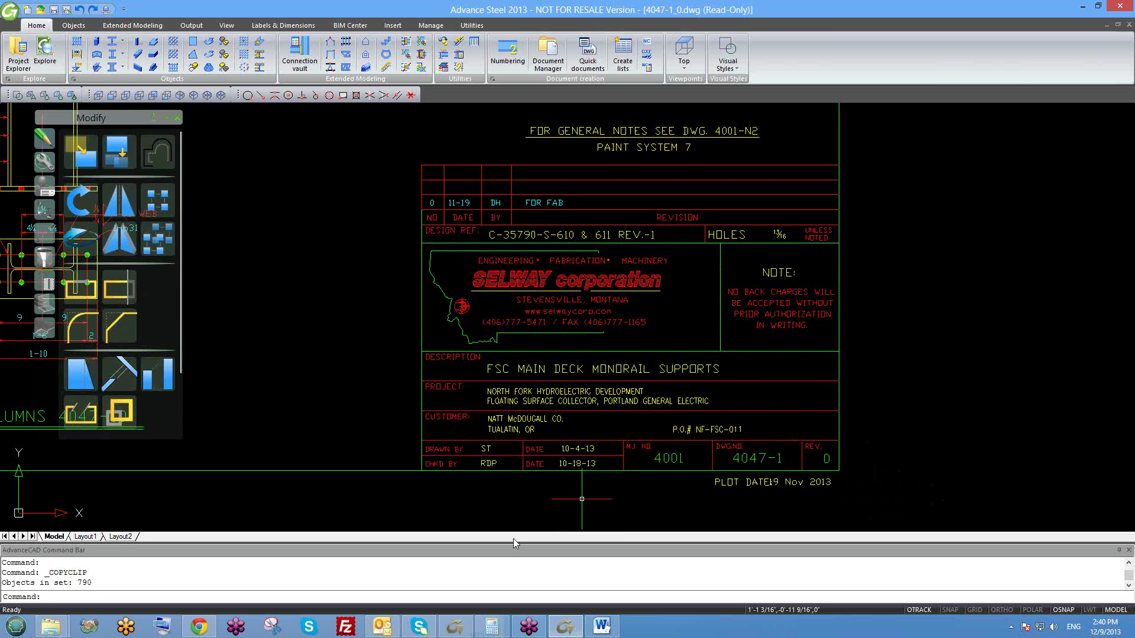
- Switch back to Advance Steel 2014 and paste the copied title block into the ASDETPROTO-Assembly-ANSI-D.dwg prototype layout
{"action": "left_click", "coordinate": [455, 627]}
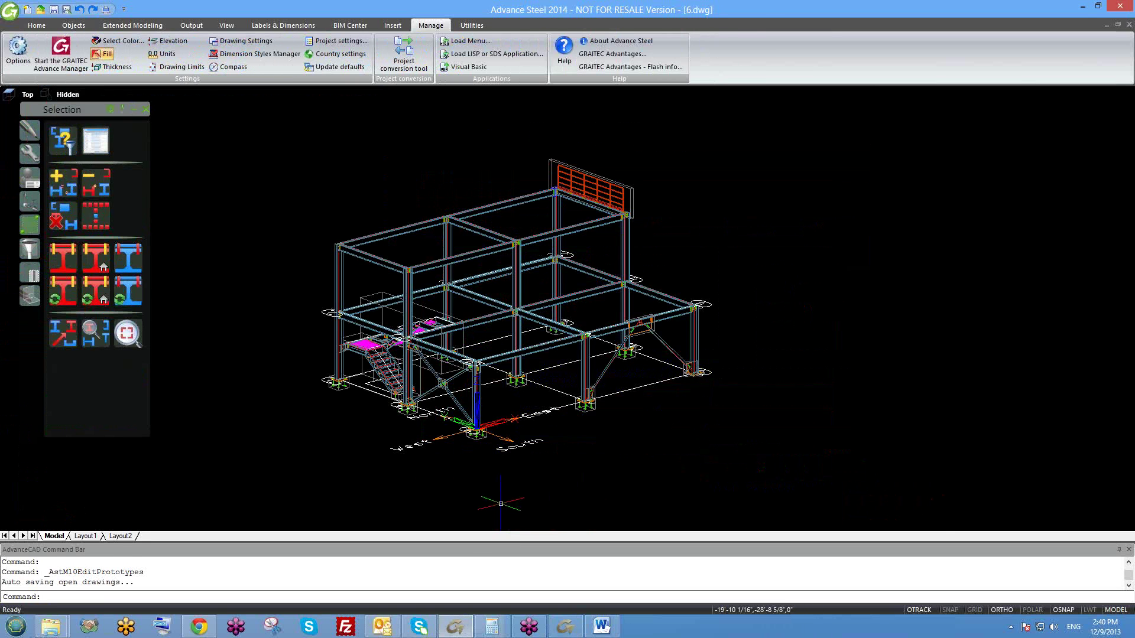
{"action": "key", "text": "ctrl+Tab"}
{"action": "scroll", "coordinate": [578, 370], "scroll_direction": "down", "scroll_amount": 5}
{"action": "scroll", "coordinate": [568, 360], "scroll_direction": "up", "scroll_amount": 3}
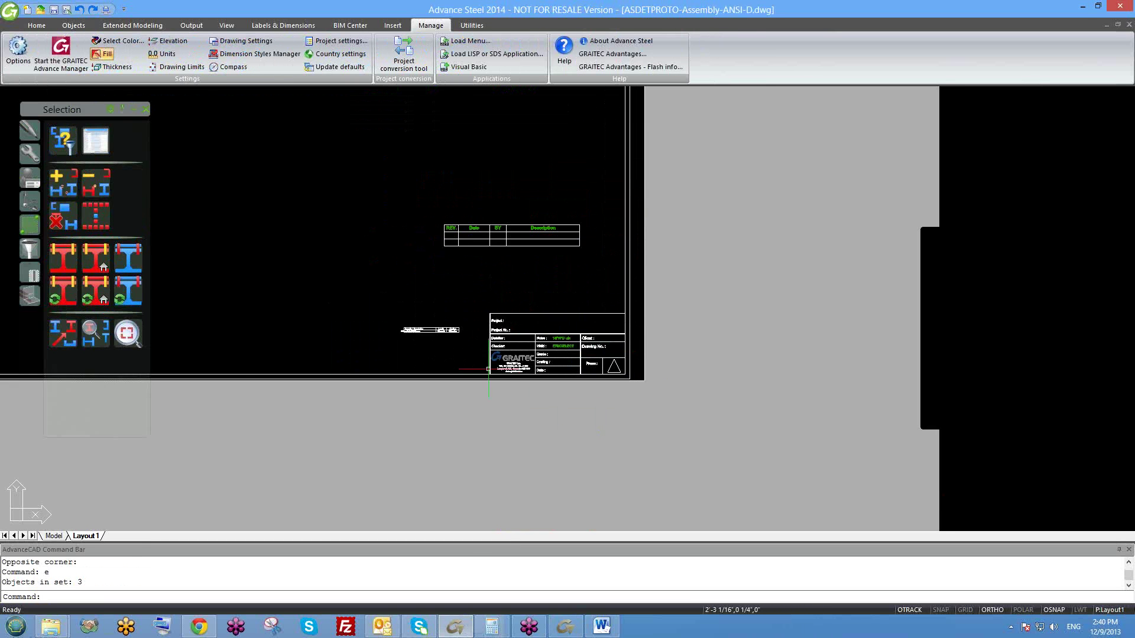
{"action": "scroll", "coordinate": [482, 360], "scroll_direction": "down", "scroll_amount": 3}
{"action": "right_click", "coordinate": [582, 371]}
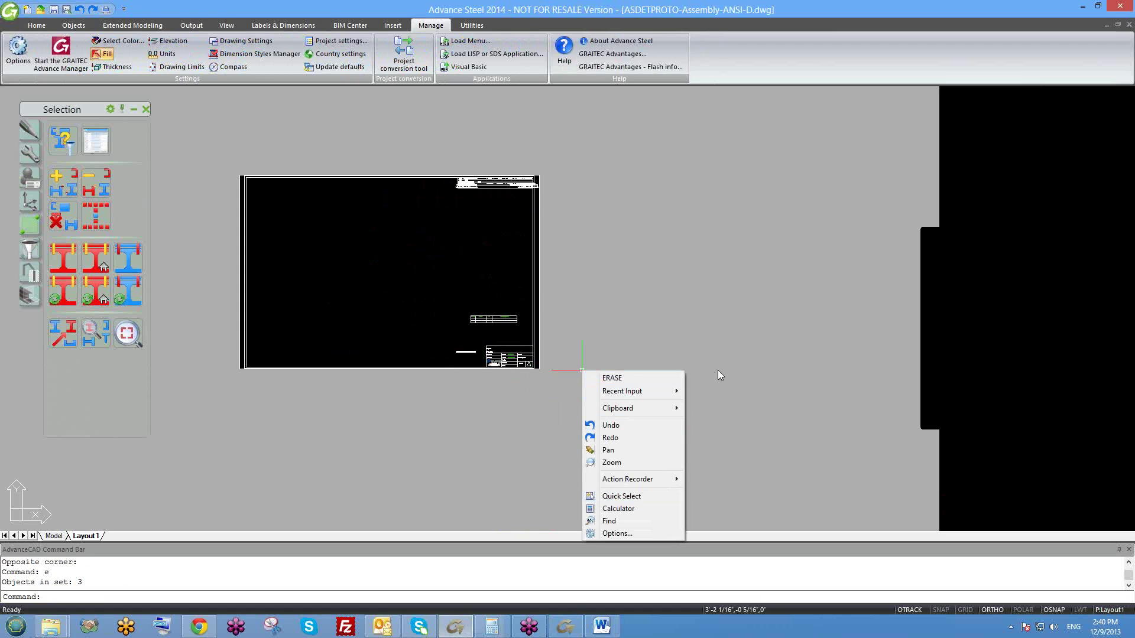
{"action": "mouse_move", "coordinate": [650, 409]}
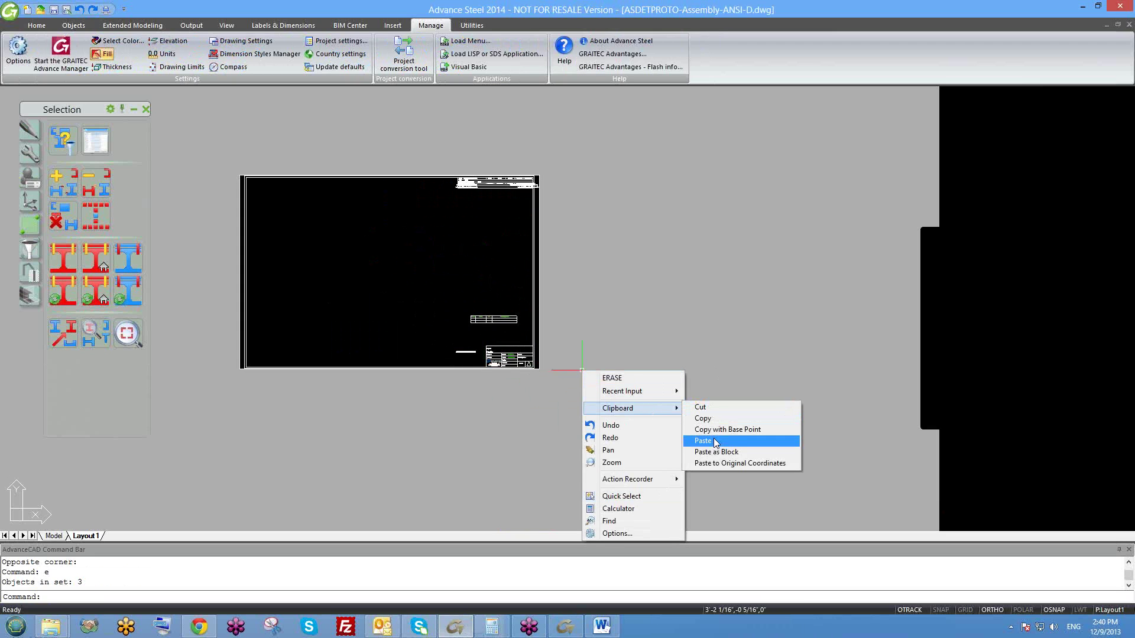
- Paste the copied SELWAY title block into the lower part of the Layout 1 sheet
{"action": "left_click", "coordinate": [703, 441]}
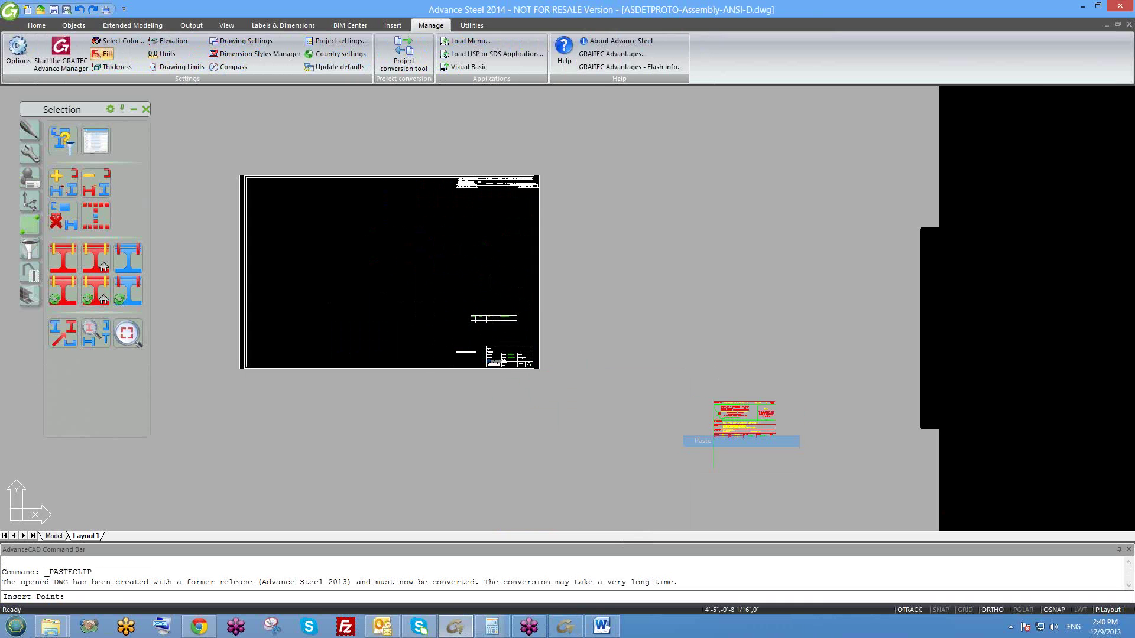
{"action": "scroll", "coordinate": [497, 393], "scroll_direction": "up", "scroll_amount": 3}
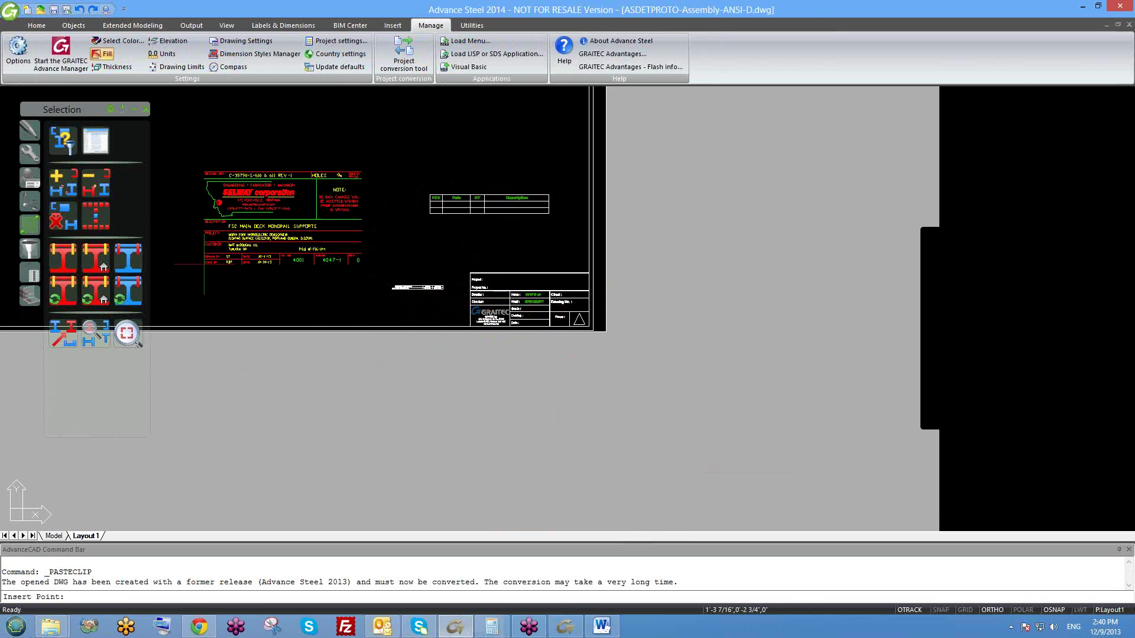
{"action": "left_click", "coordinate": [219, 264]}
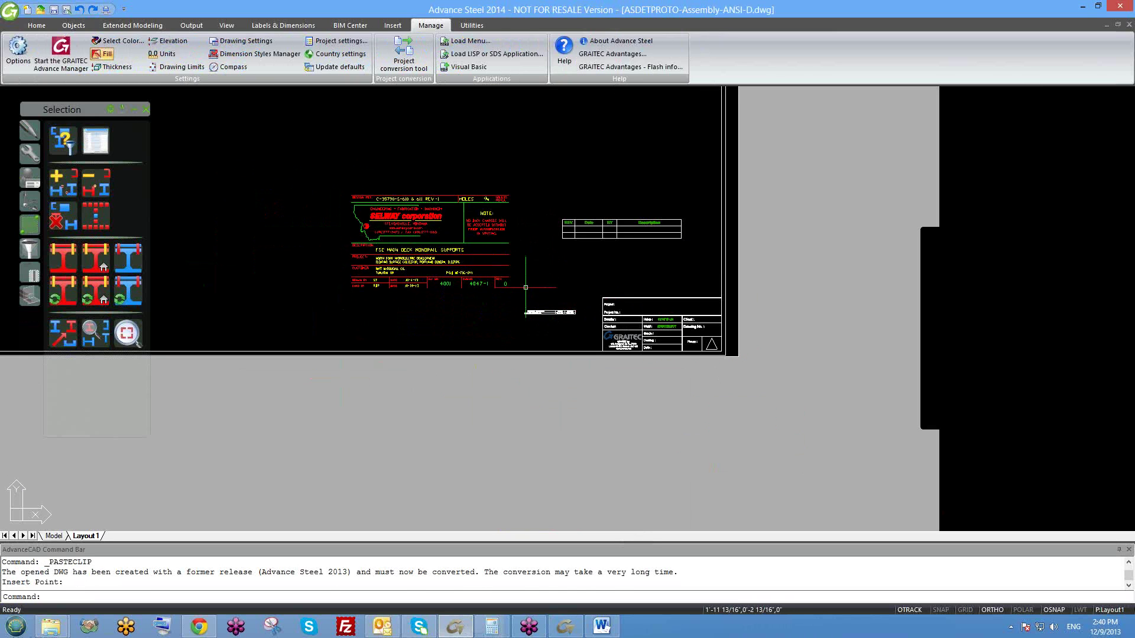
- Move the original GRAITEC title block horizontally out of the sheet's lower-right corner, clear of the right border
{"action": "left_click", "coordinate": [593, 288]}
{"action": "left_click", "coordinate": [730, 372]}
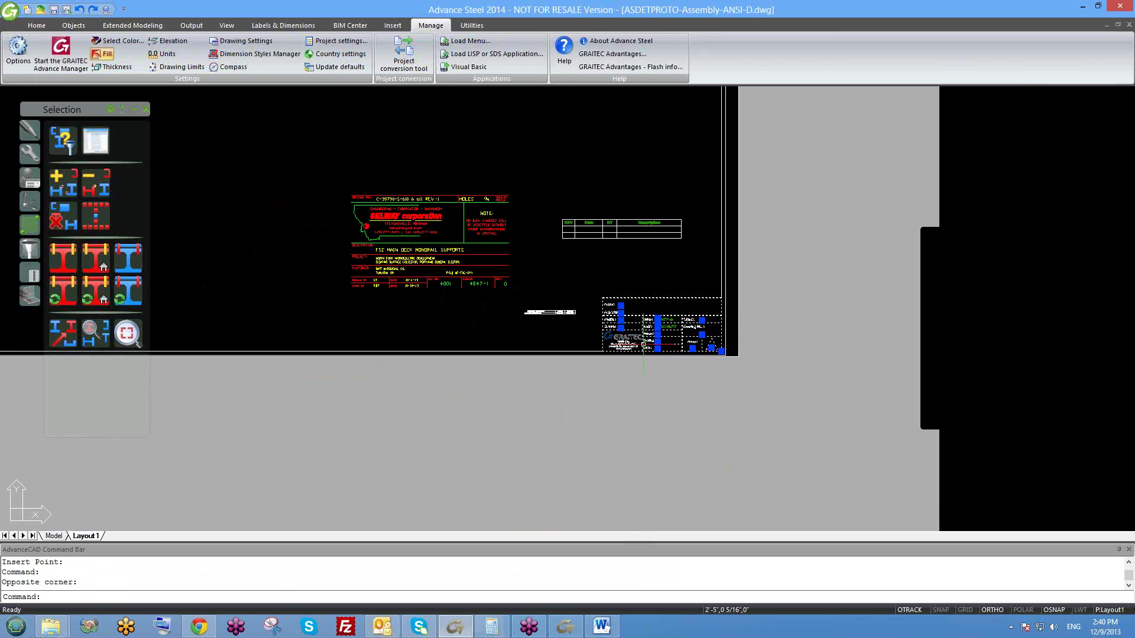
{"action": "type", "text": "m"}
{"action": "key", "text": "Return"}
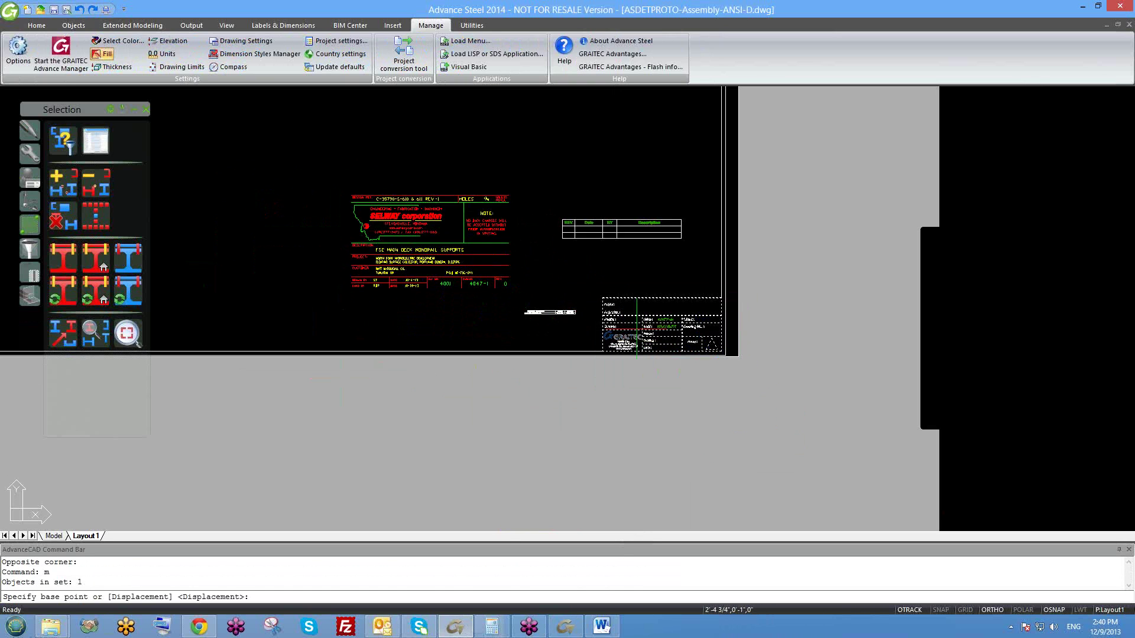
{"action": "left_click", "coordinate": [637, 329]}
{"action": "left_click", "coordinate": [808, 331]}
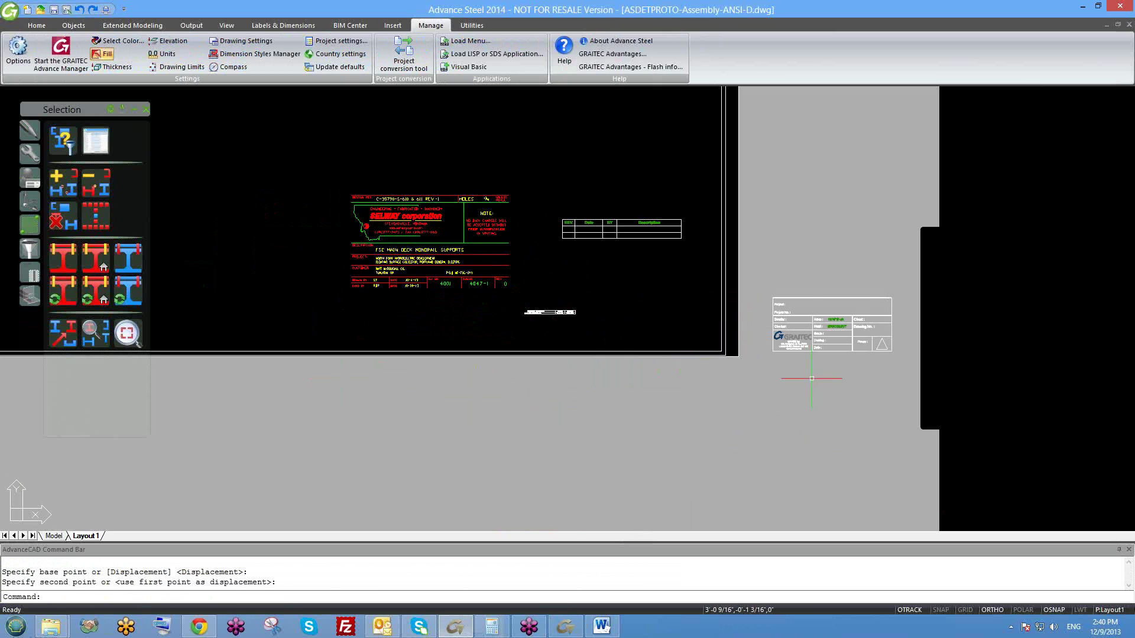
{"action": "scroll", "coordinate": [836, 357], "scroll_direction": "up", "scroll_amount": 2}
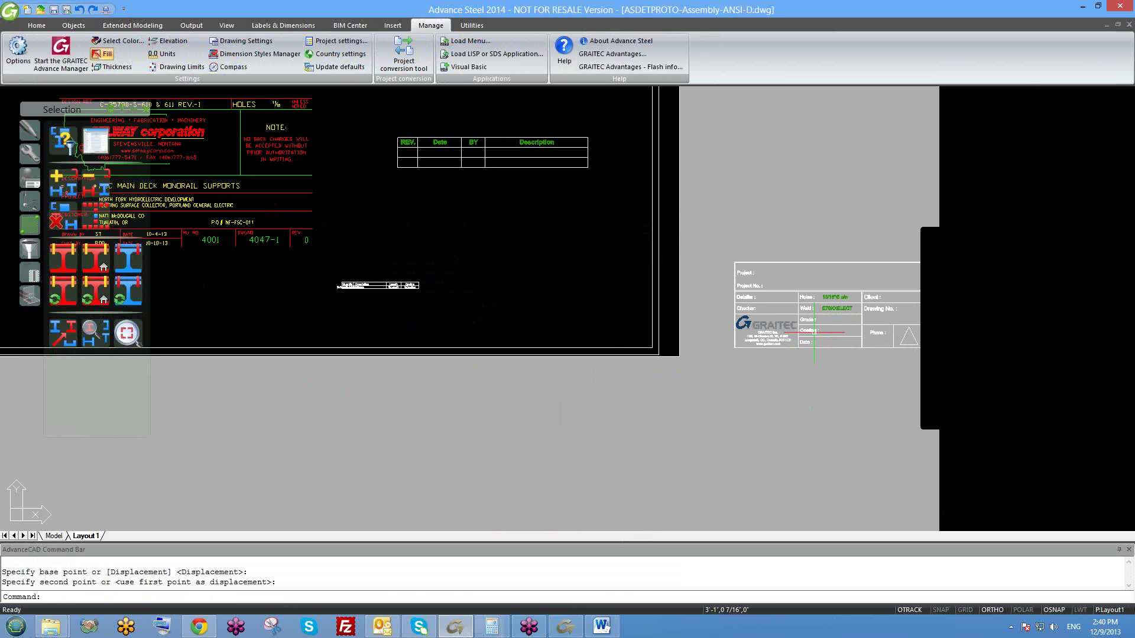
{"action": "scroll", "coordinate": [822, 322], "scroll_direction": "down", "scroll_amount": 3}
{"action": "left_click", "coordinate": [416, 206]}
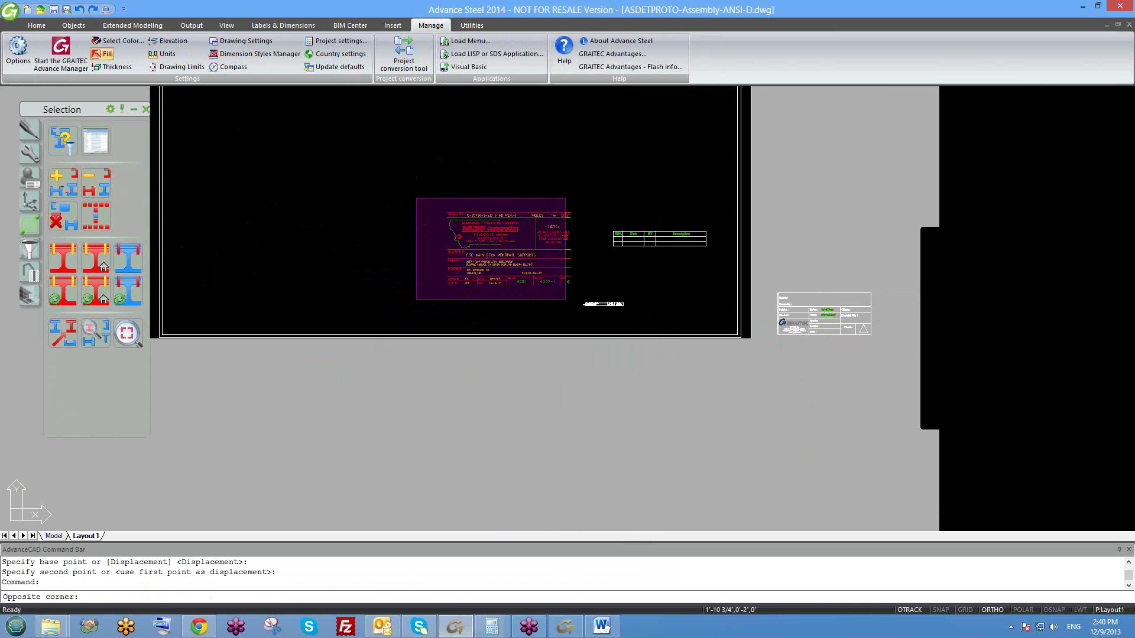
{"action": "left_click", "coordinate": [587, 296]}
{"action": "key", "text": "Escape"}
- Draw a short vertical line down from the lower endpoint of the SELWAY title block's right edge
{"action": "type", "text": "l"}
{"action": "key", "text": "Return"}
{"action": "type", "text": "end"}
{"action": "key", "text": "Return"}
{"action": "left_click", "coordinate": [576, 288]}
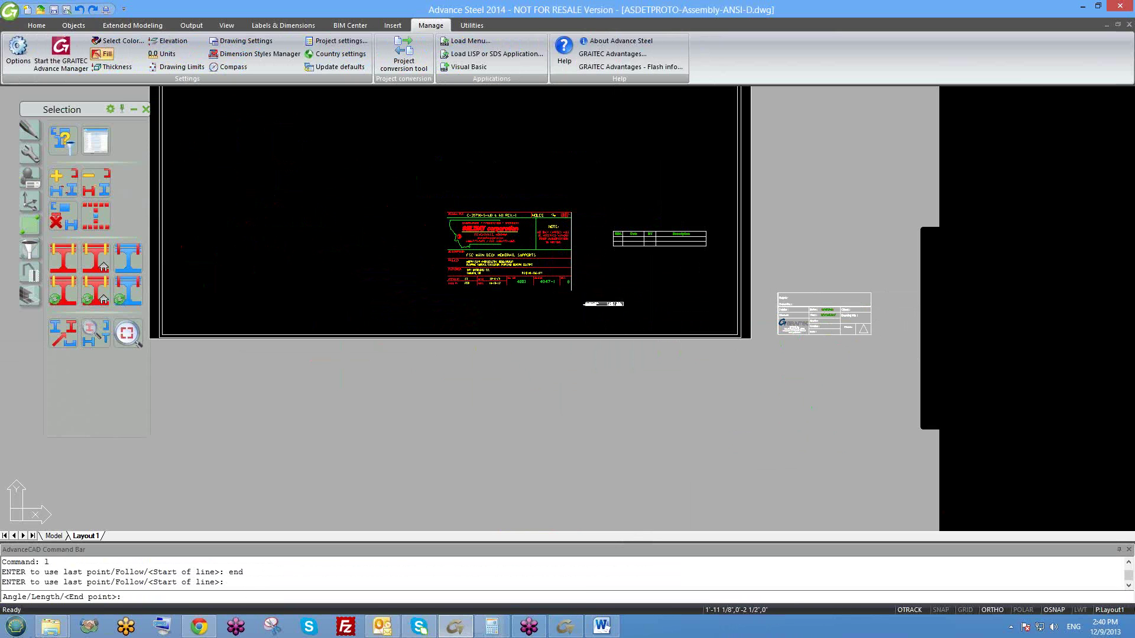
{"action": "scroll", "coordinate": [576, 289], "scroll_direction": "up", "scroll_amount": 4}
{"action": "left_click", "coordinate": [567, 290]}
{"action": "key", "text": "Escape"}
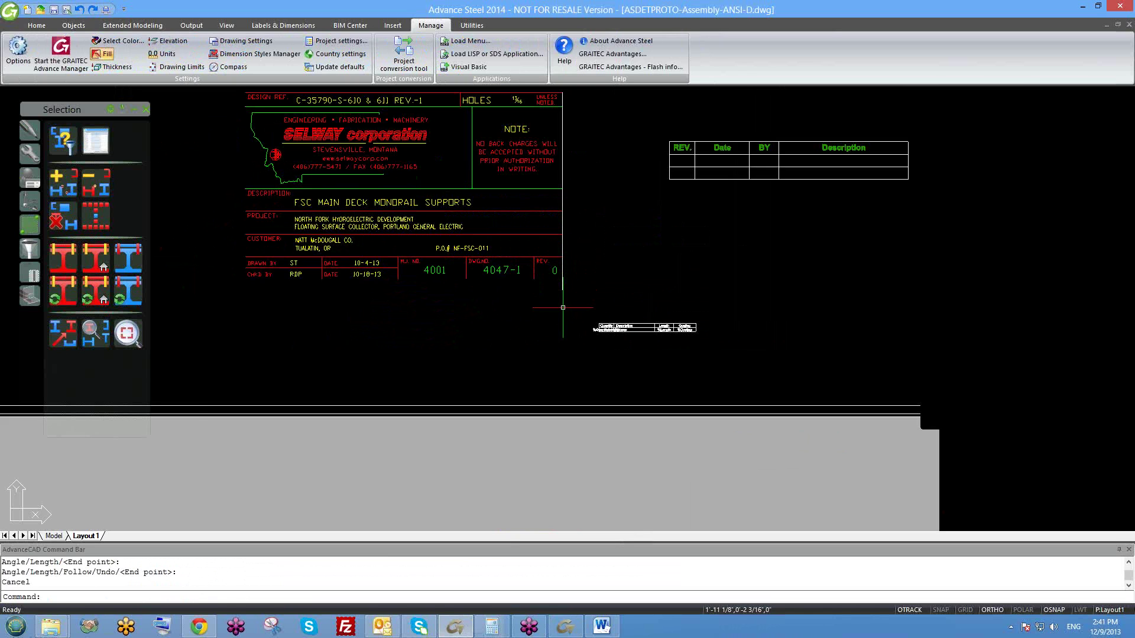
- Draw a horizontal line from the lower end of the REV divider to just past the SELWAY title block's right edge
{"action": "type", "text": "l"}
{"action": "key", "text": "Return"}
{"action": "type", "text": "end"}
{"action": "key", "text": "Return"}
{"action": "left_click", "coordinate": [564, 288]}
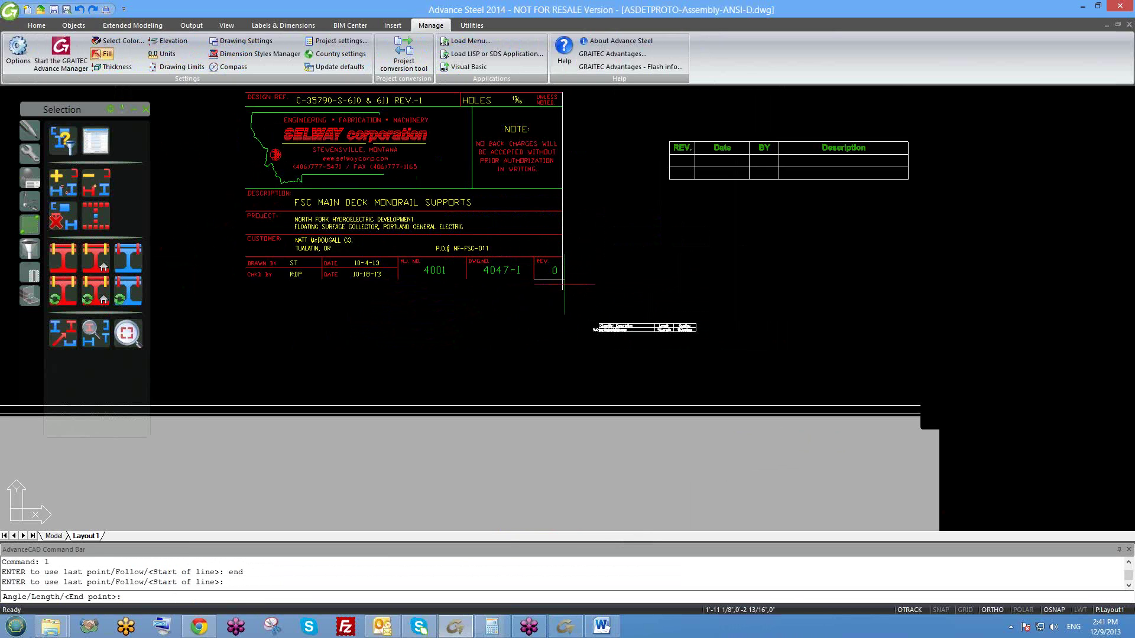
{"action": "key", "text": "Escape"}
- Trim the overshooting line ends at the SELWAY title block's lower-right corner
{"action": "type", "text": "tr"}
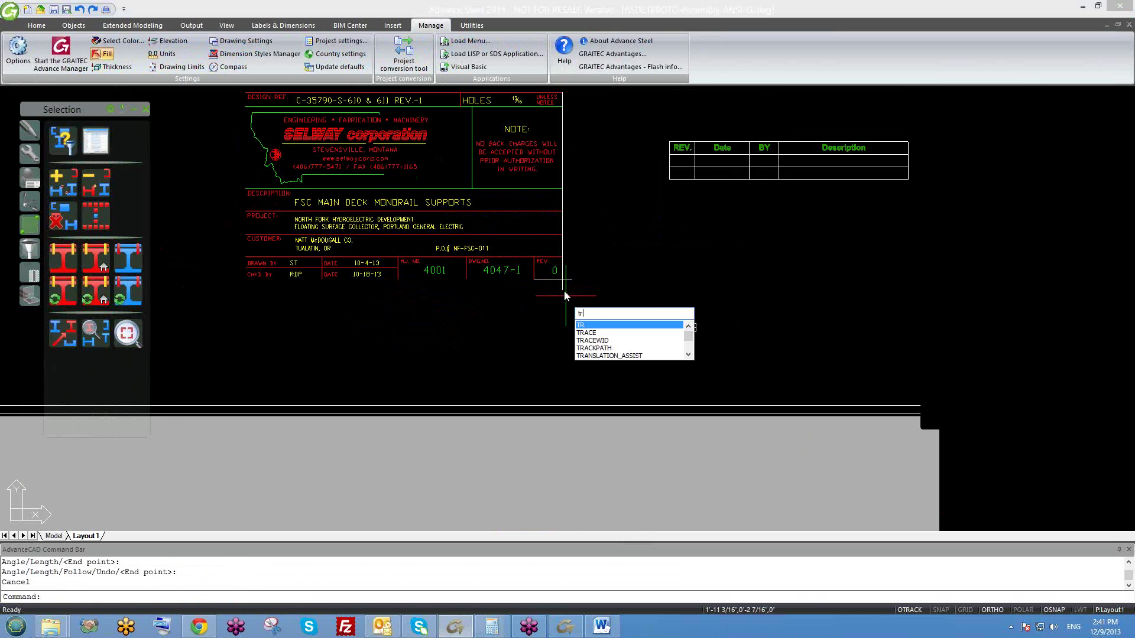
{"action": "key", "text": "Return"}
{"action": "key", "text": "Return"}
{"action": "left_click", "coordinate": [565, 285]}
{"action": "key", "text": "Return"}
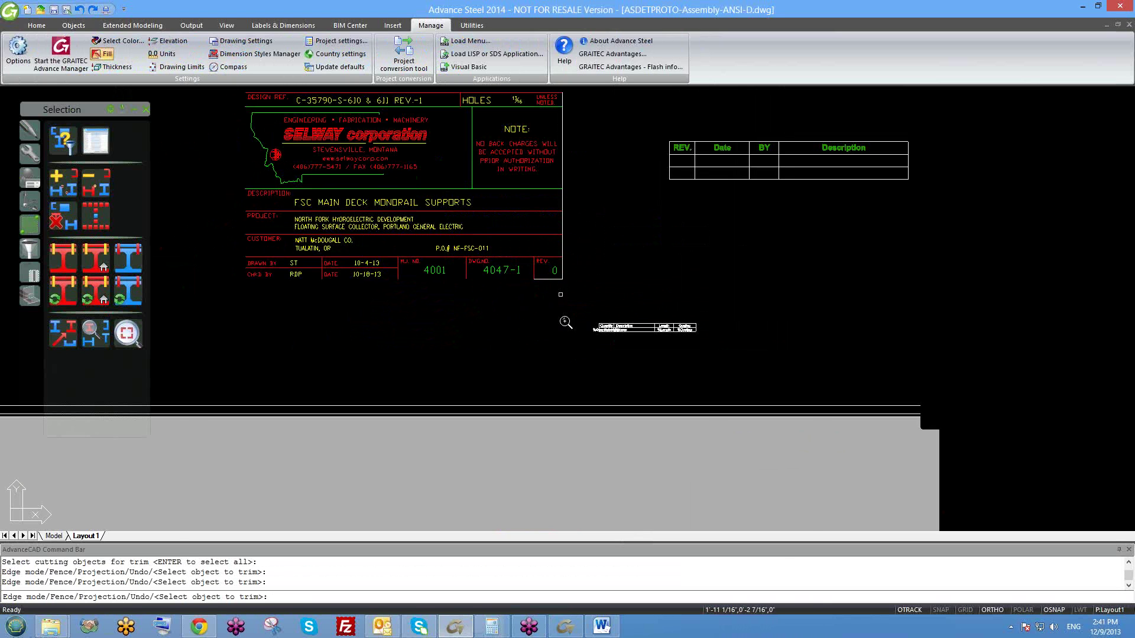
- Move the whole SELWAY title block from its lower-right corner endpoint to the lower-right corner of the sheet's inner frame
{"action": "scroll", "coordinate": [563, 324], "scroll_direction": "down", "scroll_amount": 3}
{"action": "left_click", "coordinate": [433, 233]}
{"action": "left_click", "coordinate": [583, 313]}
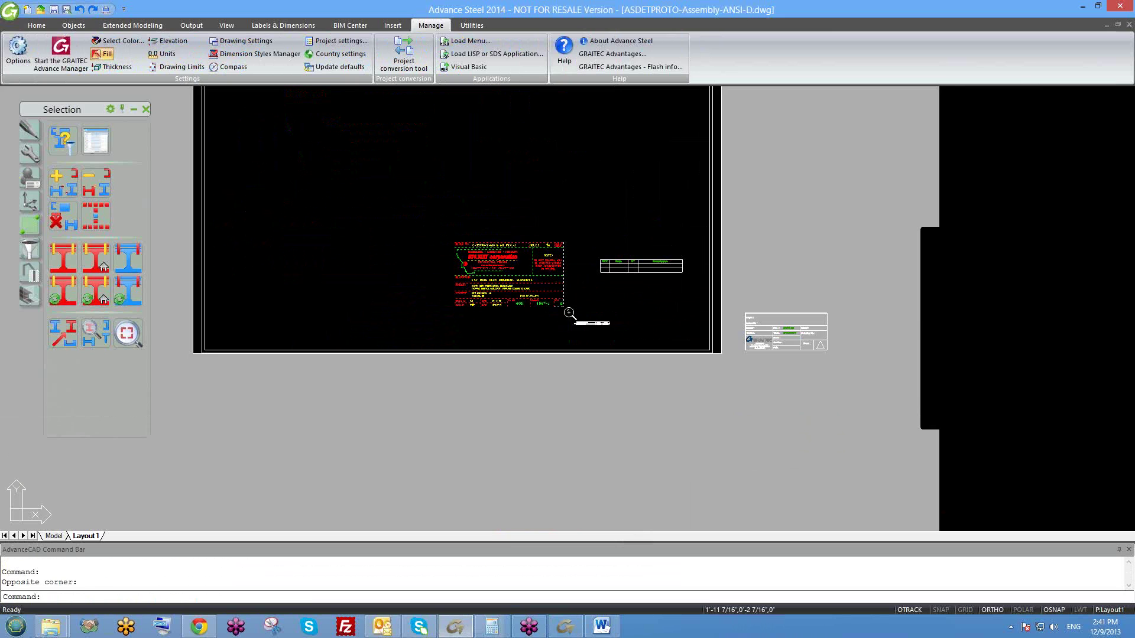
{"action": "scroll", "coordinate": [568, 317], "scroll_direction": "up", "scroll_amount": 3}
{"action": "type", "text": "m"}
{"action": "key", "text": "Return"}
{"action": "type", "text": "end"}
{"action": "key", "text": "Return"}
{"action": "left_click", "coordinate": [556, 297]}
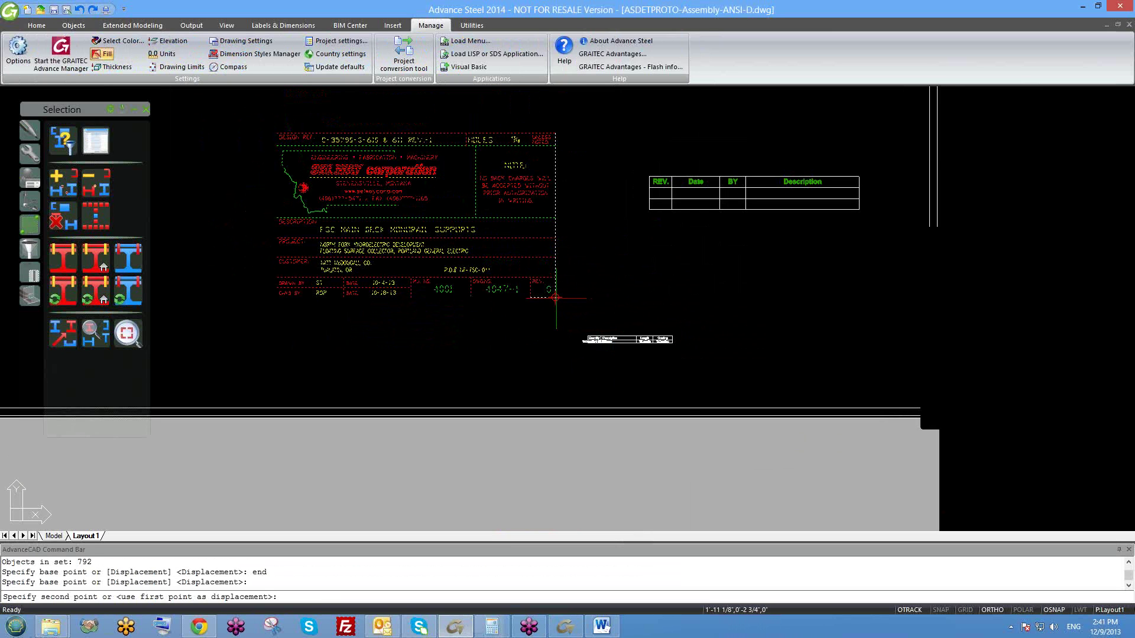
{"action": "scroll", "coordinate": [556, 298], "scroll_direction": "down", "scroll_amount": 1}
{"action": "scroll", "coordinate": [750, 382], "scroll_direction": "up", "scroll_amount": 3}
{"action": "type", "text": "en"}
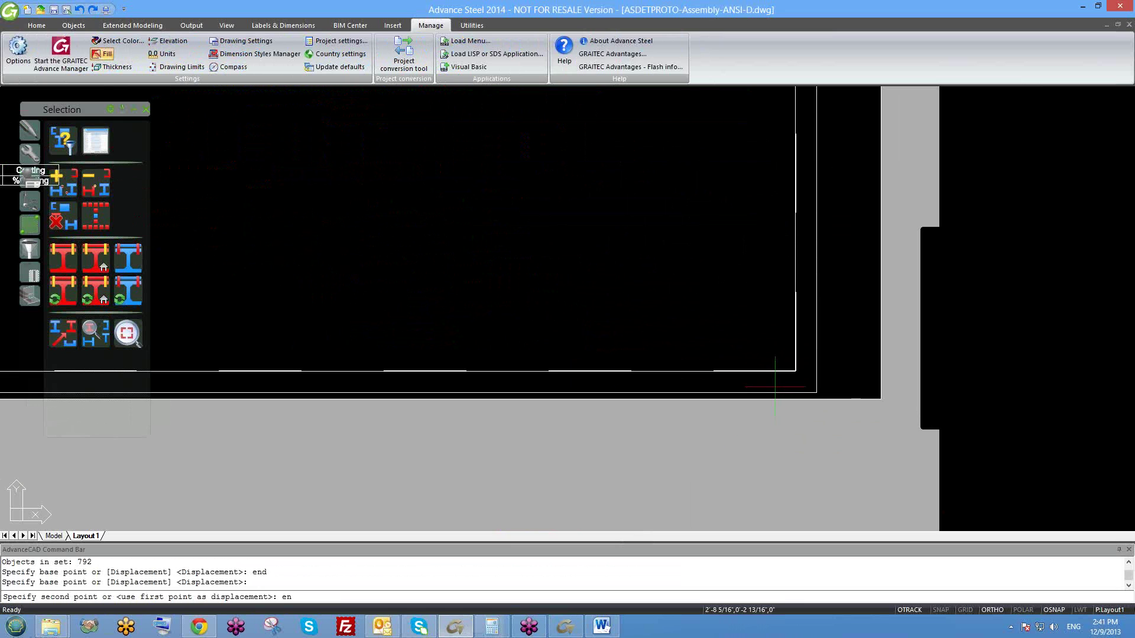
{"action": "type", "text": "d"}
{"action": "key", "text": "Return"}
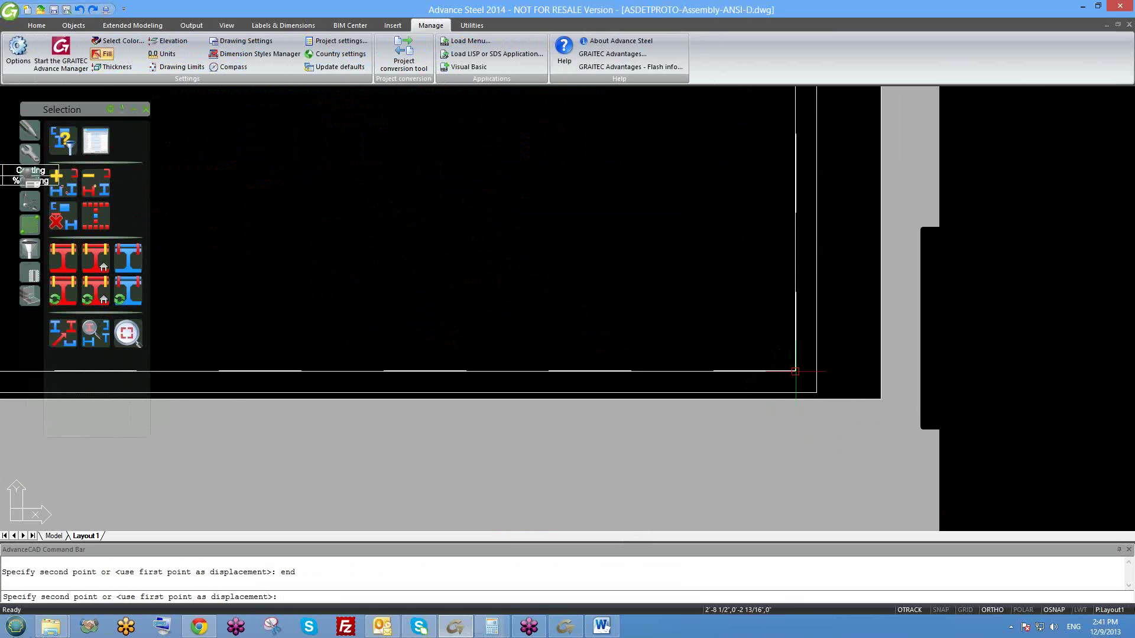
{"action": "left_click", "coordinate": [795, 371]}
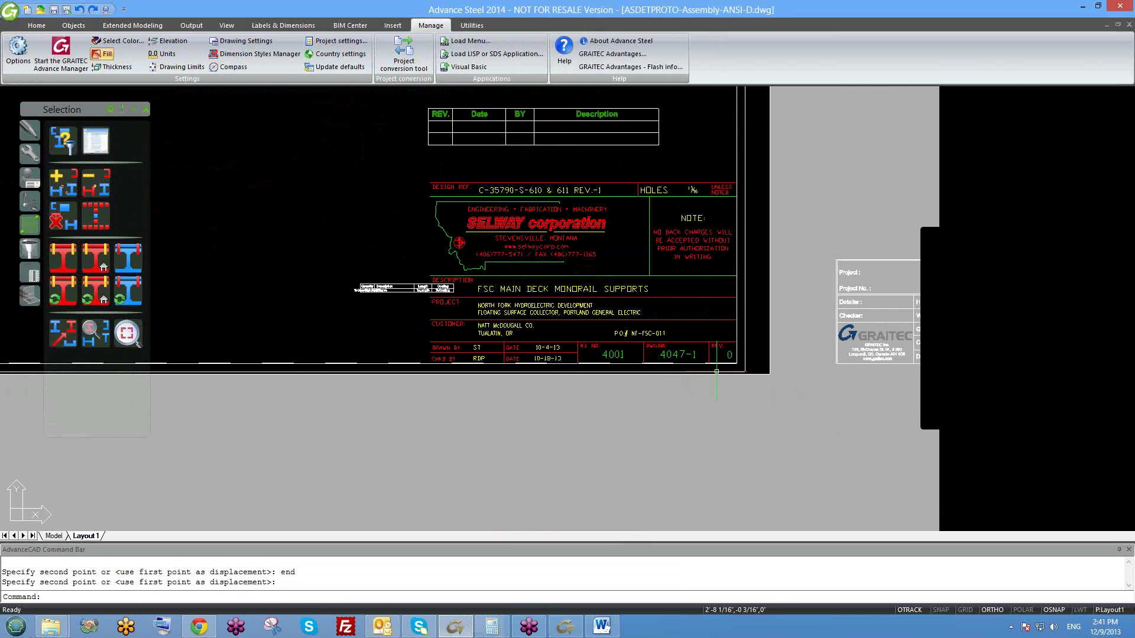
- Erase the added construction line along the bottom of the REV. box
{"action": "scroll", "coordinate": [707, 364], "scroll_direction": "up", "scroll_amount": 6}
{"action": "scroll", "coordinate": [743, 342], "scroll_direction": "down", "scroll_amount": 2}
{"action": "left_click", "coordinate": [632, 220]}
{"action": "left_click", "coordinate": [779, 338]}
{"action": "key", "text": "Escape"}
{"action": "left_click", "coordinate": [715, 316]}
{"action": "type", "text": "e"}
{"action": "key", "text": "Return"}
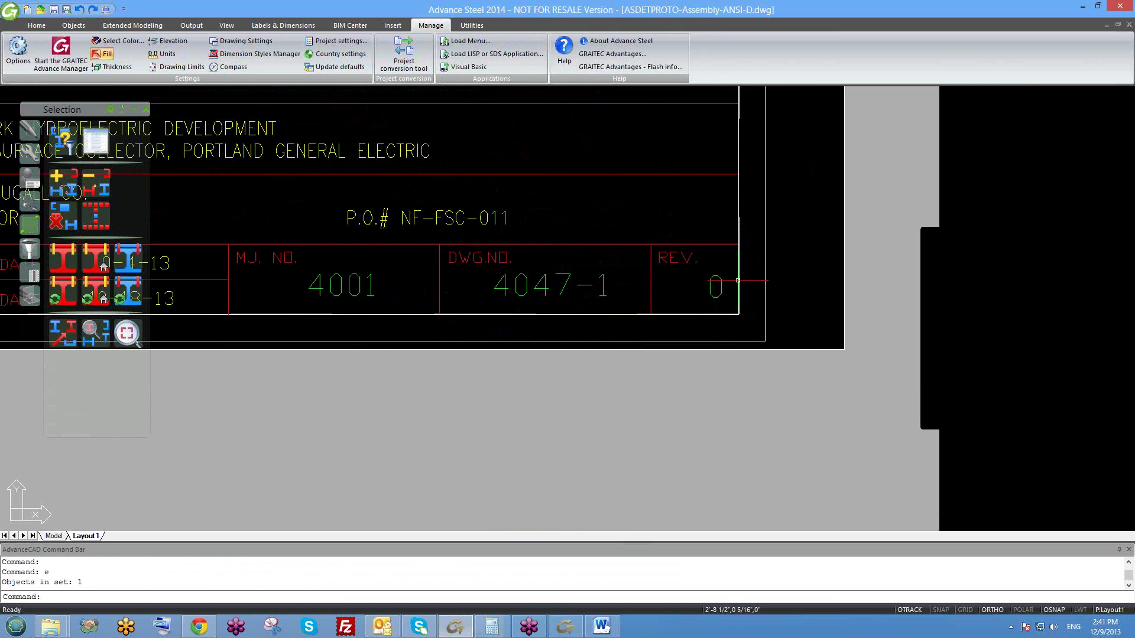
- Try to erase the leftover construction line along the title block's right edge
{"action": "left_click", "coordinate": [740, 221]}
{"action": "key", "text": "Escape"}
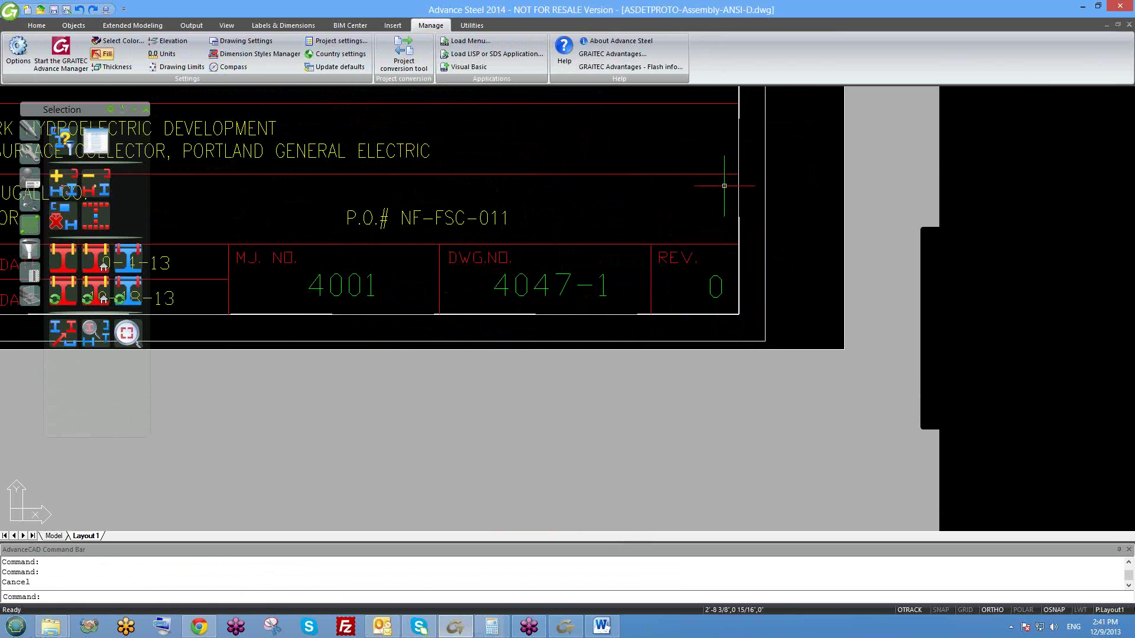
{"action": "left_click", "coordinate": [747, 159]}
{"action": "left_click", "coordinate": [719, 317]}
{"action": "left_click", "coordinate": [710, 140]}
{"action": "left_click", "coordinate": [774, 357]}
{"action": "key", "text": "Delete"}
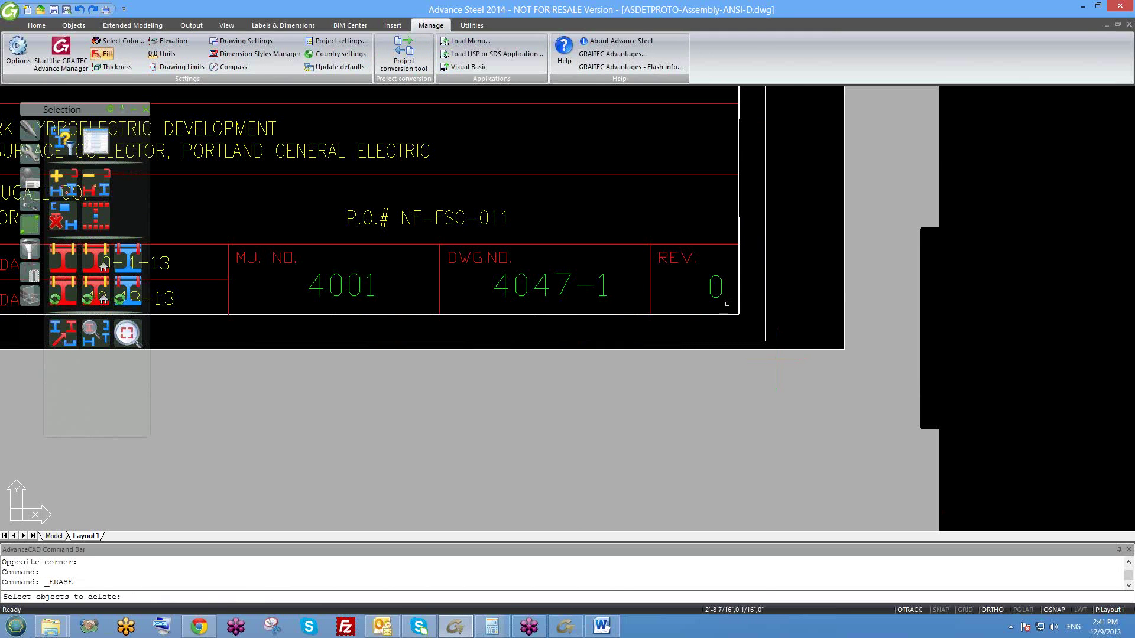
{"action": "key", "text": "Escape"}
- Move the small list header overlapping the SELWAY title block horizontally to the left, clear of it
{"action": "scroll", "coordinate": [729, 297], "scroll_direction": "down", "scroll_amount": 2}
{"action": "scroll", "coordinate": [730, 298], "scroll_direction": "up", "scroll_amount": 2}
{"action": "scroll", "coordinate": [733, 298], "scroll_direction": "down", "scroll_amount": 1}
{"action": "scroll", "coordinate": [733, 298], "scroll_direction": "down", "scroll_amount": 2}
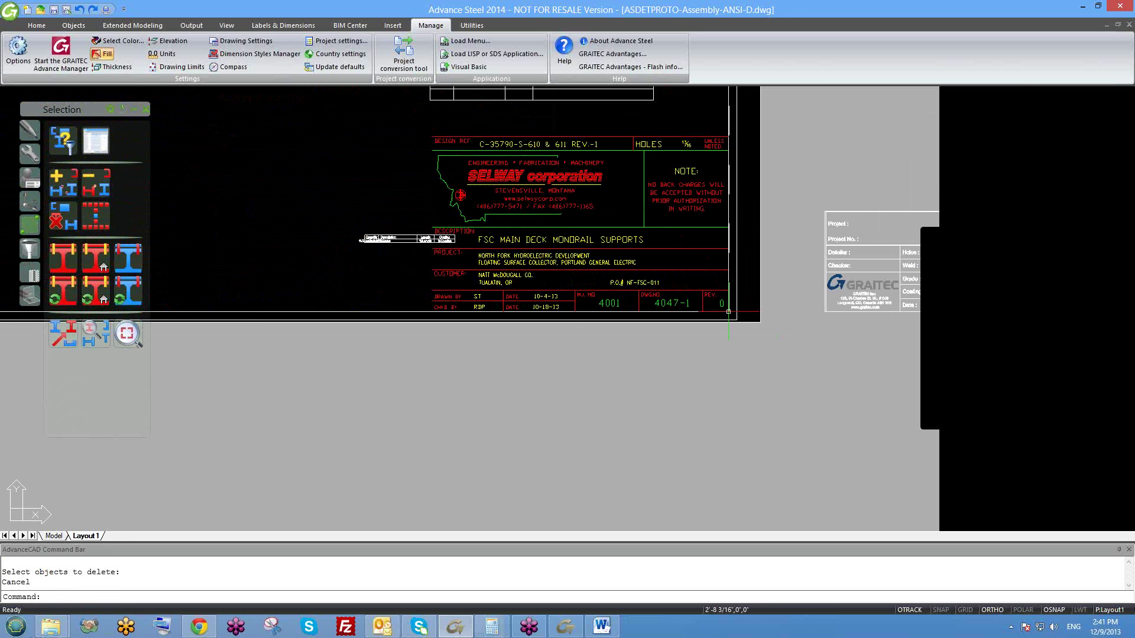
{"action": "middle_click_drag", "start_coordinate": [728, 312], "coordinate": [834, 340]}
{"action": "left_click", "coordinate": [565, 281]}
{"action": "left_click", "coordinate": [477, 252]}
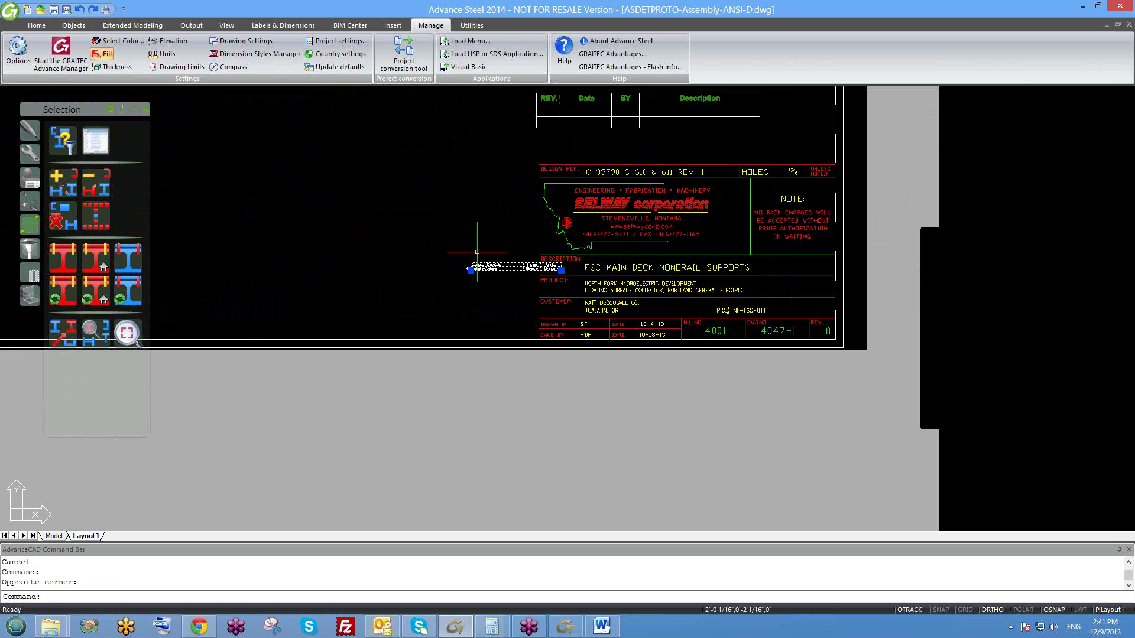
{"action": "left_click_drag", "start_coordinate": [485, 265], "coordinate": [274, 266]}
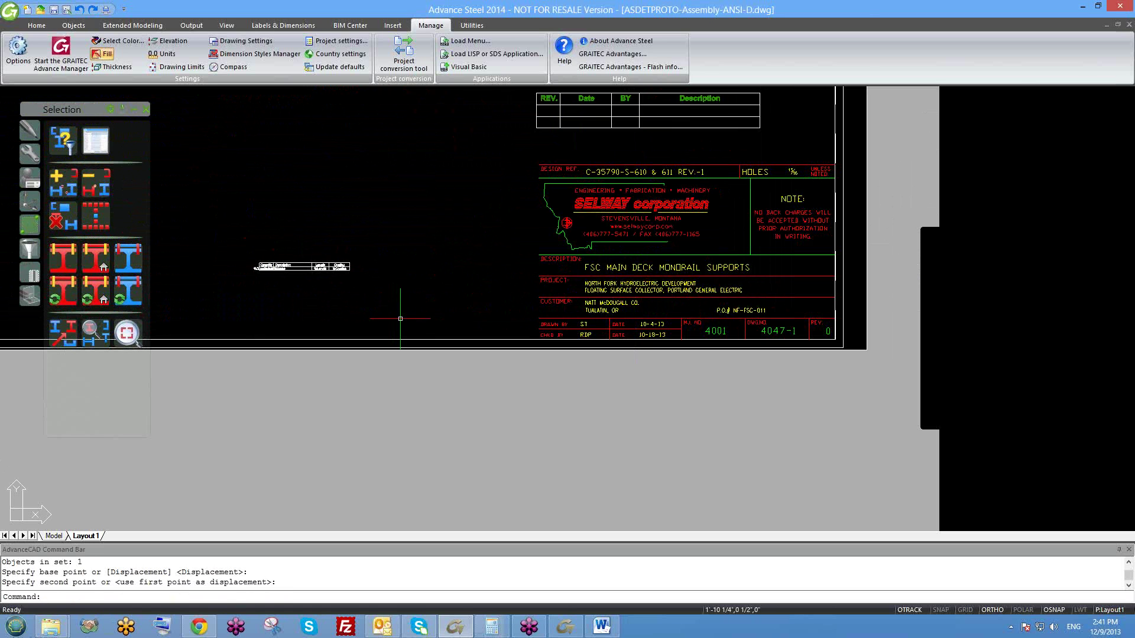
{"action": "scroll", "coordinate": [452, 329], "scroll_direction": "down", "scroll_amount": 3}
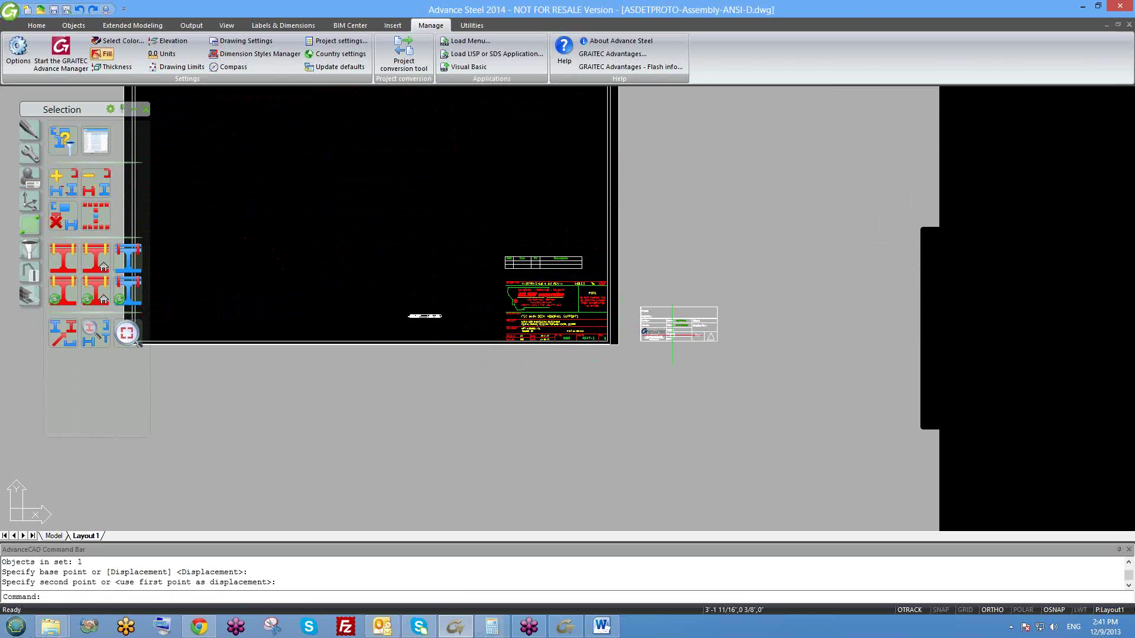
{"action": "scroll", "coordinate": [662, 354], "scroll_direction": "down", "scroll_amount": 2}
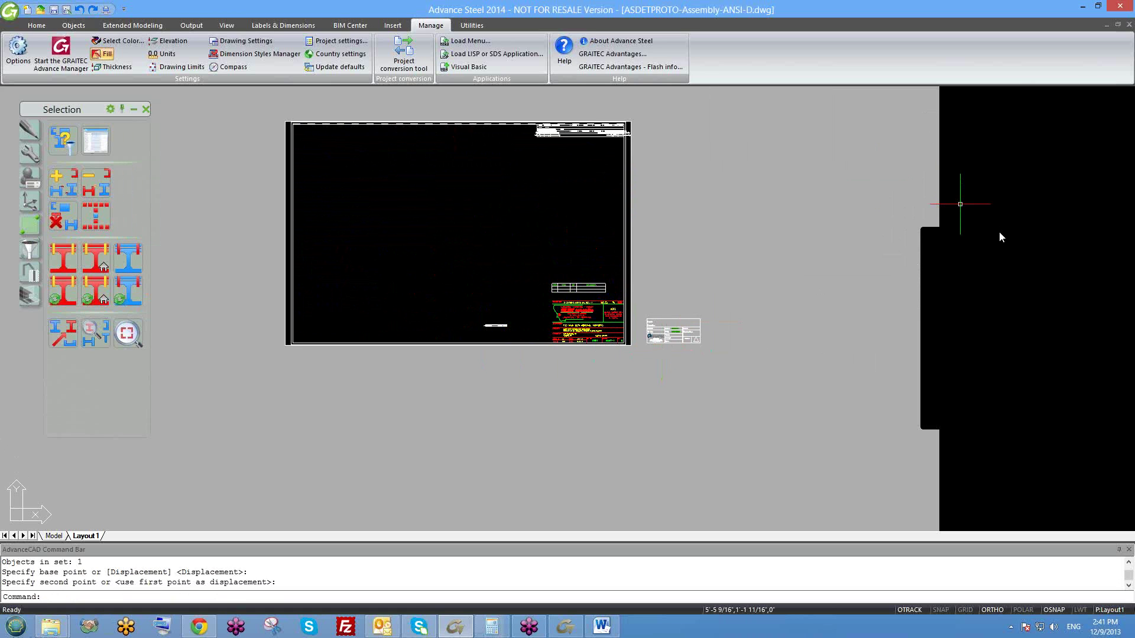
{"action": "scroll", "coordinate": [614, 335], "scroll_direction": "up", "scroll_amount": 3}
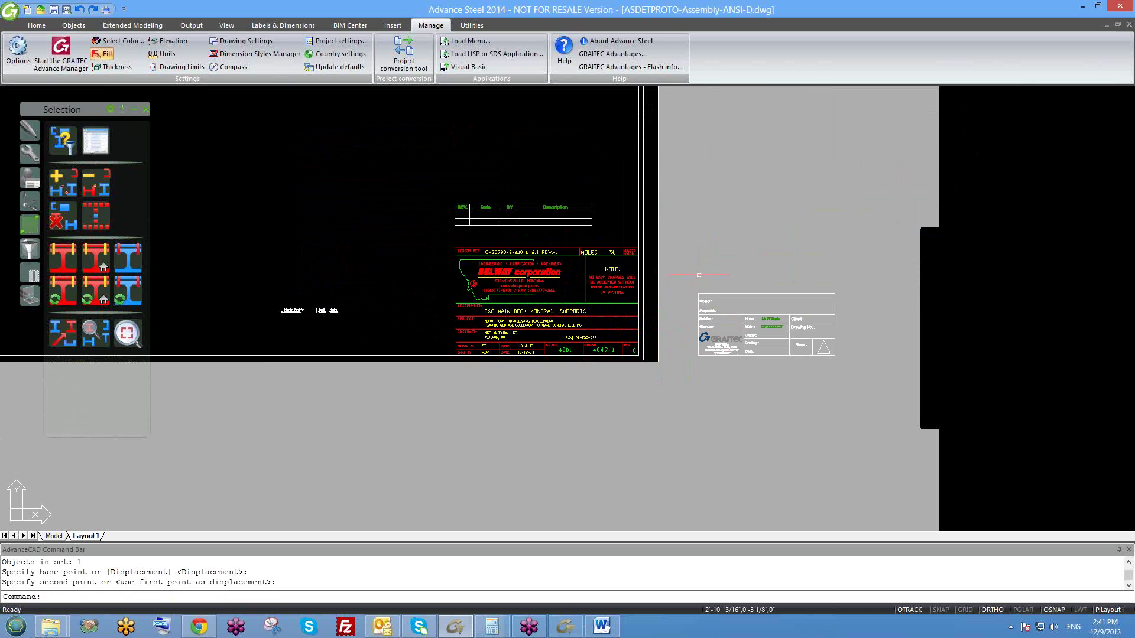
{"action": "middle_click_drag", "start_coordinate": [819, 288], "coordinate": [773, 265]}
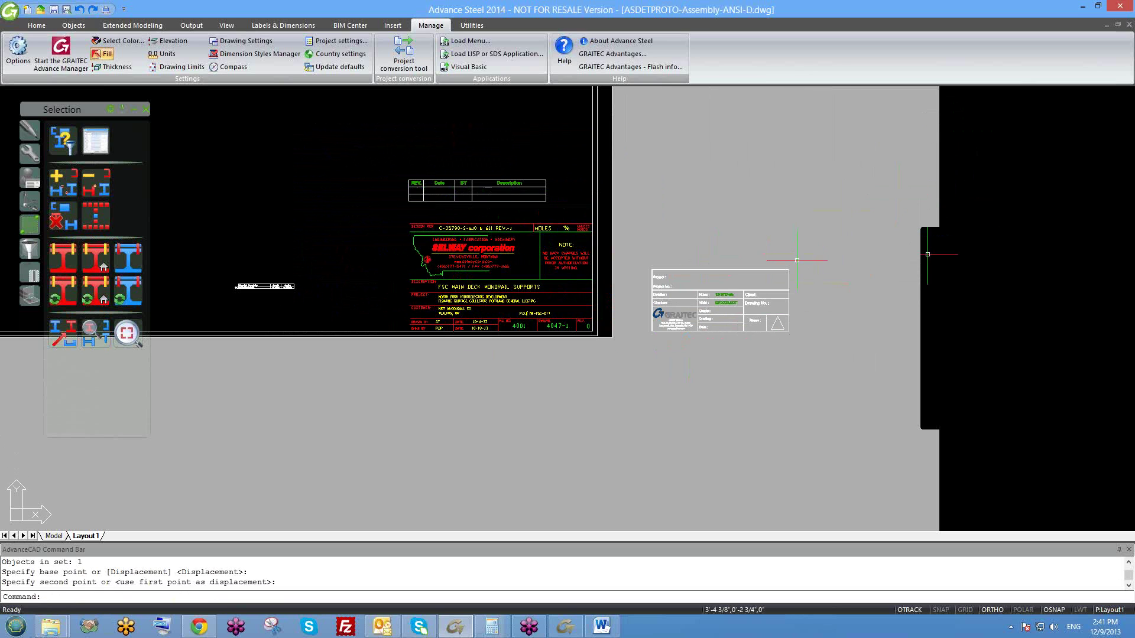
{"action": "right_click", "coordinate": [1025, 239]}
{"action": "left_click", "coordinate": [834, 248]}
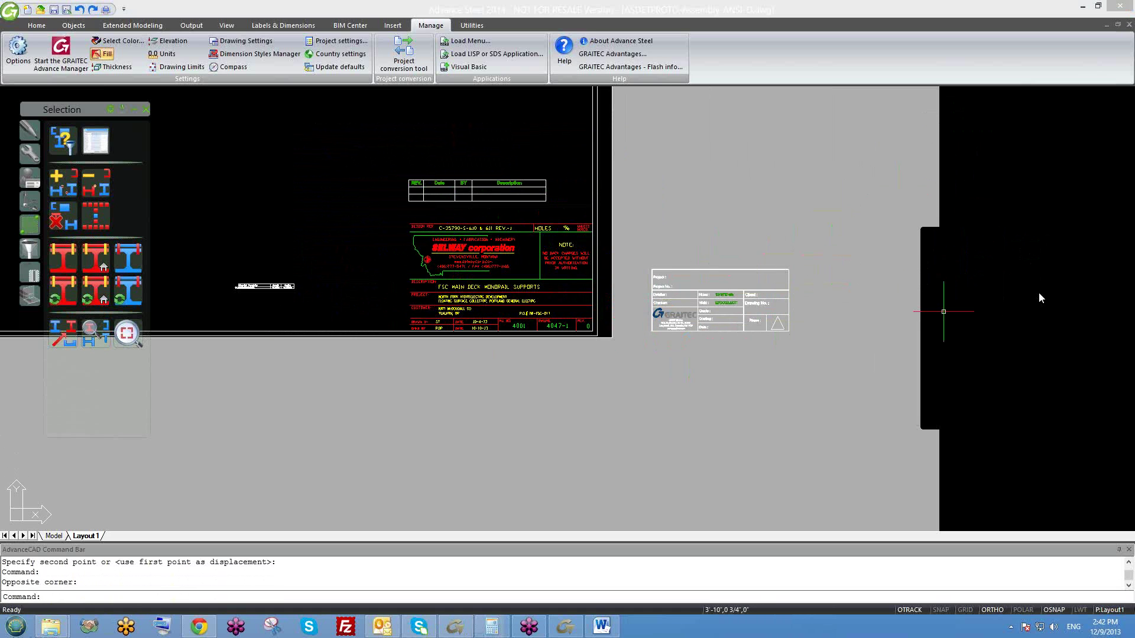
{"action": "right_click", "coordinate": [1033, 233]}
{"action": "left_click", "coordinate": [1036, 273]}
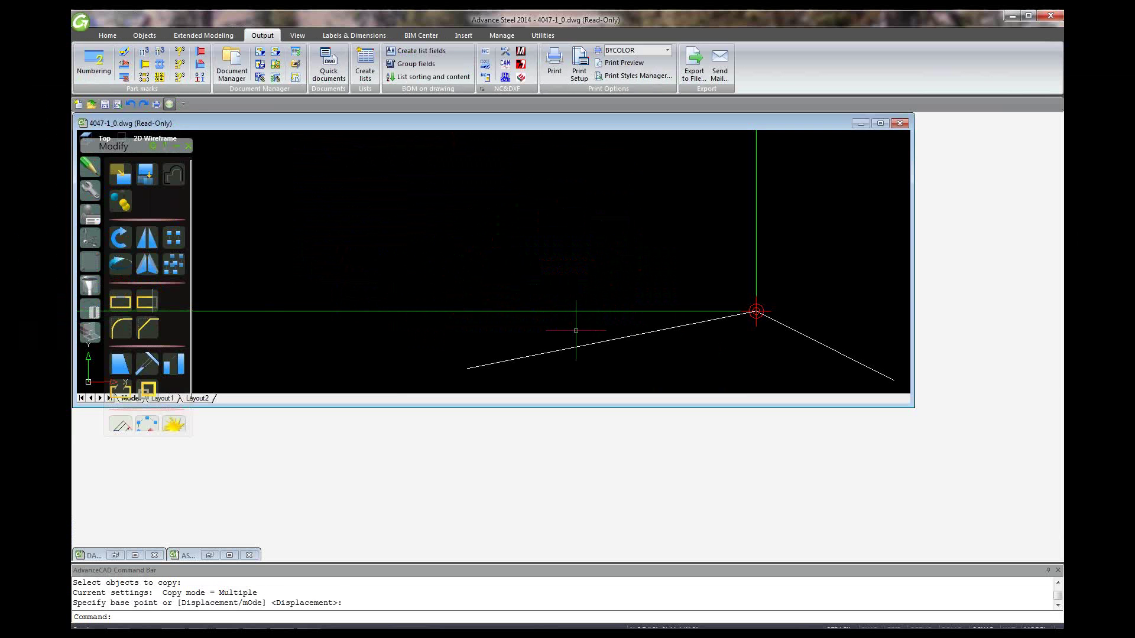
- Cancel the pending copy command and examine the title block text in drawing 4047-1_0.dwg up close
{"action": "key", "text": "Escape"}
{"action": "scroll", "coordinate": [664, 345], "scroll_direction": "down", "scroll_amount": 5}
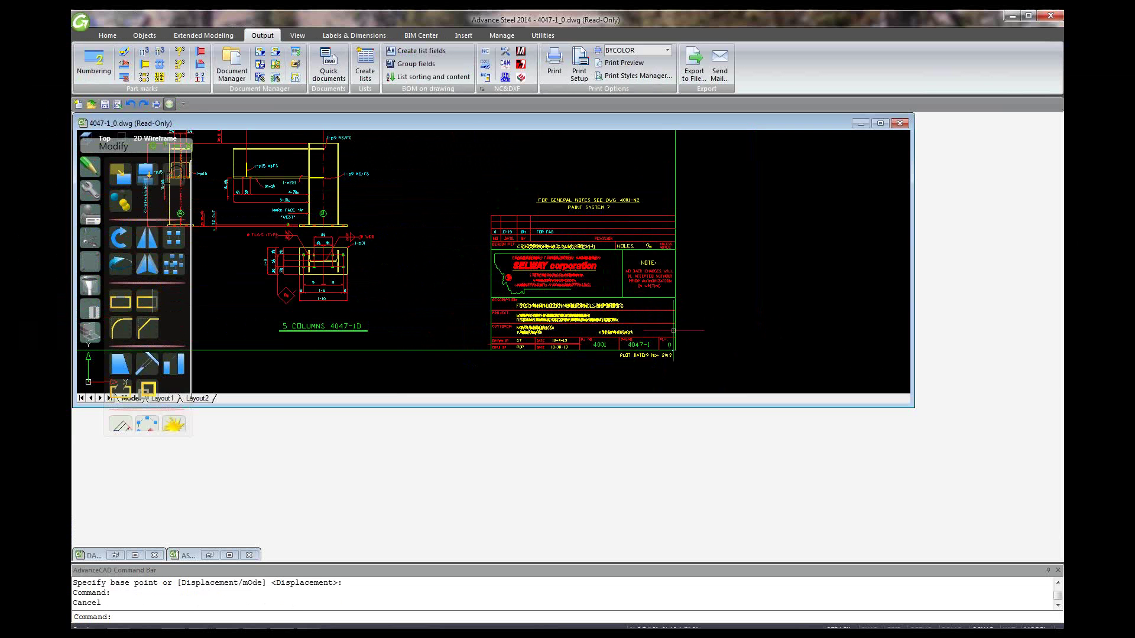
{"action": "scroll", "coordinate": [619, 320], "scroll_direction": "down", "scroll_amount": 6}
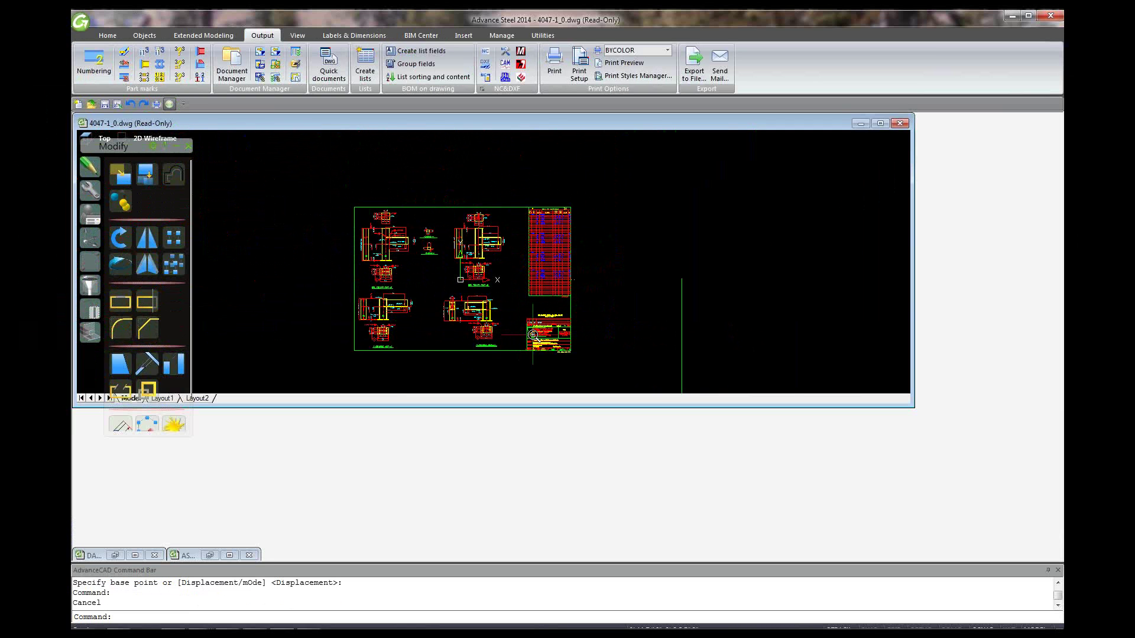
{"action": "scroll", "coordinate": [533, 335], "scroll_direction": "up", "scroll_amount": 5}
{"action": "scroll", "coordinate": [591, 269], "scroll_direction": "down", "scroll_amount": 3}
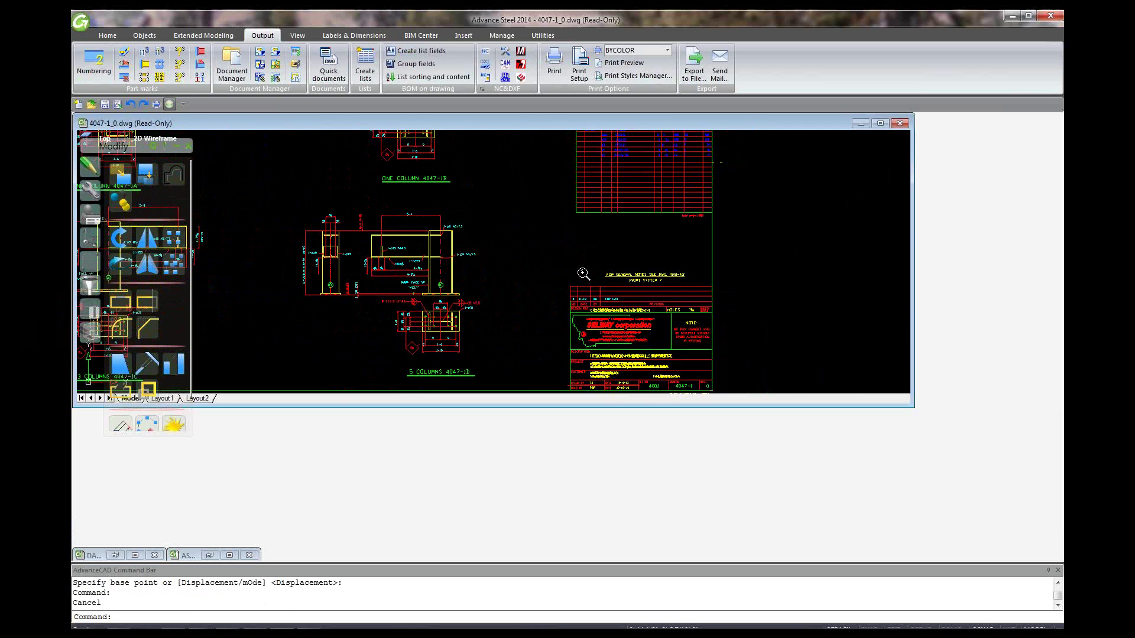
{"action": "scroll", "coordinate": [555, 294], "scroll_direction": "up", "scroll_amount": 5}
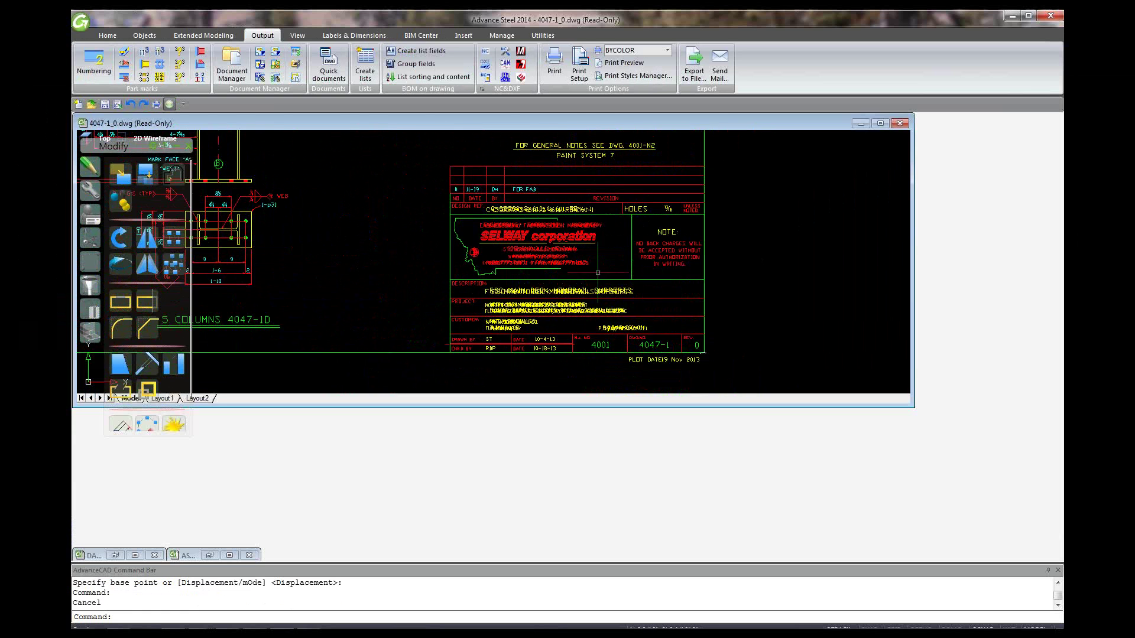
{"action": "scroll", "coordinate": [554, 293], "scroll_direction": "up", "scroll_amount": 2}
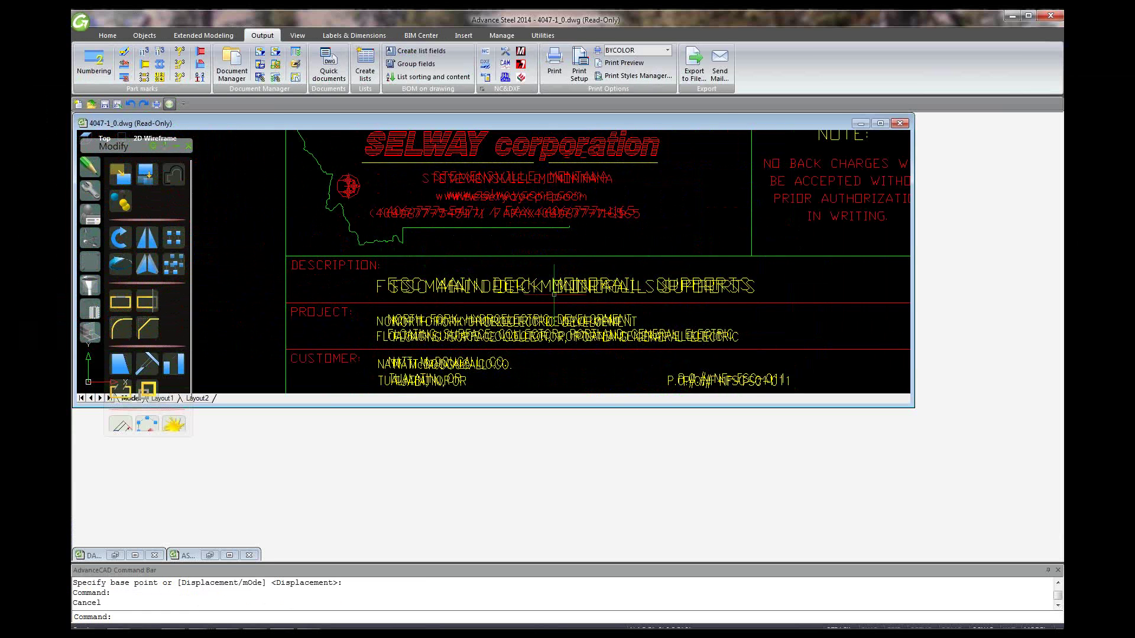
- Undo all the edits made in 4047-1_0.dwg, back to the state in which the drawing was opened
{"action": "scroll", "coordinate": [554, 296], "scroll_direction": "down", "scroll_amount": 2}
{"action": "scroll", "coordinate": [554, 294], "scroll_direction": "down", "scroll_amount": 2}
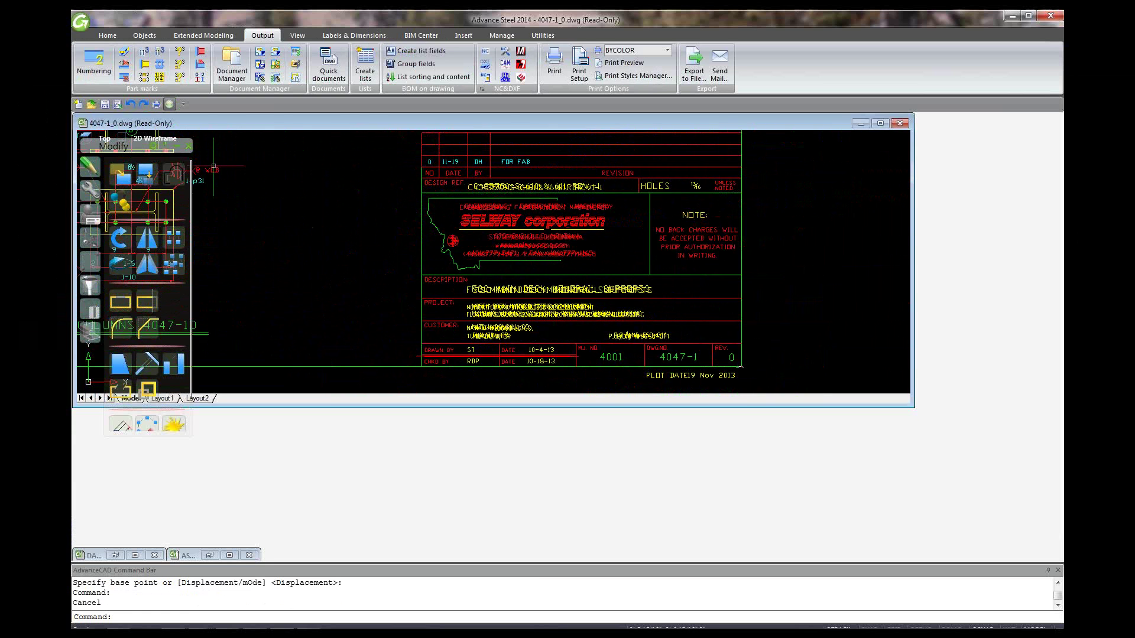
{"action": "left_click", "coordinate": [131, 105]}
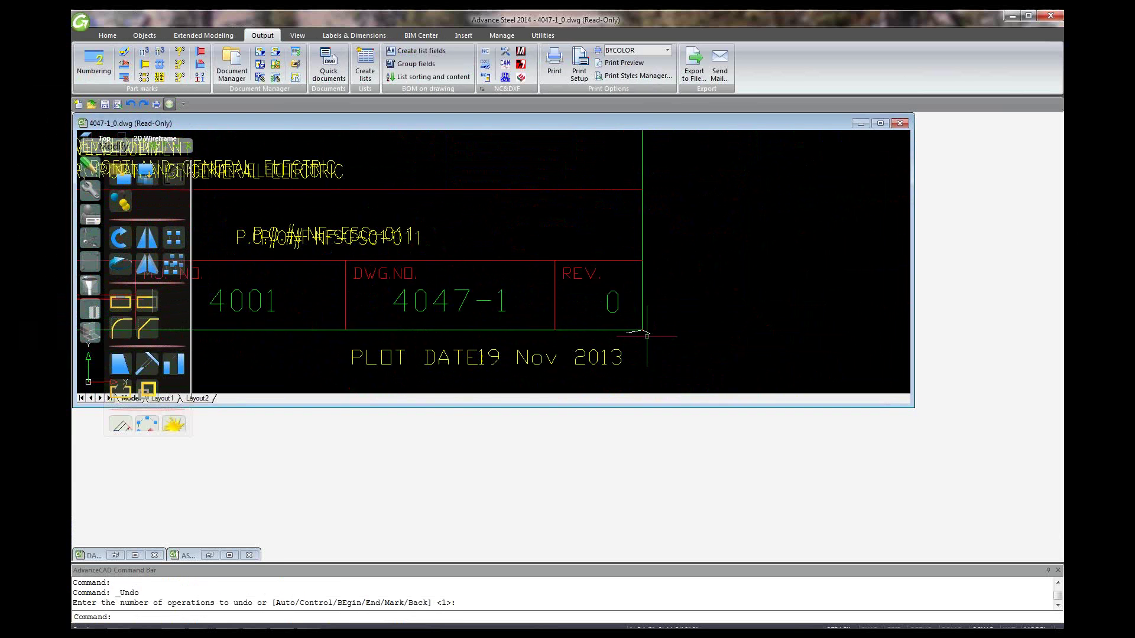
{"action": "scroll", "coordinate": [769, 312], "scroll_direction": "up", "scroll_amount": 6}
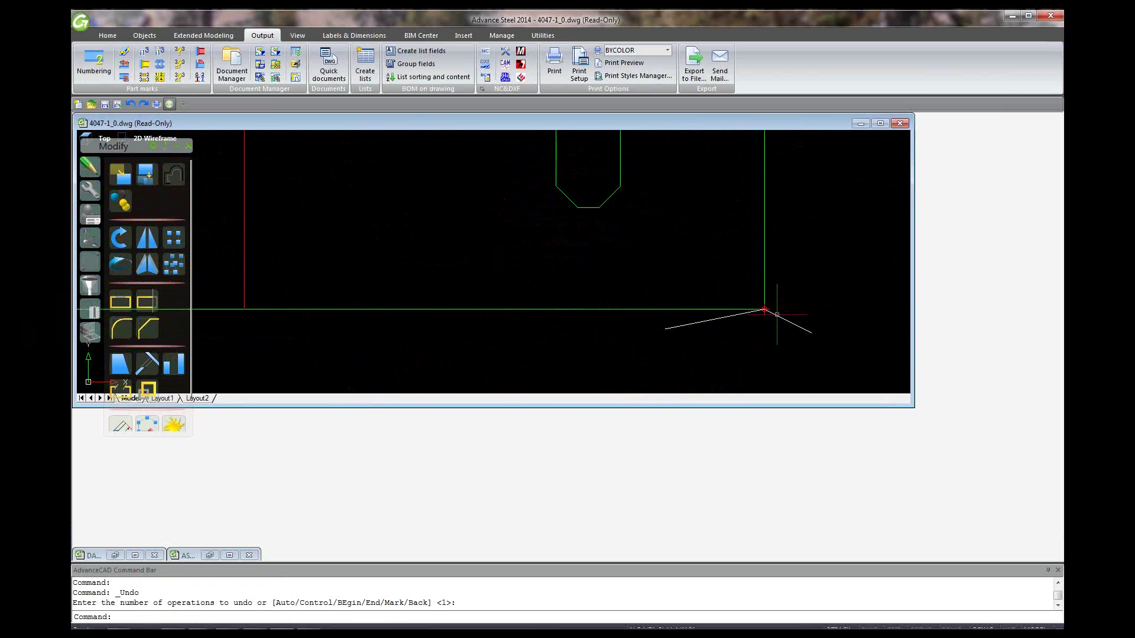
{"action": "scroll", "coordinate": [777, 315], "scroll_direction": "down", "scroll_amount": 8}
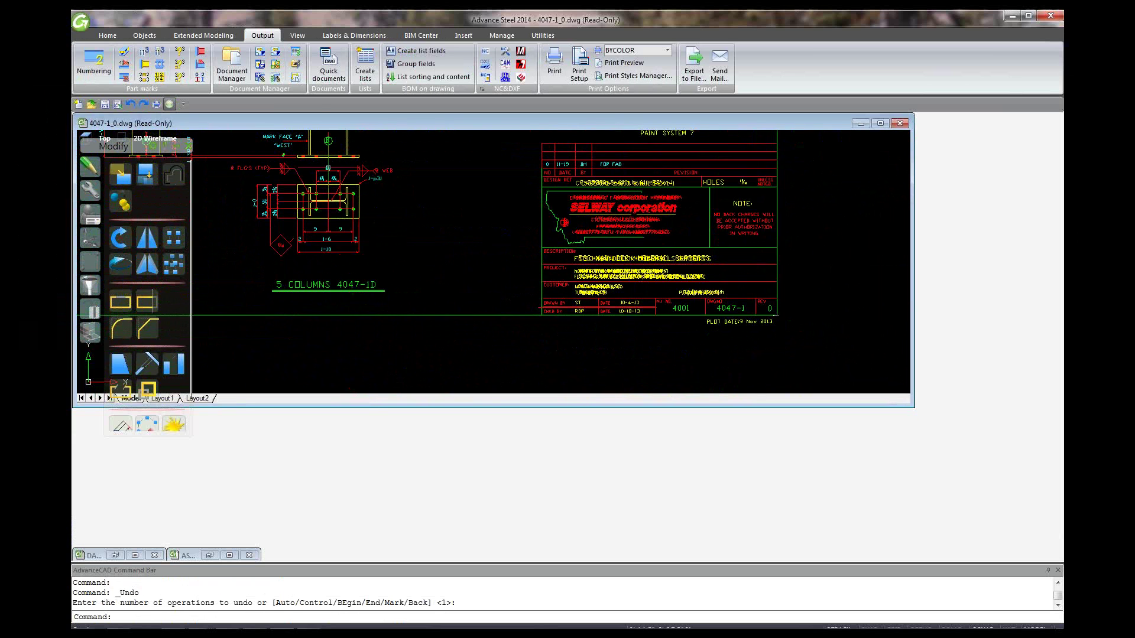
{"action": "left_click", "coordinate": [130, 105]}
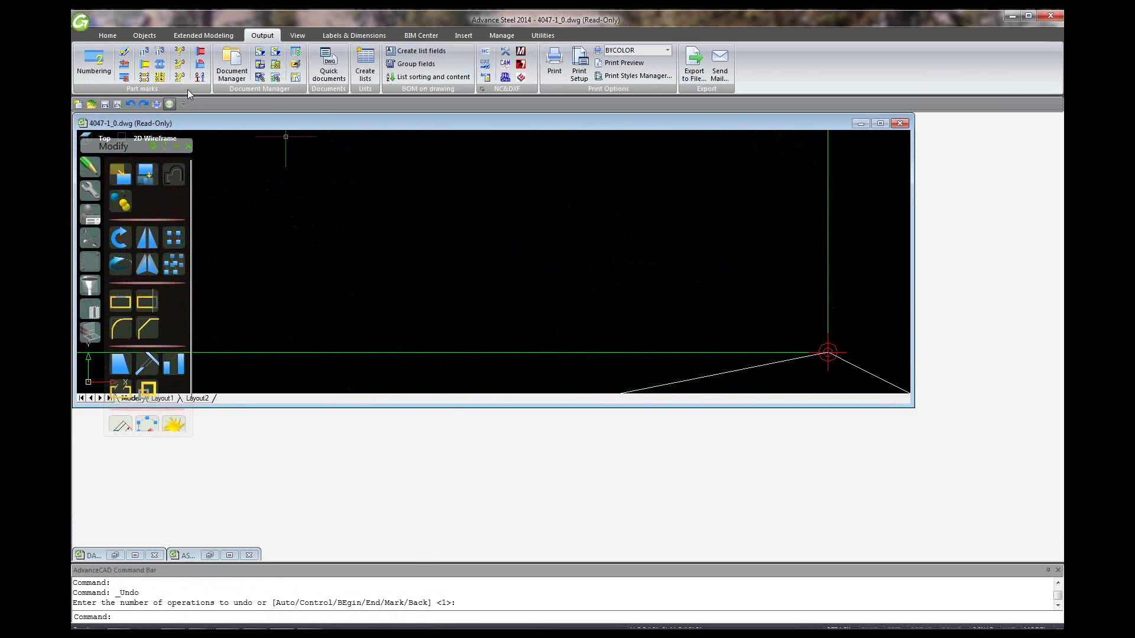
{"action": "left_click", "coordinate": [128, 105]}
{"action": "left_click", "coordinate": [129, 105]}
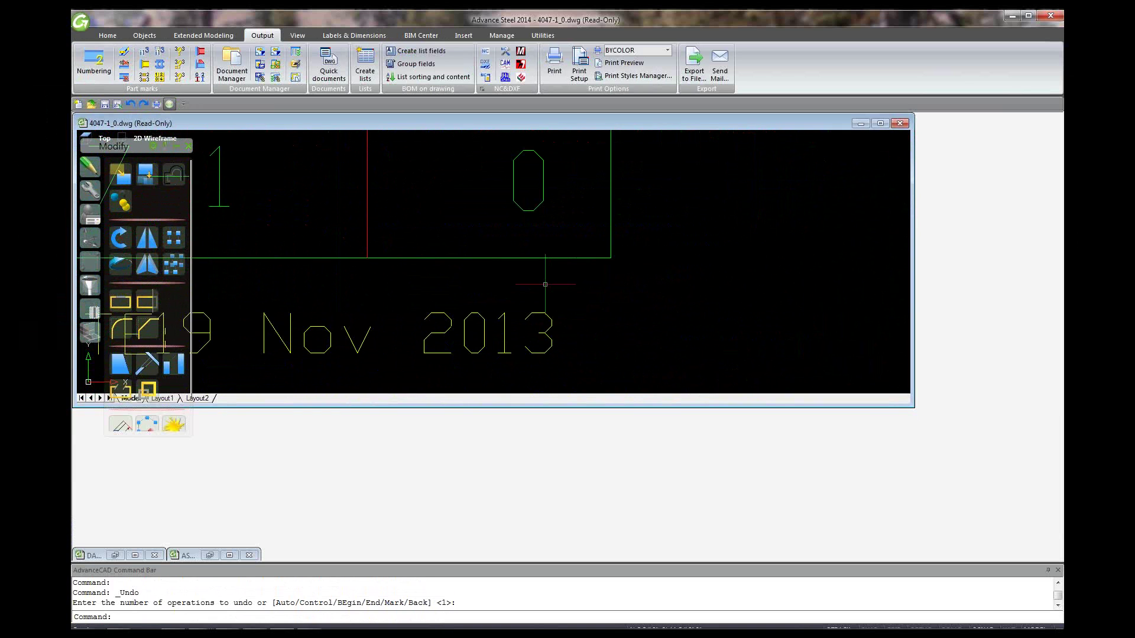
{"action": "left_click", "coordinate": [130, 104]}
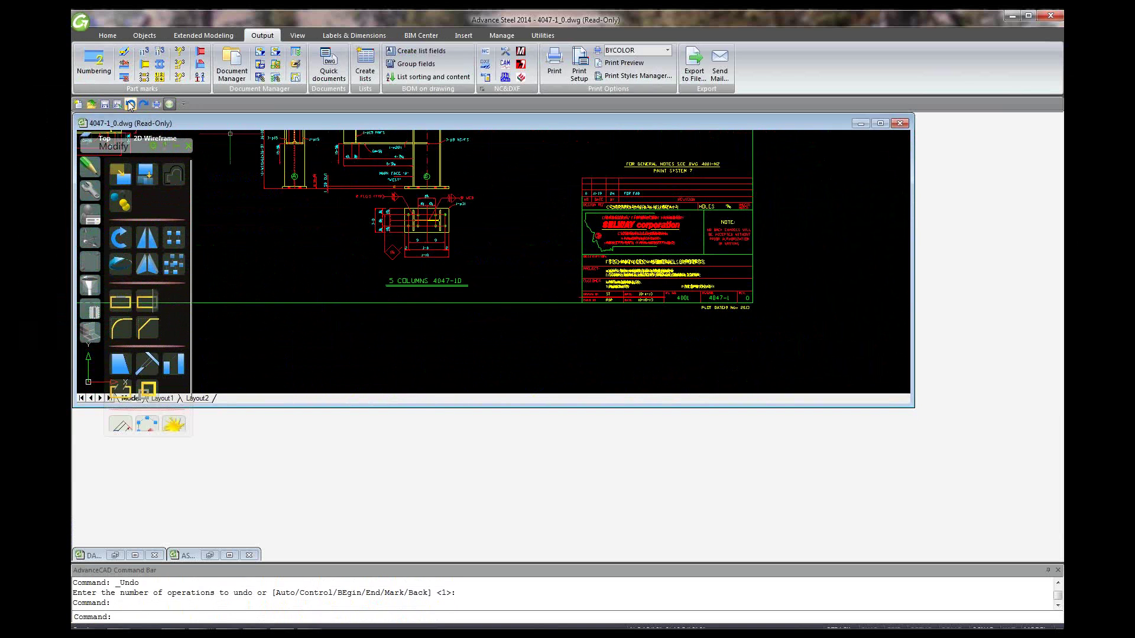
{"action": "left_click", "coordinate": [130, 104]}
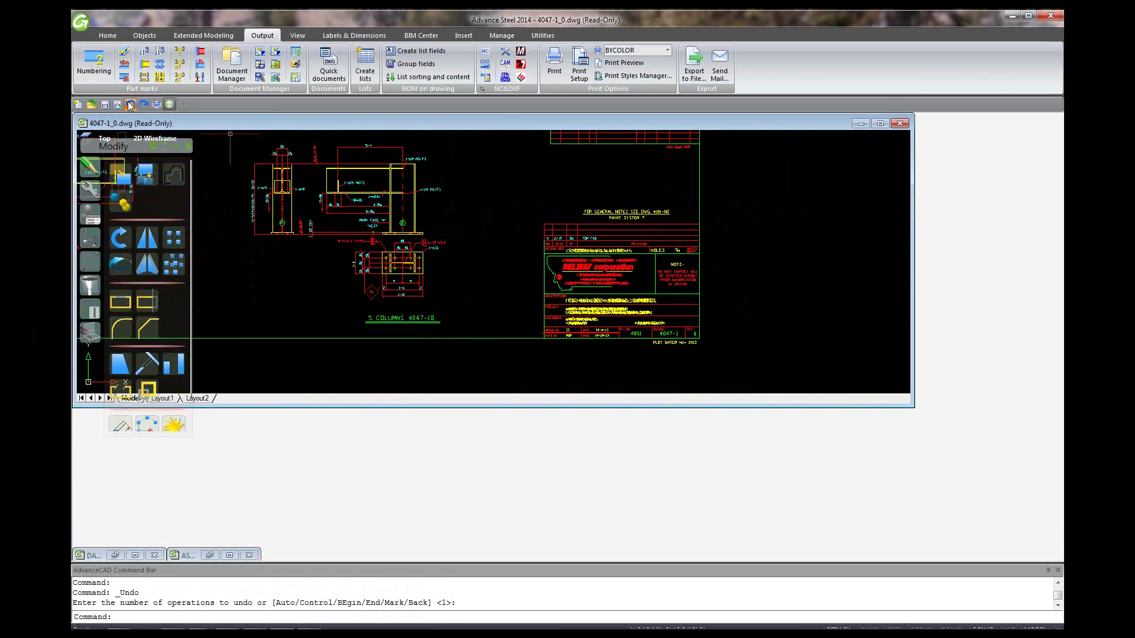
{"action": "left_click", "coordinate": [130, 104]}
{"action": "left_click", "coordinate": [130, 104]}
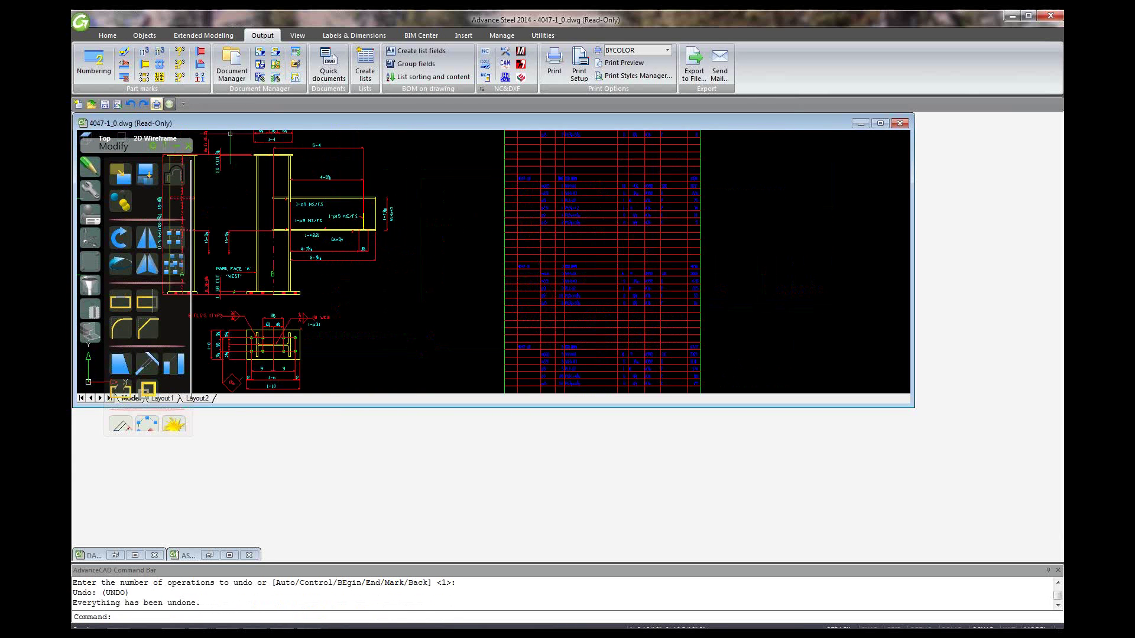
{"action": "scroll", "coordinate": [312, 169], "scroll_direction": "down", "scroll_amount": 2}
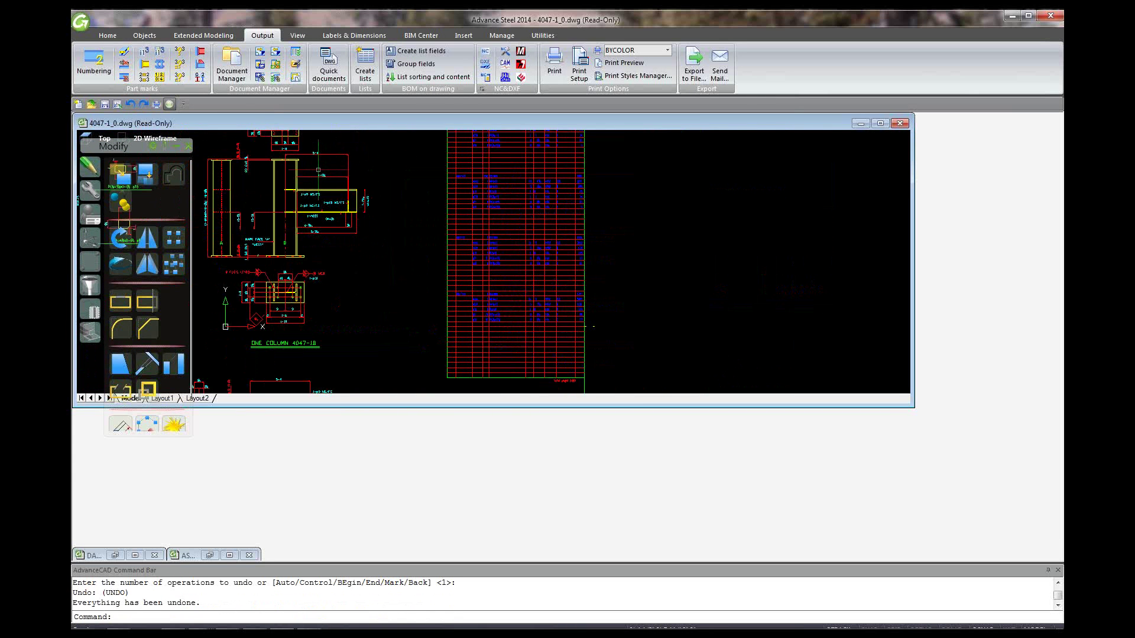
{"action": "scroll", "coordinate": [357, 162], "scroll_direction": "down", "scroll_amount": 2}
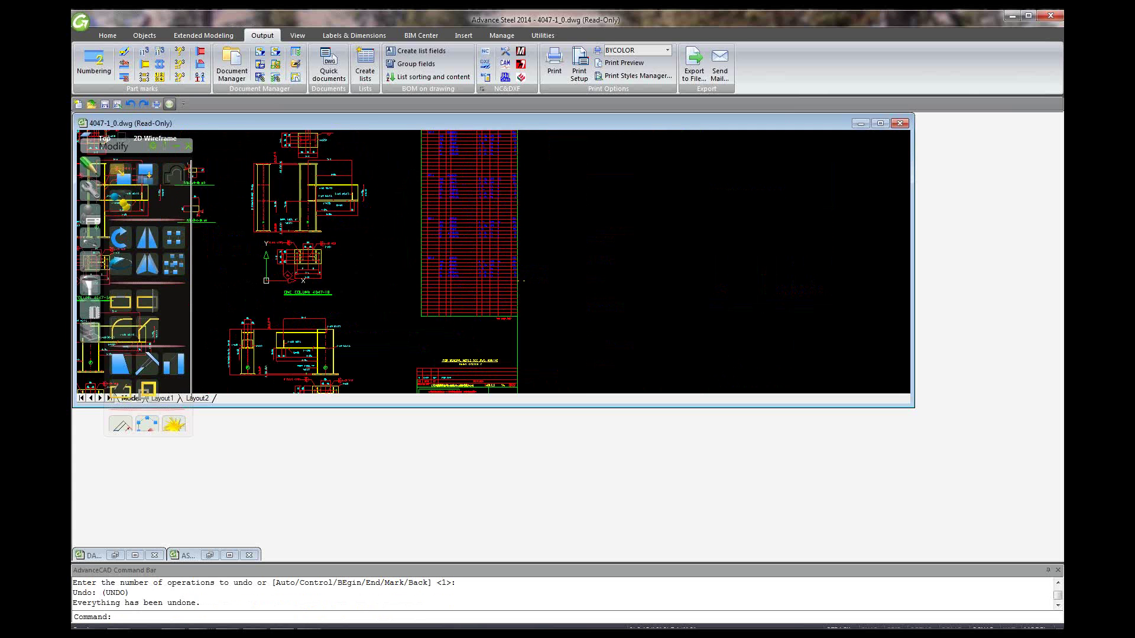
{"action": "left_click", "coordinate": [130, 104]}
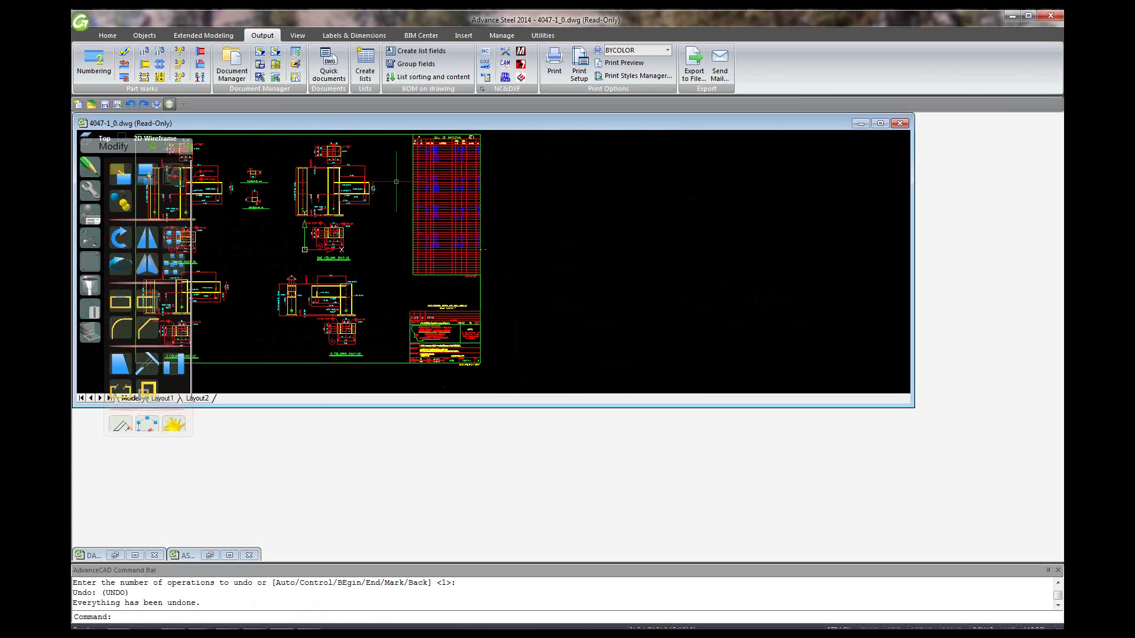
{"action": "left_click", "coordinate": [131, 104]}
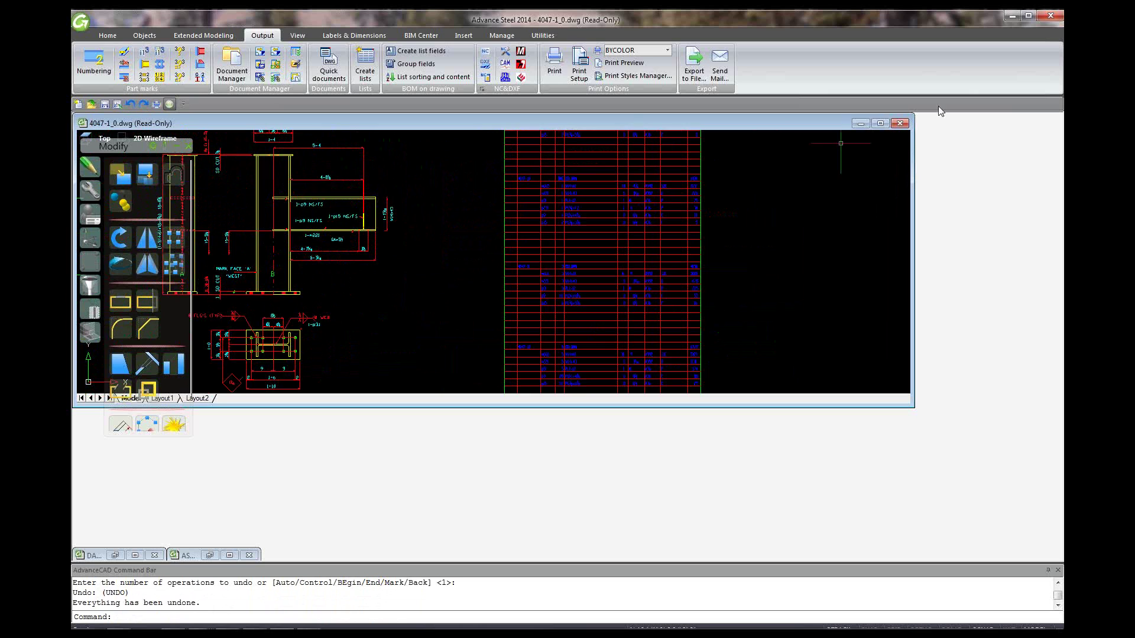
- Close 4047-1_0.dwg without saving changes and reopen the attached original from the e-mail message as read-only
{"action": "left_click", "coordinate": [900, 123]}
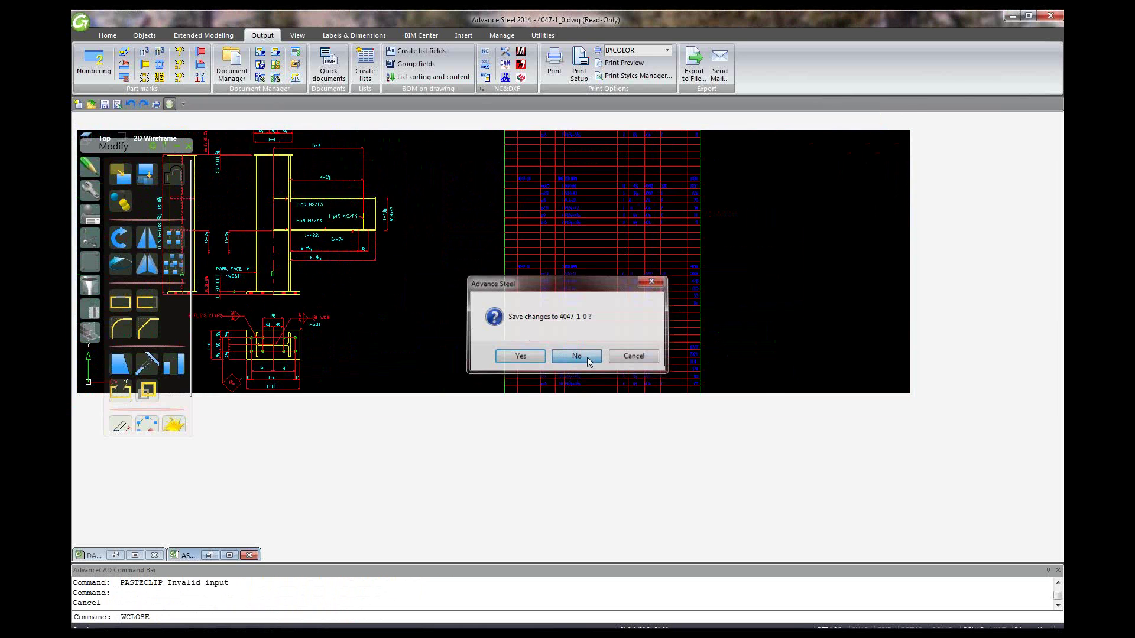
{"action": "left_click", "coordinate": [588, 359]}
{"action": "mouse_move", "coordinate": [197, 625]}
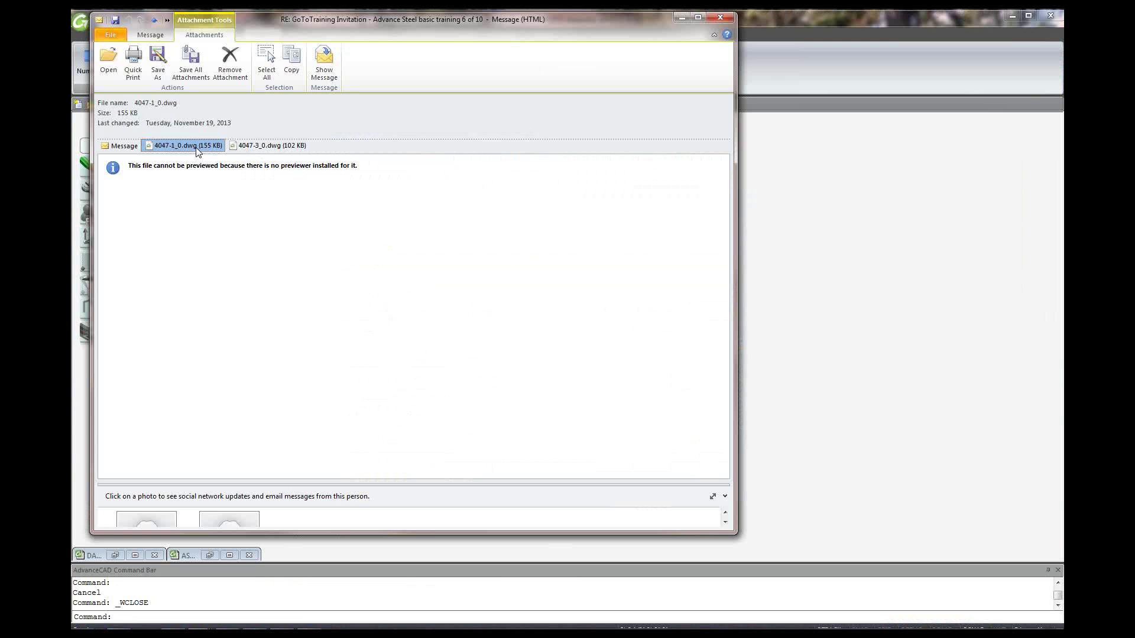
{"action": "left_click", "coordinate": [682, 19]}
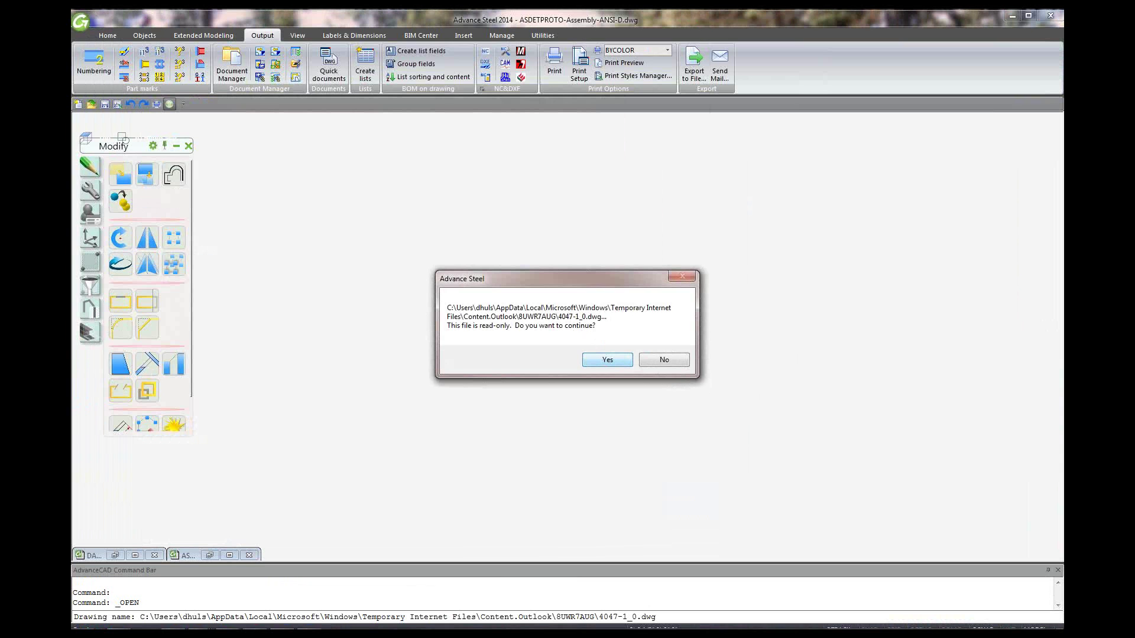
{"action": "left_click", "coordinate": [608, 360]}
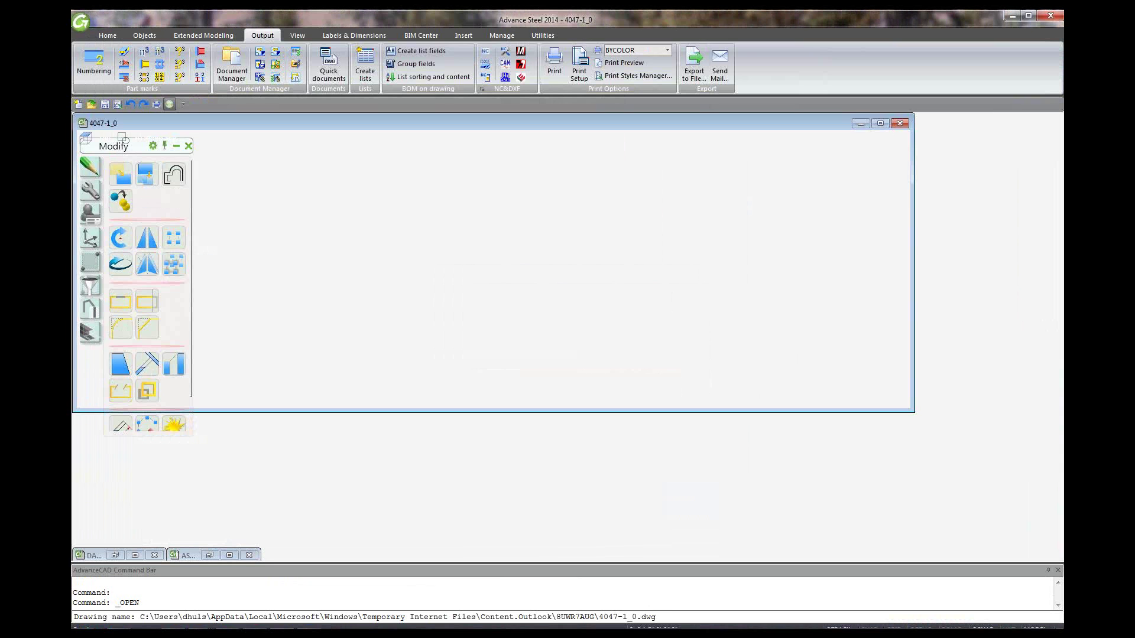
- Copy the SELWAY title block with its base point at the endpoint of the border's lower-right corner
{"action": "scroll", "coordinate": [713, 259], "scroll_direction": "up", "scroll_amount": 3}
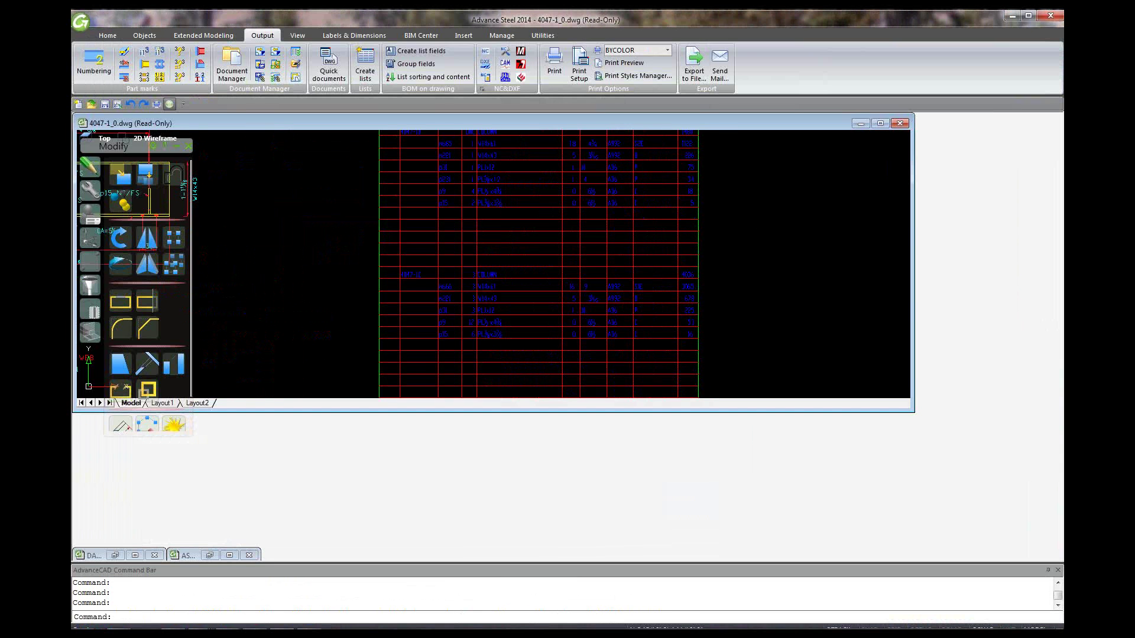
{"action": "scroll", "coordinate": [760, 233], "scroll_direction": "down", "scroll_amount": 5}
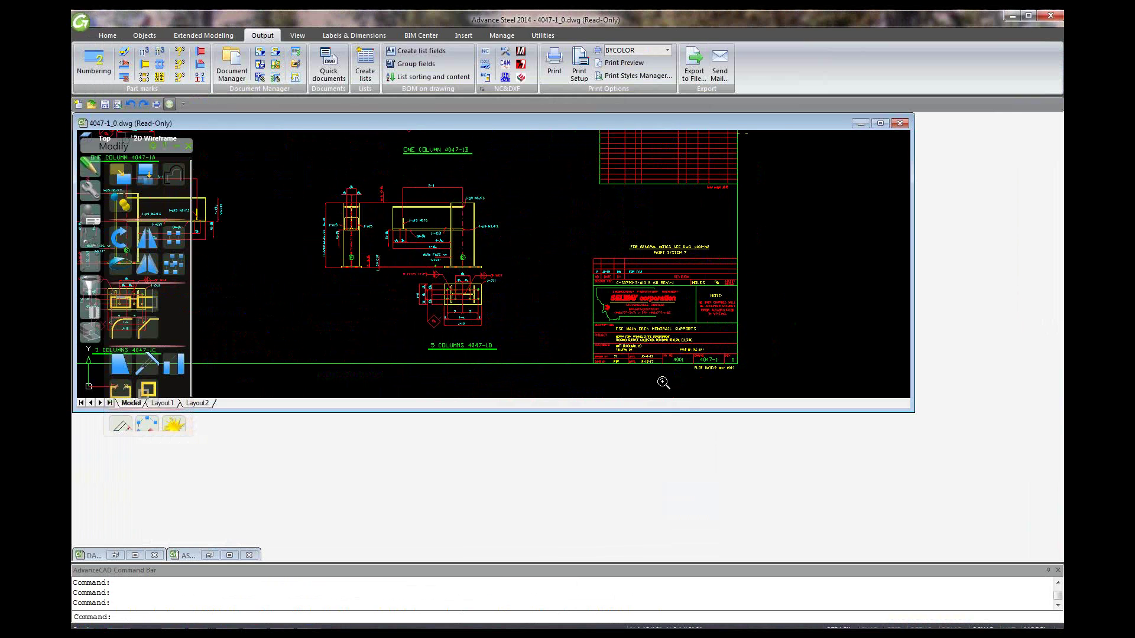
{"action": "scroll", "coordinate": [664, 383], "scroll_direction": "up", "scroll_amount": 4}
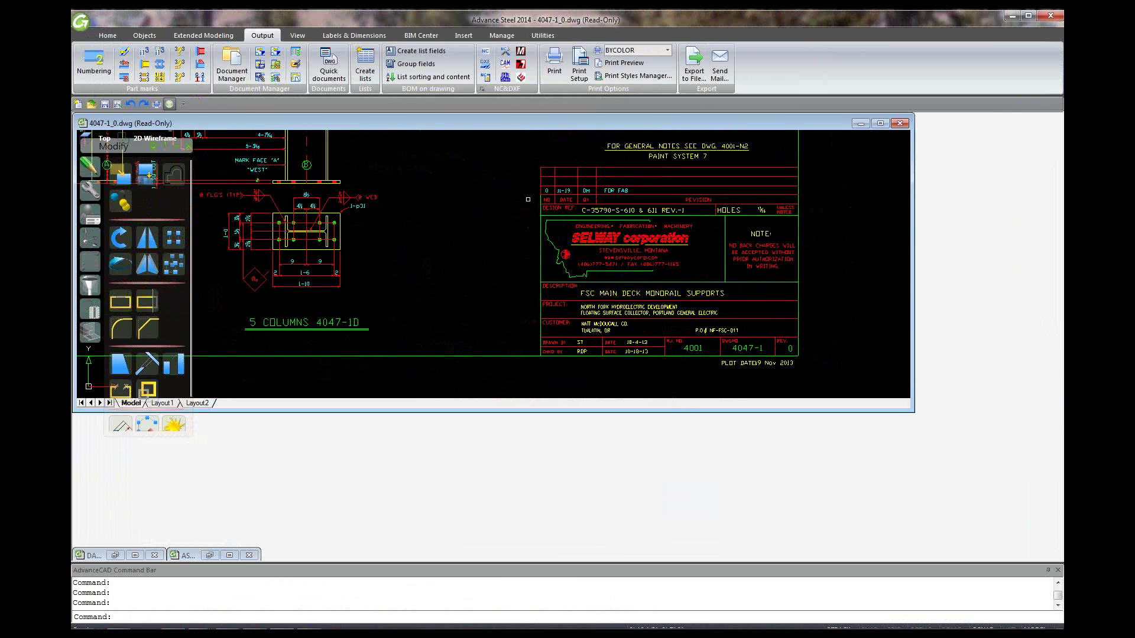
{"action": "left_click", "coordinate": [528, 199]}
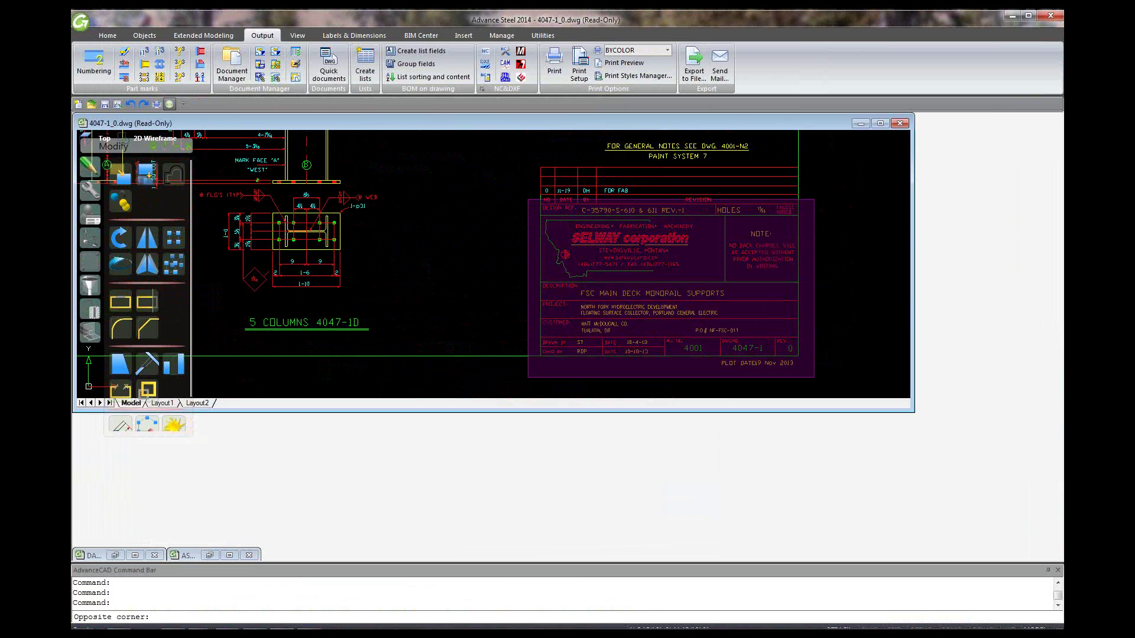
{"action": "left_click", "coordinate": [815, 377]}
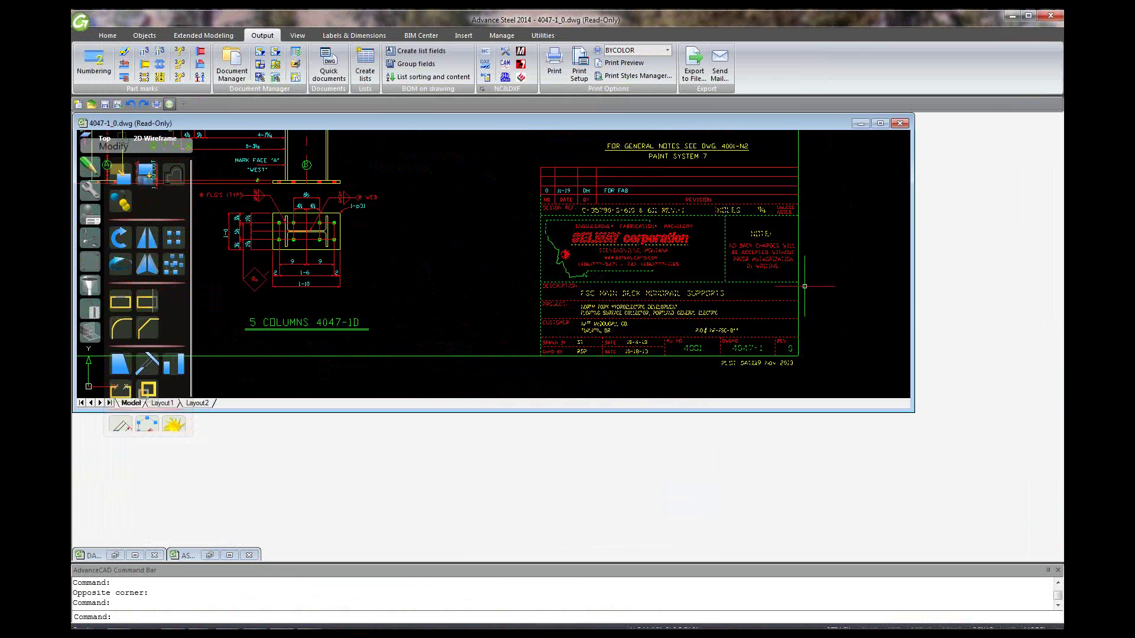
{"action": "right_click", "coordinate": [815, 334]}
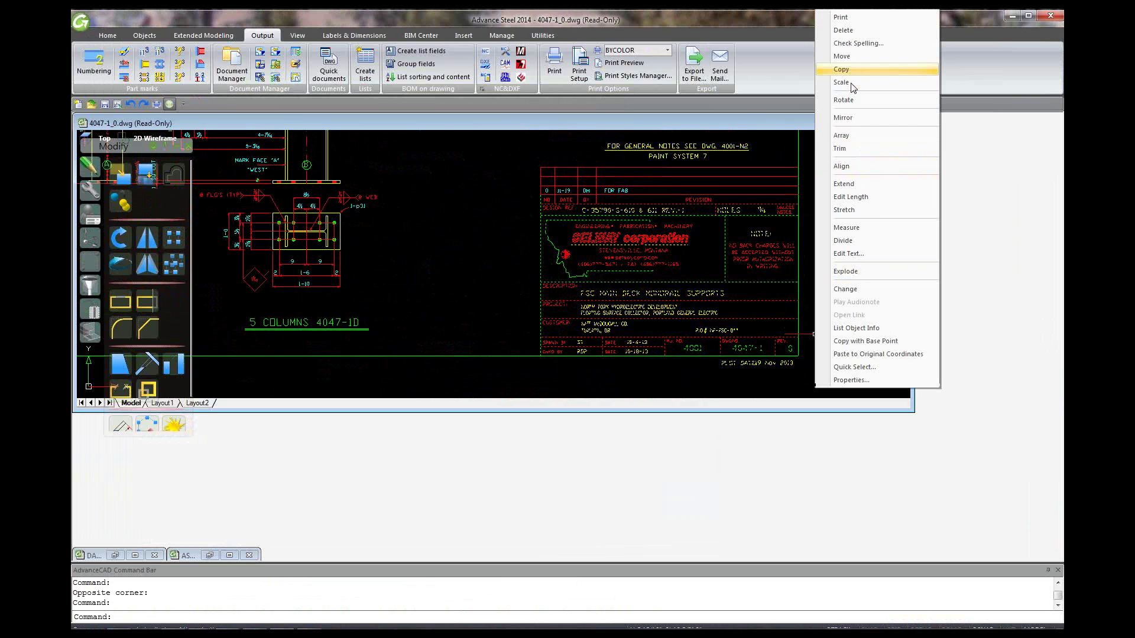
{"action": "left_click", "coordinate": [892, 342]}
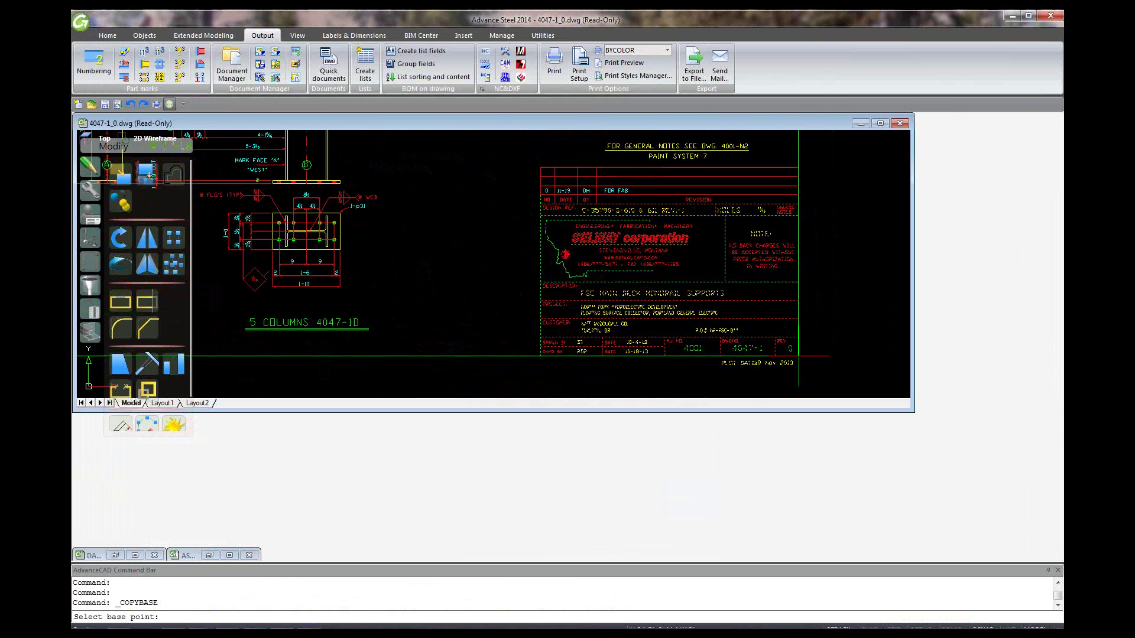
{"action": "scroll", "coordinate": [799, 358], "scroll_direction": "up", "scroll_amount": 2}
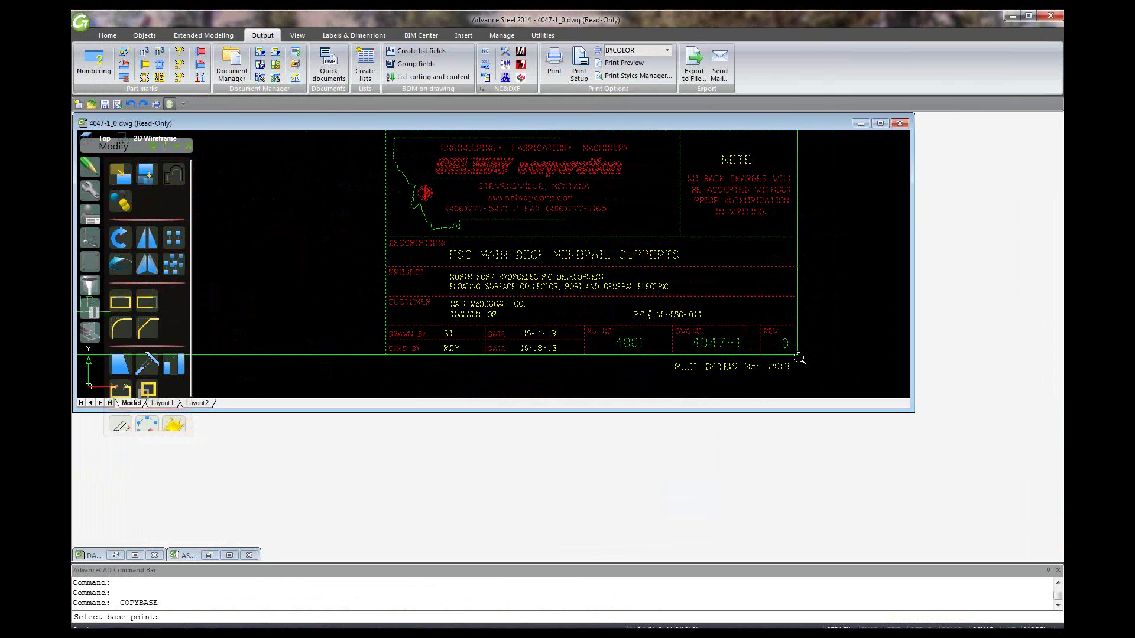
{"action": "scroll", "coordinate": [799, 358], "scroll_direction": "up", "scroll_amount": 4}
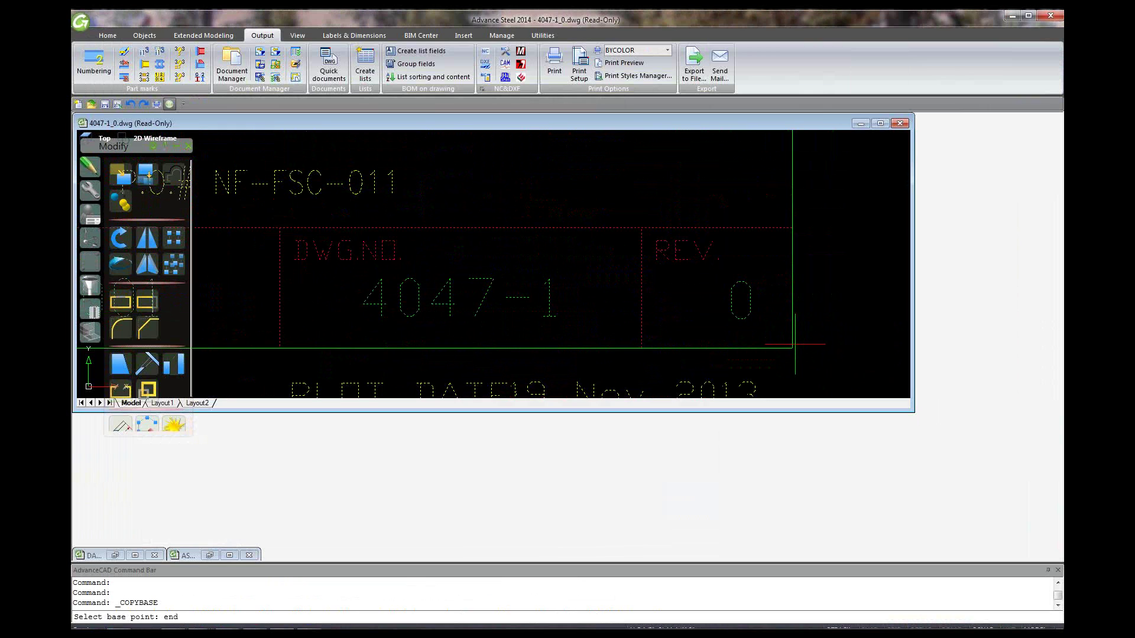
{"action": "key", "text": "Return"}
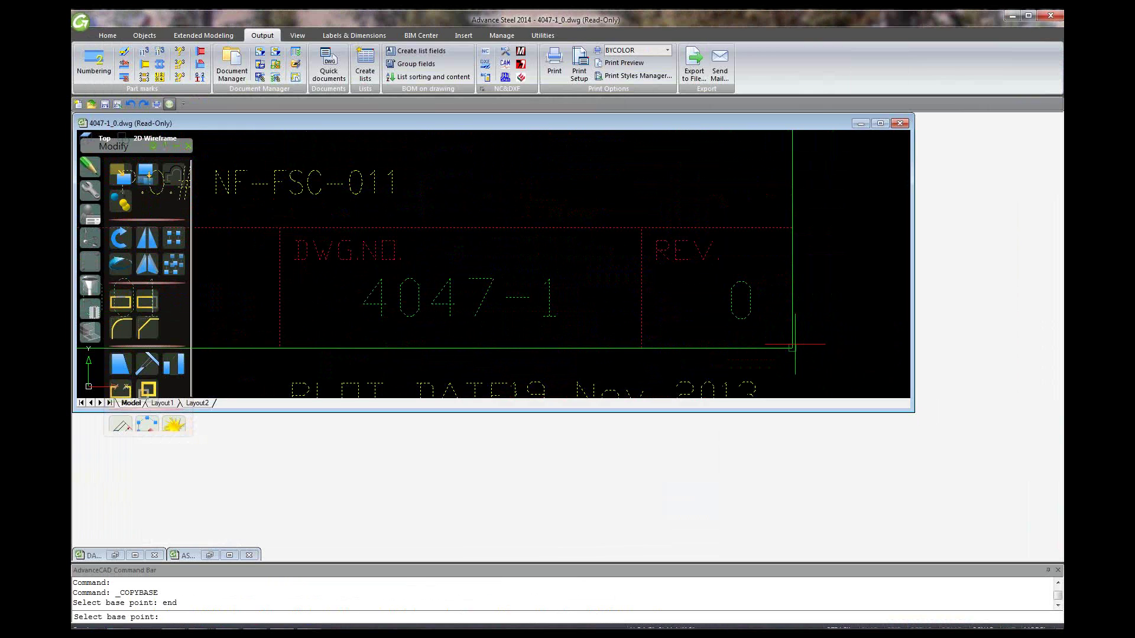
{"action": "left_click", "coordinate": [792, 347]}
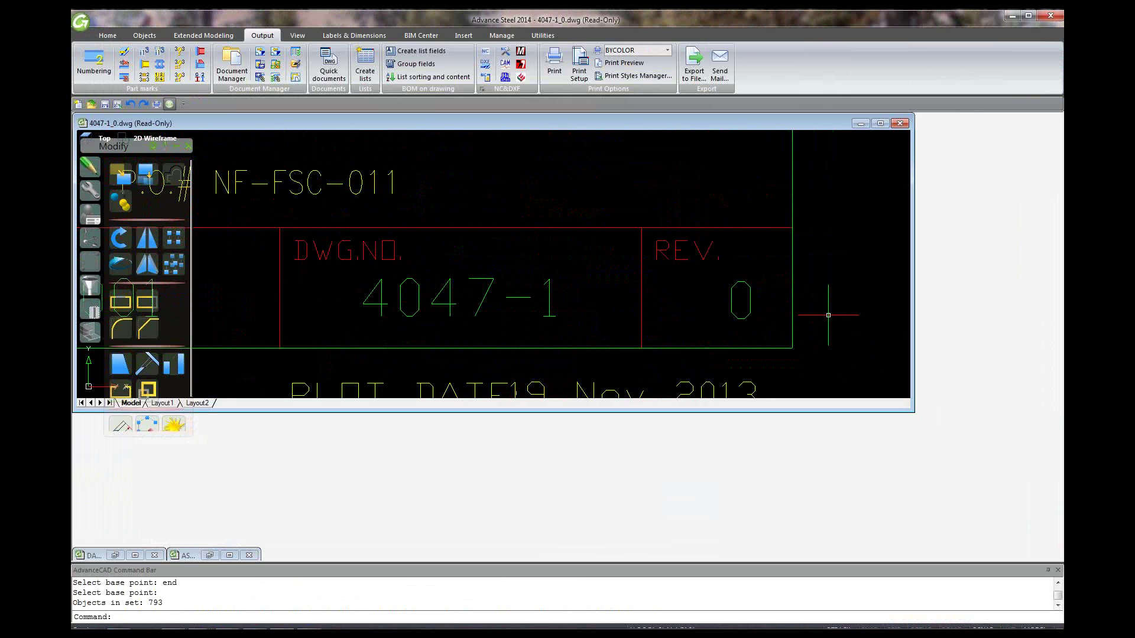
- Switch to ASDETPROTO-Assembly-ANSI-D.dwg and paste the copied SELWAY title block as a block on Layout1
{"action": "left_click", "coordinate": [188, 555]}
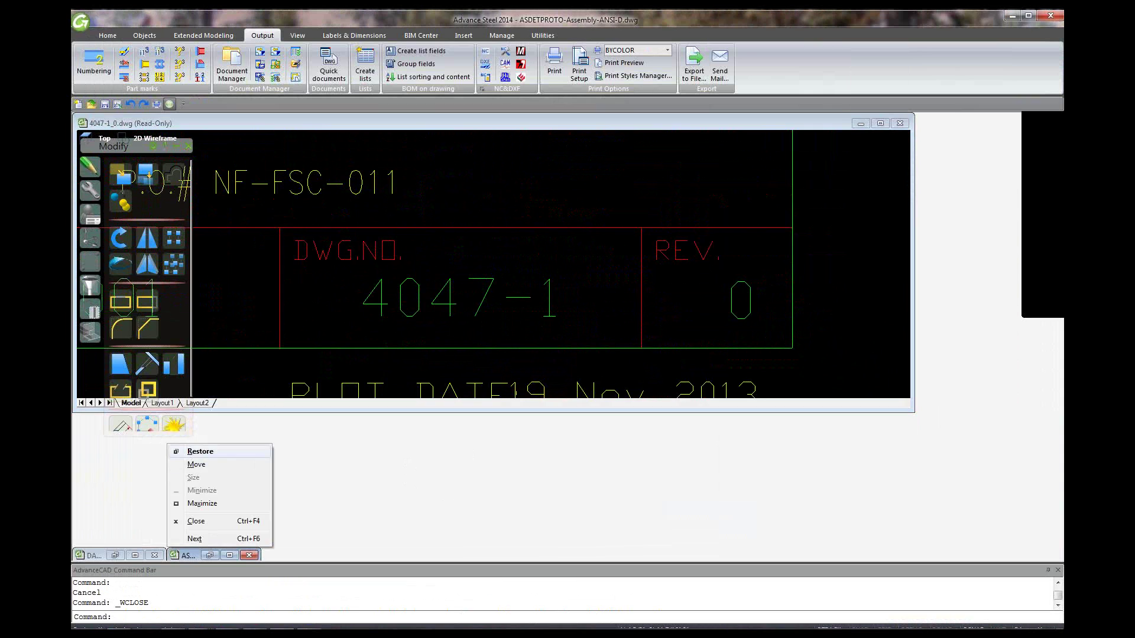
{"action": "left_click", "coordinate": [200, 451]}
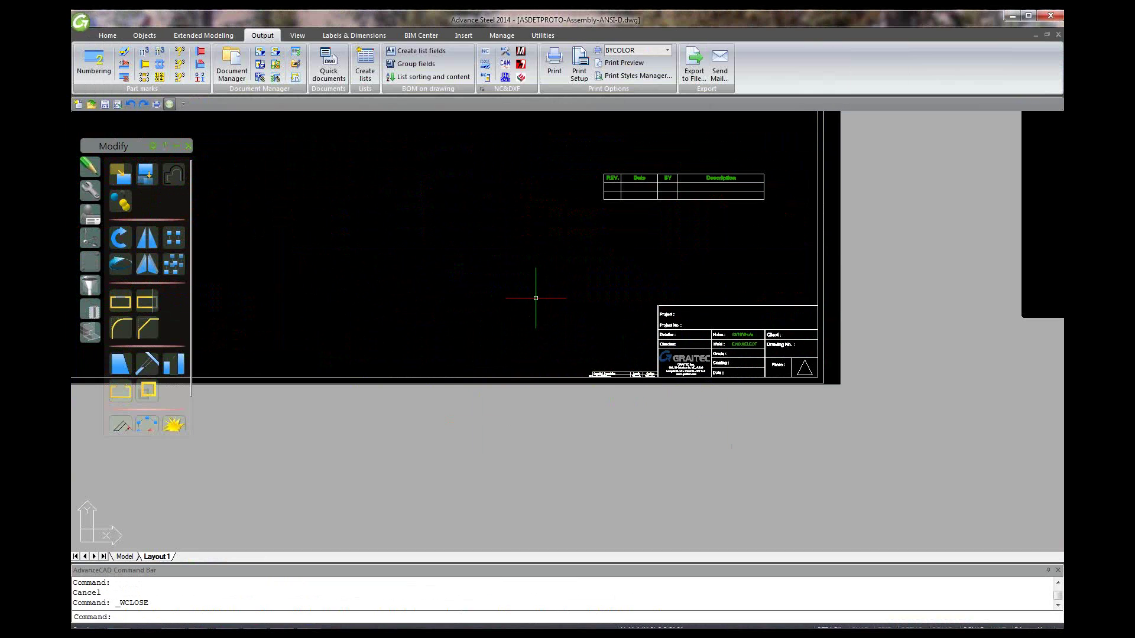
{"action": "right_click", "coordinate": [535, 298]}
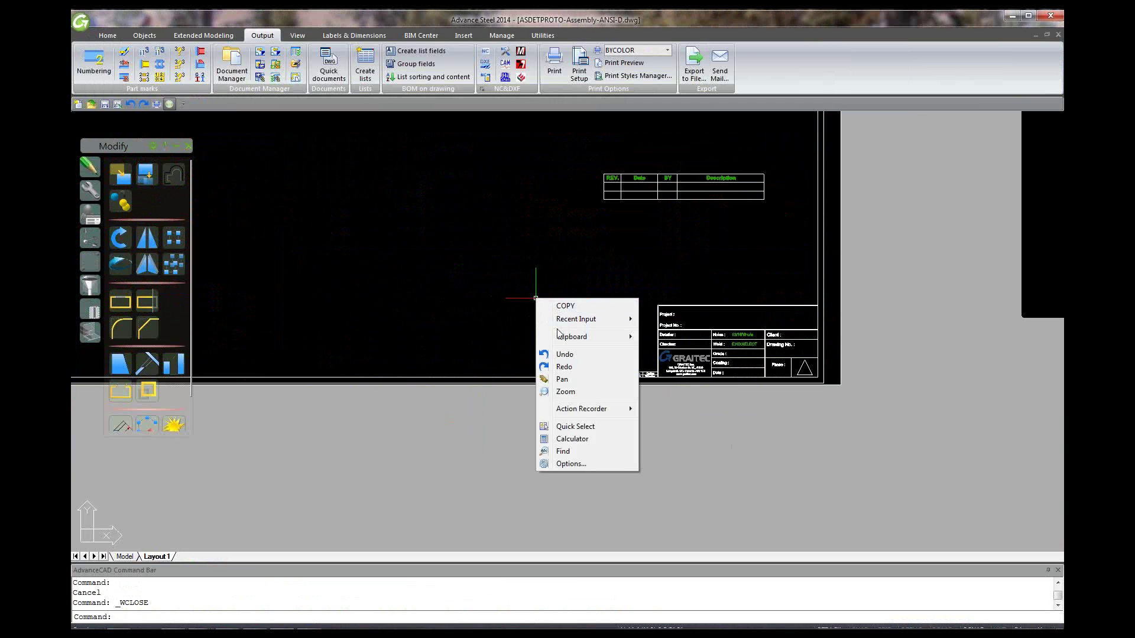
{"action": "mouse_move", "coordinate": [611, 413]}
{"action": "mouse_move", "coordinate": [598, 344]}
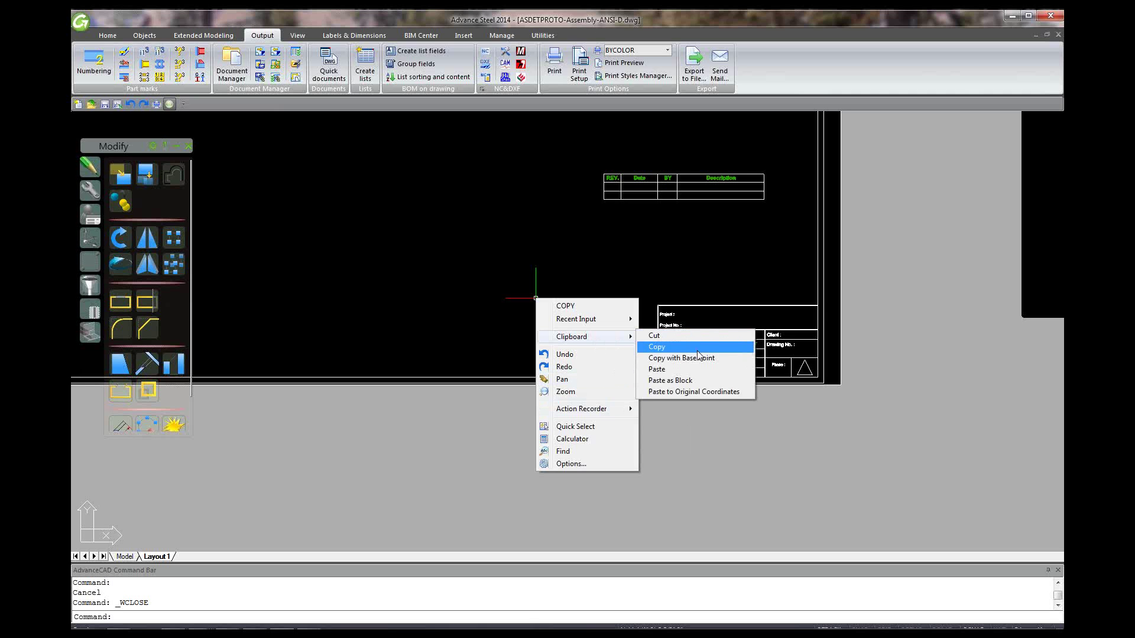
{"action": "left_click", "coordinate": [690, 385]}
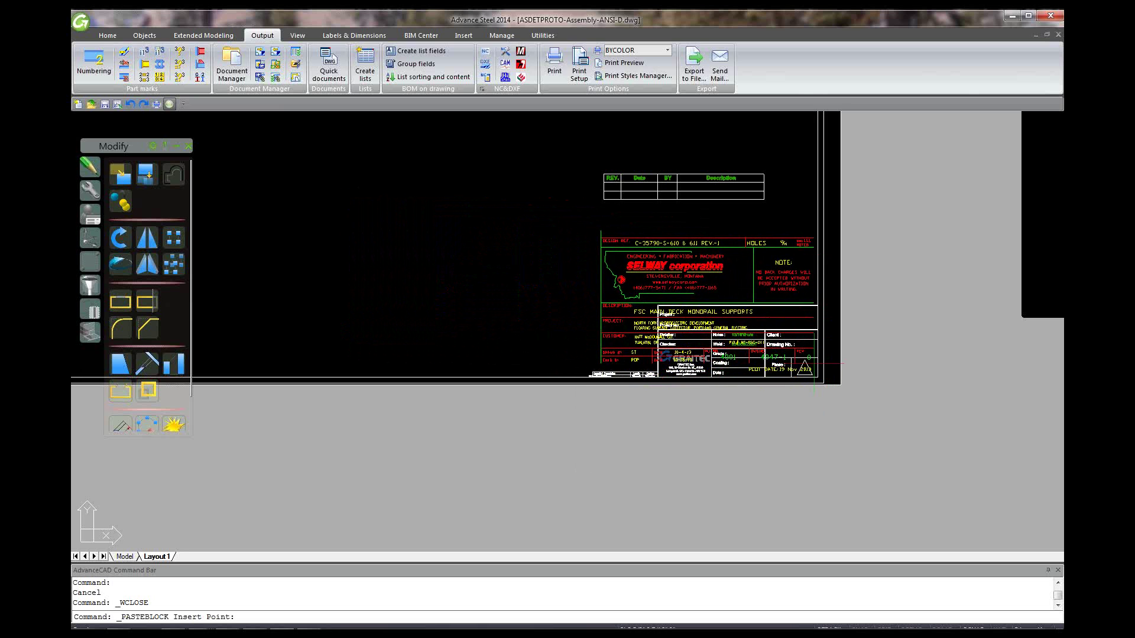
{"action": "type", "text": "ind"}
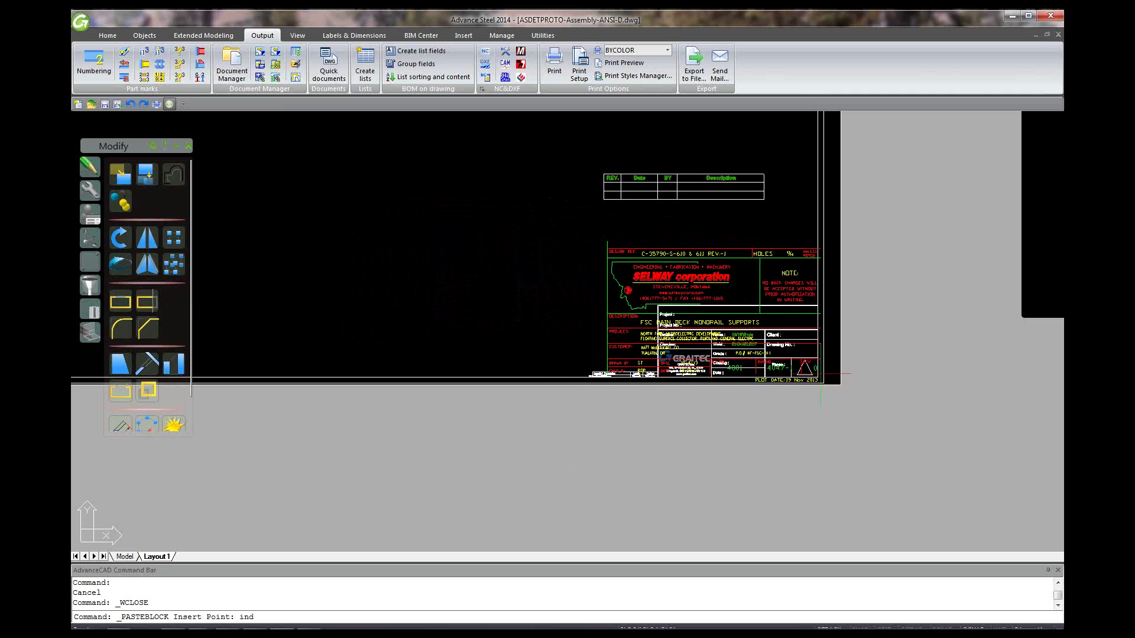
{"action": "middle_click_drag", "start_coordinate": [808, 355], "coordinate": [755, 281]}
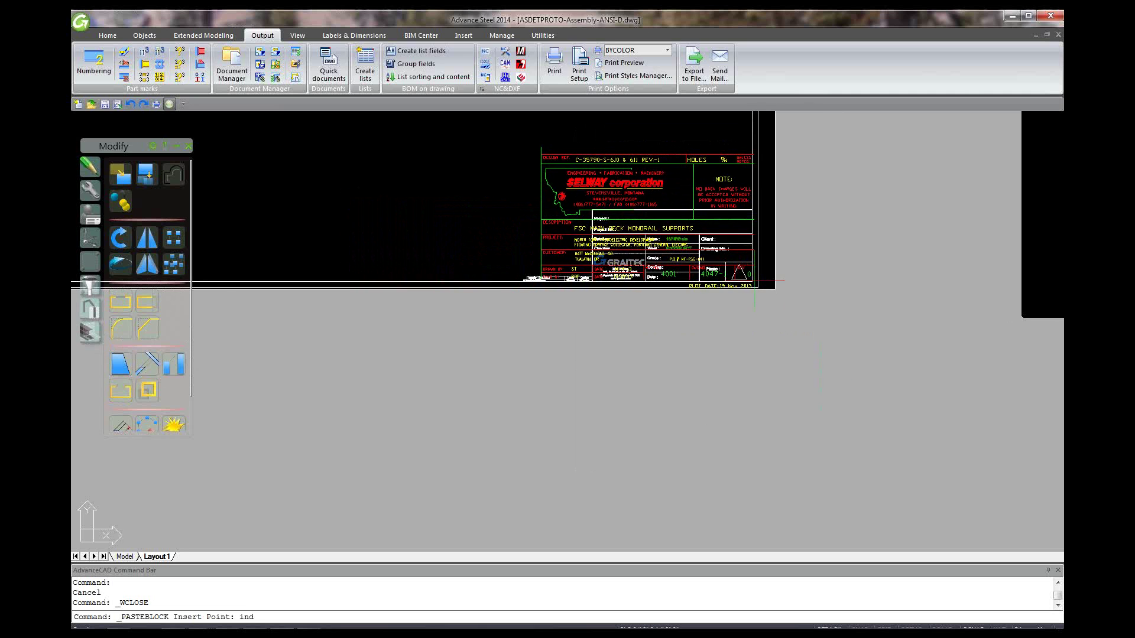
{"action": "type", "text": "dend"}
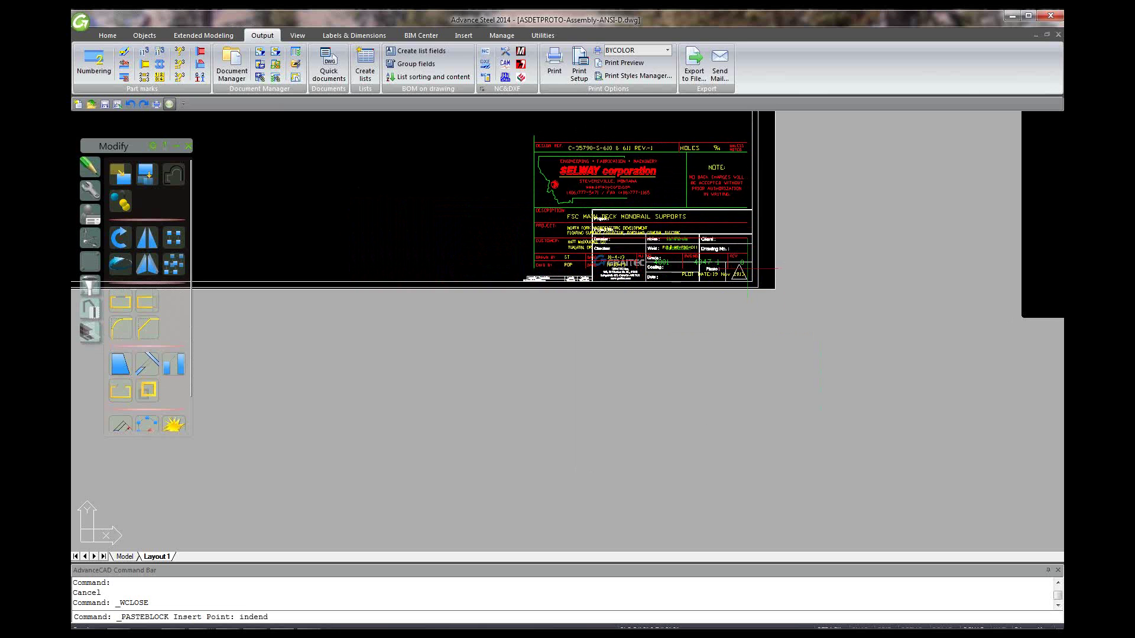
{"action": "scroll", "coordinate": [754, 275], "scroll_direction": "up", "scroll_amount": 3}
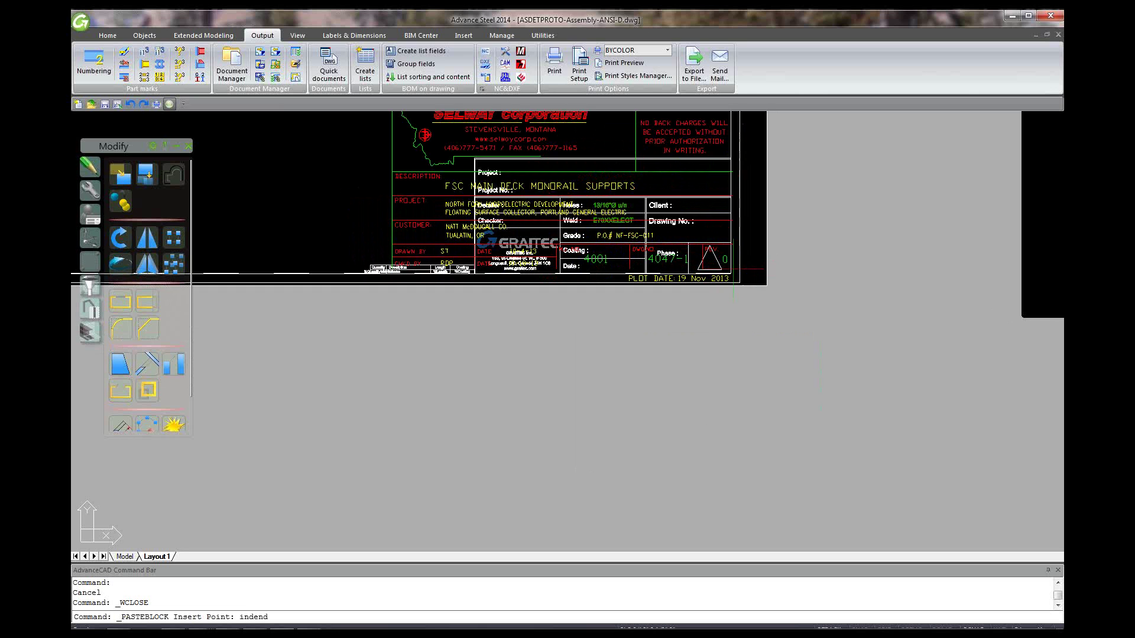
{"action": "key", "text": "Escape"}
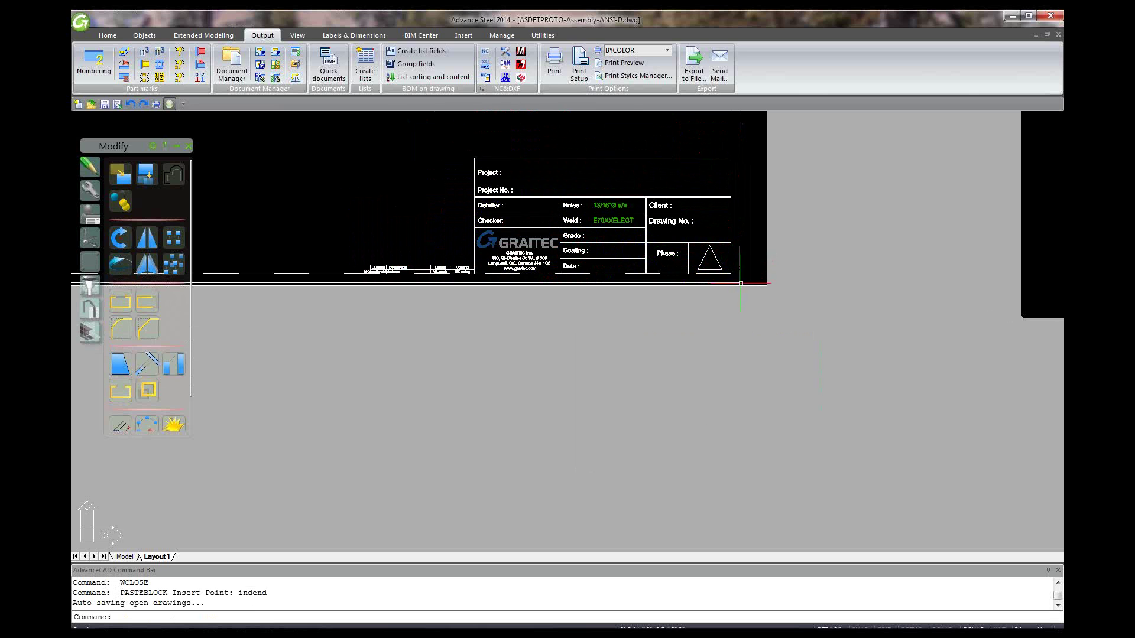
- Move the pasted SELWAY title block by its insertion grip to the endpoint at the sheet border's lower-right corner
{"action": "scroll", "coordinate": [741, 281], "scroll_direction": "up", "scroll_amount": 3}
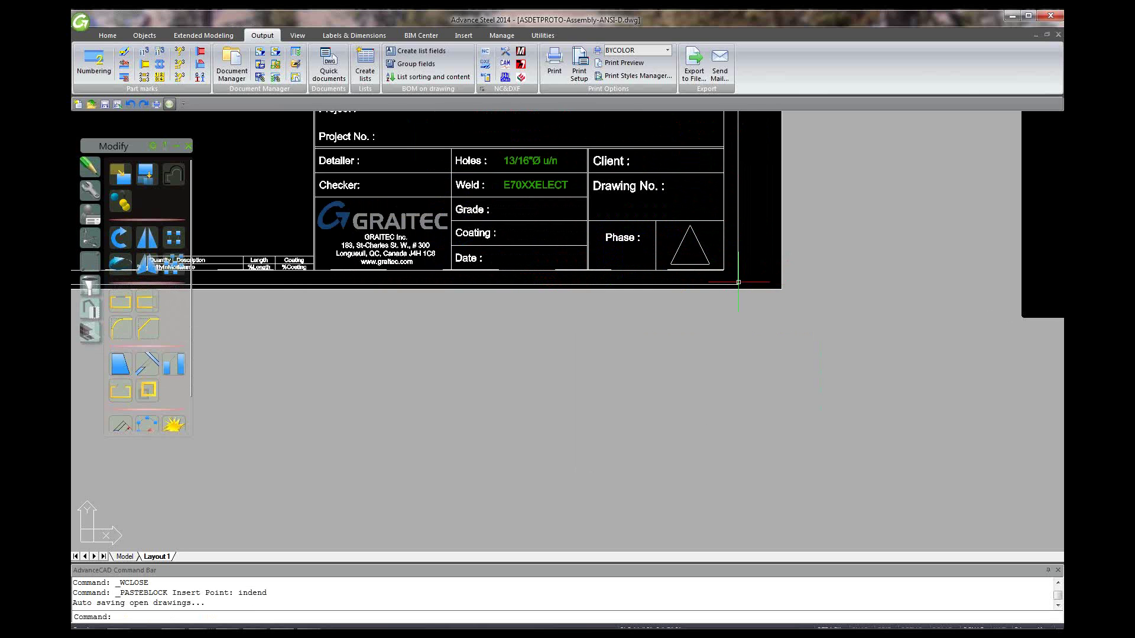
{"action": "scroll", "coordinate": [775, 295], "scroll_direction": "down", "scroll_amount": 6}
{"action": "scroll", "coordinate": [778, 317], "scroll_direction": "down", "scroll_amount": 4}
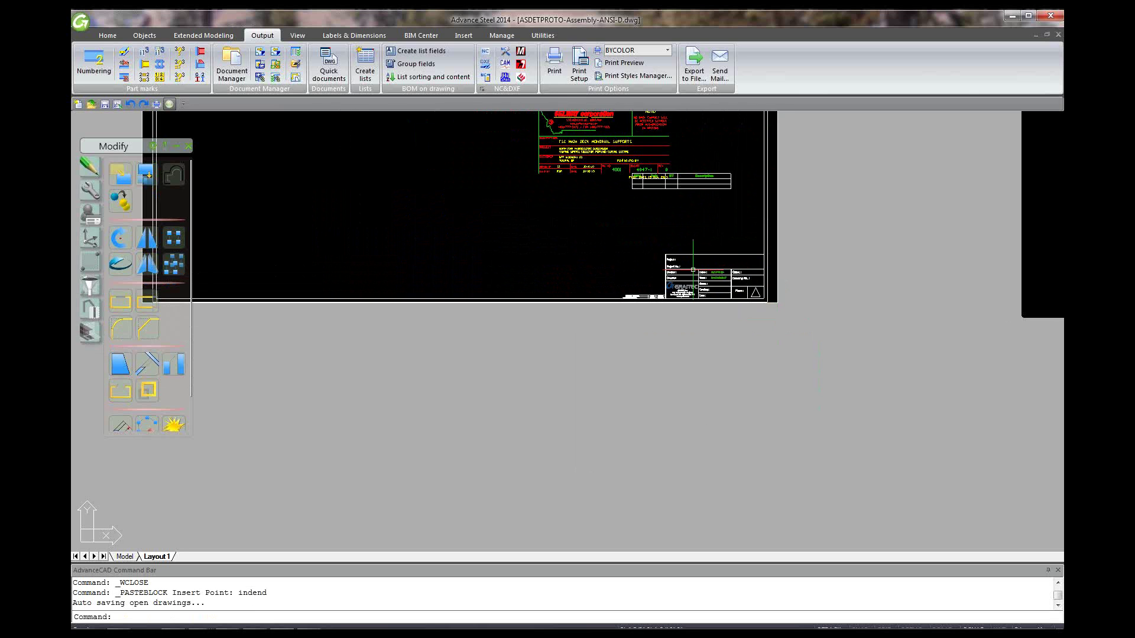
{"action": "scroll", "coordinate": [723, 240], "scroll_direction": "up", "scroll_amount": 3}
{"action": "scroll", "coordinate": [723, 241], "scroll_direction": "up", "scroll_amount": 2}
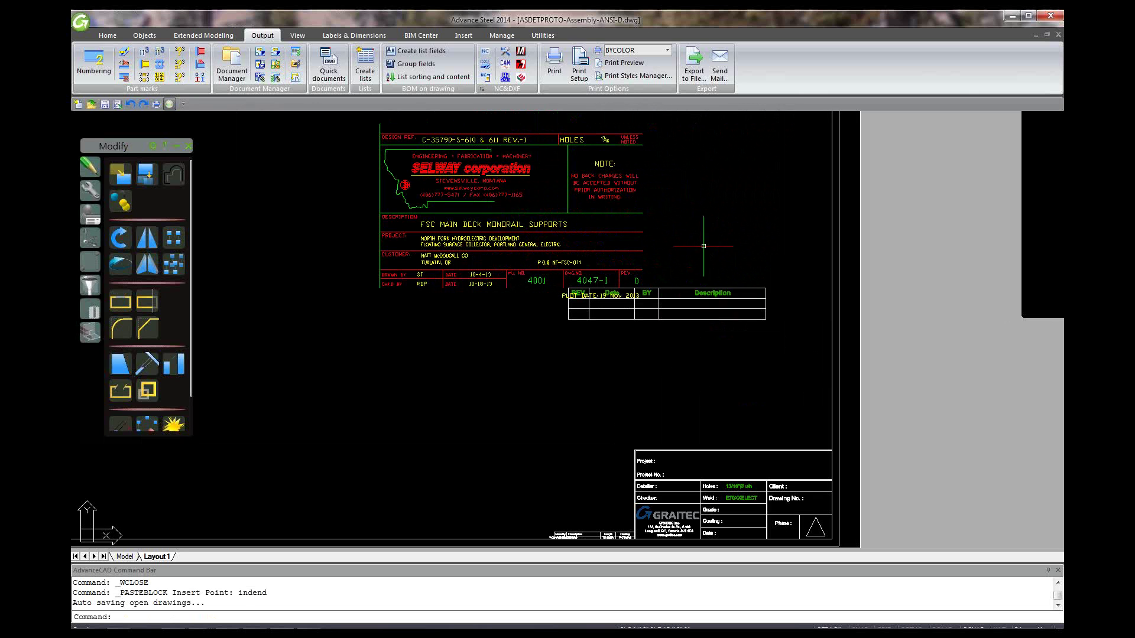
{"action": "left_click", "coordinate": [445, 209]}
{"action": "left_click", "coordinate": [642, 288]}
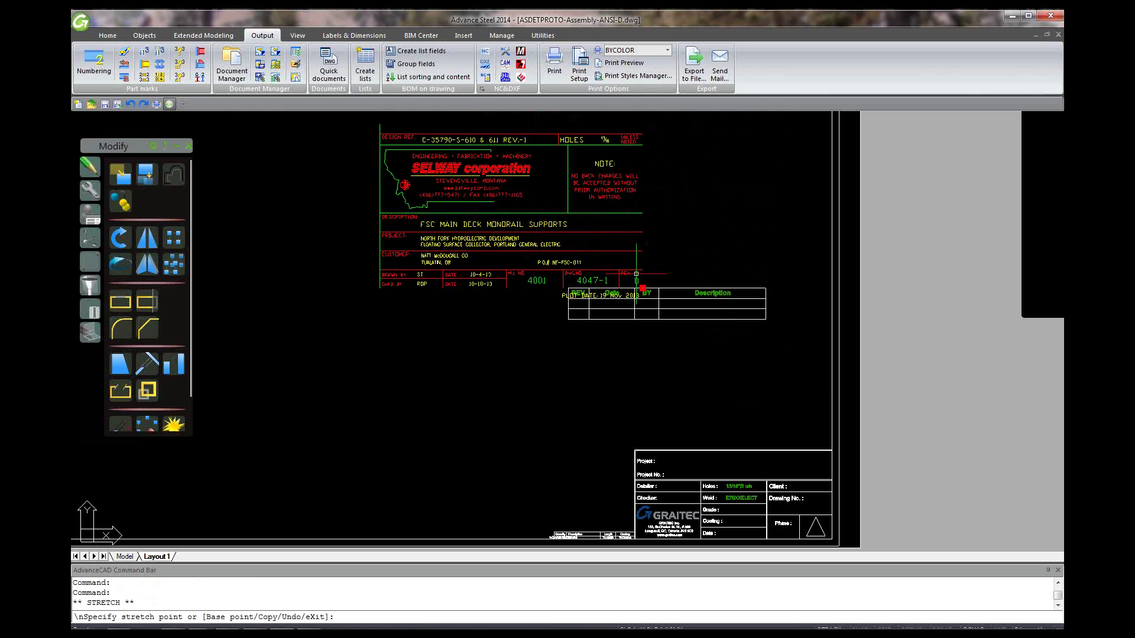
{"action": "scroll", "coordinate": [621, 232], "scroll_direction": "down", "scroll_amount": 2}
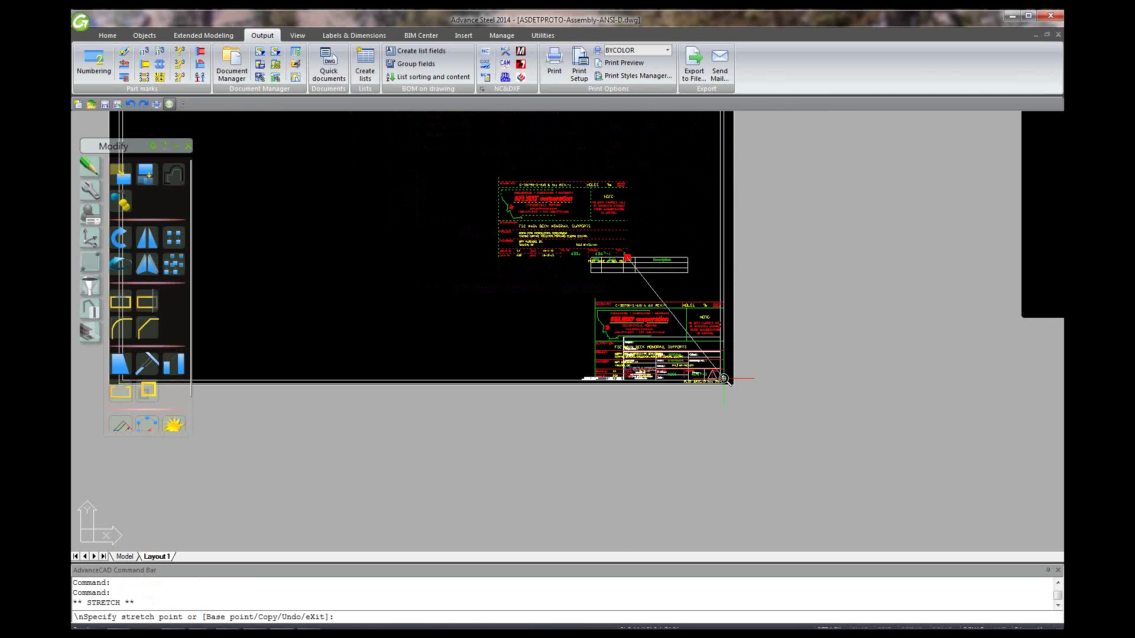
{"action": "scroll", "coordinate": [721, 379], "scroll_direction": "up", "scroll_amount": 4}
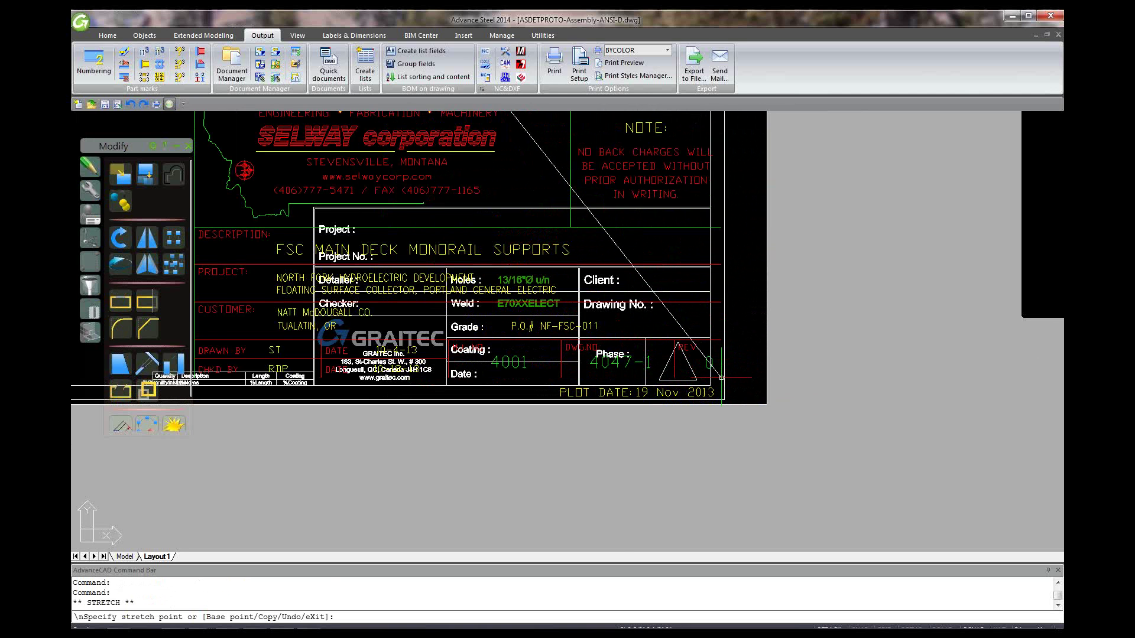
{"action": "scroll", "coordinate": [721, 377], "scroll_direction": "up", "scroll_amount": 2}
{"action": "type", "text": "end"}
{"action": "key", "text": "Return"}
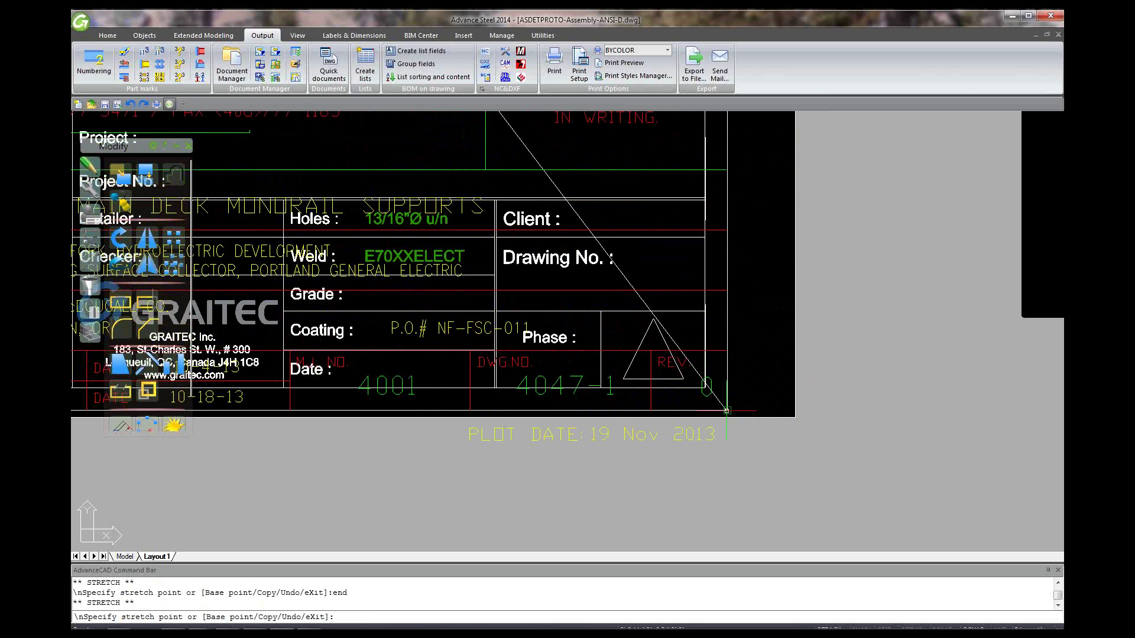
{"action": "key", "text": "Escape"}
- Move the GRAITEC title block off the SELWAY title block into the empty area to its left
{"action": "scroll", "coordinate": [728, 402], "scroll_direction": "down", "scroll_amount": 4}
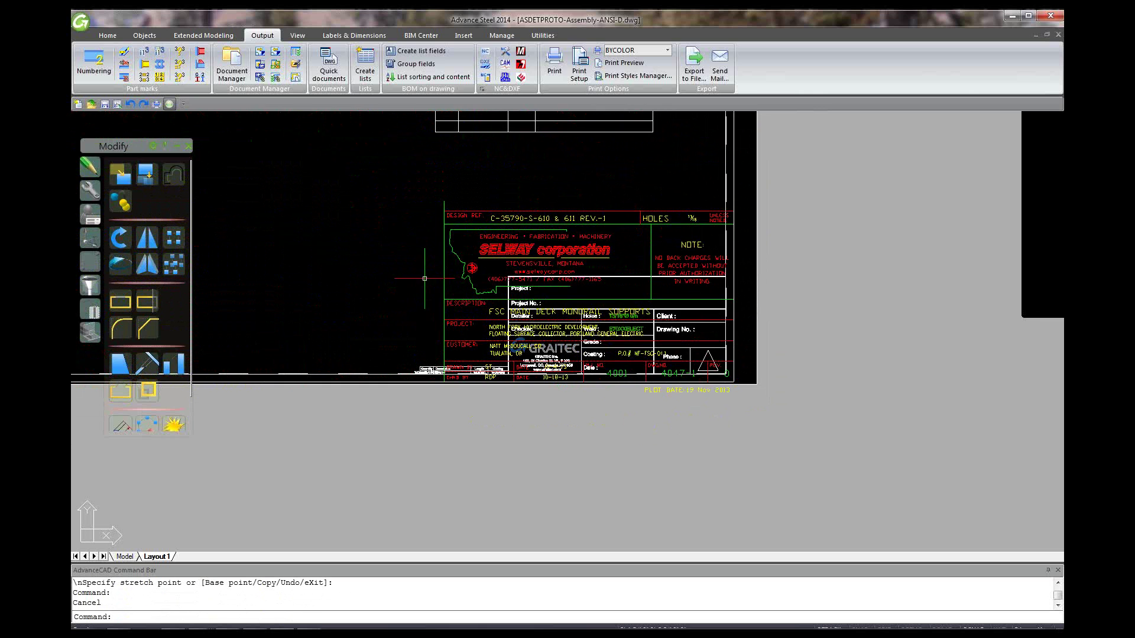
{"action": "scroll", "coordinate": [423, 275], "scroll_direction": "down", "scroll_amount": 3}
{"action": "scroll", "coordinate": [485, 311], "scroll_direction": "up", "scroll_amount": 4}
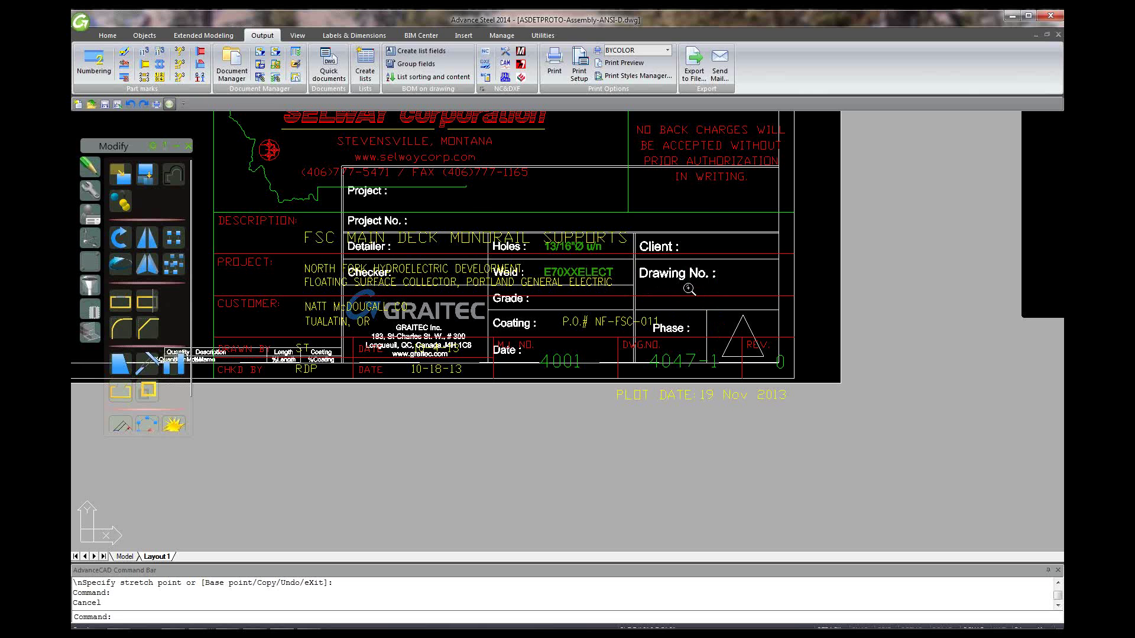
{"action": "scroll", "coordinate": [689, 289], "scroll_direction": "down", "scroll_amount": 1}
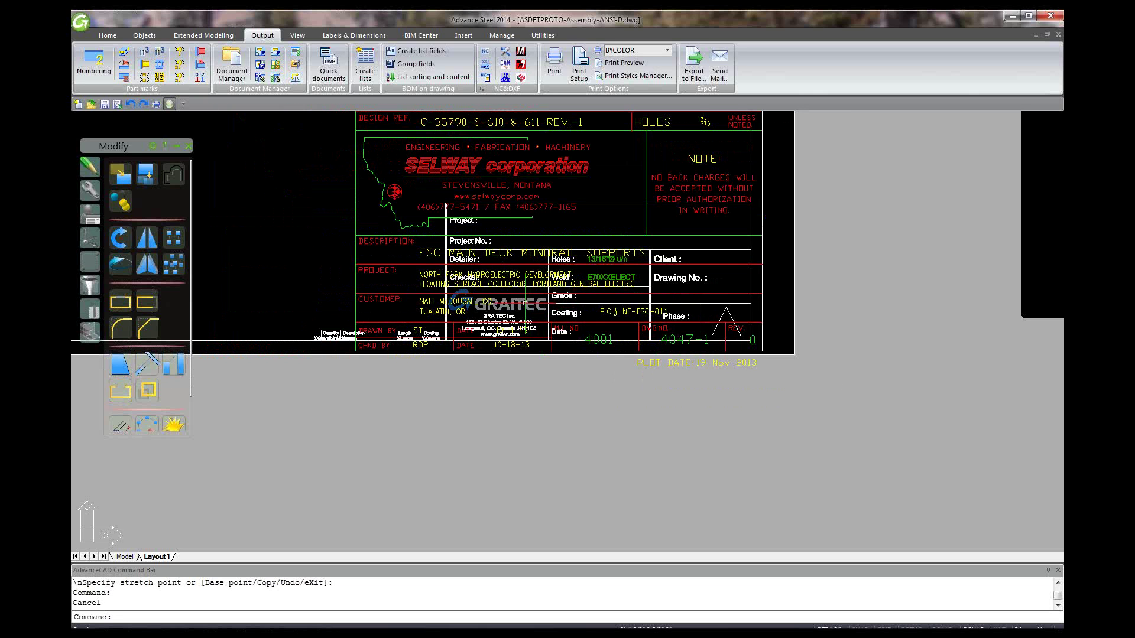
{"action": "left_click", "coordinate": [433, 195]}
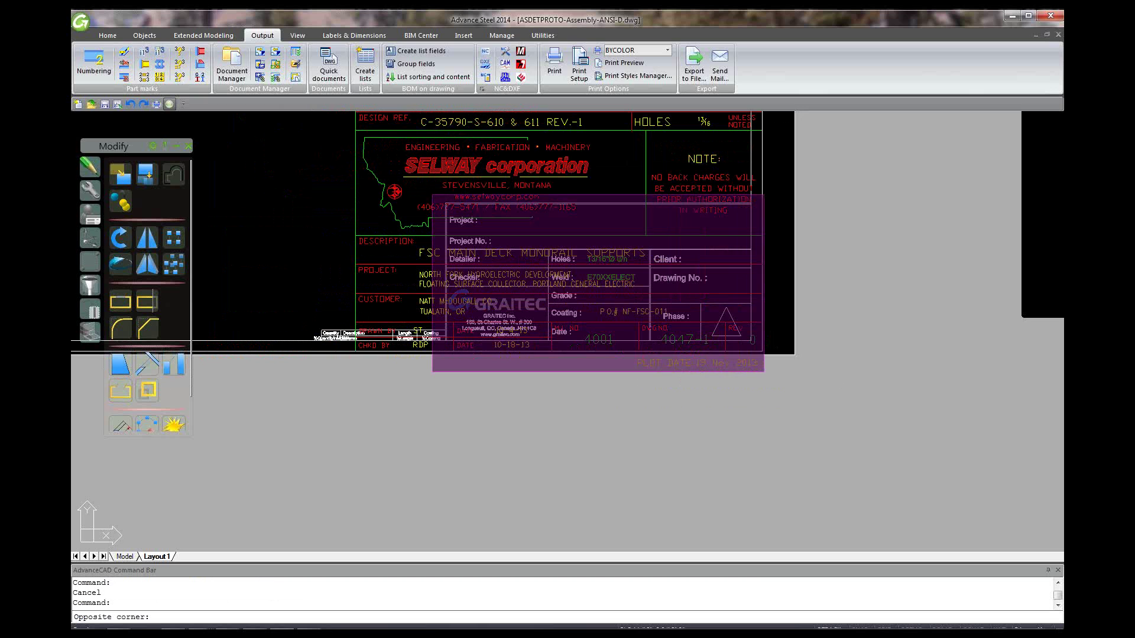
{"action": "left_click", "coordinate": [765, 370]}
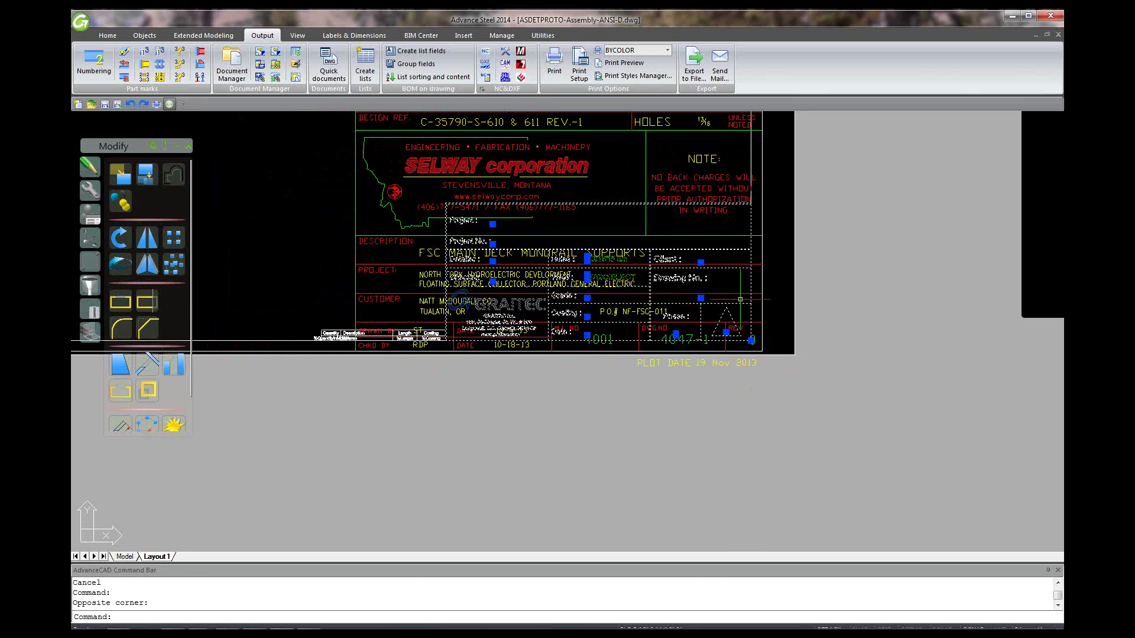
{"action": "right_click", "coordinate": [722, 273]}
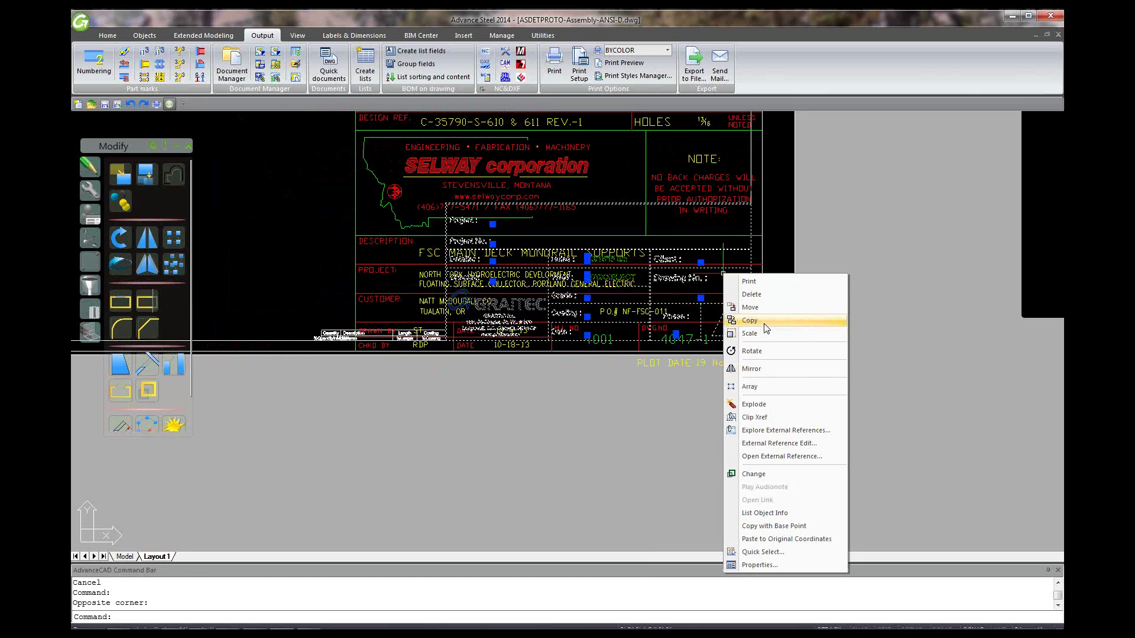
{"action": "key", "text": "Escape"}
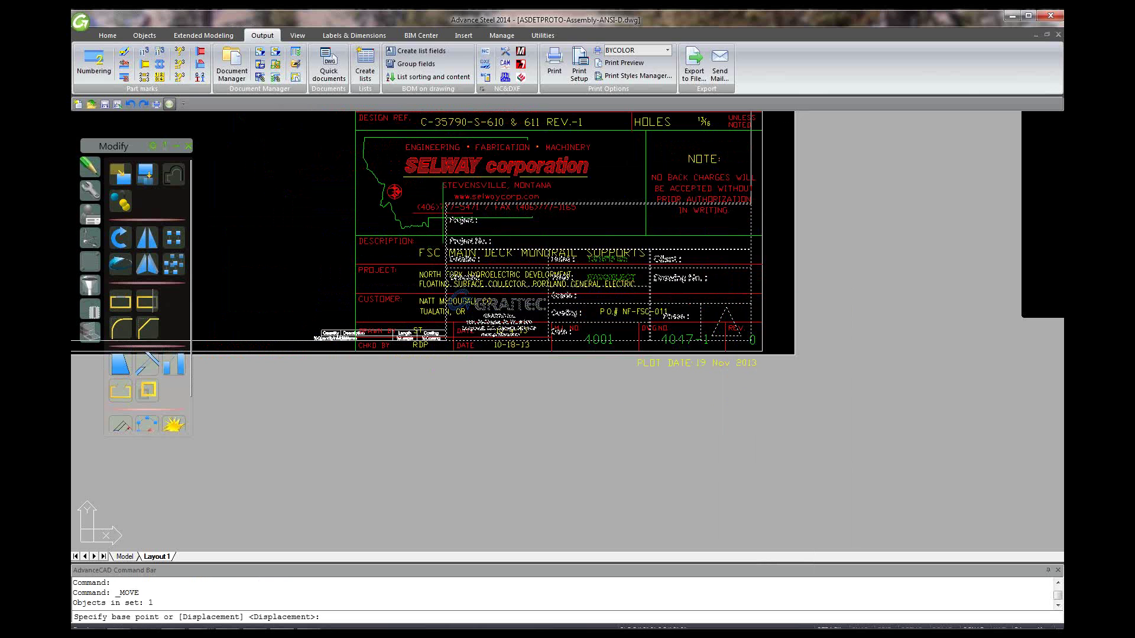
{"action": "left_click", "coordinate": [418, 209]}
{"action": "scroll", "coordinate": [544, 222], "scroll_direction": "down", "scroll_amount": 2}
{"action": "middle_click_drag", "start_coordinate": [384, 227], "coordinate": [614, 210]}
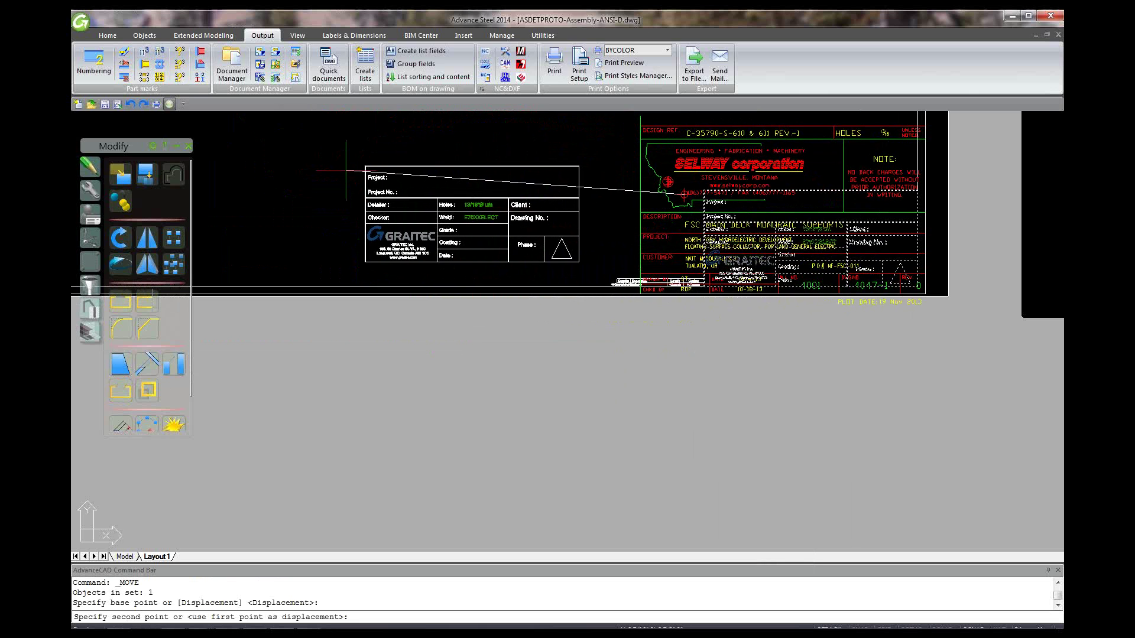
{"action": "left_click", "coordinate": [686, 196]}
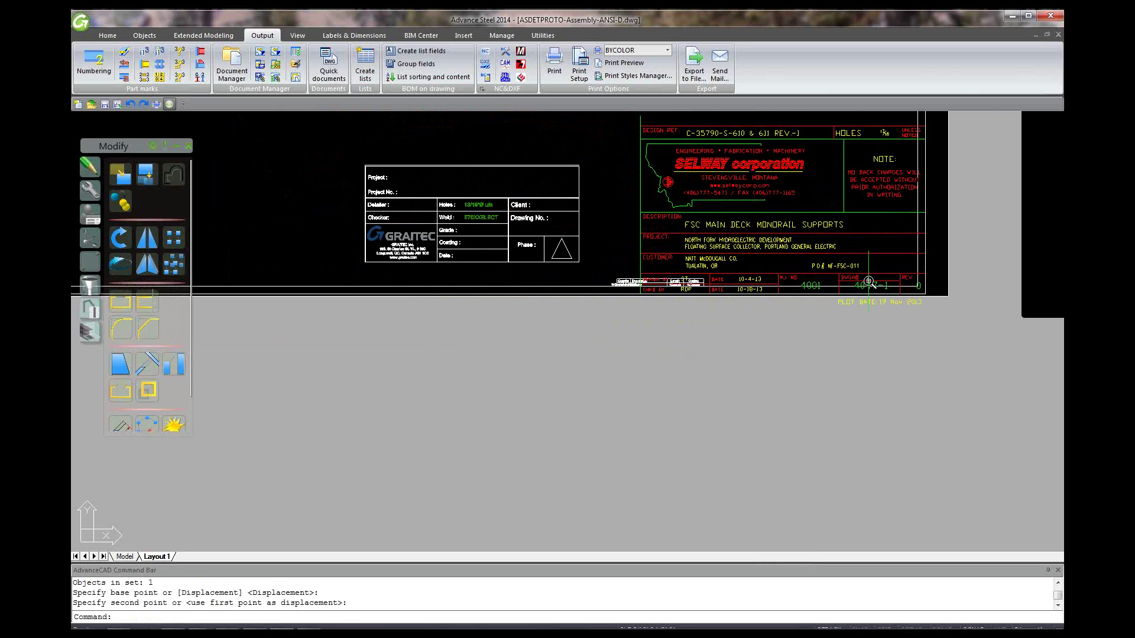
- Move the Quantity/Description/Length/Coating list table out of the SELWAY title block to the free area on its left
{"action": "scroll", "coordinate": [868, 281], "scroll_direction": "up", "scroll_amount": 2}
{"action": "scroll", "coordinate": [718, 346], "scroll_direction": "down", "scroll_amount": 2}
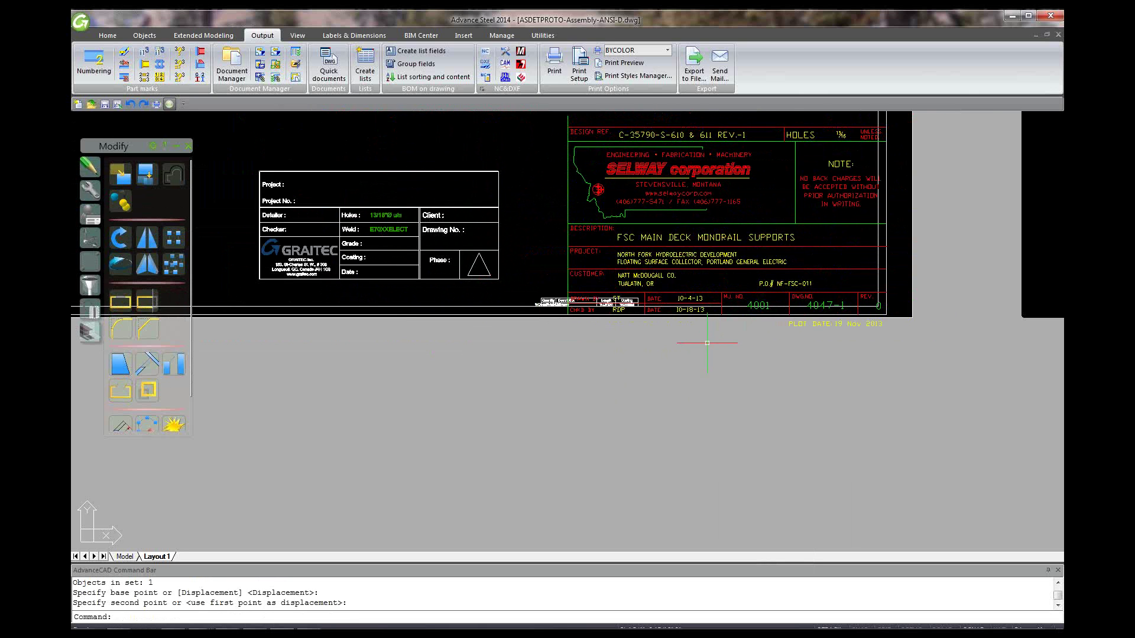
{"action": "scroll", "coordinate": [507, 281], "scroll_direction": "up", "scroll_amount": 6}
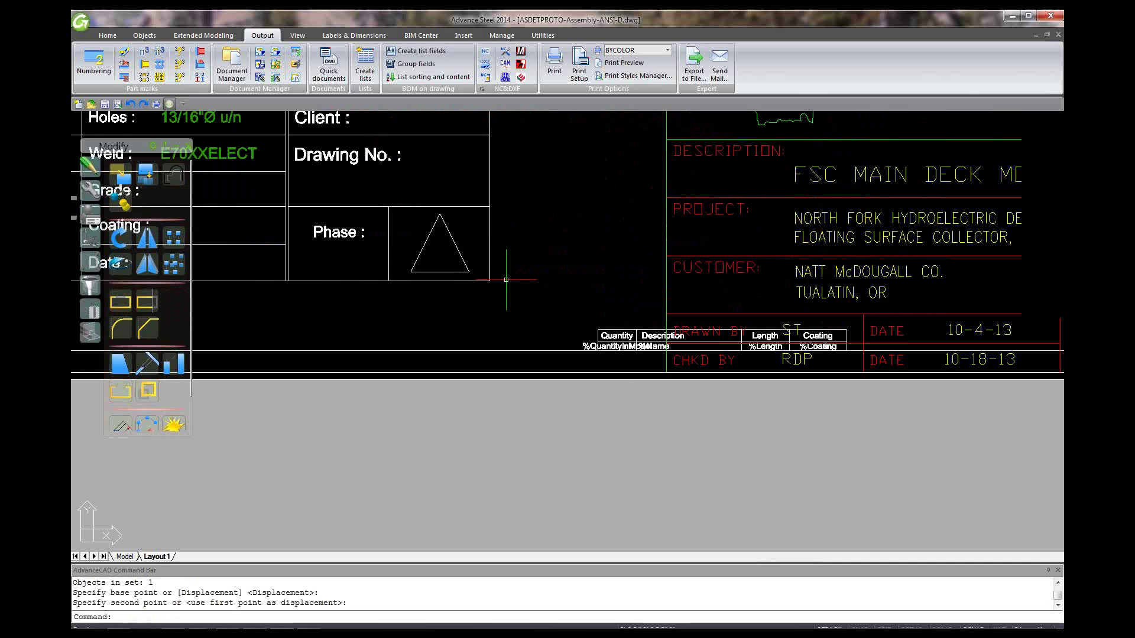
{"action": "left_click", "coordinate": [564, 337]}
{"action": "left_click", "coordinate": [1048, 416]}
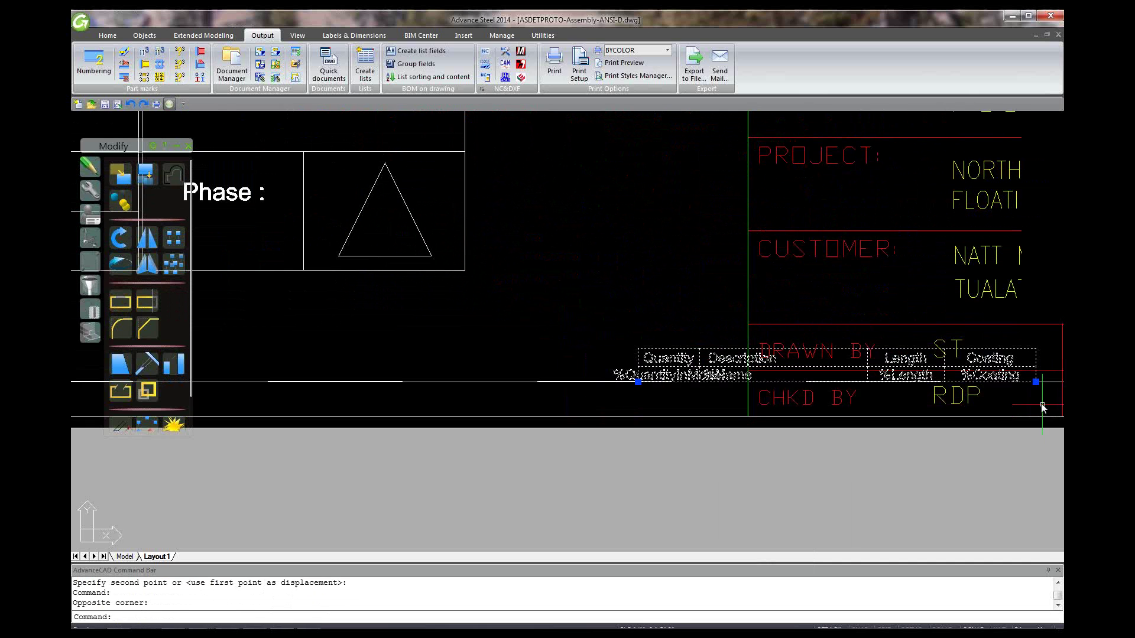
{"action": "right_click", "coordinate": [1043, 405]}
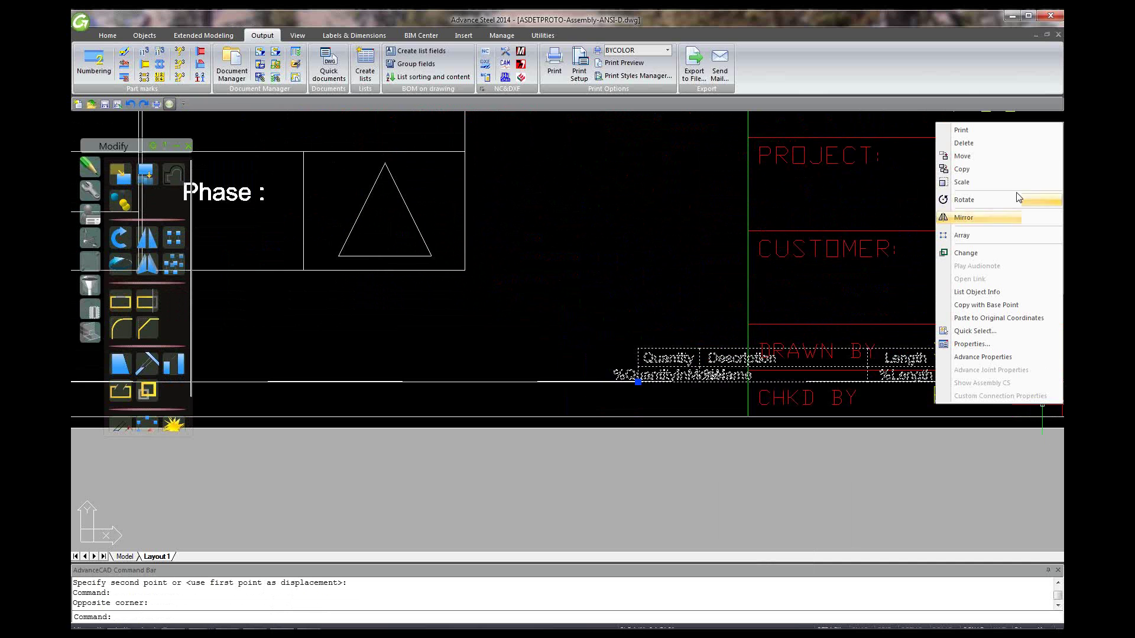
{"action": "left_click", "coordinate": [1003, 157]}
{"action": "left_click", "coordinate": [639, 349]}
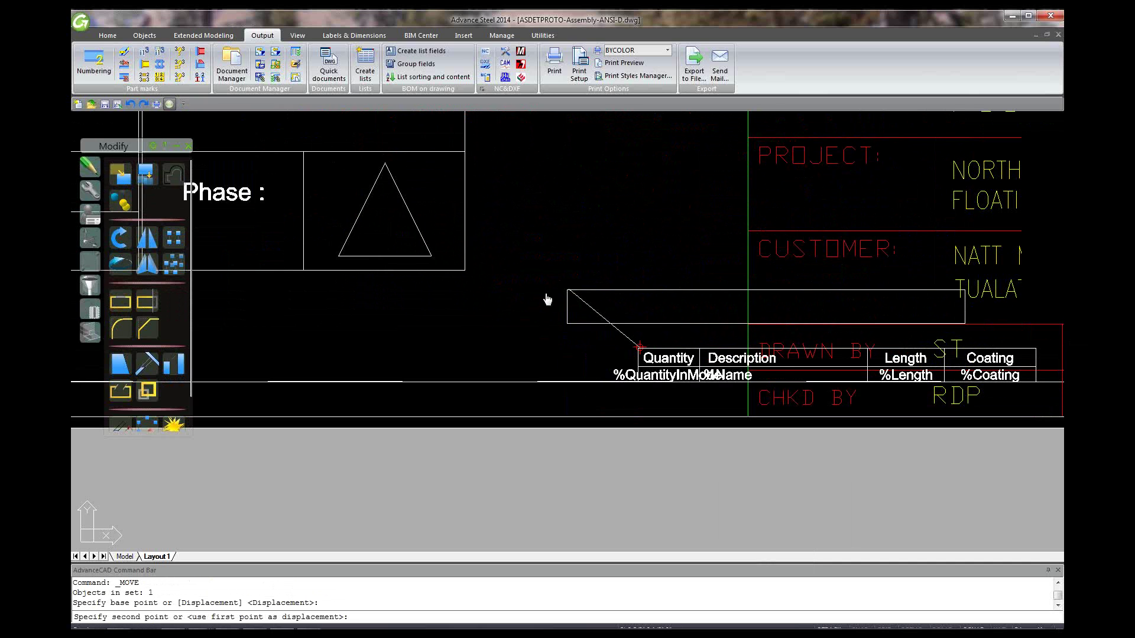
{"action": "middle_click_drag", "start_coordinate": [547, 300], "coordinate": [891, 232]}
{"action": "left_click", "coordinate": [440, 249]}
{"action": "scroll", "coordinate": [477, 323], "scroll_direction": "down", "scroll_amount": 5}
{"action": "key", "text": "Escape"}
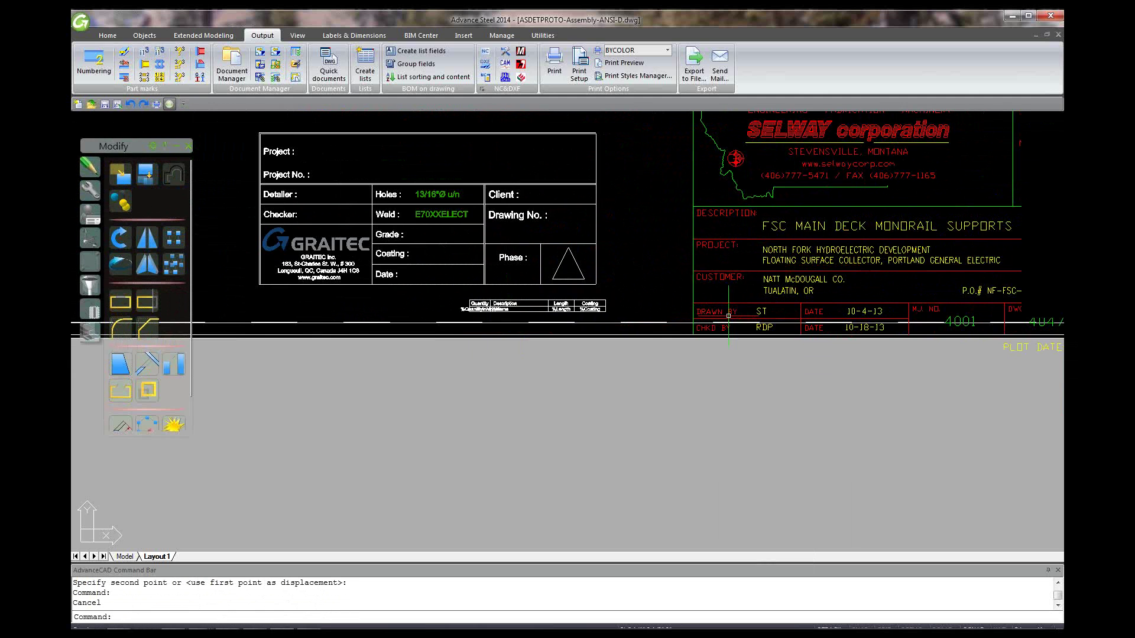
{"action": "scroll", "coordinate": [632, 350], "scroll_direction": "down", "scroll_amount": 3}
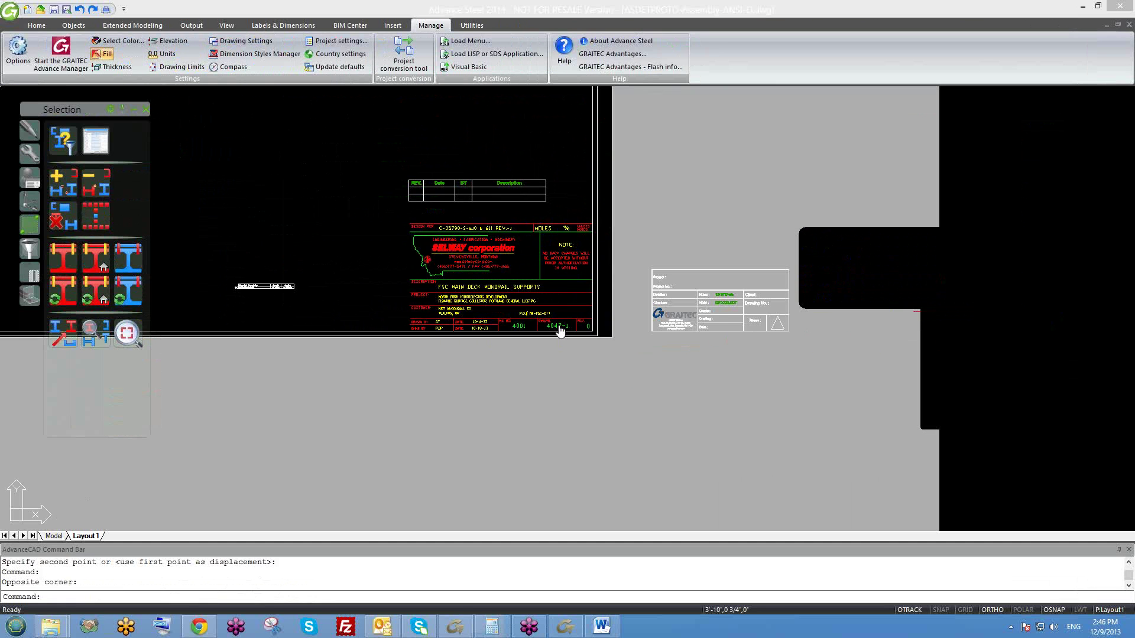
{"action": "scroll", "coordinate": [384, 236], "scroll_direction": "up", "scroll_amount": 3}
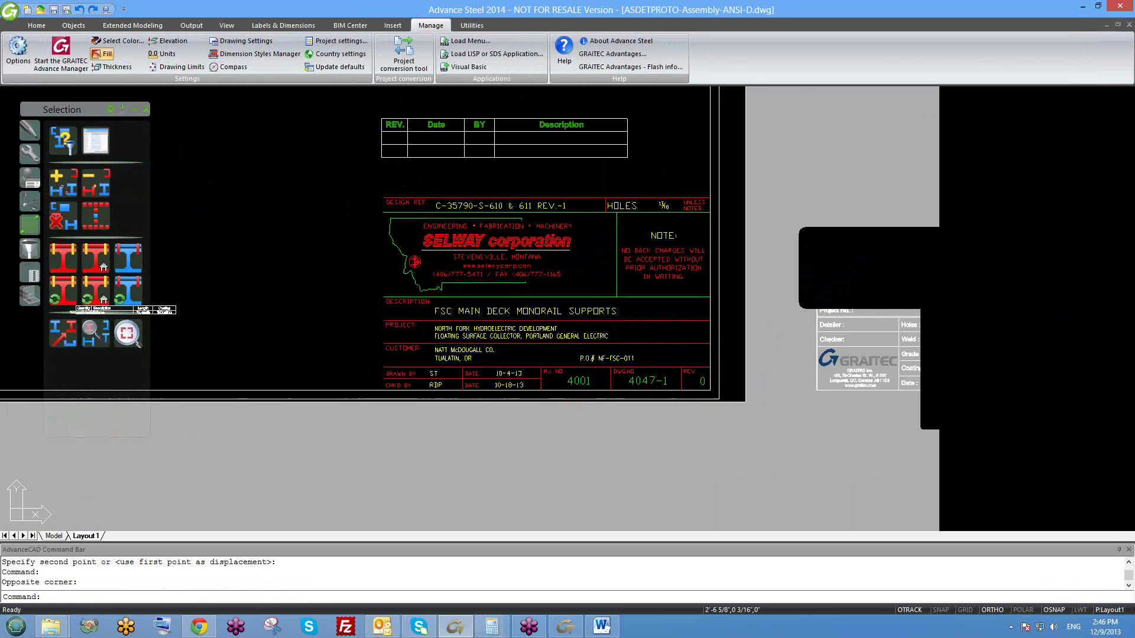
{"action": "scroll", "coordinate": [644, 414], "scroll_direction": "up", "scroll_amount": 1}
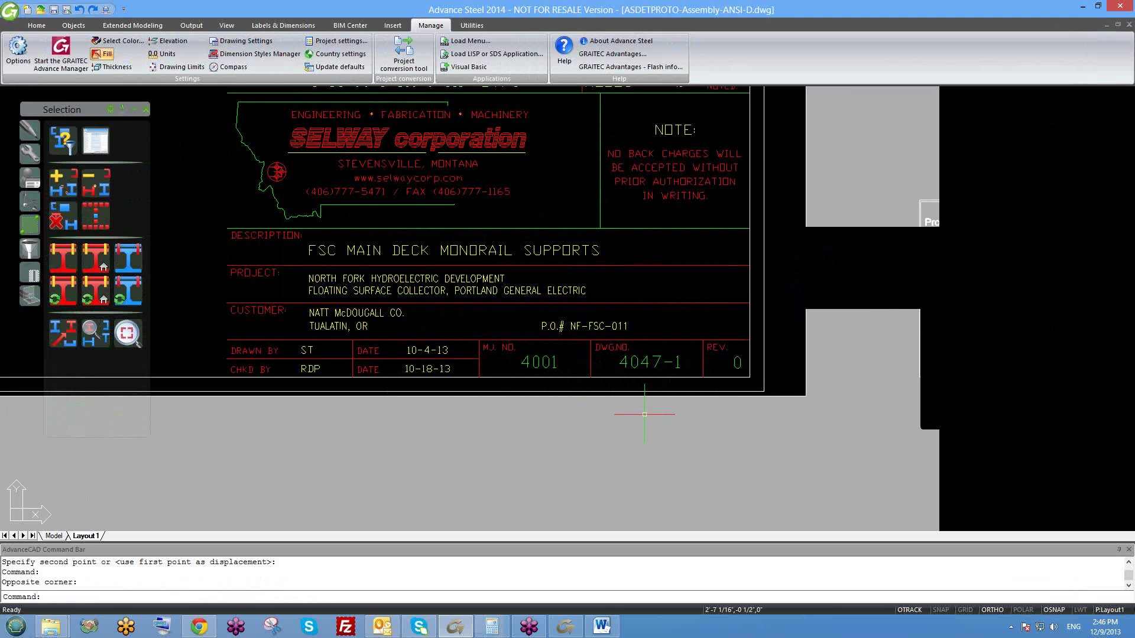
- Examine the MJ. NO., DWG. NO. and REV. fields along the lower edge of the SELWAY title block
{"action": "middle_click_drag", "start_coordinate": [677, 293], "coordinate": [688, 328]}
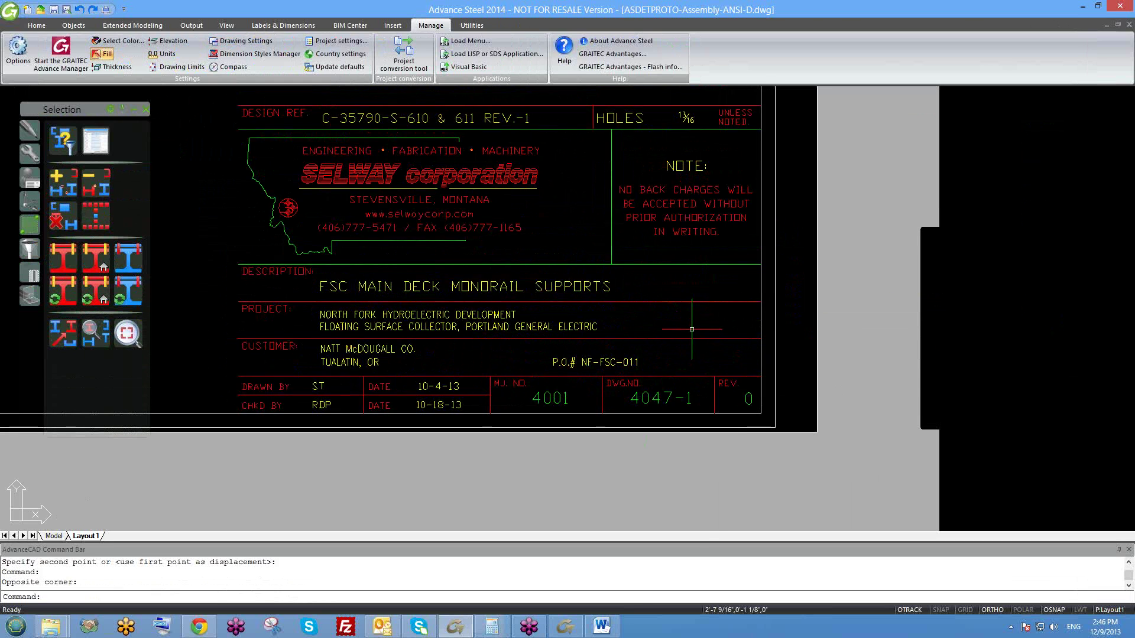
{"action": "scroll", "coordinate": [692, 329], "scroll_direction": "down", "scroll_amount": 2}
{"action": "scroll", "coordinate": [710, 409], "scroll_direction": "up", "scroll_amount": 2}
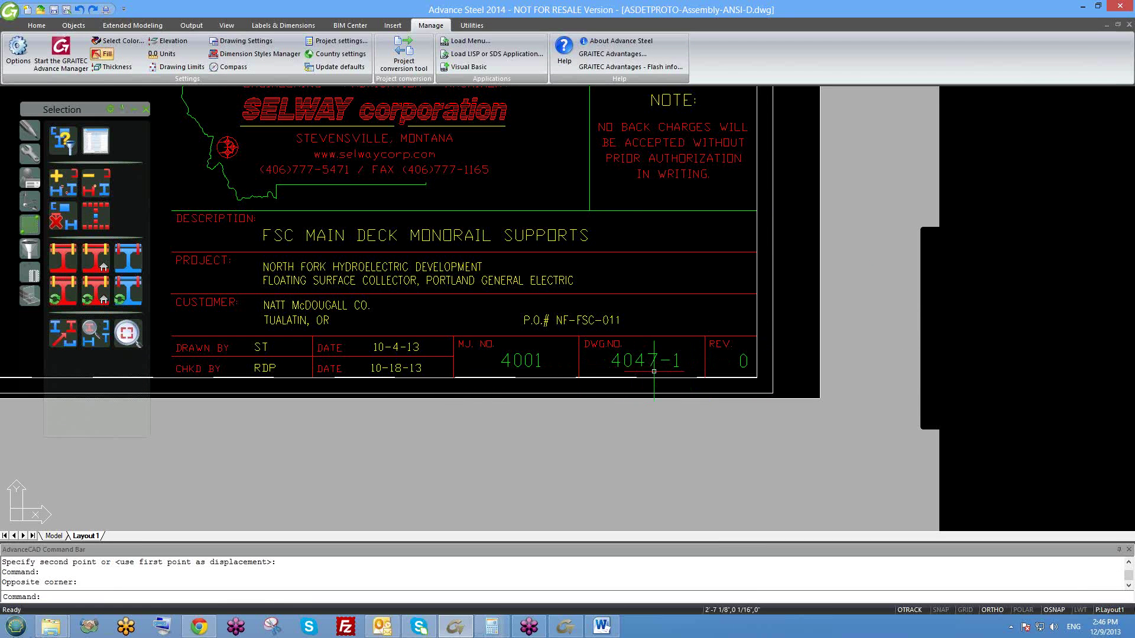
{"action": "scroll", "coordinate": [715, 385], "scroll_direction": "up", "scroll_amount": 2}
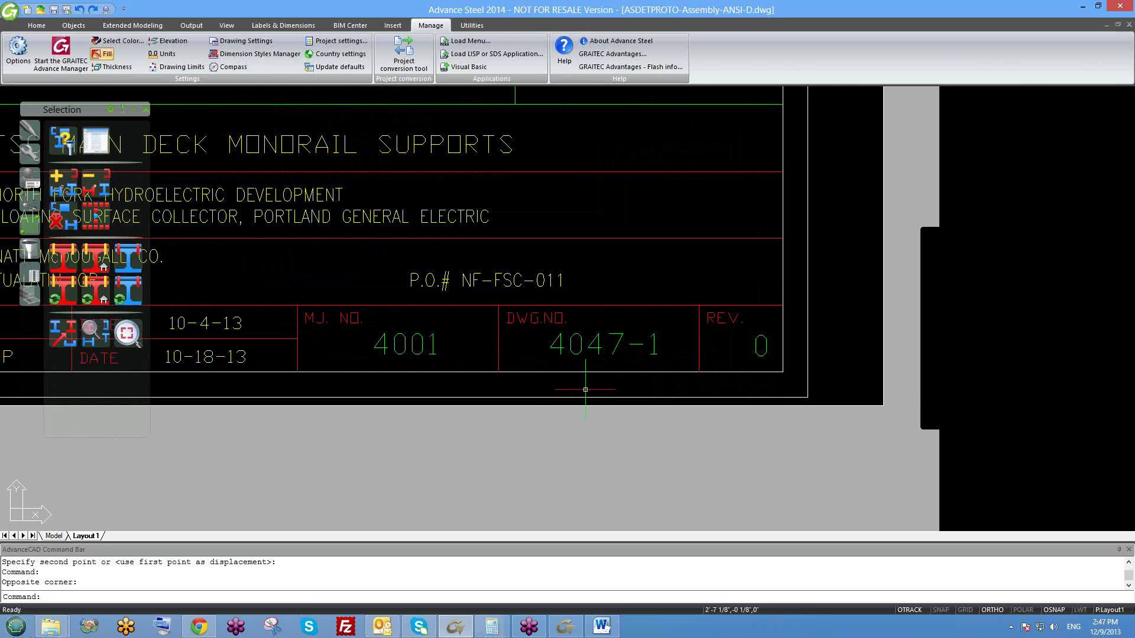
{"action": "middle_click_drag", "start_coordinate": [542, 392], "coordinate": [645, 382]}
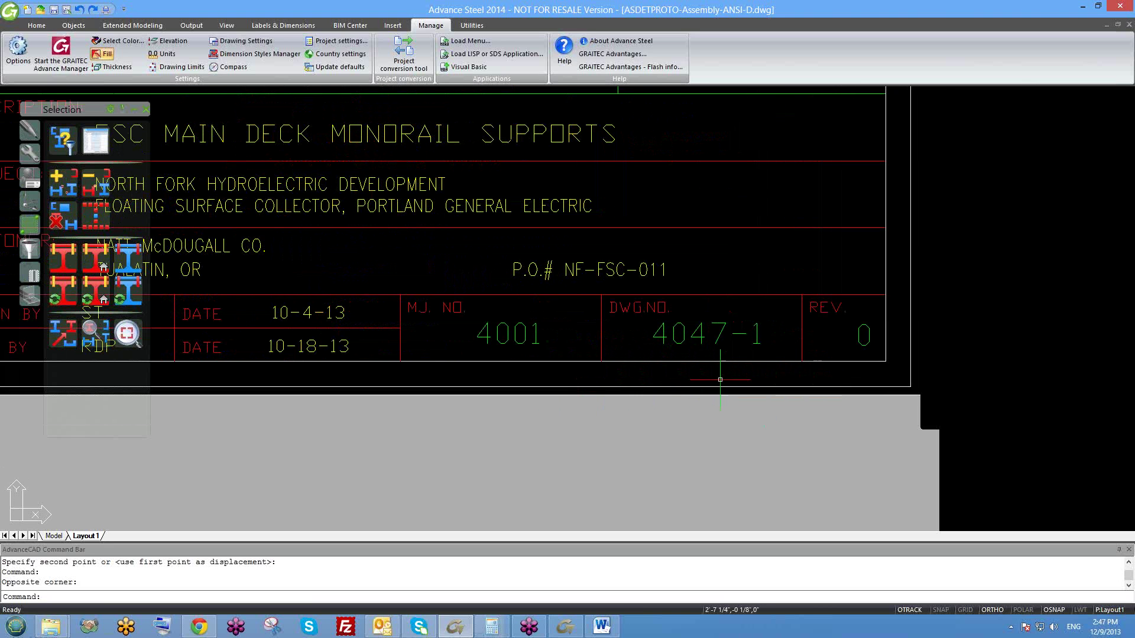
{"action": "scroll", "coordinate": [720, 380], "scroll_direction": "down", "scroll_amount": 2}
{"action": "scroll", "coordinate": [698, 377], "scroll_direction": "up", "scroll_amount": 1}
{"action": "scroll", "coordinate": [703, 379], "scroll_direction": "down", "scroll_amount": 2}
{"action": "scroll", "coordinate": [739, 385], "scroll_direction": "up", "scroll_amount": 2}
{"action": "scroll", "coordinate": [769, 387], "scroll_direction": "down", "scroll_amount": 3}
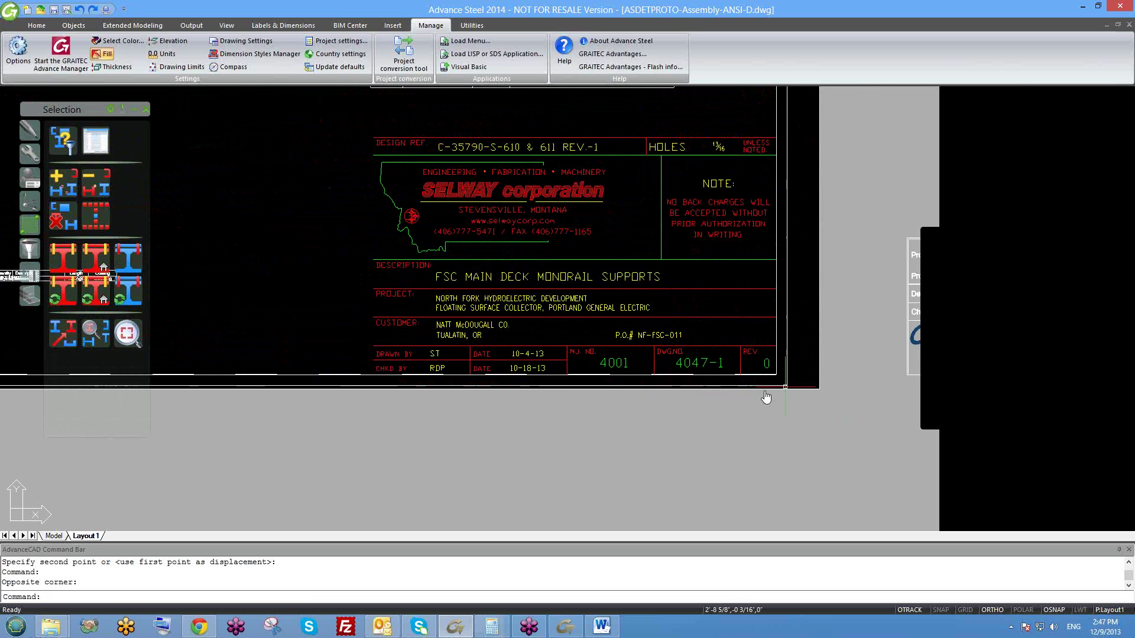
{"action": "scroll", "coordinate": [766, 397], "scroll_direction": "down", "scroll_amount": 3}
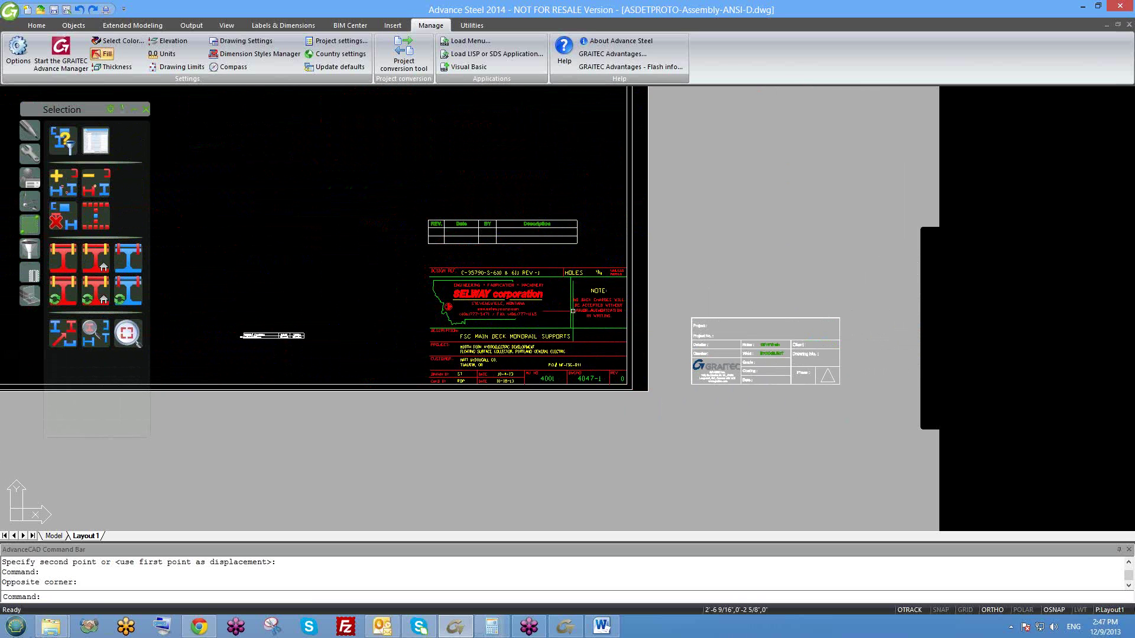
- Examine the SELWAY title block's logo, address and note areas and its placement below the revision table
{"action": "scroll", "coordinate": [509, 365], "scroll_direction": "up", "scroll_amount": 4}
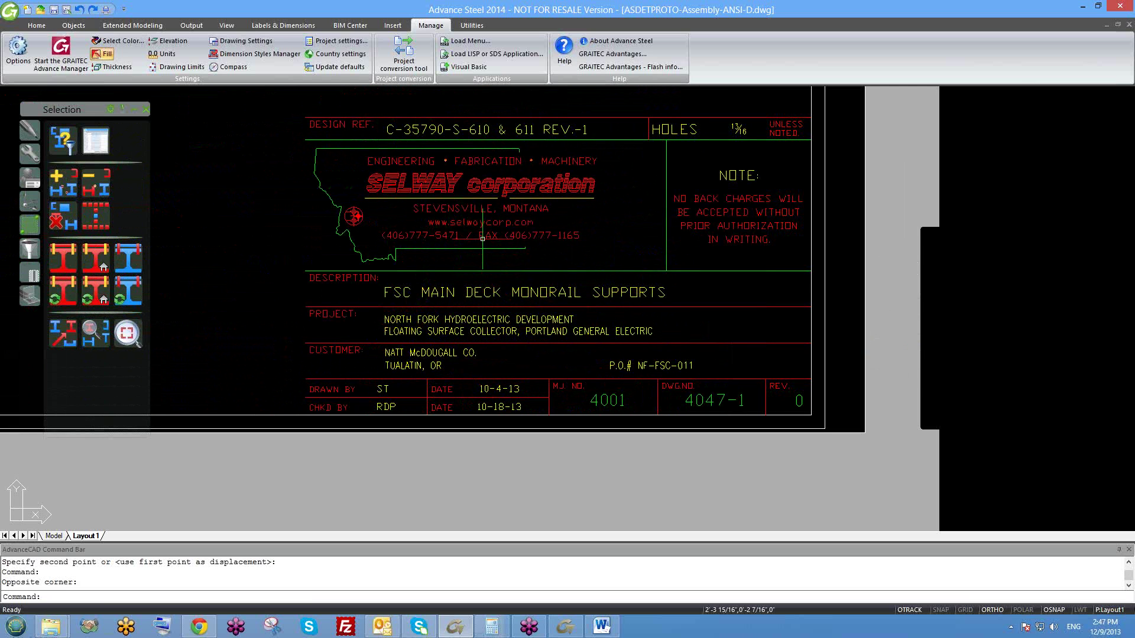
{"action": "scroll", "coordinate": [483, 239], "scroll_direction": "down", "scroll_amount": 1}
{"action": "scroll", "coordinate": [534, 267], "scroll_direction": "down", "scroll_amount": 1}
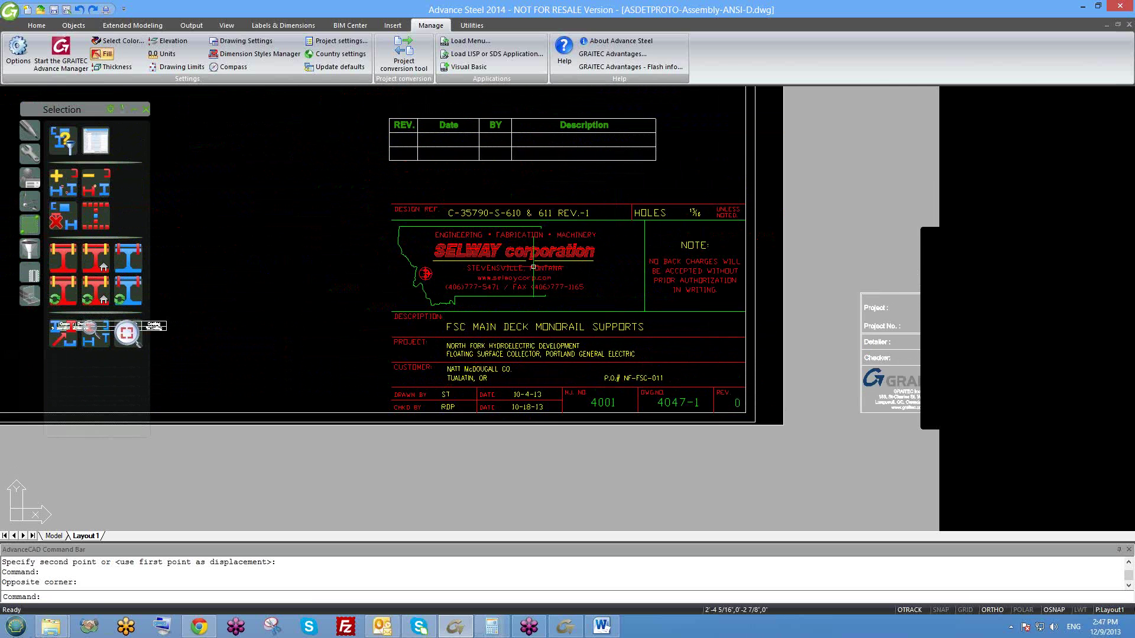
{"action": "scroll", "coordinate": [475, 260], "scroll_direction": "up", "scroll_amount": 2}
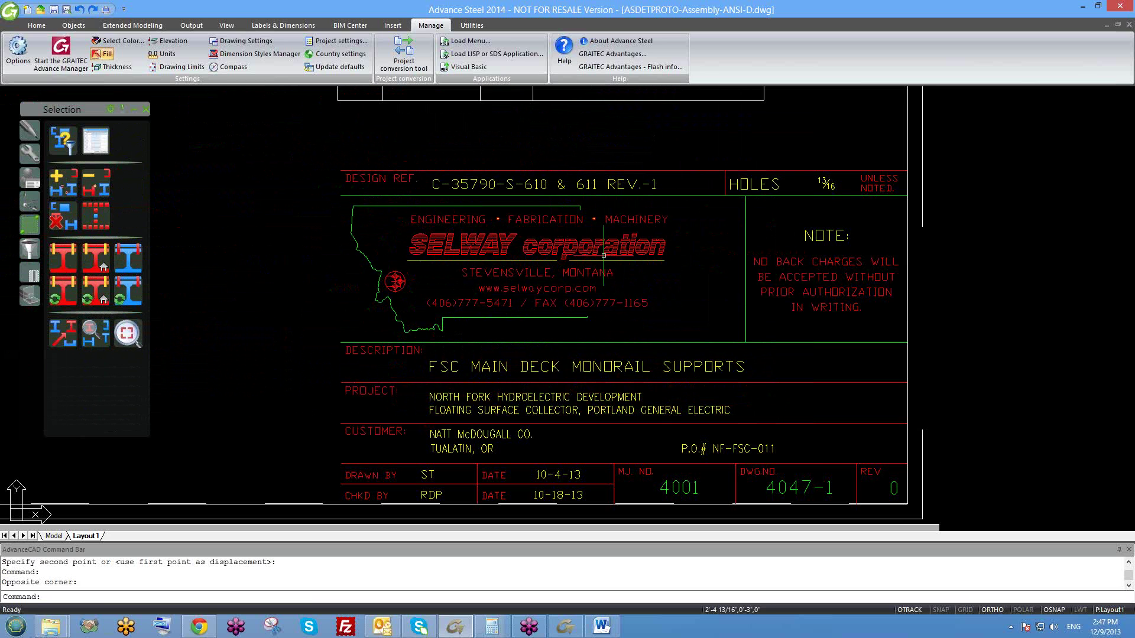
{"action": "scroll", "coordinate": [604, 263], "scroll_direction": "down", "scroll_amount": 2}
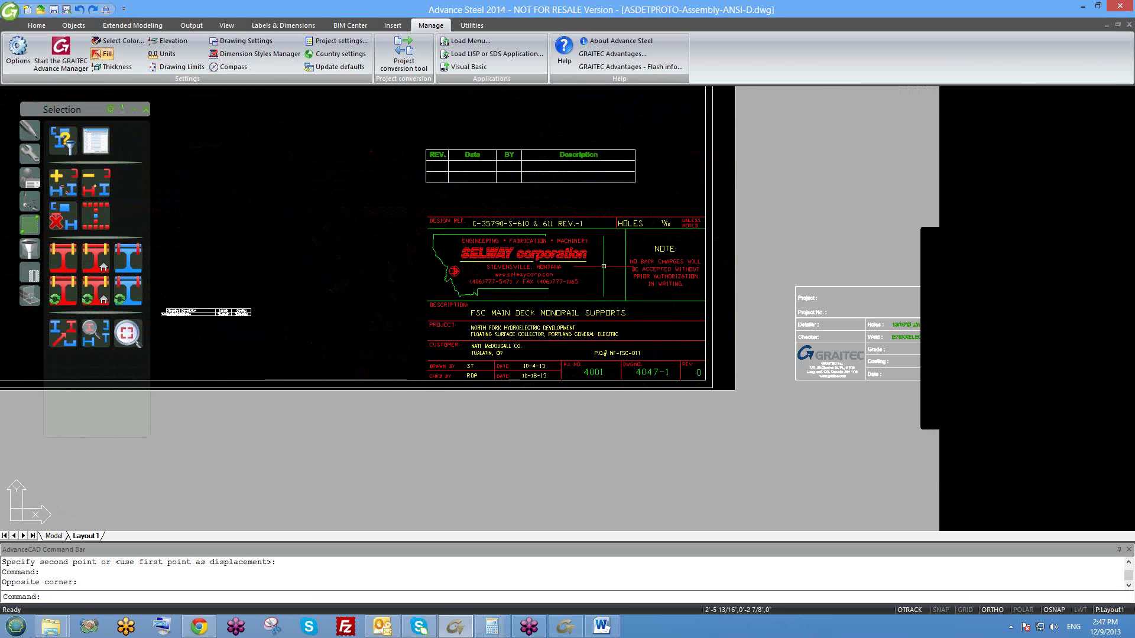
{"action": "scroll", "coordinate": [587, 268], "scroll_direction": "up", "scroll_amount": 2}
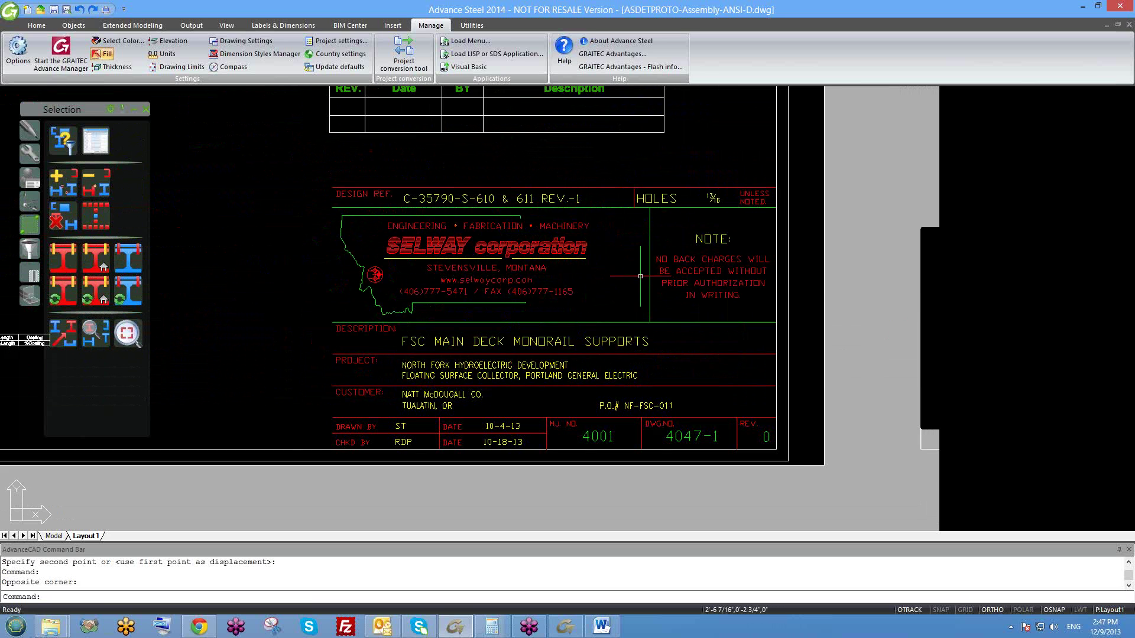
{"action": "scroll", "coordinate": [706, 251], "scroll_direction": "up", "scroll_amount": 2}
{"action": "middle_click_drag", "start_coordinate": [419, 264], "coordinate": [571, 287]}
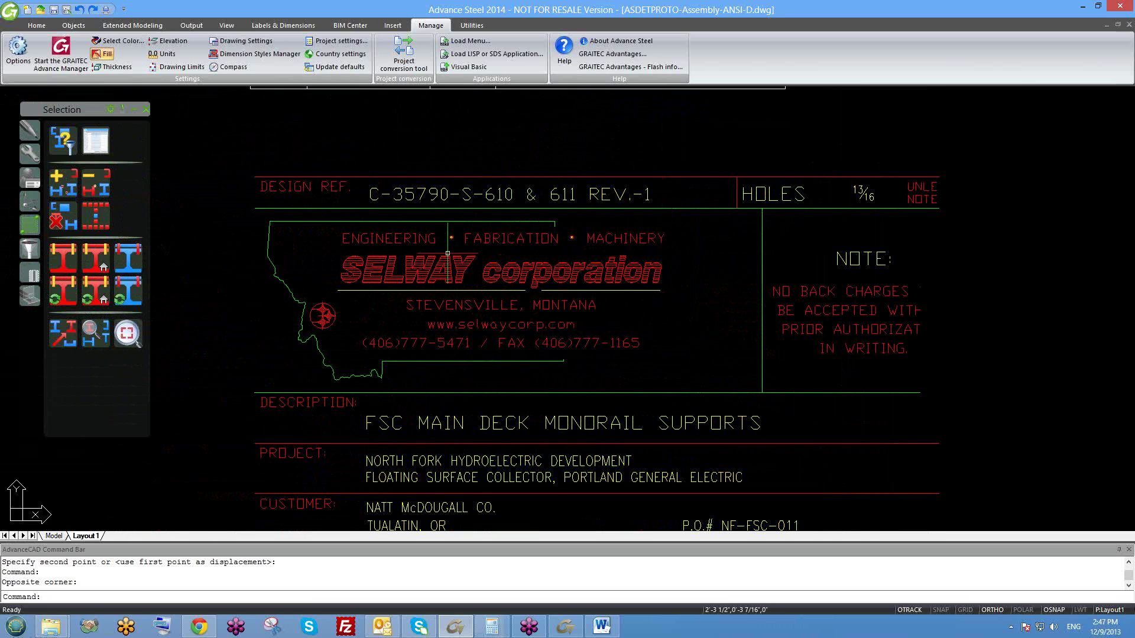
{"action": "scroll", "coordinate": [572, 286], "scroll_direction": "down", "scroll_amount": 2}
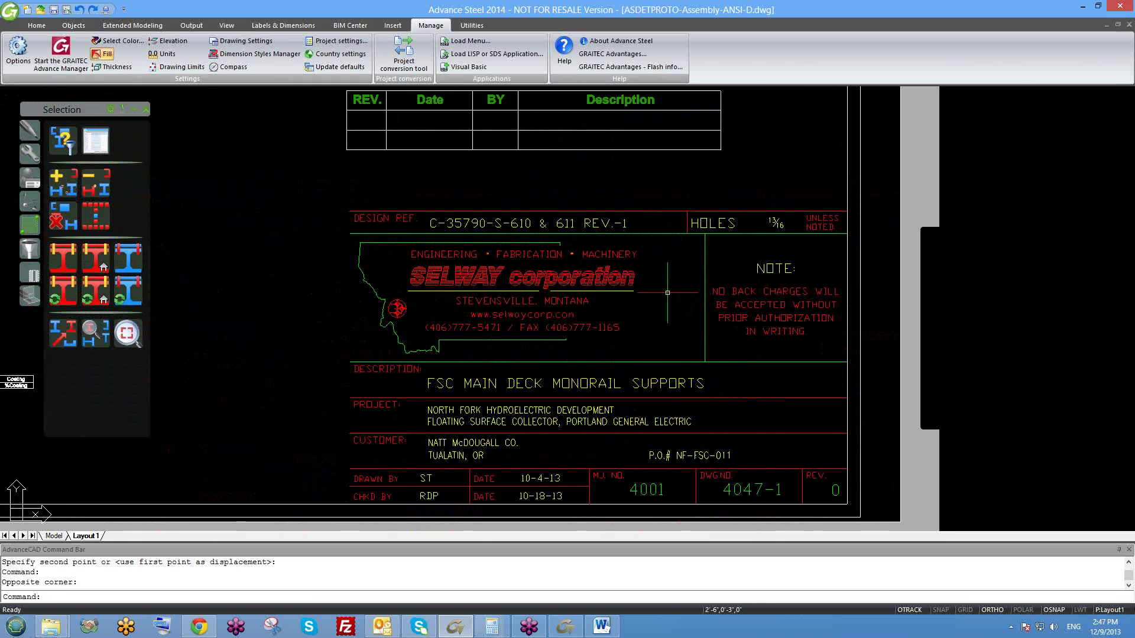
- Examine the HOLES entry and its size value in the upper row of the SELWAY title block
{"action": "scroll", "coordinate": [768, 239], "scroll_direction": "up", "scroll_amount": 2}
{"action": "scroll", "coordinate": [700, 226], "scroll_direction": "up", "scroll_amount": 2}
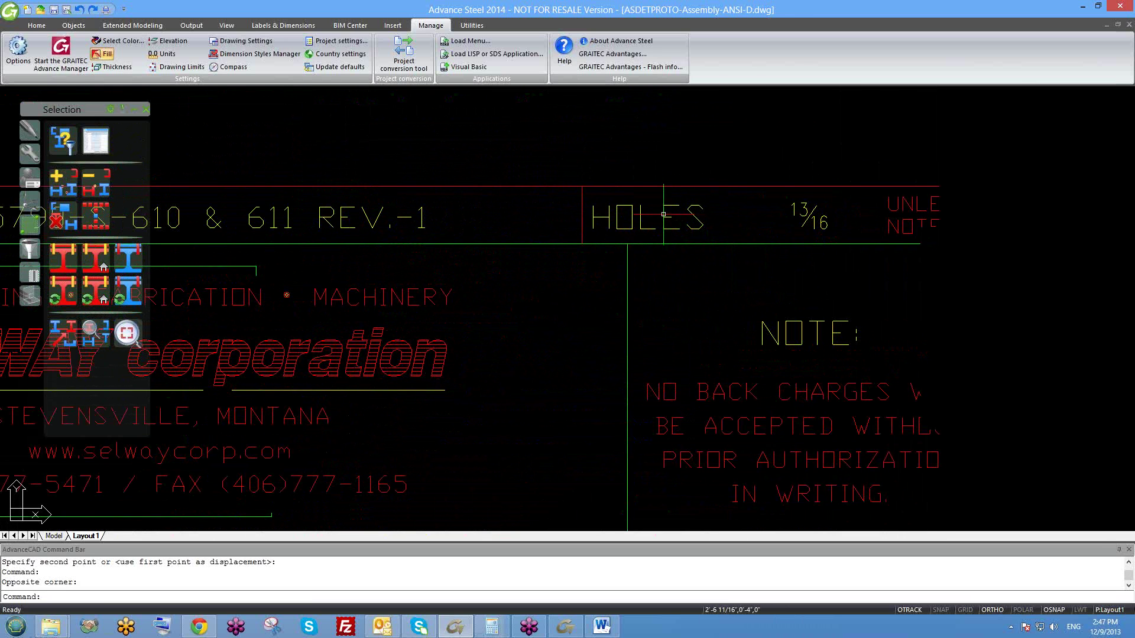
{"action": "key", "text": "Escape"}
{"action": "scroll", "coordinate": [769, 218], "scroll_direction": "down", "scroll_amount": 1}
{"action": "scroll", "coordinate": [767, 217], "scroll_direction": "up", "scroll_amount": 2}
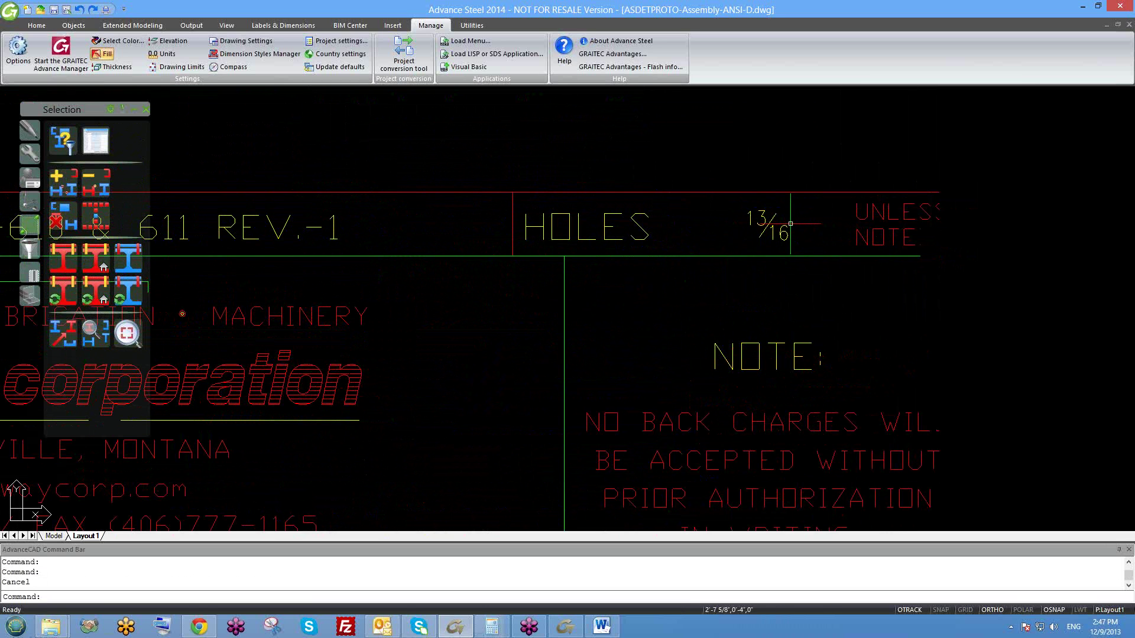
{"action": "scroll", "coordinate": [750, 240], "scroll_direction": "up", "scroll_amount": 1}
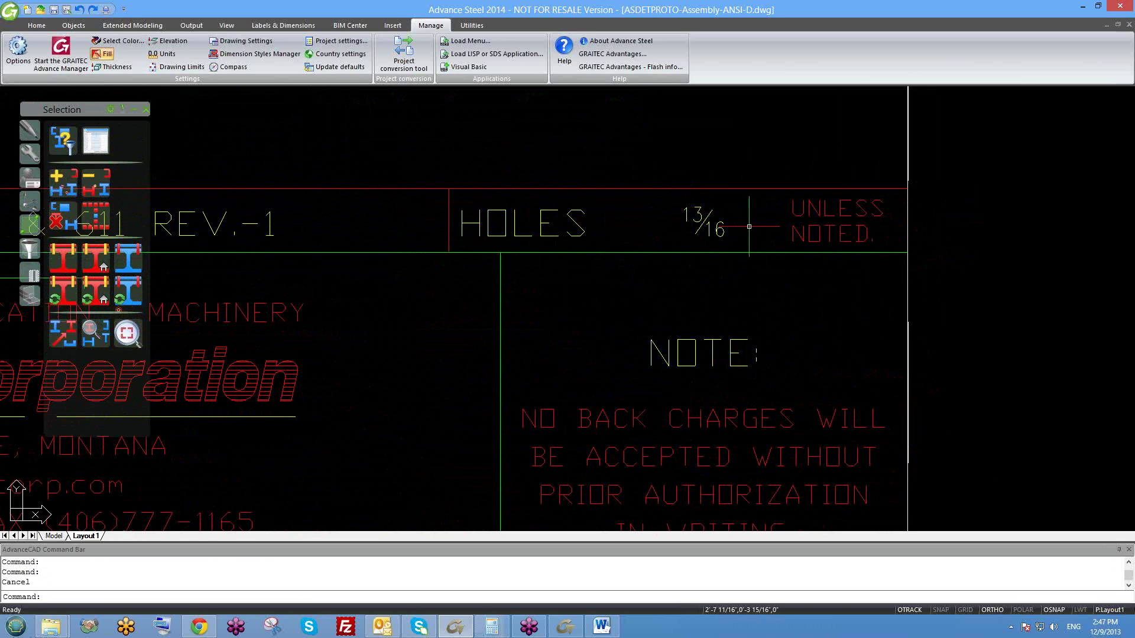
{"action": "scroll", "coordinate": [707, 240], "scroll_direction": "up", "scroll_amount": 1}
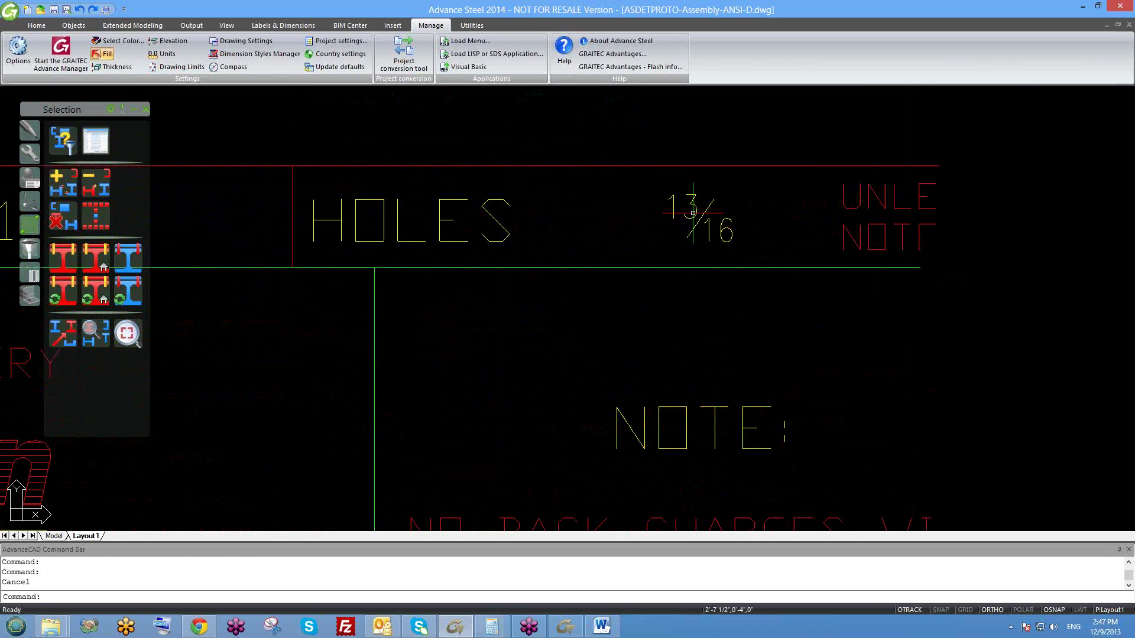
{"action": "scroll", "coordinate": [713, 246], "scroll_direction": "down", "scroll_amount": 2}
{"action": "scroll", "coordinate": [680, 258], "scroll_direction": "up", "scroll_amount": 2}
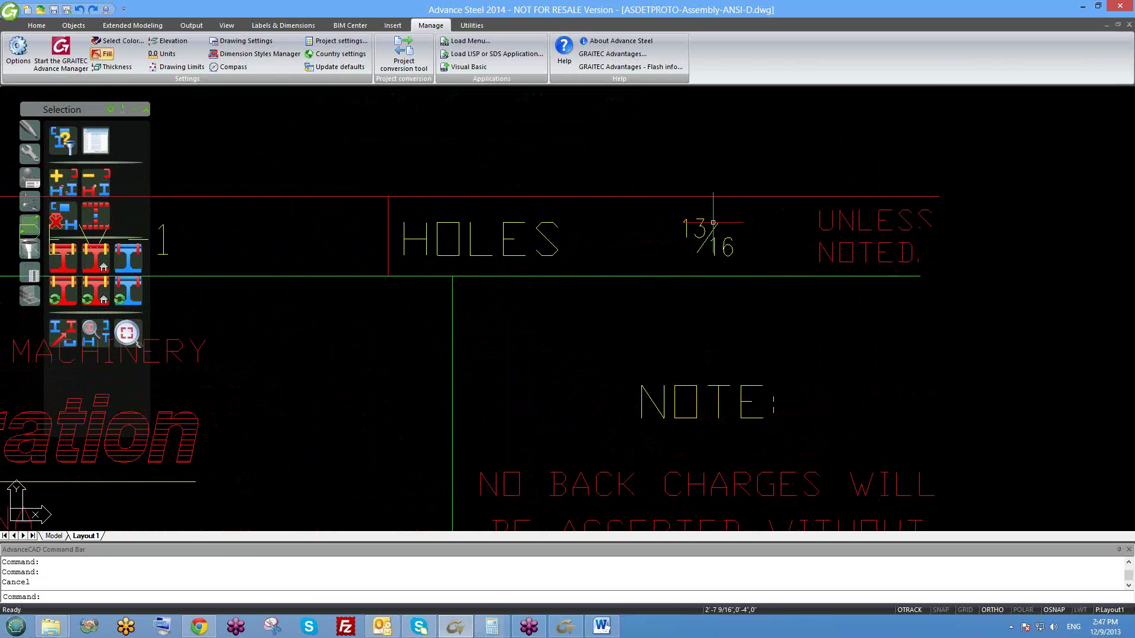
{"action": "scroll", "coordinate": [737, 258], "scroll_direction": "down", "scroll_amount": 2}
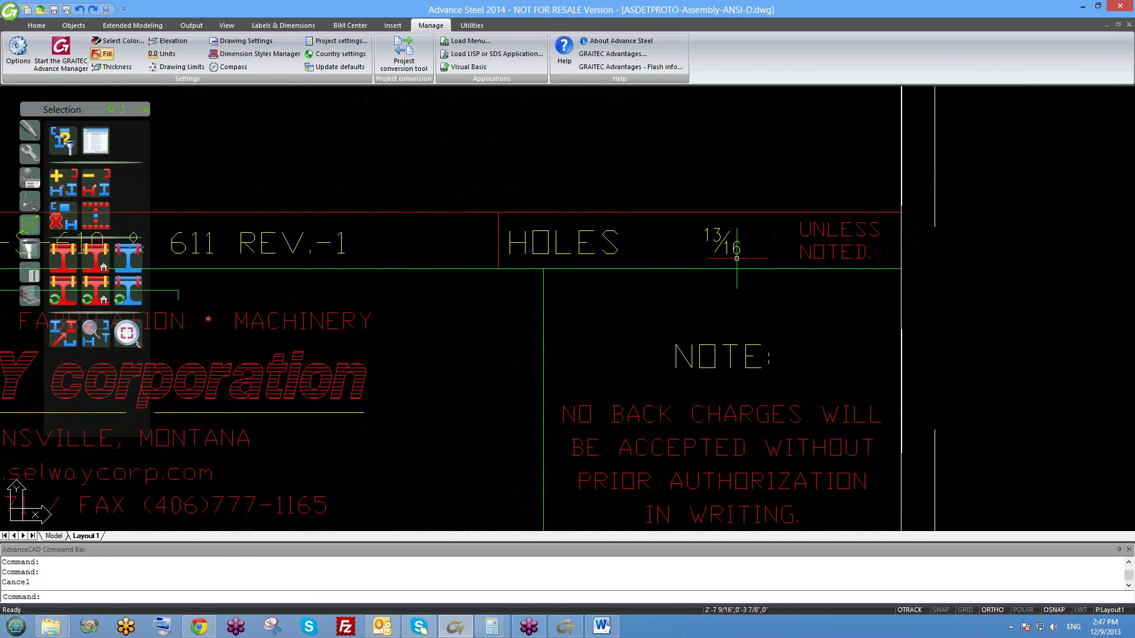
{"action": "scroll", "coordinate": [722, 239], "scroll_direction": "up", "scroll_amount": 2}
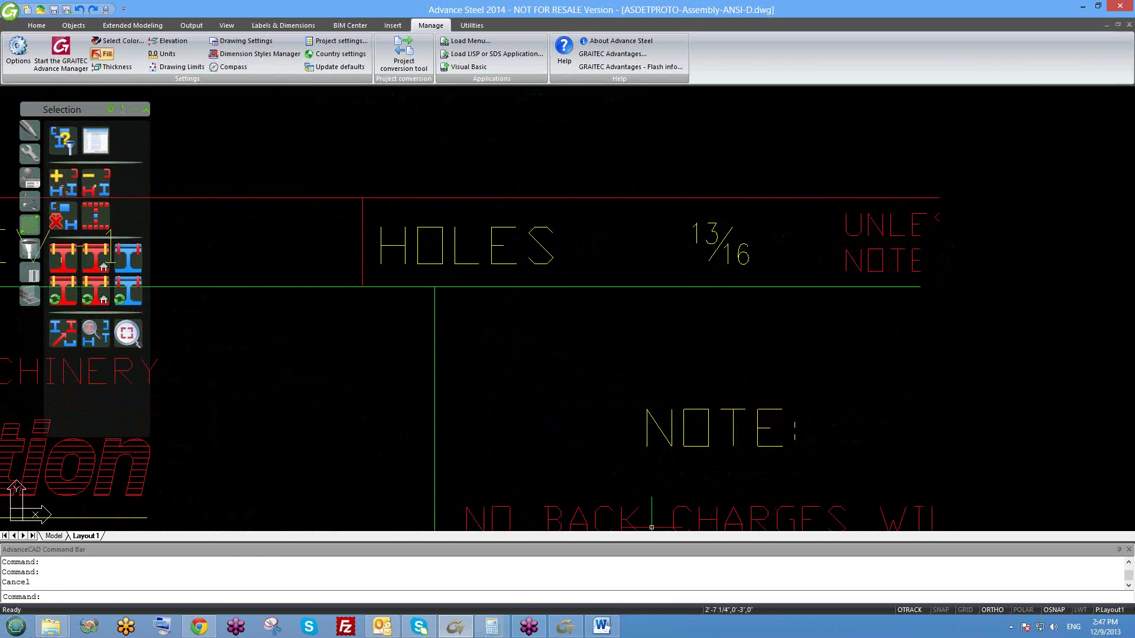
- Compare the Holes and Weld entries of the GRAITEC title block with the HOLES entry of the SELWAY title block
{"action": "left_click", "coordinate": [602, 627]}
{"action": "left_click", "coordinate": [602, 626]}
{"action": "scroll", "coordinate": [665, 366], "scroll_direction": "down", "scroll_amount": 6}
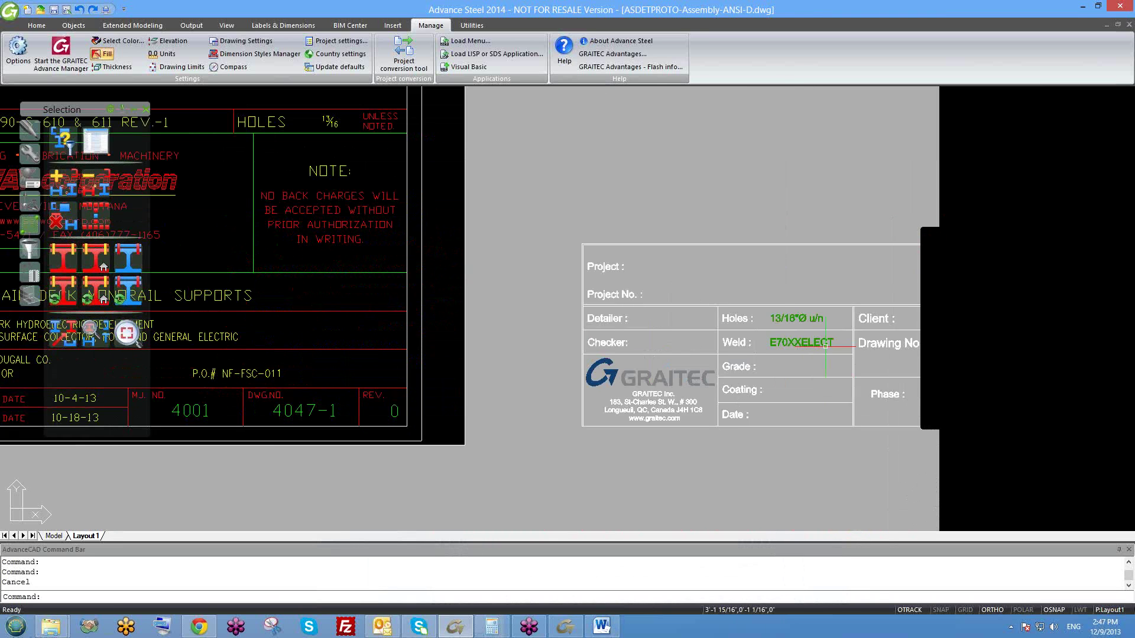
{"action": "scroll", "coordinate": [826, 346], "scroll_direction": "up", "scroll_amount": 3}
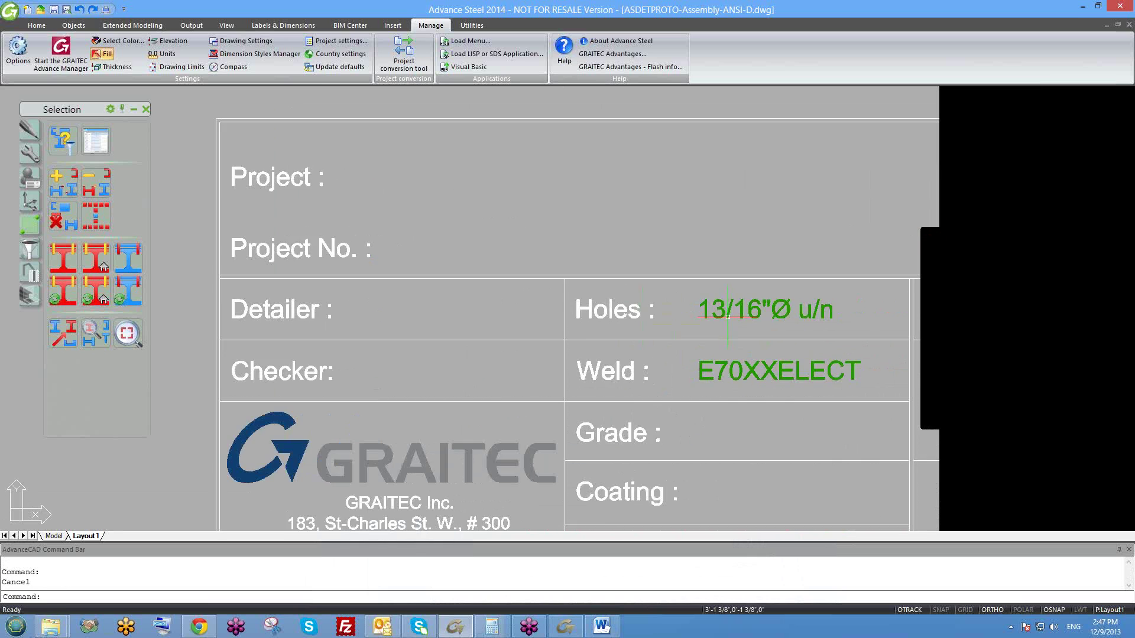
{"action": "scroll", "coordinate": [731, 317], "scroll_direction": "up", "scroll_amount": 2}
{"action": "middle_click_drag", "start_coordinate": [730, 324], "coordinate": [612, 289]}
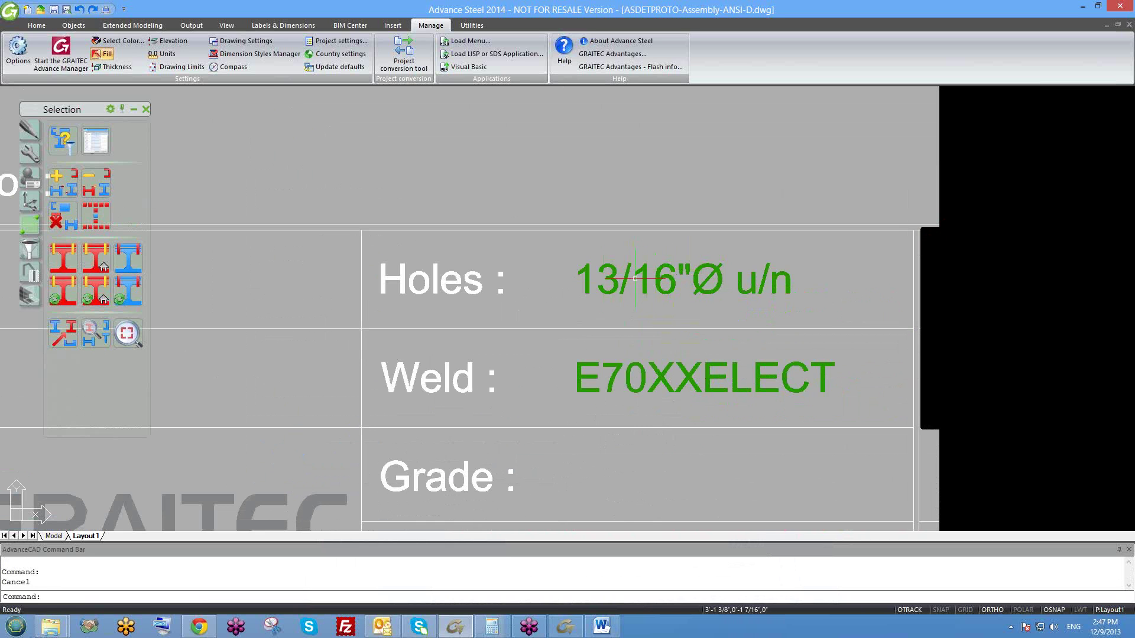
{"action": "scroll", "coordinate": [717, 279], "scroll_direction": "down", "scroll_amount": 2}
{"action": "scroll", "coordinate": [762, 306], "scroll_direction": "down", "scroll_amount": 2}
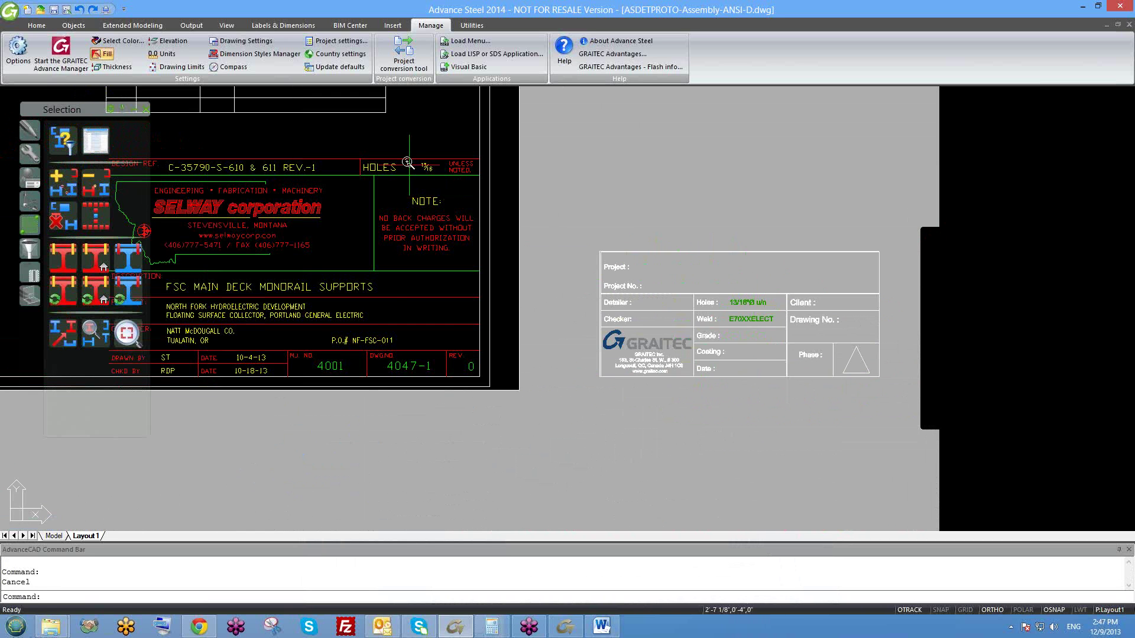
{"action": "scroll", "coordinate": [408, 171], "scroll_direction": "up", "scroll_amount": 4}
{"action": "middle_click_drag", "start_coordinate": [408, 171], "coordinate": [559, 185]}
{"action": "scroll", "coordinate": [596, 298], "scroll_direction": "down", "scroll_amount": 2}
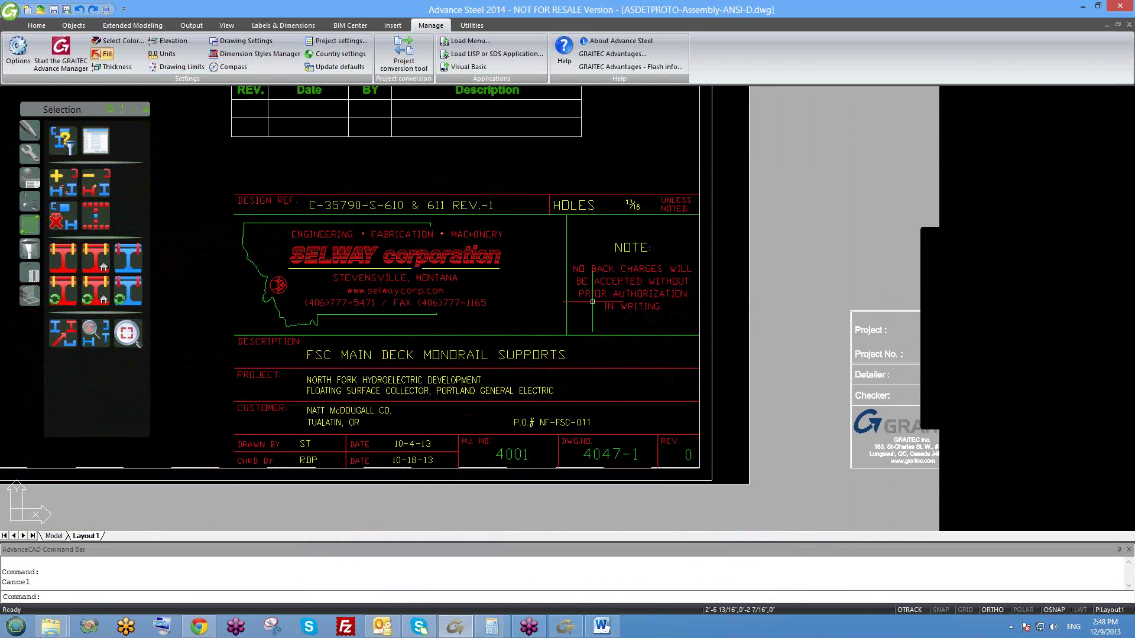
- Examine the DESCRIPTION, PROJECT and CUSTOMER fields of the SELWAY title block
{"action": "scroll", "coordinate": [500, 355], "scroll_direction": "up", "scroll_amount": 3}
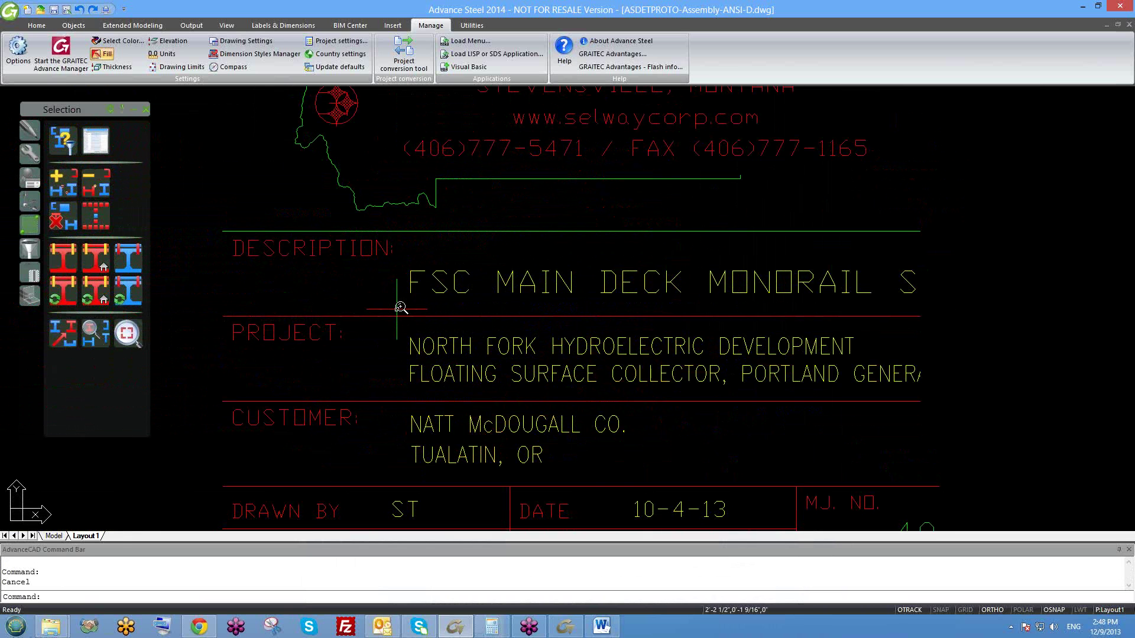
{"action": "scroll", "coordinate": [423, 308], "scroll_direction": "down", "scroll_amount": 1}
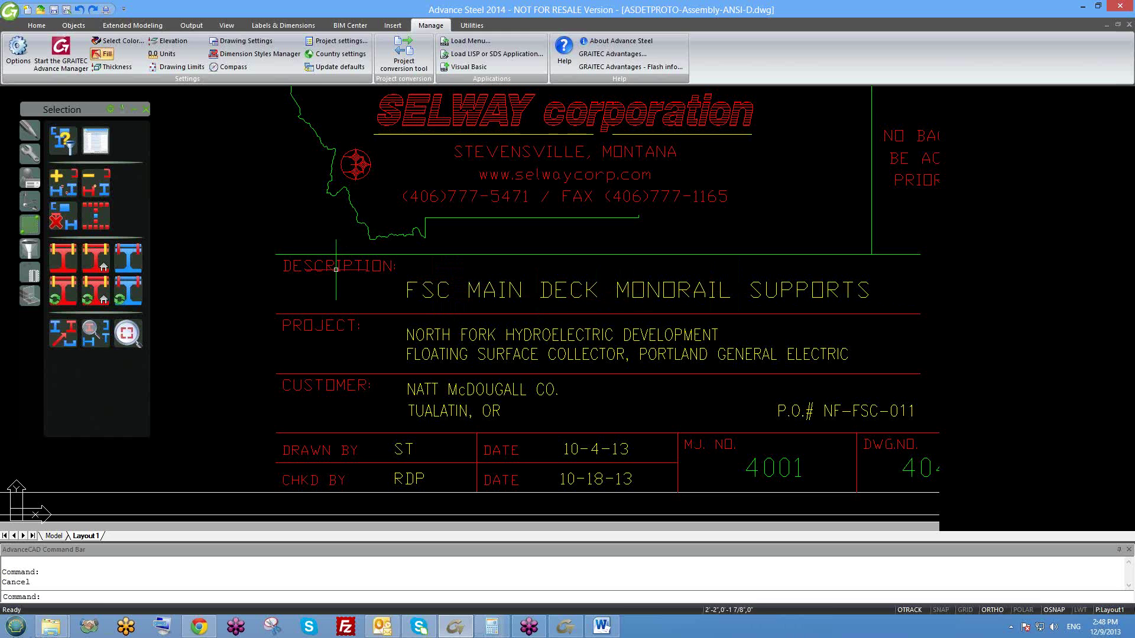
{"action": "middle_click_drag", "start_coordinate": [560, 308], "coordinate": [477, 292]}
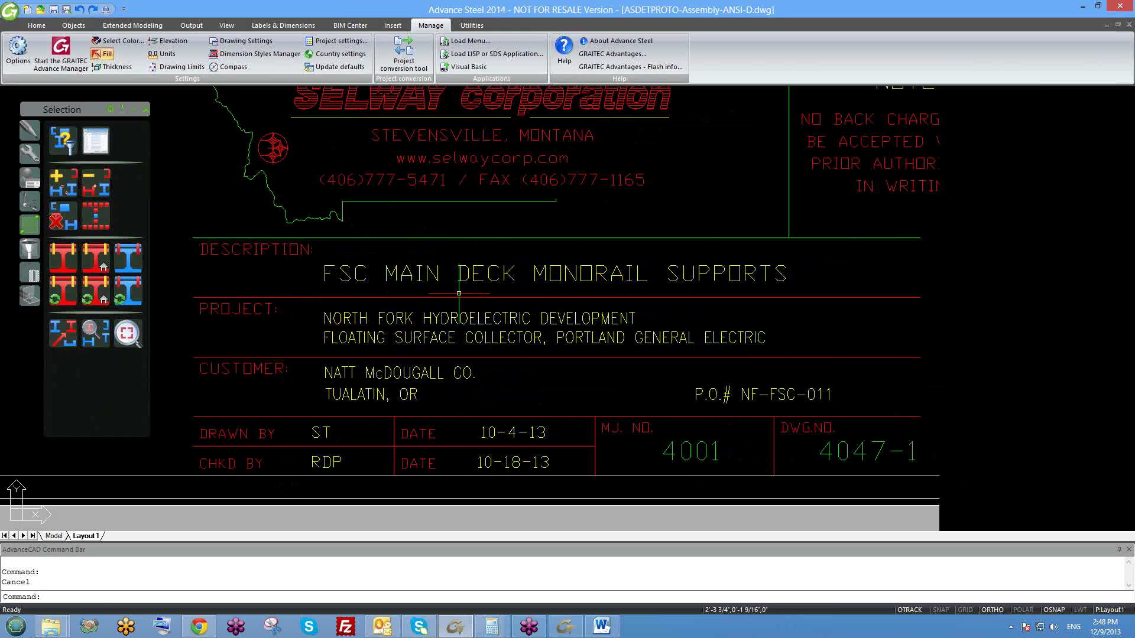
{"action": "scroll", "coordinate": [331, 281], "scroll_direction": "up", "scroll_amount": 4}
{"action": "left_click", "coordinate": [350, 268]}
{"action": "key", "text": "Escape"}
{"action": "scroll", "coordinate": [350, 264], "scroll_direction": "down", "scroll_amount": 2}
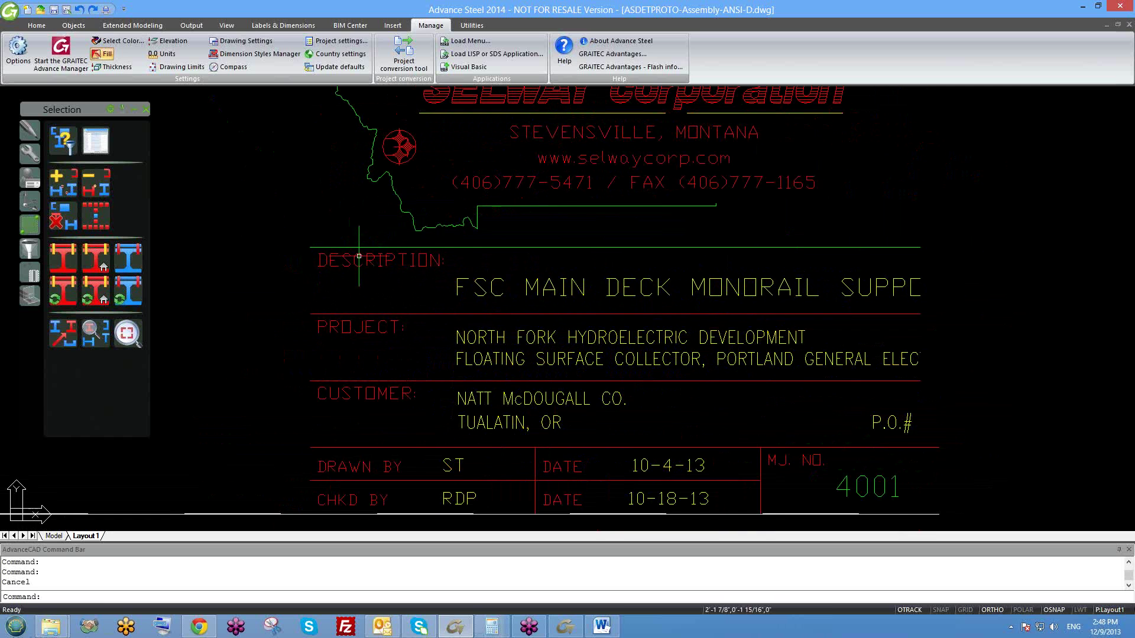
{"action": "scroll", "coordinate": [340, 263], "scroll_direction": "down", "scroll_amount": 1}
{"action": "scroll", "coordinate": [340, 263], "scroll_direction": "down", "scroll_amount": 1}
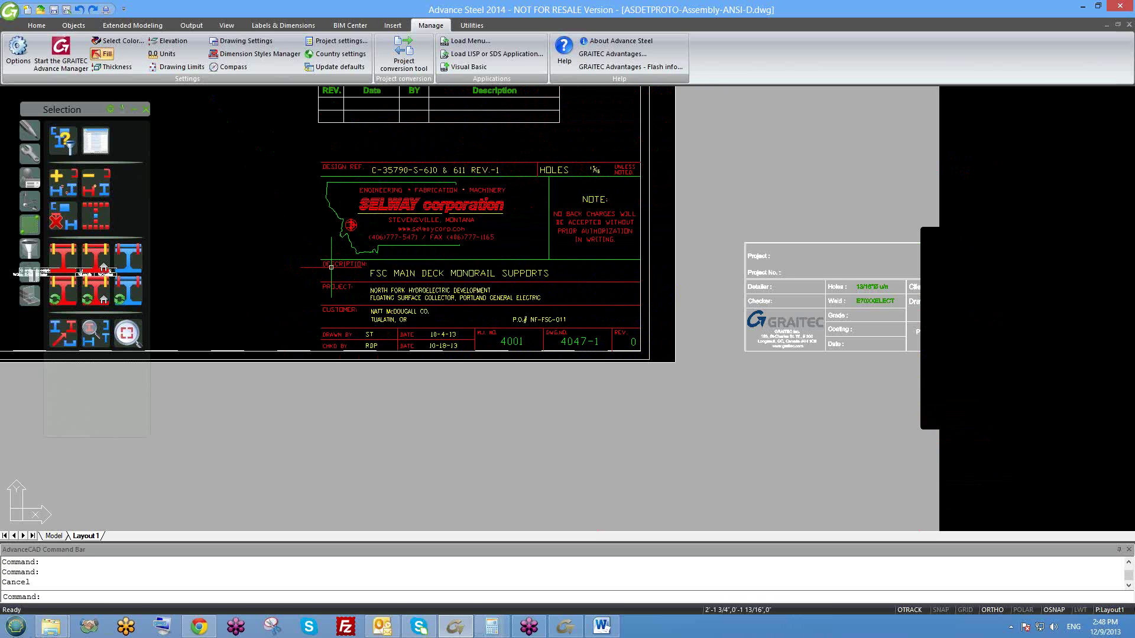
- Compare the Project and Project No. fields of the GRAITEC title block with the SELWAY description and project fields
{"action": "scroll", "coordinate": [775, 287], "scroll_direction": "up", "scroll_amount": 2}
{"action": "scroll", "coordinate": [774, 288], "scroll_direction": "down", "scroll_amount": 1}
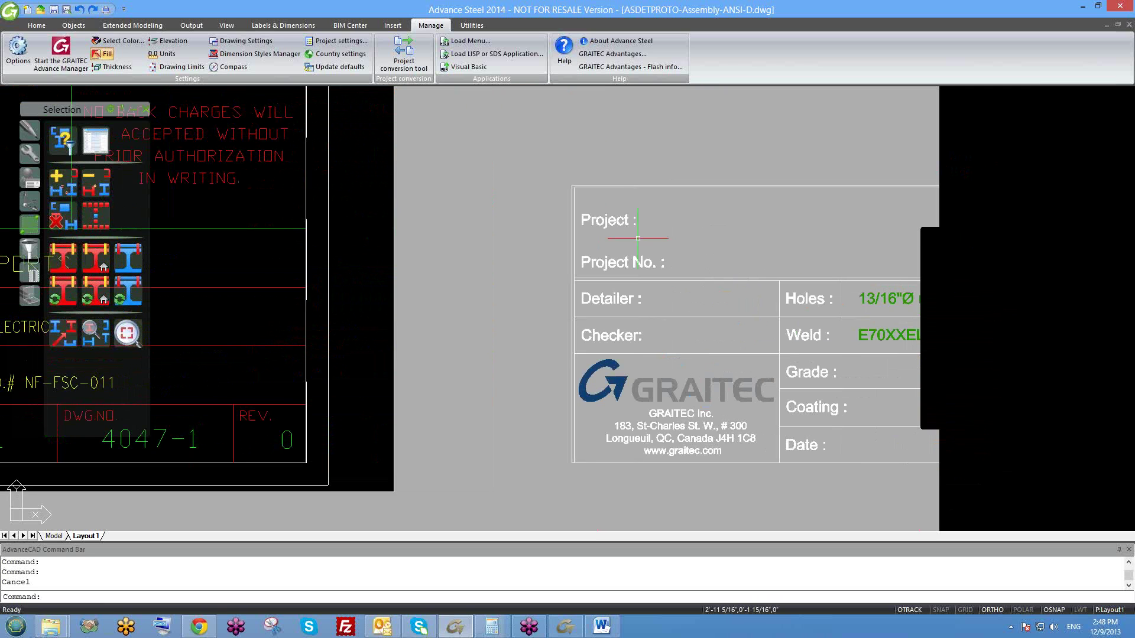
{"action": "scroll", "coordinate": [730, 264], "scroll_direction": "down", "scroll_amount": 2}
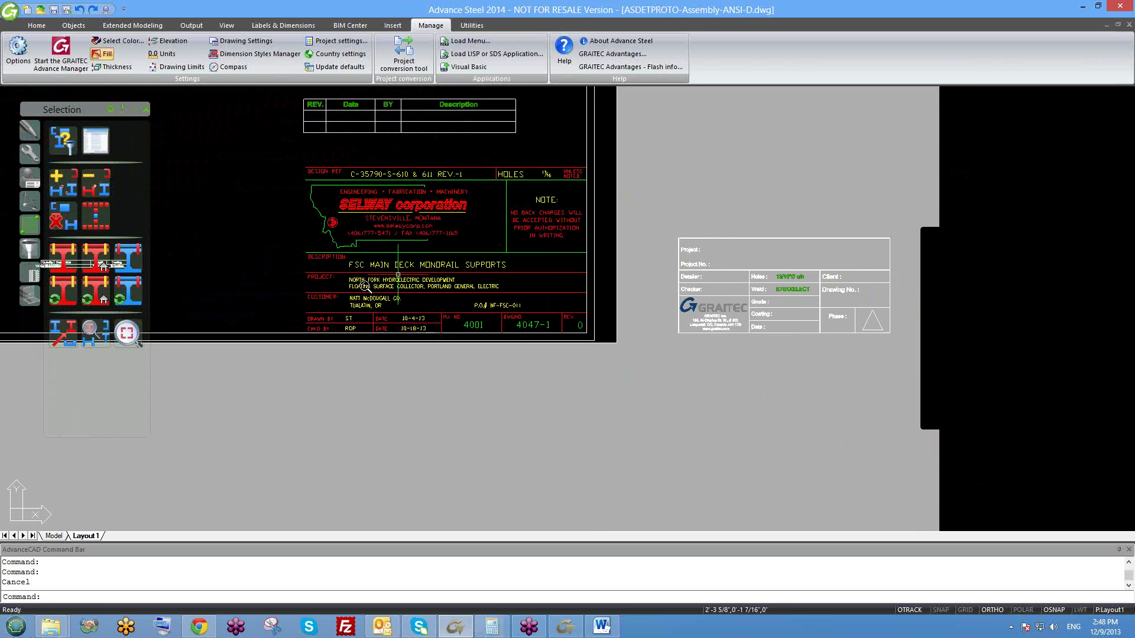
{"action": "scroll", "coordinate": [367, 281], "scroll_direction": "up", "scroll_amount": 3}
{"action": "scroll", "coordinate": [379, 228], "scroll_direction": "down", "scroll_amount": 2}
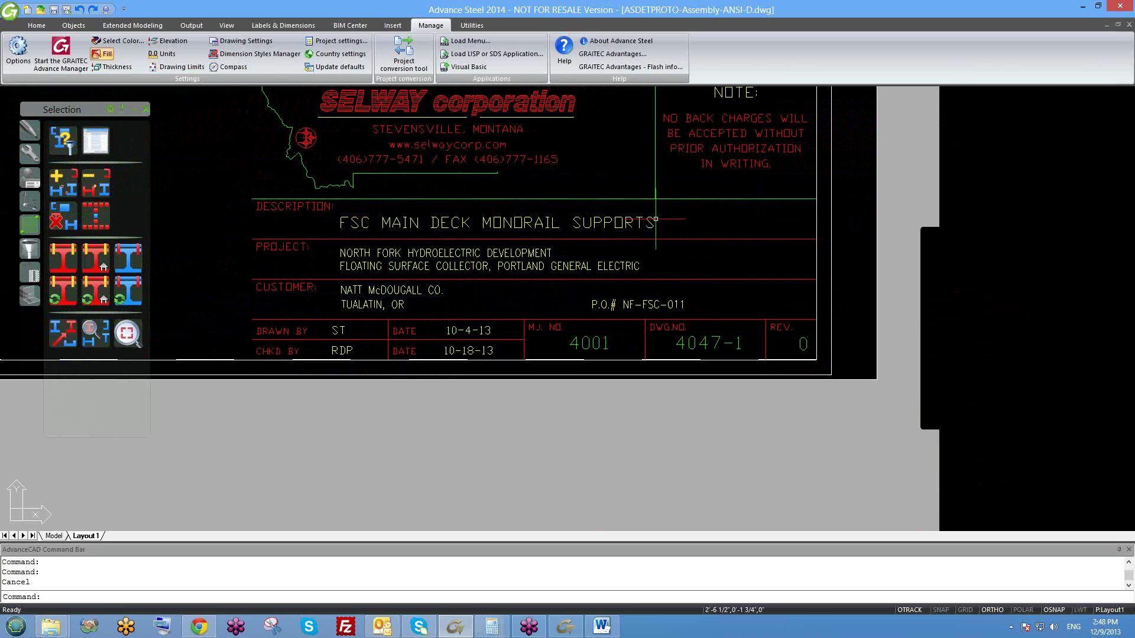
- Check the project name, number and client fields in the model's project data, leaving them unedited
{"action": "middle_click_drag", "start_coordinate": [402, 226], "coordinate": [465, 237]}
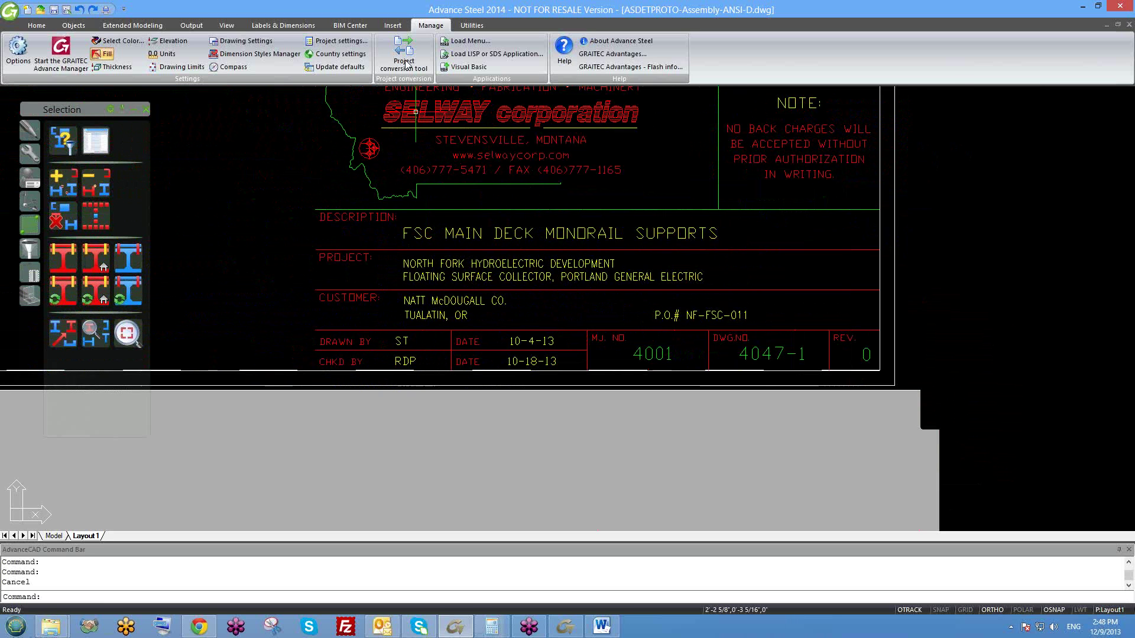
{"action": "left_click", "coordinate": [340, 41]}
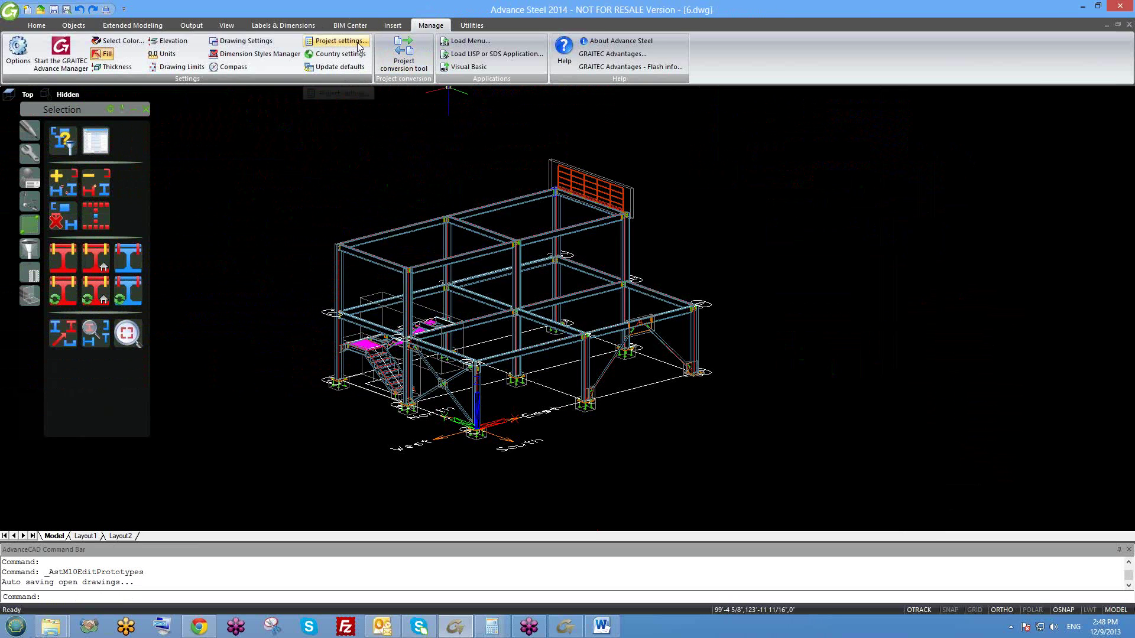
{"action": "left_click", "coordinate": [340, 40]}
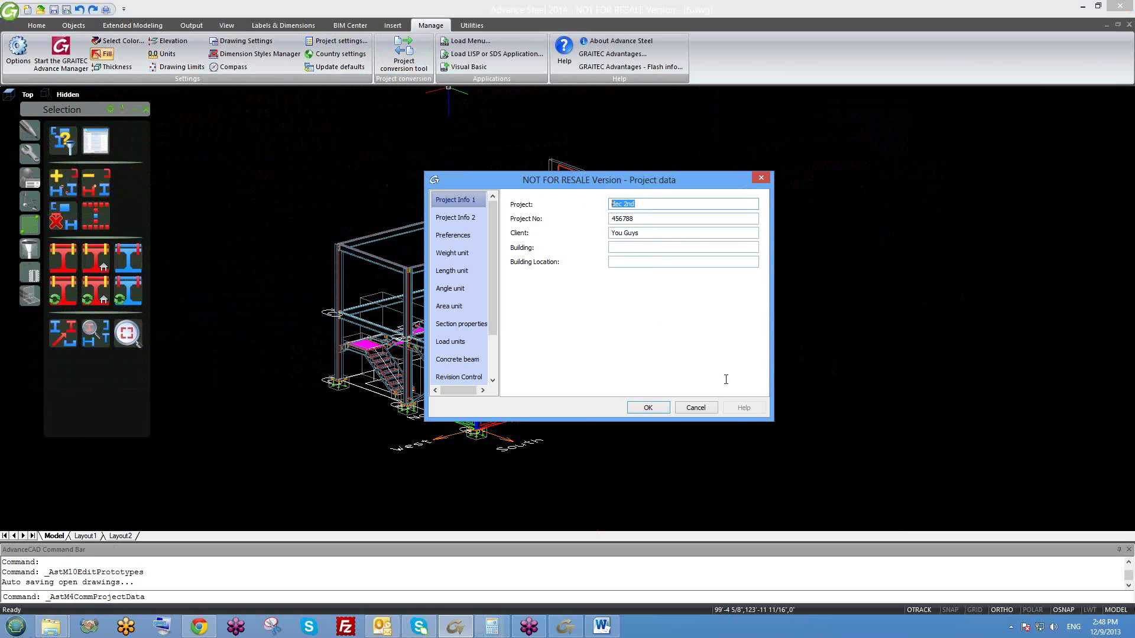
{"action": "left_click", "coordinate": [695, 408]}
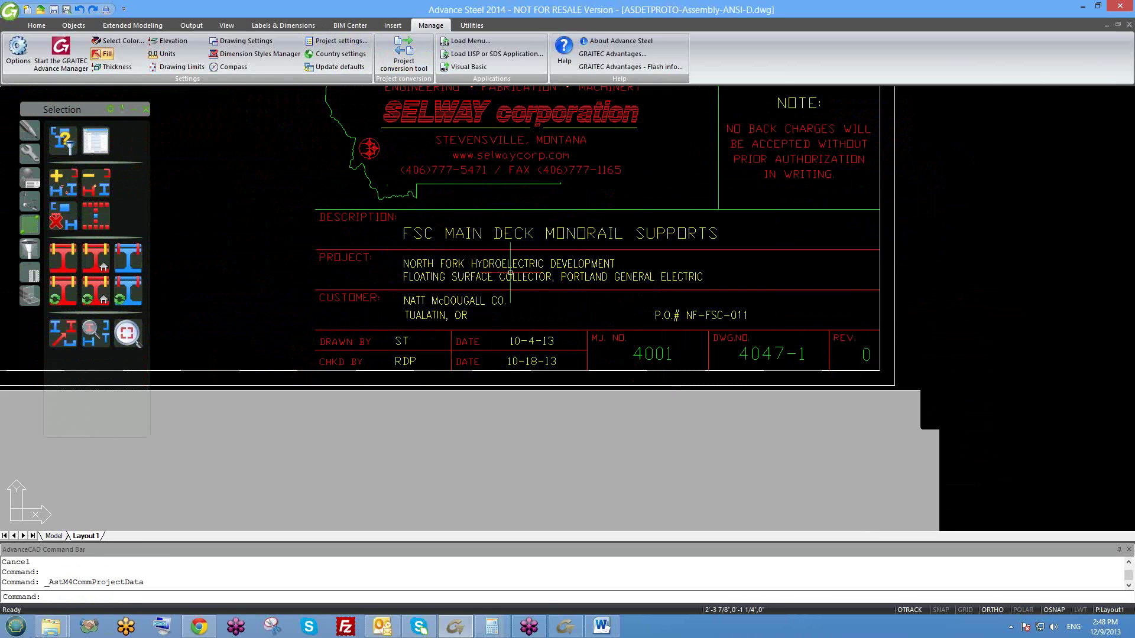
- Delete the text "FSC MAIN DECK MONORAIL SUPPORTS" from the DESCRIPTION row of the SELWAY title block
{"action": "scroll", "coordinate": [438, 234], "scroll_direction": "up", "scroll_amount": 2}
{"action": "left_click", "coordinate": [460, 235]}
{"action": "scroll", "coordinate": [458, 237], "scroll_direction": "down", "scroll_amount": 1}
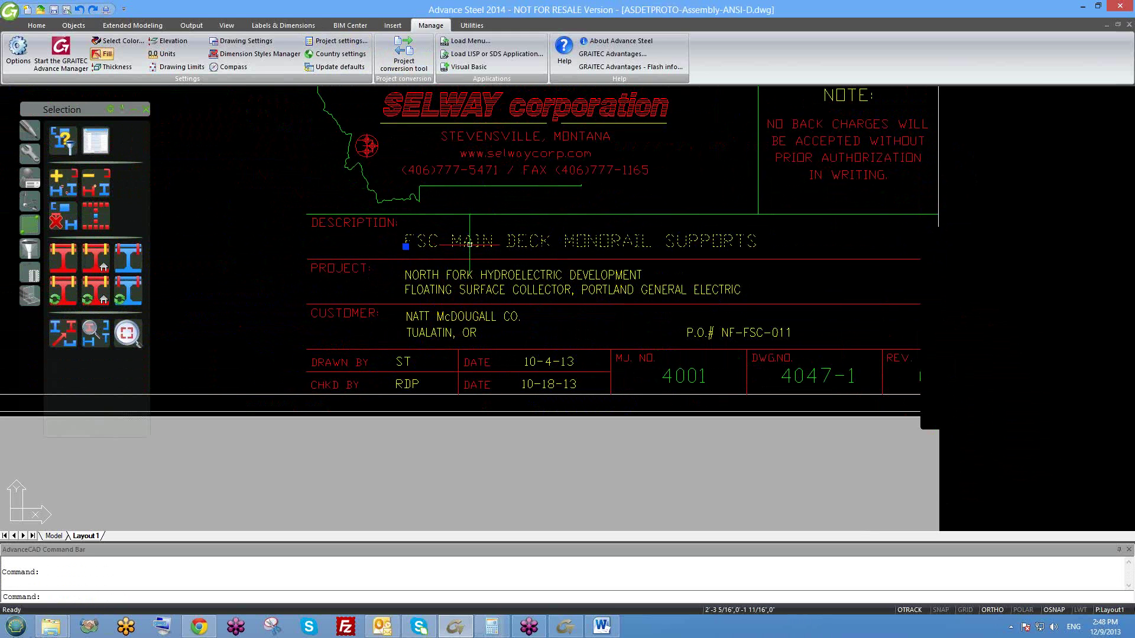
{"action": "key", "text": "Delete"}
{"action": "scroll", "coordinate": [592, 243], "scroll_direction": "down", "scroll_amount": 2}
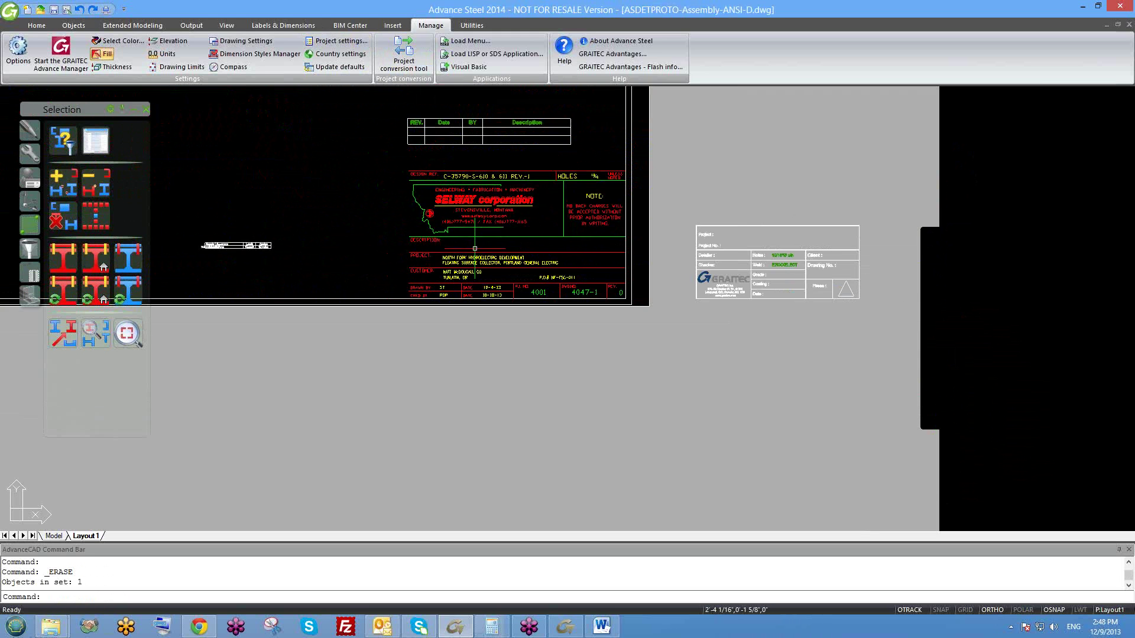
- Explode the GRAITEC title block beside the sheet into its separate lines, texts and attribute tags
{"action": "scroll", "coordinate": [781, 249], "scroll_direction": "up", "scroll_amount": 1}
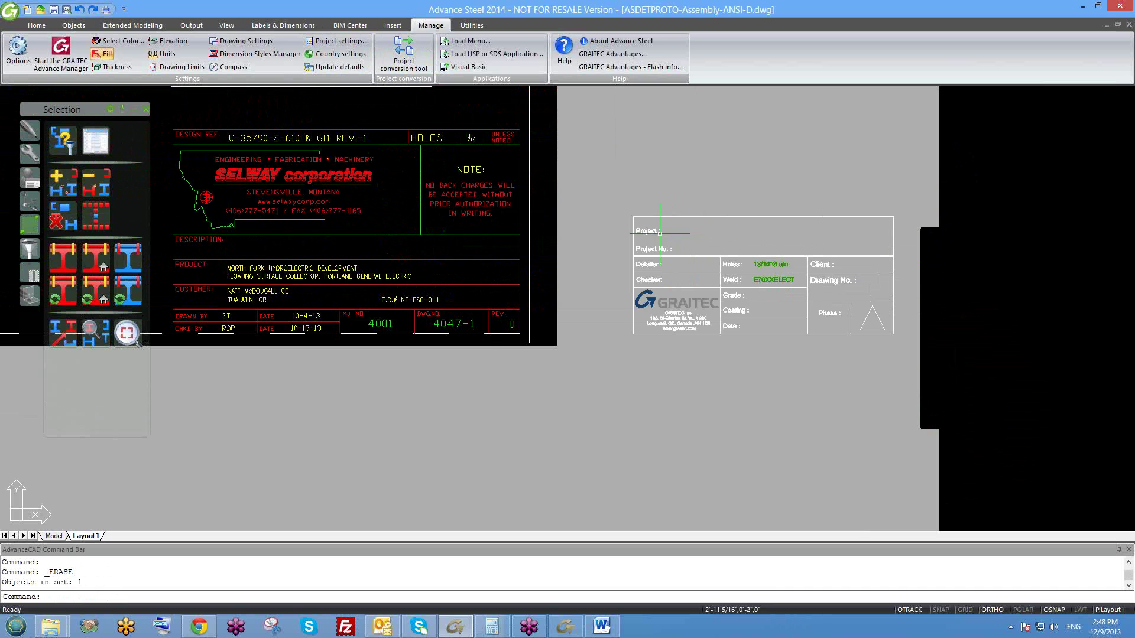
{"action": "scroll", "coordinate": [660, 233], "scroll_direction": "up", "scroll_amount": 2}
{"action": "scroll", "coordinate": [660, 233], "scroll_direction": "down", "scroll_amount": 1}
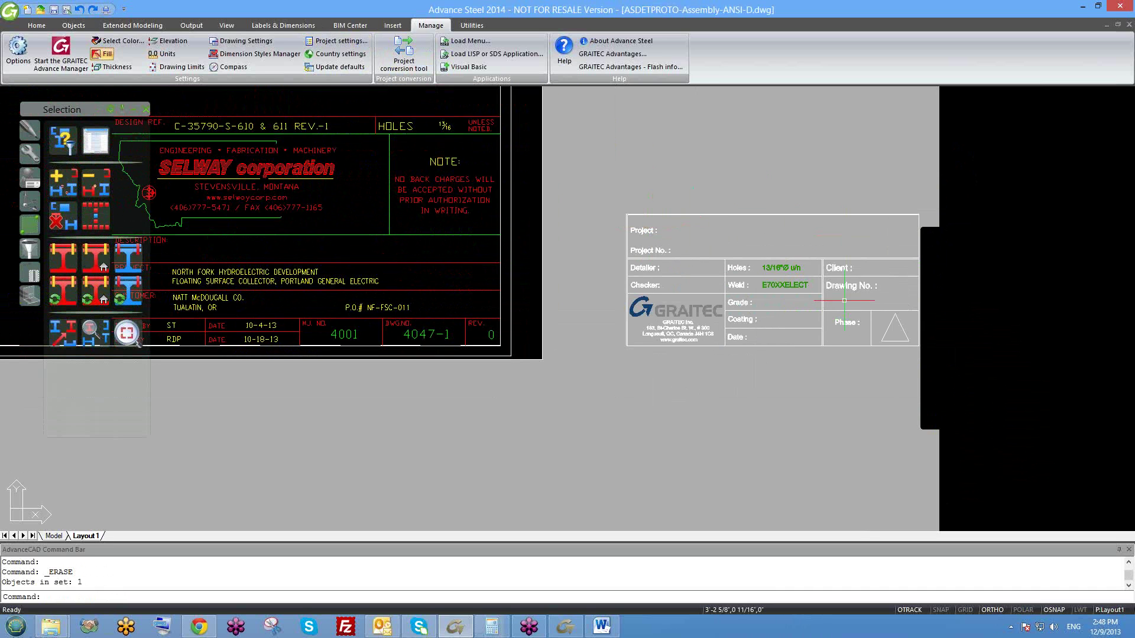
{"action": "middle_click_drag", "start_coordinate": [759, 276], "coordinate": [737, 281]}
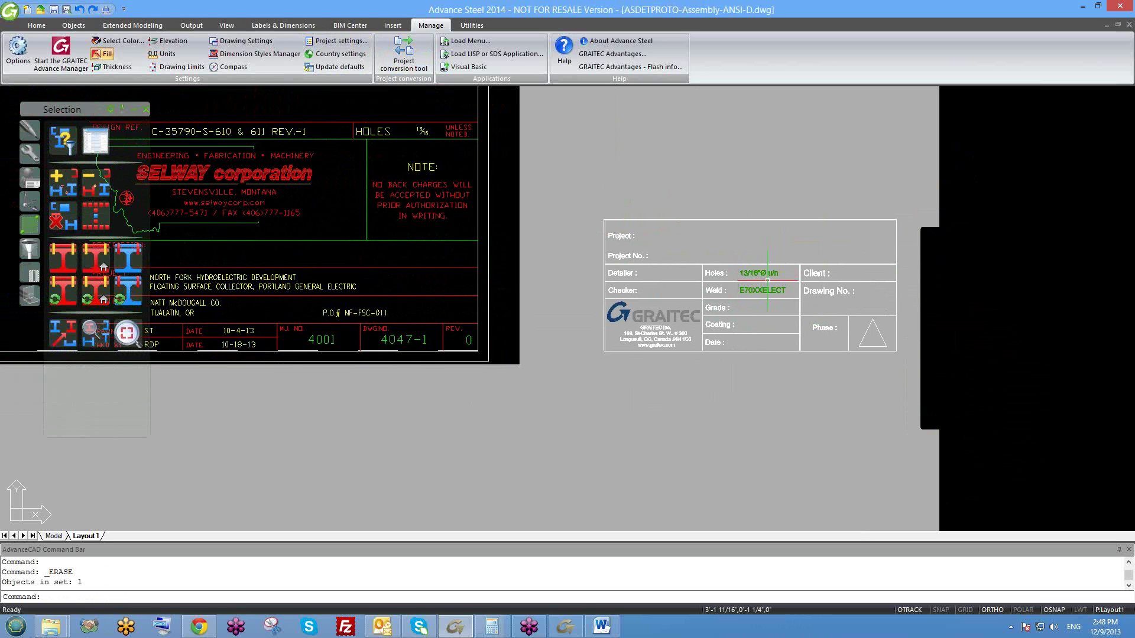
{"action": "middle_click_drag", "start_coordinate": [768, 280], "coordinate": [746, 268]}
{"action": "scroll", "coordinate": [742, 288], "scroll_direction": "up", "scroll_amount": 4}
{"action": "scroll", "coordinate": [523, 224], "scroll_direction": "down", "scroll_amount": 3}
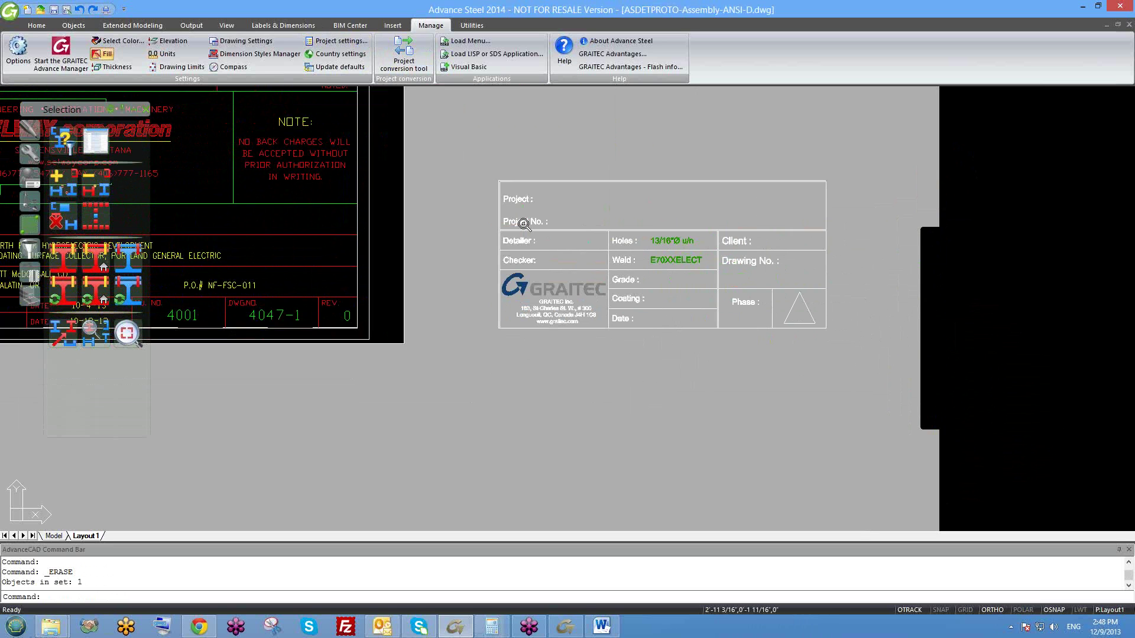
{"action": "middle_click_drag", "start_coordinate": [542, 215], "coordinate": [556, 233]}
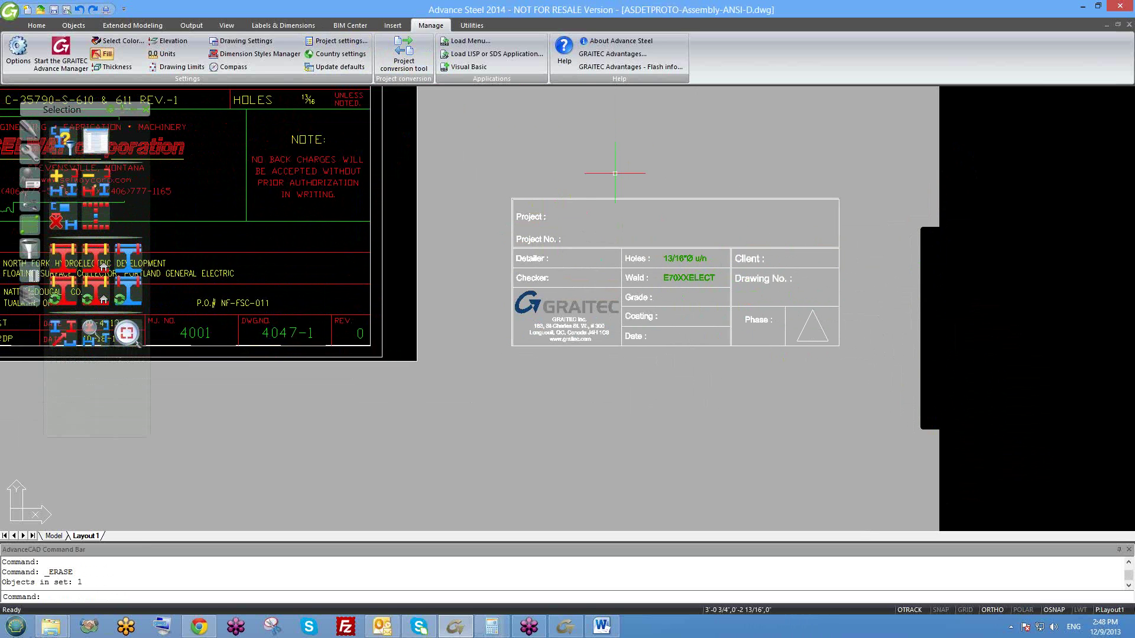
{"action": "left_click", "coordinate": [572, 249]}
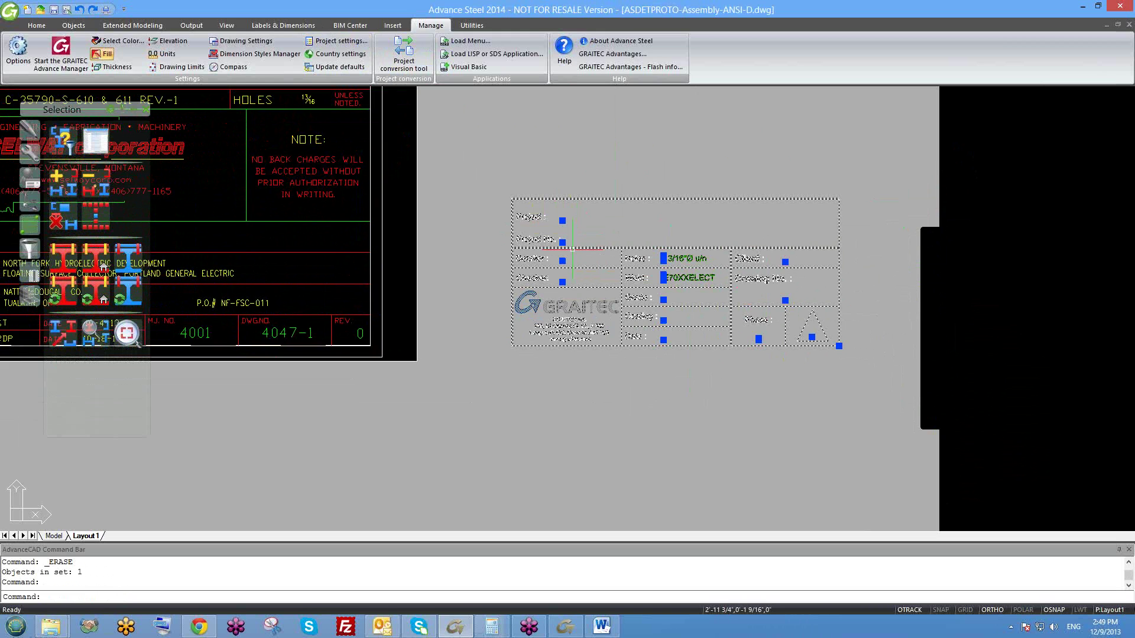
{"action": "type", "text": "x"}
{"action": "key", "text": "Return"}
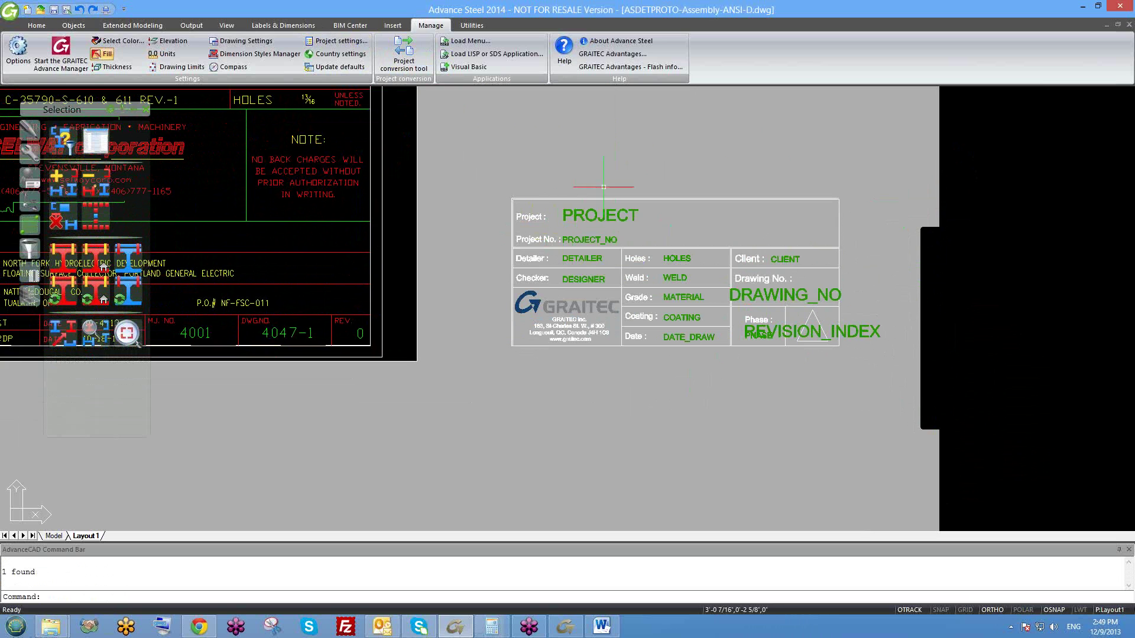
- Examine the attribute tags of the exploded GRAITEC title block next to the SELWAY title block's fields
{"action": "scroll", "coordinate": [594, 228], "scroll_direction": "up", "scroll_amount": 2}
{"action": "left_click", "coordinate": [568, 213]}
{"action": "key", "text": "Escape"}
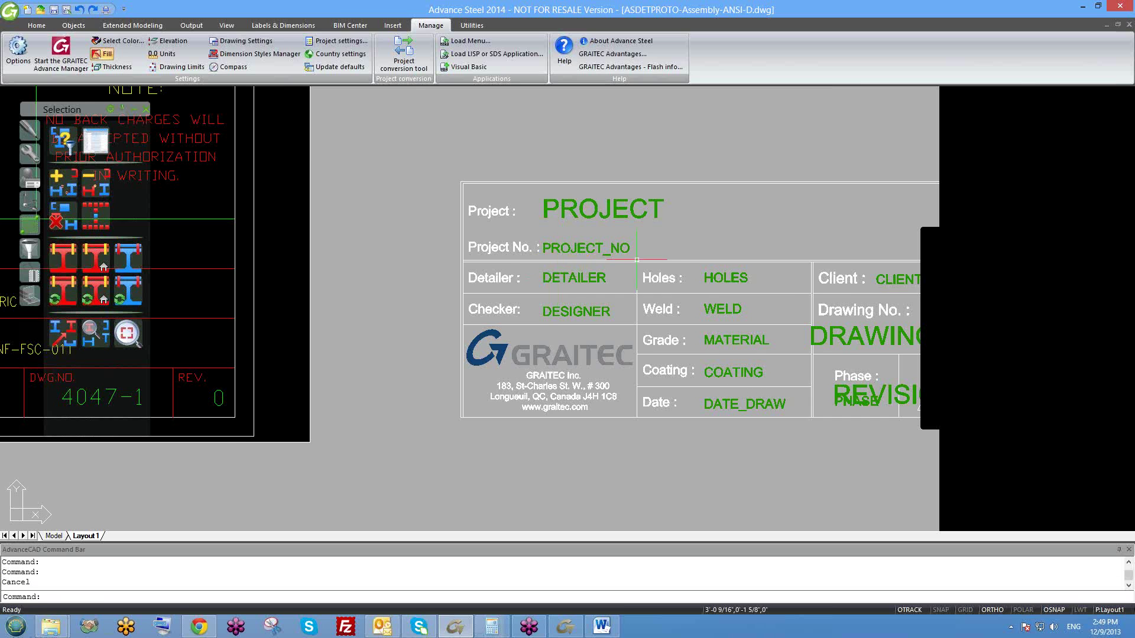
{"action": "scroll", "coordinate": [670, 265], "scroll_direction": "down", "scroll_amount": 2}
{"action": "scroll", "coordinate": [680, 269], "scroll_direction": "down", "scroll_amount": 1}
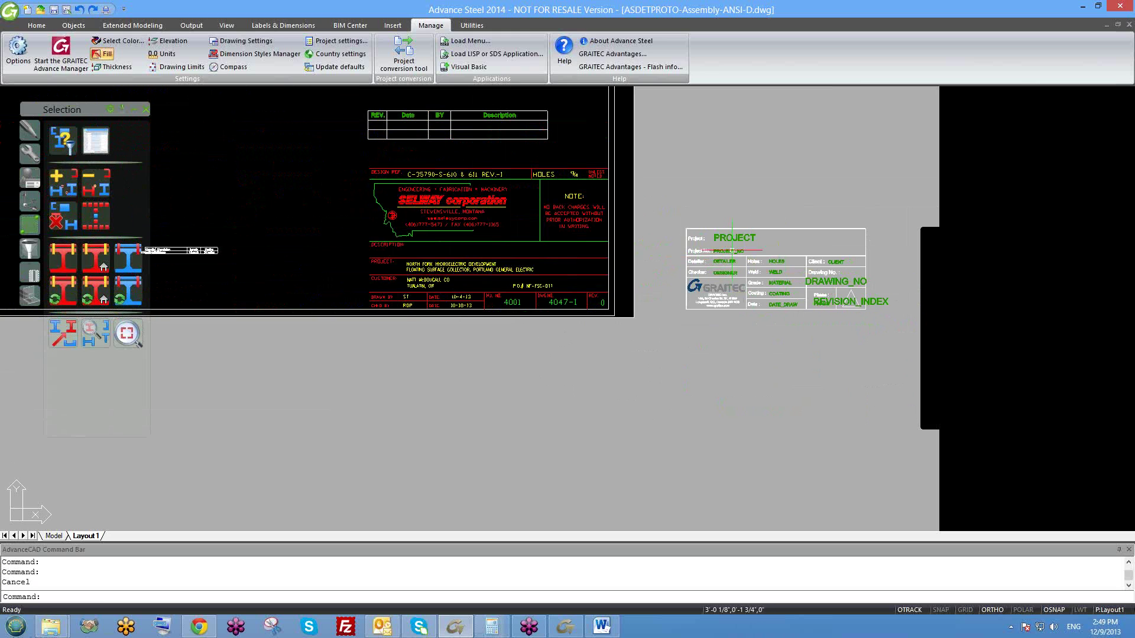
{"action": "middle_click_drag", "start_coordinate": [705, 275], "coordinate": [673, 284]}
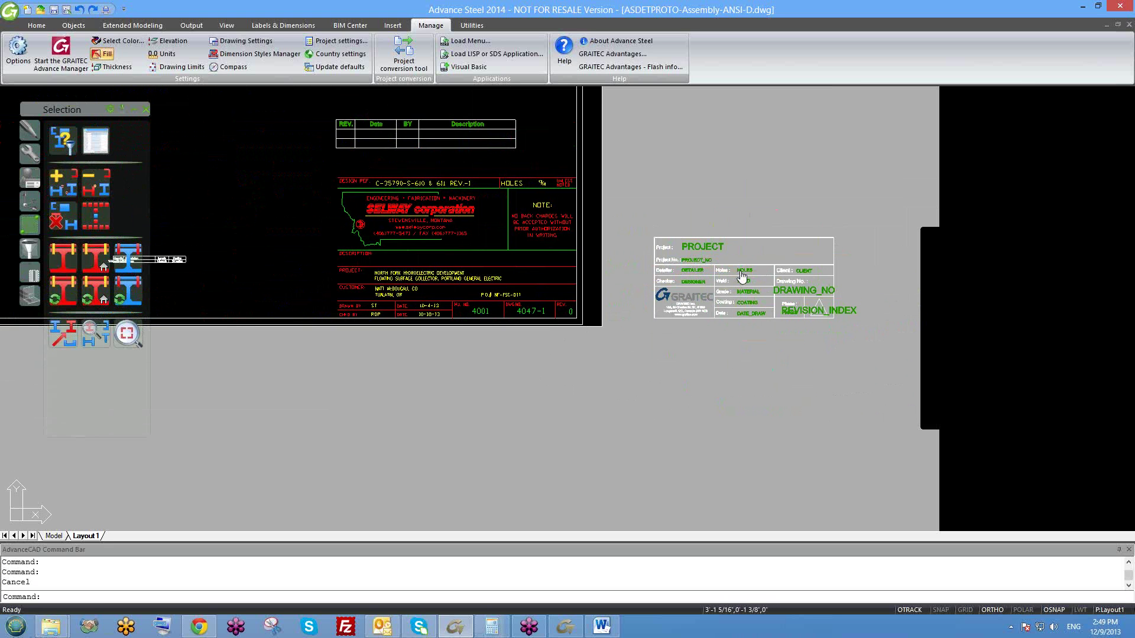
{"action": "scroll", "coordinate": [442, 237], "scroll_direction": "up", "scroll_amount": 3}
{"action": "scroll", "coordinate": [442, 237], "scroll_direction": "down", "scroll_amount": 5}
{"action": "scroll", "coordinate": [598, 231], "scroll_direction": "up", "scroll_amount": 2}
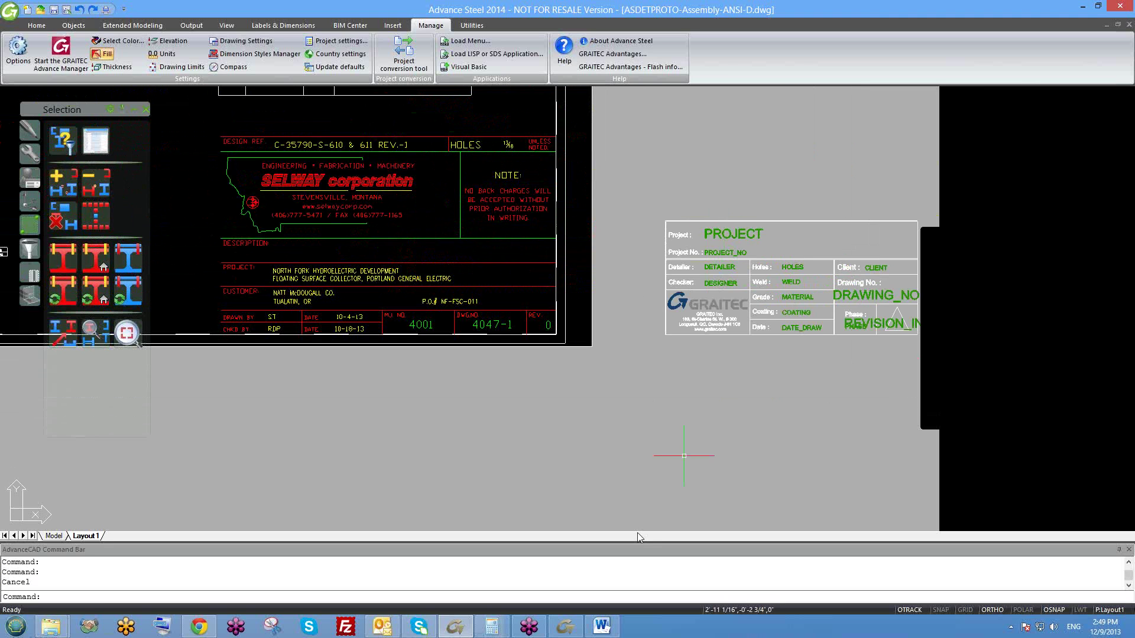
- Switch to Word and review the tokens and their descriptions in the "Tokens used in AS Prototypes" document
{"action": "left_click", "coordinate": [602, 628]}
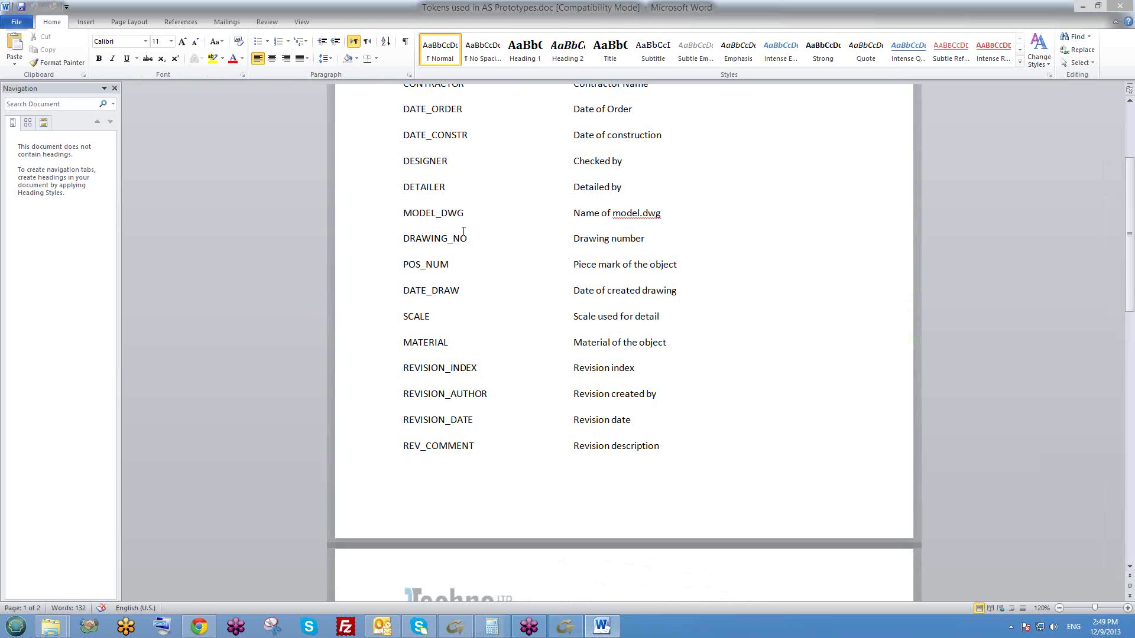
{"action": "scroll", "coordinate": [460, 253], "scroll_direction": "up", "scroll_amount": 5}
{"action": "scroll", "coordinate": [441, 251], "scroll_direction": "down", "scroll_amount": 20}
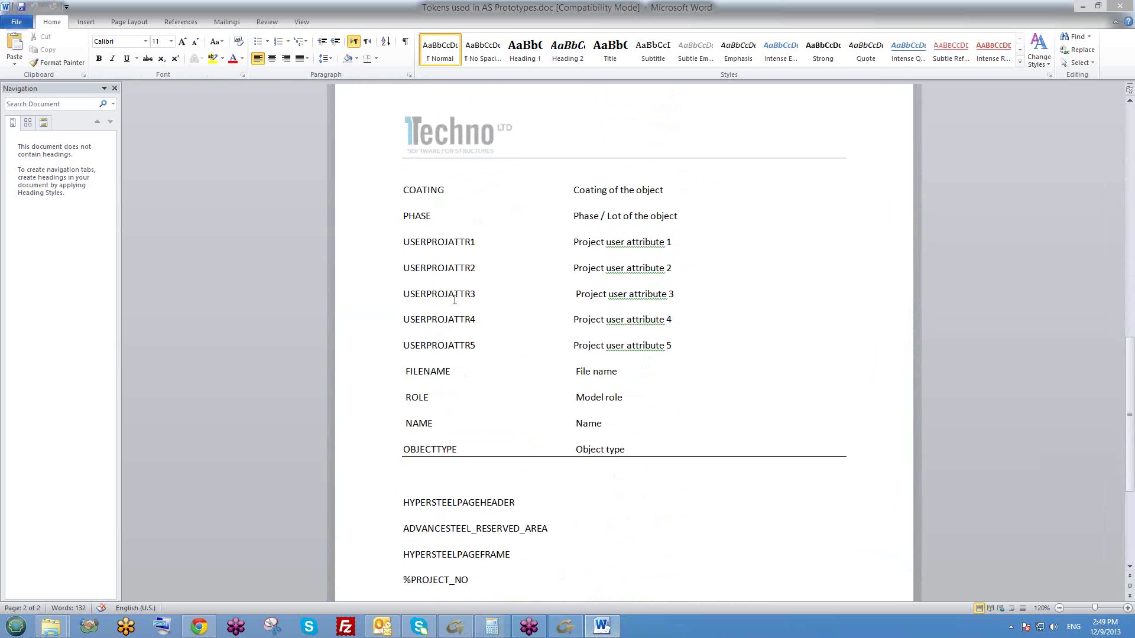
{"action": "scroll", "coordinate": [455, 300], "scroll_direction": "up", "scroll_amount": 17}
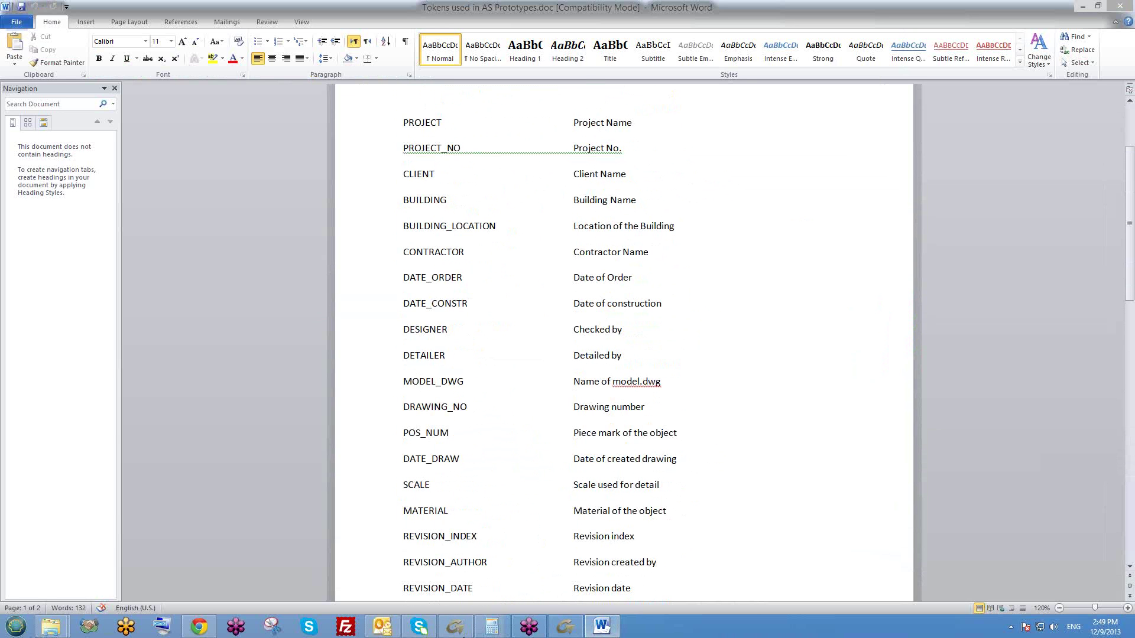
- Switch back to Advance Steel and examine the PROJECT and PROJECT_NO tags of the exploded GRAITEC title block
{"action": "left_click", "coordinate": [456, 628]}
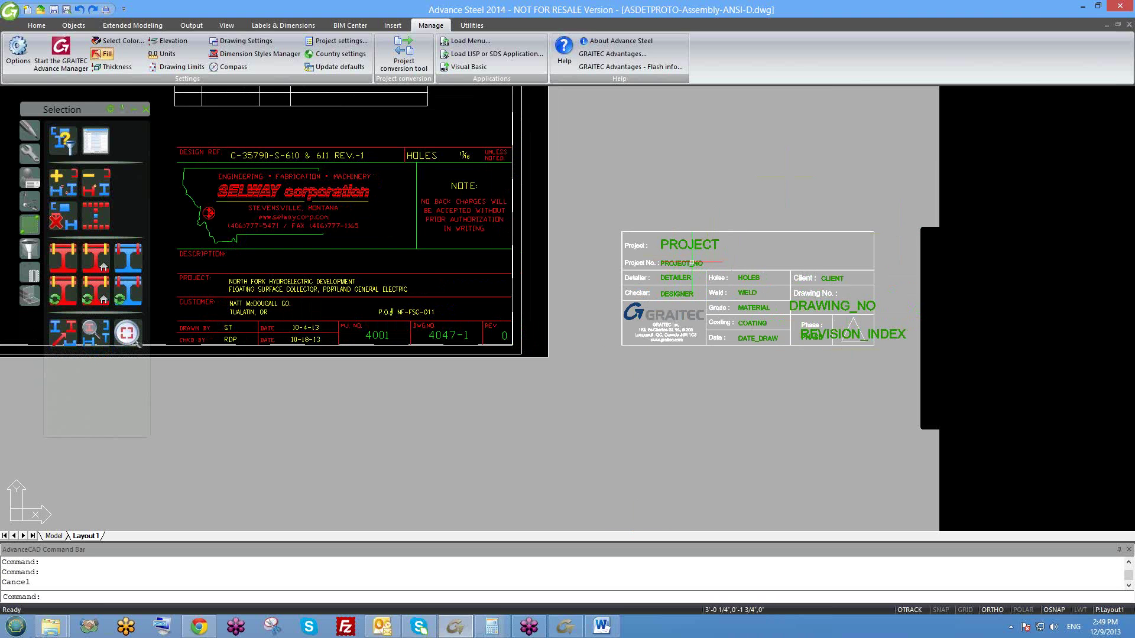
{"action": "scroll", "coordinate": [732, 258], "scroll_direction": "up", "scroll_amount": 6}
{"action": "scroll", "coordinate": [751, 272], "scroll_direction": "down", "scroll_amount": 5}
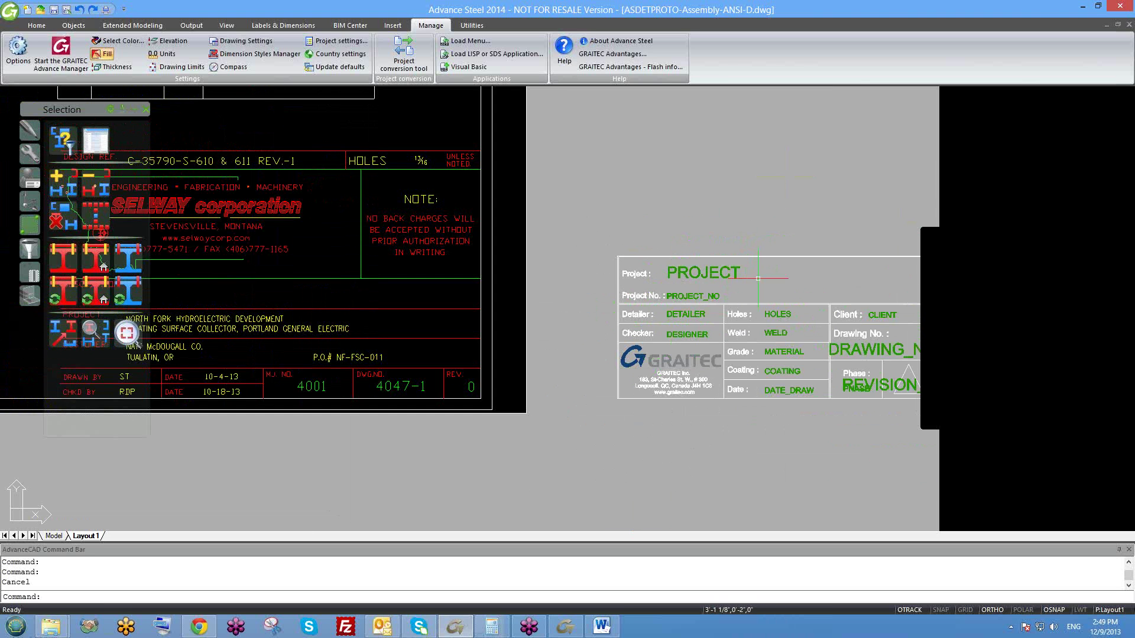
{"action": "middle_click_drag", "start_coordinate": [739, 293], "coordinate": [769, 308]}
{"action": "scroll", "coordinate": [767, 302], "scroll_direction": "down", "scroll_amount": 2}
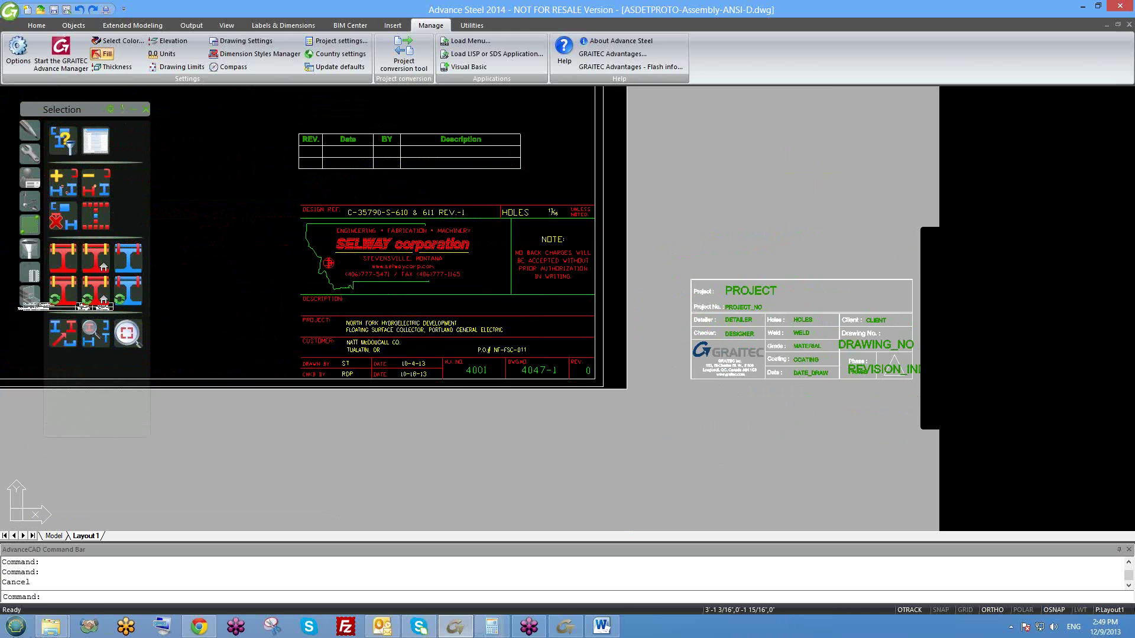
{"action": "scroll", "coordinate": [731, 310], "scroll_direction": "up", "scroll_amount": 2}
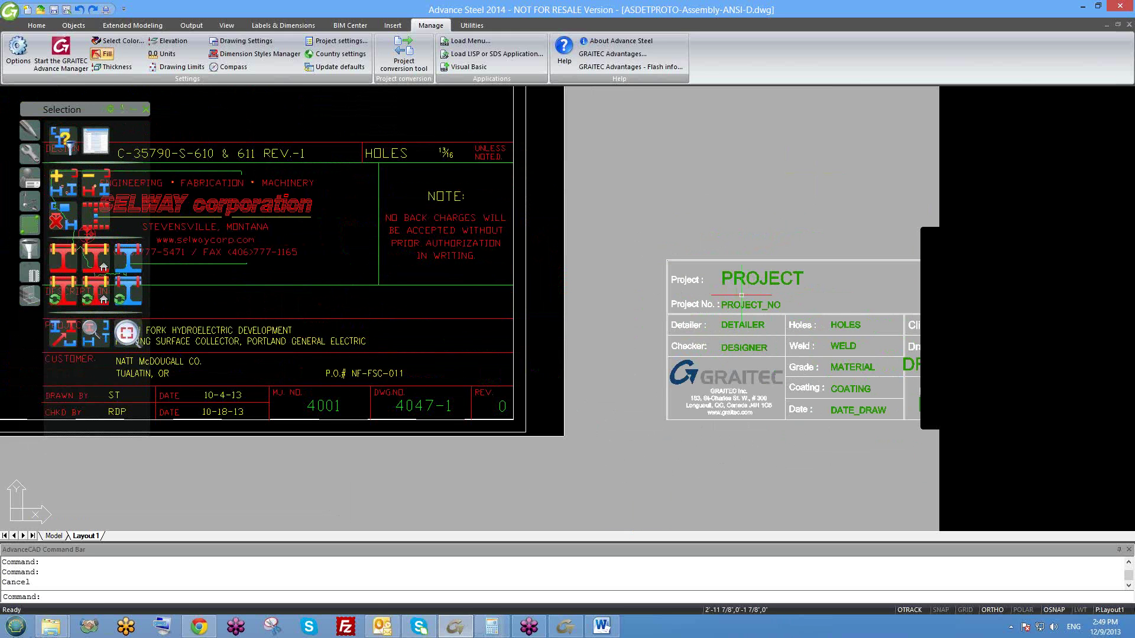
{"action": "left_click", "coordinate": [744, 279]}
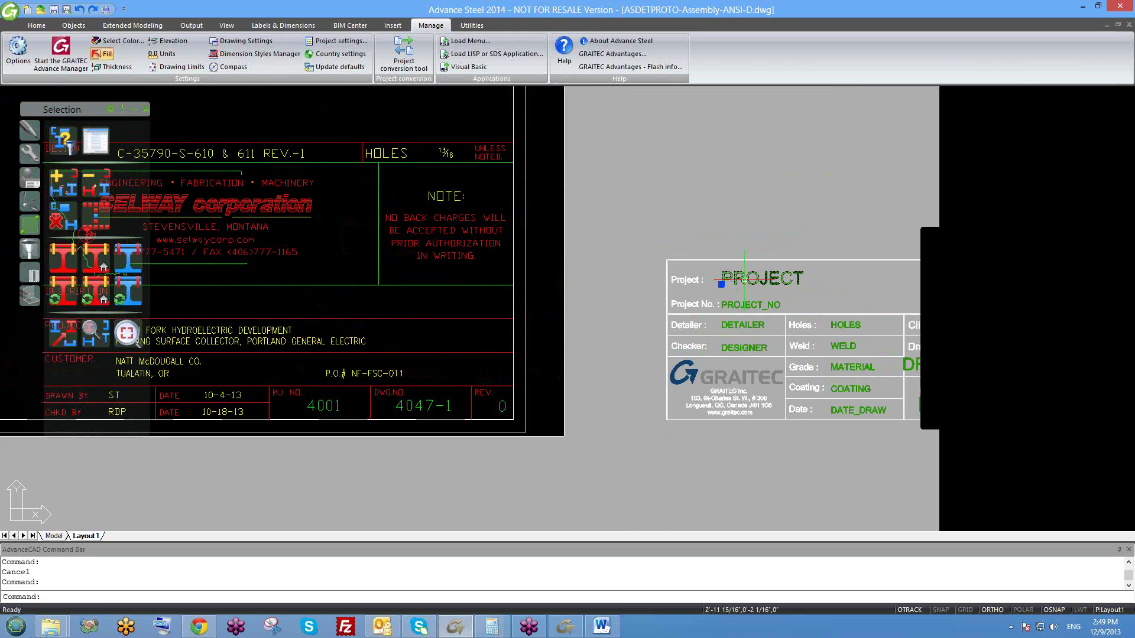
{"action": "key", "text": "Escape"}
{"action": "scroll", "coordinate": [757, 270], "scroll_direction": "down", "scroll_amount": 3}
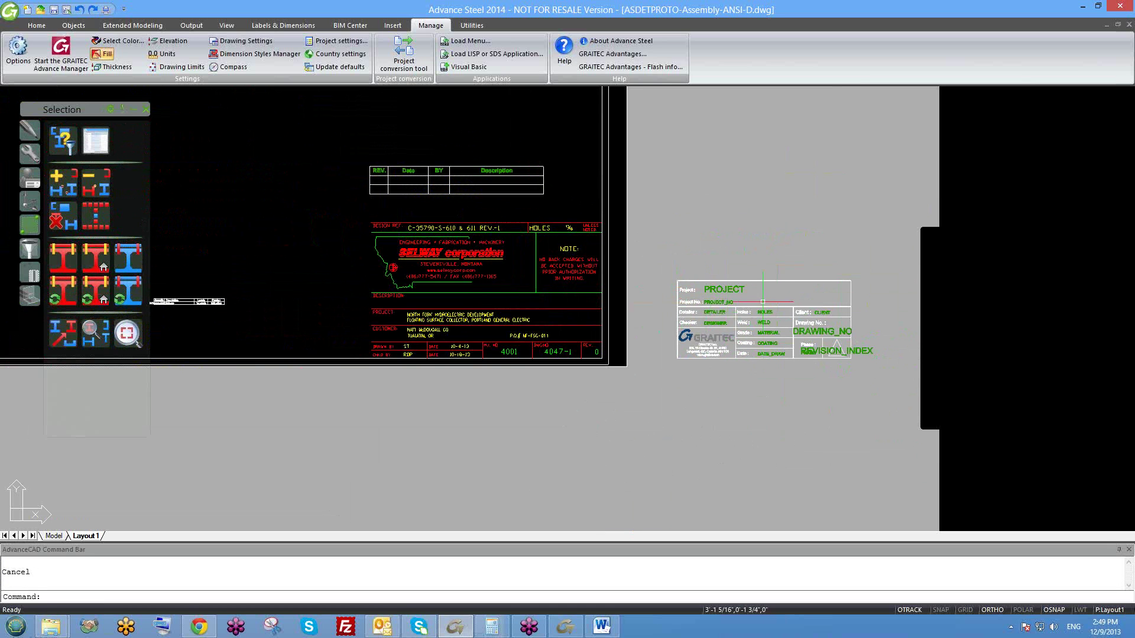
- Move the PROJECT tag from the GRAITEC title block into the DESCRIPTION row of the SELWAY title block, with ortho mode off
{"action": "scroll", "coordinate": [718, 294], "scroll_direction": "up", "scroll_amount": 2}
{"action": "scroll", "coordinate": [717, 294], "scroll_direction": "up", "scroll_amount": 3}
{"action": "left_click", "coordinate": [699, 276]}
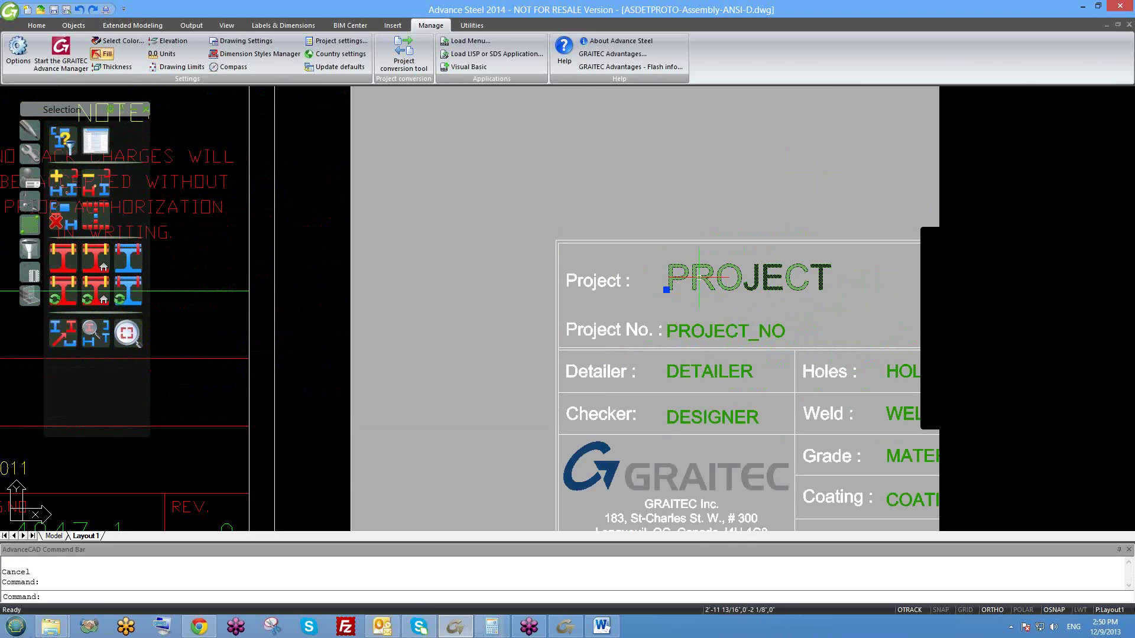
{"action": "type", "text": "m"}
{"action": "key", "text": "Return"}
{"action": "left_click", "coordinate": [699, 282]}
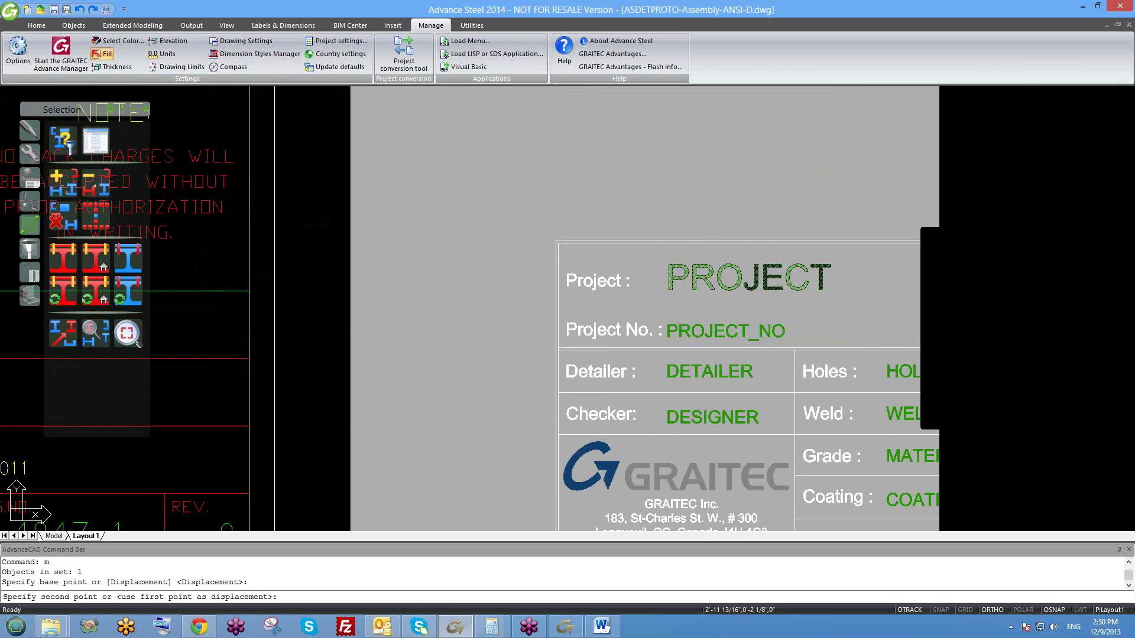
{"action": "scroll", "coordinate": [739, 319], "scroll_direction": "down", "scroll_amount": 1}
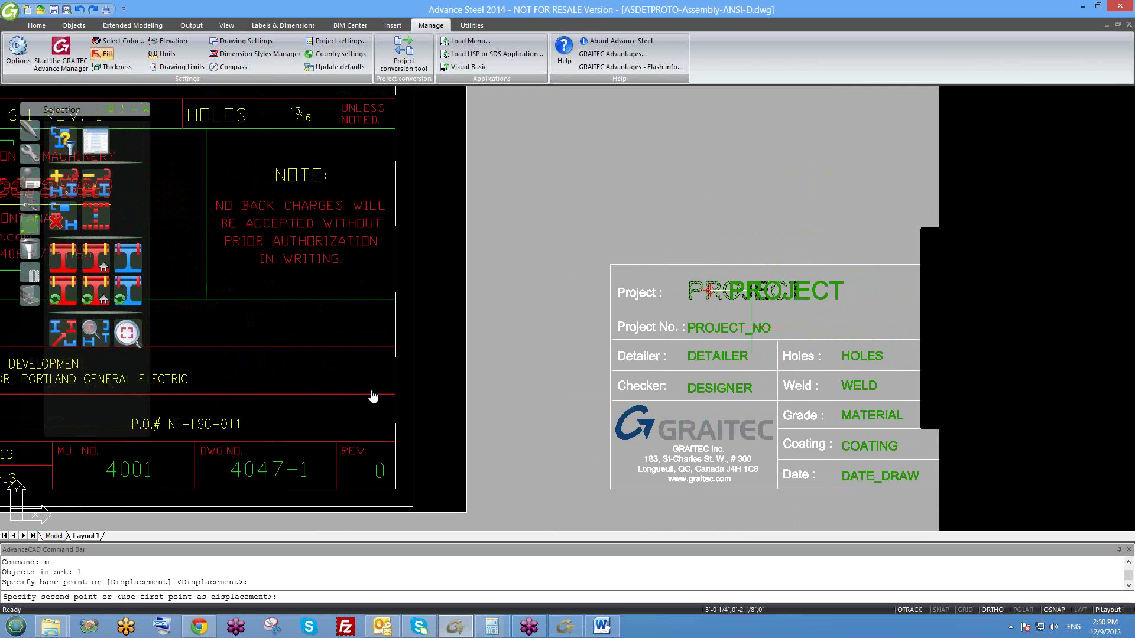
{"action": "middle_click_drag", "start_coordinate": [239, 392], "coordinate": [824, 330]}
{"action": "key", "text": "F8"}
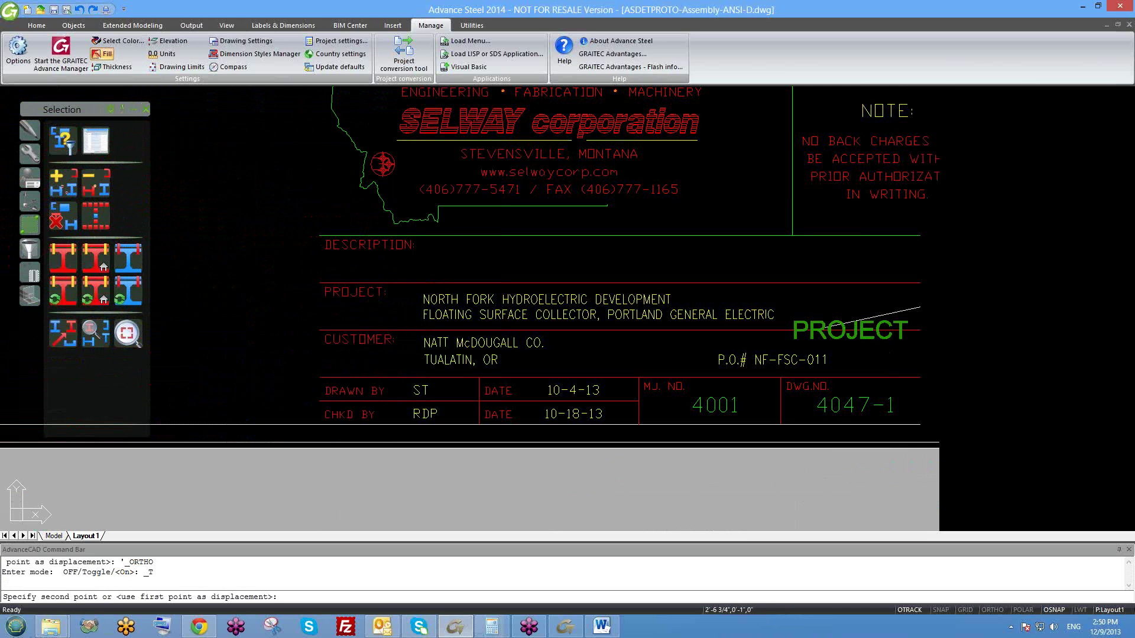
{"action": "left_click", "coordinate": [457, 257]}
- Inspect the size and placement of the PROJECT tag within the SELWAY title block's DESCRIPTION row
{"action": "scroll", "coordinate": [457, 261], "scroll_direction": "up", "scroll_amount": 2}
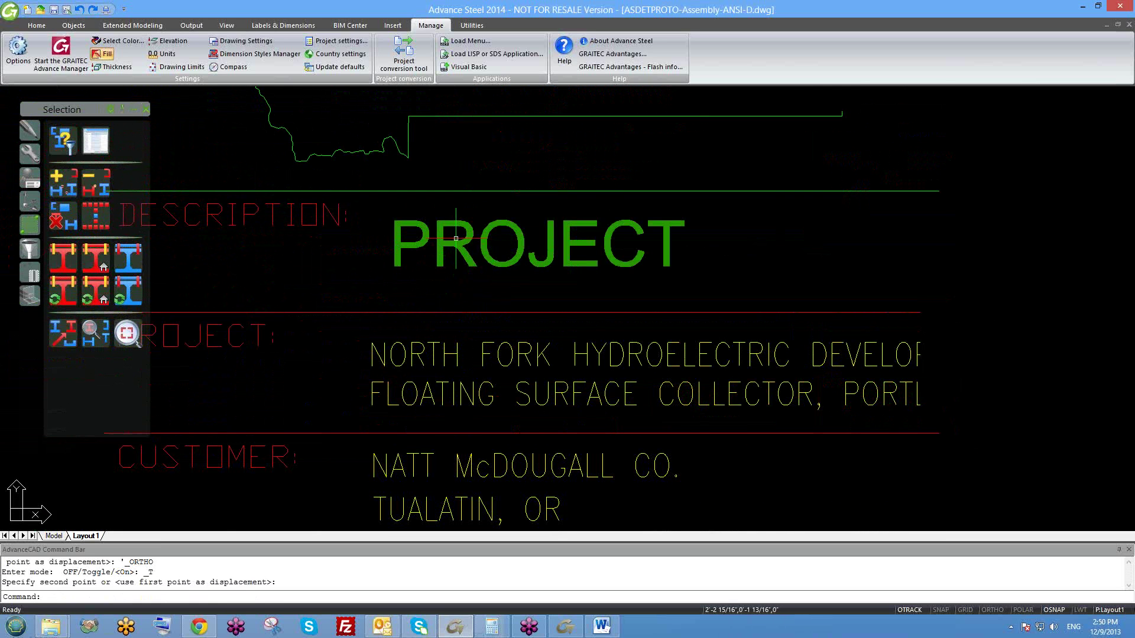
{"action": "scroll", "coordinate": [501, 247], "scroll_direction": "down", "scroll_amount": 2}
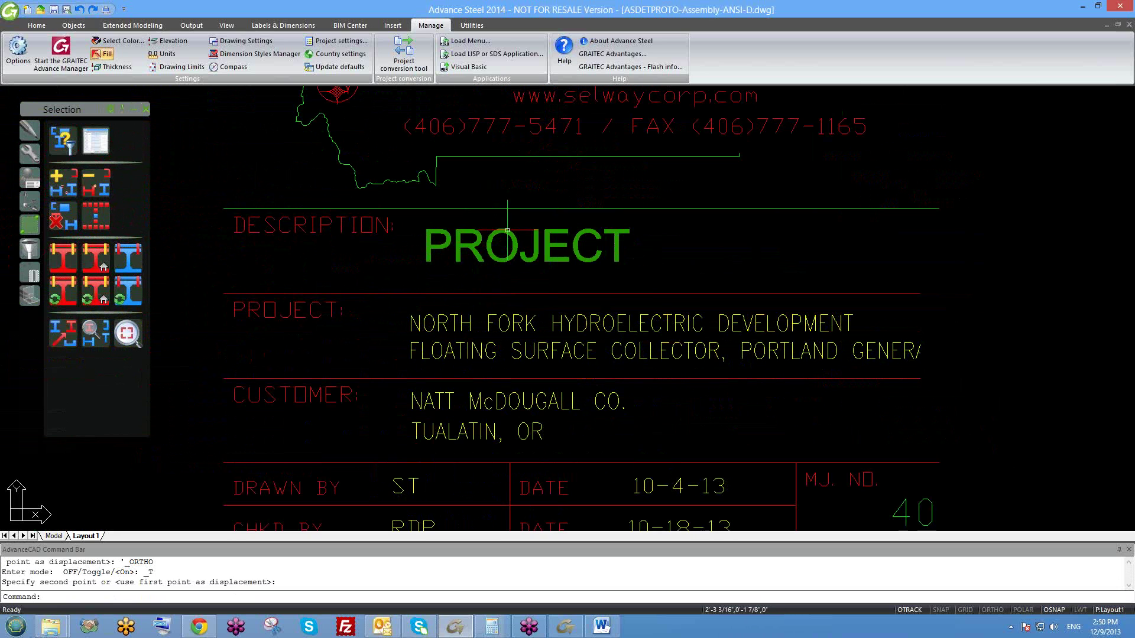
{"action": "scroll", "coordinate": [486, 240], "scroll_direction": "up", "scroll_amount": 2}
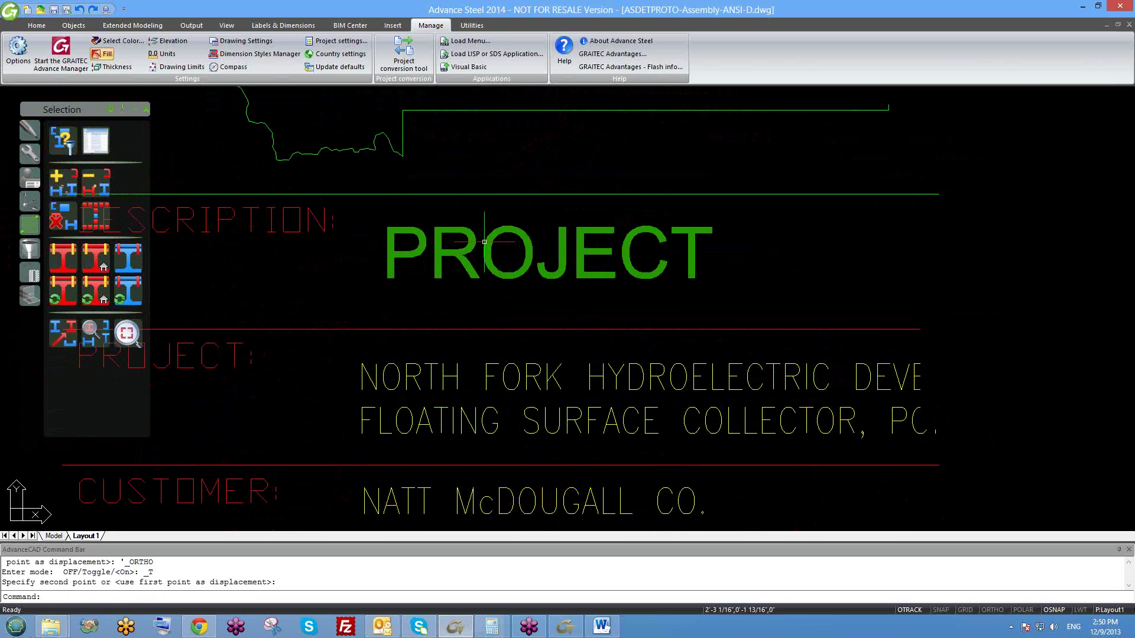
{"action": "middle_click_drag", "start_coordinate": [484, 242], "coordinate": [519, 256]}
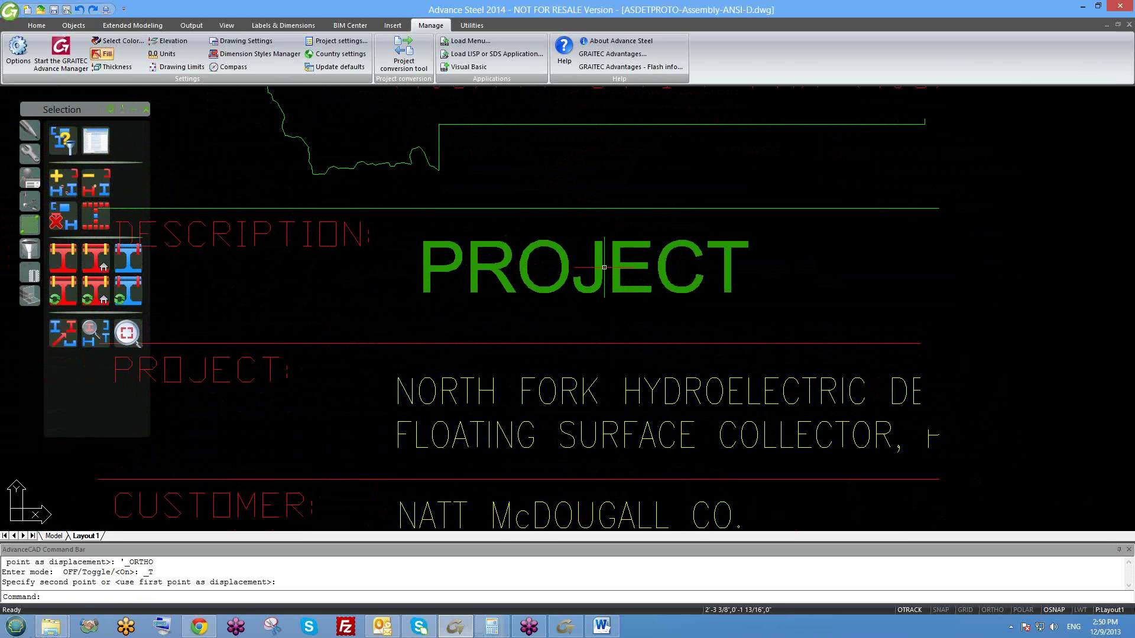
{"action": "scroll", "coordinate": [567, 296], "scroll_direction": "down", "scroll_amount": 4}
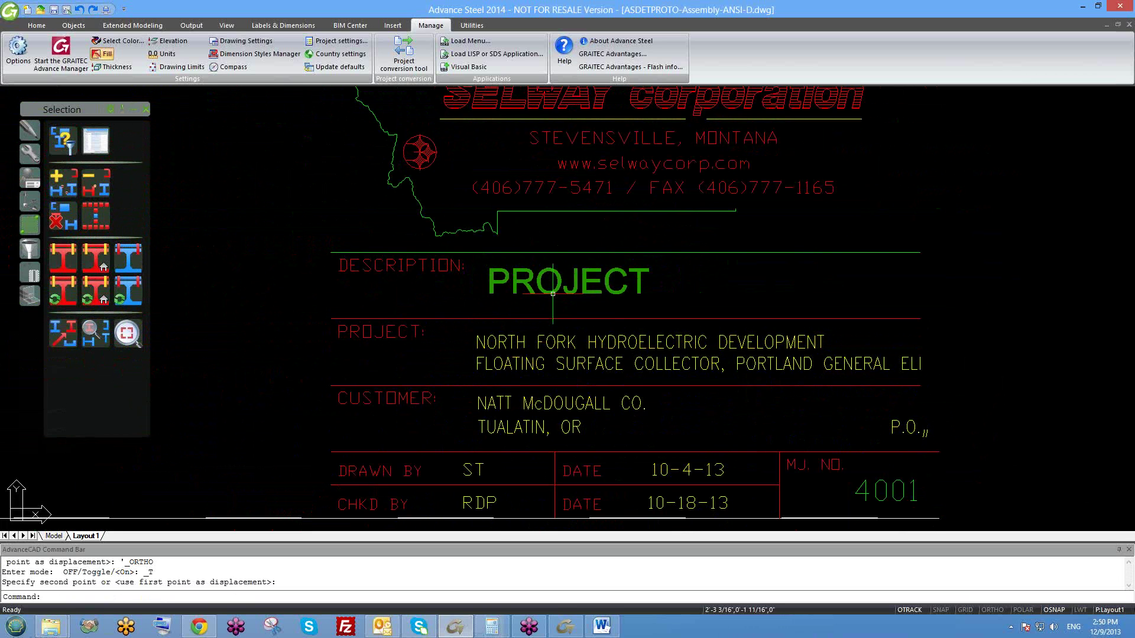
- Set the color of the PROJECT tag in the SELWAY title block's DESCRIPTION row to yellow in its properties
{"action": "mouse_move", "coordinate": [606, 337]}
{"action": "middle_mouse_down"}
{"action": "mouse_move", "coordinate": [575, 339]}
{"action": "mouse_move", "coordinate": [510, 296]}
{"action": "middle_mouse_up"}
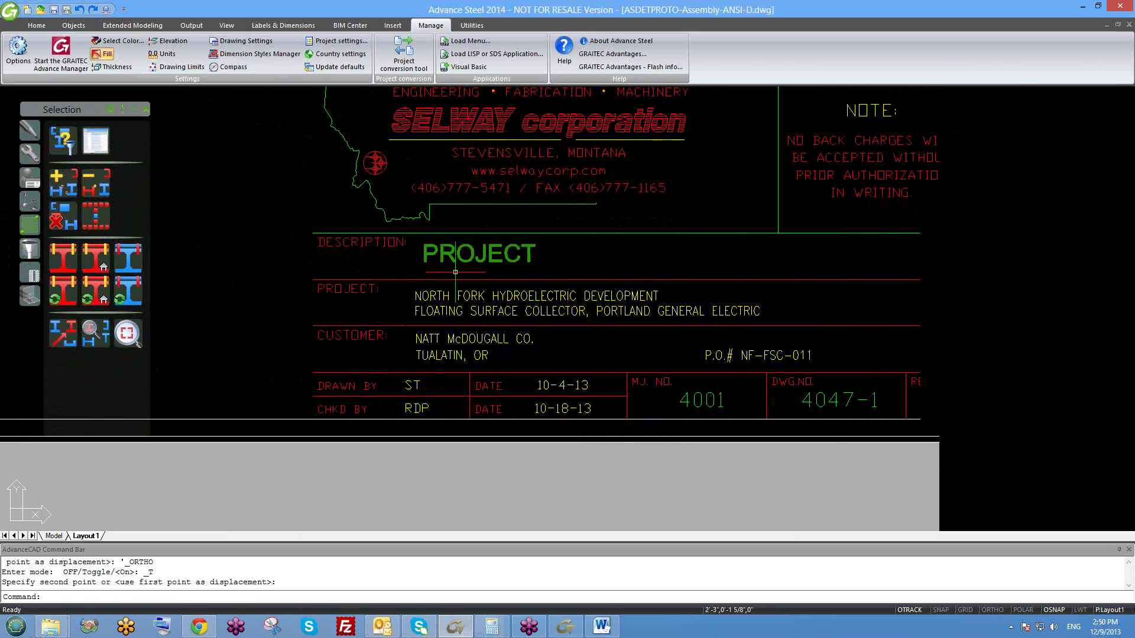
{"action": "scroll", "coordinate": [455, 272], "scroll_direction": "up", "scroll_amount": 2}
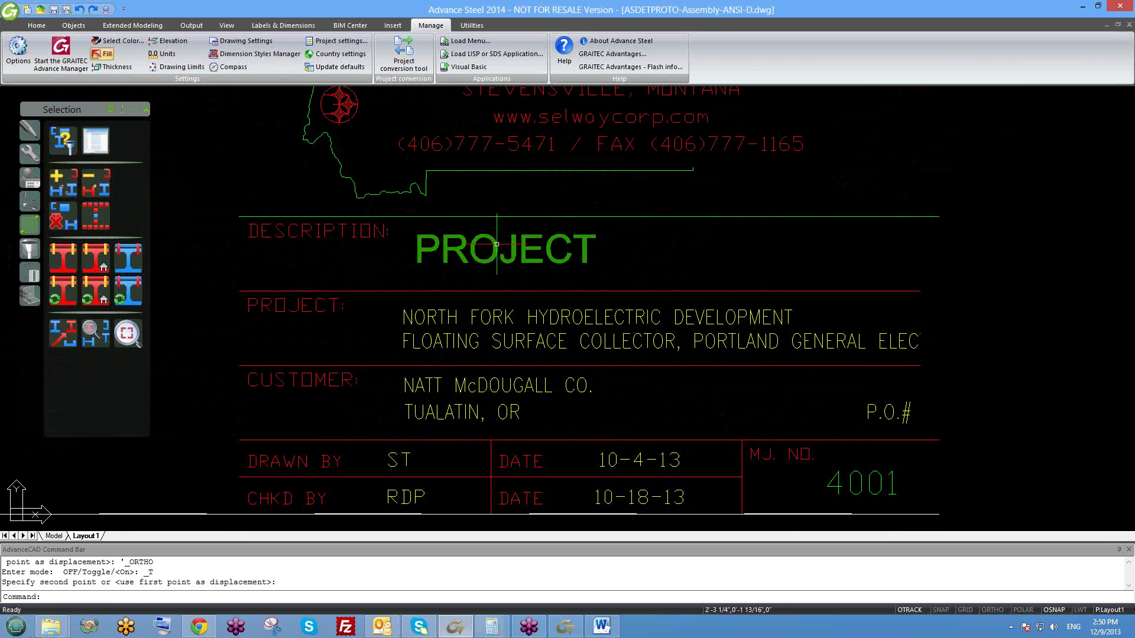
{"action": "scroll", "coordinate": [408, 244], "scroll_direction": "up", "scroll_amount": 2}
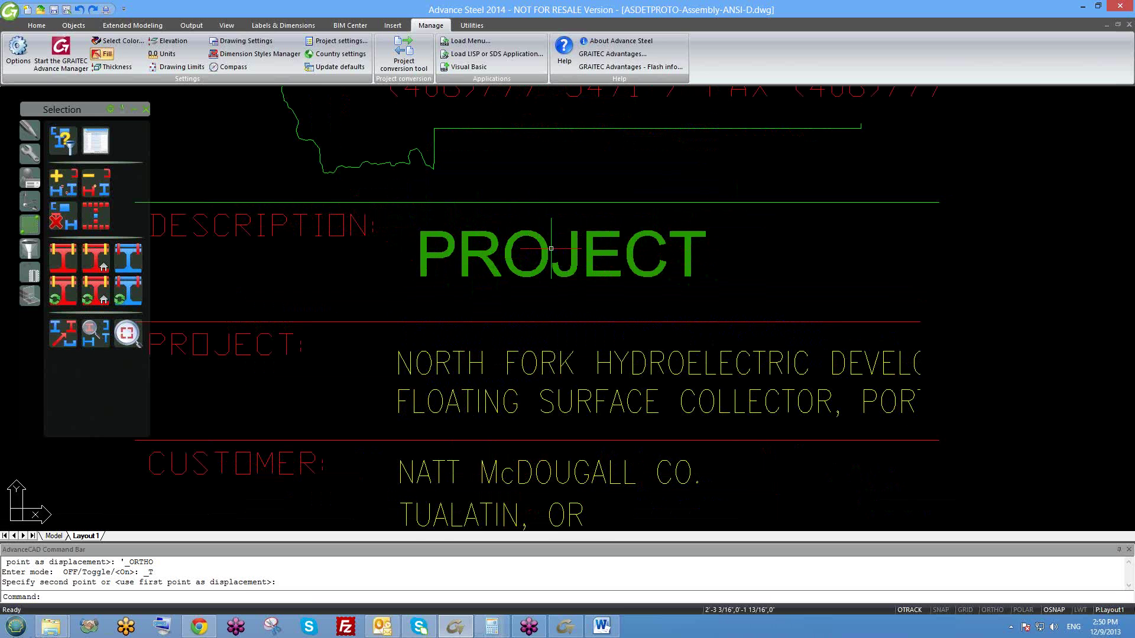
{"action": "scroll", "coordinate": [558, 260], "scroll_direction": "down", "scroll_amount": 2}
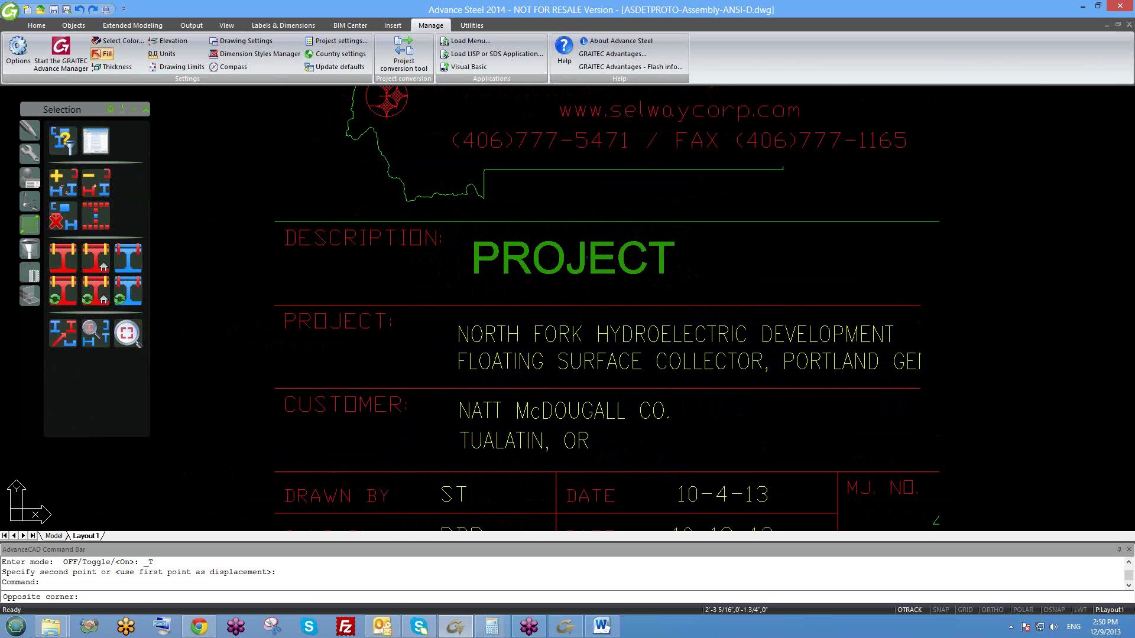
{"action": "left_click", "coordinate": [568, 259]}
{"action": "right_click", "coordinate": [560, 259]}
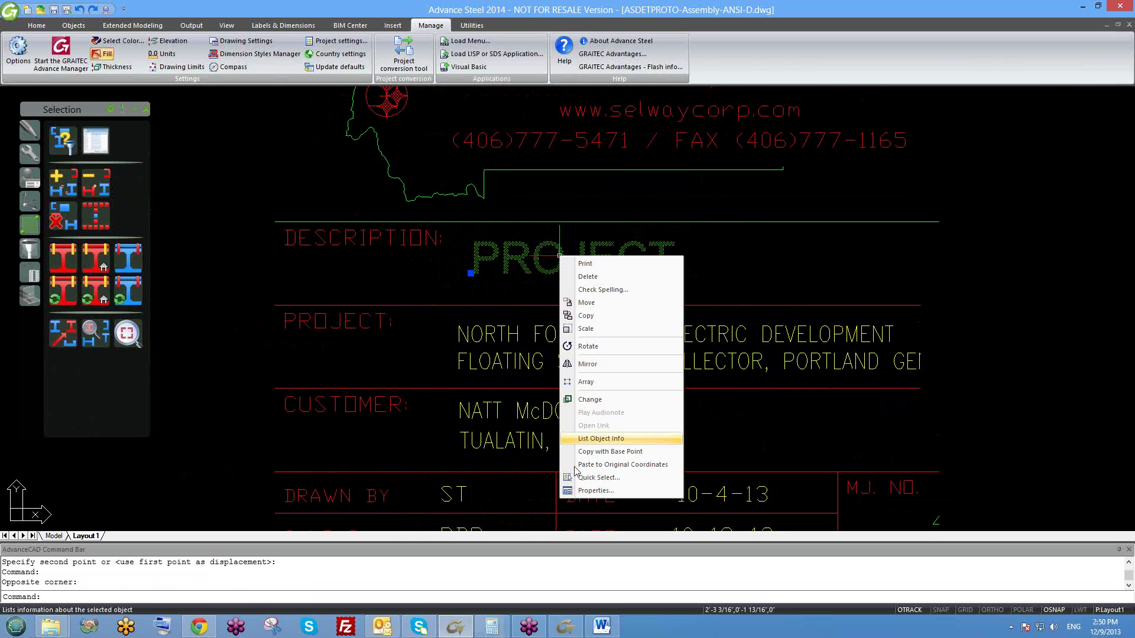
{"action": "left_click", "coordinate": [595, 490]}
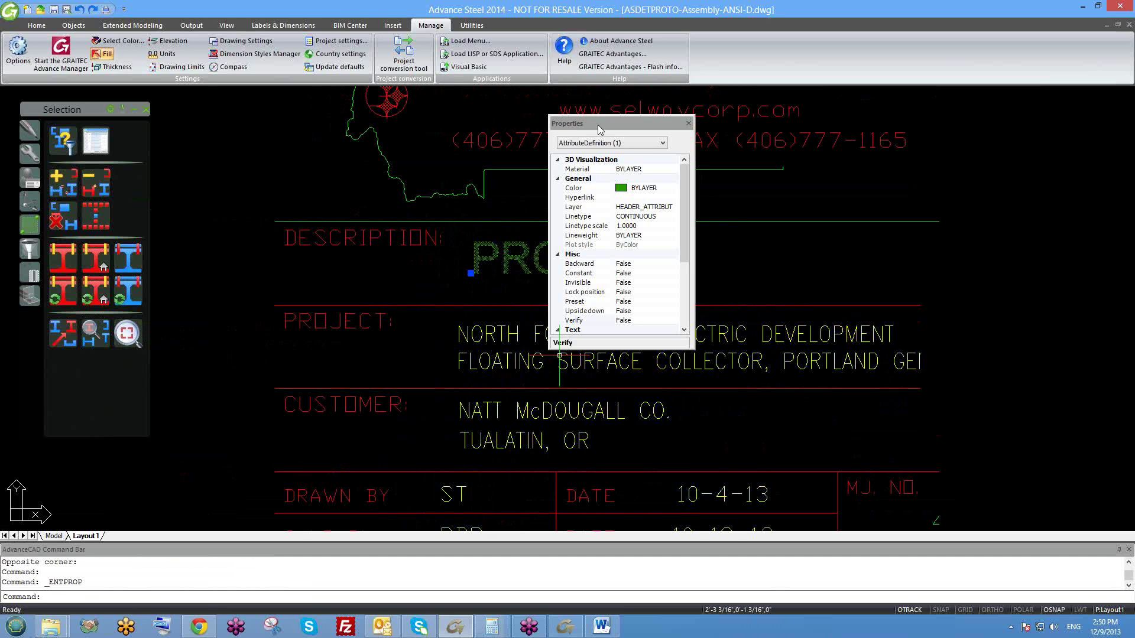
{"action": "mouse_move", "coordinate": [600, 128]}
{"action": "left_mouse_down"}
{"action": "mouse_move", "coordinate": [314, 94]}
{"action": "mouse_move", "coordinate": [295, 119]}
{"action": "left_mouse_up"}
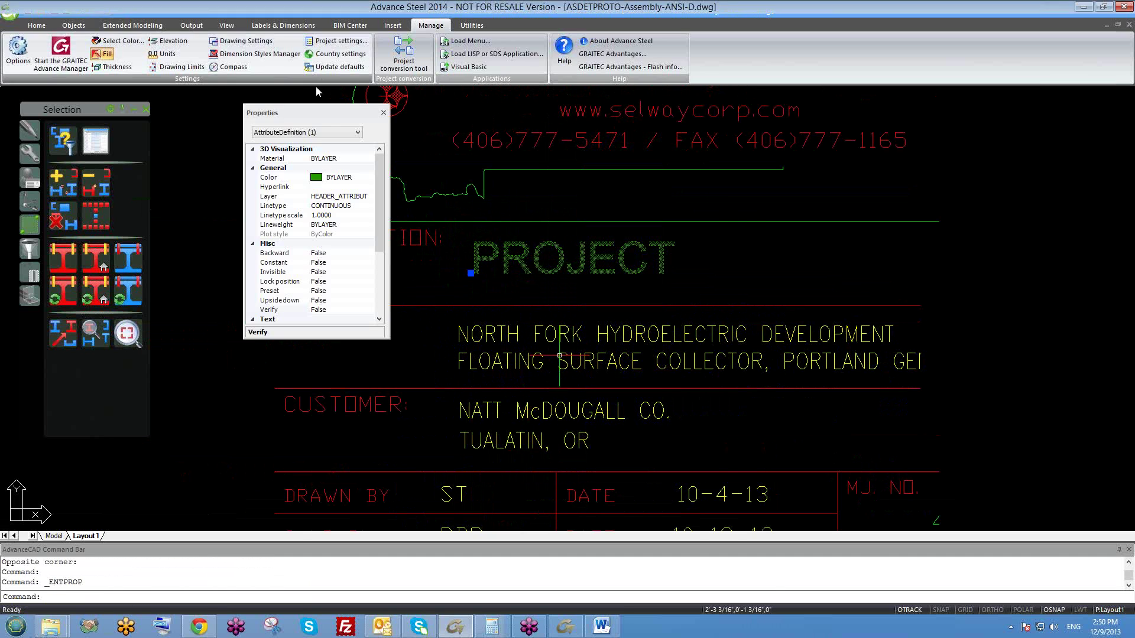
{"action": "left_click", "coordinate": [361, 177]}
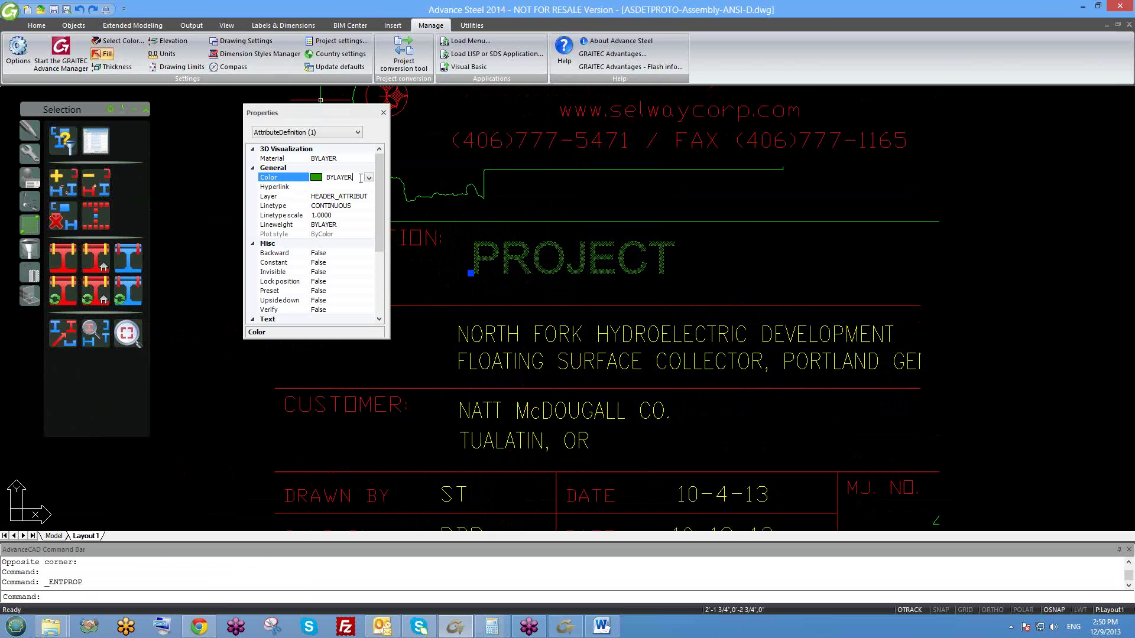
{"action": "left_click", "coordinate": [369, 178]}
{"action": "left_click", "coordinate": [337, 215]}
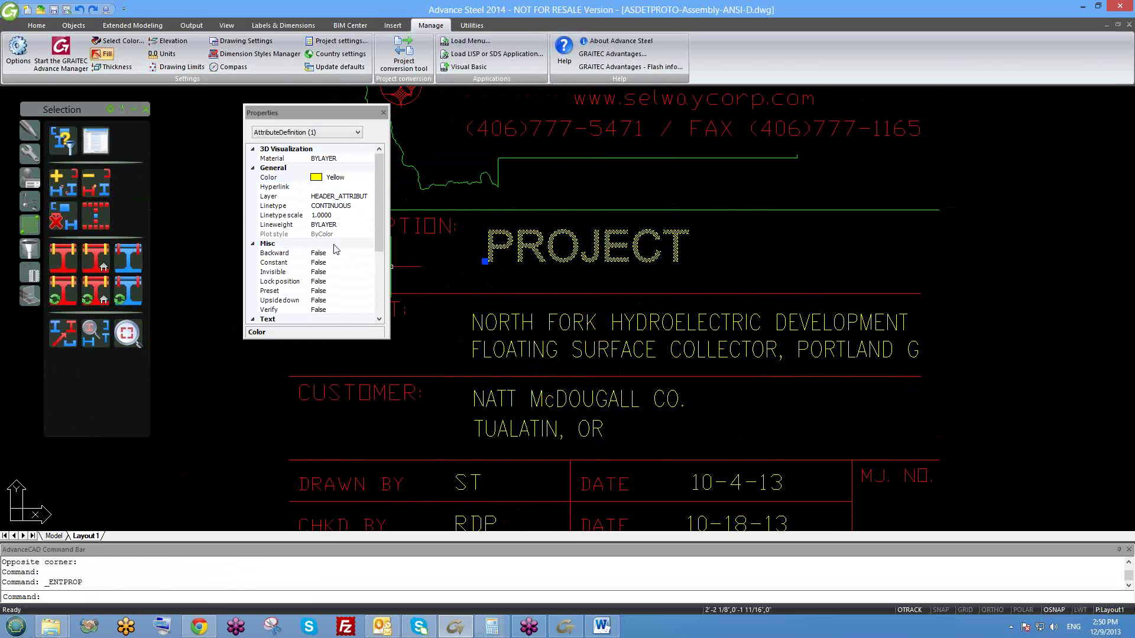
- Examine the PROJECT tag's text properties, checking its tag name and opening the choices for its text style
{"action": "left_click_drag", "start_coordinate": [376, 244], "coordinate": [375, 307]}
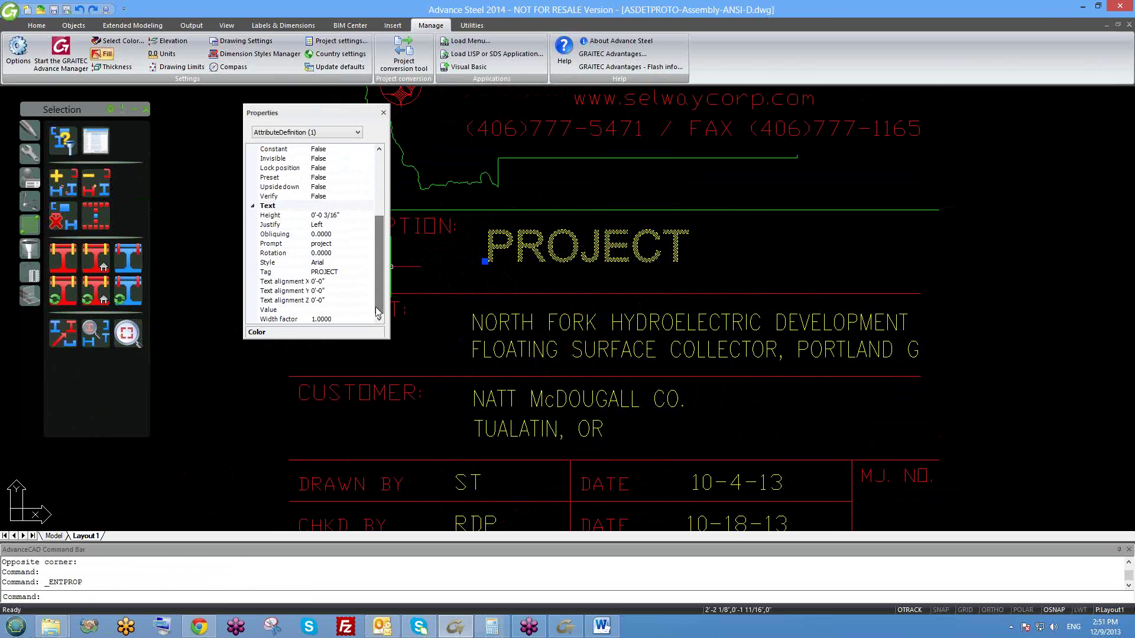
{"action": "left_click", "coordinate": [351, 272]}
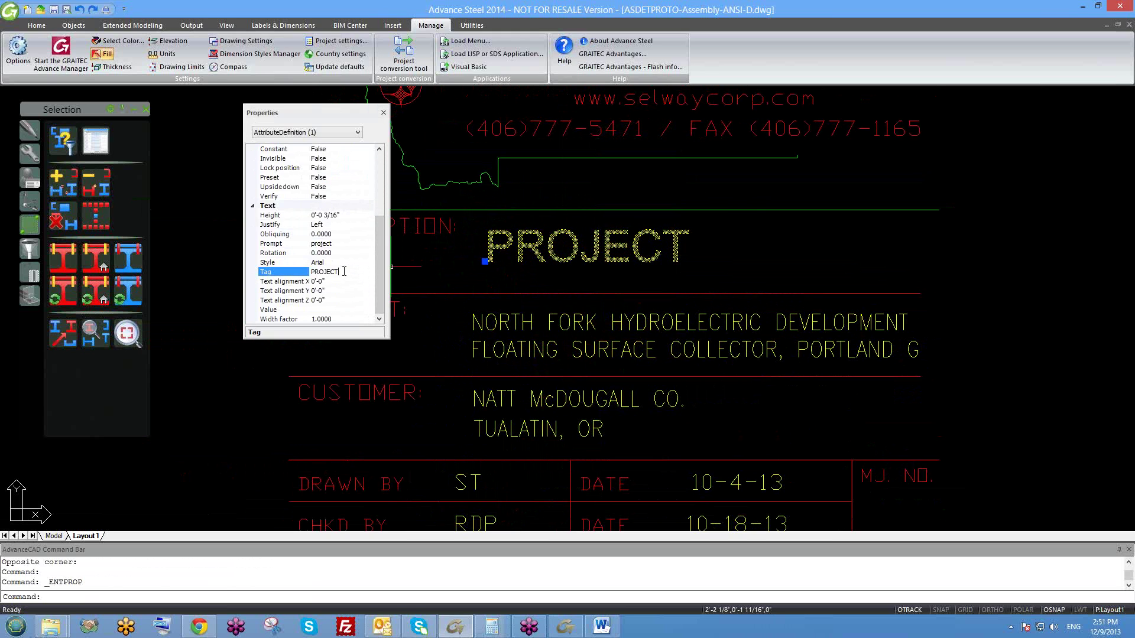
{"action": "left_click", "coordinate": [344, 273]}
{"action": "left_click_drag", "start_coordinate": [339, 272], "coordinate": [320, 273]}
{"action": "left_click", "coordinate": [331, 263]}
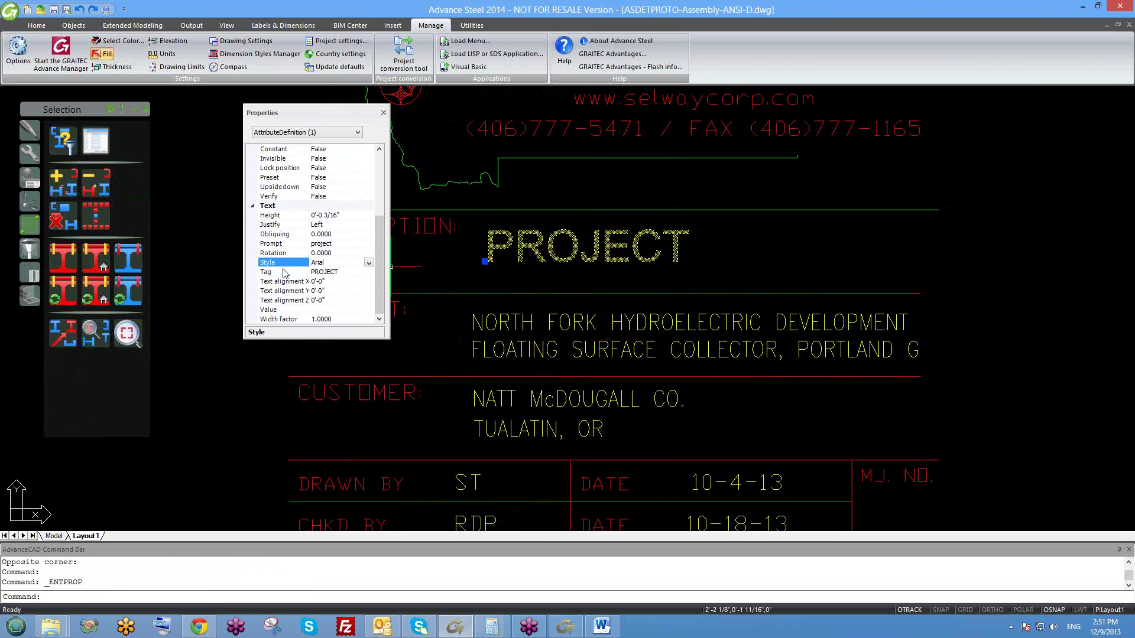
{"action": "left_click", "coordinate": [368, 264]}
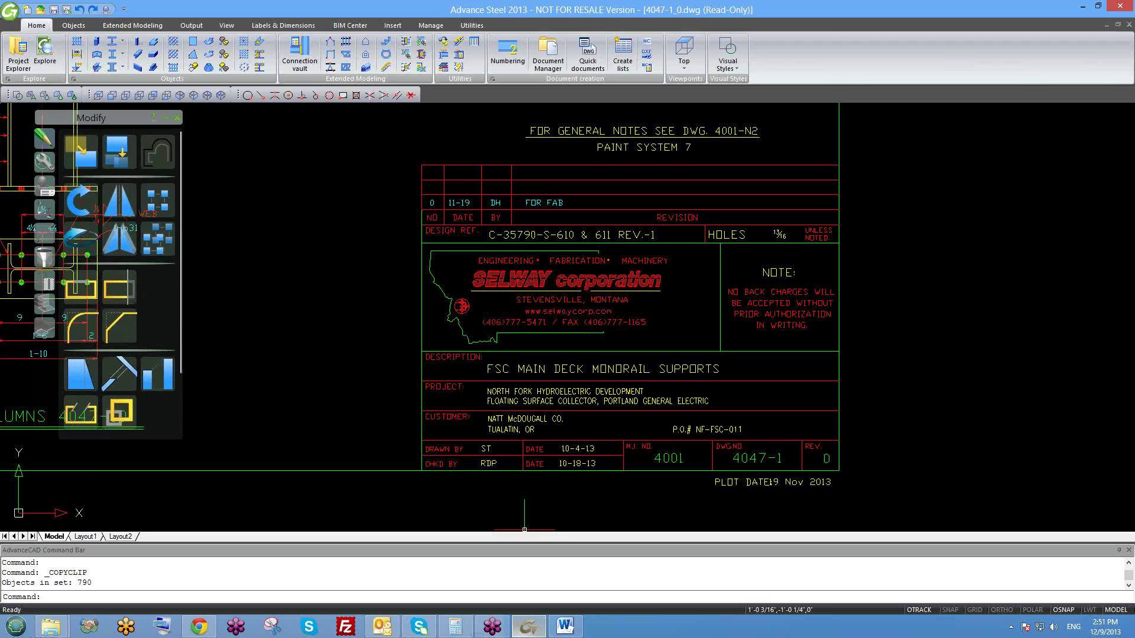
{"action": "scroll", "coordinate": [524, 520], "scroll_direction": "down", "scroll_amount": 5}
{"action": "scroll", "coordinate": [597, 358], "scroll_direction": "up", "scroll_amount": 5}
{"action": "left_click", "coordinate": [597, 358]}
{"action": "key", "text": "Escape"}
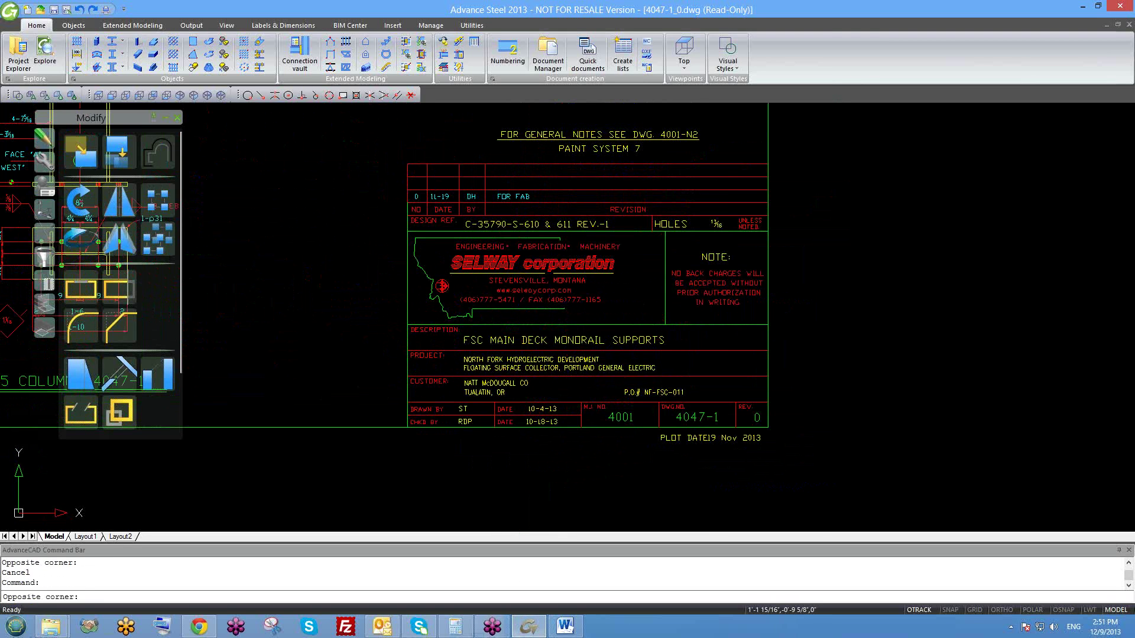
{"action": "scroll", "coordinate": [597, 359], "scroll_direction": "down", "scroll_amount": 5}
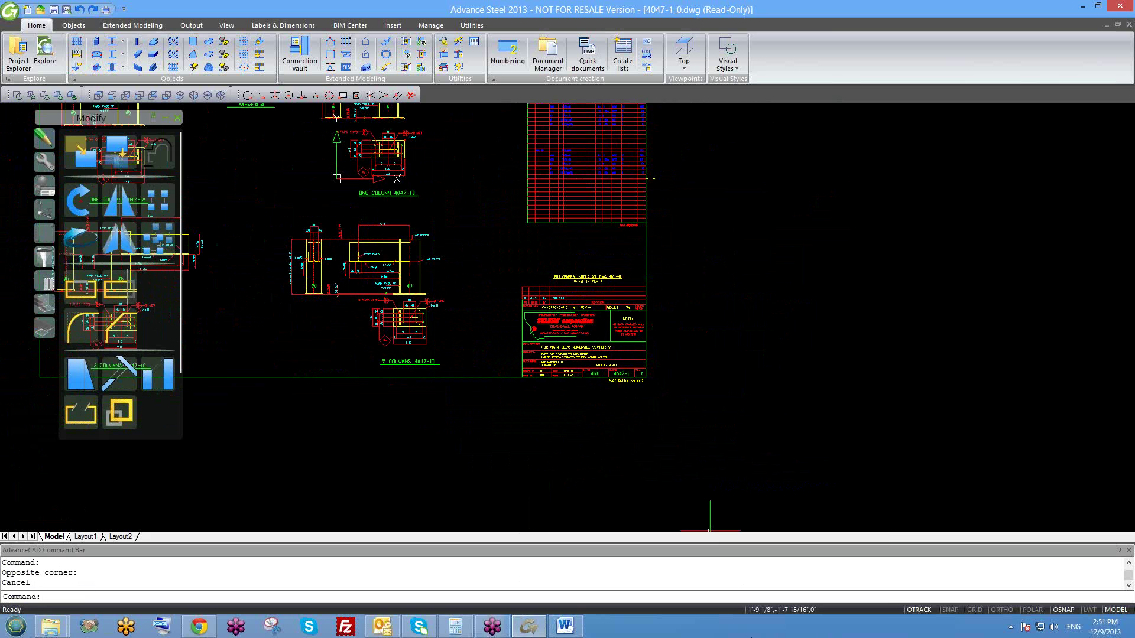
- Show the desktop and launch Advance Steel 2014 again
{"action": "right_click", "coordinate": [752, 631]}
{"action": "left_click", "coordinate": [798, 583]}
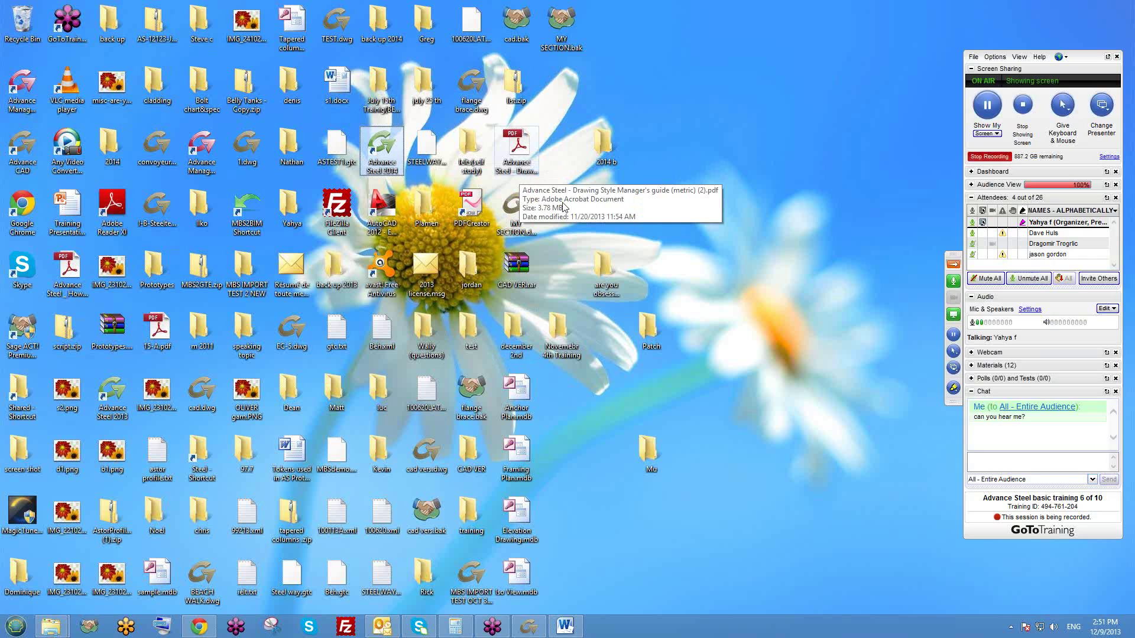
{"action": "left_click", "coordinate": [565, 370]}
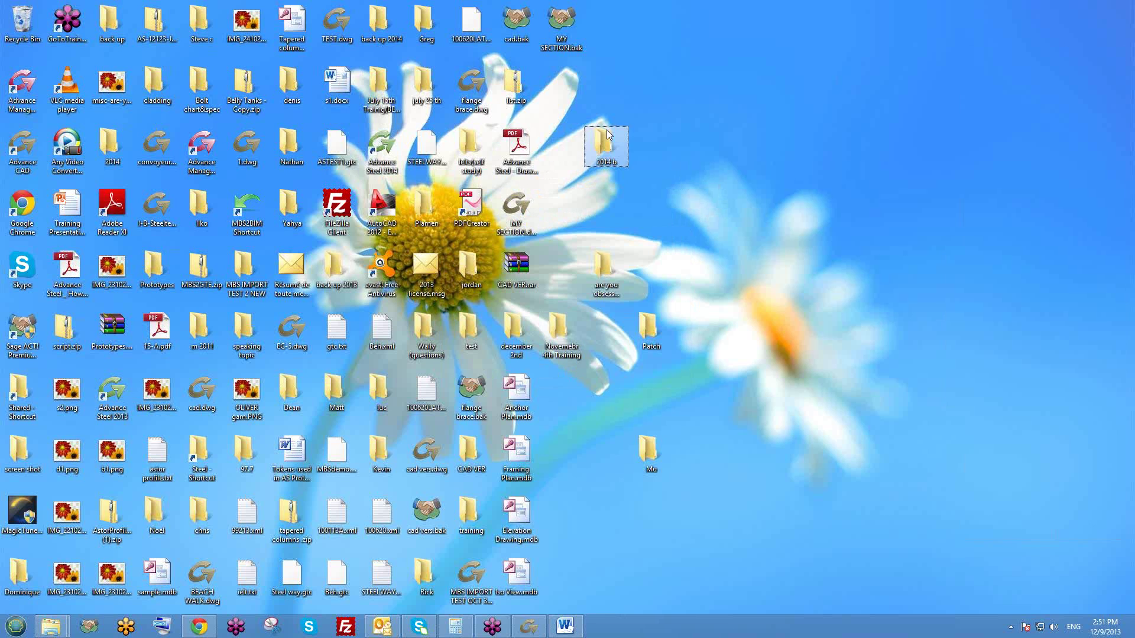
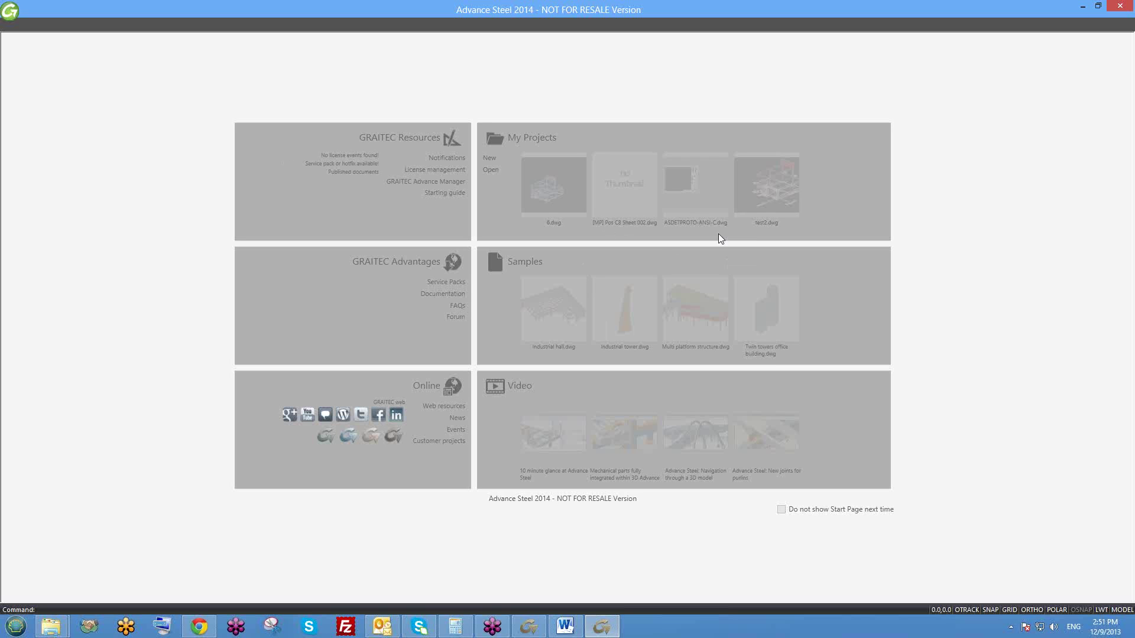
- Bring up the Prototypes folder beside Advance Steel 2014 and create a new drawing from ASTemplate.dwt
{"action": "left_click", "coordinate": [51, 626]}
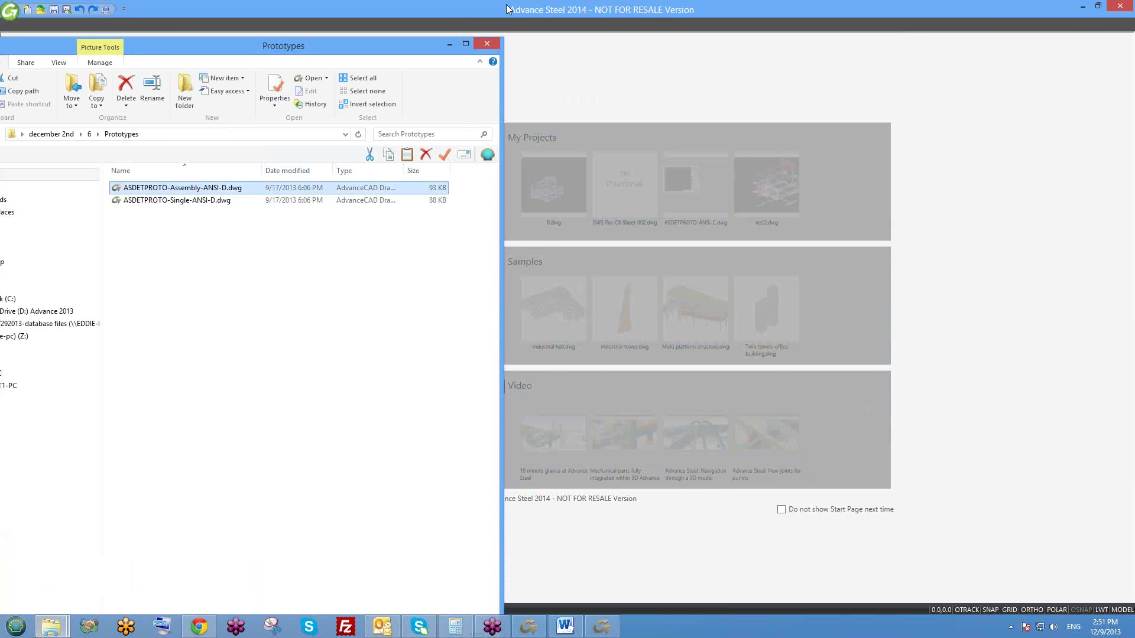
{"action": "left_click", "coordinate": [551, 9]}
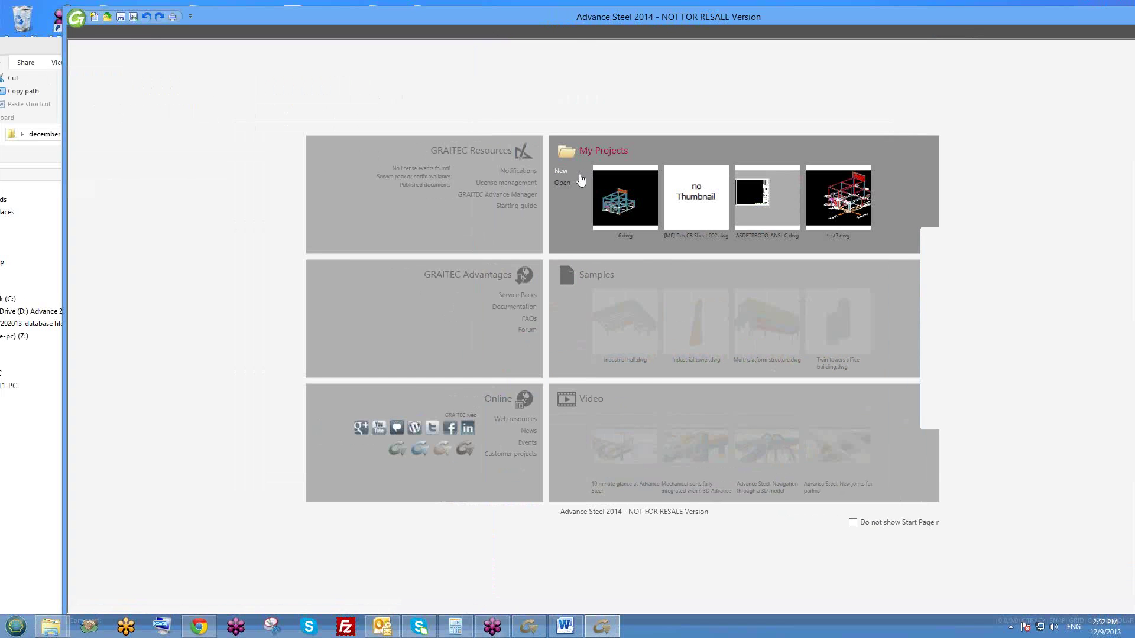
{"action": "left_click", "coordinate": [559, 171]}
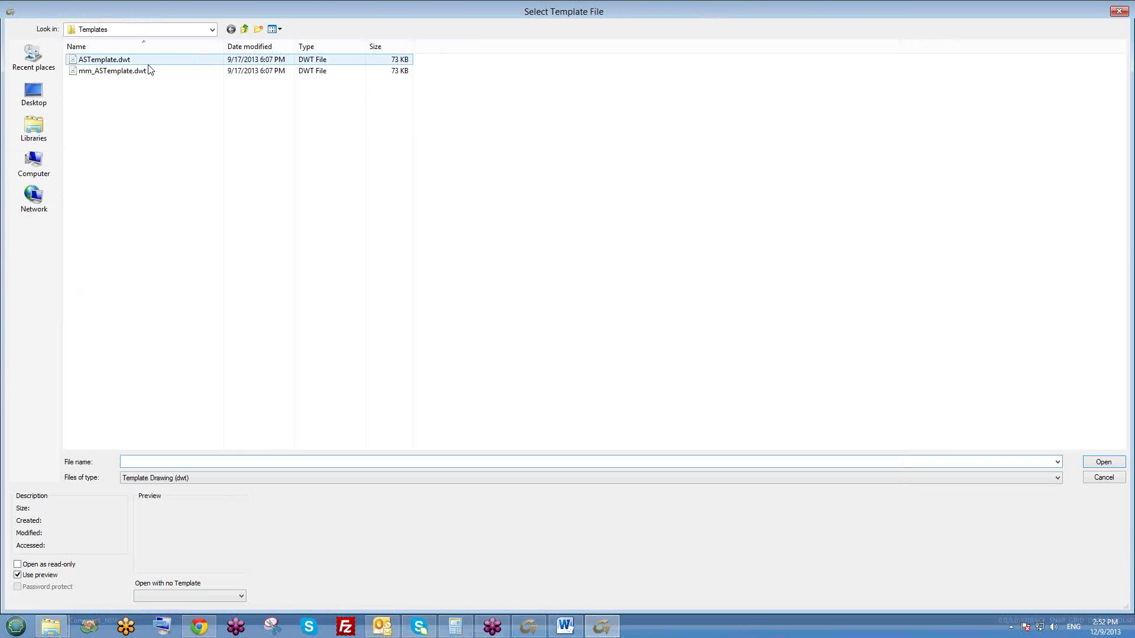
{"action": "double_click", "coordinate": [147, 65]}
- Open ASDETPROTO-Assembly-ANSI-D.dwg from the Prototypes folder in Advance Steel 2014
{"action": "mouse_move", "coordinate": [50, 627]}
{"action": "left_click", "coordinate": [195, 562]}
{"action": "left_click_drag", "start_coordinate": [210, 192], "coordinate": [622, 235]}
- Paste the copied SELWAY title block into Layout 1 inside the sheet, to the left of the GRAITEC title block
{"action": "scroll", "coordinate": [528, 343], "scroll_direction": "up", "scroll_amount": 5}
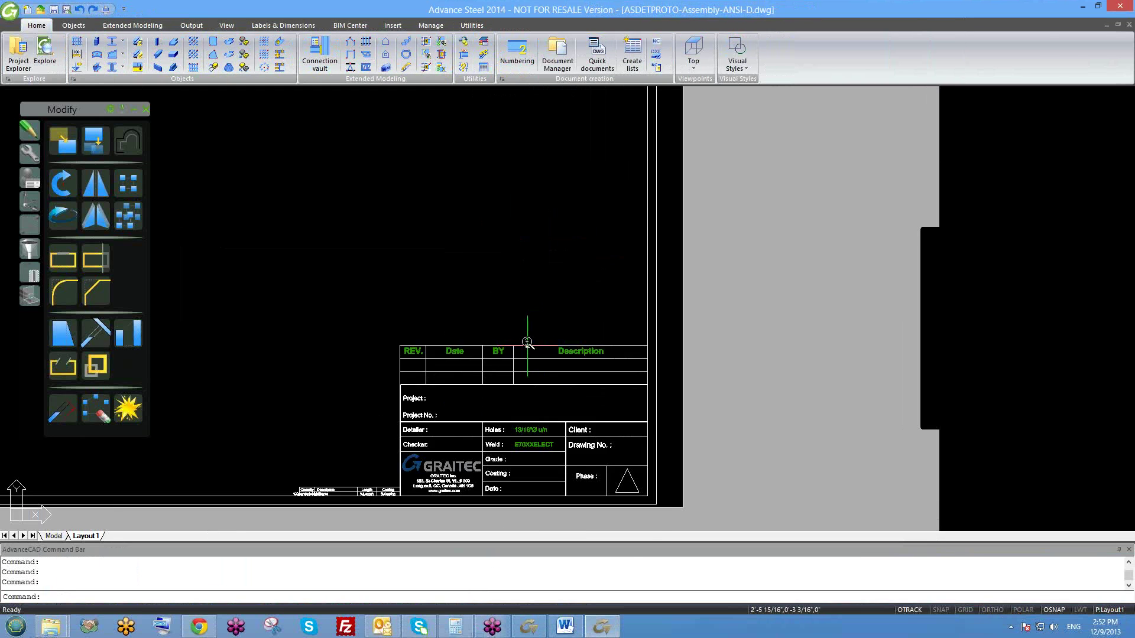
{"action": "scroll", "coordinate": [528, 343], "scroll_direction": "down", "scroll_amount": 4}
{"action": "scroll", "coordinate": [571, 442], "scroll_direction": "up", "scroll_amount": 4}
{"action": "scroll", "coordinate": [559, 340], "scroll_direction": "down", "scroll_amount": 5}
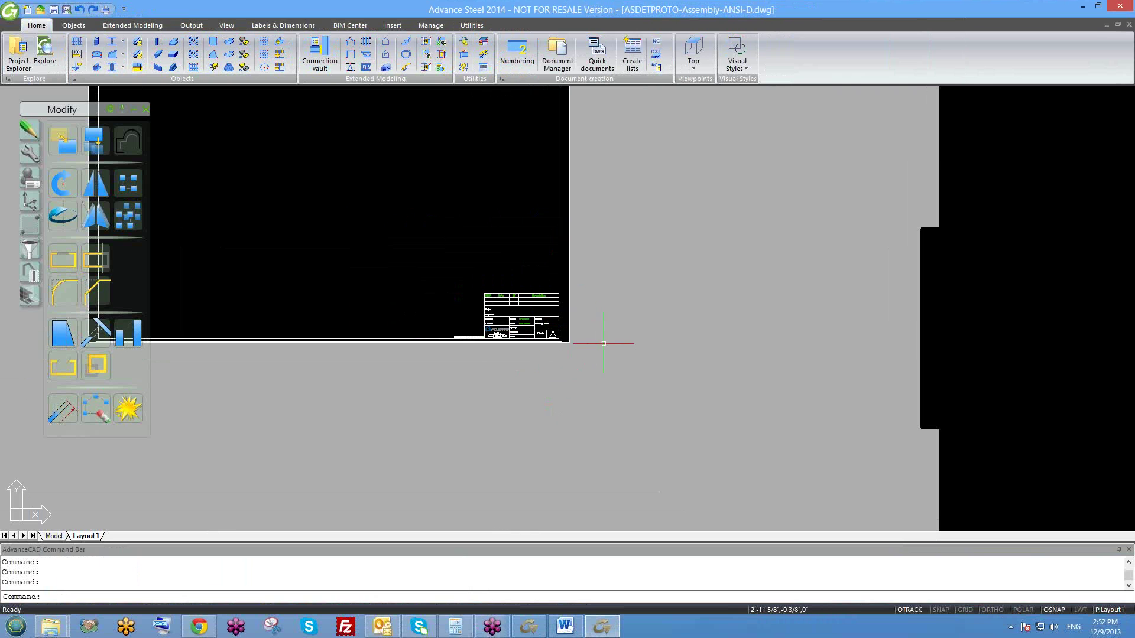
{"action": "key", "text": "ctrl+v"}
{"action": "scroll", "coordinate": [597, 337], "scroll_direction": "up", "scroll_amount": 1}
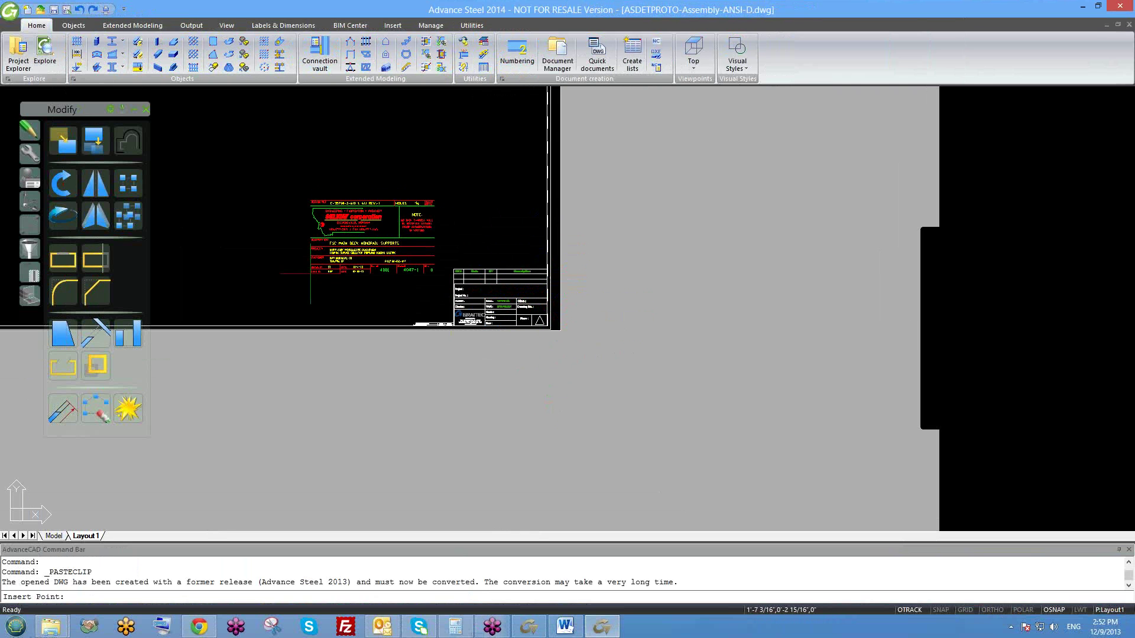
{"action": "left_click", "coordinate": [300, 282]}
{"action": "scroll", "coordinate": [478, 297], "scroll_direction": "up", "scroll_amount": 2}
{"action": "left_click", "coordinate": [434, 247]}
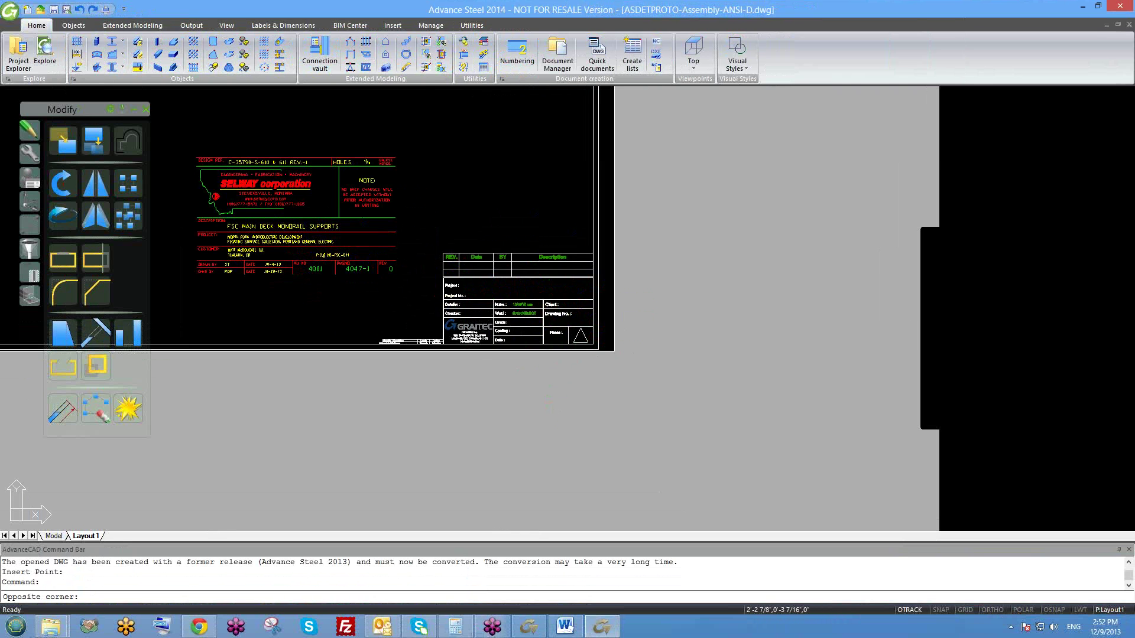
{"action": "key", "text": "Escape"}
- Move the revision table straight up, away from the GRAITEC title block
{"action": "left_click", "coordinate": [521, 260]}
{"action": "type", "text": "m"}
{"action": "key", "text": "Return"}
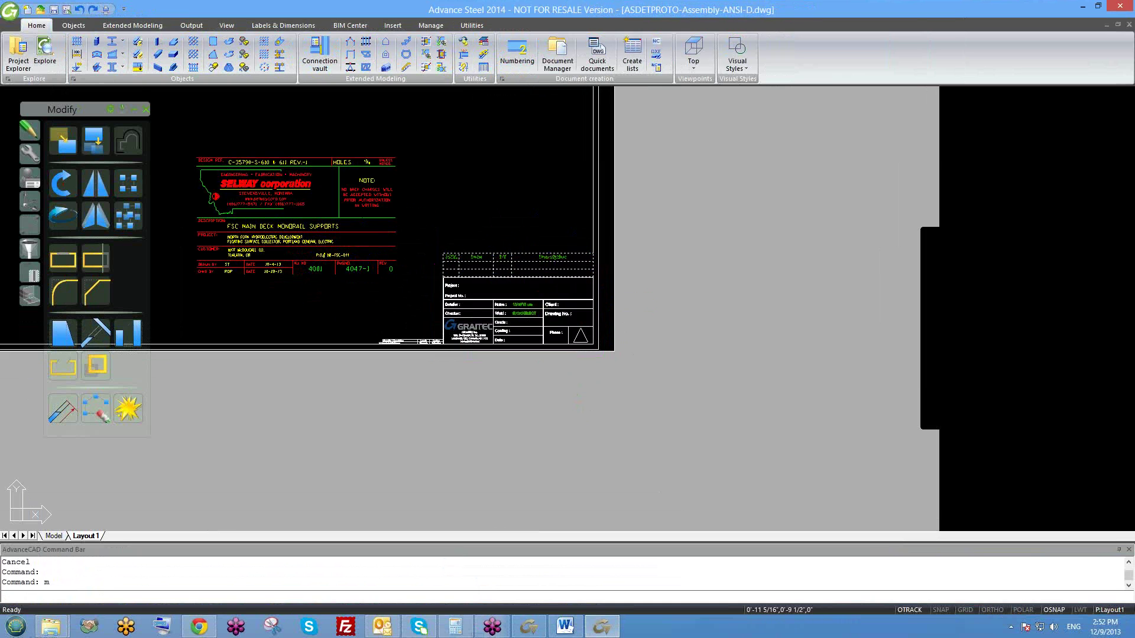
{"action": "left_click", "coordinate": [522, 272]}
{"action": "left_click", "coordinate": [518, 194]}
- Try to move the GRAITEC title block off the sheet, and undo the move
{"action": "left_click", "coordinate": [436, 271]}
{"action": "left_click", "coordinate": [629, 384]}
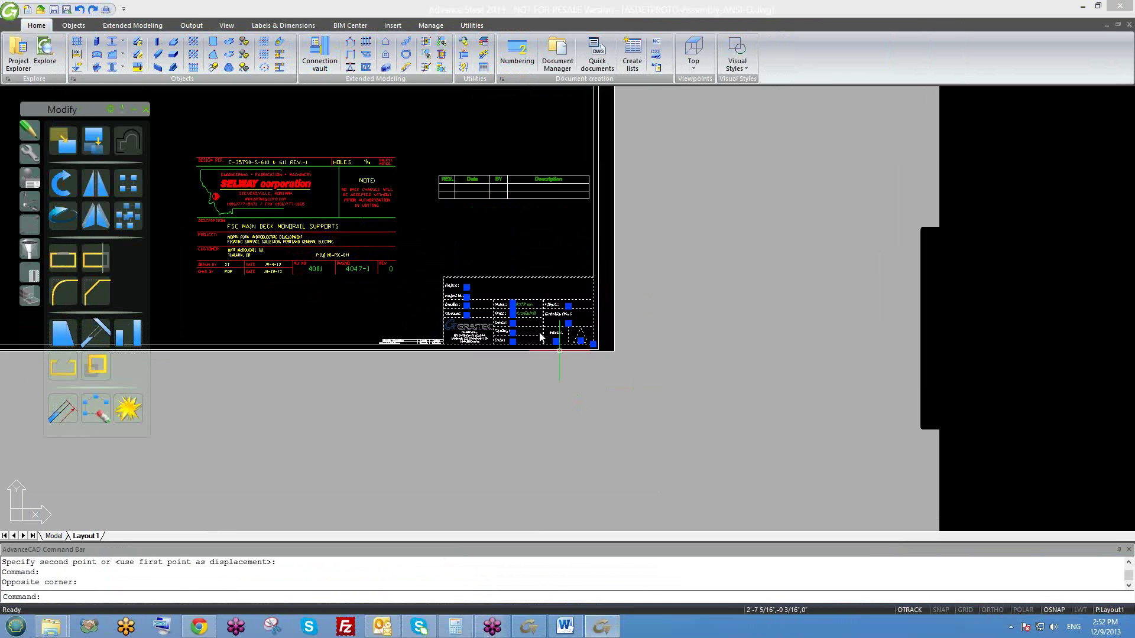
{"action": "type", "text": "m"}
{"action": "key", "text": "Return"}
{"action": "left_click", "coordinate": [531, 319]}
{"action": "left_click", "coordinate": [752, 365]}
{"action": "key", "text": "Escape"}
{"action": "left_click", "coordinate": [385, 296]}
{"action": "key", "text": "Escape"}
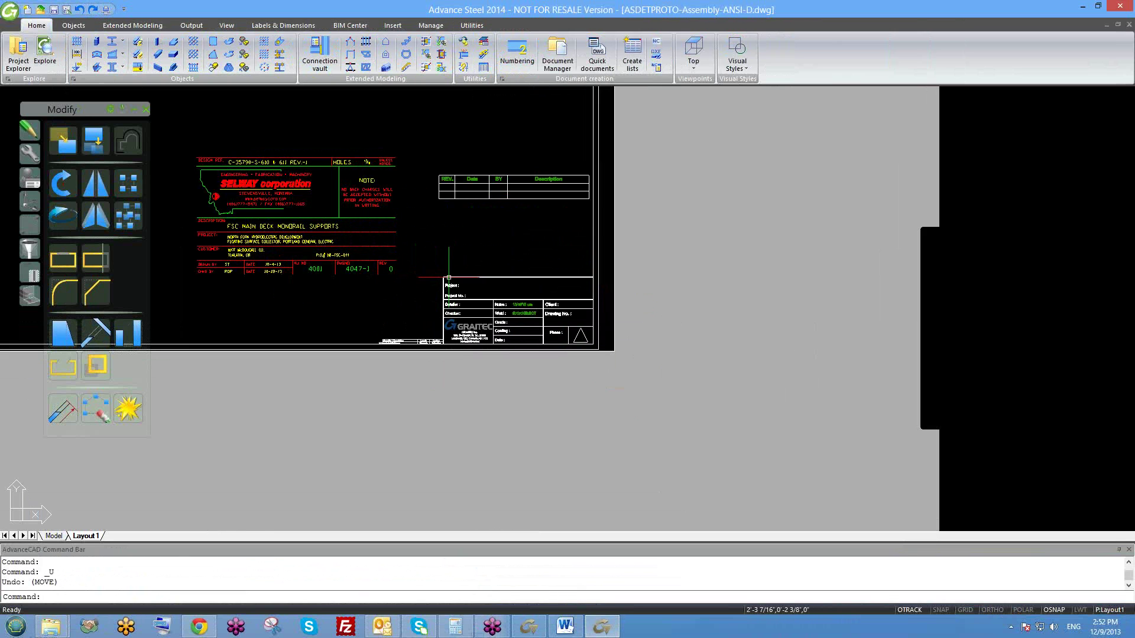
- Move the GRAITEC title block out of the sheet into the grey area to its right
{"action": "left_click_drag", "start_coordinate": [482, 306], "coordinate": [480, 309]}
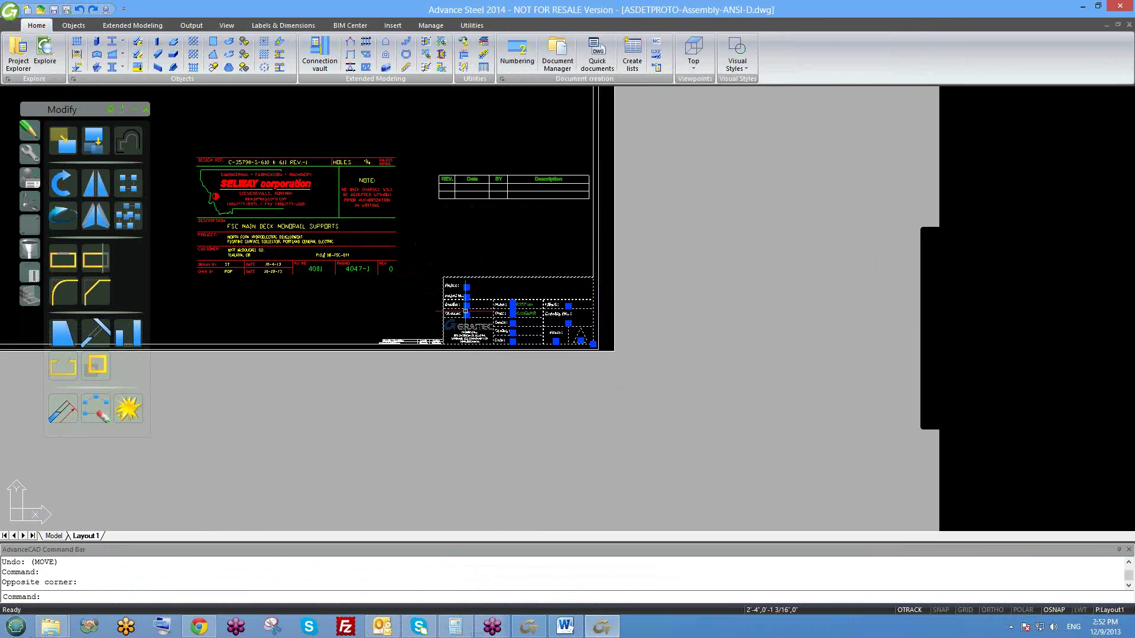
{"action": "key", "text": "Escape"}
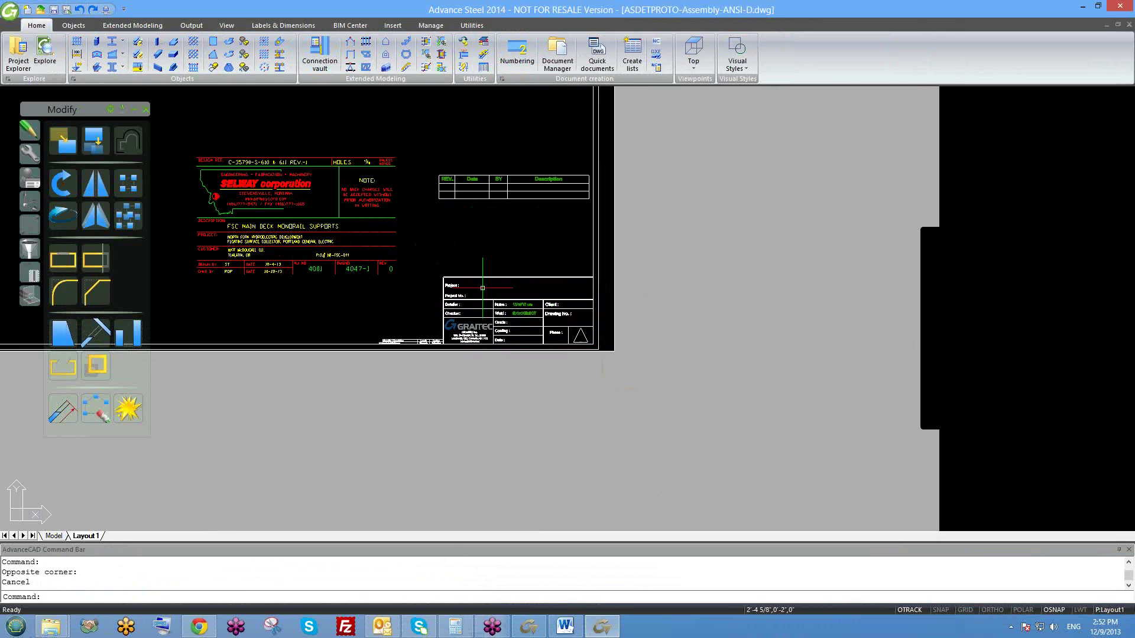
{"action": "left_click_drag", "start_coordinate": [437, 277], "coordinate": [590, 348]}
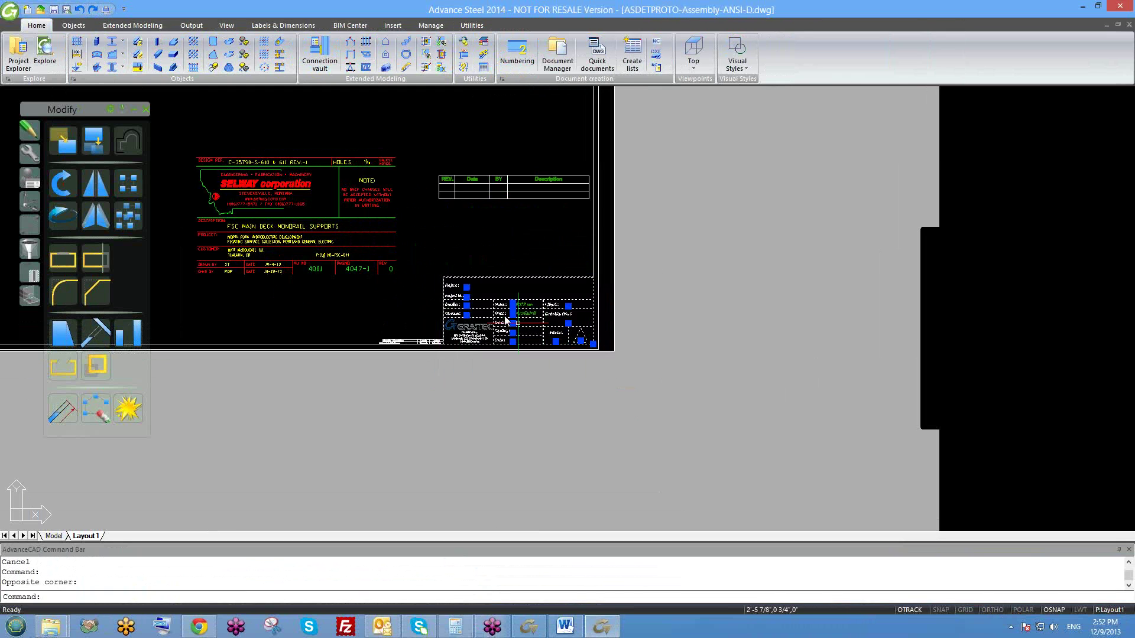
{"action": "left_click_drag", "start_coordinate": [518, 322], "coordinate": [787, 391]}
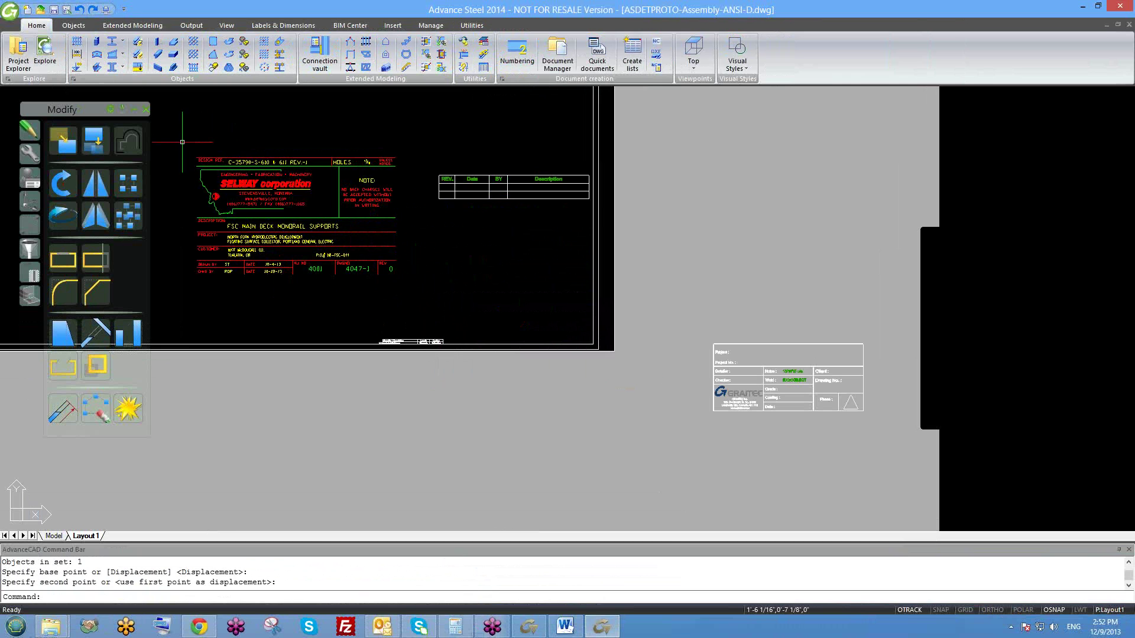
- Draw a vertical line from the endpoint at the SELWAY title block's upper right corner down past its lower edge
{"action": "type", "text": "l"}
{"action": "key", "text": "Return"}
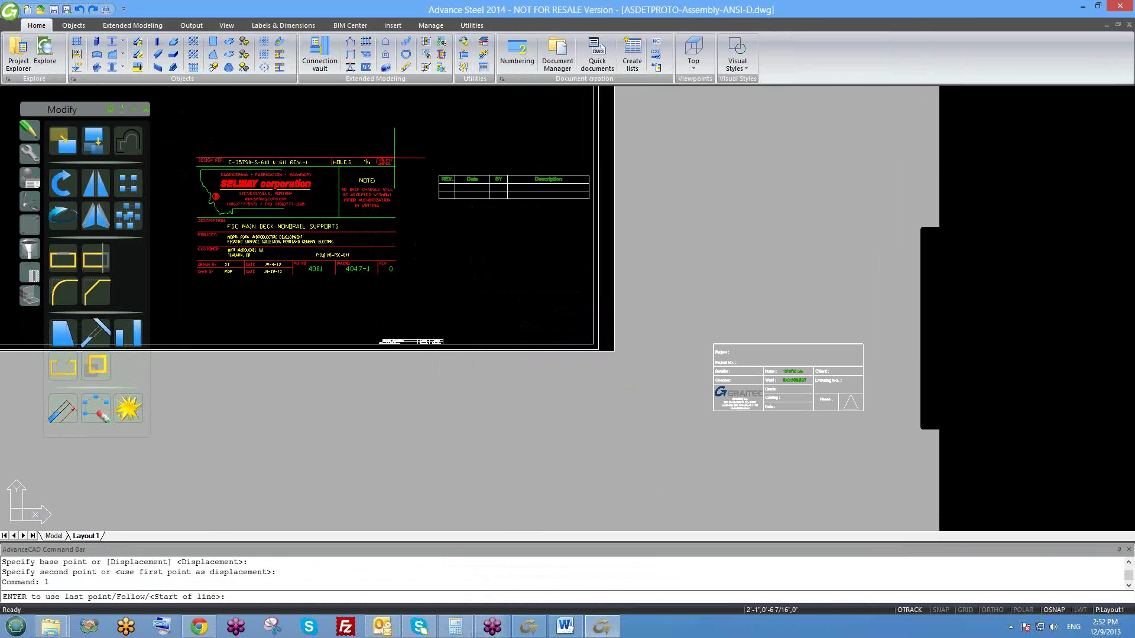
{"action": "type", "text": "end"}
{"action": "key", "text": "Return"}
{"action": "left_click", "coordinate": [396, 160]}
{"action": "type", "text": "end"}
{"action": "key", "text": "Return"}
{"action": "left_click", "coordinate": [397, 300]}
{"action": "key", "text": "Escape"}
- Draw a horizontal line from the endpoint at the bottom of the SELWAY title block's REV cell rightward past the vertical line
{"action": "type", "text": "l"}
{"action": "key", "text": "Return"}
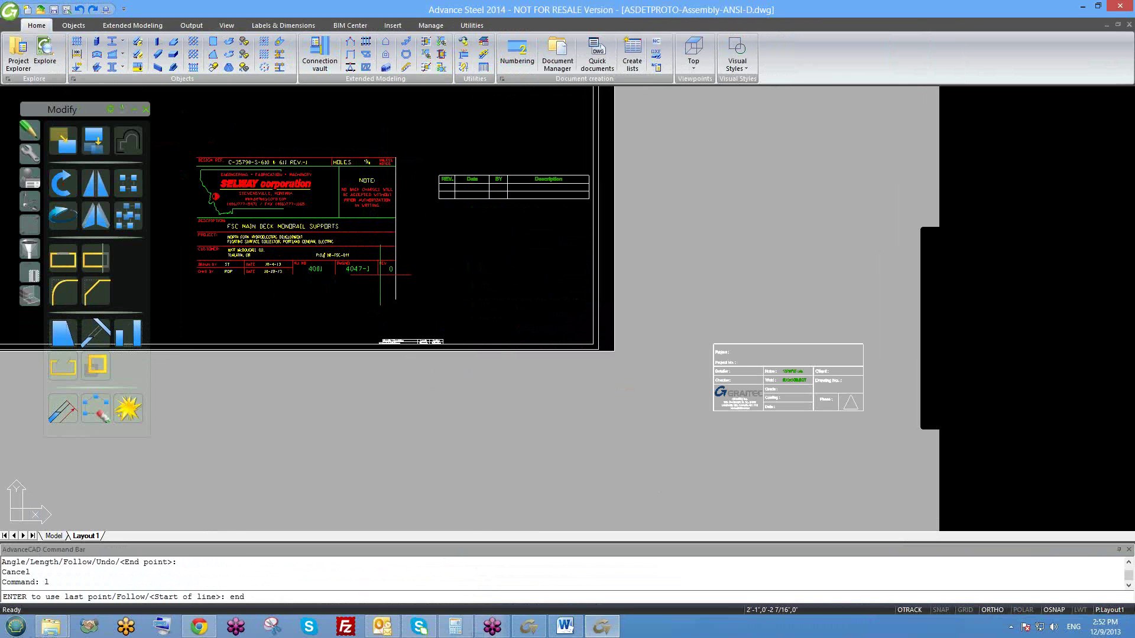
{"action": "type", "text": "end"}
{"action": "key", "text": "Return"}
{"action": "left_click", "coordinate": [396, 274]}
{"action": "left_click", "coordinate": [438, 274]}
{"action": "key", "text": "Escape"}
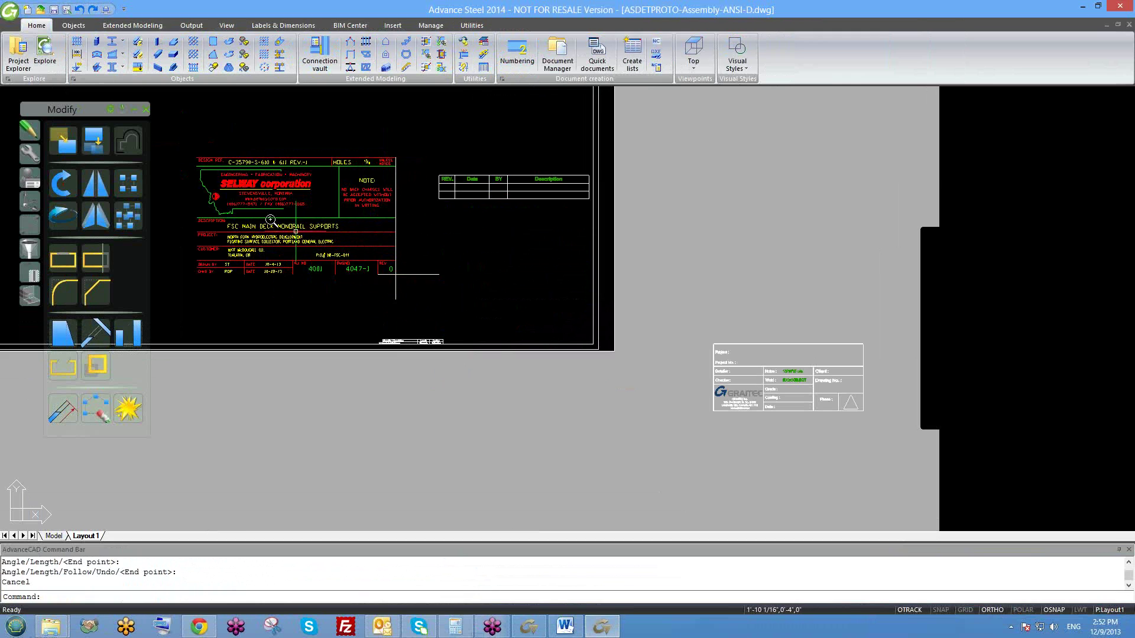
{"action": "scroll", "coordinate": [376, 270], "scroll_direction": "down", "scroll_amount": 2}
{"action": "left_click", "coordinate": [204, 163]}
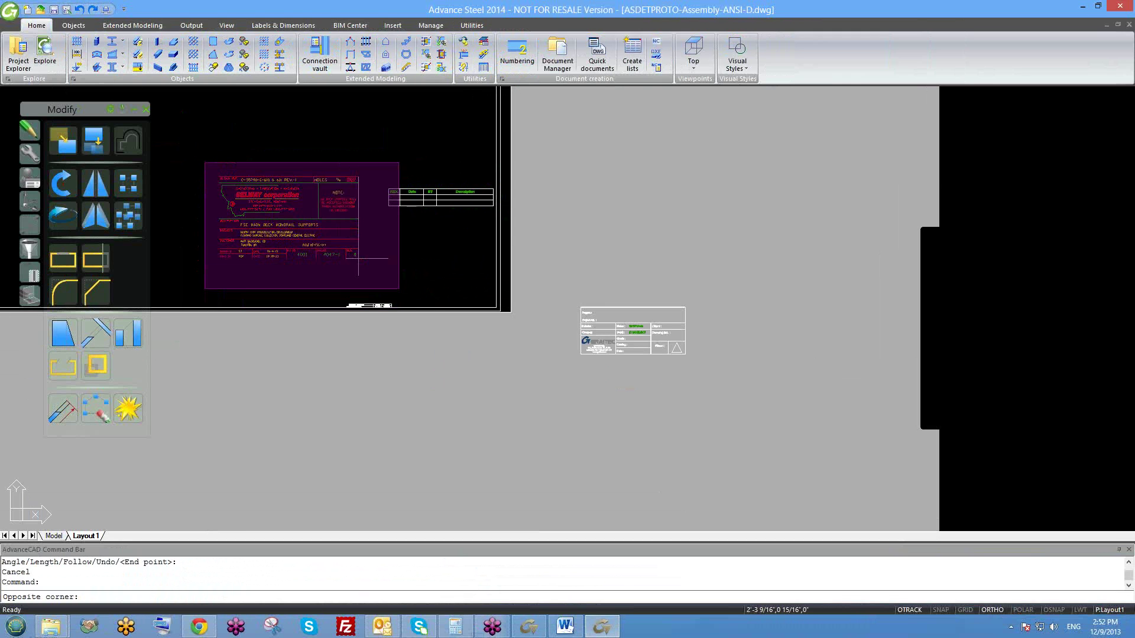
{"action": "left_click", "coordinate": [399, 289]}
{"action": "type", "text": "m"}
{"action": "key", "text": "Return"}
{"action": "type", "text": "end"}
{"action": "key", "text": "Return"}
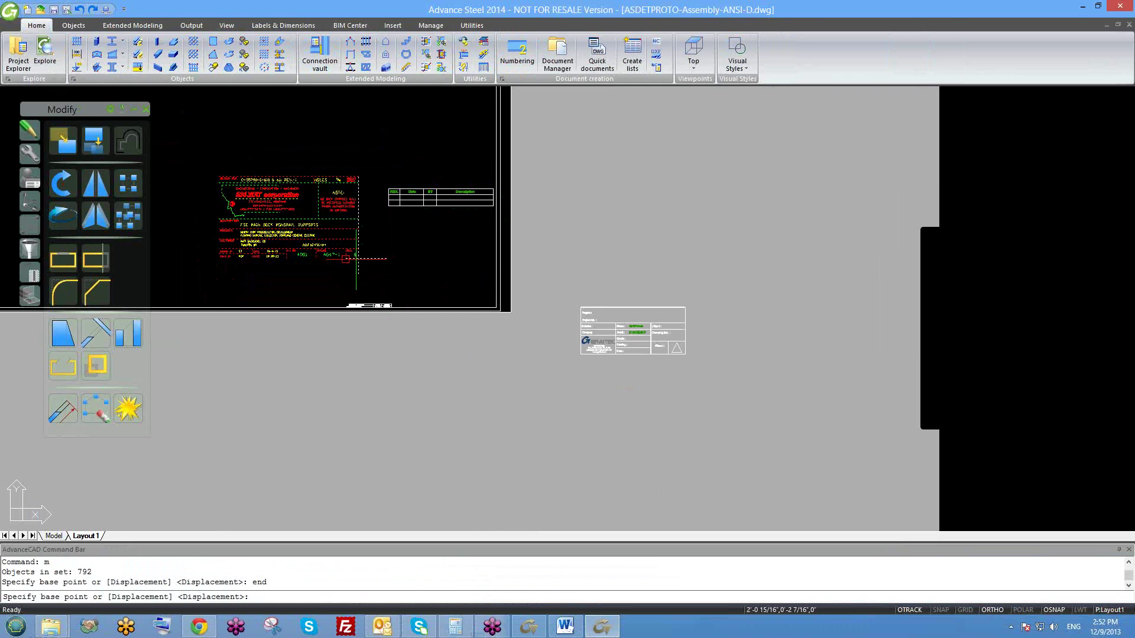
{"action": "scroll", "coordinate": [359, 266], "scroll_direction": "up", "scroll_amount": 3}
{"action": "key", "text": "Escape"}
{"action": "right_click", "coordinate": [374, 286]}
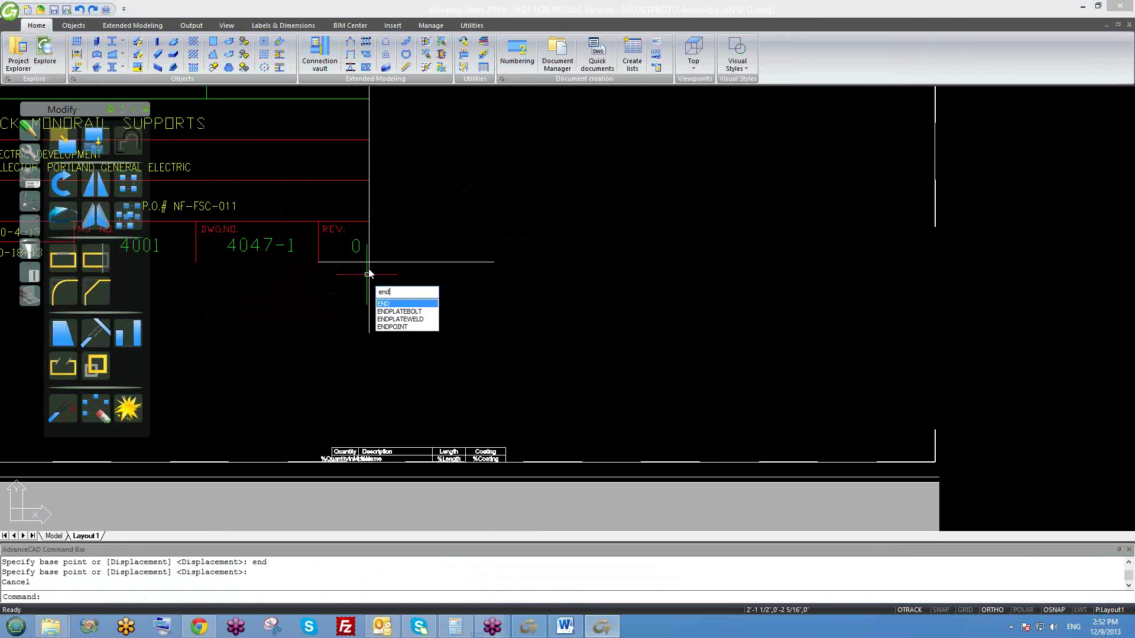
{"action": "left_click", "coordinate": [402, 304]}
{"action": "scroll", "coordinate": [370, 259], "scroll_direction": "down", "scroll_amount": 2}
{"action": "key", "text": "Escape"}
{"action": "left_click", "coordinate": [371, 105]}
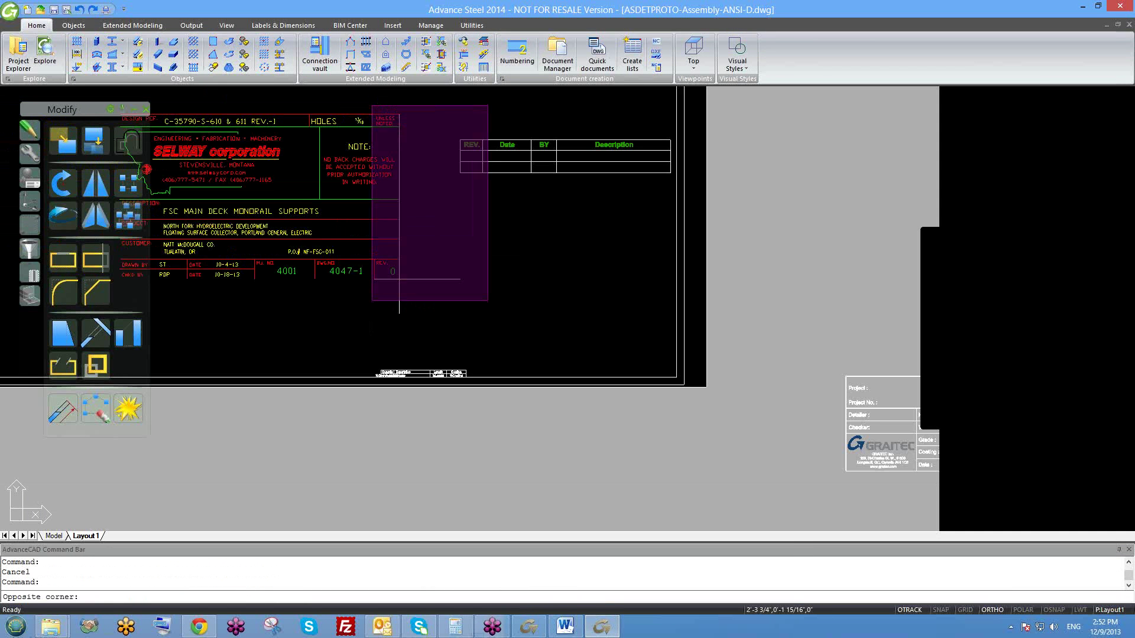
{"action": "left_click", "coordinate": [471, 321]}
{"action": "key", "text": "Escape"}
{"action": "scroll", "coordinate": [413, 213], "scroll_direction": "down", "scroll_amount": 1}
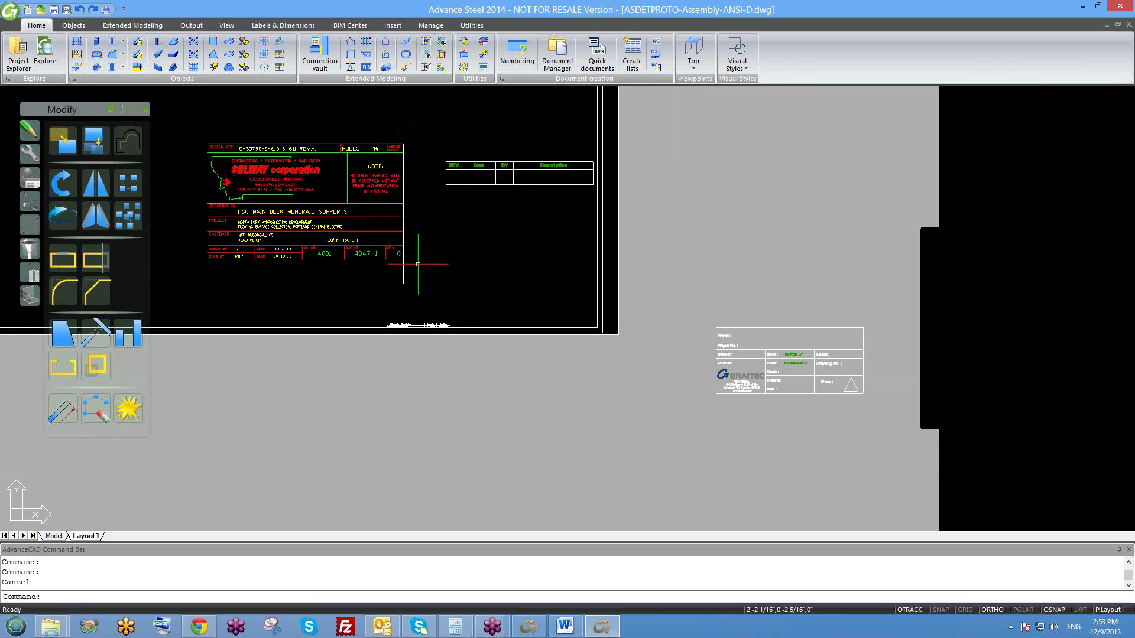
{"action": "scroll", "coordinate": [418, 266], "scroll_direction": "down", "scroll_amount": 2}
{"action": "left_click", "coordinate": [332, 211]}
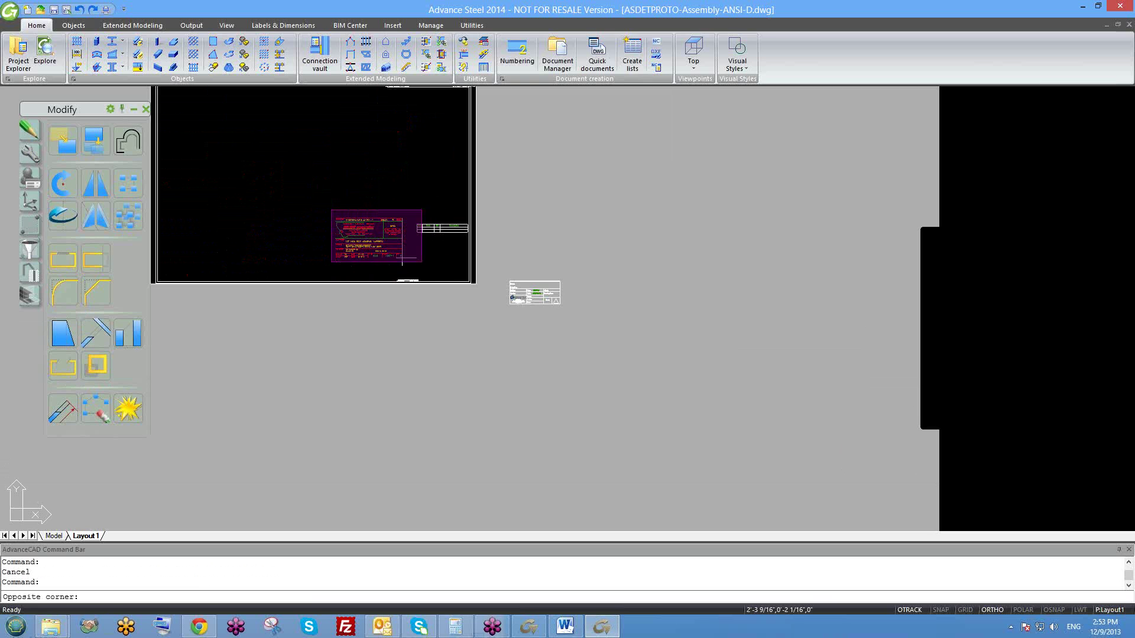
{"action": "scroll", "coordinate": [411, 264], "scroll_direction": "up", "scroll_amount": 4}
{"action": "type", "text": "m"}
{"action": "key", "text": "Return"}
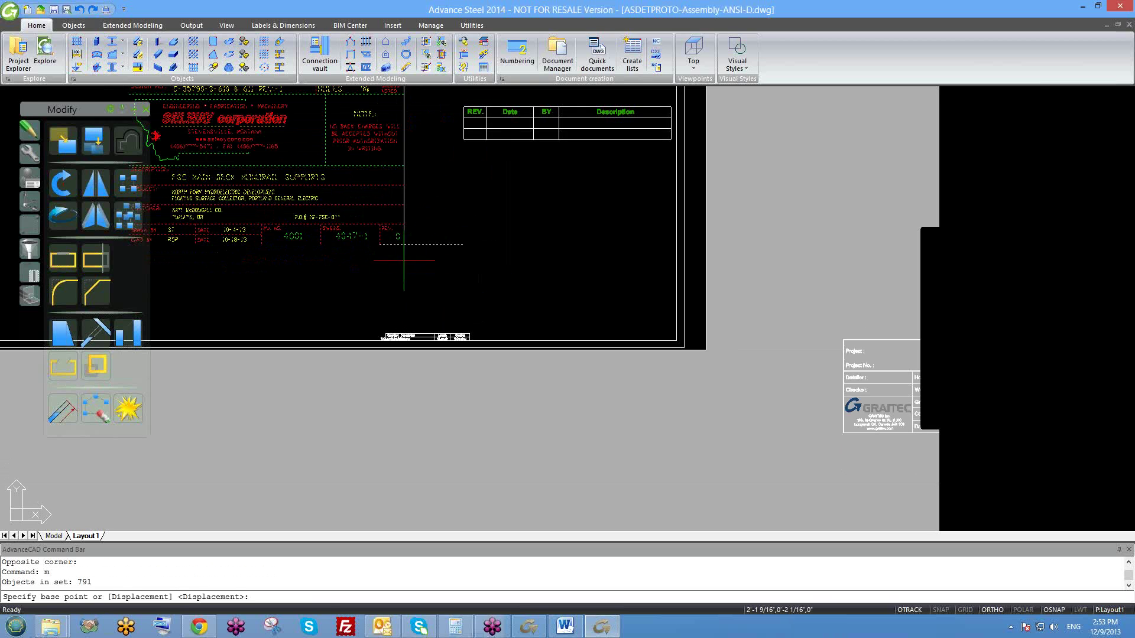
{"action": "scroll", "coordinate": [405, 258], "scroll_direction": "up", "scroll_amount": 2}
{"action": "type", "text": "en"}
{"action": "key", "text": "Escape"}
- Trim the overhanging ends of the vertical and horizontal lines where they cross at the SELWAY title block's lower right corner
{"action": "type", "text": "tr"}
{"action": "key", "text": "Return"}
{"action": "key", "text": "Return"}
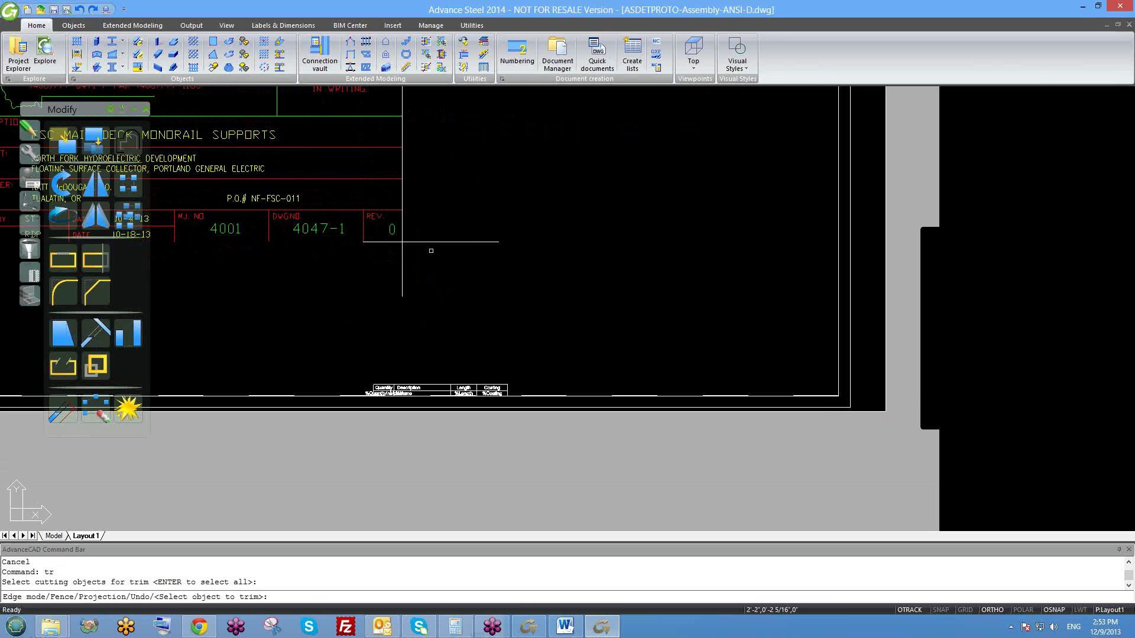
{"action": "left_click", "coordinate": [402, 243]}
{"action": "left_click", "coordinate": [355, 272]}
{"action": "key", "text": "Escape"}
{"action": "scroll", "coordinate": [351, 236], "scroll_direction": "down", "scroll_amount": 4}
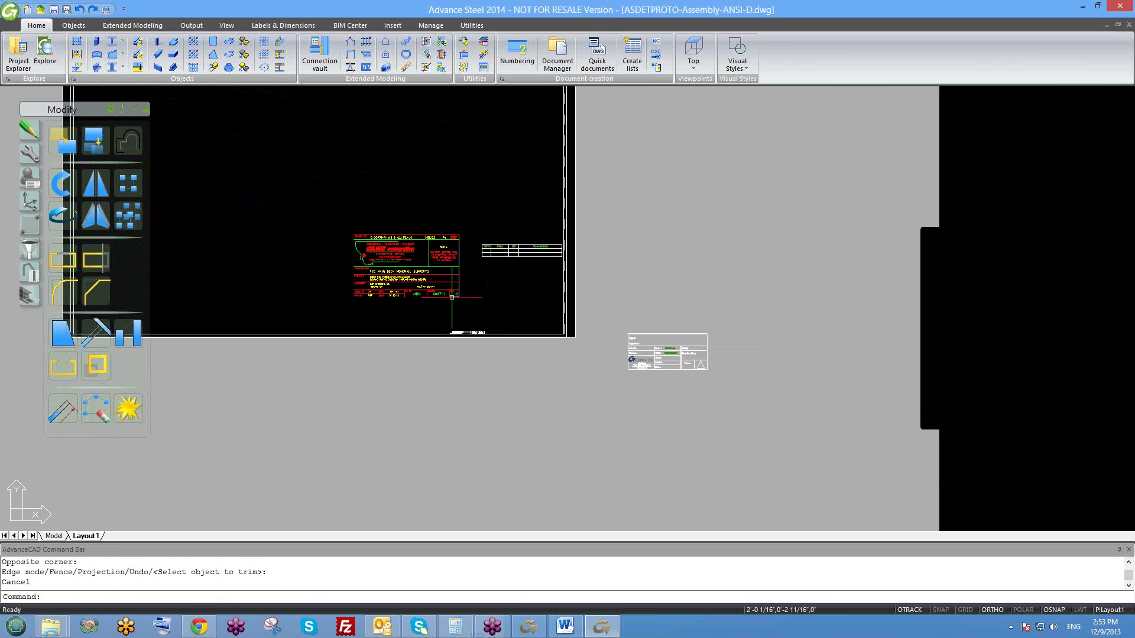
{"action": "left_click", "coordinate": [335, 223]}
{"action": "left_click", "coordinate": [500, 330]}
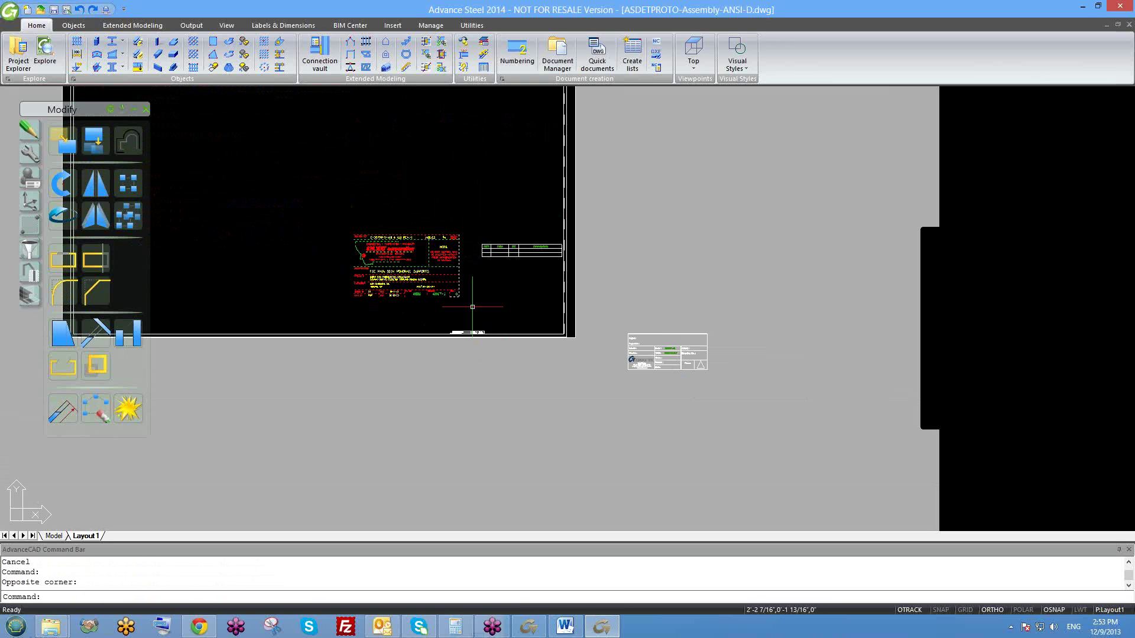
{"action": "scroll", "coordinate": [467, 307], "scroll_direction": "up", "scroll_amount": 4}
{"action": "type", "text": "m"}
{"action": "key", "text": "Return"}
{"action": "type", "text": "e"}
{"action": "key", "text": "Return"}
{"action": "left_click", "coordinate": [442, 285]}
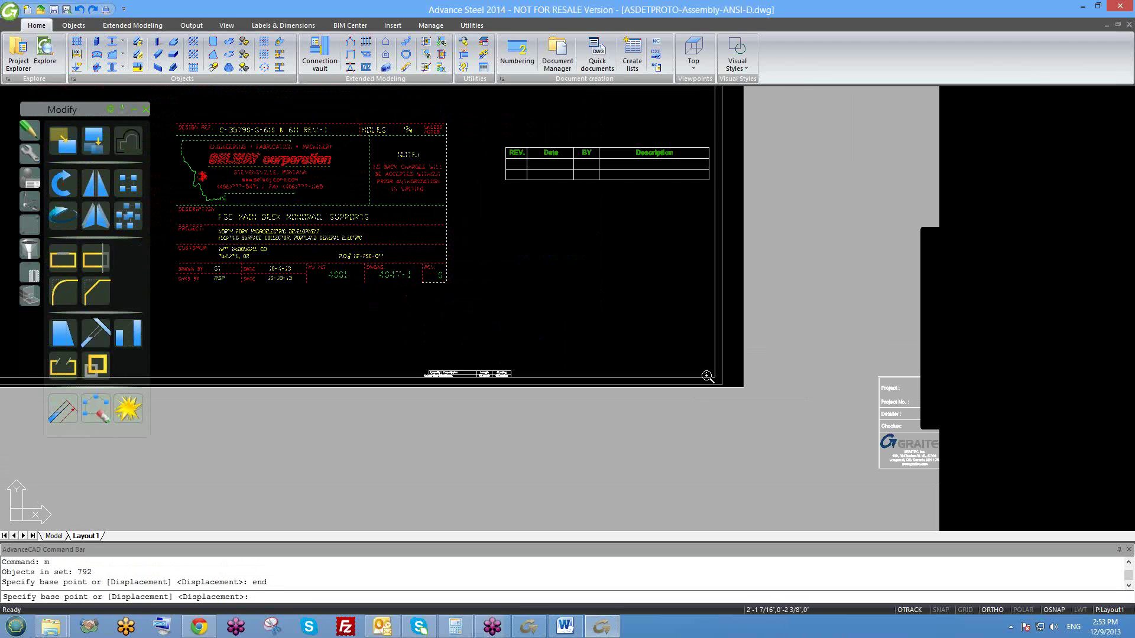
{"action": "scroll", "coordinate": [709, 374], "scroll_direction": "up", "scroll_amount": 4}
{"action": "type", "text": "end"}
{"action": "key", "text": "Return"}
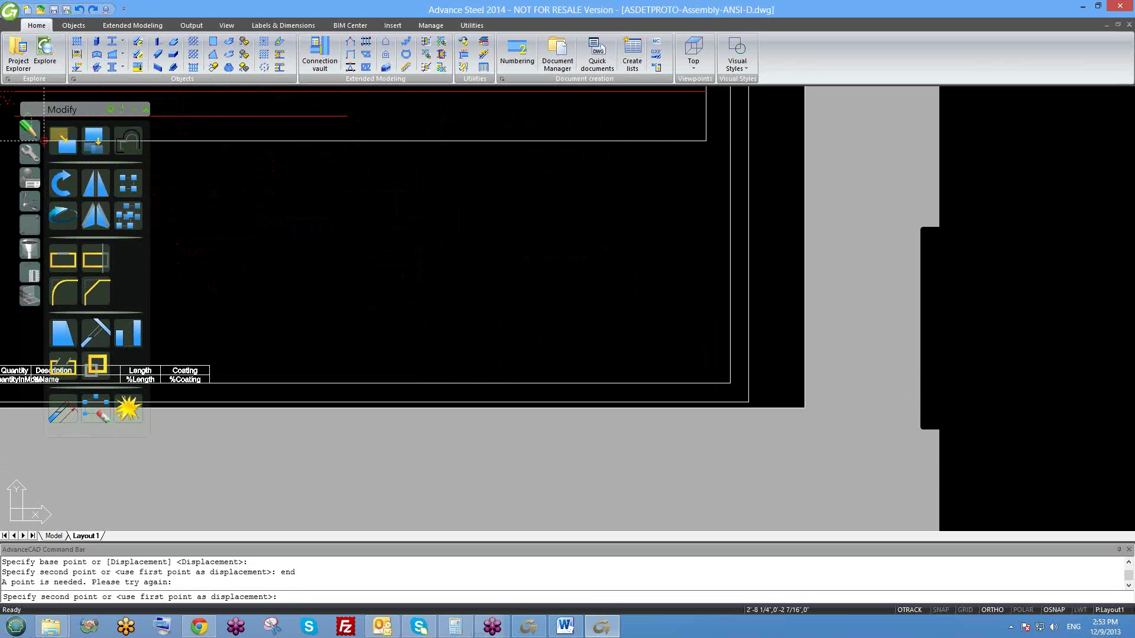
{"action": "type", "text": "em"}
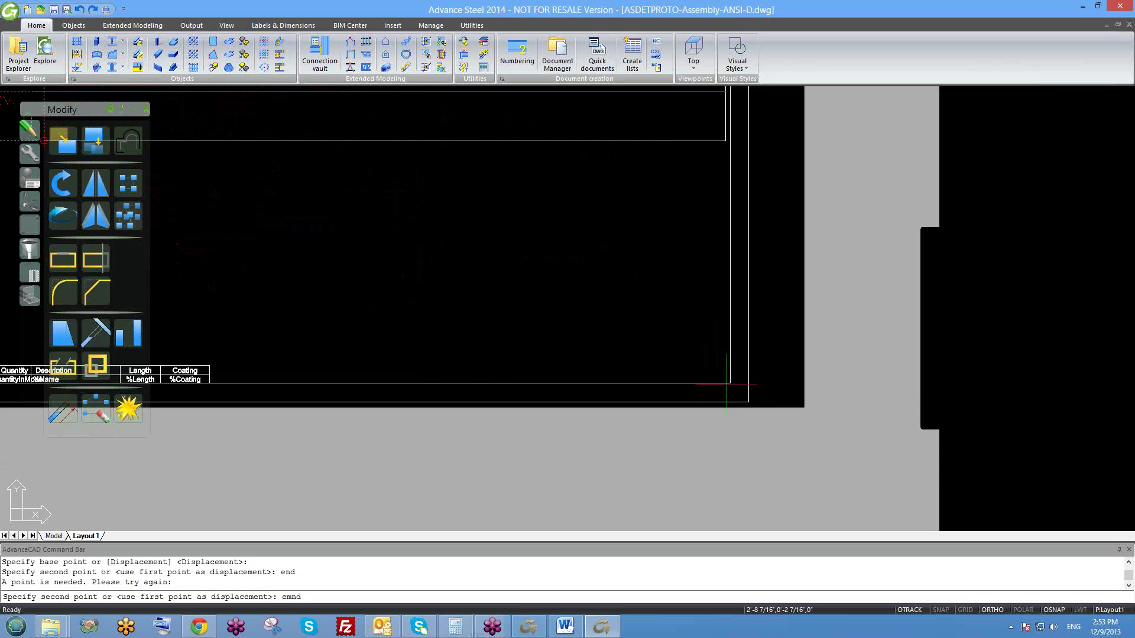
{"action": "key", "text": "Escape"}
- Move the whole SELWAY title block from its lower right corner endpoint to the endpoint at the inner sheet border's lower right corner
{"action": "left_click", "coordinate": [221, 148]}
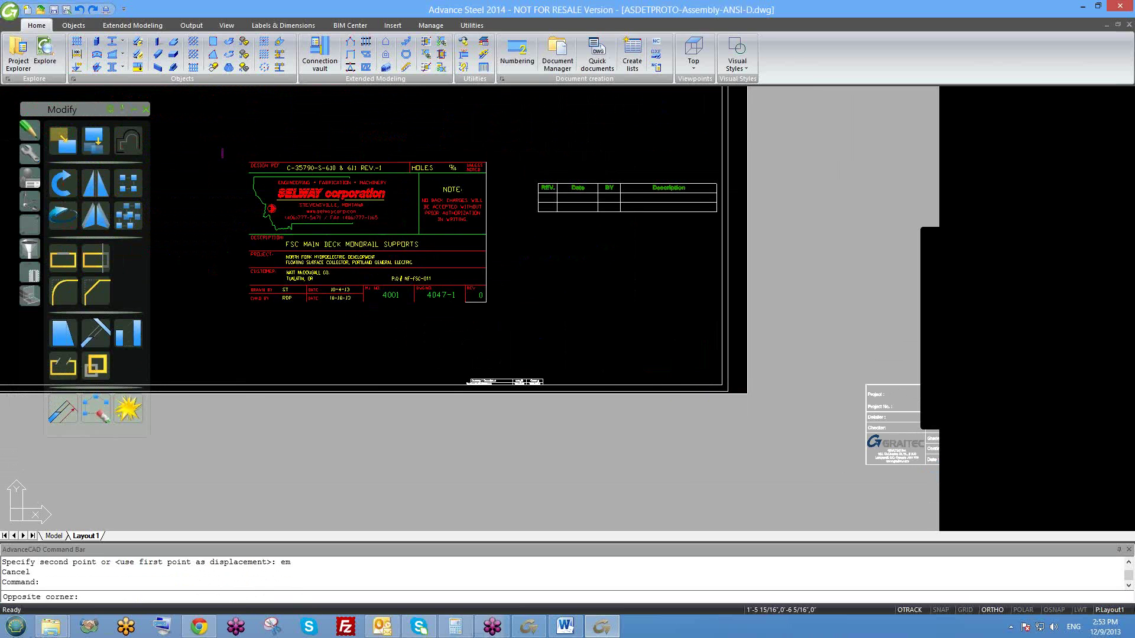
{"action": "left_click", "coordinate": [517, 373]}
{"action": "type", "text": "m"}
{"action": "key", "text": "Return"}
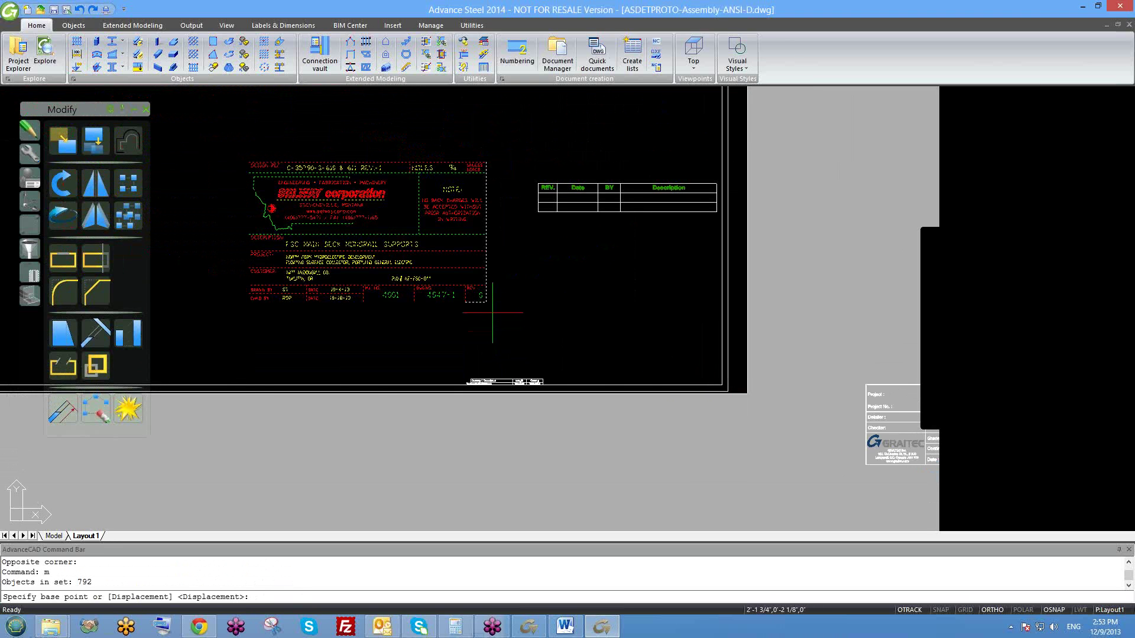
{"action": "key", "text": "Return"}
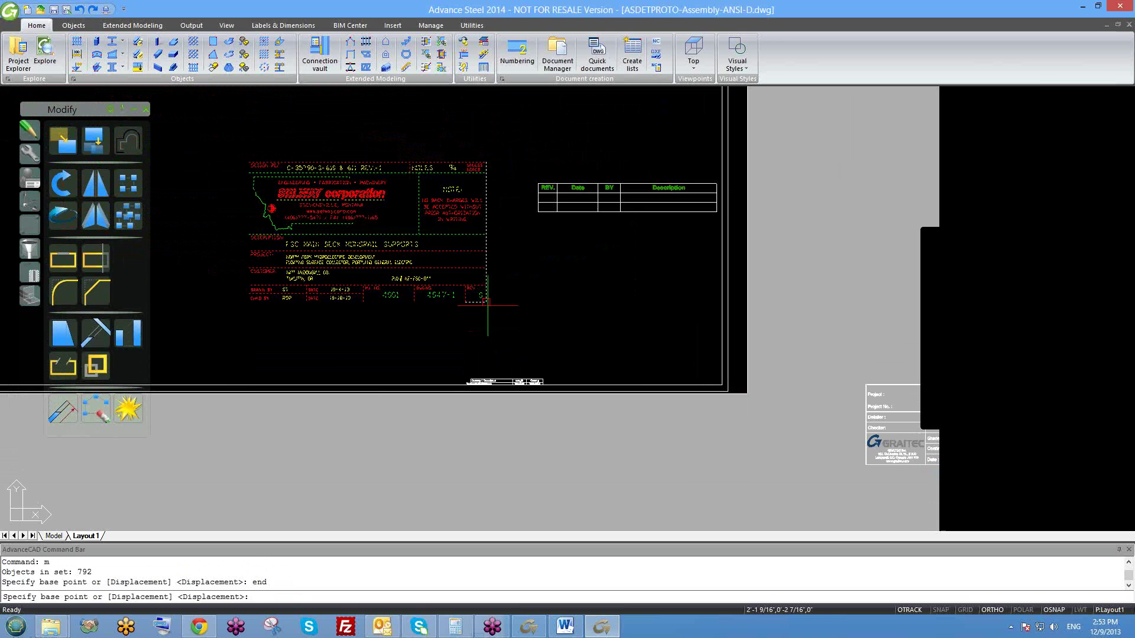
{"action": "left_click", "coordinate": [486, 302]}
{"action": "scroll", "coordinate": [710, 382], "scroll_direction": "up", "scroll_amount": 2}
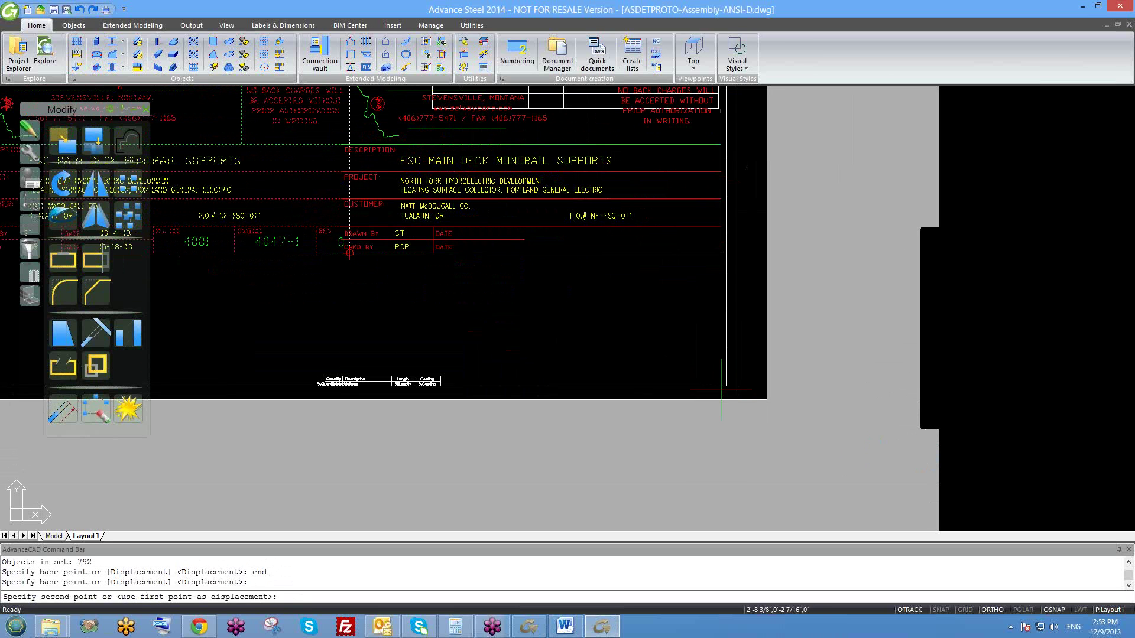
{"action": "type", "text": "end"}
{"action": "key", "text": "Return"}
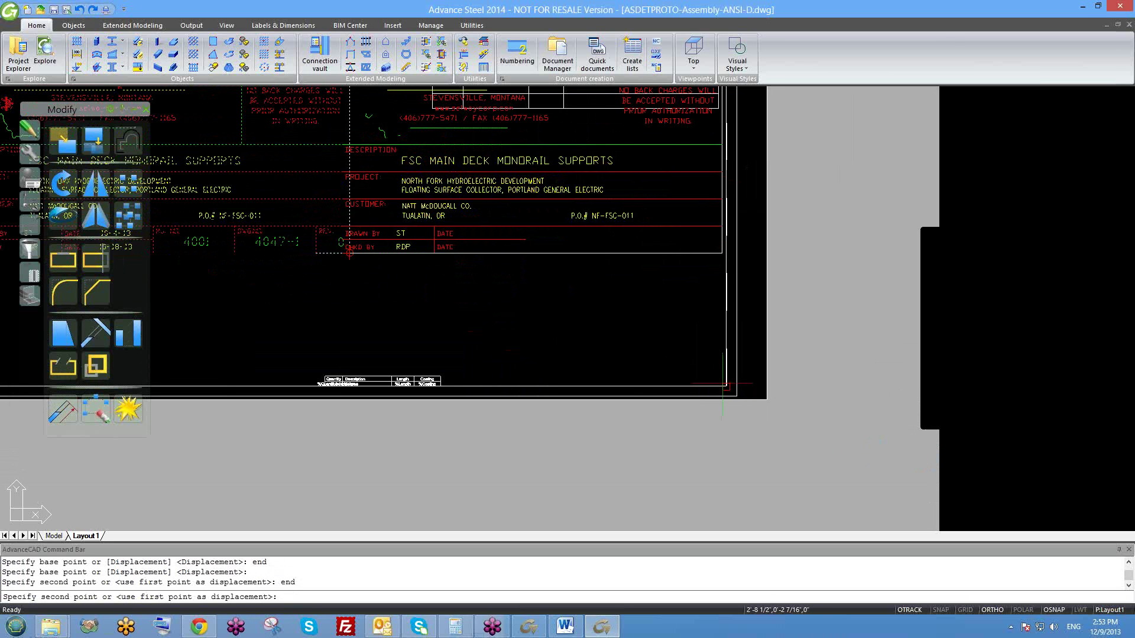
{"action": "left_click", "coordinate": [726, 387]}
{"action": "scroll", "coordinate": [589, 301], "scroll_direction": "down", "scroll_amount": 3}
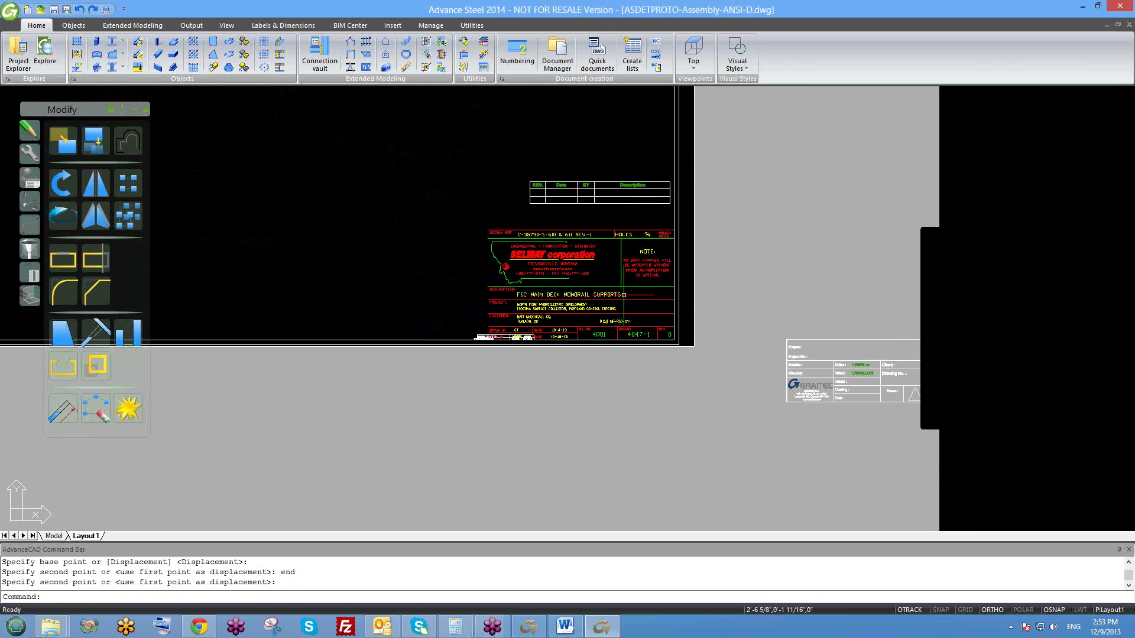
- Turn on all object snap modes in the drafting settings
{"action": "right_click", "coordinate": [1055, 610]}
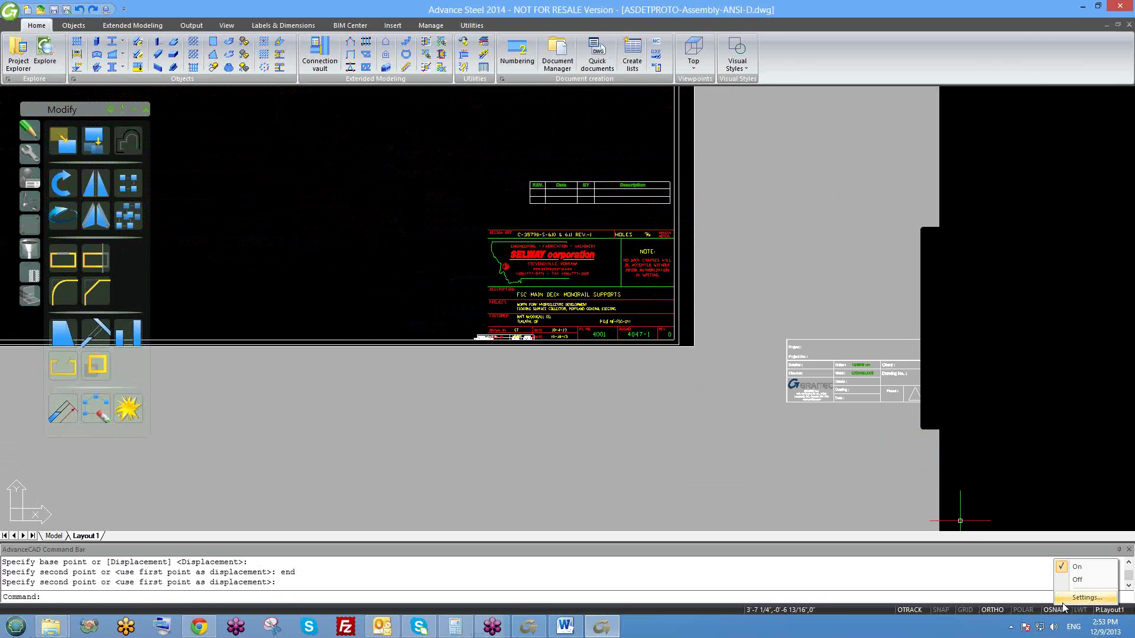
{"action": "left_click", "coordinate": [1062, 600]}
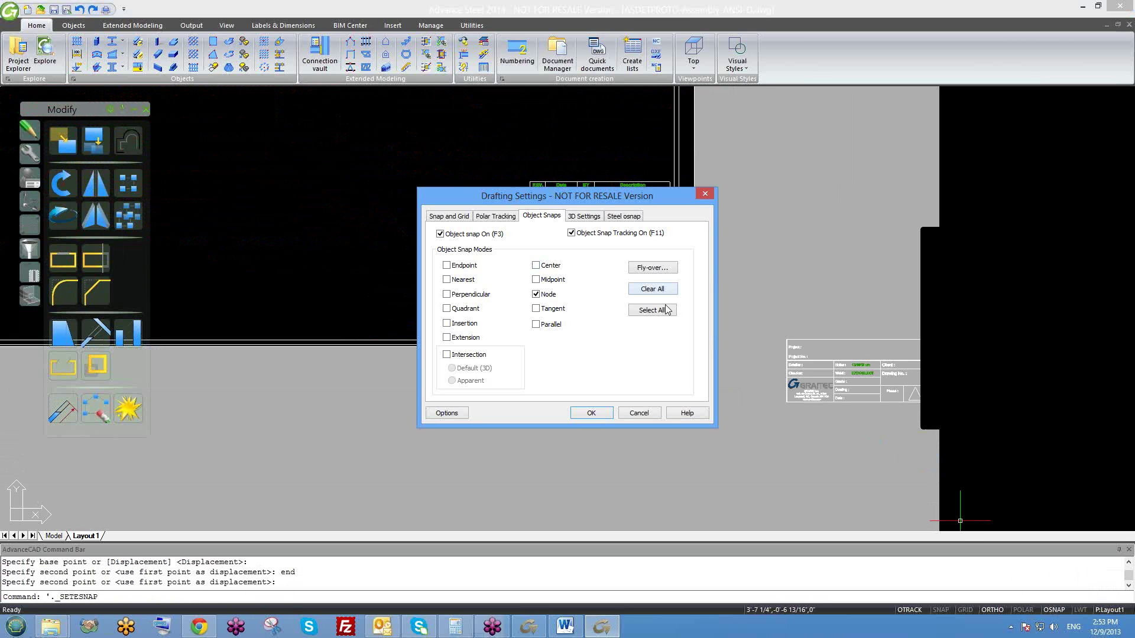
{"action": "left_click", "coordinate": [666, 313]}
{"action": "left_click", "coordinate": [592, 415]}
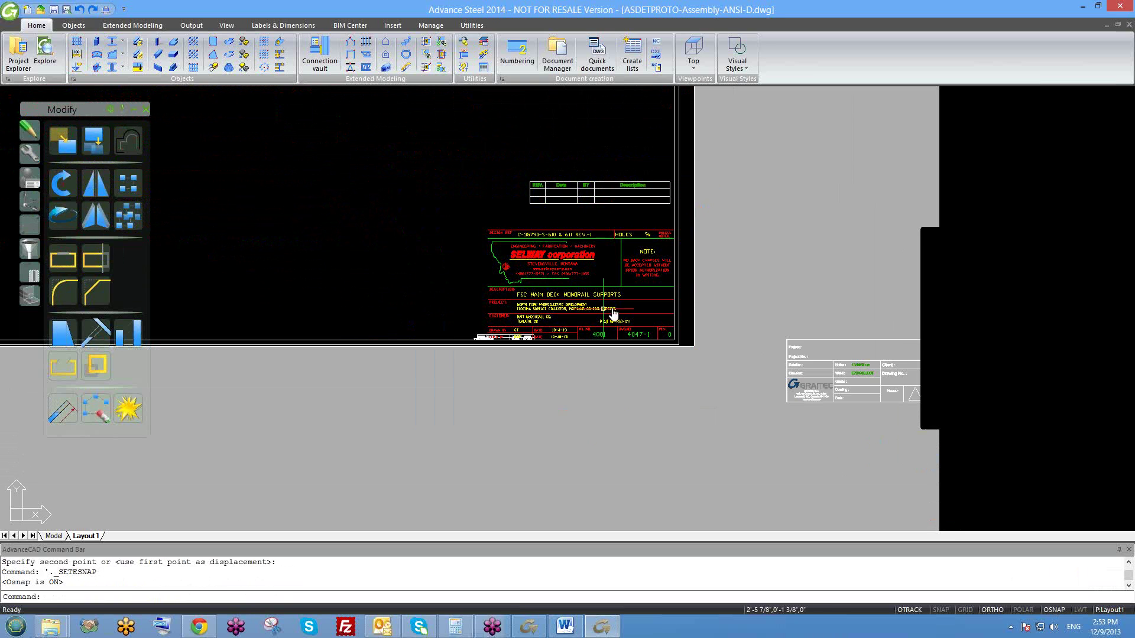
- Move the small Quantity/Description/Length/Coating table leftward along the lower border, clear of the SELWAY title block
{"action": "scroll", "coordinate": [492, 367], "scroll_direction": "up", "scroll_amount": 5}
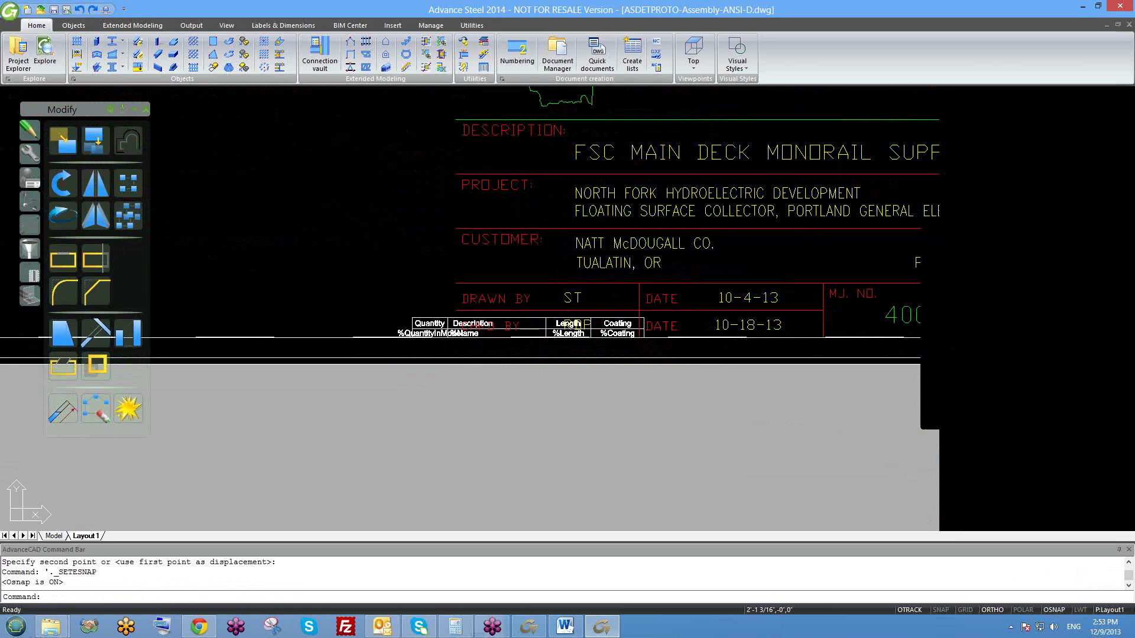
{"action": "scroll", "coordinate": [418, 334], "scroll_direction": "down", "scroll_amount": 5}
{"action": "type", "text": "m"}
{"action": "key", "text": "Return"}
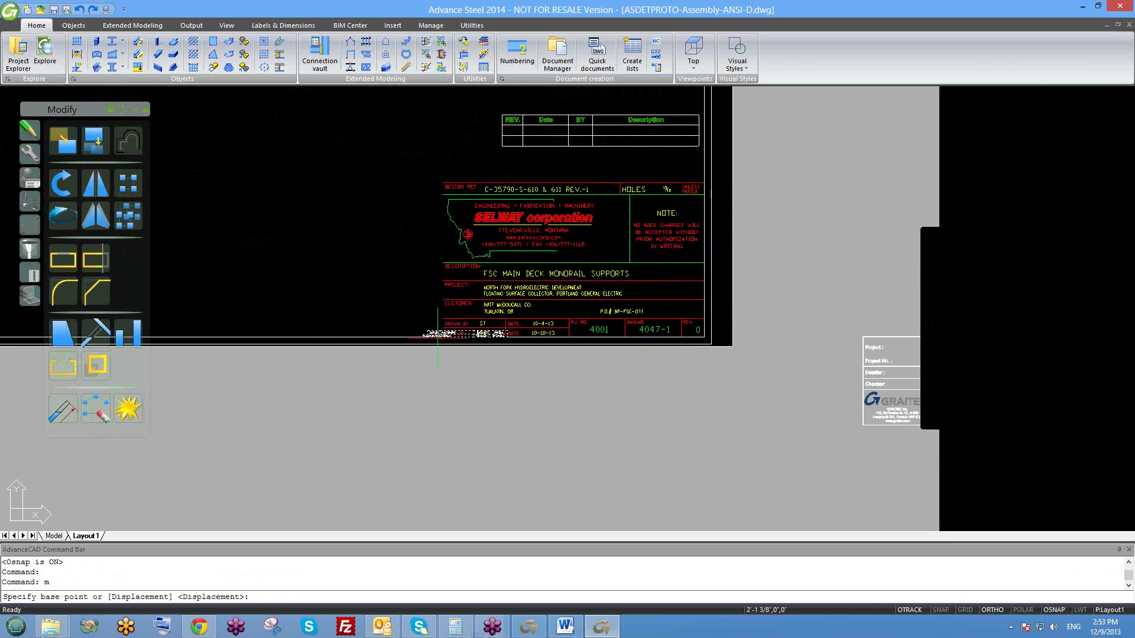
{"action": "left_click", "coordinate": [273, 258]}
{"action": "left_click", "coordinate": [258, 260]}
{"action": "scroll", "coordinate": [435, 318], "scroll_direction": "down", "scroll_amount": 3}
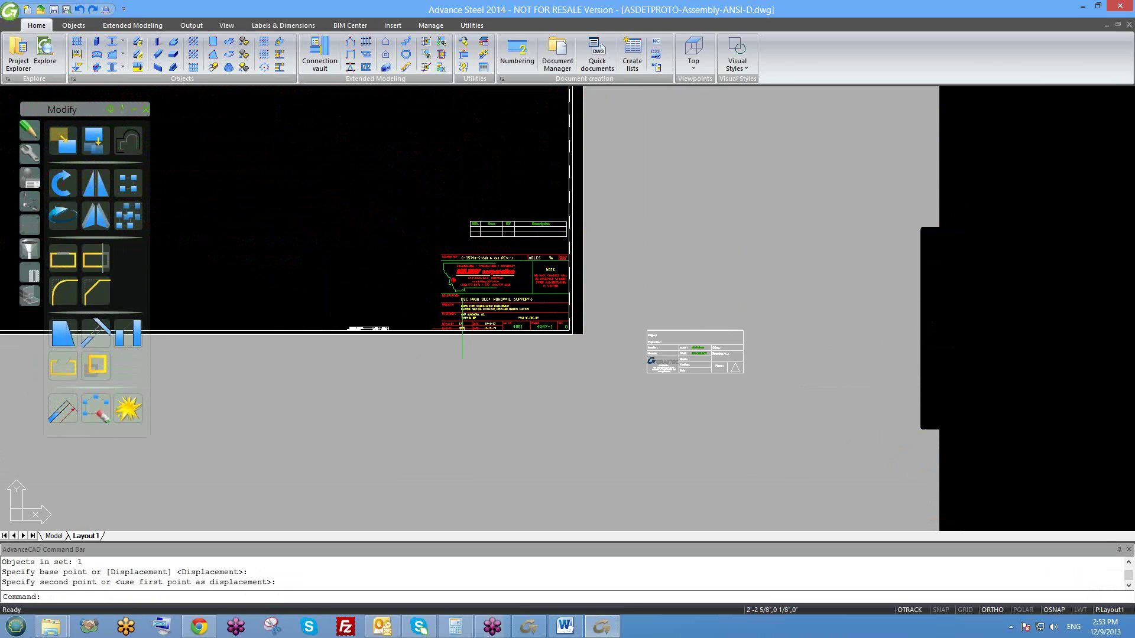
{"action": "scroll", "coordinate": [399, 283], "scroll_direction": "up", "scroll_amount": 2}
{"action": "key", "text": "Escape"}
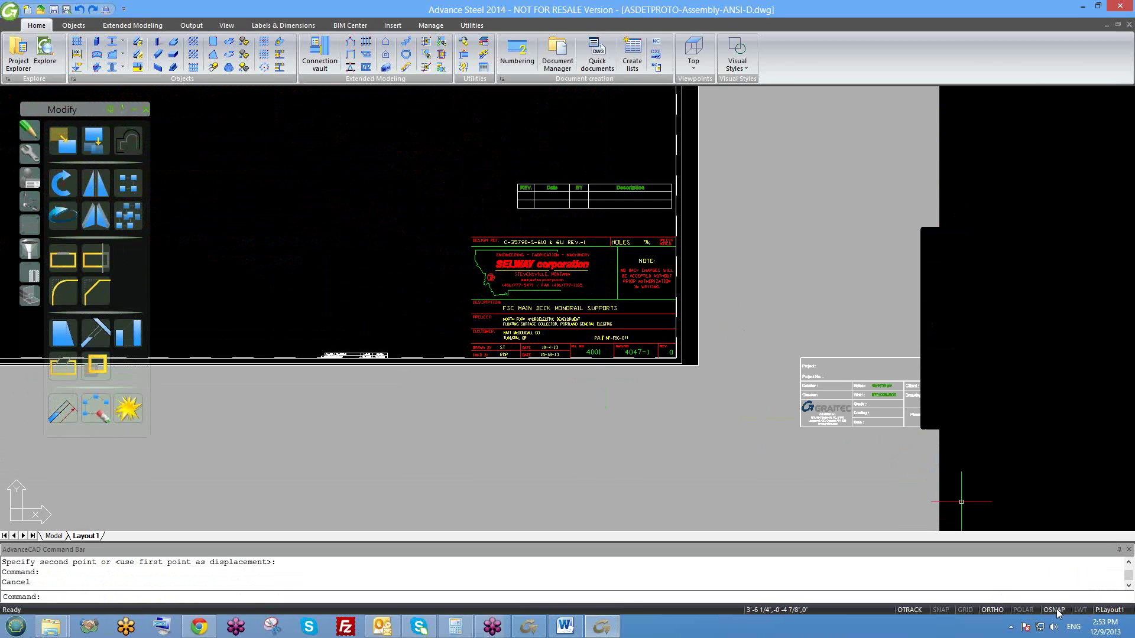
- Revisit the object snap settings, keeping object snap on, and save the drawing
{"action": "right_click", "coordinate": [1056, 611]}
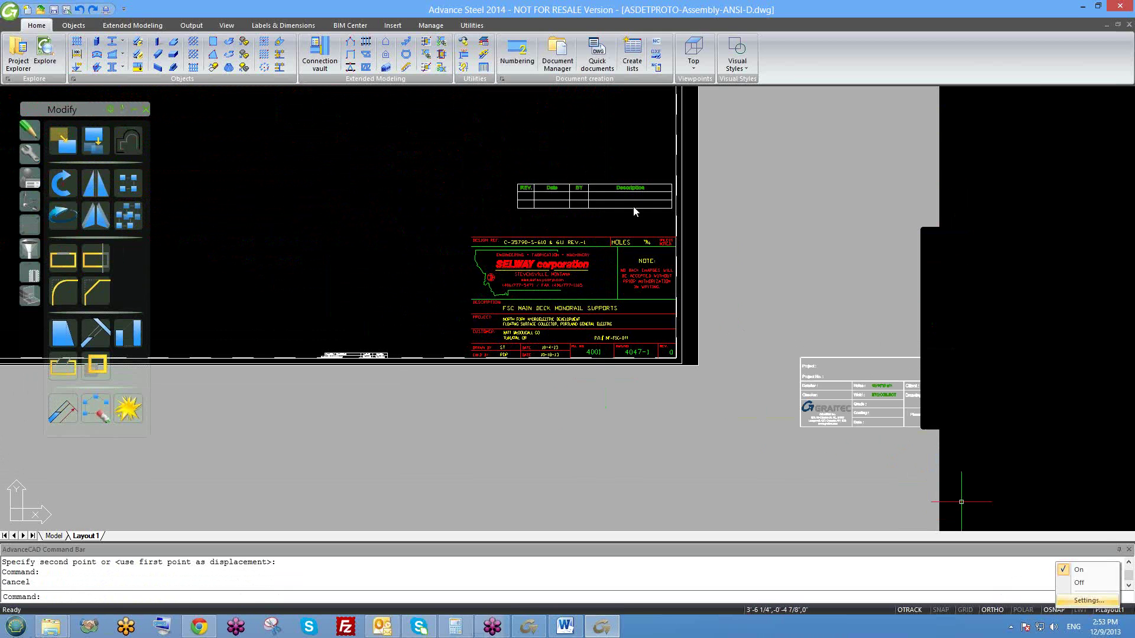
{"action": "left_click", "coordinate": [1089, 600]}
{"action": "left_click", "coordinate": [581, 365]}
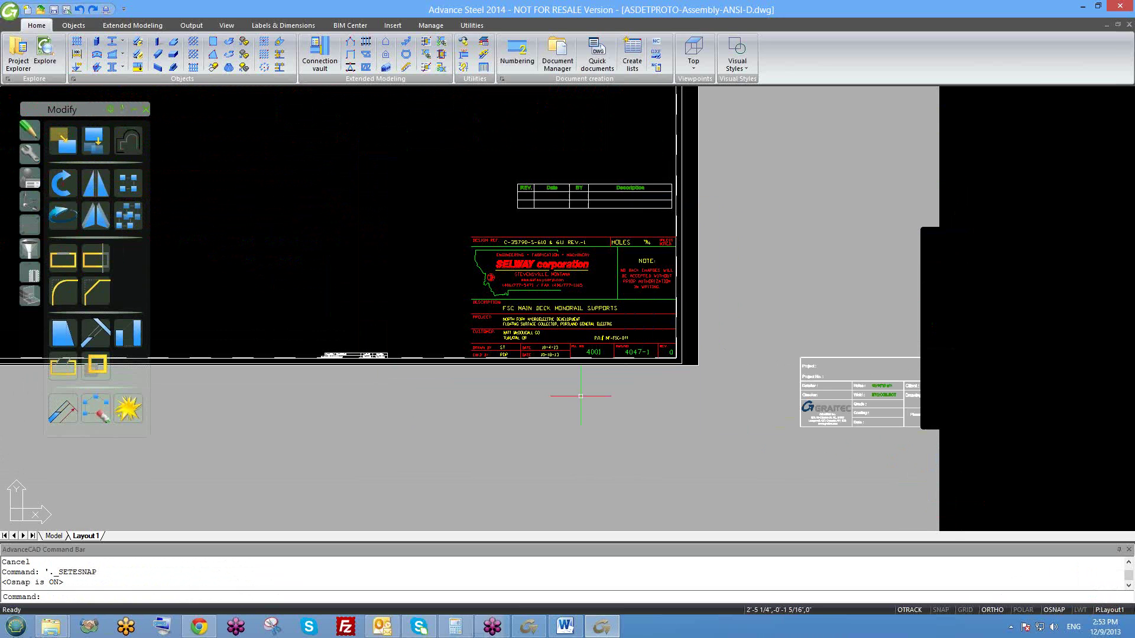
{"action": "scroll", "coordinate": [580, 396], "scroll_direction": "down", "scroll_amount": 2}
{"action": "key", "text": "ctrl+s"}
{"action": "middle_click_drag", "start_coordinate": [525, 260], "coordinate": [533, 305]}
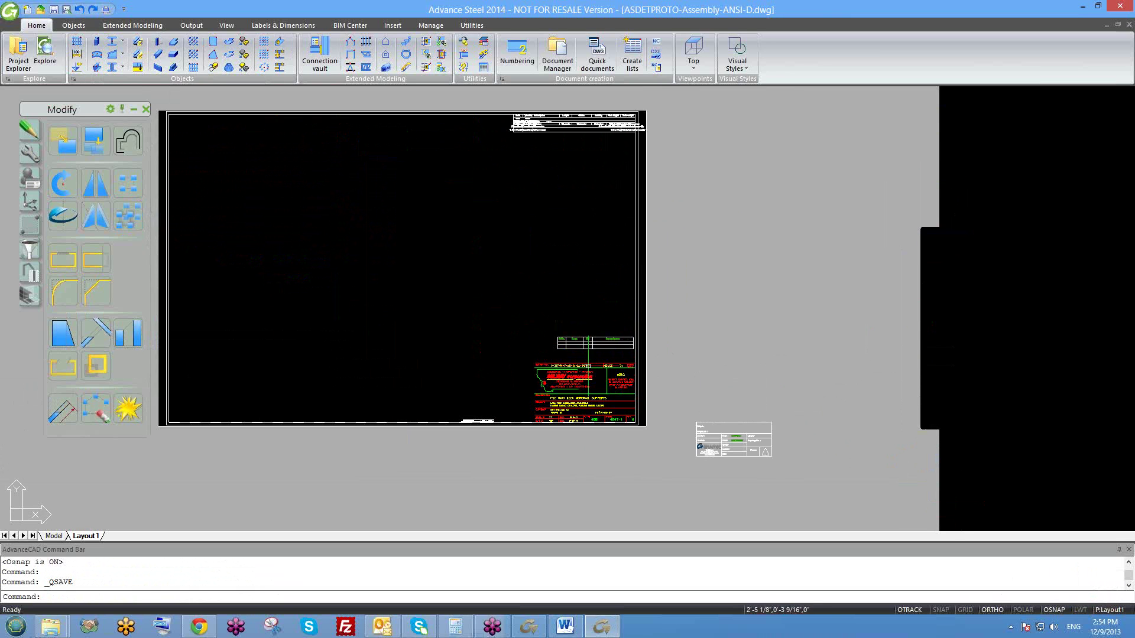
- Explode the GRAITEC title block outside the sheet into its separate attribute tags
{"action": "scroll", "coordinate": [612, 434], "scroll_direction": "up", "scroll_amount": 2}
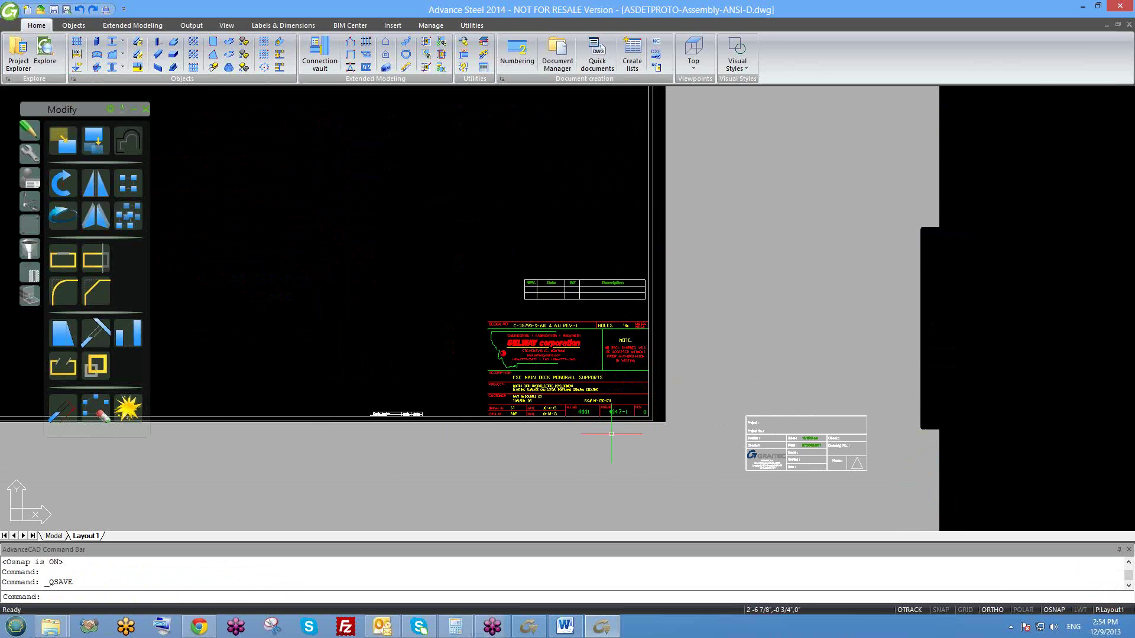
{"action": "scroll", "coordinate": [627, 411], "scroll_direction": "down", "scroll_amount": 2}
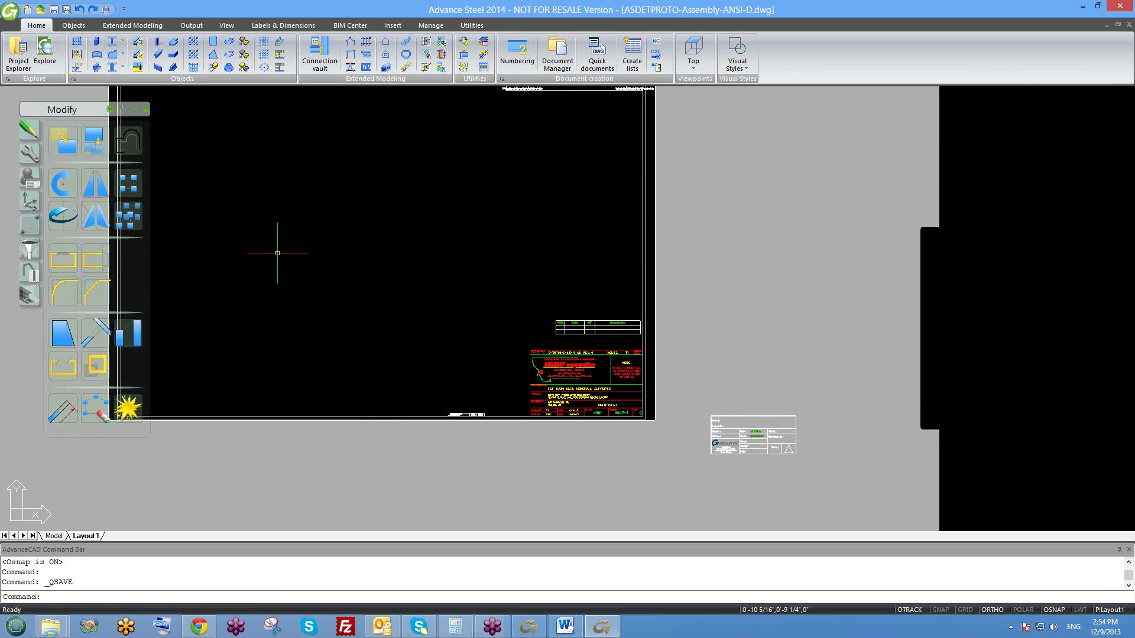
{"action": "scroll", "coordinate": [591, 431], "scroll_direction": "up", "scroll_amount": 2}
{"action": "left_click", "coordinate": [792, 483]}
{"action": "left_click", "coordinate": [768, 446]}
{"action": "type", "text": "x"}
{"action": "key", "text": "Return"}
{"action": "scroll", "coordinate": [761, 302], "scroll_direction": "up", "scroll_amount": 2}
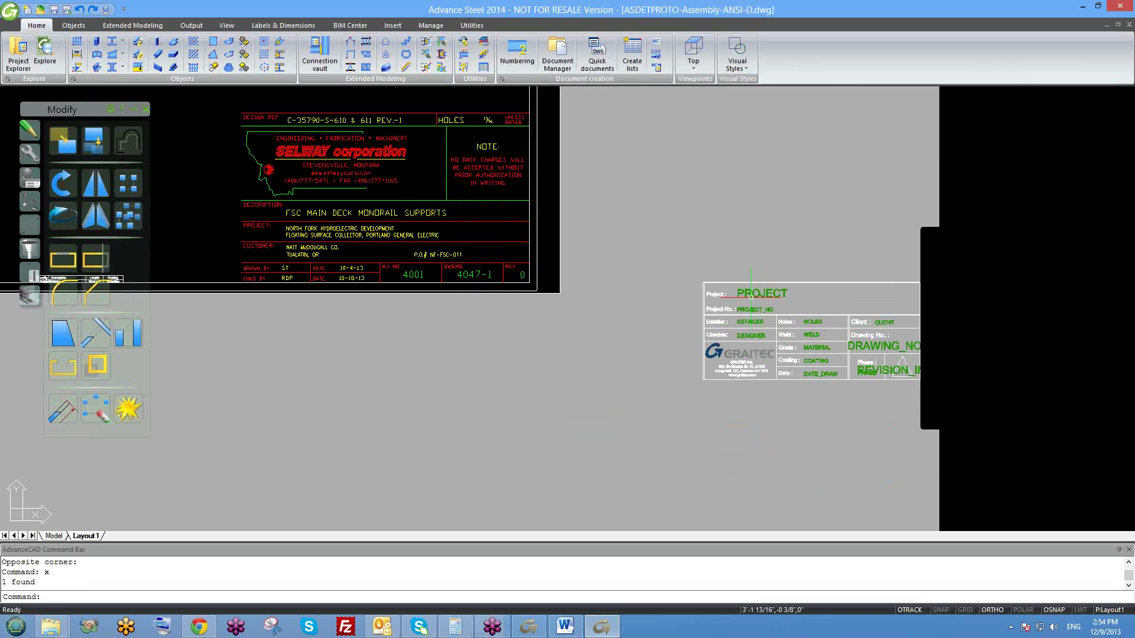
- Move the PROJECT attribute tag from the GRAITEC title block into the DESCRIPTION row of the SELWAY title block
{"action": "scroll", "coordinate": [760, 302], "scroll_direction": "up", "scroll_amount": 2}
{"action": "left_click", "coordinate": [784, 327]}
{"action": "type", "text": "m"}
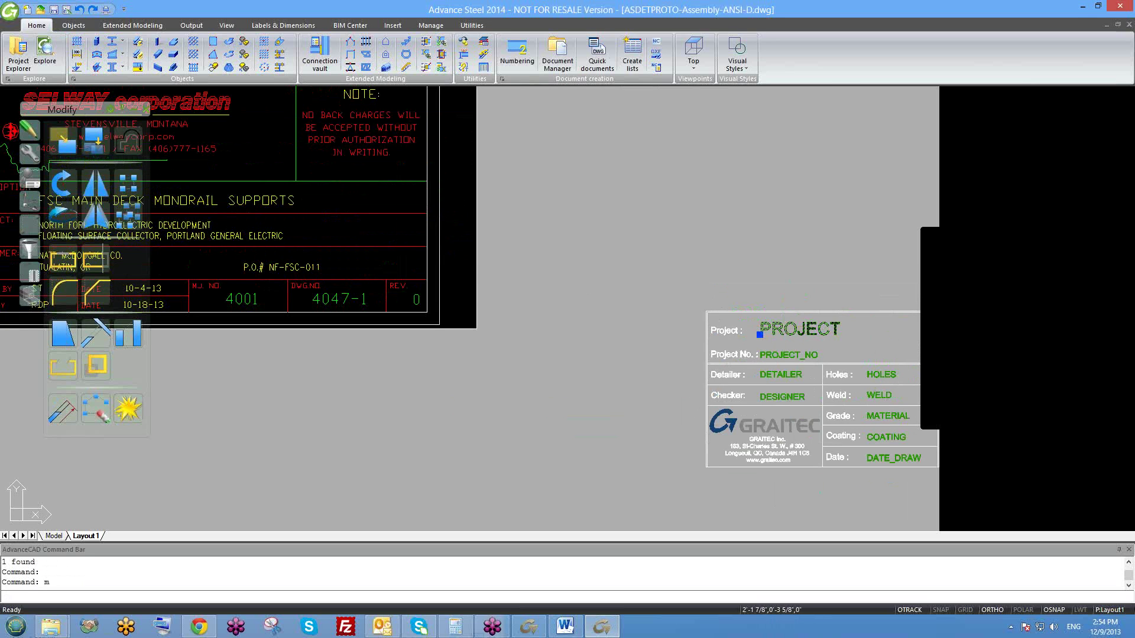
{"action": "key", "text": "Return"}
{"action": "left_click", "coordinate": [781, 329]}
{"action": "middle_click_drag", "start_coordinate": [782, 329], "coordinate": [938, 379]}
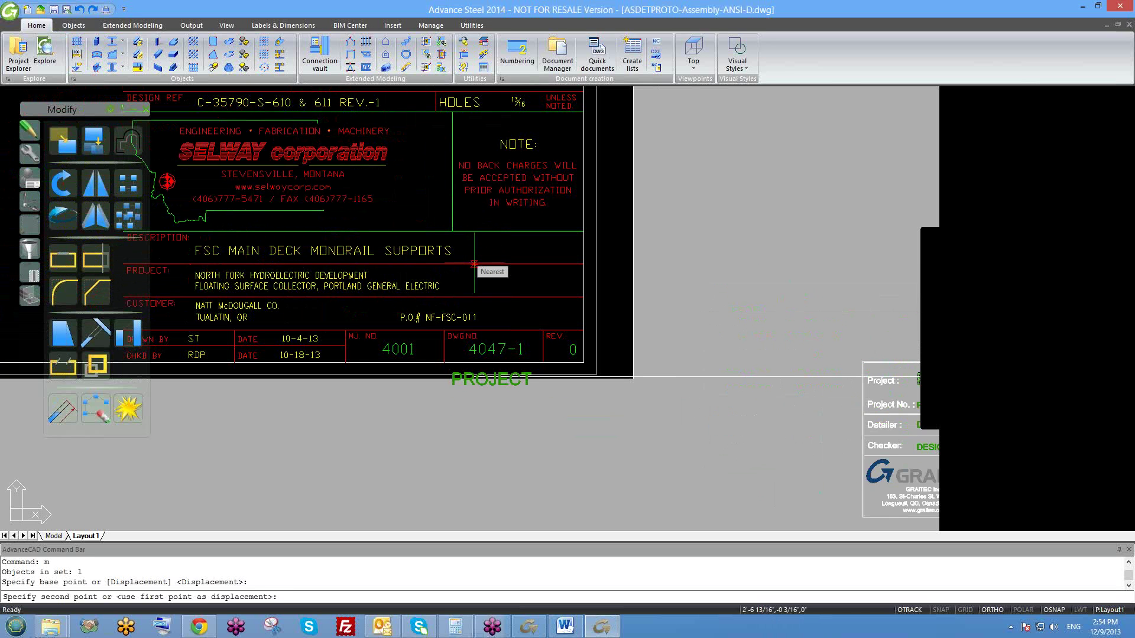
{"action": "scroll", "coordinate": [475, 264], "scroll_direction": "up", "scroll_amount": 2}
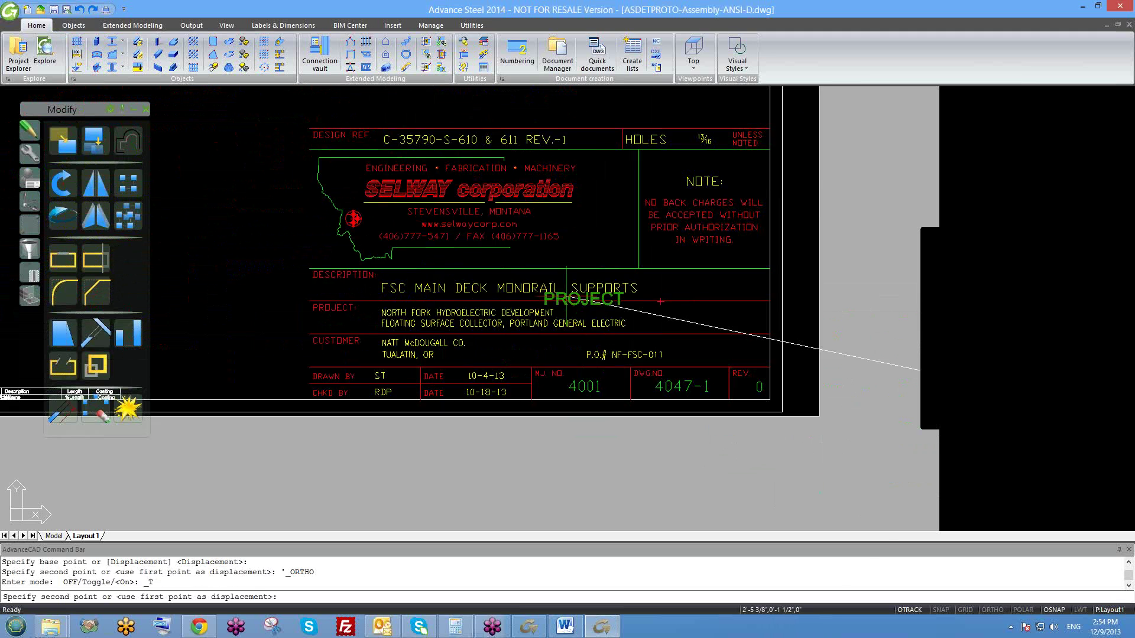
{"action": "key", "text": "Escape"}
- Inspect the properties of the PROJECT attribute tag in the DESCRIPTION row
{"action": "scroll", "coordinate": [559, 295], "scroll_direction": "up", "scroll_amount": 3}
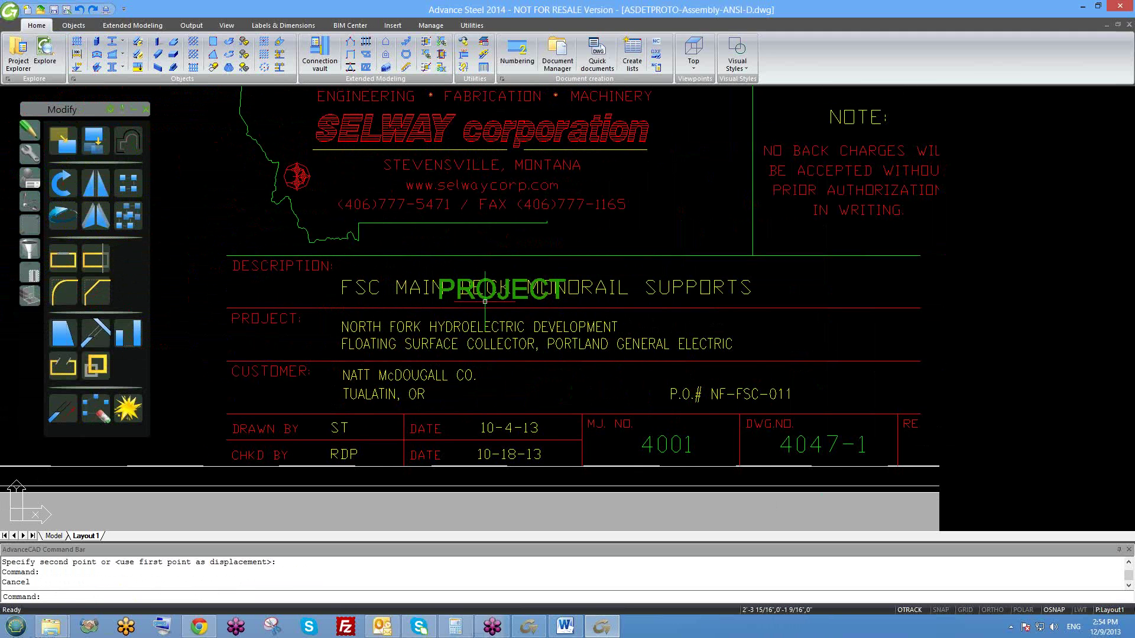
{"action": "scroll", "coordinate": [475, 301], "scroll_direction": "up", "scroll_amount": 2}
{"action": "left_click", "coordinate": [435, 272]}
{"action": "right_click", "coordinate": [436, 271]}
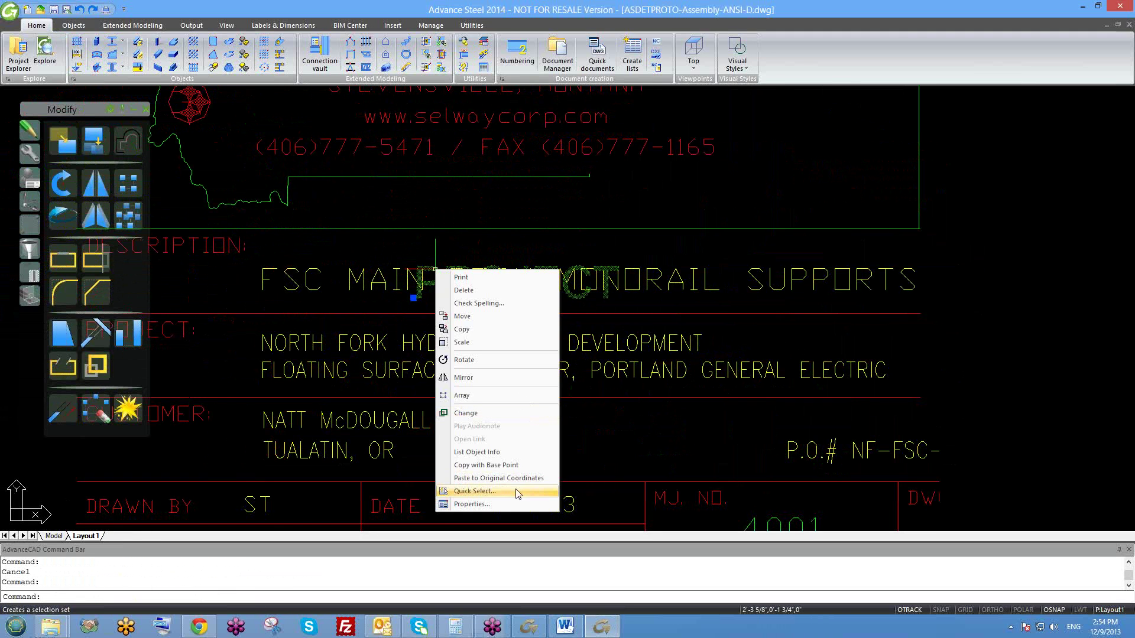
{"action": "key", "text": "Return"}
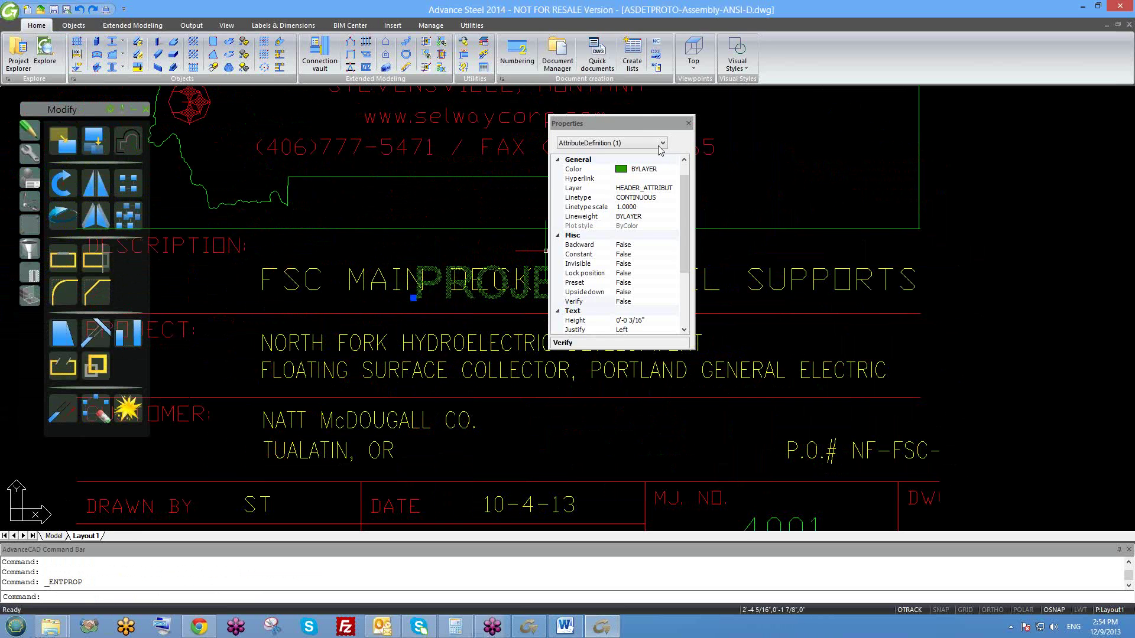
{"action": "left_click_drag", "start_coordinate": [643, 126], "coordinate": [395, 63]}
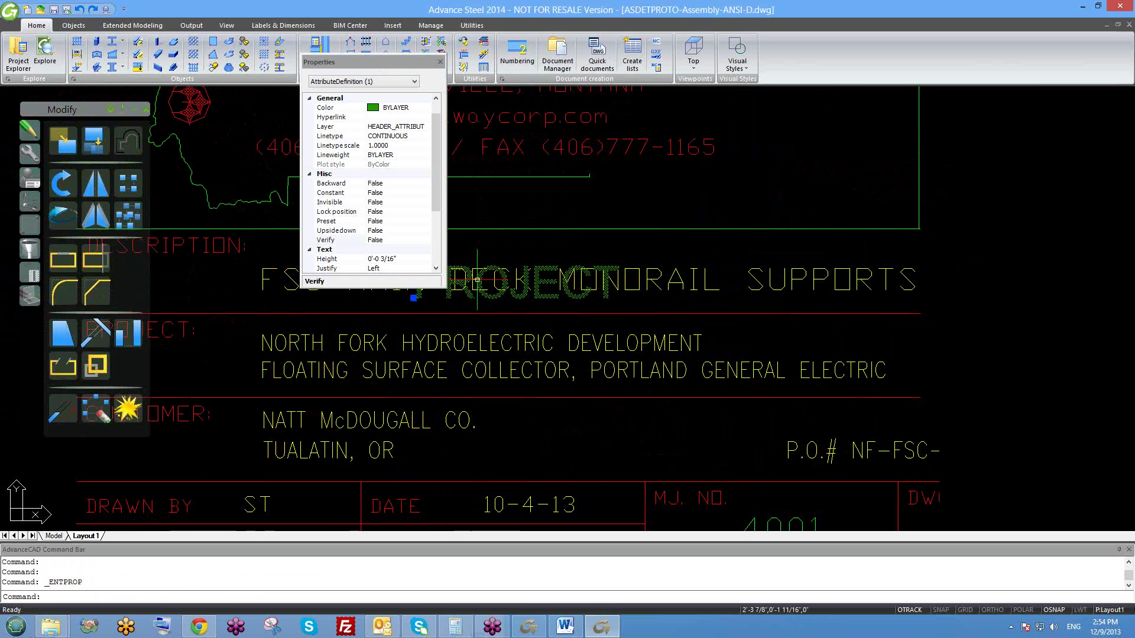
{"action": "middle_click_drag", "start_coordinate": [440, 269], "coordinate": [523, 298]}
{"action": "left_click", "coordinate": [440, 62]}
- Match the PROJECT tag's properties to the "FSC MAIN DECK MONORAIL SUPPORTS" description text
{"action": "scroll", "coordinate": [460, 239], "scroll_direction": "down", "scroll_amount": 3}
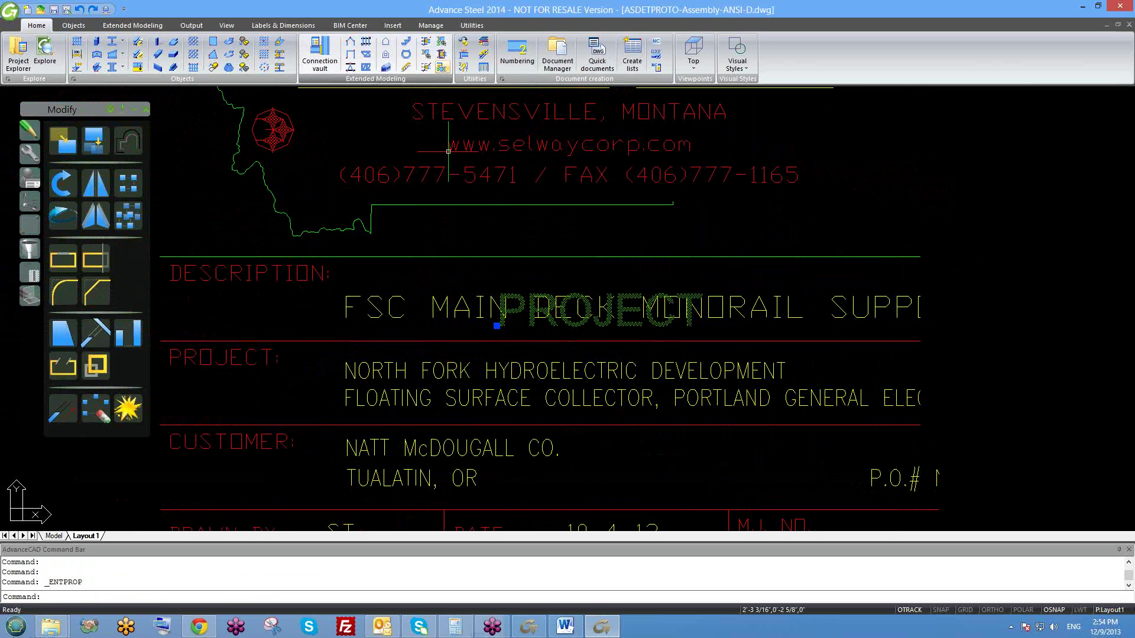
{"action": "scroll", "coordinate": [459, 238], "scroll_direction": "down", "scroll_amount": 2}
{"action": "type", "text": "ma"}
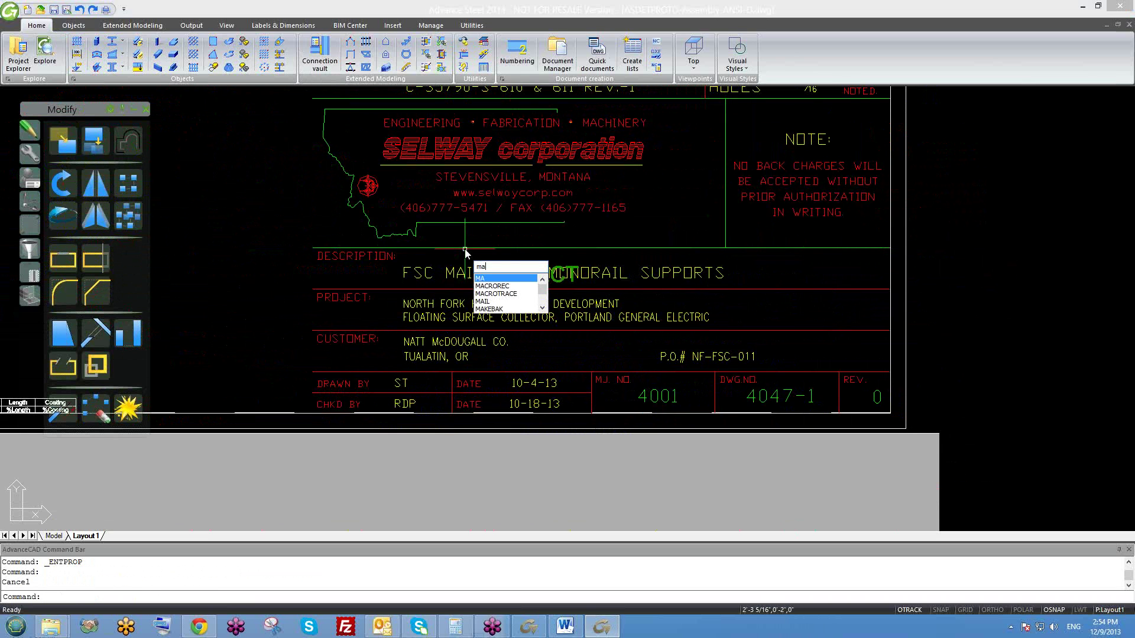
{"action": "key", "text": "Return"}
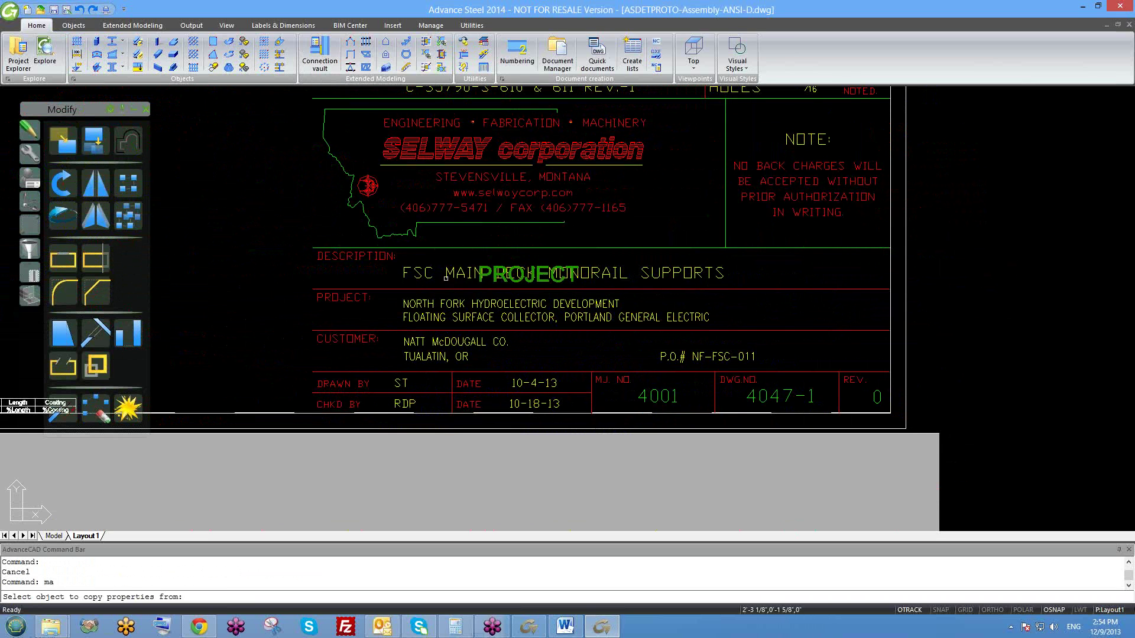
{"action": "scroll", "coordinate": [437, 276], "scroll_direction": "up", "scroll_amount": 2}
{"action": "left_click", "coordinate": [412, 264]}
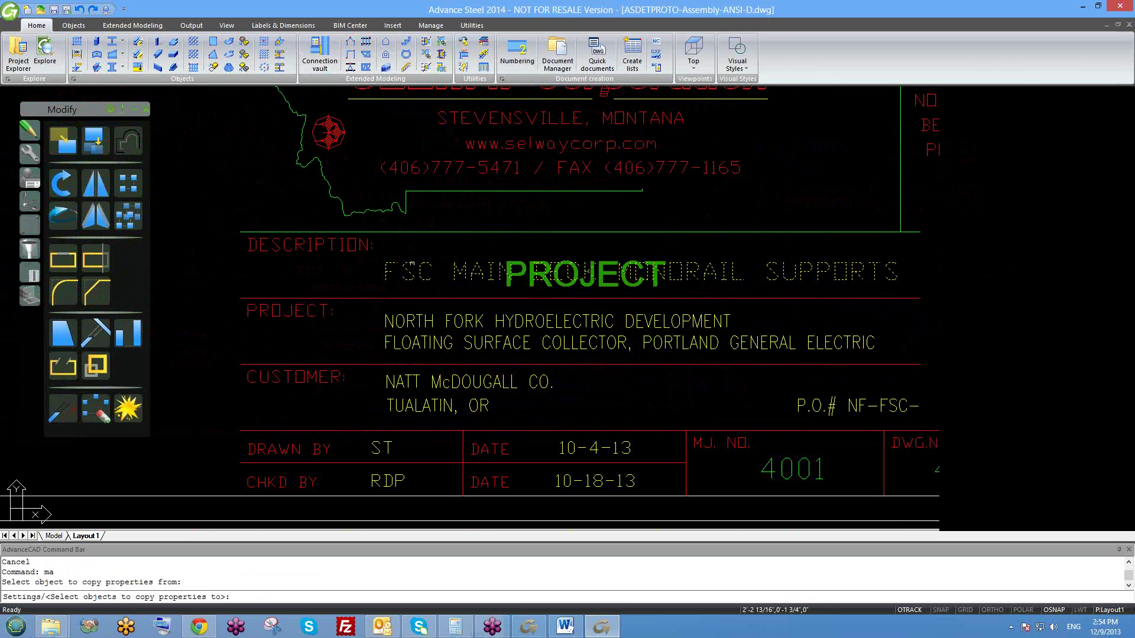
{"action": "scroll", "coordinate": [532, 267], "scroll_direction": "up", "scroll_amount": 2}
{"action": "left_click", "coordinate": [533, 268]}
{"action": "key", "text": "Return"}
- Erase the "FSC MAIN DECK MONORAIL SUPPORTS" text from the DESCRIPTION row
{"action": "scroll", "coordinate": [533, 268], "scroll_direction": "down", "scroll_amount": 3}
{"action": "key", "text": "Escape"}
{"action": "left_click", "coordinate": [728, 260]}
{"action": "left_click", "coordinate": [708, 273]}
{"action": "type", "text": "e"}
{"action": "key", "text": "Return"}
- Move the PROJECT tag closer to the DESCRIPTION label within its row
{"action": "scroll", "coordinate": [528, 268], "scroll_direction": "up", "scroll_amount": 2}
{"action": "left_click", "coordinate": [502, 261]}
{"action": "left_click", "coordinate": [472, 259]}
{"action": "scroll", "coordinate": [509, 272], "scroll_direction": "down", "scroll_amount": 2}
{"action": "type", "text": "m"}
{"action": "key", "text": "Return"}
{"action": "left_click", "coordinate": [512, 272]}
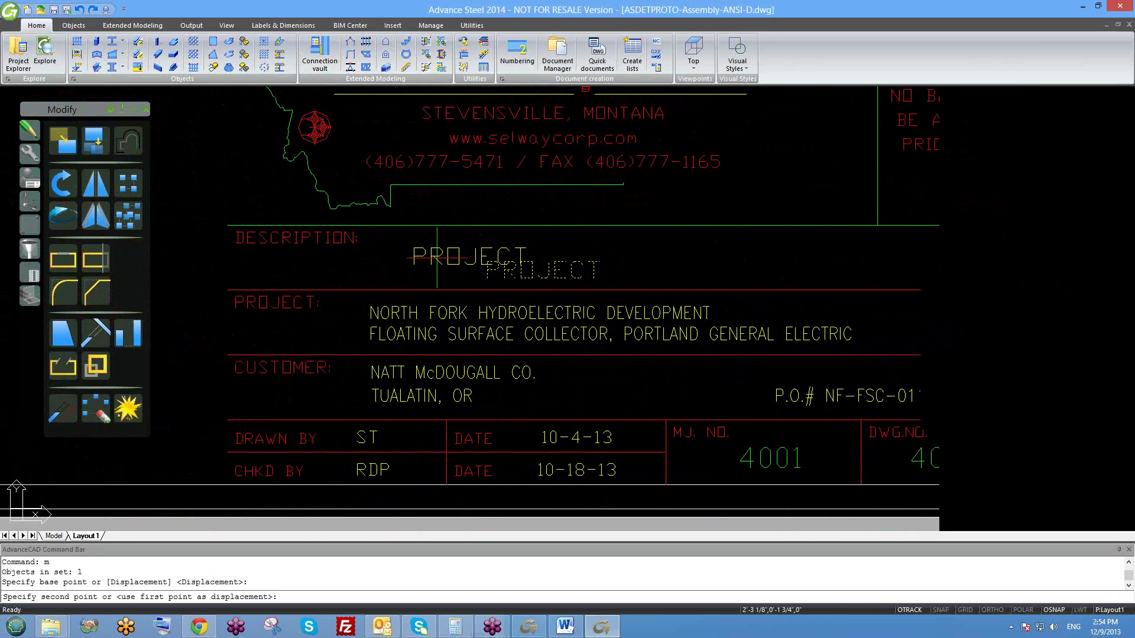
{"action": "left_click", "coordinate": [439, 258]}
{"action": "middle_click_drag", "start_coordinate": [470, 289], "coordinate": [510, 302]}
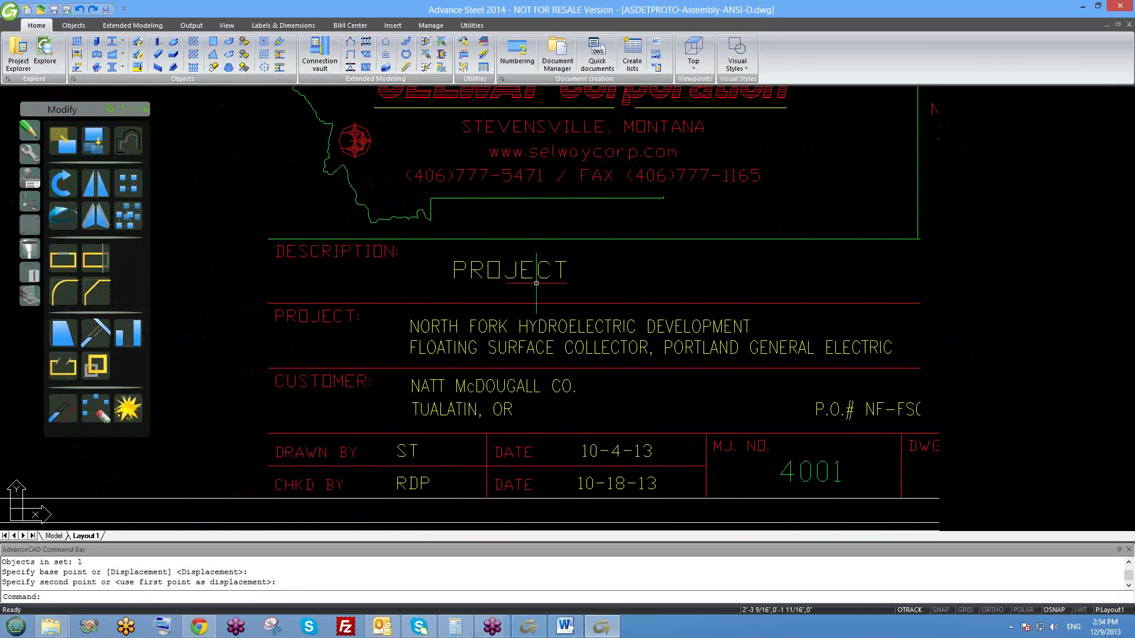
{"action": "scroll", "coordinate": [527, 271], "scroll_direction": "up", "scroll_amount": 2}
{"action": "scroll", "coordinate": [514, 284], "scroll_direction": "down", "scroll_amount": 3}
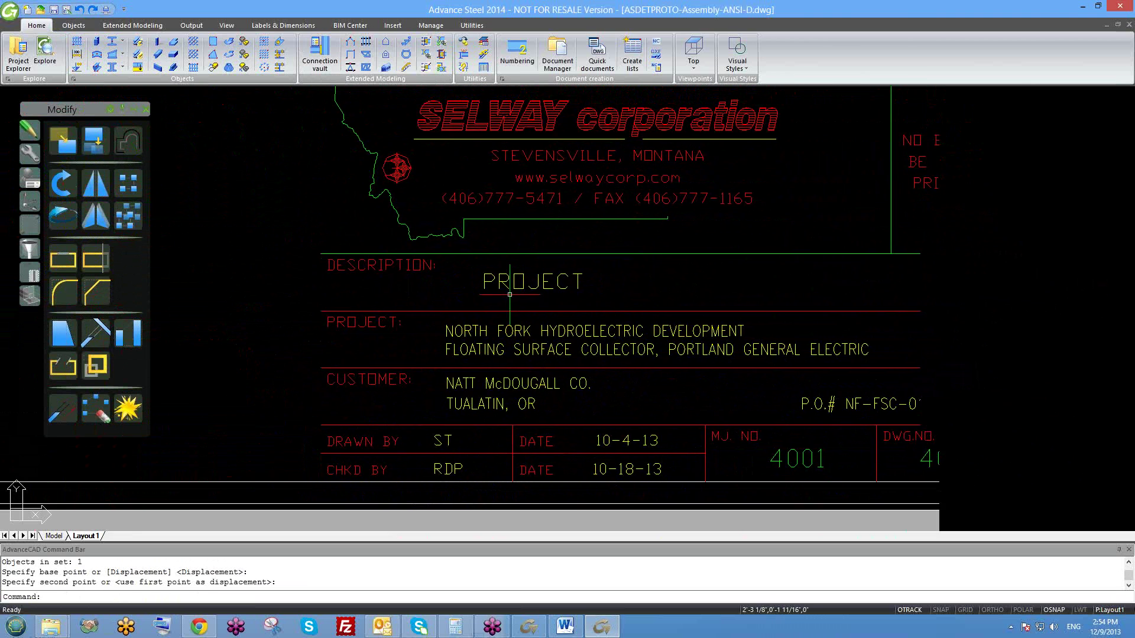
{"action": "scroll", "coordinate": [500, 278], "scroll_direction": "up", "scroll_amount": 3}
{"action": "left_click", "coordinate": [500, 279]}
{"action": "right_click", "coordinate": [501, 279]}
{"action": "key", "text": "Escape"}
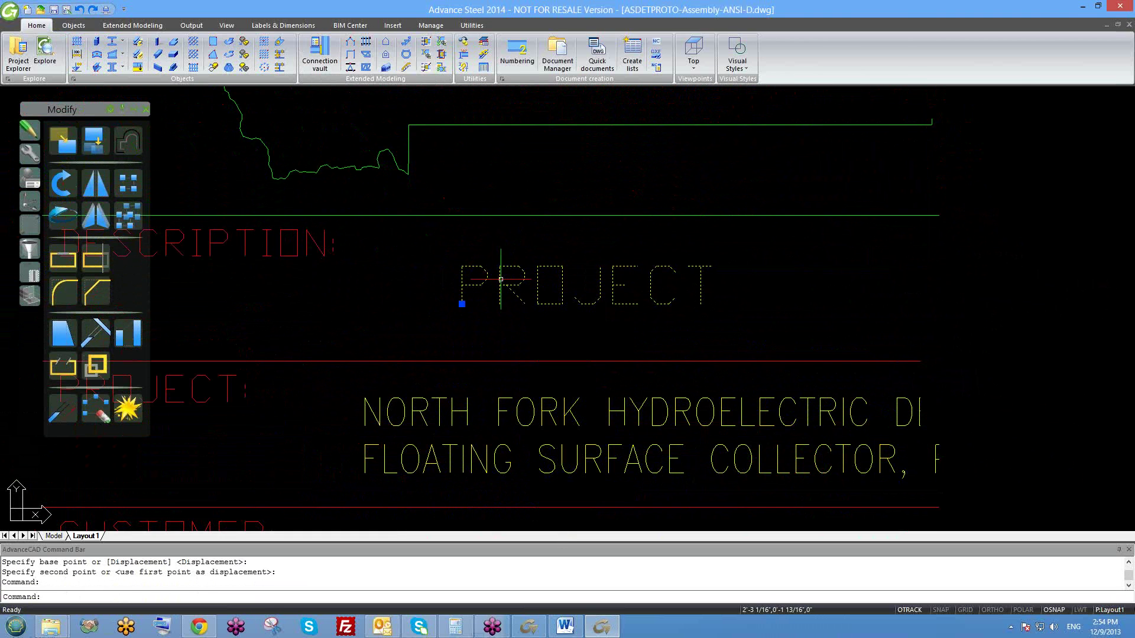
{"action": "key", "text": "Escape"}
{"action": "key", "text": "Escape"}
{"action": "scroll", "coordinate": [520, 355], "scroll_direction": "down", "scroll_amount": 4}
{"action": "scroll", "coordinate": [495, 326], "scroll_direction": "up", "scroll_amount": 2}
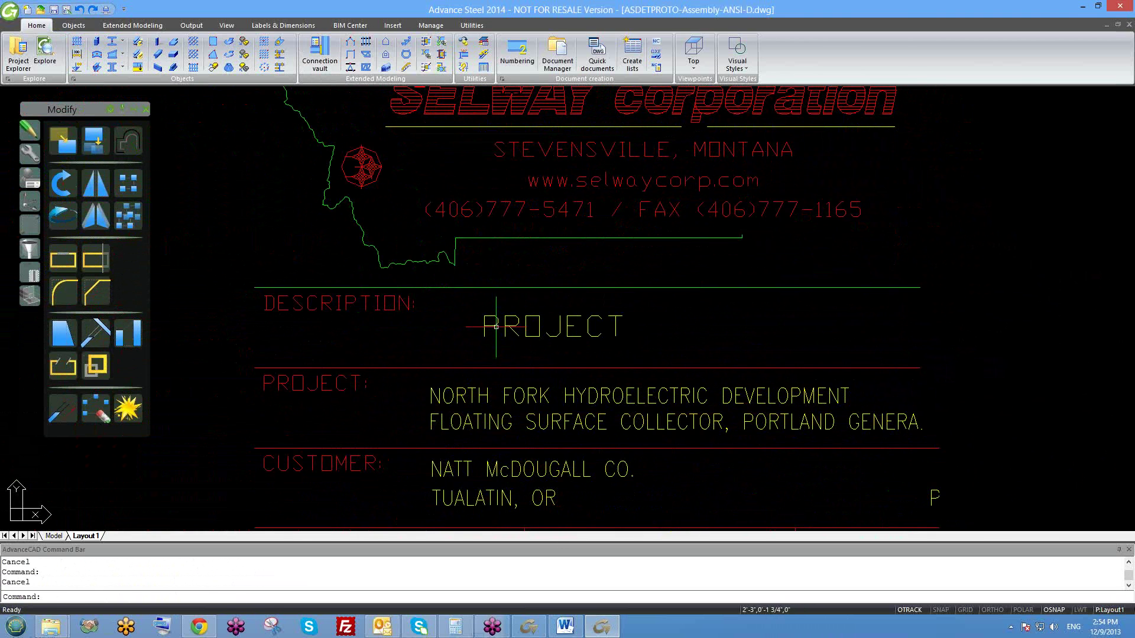
- Review the PROJECT tag's matched color, layer and text properties, including its Tag value
{"action": "scroll", "coordinate": [507, 328], "scroll_direction": "up", "scroll_amount": 2}
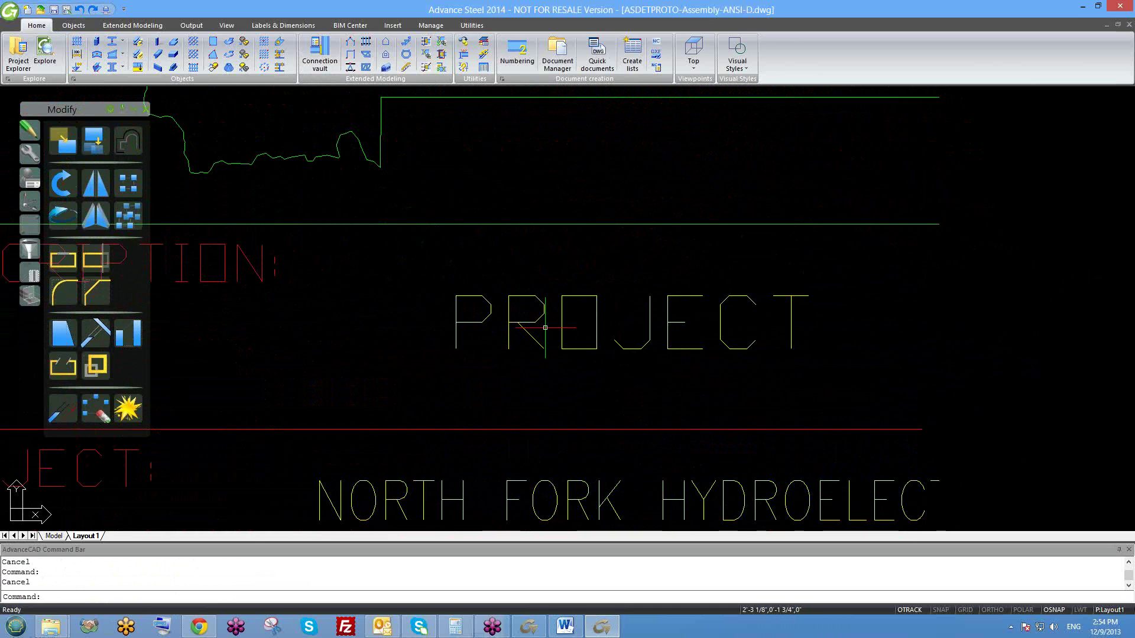
{"action": "left_click", "coordinate": [540, 320]}
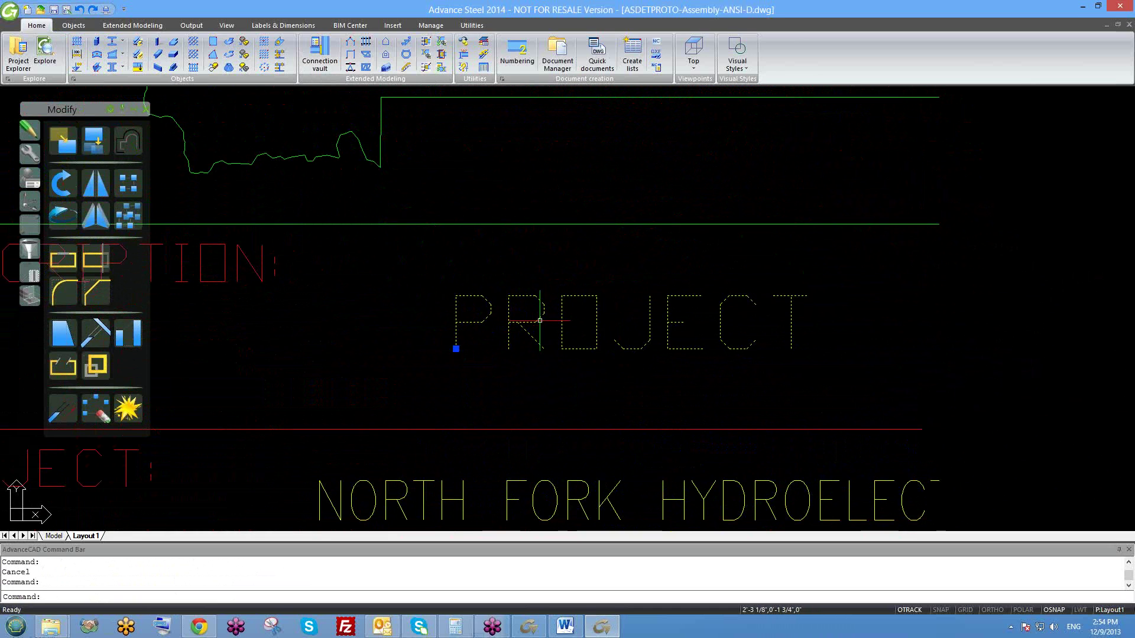
{"action": "right_click", "coordinate": [540, 321]}
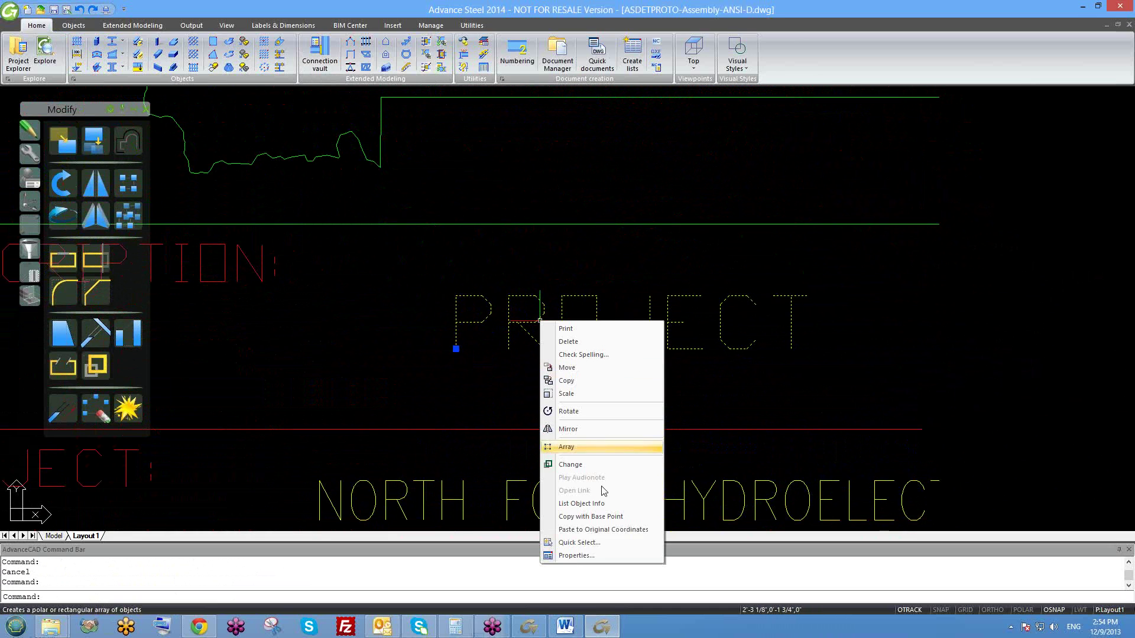
{"action": "left_click", "coordinate": [597, 562]}
{"action": "scroll", "coordinate": [369, 177], "scroll_direction": "down", "scroll_amount": 3}
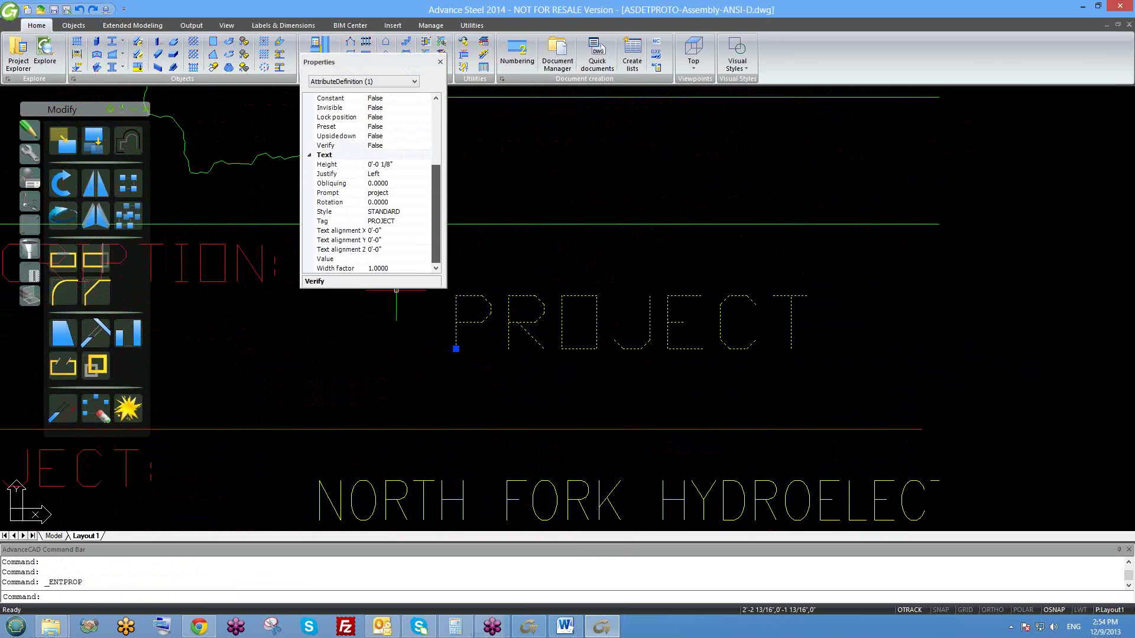
{"action": "middle_click_drag", "start_coordinate": [539, 309], "coordinate": [565, 333]}
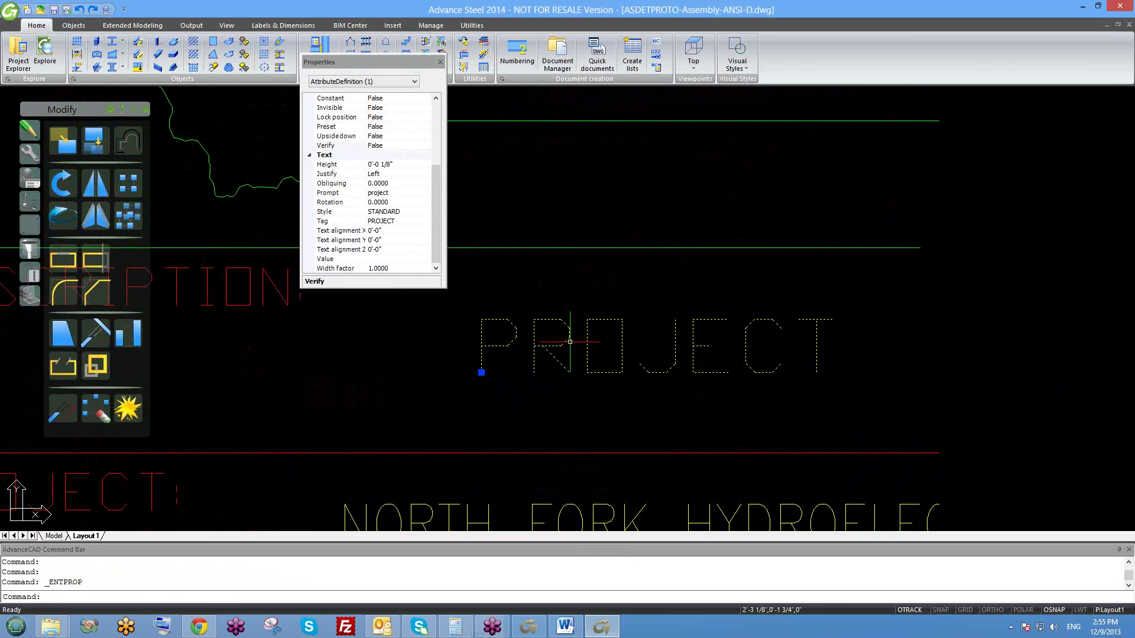
{"action": "scroll", "coordinate": [572, 355], "scroll_direction": "up", "scroll_amount": 2}
{"action": "scroll", "coordinate": [609, 358], "scroll_direction": "down", "scroll_amount": 4}
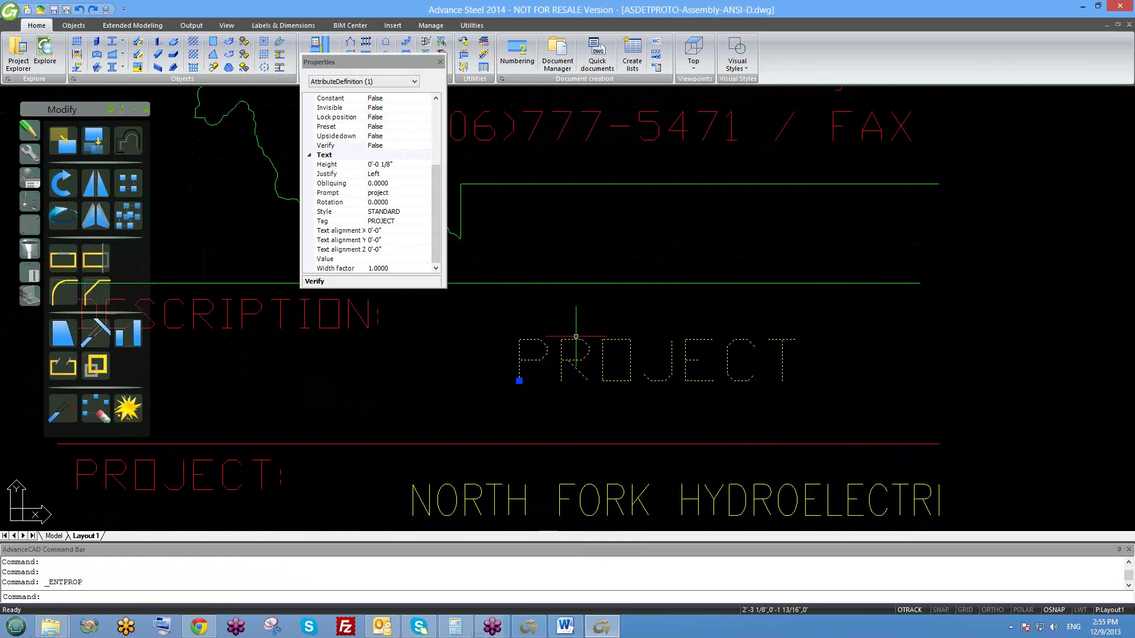
{"action": "scroll", "coordinate": [438, 172], "scroll_direction": "up", "scroll_amount": 4}
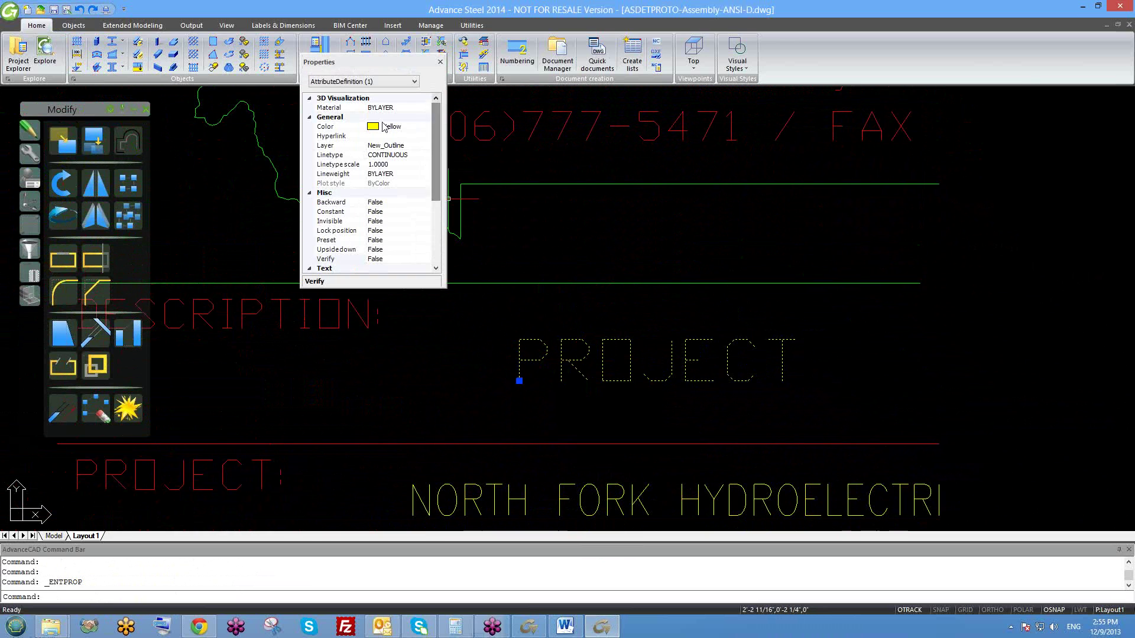
{"action": "scroll", "coordinate": [437, 164], "scroll_direction": "down", "scroll_amount": 4}
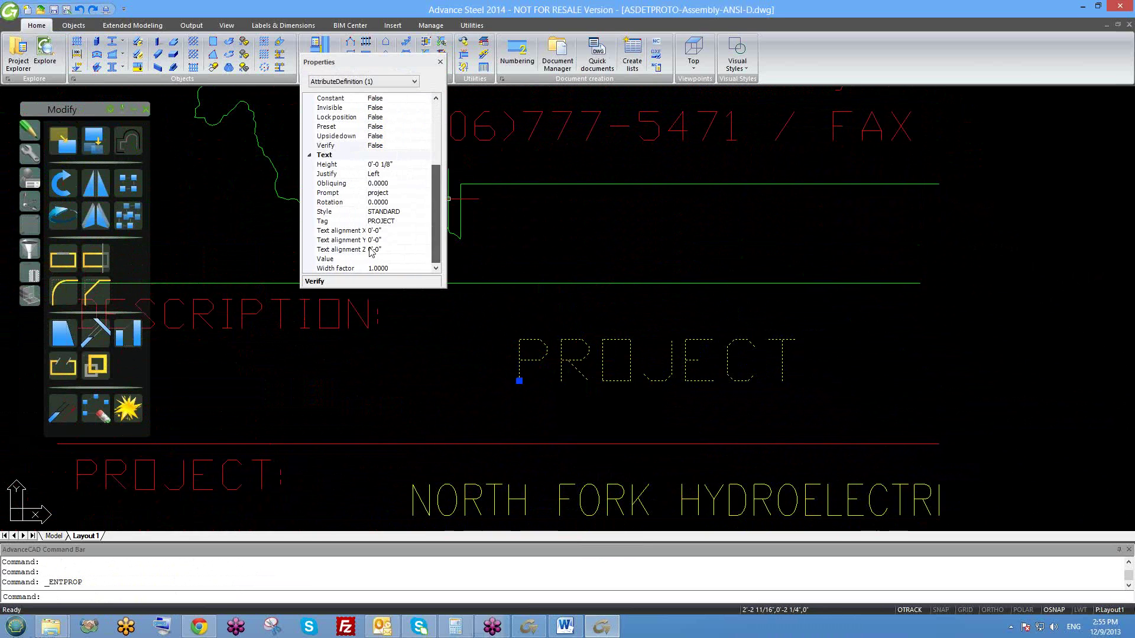
{"action": "left_click", "coordinate": [383, 220]}
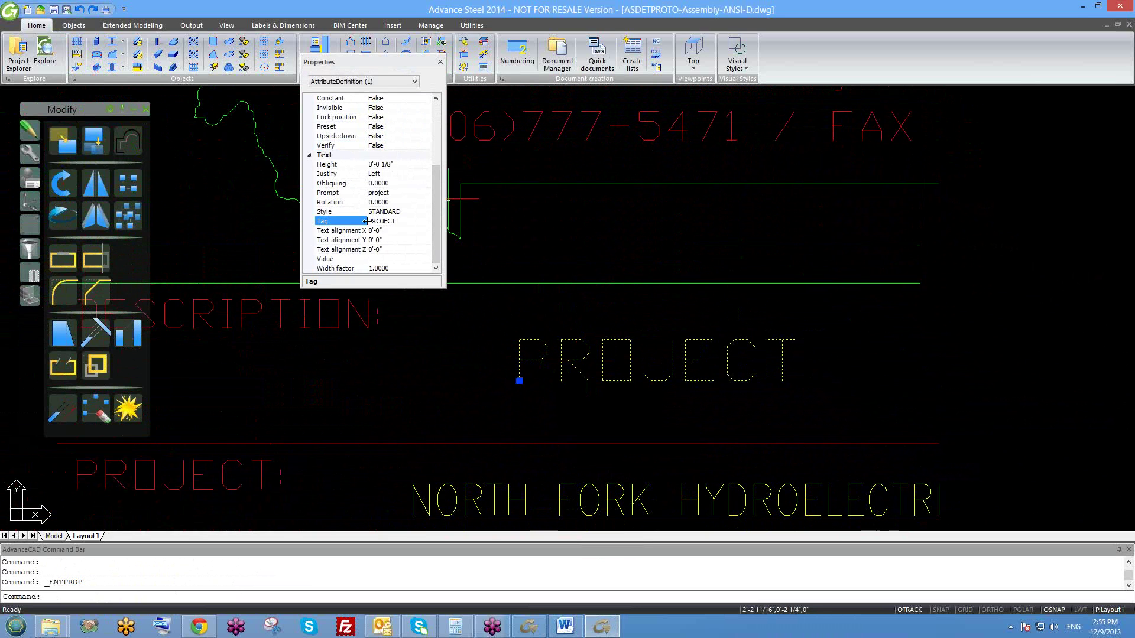
{"action": "left_click", "coordinate": [440, 63]}
{"action": "scroll", "coordinate": [550, 319], "scroll_direction": "down", "scroll_amount": 5}
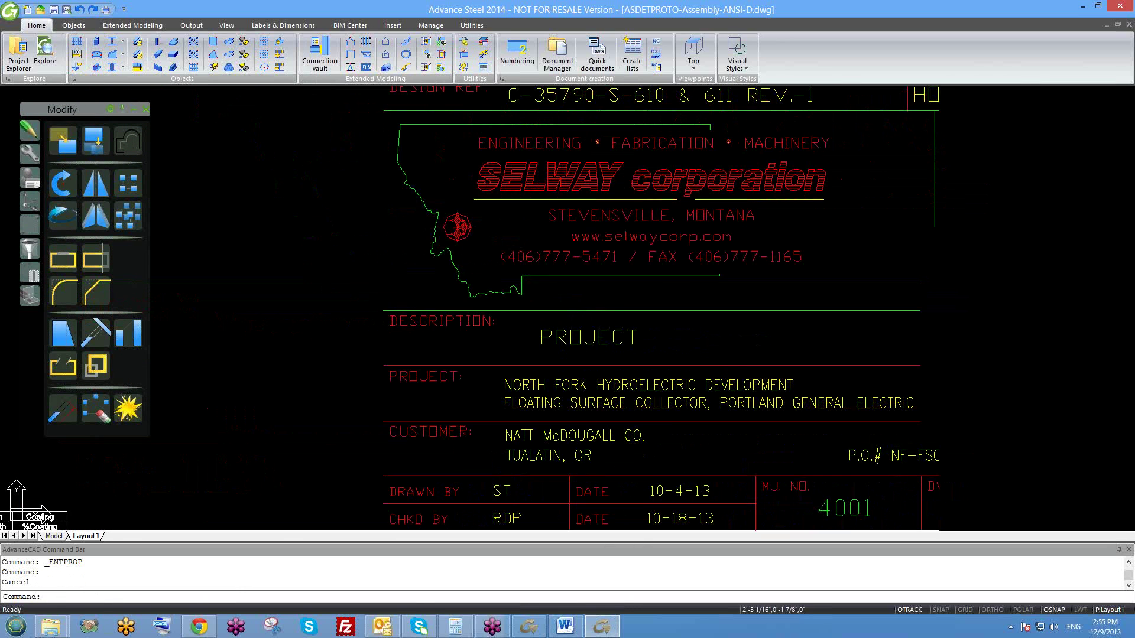
{"action": "scroll", "coordinate": [590, 322], "scroll_direction": "down", "scroll_amount": 3}
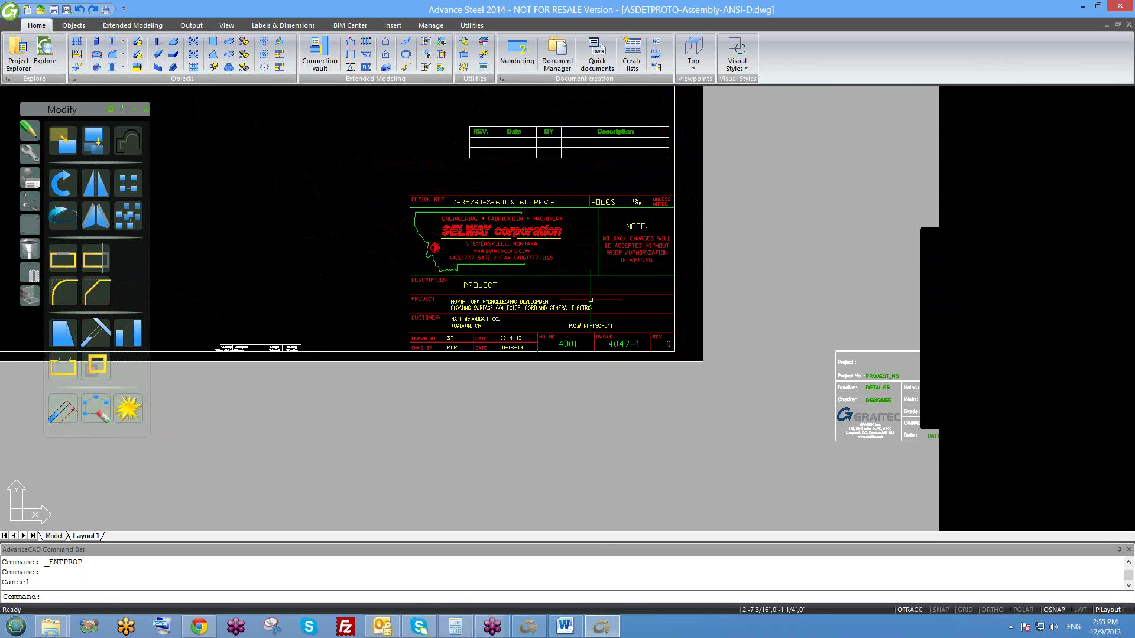
{"action": "scroll", "coordinate": [714, 318], "scroll_direction": "up", "scroll_amount": 2}
{"action": "scroll", "coordinate": [713, 318], "scroll_direction": "up", "scroll_amount": 1}
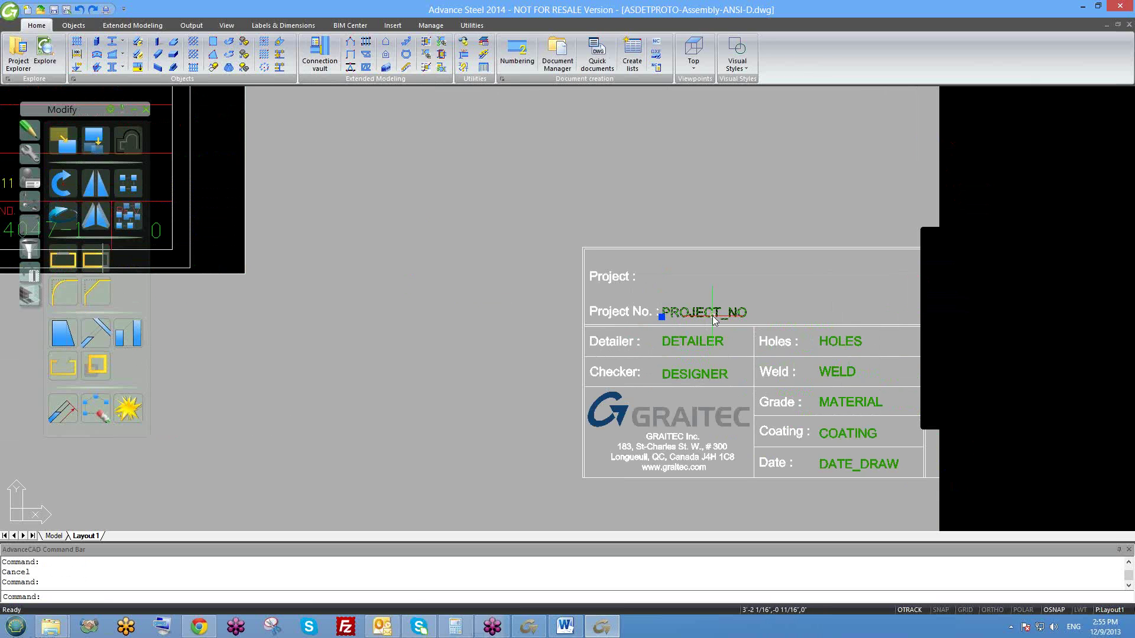
{"action": "type", "text": "m"}
{"action": "key", "text": "Return"}
{"action": "left_click", "coordinate": [713, 312]}
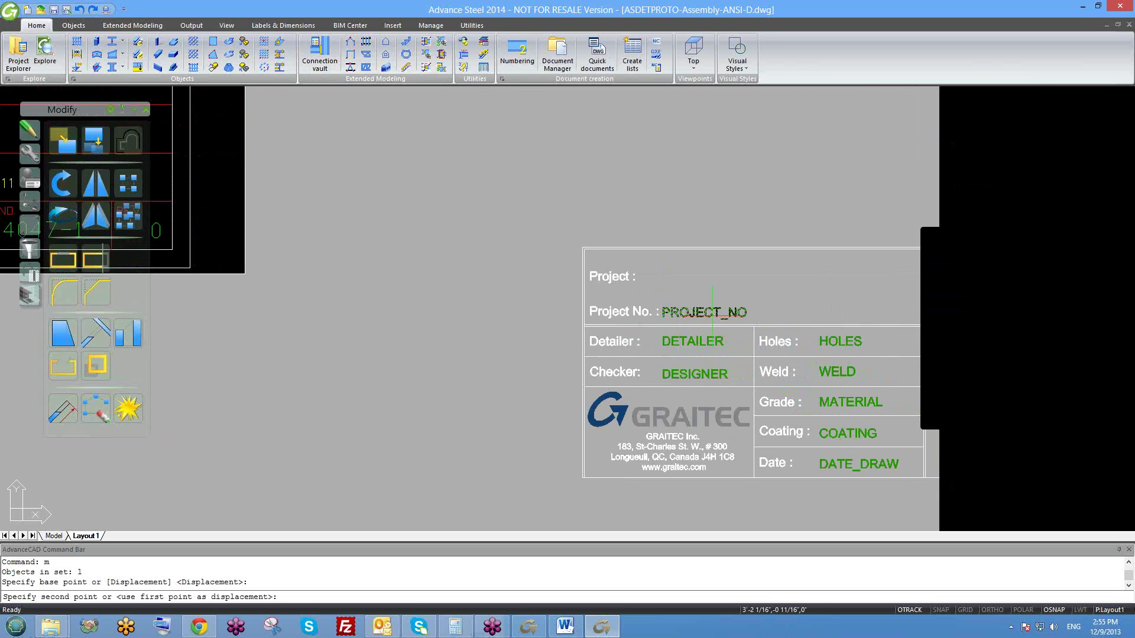
{"action": "scroll", "coordinate": [713, 312], "scroll_direction": "down", "scroll_amount": 1}
{"action": "middle_click_drag", "start_coordinate": [366, 284], "coordinate": [639, 382]}
{"action": "scroll", "coordinate": [614, 372], "scroll_direction": "up", "scroll_amount": 4}
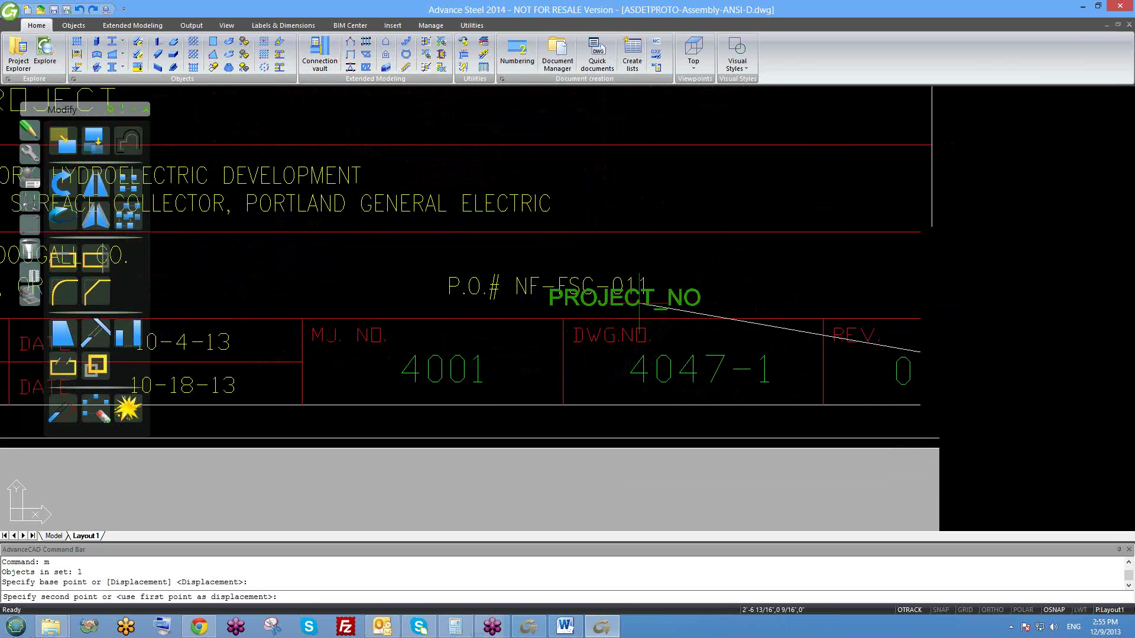
{"action": "key", "text": "Escape"}
{"action": "key", "text": "Escape"}
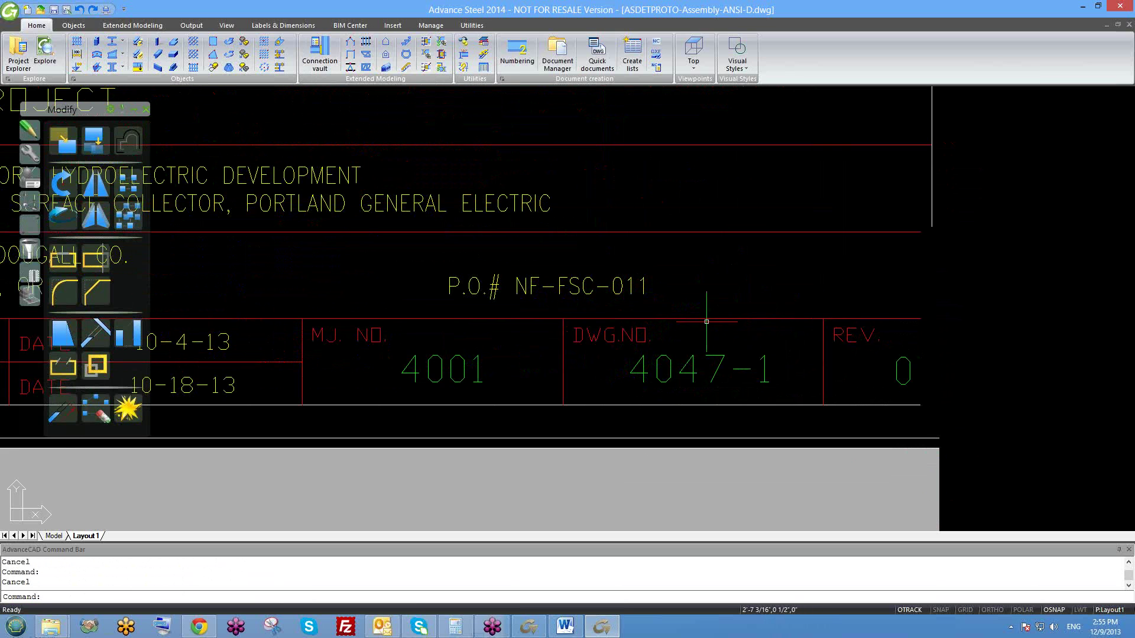
- Move the PROJECT_NO tag from the GRAITEC block into the MJ. NO. cell of the SELWAY title block
{"action": "scroll", "coordinate": [627, 318], "scroll_direction": "down", "scroll_amount": 2}
{"action": "scroll", "coordinate": [629, 315], "scroll_direction": "up", "scroll_amount": 2}
{"action": "scroll", "coordinate": [580, 307], "scroll_direction": "down", "scroll_amount": 2}
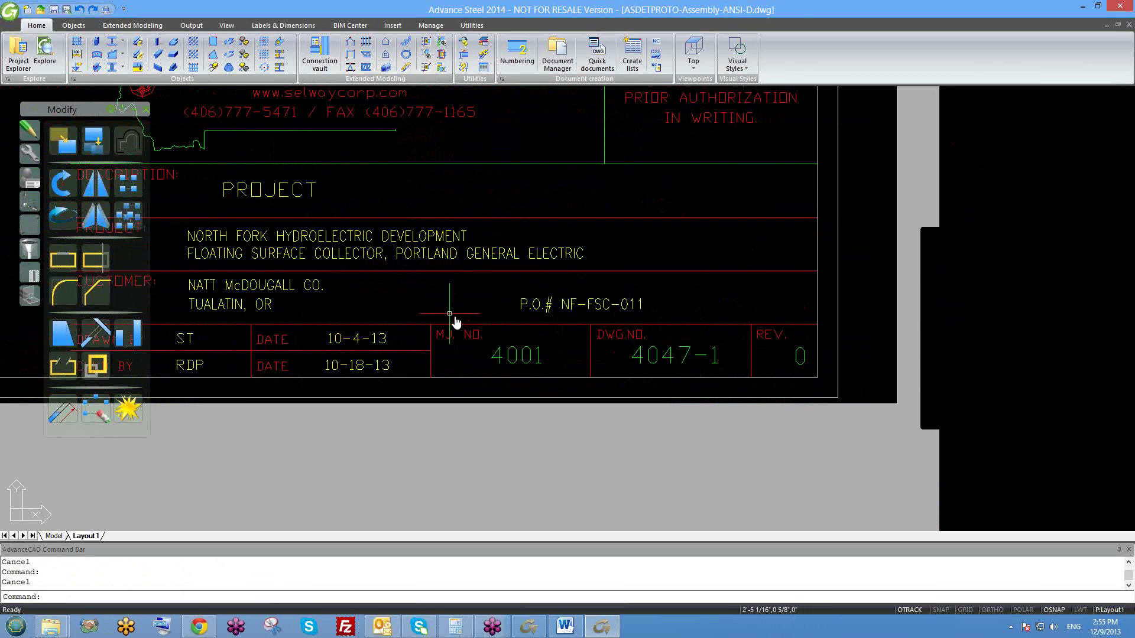
{"action": "scroll", "coordinate": [583, 335], "scroll_direction": "up", "scroll_amount": 1}
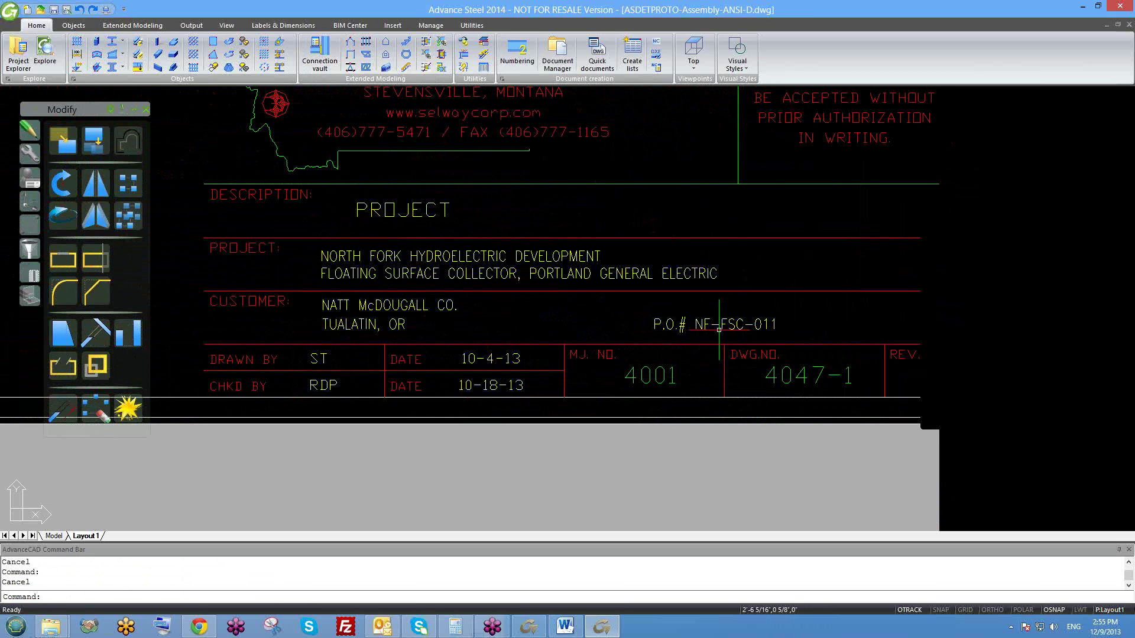
{"action": "middle_click_drag", "start_coordinate": [718, 331], "coordinate": [635, 343]}
{"action": "scroll", "coordinate": [635, 340], "scroll_direction": "down", "scroll_amount": 1}
{"action": "scroll", "coordinate": [661, 345], "scroll_direction": "down", "scroll_amount": 3}
{"action": "scroll", "coordinate": [656, 343], "scroll_direction": "up", "scroll_amount": 3}
{"action": "scroll", "coordinate": [609, 338], "scroll_direction": "down", "scroll_amount": 1}
{"action": "scroll", "coordinate": [857, 355], "scroll_direction": "up", "scroll_amount": 4}
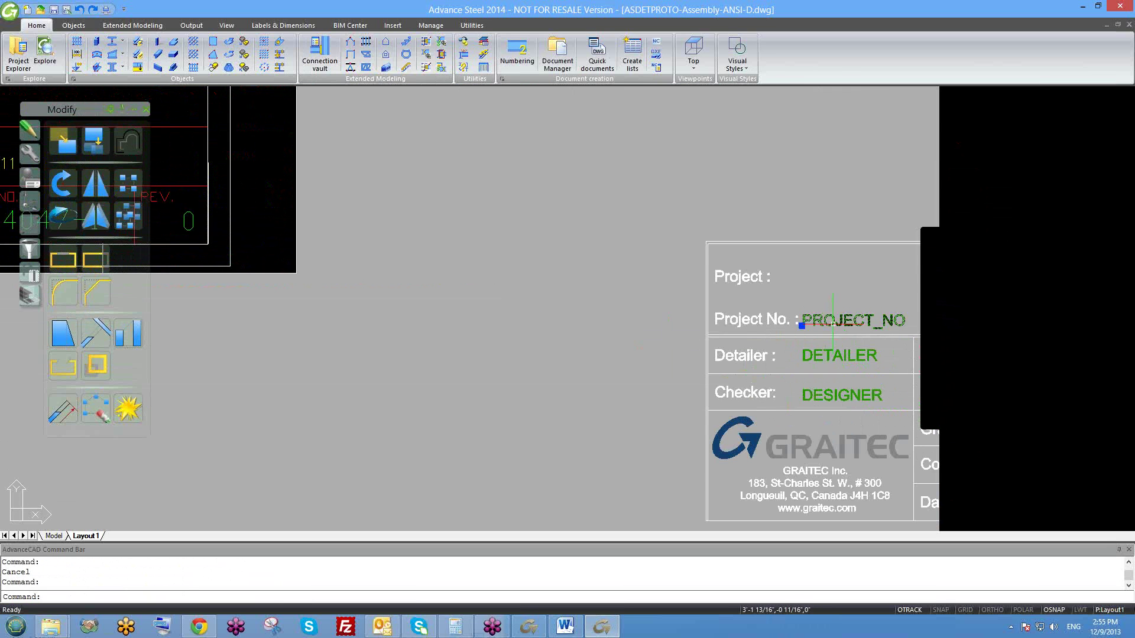
{"action": "type", "text": "m"}
{"action": "key", "text": "Return"}
{"action": "left_click", "coordinate": [833, 323]}
{"action": "scroll", "coordinate": [833, 322], "scroll_direction": "down", "scroll_amount": 1}
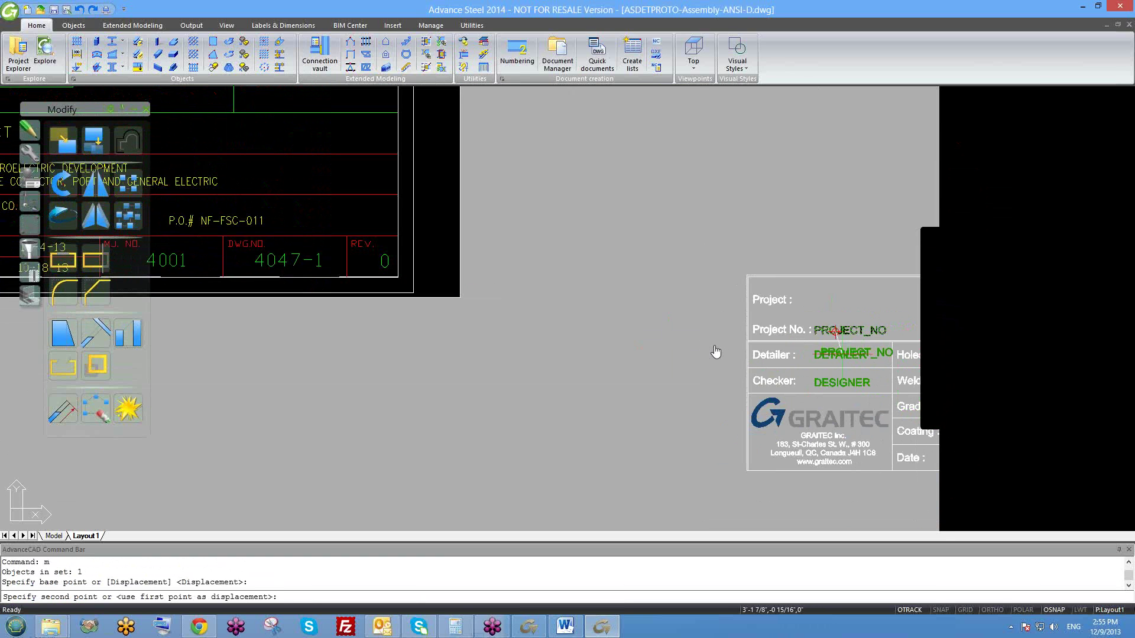
{"action": "middle_click_drag", "start_coordinate": [714, 348], "coordinate": [955, 411]}
{"action": "scroll", "coordinate": [714, 346], "scroll_direction": "down", "scroll_amount": 1}
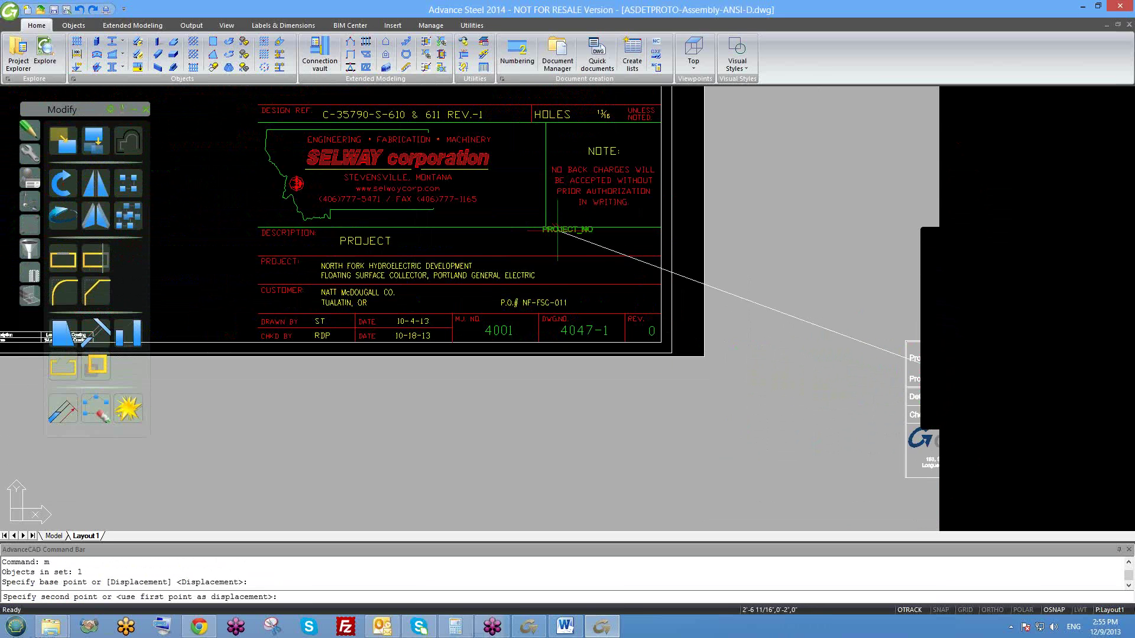
{"action": "scroll", "coordinate": [355, 314], "scroll_direction": "up", "scroll_amount": 2}
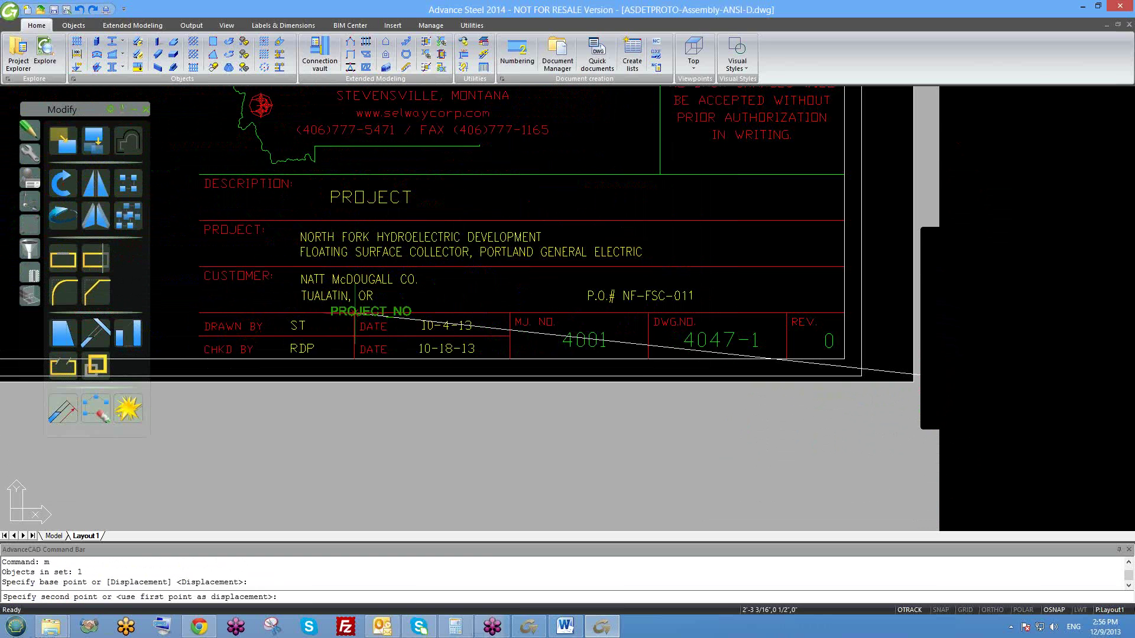
{"action": "scroll", "coordinate": [691, 351], "scroll_direction": "up", "scroll_amount": 3}
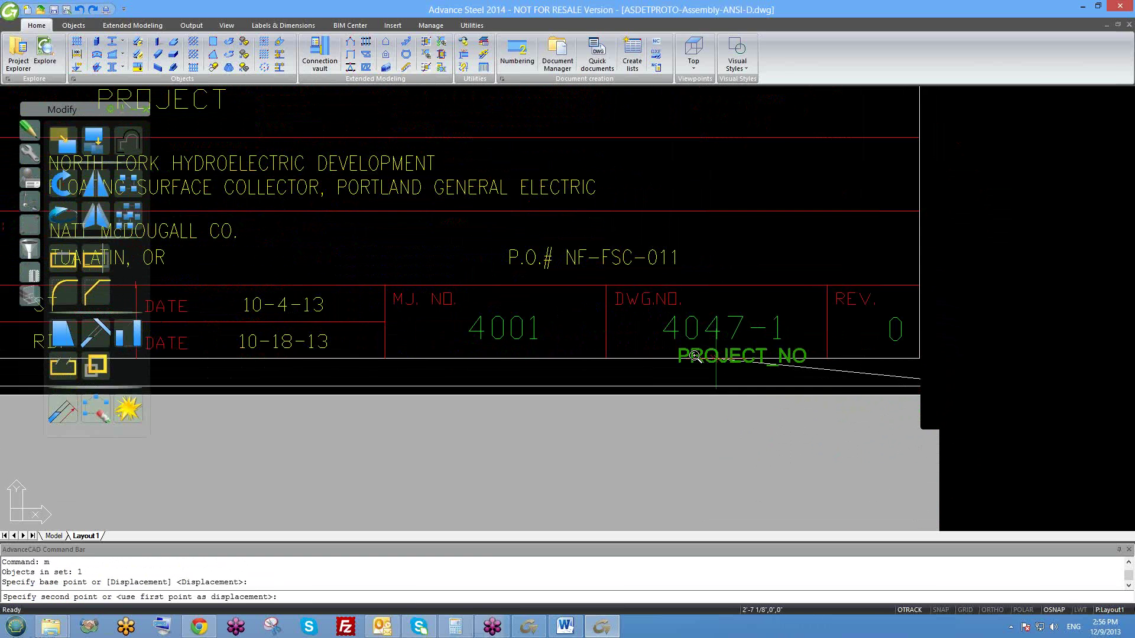
{"action": "scroll", "coordinate": [692, 348], "scroll_direction": "down", "scroll_amount": 2}
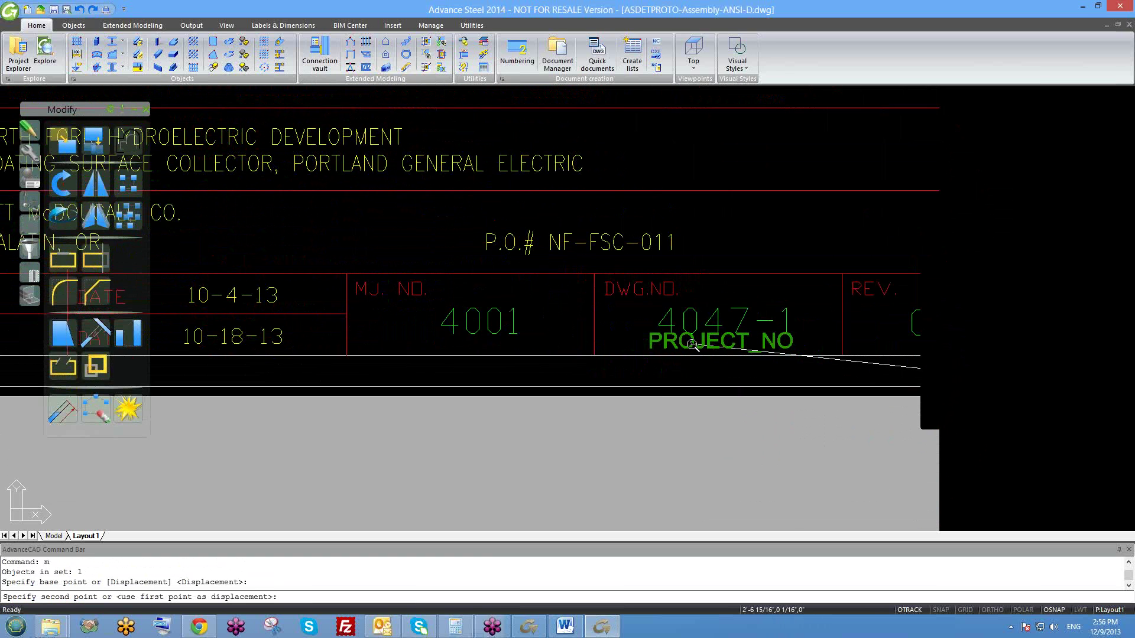
{"action": "scroll", "coordinate": [692, 345], "scroll_direction": "down", "scroll_amount": 2}
{"action": "scroll", "coordinate": [621, 320], "scroll_direction": "up", "scroll_amount": 3}
{"action": "key", "text": "Escape"}
{"action": "type", "text": "ma"}
{"action": "key", "text": "Return"}
{"action": "left_click", "coordinate": [592, 292]}
{"action": "left_click", "coordinate": [572, 302]}
{"action": "key", "text": "Escape"}
{"action": "key", "text": "Escape"}
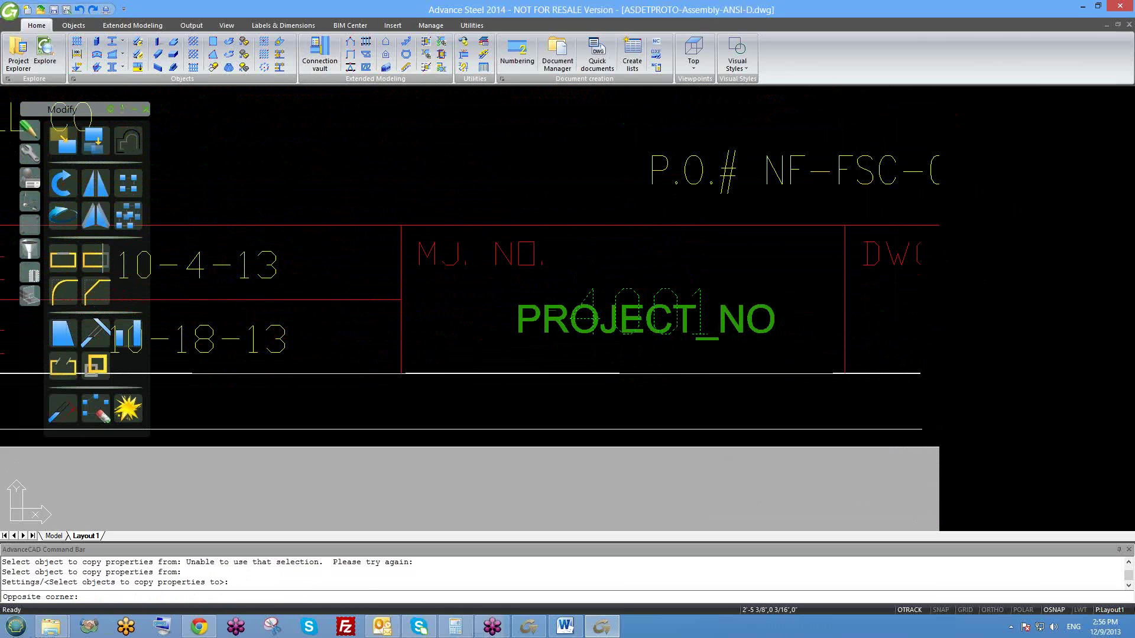
- Match the PROJECT_NO tag's properties to the 4001 text in the MJ. NO. cell
{"action": "type", "text": "ma"}
{"action": "key", "text": "Return"}
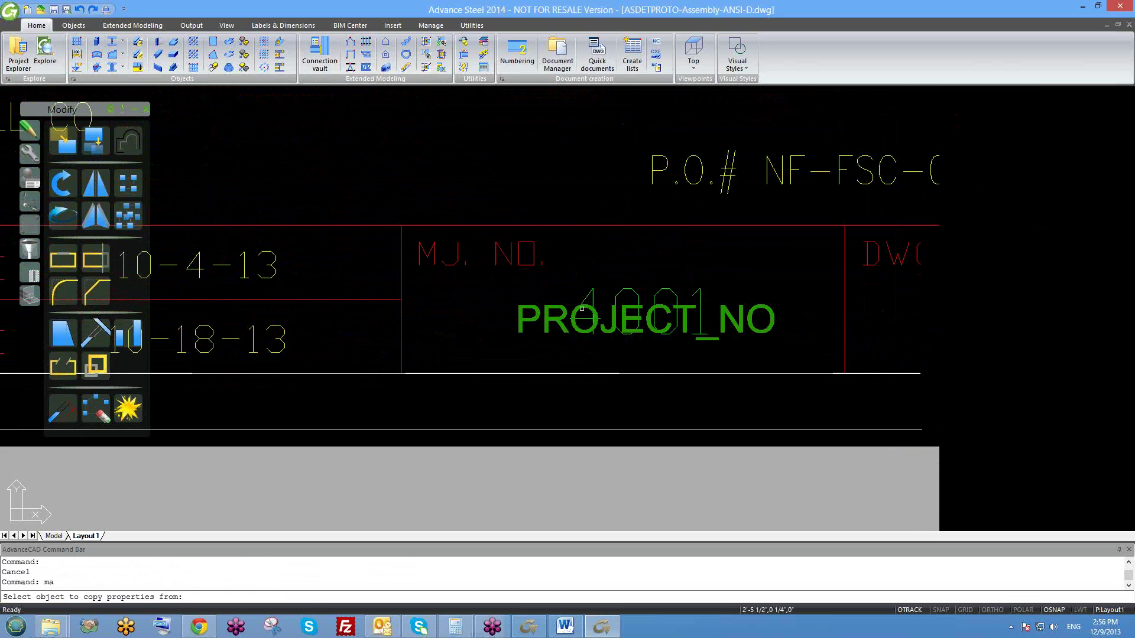
{"action": "left_click", "coordinate": [593, 293]}
{"action": "left_click", "coordinate": [557, 298]}
{"action": "left_click", "coordinate": [538, 318]}
{"action": "key", "text": "Return"}
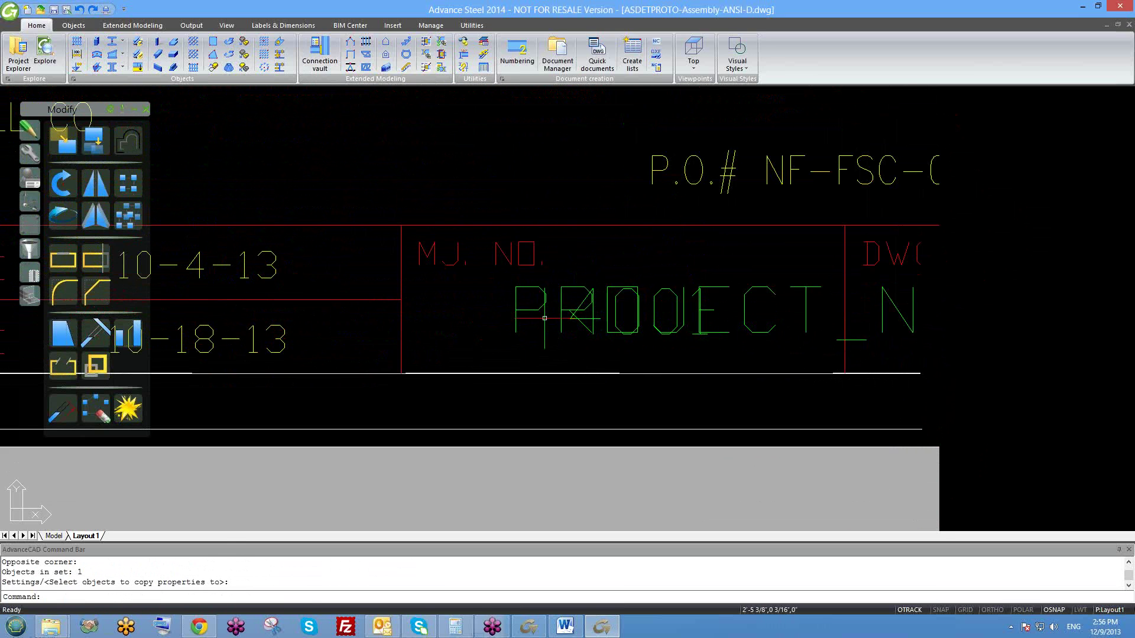
- Erase the 4001 text from the MJ. NO. cell
{"action": "scroll", "coordinate": [599, 305], "scroll_direction": "up", "scroll_amount": 1}
{"action": "left_click", "coordinate": [589, 283]}
{"action": "key", "text": "Delete"}
- Move the PROJECT_NO tag so it starts just inside the MJ. NO. cell's left edge
{"action": "scroll", "coordinate": [589, 282], "scroll_direction": "down", "scroll_amount": 4}
{"action": "left_click", "coordinate": [582, 307]}
{"action": "type", "text": "m"}
{"action": "key", "text": "Return"}
{"action": "left_click", "coordinate": [573, 355]}
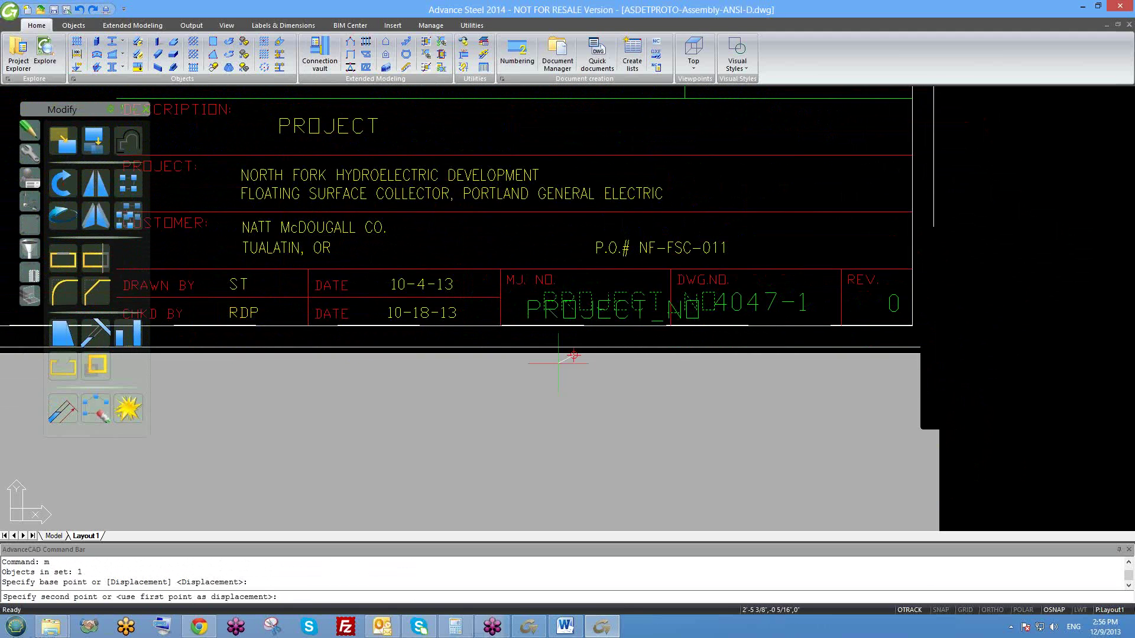
{"action": "left_click", "coordinate": [550, 313]}
- Set the PROJECT_NO tag's text height to 1/16" in its properties
{"action": "left_click", "coordinate": [551, 313]}
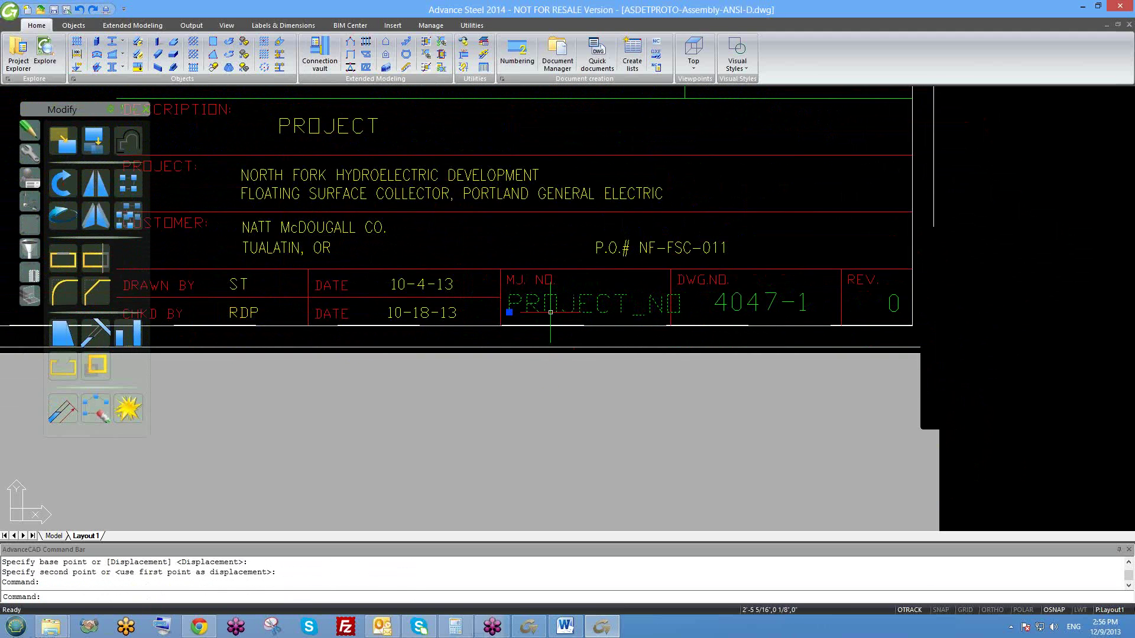
{"action": "right_click", "coordinate": [551, 310]}
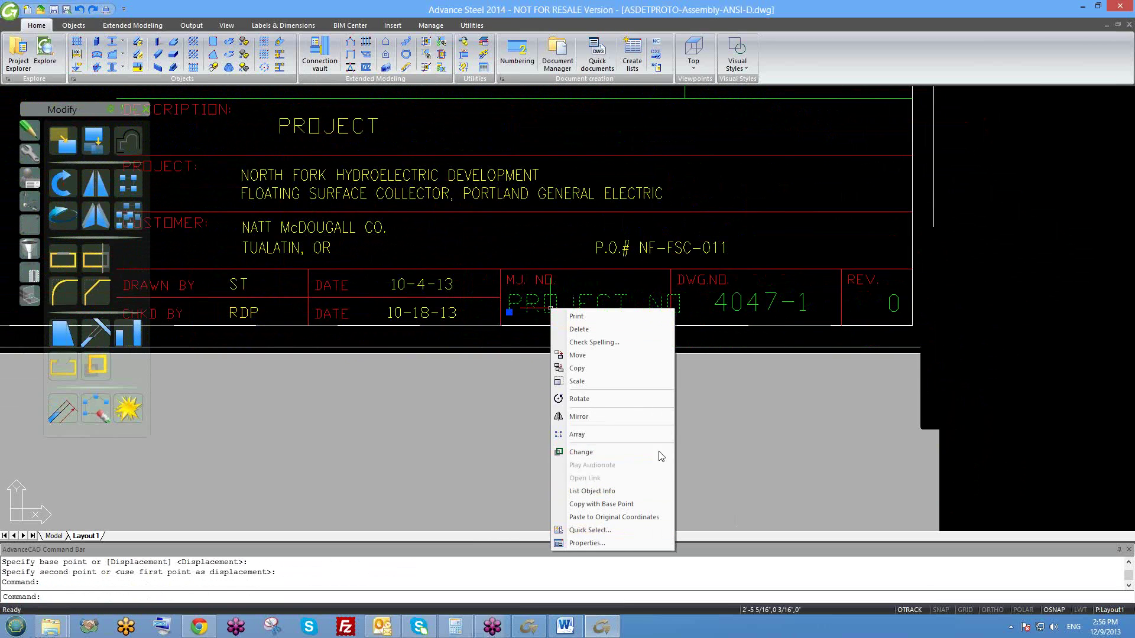
{"action": "left_click", "coordinate": [616, 543]}
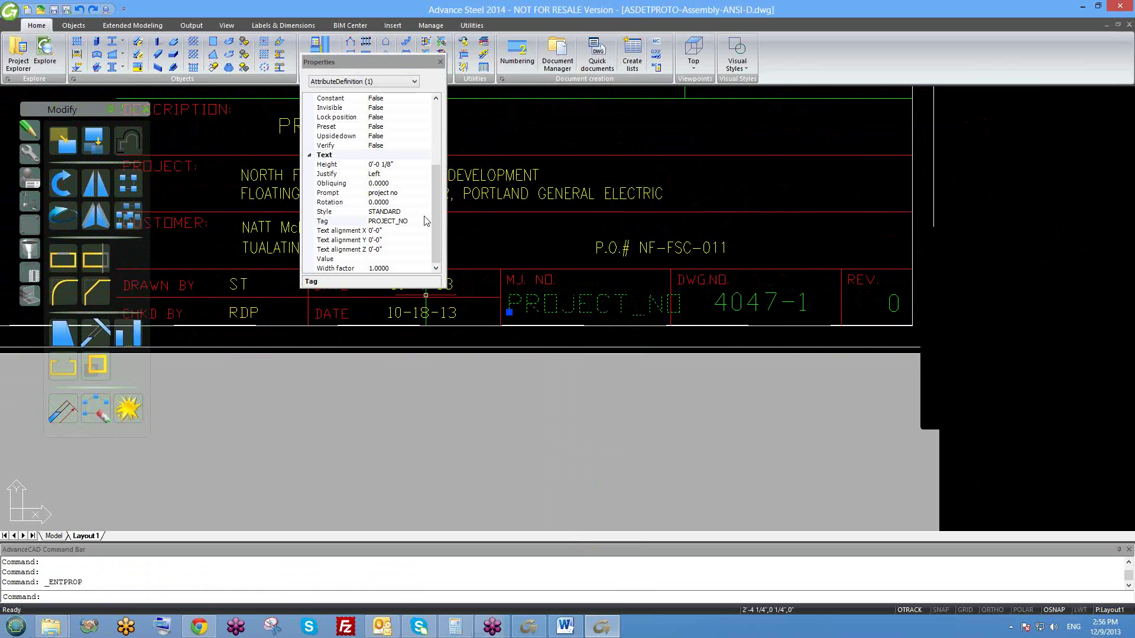
{"action": "left_click", "coordinate": [413, 165]}
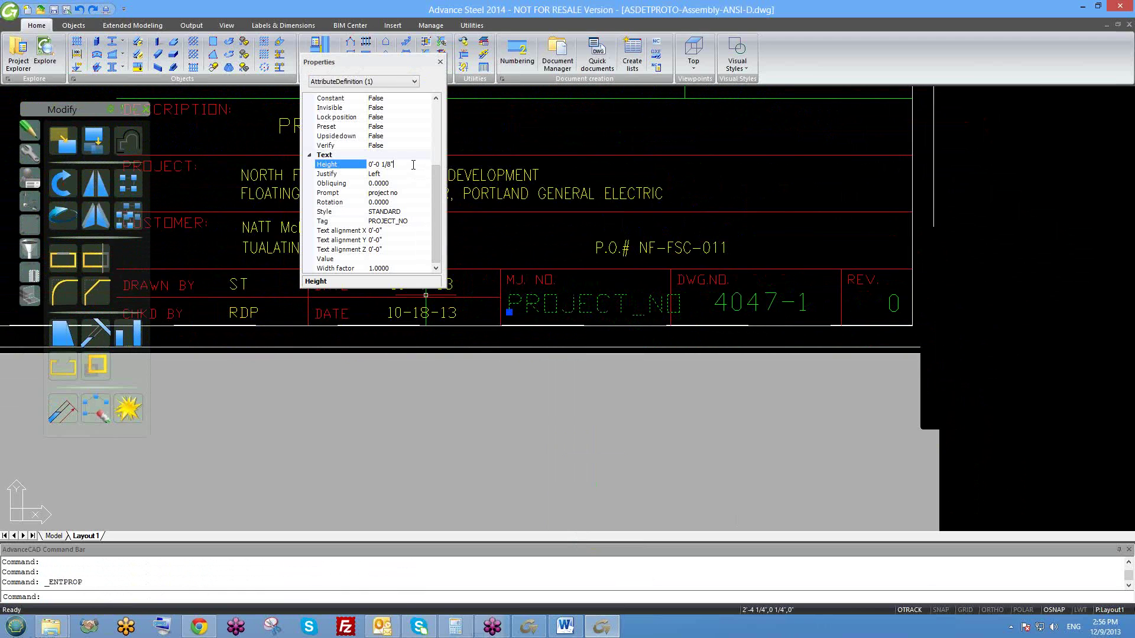
{"action": "double_click", "coordinate": [413, 165]}
{"action": "left_click", "coordinate": [413, 164]}
{"action": "type", "text": "16"}
{"action": "key", "text": "Return"}
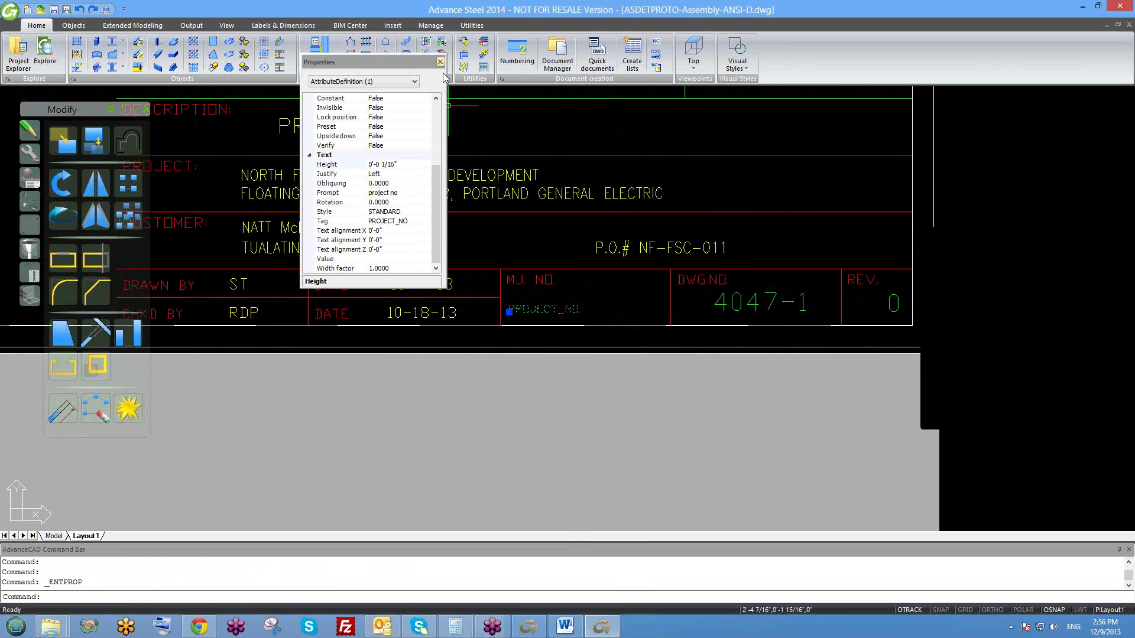
{"action": "left_click", "coordinate": [440, 61]}
{"action": "key", "text": "Escape"}
- Move the DATE_DRAW tag from the GRAITEC block onto the 10-4-13 date in the DRAWN BY row
{"action": "scroll", "coordinate": [515, 275], "scroll_direction": "up", "scroll_amount": 2}
{"action": "scroll", "coordinate": [591, 293], "scroll_direction": "down", "scroll_amount": 3}
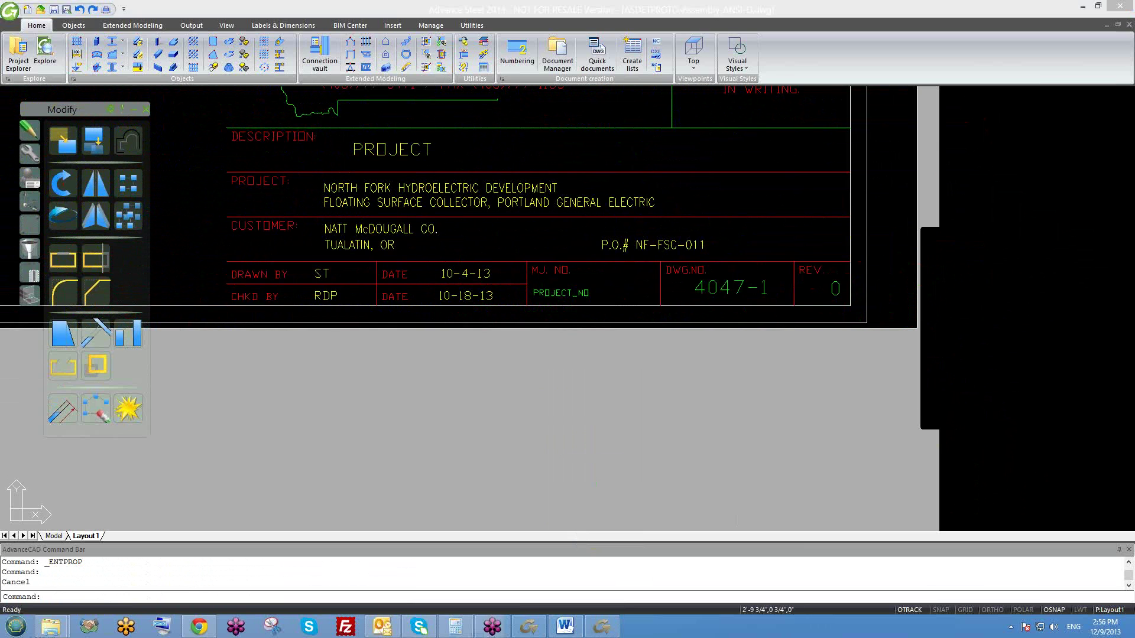
{"action": "middle_click_drag", "start_coordinate": [644, 316], "coordinate": [627, 318]}
{"action": "scroll", "coordinate": [627, 318], "scroll_direction": "down", "scroll_amount": 1}
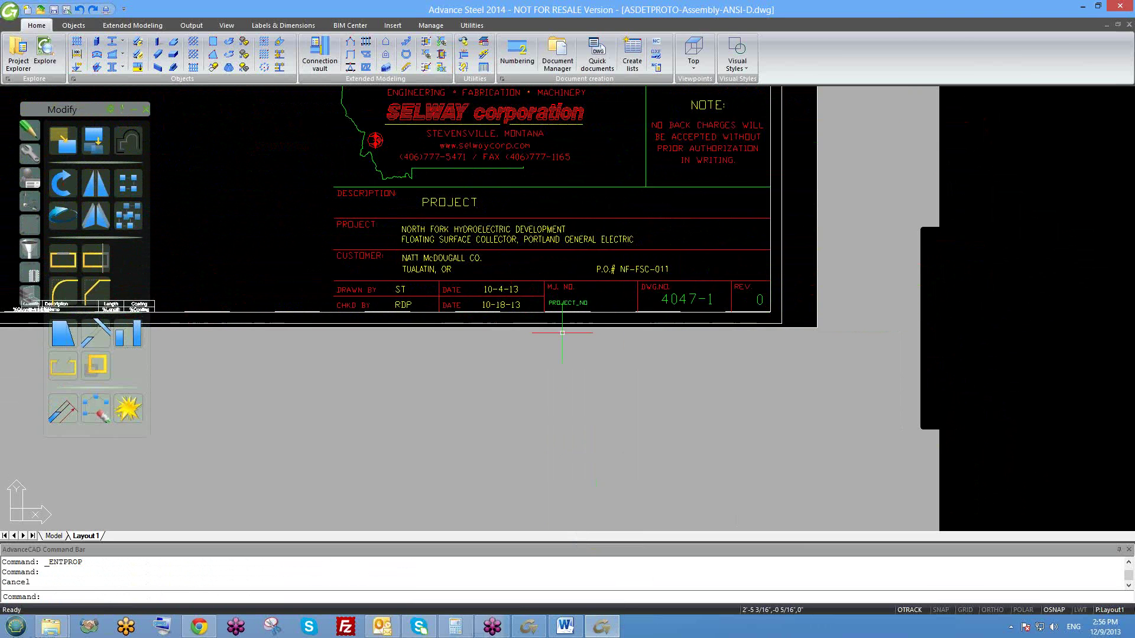
{"action": "scroll", "coordinate": [473, 289], "scroll_direction": "up", "scroll_amount": 2}
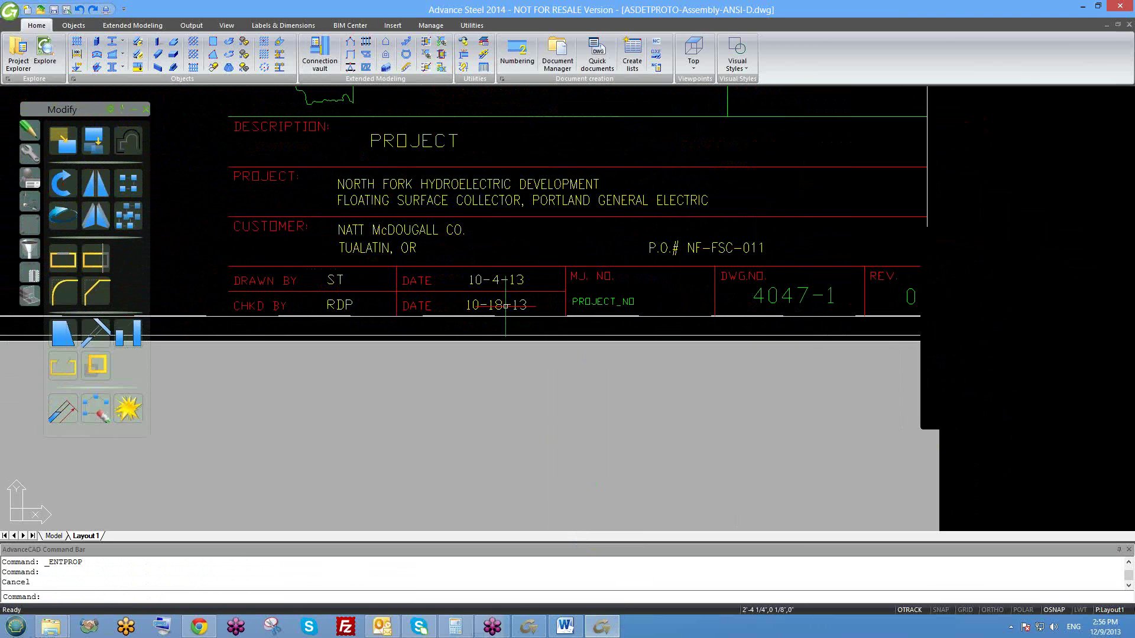
{"action": "scroll", "coordinate": [466, 278], "scroll_direction": "down", "scroll_amount": 3}
{"action": "scroll", "coordinate": [682, 324], "scroll_direction": "up", "scroll_amount": 1}
{"action": "middle_click_drag", "start_coordinate": [905, 362], "coordinate": [620, 305]}
{"action": "scroll", "coordinate": [712, 324], "scroll_direction": "down", "scroll_amount": 1}
{"action": "scroll", "coordinate": [813, 301], "scroll_direction": "up", "scroll_amount": 2}
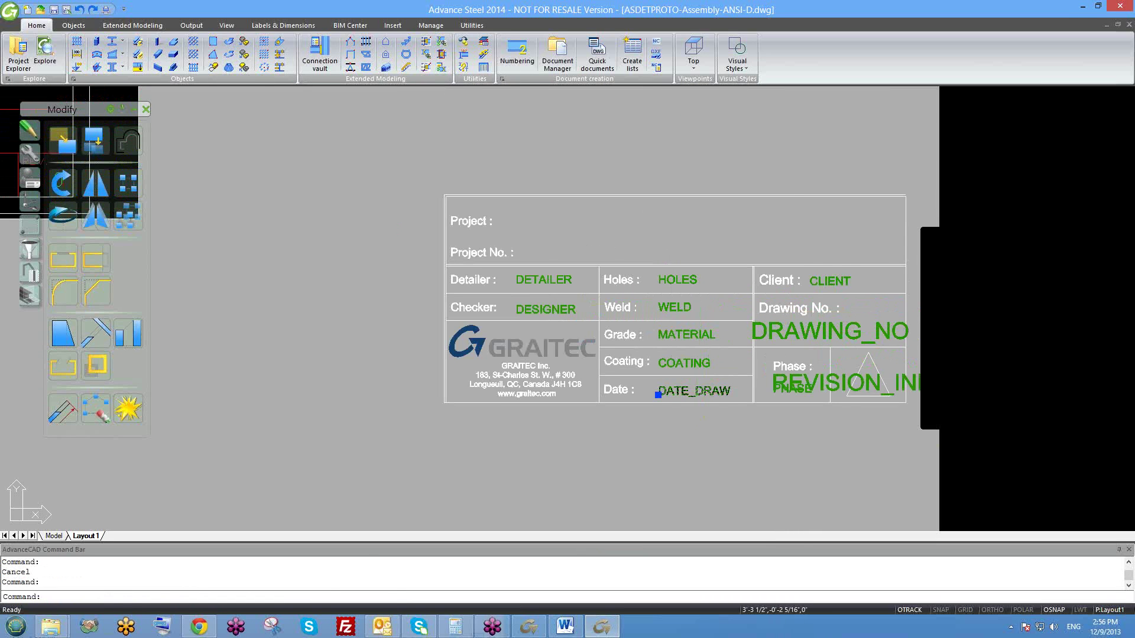
{"action": "scroll", "coordinate": [686, 393], "scroll_direction": "up", "scroll_amount": 4}
{"action": "type", "text": "m"}
{"action": "key", "text": "Return"}
{"action": "left_click", "coordinate": [700, 381]}
{"action": "scroll", "coordinate": [736, 398], "scroll_direction": "down", "scroll_amount": 4}
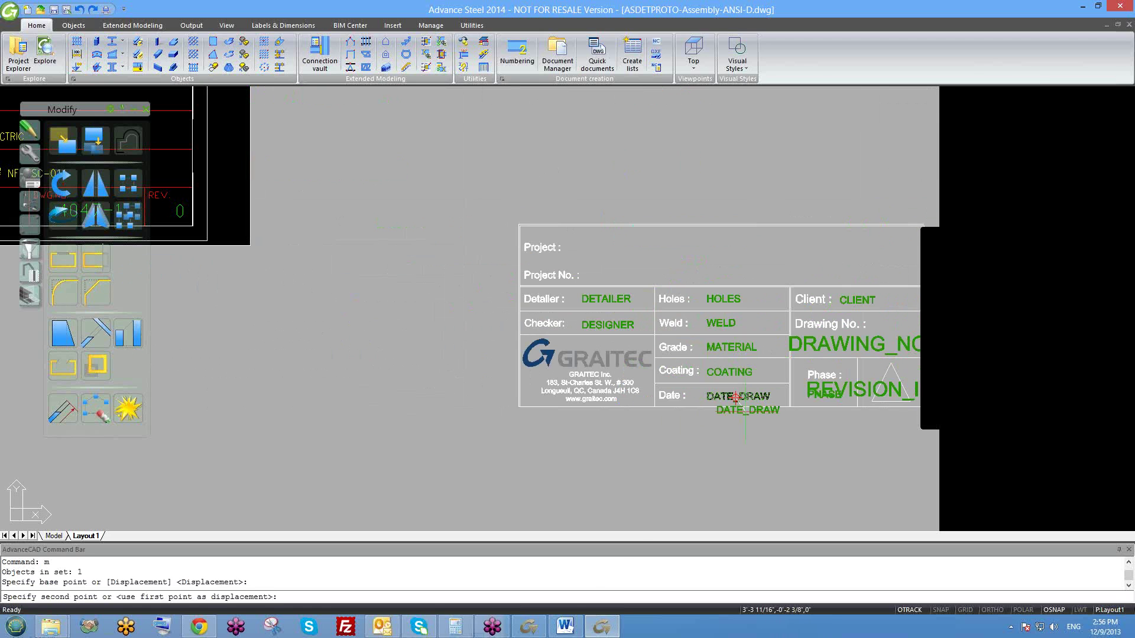
{"action": "middle_click_drag", "start_coordinate": [399, 352], "coordinate": [683, 379]}
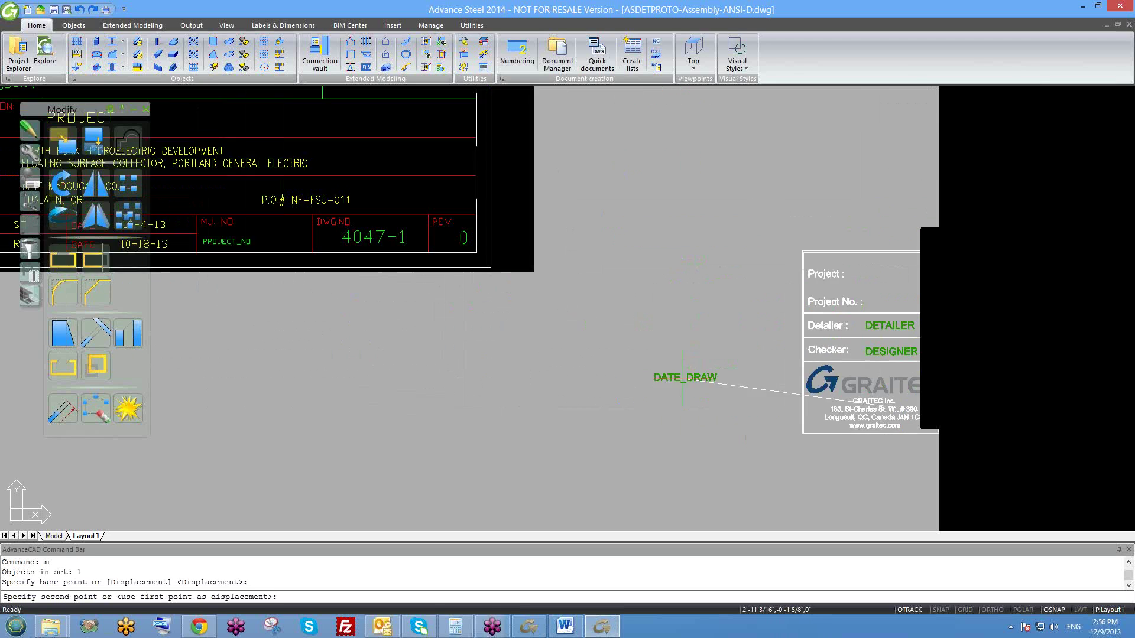
{"action": "scroll", "coordinate": [414, 230], "scroll_direction": "up", "scroll_amount": 3}
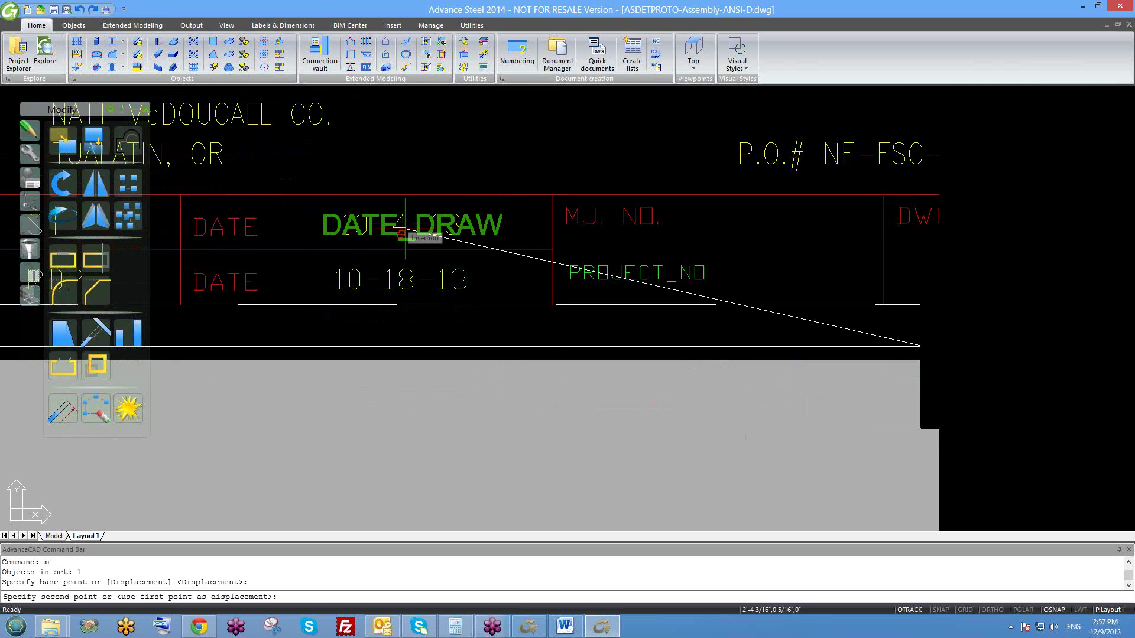
{"action": "left_click", "coordinate": [405, 237]}
- Match the DATE_DRAW tag's properties to the 10-4-13 date text
{"action": "scroll", "coordinate": [405, 239], "scroll_direction": "up", "scroll_amount": 3}
{"action": "type", "text": "ma"}
{"action": "key", "text": "Return"}
{"action": "left_click", "coordinate": [396, 190]}
{"action": "left_click", "coordinate": [363, 251]}
{"action": "left_click", "coordinate": [346, 234]}
{"action": "key", "text": "Return"}
{"action": "key", "text": "Escape"}
- Erase the 10-4-13 date text beneath the DATE_DRAW tag
{"action": "left_click", "coordinate": [397, 181]}
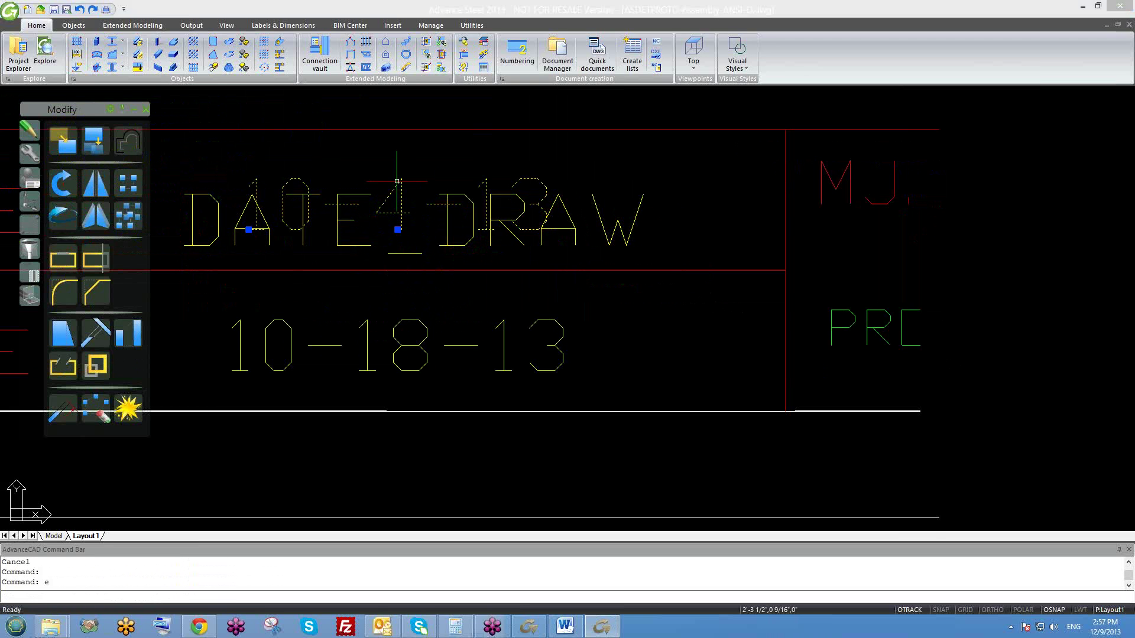
{"action": "scroll", "coordinate": [412, 191], "scroll_direction": "down", "scroll_amount": 8}
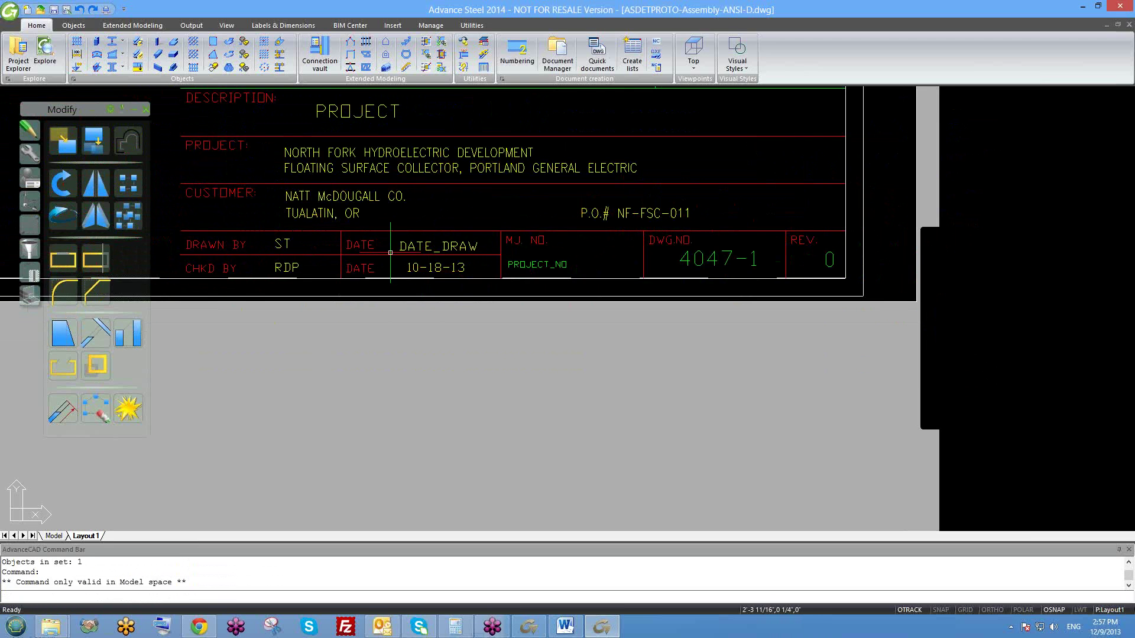
{"action": "scroll", "coordinate": [429, 270], "scroll_direction": "up", "scroll_amount": 2}
{"action": "scroll", "coordinate": [476, 284], "scroll_direction": "up", "scroll_amount": 2}
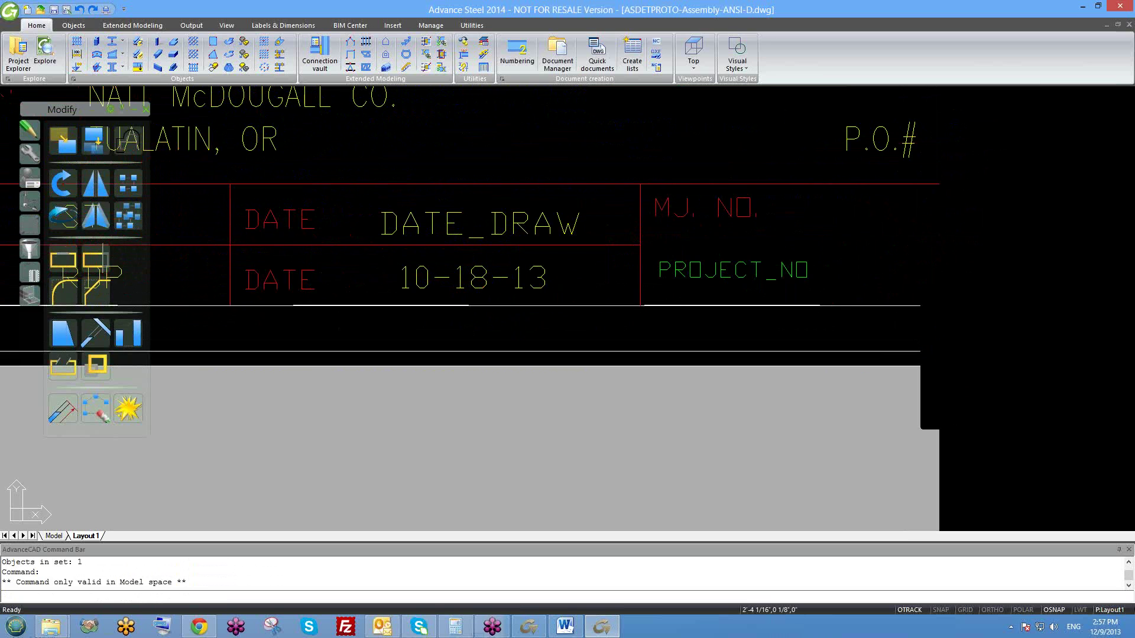
{"action": "scroll", "coordinate": [470, 287], "scroll_direction": "down", "scroll_amount": 3}
{"action": "scroll", "coordinate": [467, 290], "scroll_direction": "up", "scroll_amount": 4}
{"action": "scroll", "coordinate": [467, 290], "scroll_direction": "down", "scroll_amount": 4}
{"action": "scroll", "coordinate": [468, 289], "scroll_direction": "down", "scroll_amount": 3}
- Switch to the tokens document in Word and look up the DATE_CONSTR token's description
{"action": "left_click", "coordinate": [565, 627]}
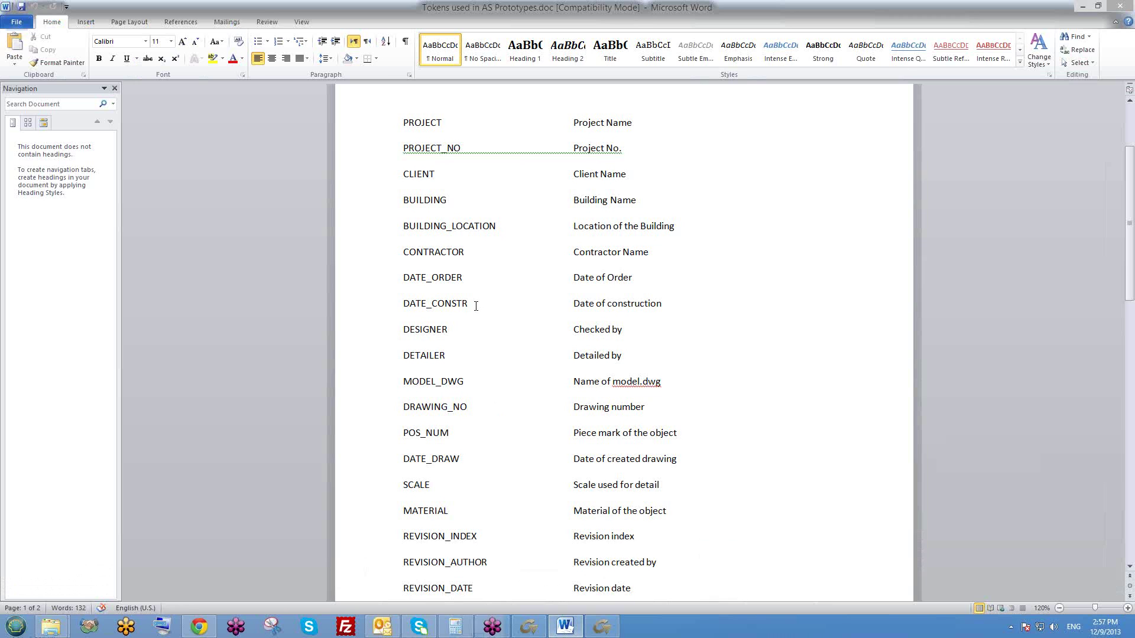
{"action": "left_click_drag", "start_coordinate": [476, 306], "coordinate": [414, 306]}
{"action": "left_click", "coordinate": [403, 254]}
{"action": "left_click_drag", "start_coordinate": [578, 271], "coordinate": [563, 299]}
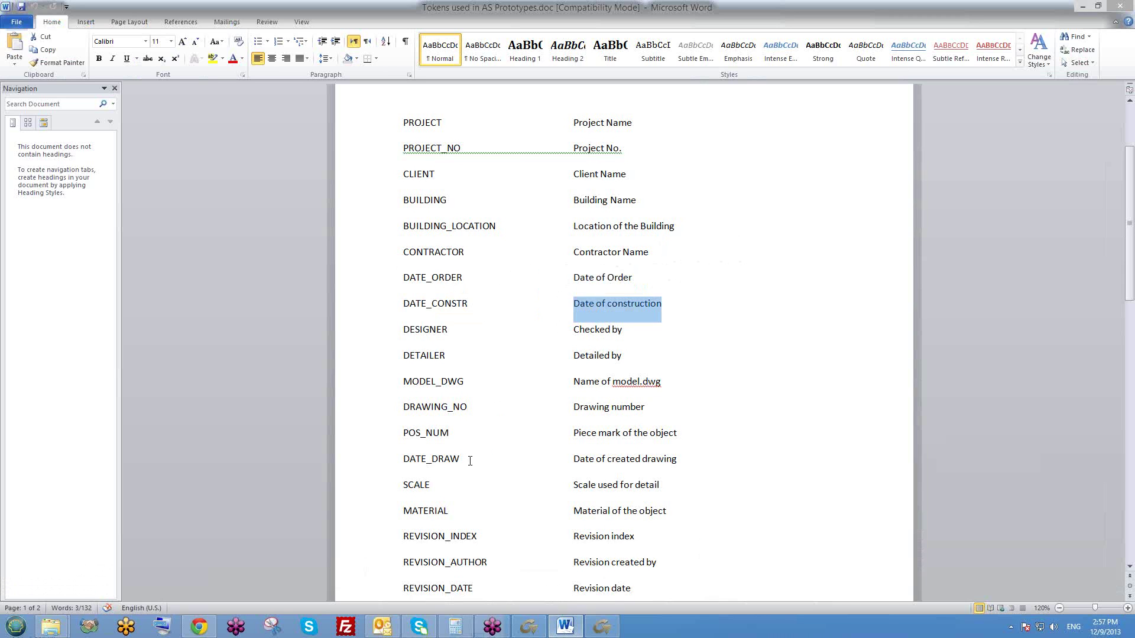
- Review the DATE_DRAW token and its description in the token list
{"action": "left_click", "coordinate": [570, 460]}
{"action": "left_click_drag", "start_coordinate": [638, 457], "coordinate": [665, 461], "text": "shift"}
{"action": "left_click", "coordinate": [636, 467]}
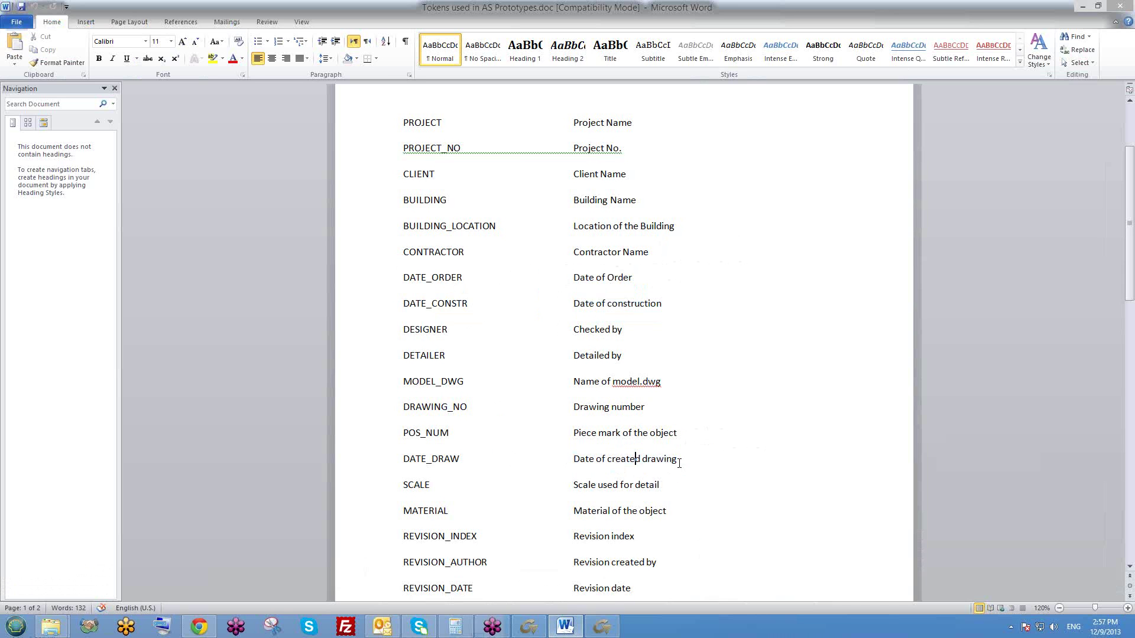
{"action": "triple_click", "coordinate": [594, 465]}
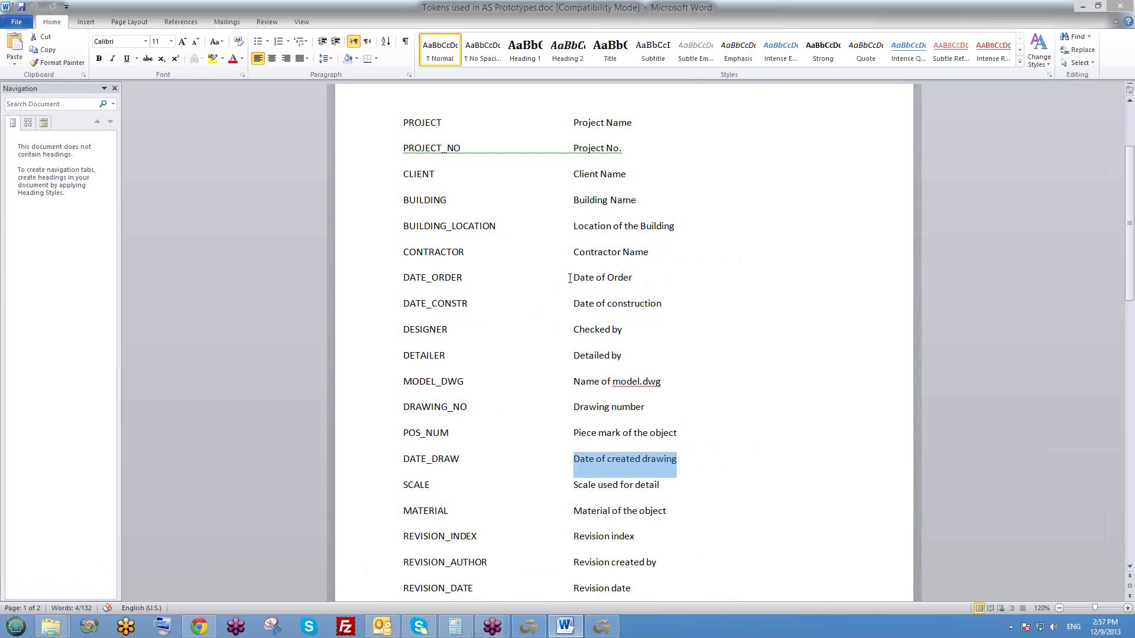
{"action": "double_click", "coordinate": [432, 461]}
{"action": "left_click", "coordinate": [429, 467]}
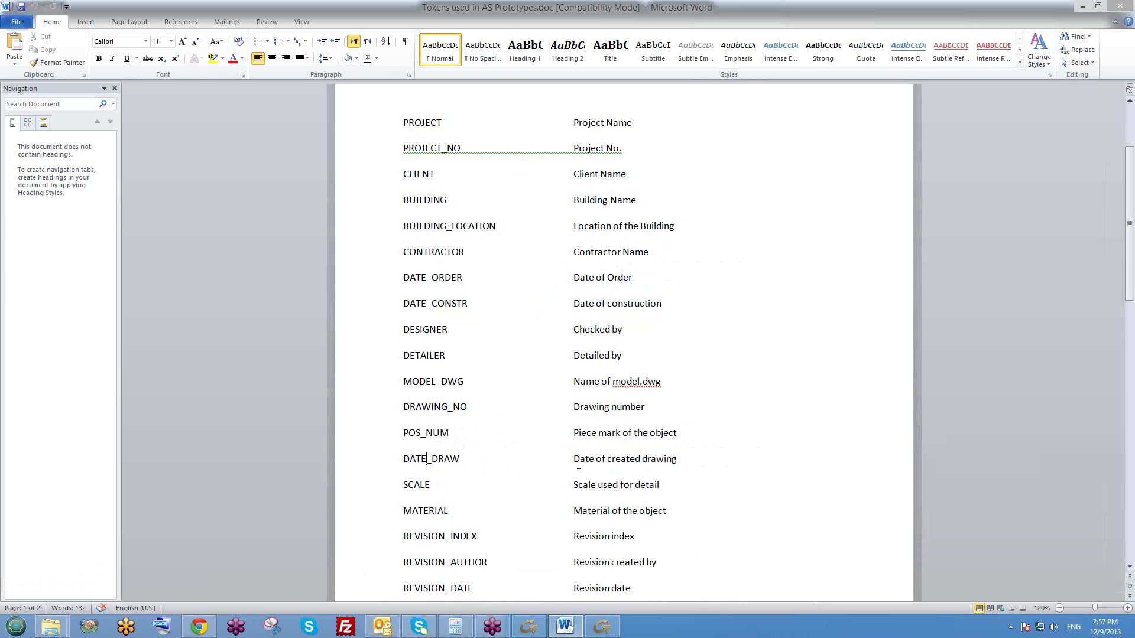
{"action": "left_click_drag", "start_coordinate": [575, 461], "coordinate": [642, 462]}
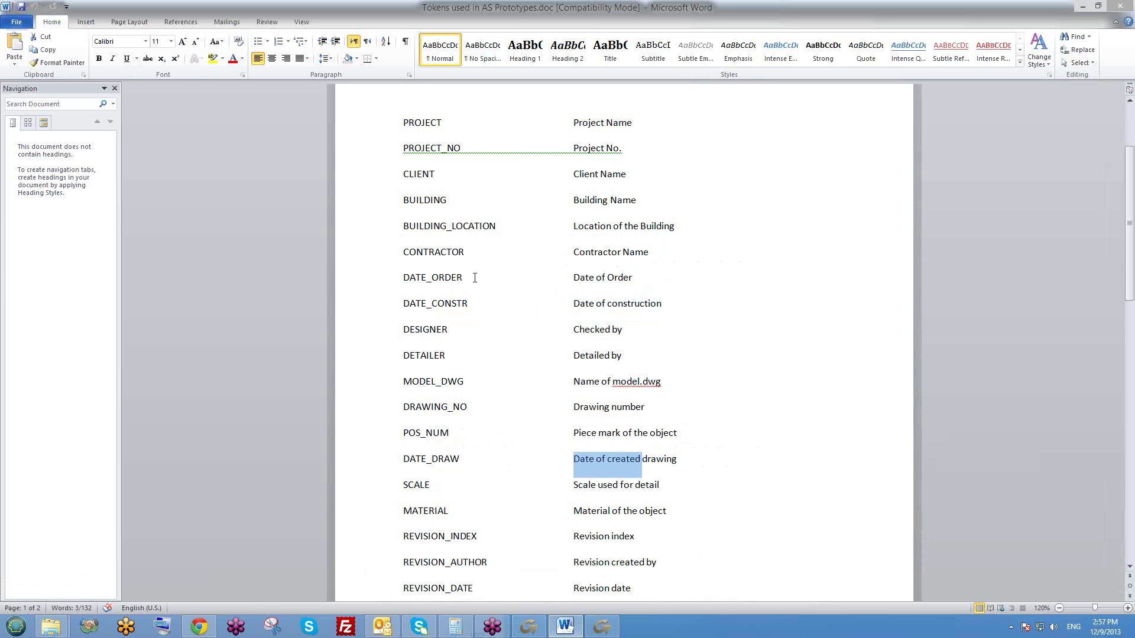
- Highlight the DATE_ORDER token in the list as a candidate for the other date field
{"action": "double_click", "coordinate": [408, 279]}
{"action": "left_click", "coordinate": [413, 280]}
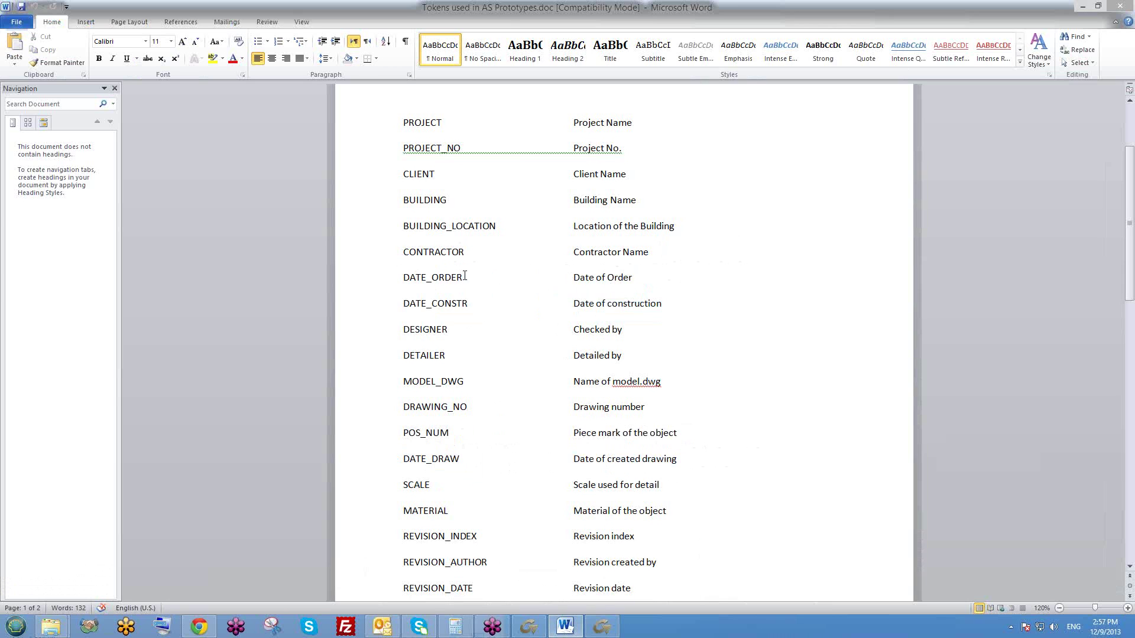
{"action": "double_click", "coordinate": [430, 279]}
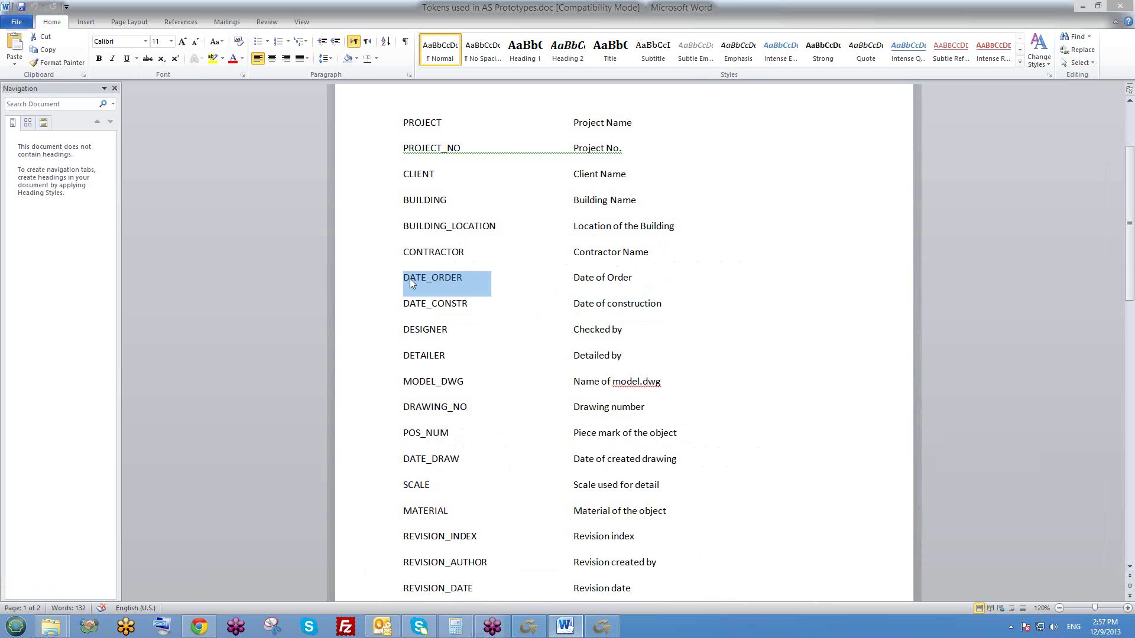
- Leave the DATE_ORDER entry in the token list and switch back to the ASDETPROTO-Assembly-ANSI-D drawing in Advance Steel 2014
{"action": "right_click", "coordinate": [412, 278]}
{"action": "left_click", "coordinate": [429, 299]}
{"action": "left_click", "coordinate": [430, 314]}
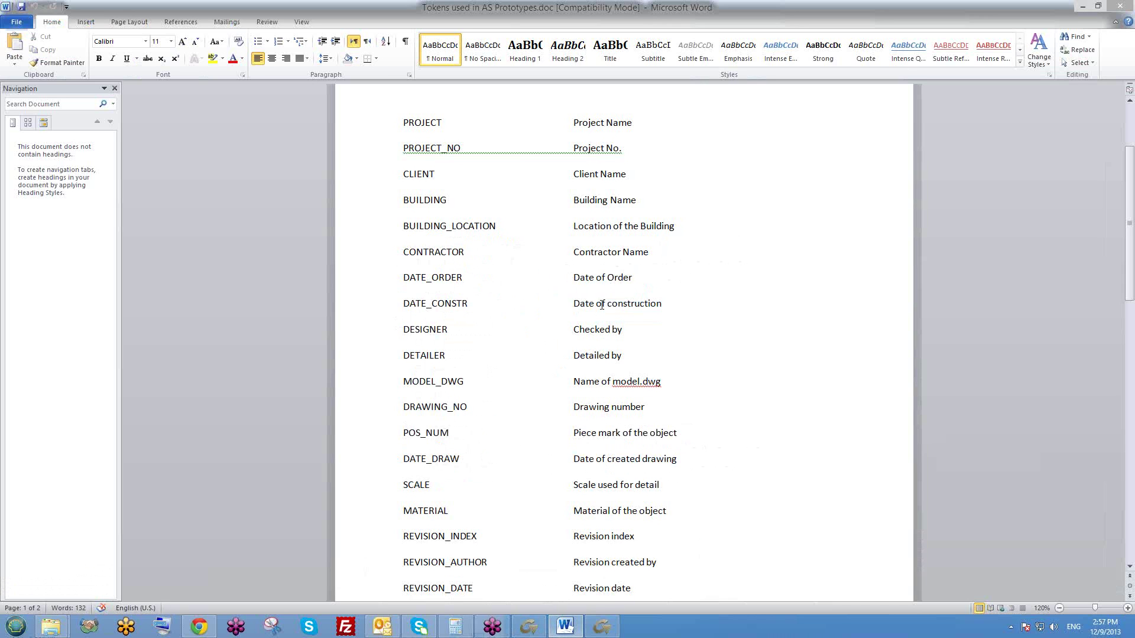
{"action": "left_click", "coordinate": [529, 627]}
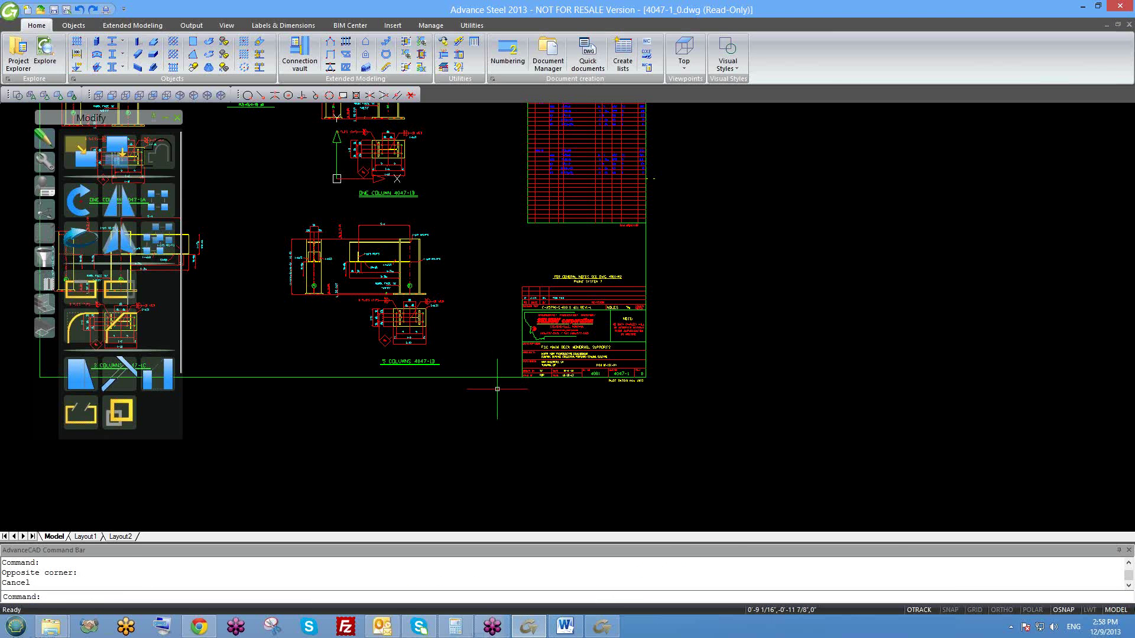
{"action": "left_click", "coordinate": [591, 631]}
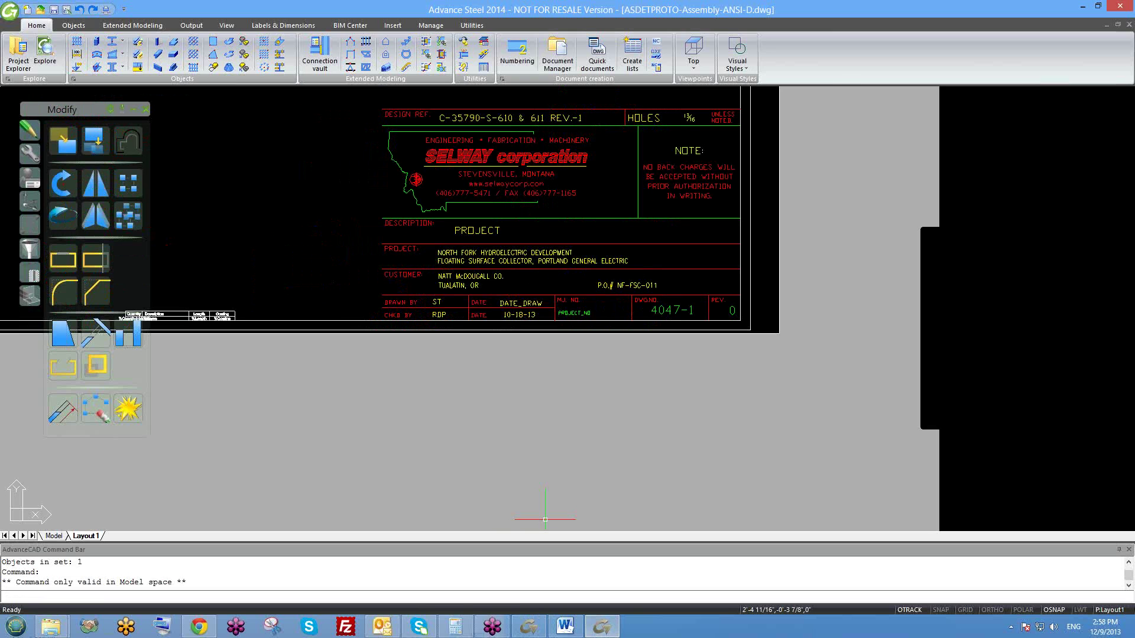
{"action": "scroll", "coordinate": [709, 343], "scroll_direction": "up", "scroll_amount": 5}
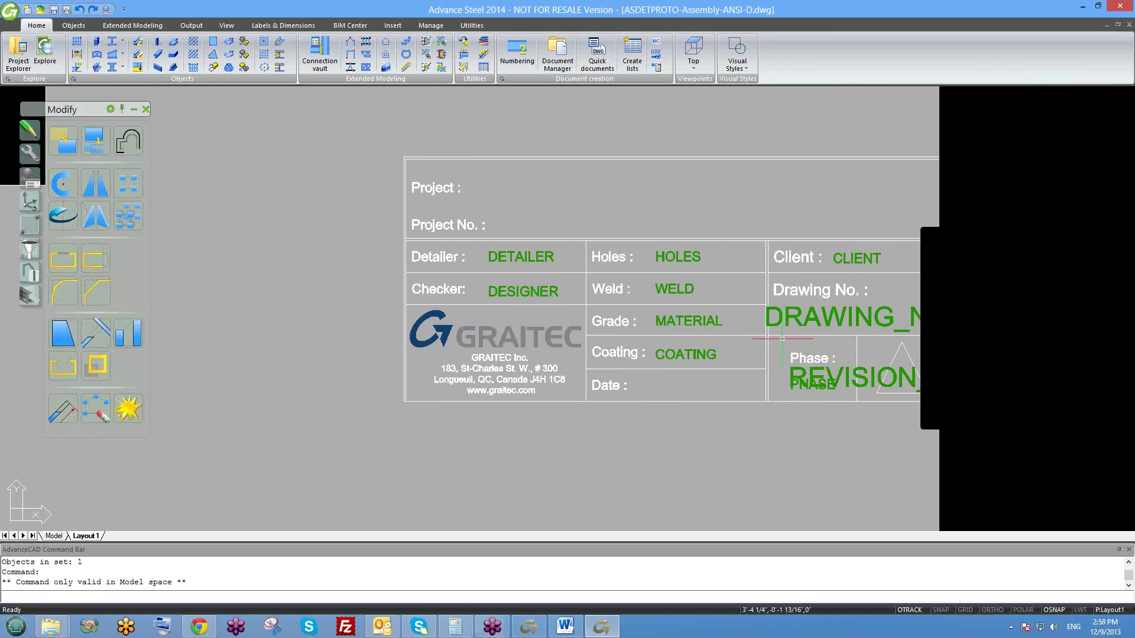
{"action": "scroll", "coordinate": [751, 357], "scroll_direction": "down", "scroll_amount": 5}
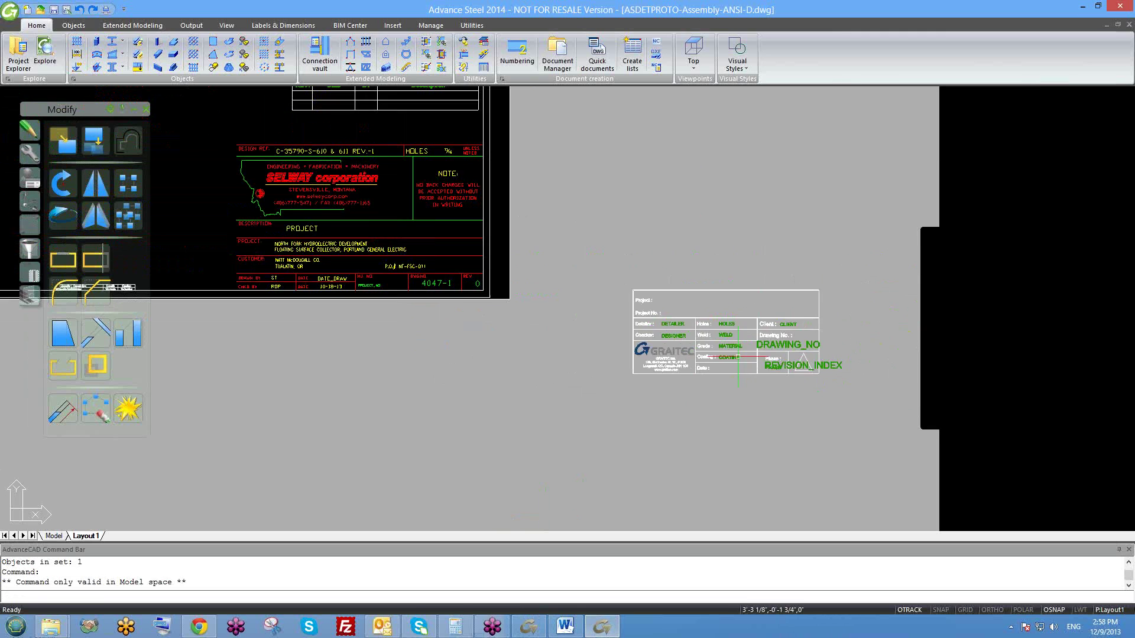
- Erase the 10-18-13 date text in the CHKD BY row of the SELWAY title block
{"action": "scroll", "coordinate": [417, 314], "scroll_direction": "up", "scroll_amount": 8}
{"action": "left_click", "coordinate": [583, 190]}
{"action": "type", "text": "c"}
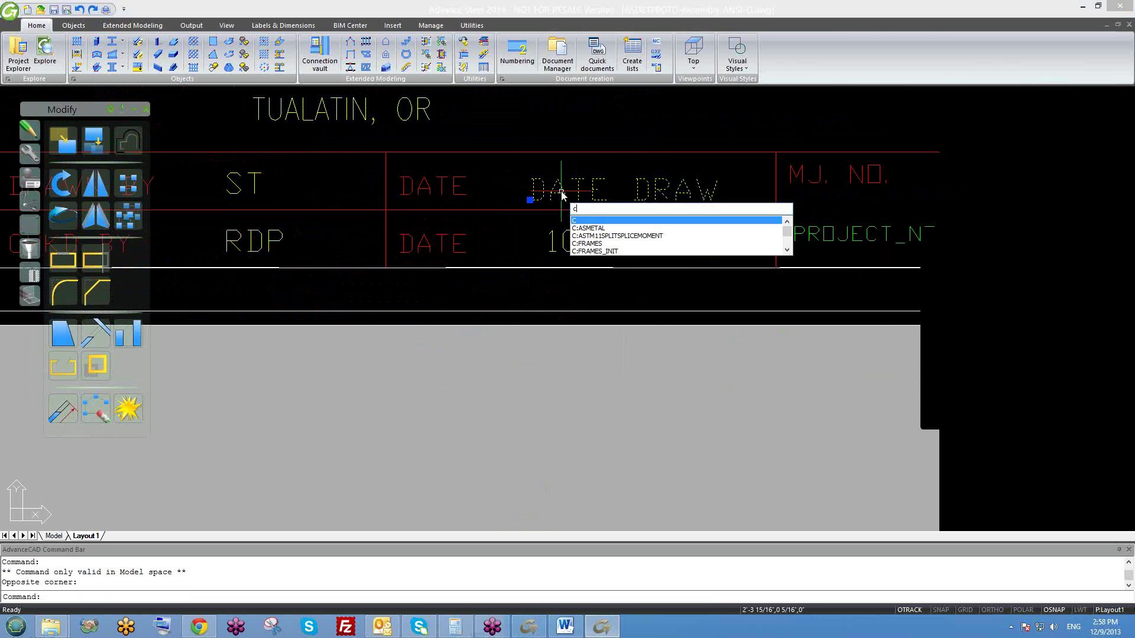
{"action": "key", "text": "Escape"}
{"action": "left_click", "coordinate": [567, 232]}
{"action": "key", "text": "Delete"}
- Copy the DATE_DRAW tag straight down into the empty date cell of the CHKD BY row
{"action": "left_click", "coordinate": [559, 187]}
{"action": "type", "text": "co"}
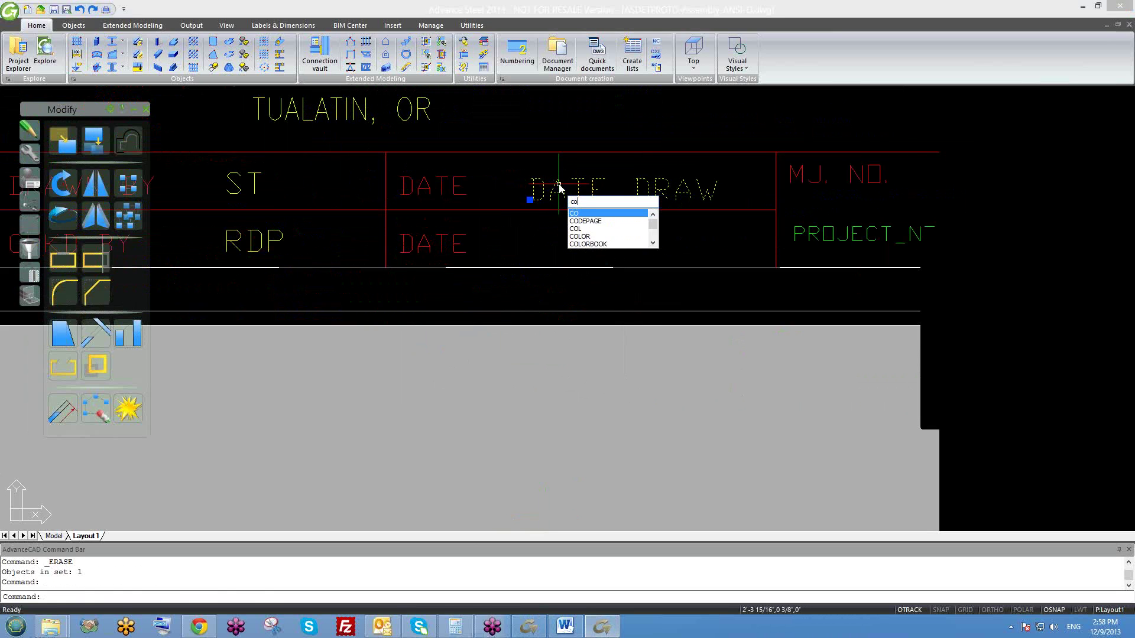
{"action": "key", "text": "Return"}
{"action": "left_click", "coordinate": [541, 184]}
{"action": "left_click", "coordinate": [533, 231]}
{"action": "key", "text": "Escape"}
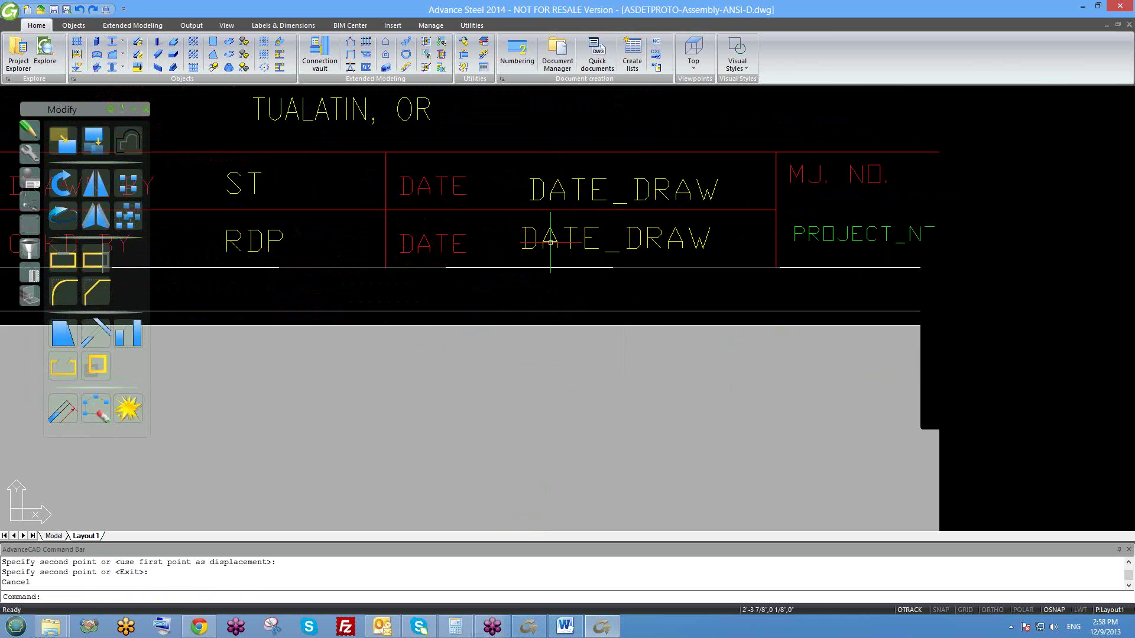
- Change the Tag property of the copied attribute in the CHKD BY row to DATE_ORDER
{"action": "scroll", "coordinate": [535, 254], "scroll_direction": "up", "scroll_amount": 2}
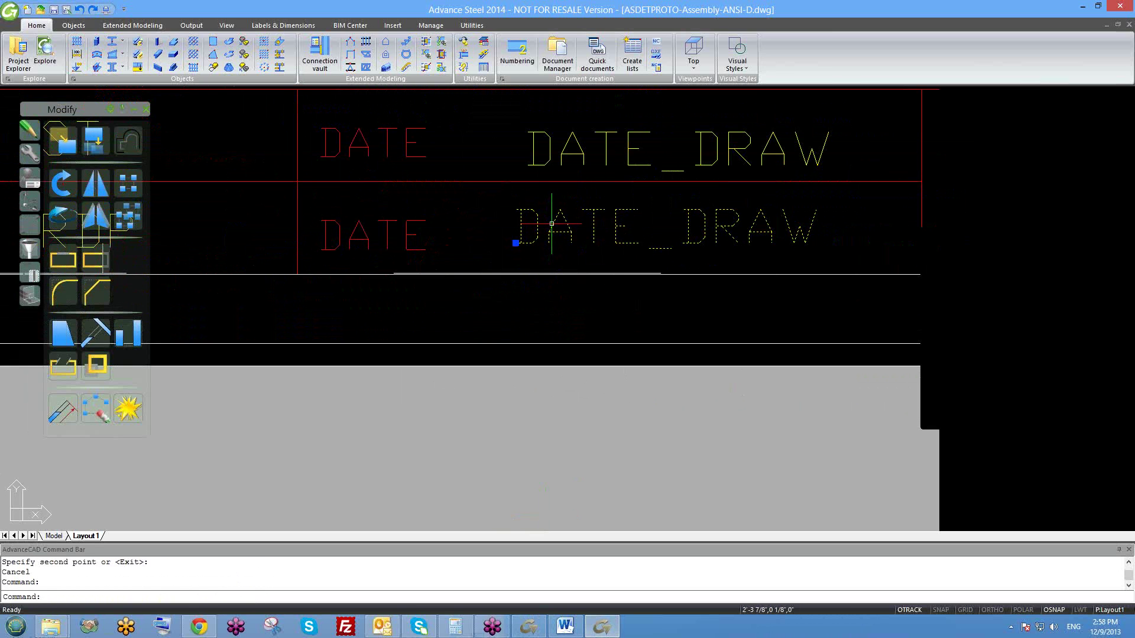
{"action": "left_click", "coordinate": [550, 224]}
{"action": "right_click", "coordinate": [551, 224]}
{"action": "left_click", "coordinate": [588, 459]}
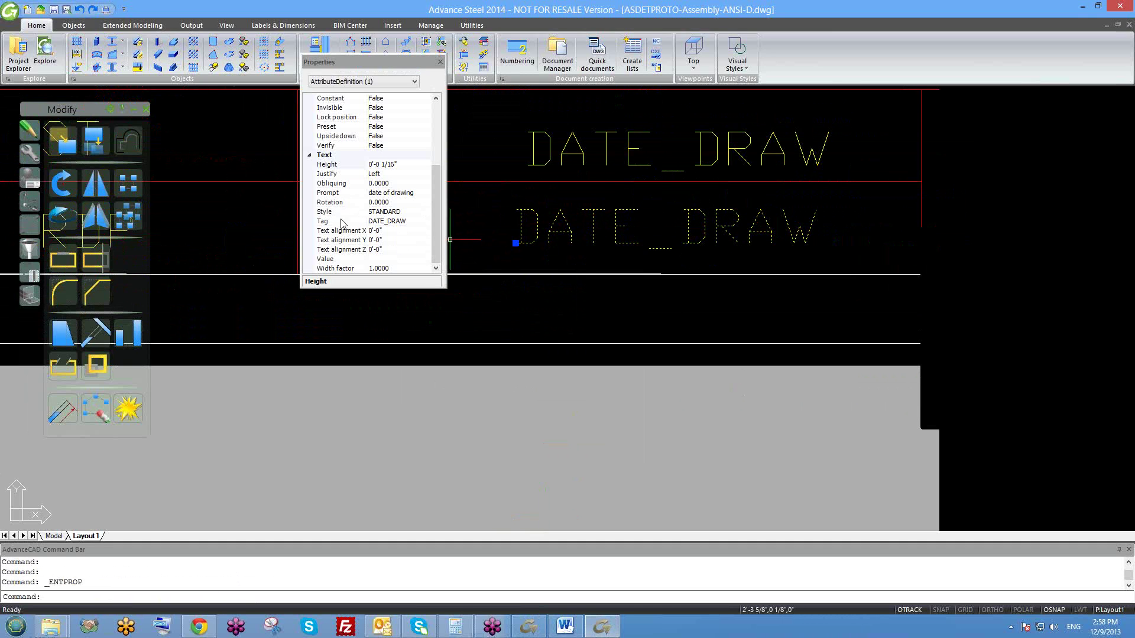
{"action": "left_click", "coordinate": [410, 221]}
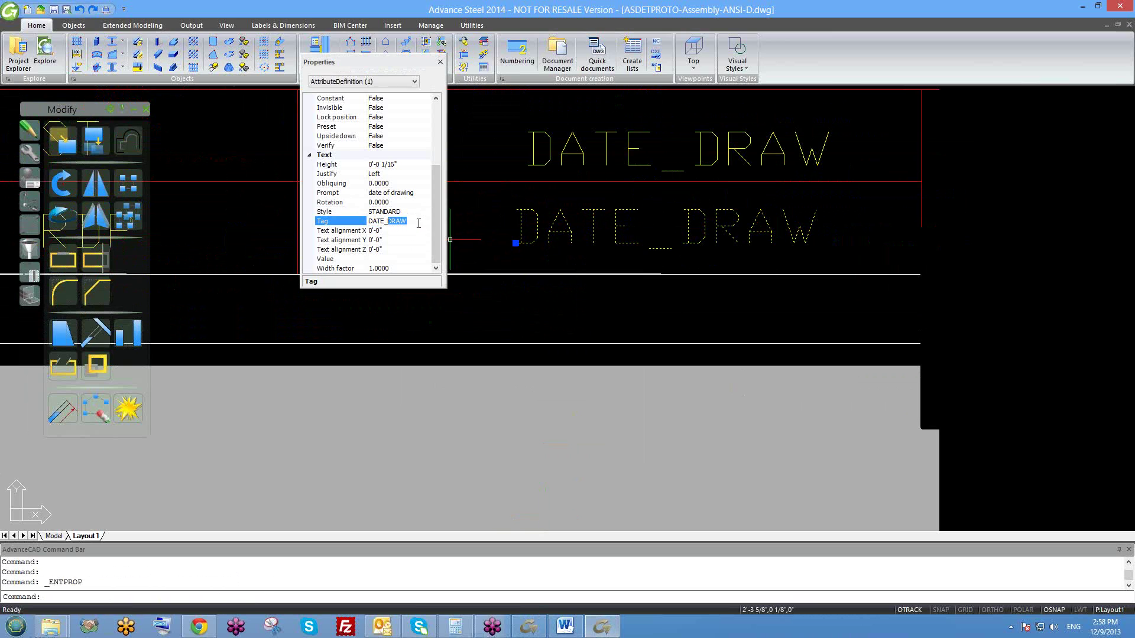
{"action": "type", "text": "ORDE"}
{"action": "key", "text": "Return"}
{"action": "left_click", "coordinate": [440, 61]}
{"action": "key", "text": "Escape"}
{"action": "scroll", "coordinate": [609, 253], "scroll_direction": "down", "scroll_amount": 2}
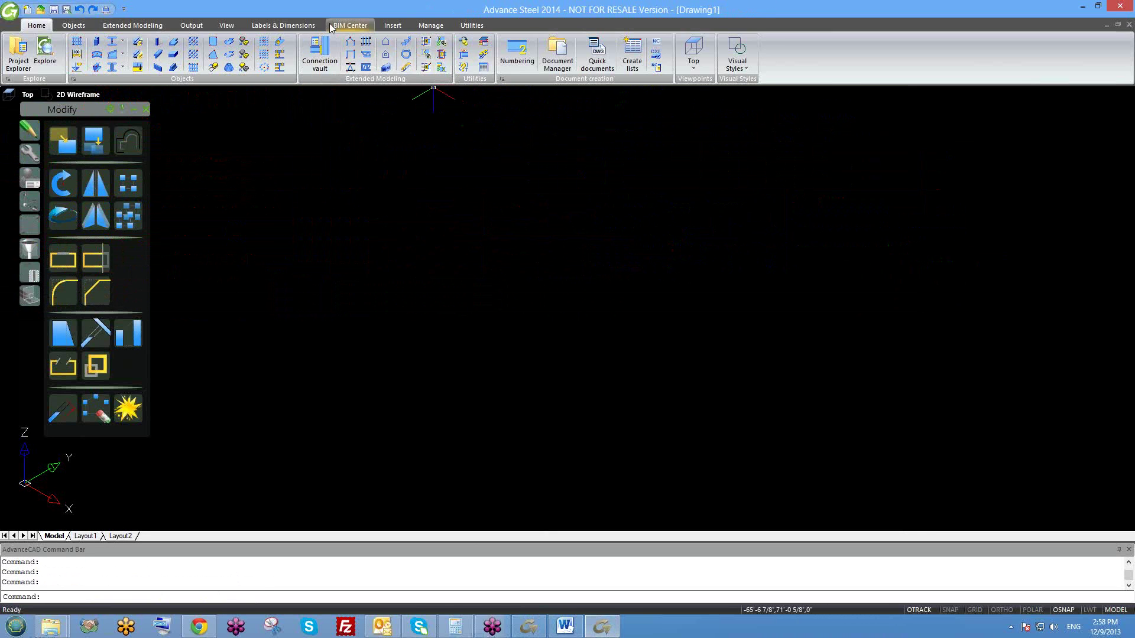
- Review the date fields on the Project Info 2 page of Drawing1's project settings and close the dialog
{"action": "left_click", "coordinate": [350, 25]}
{"action": "left_click", "coordinate": [422, 27]}
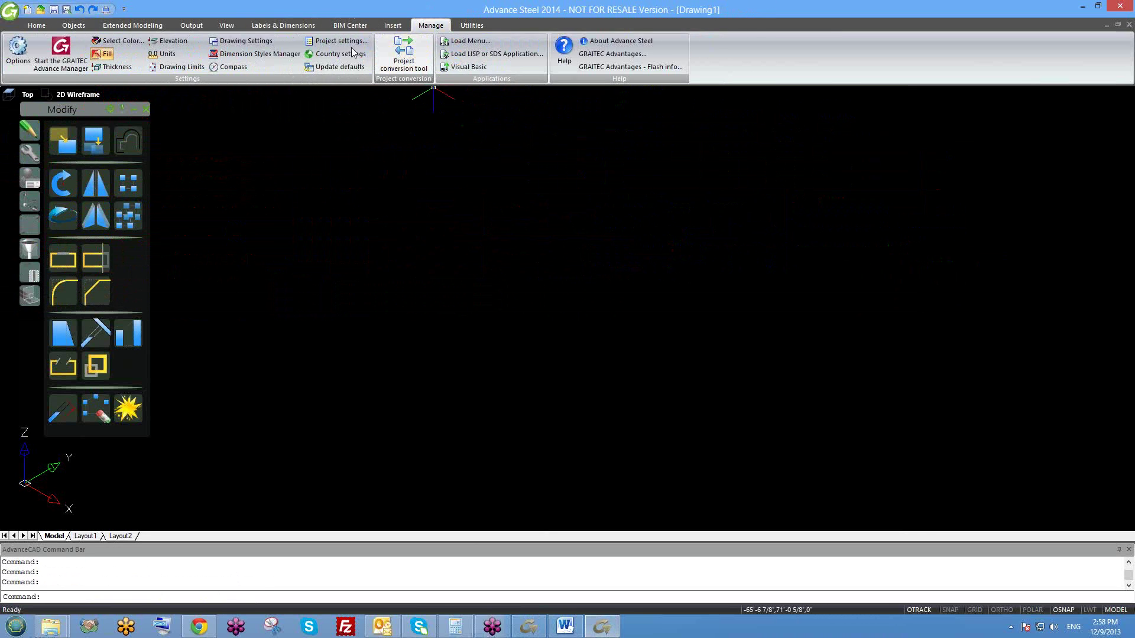
{"action": "left_click", "coordinate": [347, 46]}
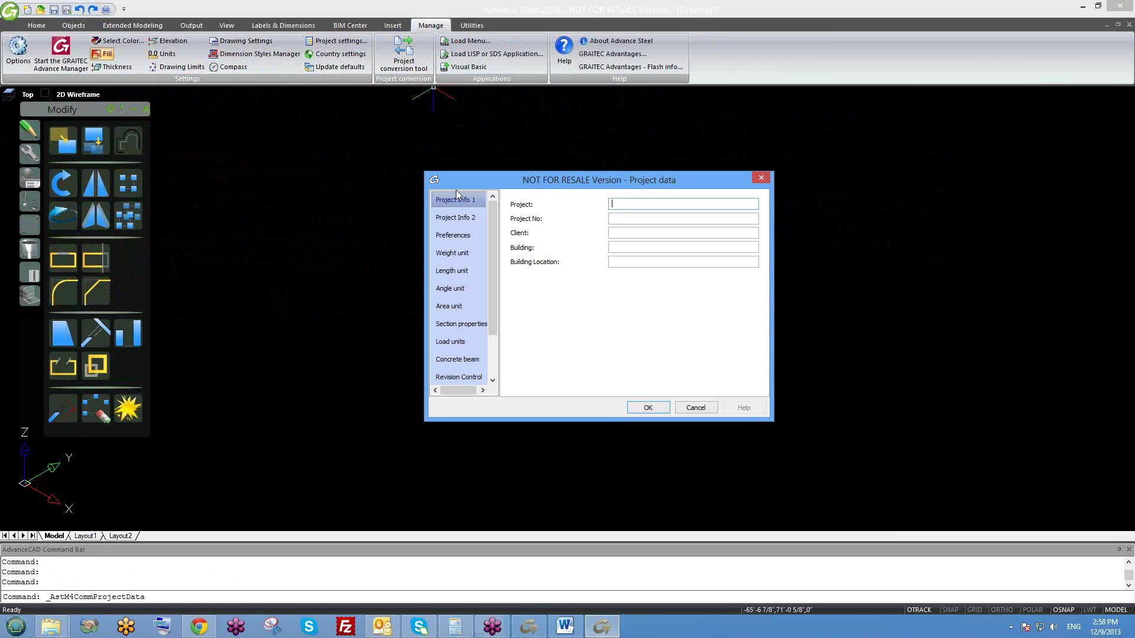
{"action": "left_click", "coordinate": [453, 236]}
{"action": "left_click", "coordinate": [455, 217]}
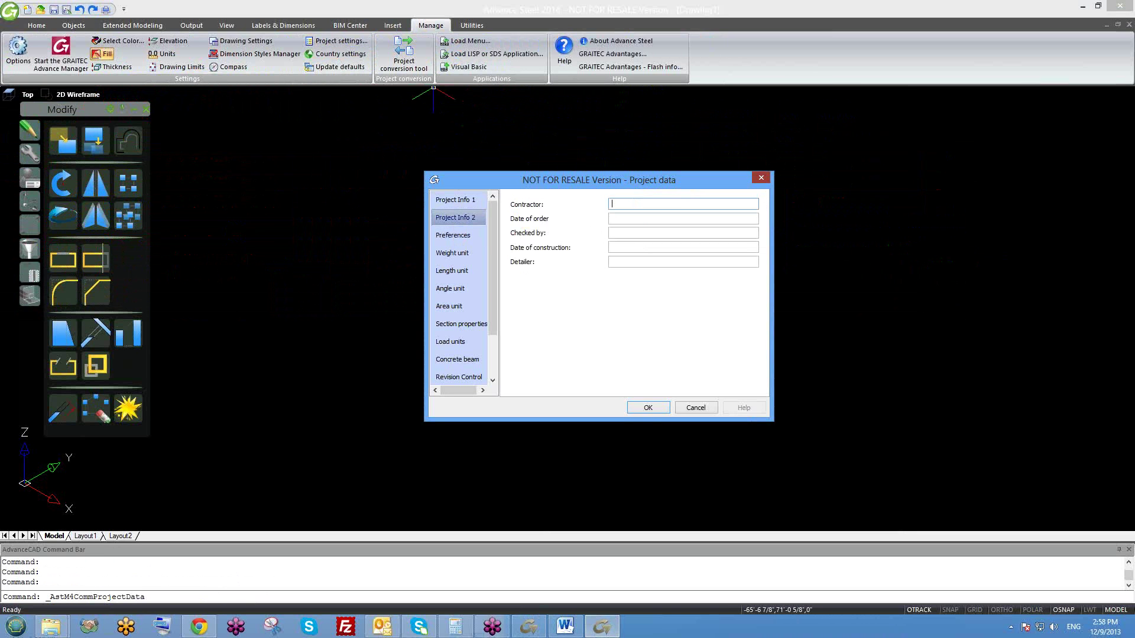
{"action": "left_click", "coordinate": [761, 178]}
- Open the model 6.dwg from the december 2nd folder on the Desktop
{"action": "key", "text": "ctrl+o"}
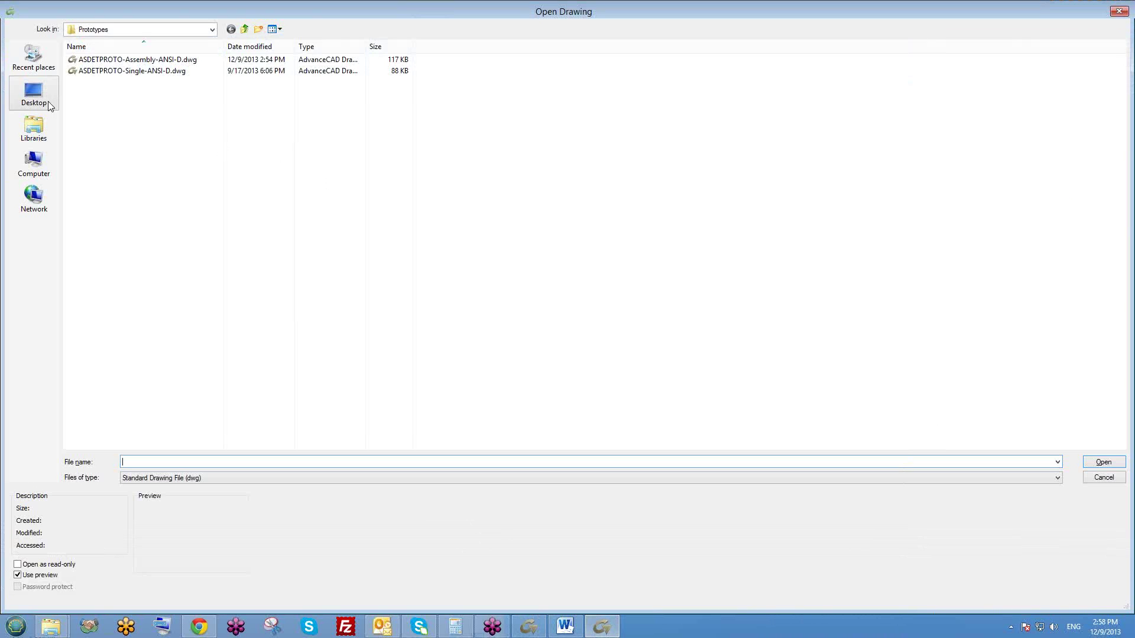
{"action": "left_click", "coordinate": [34, 94]}
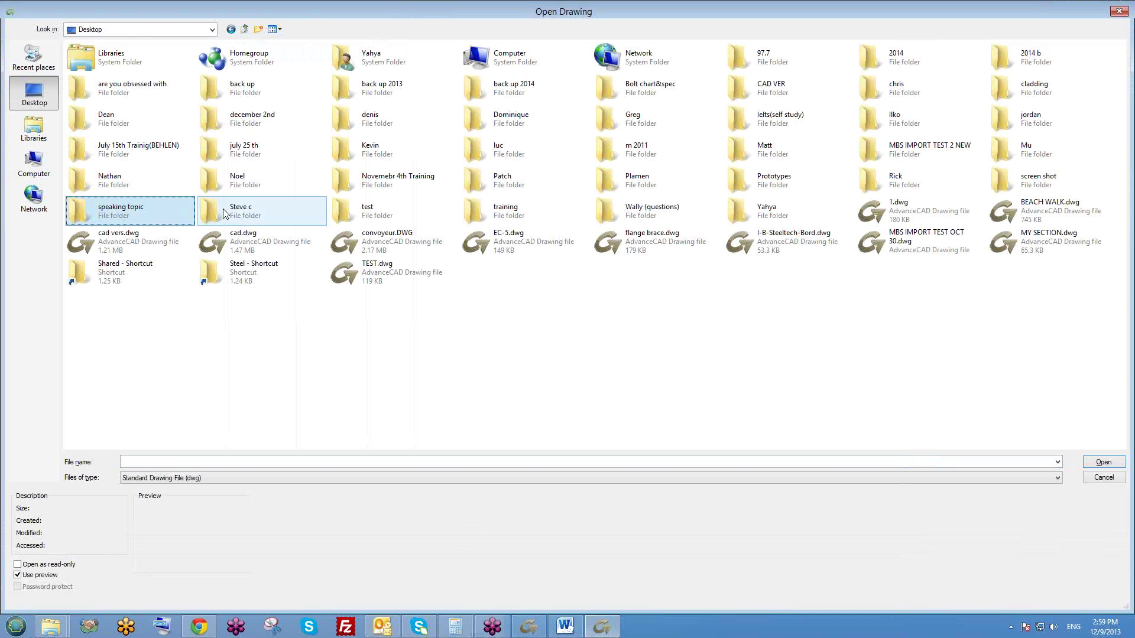
{"action": "left_click", "coordinate": [247, 214]}
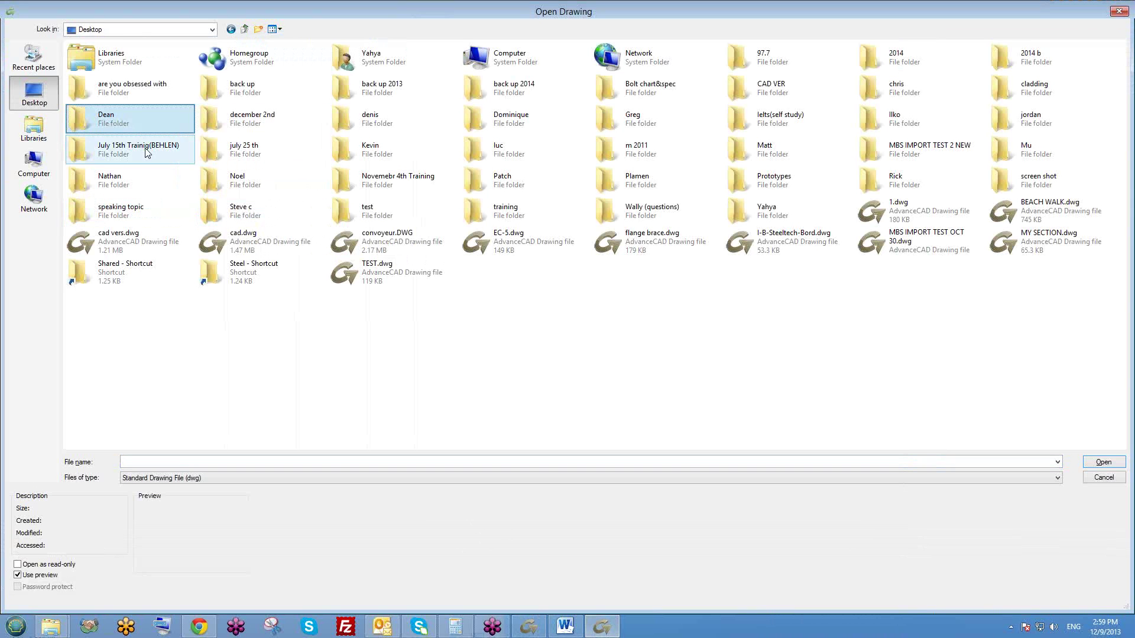
{"action": "double_click", "coordinate": [241, 136]}
{"action": "left_click", "coordinate": [127, 172]}
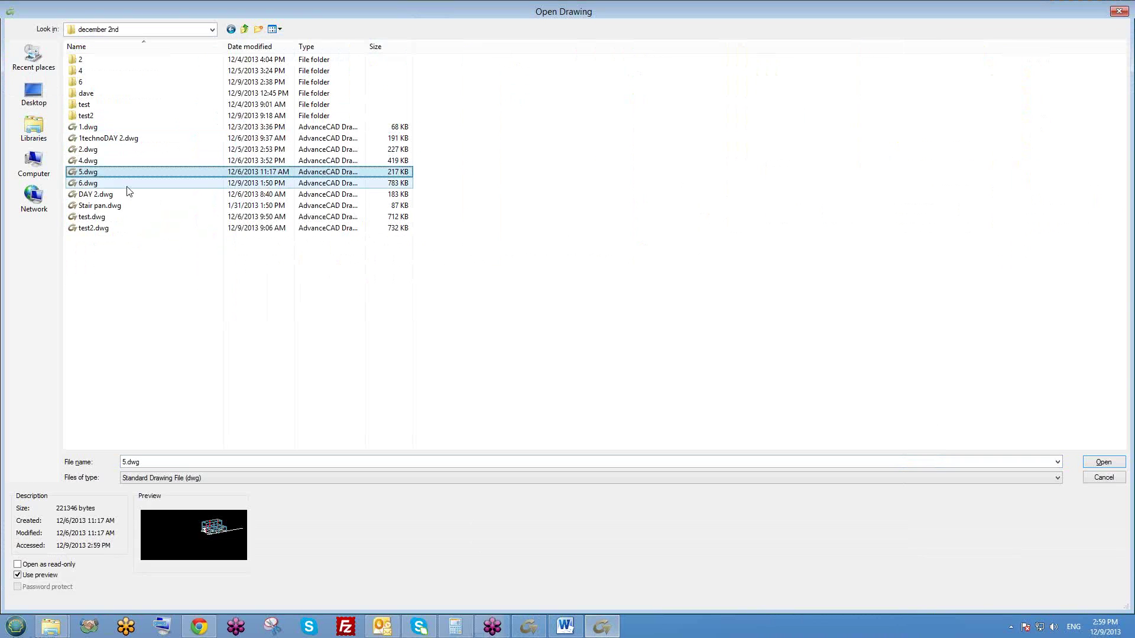
{"action": "left_click", "coordinate": [119, 186]}
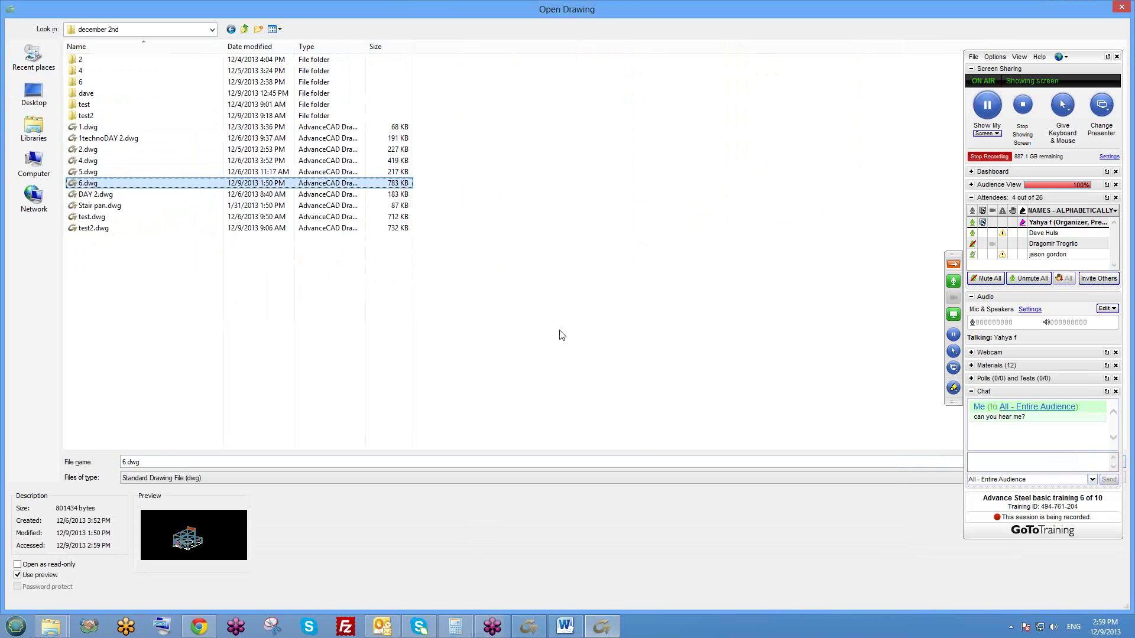
{"action": "key", "text": "Return"}
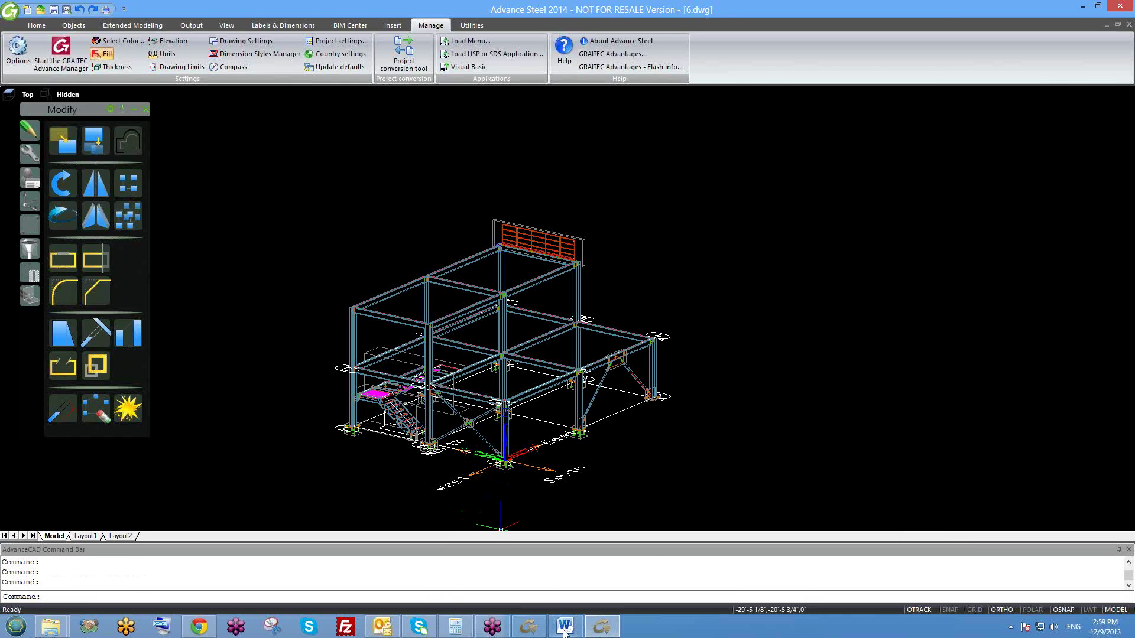
- Return to the prototype drawing and inspect the Tag property of the DATE_ORDER attribute in the CHKD BY row
{"action": "left_click", "coordinate": [565, 630]}
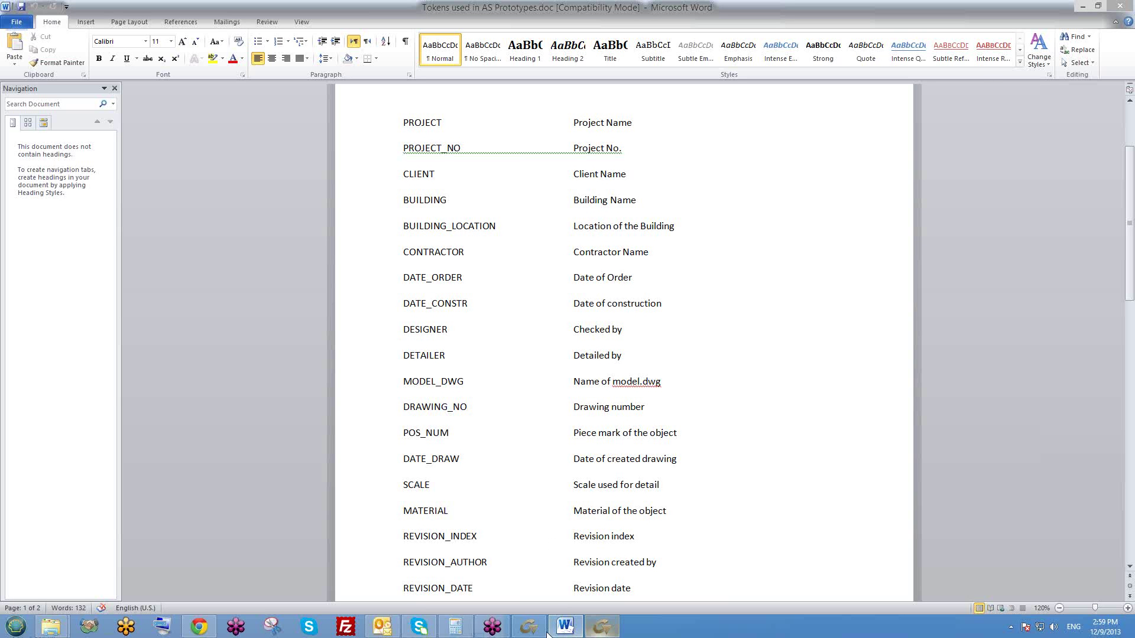
{"action": "left_click", "coordinate": [528, 627]}
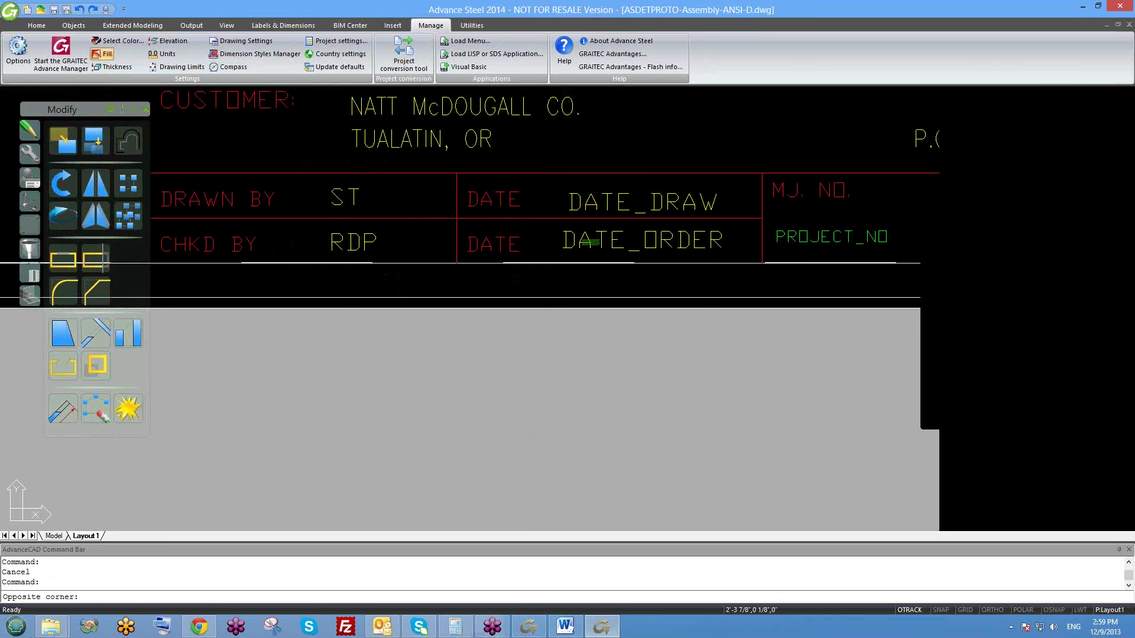
{"action": "left_click", "coordinate": [582, 241]}
{"action": "right_click", "coordinate": [583, 246]}
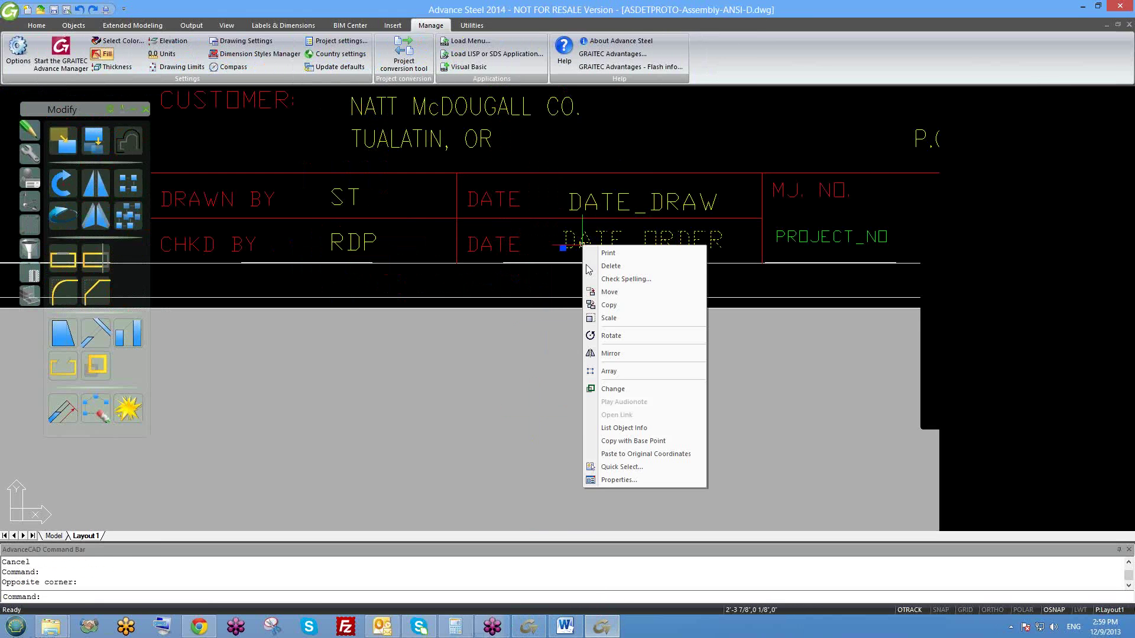
{"action": "left_click", "coordinate": [618, 480]}
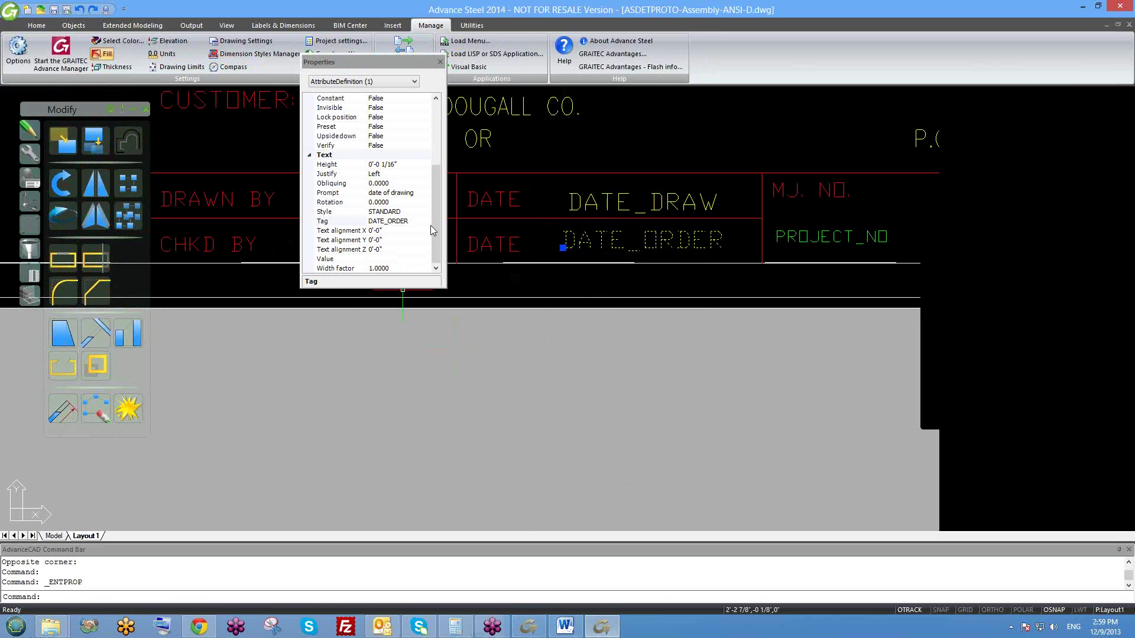
{"action": "left_click", "coordinate": [329, 223]}
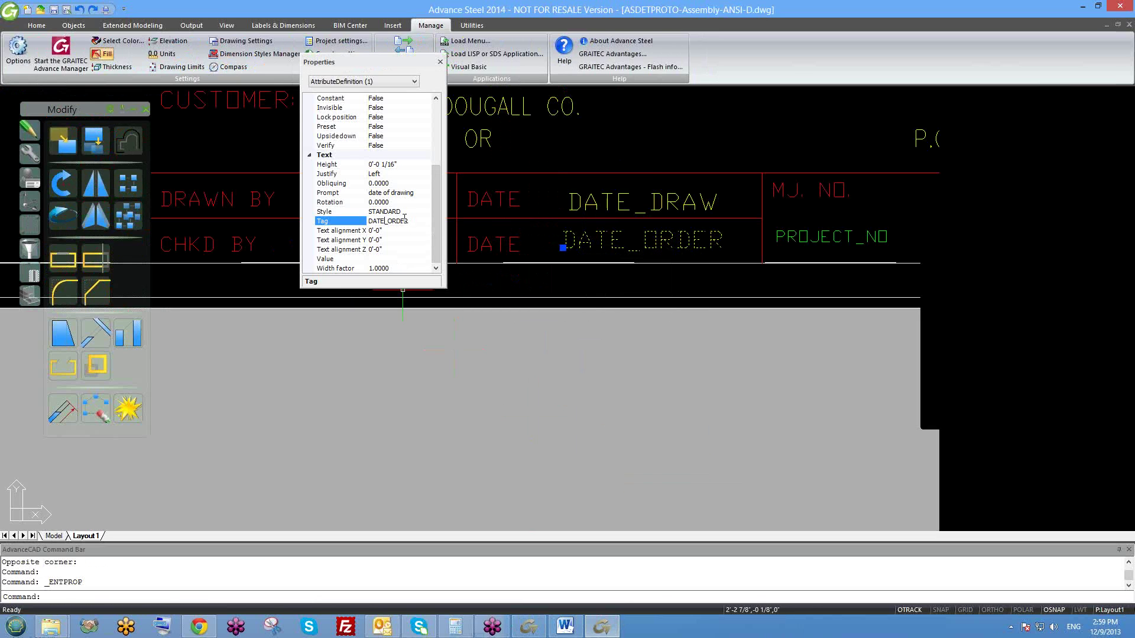
{"action": "left_click_drag", "start_coordinate": [408, 222], "coordinate": [371, 222]}
{"action": "left_click", "coordinate": [441, 61]}
{"action": "scroll", "coordinate": [617, 239], "scroll_direction": "down", "scroll_amount": 3}
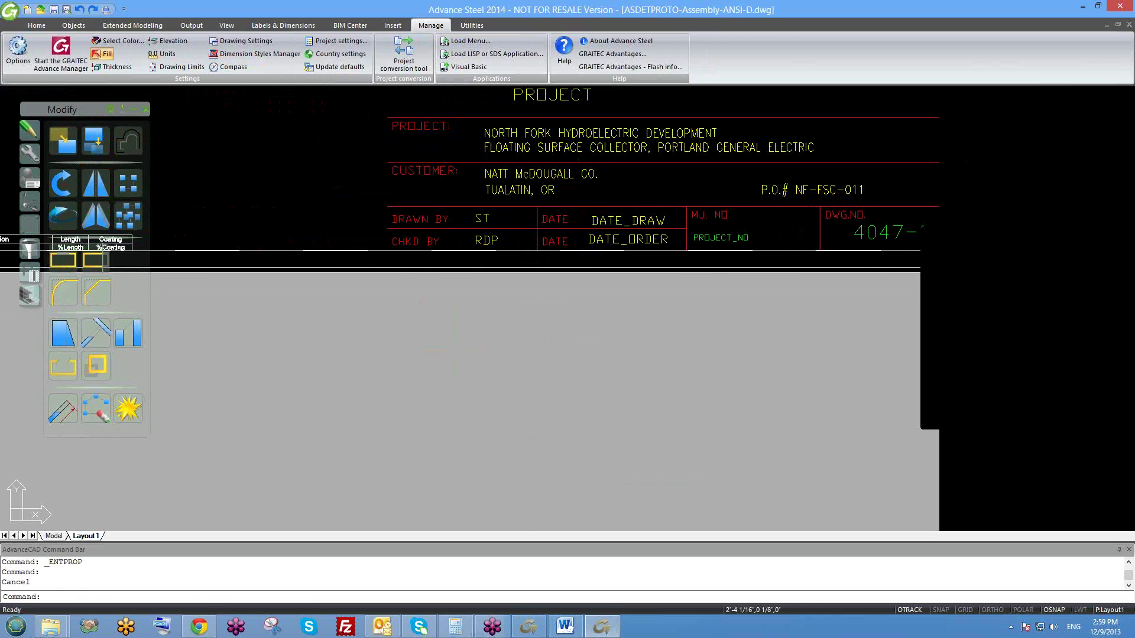
{"action": "scroll", "coordinate": [623, 259], "scroll_direction": "down", "scroll_amount": 2}
- Switch to 6.dwg and review its project data on the Project Info 1 and Project Info 2 pages
{"action": "key", "text": "ctrl+Tab"}
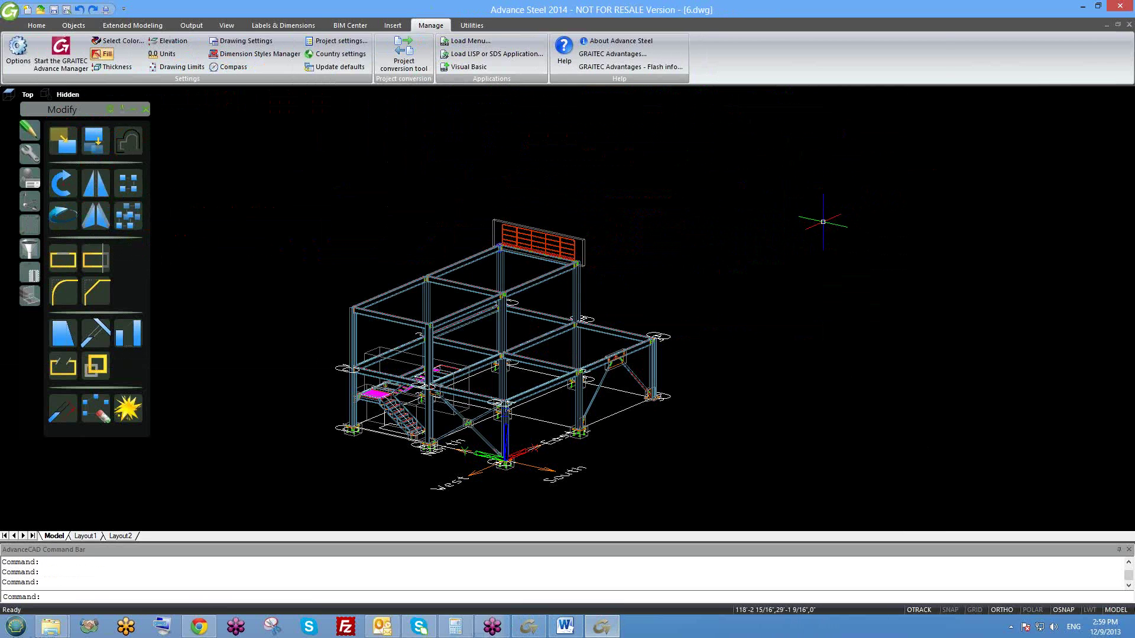
{"action": "left_click", "coordinate": [284, 26]}
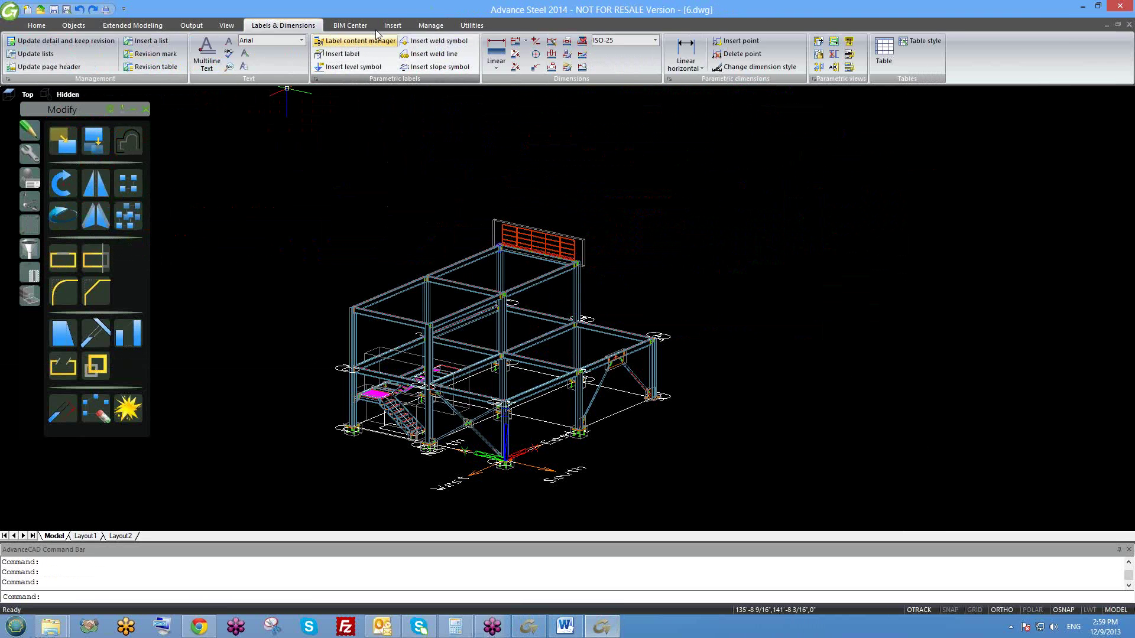
{"action": "left_click", "coordinate": [430, 25]}
{"action": "left_click", "coordinate": [336, 40]}
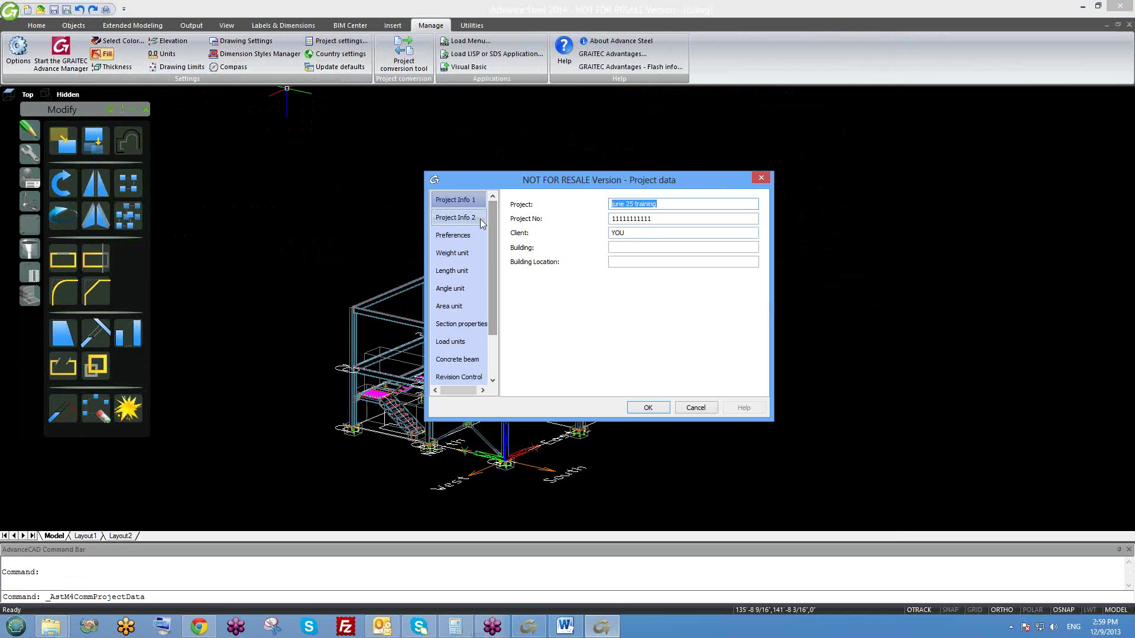
{"action": "left_click", "coordinate": [455, 217]}
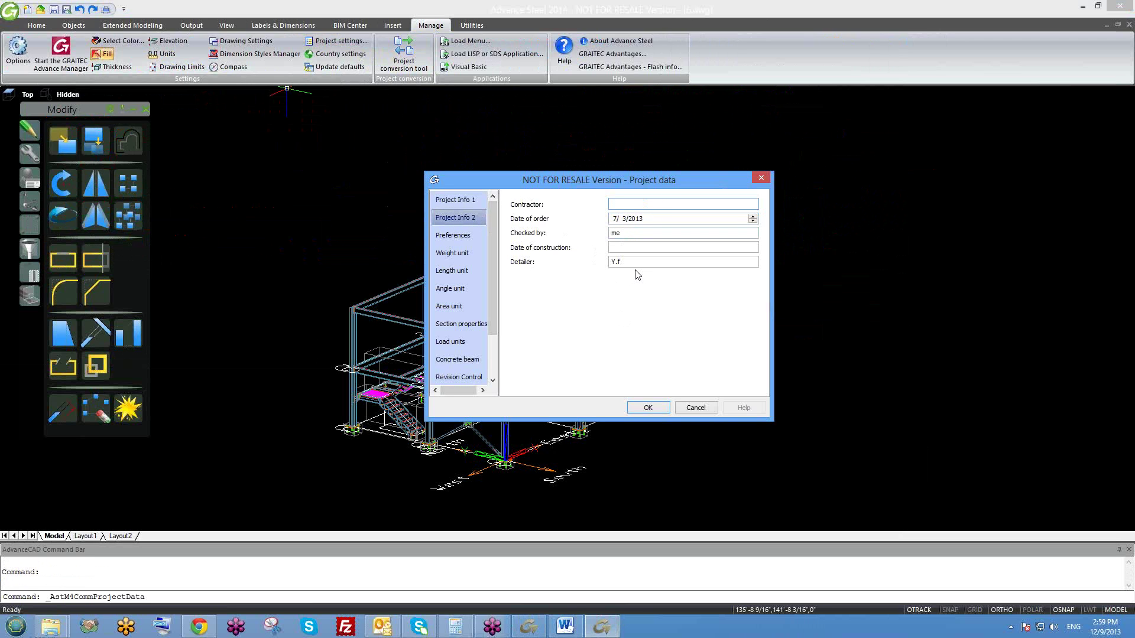
{"action": "left_click", "coordinate": [697, 409]}
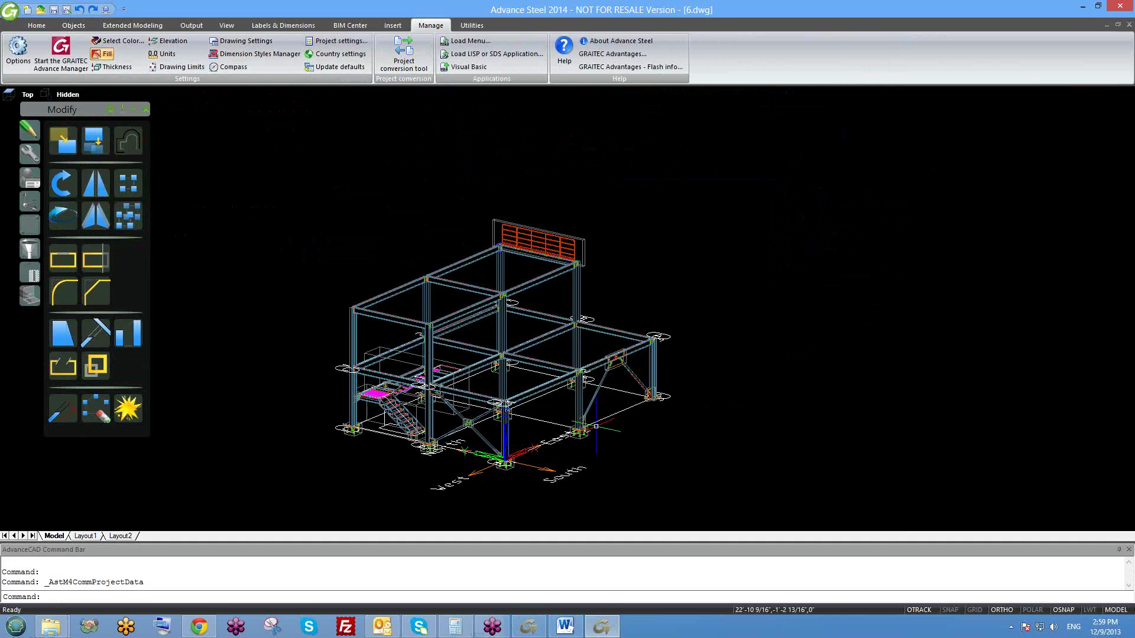
- Close the blank Drawing1 without saving its changes
{"action": "key", "text": "ctrl+Tab"}
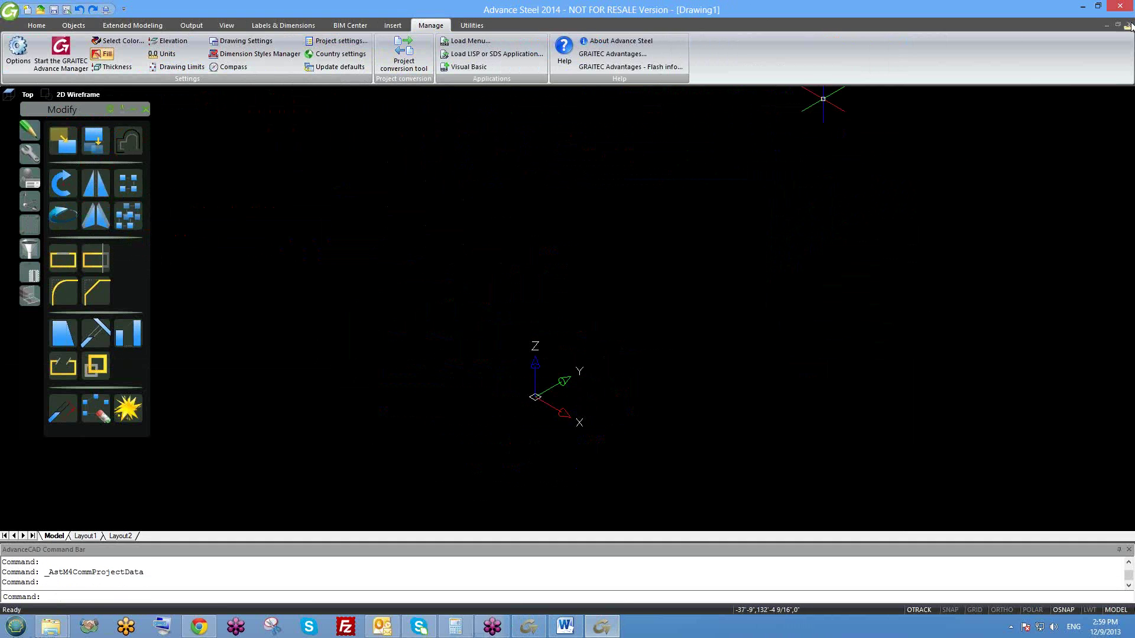
{"action": "key", "text": "ctrl+F4"}
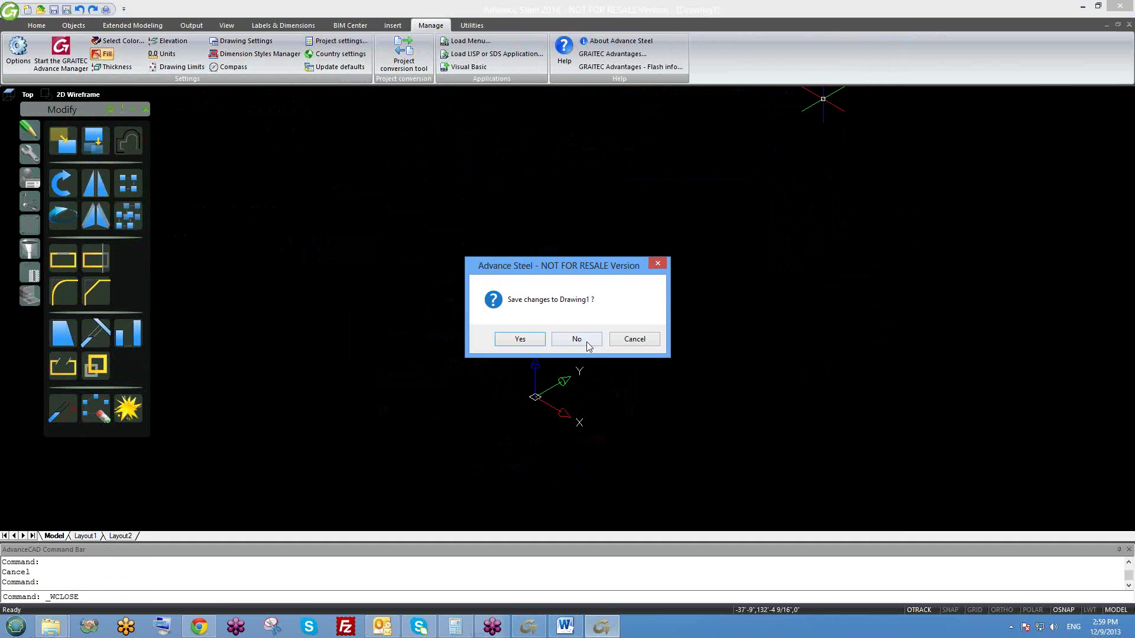
{"action": "left_click", "coordinate": [587, 343]}
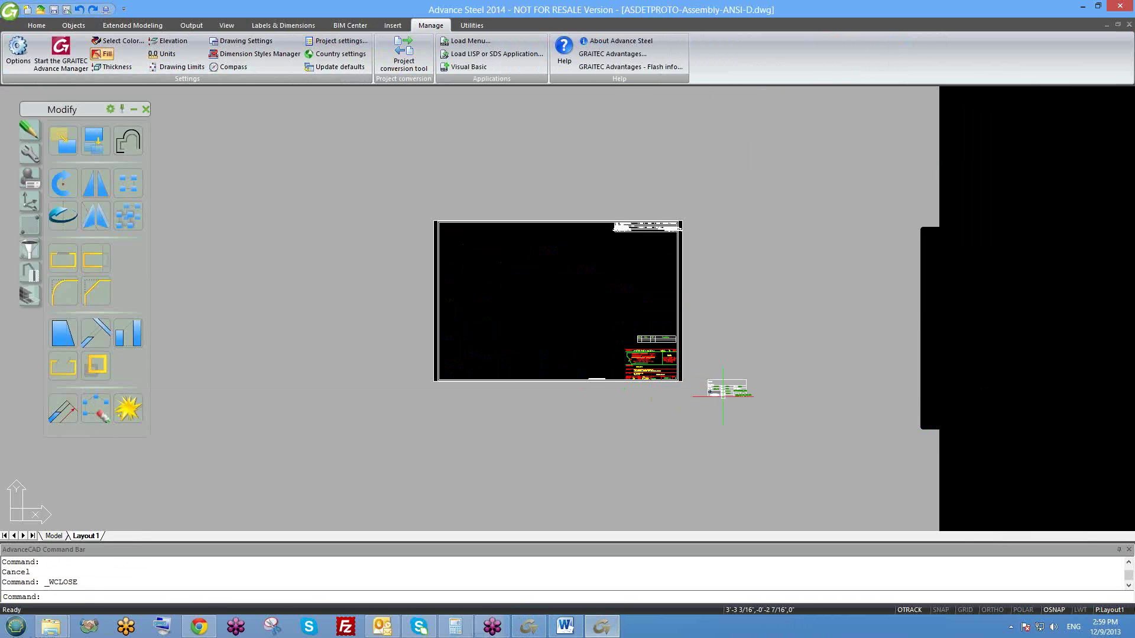
- Inspect the Tag property of the DATE_DRAW attribute in the DRAWN BY row of the SELWAY title block
{"action": "scroll", "coordinate": [700, 381], "scroll_direction": "up", "scroll_amount": 5}
{"action": "scroll", "coordinate": [487, 386], "scroll_direction": "up", "scroll_amount": 8}
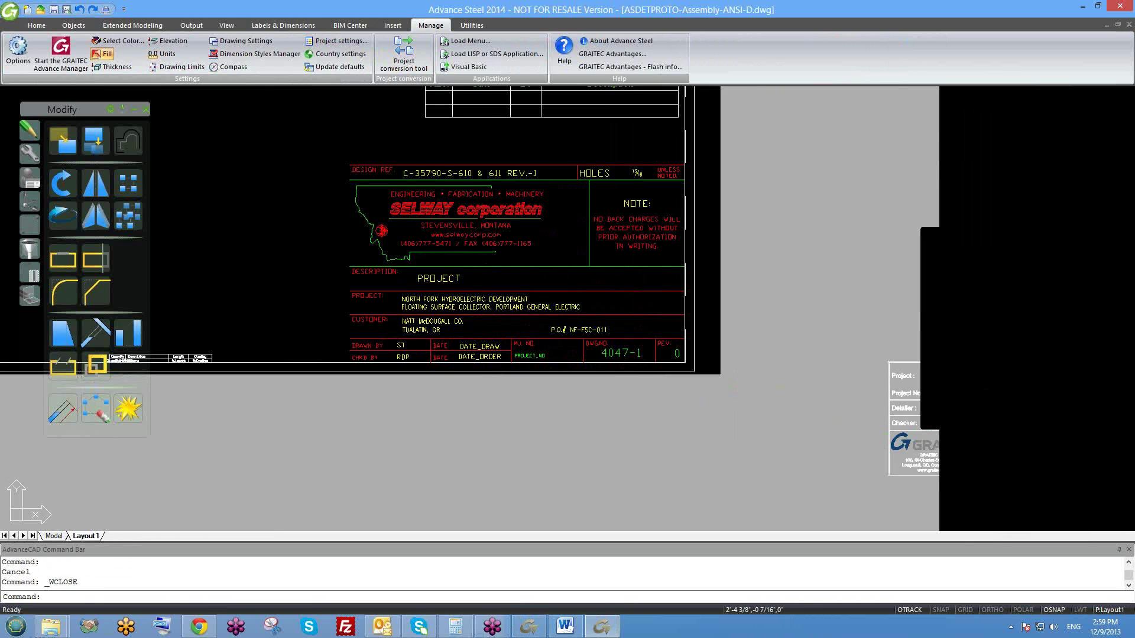
{"action": "left_click", "coordinate": [494, 298]}
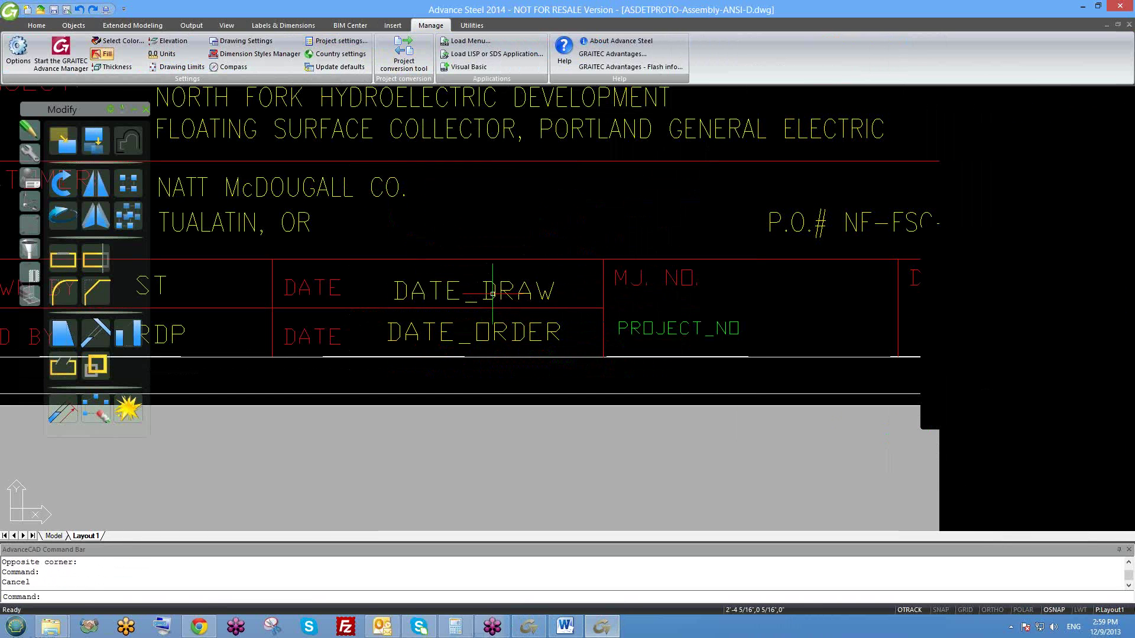
{"action": "left_click", "coordinate": [470, 296]}
{"action": "right_click", "coordinate": [482, 293]}
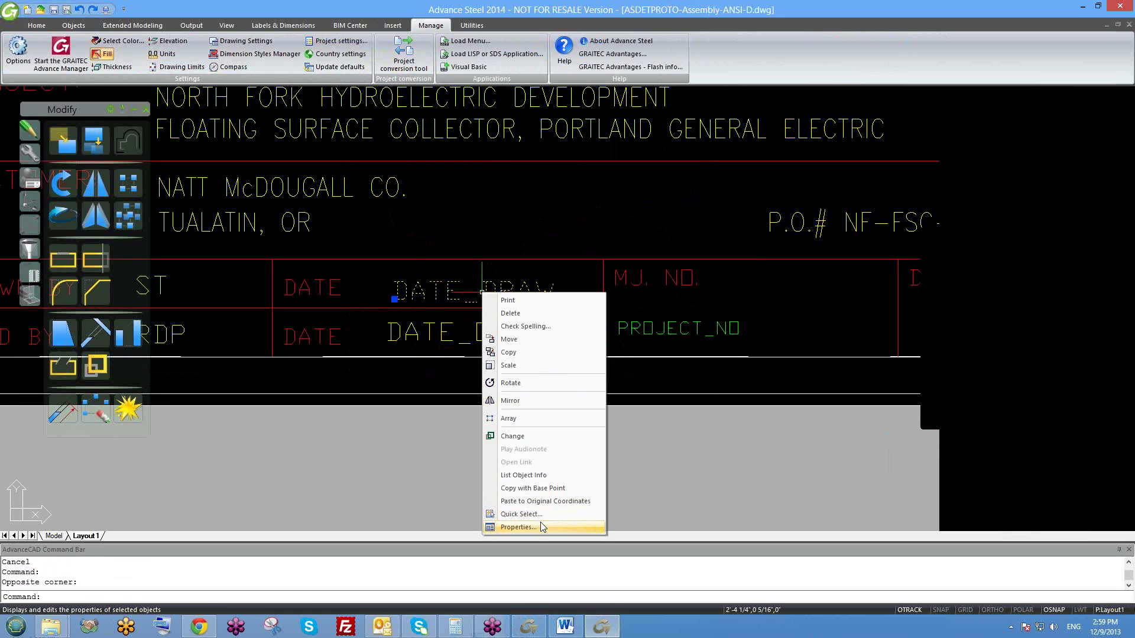
{"action": "left_click", "coordinate": [518, 527]}
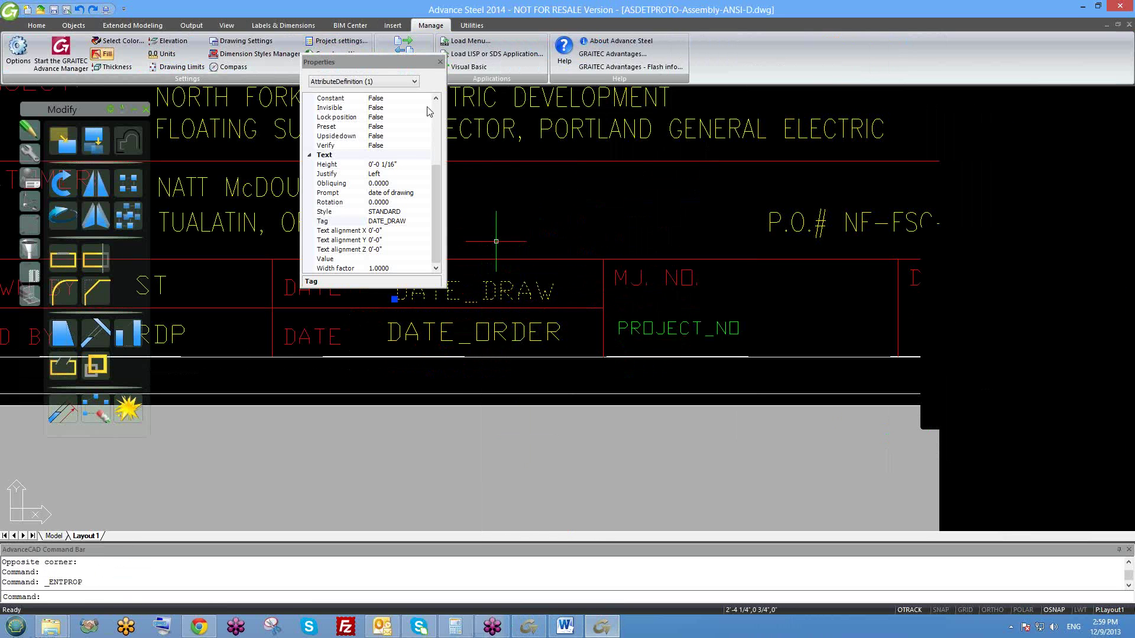
{"action": "left_click", "coordinate": [440, 62]}
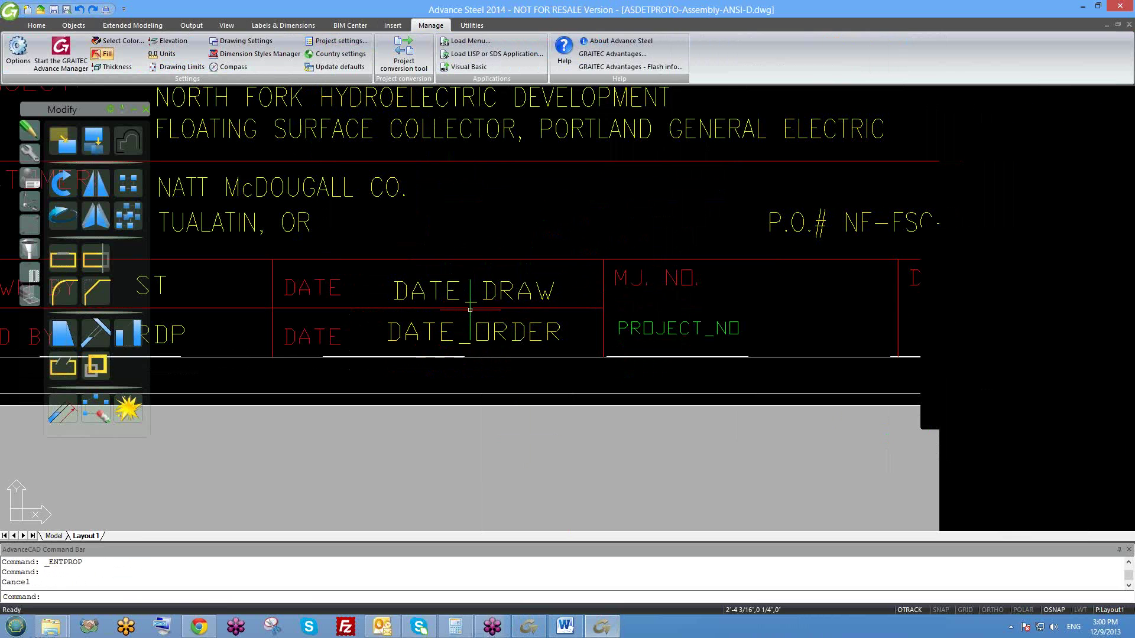
- Inspect the Tag property of the DATE_ORDER attribute in the CHKD BY row of the title block
{"action": "scroll", "coordinate": [408, 352], "scroll_direction": "up", "scroll_amount": 3}
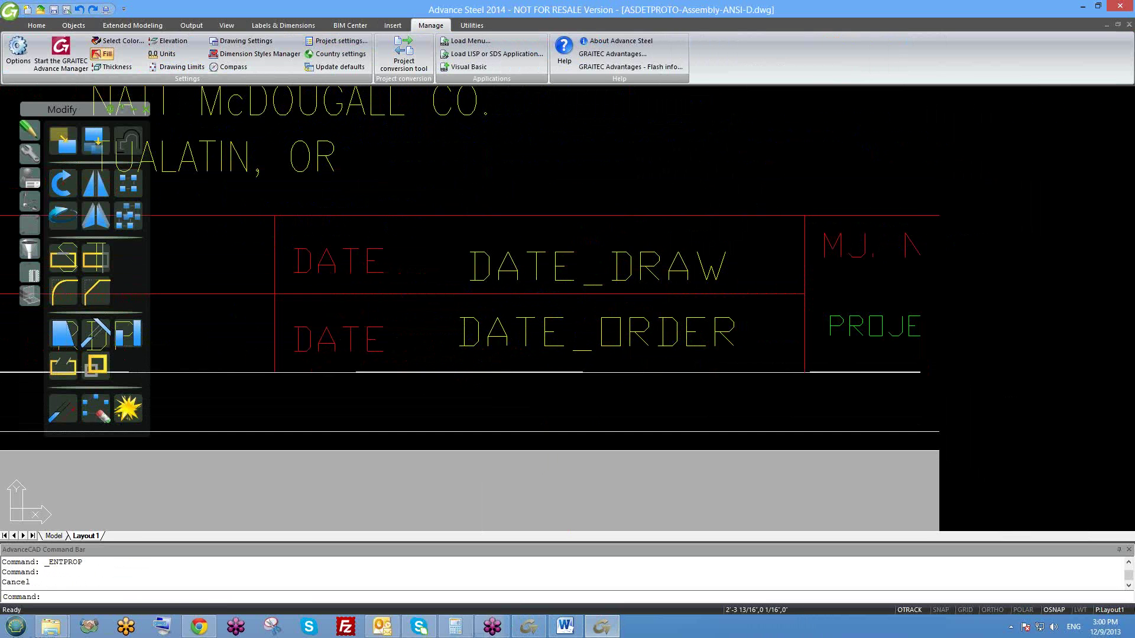
{"action": "scroll", "coordinate": [613, 294], "scroll_direction": "up", "scroll_amount": 2}
{"action": "left_click", "coordinate": [614, 291]}
{"action": "key", "text": "Escape"}
{"action": "left_click", "coordinate": [598, 342]}
{"action": "left_click", "coordinate": [591, 335]}
{"action": "right_click", "coordinate": [590, 334]}
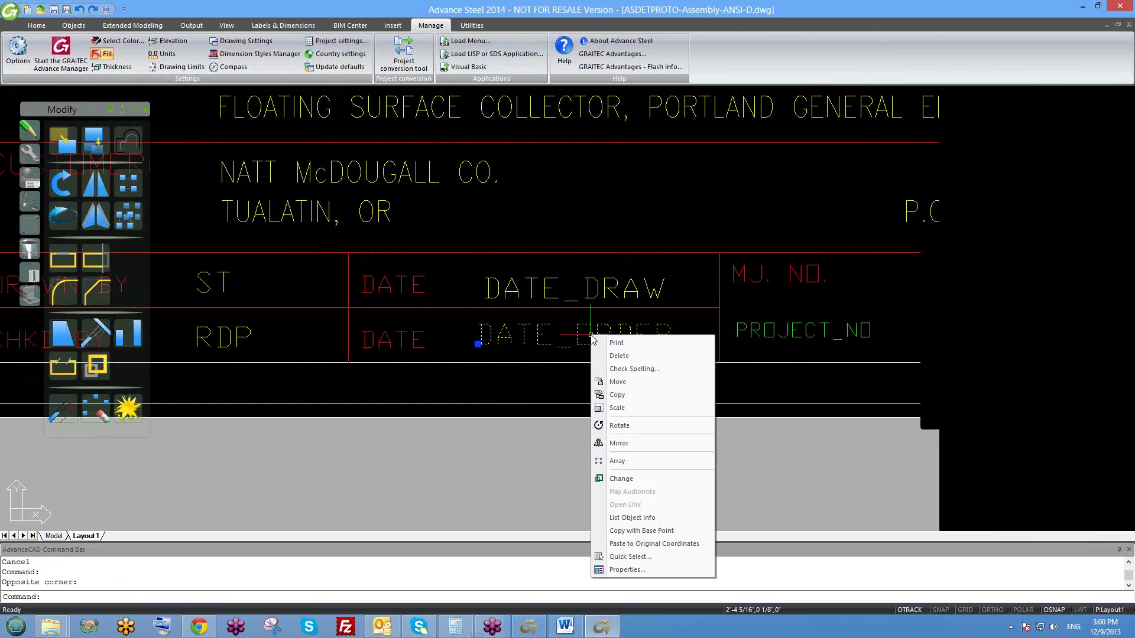
{"action": "left_click", "coordinate": [628, 571]}
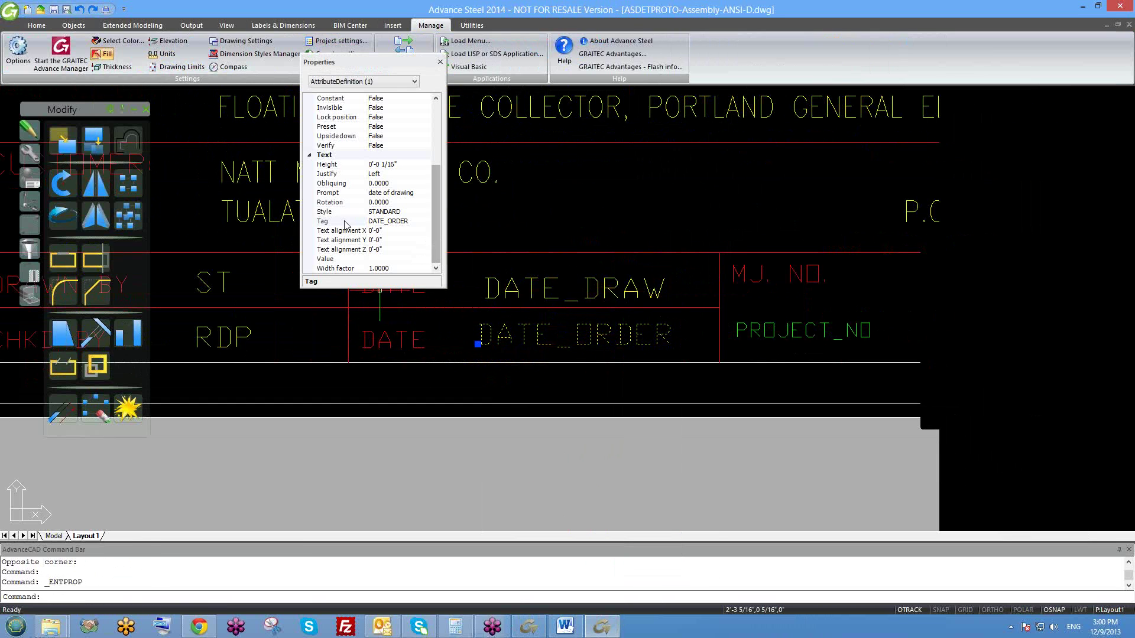
{"action": "left_click", "coordinate": [374, 222]}
{"action": "left_click_drag", "start_coordinate": [396, 223], "coordinate": [434, 256]}
{"action": "left_click", "coordinate": [412, 219]}
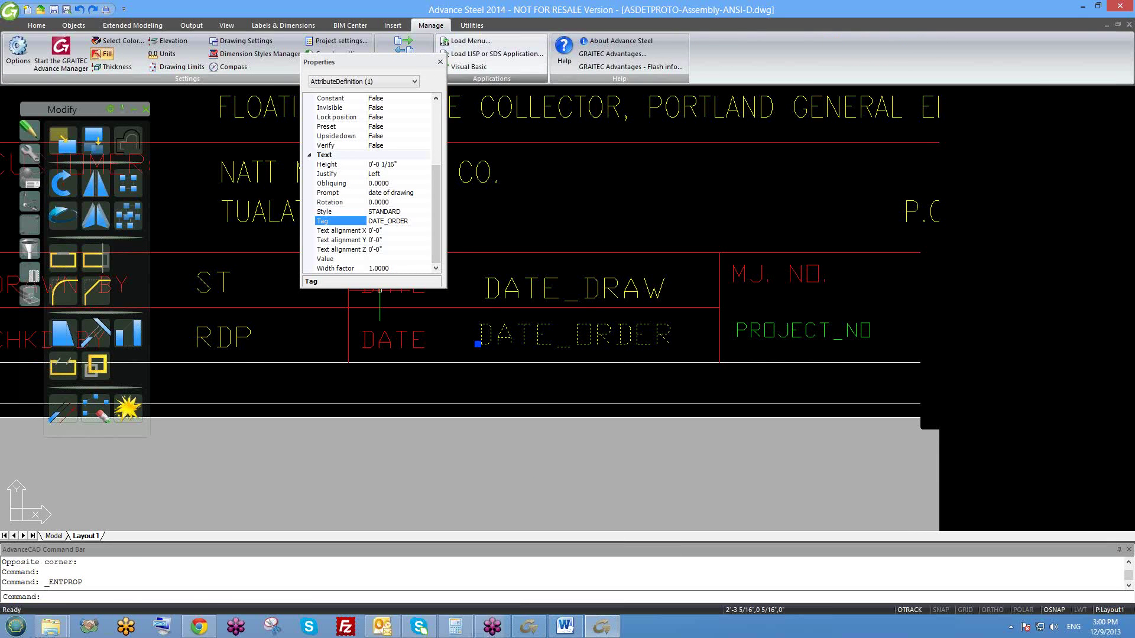
{"action": "left_click", "coordinate": [440, 61]}
{"action": "right_click", "coordinate": [566, 206]}
{"action": "left_click", "coordinate": [611, 374]}
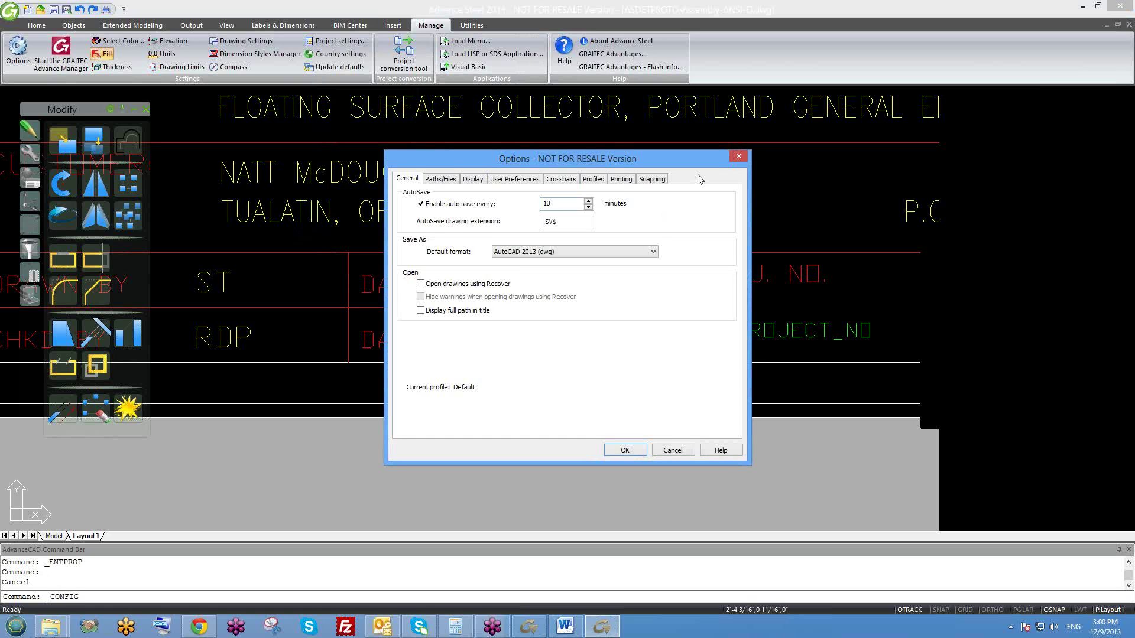
{"action": "left_click", "coordinate": [738, 159]}
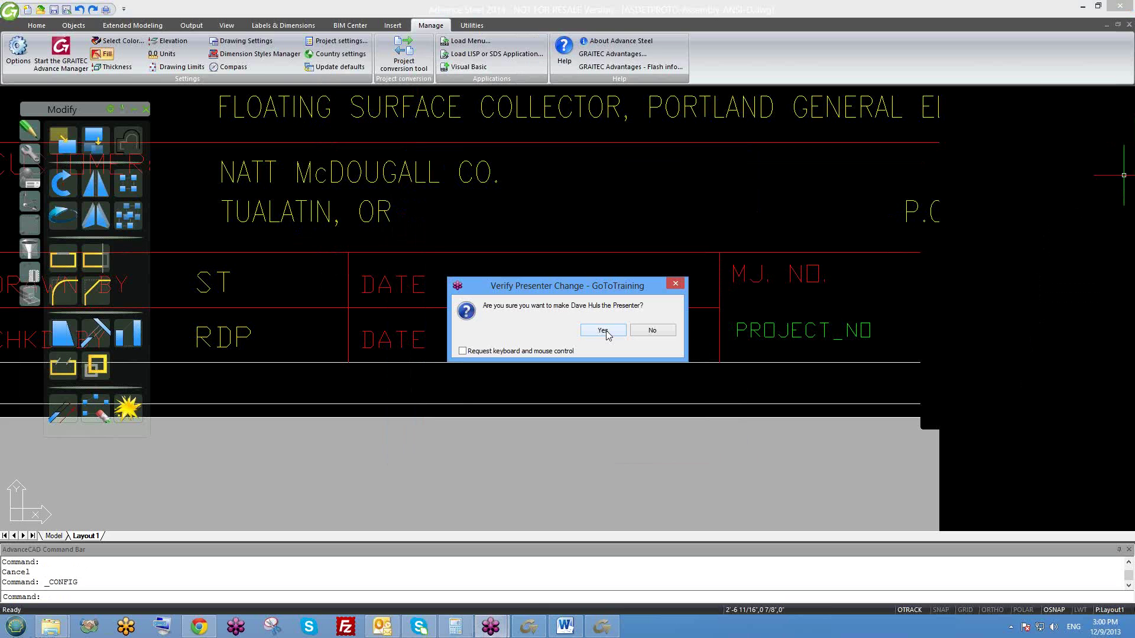
- Hand the GoToTraining presenter role to the other attendee and close the properties of the DATE_DRAW text there
{"action": "left_click", "coordinate": [603, 331]}
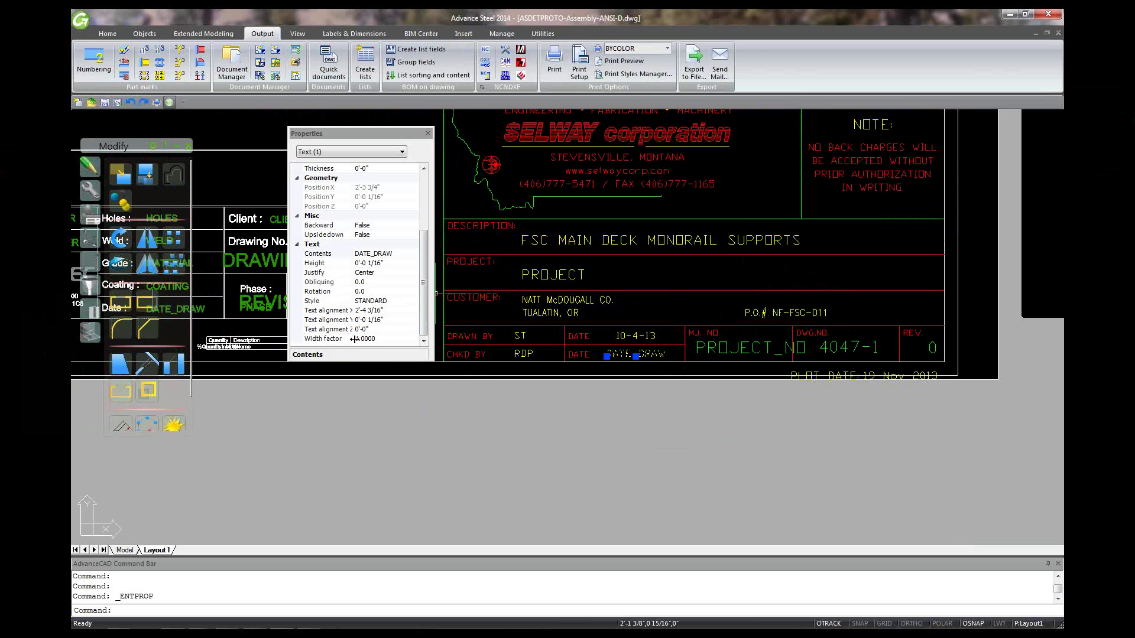
{"action": "left_click", "coordinate": [429, 133]}
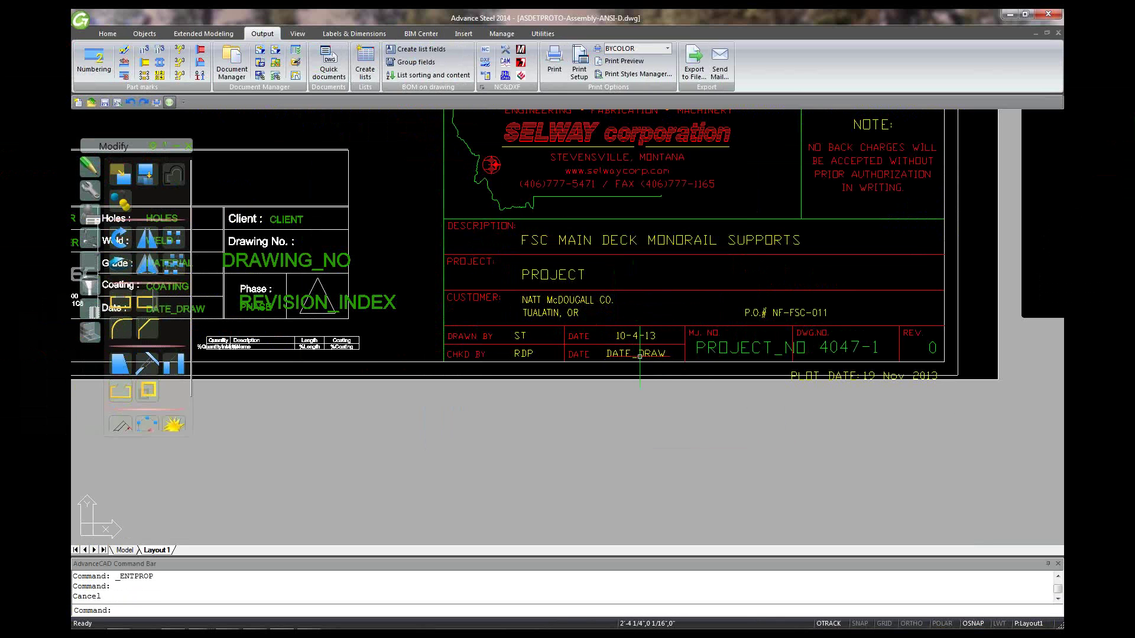
- Delete the plain DATE_DRAW text from the date cell of the CHKD BY row
{"action": "scroll", "coordinate": [671, 350], "scroll_direction": "down", "scroll_amount": 1}
{"action": "scroll", "coordinate": [671, 349], "scroll_direction": "down", "scroll_amount": 1}
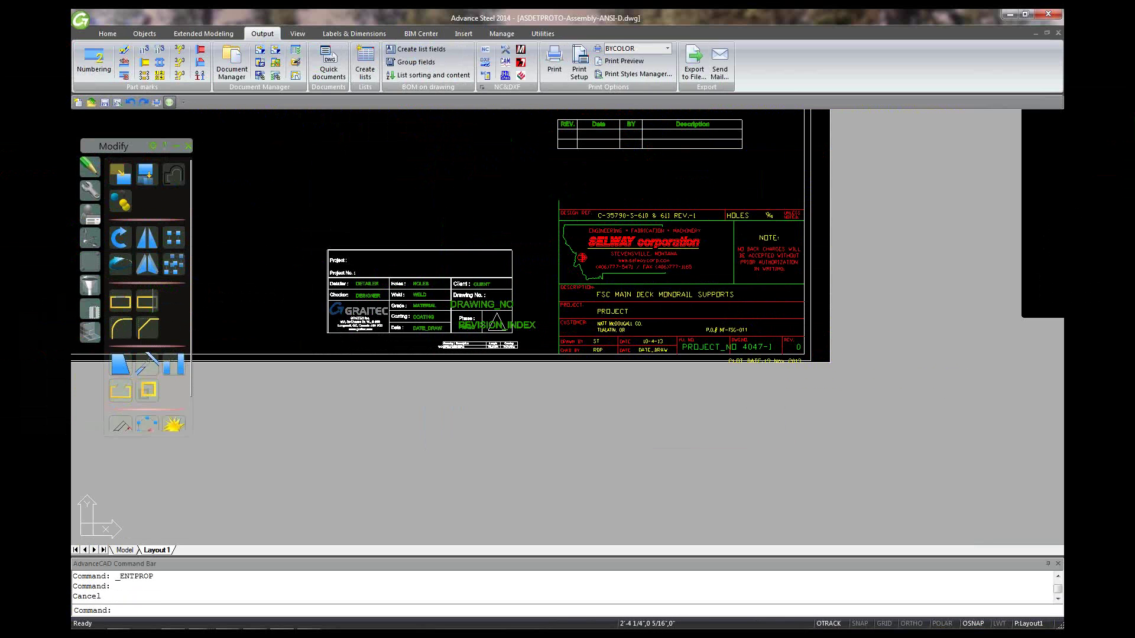
{"action": "scroll", "coordinate": [650, 337], "scroll_direction": "up", "scroll_amount": 4}
{"action": "scroll", "coordinate": [650, 336], "scroll_direction": "down", "scroll_amount": 2}
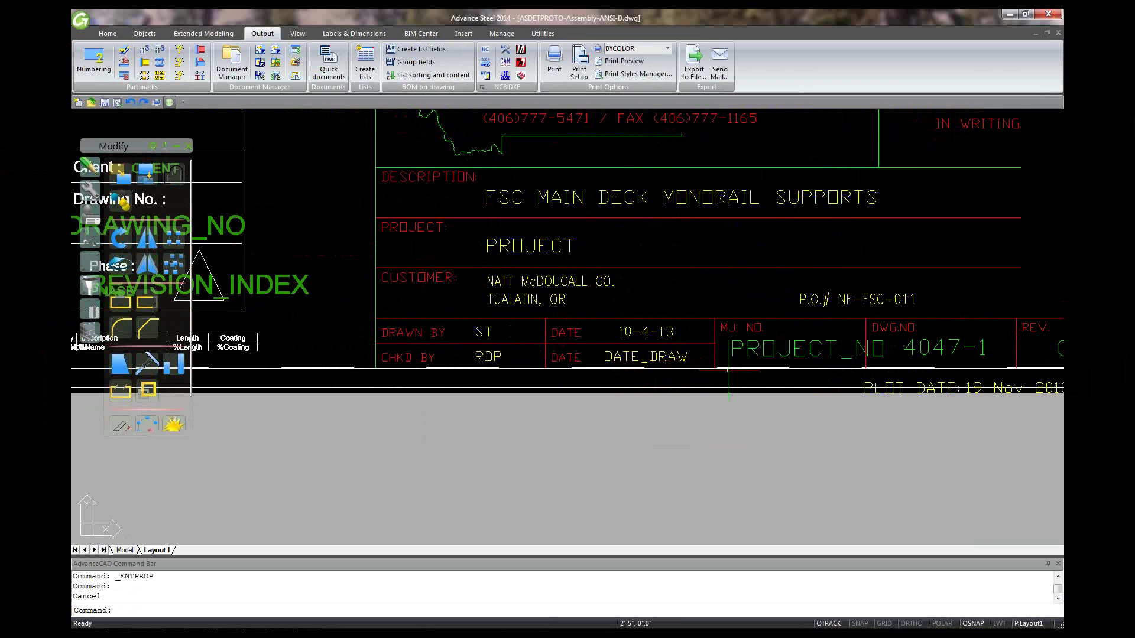
{"action": "scroll", "coordinate": [729, 371], "scroll_direction": "down", "scroll_amount": 3}
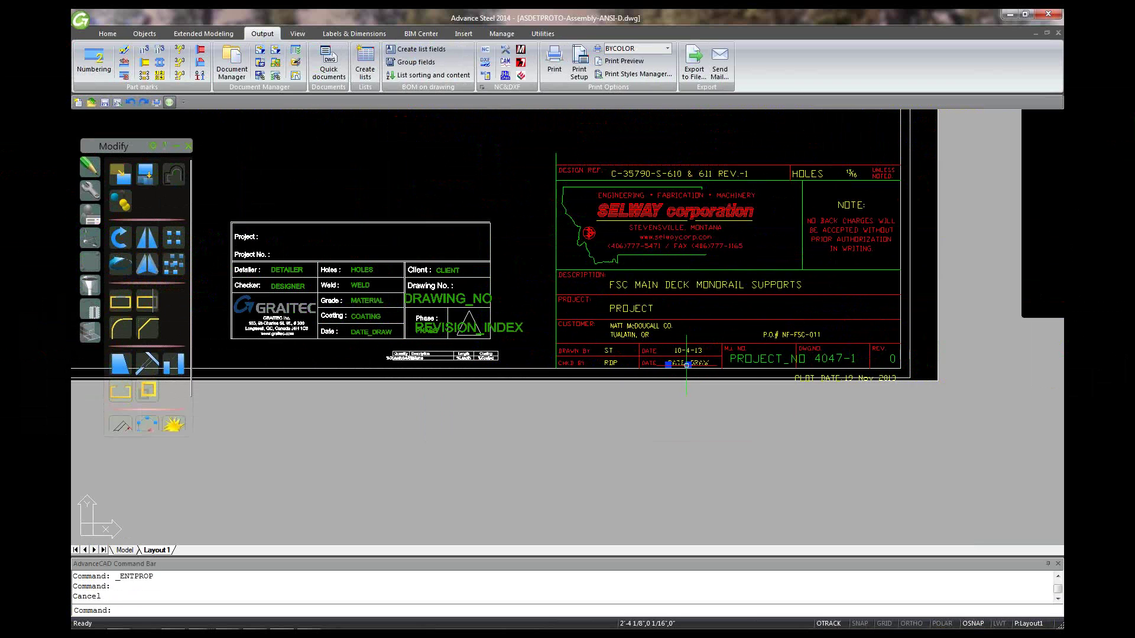
{"action": "key", "text": "Delete"}
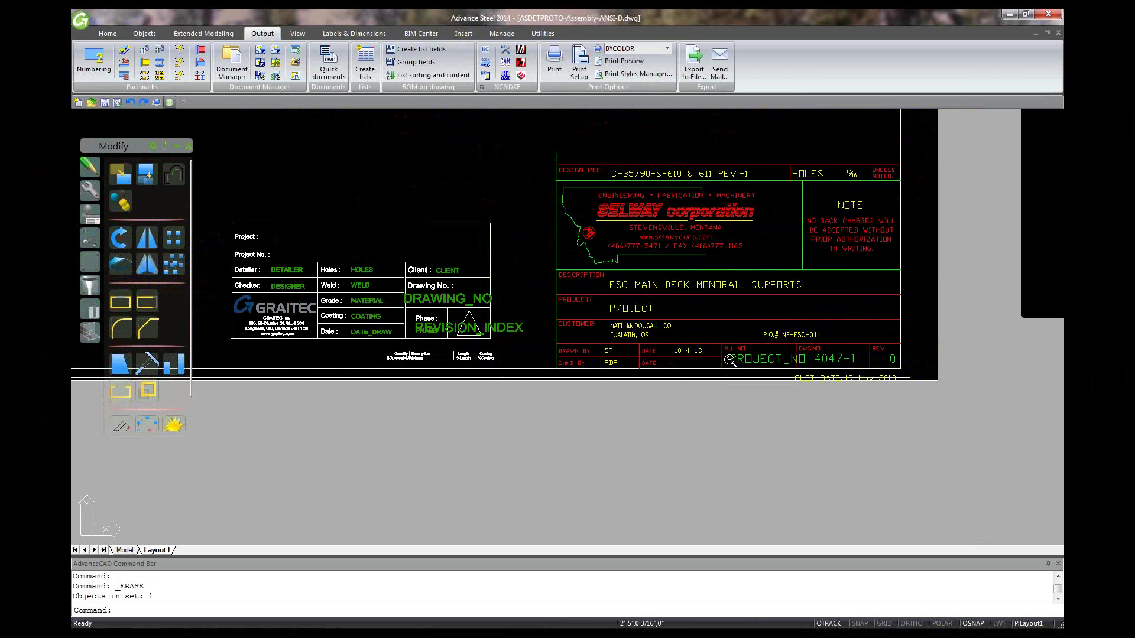
- Copy the PROJECT_NO attribute from the MJ. NO. cell into the date cell of the CHKD BY row
{"action": "scroll", "coordinate": [731, 360], "scroll_direction": "up", "scroll_amount": 2}
{"action": "left_click", "coordinate": [749, 361]}
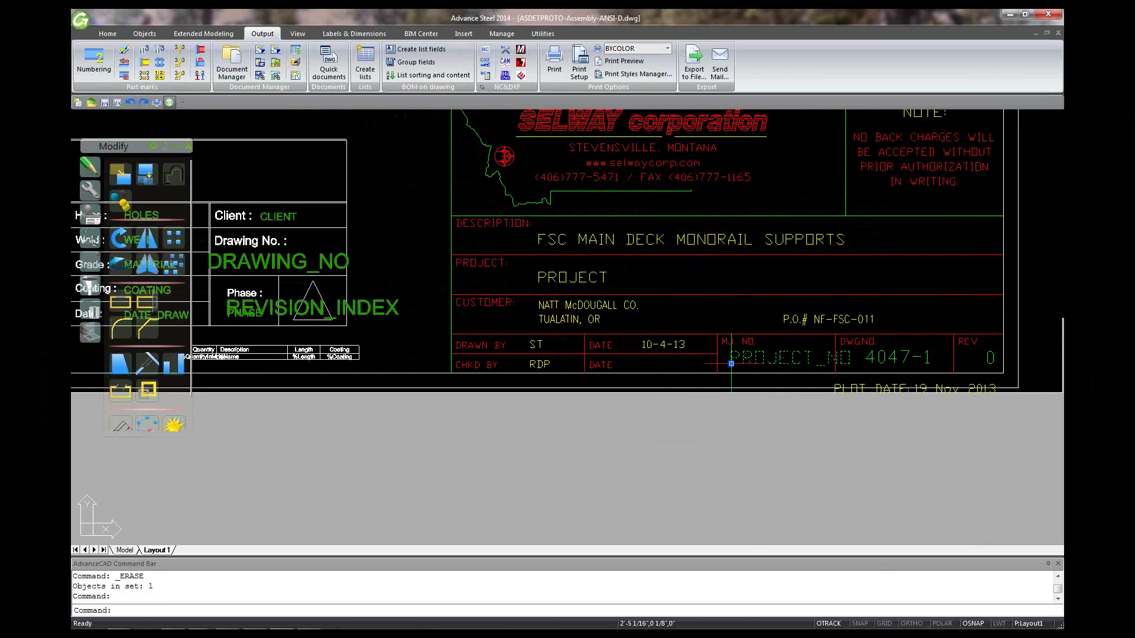
{"action": "right_click", "coordinate": [752, 363]}
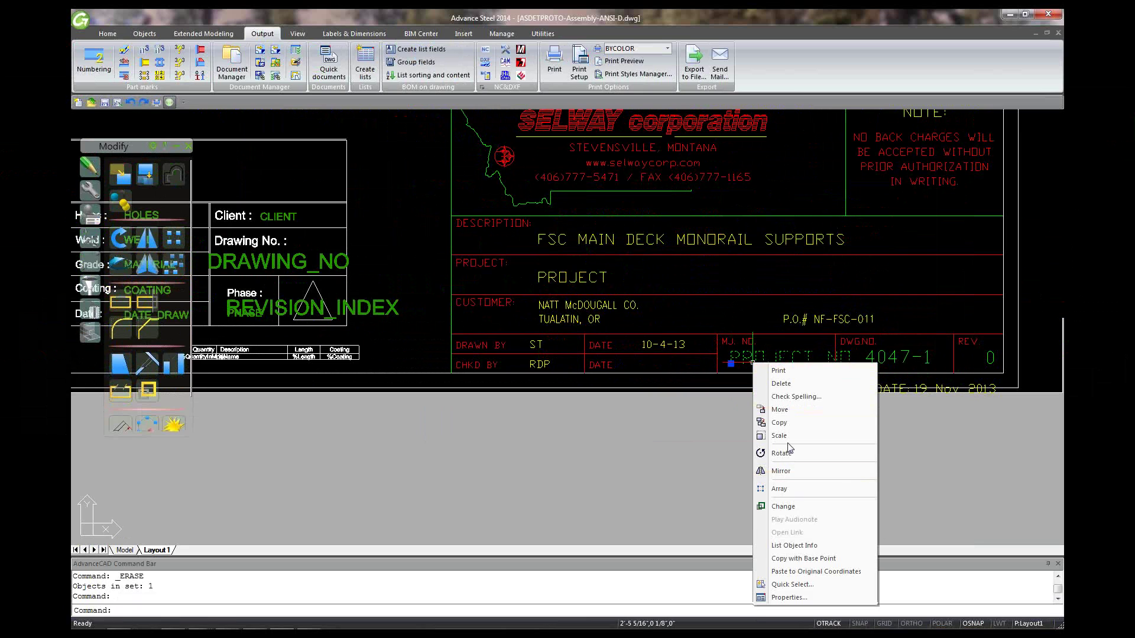
{"action": "left_click", "coordinate": [780, 423]}
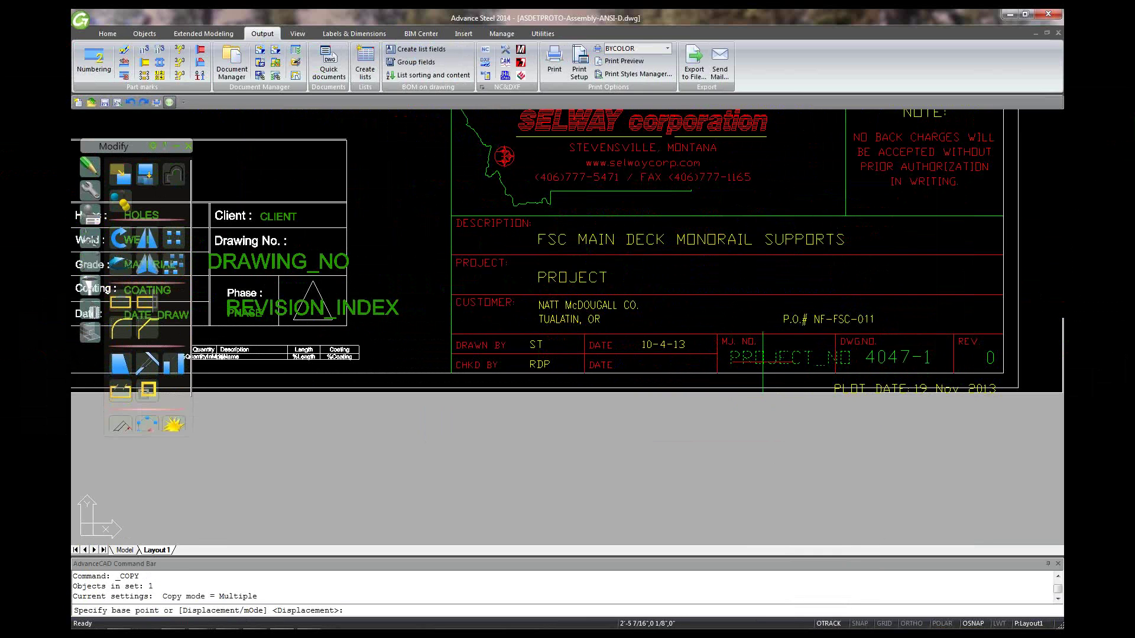
{"action": "left_click", "coordinate": [763, 358]}
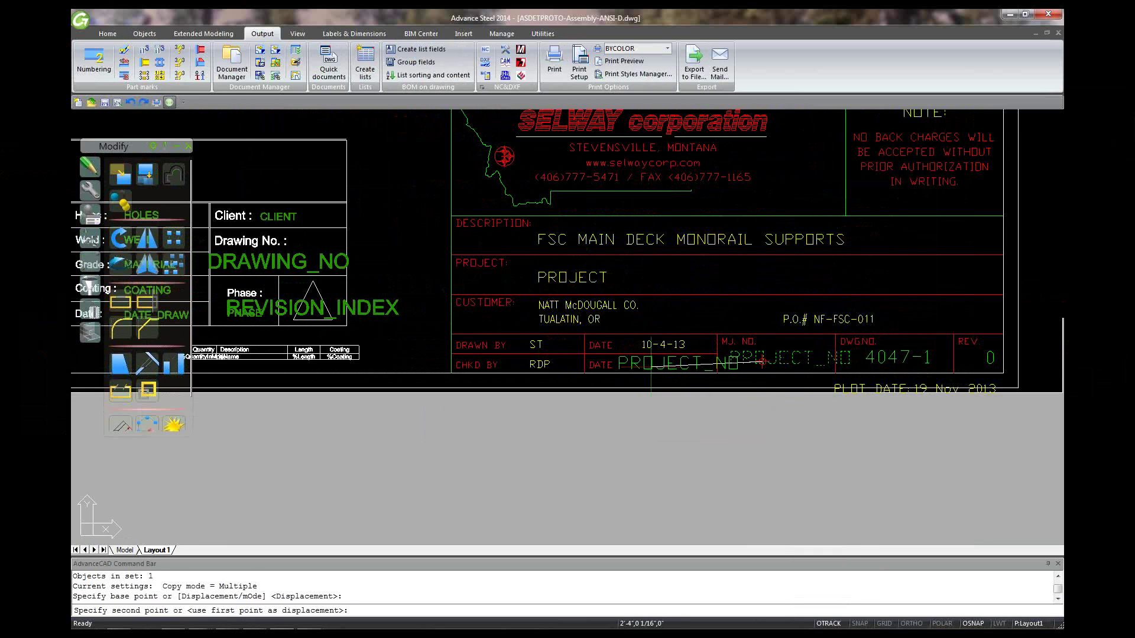
{"action": "left_click", "coordinate": [651, 364]}
{"action": "key", "text": "Escape"}
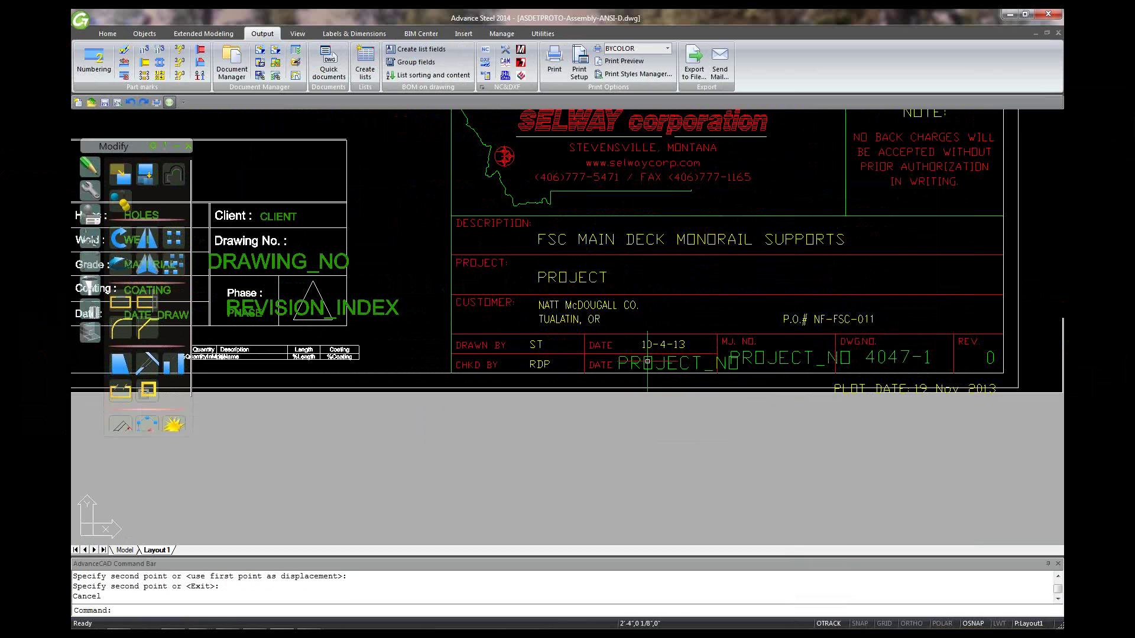
- Match the copied PROJECT_NO attribute's properties to the 10-4-13 date text above it with MATCHPROP
{"action": "type", "text": "match"}
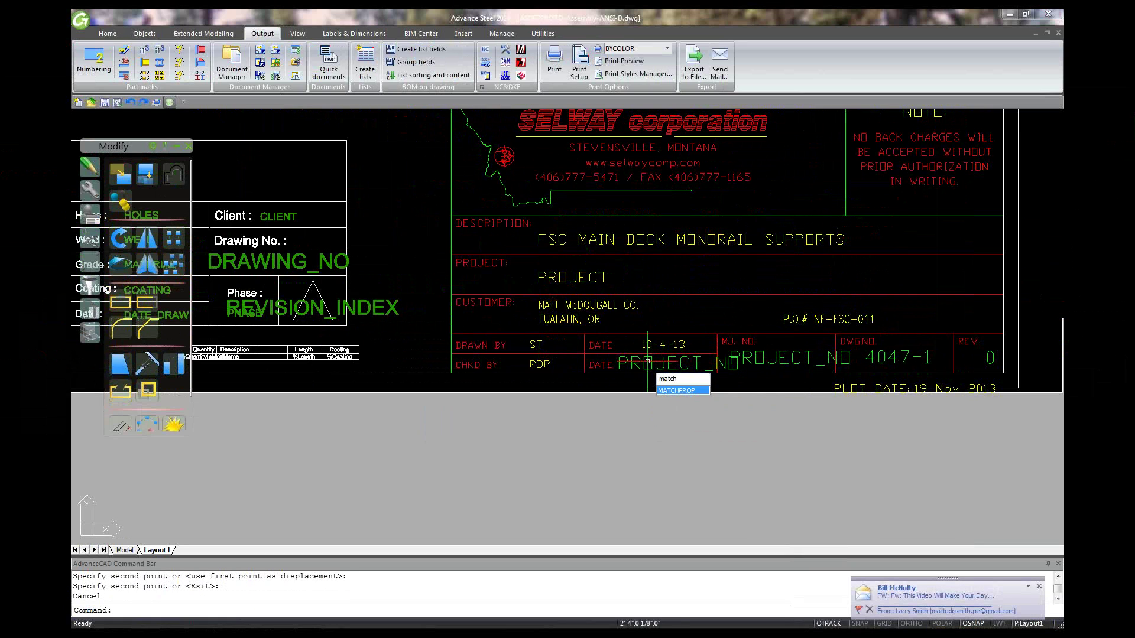
{"action": "key", "text": "Return"}
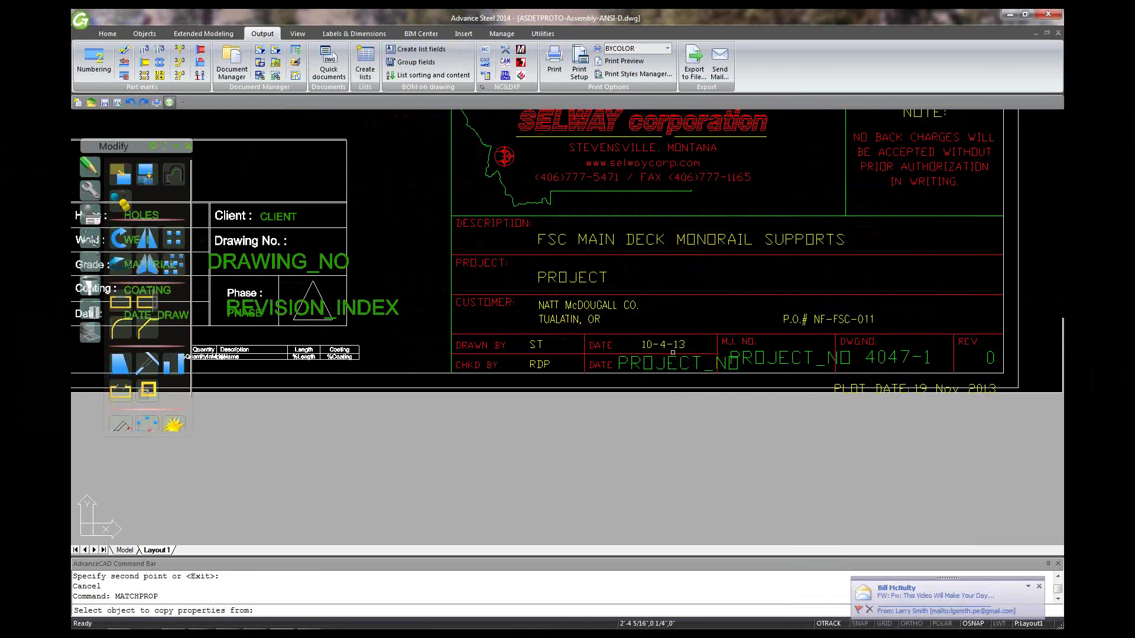
{"action": "left_click", "coordinate": [666, 343]}
{"action": "left_click", "coordinate": [667, 362]}
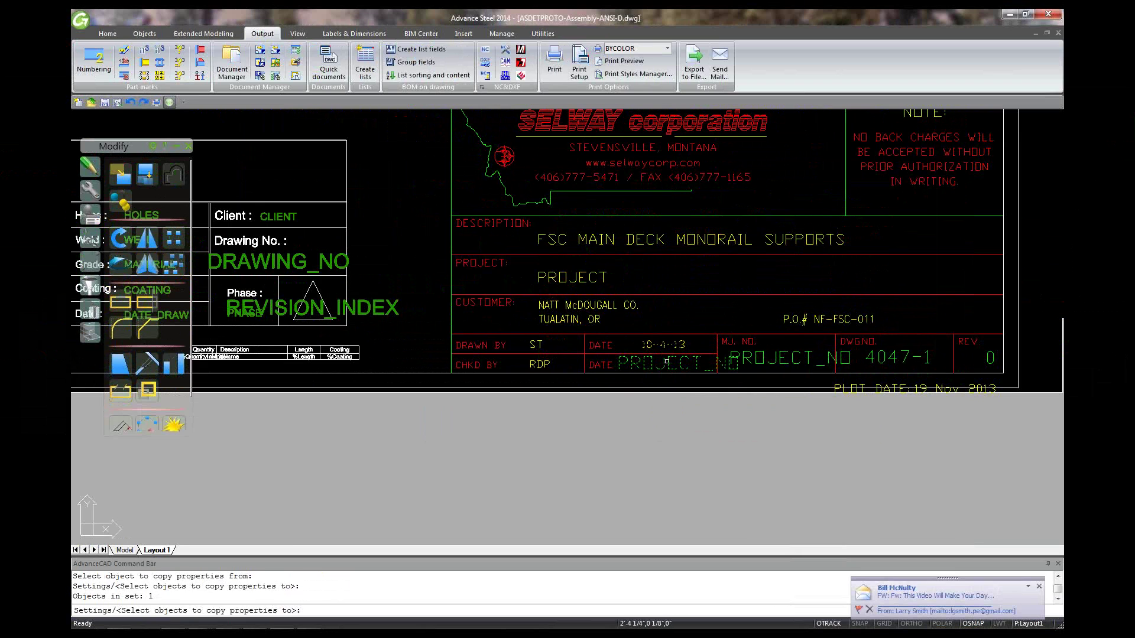
{"action": "key", "text": "Return"}
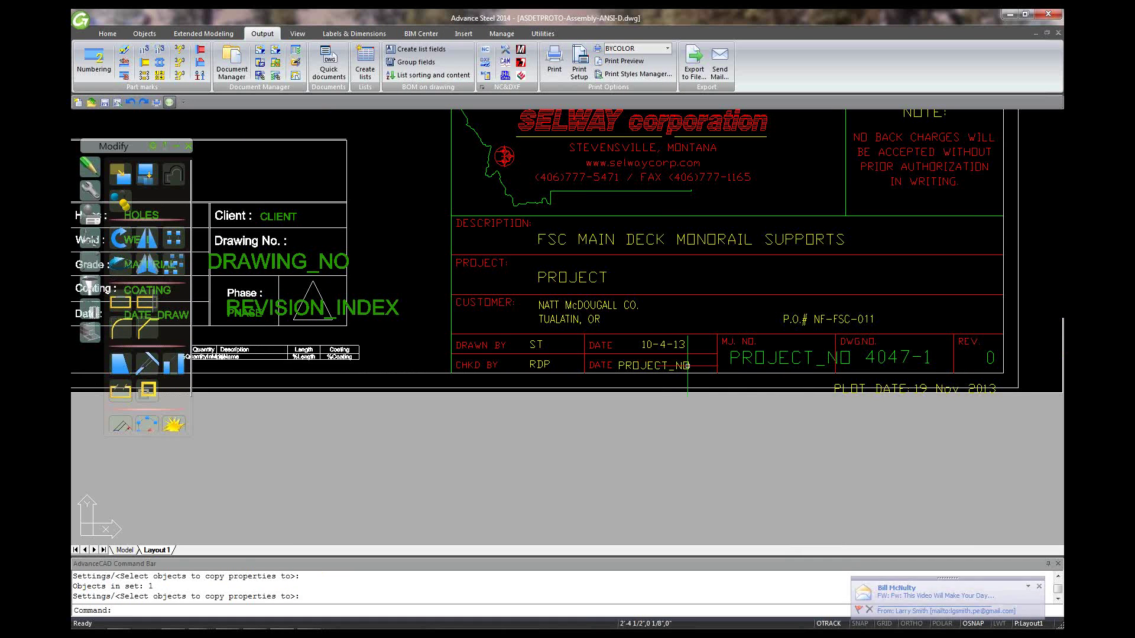
- Reposition the copied PROJECT_NO attribute within the CHKD BY date cell and bring up its editing options
{"action": "left_click", "coordinate": [650, 366]}
{"action": "left_click_drag", "start_coordinate": [650, 366], "coordinate": [656, 363]}
{"action": "right_click", "coordinate": [656, 363]}
{"action": "key", "text": "Escape"}
{"action": "key", "text": "F3"}
{"action": "right_click", "coordinate": [640, 366]}
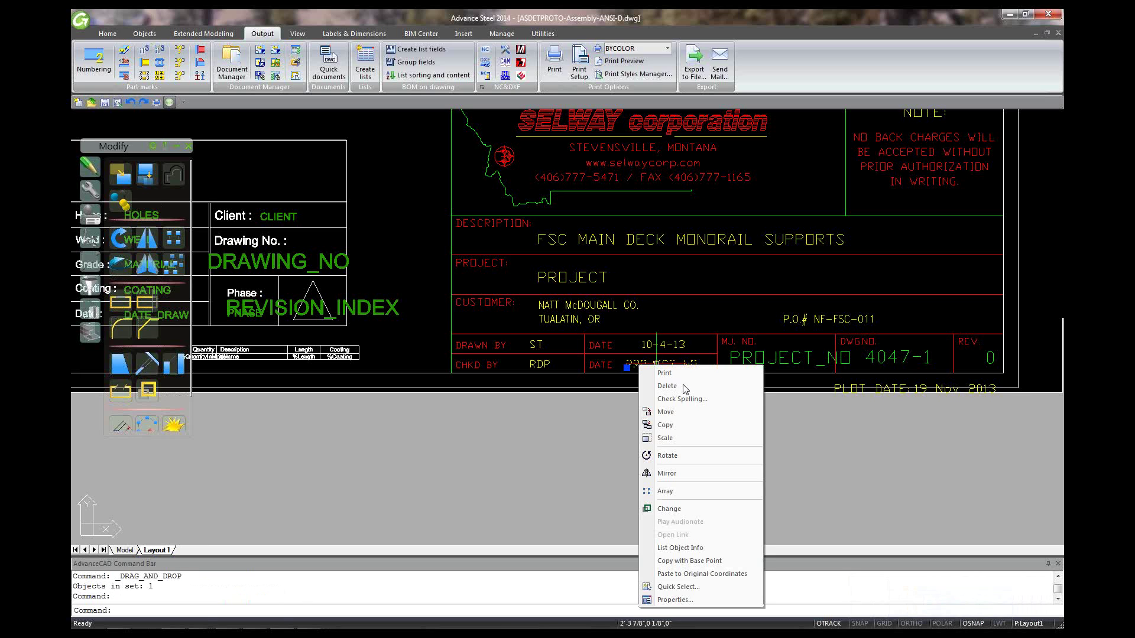
- Set the tag of the attribute in the DATE cell of the CHKD BY row to DATE_DRAW
{"action": "left_click", "coordinate": [678, 600]}
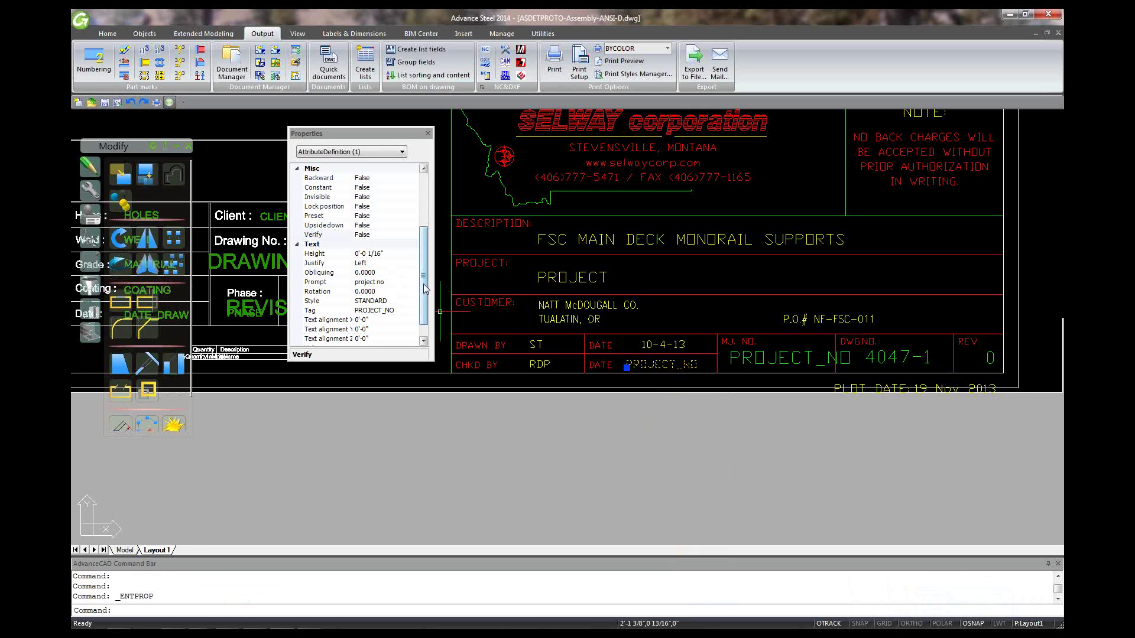
{"action": "scroll", "coordinate": [425, 292], "scroll_direction": "down", "scroll_amount": 1}
{"action": "left_click", "coordinate": [399, 290]}
{"action": "left_click_drag", "start_coordinate": [383, 291], "coordinate": [358, 292]}
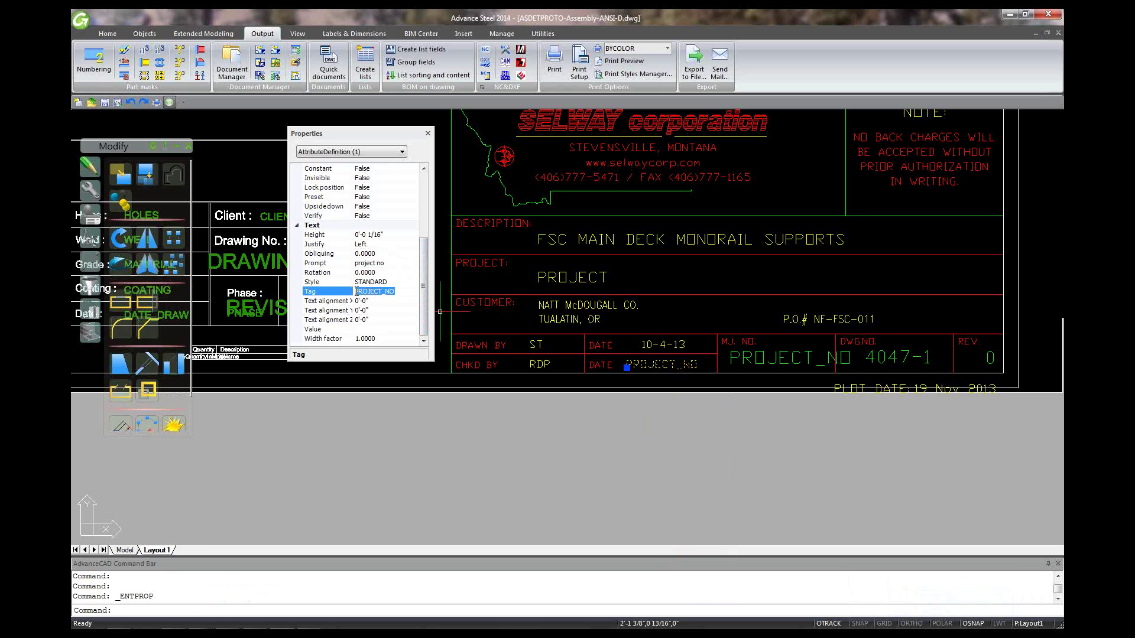
{"action": "type", "text": "DATE_DRAW"}
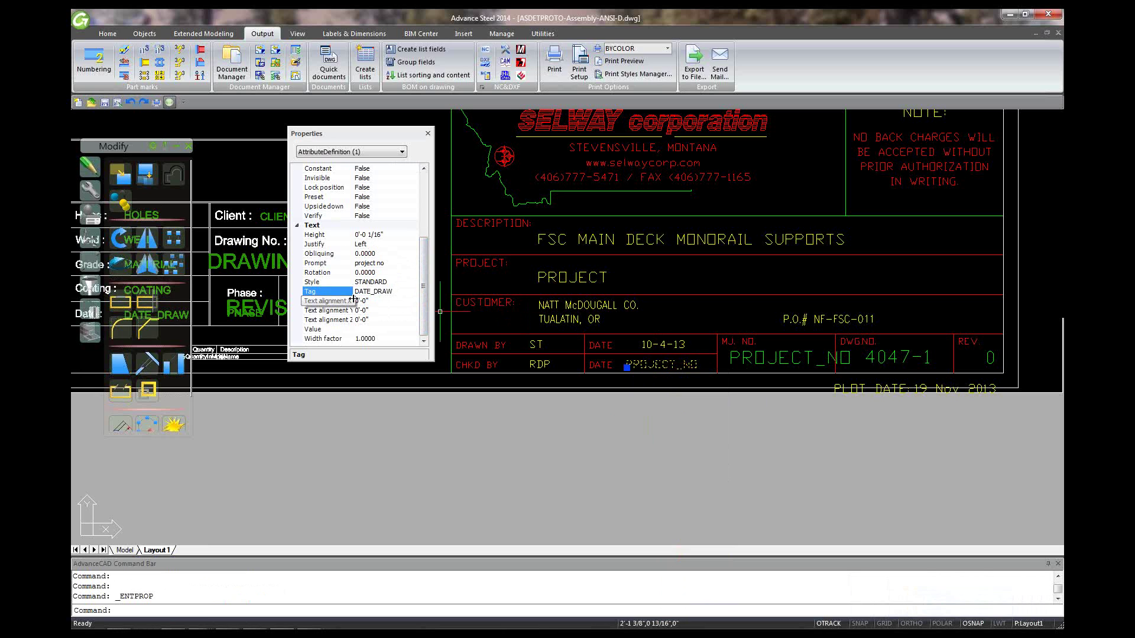
{"action": "key", "text": "Return"}
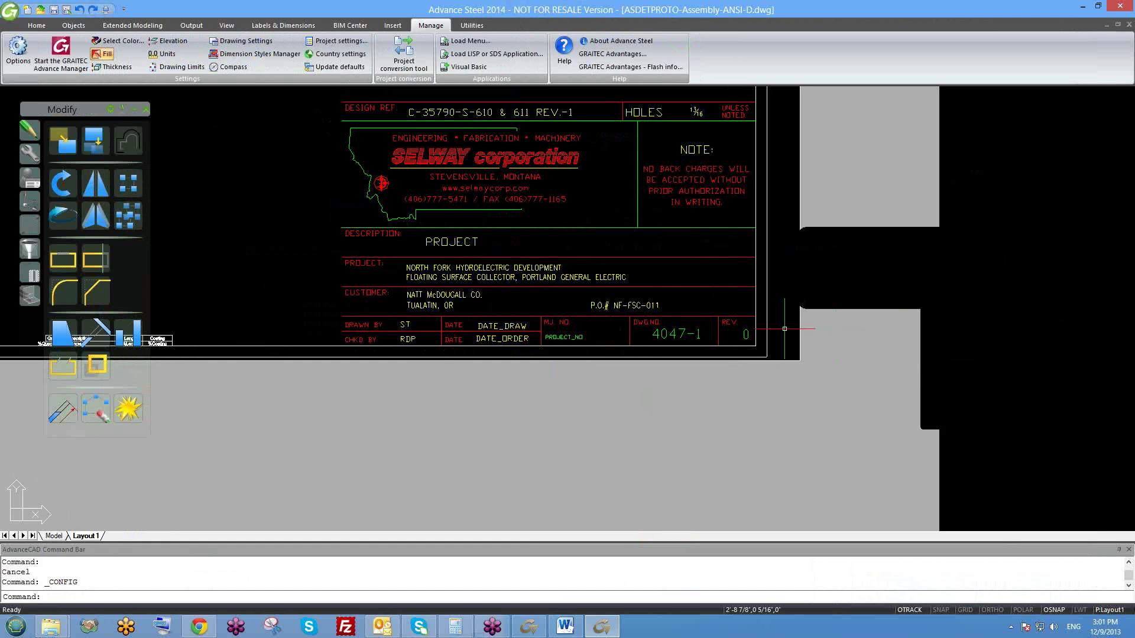
- Move the DETAILER attribute from the old GRAITEC title block into the DRAWN BY cell of the Selway title block
{"action": "scroll", "coordinate": [419, 343], "scroll_direction": "up", "scroll_amount": 4}
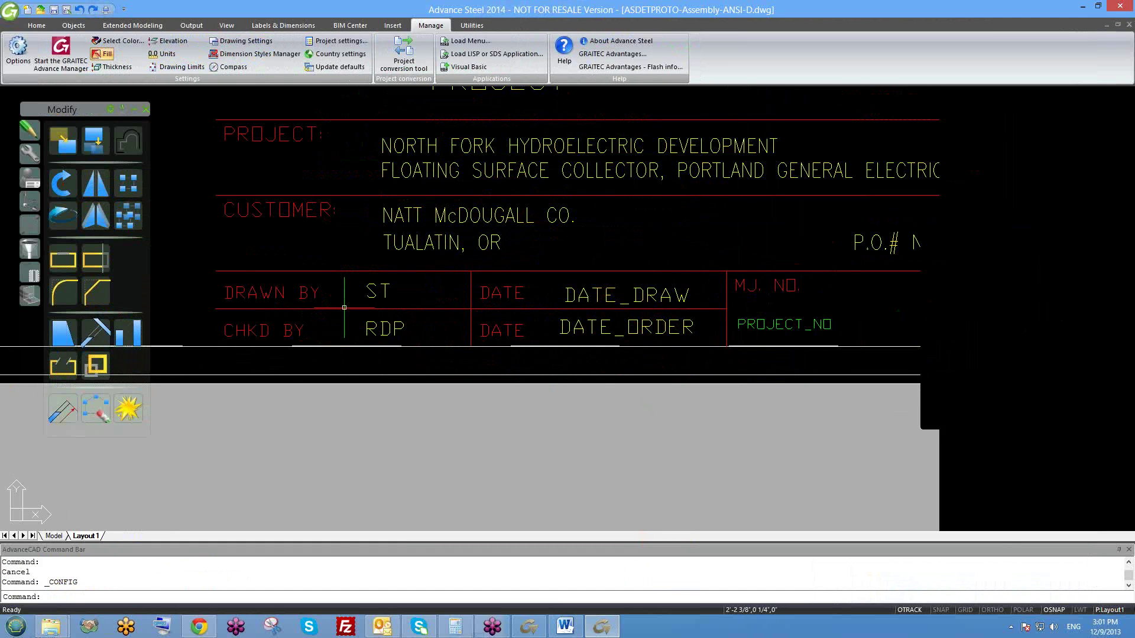
{"action": "scroll", "coordinate": [438, 283], "scroll_direction": "down", "scroll_amount": 8}
{"action": "scroll", "coordinate": [608, 358], "scroll_direction": "up", "scroll_amount": 6}
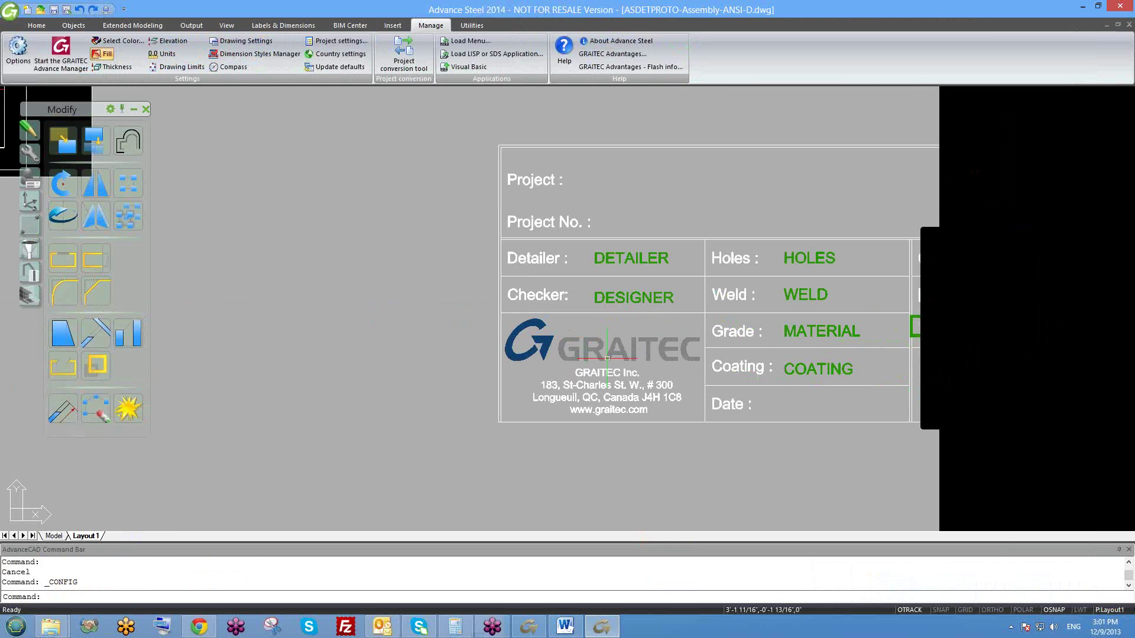
{"action": "middle_click_drag", "start_coordinate": [682, 342], "coordinate": [596, 350]}
{"action": "left_click", "coordinate": [555, 267]}
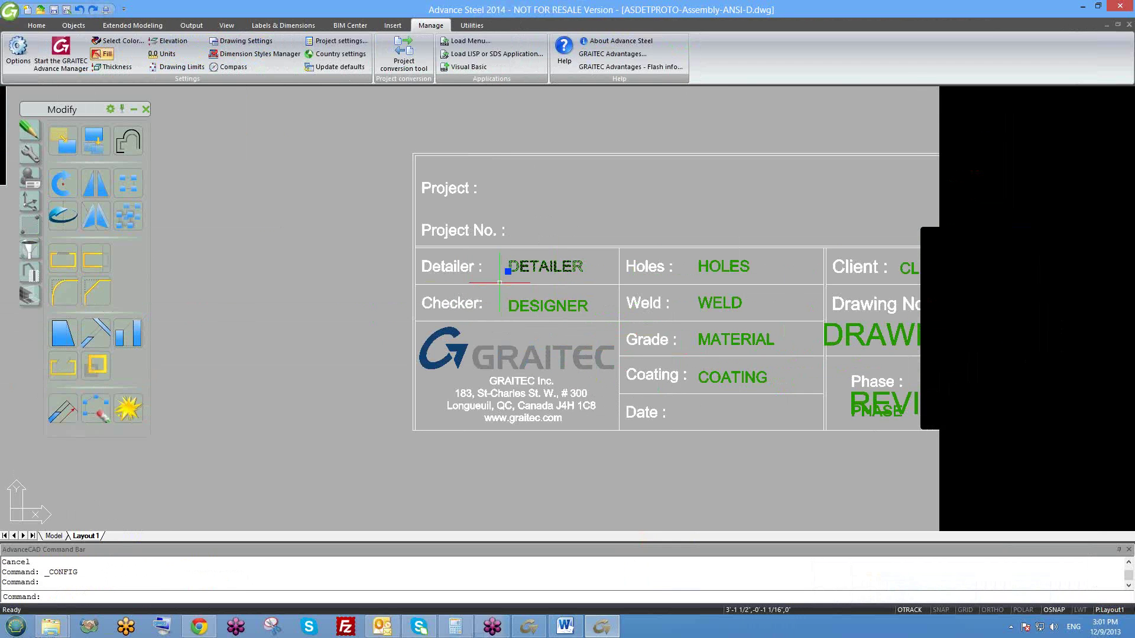
{"action": "type", "text": "M"}
{"action": "key", "text": "Return"}
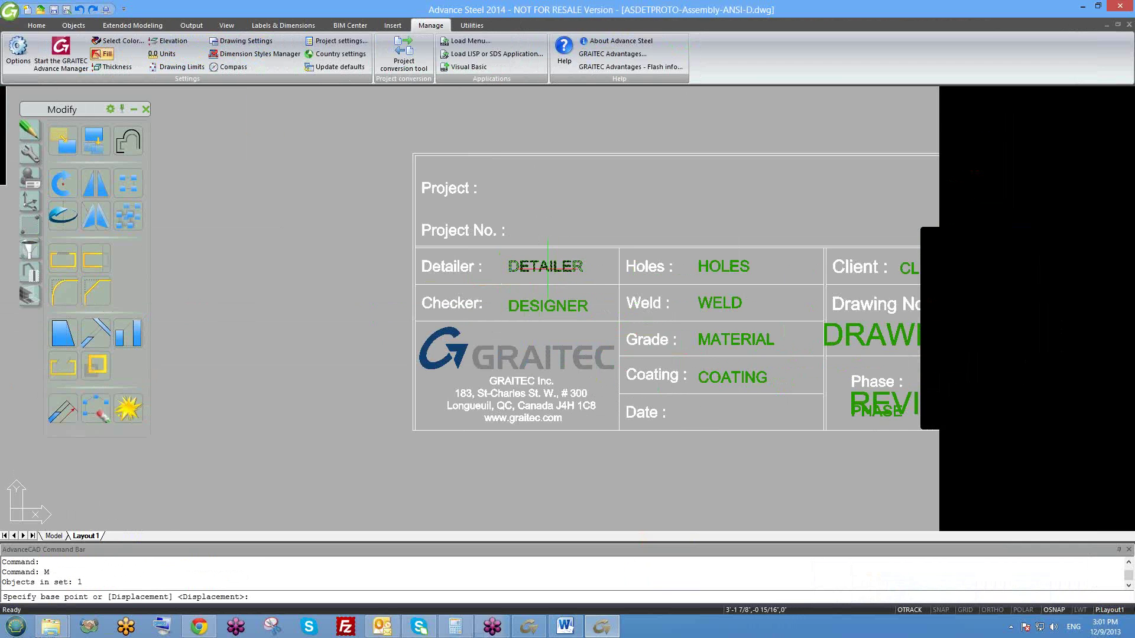
{"action": "left_click", "coordinate": [547, 266]}
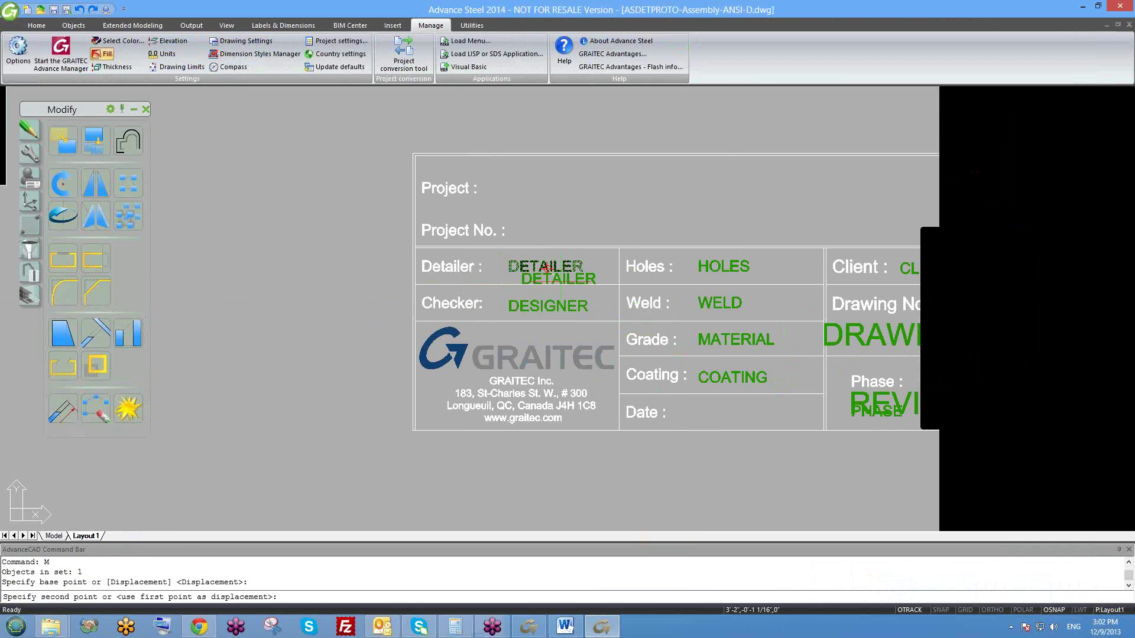
{"action": "scroll", "coordinate": [548, 267], "scroll_direction": "down", "scroll_amount": 3}
{"action": "scroll", "coordinate": [768, 413], "scroll_direction": "up", "scroll_amount": 10}
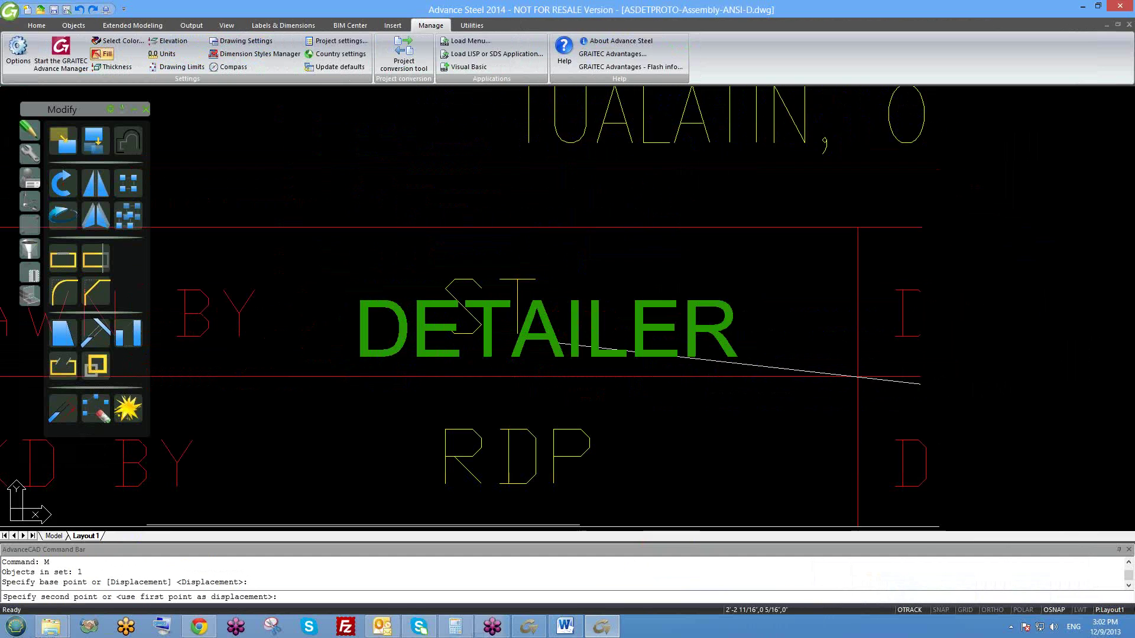
{"action": "left_click", "coordinate": [546, 327]}
- Match the DETAILER attribute's properties to the existing initials text in the DRAWN BY cell
{"action": "scroll", "coordinate": [546, 335], "scroll_direction": "up", "scroll_amount": 2}
{"action": "type", "text": "MA"}
{"action": "key", "text": "Return"}
{"action": "left_click", "coordinate": [546, 335]}
{"action": "left_click", "coordinate": [564, 320]}
{"action": "key", "text": "Return"}
- Erase the fixed initials text overlapping the DETAILER attribute
{"action": "scroll", "coordinate": [524, 304], "scroll_direction": "up", "scroll_amount": 2}
{"action": "left_click", "coordinate": [520, 297]}
{"action": "left_click", "coordinate": [517, 289]}
{"action": "type", "text": "E"}
{"action": "key", "text": "Return"}
{"action": "scroll", "coordinate": [514, 295], "scroll_direction": "down", "scroll_amount": 4}
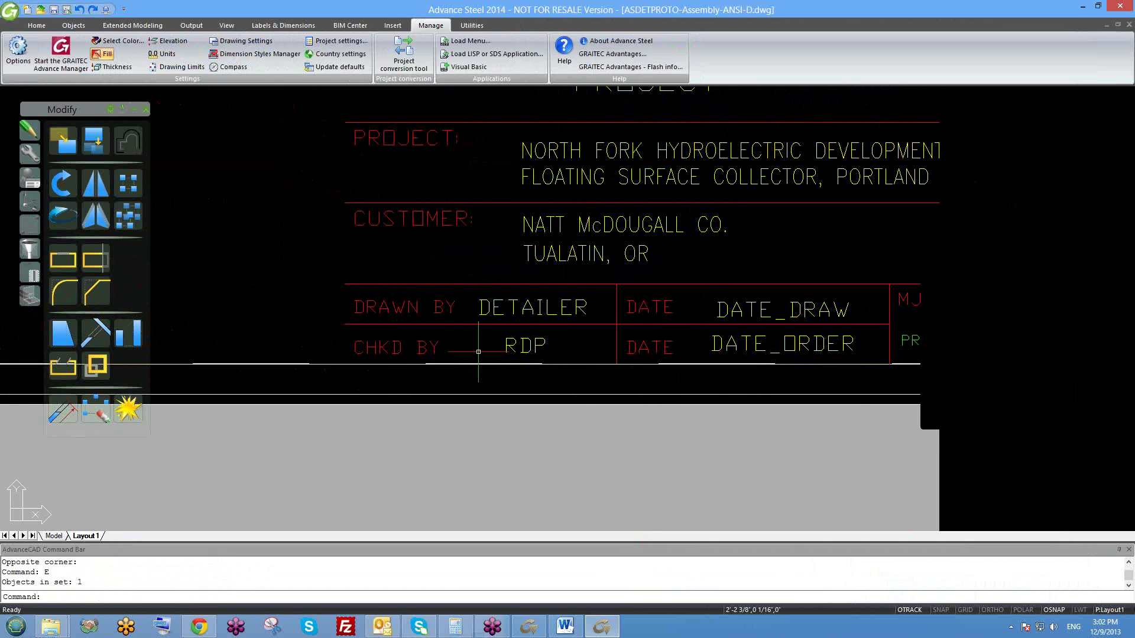
- Move the DESIGNER attribute from the old title block's Checker field into the CHKD BY cell
{"action": "scroll", "coordinate": [503, 343], "scroll_direction": "down", "scroll_amount": 4}
{"action": "scroll", "coordinate": [777, 327], "scroll_direction": "up", "scroll_amount": 4}
{"action": "left_click", "coordinate": [776, 327]}
{"action": "type", "text": "M"}
{"action": "key", "text": "Return"}
{"action": "left_click", "coordinate": [777, 326]}
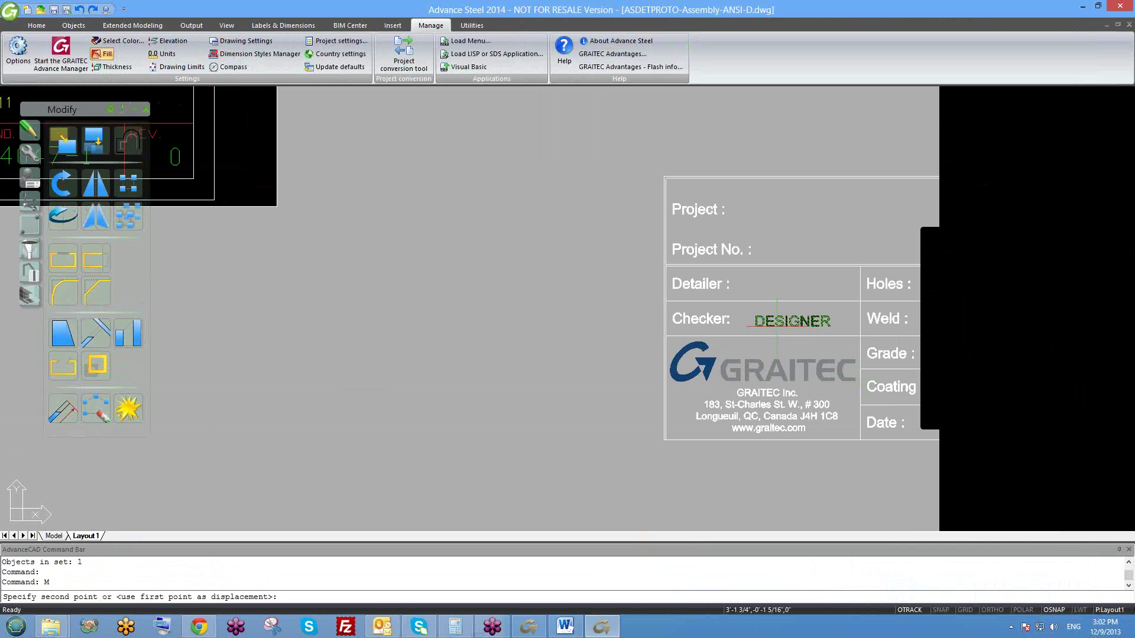
{"action": "scroll", "coordinate": [777, 326], "scroll_direction": "up", "scroll_amount": 2}
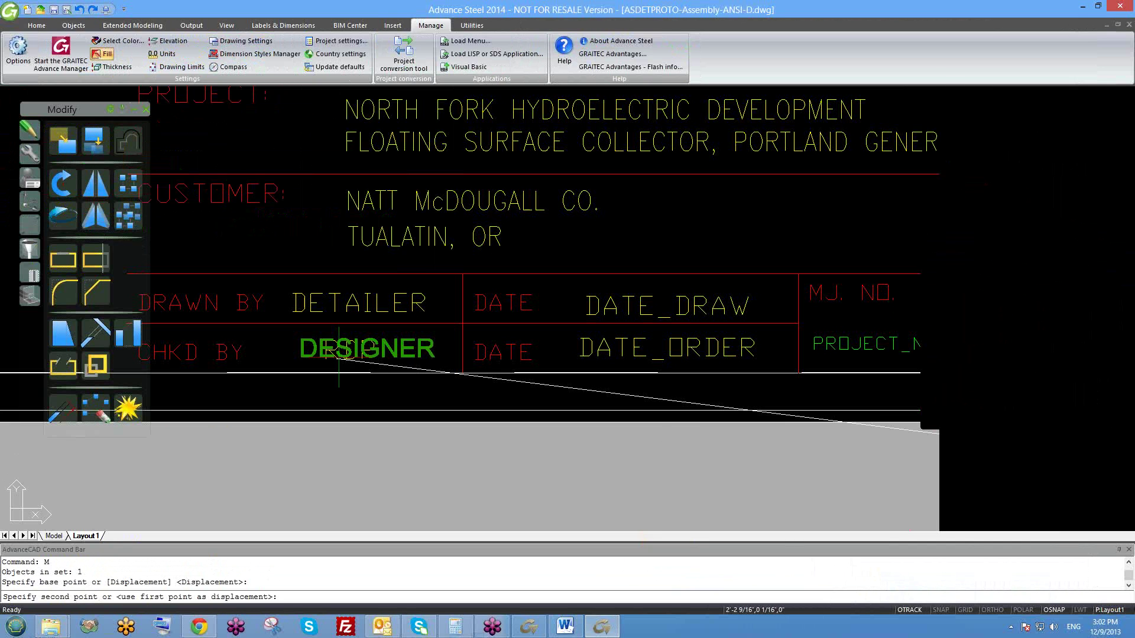
{"action": "key", "text": "Escape"}
- Match the DESIGNER attribute's properties to the DETAILER attribute above it
{"action": "scroll", "coordinate": [328, 363], "scroll_direction": "up", "scroll_amount": 3}
{"action": "type", "text": "MA"}
{"action": "key", "text": "Return"}
{"action": "left_click", "coordinate": [388, 223]}
{"action": "left_click", "coordinate": [307, 301]}
{"action": "left_click", "coordinate": [283, 317]}
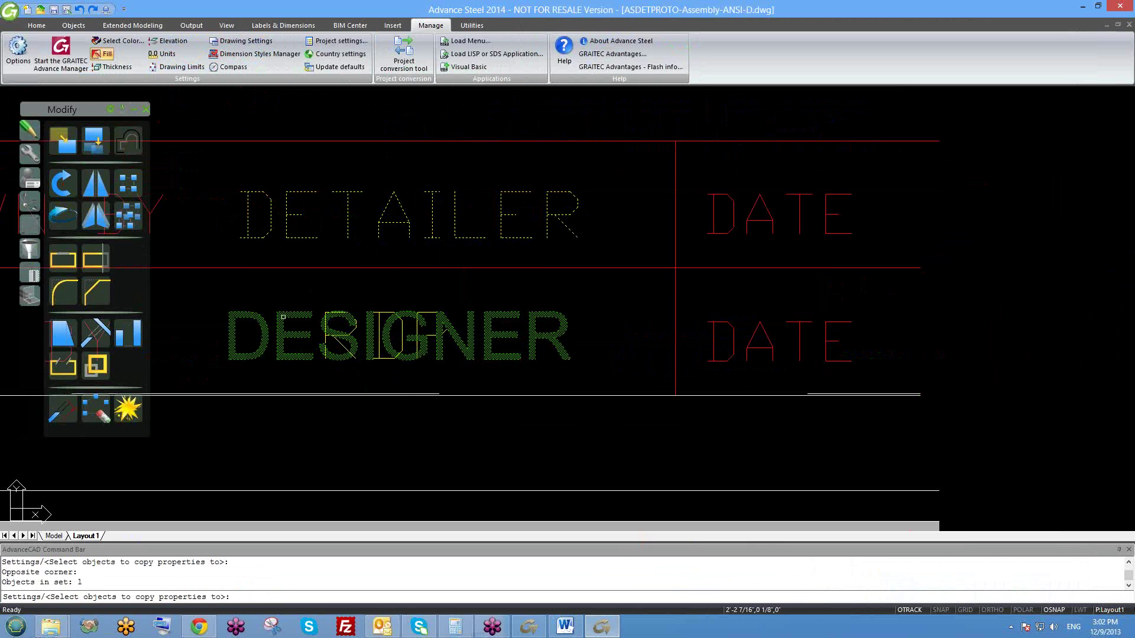
{"action": "key", "text": "Return"}
- Erase the fixed initials text overlapping the DESIGNER attribute in the CHKD BY cell
{"action": "scroll", "coordinate": [342, 319], "scroll_direction": "up", "scroll_amount": 2}
{"action": "left_click", "coordinate": [357, 306]}
{"action": "type", "text": "E"}
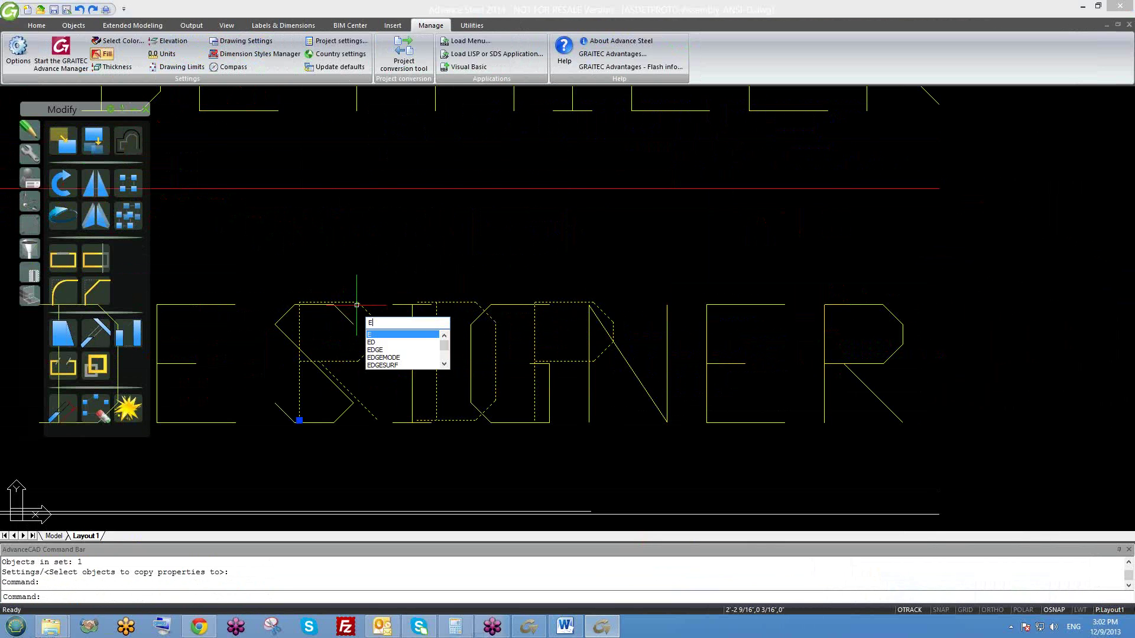
{"action": "key", "text": "Return"}
{"action": "scroll", "coordinate": [435, 337], "scroll_direction": "down", "scroll_amount": 4}
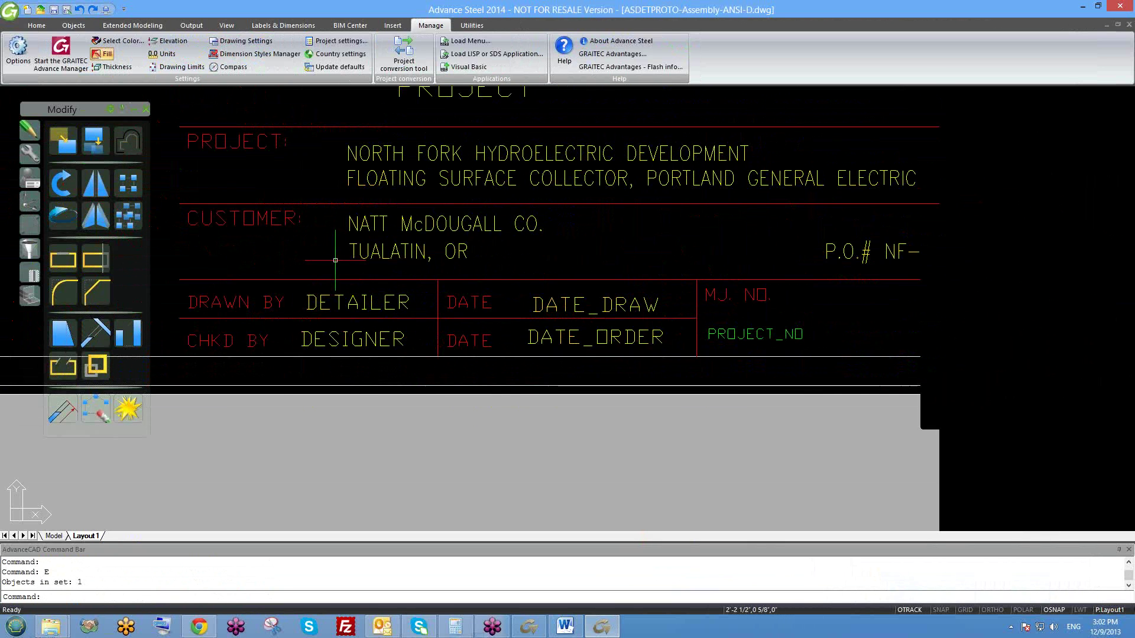
- Move the CLIENT attribute from the old title block into the CUSTOMER cell, between the two lines of the existing customer text
{"action": "scroll", "coordinate": [695, 371], "scroll_direction": "up", "scroll_amount": 8}
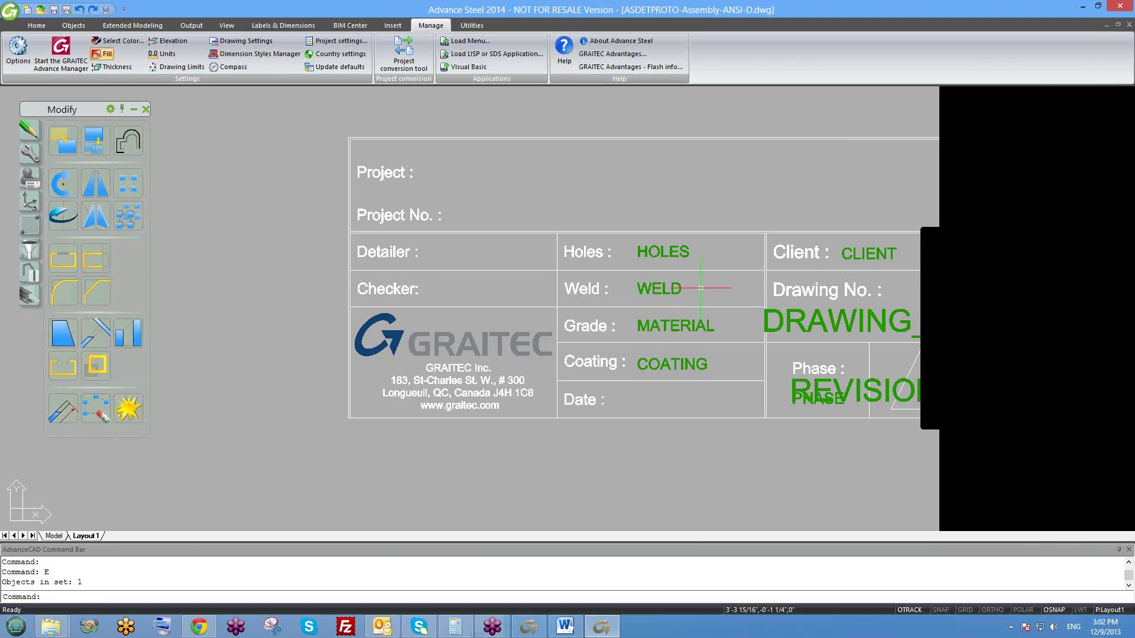
{"action": "middle_click_drag", "start_coordinate": [828, 287], "coordinate": [653, 298]}
{"action": "left_click", "coordinate": [683, 267]}
{"action": "type", "text": "M"}
{"action": "key", "text": "Return"}
{"action": "left_click", "coordinate": [683, 267]}
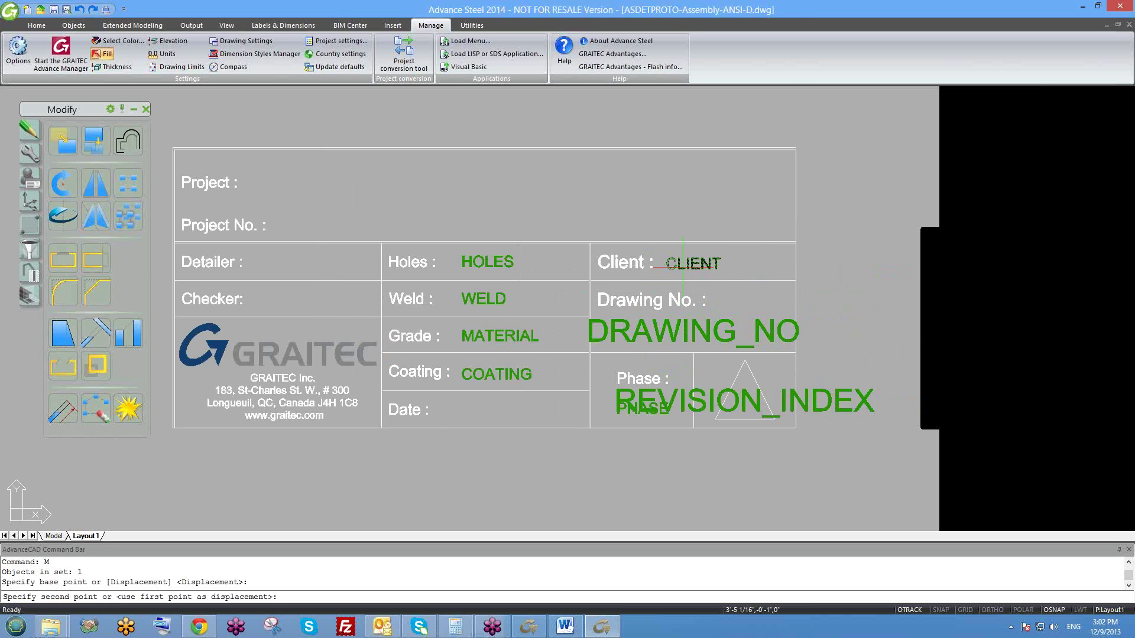
{"action": "scroll", "coordinate": [714, 331], "scroll_direction": "down", "scroll_amount": 3}
{"action": "scroll", "coordinate": [692, 287], "scroll_direction": "up", "scroll_amount": 5}
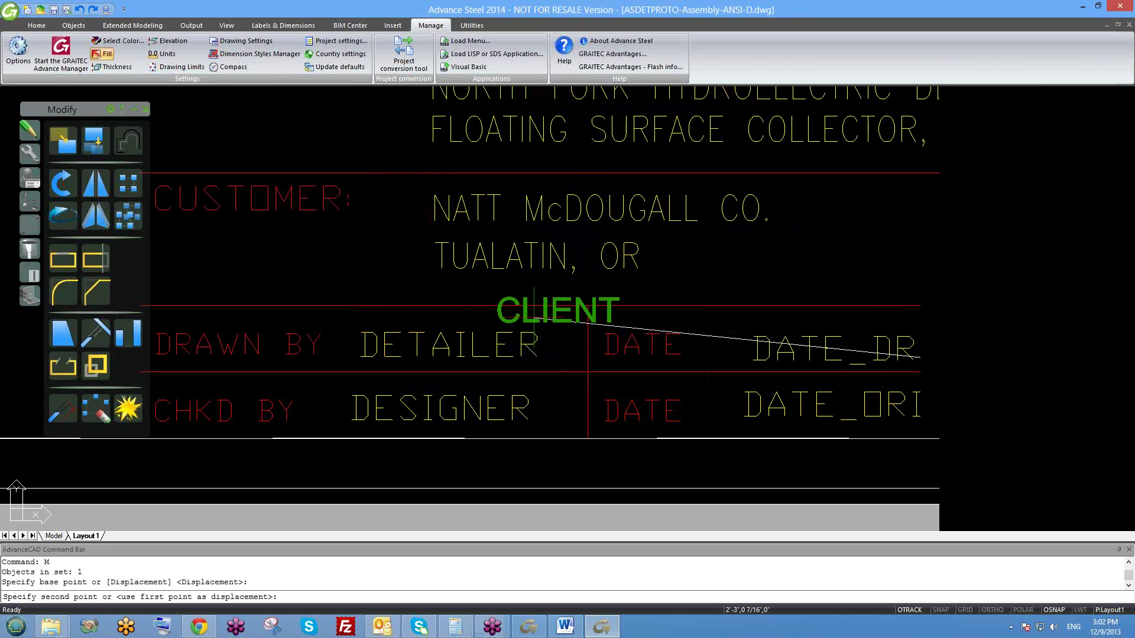
{"action": "scroll", "coordinate": [534, 314], "scroll_direction": "down", "scroll_amount": 2}
{"action": "scroll", "coordinate": [414, 260], "scroll_direction": "up", "scroll_amount": 4}
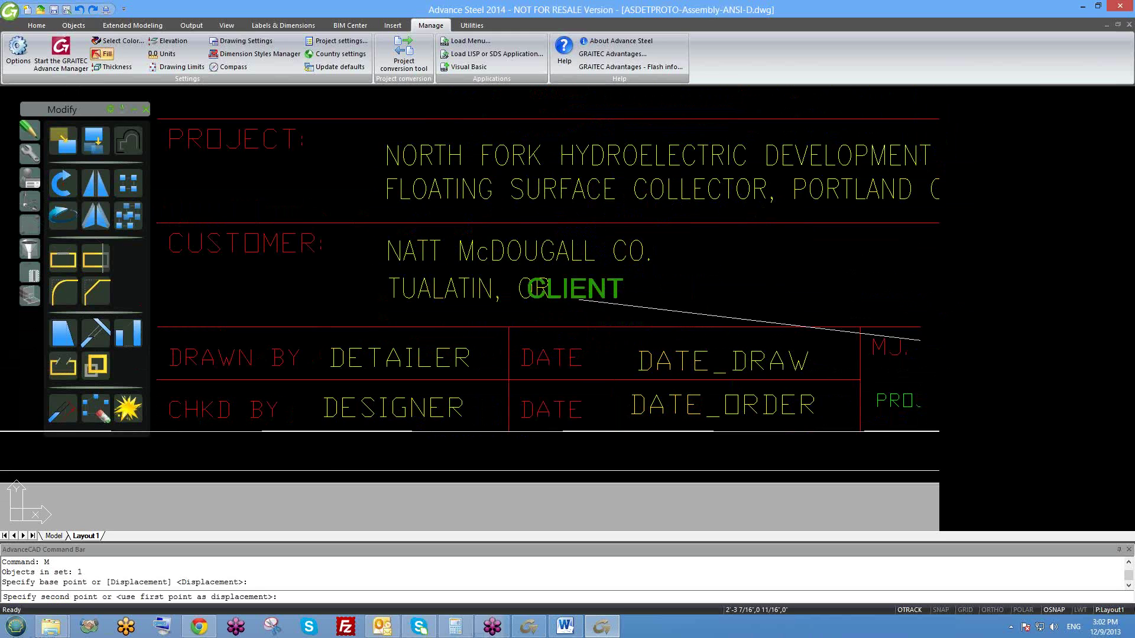
{"action": "left_click", "coordinate": [374, 330]}
{"action": "left_click", "coordinate": [363, 332]}
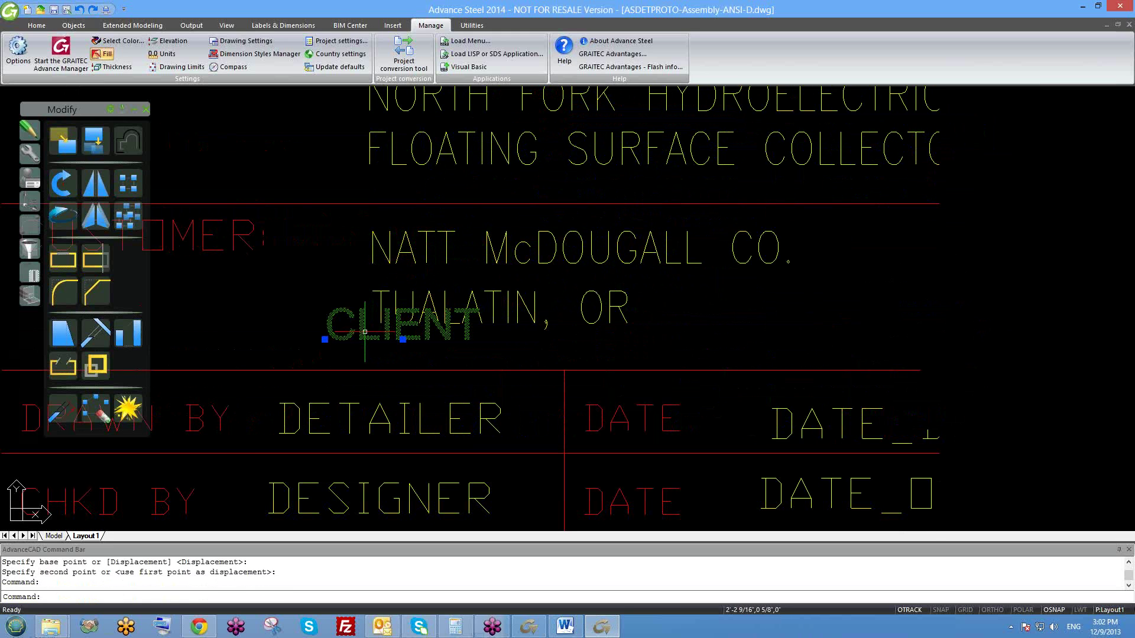
{"action": "left_click_drag", "start_coordinate": [363, 331], "coordinate": [395, 274]}
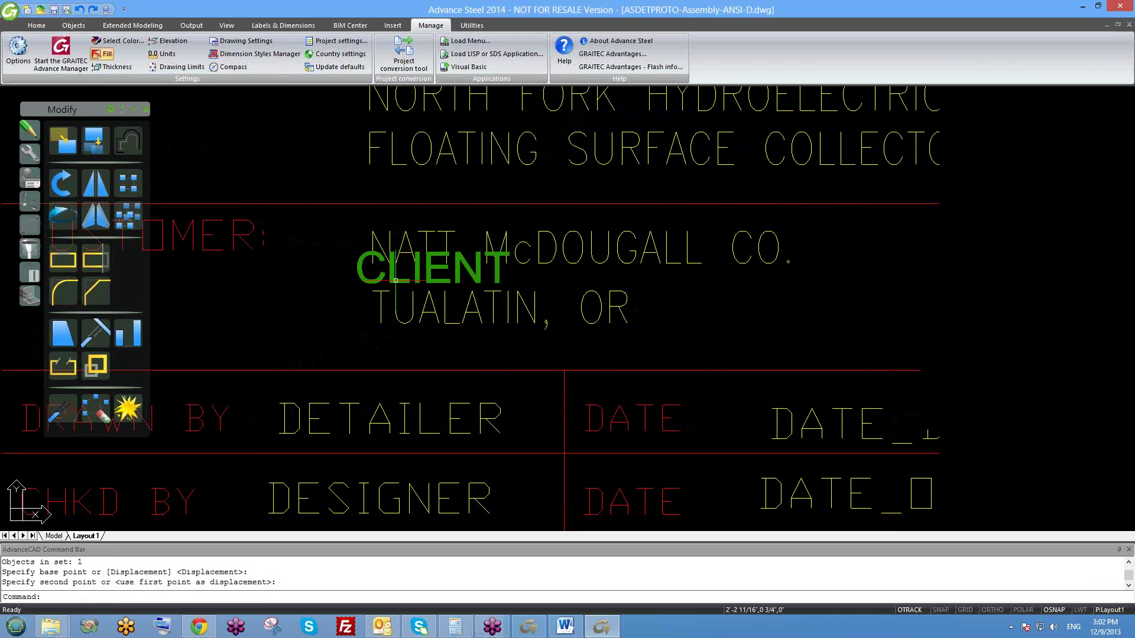
- Match the CLIENT attribute's properties to the existing customer text and erase that fixed text from the CUSTOMER cell
{"action": "left_click", "coordinate": [400, 236]}
{"action": "type", "text": "MA"}
{"action": "key", "text": "Return"}
{"action": "left_click", "coordinate": [408, 237]}
{"action": "left_click", "coordinate": [375, 256]}
{"action": "key", "text": "Return"}
{"action": "type", "text": "E"}
{"action": "key", "text": "Return"}
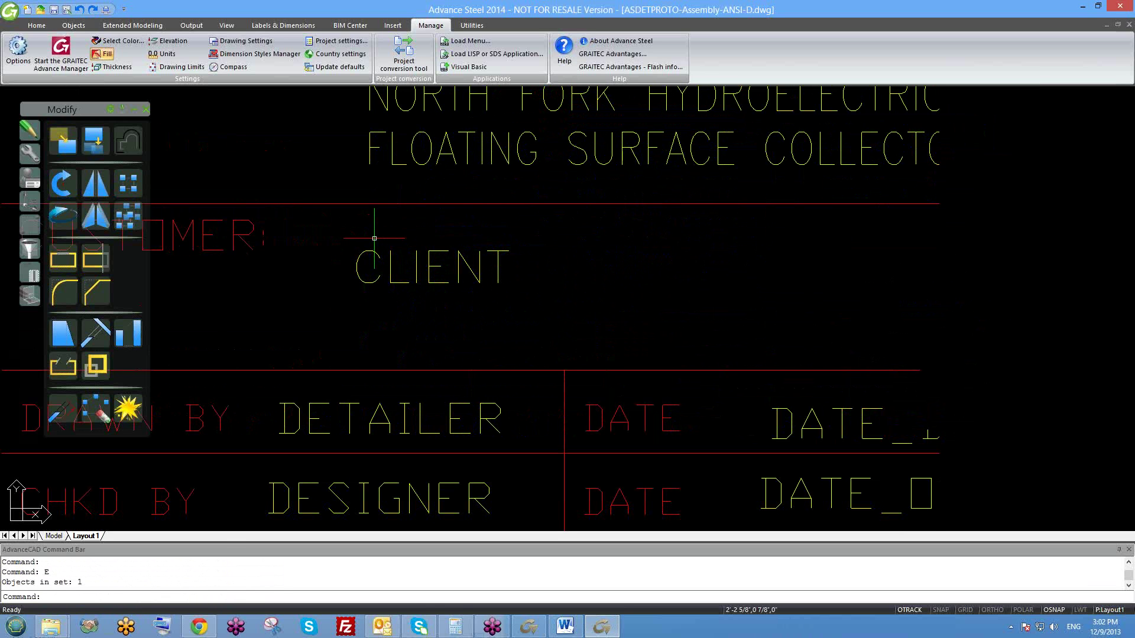
- Examine the remaining title block fields, including the drawing number, revision, description and project cells
{"action": "scroll", "coordinate": [347, 240], "scroll_direction": "down", "scroll_amount": 5}
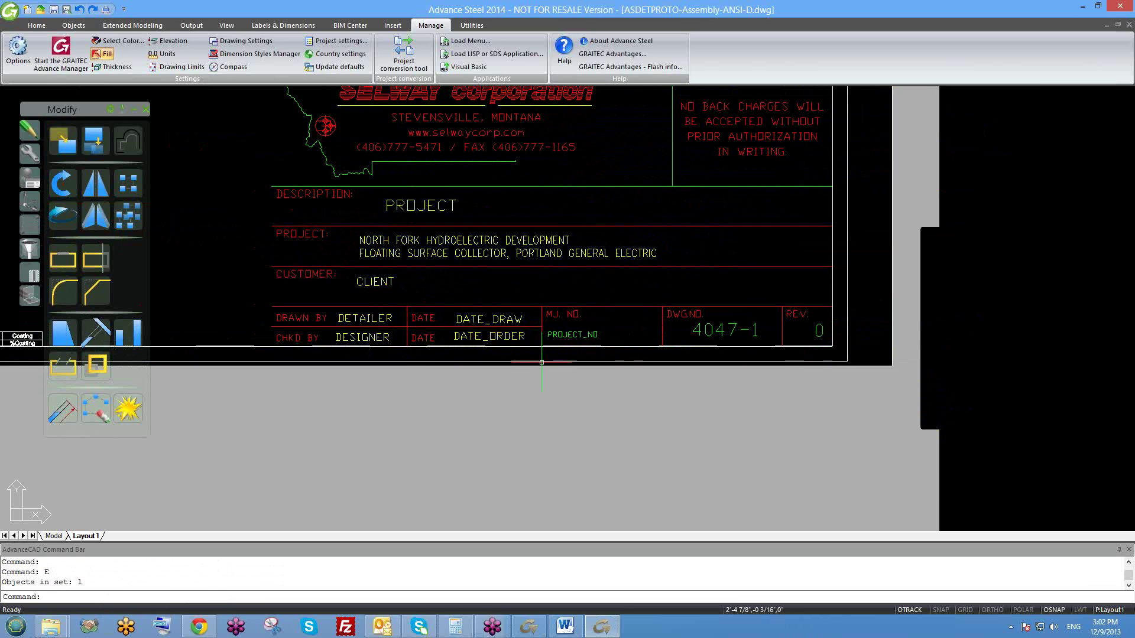
{"action": "scroll", "coordinate": [550, 337], "scroll_direction": "up", "scroll_amount": 5}
{"action": "scroll", "coordinate": [551, 337], "scroll_direction": "down", "scroll_amount": 4}
{"action": "scroll", "coordinate": [716, 334], "scroll_direction": "up", "scroll_amount": 3}
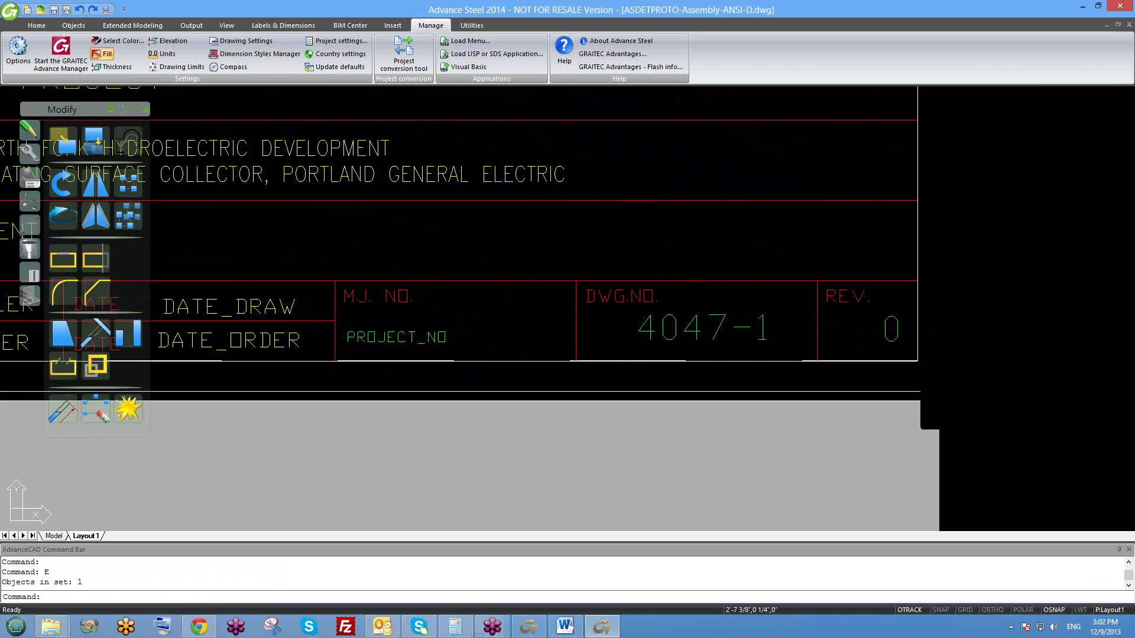
{"action": "scroll", "coordinate": [665, 360], "scroll_direction": "down", "scroll_amount": 3}
{"action": "left_click", "coordinate": [623, 352]}
{"action": "key", "text": "Escape"}
{"action": "scroll", "coordinate": [650, 384], "scroll_direction": "down", "scroll_amount": 1}
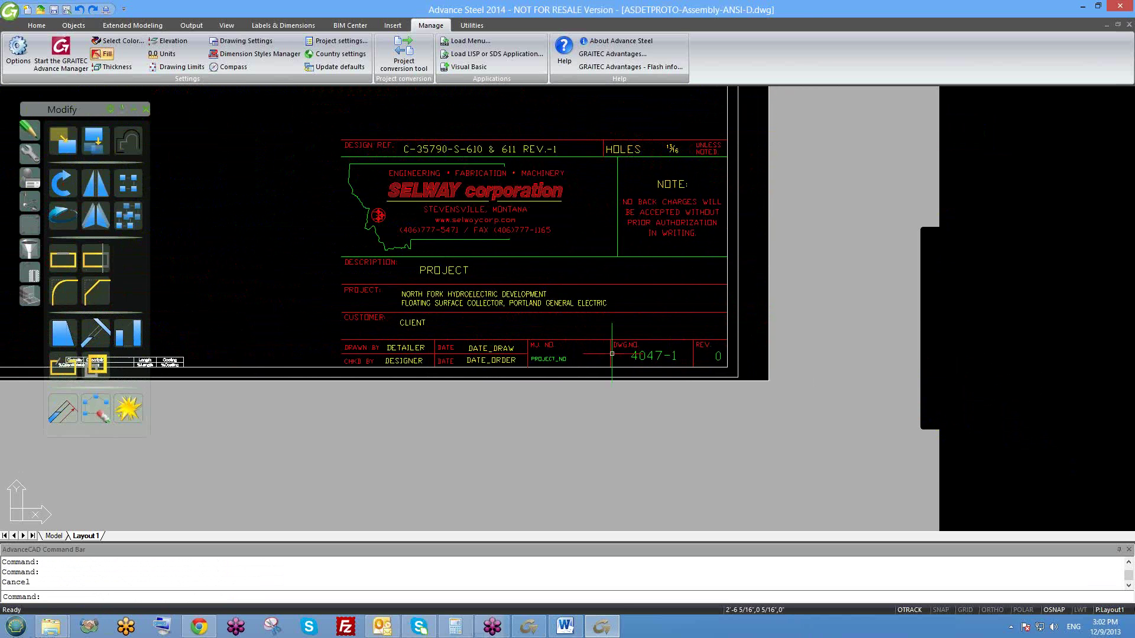
{"action": "scroll", "coordinate": [266, 355], "scroll_direction": "up", "scroll_amount": 2}
{"action": "scroll", "coordinate": [396, 293], "scroll_direction": "up", "scroll_amount": 3}
{"action": "left_click", "coordinate": [396, 293]}
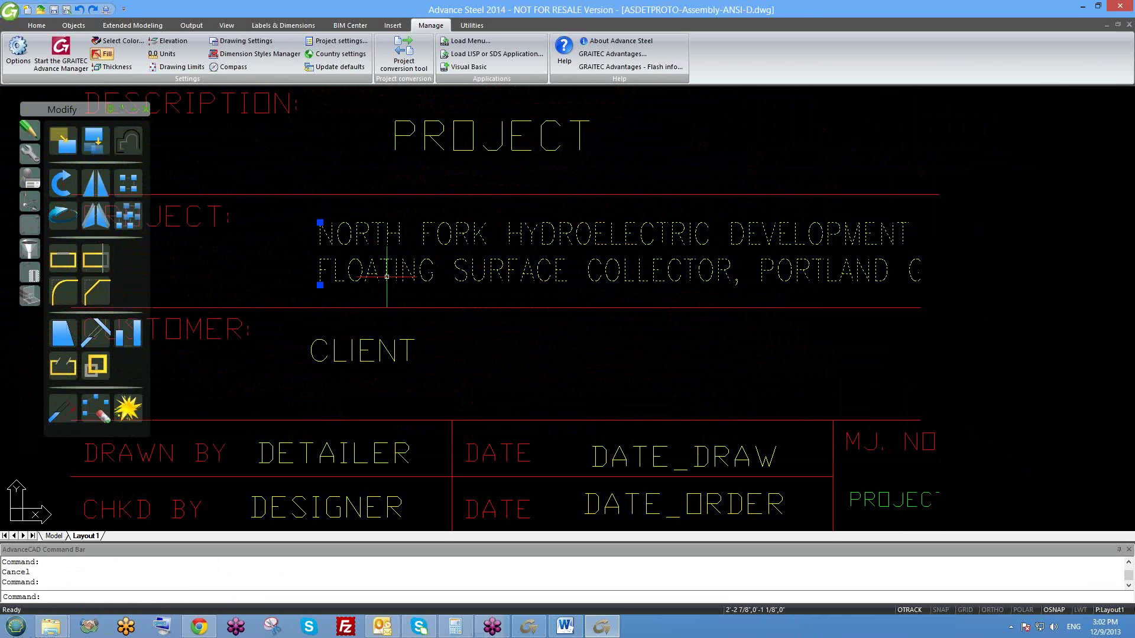
{"action": "key", "text": "Escape"}
{"action": "scroll", "coordinate": [411, 287], "scroll_direction": "down", "scroll_amount": 2}
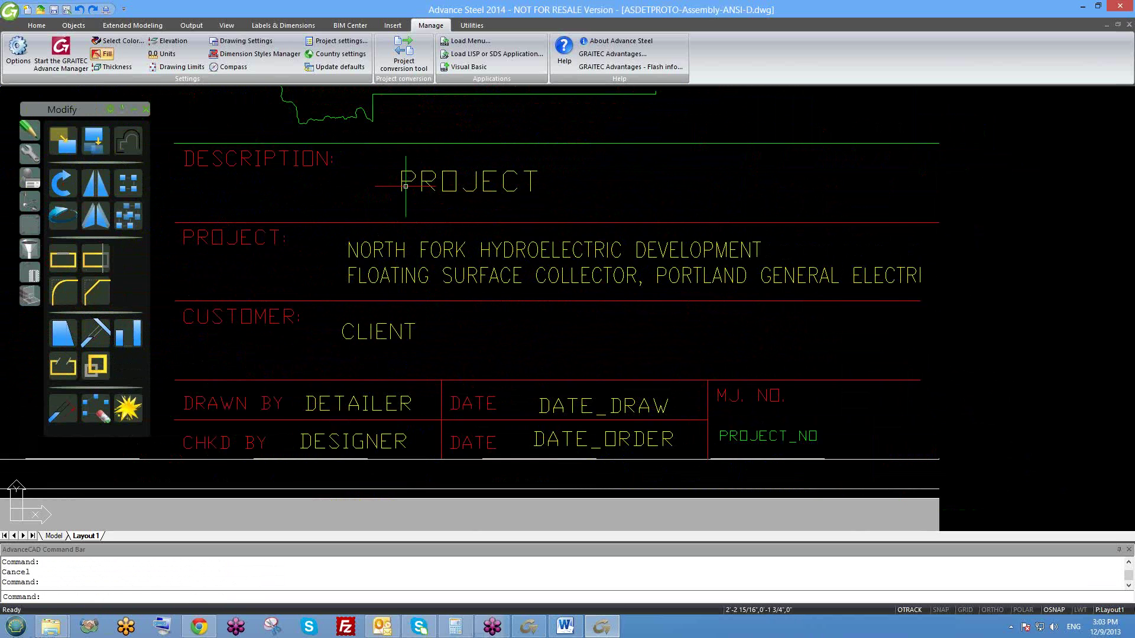
{"action": "scroll", "coordinate": [415, 218], "scroll_direction": "down", "scroll_amount": 1}
{"action": "scroll", "coordinate": [379, 201], "scroll_direction": "up", "scroll_amount": 4}
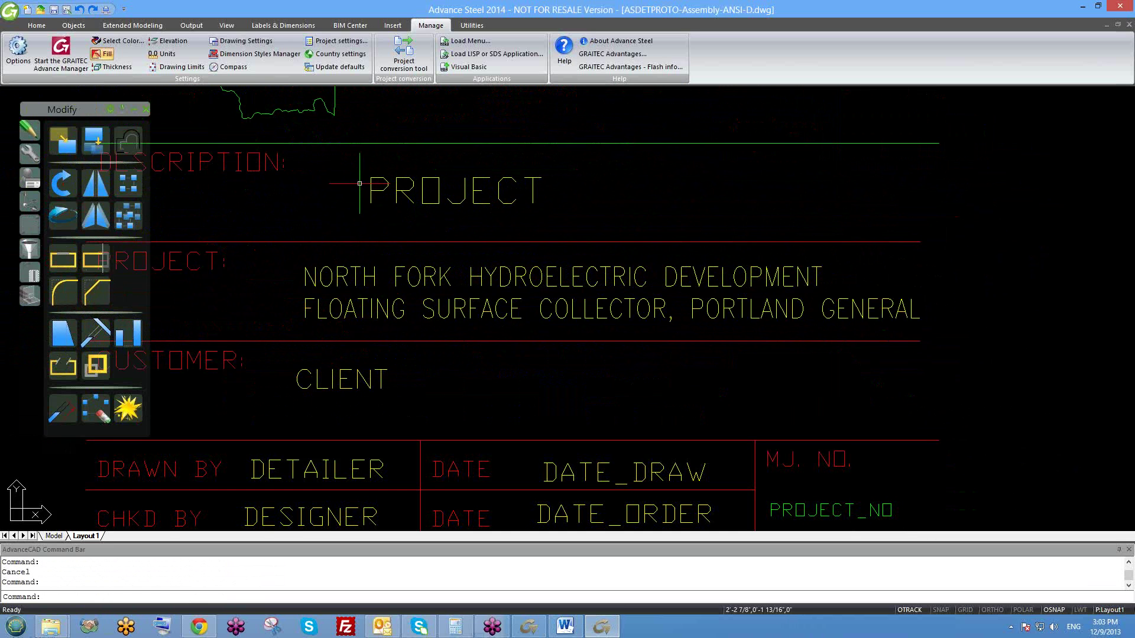
{"action": "middle_click_drag", "start_coordinate": [334, 193], "coordinate": [444, 203]}
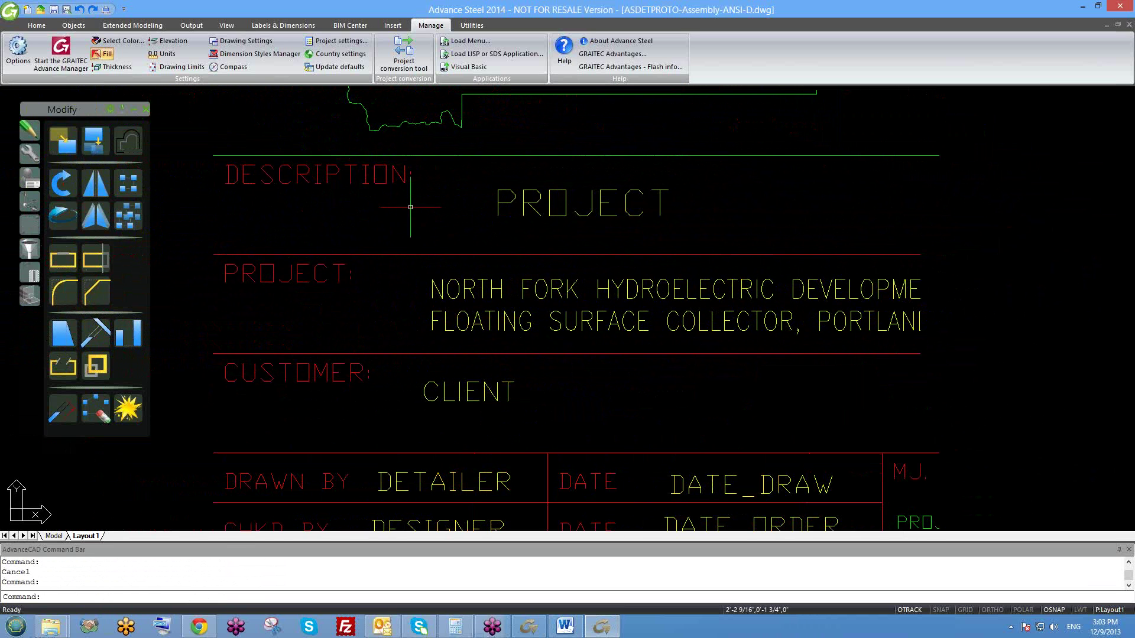
{"action": "scroll", "coordinate": [421, 231], "scroll_direction": "down", "scroll_amount": 1}
{"action": "scroll", "coordinate": [354, 271], "scroll_direction": "up", "scroll_amount": 2}
{"action": "scroll", "coordinate": [380, 291], "scroll_direction": "down", "scroll_amount": 2}
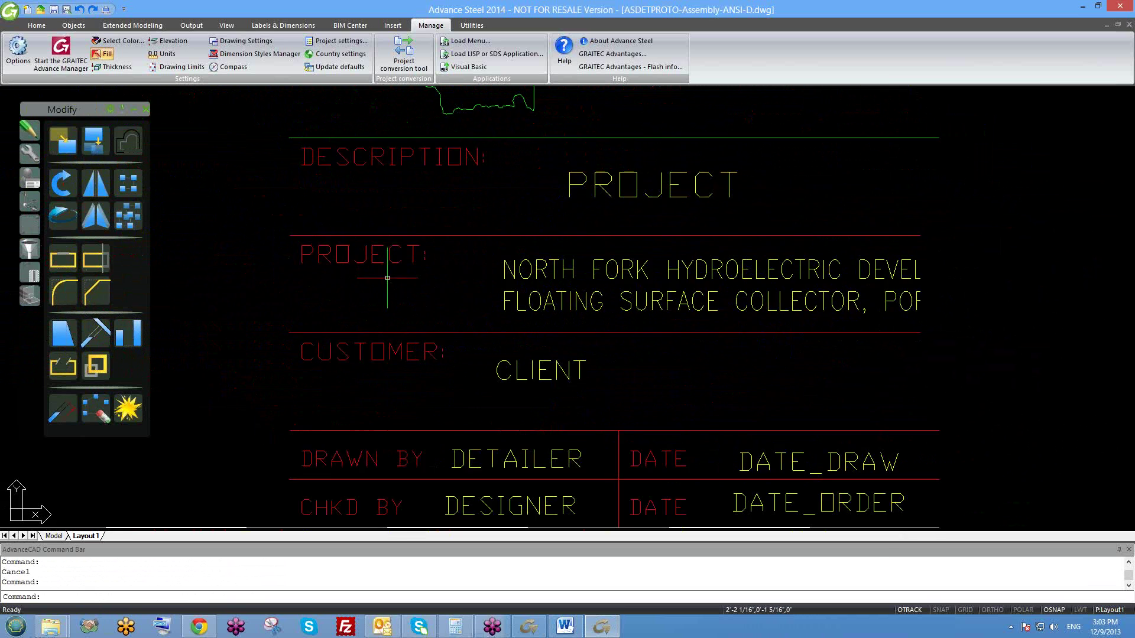
{"action": "left_click", "coordinate": [536, 275]}
{"action": "right_click", "coordinate": [553, 290]}
{"action": "left_click", "coordinate": [579, 319]}
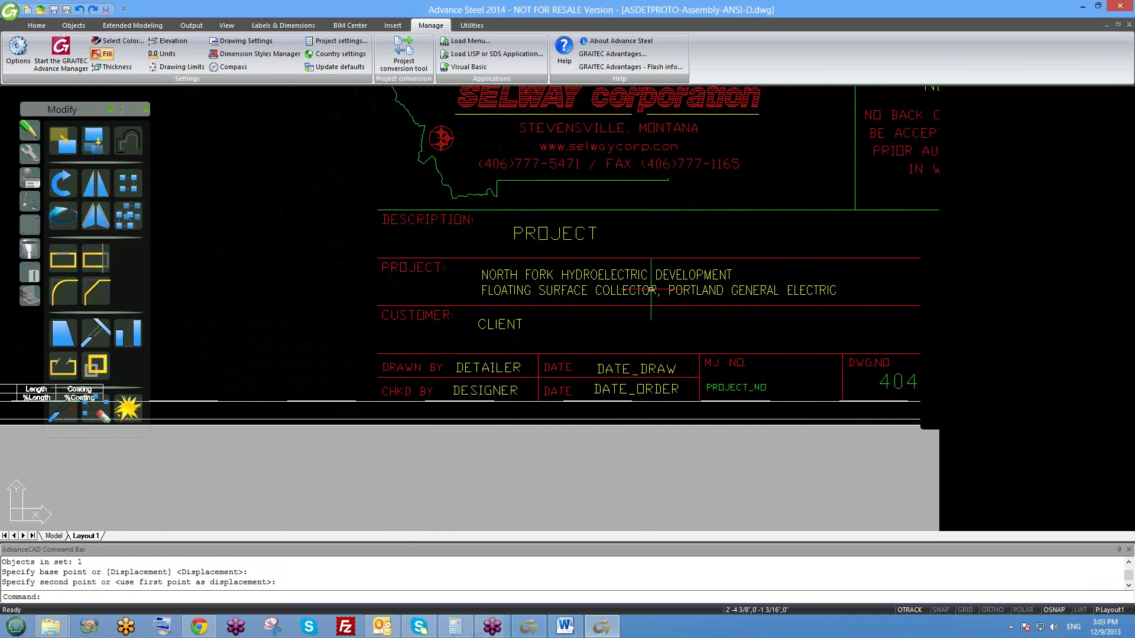
{"action": "scroll", "coordinate": [546, 276], "scroll_direction": "up", "scroll_amount": 2}
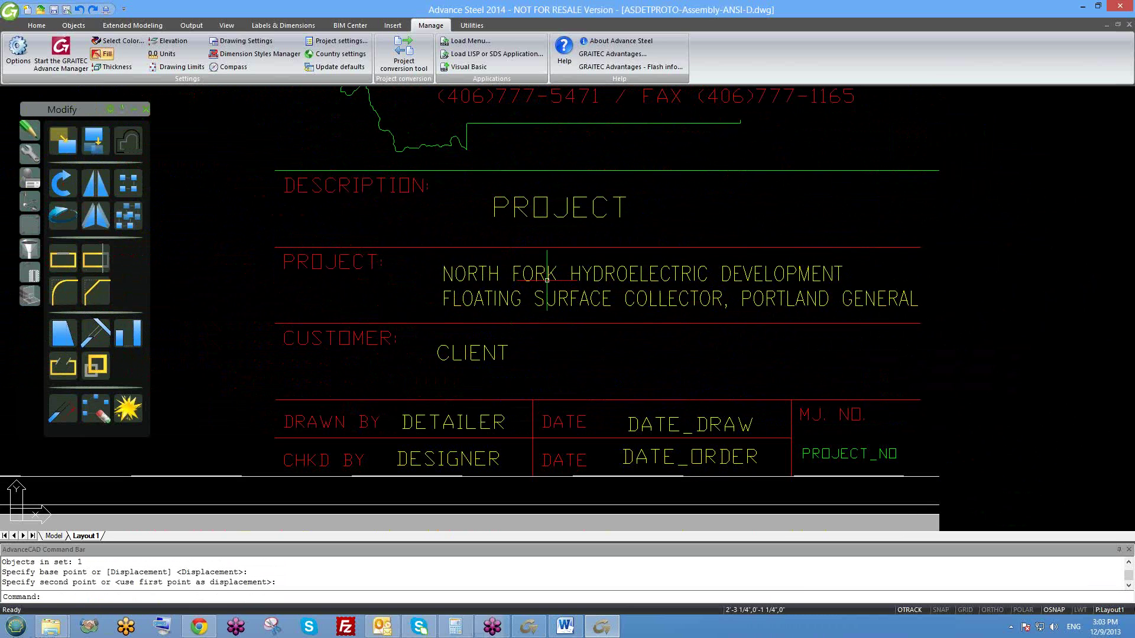
{"action": "key", "text": "Escape"}
- Move the PROJECT attribute from the DESCRIPTION cell down into the PROJECT cell
{"action": "left_click", "coordinate": [514, 232]}
{"action": "left_click", "coordinate": [513, 211]}
{"action": "type", "text": "M"}
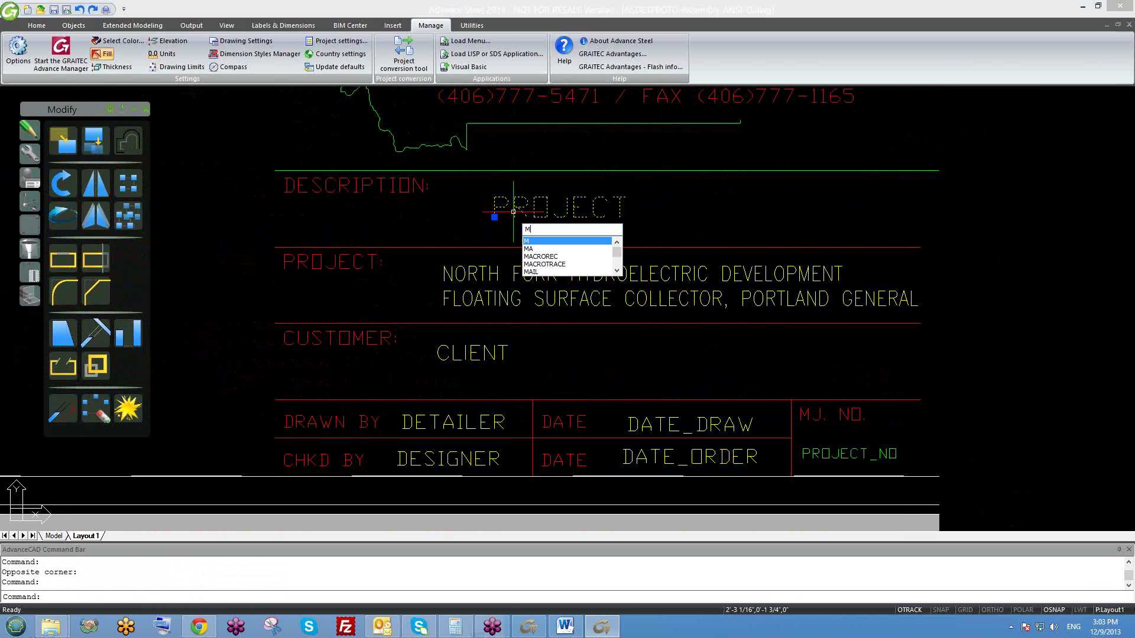
{"action": "key", "text": "Return"}
{"action": "left_click", "coordinate": [513, 211]}
{"action": "scroll", "coordinate": [476, 290], "scroll_direction": "up", "scroll_amount": 2}
{"action": "left_click", "coordinate": [425, 321]}
- Erase the fixed two-line project text from the PROJECT cell and move the PROJECT attribute up within the cell
{"action": "left_click", "coordinate": [462, 266]}
{"action": "type", "text": "E"}
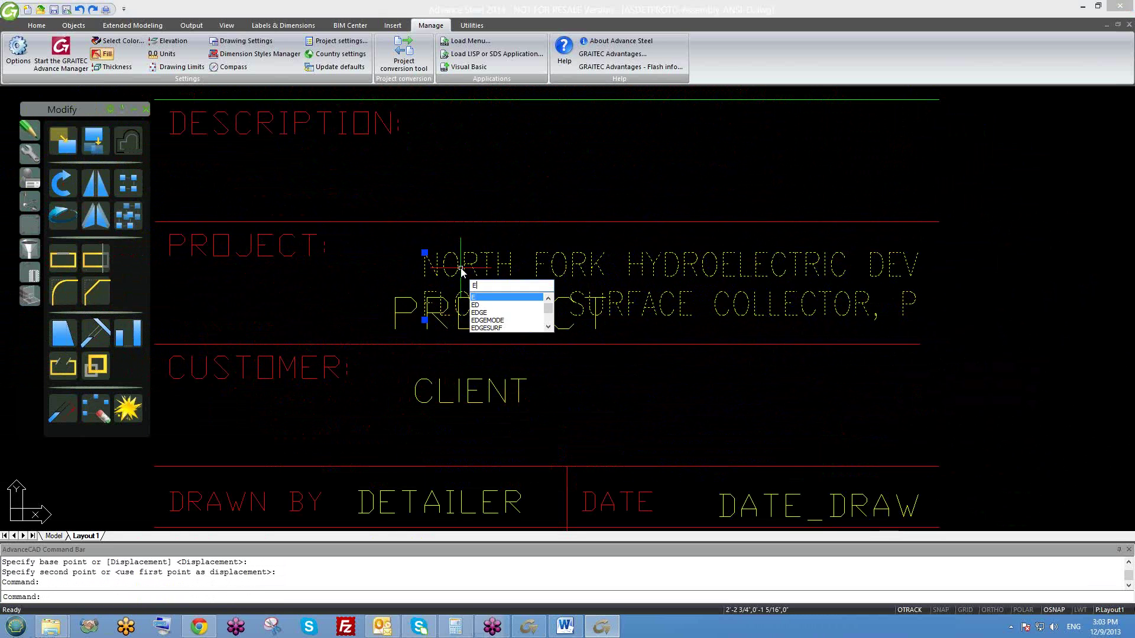
{"action": "key", "text": "Return"}
{"action": "left_click", "coordinate": [441, 308]}
{"action": "left_click", "coordinate": [430, 318]}
{"action": "type", "text": "M"}
{"action": "key", "text": "Return"}
{"action": "left_click", "coordinate": [434, 319]}
{"action": "left_click", "coordinate": [444, 291]}
{"action": "scroll", "coordinate": [448, 292], "scroll_direction": "down", "scroll_amount": 2}
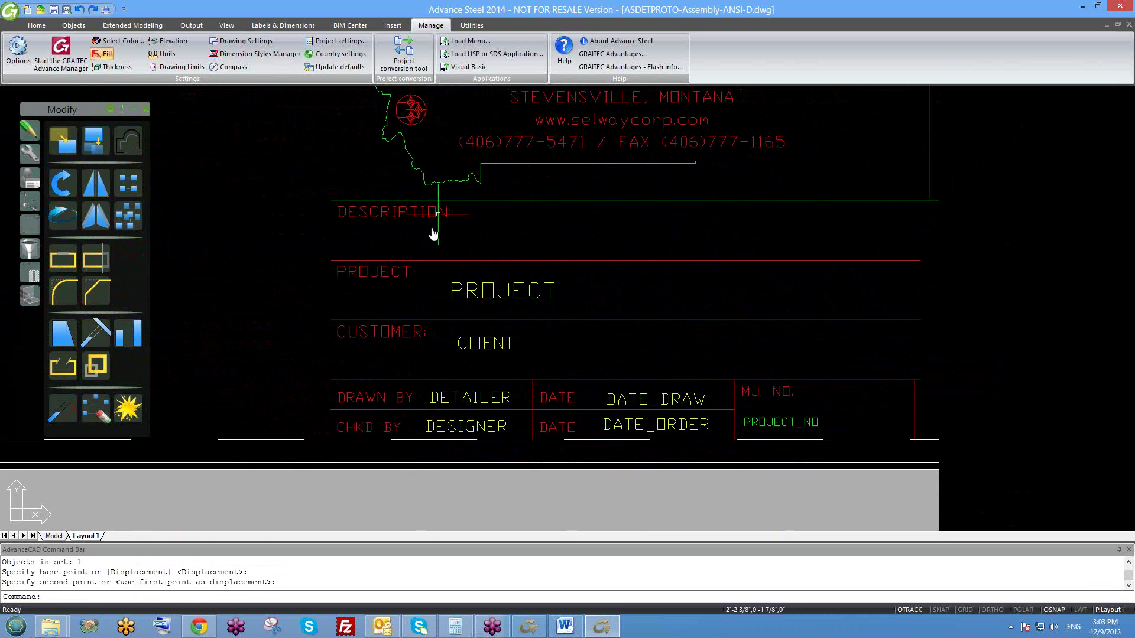
{"action": "scroll", "coordinate": [413, 237], "scroll_direction": "up", "scroll_amount": 1}
{"action": "scroll", "coordinate": [420, 295], "scroll_direction": "down", "scroll_amount": 5}
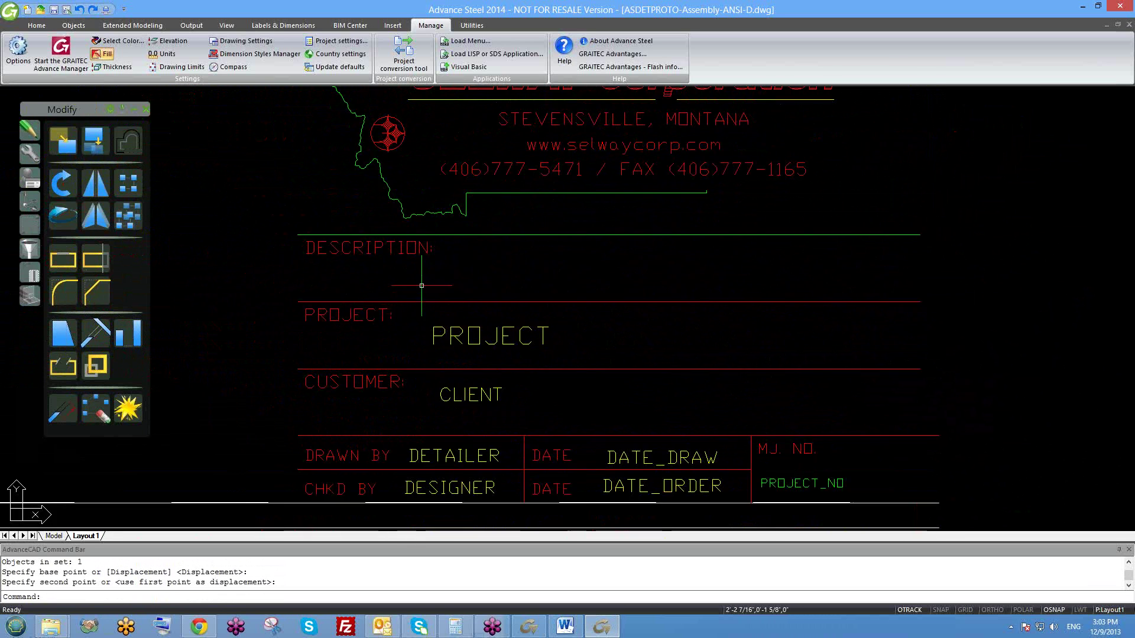
- Switch to the Word token list and examine the project user attribute tokens USERPROJATTR1 to USERPROJATTR5
{"action": "left_click", "coordinate": [565, 627]}
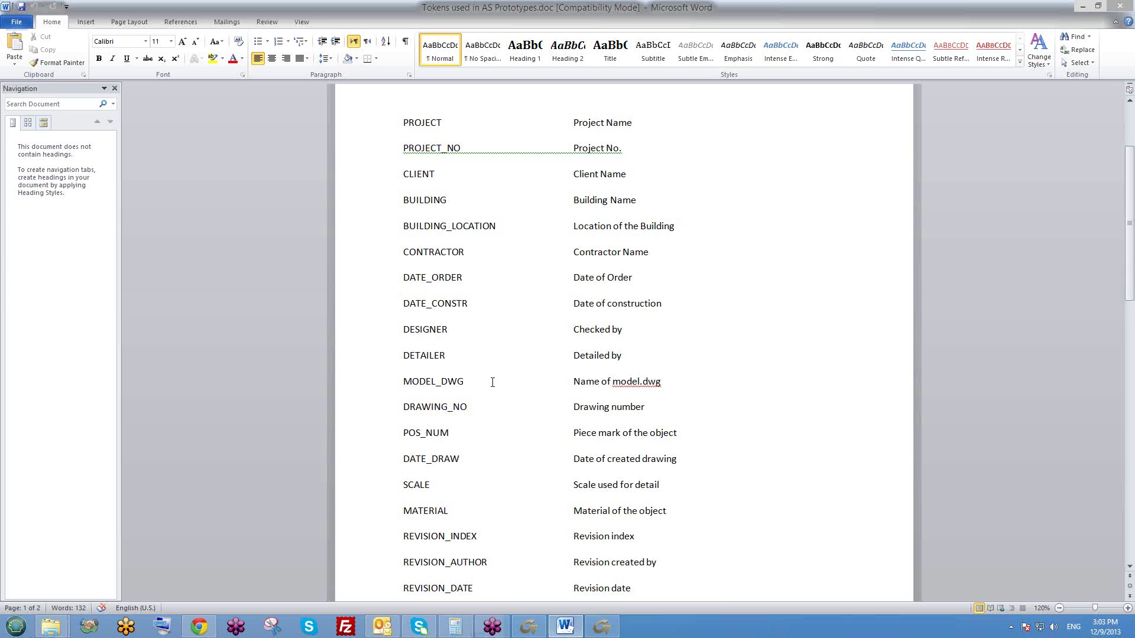
{"action": "scroll", "coordinate": [479, 402], "scroll_direction": "down", "scroll_amount": 15}
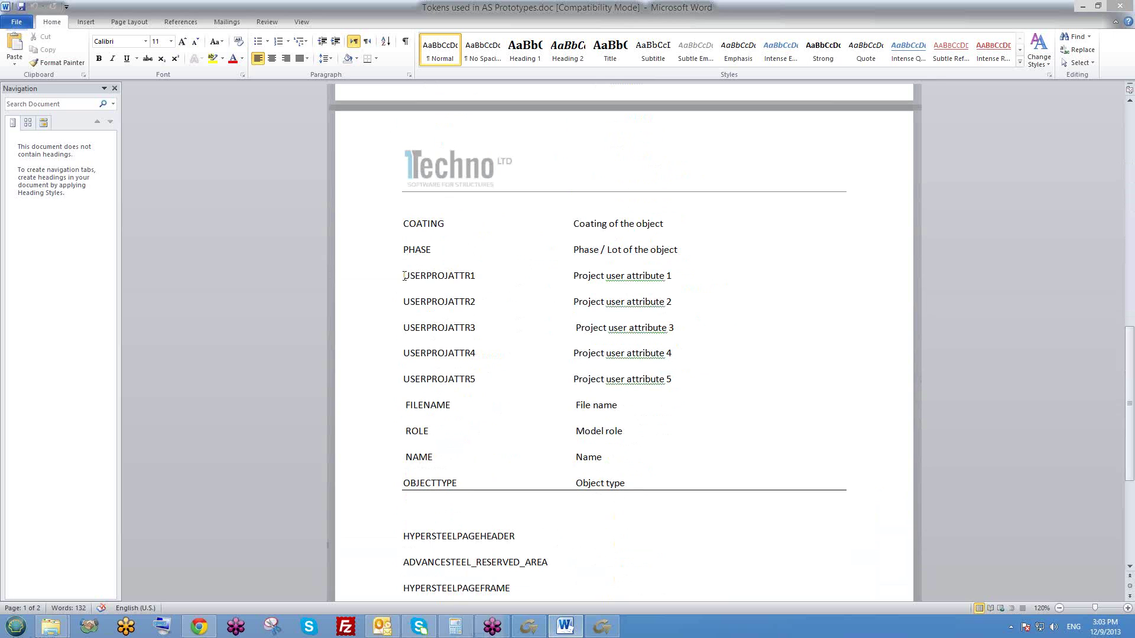
{"action": "double_click", "coordinate": [437, 276]}
{"action": "left_click", "coordinate": [475, 276]}
{"action": "left_click_drag", "start_coordinate": [468, 368], "coordinate": [476, 278]}
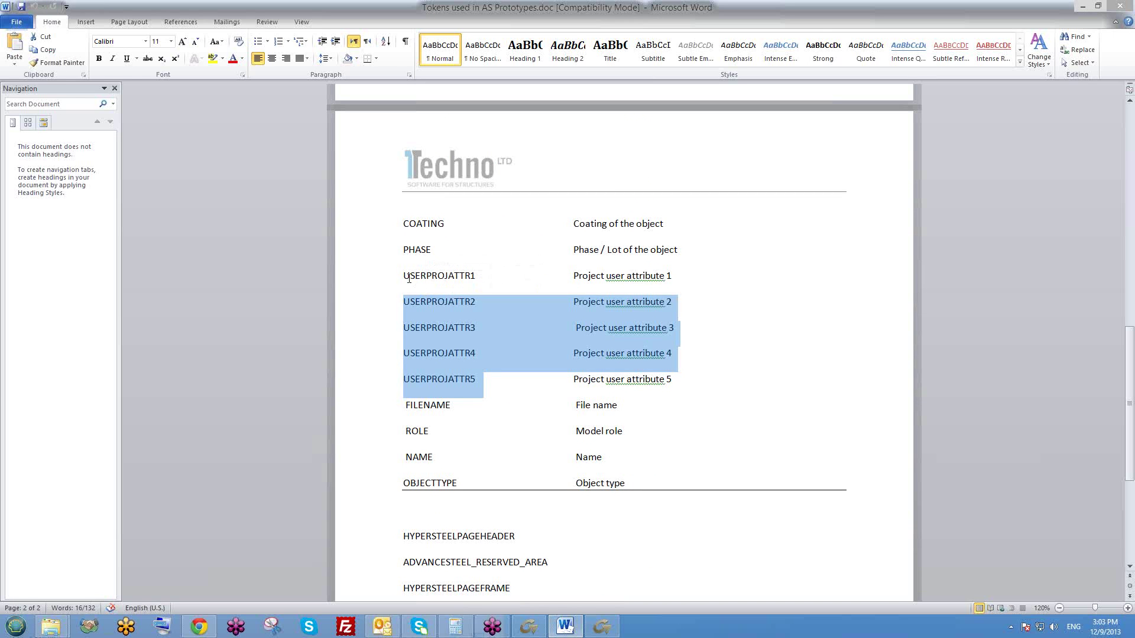
{"action": "left_click", "coordinate": [400, 278]}
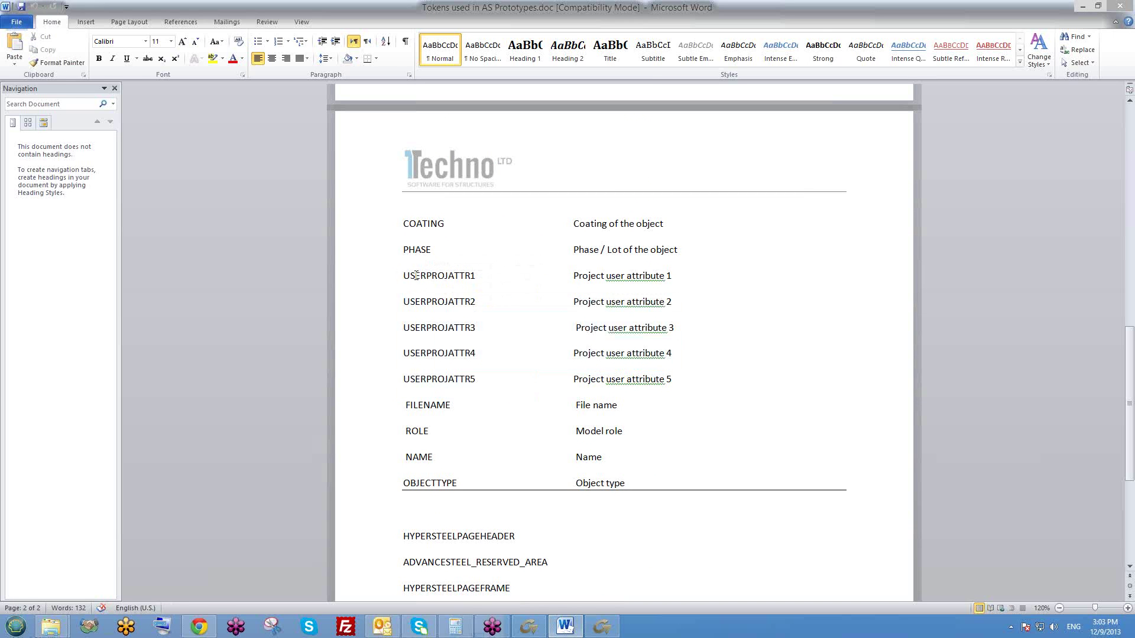
{"action": "left_click_drag", "start_coordinate": [417, 276], "coordinate": [475, 276]}
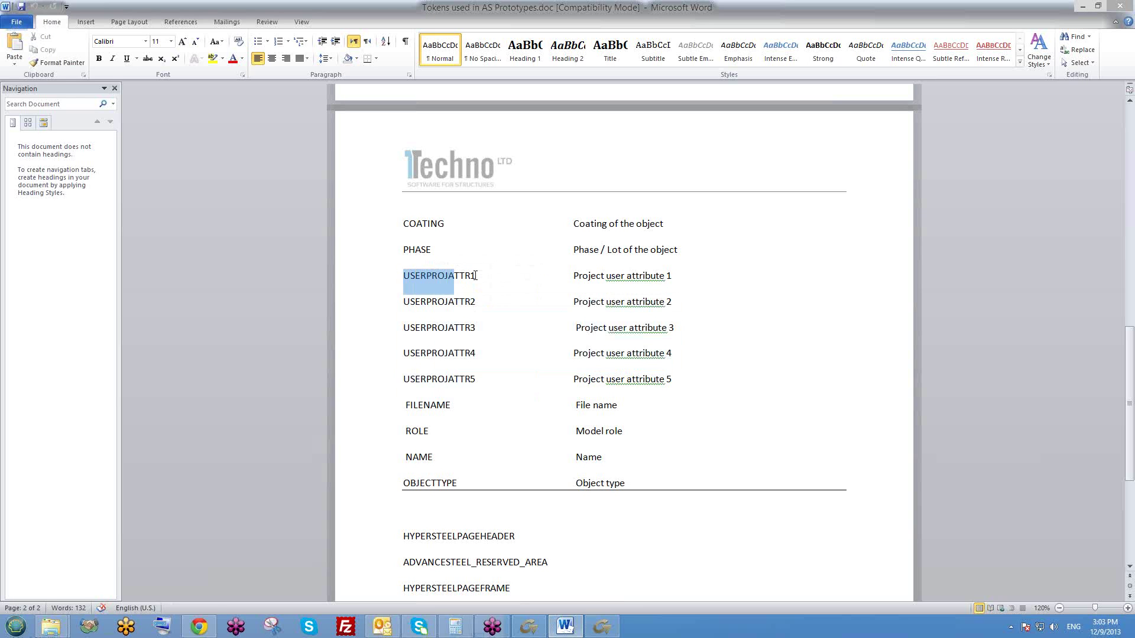
{"action": "left_click_drag", "start_coordinate": [475, 275], "coordinate": [425, 282]}
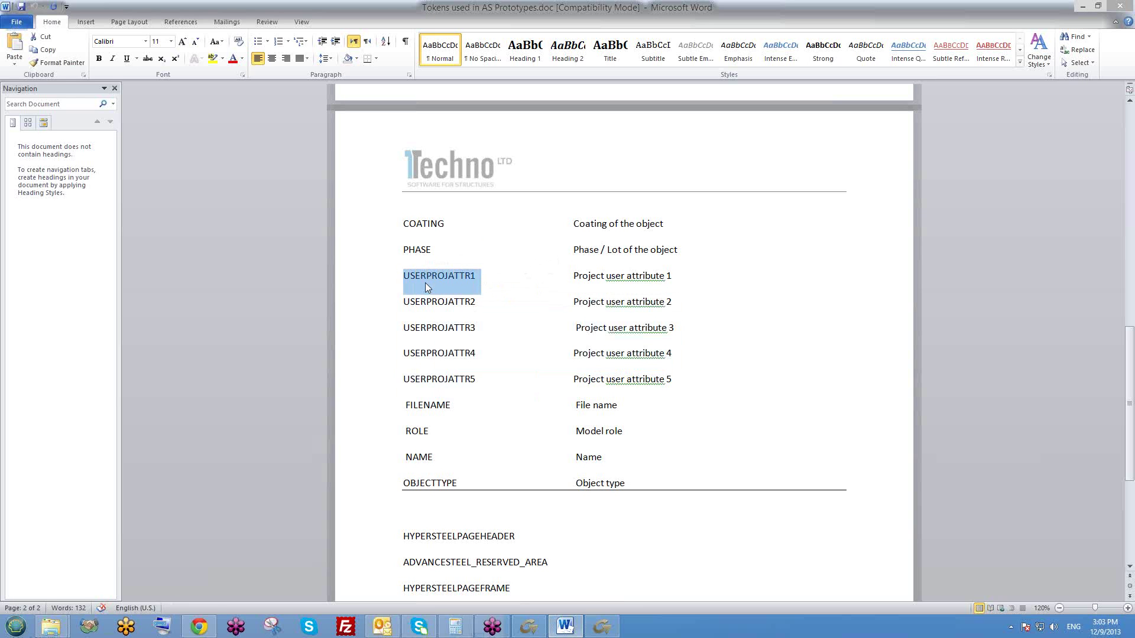
{"action": "left_click", "coordinate": [445, 323]}
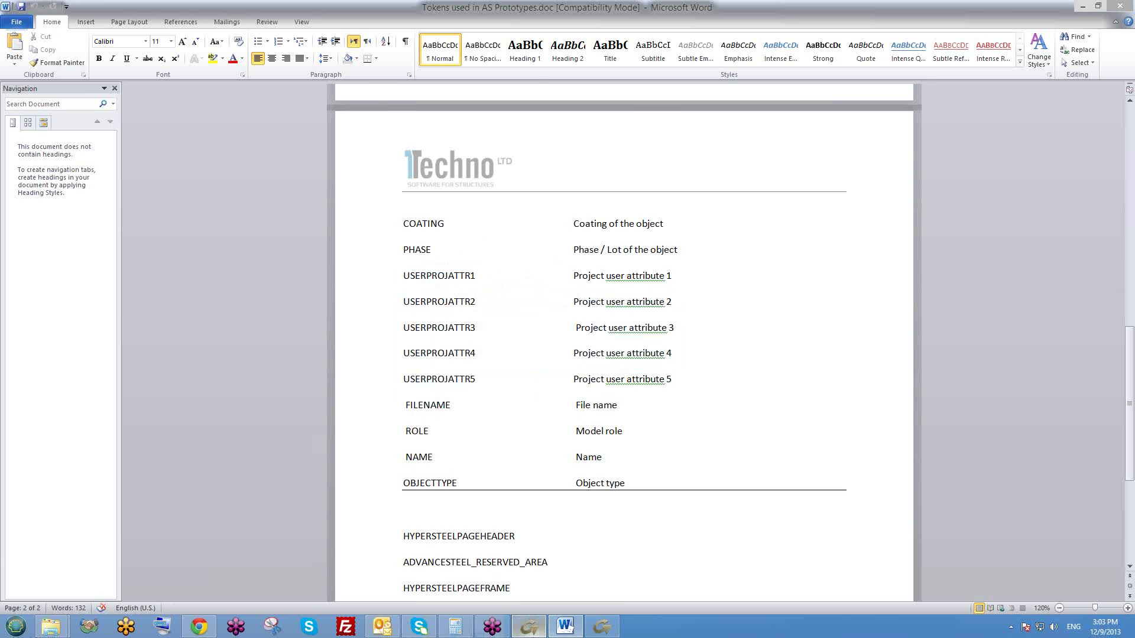
- Switch to the 6.dwg model in Advance Steel, examine the user attributes in its project data, and discard any changes
{"action": "left_click", "coordinate": [528, 627]}
{"action": "scroll", "coordinate": [526, 443], "scroll_direction": "down", "scroll_amount": 2}
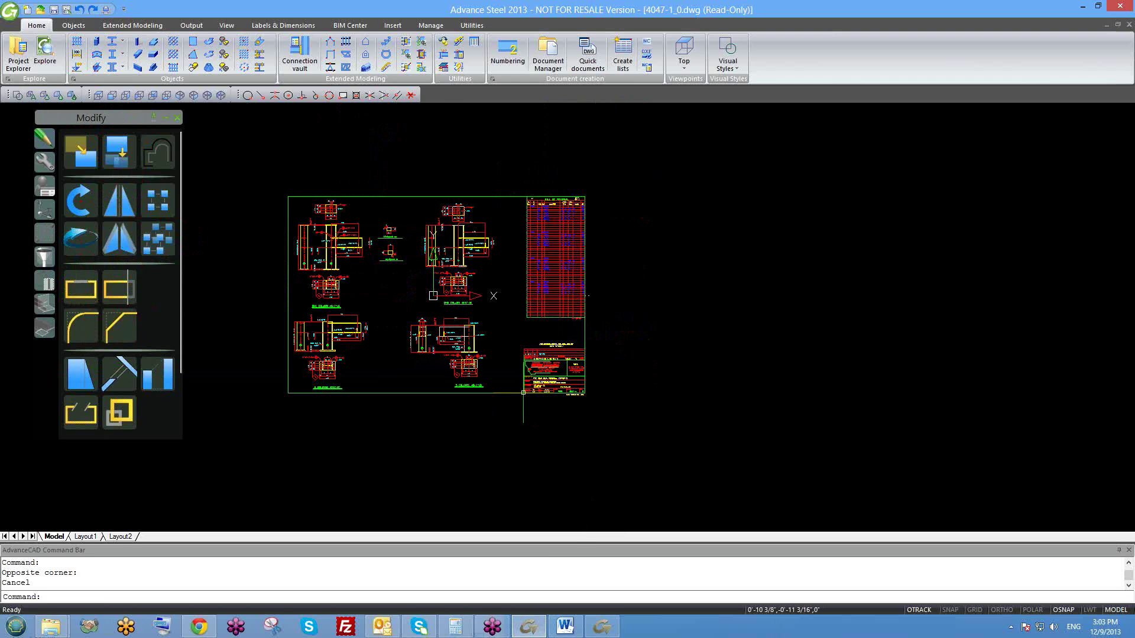
{"action": "left_click", "coordinate": [603, 630]}
{"action": "middle_click_drag", "start_coordinate": [467, 228], "coordinate": [561, 309]}
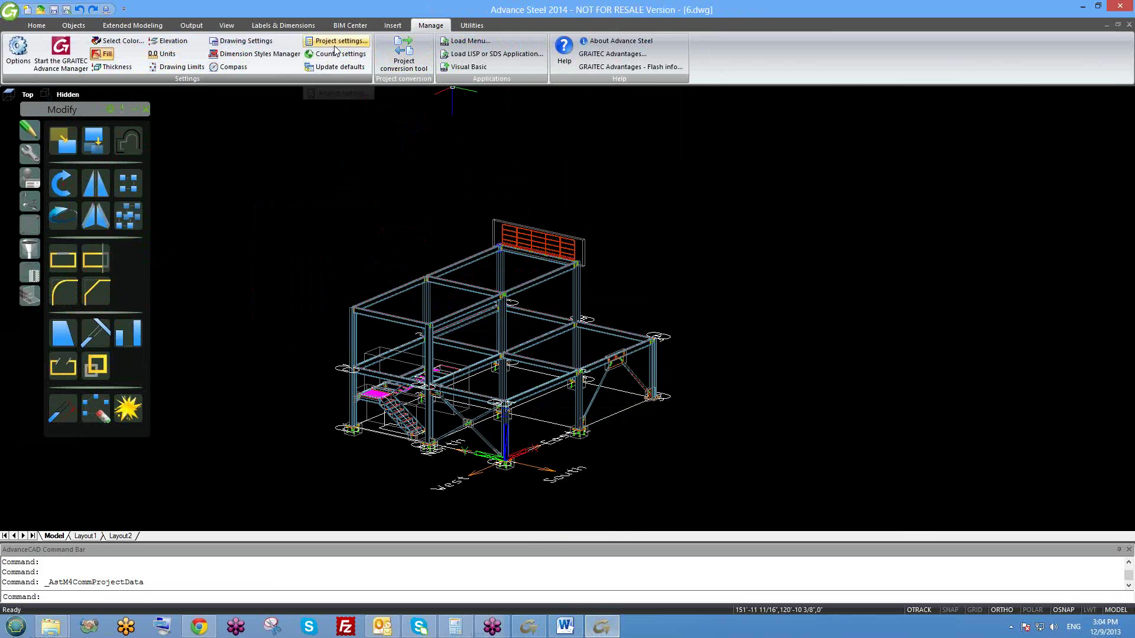
{"action": "left_click", "coordinate": [335, 40]}
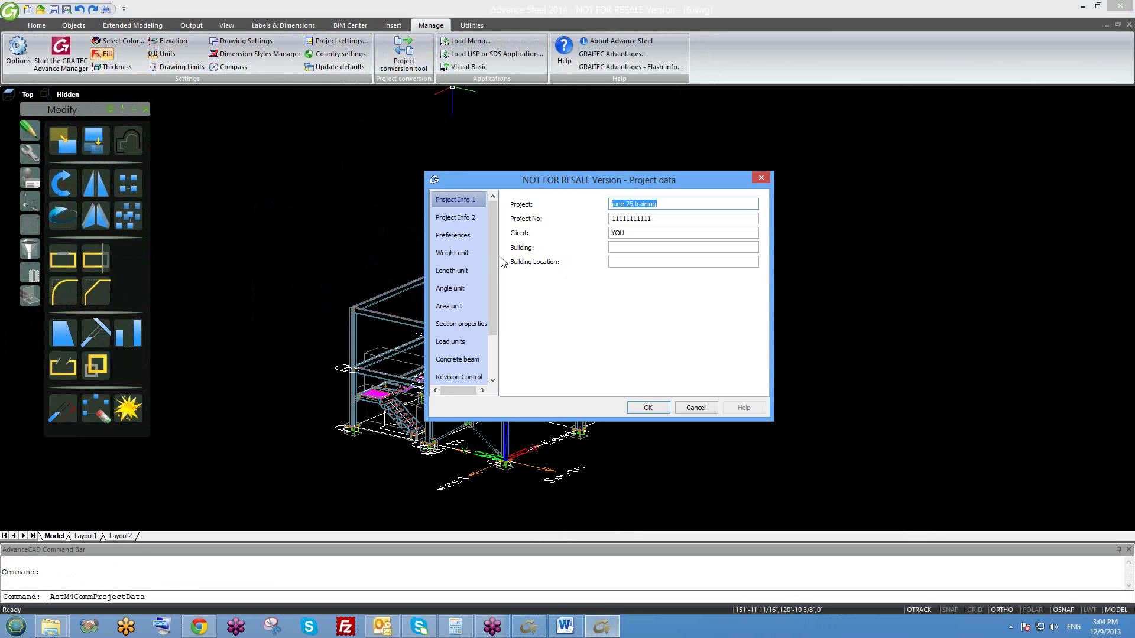
{"action": "scroll", "coordinate": [499, 256], "scroll_direction": "down", "scroll_amount": 1}
{"action": "left_click", "coordinate": [460, 360]}
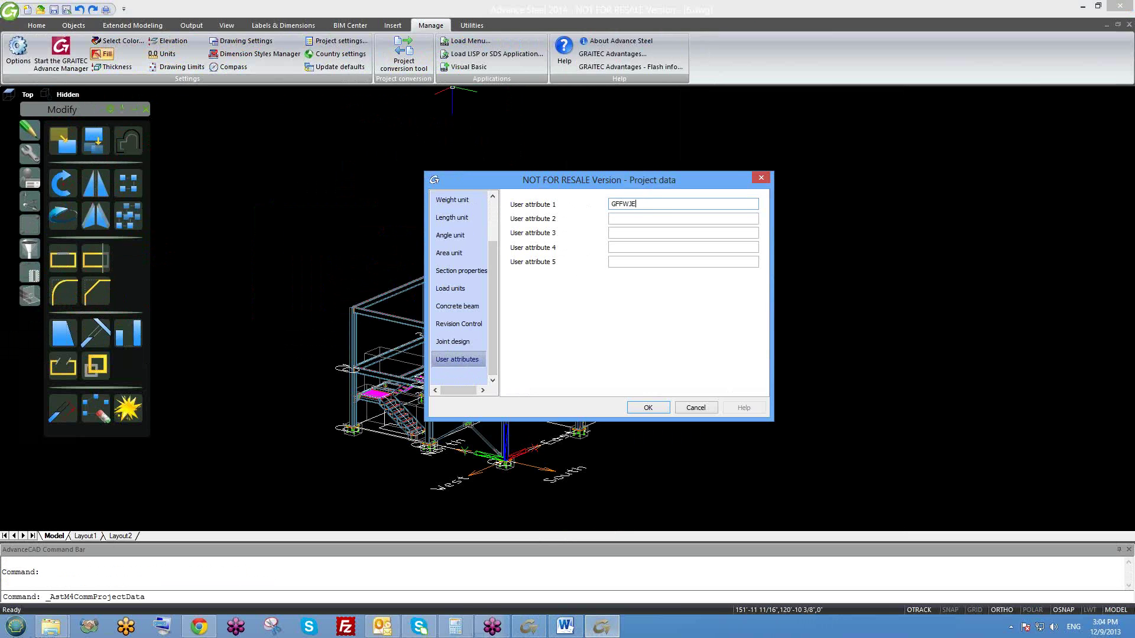
{"action": "double_click", "coordinate": [613, 206]}
{"action": "left_click", "coordinate": [697, 409]}
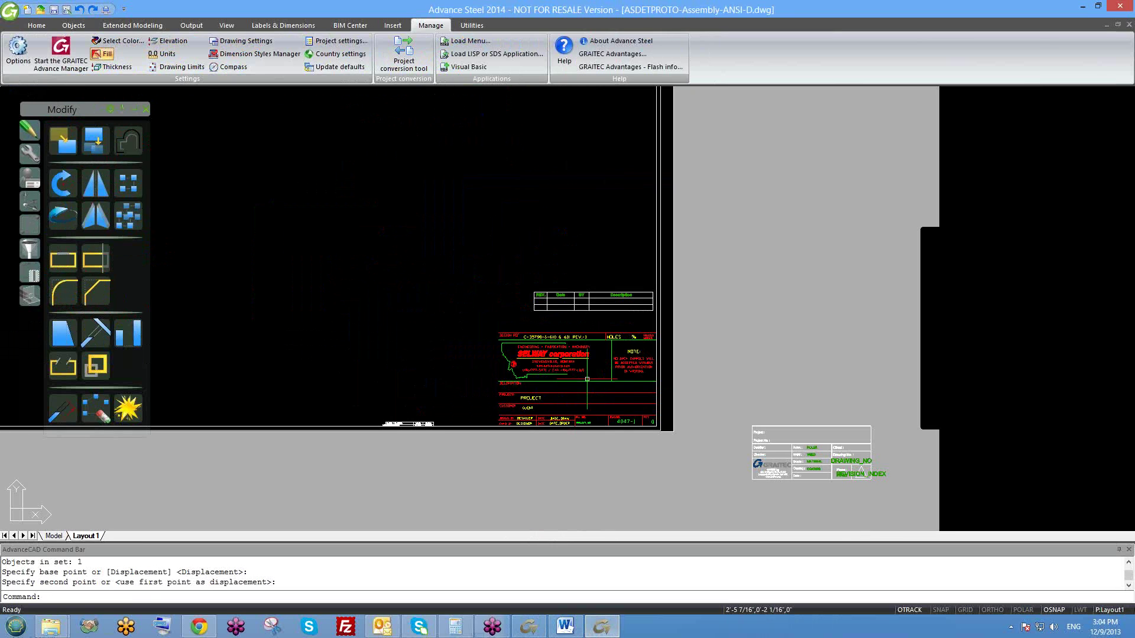
- In the ASDETPROTO-Assembly-ANSI-D template, copy the PROJECT attribute up into the empty DESCRIPTION cell
{"action": "scroll", "coordinate": [580, 415], "scroll_direction": "up", "scroll_amount": 6}
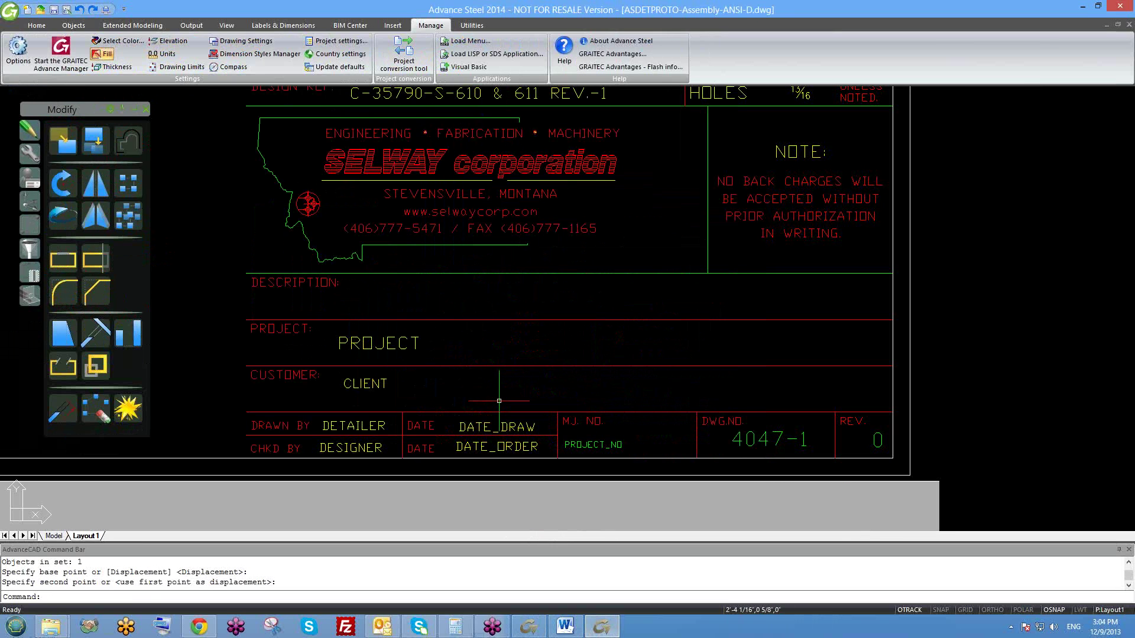
{"action": "scroll", "coordinate": [373, 354], "scroll_direction": "down", "scroll_amount": 3}
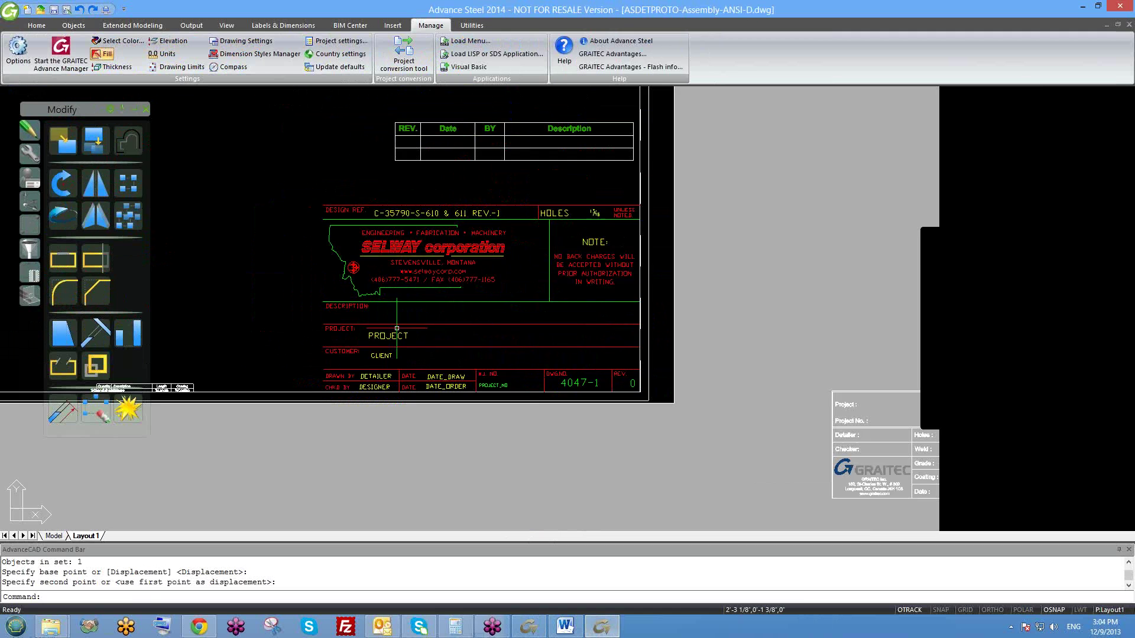
{"action": "scroll", "coordinate": [378, 340], "scroll_direction": "up", "scroll_amount": 4}
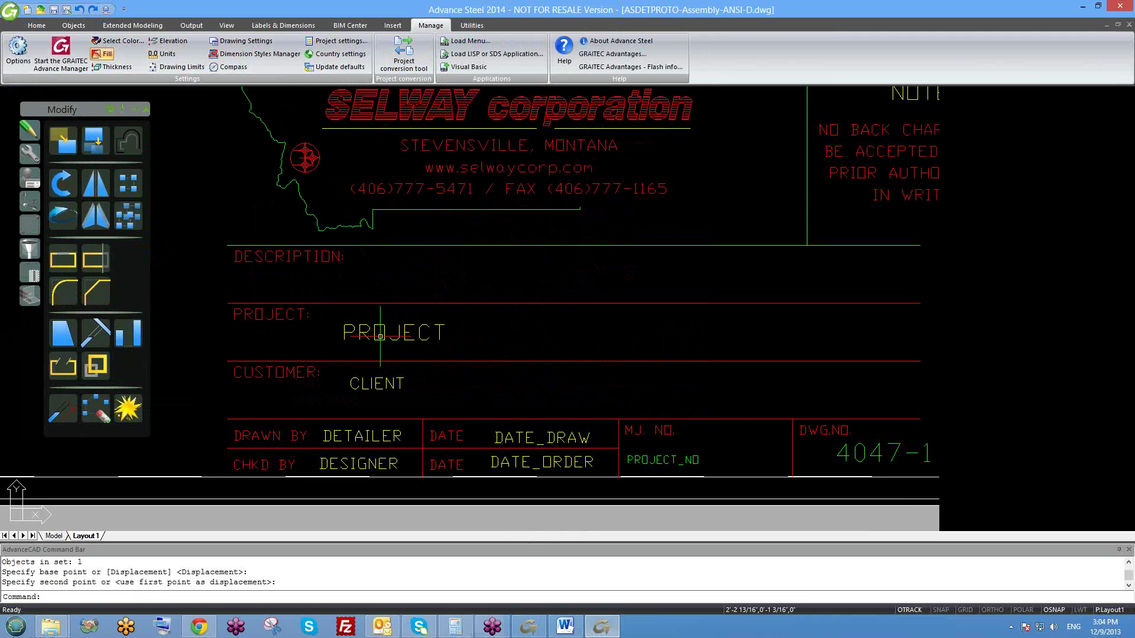
{"action": "key", "text": "Escape"}
{"action": "left_click", "coordinate": [422, 337]}
{"action": "type", "text": "co"}
{"action": "key", "text": "Return"}
{"action": "left_click", "coordinate": [421, 336]}
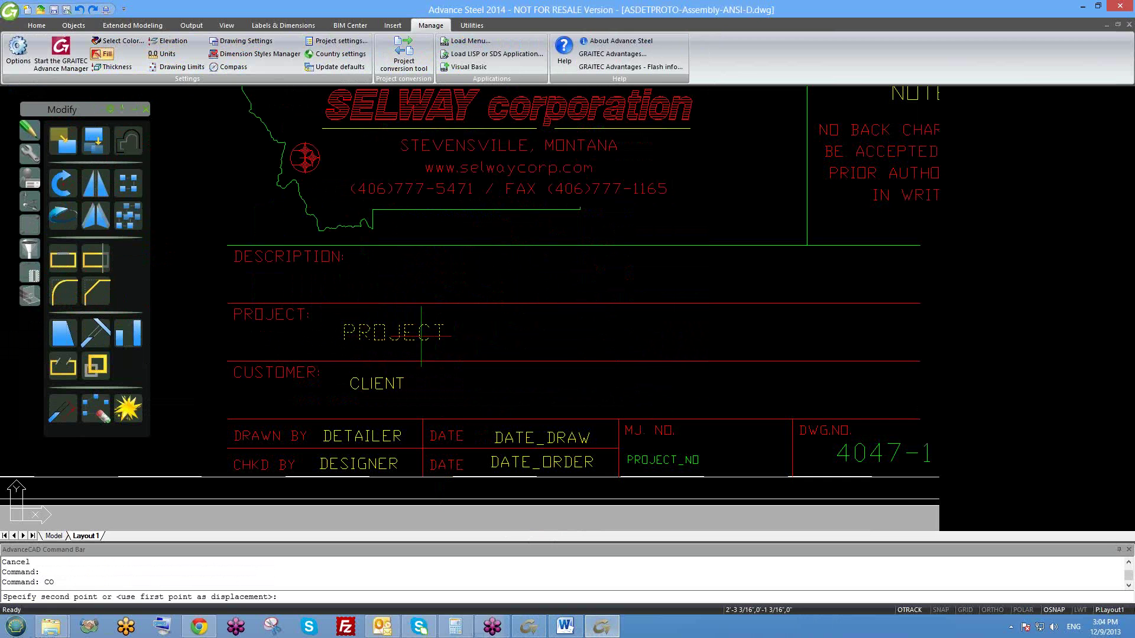
{"action": "left_click", "coordinate": [427, 266]}
{"action": "key", "text": "Escape"}
{"action": "scroll", "coordinate": [448, 288], "scroll_direction": "down", "scroll_amount": 2}
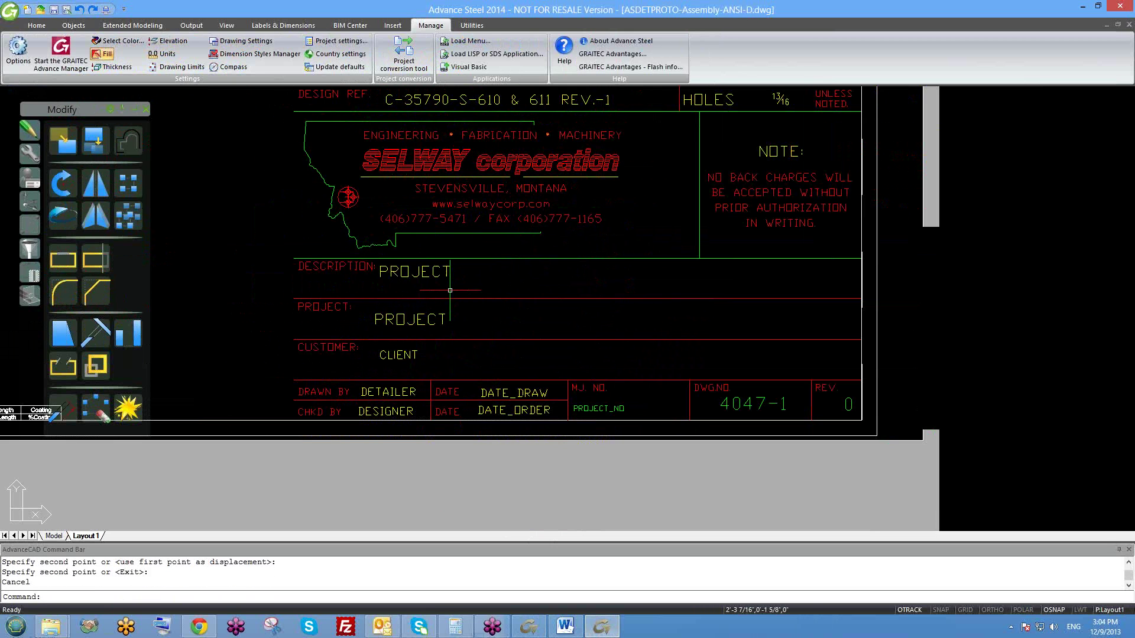
- Copy the USERPROJATTR1 token from the Word token list and return to the Advance Steel template
{"action": "left_click", "coordinate": [566, 627]}
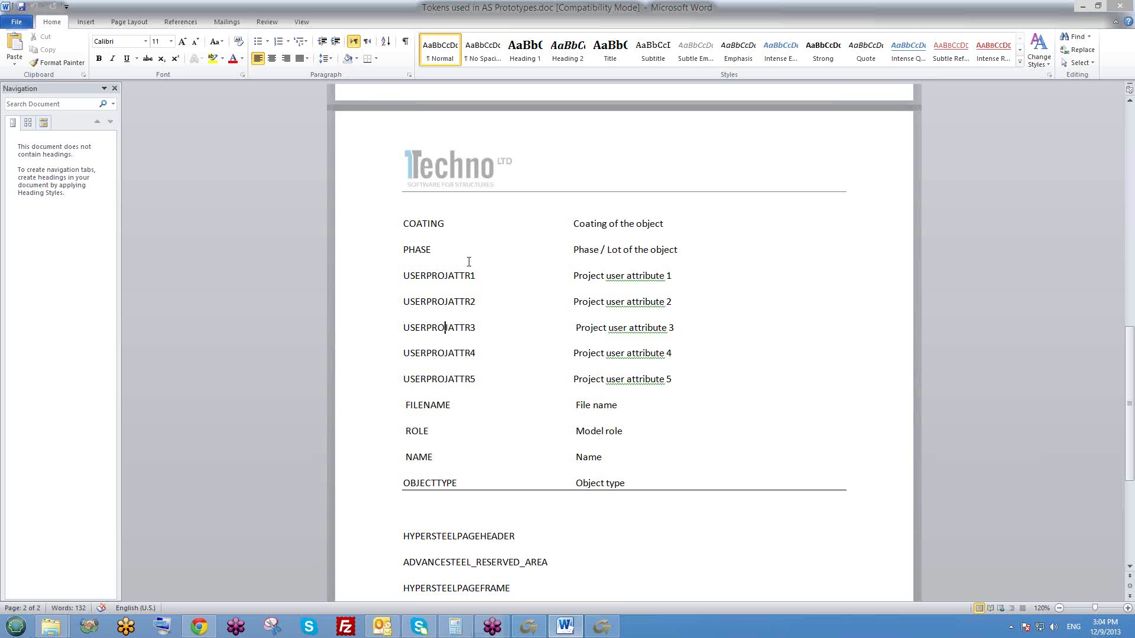
{"action": "left_click_drag", "start_coordinate": [471, 274], "coordinate": [438, 275]}
{"action": "double_click", "coordinate": [436, 274]}
{"action": "key", "text": "ctrl+c"}
{"action": "left_click", "coordinate": [528, 626]}
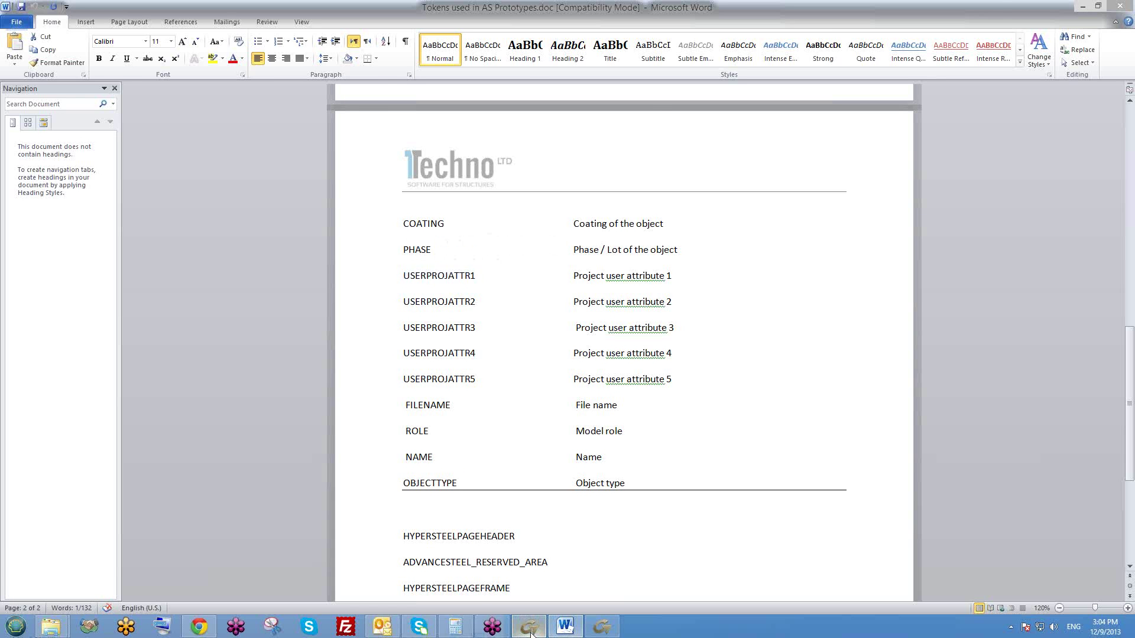
{"action": "left_click", "coordinate": [602, 627]}
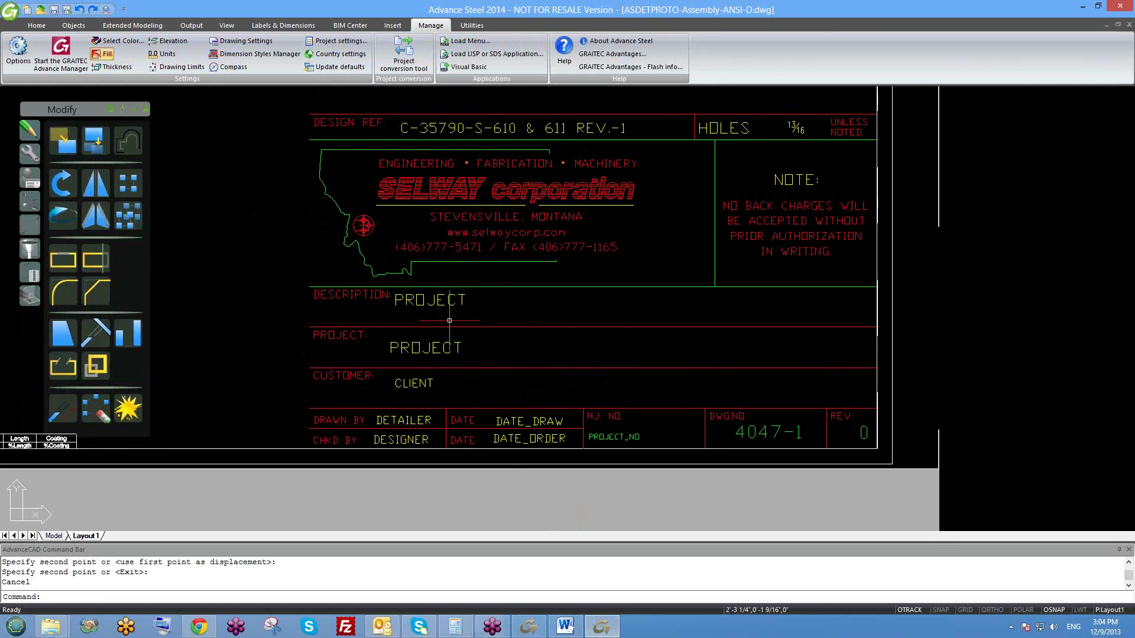
- Set the tag of the attribute in the DESCRIPTION cell to USERPROJATTR1 and save the template
{"action": "left_click", "coordinate": [440, 306]}
{"action": "left_click", "coordinate": [434, 307]}
{"action": "right_click", "coordinate": [435, 307]}
{"action": "left_click", "coordinate": [471, 542]}
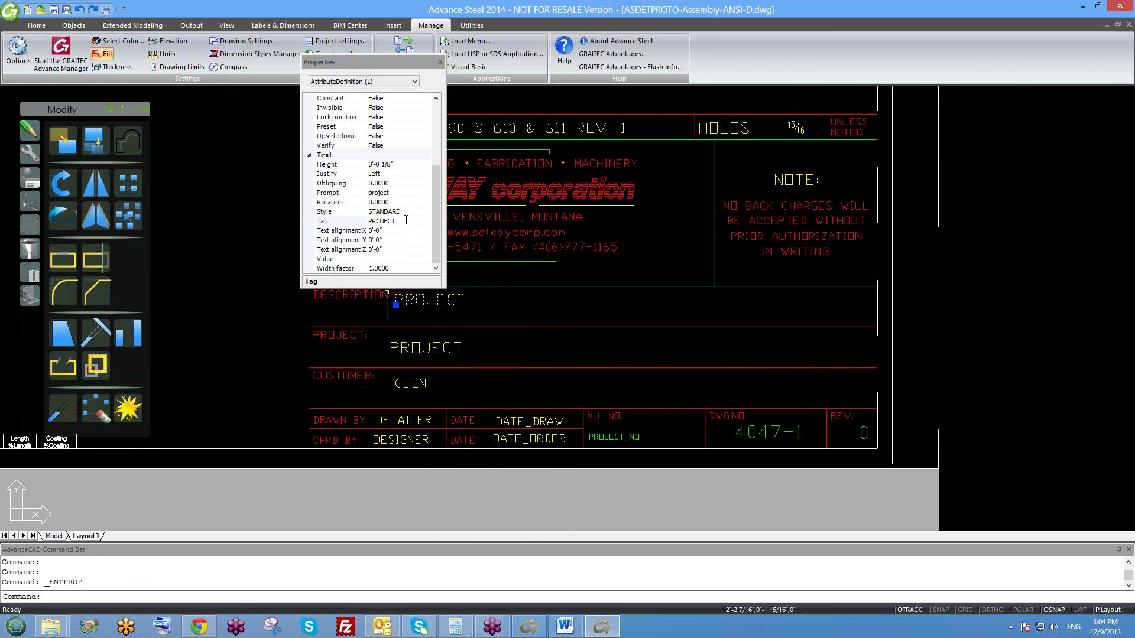
{"action": "left_click", "coordinate": [355, 221]}
{"action": "key", "text": "ctrl+v"}
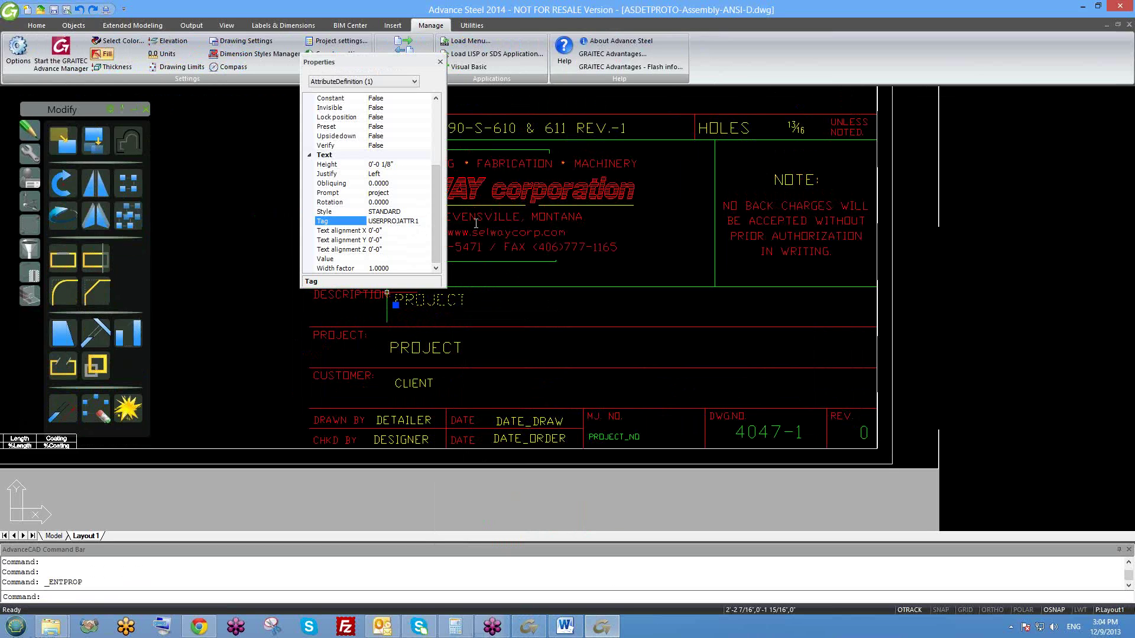
{"action": "key", "text": "BackSpace"}
{"action": "type", "text": "1"}
{"action": "left_click", "coordinate": [441, 62]}
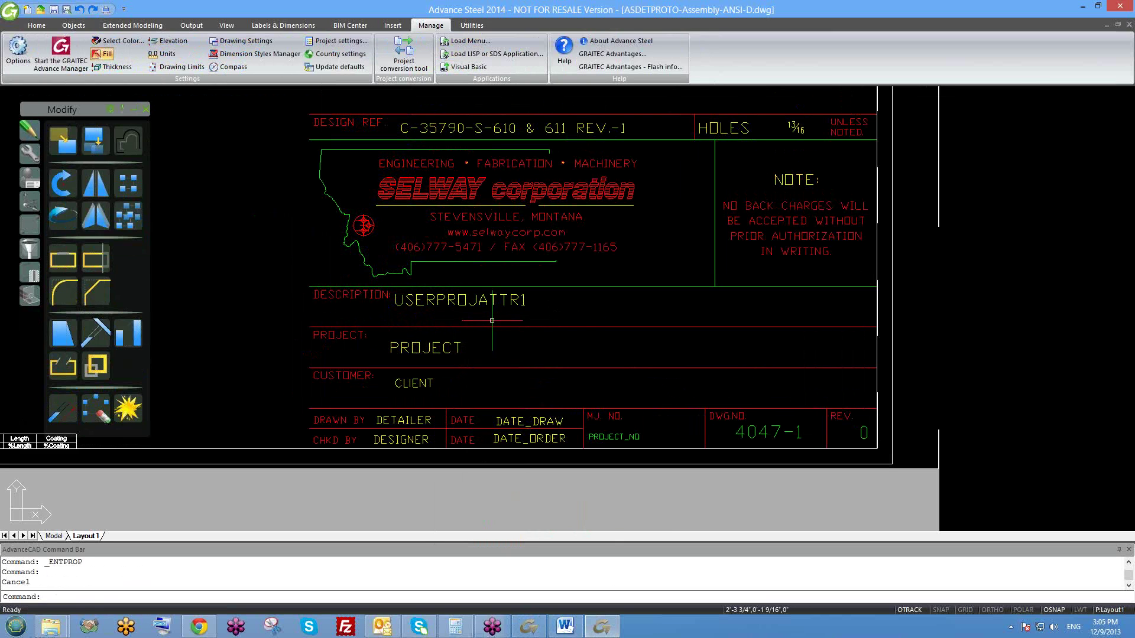
{"action": "key", "text": "ctrl+s"}
- Erase the fixed drawing number text 4047-1 from the DWG.NO. cell of the title block
{"action": "scroll", "coordinate": [492, 321], "scroll_direction": "down", "scroll_amount": 2}
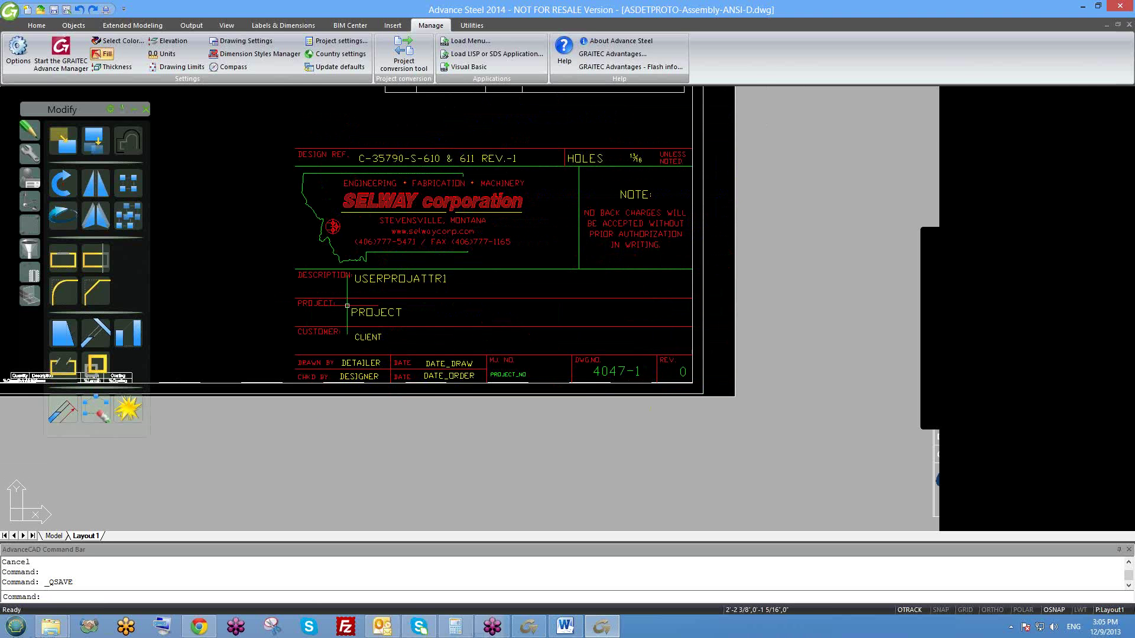
{"action": "scroll", "coordinate": [358, 326], "scroll_direction": "up", "scroll_amount": 2}
{"action": "scroll", "coordinate": [358, 325], "scroll_direction": "up", "scroll_amount": 2}
{"action": "scroll", "coordinate": [473, 258], "scroll_direction": "down", "scroll_amount": 3}
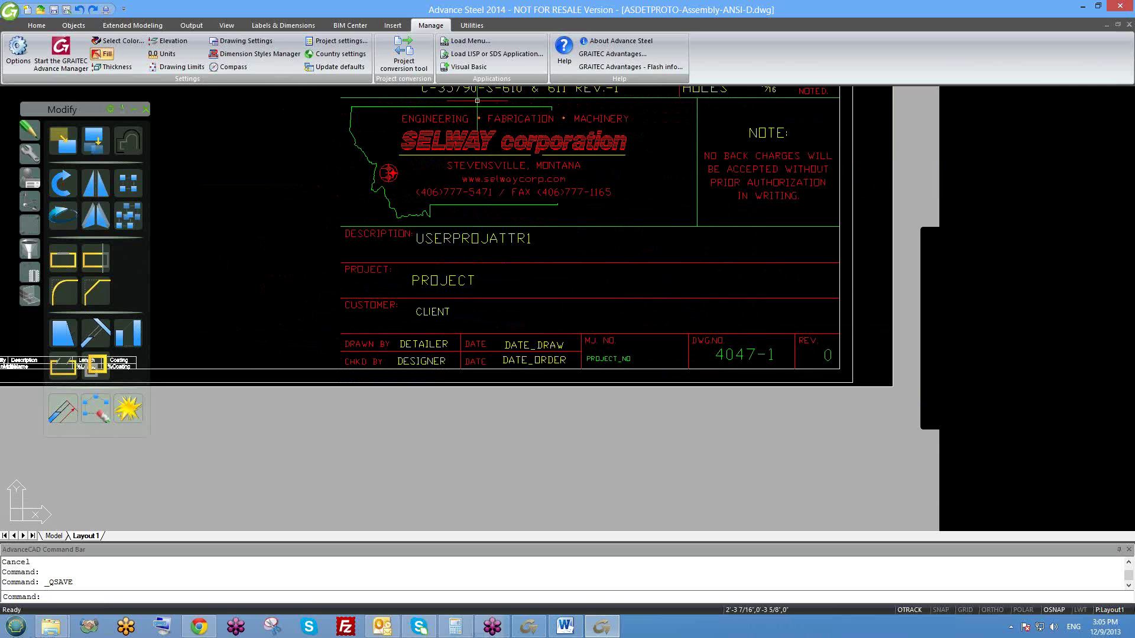
{"action": "middle_click_drag", "start_coordinate": [482, 97], "coordinate": [473, 172]}
{"action": "scroll", "coordinate": [532, 177], "scroll_direction": "down", "scroll_amount": 1}
{"action": "scroll", "coordinate": [652, 314], "scroll_direction": "up", "scroll_amount": 3}
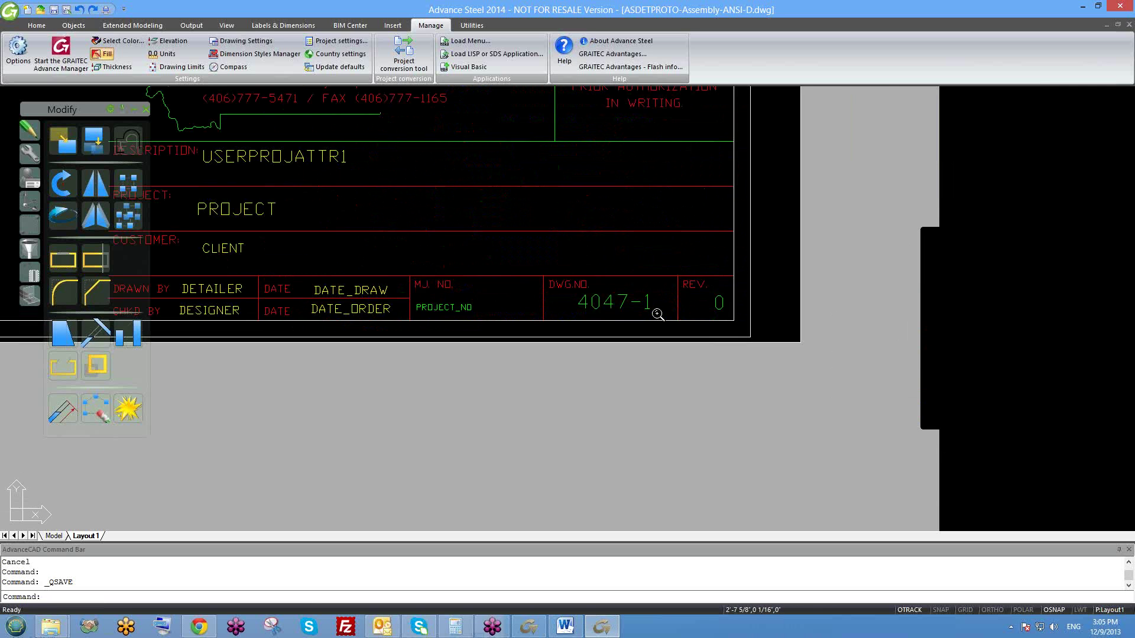
{"action": "middle_click_drag", "start_coordinate": [652, 314], "coordinate": [577, 303]}
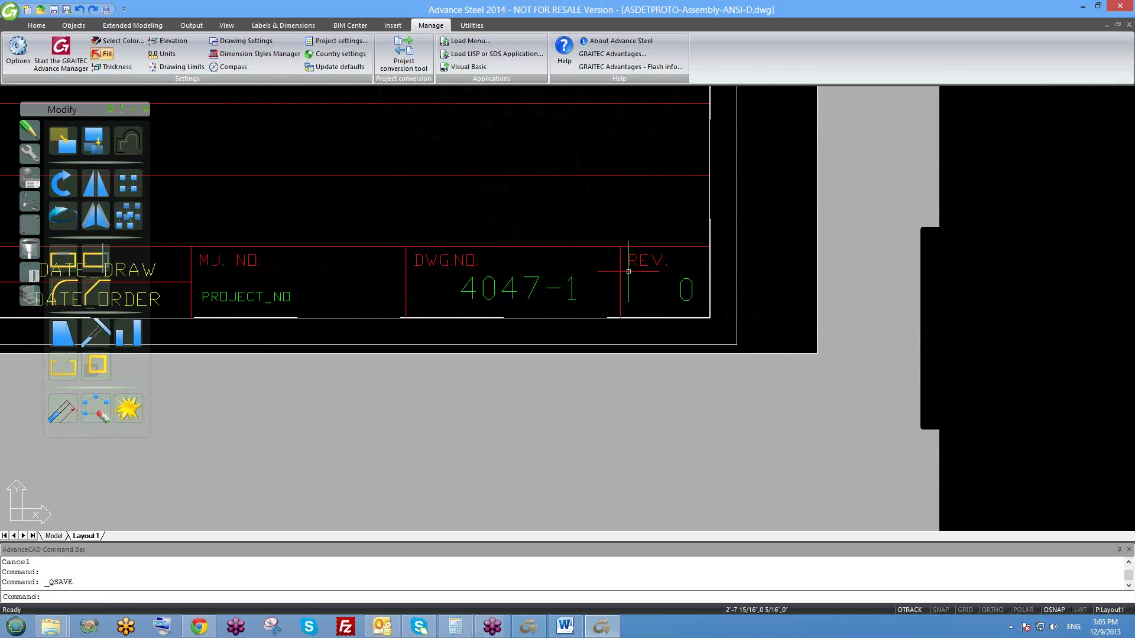
{"action": "scroll", "coordinate": [438, 267], "scroll_direction": "up", "scroll_amount": 2}
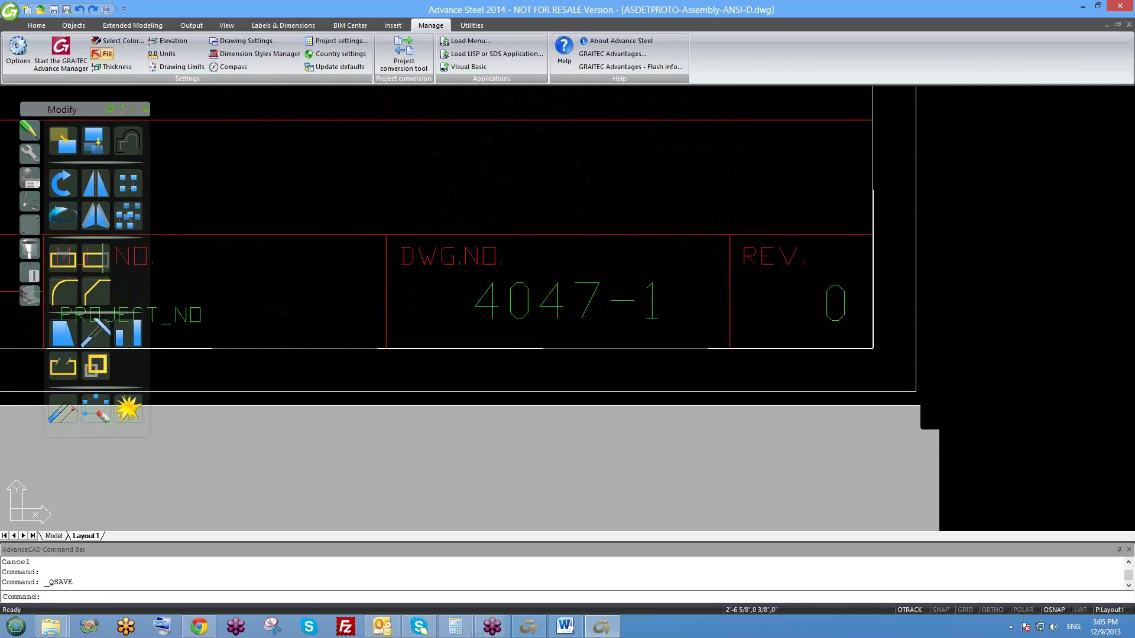
{"action": "left_click", "coordinate": [548, 306]}
{"action": "scroll", "coordinate": [548, 306], "scroll_direction": "down", "scroll_amount": 3}
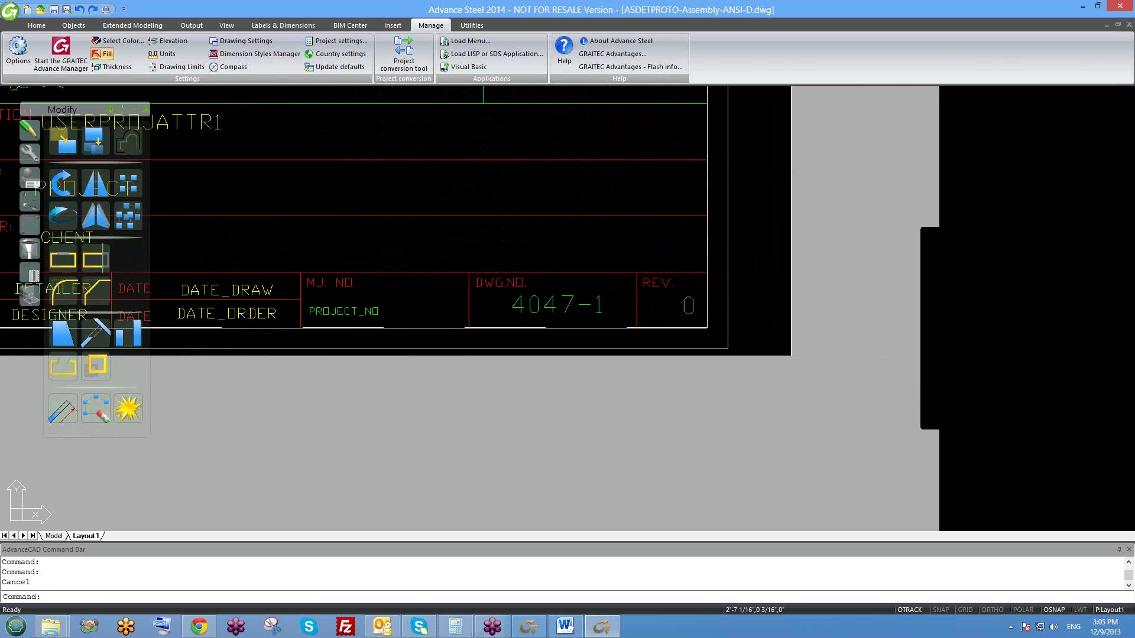
{"action": "key", "text": "Escape"}
{"action": "left_click", "coordinate": [538, 310]}
{"action": "left_click", "coordinate": [538, 309]}
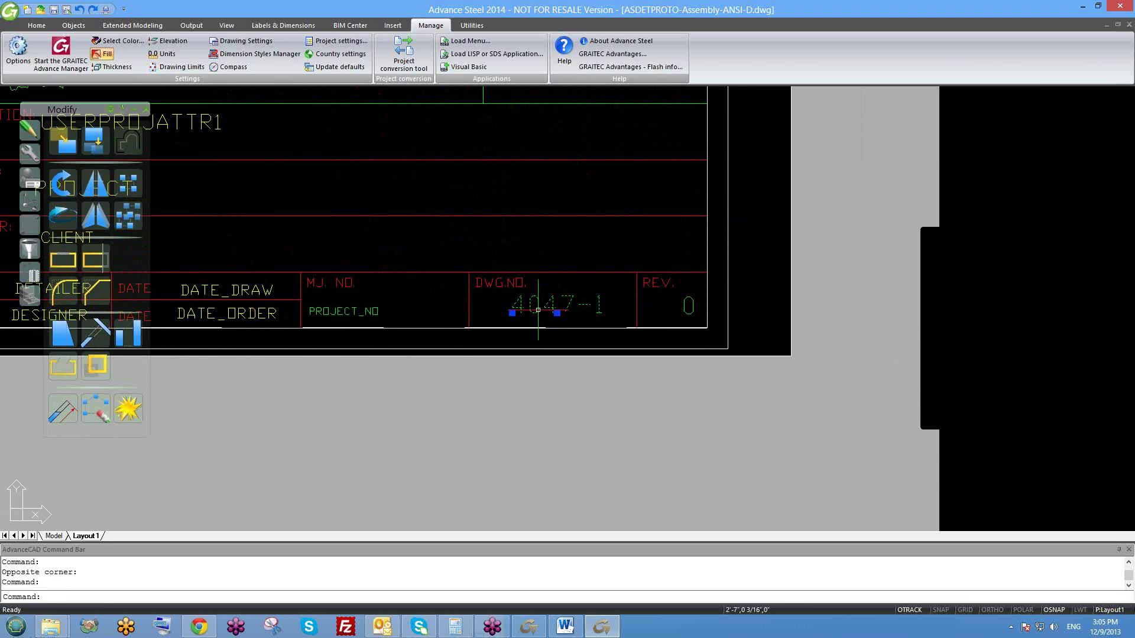
{"action": "key", "text": "Delete"}
- Move the DRAWING_NO attribute from the old GRAITEC title block into the DWG.NO. cell of the Selway title block
{"action": "scroll", "coordinate": [538, 309], "scroll_direction": "down", "scroll_amount": 5}
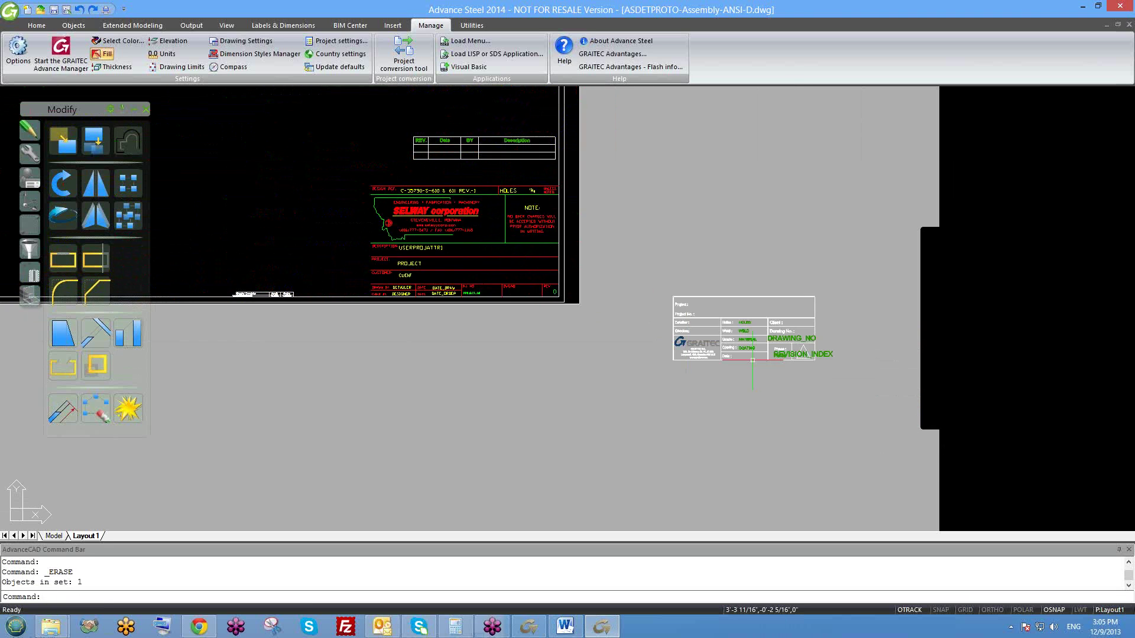
{"action": "scroll", "coordinate": [831, 349], "scroll_direction": "up", "scroll_amount": 3}
{"action": "middle_click_drag", "start_coordinate": [831, 349], "coordinate": [689, 347]}
{"action": "scroll", "coordinate": [689, 347], "scroll_direction": "up", "scroll_amount": 3}
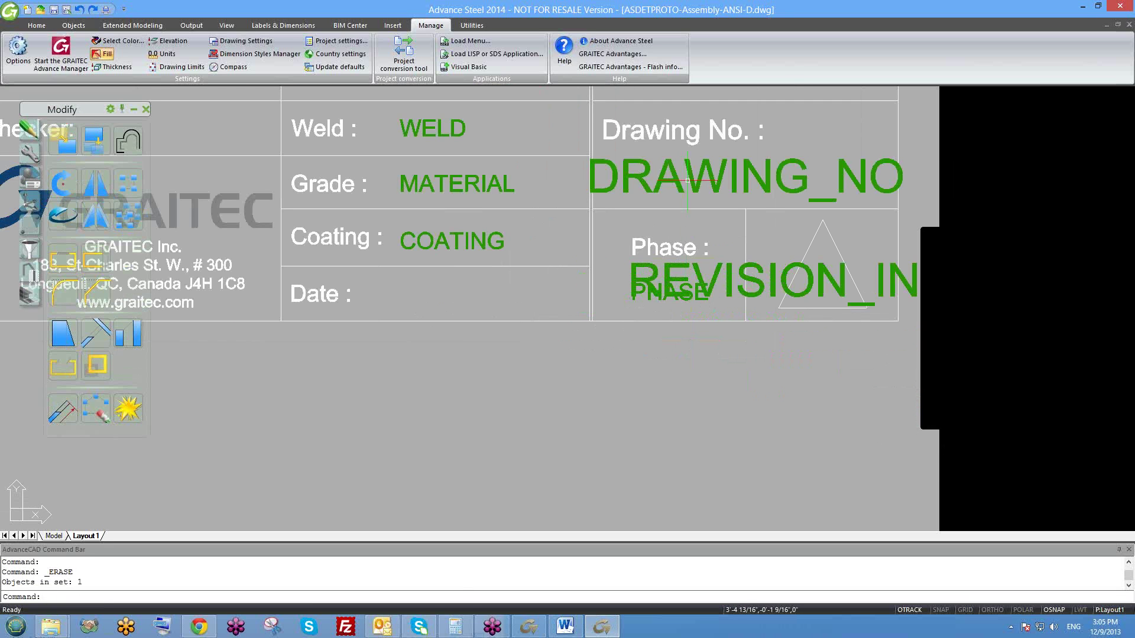
{"action": "left_click", "coordinate": [767, 181]}
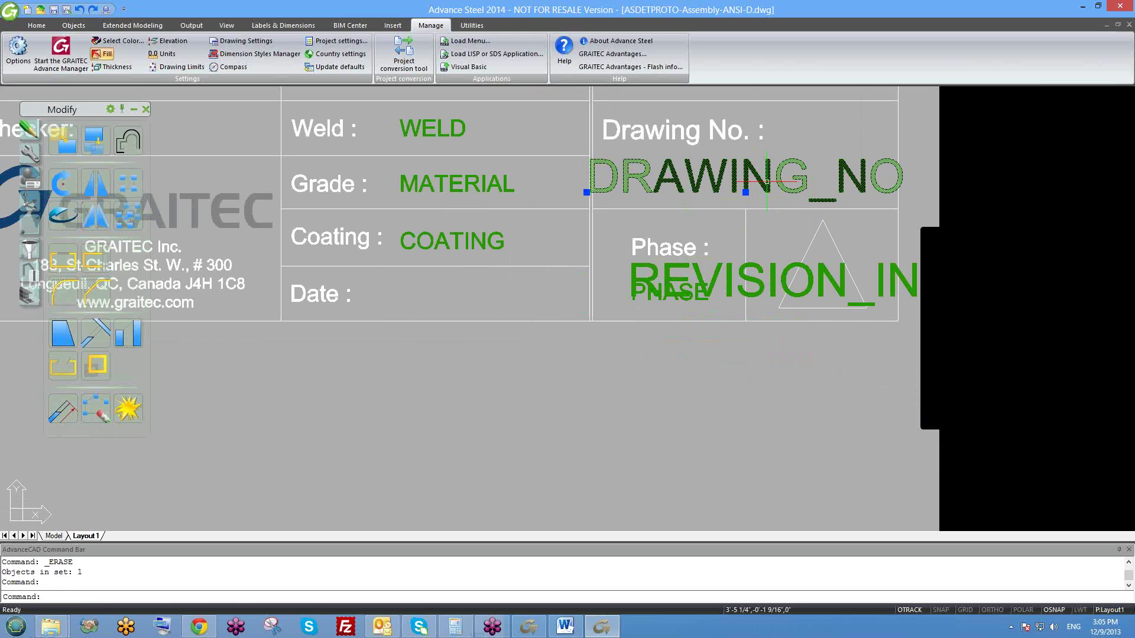
{"action": "type", "text": "m"}
{"action": "key", "text": "Return"}
{"action": "left_click", "coordinate": [768, 184]}
{"action": "scroll", "coordinate": [768, 183], "scroll_direction": "down", "scroll_amount": 3}
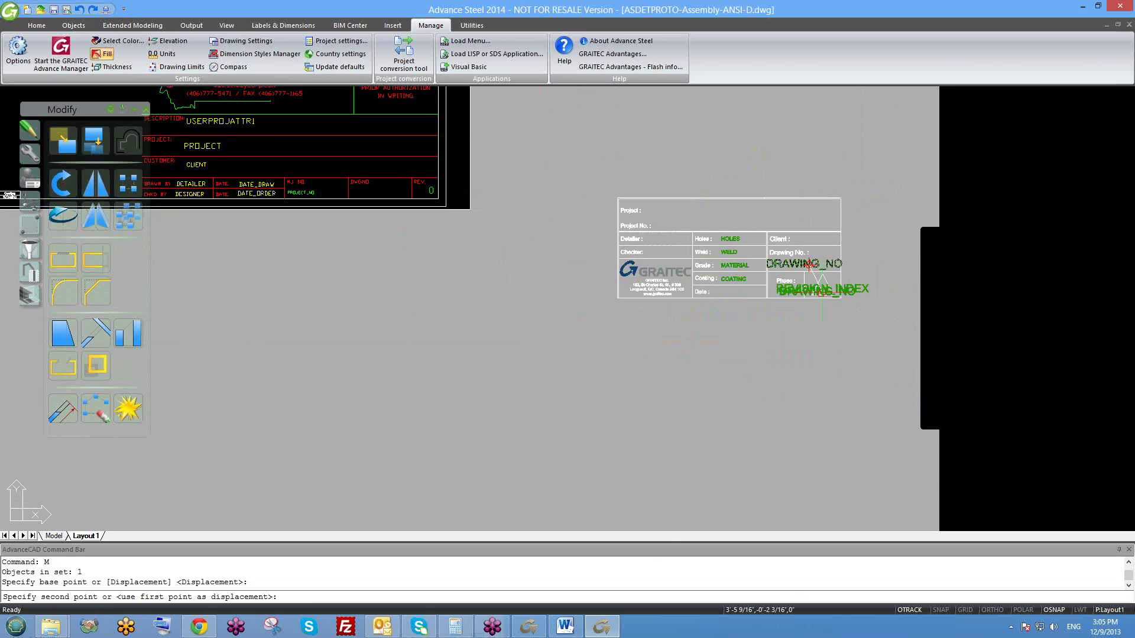
{"action": "scroll", "coordinate": [650, 243], "scroll_direction": "up", "scroll_amount": 5}
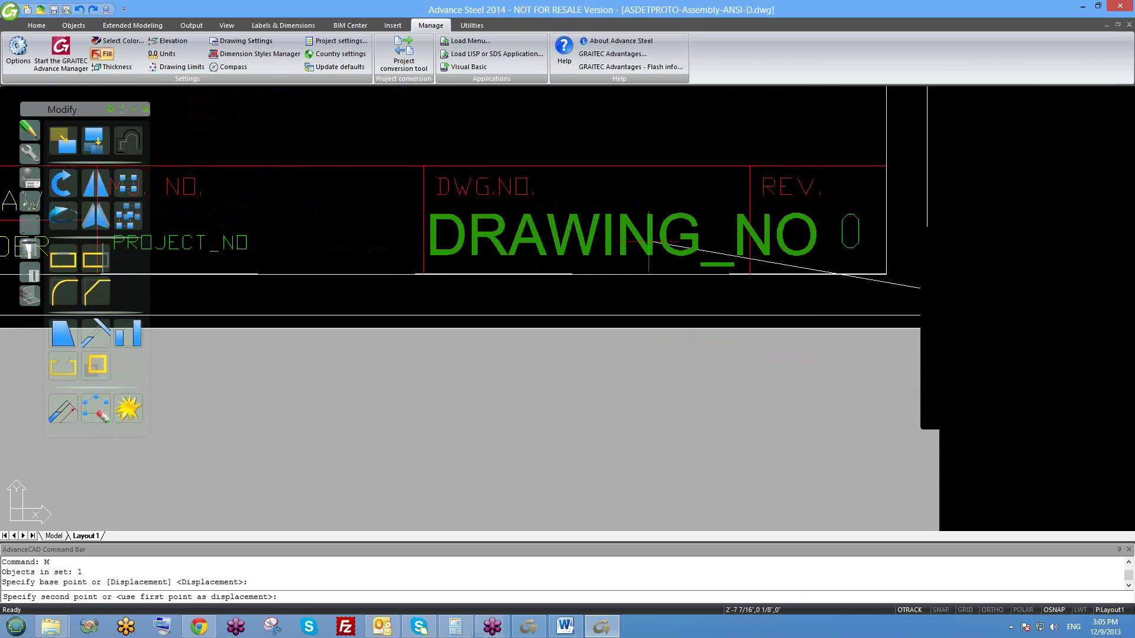
{"action": "left_click", "coordinate": [649, 243]}
{"action": "scroll", "coordinate": [641, 265], "scroll_direction": "down", "scroll_amount": 1}
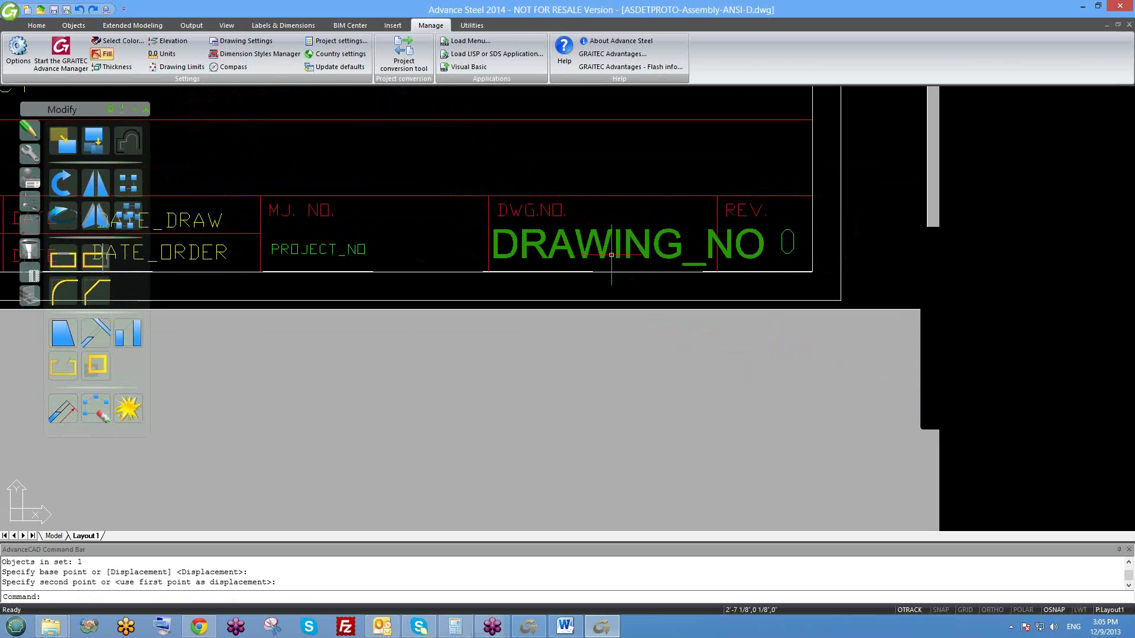
- Match the DRAWING_NO attribute's properties to a neighbouring attribute in the bottom row of the title block
{"action": "scroll", "coordinate": [574, 260], "scroll_direction": "down", "scroll_amount": 1}
{"action": "type", "text": "MA"}
{"action": "key", "text": "Return"}
{"action": "left_click", "coordinate": [324, 256]}
{"action": "left_click", "coordinate": [585, 251]}
{"action": "key", "text": "Return"}
{"action": "scroll", "coordinate": [587, 254], "scroll_direction": "up", "scroll_amount": 1}
{"action": "left_click", "coordinate": [574, 254]}
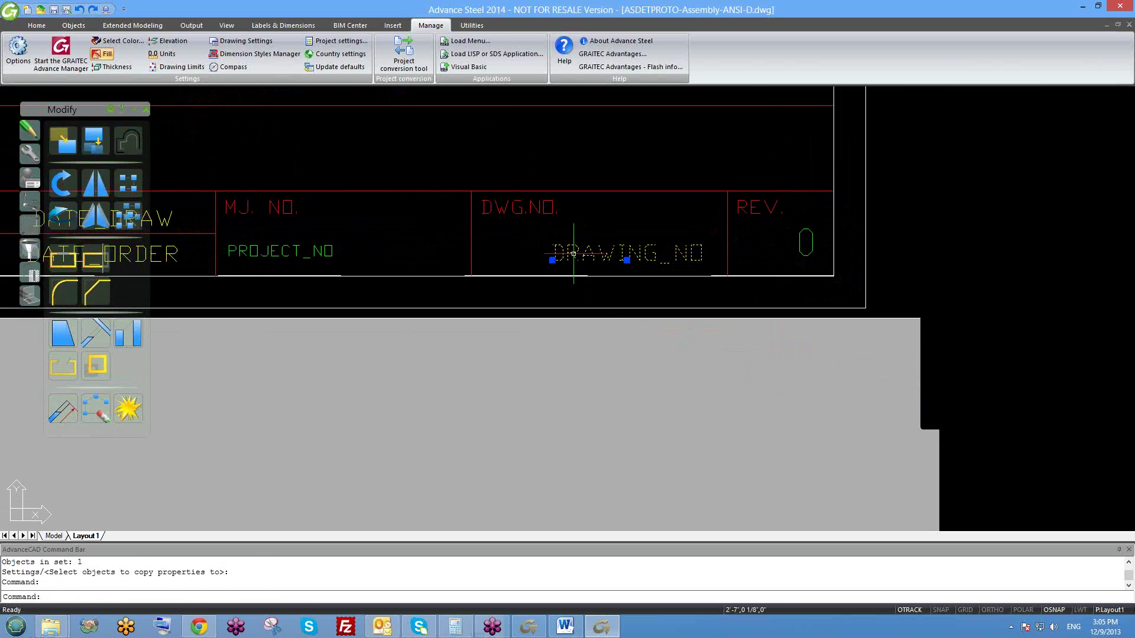
{"action": "key", "text": "Escape"}
- Match the properties of the DRAWING_NO attribute to the fixed 0 text in the REV. cell
{"action": "type", "text": "MA"}
{"action": "key", "text": "Return"}
{"action": "left_click", "coordinate": [813, 241]}
{"action": "left_click", "coordinate": [606, 256]}
{"action": "left_click", "coordinate": [675, 255]}
{"action": "left_click", "coordinate": [804, 243]}
{"action": "left_click", "coordinate": [642, 253]}
{"action": "key", "text": "Return"}
- Set the text height of the DRAWING_NO attribute to 1/16"
{"action": "left_click", "coordinate": [622, 253]}
{"action": "left_click", "coordinate": [589, 259]}
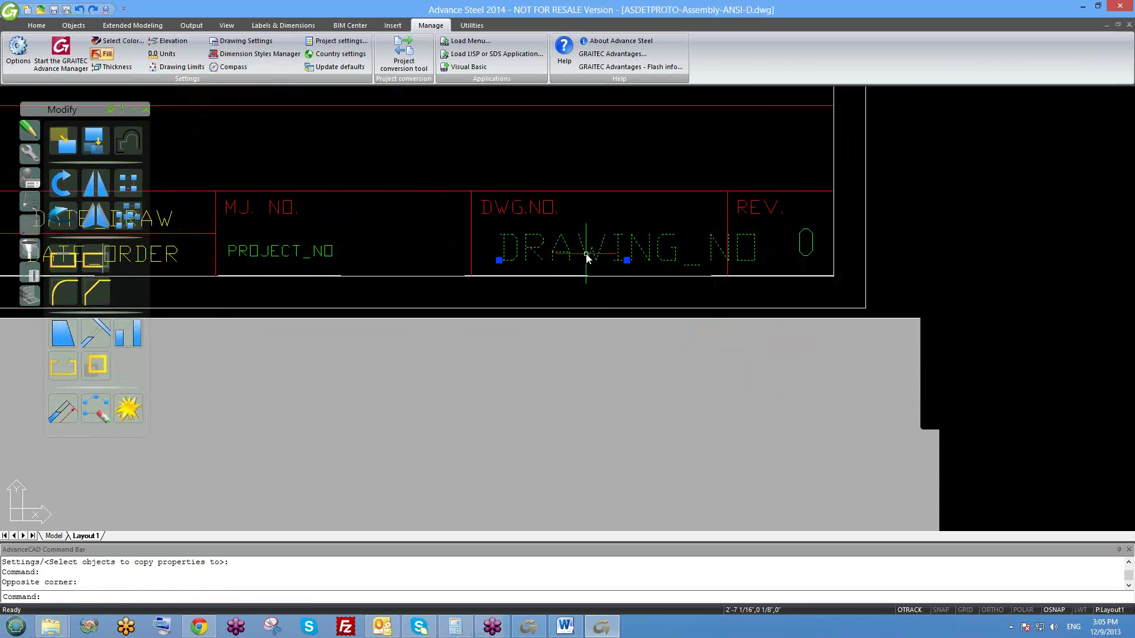
{"action": "right_click", "coordinate": [589, 259]}
{"action": "left_click", "coordinate": [631, 492]}
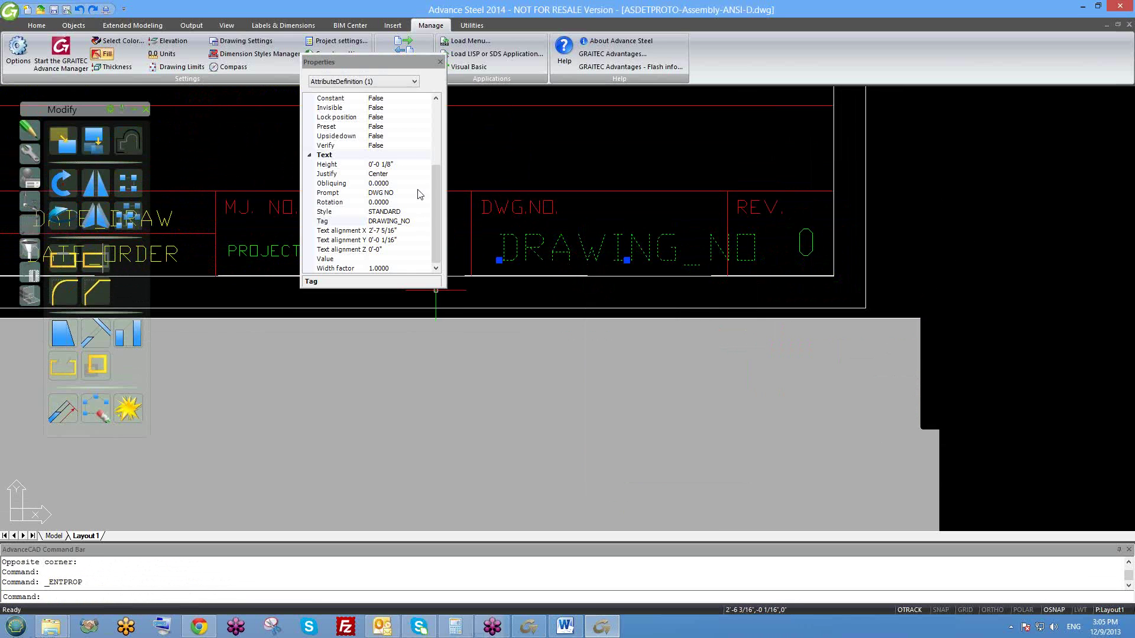
{"action": "left_click", "coordinate": [409, 165]}
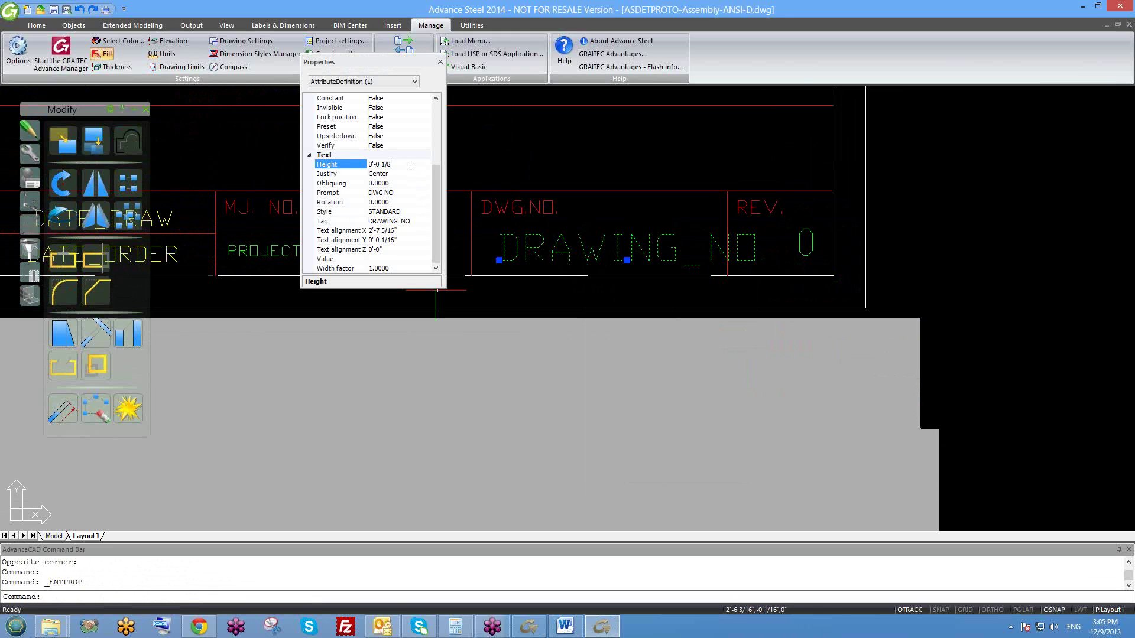
{"action": "type", "text": "6"}
{"action": "key", "text": "Return"}
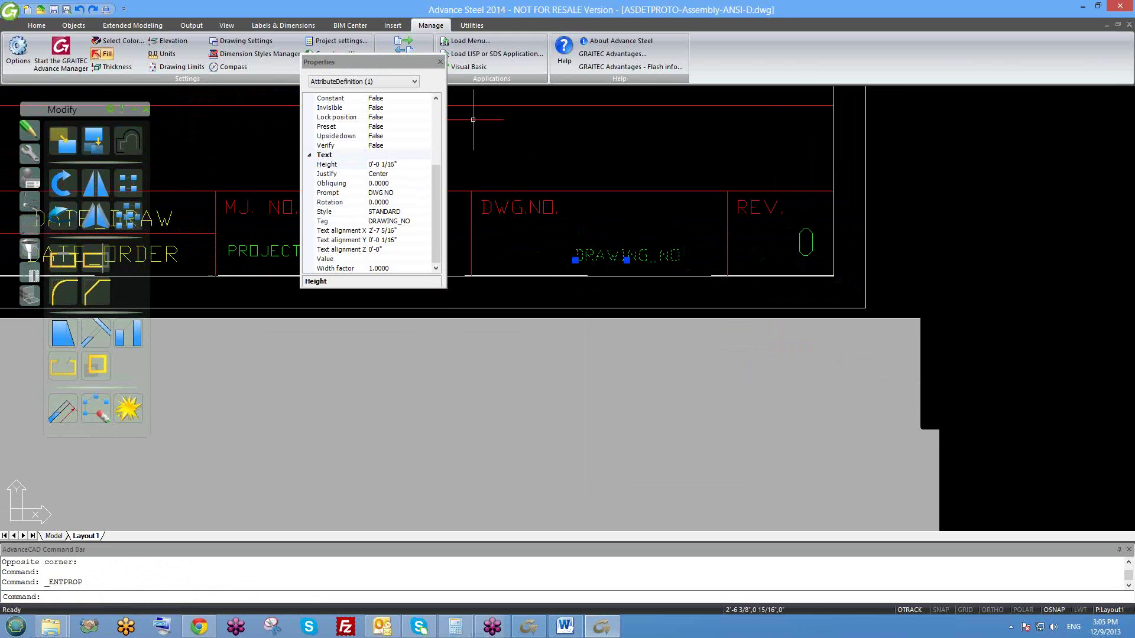
{"action": "left_click", "coordinate": [440, 61]}
- Move the DRAWING_NO attribute to the left side of the DWG.NO. cell and save the template
{"action": "left_click", "coordinate": [587, 255]}
{"action": "left_click_drag", "start_coordinate": [587, 255], "coordinate": [488, 256]}
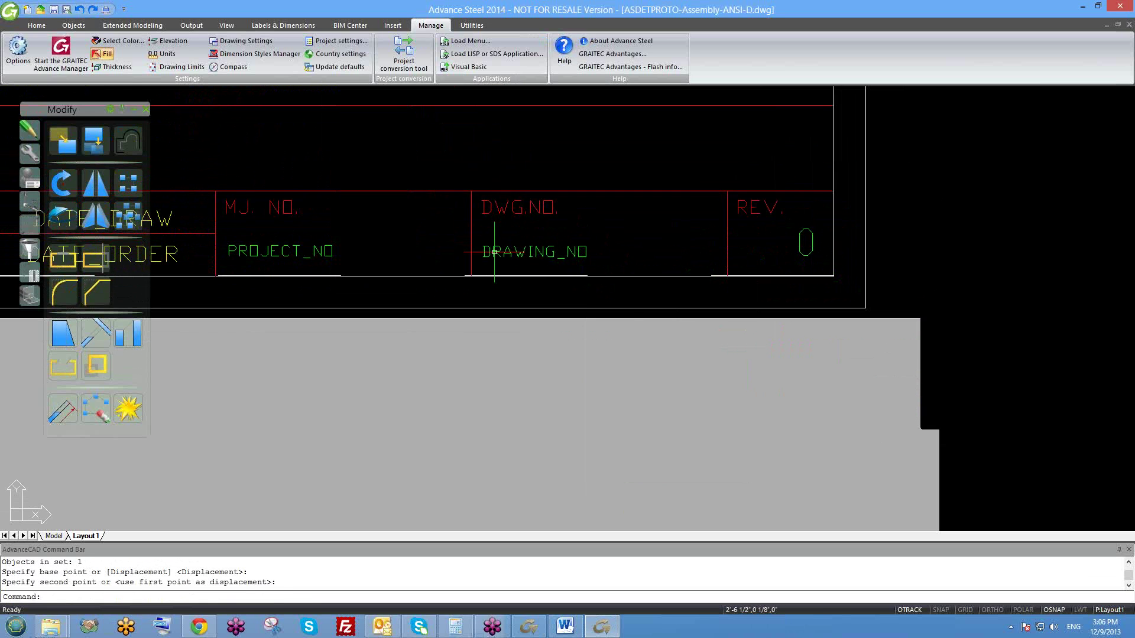
{"action": "scroll", "coordinate": [573, 286], "scroll_direction": "down", "scroll_amount": 3}
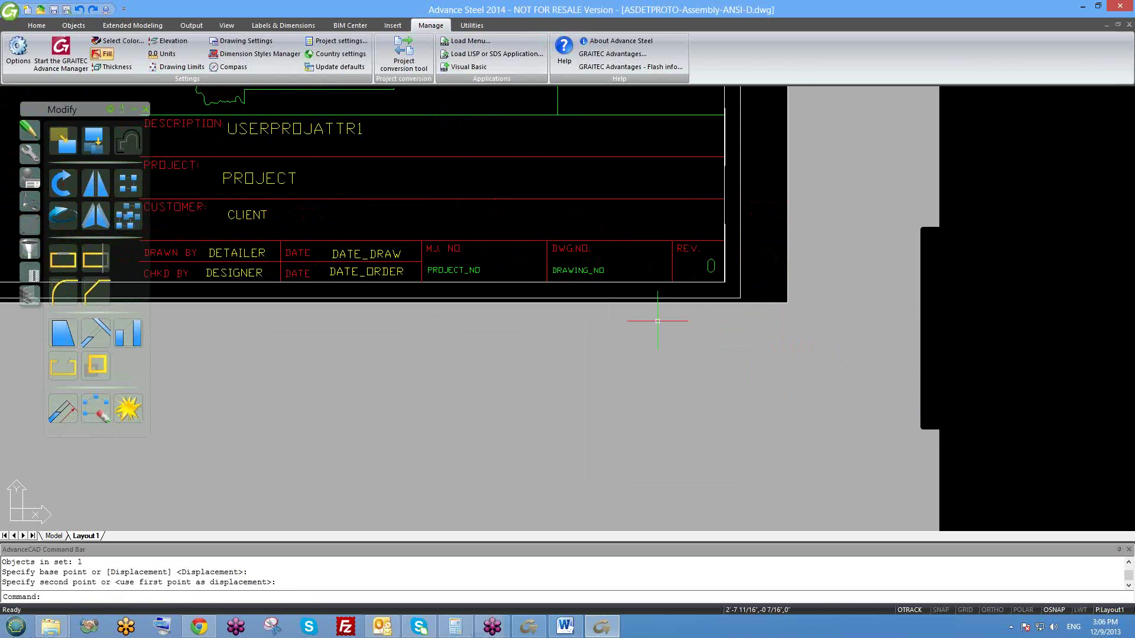
{"action": "key", "text": "ctrl+s"}
- Move the REVISION_INDEX attribute from the old GRAITEC title block into the REV. cell of the Selway title block
{"action": "scroll", "coordinate": [685, 283], "scroll_direction": "up", "scroll_amount": 5}
{"action": "scroll", "coordinate": [733, 294], "scroll_direction": "down", "scroll_amount": 9}
{"action": "scroll", "coordinate": [680, 313], "scroll_direction": "up", "scroll_amount": 8}
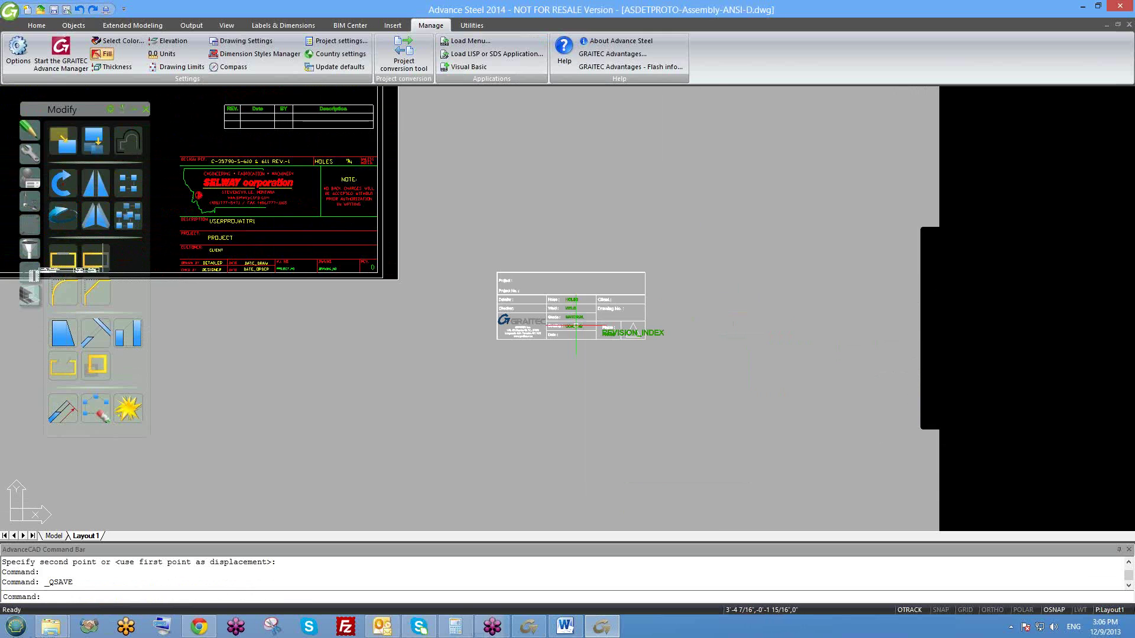
{"action": "left_click", "coordinate": [621, 341]}
{"action": "scroll", "coordinate": [620, 340], "scroll_direction": "down", "scroll_amount": 5}
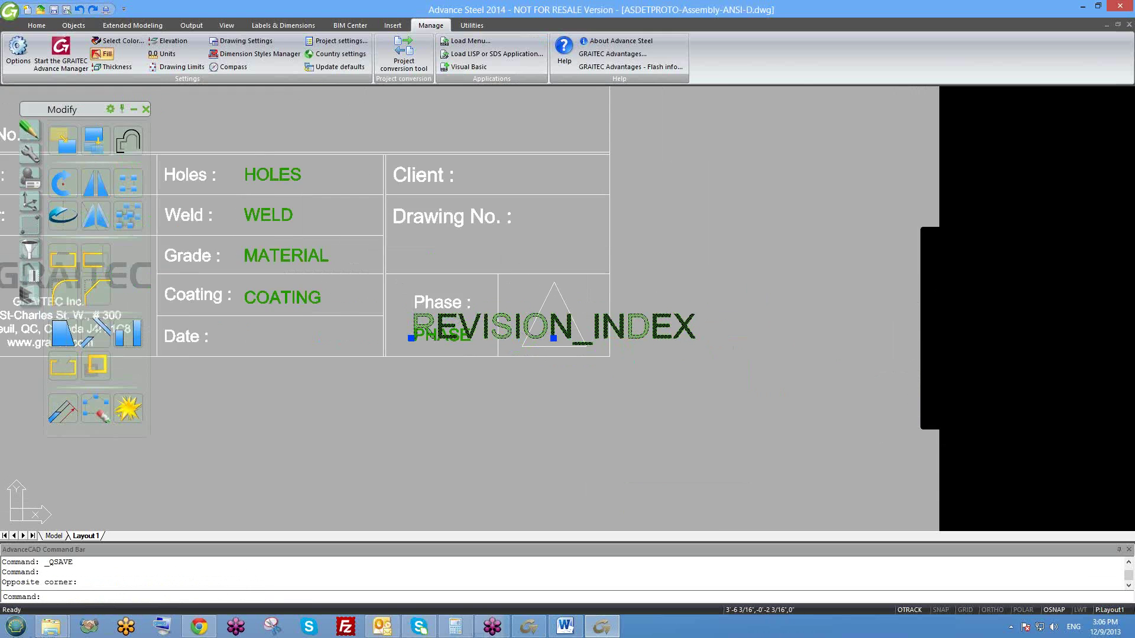
{"action": "type", "text": "M"}
{"action": "key", "text": "Return"}
{"action": "left_click", "coordinate": [585, 330]}
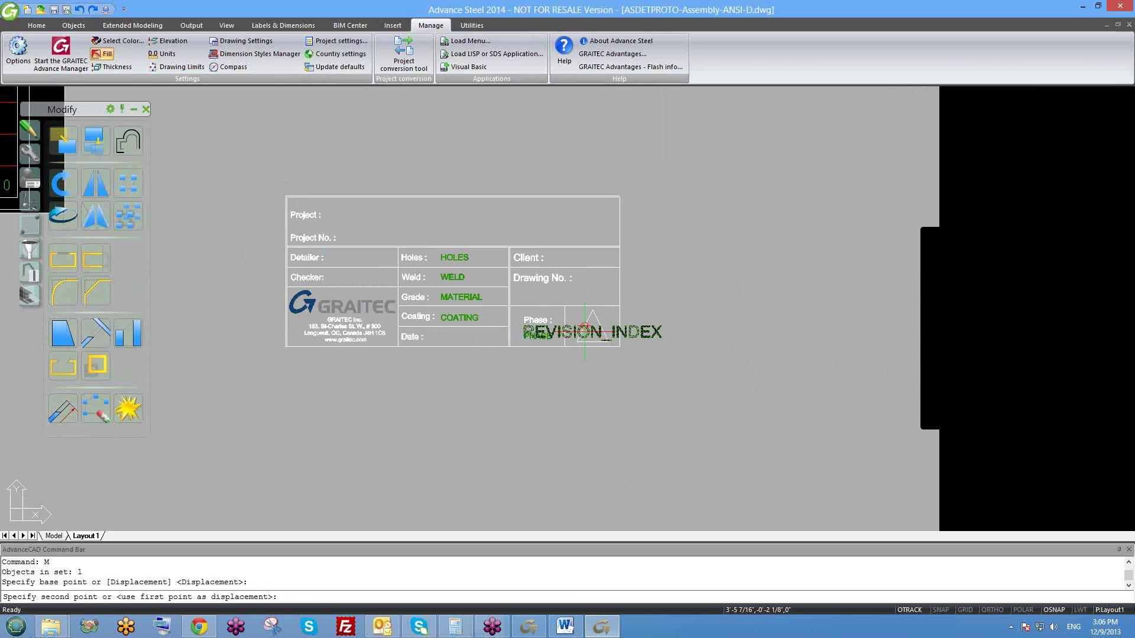
{"action": "scroll", "coordinate": [663, 415], "scroll_direction": "down", "scroll_amount": 2}
{"action": "scroll", "coordinate": [361, 295], "scroll_direction": "up", "scroll_amount": 3}
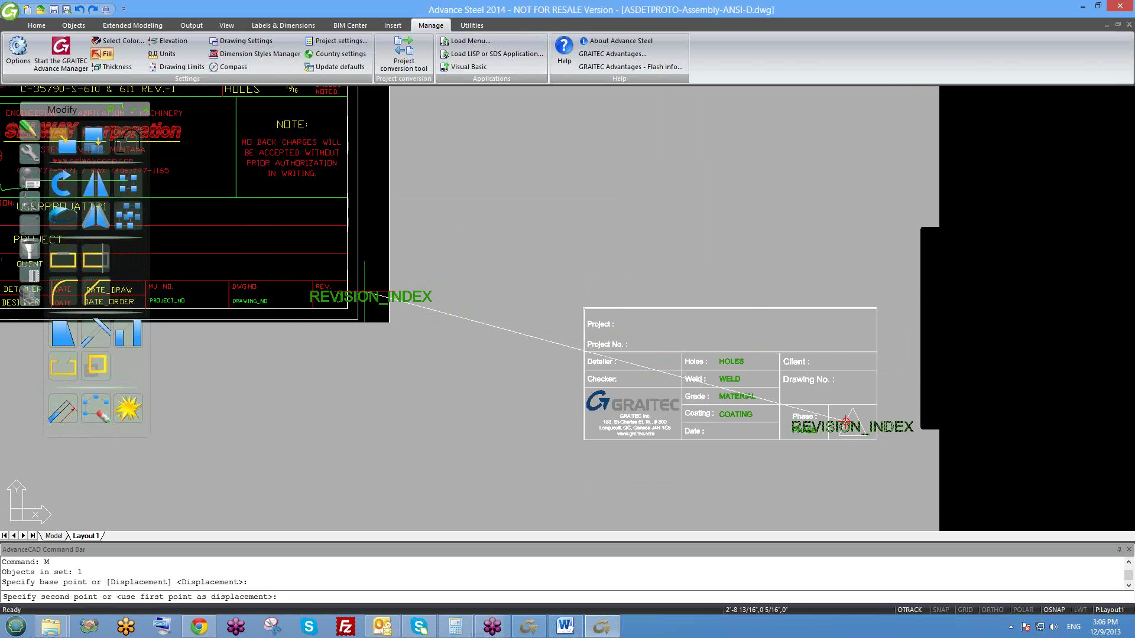
{"action": "left_click", "coordinate": [368, 294]}
- Match the REVISION_INDEX attribute's properties to the fixed 0 in the REV. cell, and erase the 0
{"action": "type", "text": "MA"}
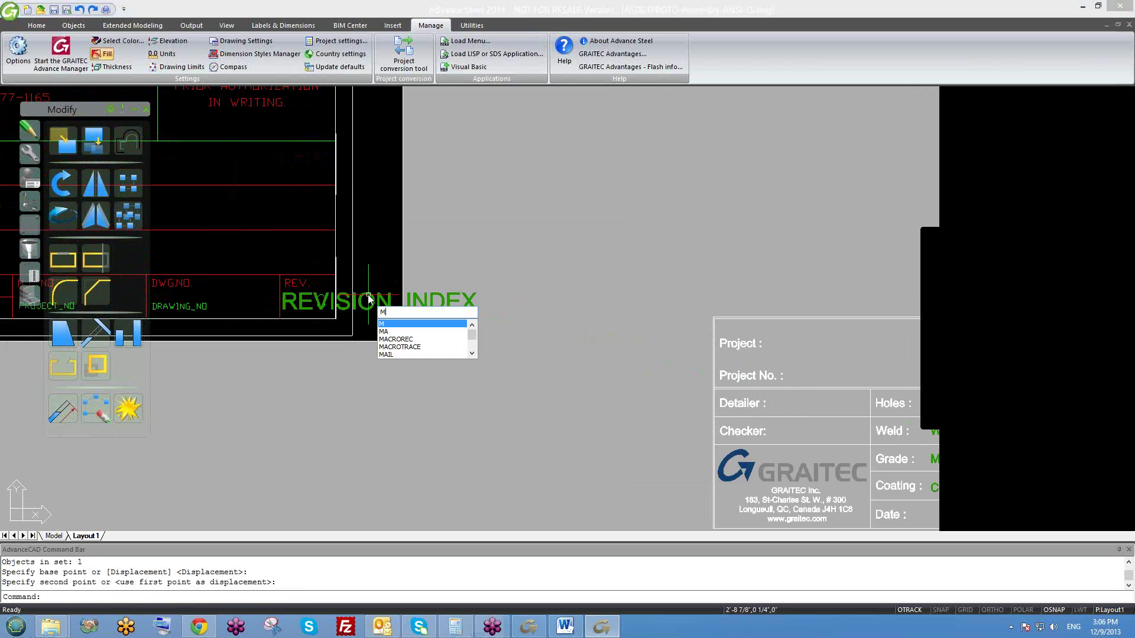
{"action": "key", "text": "Return"}
{"action": "scroll", "coordinate": [325, 290], "scroll_direction": "up", "scroll_amount": 5}
{"action": "left_click", "coordinate": [301, 371]}
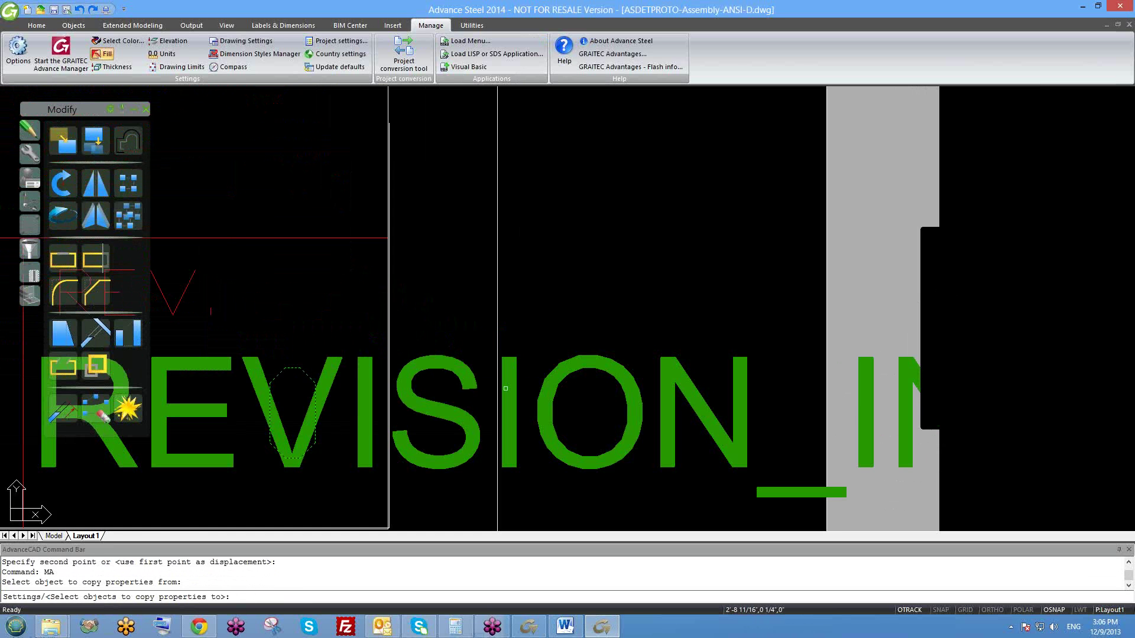
{"action": "left_click", "coordinate": [540, 385]}
{"action": "scroll", "coordinate": [544, 390], "scroll_direction": "down", "scroll_amount": 3}
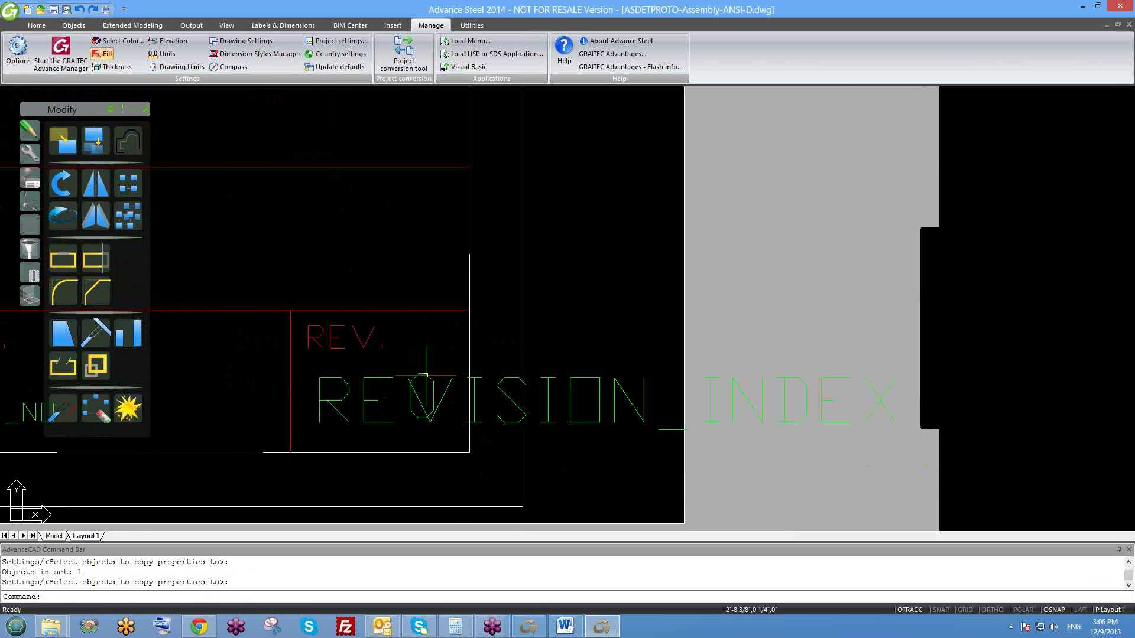
{"action": "key", "text": "Return"}
{"action": "type", "text": "E"}
{"action": "key", "text": "Return"}
{"action": "scroll", "coordinate": [647, 379], "scroll_direction": "down", "scroll_amount": 5}
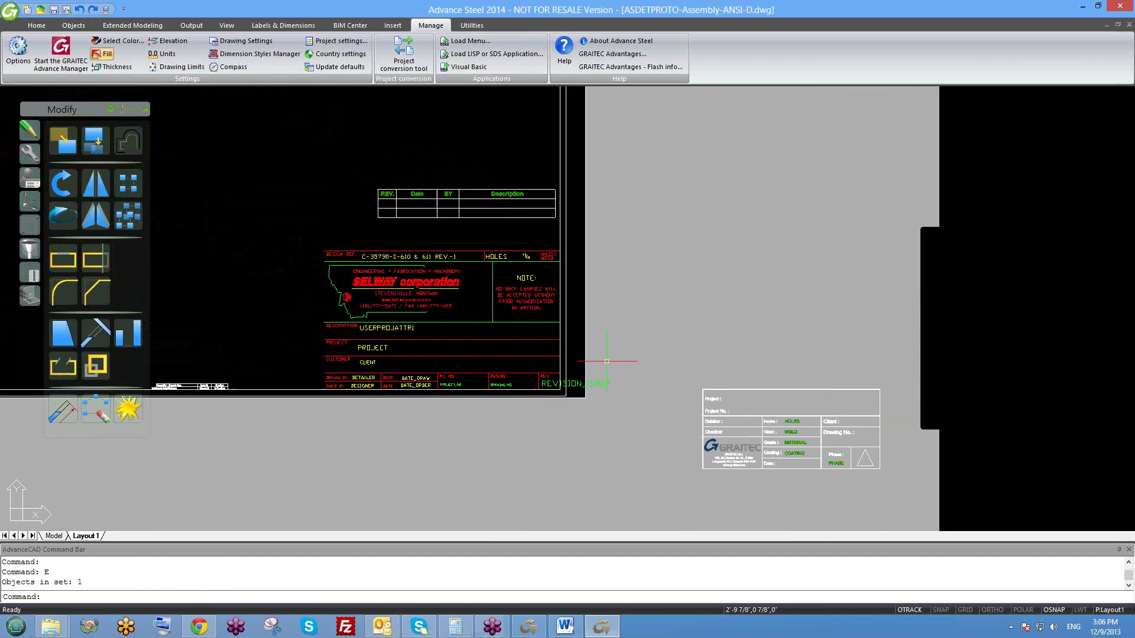
- Erase the leftover GRAITEC title block beside the sheet, including its remaining labels and attributes
{"action": "scroll", "coordinate": [647, 379], "scroll_direction": "down", "scroll_amount": 3}
{"action": "scroll", "coordinate": [793, 436], "scroll_direction": "up", "scroll_amount": 4}
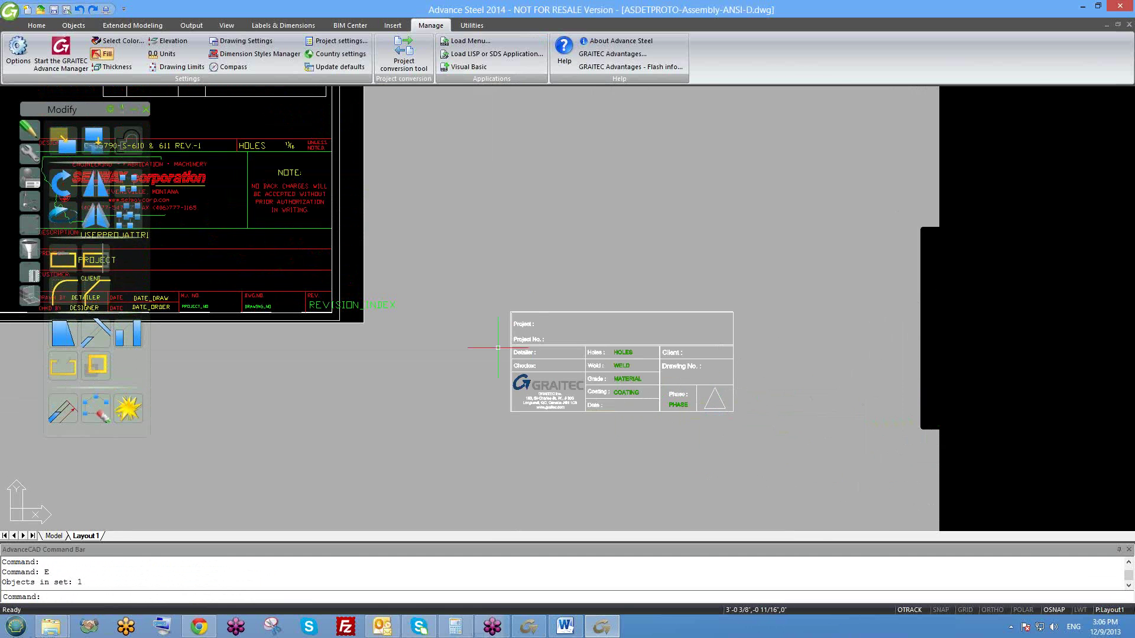
{"action": "scroll", "coordinate": [591, 414], "scroll_direction": "up", "scroll_amount": 4}
{"action": "scroll", "coordinate": [734, 426], "scroll_direction": "down", "scroll_amount": 5}
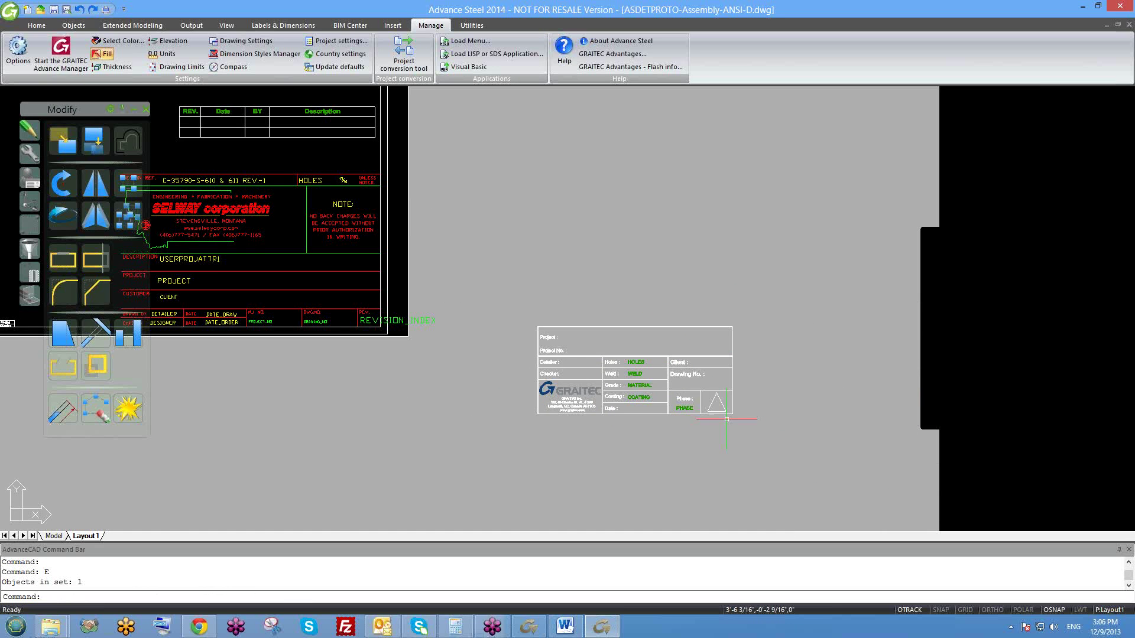
{"action": "scroll", "coordinate": [751, 426], "scroll_direction": "up", "scroll_amount": 6}
{"action": "scroll", "coordinate": [751, 429], "scroll_direction": "down", "scroll_amount": 3}
{"action": "left_click", "coordinate": [752, 435]}
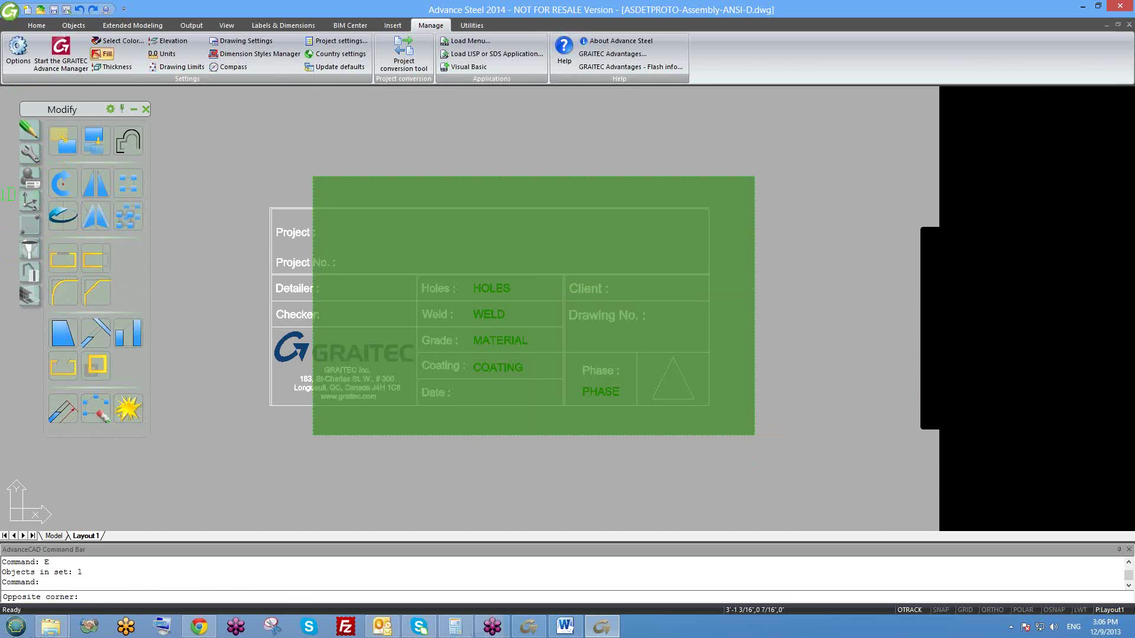
{"action": "left_click", "coordinate": [260, 165]}
{"action": "key", "text": "Delete"}
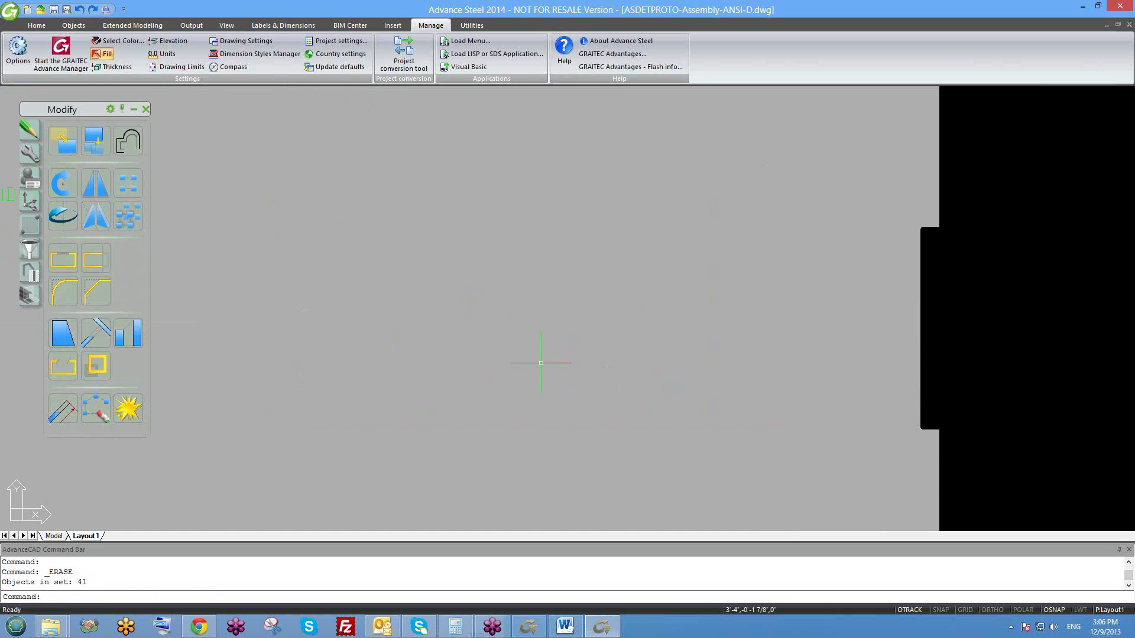
- Draw a vertical line with ortho on along the left edge of the Selway title block, down to the sheet border
{"action": "scroll", "coordinate": [467, 355], "scroll_direction": "down", "scroll_amount": 5}
{"action": "scroll", "coordinate": [428, 338], "scroll_direction": "up", "scroll_amount": 8}
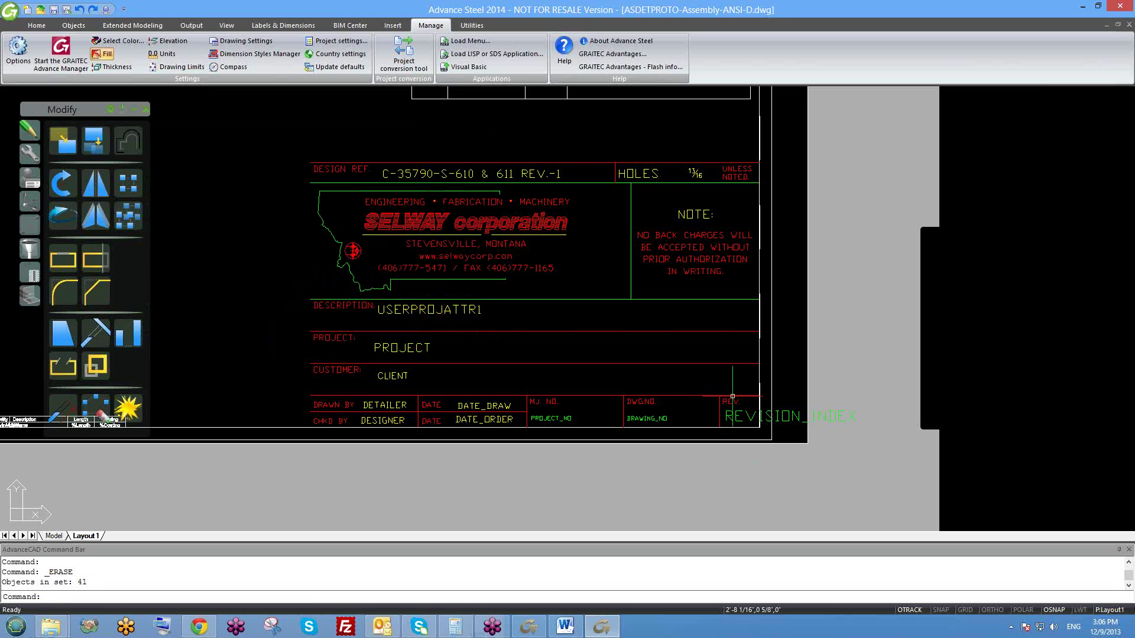
{"action": "middle_click_drag", "start_coordinate": [494, 139], "coordinate": [536, 211]}
{"action": "scroll", "coordinate": [698, 296], "scroll_direction": "down", "scroll_amount": 3}
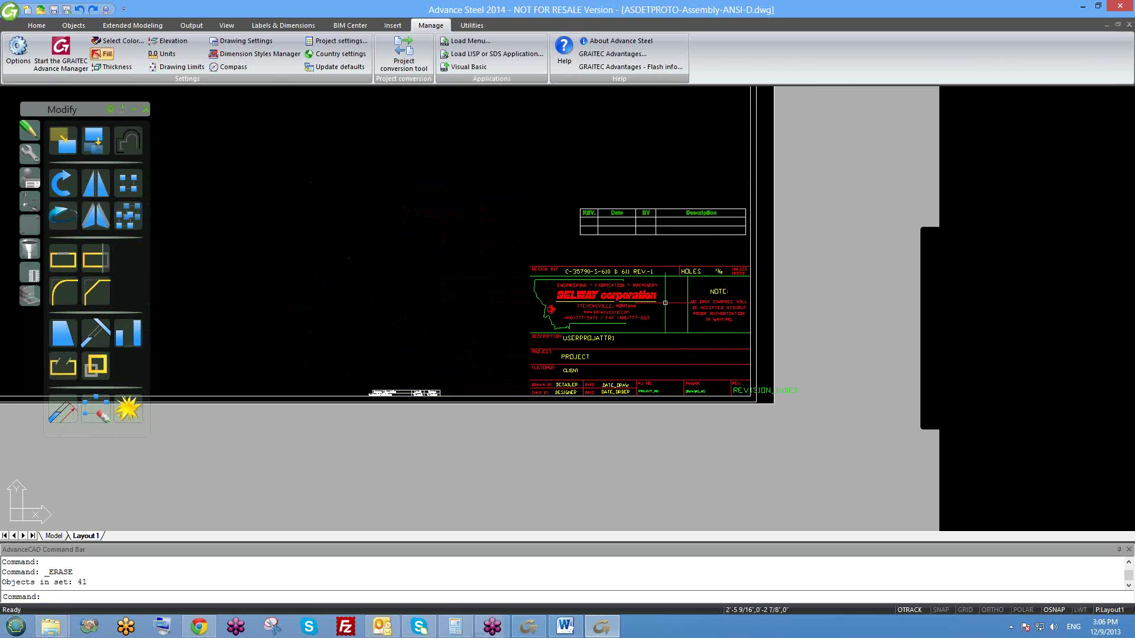
{"action": "type", "text": "L"}
{"action": "key", "text": "Return"}
{"action": "scroll", "coordinate": [528, 251], "scroll_direction": "up", "scroll_amount": 2}
{"action": "left_click", "coordinate": [538, 456]}
{"action": "key", "text": "F8"}
{"action": "scroll", "coordinate": [535, 455], "scroll_direction": "up", "scroll_amount": 3}
{"action": "scroll", "coordinate": [537, 454], "scroll_direction": "up", "scroll_amount": 2}
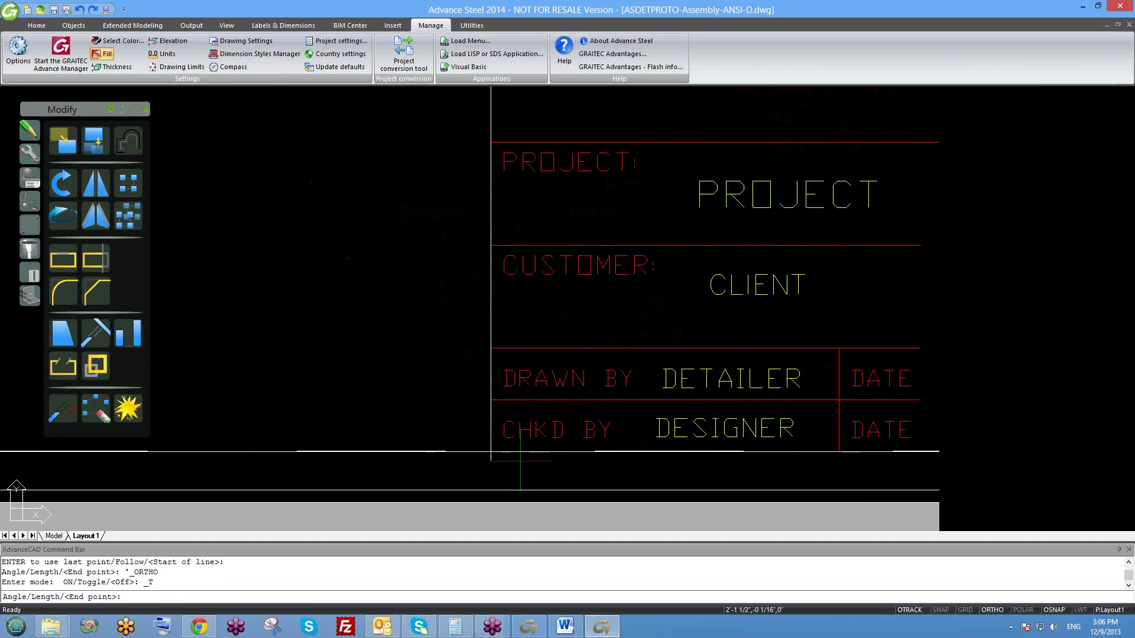
{"action": "left_click", "coordinate": [503, 468]}
{"action": "key", "text": "Escape"}
- Trim the new vertical line where it overhangs the lower border line
{"action": "type", "text": "tr"}
{"action": "key", "text": "Return"}
{"action": "key", "text": "Return"}
{"action": "key", "text": "Escape"}
{"action": "scroll", "coordinate": [494, 463], "scroll_direction": "down", "scroll_amount": 3}
- Match the properties of the new left edge line to the red top line of the title block
{"action": "type", "text": "ma"}
{"action": "key", "text": "Return"}
{"action": "left_click", "coordinate": [550, 171]}
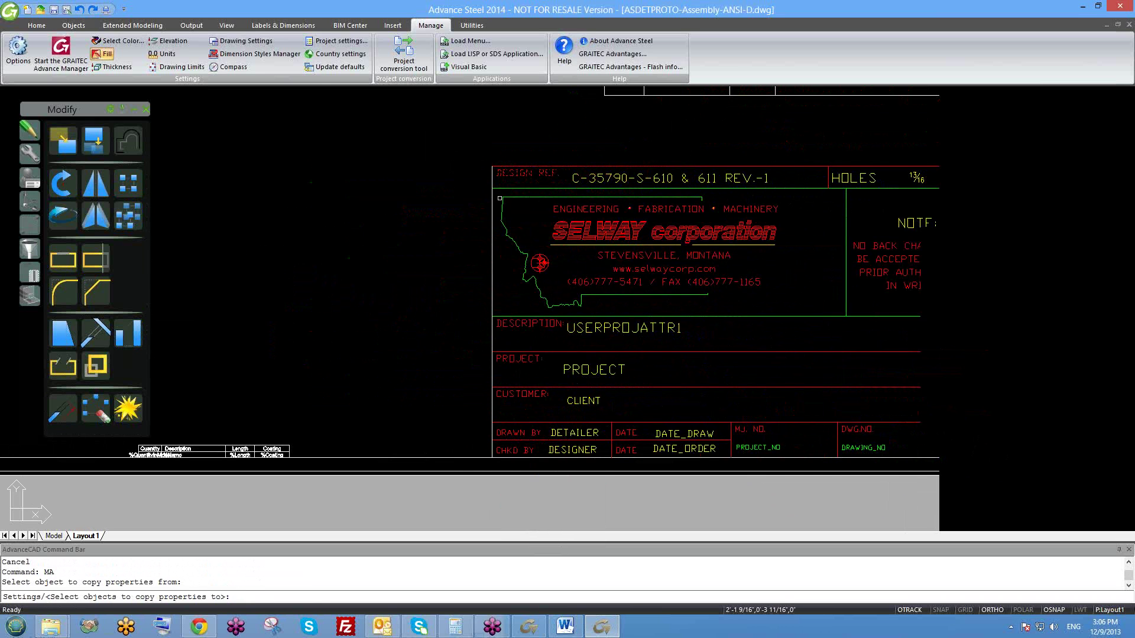
{"action": "left_click", "coordinate": [490, 206]}
{"action": "key", "text": "Return"}
- Erase the vertical line along the right edge of the title block
{"action": "scroll", "coordinate": [491, 207], "scroll_direction": "down", "scroll_amount": 3}
{"action": "scroll", "coordinate": [582, 241], "scroll_direction": "up", "scroll_amount": 3}
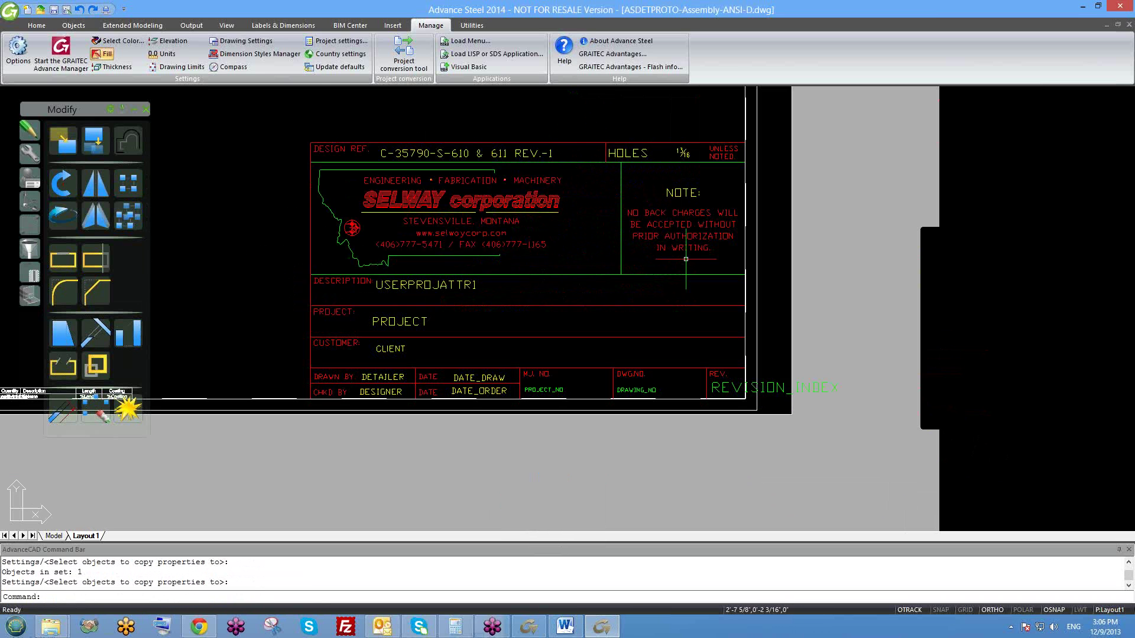
{"action": "left_click", "coordinate": [736, 126]}
{"action": "left_click", "coordinate": [759, 415]}
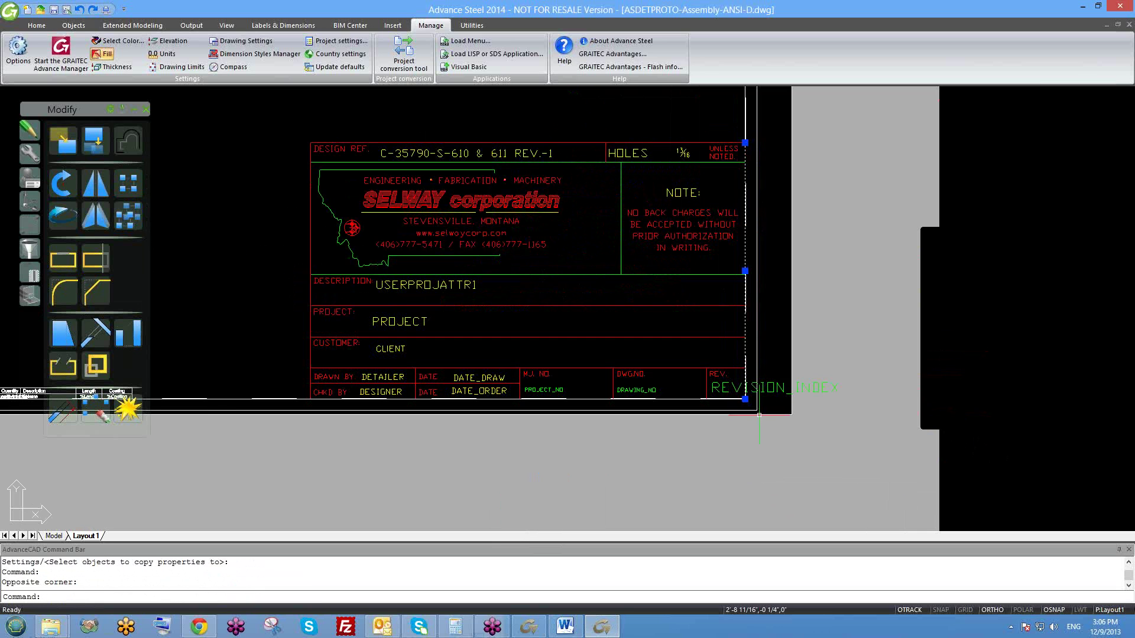
{"action": "key", "text": "Delete"}
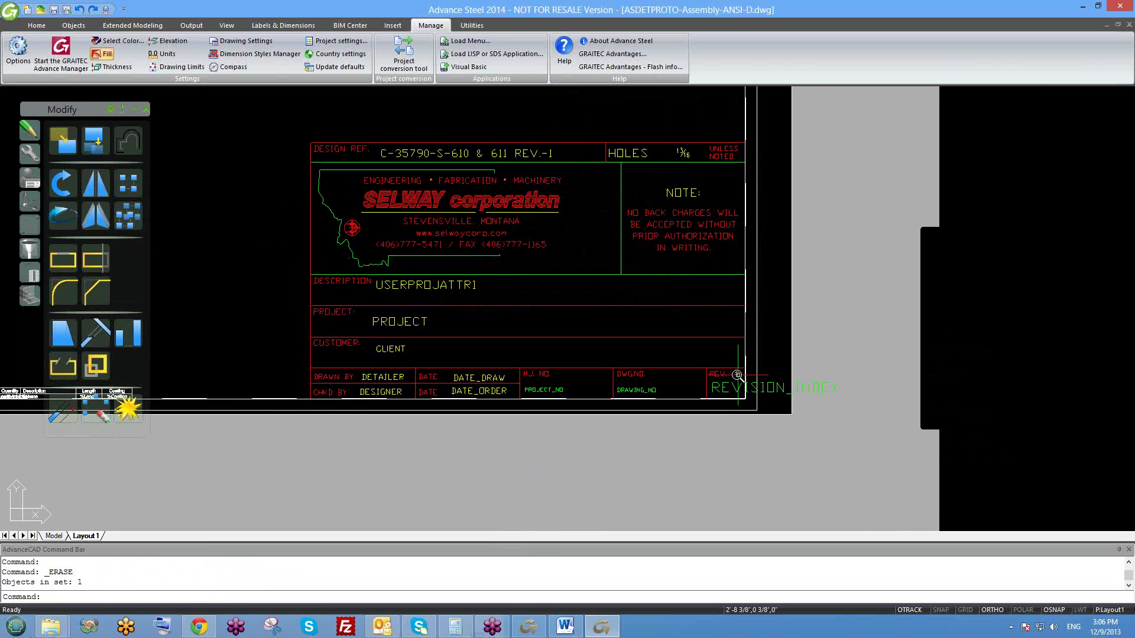
- Erase the short horizontal line segment beneath the REV. cell
{"action": "scroll", "coordinate": [704, 408], "scroll_direction": "up", "scroll_amount": 2}
{"action": "left_click", "coordinate": [652, 410]}
{"action": "left_click", "coordinate": [775, 437]}
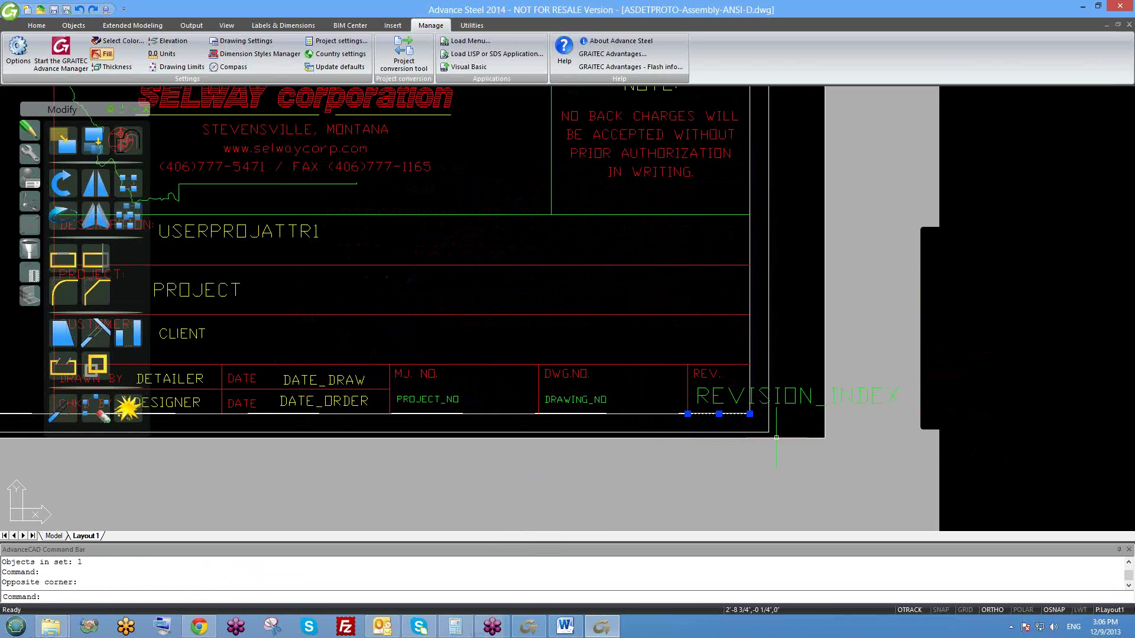
{"action": "type", "text": "E"}
{"action": "key", "text": "Return"}
{"action": "scroll", "coordinate": [759, 384], "scroll_direction": "down", "scroll_amount": 3}
{"action": "middle_click_drag", "start_coordinate": [757, 383], "coordinate": [691, 365]}
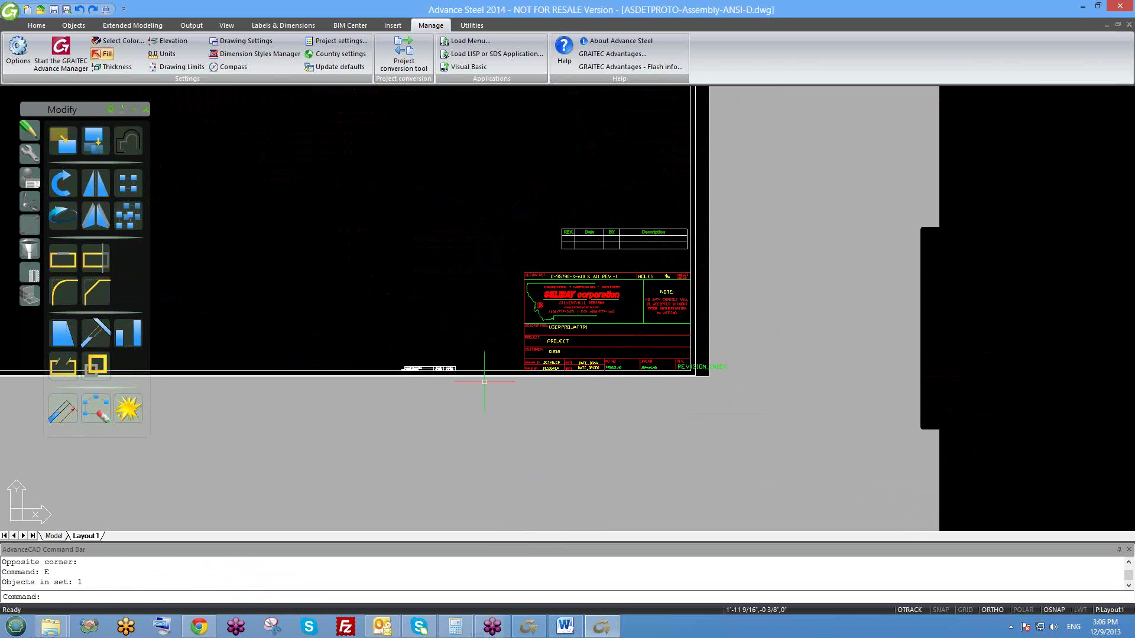
{"action": "scroll", "coordinate": [448, 376], "scroll_direction": "up", "scroll_amount": 3}
{"action": "left_click", "coordinate": [448, 359]}
{"action": "type", "text": "M"}
{"action": "key", "text": "Return"}
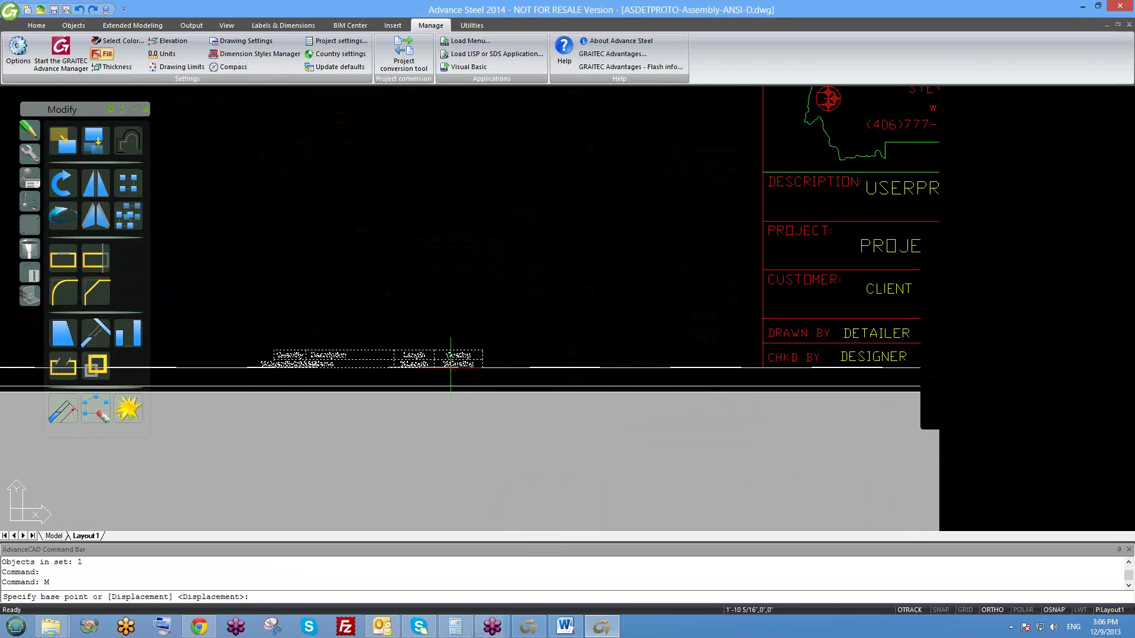
{"action": "type", "text": "EB"}
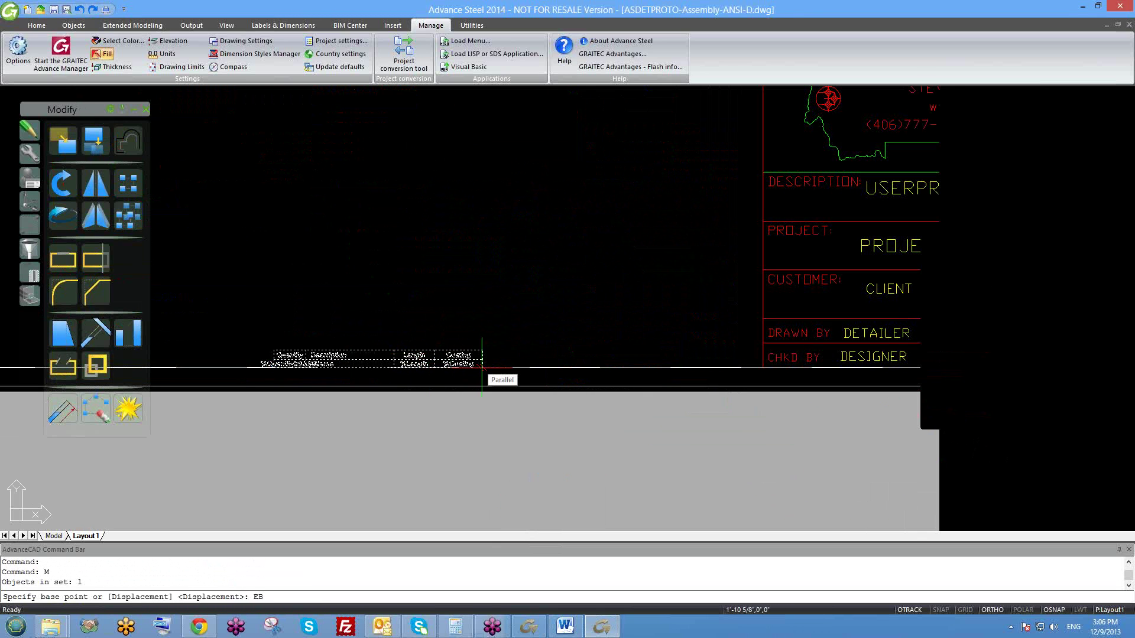
{"action": "scroll", "coordinate": [484, 379], "scroll_direction": "up", "scroll_amount": 4}
{"action": "key", "text": "Escape"}
- Move the small parts list along the lower border so its lower-right corner meets the title block's lower-left corner
{"action": "left_click", "coordinate": [489, 346]}
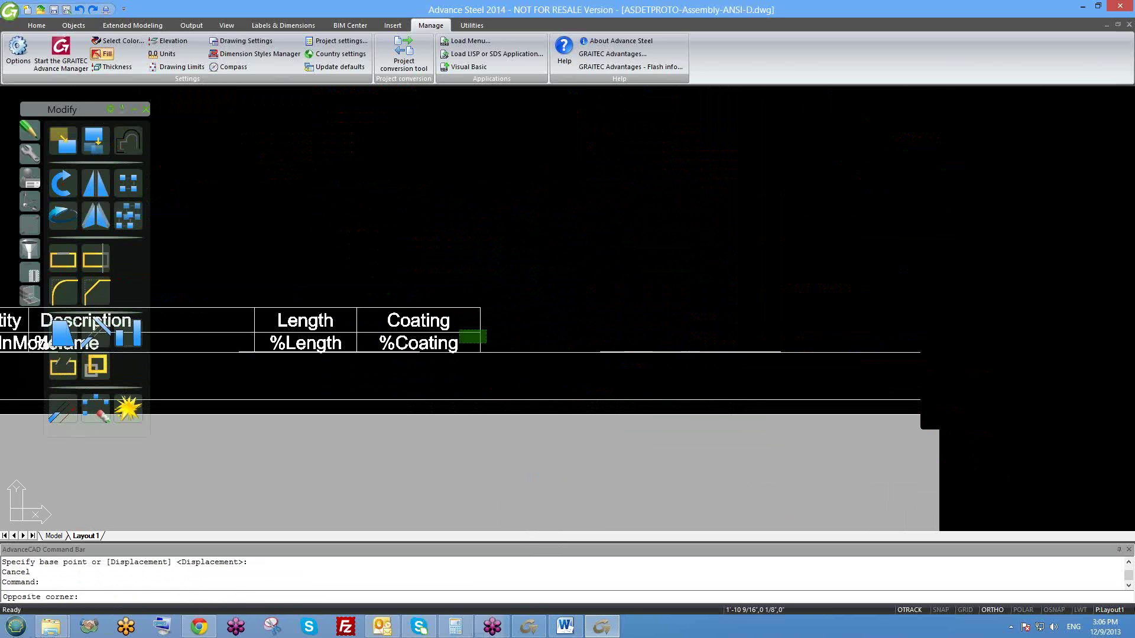
{"action": "left_click", "coordinate": [460, 329]}
{"action": "right_click", "coordinate": [478, 353]}
{"action": "left_click", "coordinate": [503, 372]}
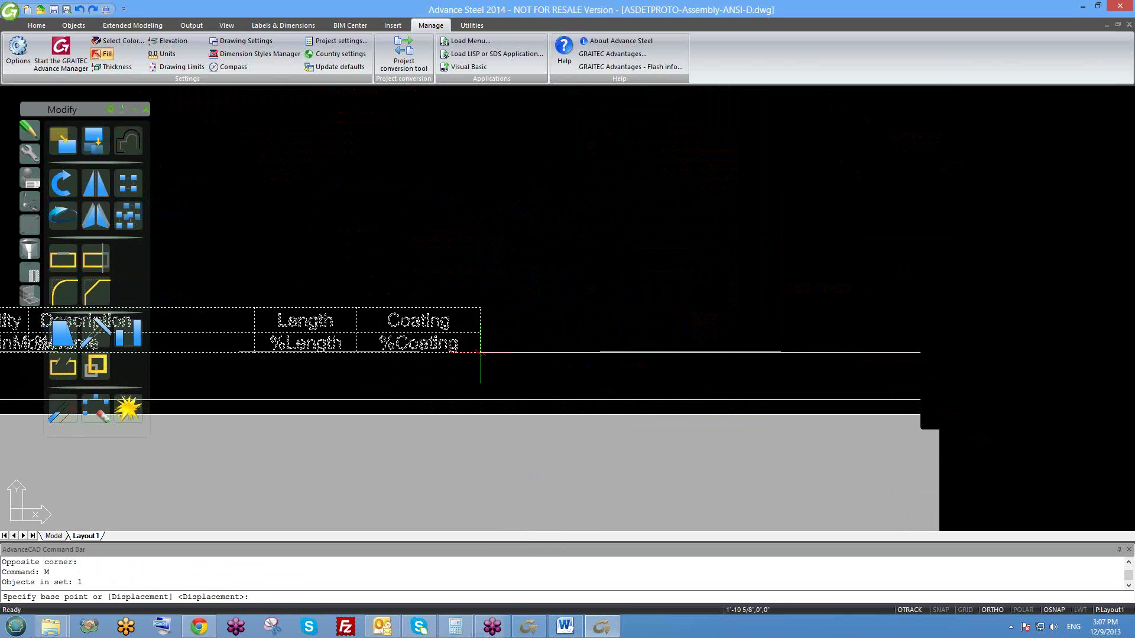
{"action": "left_click", "coordinate": [481, 353]}
{"action": "scroll", "coordinate": [508, 354], "scroll_direction": "down", "scroll_amount": 2}
{"action": "left_click", "coordinate": [912, 355]}
{"action": "scroll", "coordinate": [618, 366], "scroll_direction": "down", "scroll_amount": 5}
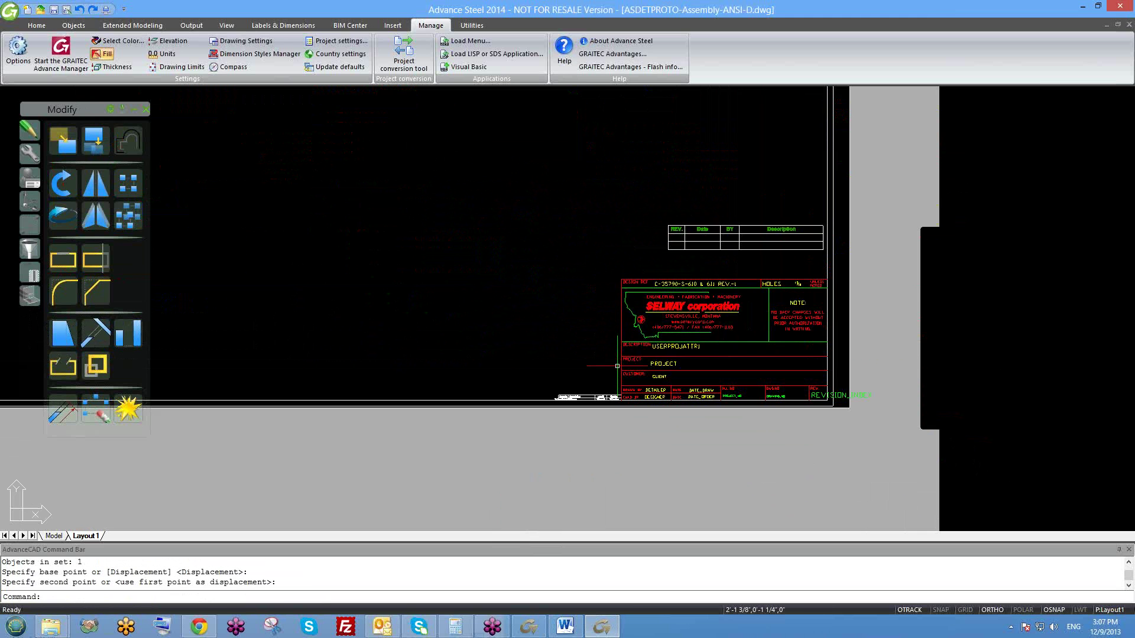
- Move the revision table down so its lower-right corner sits on the title block's upper-right corner, and save the drawing
{"action": "scroll", "coordinate": [617, 366], "scroll_direction": "up", "scroll_amount": 2}
{"action": "left_click", "coordinate": [698, 254]}
{"action": "left_click", "coordinate": [653, 233]}
{"action": "middle_click_drag", "start_coordinate": [751, 297], "coordinate": [669, 286]}
{"action": "type", "text": "M"}
{"action": "key", "text": "Return"}
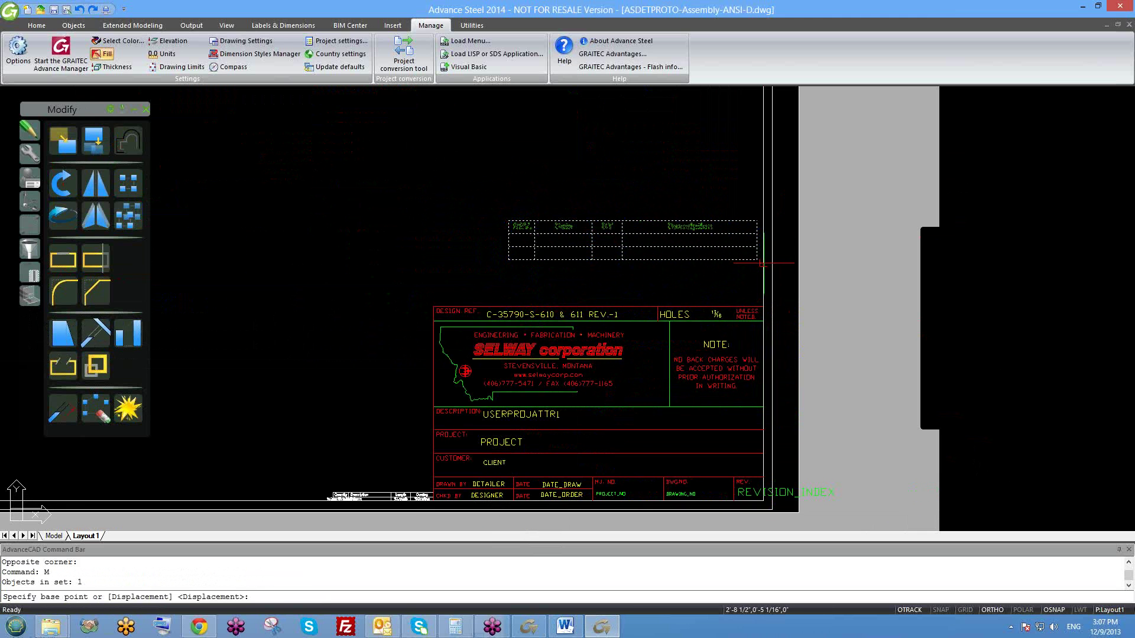
{"action": "left_click", "coordinate": [756, 260]}
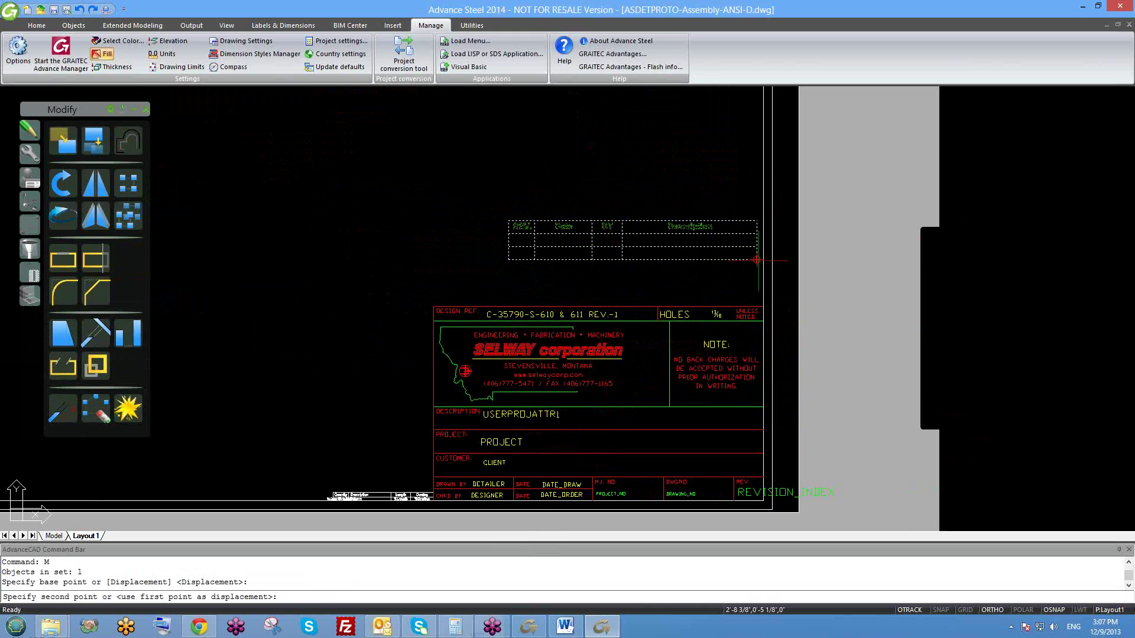
{"action": "left_click", "coordinate": [762, 306]}
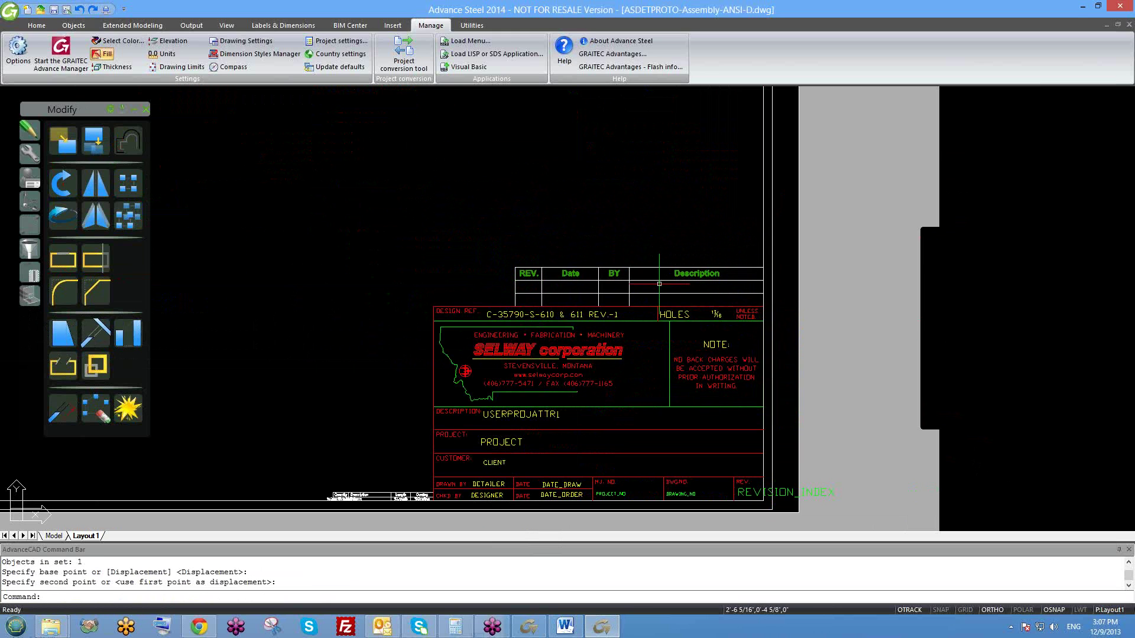
{"action": "key", "text": "ctrl+s"}
- Stretch the revision table's REV. column out to the title block's left edge and save the drawing
{"action": "left_click", "coordinate": [558, 268]}
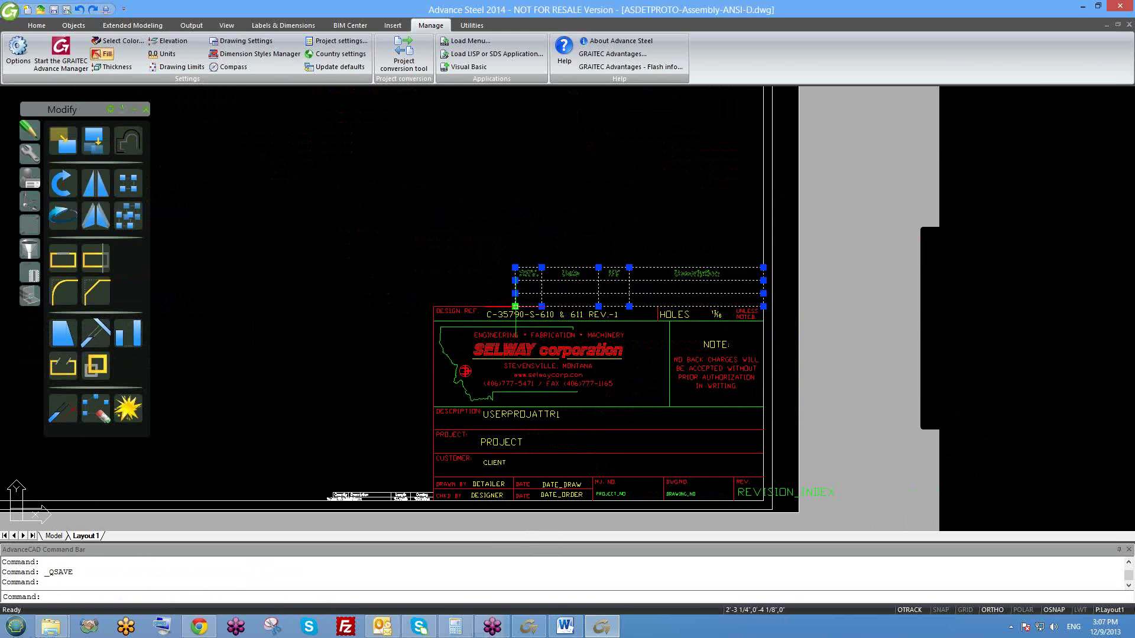
{"action": "left_click", "coordinate": [515, 306]}
{"action": "left_click", "coordinate": [434, 306]}
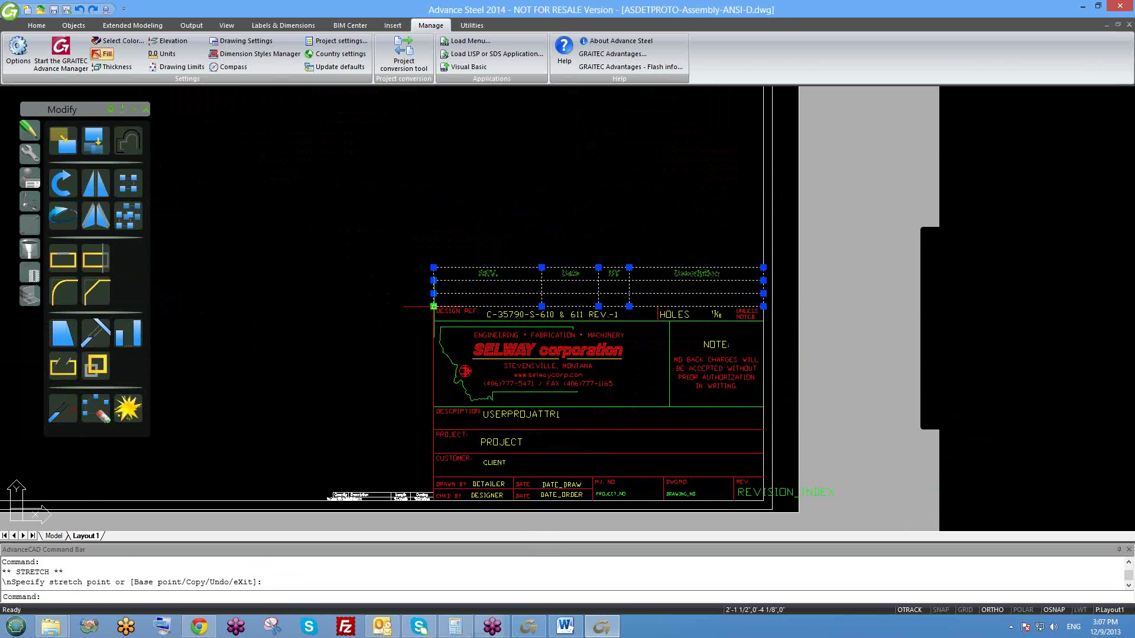
{"action": "key", "text": "Escape"}
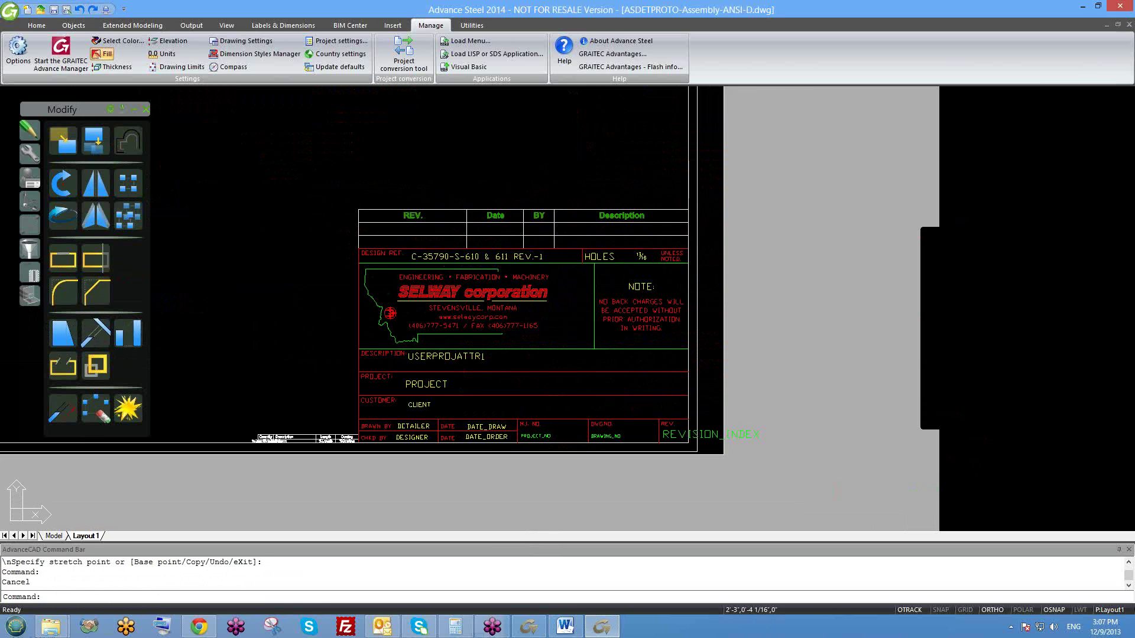
{"action": "middle_click_drag", "start_coordinate": [431, 319], "coordinate": [429, 304]}
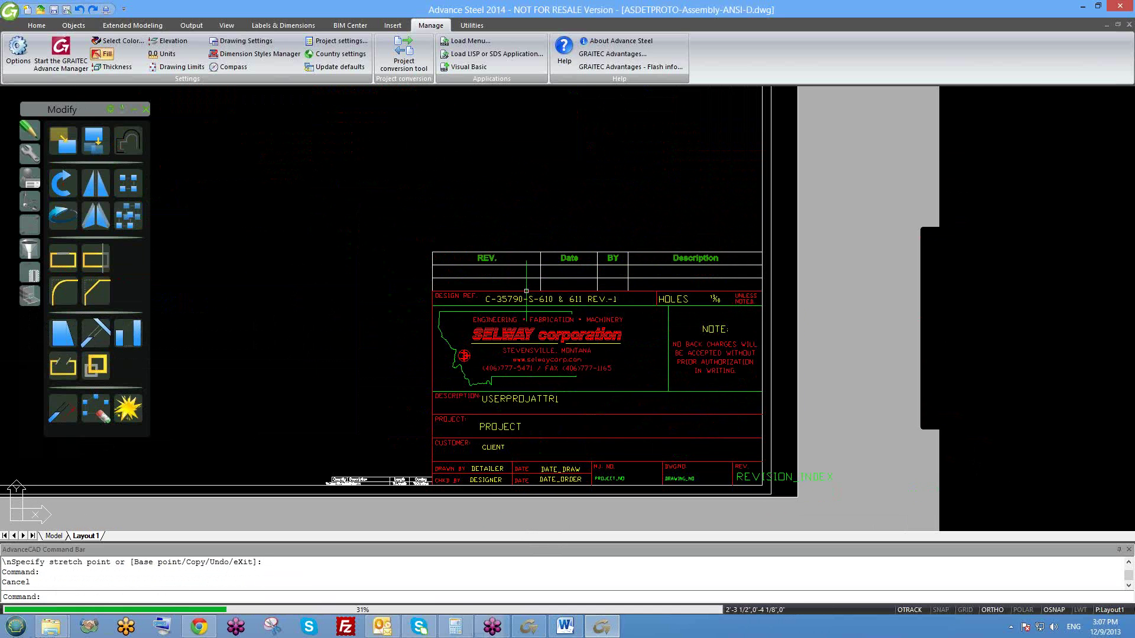
{"action": "key", "text": "ctrl+s"}
- Compare the template's title block and revision table with those in 4047-1_0.dwg, open in Advance Steel 2013
{"action": "scroll", "coordinate": [504, 286], "scroll_direction": "up", "scroll_amount": 2}
{"action": "middle_click_drag", "start_coordinate": [521, 291], "coordinate": [577, 314]}
{"action": "scroll", "coordinate": [529, 289], "scroll_direction": "down", "scroll_amount": 1}
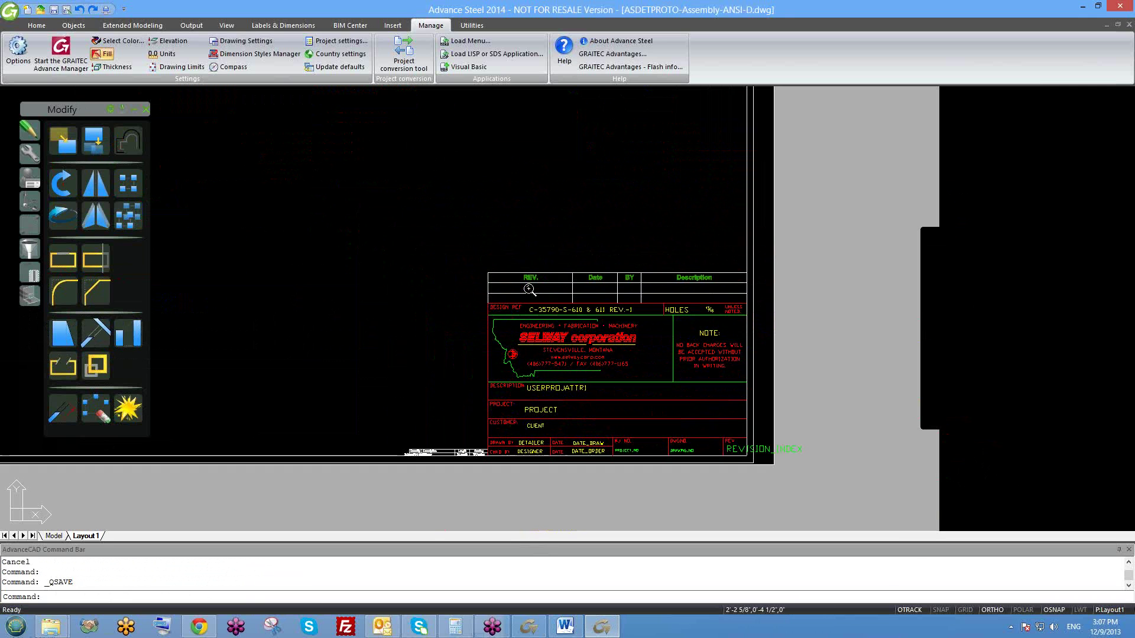
{"action": "scroll", "coordinate": [544, 281], "scroll_direction": "down", "scroll_amount": 1}
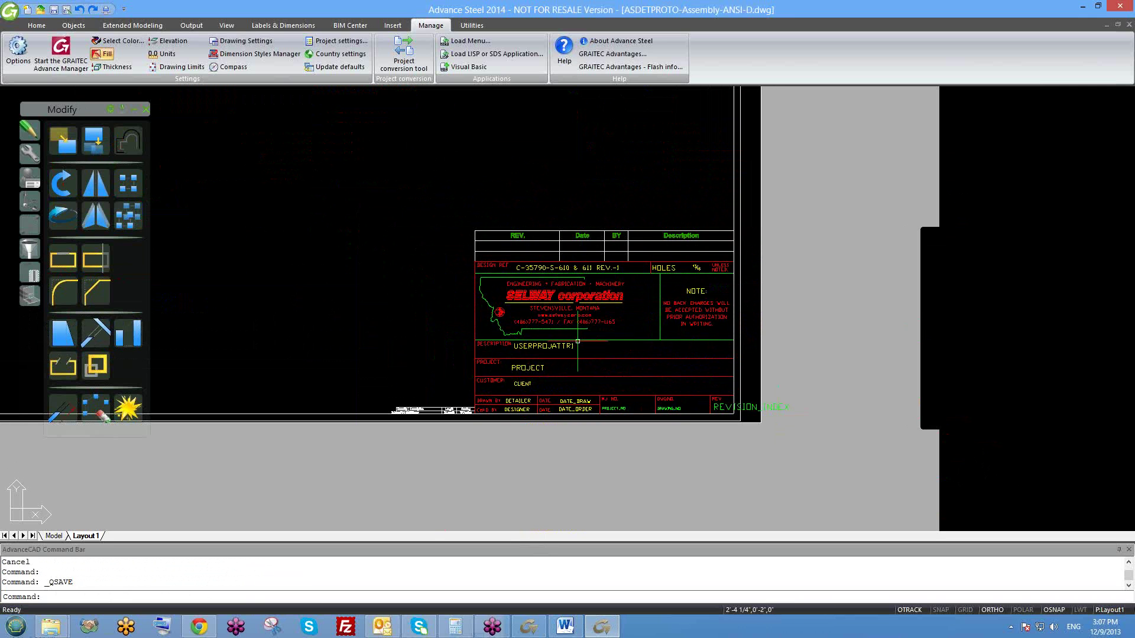
{"action": "key", "text": "ctrl+Tab"}
{"action": "key", "text": "ctrl+Tab"}
{"action": "left_click", "coordinate": [529, 626]}
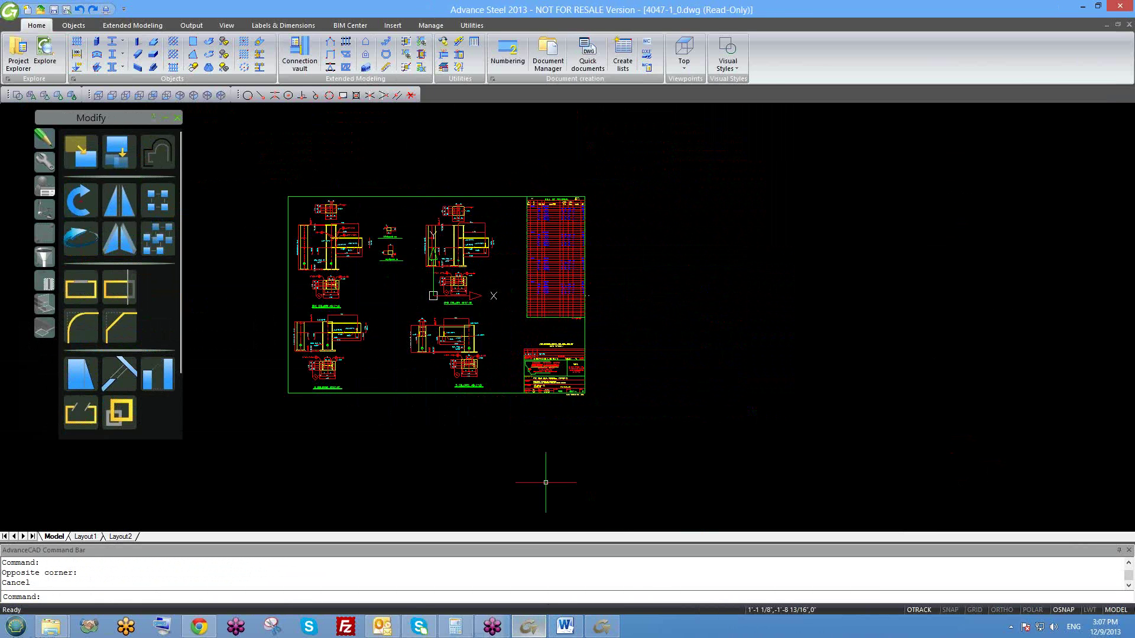
{"action": "scroll", "coordinate": [541, 319], "scroll_direction": "up", "scroll_amount": 3}
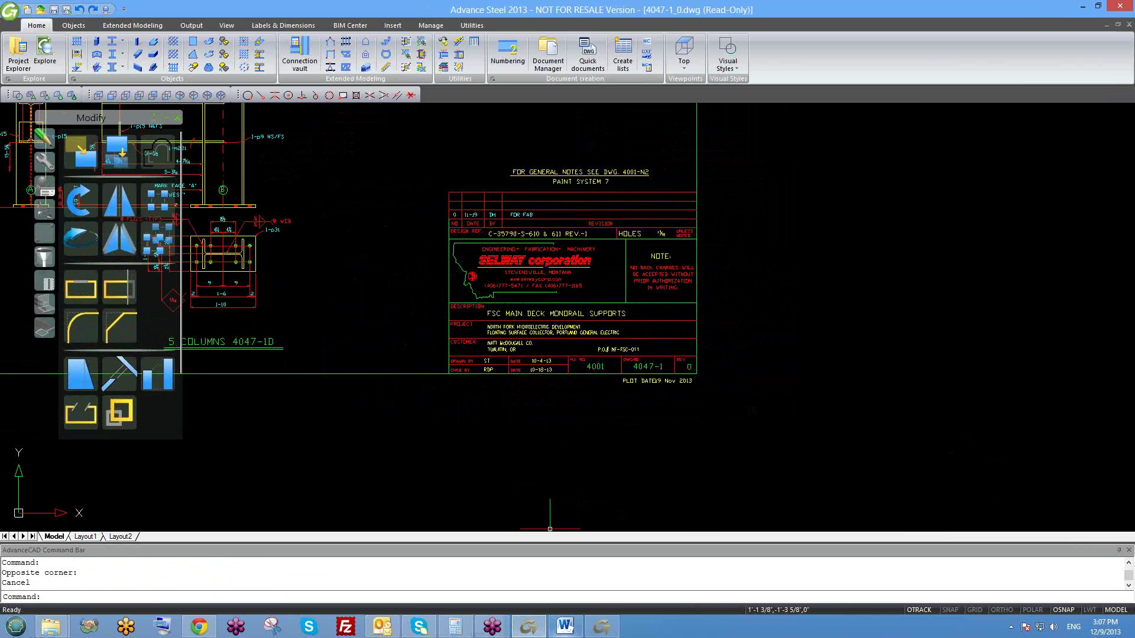
{"action": "left_click", "coordinate": [602, 626]}
{"action": "scroll", "coordinate": [570, 333], "scroll_direction": "up", "scroll_amount": 5}
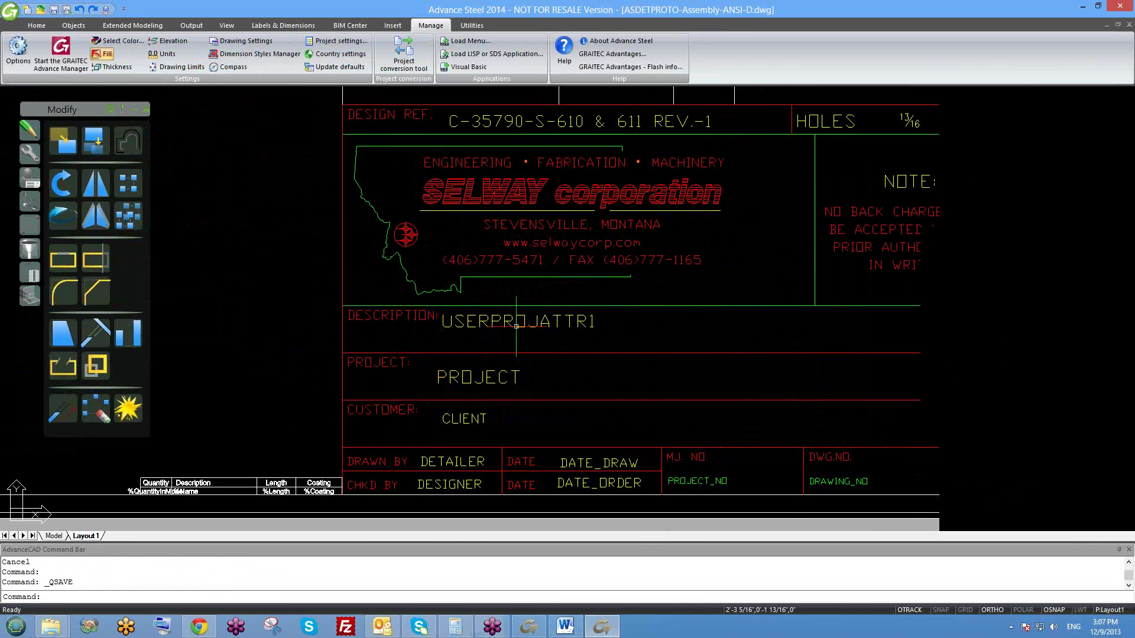
{"action": "scroll", "coordinate": [519, 328], "scroll_direction": "down", "scroll_amount": 3}
{"action": "key", "text": "Escape"}
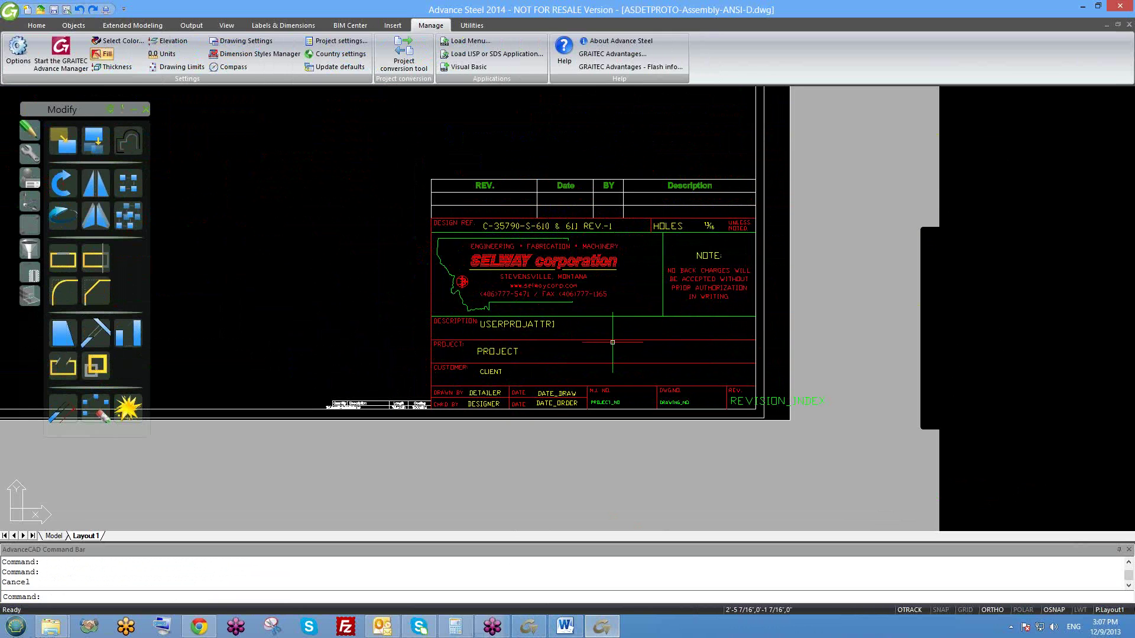
- Save the ASDETPROTO-Assembly-ANSI-D template with its finished title block
{"action": "left_click", "coordinate": [53, 11]}
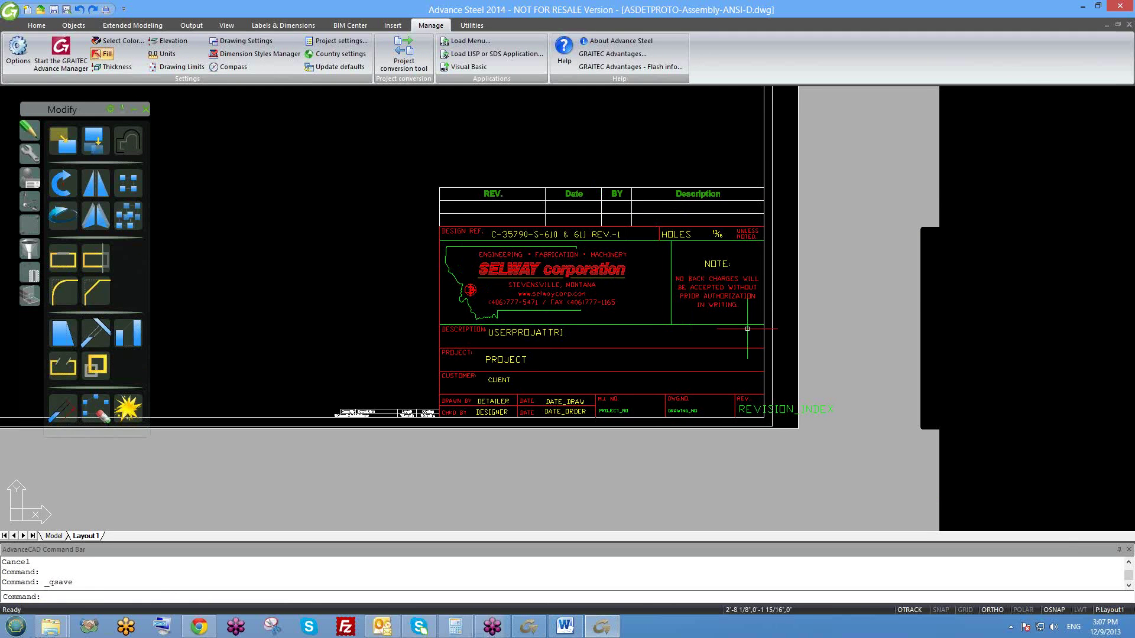
{"action": "middle_click_drag", "start_coordinate": [747, 339], "coordinate": [738, 326]}
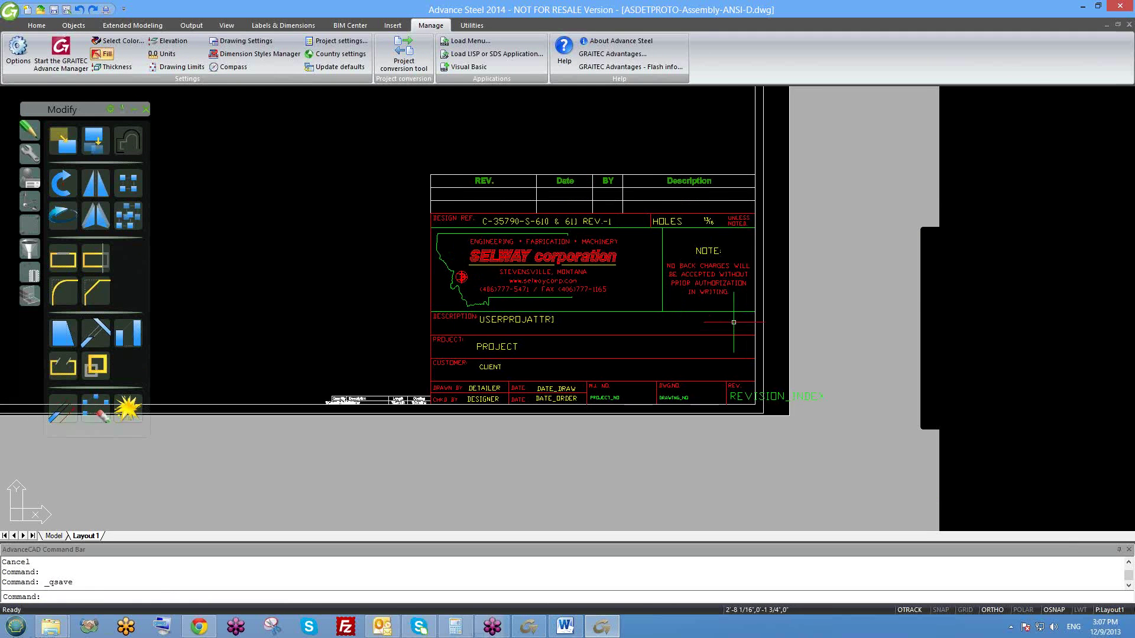
{"action": "left_click", "coordinate": [414, 209]}
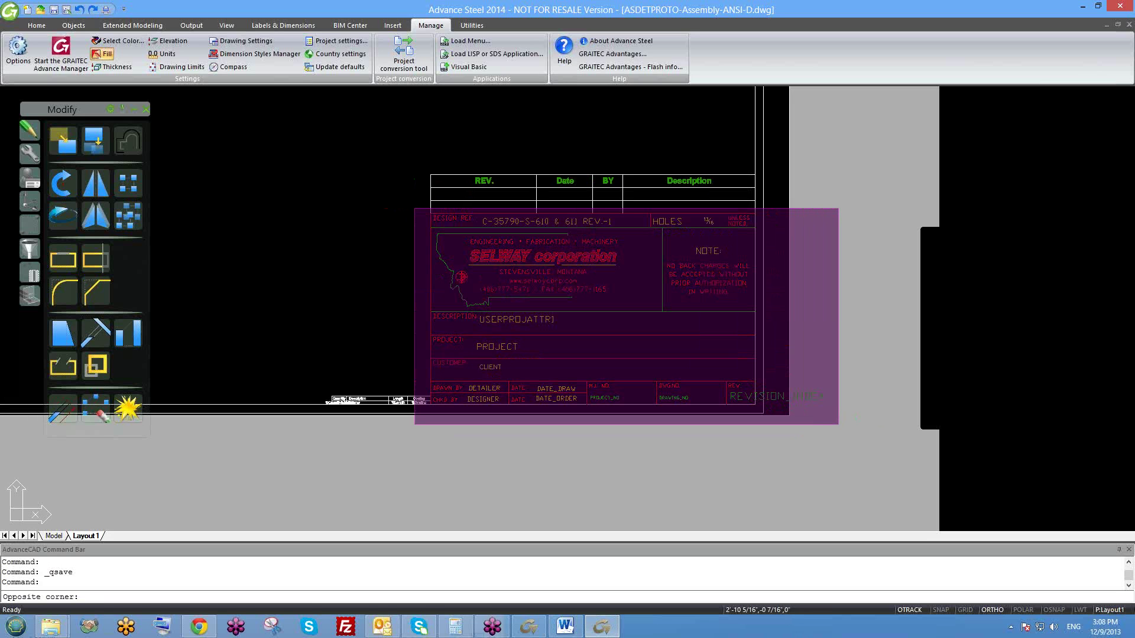
{"action": "key", "text": "Escape"}
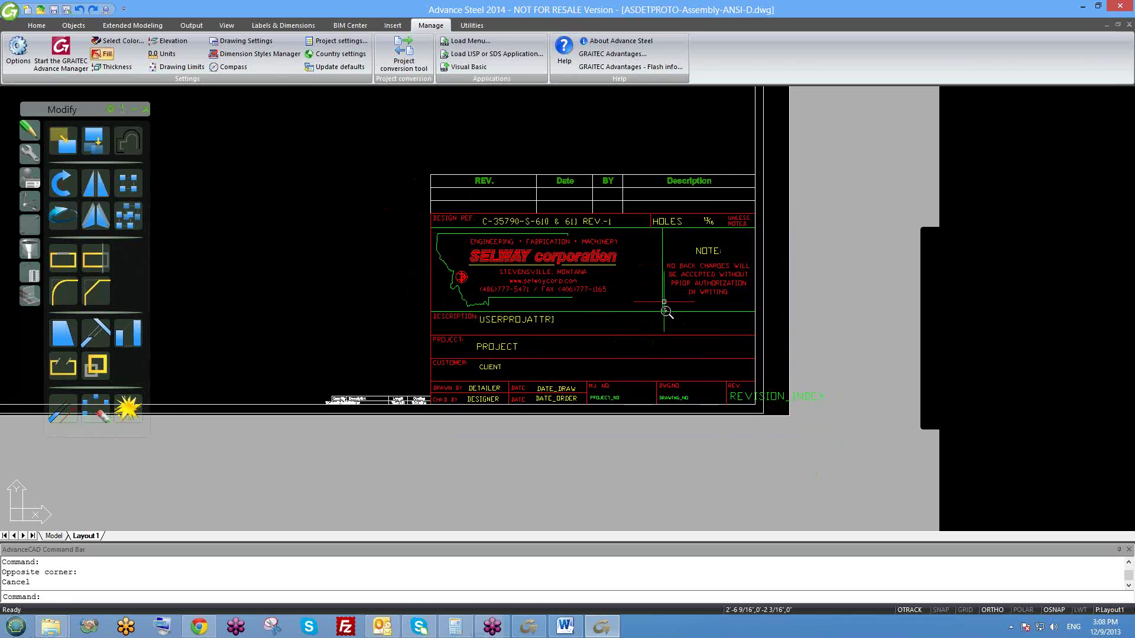
{"action": "scroll", "coordinate": [664, 308], "scroll_direction": "down", "scroll_amount": 5}
{"action": "key", "text": "ctrl+s"}
{"action": "scroll", "coordinate": [665, 314], "scroll_direction": "up", "scroll_amount": 2}
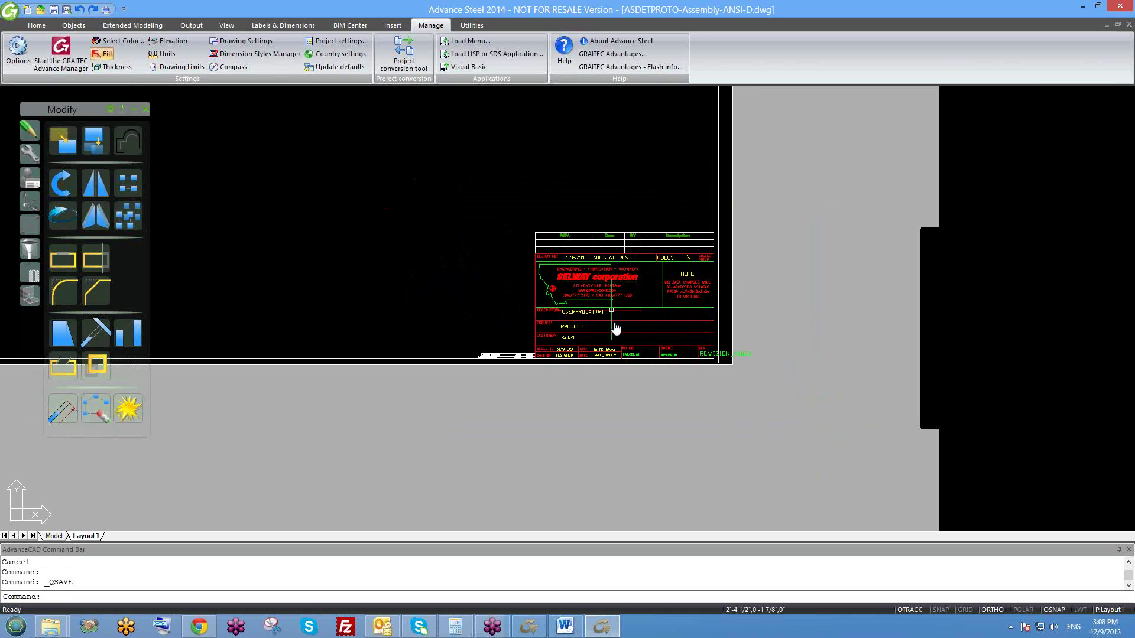
{"action": "middle_click_drag", "start_coordinate": [614, 323], "coordinate": [538, 311]}
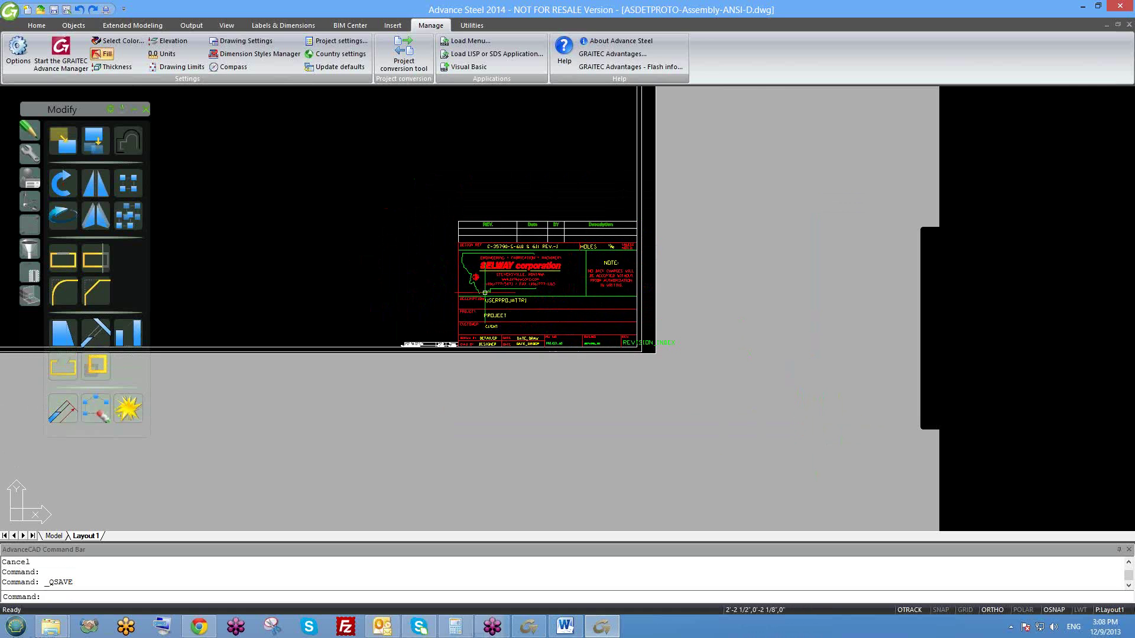
{"action": "middle_click_drag", "start_coordinate": [778, 339], "coordinate": [655, 336]}
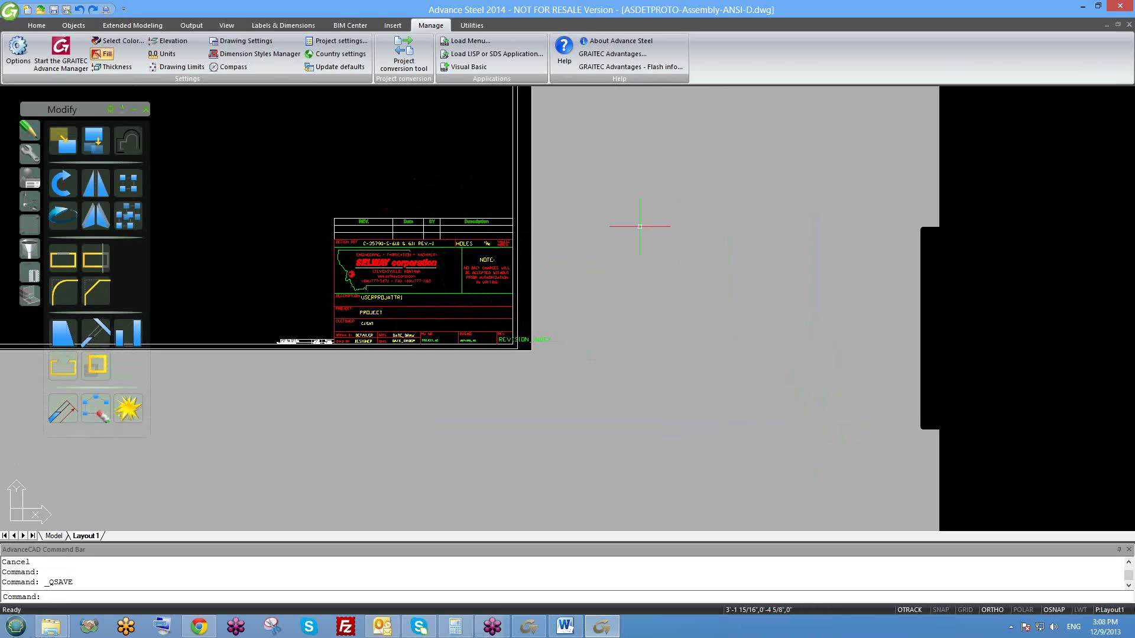
{"action": "scroll", "coordinate": [801, 311], "scroll_direction": "down", "scroll_amount": 1}
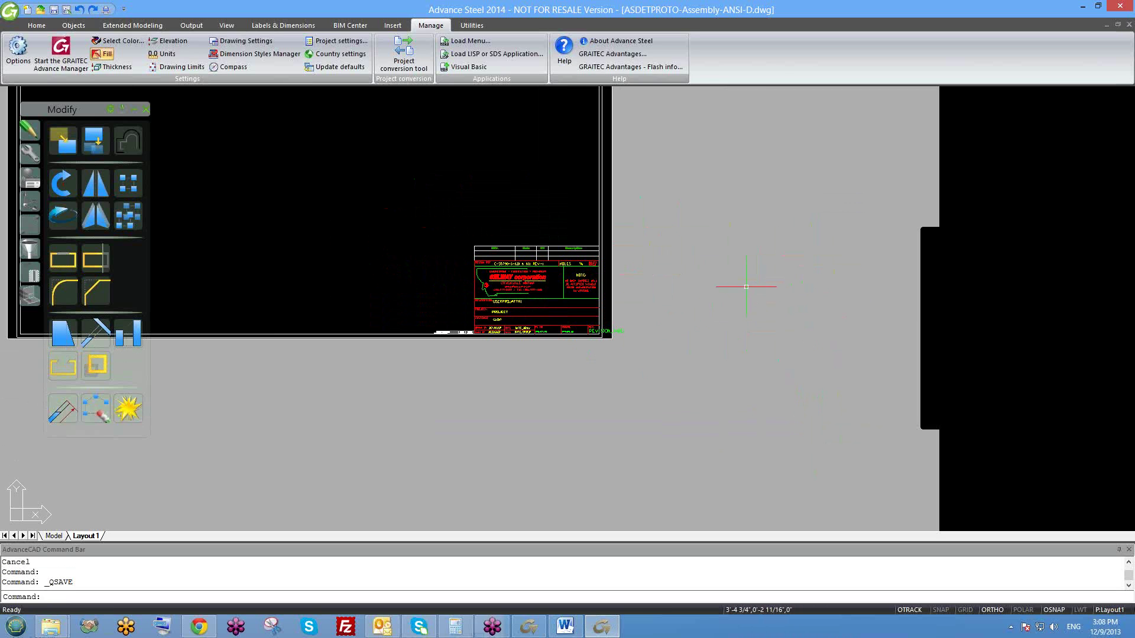
{"action": "middle_click_drag", "start_coordinate": [546, 201], "coordinate": [635, 296]}
{"action": "scroll", "coordinate": [634, 296], "scroll_direction": "down", "scroll_amount": 2}
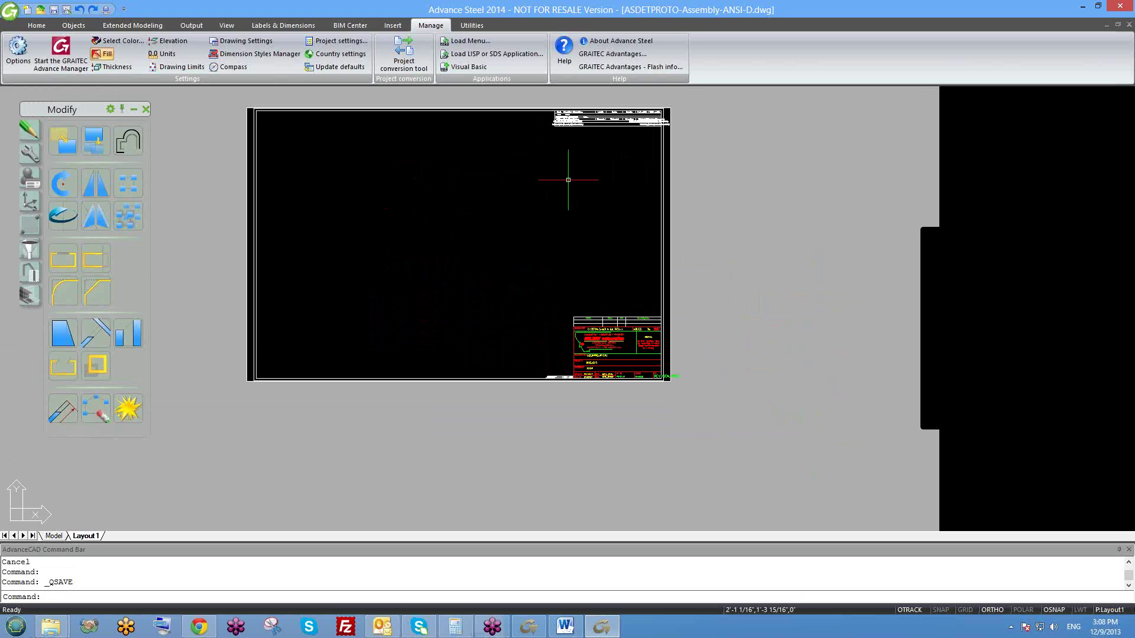
{"action": "type", "text": "PURG"}
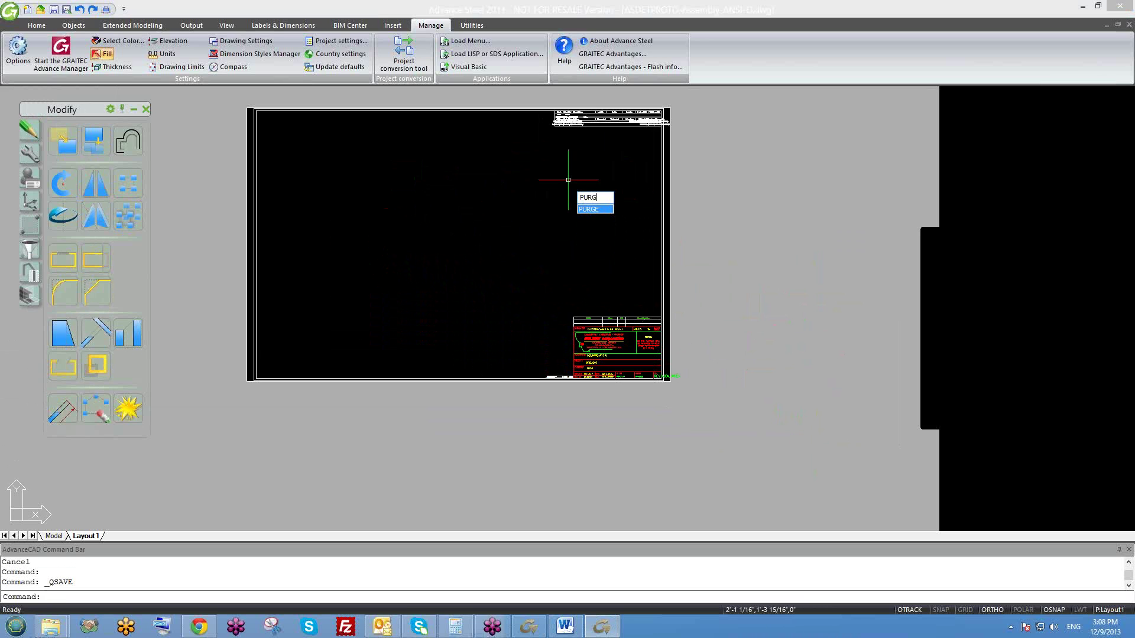
{"action": "key", "text": "Return"}
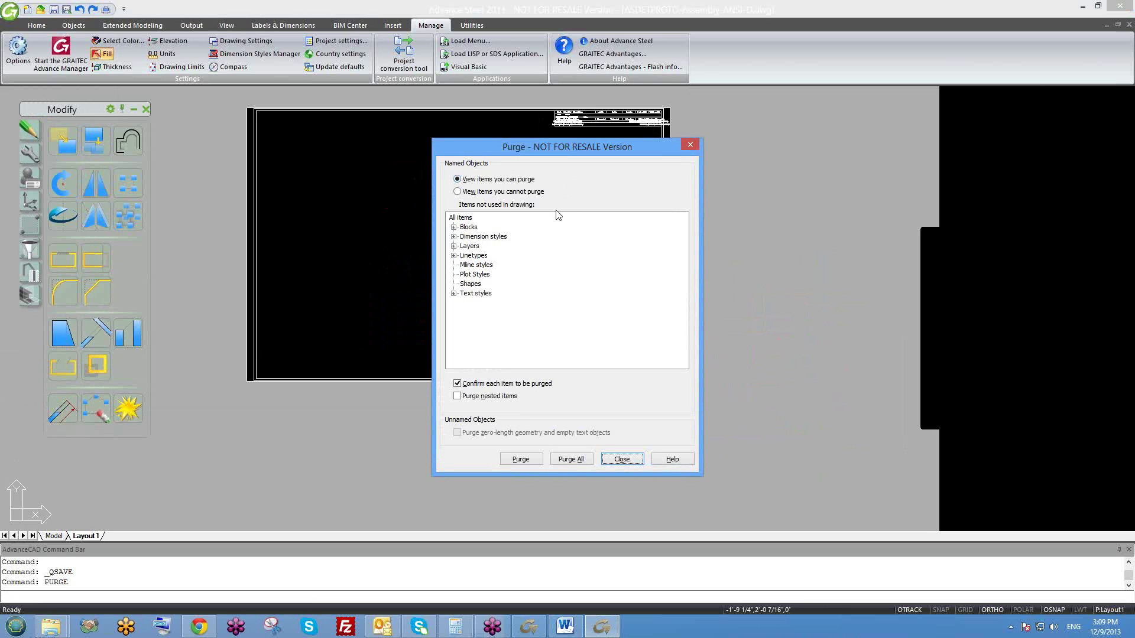
{"action": "left_click_drag", "start_coordinate": [502, 139], "coordinate": [247, 91]}
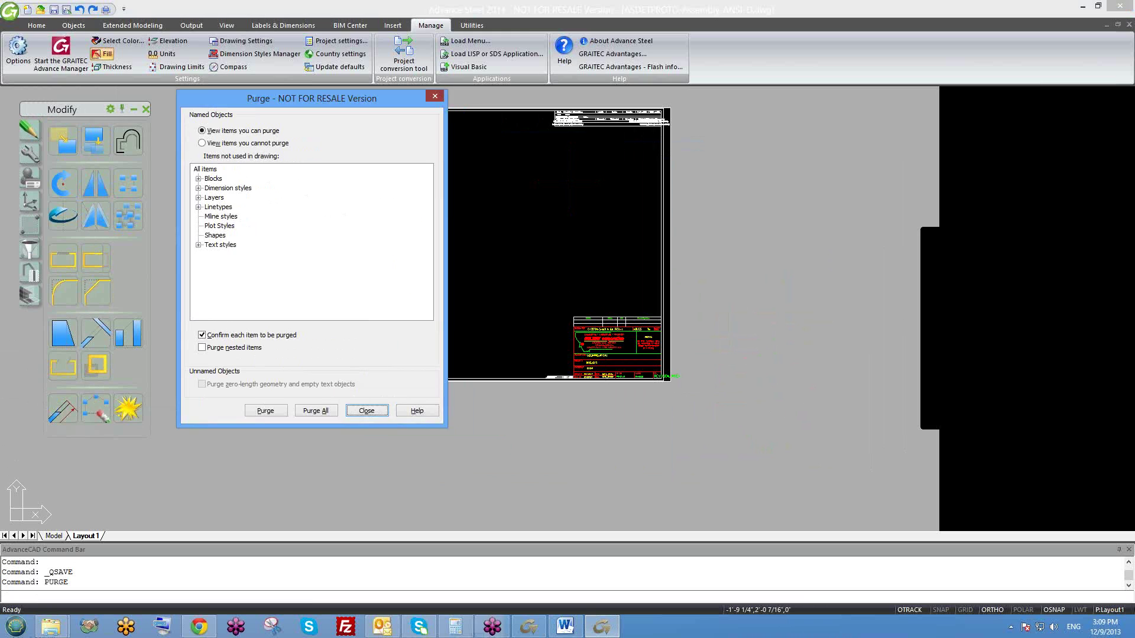
{"action": "left_click", "coordinate": [435, 97]}
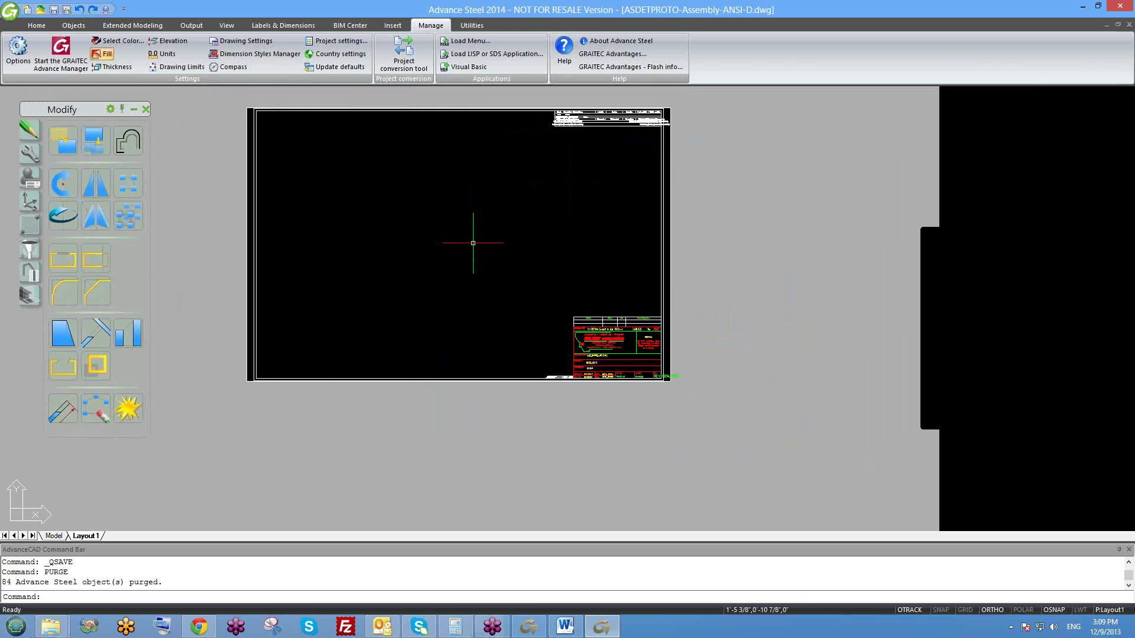
- Purge the unused HYPERSTEELPAGEHEADER block from the template and leave the other purgeable items alone
{"action": "type", "text": "PU"}
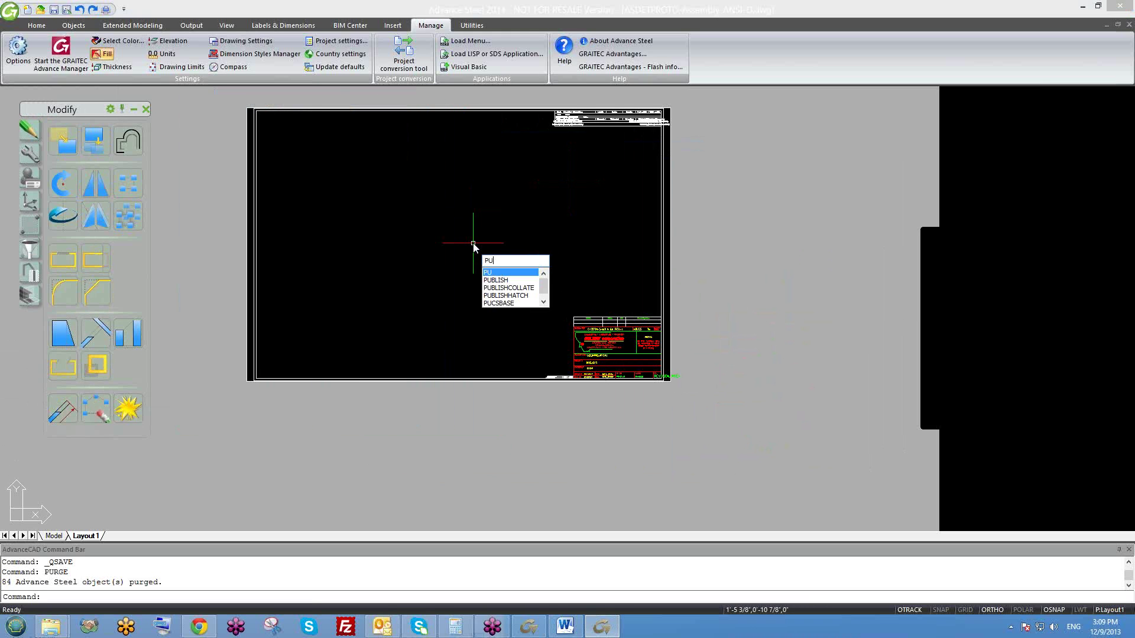
{"action": "type", "text": "RH"}
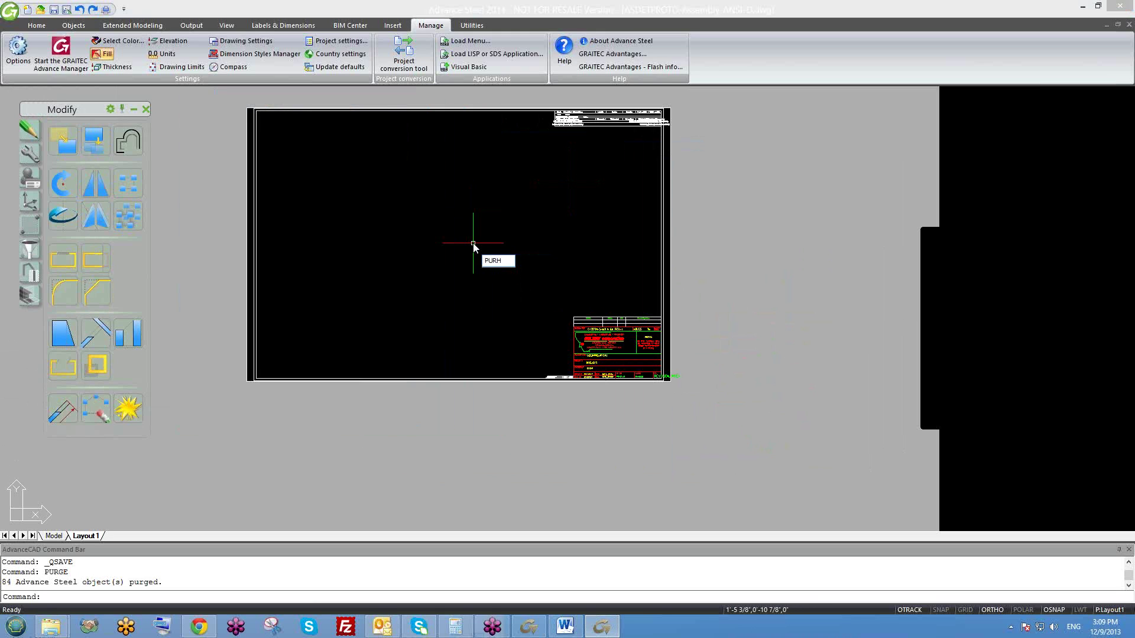
{"action": "key", "text": "BackSpace"}
{"action": "type", "text": "G"}
{"action": "left_click", "coordinate": [492, 273]}
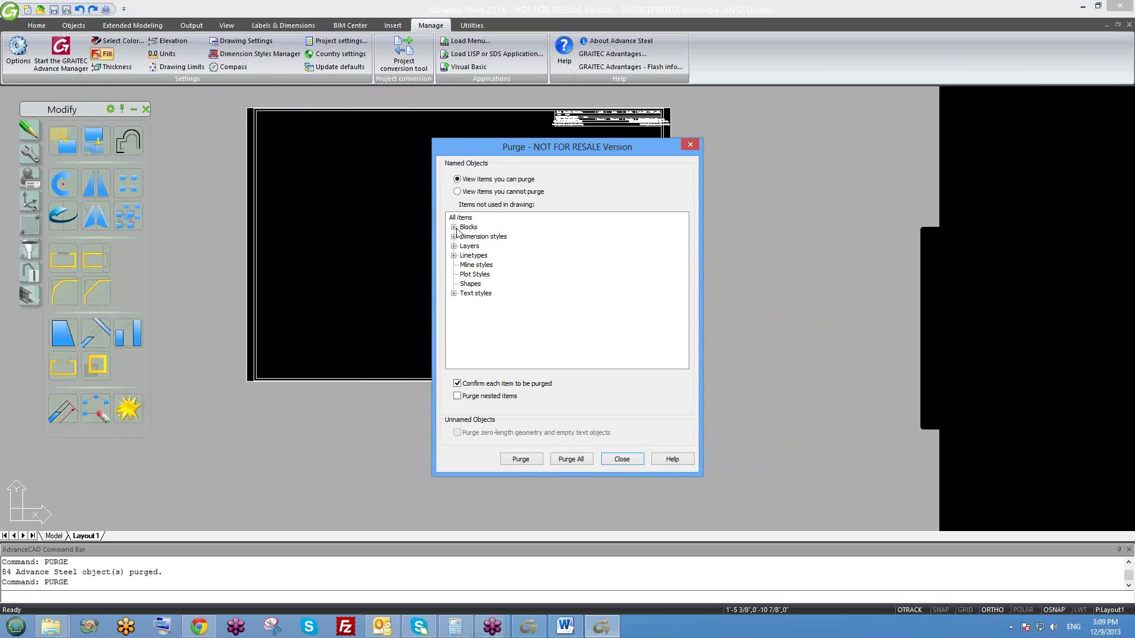
{"action": "left_click_drag", "start_coordinate": [521, 148], "coordinate": [298, 90]}
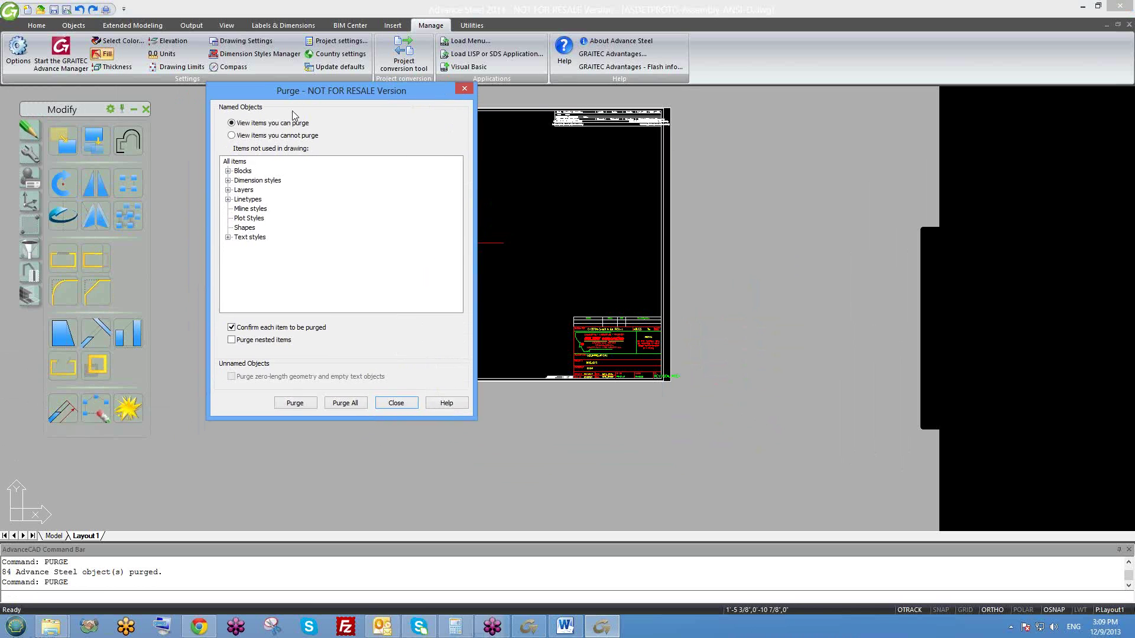
{"action": "left_click", "coordinate": [228, 172]}
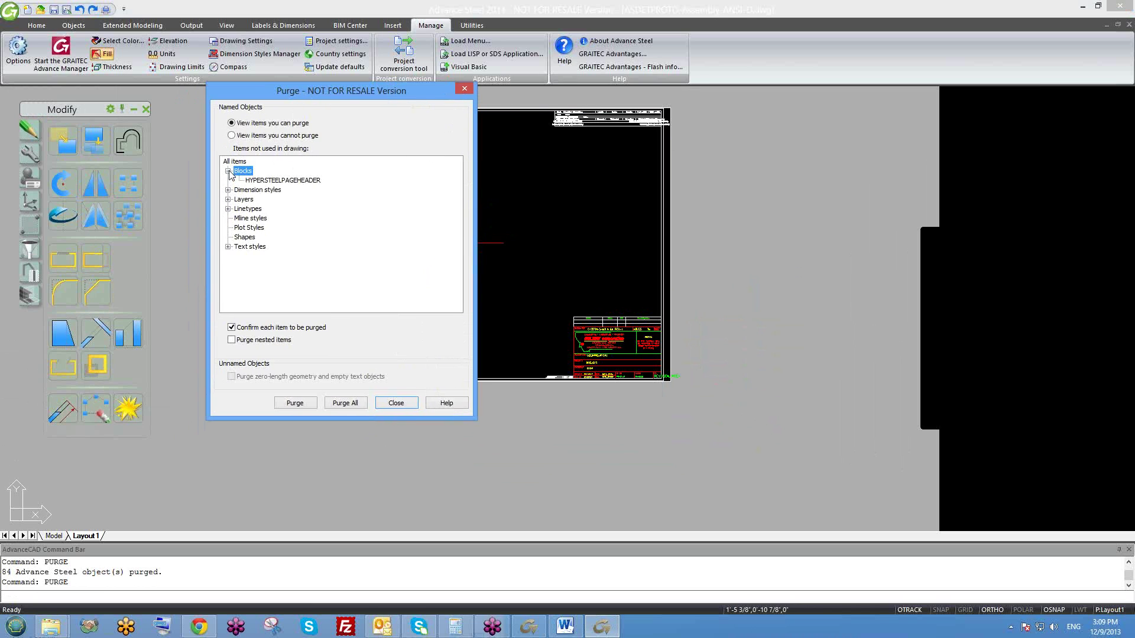
{"action": "left_click", "coordinate": [264, 181]}
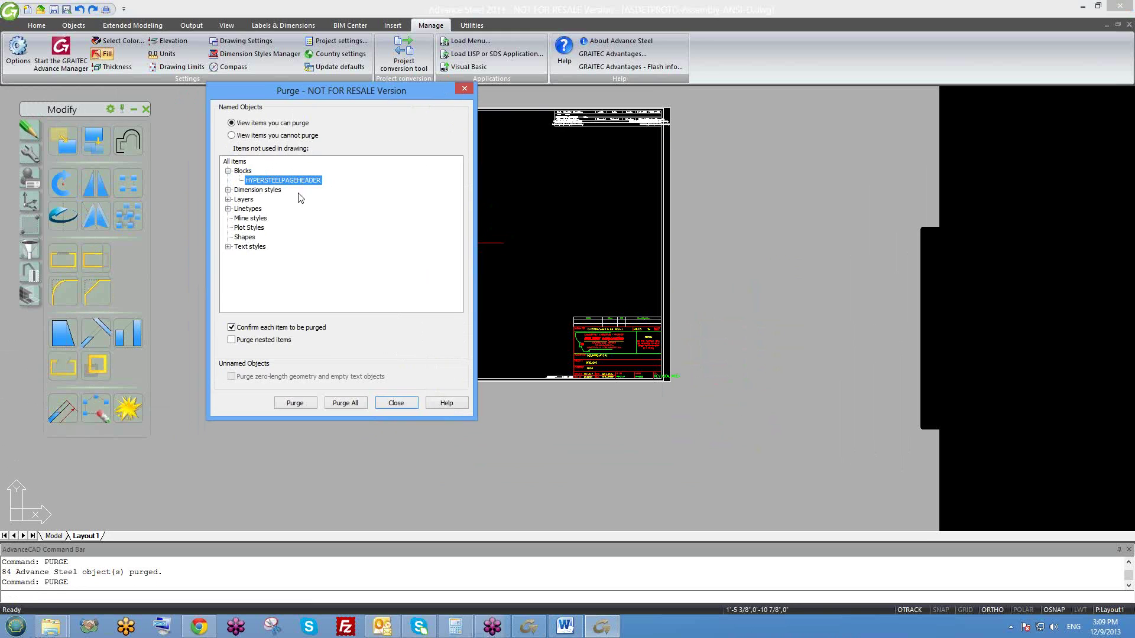
{"action": "left_click", "coordinate": [296, 405]}
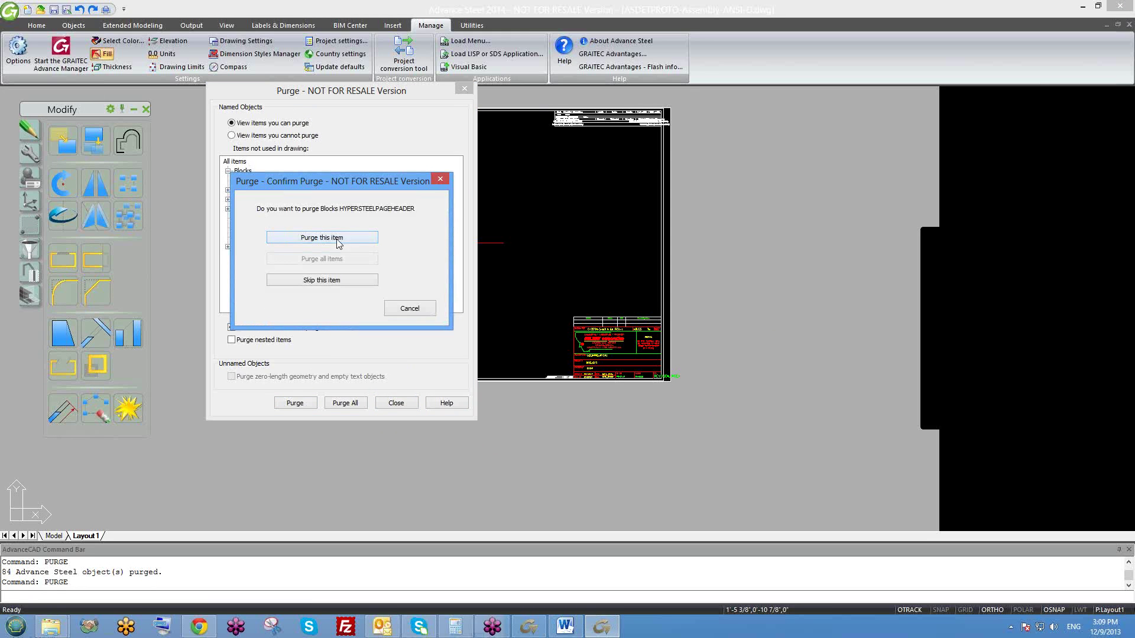
{"action": "left_click", "coordinate": [319, 238]}
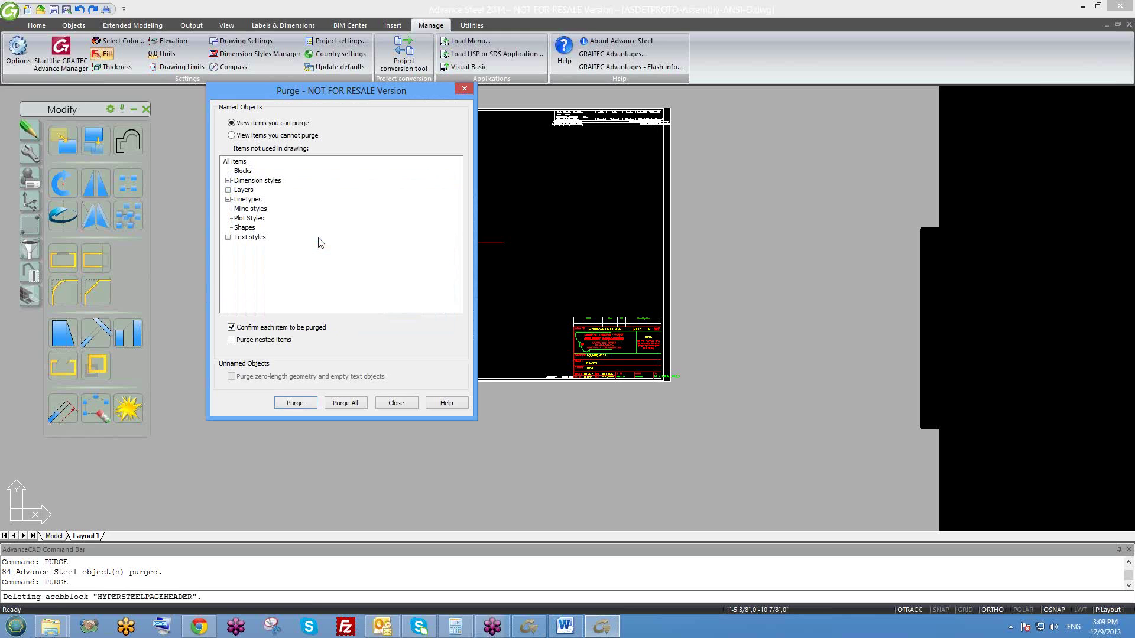
{"action": "left_click", "coordinate": [242, 170]}
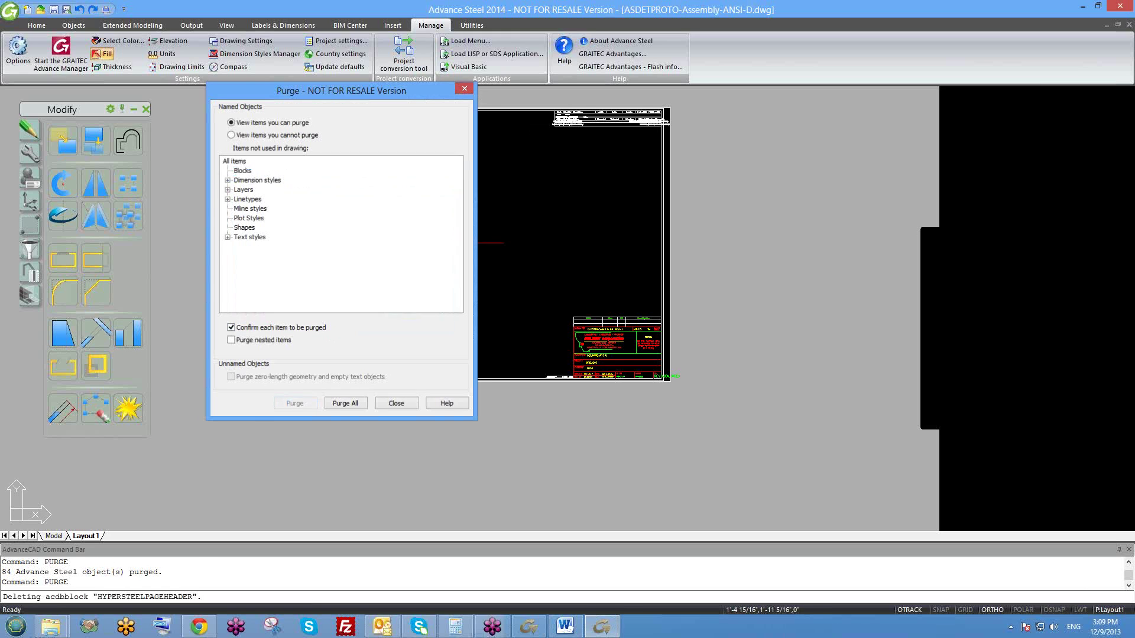
{"action": "left_click", "coordinate": [464, 89]}
- Start a block definition from all title block objects below the revision table, with the selected objects converted to a block
{"action": "scroll", "coordinate": [659, 398], "scroll_direction": "up", "scroll_amount": 4}
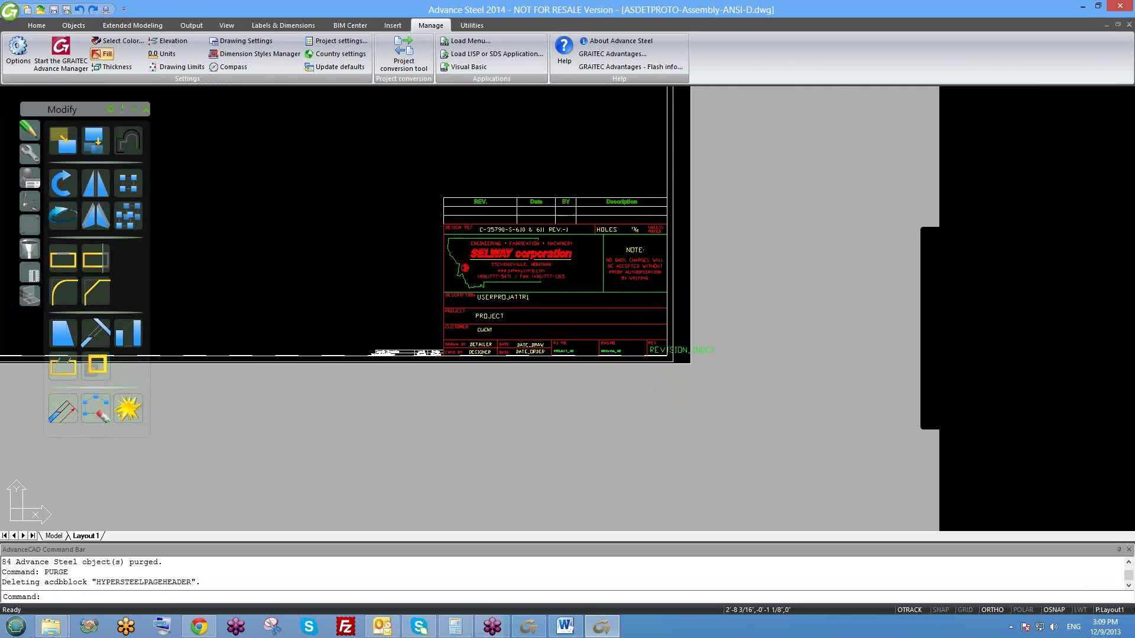
{"action": "scroll", "coordinate": [440, 223], "scroll_direction": "up", "scroll_amount": 2}
{"action": "left_click", "coordinate": [439, 223]}
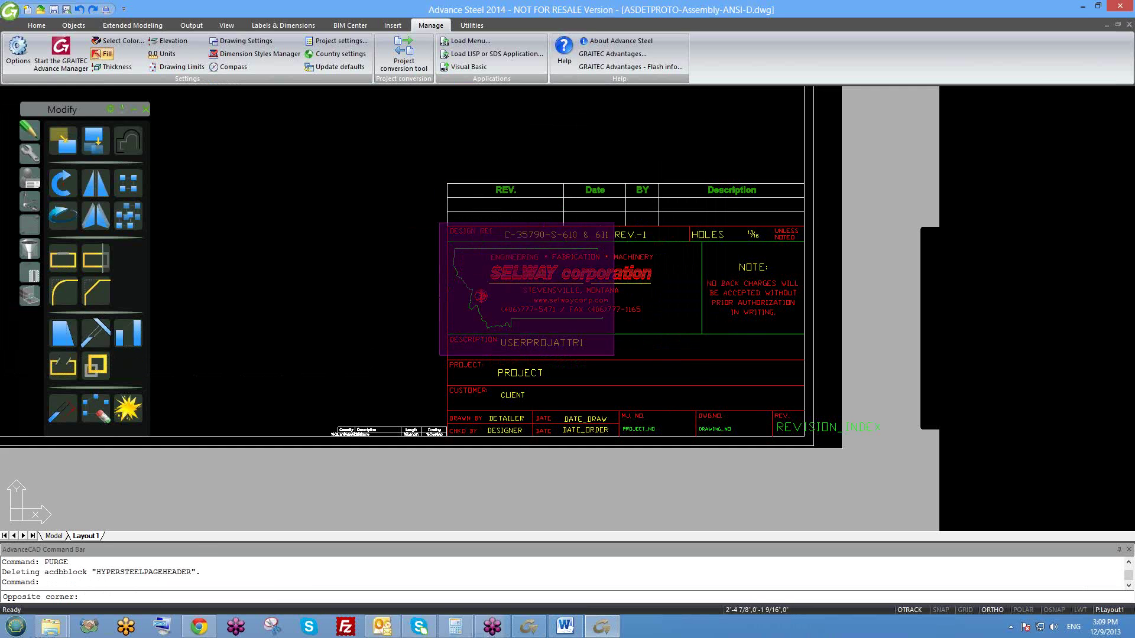
{"action": "middle_click_drag", "start_coordinate": [703, 414], "coordinate": [588, 334]}
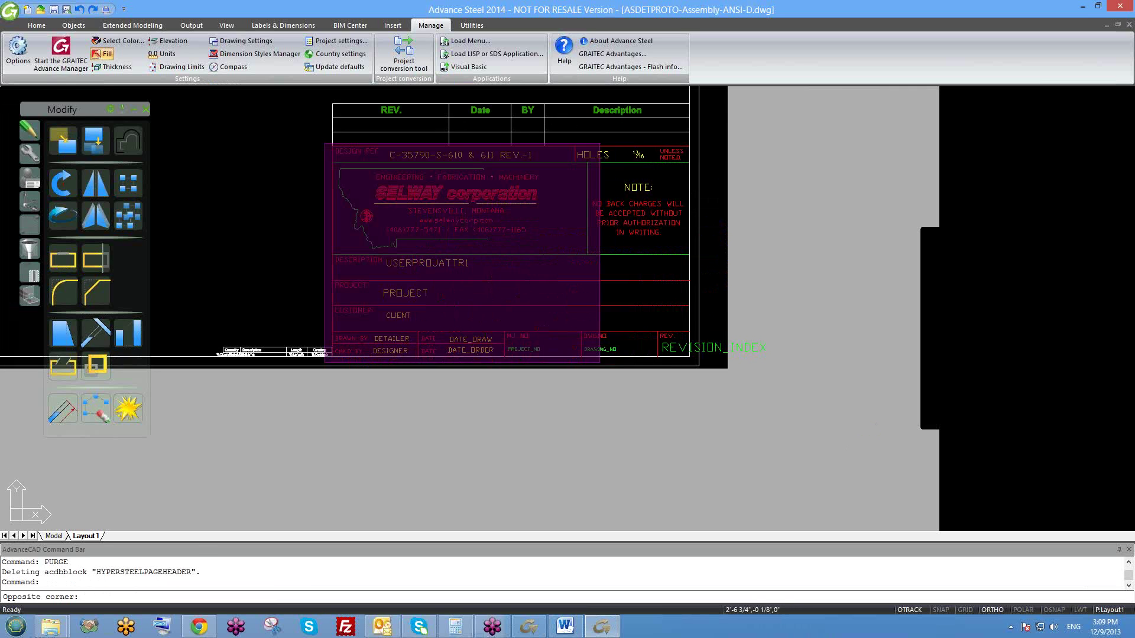
{"action": "middle_click_drag", "start_coordinate": [782, 385], "coordinate": [791, 387]}
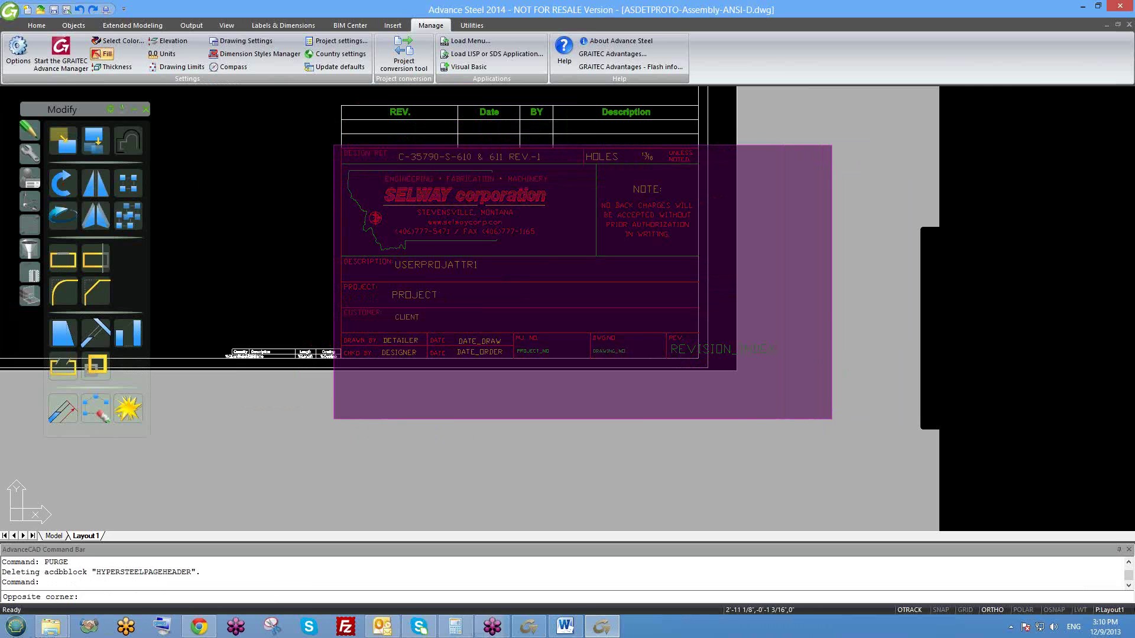
{"action": "left_click", "coordinate": [830, 427]}
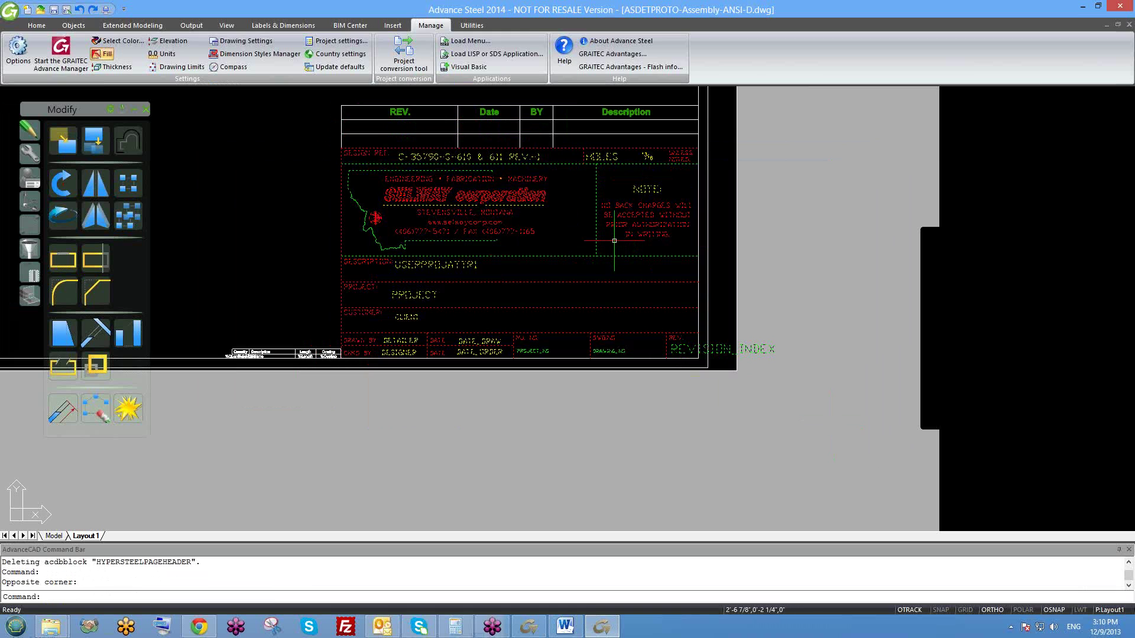
{"action": "middle_click_drag", "start_coordinate": [652, 288], "coordinate": [698, 325]}
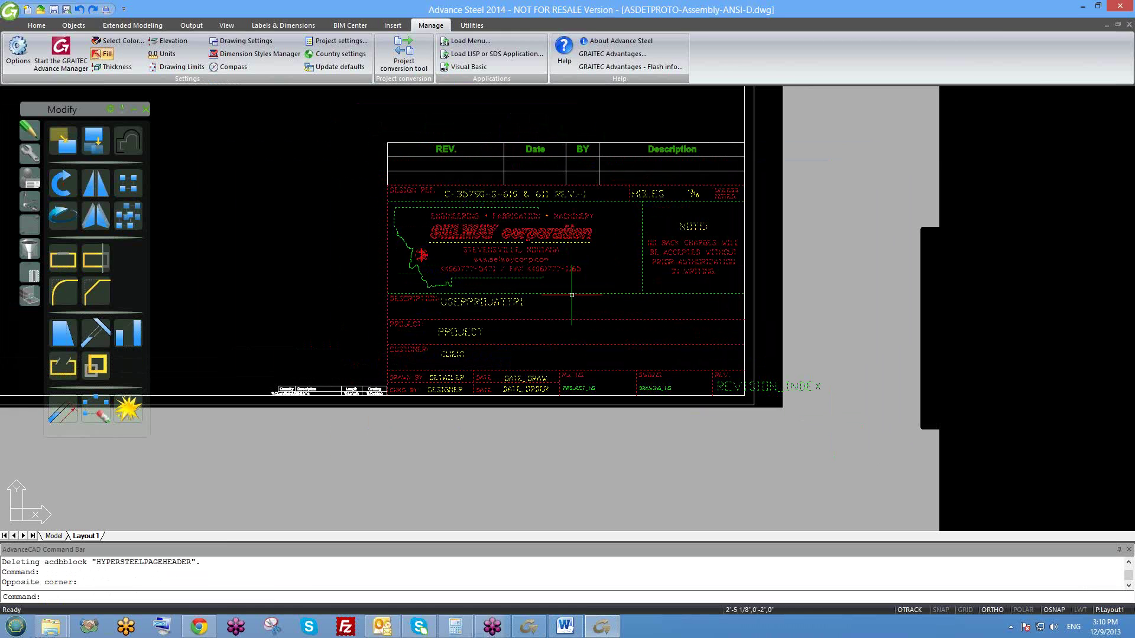
{"action": "type", "text": "B"}
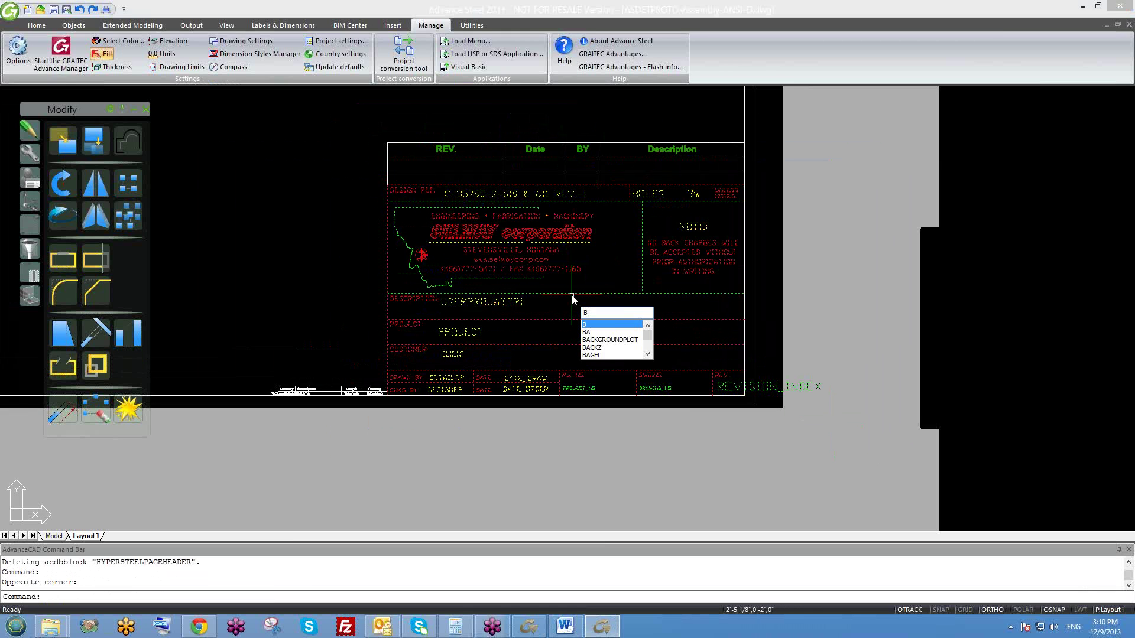
{"action": "type", "text": "LO"}
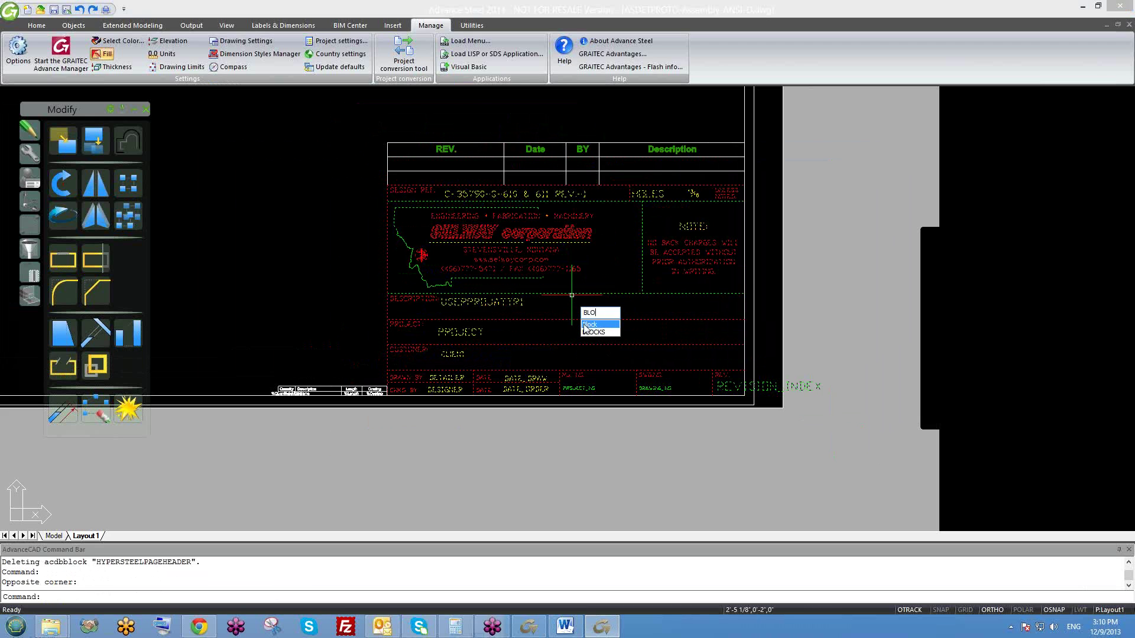
{"action": "key", "text": "Return"}
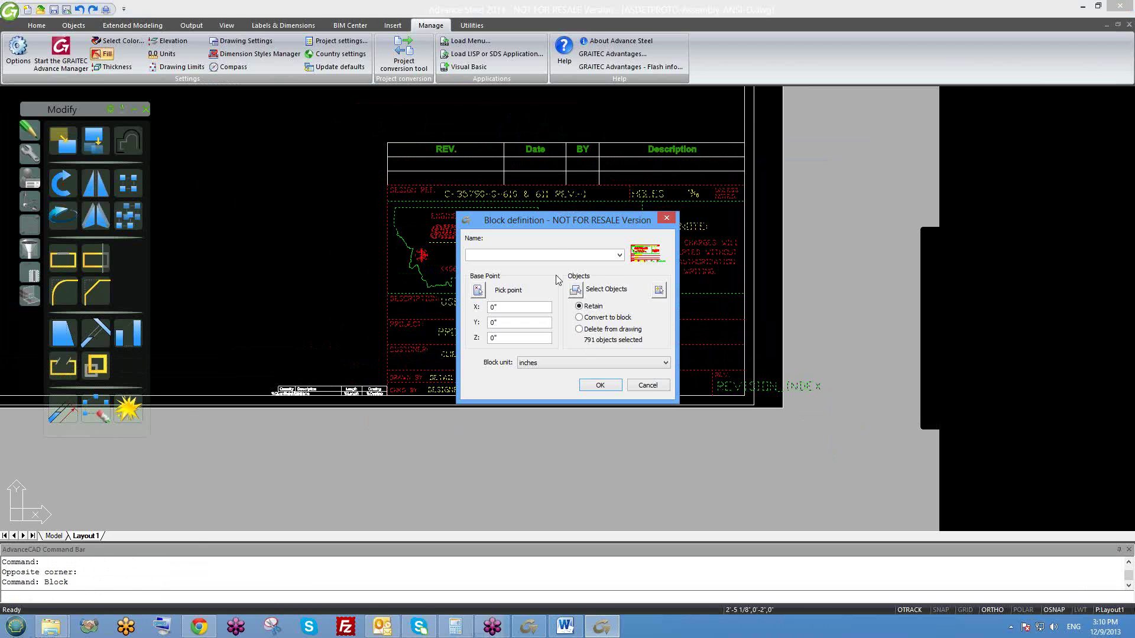
{"action": "left_click_drag", "start_coordinate": [552, 225], "coordinate": [268, 118]}
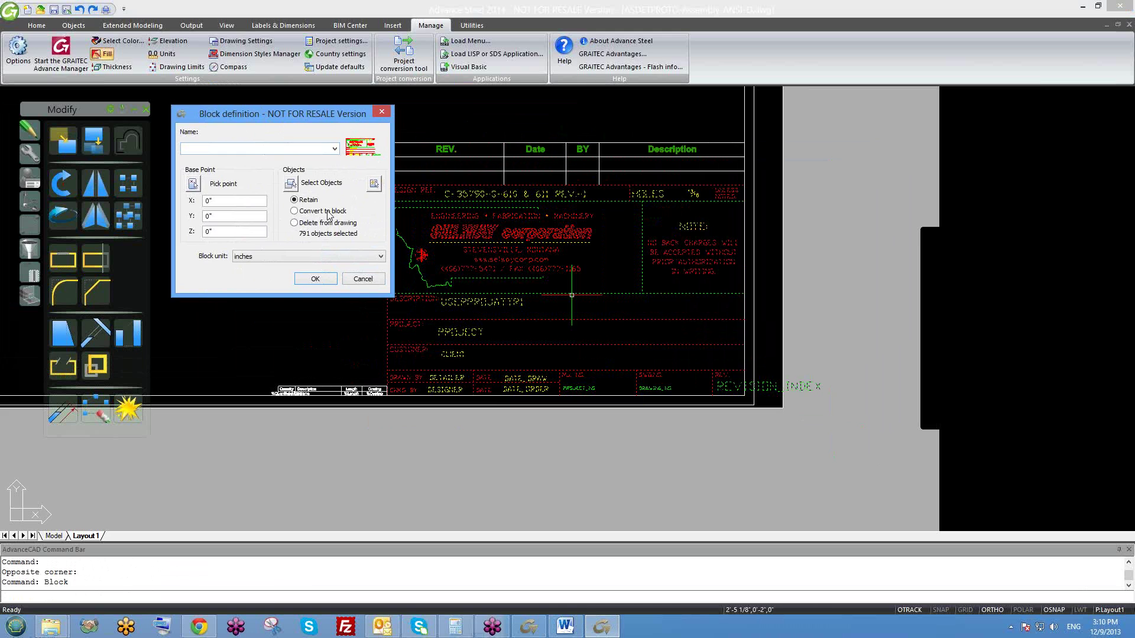
{"action": "left_click", "coordinate": [294, 211]}
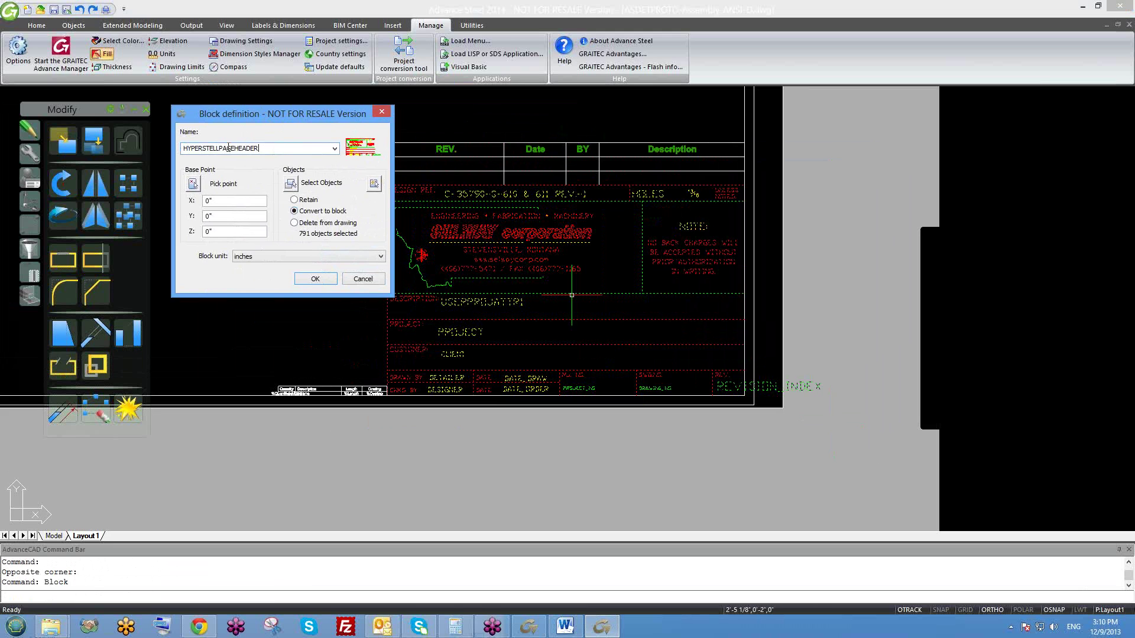
- Check the exact spelling of the page header block name in Tokens used in AS Prototypes.doc in Word
{"action": "left_click_drag", "start_coordinate": [263, 149], "coordinate": [207, 149]}
{"action": "left_click", "coordinate": [566, 628]}
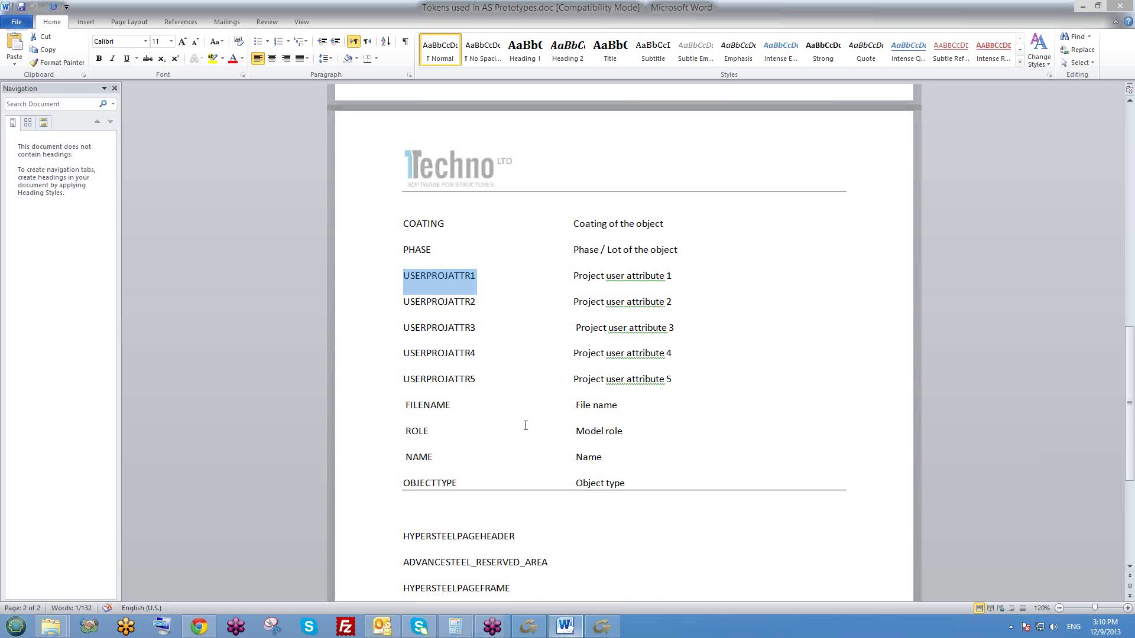
{"action": "left_click", "coordinate": [536, 428]}
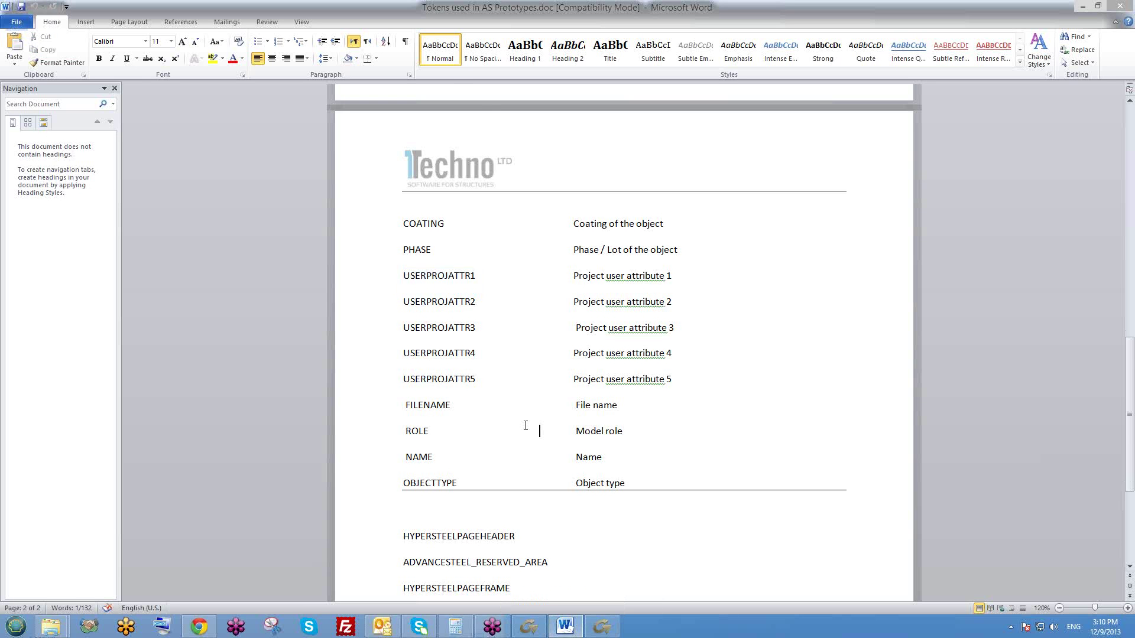
{"action": "scroll", "coordinate": [496, 461], "scroll_direction": "down", "scroll_amount": 3}
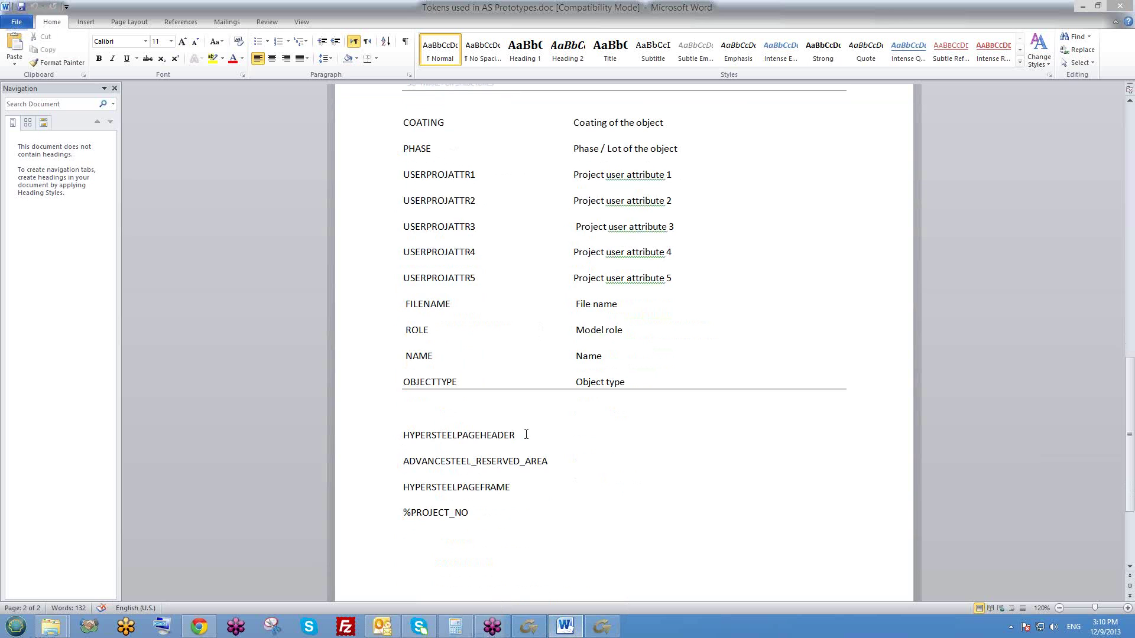
{"action": "left_click", "coordinate": [470, 435], "text": "shift"}
{"action": "left_click_drag", "start_coordinate": [412, 437], "coordinate": [523, 437]}
{"action": "left_click", "coordinate": [443, 461]}
{"action": "left_click", "coordinate": [548, 461]}
- Return to the Advance Steel 2014 template, correct the block name to HYPERSTEELPAGEHEADER, and create the block
{"action": "left_click", "coordinate": [602, 627]}
{"action": "left_click", "coordinate": [254, 148]}
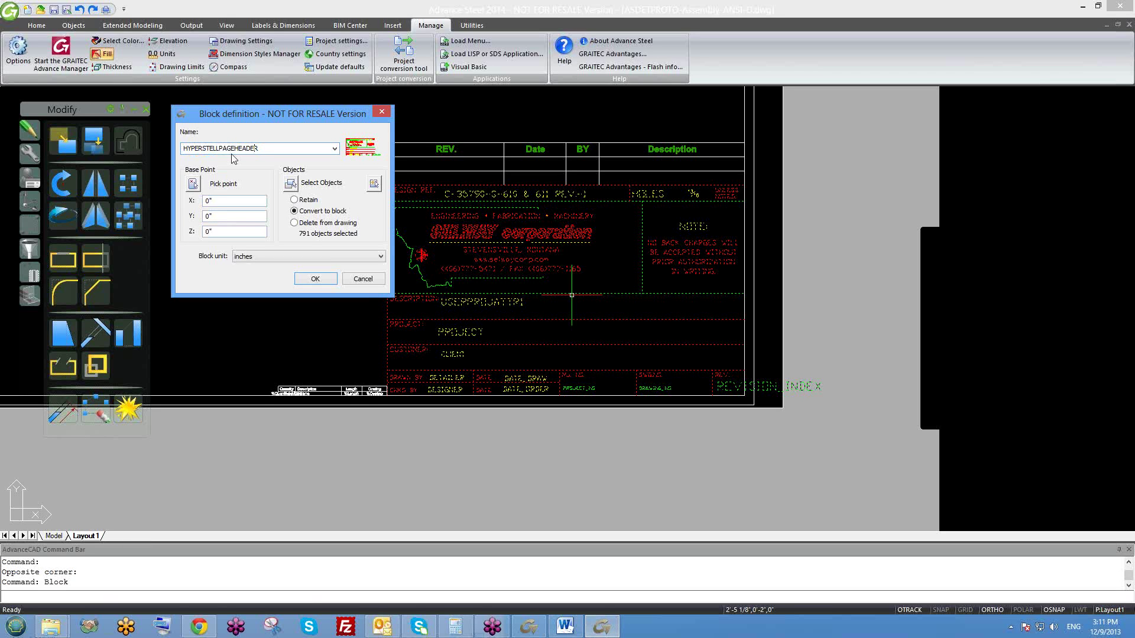
{"action": "key", "text": "BackSpace"}
{"action": "left_click", "coordinate": [528, 632]}
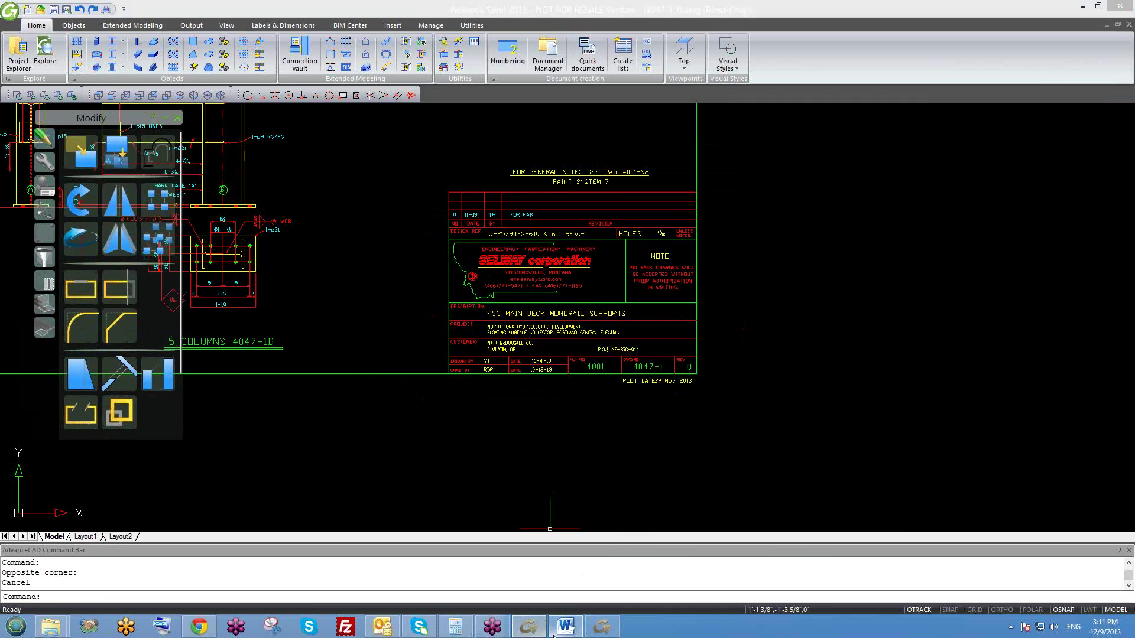
{"action": "left_click", "coordinate": [559, 633]}
{"action": "left_click", "coordinate": [528, 628]}
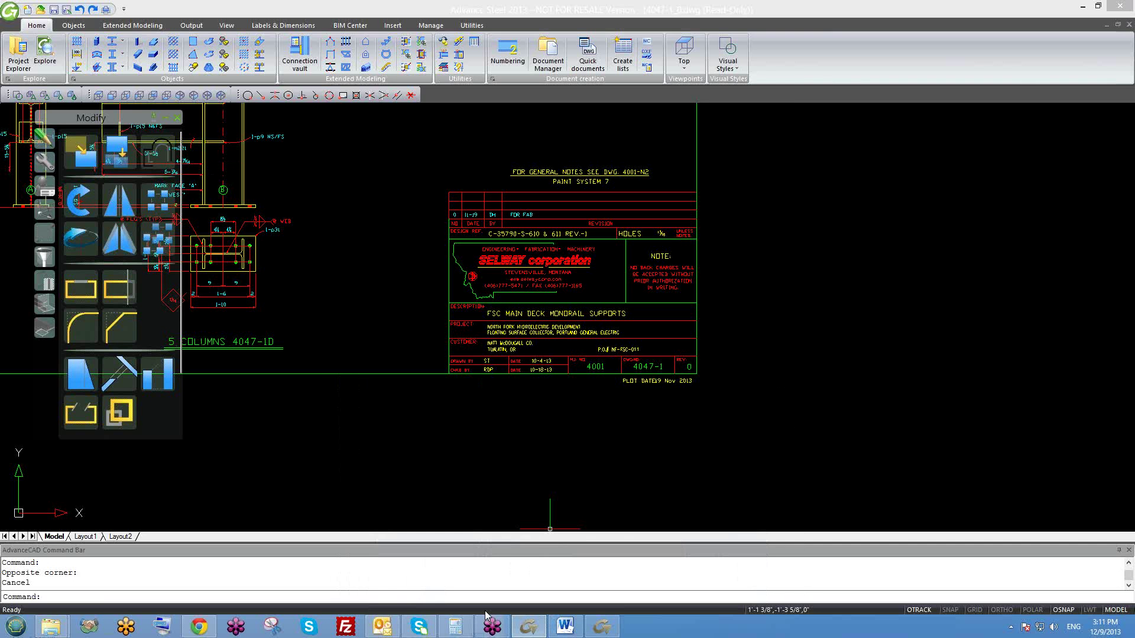
{"action": "mouse_move", "coordinate": [559, 626]}
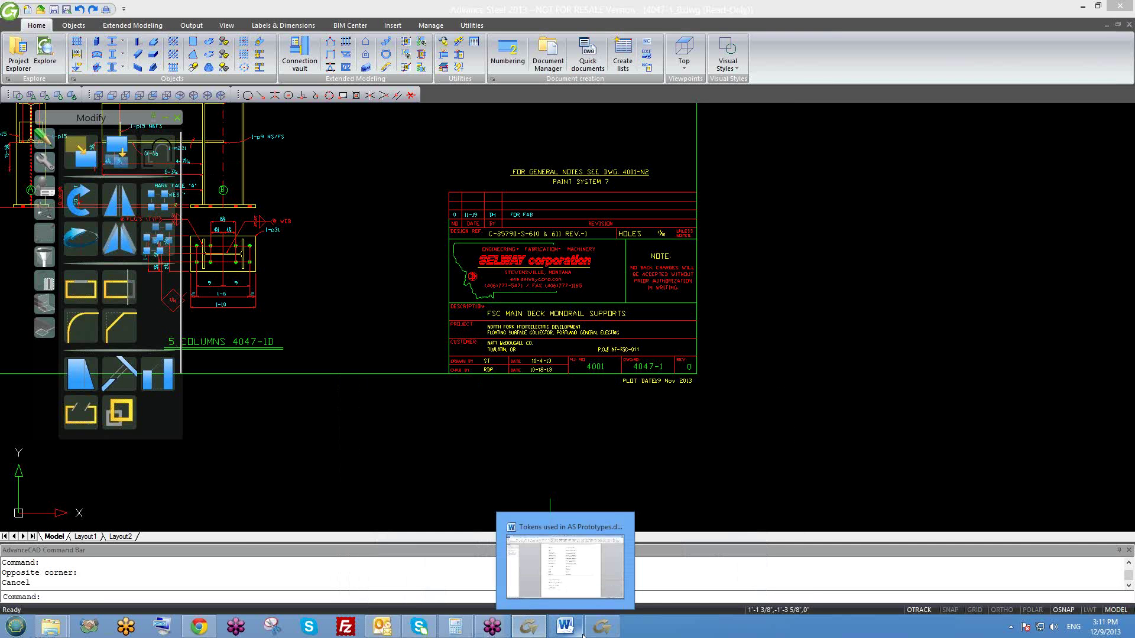
{"action": "left_click", "coordinate": [602, 628]}
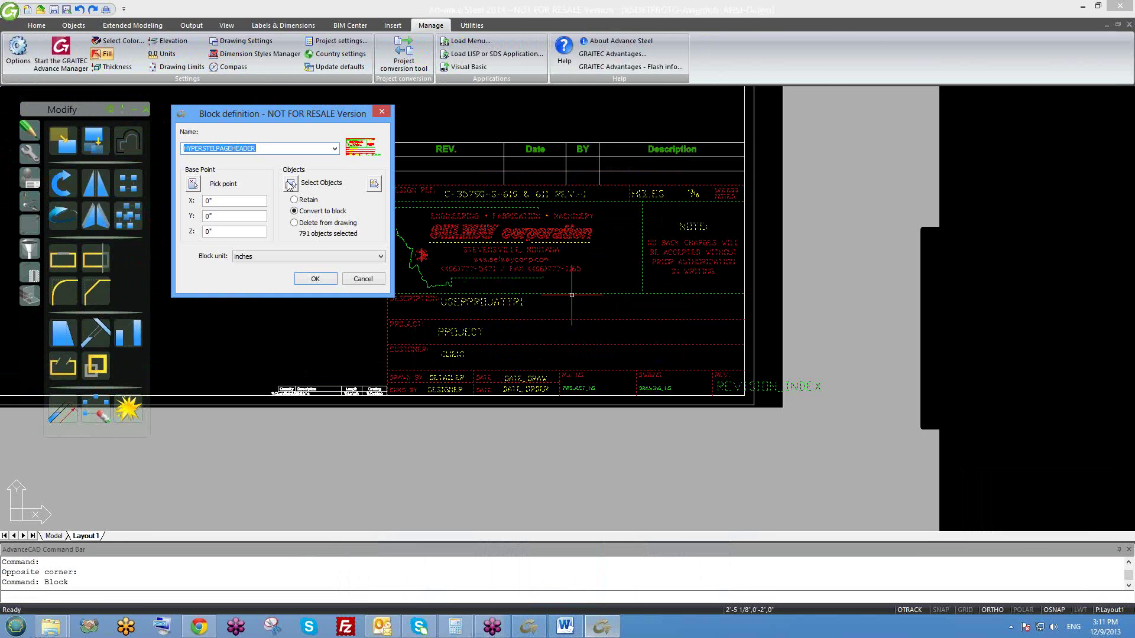
{"action": "left_click", "coordinate": [211, 148]}
{"action": "type", "text": "E"}
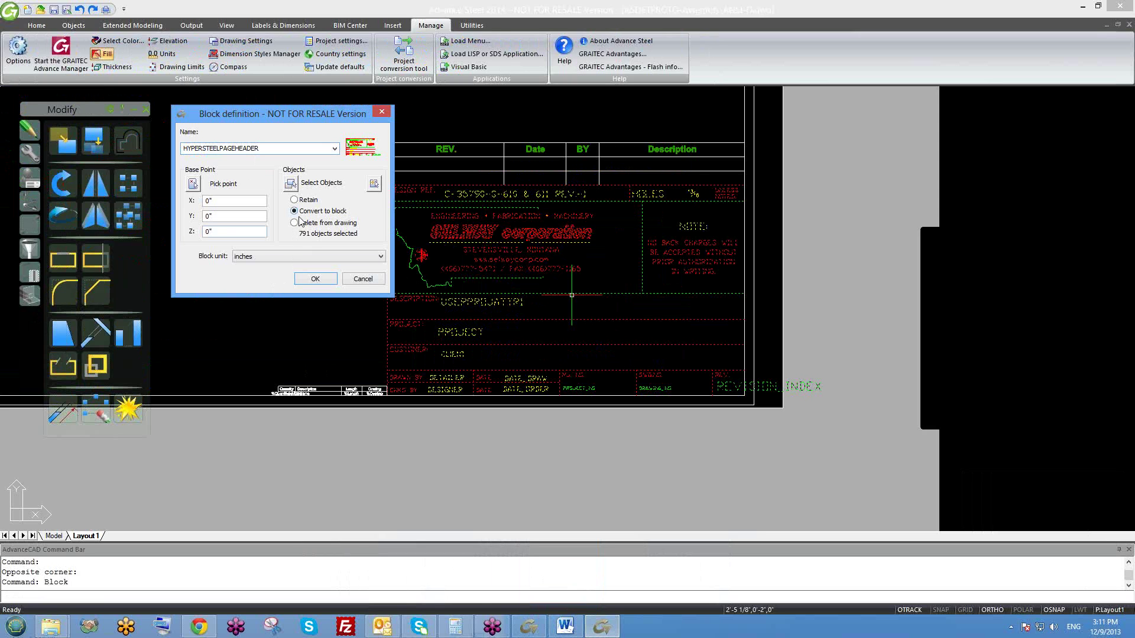
{"action": "left_click", "coordinate": [315, 278]}
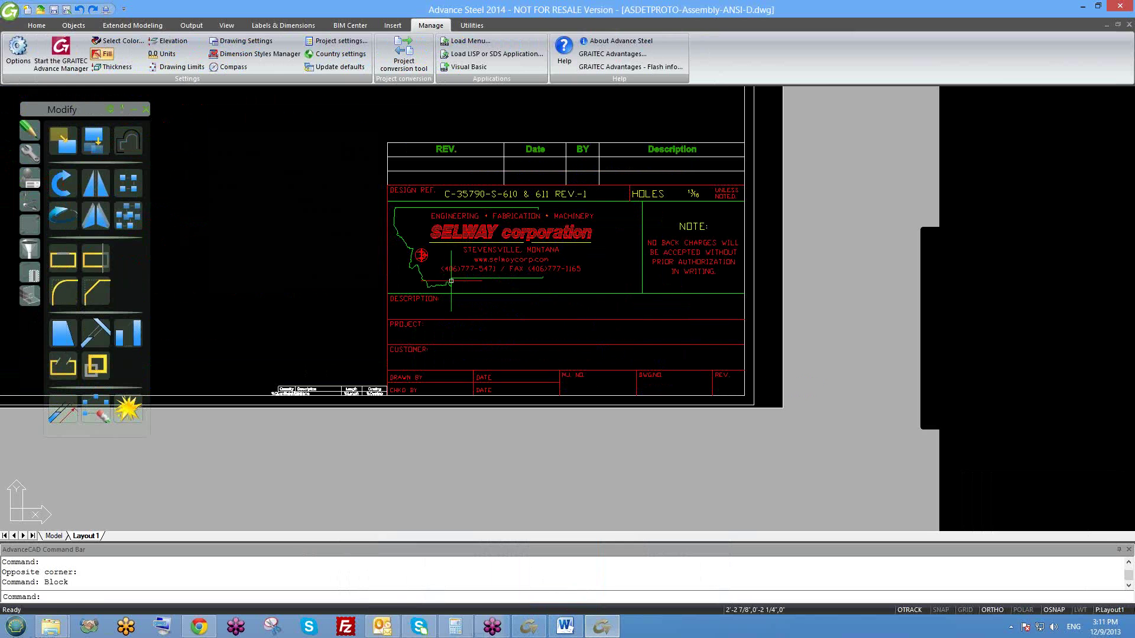
- Examine the description, project, customer, drawn-by and date cells of the converted title block
{"action": "scroll", "coordinate": [591, 299], "scroll_direction": "down", "scroll_amount": 2}
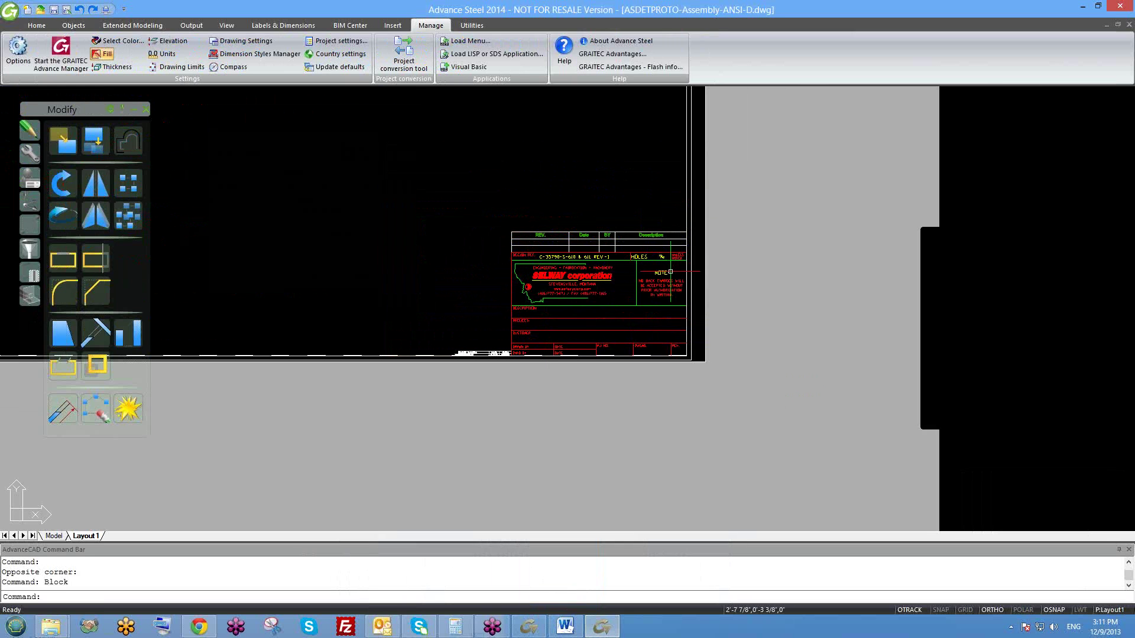
{"action": "middle_click_drag", "start_coordinate": [623, 261], "coordinate": [568, 274]}
{"action": "scroll", "coordinate": [566, 341], "scroll_direction": "up", "scroll_amount": 1}
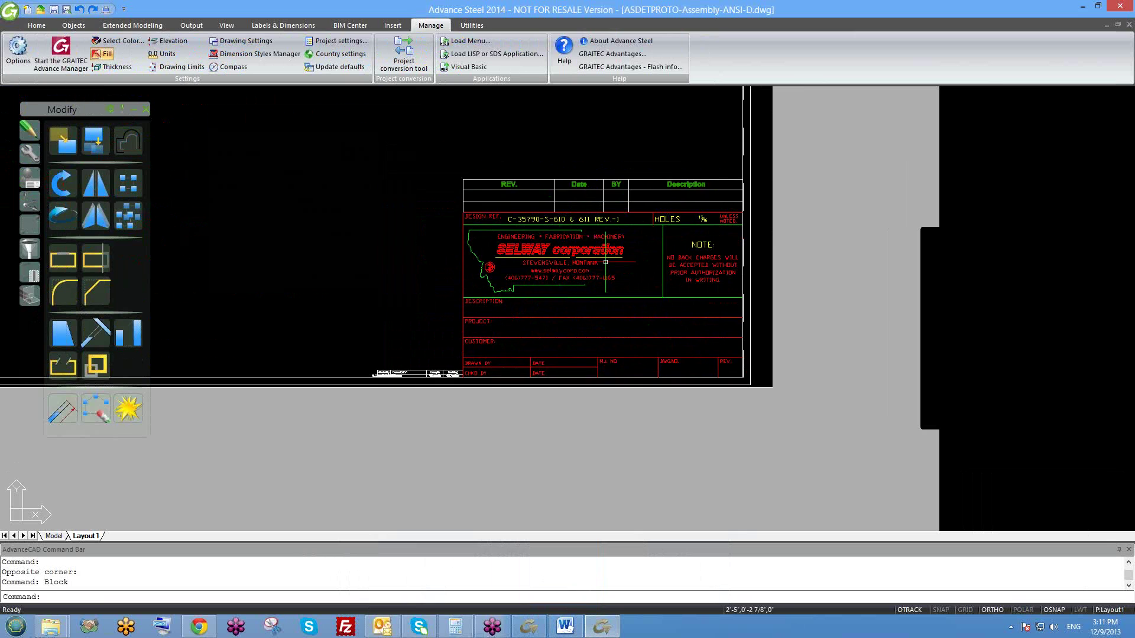
{"action": "scroll", "coordinate": [509, 334], "scroll_direction": "up", "scroll_amount": 2}
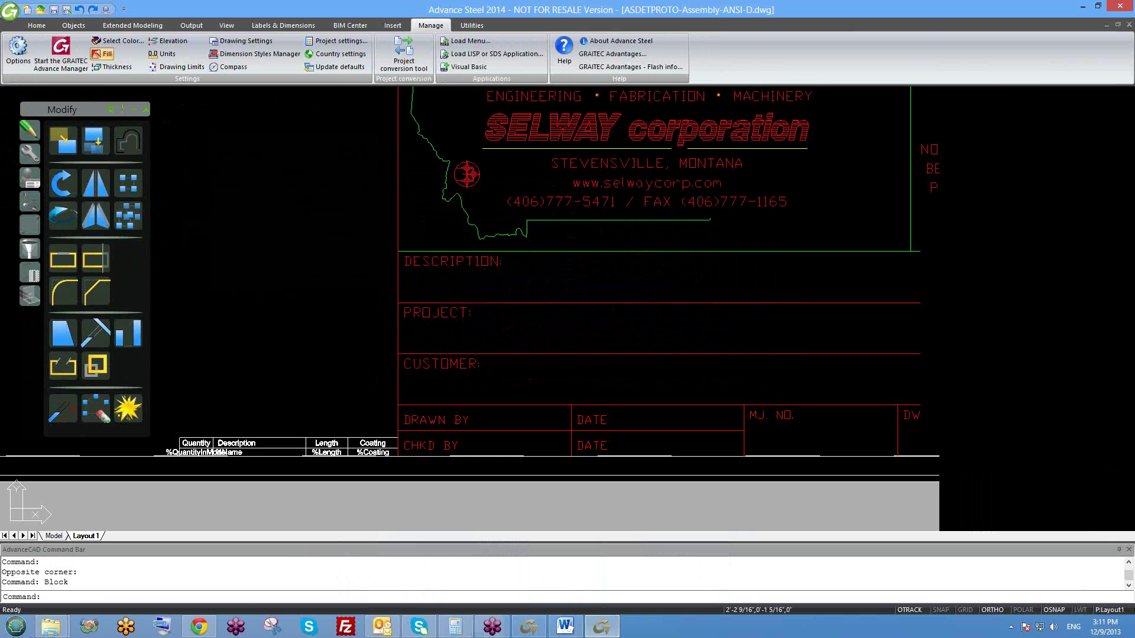
{"action": "scroll", "coordinate": [466, 275], "scroll_direction": "down", "scroll_amount": 1}
{"action": "scroll", "coordinate": [467, 275], "scroll_direction": "up", "scroll_amount": 3}
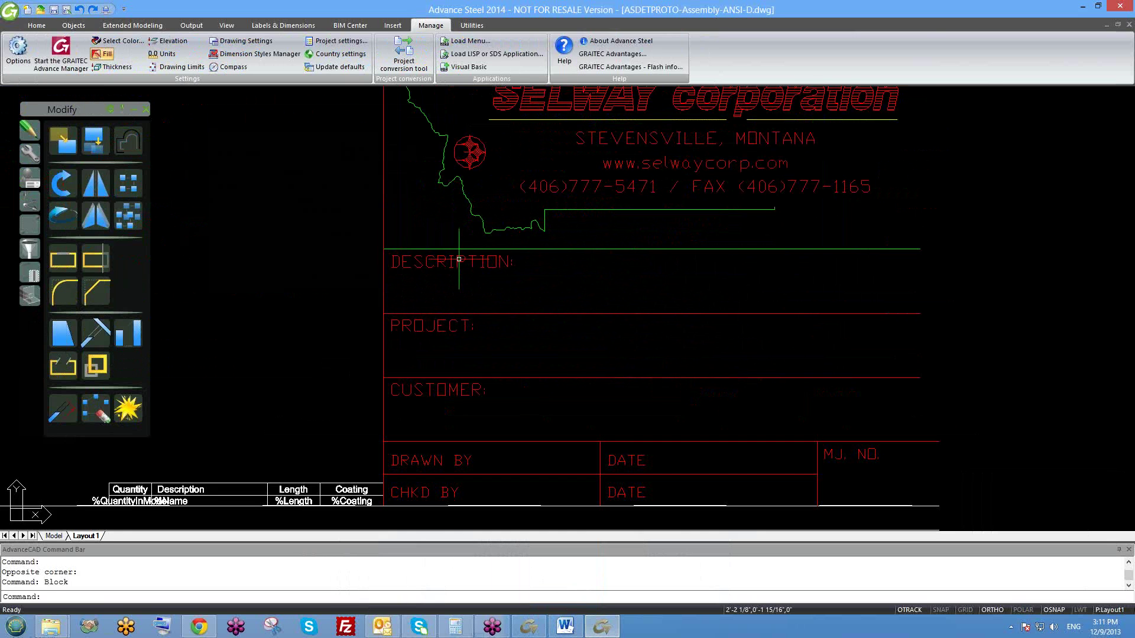
{"action": "scroll", "coordinate": [464, 230], "scroll_direction": "down", "scroll_amount": 1}
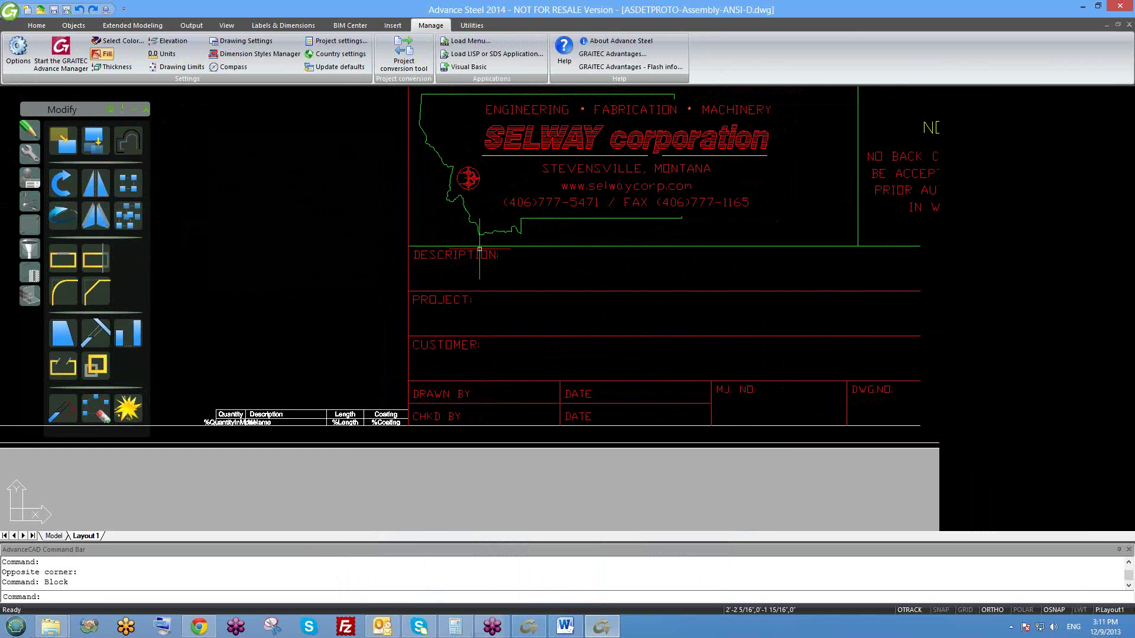
- Check the rest of the title block down to the REV. cell and save the ASDETPROTO-Assembly-ANSI-D template
{"action": "middle_click_drag", "start_coordinate": [765, 343], "coordinate": [511, 331]}
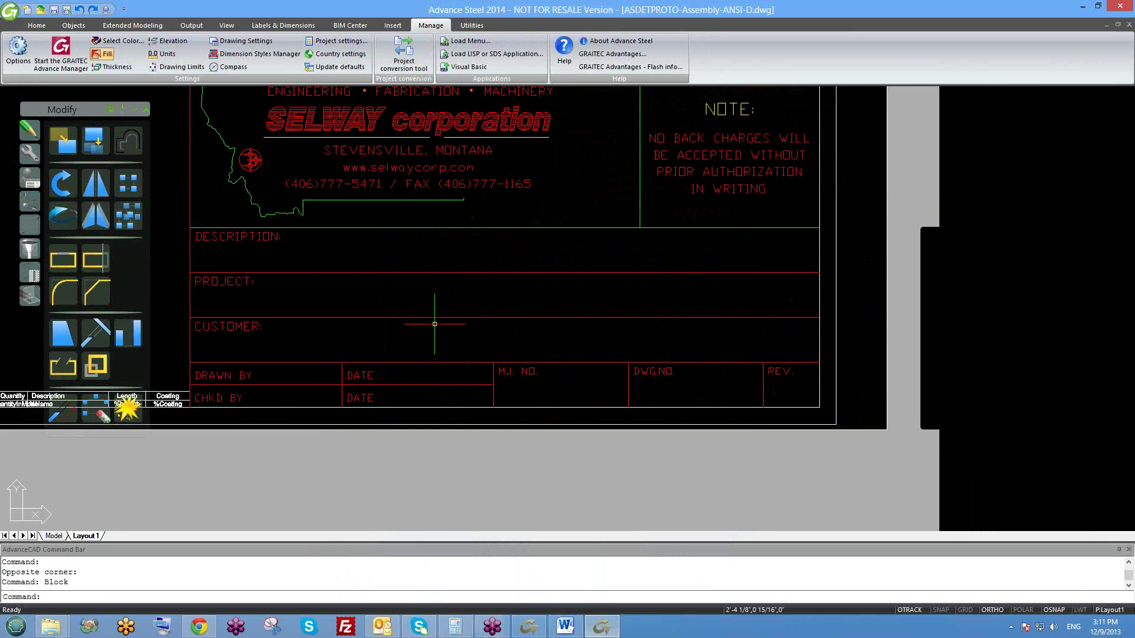
{"action": "middle_click_drag", "start_coordinate": [359, 322], "coordinate": [466, 339]}
{"action": "scroll", "coordinate": [468, 343], "scroll_direction": "down", "scroll_amount": 1}
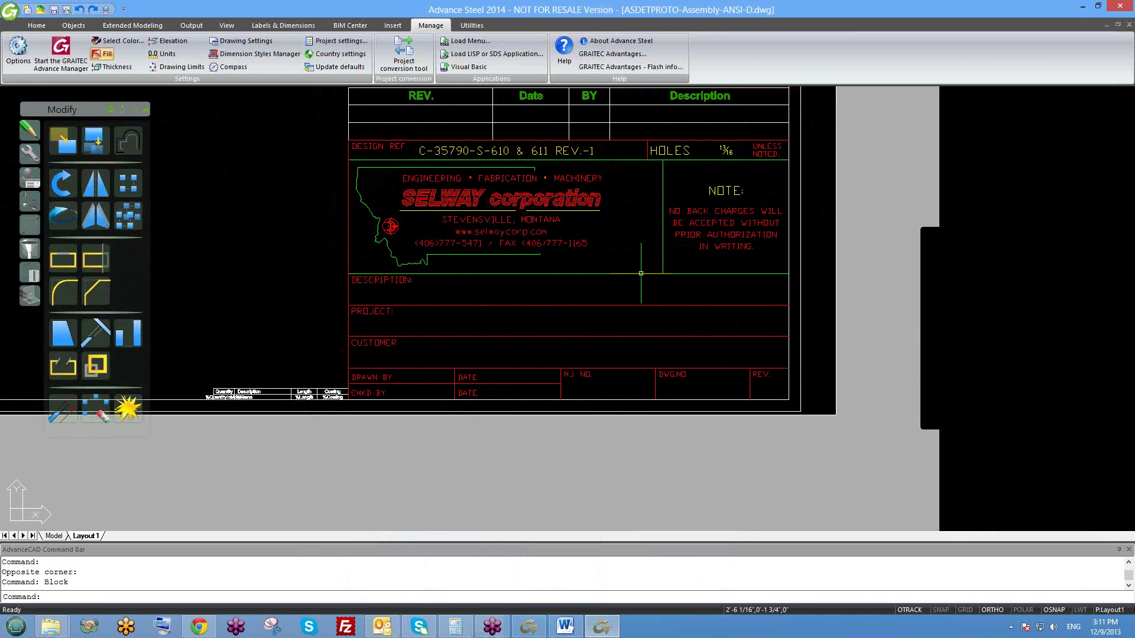
{"action": "scroll", "coordinate": [591, 290], "scroll_direction": "down", "scroll_amount": 4}
{"action": "key", "text": "ctrl+s"}
{"action": "scroll", "coordinate": [615, 297], "scroll_direction": "down", "scroll_amount": 2}
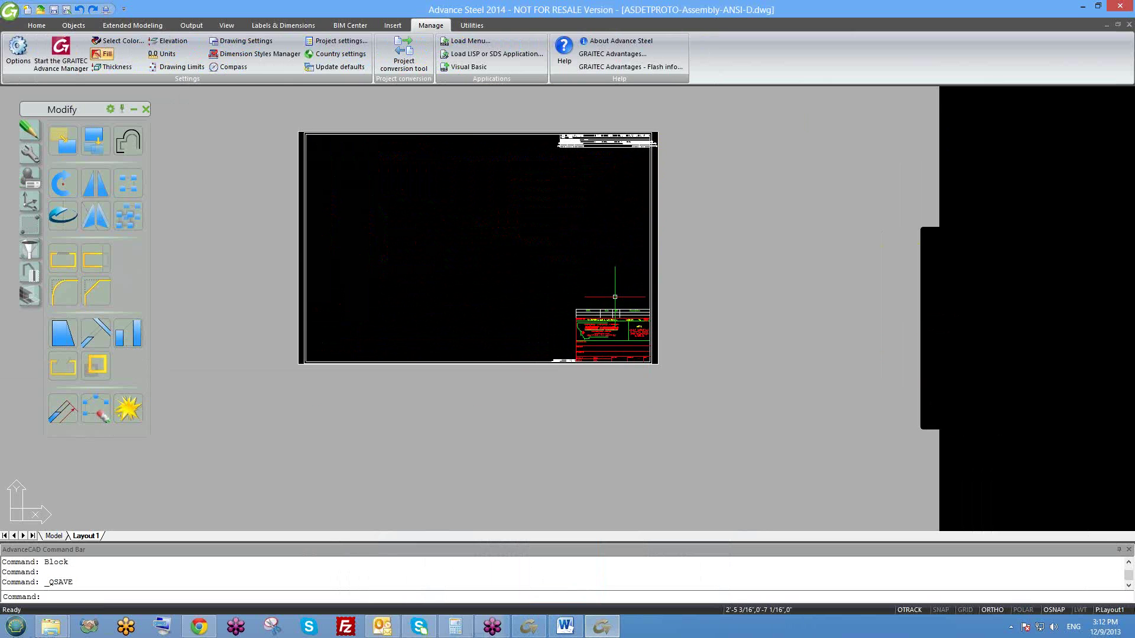
- Examine the parts list table in the sheet's upper corner and its placement relative to the border and title block
{"action": "scroll", "coordinate": [633, 155], "scroll_direction": "up", "scroll_amount": 4}
{"action": "left_click", "coordinate": [627, 159]}
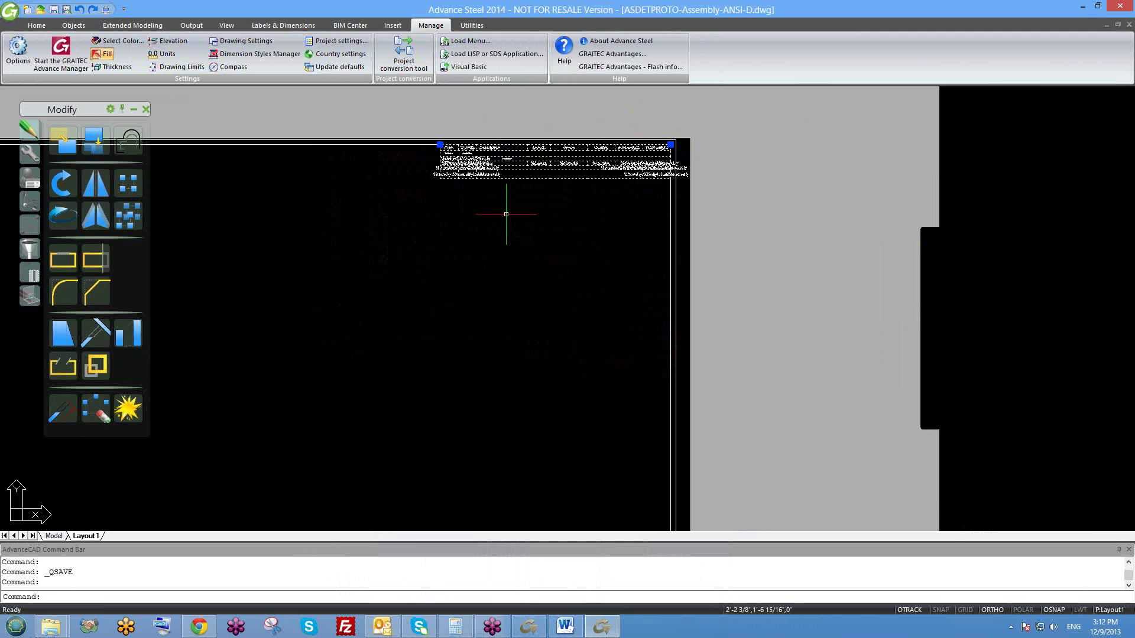
{"action": "scroll", "coordinate": [449, 160], "scroll_direction": "up", "scroll_amount": 2}
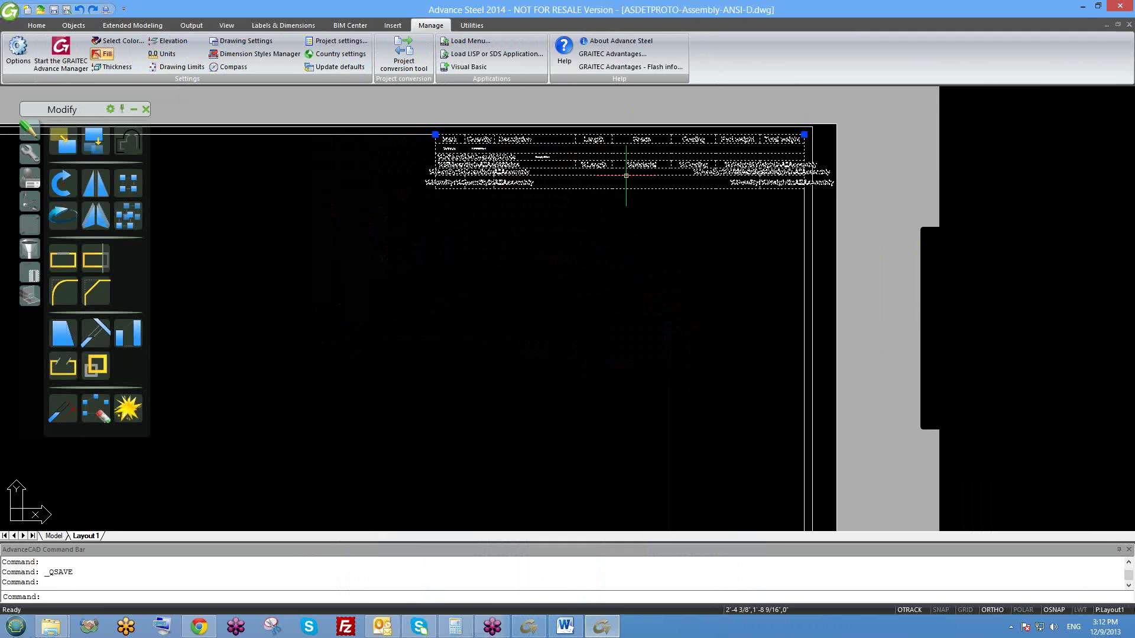
{"action": "scroll", "coordinate": [662, 198], "scroll_direction": "down", "scroll_amount": 2}
{"action": "scroll", "coordinate": [684, 278], "scroll_direction": "down", "scroll_amount": 1}
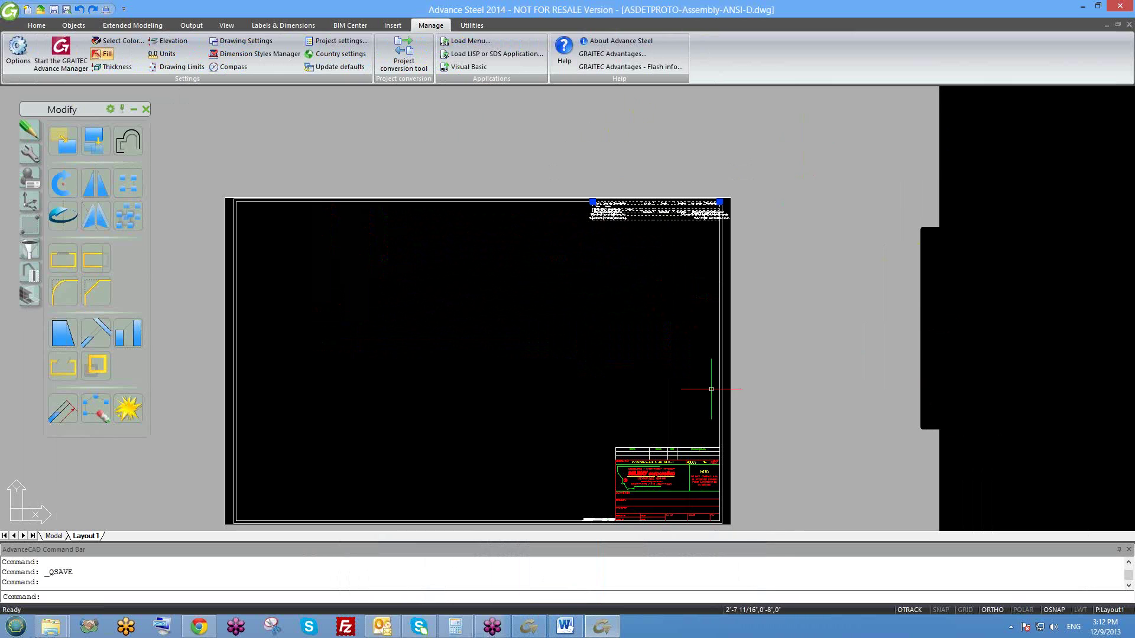
{"action": "scroll", "coordinate": [561, 319], "scroll_direction": "down", "scroll_amount": 1}
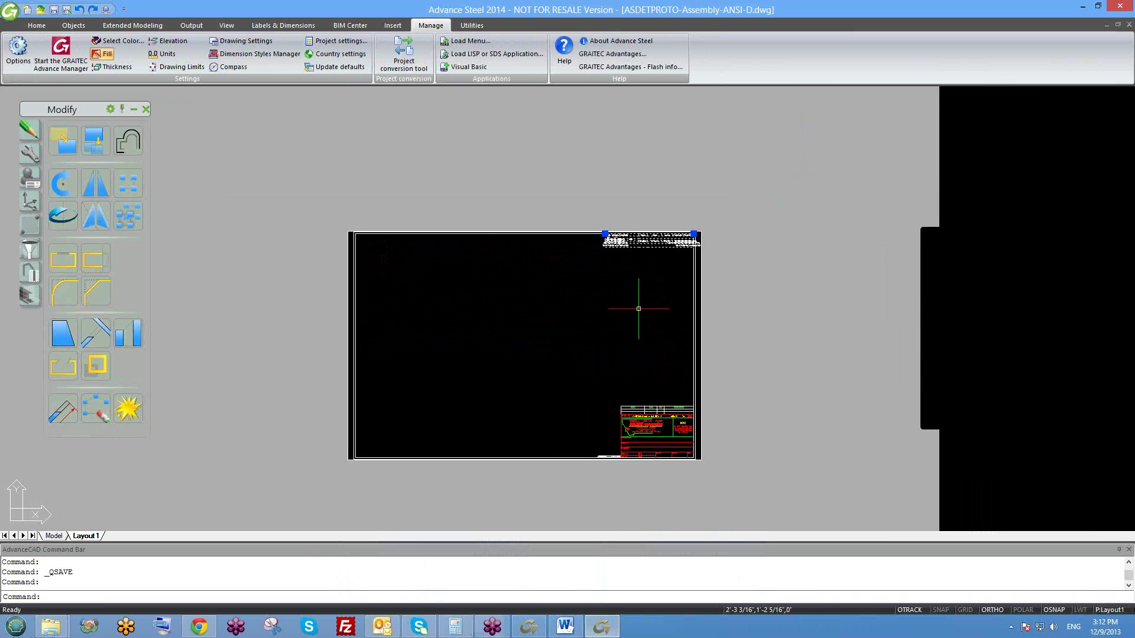
{"action": "key", "text": "Escape"}
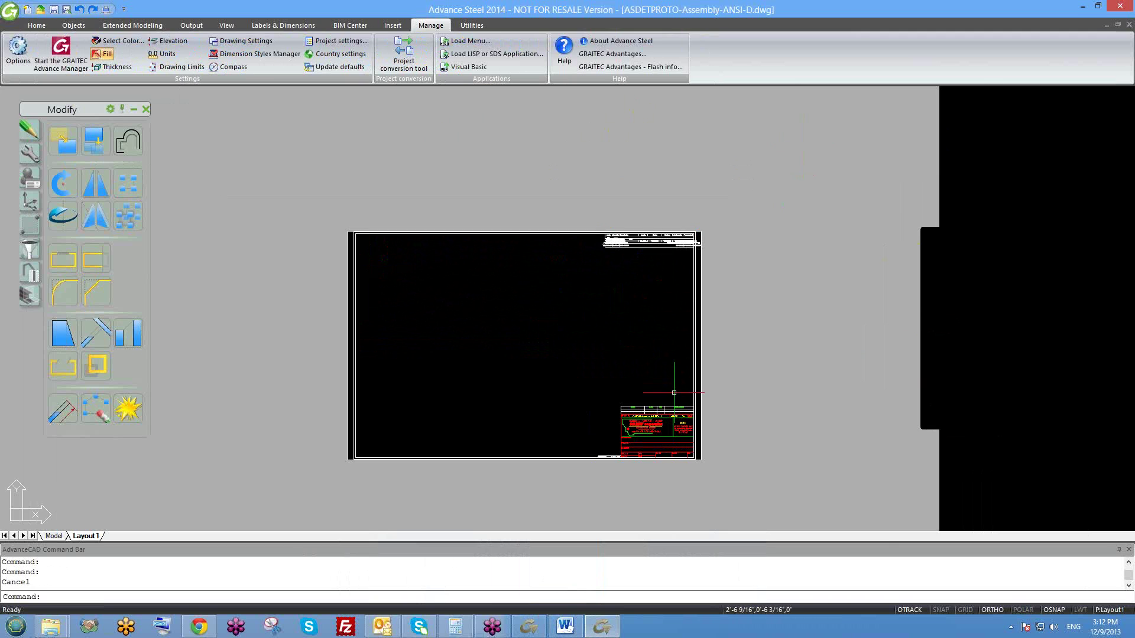
{"action": "middle_click_drag", "start_coordinate": [665, 426], "coordinate": [665, 387]}
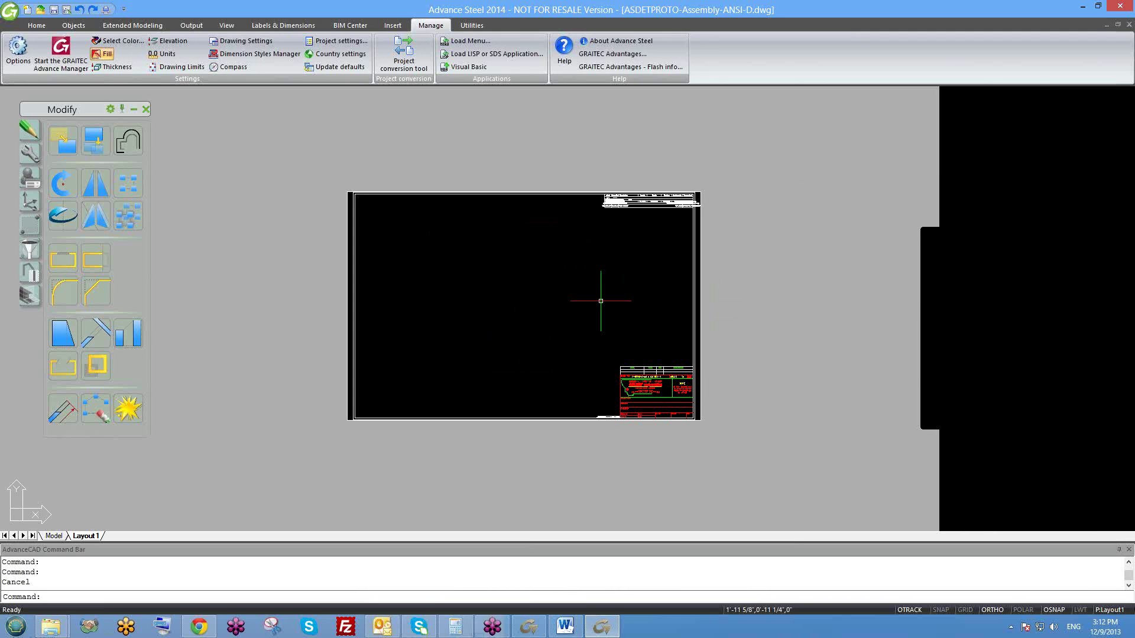
{"action": "scroll", "coordinate": [680, 378], "scroll_direction": "up", "scroll_amount": 4}
{"action": "scroll", "coordinate": [676, 424], "scroll_direction": "down", "scroll_amount": 3}
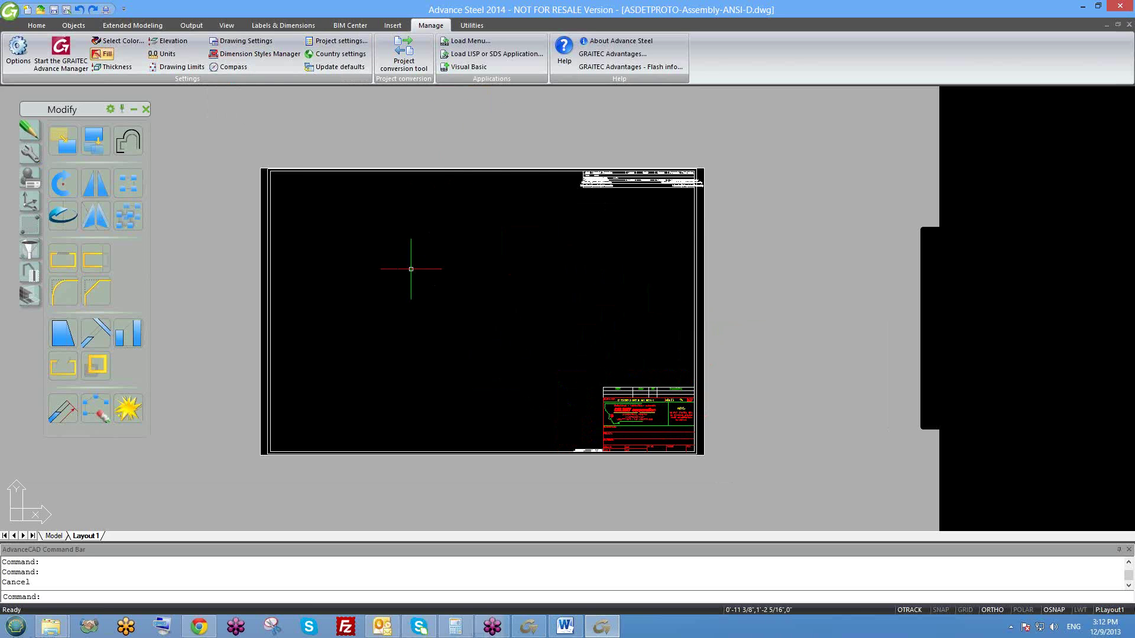
{"action": "middle_click_drag", "start_coordinate": [502, 287], "coordinate": [528, 290]}
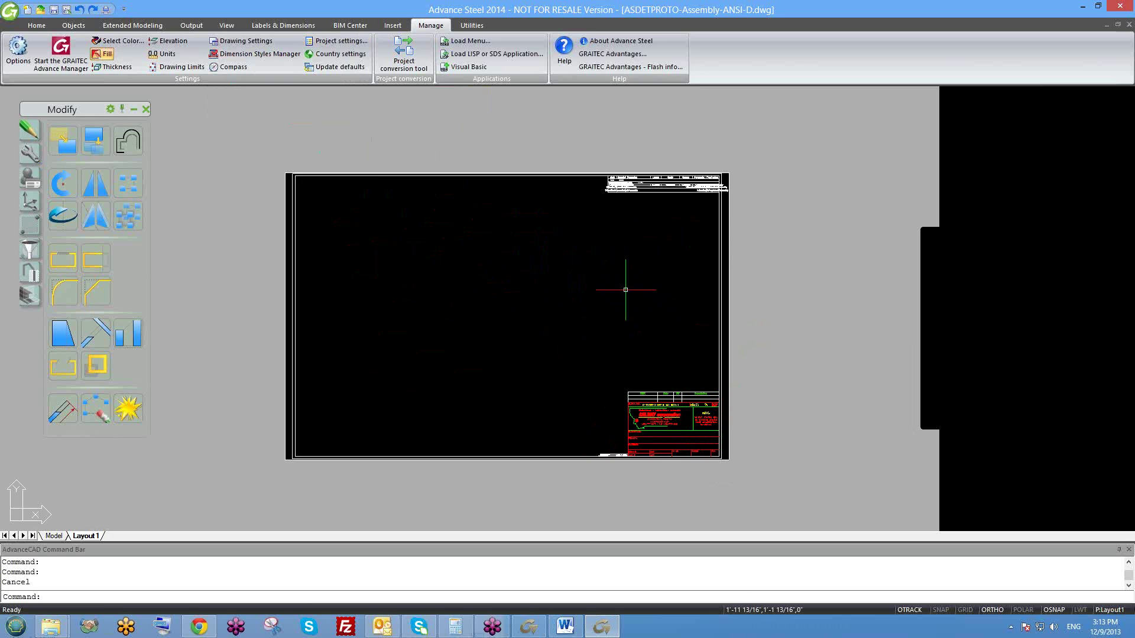
- Review the text settings of the DSC_DIM_STYLE1 dimension style and close the style dialogs without changes
{"action": "left_click", "coordinate": [255, 54]}
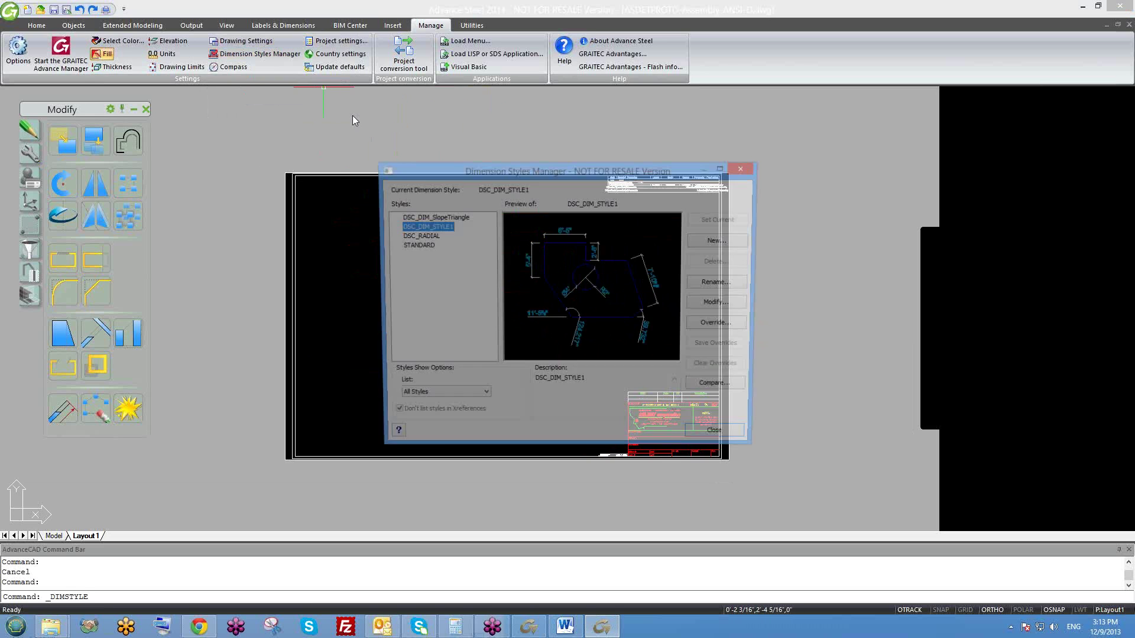
{"action": "left_click", "coordinate": [731, 304]}
{"action": "left_click", "coordinate": [471, 180]}
{"action": "left_click", "coordinate": [496, 180]}
{"action": "left_click", "coordinate": [478, 182]}
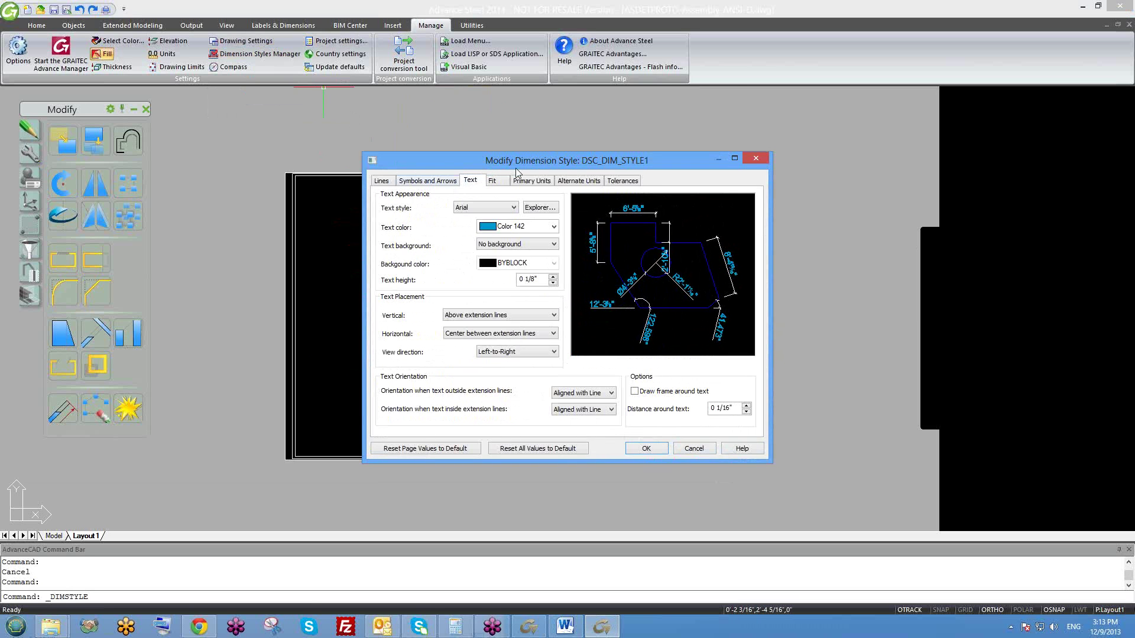
{"action": "left_click", "coordinate": [755, 158]}
{"action": "left_click", "coordinate": [744, 167]}
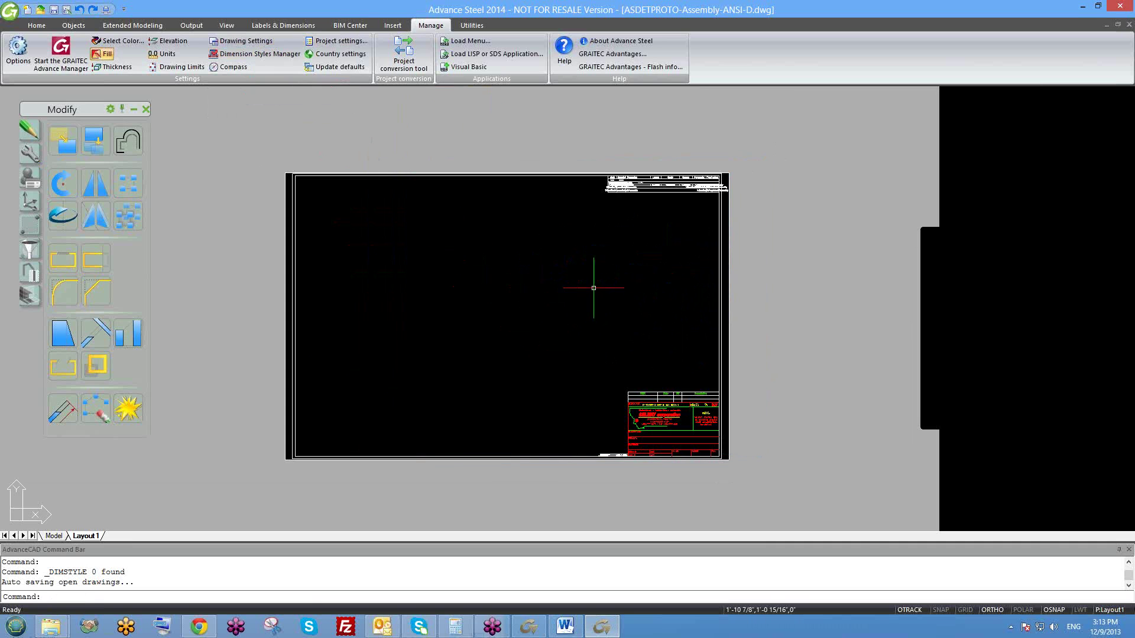
- Modify the DSC_DIM_STYLE1 dimension style to use the ROMANS text style and Red text color
{"action": "middle_click_drag", "start_coordinate": [596, 300], "coordinate": [554, 272]}
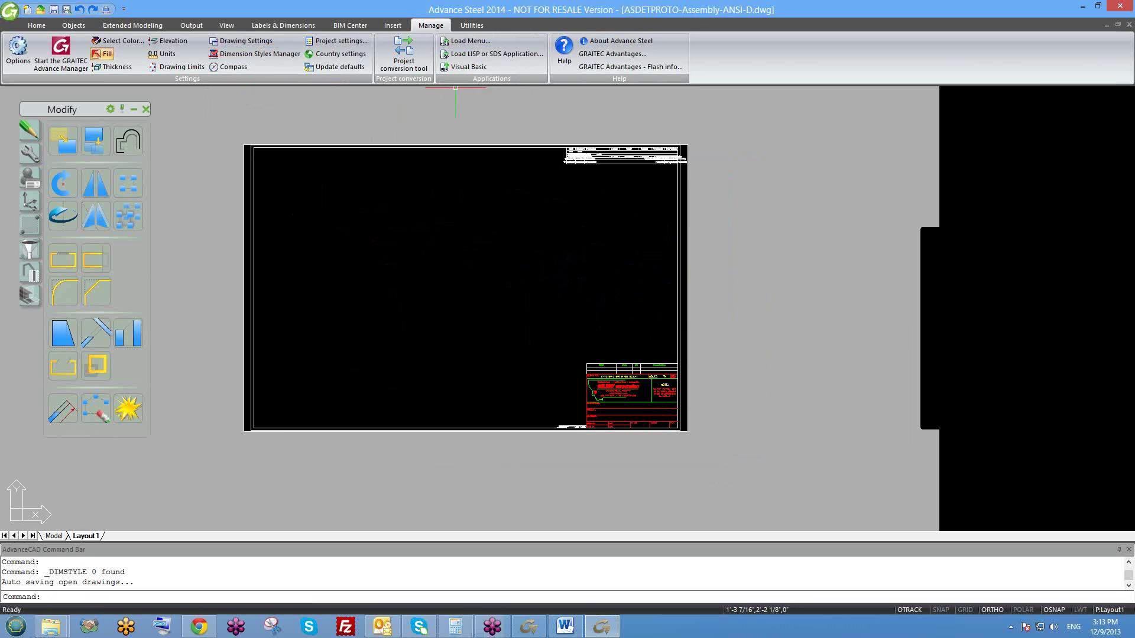
{"action": "scroll", "coordinate": [651, 390], "scroll_direction": "up", "scroll_amount": 4}
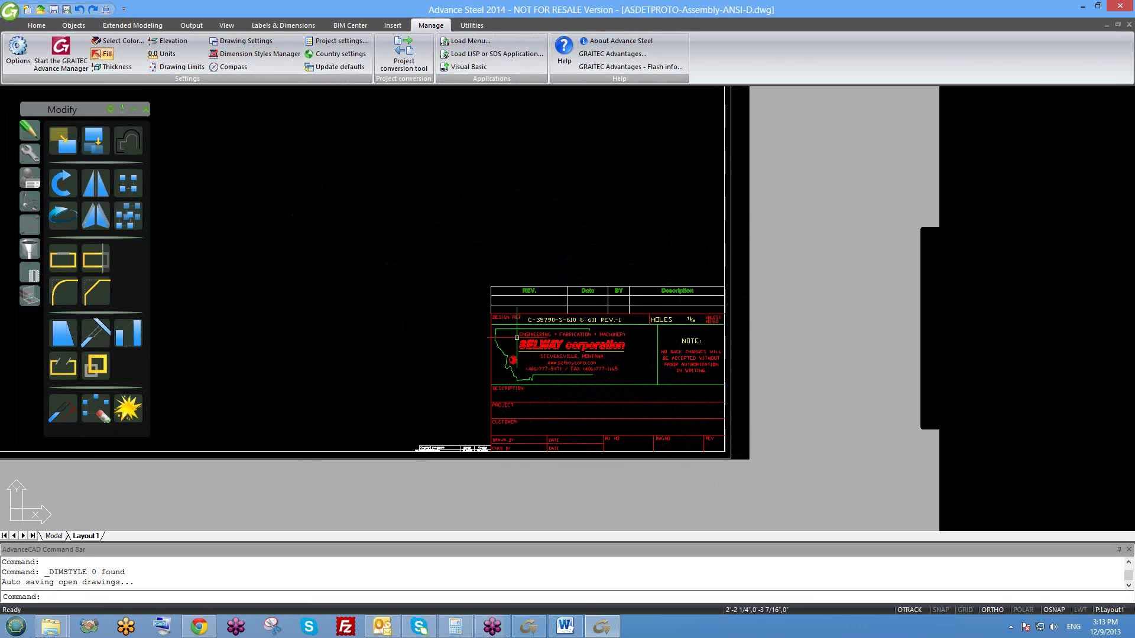
{"action": "scroll", "coordinate": [673, 390], "scroll_direction": "down", "scroll_amount": 2}
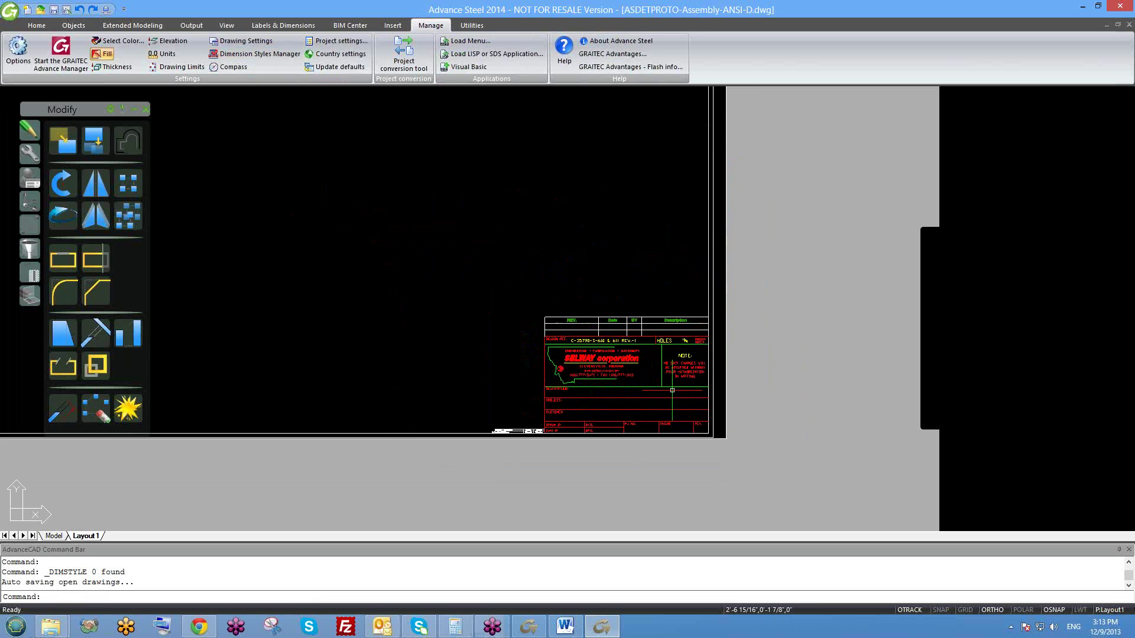
{"action": "left_click", "coordinate": [256, 59]}
{"action": "left_click_drag", "start_coordinate": [429, 175], "coordinate": [240, 92]}
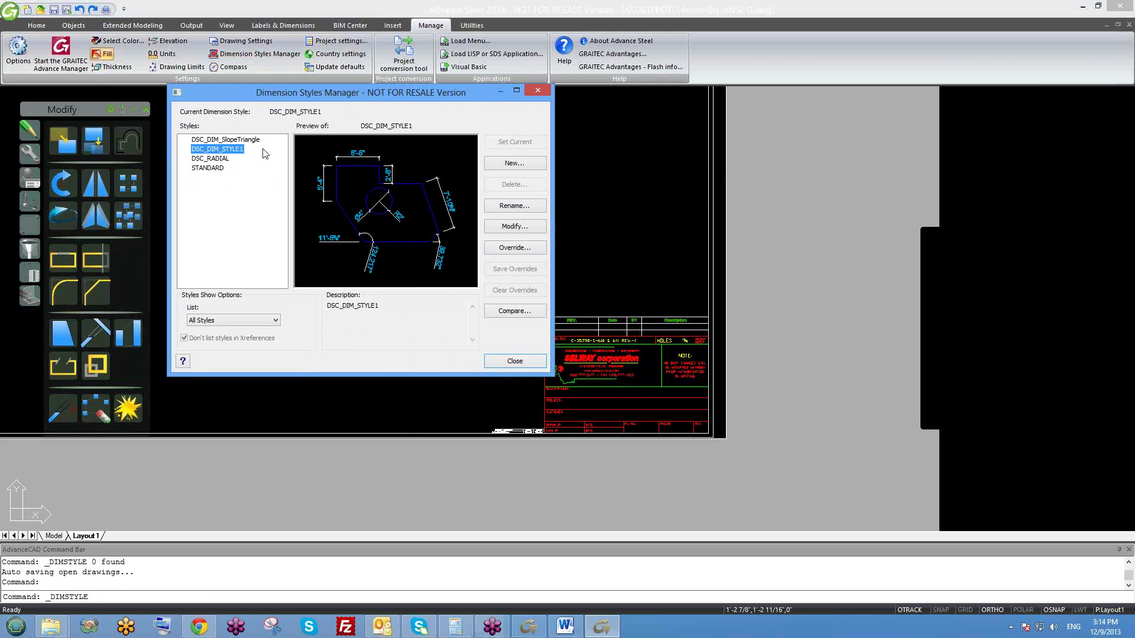
{"action": "left_click", "coordinate": [515, 227]}
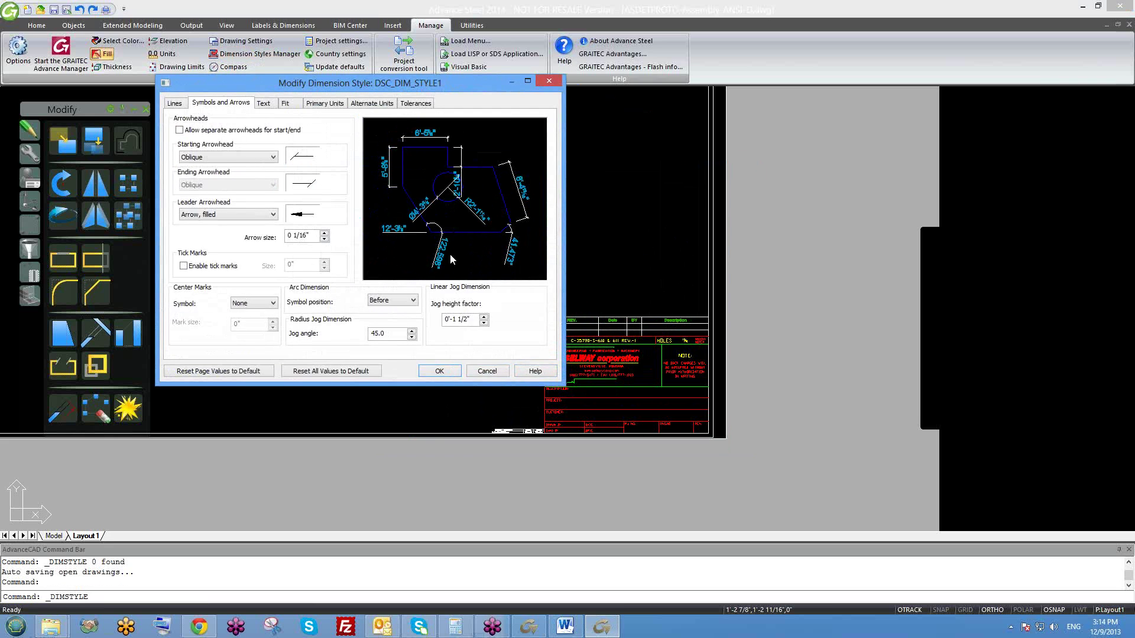
{"action": "left_click", "coordinate": [269, 104]}
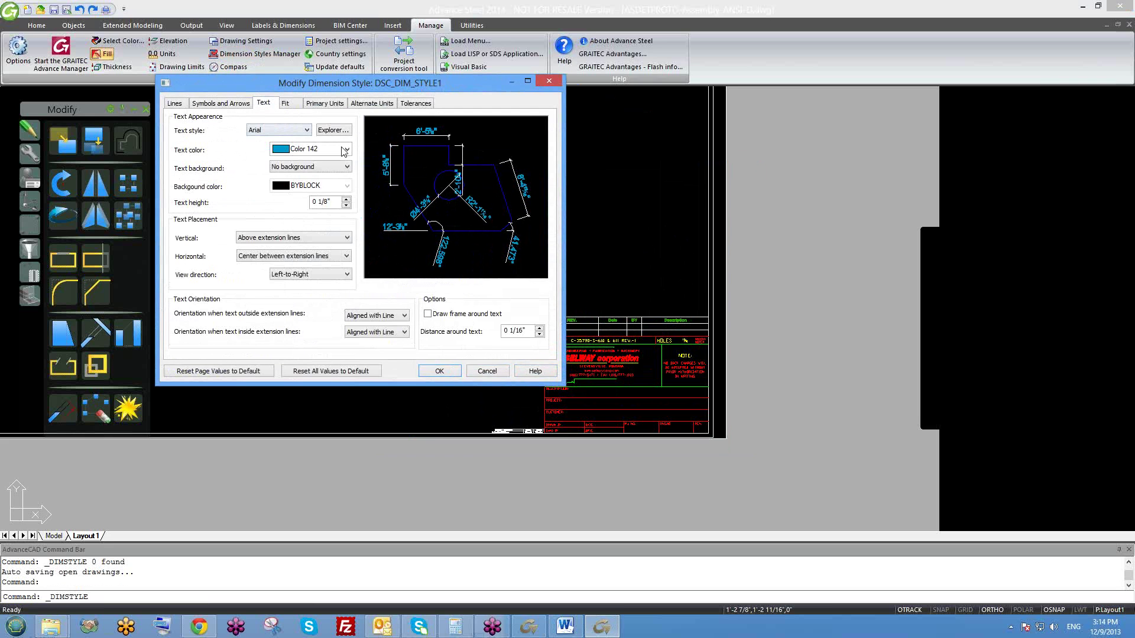
{"action": "left_click", "coordinate": [272, 133]}
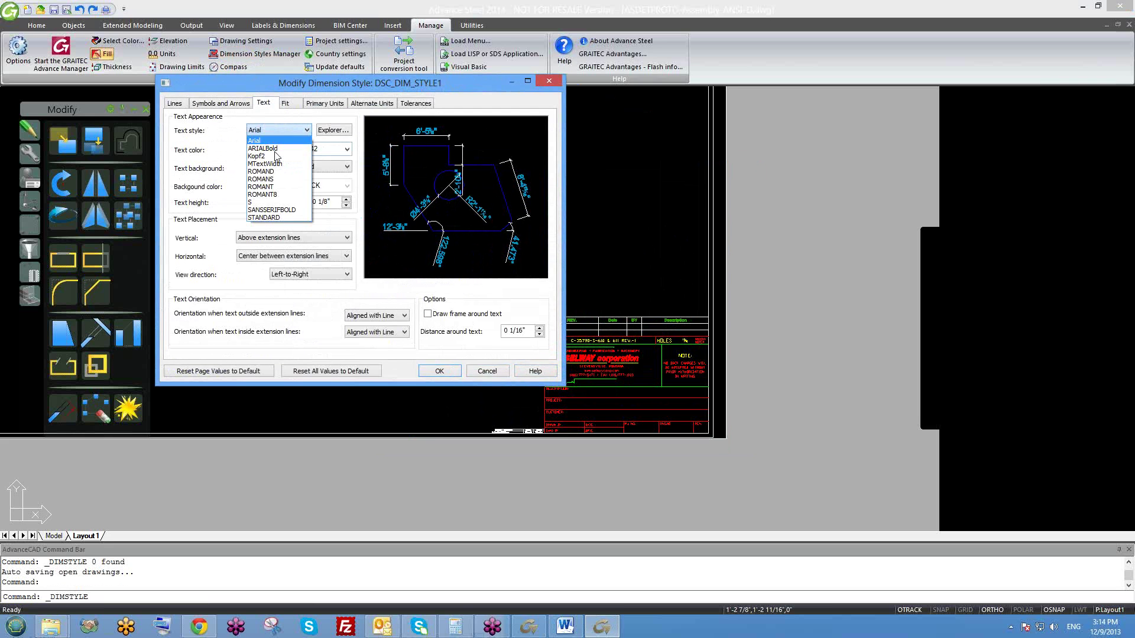
{"action": "left_click", "coordinate": [279, 183]}
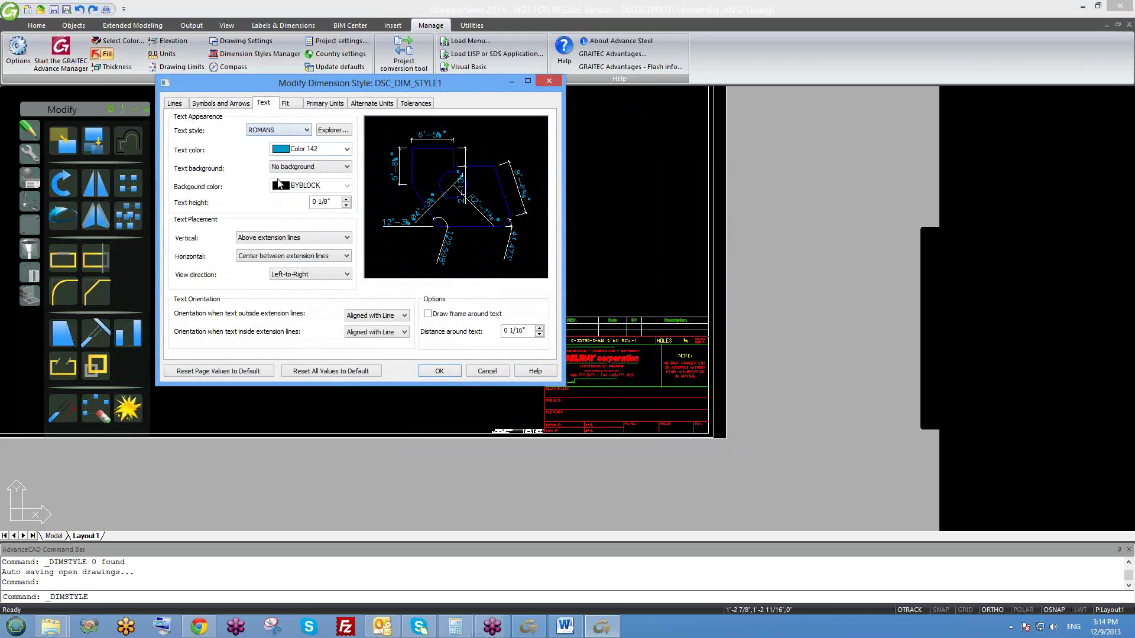
{"action": "left_click", "coordinate": [333, 150]}
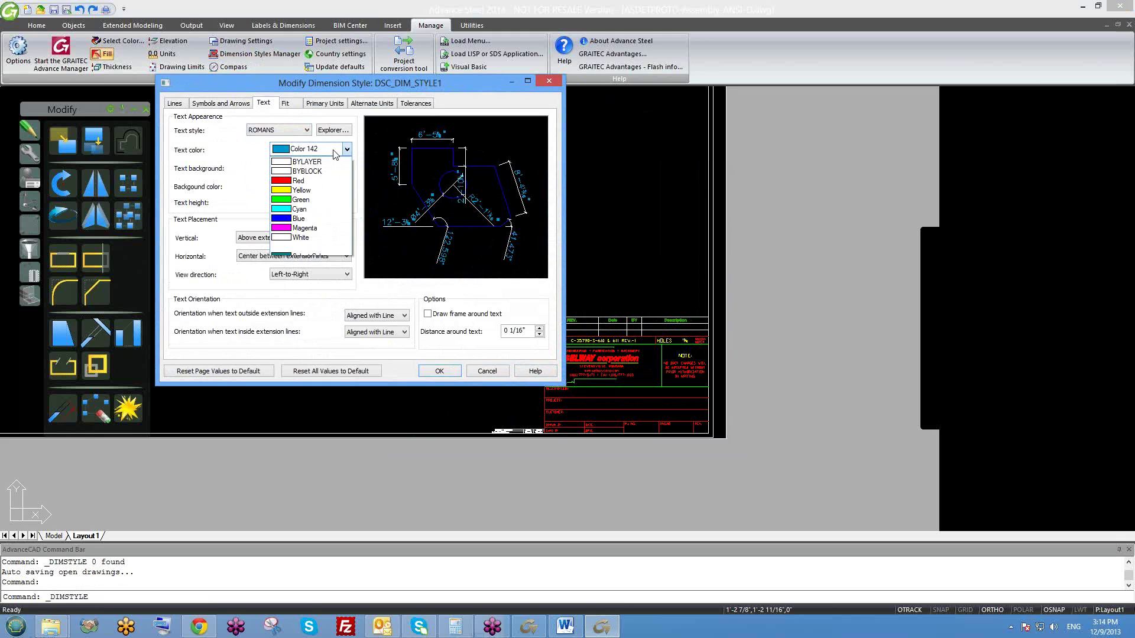
{"action": "left_click", "coordinate": [305, 181]}
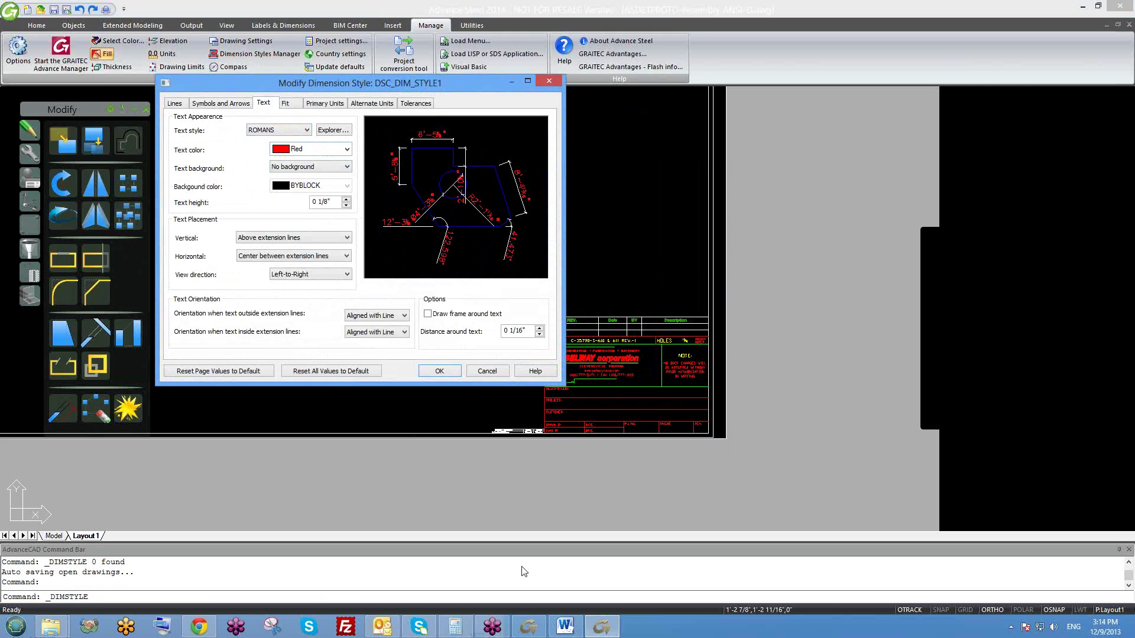
- Switch to the 4047-1_0 drawing in Advance Steel 2013 and examine the color and style of its dimension text, lines and arrowheads
{"action": "left_click", "coordinate": [587, 632]}
{"action": "left_click", "coordinate": [536, 630]}
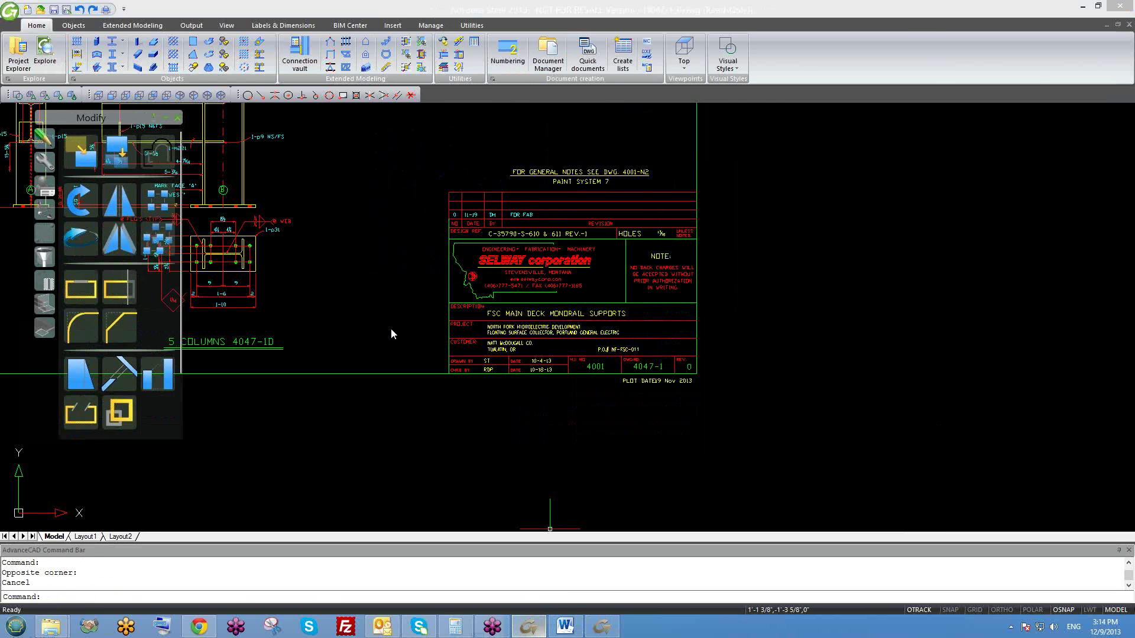
{"action": "scroll", "coordinate": [391, 329], "scroll_direction": "down", "scroll_amount": 2}
{"action": "middle_click_drag", "start_coordinate": [392, 328], "coordinate": [667, 462]}
{"action": "mouse_move", "coordinate": [237, 118]}
{"action": "middle_mouse_down"}
{"action": "mouse_move", "coordinate": [377, 293]}
{"action": "mouse_move", "coordinate": [473, 382]}
{"action": "middle_mouse_up"}
{"action": "scroll", "coordinate": [473, 381], "scroll_direction": "up", "scroll_amount": 1}
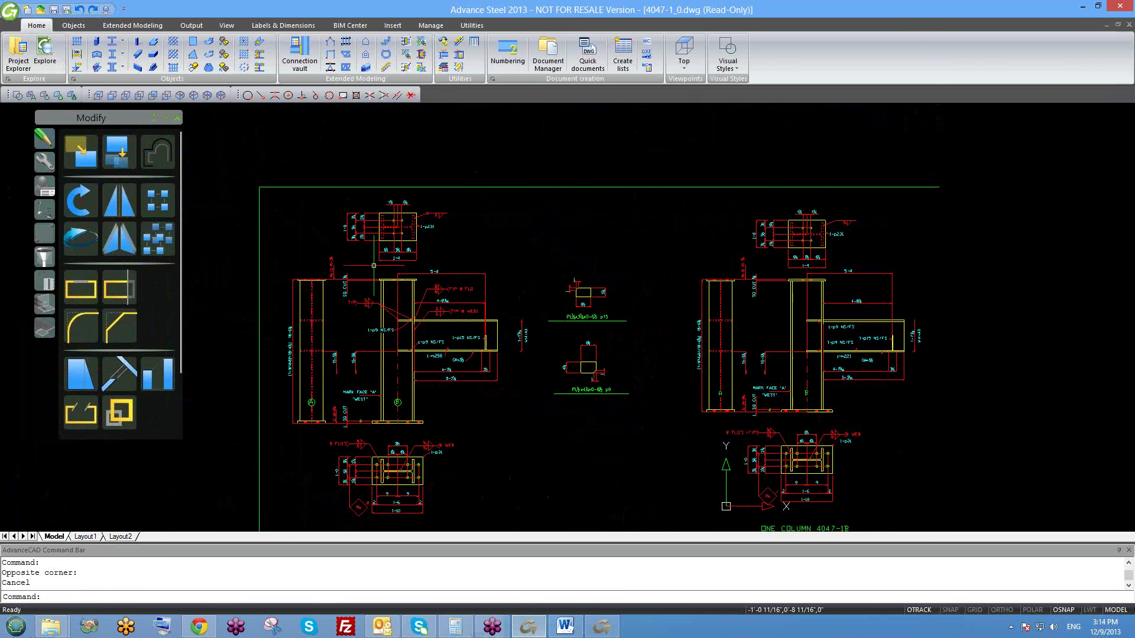
{"action": "scroll", "coordinate": [341, 327], "scroll_direction": "up", "scroll_amount": 2}
{"action": "scroll", "coordinate": [437, 278], "scroll_direction": "up", "scroll_amount": 2}
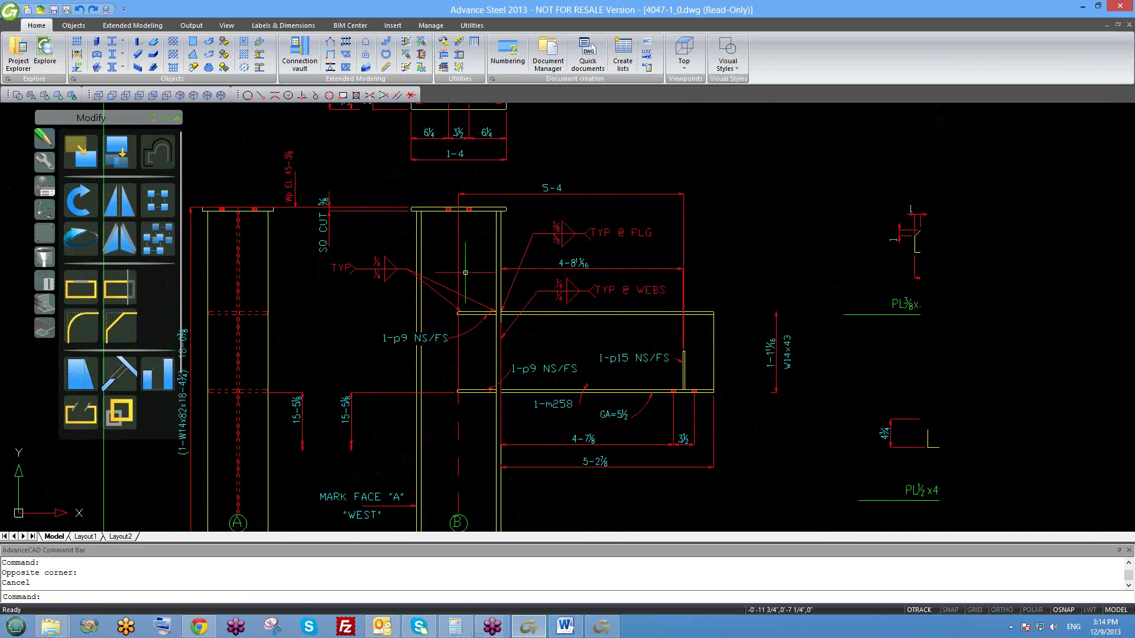
{"action": "scroll", "coordinate": [484, 295], "scroll_direction": "down", "scroll_amount": 2}
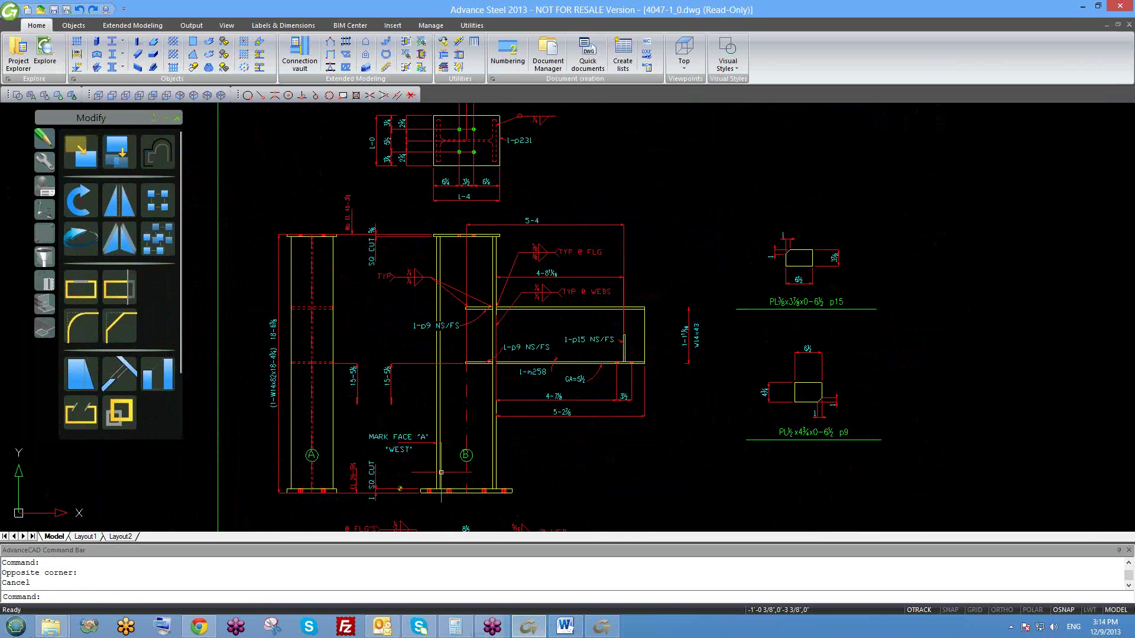
{"action": "scroll", "coordinate": [386, 482], "scroll_direction": "up", "scroll_amount": 2}
{"action": "scroll", "coordinate": [339, 467], "scroll_direction": "up", "scroll_amount": 2}
{"action": "scroll", "coordinate": [335, 476], "scroll_direction": "down", "scroll_amount": 2}
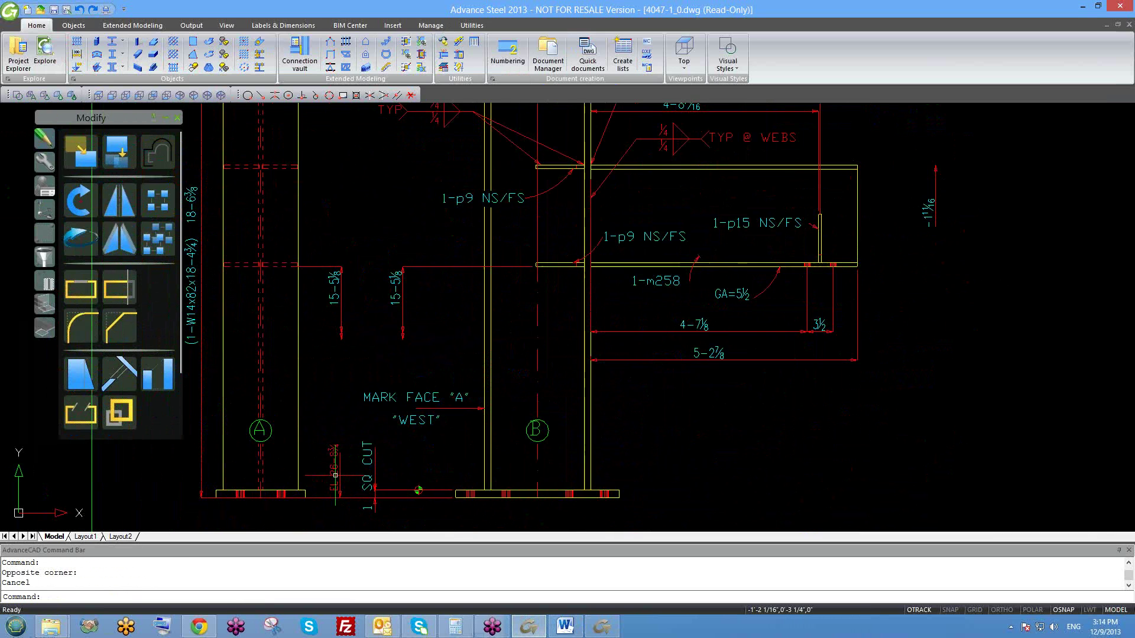
{"action": "middle_click_drag", "start_coordinate": [389, 338], "coordinate": [366, 505]}
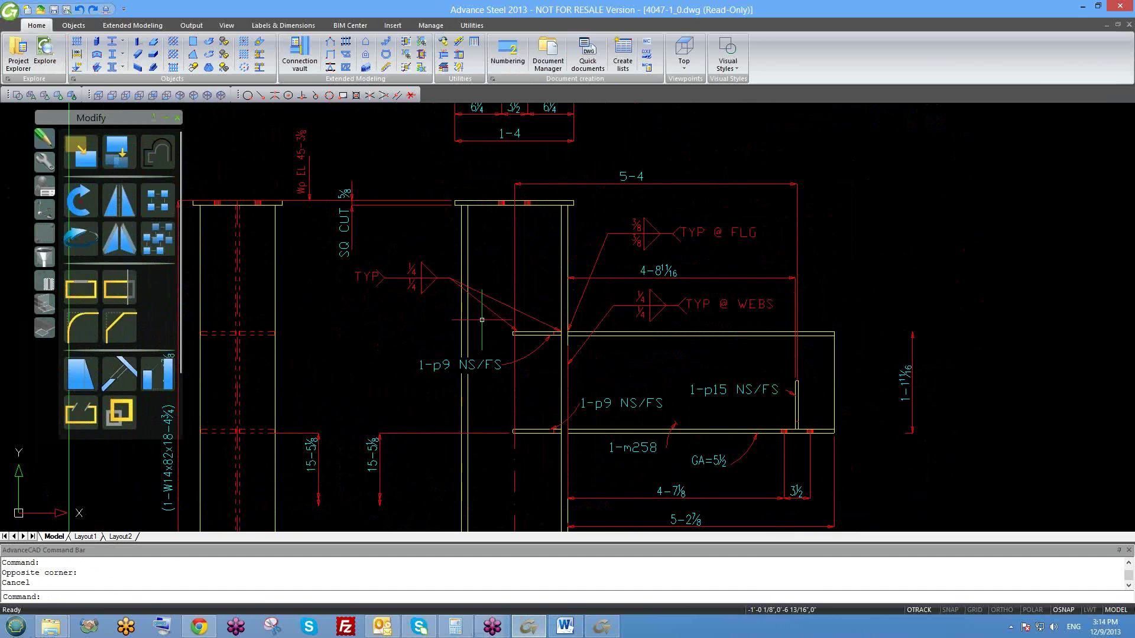
{"action": "middle_click_drag", "start_coordinate": [618, 346], "coordinate": [477, 241]}
{"action": "scroll", "coordinate": [532, 393], "scroll_direction": "up", "scroll_amount": 4}
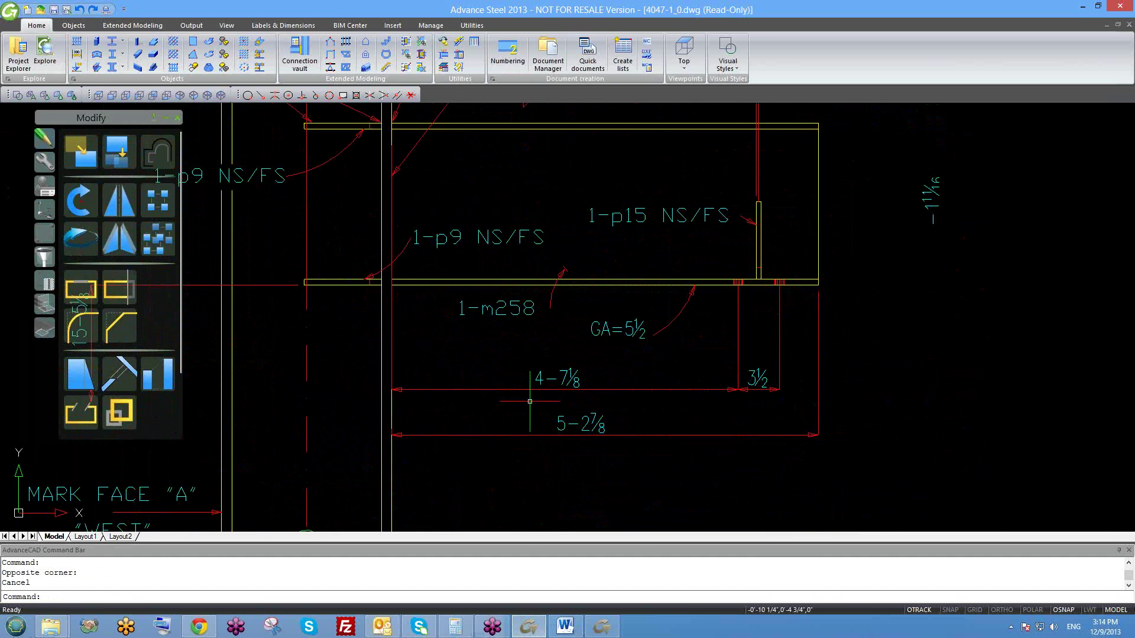
{"action": "scroll", "coordinate": [573, 387], "scroll_direction": "down", "scroll_amount": 6}
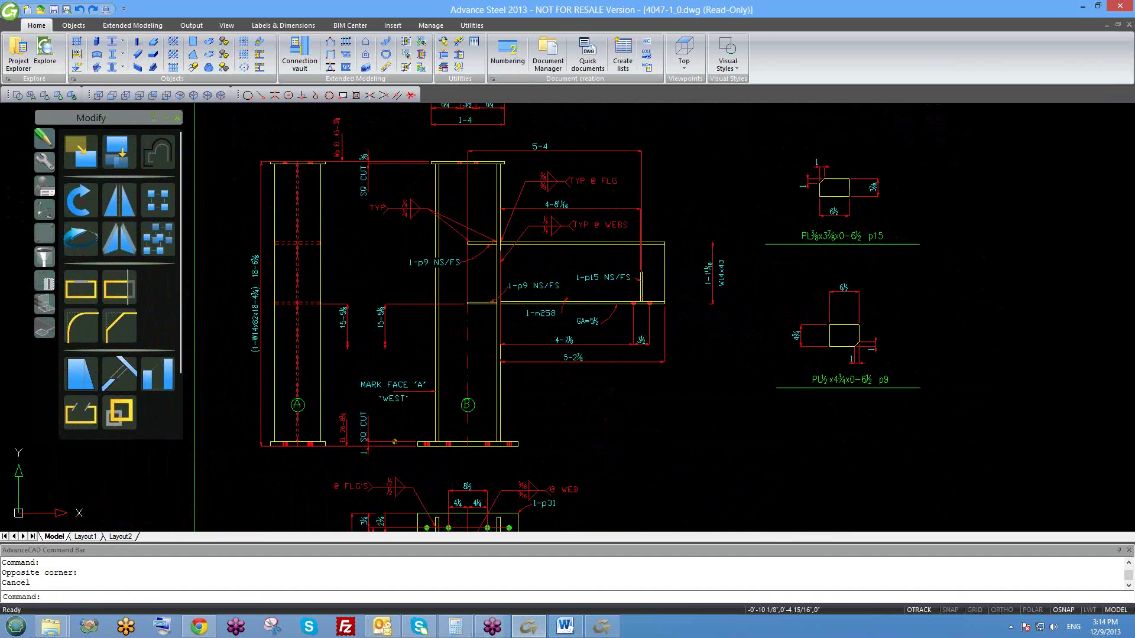
{"action": "middle_click_drag", "start_coordinate": [675, 387], "coordinate": [598, 325]}
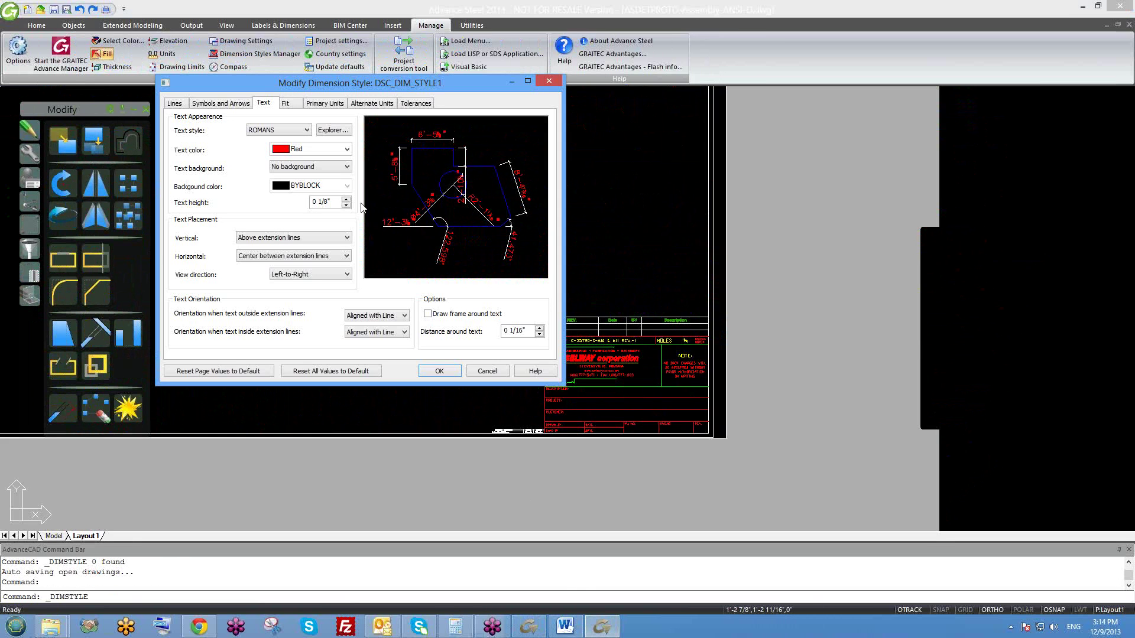
- Return to the Advance Steel 2014 template and set the DSC_DIM_STYLE1 dimension text color to Yellow
{"action": "left_click", "coordinate": [346, 149]}
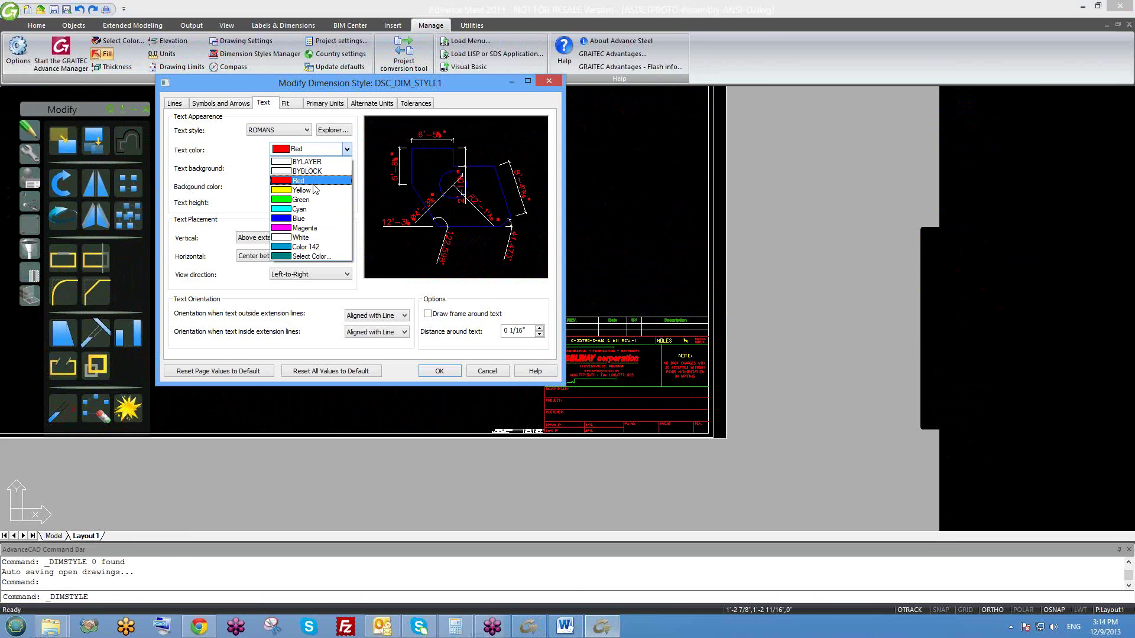
{"action": "left_click", "coordinate": [304, 190]}
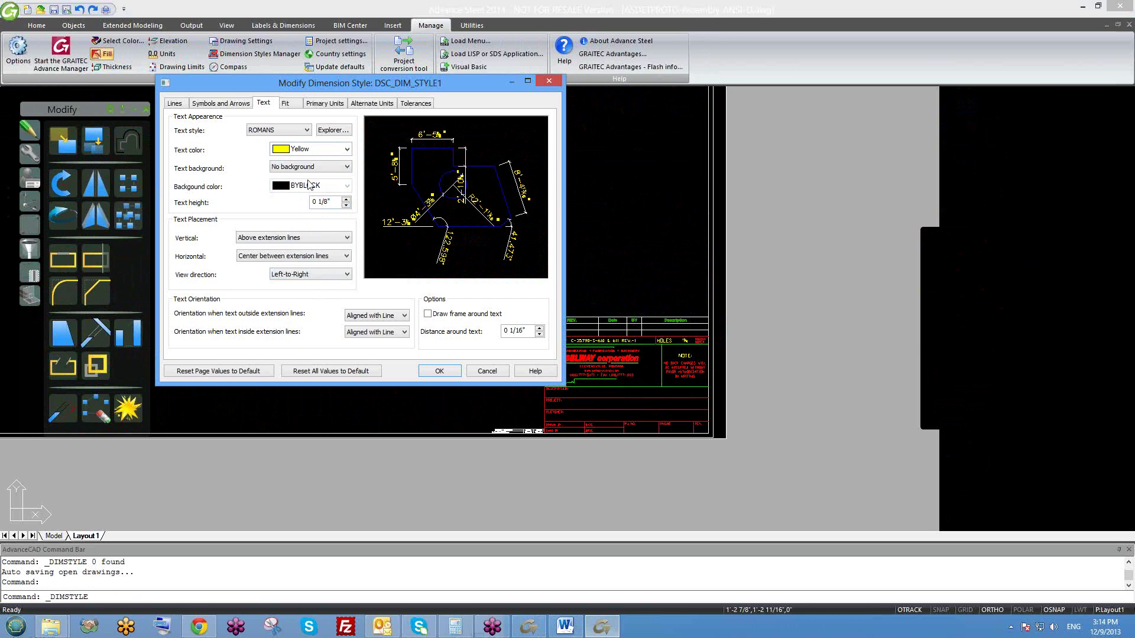
- Check the arrowhead settings of DSC_DIM_STYLE1 and set its dimension line color to Red
{"action": "left_click", "coordinate": [238, 105]}
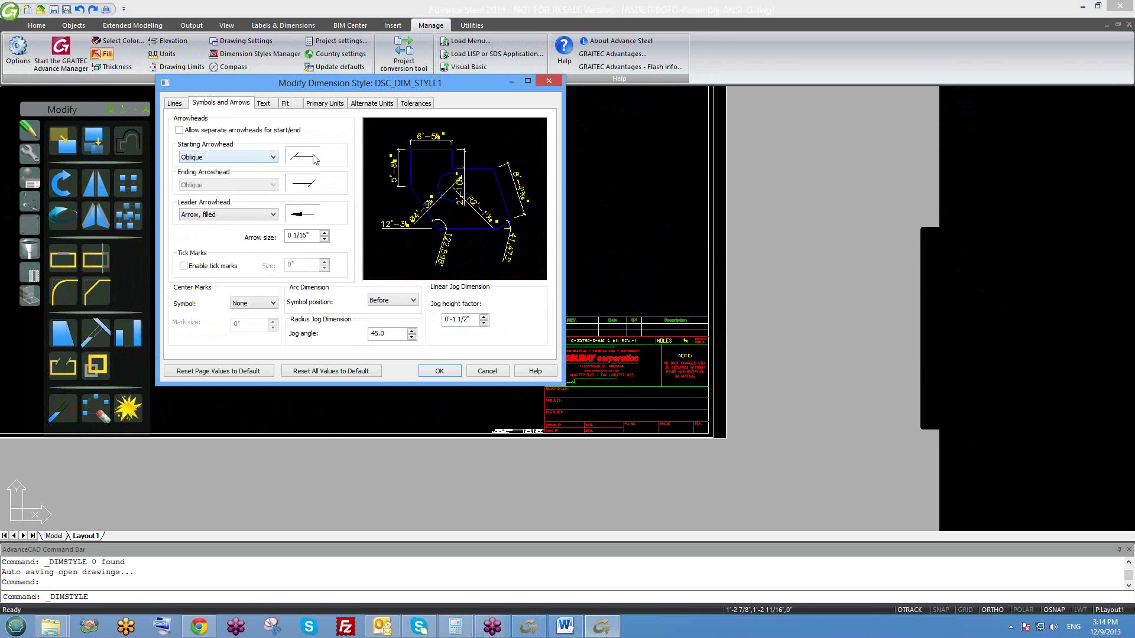
{"action": "left_click", "coordinate": [261, 159]}
{"action": "left_click", "coordinate": [262, 159]}
{"action": "left_click", "coordinate": [174, 104]}
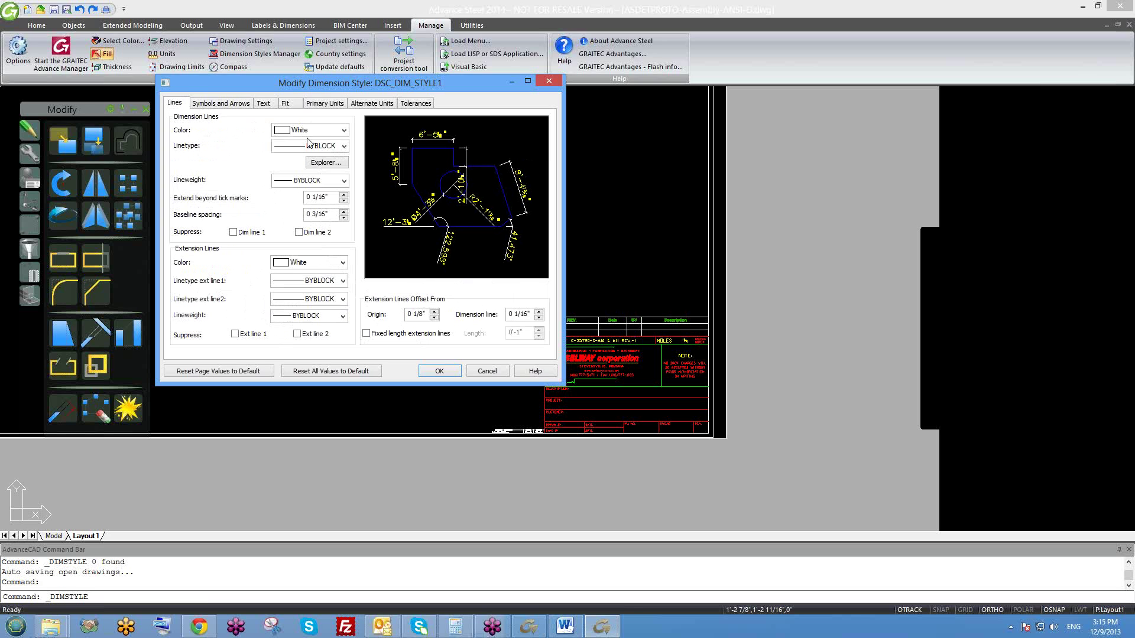
{"action": "left_click", "coordinate": [327, 133]}
{"action": "left_click", "coordinate": [298, 157]}
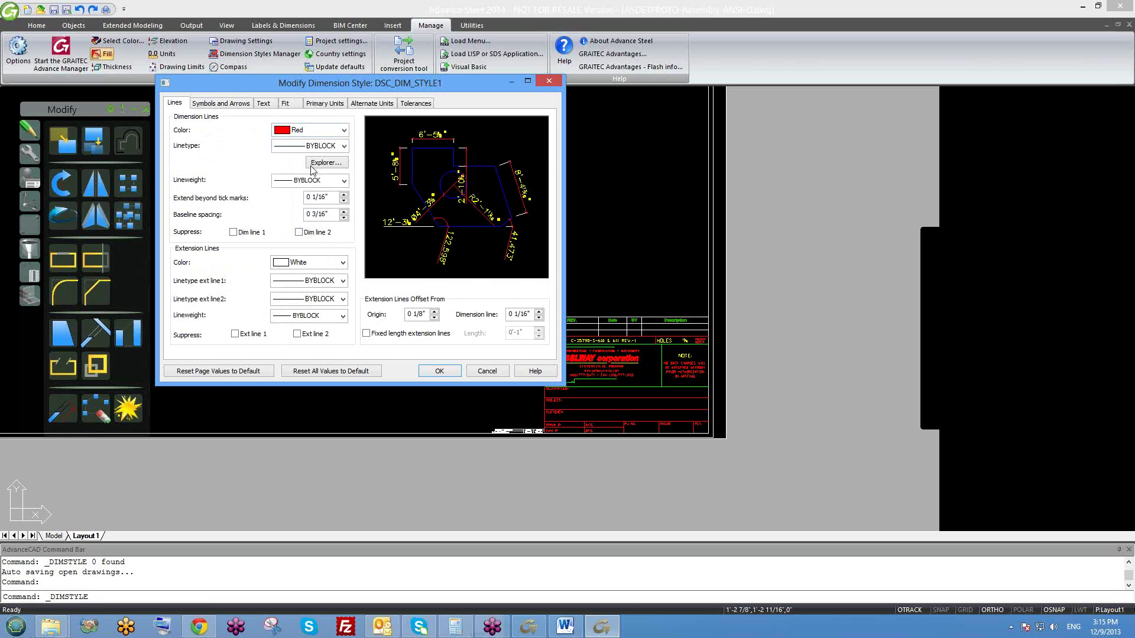
- Leave the dimension line's linetype and lineweight at BYBLOCK and set the extension line color to Red
{"action": "left_click", "coordinate": [302, 150]}
{"action": "left_click", "coordinate": [304, 146]}
{"action": "left_click", "coordinate": [325, 182]}
{"action": "left_click", "coordinate": [324, 181]}
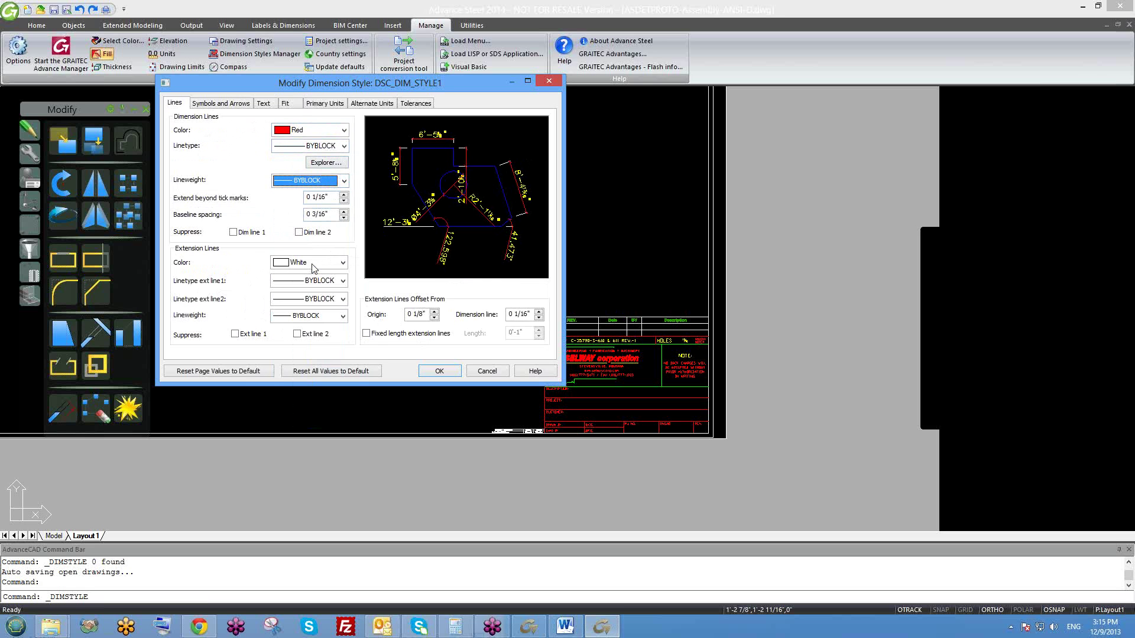
{"action": "left_click", "coordinate": [313, 263]}
{"action": "left_click", "coordinate": [302, 290]}
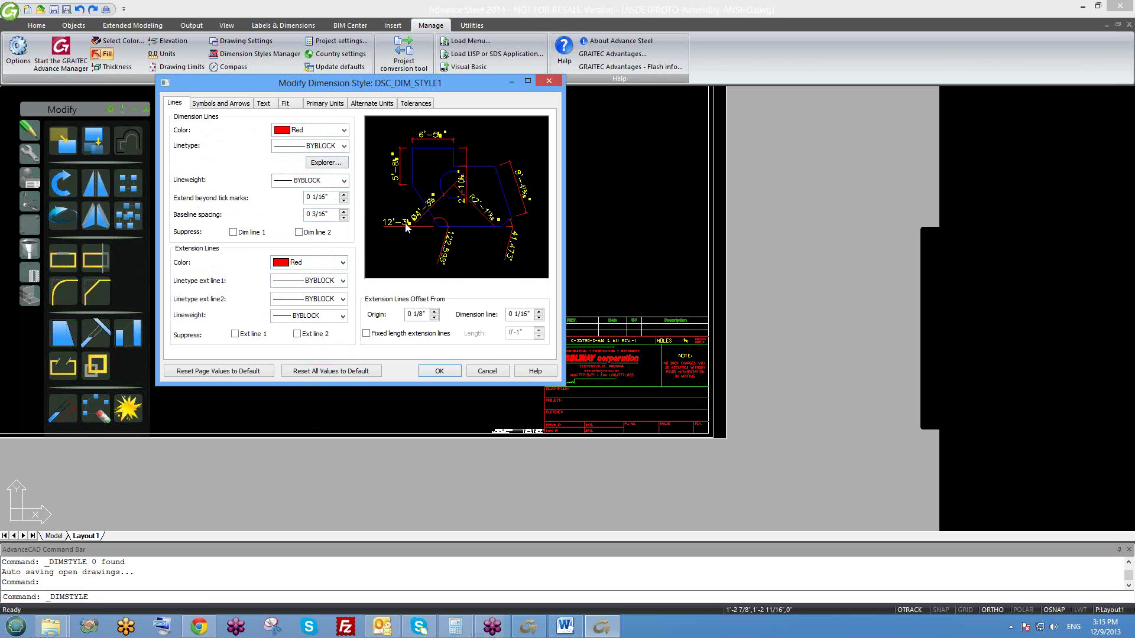
- Set the primary units of the dimension style to the Fractional format with 0 1/8 precision
{"action": "left_click", "coordinate": [262, 104]}
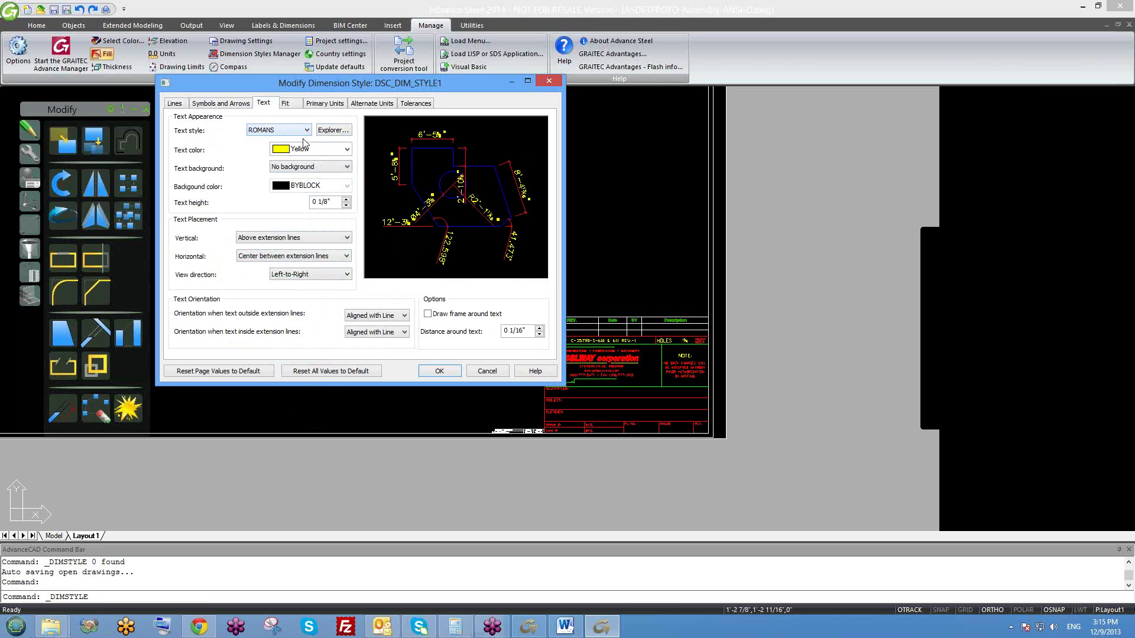
{"action": "left_click", "coordinate": [322, 104]}
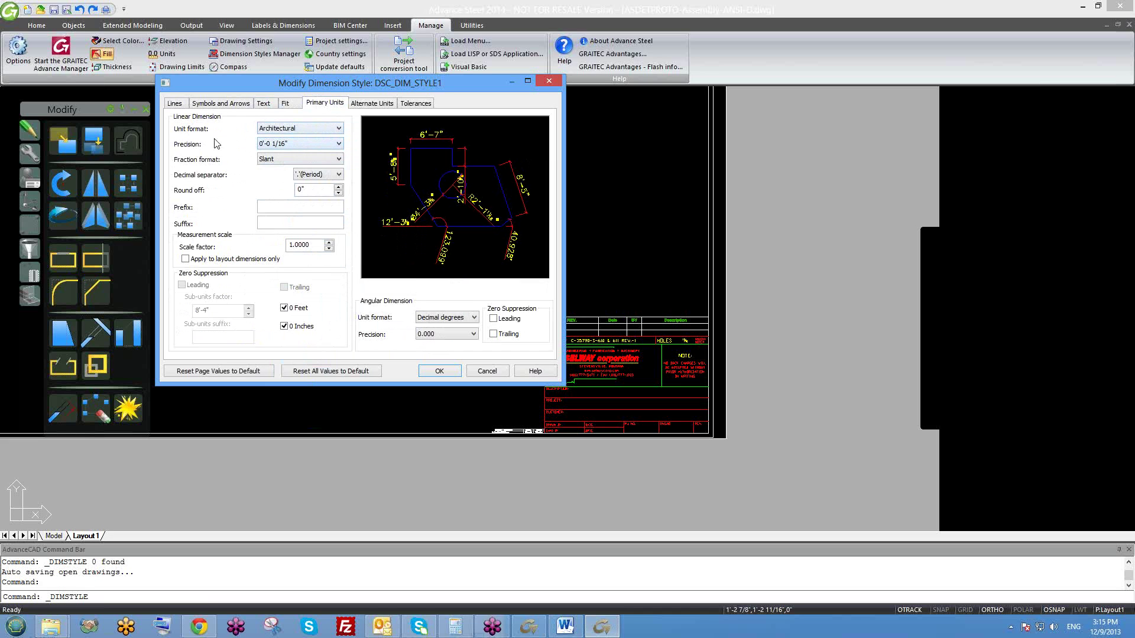
{"action": "left_click", "coordinate": [267, 147]}
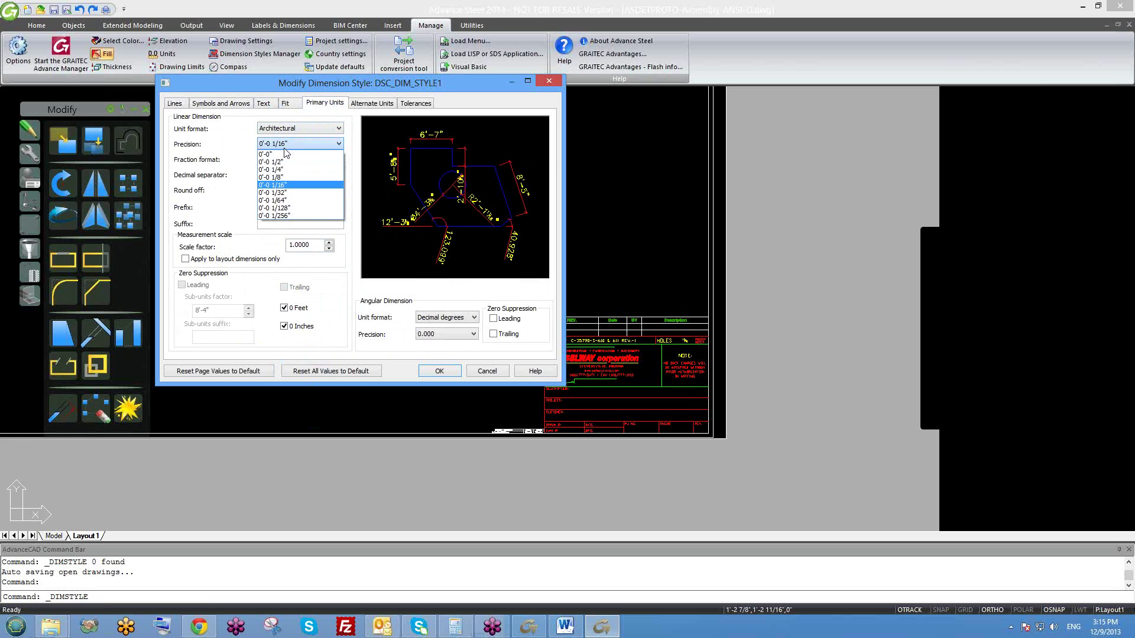
{"action": "left_click", "coordinate": [426, 138]}
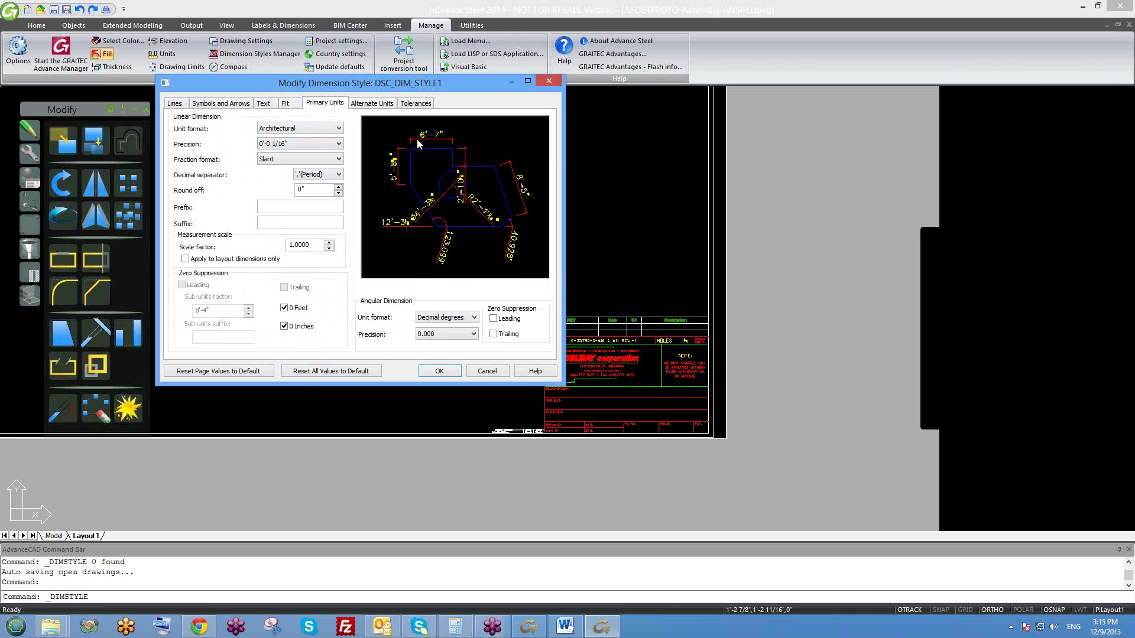
{"action": "left_click", "coordinate": [290, 130]}
{"action": "left_click", "coordinate": [278, 170]}
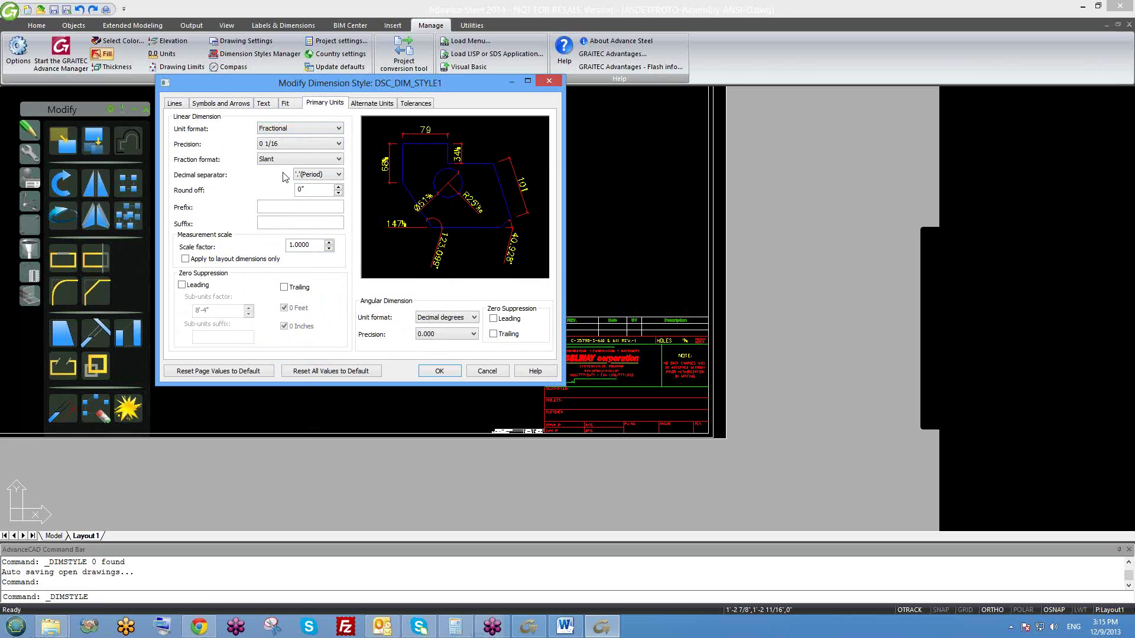
{"action": "left_click", "coordinate": [290, 147]}
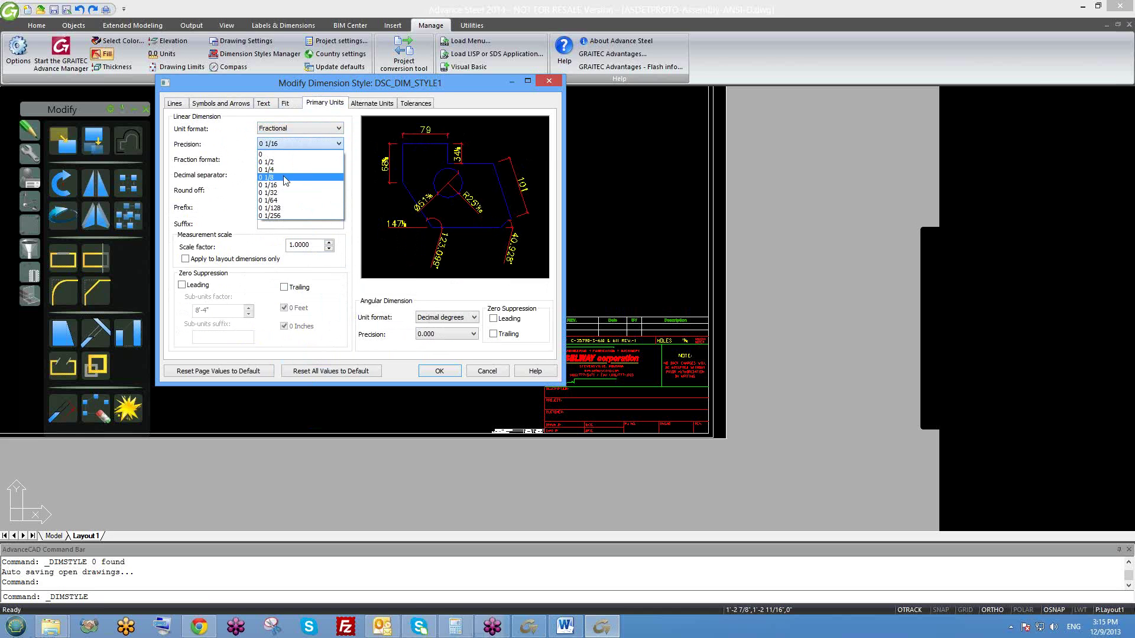
{"action": "left_click", "coordinate": [284, 177]}
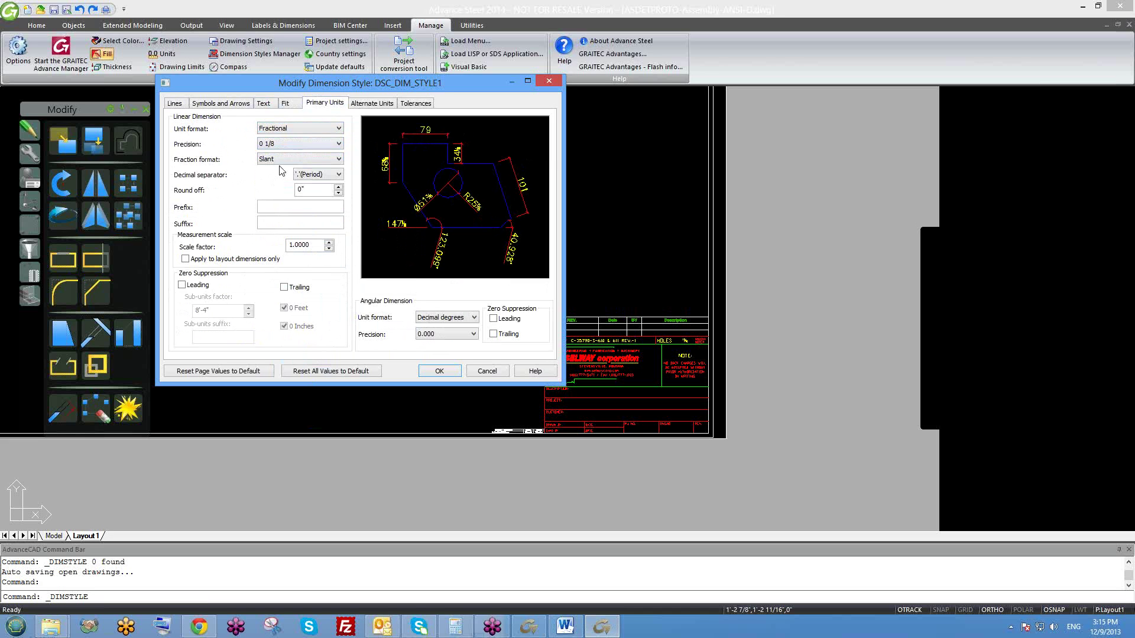
- Try the Engineering unit format, and set the primary units to Architectural with 0'-0 1/8" precision
{"action": "left_click", "coordinate": [294, 129]}
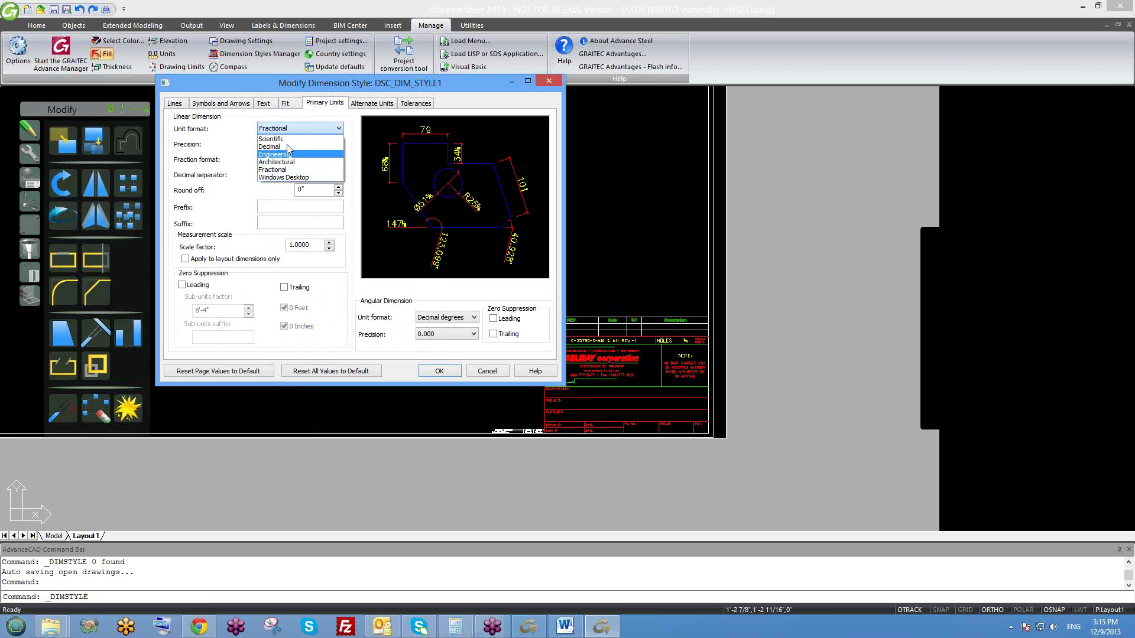
{"action": "left_click", "coordinate": [290, 155]}
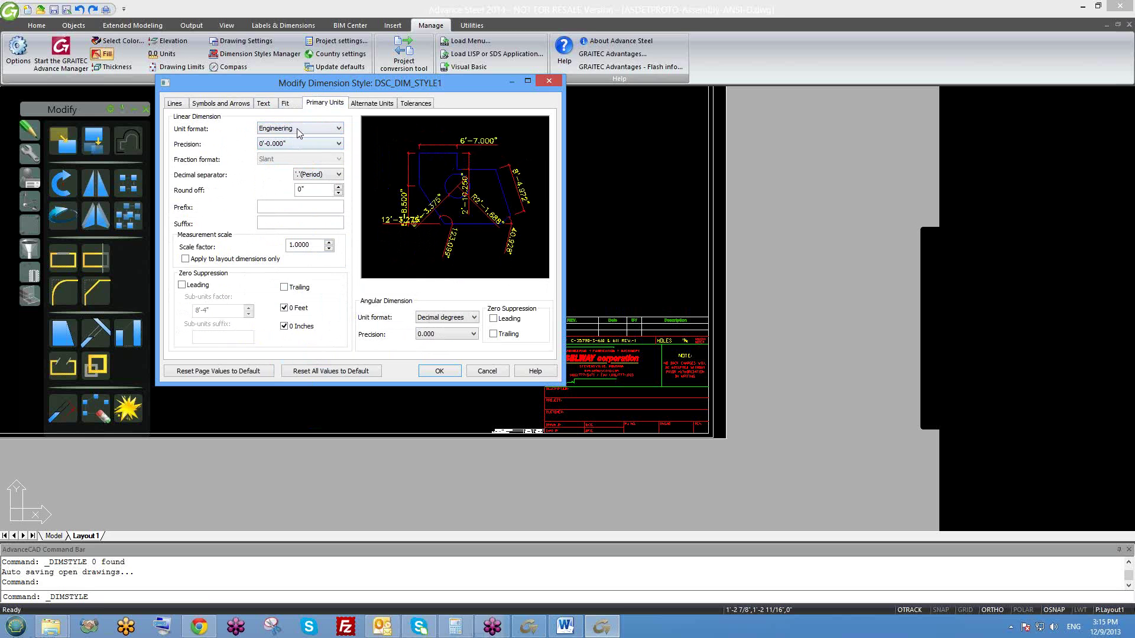
{"action": "left_click", "coordinate": [299, 129]}
{"action": "left_click", "coordinate": [305, 162]}
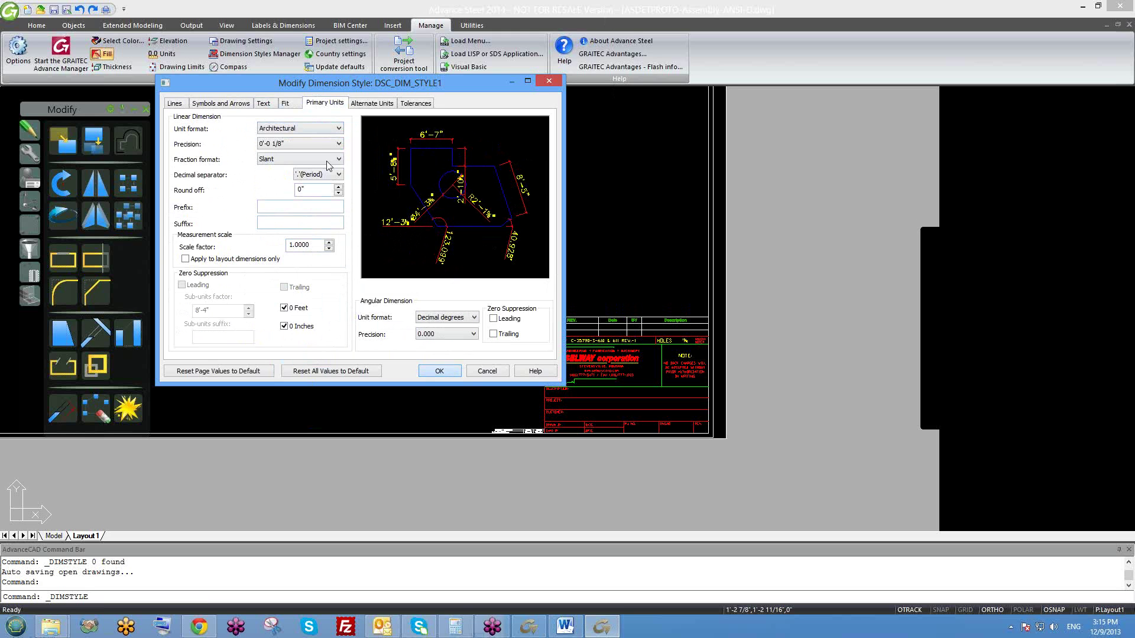
- Review the fit, text, arrow and line settings of the dimension style, save the changes and close the style dialogs
{"action": "left_click", "coordinate": [286, 104]}
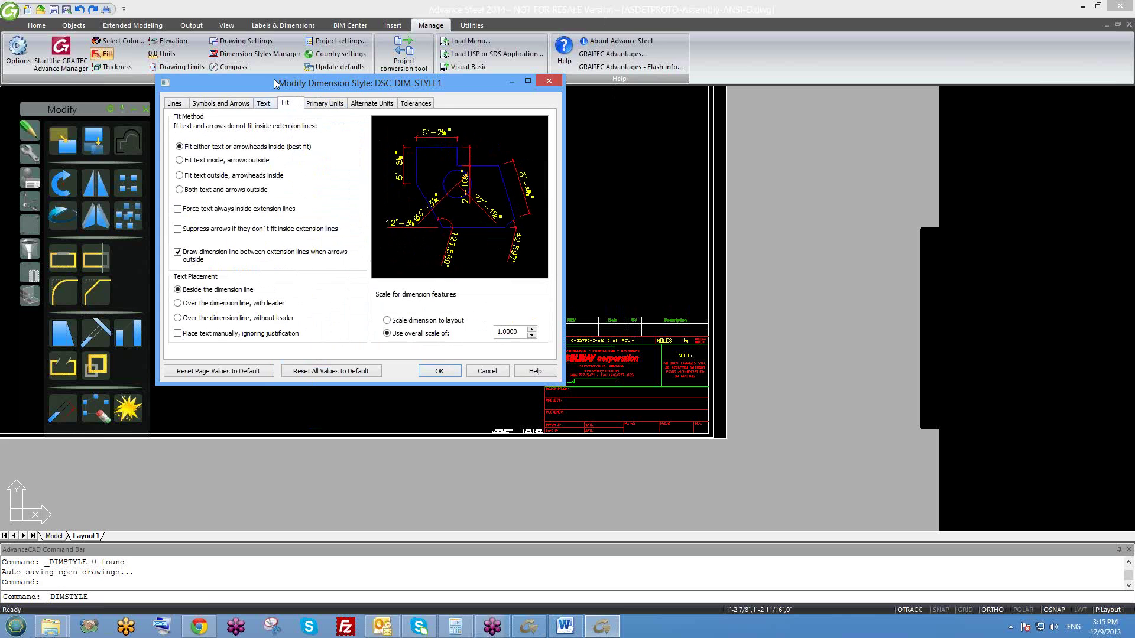
{"action": "left_click", "coordinate": [264, 104]}
{"action": "left_click", "coordinate": [224, 104]}
{"action": "left_click", "coordinate": [175, 104]}
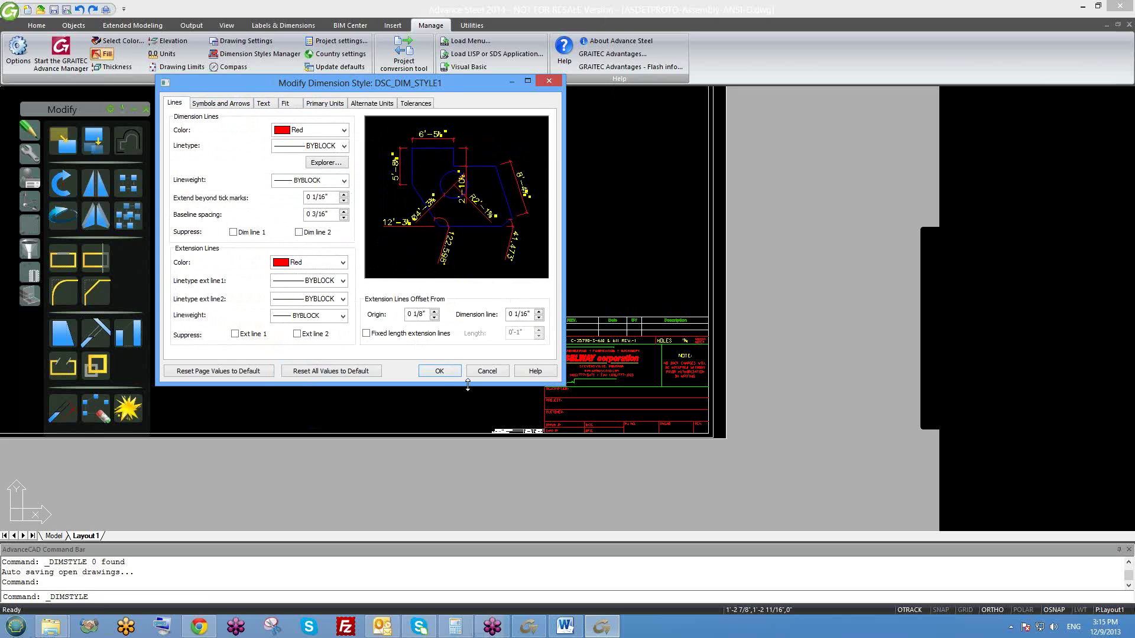
{"action": "left_click", "coordinate": [439, 371]}
{"action": "left_click", "coordinate": [515, 361]}
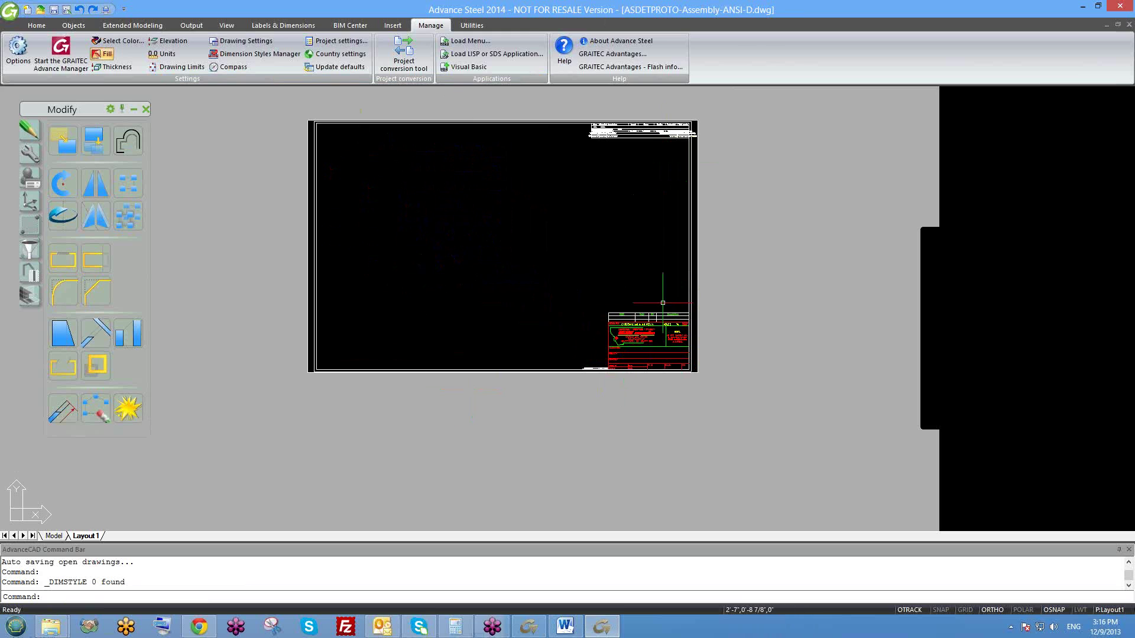
- Modify the Layout1 page setup to use the PDFCreator printer, declining the default printer configuration for all layouts
{"action": "right_click", "coordinate": [95, 543]}
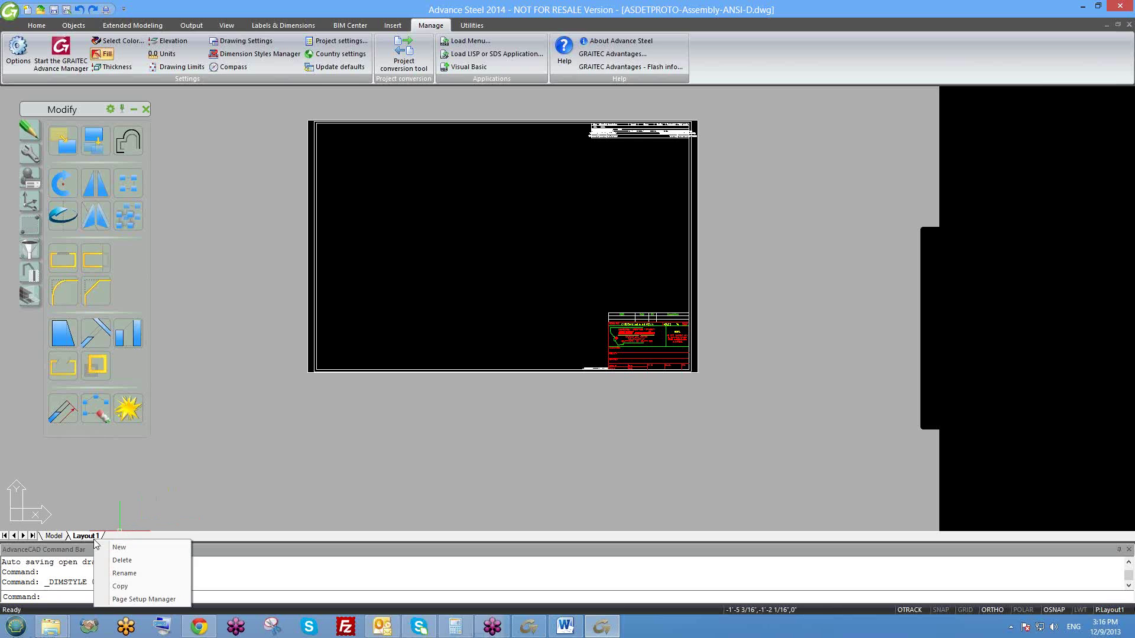
{"action": "right_click", "coordinate": [94, 538]}
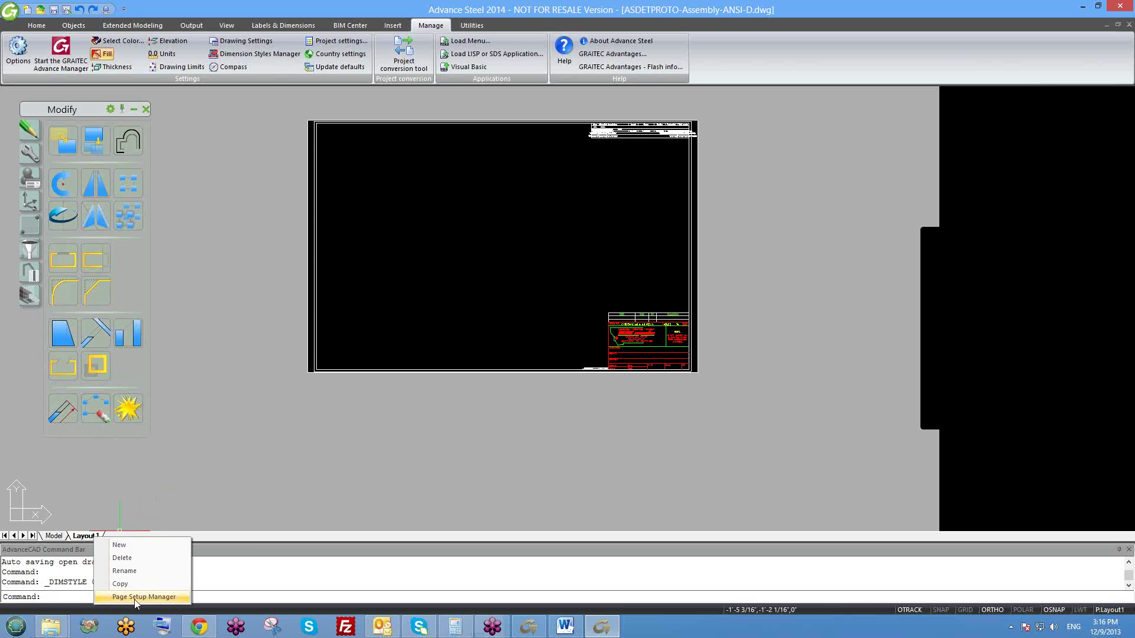
{"action": "left_click", "coordinate": [96, 599]}
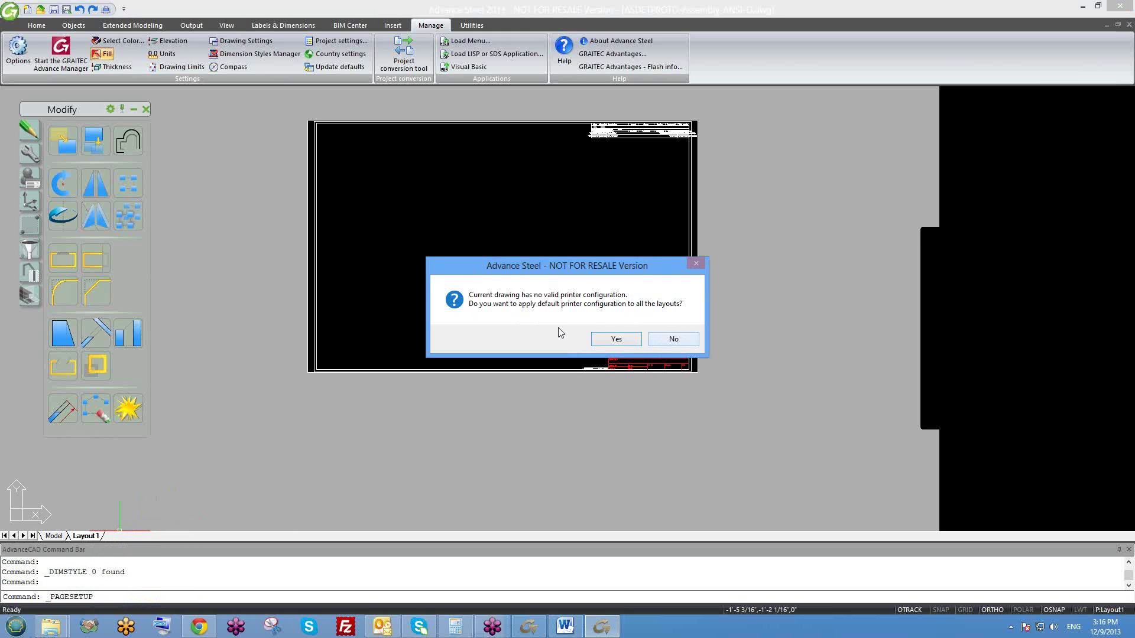
{"action": "left_click", "coordinate": [674, 339]}
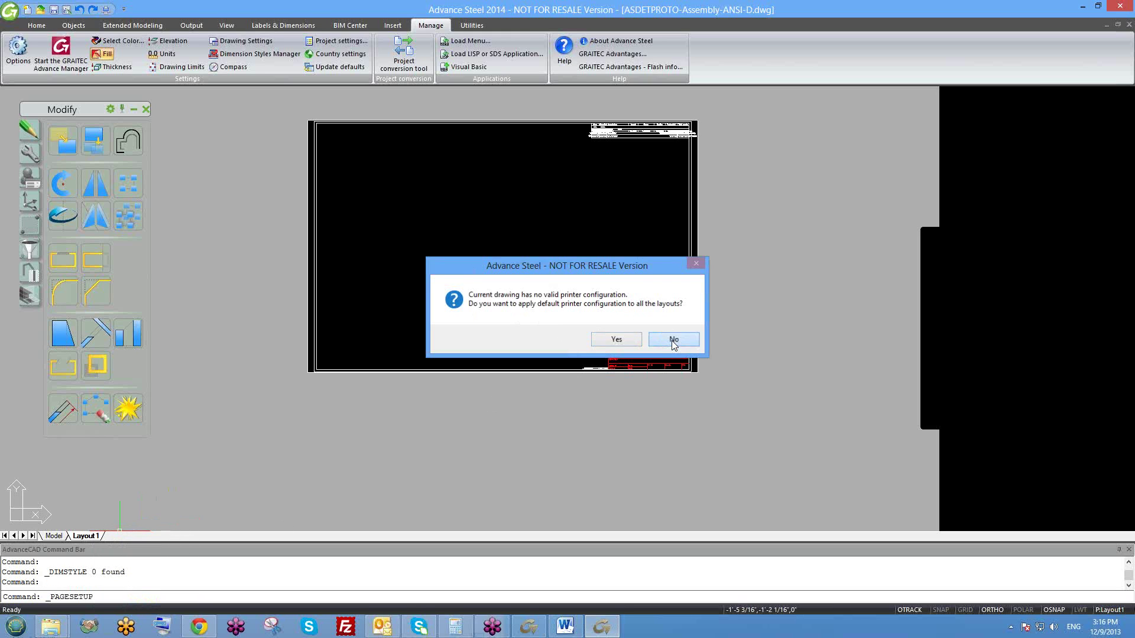
{"action": "left_click_drag", "start_coordinate": [599, 157], "coordinate": [353, 68]}
{"action": "left_click", "coordinate": [410, 186]}
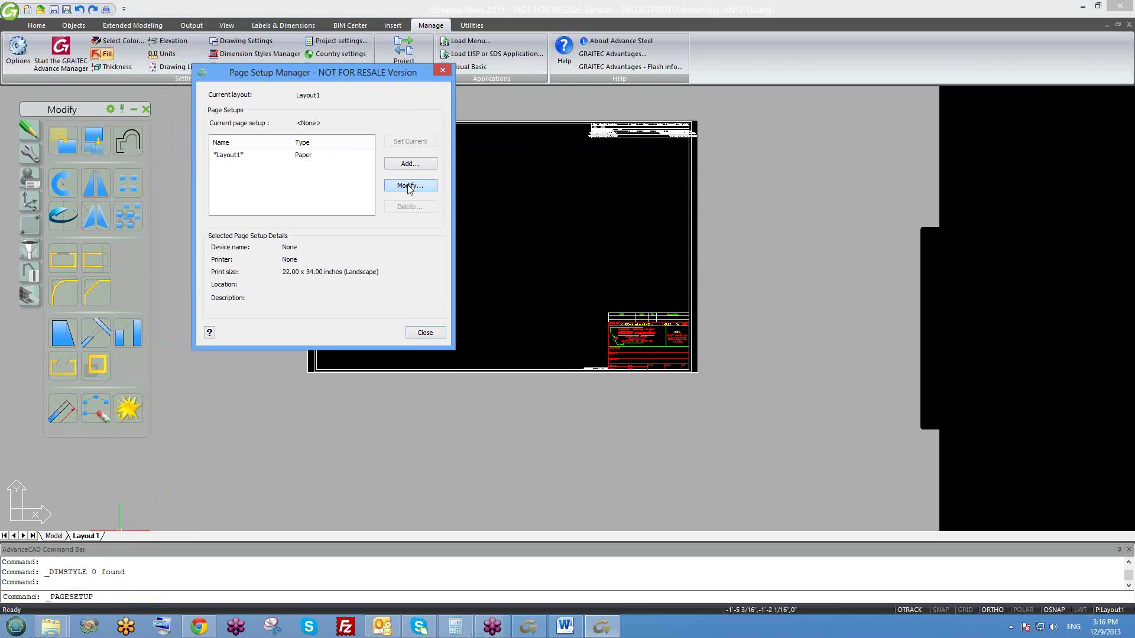
{"action": "left_click_drag", "start_coordinate": [299, 52], "coordinate": [270, 70]}
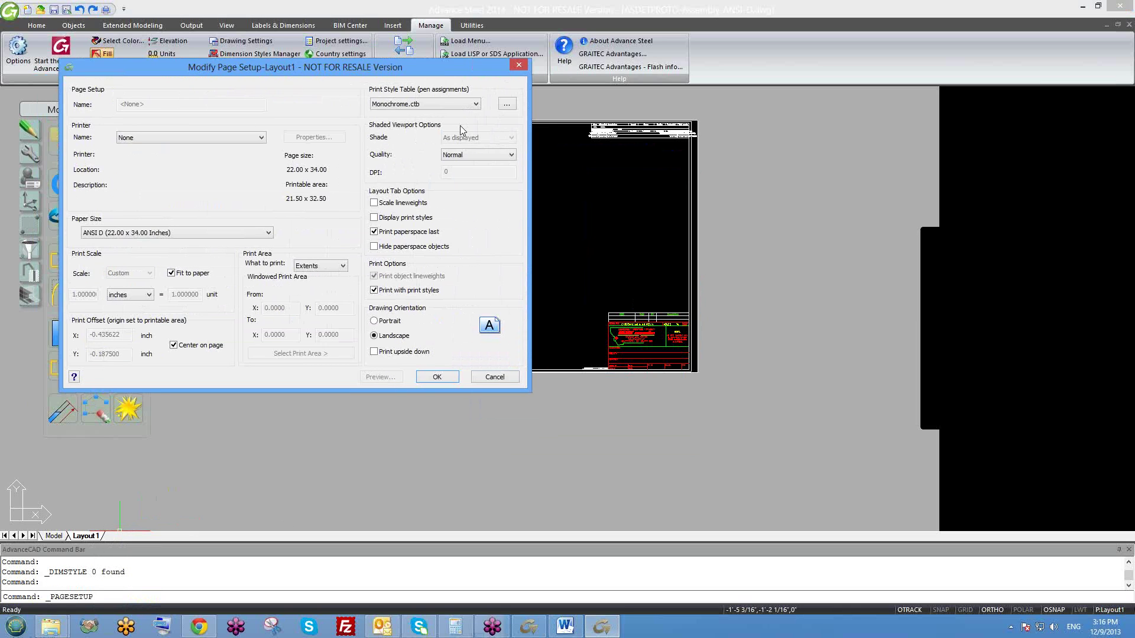
{"action": "left_click", "coordinate": [215, 140]}
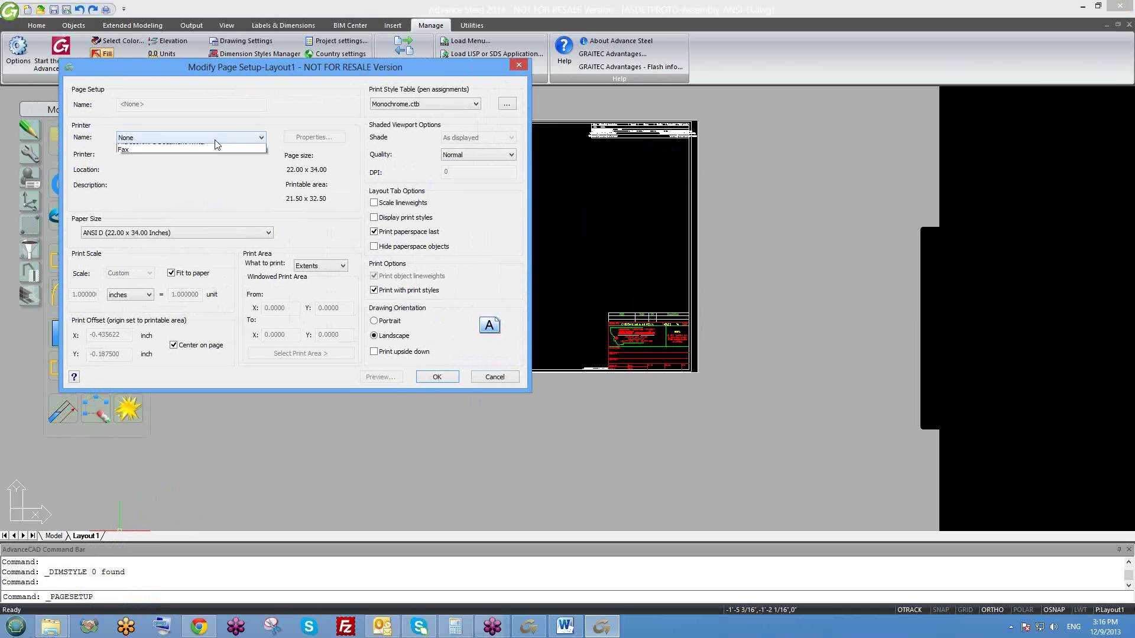
{"action": "left_click", "coordinate": [140, 155]}
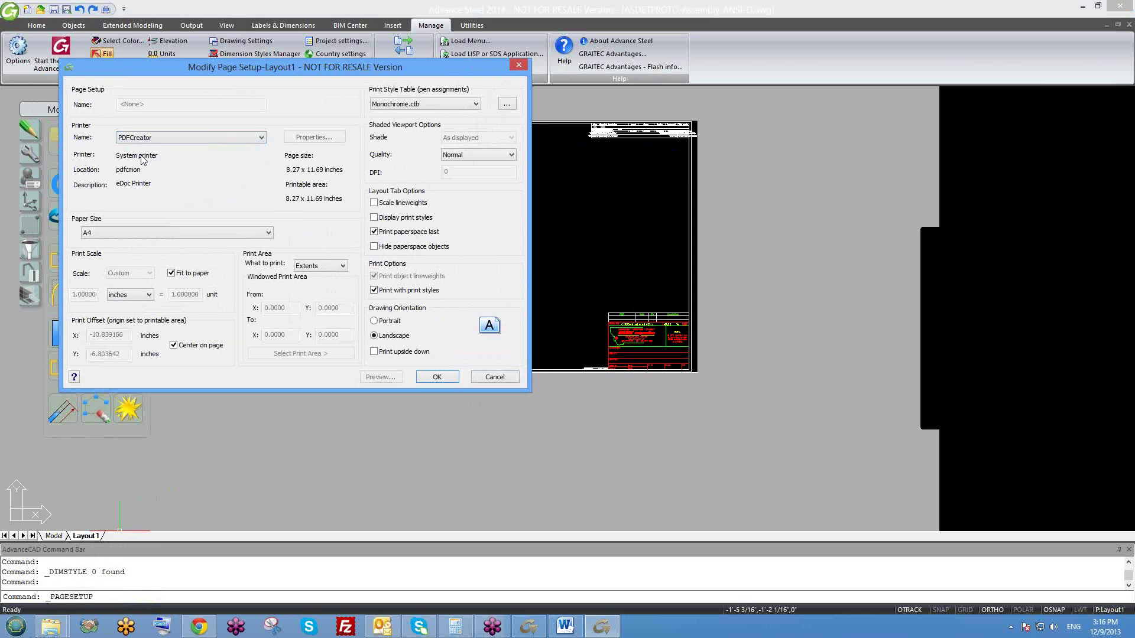
- Set the paper size of the Layout1 page setup to ANSI D
{"action": "left_click", "coordinate": [188, 237]}
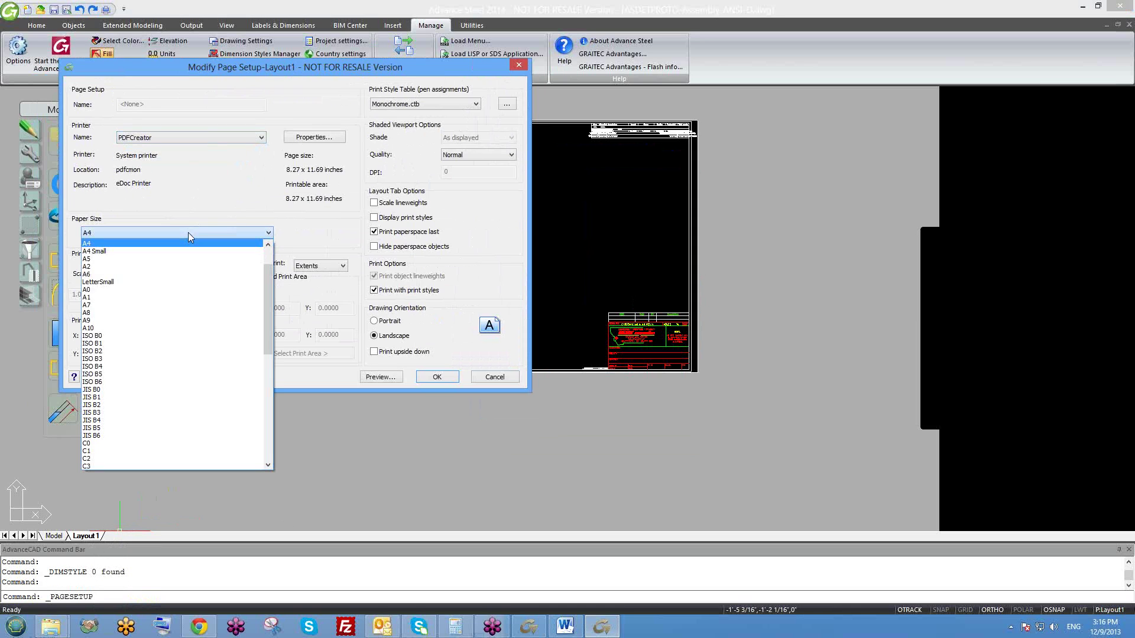
{"action": "scroll", "coordinate": [212, 334], "scroll_direction": "down", "scroll_amount": 1}
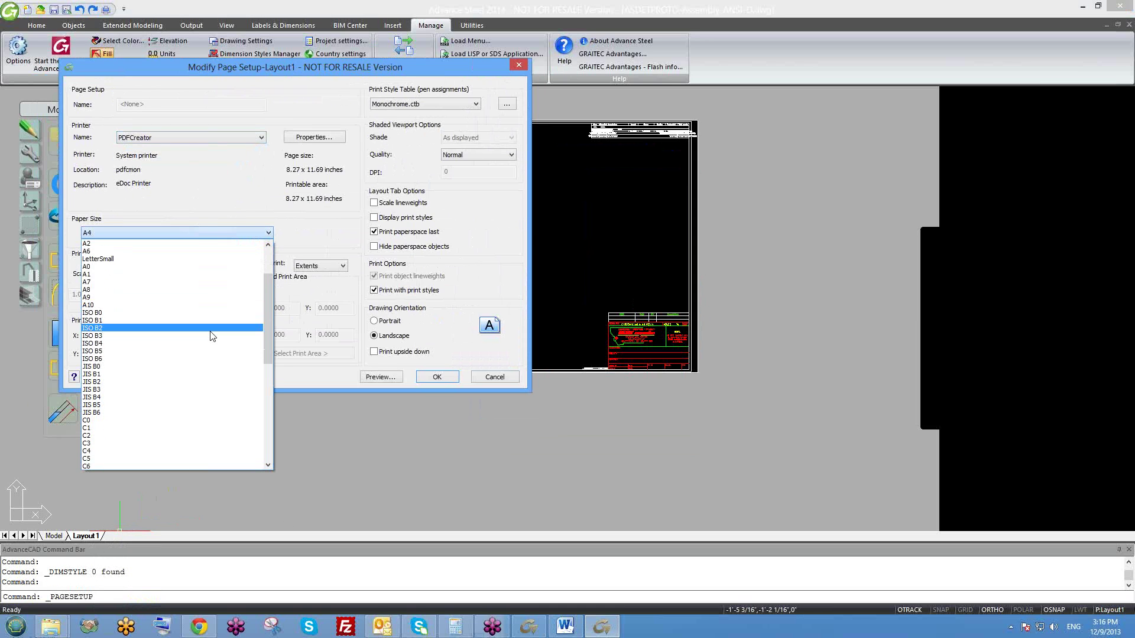
{"action": "scroll", "coordinate": [212, 336], "scroll_direction": "down", "scroll_amount": 2}
{"action": "scroll", "coordinate": [212, 336], "scroll_direction": "down", "scroll_amount": 1}
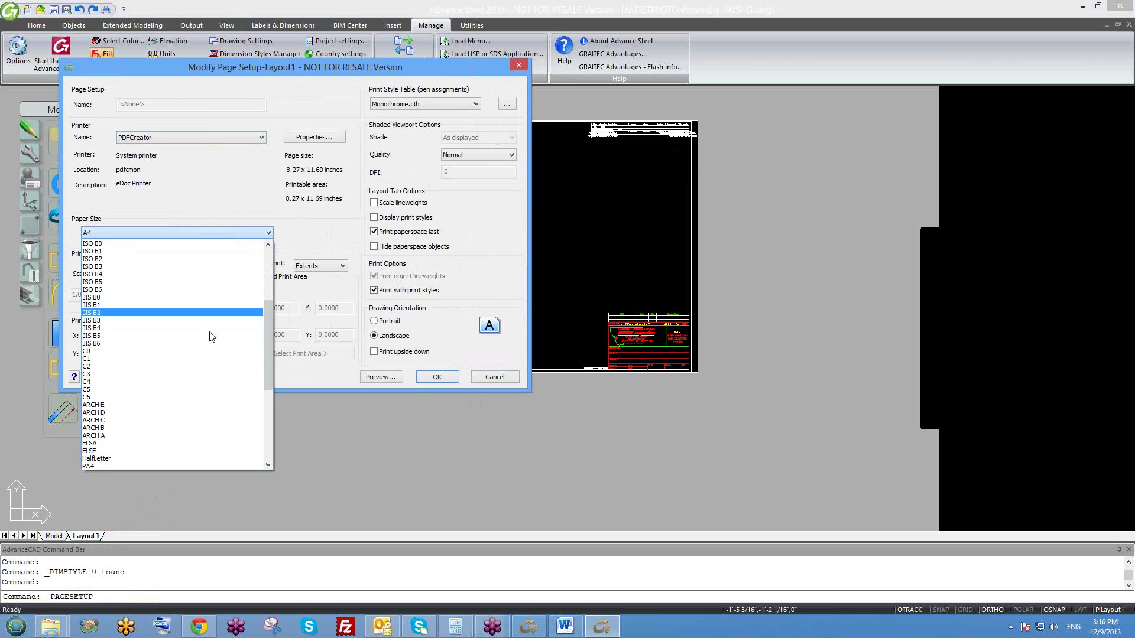
{"action": "scroll", "coordinate": [155, 429], "scroll_direction": "up", "scroll_amount": 1}
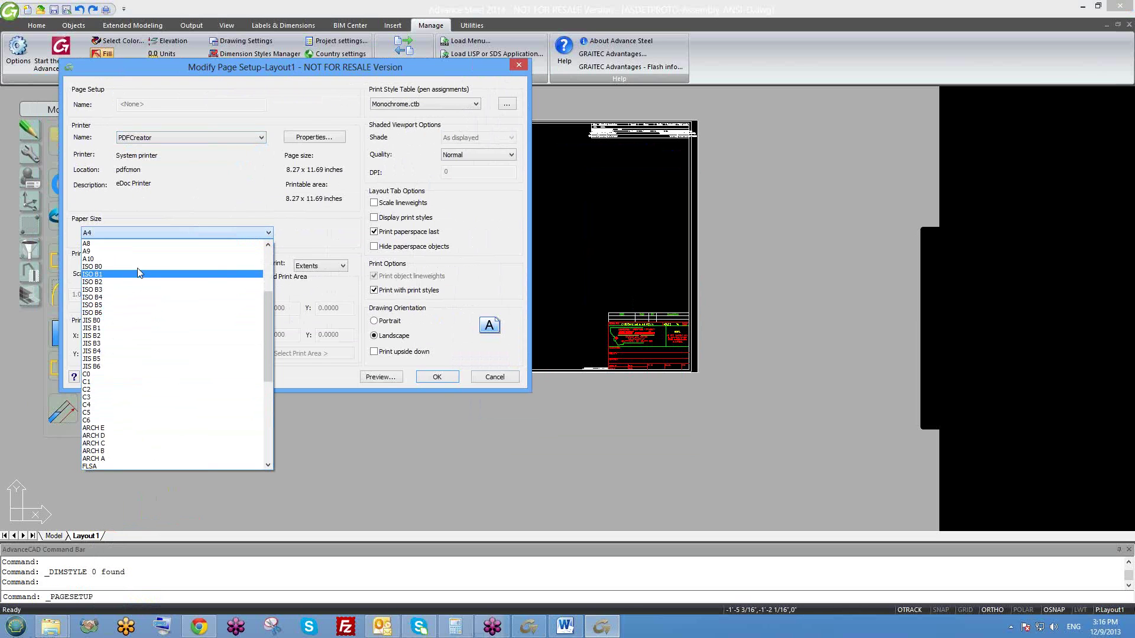
{"action": "scroll", "coordinate": [157, 298], "scroll_direction": "down", "scroll_amount": 3}
{"action": "scroll", "coordinate": [168, 387], "scroll_direction": "down", "scroll_amount": 1}
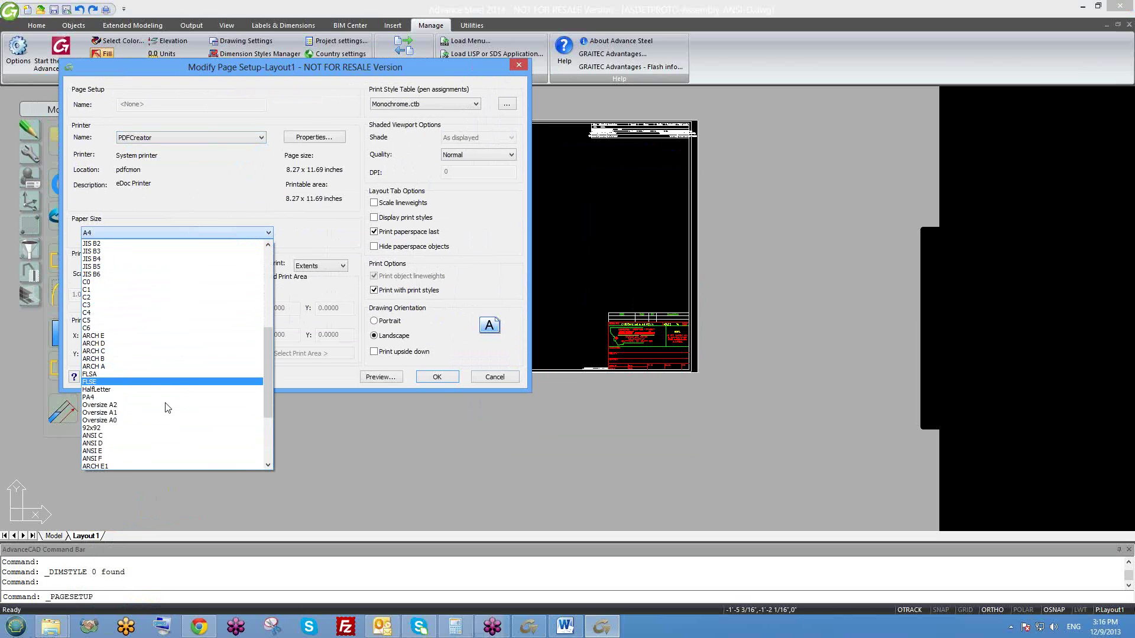
{"action": "left_click", "coordinate": [125, 444]}
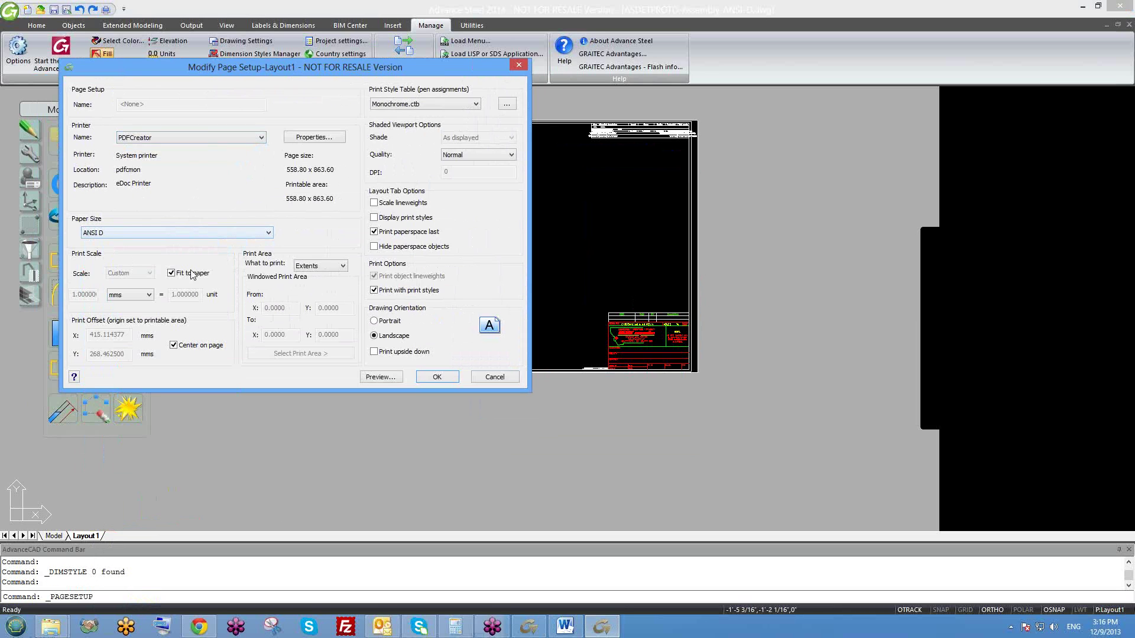
- Set the print scale units to inches and keep Extents as the print area
{"action": "left_click", "coordinate": [131, 295]}
{"action": "left_click", "coordinate": [128, 306]}
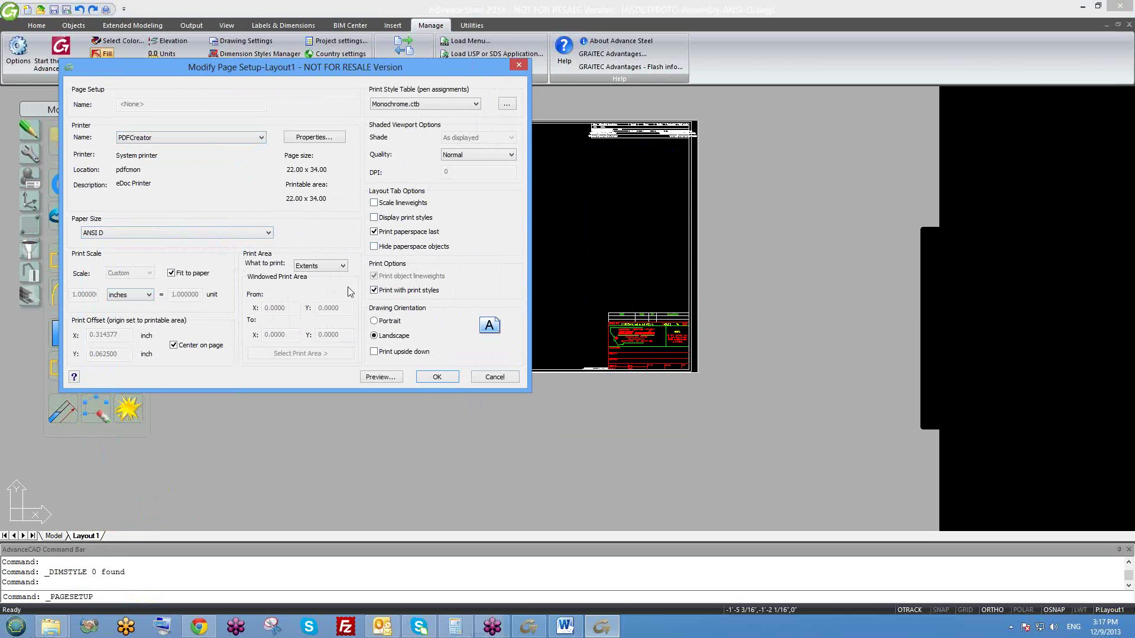
{"action": "left_click", "coordinate": [324, 268]}
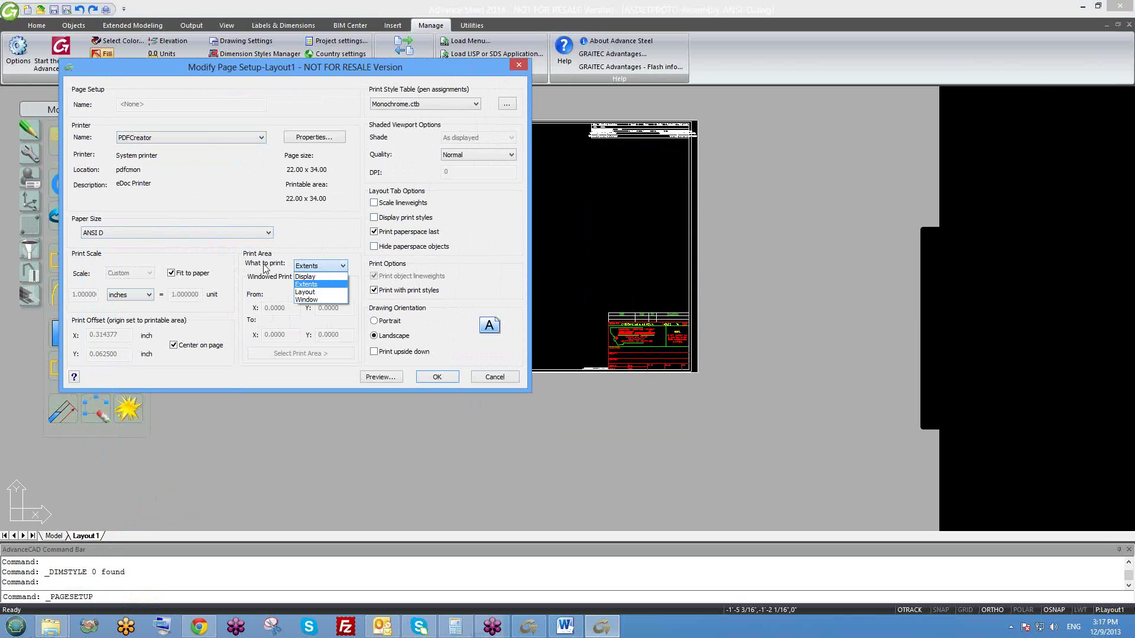
{"action": "left_click", "coordinate": [336, 251]}
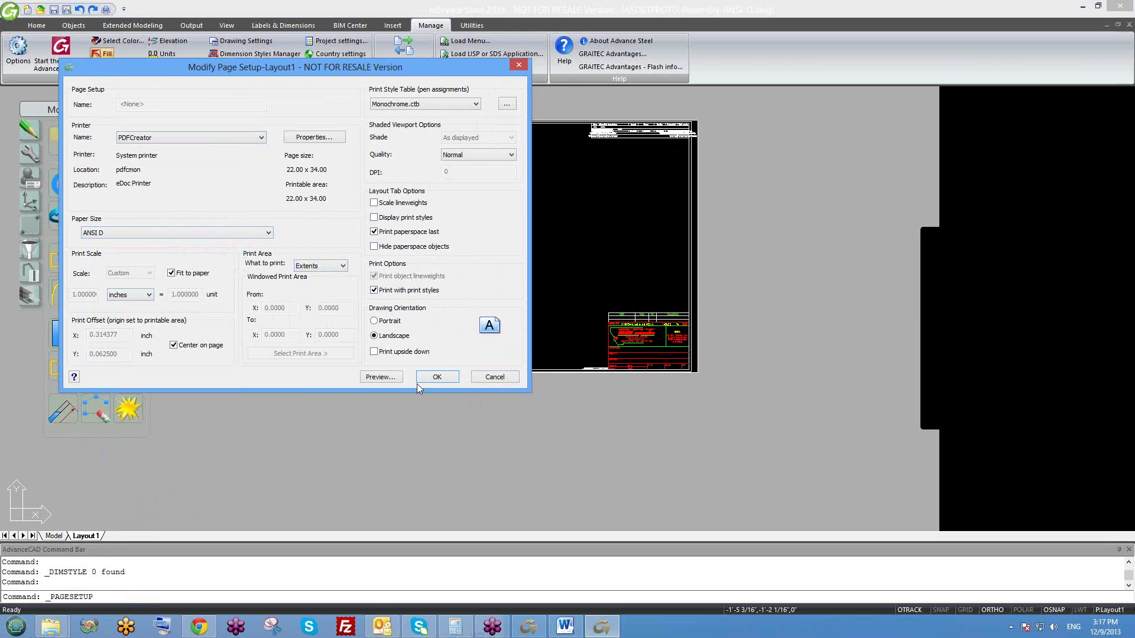
- Preview the Layout1 page setup, then close the page setup dialogs and undo the page setup change
{"action": "left_click", "coordinate": [381, 376]}
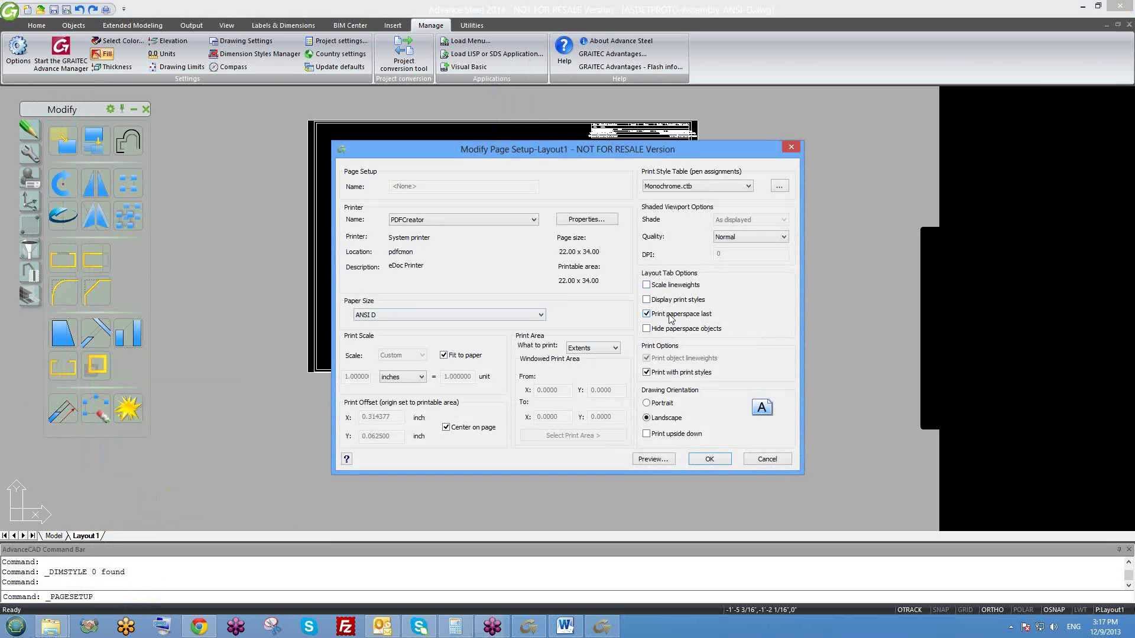
{"action": "left_click", "coordinate": [767, 459]}
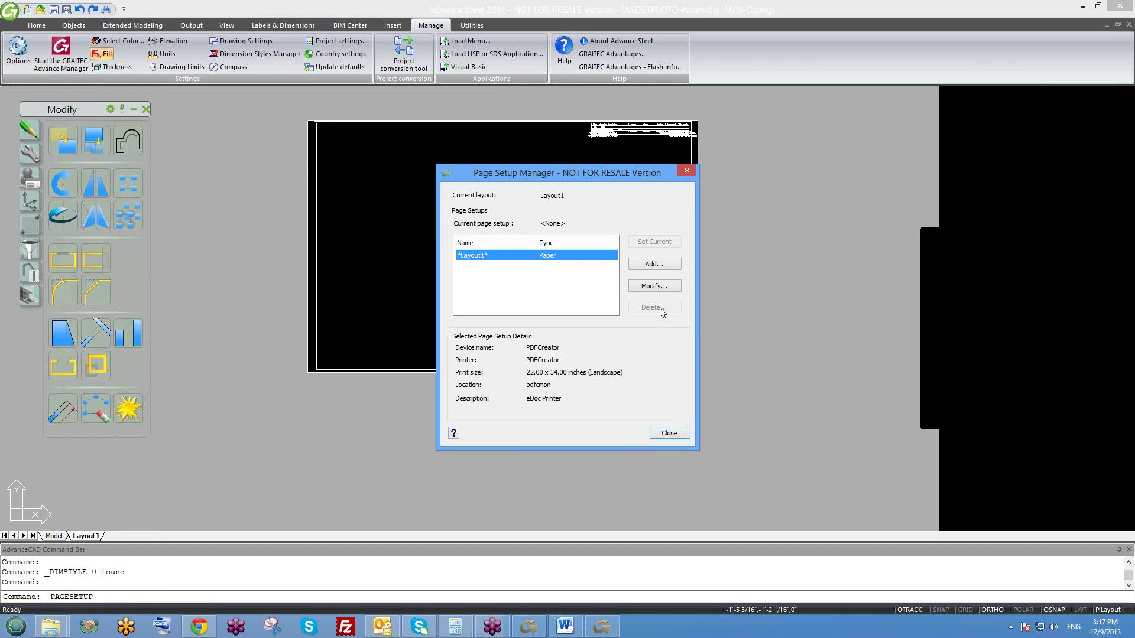
{"action": "left_click", "coordinate": [669, 434]}
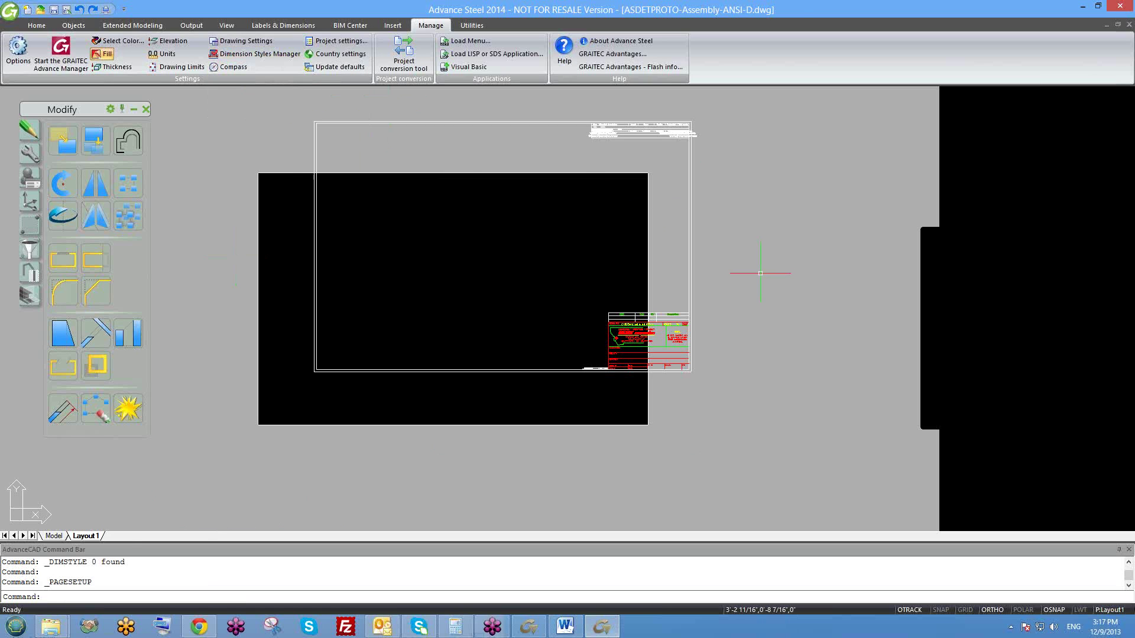
{"action": "key", "text": "ctrl+z"}
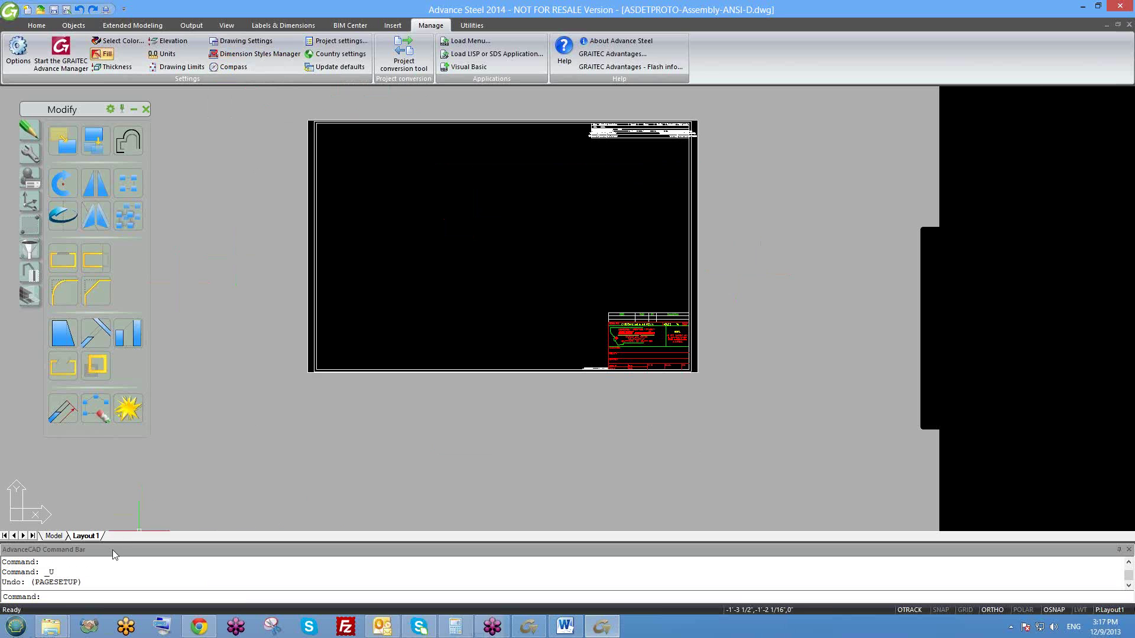
- Reopen the Layout1 page setup without applying the default printer configuration, review its print settings and close it without changes
{"action": "right_click", "coordinate": [97, 536]}
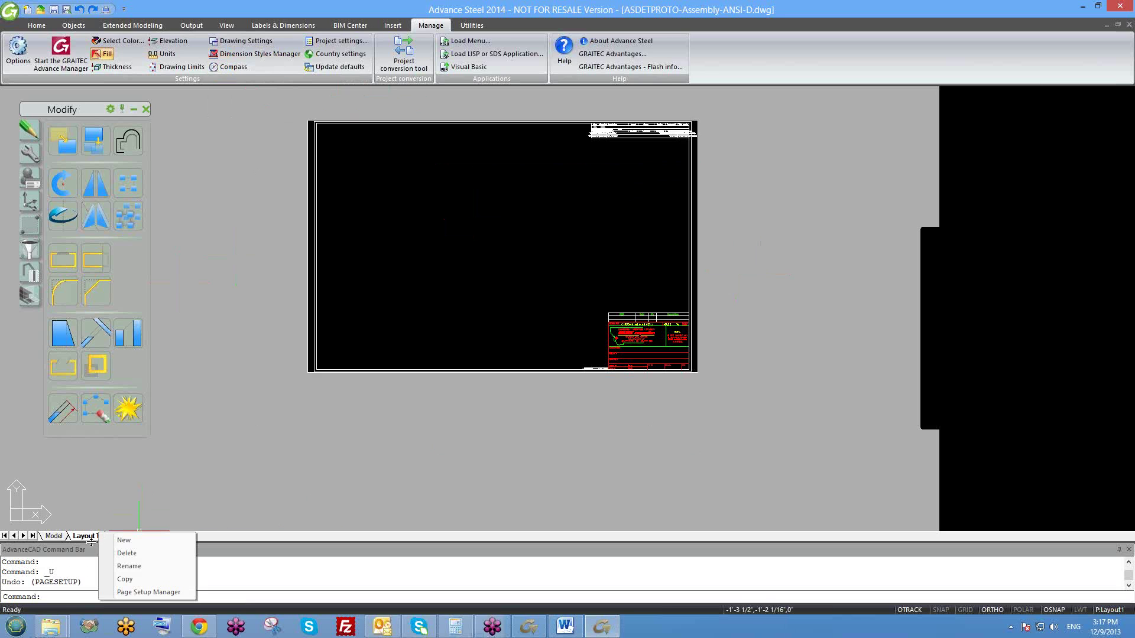
{"action": "left_click", "coordinate": [121, 593]}
{"action": "left_click", "coordinate": [670, 337]}
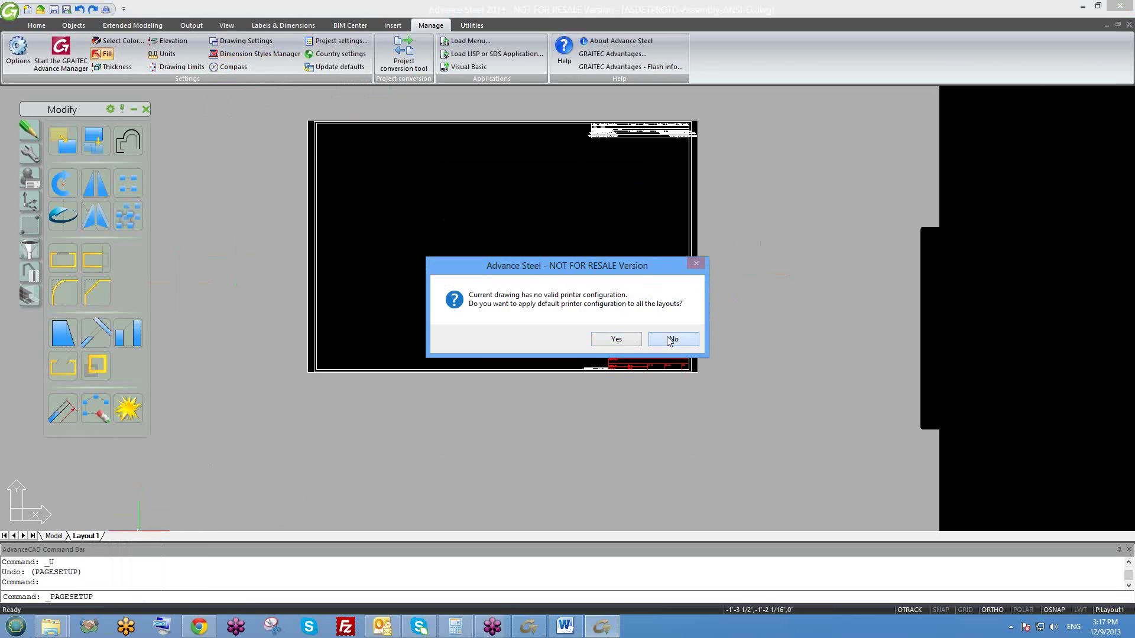
{"action": "left_click", "coordinate": [672, 285]}
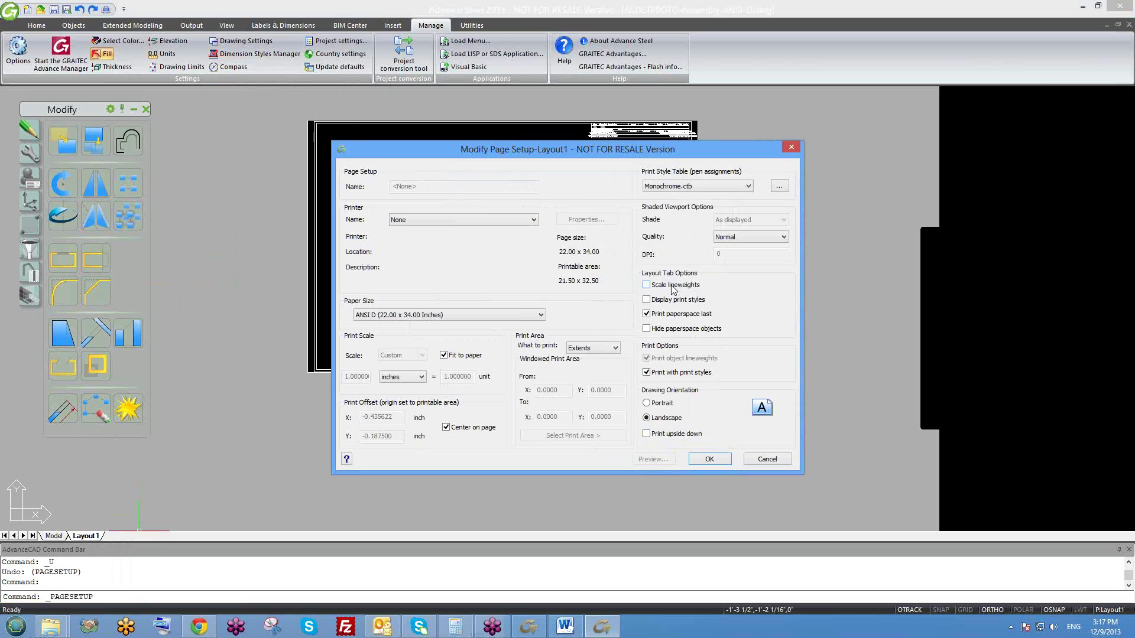
{"action": "left_click_drag", "start_coordinate": [494, 147], "coordinate": [282, 134]}
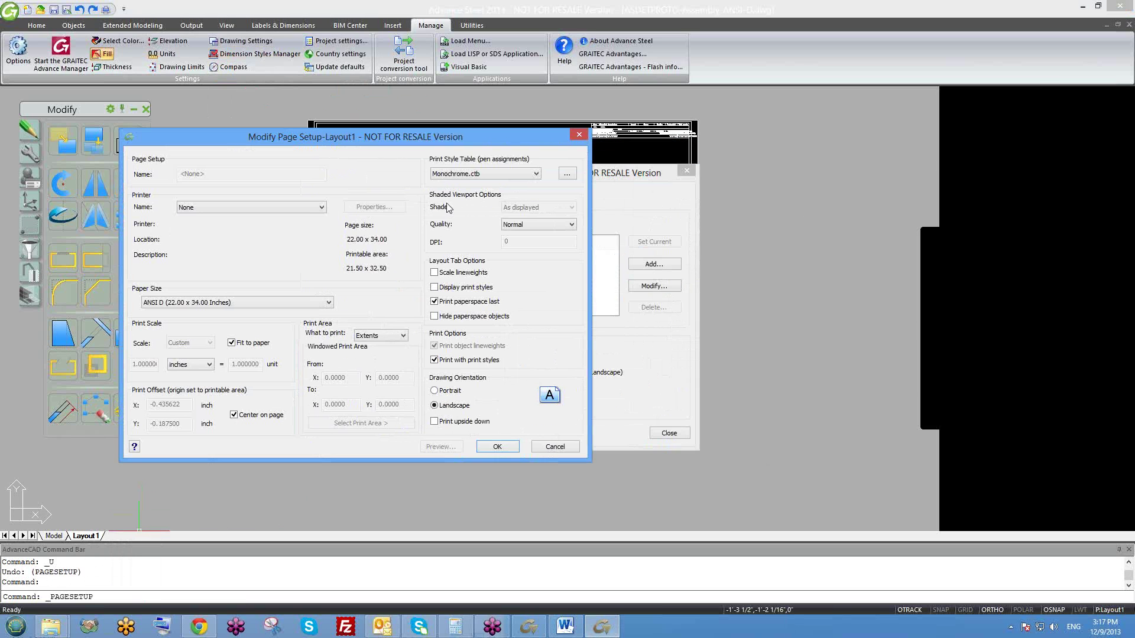
{"action": "left_click_drag", "start_coordinate": [442, 132], "coordinate": [583, 164]}
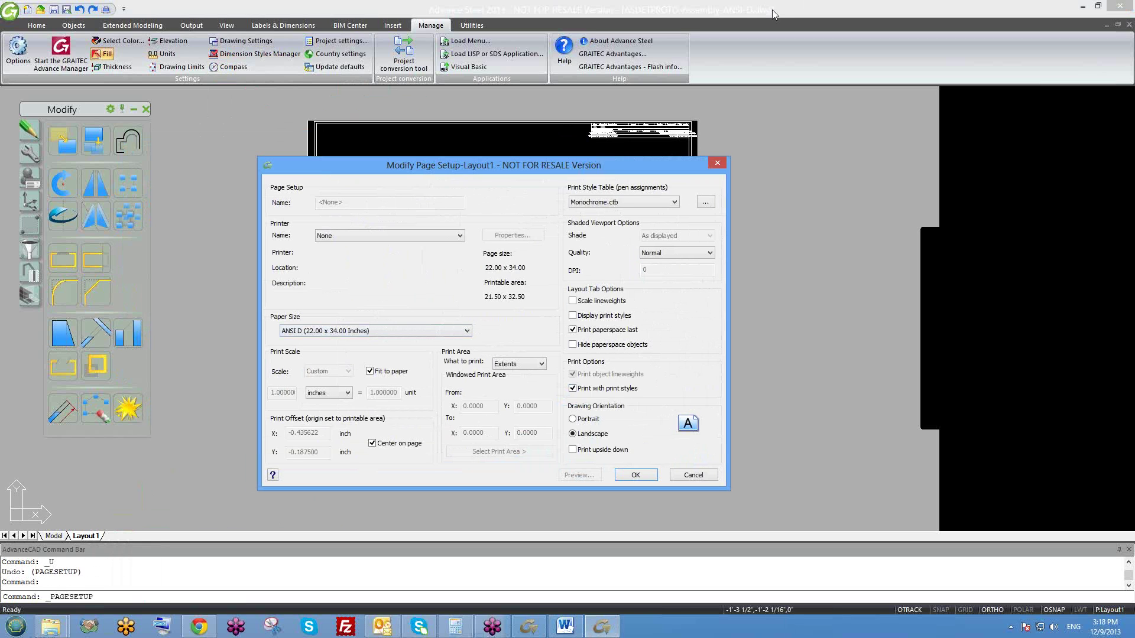
{"action": "left_click_drag", "start_coordinate": [633, 161], "coordinate": [505, 125]}
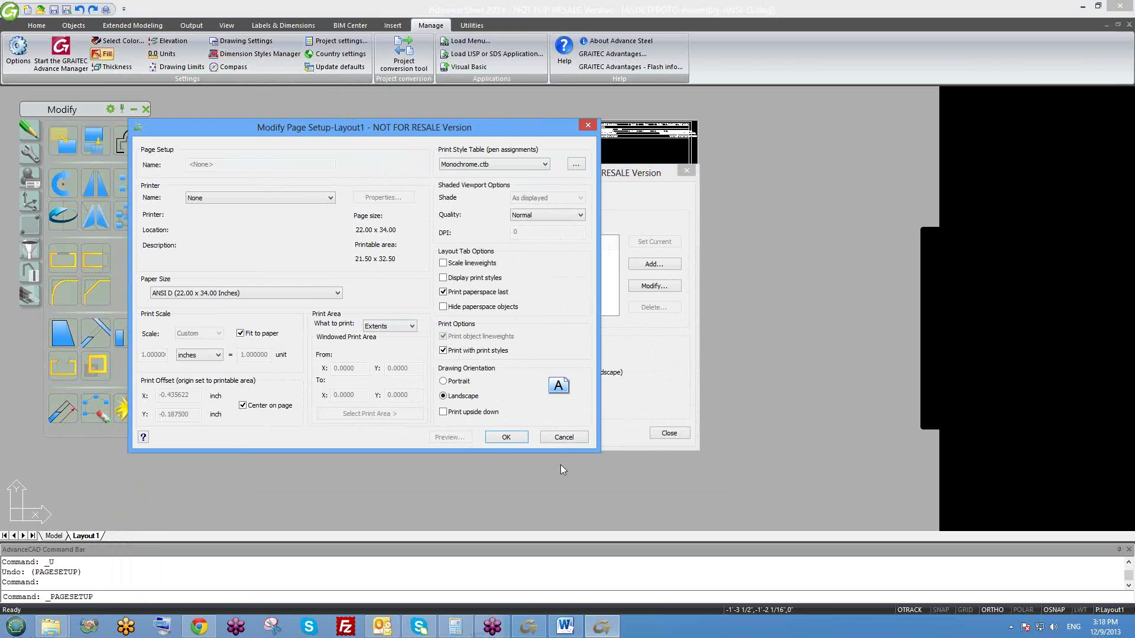
{"action": "left_click", "coordinate": [560, 439]}
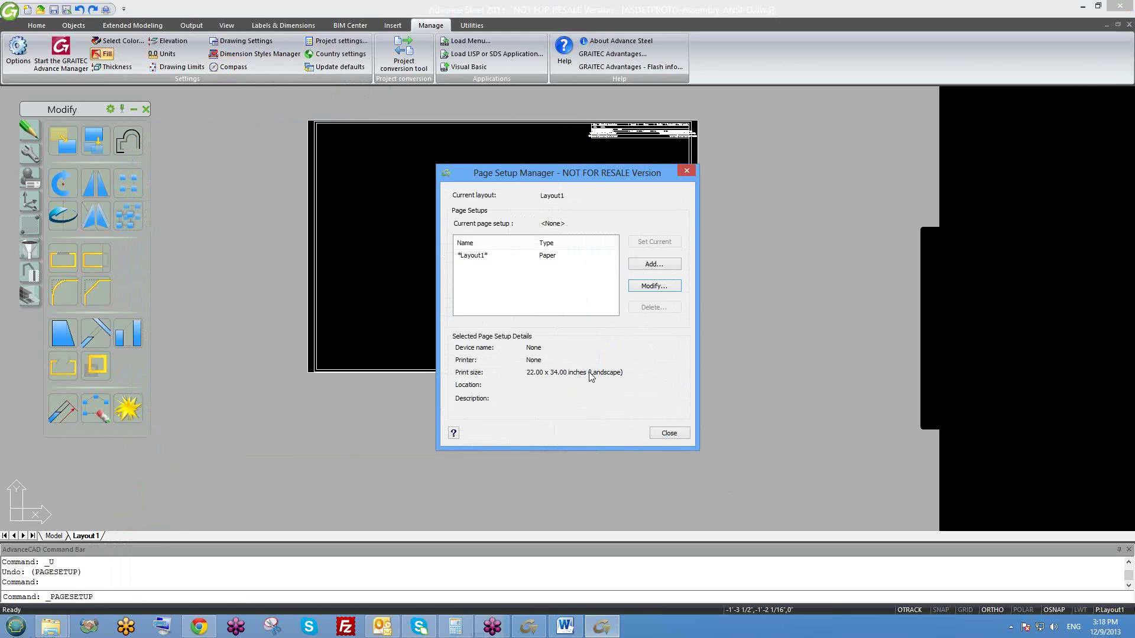
{"action": "left_click", "coordinate": [687, 171]}
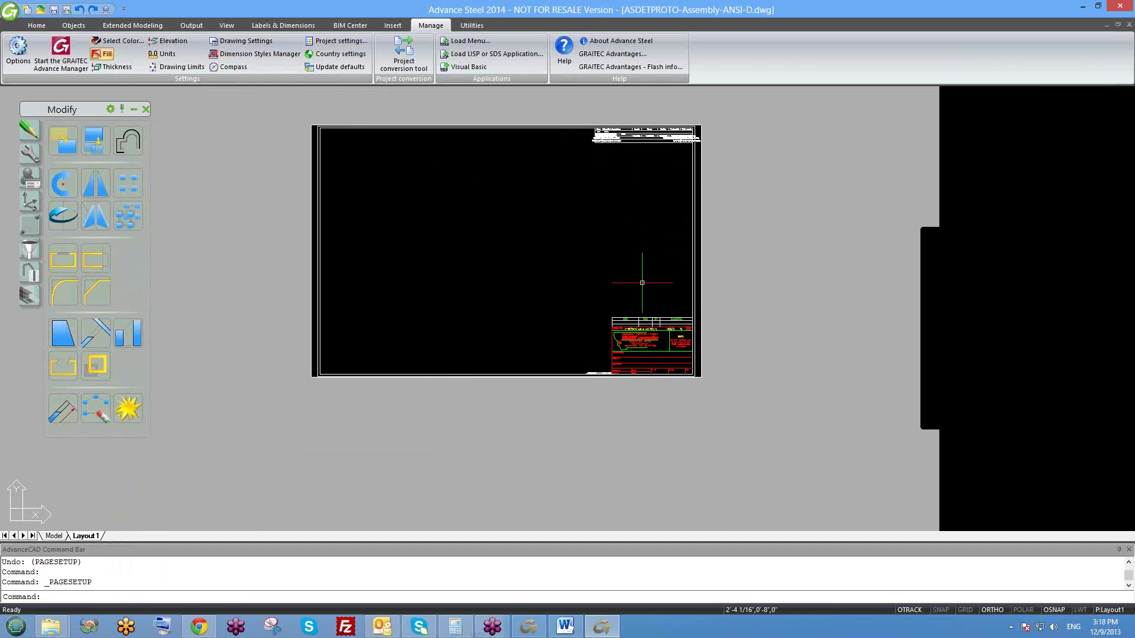
{"action": "right_click", "coordinate": [99, 538]}
{"action": "left_click", "coordinate": [409, 406]}
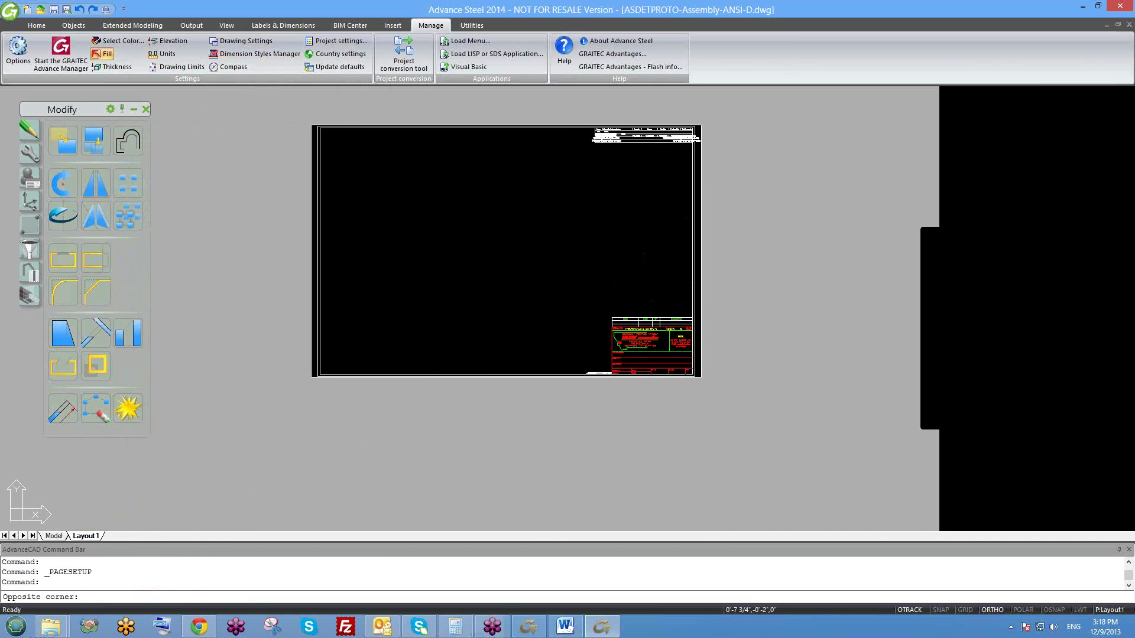
{"action": "left_click", "coordinate": [400, 343]}
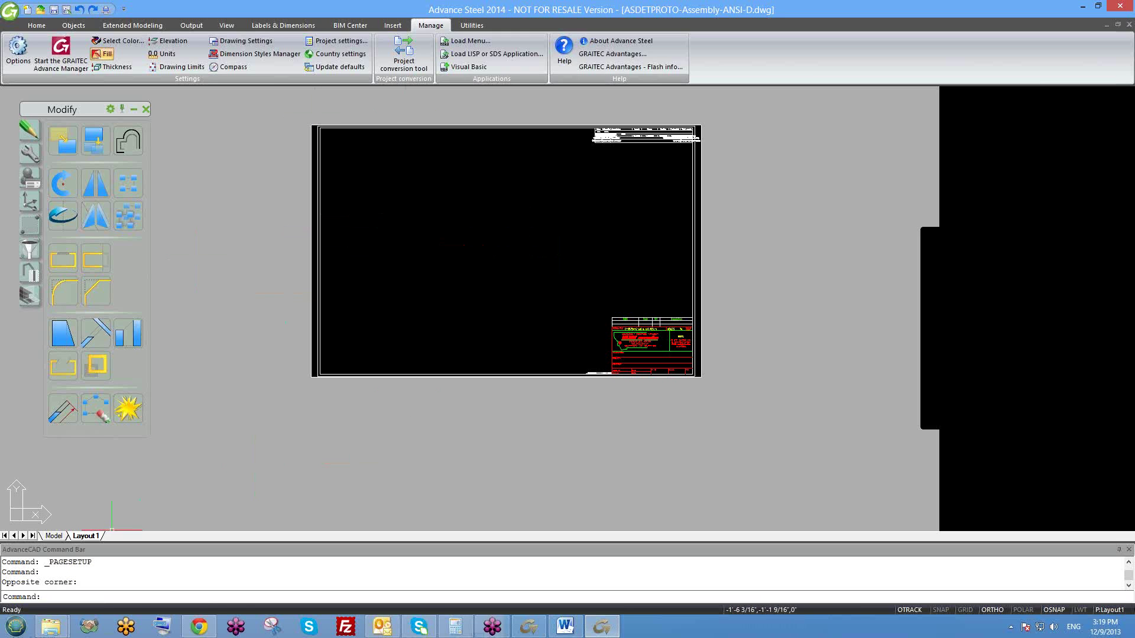
{"action": "right_click", "coordinate": [97, 538]}
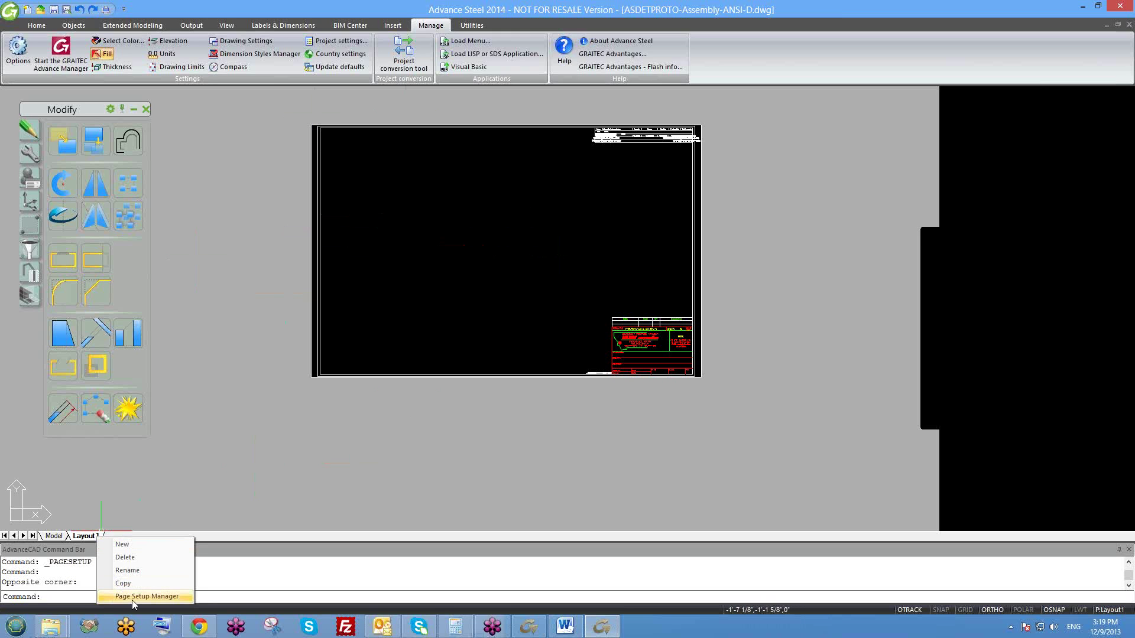
{"action": "left_click", "coordinate": [642, 371]}
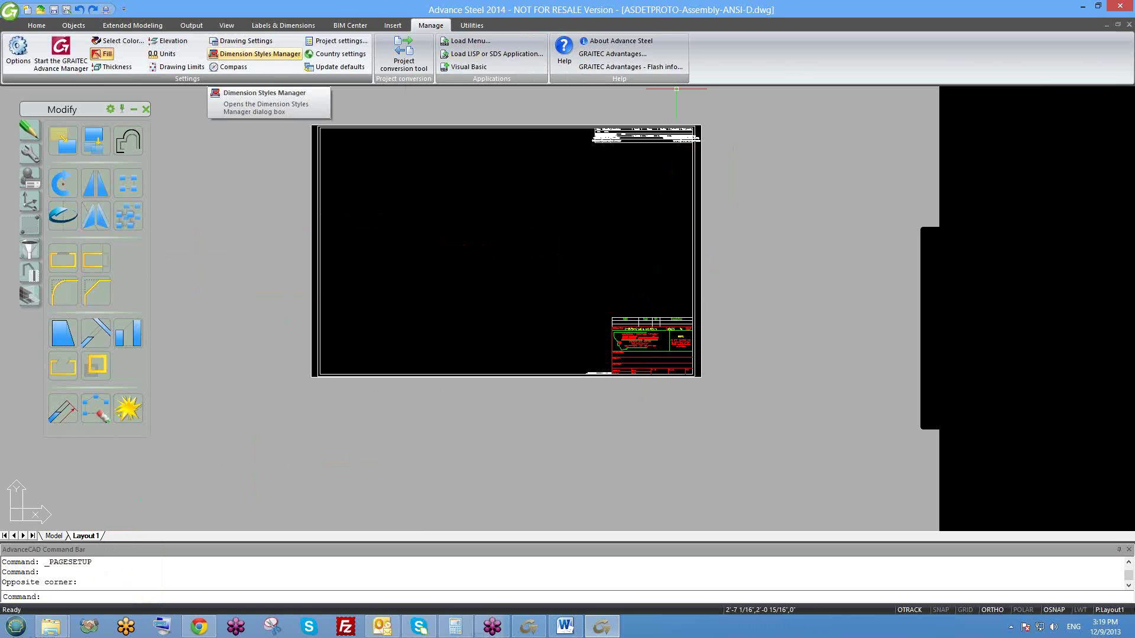
- Save the ASDETPROTO-Assembly-ANSI-D.dwg template and close it to return to the 6.dwg model
{"action": "key", "text": "ctrl+s"}
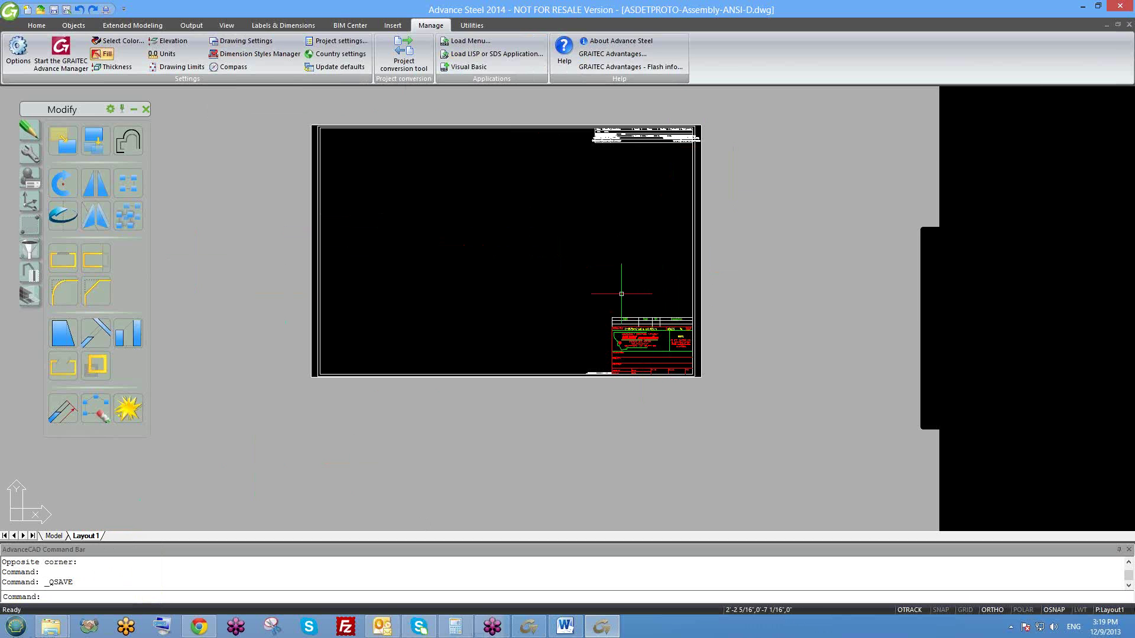
{"action": "left_click", "coordinate": [1129, 25]}
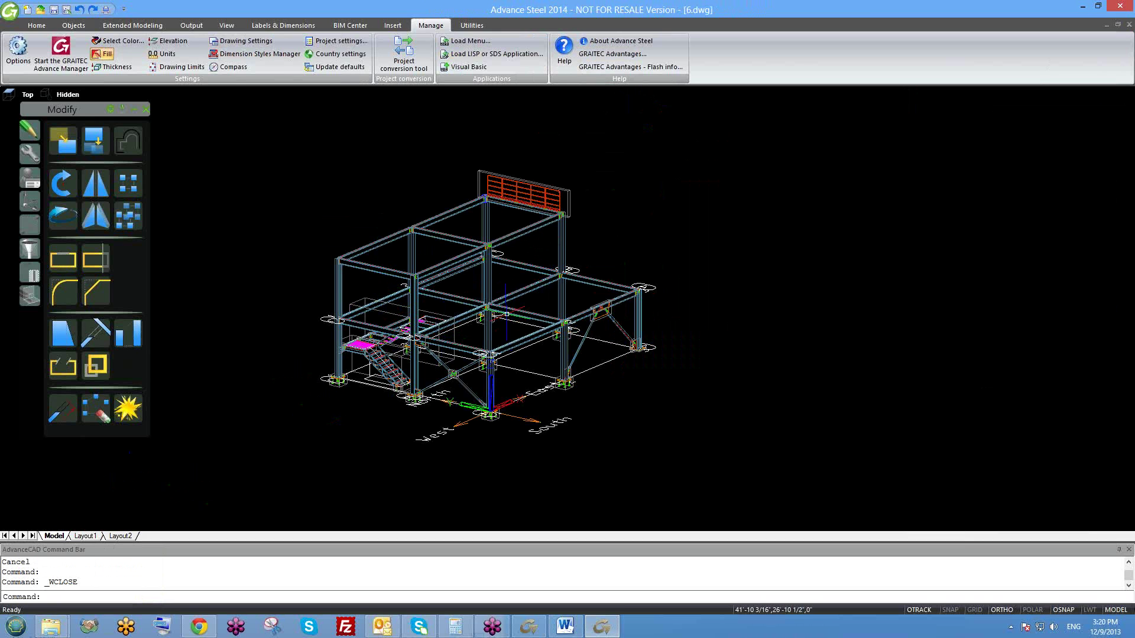
{"action": "scroll", "coordinate": [420, 249], "scroll_direction": "up", "scroll_amount": 3}
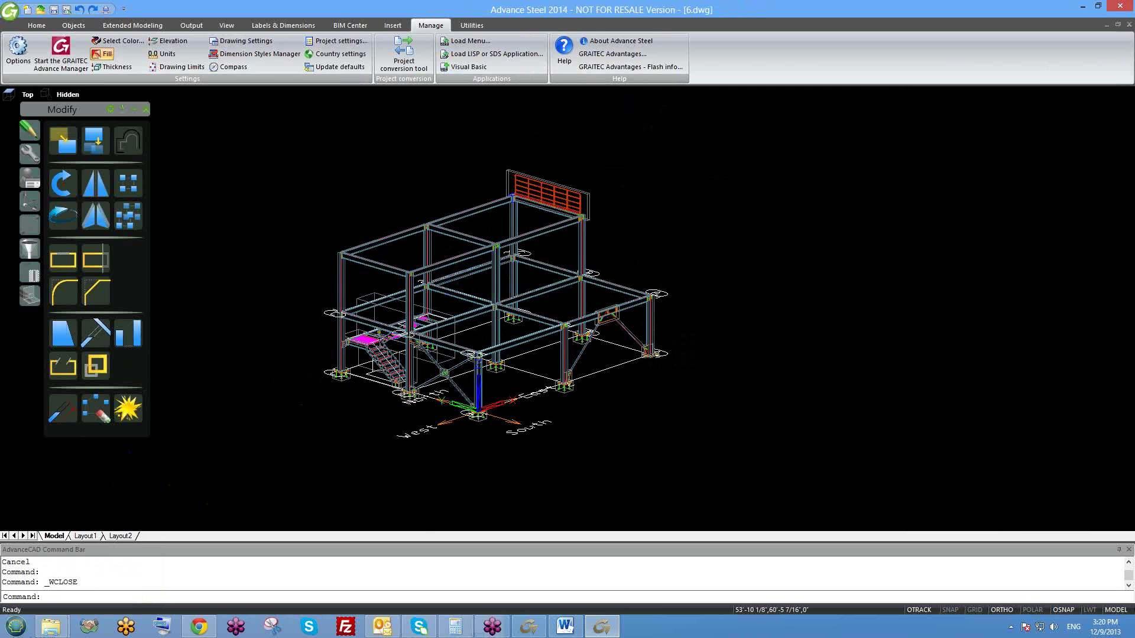
{"action": "key", "text": "Escape"}
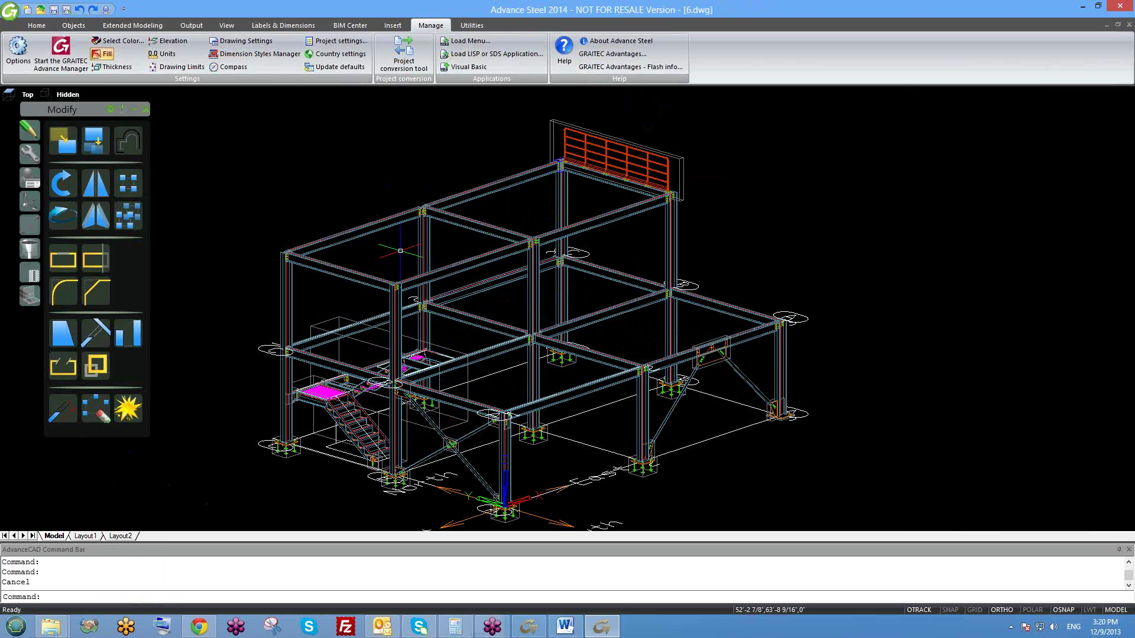
- Switch to File Explorer and show the Prototypes folder of project 6 in a maximized window
{"action": "left_click", "coordinate": [52, 626]}
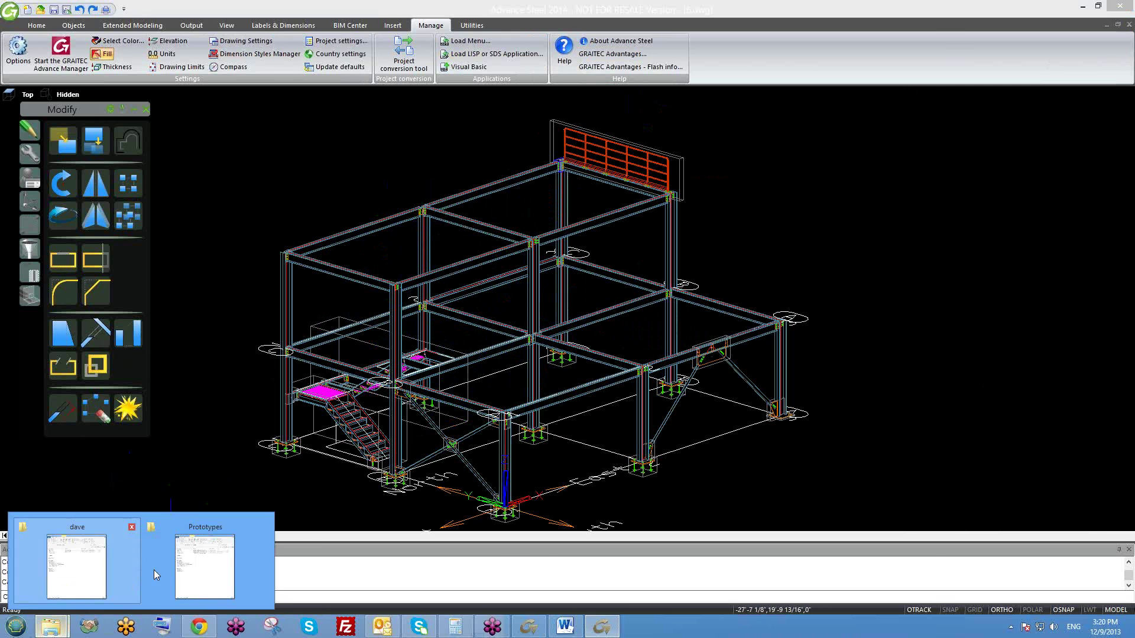
{"action": "left_click", "coordinate": [168, 567]}
{"action": "left_click", "coordinate": [191, 203]}
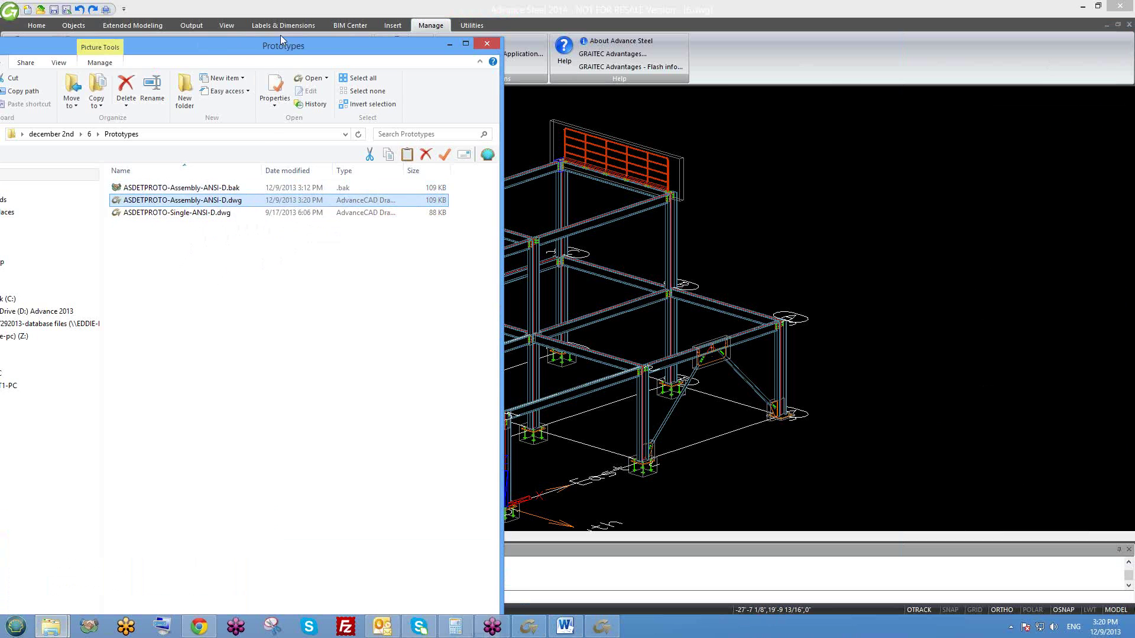
{"action": "left_click", "coordinate": [332, 33]}
{"action": "mouse_move", "coordinate": [51, 627]}
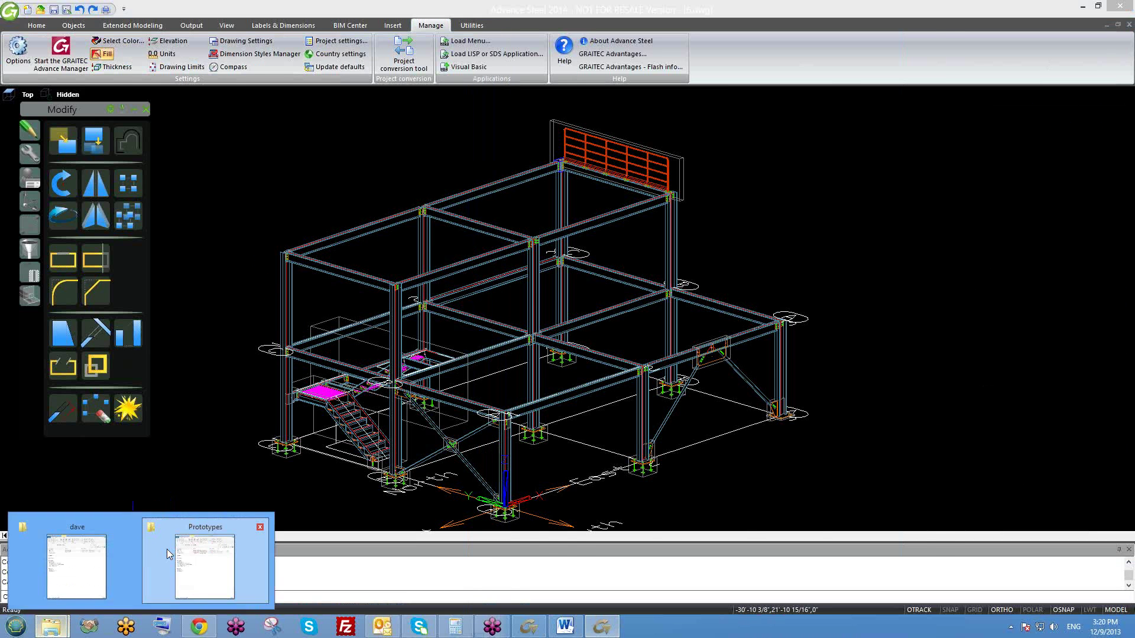
{"action": "left_click", "coordinate": [207, 557]}
{"action": "left_click_drag", "start_coordinate": [271, 45], "coordinate": [585, 62]}
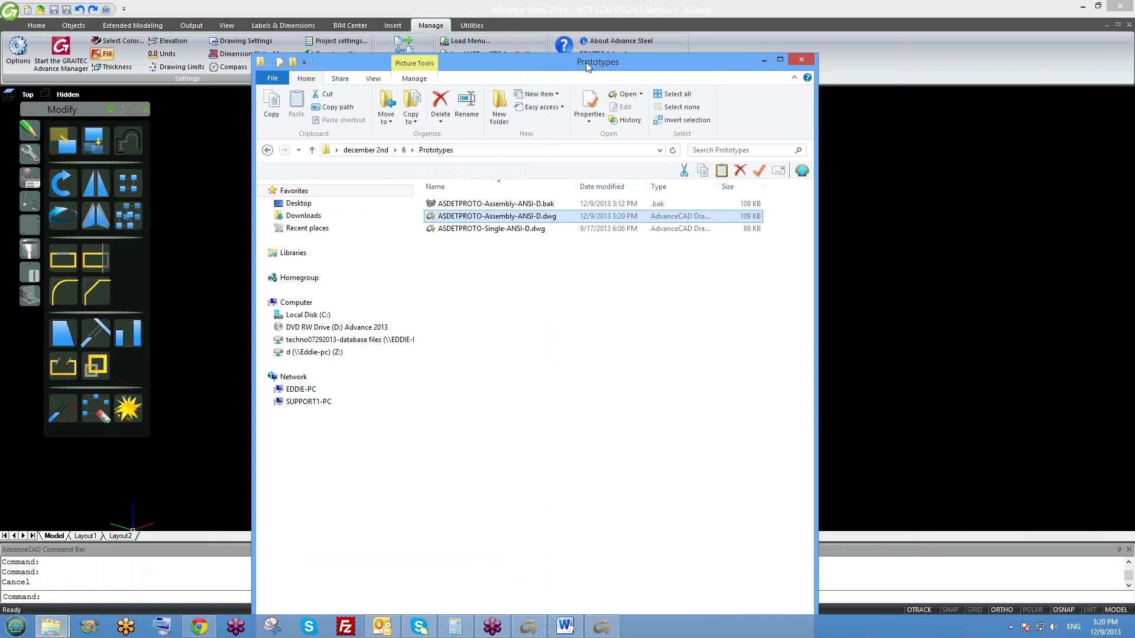
{"action": "double_click", "coordinate": [585, 62]}
- Check the ASDETPROTO-Assembly-ANSI-D.dwg file in the project's Prototypes folder and return to the Advance Steel model
{"action": "left_click", "coordinate": [359, 208]}
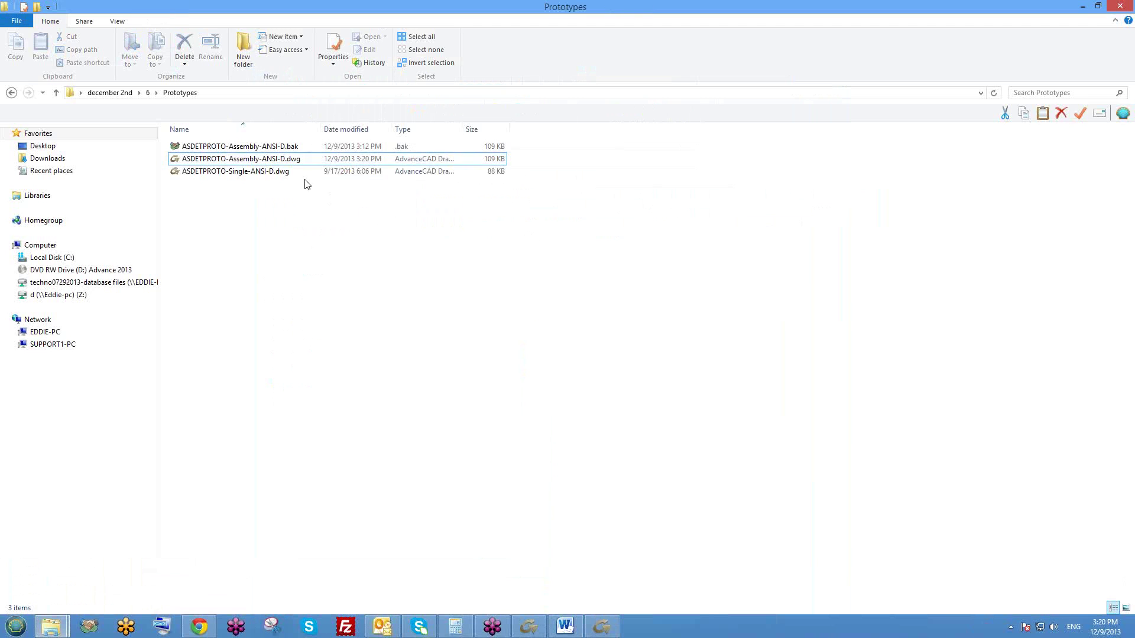
{"action": "left_click", "coordinate": [249, 166]}
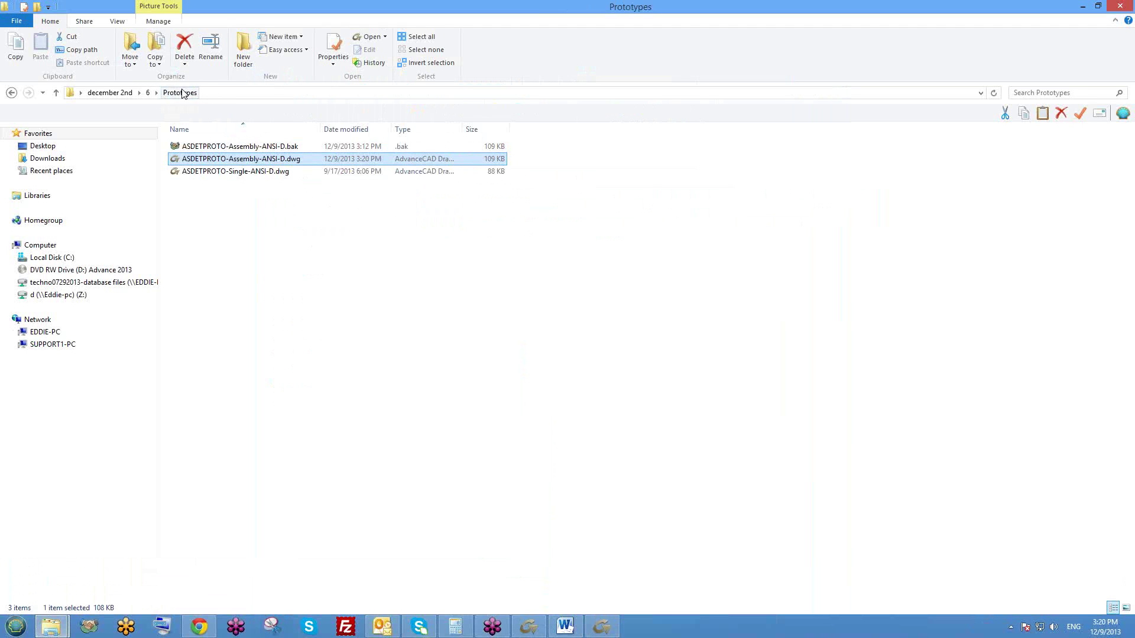
{"action": "left_click", "coordinate": [248, 200]}
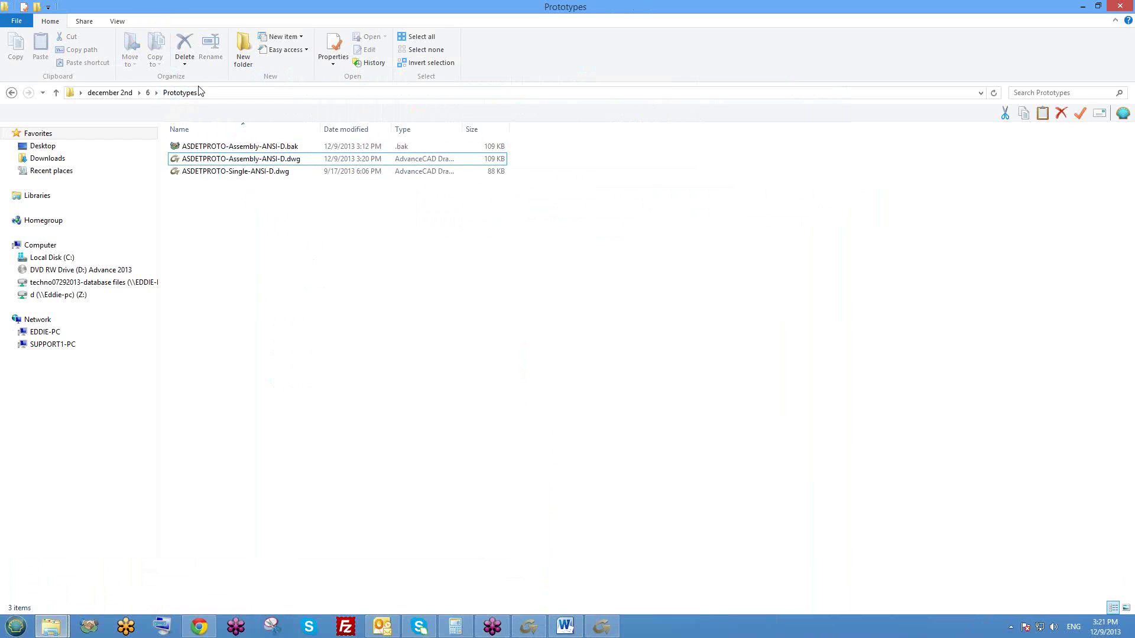
{"action": "left_click", "coordinate": [227, 159]}
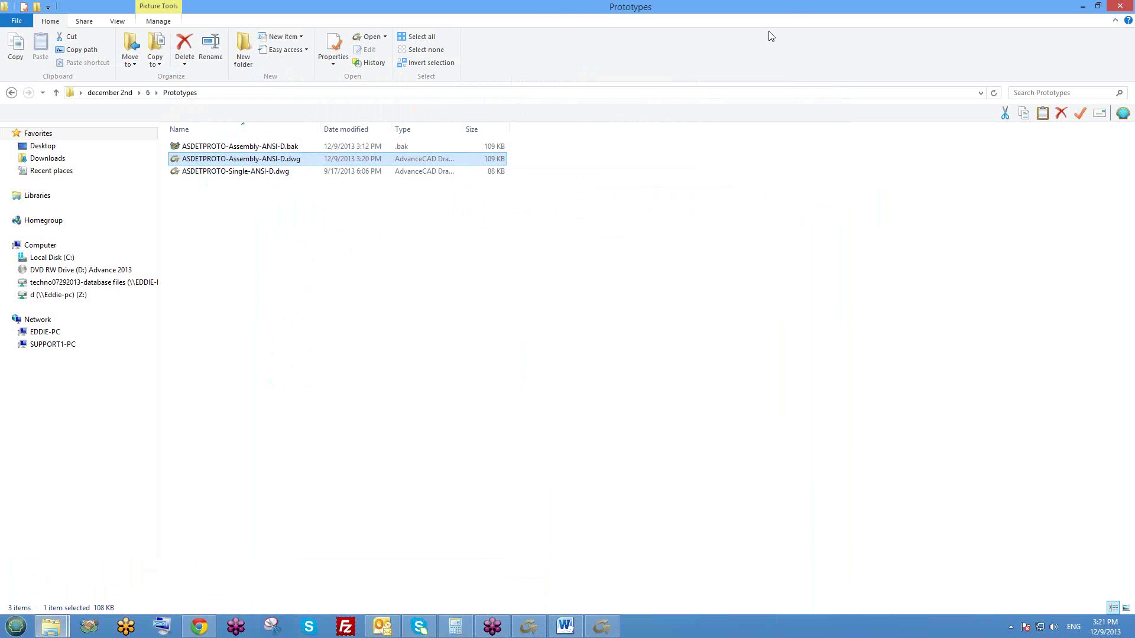
{"action": "double_click", "coordinate": [791, 9]}
{"action": "left_click", "coordinate": [823, 60]}
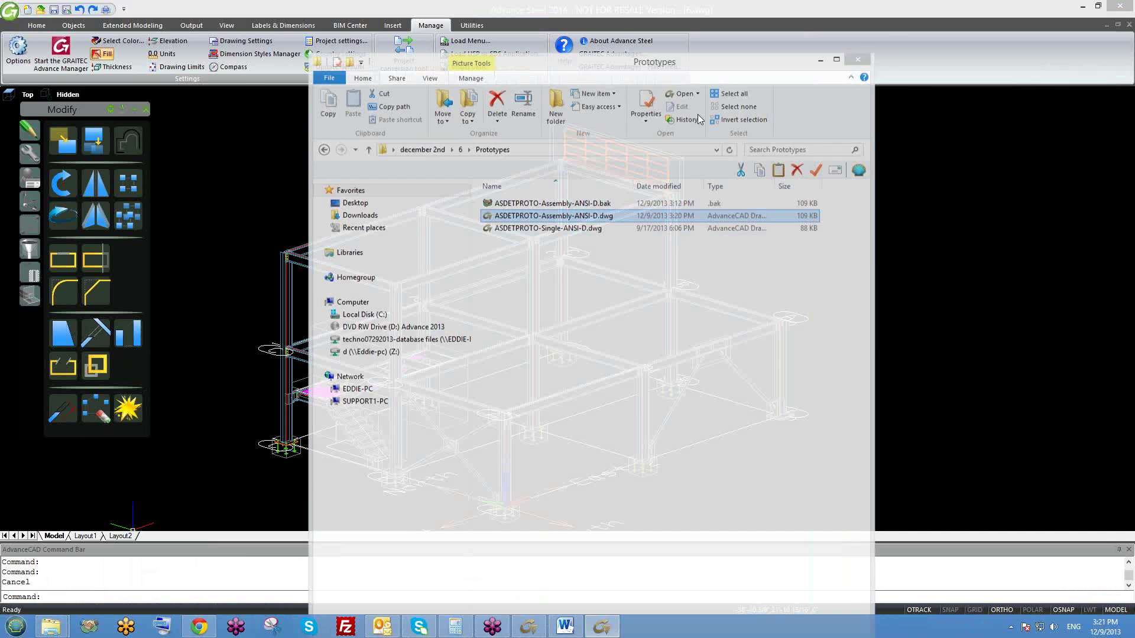
{"action": "left_click", "coordinate": [411, 211]}
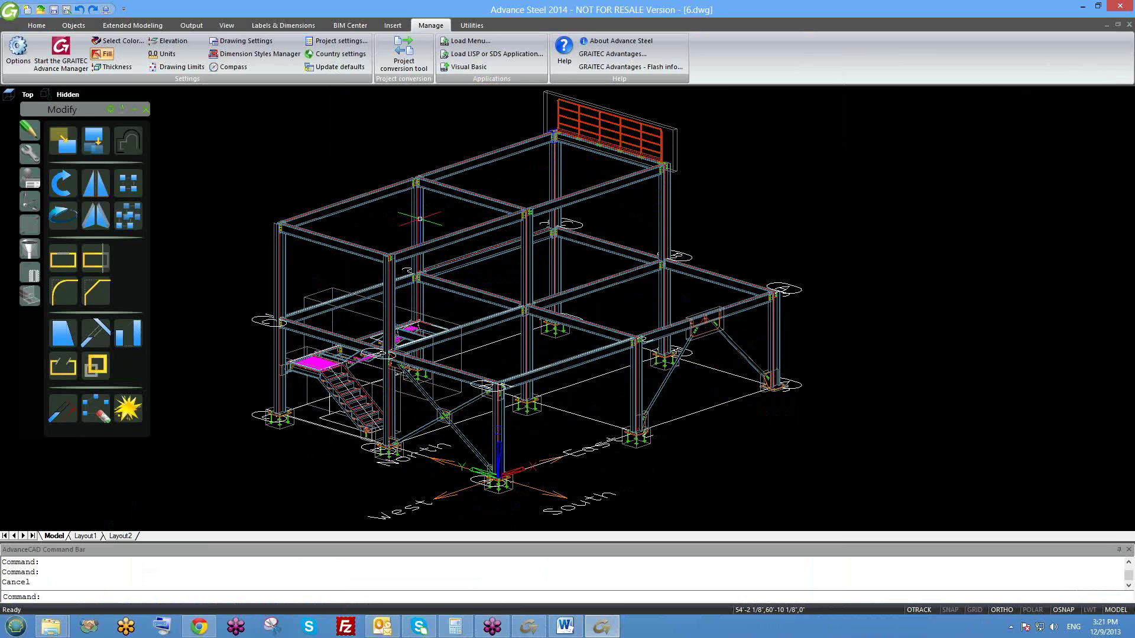
{"action": "left_click", "coordinate": [420, 214]}
{"action": "key", "text": "Escape"}
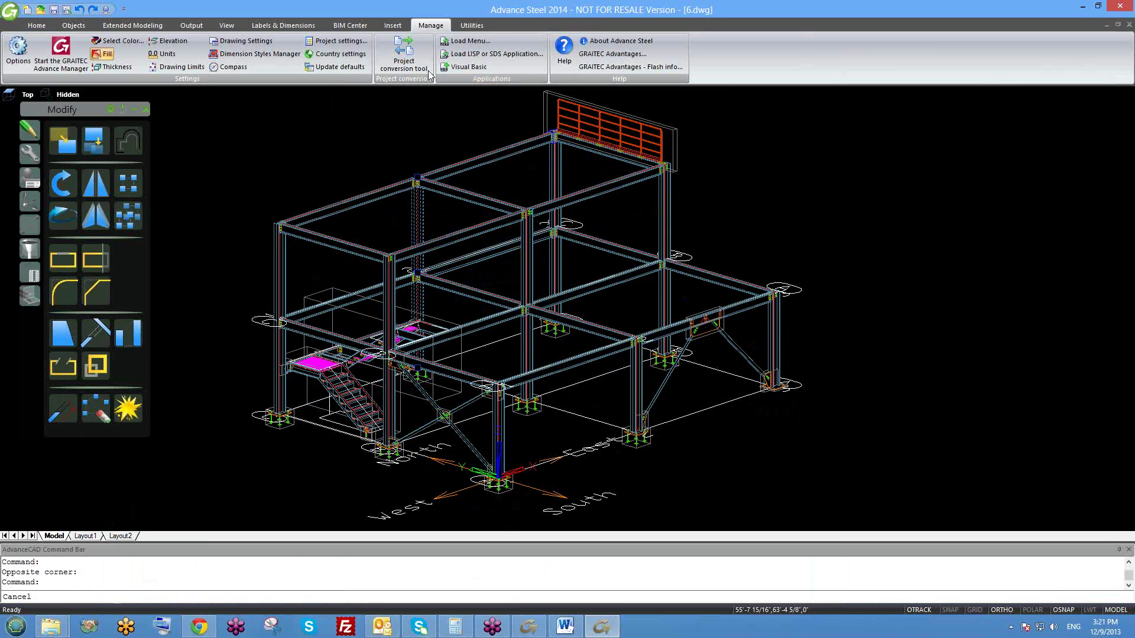
- Enter the staff members' names as User attribute 1 in the project data and confirm the project settings
{"action": "left_click", "coordinate": [335, 40]}
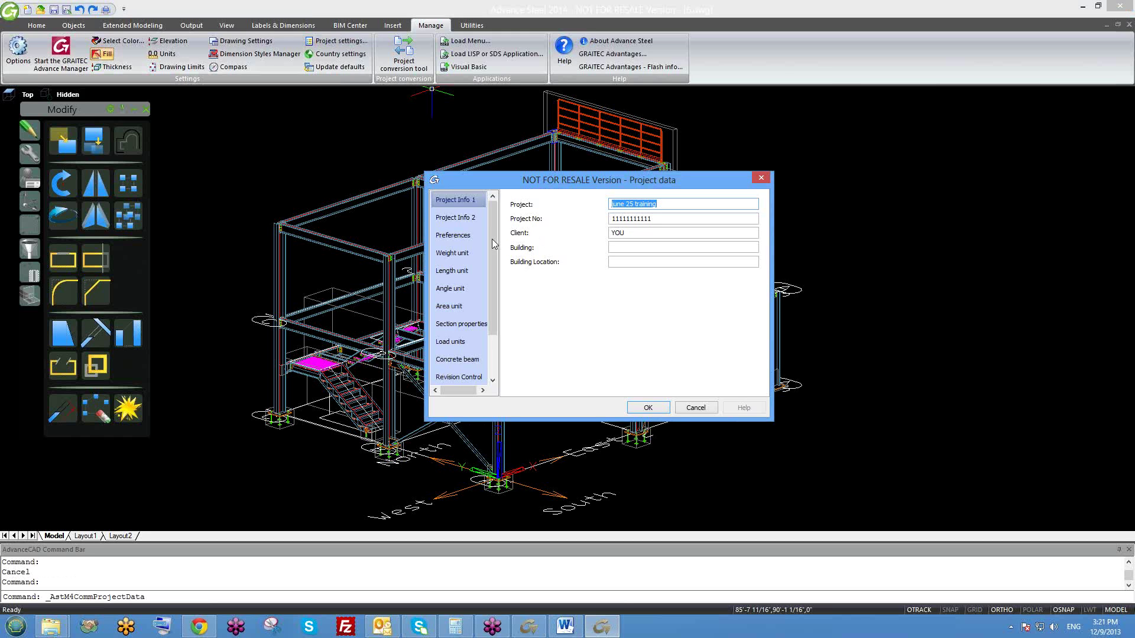
{"action": "left_click_drag", "start_coordinate": [494, 243], "coordinate": [494, 318]}
{"action": "left_click", "coordinate": [467, 358]}
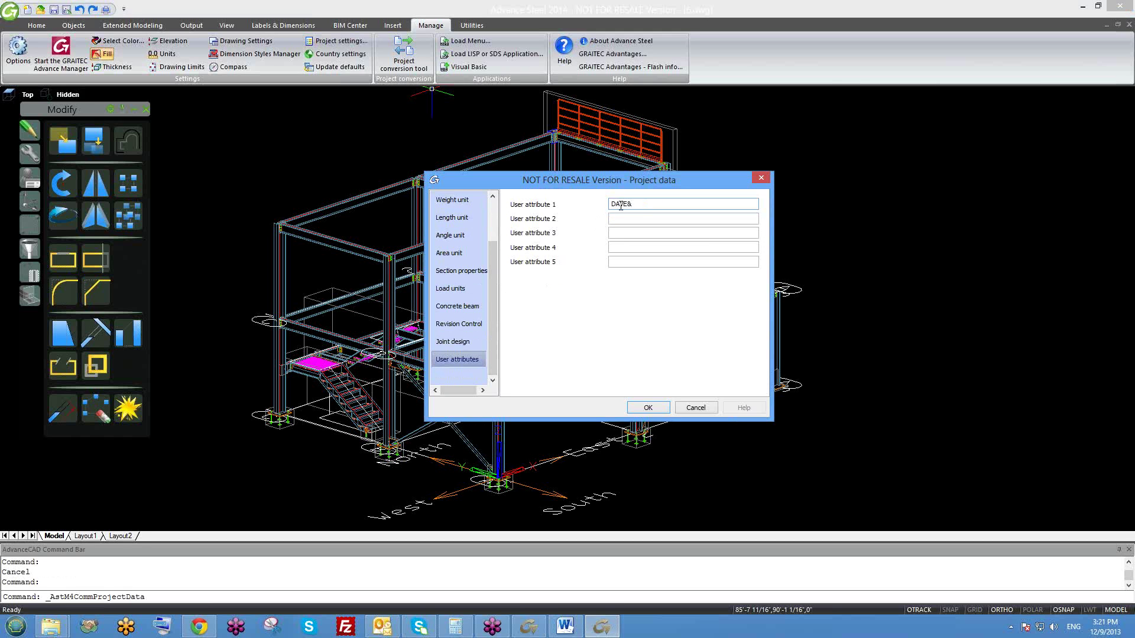
{"action": "type", "text": "JORDAN"}
{"action": "left_click_drag", "start_coordinate": [662, 204], "coordinate": [639, 205]}
{"action": "key", "text": "BackSpace"}
{"action": "double_click", "coordinate": [618, 204]}
{"action": "left_click", "coordinate": [648, 201]}
{"action": "double_click", "coordinate": [668, 203]}
{"action": "left_click", "coordinate": [674, 205]}
{"action": "left_click_drag", "start_coordinate": [552, 174], "coordinate": [508, 121]}
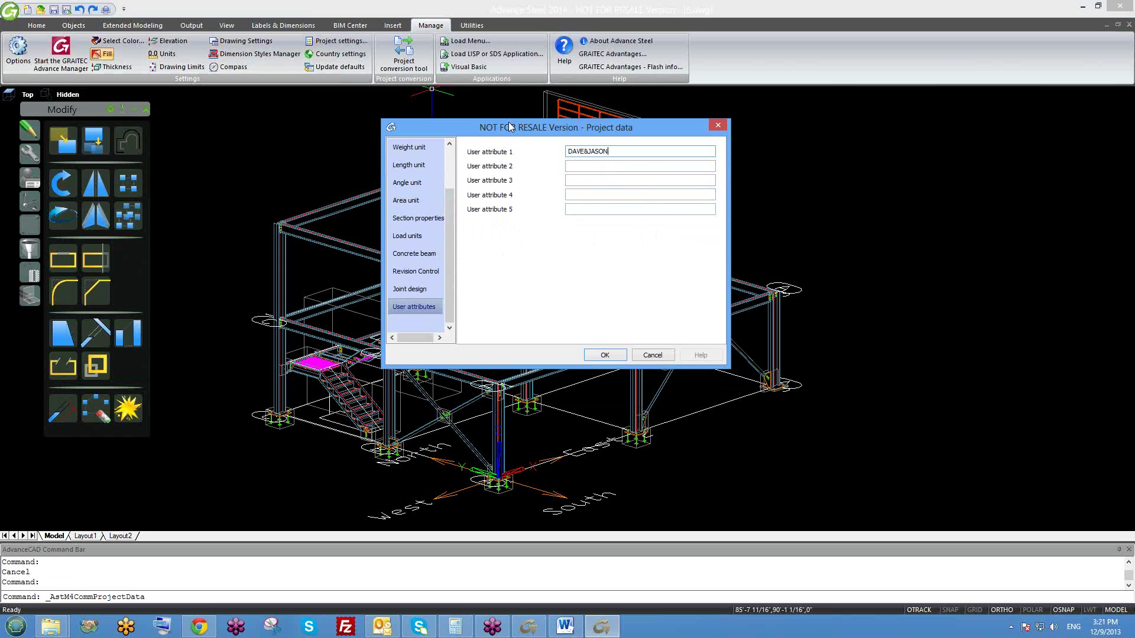
{"action": "left_click", "coordinate": [595, 356]}
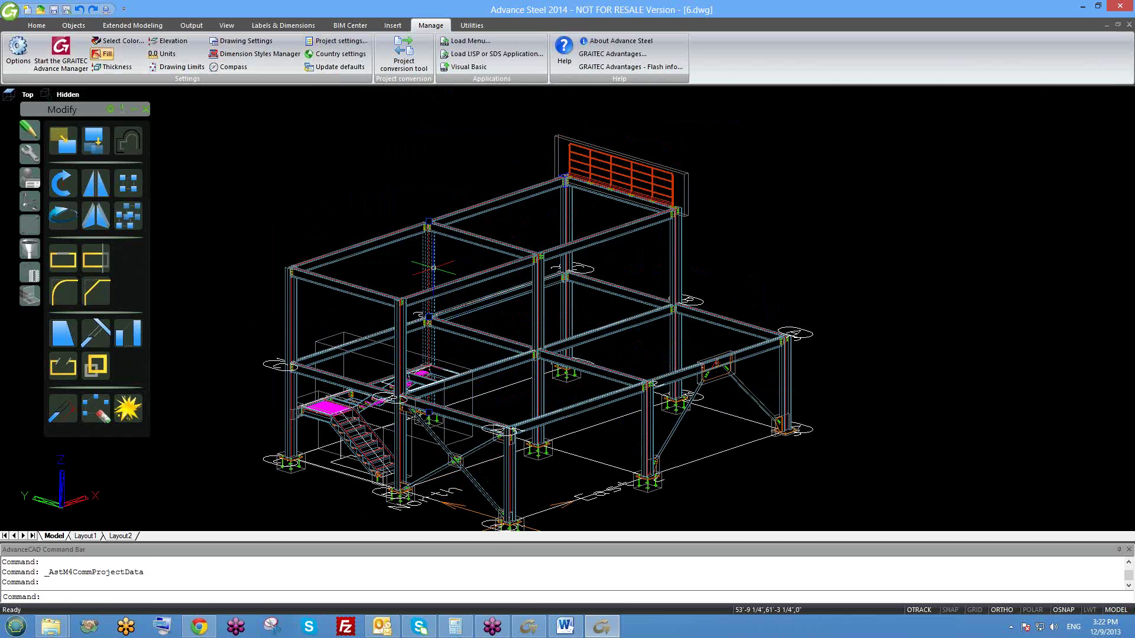
- Open Quick Documents and list the user-defined Mainparts drawing processes, widening the tree to read the full names
{"action": "left_click", "coordinate": [191, 25]}
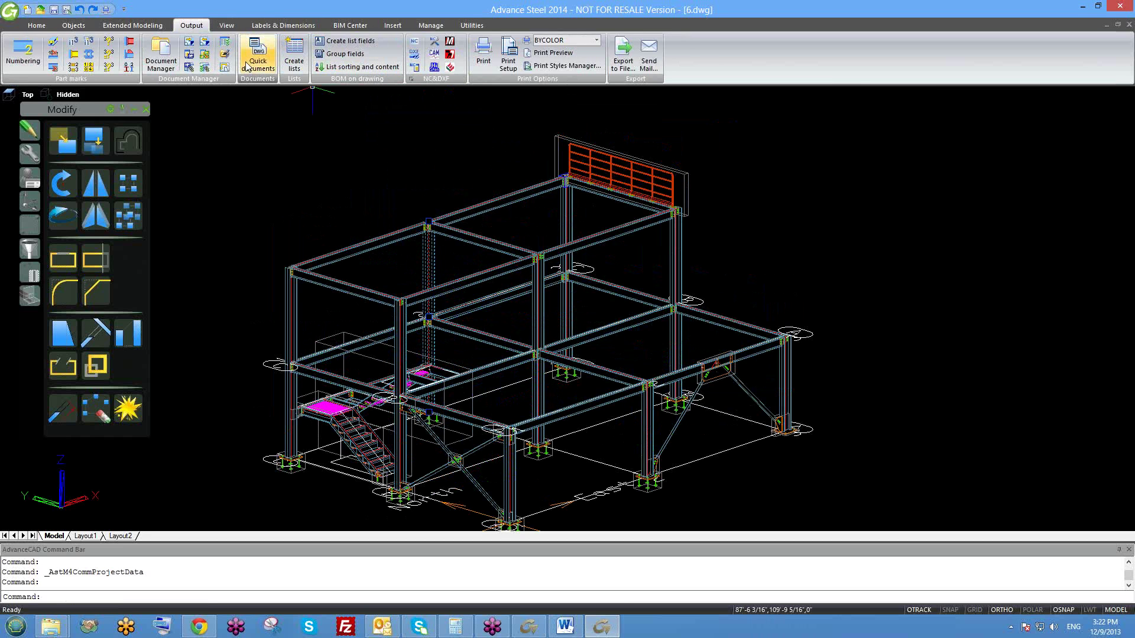
{"action": "left_click", "coordinate": [247, 66]}
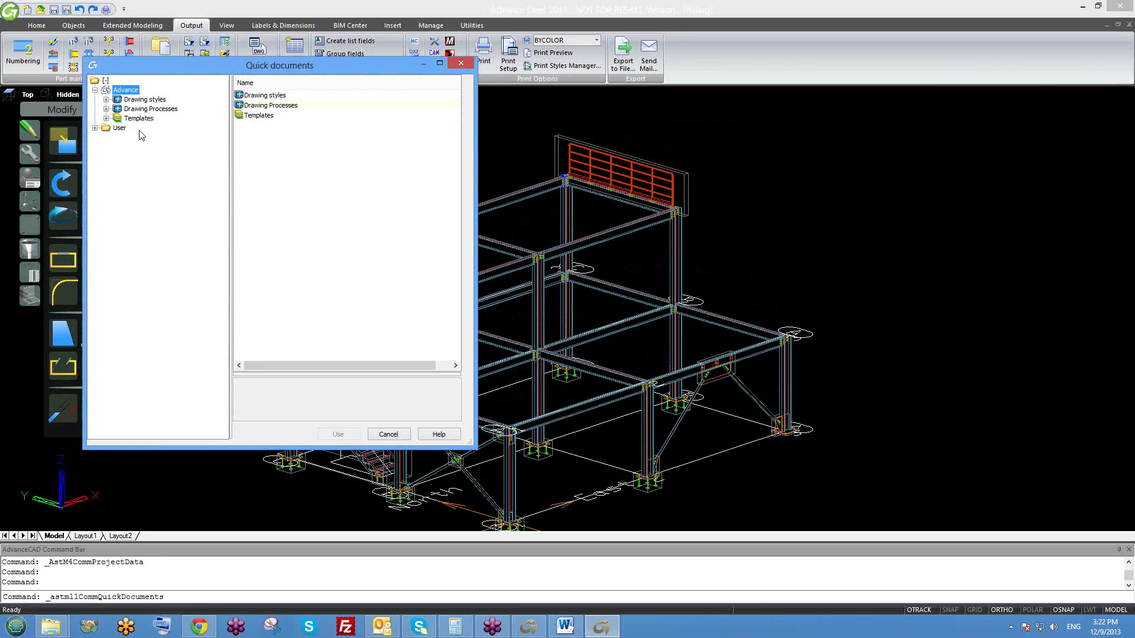
{"action": "left_click", "coordinate": [95, 128]}
{"action": "double_click", "coordinate": [150, 147]}
{"action": "double_click", "coordinate": [148, 176]}
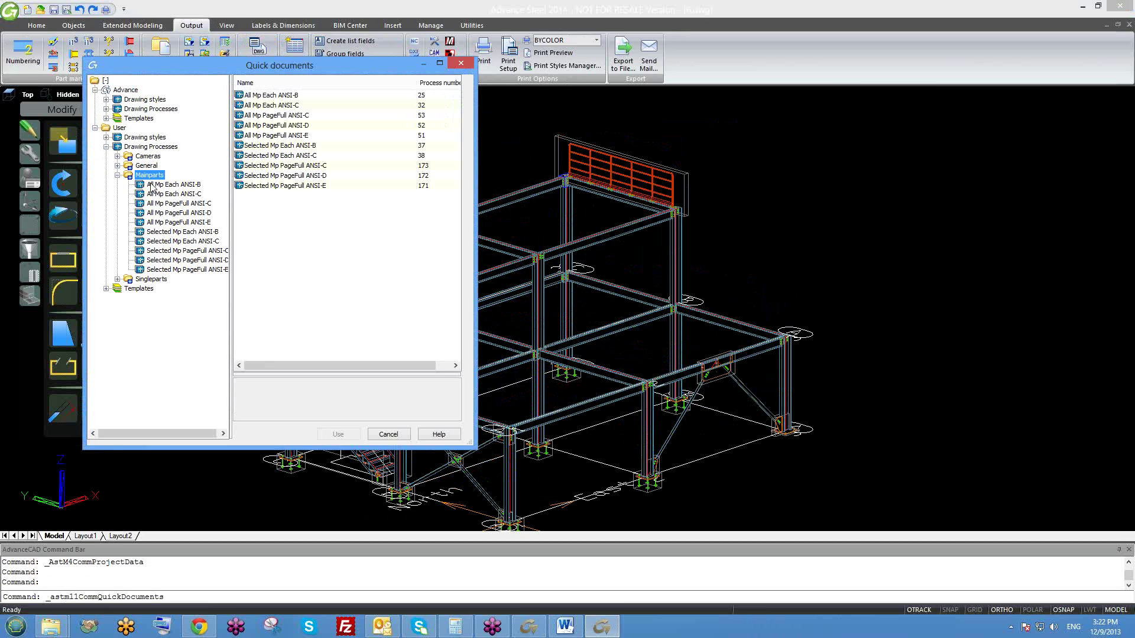
{"action": "left_click_drag", "start_coordinate": [231, 256], "coordinate": [253, 254]}
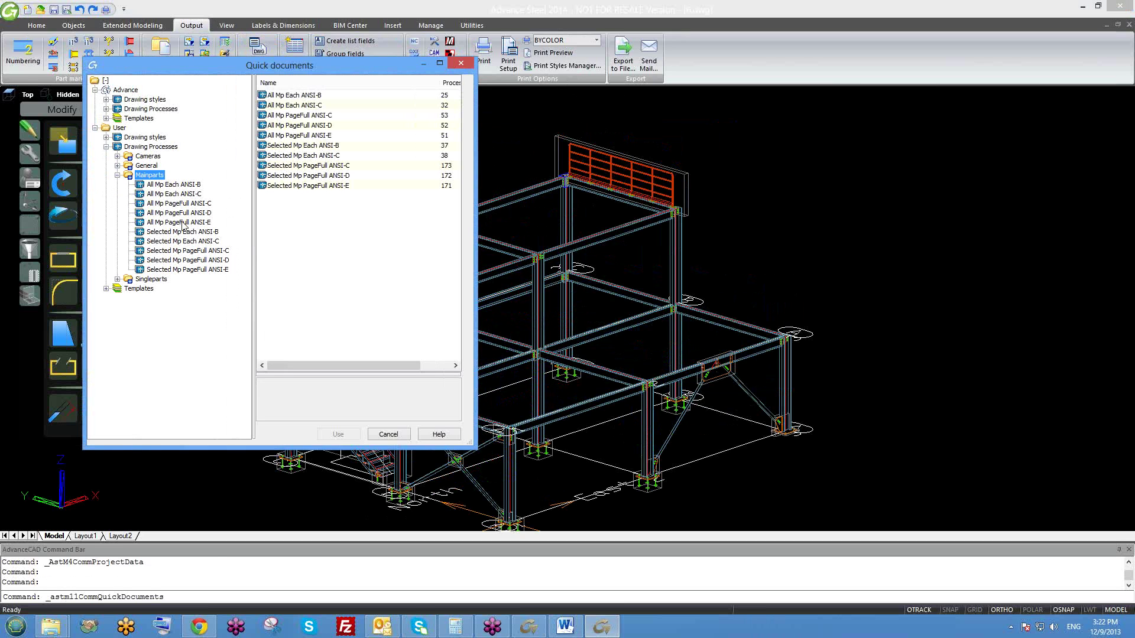
- Run the Selected Mp PageFull ANSI-D process on the selected column with drawing number 1, increment 1, arranged by part mark ascending
{"action": "left_click", "coordinate": [173, 241]}
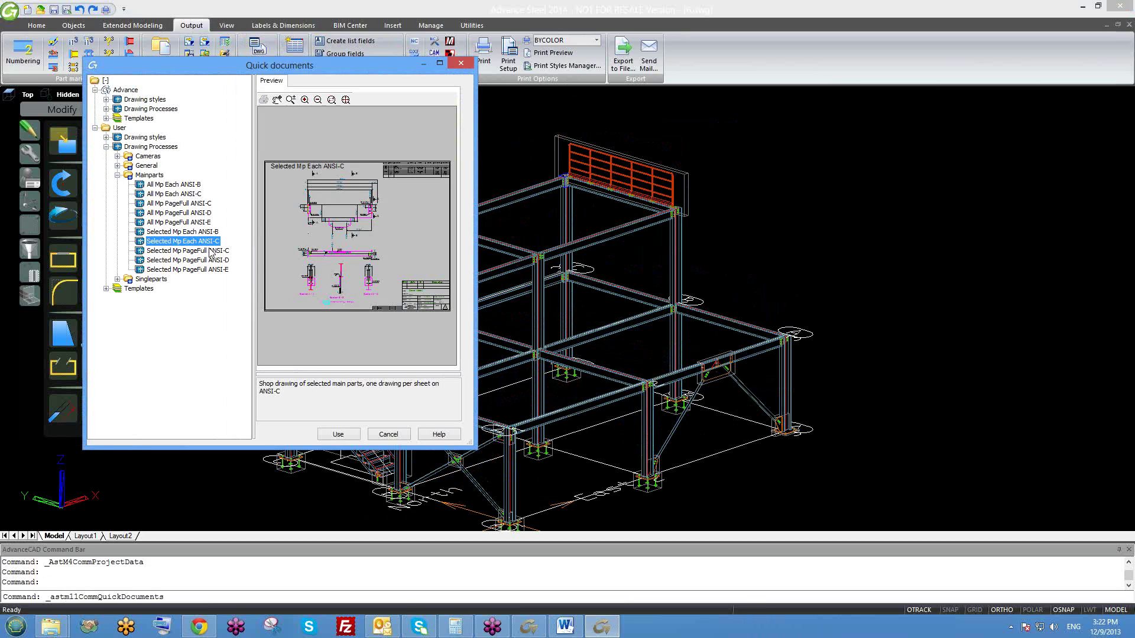
{"action": "left_click", "coordinate": [185, 251]}
{"action": "left_click", "coordinate": [176, 261]}
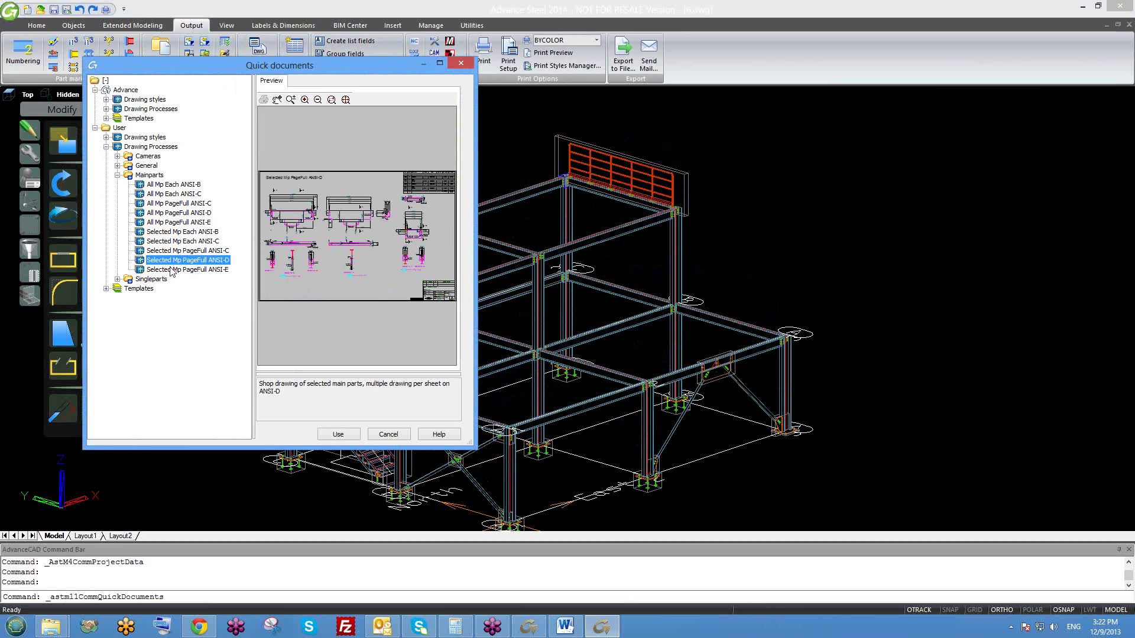
{"action": "left_click", "coordinate": [221, 269]}
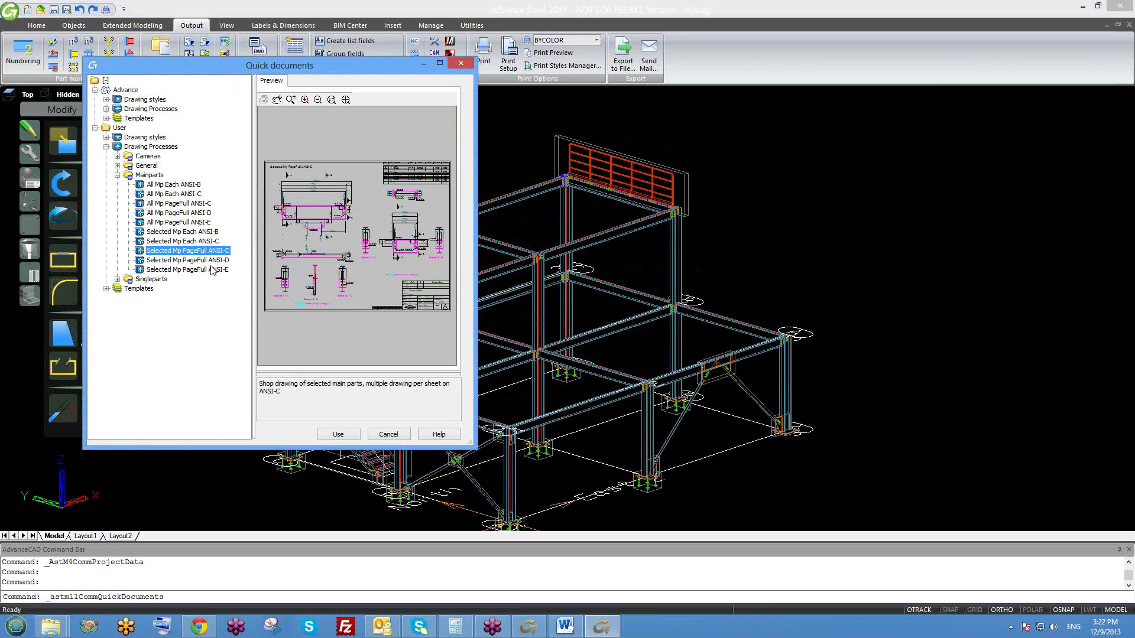
{"action": "left_click", "coordinate": [213, 261]}
{"action": "left_click", "coordinate": [332, 436]}
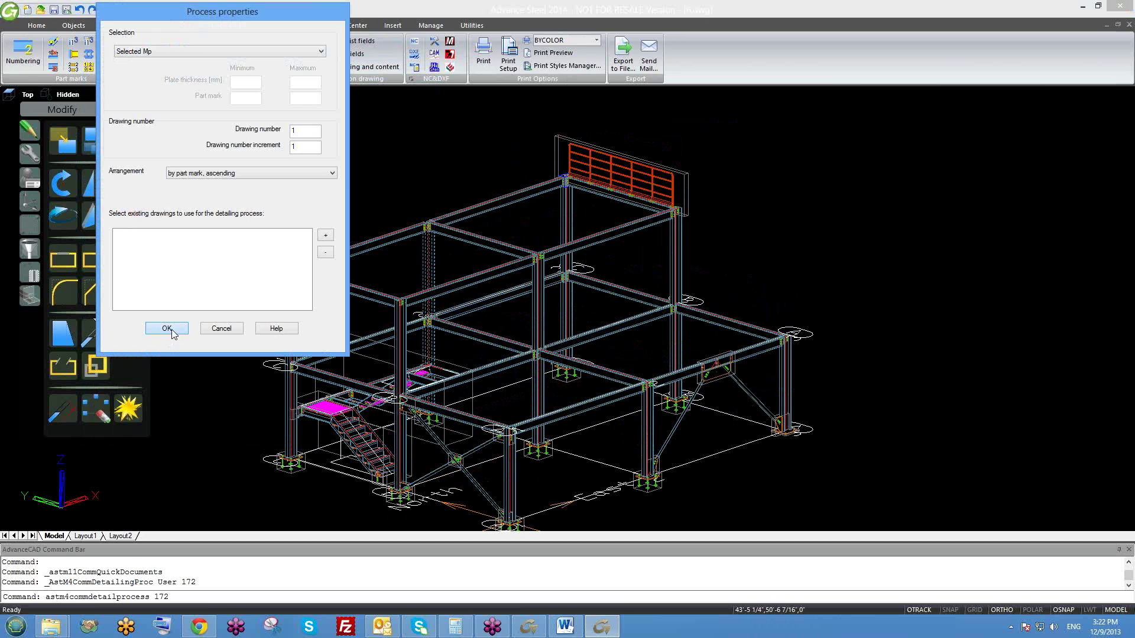
{"action": "left_click", "coordinate": [167, 328]}
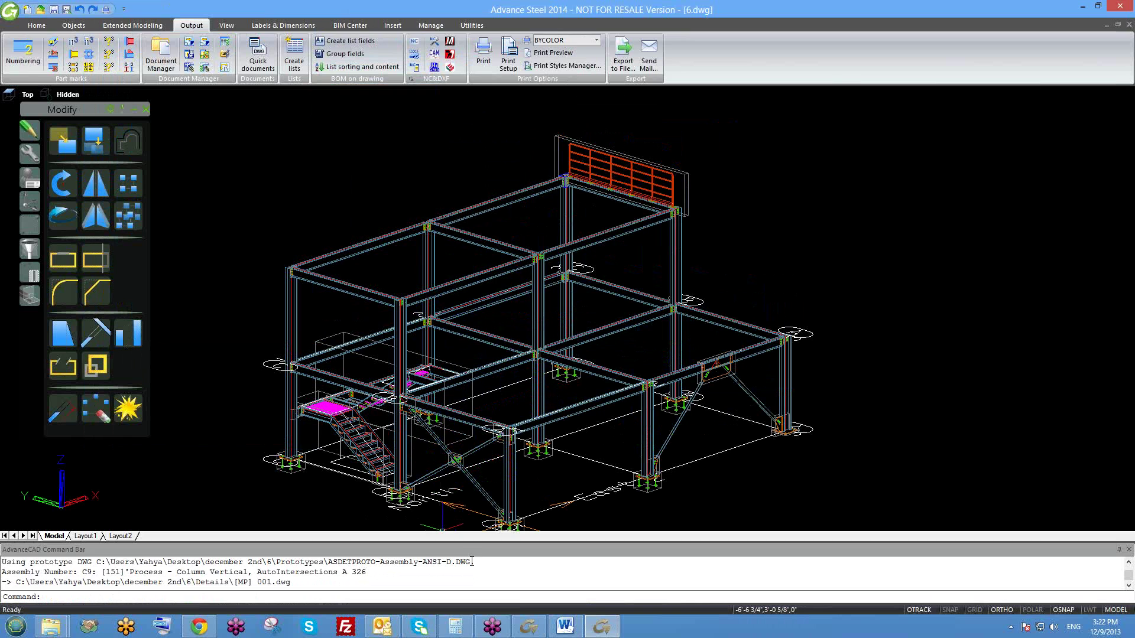
- Check in the command history which prototype file and folder the drawing process used
{"action": "left_click_drag", "start_coordinate": [472, 563], "coordinate": [80, 564]}
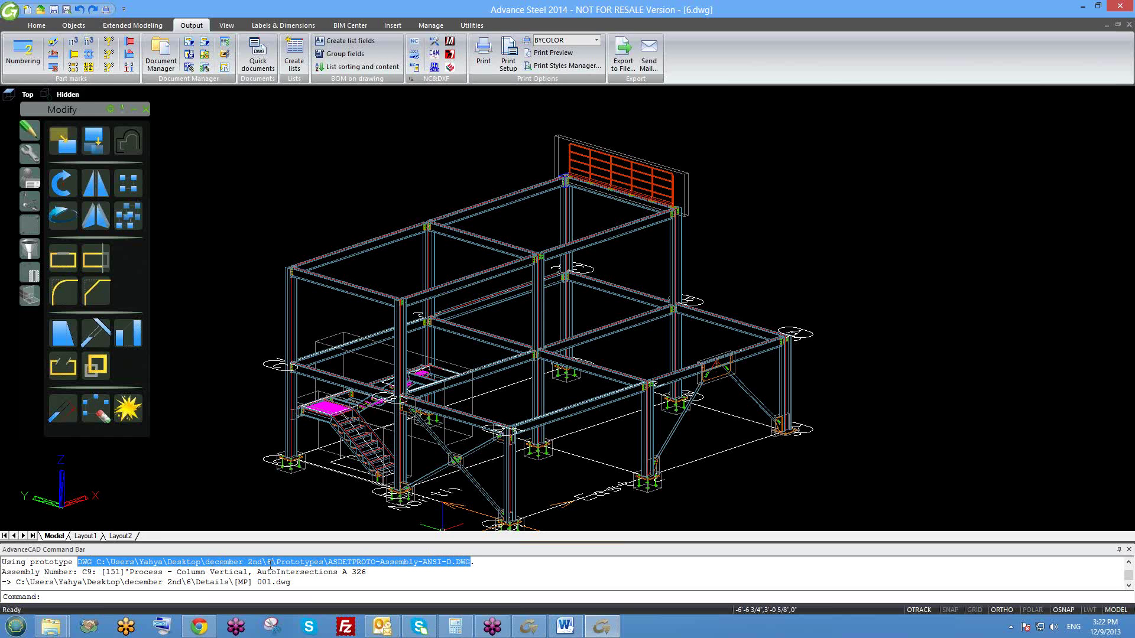
{"action": "left_click", "coordinate": [418, 564]}
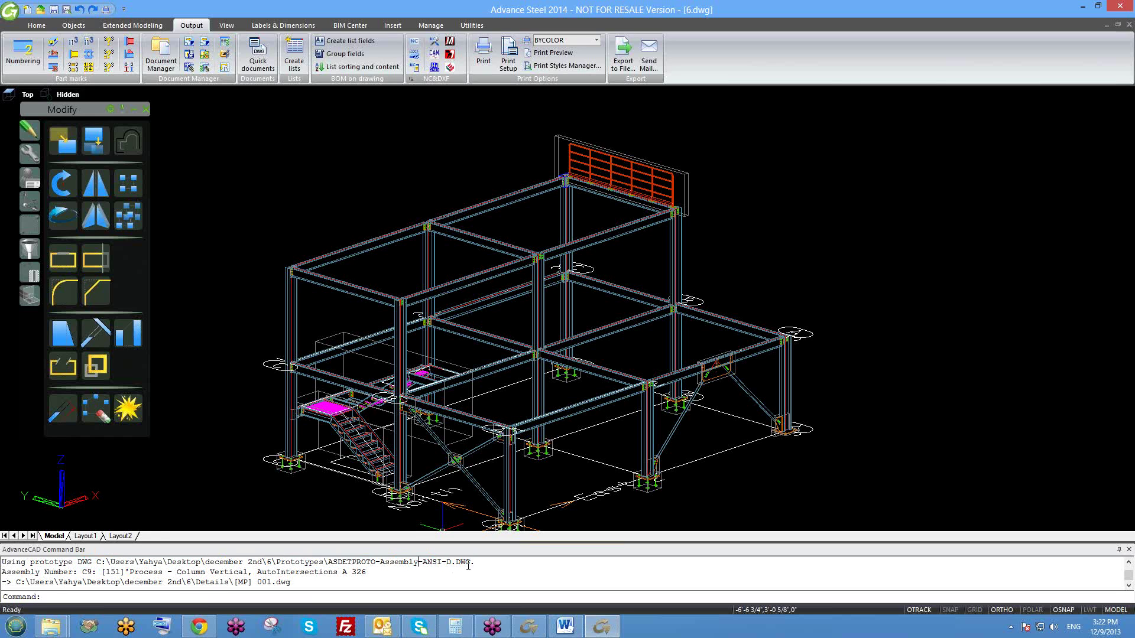
{"action": "left_click_drag", "start_coordinate": [480, 564], "coordinate": [331, 565]}
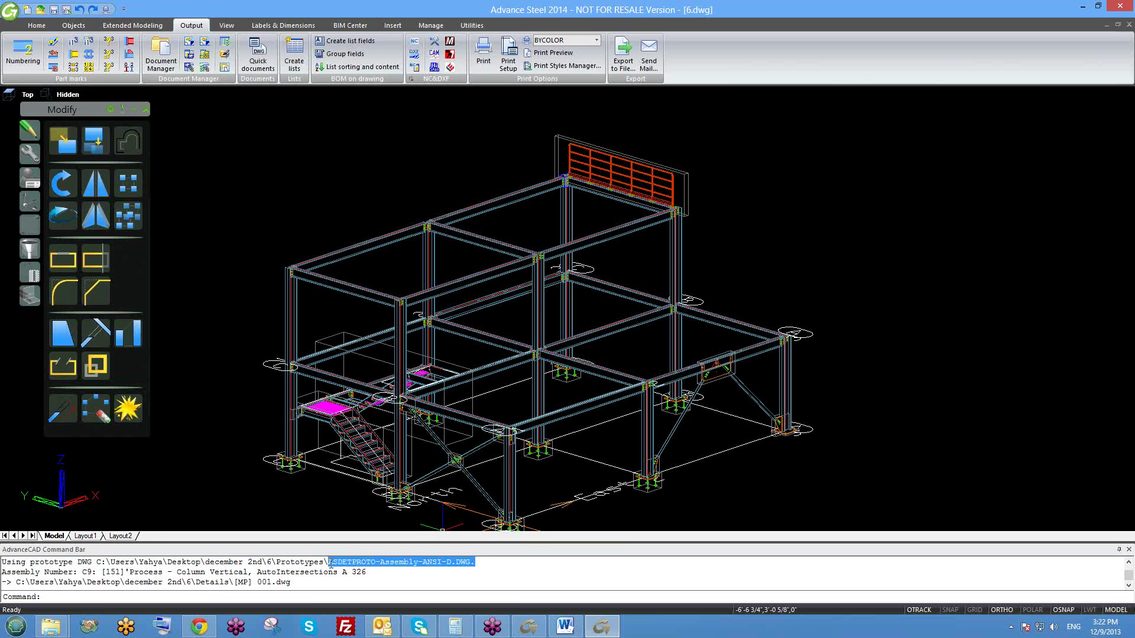
{"action": "left_click", "coordinate": [362, 569]}
{"action": "left_click_drag", "start_coordinate": [470, 564], "coordinate": [342, 569]}
{"action": "left_click_drag", "start_coordinate": [98, 563], "coordinate": [164, 563]}
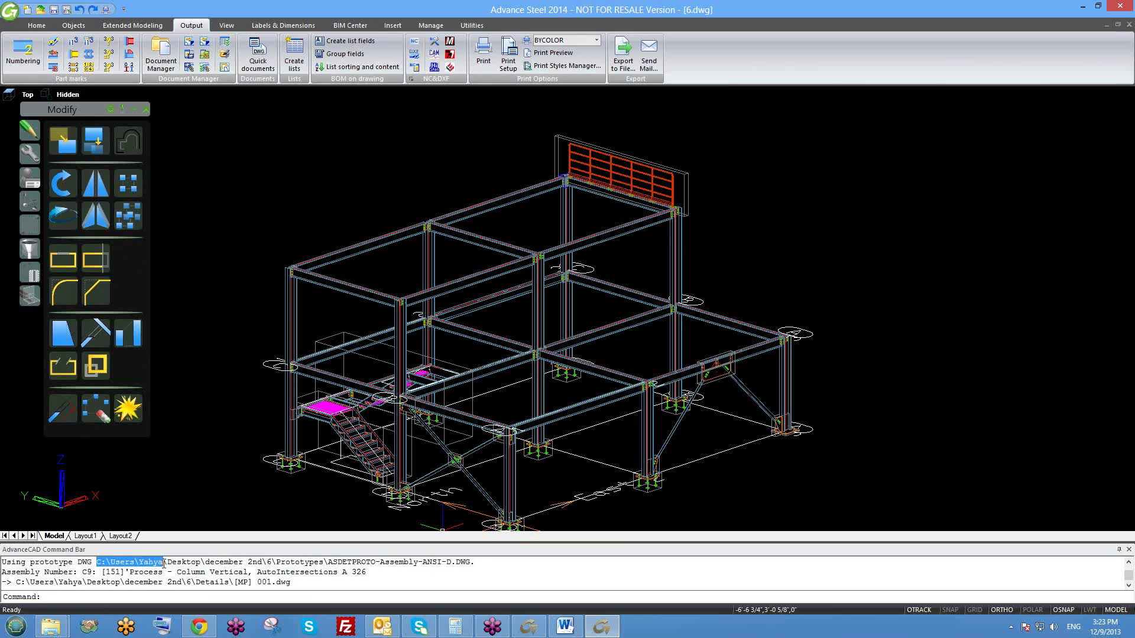
{"action": "key", "text": "Escape"}
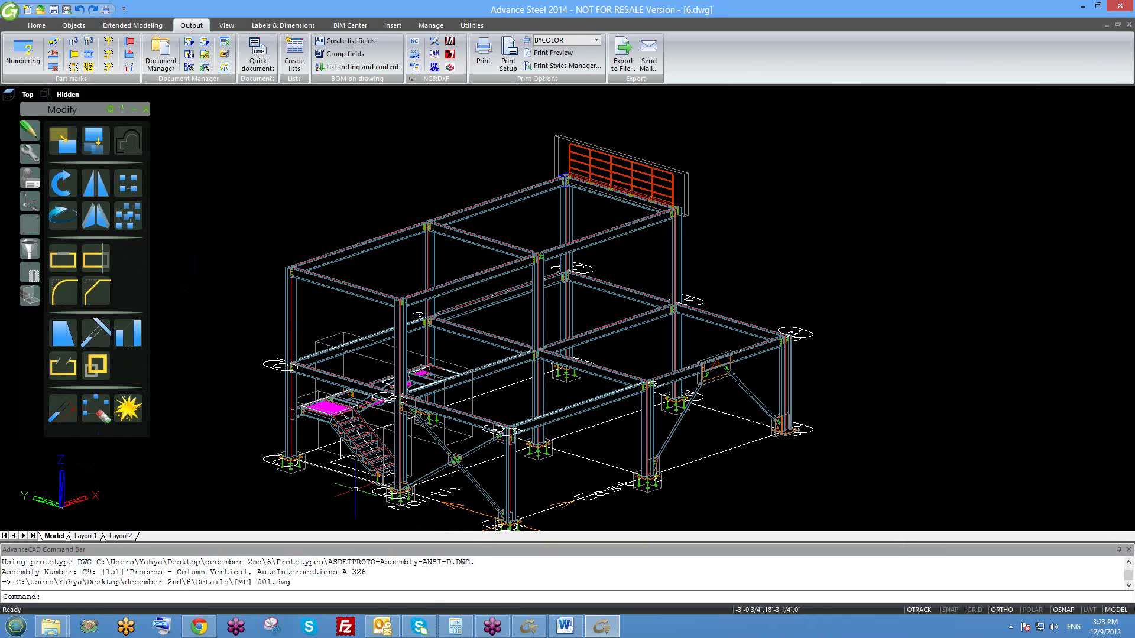
- Look over the default prototype drawings in the Prototypes folder and close the file list without opening any
{"action": "left_click", "coordinate": [224, 56]}
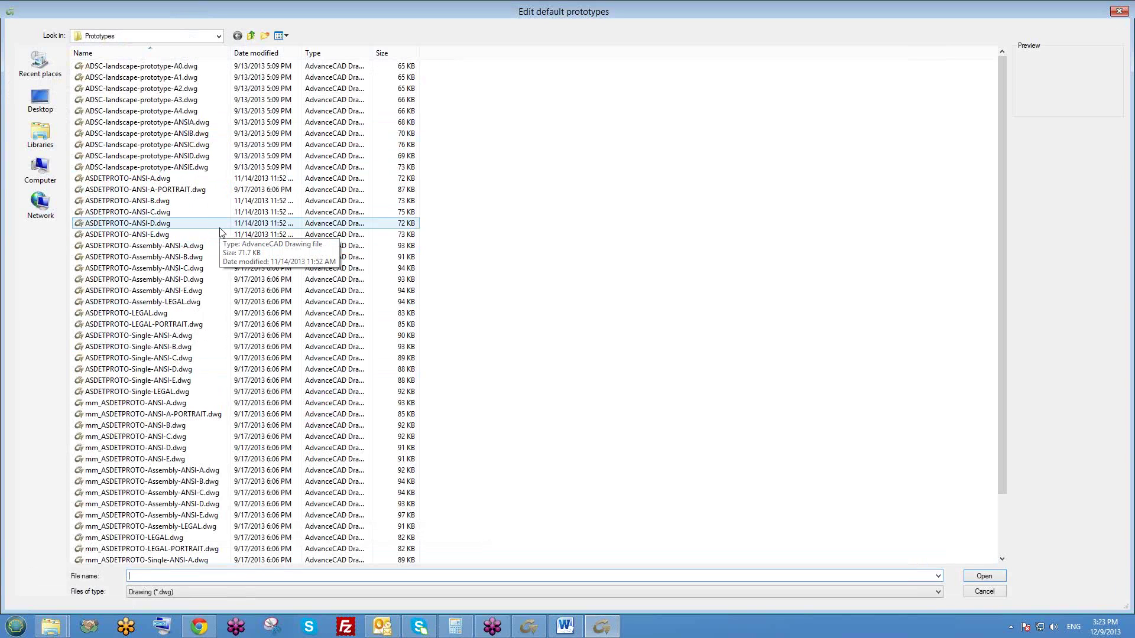
{"action": "mouse_move", "coordinate": [59, 629]}
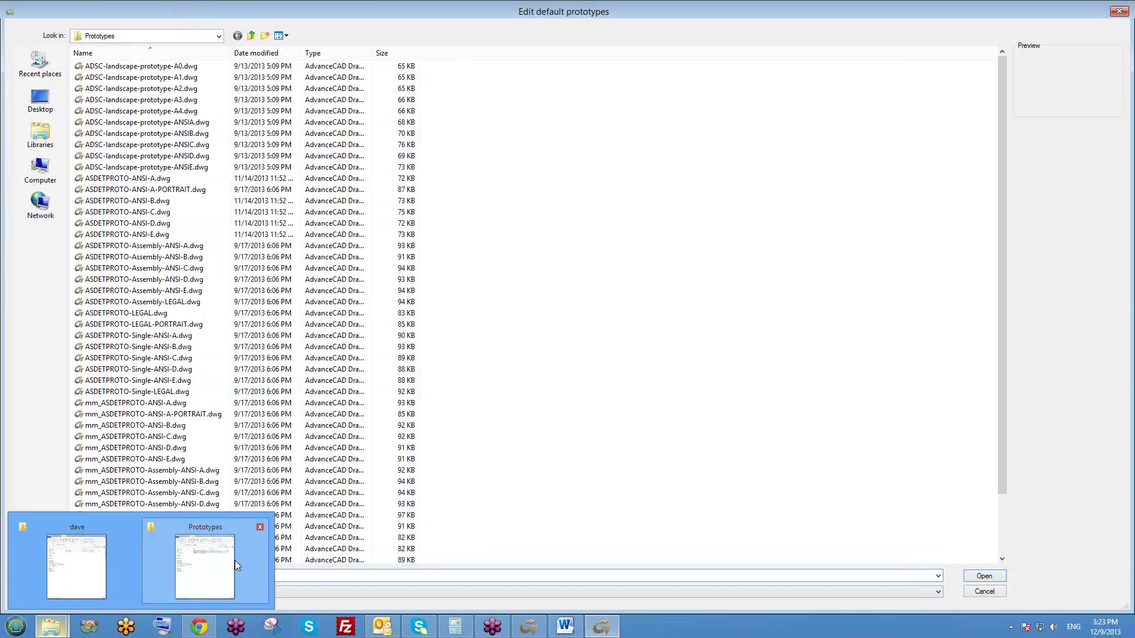
{"action": "mouse_move", "coordinate": [235, 561]}
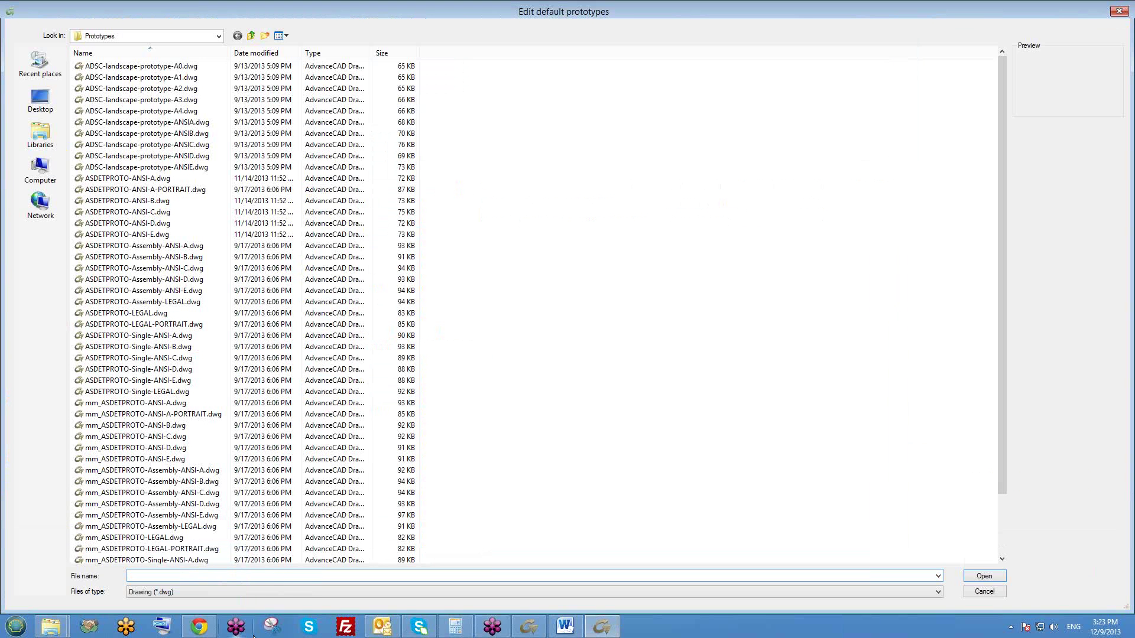
{"action": "mouse_move", "coordinate": [597, 625]}
{"action": "left_click", "coordinate": [1116, 10]}
- Review the Selected Mp PageFull ANSI-D process and its preview in Quick Documents, then cancel
{"action": "left_click", "coordinate": [160, 47]}
{"action": "left_click_drag", "start_coordinate": [346, 66], "coordinate": [361, 100]}
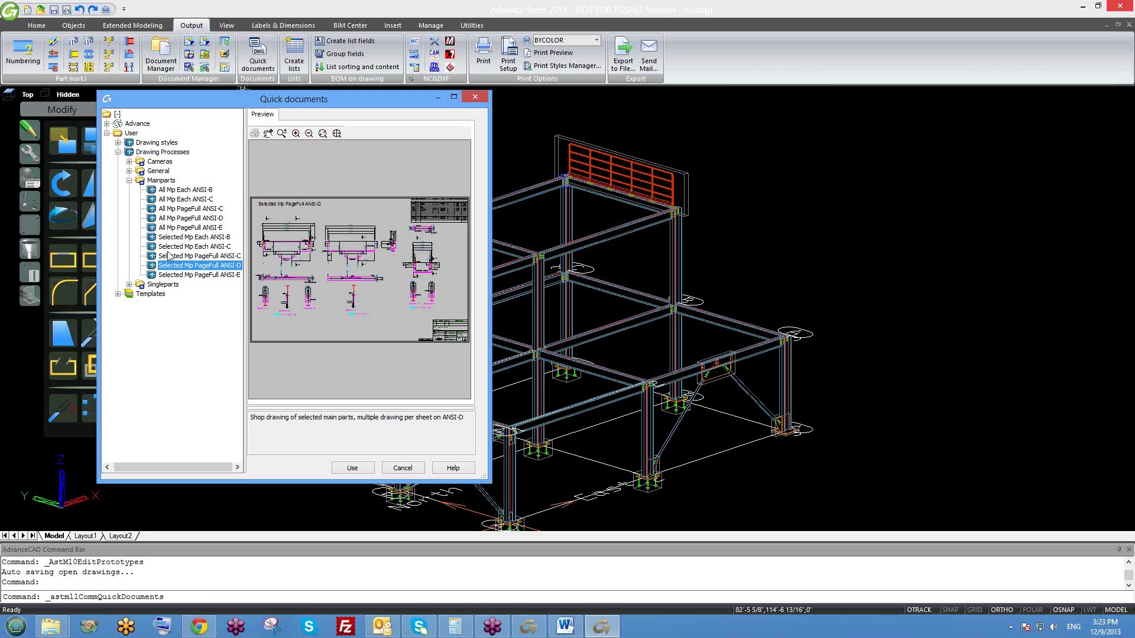
{"action": "mouse_move", "coordinate": [345, 98]}
{"action": "left_mouse_down"}
{"action": "mouse_move", "coordinate": [182, 59]}
{"action": "mouse_move", "coordinate": [341, 112]}
{"action": "left_mouse_up"}
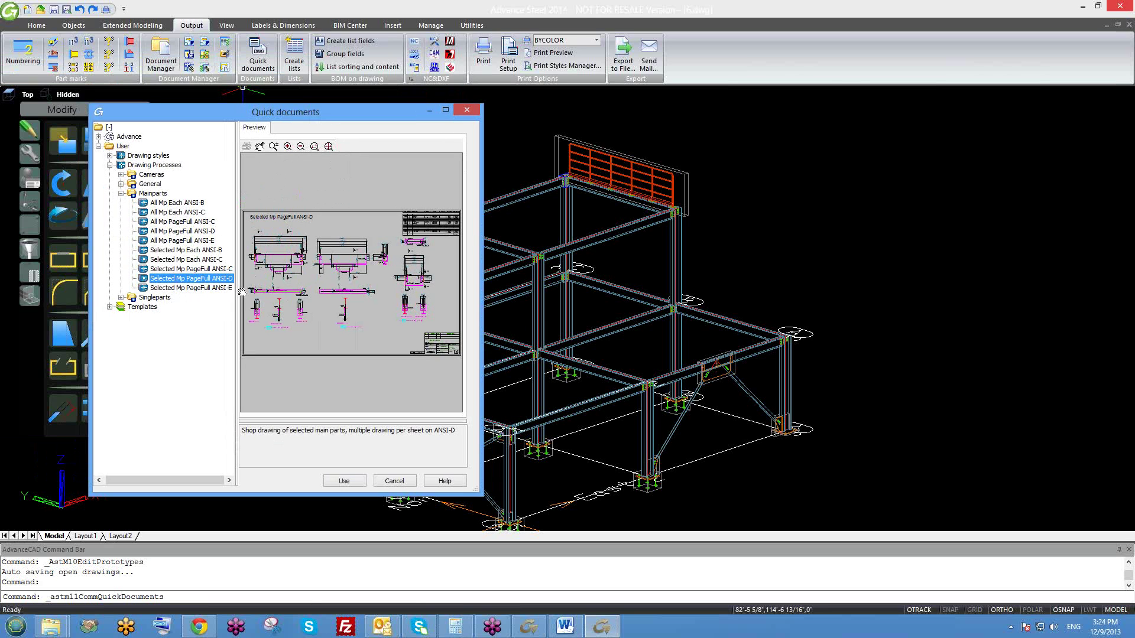
{"action": "left_click_drag", "start_coordinate": [241, 292], "coordinate": [284, 291]}
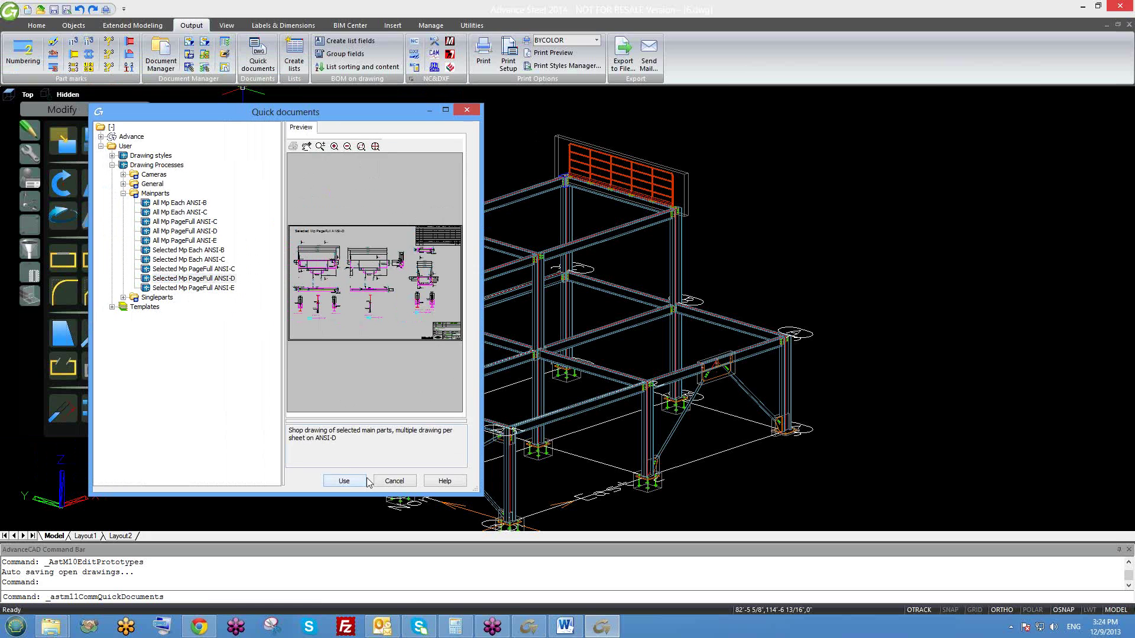
{"action": "left_click", "coordinate": [395, 483]}
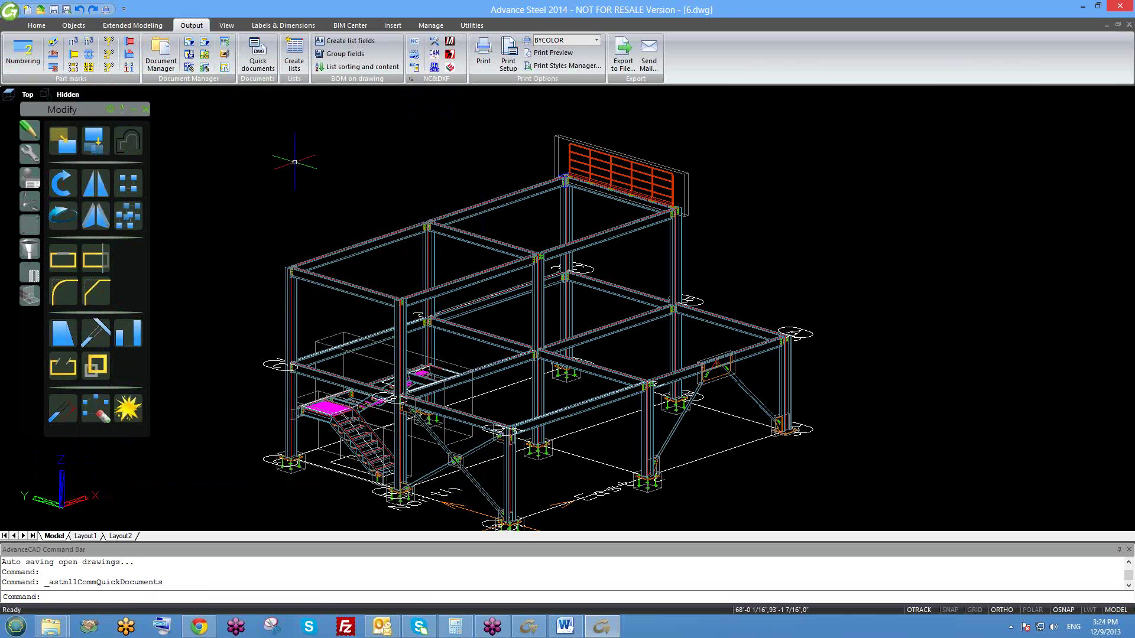
- Show the assembly detail of the upper-storey column and examine the description, project and customer fields in its title block
{"action": "left_click", "coordinate": [429, 253]}
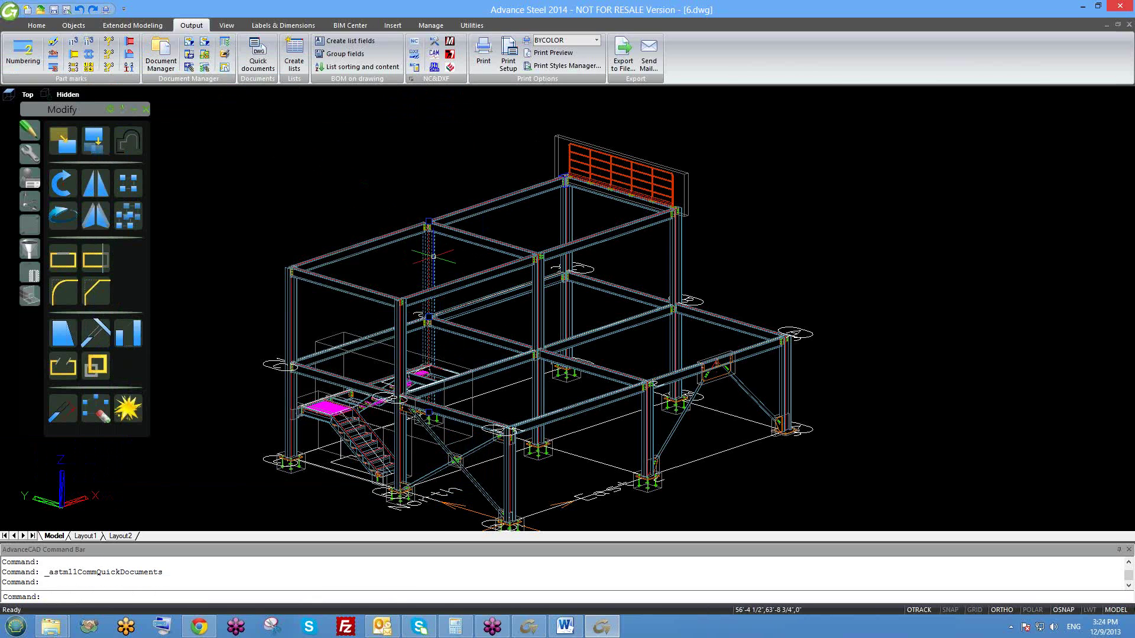
{"action": "right_click", "coordinate": [429, 253]}
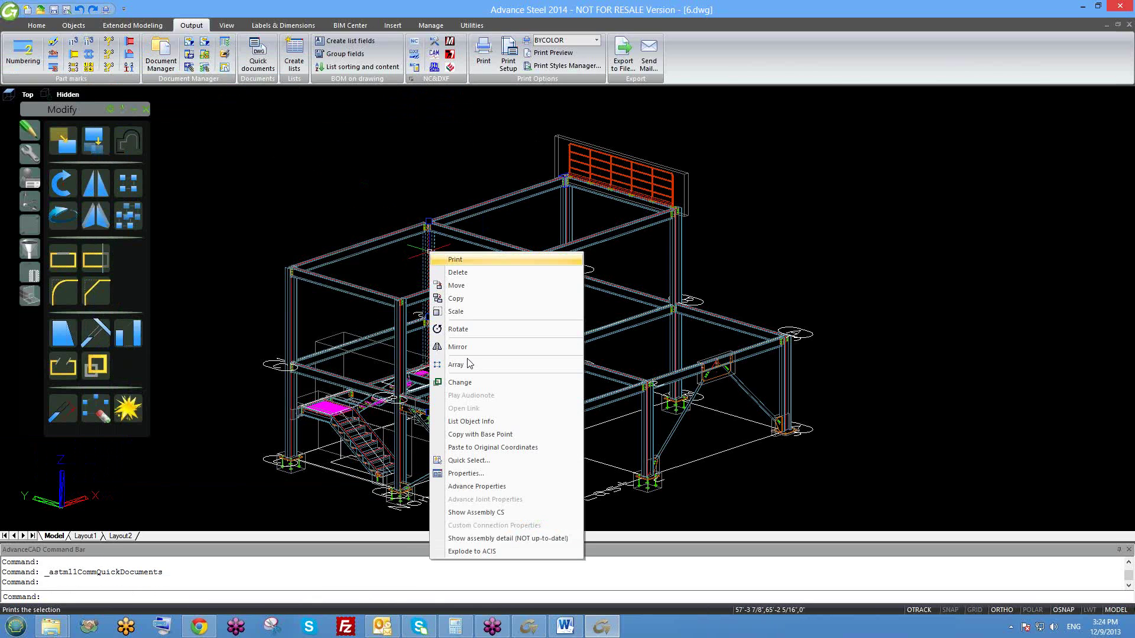
{"action": "left_click", "coordinate": [501, 538]}
{"action": "scroll", "coordinate": [712, 360], "scroll_direction": "up", "scroll_amount": 4}
{"action": "scroll", "coordinate": [516, 357], "scroll_direction": "up", "scroll_amount": 2}
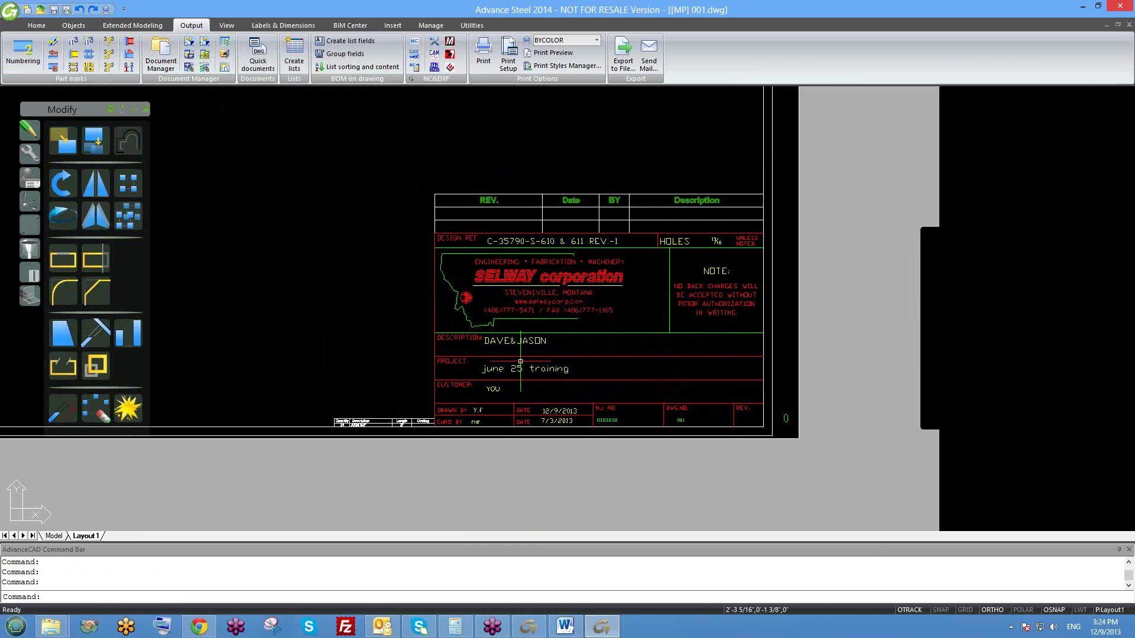
{"action": "scroll", "coordinate": [516, 354], "scroll_direction": "up", "scroll_amount": 1}
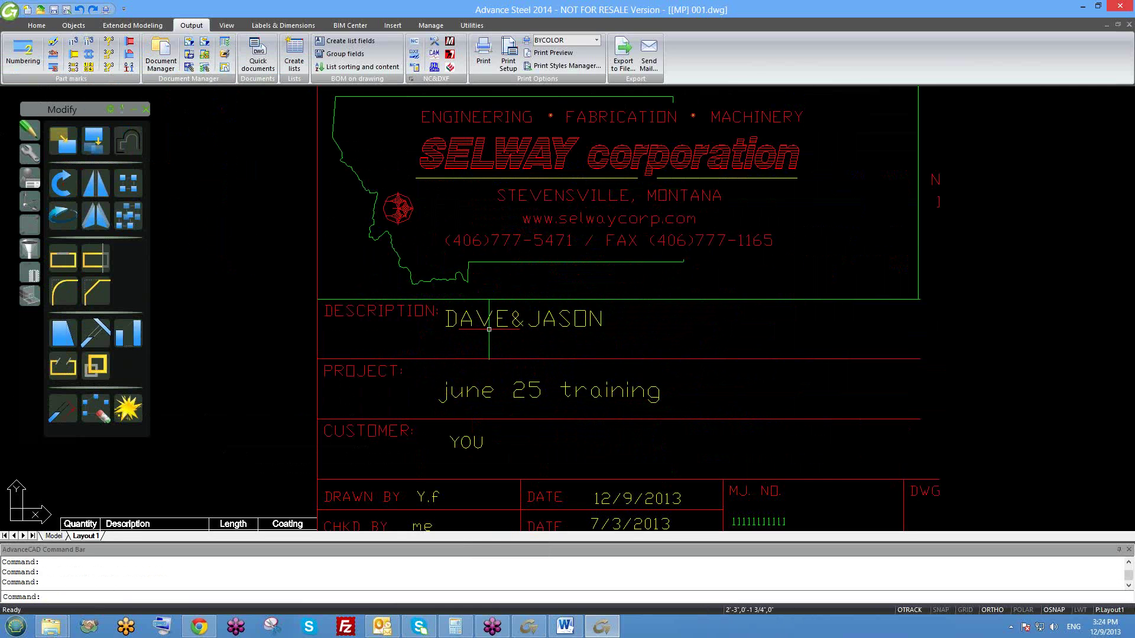
{"action": "middle_click_drag", "start_coordinate": [571, 340], "coordinate": [533, 287]}
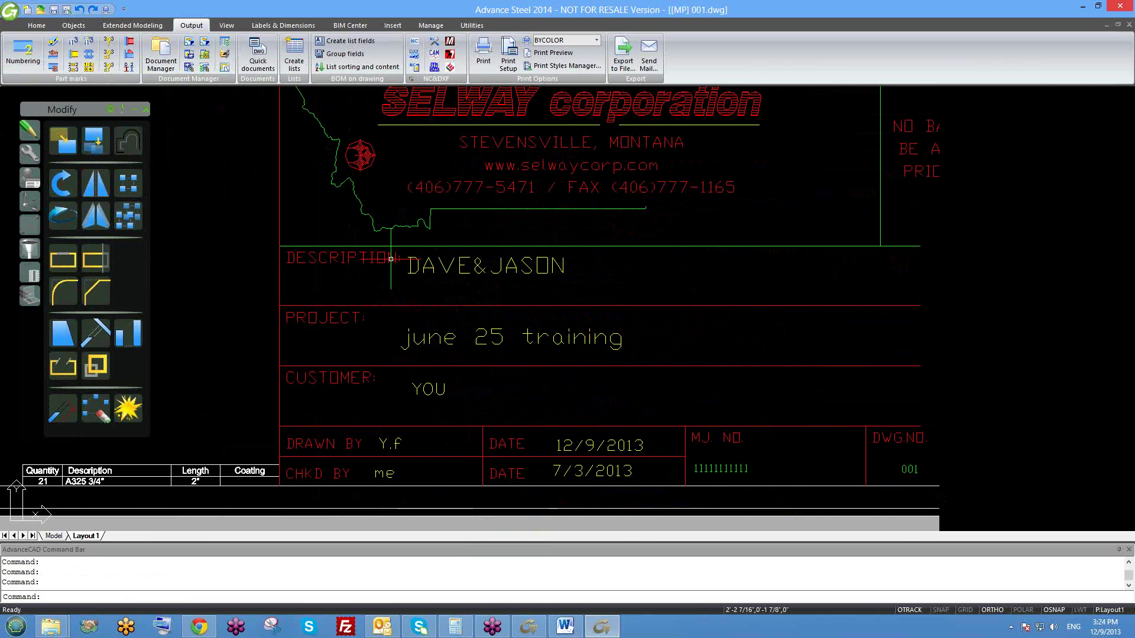
{"action": "middle_click_drag", "start_coordinate": [520, 373], "coordinate": [515, 347]}
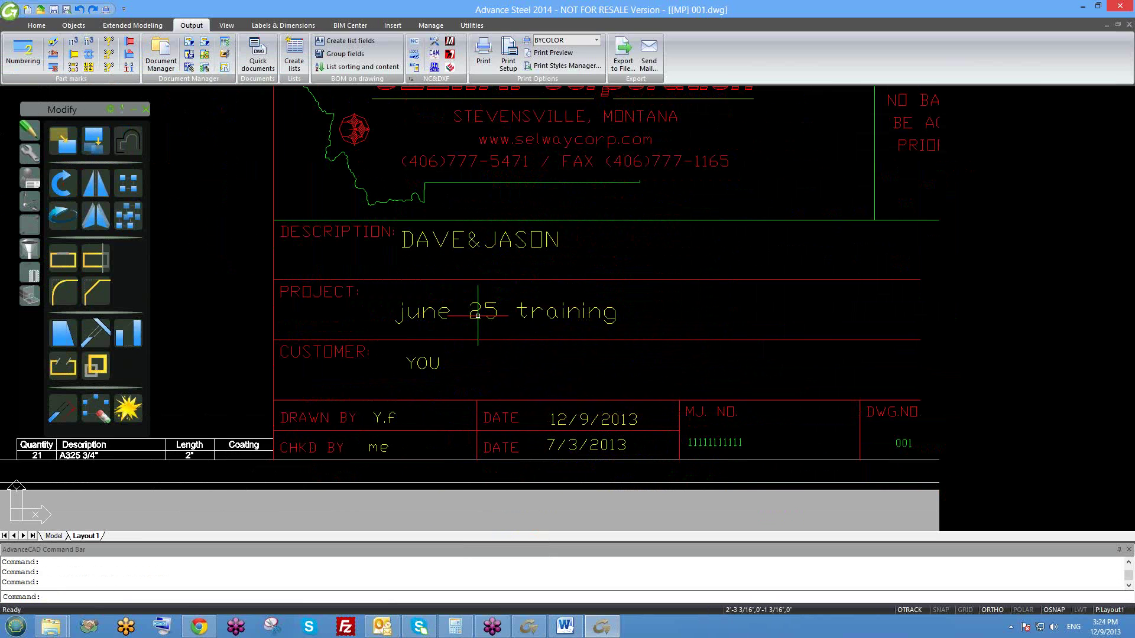
{"action": "middle_click_drag", "start_coordinate": [425, 319], "coordinate": [470, 339]}
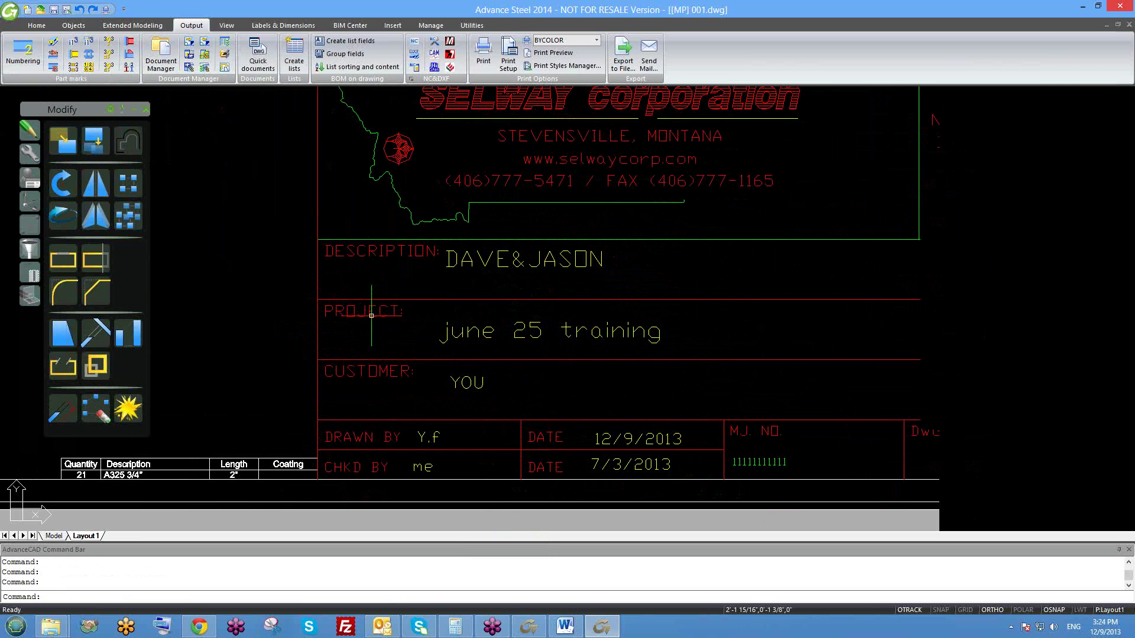
- Return to the 6.dwg model and set the project name to DEC 2ND in the project data
{"action": "key", "text": "ctrl+Tab"}
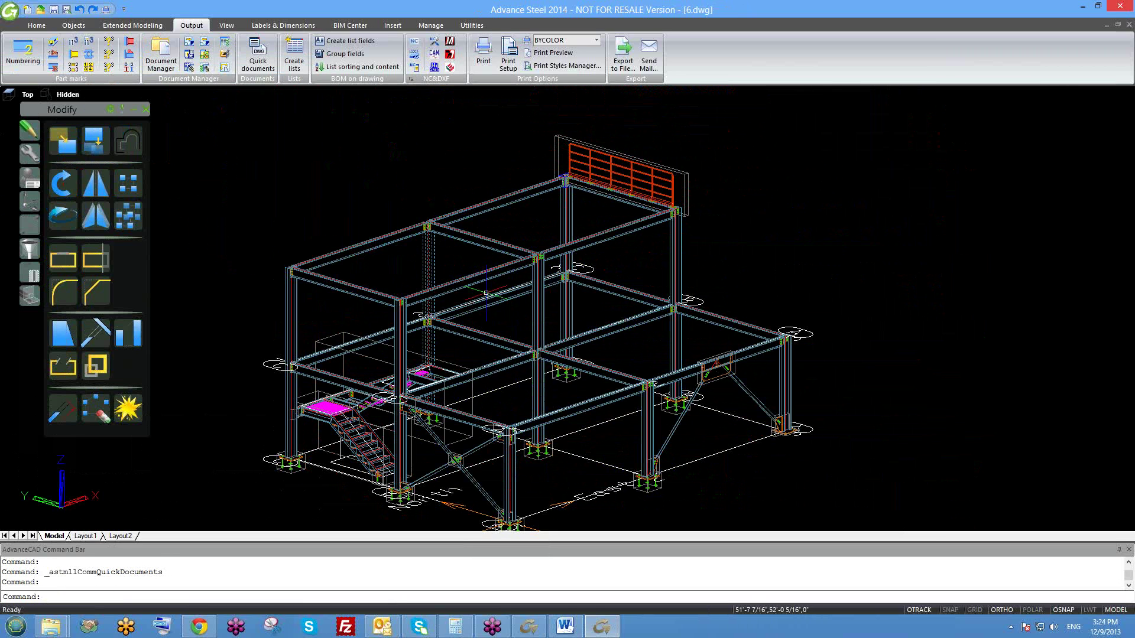
{"action": "left_click", "coordinate": [350, 25]}
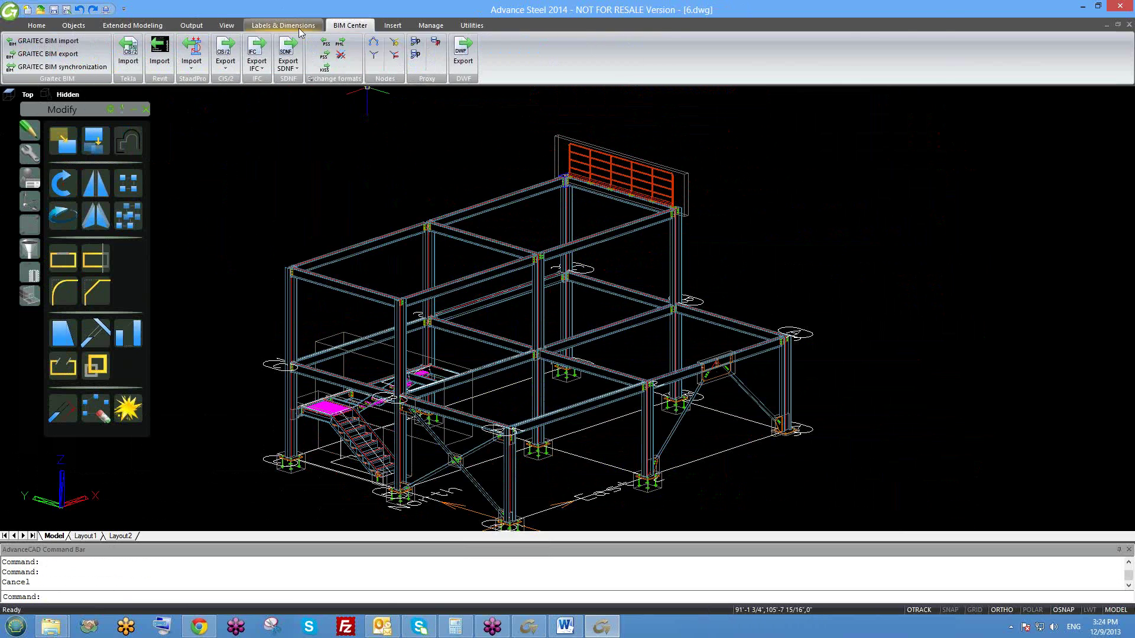
{"action": "left_click", "coordinate": [284, 26]}
{"action": "left_click", "coordinate": [430, 26]}
{"action": "left_click", "coordinate": [337, 40]}
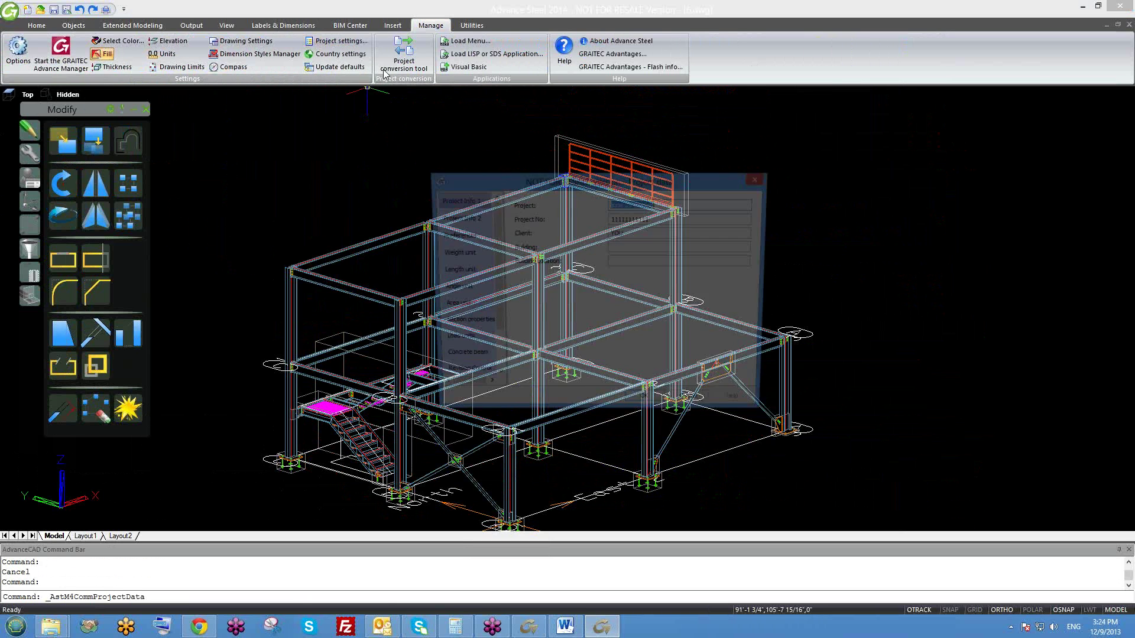
{"action": "type", "text": "DEC 2ND"}
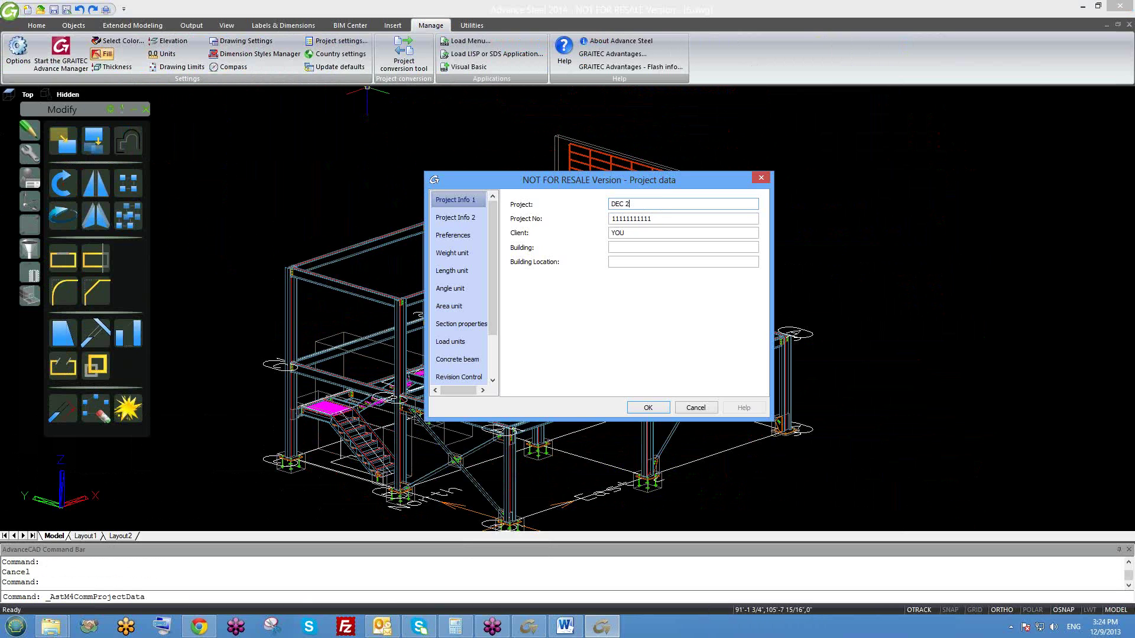
{"action": "left_click", "coordinate": [639, 235]}
{"action": "left_click", "coordinate": [648, 408]}
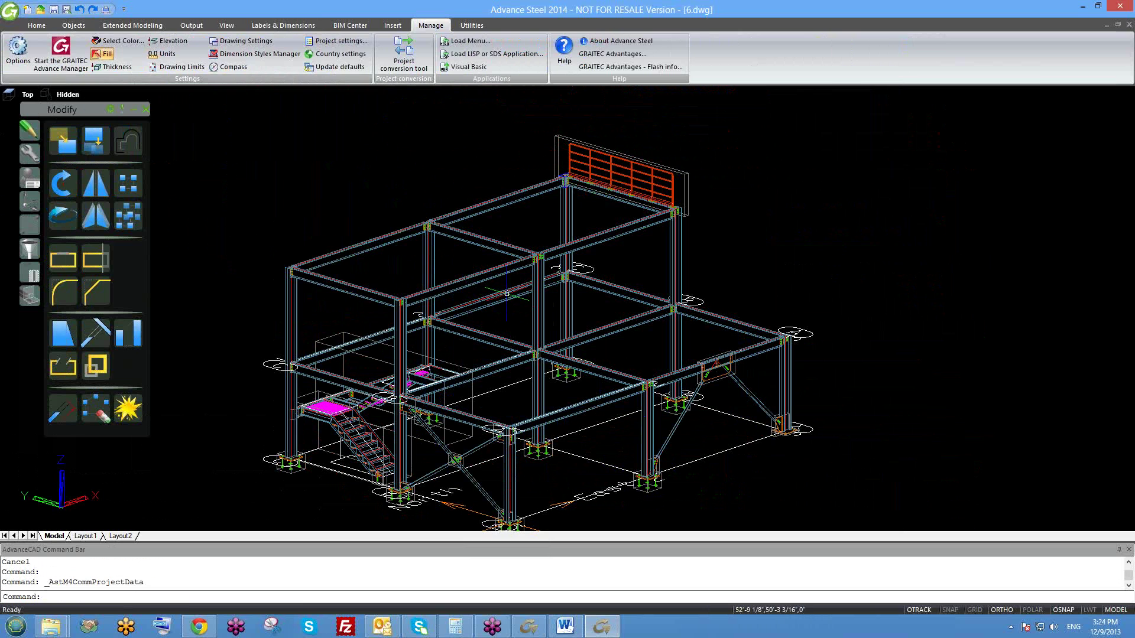
- Update the page header so the [MP] 001.dwg title block takes over the changed project data
{"action": "left_click", "coordinate": [311, 25]}
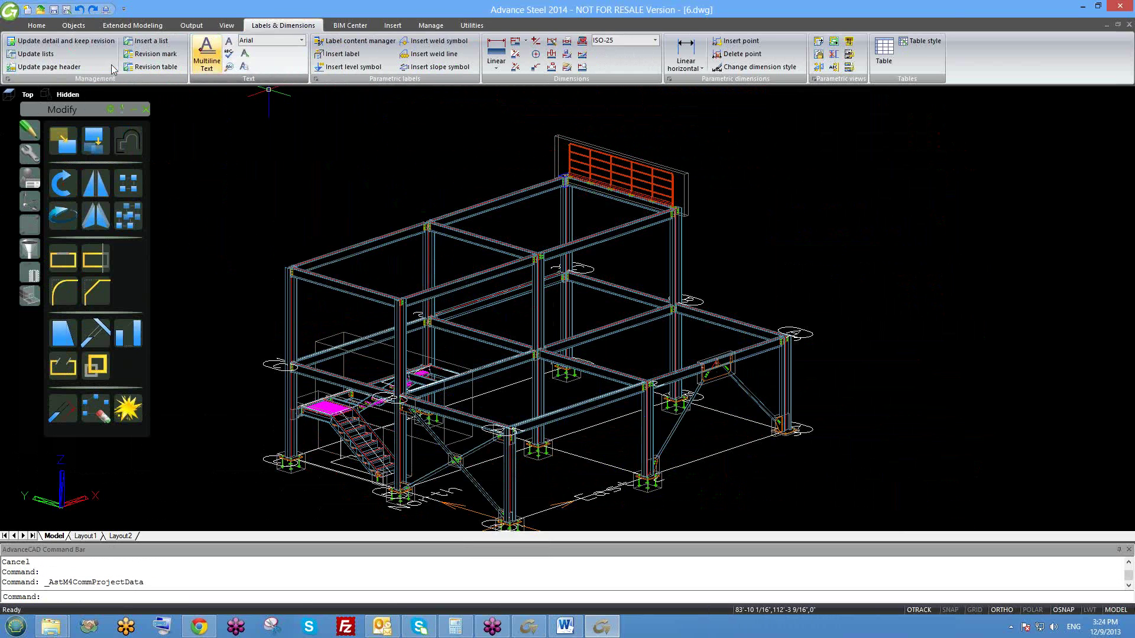
{"action": "left_click", "coordinate": [48, 67]}
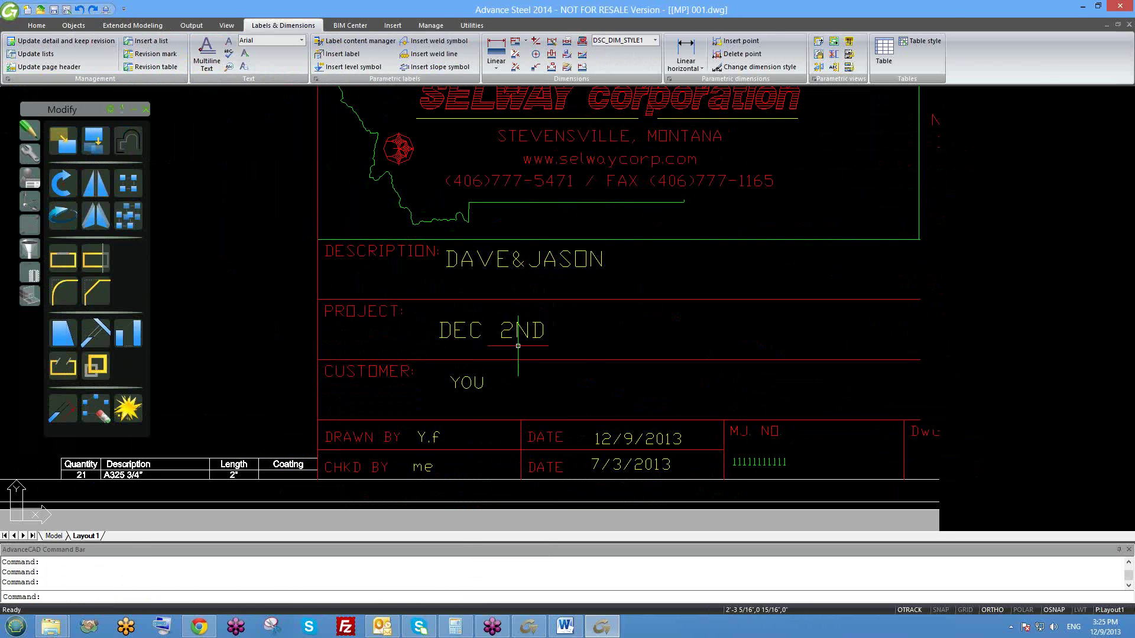
- Examine the description, project and customer entries in the updated title block of the column drawing
{"action": "middle_click_drag", "start_coordinate": [508, 304], "coordinate": [483, 314]}
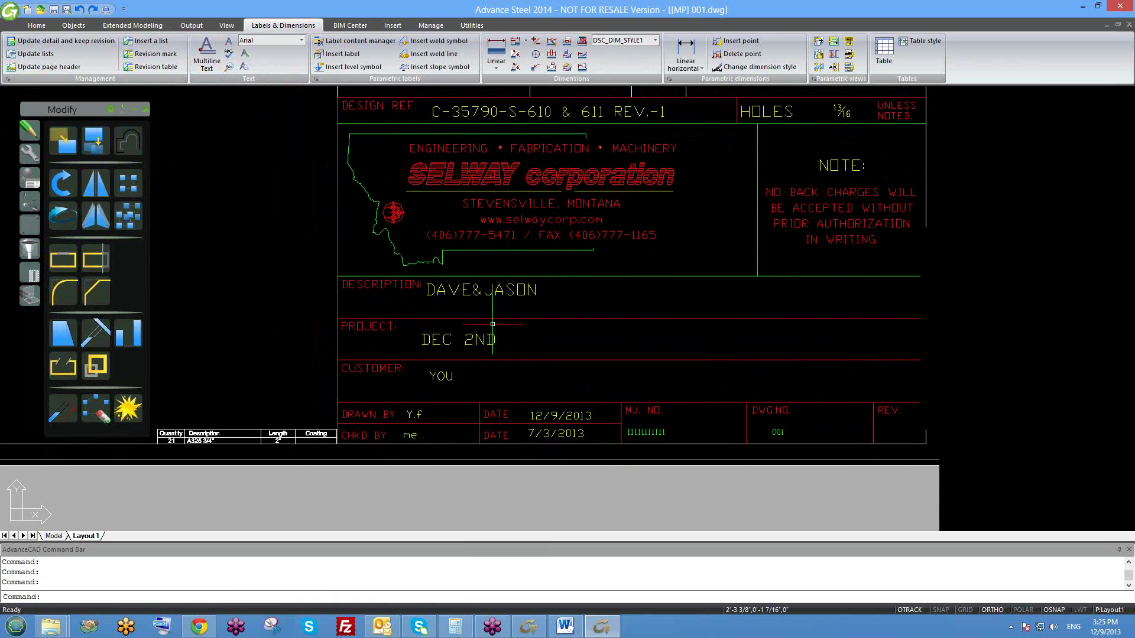
{"action": "scroll", "coordinate": [491, 319], "scroll_direction": "down", "scroll_amount": 1}
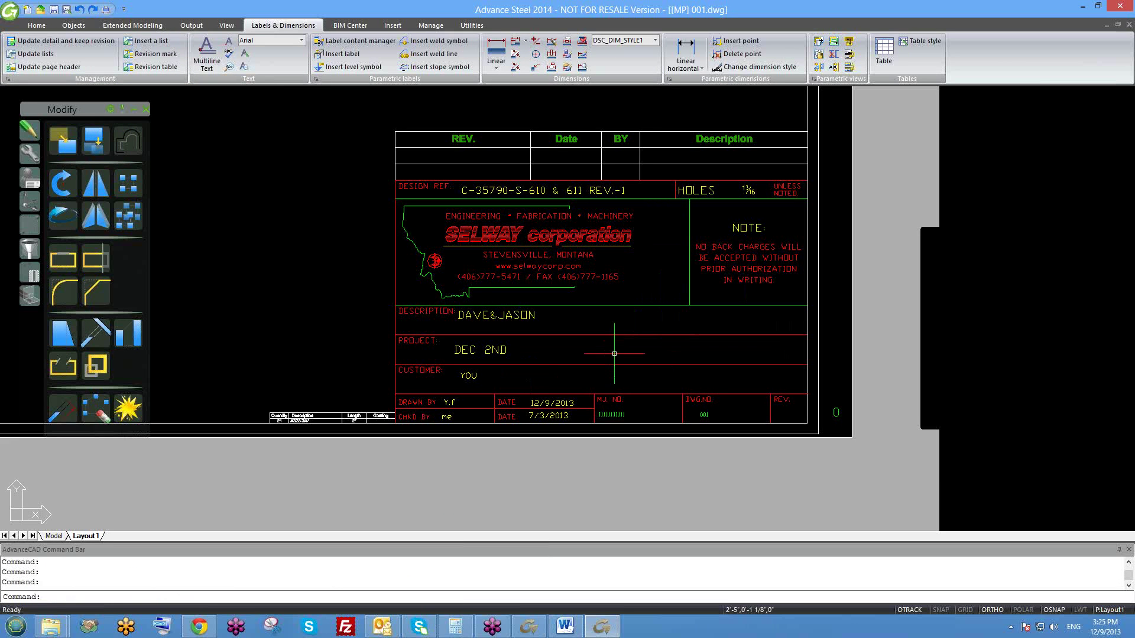
{"action": "scroll", "coordinate": [536, 359], "scroll_direction": "up", "scroll_amount": 1}
{"action": "scroll", "coordinate": [408, 296], "scroll_direction": "up", "scroll_amount": 1}
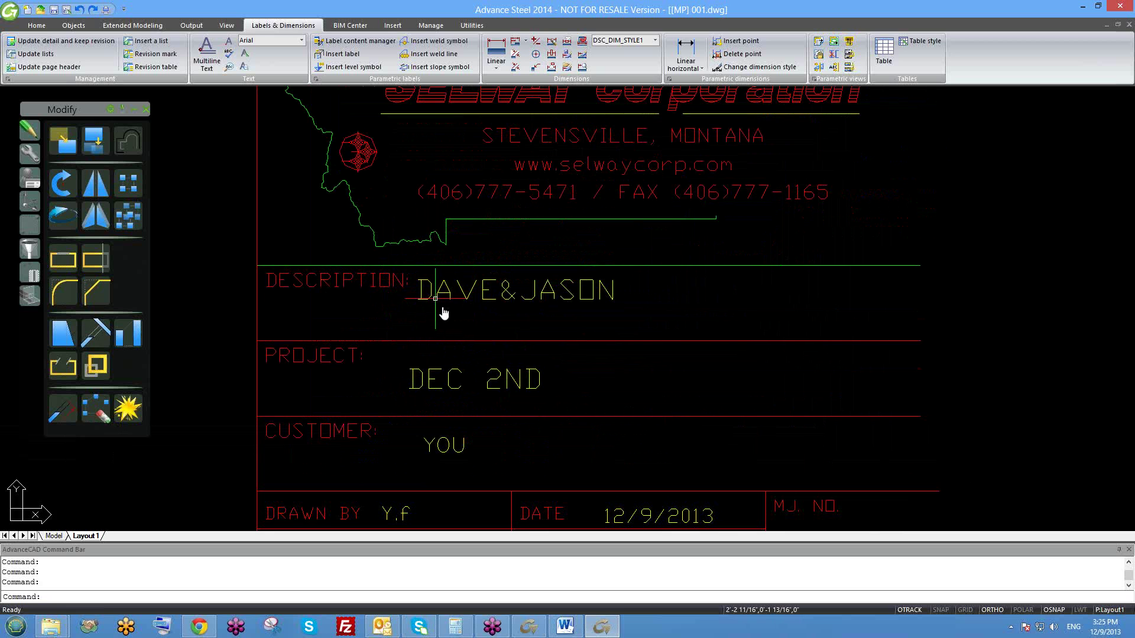
{"action": "middle_click_drag", "start_coordinate": [438, 302], "coordinate": [471, 312]}
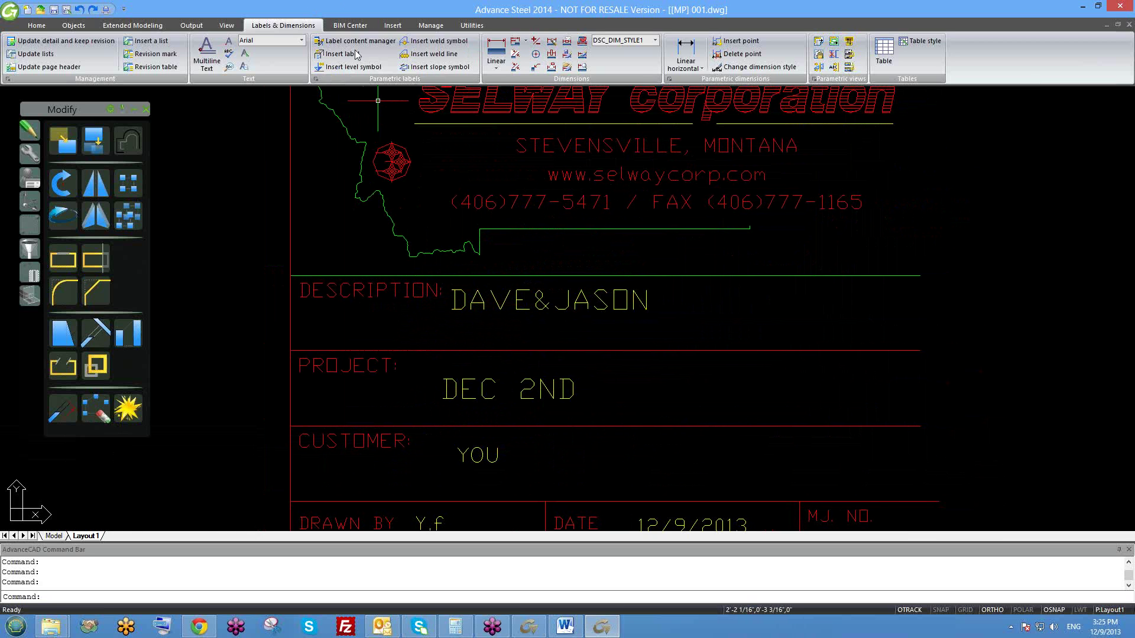
{"action": "scroll", "coordinate": [543, 381], "scroll_direction": "down", "scroll_amount": 1}
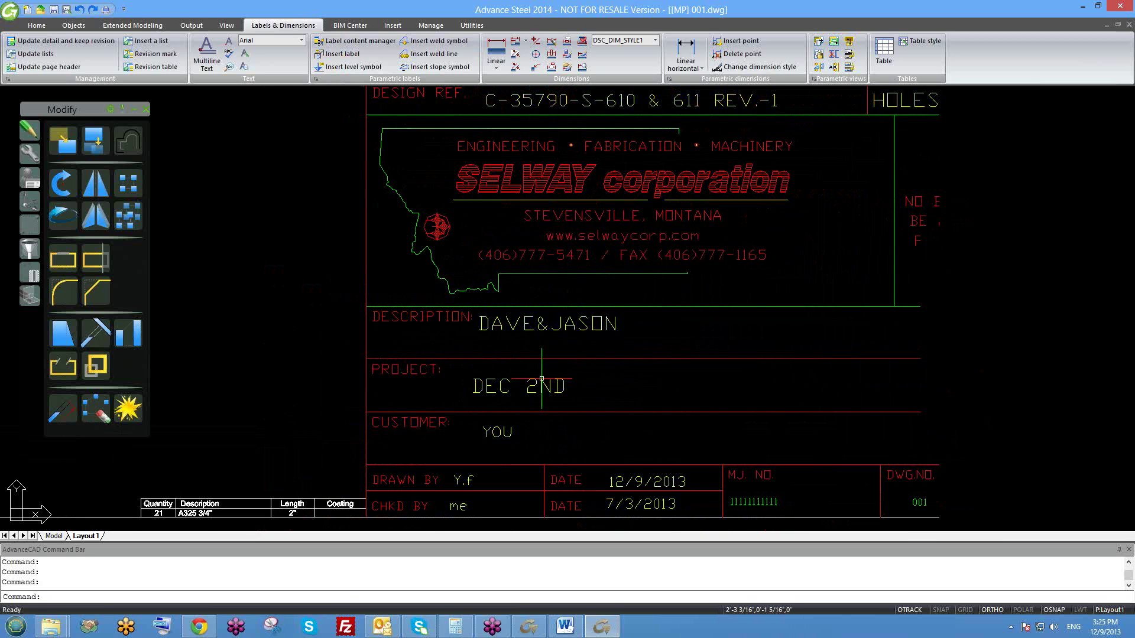
{"action": "middle_click_drag", "start_coordinate": [605, 445], "coordinate": [532, 319]}
{"action": "middle_click_drag", "start_coordinate": [747, 336], "coordinate": [451, 324]}
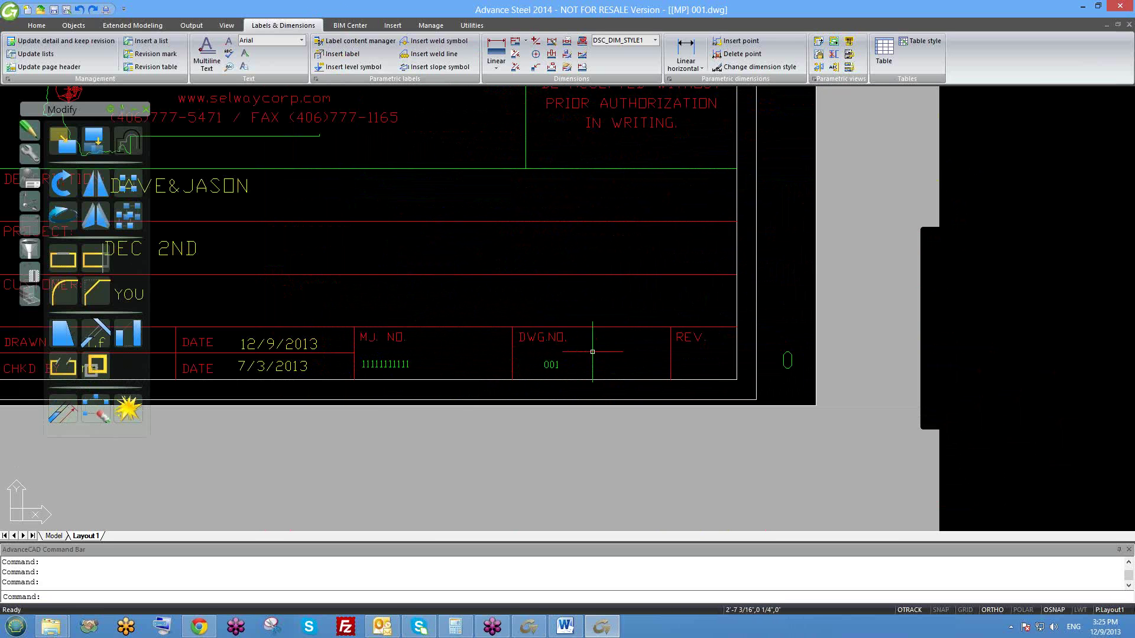
- Inspect the drawing number and revision cells of the title block and the loose 0 outside the sheet border
{"action": "scroll", "coordinate": [750, 368], "scroll_direction": "up", "scroll_amount": 2}
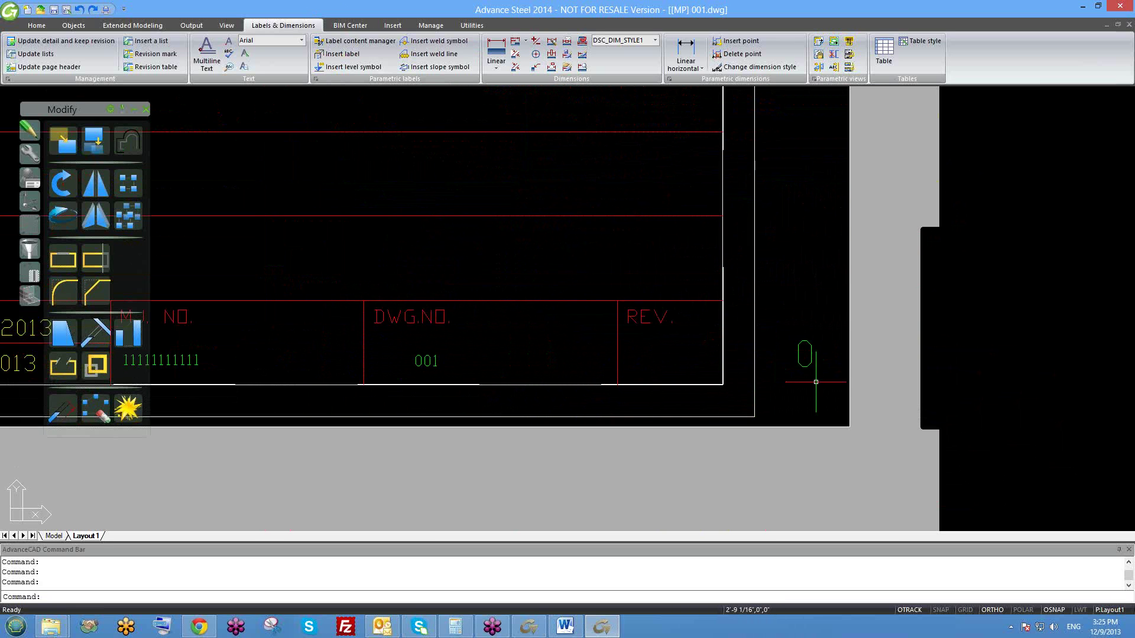
{"action": "scroll", "coordinate": [806, 350], "scroll_direction": "up", "scroll_amount": 1}
{"action": "scroll", "coordinate": [791, 362], "scroll_direction": "down", "scroll_amount": 2}
{"action": "scroll", "coordinate": [792, 361], "scroll_direction": "up", "scroll_amount": 1}
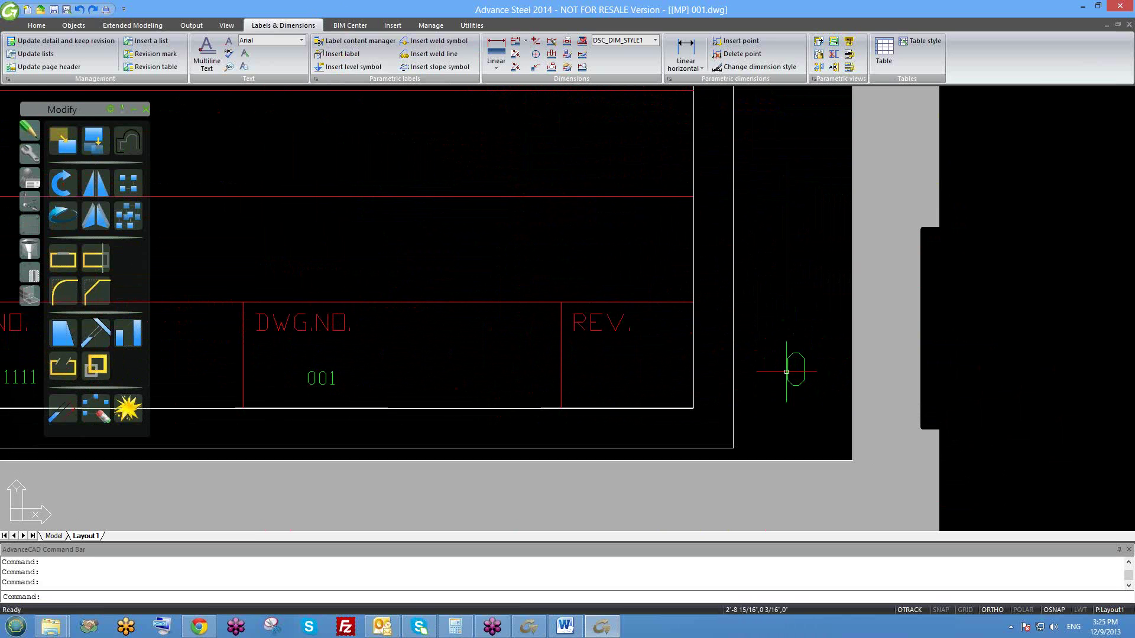
{"action": "key", "text": "Escape"}
{"action": "key", "text": "ctrl+a"}
{"action": "key", "text": "Escape"}
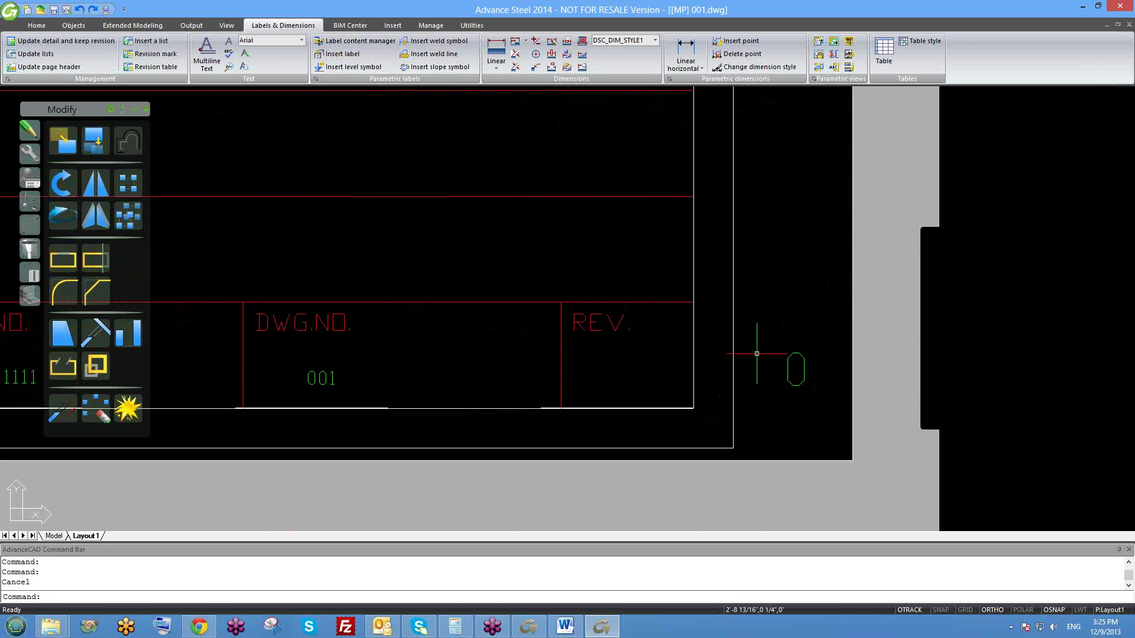
{"action": "scroll", "coordinate": [883, 361], "scroll_direction": "down", "scroll_amount": 3}
{"action": "scroll", "coordinate": [804, 356], "scroll_direction": "up", "scroll_amount": 3}
{"action": "scroll", "coordinate": [608, 342], "scroll_direction": "up", "scroll_amount": 2}
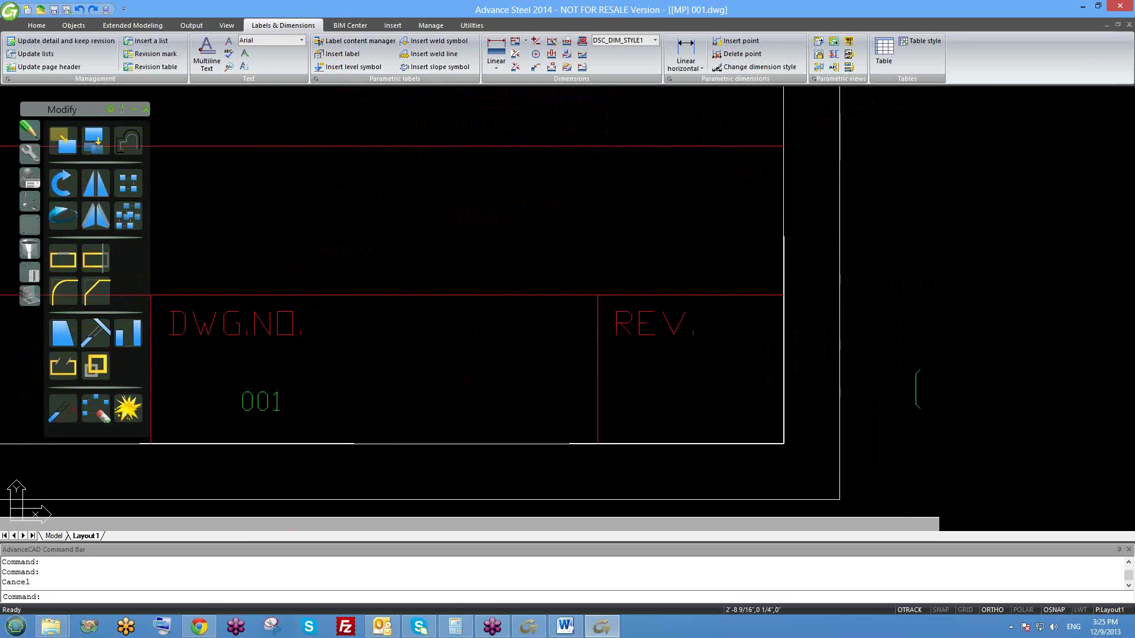
{"action": "left_click", "coordinate": [733, 355]}
{"action": "left_click", "coordinate": [731, 351]}
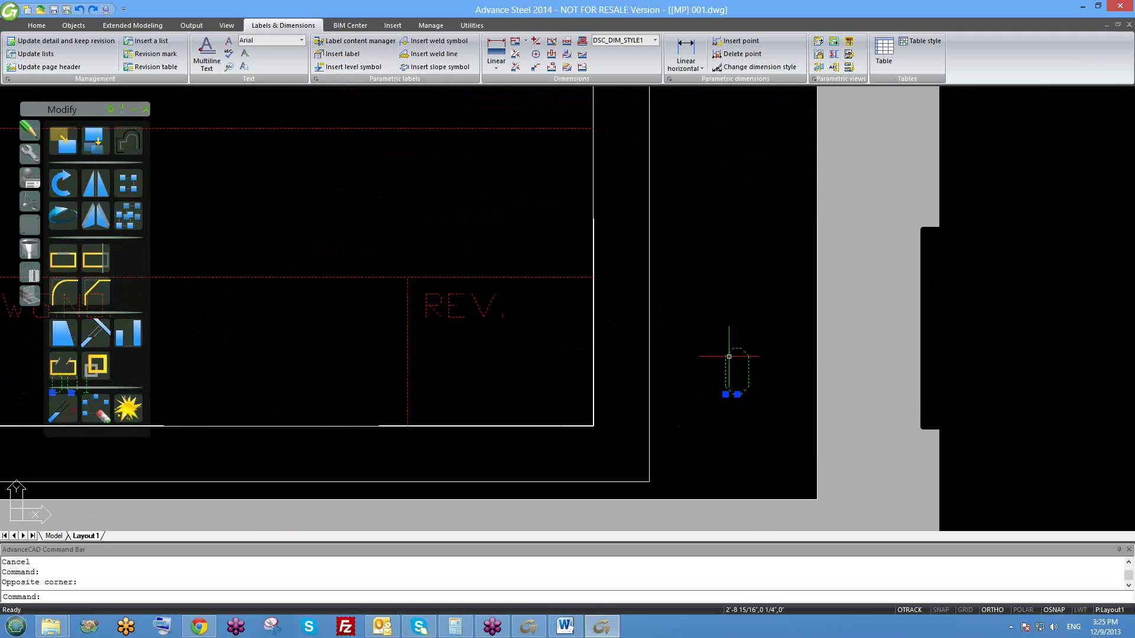
{"action": "key", "text": "Escape"}
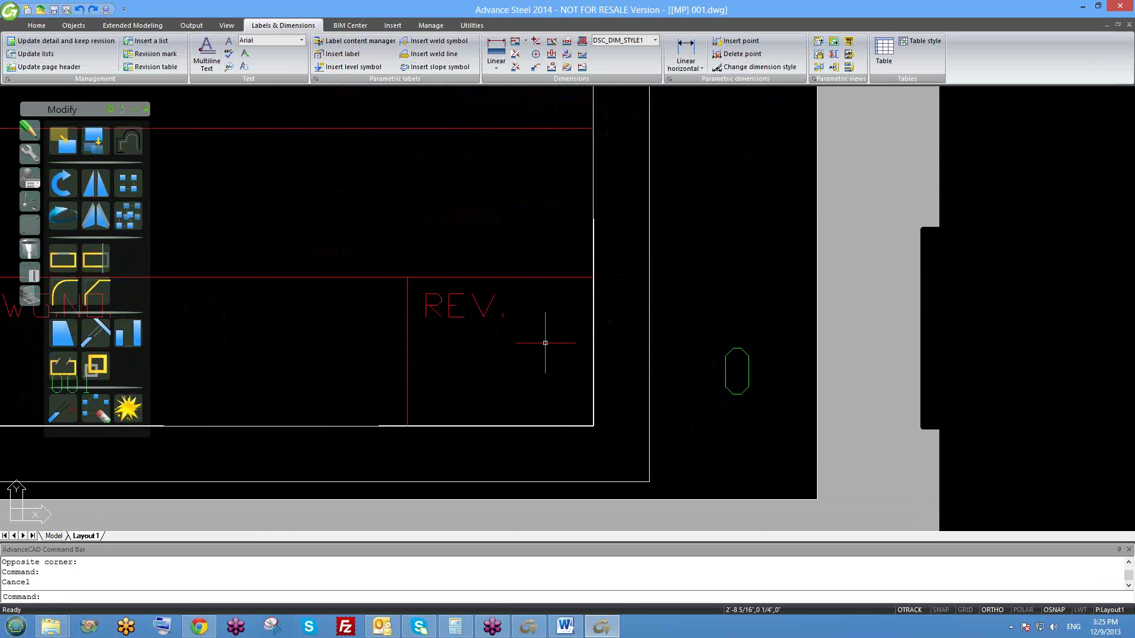
- Examine the drawn-by, checked-by and date entries along the title block's lower edge
{"action": "scroll", "coordinate": [646, 372], "scroll_direction": "down", "scroll_amount": 3}
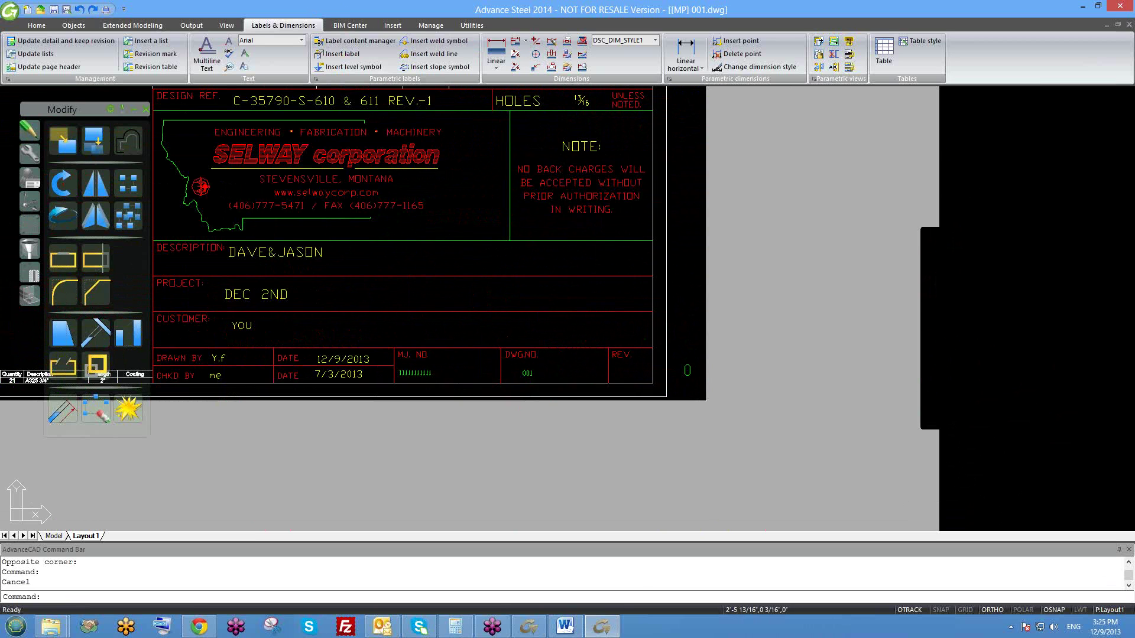
{"action": "middle_click_drag", "start_coordinate": [517, 371], "coordinate": [601, 407]}
{"action": "middle_click_drag", "start_coordinate": [468, 376], "coordinate": [579, 375]}
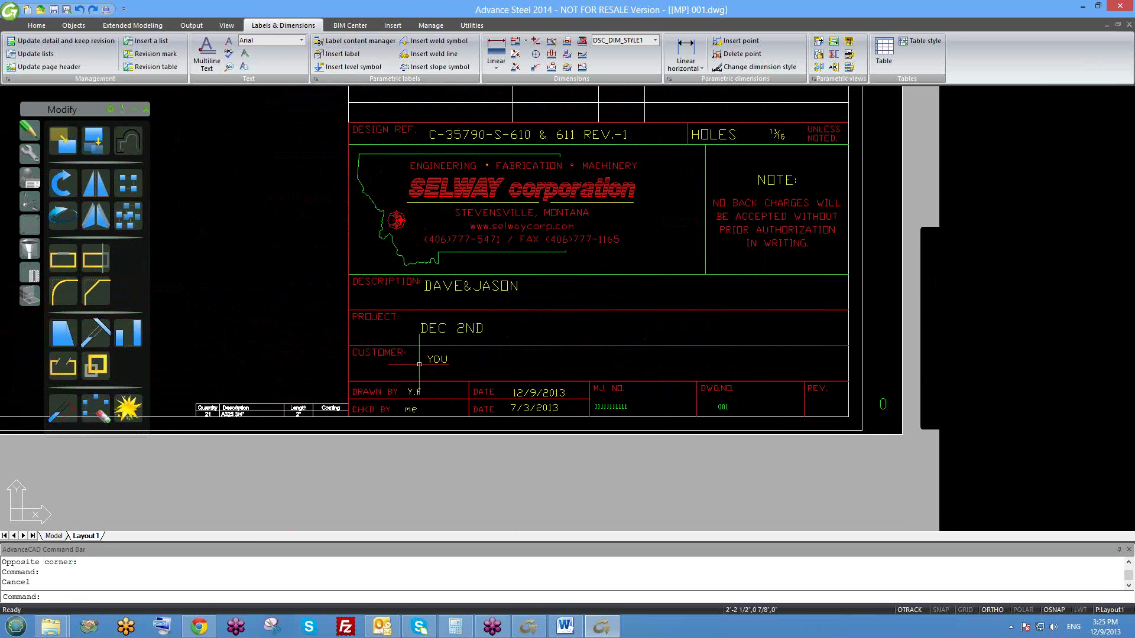
{"action": "scroll", "coordinate": [552, 412], "scroll_direction": "up", "scroll_amount": 3}
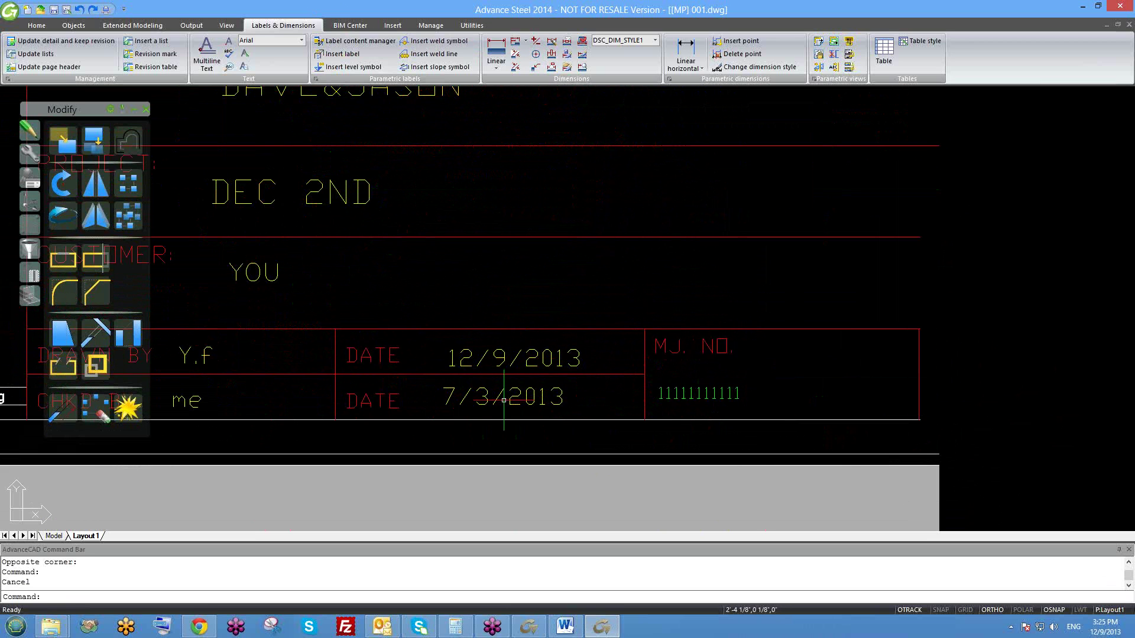
{"action": "scroll", "coordinate": [605, 395], "scroll_direction": "down", "scroll_amount": 5}
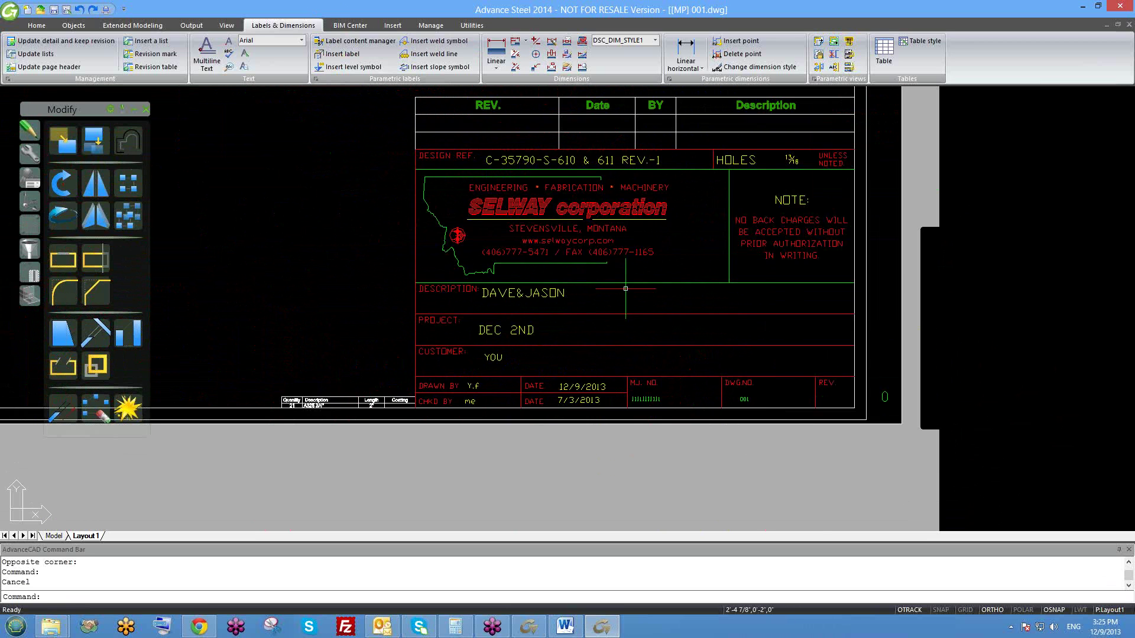
- Examine the base plate view of column C9 with its dimensions, hole label and weld symbols
{"action": "scroll", "coordinate": [636, 251], "scroll_direction": "down", "scroll_amount": 6}
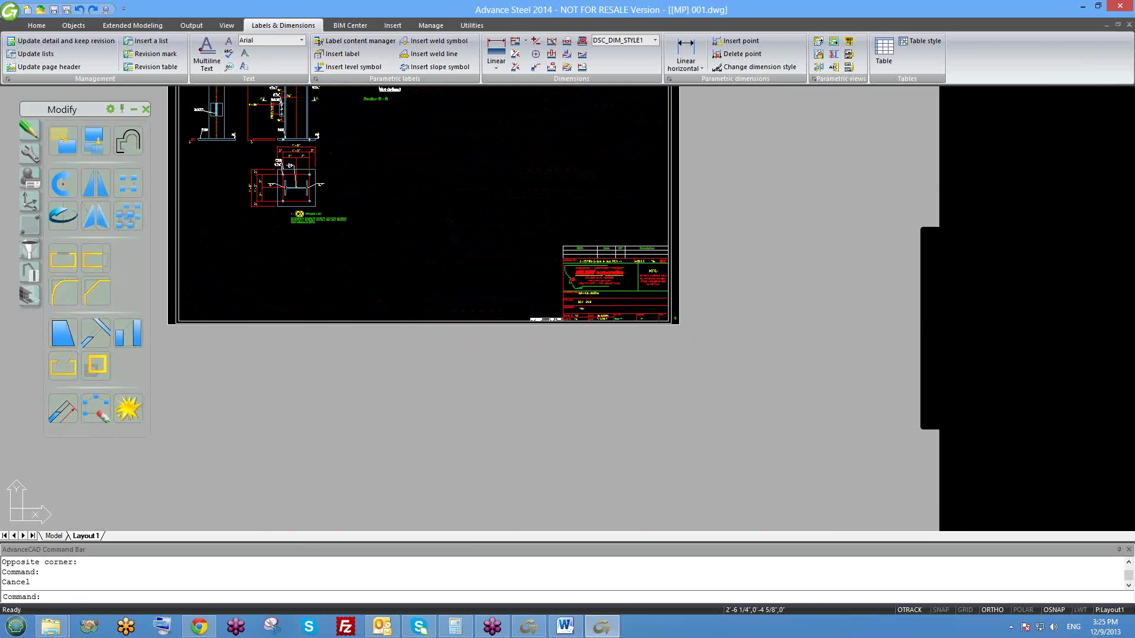
{"action": "scroll", "coordinate": [441, 323], "scroll_direction": "up", "scroll_amount": 4}
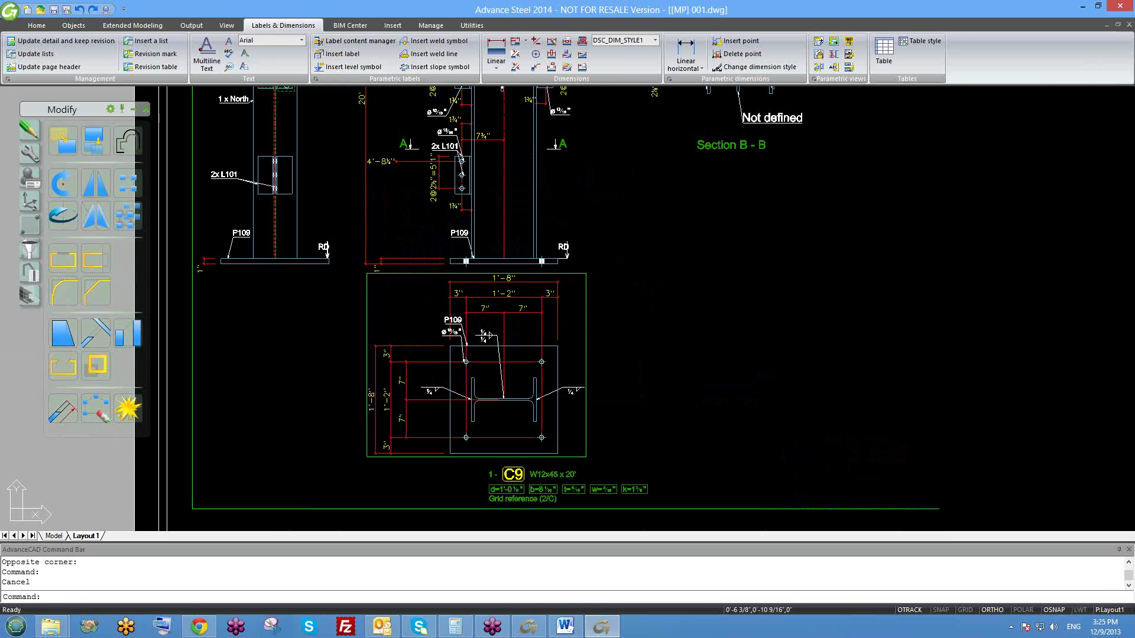
{"action": "scroll", "coordinate": [422, 378], "scroll_direction": "up", "scroll_amount": 1}
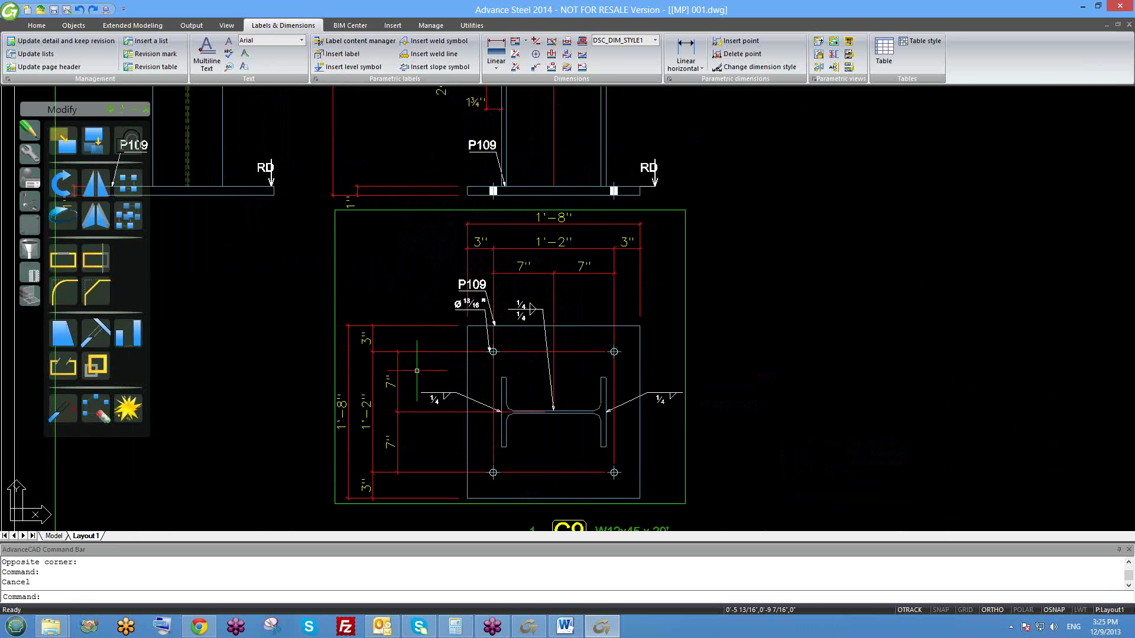
{"action": "scroll", "coordinate": [413, 386], "scroll_direction": "down", "scroll_amount": 1}
{"action": "scroll", "coordinate": [495, 273], "scroll_direction": "up", "scroll_amount": 3}
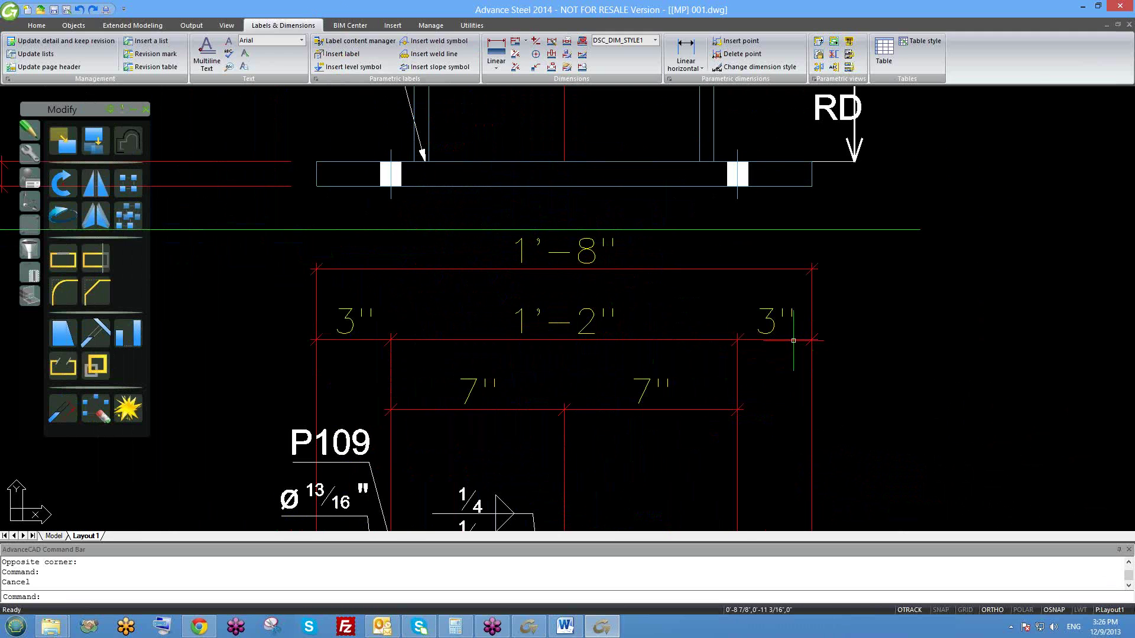
{"action": "scroll", "coordinate": [514, 319], "scroll_direction": "down", "scroll_amount": 4}
{"action": "scroll", "coordinate": [515, 321], "scroll_direction": "down", "scroll_amount": 2}
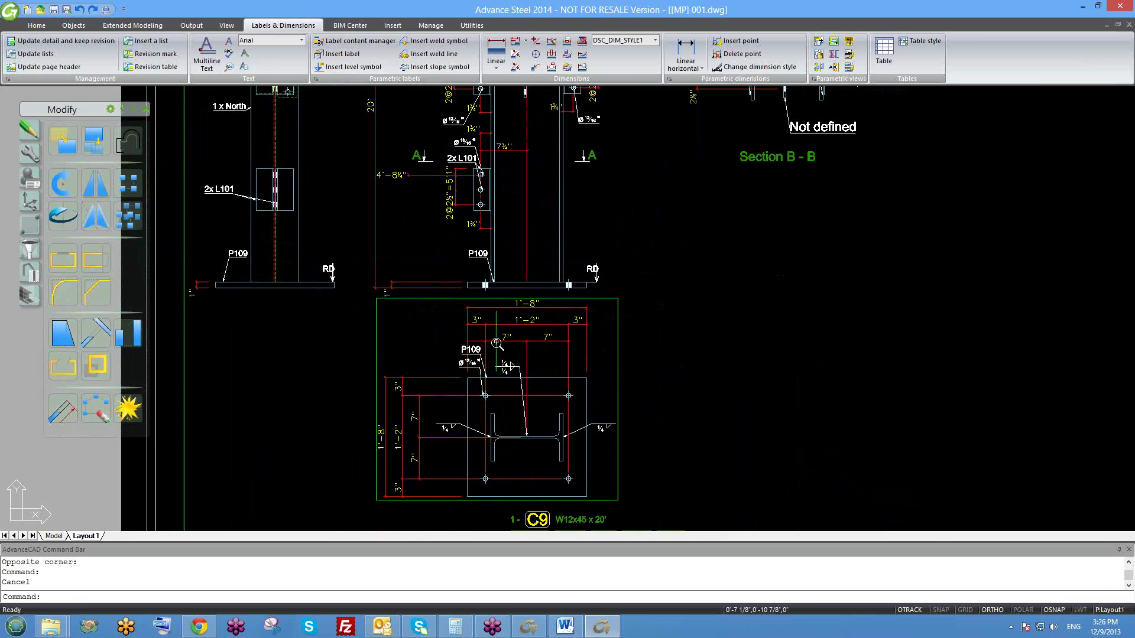
{"action": "scroll", "coordinate": [497, 343], "scroll_direction": "down", "scroll_amount": 5}
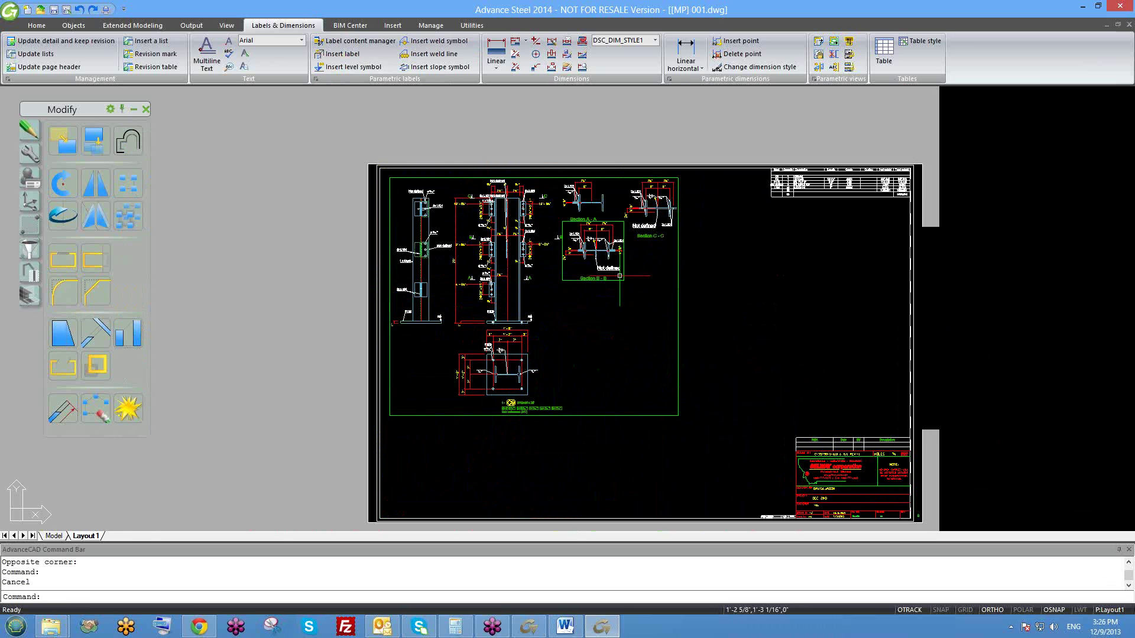
- Examine the column elevations and the sections A-A, B-B and C-C, including their labels and dimensions, within the whole sheet
{"action": "scroll", "coordinate": [612, 260], "scroll_direction": "up", "scroll_amount": 2}
{"action": "scroll", "coordinate": [373, 198], "scroll_direction": "up", "scroll_amount": 2}
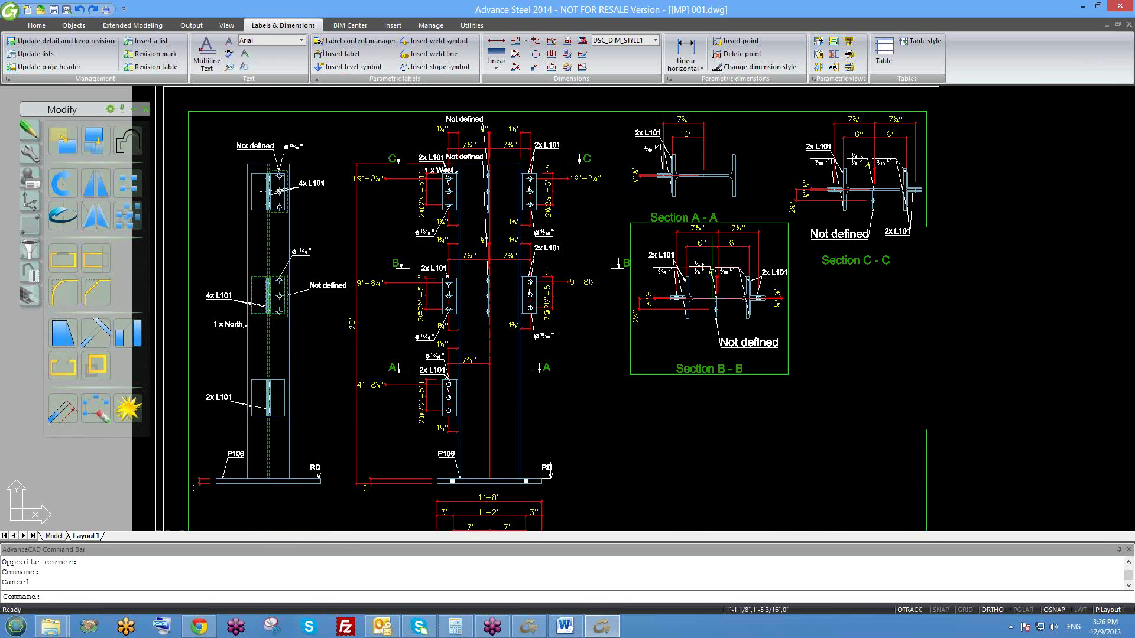
{"action": "scroll", "coordinate": [391, 278], "scroll_direction": "down", "scroll_amount": 2}
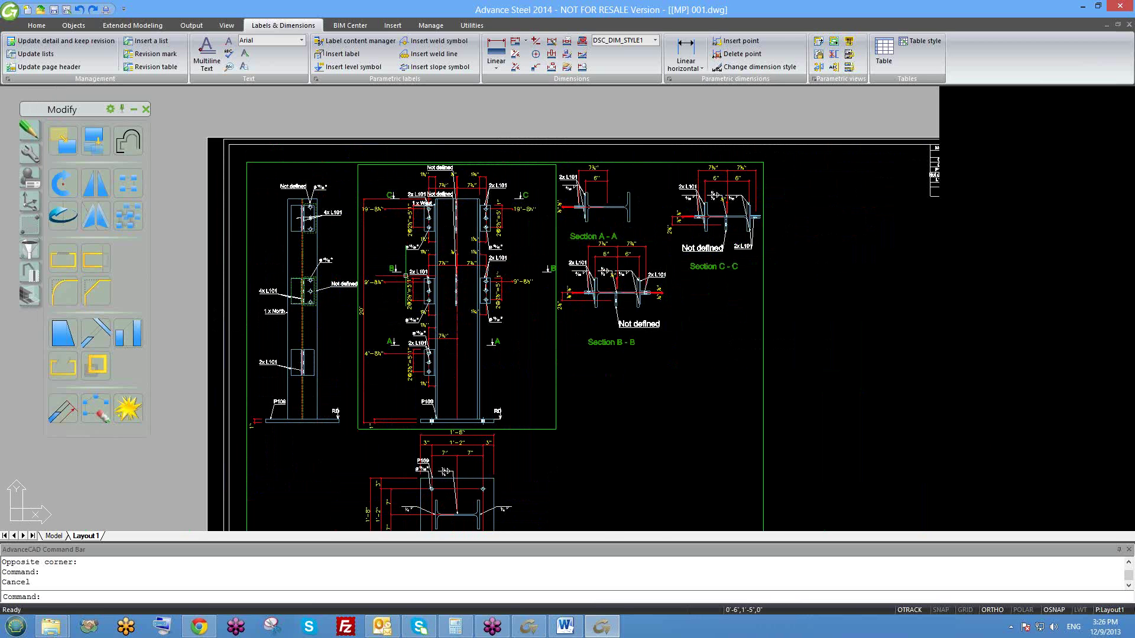
{"action": "middle_click_drag", "start_coordinate": [405, 275], "coordinate": [588, 287]}
{"action": "middle_click_drag", "start_coordinate": [659, 307], "coordinate": [599, 309]}
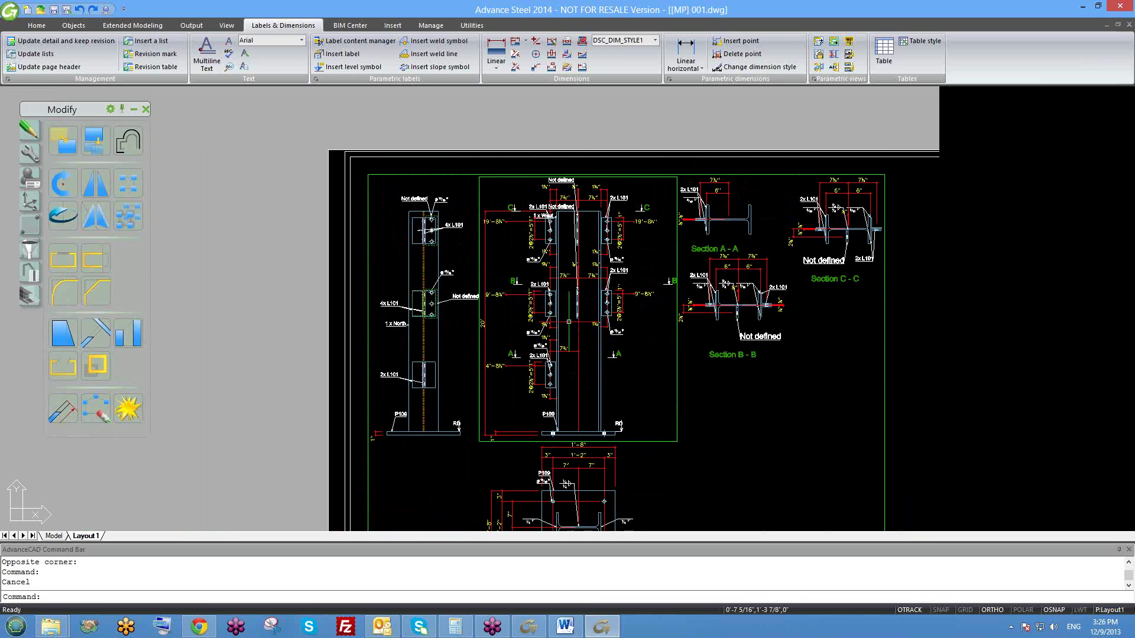
{"action": "middle_click_drag", "start_coordinate": [695, 304], "coordinate": [641, 284]}
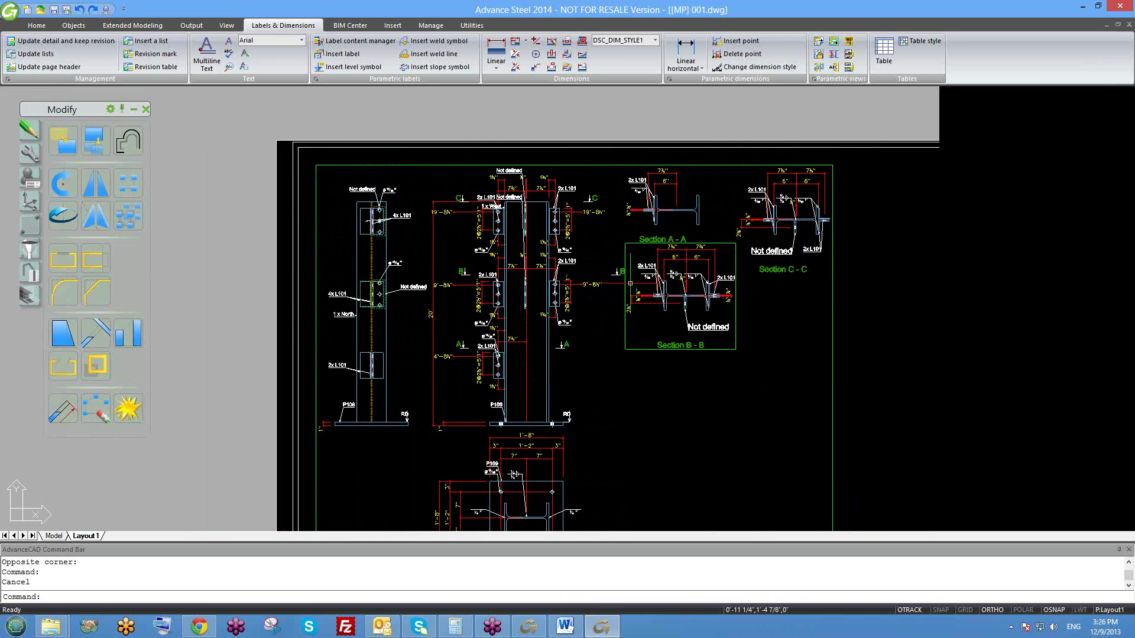
{"action": "scroll", "coordinate": [481, 307], "scroll_direction": "up", "scroll_amount": 4}
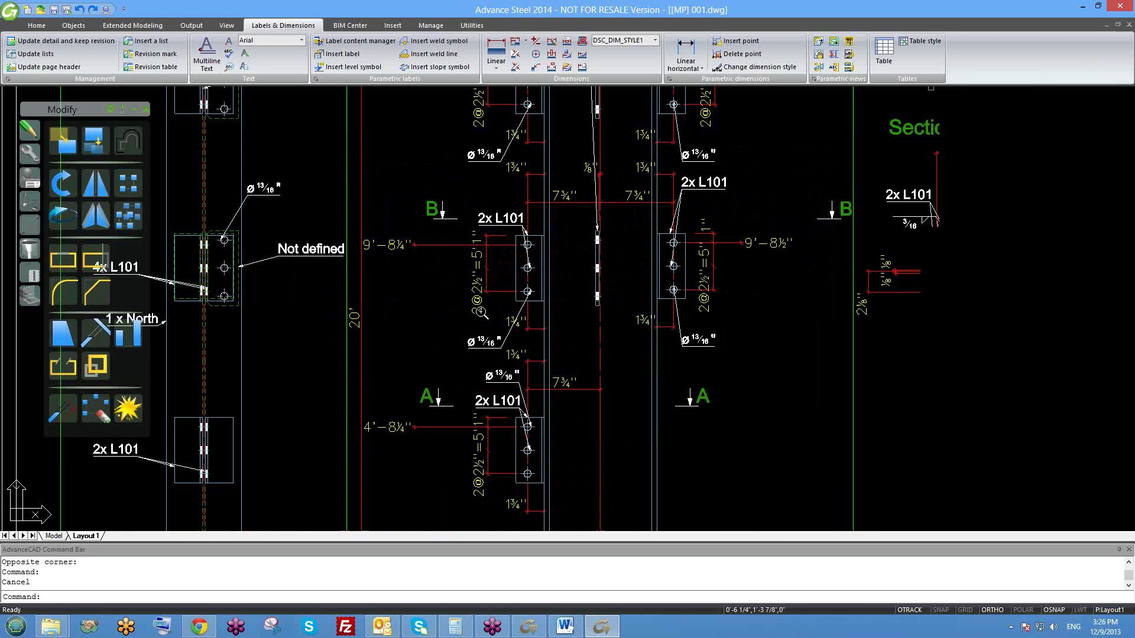
{"action": "scroll", "coordinate": [483, 302], "scroll_direction": "down", "scroll_amount": 6}
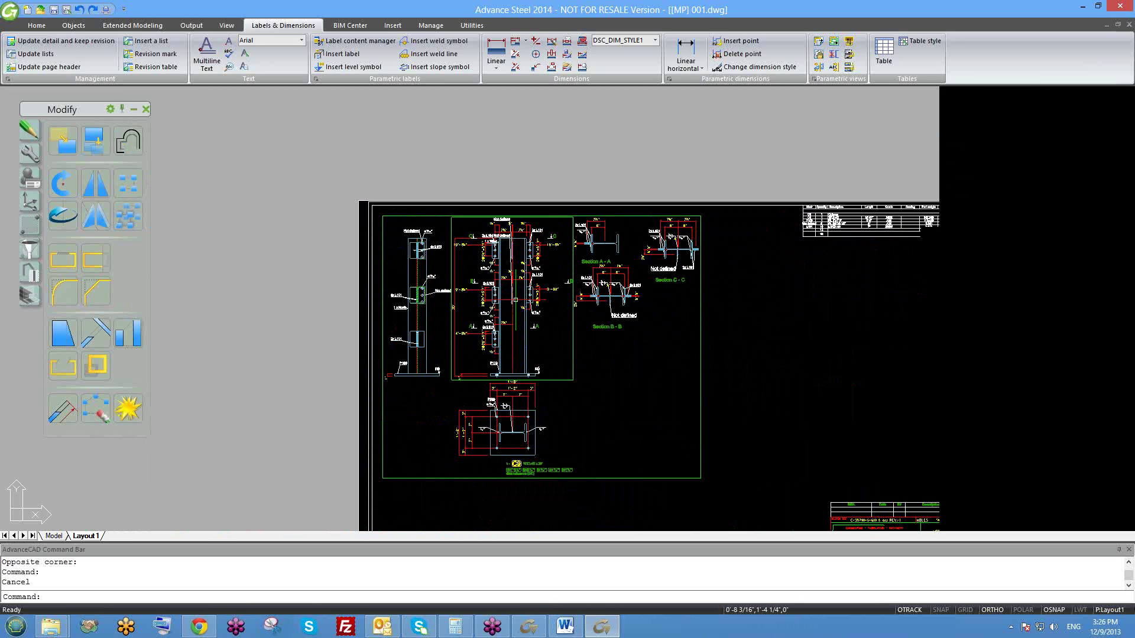
{"action": "middle_click_drag", "start_coordinate": [838, 363], "coordinate": [692, 253]}
{"action": "scroll", "coordinate": [744, 437], "scroll_direction": "up", "scroll_amount": 6}
{"action": "scroll", "coordinate": [692, 362], "scroll_direction": "down", "scroll_amount": 6}
{"action": "scroll", "coordinate": [701, 363], "scroll_direction": "down", "scroll_amount": 4}
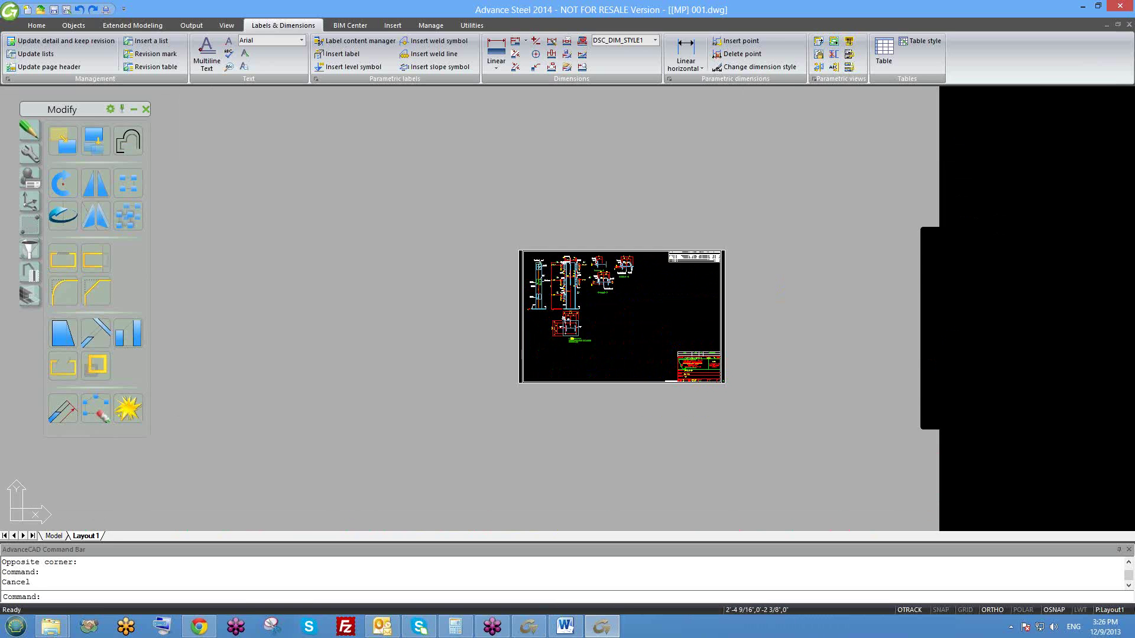
- Save and close the [MP] 001.dwg drawing, and close 4047-1_0.dwg without saving its changes
{"action": "key", "text": "ctrl+s"}
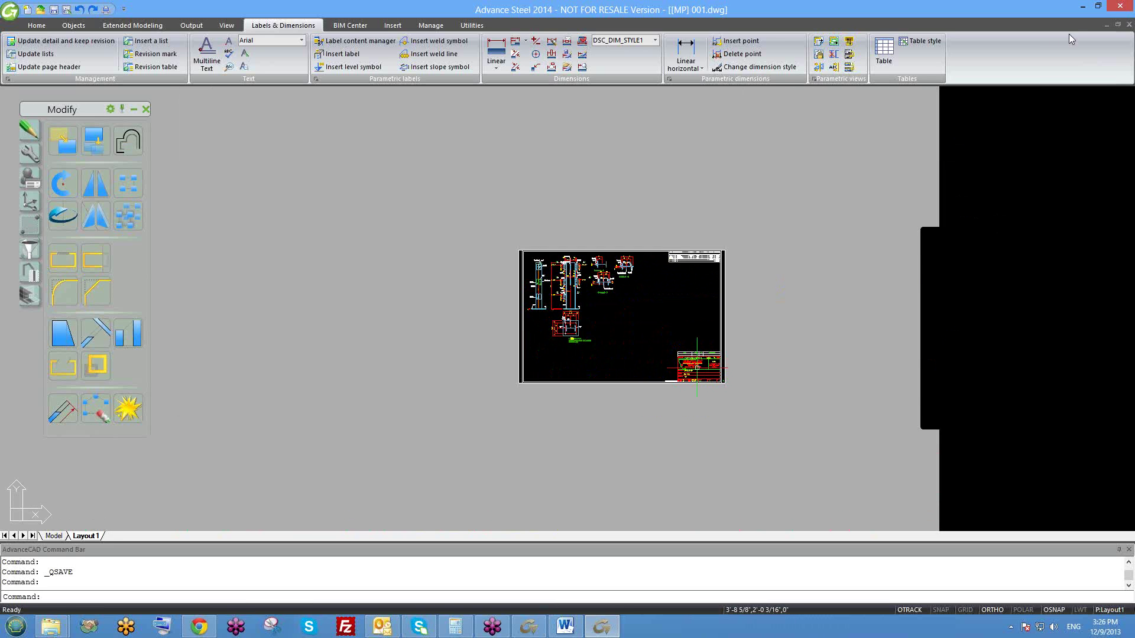
{"action": "left_click", "coordinate": [1129, 25]}
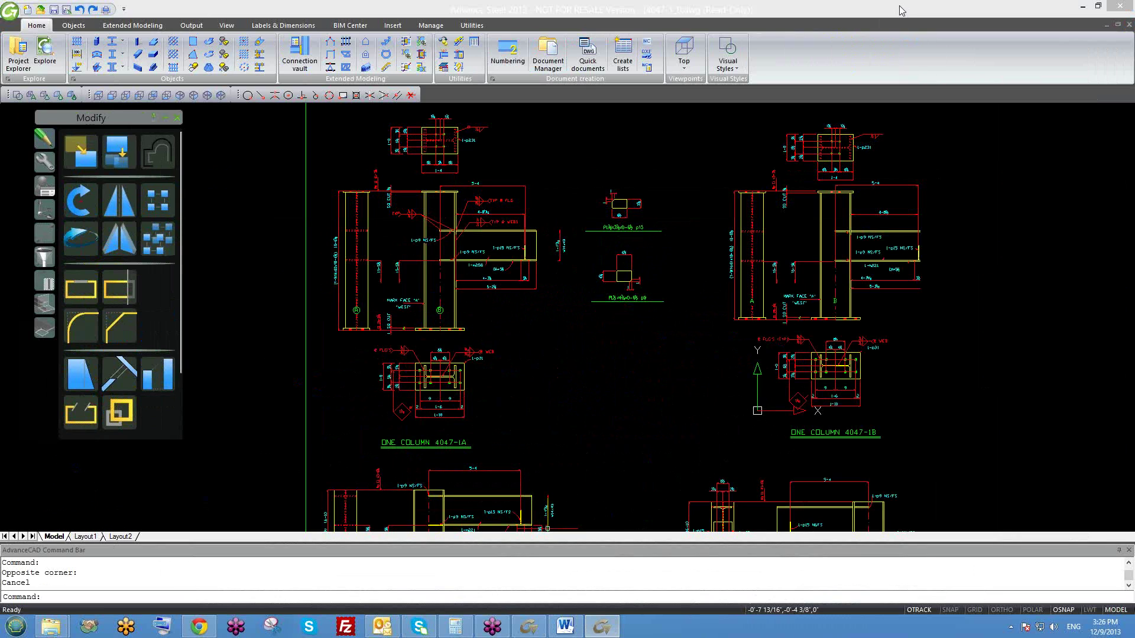
{"action": "left_click", "coordinate": [1128, 25]}
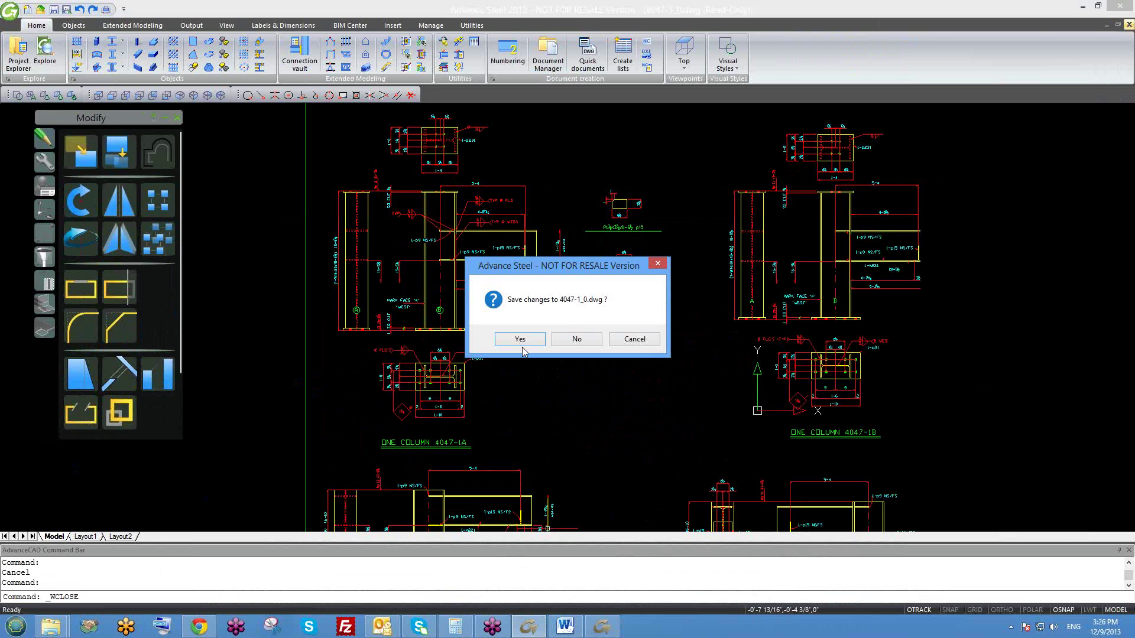
{"action": "left_click", "coordinate": [586, 345]}
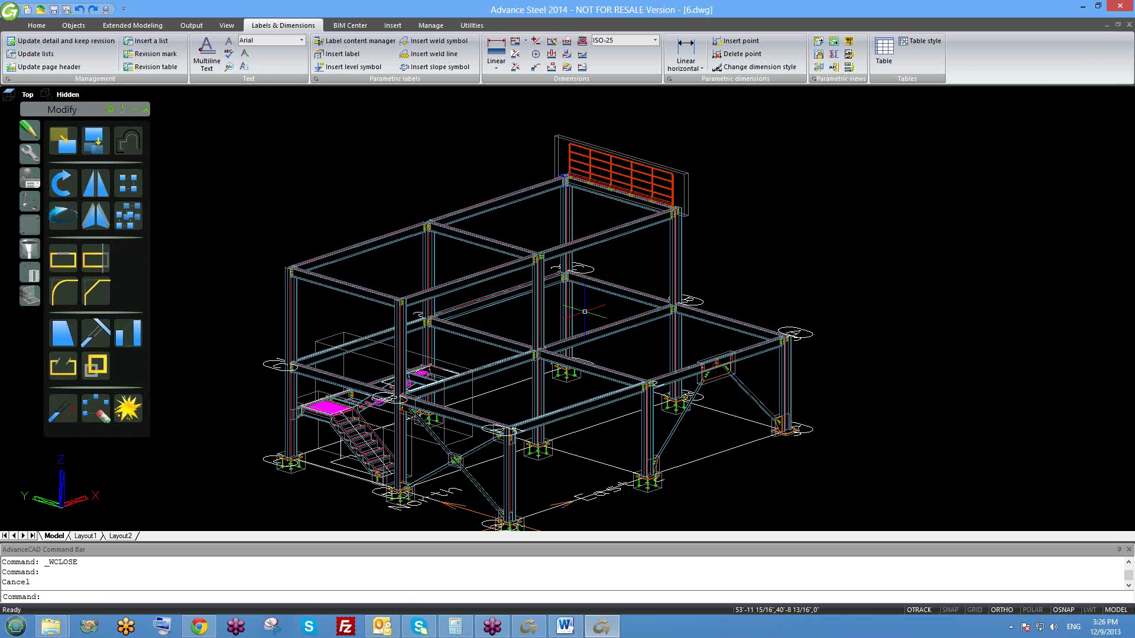
- Save the 6.dwg model
{"action": "key", "text": "ctrl+s"}
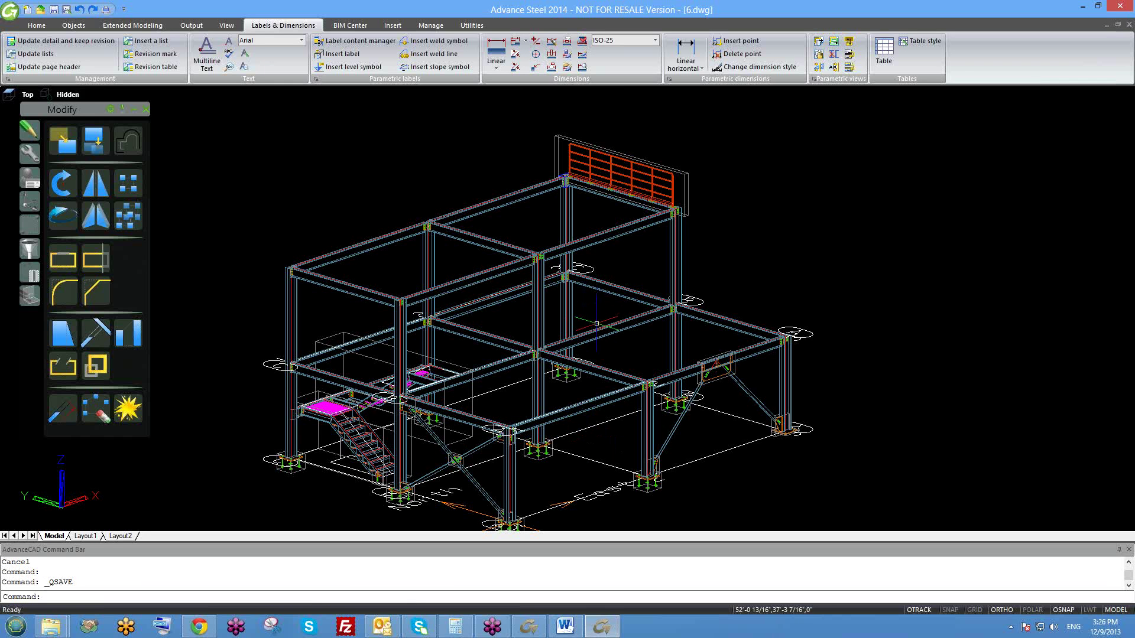
{"action": "middle_click_drag", "start_coordinate": [670, 349], "coordinate": [620, 302]}
{"action": "middle_click_drag", "start_coordinate": [707, 474], "coordinate": [687, 448], "text": "shift"}
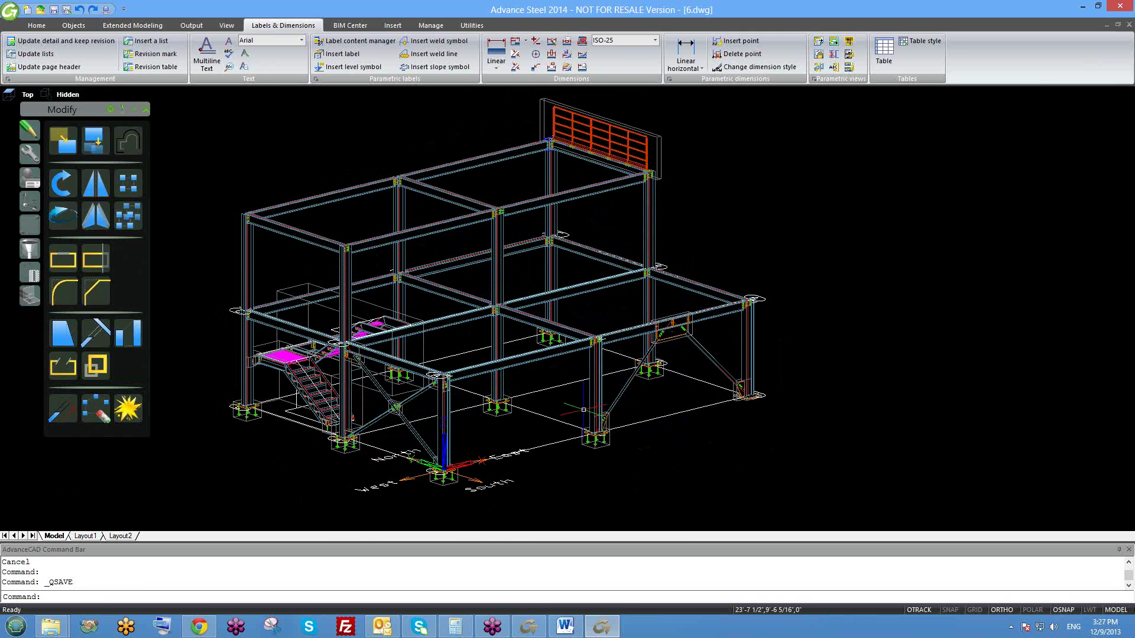
{"action": "left_click", "coordinate": [193, 26]}
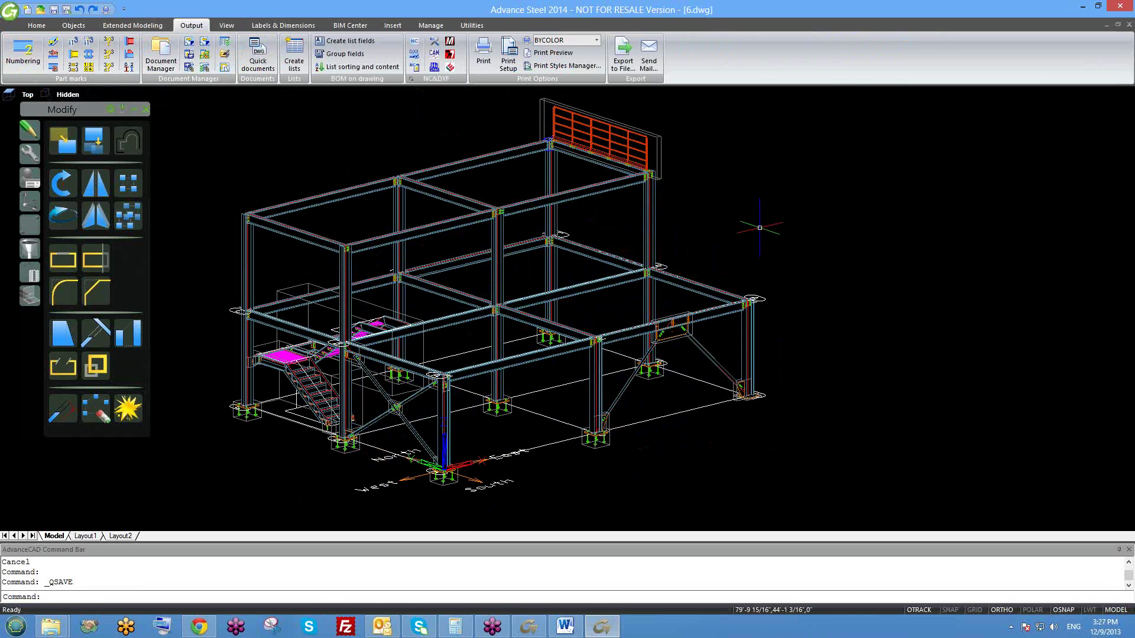
{"action": "middle_click_drag", "start_coordinate": [668, 267], "coordinate": [753, 312]}
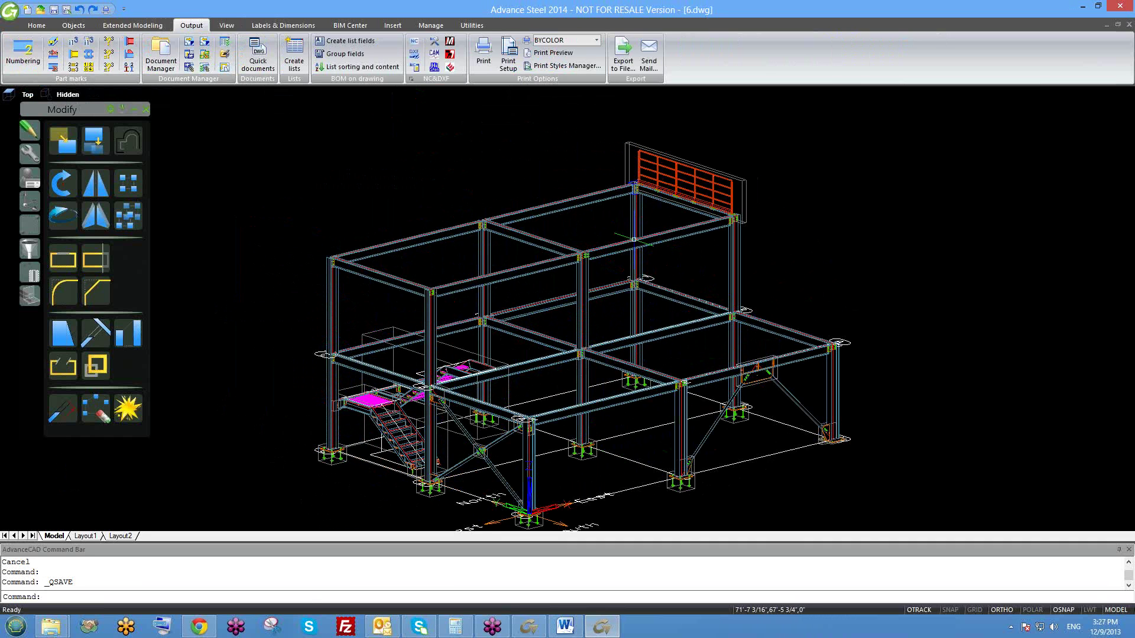
{"action": "middle_click_drag", "start_coordinate": [634, 239], "coordinate": [601, 230]}
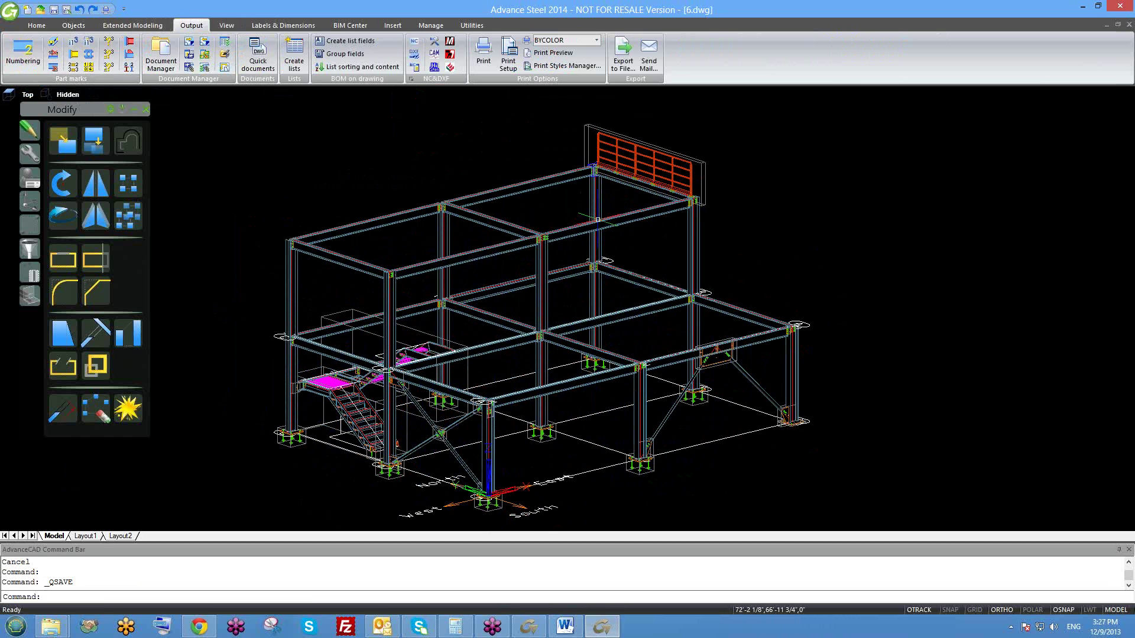
{"action": "middle_click_drag", "start_coordinate": [555, 287], "coordinate": [553, 281]}
{"action": "middle_click_drag", "start_coordinate": [577, 359], "coordinate": [554, 328]}
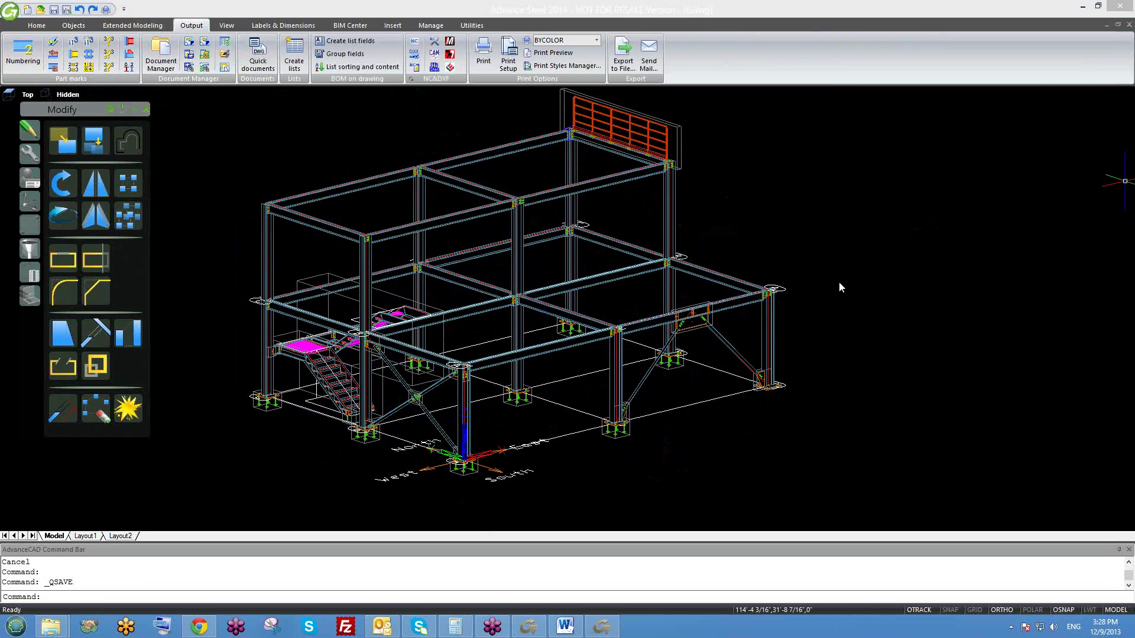
{"action": "left_click", "coordinate": [795, 305]}
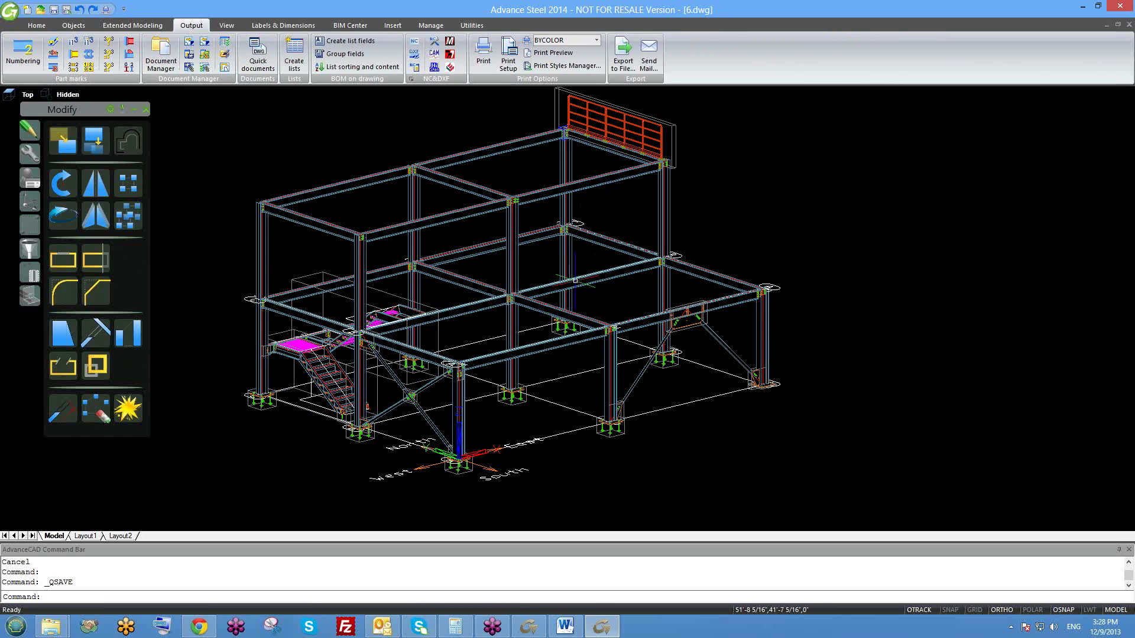
- Examine the bolted beam-to-column connections along the upper level of the steel frame
{"action": "scroll", "coordinate": [535, 203], "scroll_direction": "up", "scroll_amount": 3}
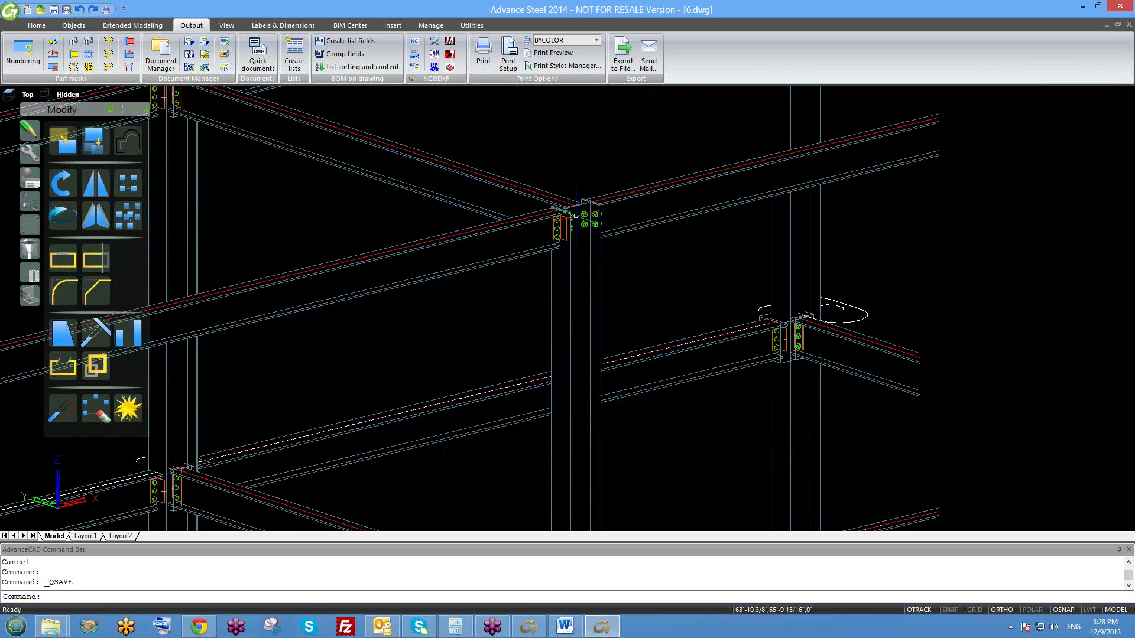
{"action": "scroll", "coordinate": [571, 229], "scroll_direction": "down", "scroll_amount": 1}
{"action": "scroll", "coordinate": [517, 258], "scroll_direction": "up", "scroll_amount": 1}
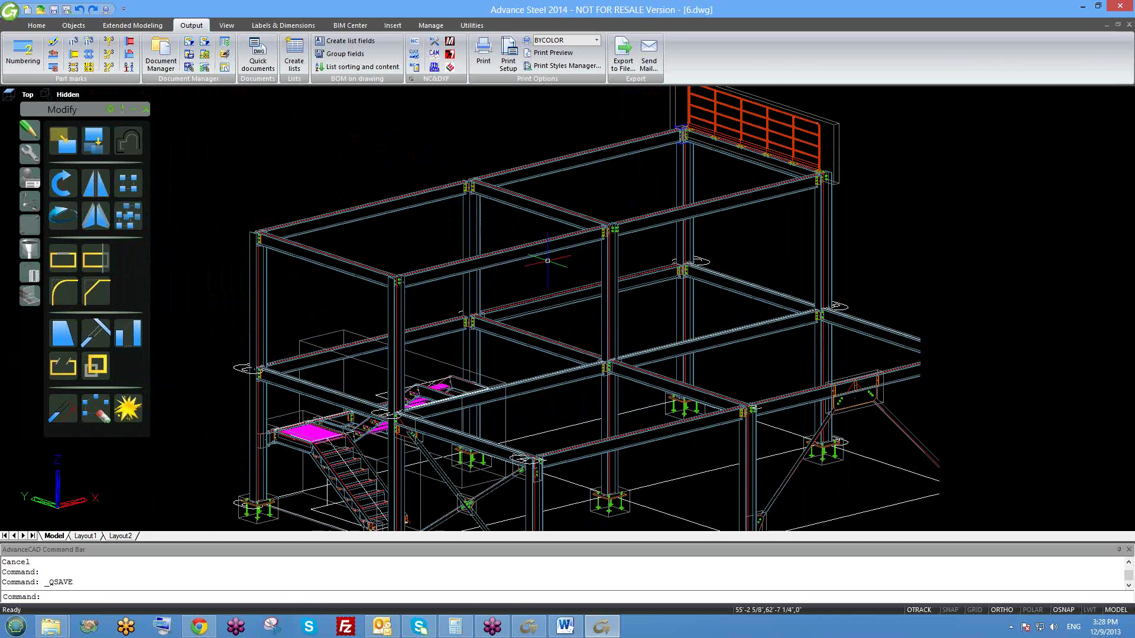
{"action": "scroll", "coordinate": [425, 190], "scroll_direction": "up", "scroll_amount": 2}
{"action": "scroll", "coordinate": [426, 190], "scroll_direction": "up", "scroll_amount": 2}
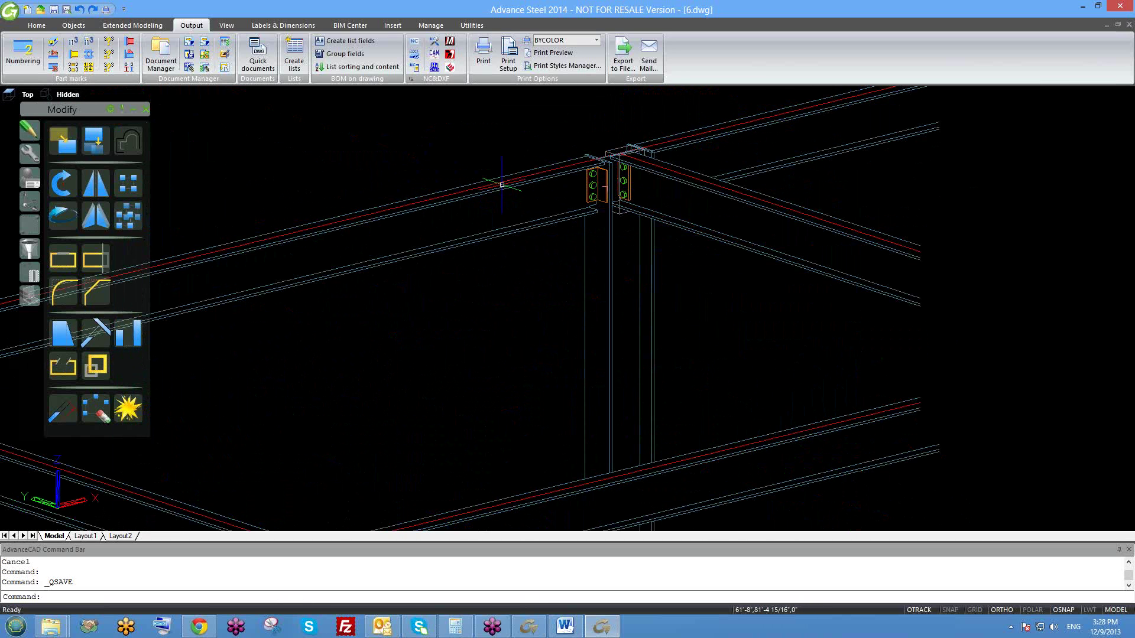
{"action": "scroll", "coordinate": [503, 190], "scroll_direction": "down", "scroll_amount": 1}
{"action": "scroll", "coordinate": [712, 288], "scroll_direction": "down", "scroll_amount": 3}
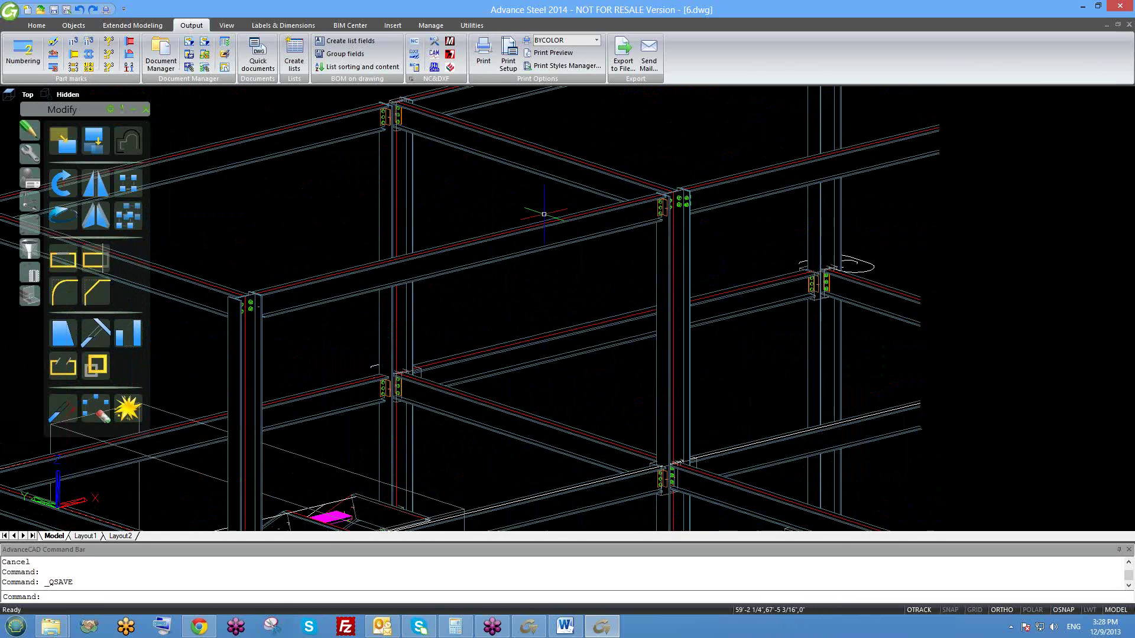
{"action": "scroll", "coordinate": [769, 244], "scroll_direction": "down", "scroll_amount": 1}
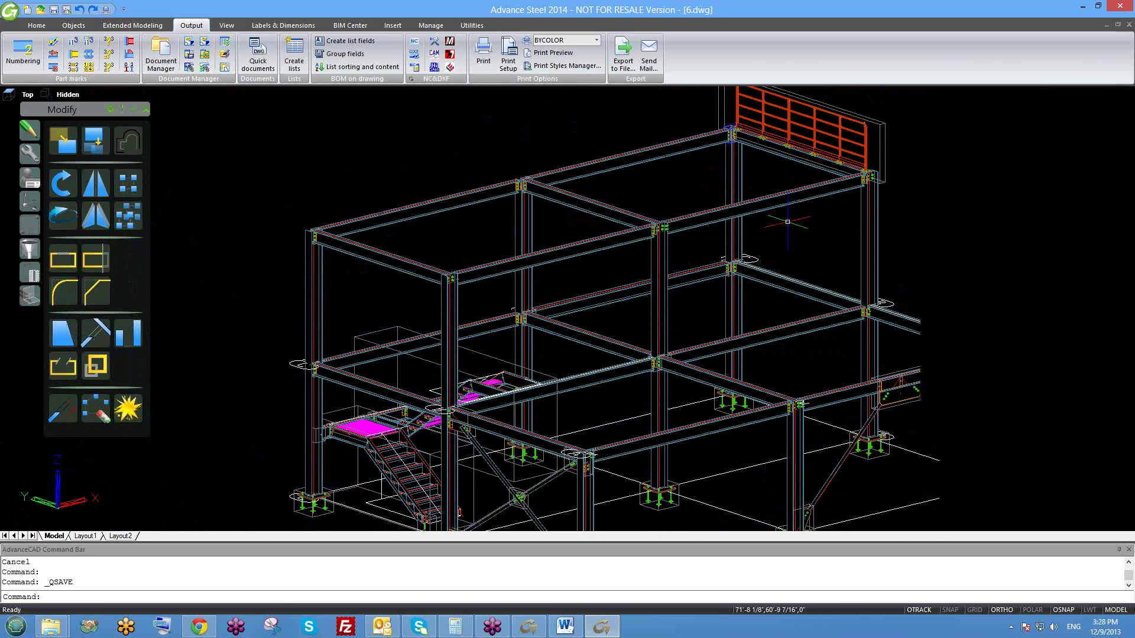
- Examine the railing on the upper end beam, including its bolted post base plates and the adjoining corner column connection
{"action": "middle_click_drag", "start_coordinate": [769, 243], "coordinate": [623, 224]}
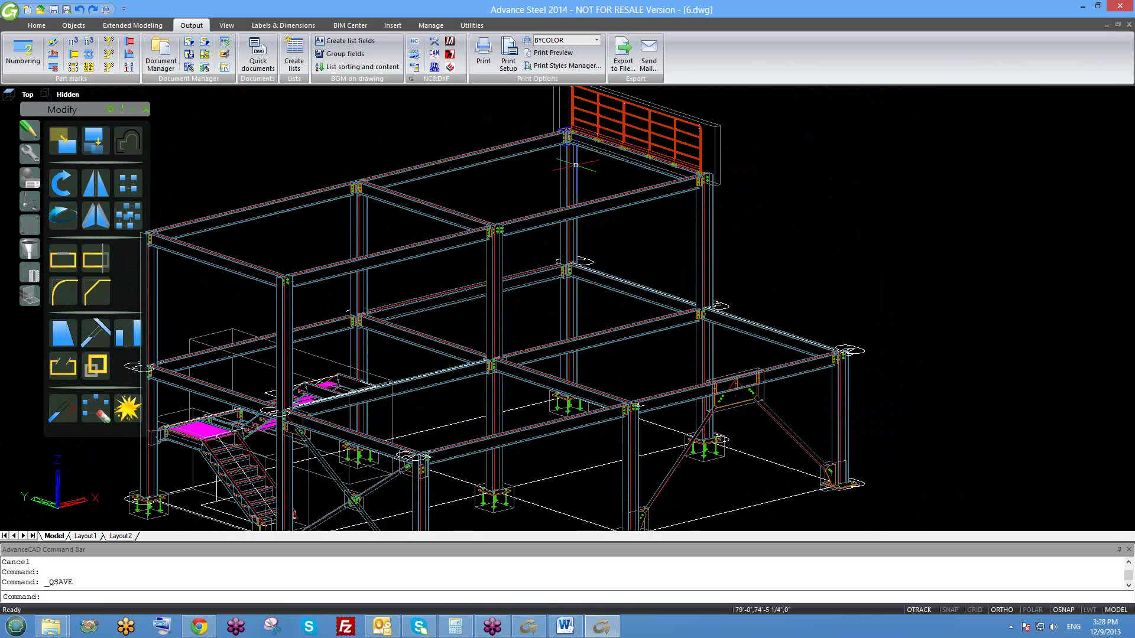
{"action": "scroll", "coordinate": [579, 162], "scroll_direction": "up", "scroll_amount": 1}
{"action": "scroll", "coordinate": [618, 147], "scroll_direction": "up", "scroll_amount": 2}
{"action": "left_click", "coordinate": [635, 137]}
{"action": "key", "text": "Escape"}
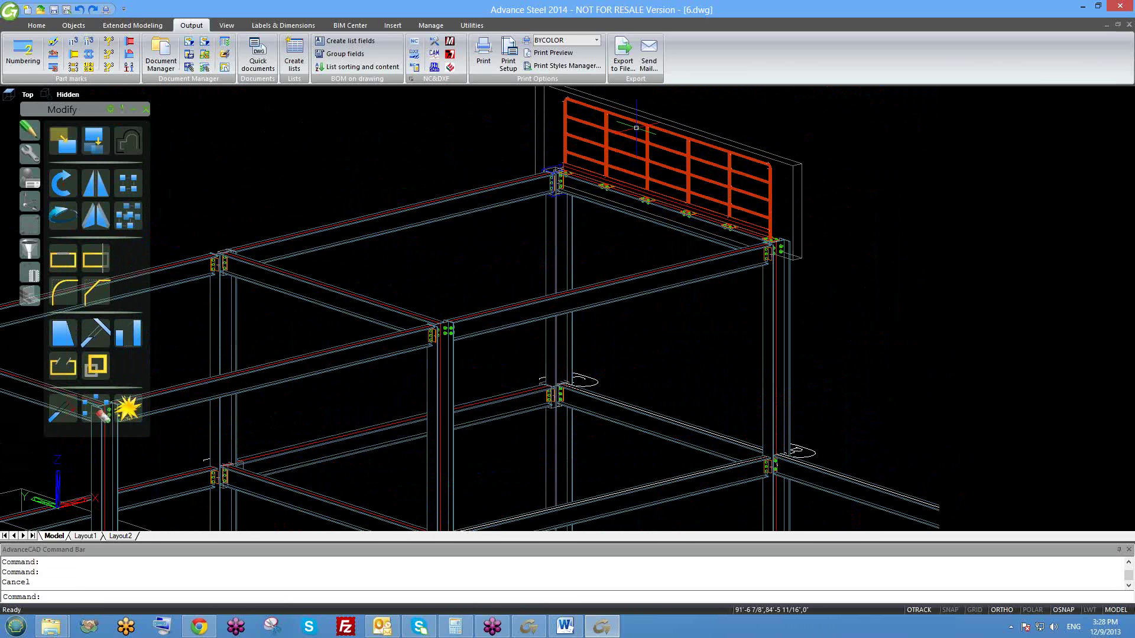
{"action": "key", "text": "Escape"}
{"action": "scroll", "coordinate": [691, 218], "scroll_direction": "up", "scroll_amount": 5}
{"action": "scroll", "coordinate": [690, 218], "scroll_direction": "down", "scroll_amount": 5}
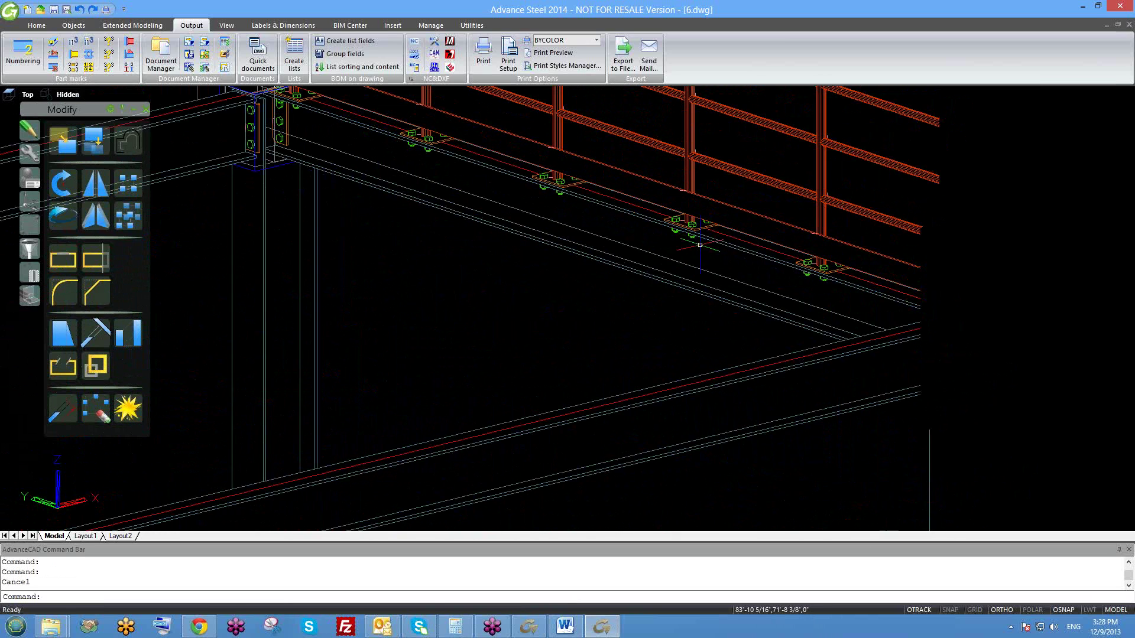
- Review the whole structure in 3D, including the staircase, the braced bays and the column bases
{"action": "middle_click_drag", "start_coordinate": [699, 251], "coordinate": [757, 272], "text": "shift"}
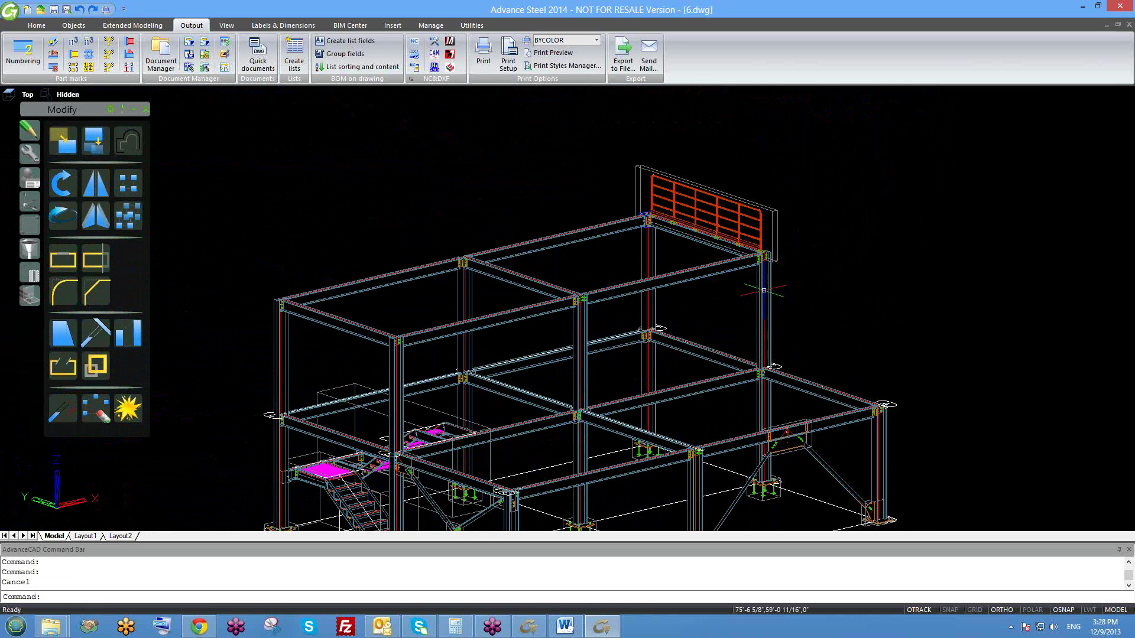
{"action": "scroll", "coordinate": [693, 220], "scroll_direction": "up", "scroll_amount": 2}
{"action": "scroll", "coordinate": [580, 384], "scroll_direction": "down", "scroll_amount": 1}
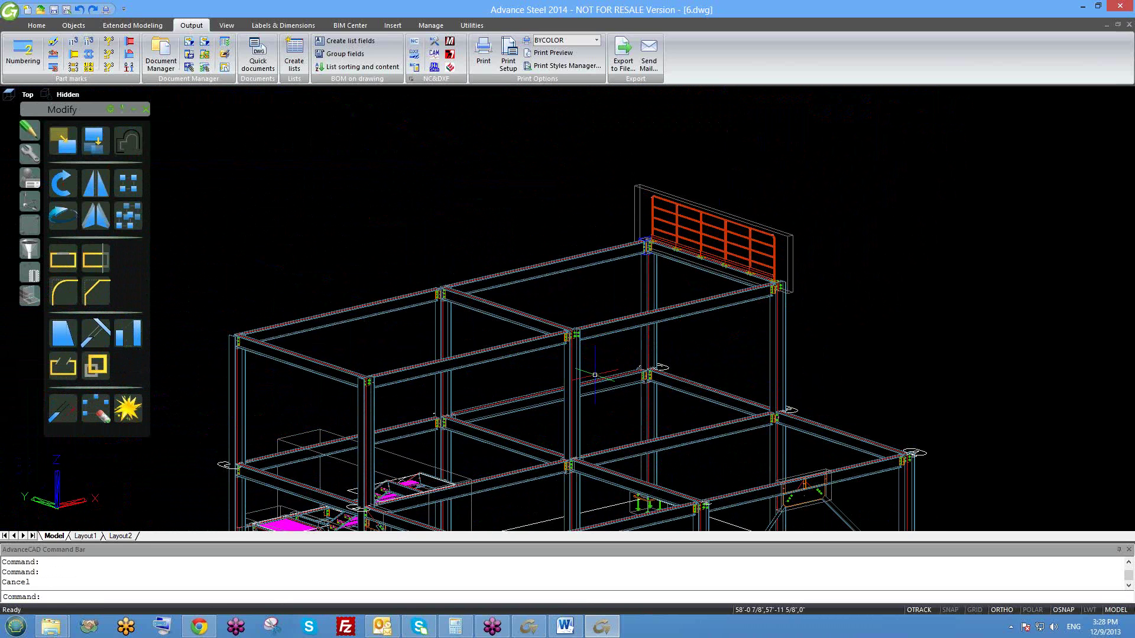
{"action": "middle_click_drag", "start_coordinate": [580, 384], "coordinate": [603, 228]}
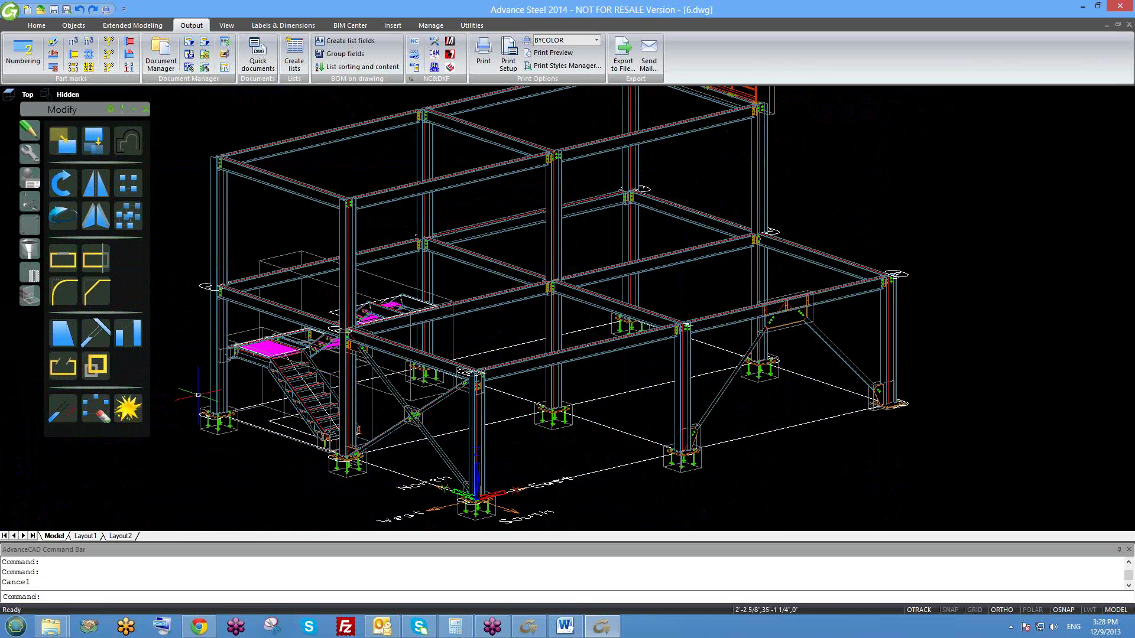
{"action": "middle_click_drag", "start_coordinate": [272, 414], "coordinate": [298, 390]}
{"action": "scroll", "coordinate": [532, 254], "scroll_direction": "down", "scroll_amount": 2}
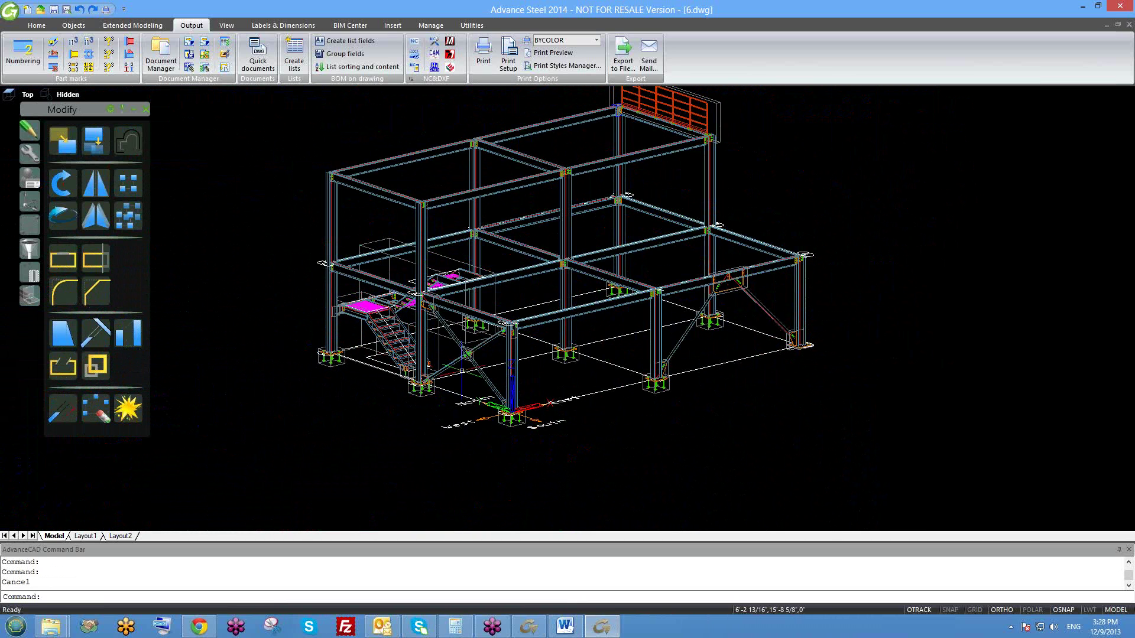
{"action": "middle_click_drag", "start_coordinate": [463, 372], "coordinate": [476, 375], "text": "shift"}
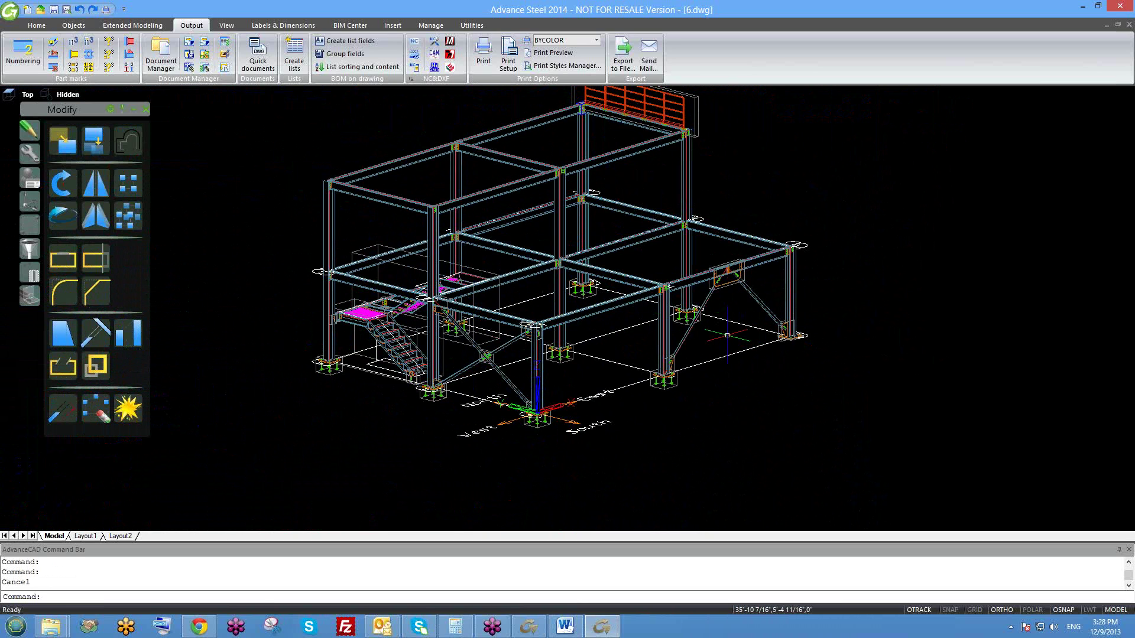
{"action": "scroll", "coordinate": [600, 384], "scroll_direction": "down", "scroll_amount": 1}
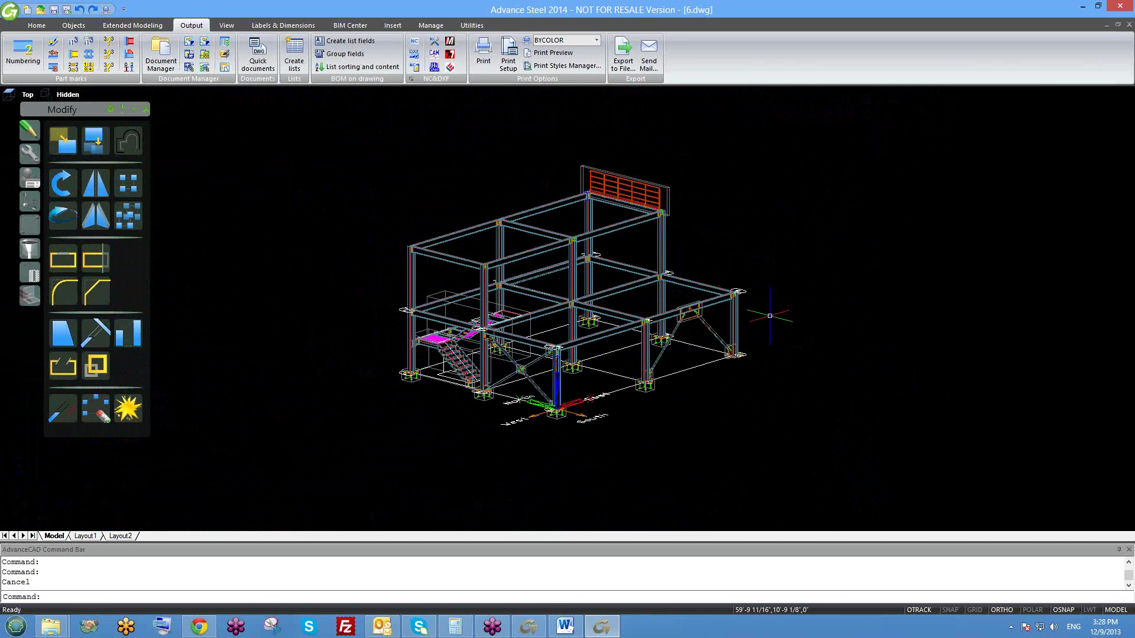